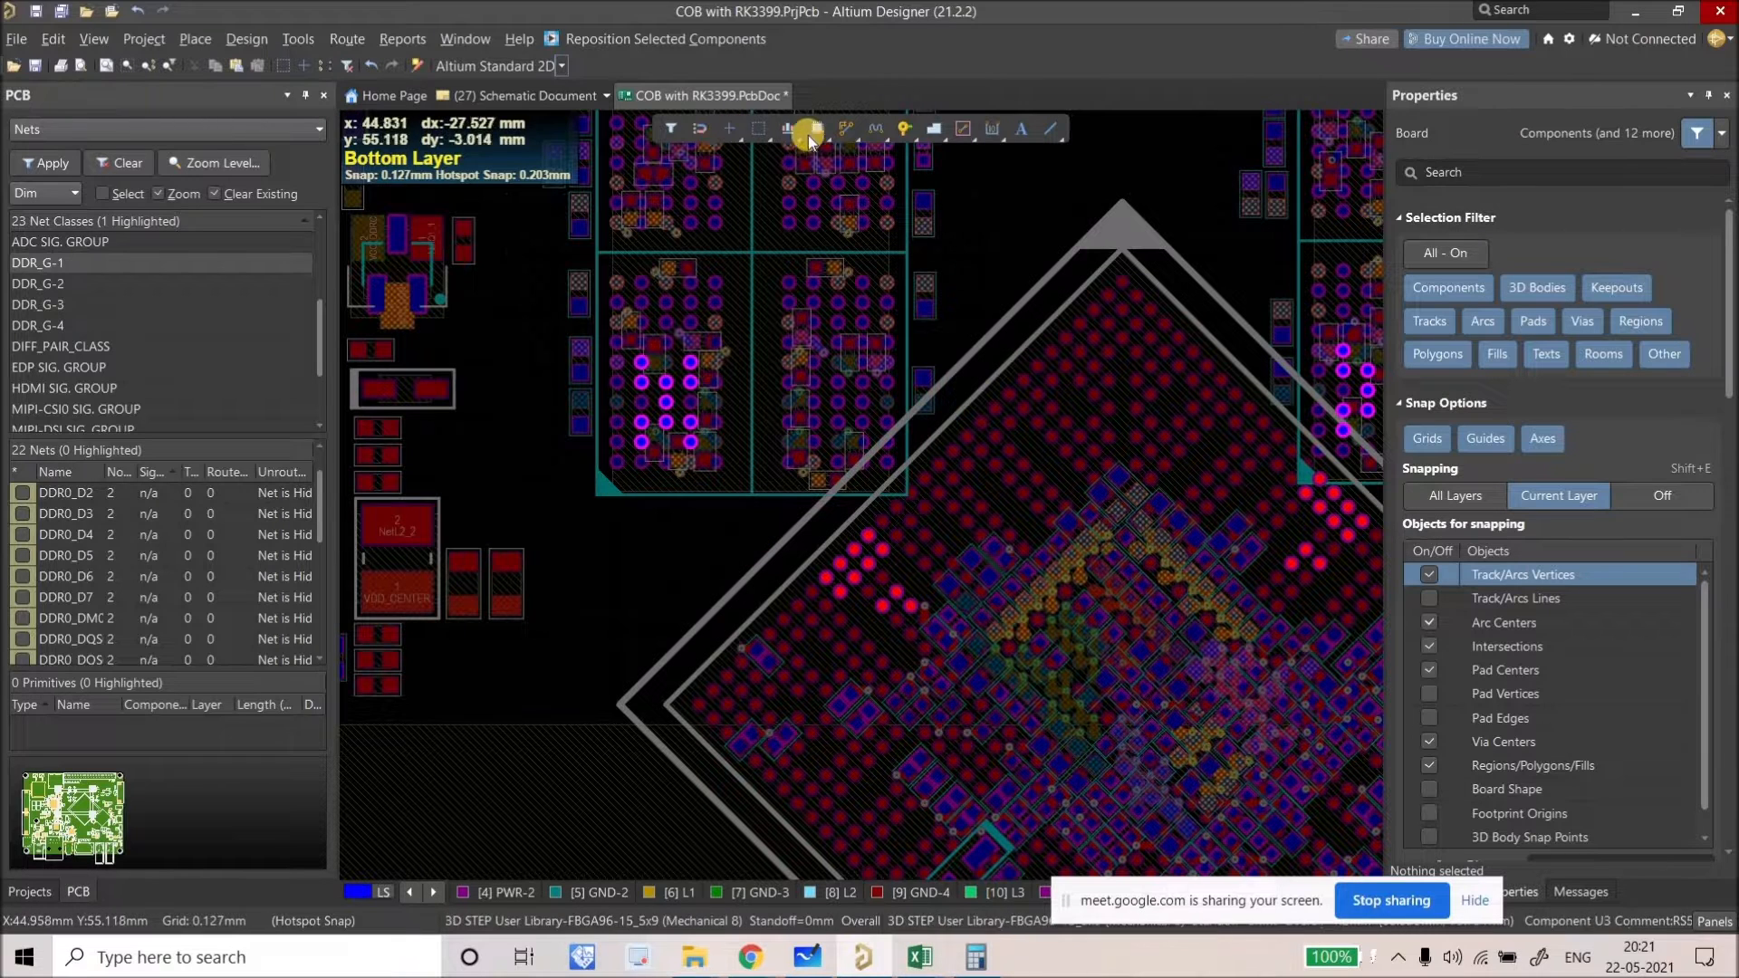
Step: Zoom in on BGA pads F2 and E2, dismissing the routing-mode list
left_click(856, 136)
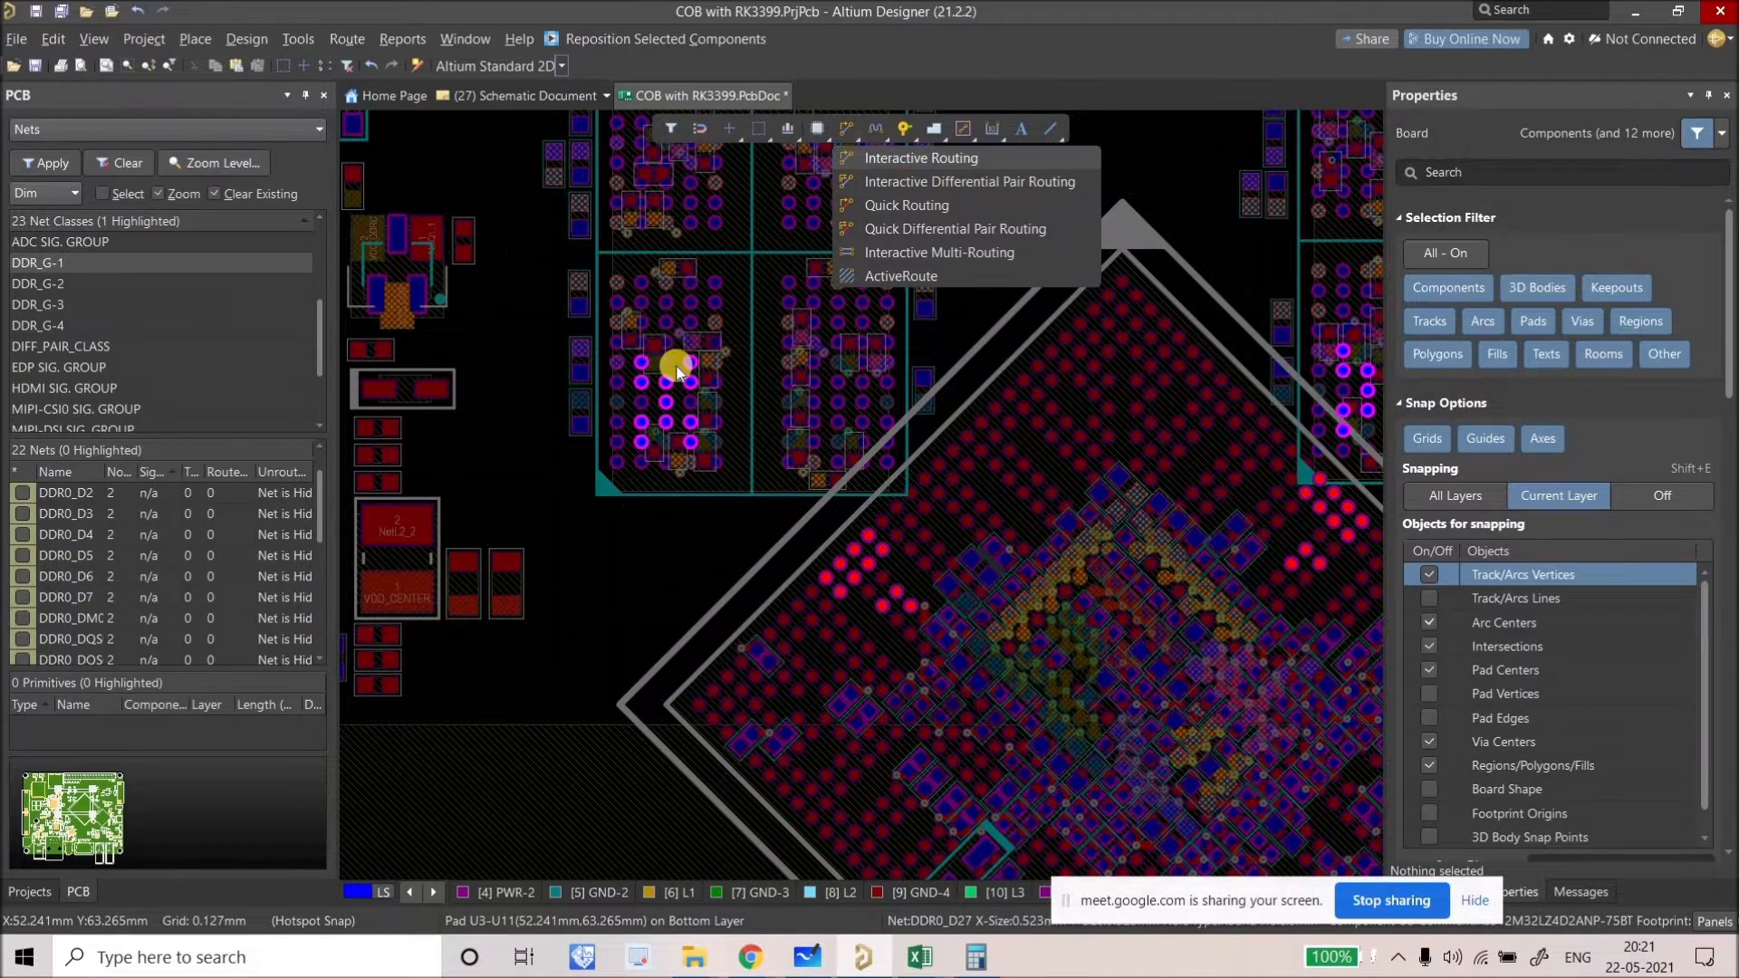
scroll(616, 361, "up", 4, "ctrl")
right_click(599, 358)
scroll(631, 358, "up", 2, "ctrl")
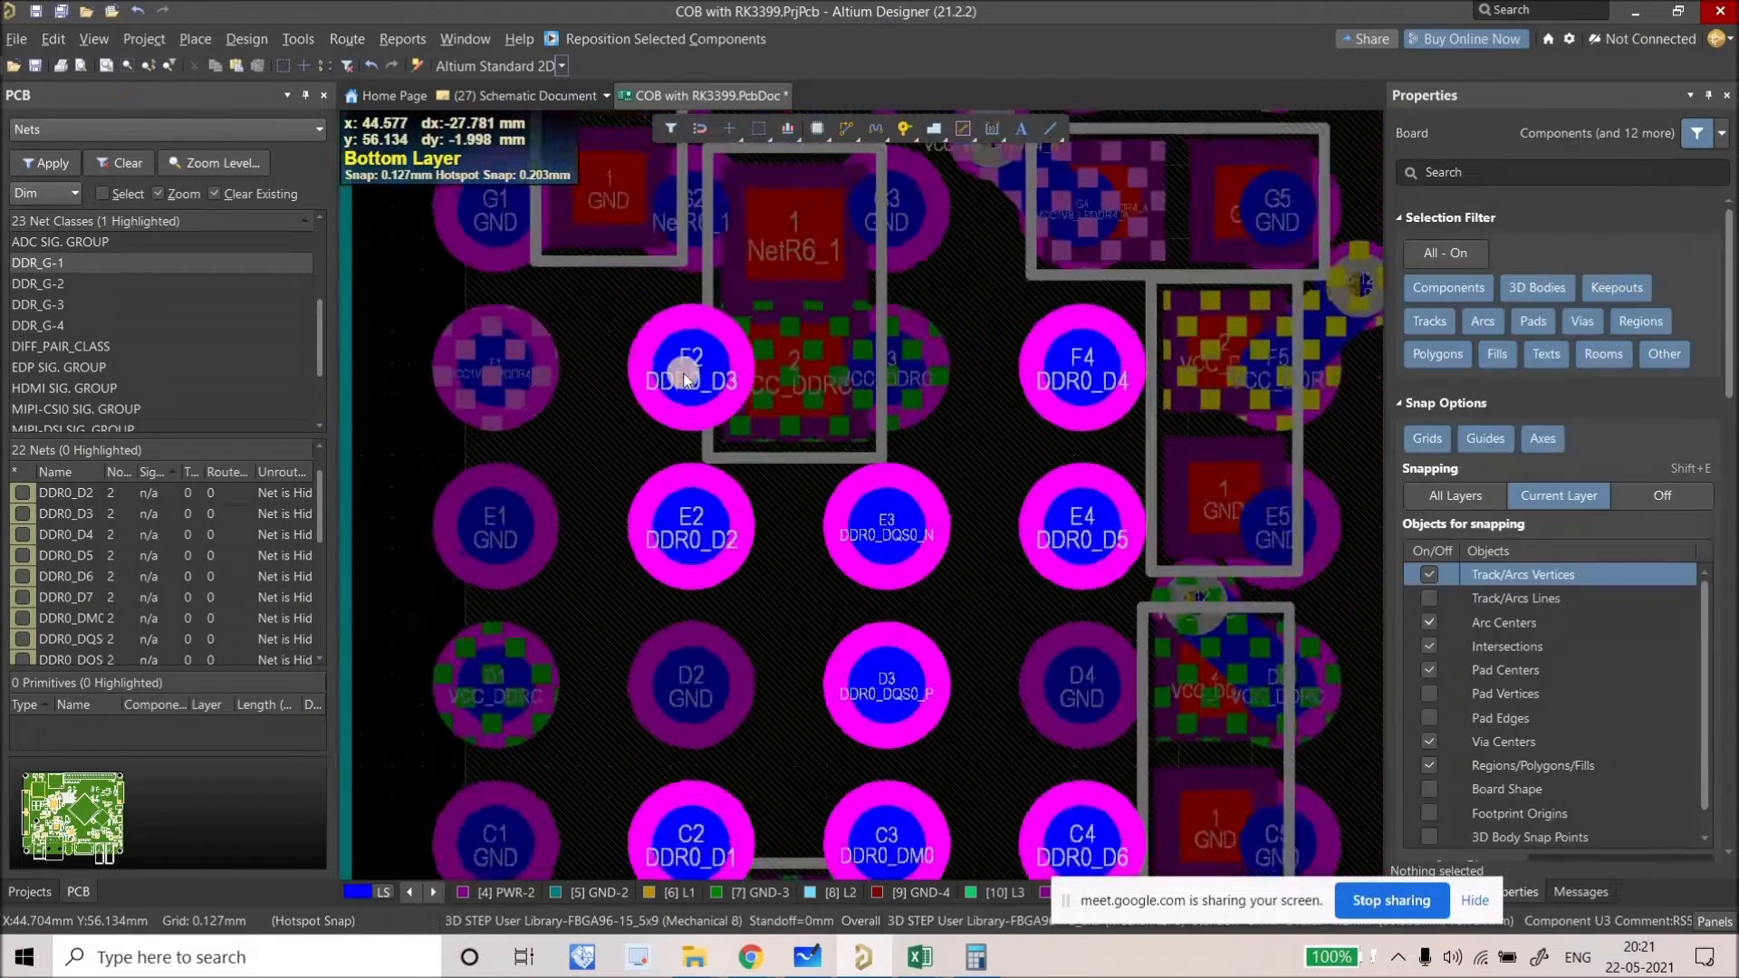
scroll(613, 357, "up", 2, "ctrl")
right_click_drag(676, 416, 670, 454)
Step: Start placing a Blind 6:12 via from the Active Bar routing flyout
left_click(842, 128)
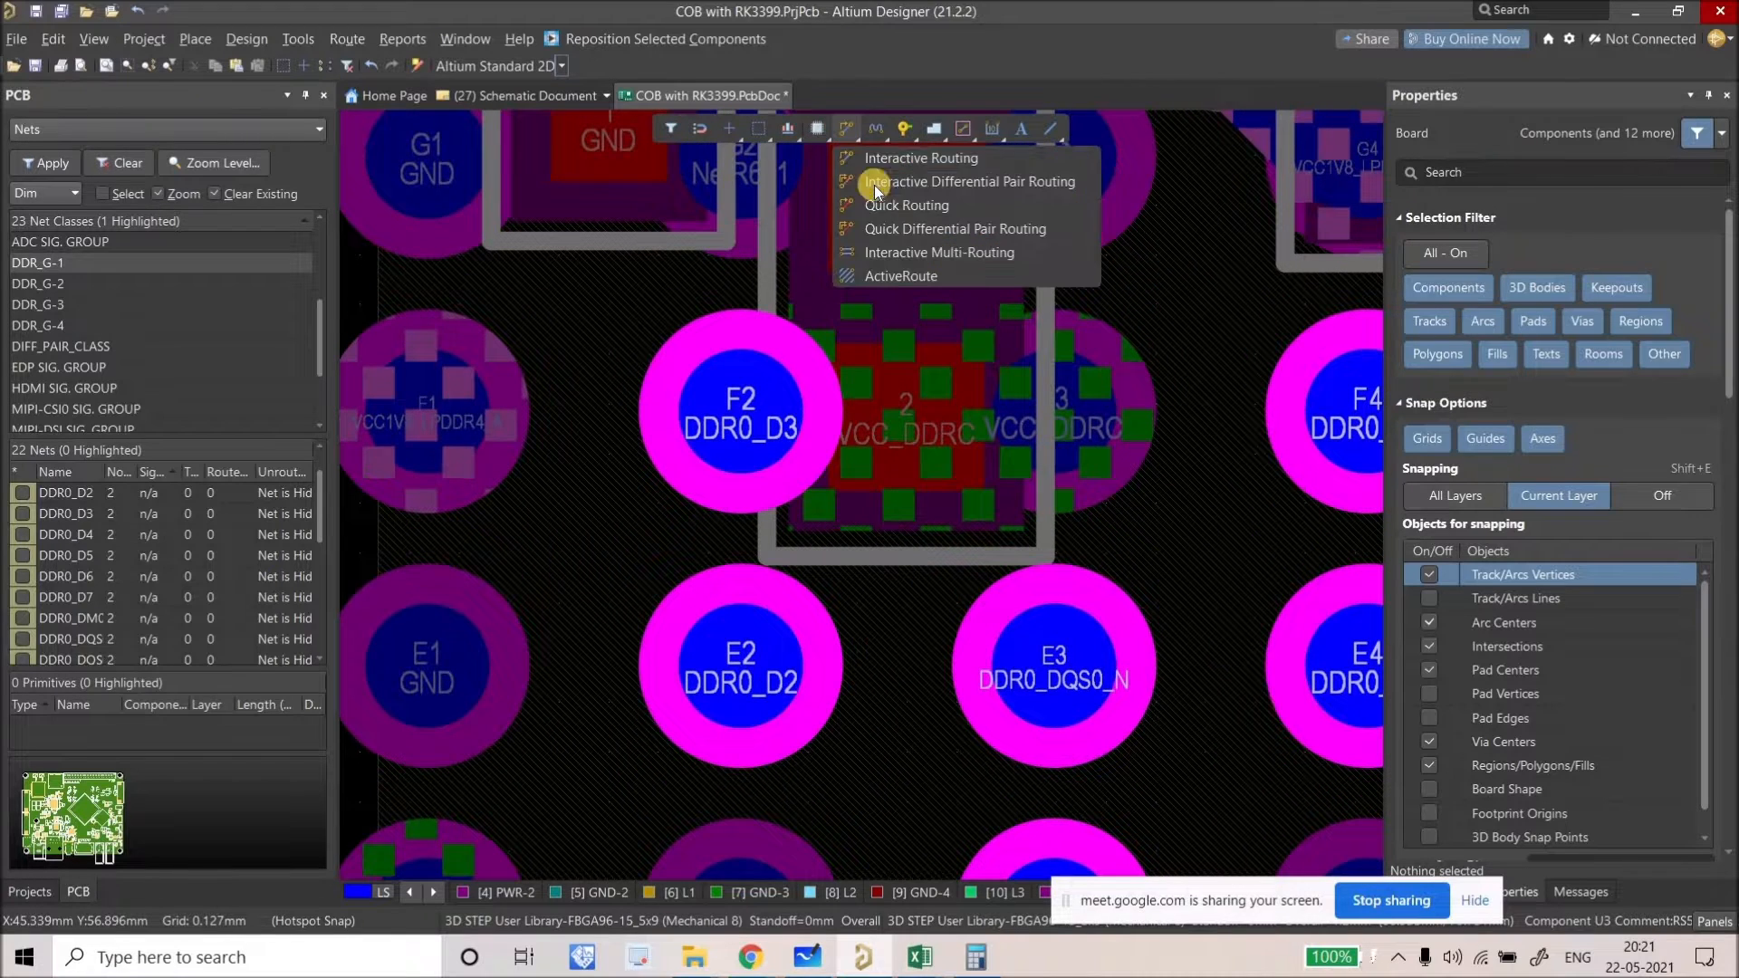
left_click(922, 160)
left_click(904, 130)
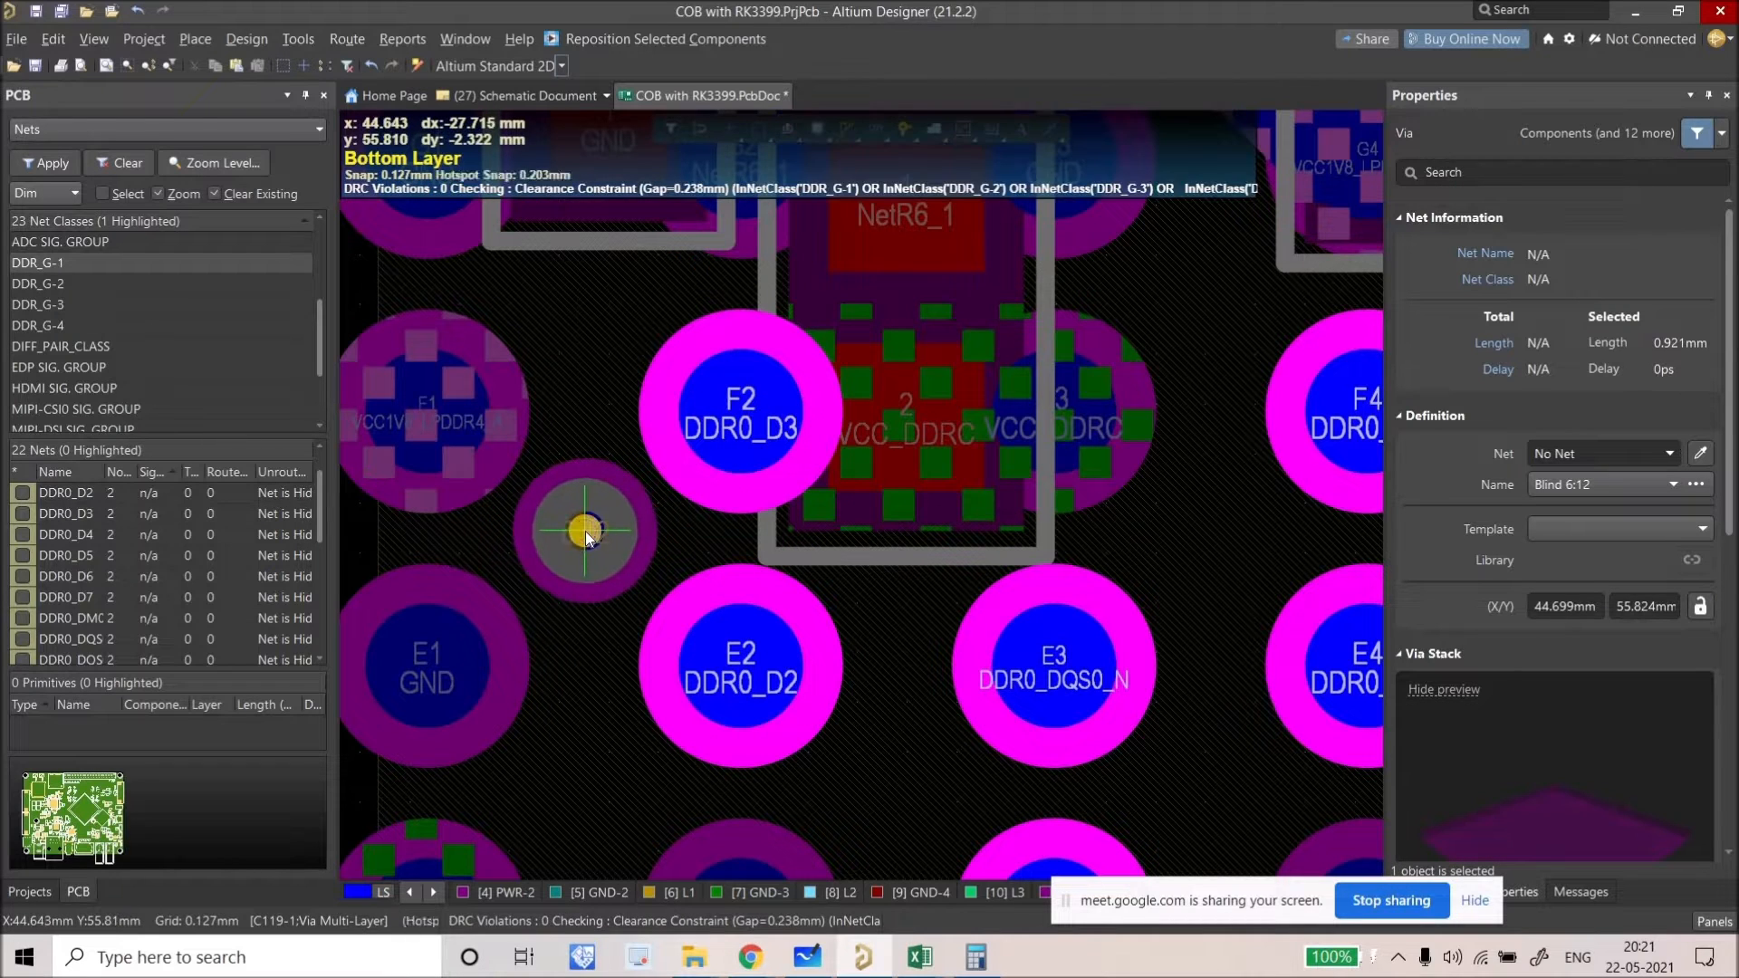
Step: Drop the via beside pad F2 and check the pad's DDR0_D3 net and the via's net in Properties
left_click(585, 531)
right_click(744, 415)
left_click(743, 413)
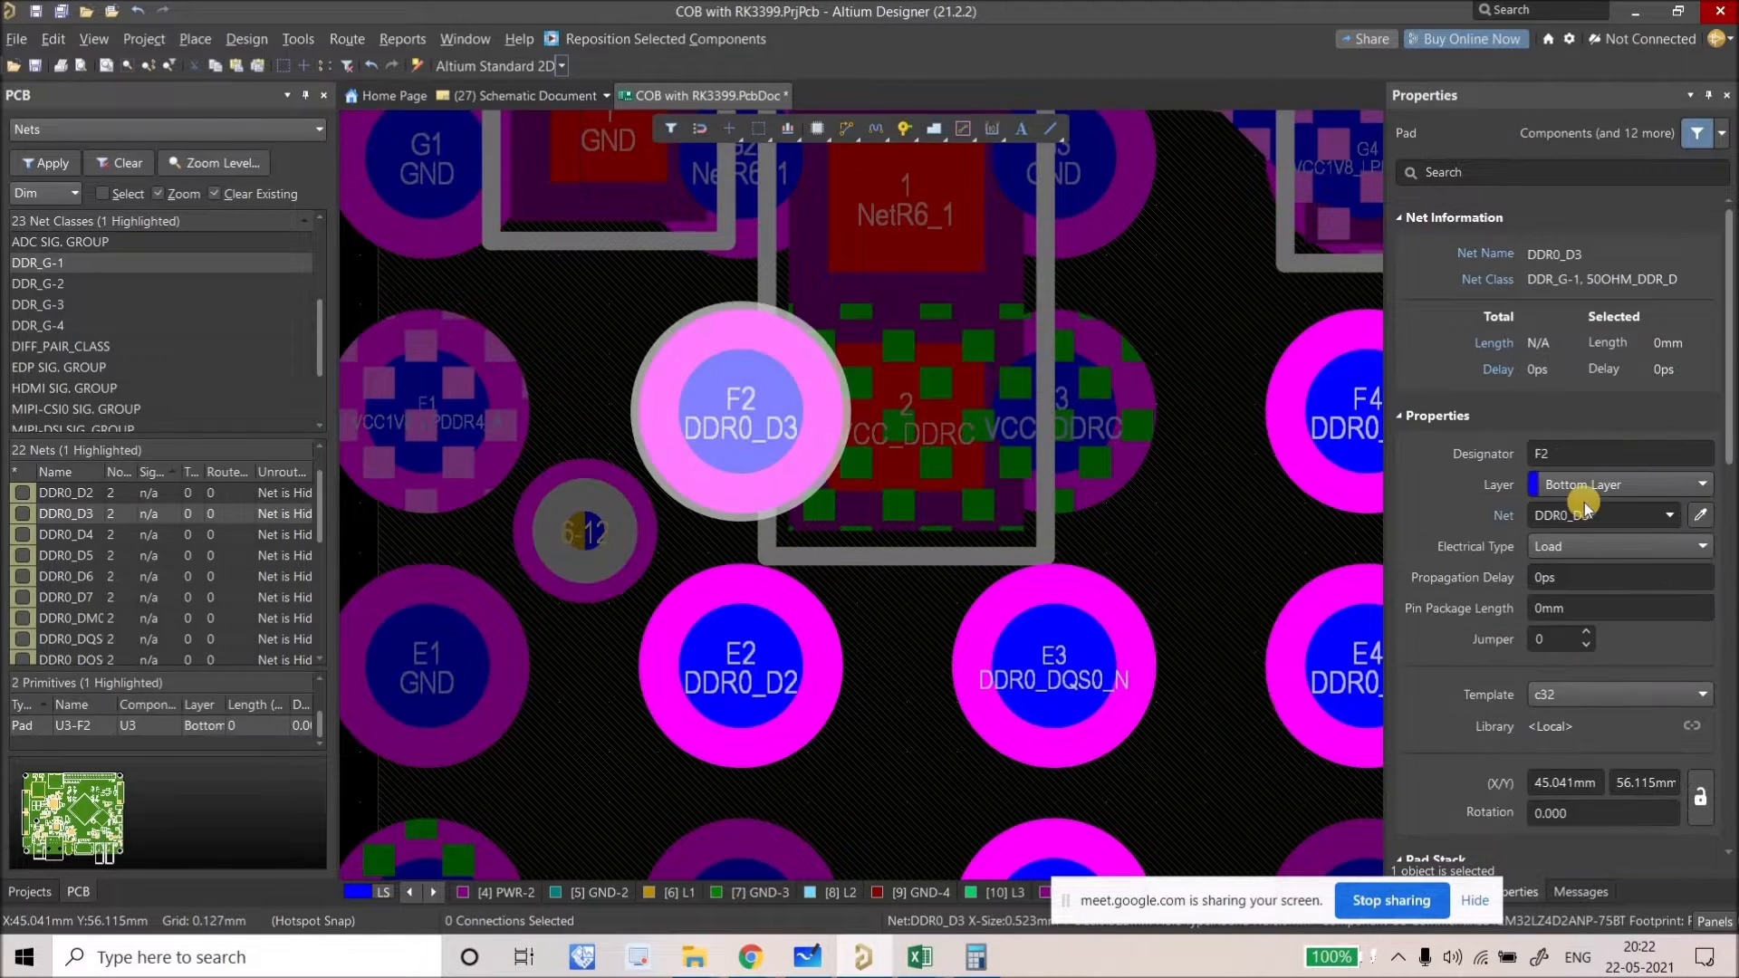
left_click(1577, 516)
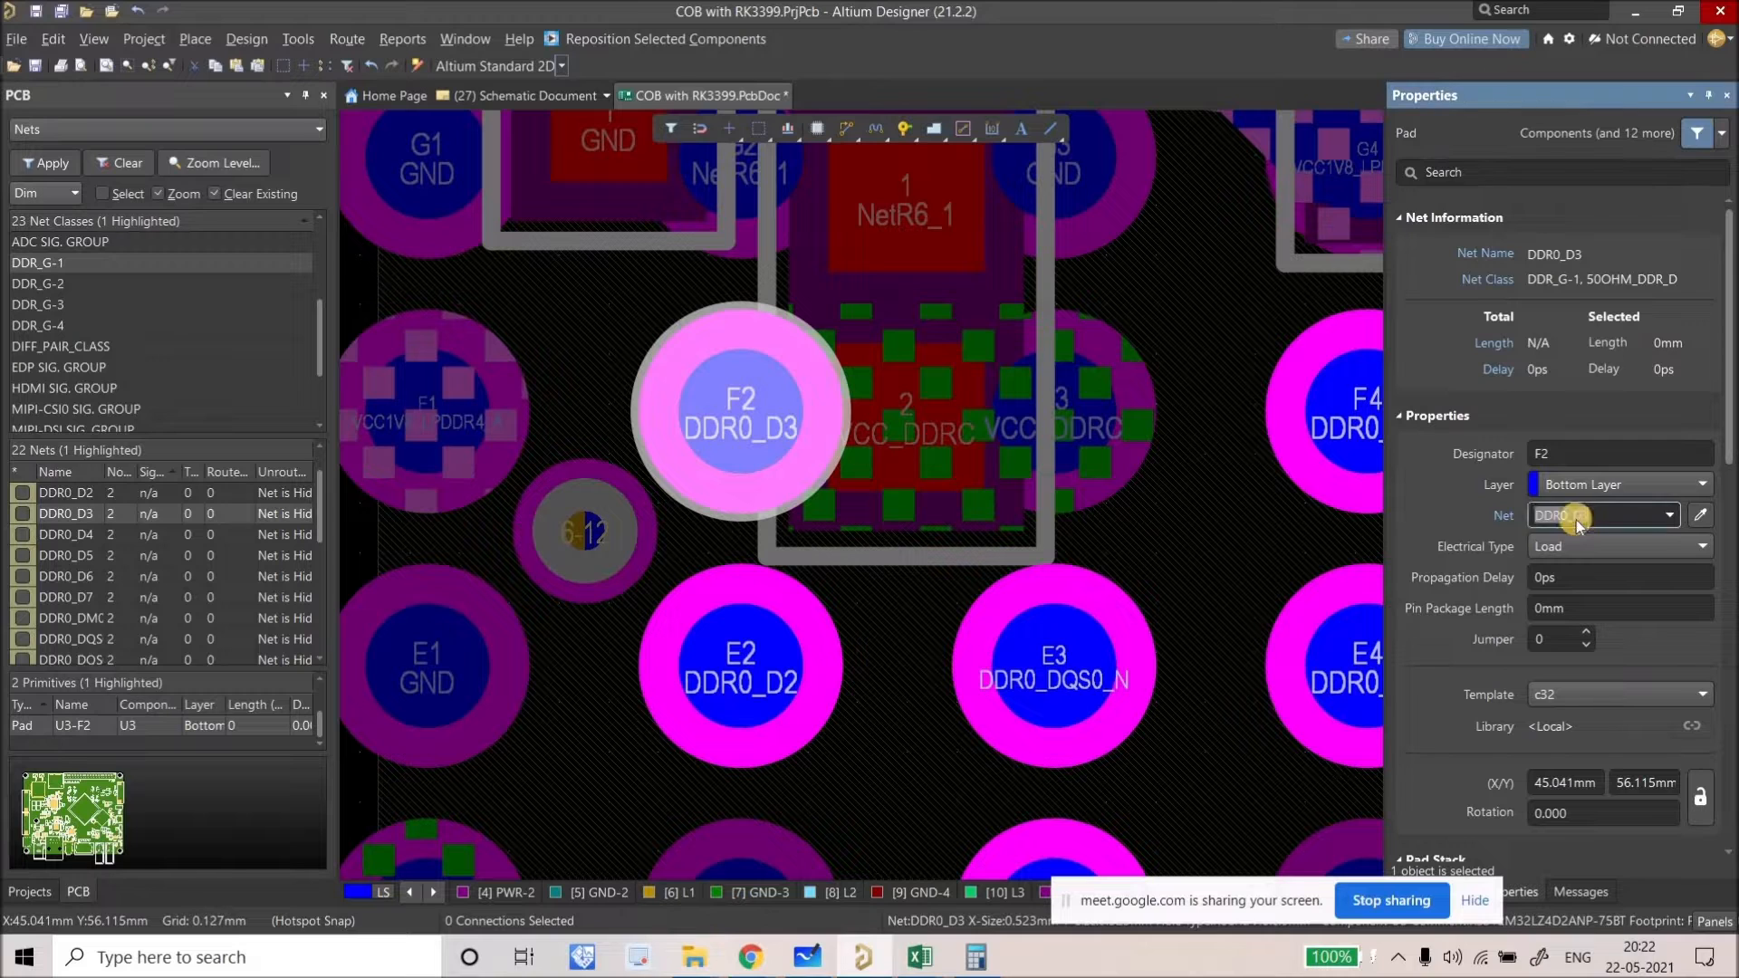
left_click(598, 521)
left_click(1590, 402)
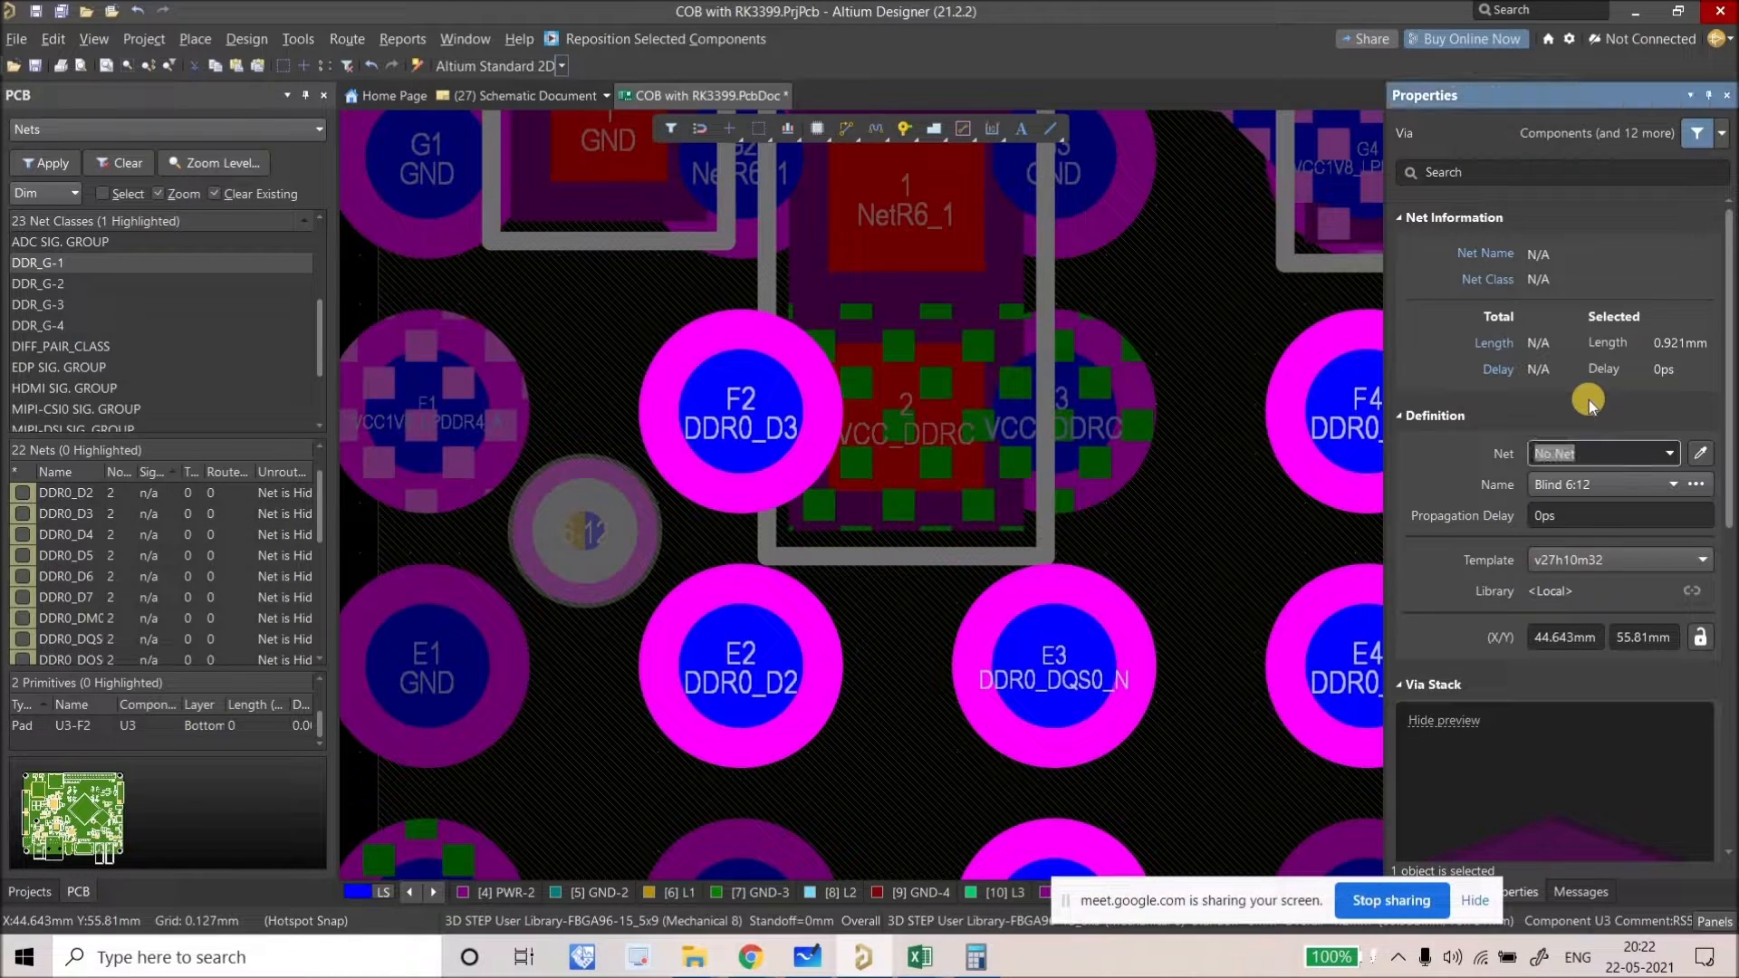
Step: Route a short track from the via to pad F2 and drag the via down-left of the pad
left_click(847, 138)
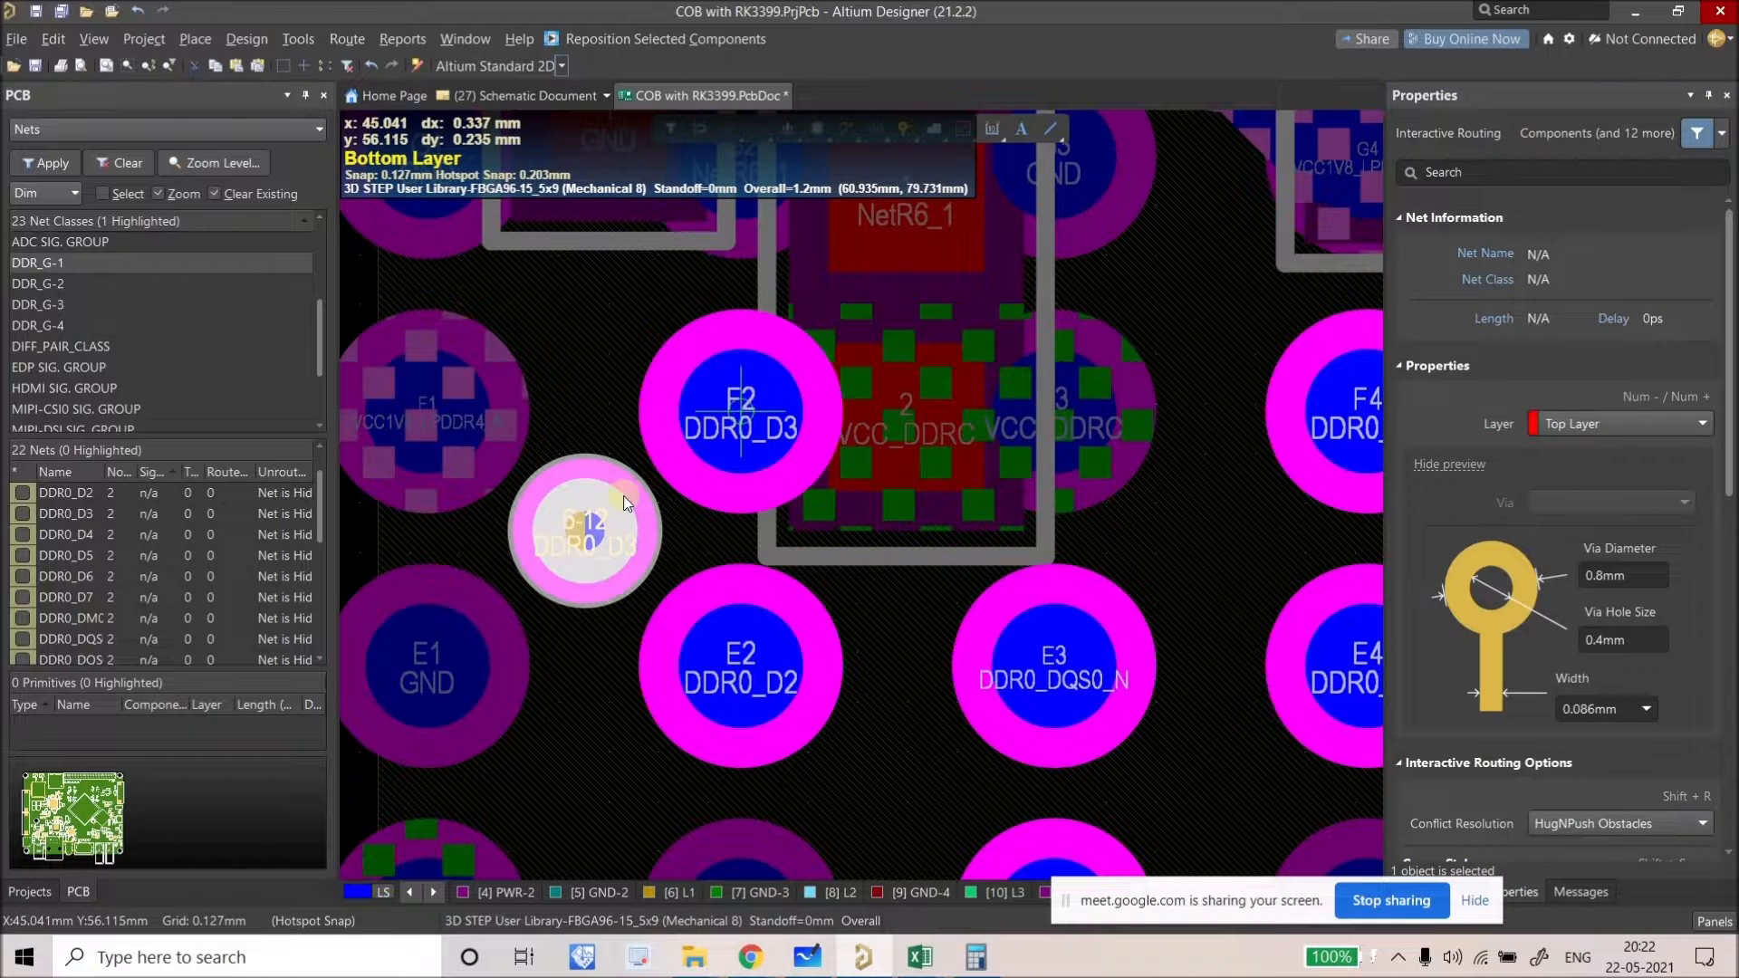
left_click(596, 519)
left_click(600, 521)
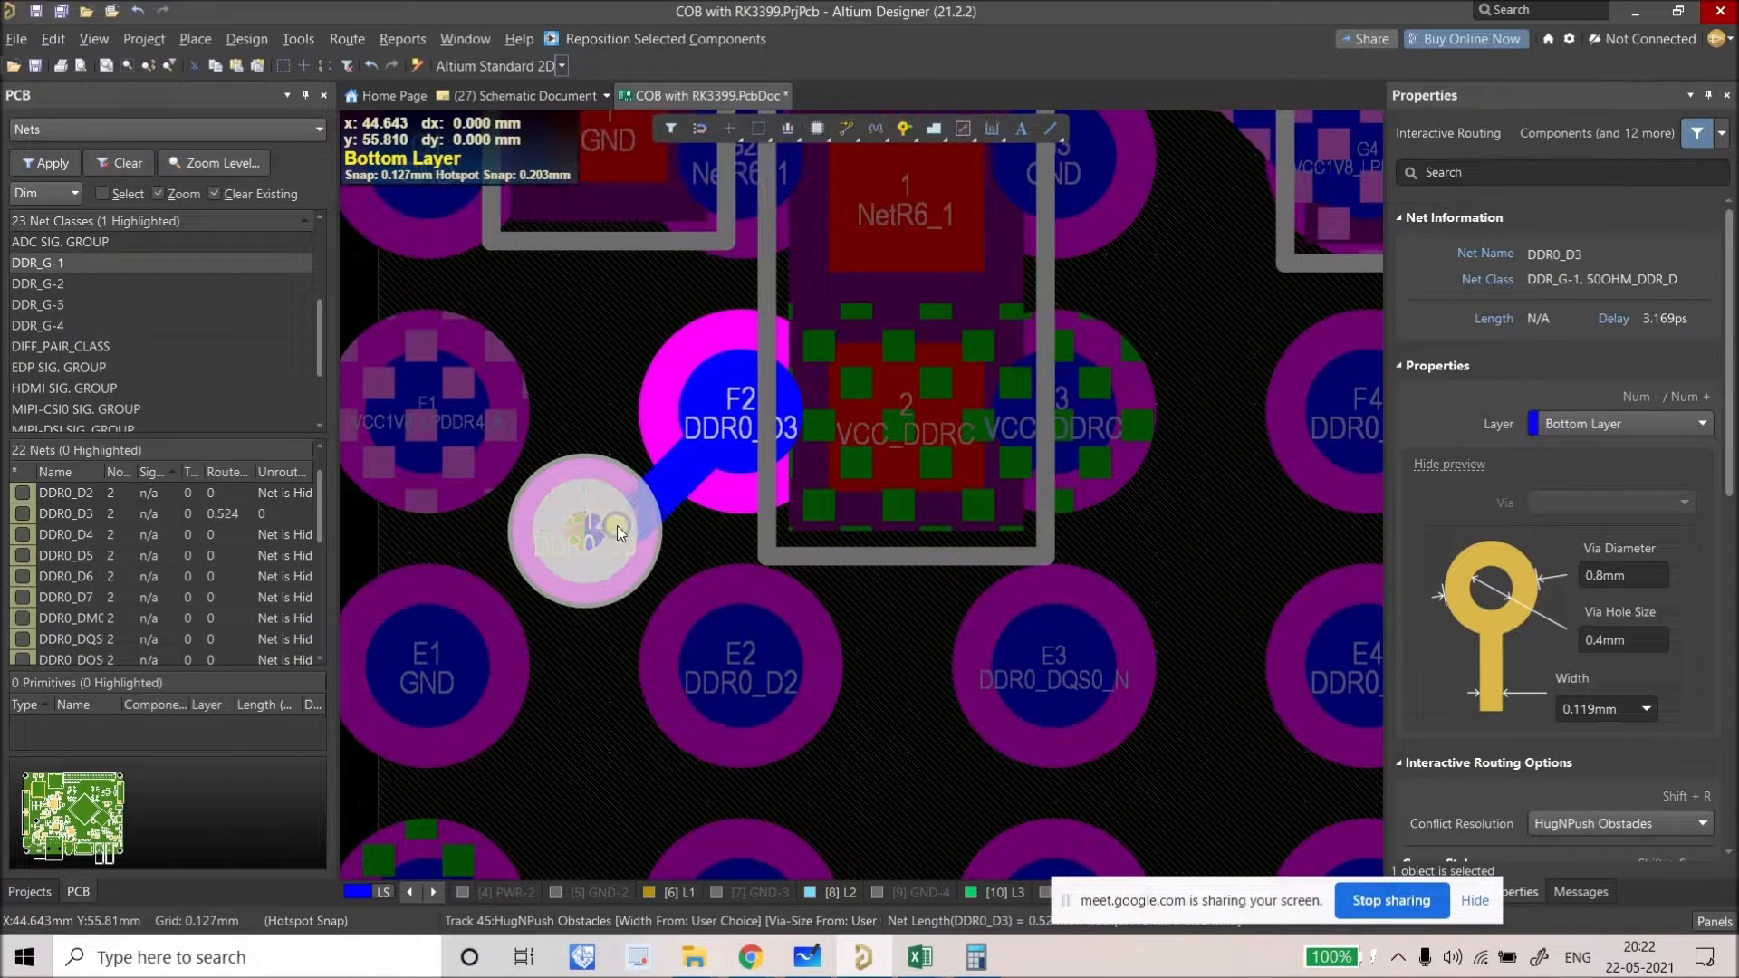
scroll(594, 528, "up", 3, "ctrl")
mouse_move(542, 531)
left_mouse_down()
mouse_move(474, 523)
mouse_move(575, 597)
mouse_move(547, 590)
left_mouse_up()
scroll(752, 340, "down", 5, "ctrl")
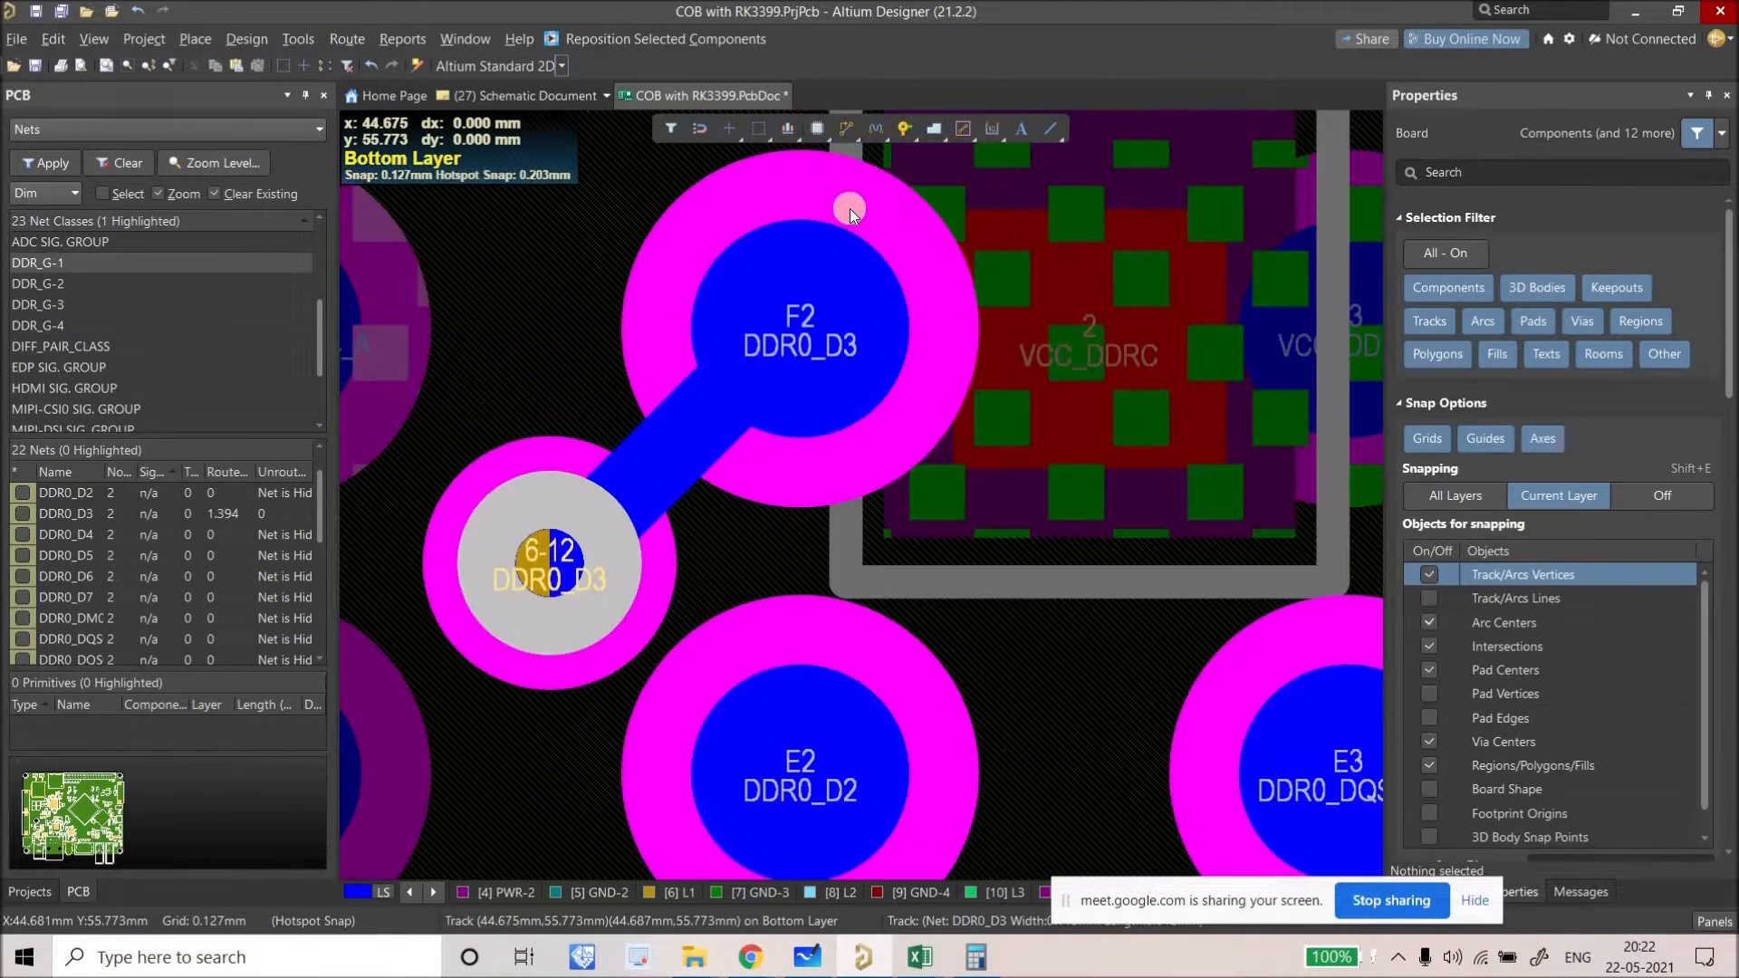
scroll(607, 462, "up", 4, "ctrl")
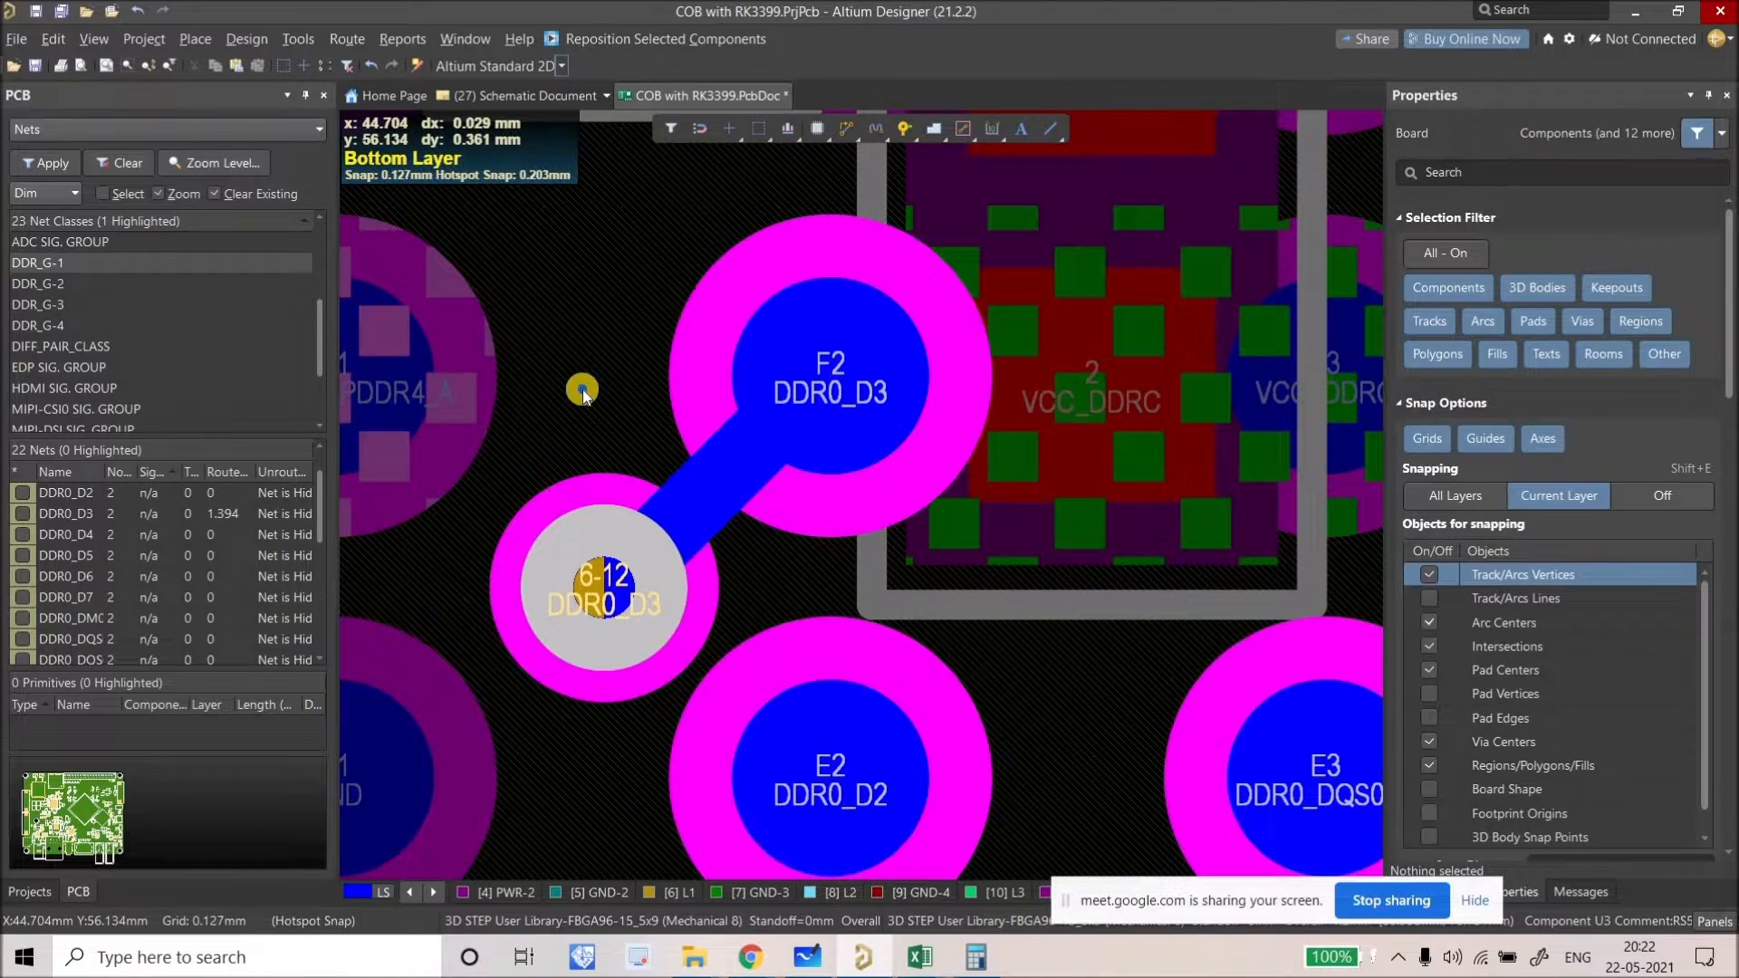
right_click_drag(659, 502, 631, 490)
scroll(621, 568, "up", 1, "ctrl")
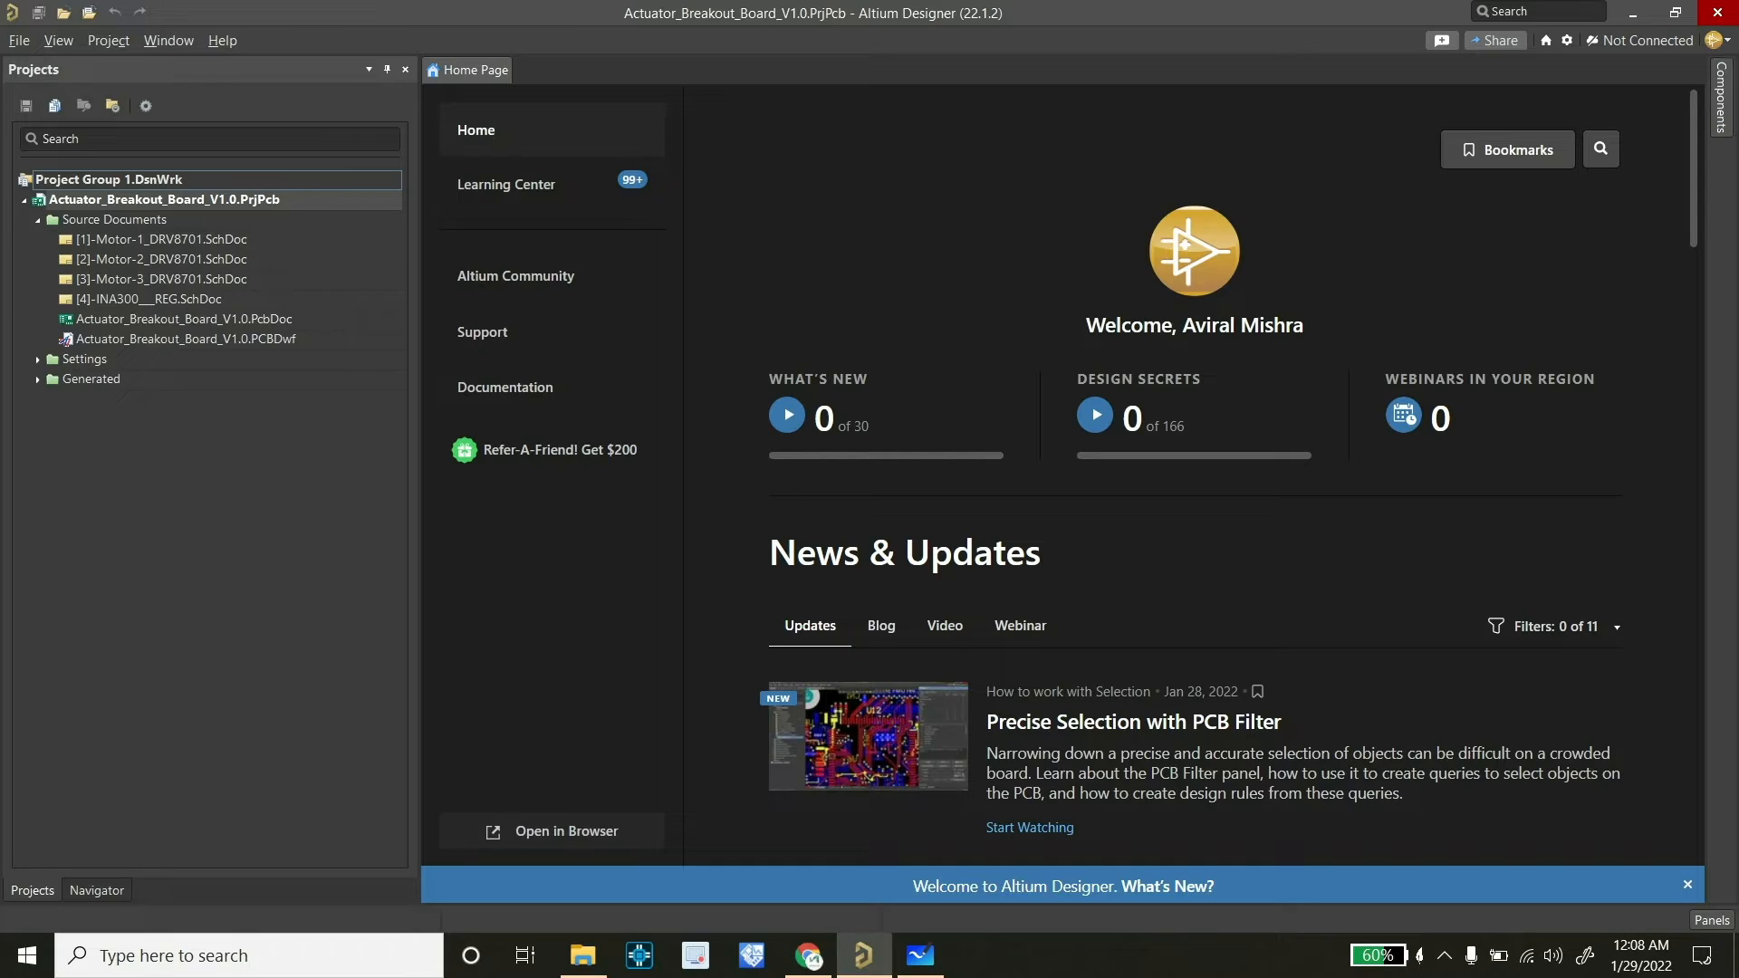
Step: In Chrome, open the Altium free trial link from the video description and answer No
mouse_move(809, 956)
left_click(806, 797)
scroll(616, 543, "down", 5)
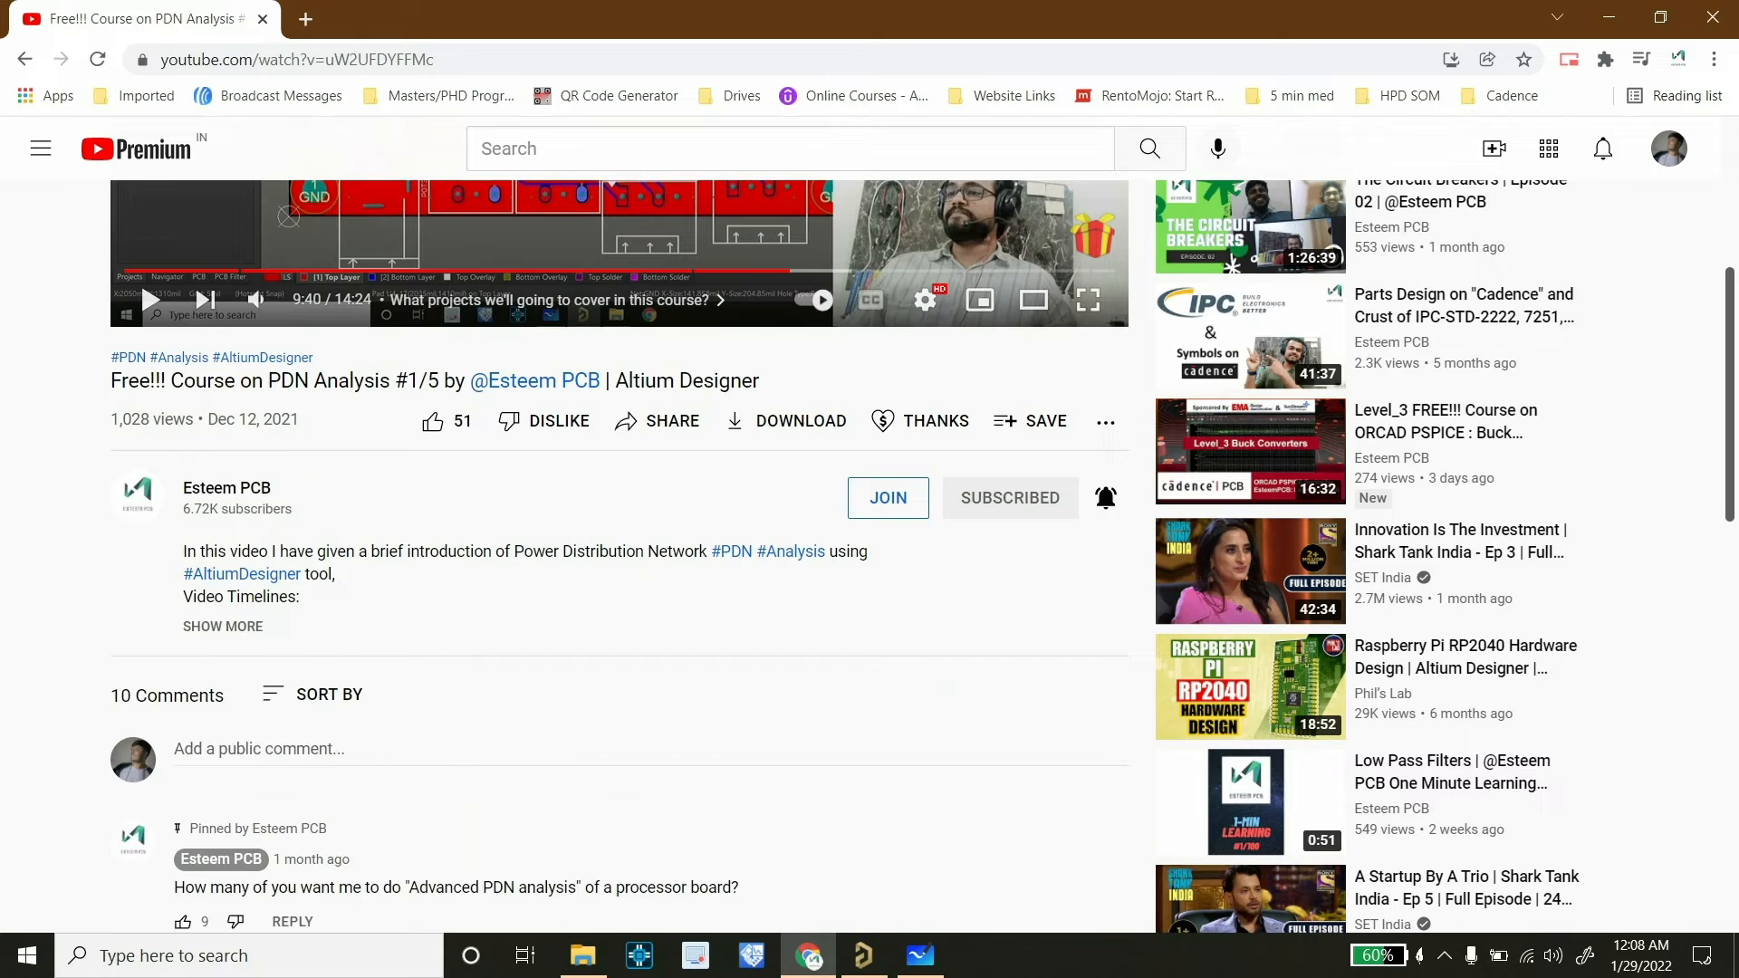
left_click(222, 626)
scroll(616, 544, "down", 2)
left_click(607, 528)
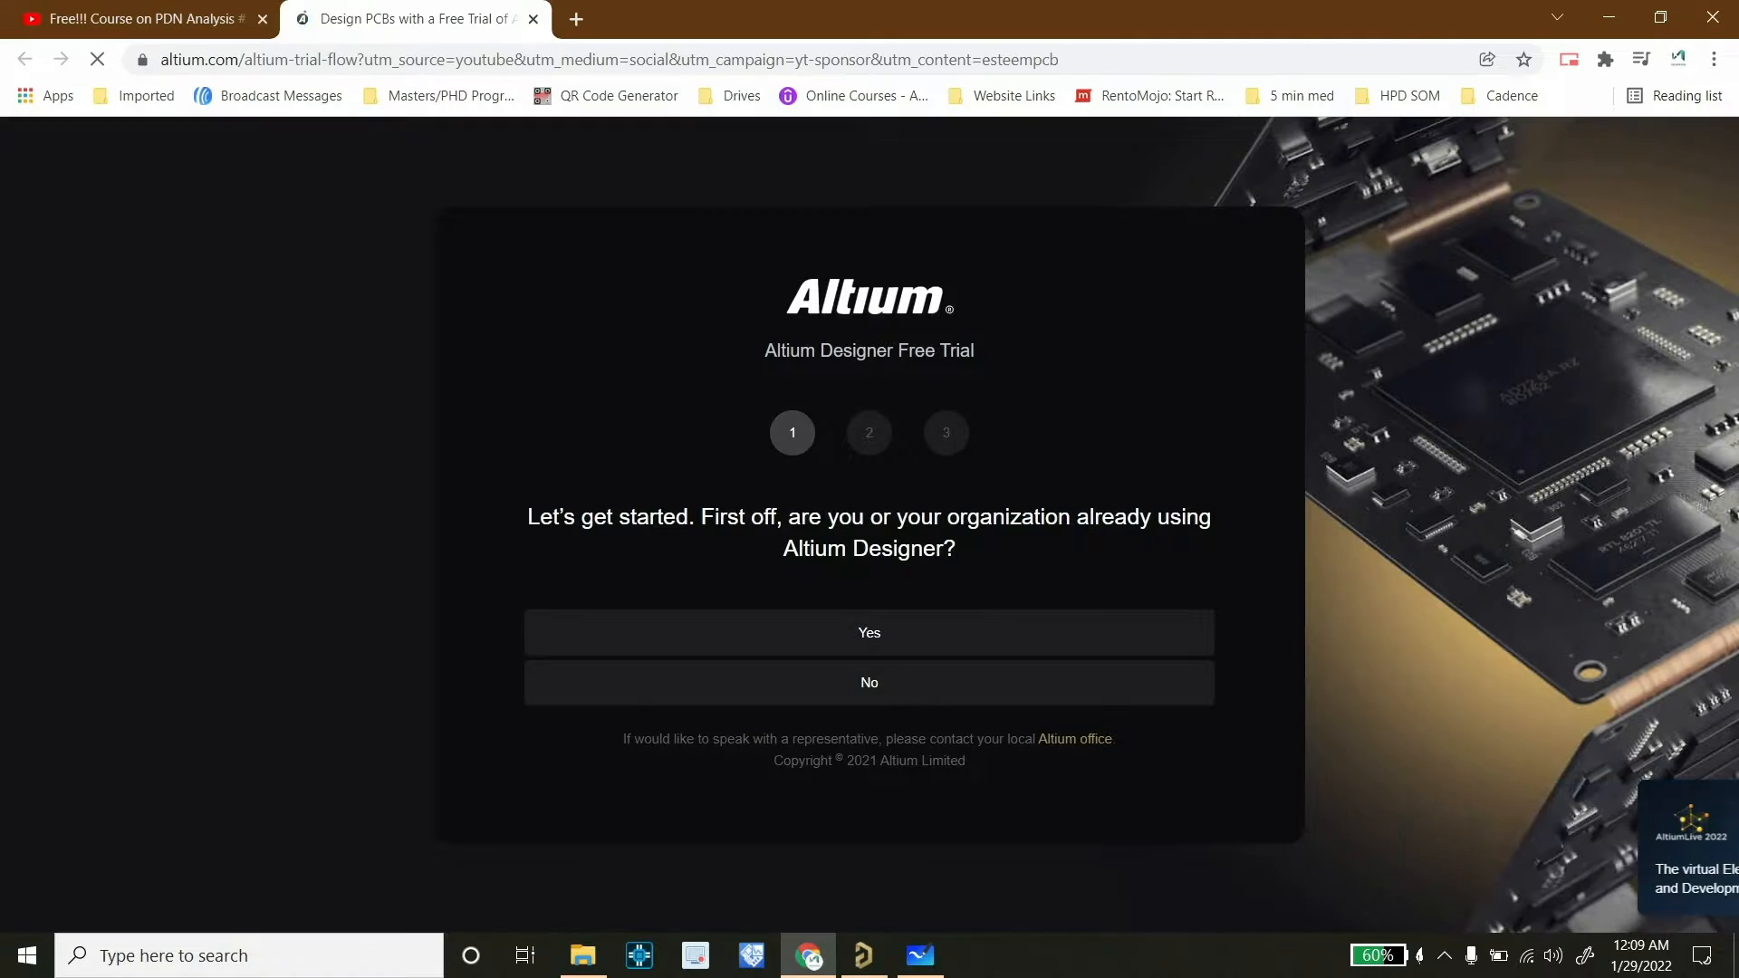
left_click(870, 682)
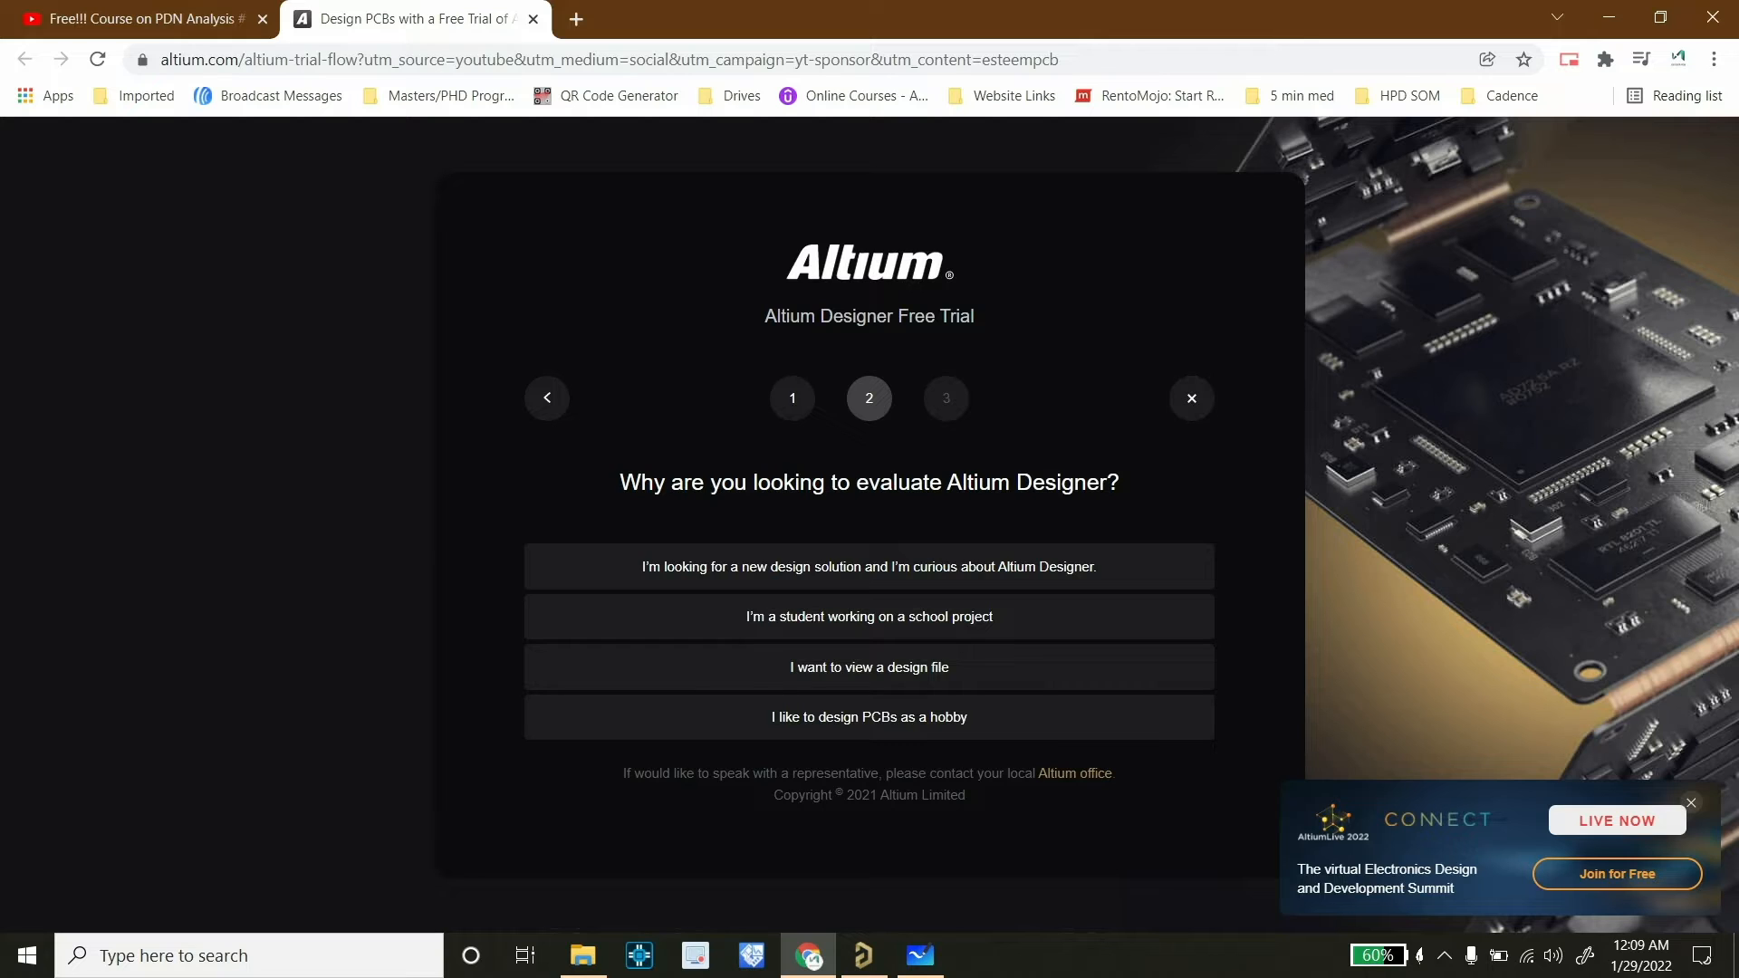
triple_click(868, 316)
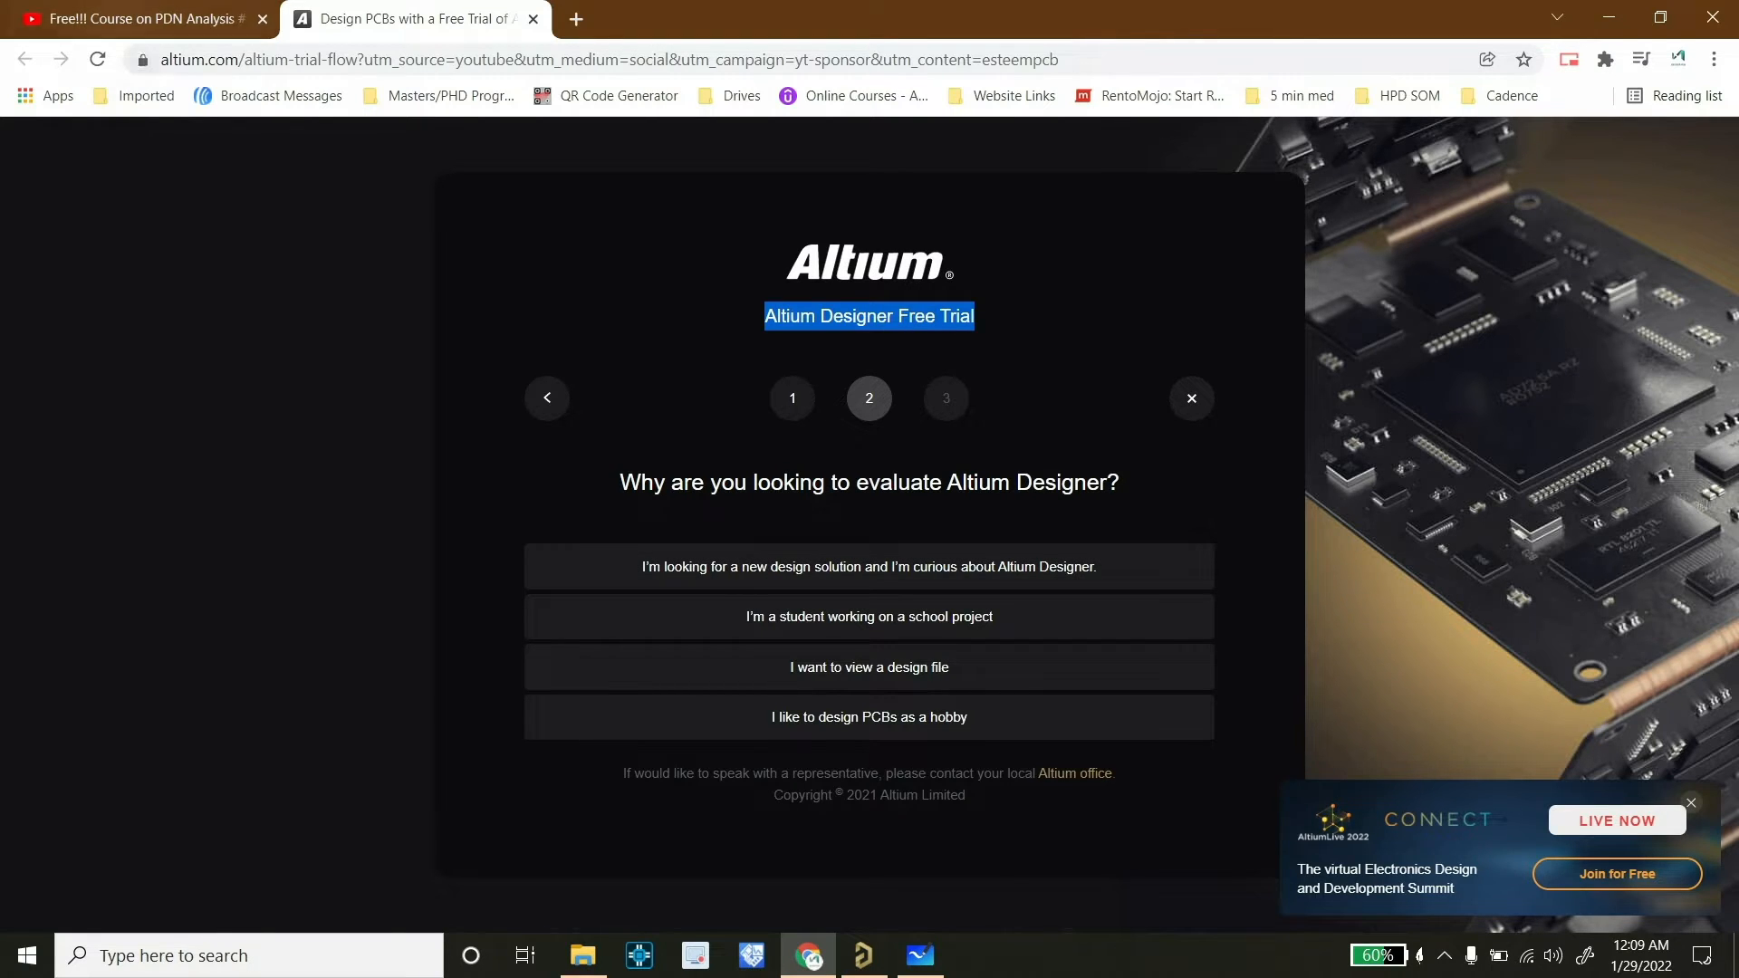
Step: Open the PDN Analyzer page from the video tab and its quote-request form
key("ctrl+shift+Tab")
left_click(453, 550)
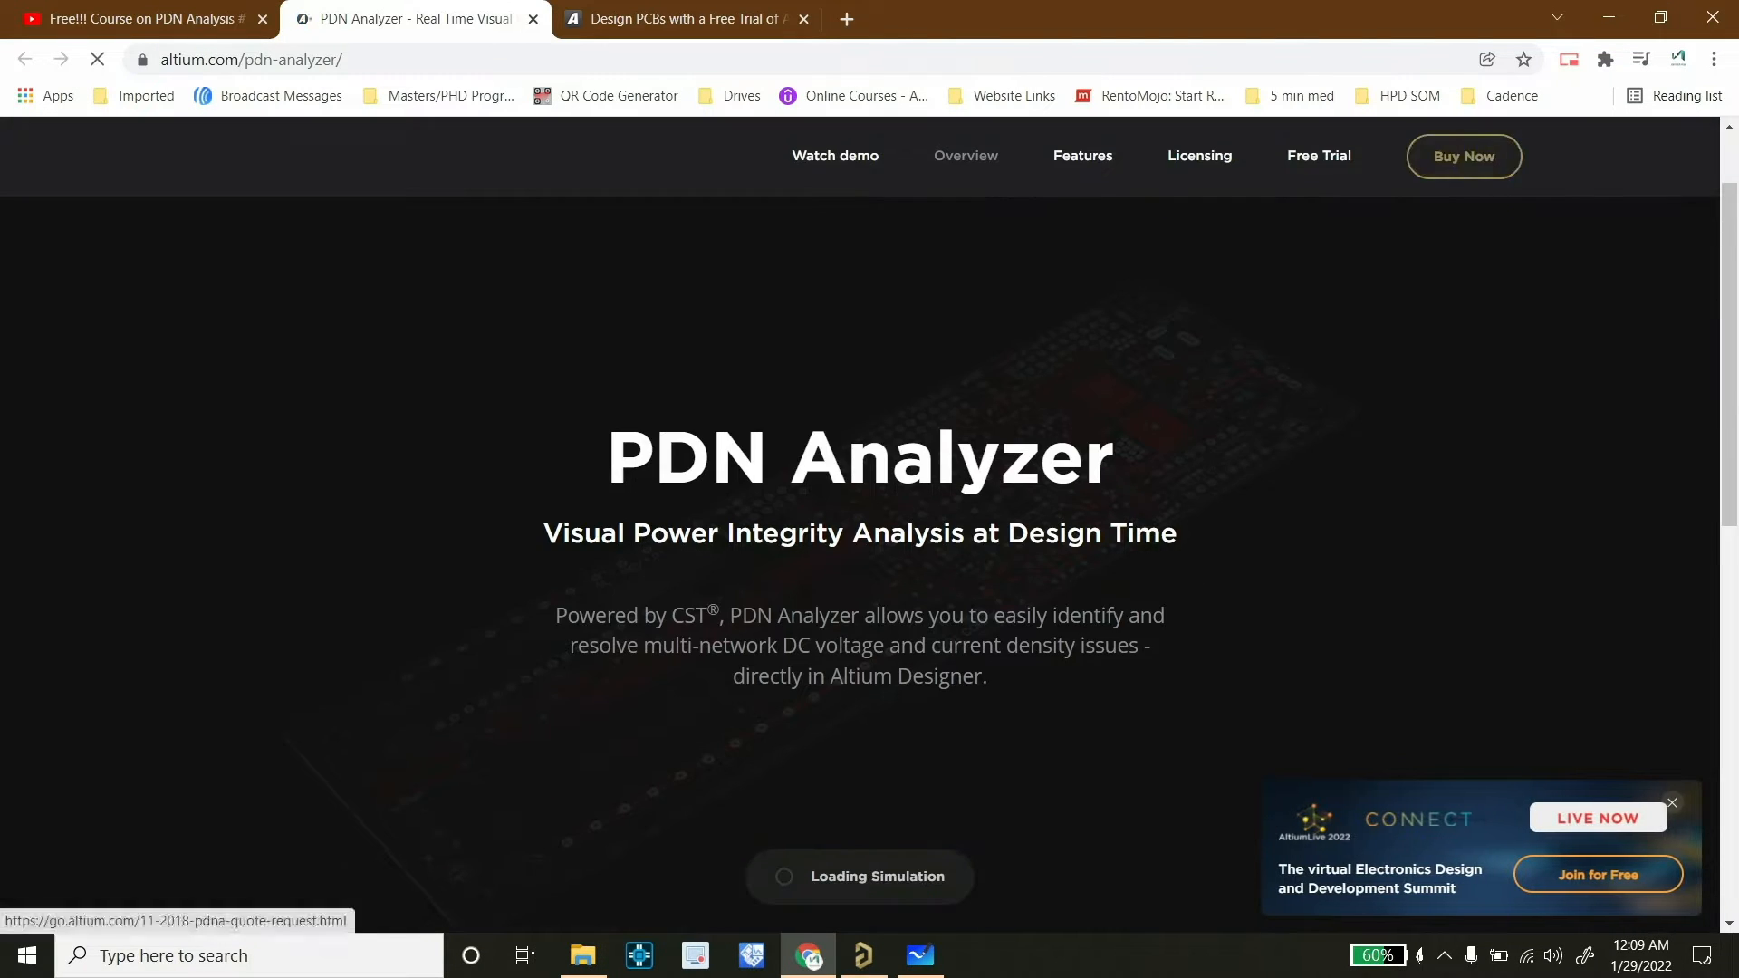
left_click(1464, 158)
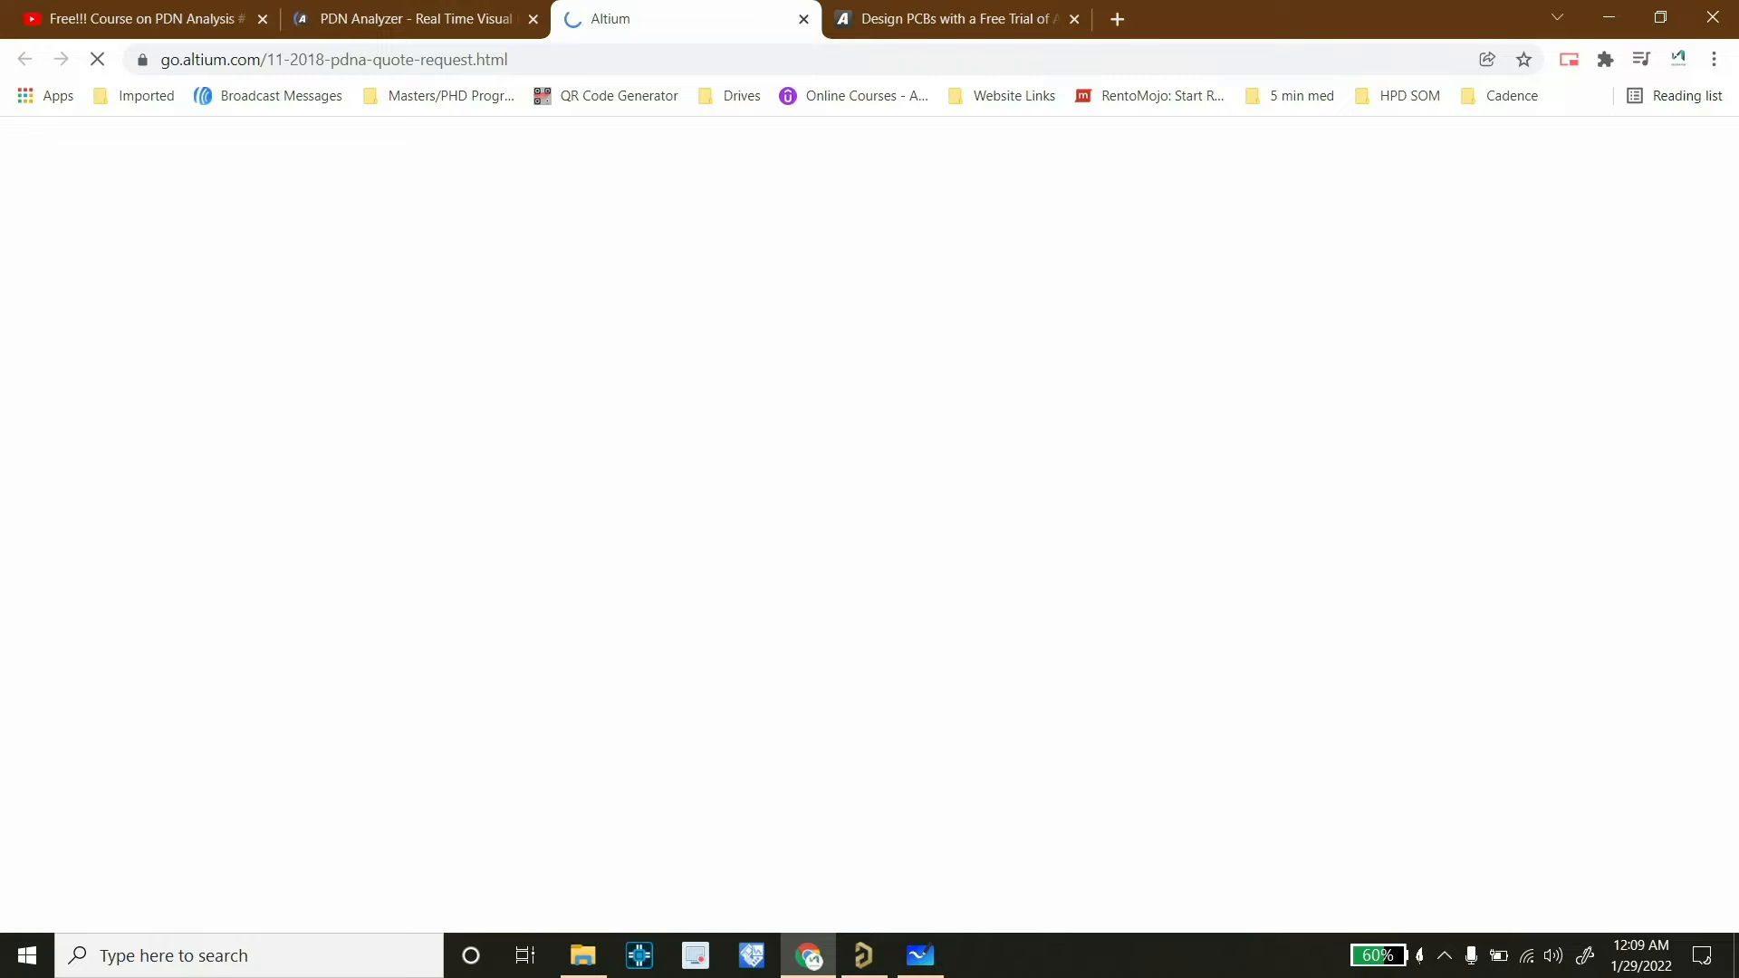
scroll(861, 526, "down", 10)
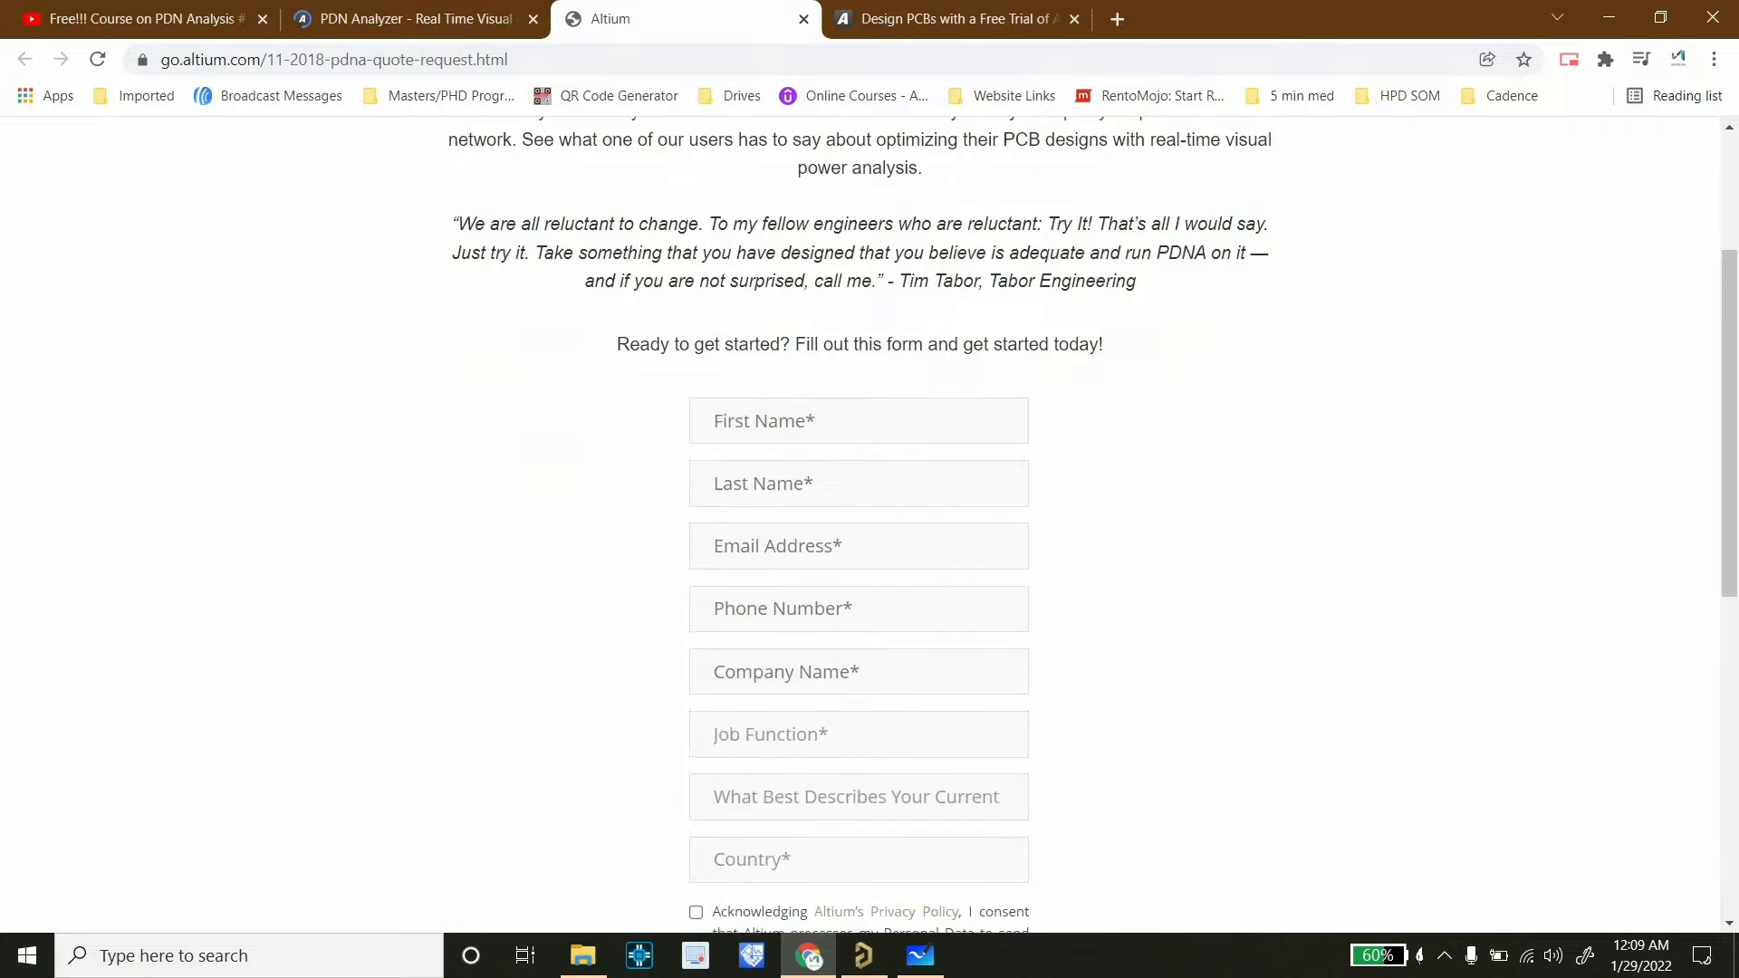
scroll(861, 525, "up", 5)
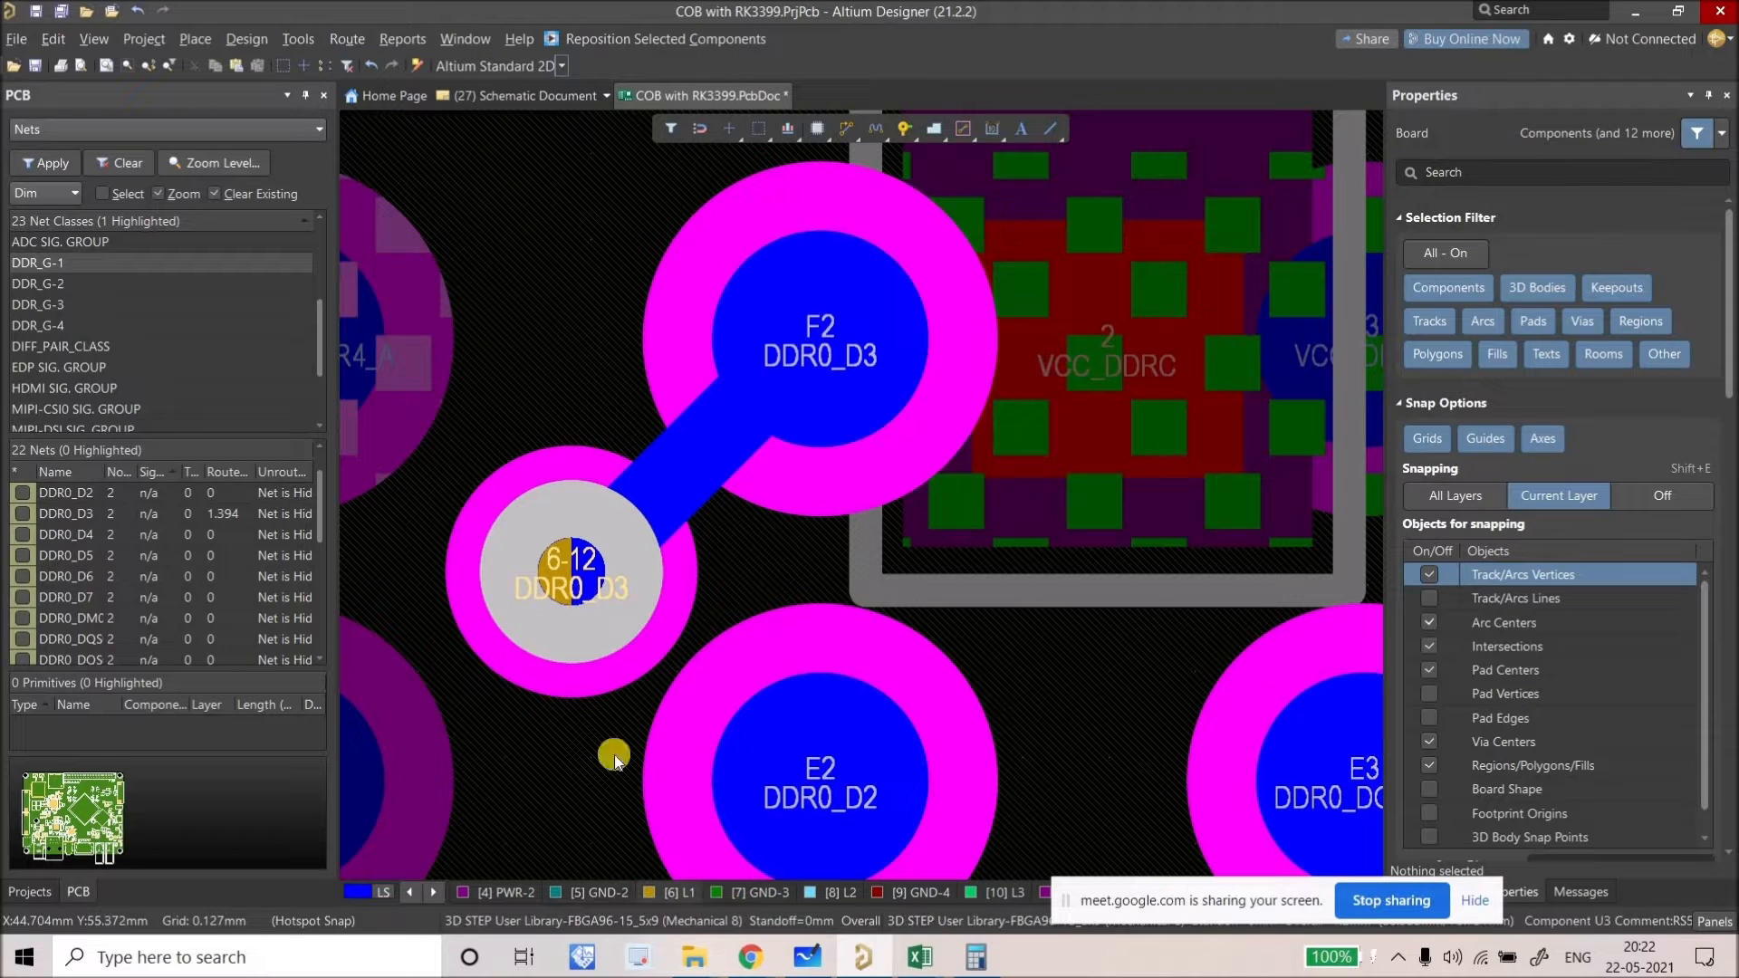
Step: Select the DDR0_D3 via, review its via types, make L1 active and start routing from the via
left_click(558, 610)
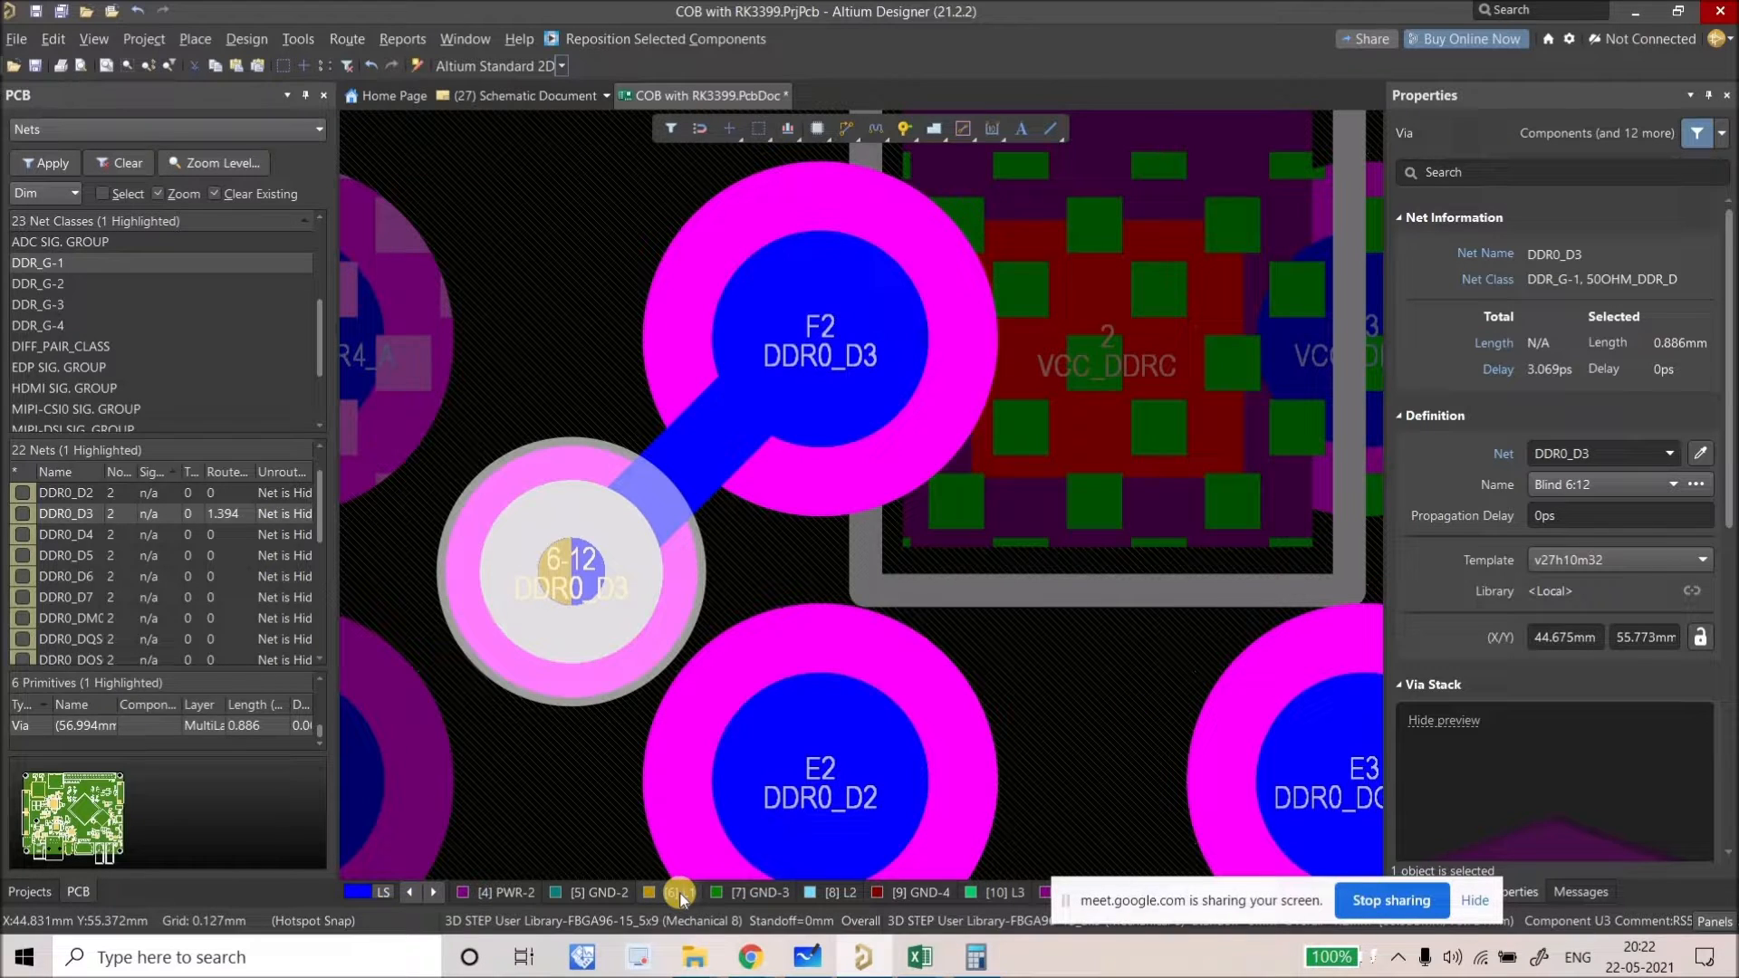
left_click(1611, 484)
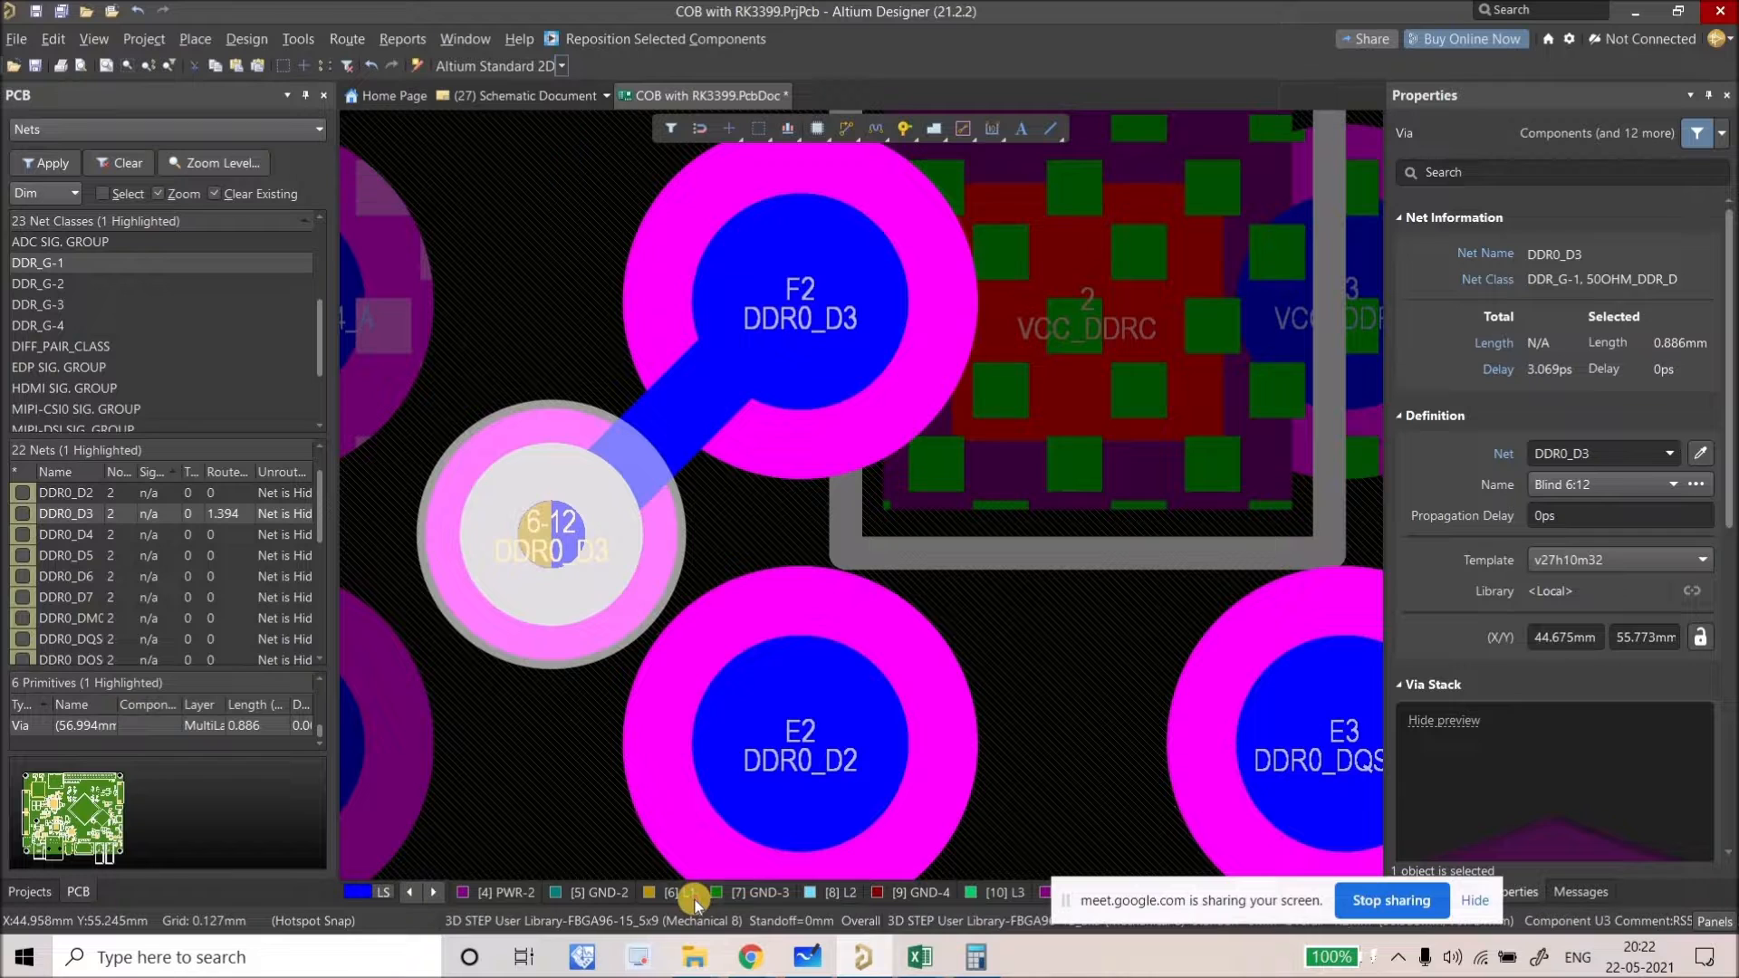
left_click(849, 132)
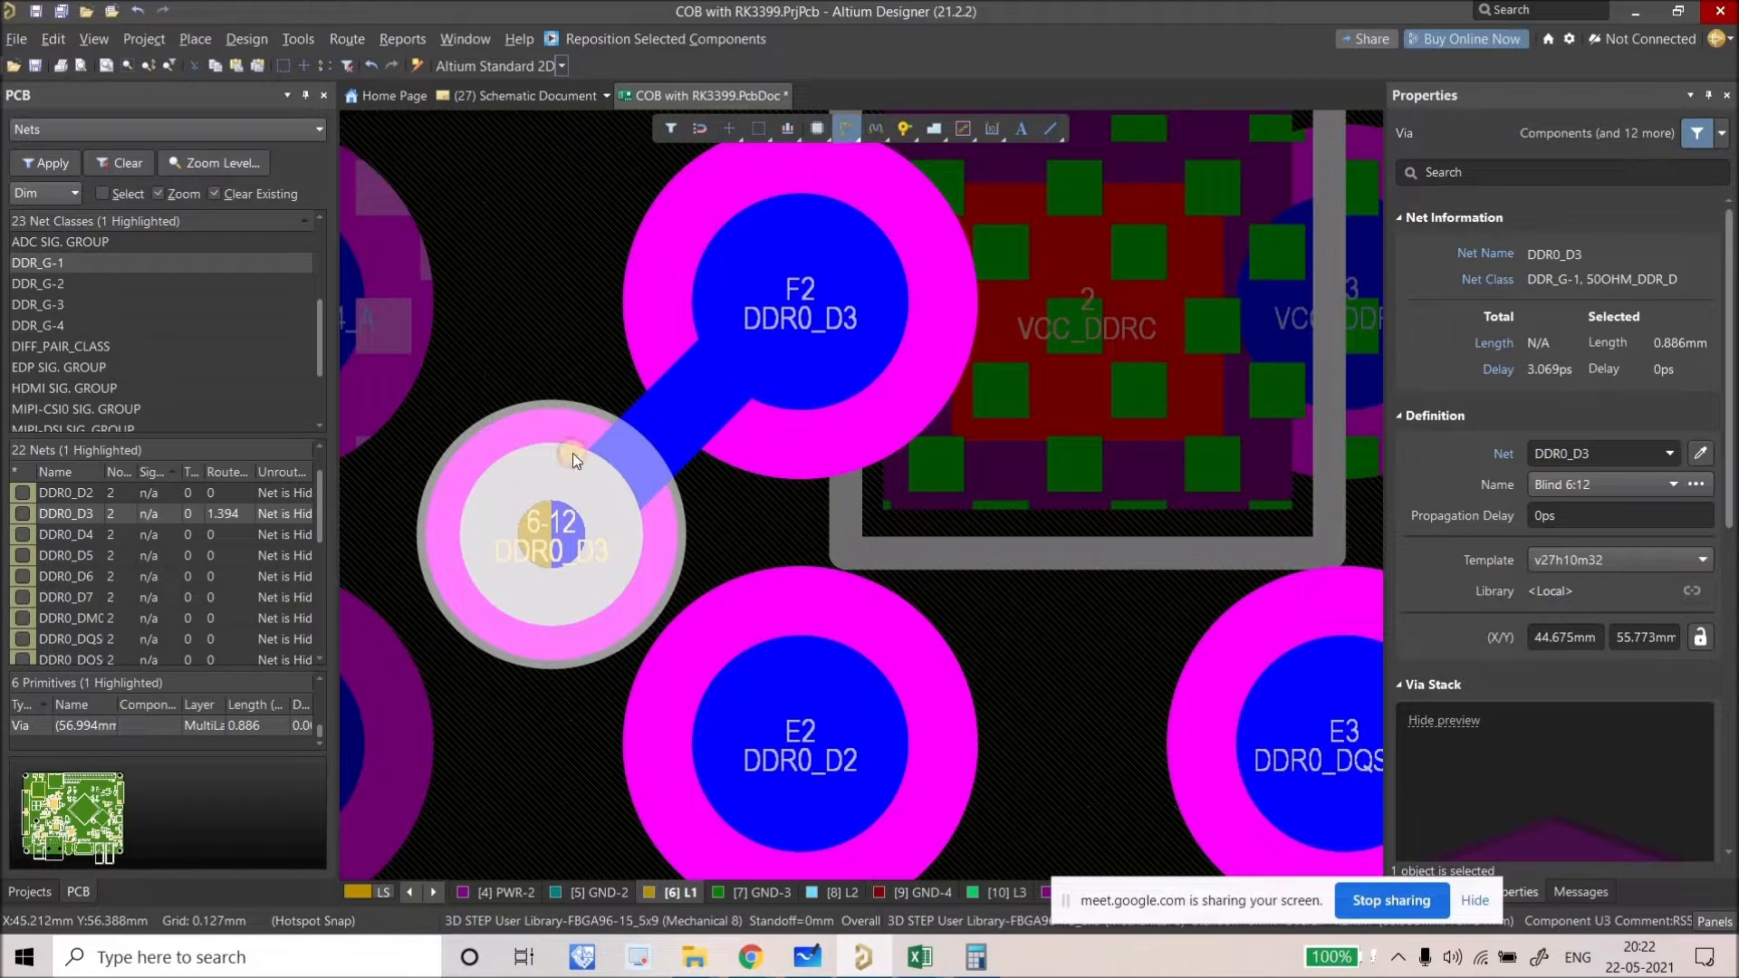
left_click(538, 529)
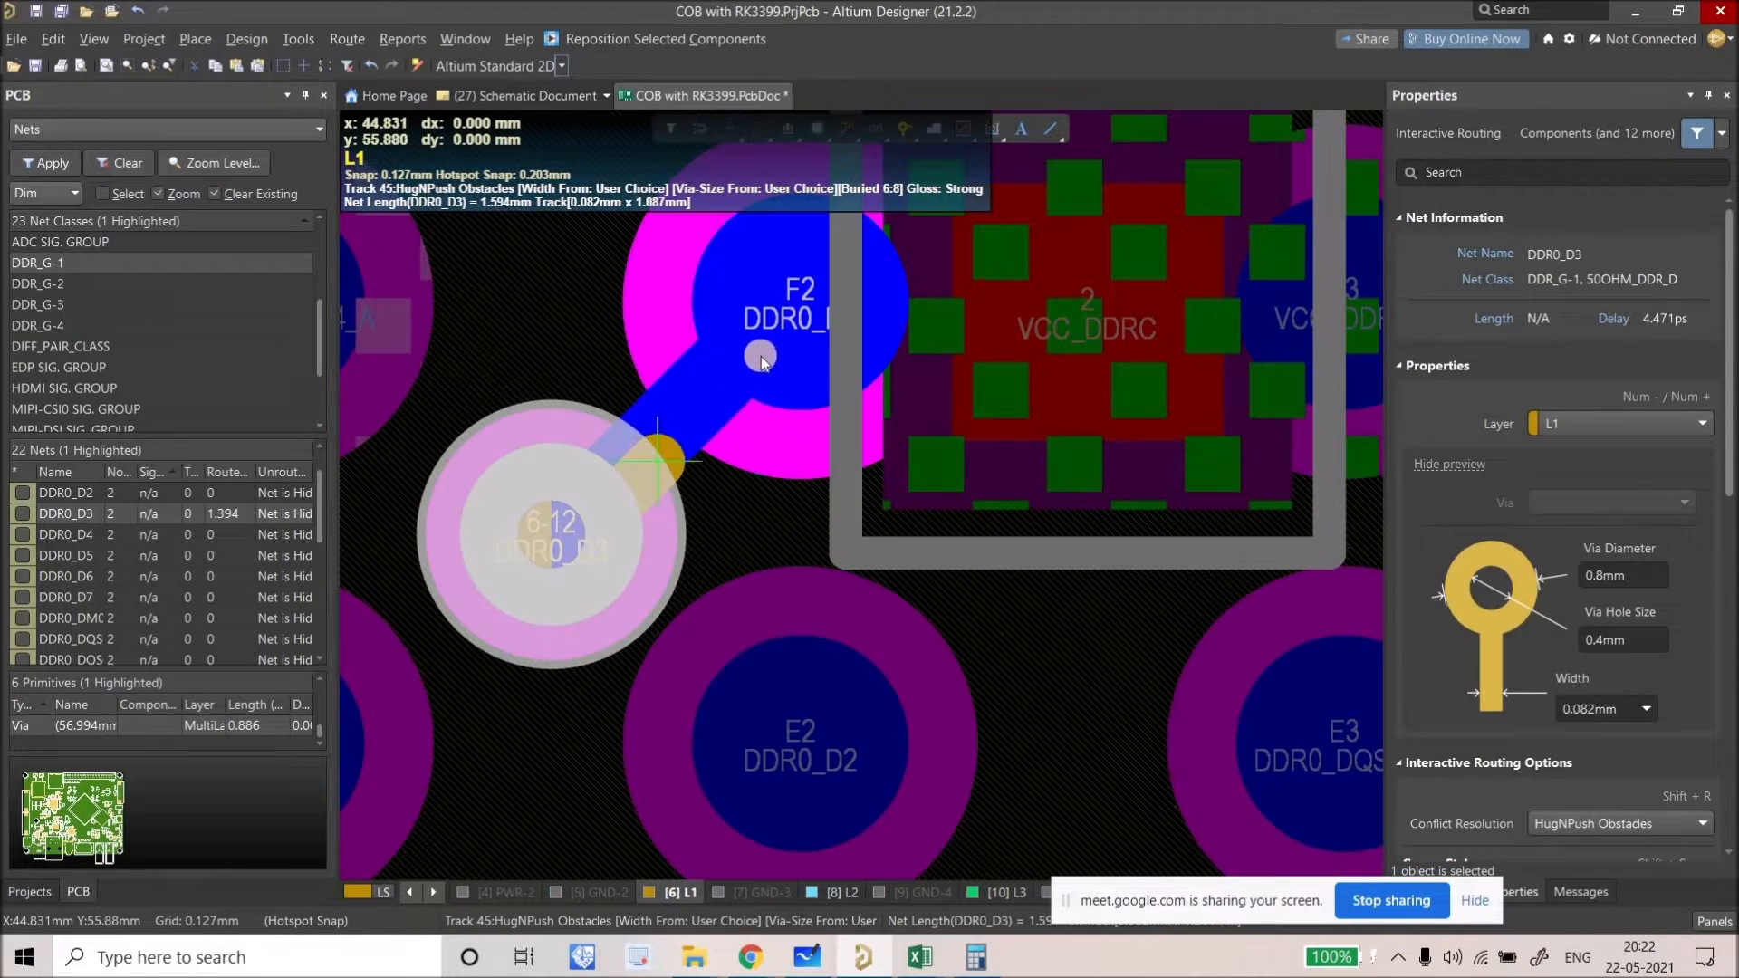
Step: Commit the DDR0_D3 track on L1 from the via to pad F2
left_click(796, 297)
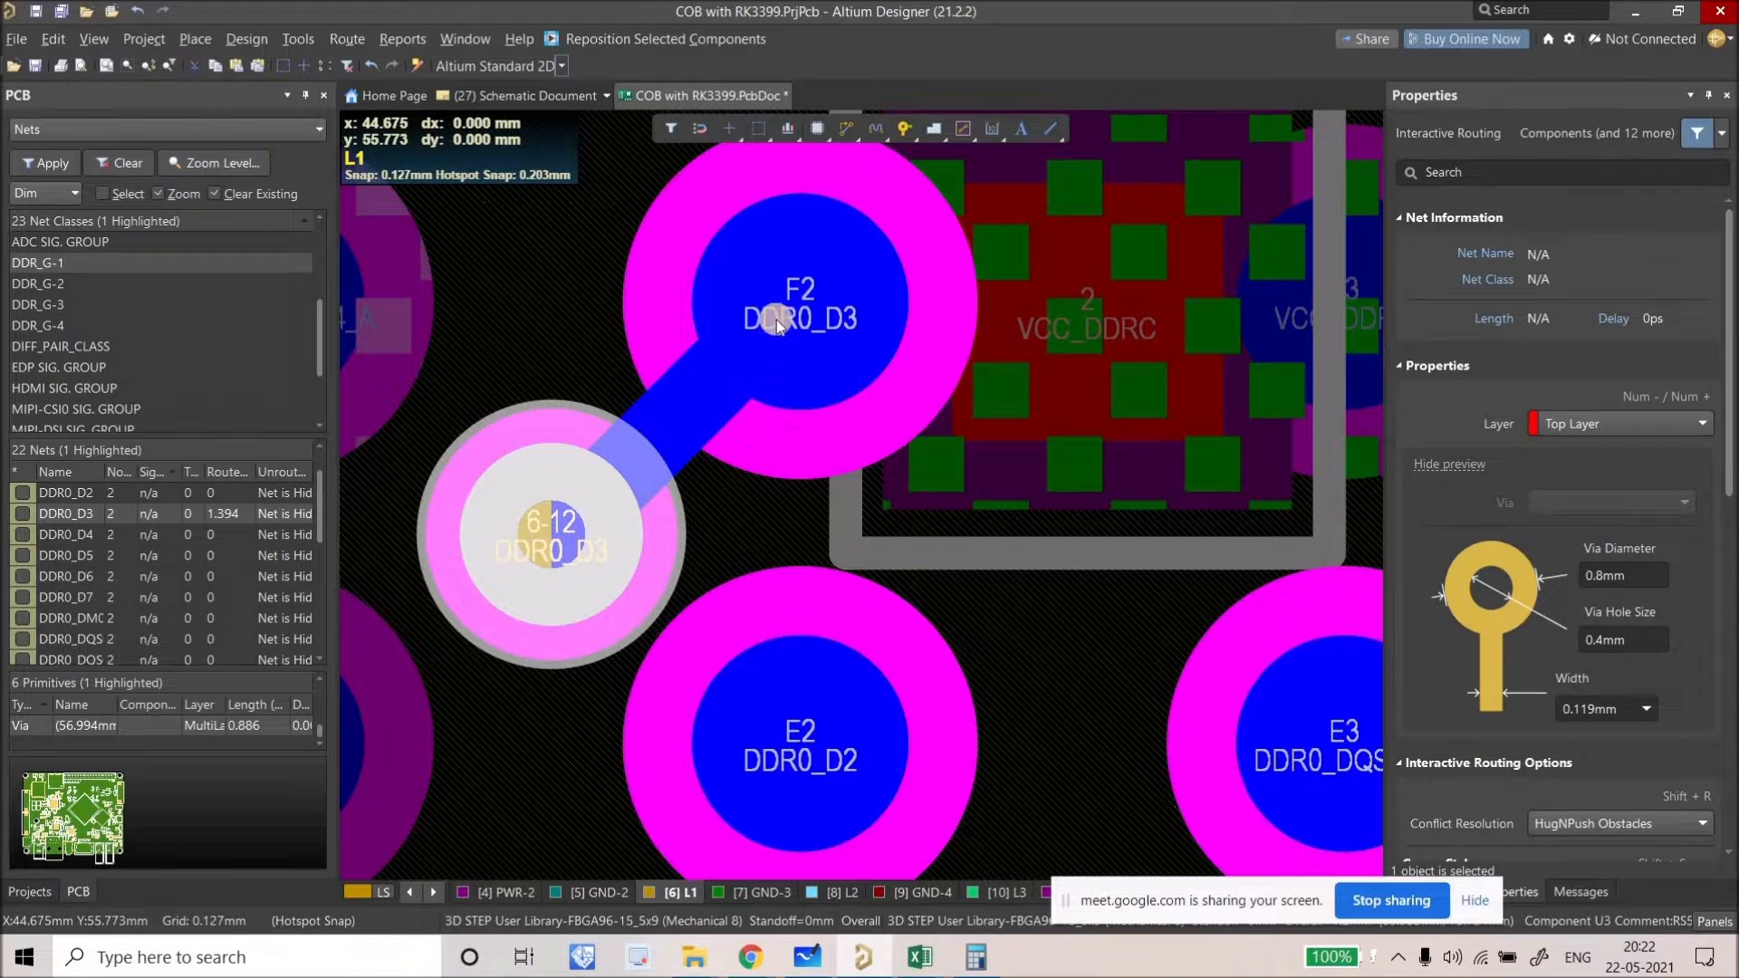
left_click(720, 358)
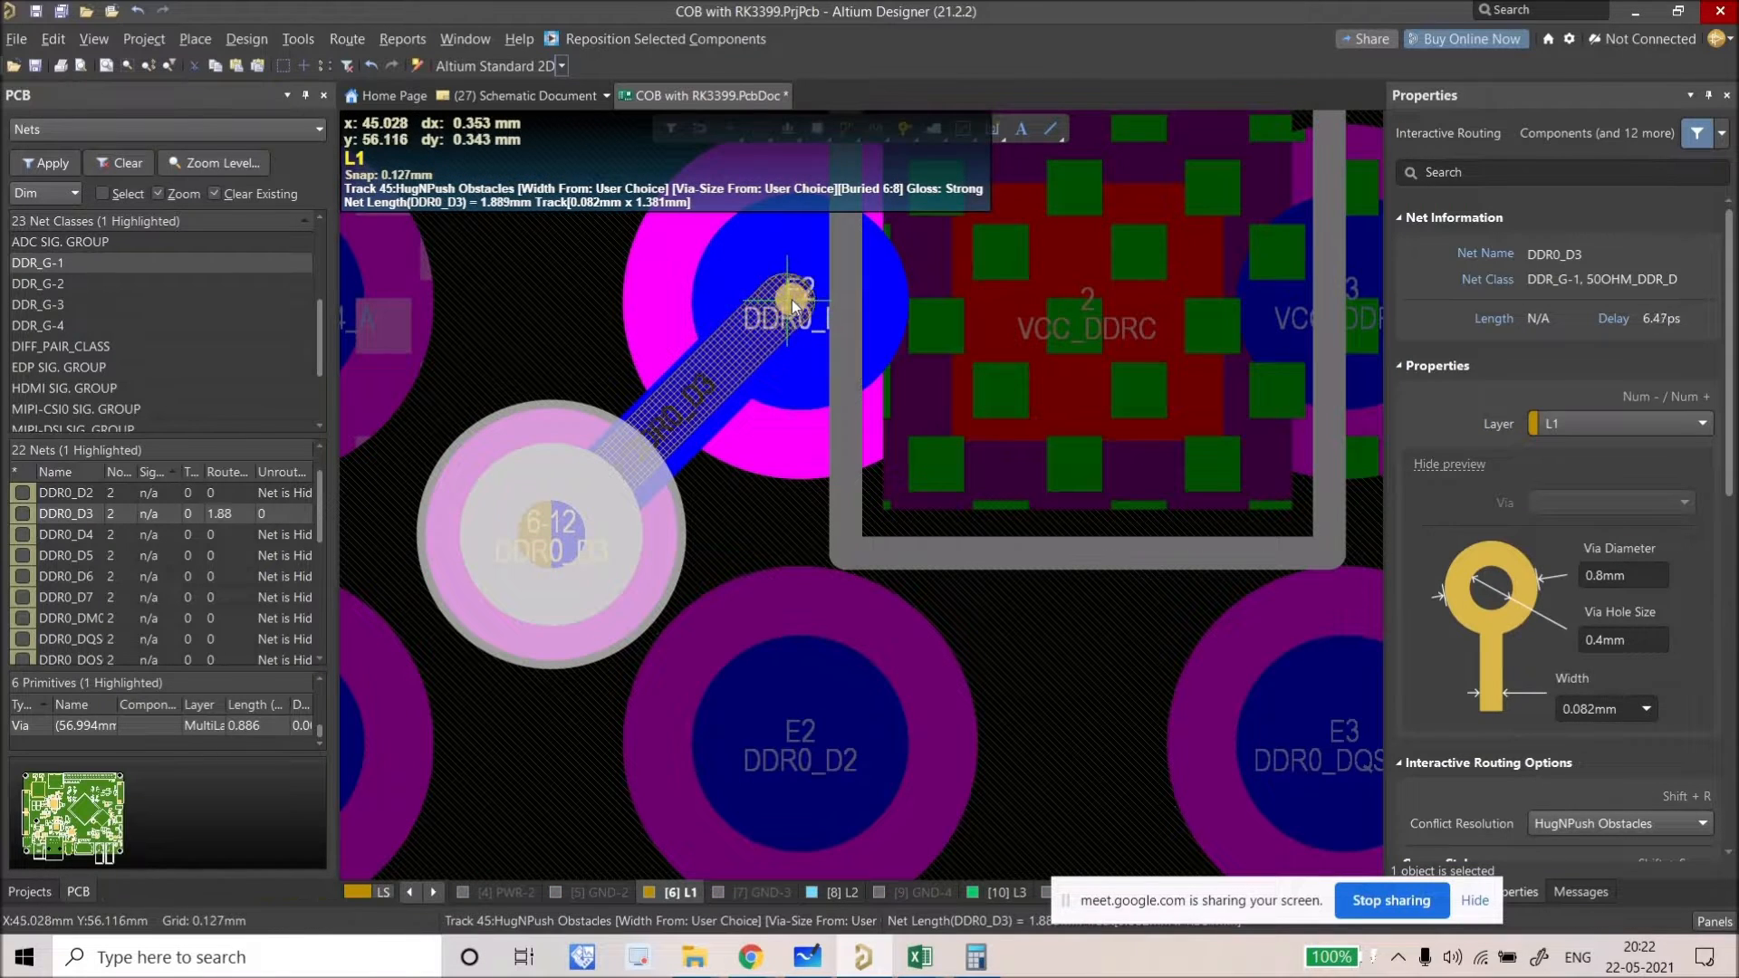
left_click(793, 299)
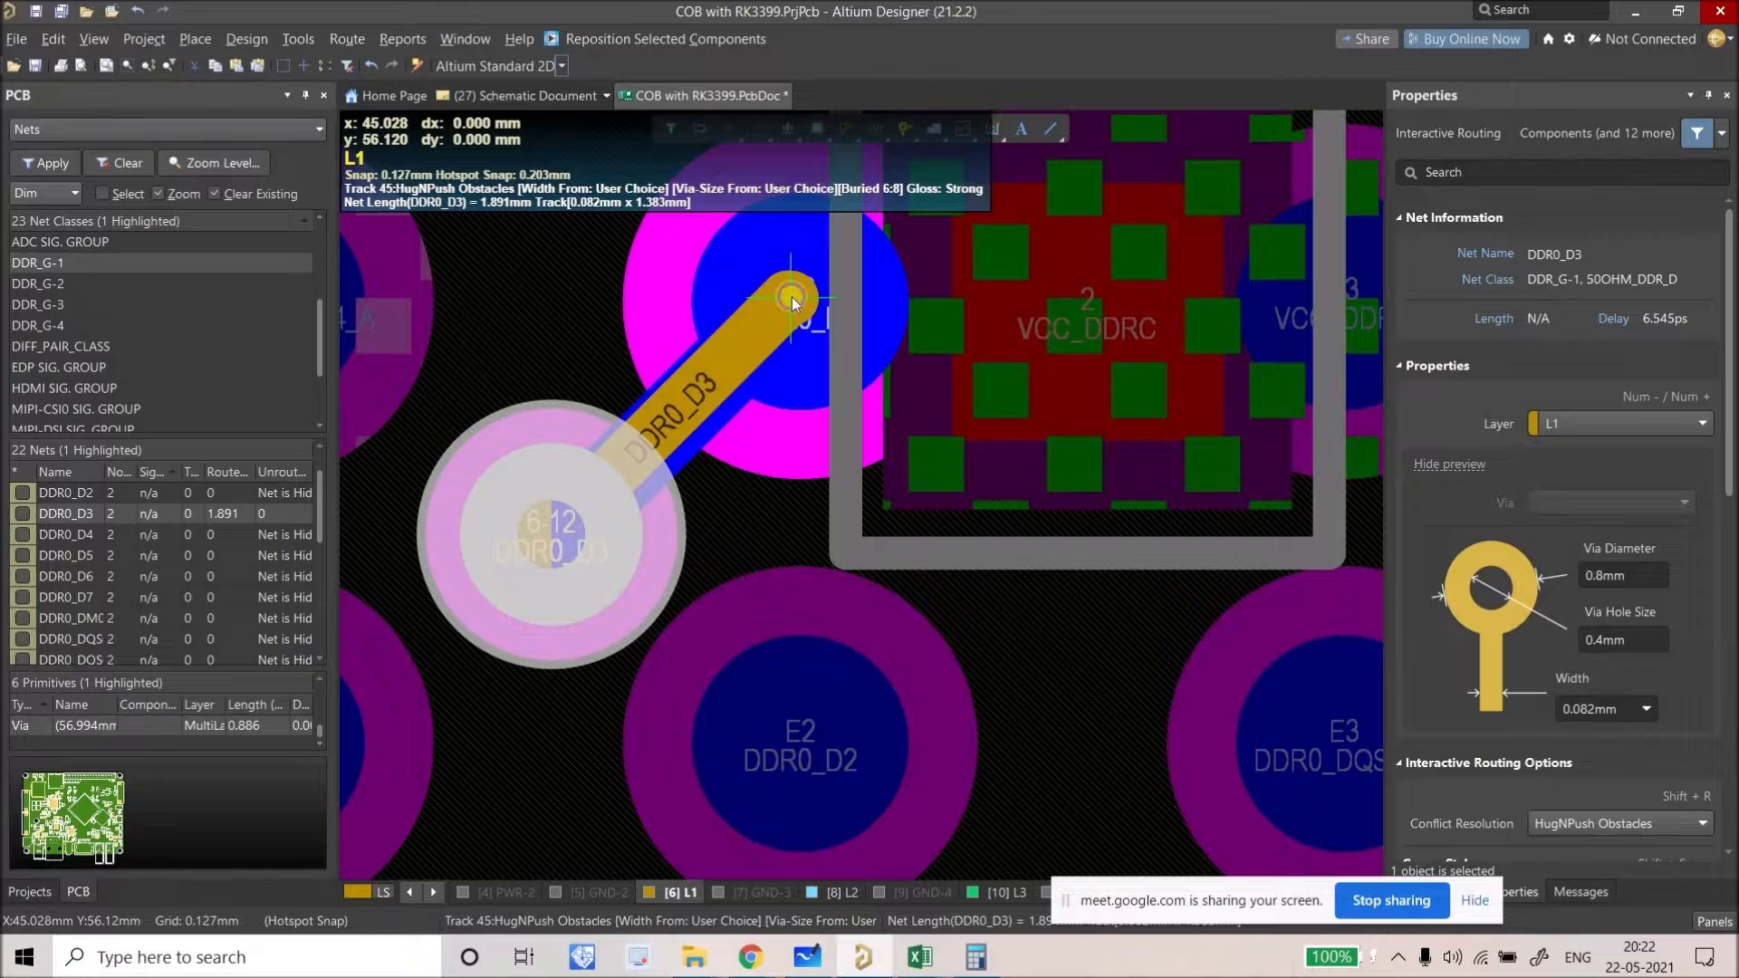
right_click(793, 300)
Step: Select the new F2 track, via and pad, then move them off pad F2
left_click(662, 413)
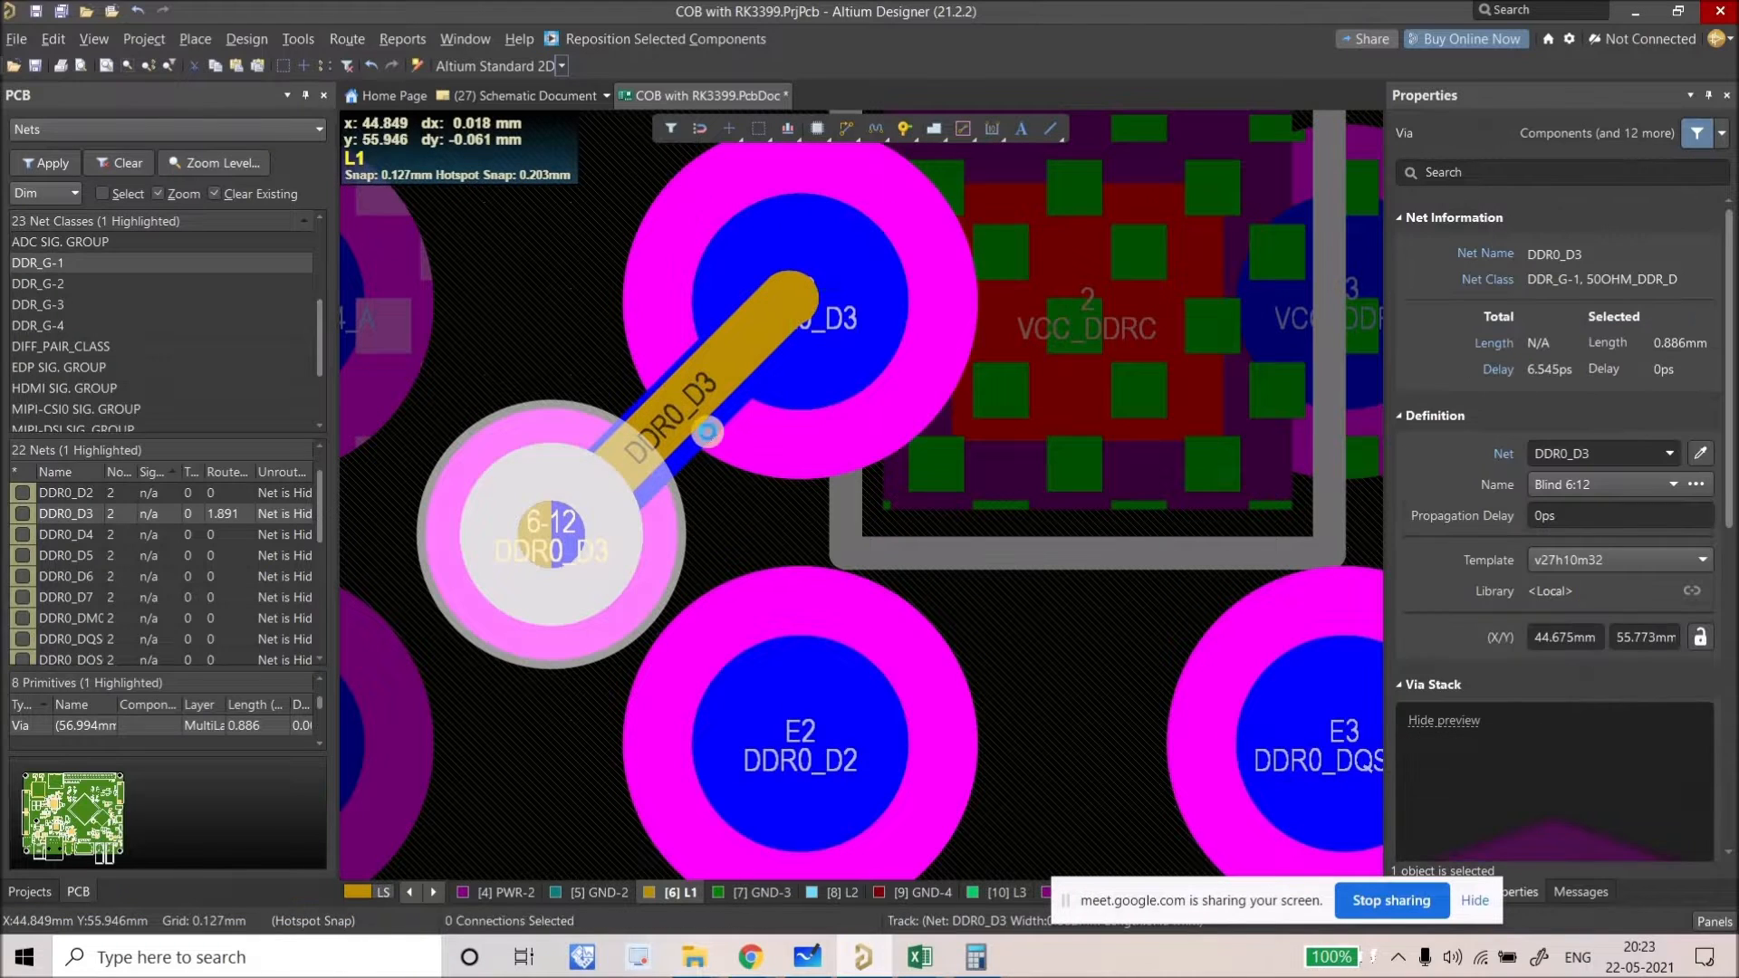
left_click(590, 567, "shift")
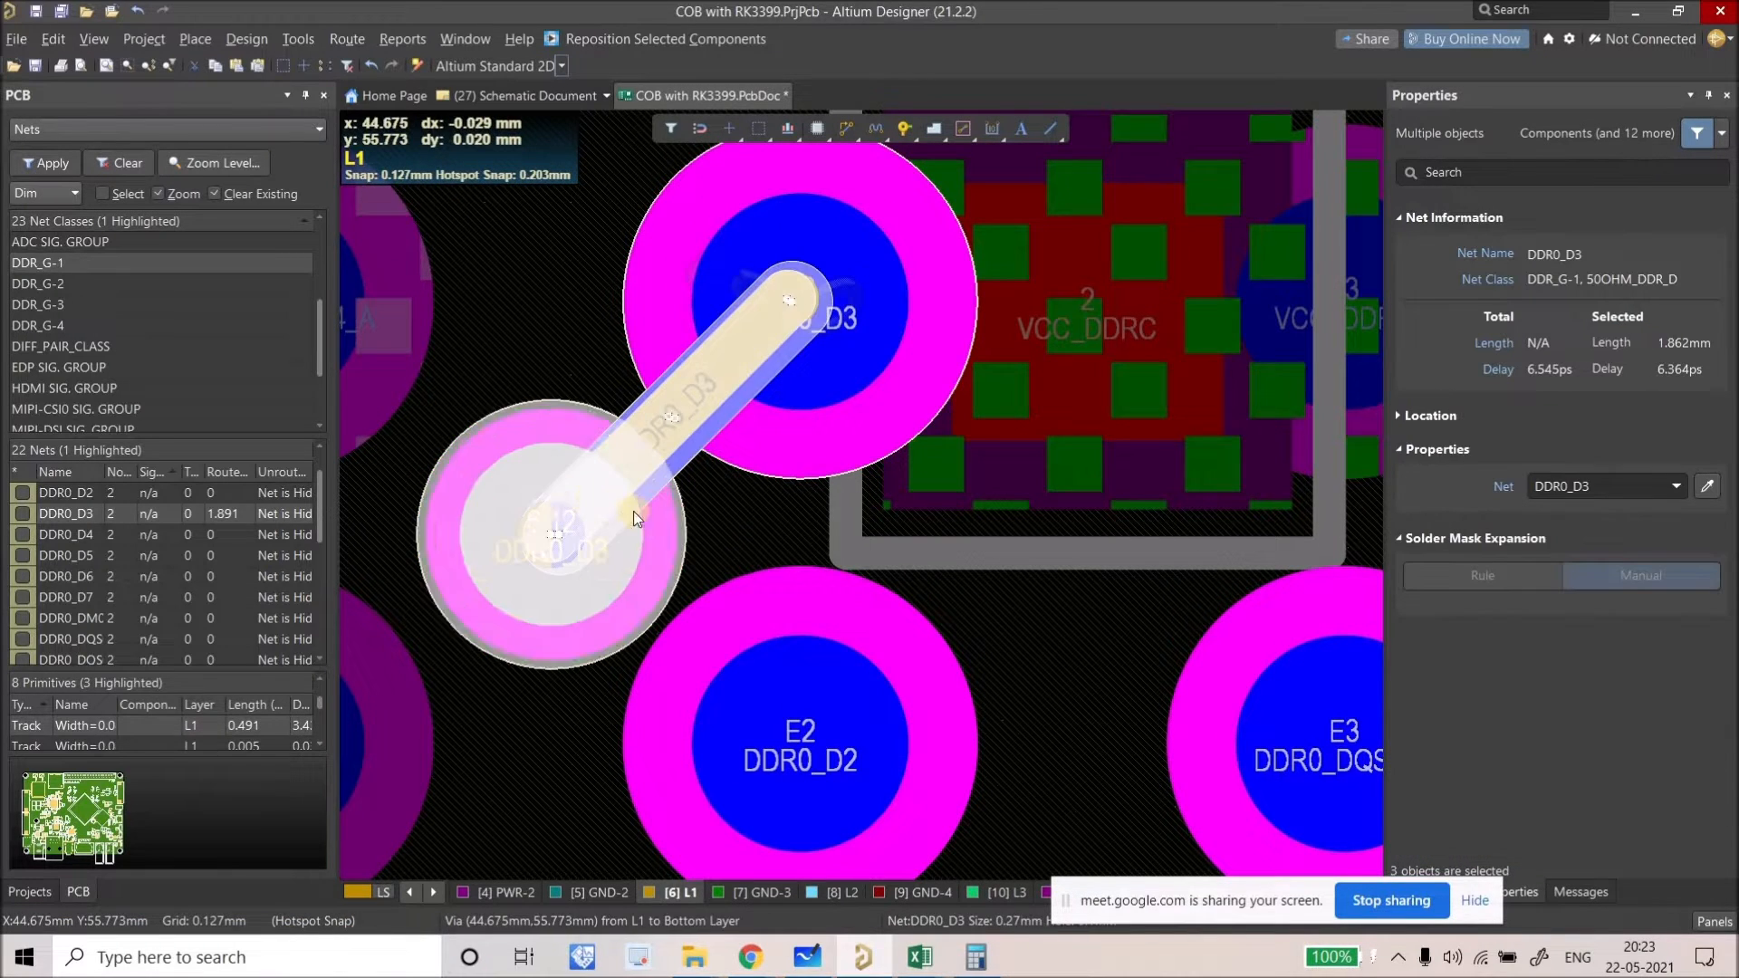
scroll(633, 511, "down", 3, "ctrl")
scroll(640, 465, "down", 2, "ctrl")
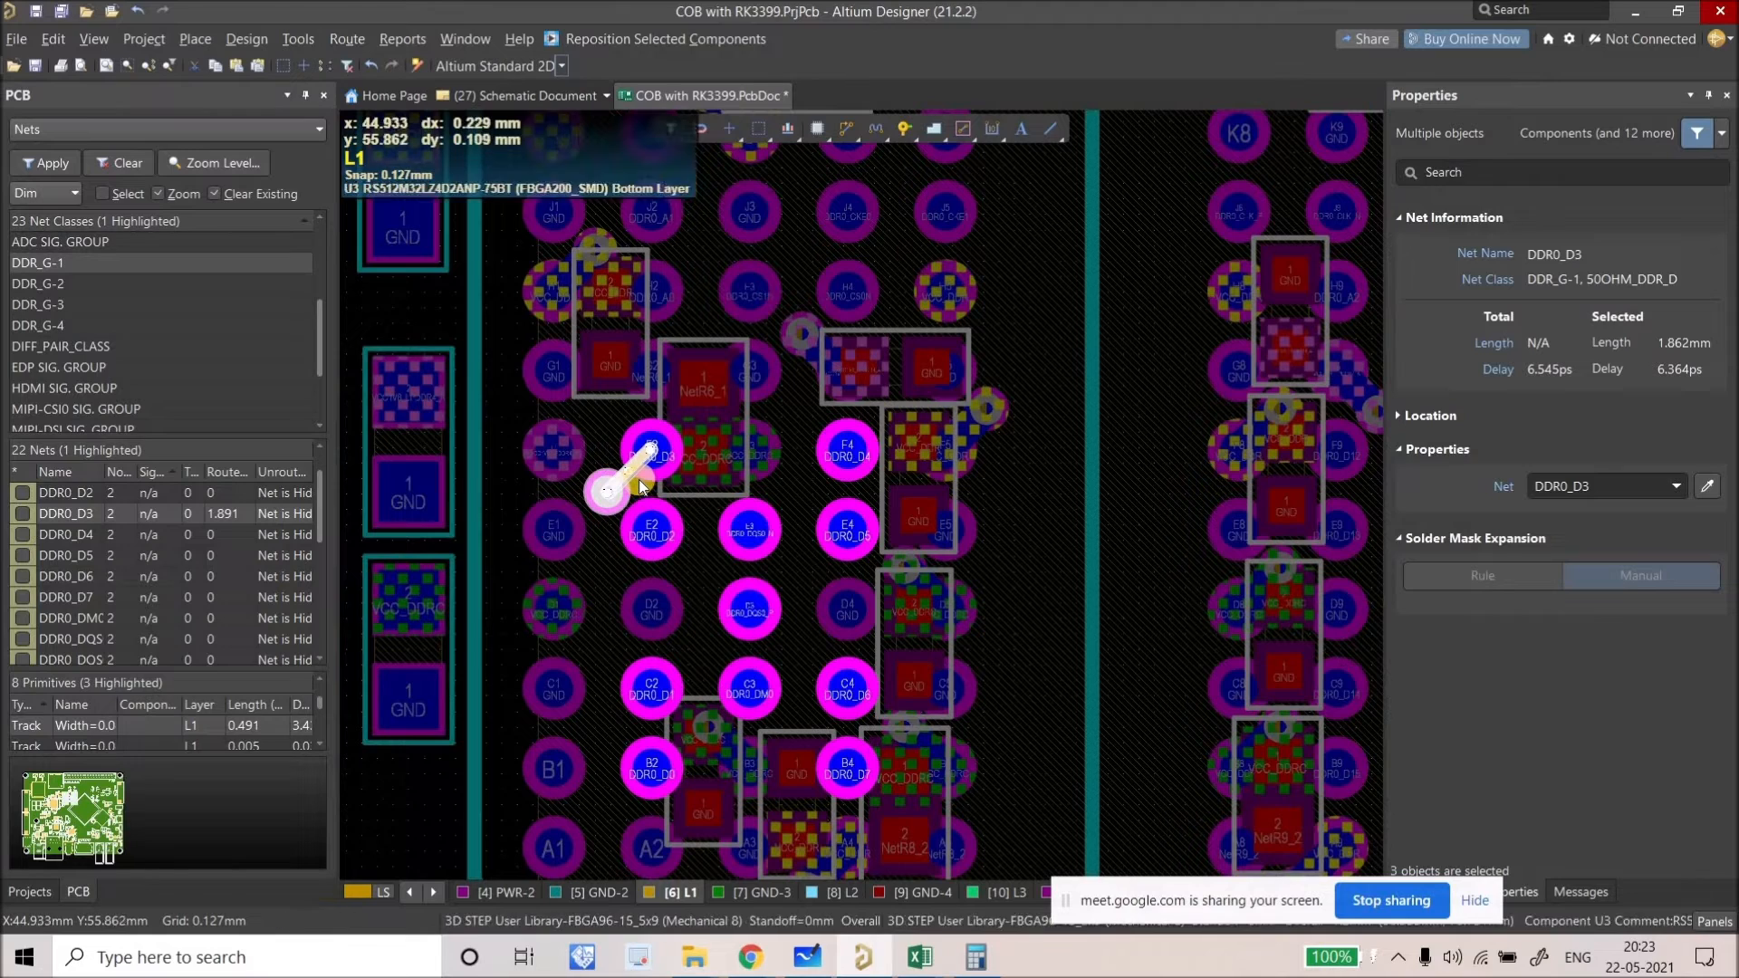
scroll(639, 480, "up", 1, "ctrl")
scroll(639, 480, "up", 1, "ctrl")
key("ctrl+c")
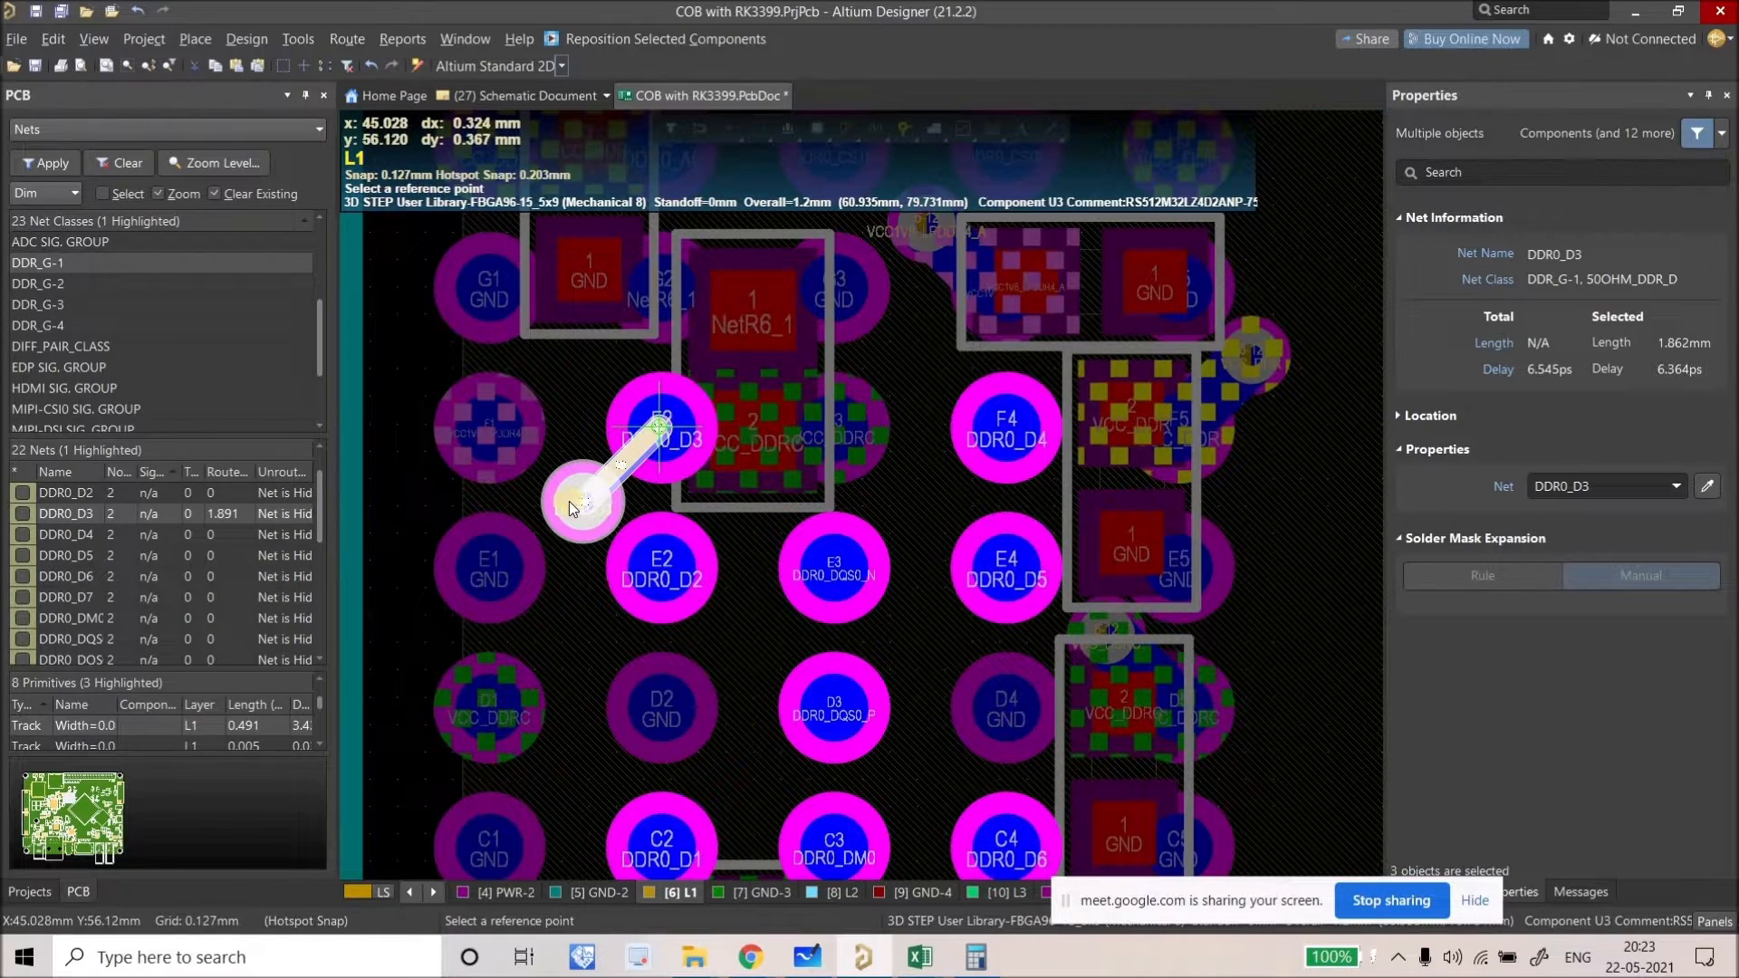
left_click(684, 426)
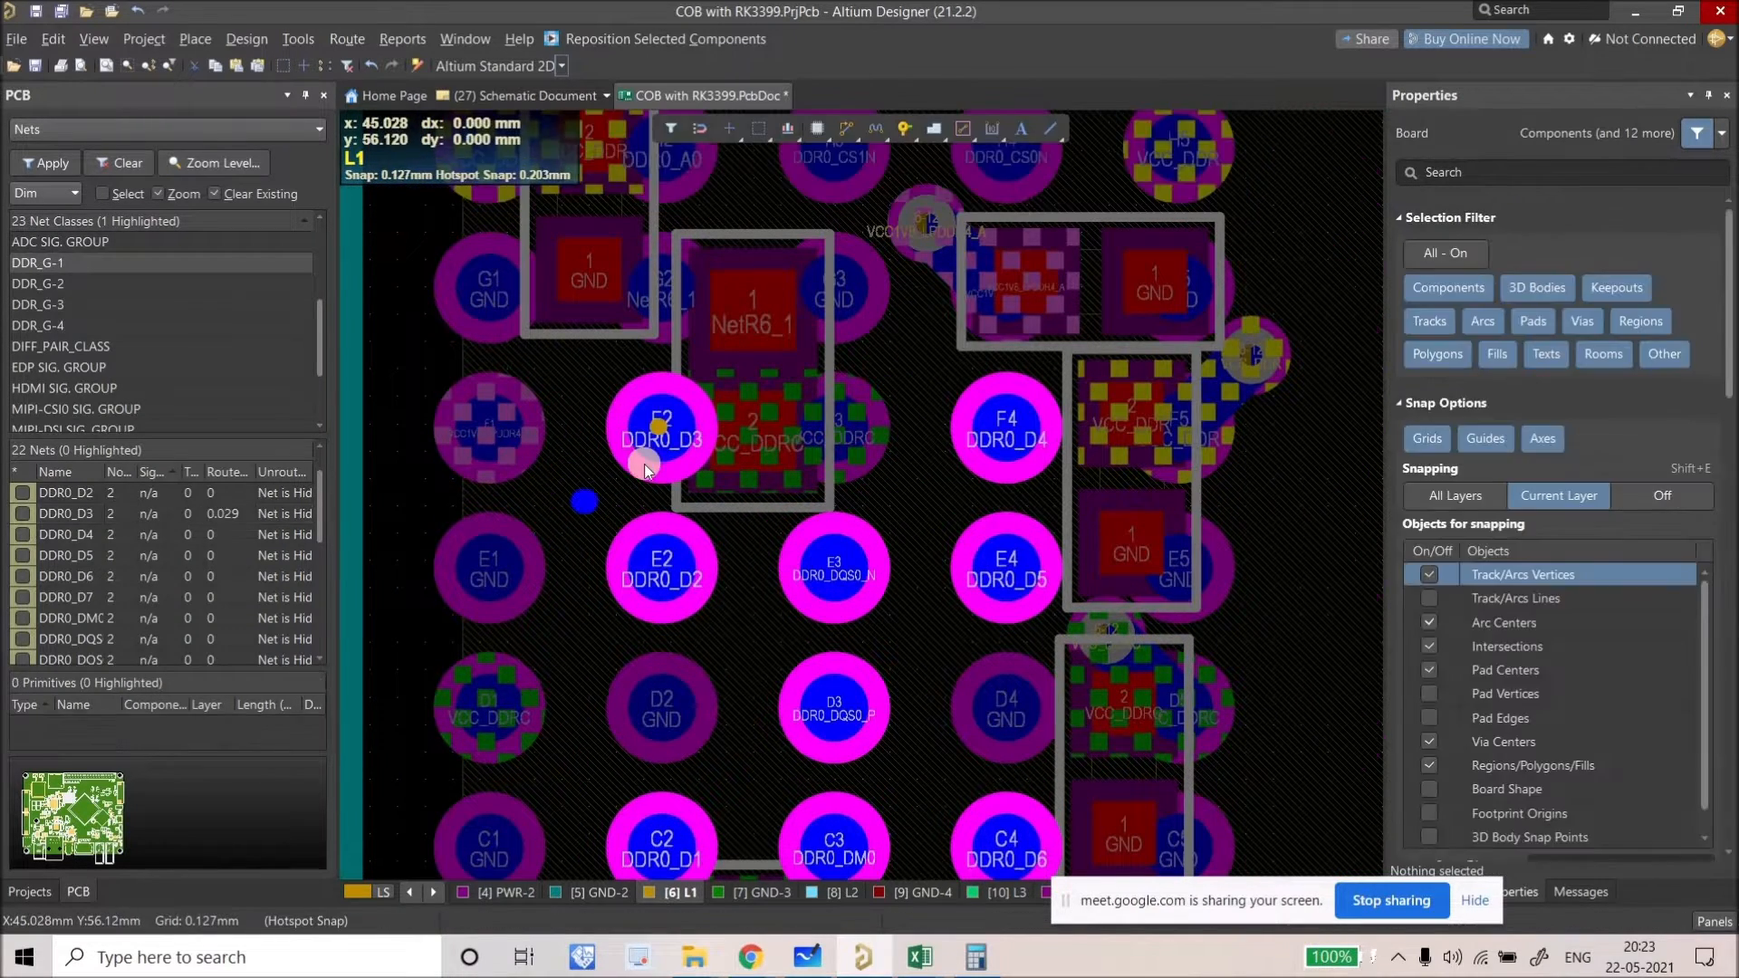
Step: Delete the leftover DDR0_D3 track stub on pad F2
scroll(644, 464, "down", 1, "ctrl")
left_click(648, 451)
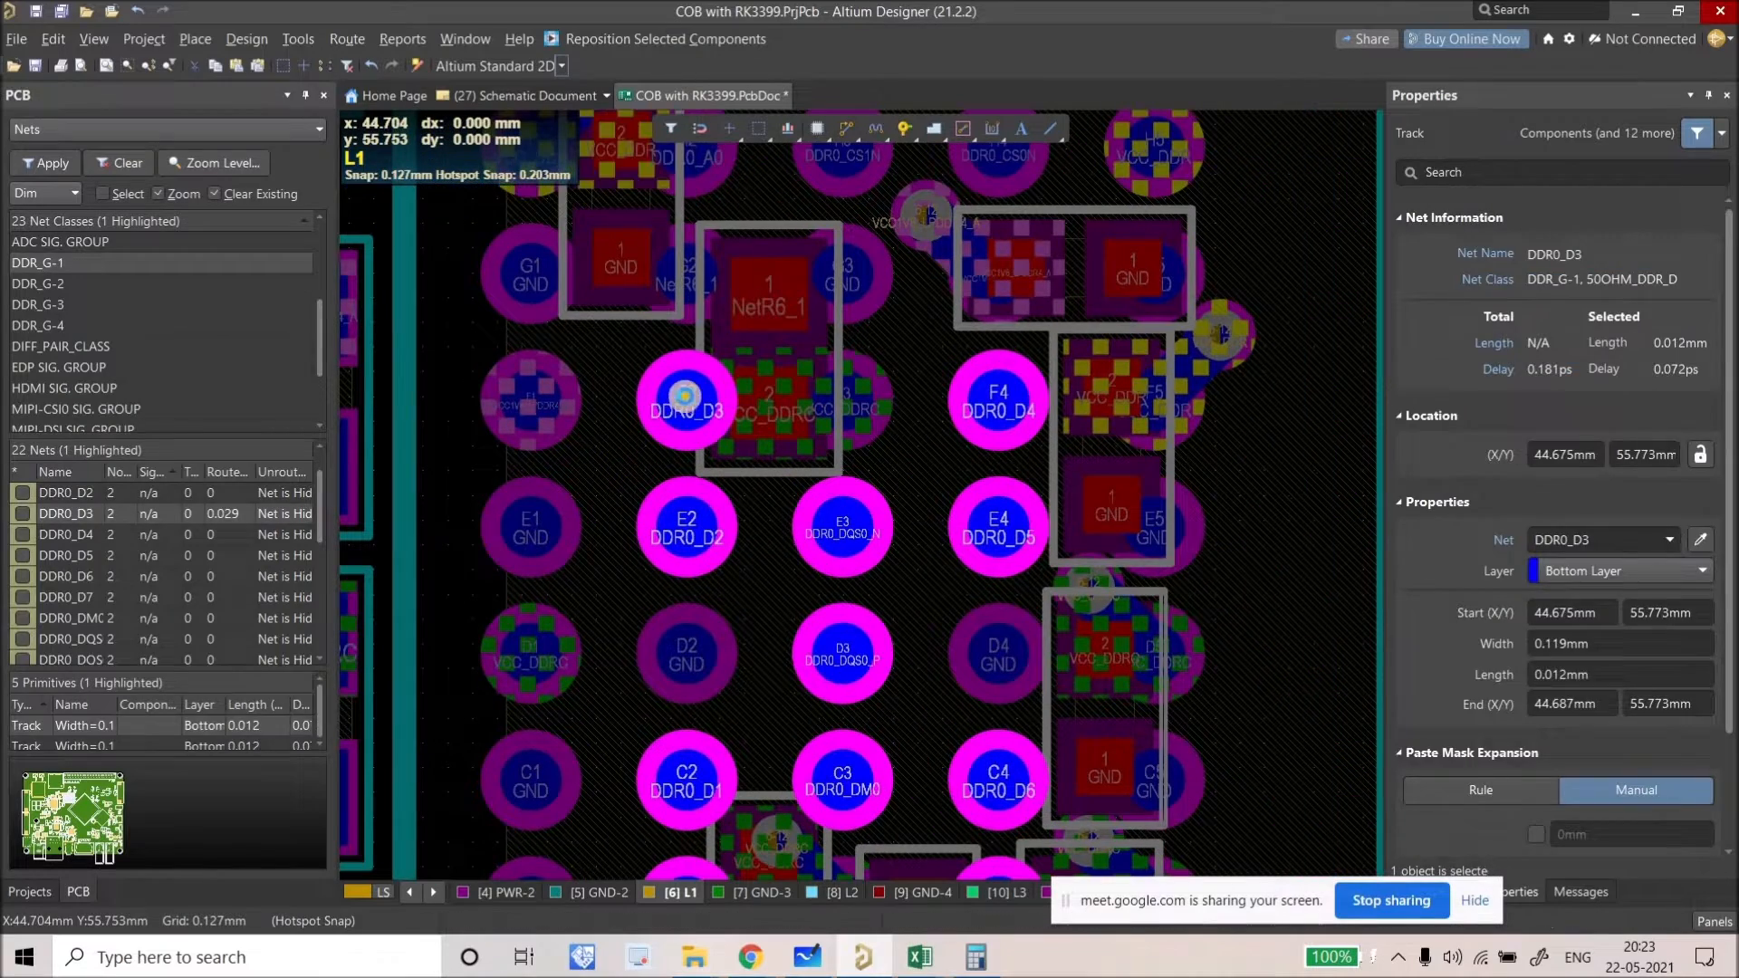
key("Delete")
Step: Center the view on the DDR pad group and make the Bottom Layer active
scroll(677, 412, "down", 3, "ctrl")
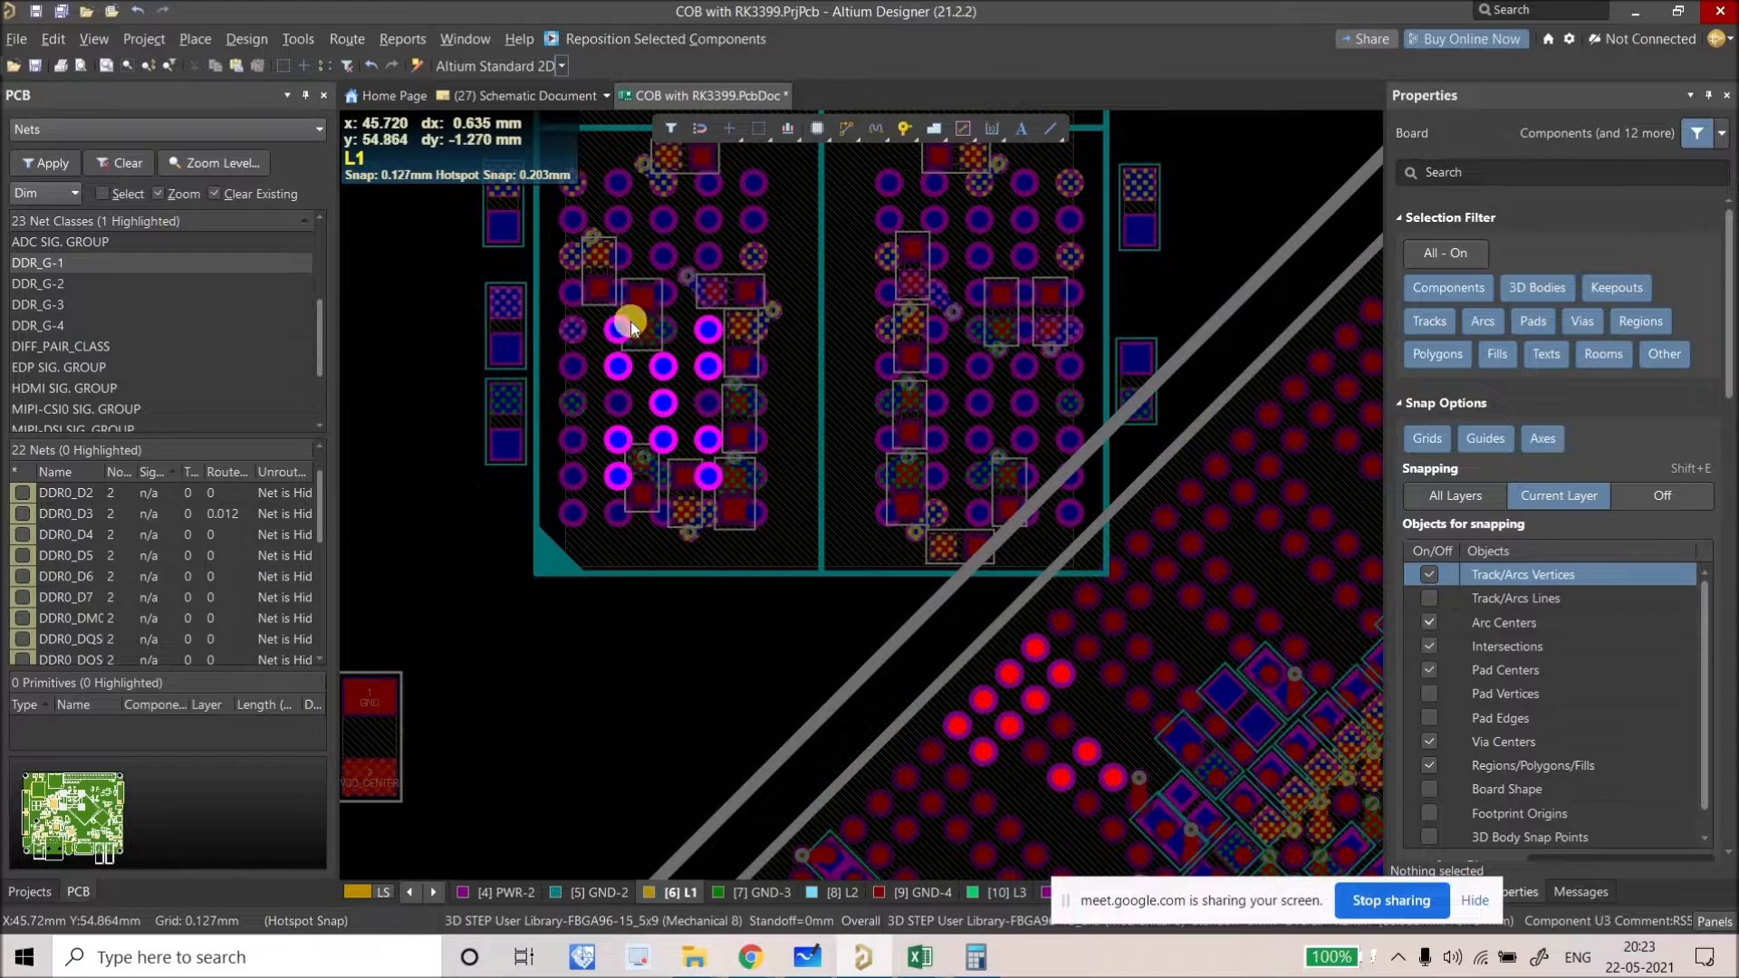
scroll(645, 339, "up", 1, "ctrl")
scroll(571, 307, "down", 2, "ctrl")
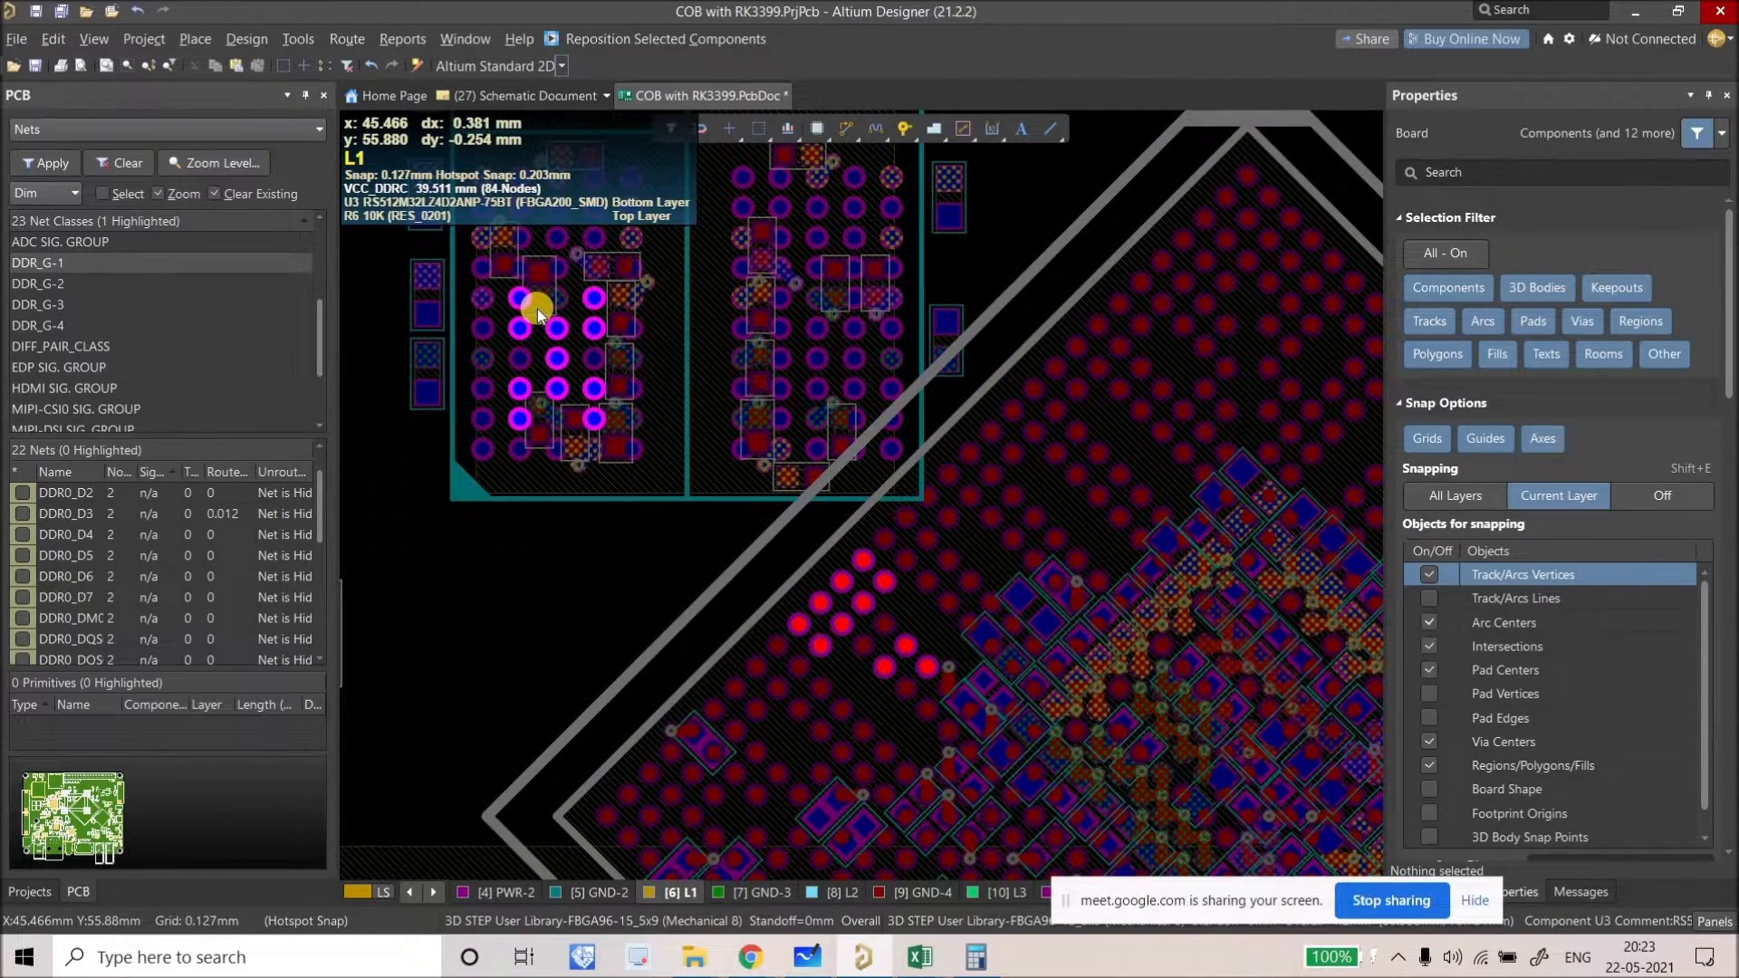
scroll(555, 415, "up", 2)
scroll(504, 389, "up", 1)
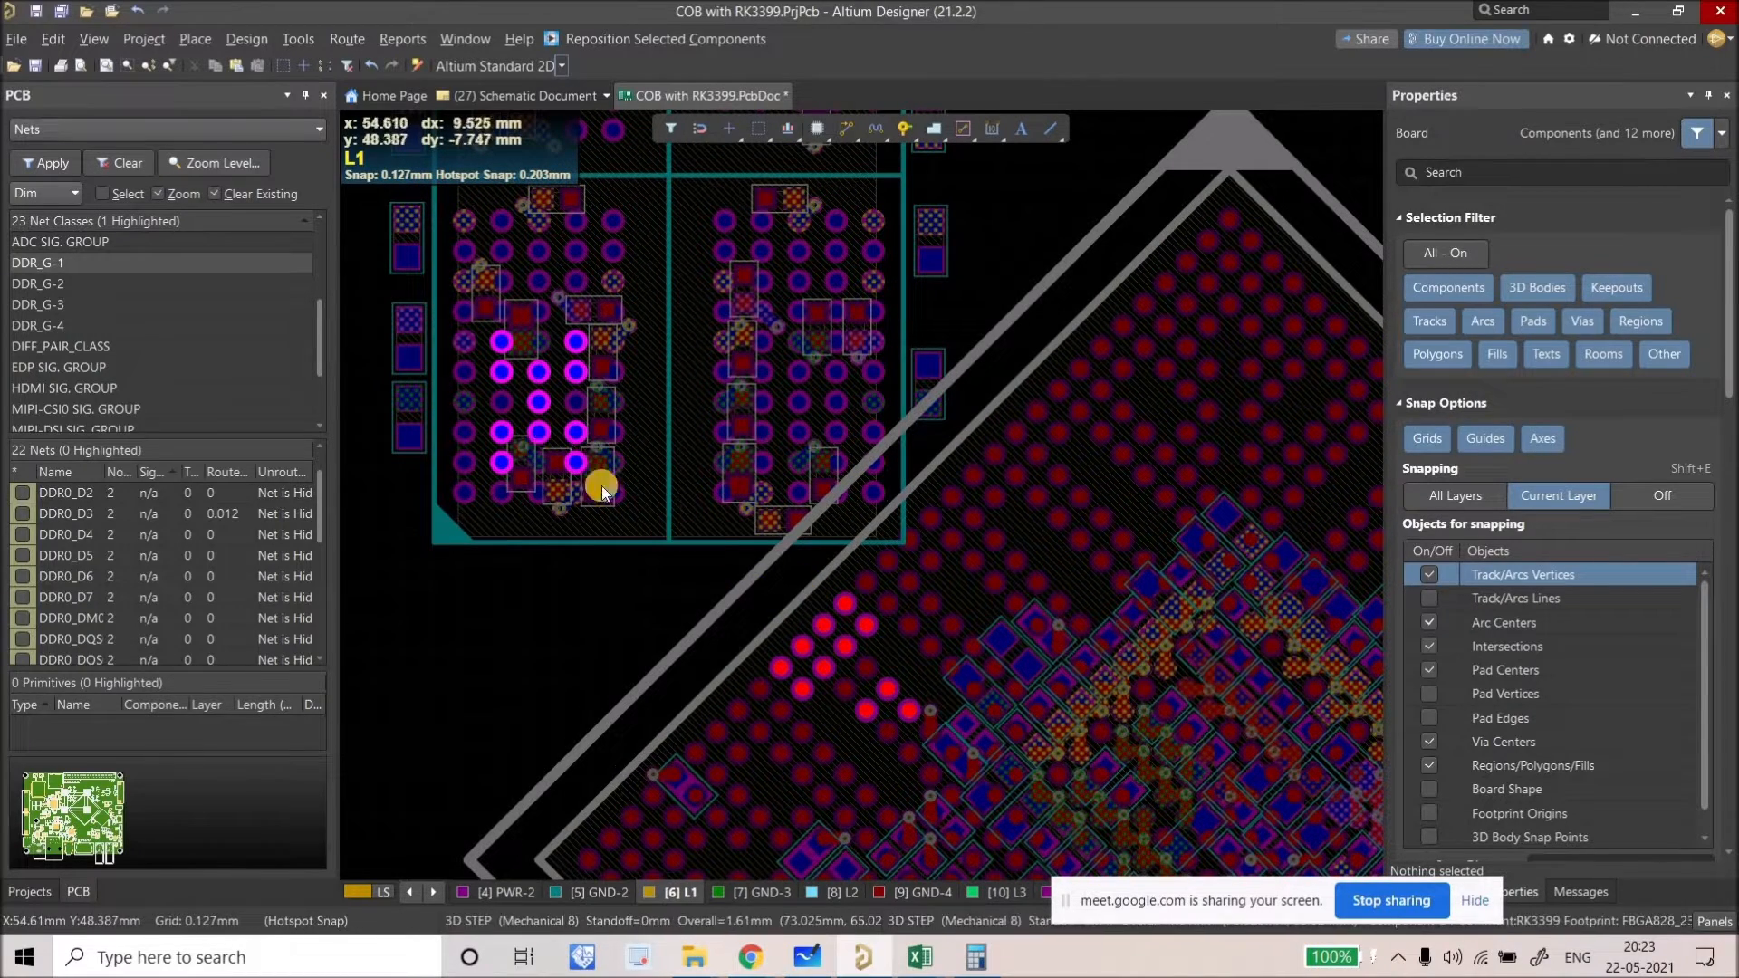
right_click_drag(462, 380, 518, 442)
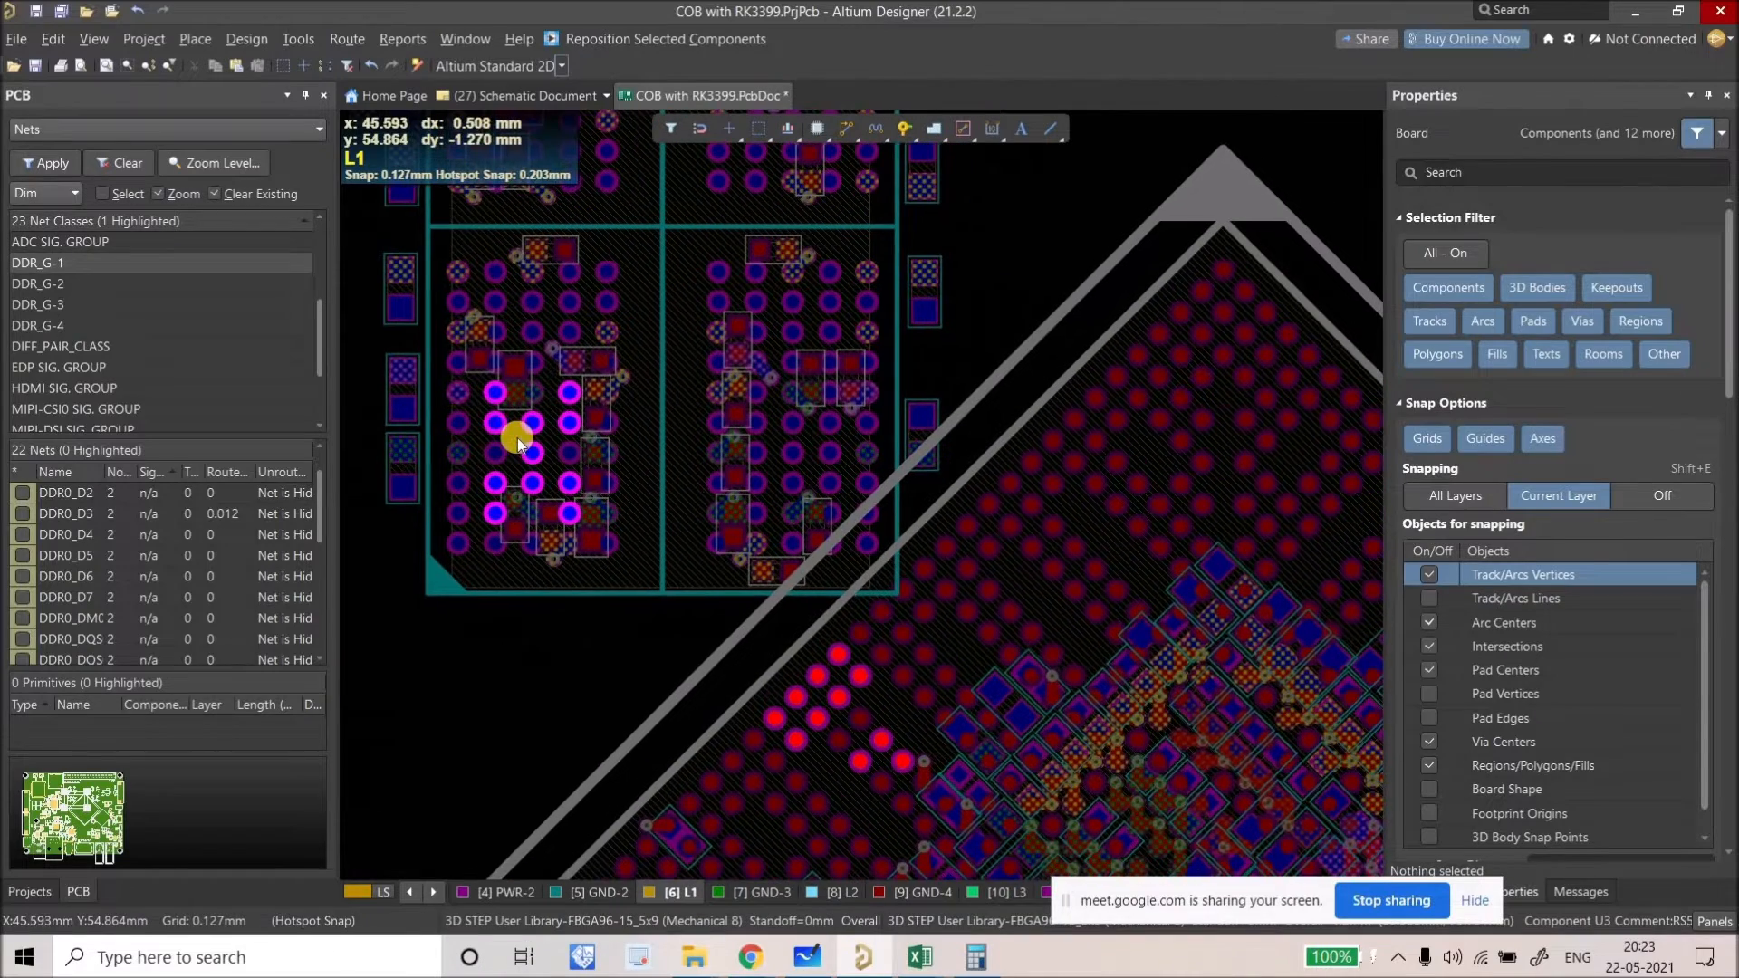
scroll(489, 395, "up", 2, "ctrl")
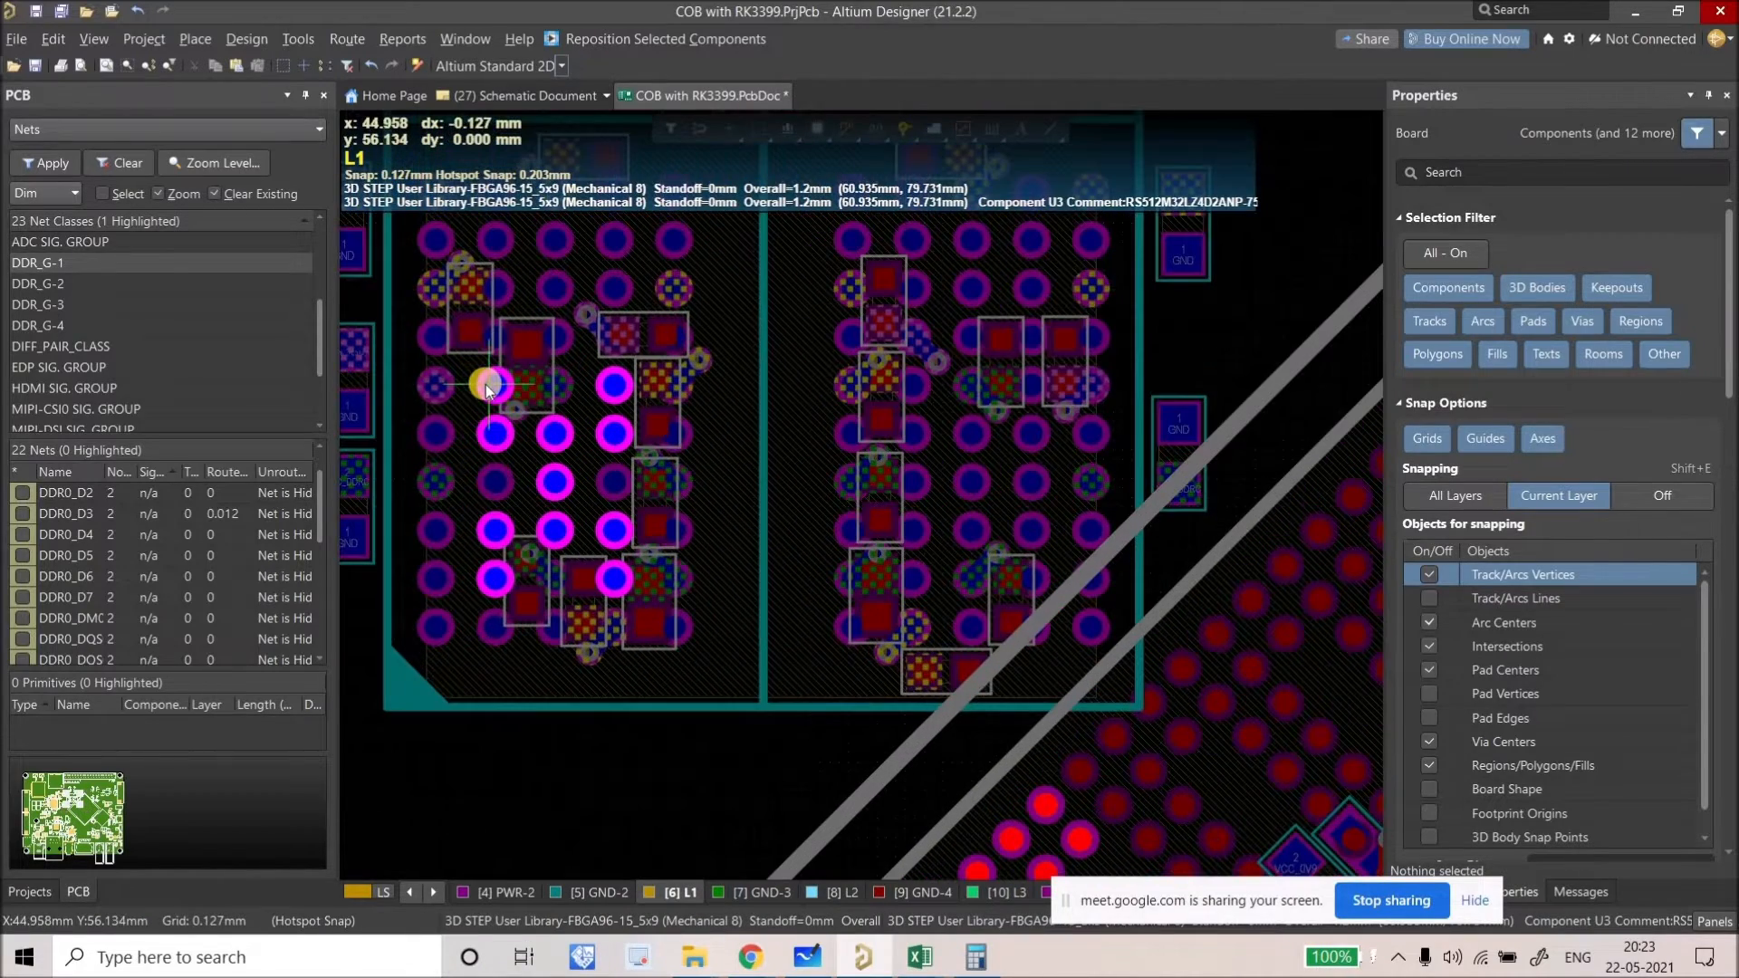
scroll(496, 389, "up", 2, "ctrl")
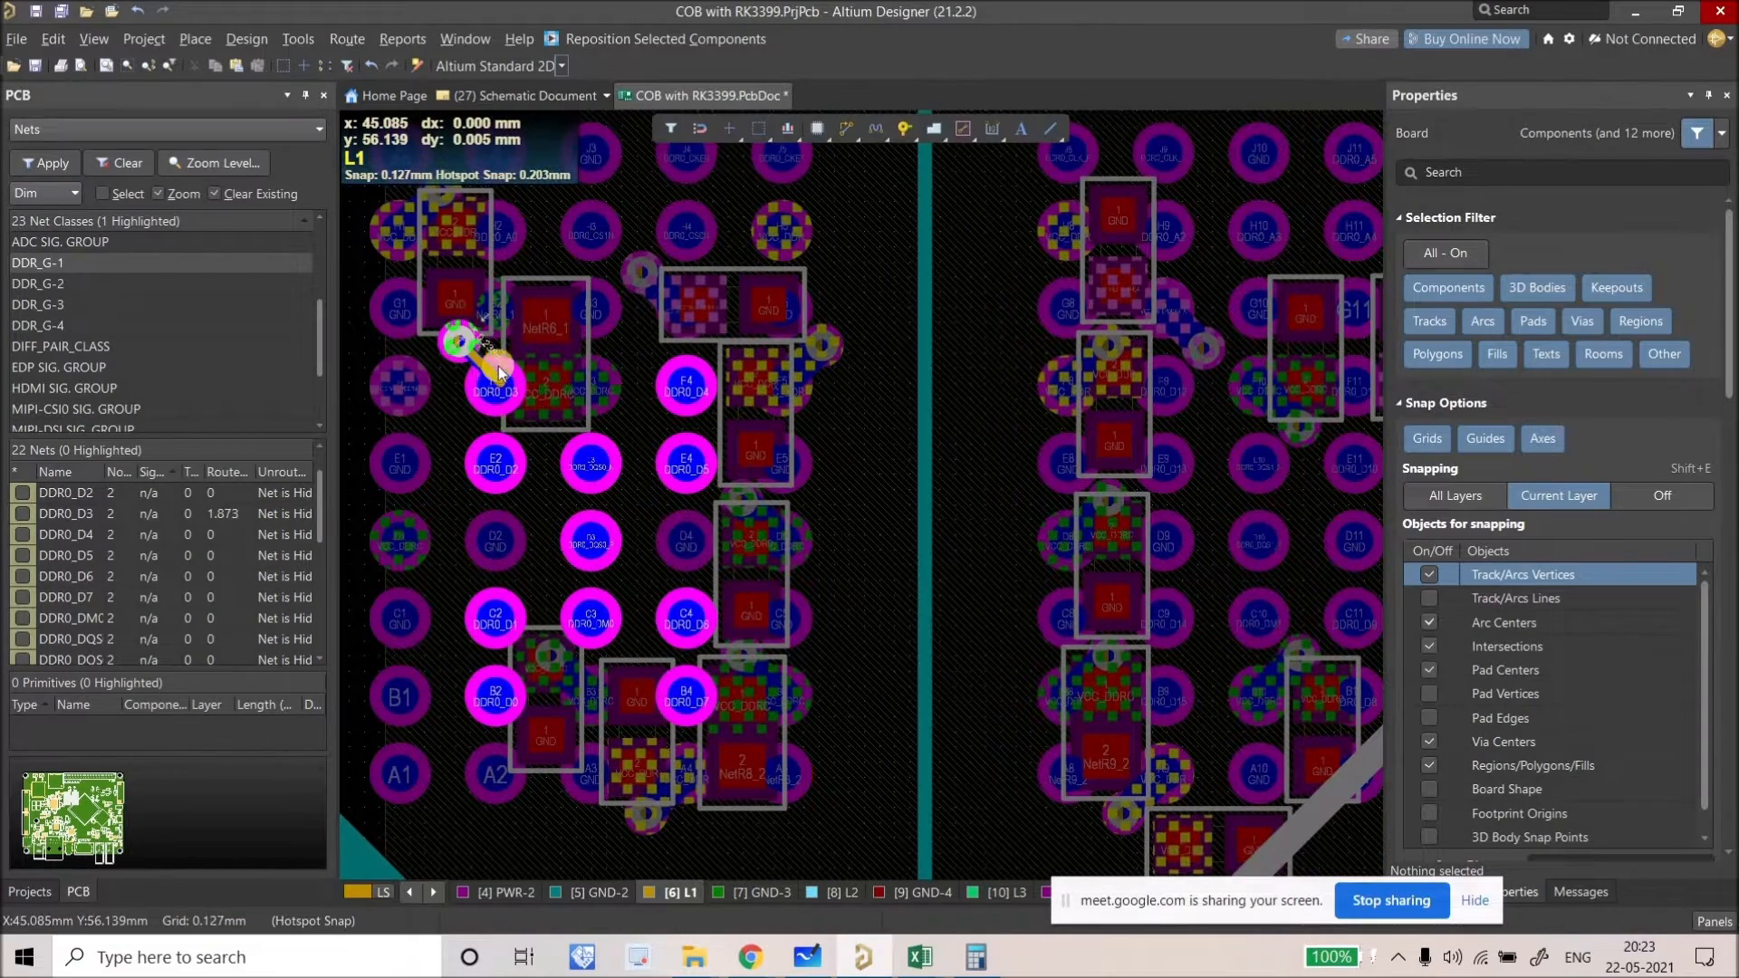
scroll(492, 377, "down", 2, "ctrl")
scroll(480, 374, "up", 2, "ctrl")
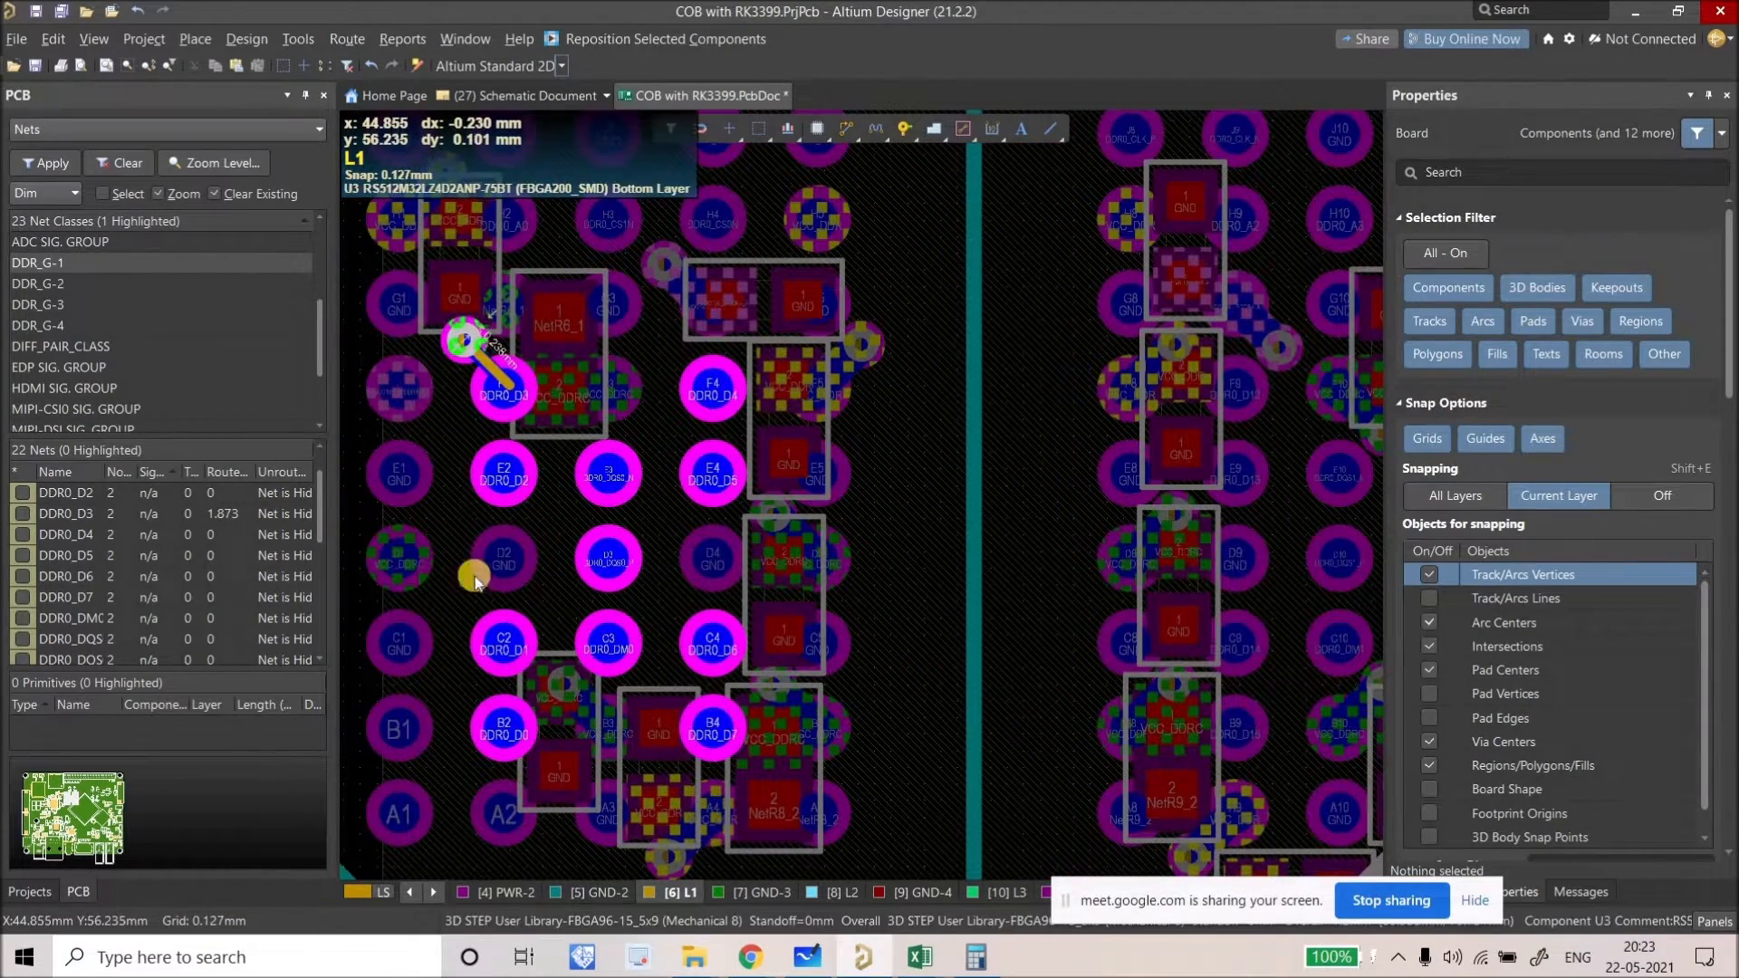
key("KP_Add")
key("KP_Add")
key("KP_Add")
key("KP_Add")
key("KP_Add")
key("KP_Add")
Step: Fan out pads F2, E2, C2 and B2 to their own vias on the Bottom Layer
mouse_move(557, 445)
right_mouse_down()
mouse_move(569, 422)
mouse_move(587, 432)
right_mouse_up()
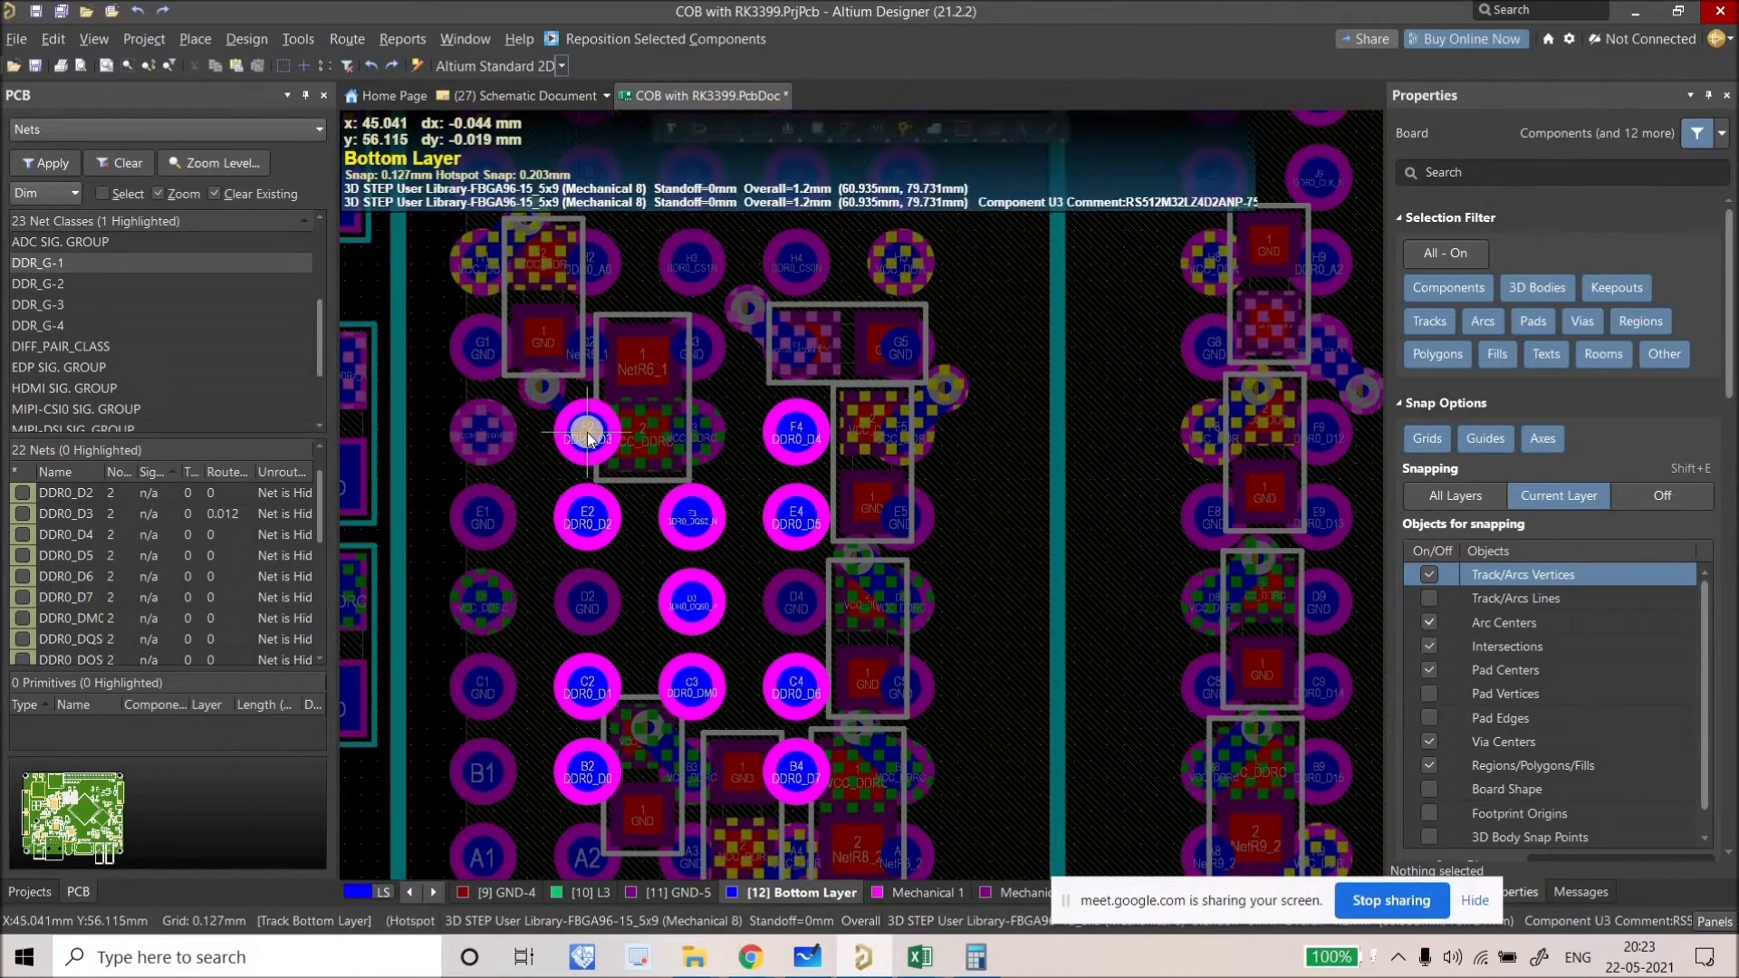
scroll(534, 412, "down", 4, "ctrl")
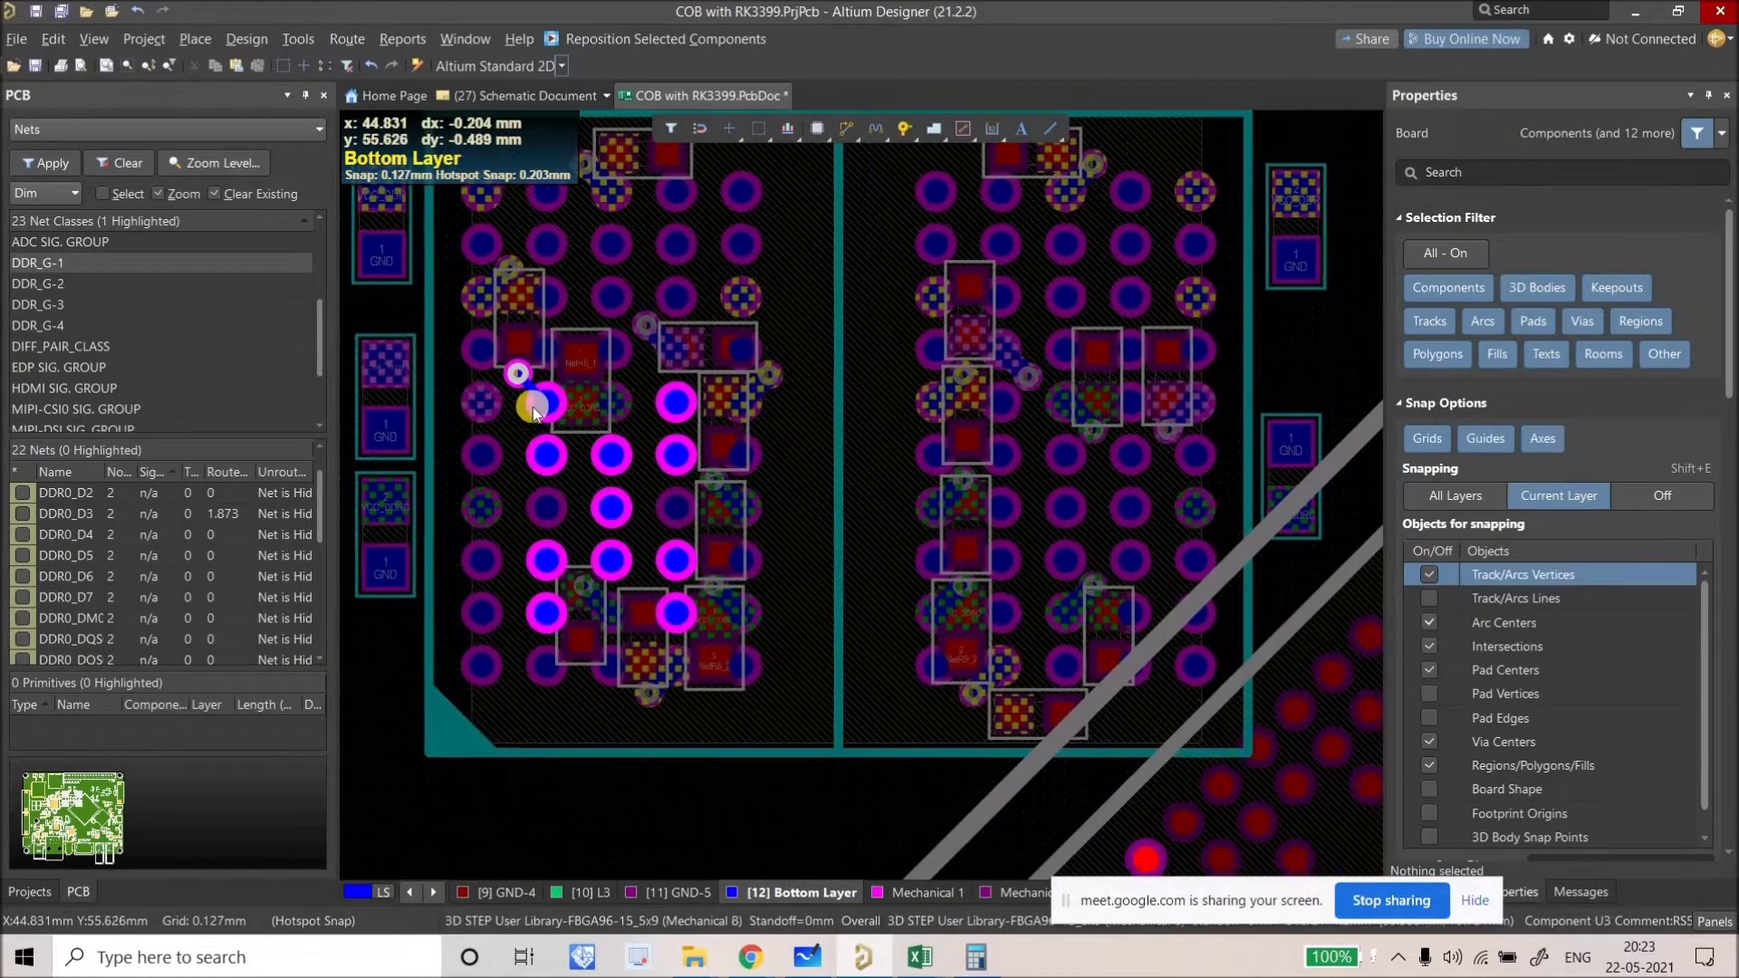
scroll(530, 403, "down", 2, "ctrl")
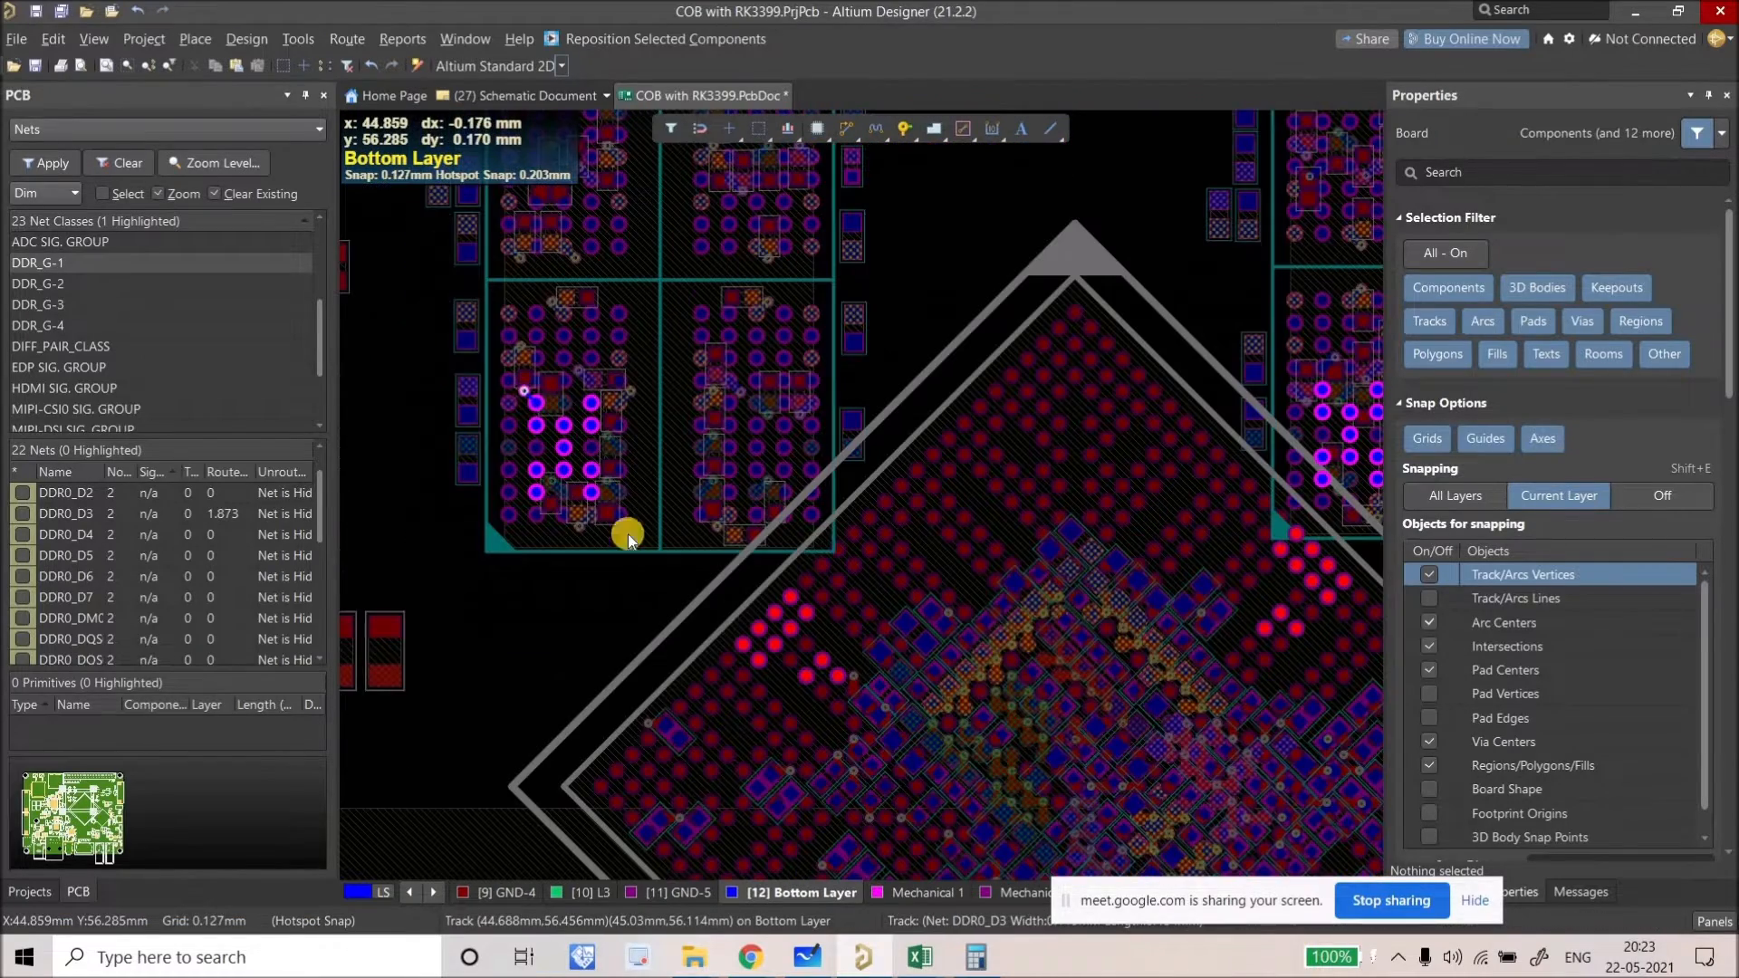
scroll(772, 633, "up", 3, "ctrl")
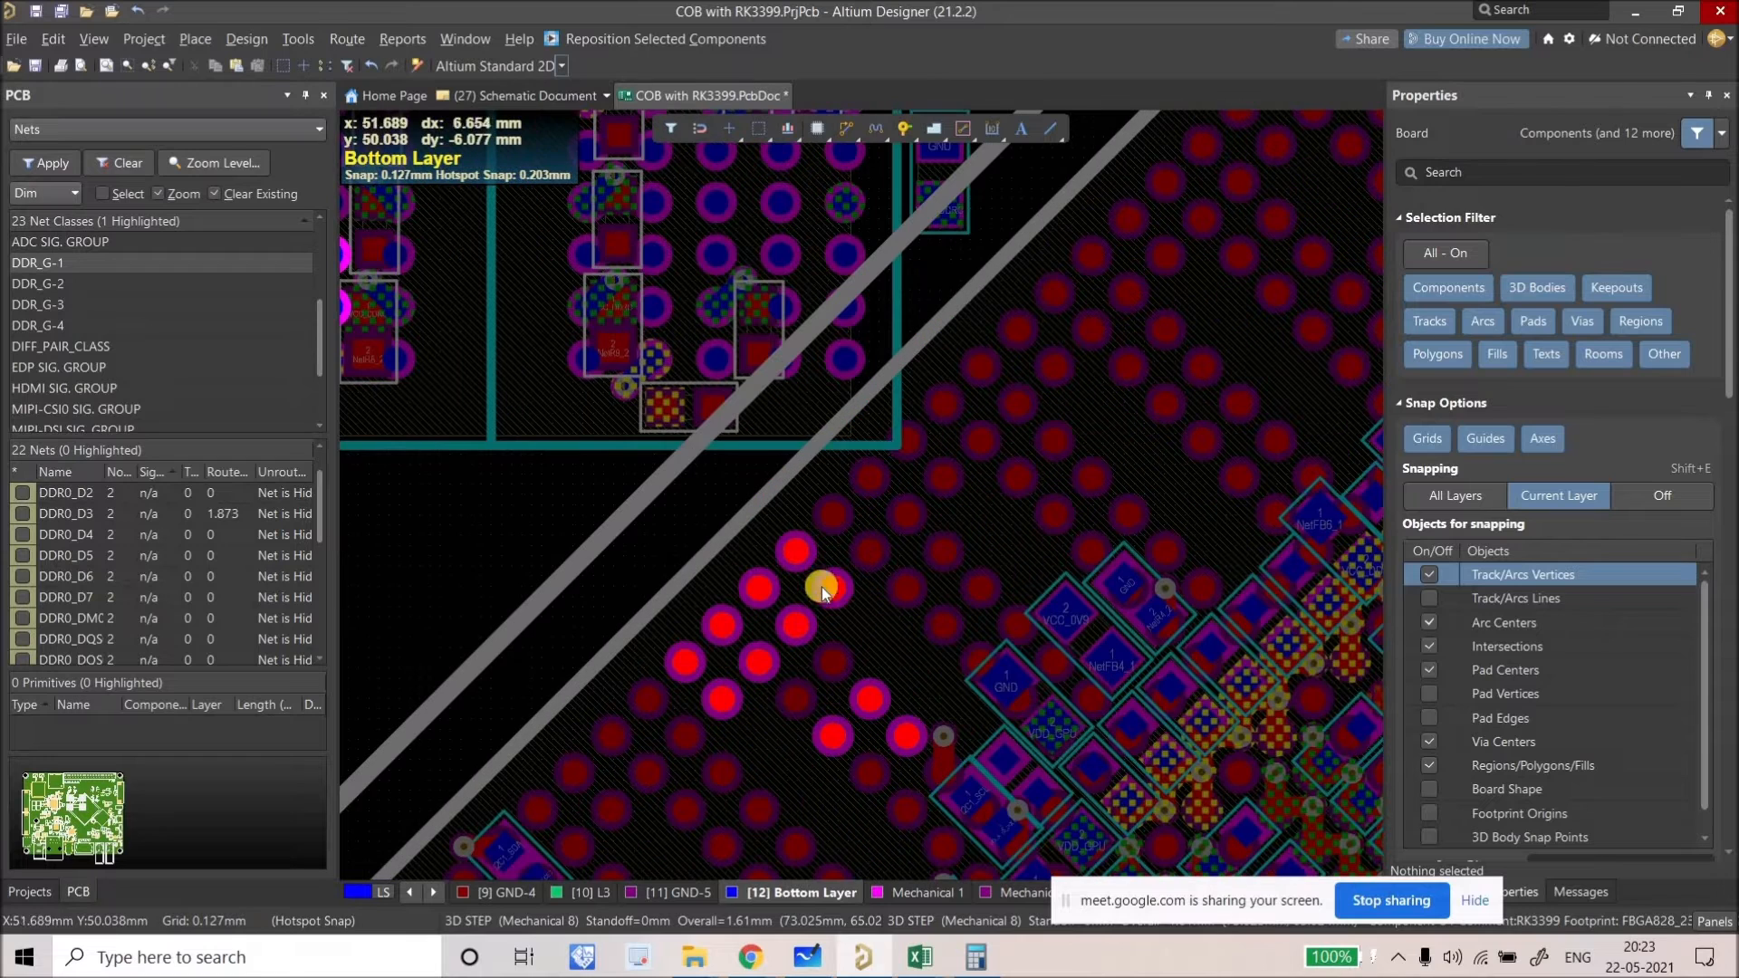
left_click_drag(846, 598, 831, 594)
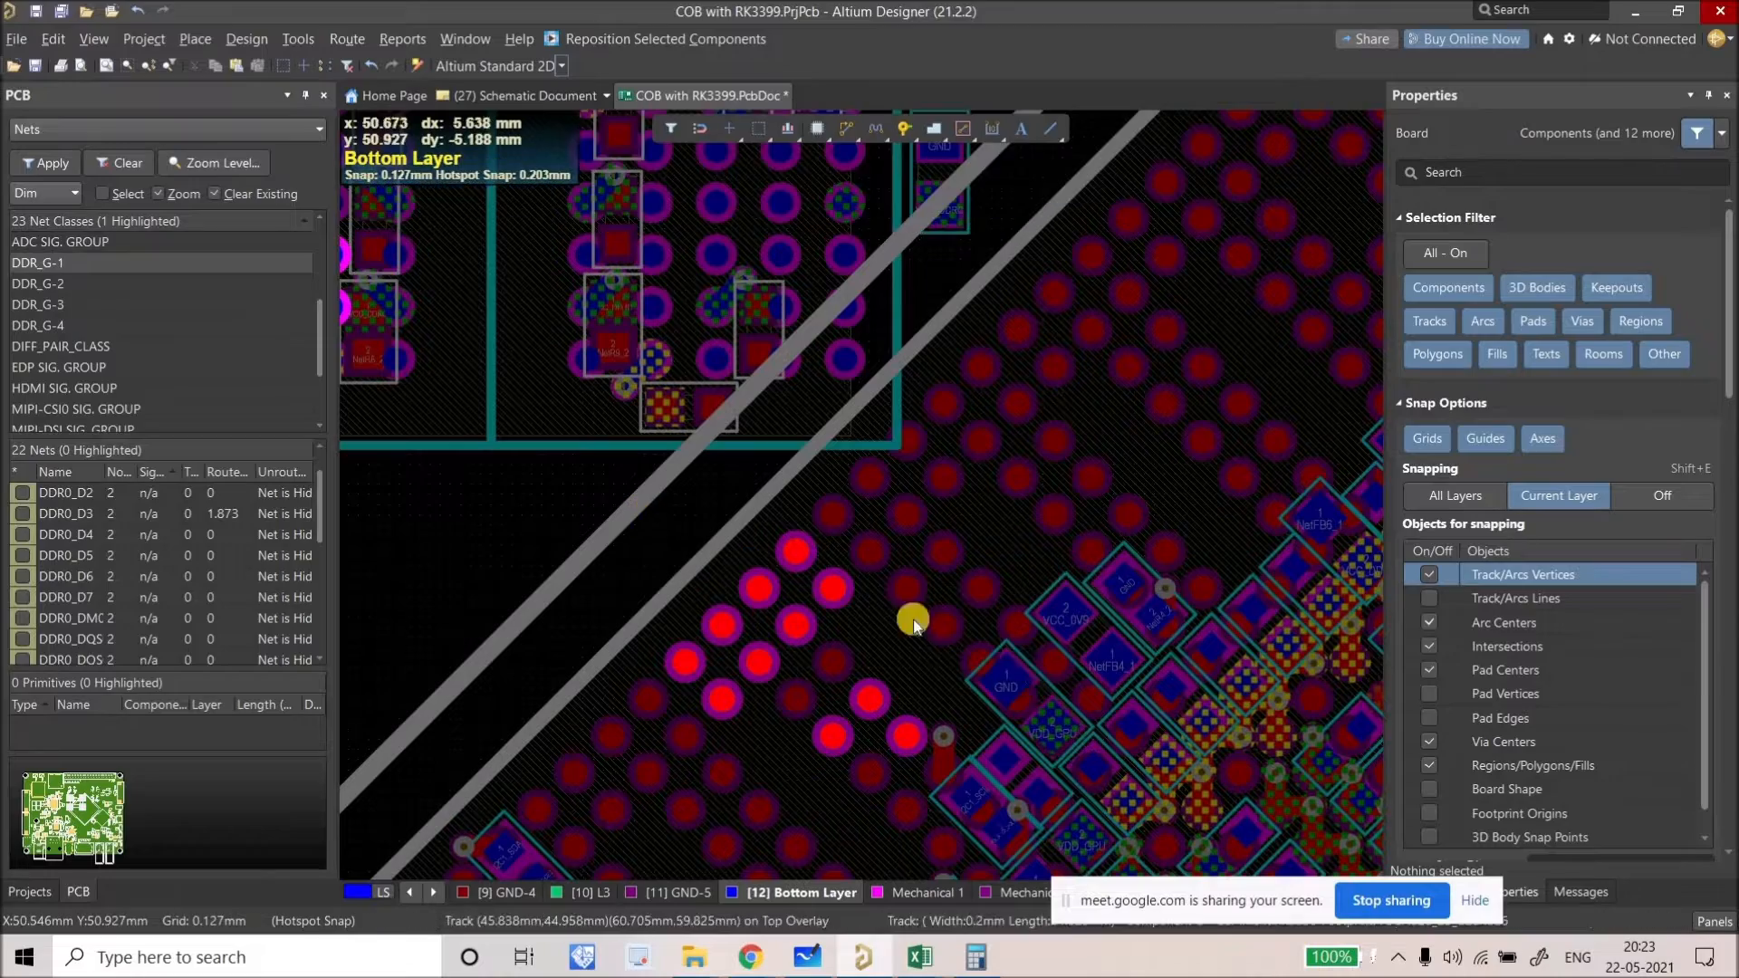
scroll(643, 516, "down", 3)
scroll(698, 543, "up", 2, "ctrl")
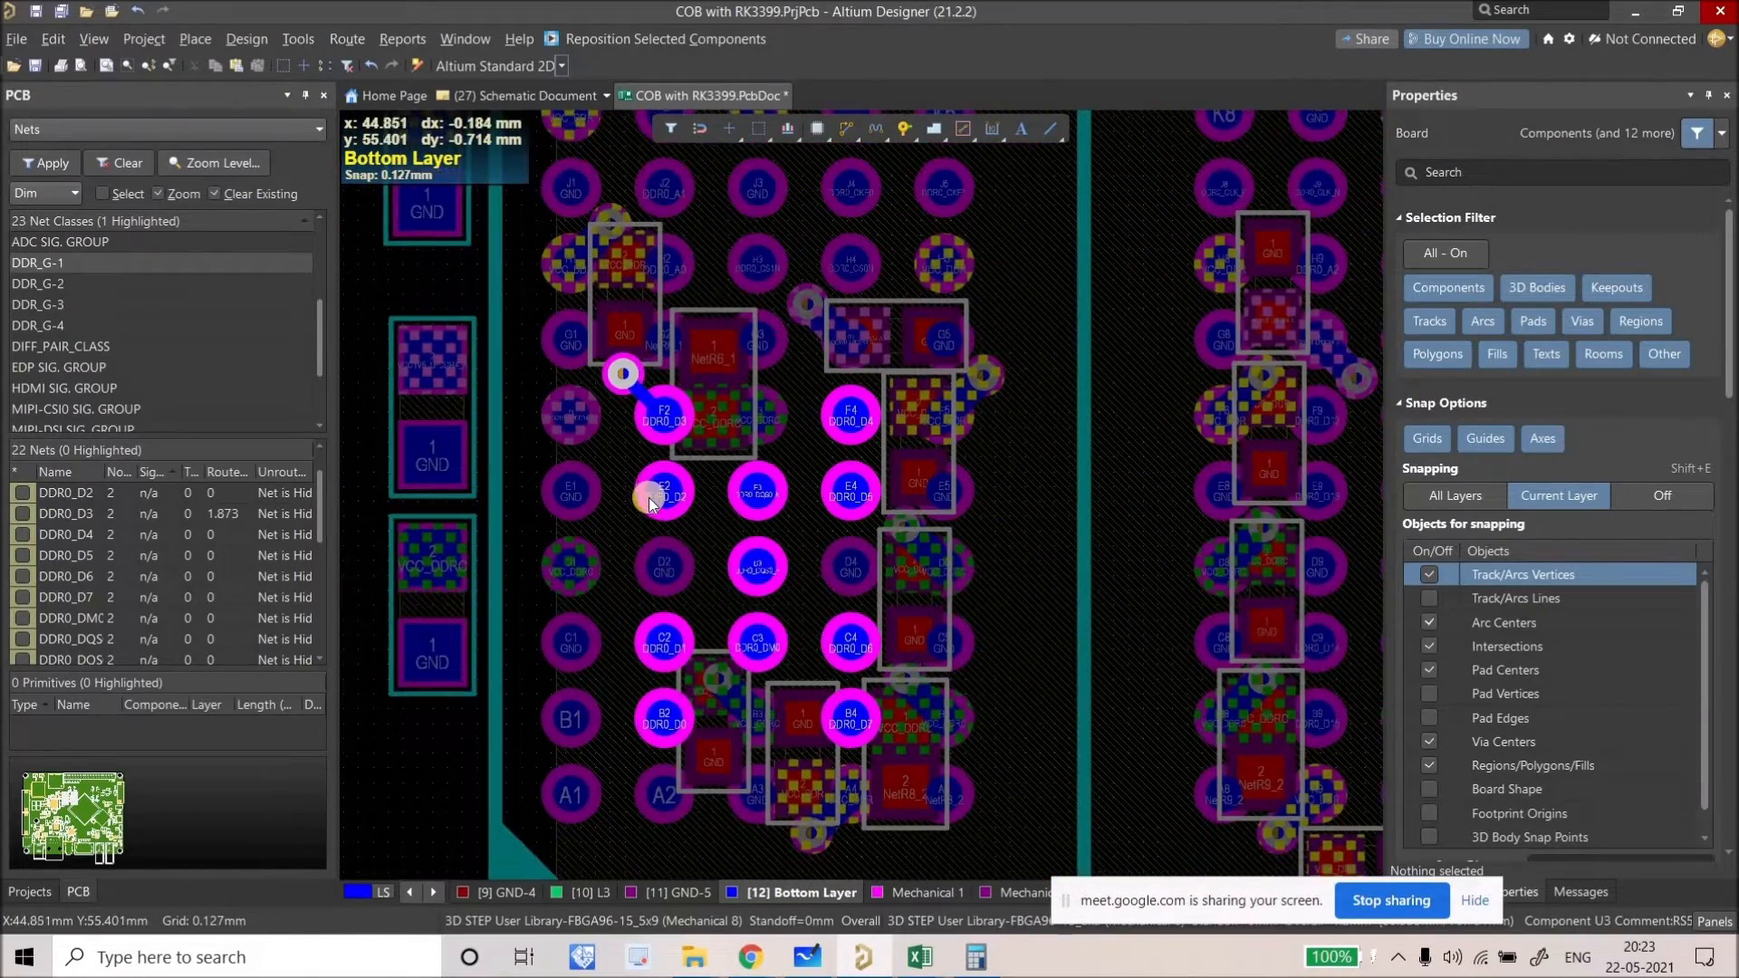
left_click(636, 498)
scroll(602, 530, "up", 2, "ctrl")
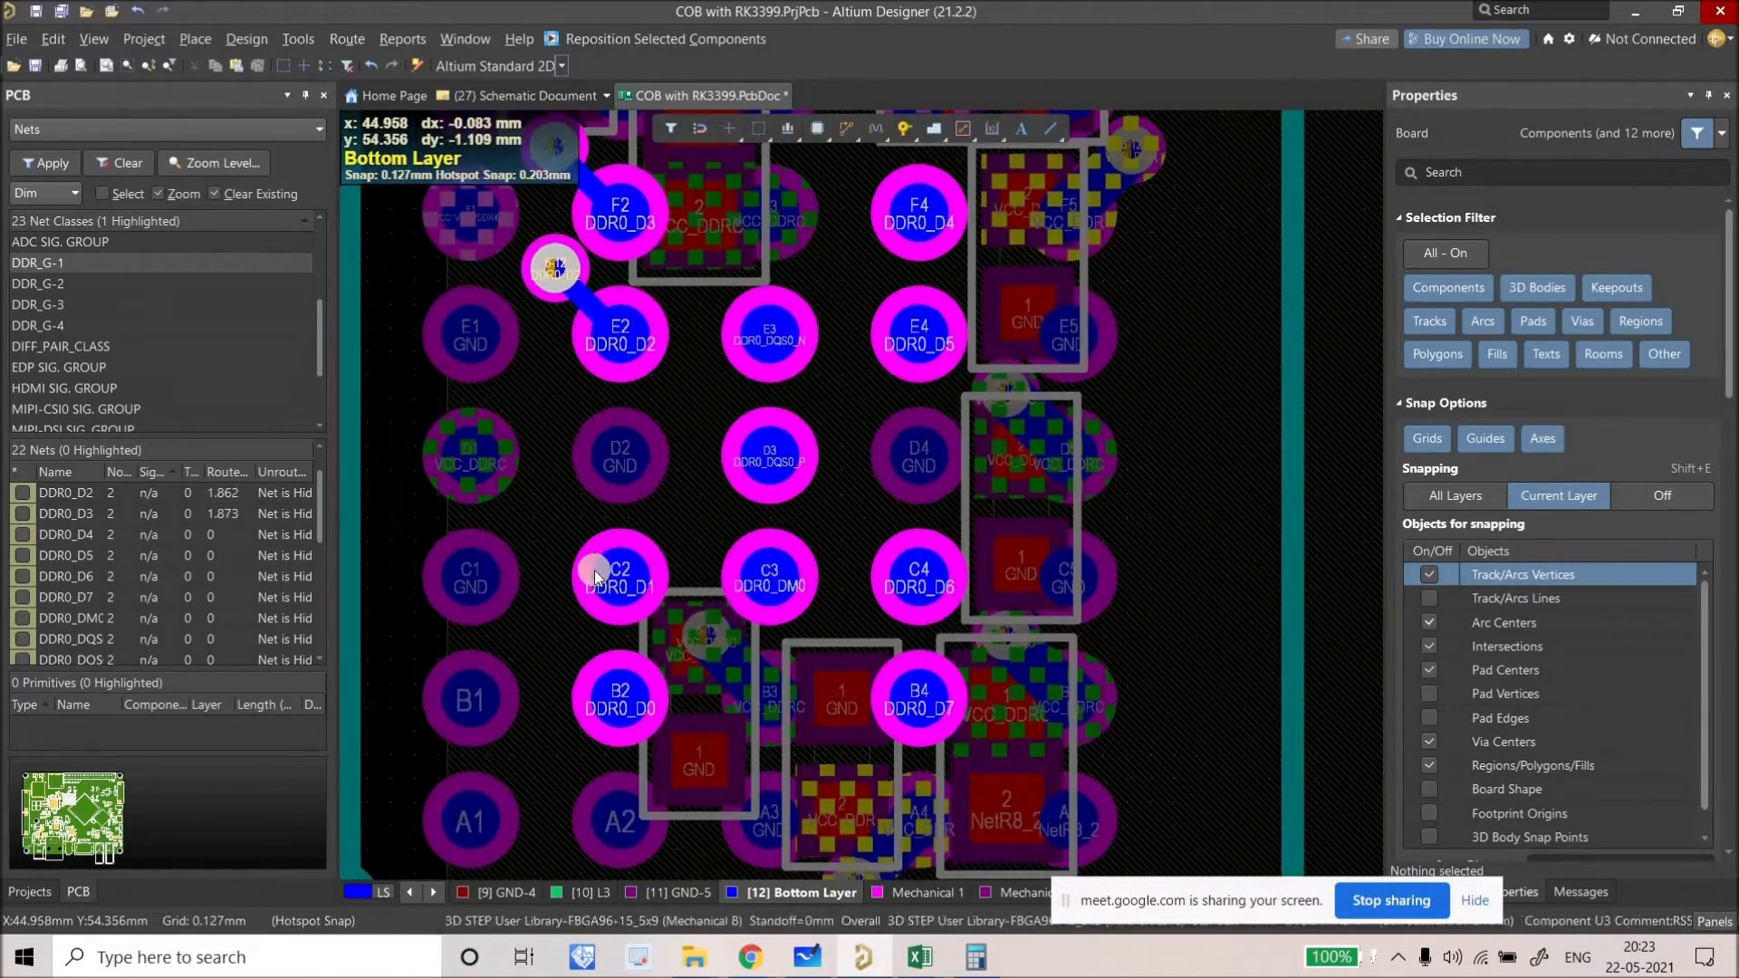
right_click_drag(544, 553, 602, 568)
left_click(602, 568)
left_click(641, 574)
Step: Fan out pads C3, E4, C4 and B4 (DDR0_D7) to vias
scroll(639, 566, "down", 2)
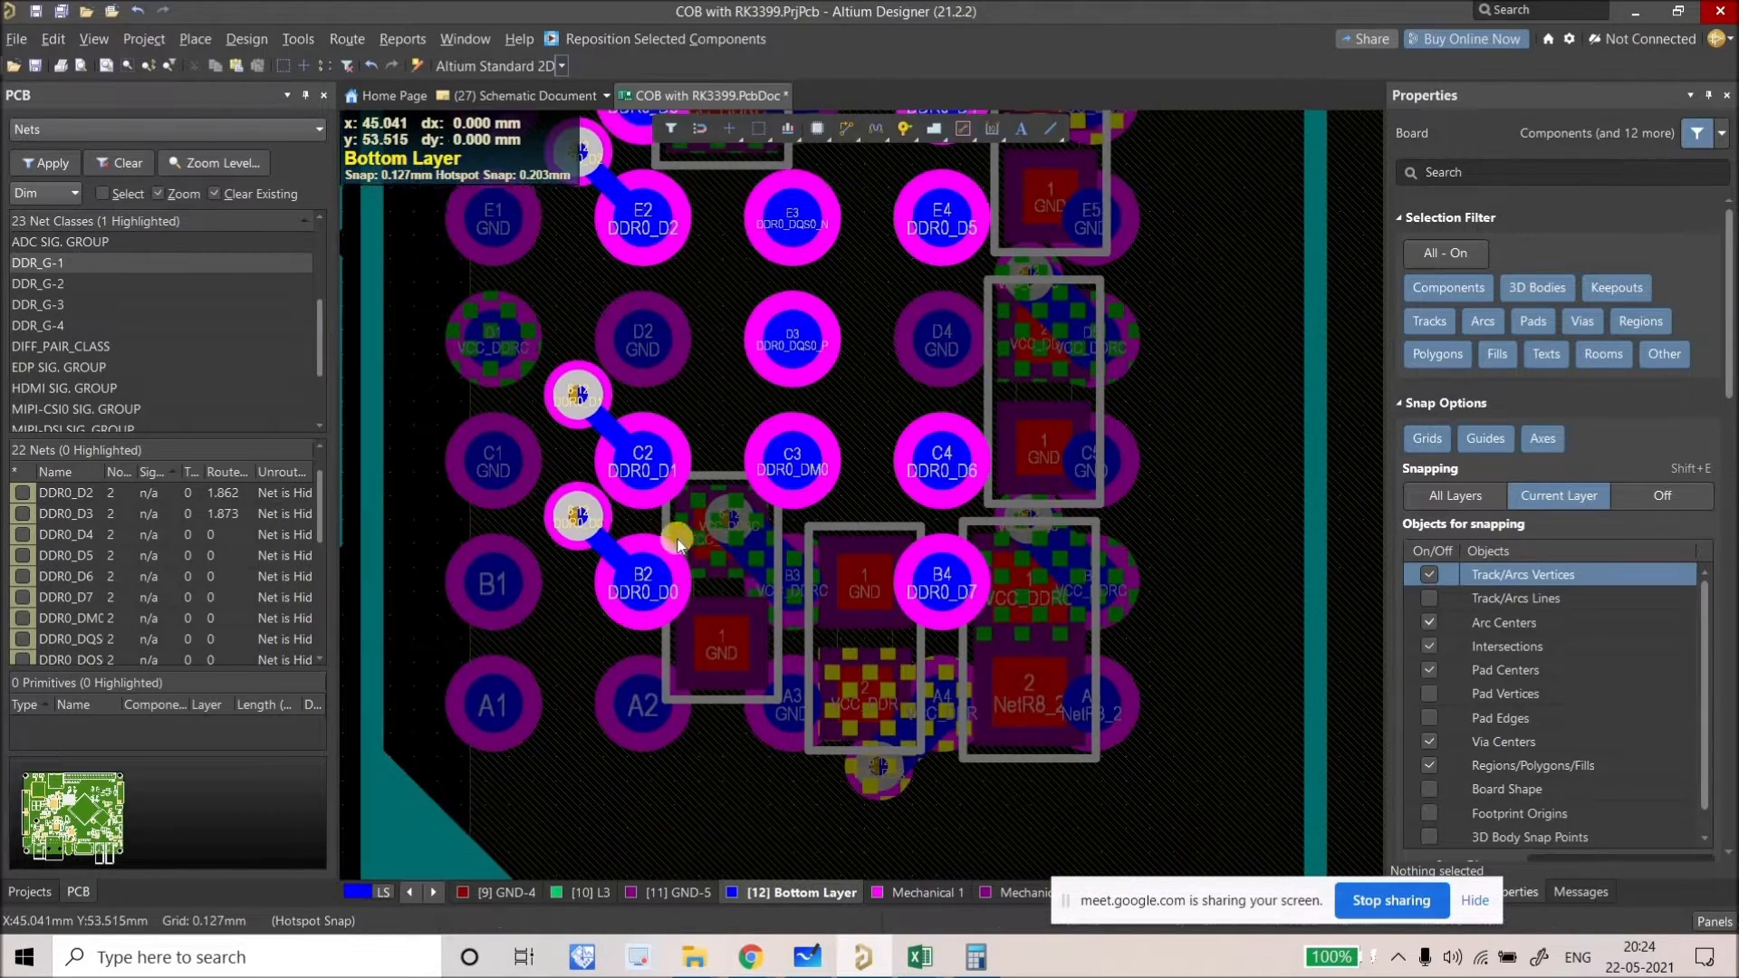
right_click_drag(654, 580, 565, 643)
left_click(705, 526)
right_click_drag(710, 387, 737, 508)
left_click(880, 404)
right_click_drag(897, 273, 777, 276)
right_click_drag(761, 650, 721, 423)
left_click(721, 423)
left_click(719, 548)
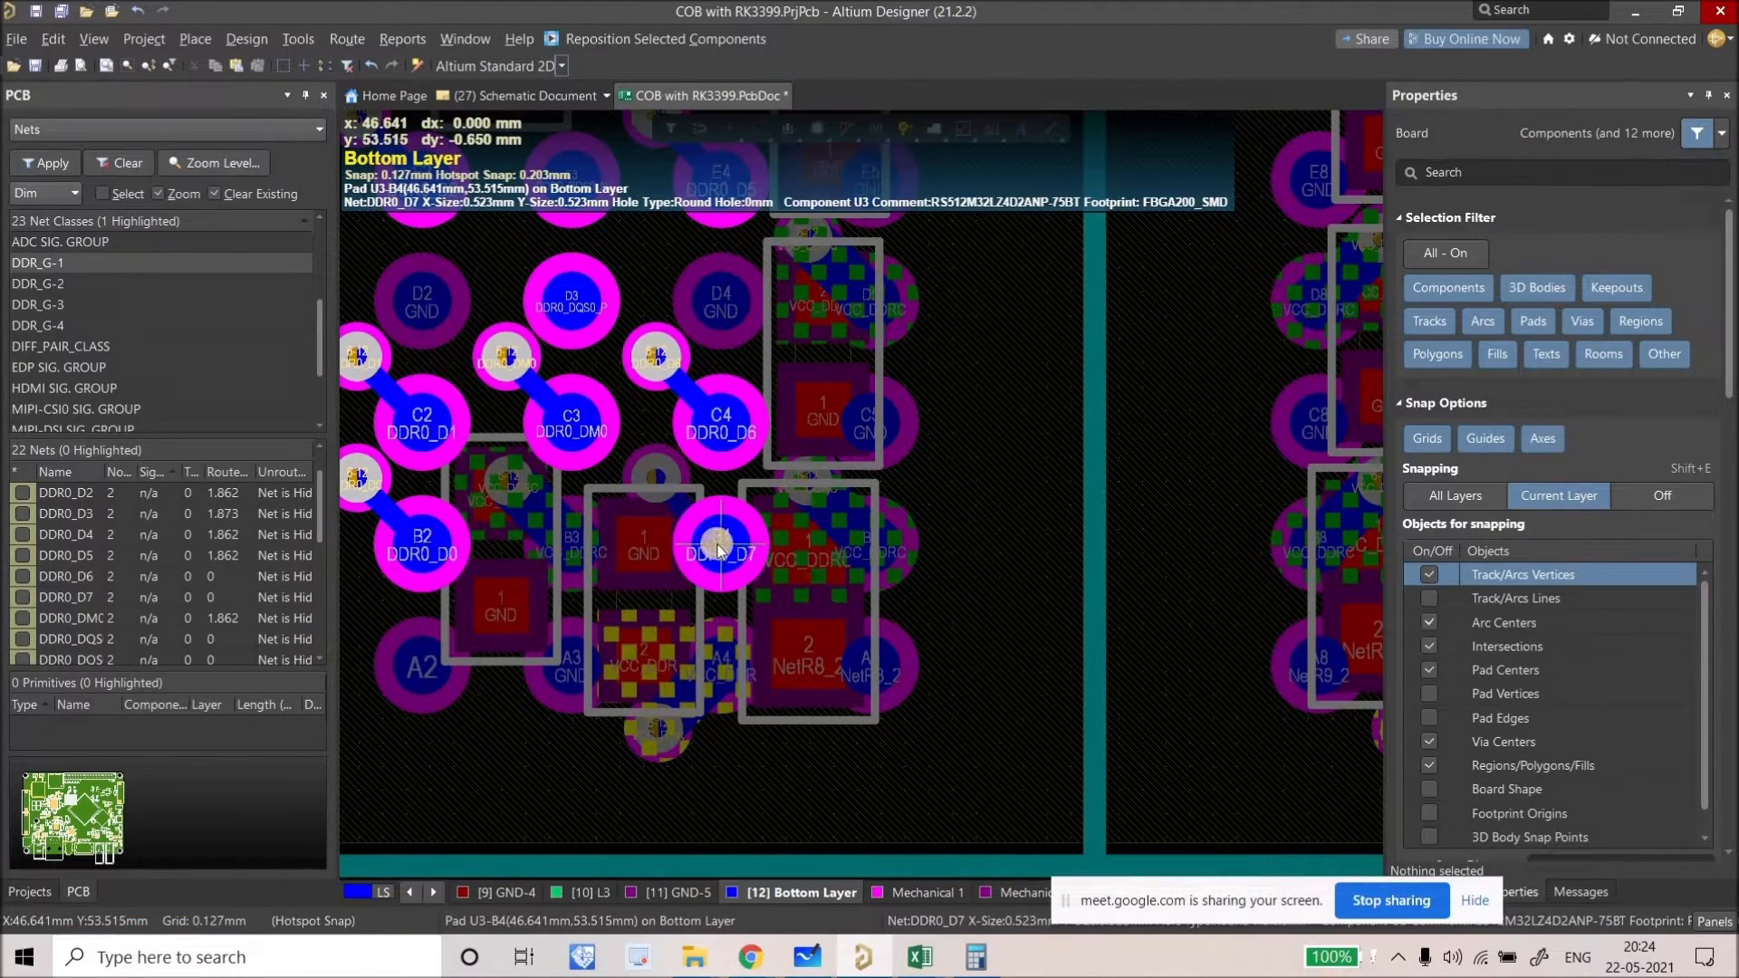
Step: Fan out pad F4 and nudge its via closer to shorten the track to 1.828
mouse_move(676, 566)
right_mouse_down()
mouse_move(680, 312)
mouse_move(680, 388)
right_mouse_up()
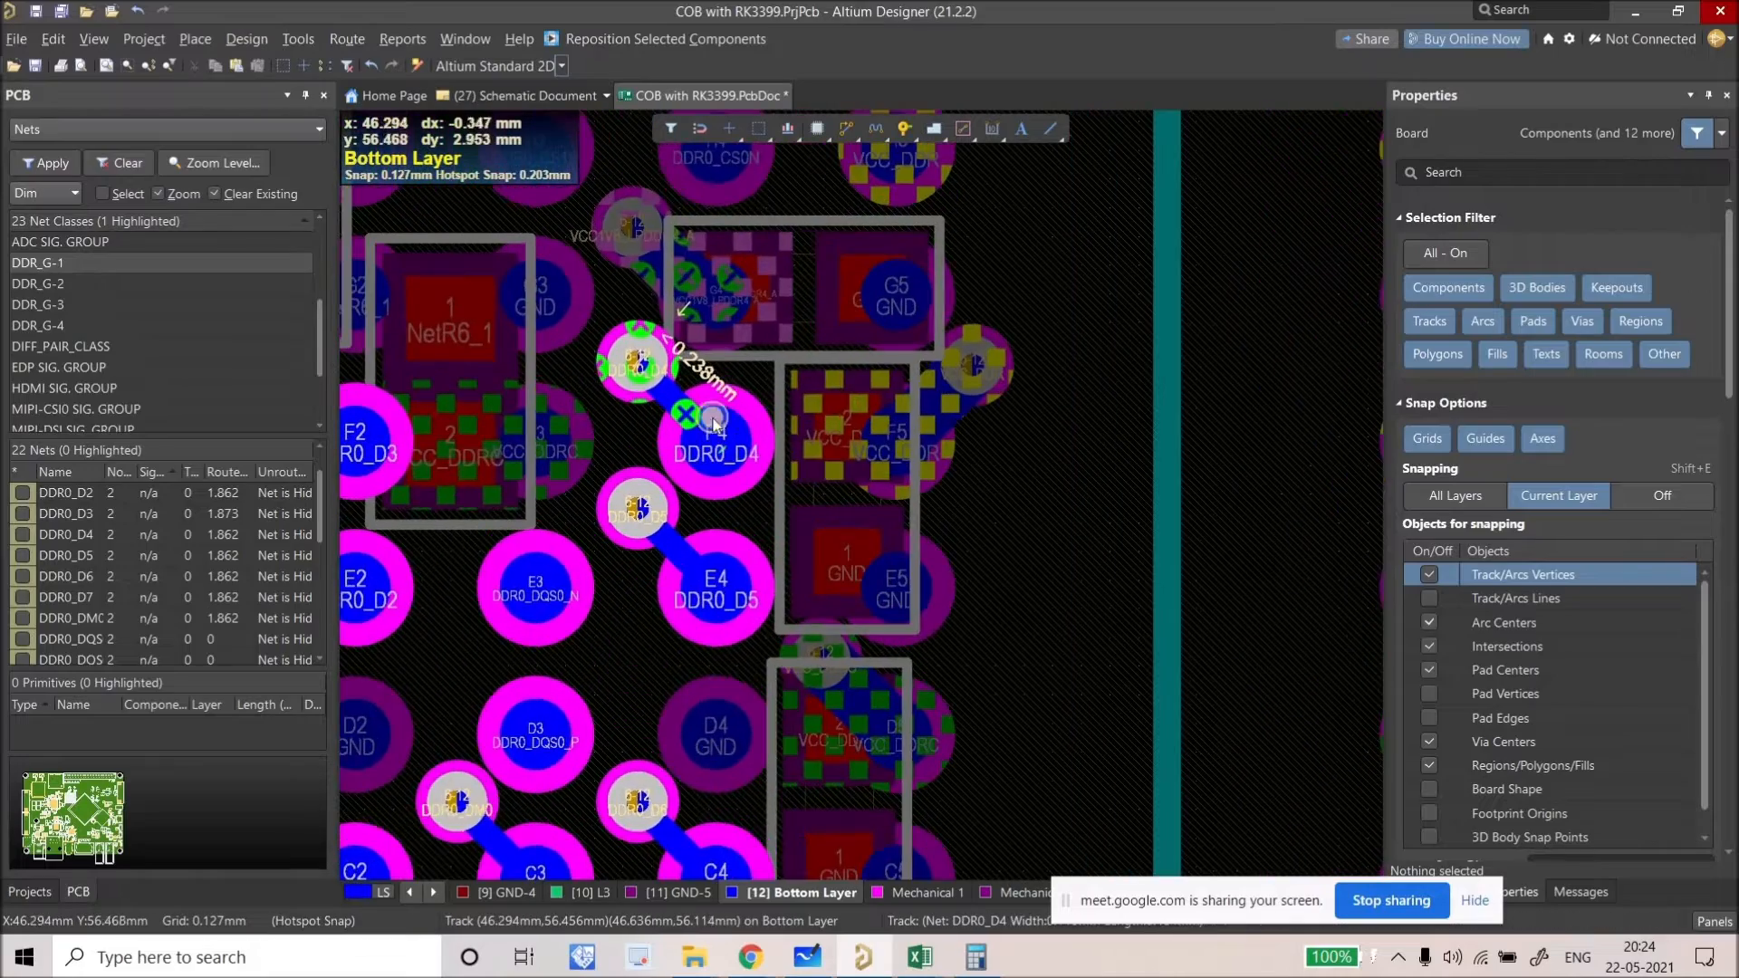
left_click(684, 373)
right_click_drag(727, 261, 684, 345)
scroll(670, 444, "up", 2, "ctrl")
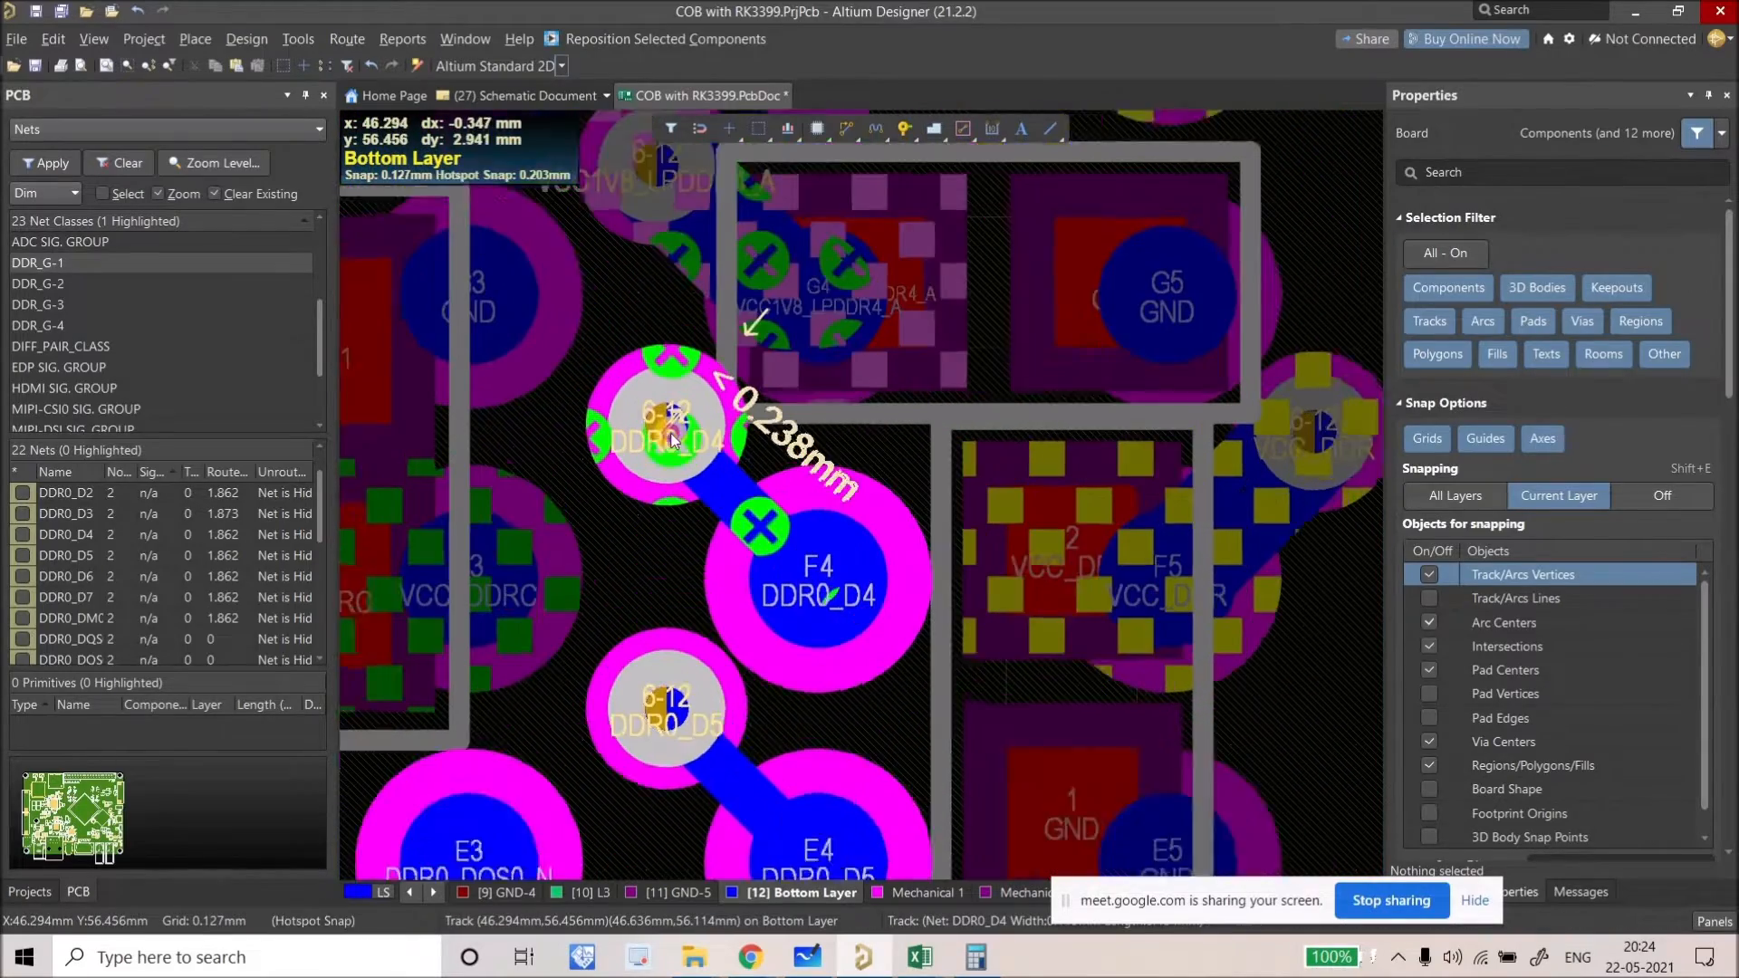
left_click_drag(670, 444, 684, 453)
scroll(686, 490, "down", 5, "ctrl")
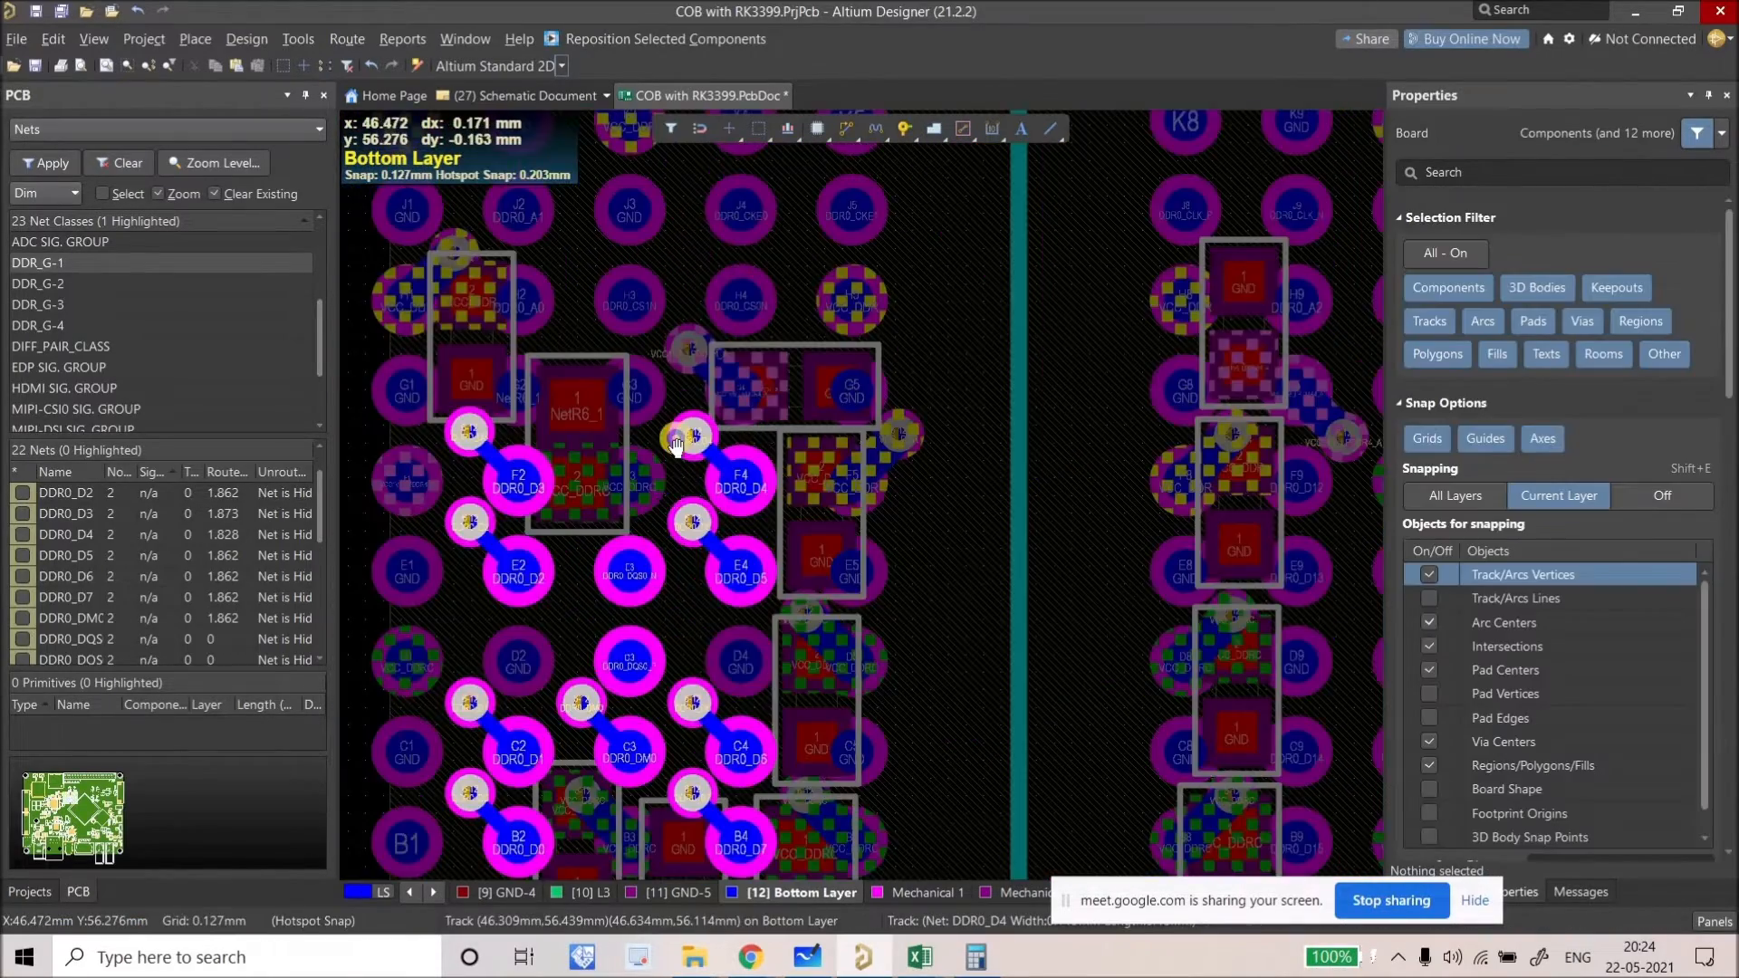
scroll(686, 504, "up", 3, "ctrl")
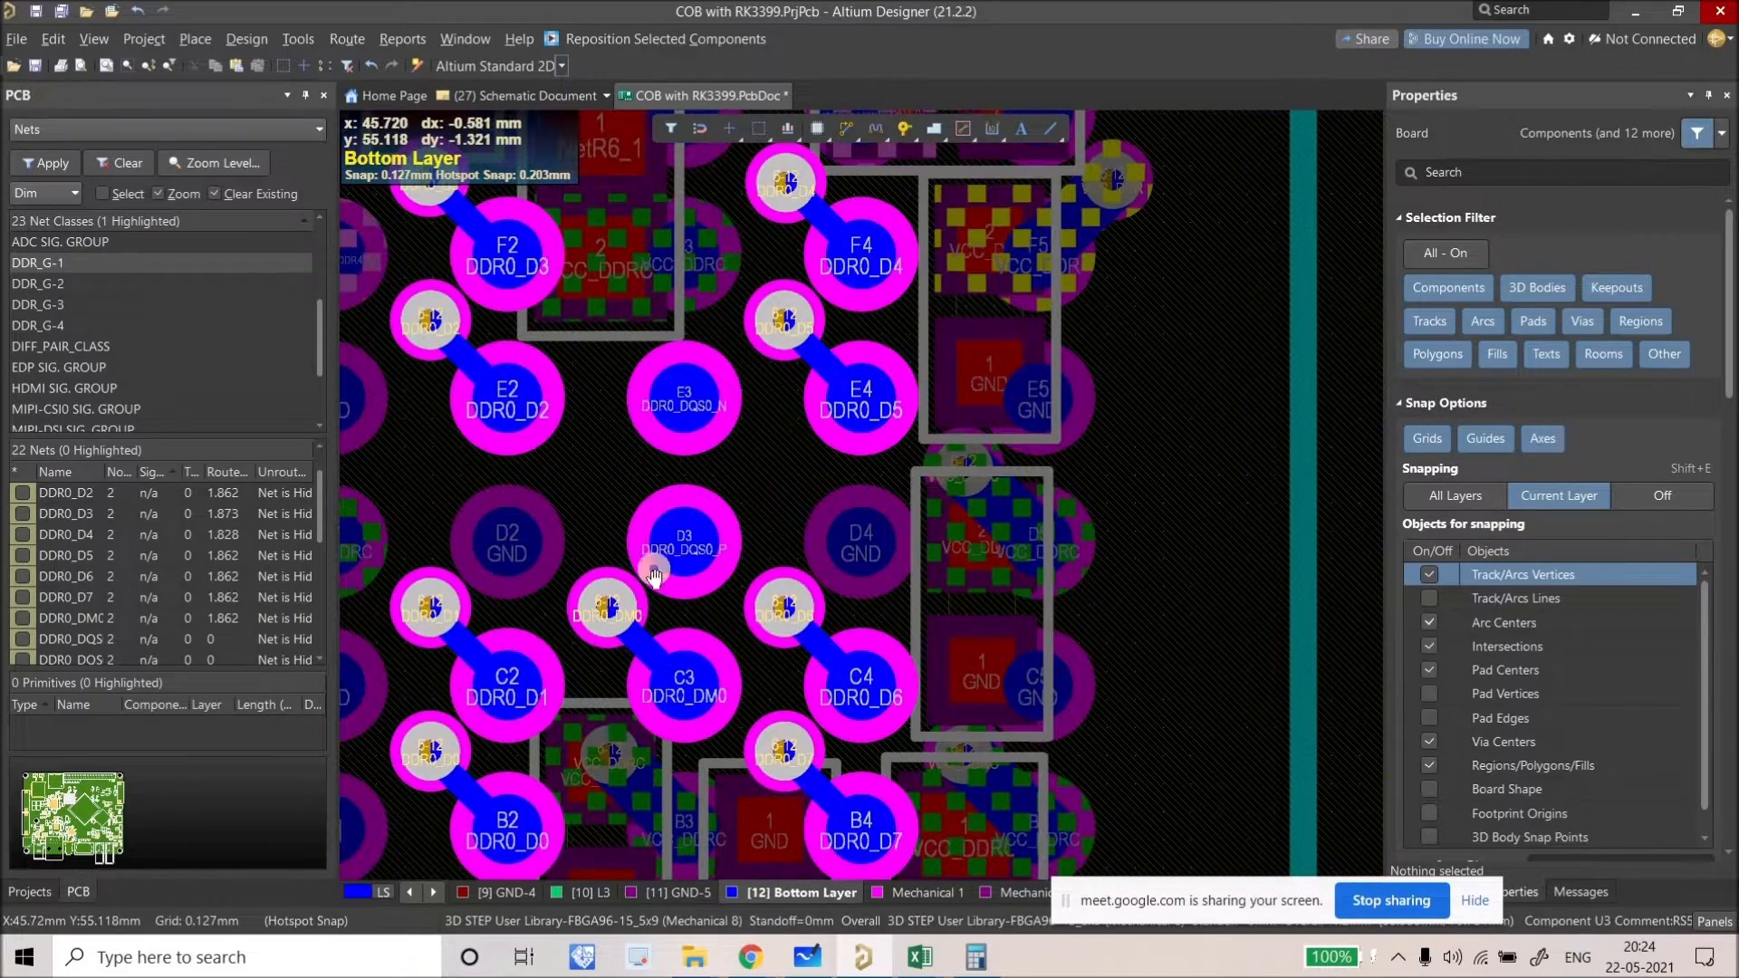
scroll(616, 395, "down", 1)
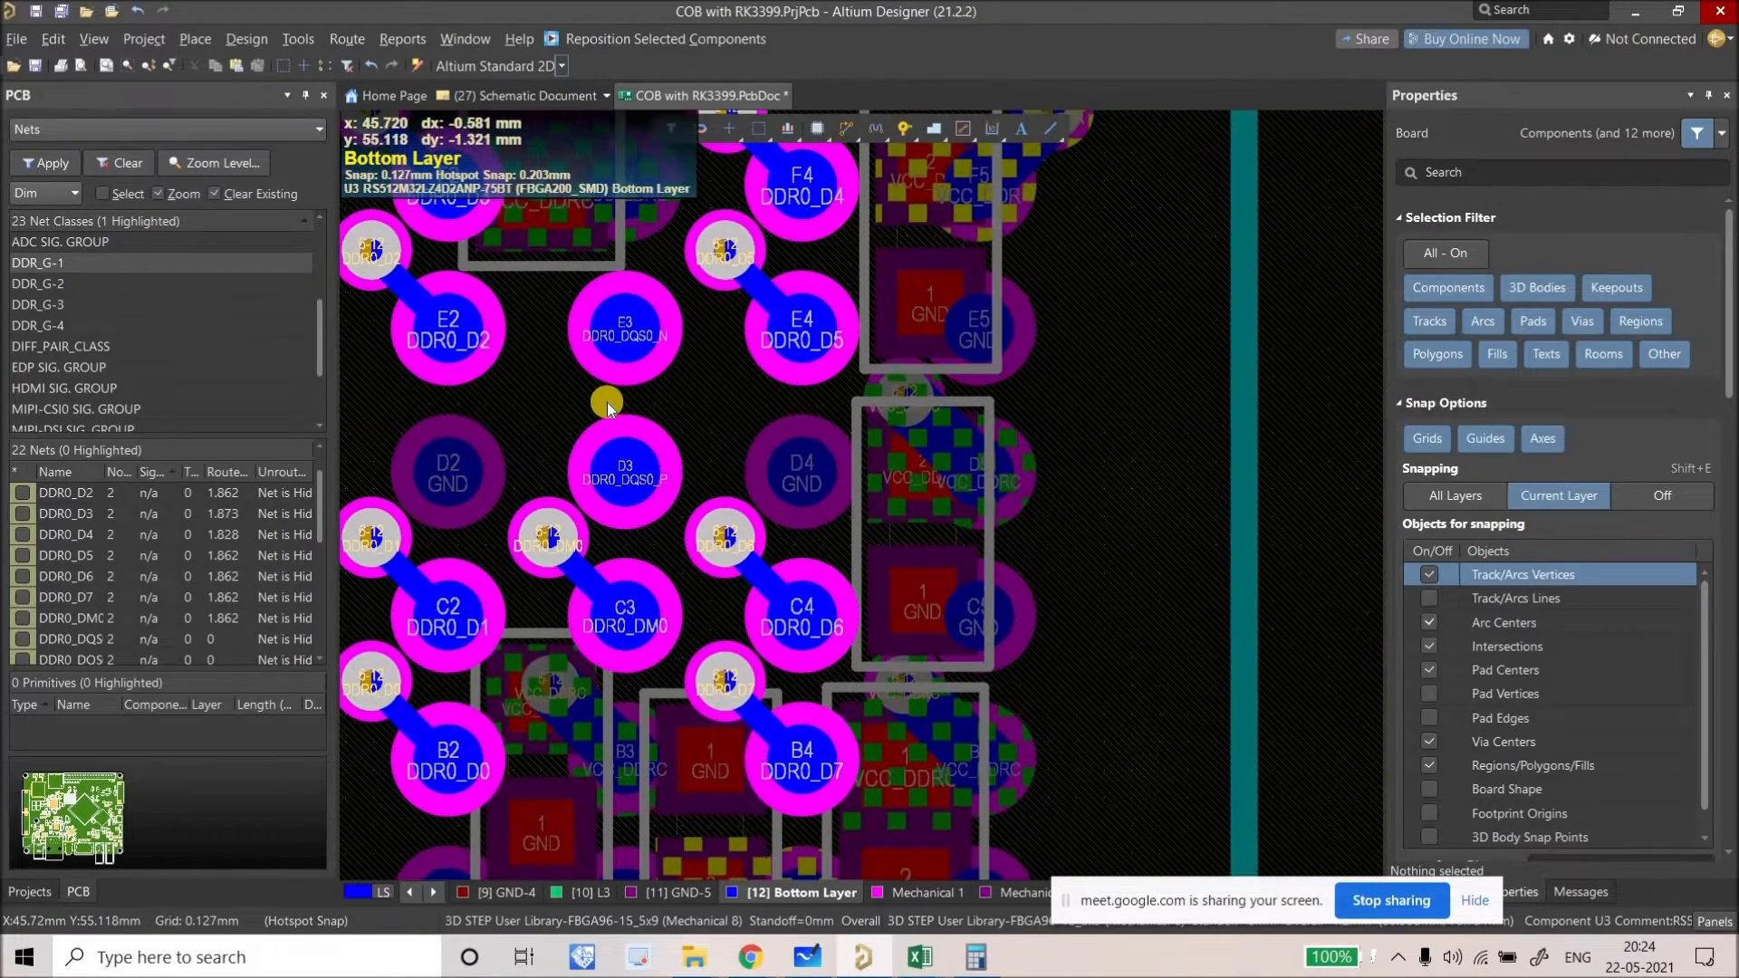
scroll(652, 412, "down", 2, "ctrl")
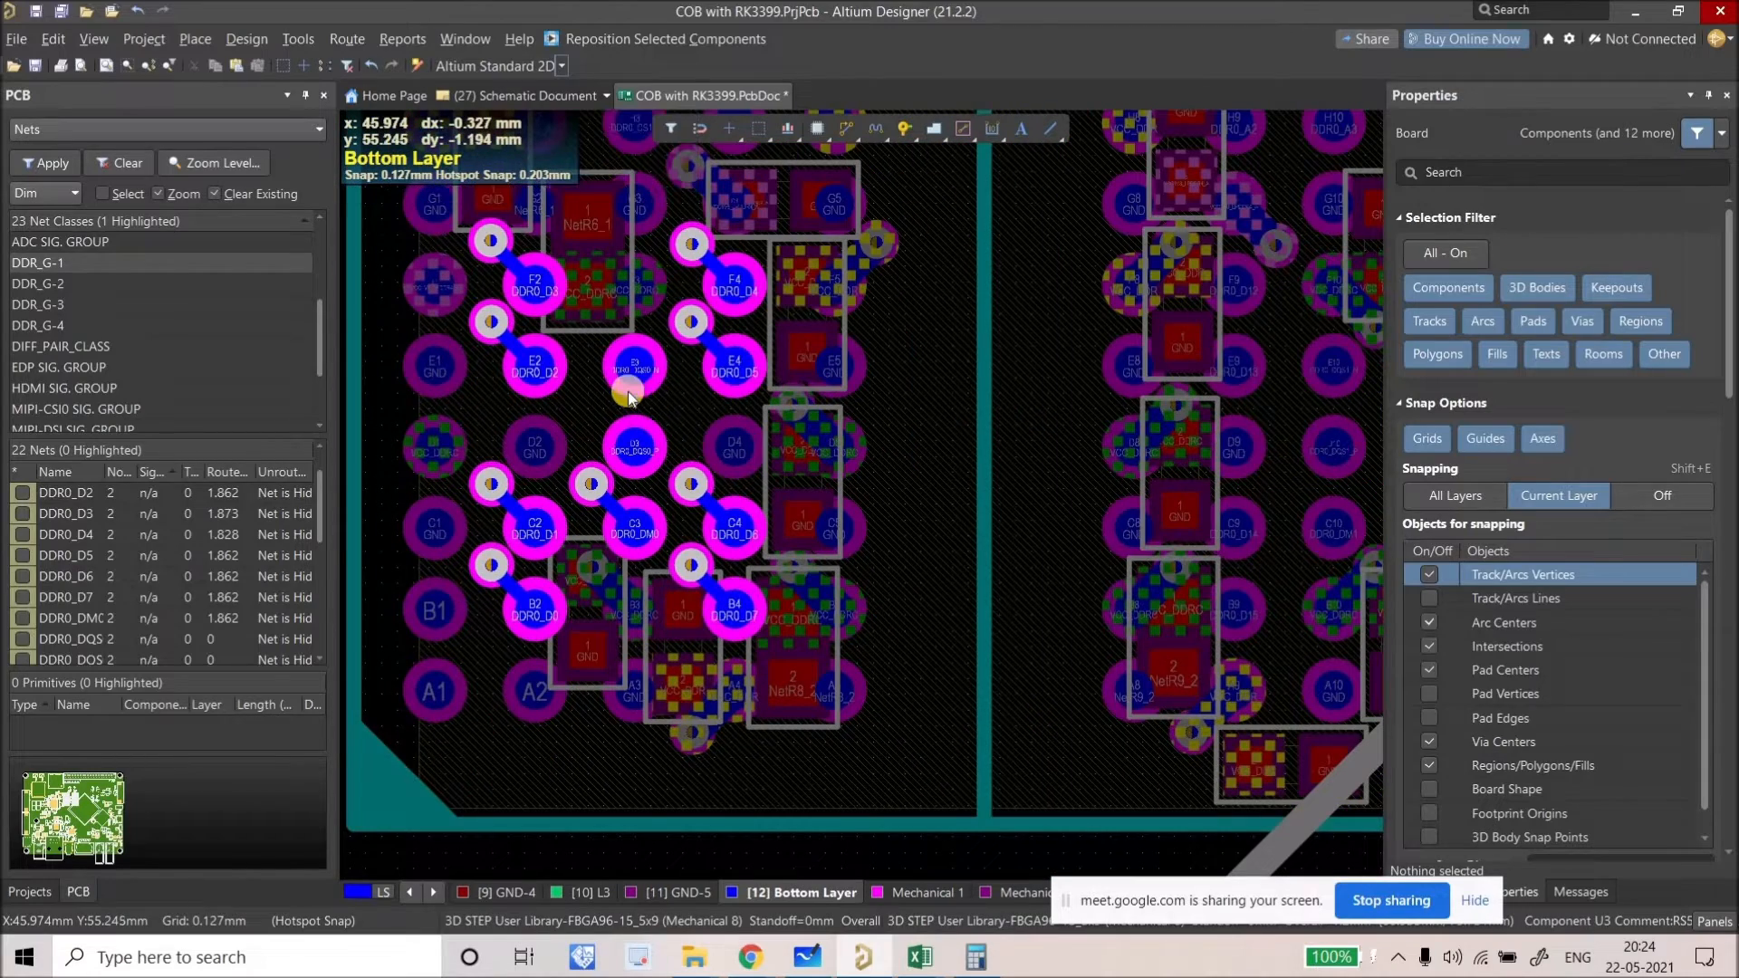
scroll(611, 389, "up", 3, "ctrl")
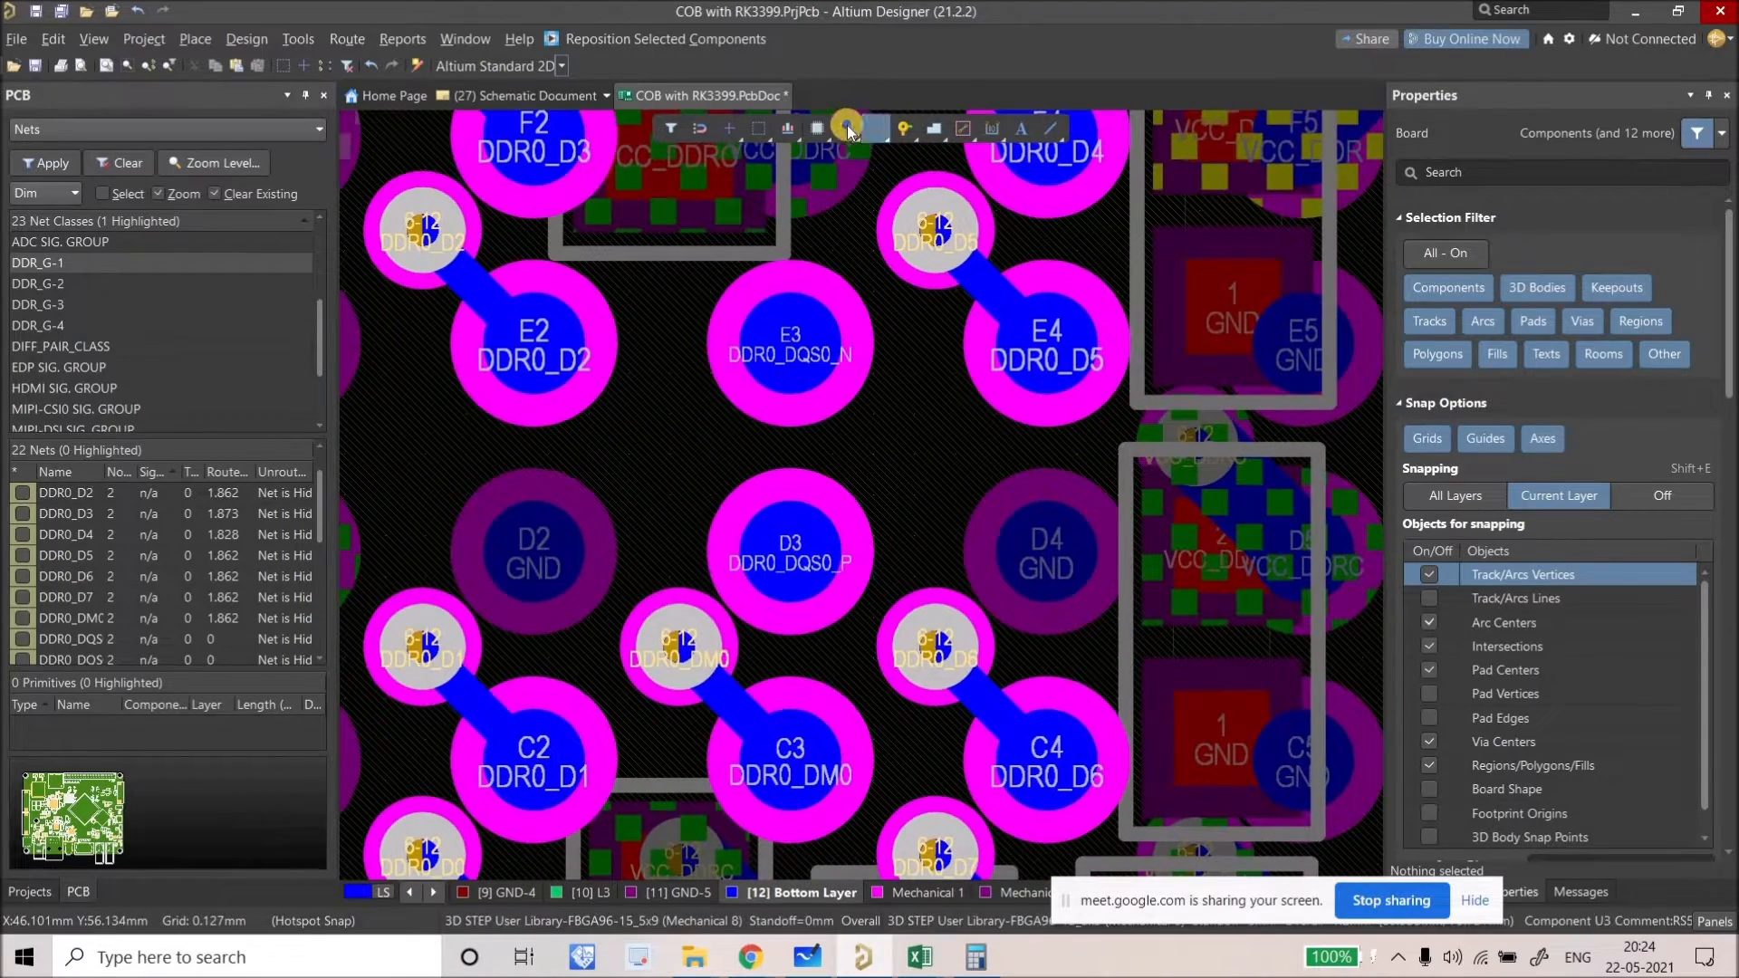
Step: Route short differential-pair stubs from DDR0_DQS0_N (E3) and DDR0_DQS0_P (D3)
left_click(846, 125)
left_click(862, 180)
scroll(811, 388, "down", 2, "ctrl")
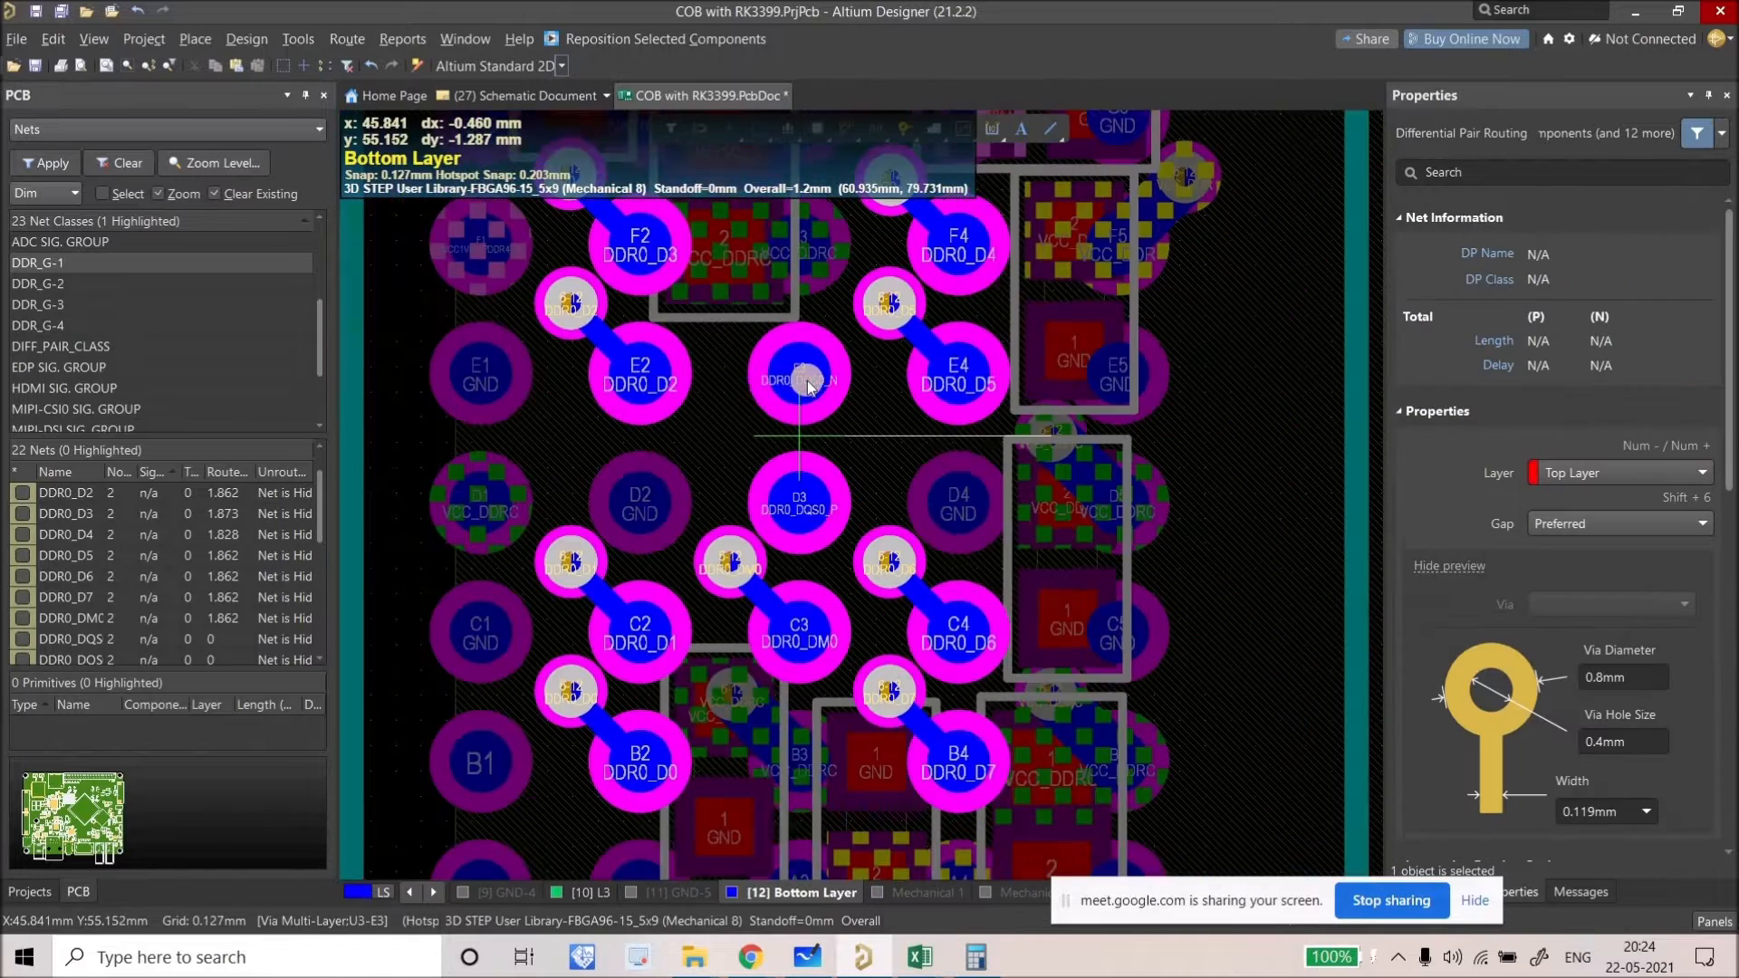
scroll(811, 388, "down", 1, "ctrl")
left_click(755, 433)
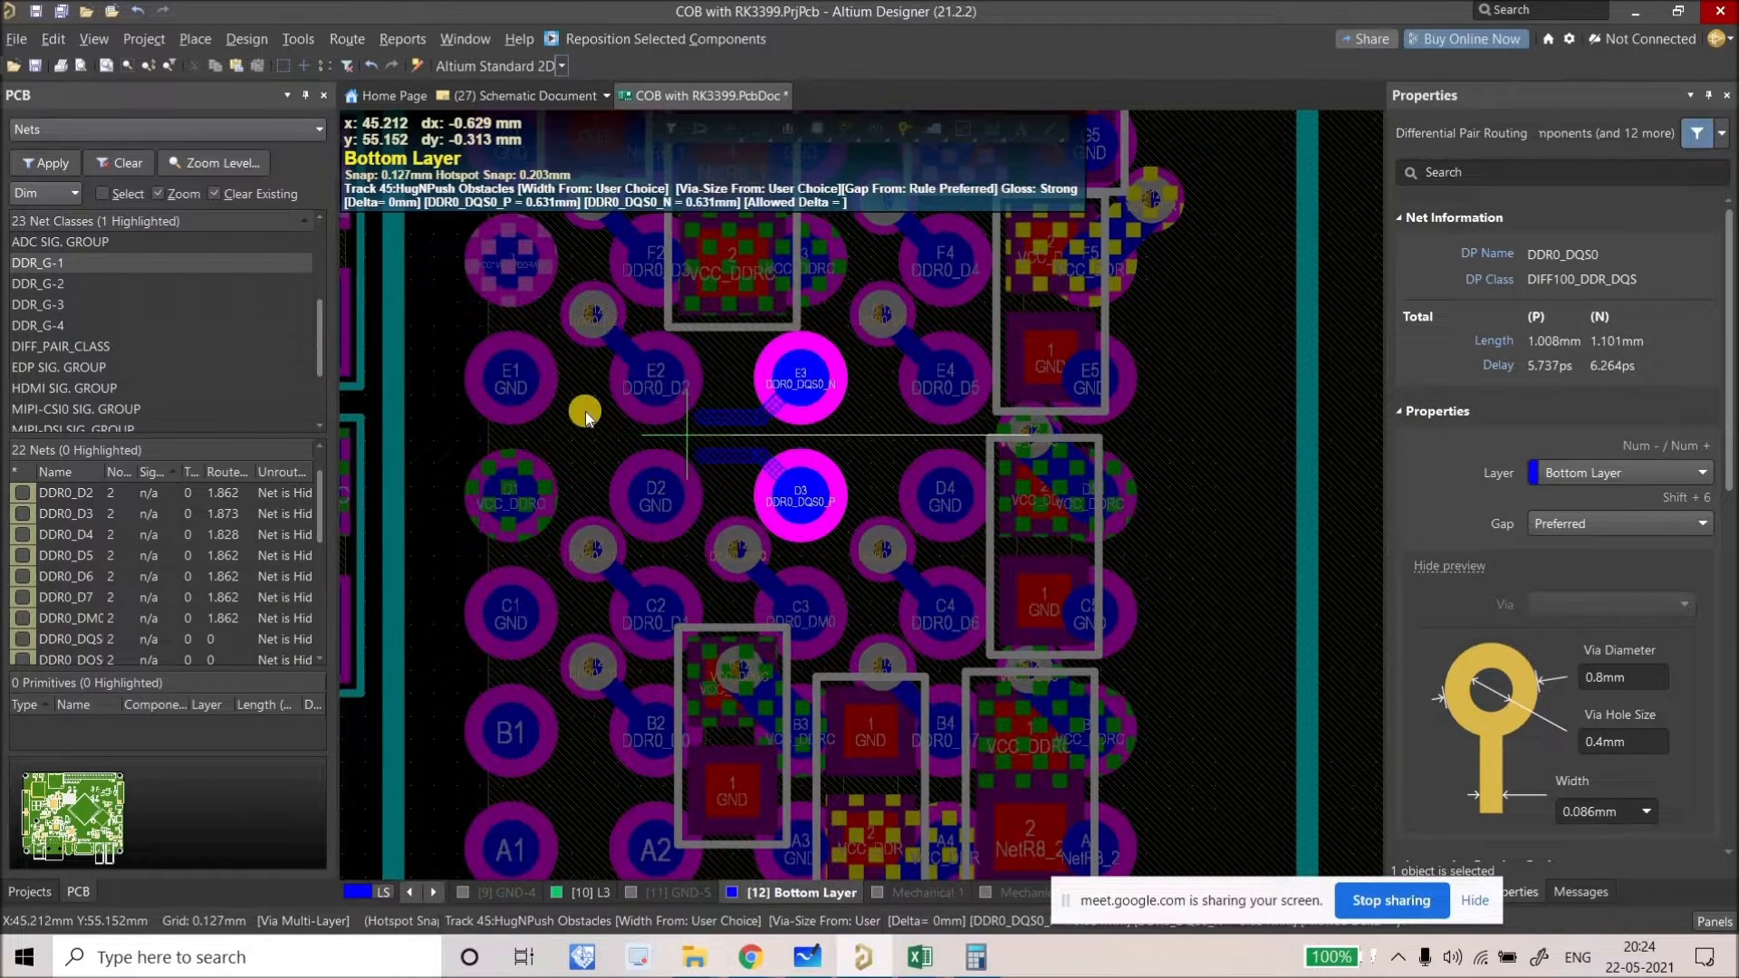
left_click(759, 448)
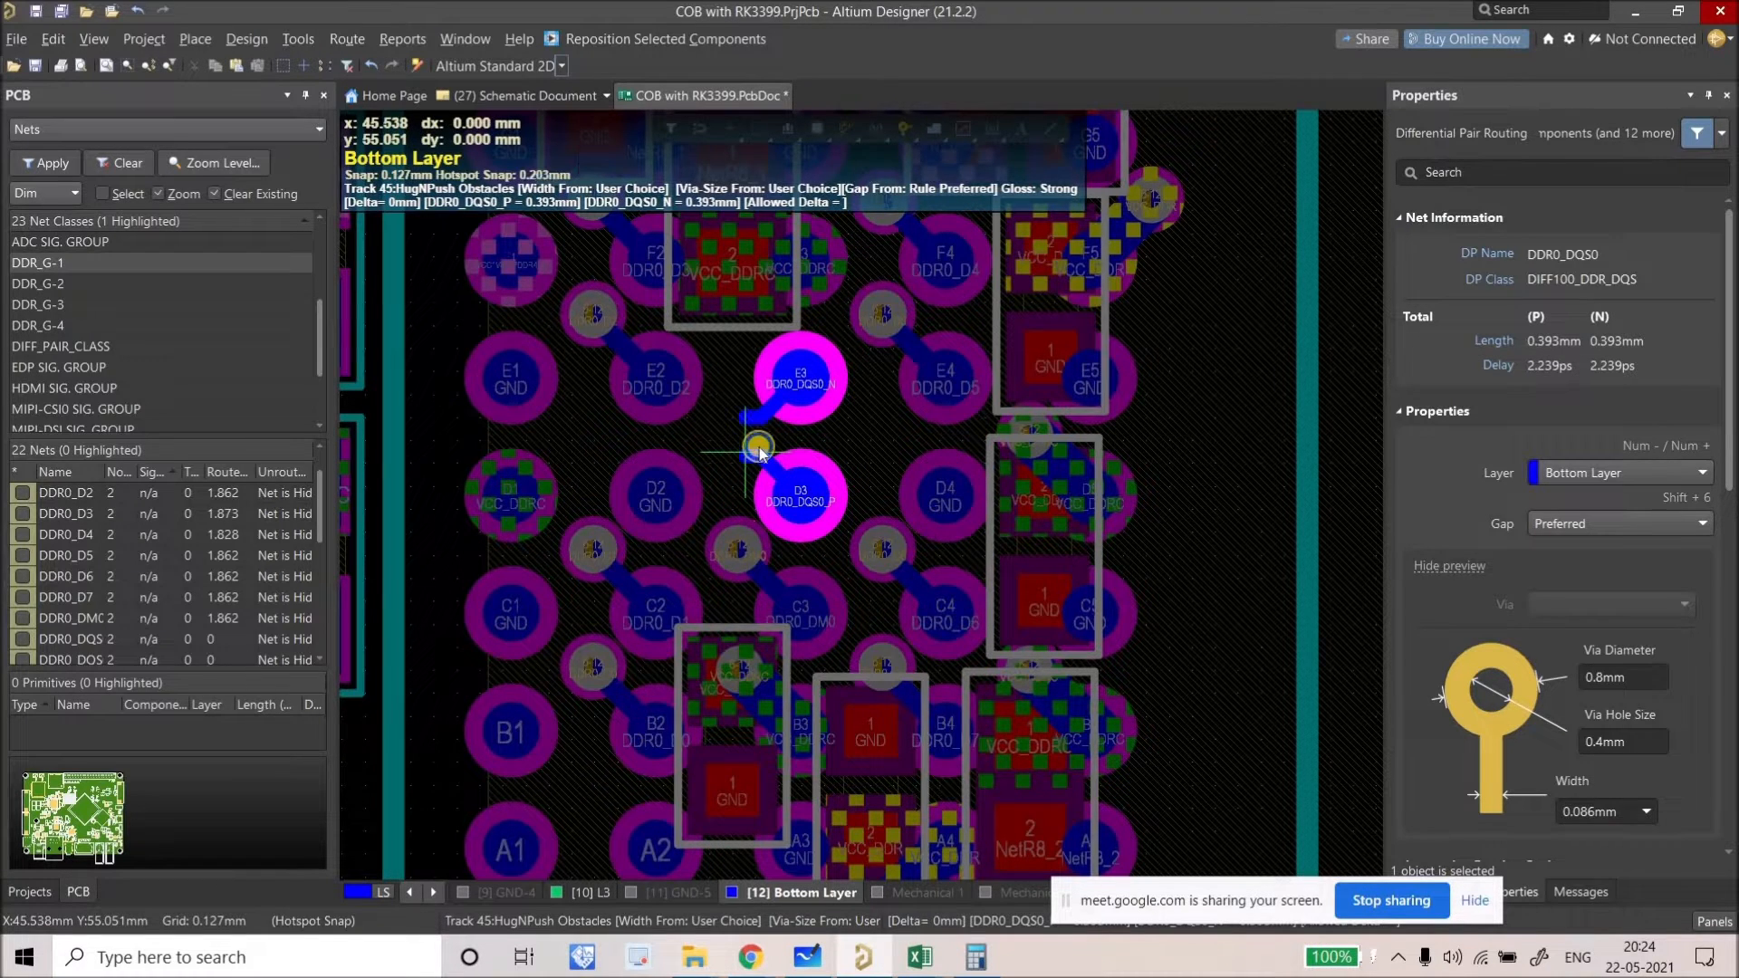
right_click(759, 447)
right_click(755, 438)
Step: Zoom in on the 0.238mm DQS0 clearance violation and show the Projects panel
scroll(758, 440, "up", 2, "ctrl")
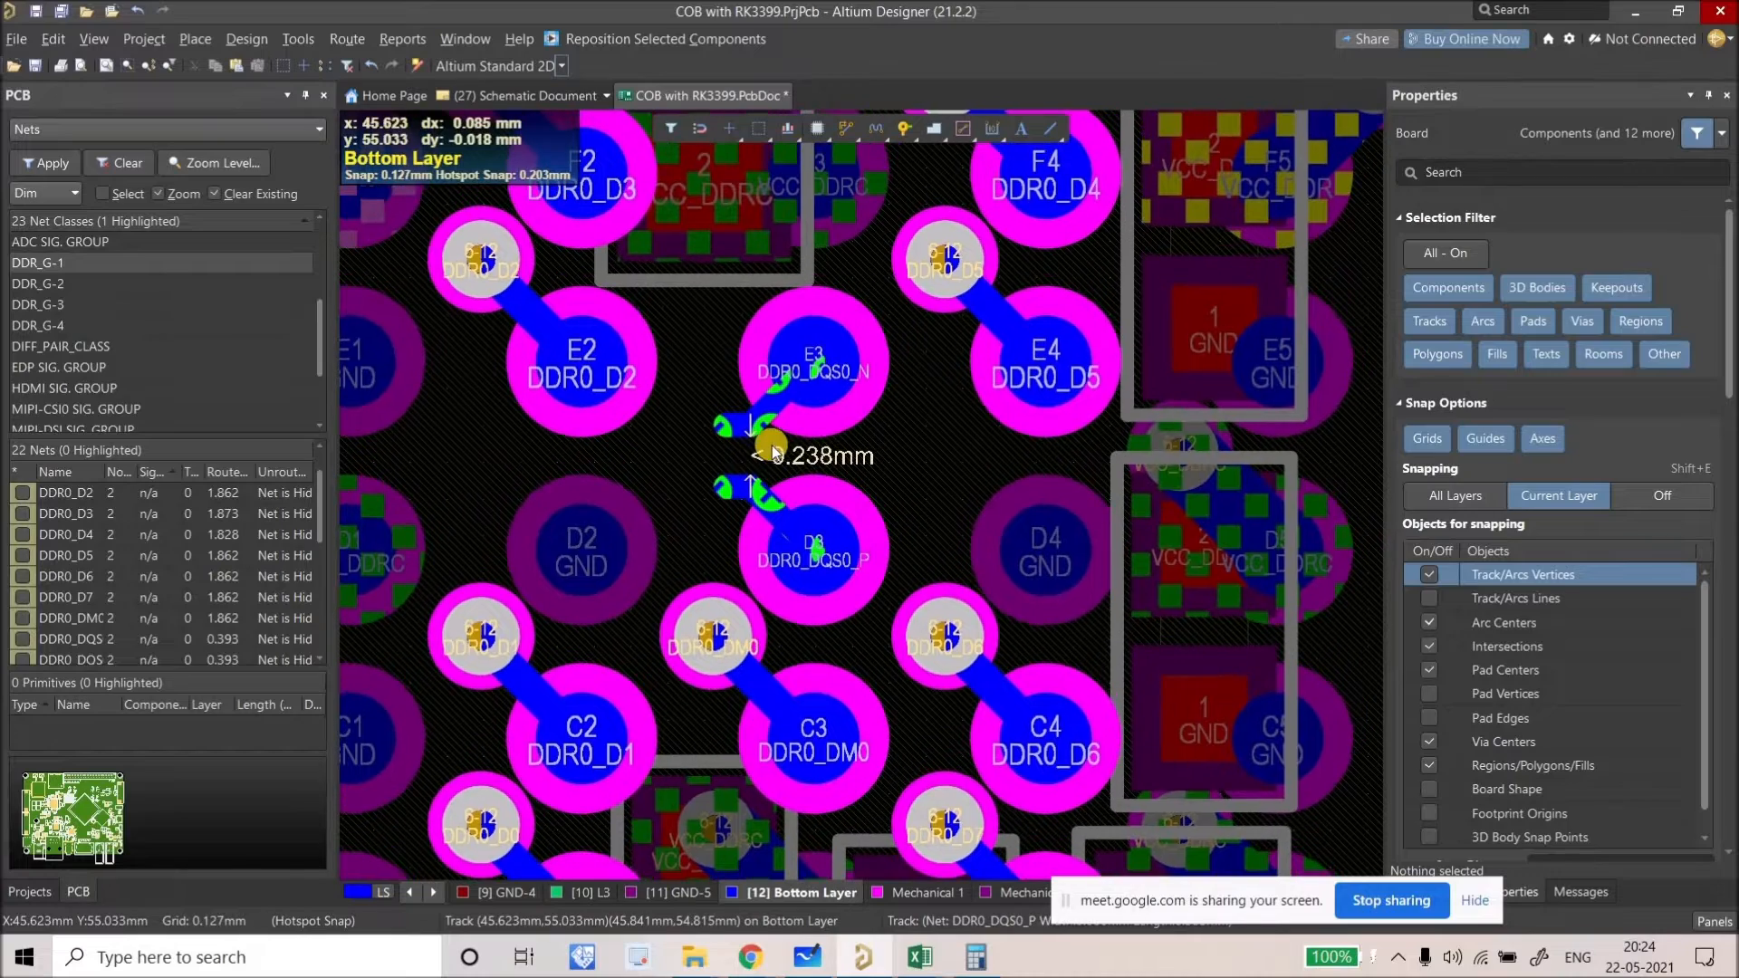
scroll(797, 456, "up", 1, "ctrl")
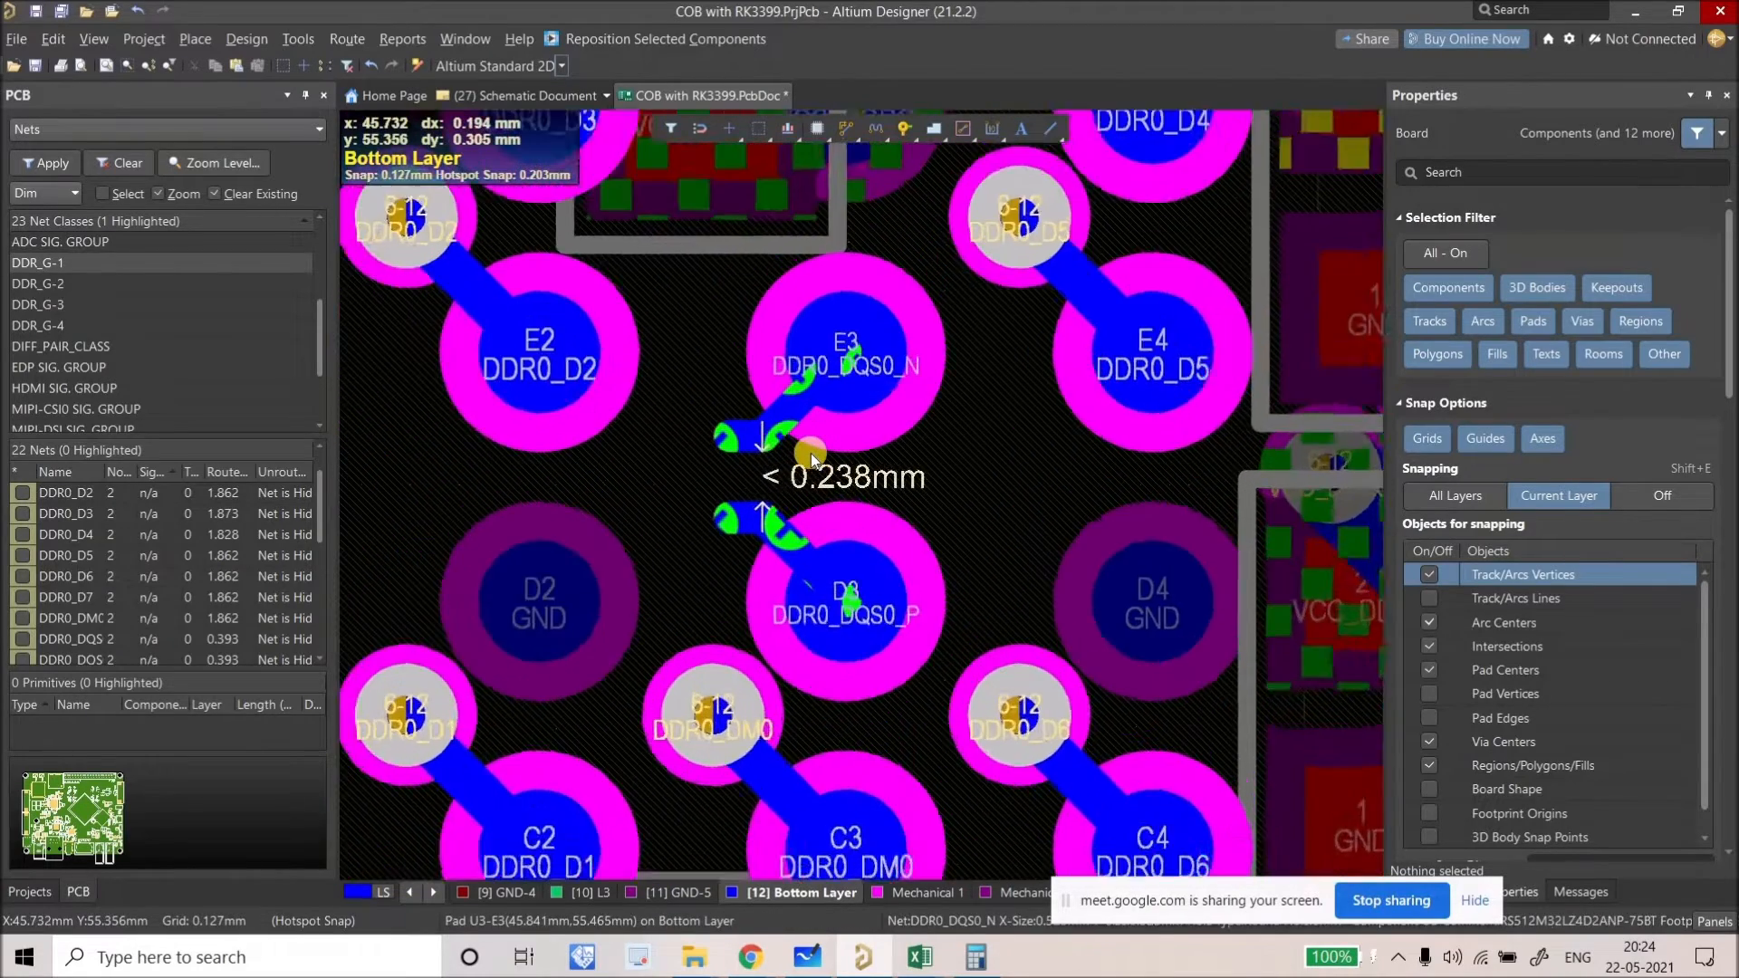
scroll(812, 453, "up", 1, "ctrl")
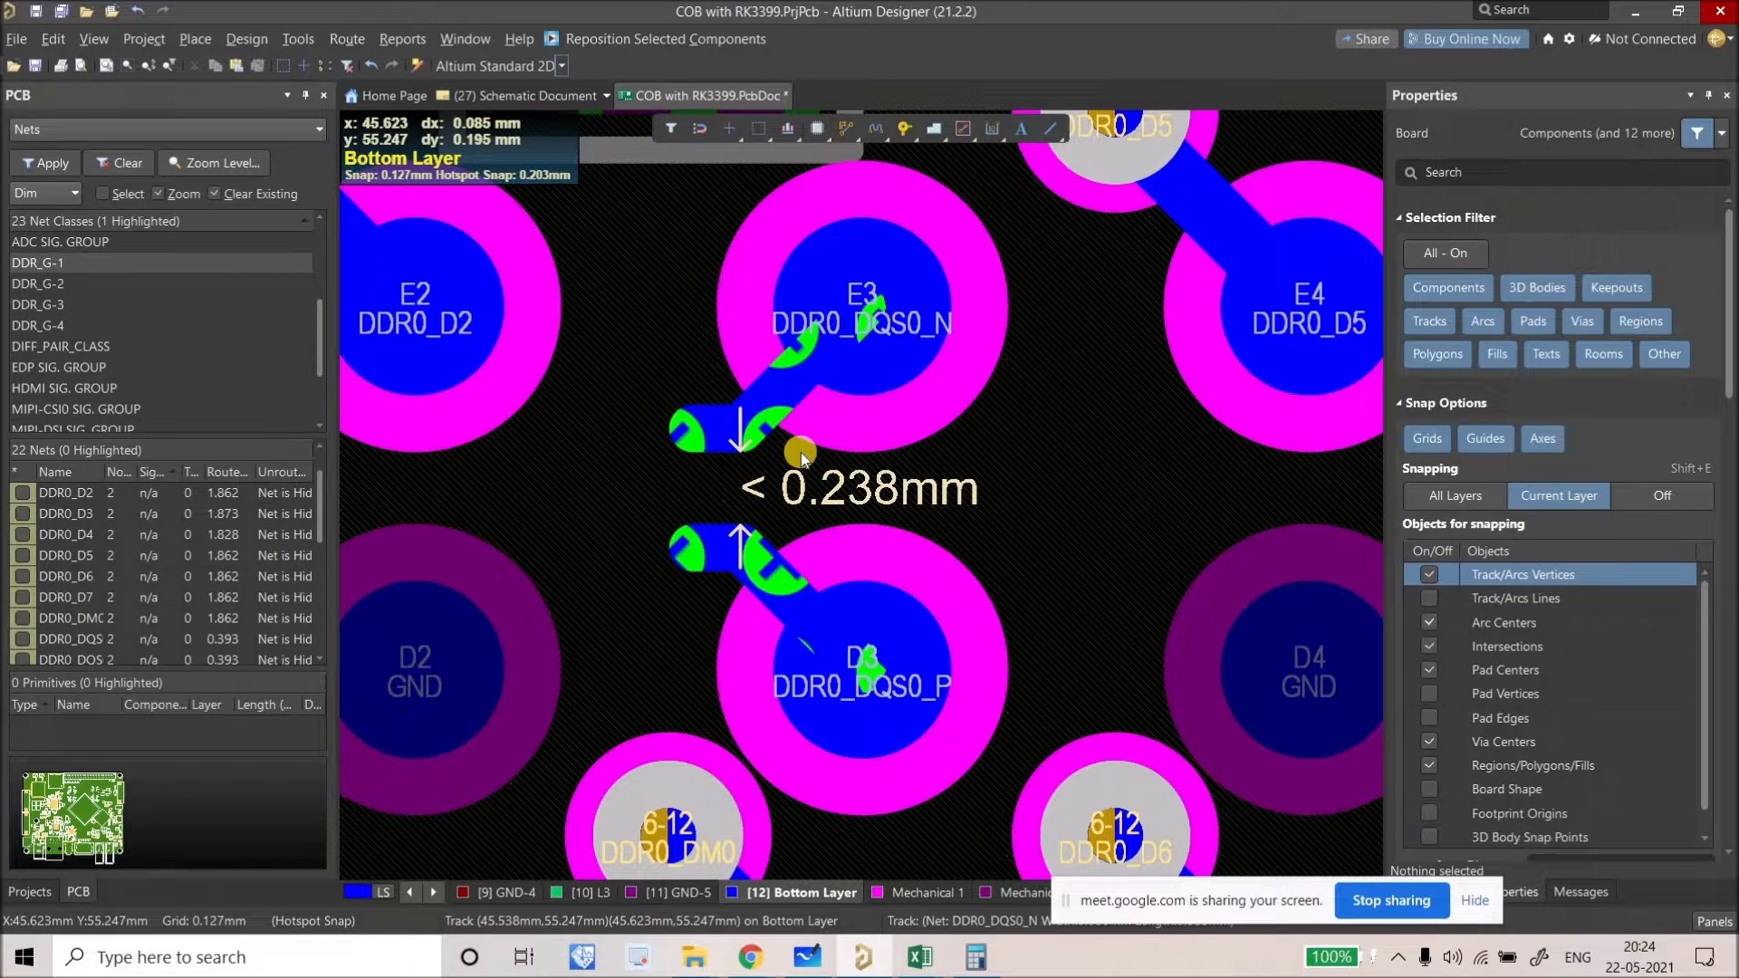
left_click(28, 891)
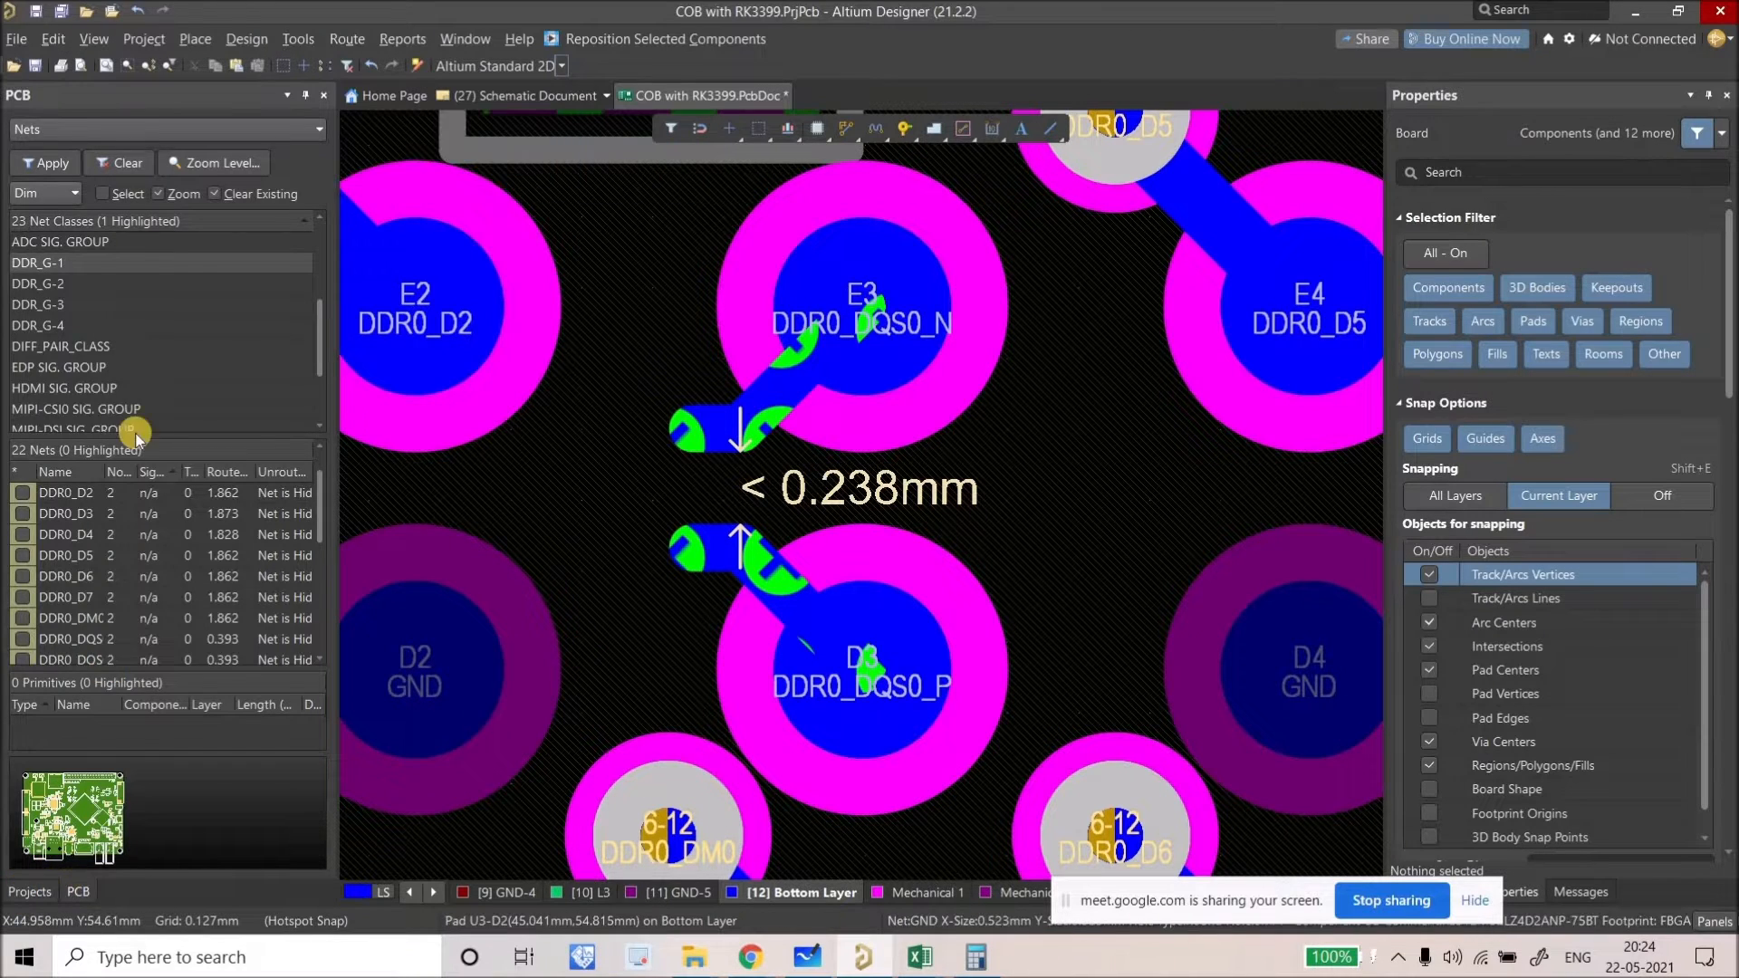
double_click(131, 427)
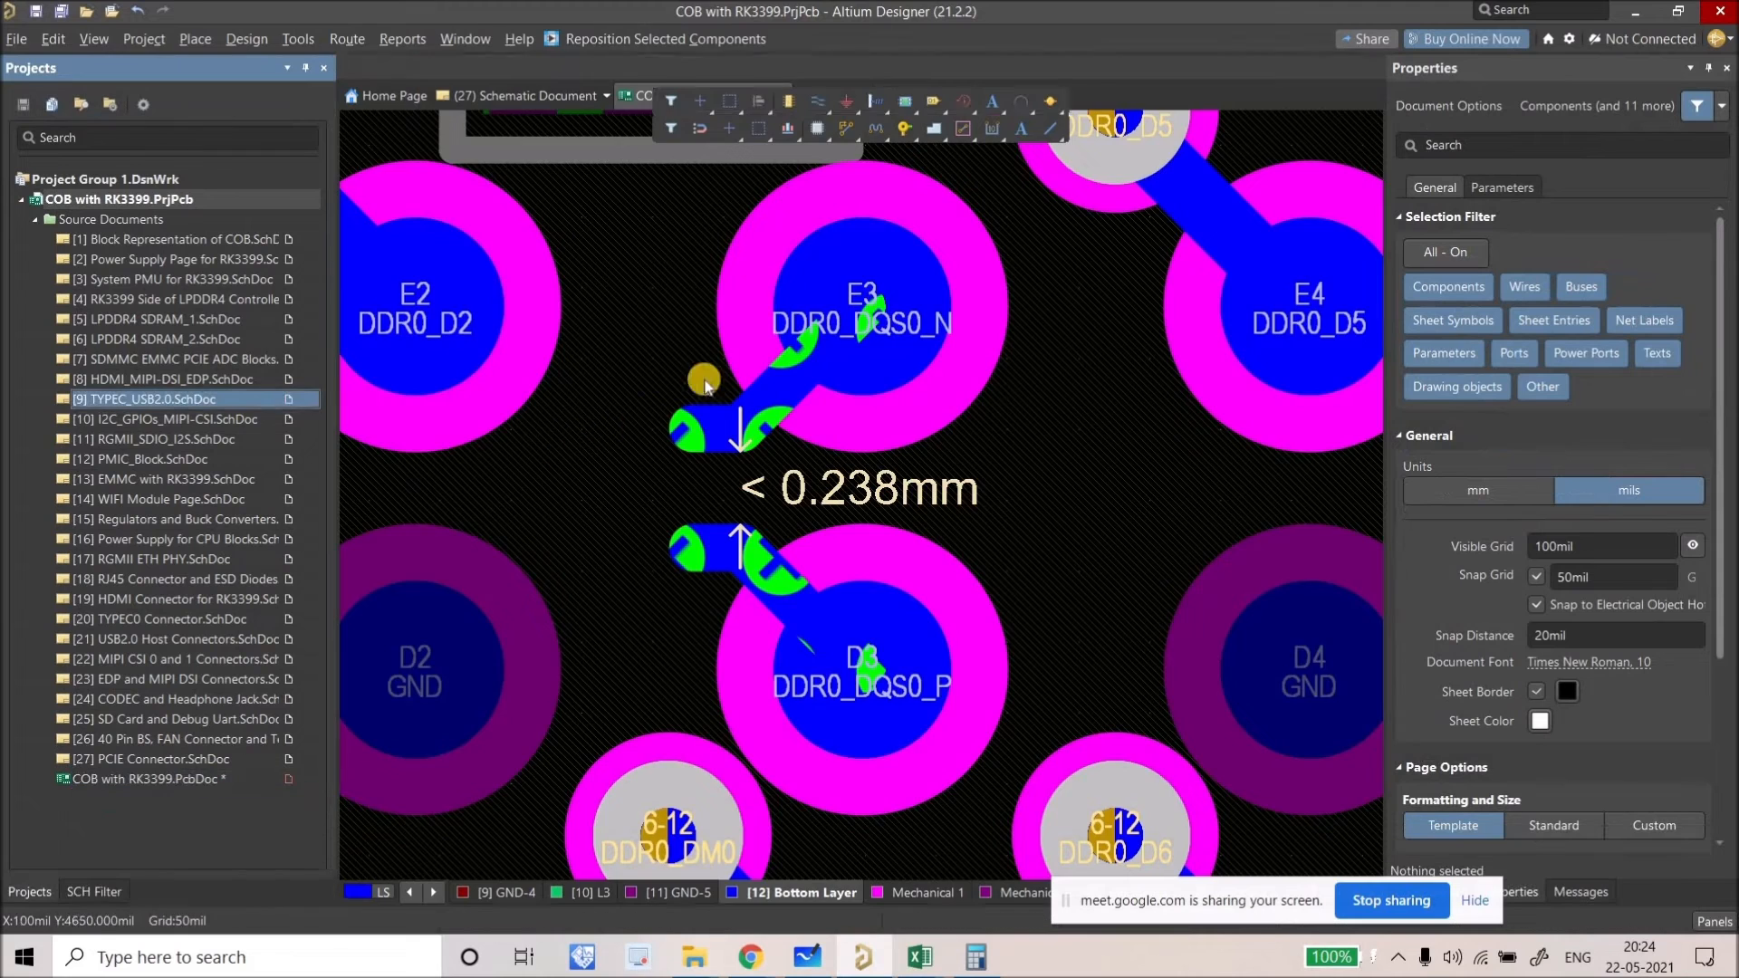
scroll(795, 297, "up", 5, "ctrl")
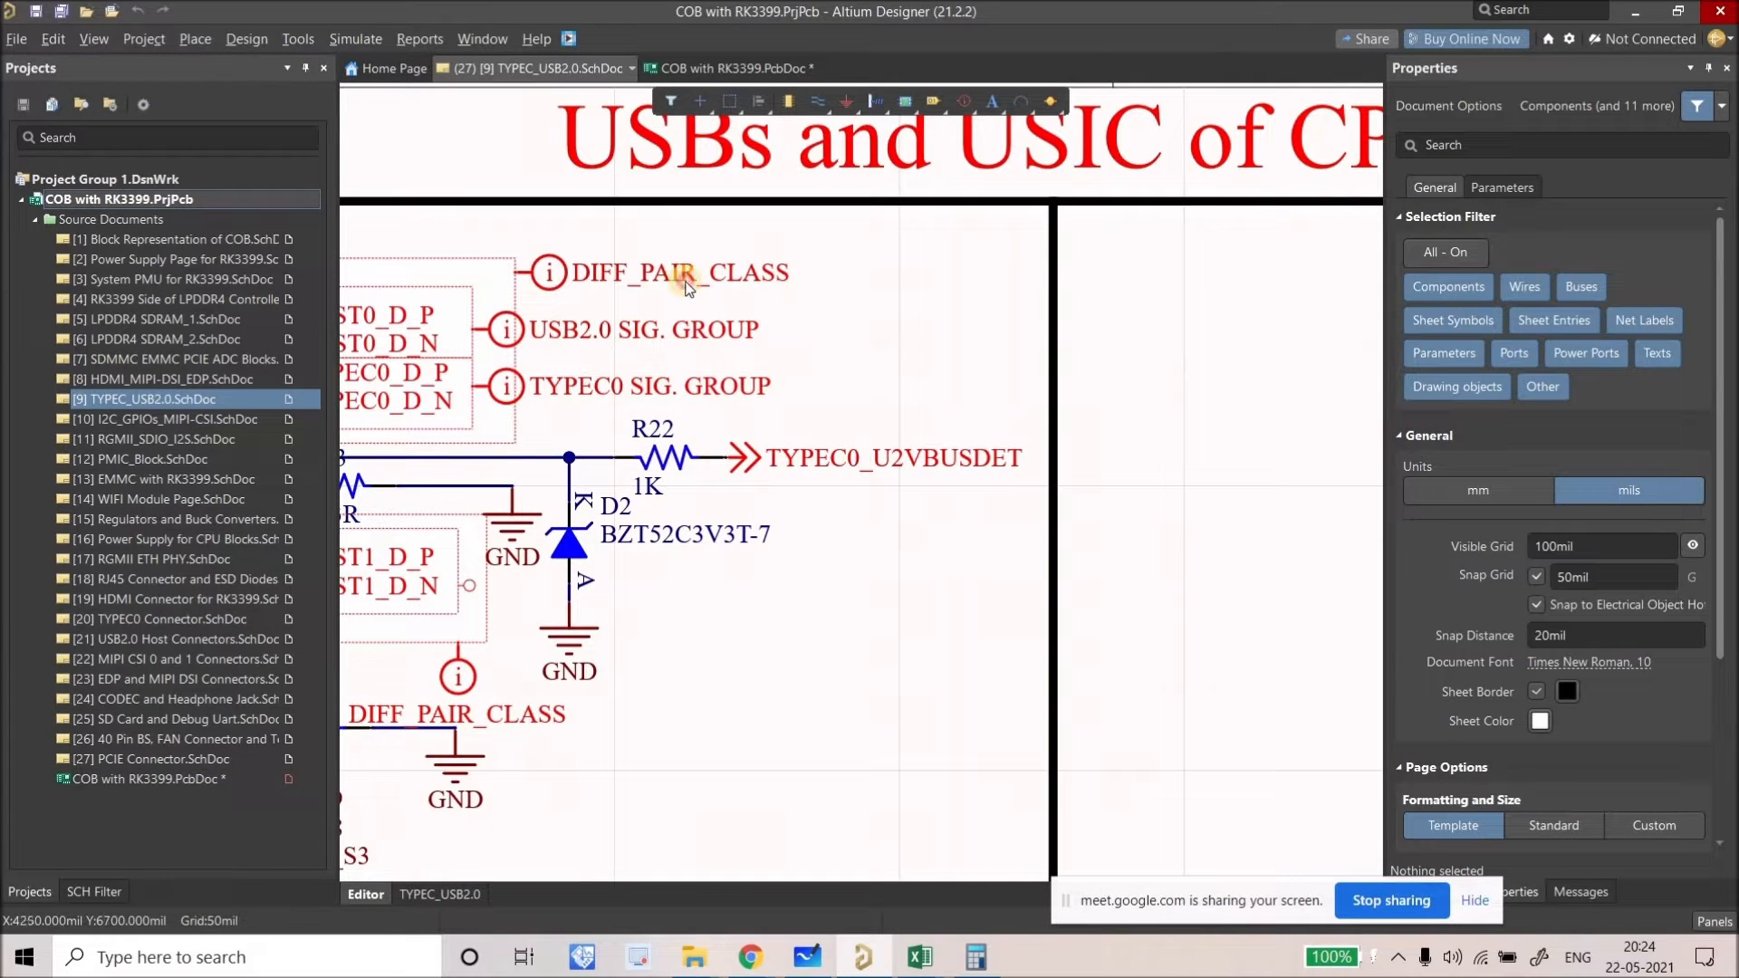
left_click(801, 297)
left_click(843, 301)
scroll(792, 295, "down", 4, "ctrl")
left_click(777, 290)
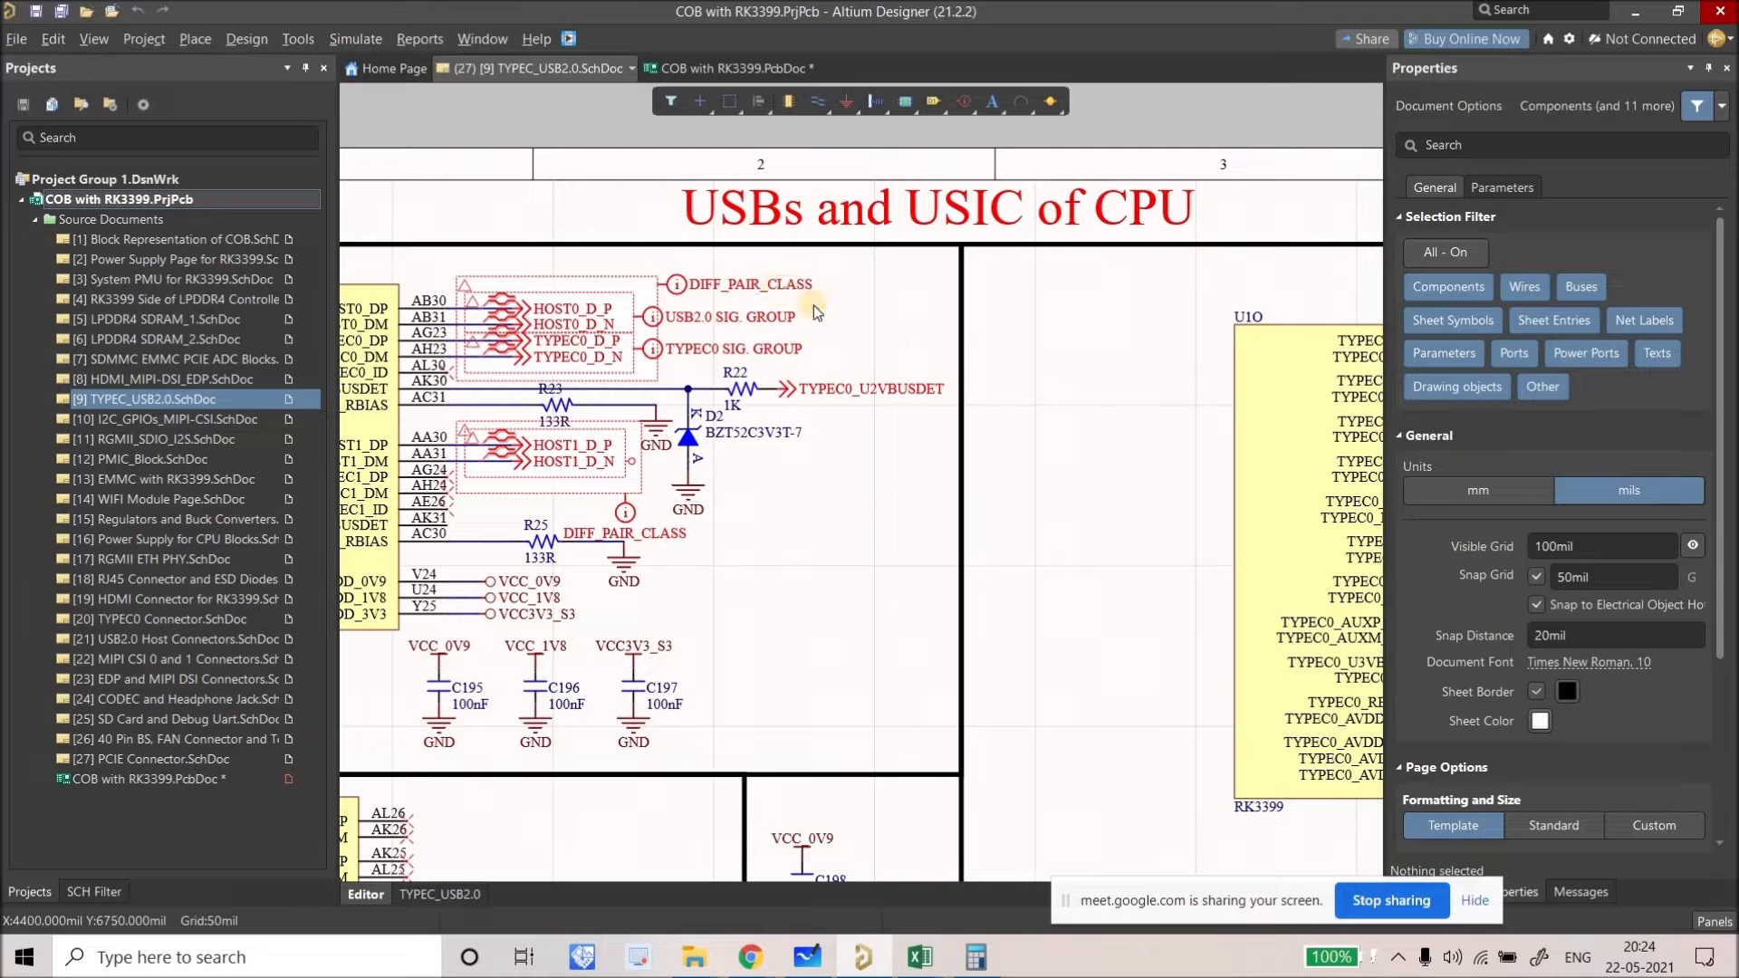
left_click(831, 306)
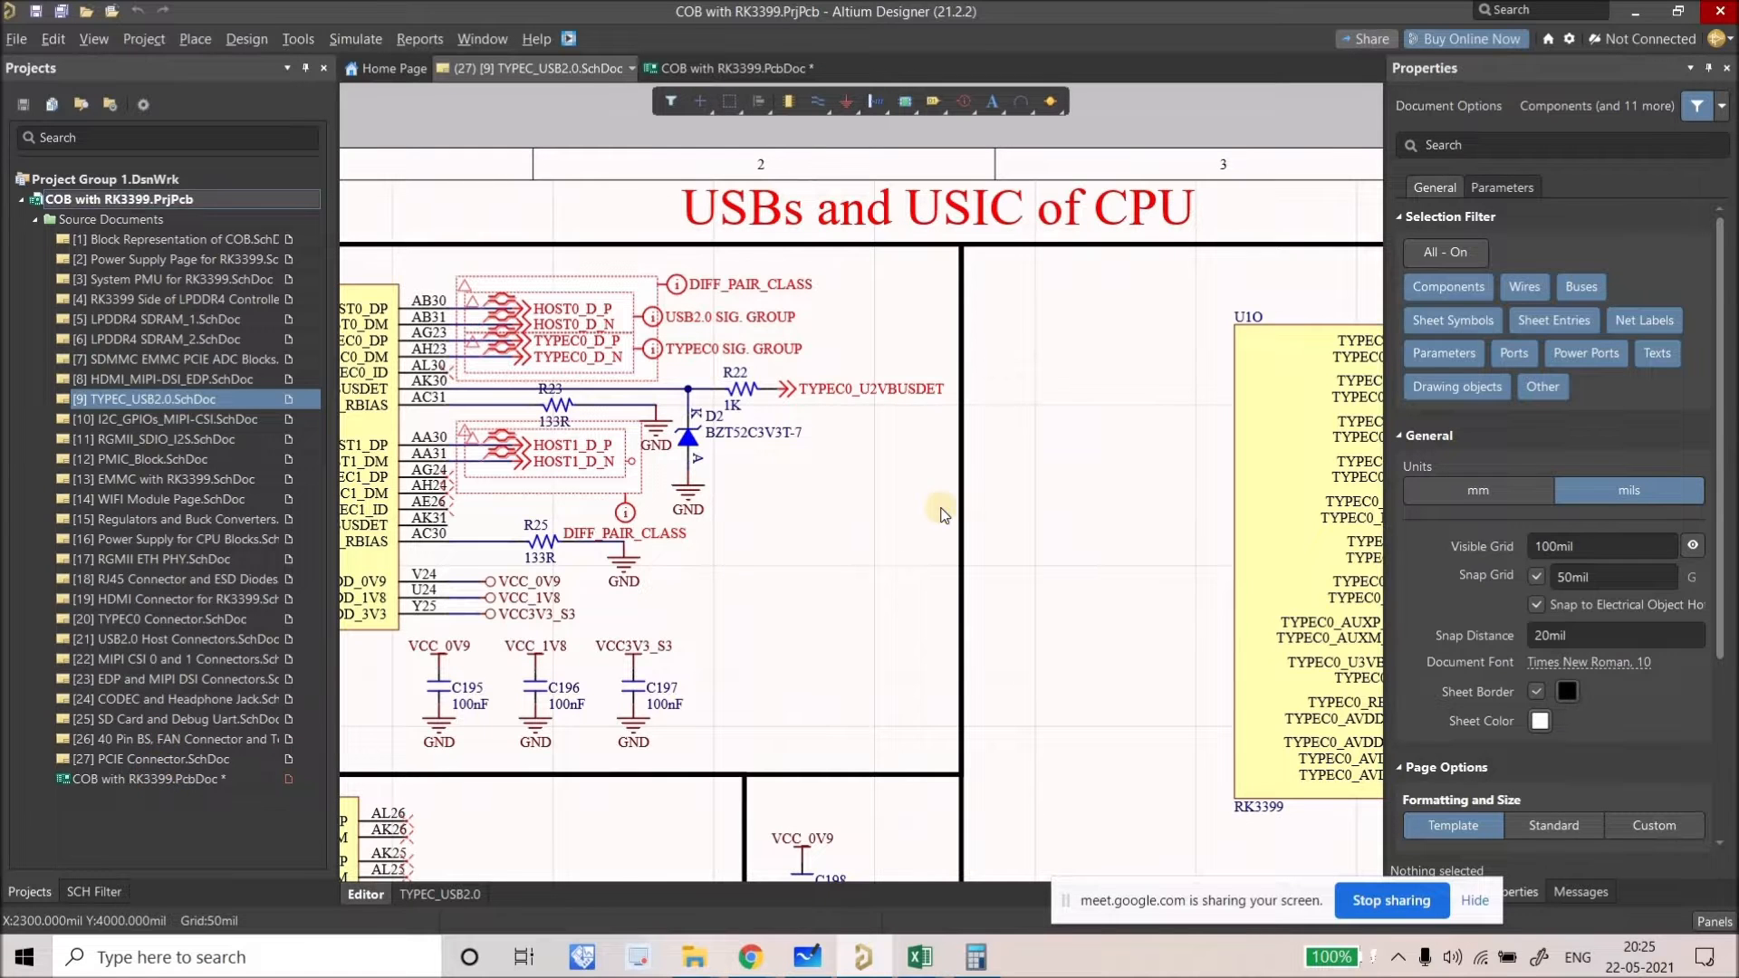
scroll(794, 454, "down", 4, "ctrl")
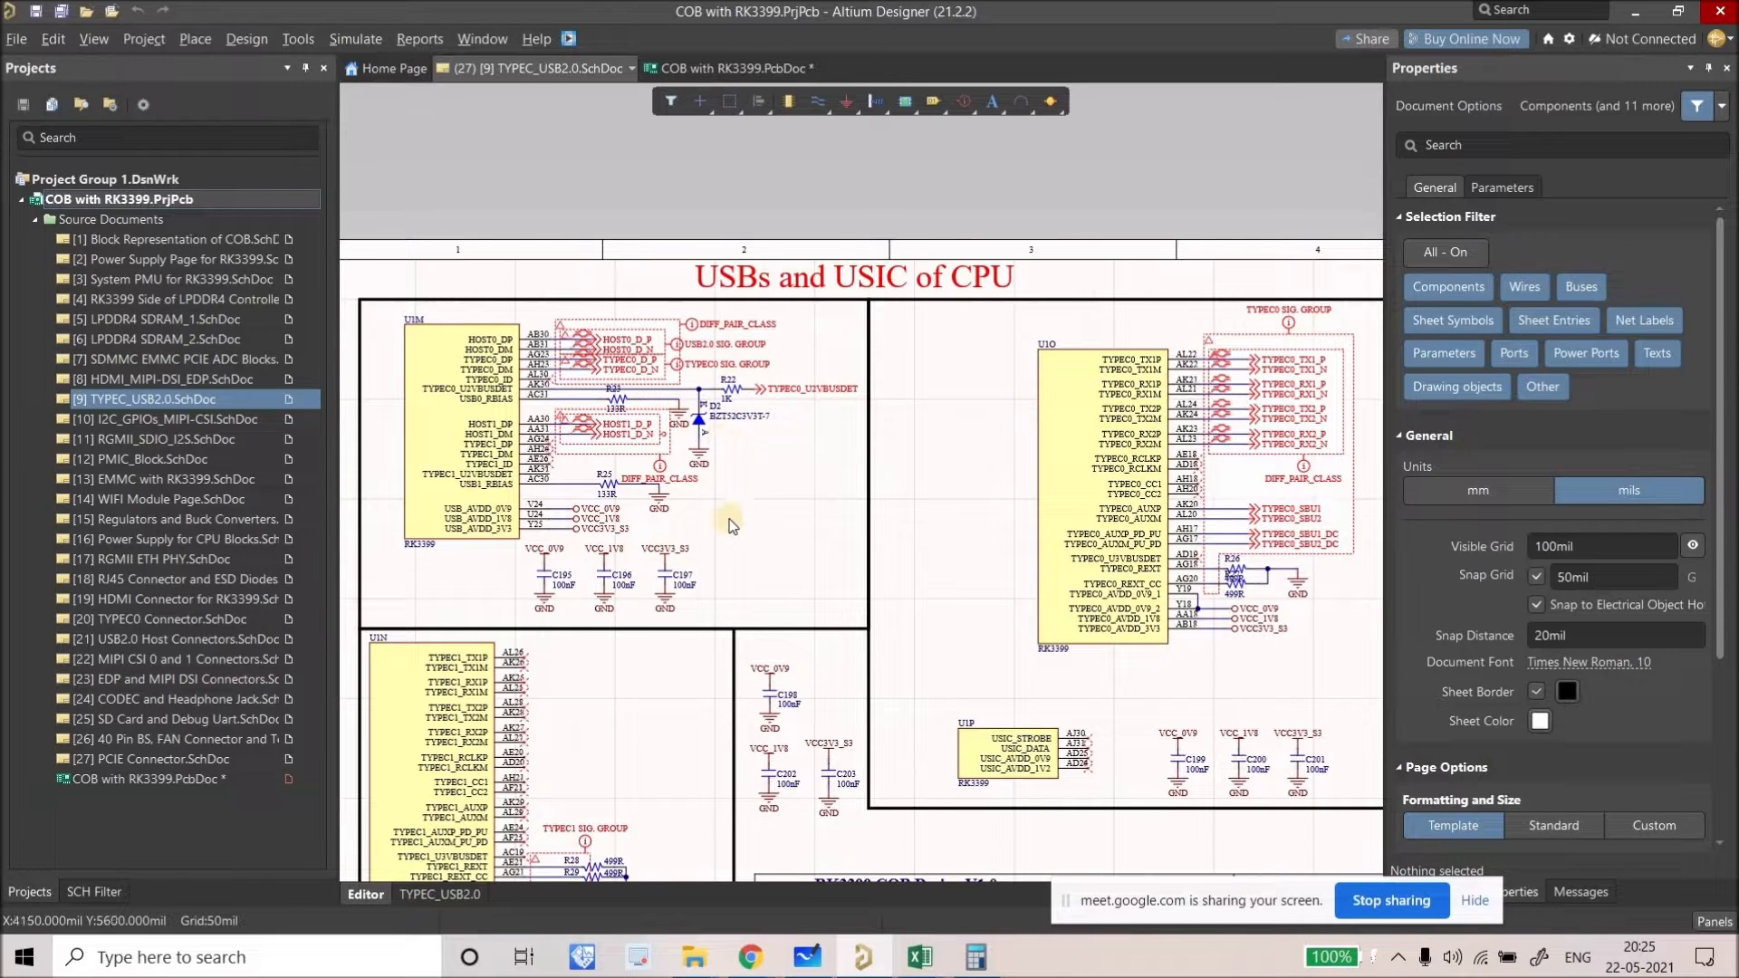
double_click(182, 777)
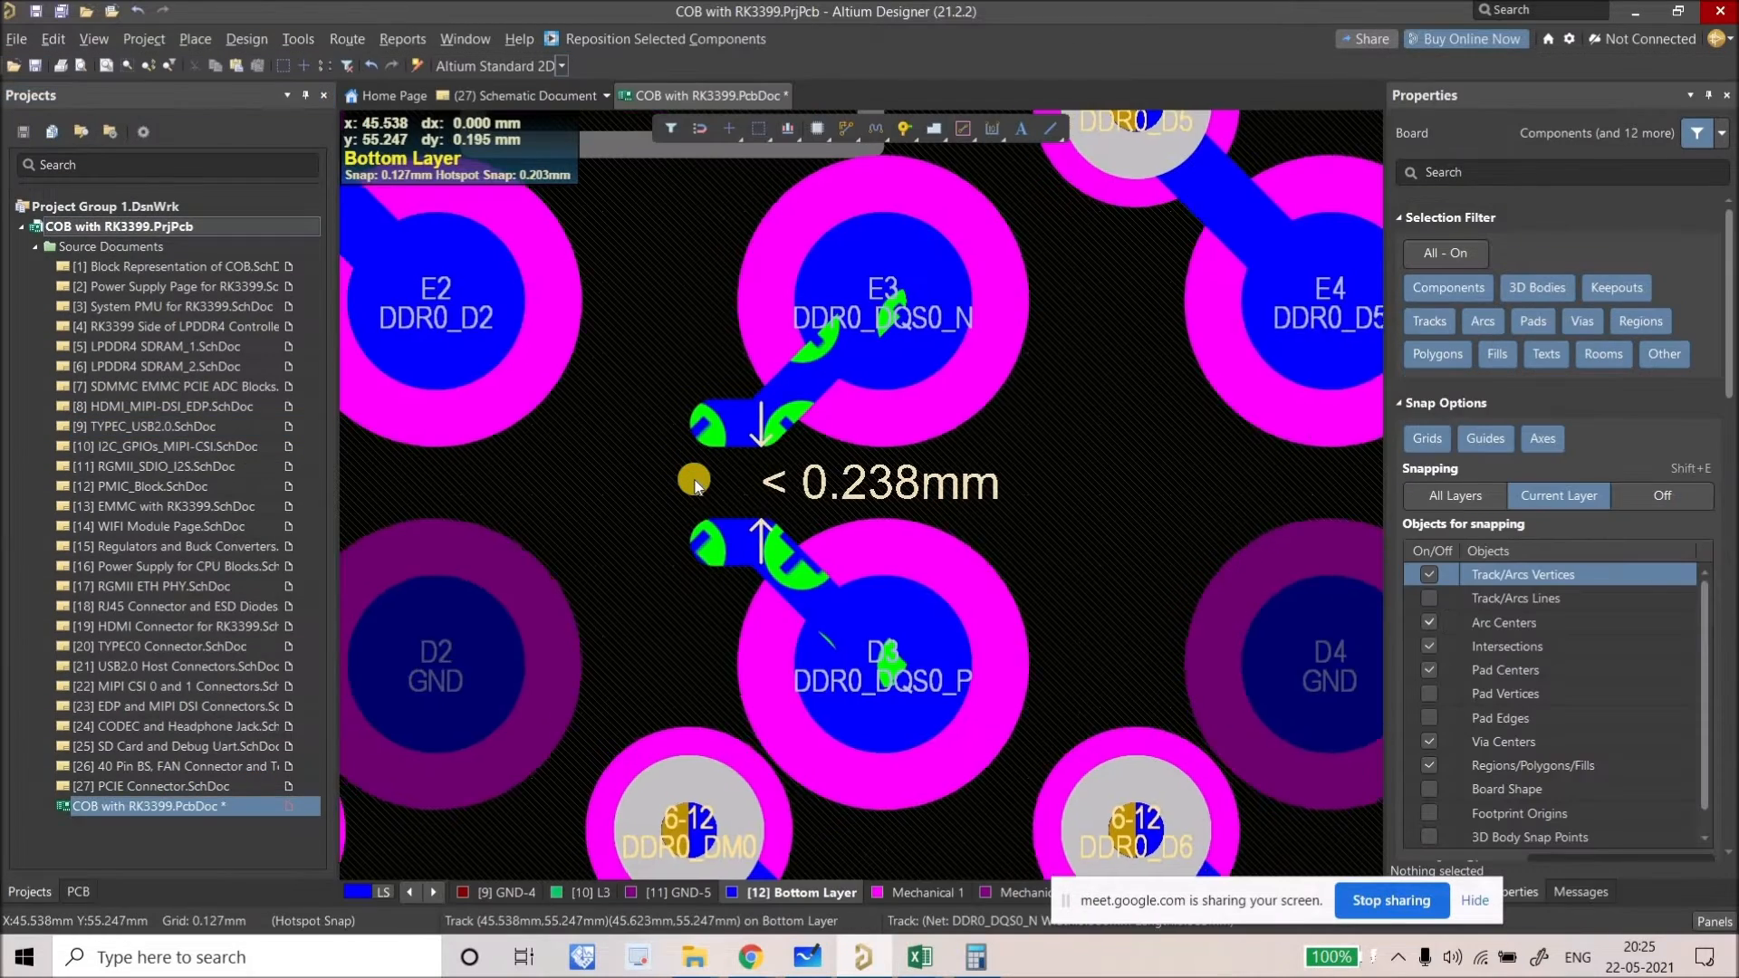
Step: Add a new Clearance rule in the design rules editor
scroll(694, 484, "down", 8, "ctrl")
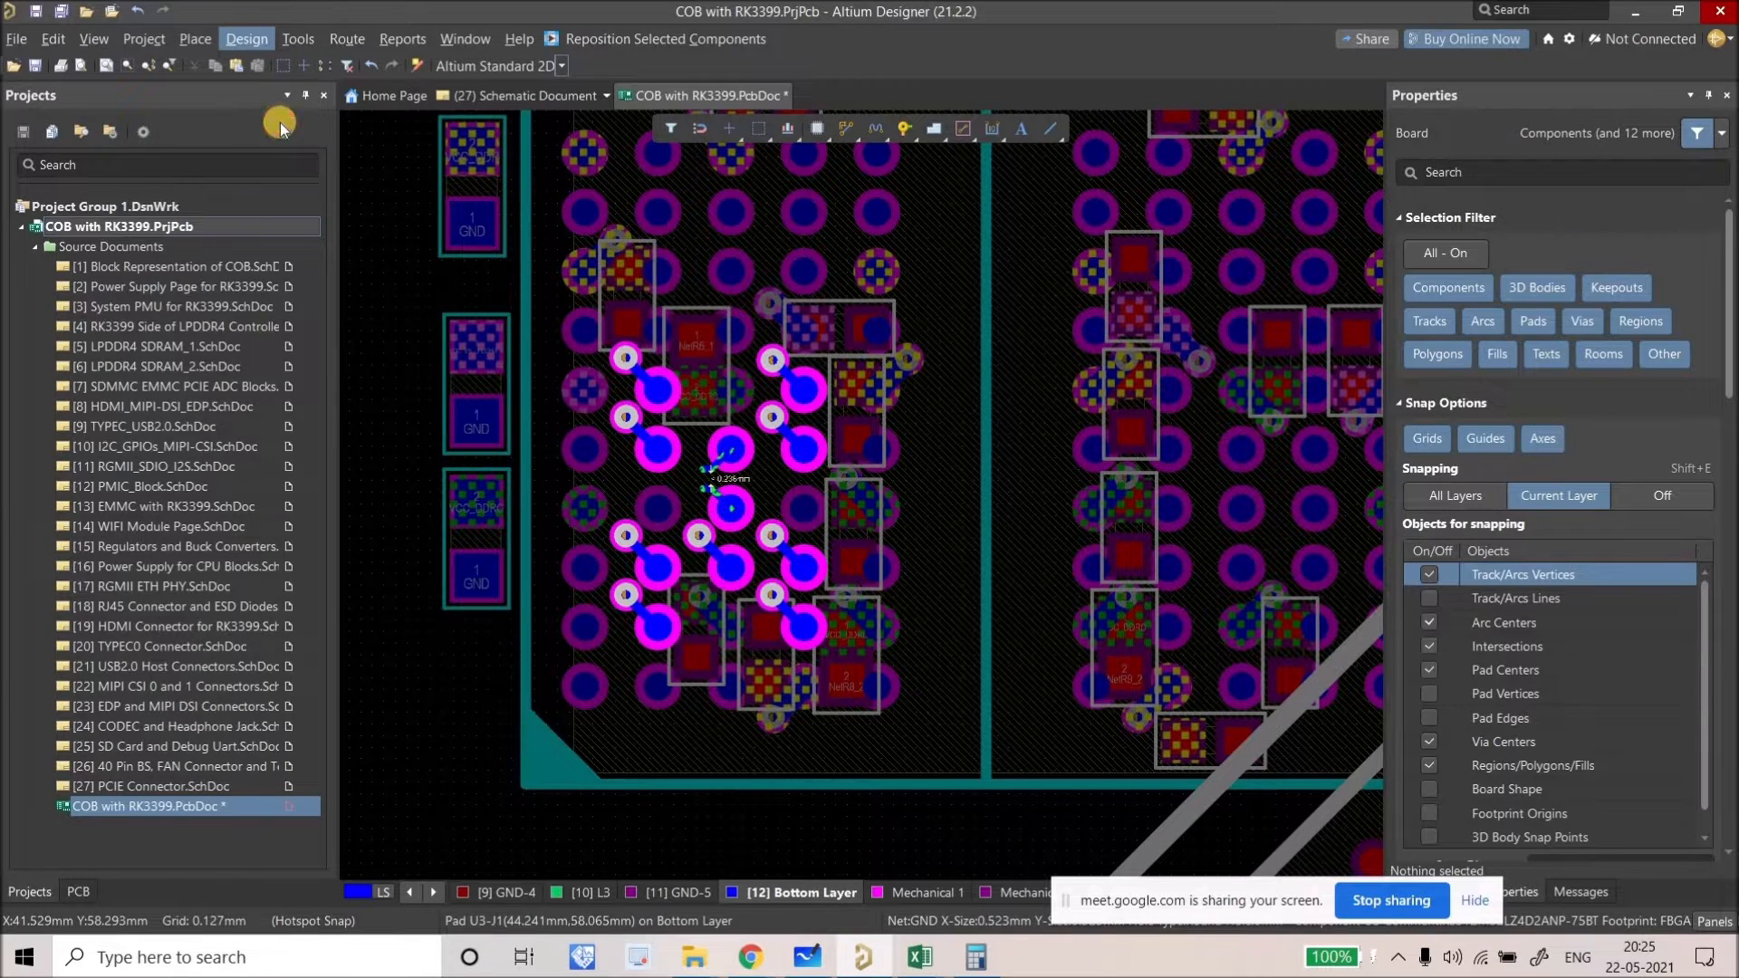
key("d")
key("r")
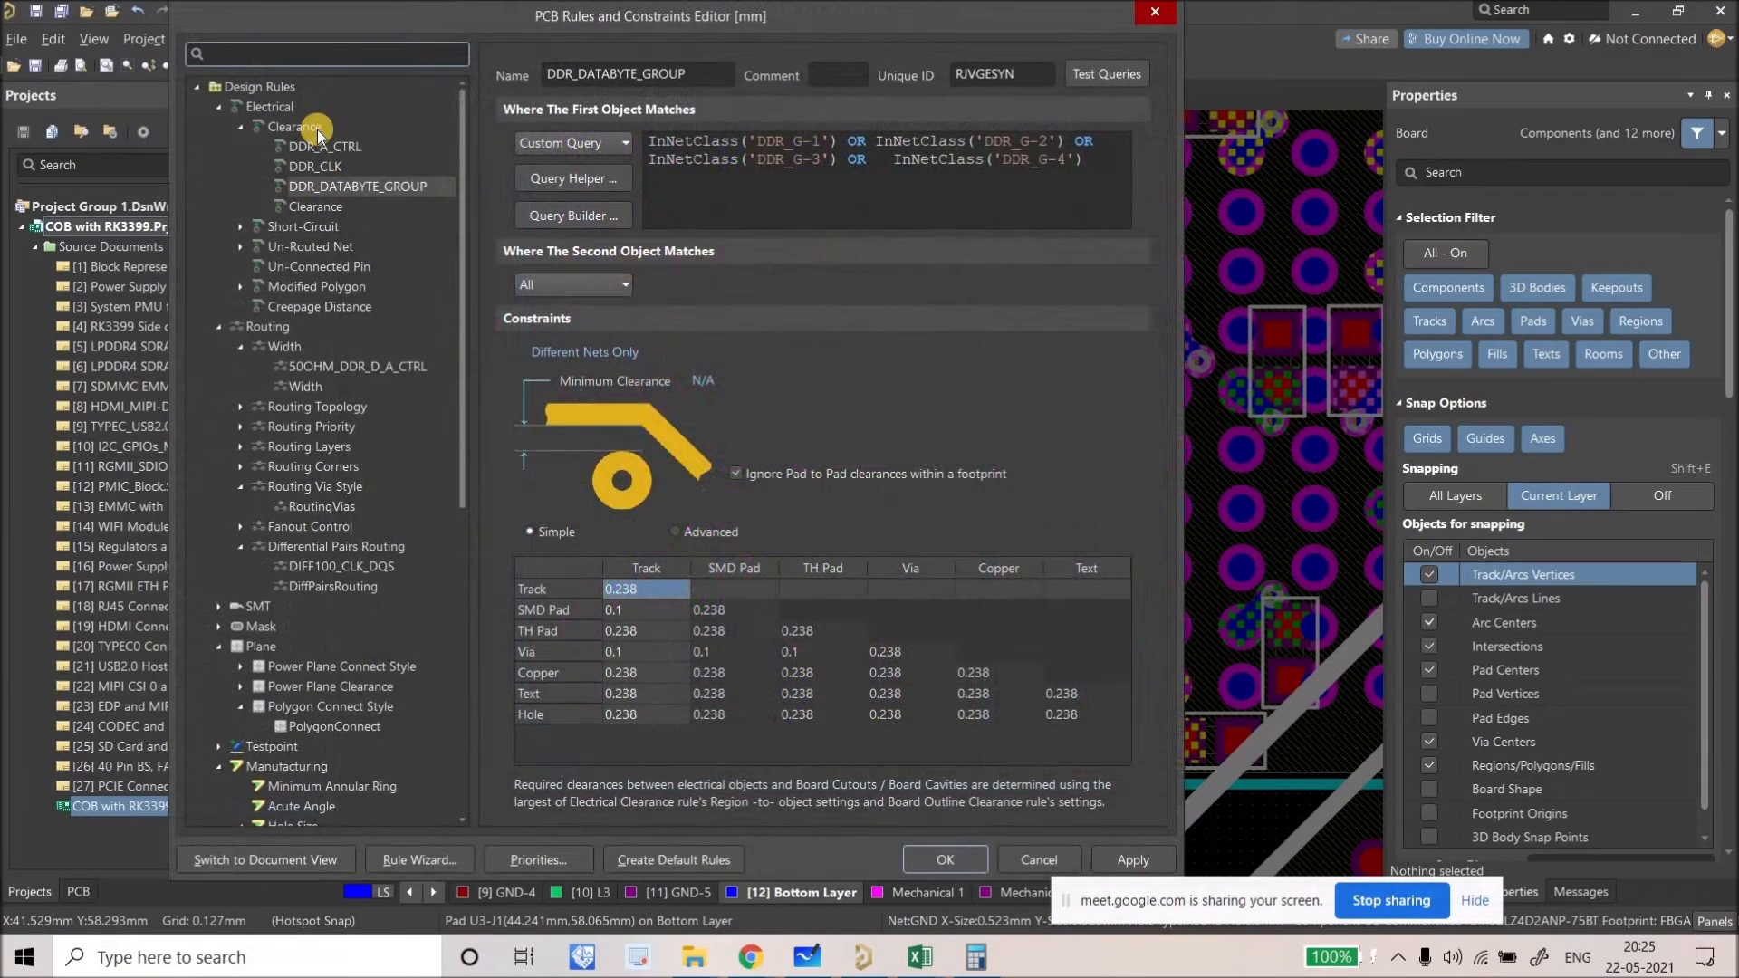
left_click(318, 129)
right_click(328, 132)
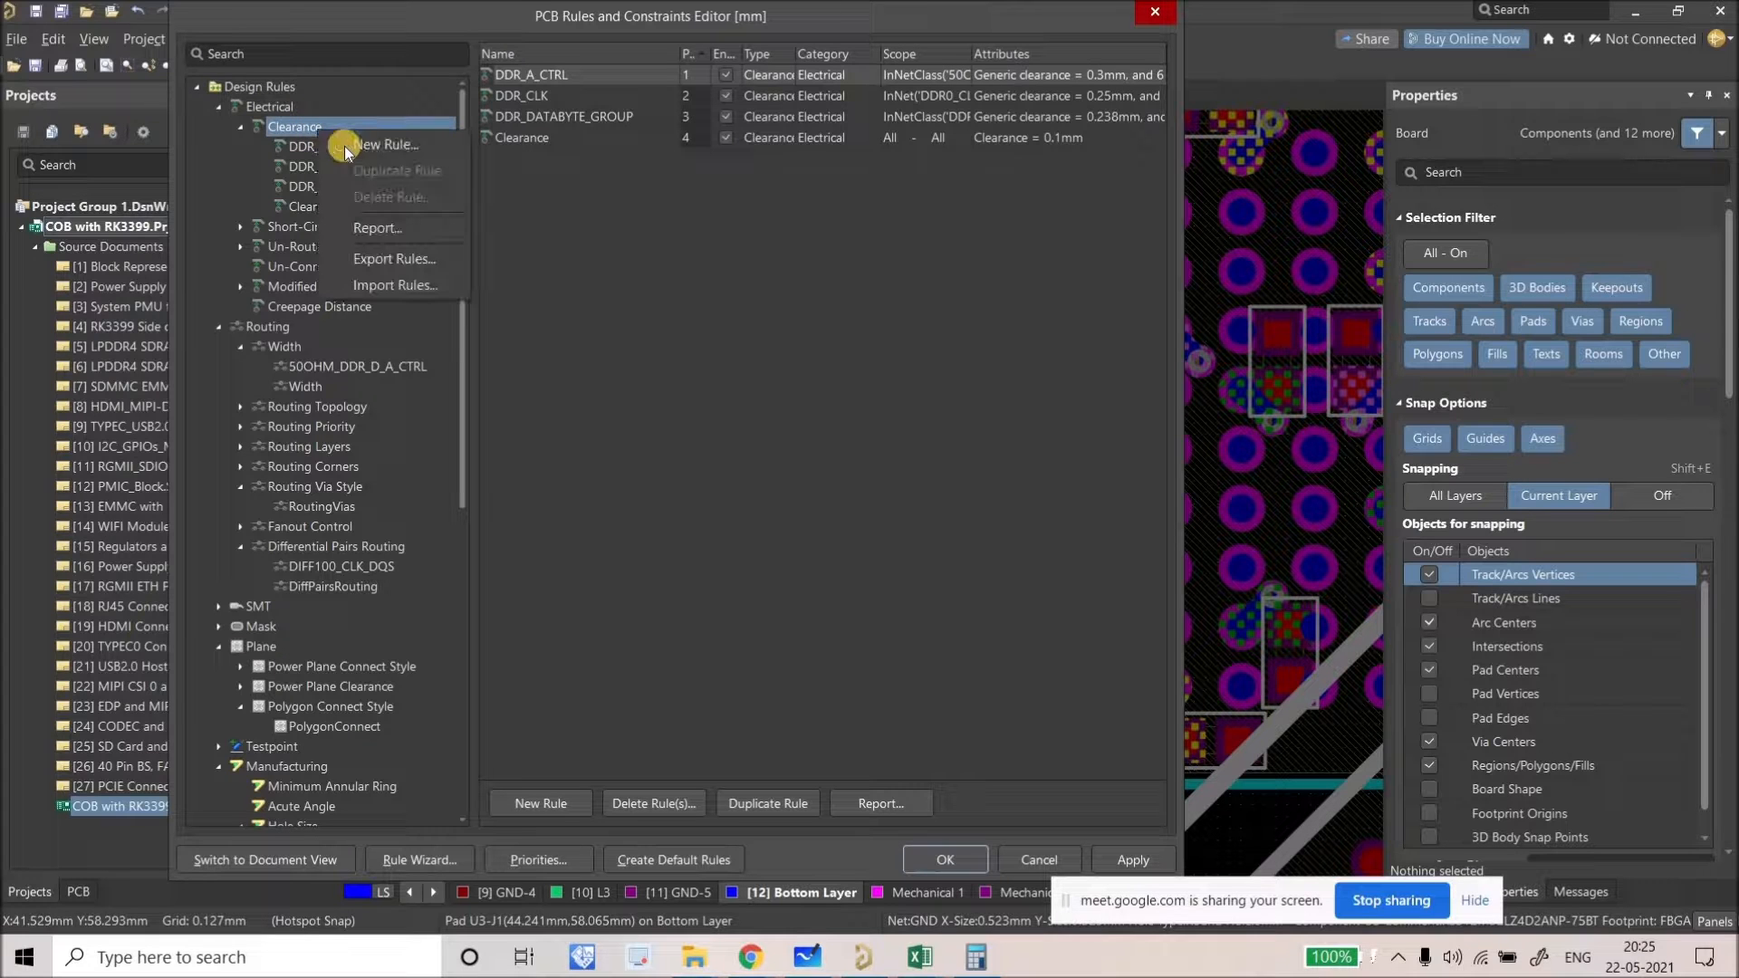
left_click(339, 144)
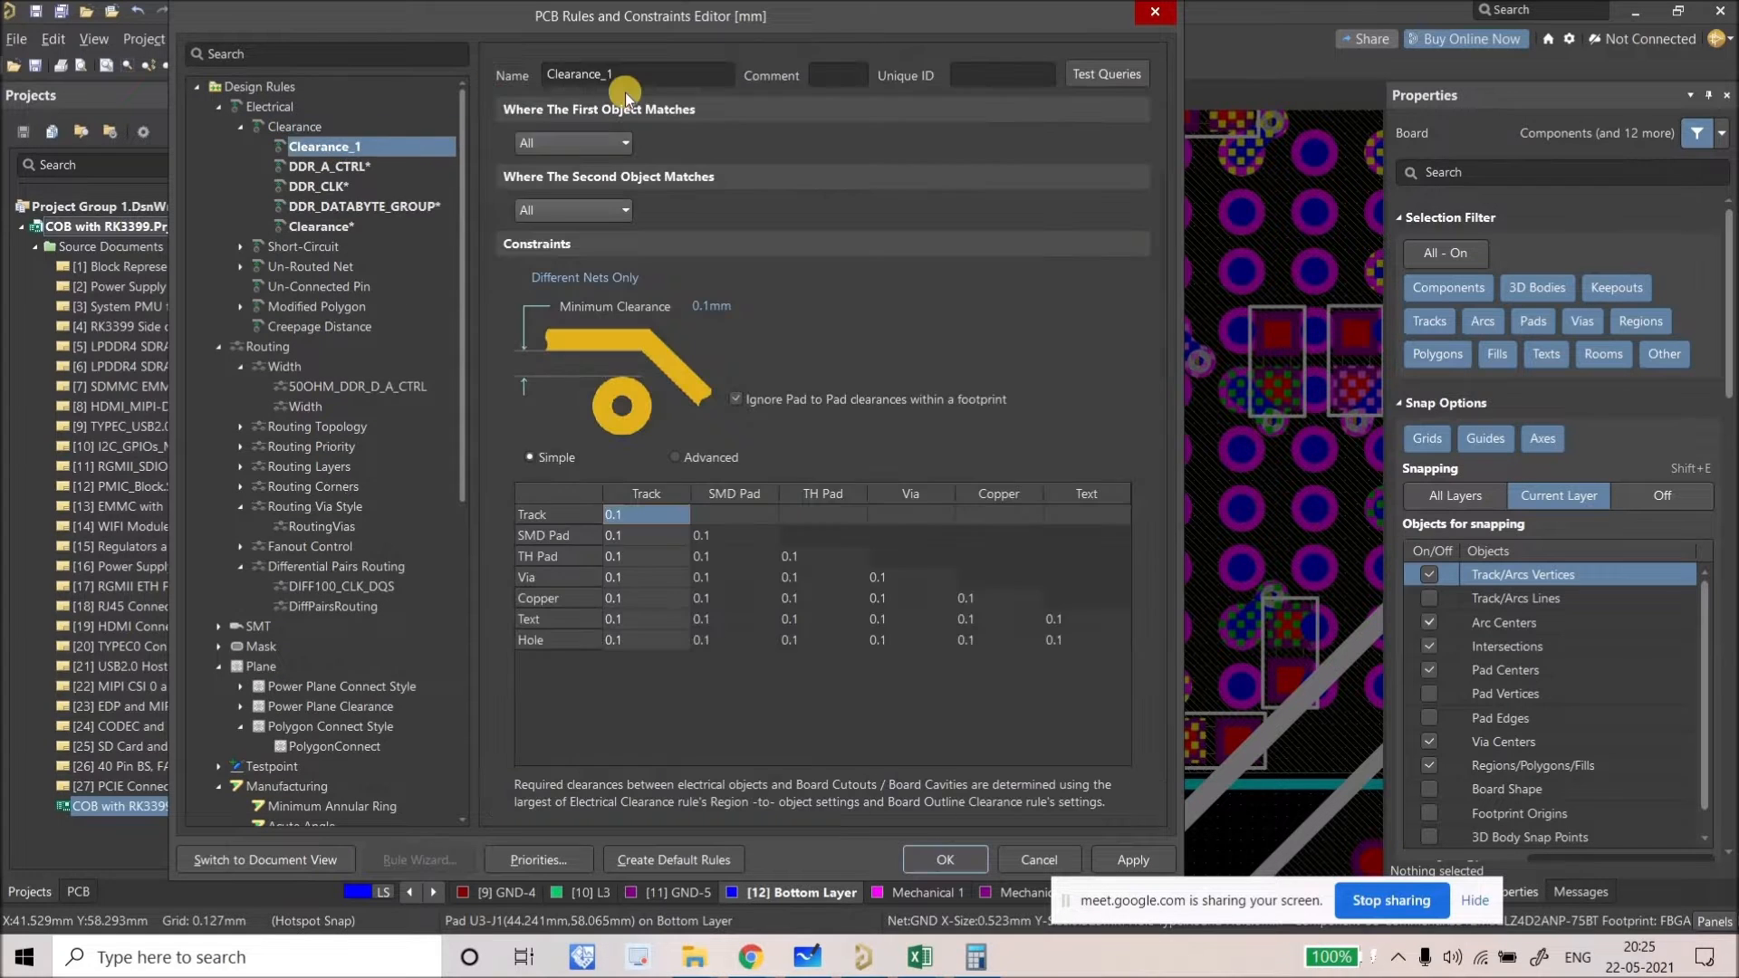
Step: Name the rule DIFF_PAIR_CLASS_1st Priority, apply it, and stop the design rule check
double_click(634, 77)
key("Caps_Lock")
type("DIFF_PAIR_CLASS_")
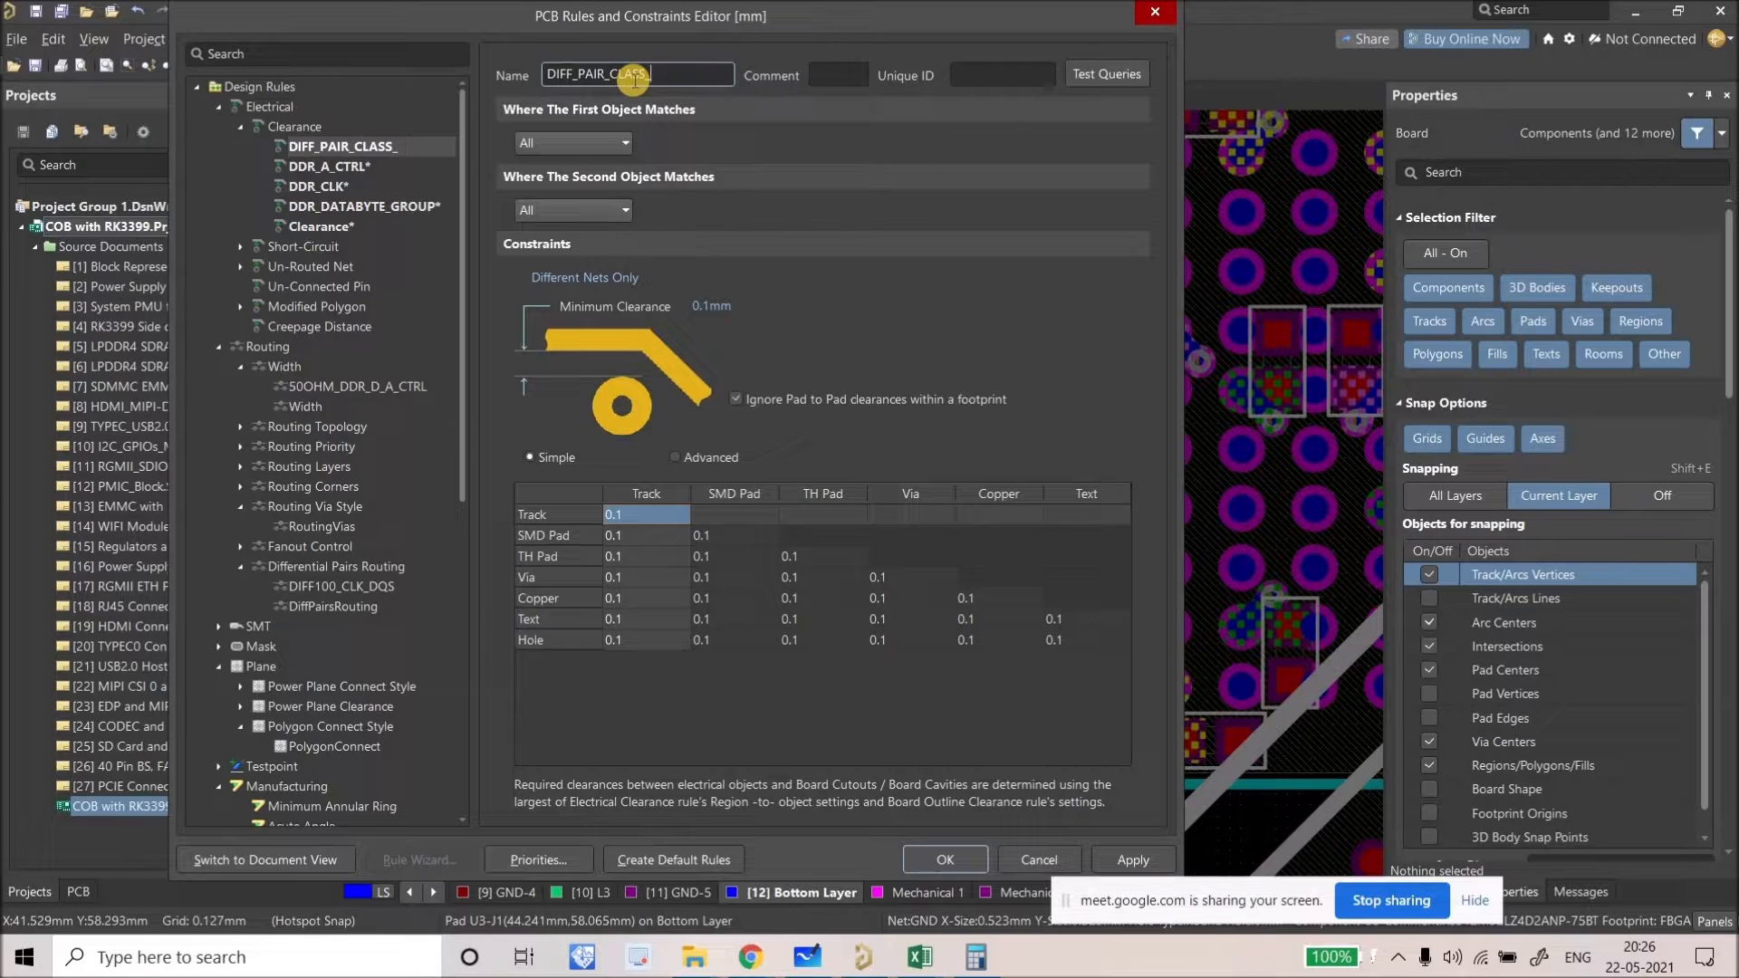
type("1st Pro")
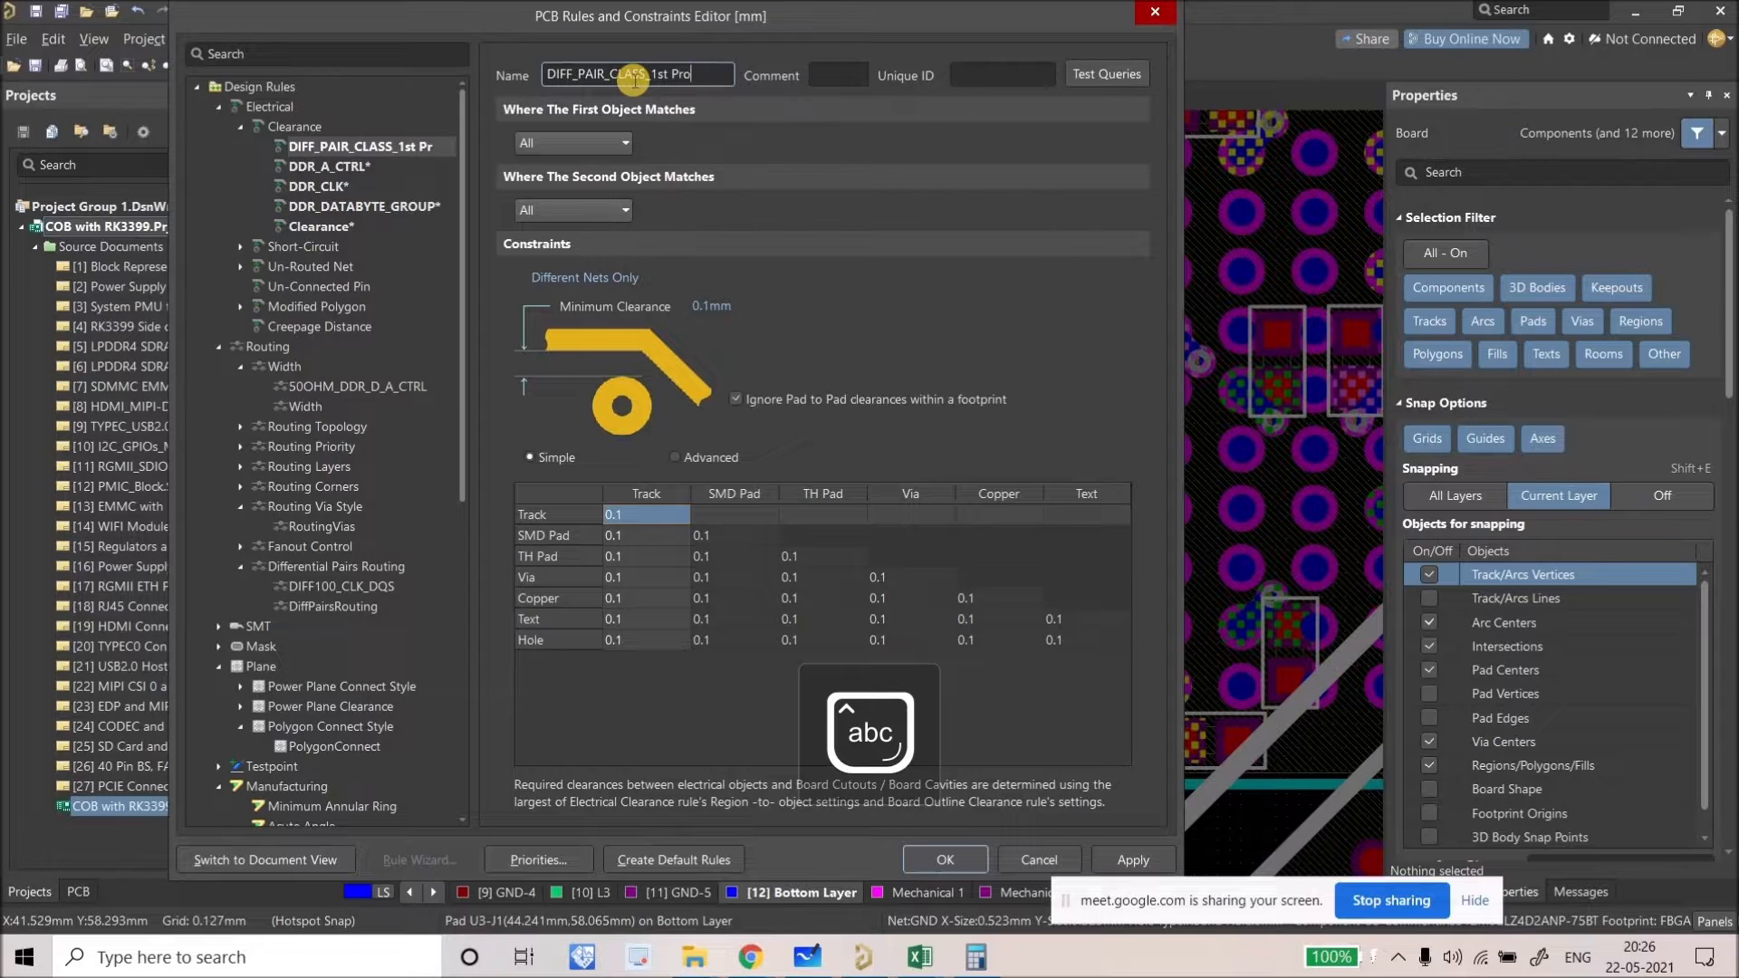
key("BackSpace")
type("iority")
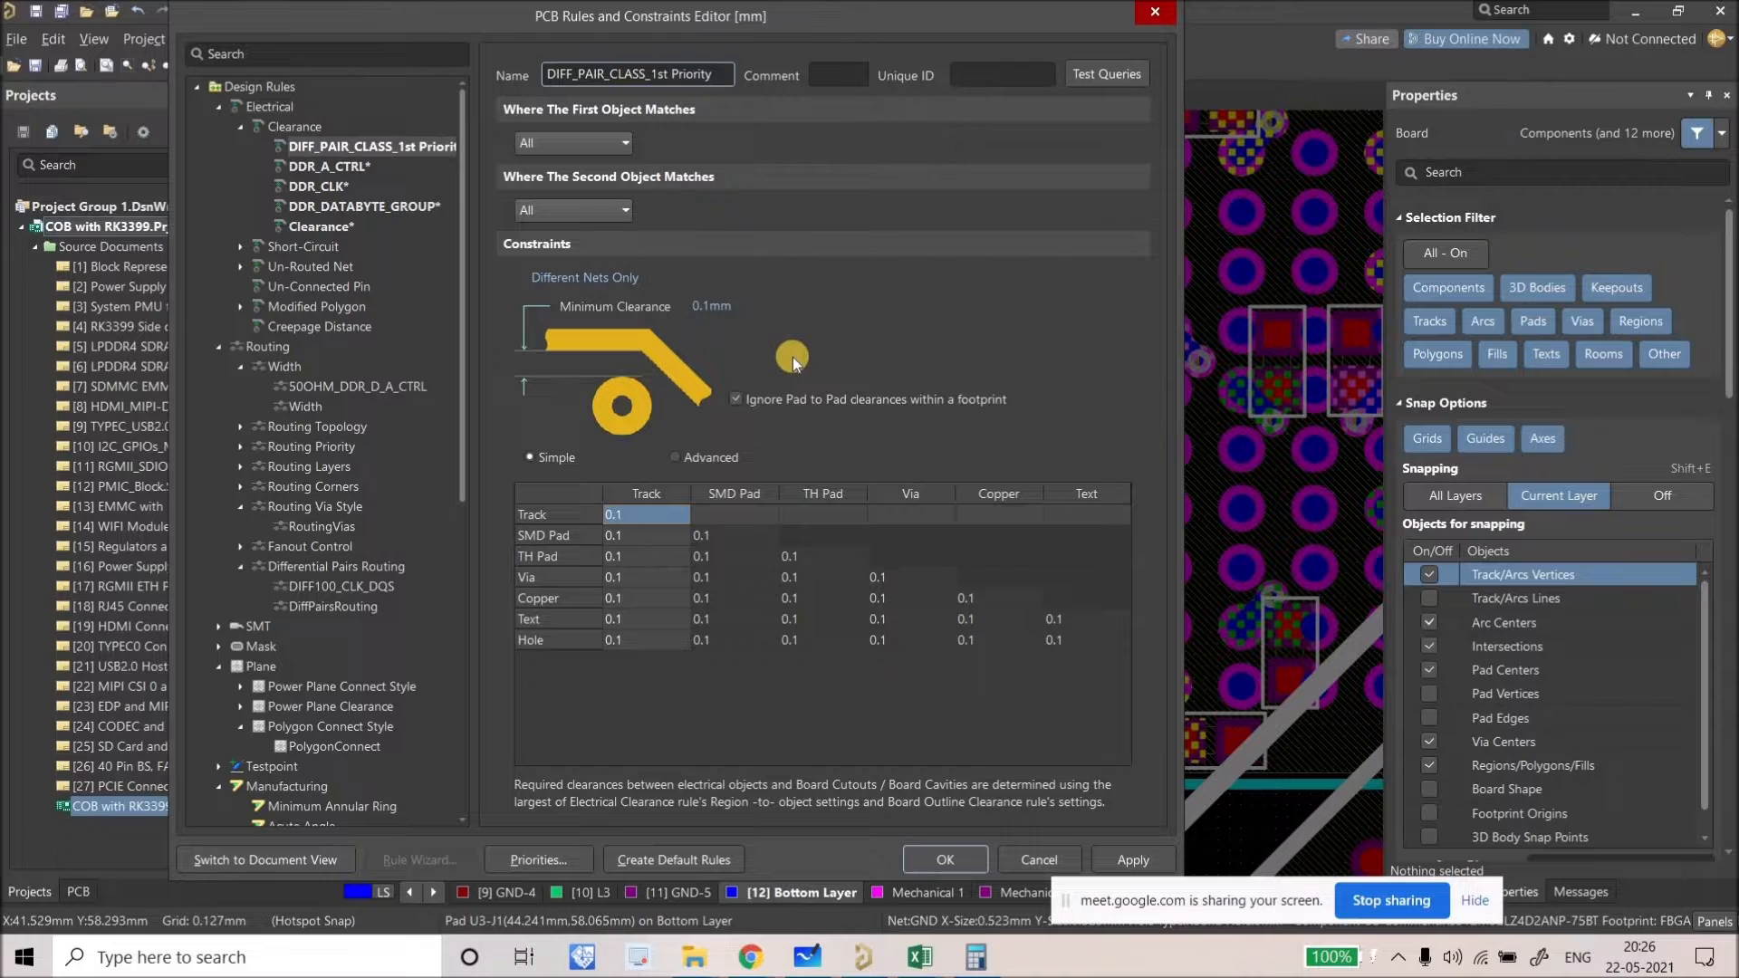
left_click(1110, 851)
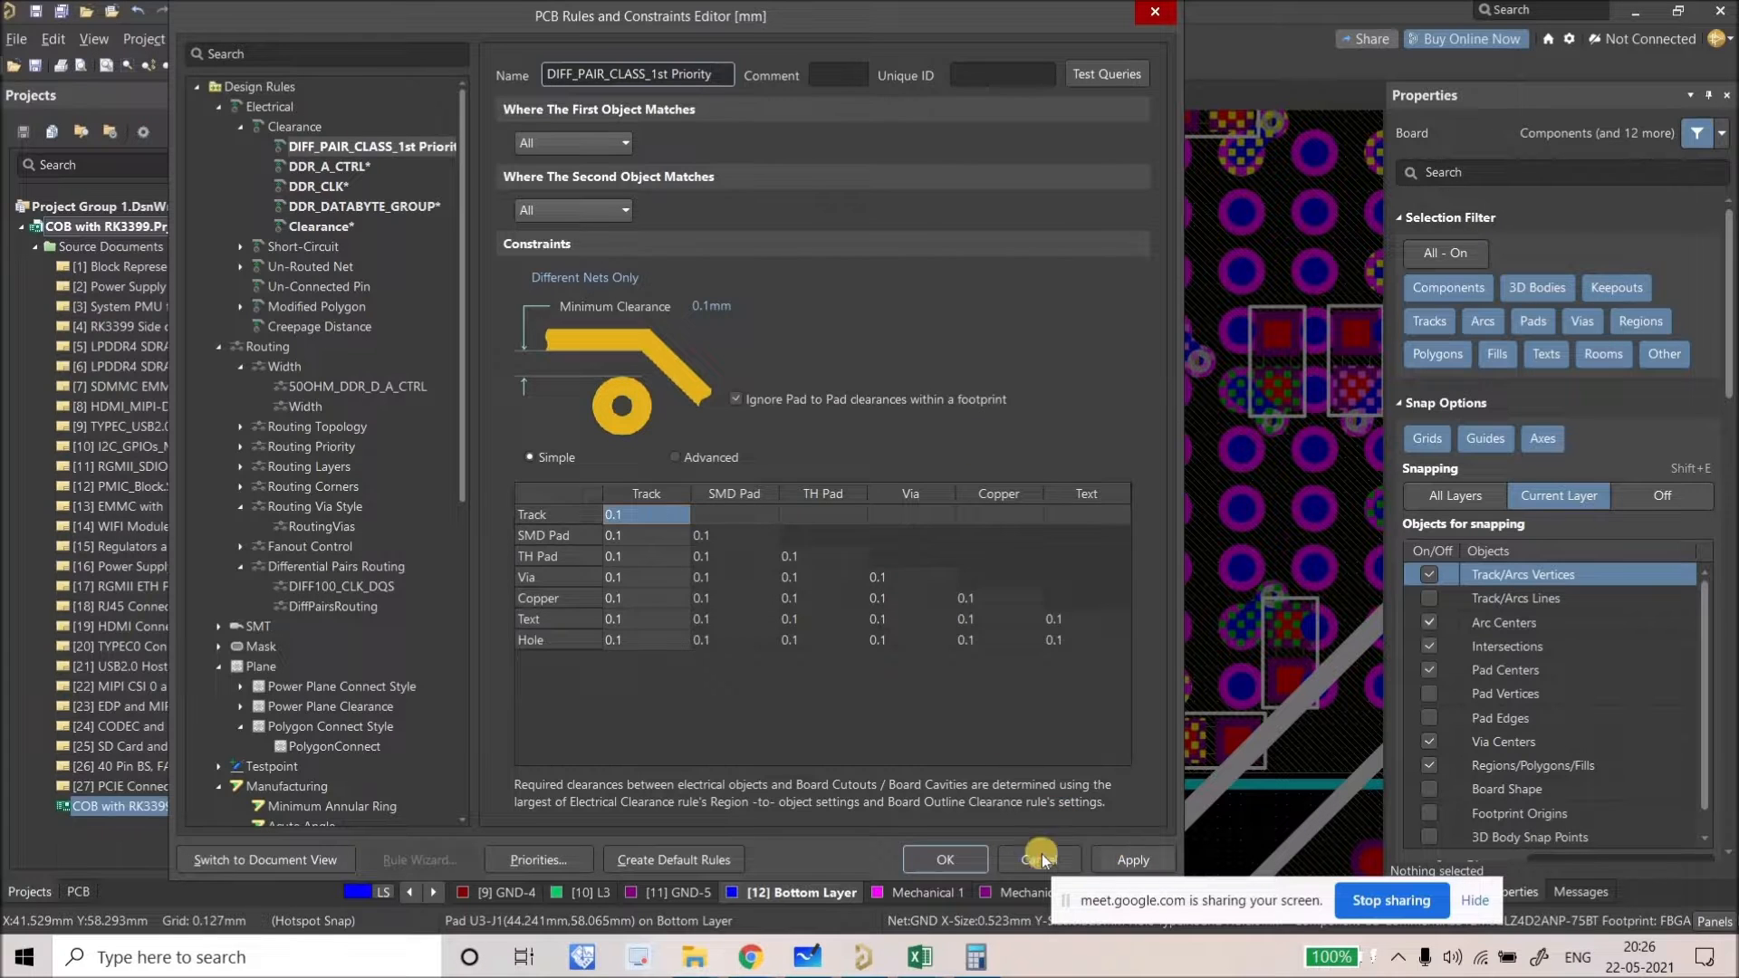
left_click(947, 858)
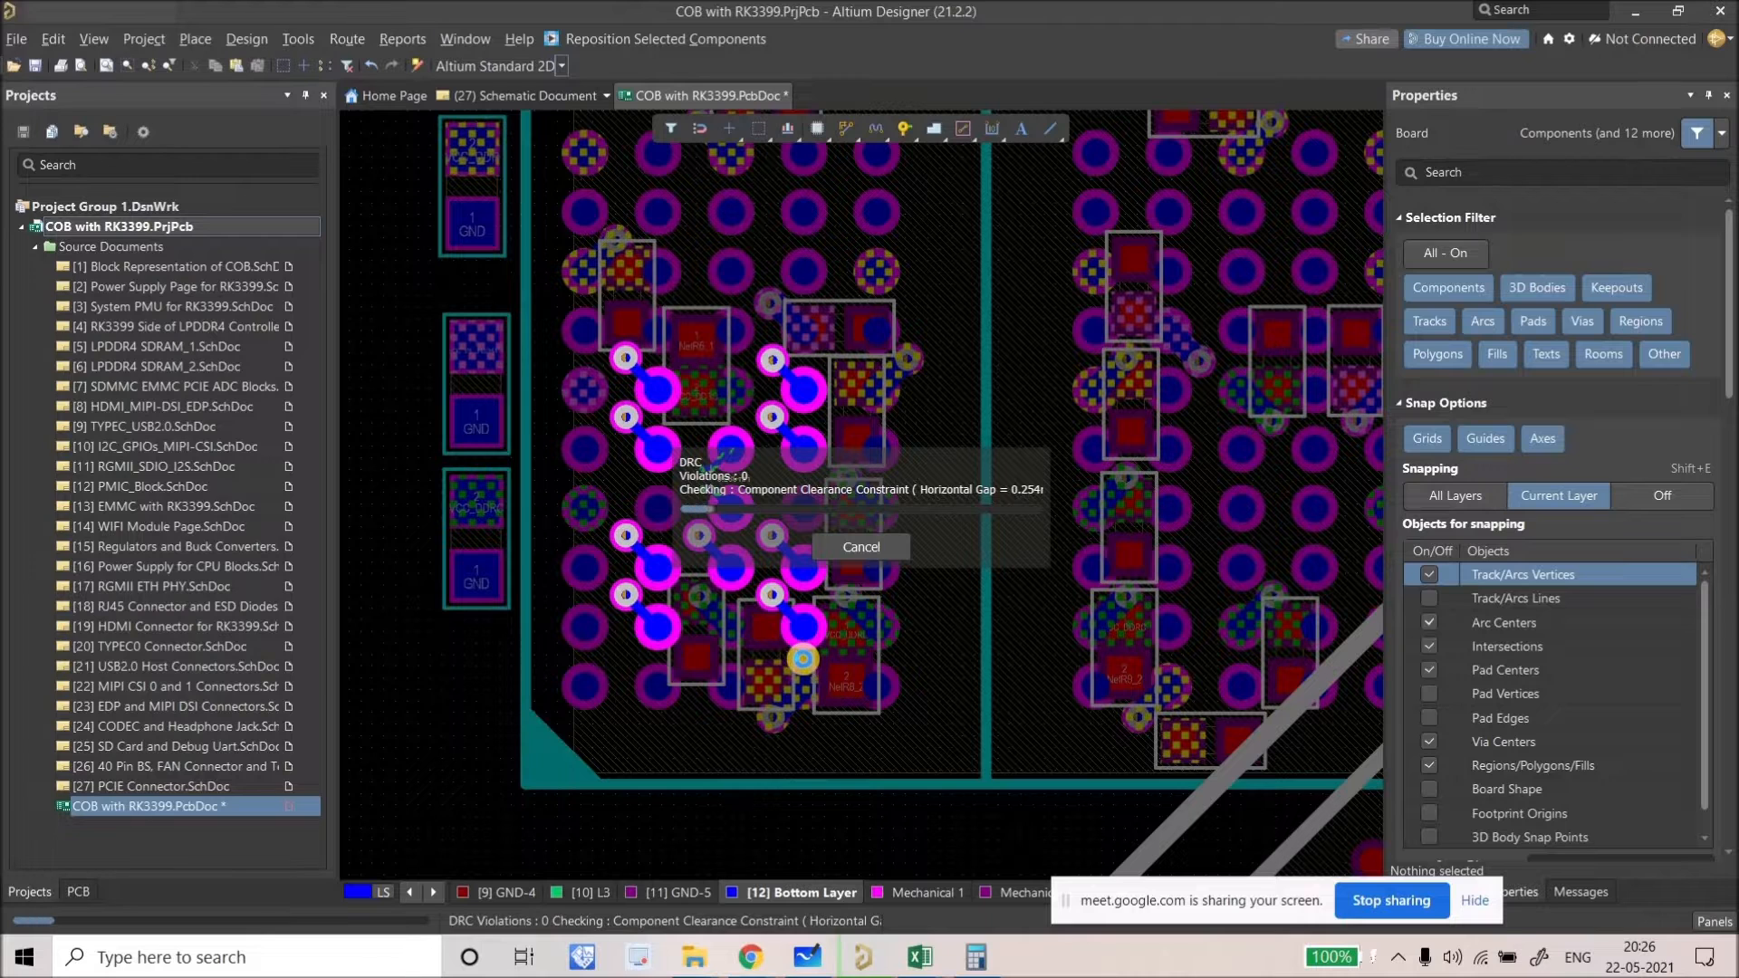
left_click(865, 544)
left_click(247, 38)
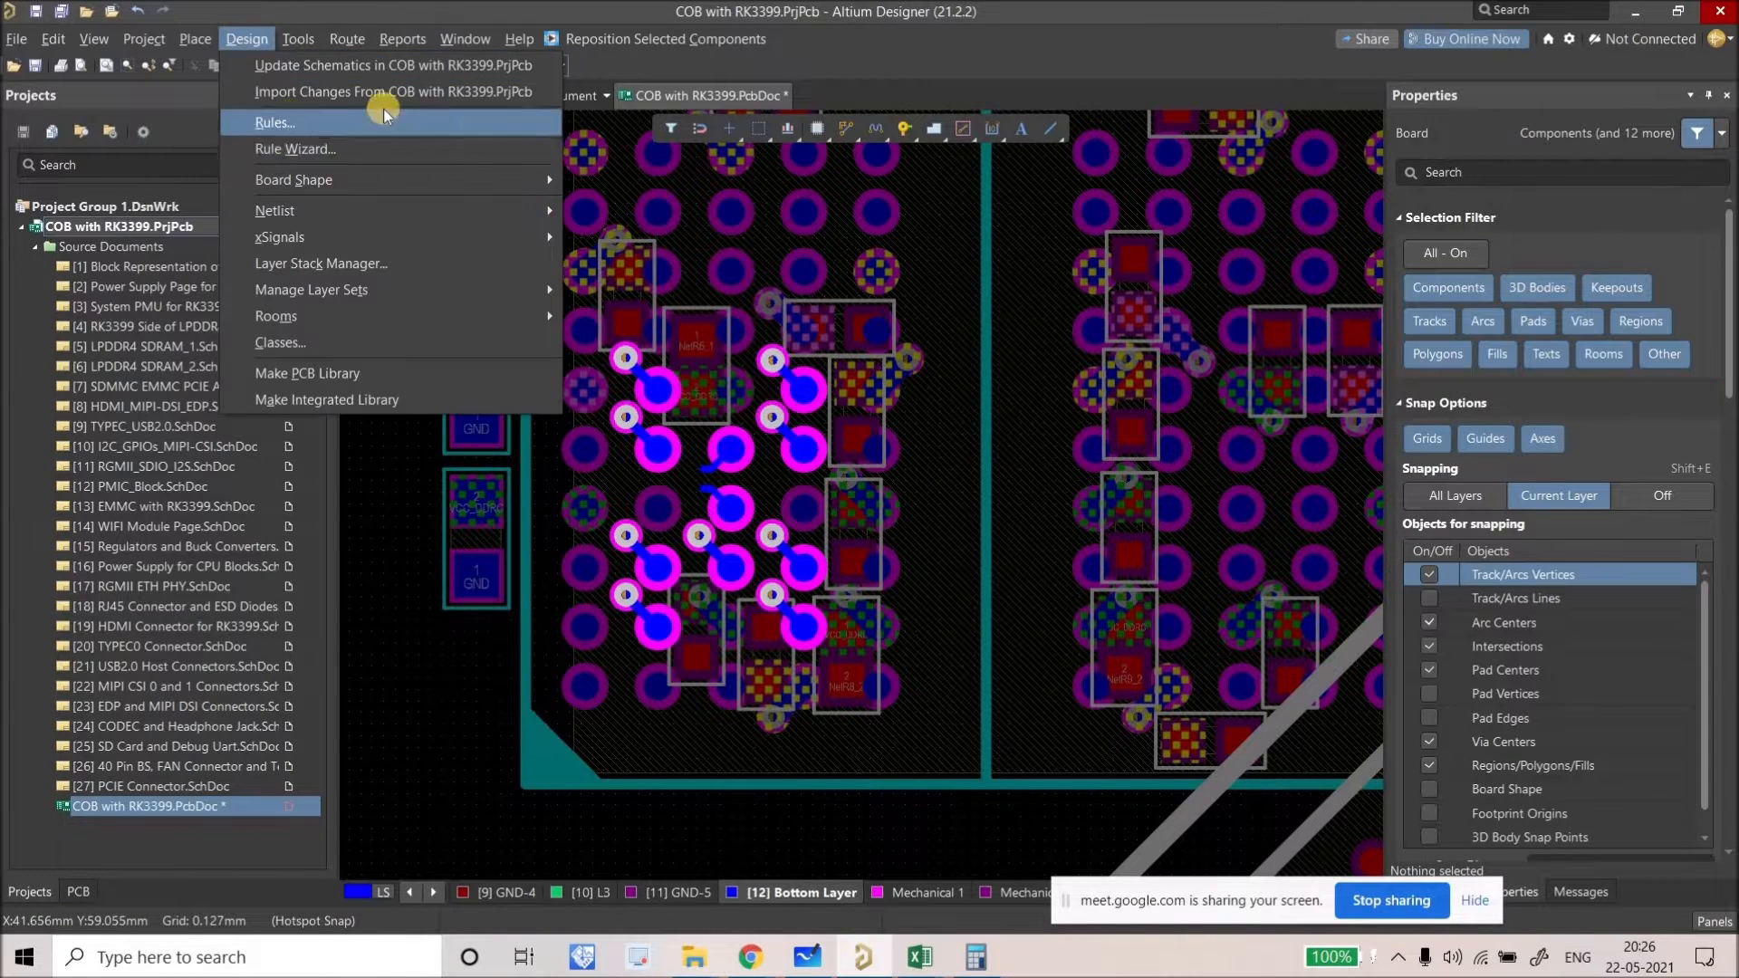
Step: Scope the rule's first object to the Net Class DIFF_PAIR_CLASS and confirm
left_click(299, 116)
left_click(613, 145)
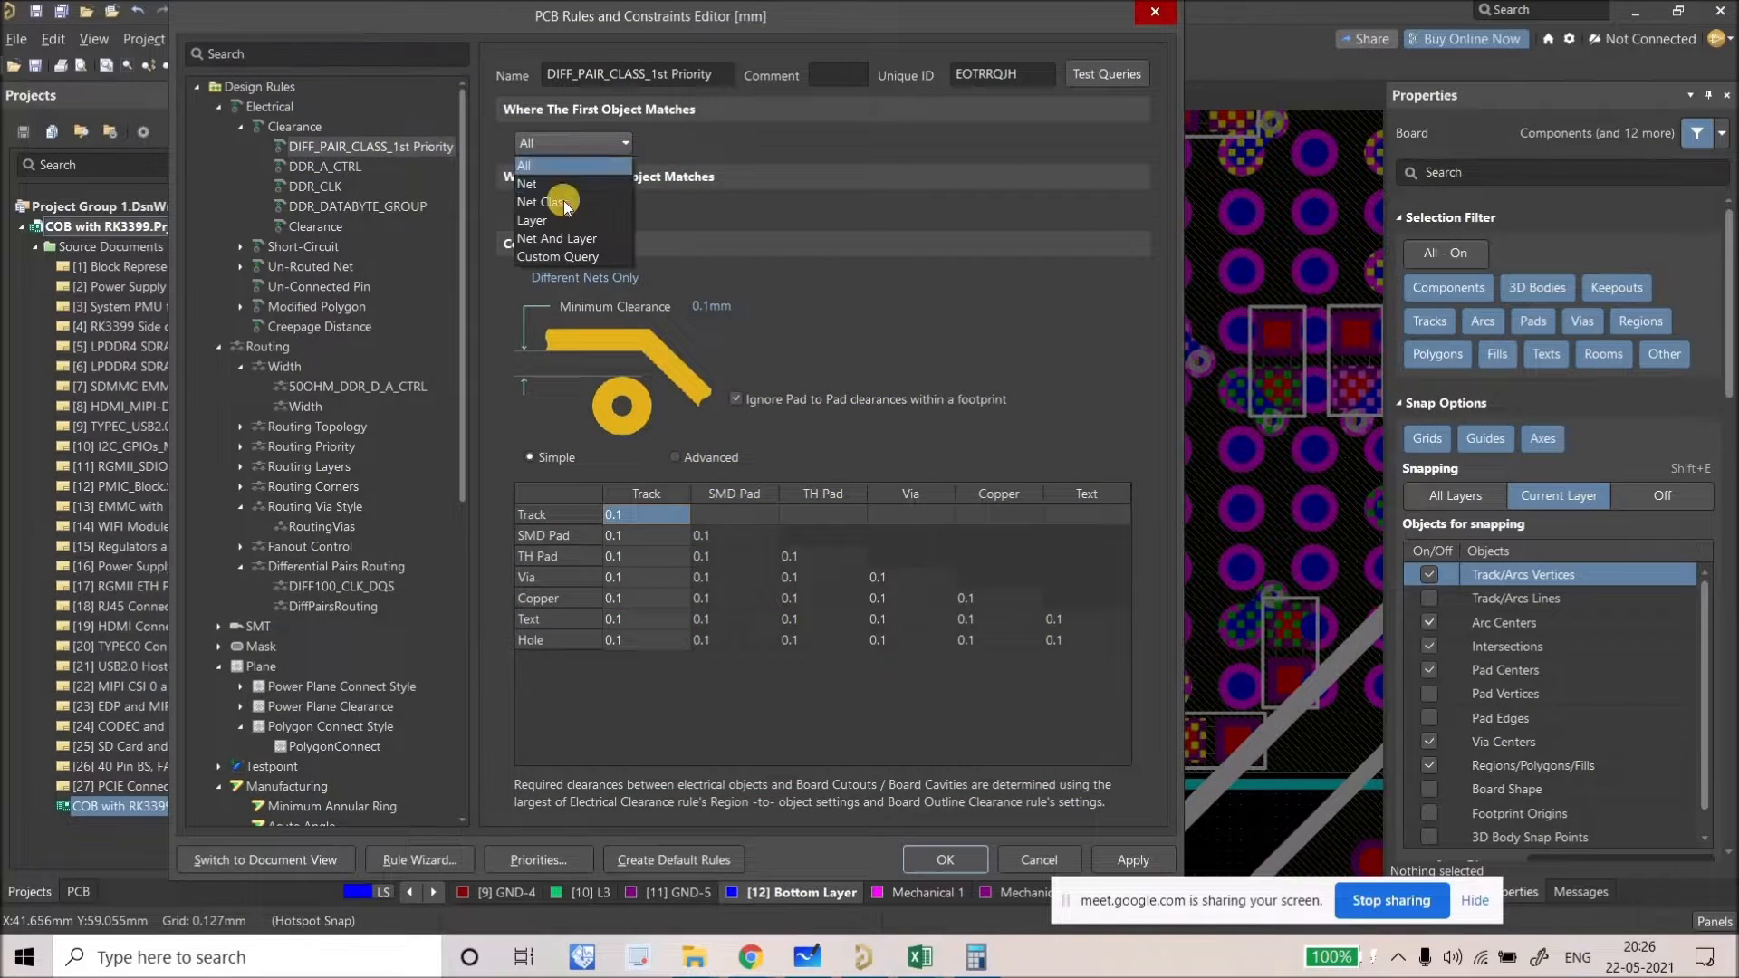
left_click(560, 192)
left_click(716, 142)
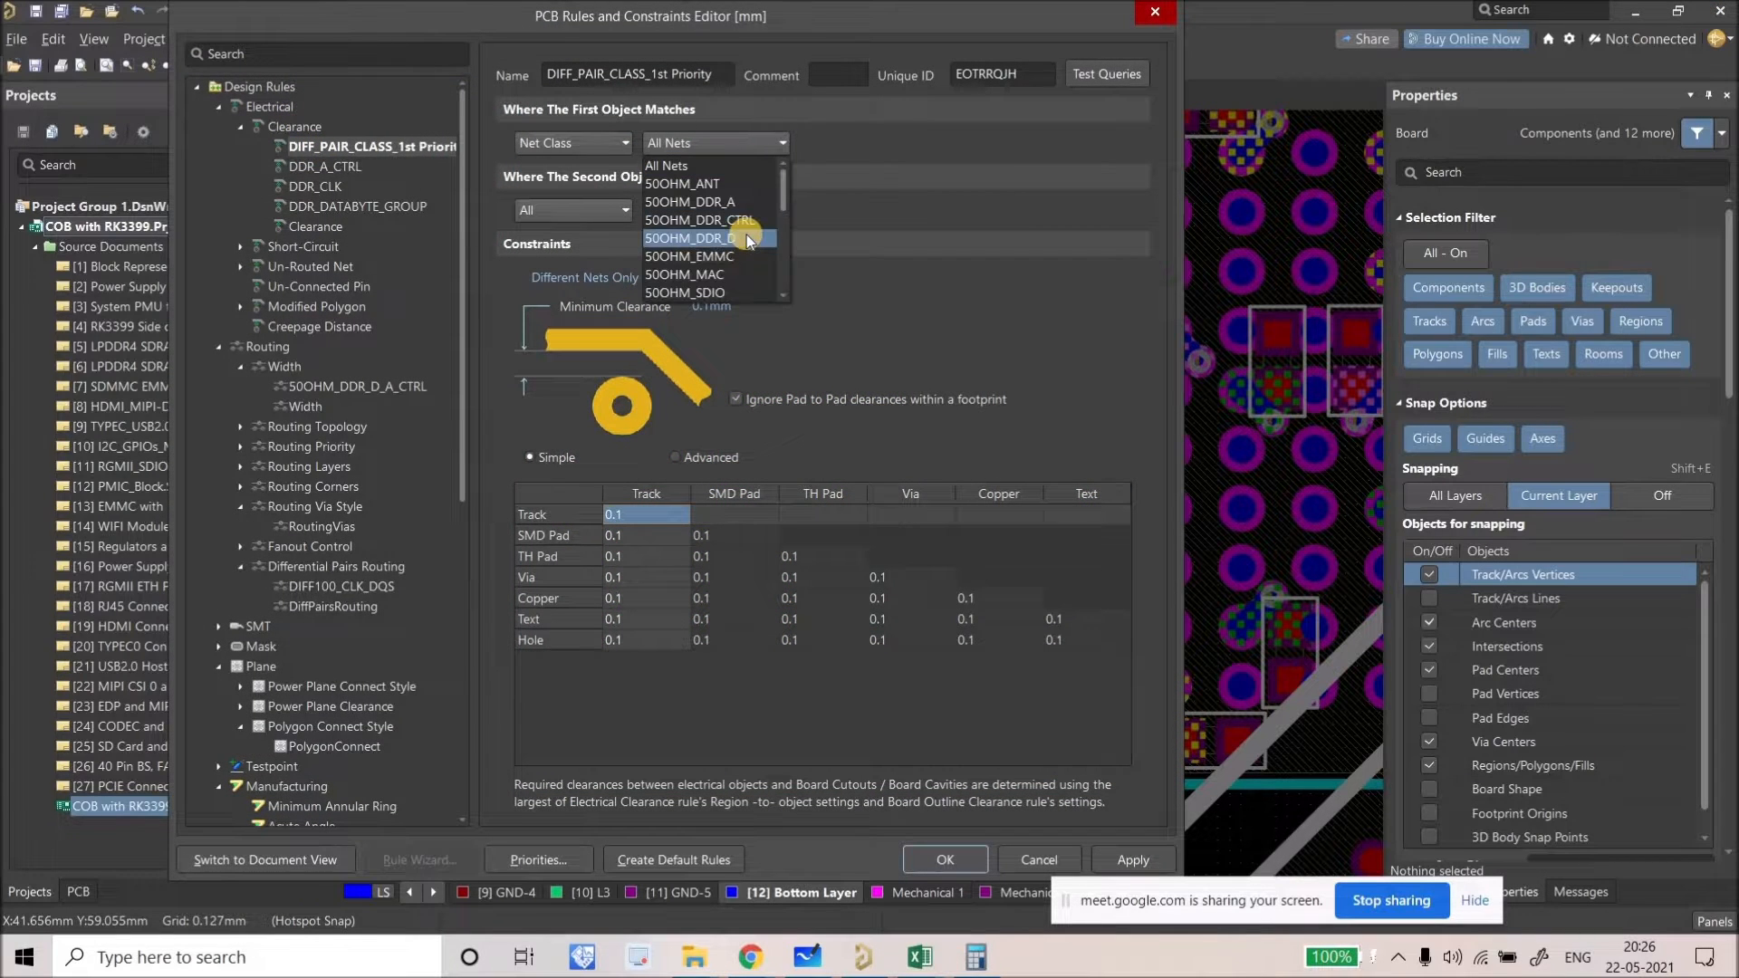
scroll(747, 236, "down", 2)
scroll(743, 240, "down", 2)
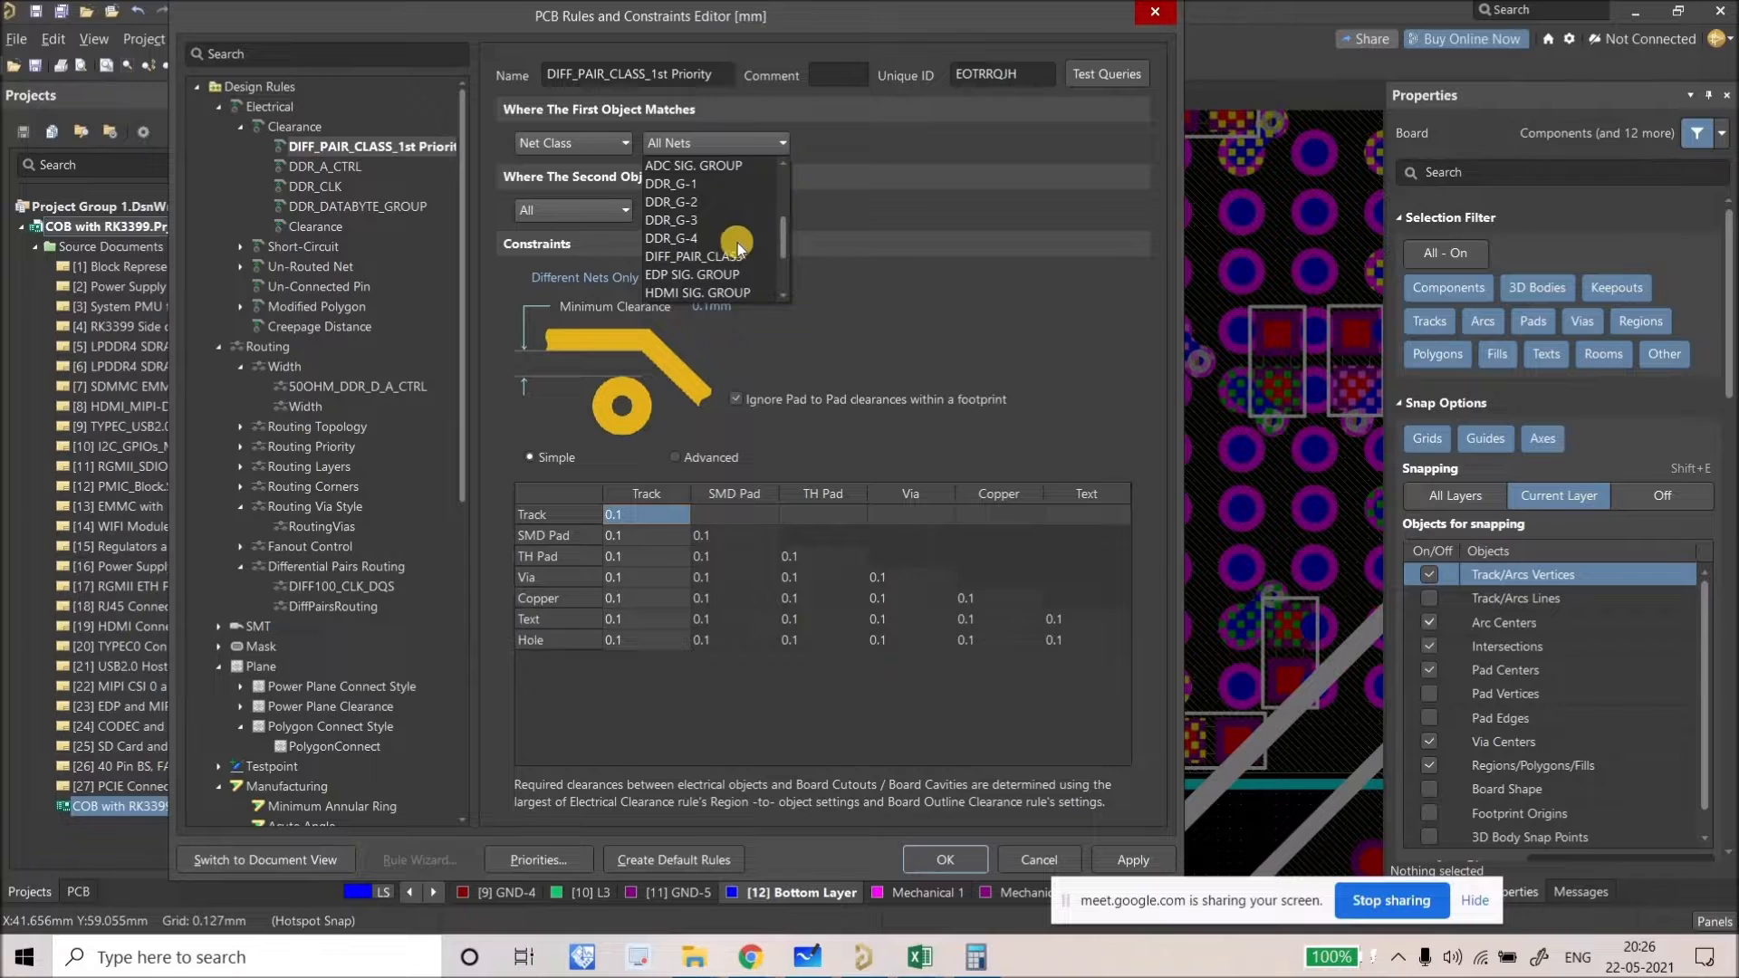
left_click(735, 240)
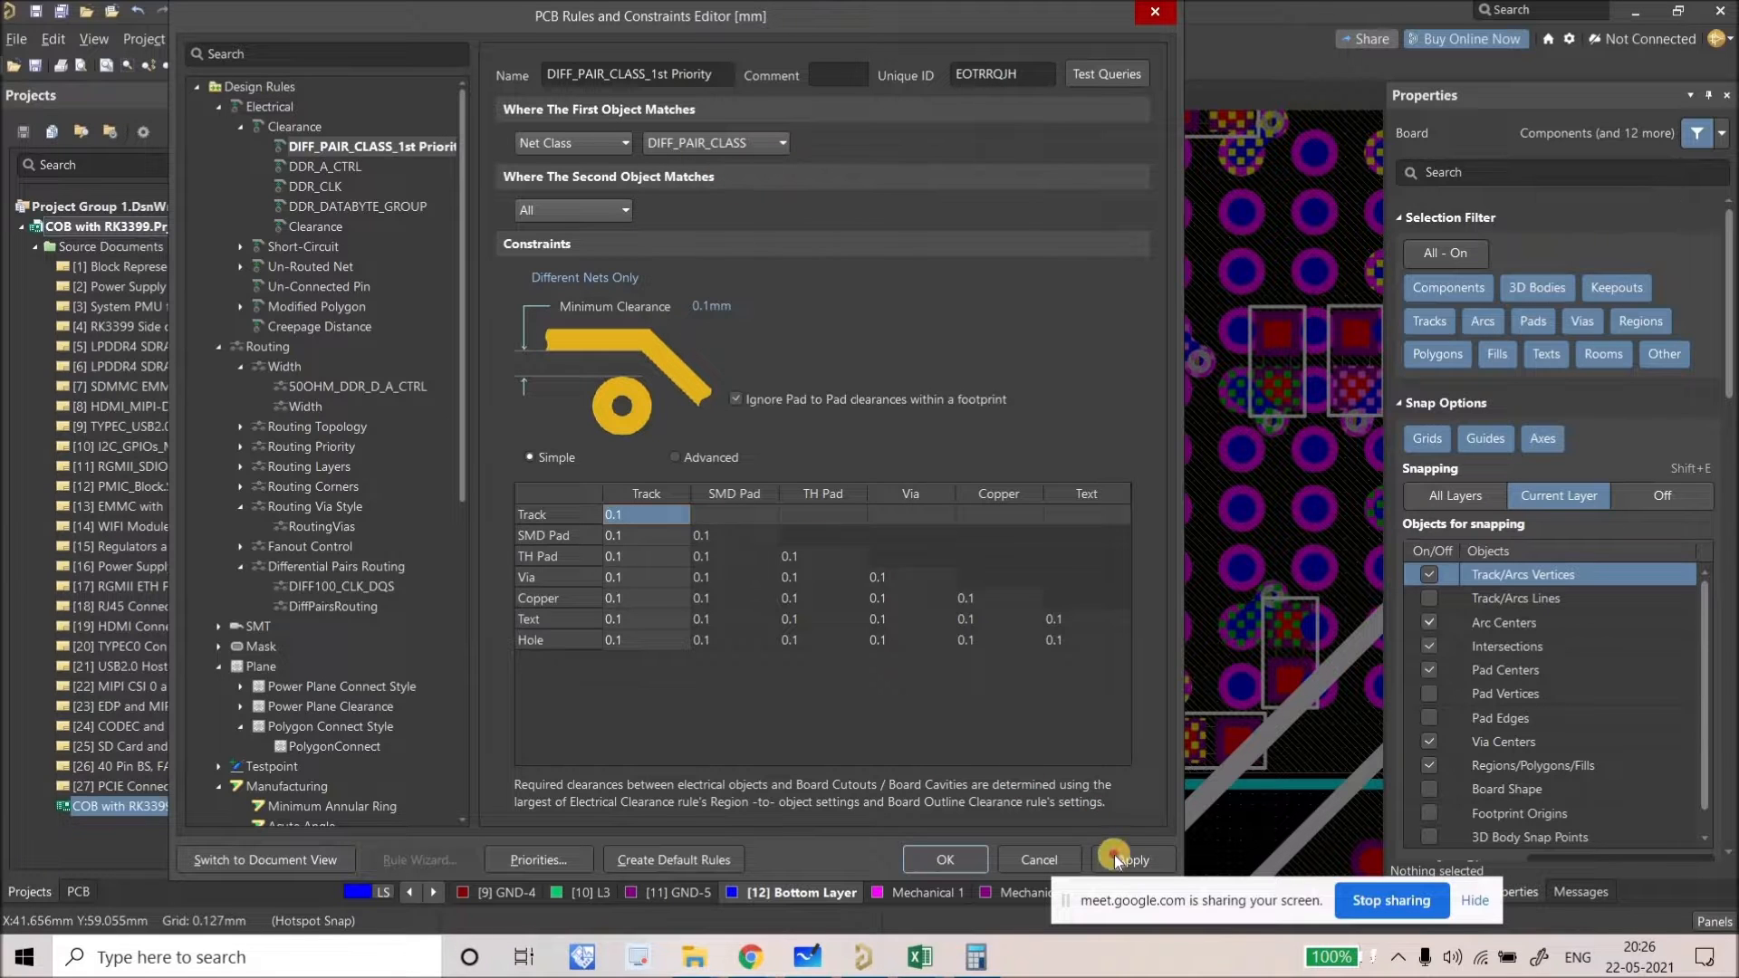
left_click(921, 860)
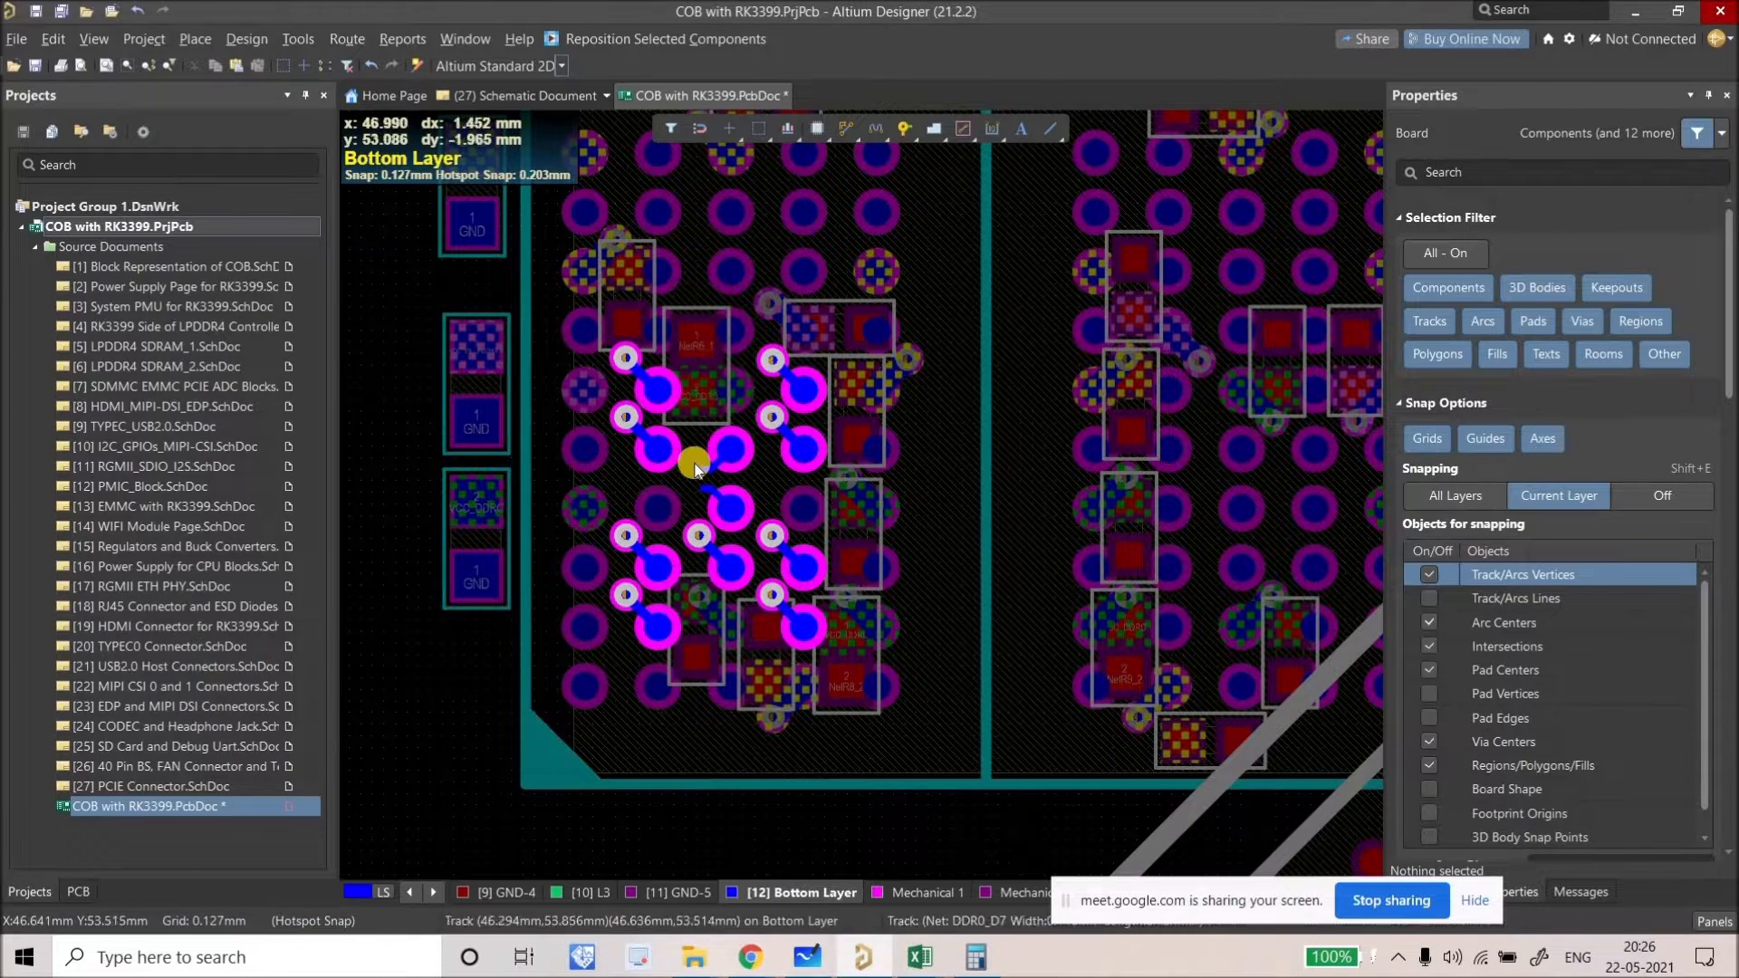
Step: Copy the DDR0_D5 via and paste the copy between the DQS0 pads
scroll(730, 478, "up", 3, "ctrl")
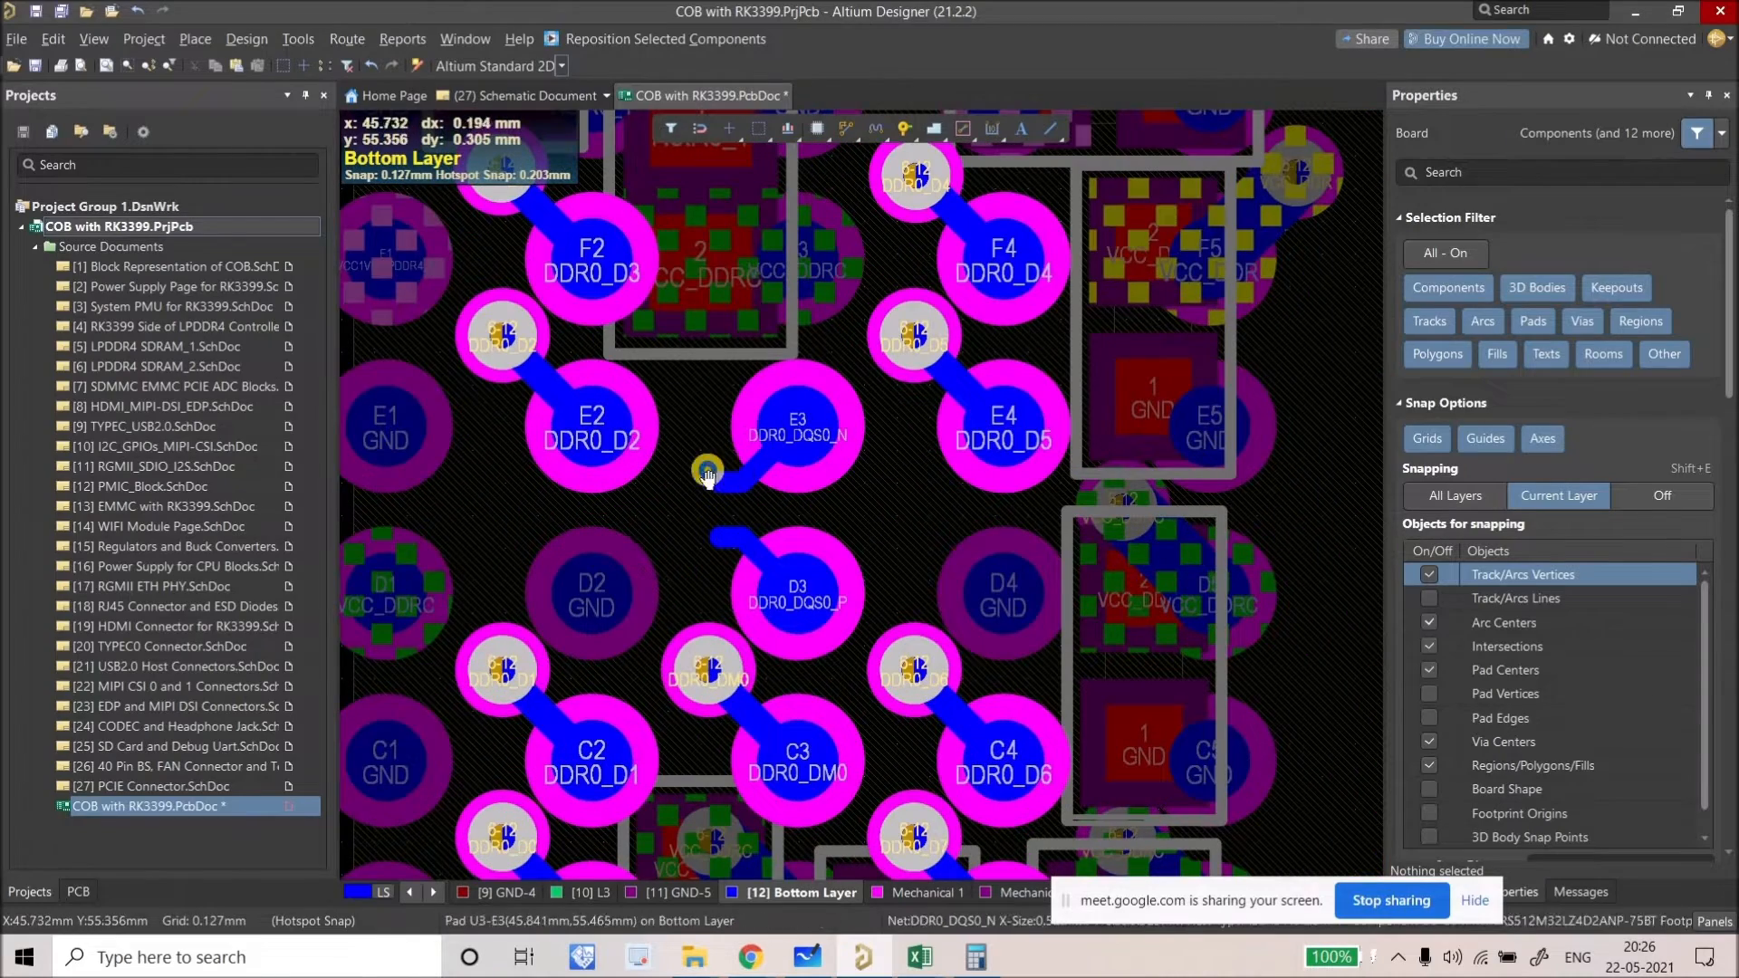
scroll(813, 505, "up", 1, "ctrl")
right_click_drag(929, 314, 1052, 390)
left_click(1019, 370)
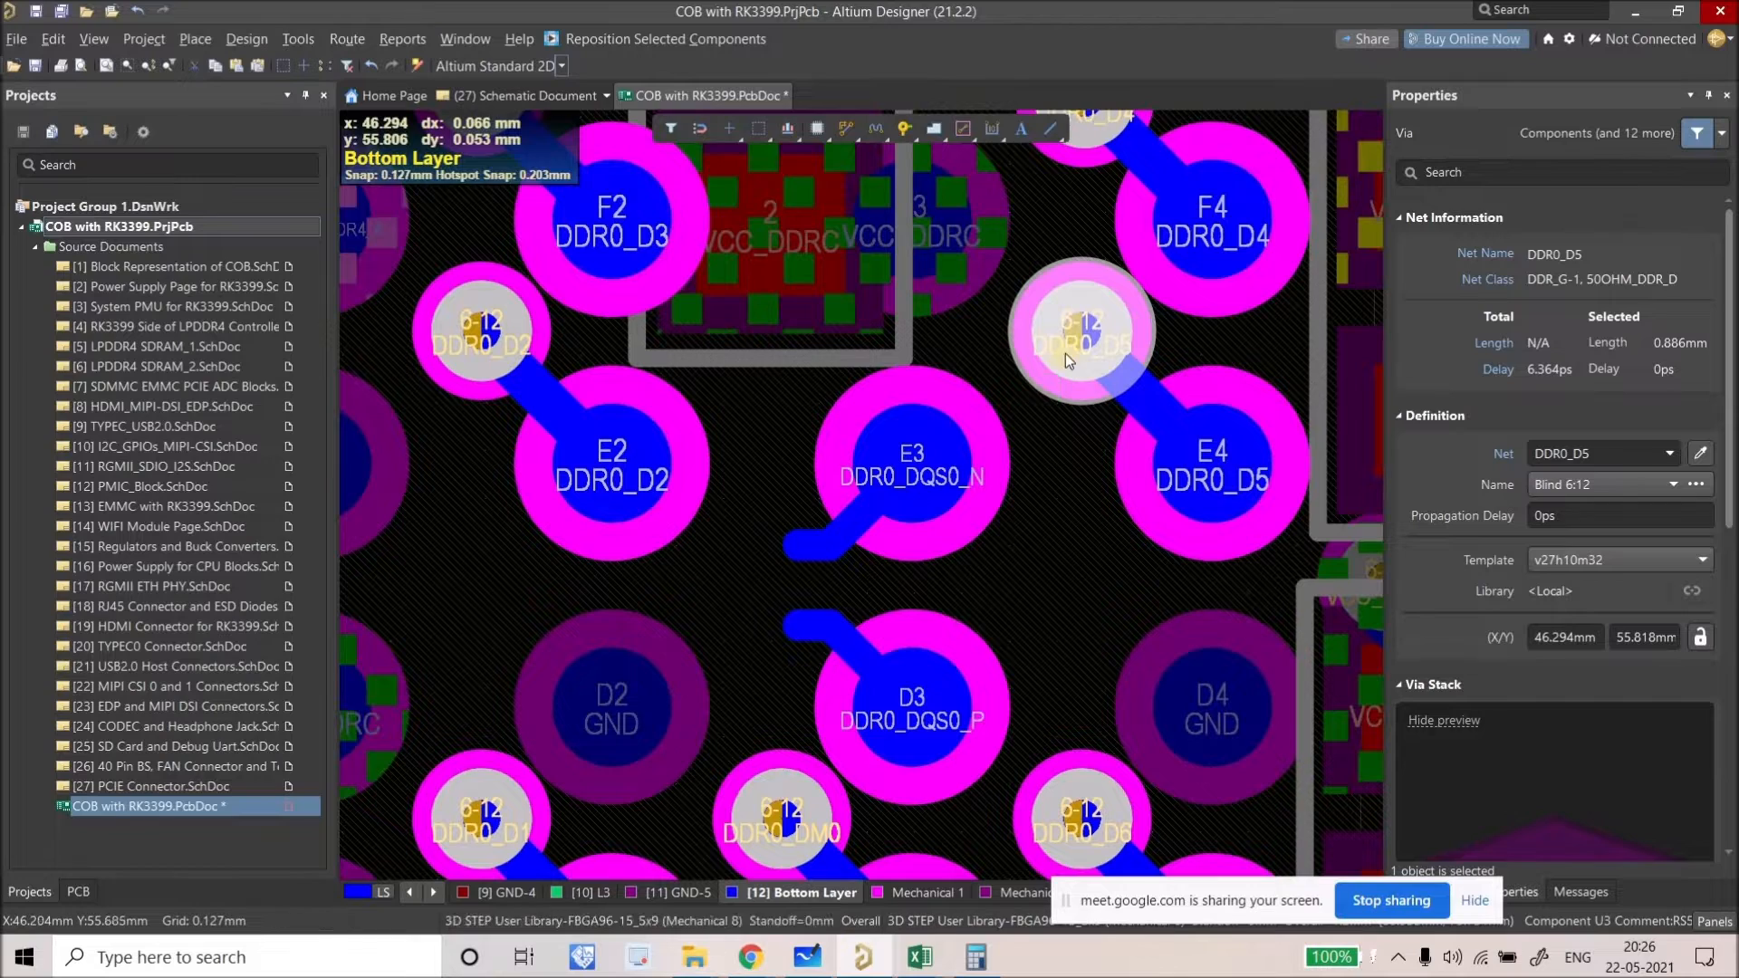
key("ctrl+c")
left_click(1082, 331)
scroll(815, 508, "up", 1, "ctrl")
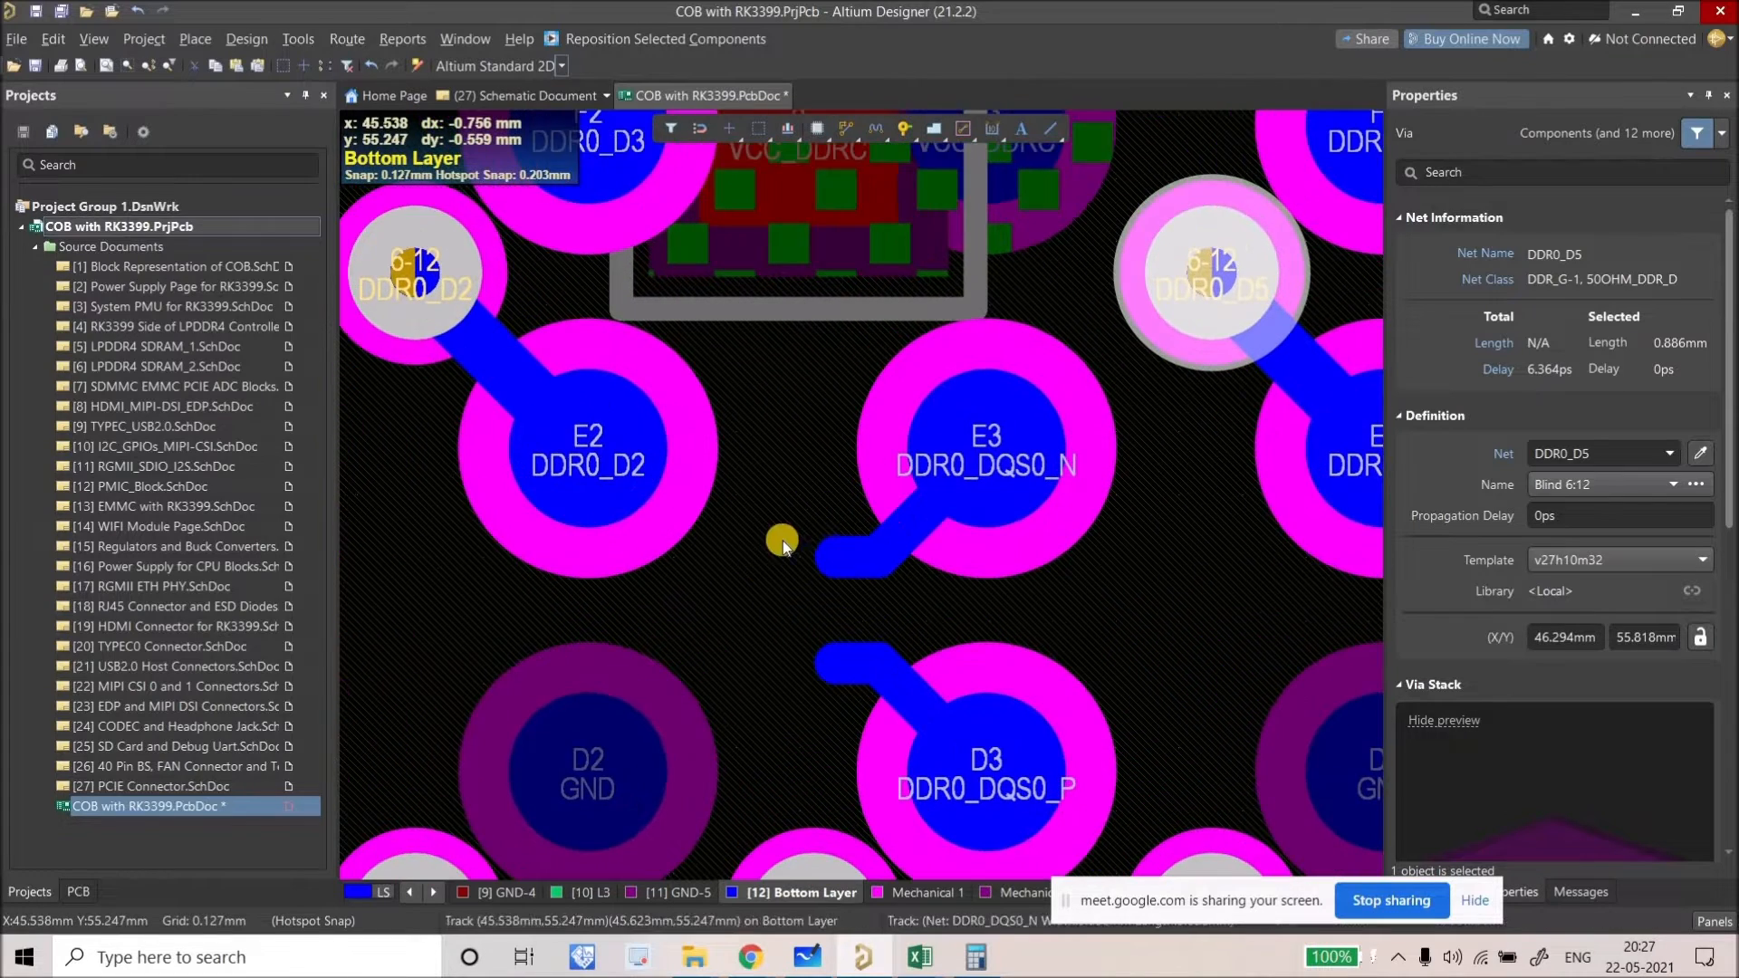
key("ctrl+v")
left_click(811, 611)
Step: Drag the DQS0 via pair with its tracks, dropping it slightly lower and to the right
right_click_drag(698, 650, 661, 550)
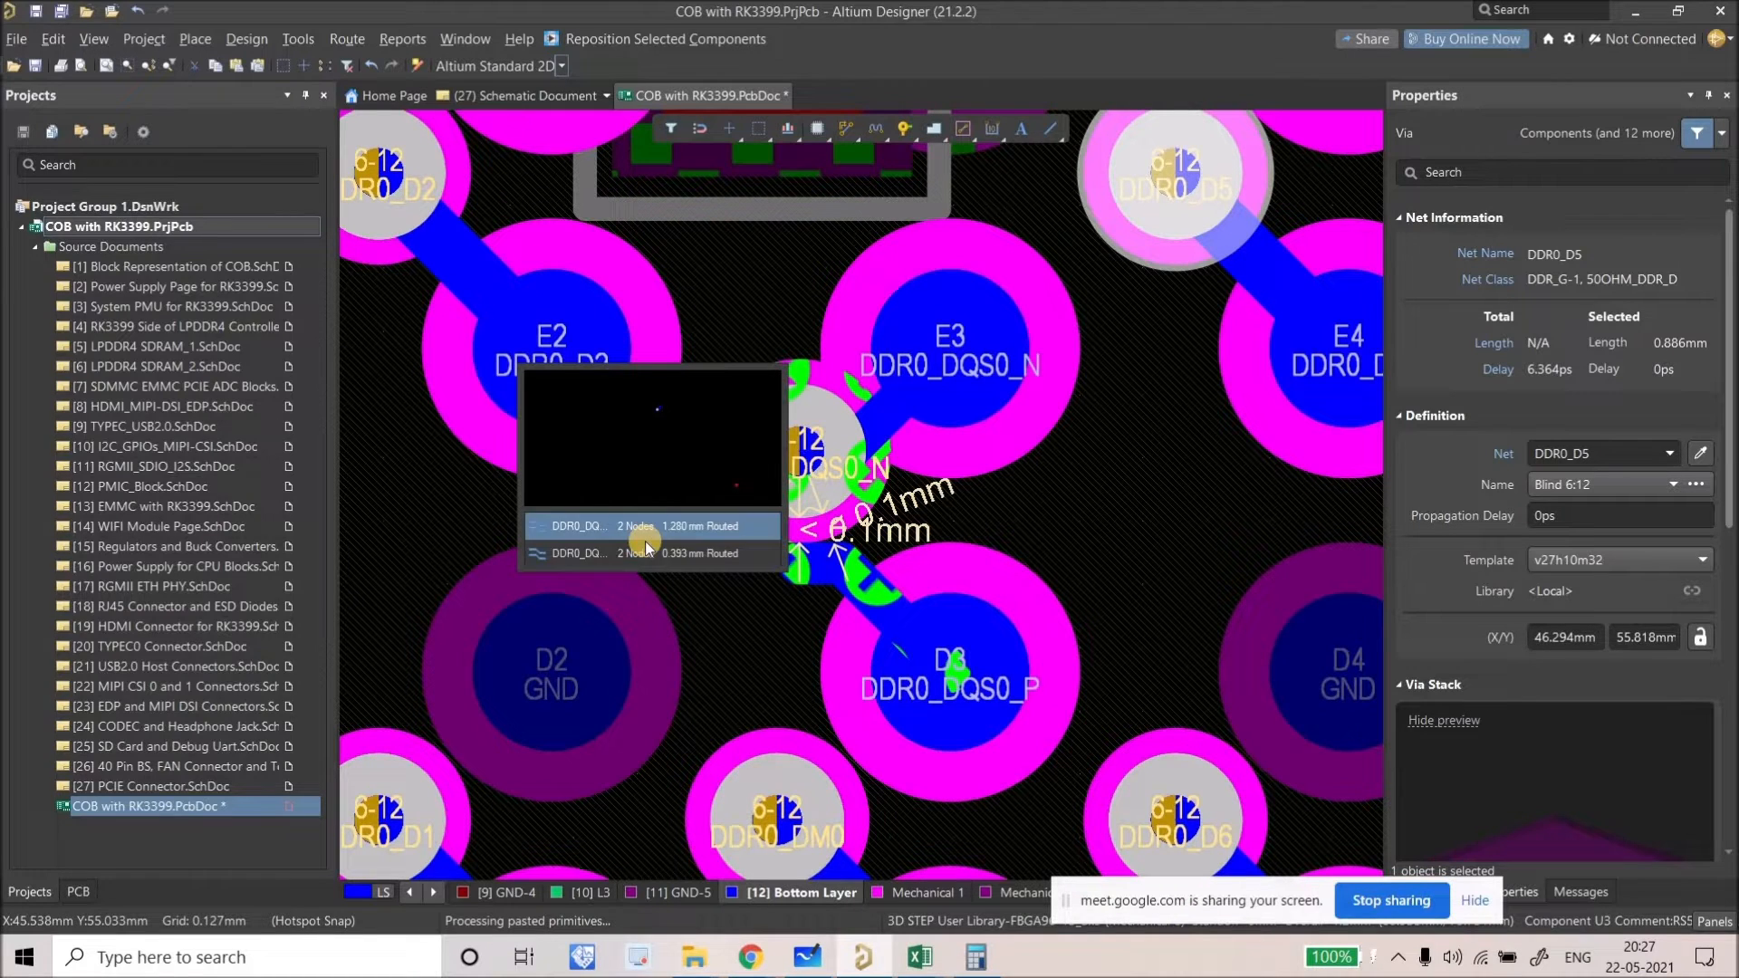
left_click(645, 551)
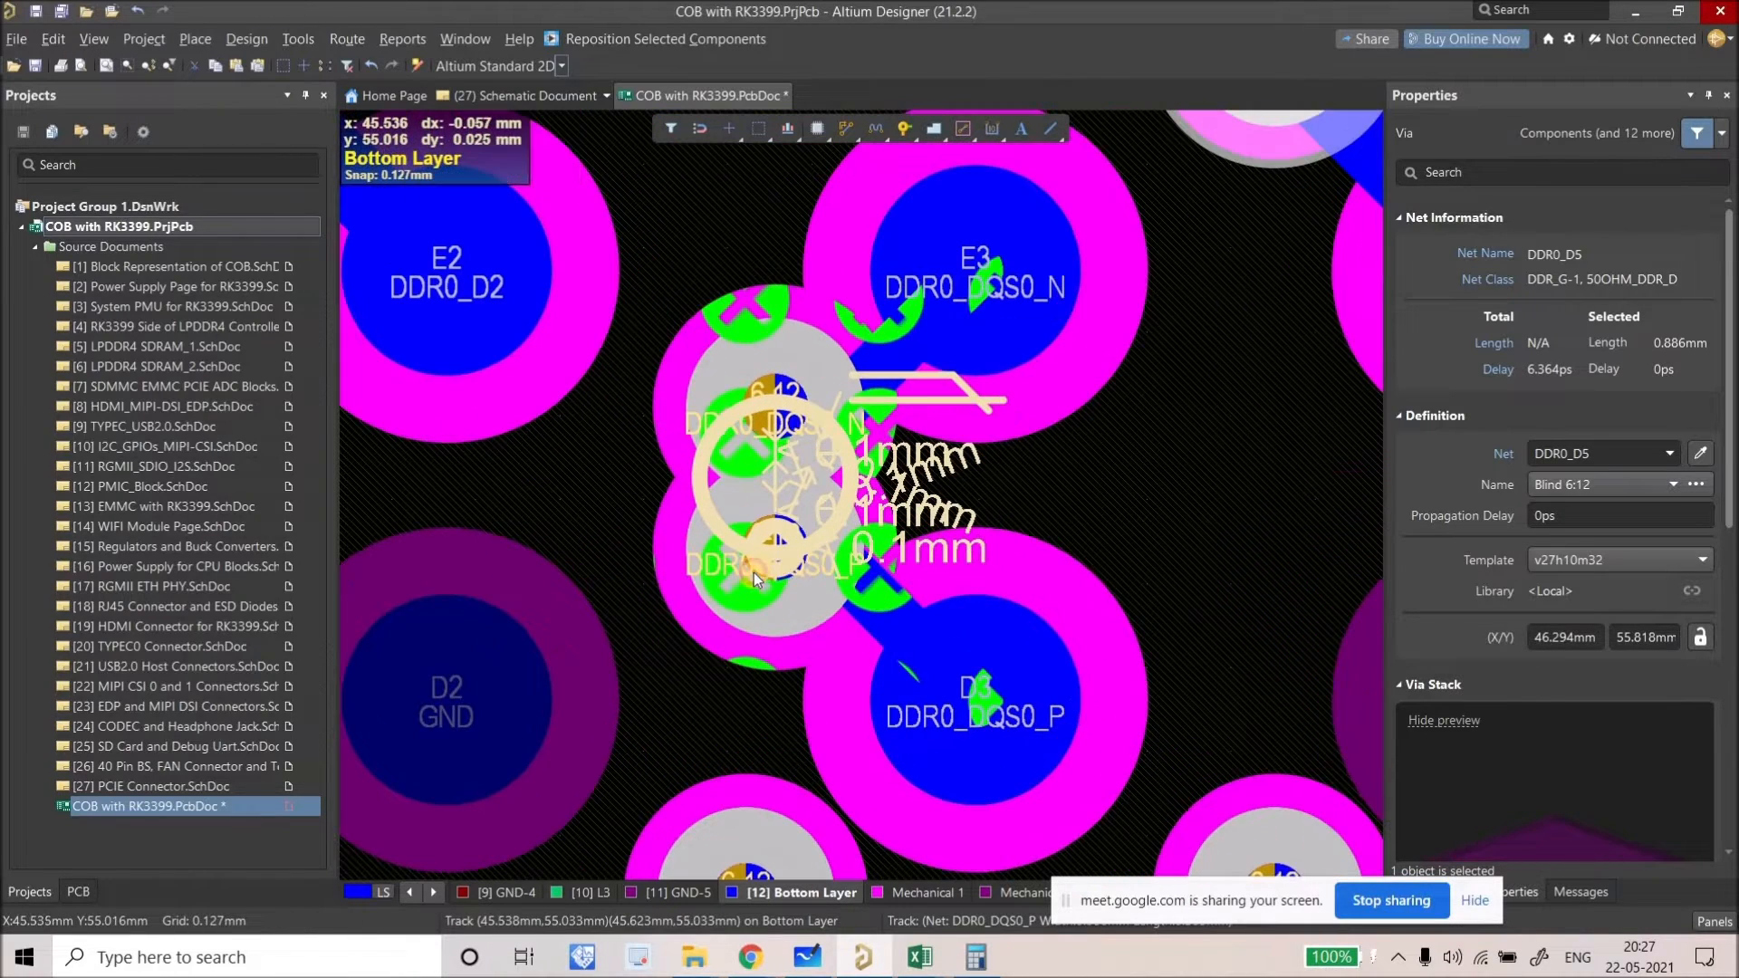
scroll(754, 572, "up", 1, "ctrl")
left_click(852, 354)
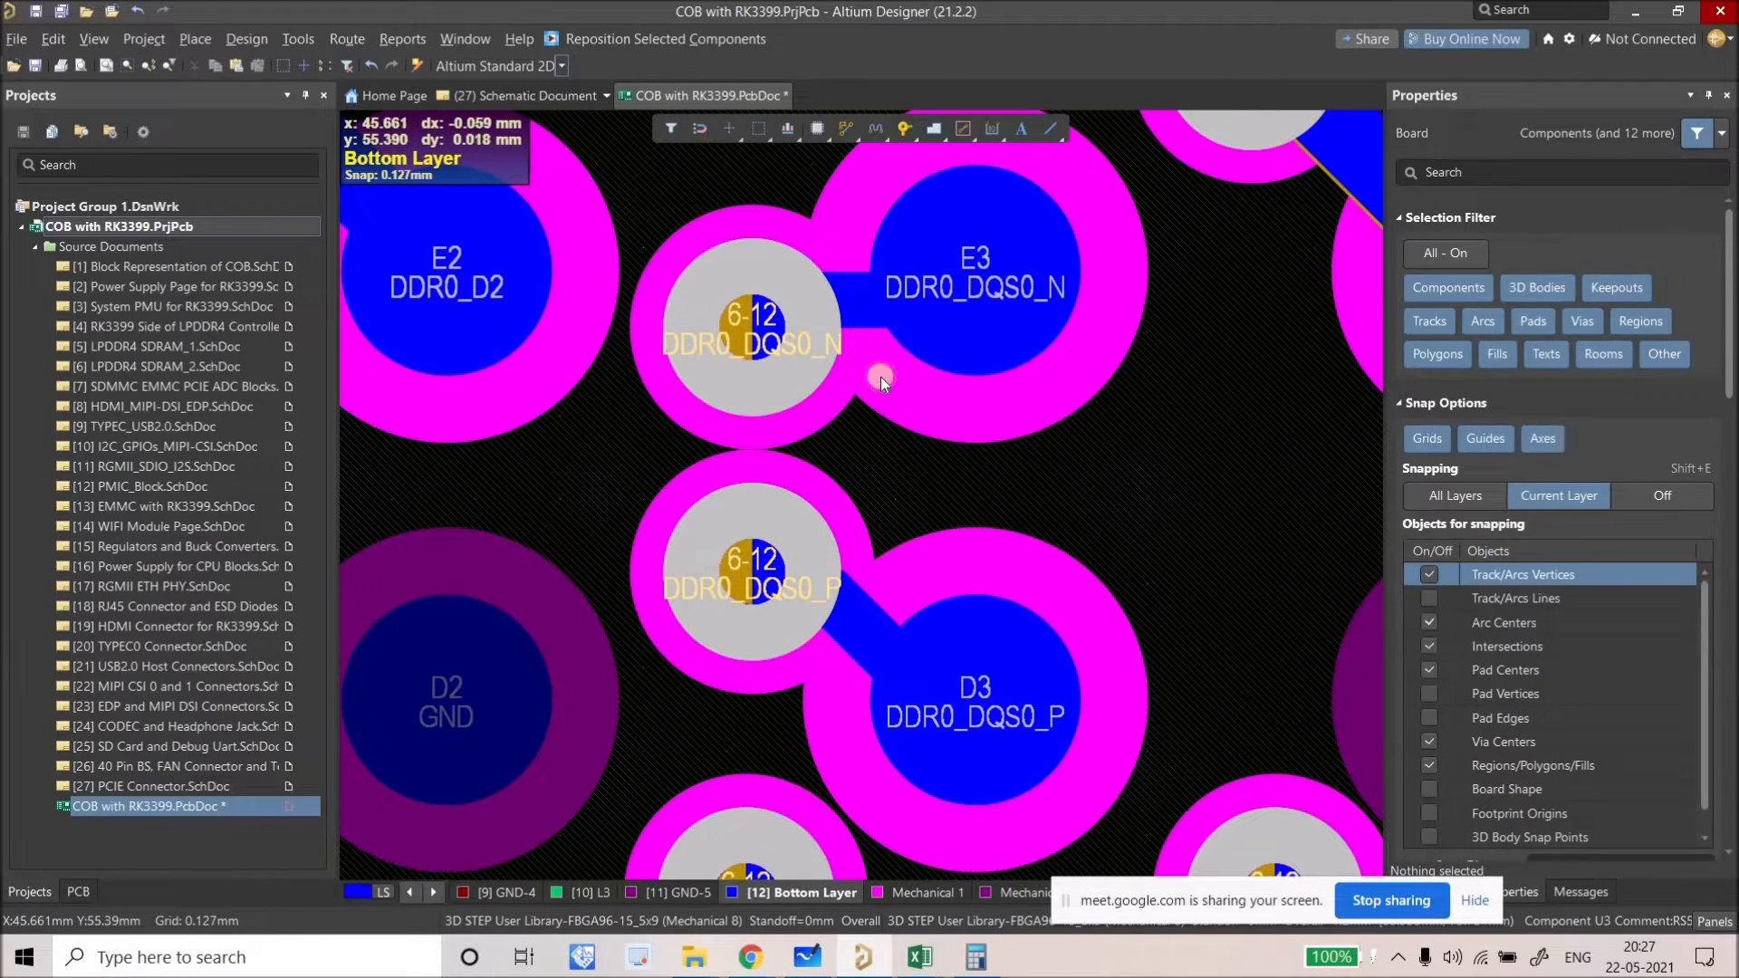
left_click(731, 529)
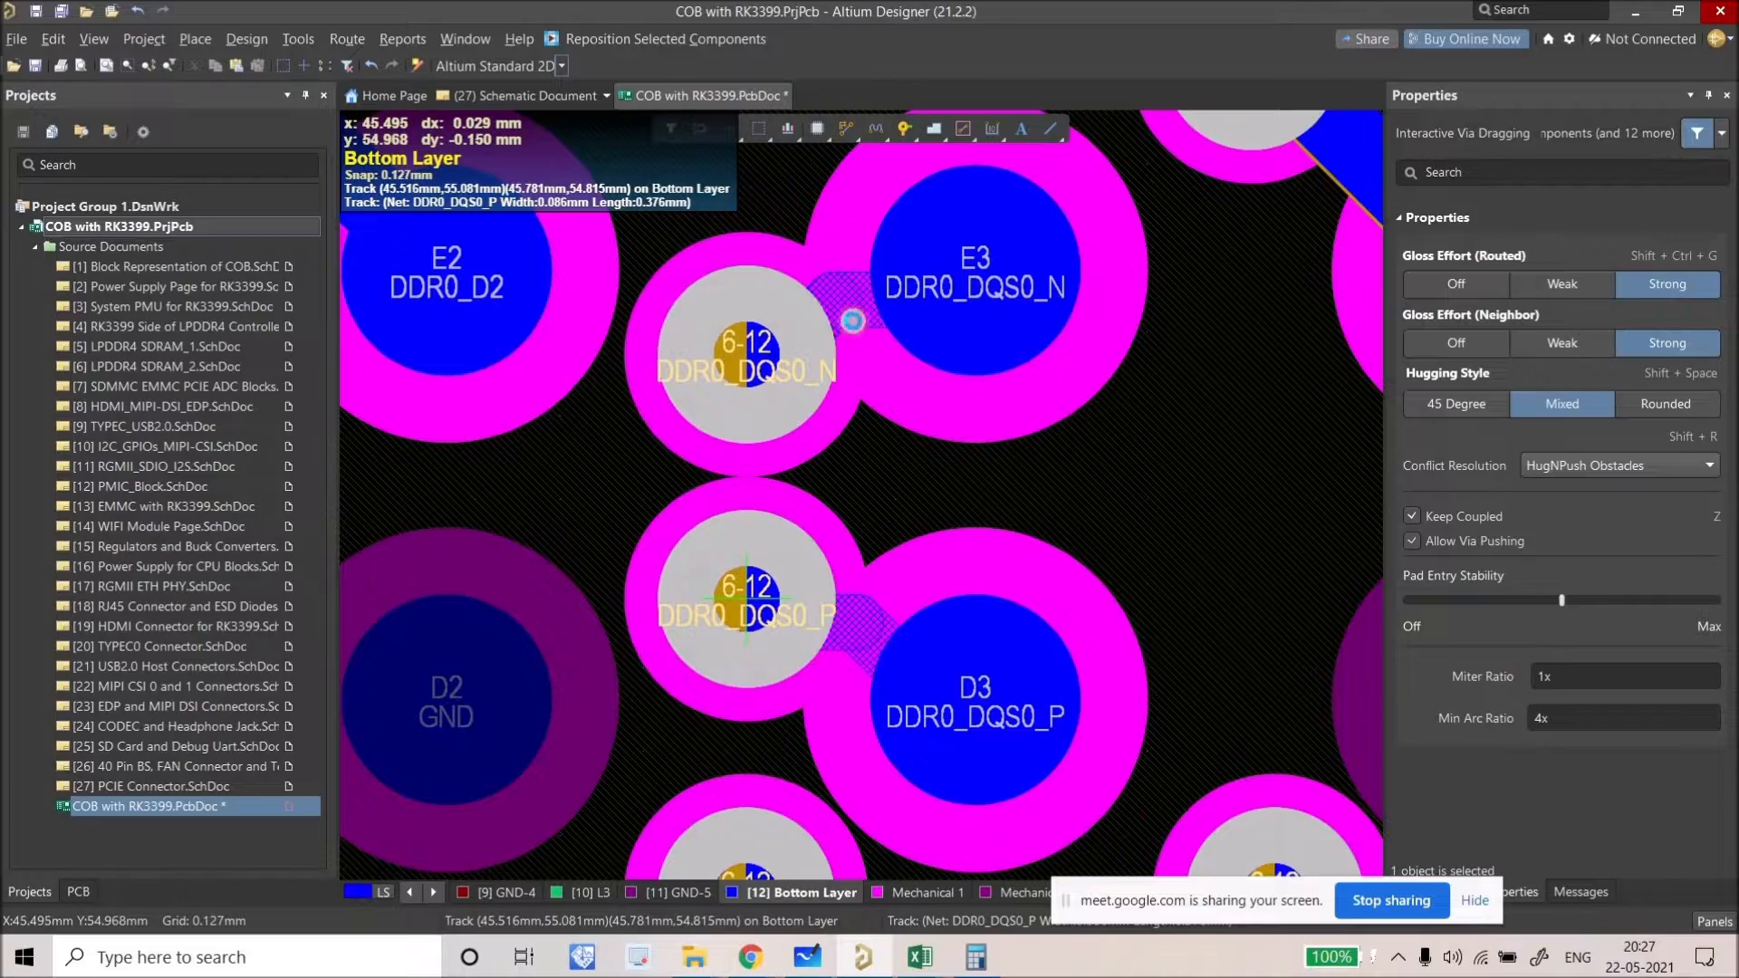
left_click(754, 645)
Step: Slide the DDR0_DQS0_N track to tidy its route
left_click(886, 382)
left_click(836, 438)
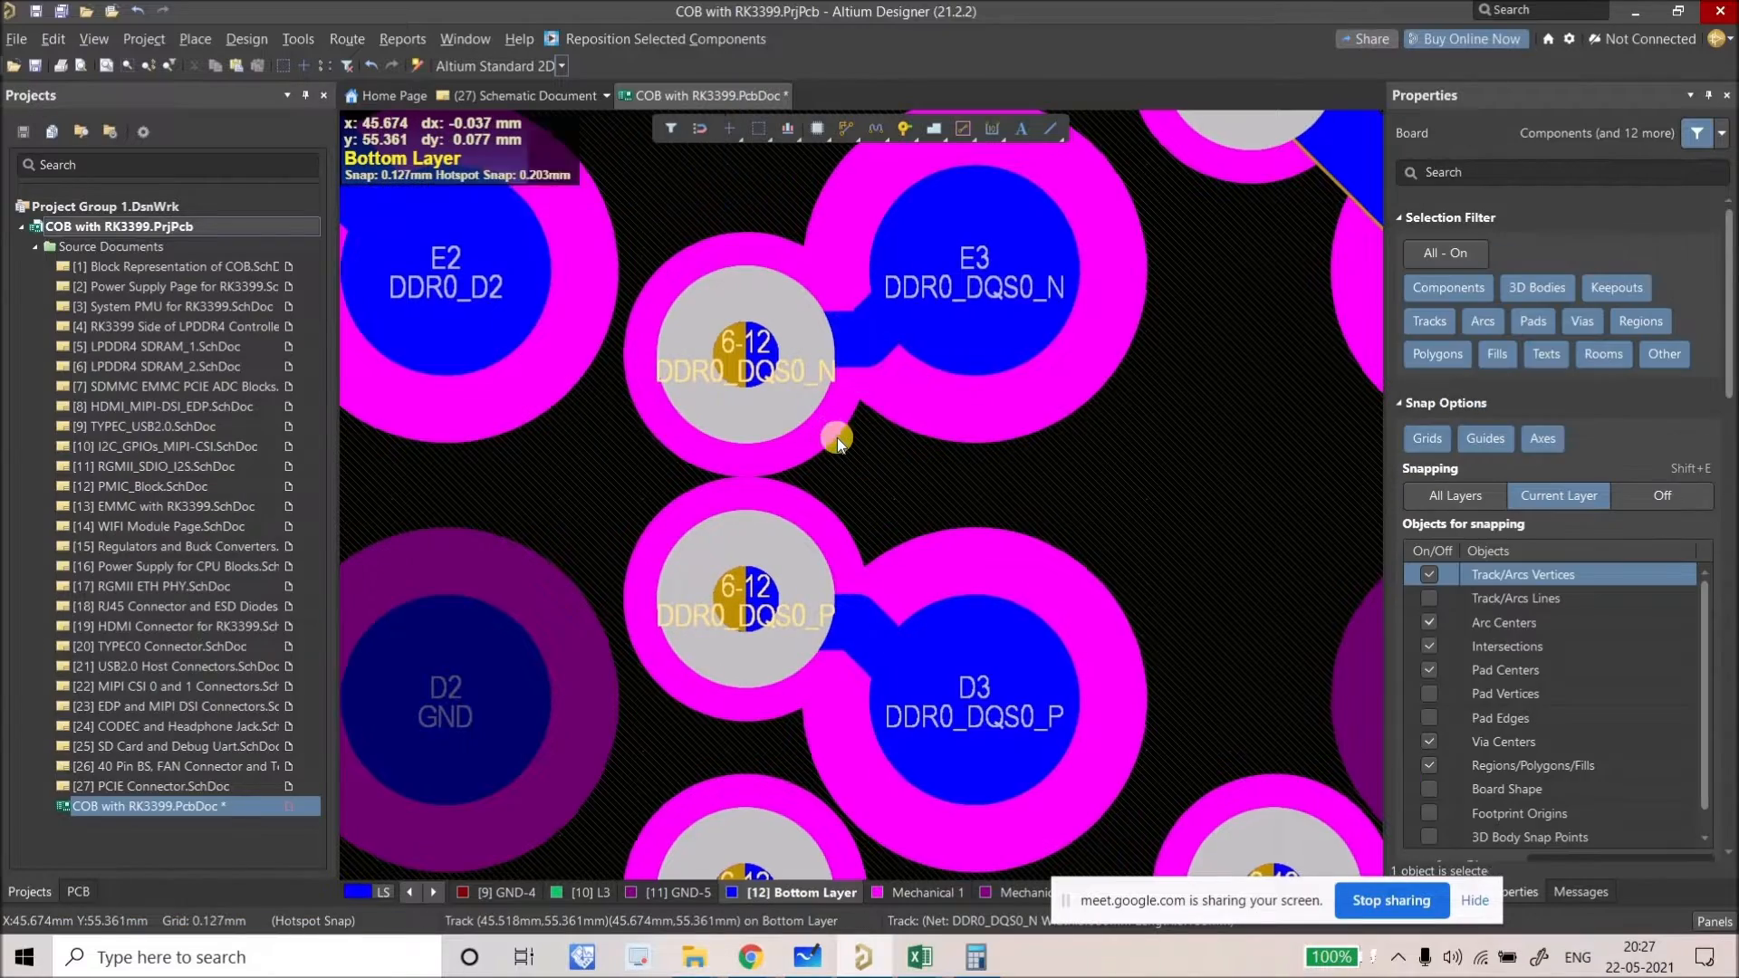
scroll(835, 438, "down", 3, "ctrl")
scroll(853, 436, "down", 4, "ctrl")
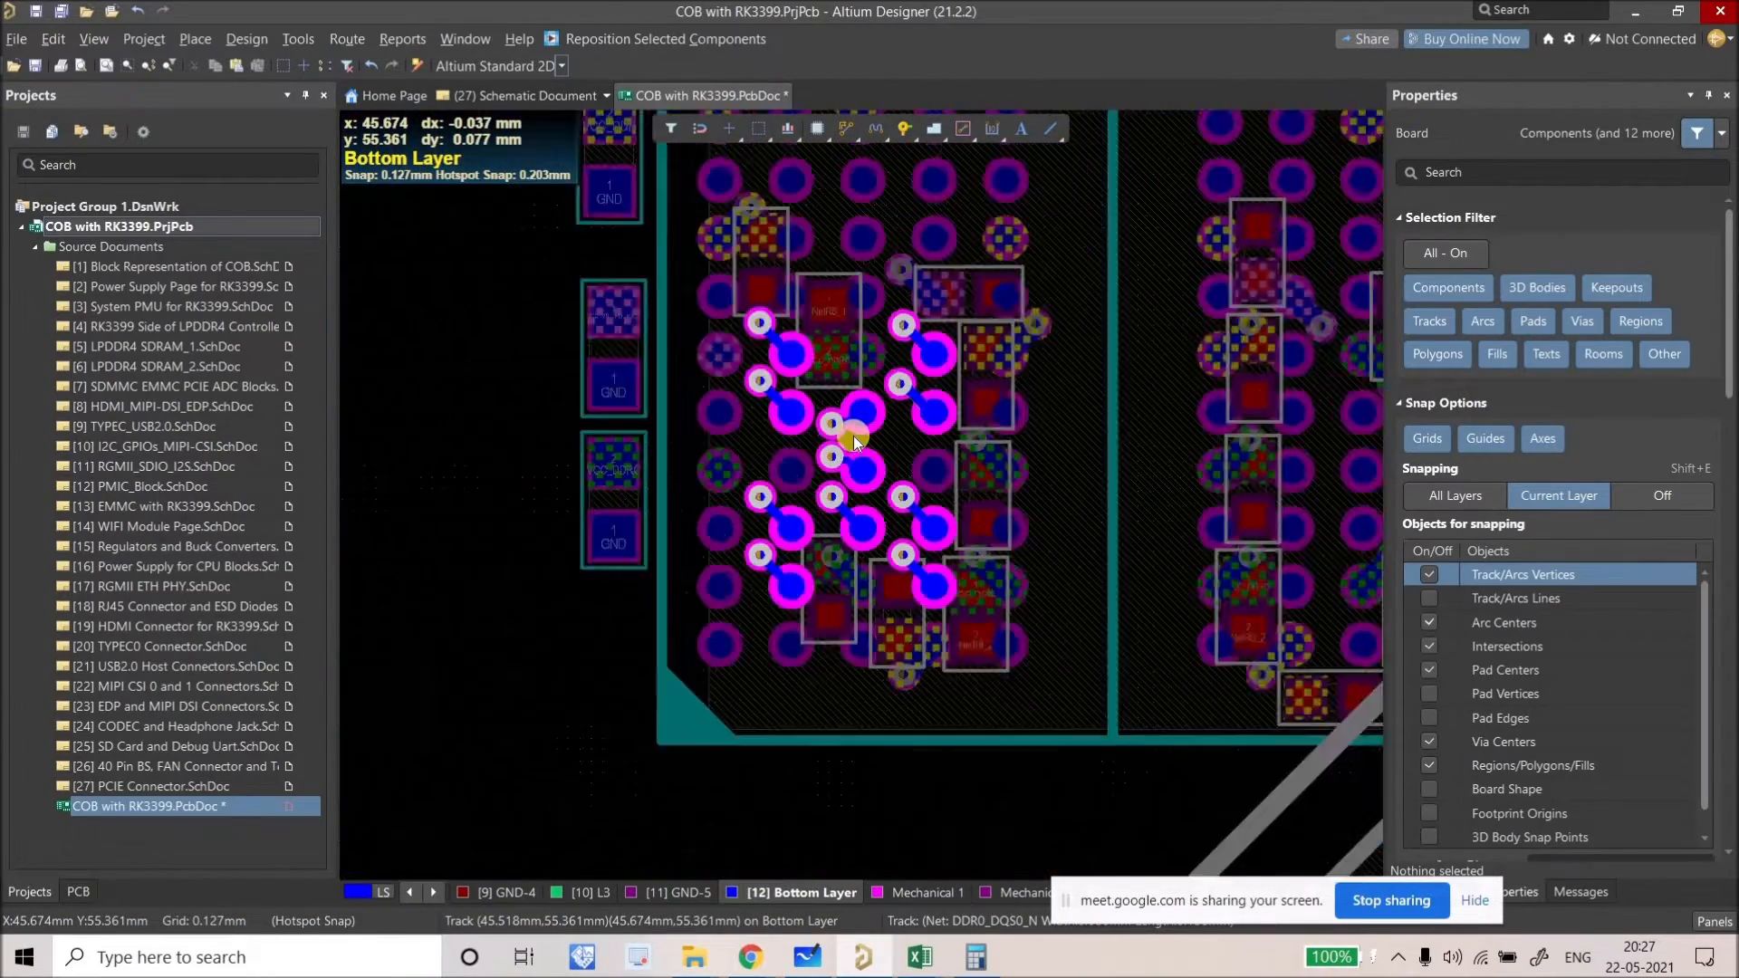
scroll(853, 437, "up", 4, "ctrl")
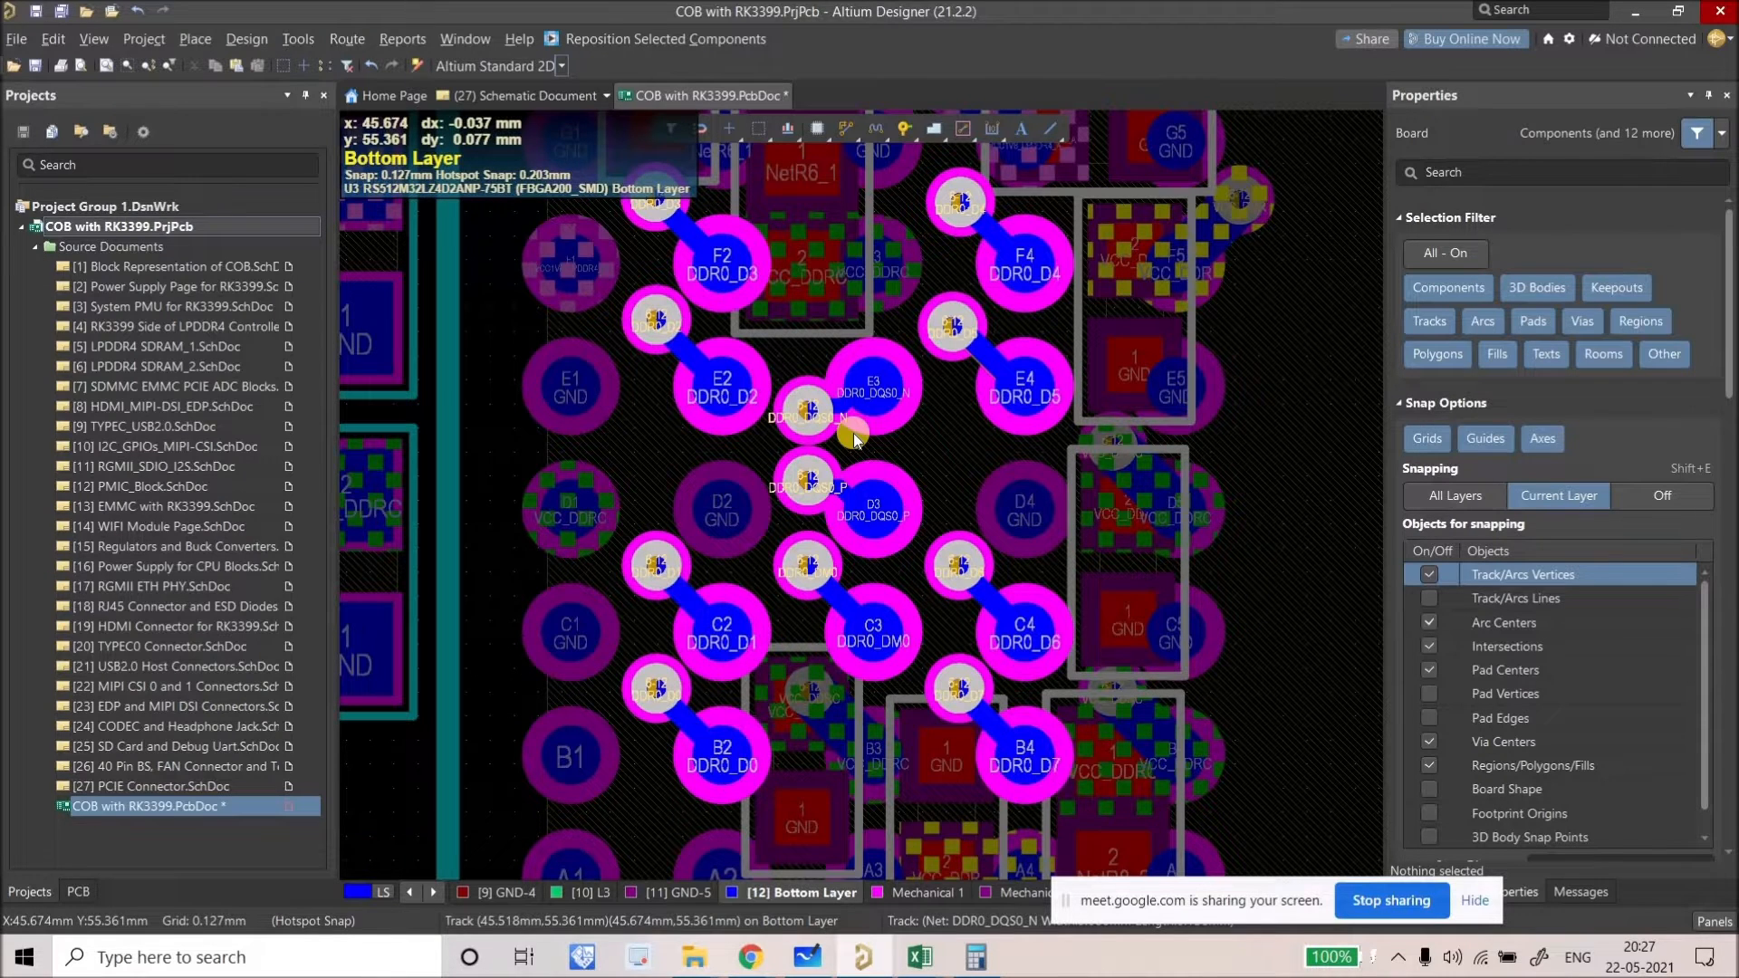
scroll(855, 434, "up", 2, "ctrl")
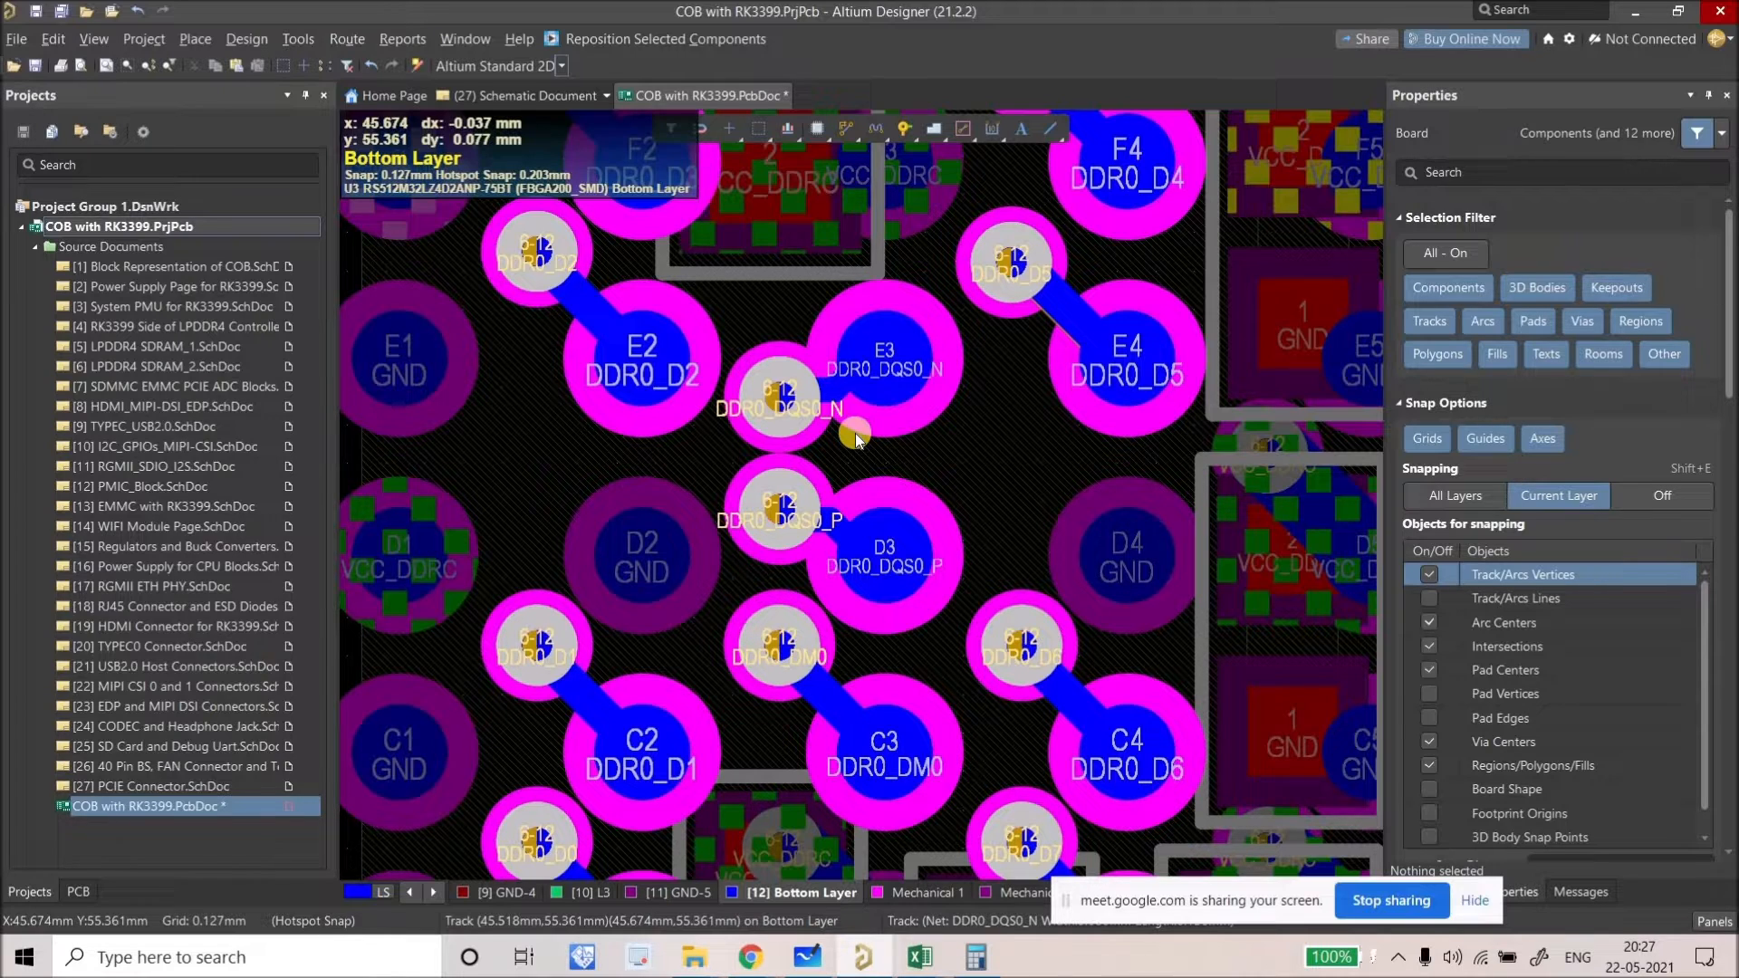
scroll(855, 433, "up", 2, "ctrl")
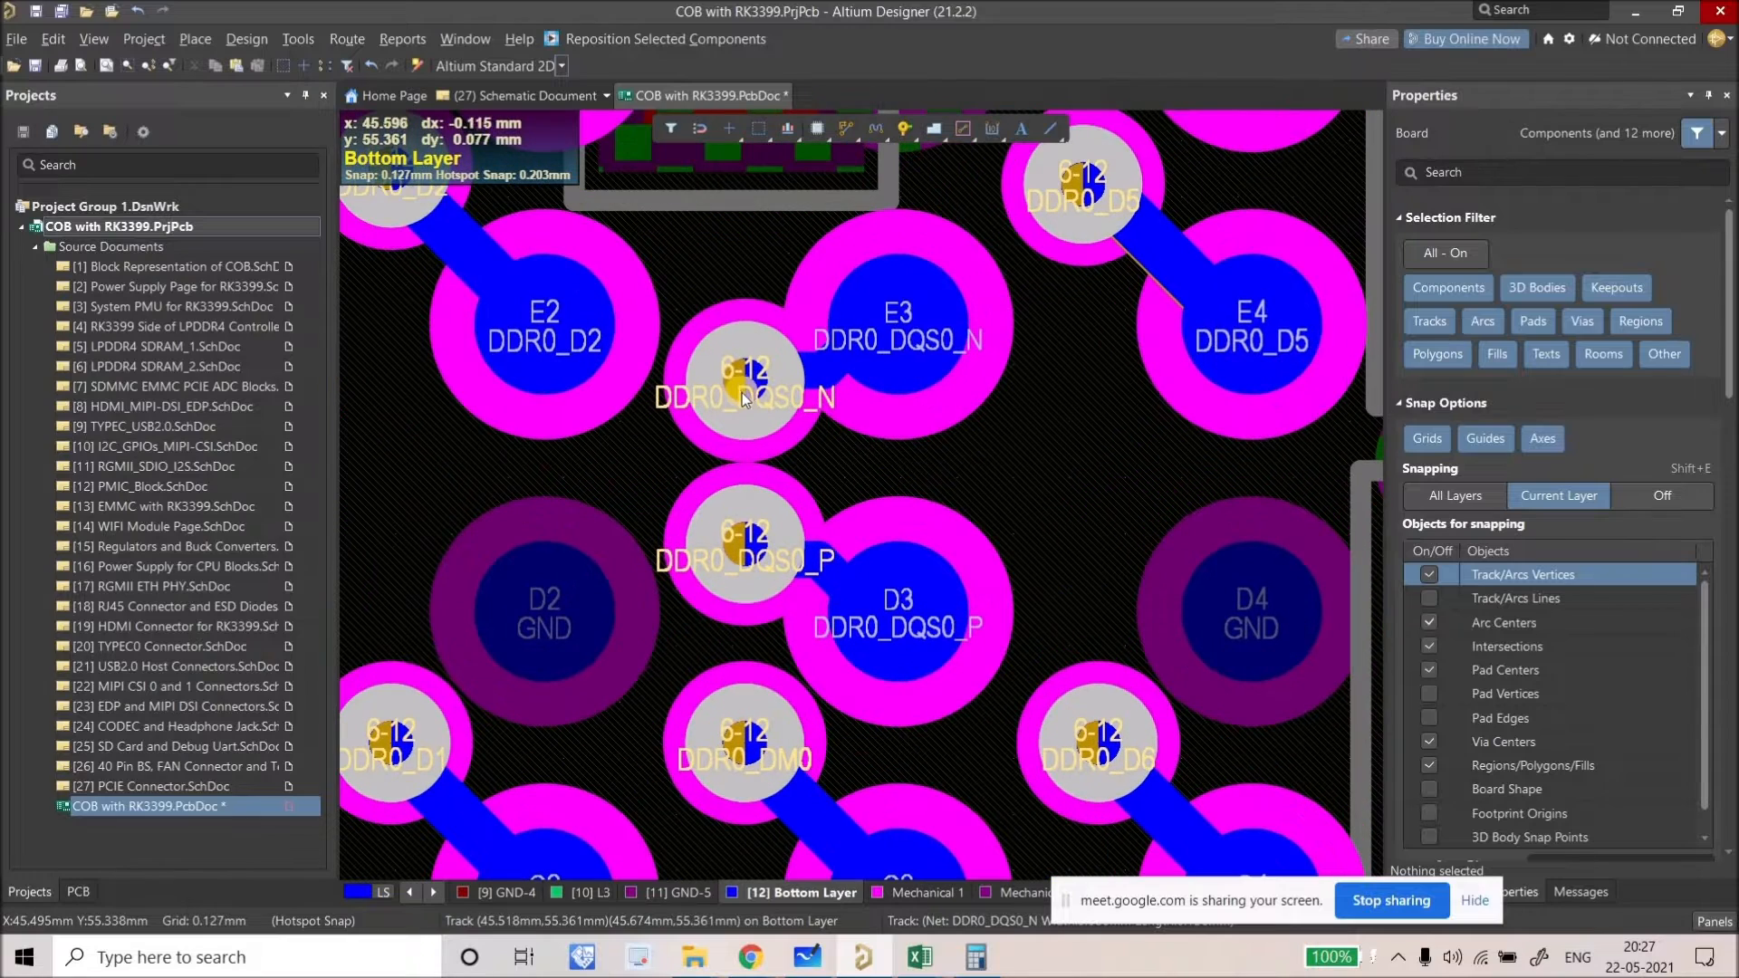
Step: Settle the coupled DQS0 via pair beside the E3/D3 pads and refine the DDR0_DQS0_N track
mouse_move(749, 554)
left_mouse_down()
mouse_move(1073, 613)
mouse_move(960, 580)
mouse_move(884, 511)
mouse_move(745, 522)
left_mouse_up()
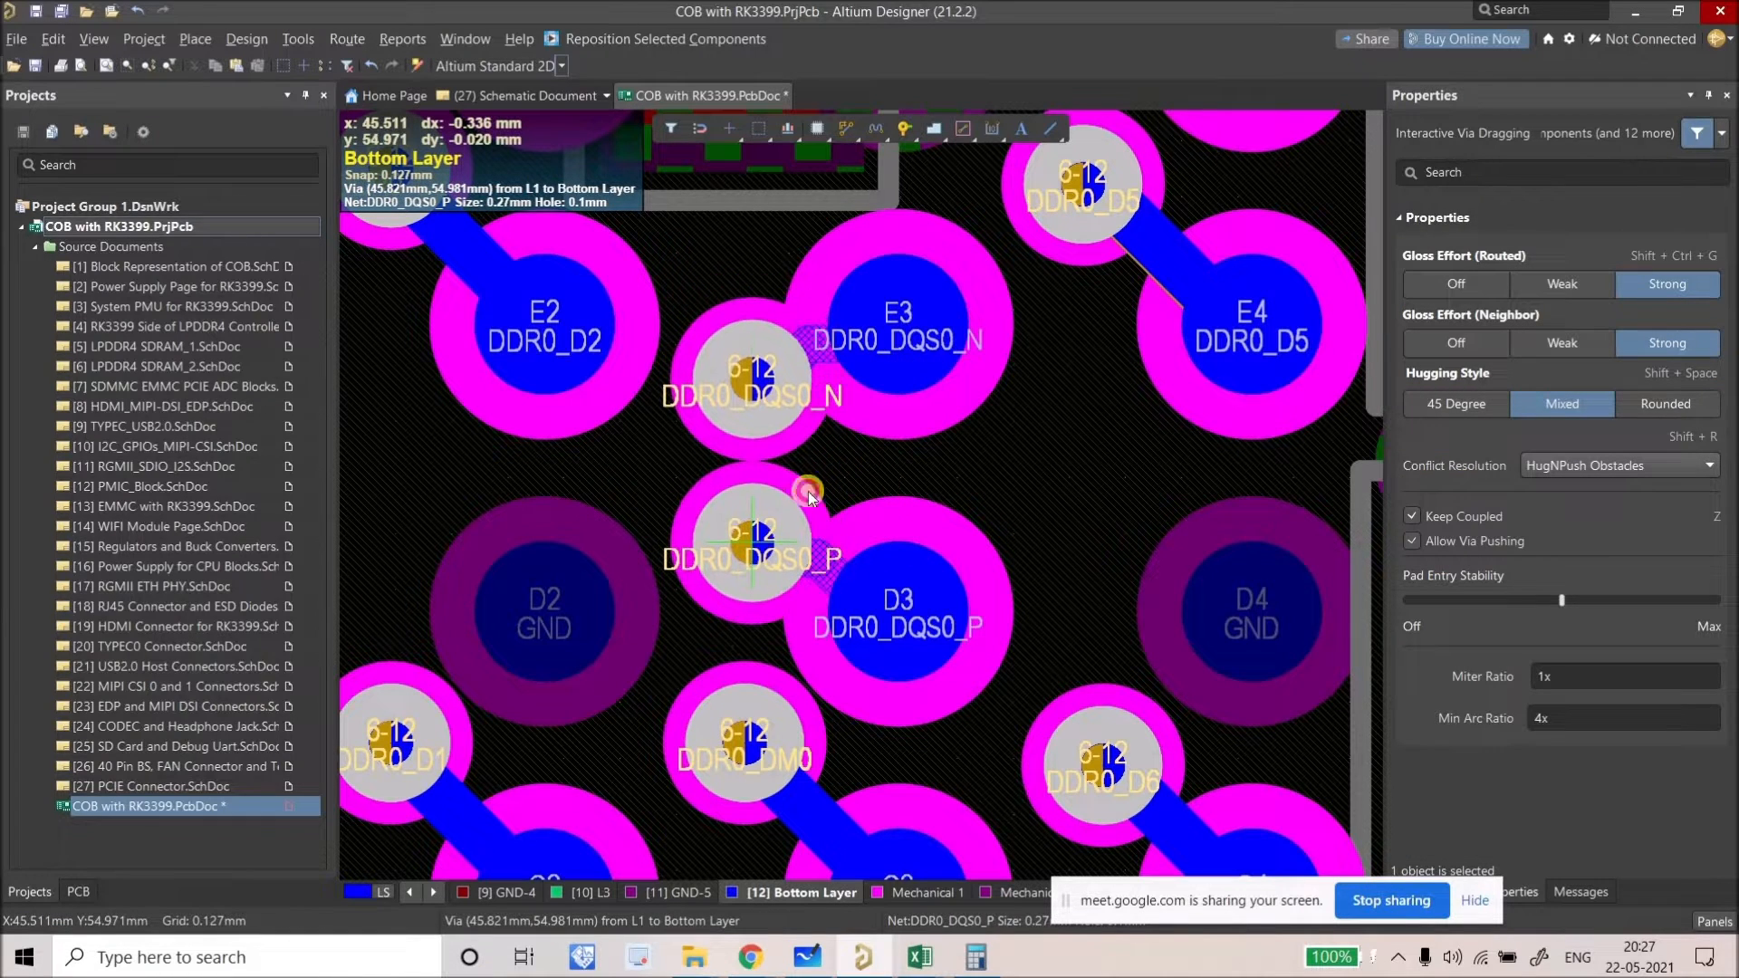
left_click(841, 451)
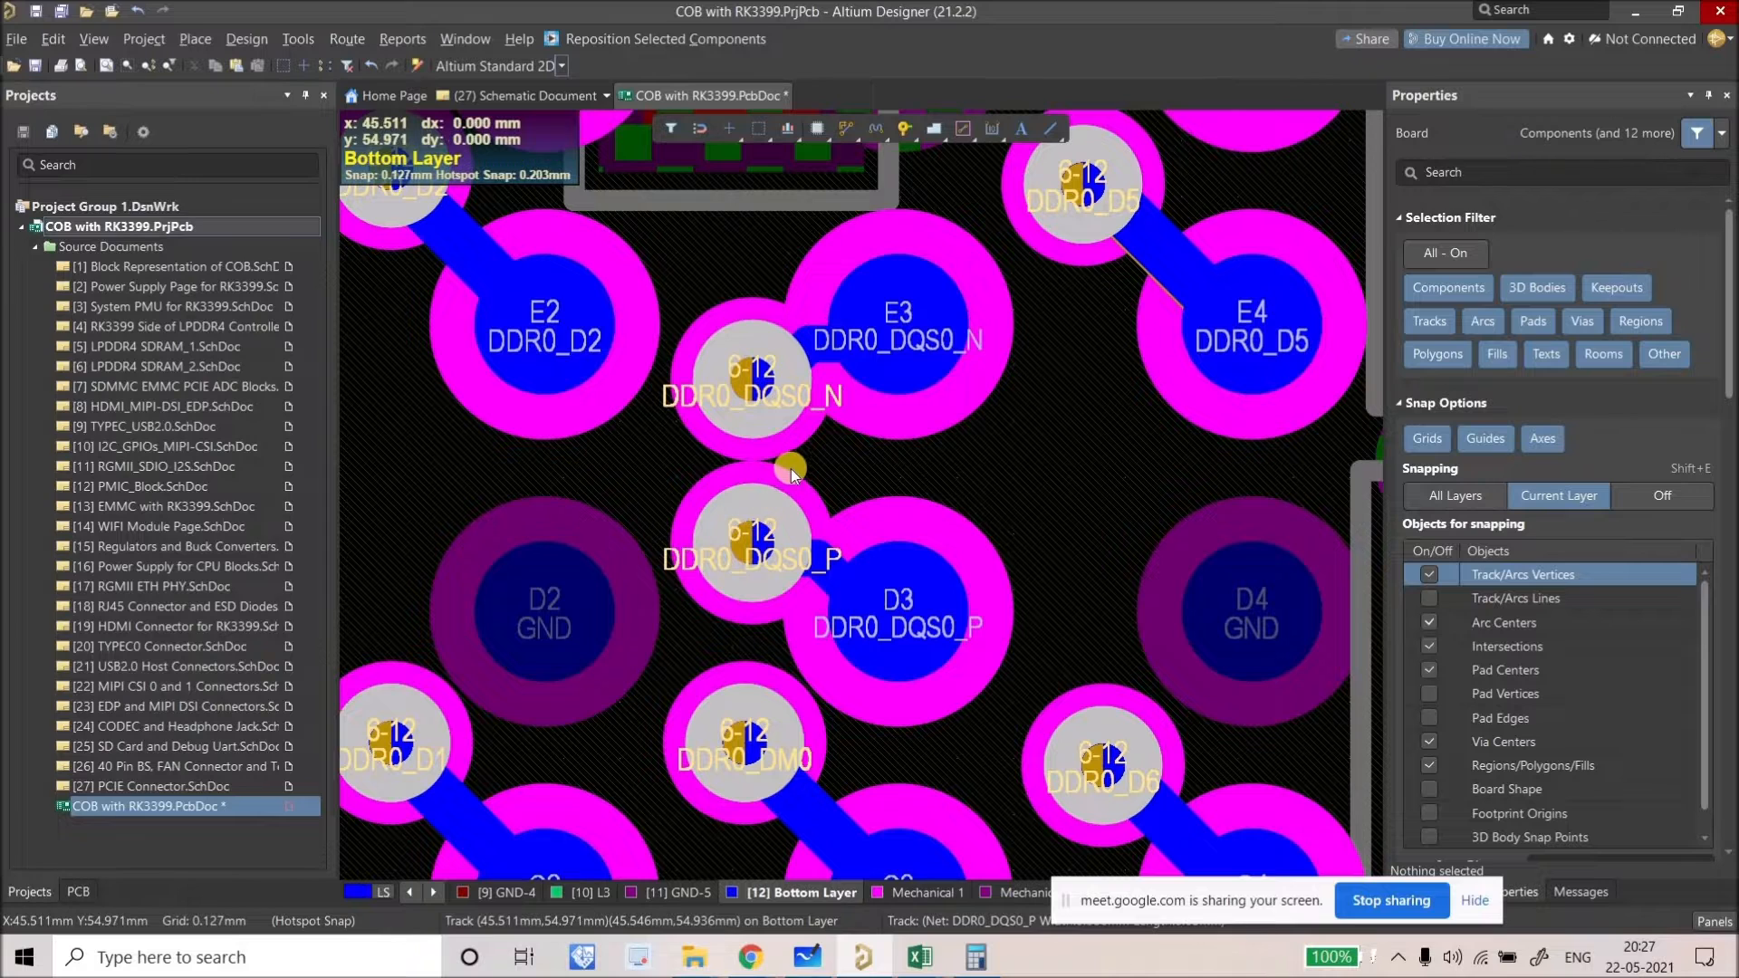
left_click_drag(812, 449, 785, 449)
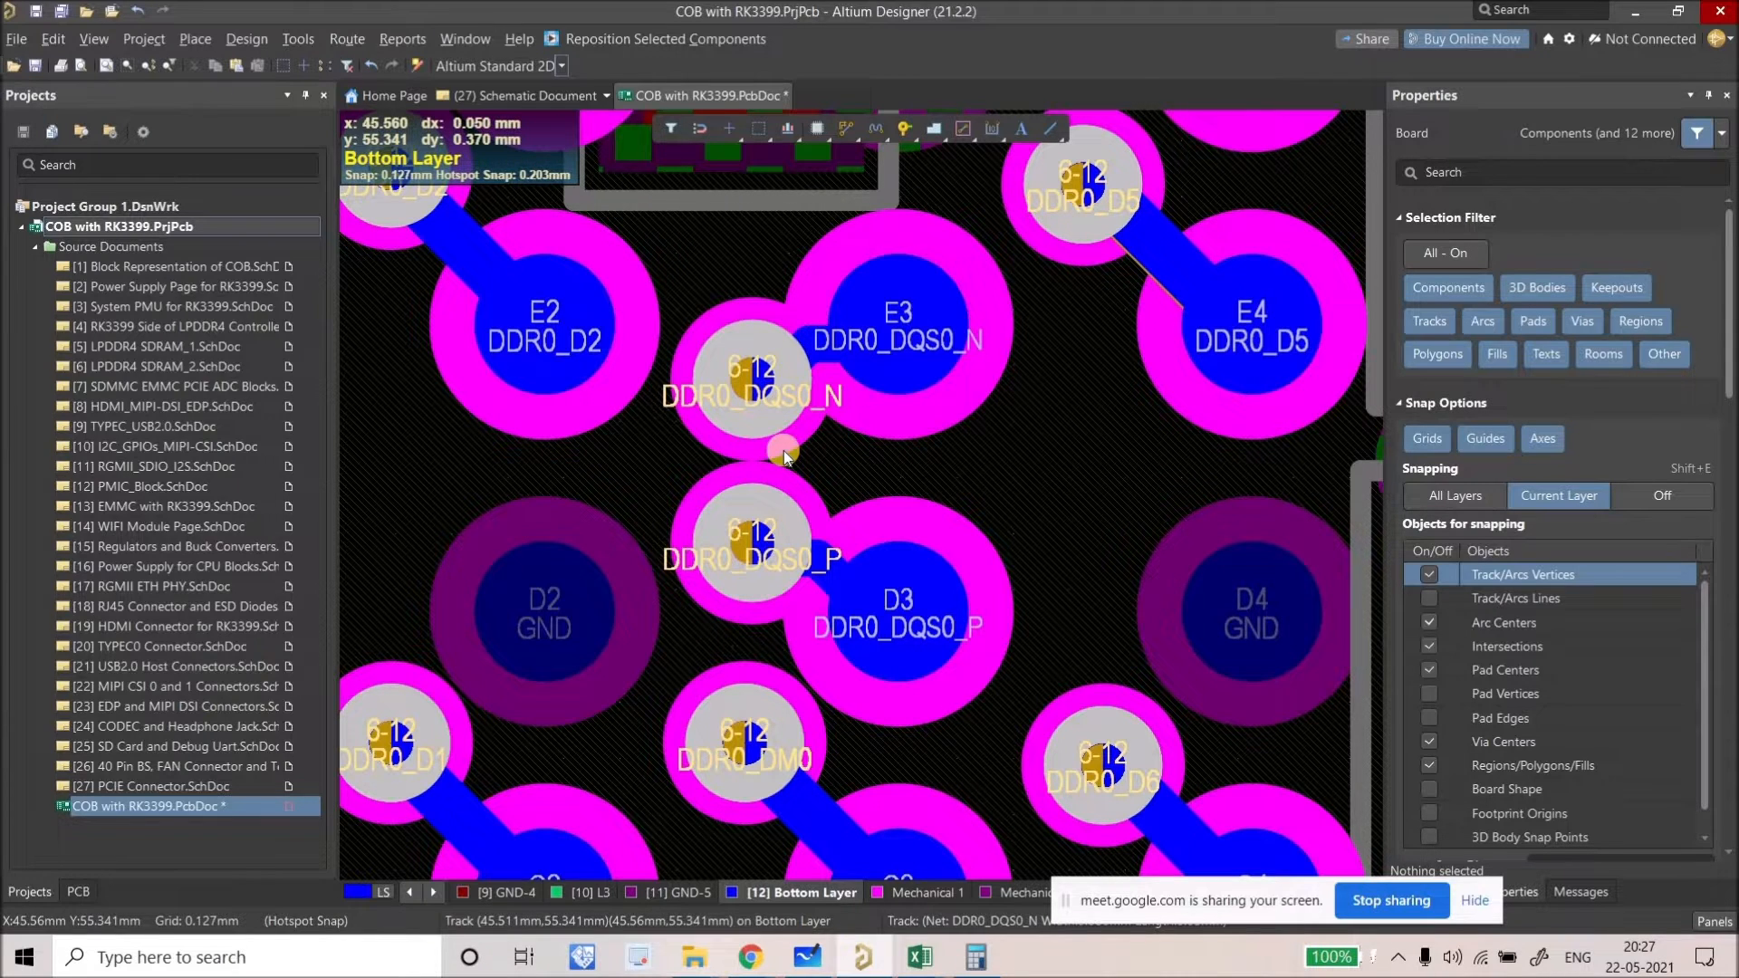
left_click_drag(735, 477, 759, 324)
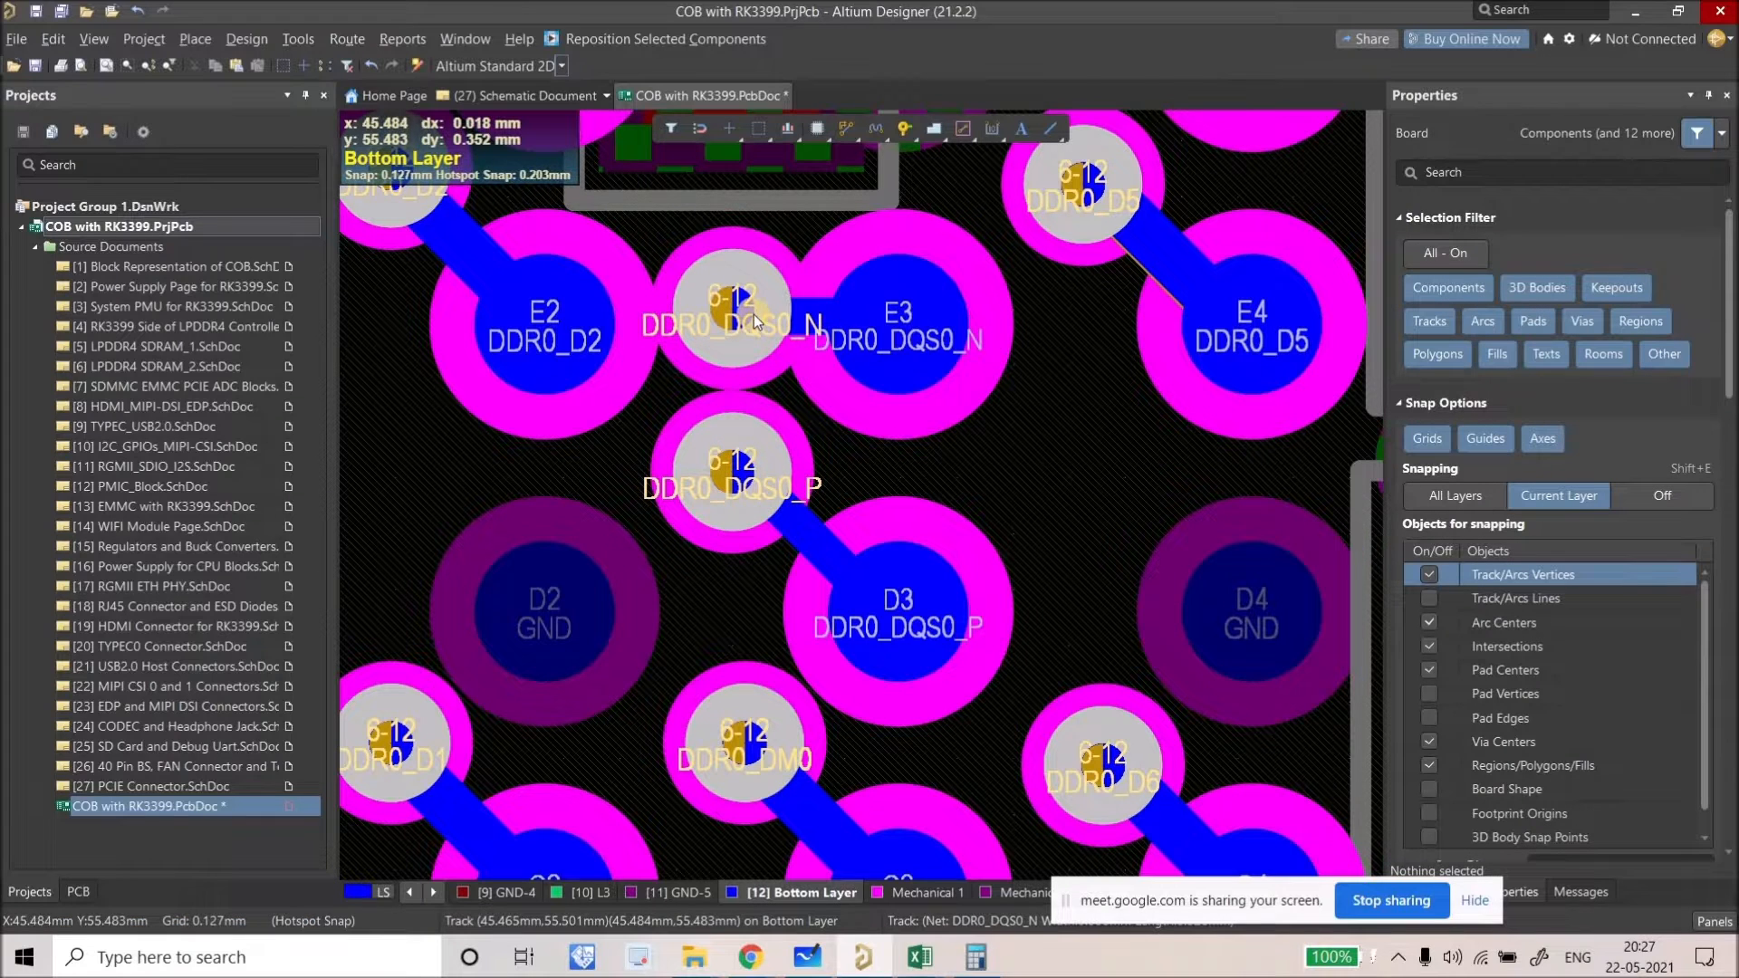
left_click_drag(738, 517, 758, 581)
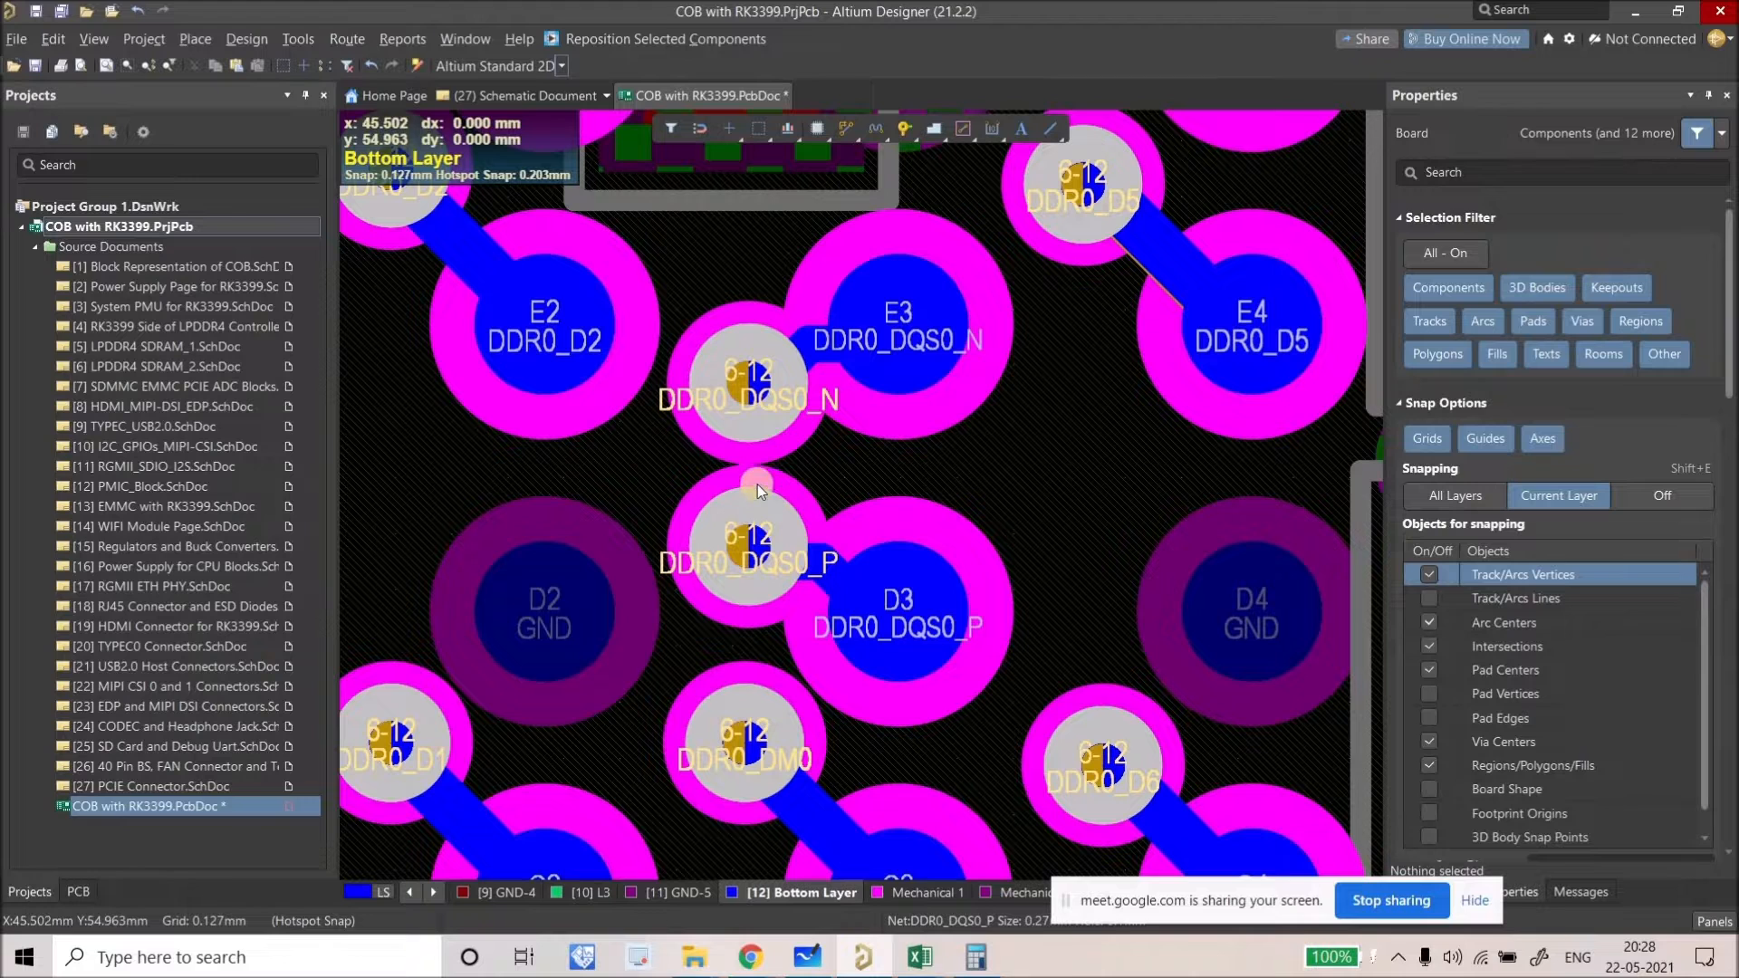
mouse_move(752, 394)
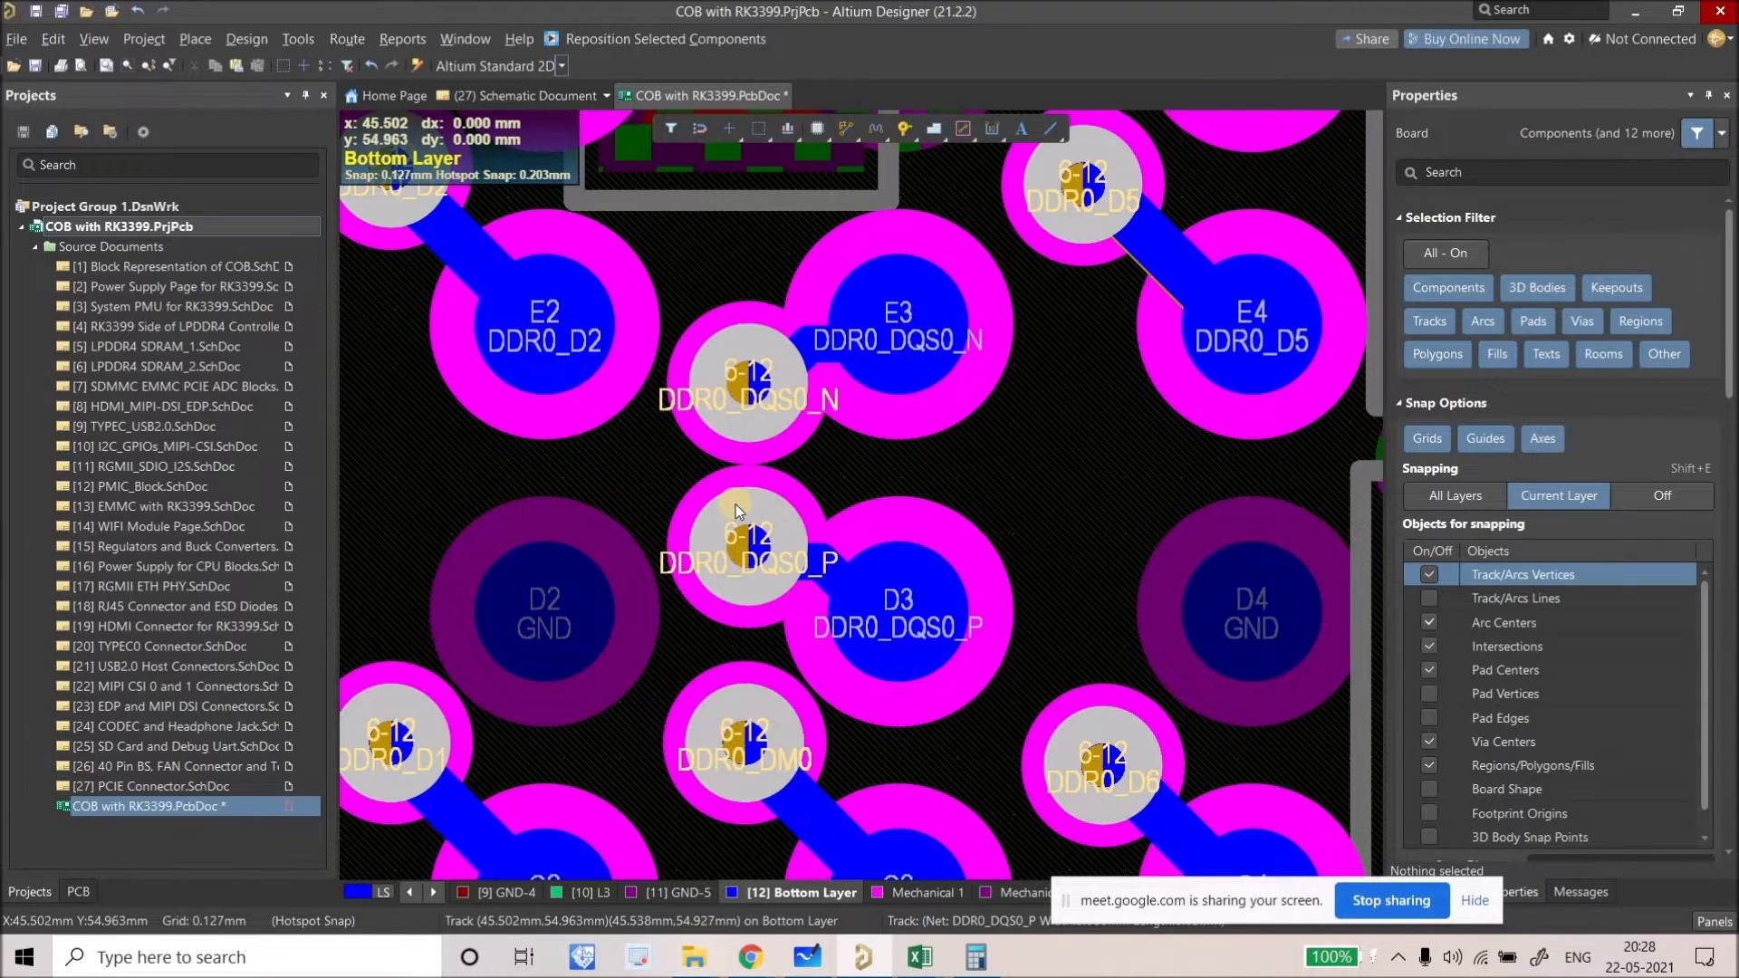
scroll(761, 399, "down", 5, "ctrl")
scroll(813, 353, "up", 4, "ctrl")
left_click_drag(822, 368, 724, 430)
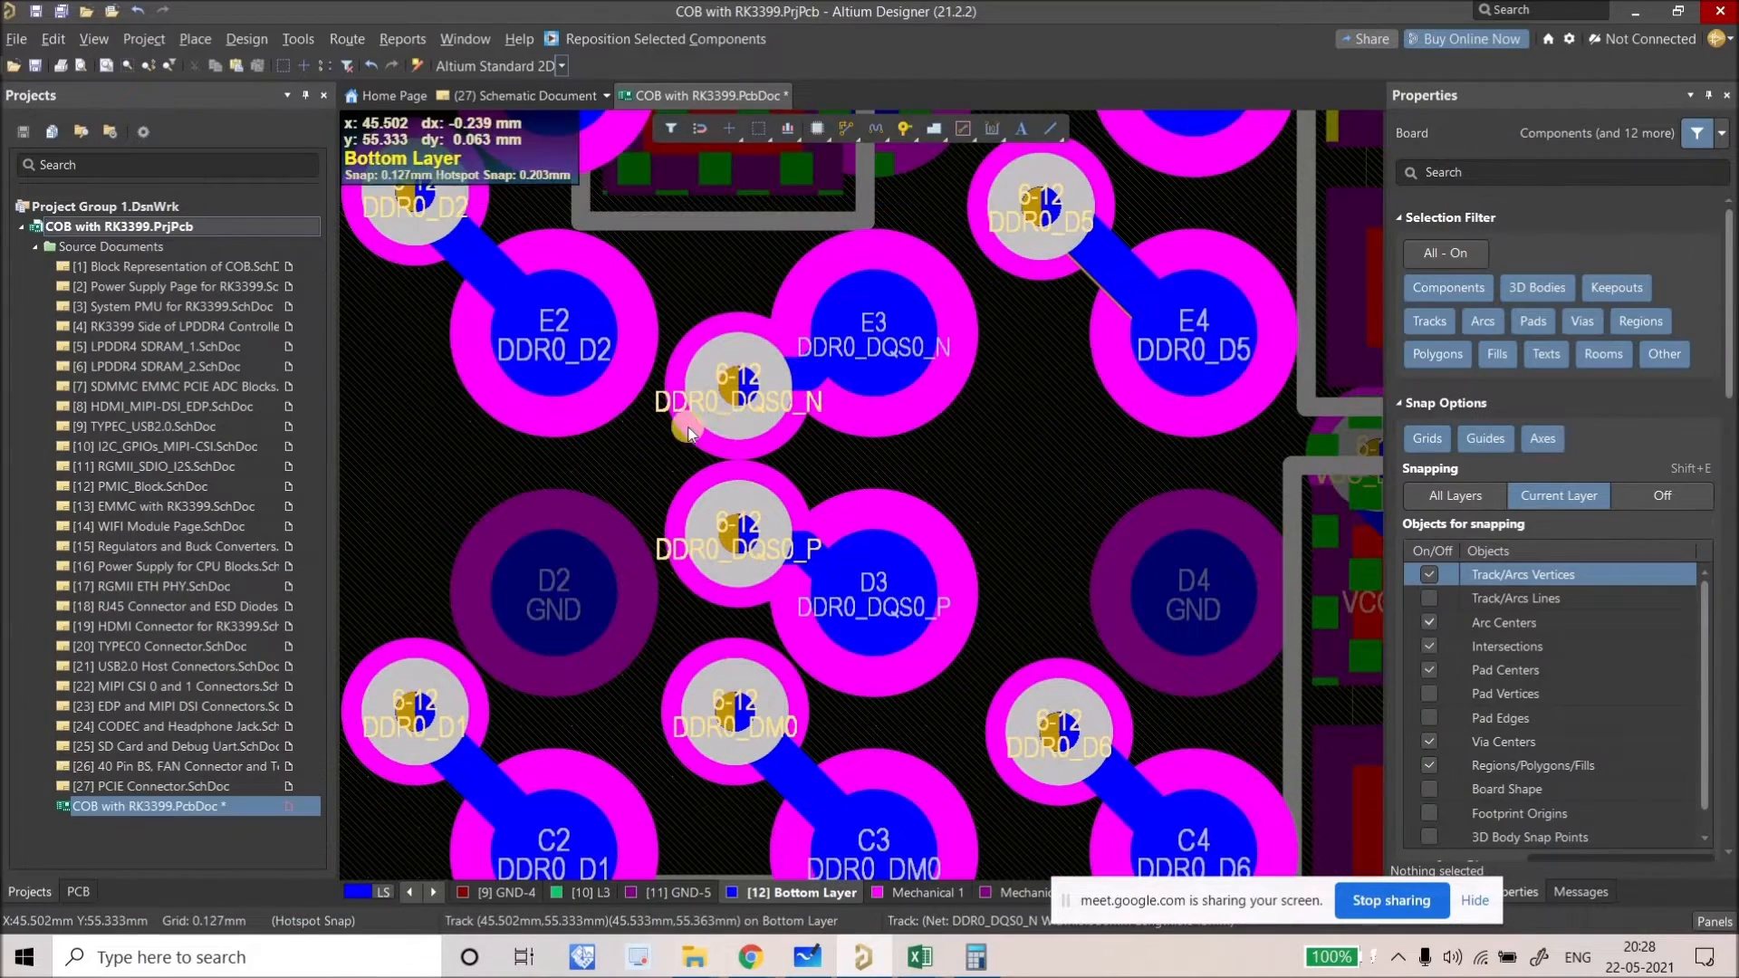
scroll(707, 439, "down", 3, "ctrl")
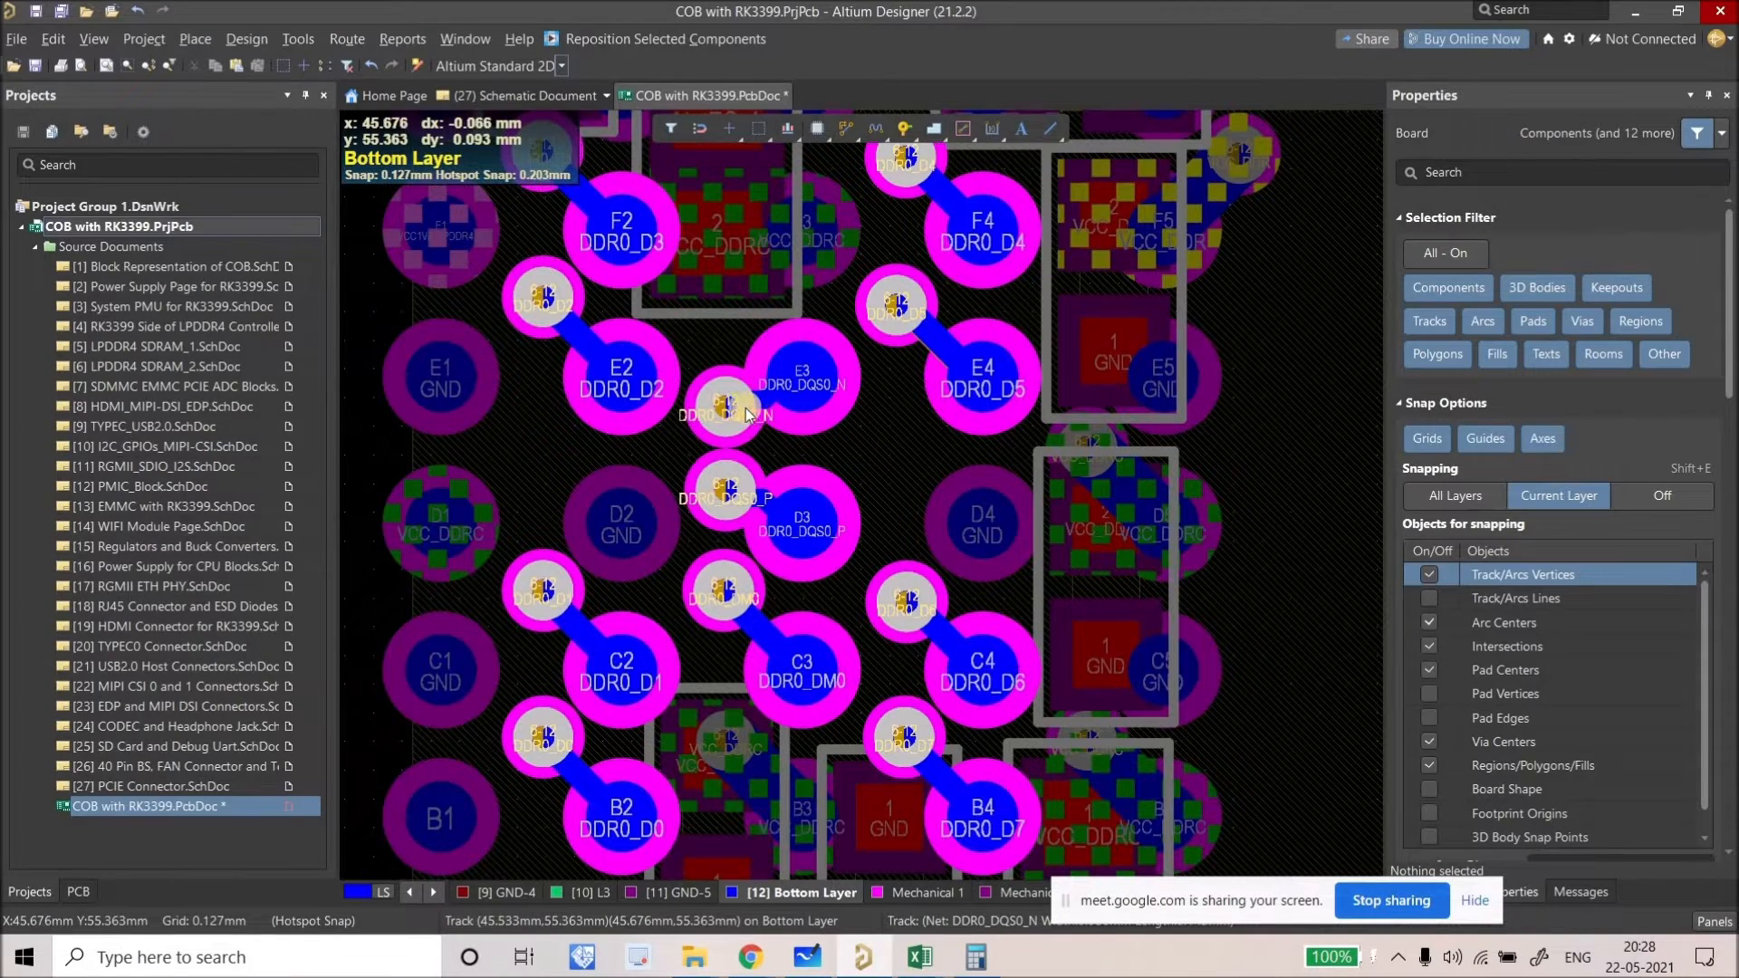
Step: Pan and zoom around the DDR fanout vias, then show the bottom layer alone with others dimmed
scroll(741, 412, "down", 1, "ctrl")
scroll(979, 498, "down", 1, "ctrl")
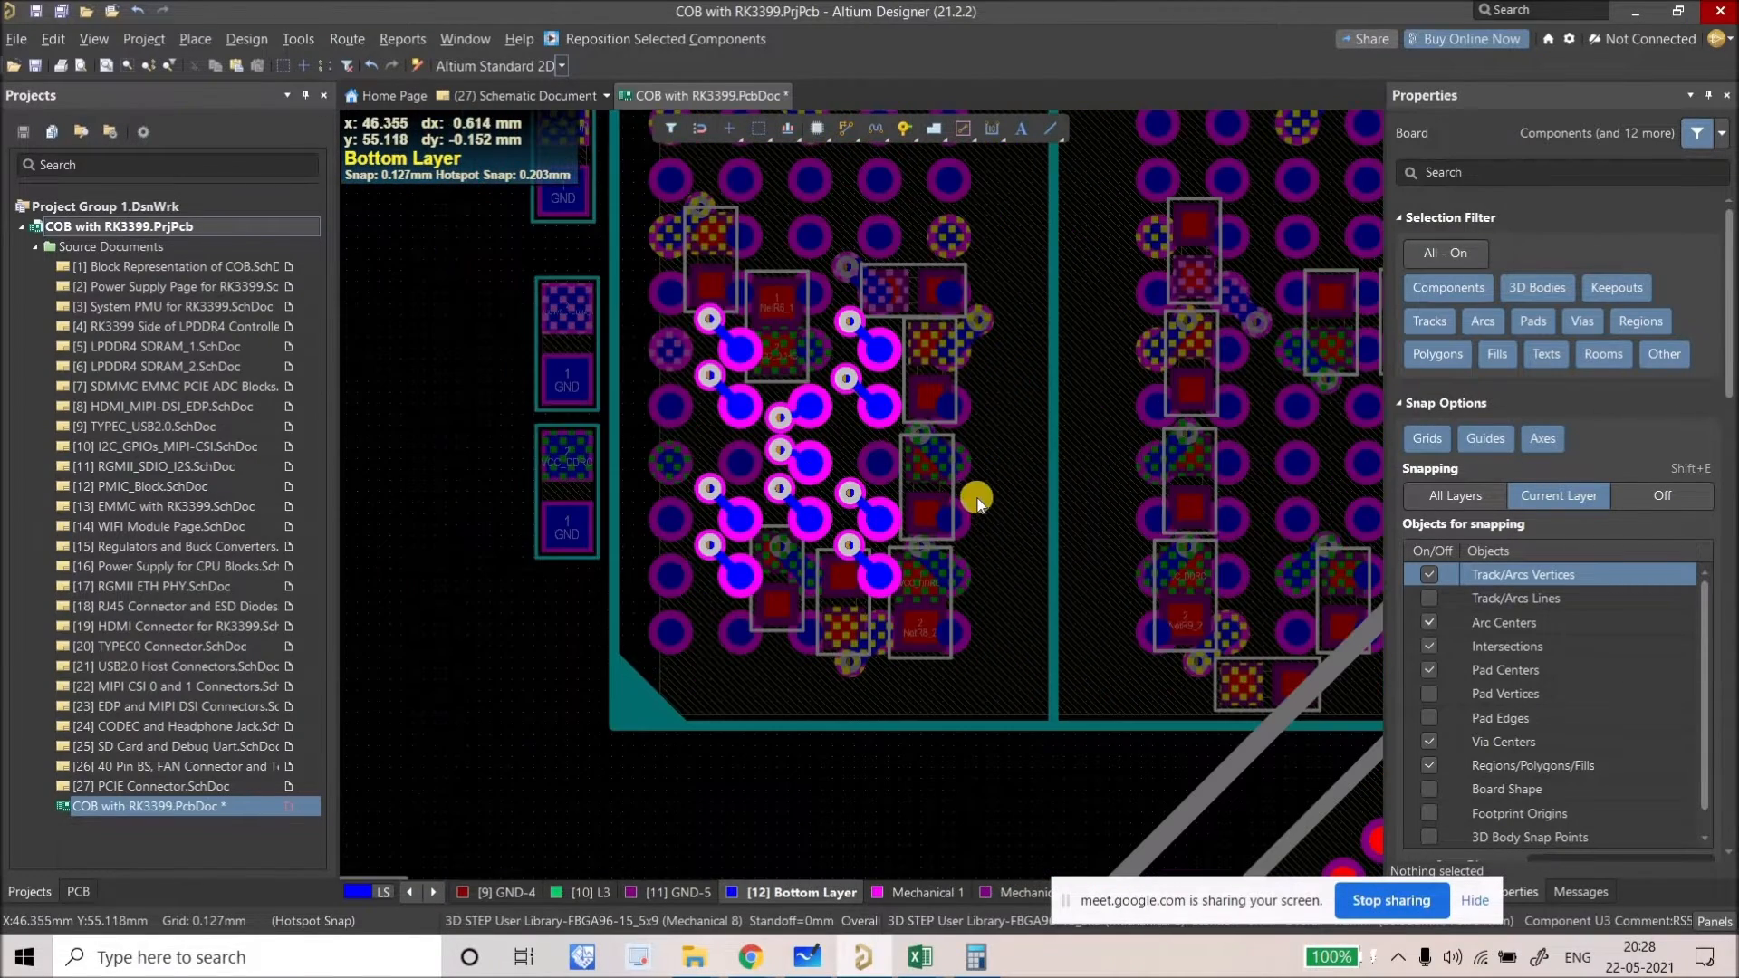
scroll(875, 450, "down", 1, "ctrl")
right_click_drag(875, 450, 773, 391)
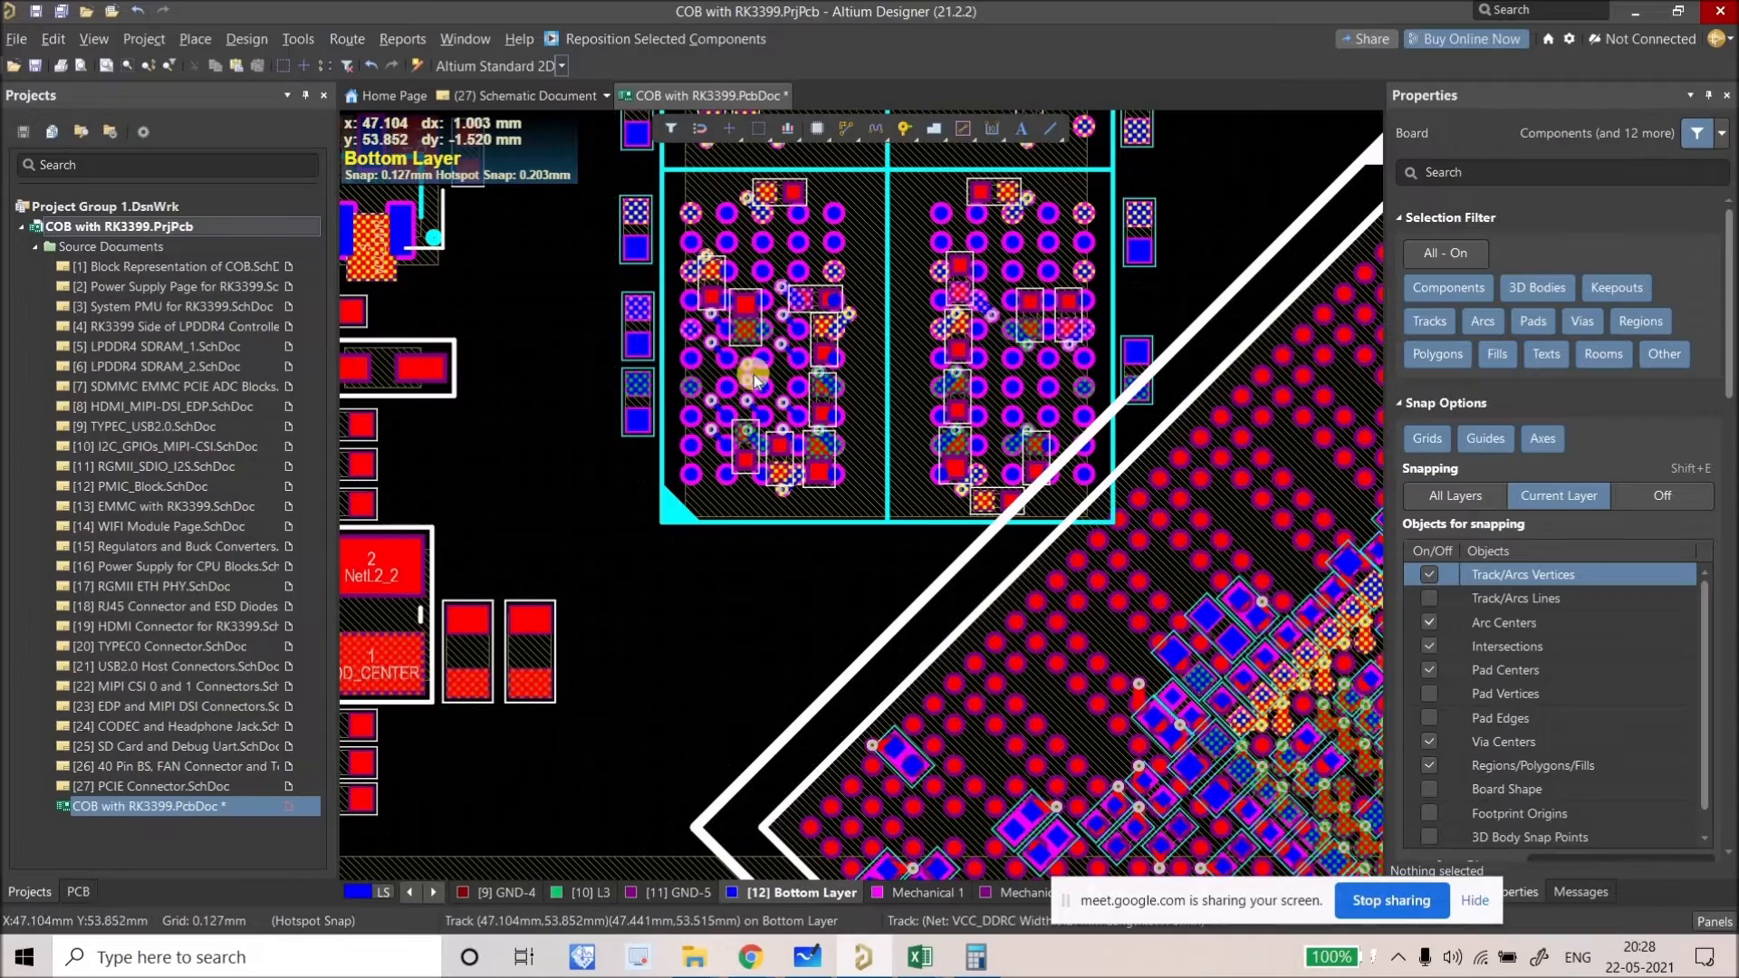
scroll(766, 371, "up", 6, "ctrl")
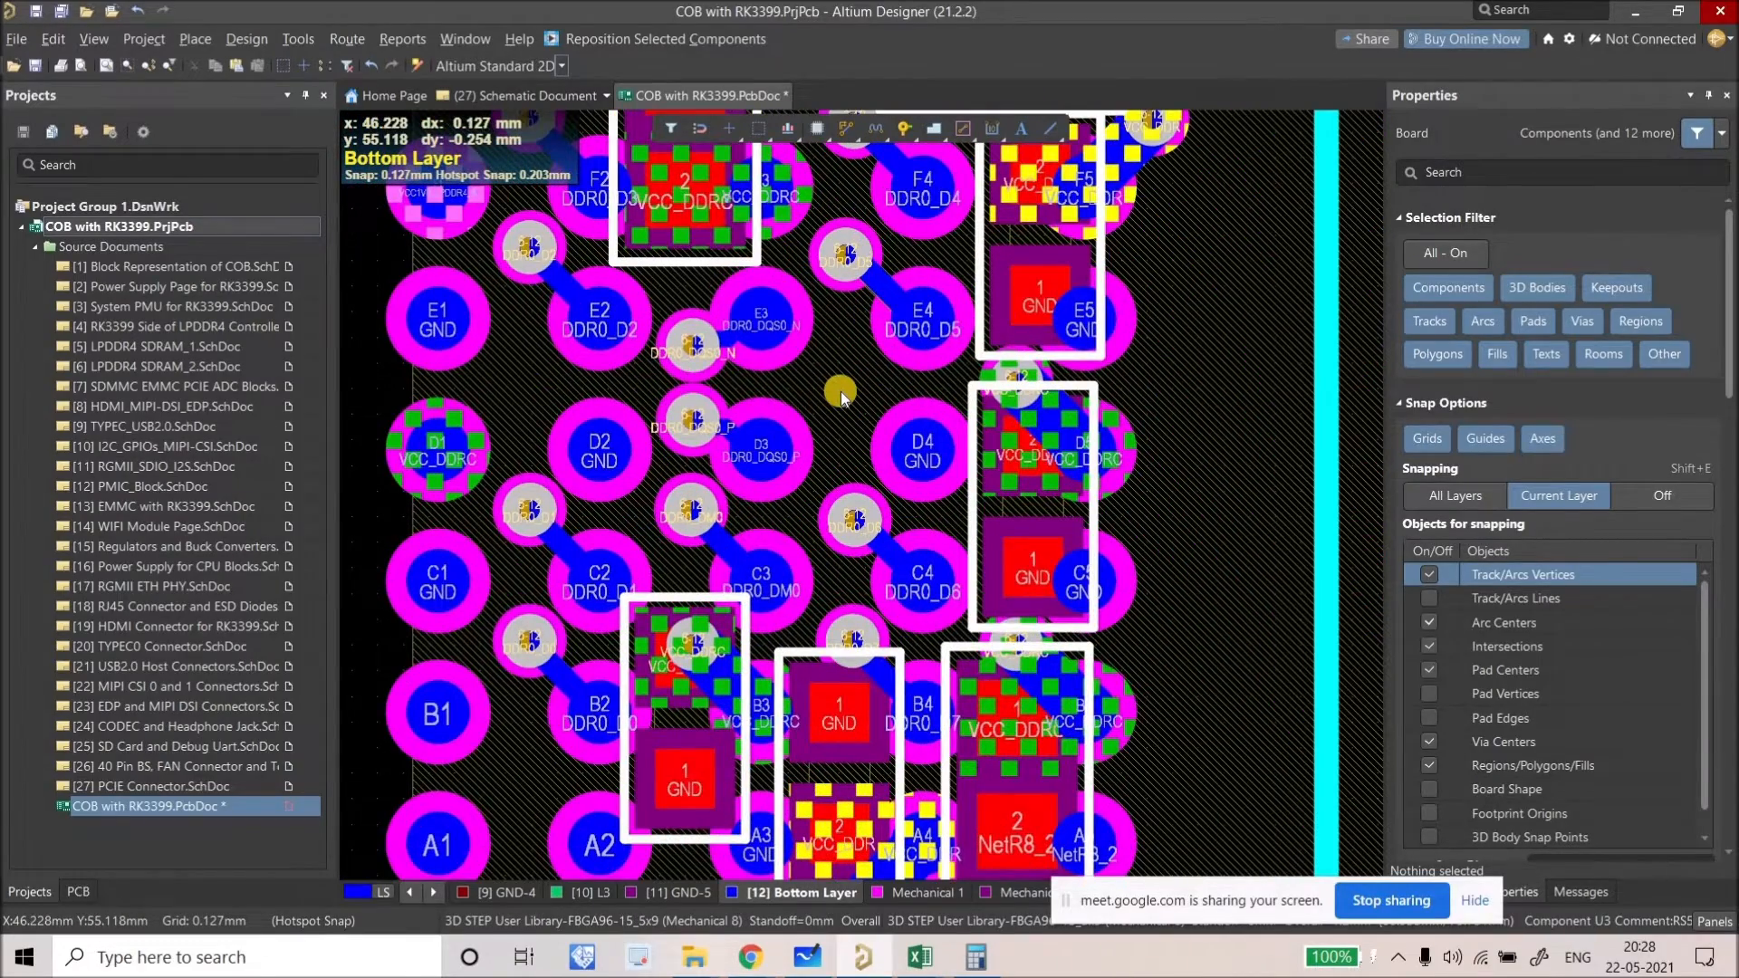
scroll(841, 391, "down", 2, "ctrl")
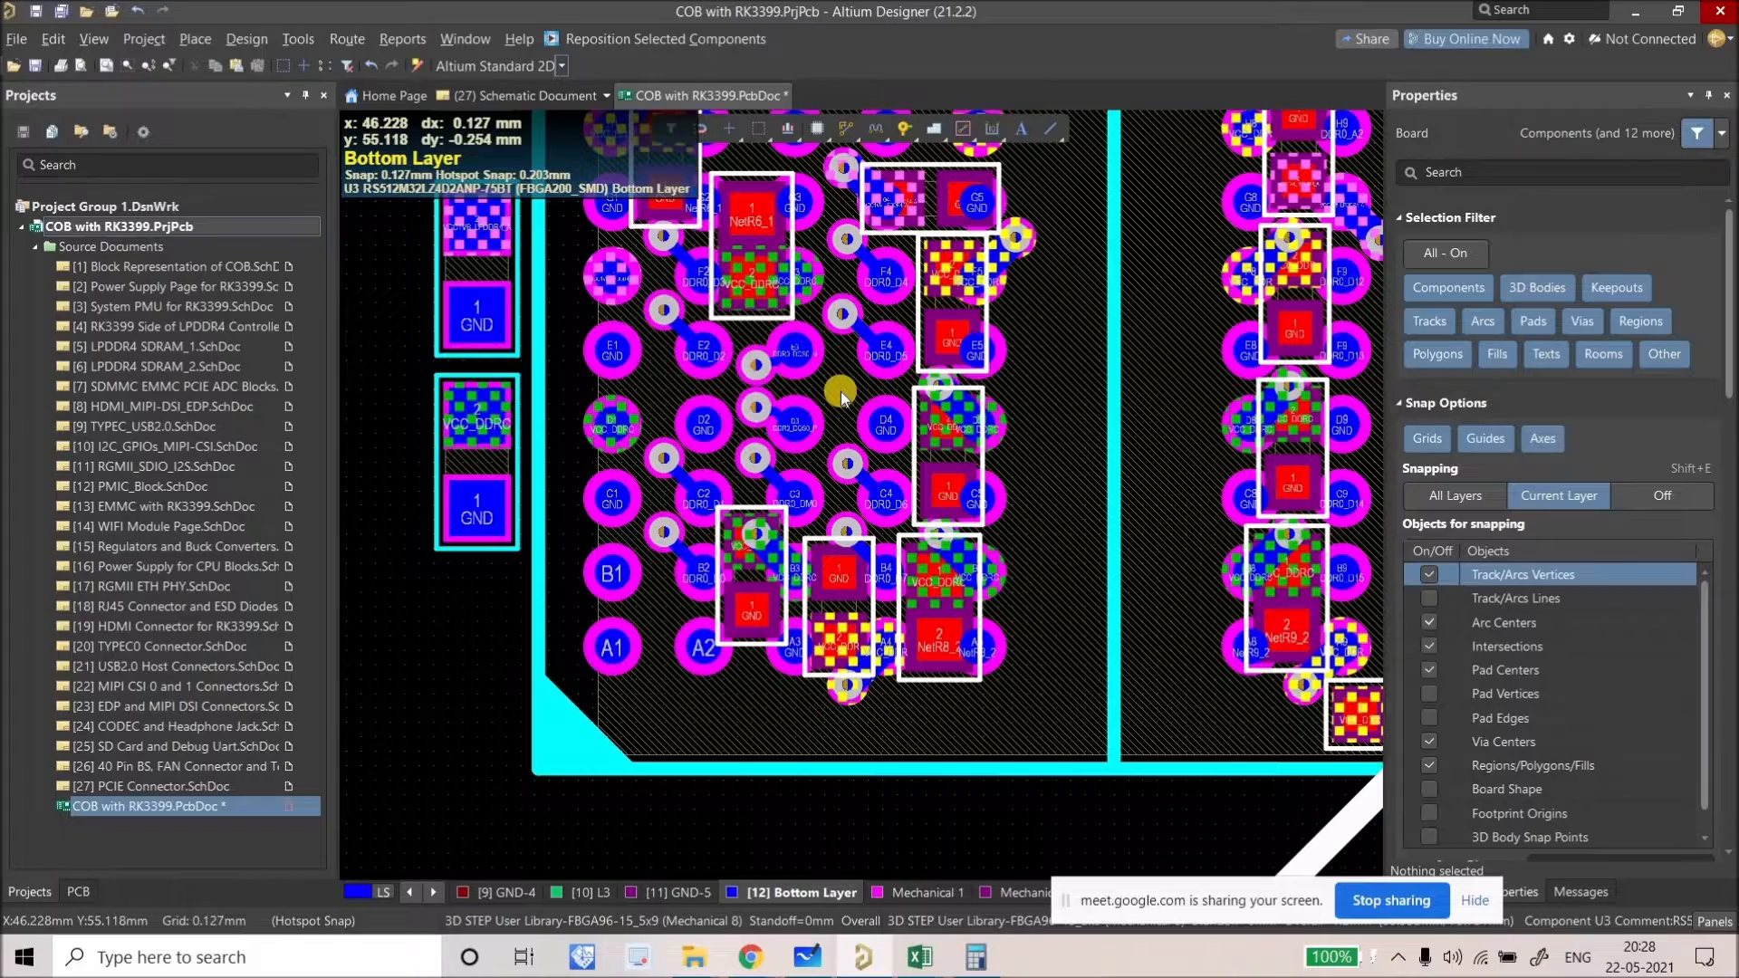
scroll(841, 391, "down", 3, "ctrl")
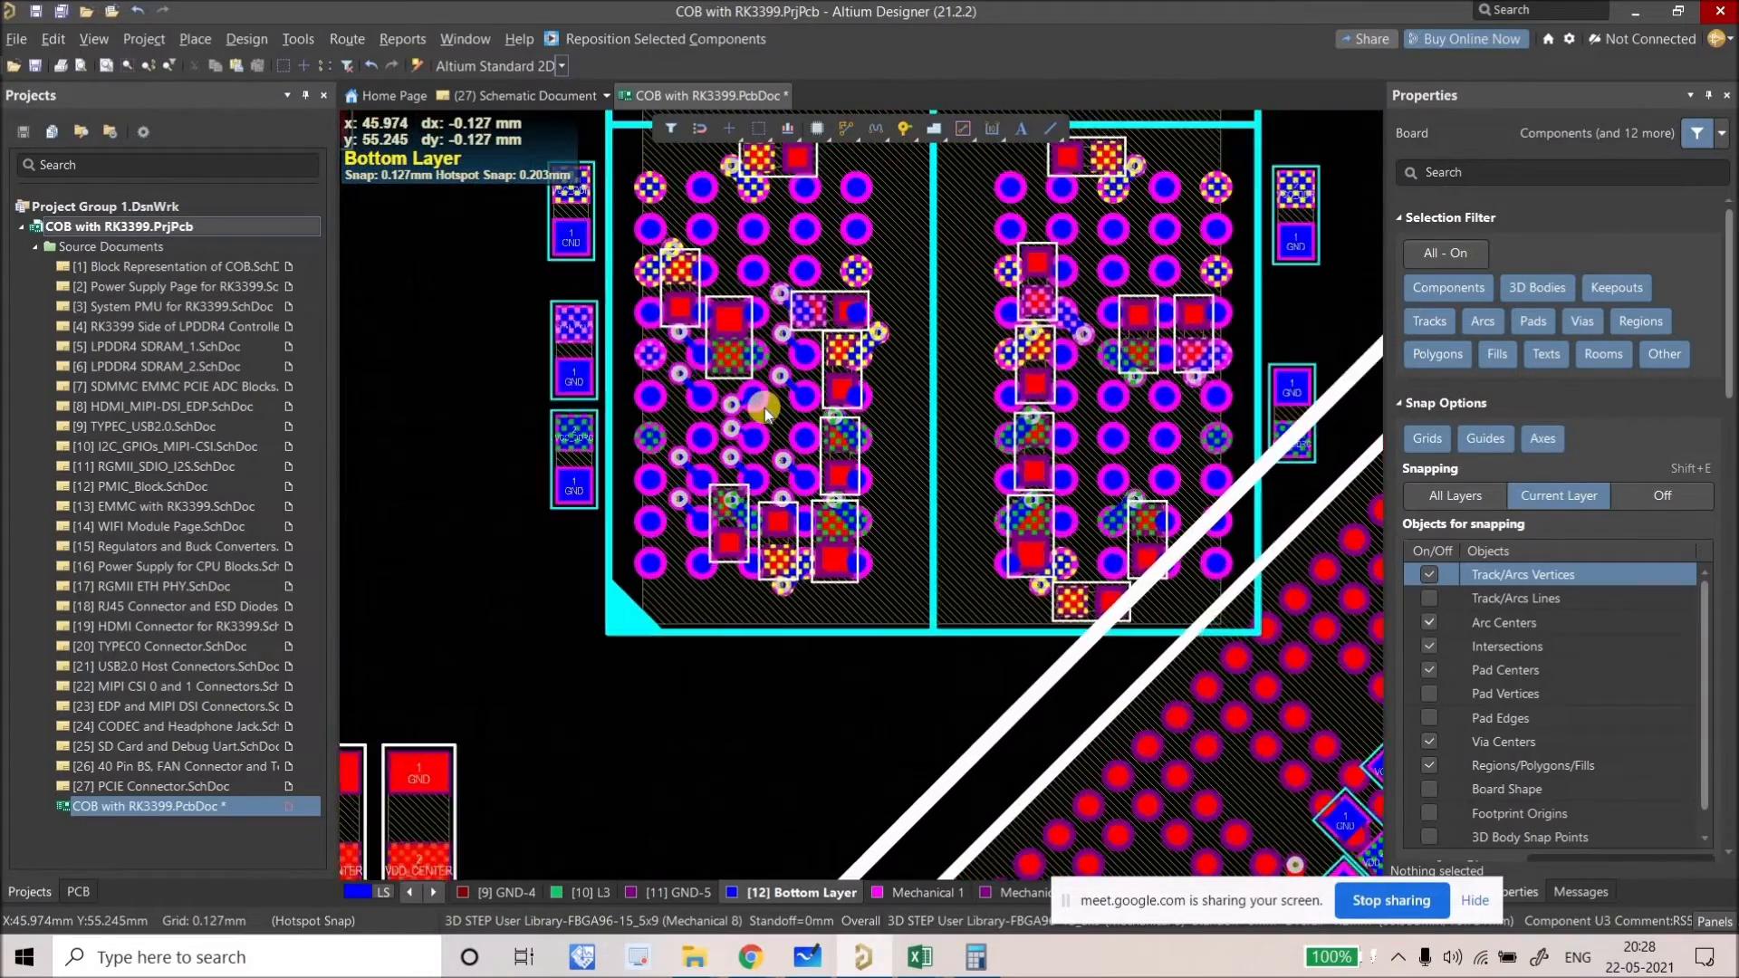
scroll(741, 456, "up", 5, "ctrl")
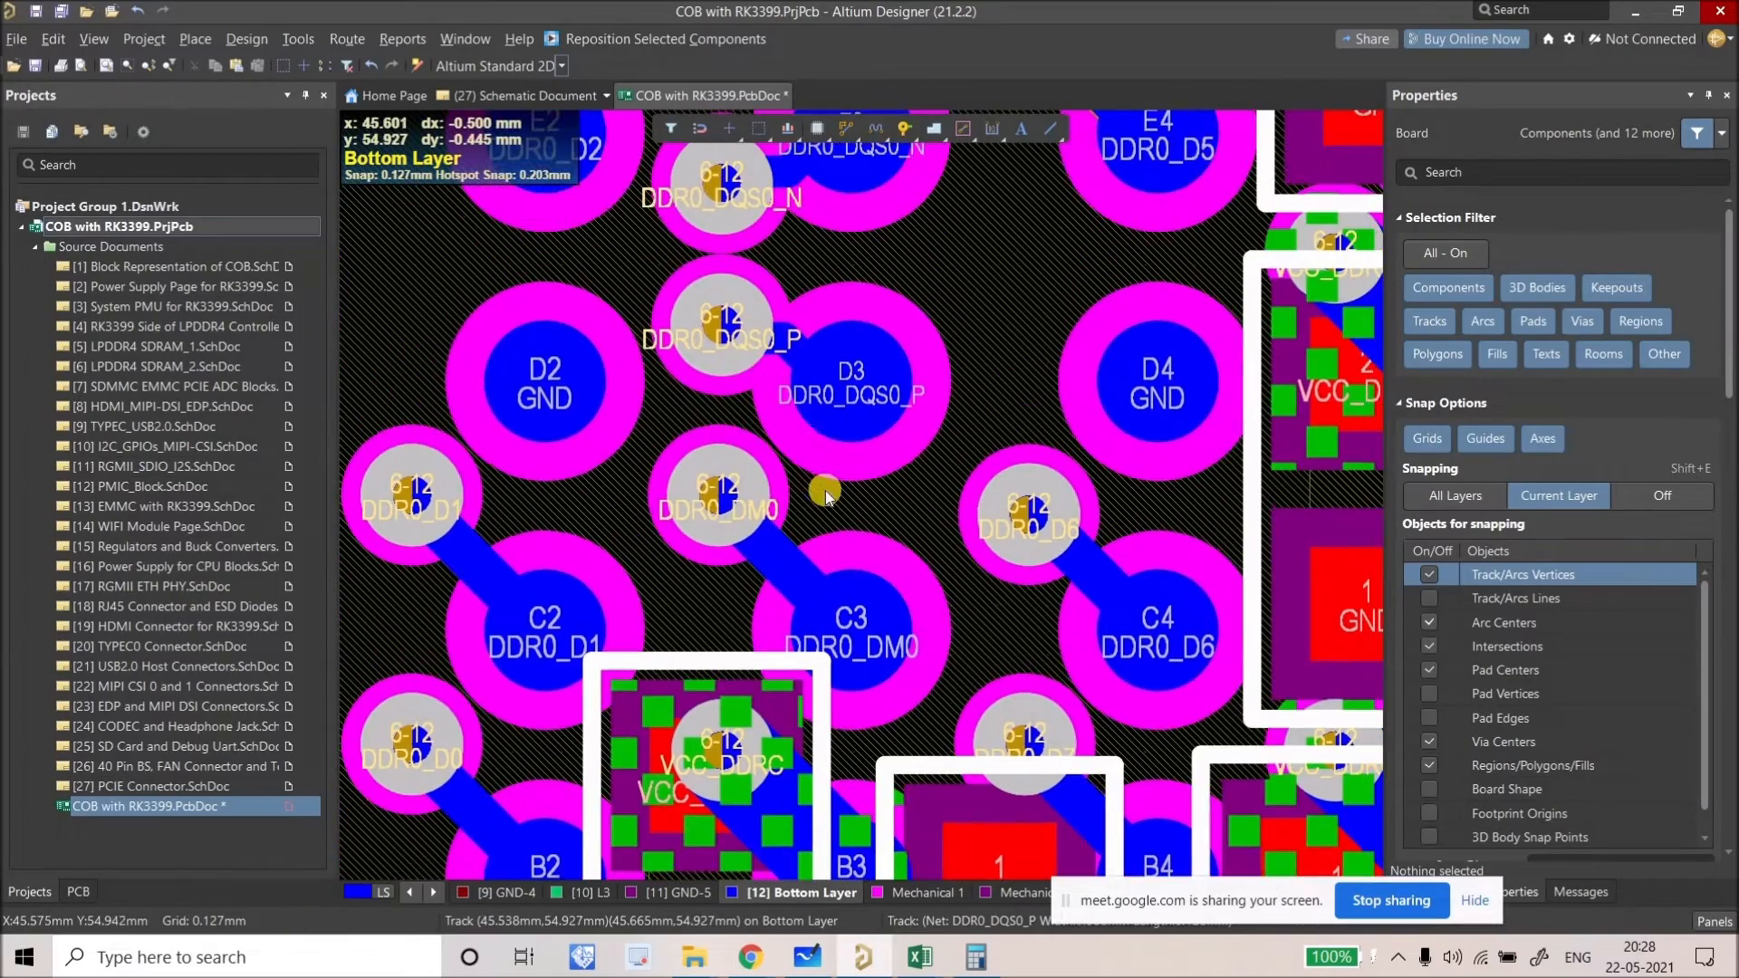
scroll(824, 491, "down", 4, "ctrl")
scroll(662, 503, "up", 1, "ctrl")
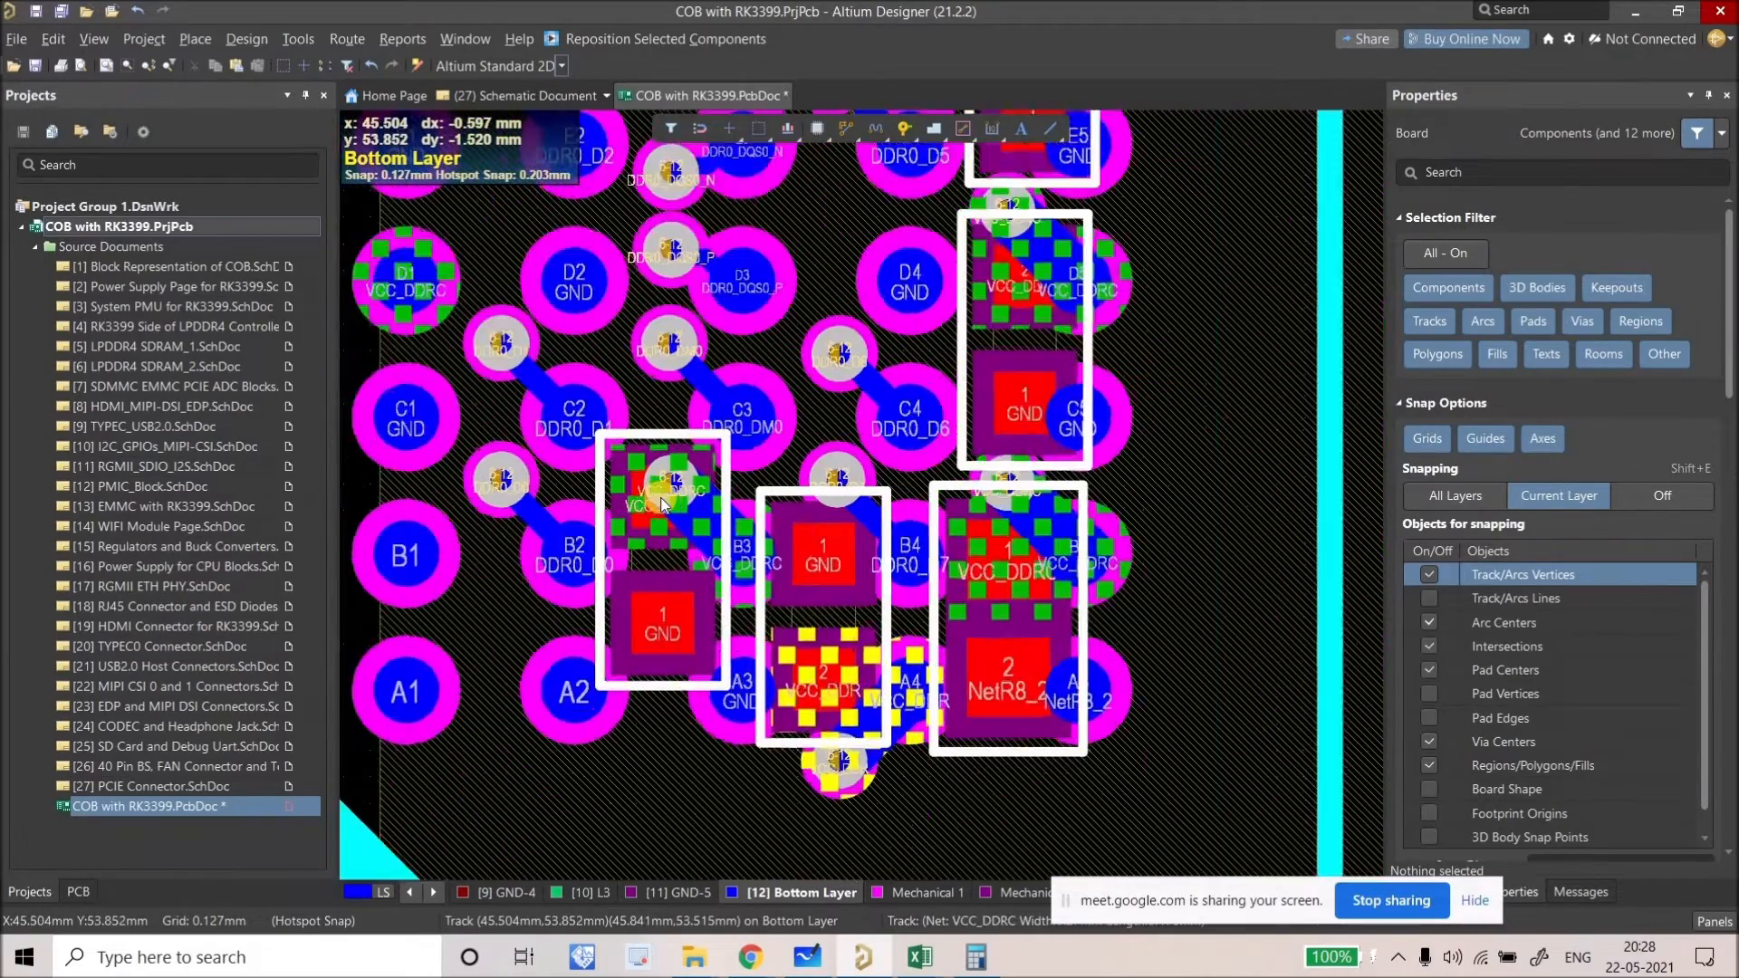
scroll(663, 503, "up", 2, "ctrl")
scroll(663, 503, "up", 3)
scroll(725, 489, "down", 3, "ctrl")
scroll(732, 485, "up", 1, "ctrl")
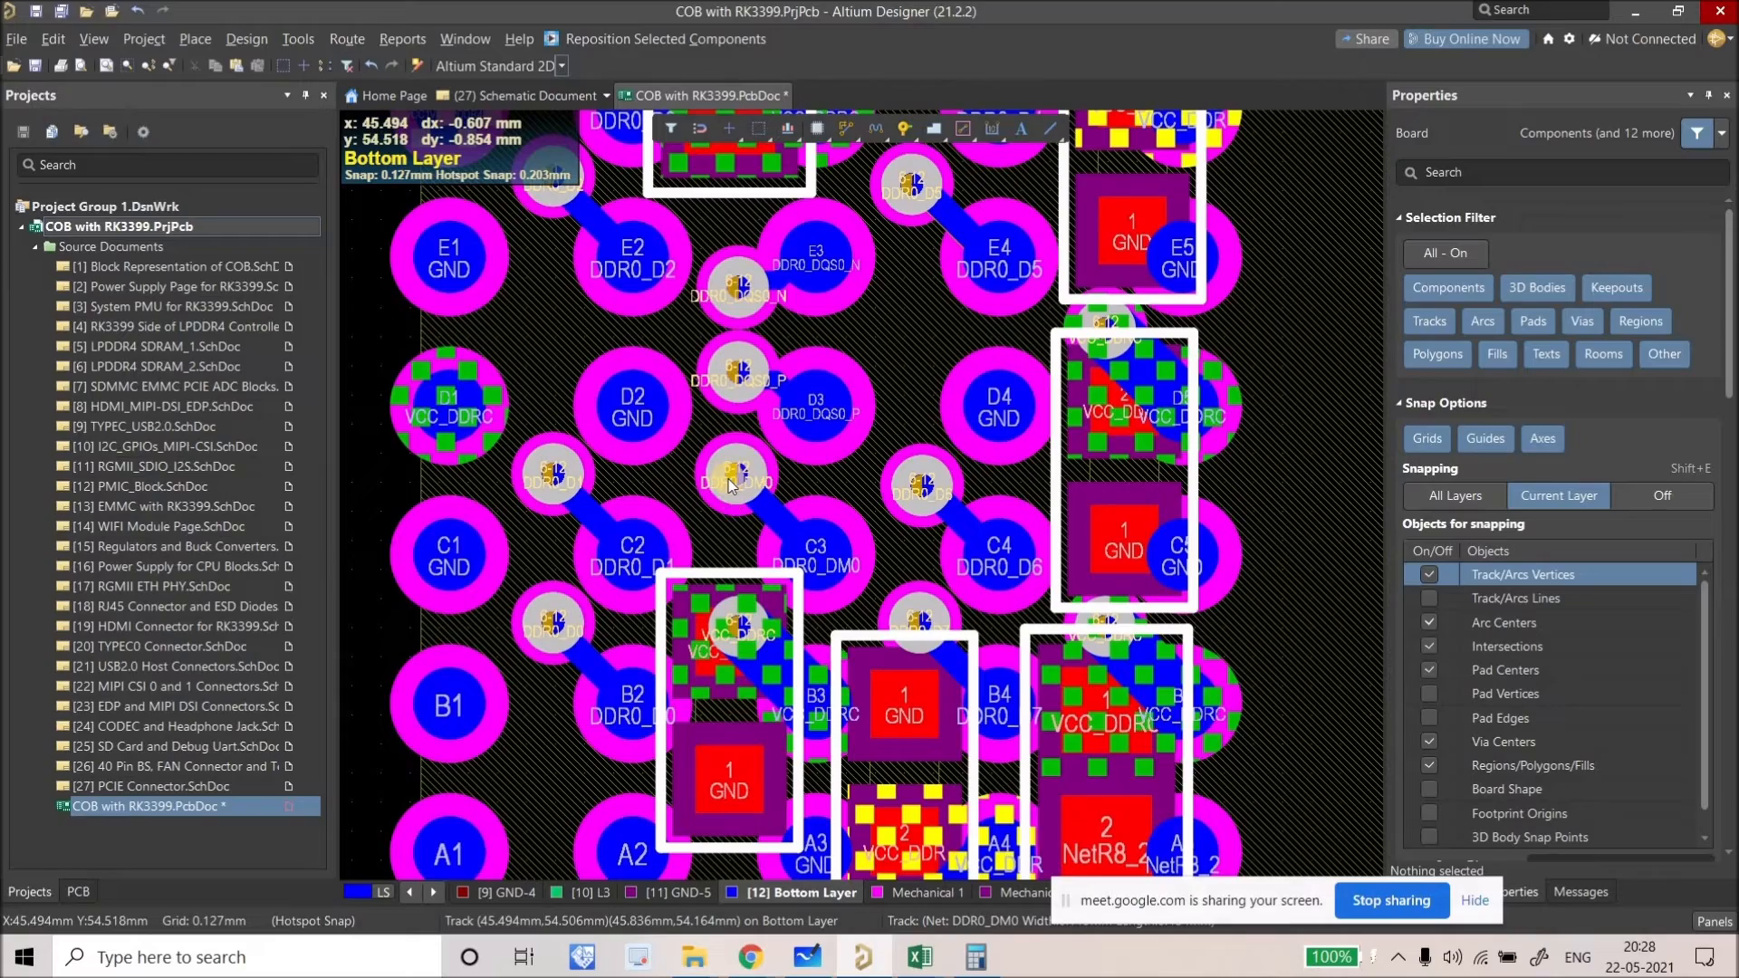
scroll(724, 453, "down", 3, "ctrl")
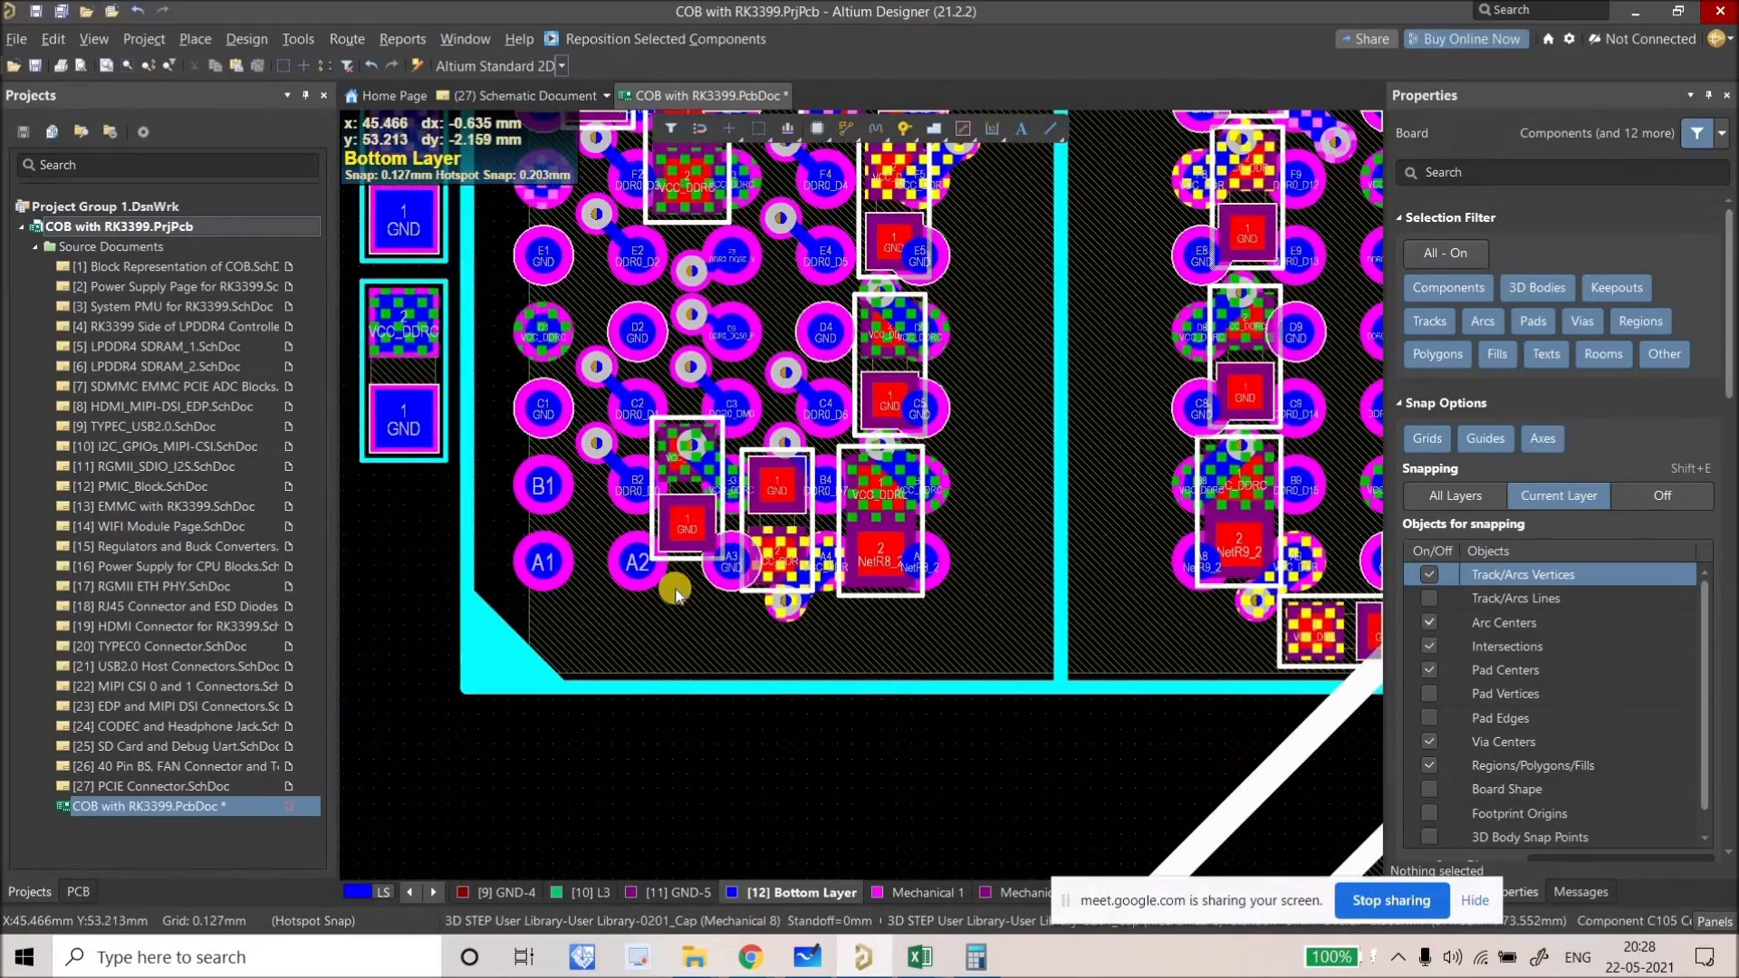
key("shift+s")
scroll(670, 602, "down", 2, "ctrl")
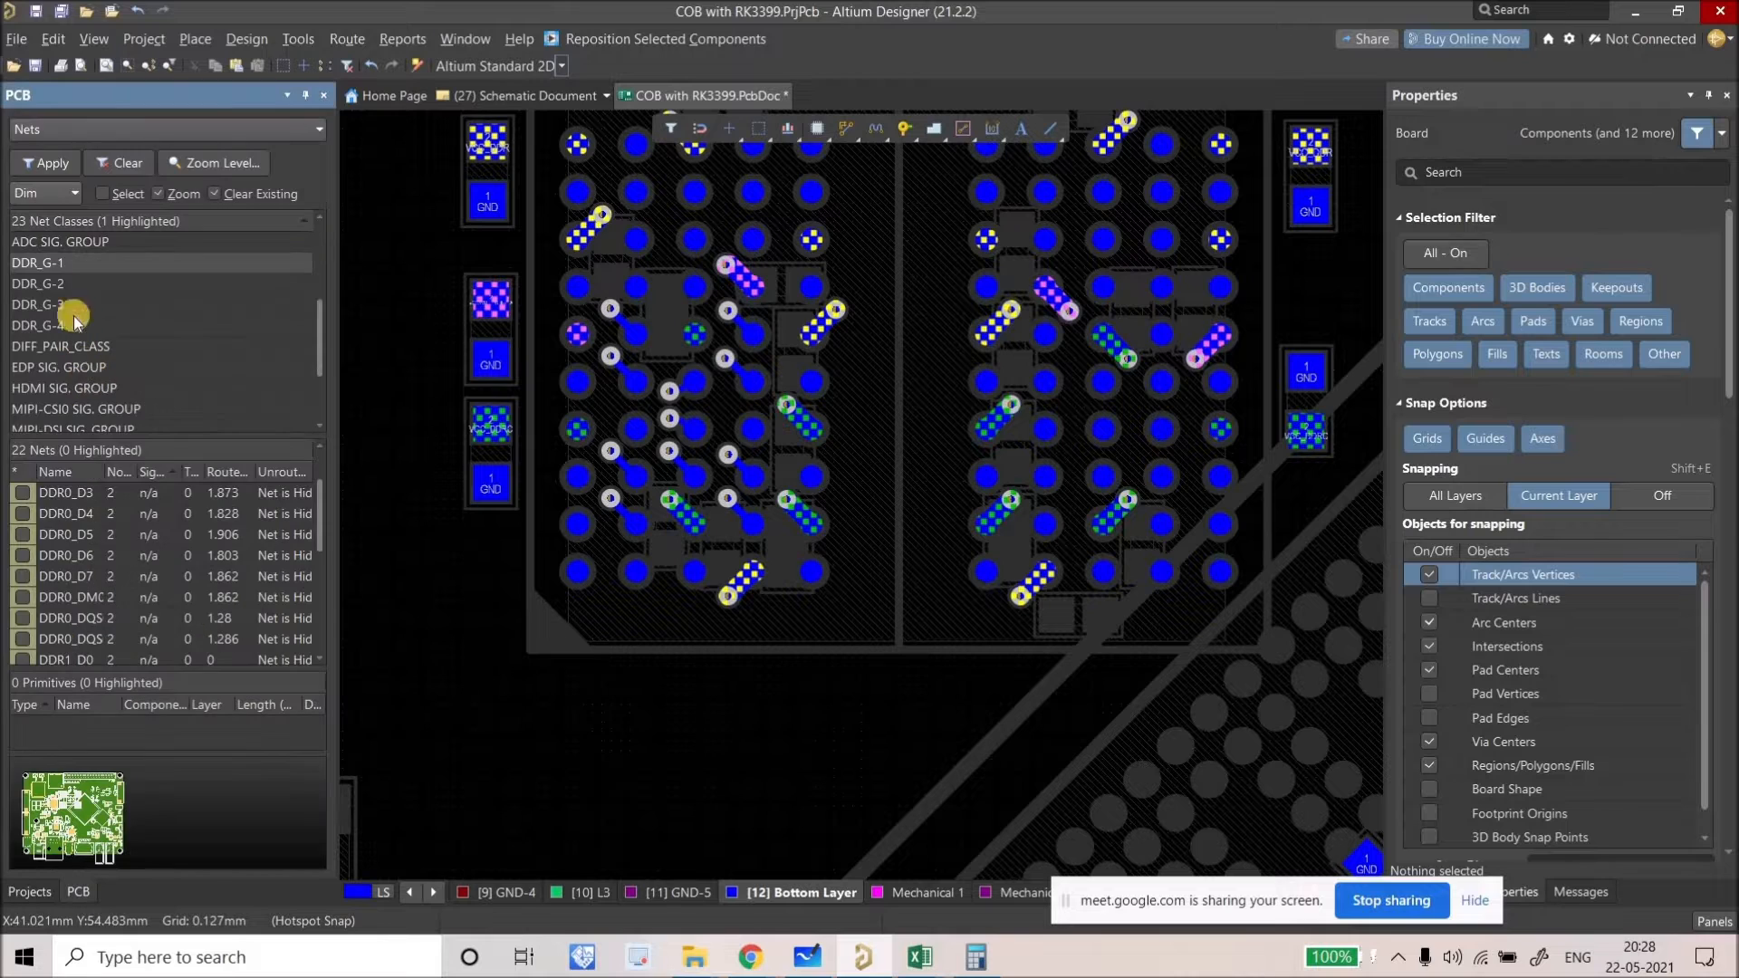
Step: Make inner layer L1 the current layer, viewed on its own
key("shift+s")
scroll(703, 508, "up", 2, "ctrl")
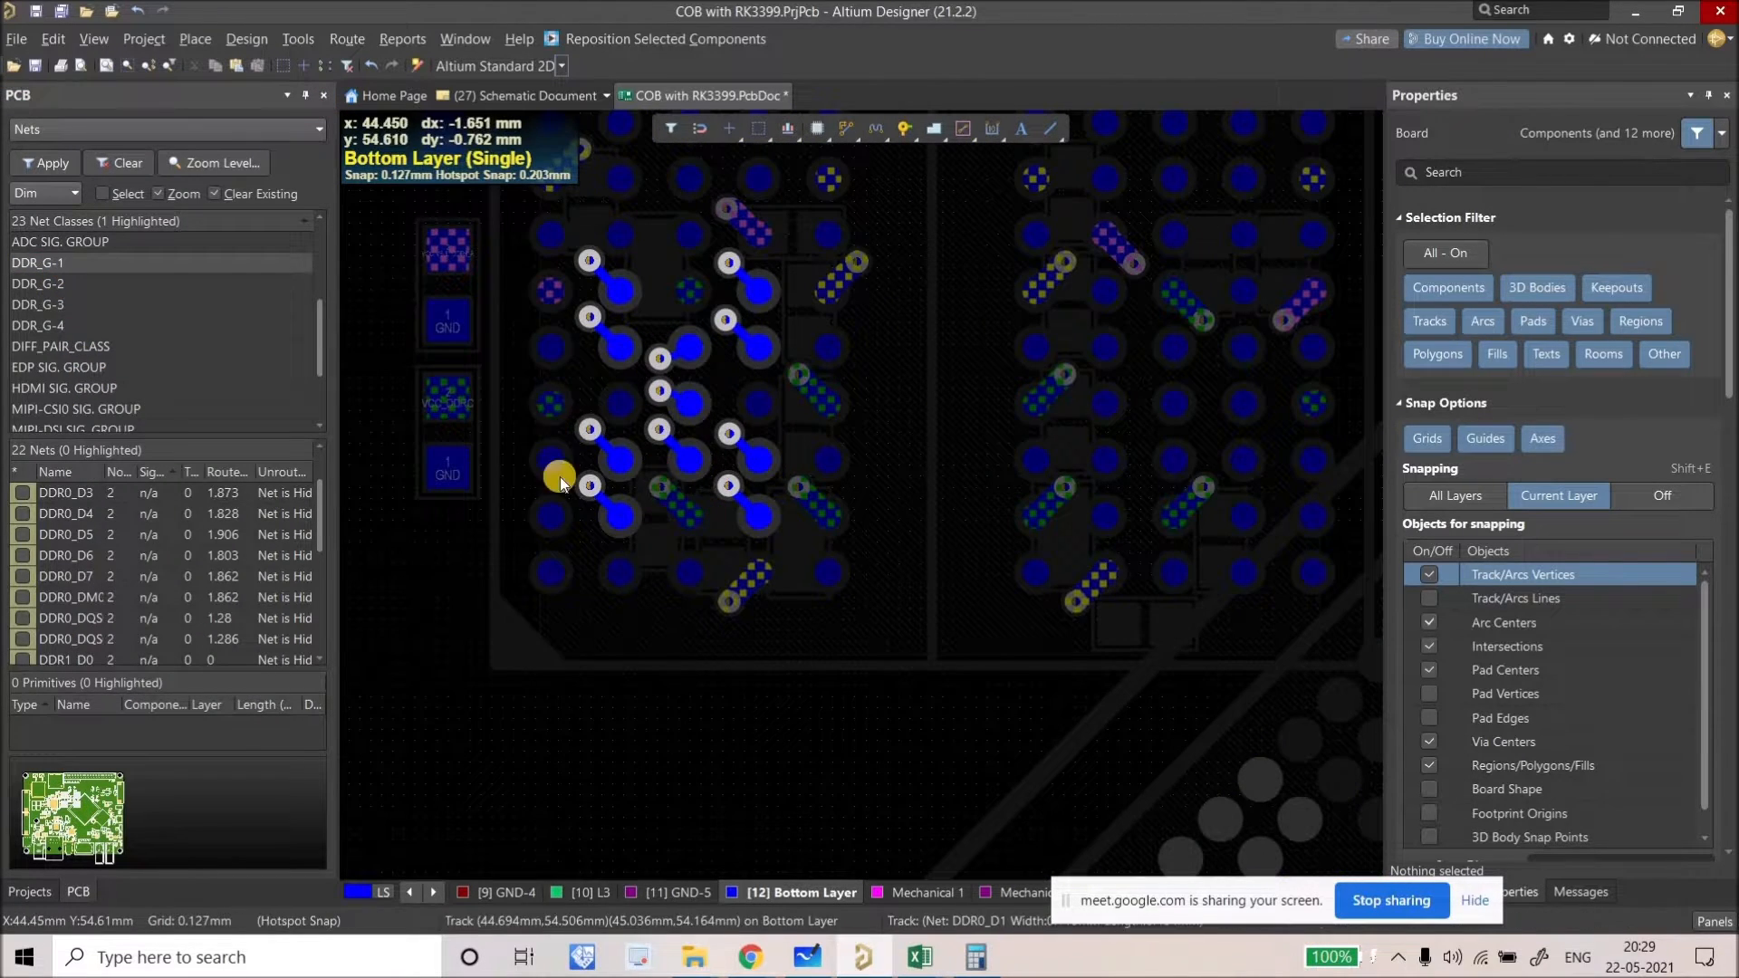
scroll(557, 432, "down", 5, "ctrl")
left_click(412, 894)
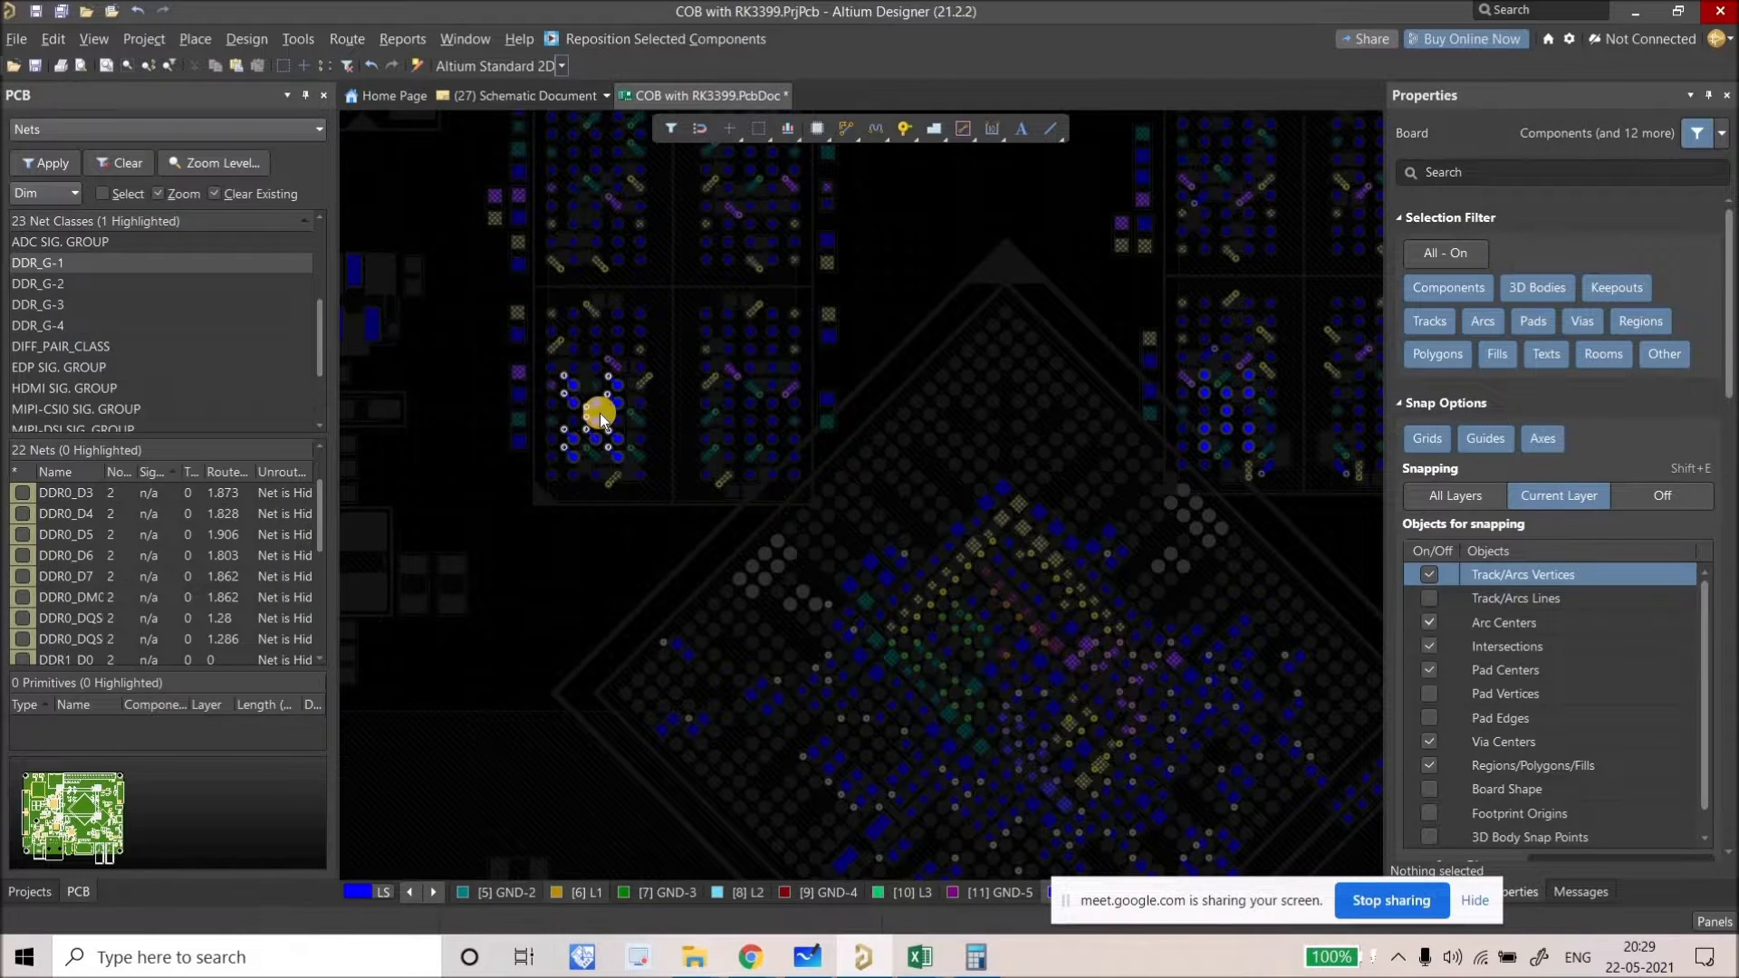
key("KP_Add")
Step: Pan to the memory chip's DDR0 pads and show all layers in colour again
scroll(600, 413, "up", 4, "ctrl")
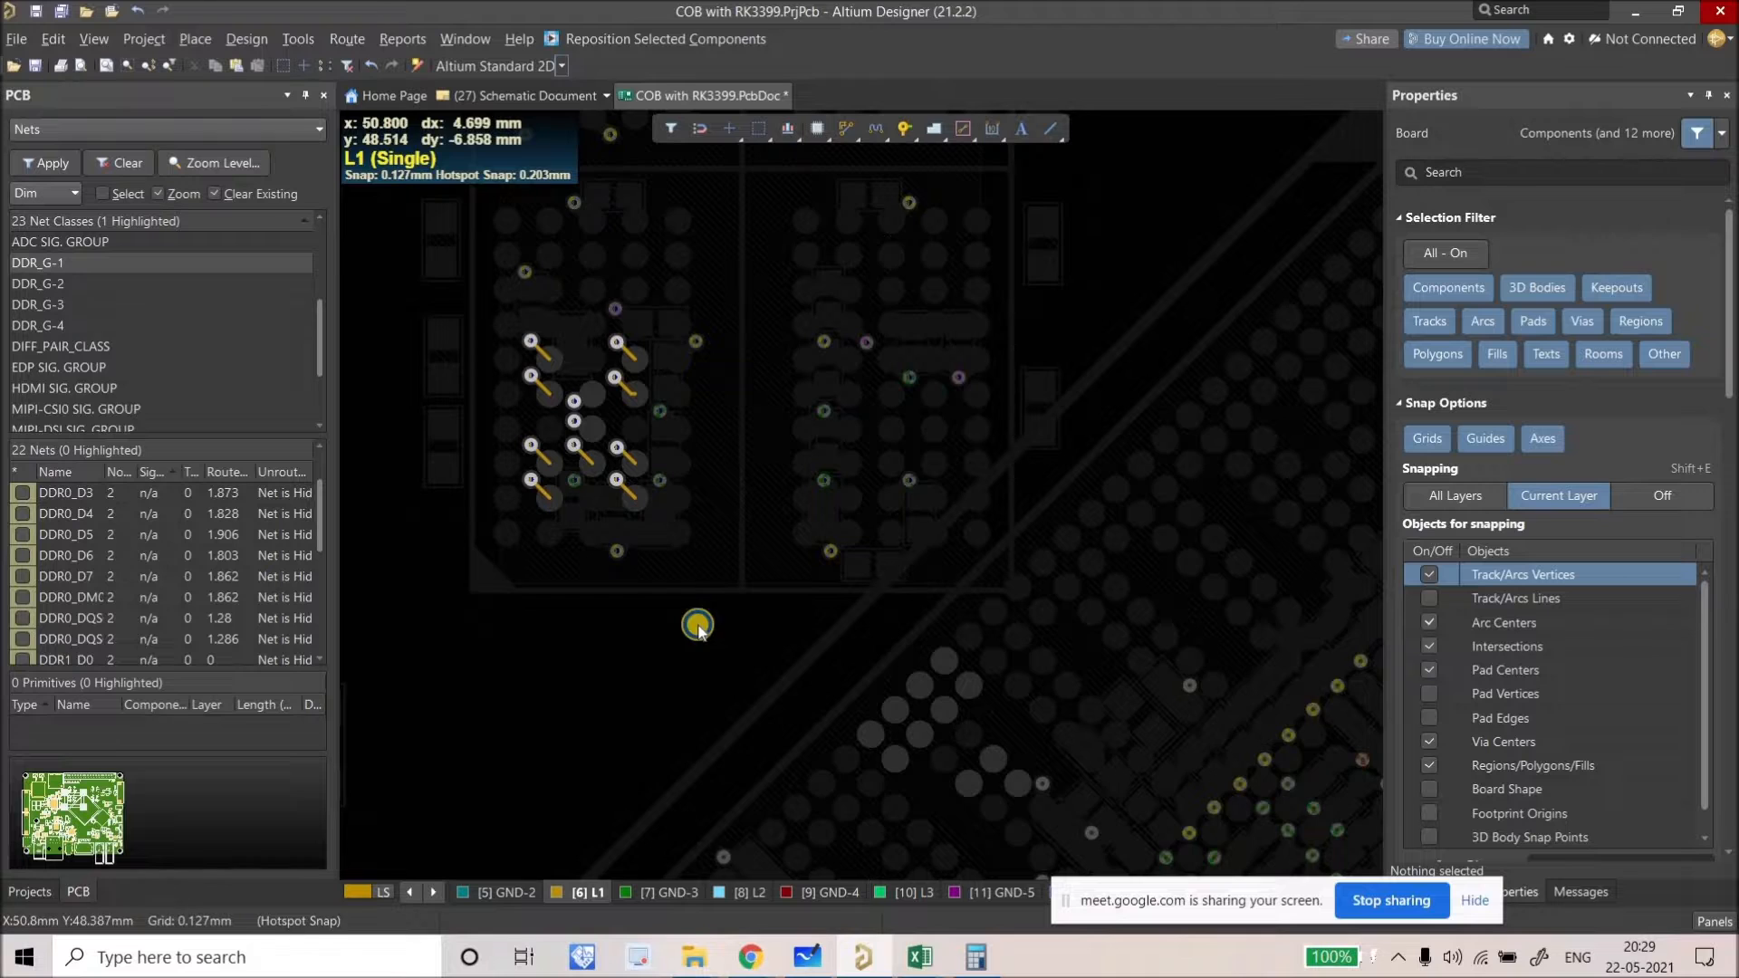
right_click_drag(697, 625, 606, 552)
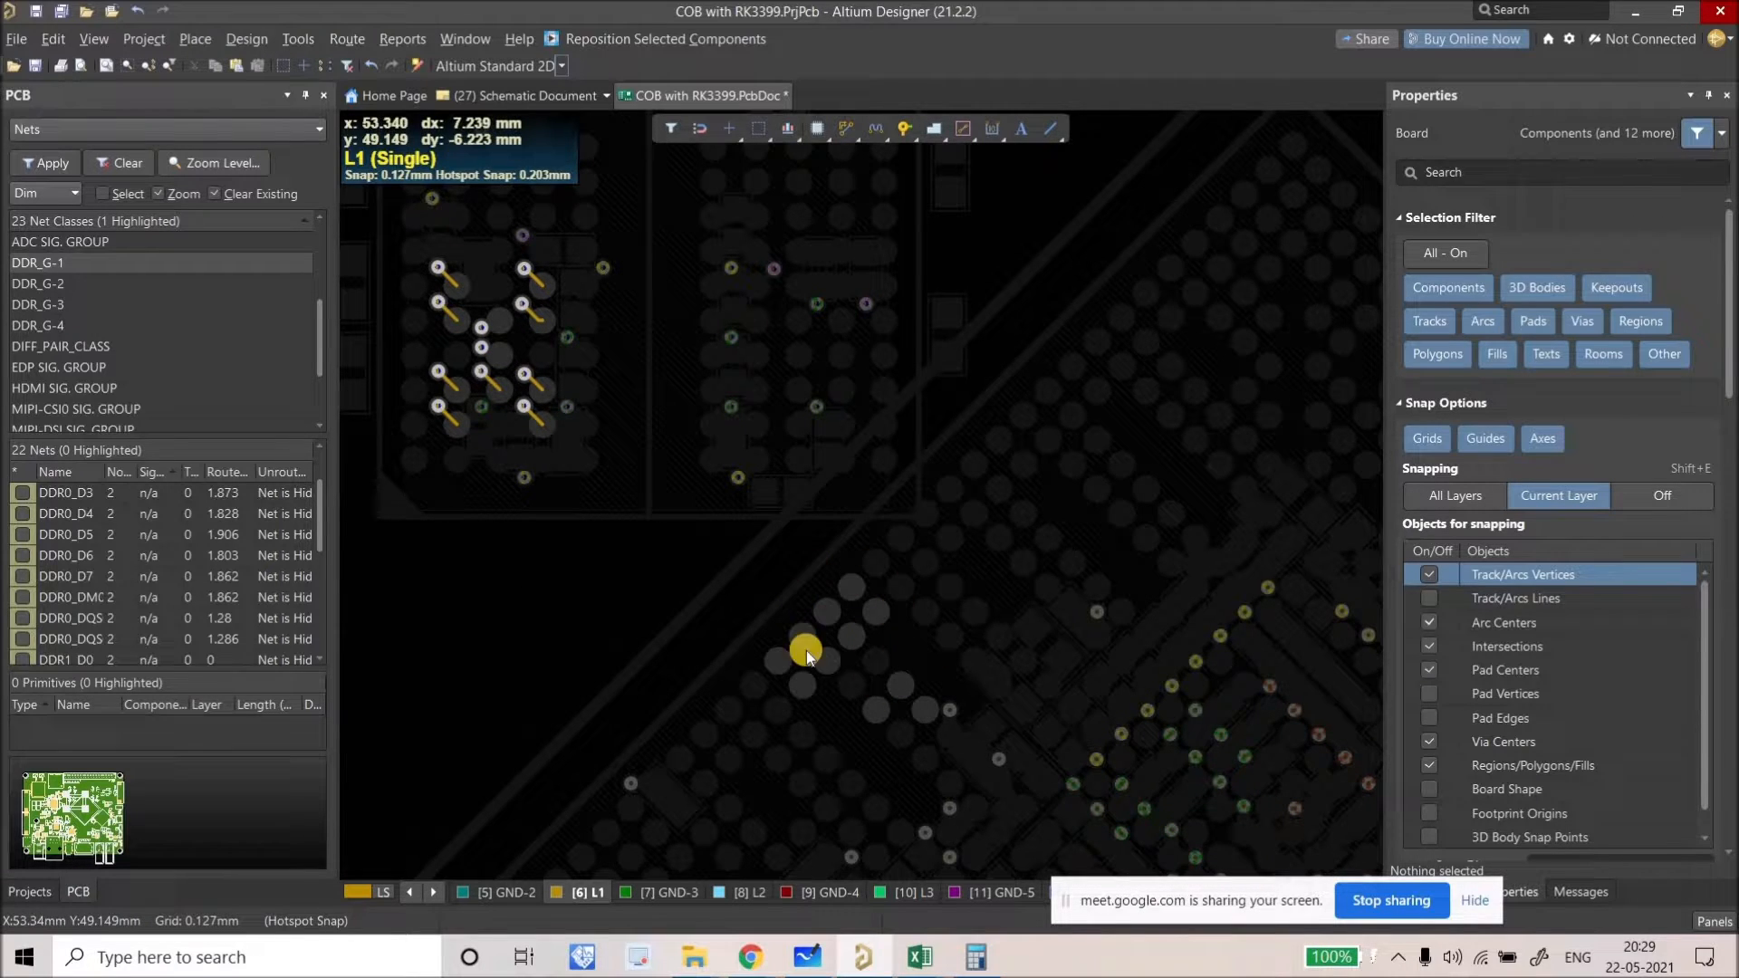
scroll(844, 659, "up", 2, "ctrl")
key("shift+s")
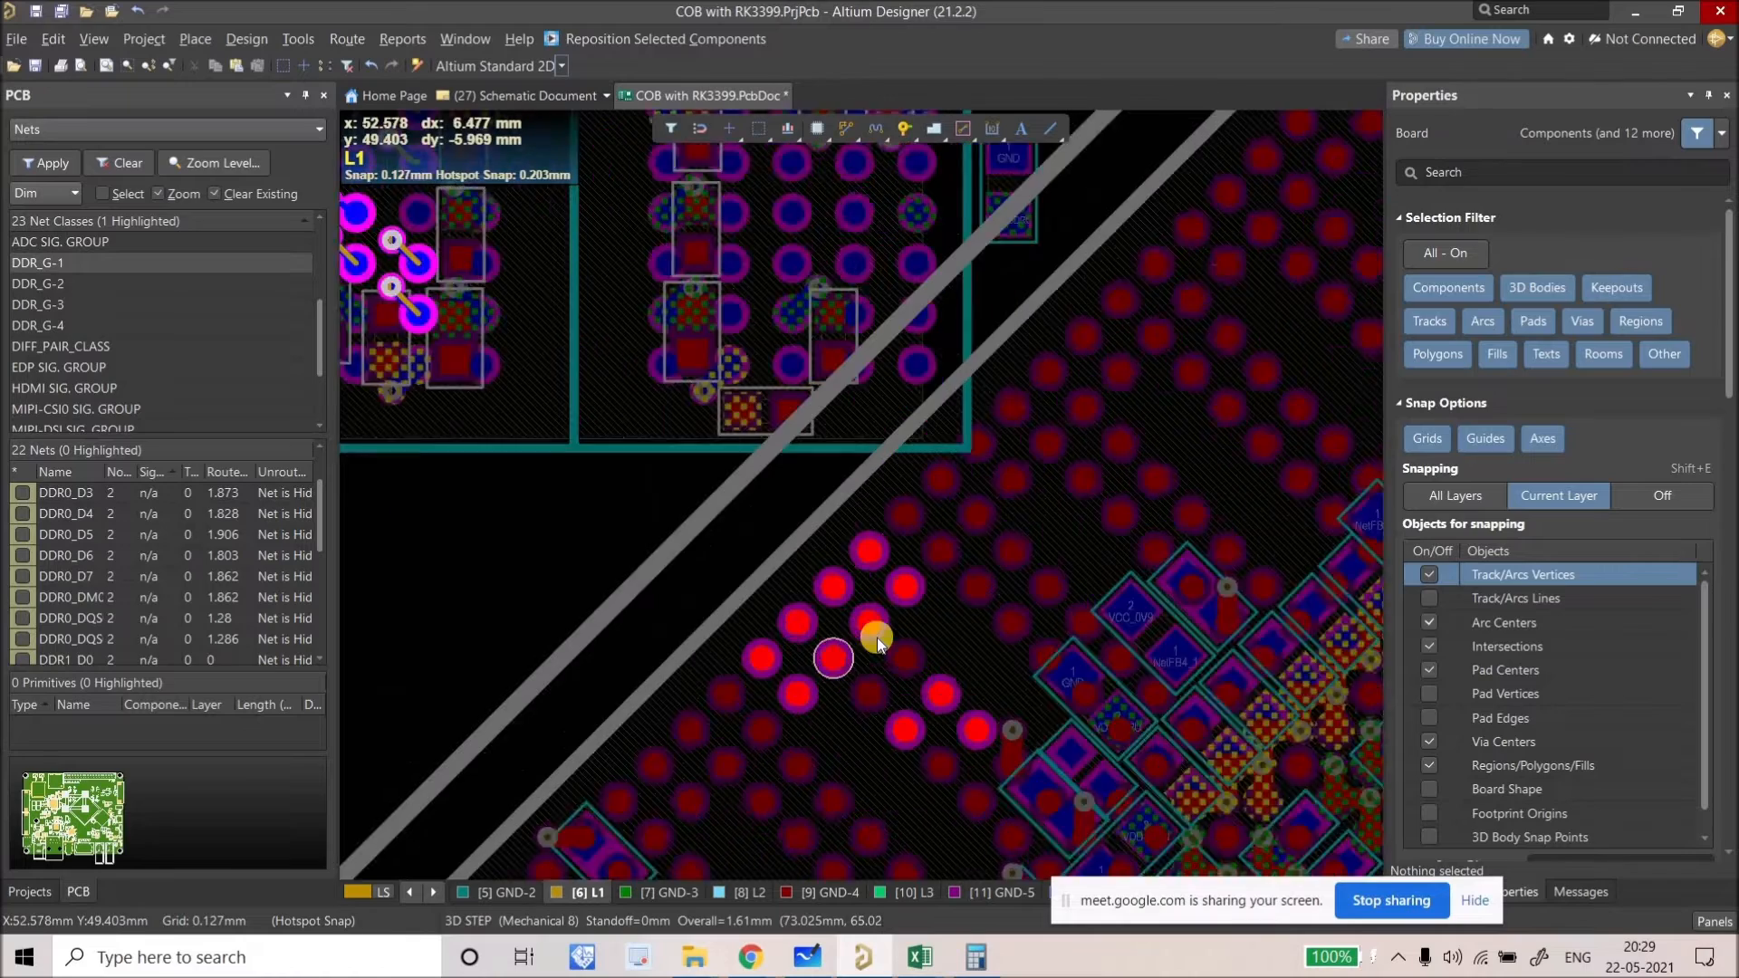
scroll(877, 638, "up", 4, "ctrl")
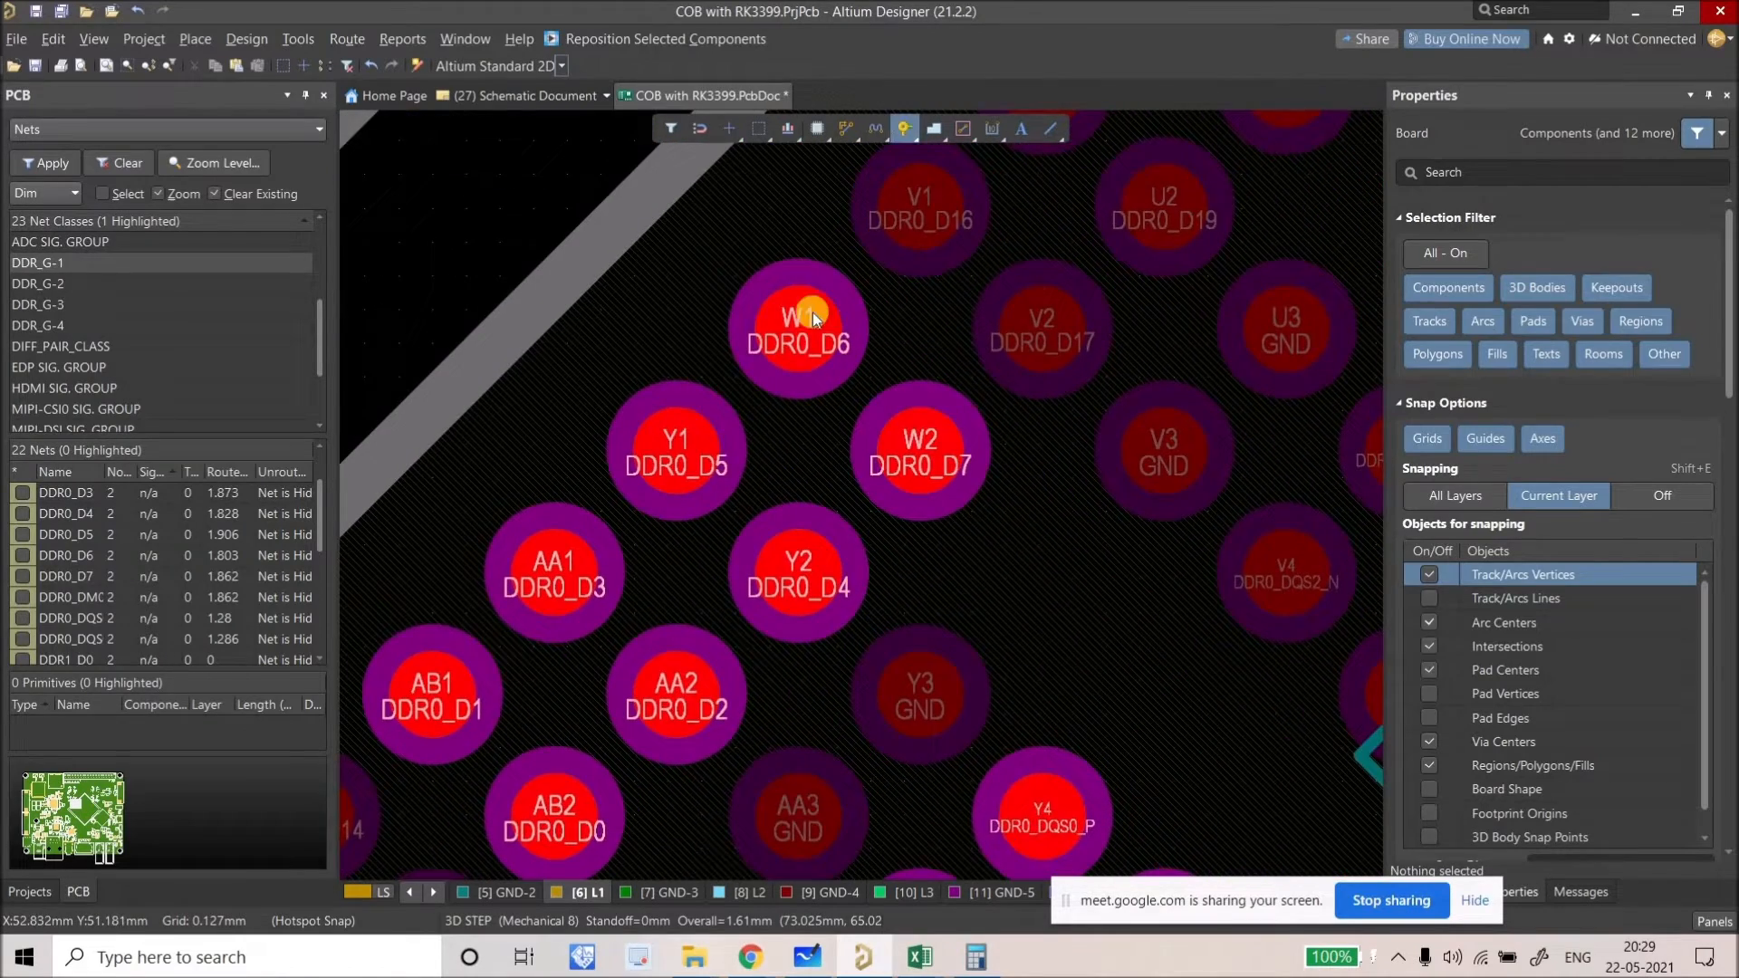
Step: Place a via between pads Y1, W1 and W2 and check pad Y1's net
scroll(813, 313, "up", 2, "ctrl")
left_click(763, 634)
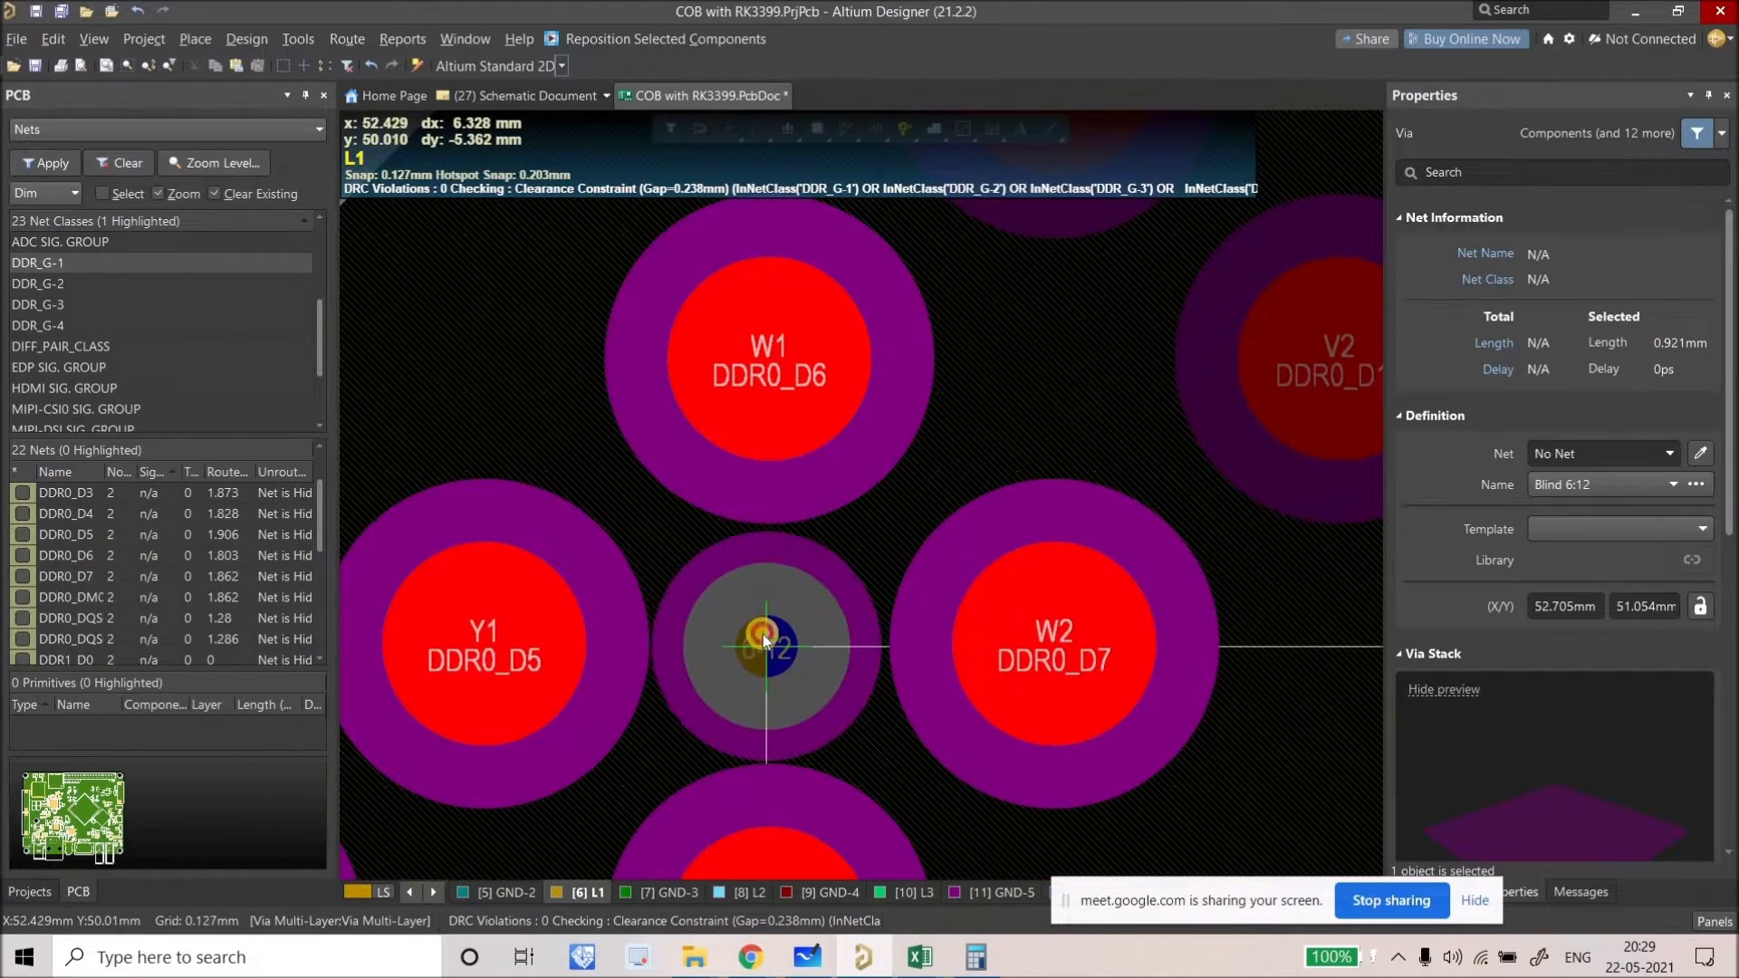
scroll(861, 129, "down", 2, "ctrl")
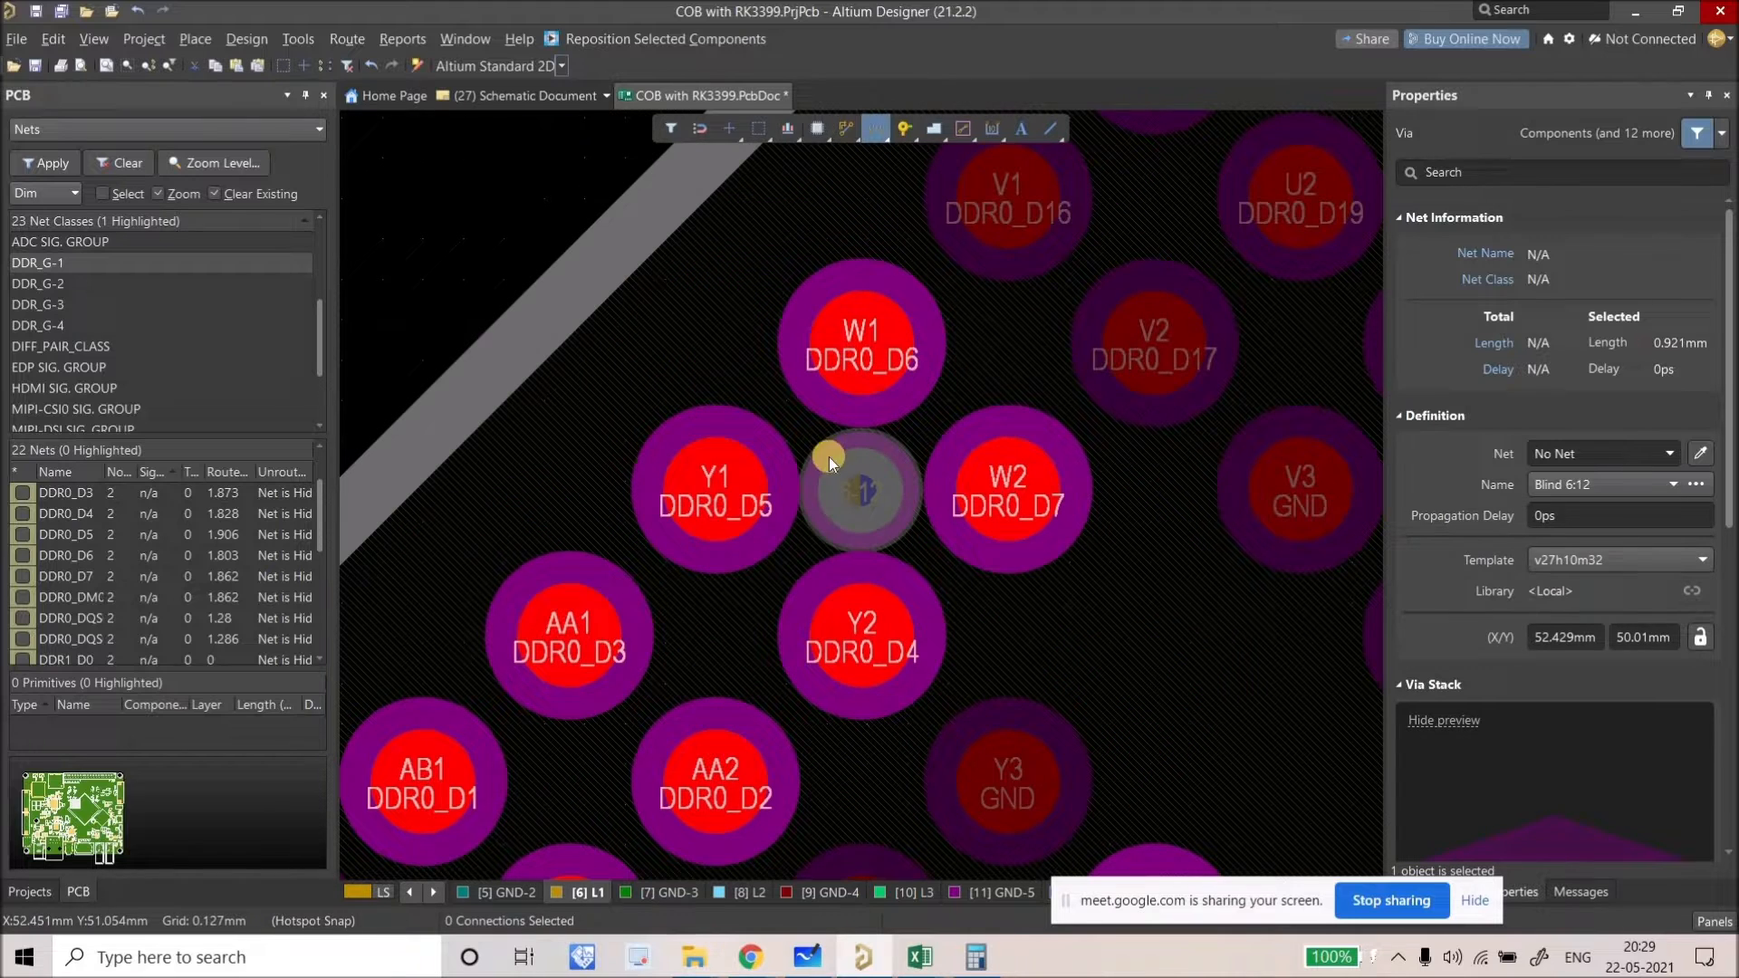
left_click(736, 504)
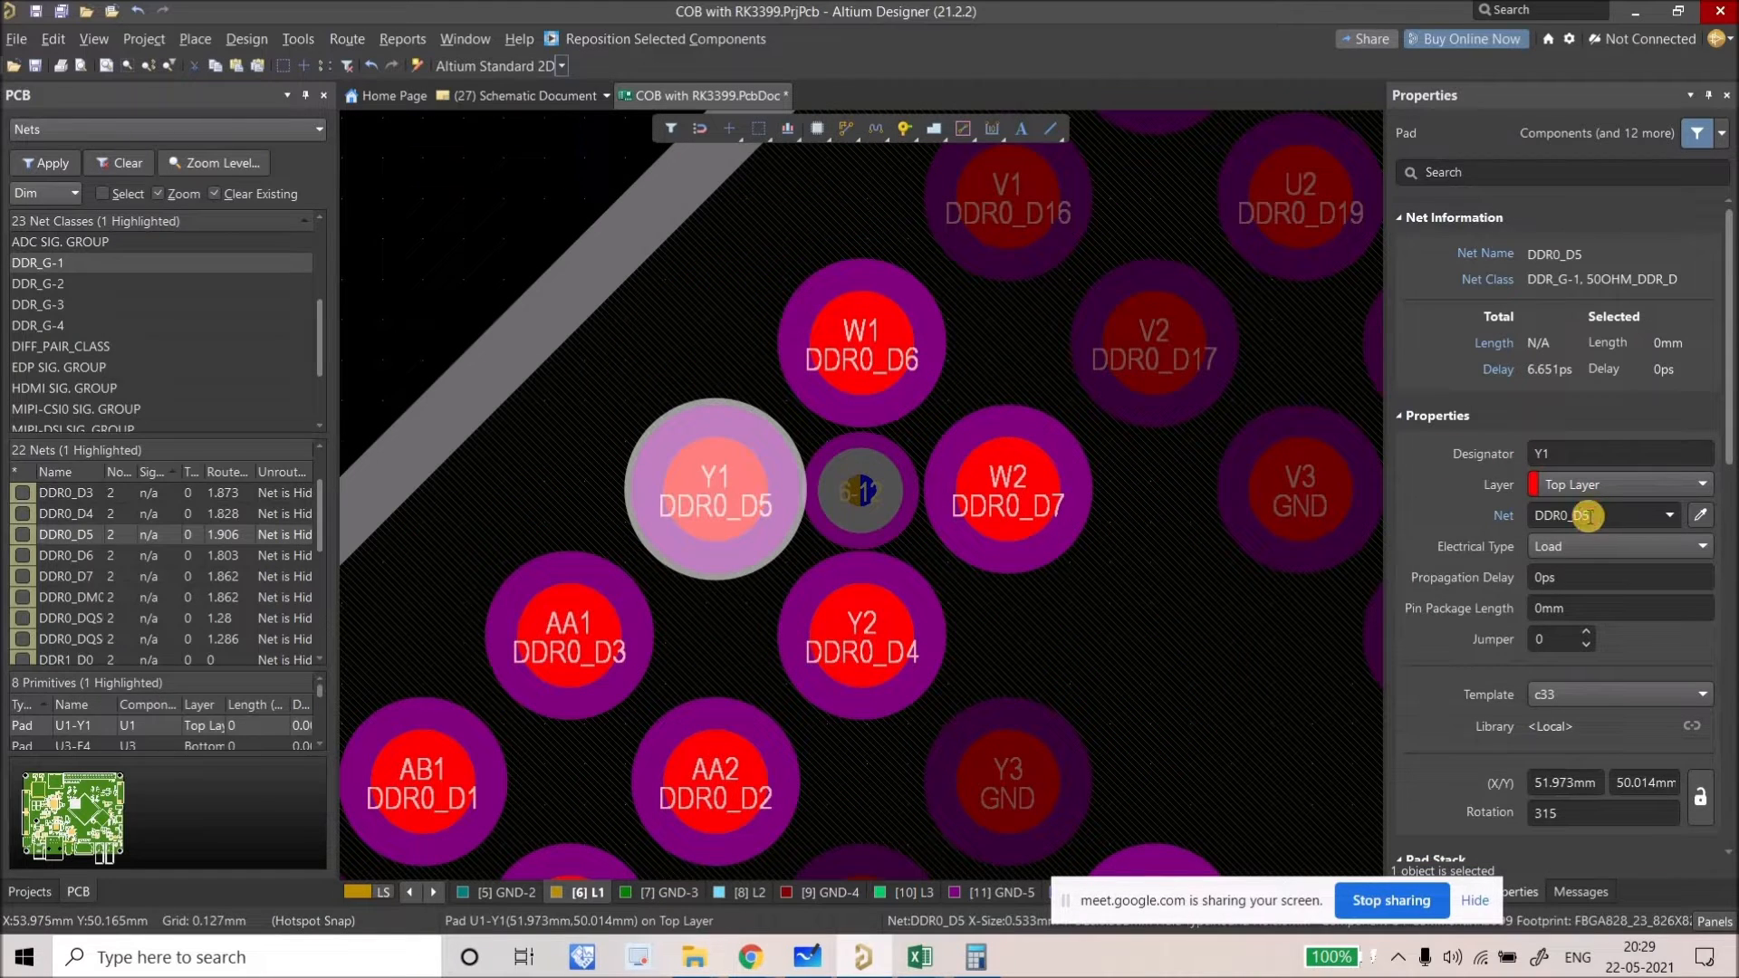
Step: Assign net DDR0_D5 to the new via in the Properties panel
left_click(861, 490)
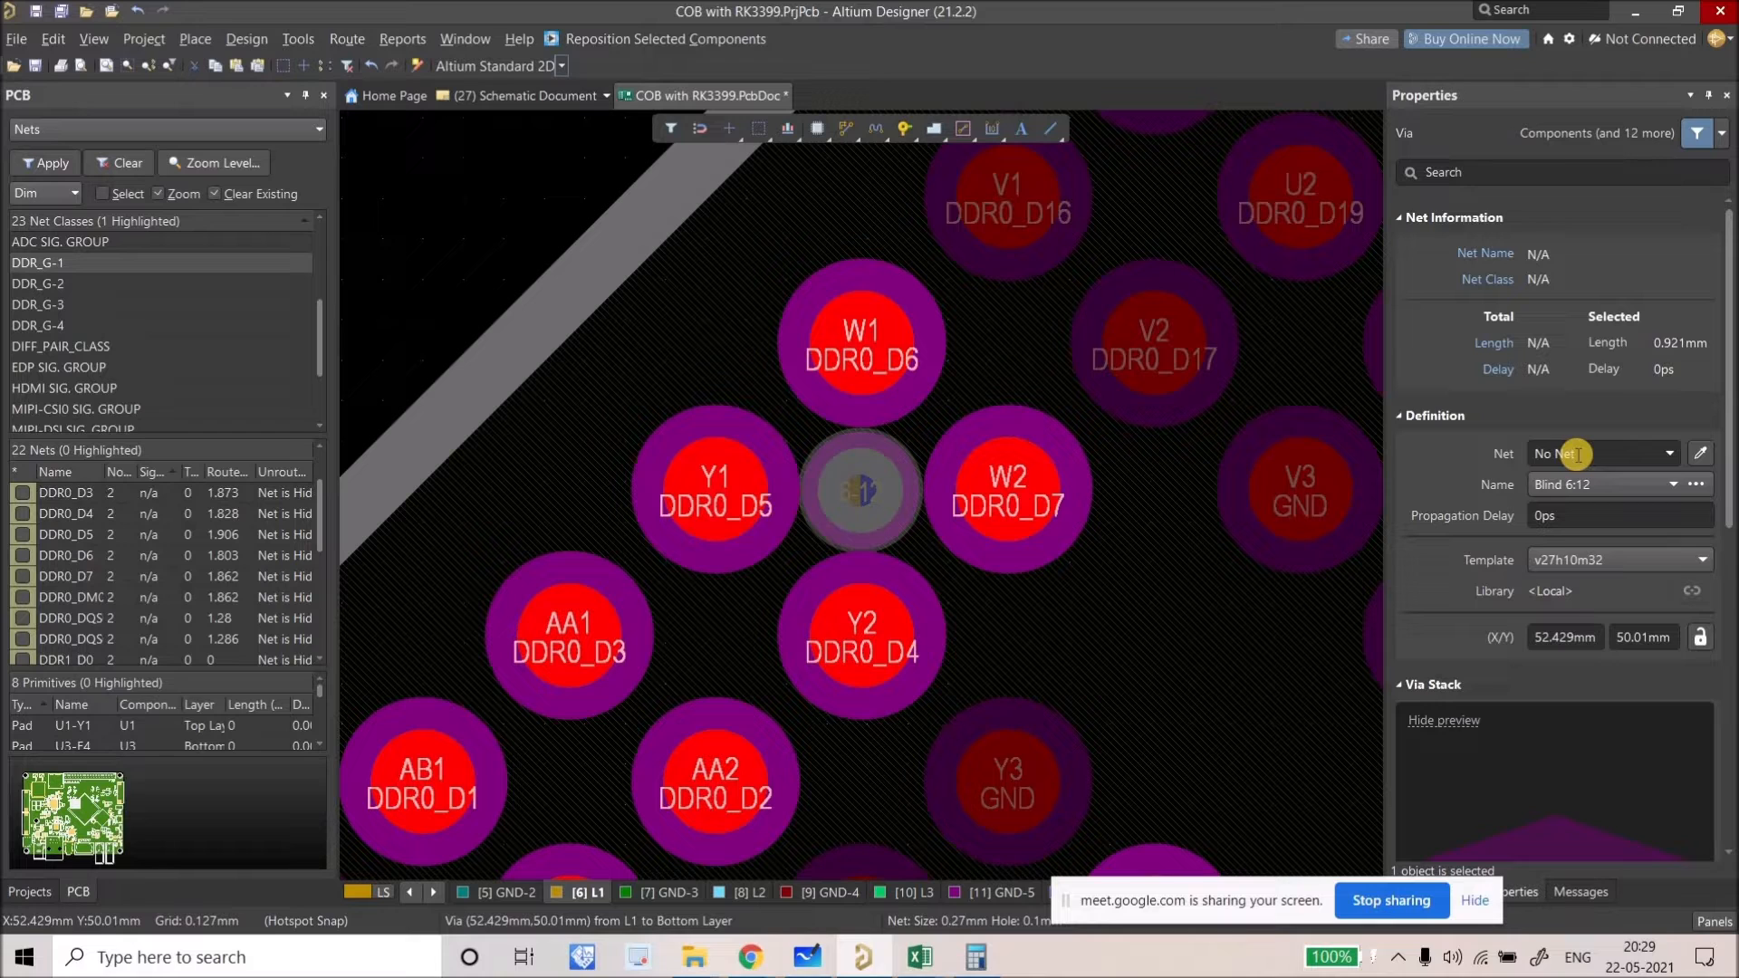
left_click(1576, 454)
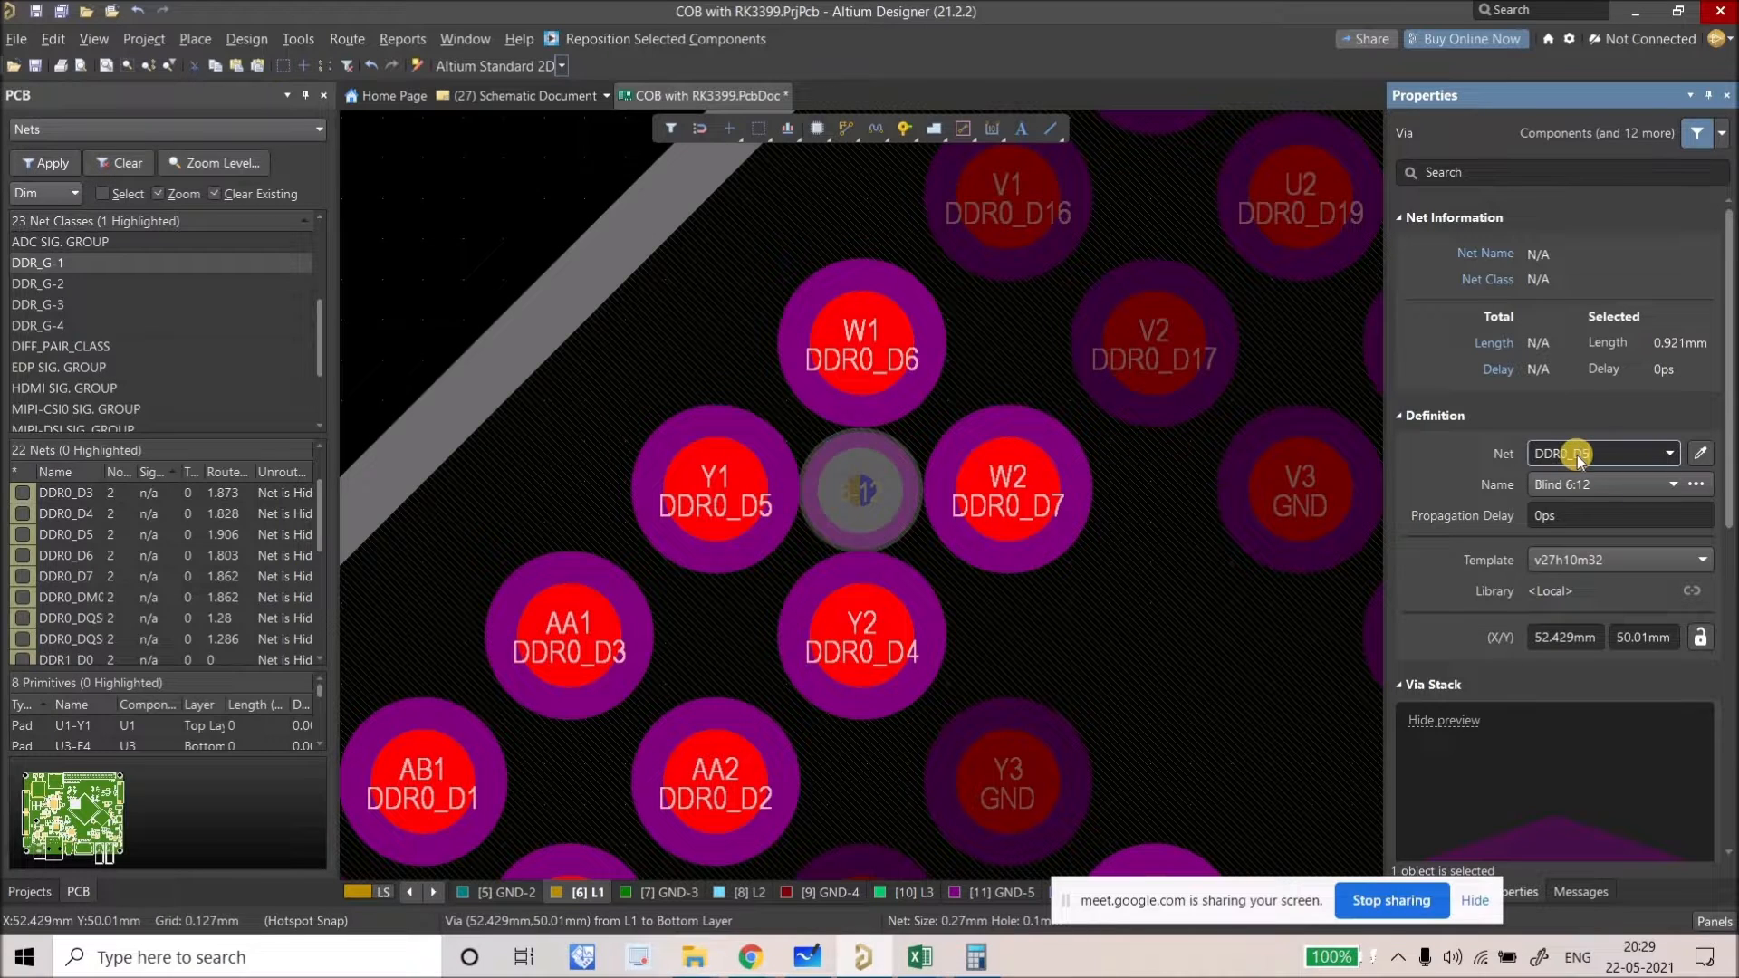
type("DDR0_D5")
key("Return")
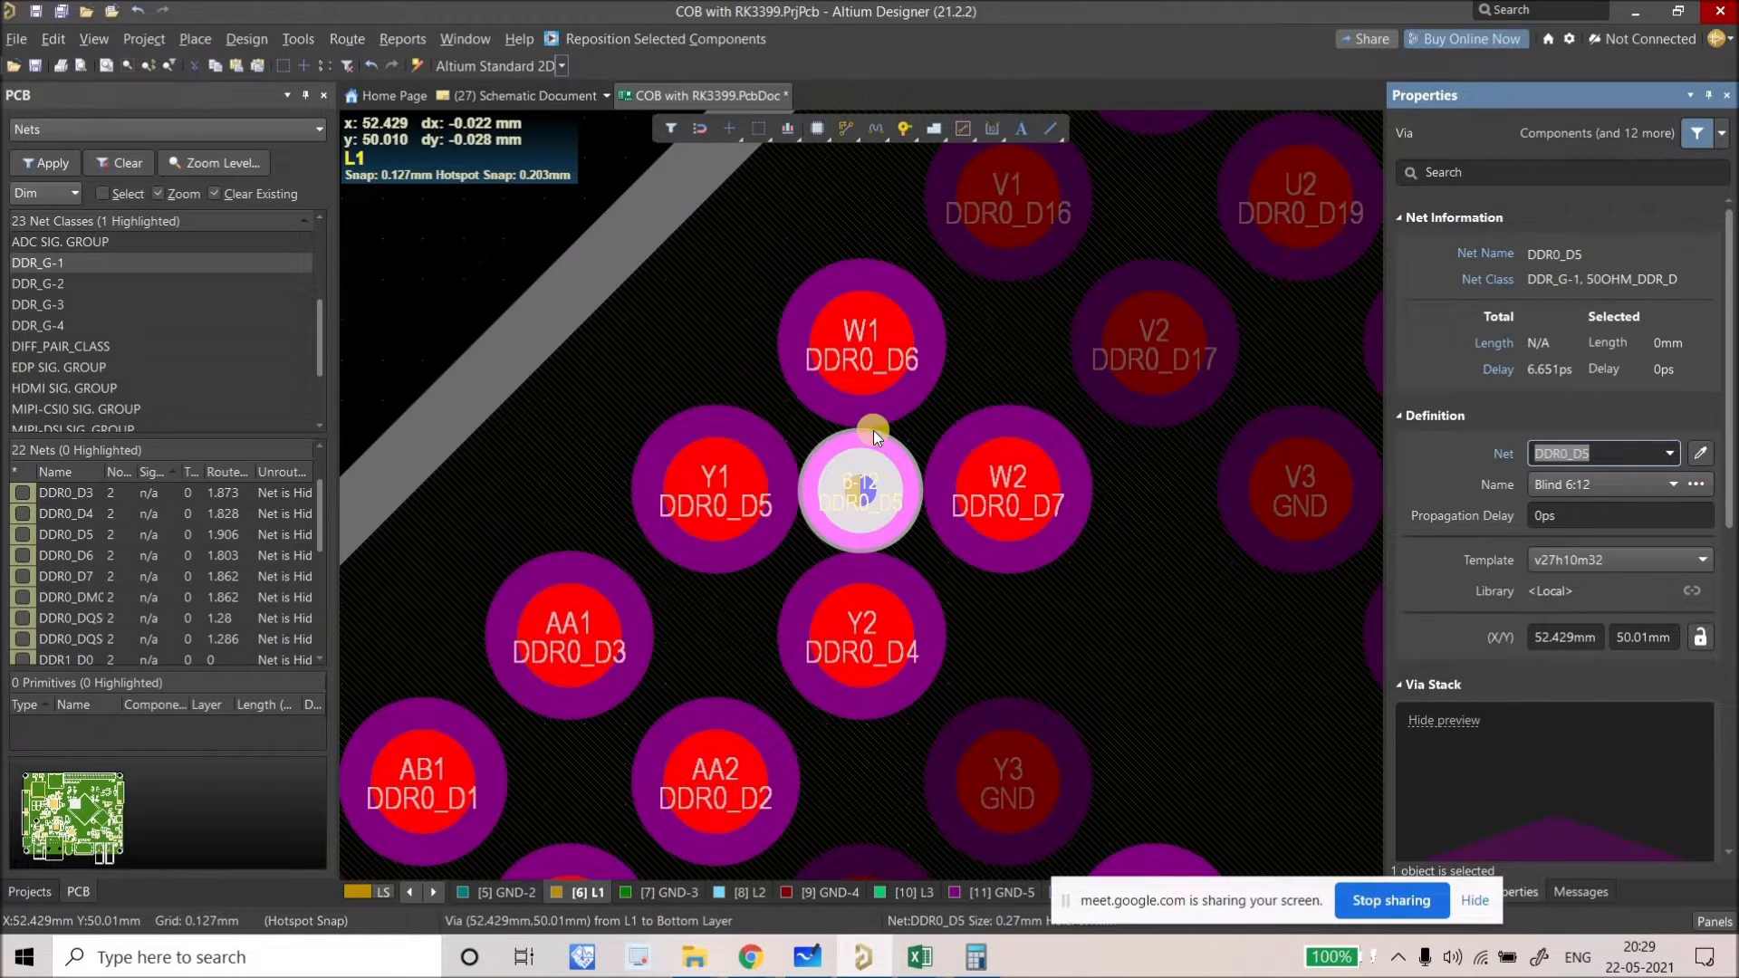
left_click(497, 272)
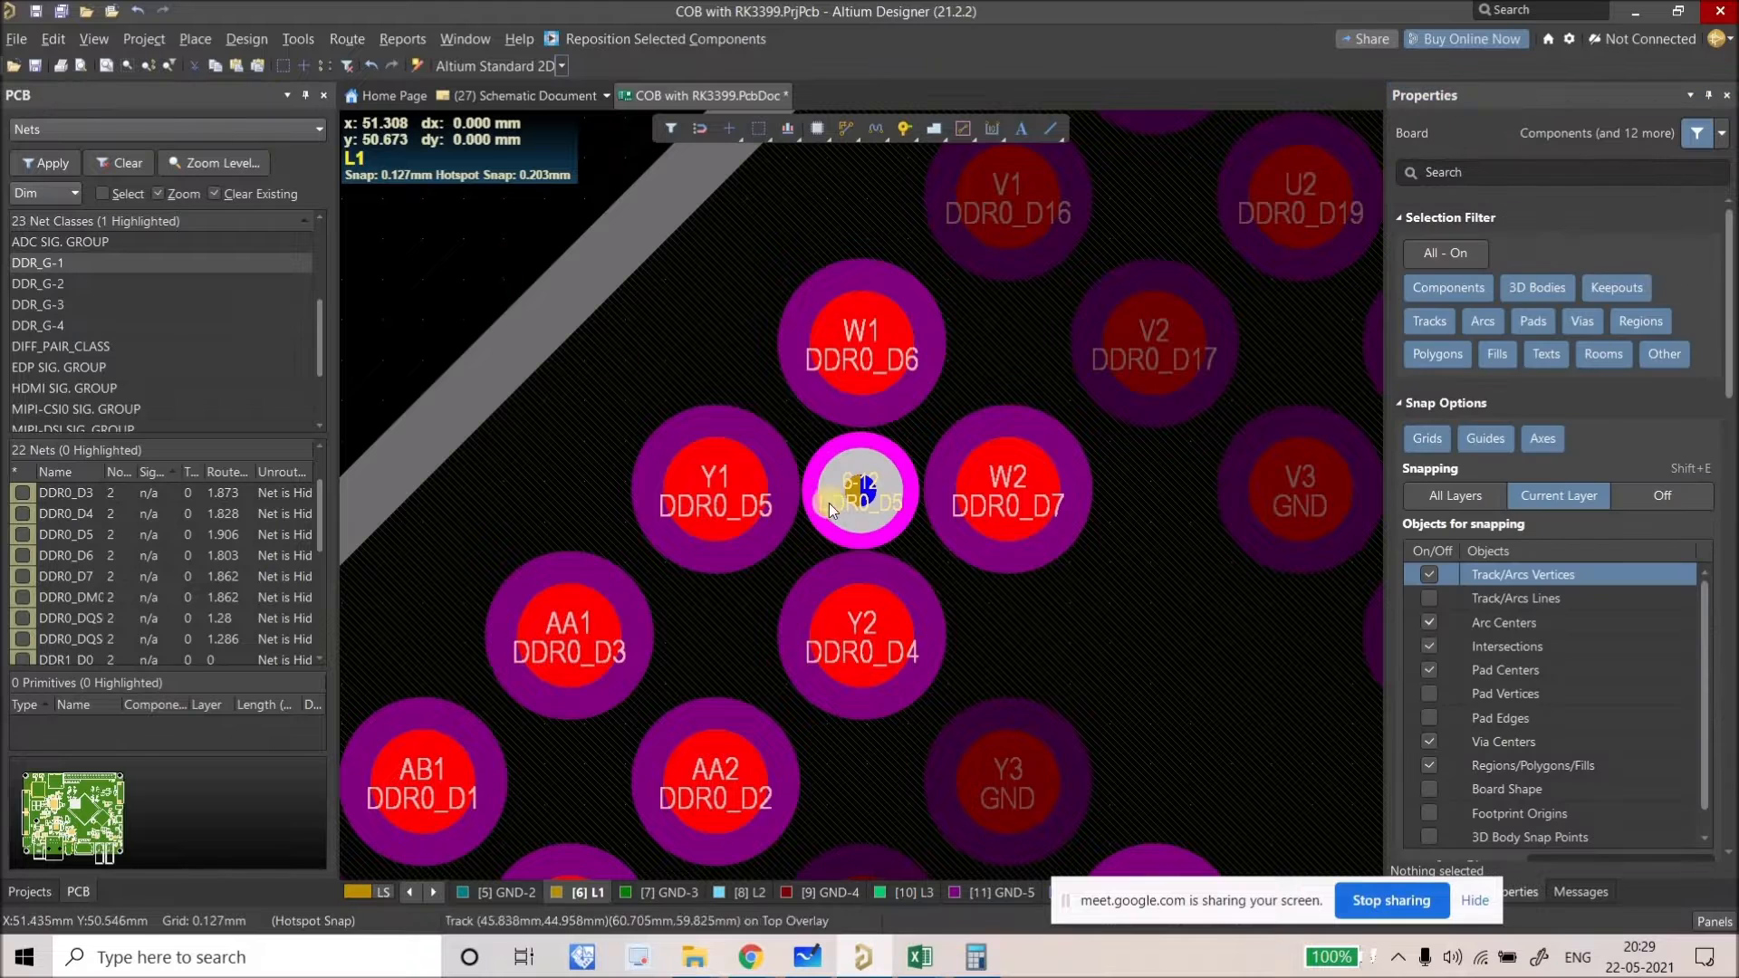
scroll(757, 507, "up", 1, "ctrl")
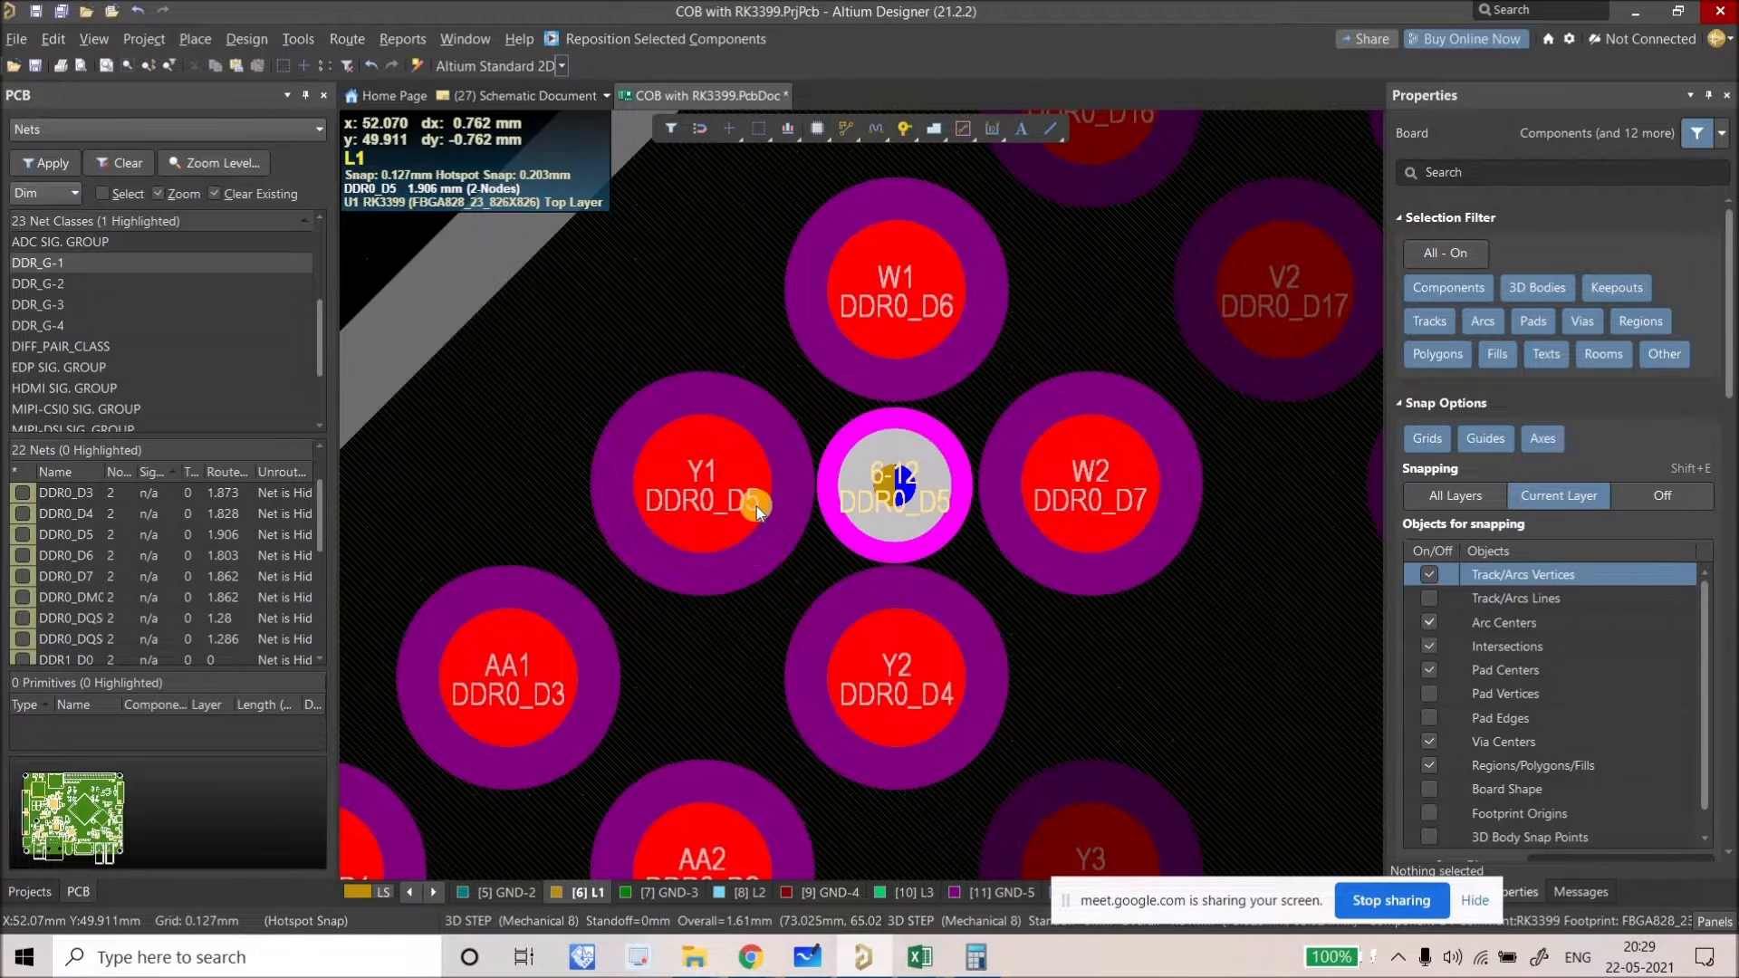
scroll(915, 181, "up", 1)
Step: Route a Top Layer track between the new via and pad Y1
left_click(846, 127)
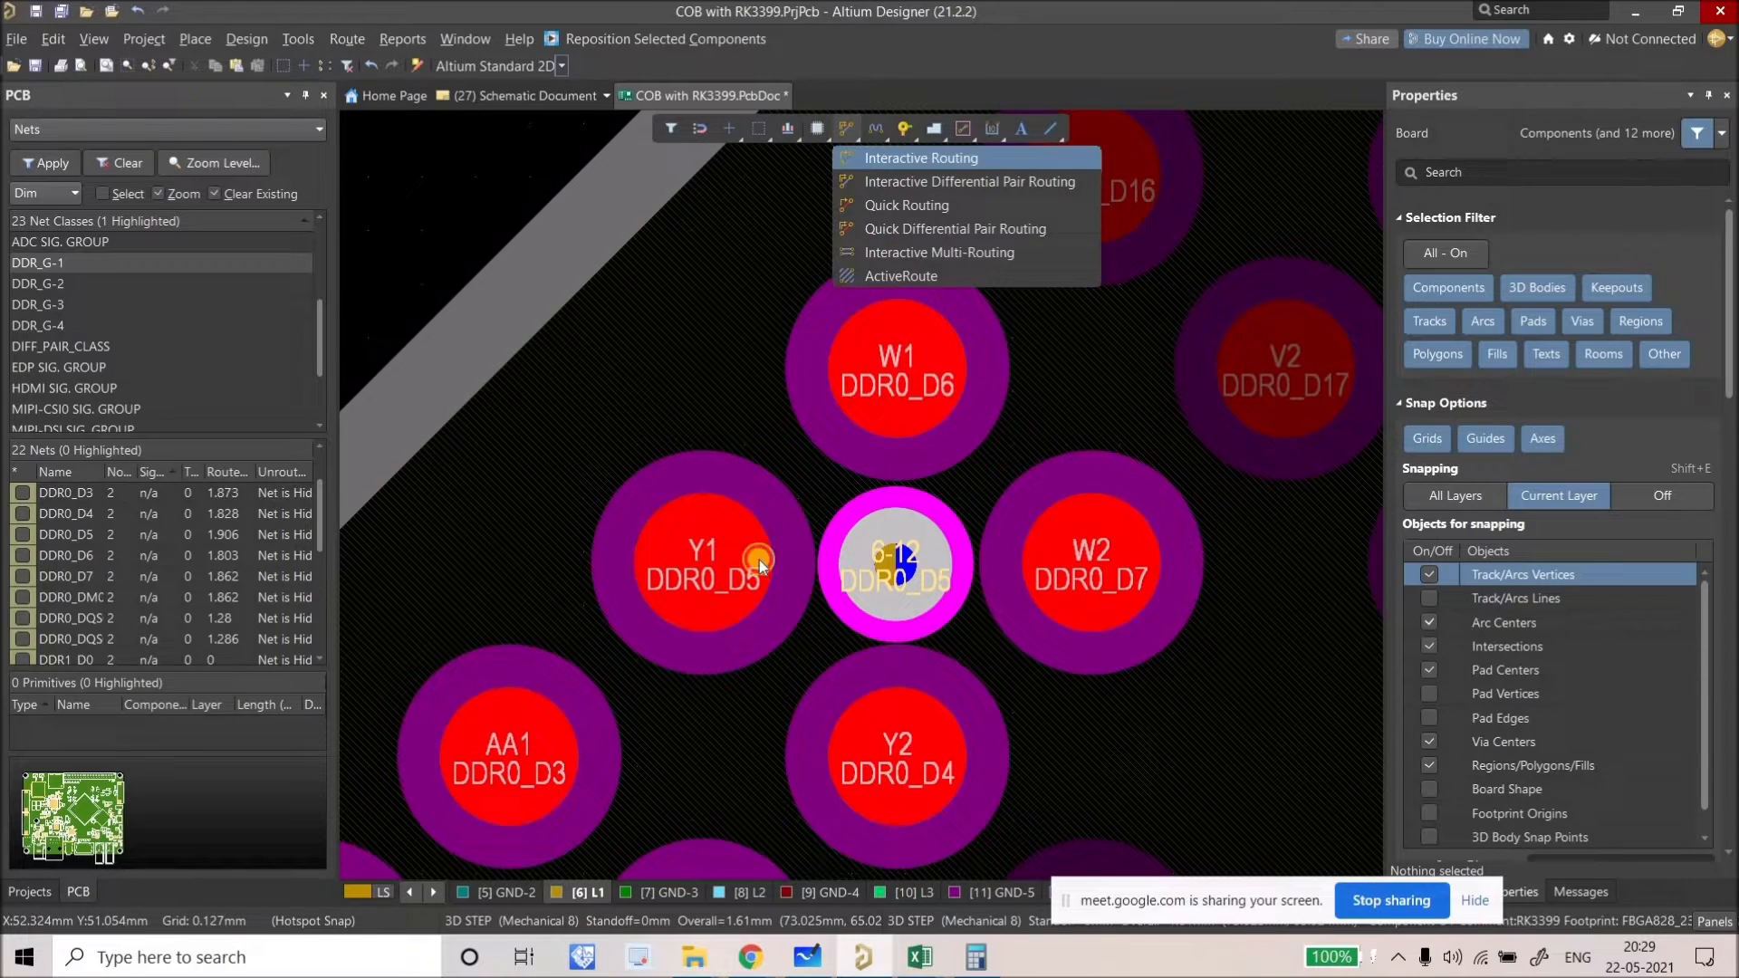
key("Return")
key("Escape")
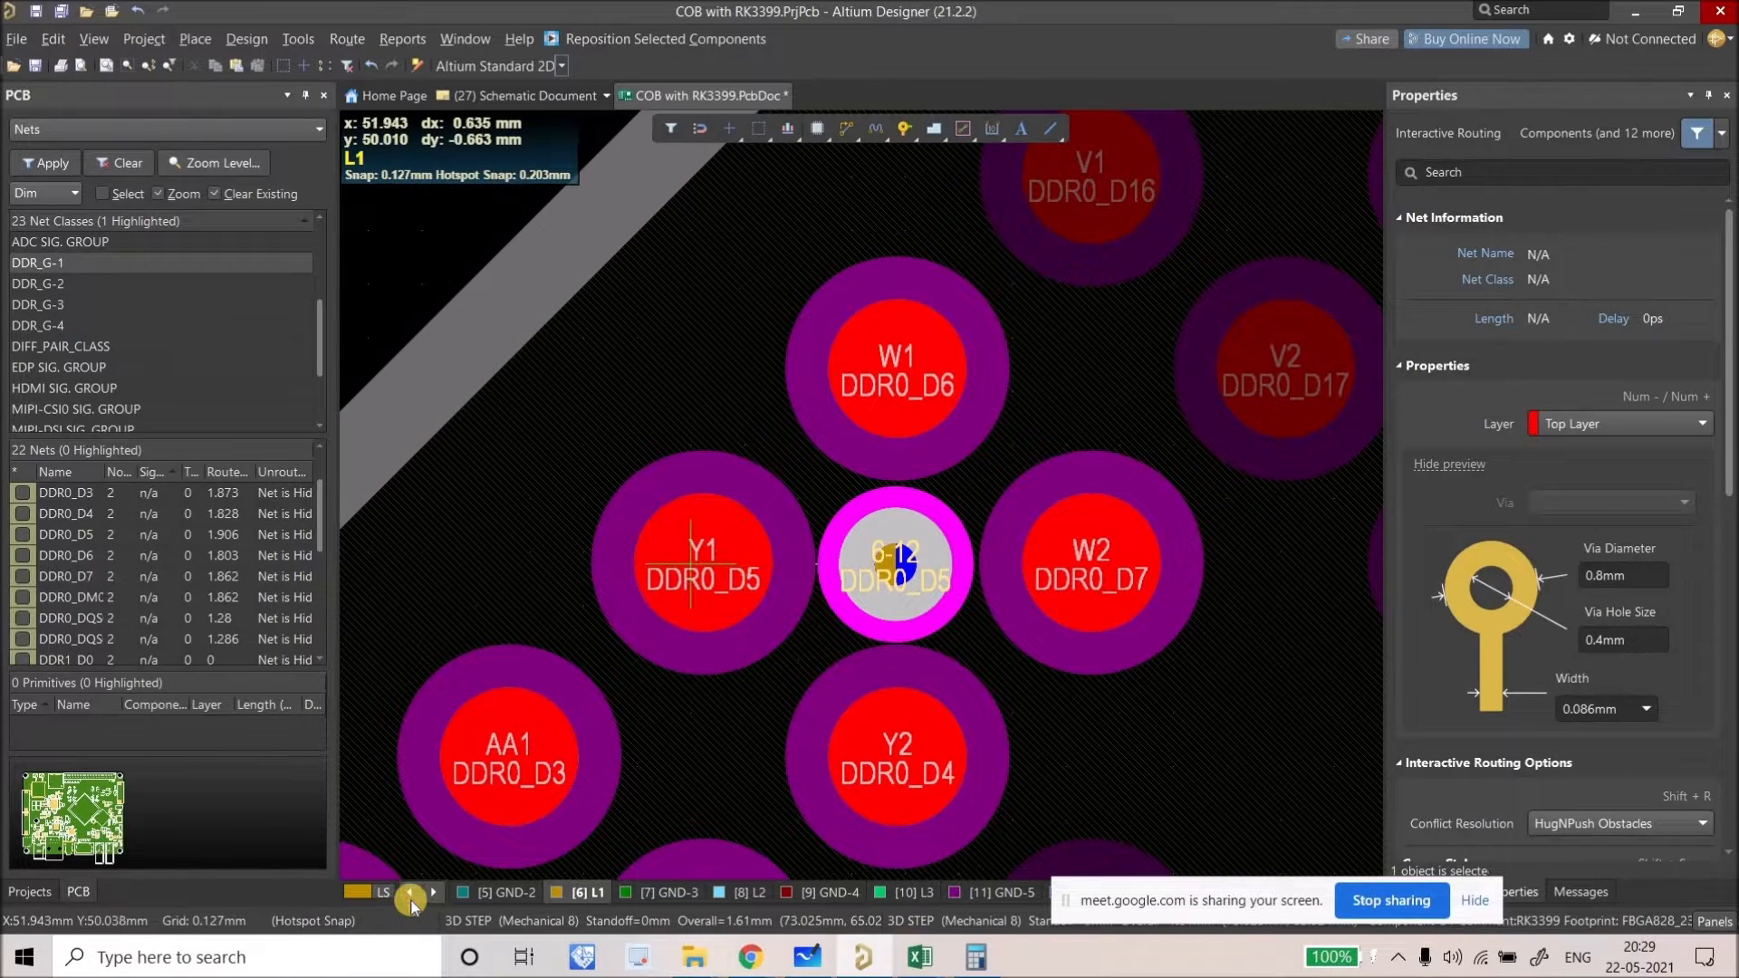
left_click(409, 893)
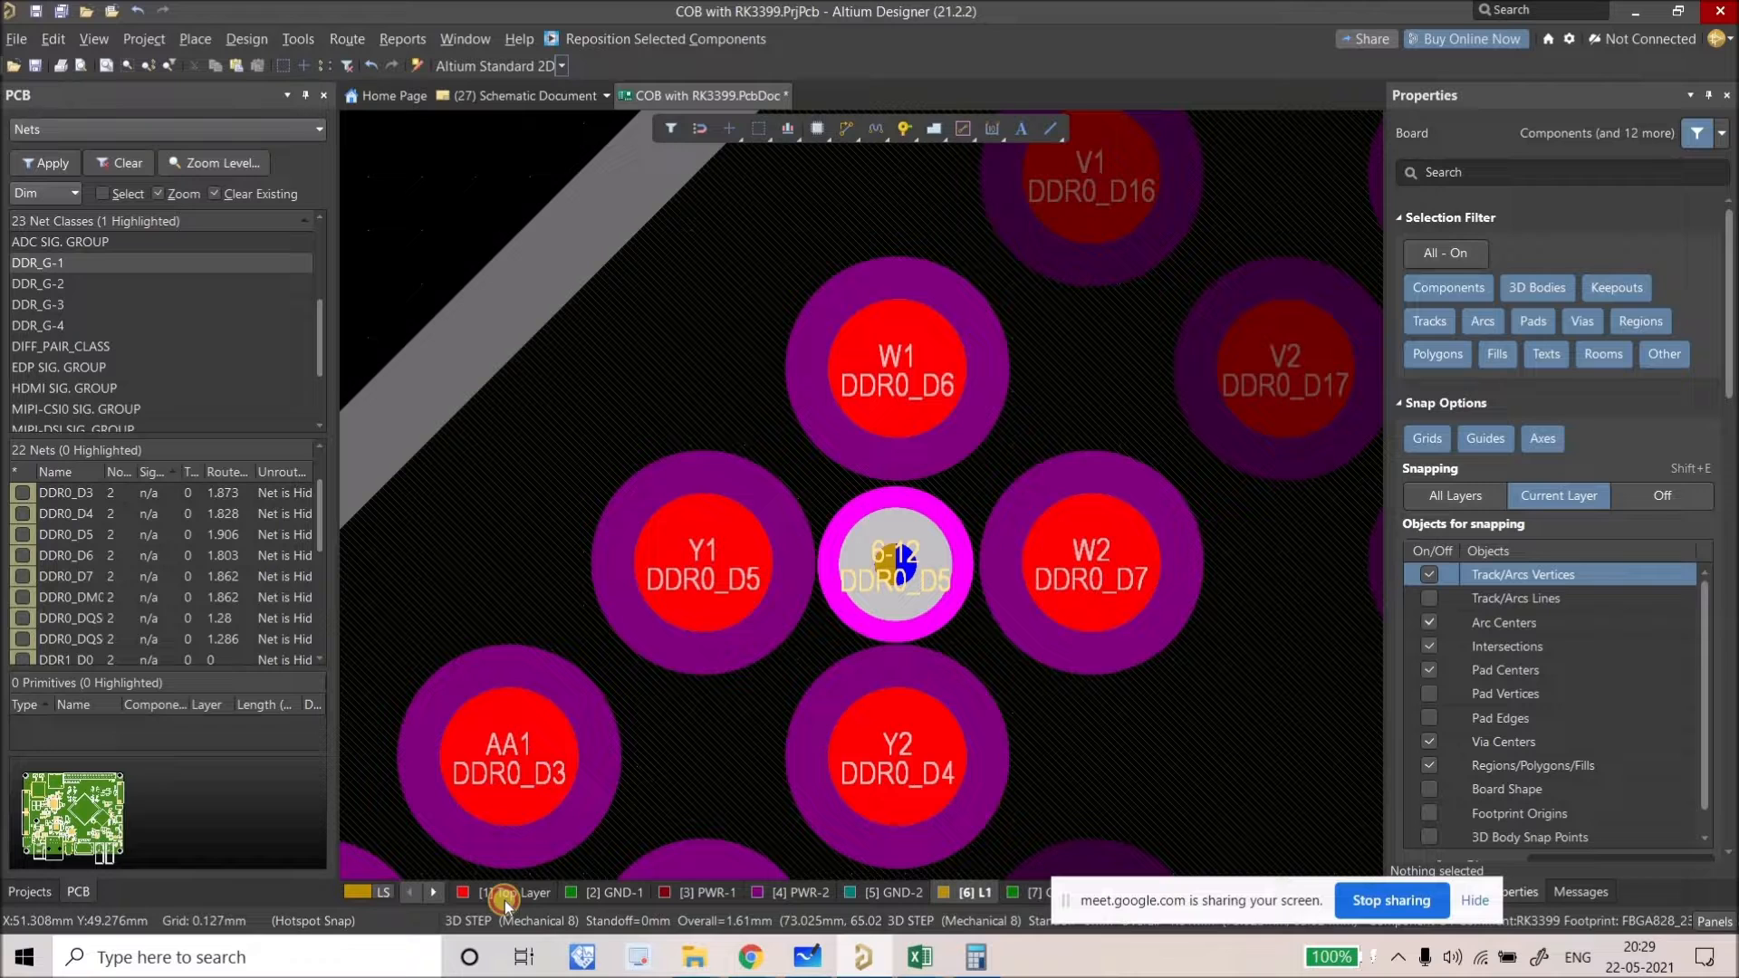
left_click(846, 128)
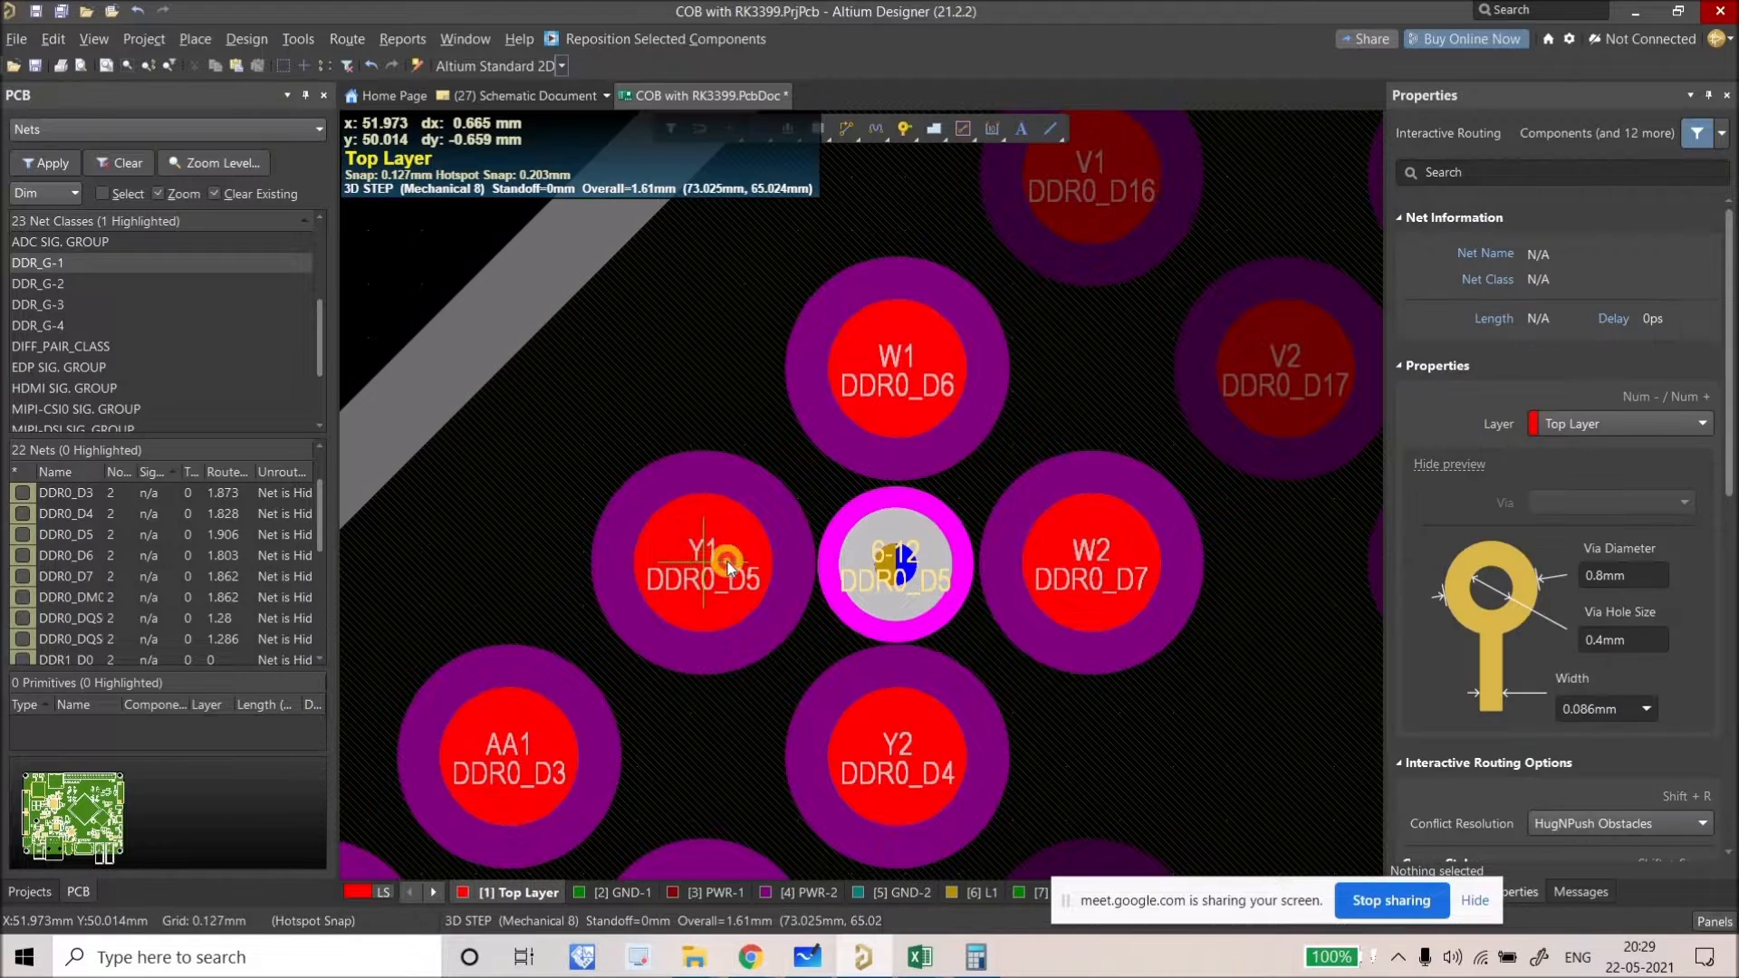
left_click(895, 578, "ctrl")
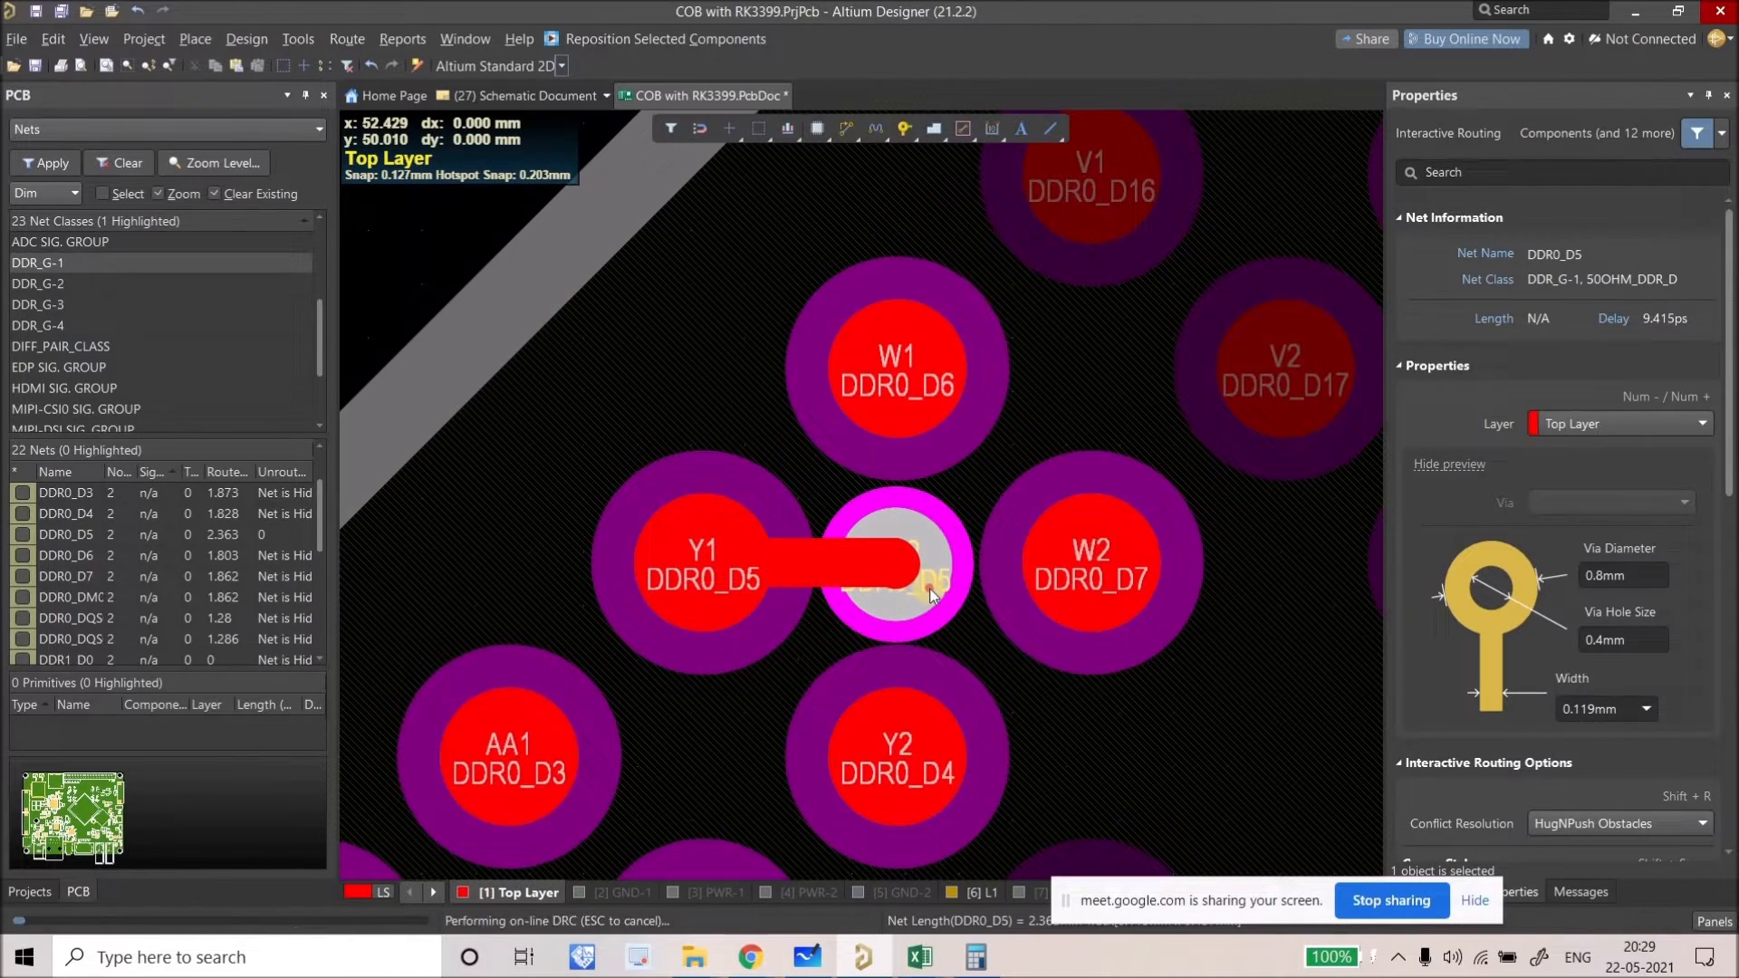
key("Escape")
Step: Change the via's layer span to Blind 1:6
left_click(930, 589)
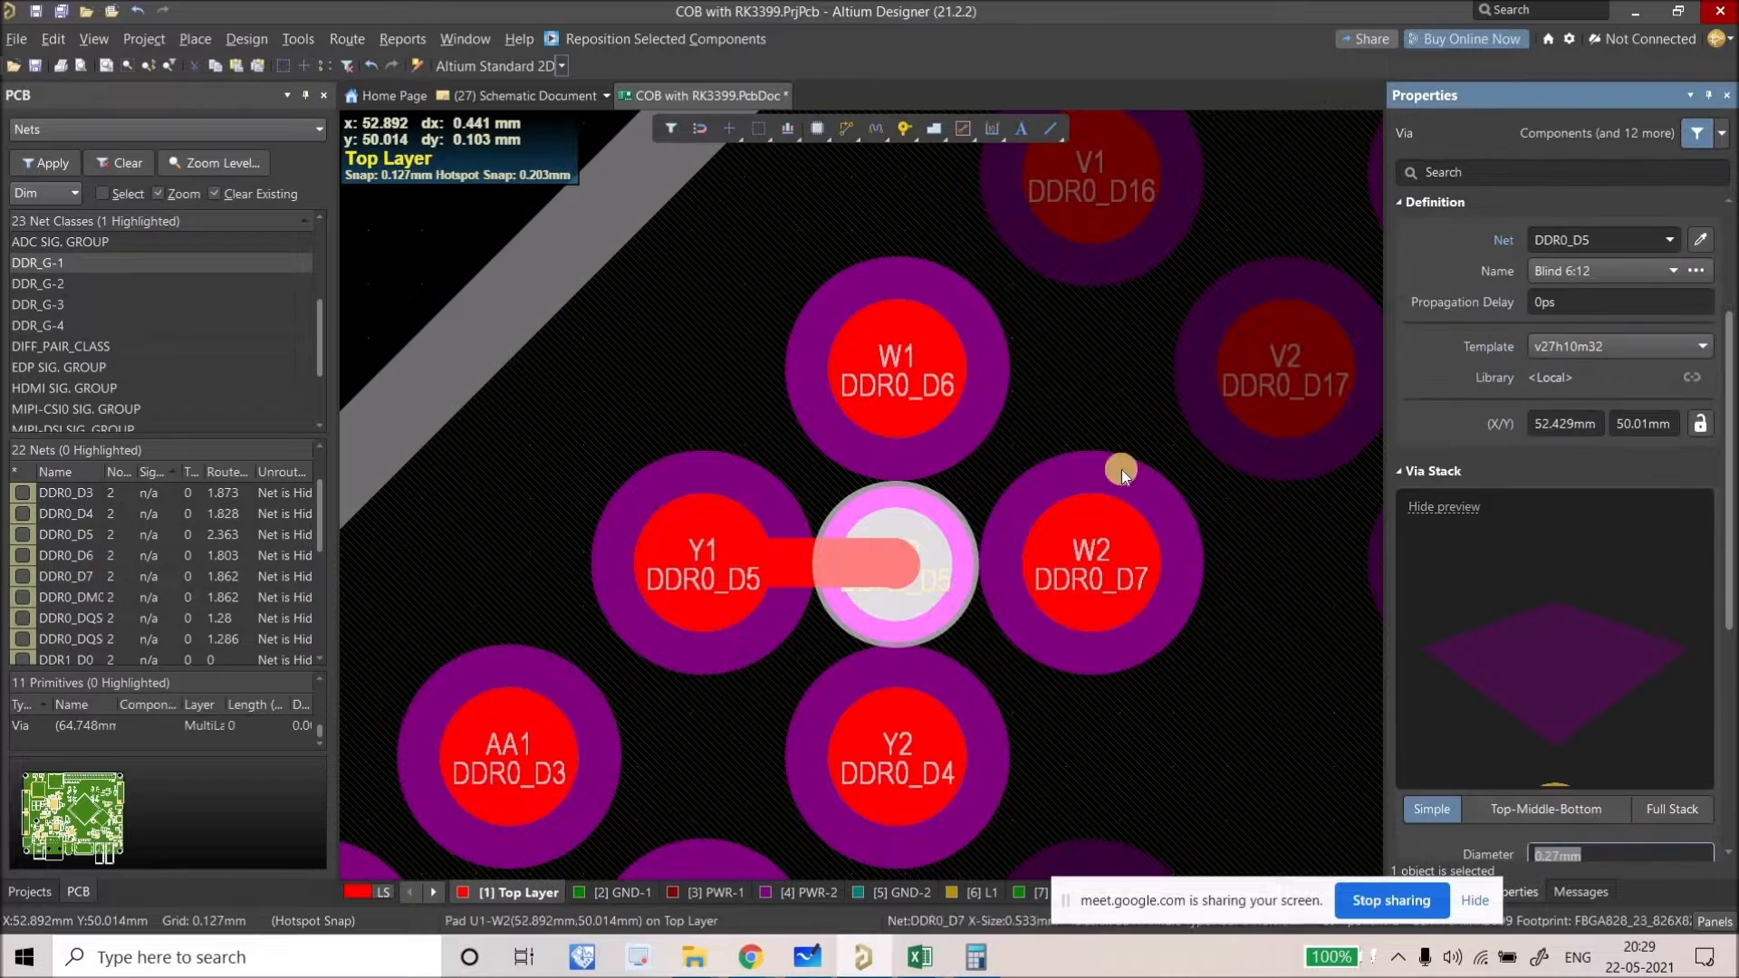
left_click(1595, 279)
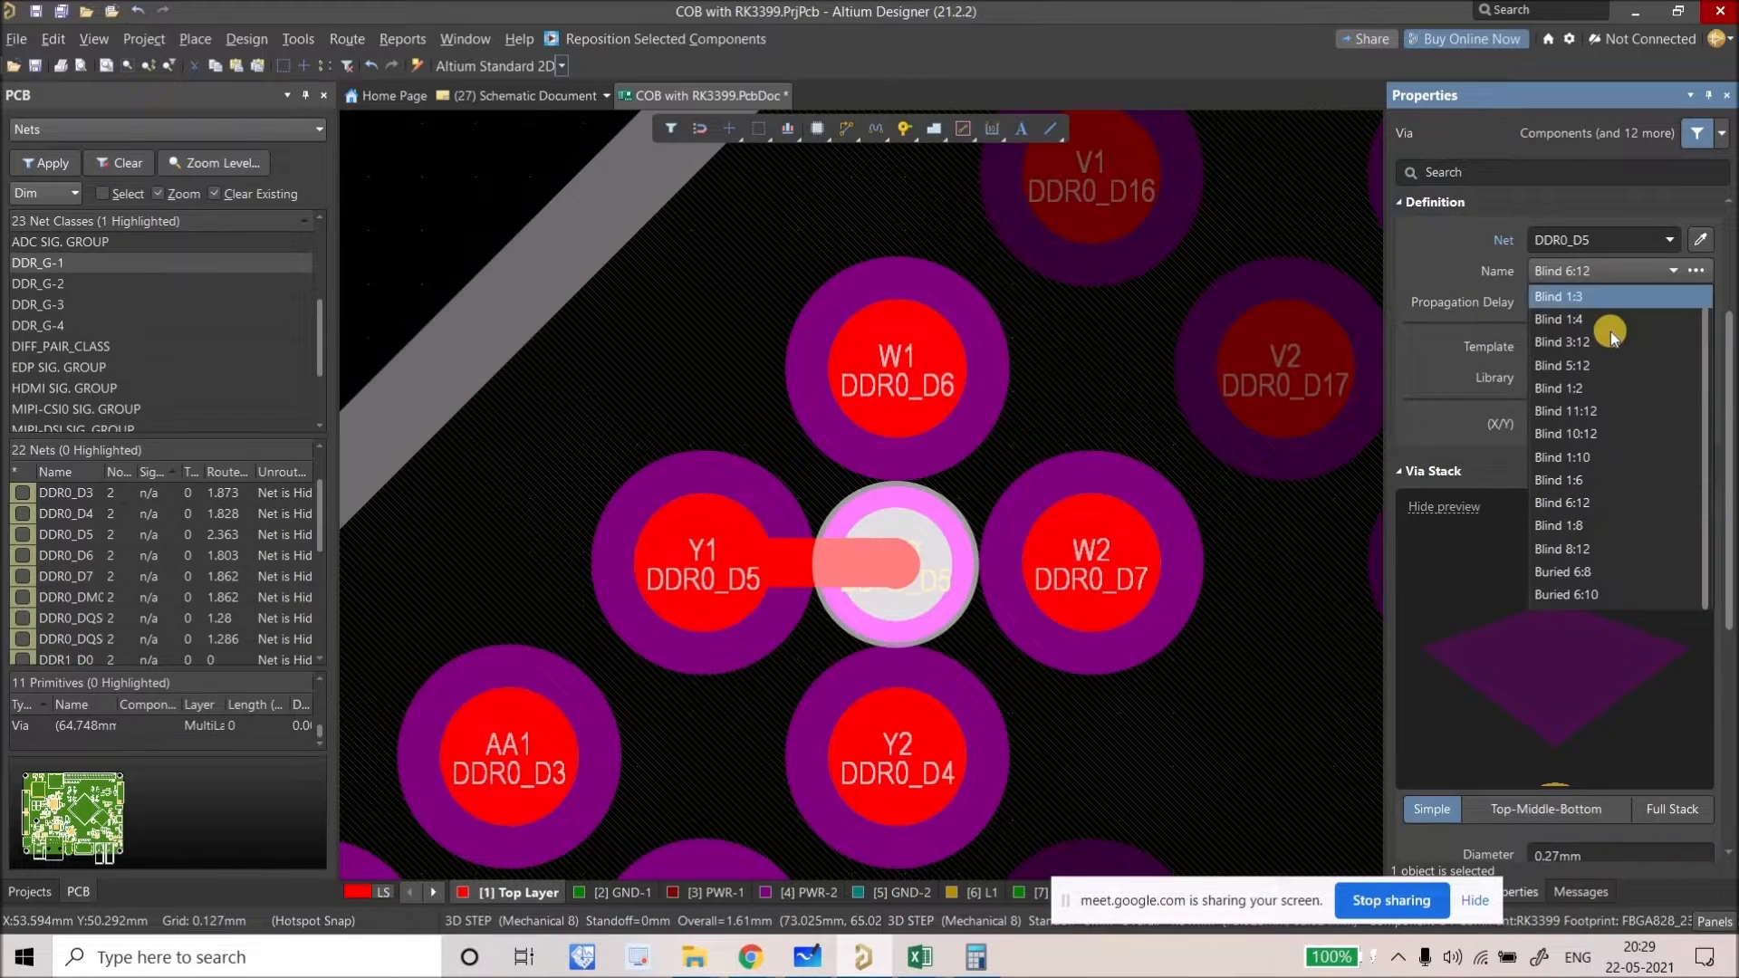
left_click(1581, 480)
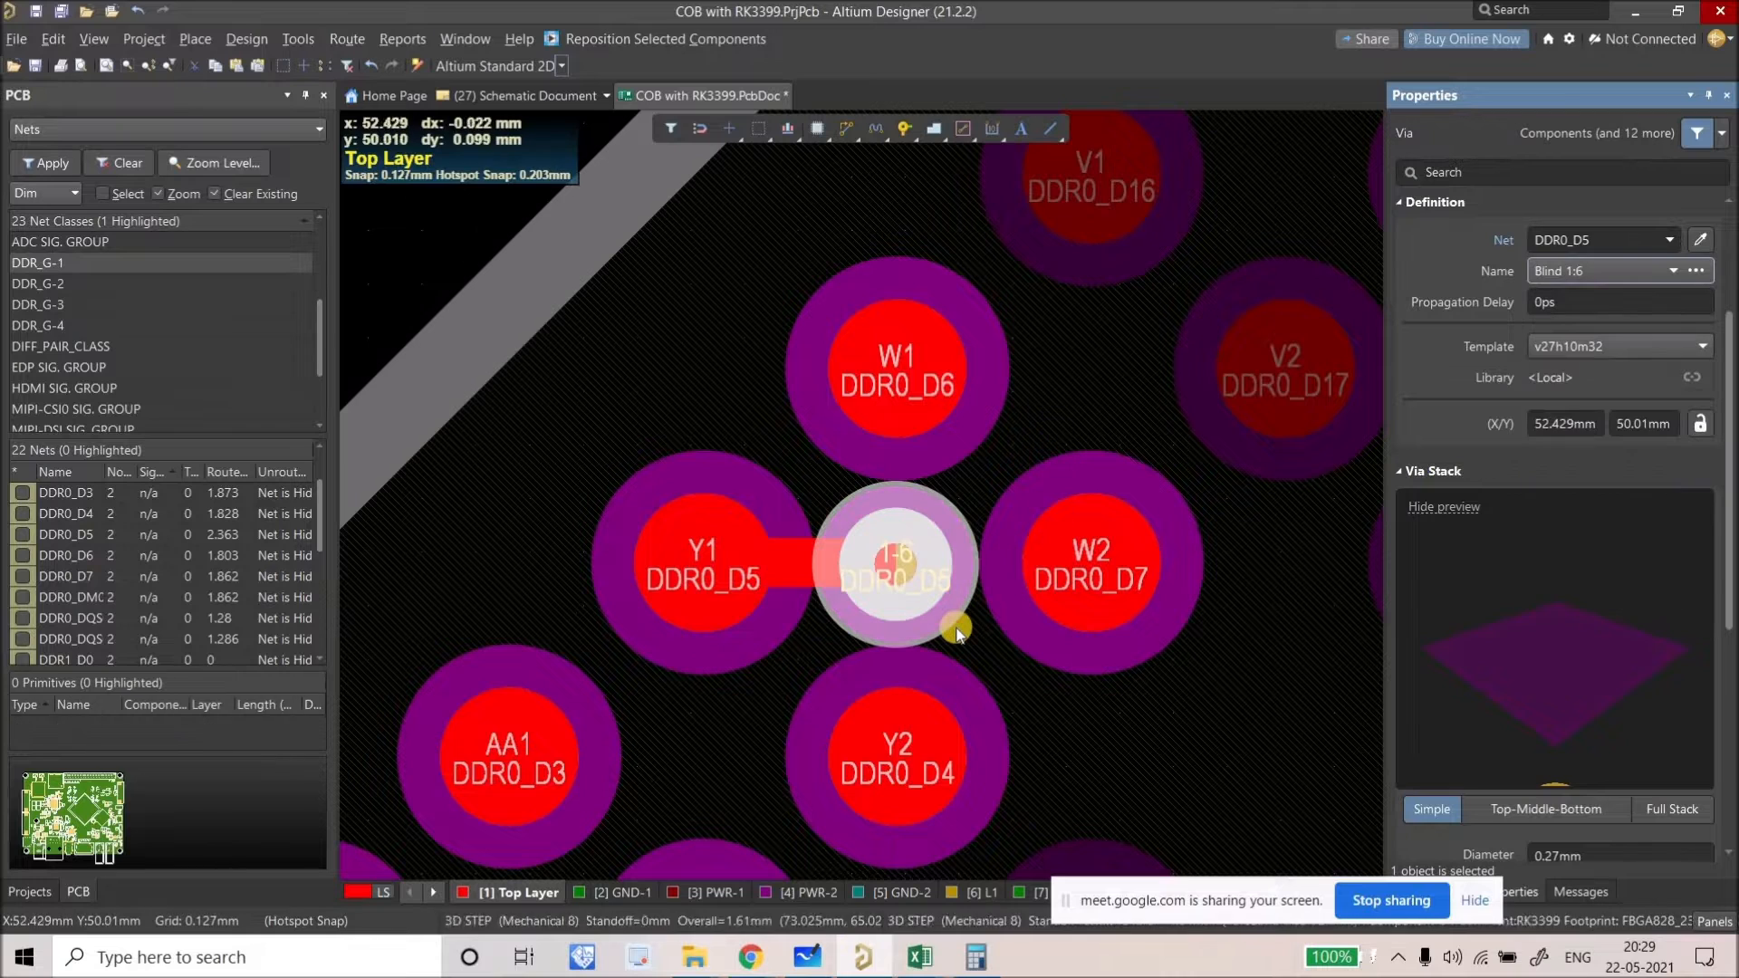
left_click(795, 568)
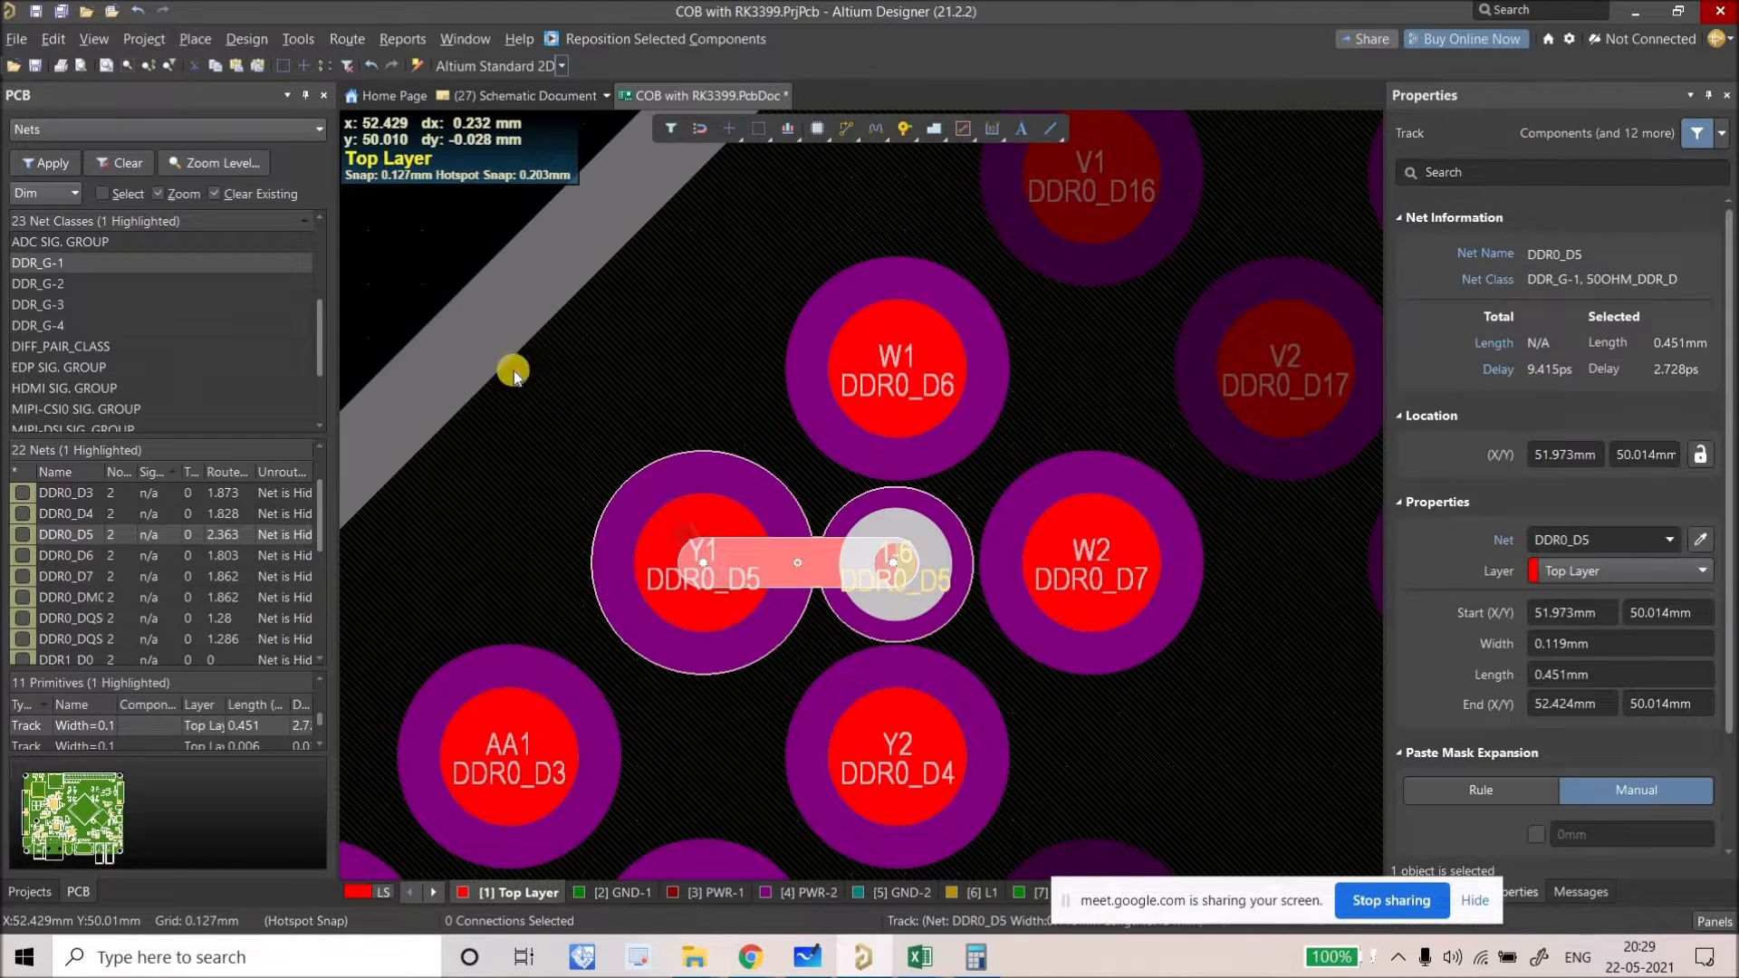
left_click(408, 298)
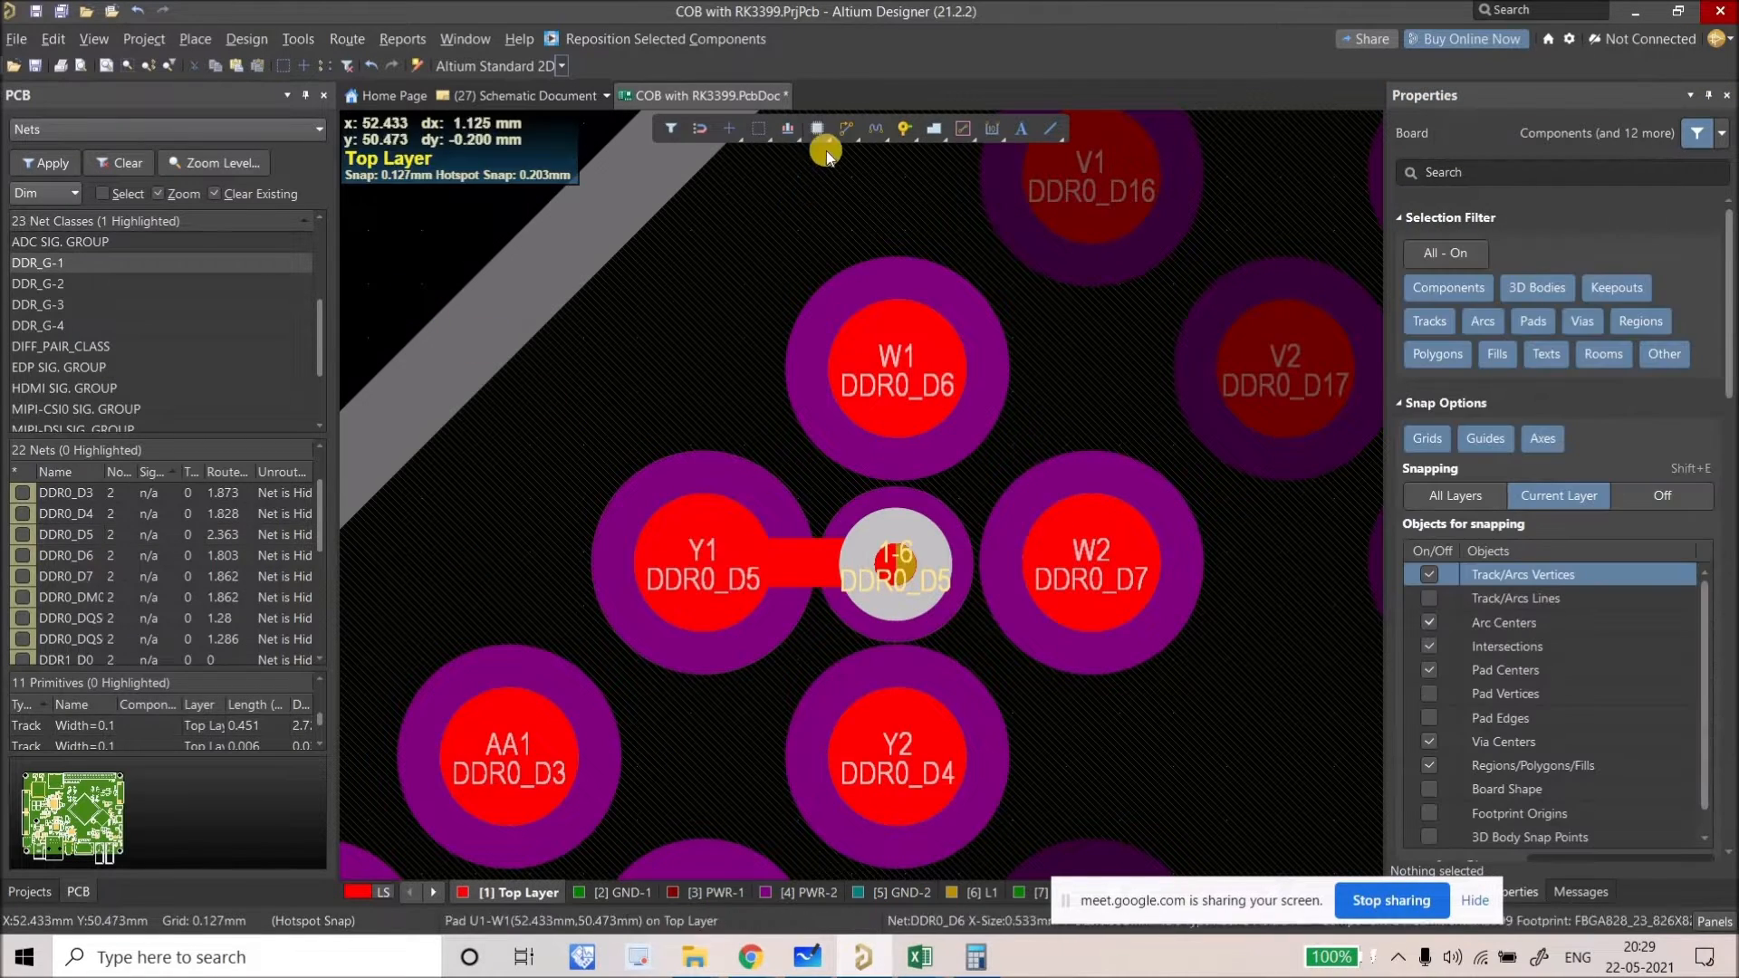
Step: Route the DDR0_D5 track on L1 from pad Y1 to the via
left_click(846, 128)
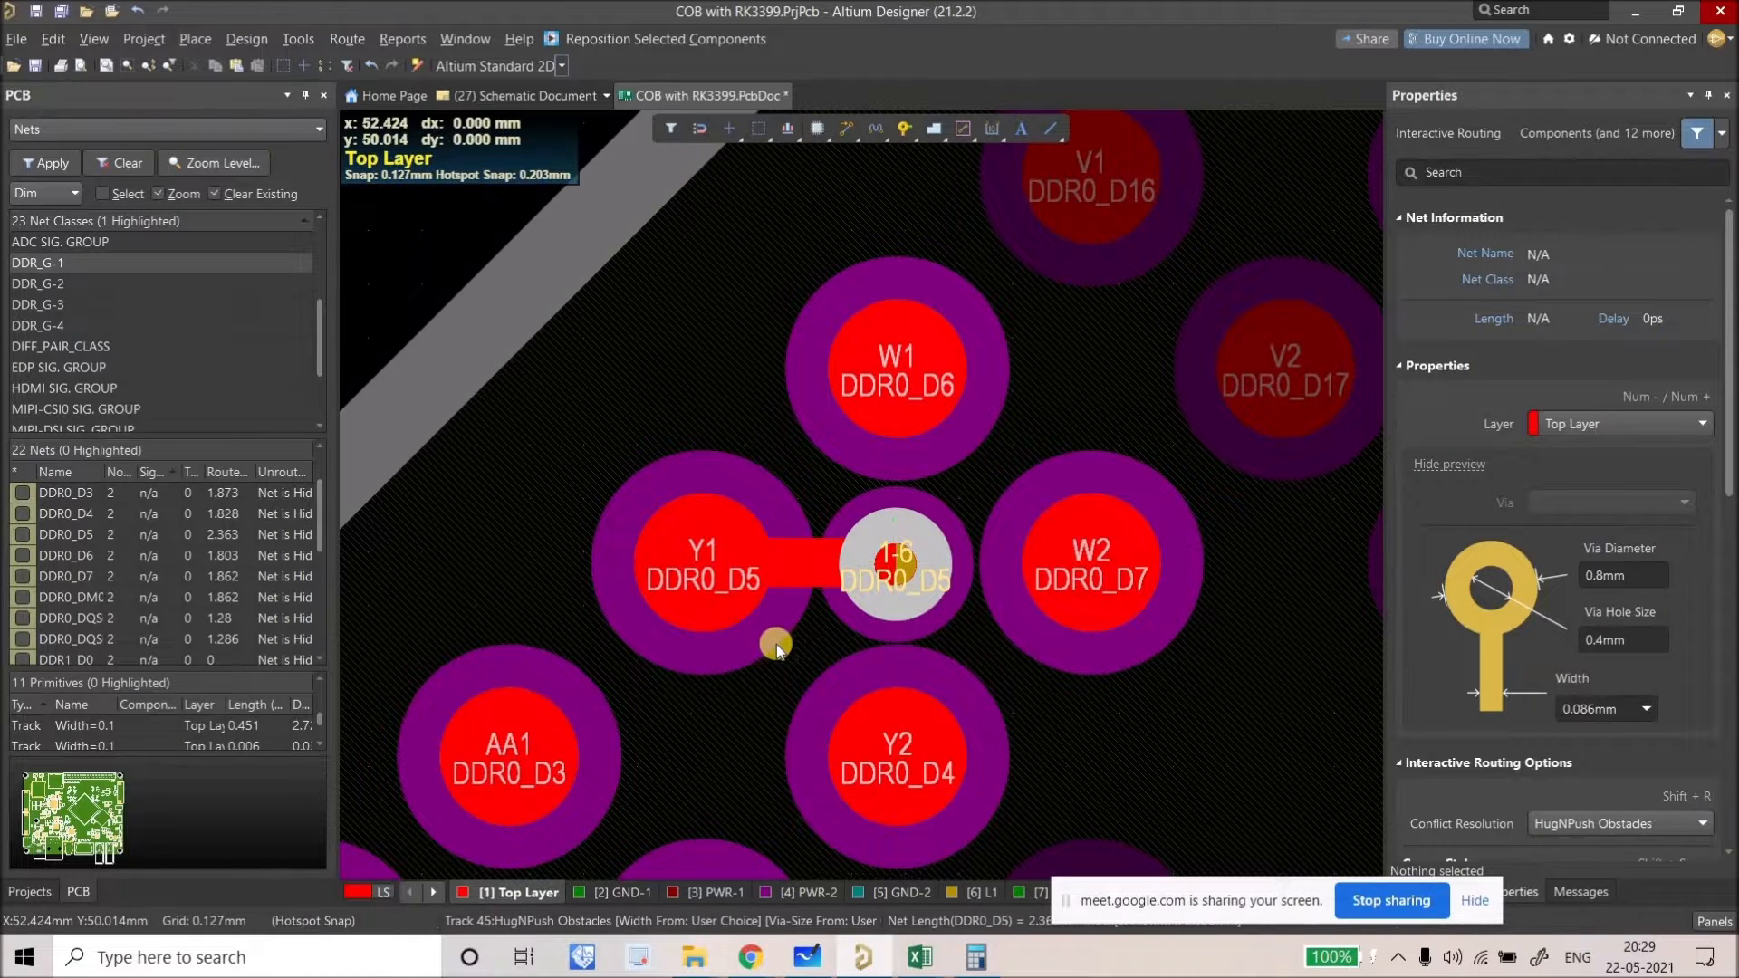
left_click(779, 650)
key("KP_Multiply")
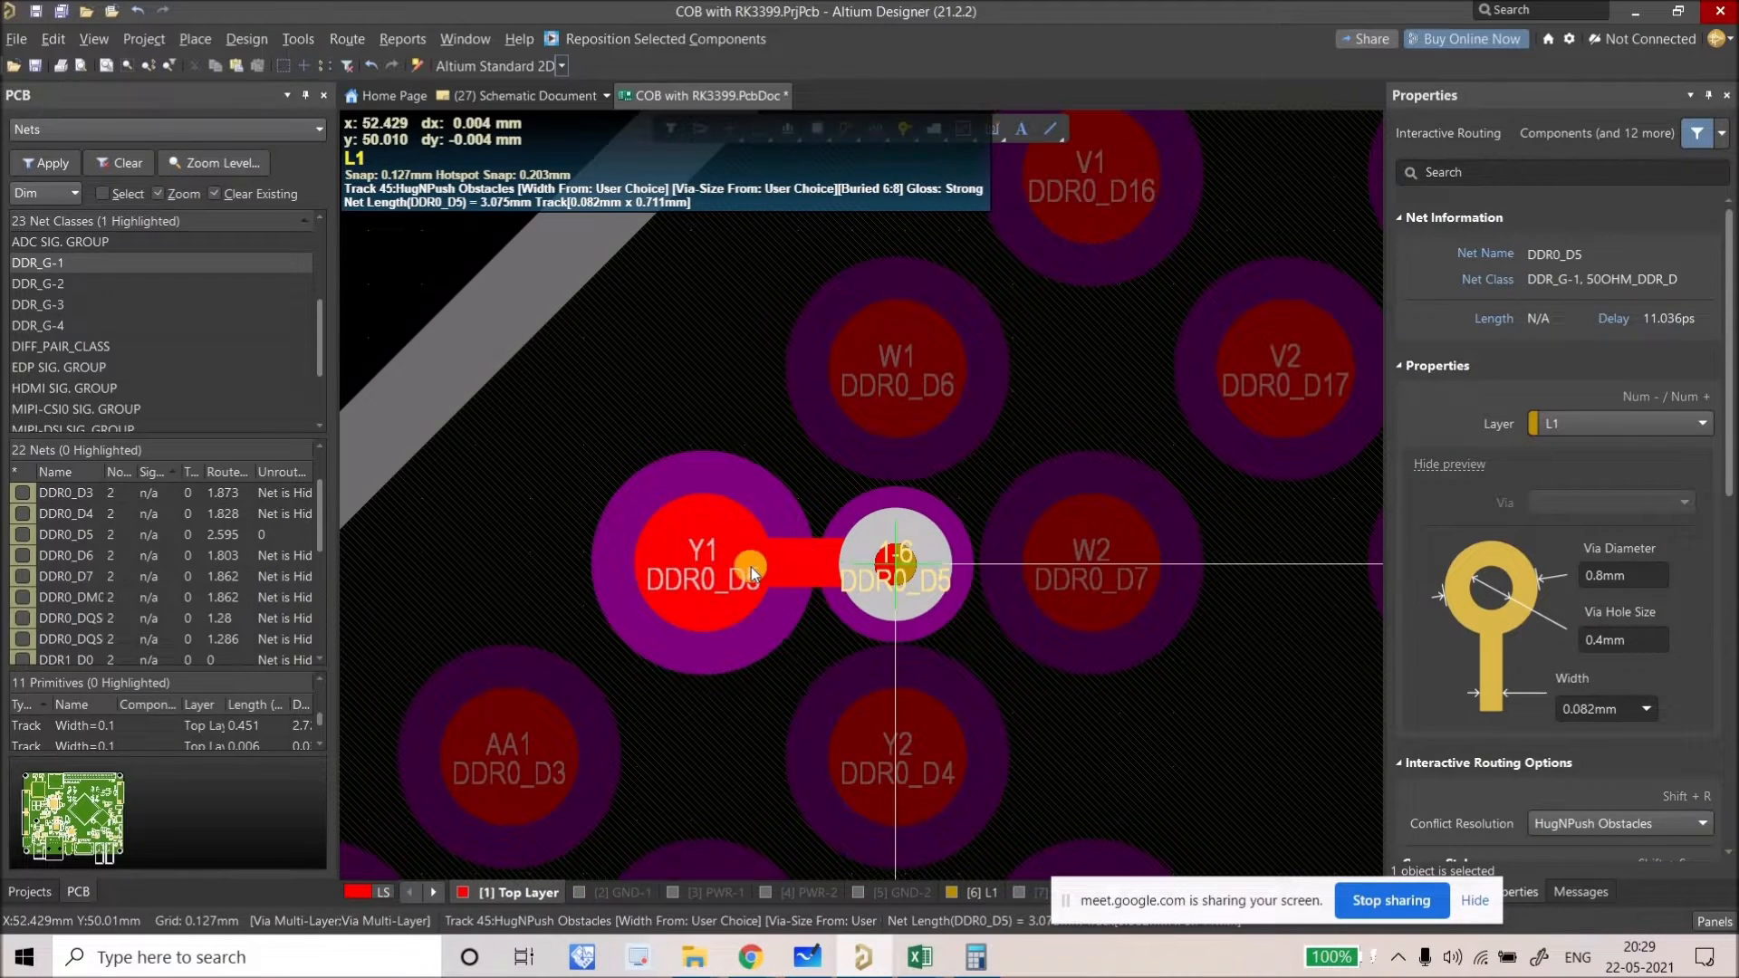
left_click(705, 565)
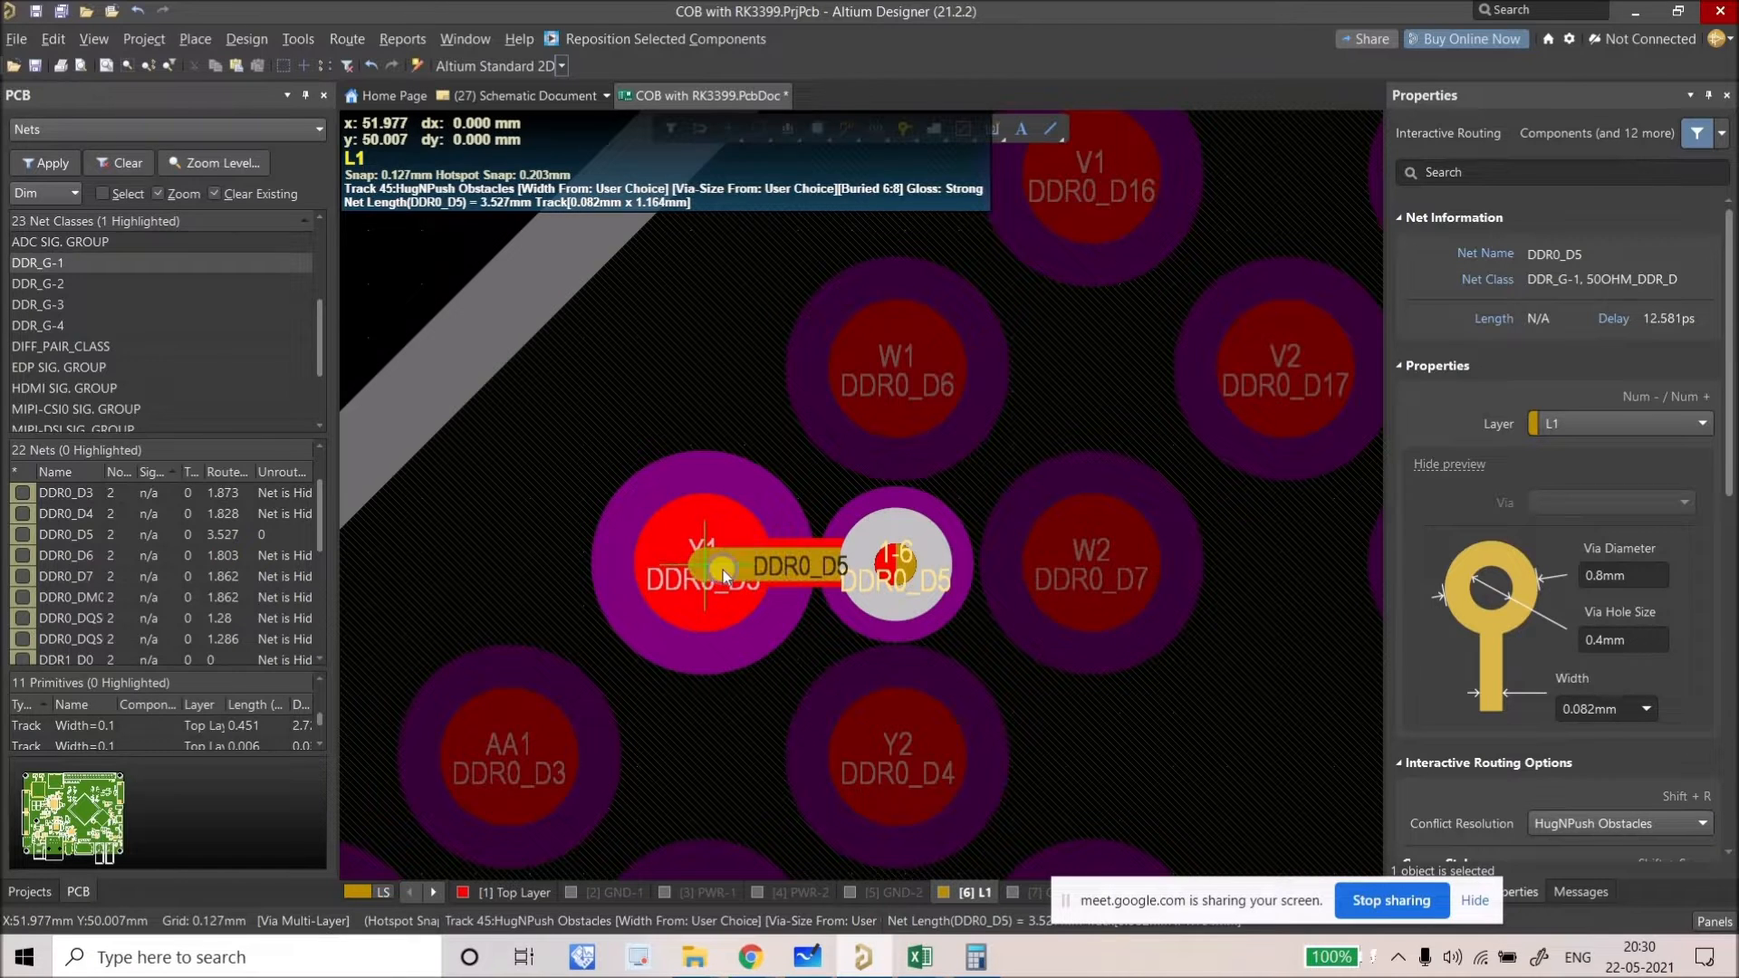
key("Escape")
Step: Inspect the DDR0_D5 track and via together, then start a fanout from pad W1
left_click(806, 541)
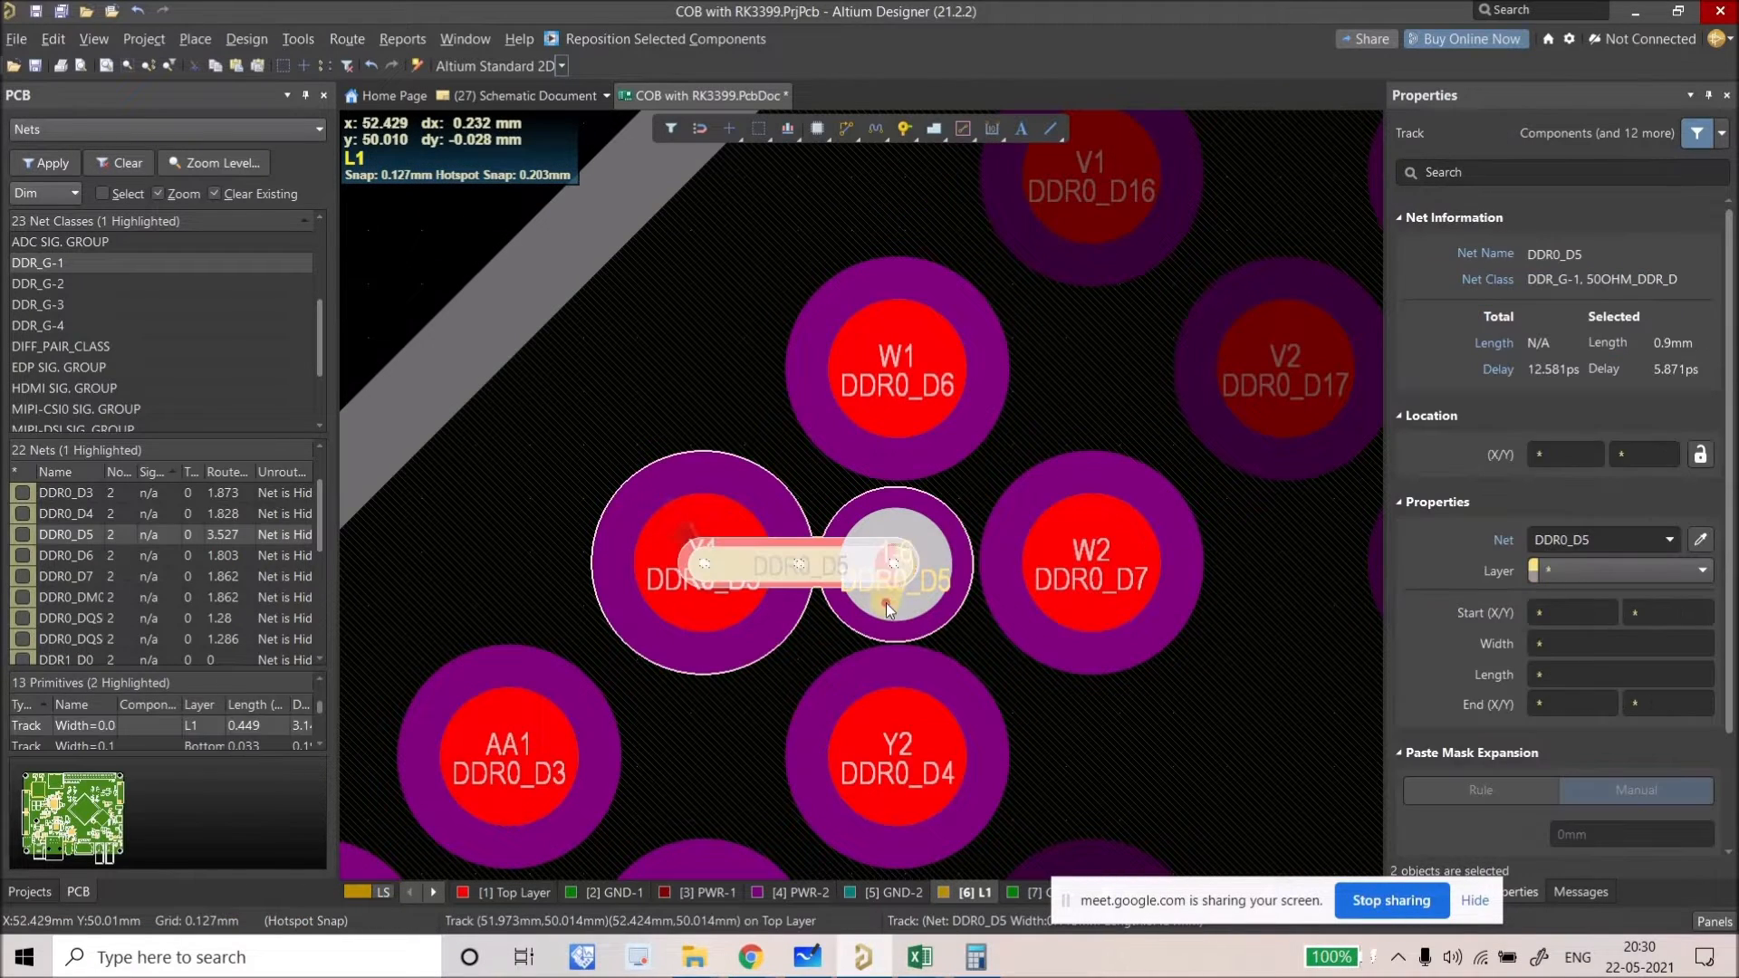
left_click(922, 593, "shift")
scroll(922, 593, "down", 4, "ctrl")
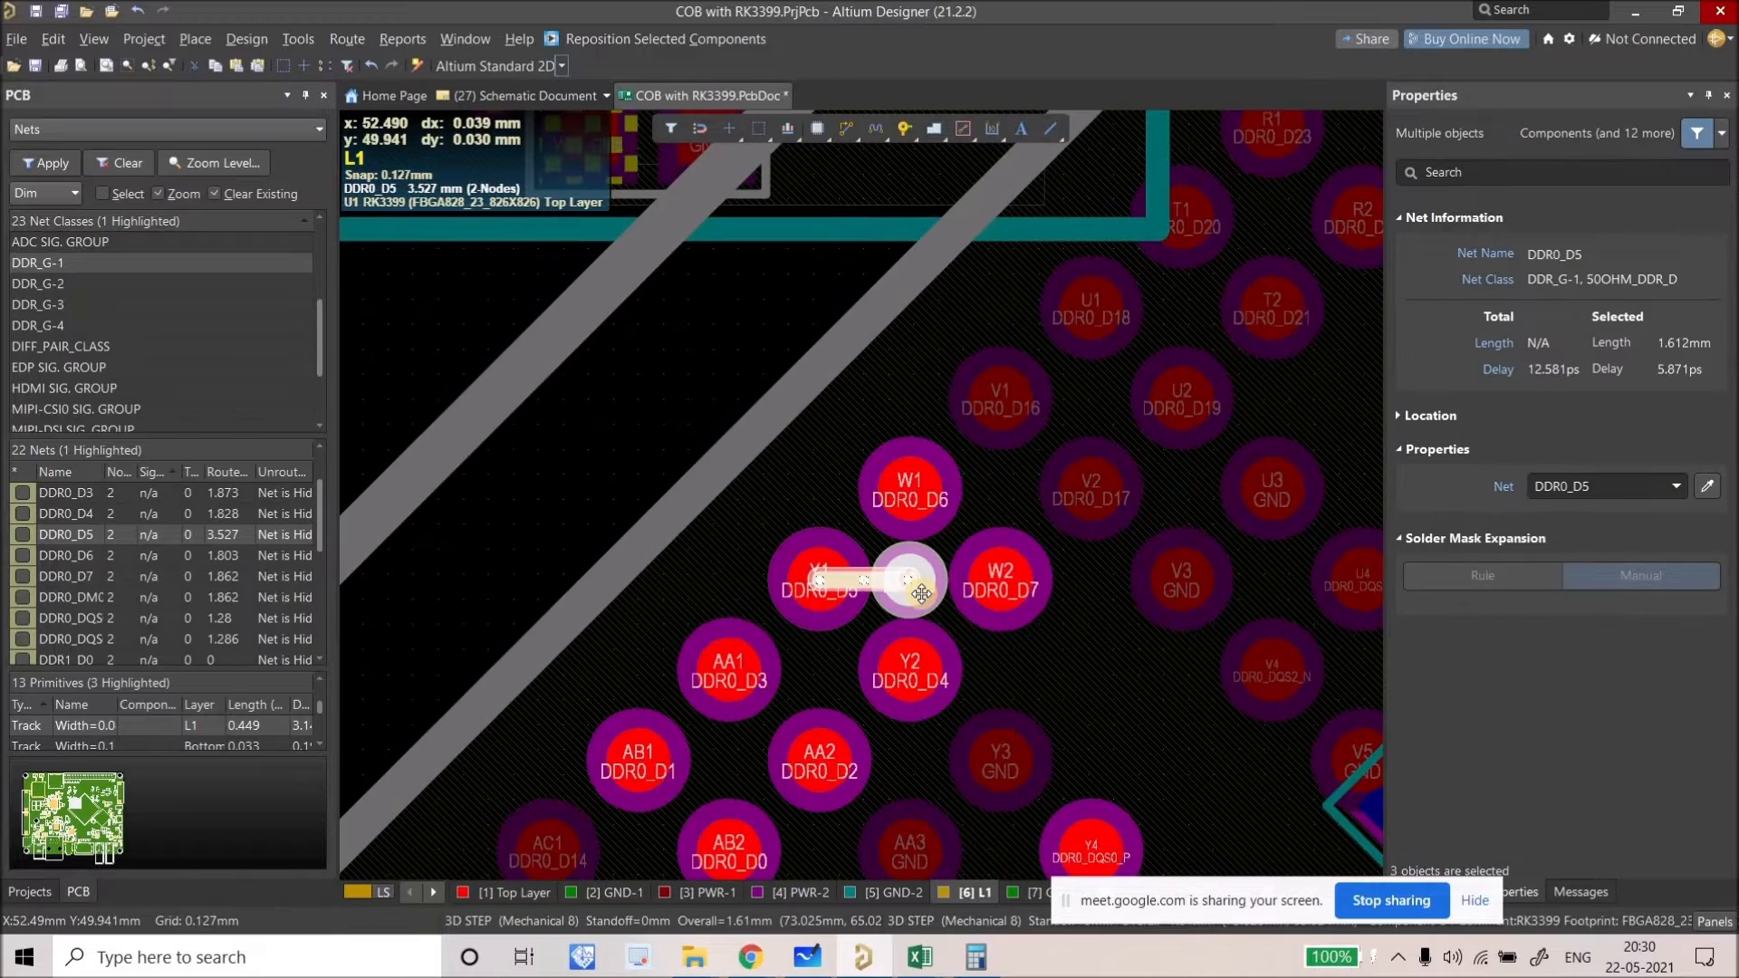
scroll(842, 580, "up", 4, "ctrl")
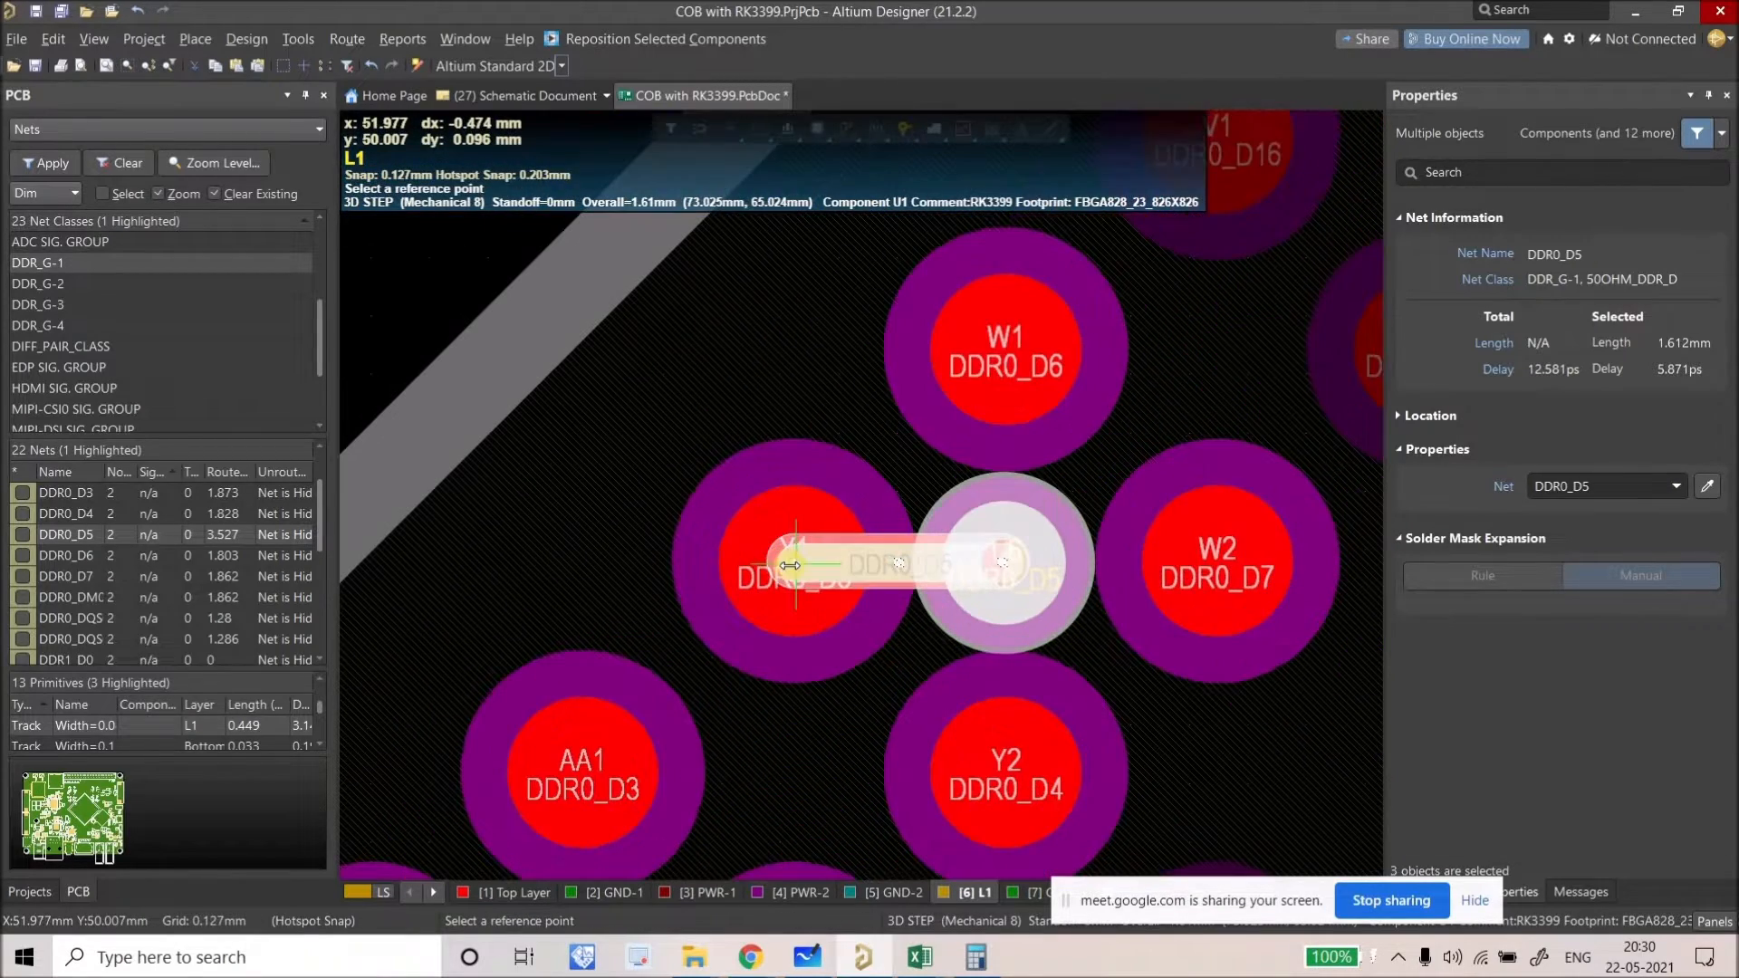
scroll(790, 564, "down", 3, "ctrl")
scroll(791, 564, "down", 3, "ctrl")
scroll(661, 490, "up", 1, "ctrl")
left_click(919, 612)
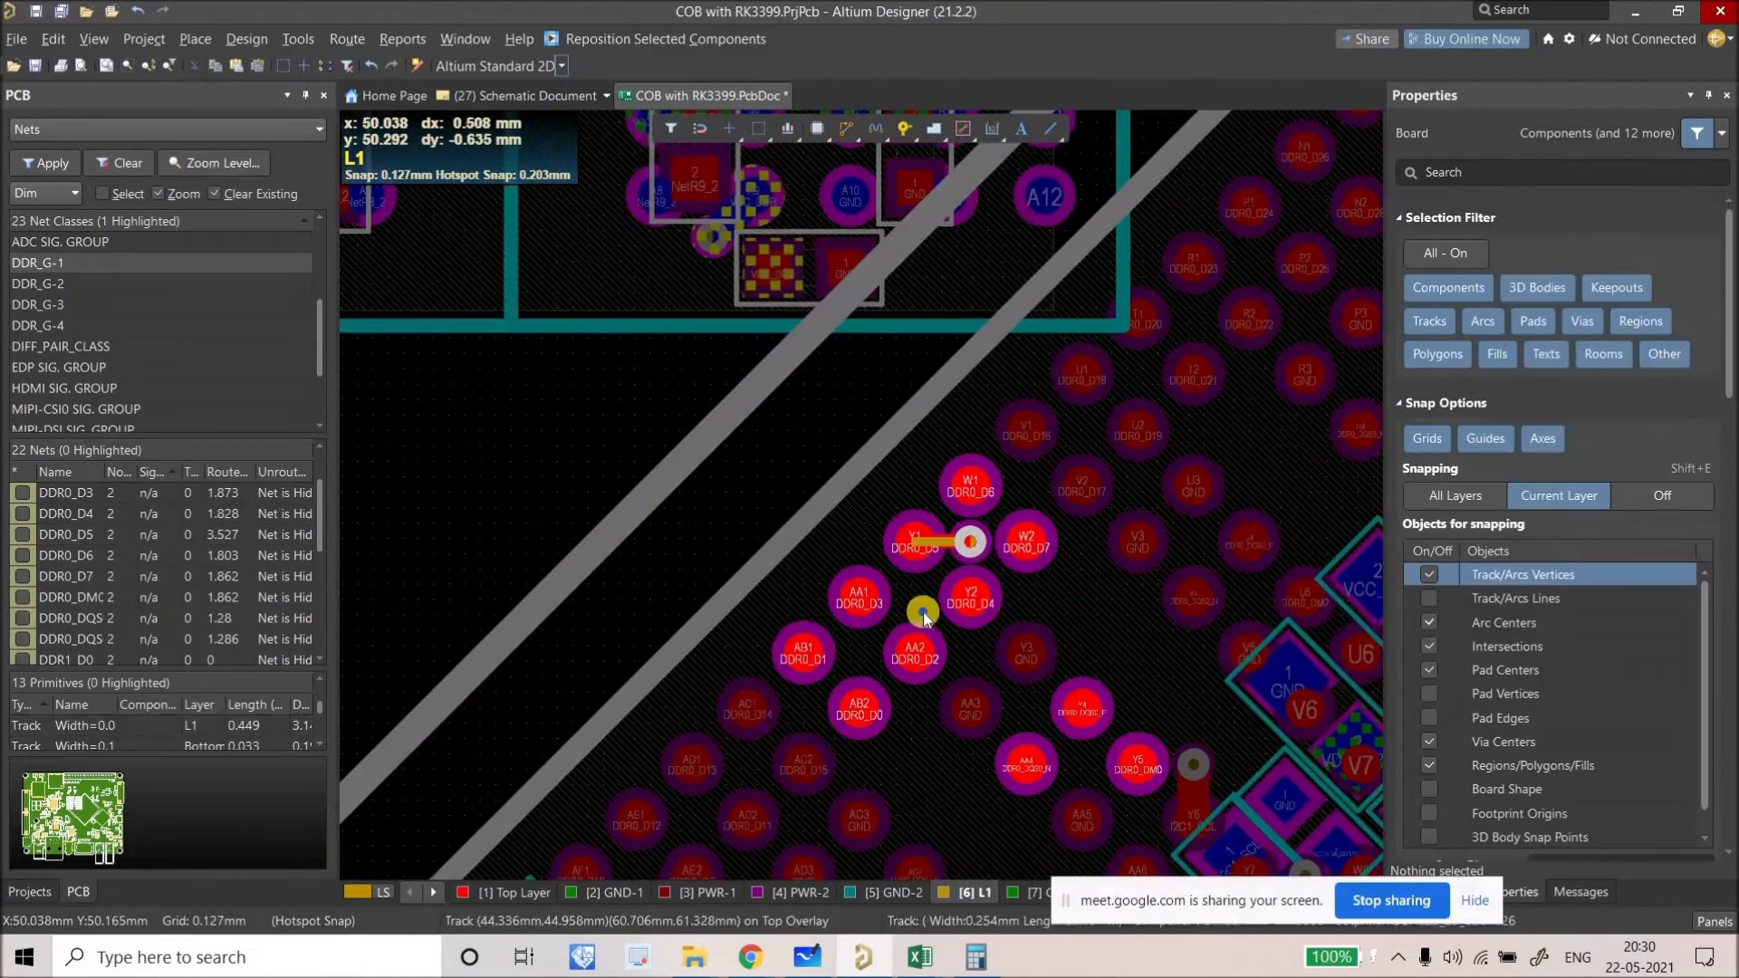
scroll(917, 620, "down", 4, "ctrl")
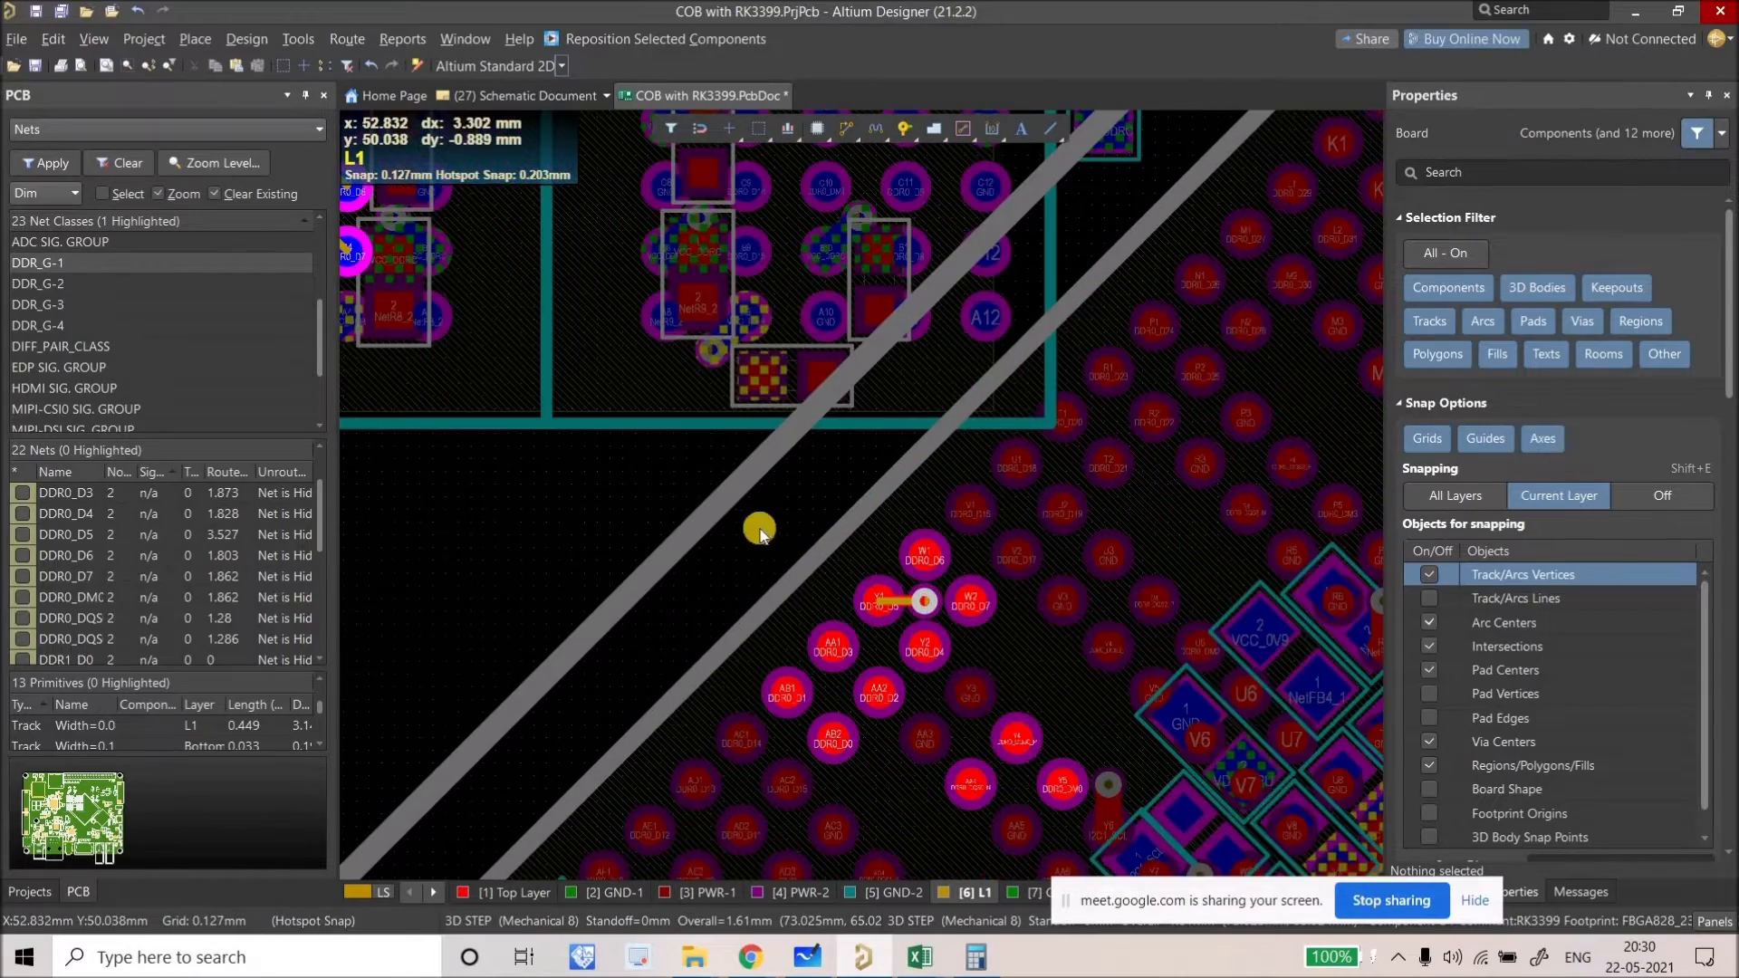
scroll(837, 574, "down", 1, "ctrl")
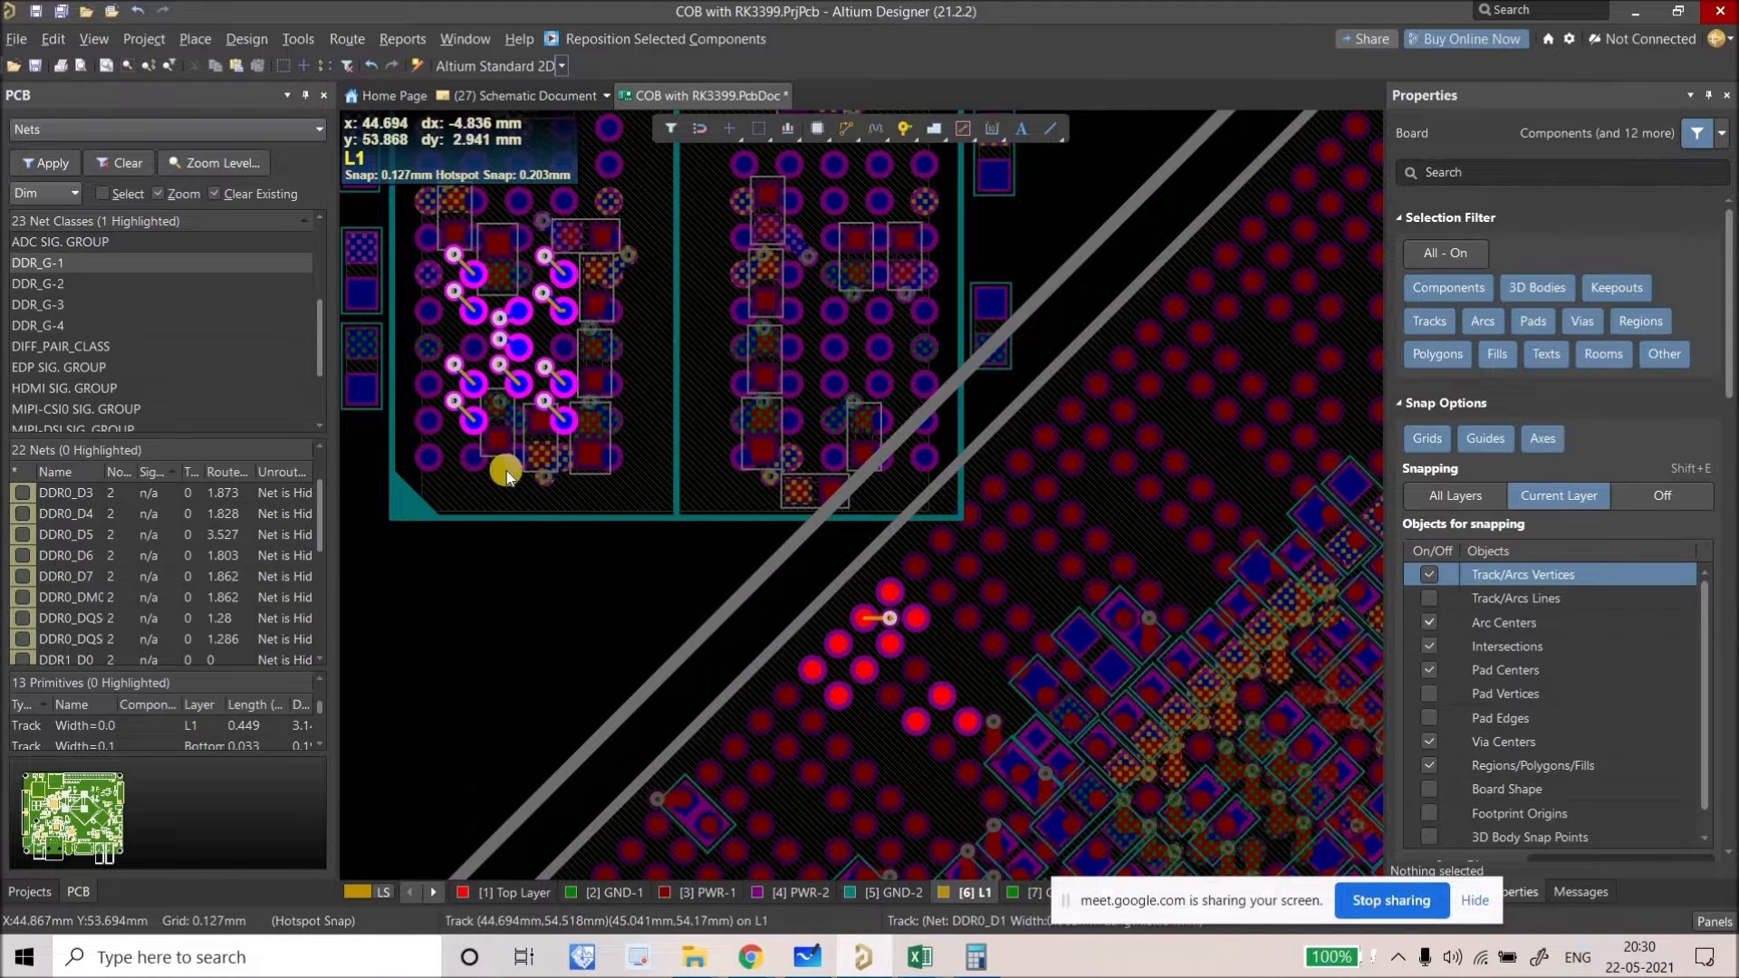
scroll(906, 625, "up", 5, "ctrl")
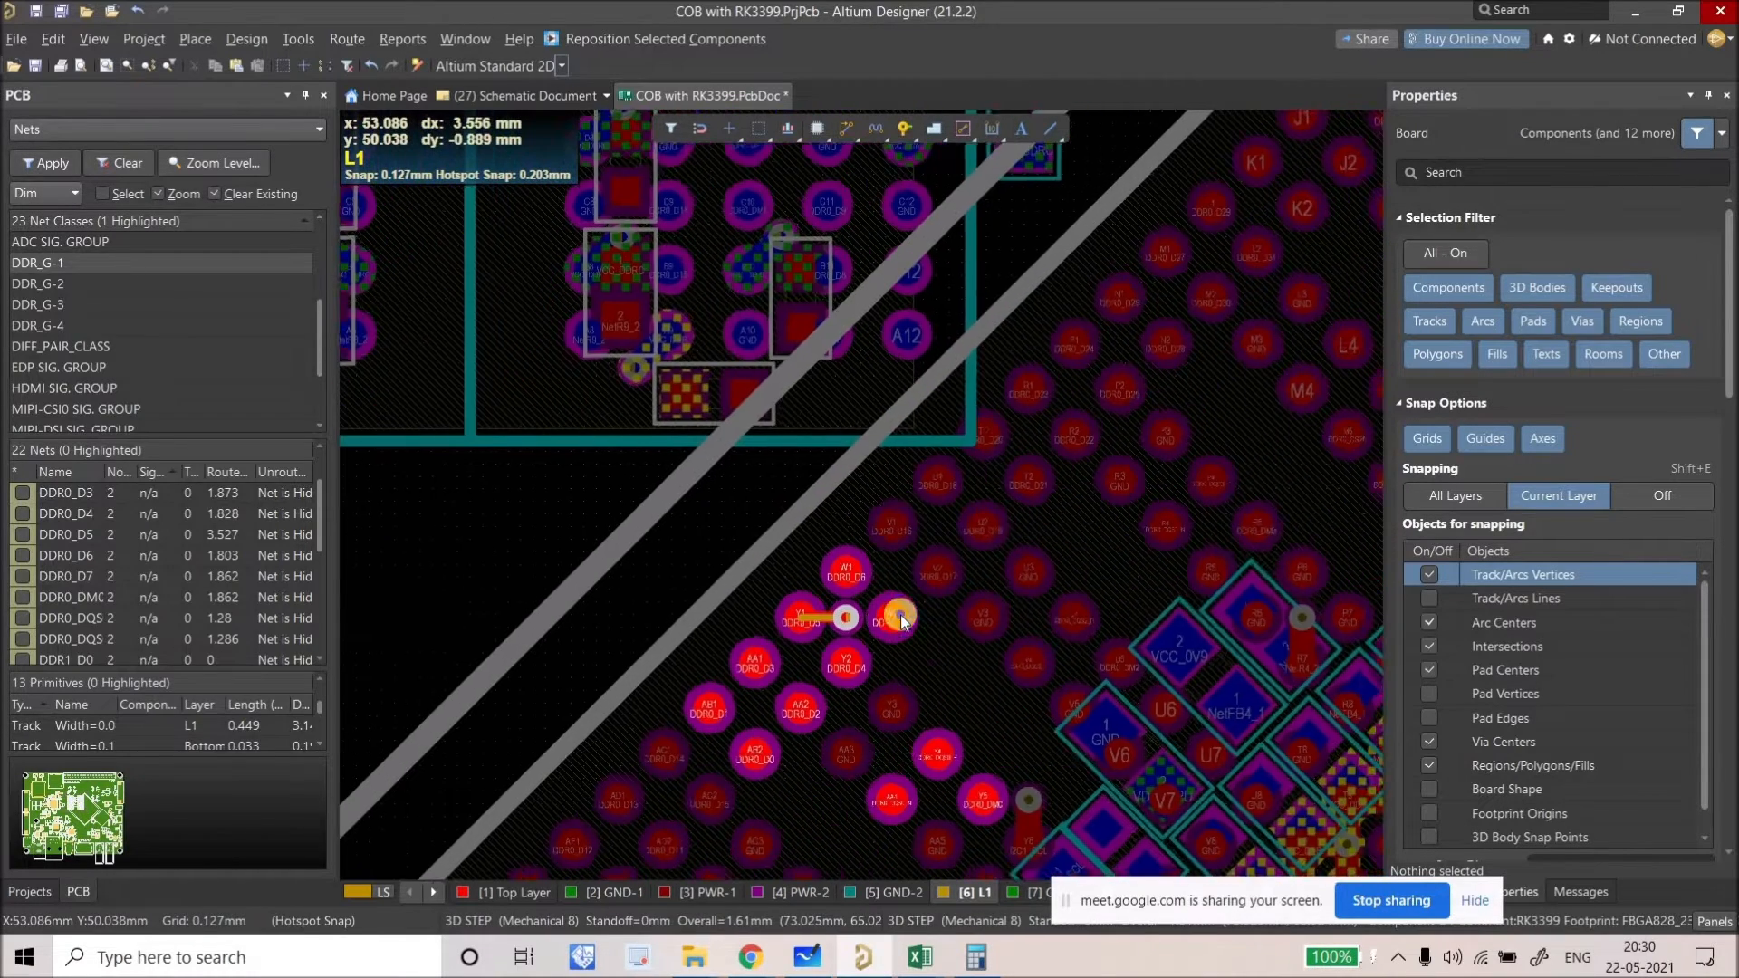
left_click(802, 540)
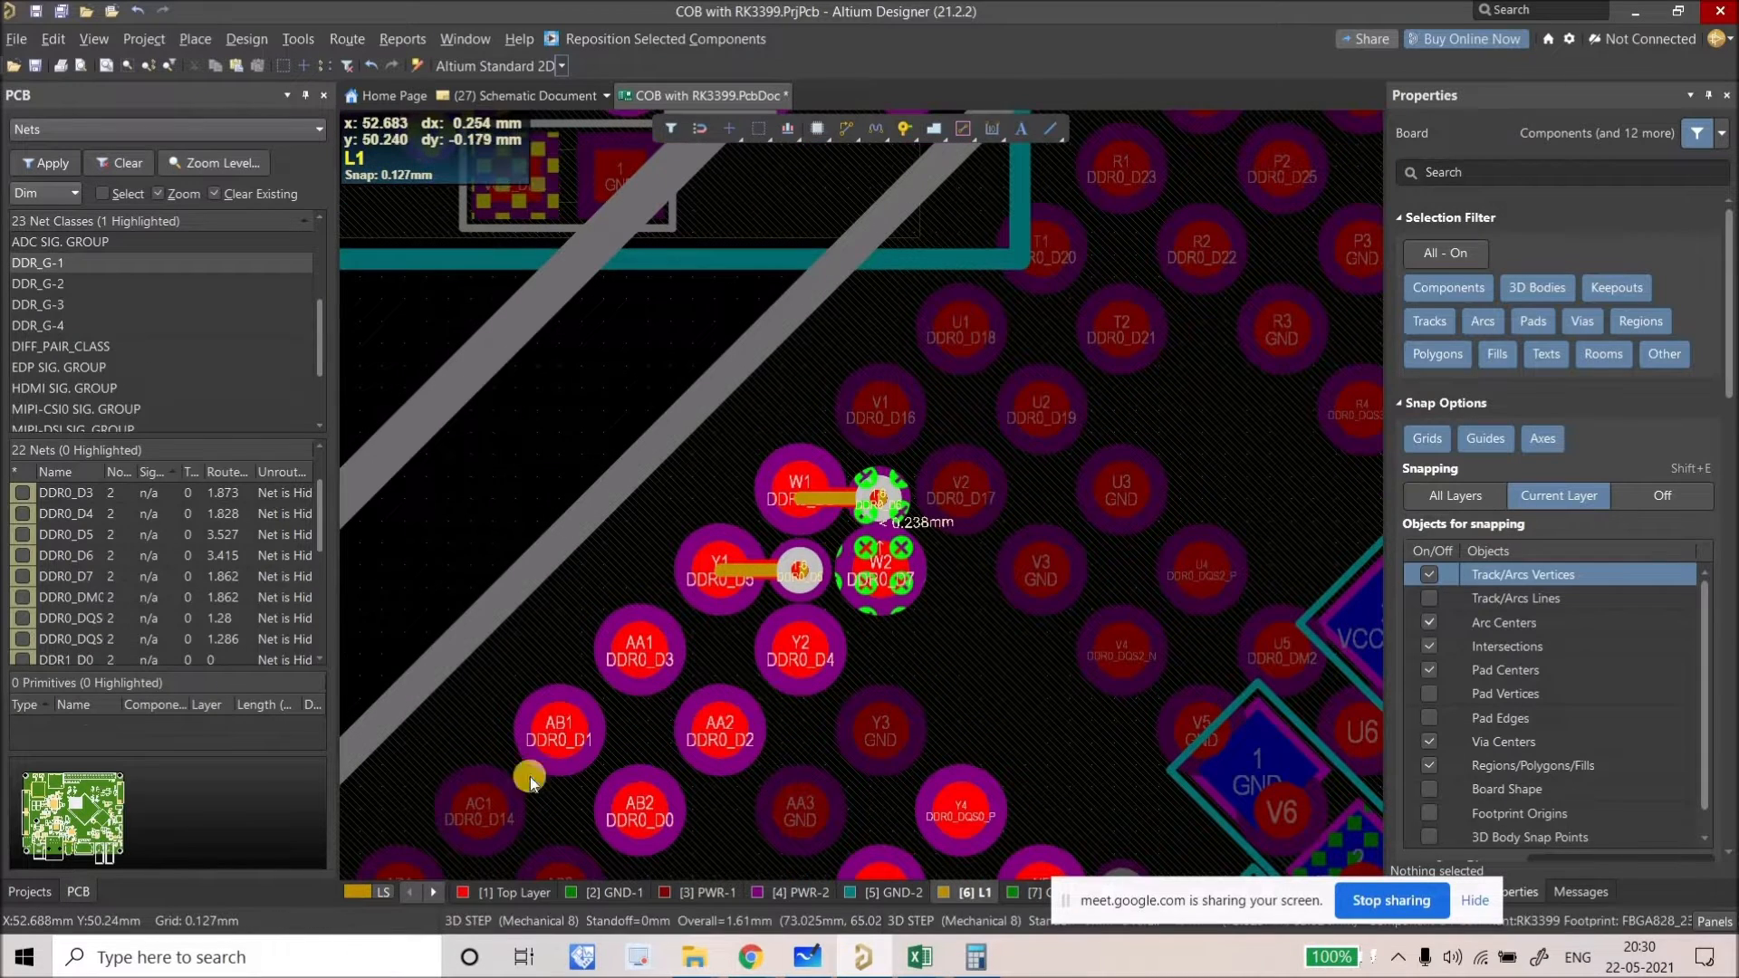
Step: Fan out DDR0 pads W1, Y1, W2, Y2, AA1, AA2, AB1, AB2 and Y5 (rotated below) to vias
key("ctrl+z")
left_click(478, 895)
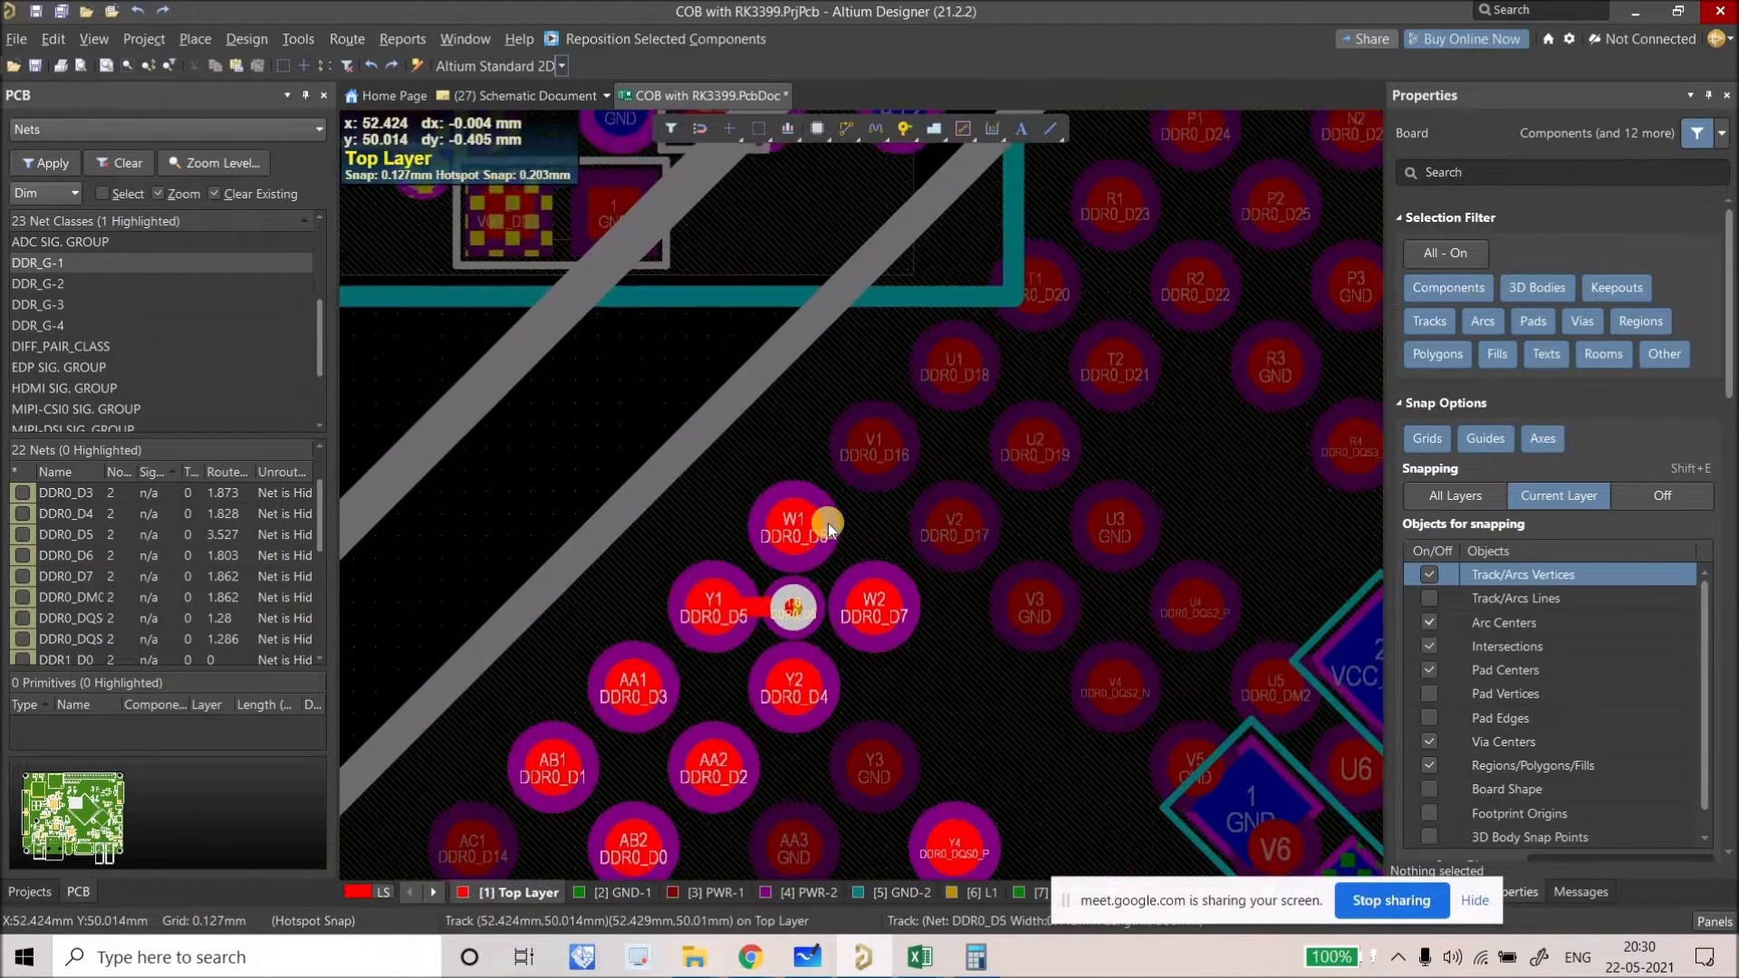
scroll(867, 292, "up", 1, "ctrl")
left_click(801, 491)
left_click(881, 627)
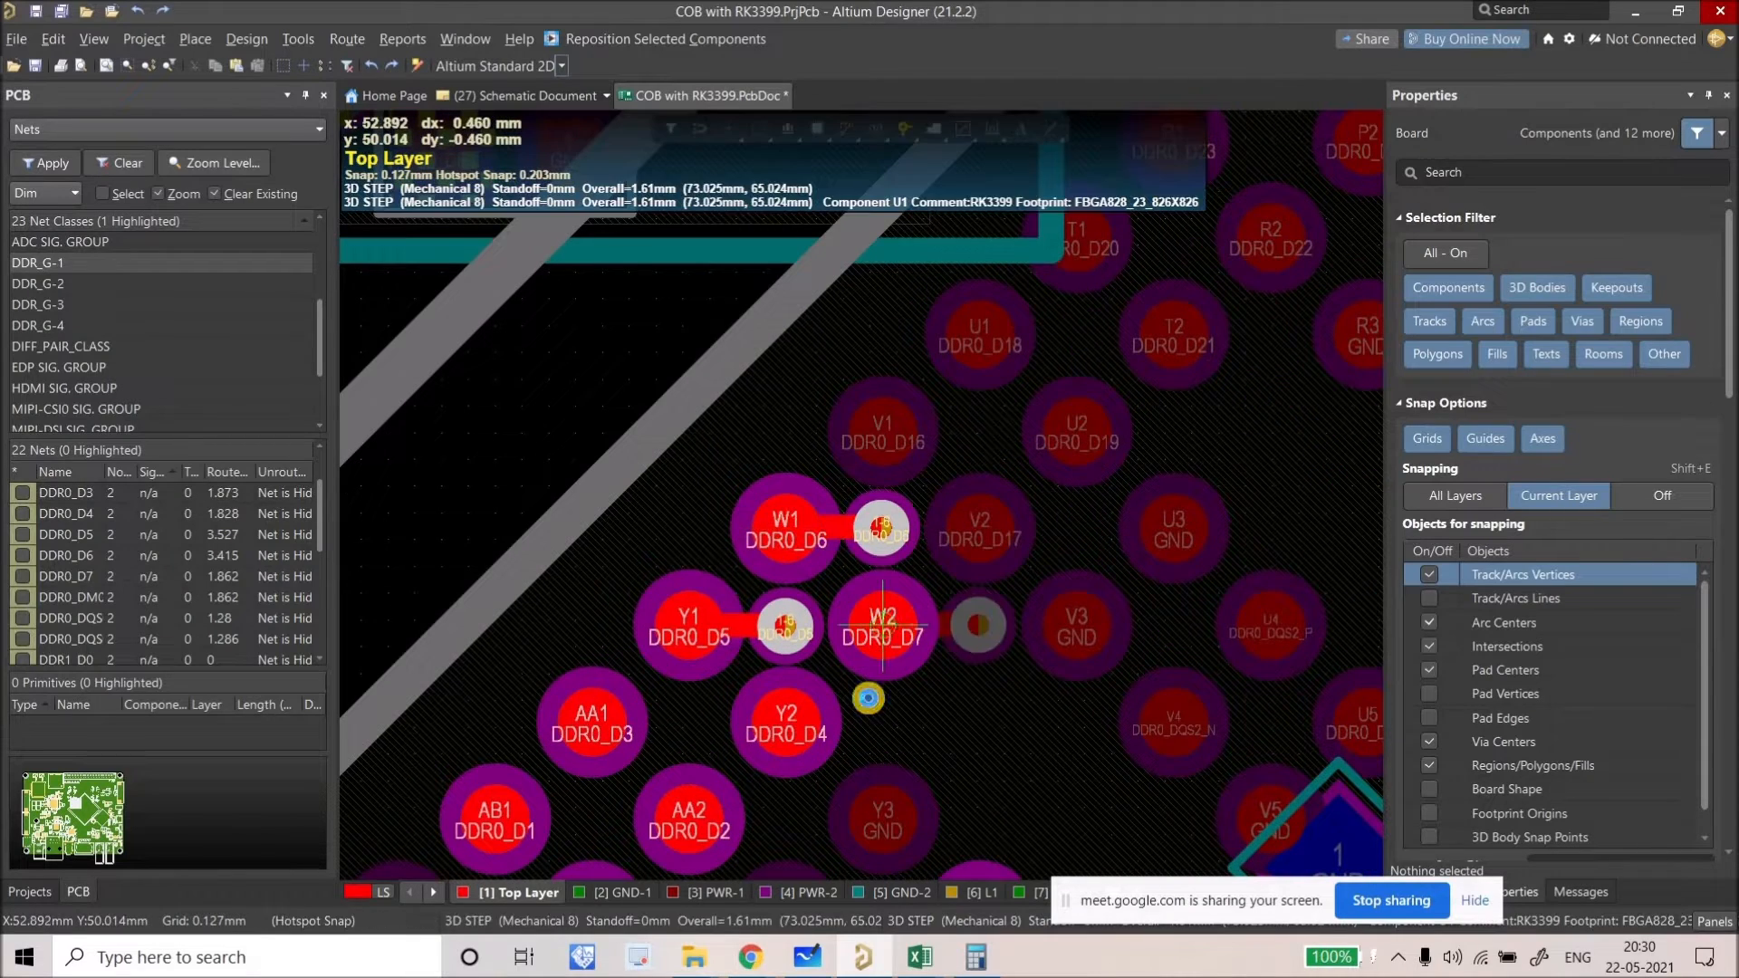
left_click(786, 716)
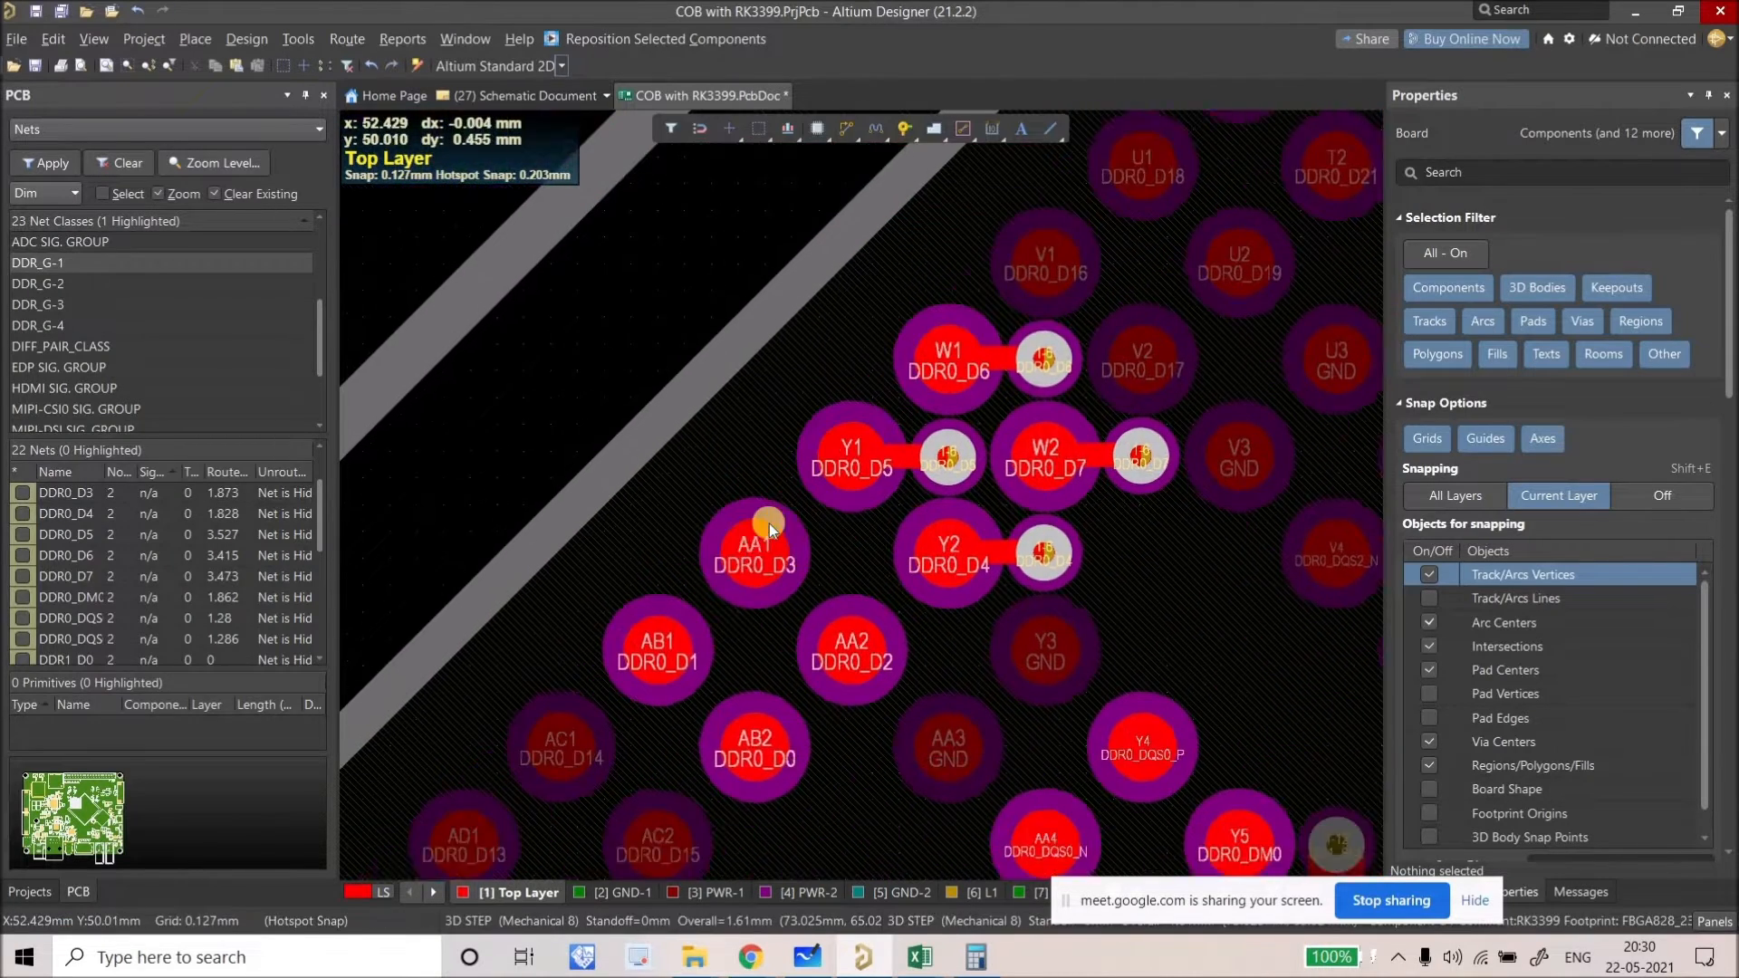
left_click(770, 523)
left_click(867, 628)
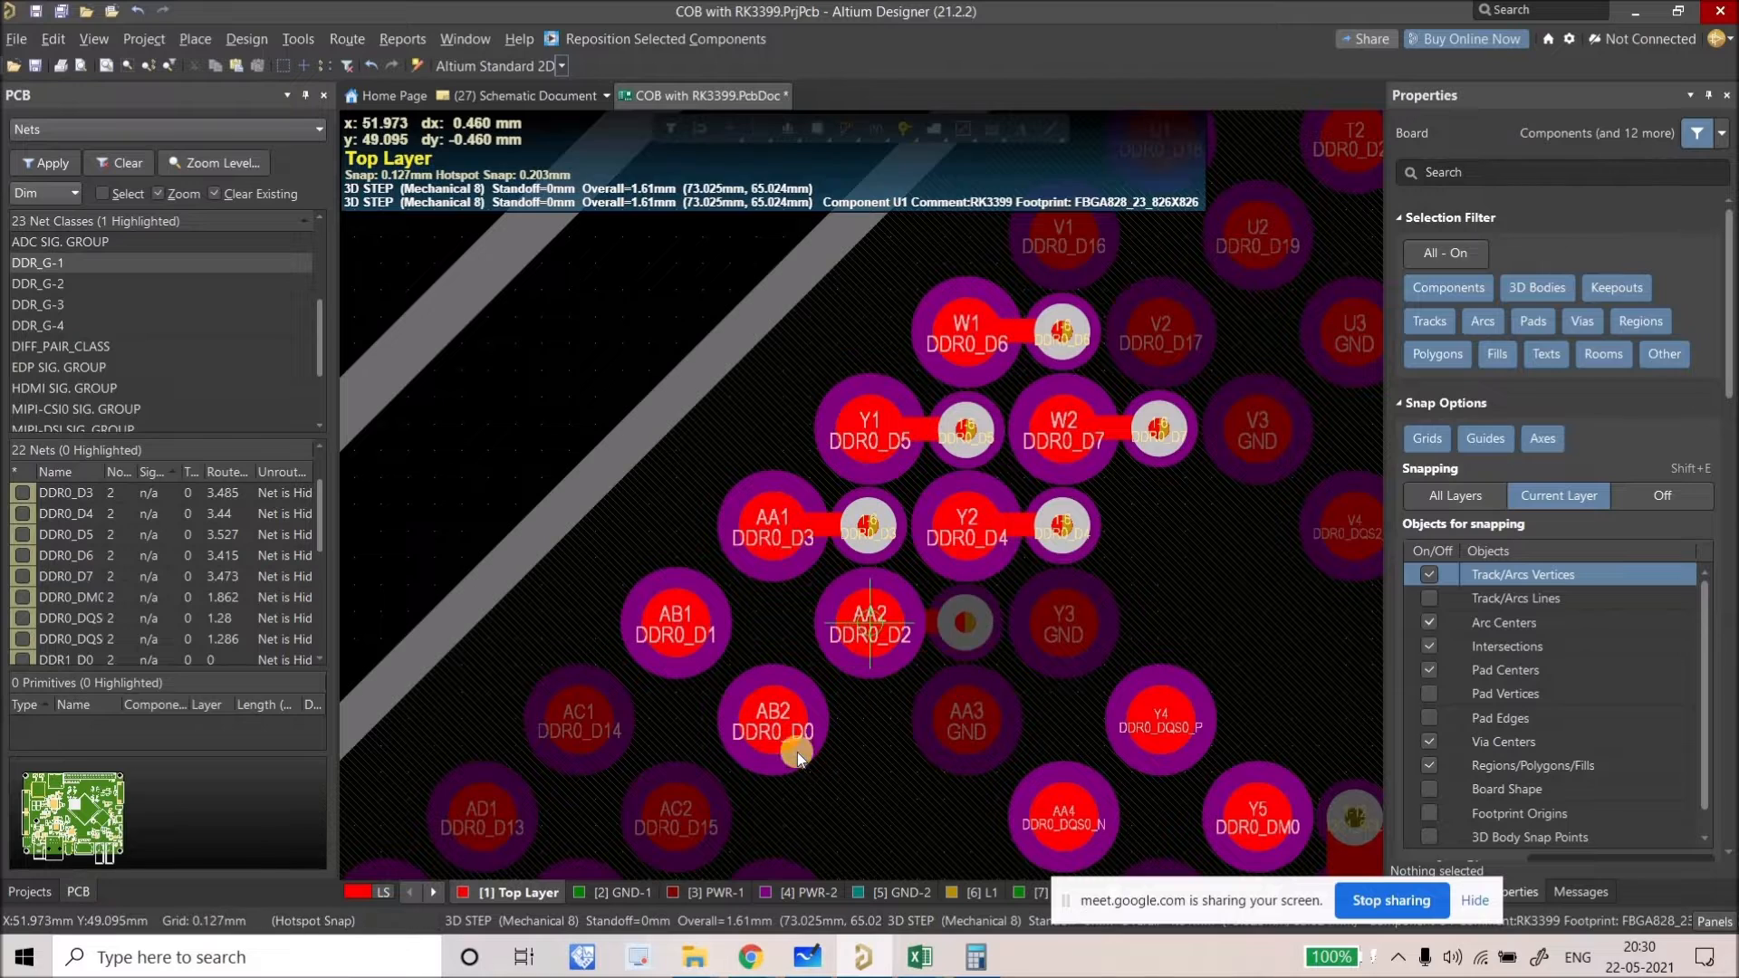
left_click(677, 634)
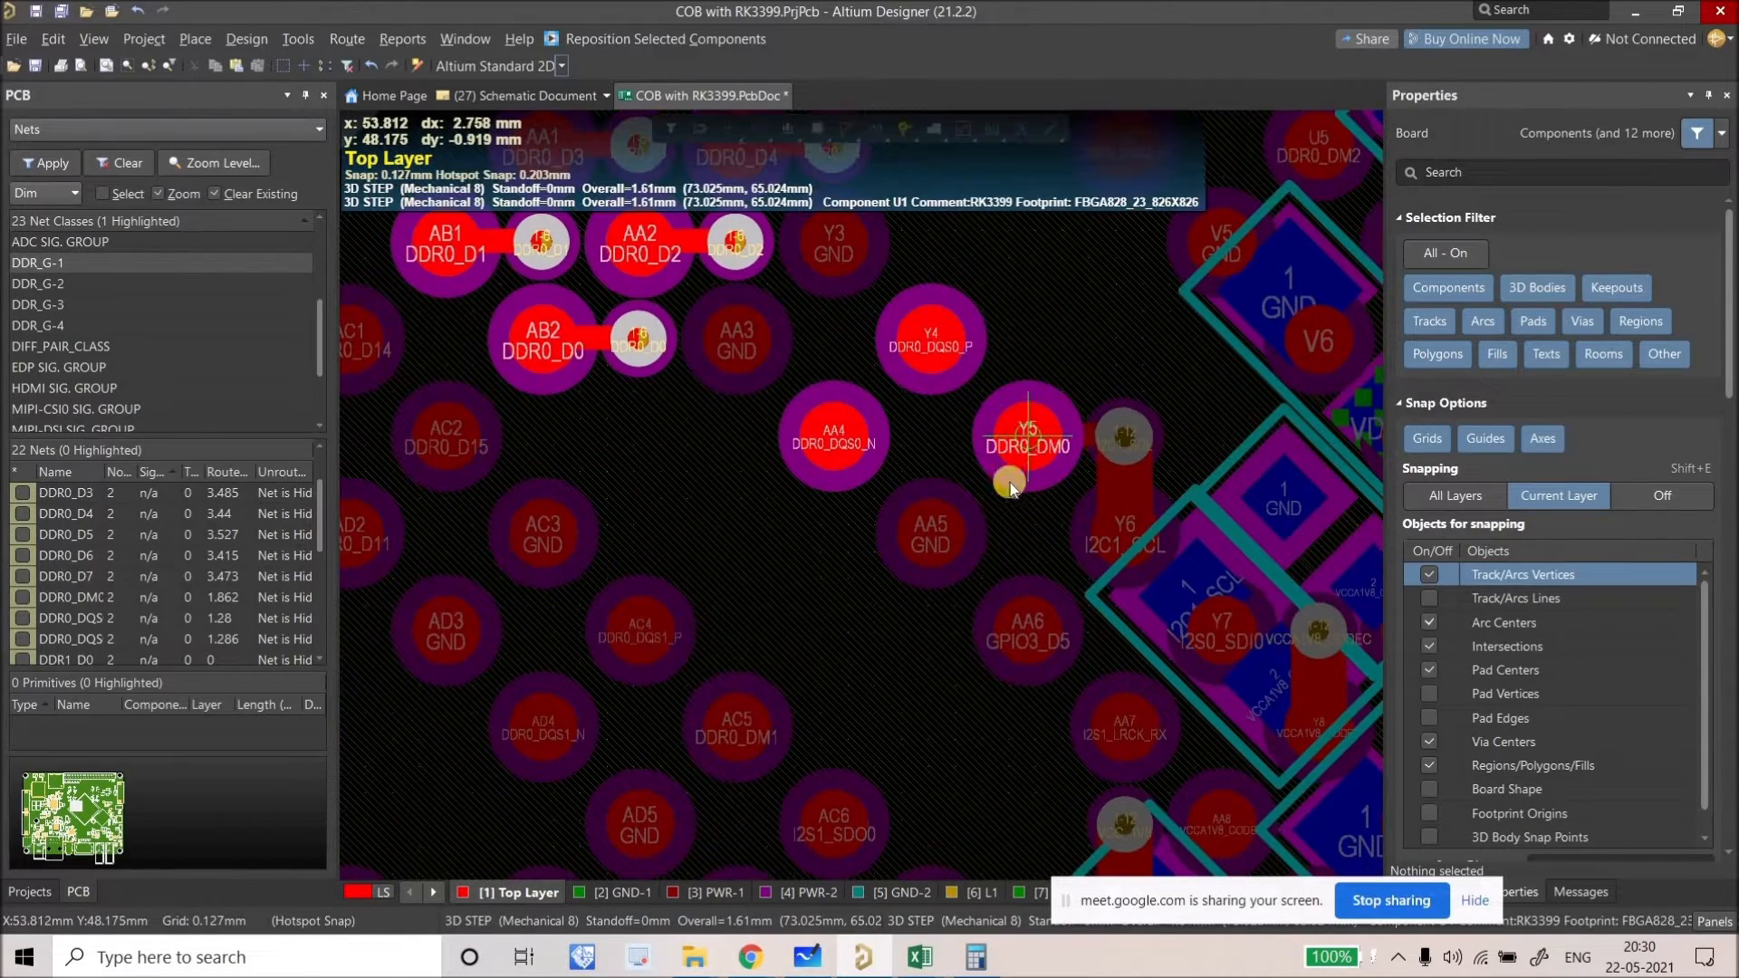
key("space")
key("space")
key("space")
key("space")
left_click(1041, 472)
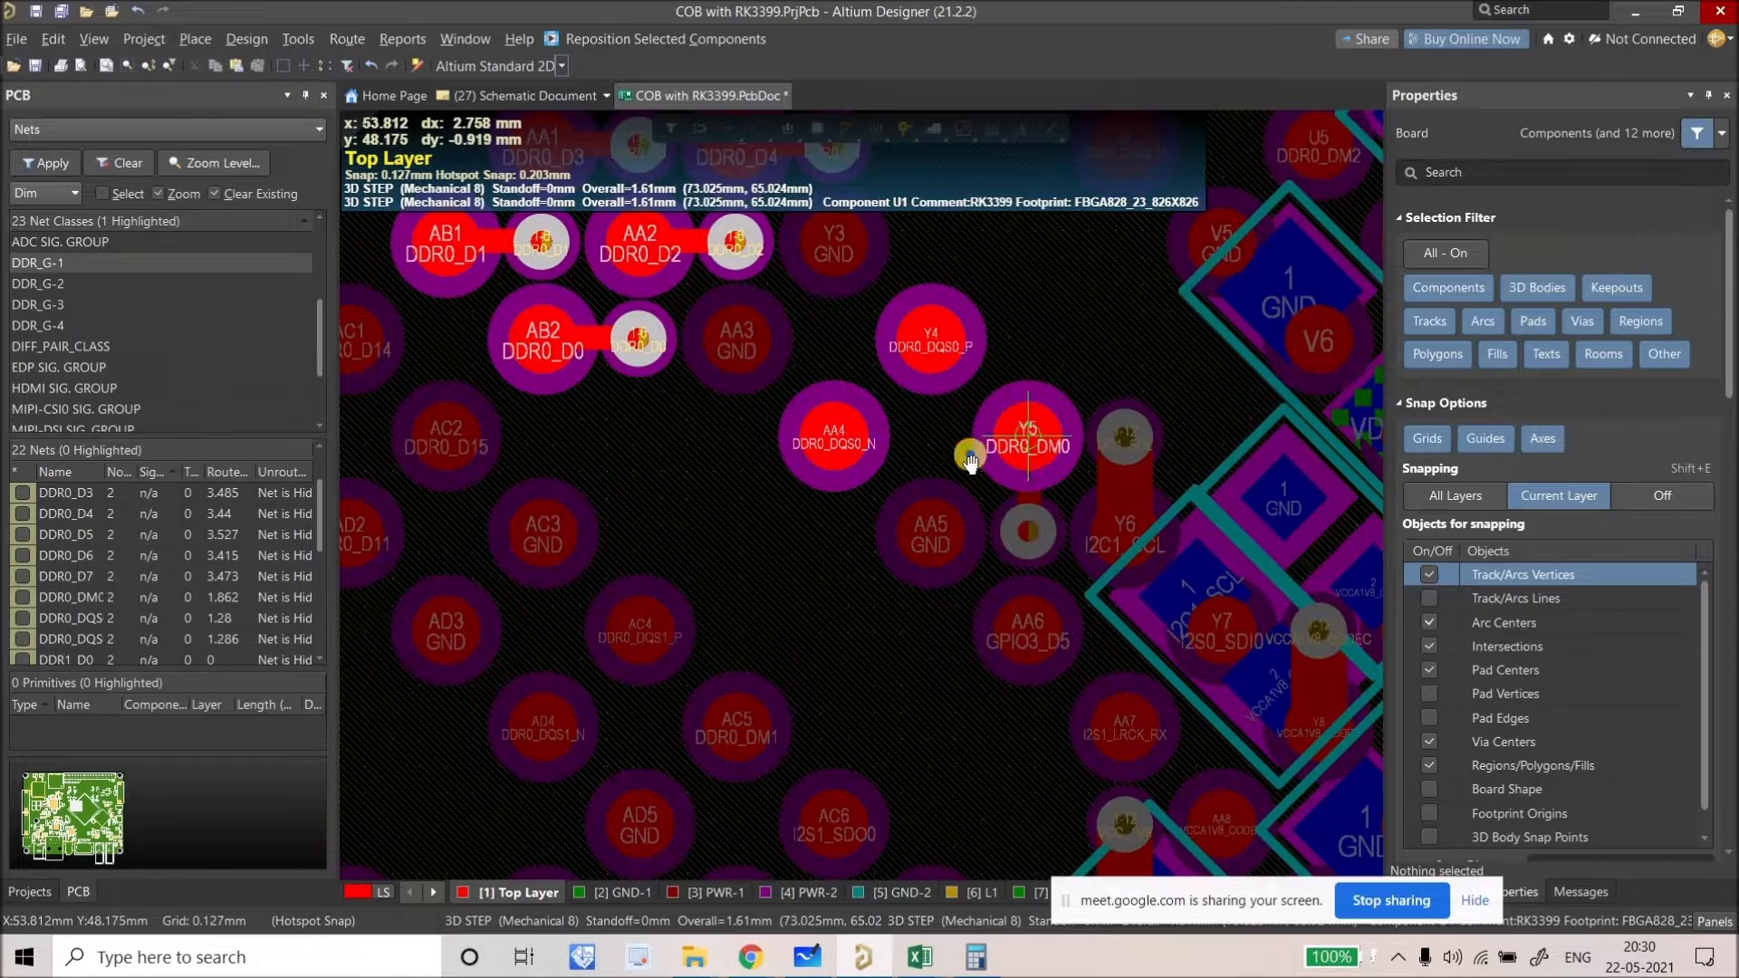
Step: Move the I2C1_SCL via from above pad Y6 to below it
scroll(970, 462, "up", 2)
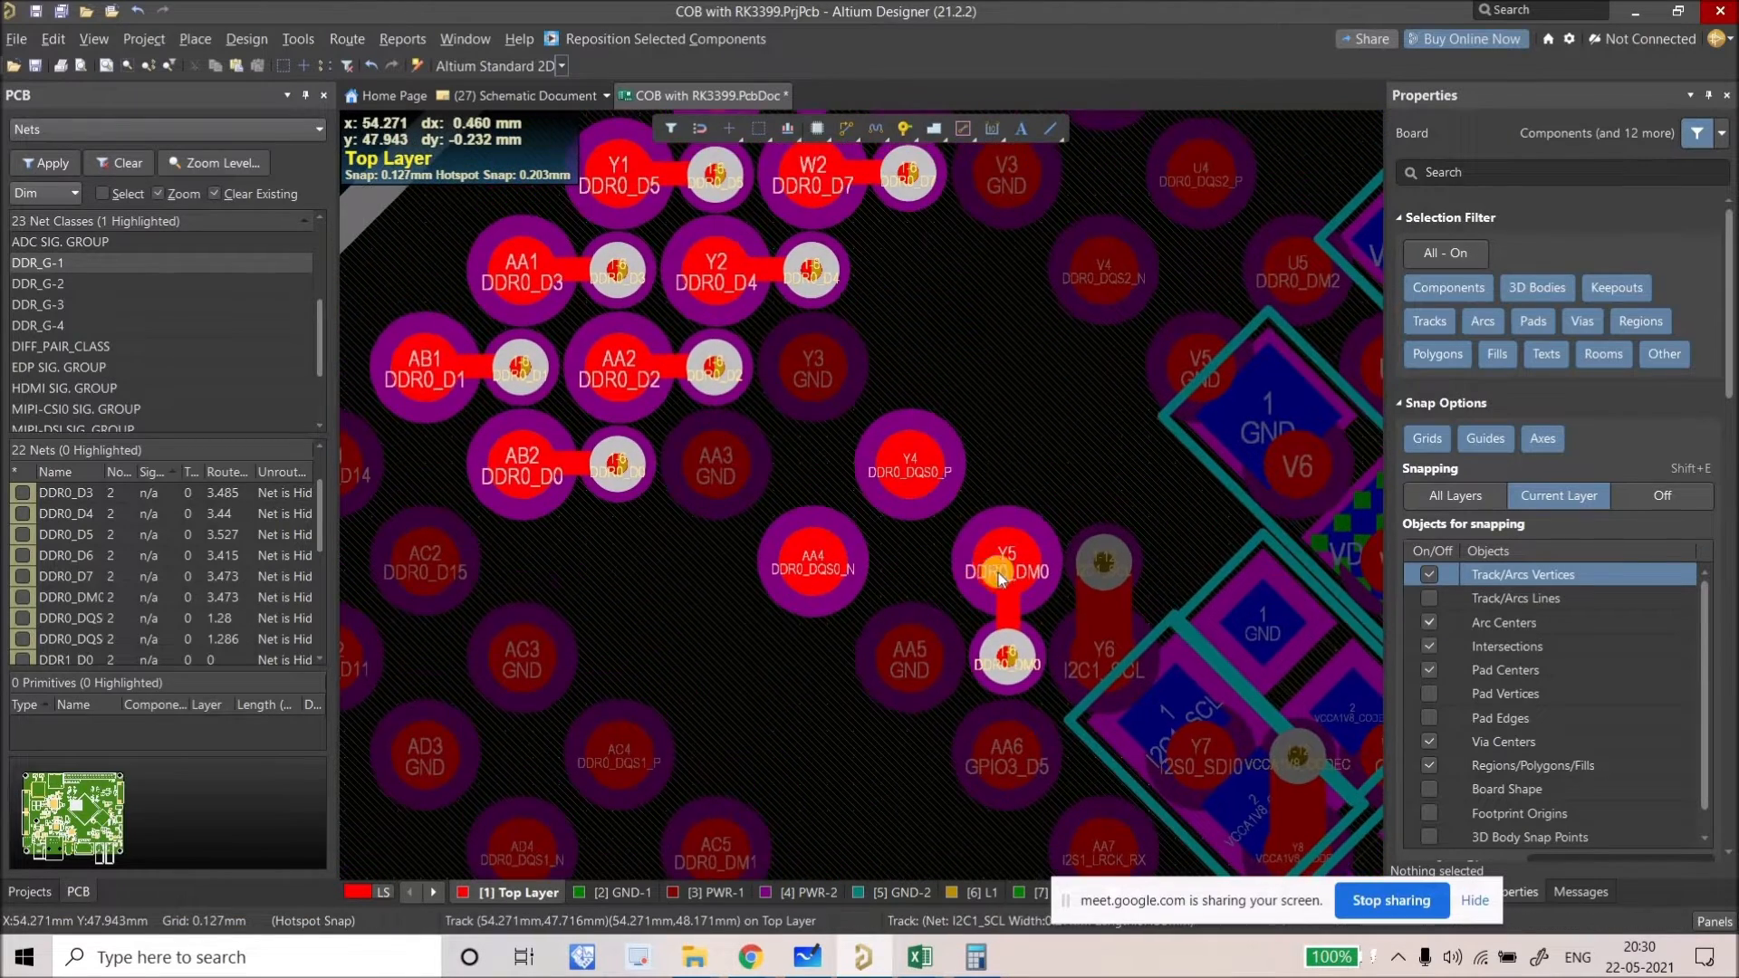
scroll(1001, 580, "up", 2, "ctrl")
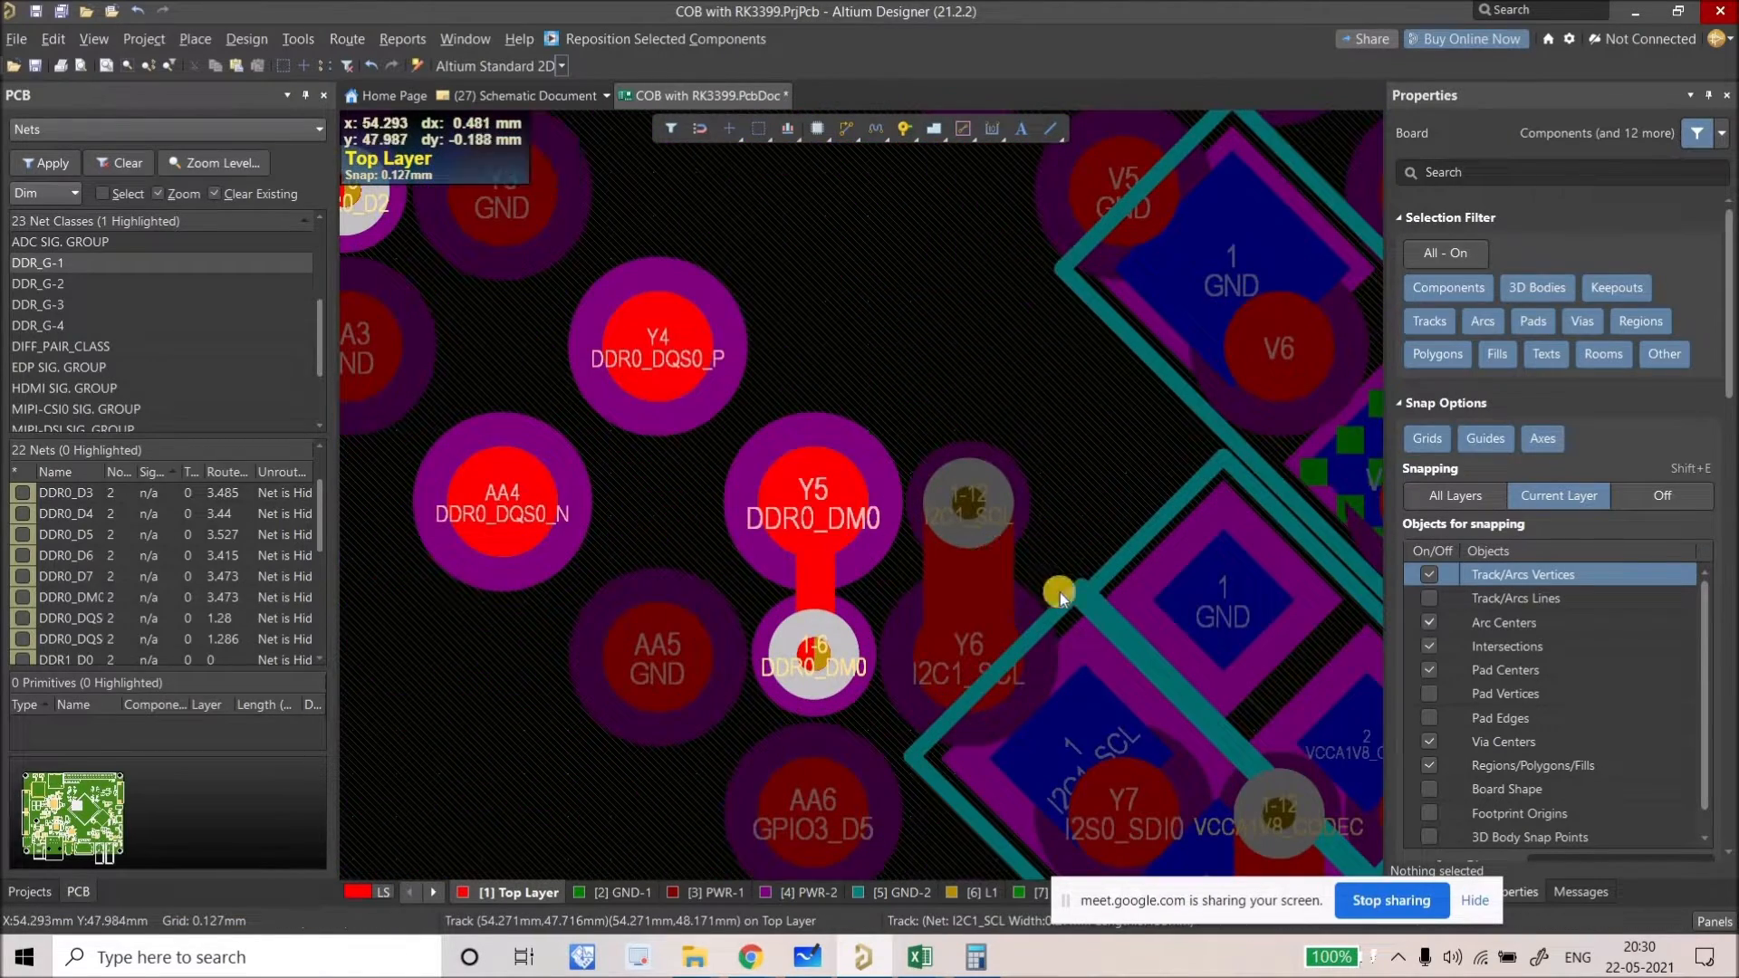
left_click(1060, 593)
scroll(943, 598, "down", 3)
scroll(915, 427, "right", 2, "shift")
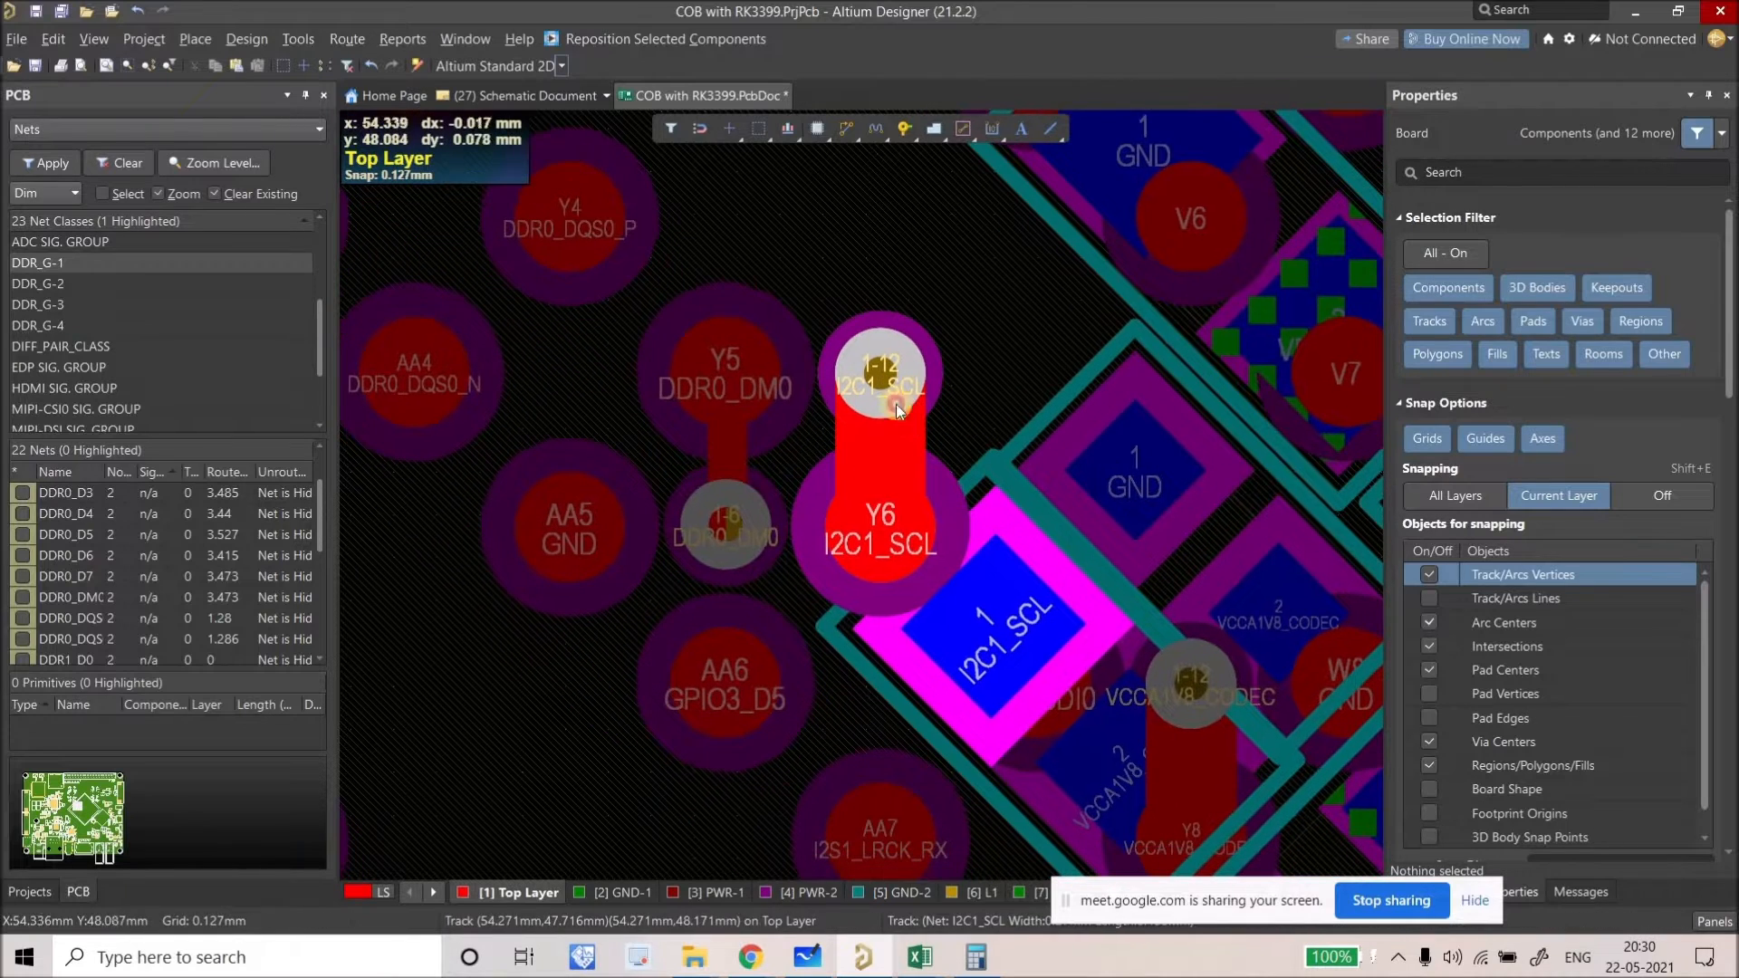
left_click_drag(856, 686, 876, 668)
scroll(1113, 525, "down", 5, "ctrl")
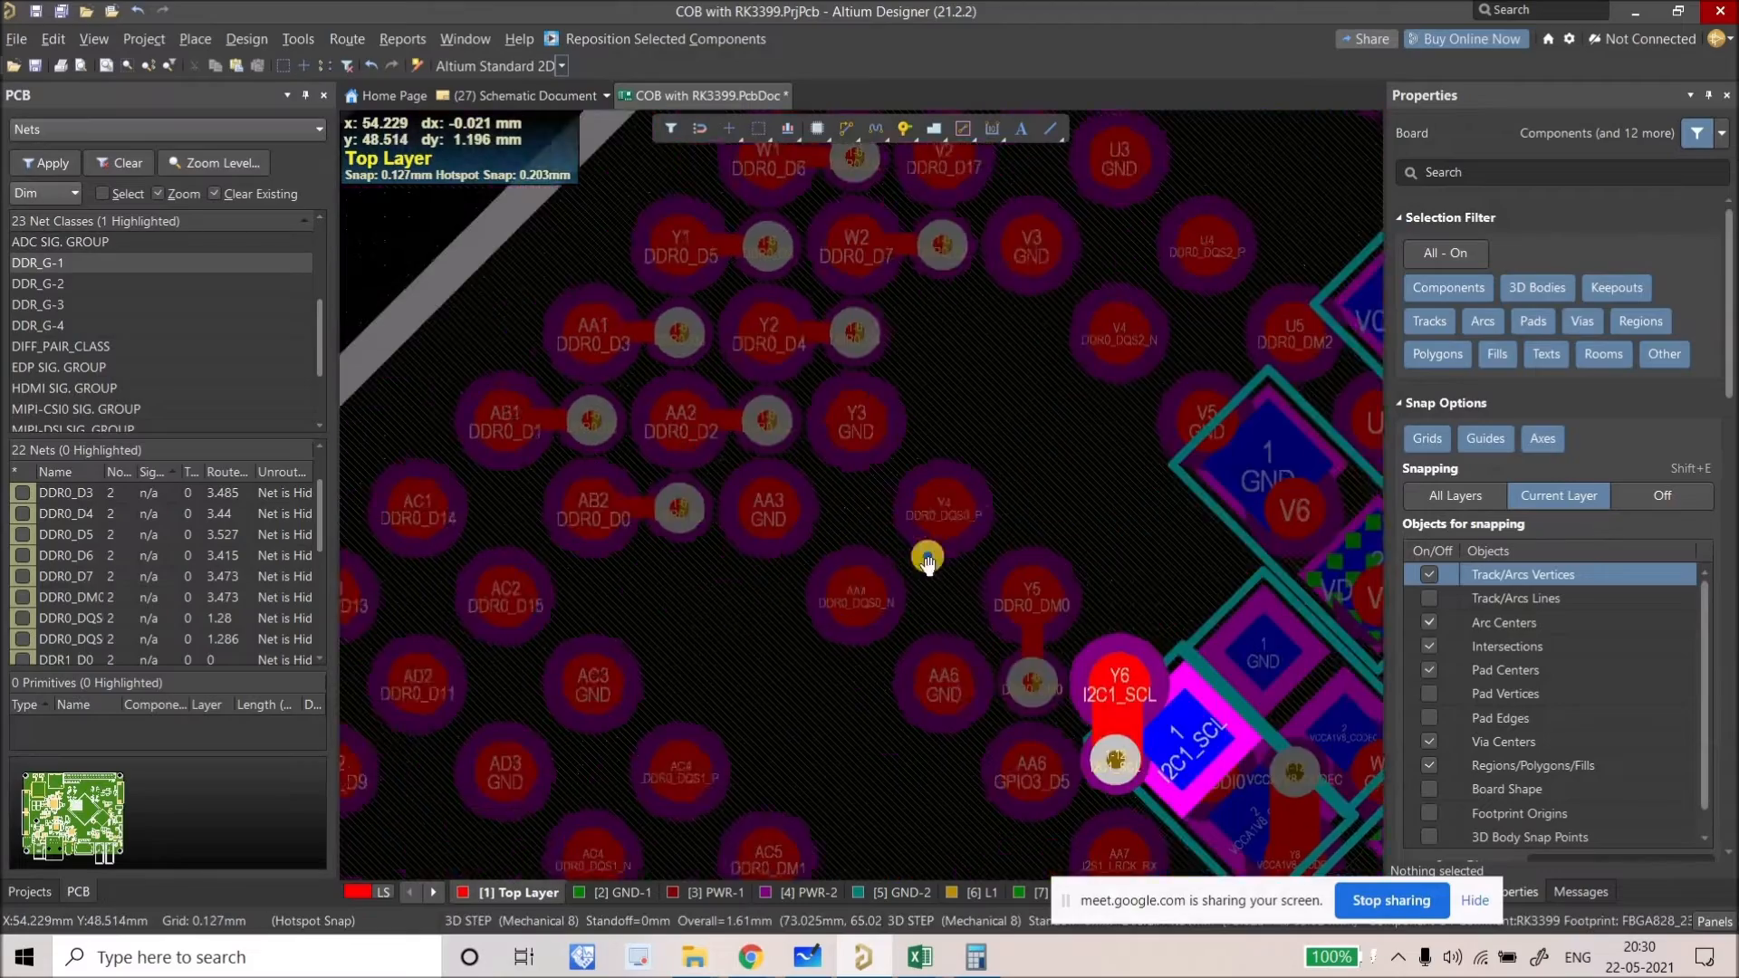
scroll(885, 560, "up", 2)
scroll(876, 575, "right", 3, "shift")
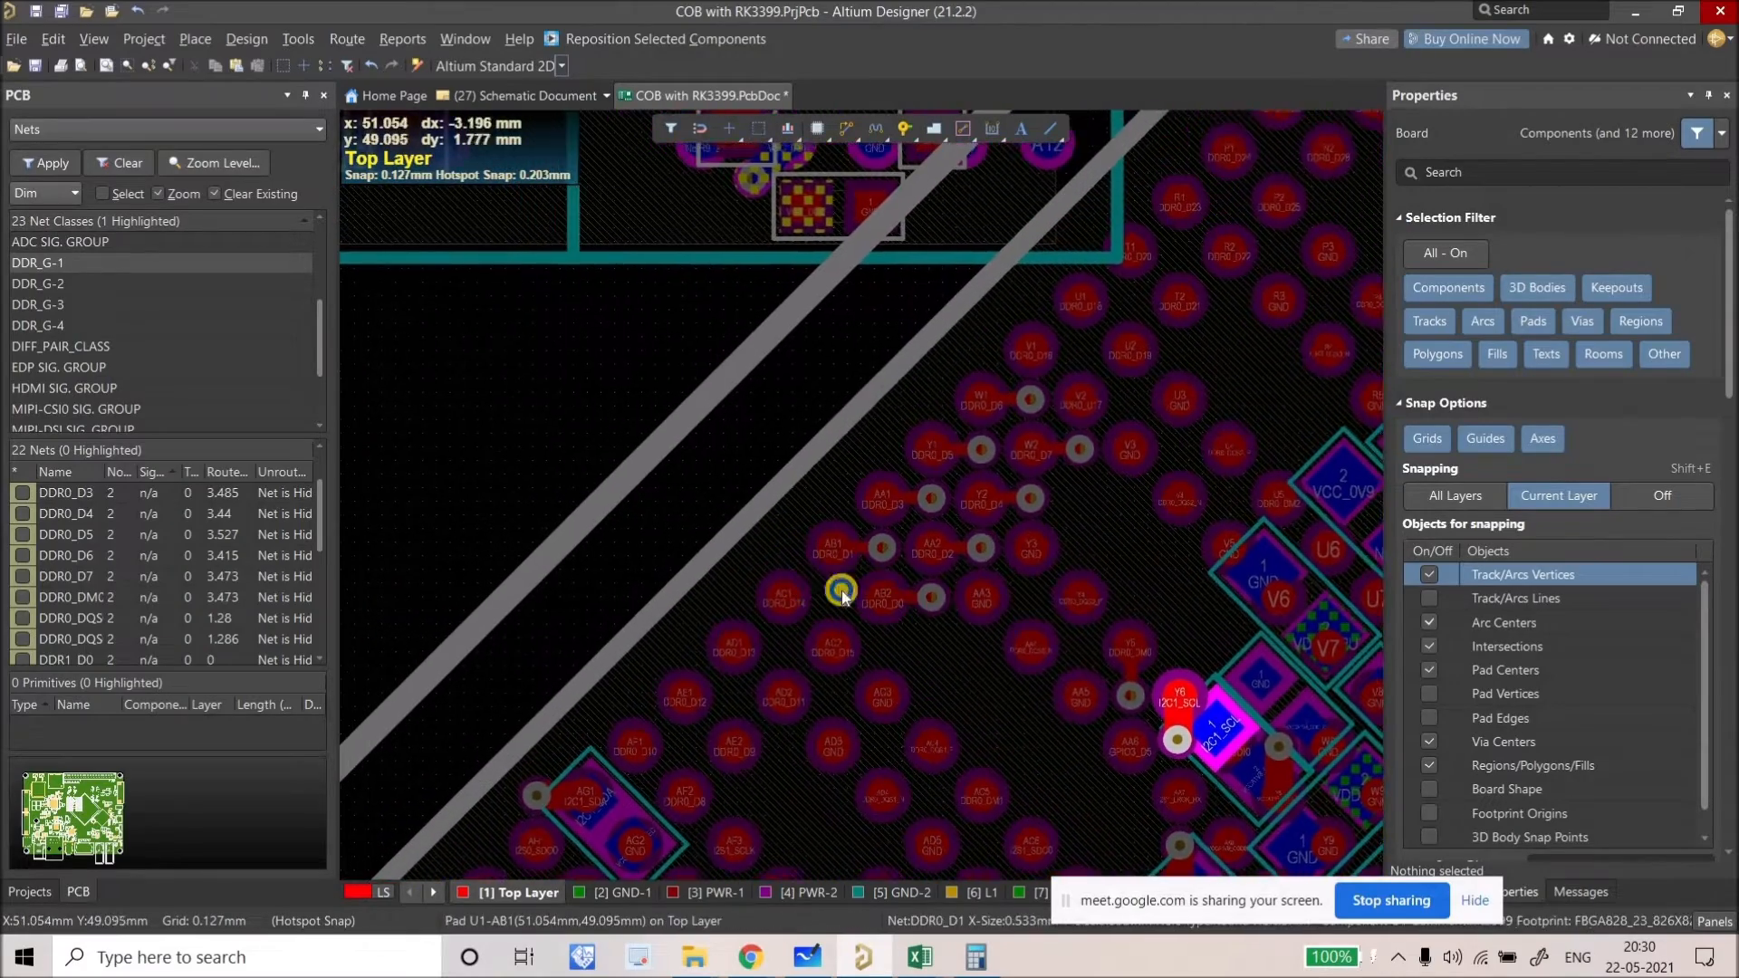
scroll(872, 619, "up", 5, "ctrl")
scroll(888, 524, "up", 1)
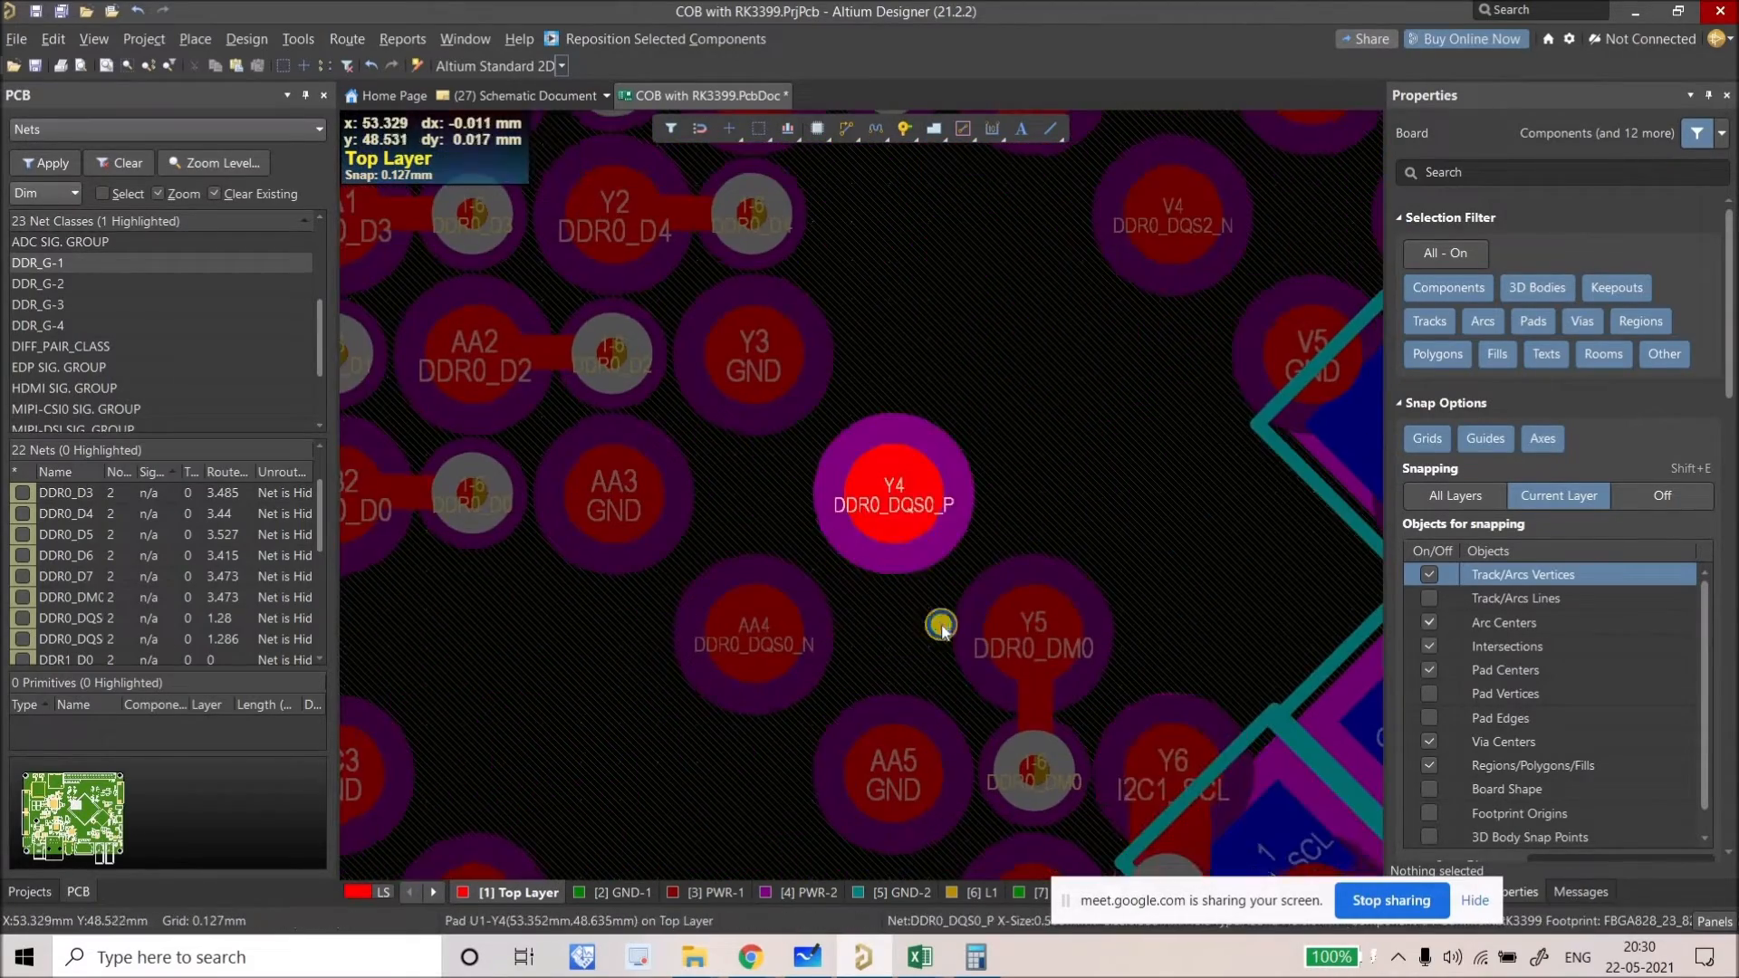
scroll(906, 634, "left", 2, "shift")
scroll(974, 625, "down", 2, "ctrl")
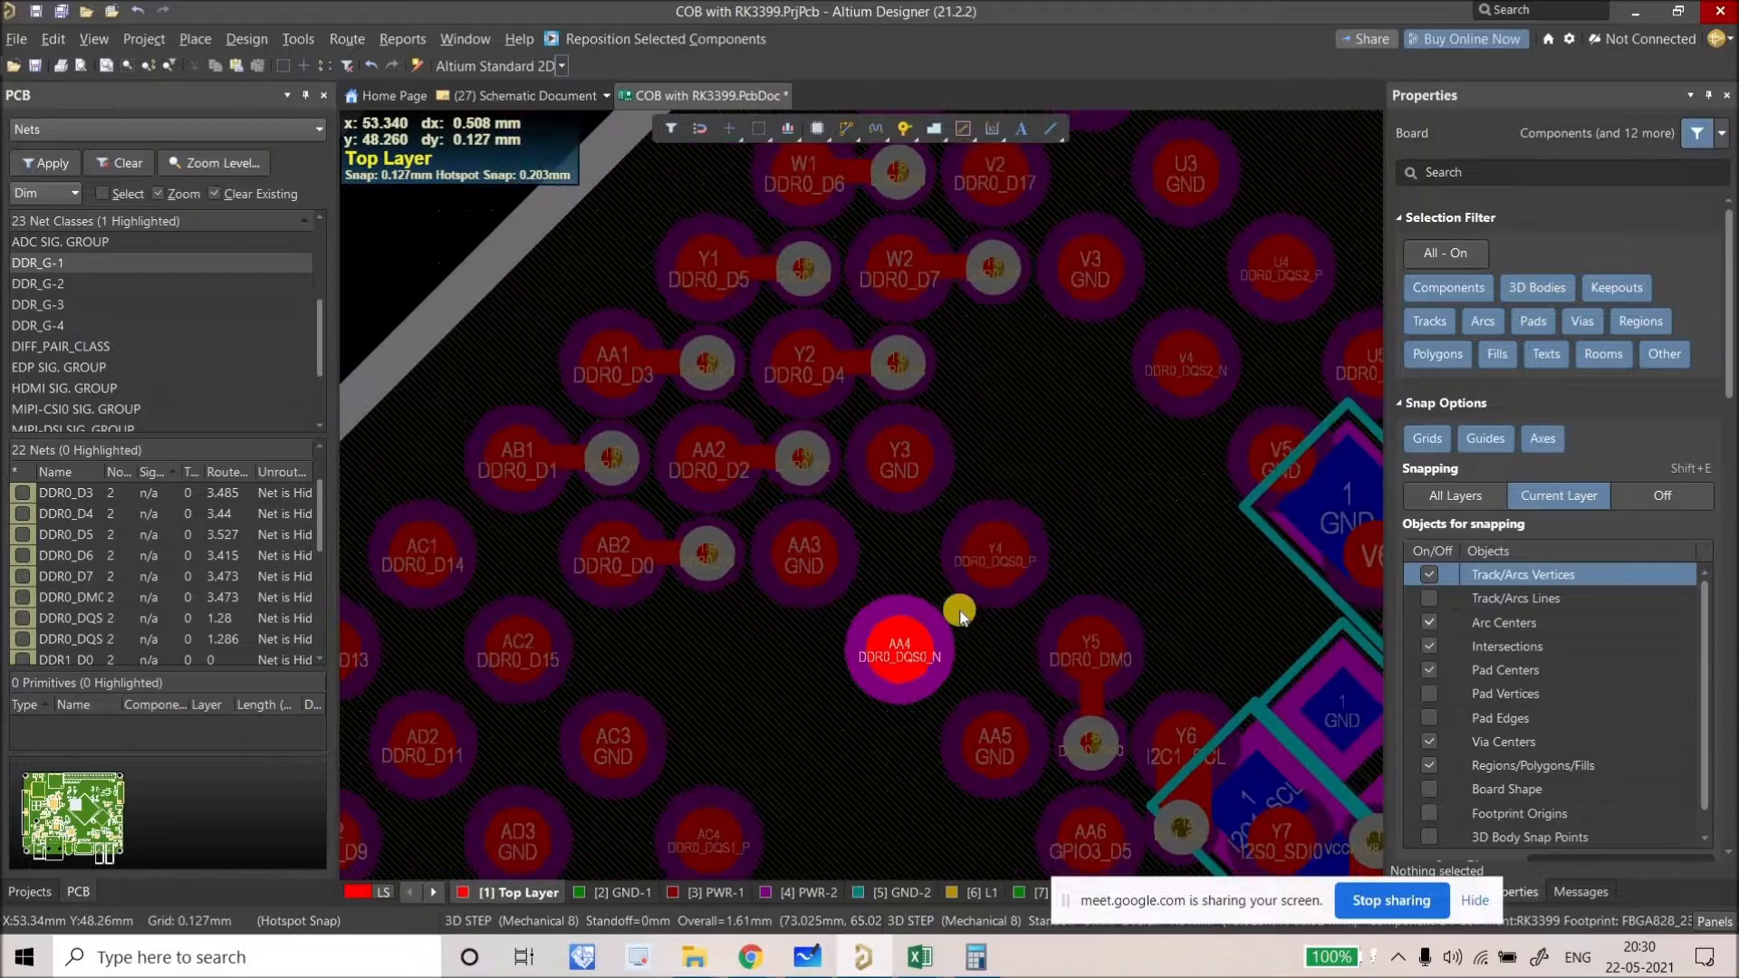
scroll(959, 610, "up", 1, "ctrl")
scroll(679, 562, "down", 4, "ctrl")
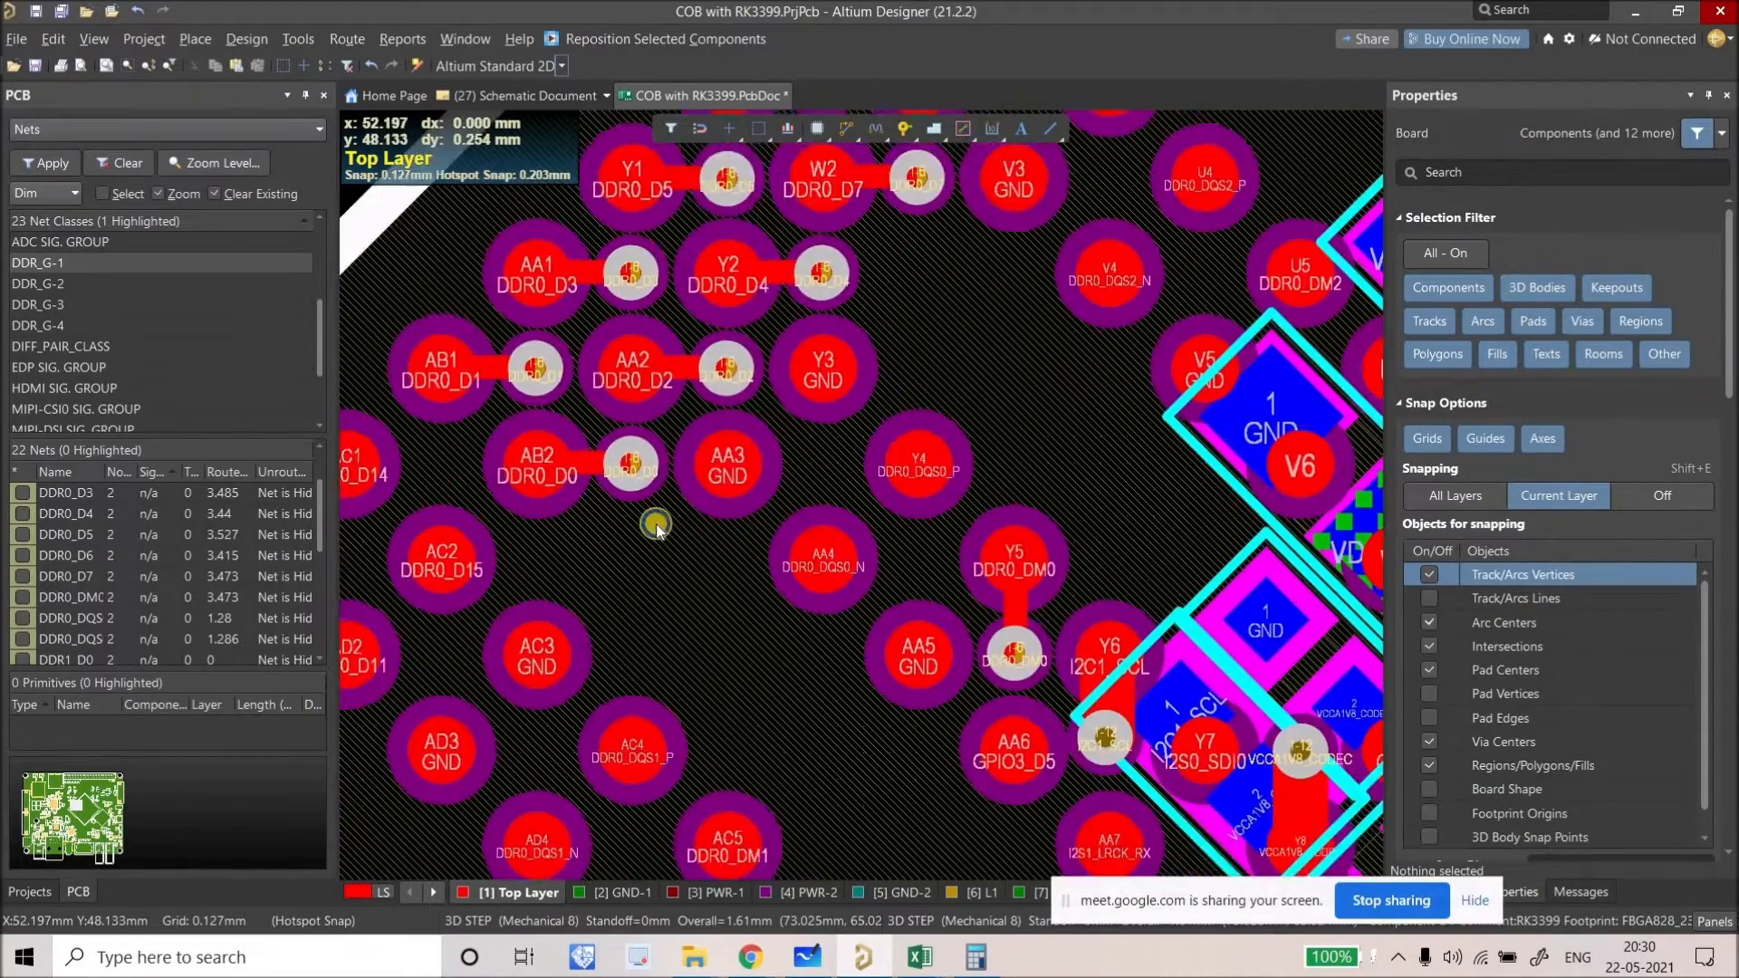
scroll(779, 645, "up", 3, "ctrl")
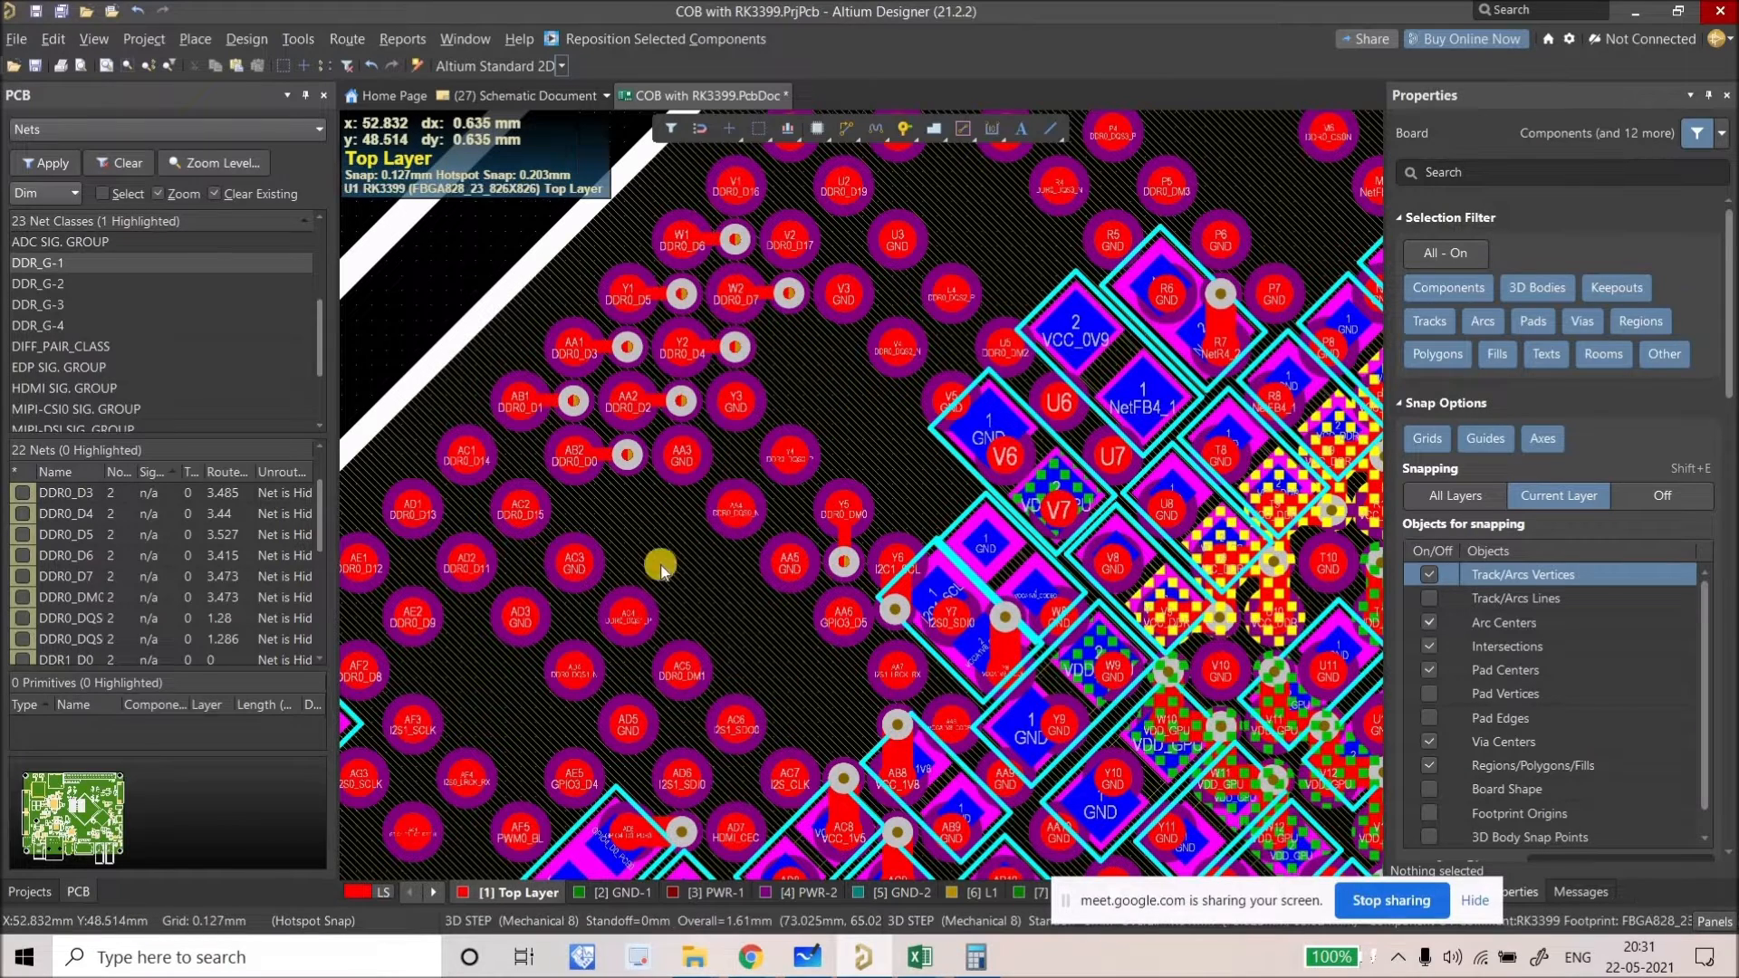
Step: Route the DDR0_DQS0 differential pair from AA4 diagonally down-left on the top layer
right_click_drag(777, 408, 867, 426)
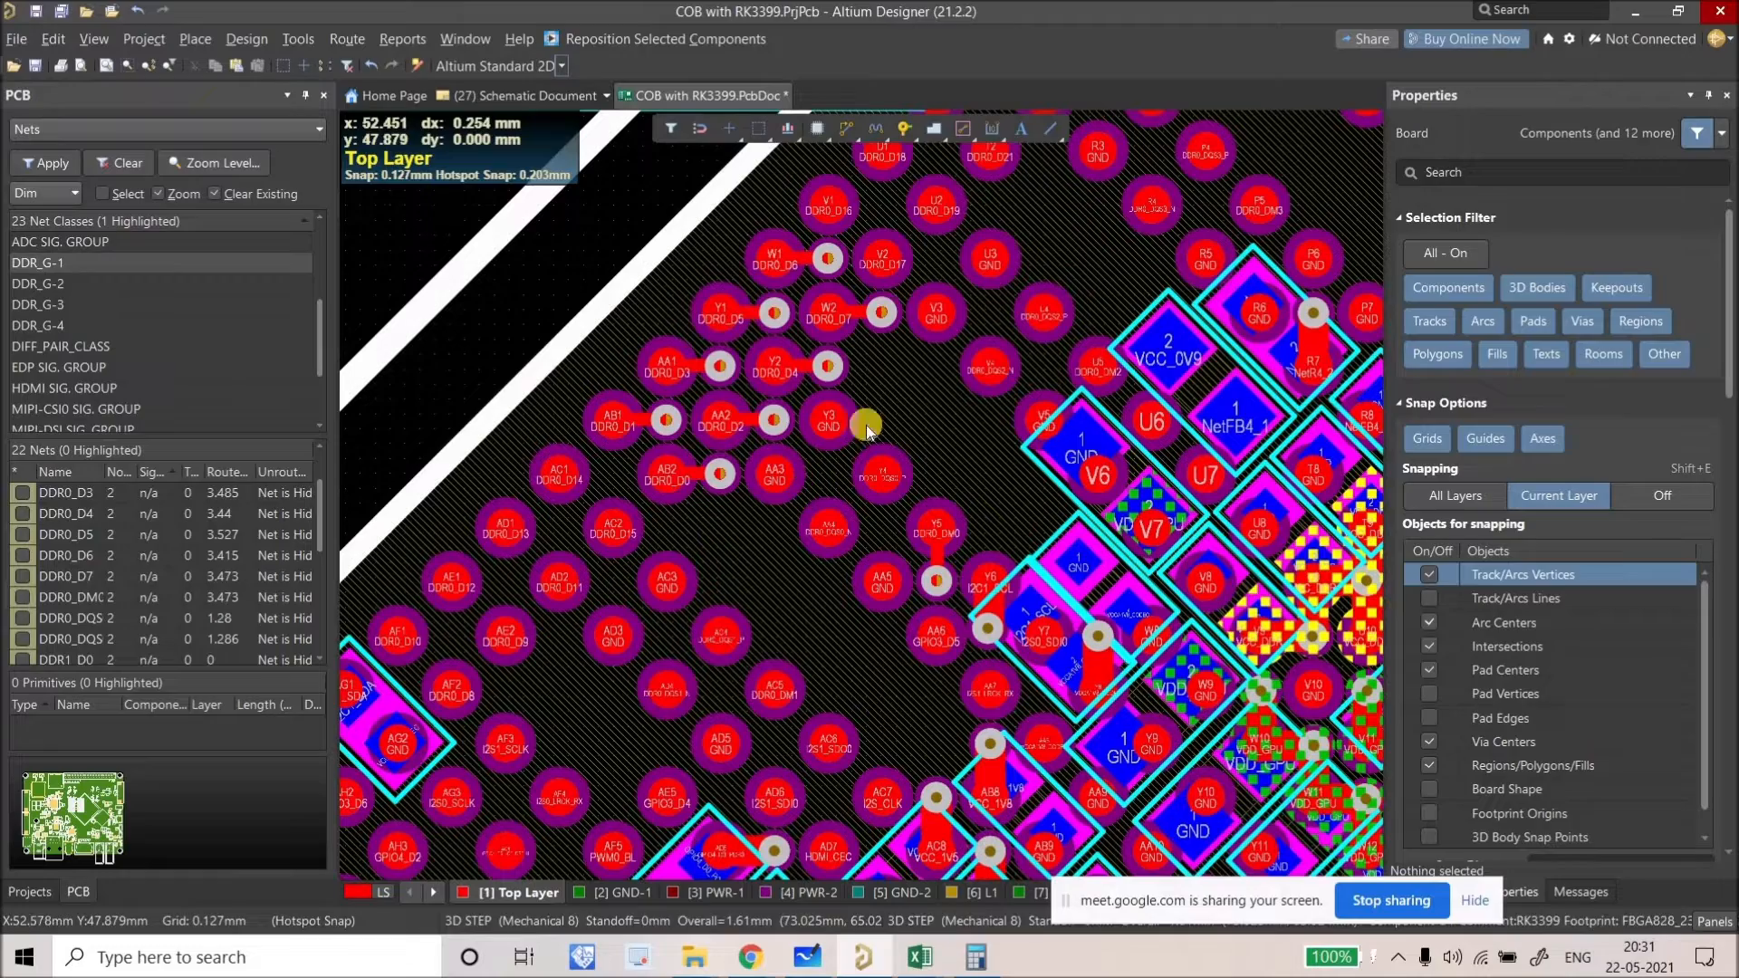
left_click(841, 134)
scroll(850, 533, "up", 4, "ctrl")
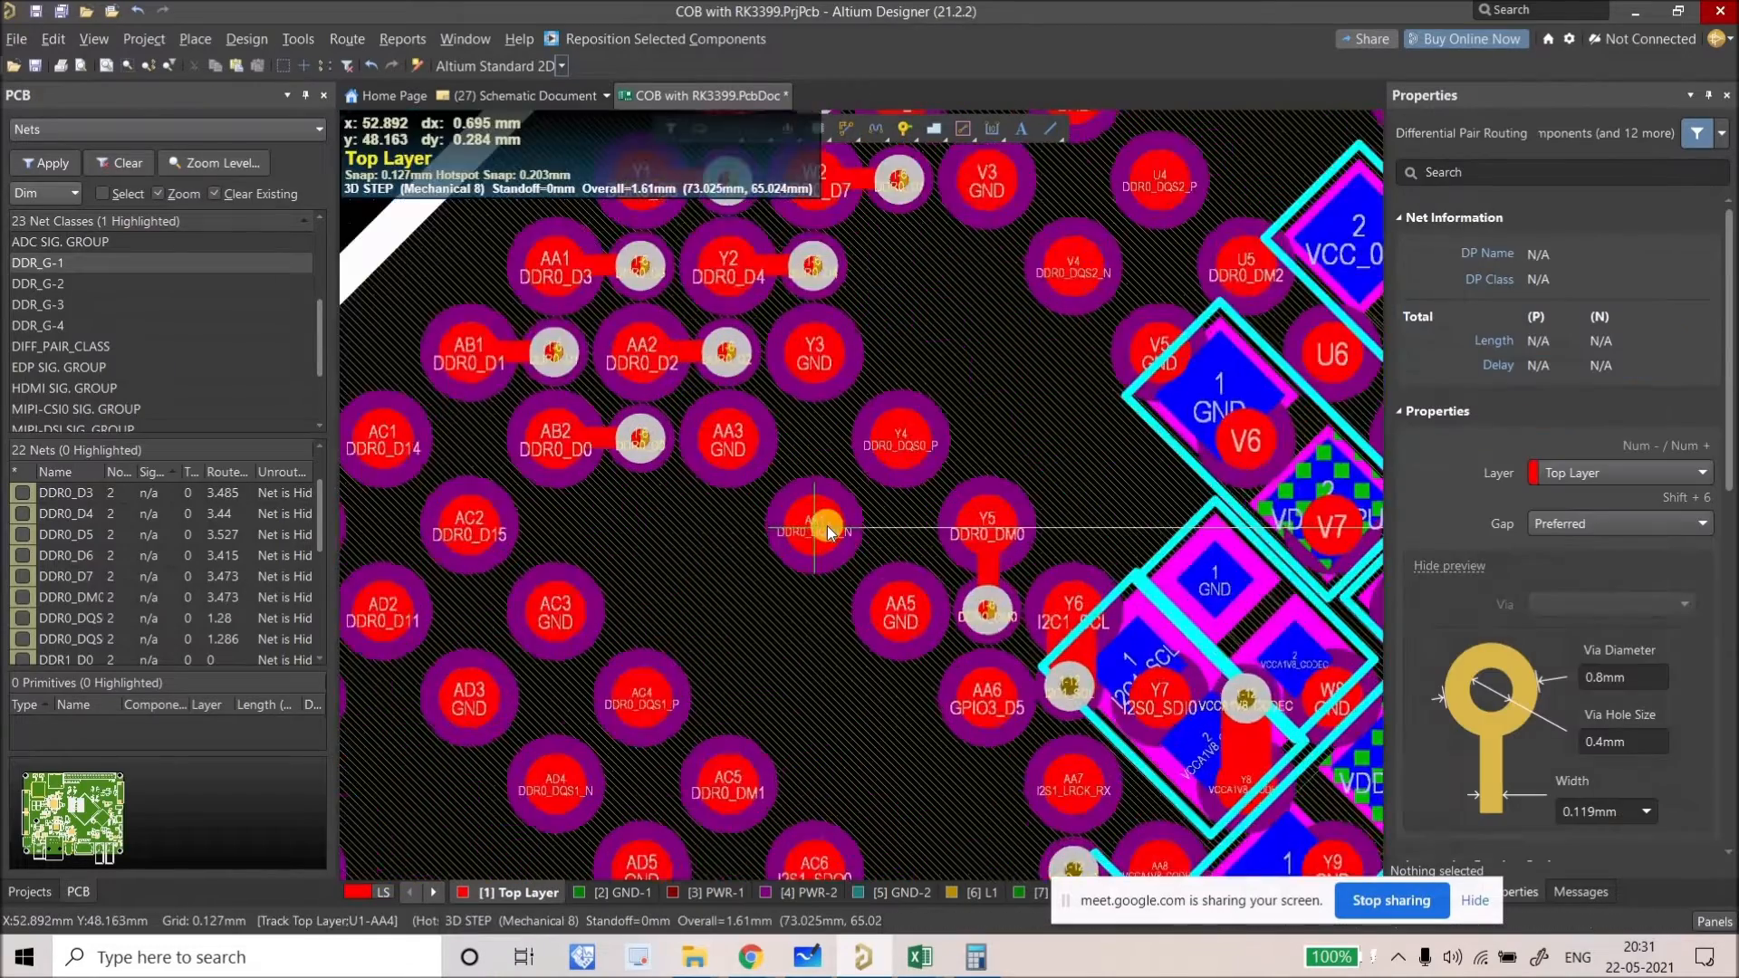
left_click(792, 522)
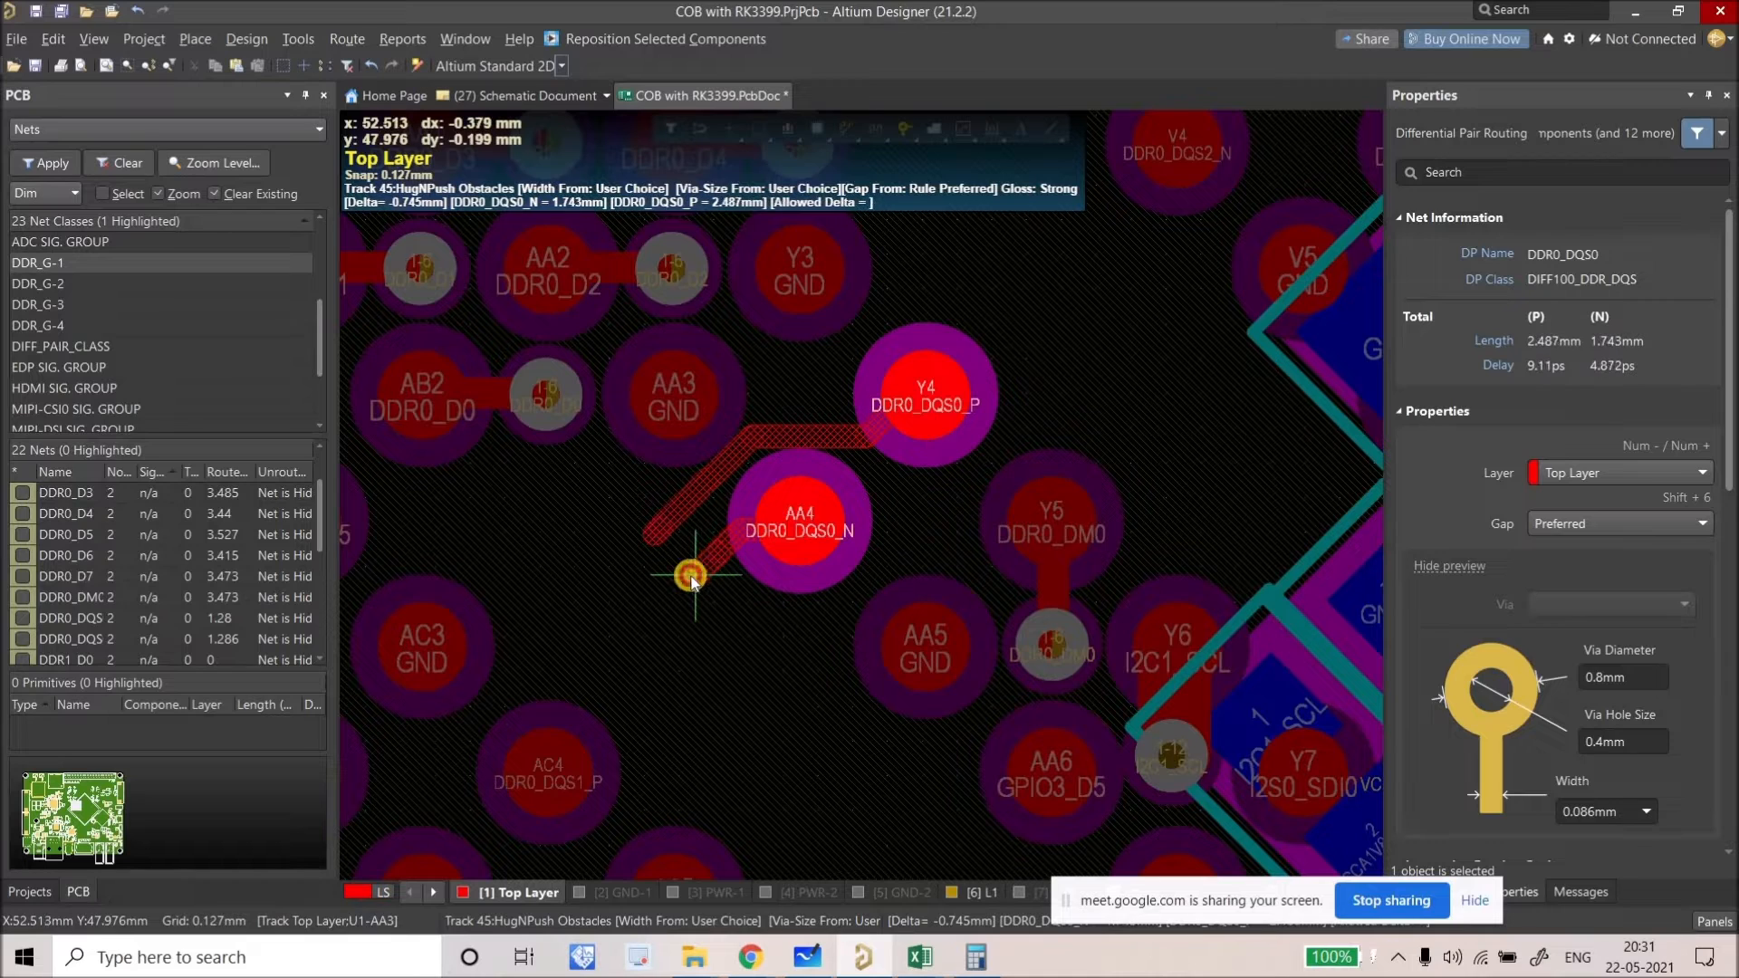
left_click(695, 576)
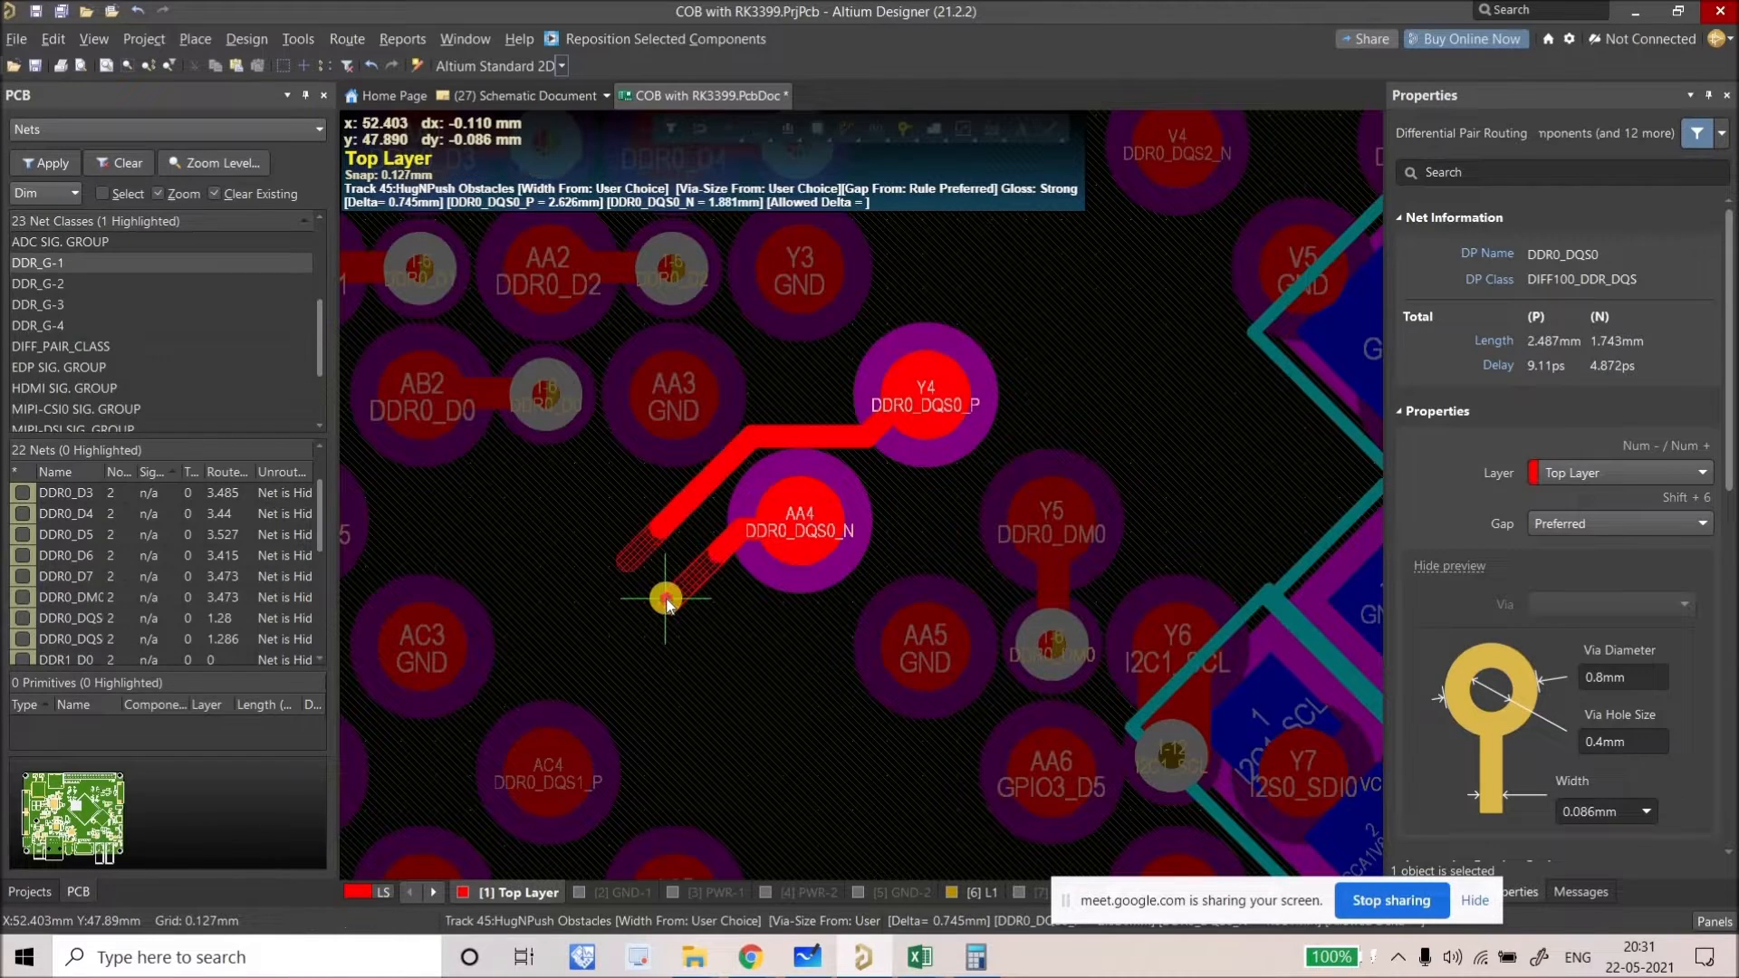
left_click(665, 597)
right_click(769, 641)
right_click(769, 640)
right_click_drag(814, 585, 883, 594)
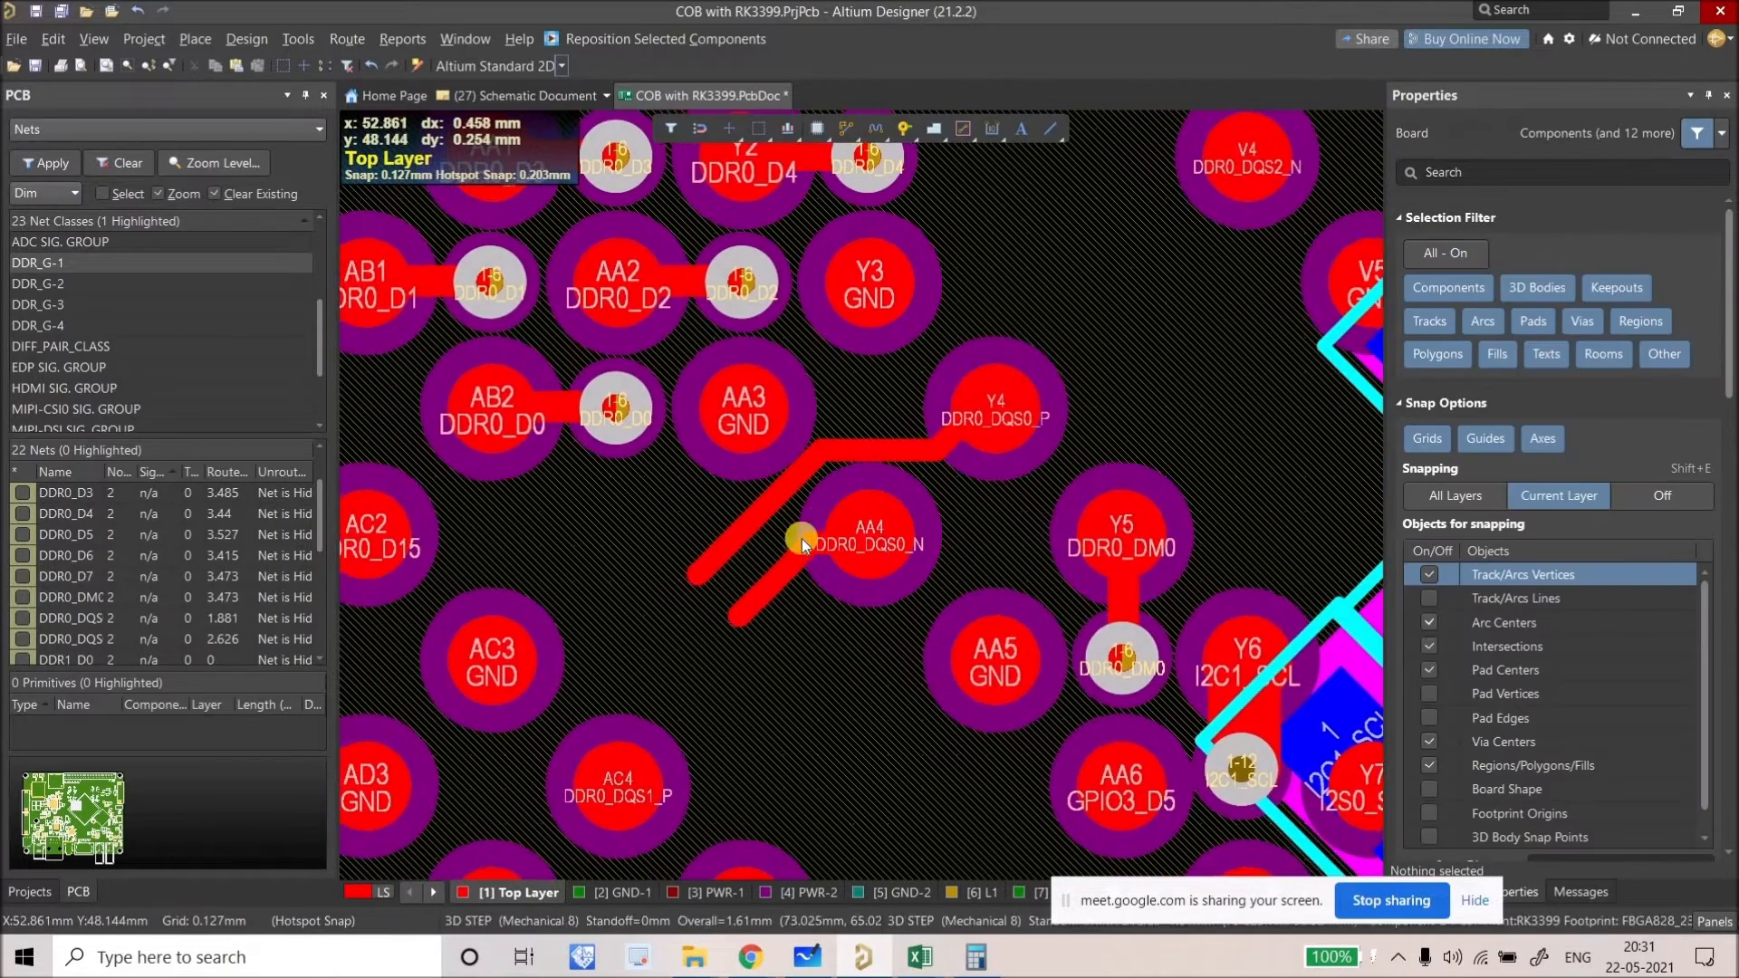
scroll(801, 538, "up", 1, "ctrl")
Step: Extend DDR0_DQS0_P leftward with a 0.176mm single-track segment, bringing it to 2.804
right_click(851, 147)
left_click(915, 159)
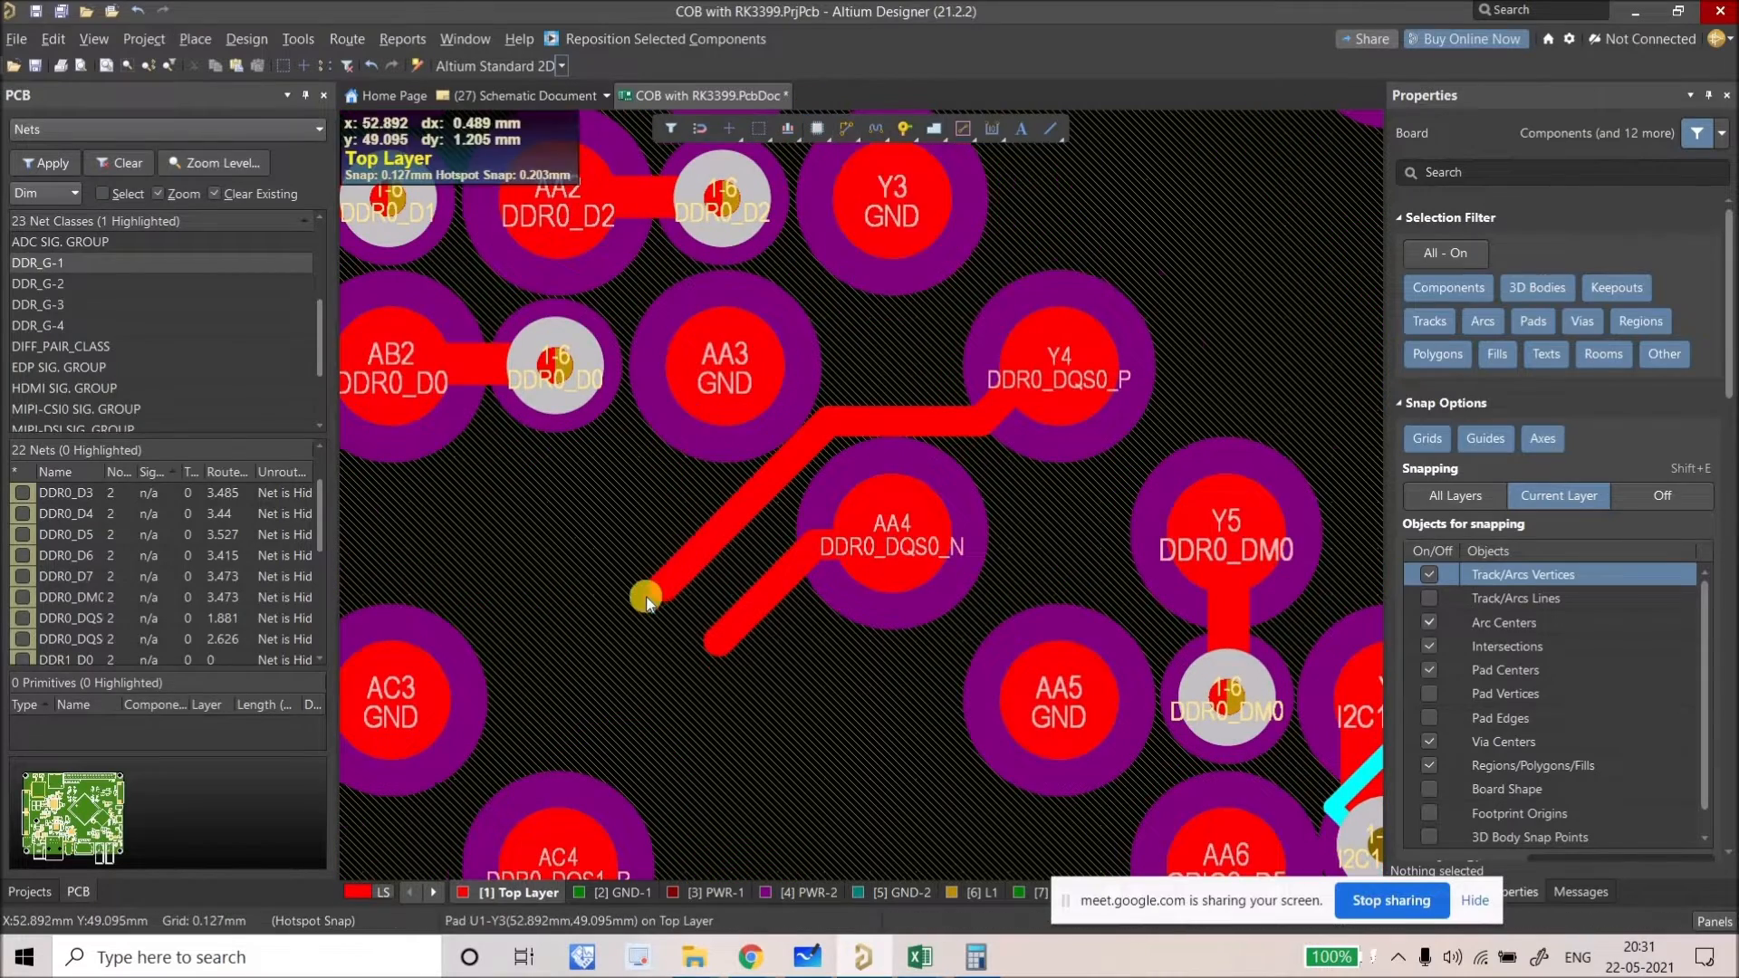
scroll(640, 590, "up", 1, "ctrl")
left_click(621, 631)
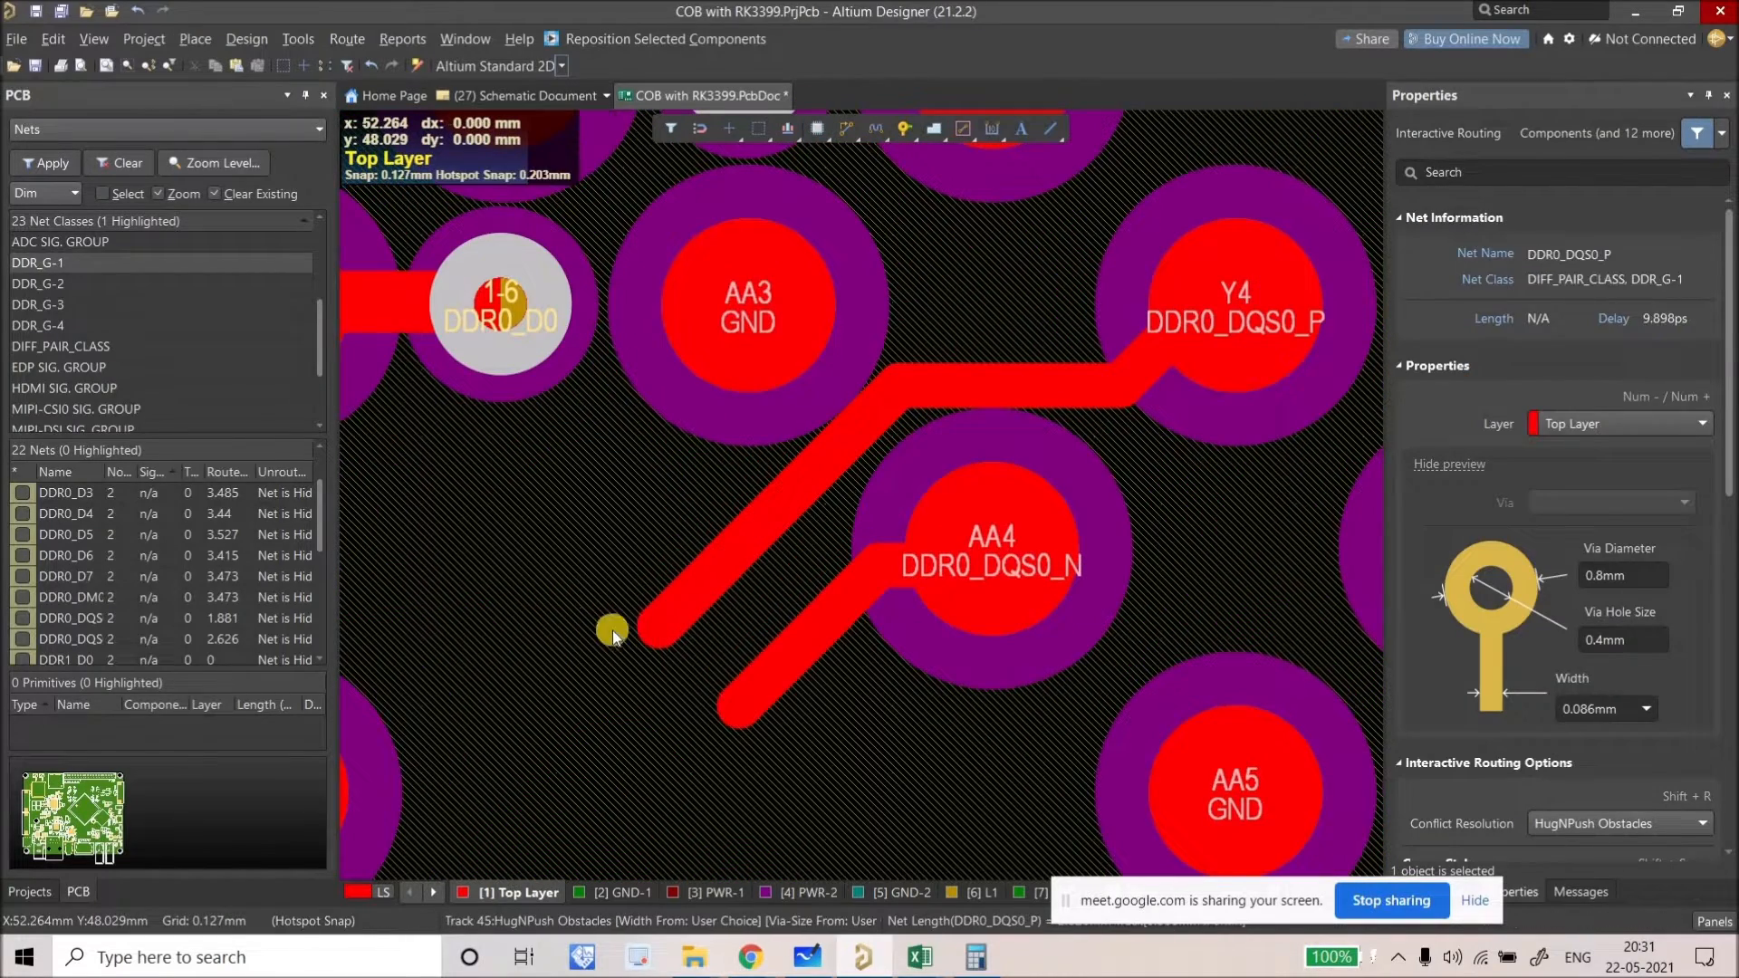
right_click(578, 627)
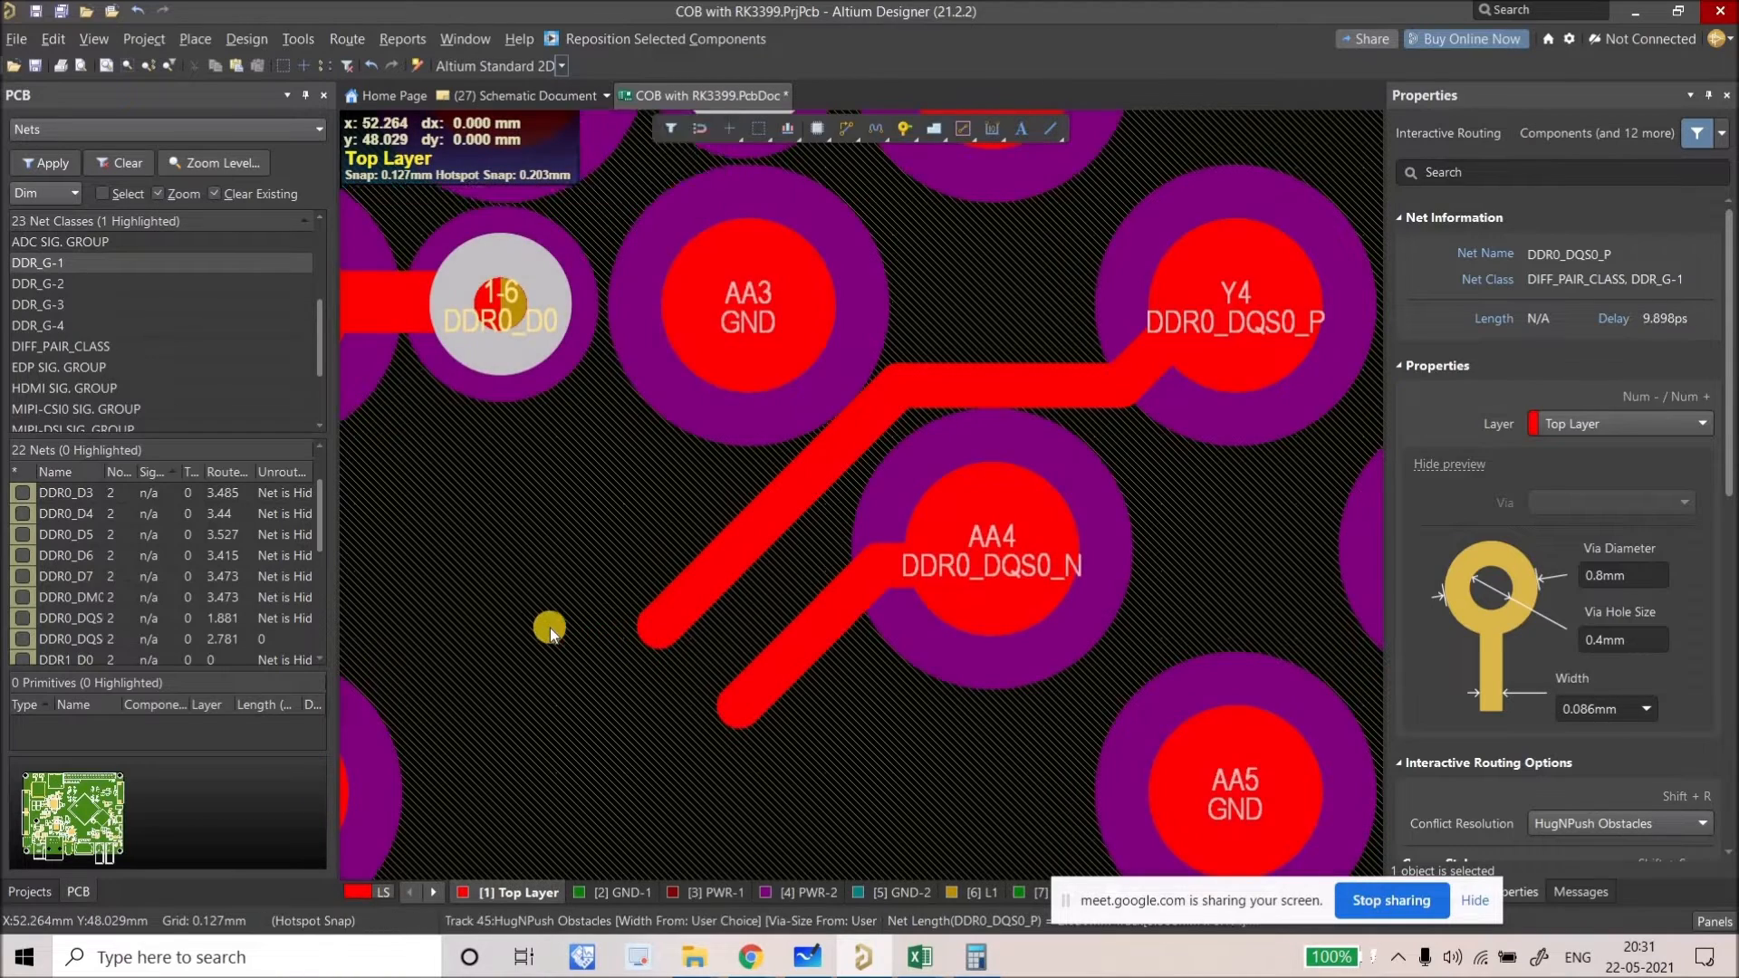
left_click(563, 629)
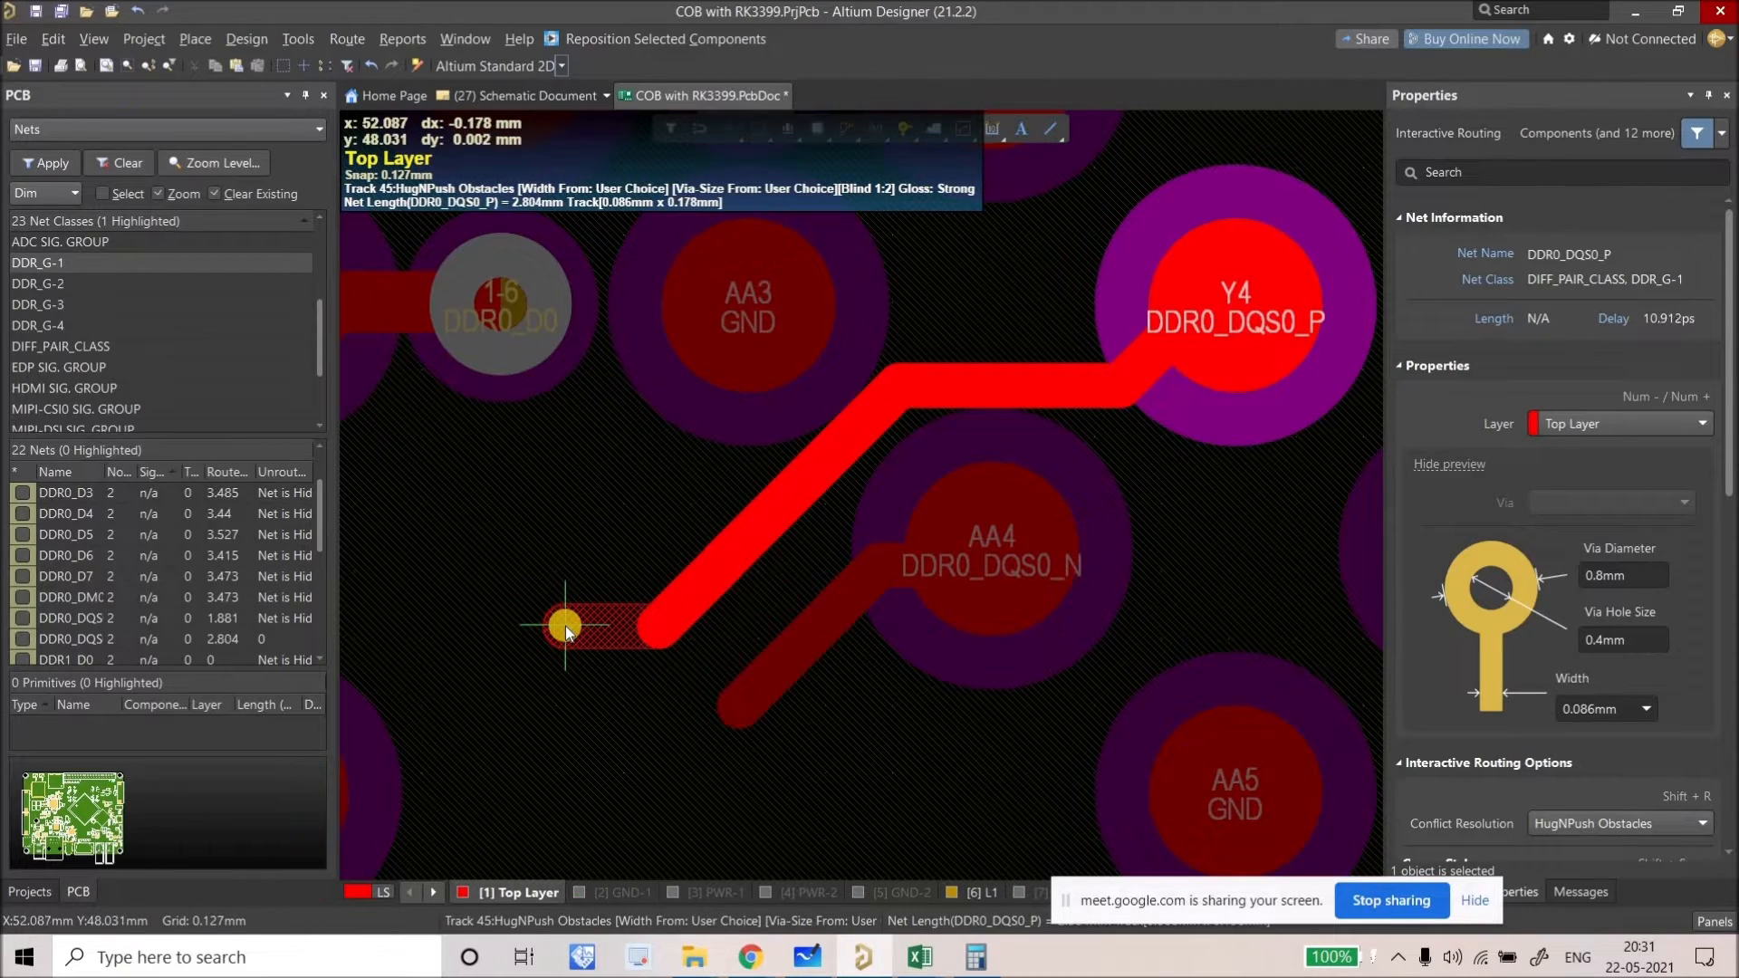
left_click(566, 627)
right_click(605, 550)
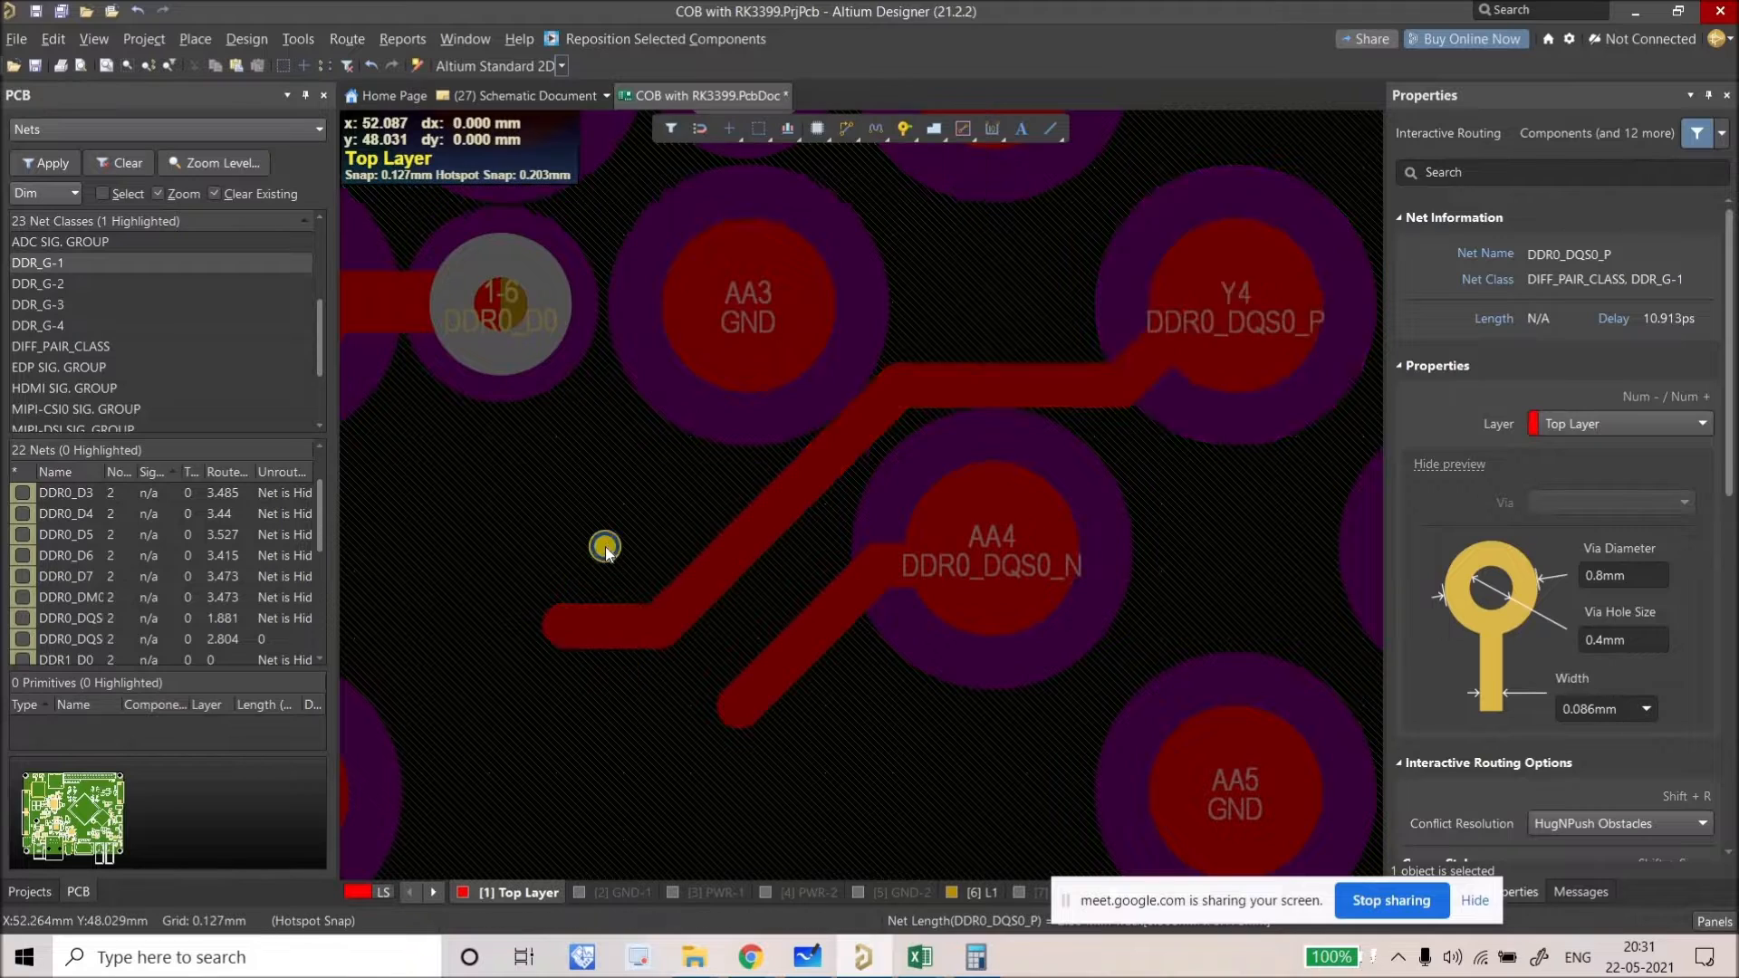
right_click(571, 451)
right_click_drag(571, 451, 573, 455)
left_click(594, 454)
Step: Copy the short DDR0_DQS0_P segment, rotate it upright, and place it at the DDR0_DQS0_N track end
key("ctrl+c")
left_click(636, 544)
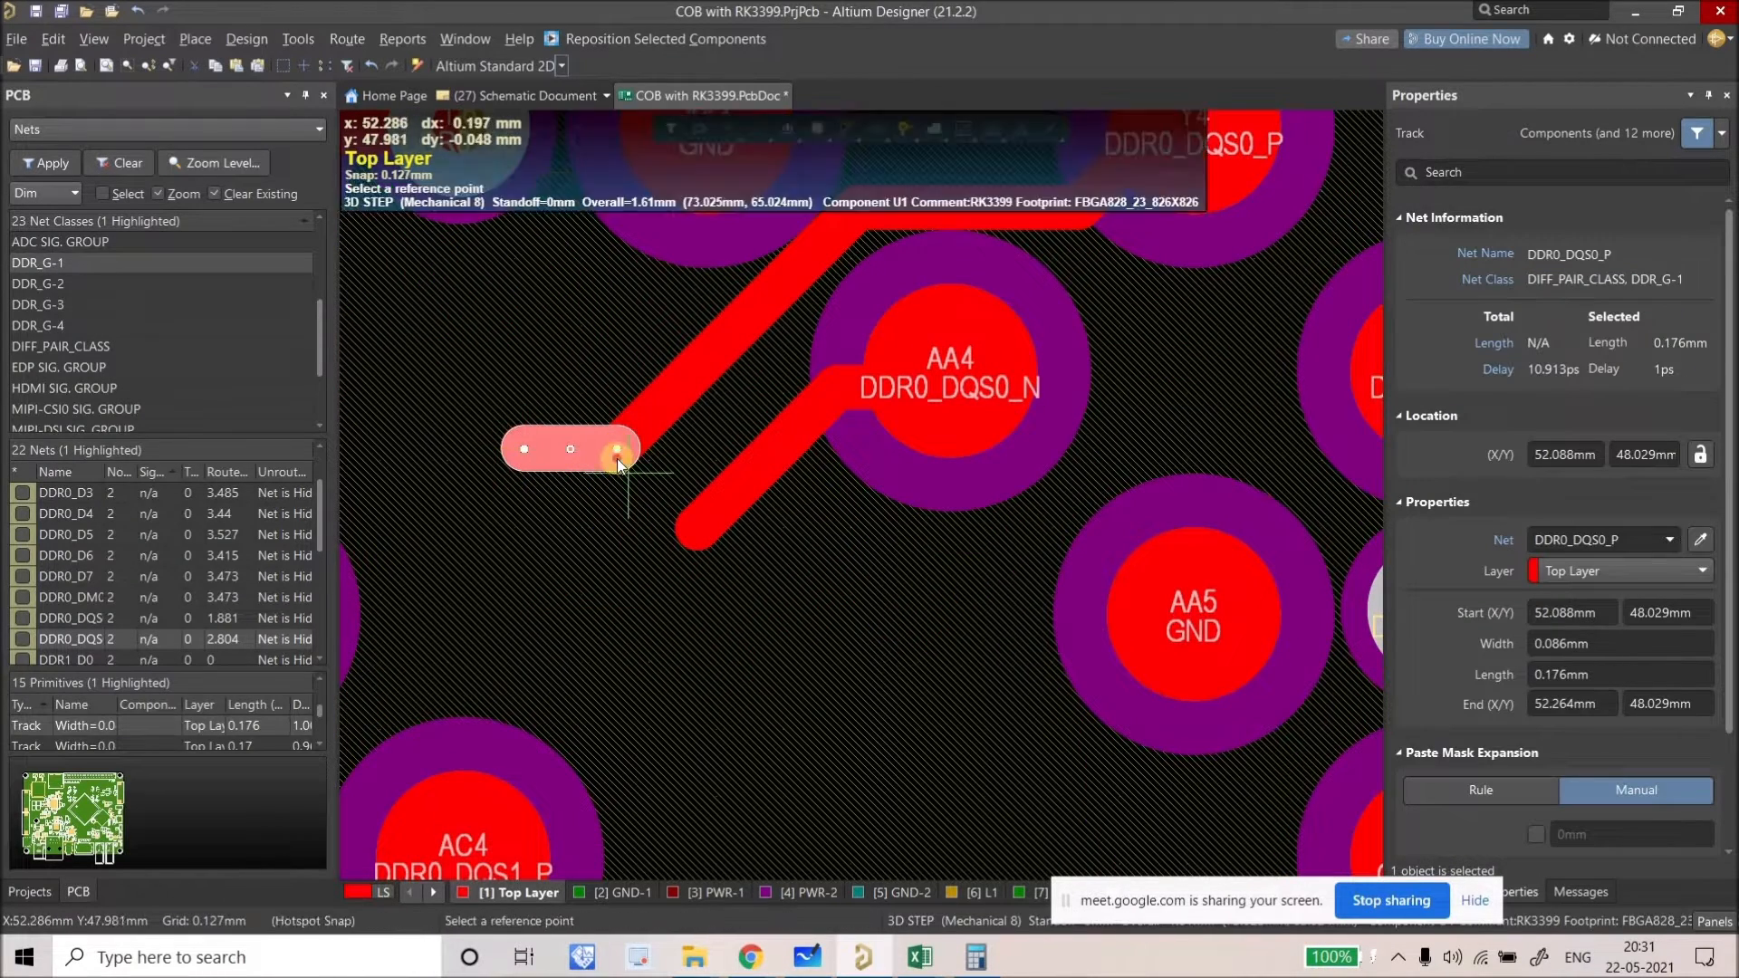
key("ctrl+v")
key("space")
key("space")
left_click(694, 533)
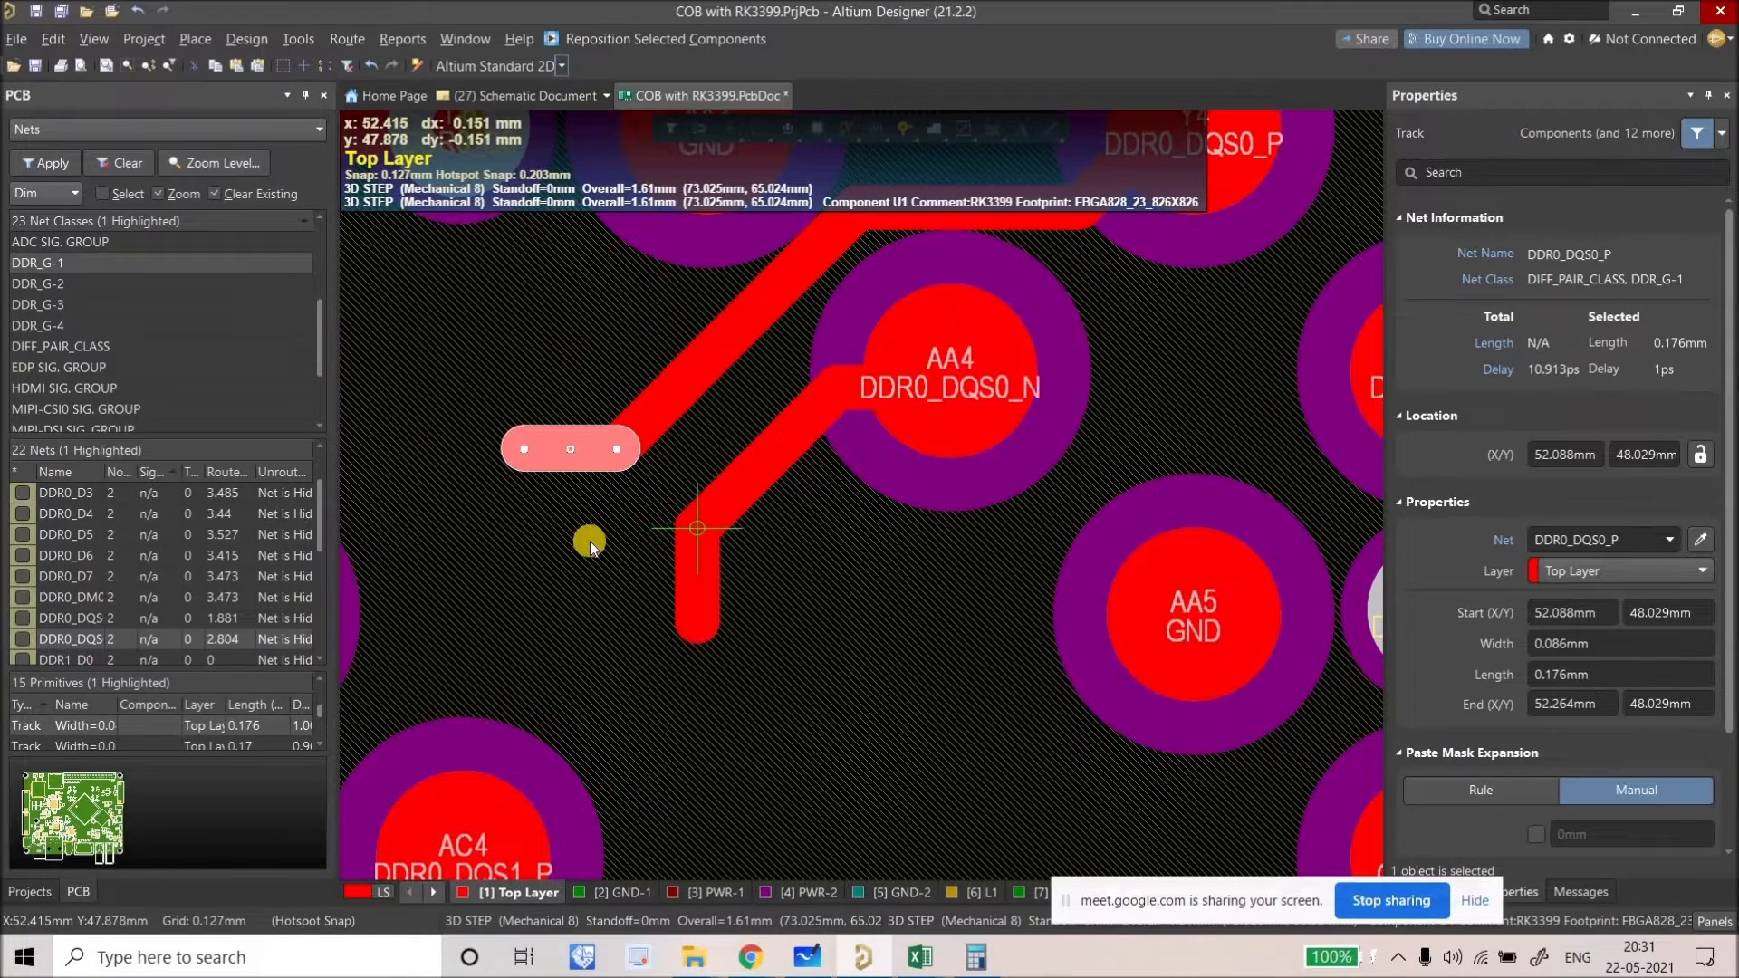
scroll(590, 541, "down", 2, "ctrl")
Step: Copy the DDR0_D0 via and drop the copy on the DDR0_DQS0_P track end
left_click(584, 357)
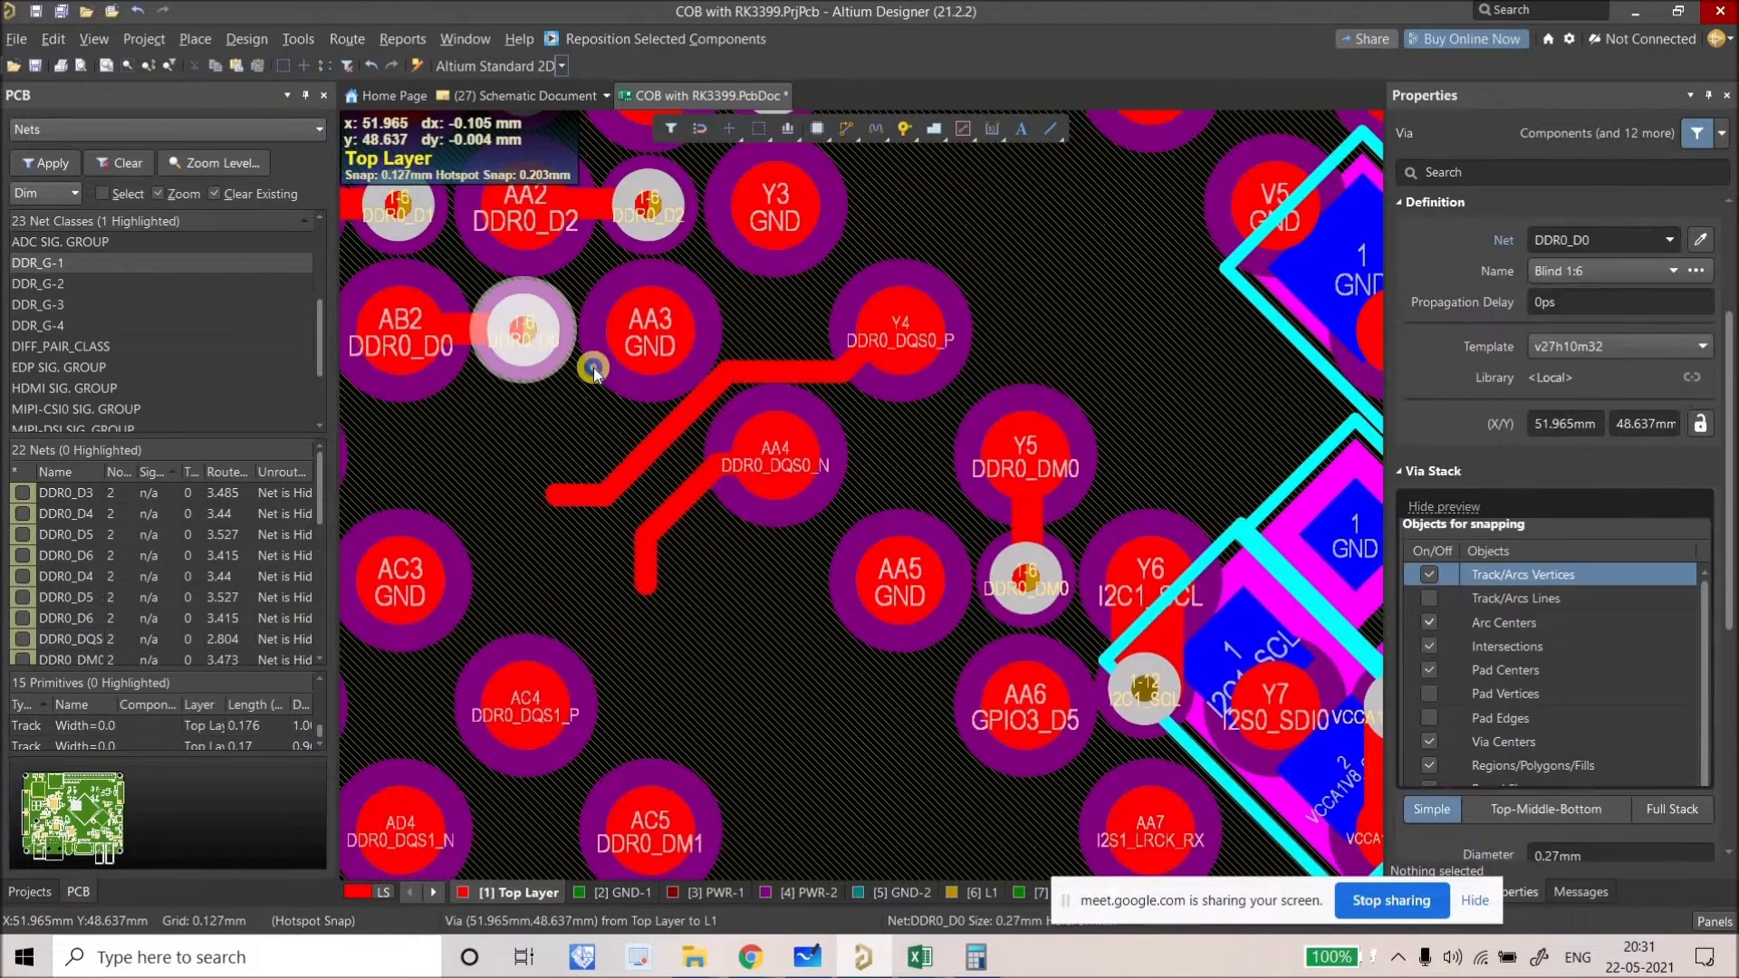
key("ctrl+c")
left_click(564, 348)
key("ctrl+v")
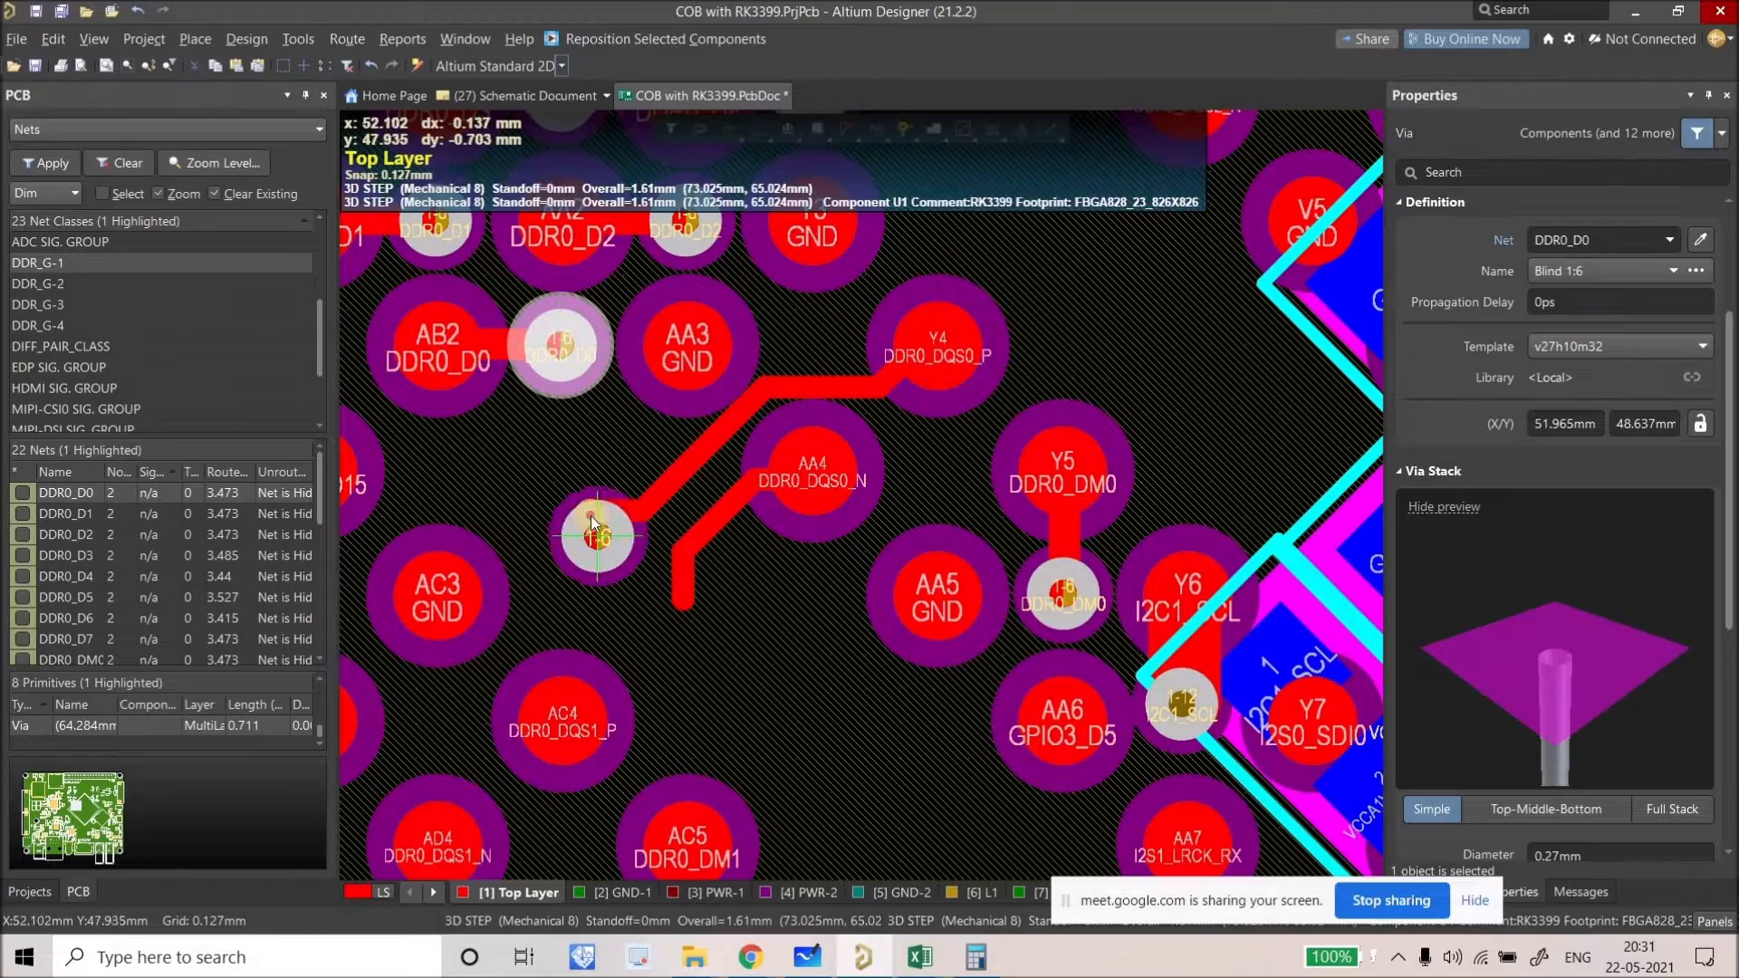
left_click(594, 511)
scroll(834, 596, "down", 3, "ctrl")
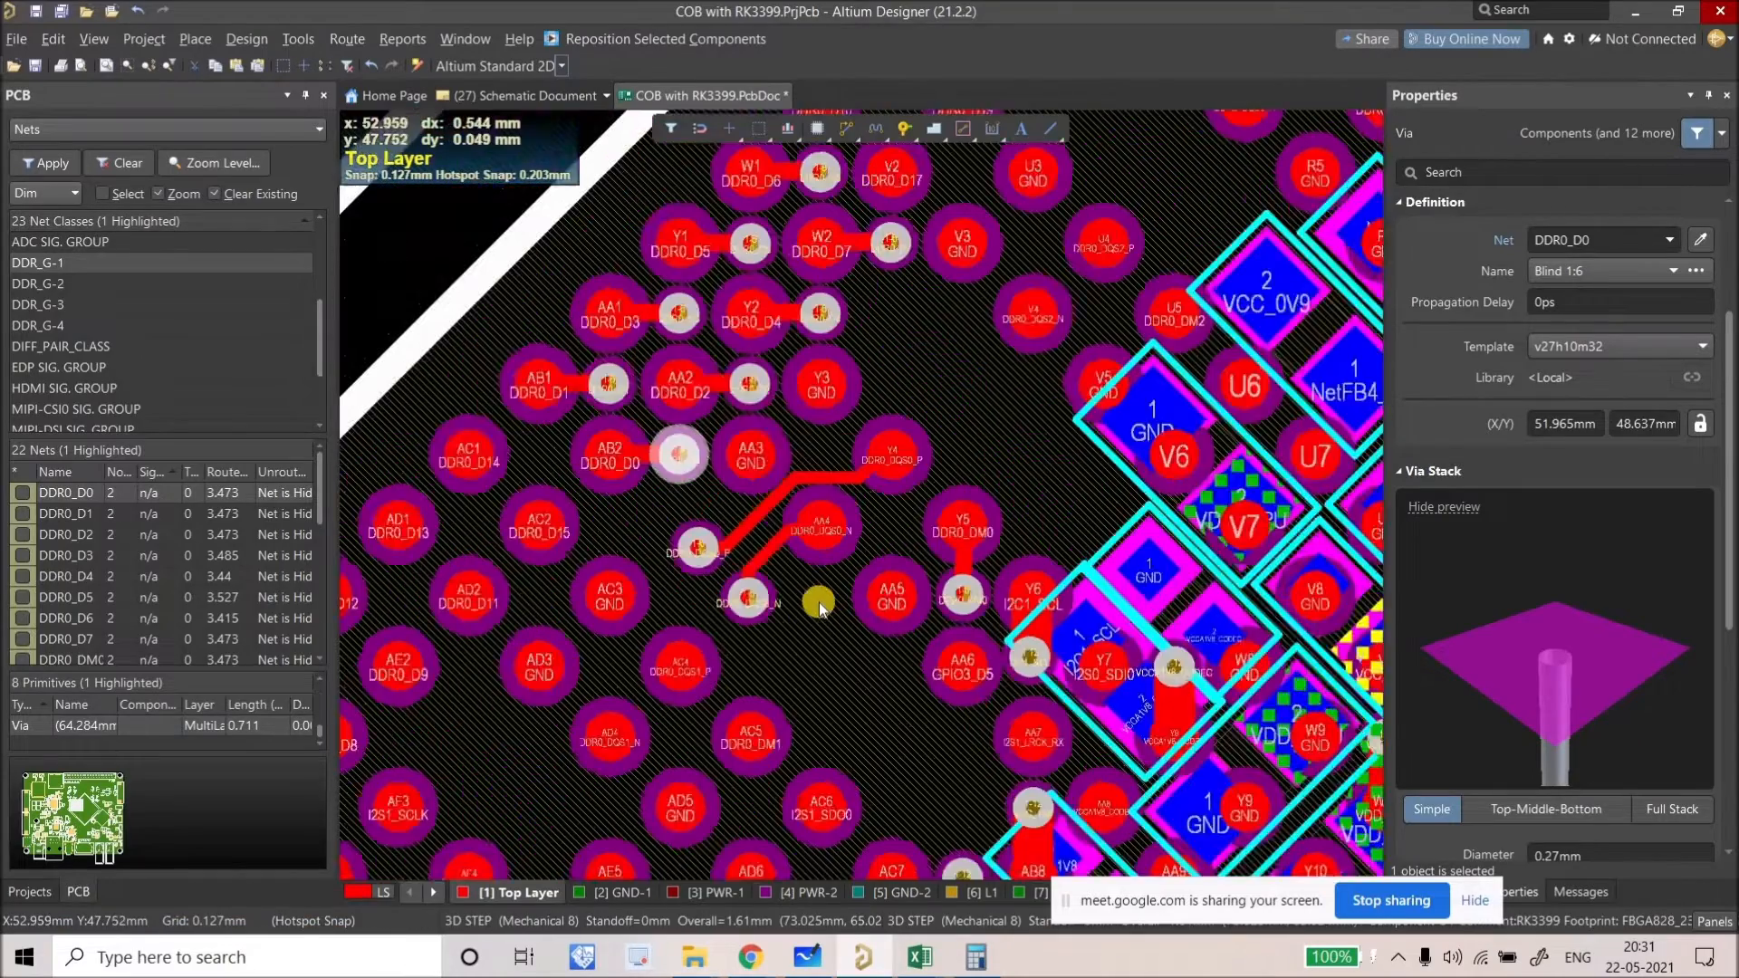
scroll(732, 554, "down", 4, "ctrl")
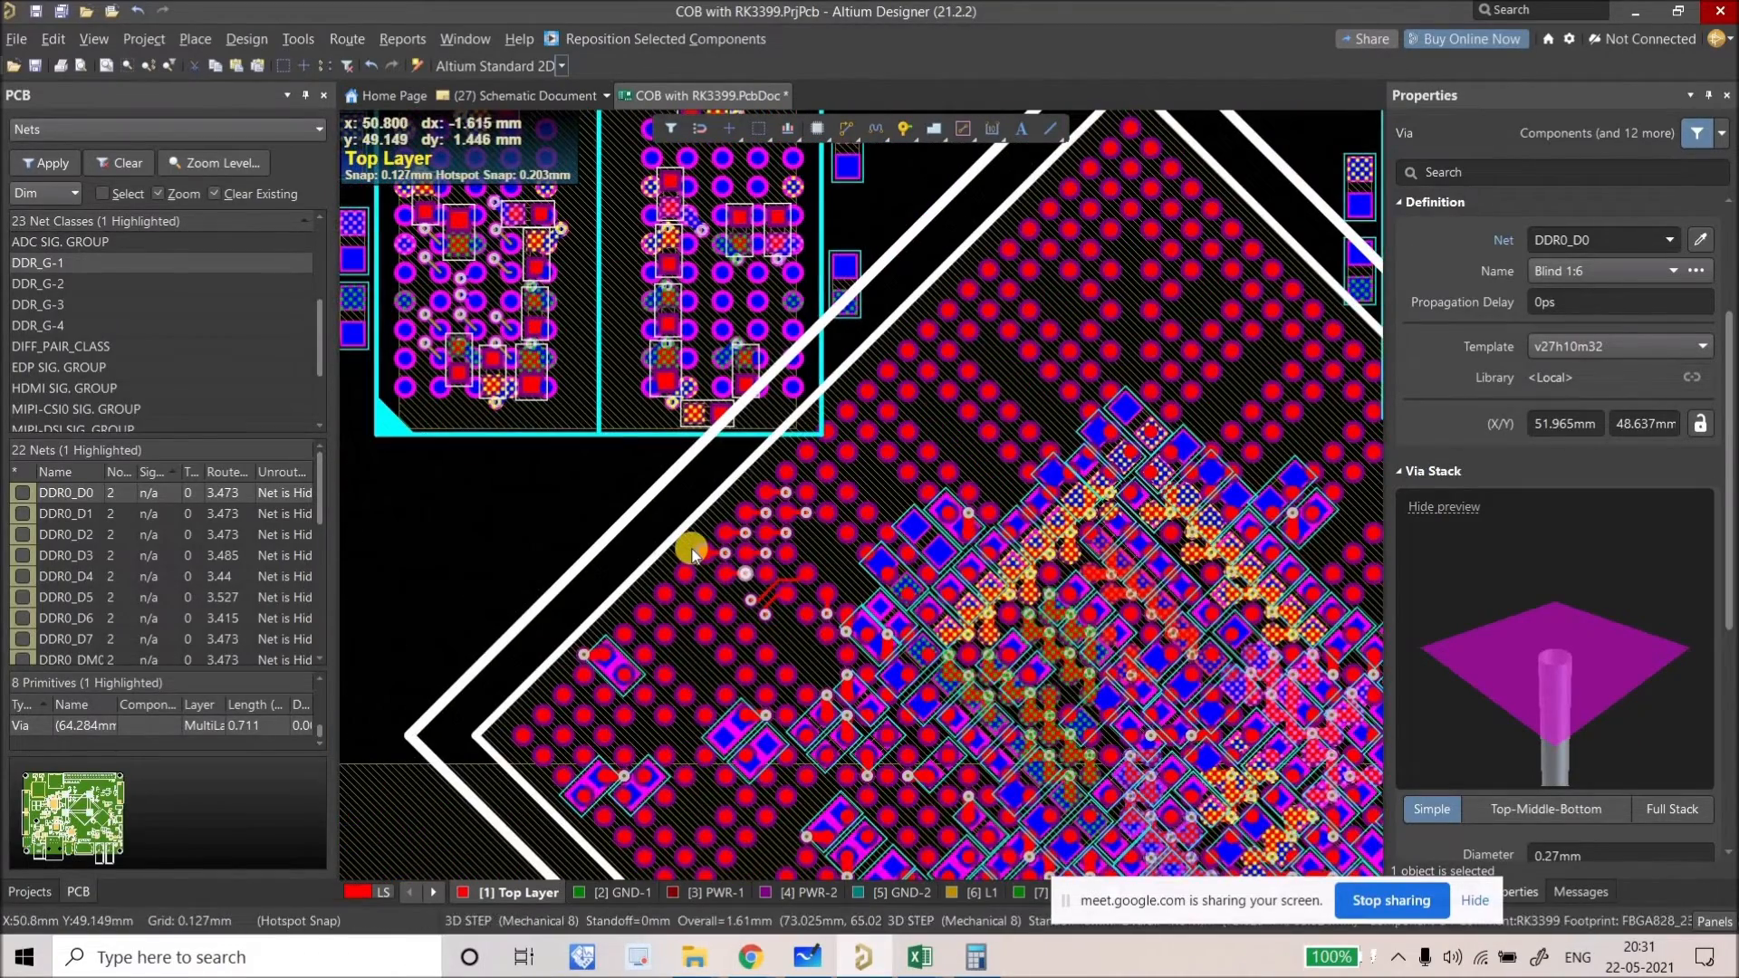
scroll(738, 569, "up", 8, "ctrl")
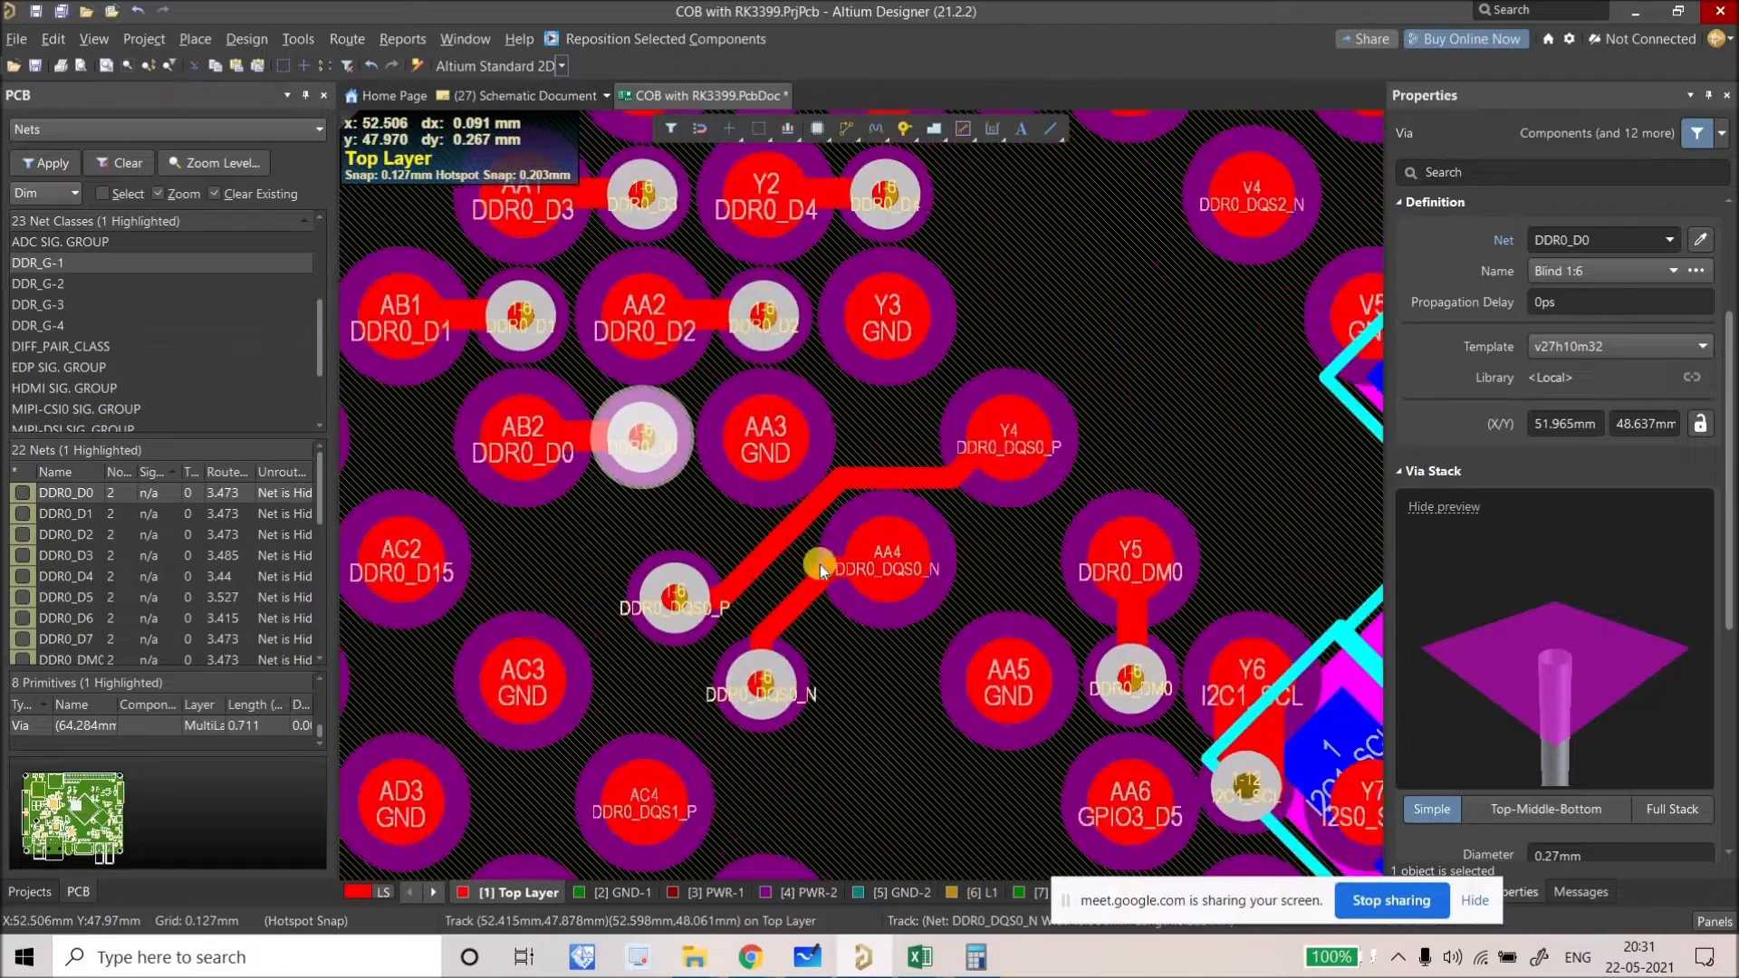
Step: Slide the DDR0_DQS0_P track right and its horizontal segment upward, clear above pad AA4
left_click_drag(765, 520, 784, 558)
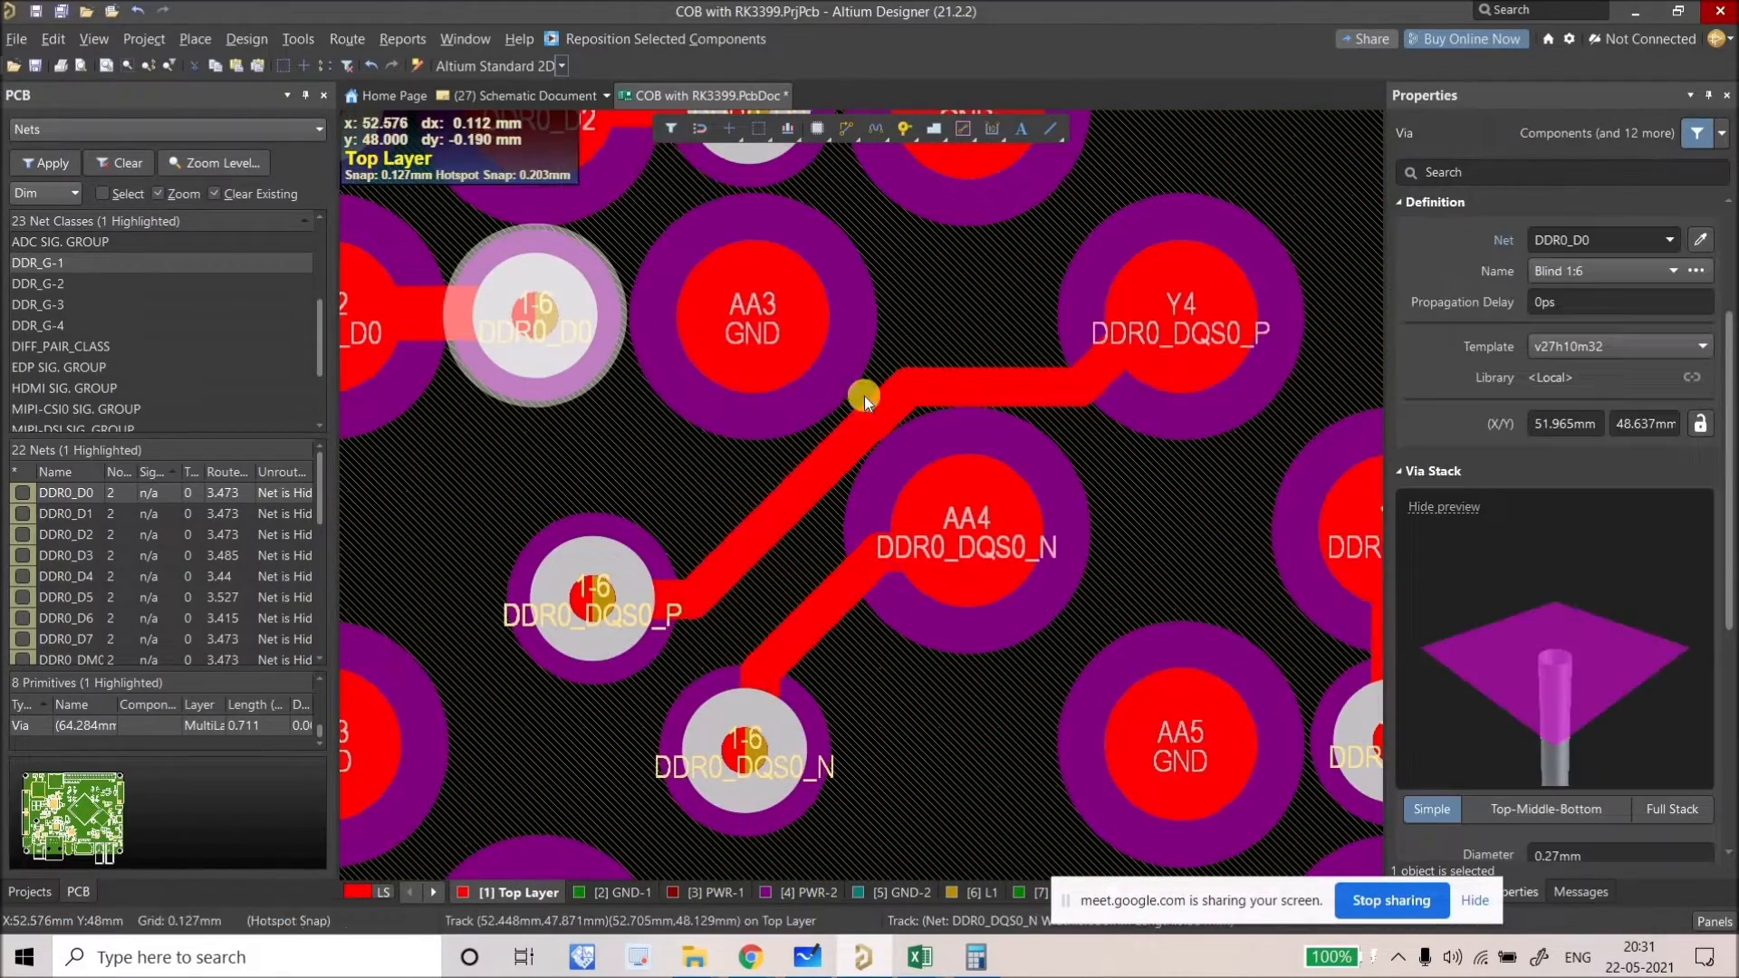
right_click_drag(895, 417, 846, 369)
left_click_drag(843, 367, 835, 367)
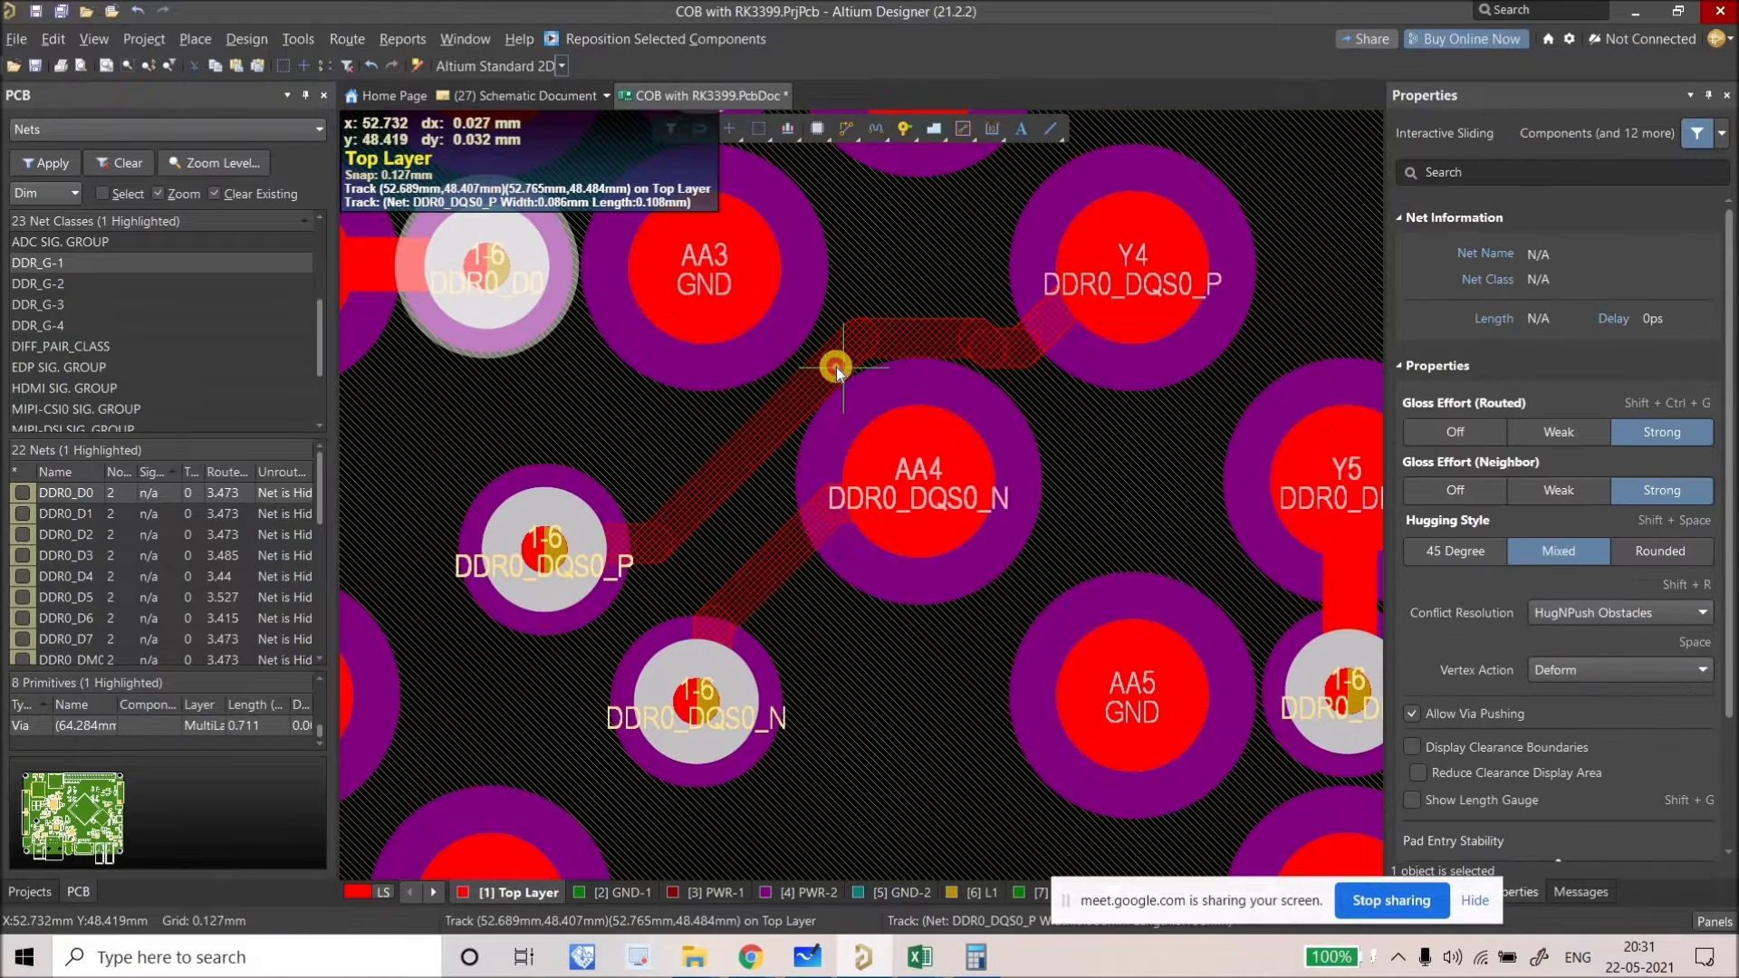
left_click_drag(944, 341, 934, 328)
scroll(868, 476, "down", 8, "ctrl")
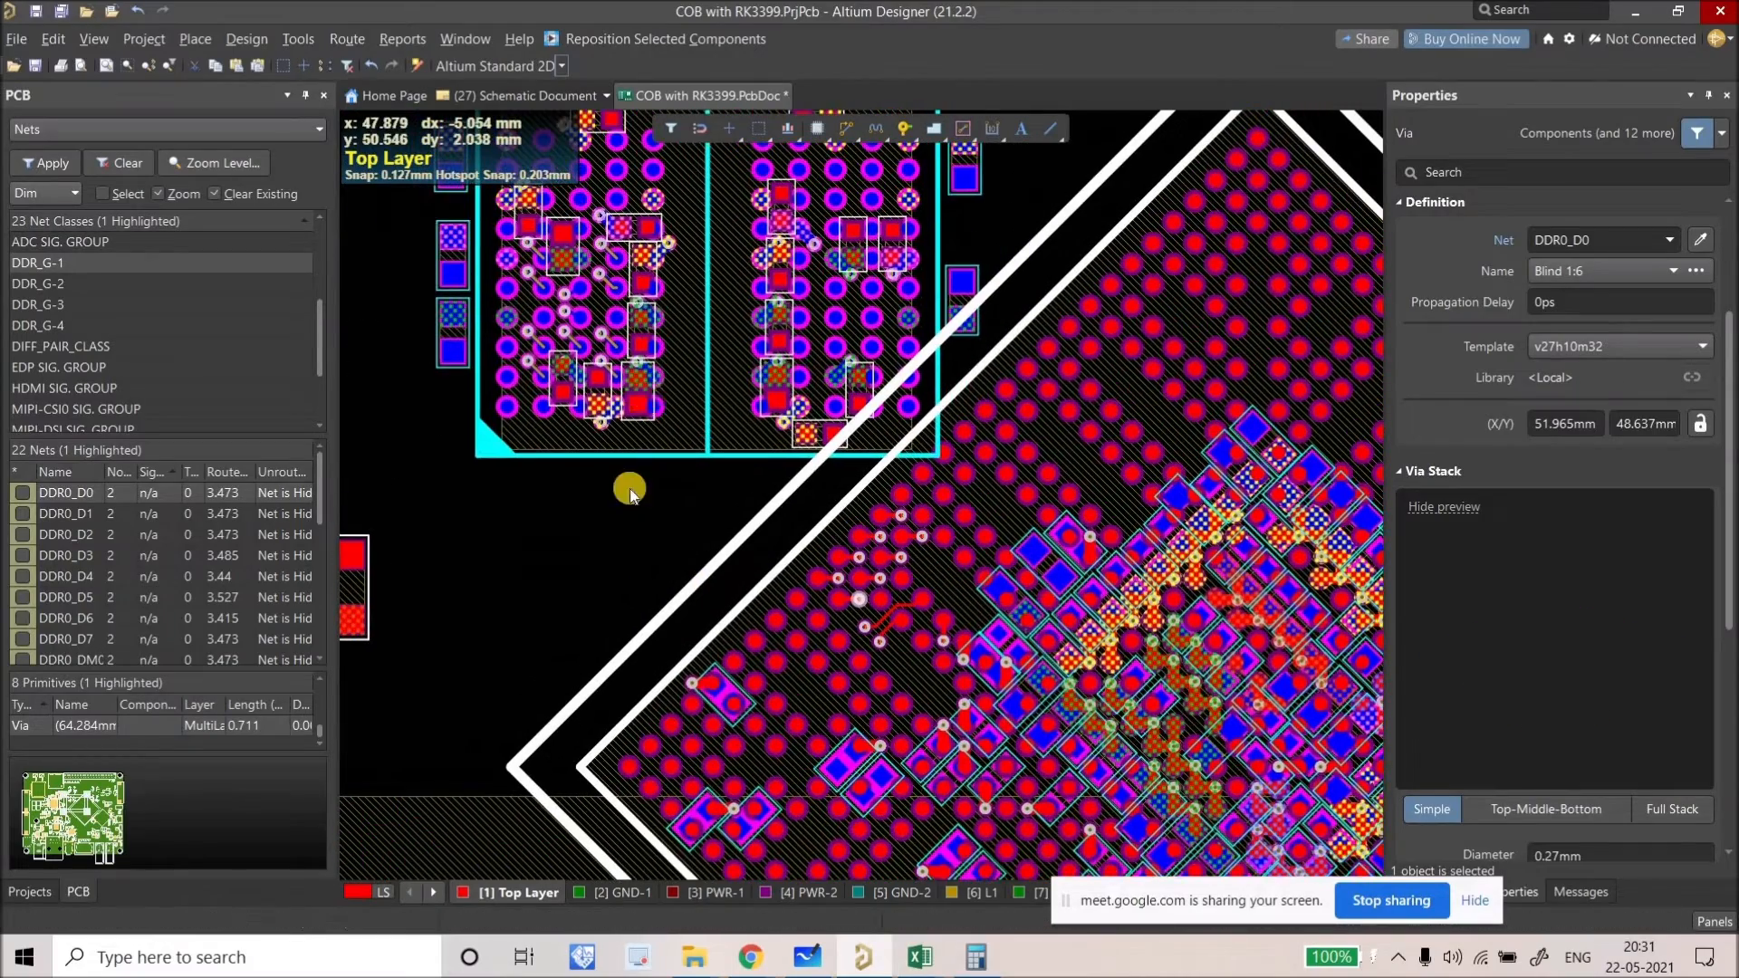
Step: Inspect the top layer alone in single-layer mode, then show all layers again
key("shift+s")
right_click_drag(683, 527, 684, 549)
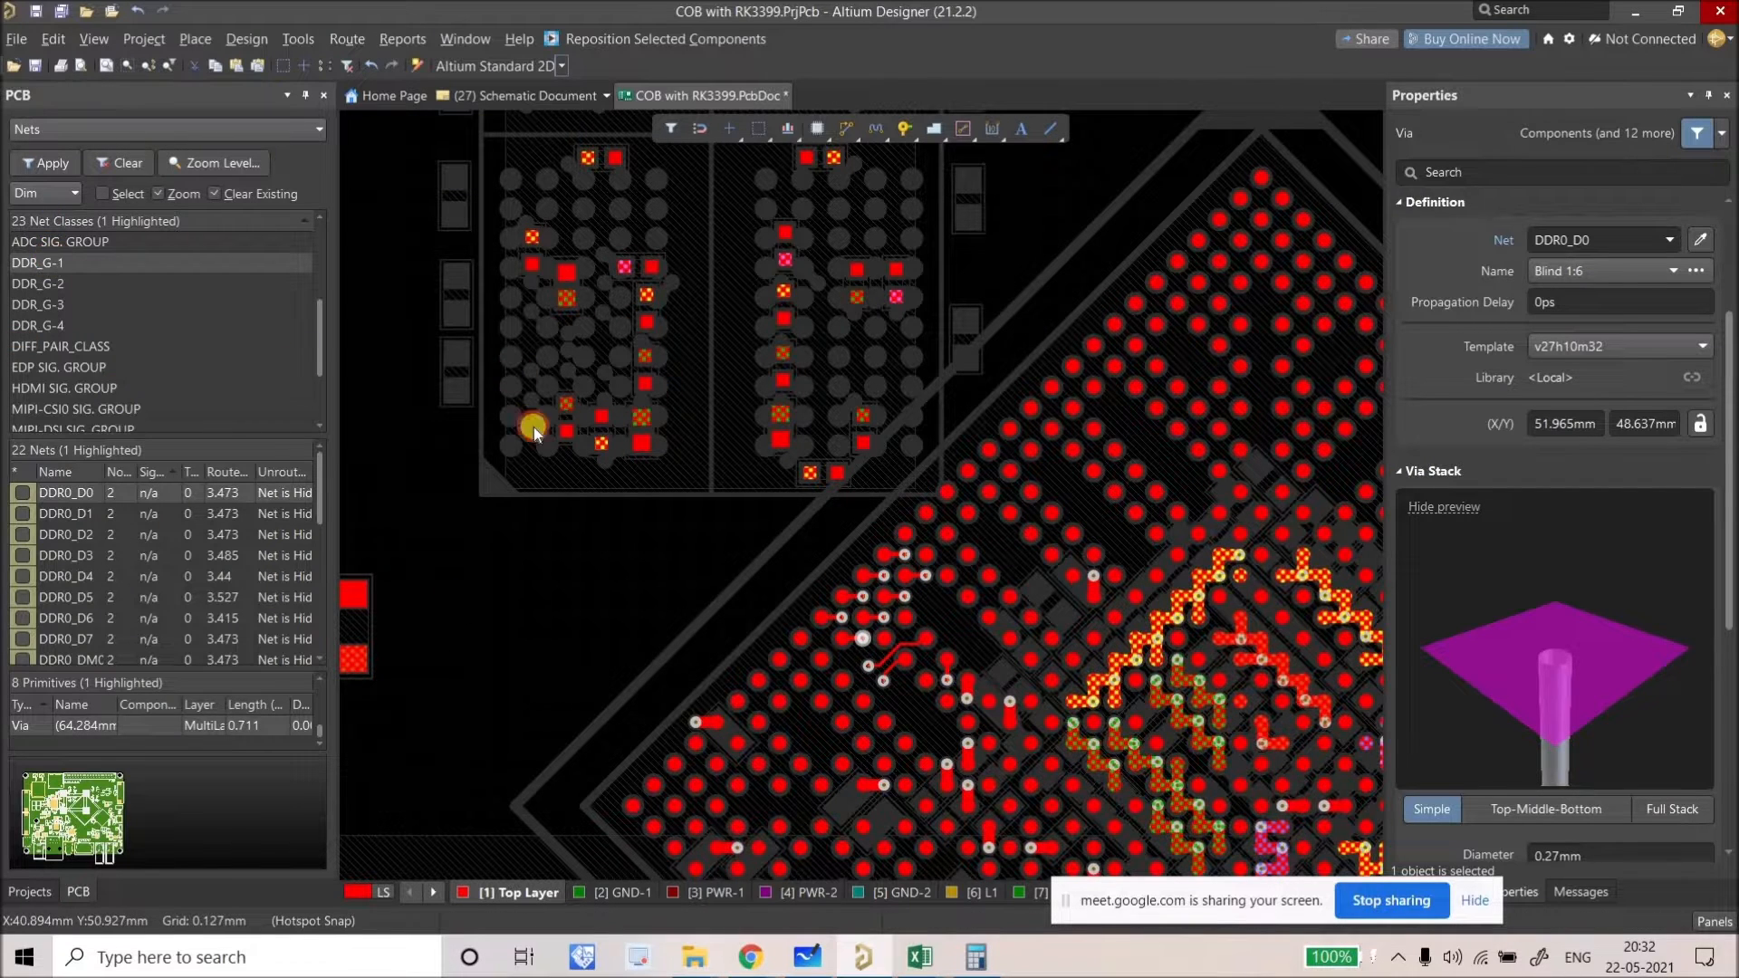
key("shift+s")
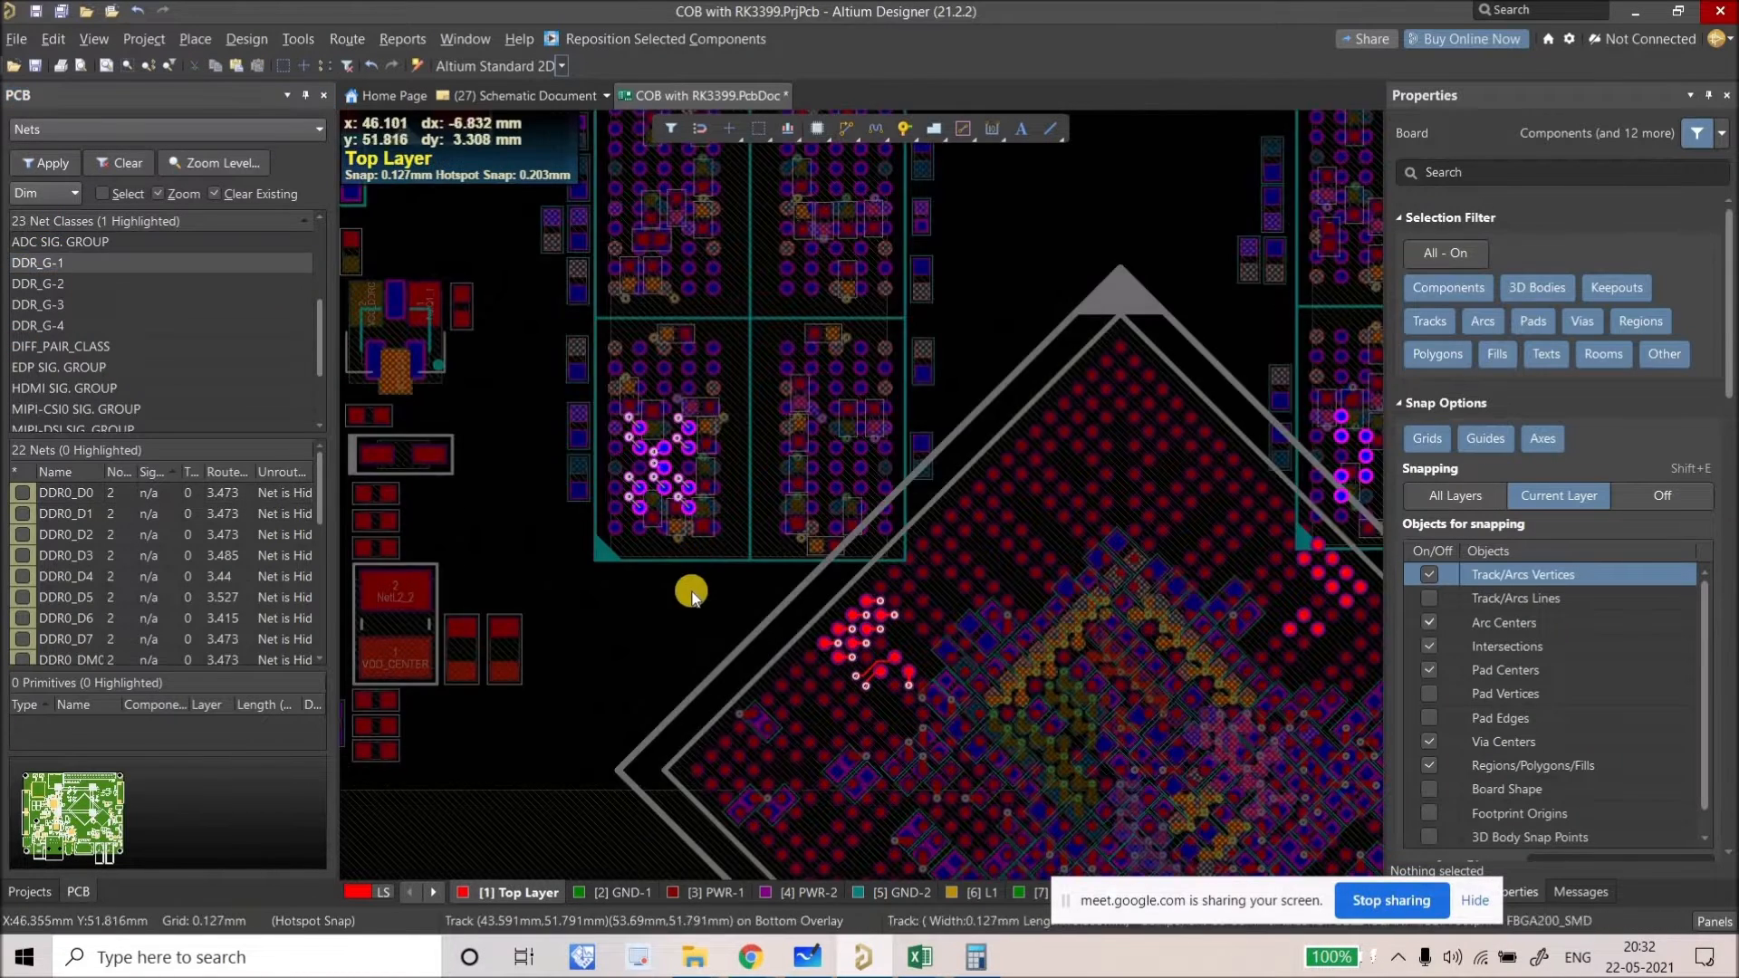
scroll(691, 593, "up", 2, "ctrl")
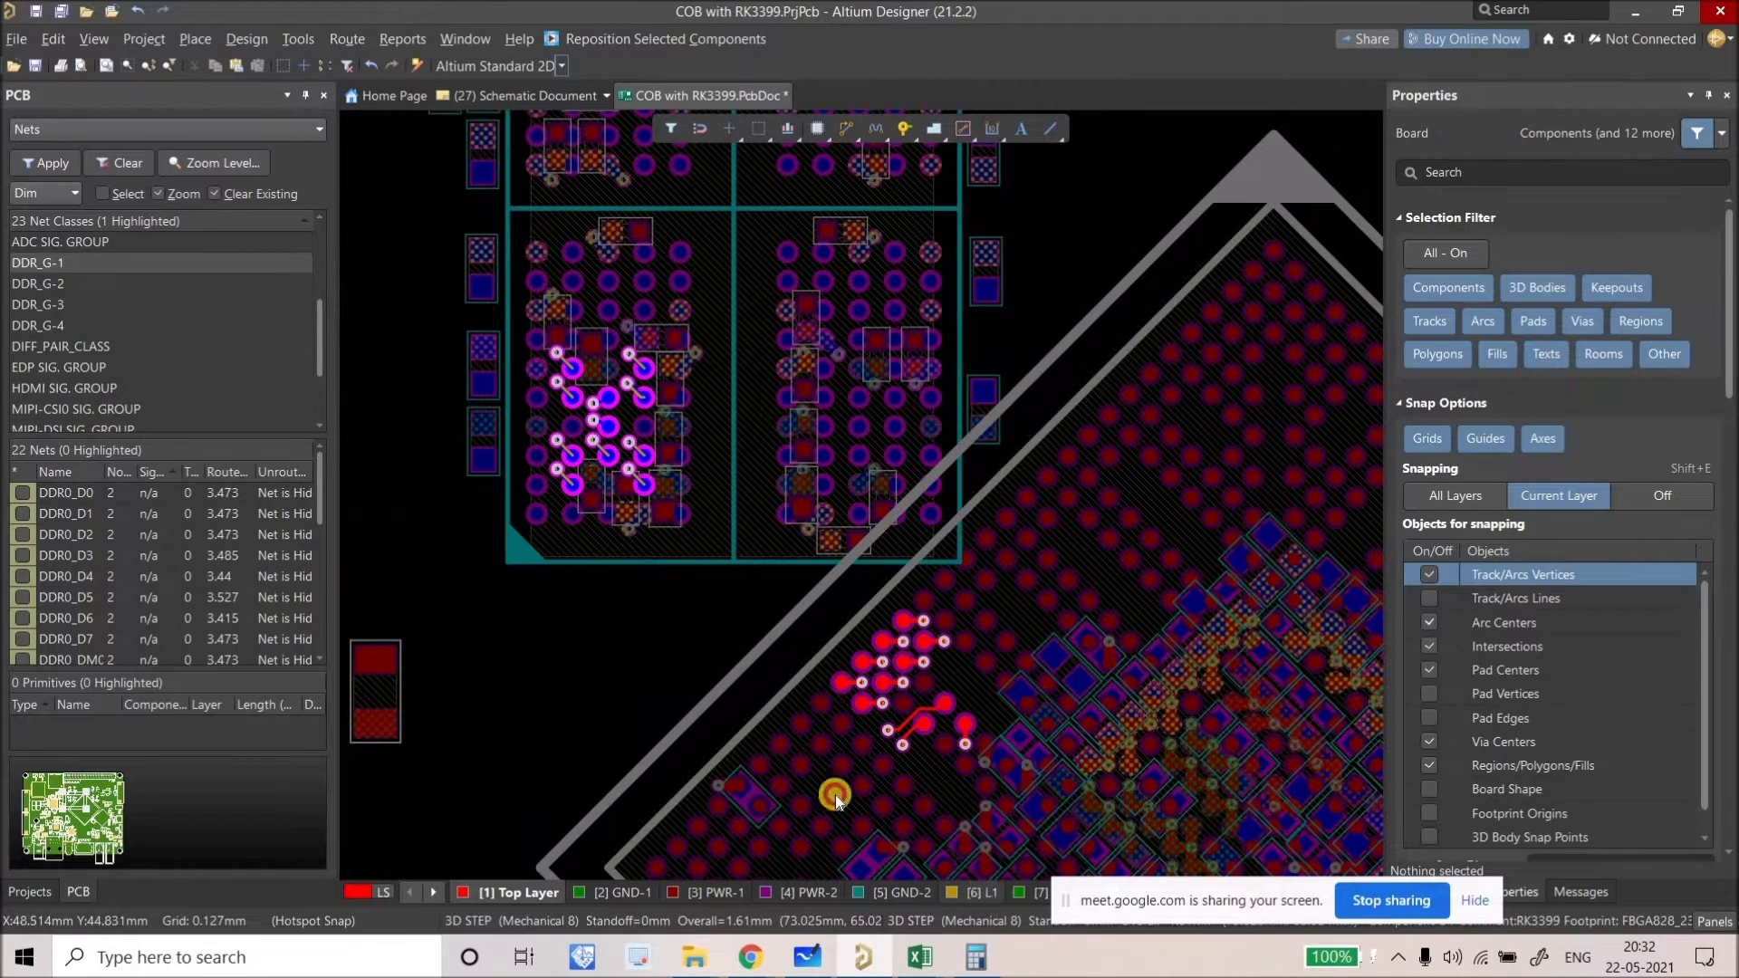
Step: Make L1 the active layer and display it alone with the other layers dimmed
key("KP_Multiply")
right_click_drag(691, 680, 656, 660)
key("shift+s")
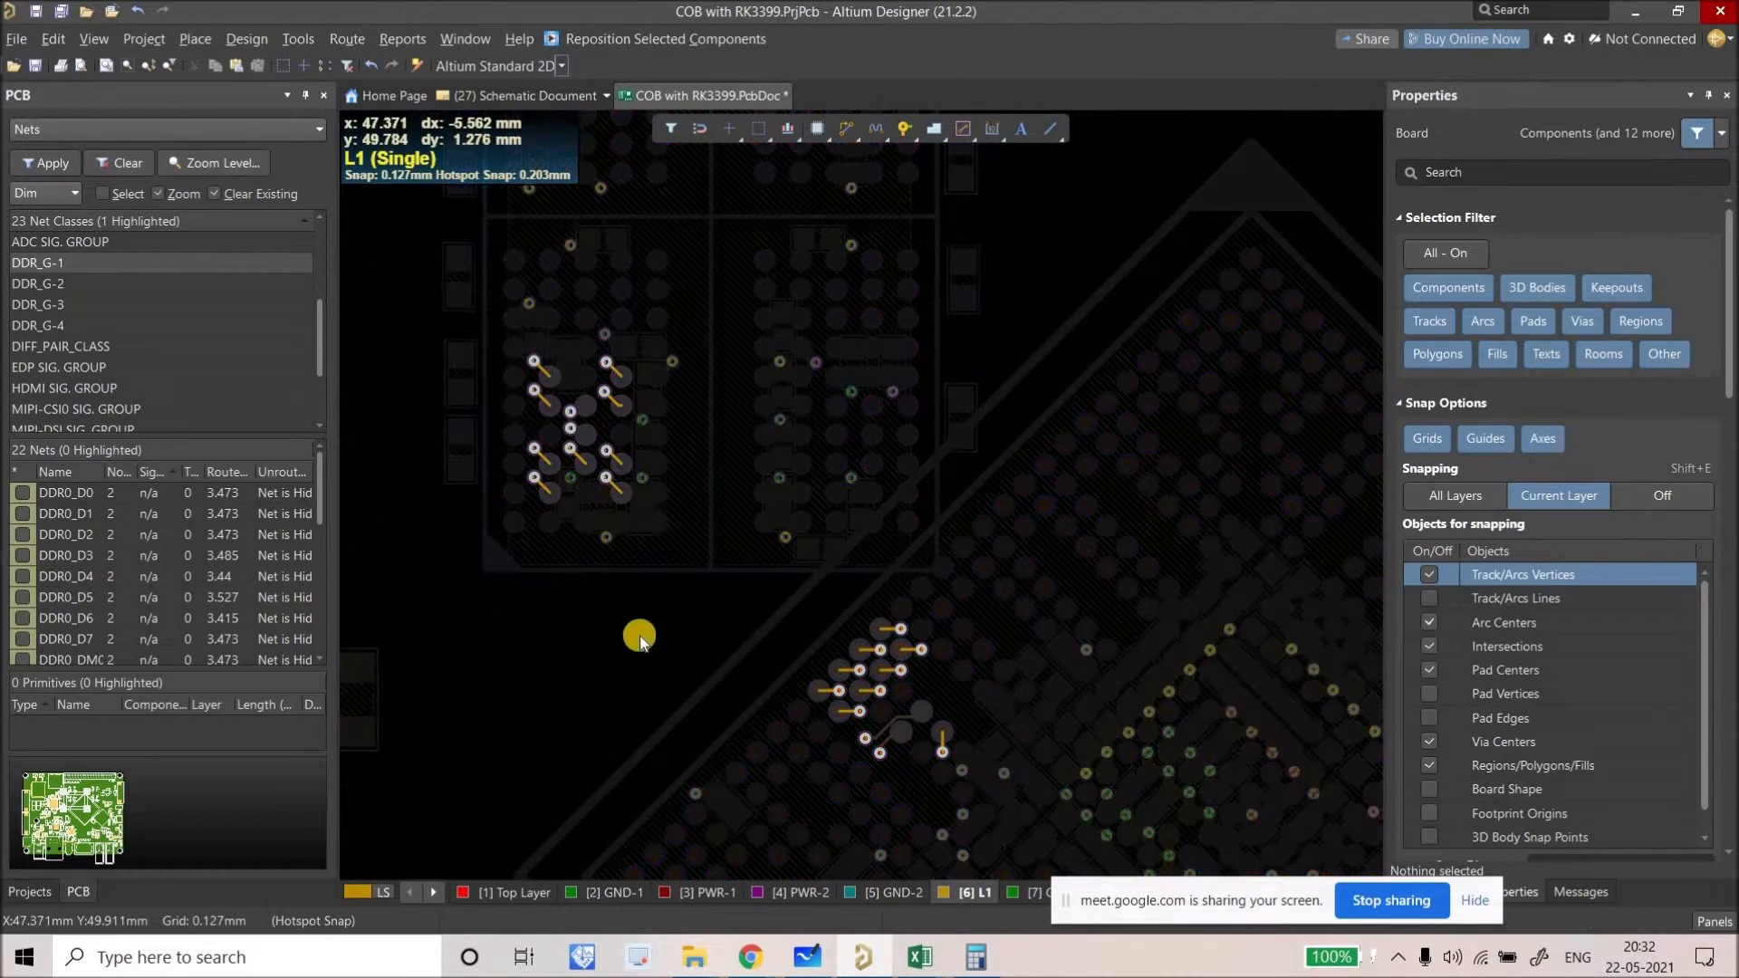
right_click(897, 380)
key("Escape")
scroll(574, 583, "up", 1, "ctrl")
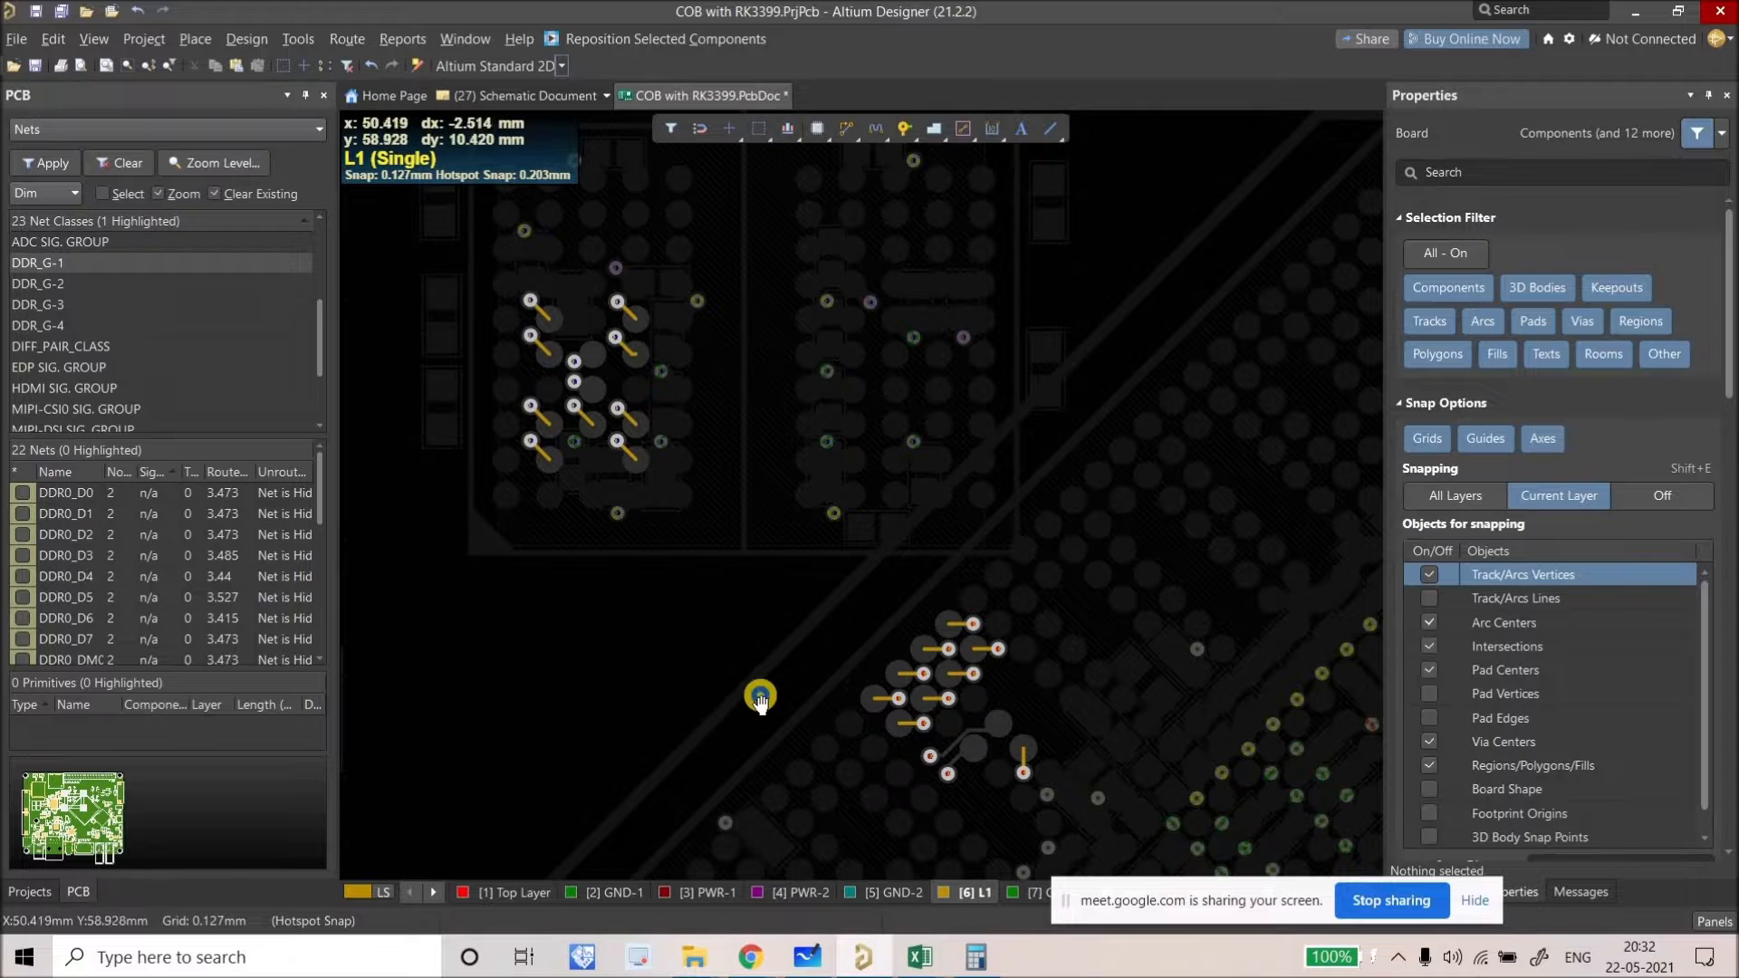
scroll(737, 602, "down", 3, "ctrl")
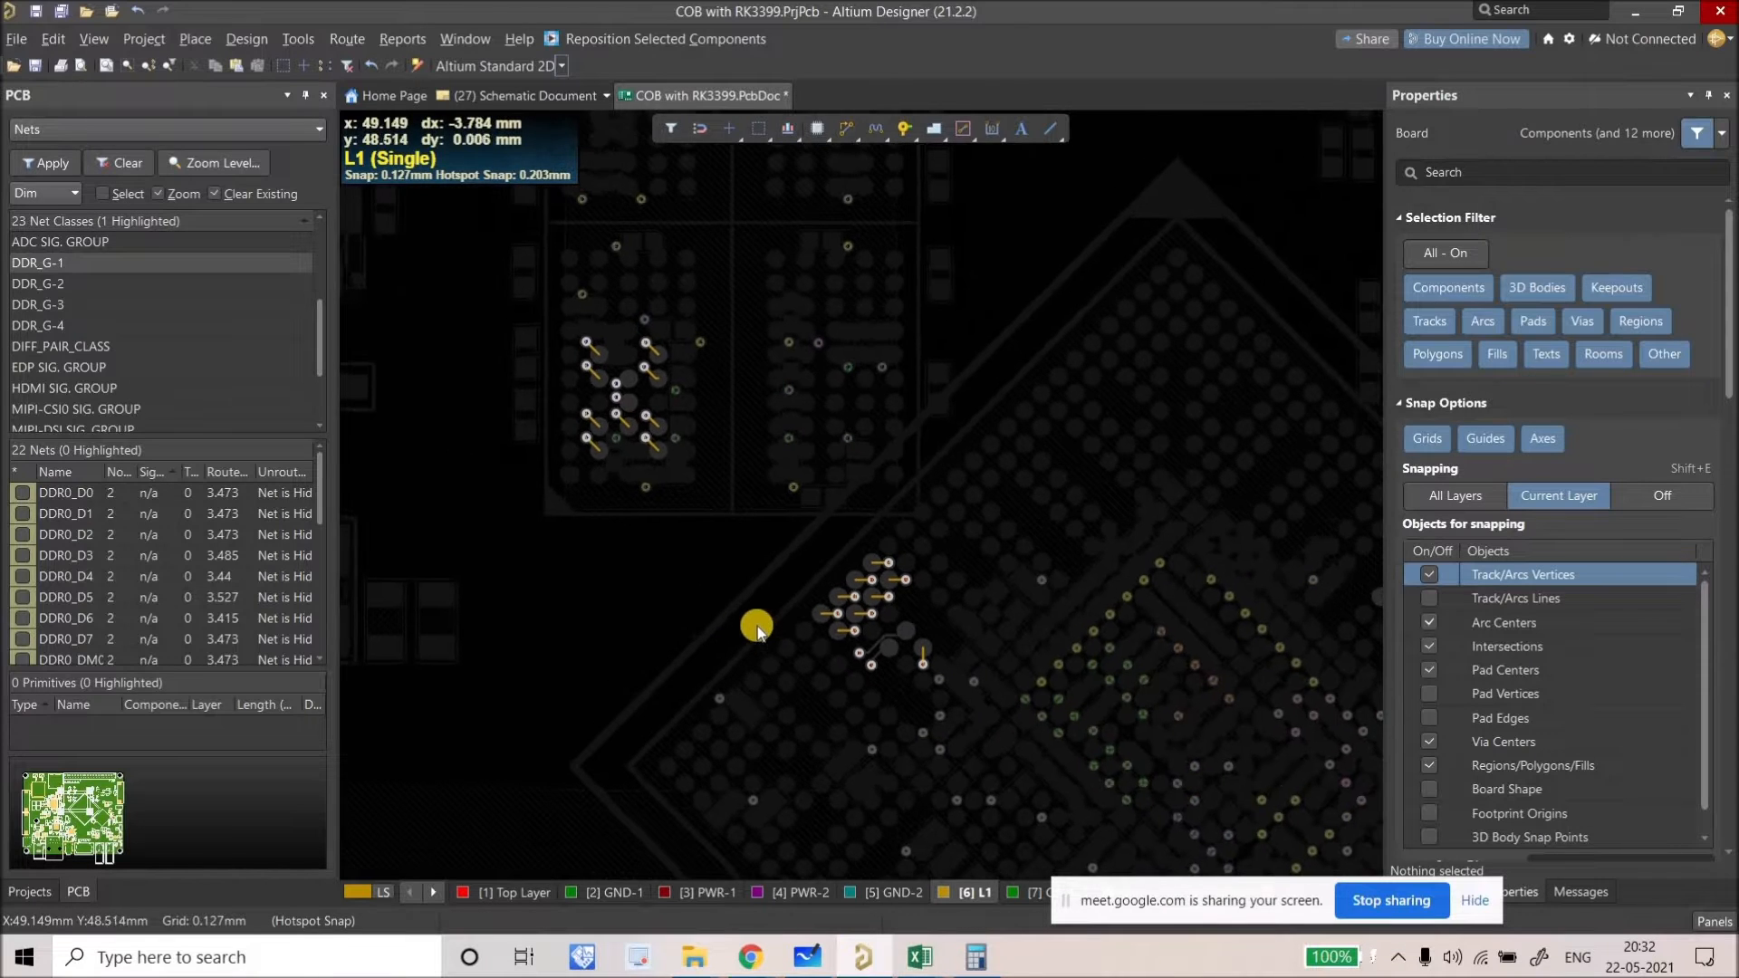
scroll(742, 612, "up", 1)
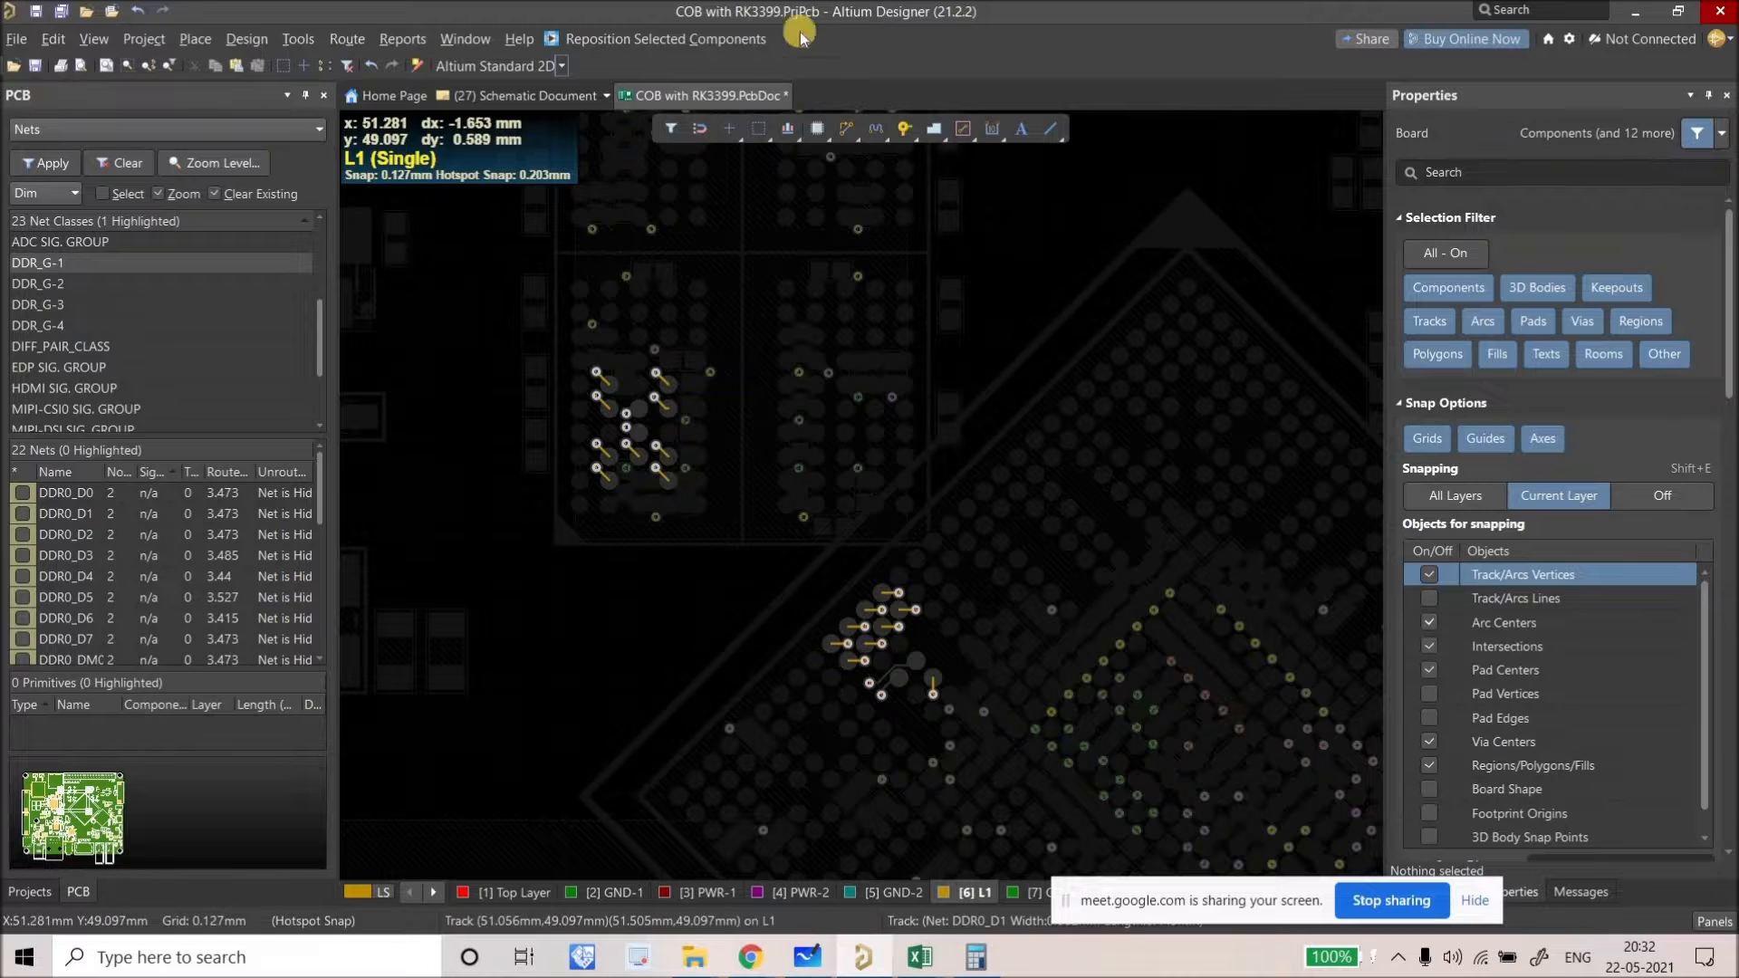
left_click(842, 126)
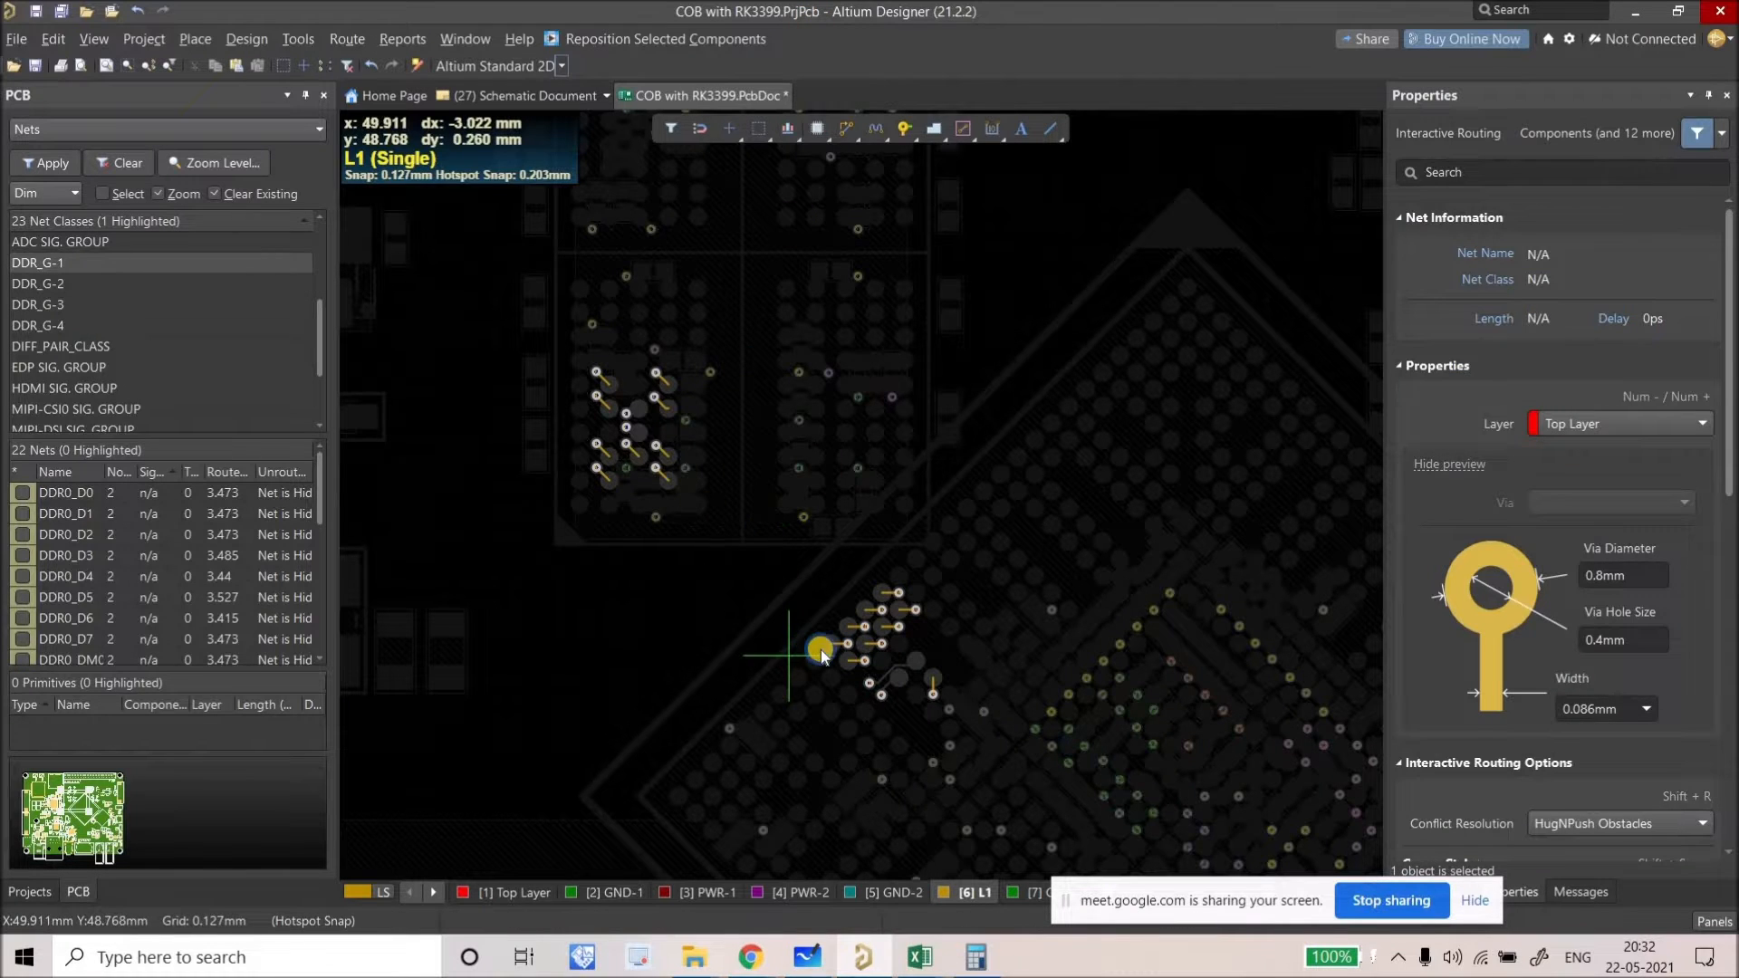
key("Escape")
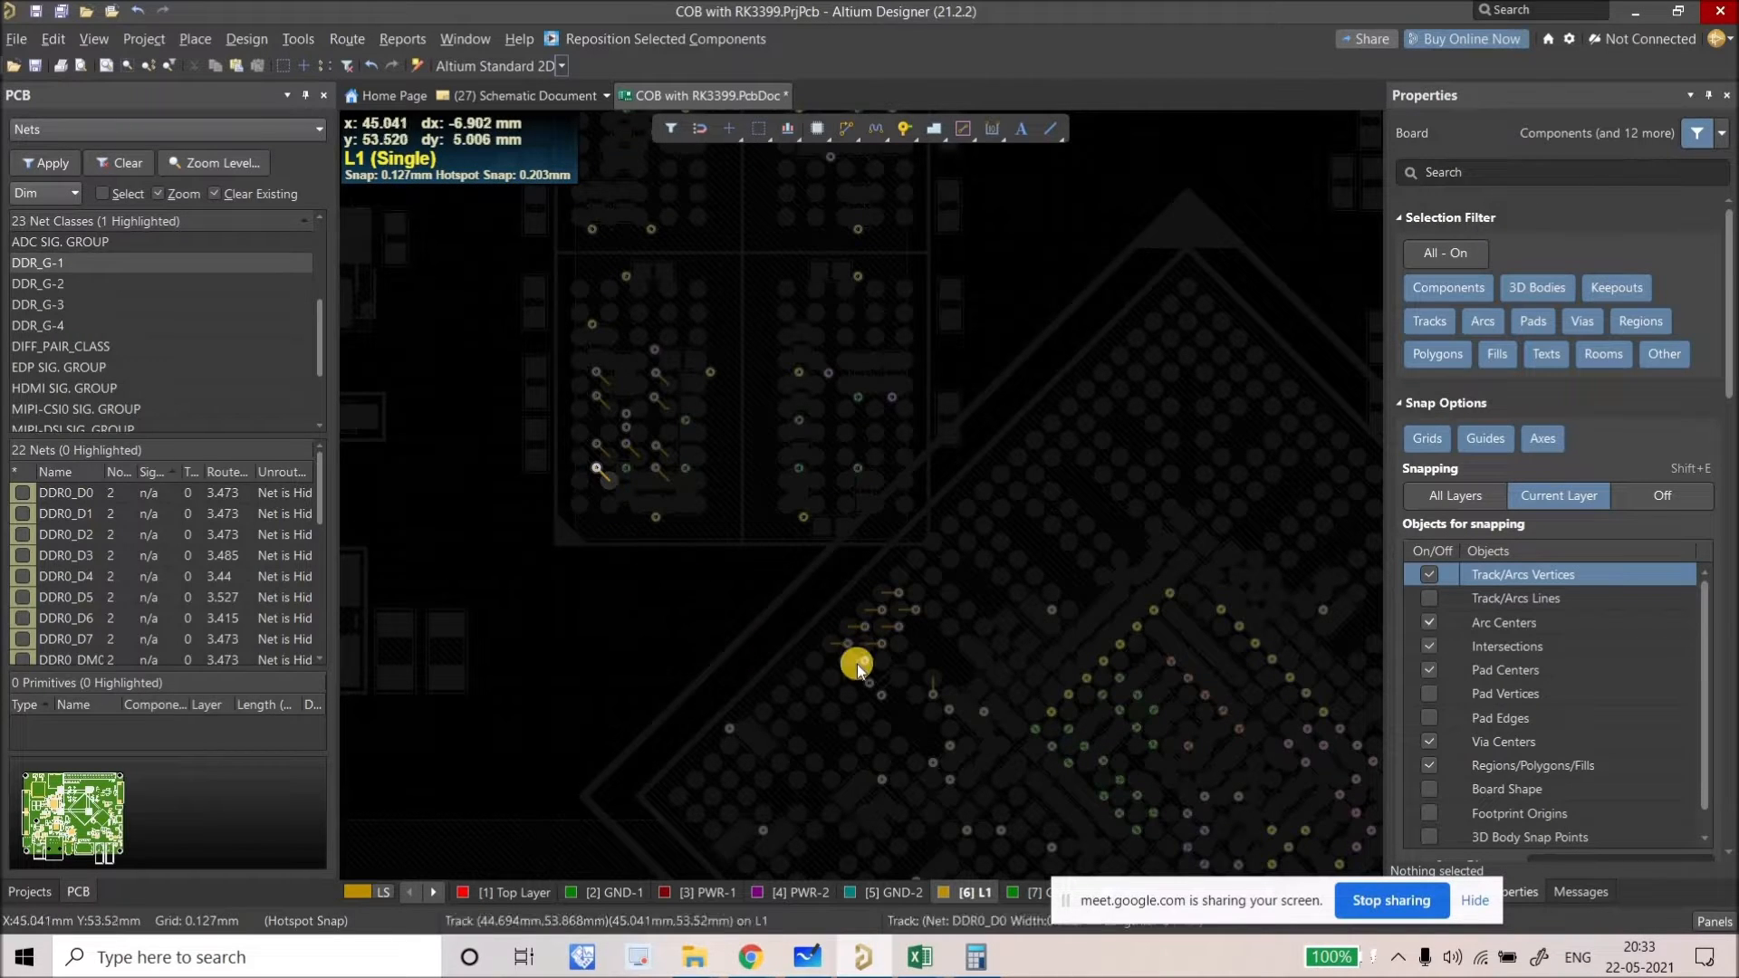
left_click(837, 650)
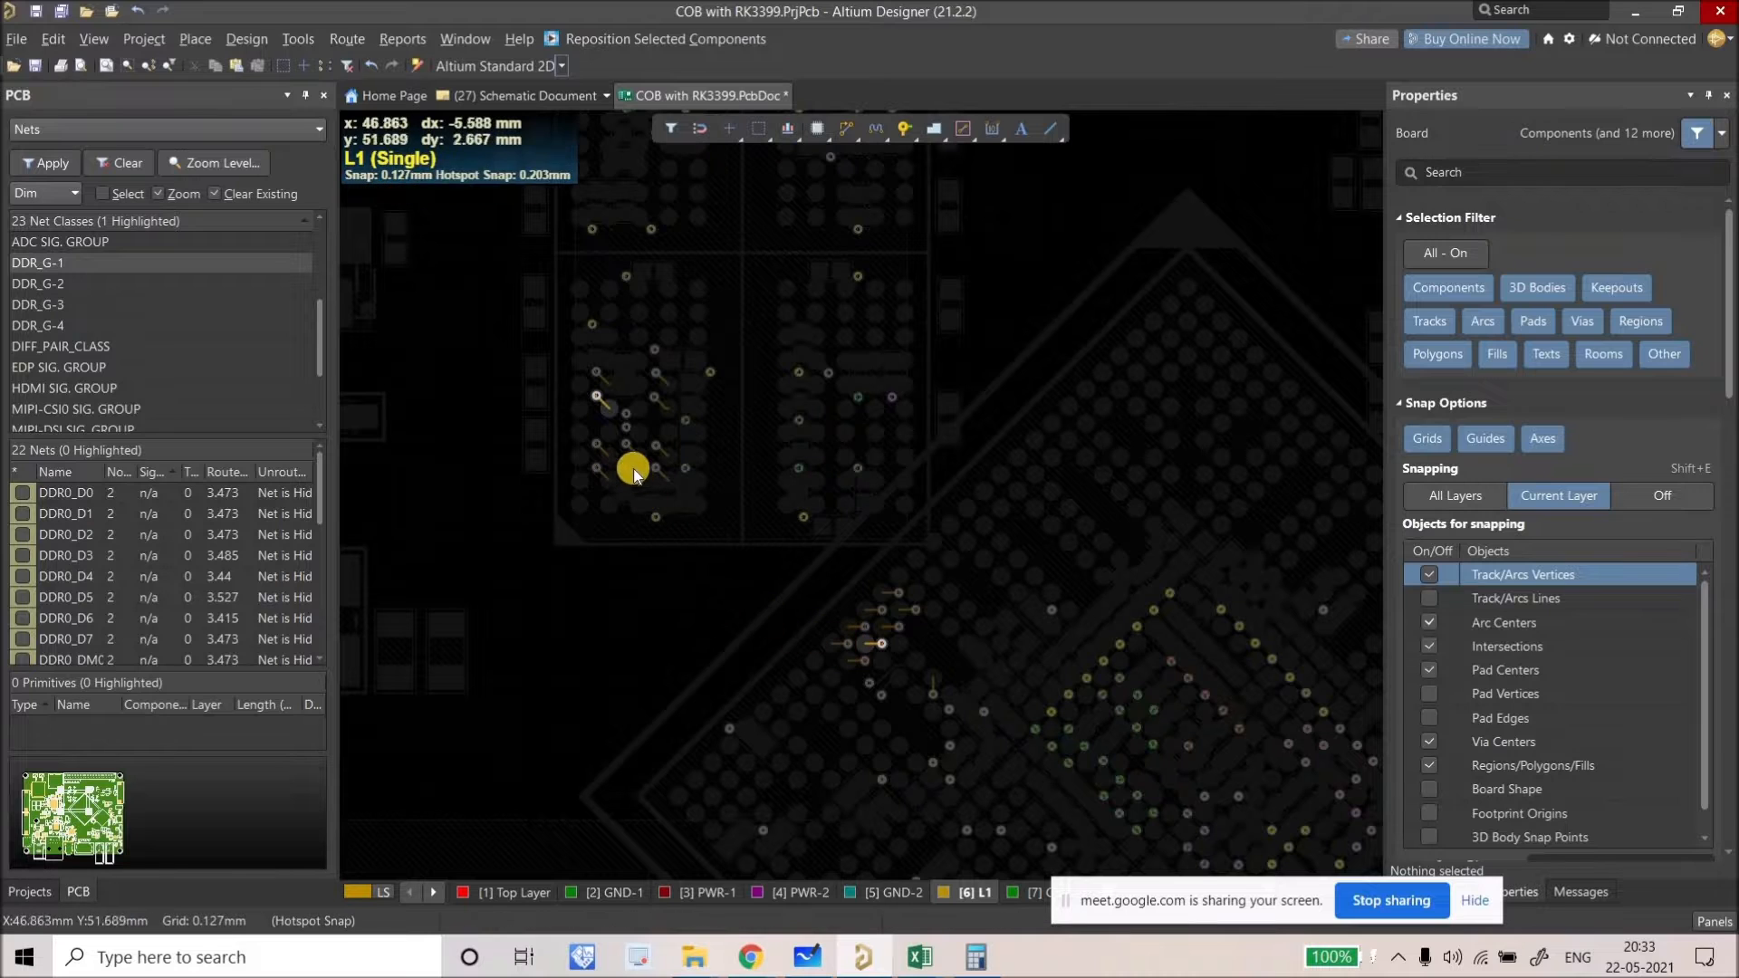
scroll(616, 460, "up", 2, "ctrl")
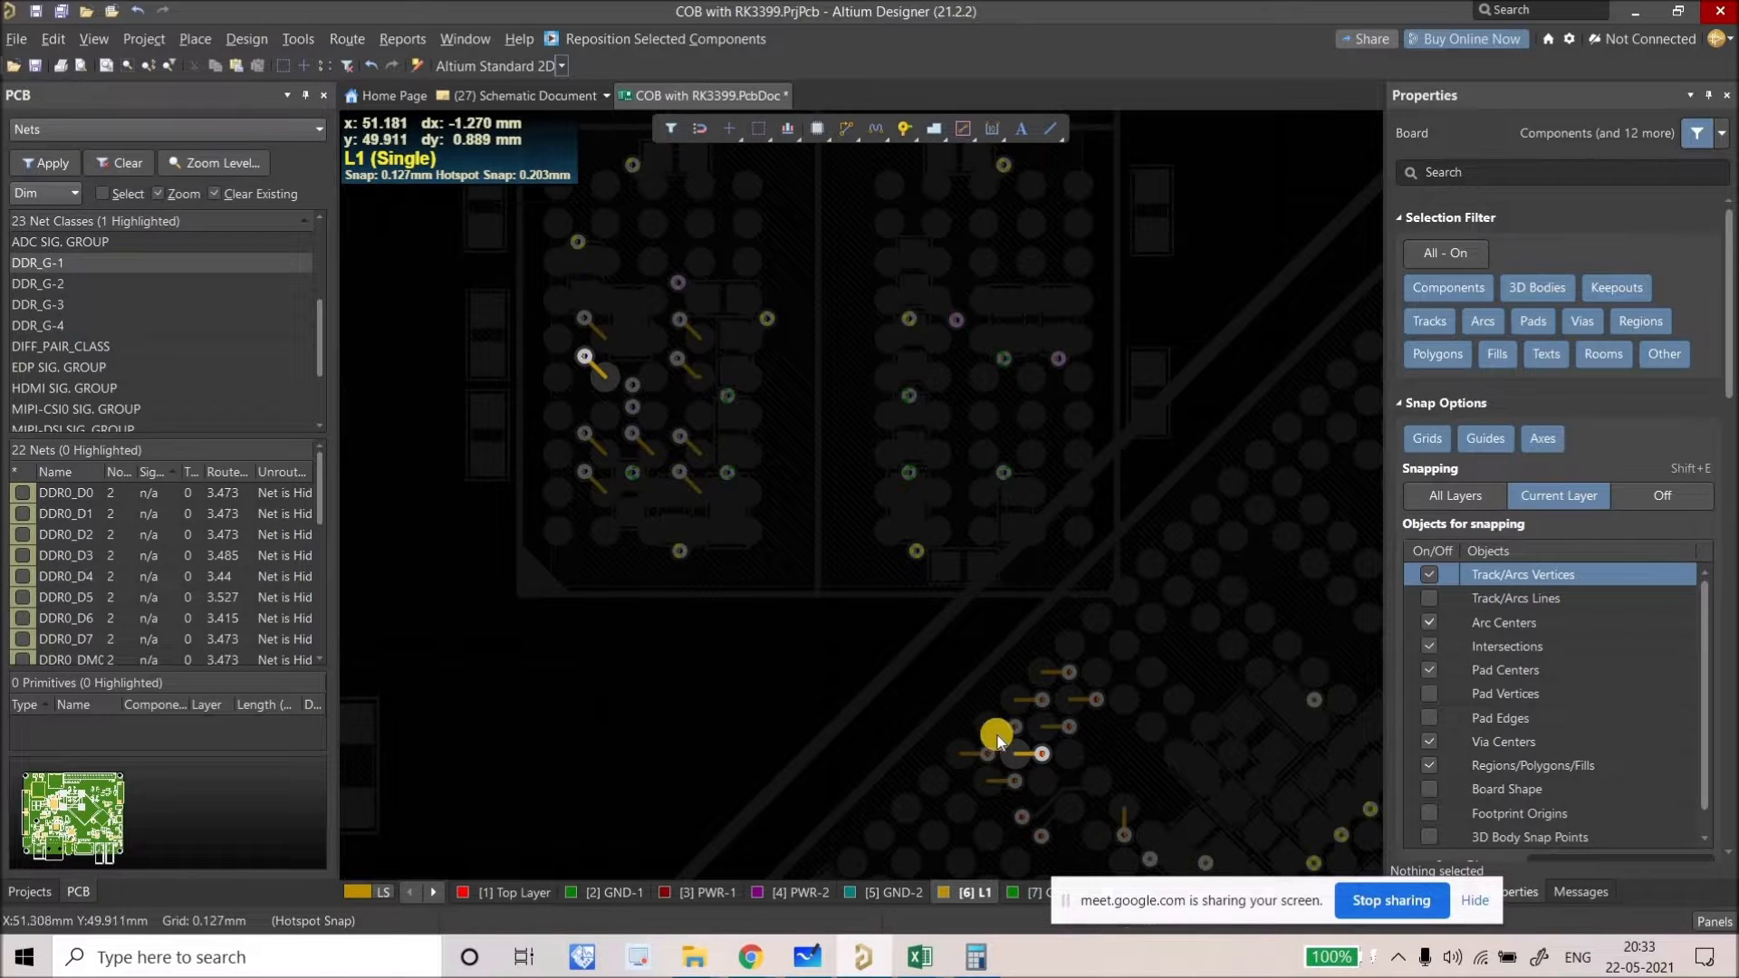
right_click_drag(1021, 755, 951, 698)
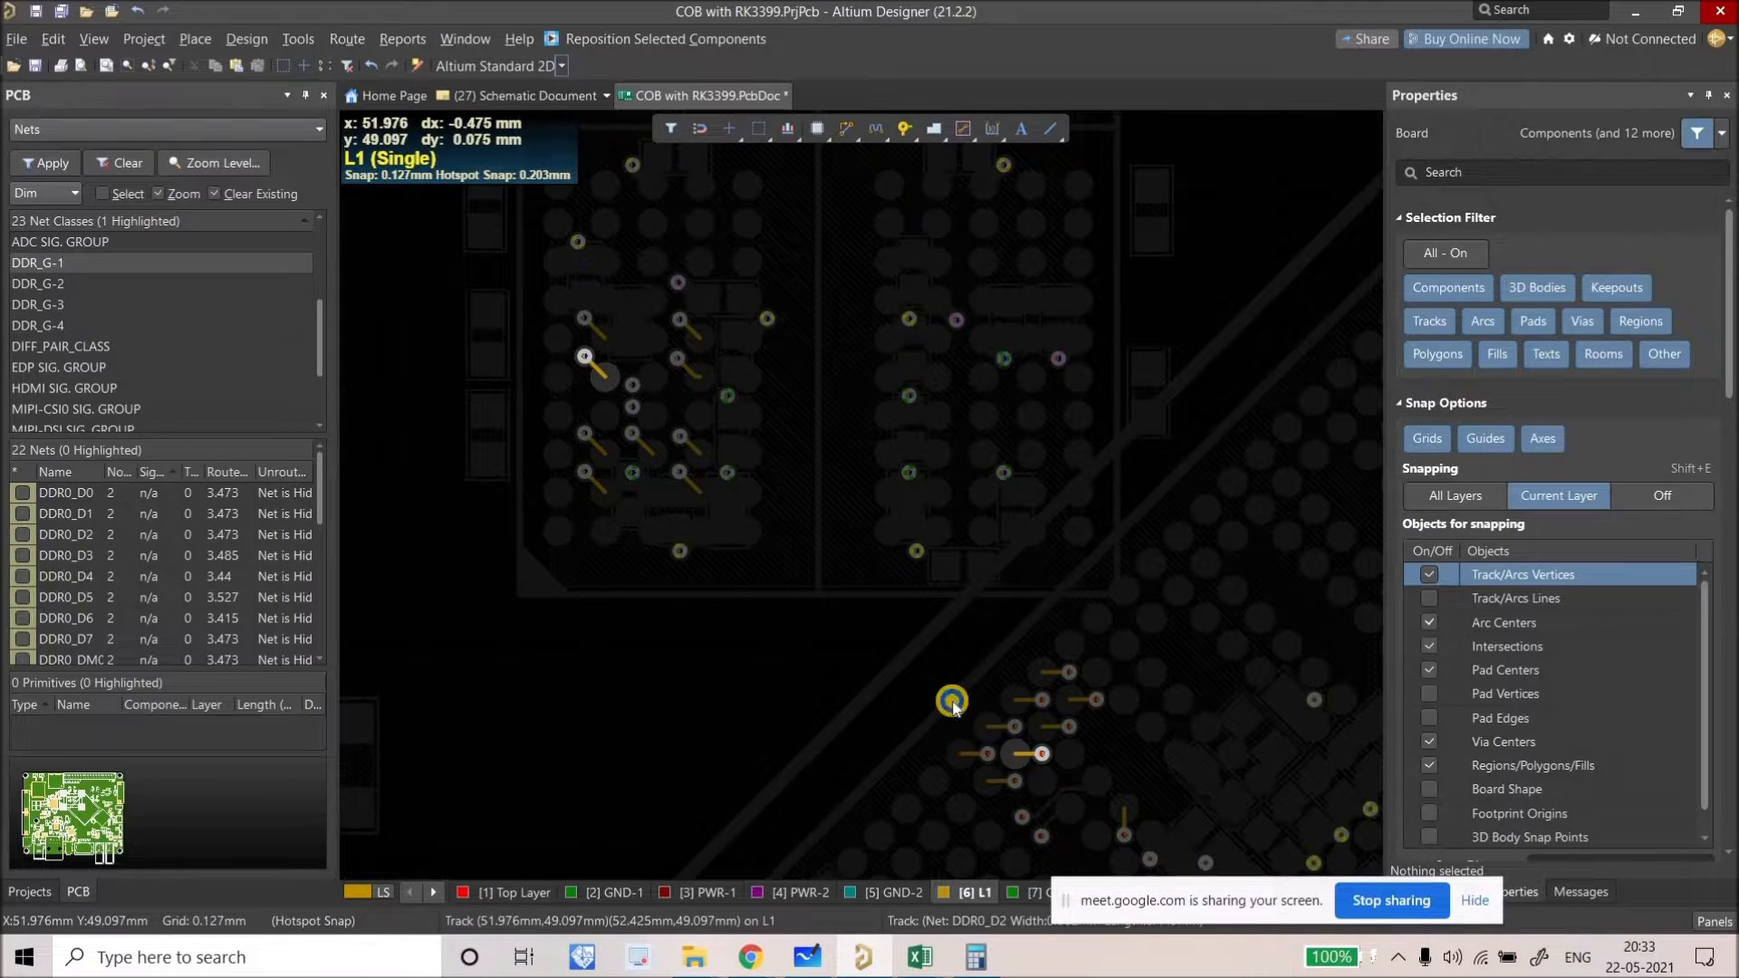
scroll(979, 697, "down", 1, "ctrl")
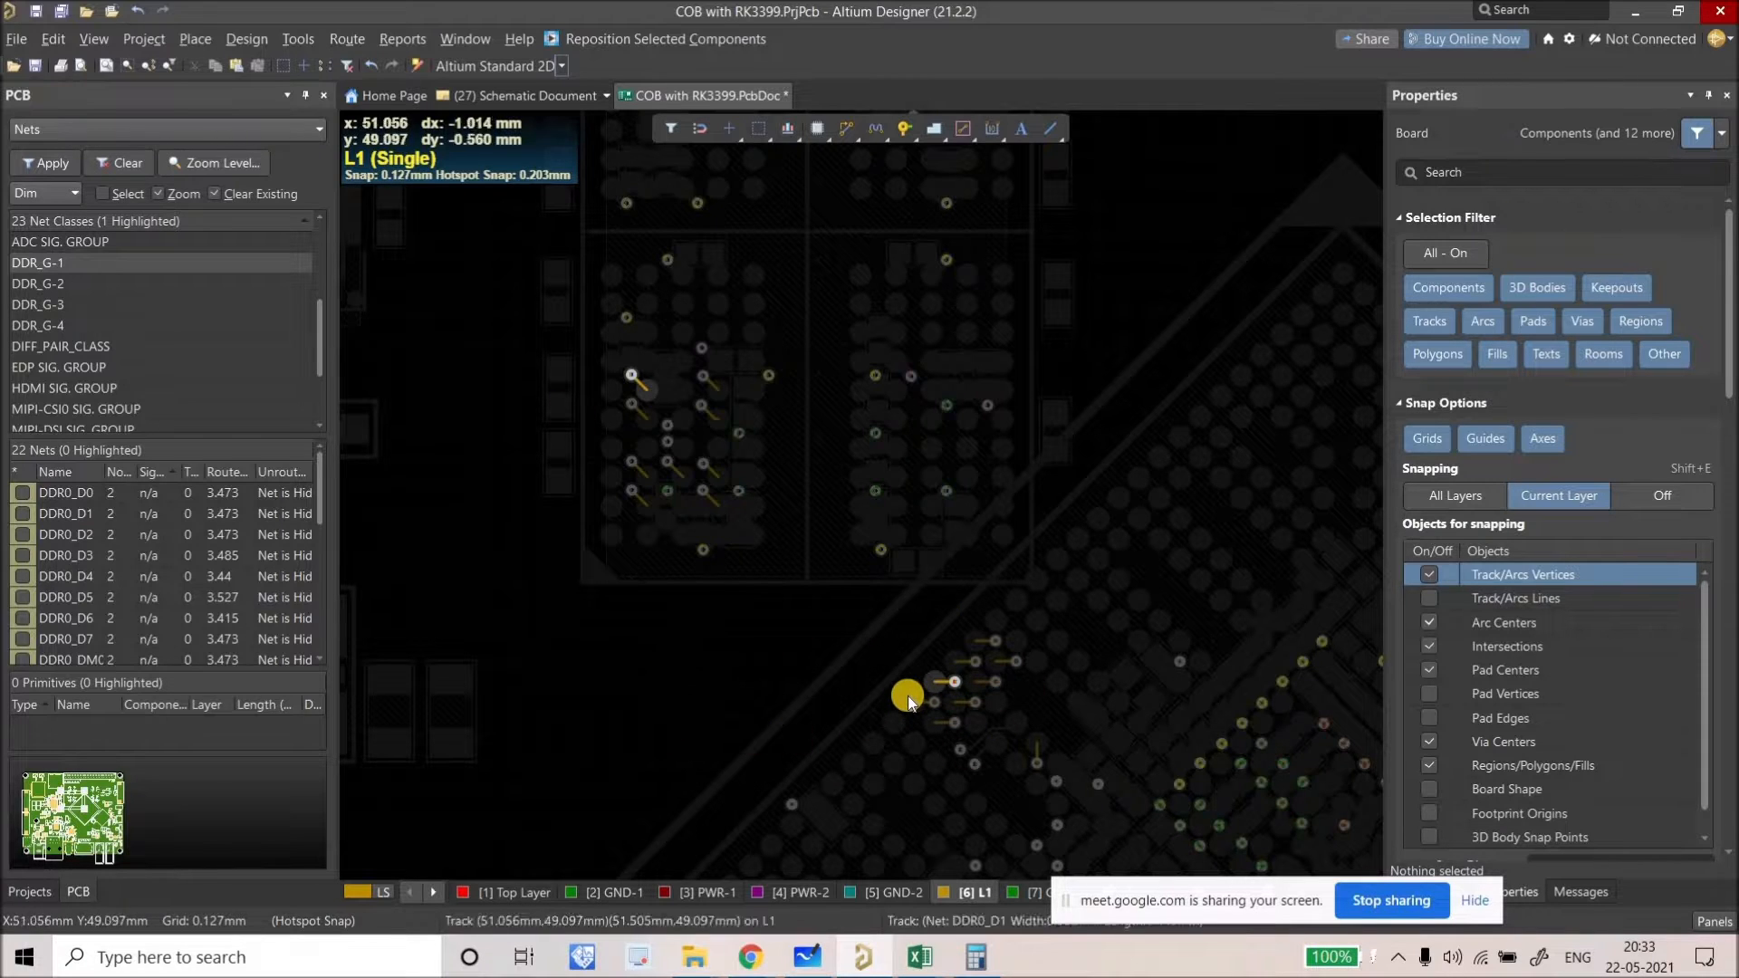
right_click_drag(884, 660, 883, 654)
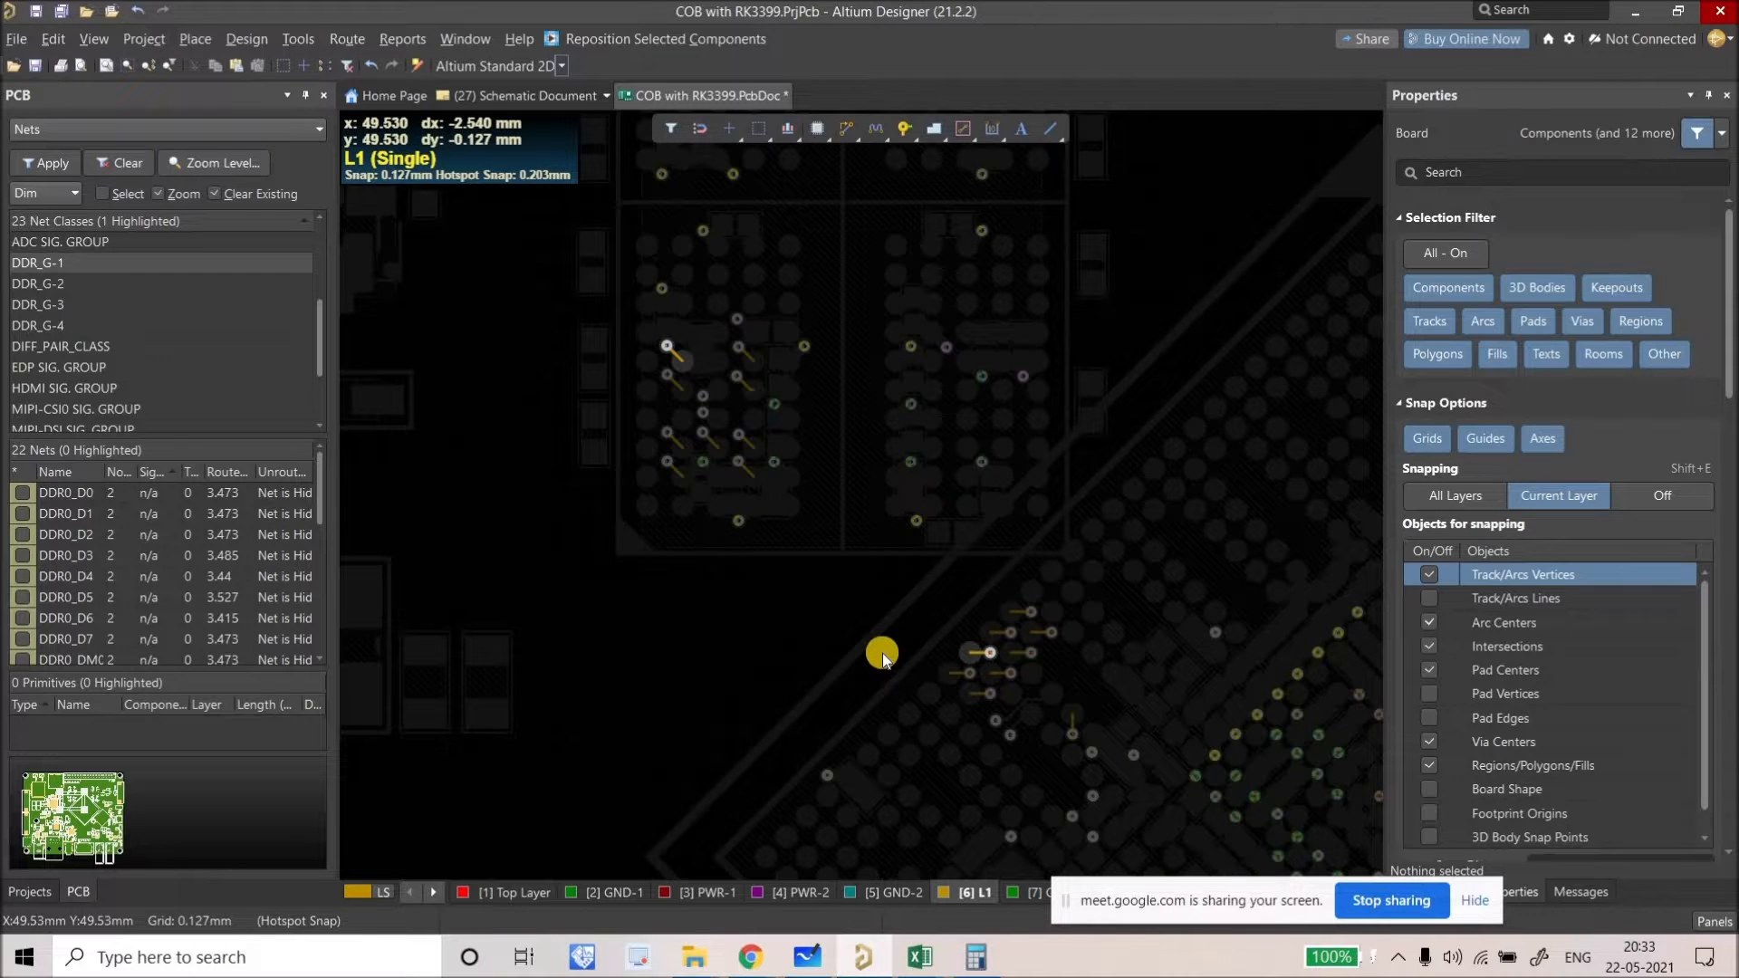
left_click(920, 957)
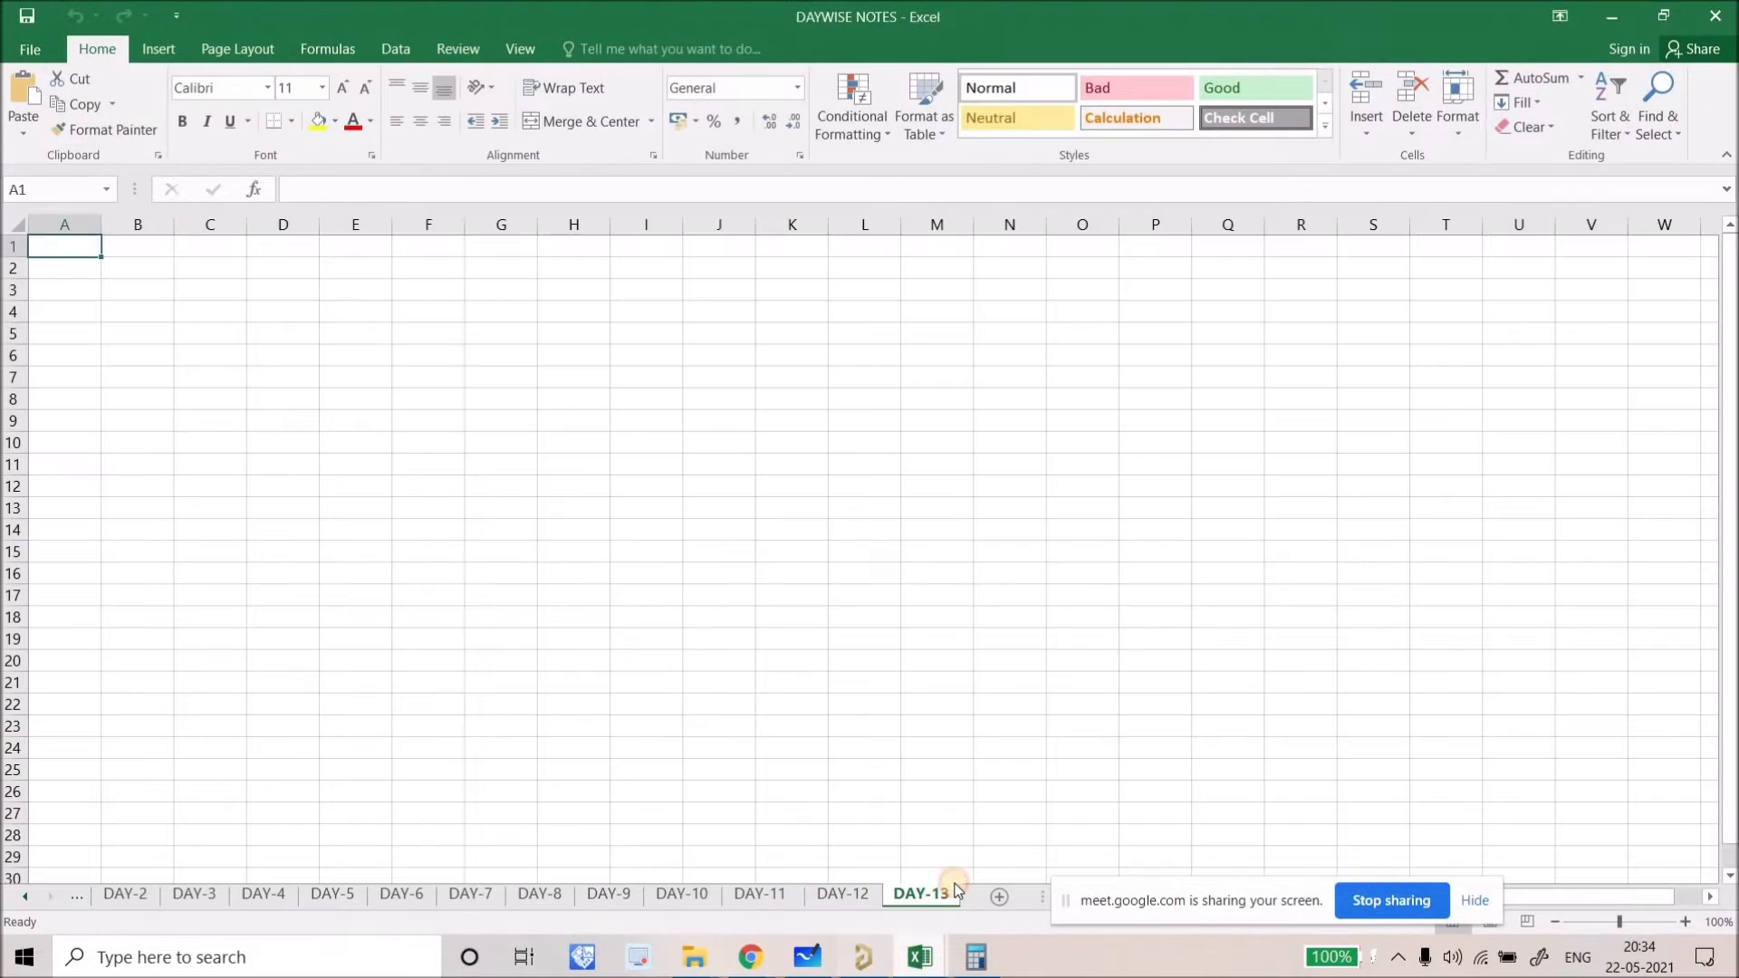
left_click(1014, 815)
scroll(564, 507, "up", 4)
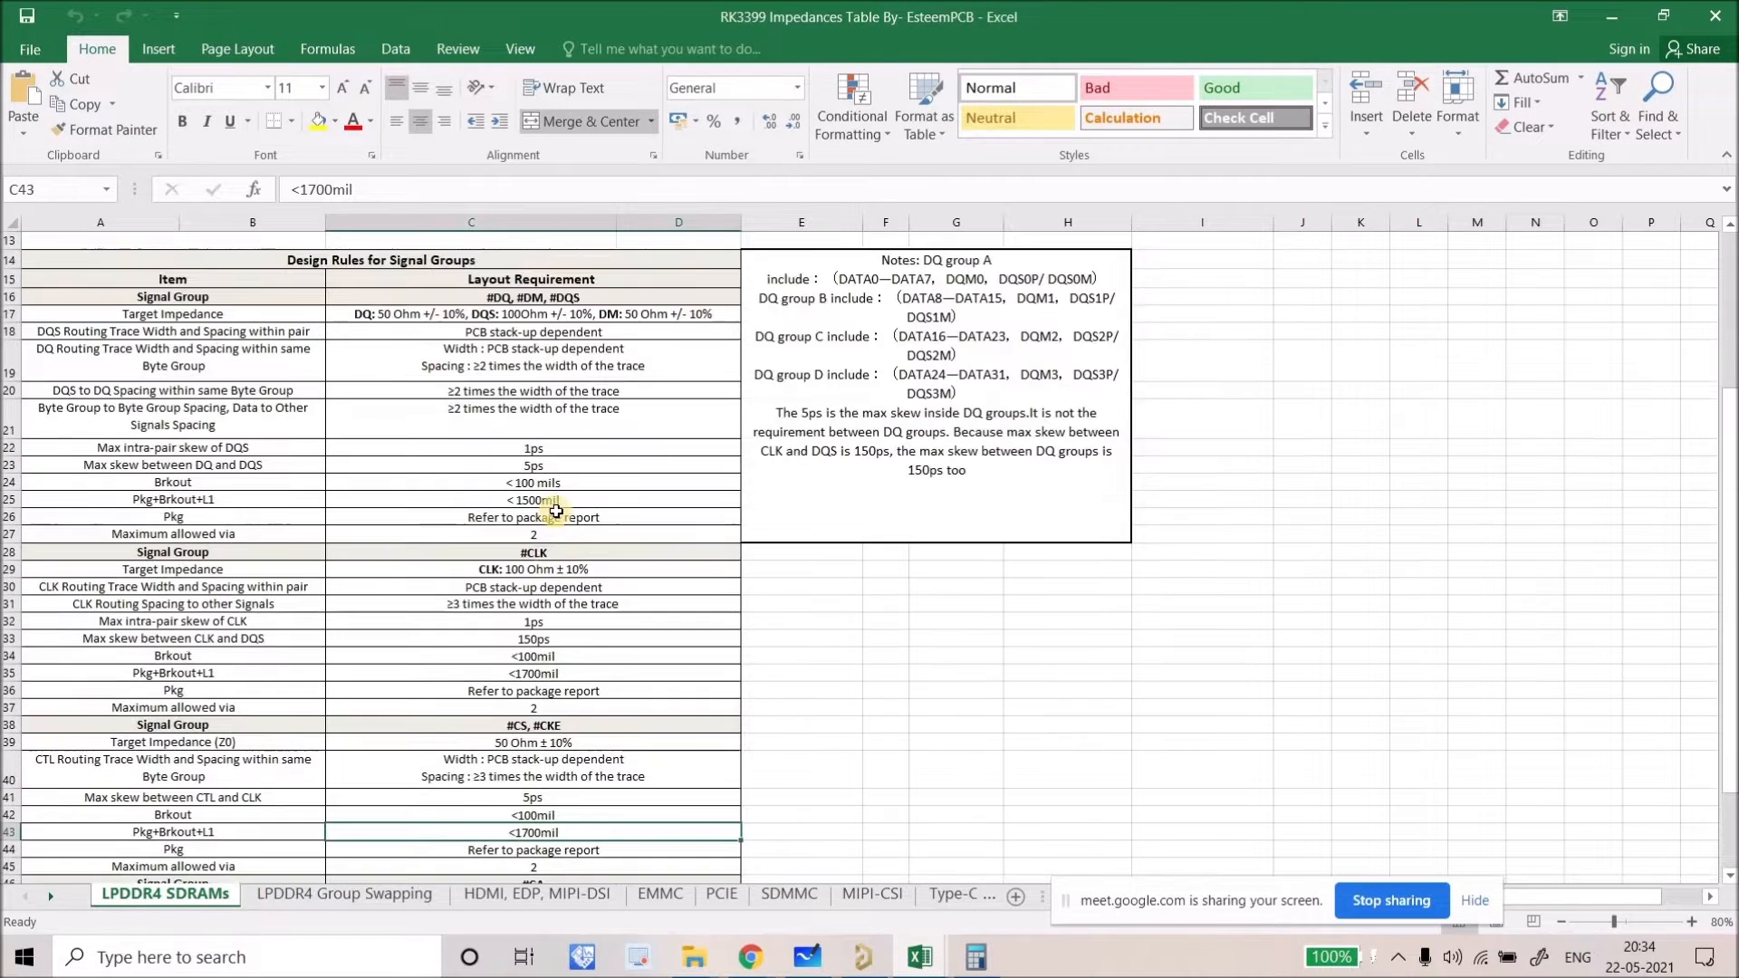
key("Up")
key("Up")
key("Up")
key("Up")
key("Up")
key("Up")
key("Up")
key("Up")
key("Up")
key("Up")
key("Up")
key("Up")
key("Up")
key("Up")
key("Up")
key("Up")
left_click(569, 706)
scroll(537, 766, "down", 2)
left_click(550, 762)
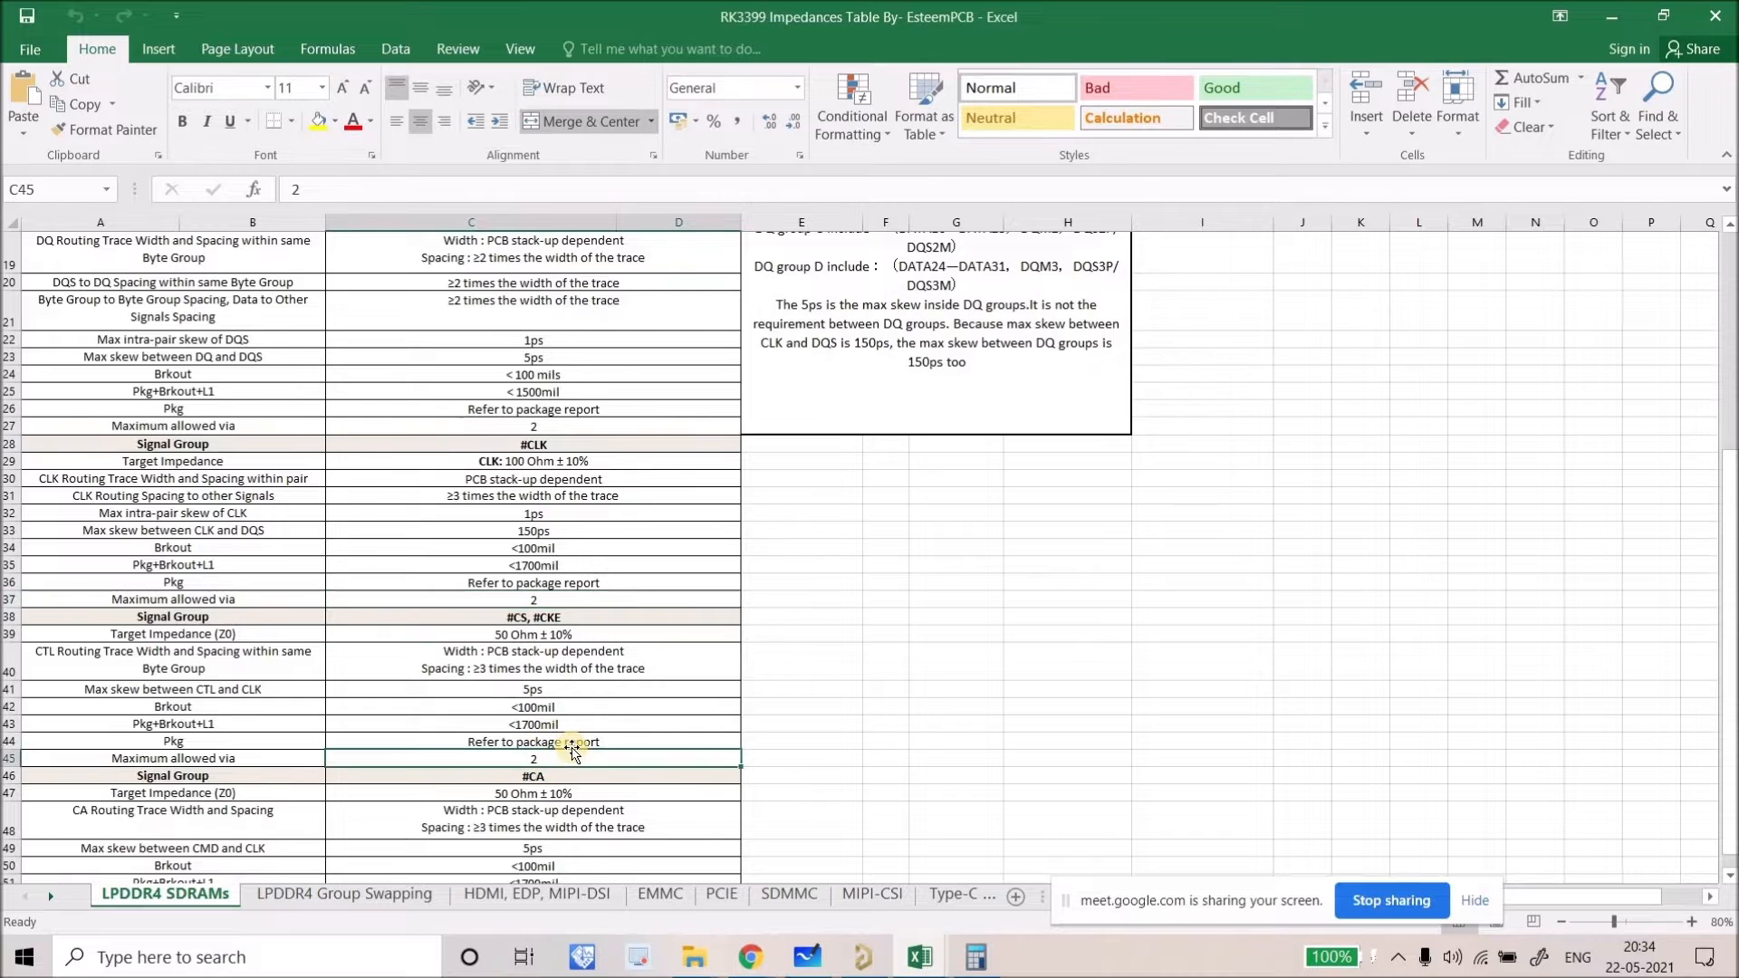
scroll(564, 731, "down", 3)
left_click(1612, 15)
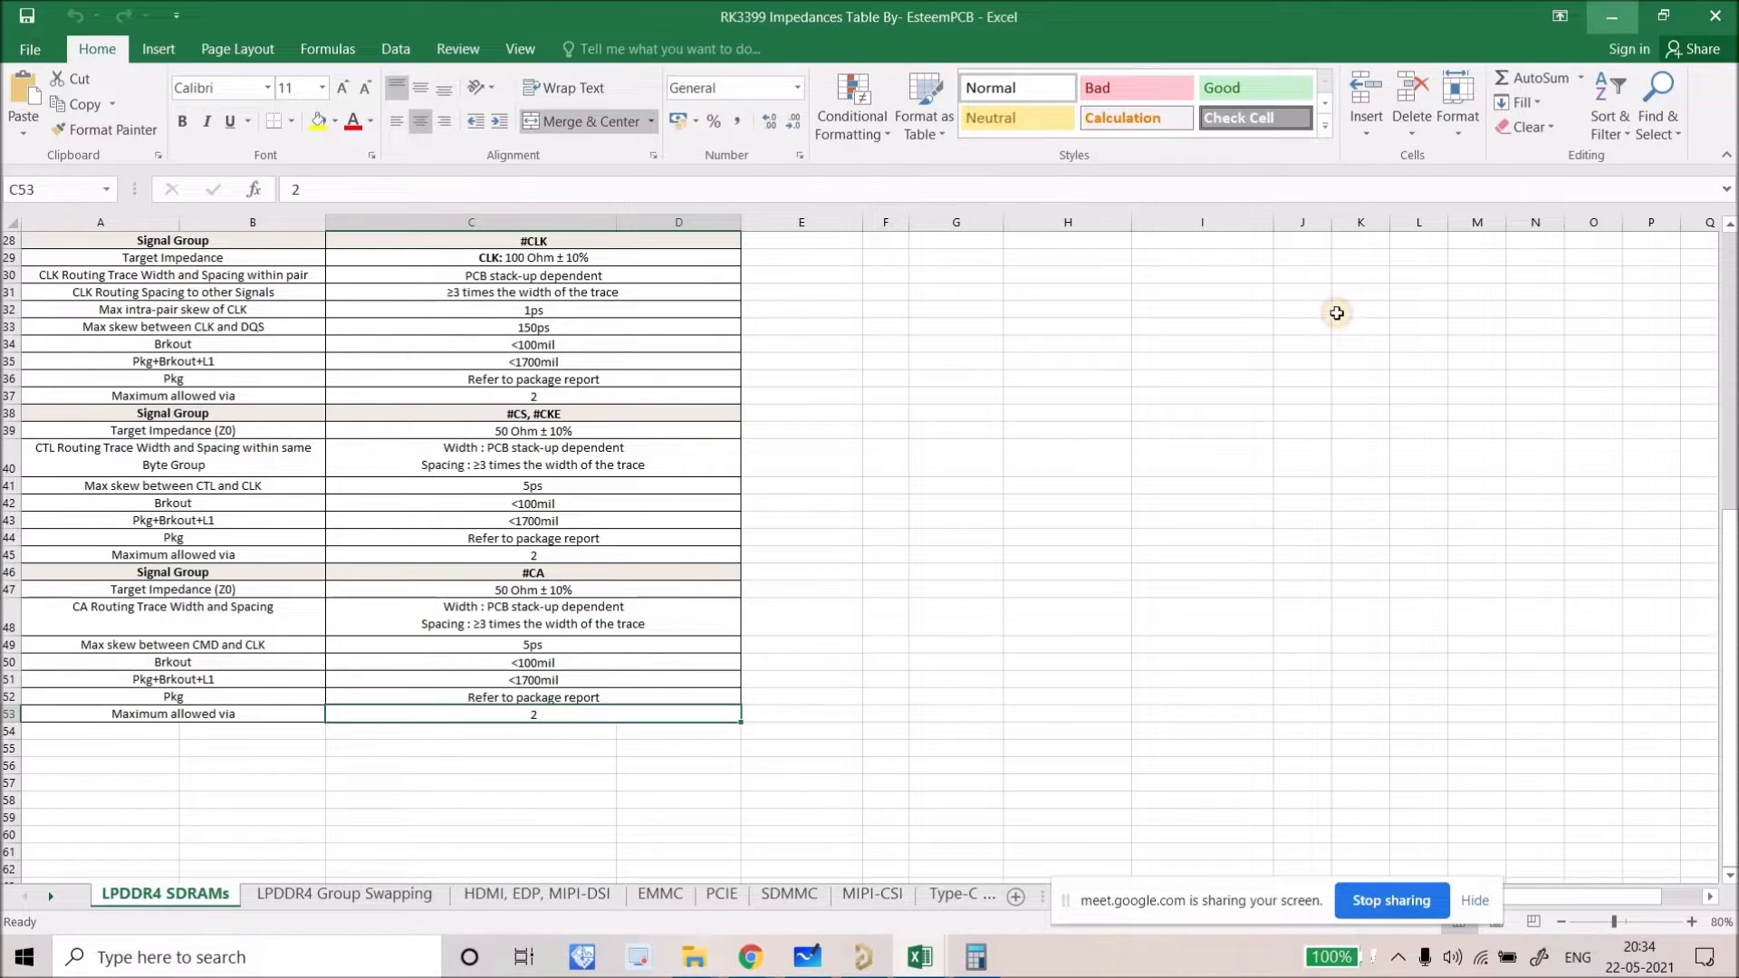
left_click(1602, 9)
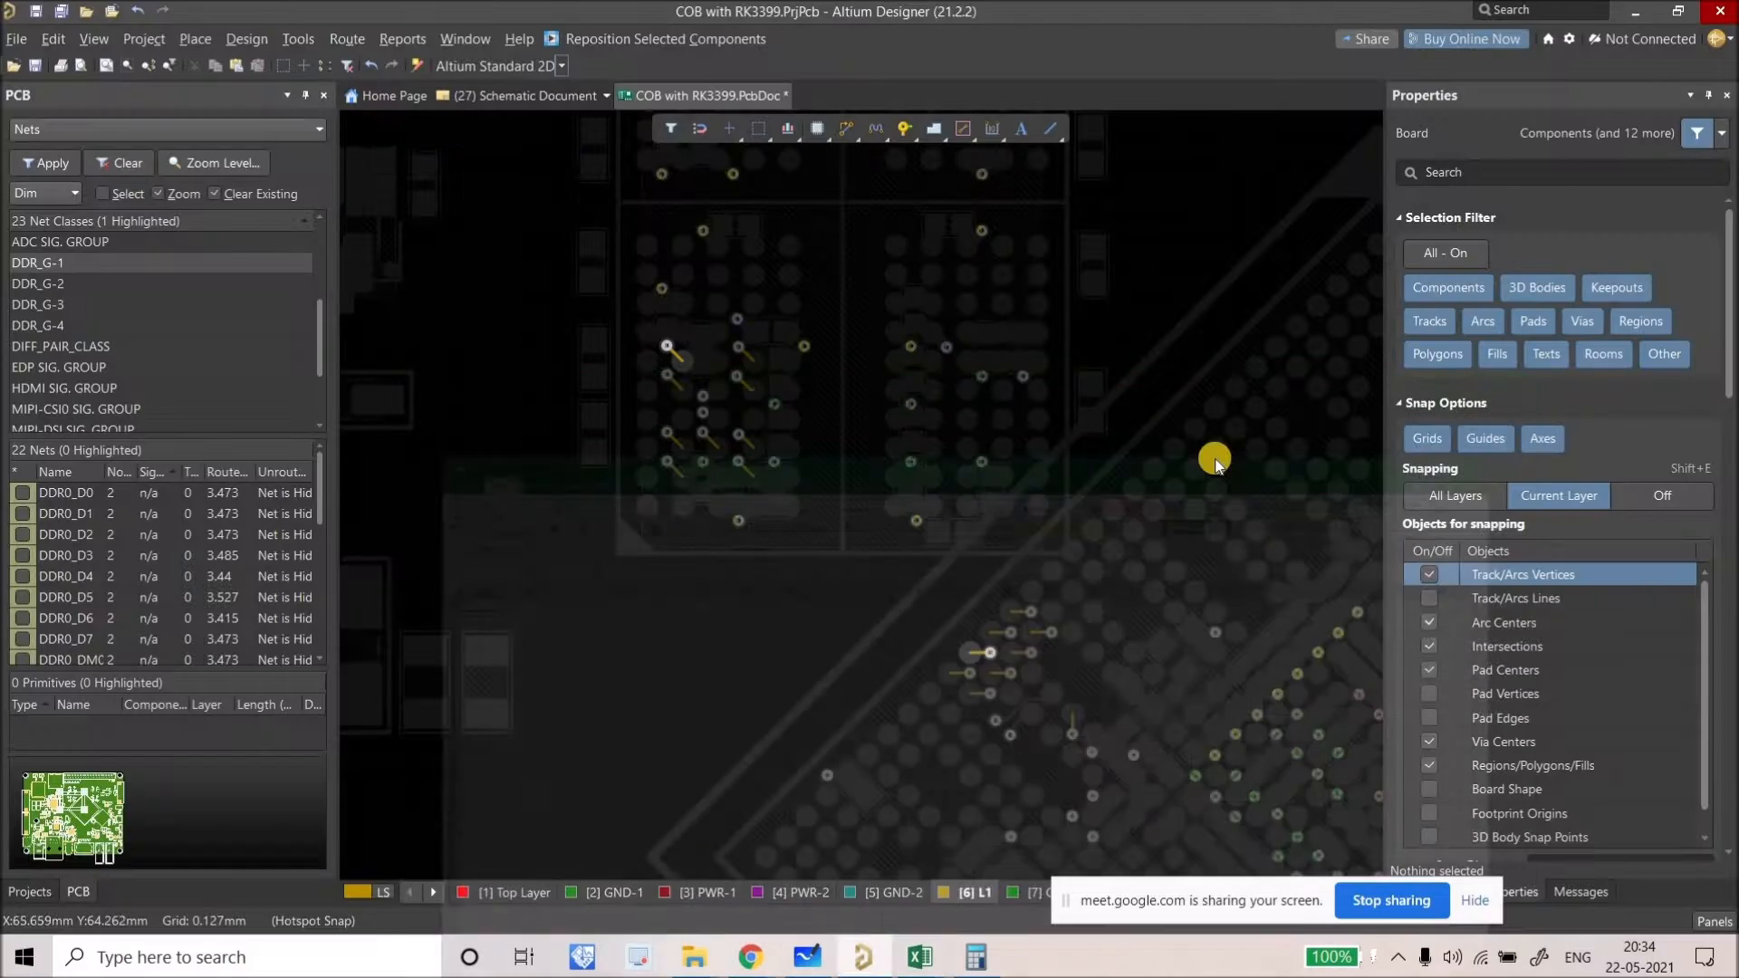
Step: Route the DDR0_D0 track on L1 from its fan-out via to the upper memory via
right_click_drag(1010, 500, 951, 473)
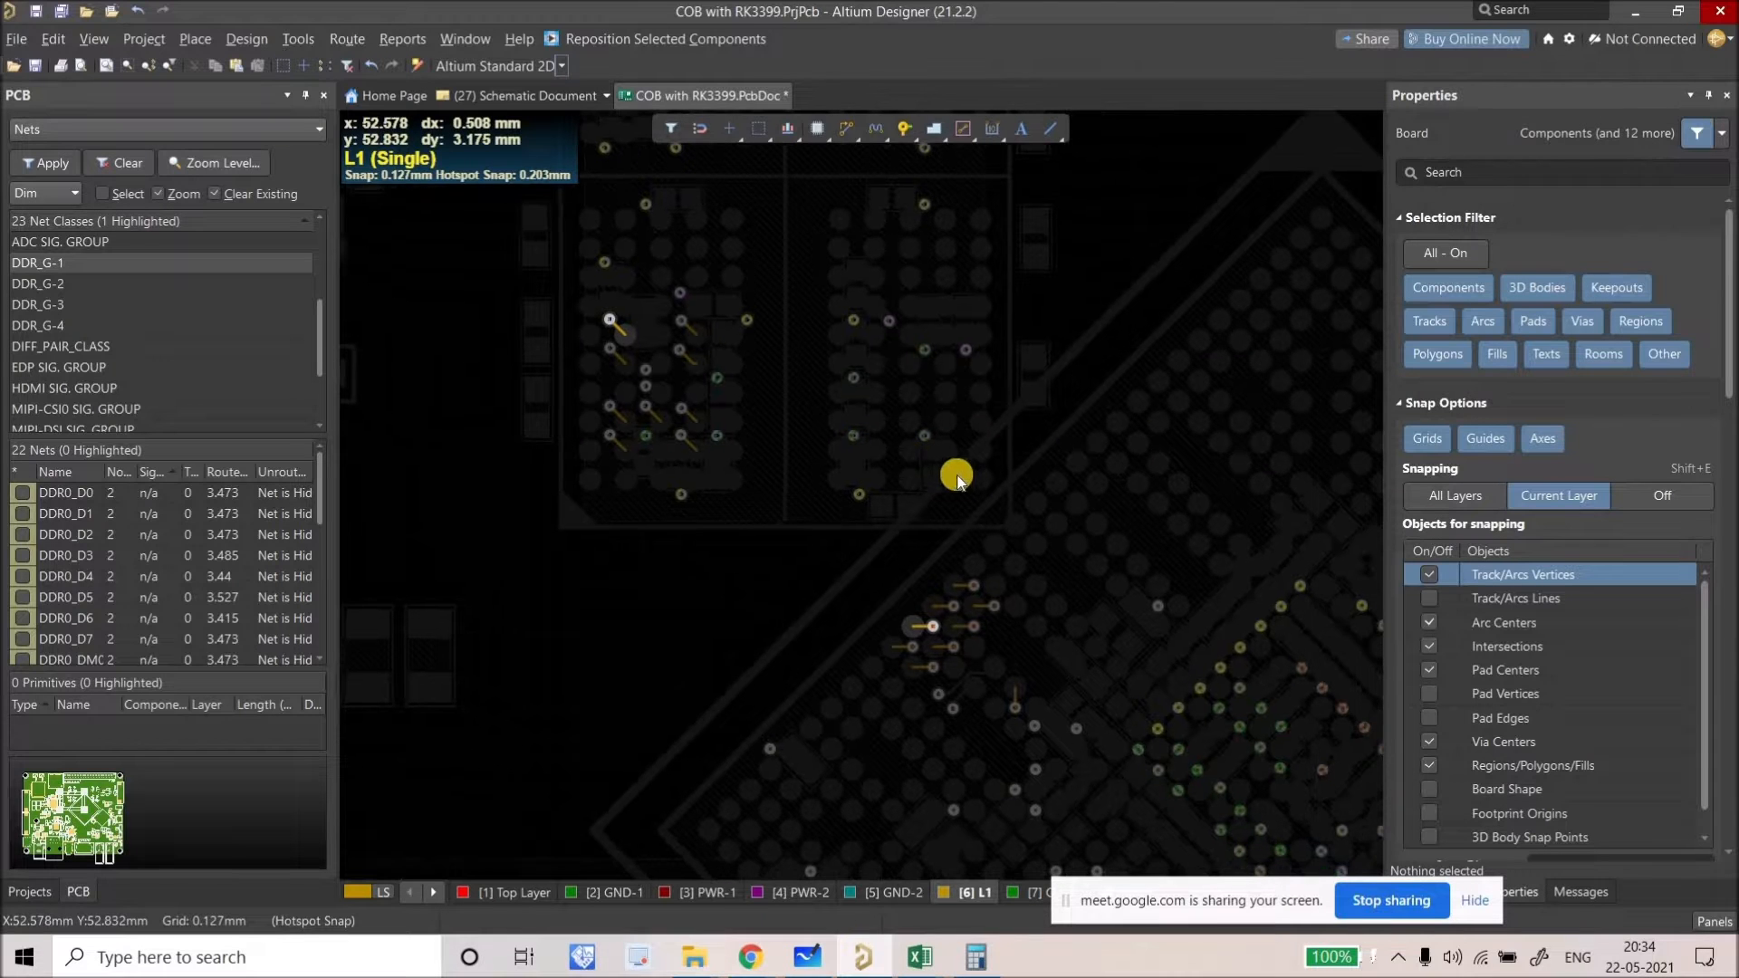
left_click(856, 134)
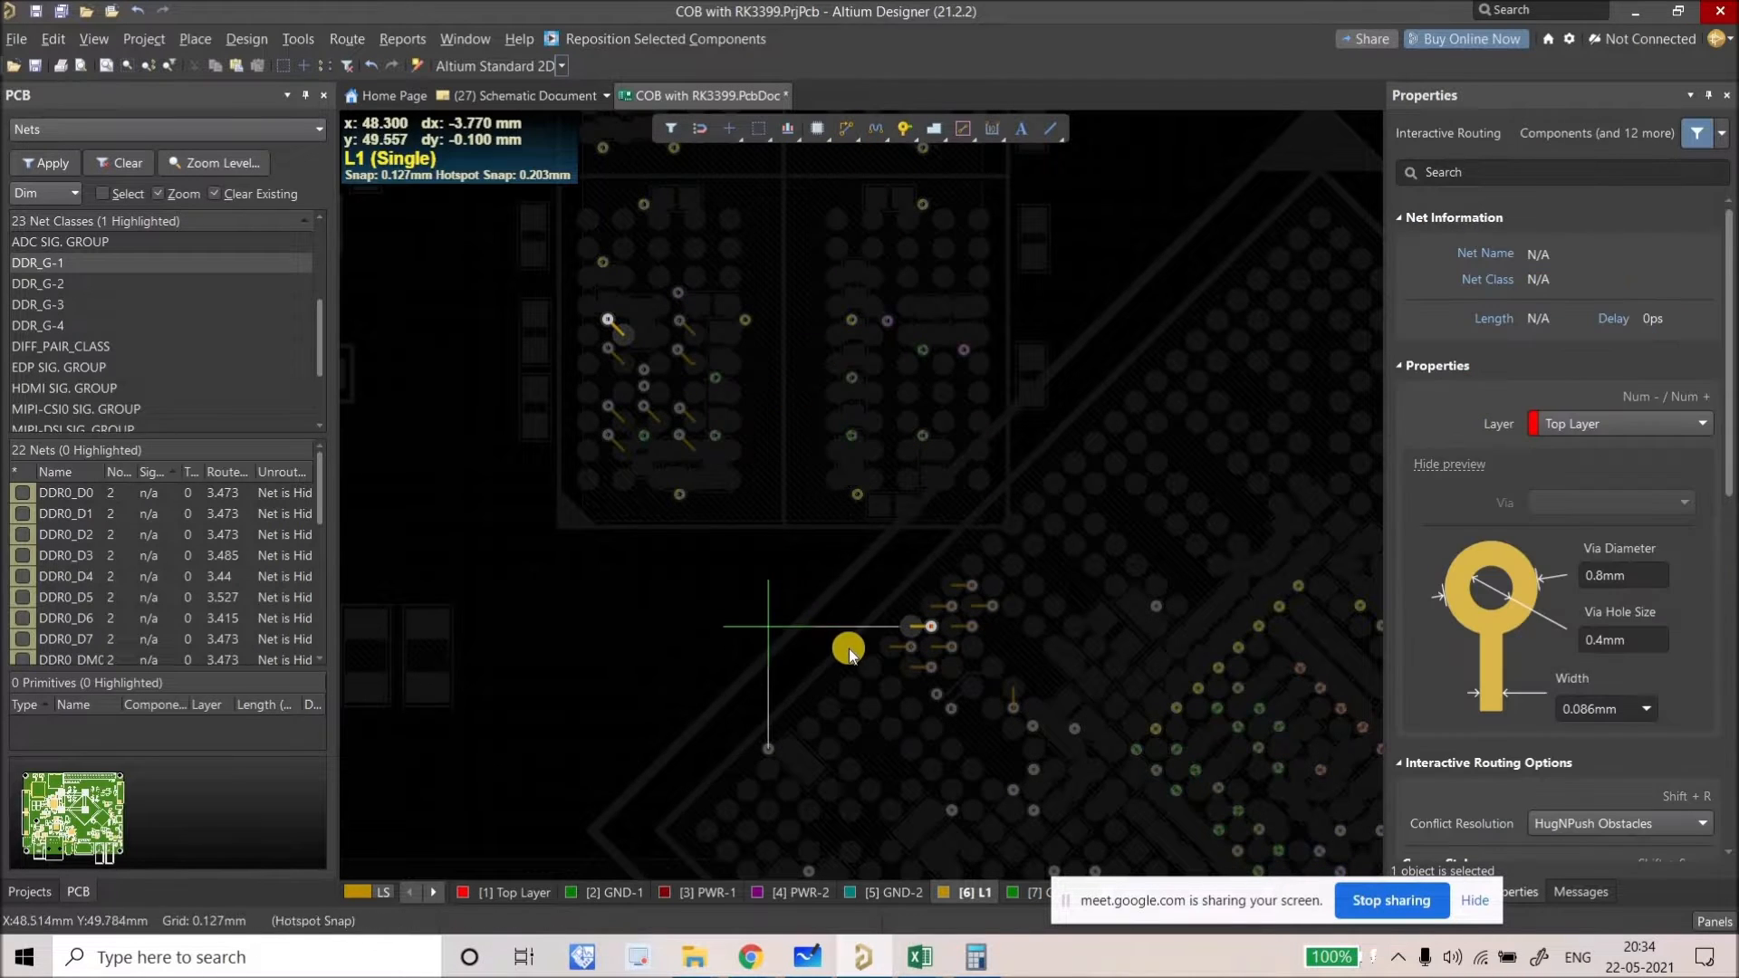
scroll(852, 644, "up", 2, "ctrl")
right_click(921, 678)
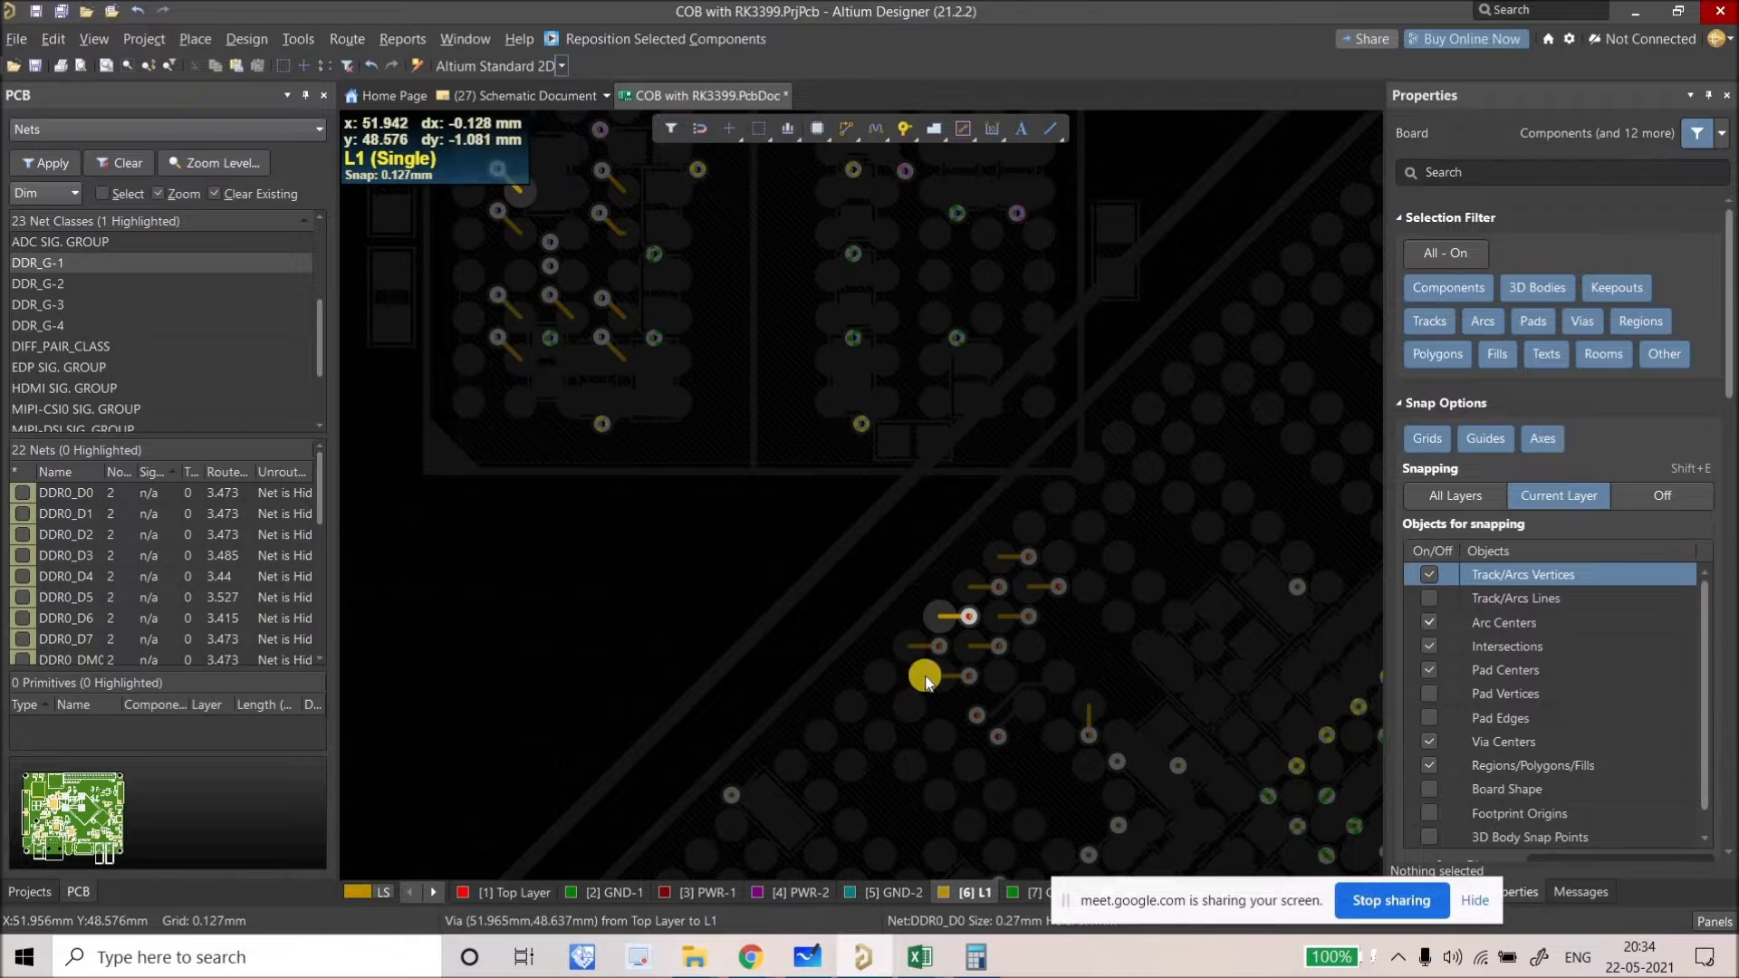
left_click(850, 121)
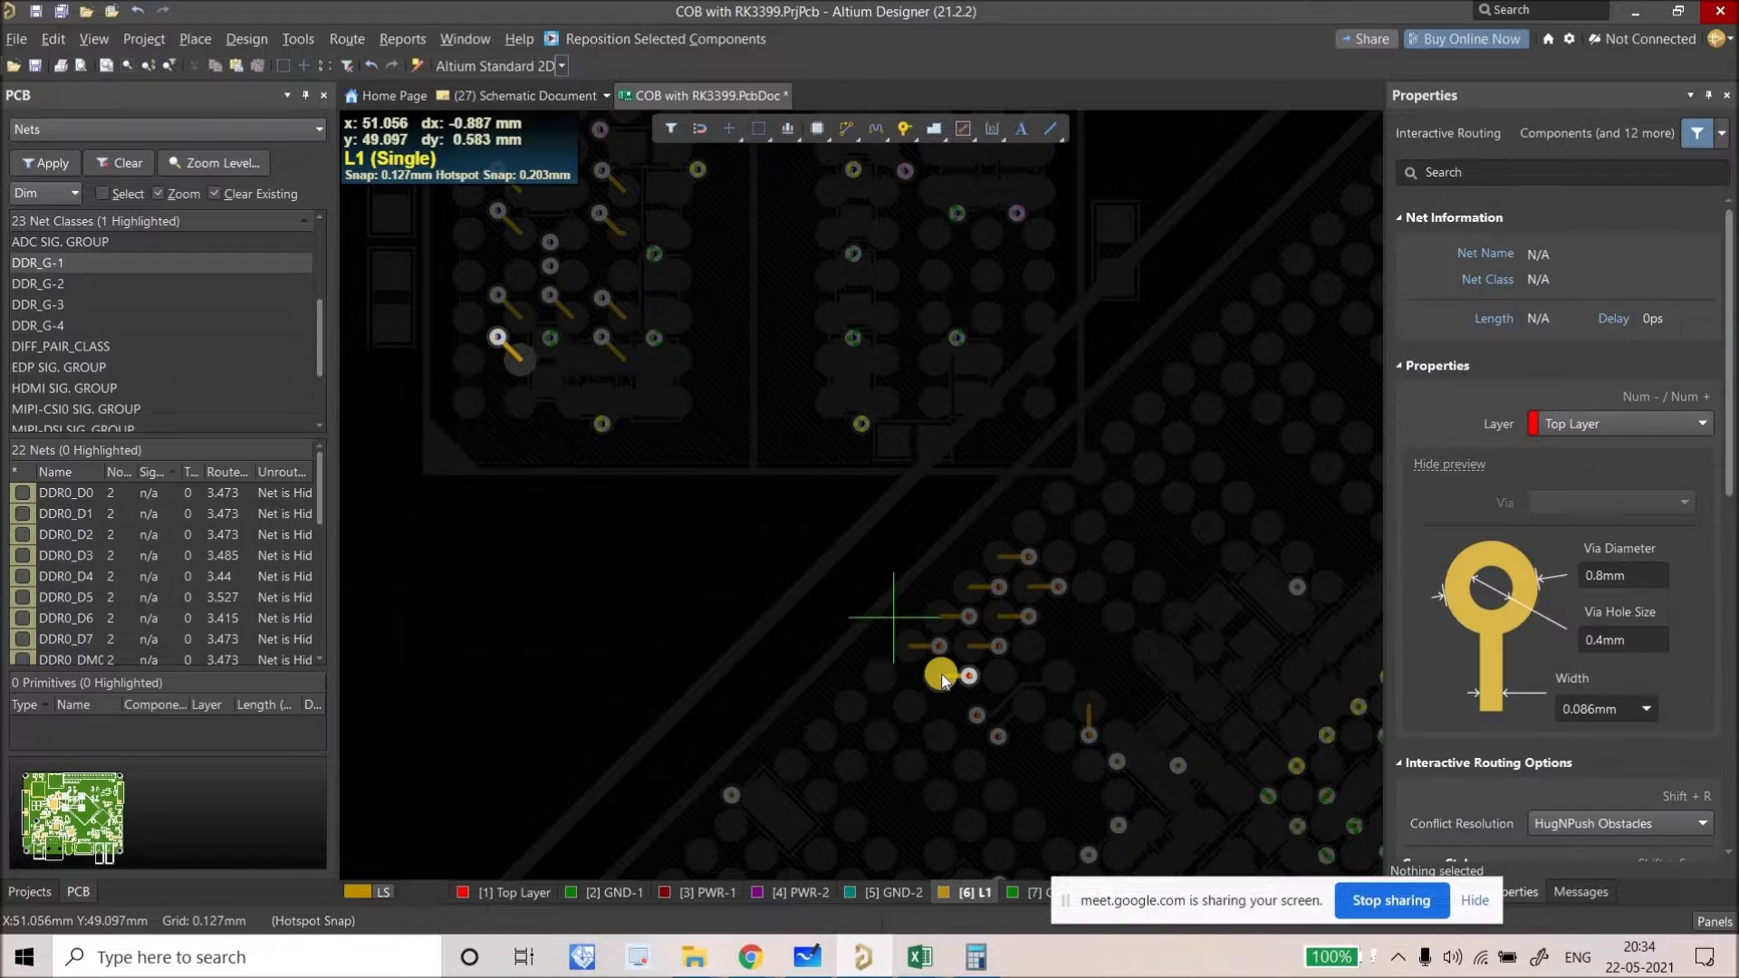
left_click(968, 676)
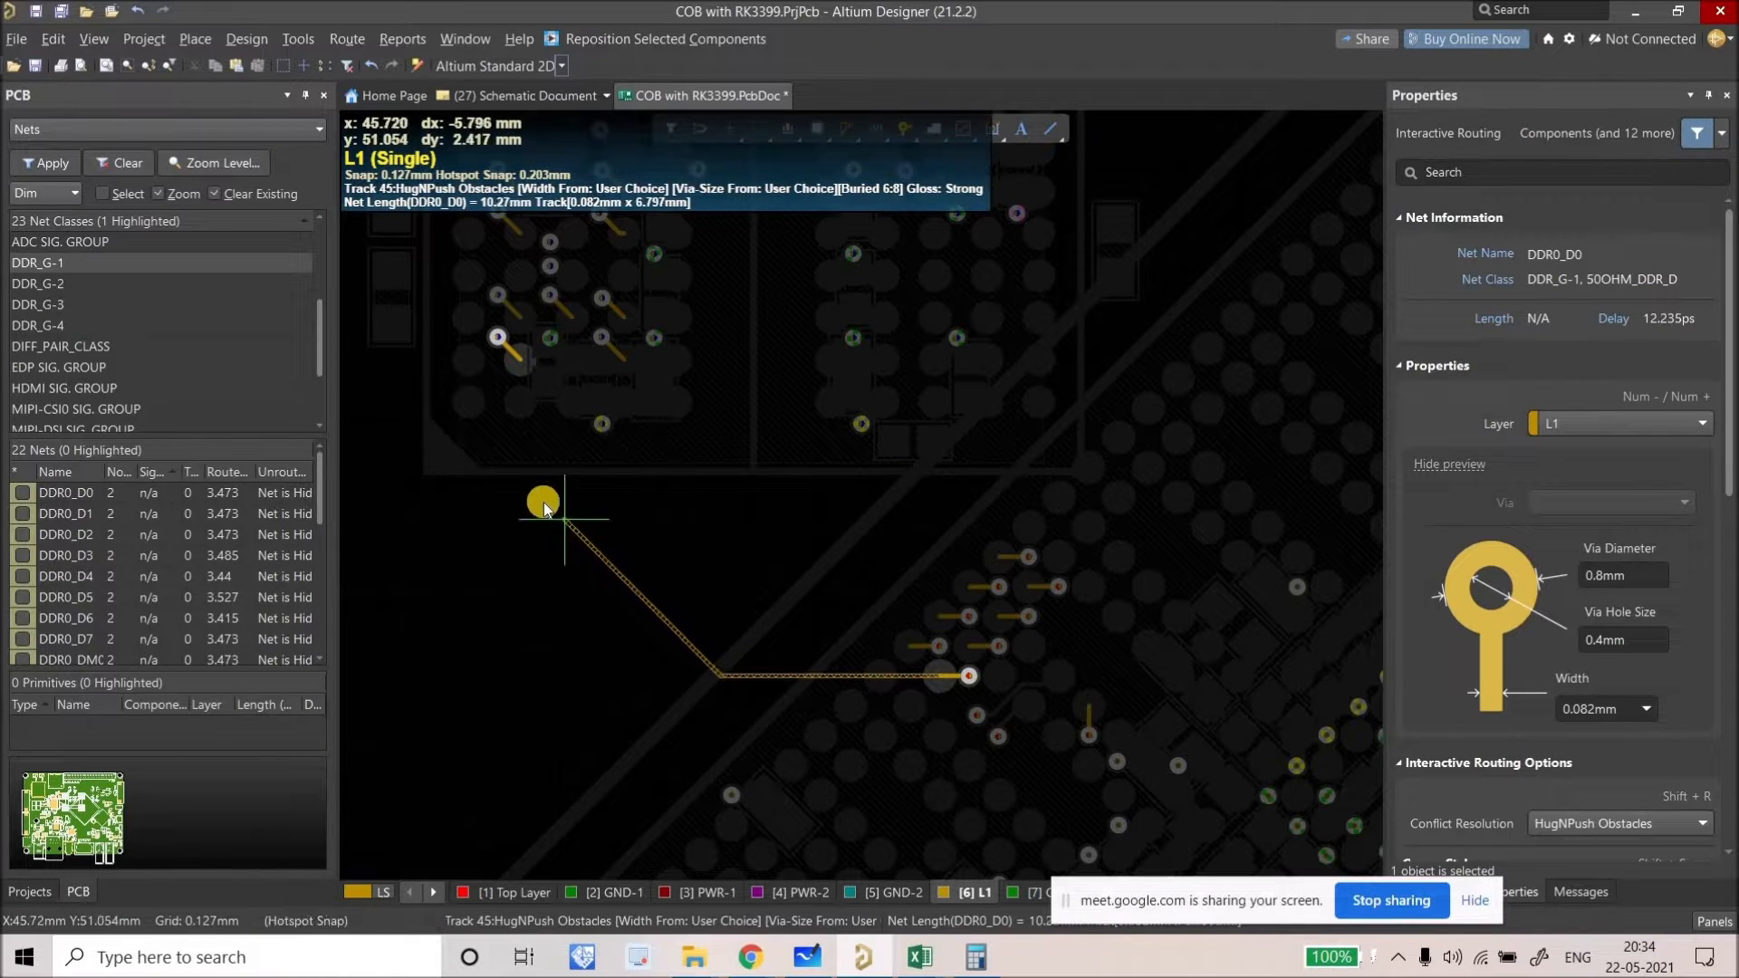
left_click(506, 346)
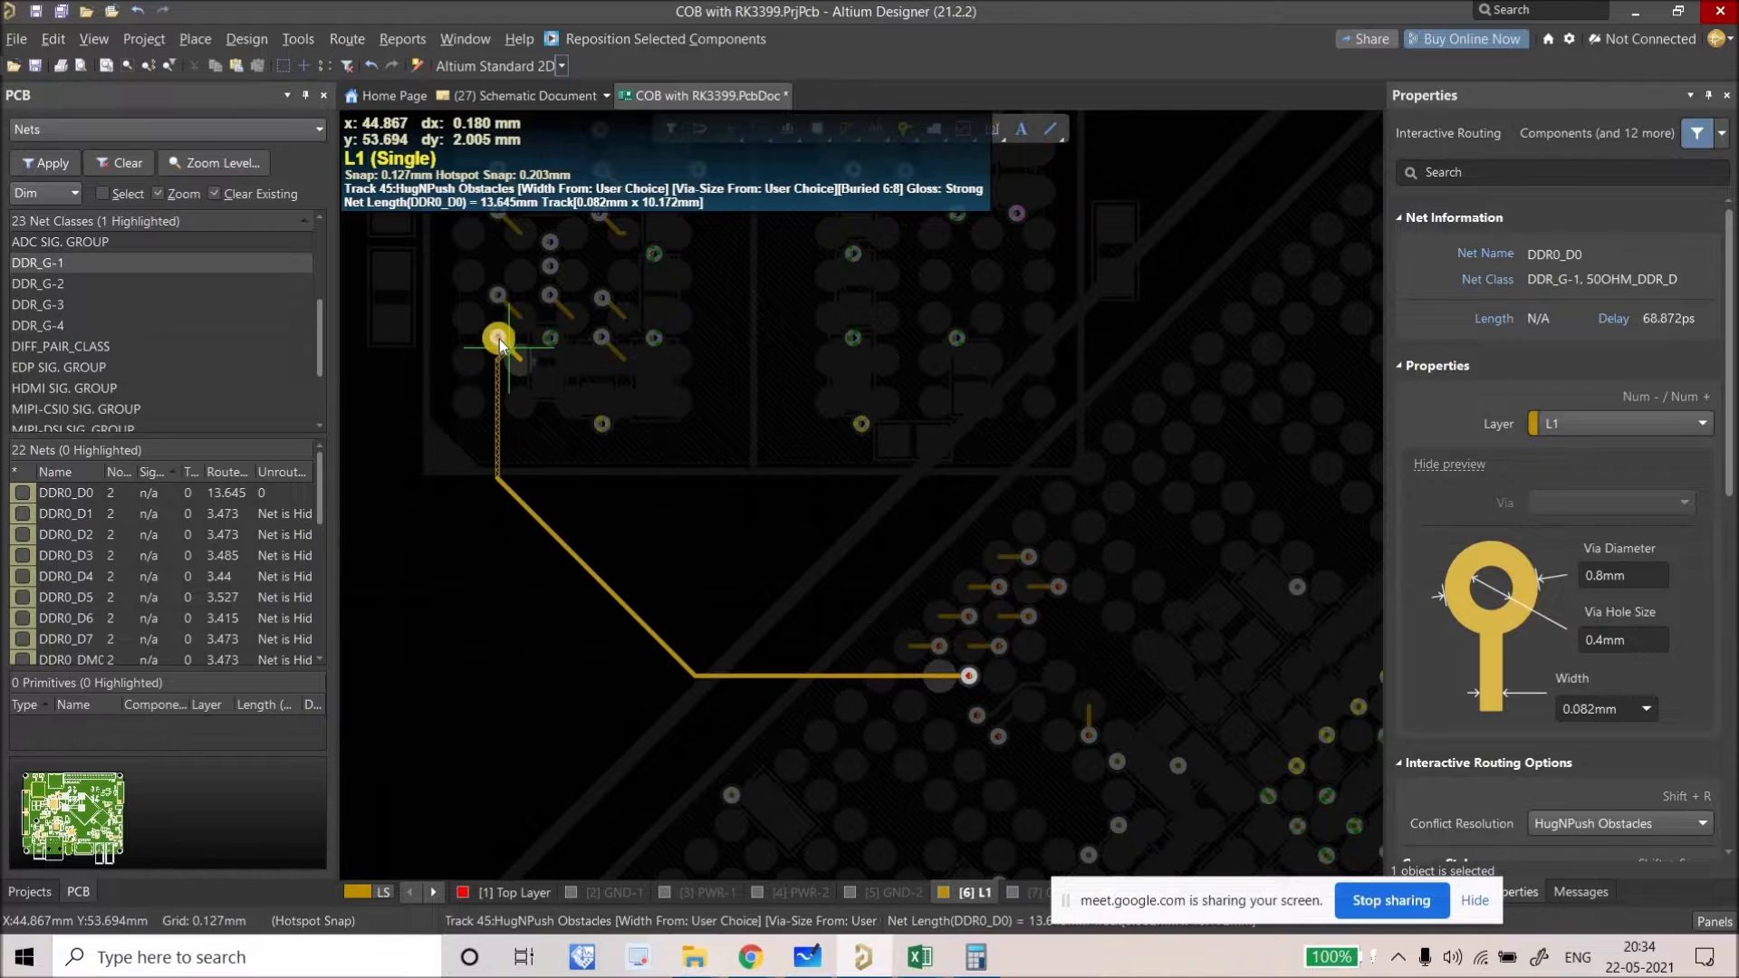
right_click(509, 348)
scroll(508, 348, "up", 2, "ctrl")
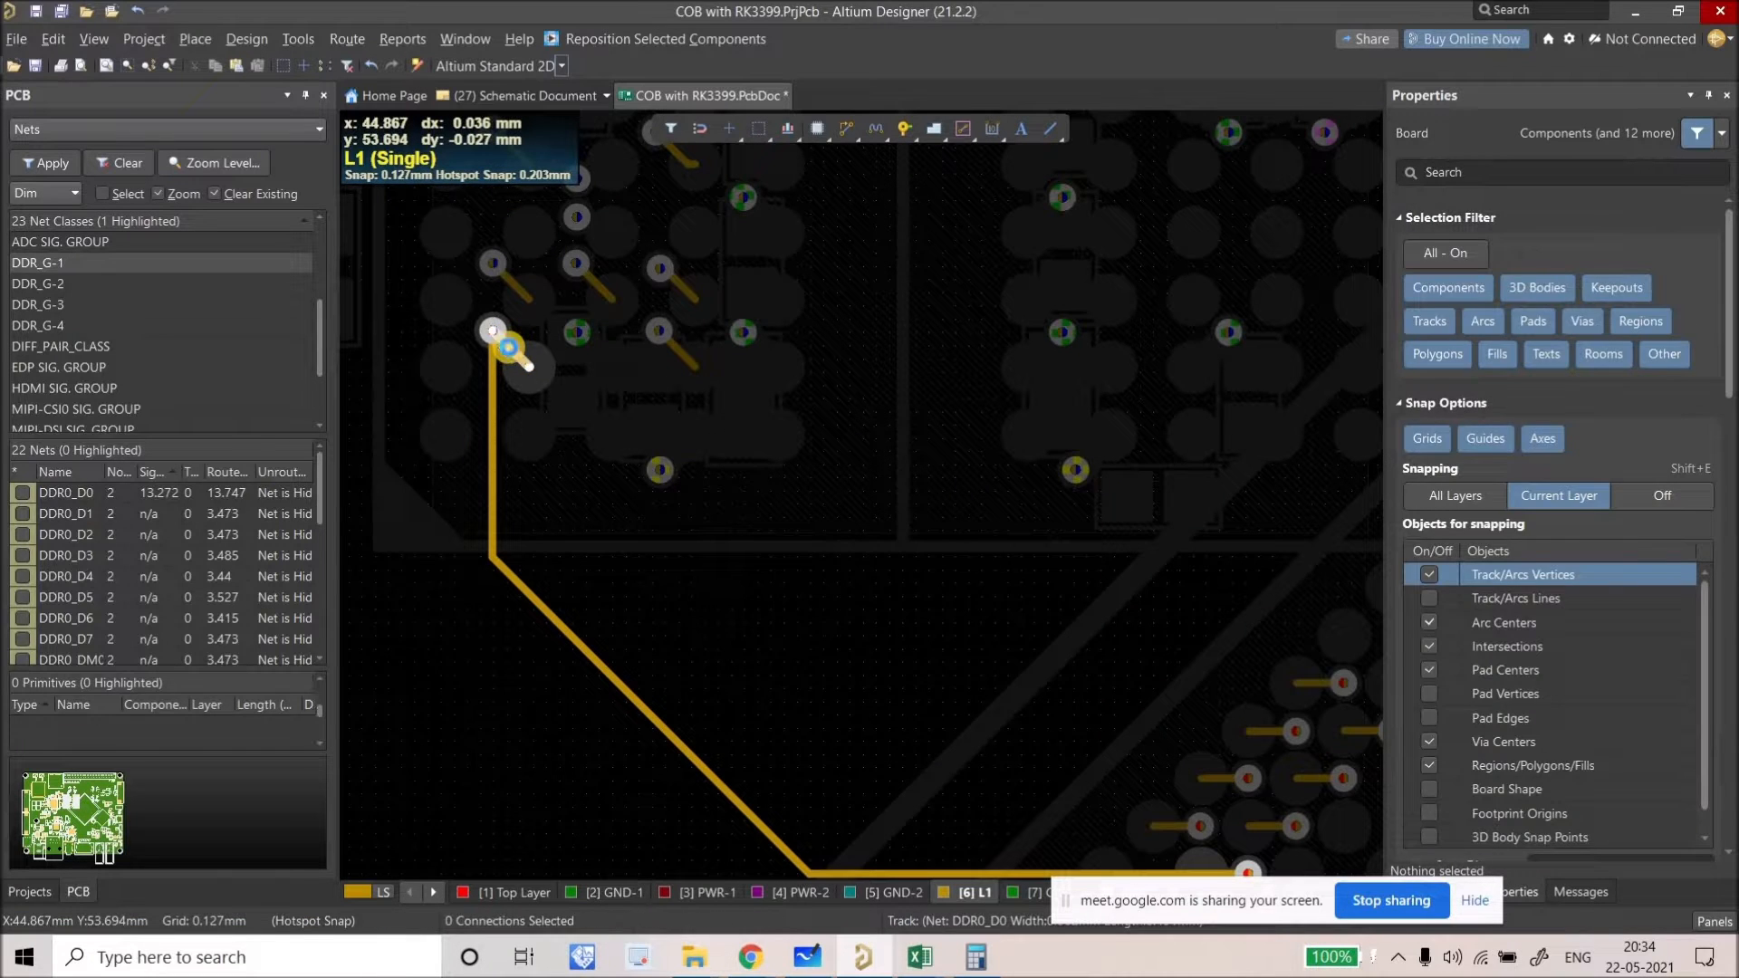
left_click(501, 351)
scroll(491, 353, "down", 2, "ctrl")
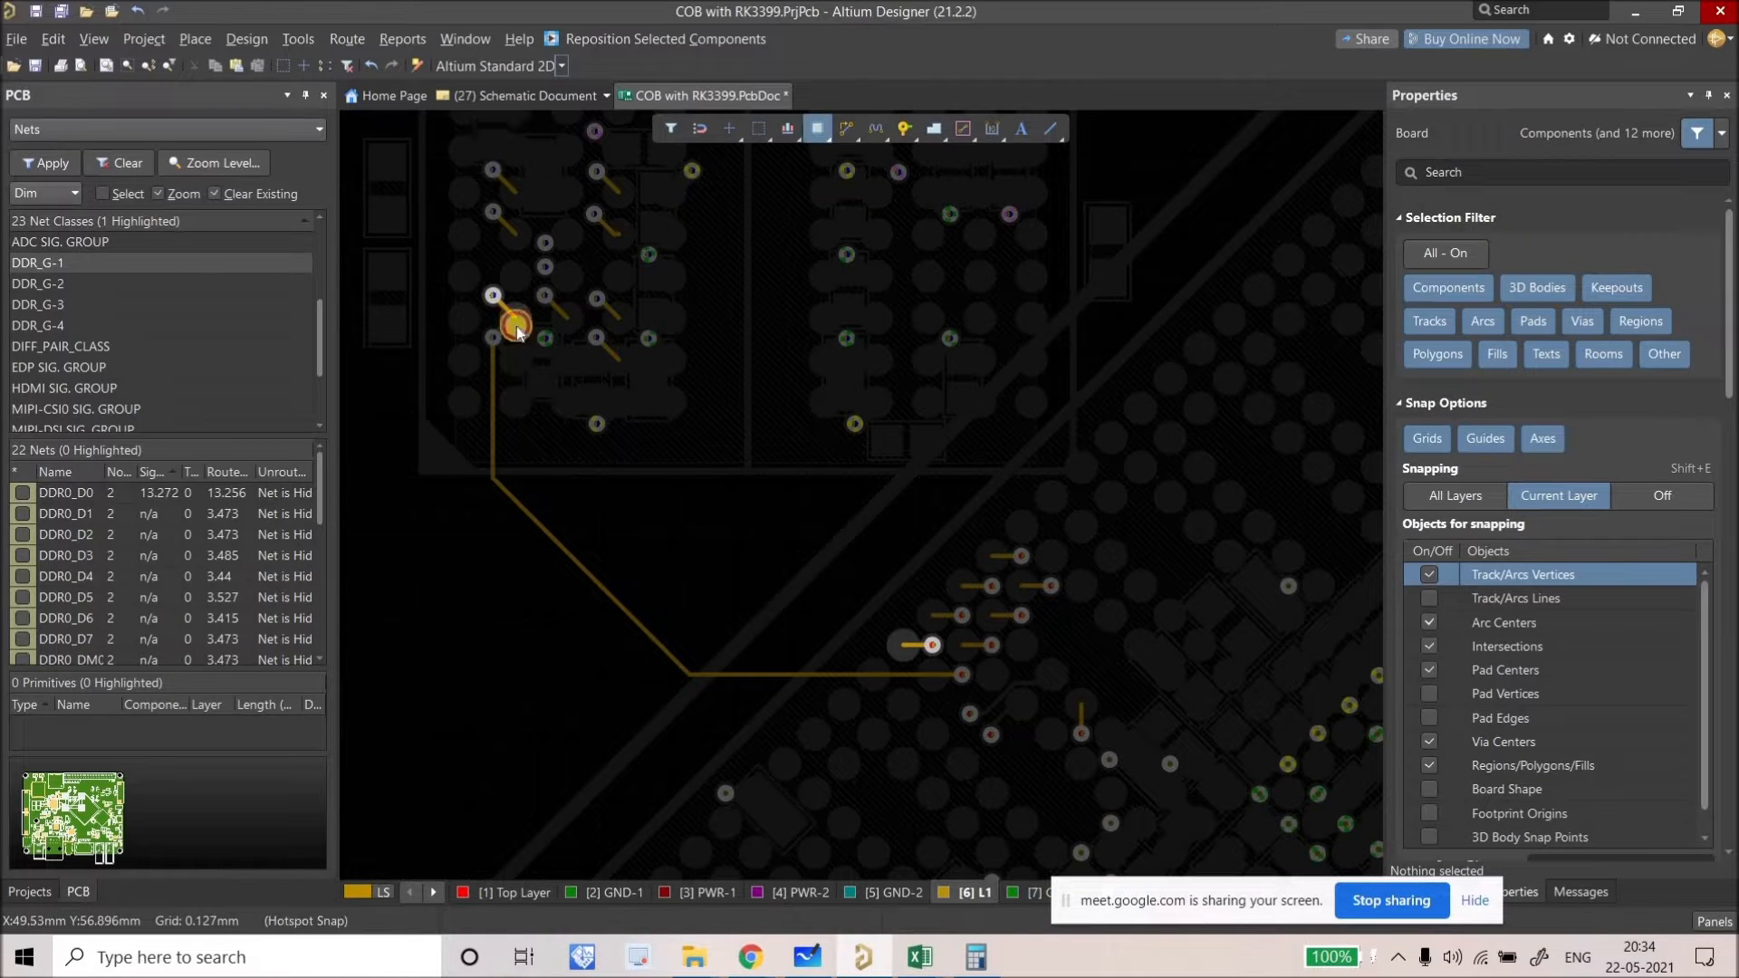
Step: Route DDR0_D1 on L1 from its via down to its destination pad, about 13.25 long
left_click(524, 323)
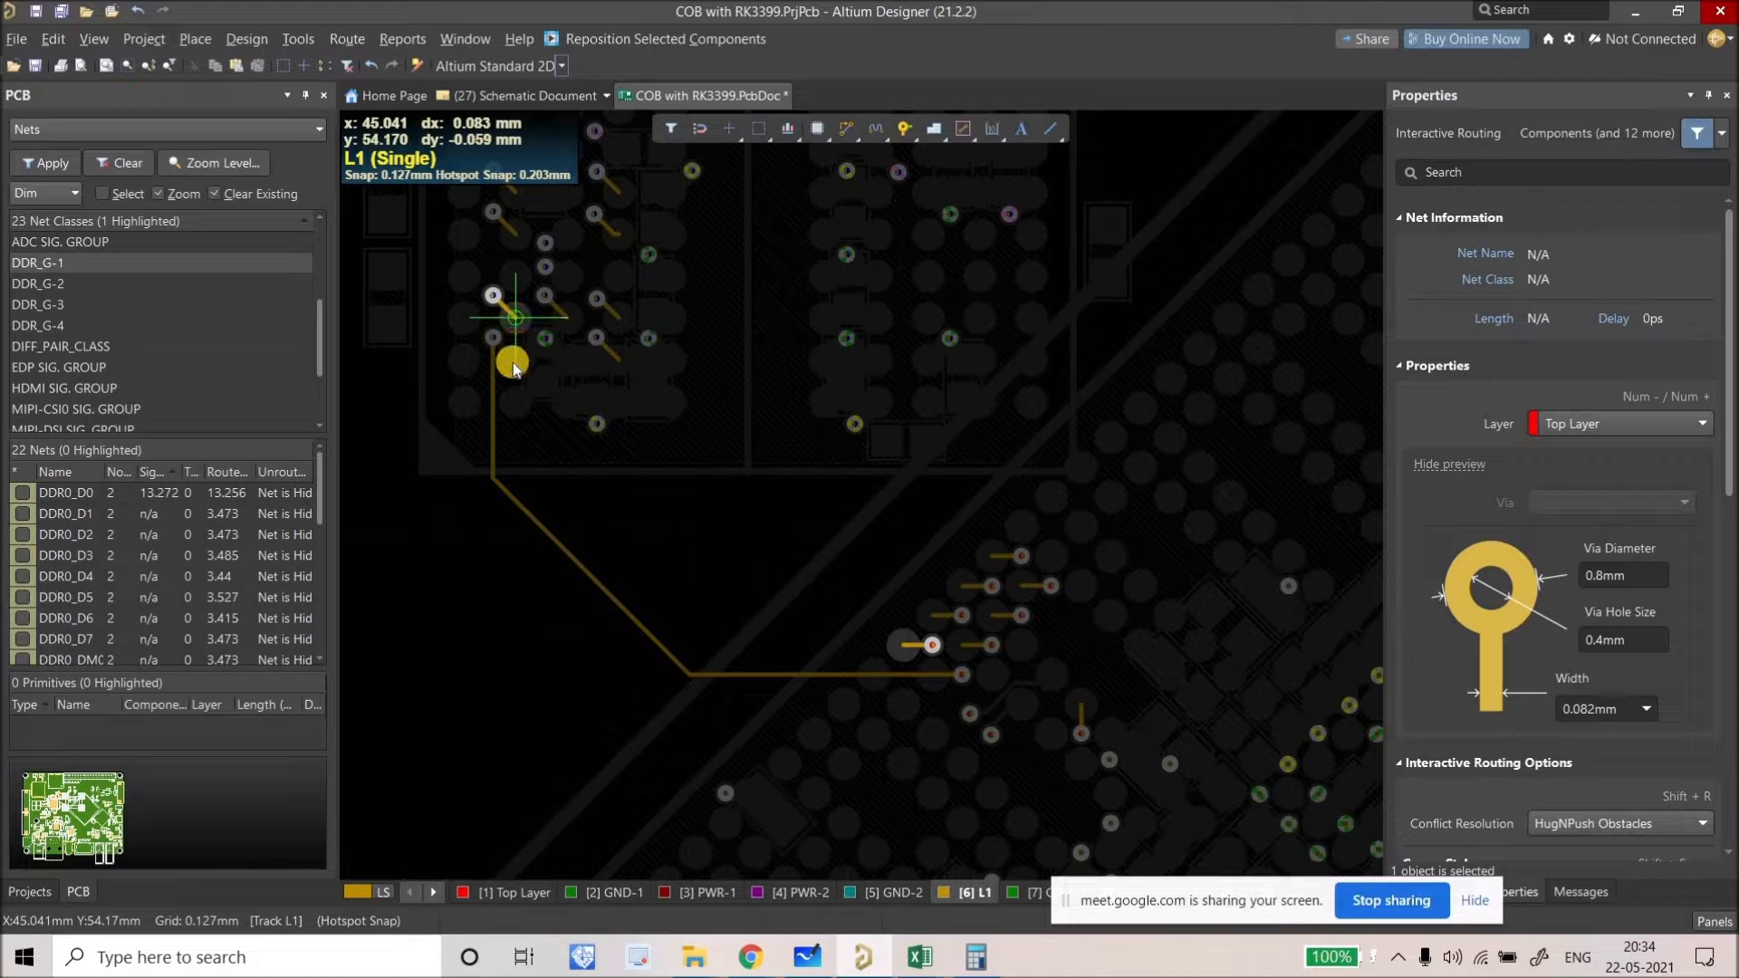
left_click(531, 481)
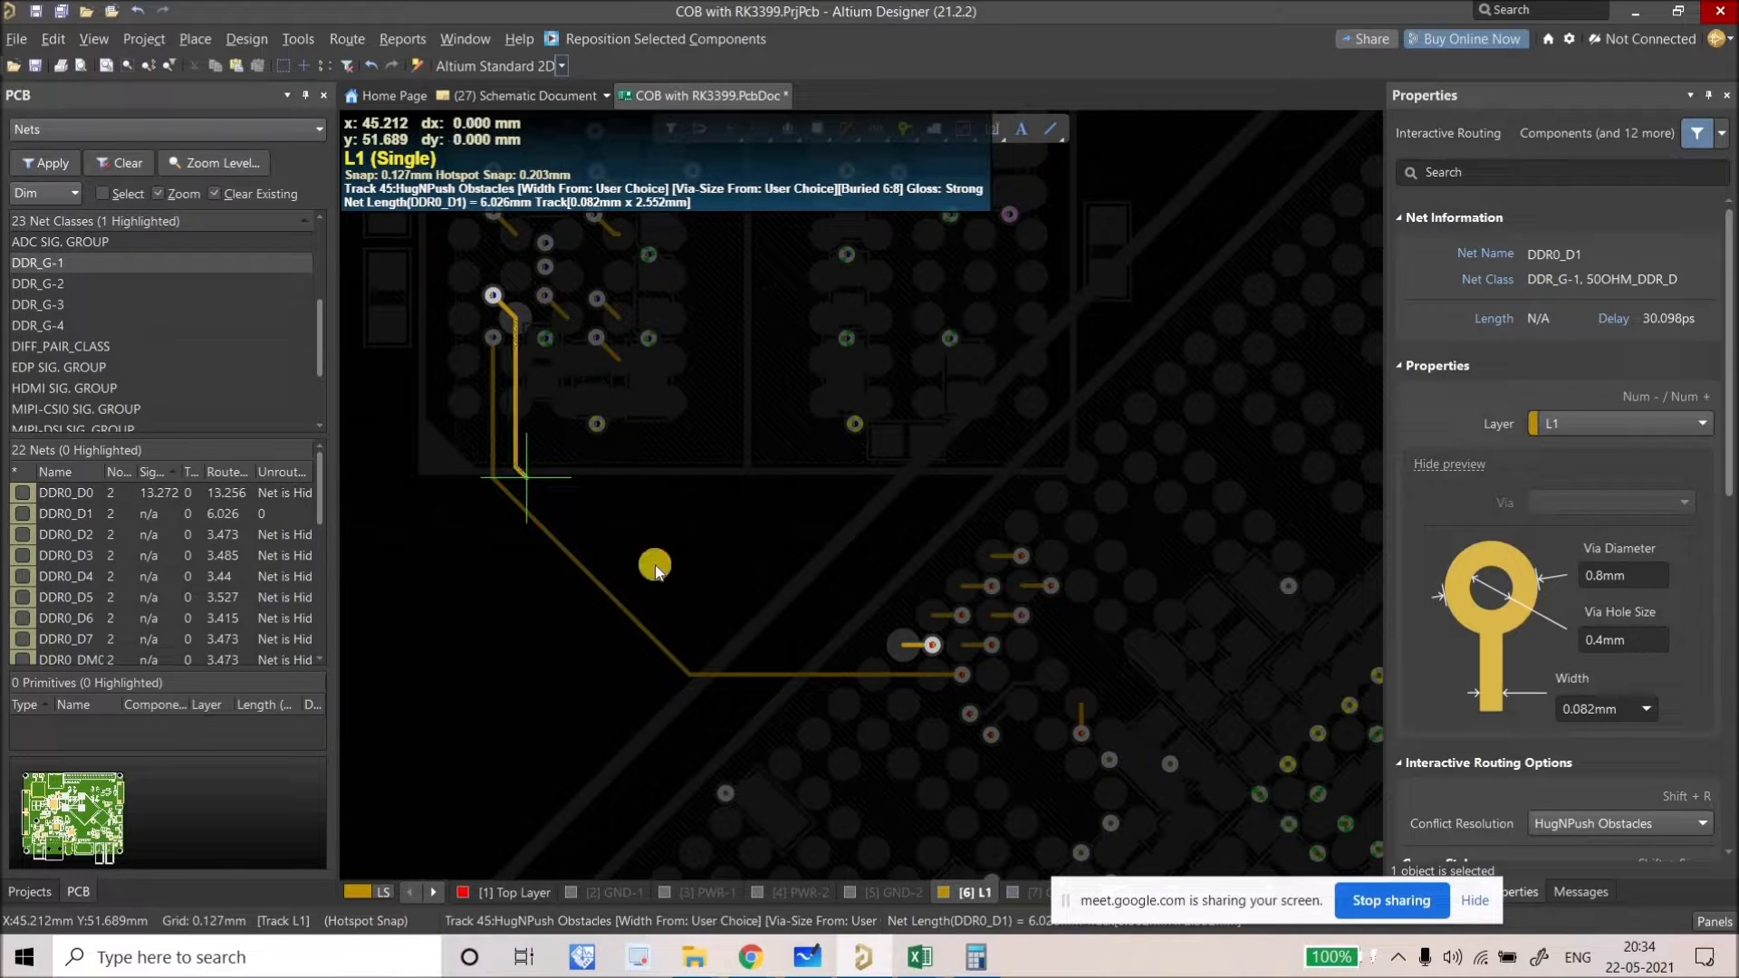
left_click(907, 648)
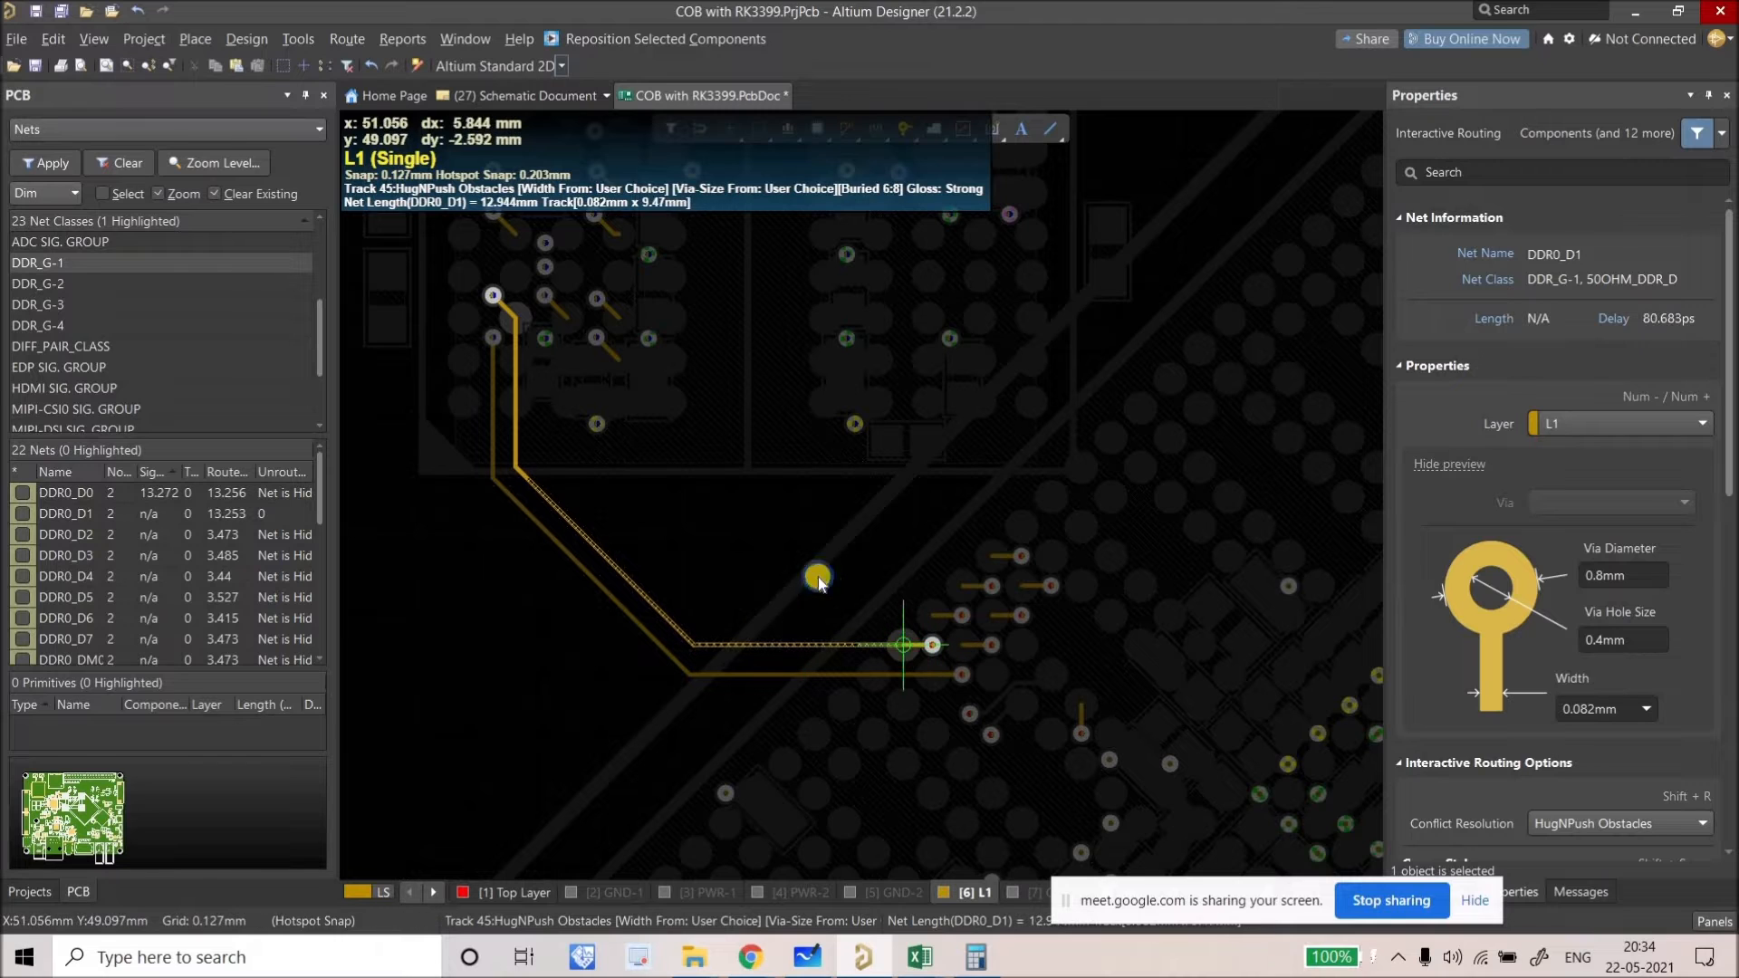
right_click(806, 596)
right_click_drag(807, 596, 725, 562)
left_click(959, 645, "ctrl")
right_click_drag(935, 659, 935, 684)
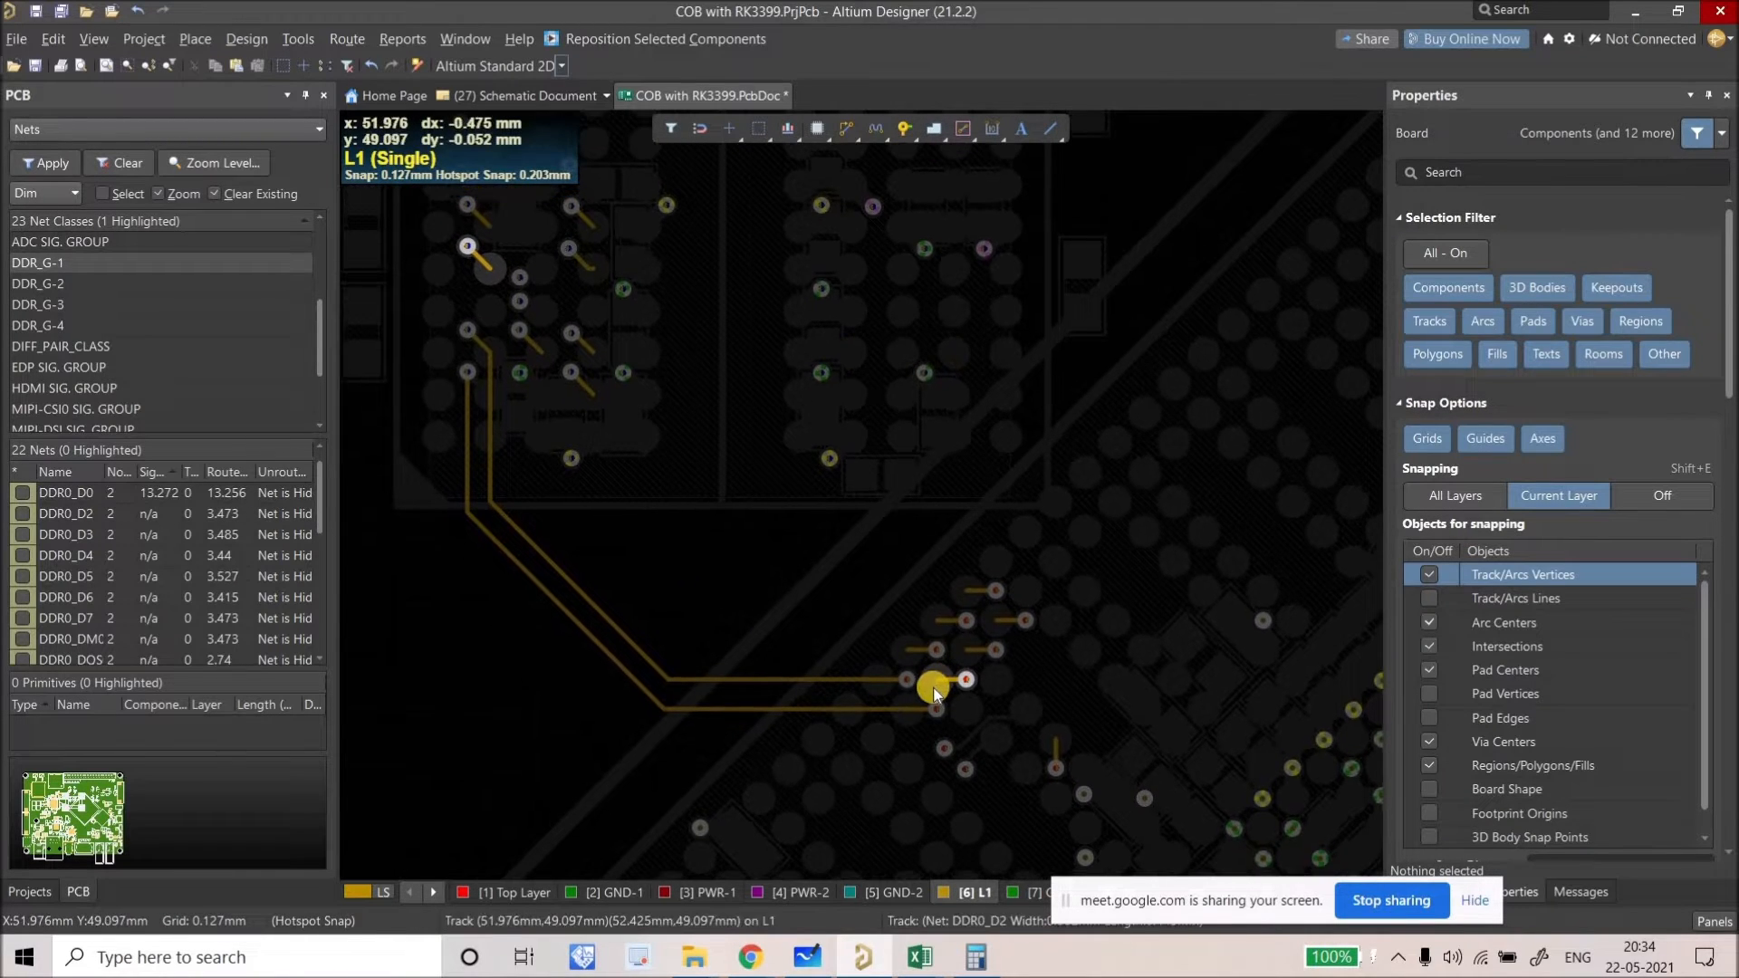
Step: Move the DDR0_D3 via up-left of its pad and delete its leftover L1 track
scroll(930, 681, "up", 3, "ctrl")
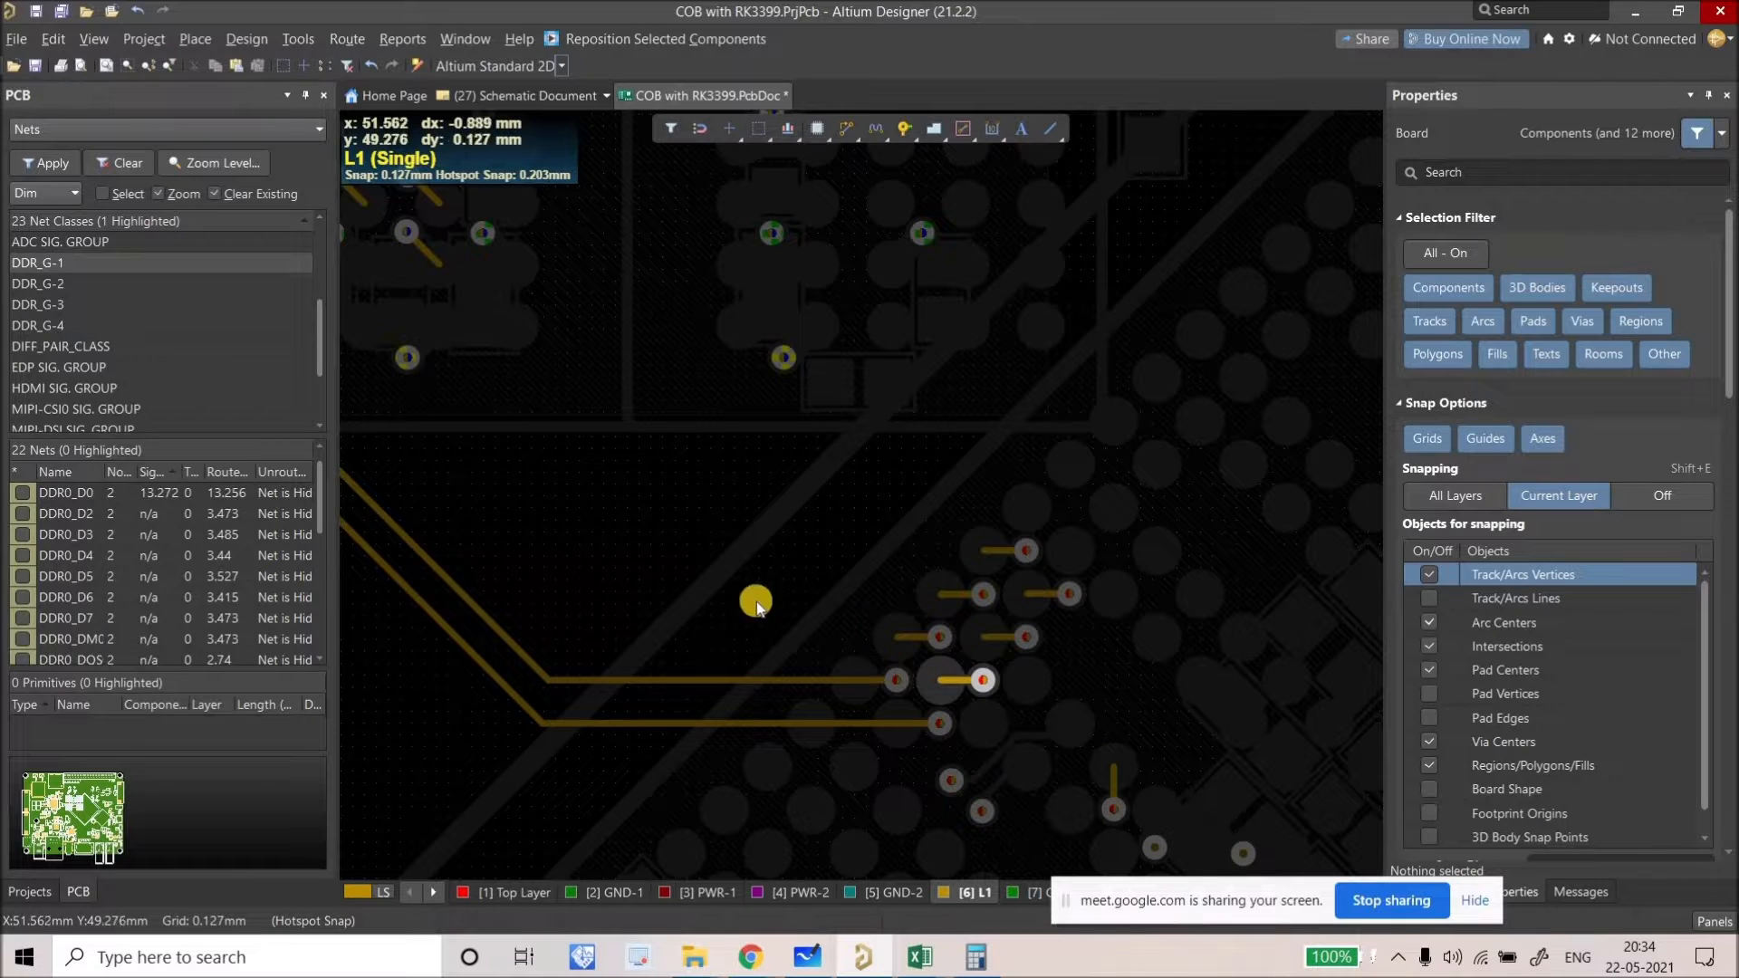
scroll(939, 664, "up", 4, "ctrl")
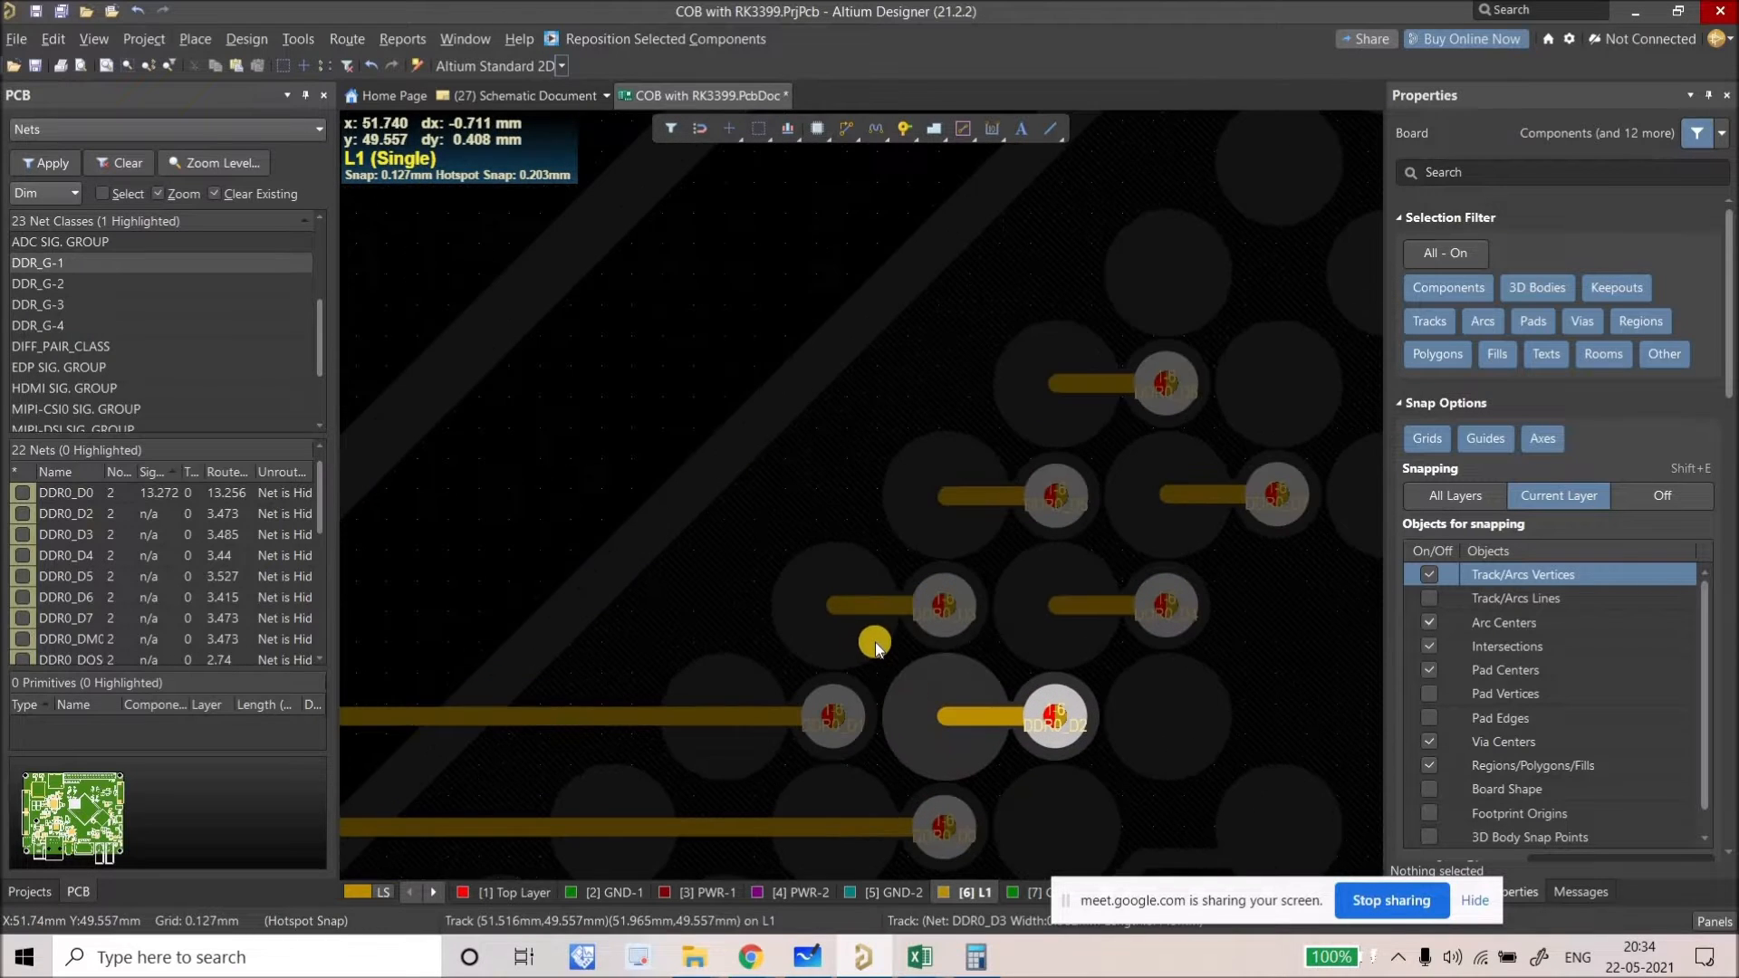
left_click_drag(909, 599, 724, 466)
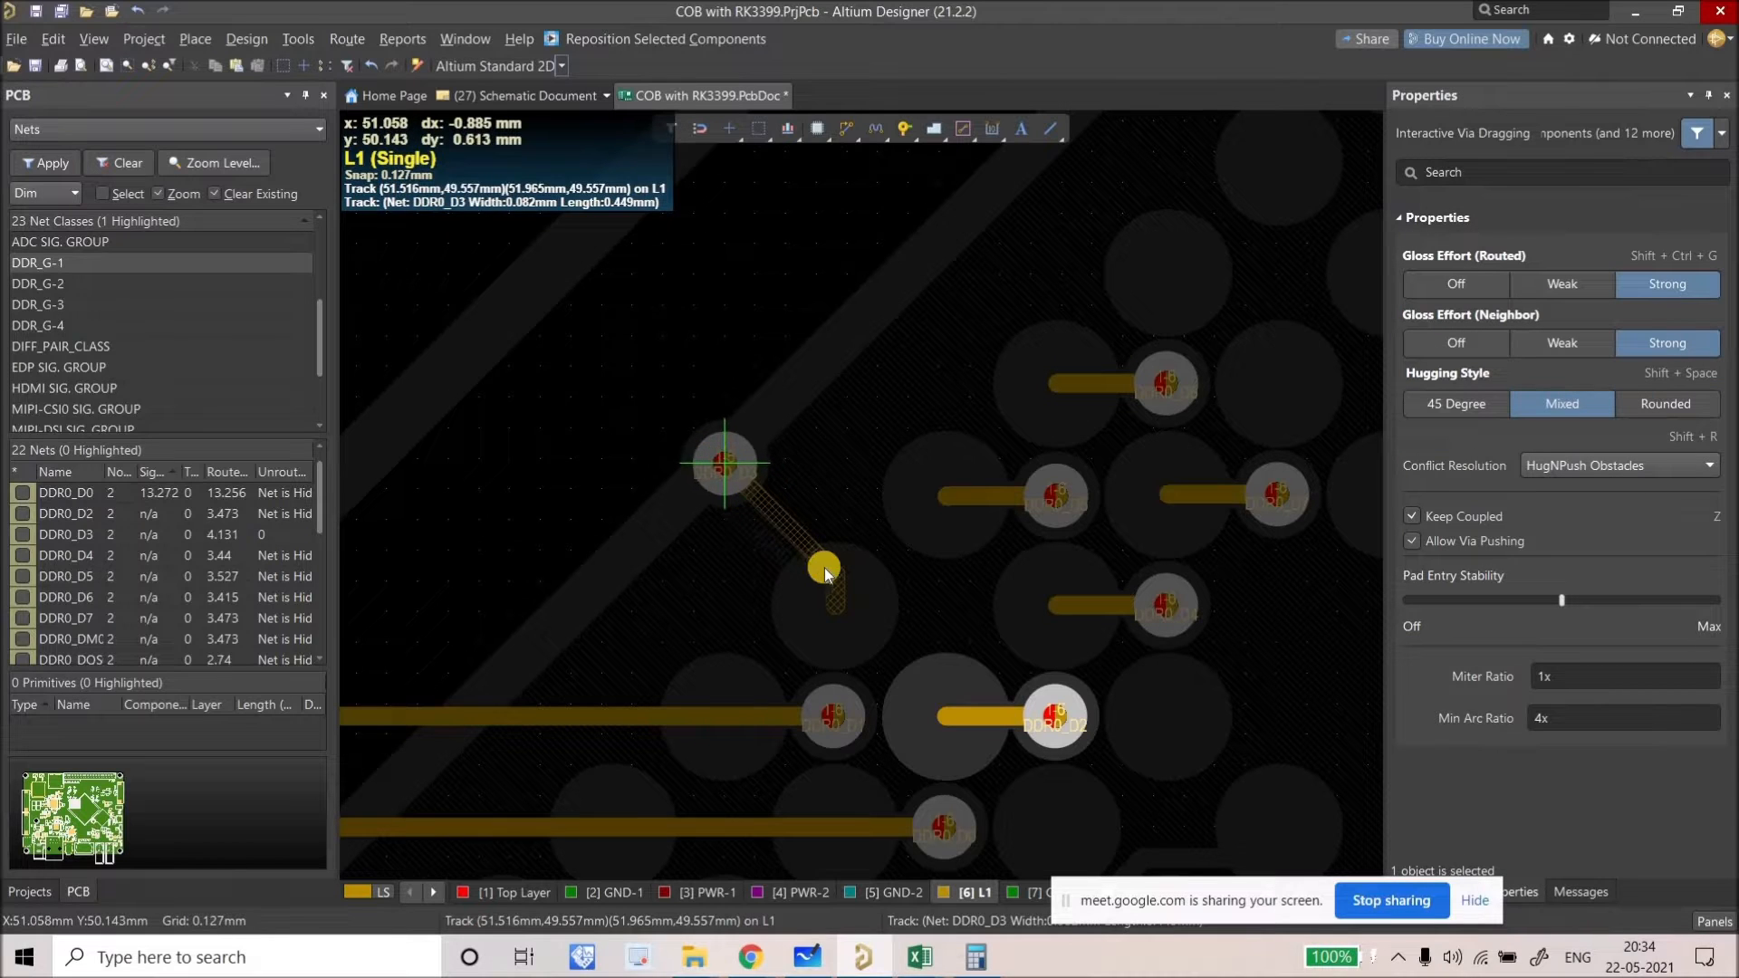
left_click(834, 580)
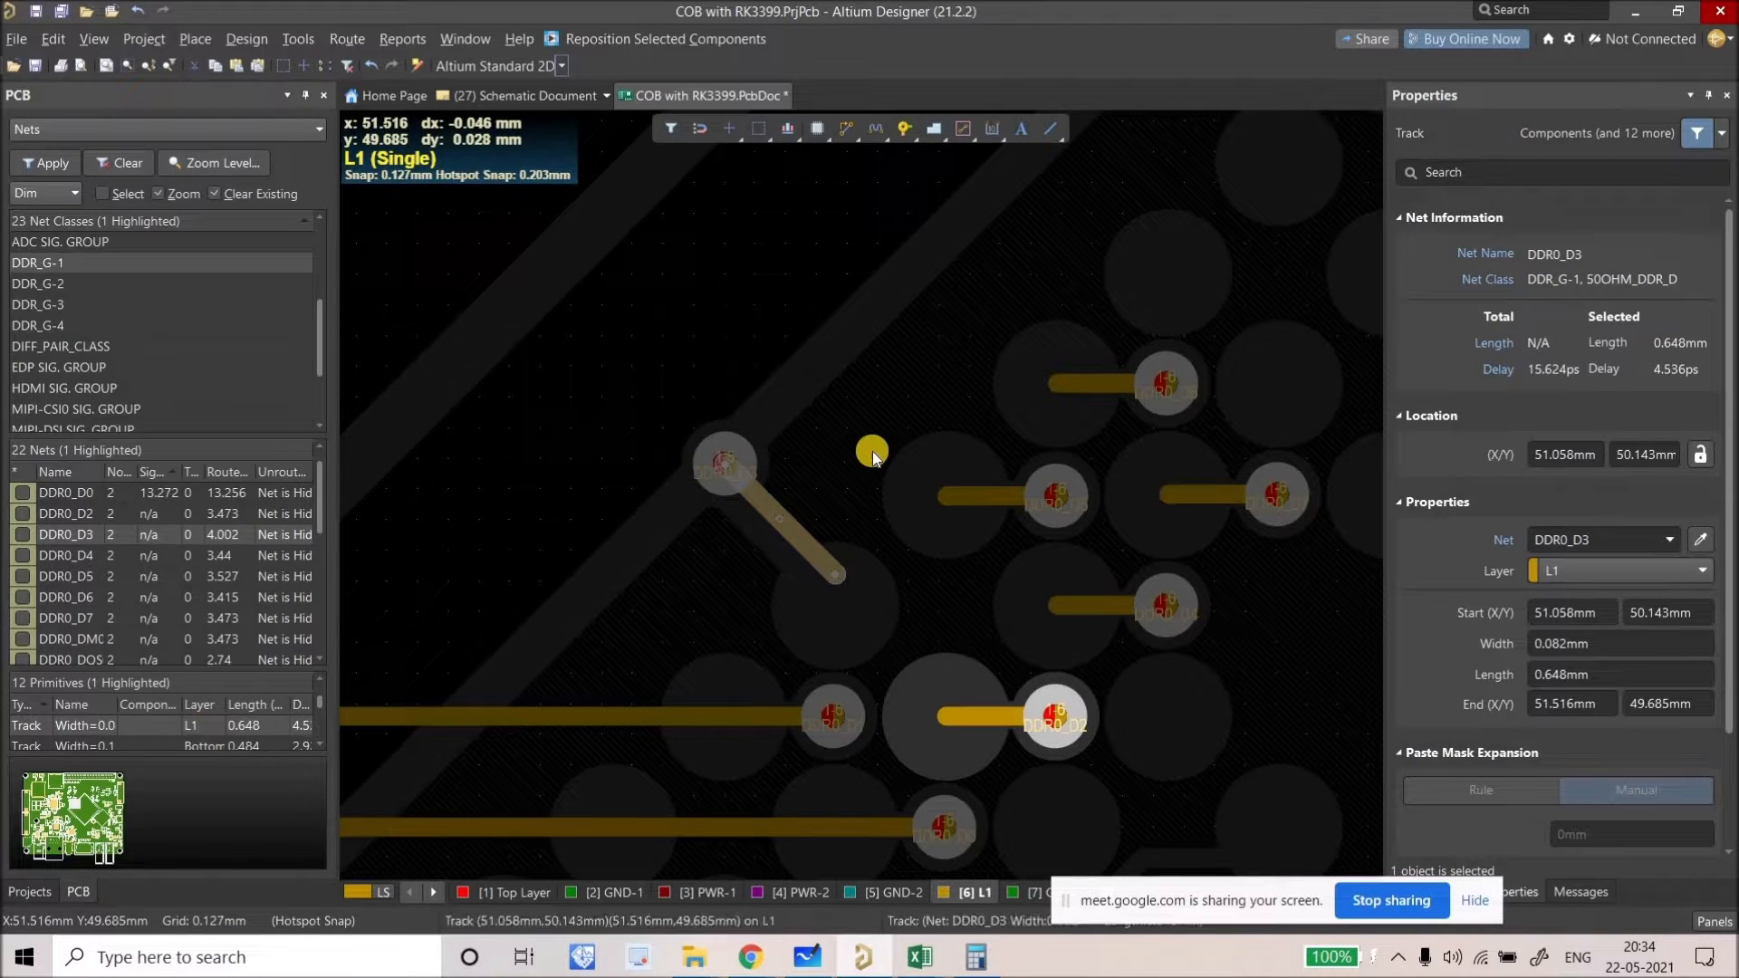
key("BackSpace")
scroll(850, 452, "down", 2, "ctrl")
scroll(802, 462, "up", 2, "ctrl")
left_click_drag(763, 459, 743, 466)
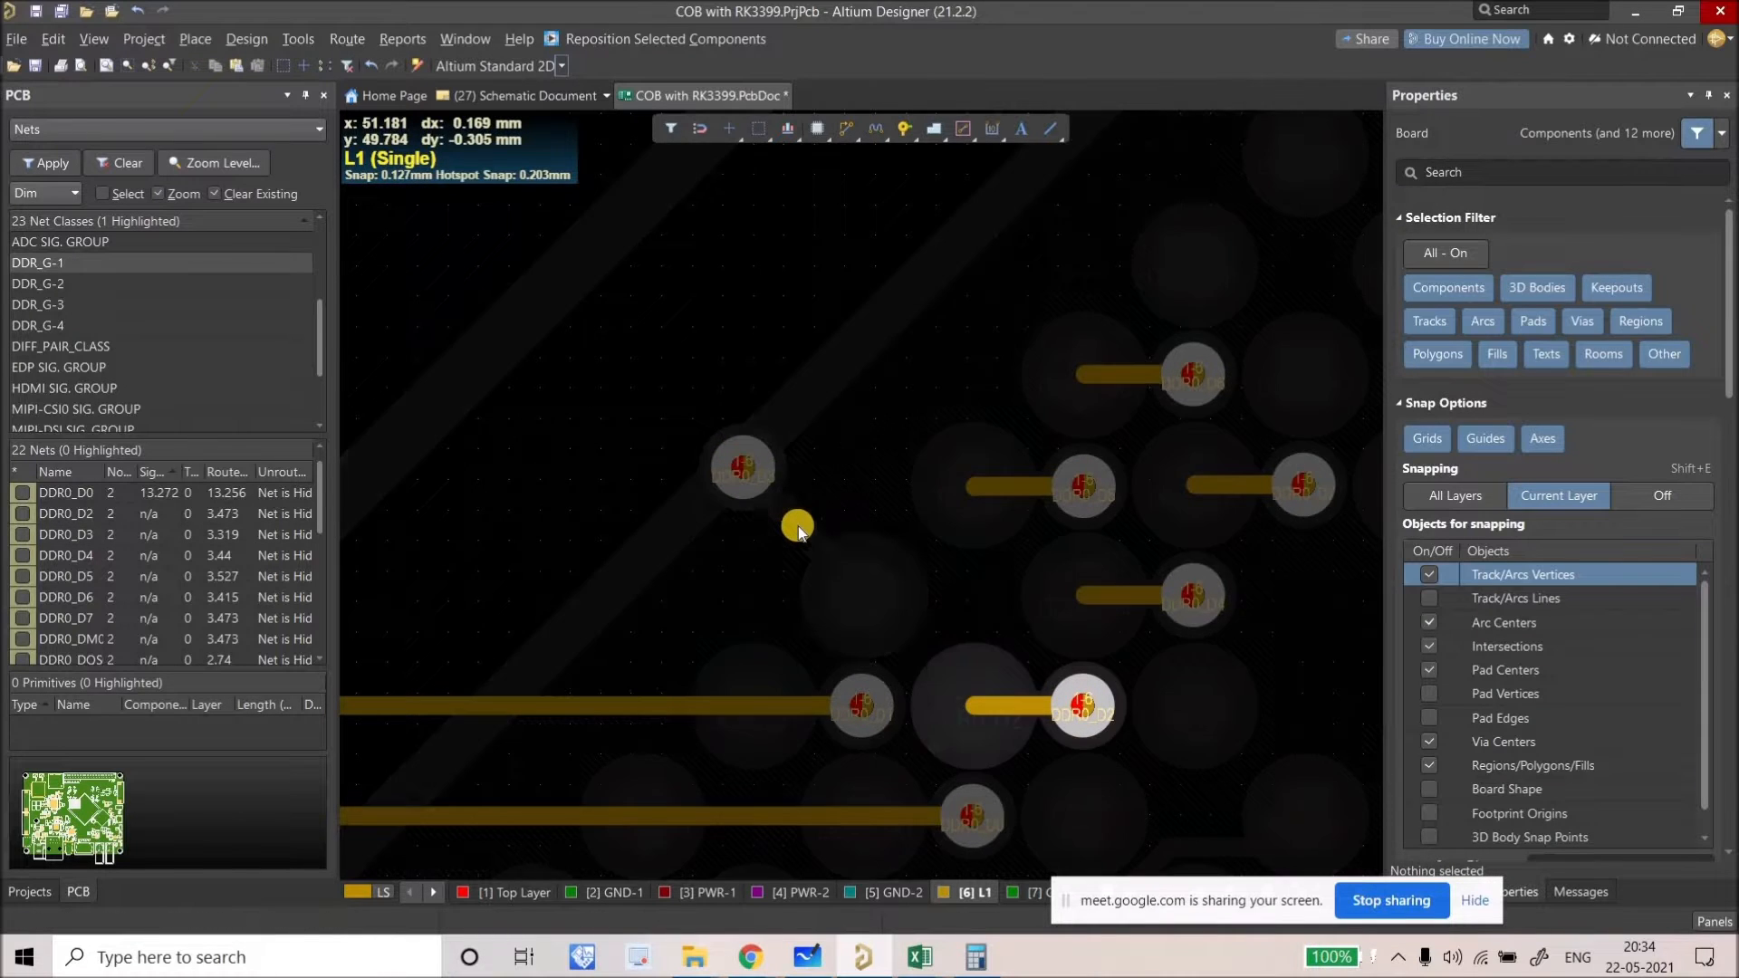
Step: Inspect the board with all layers shown, then return to the L1-only view near the memory fanout
key("shift+s")
scroll(809, 498, "up", 1, "shift")
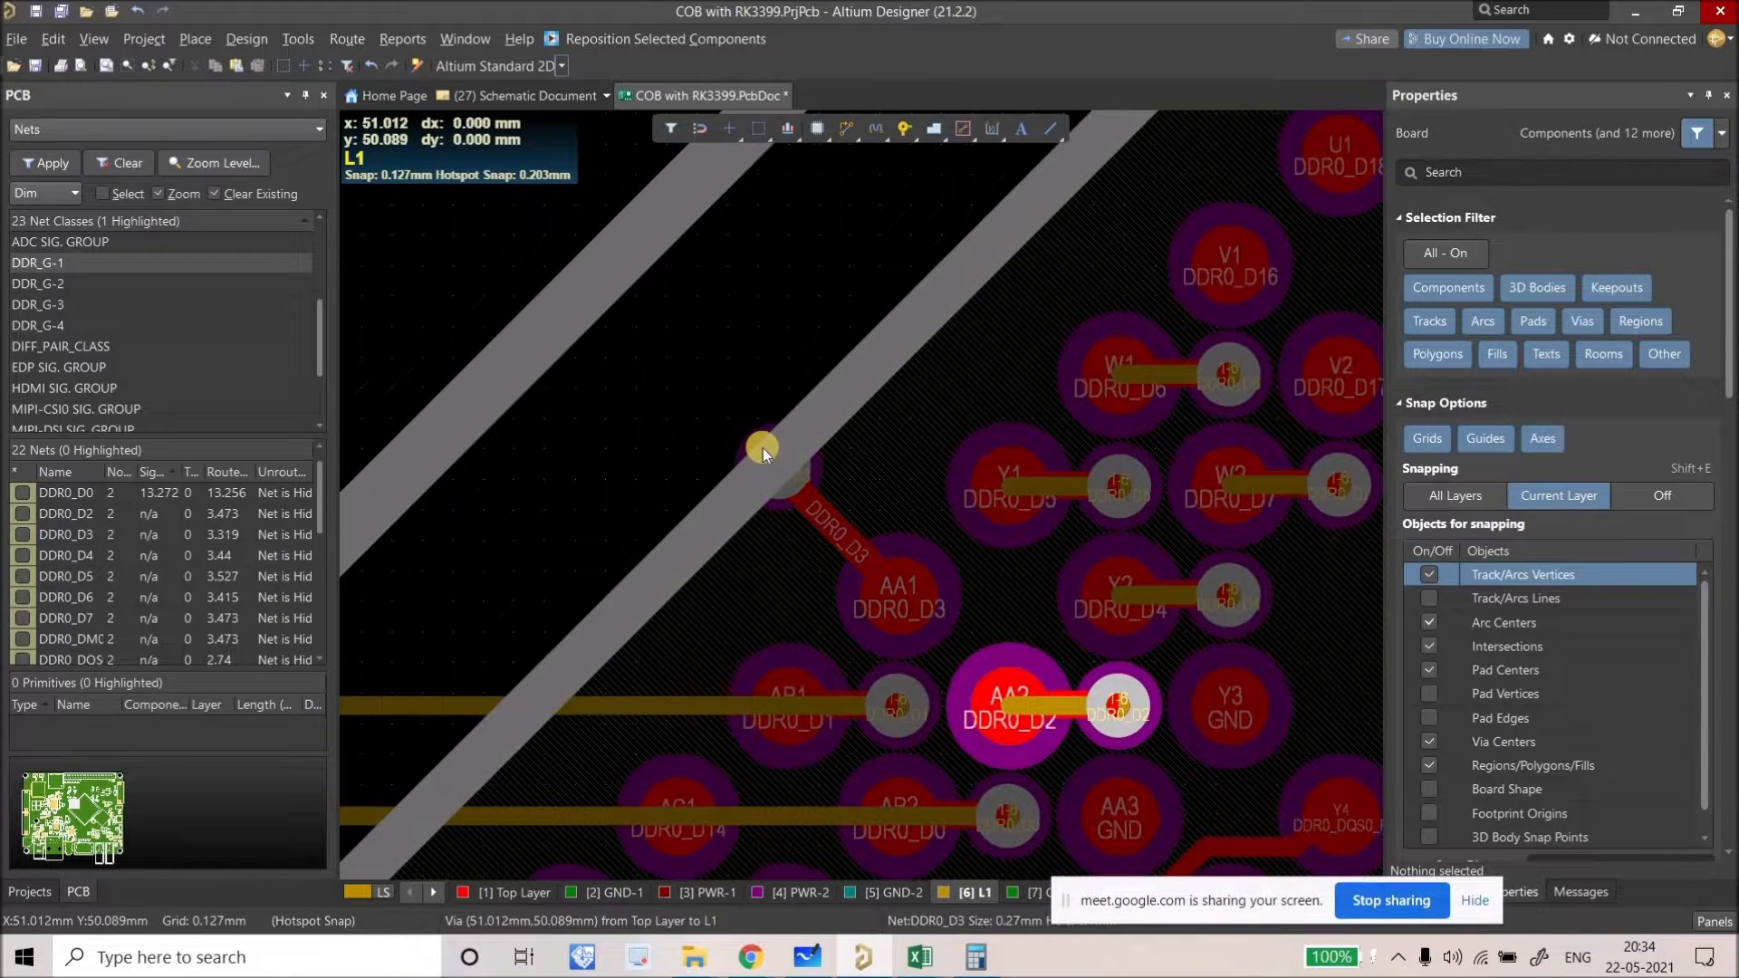
scroll(819, 521, "down", 2, "ctrl")
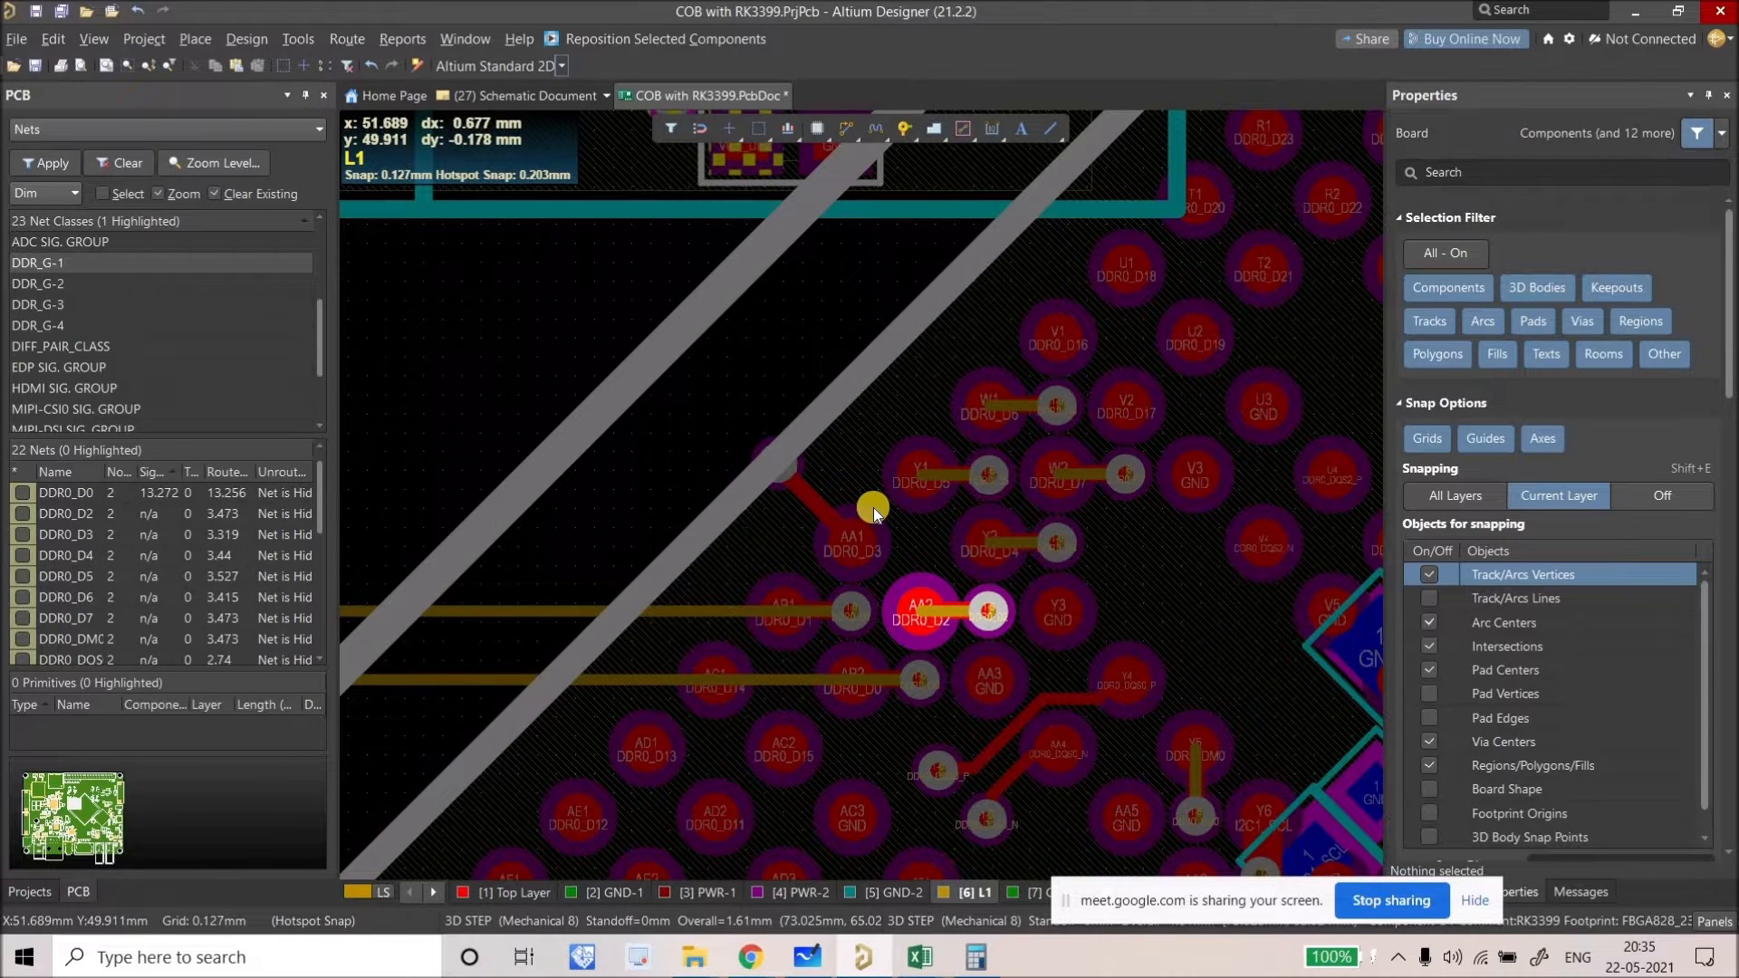
scroll(911, 535, "up", 1, "shift")
right_click_drag(969, 558, 1092, 577)
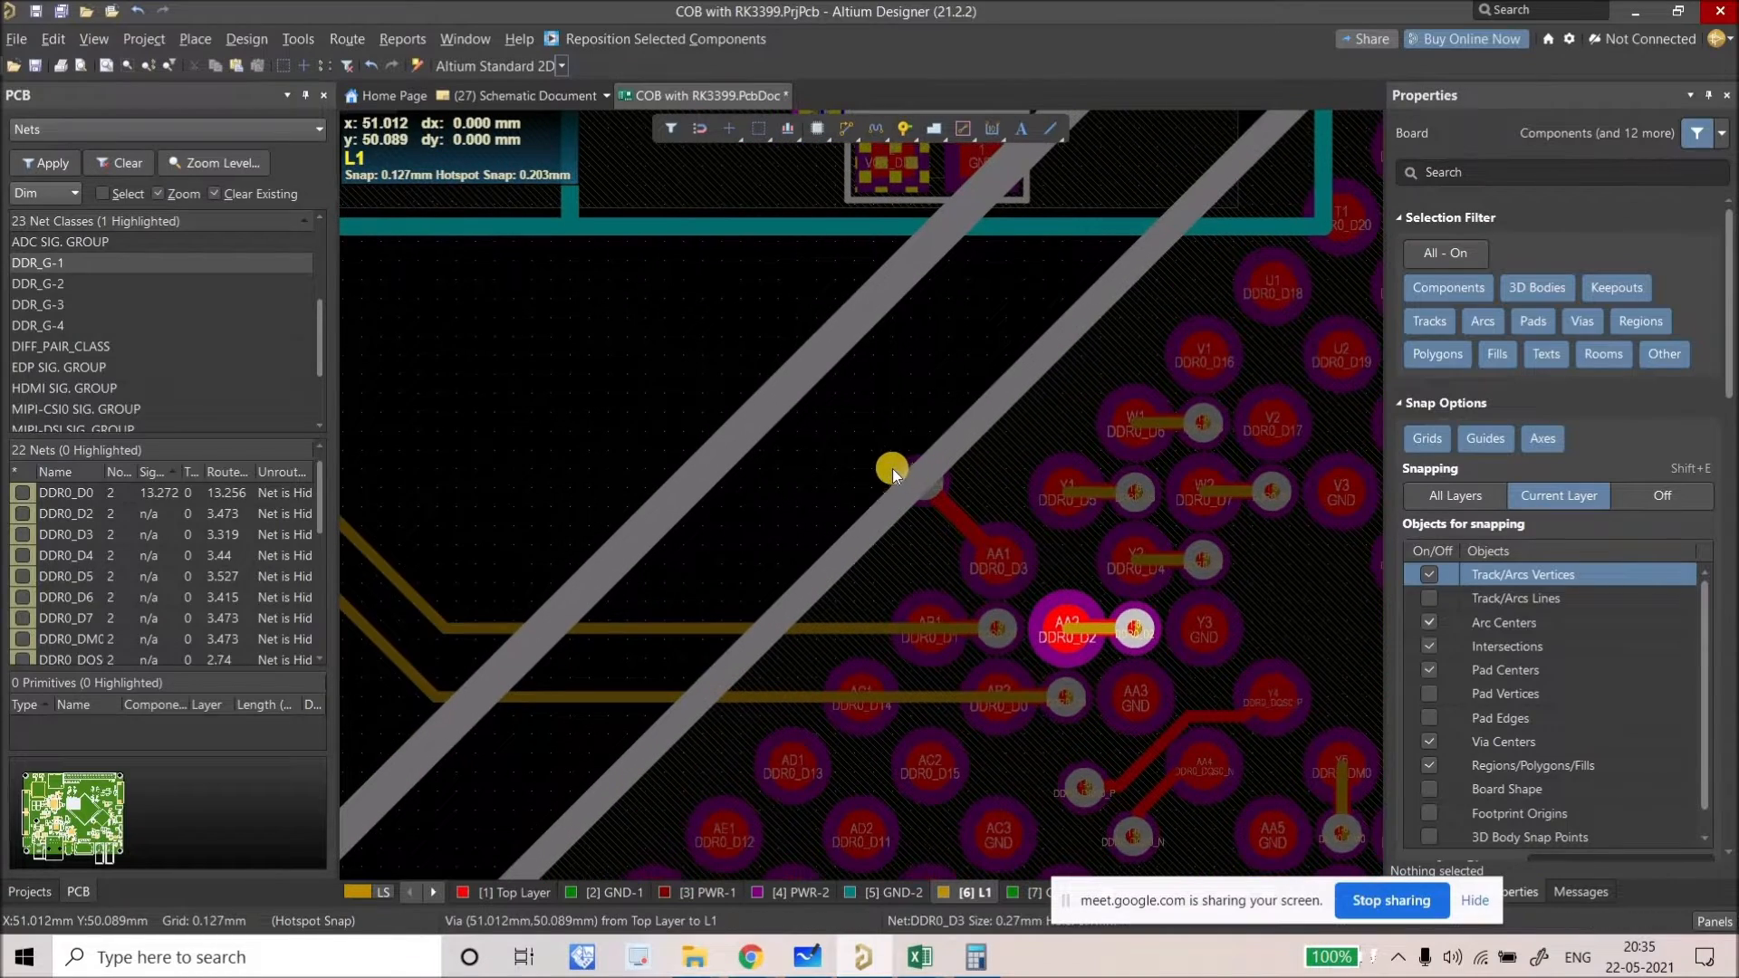
scroll(897, 472, "down", 3, "ctrl")
right_click_drag(844, 426, 872, 543)
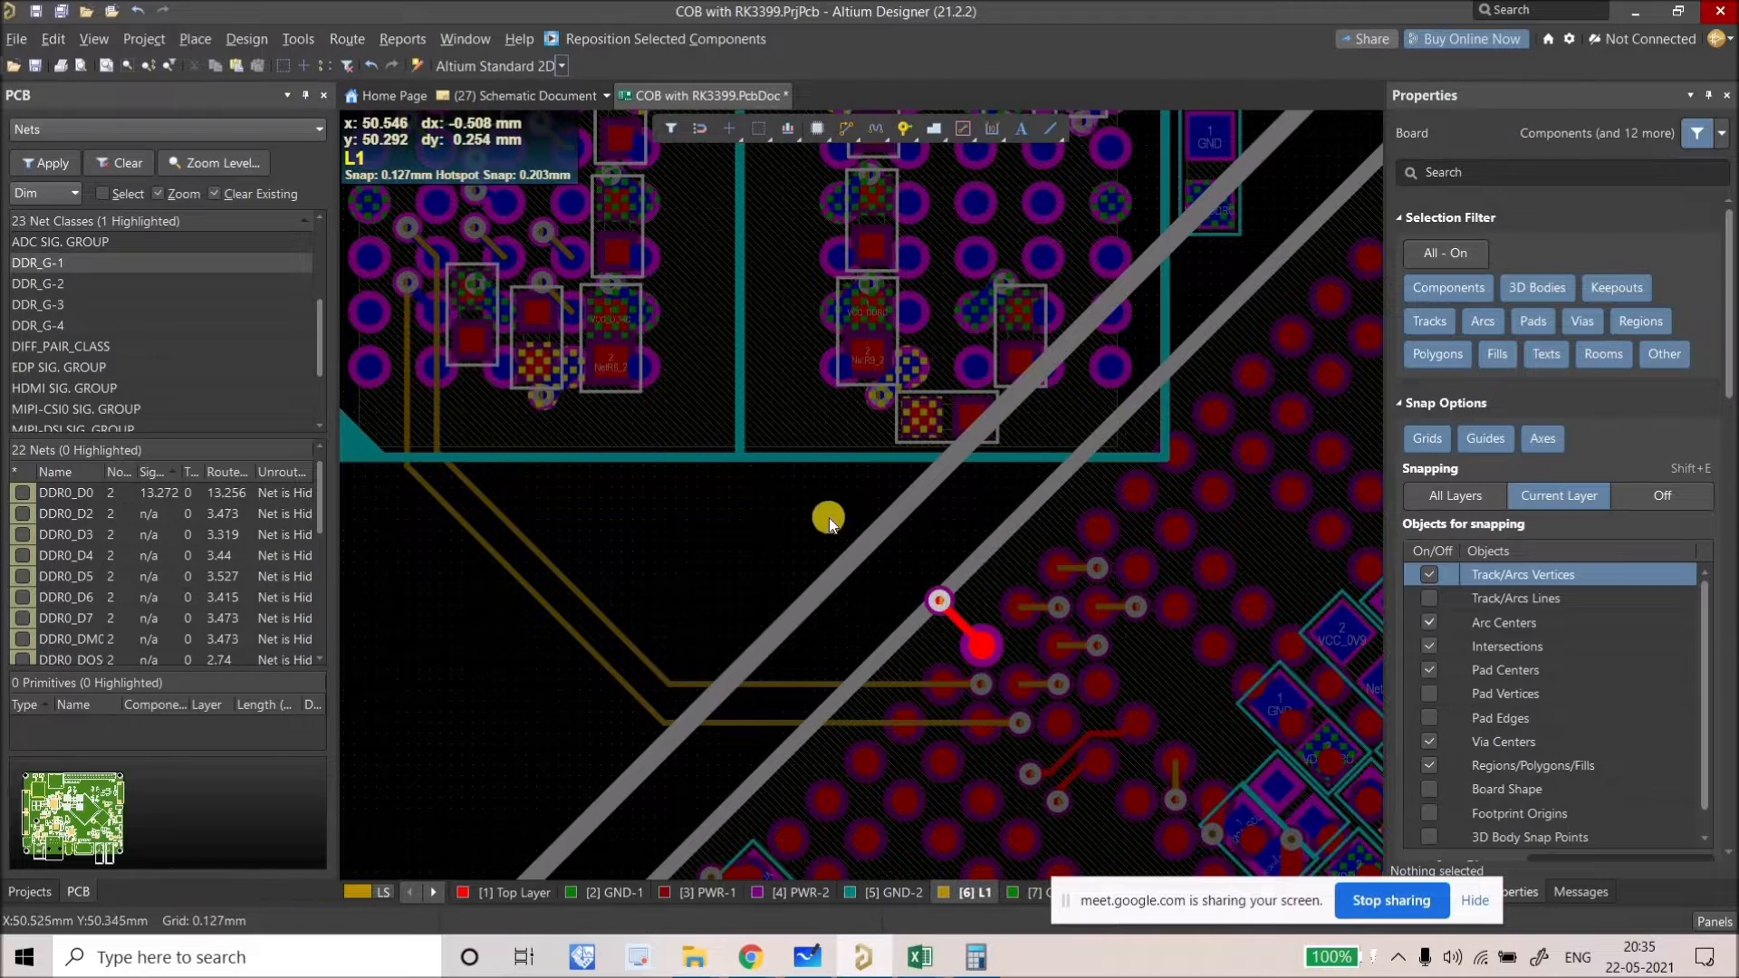
scroll(829, 519, "down", 1, "ctrl")
right_click_drag(789, 511, 773, 576)
right_click_drag(926, 683, 868, 616)
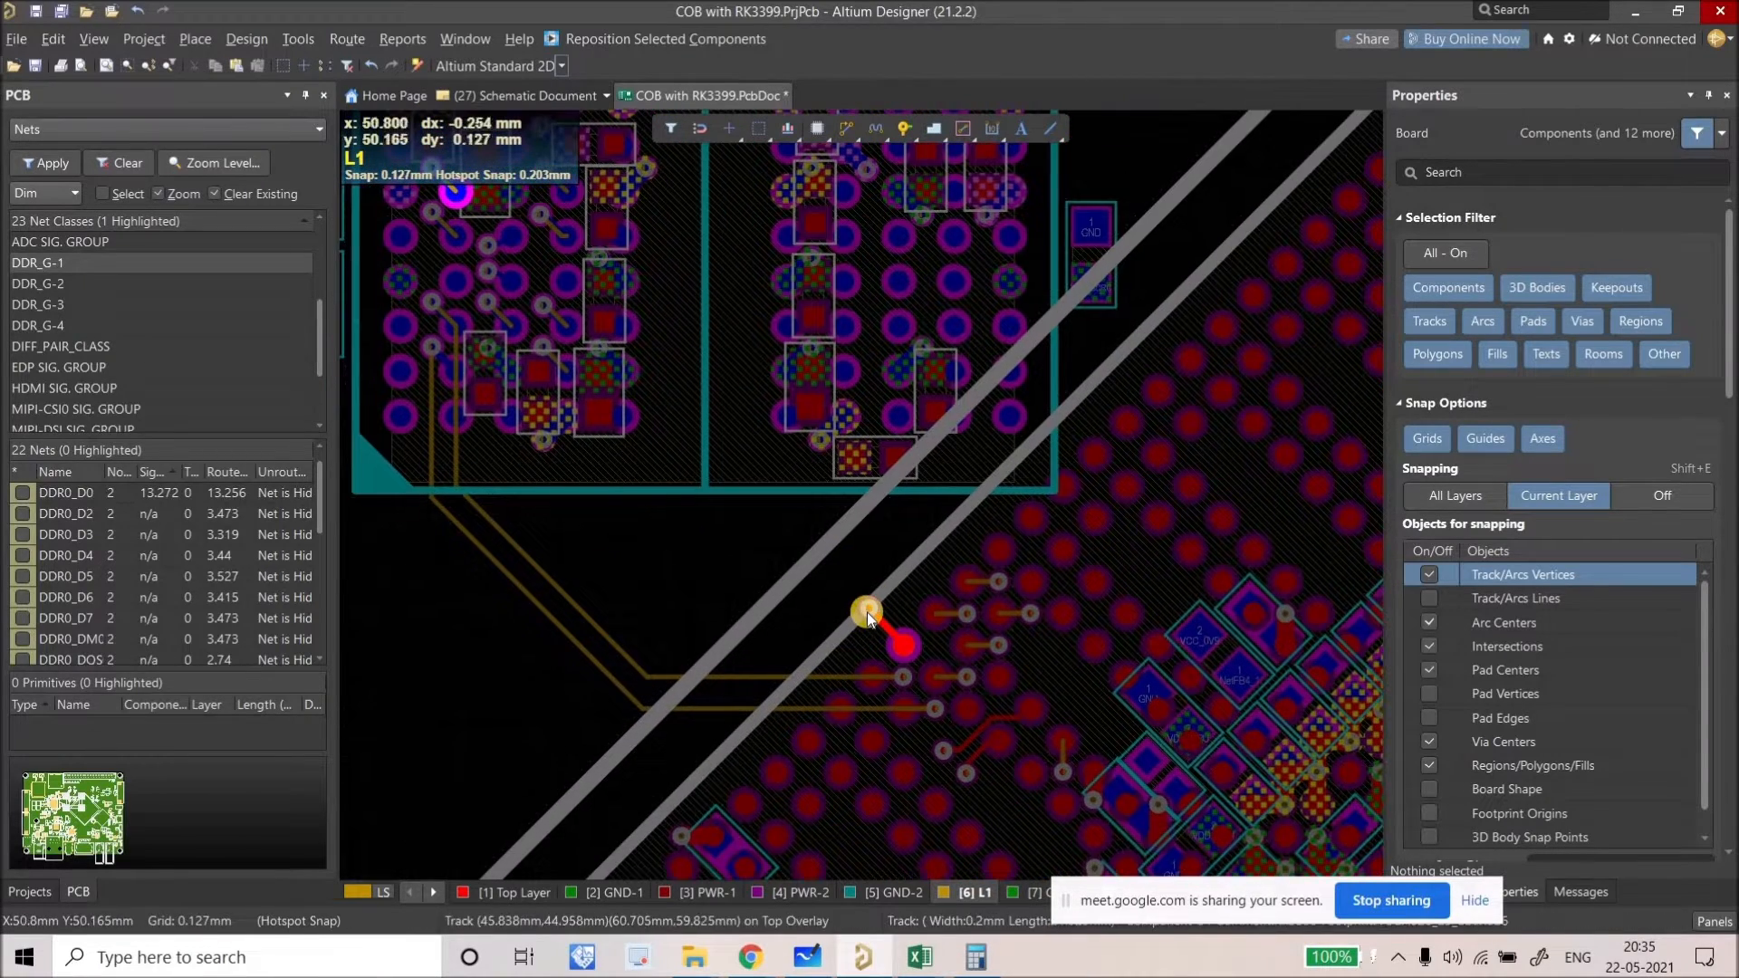
scroll(868, 618, "down", 1, "ctrl")
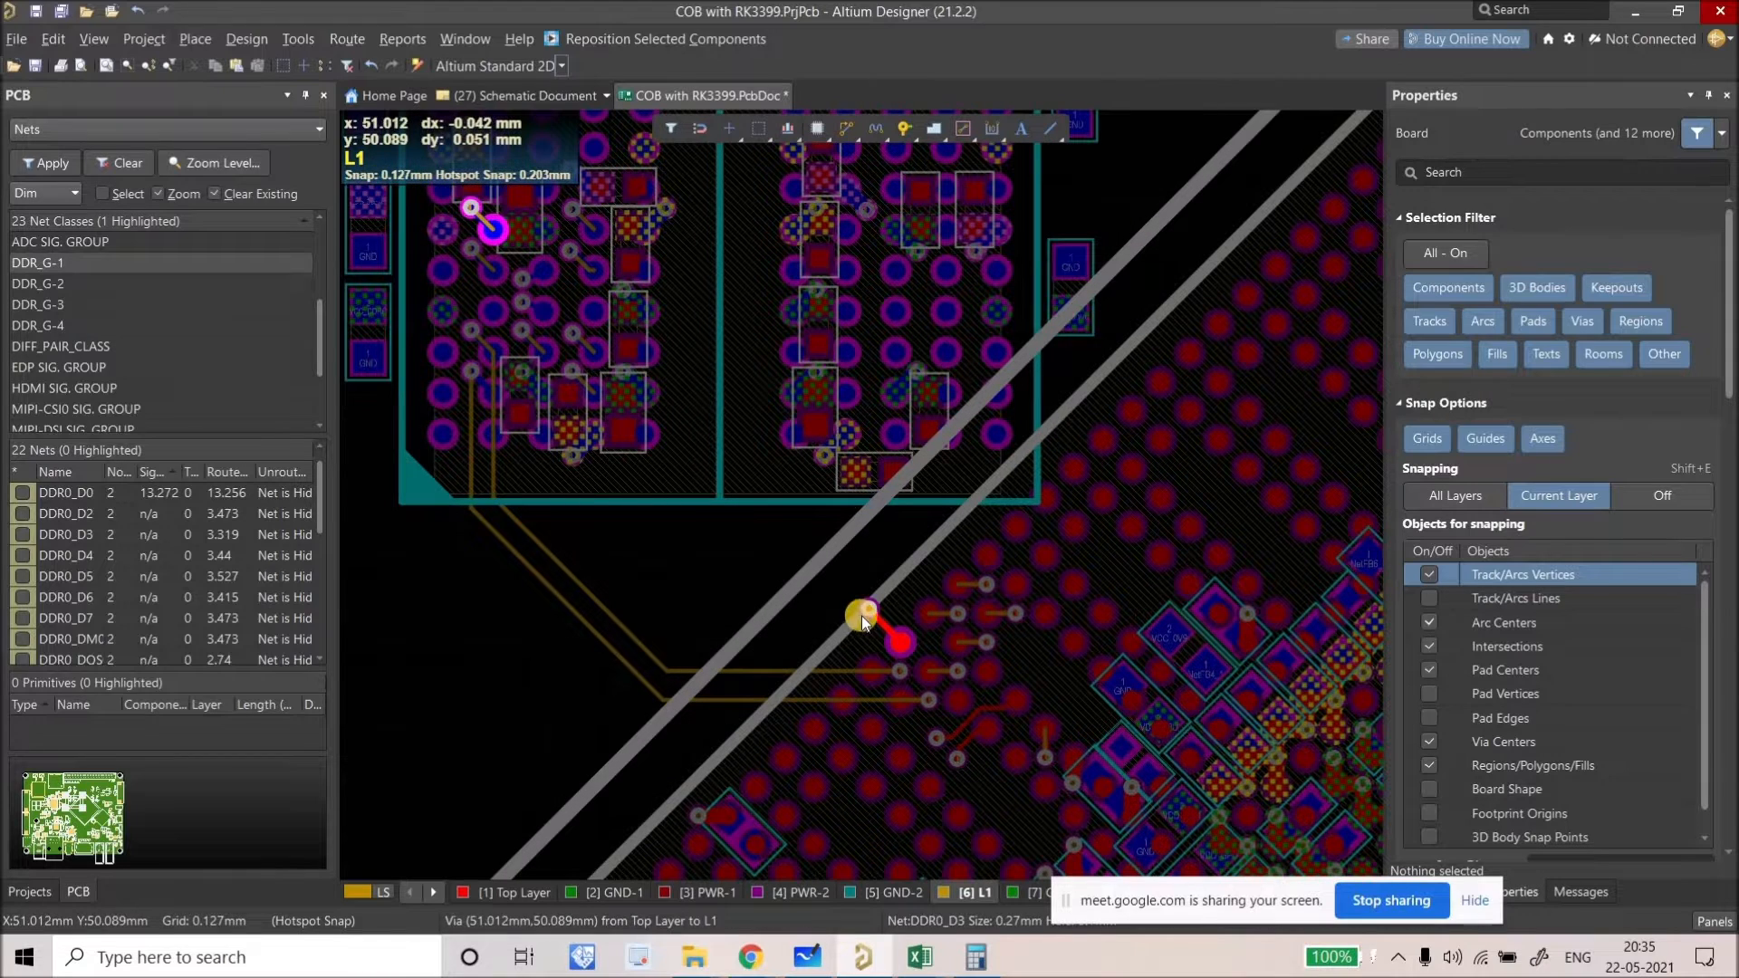
right_click_drag(874, 652, 896, 640)
right_click_drag(741, 560, 798, 567)
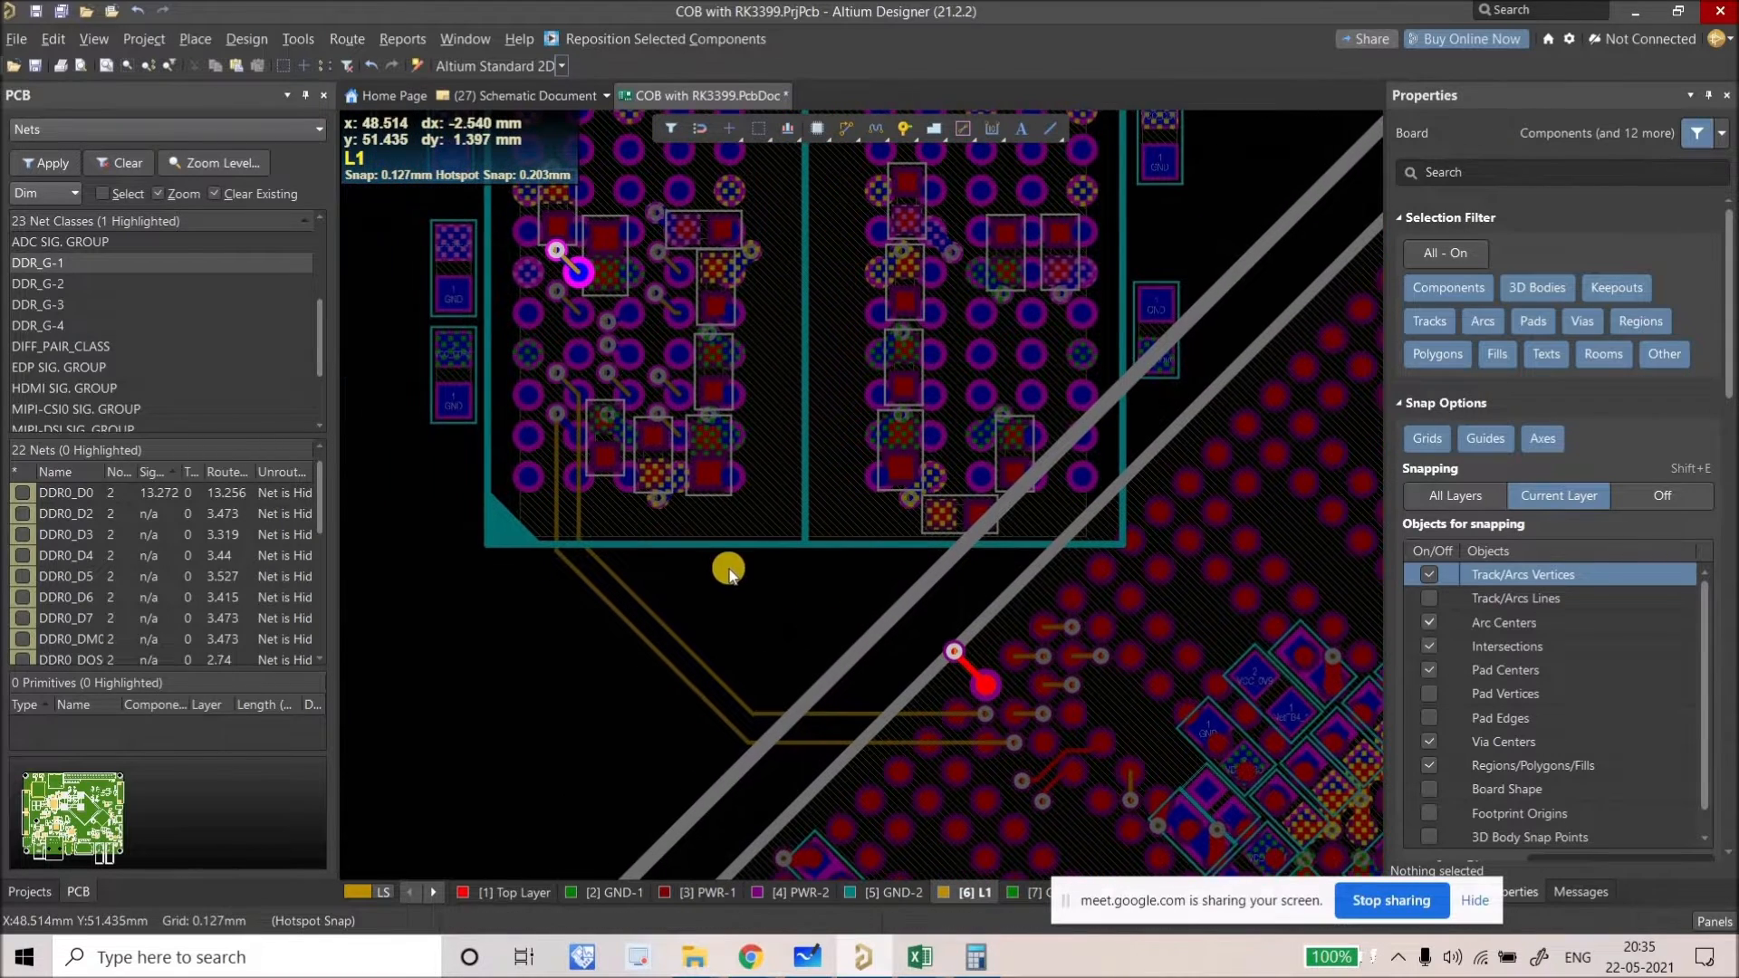
key("shift+s")
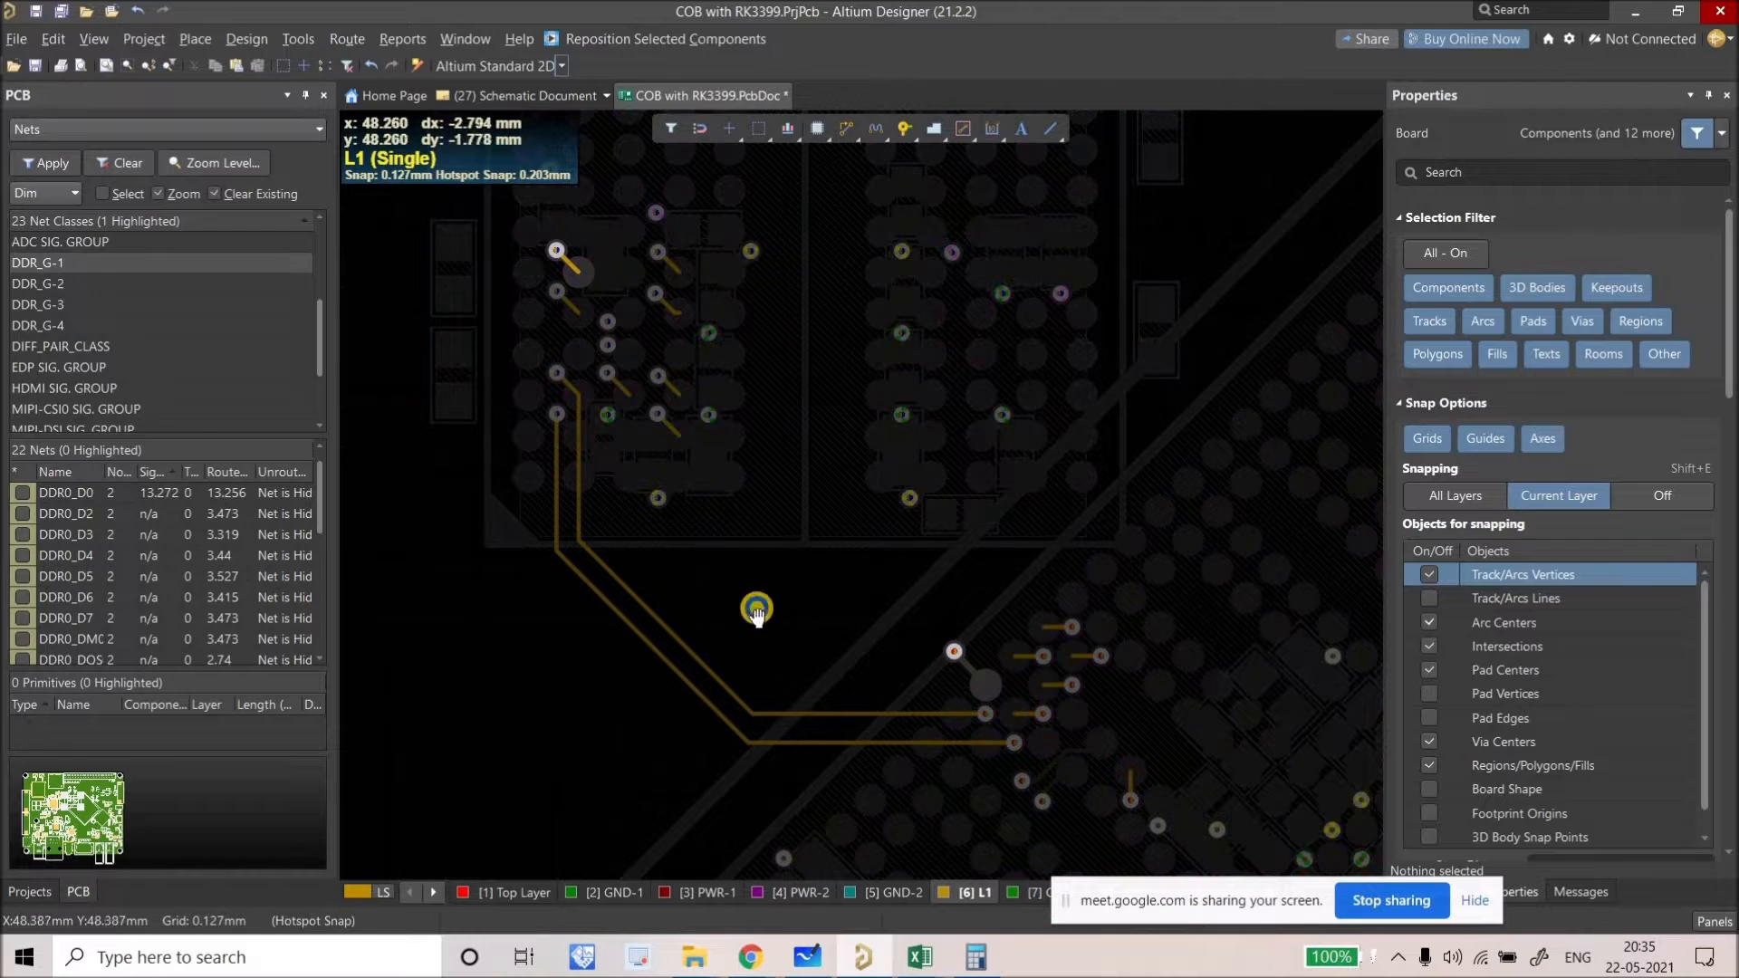
Step: Route DDR0_D2 on L1 from its RK3399 pad diagonally toward the memory vias, length 11.178
left_click(848, 138)
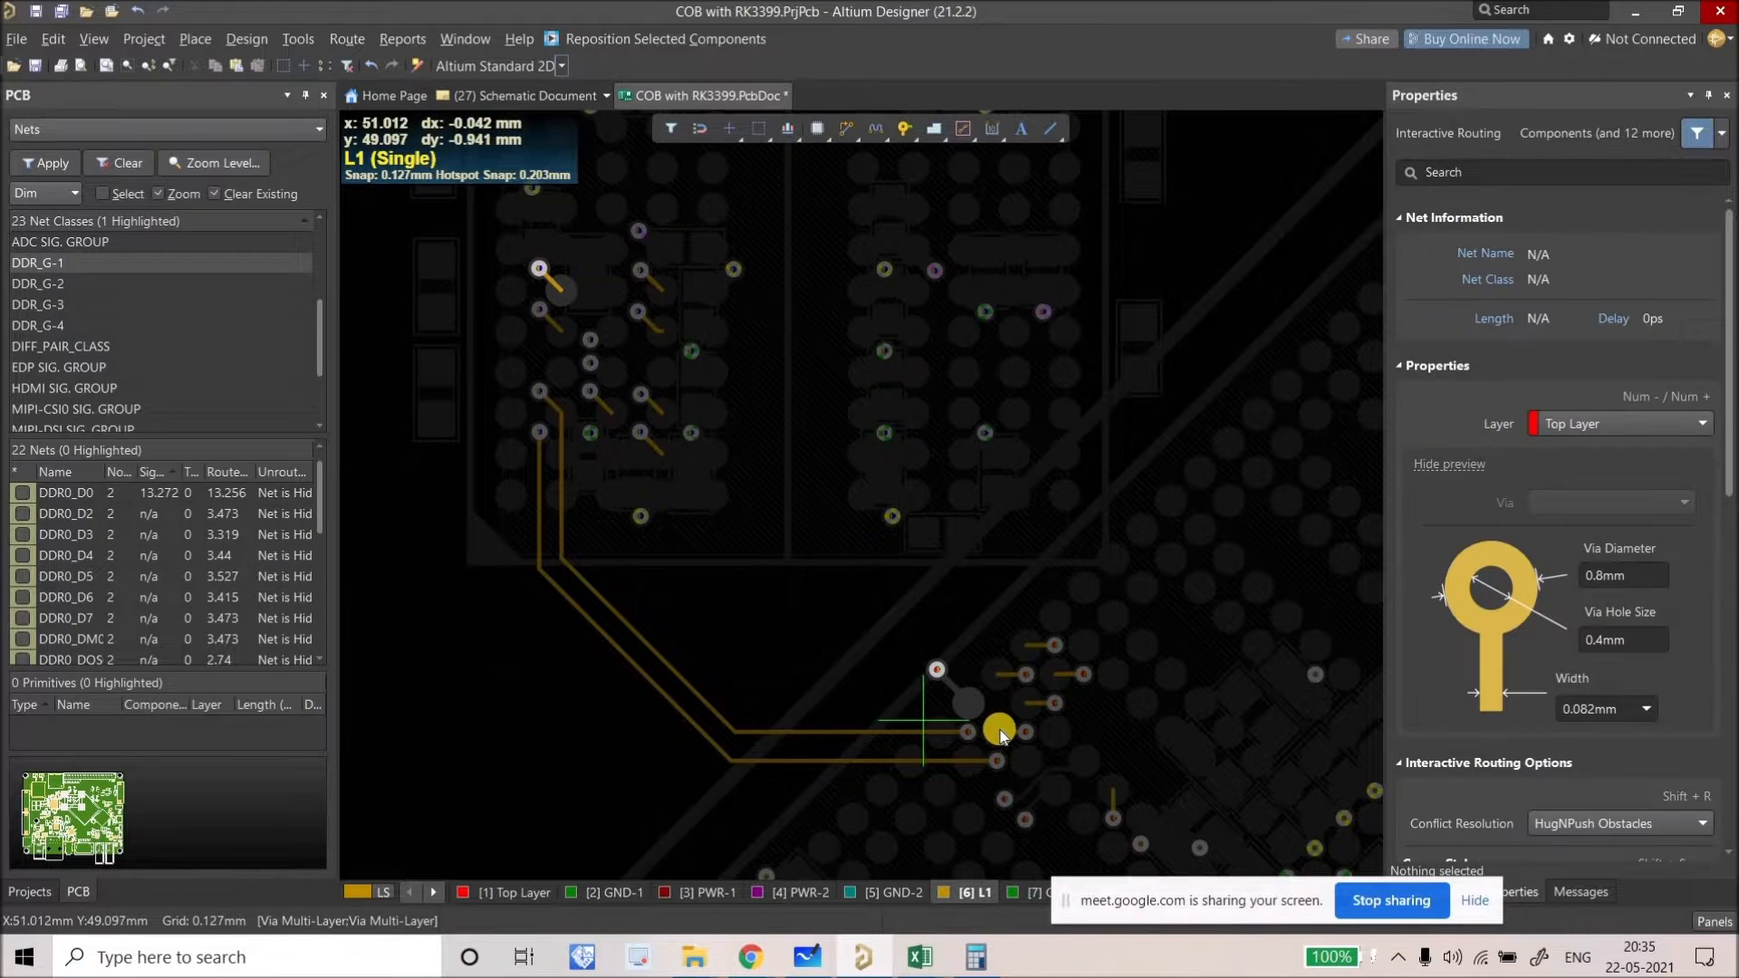
left_click(974, 712)
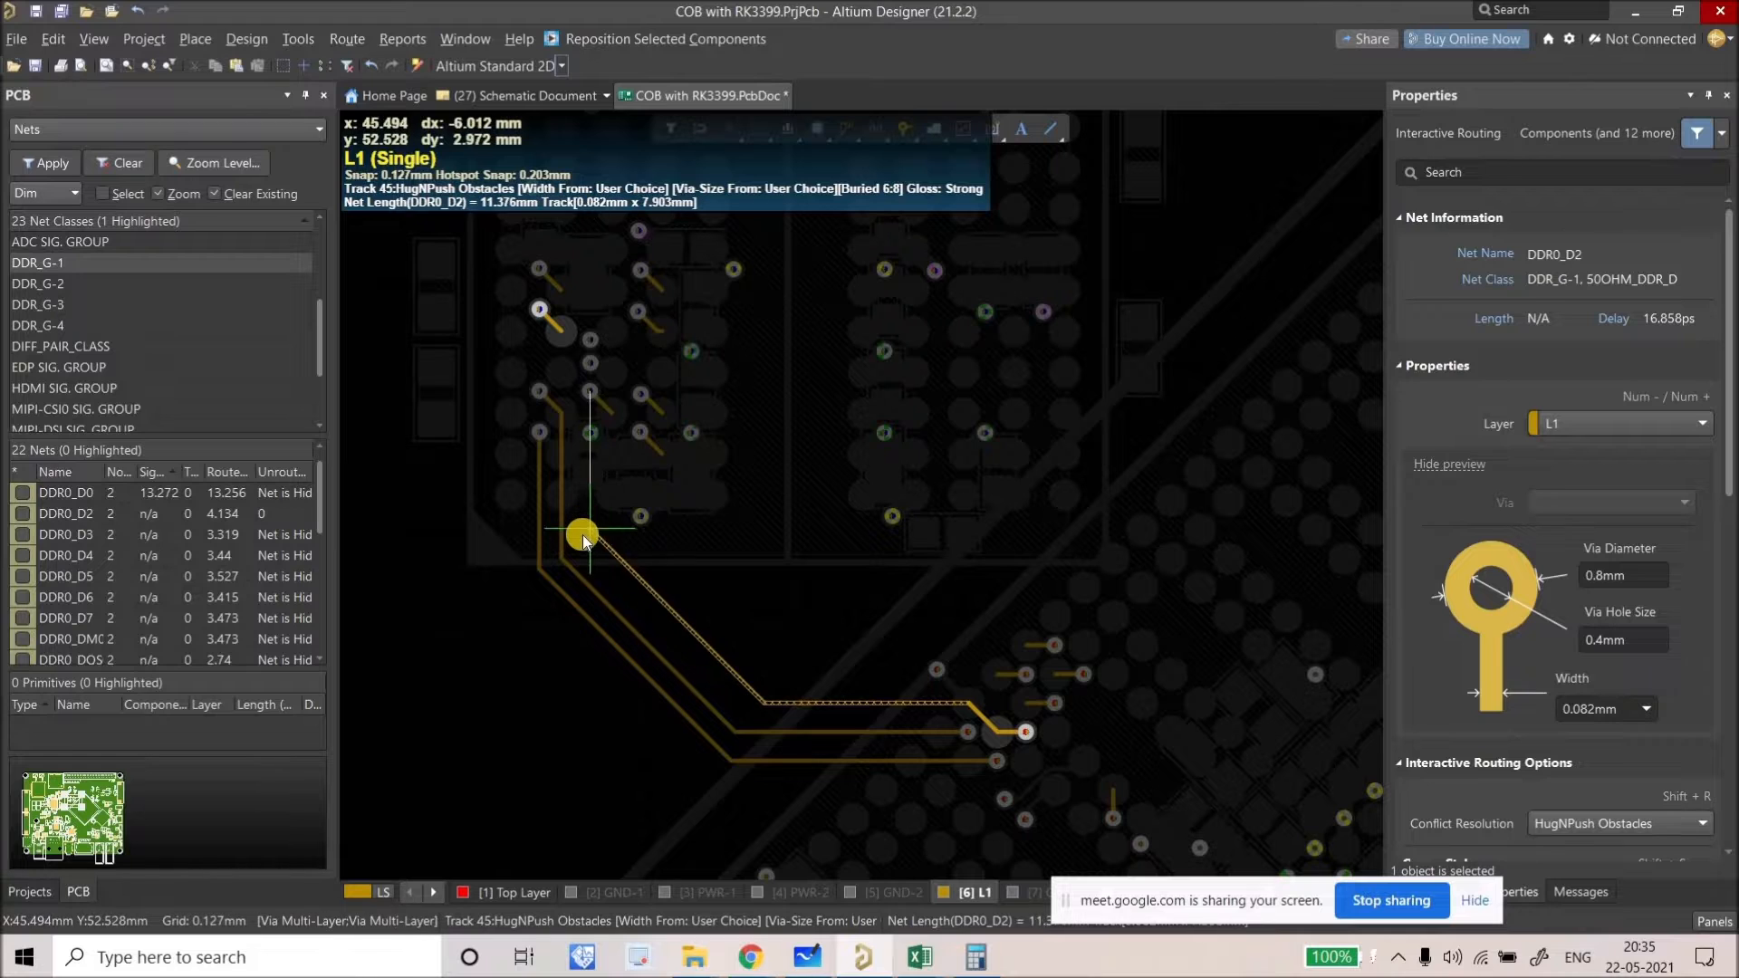
left_click(582, 439)
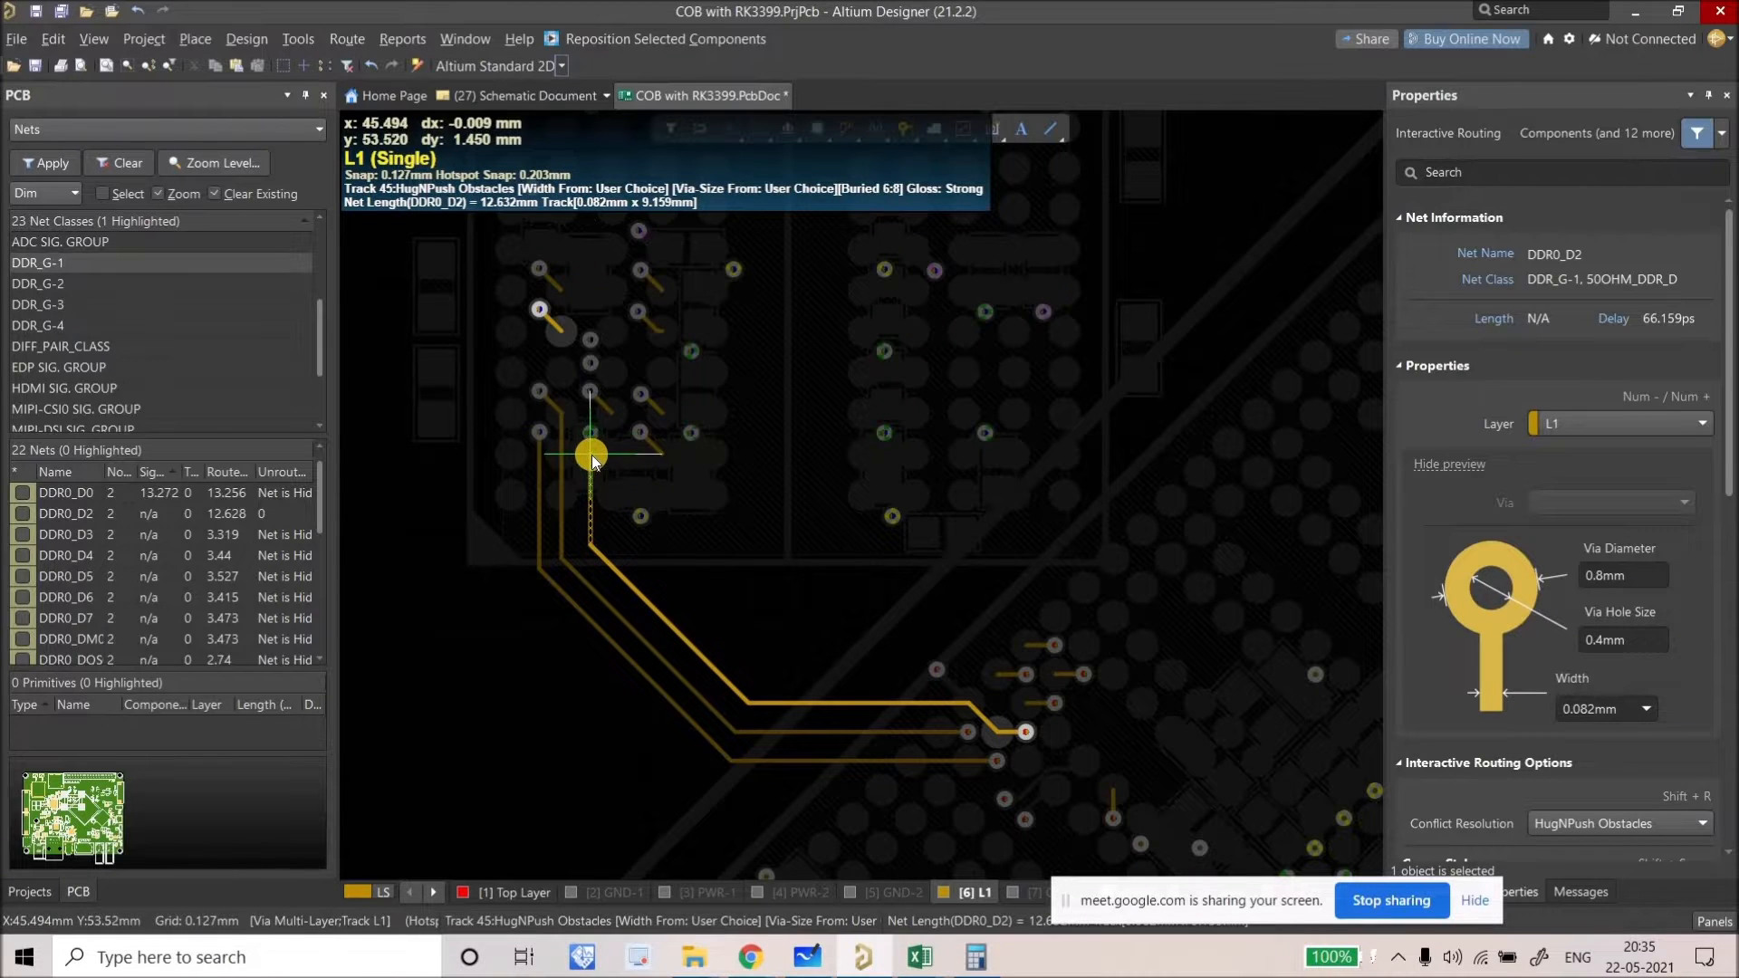
scroll(592, 457, "up", 2, "ctrl")
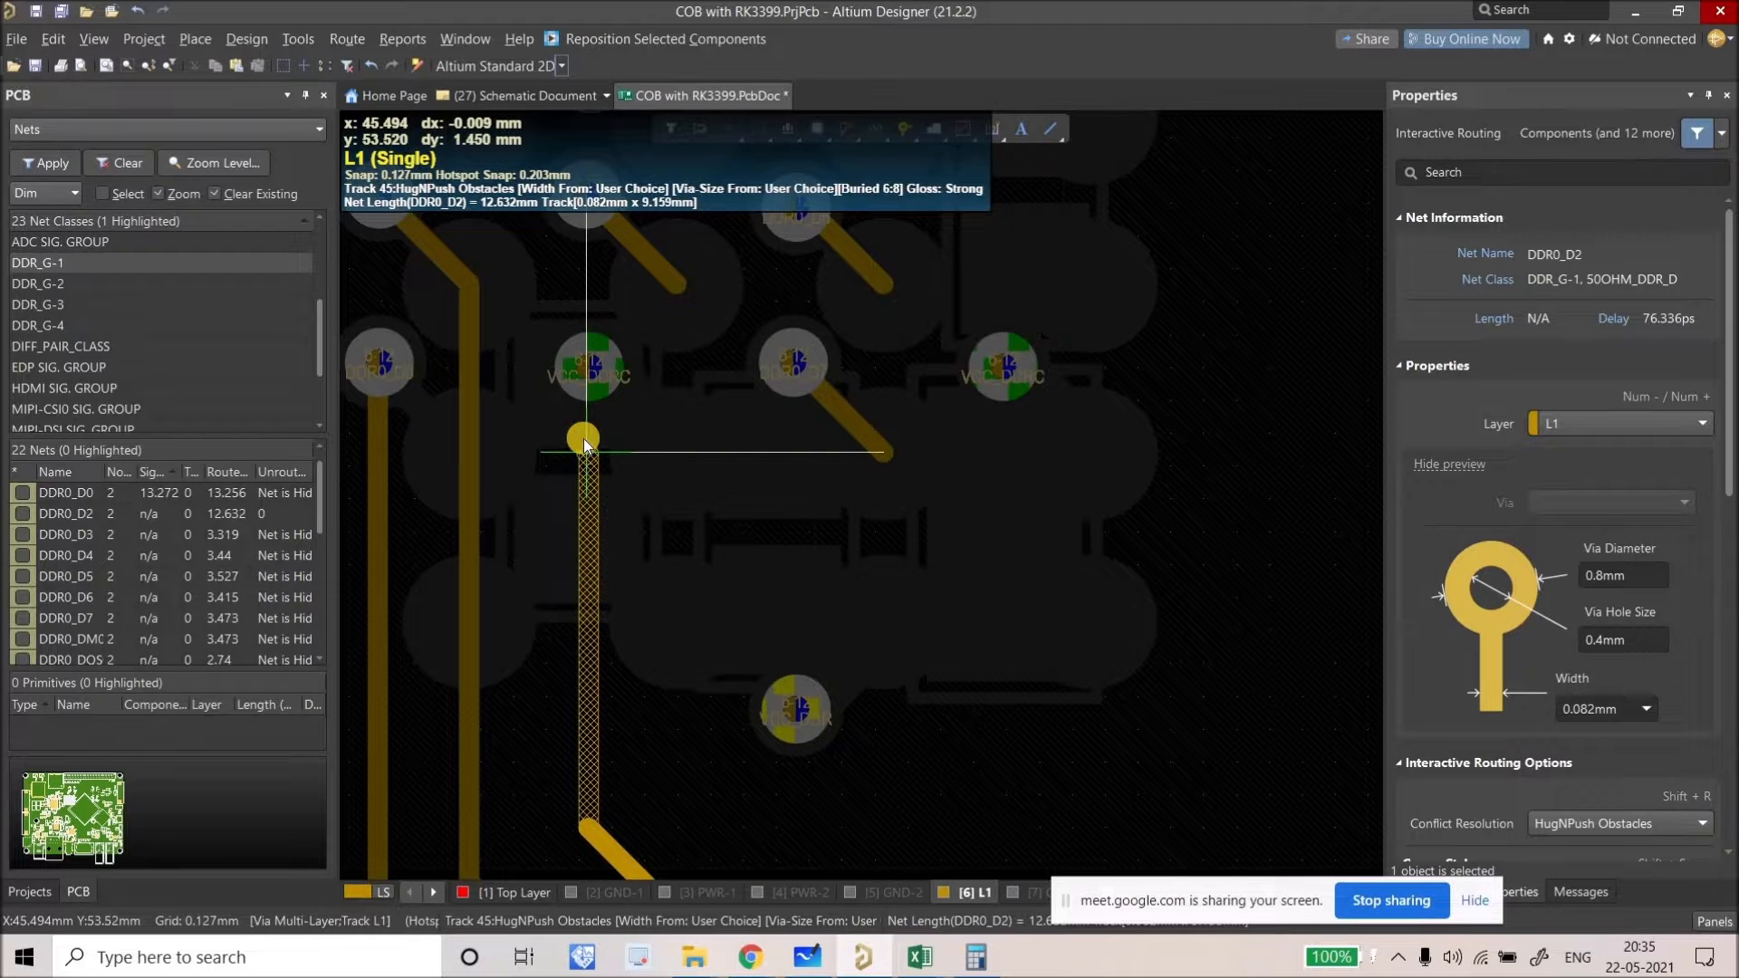
scroll(583, 439, "down", 3, "ctrl")
right_click(583, 438)
right_click_drag(584, 439, 658, 580)
scroll(656, 598, "down", 2, "ctrl")
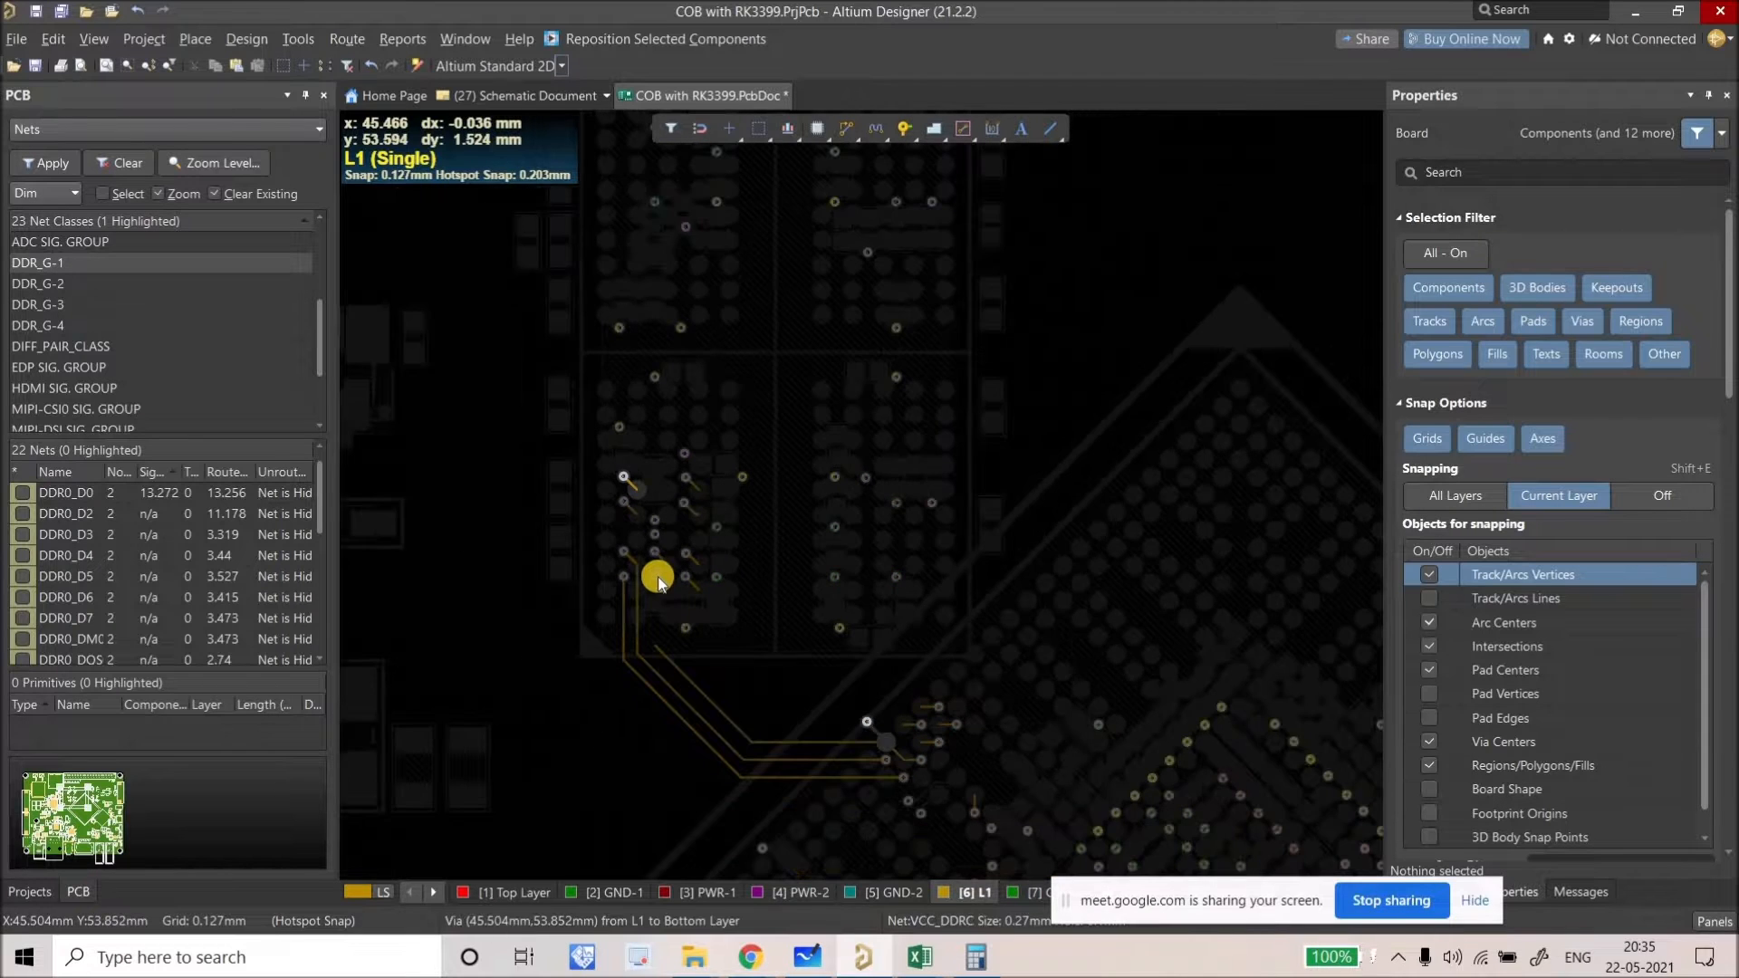
Step: Pan and zoom to view the parallel DDR0_D0, D1 and D2 L1 tracks near the memory vias
right_click_drag(656, 581, 627, 627)
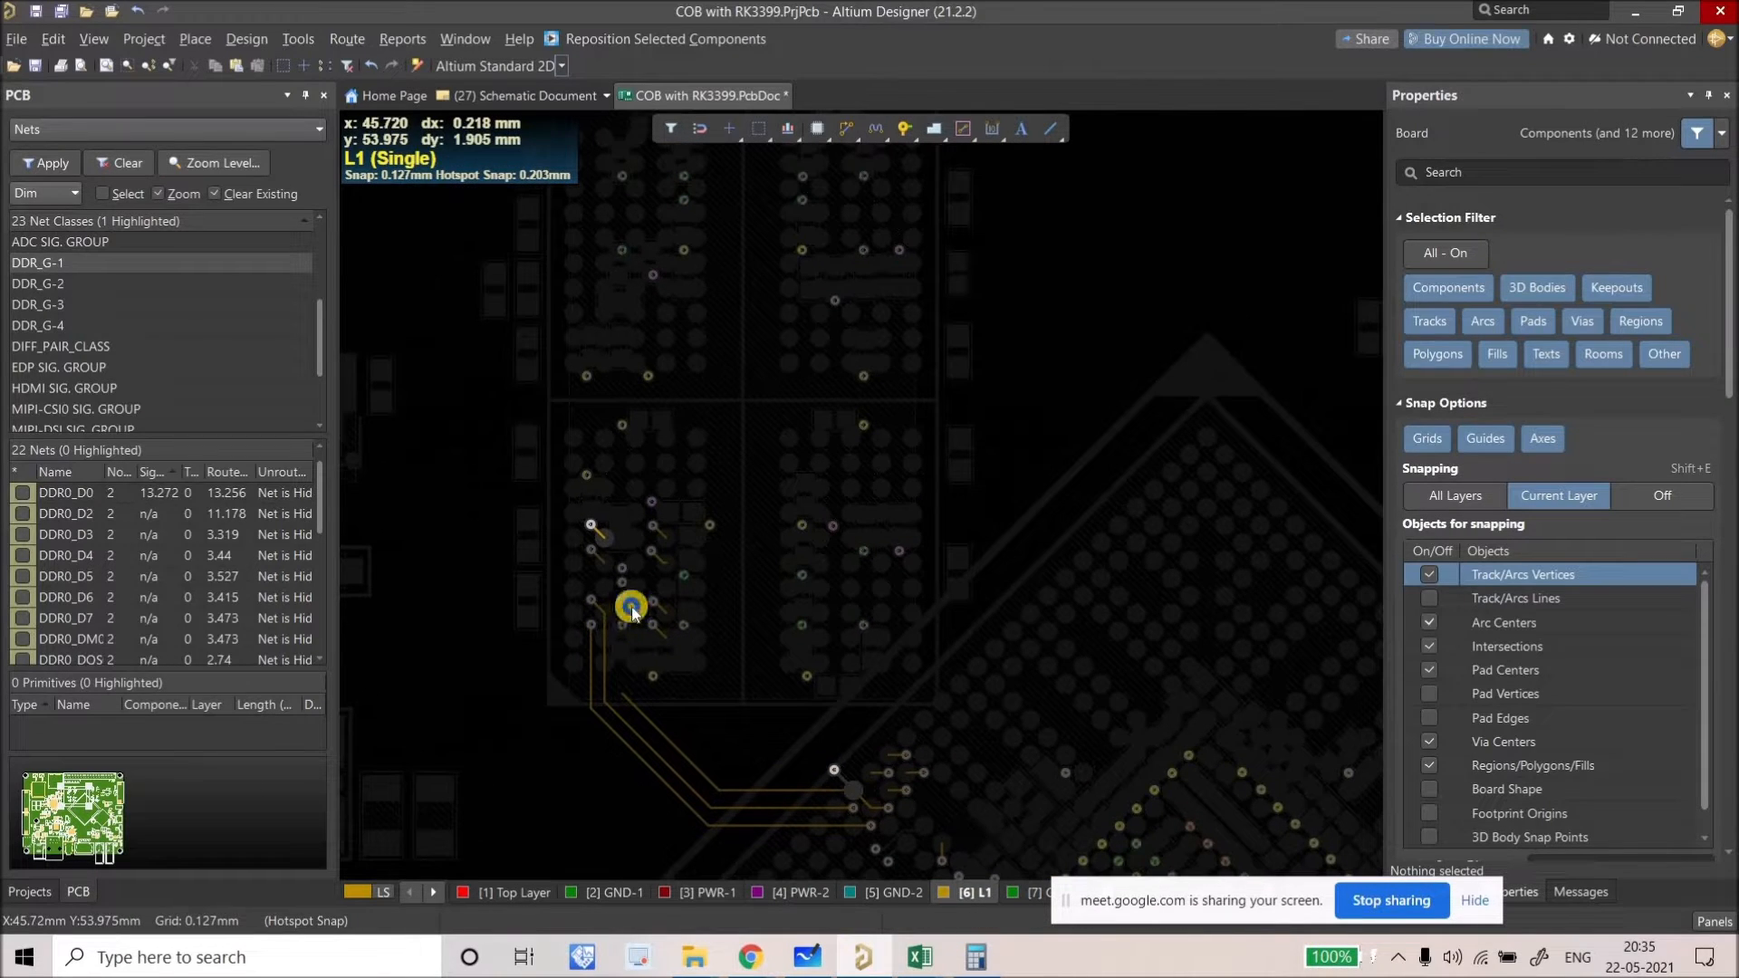
scroll(626, 628, "down", 1, "ctrl")
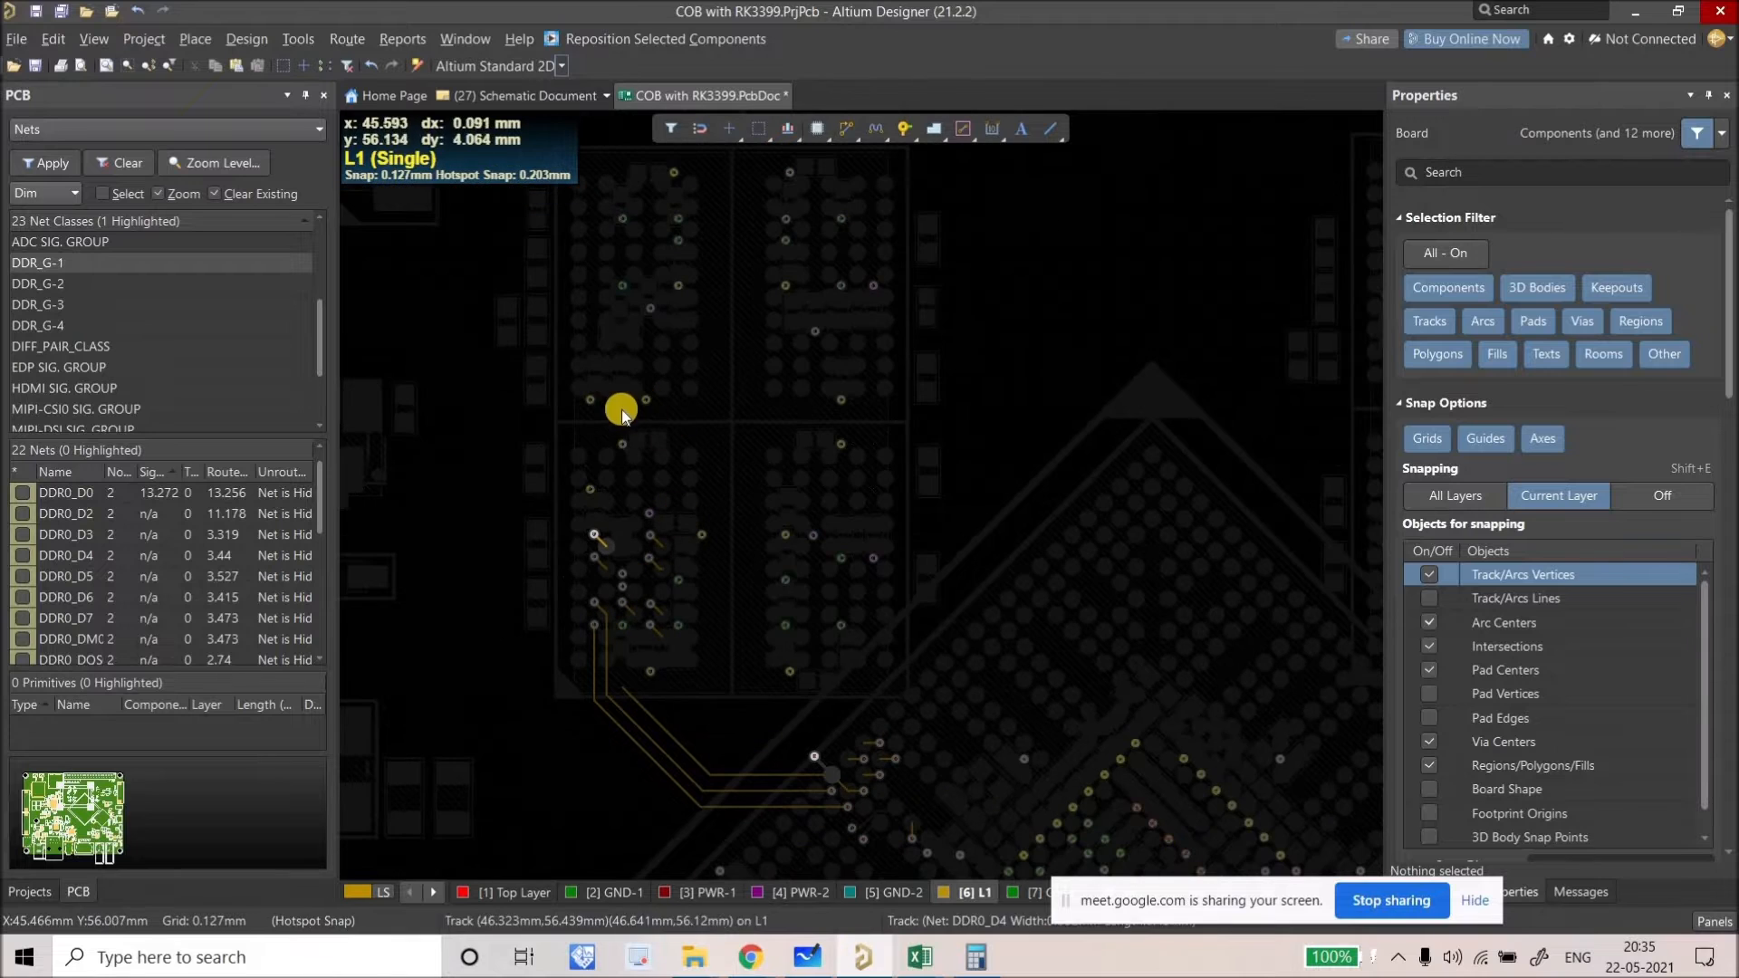
right_click_drag(681, 439, 839, 411)
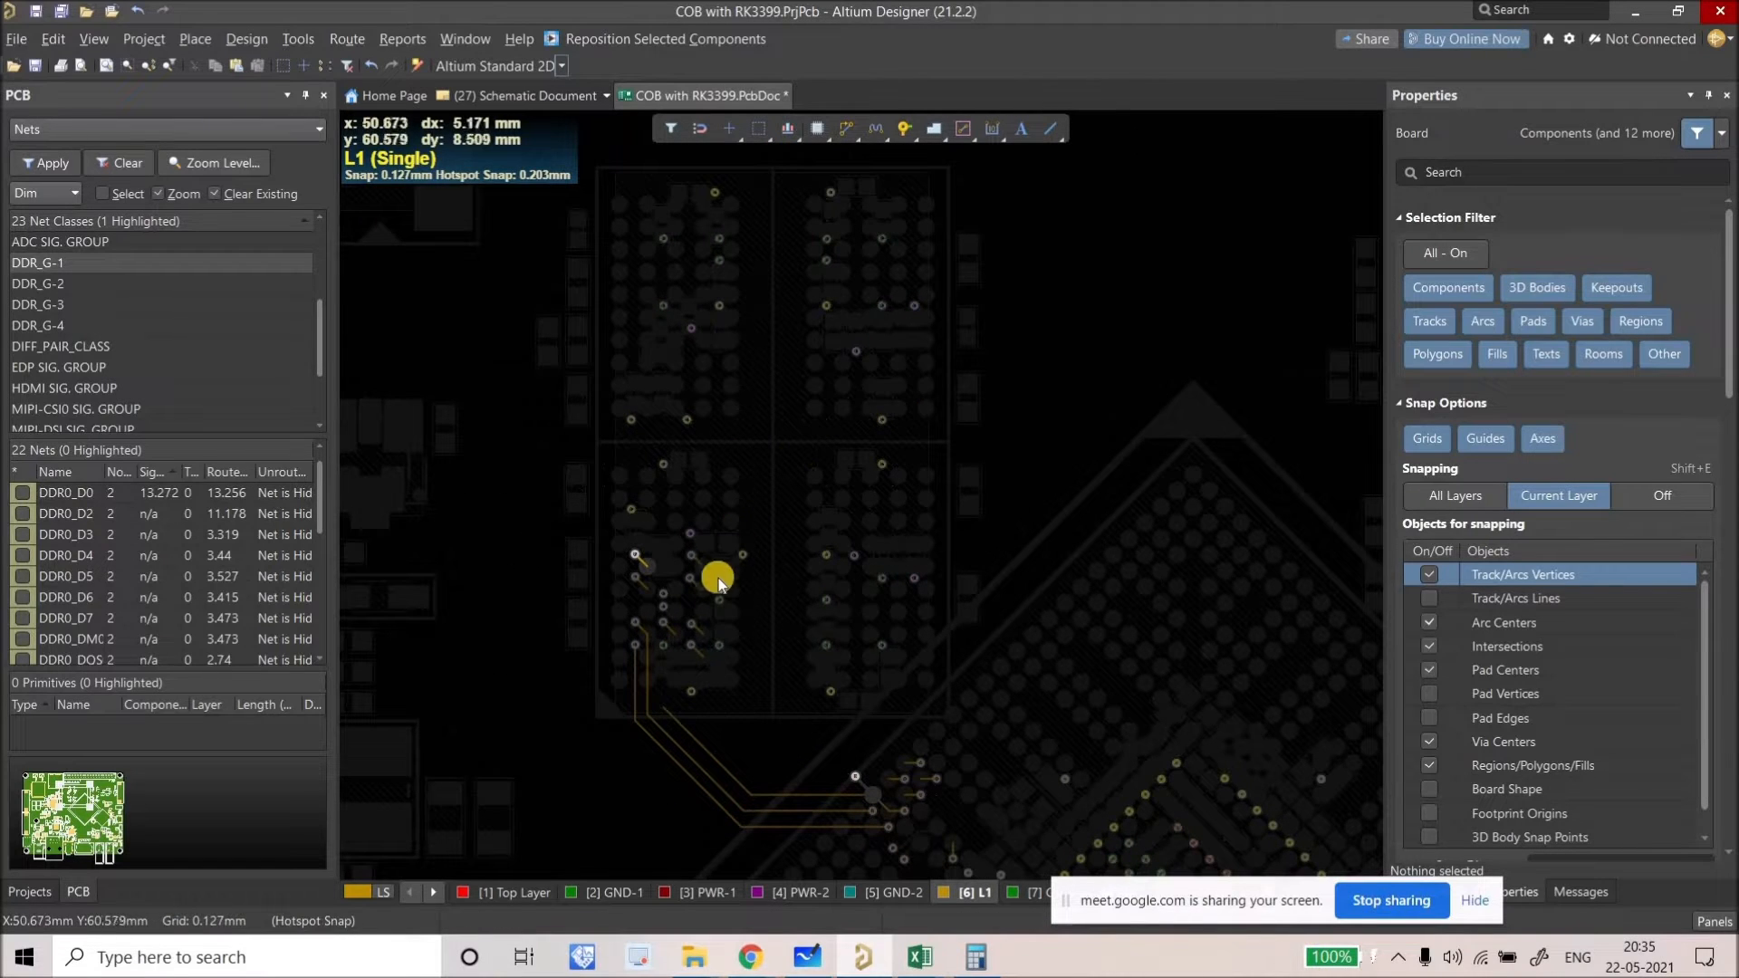
right_click_drag(696, 647, 729, 549)
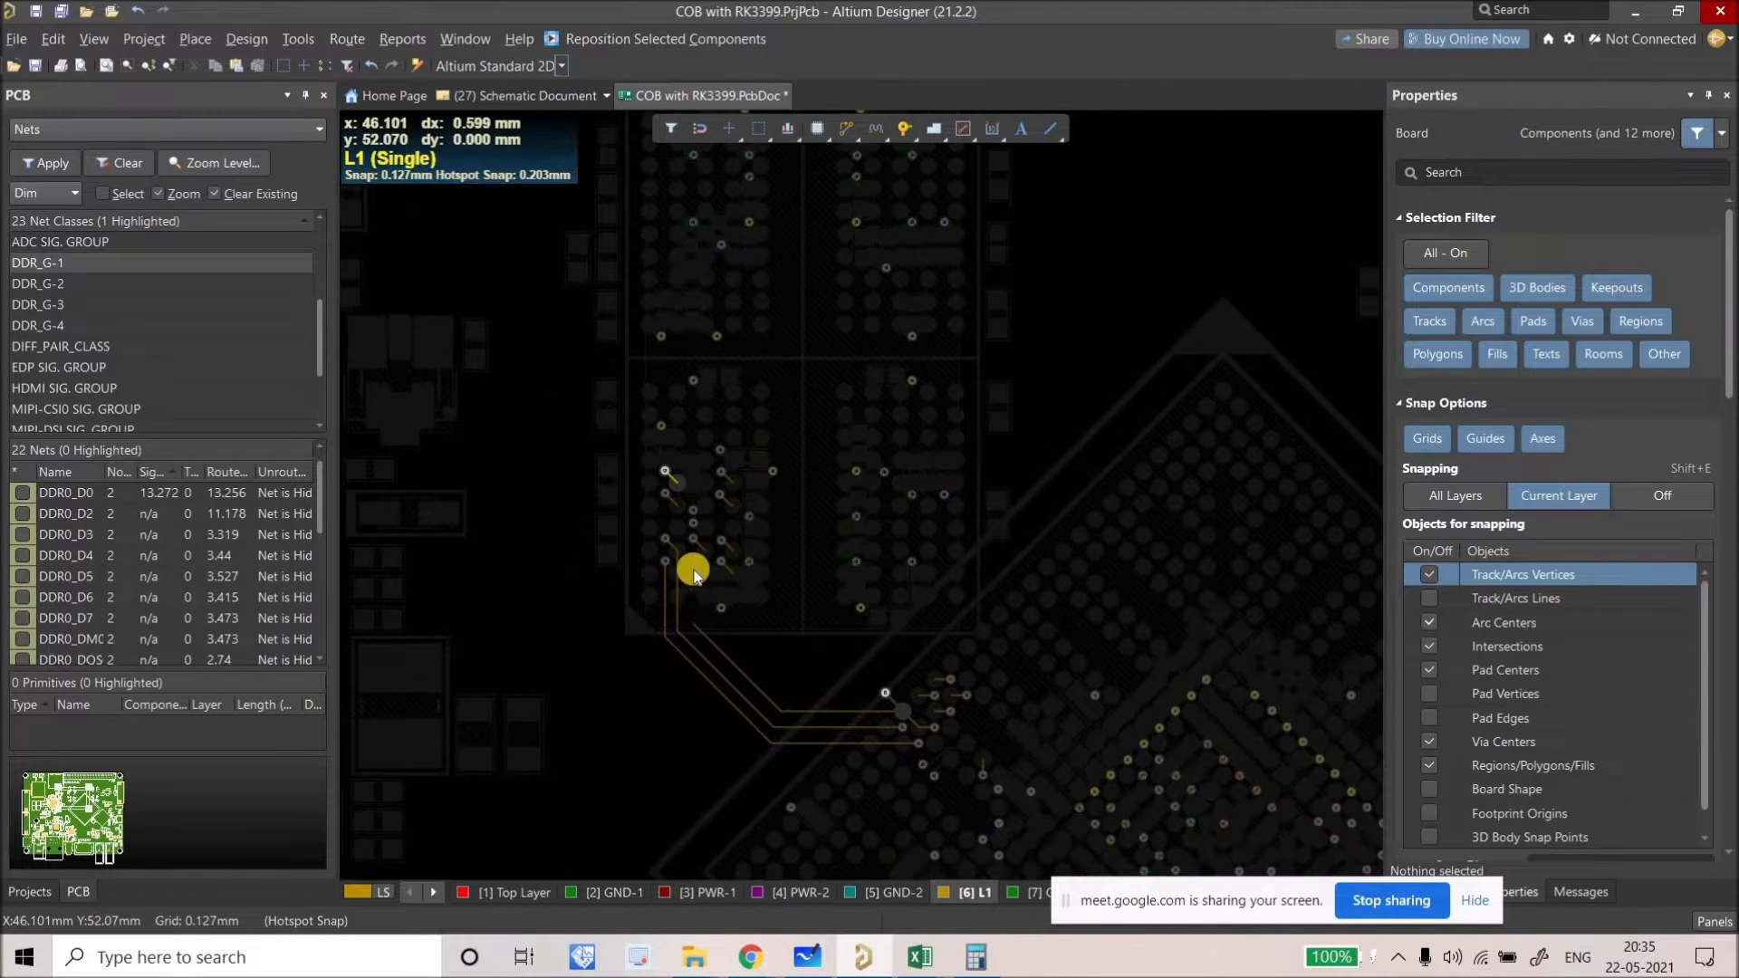
scroll(693, 573, "up", 5, "ctrl")
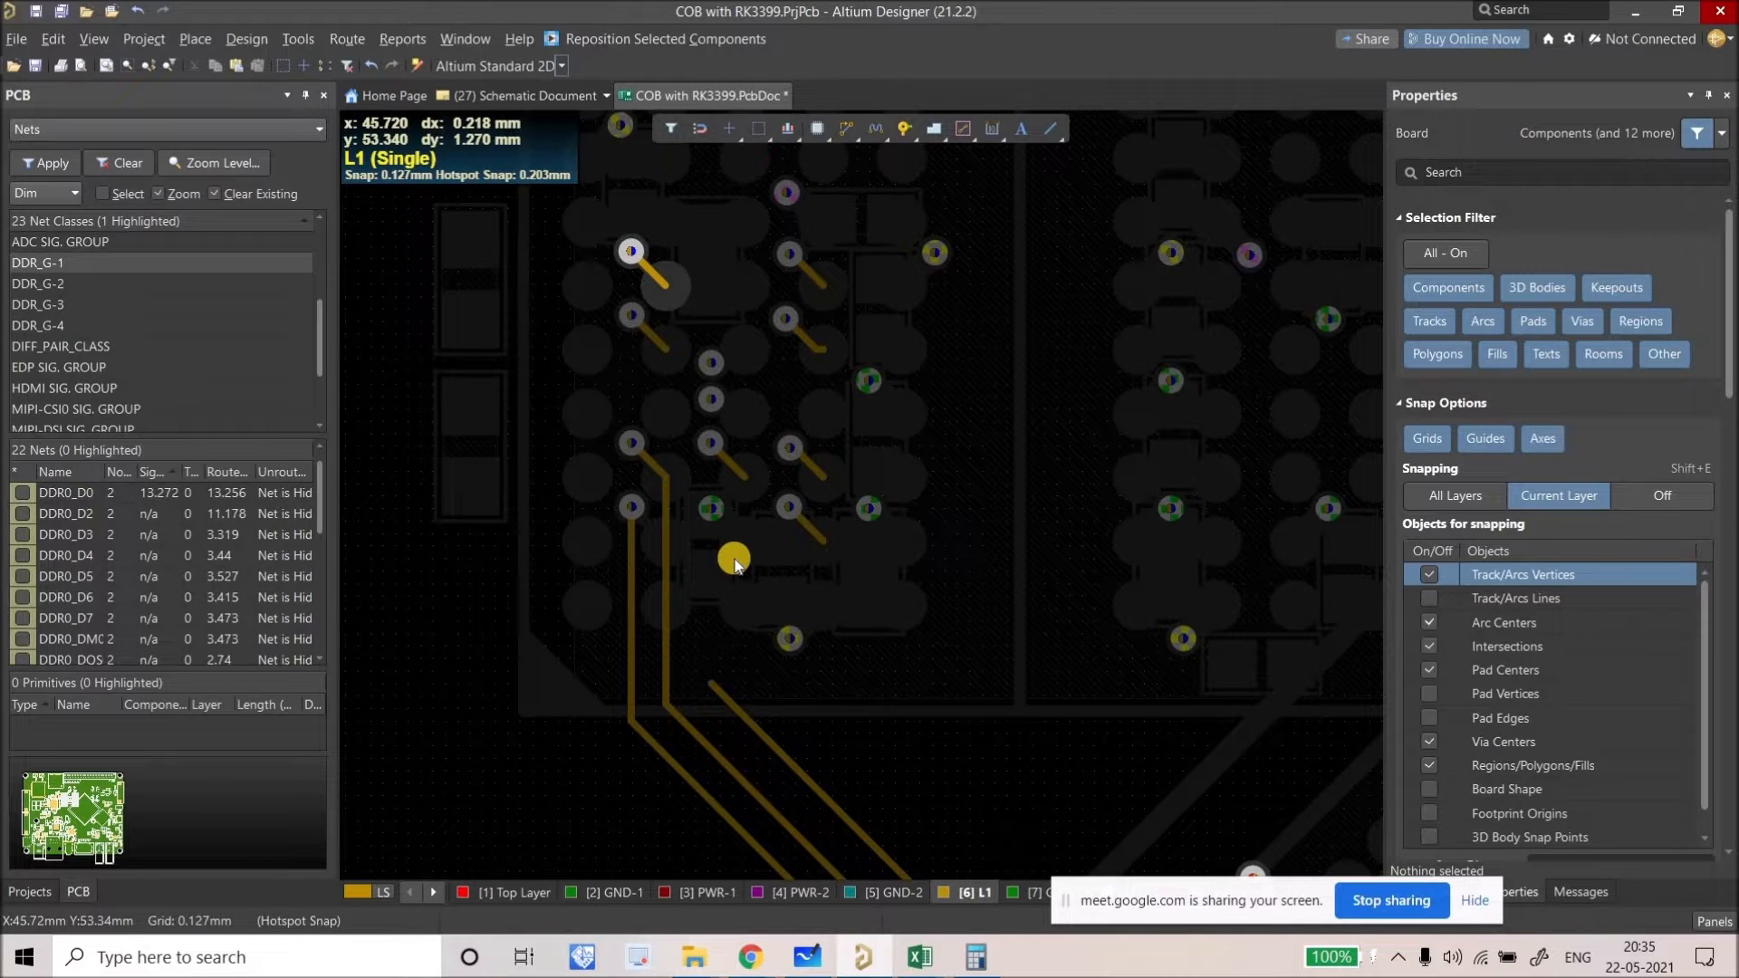
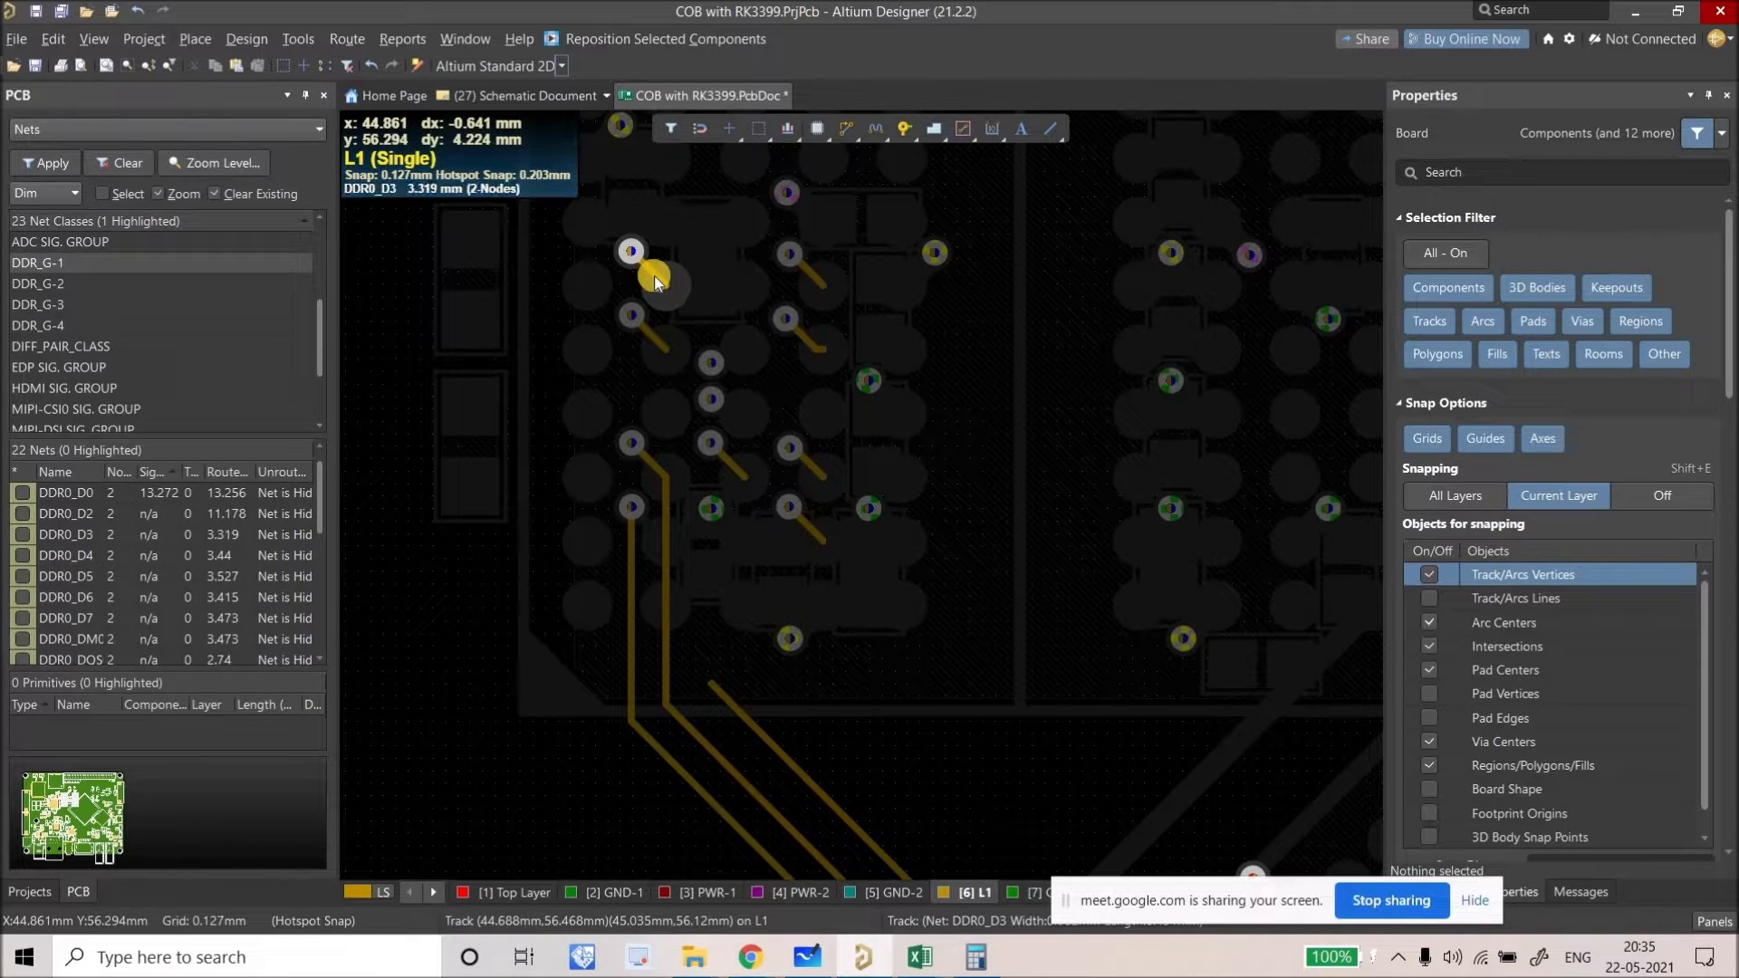
Step: Drag the VCC_DDRC via beside C105 about 0.381 mm down, between the capacitor's pads
scroll(725, 551, "up", 1, "ctrl")
right_click_drag(729, 549, 789, 558)
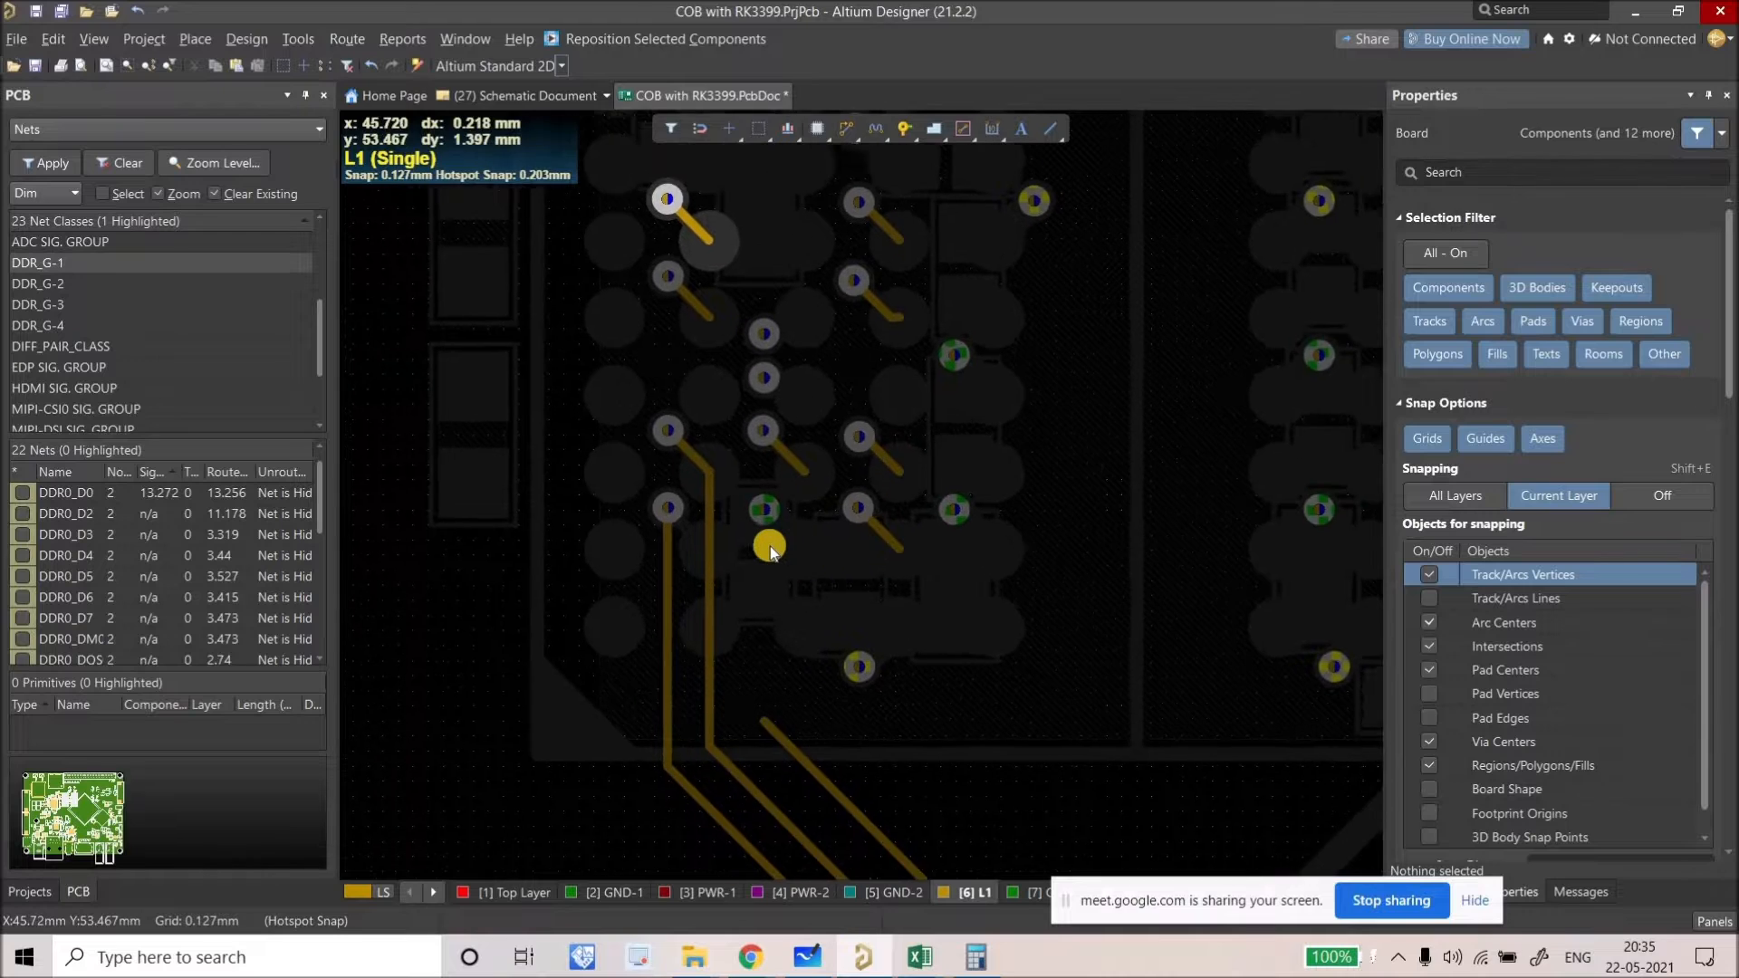
scroll(770, 546, "up", 3, "ctrl")
key("shift+s")
key("shift+s")
key("shift+s")
key("shift+s")
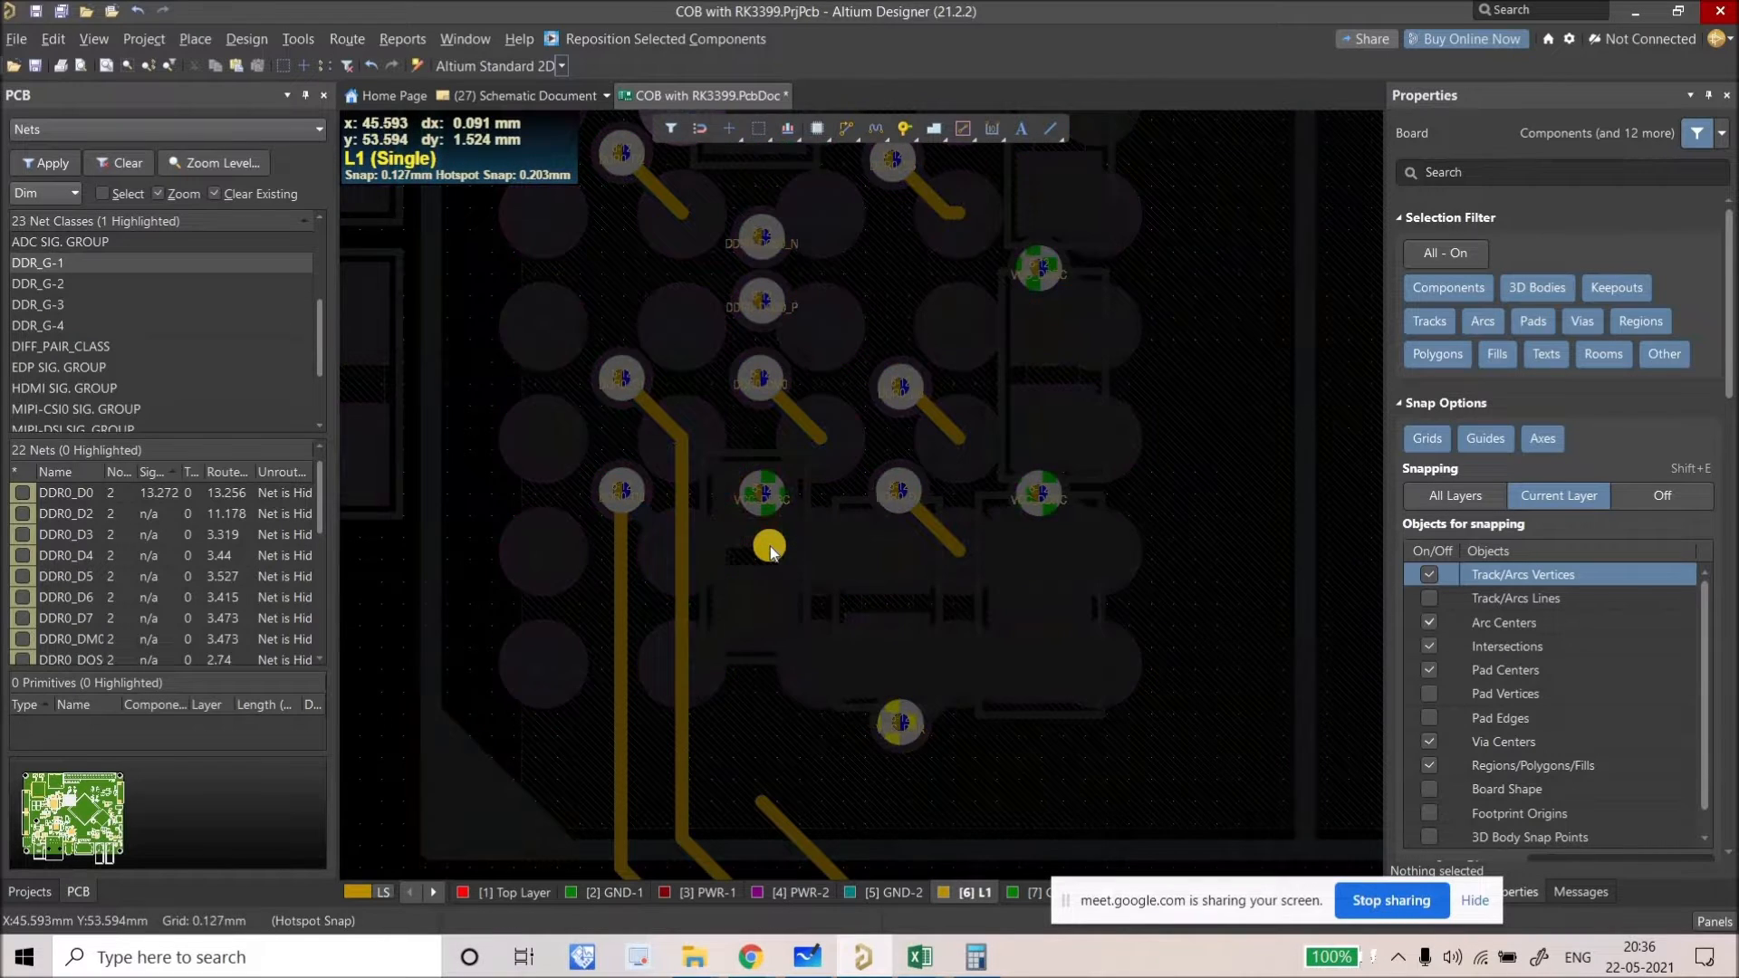
key("shift+s")
key("shift+s")
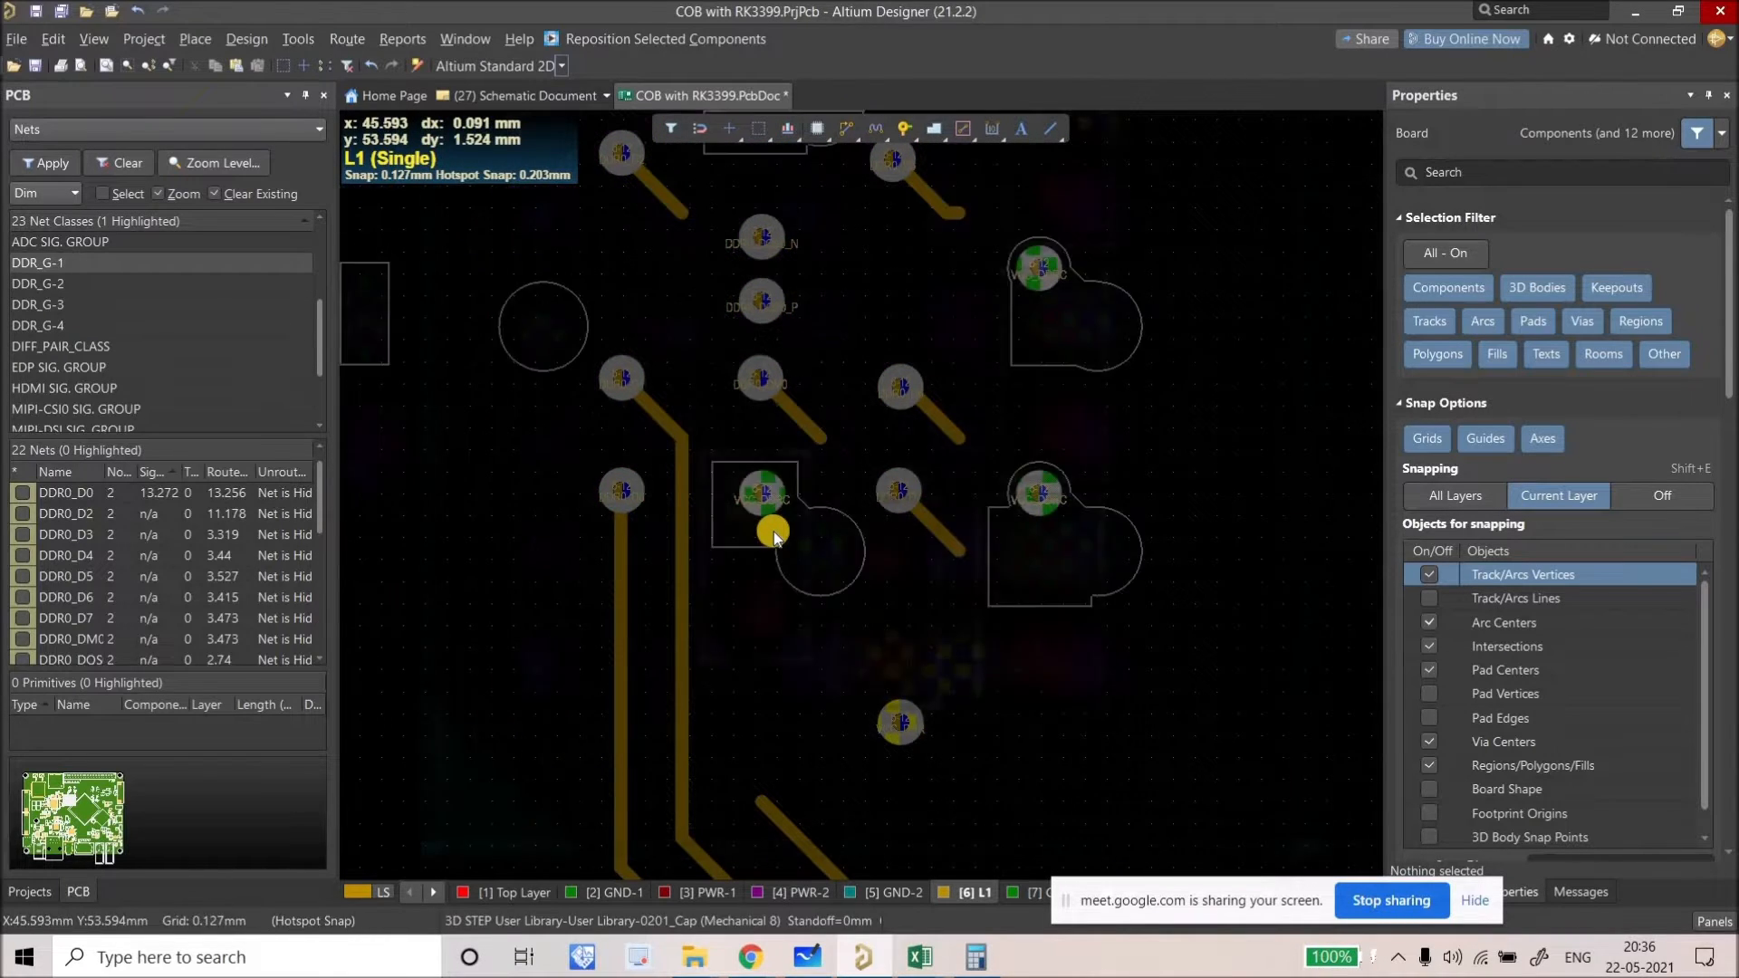
right_click_drag(759, 498, 743, 455)
left_click(744, 457)
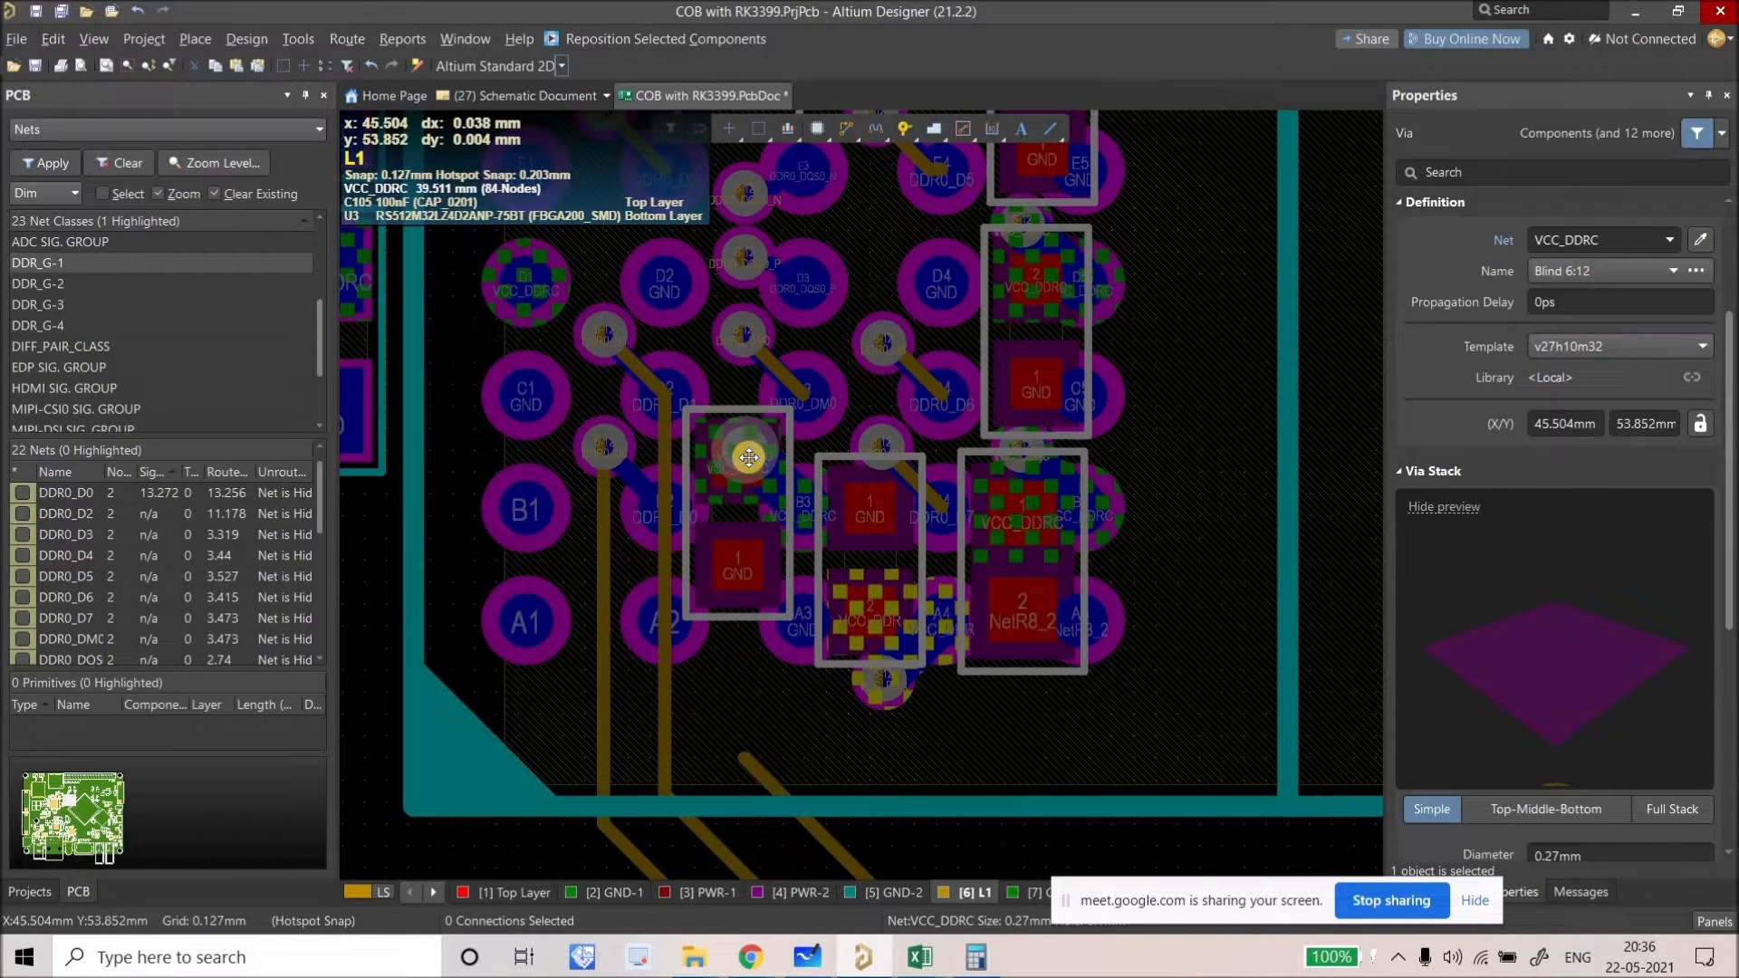
key("Escape")
scroll(745, 460, "down", 2, "ctrl")
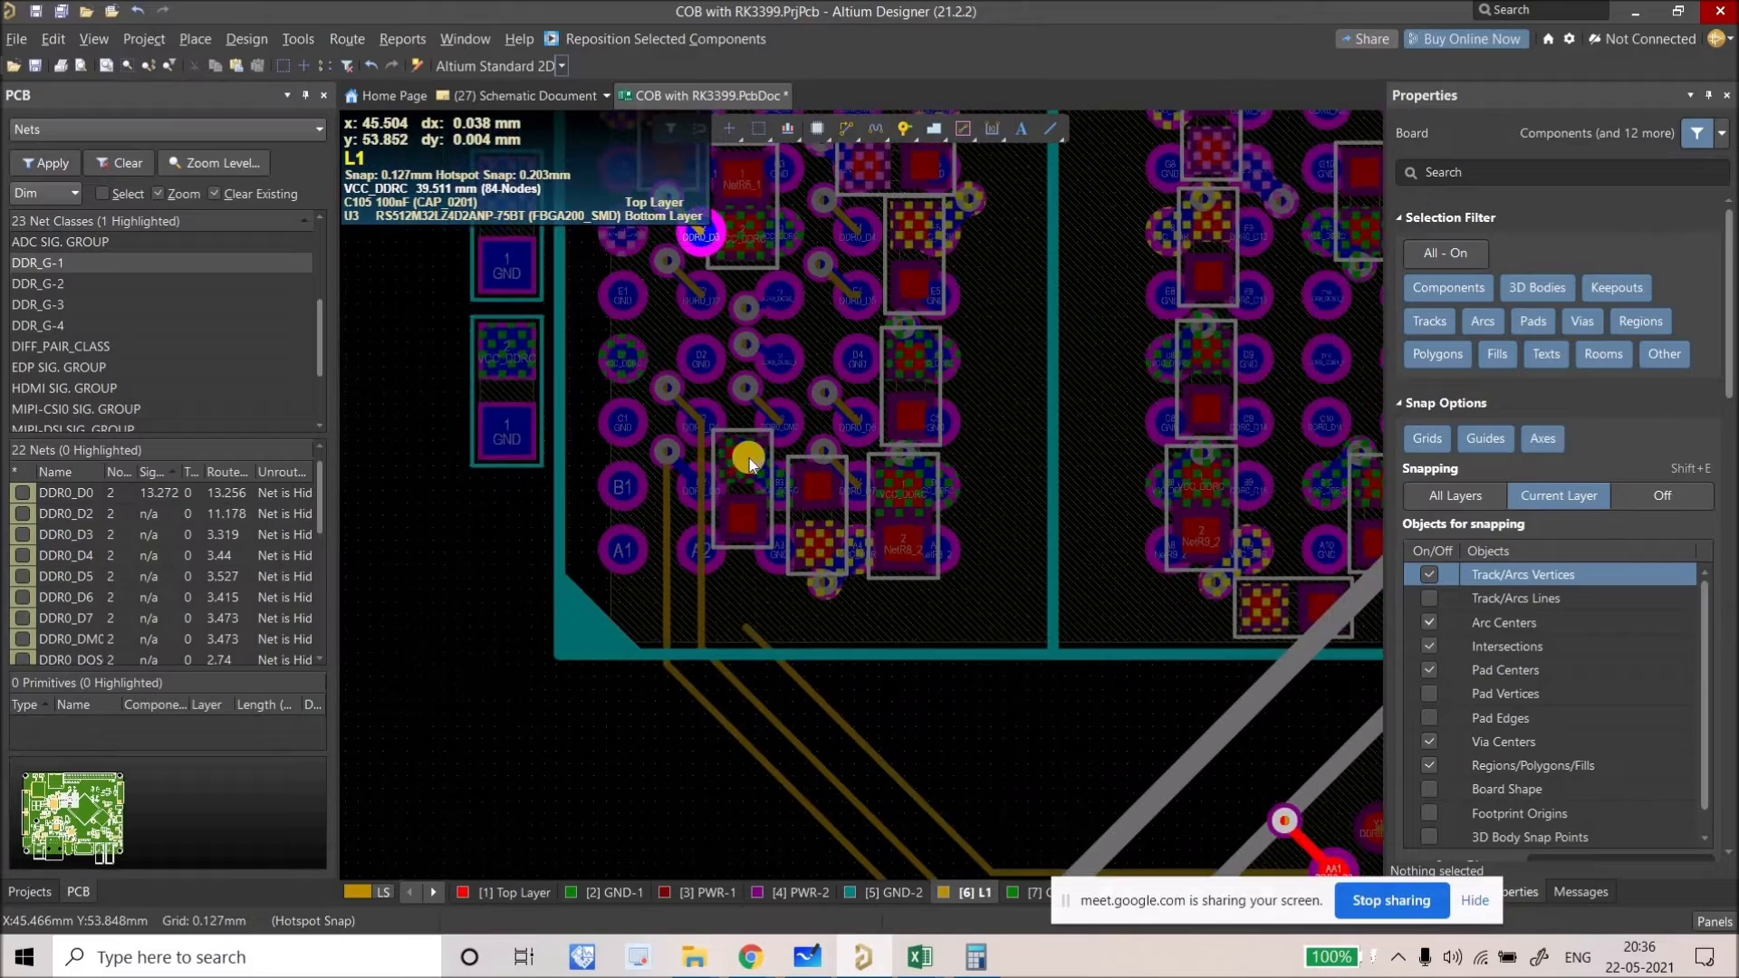
left_click_drag(745, 460, 779, 489)
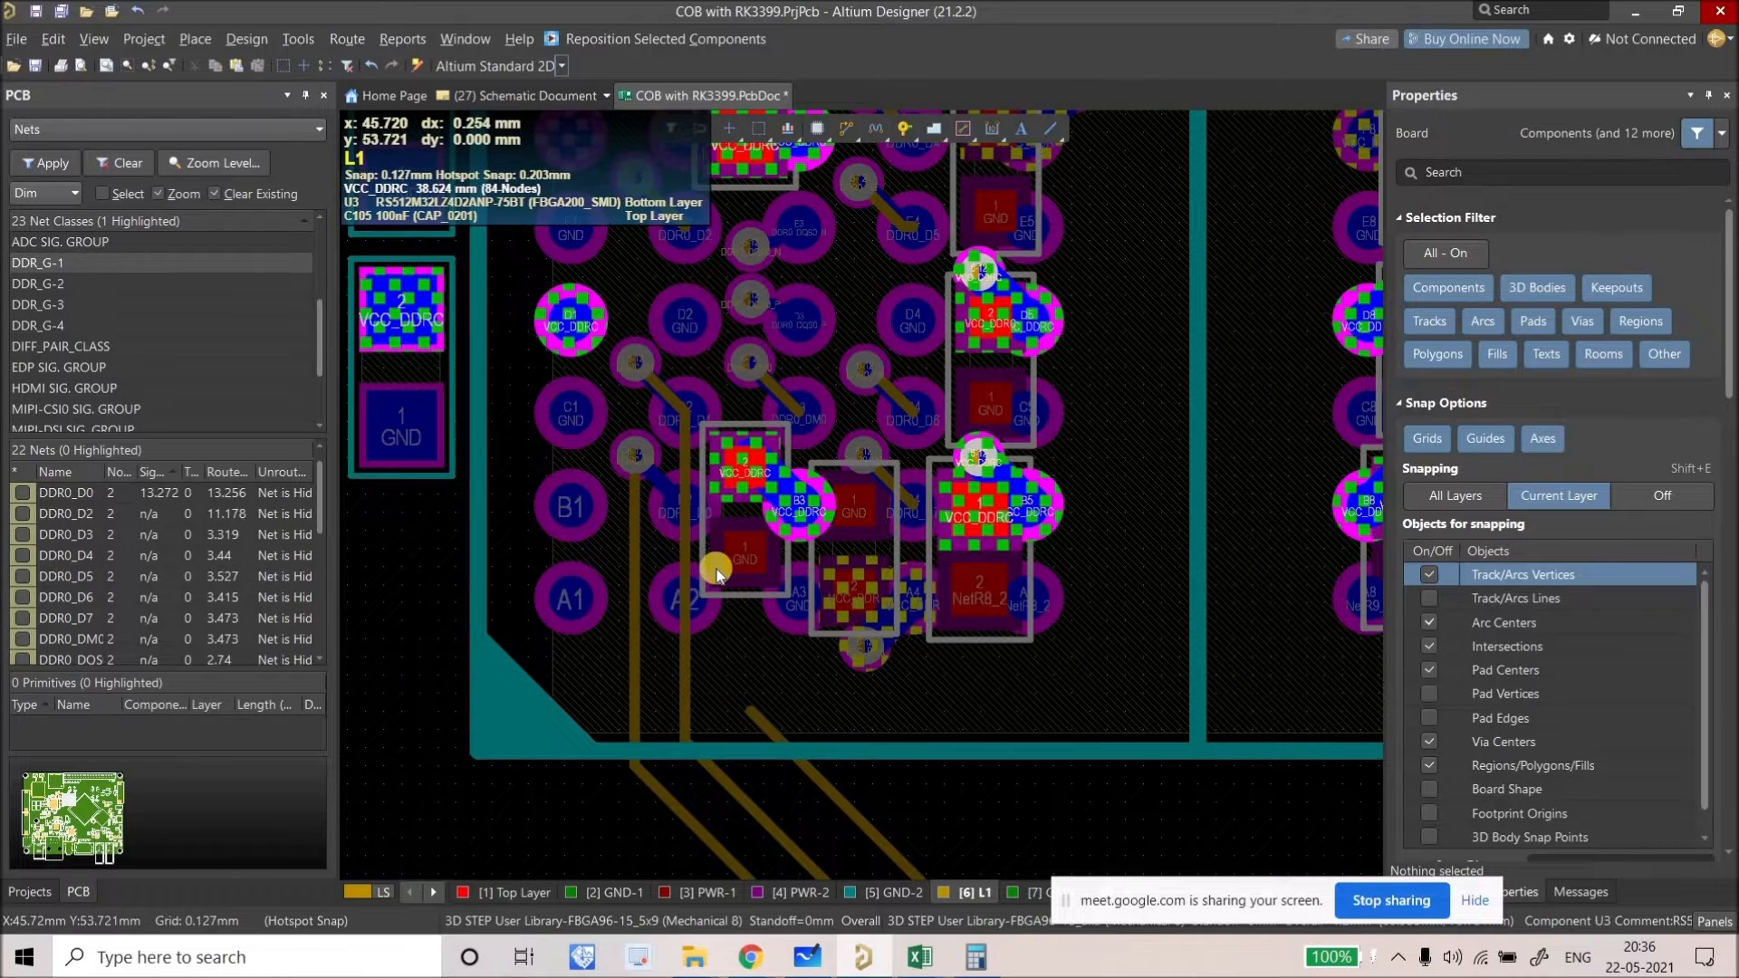
scroll(729, 616, "down", 2, "ctrl")
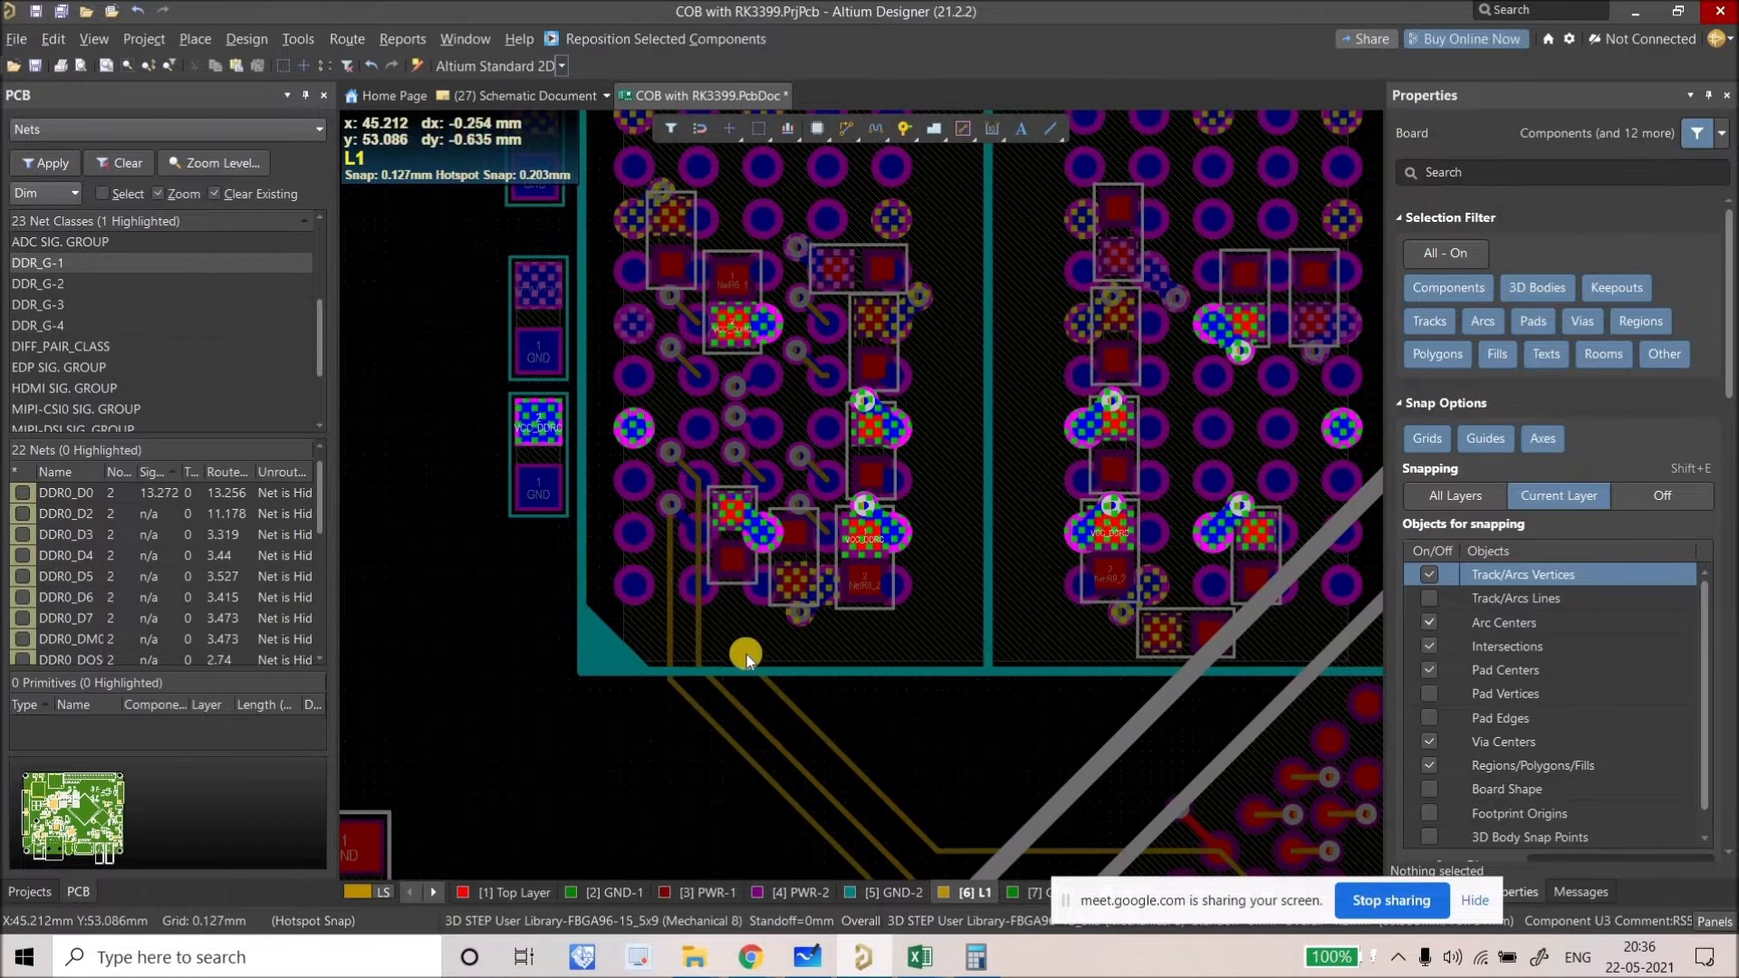
Step: Extend the DDR0_D2 L1 track up to its BGA pad, bringing it to 14.769 mm
left_click(819, 137)
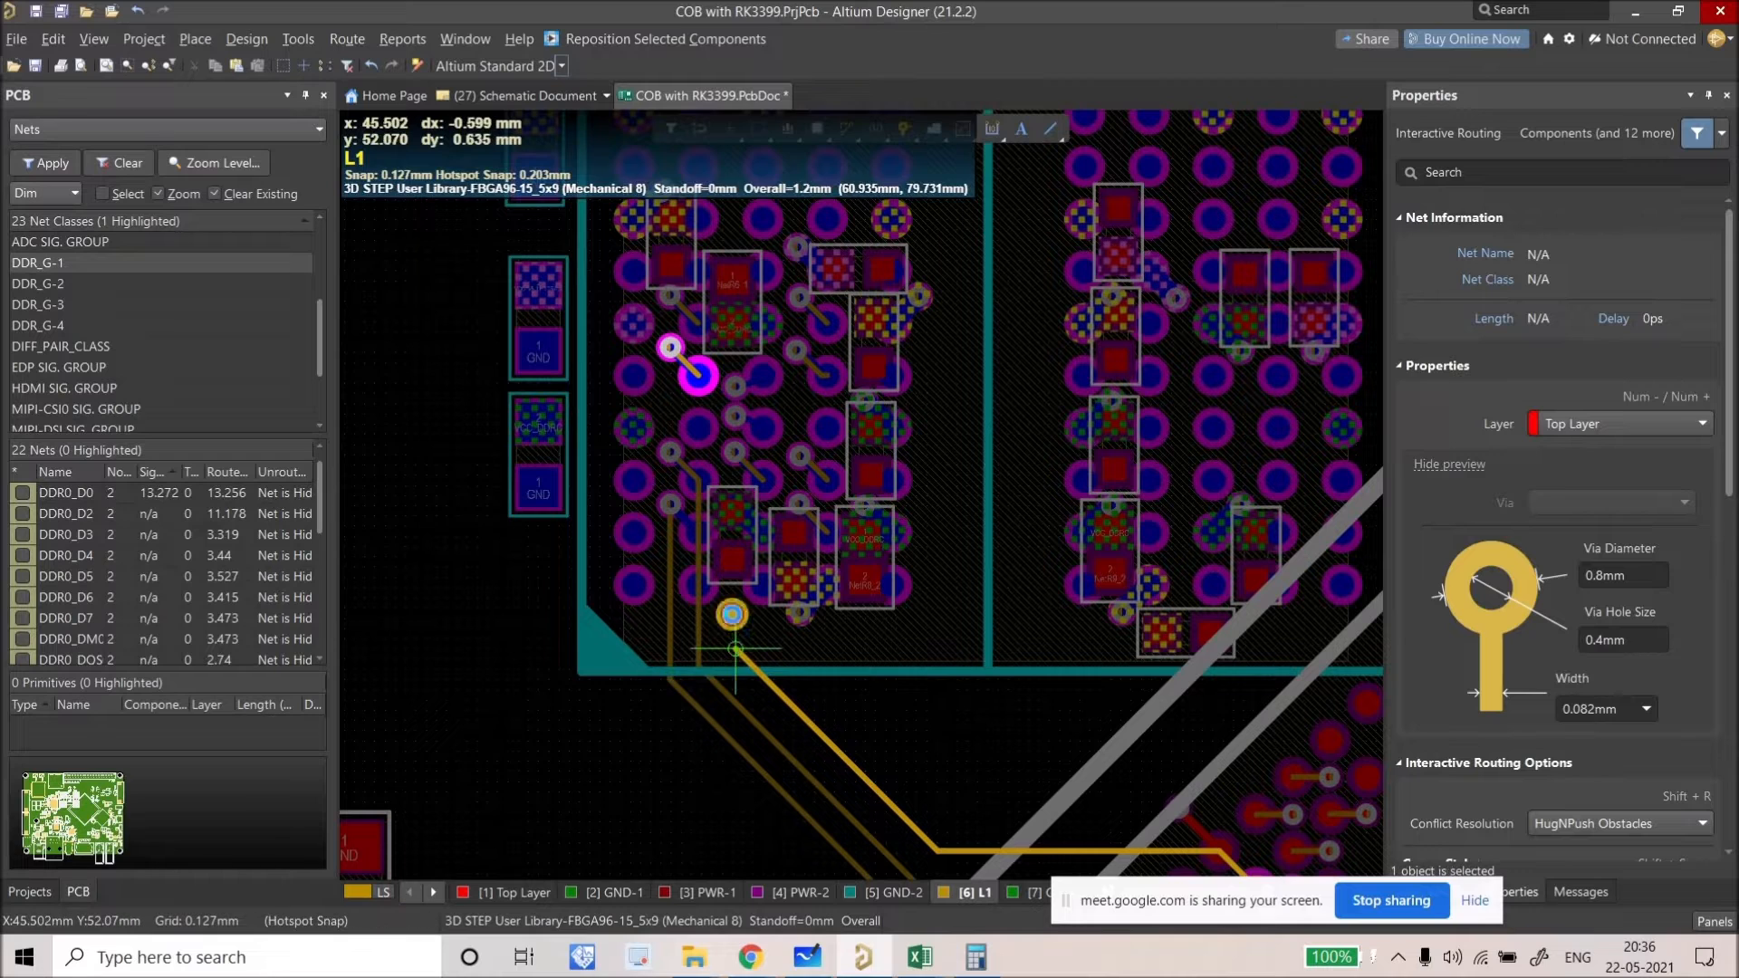
left_click(735, 648)
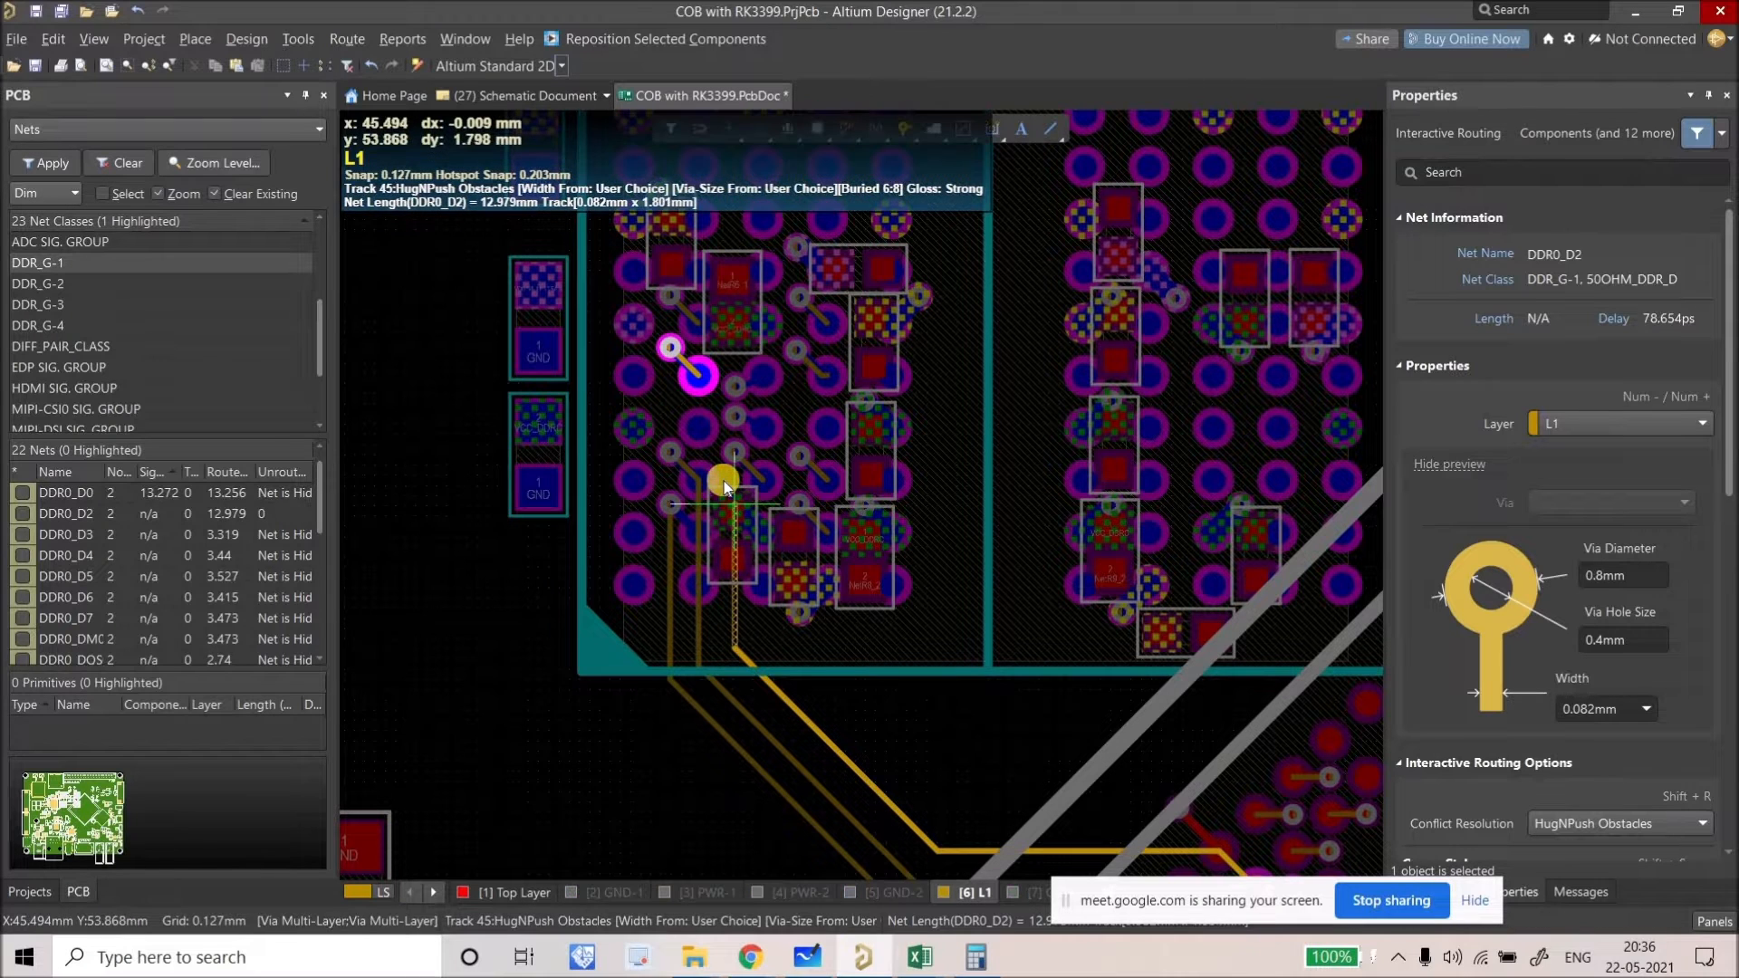
left_click(698, 377)
key("Escape")
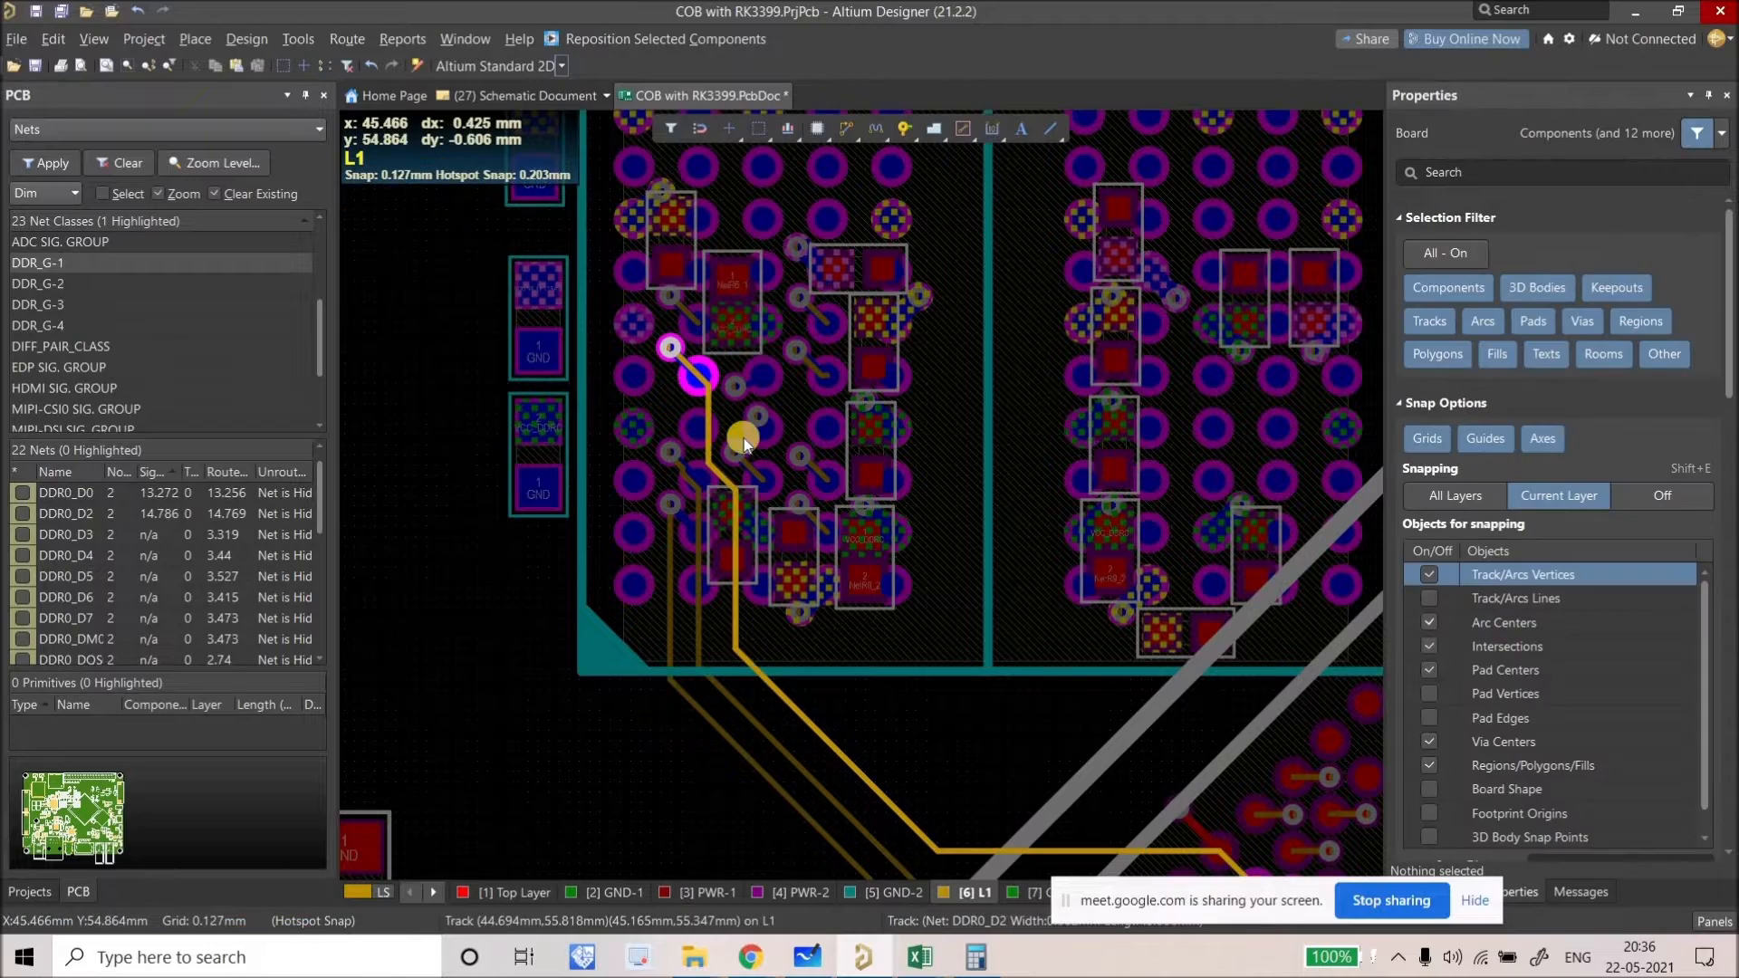
right_click_drag(732, 429, 743, 437)
key("shift+s")
scroll(736, 465, "up", 2, "ctrl")
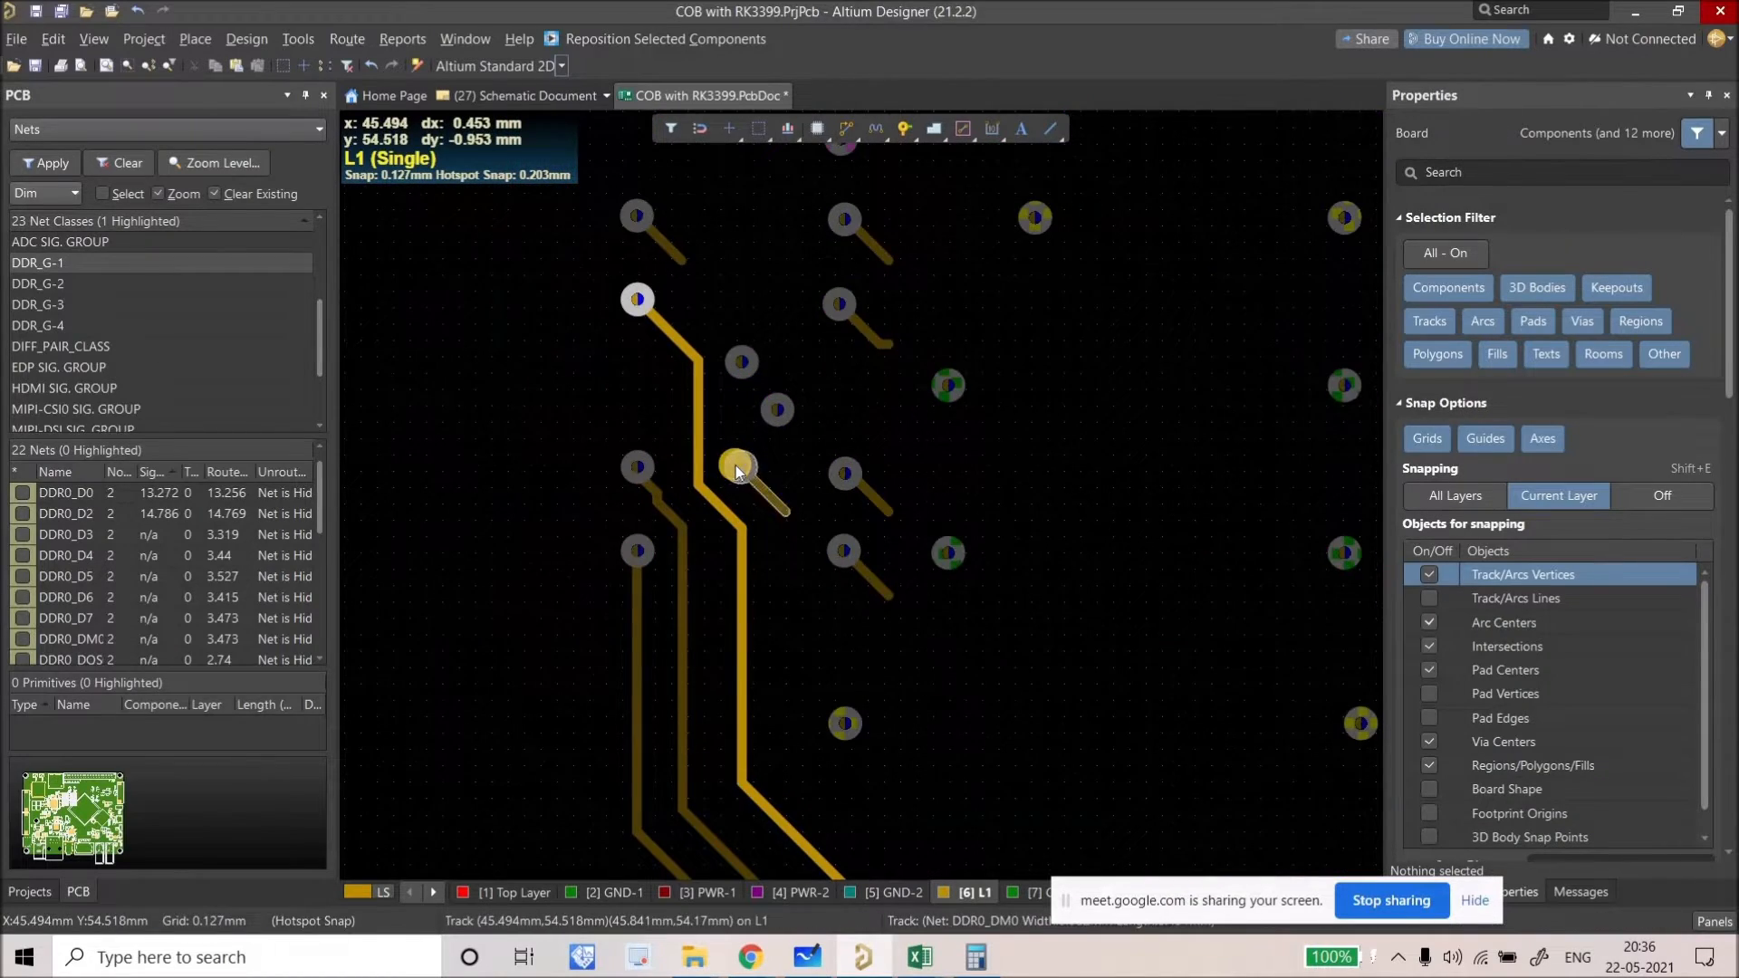
Step: In L1-only view, slide the vertical DDR0_D1 segment leftward, clear of the DDR0_D2 track
key("shift+s")
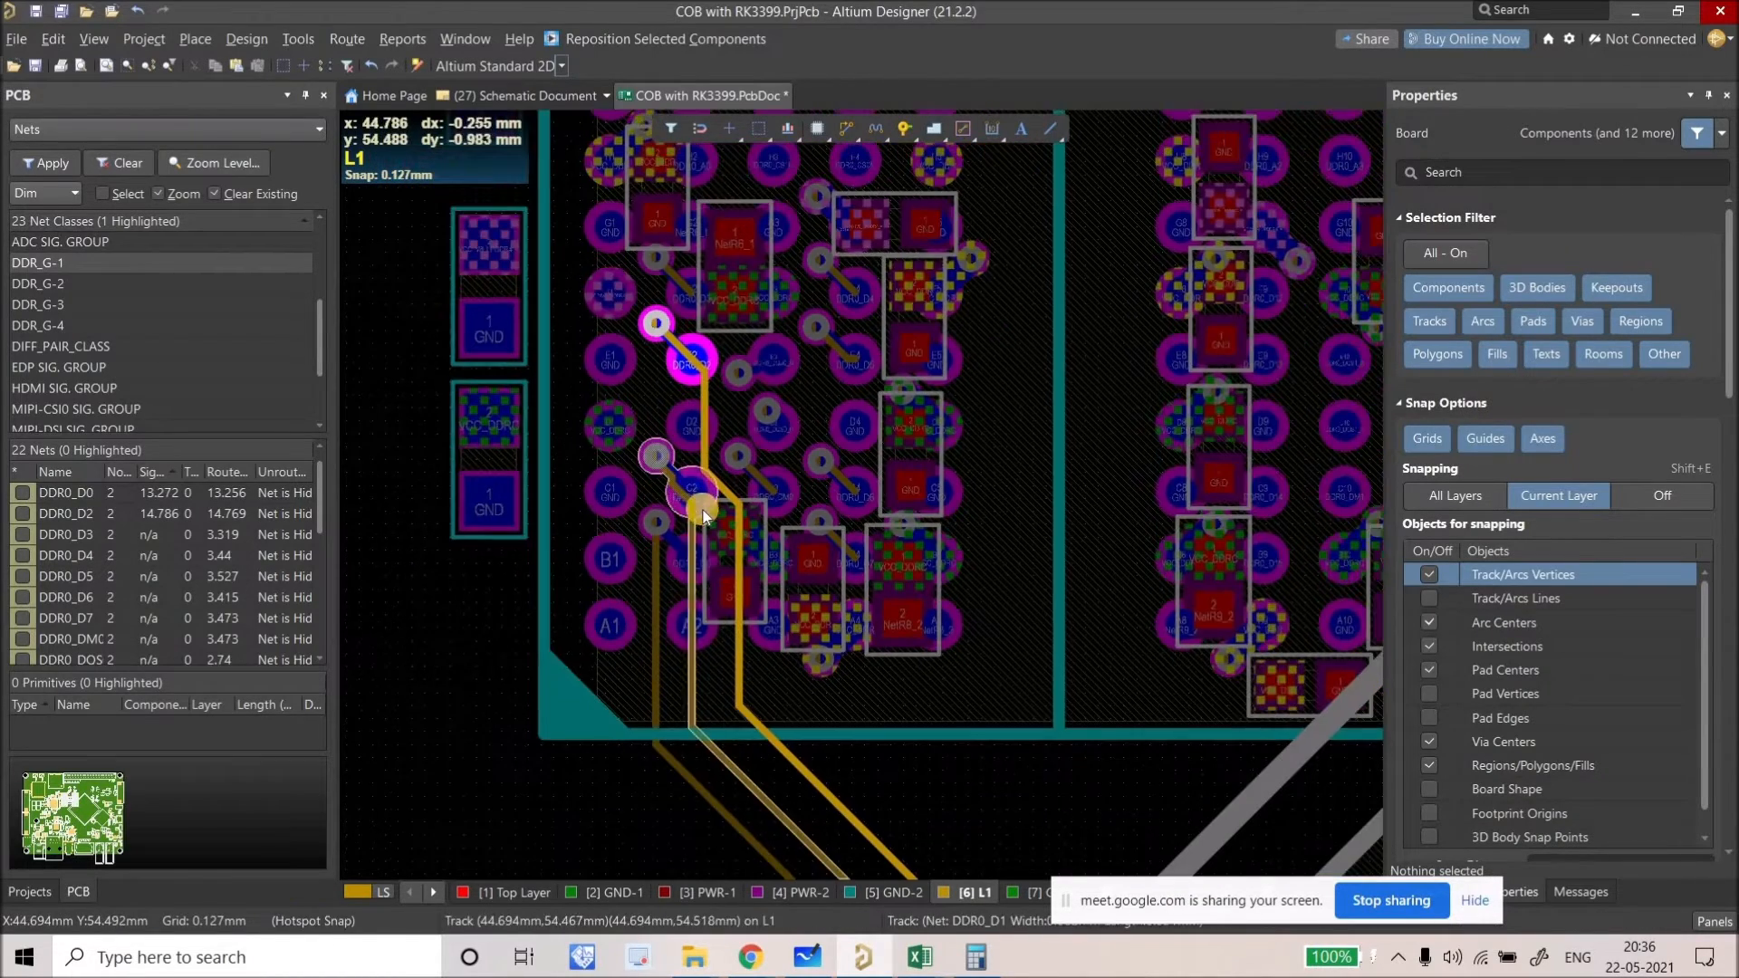
key("shift+s")
scroll(628, 411, "up", 3, "ctrl")
scroll(597, 390, "up", 1, "ctrl")
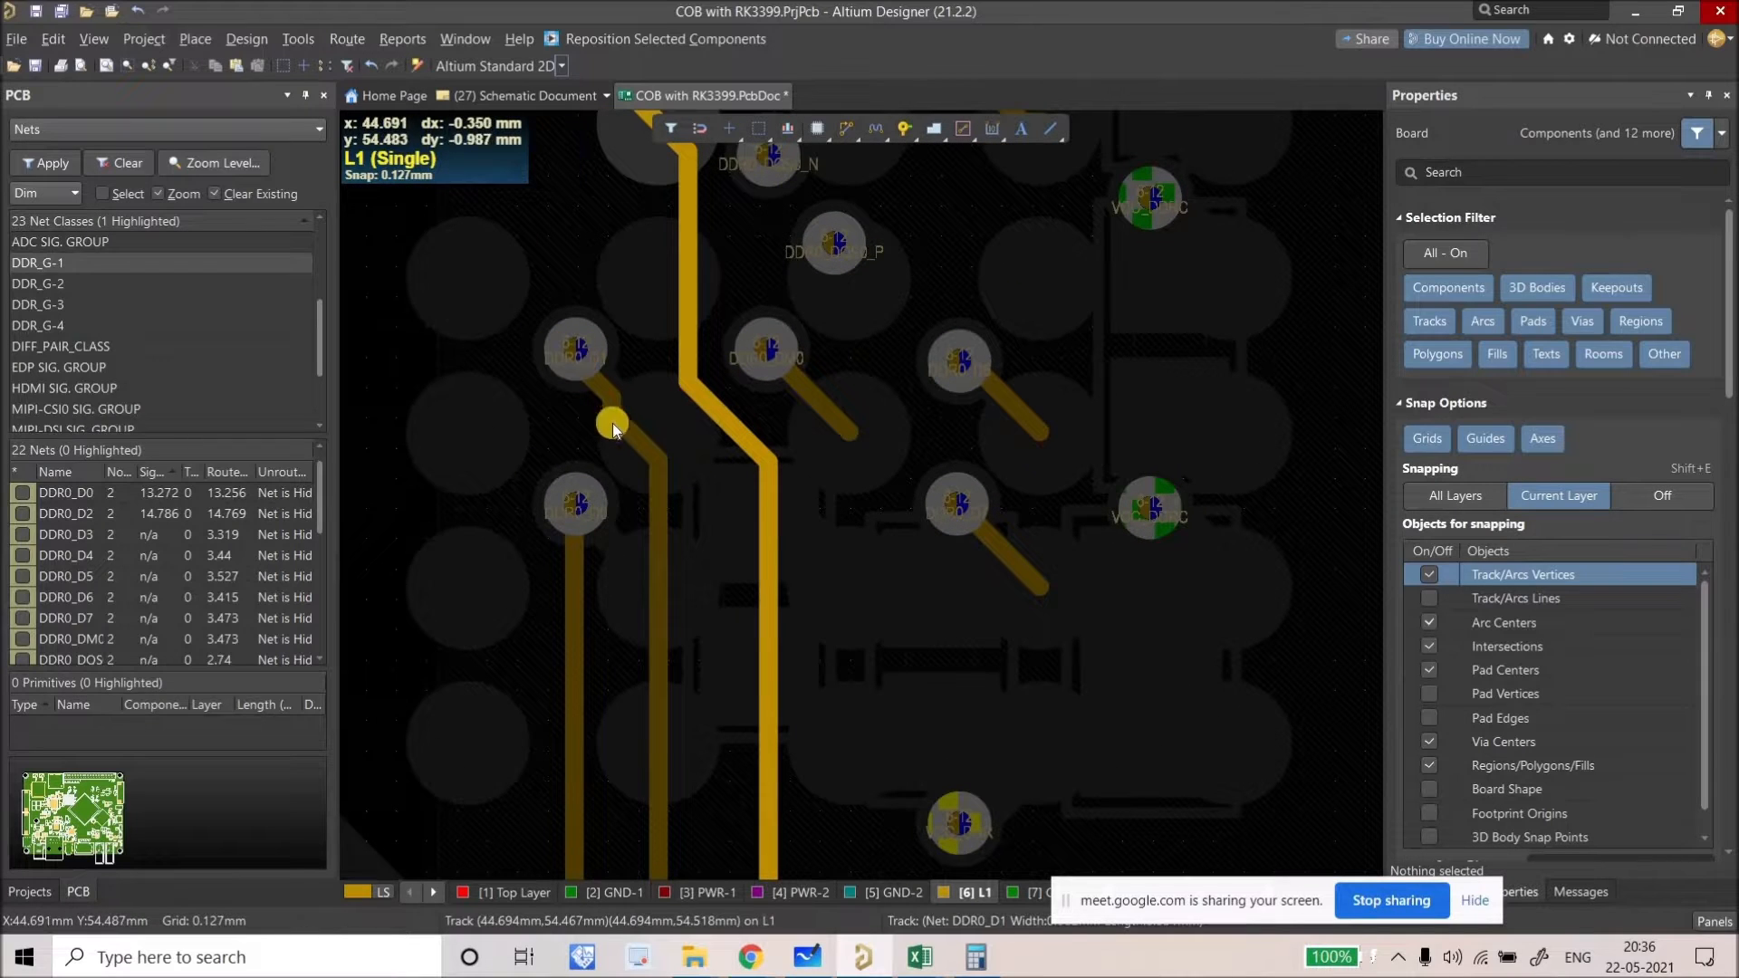
key("ctrl+w")
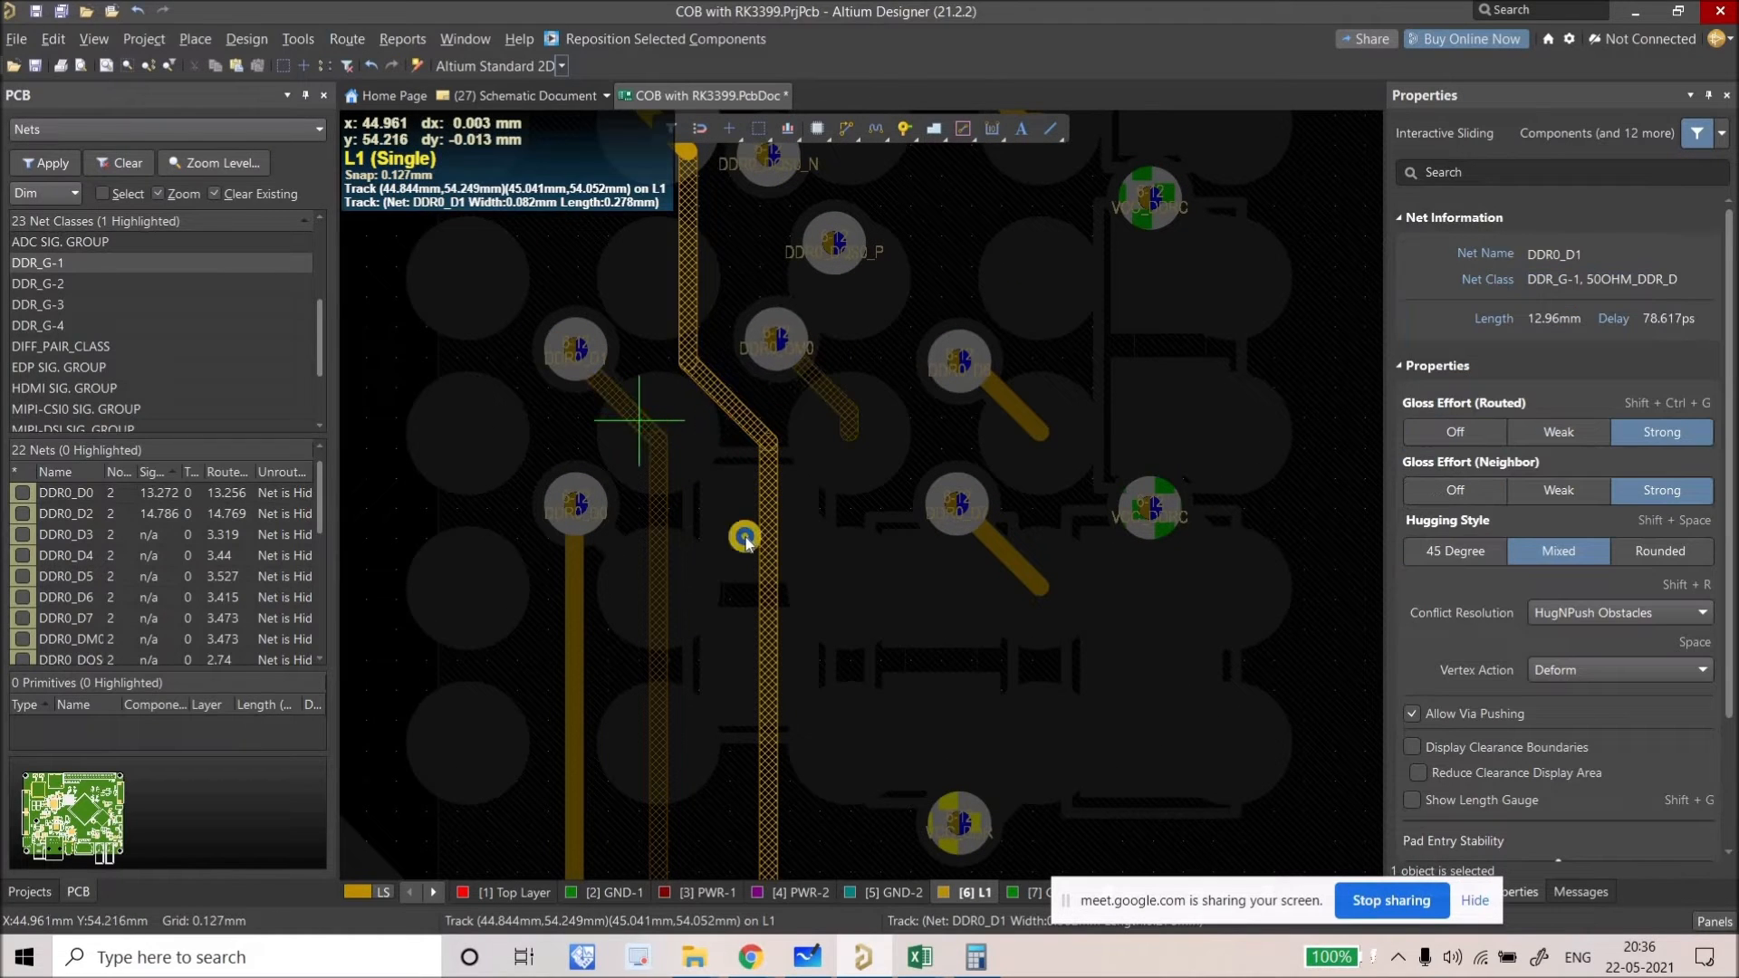
key("Escape")
scroll(677, 326, "down", 1, "ctrl")
scroll(678, 326, "down", 1, "ctrl")
left_click_drag(668, 303, 563, 272)
scroll(598, 412, "down", 4, "ctrl")
right_click_drag(599, 412, 580, 443)
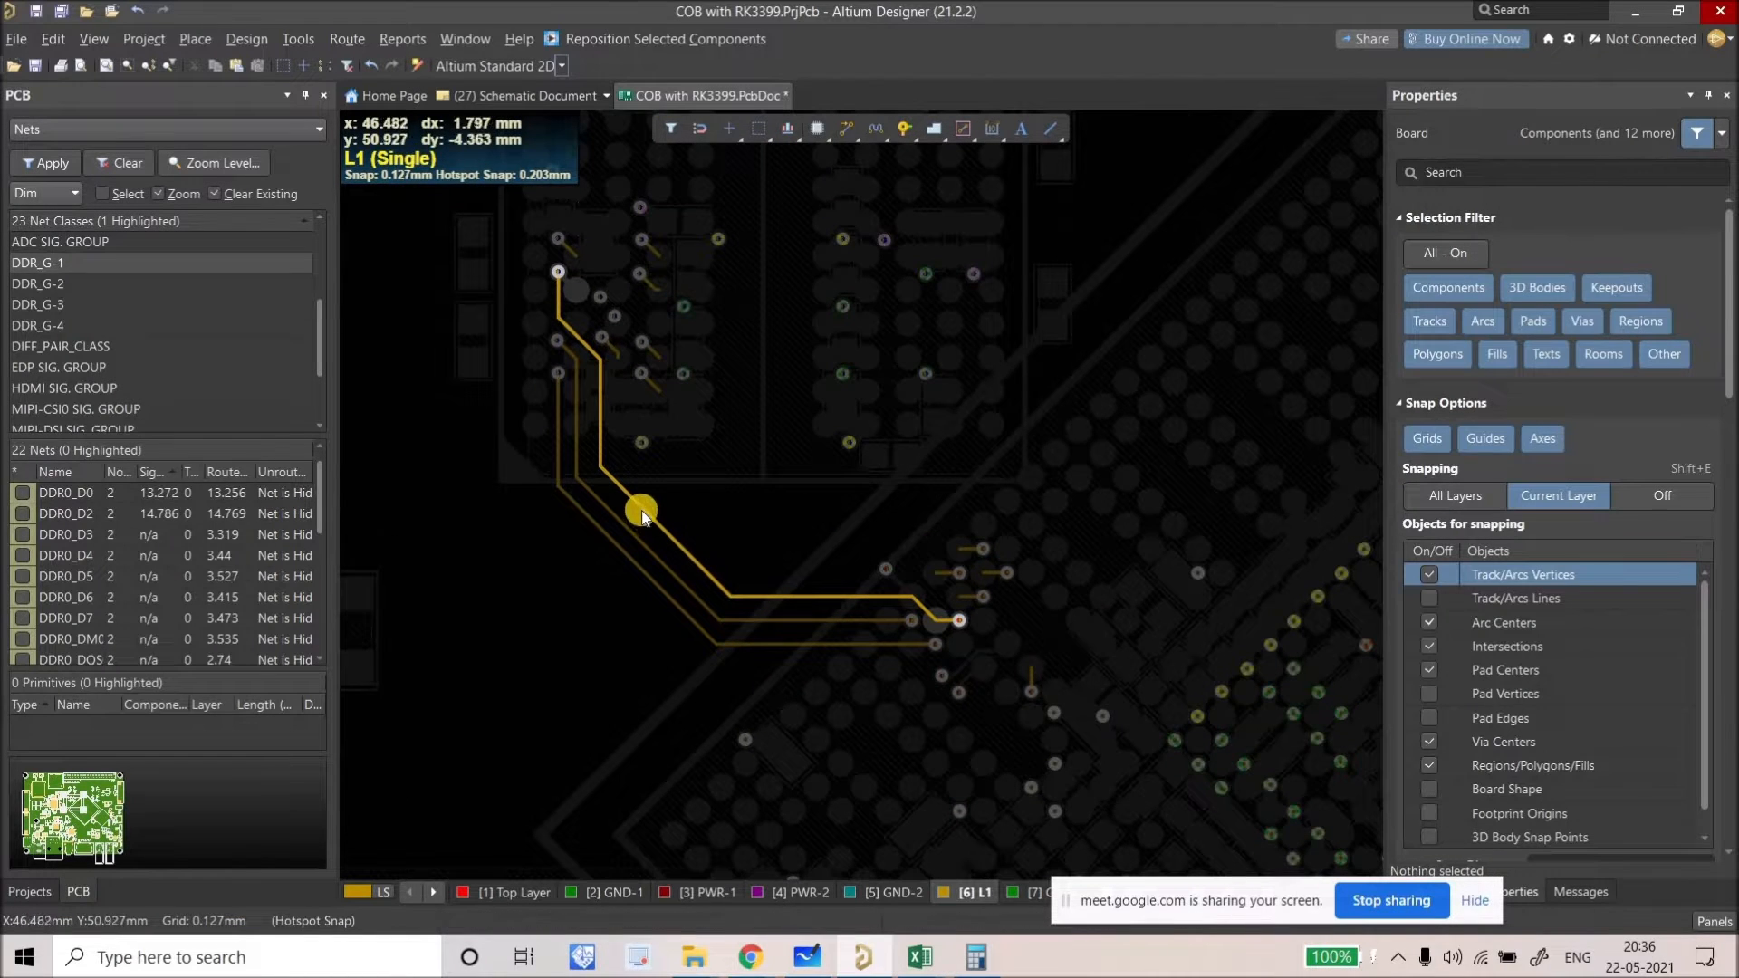
right_click_drag(579, 498, 660, 458)
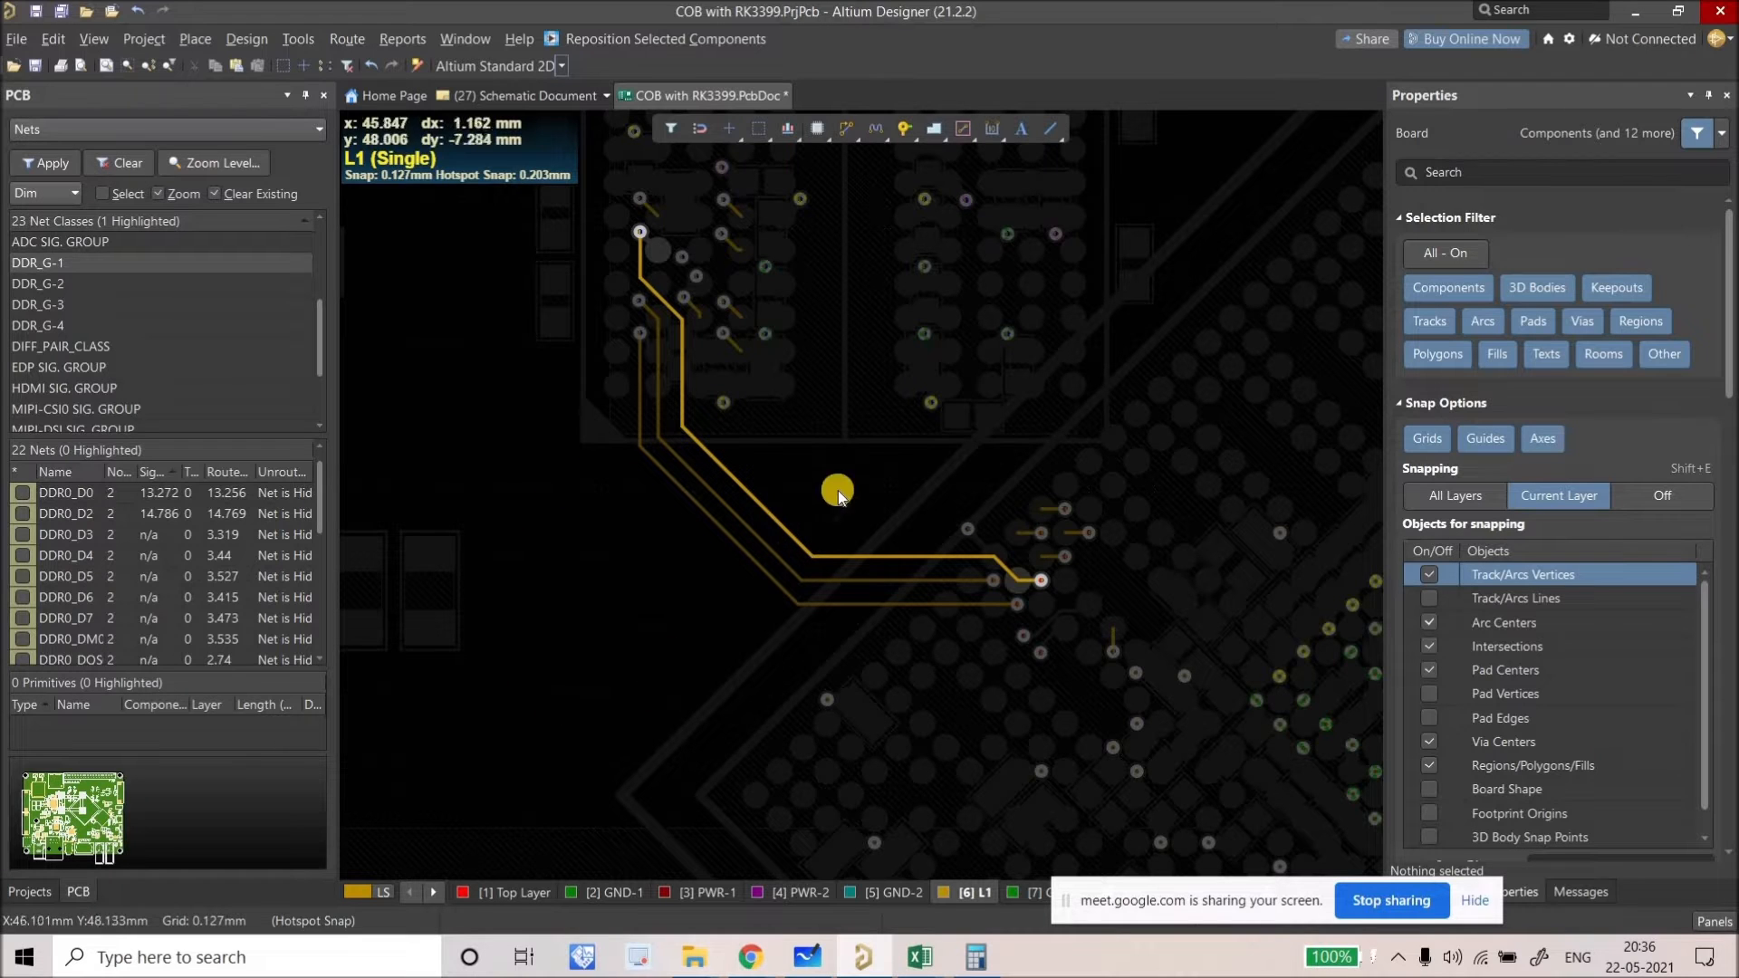
right_click_drag(635, 543, 627, 600)
scroll(626, 599, "down", 1, "ctrl")
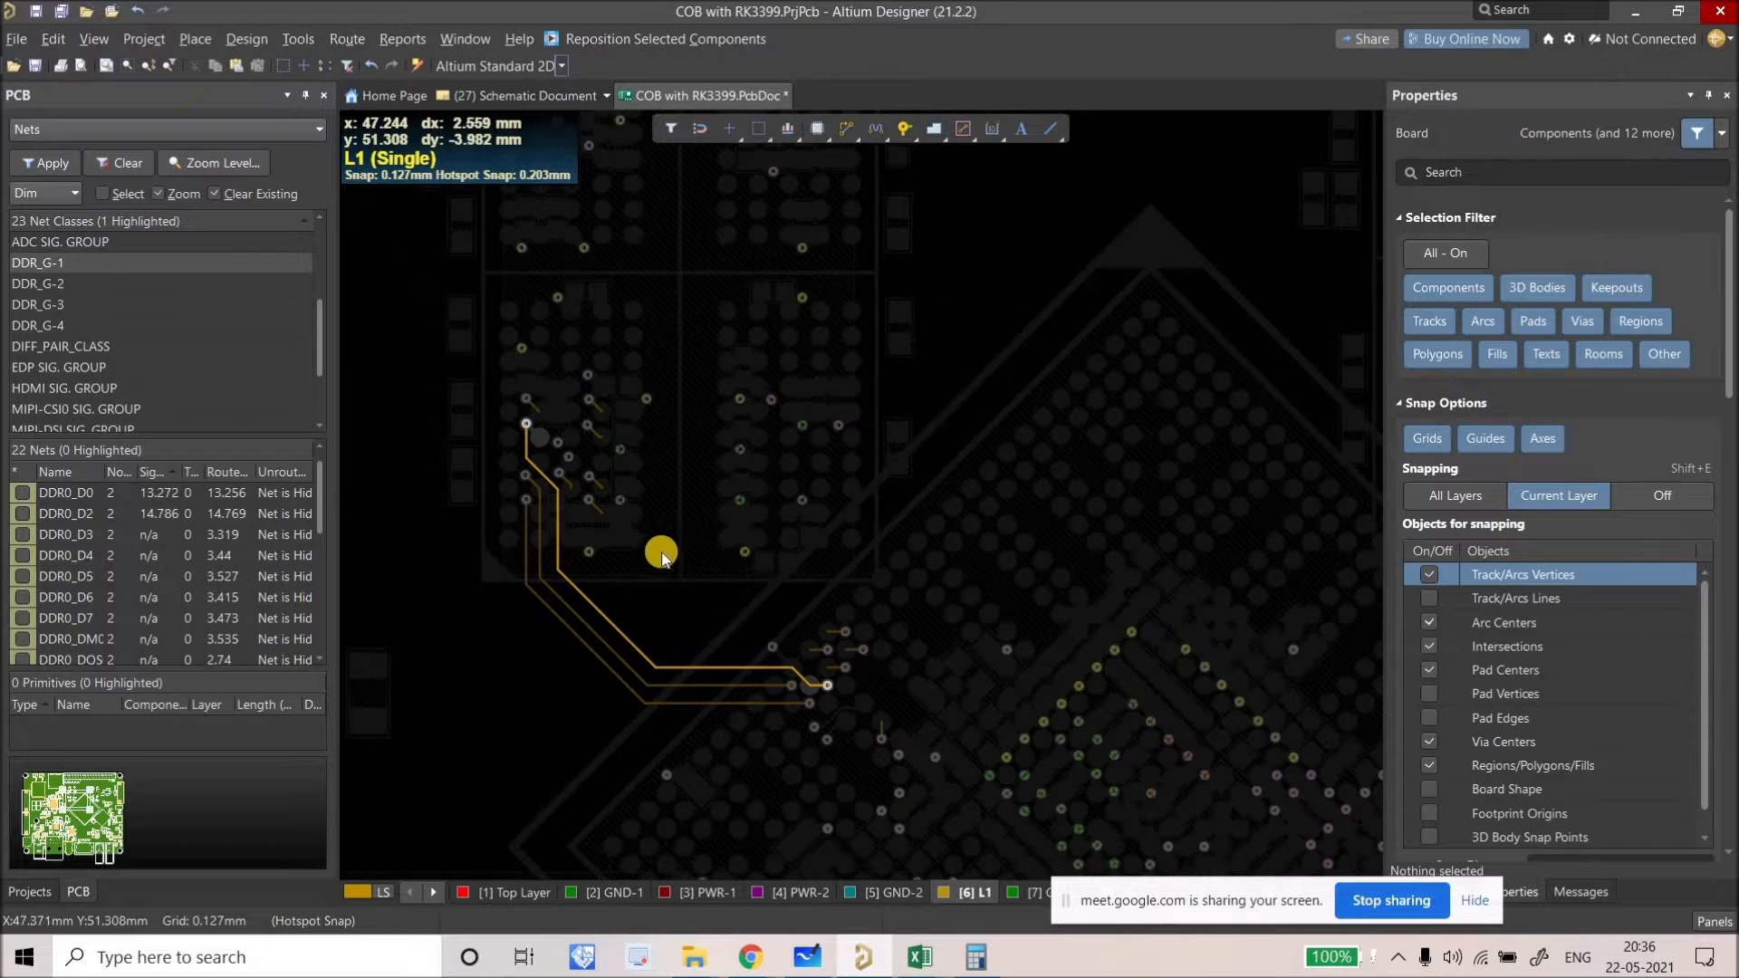
scroll(708, 641, "up", 2, "ctrl")
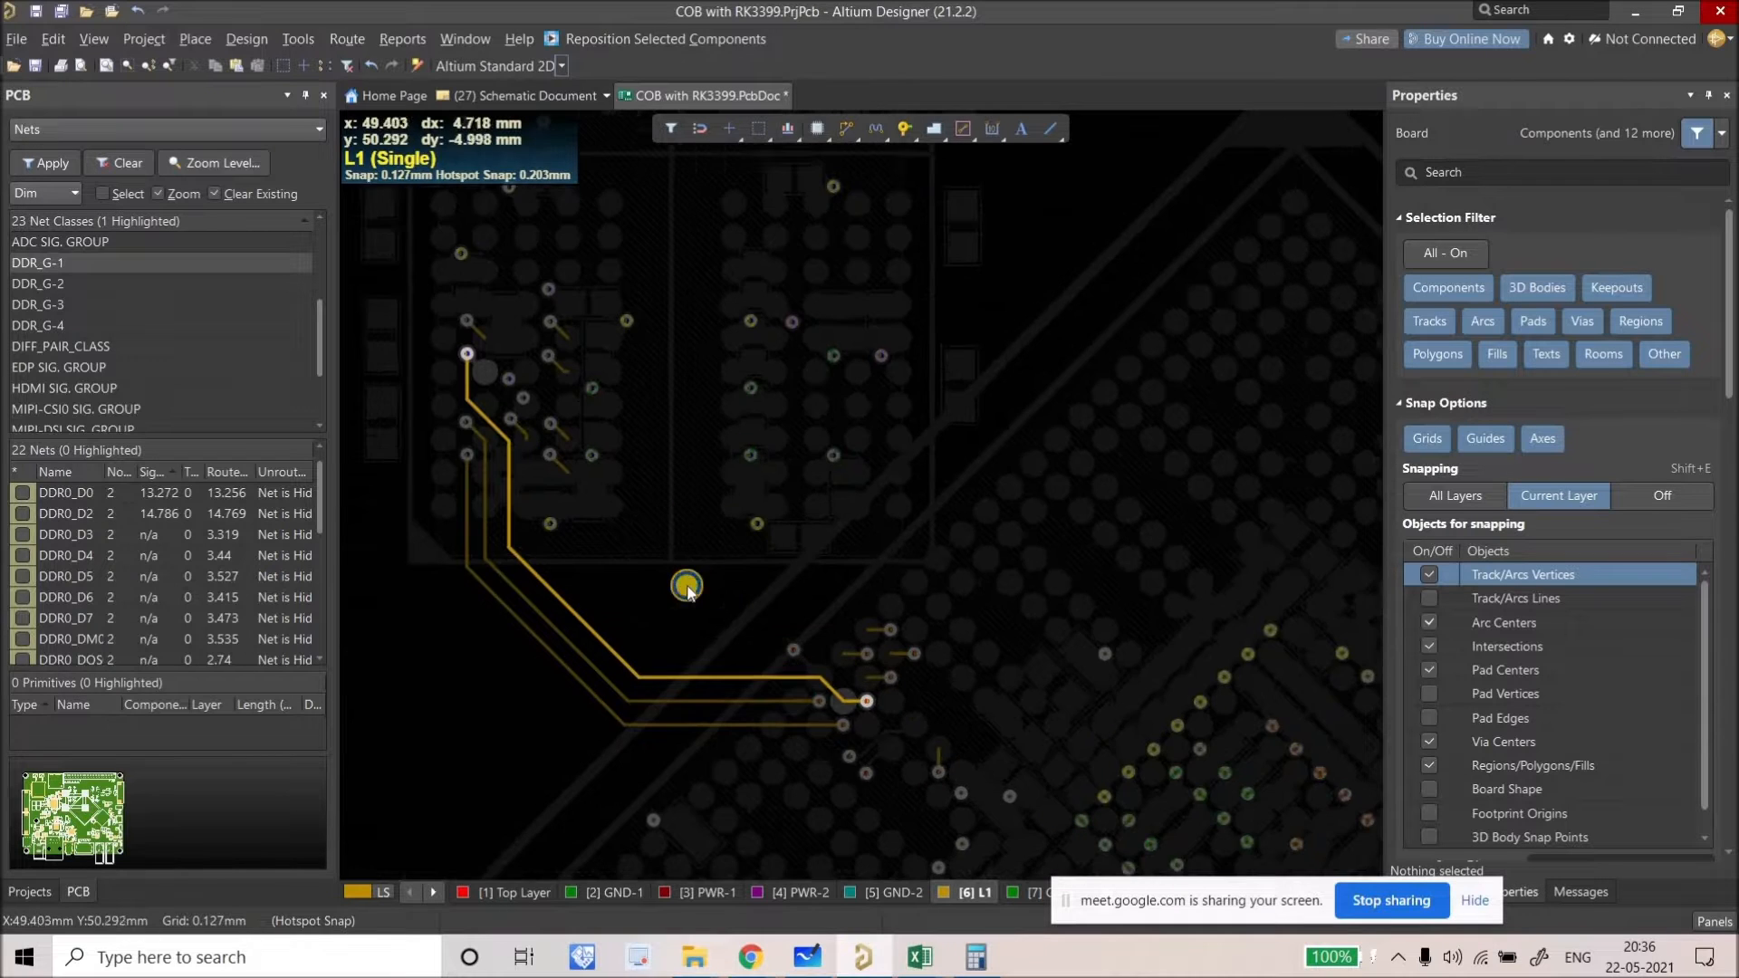
right_click_drag(803, 625, 833, 622)
right_click_drag(899, 675, 610, 524)
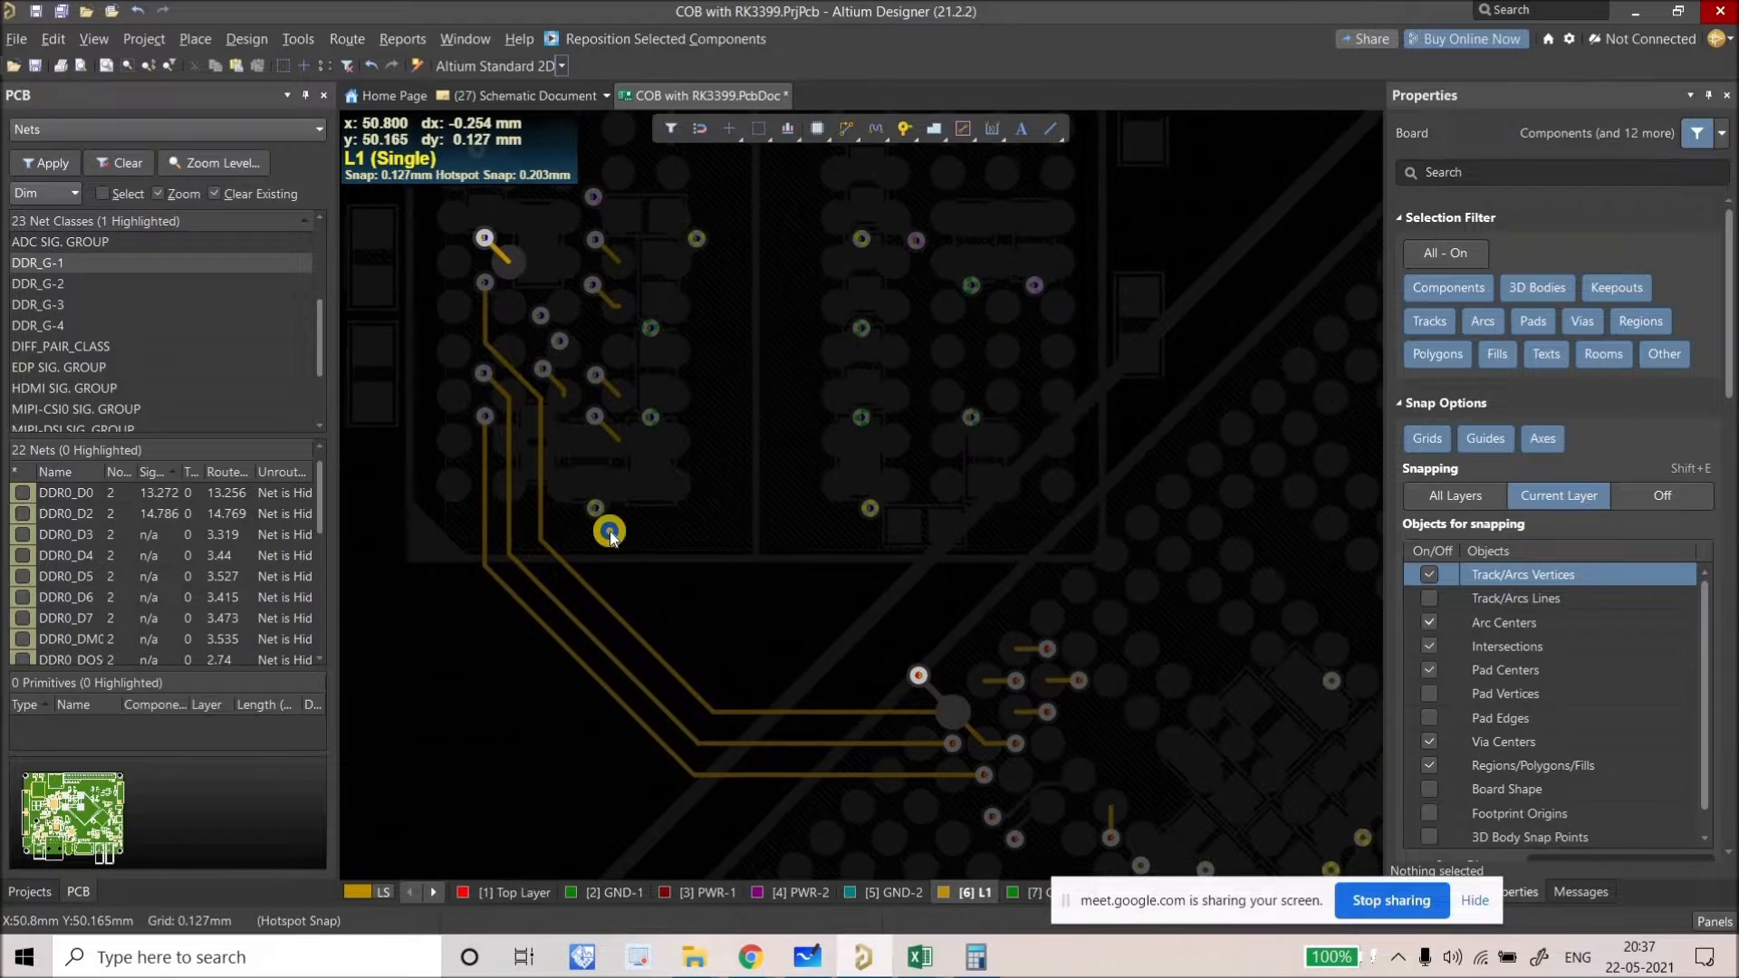
scroll(582, 369, "up", 3, "ctrl")
scroll(622, 426, "up", 1)
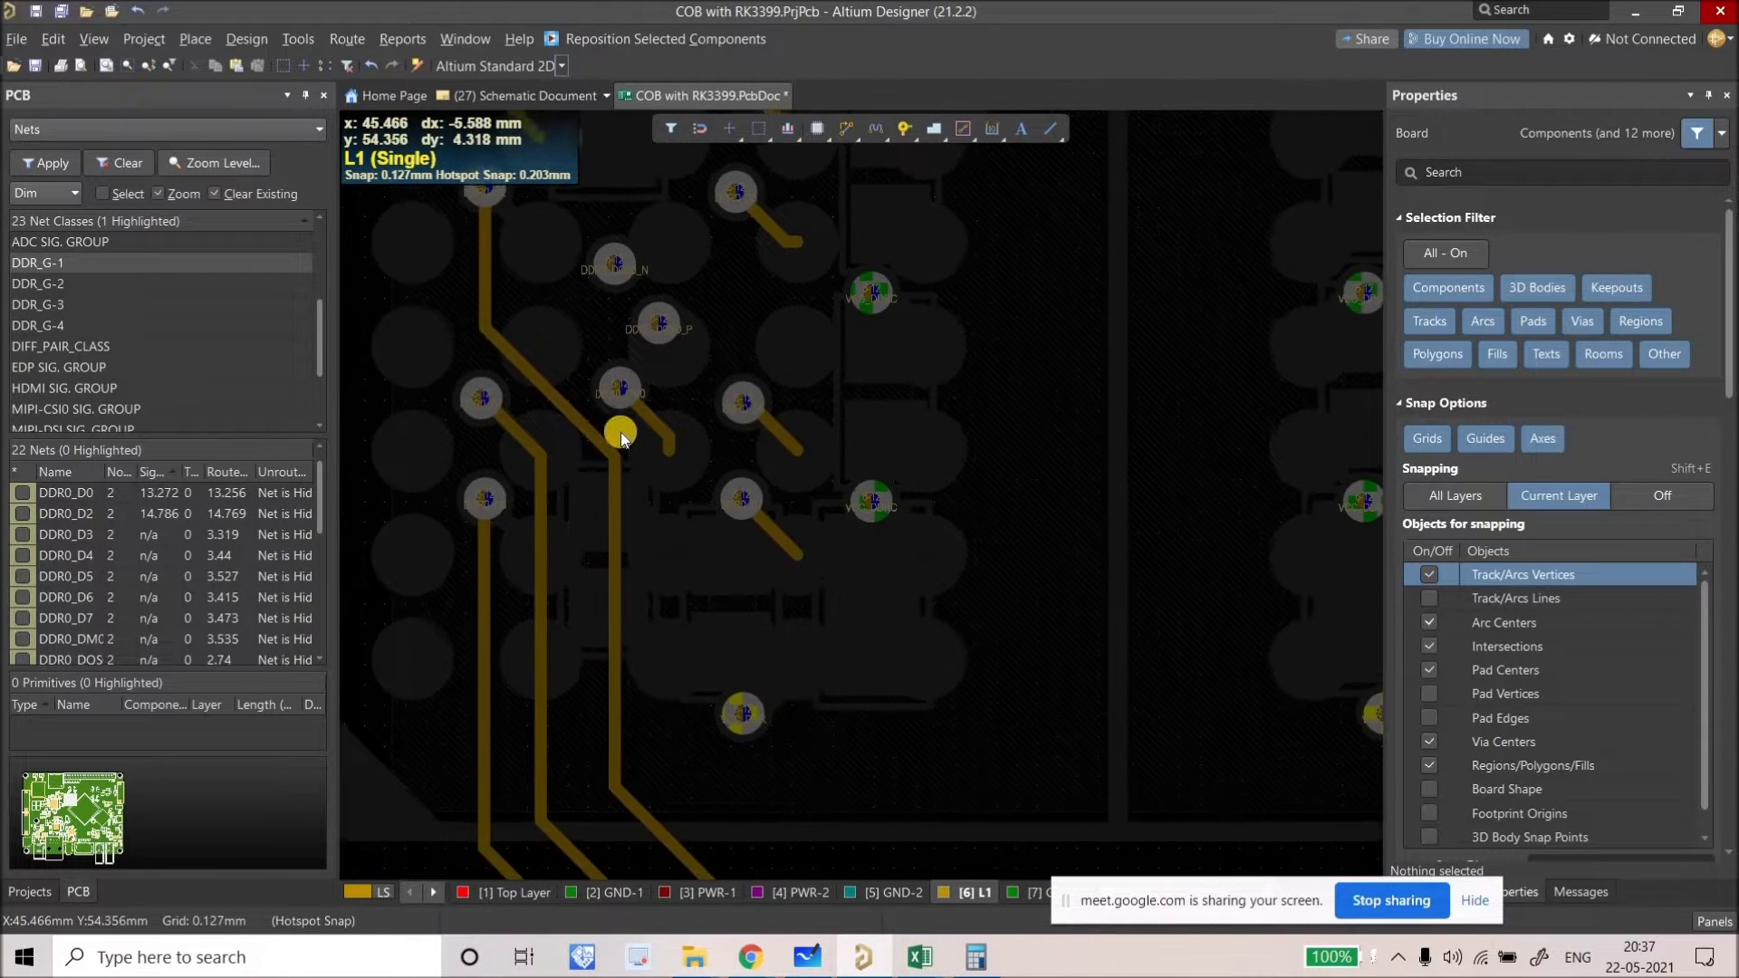
Step: With all layers shown, delete the stray DDR0_D7 track segment at its fanout
scroll(683, 492, "up", 2, "ctrl")
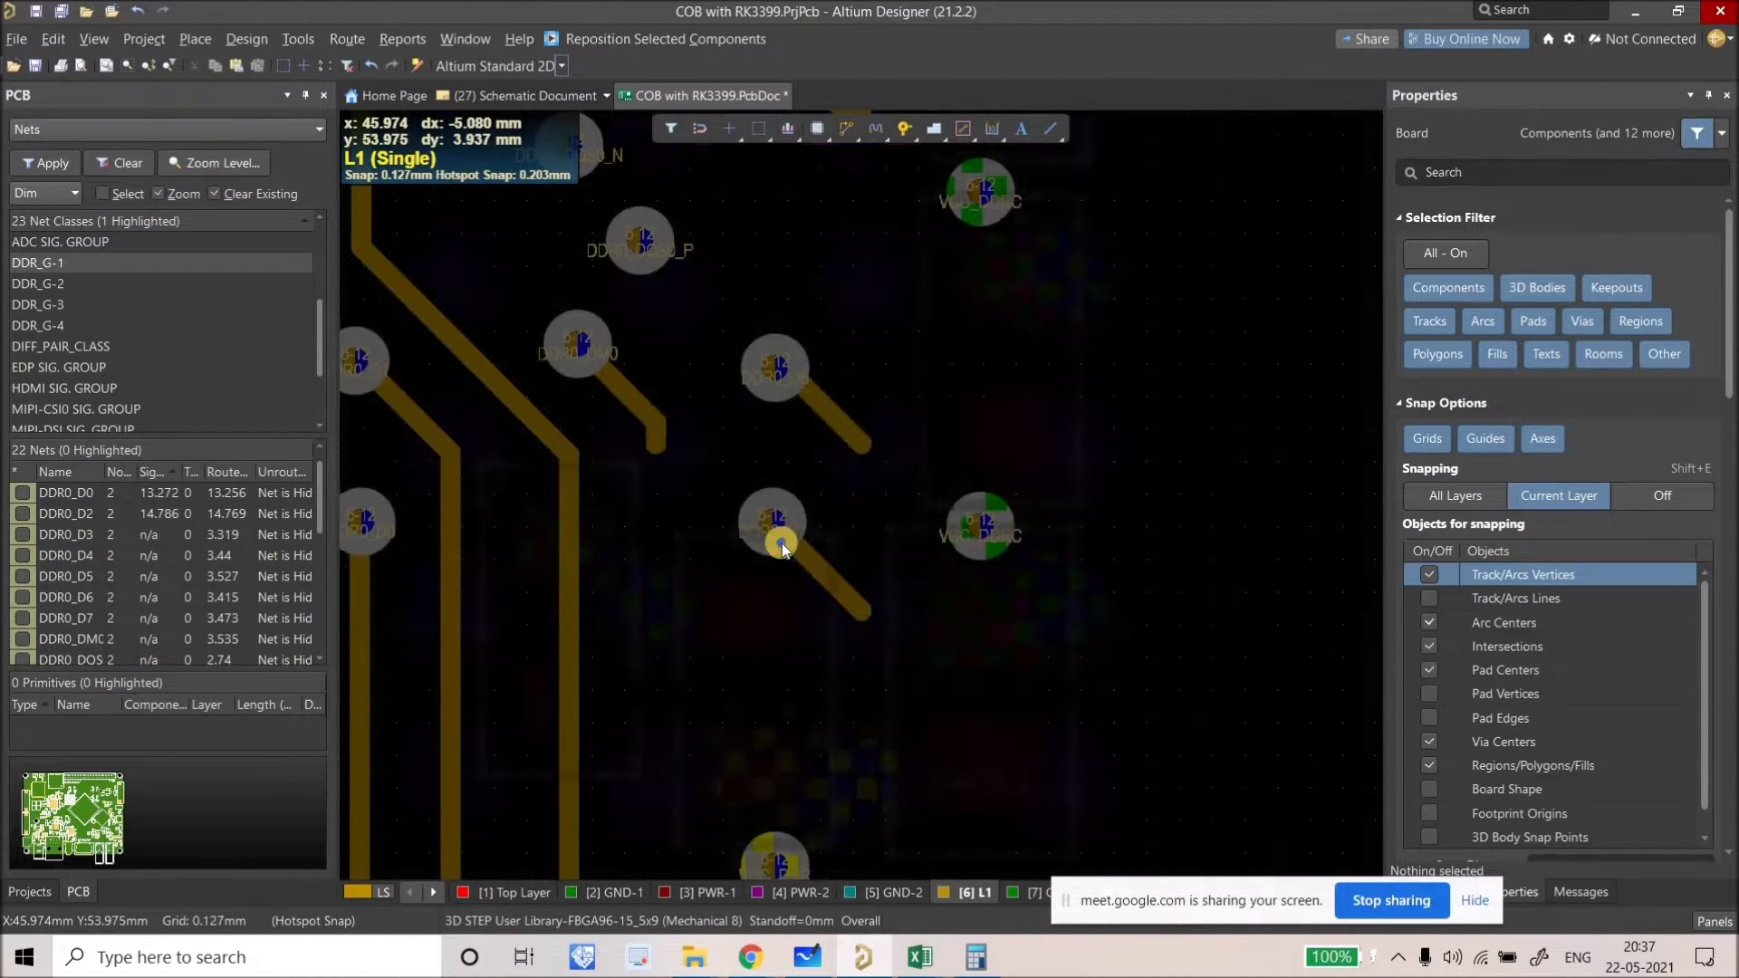
key("shift+s")
scroll(618, 404, "down", 3, "ctrl")
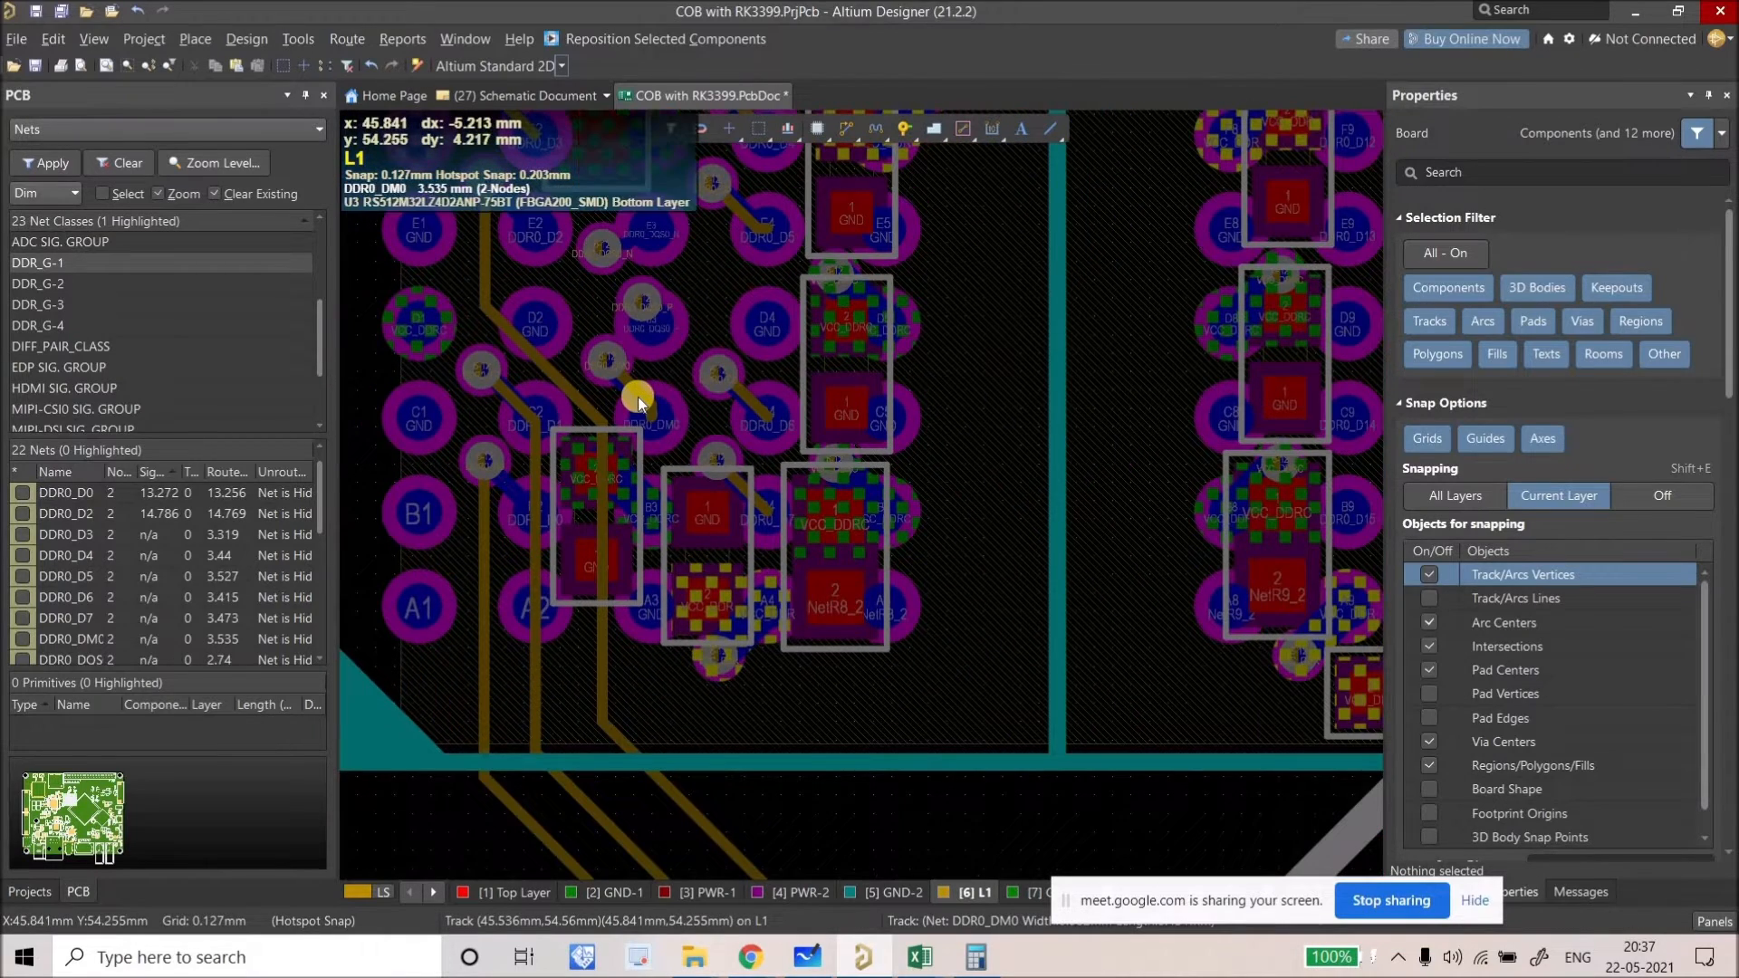
scroll(576, 402, "down", 4, "ctrl")
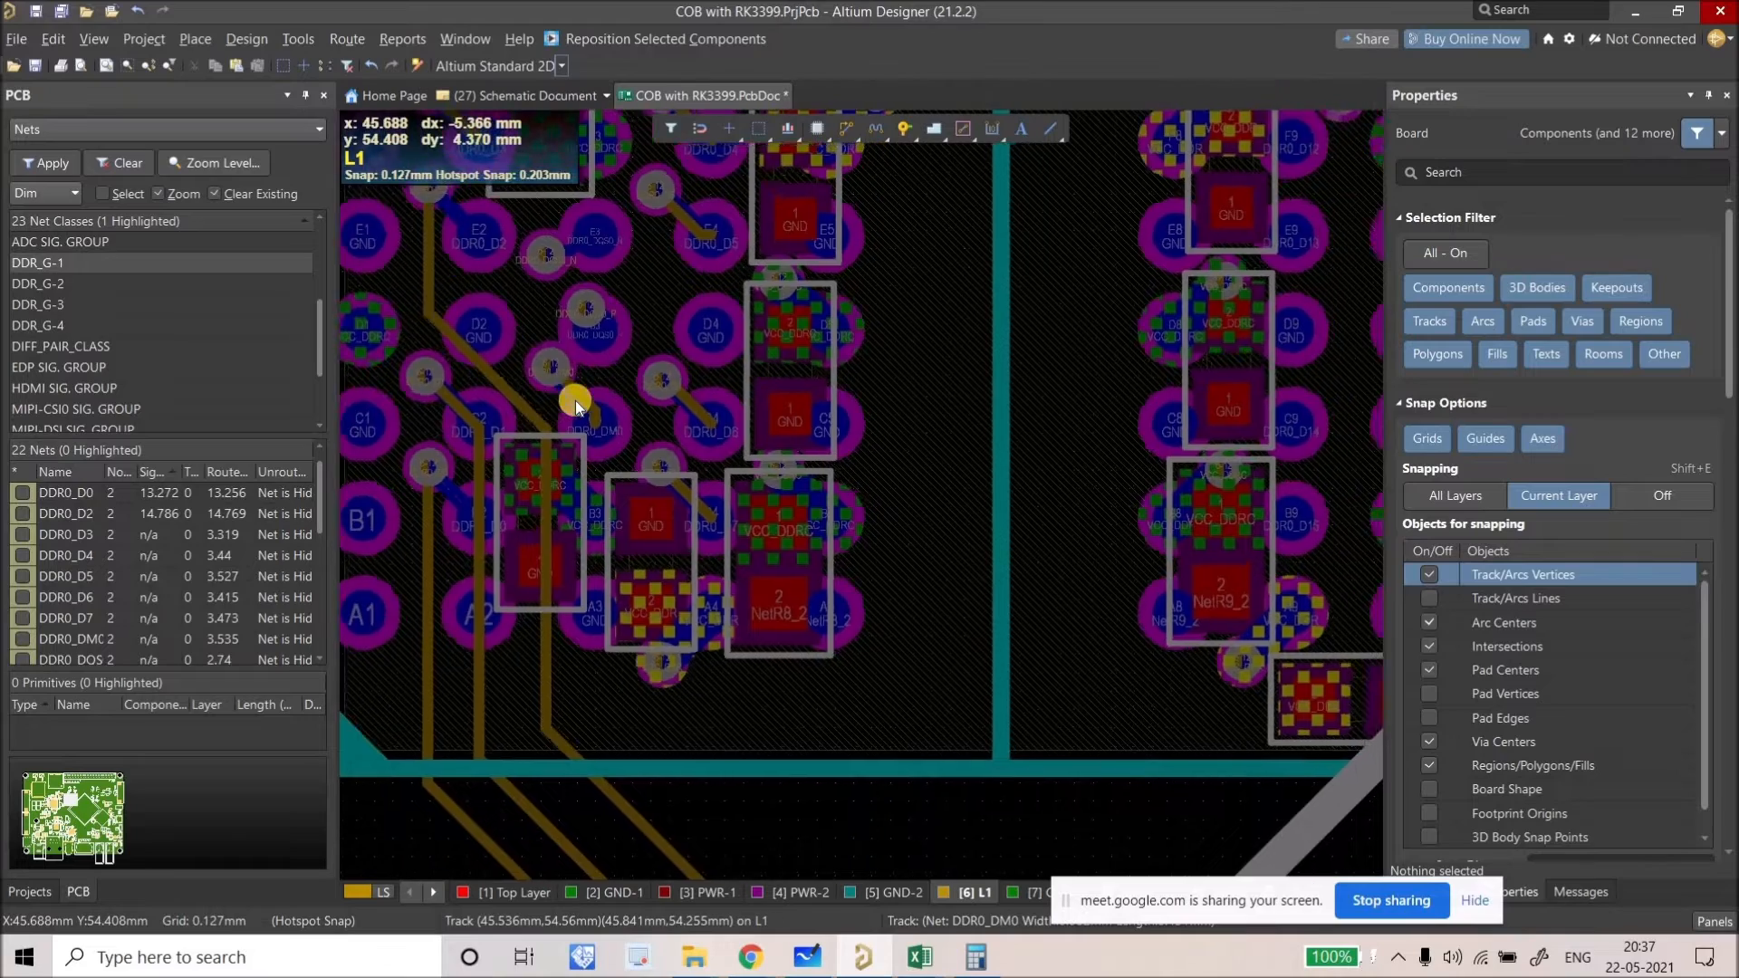
scroll(498, 237, "up", 2, "ctrl")
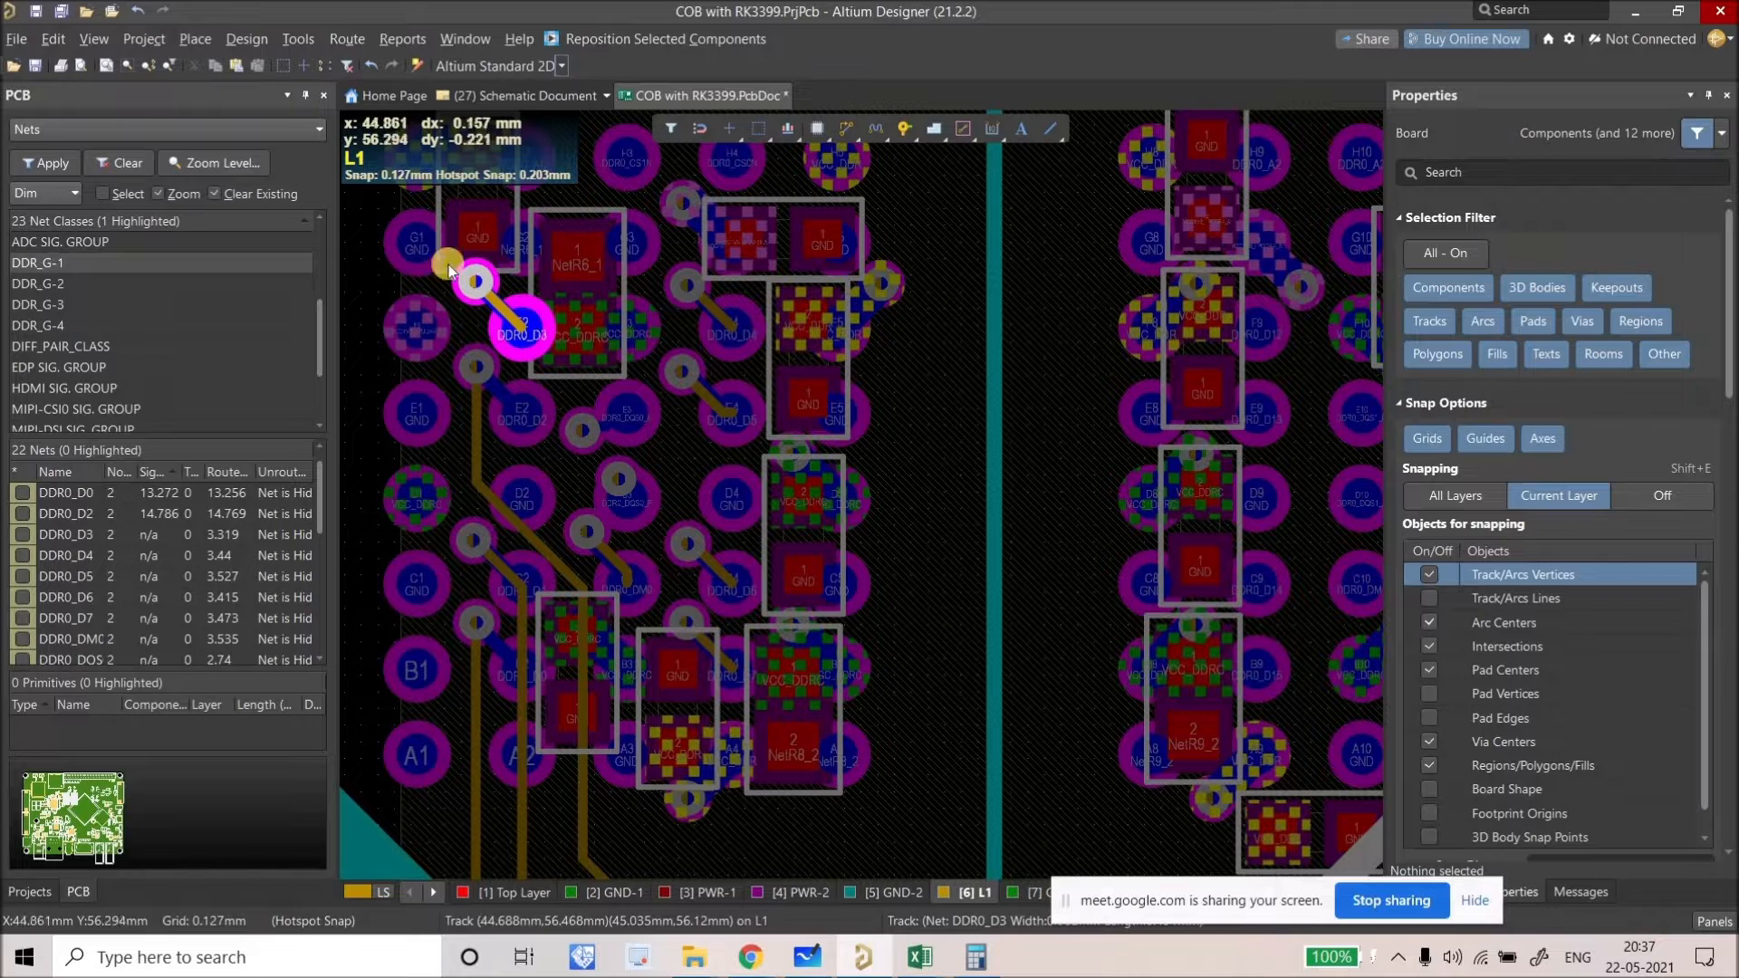
scroll(546, 487, "down", 2)
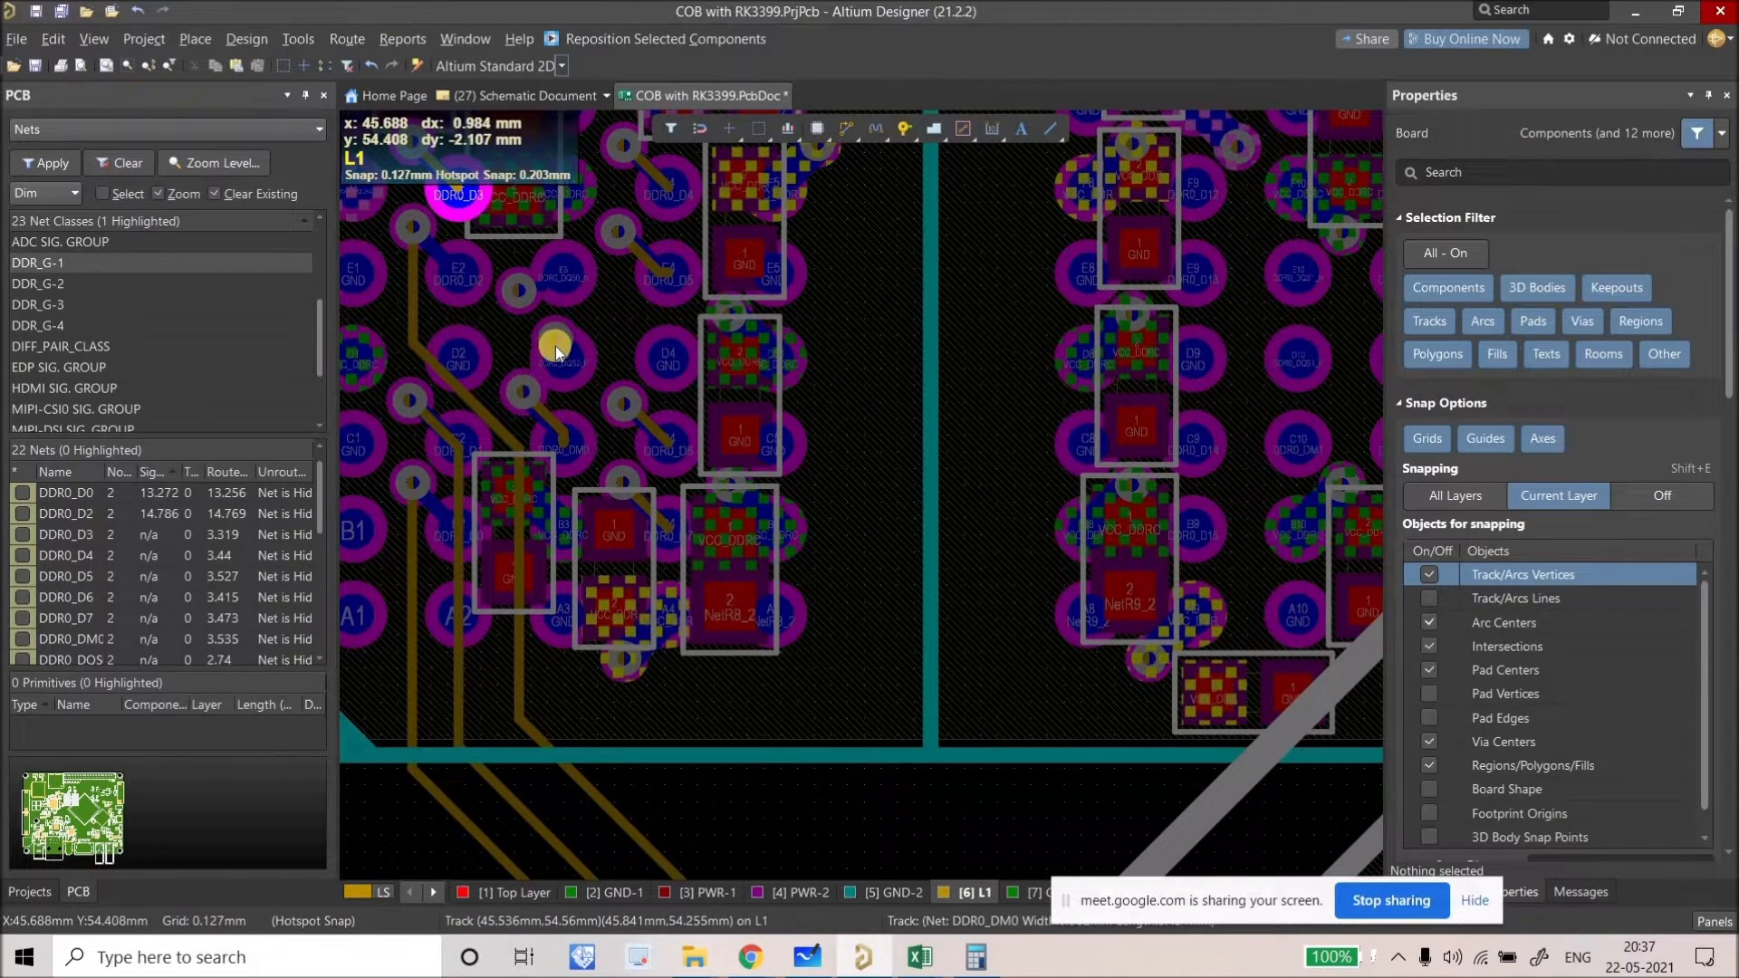
scroll(544, 354, "up", 1, "ctrl")
scroll(574, 357, "left", 1, "shift")
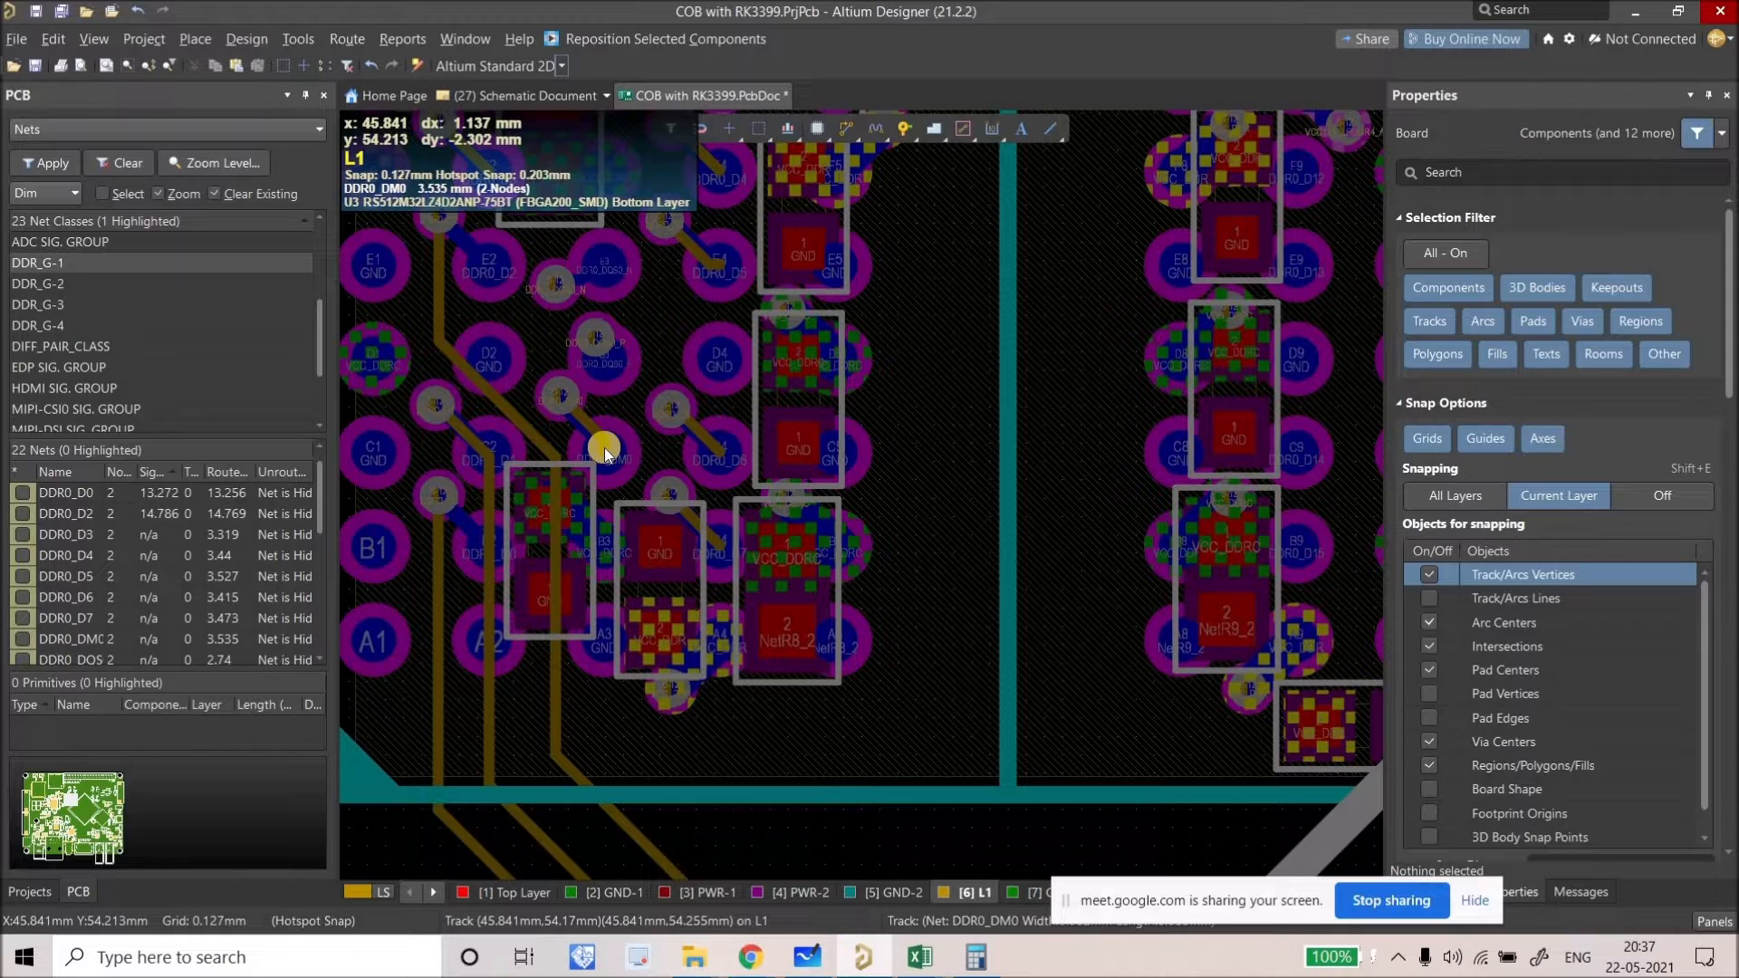
scroll(585, 453, "down", 1, "ctrl")
scroll(598, 459, "up", 2, "ctrl")
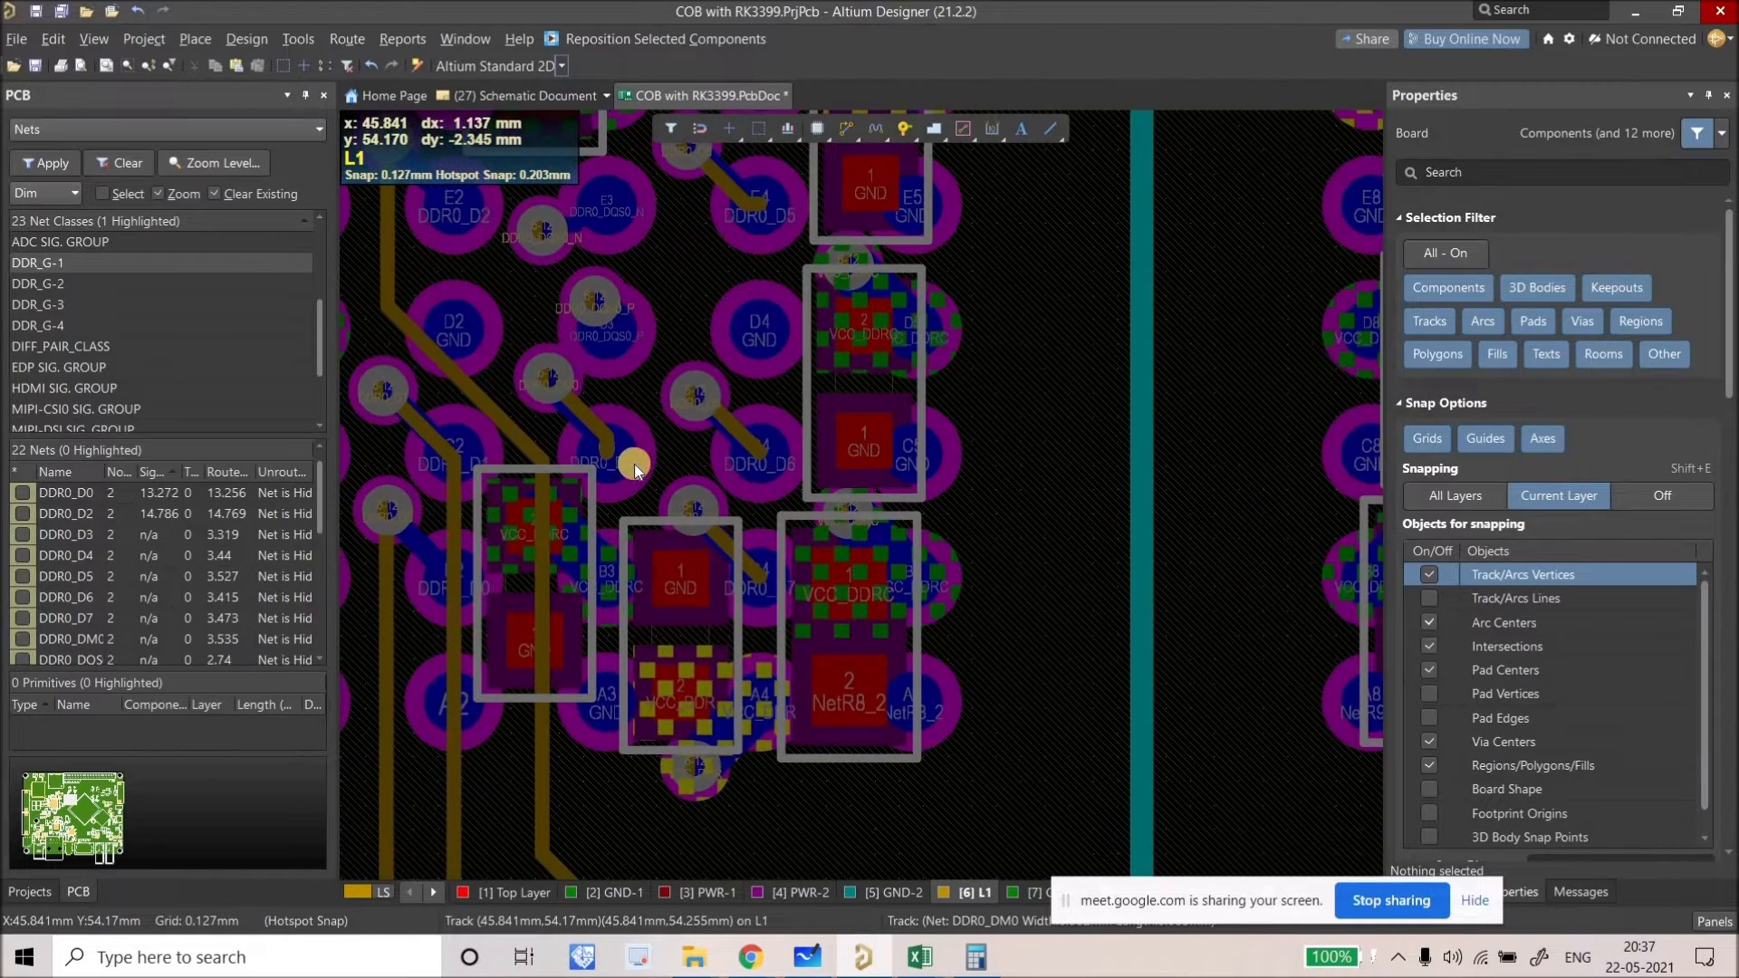
right_click_drag(672, 473, 637, 437)
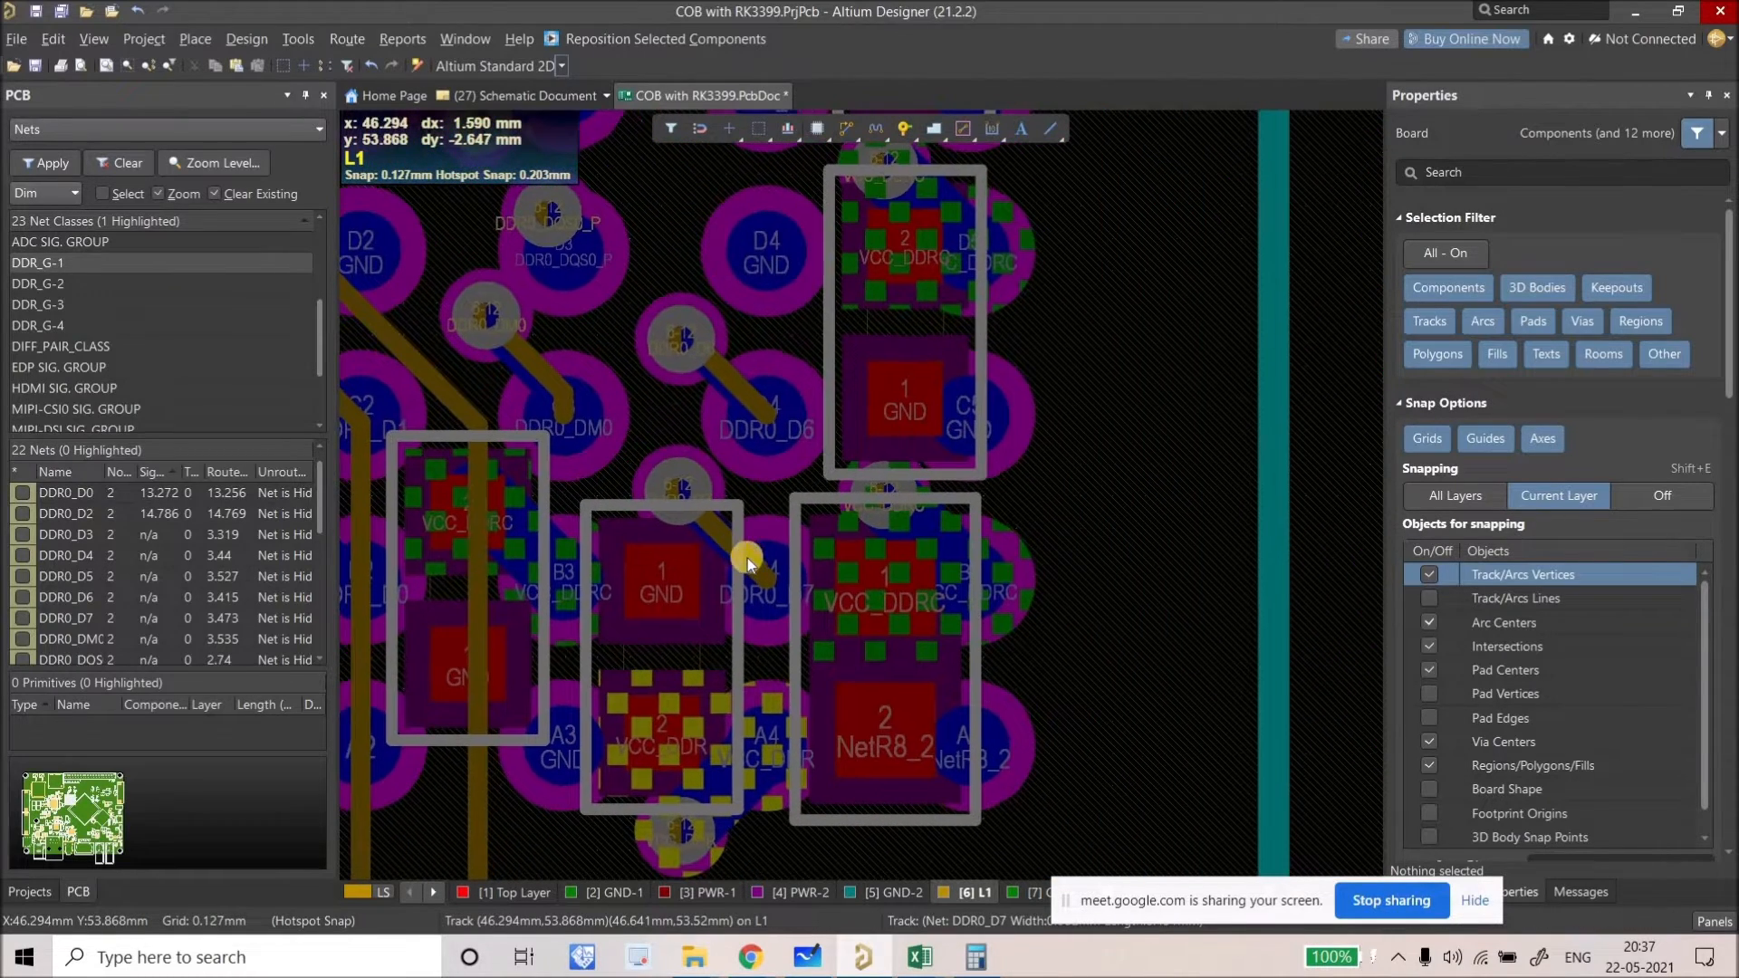
left_click(749, 558)
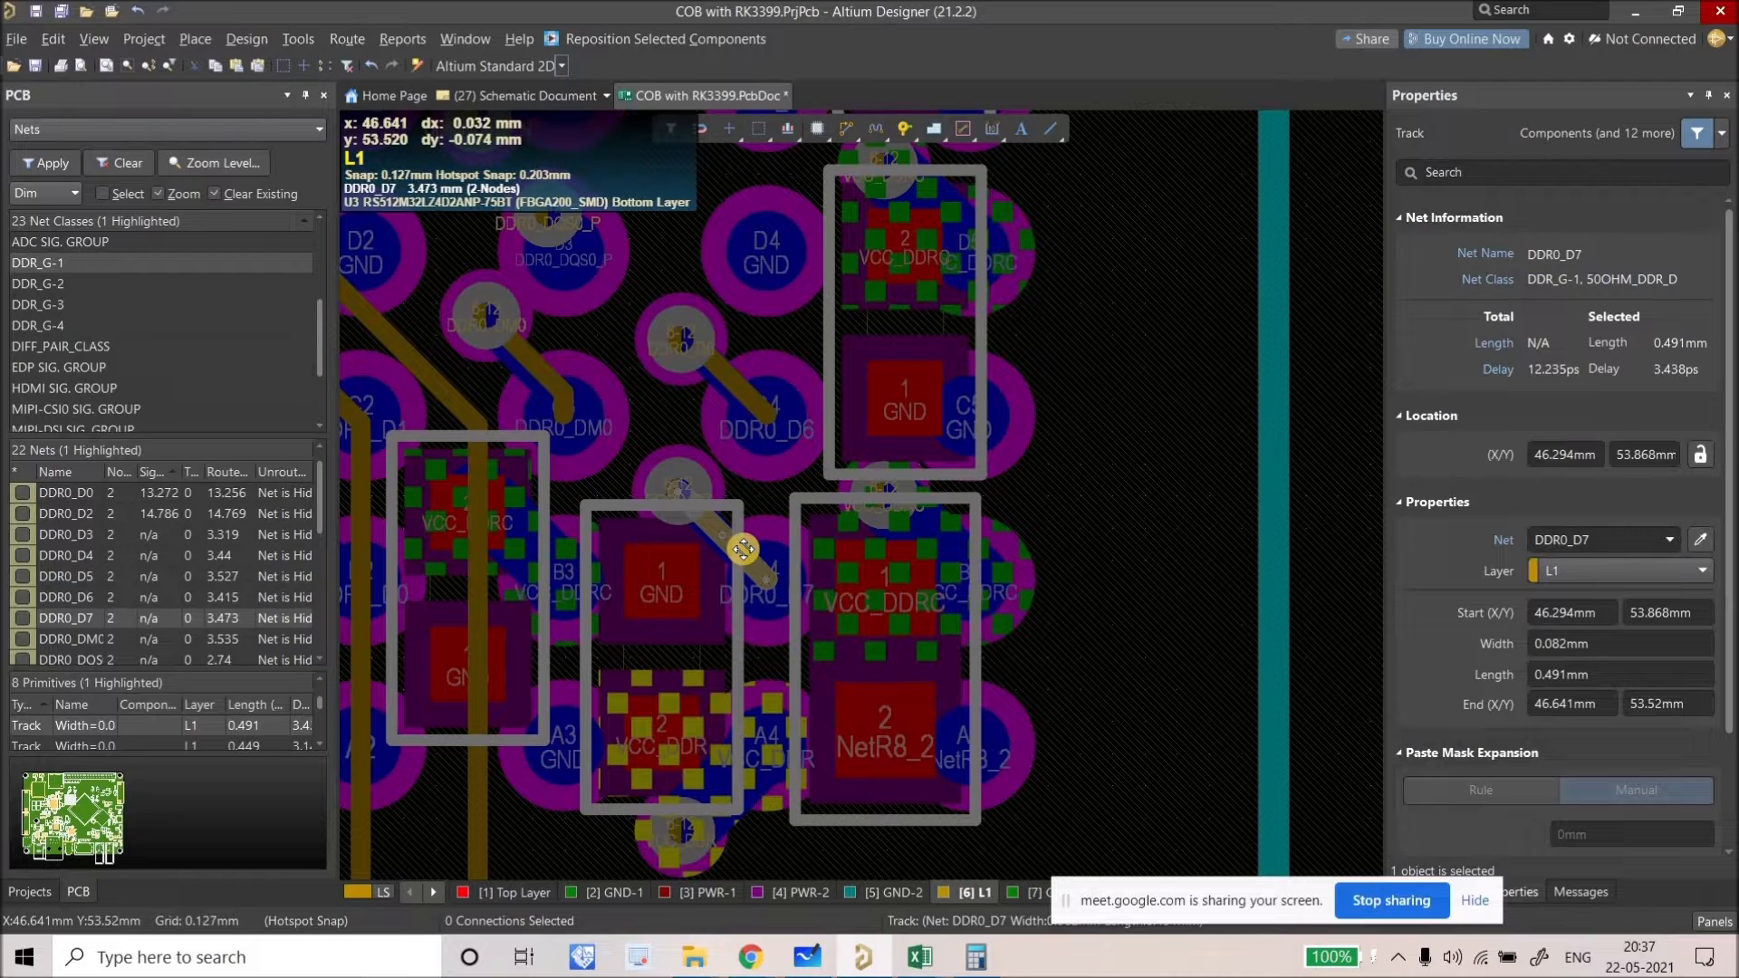
key("Delete")
Step: Move the DDR0_D7 via down to a new spot, net now 3.037 mm
scroll(743, 551, "up", 1, "ctrl")
left_click_drag(686, 498, 899, 720)
scroll(752, 562, "down", 2, "ctrl")
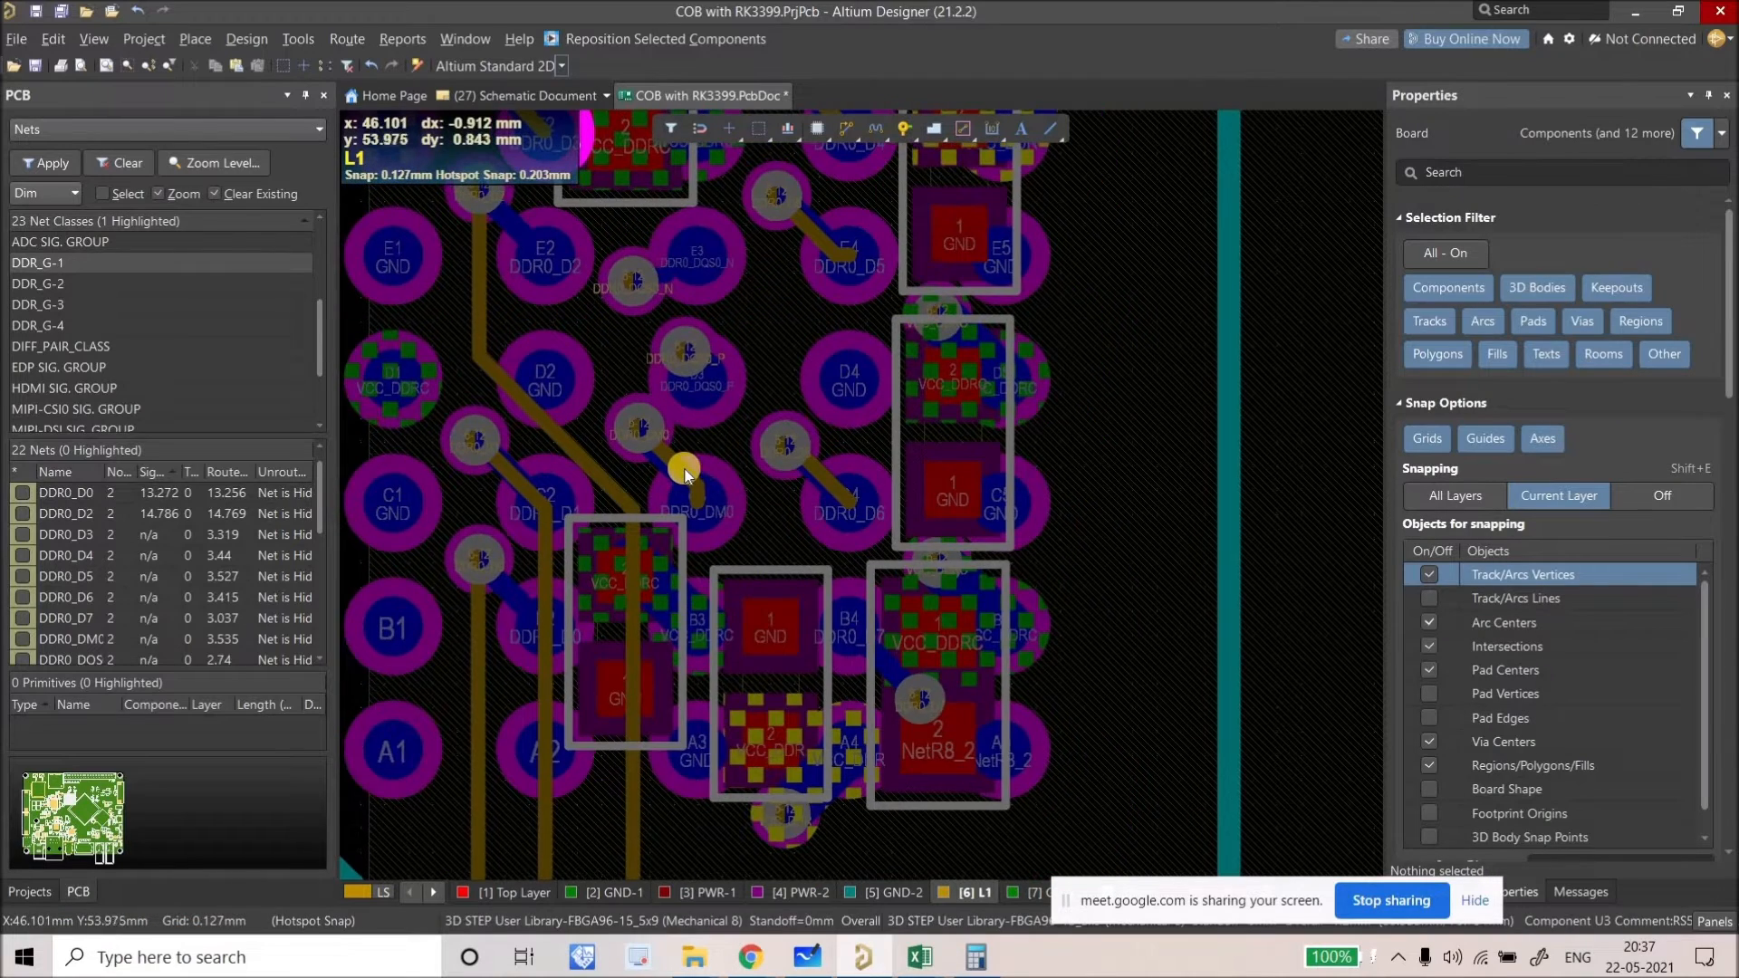
scroll(685, 473, "up", 1, "ctrl")
Step: Pull the DDR0_DM0 track end onto its pad and shift its via down-right, net 2.997 mm
left_click_drag(682, 468, 710, 505)
left_click(705, 508)
left_click_drag(620, 406, 818, 605)
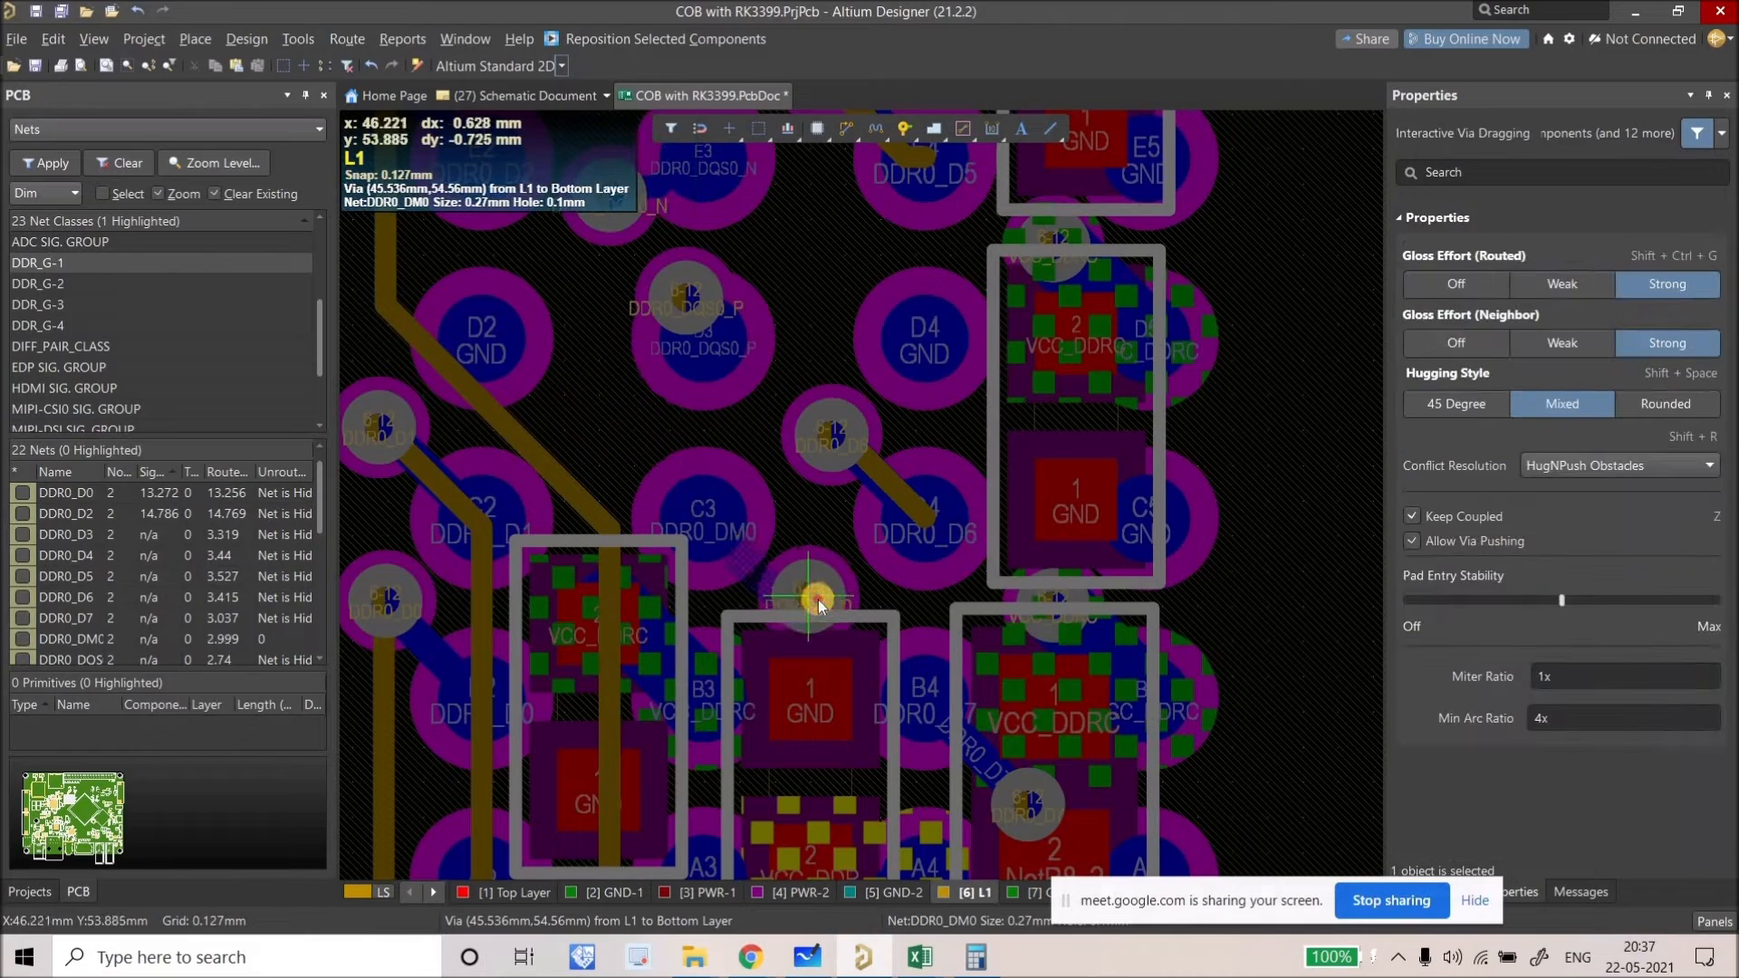
left_click(699, 627)
scroll(702, 638, "down", 3, "ctrl")
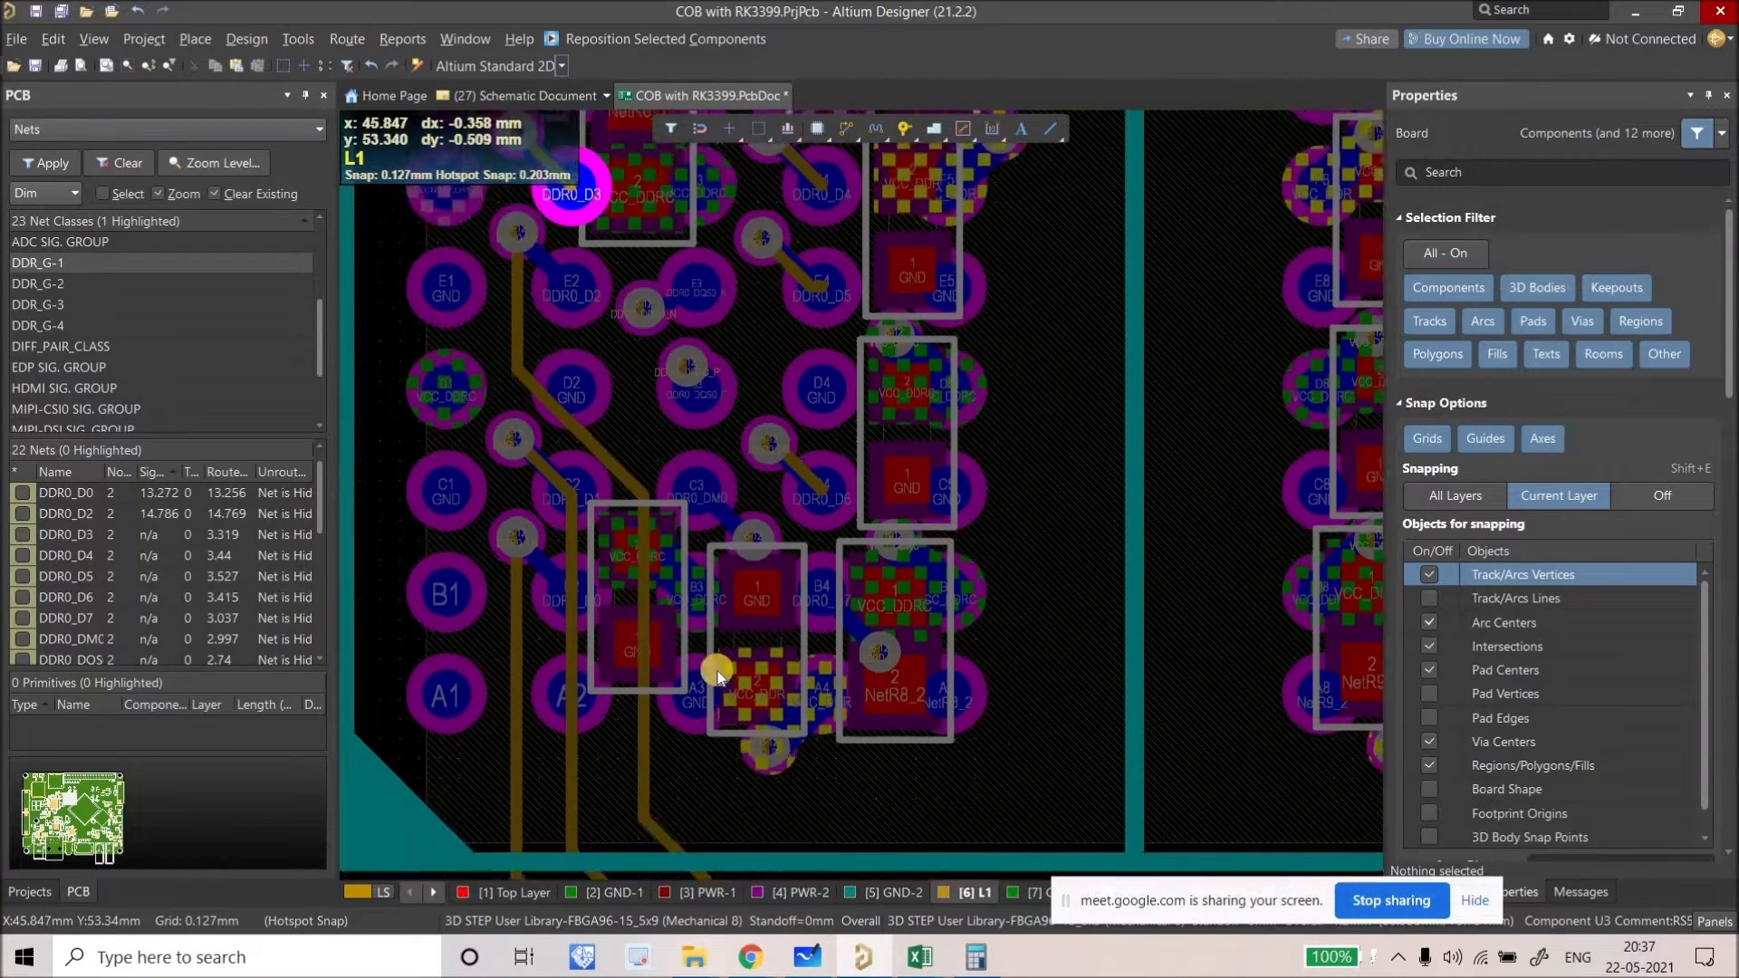
Step: Clear the net highlighting and switch to the single-layer L1 view
scroll(556, 308, "down", 2, "ctrl")
scroll(501, 404, "down", 1, "ctrl")
scroll(675, 554, "down", 1, "ctrl")
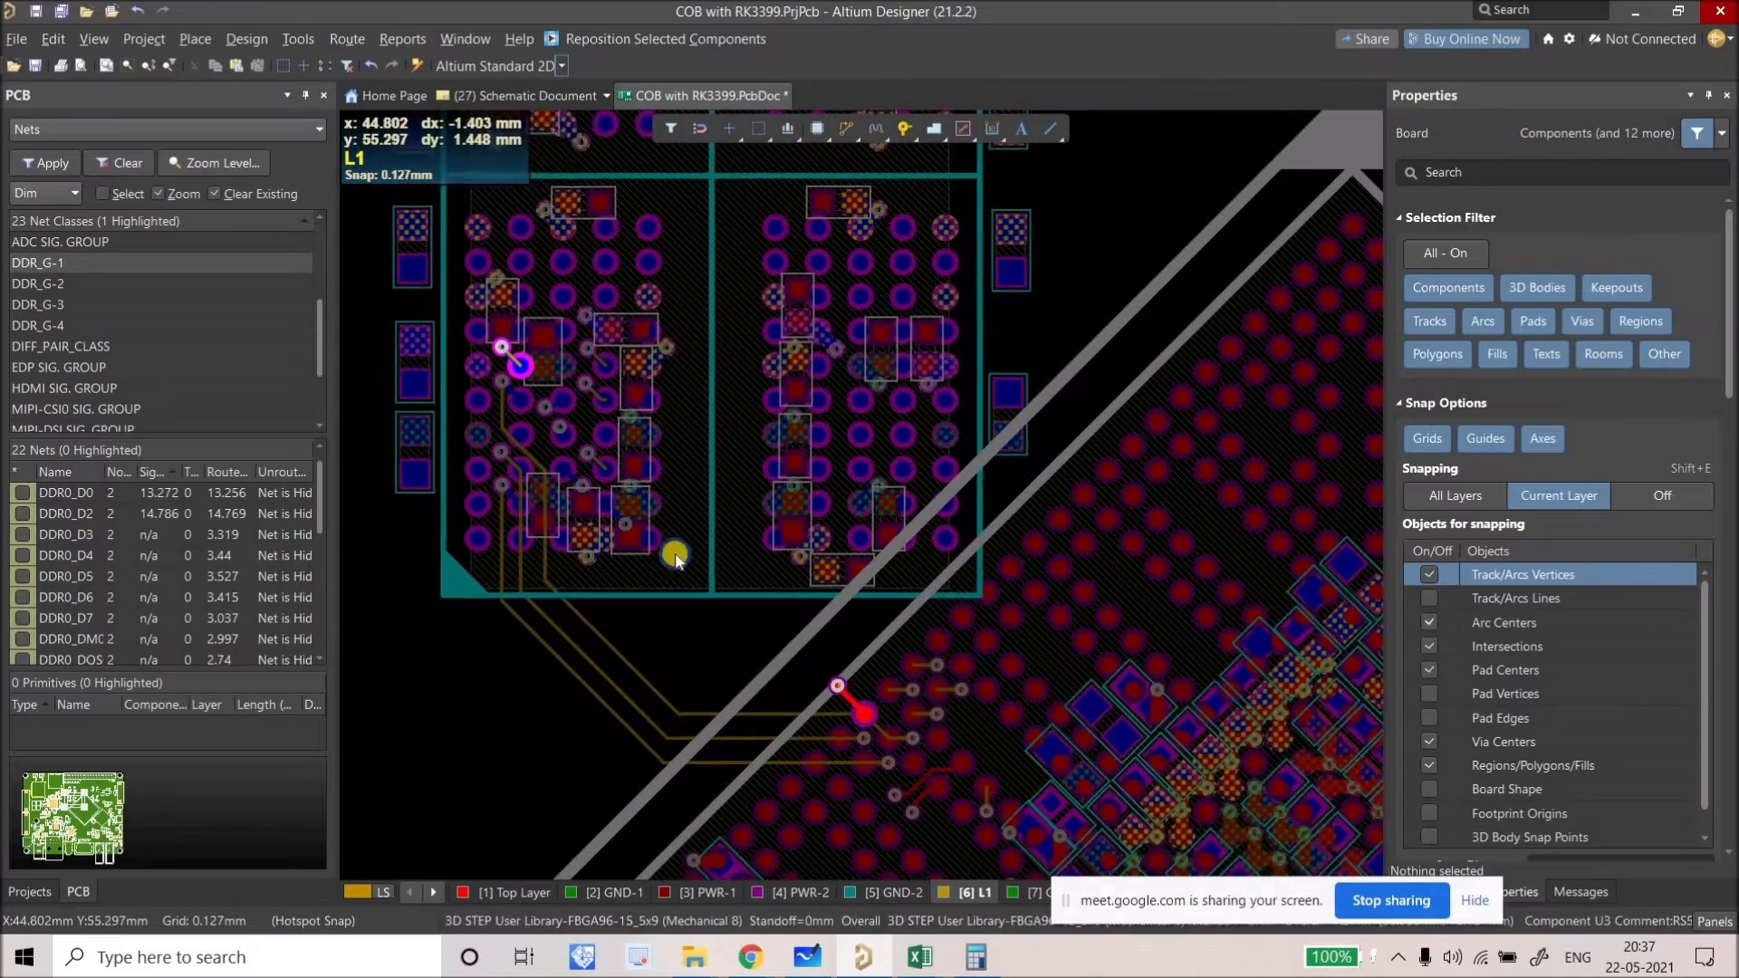
scroll(715, 584, "down", 1)
left_click(694, 614, "ctrl")
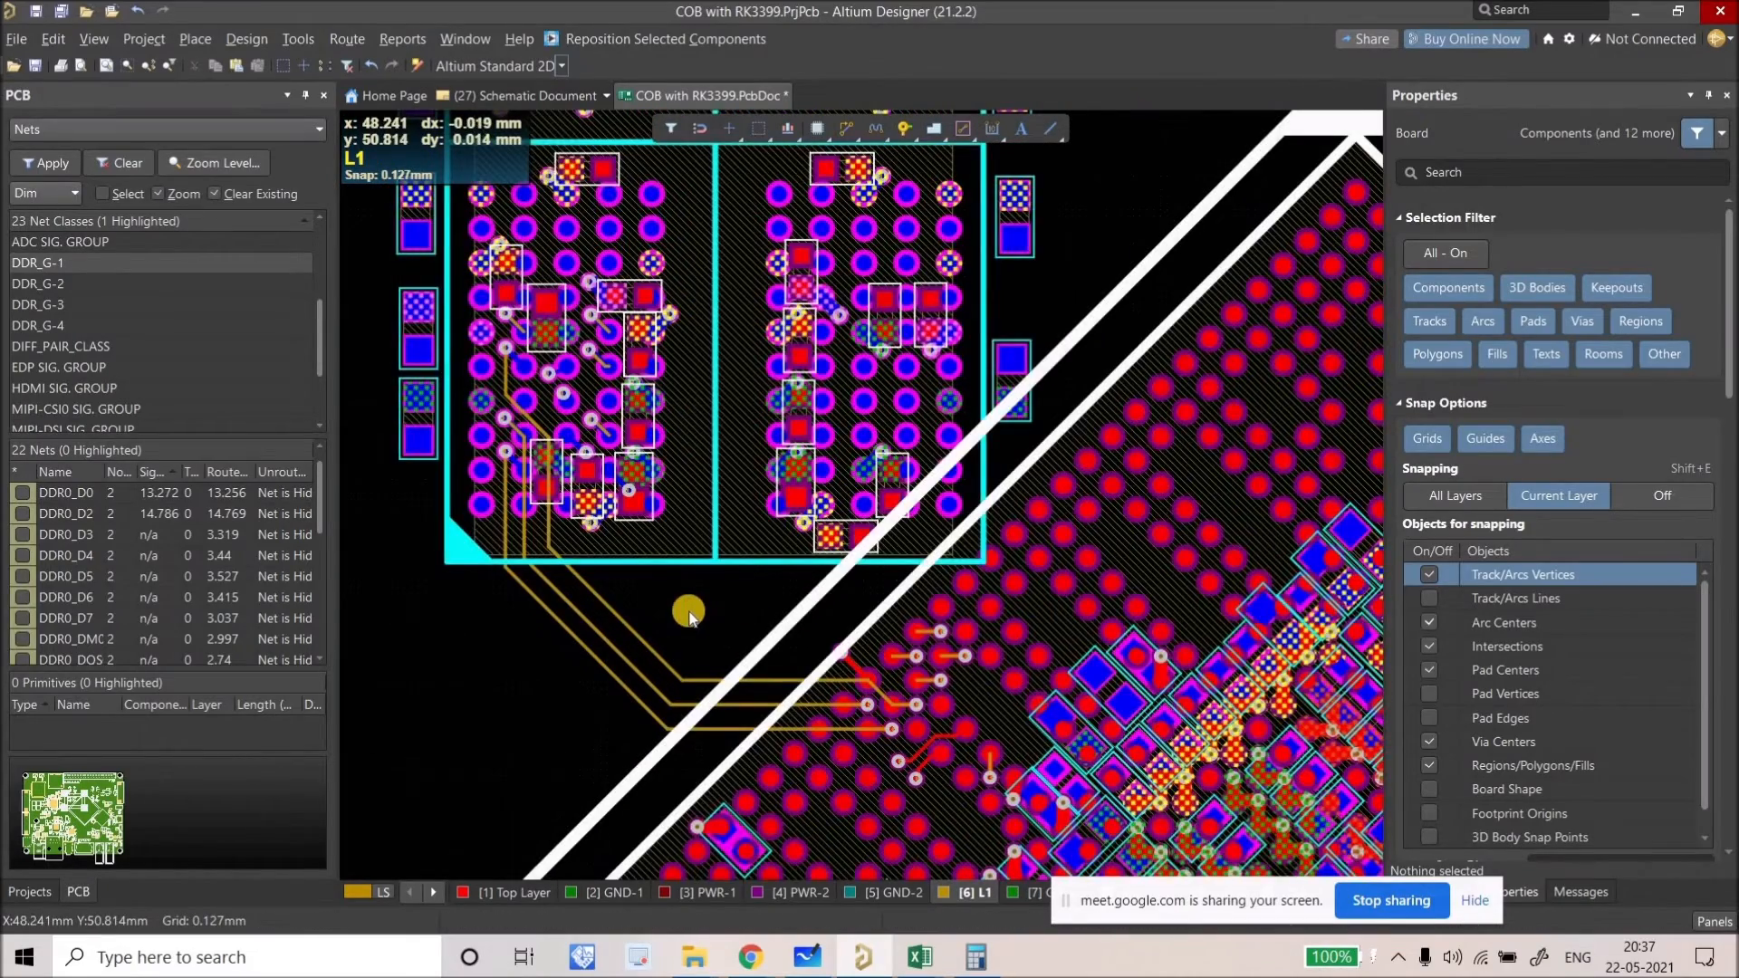
key("shift+s")
right_click_drag(664, 603, 688, 601)
Step: Route DDR0_D3 on L1 from its fanout via down and across to its target via, 13.639 mm
left_click(824, 143)
scroll(584, 367, "up", 3, "ctrl")
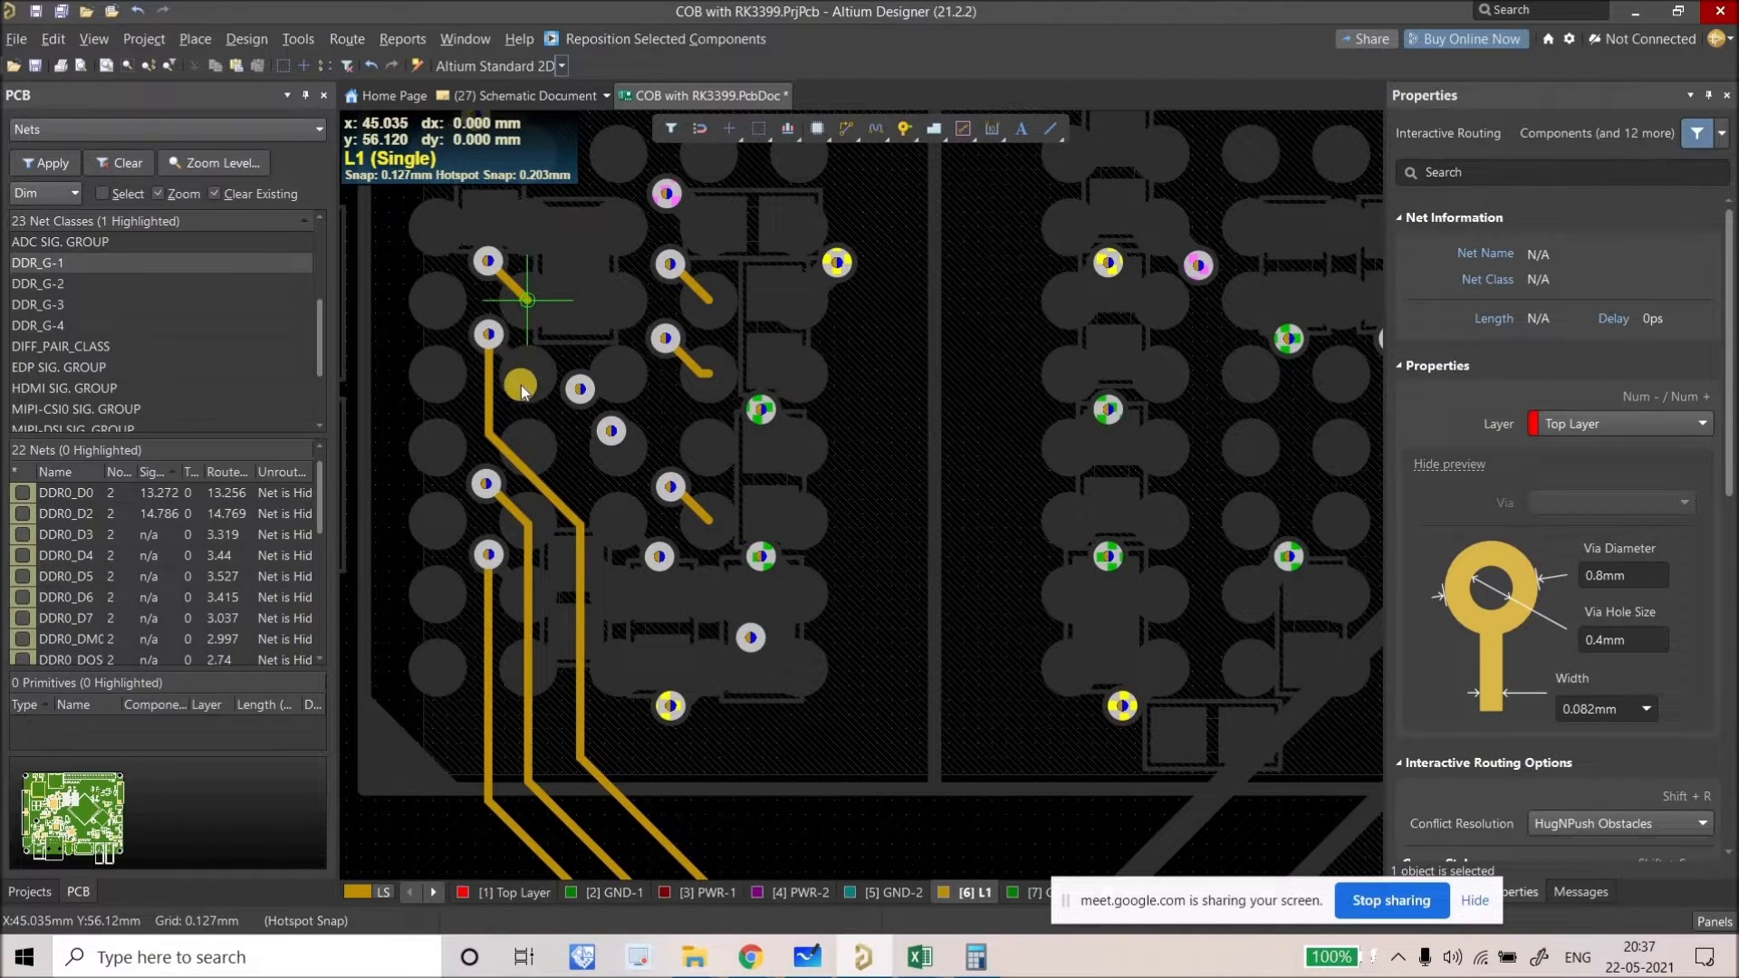
left_click(528, 300)
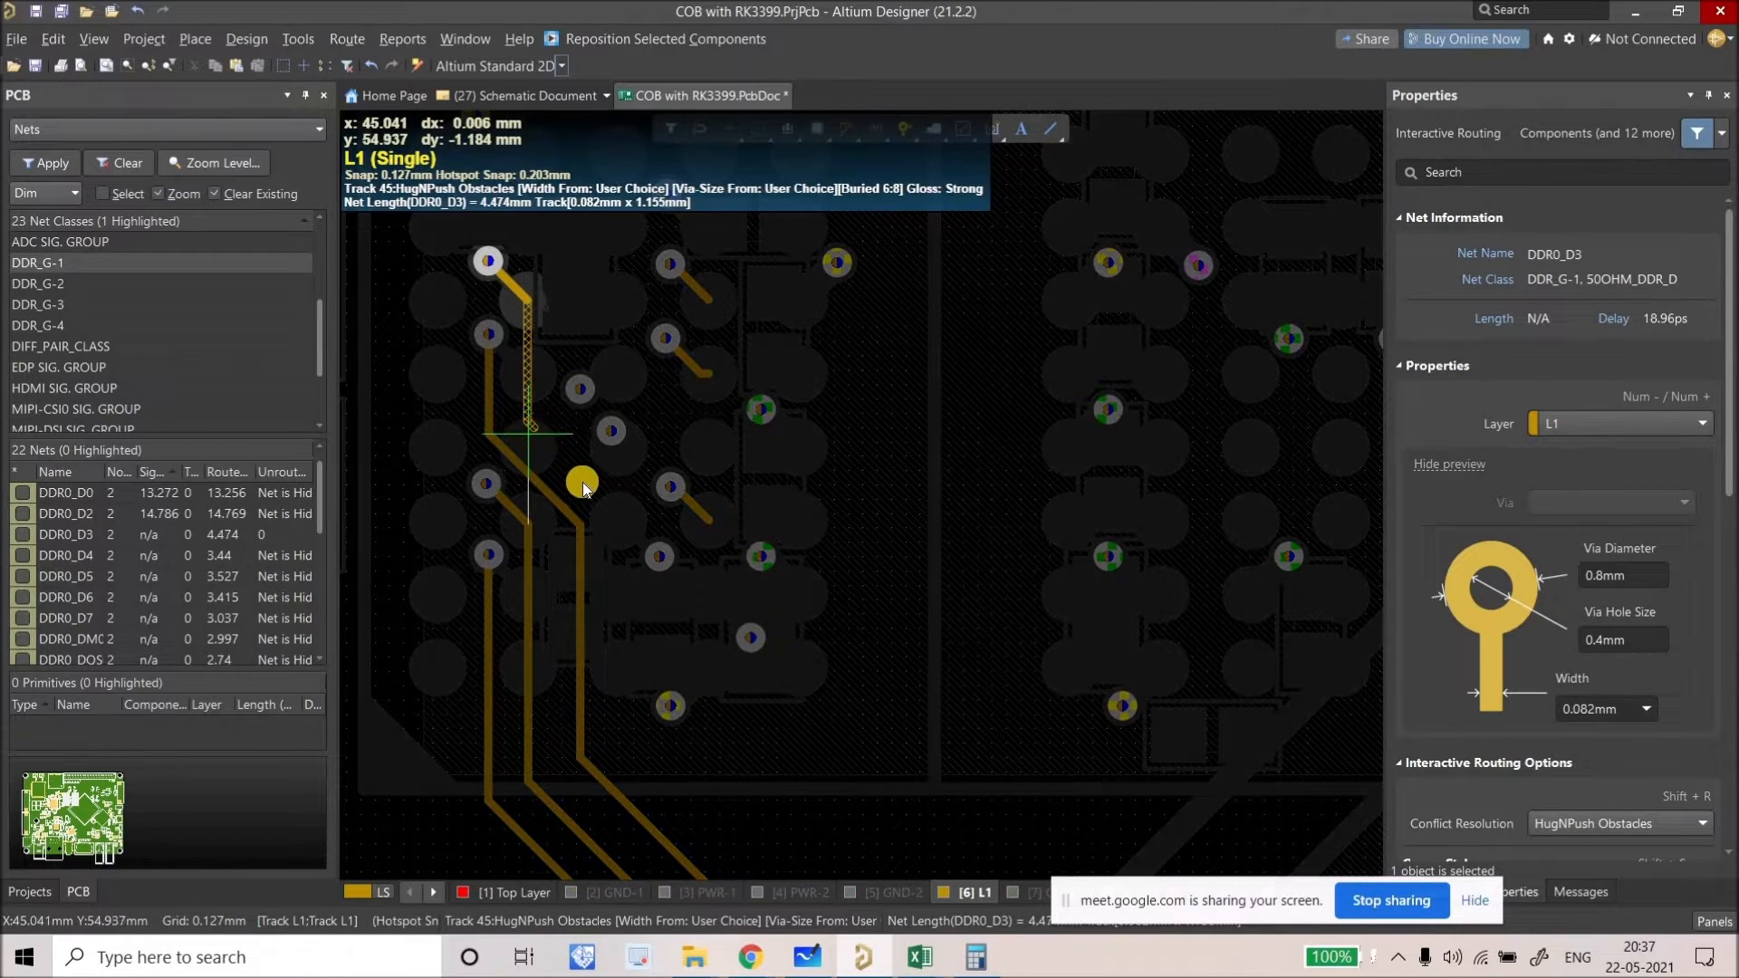
left_click(607, 625)
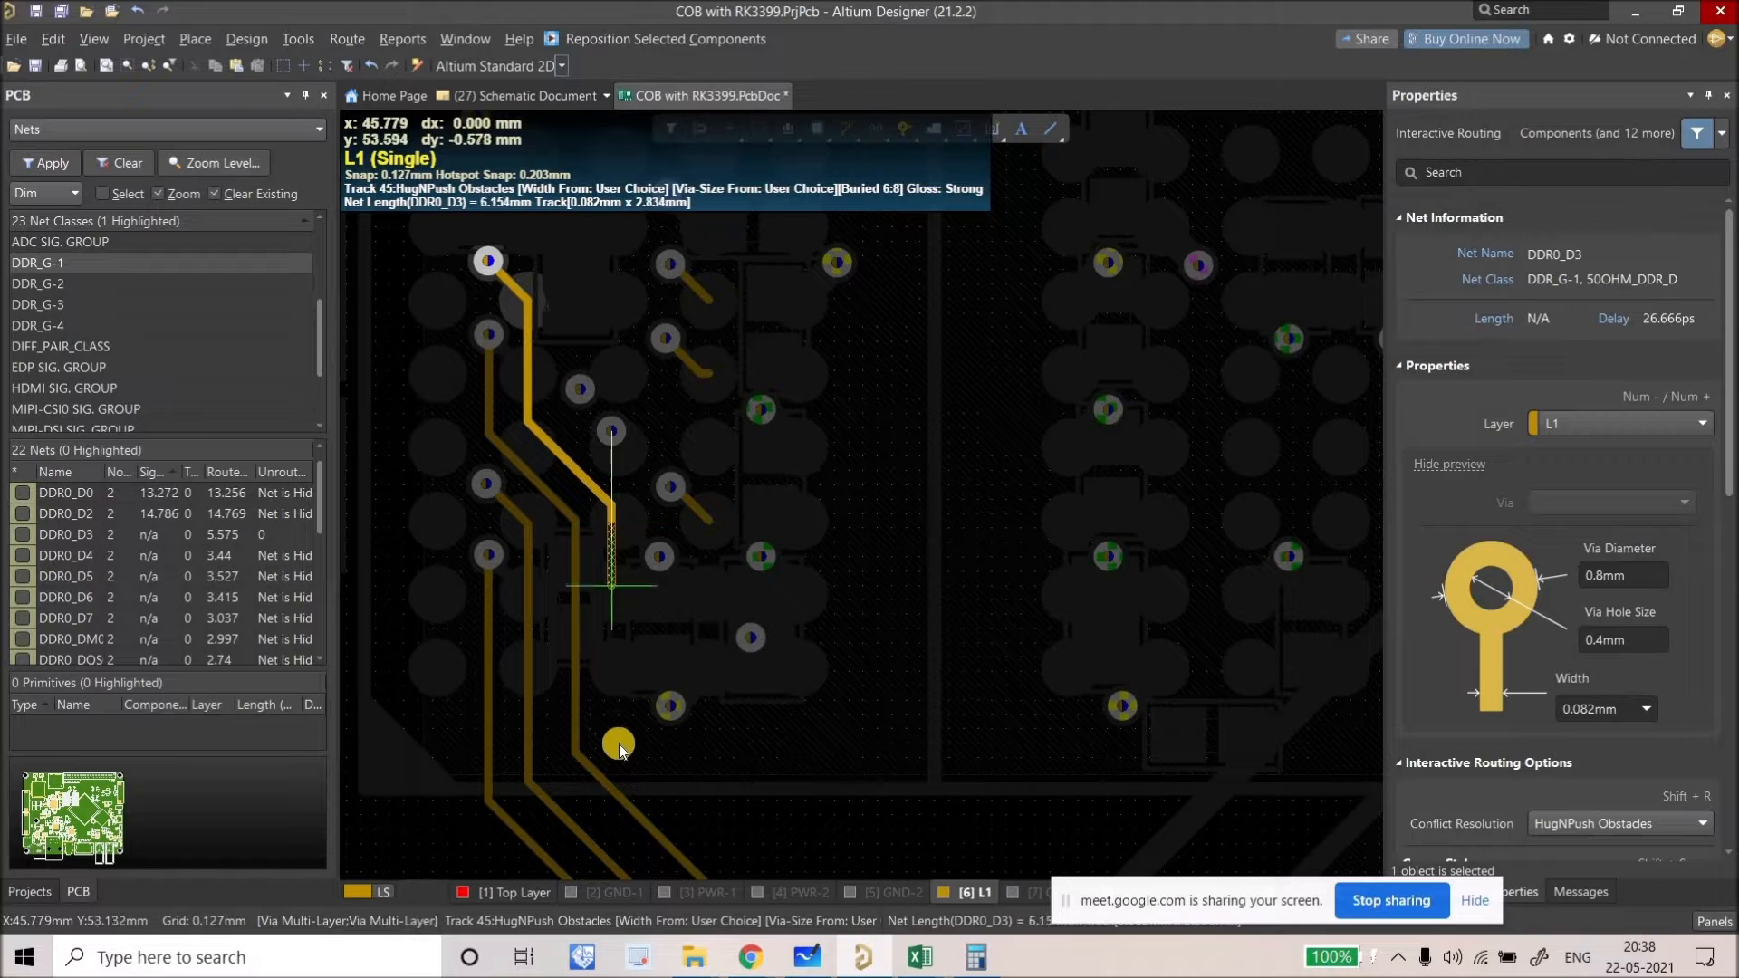
left_click(613, 752)
right_click_drag(675, 747, 485, 458)
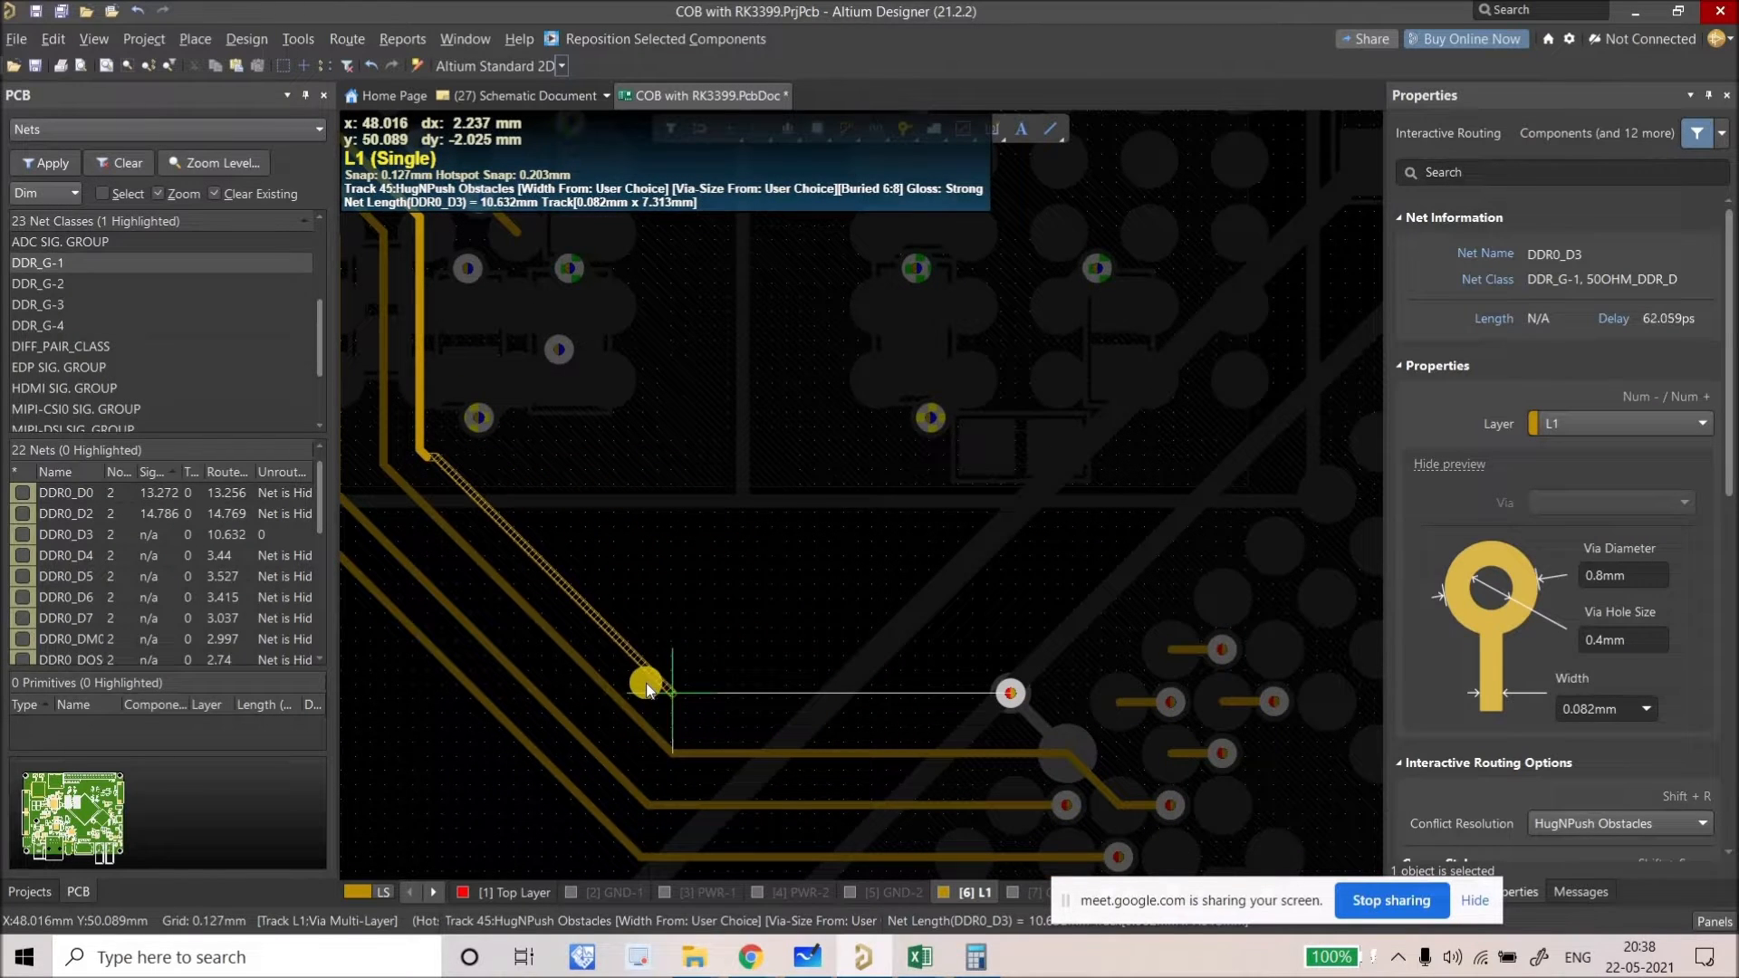
left_click(971, 696)
left_click(1010, 693)
right_click(823, 610)
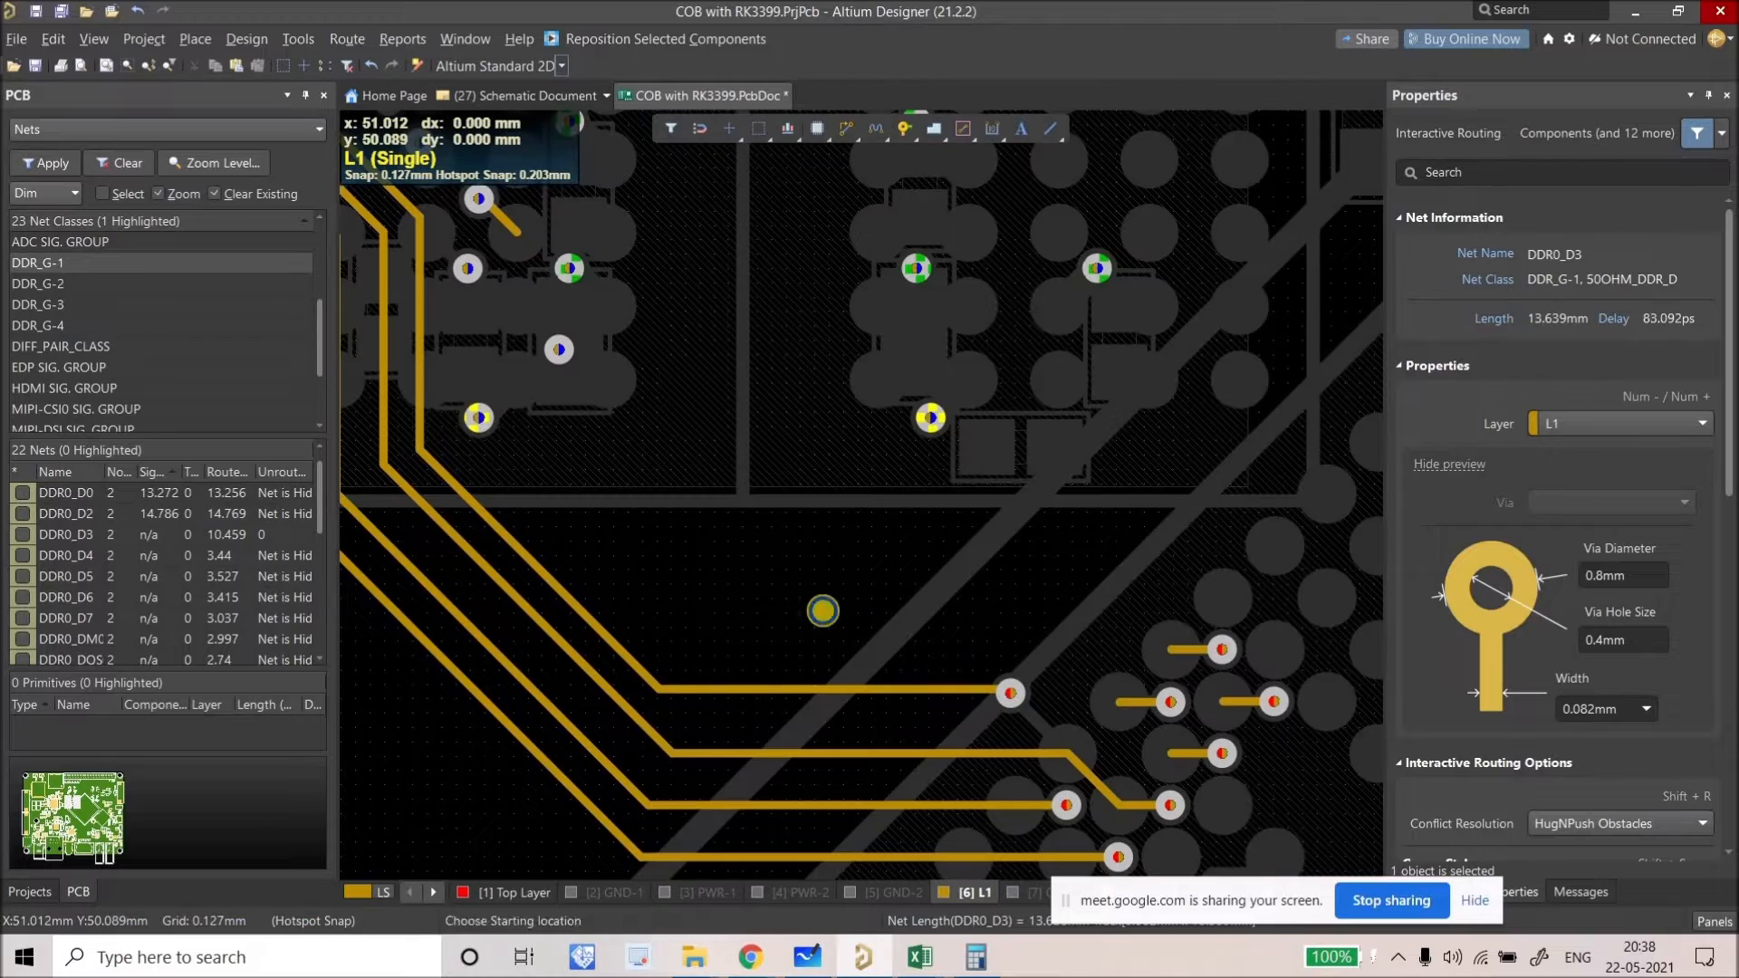
Step: Highlight the DDR0_D4 net near the newly routed area
middle_click_drag(822, 610, 824, 633)
scroll(823, 634, "down", 1, "ctrl")
left_click(1038, 724, "ctrl")
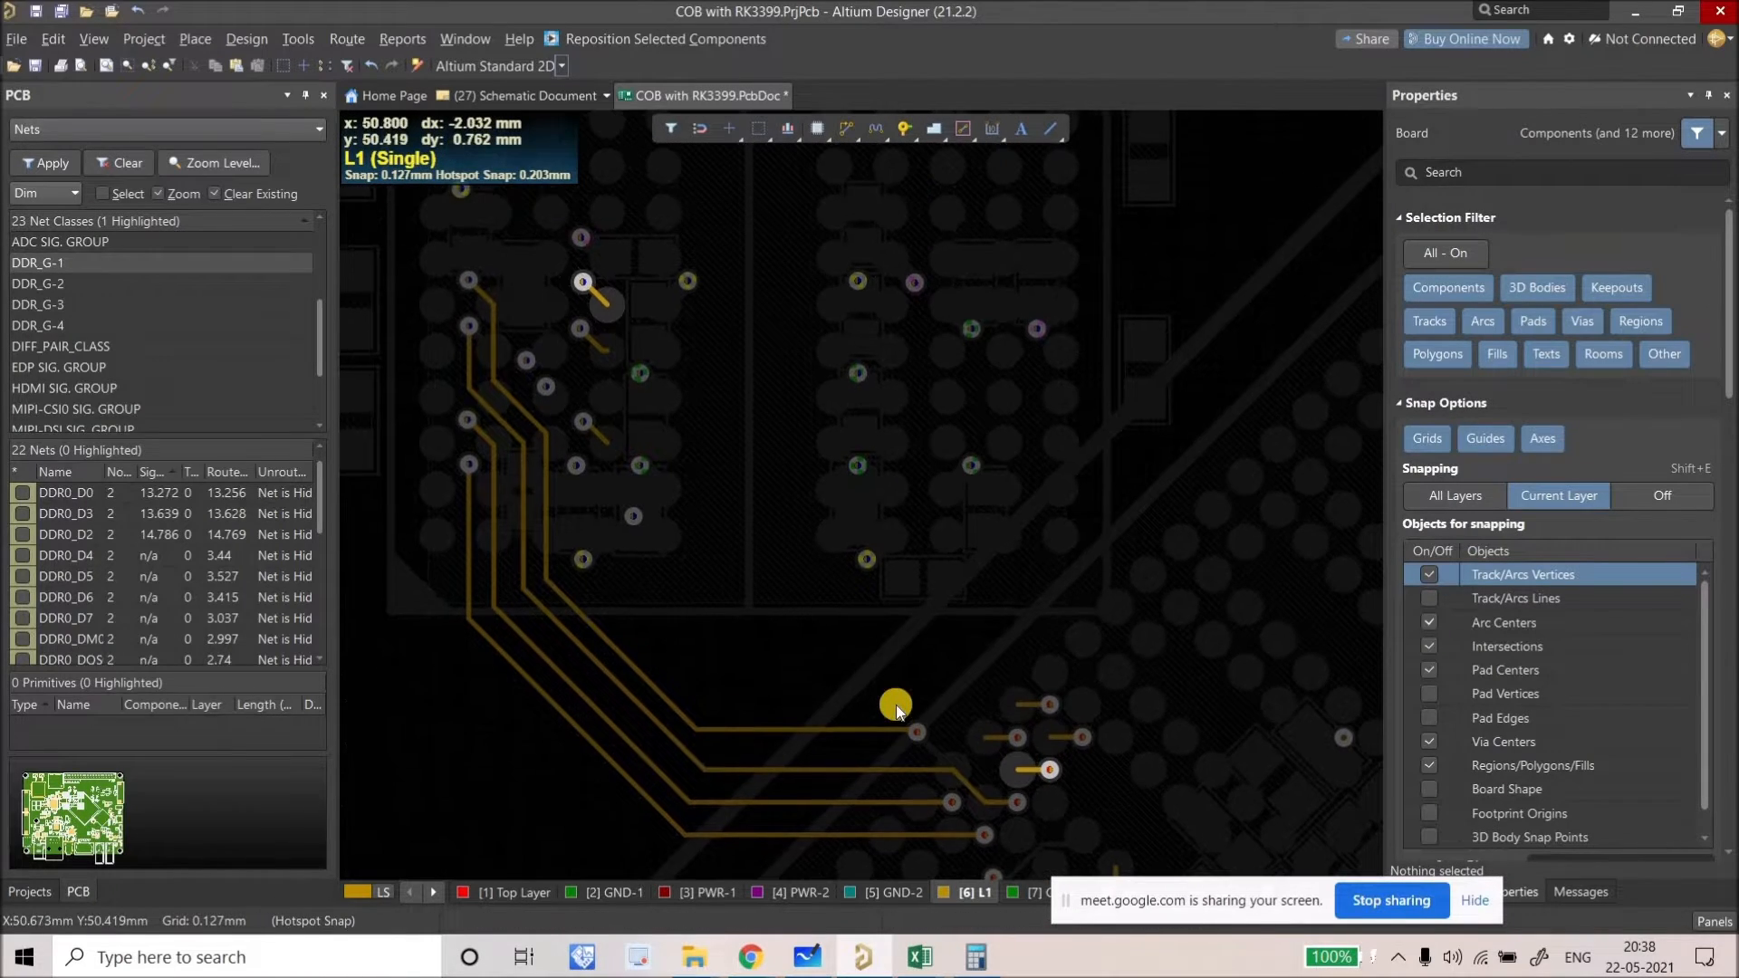
Step: Highlight the DDR0_D4 and DDR0_D6 nets to identify which net the short track belongs to
right_click_drag(917, 731, 851, 706)
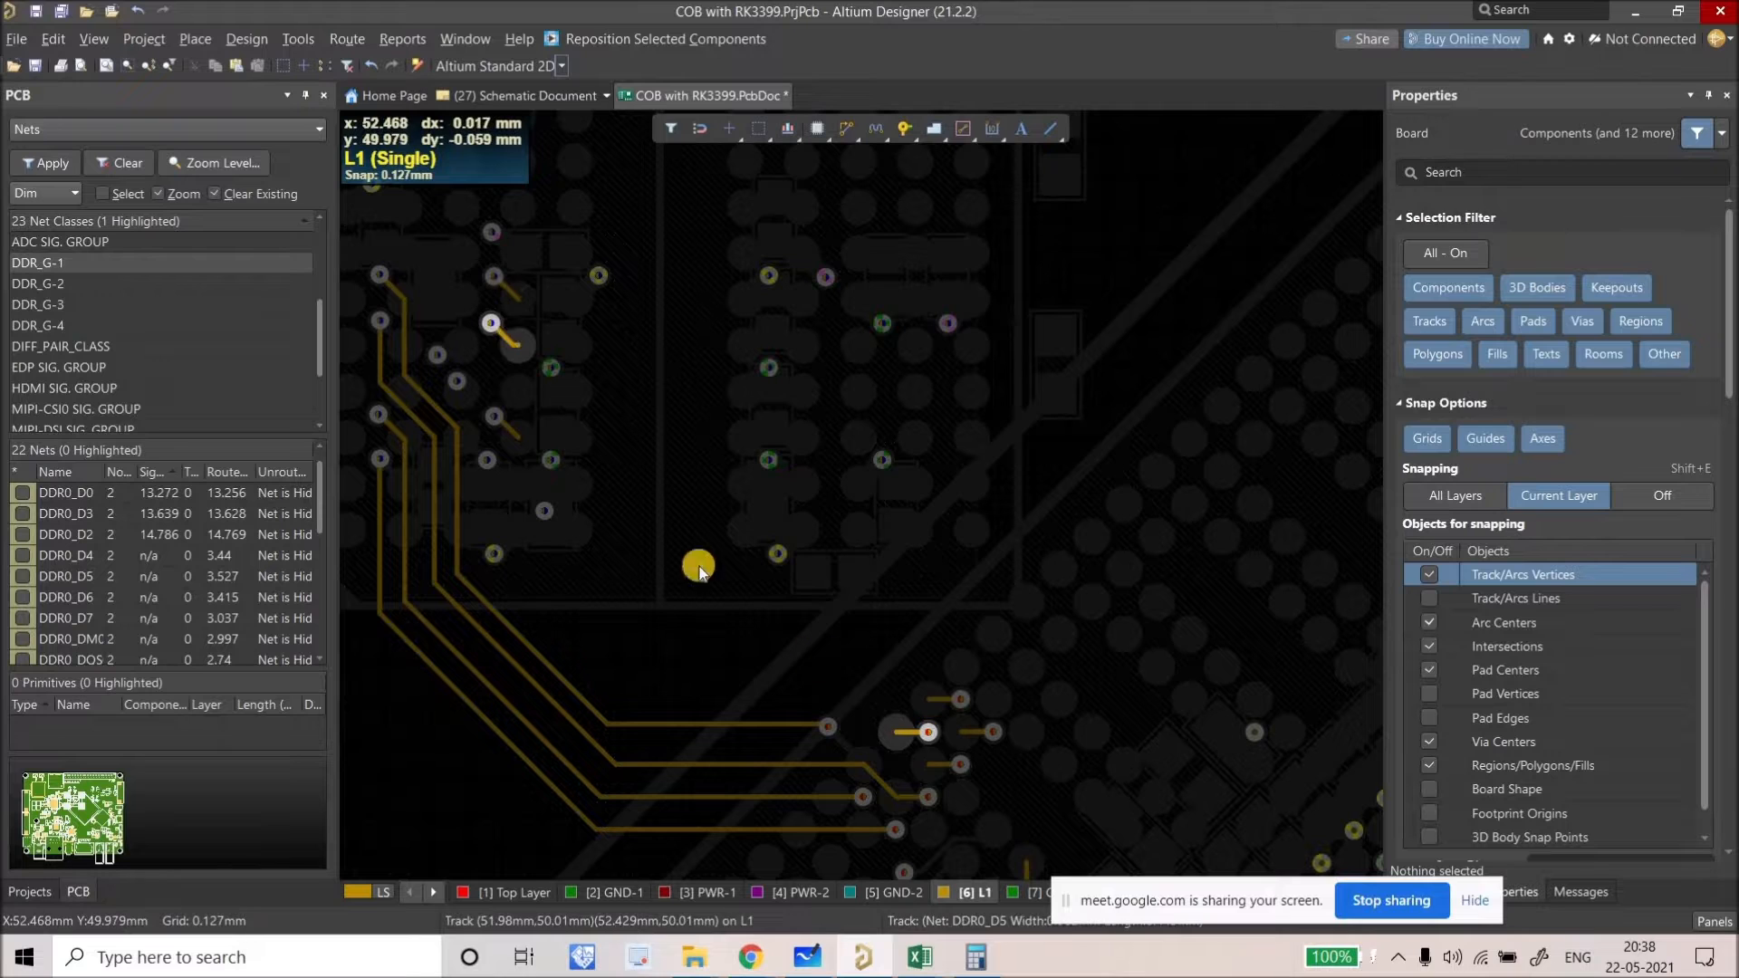
left_click(932, 766, "ctrl")
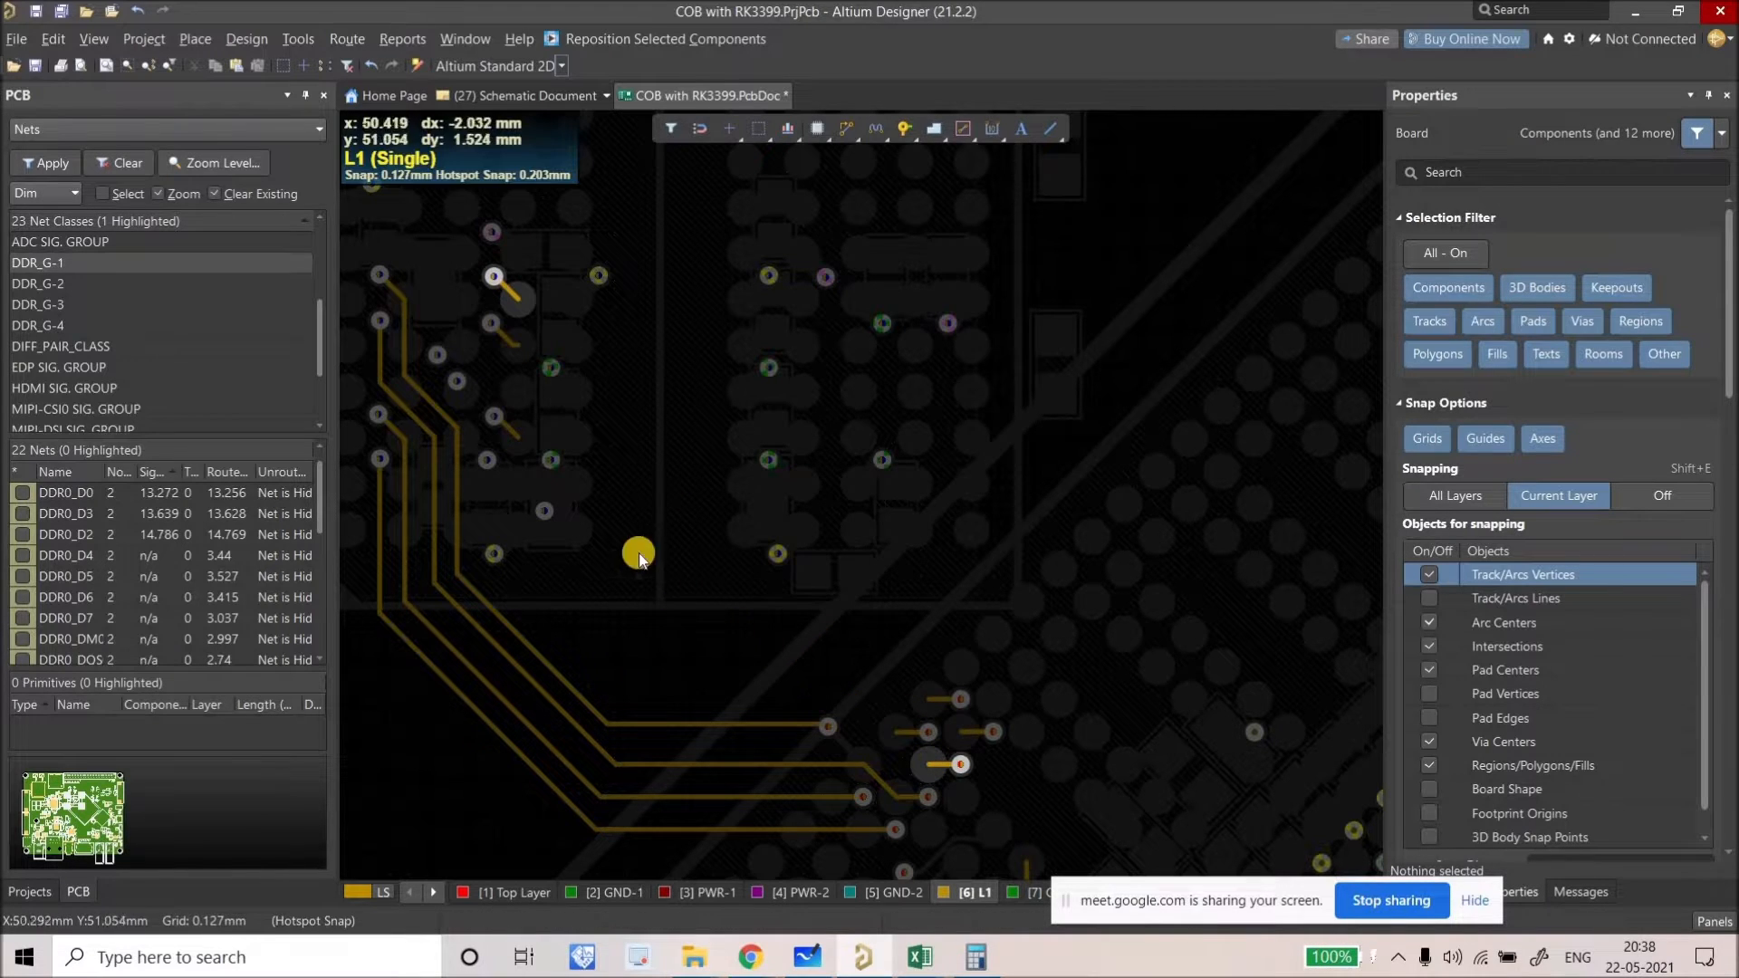
left_click(916, 734, "ctrl")
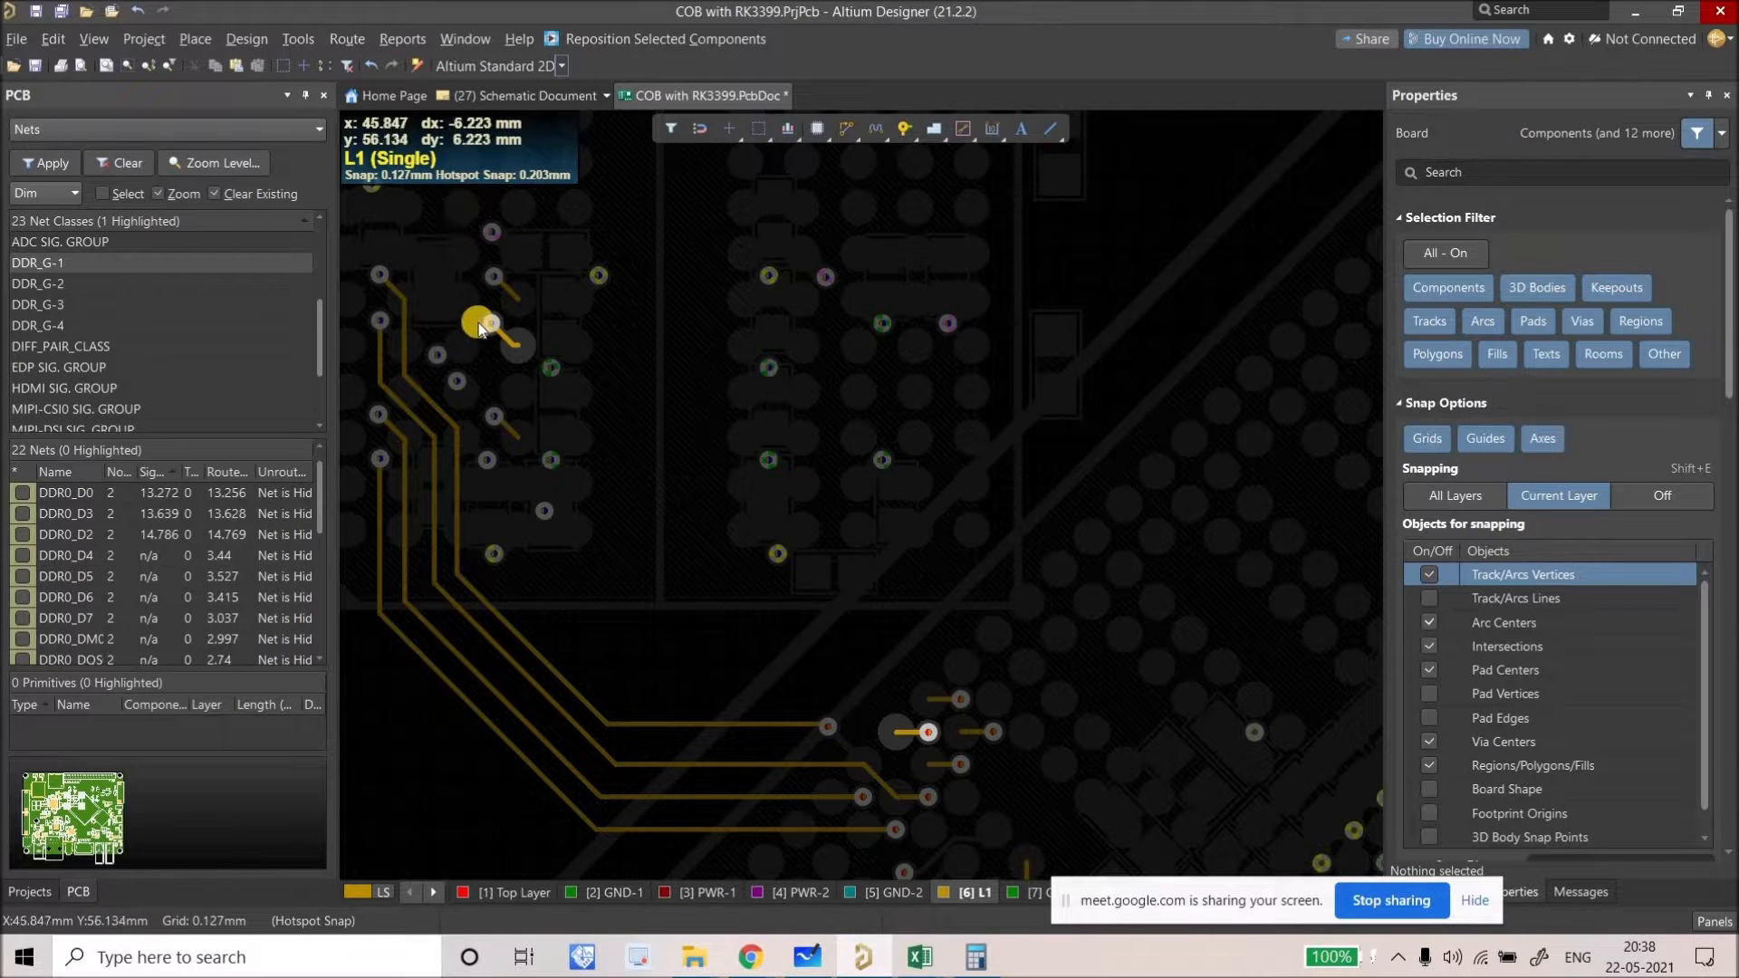
left_click(495, 417, "ctrl")
left_click(991, 729, "ctrl")
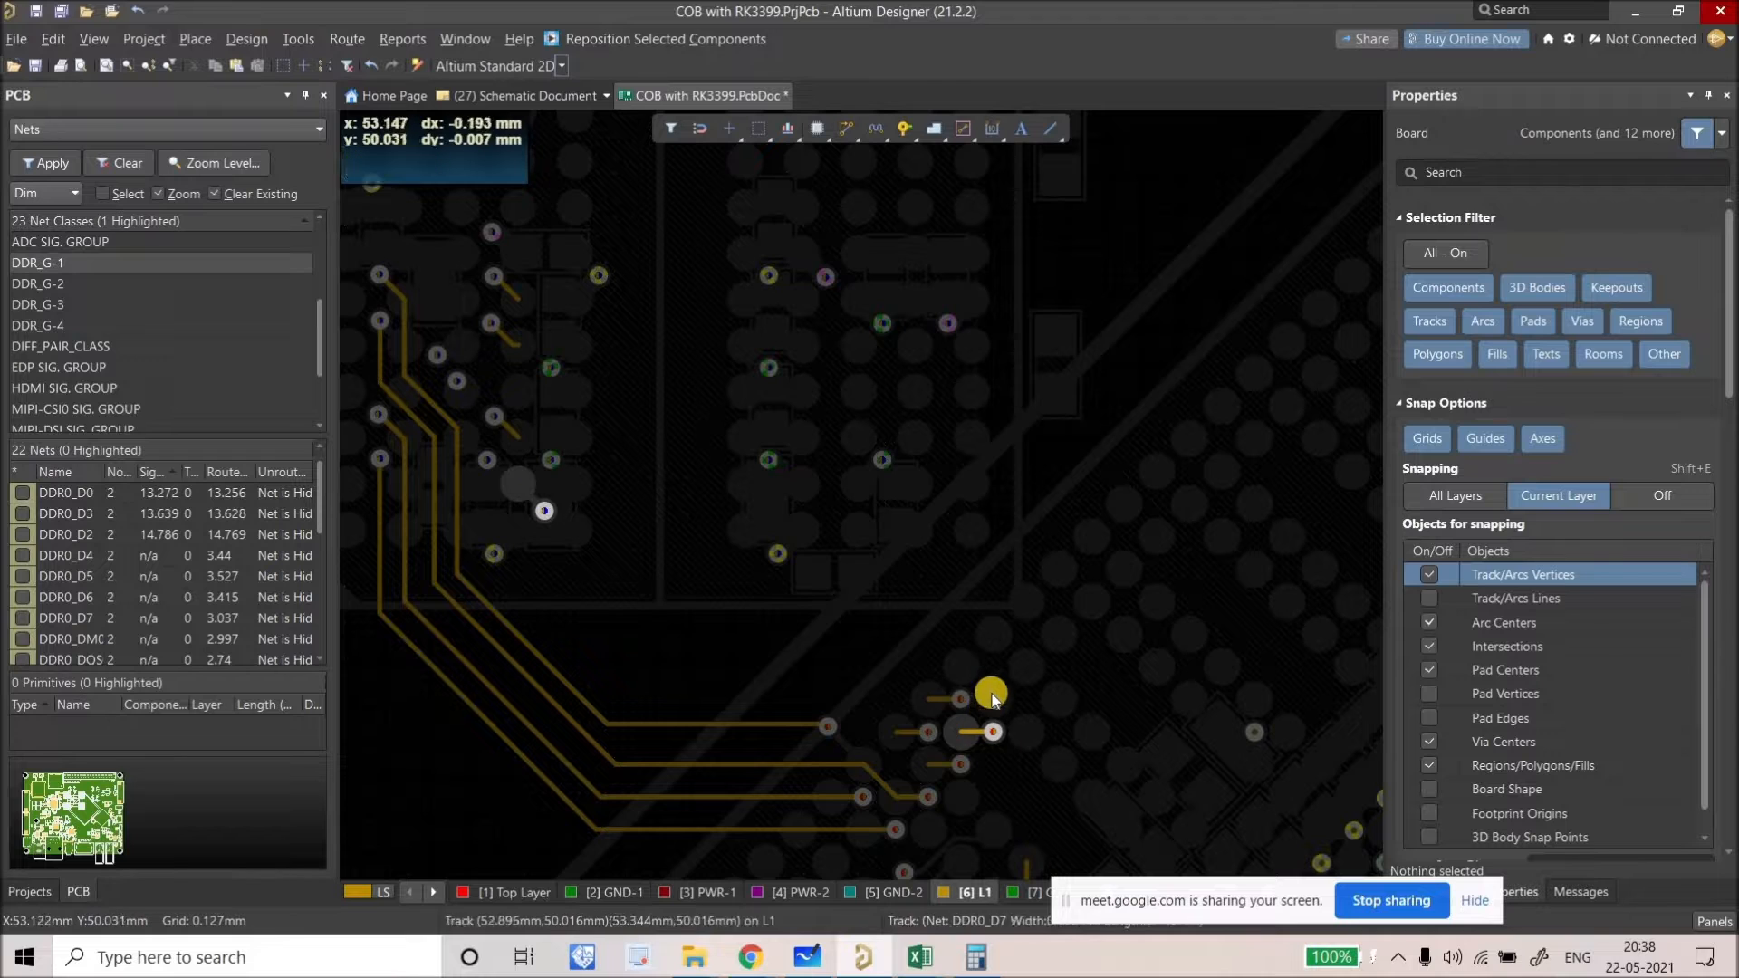
left_click(965, 697, "ctrl")
left_click(983, 713, "ctrl")
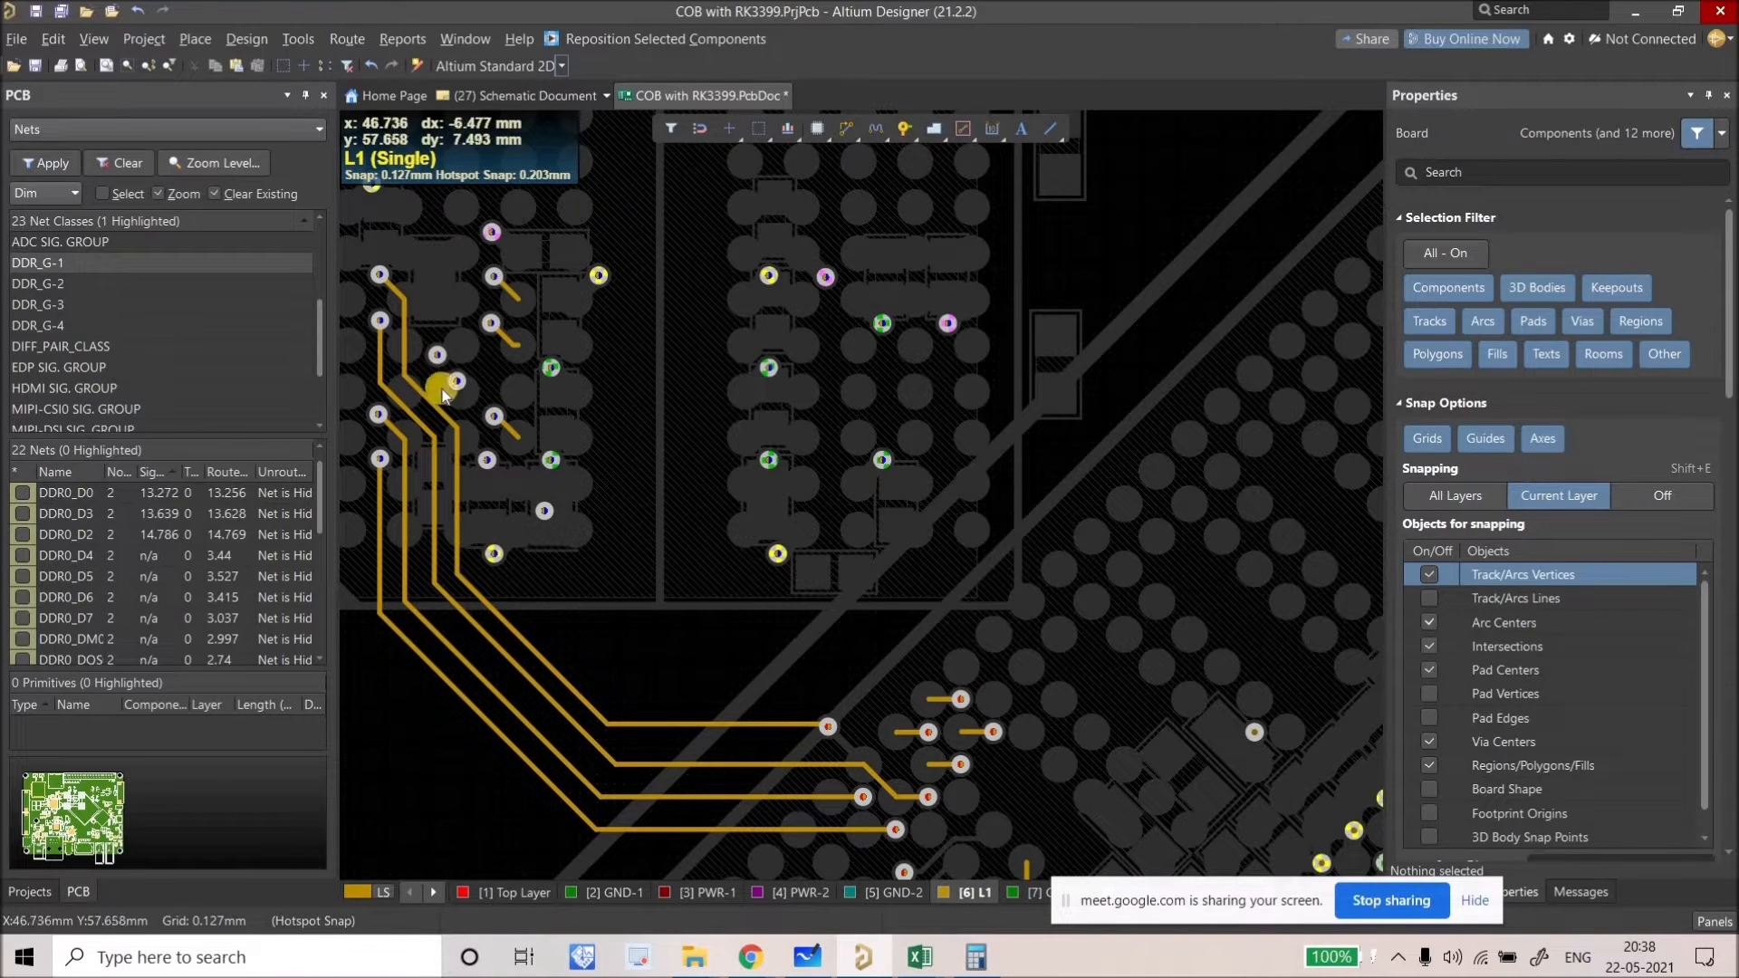
Step: Move the DDR0_DQS0_N fanout via further to the right
right_click_drag(496, 380, 567, 394)
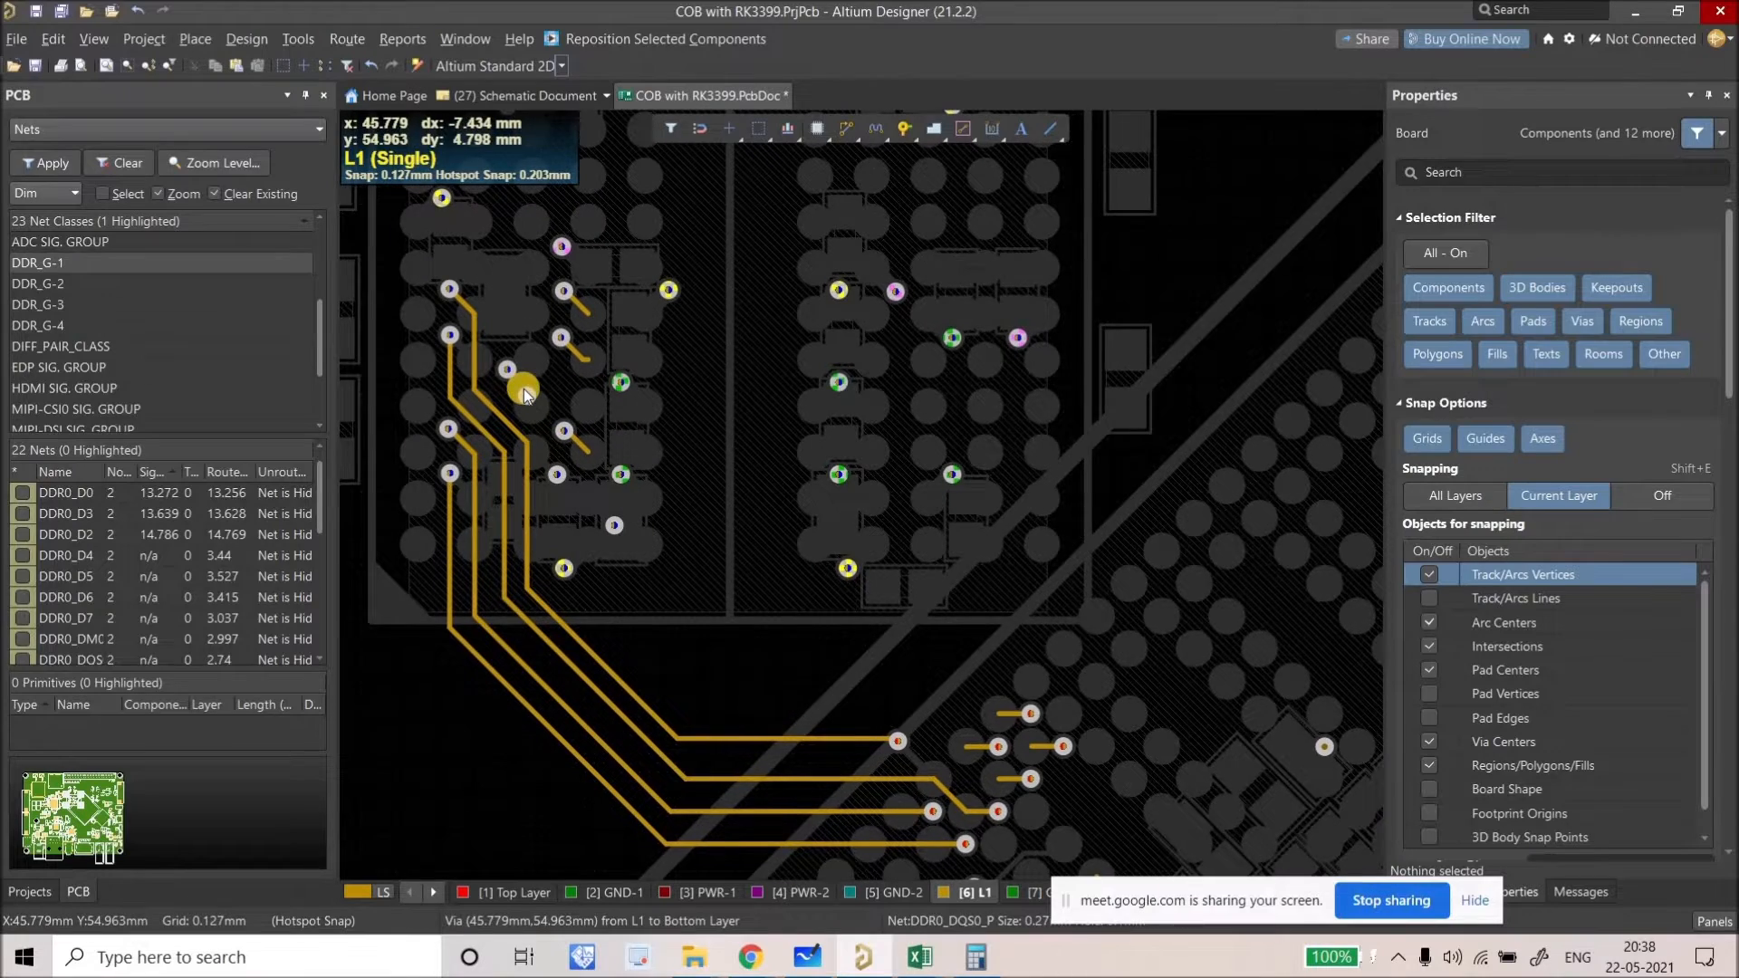
scroll(524, 388, "up", 2, "ctrl")
scroll(536, 365, "up", 2, "ctrl")
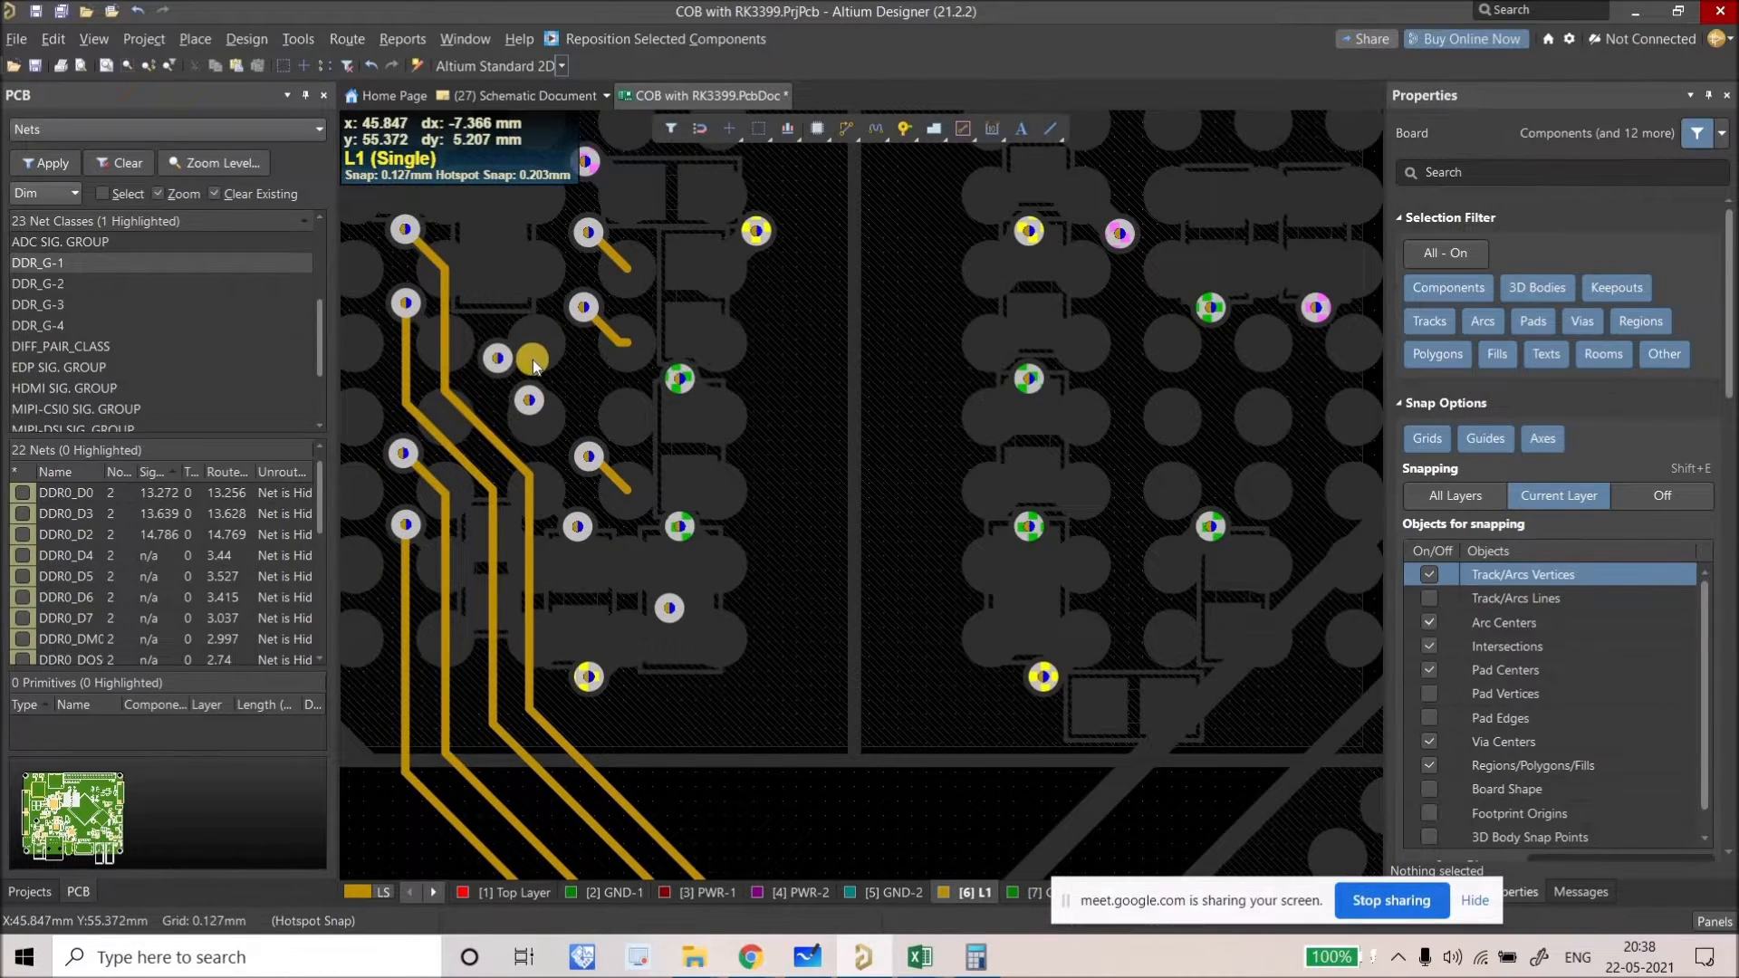
scroll(543, 381, "down", 2, "ctrl")
right_click_drag(657, 499, 698, 590)
scroll(699, 590, "down", 1, "ctrl")
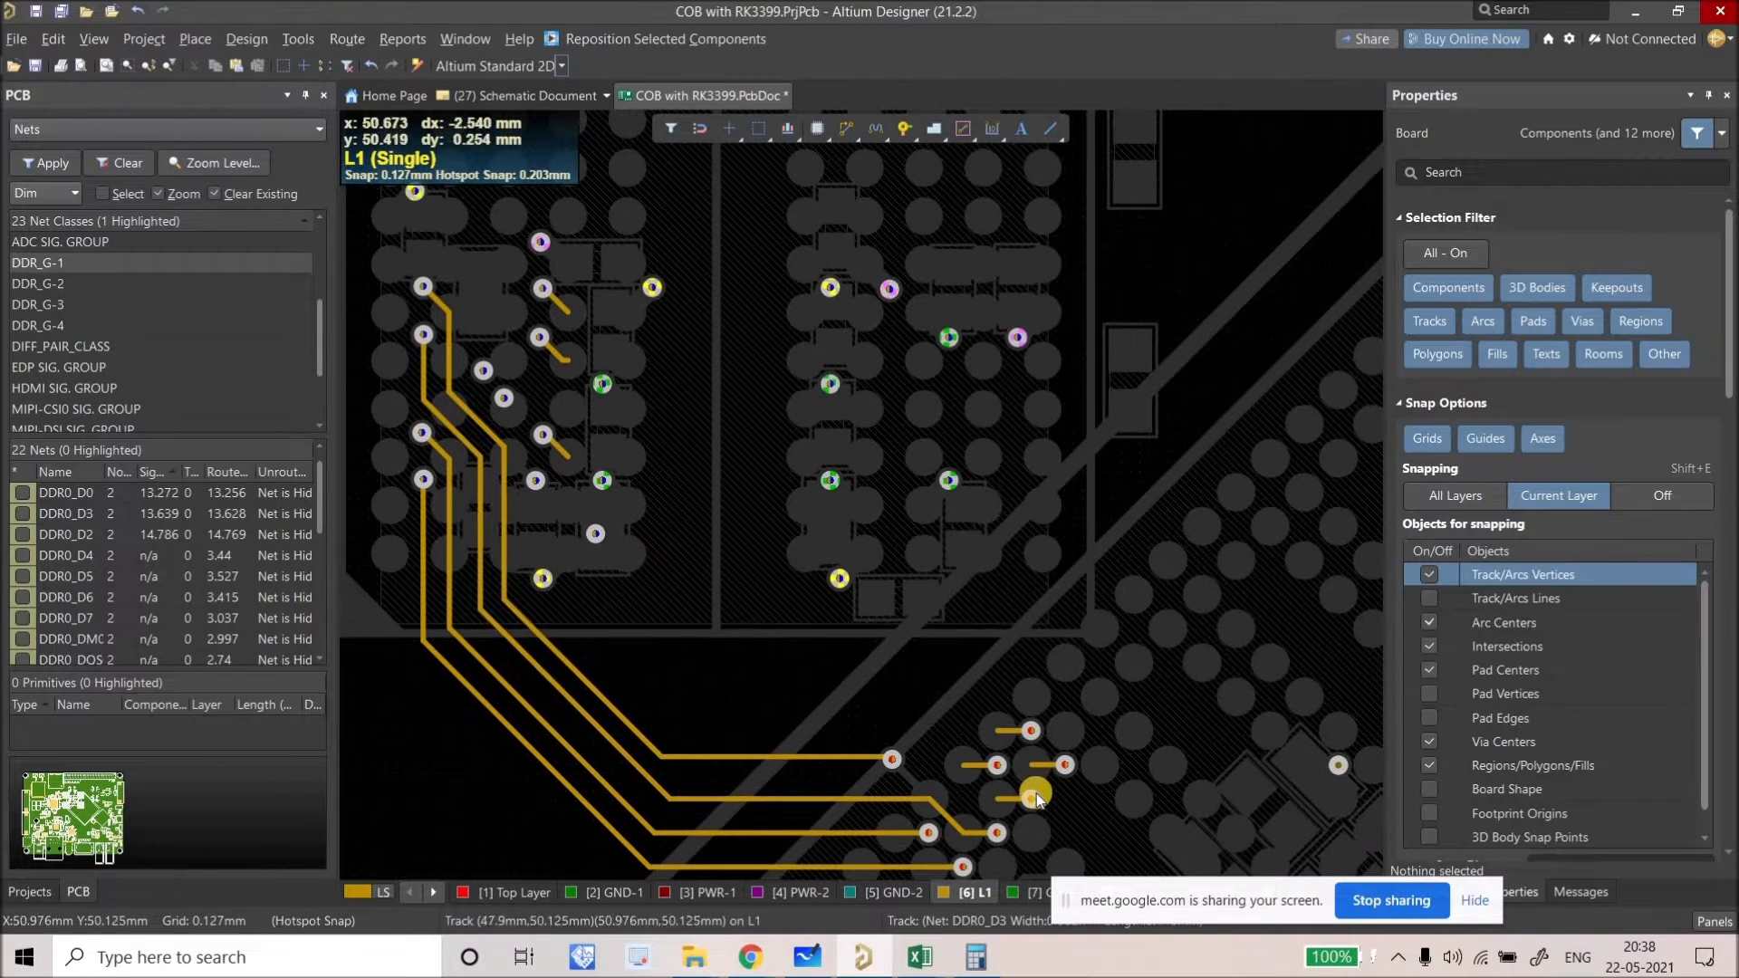
left_click(1033, 796, "ctrl")
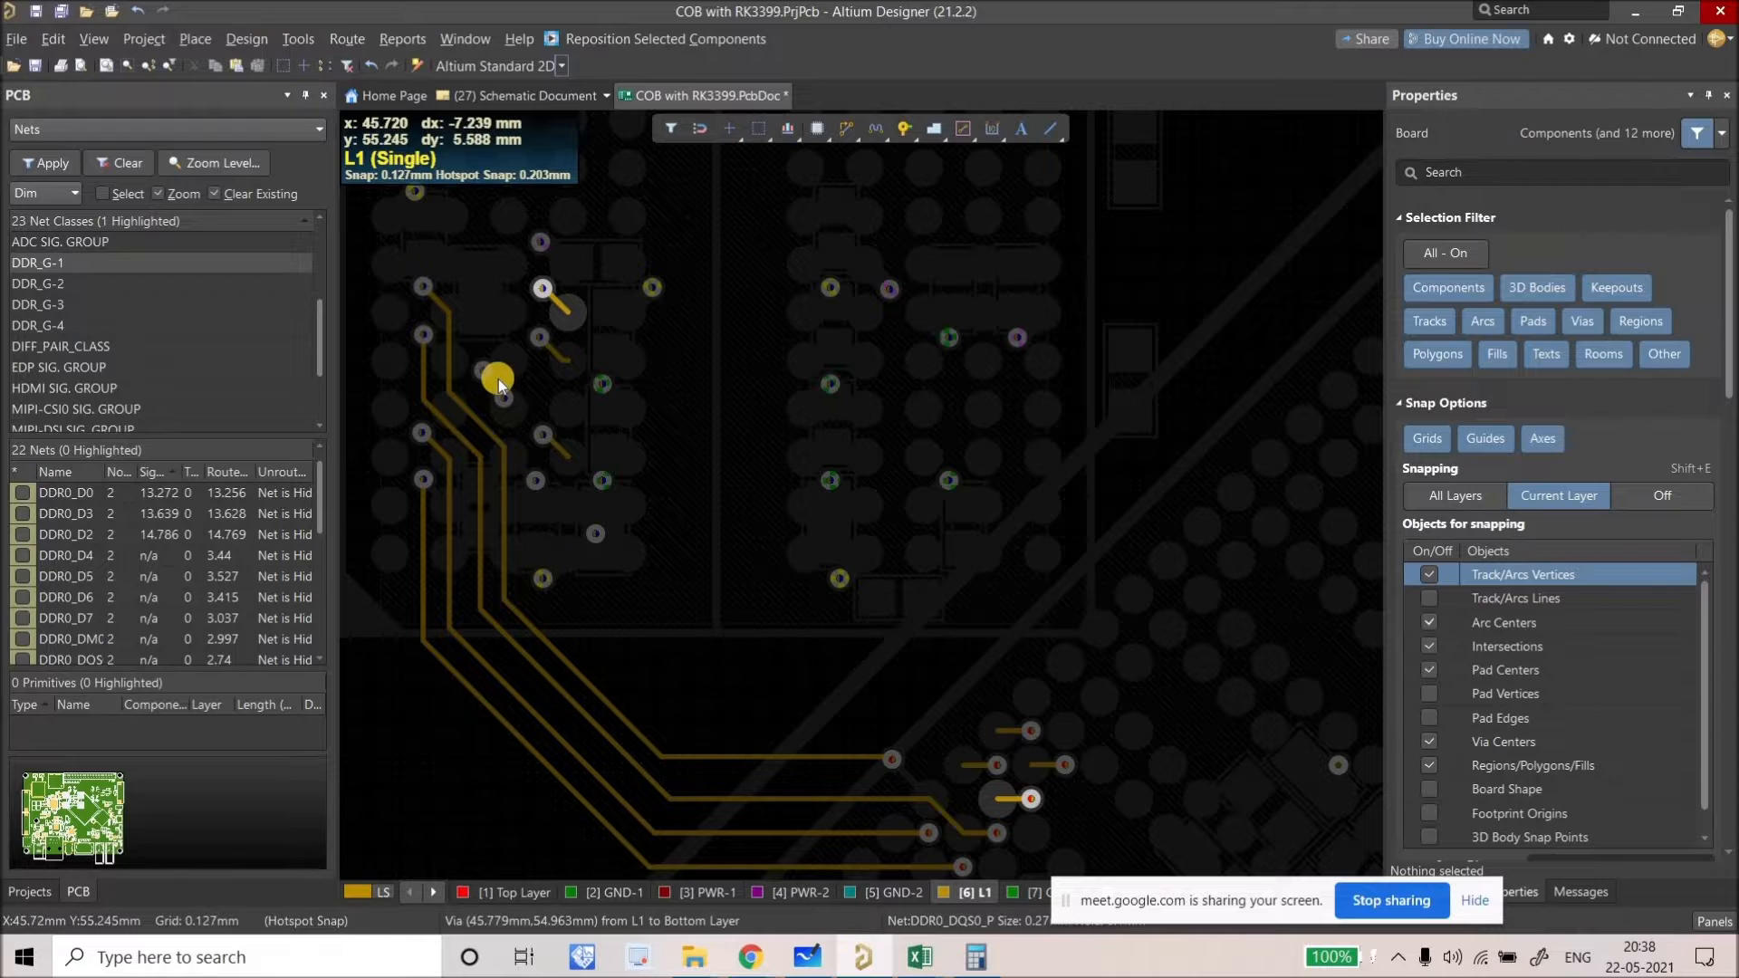
scroll(498, 379, "up", 5, "ctrl")
left_click_drag(583, 455, 797, 470)
Step: Slide a DDR0_D3 track segment to a new position beside the vias
scroll(797, 469, "down", 4, "ctrl")
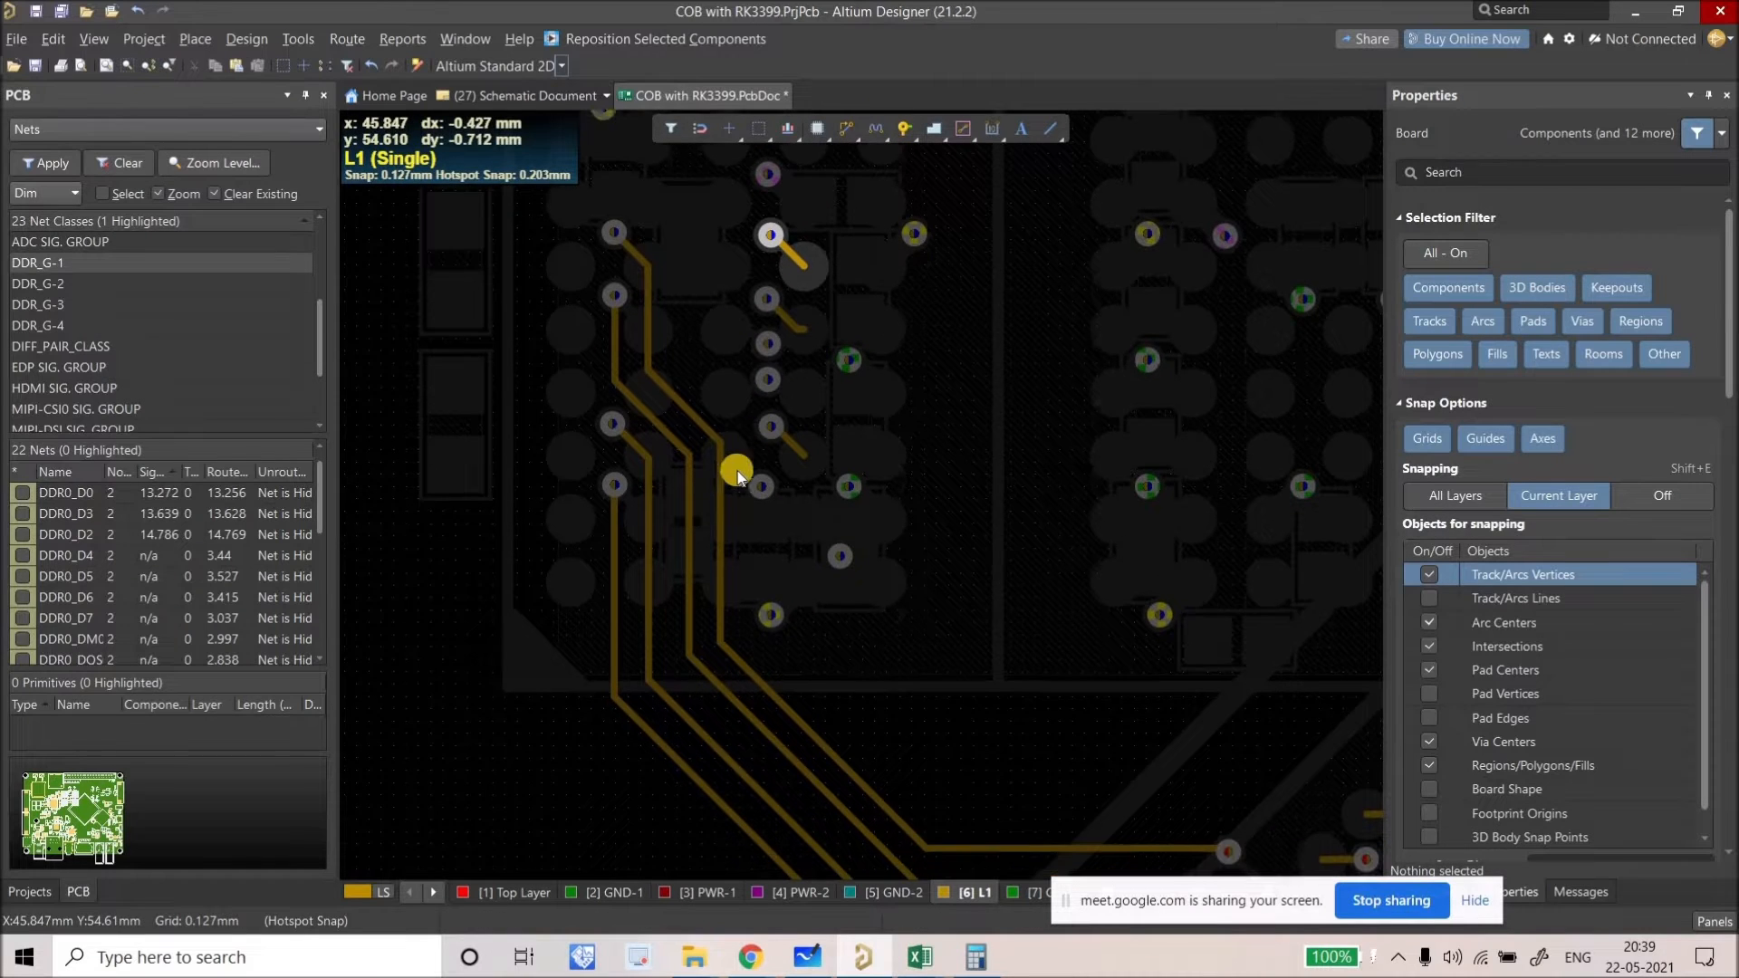
scroll(749, 485, "up", 4, "ctrl")
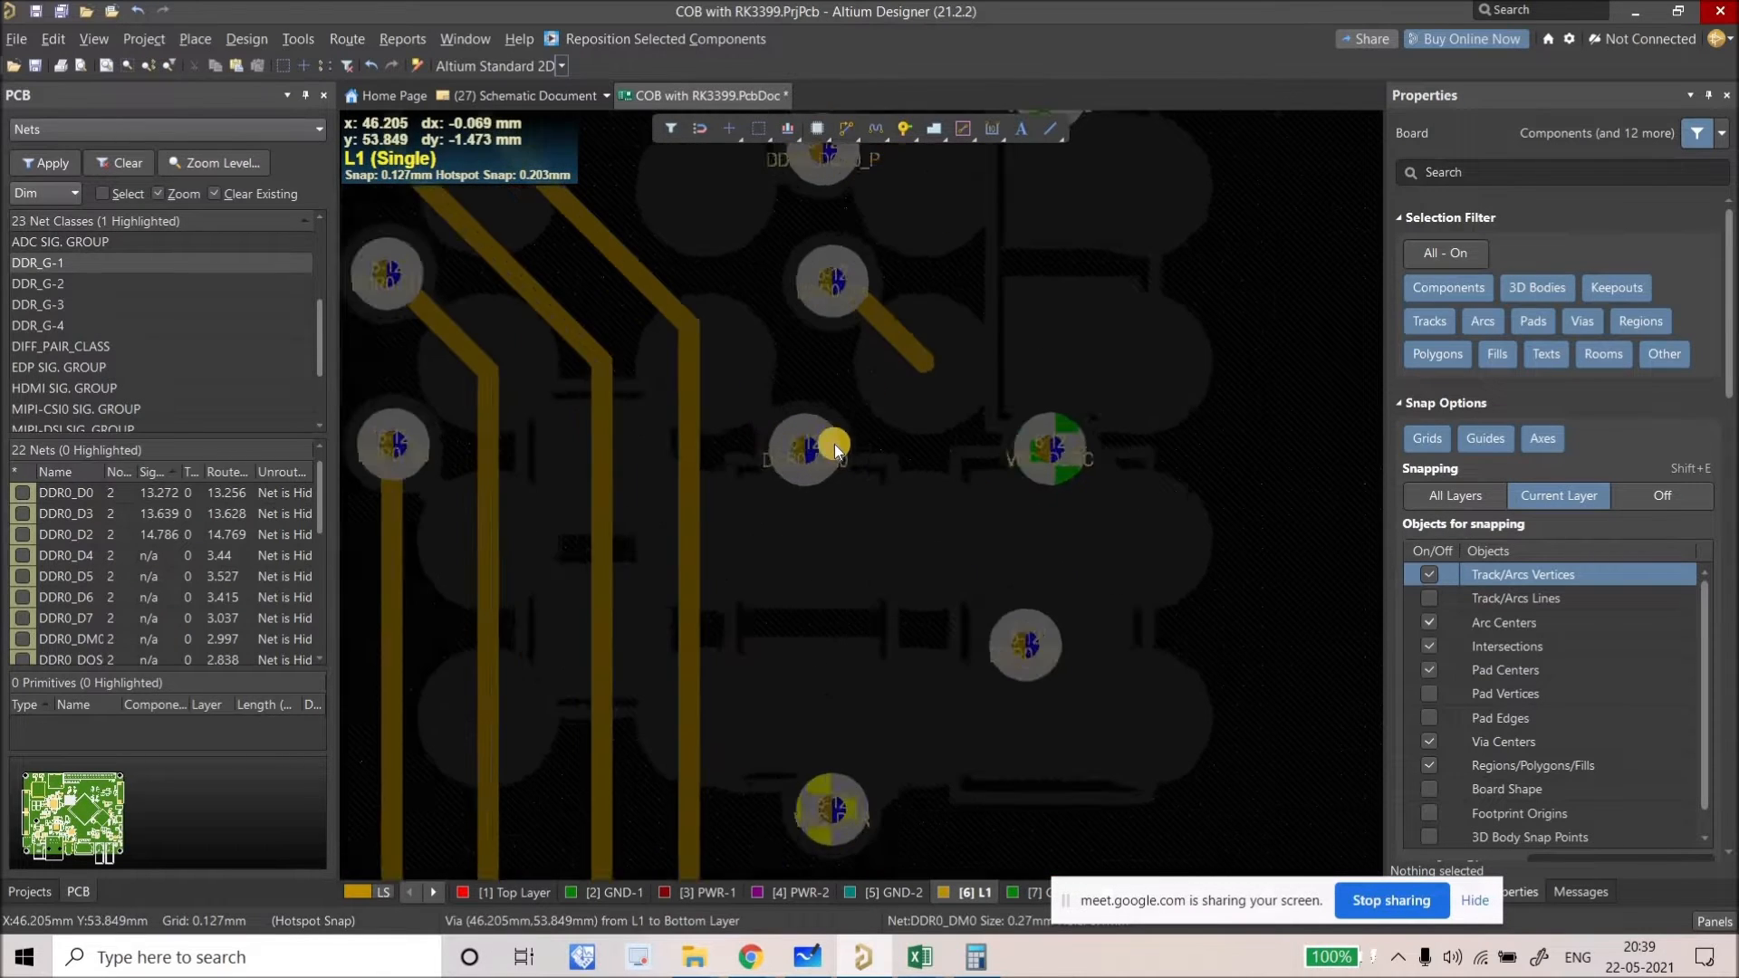
scroll(834, 444, "down", 4, "ctrl")
scroll(749, 461, "up", 2, "ctrl")
left_click_drag(720, 464, 768, 472)
Step: Delete the short DDR0_D5 stub and shift its via slightly, net now 2.363 mm
scroll(812, 513, "down", 3, "ctrl")
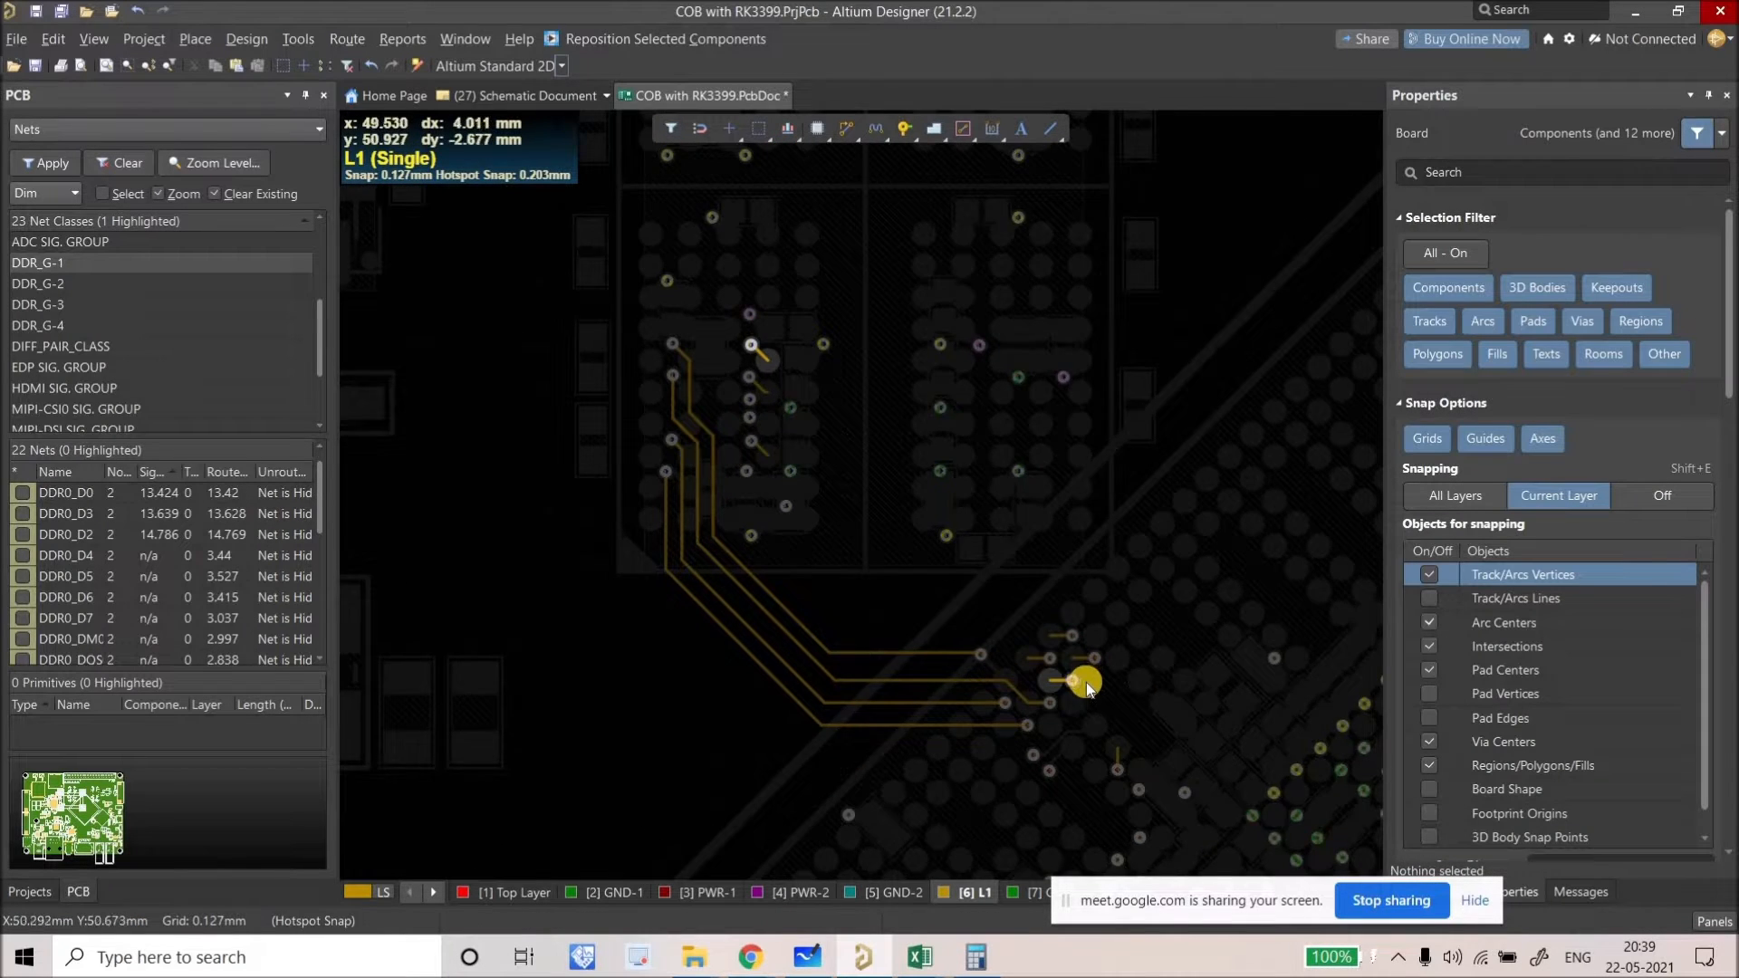
scroll(1085, 682, "up", 1, "ctrl")
scroll(1056, 658, "up", 1, "ctrl")
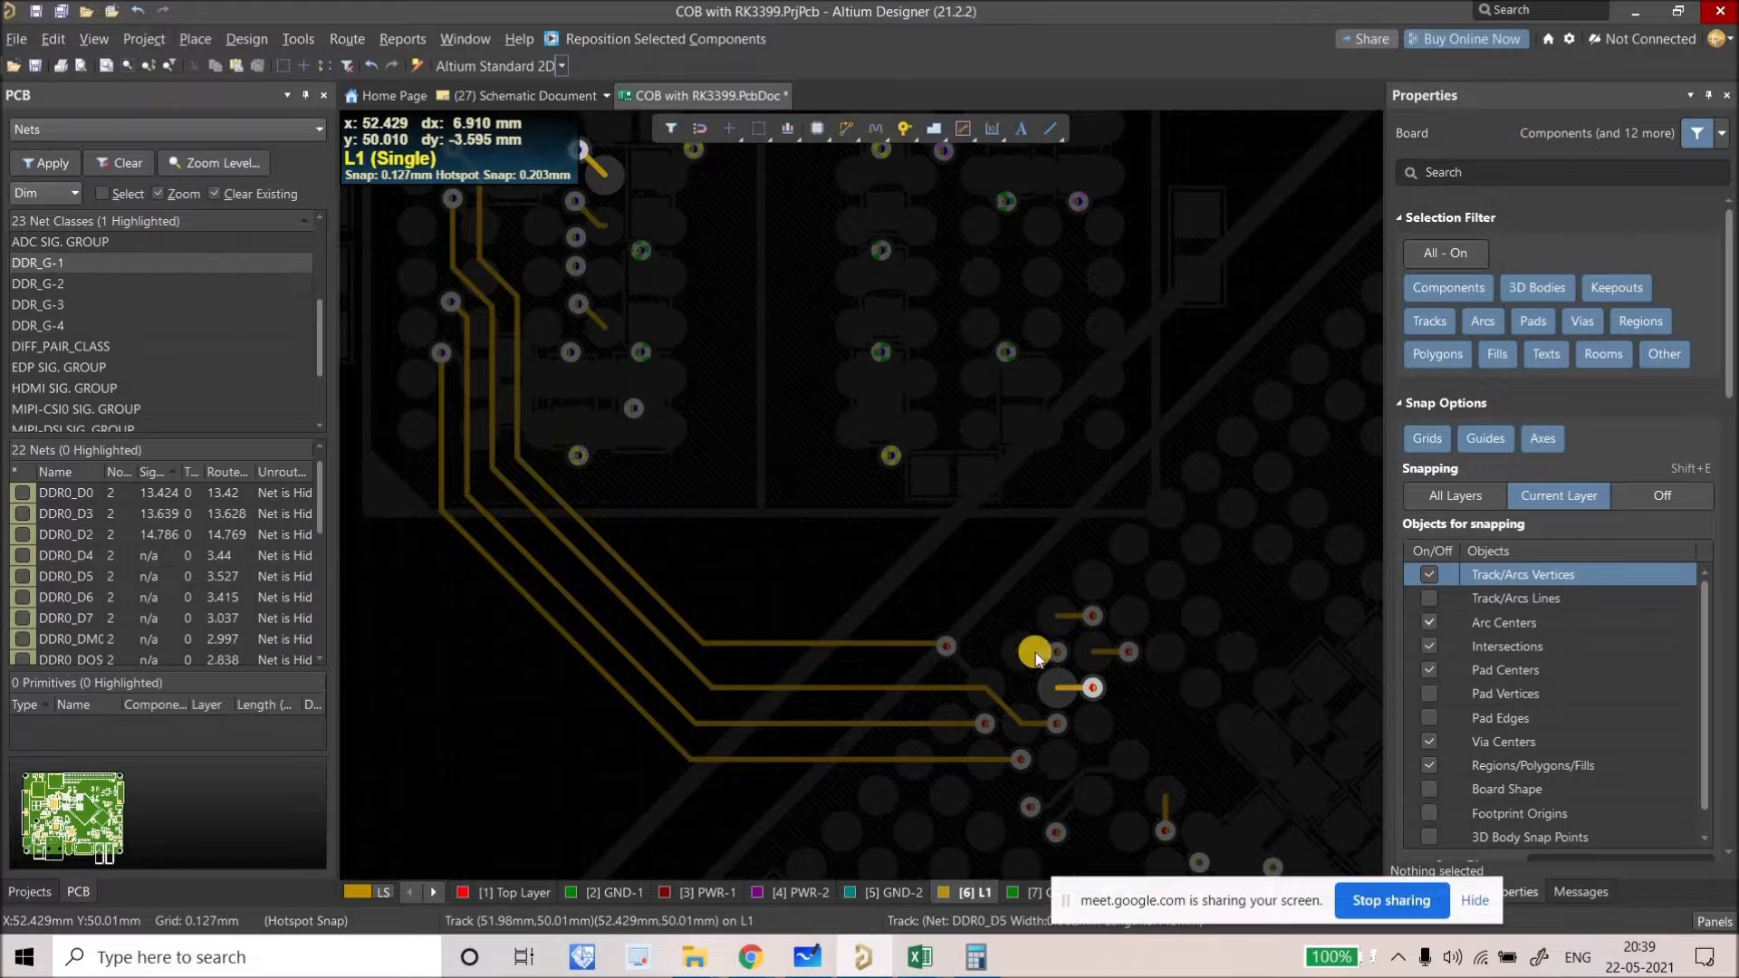
left_click(1035, 651)
key("Delete")
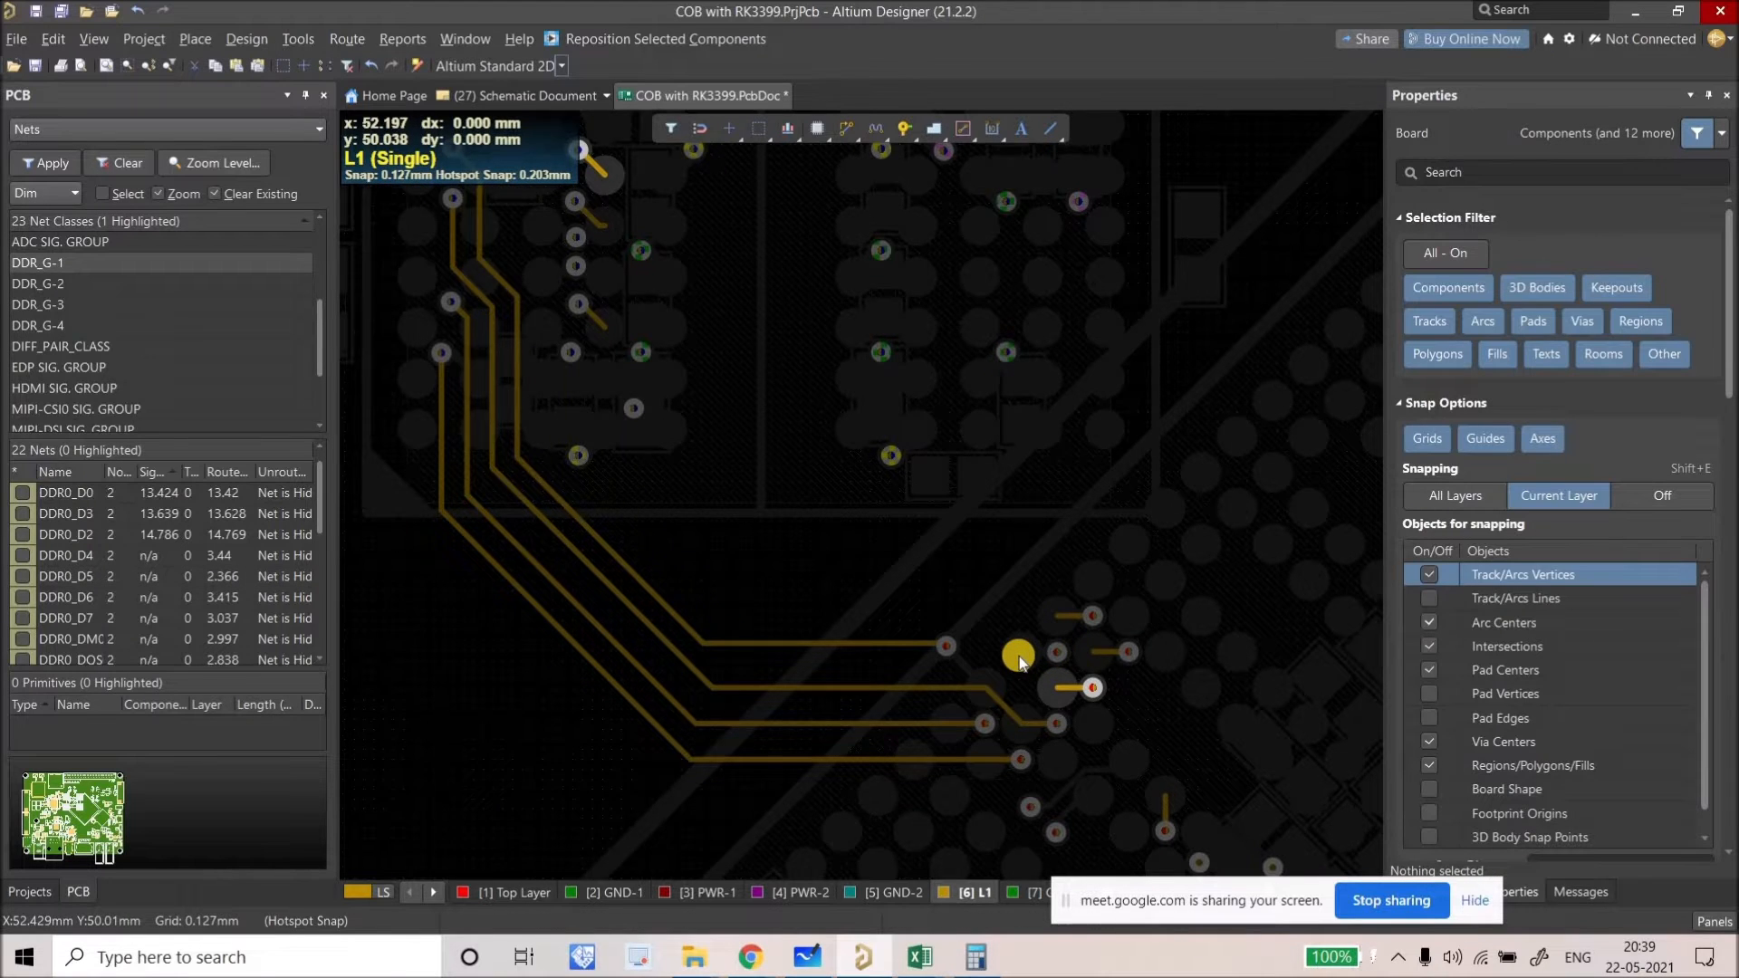
scroll(1020, 659, "up", 1, "ctrl")
left_click_drag(1014, 654, 962, 616)
scroll(1015, 641, "up", 4, "ctrl")
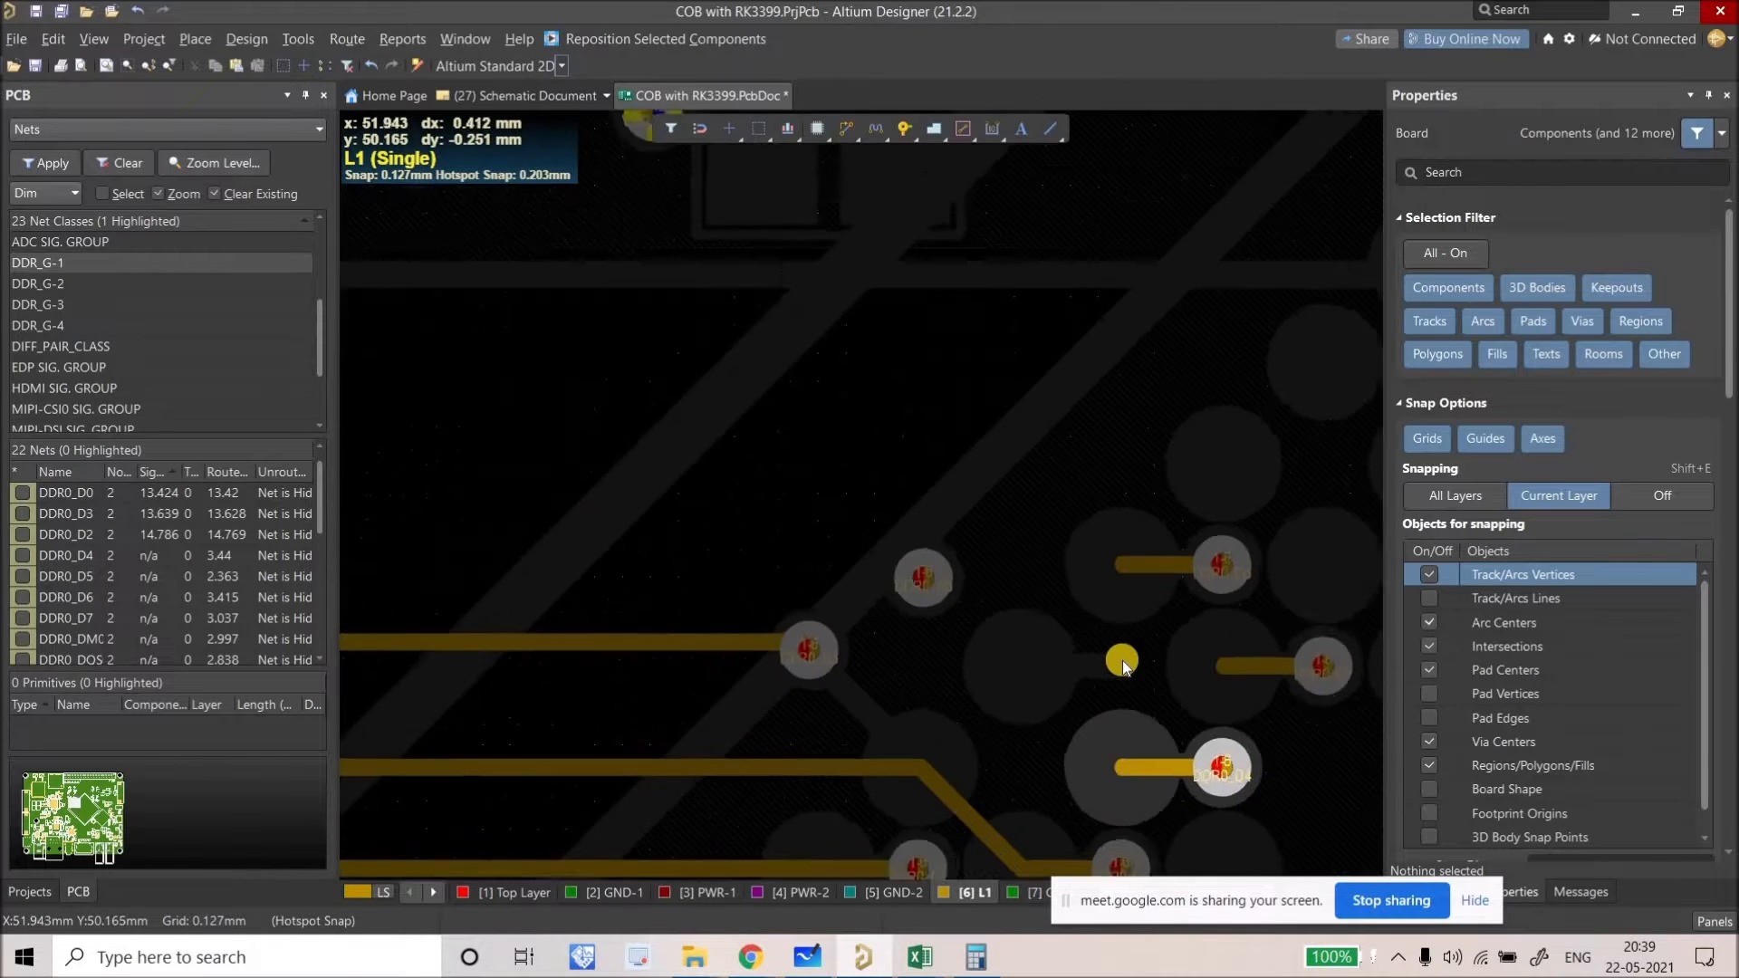
Step: Replace the DDR0_D5 track at pad Y1 with a new track from the relocated via, 3.226 mm
left_click(1123, 667)
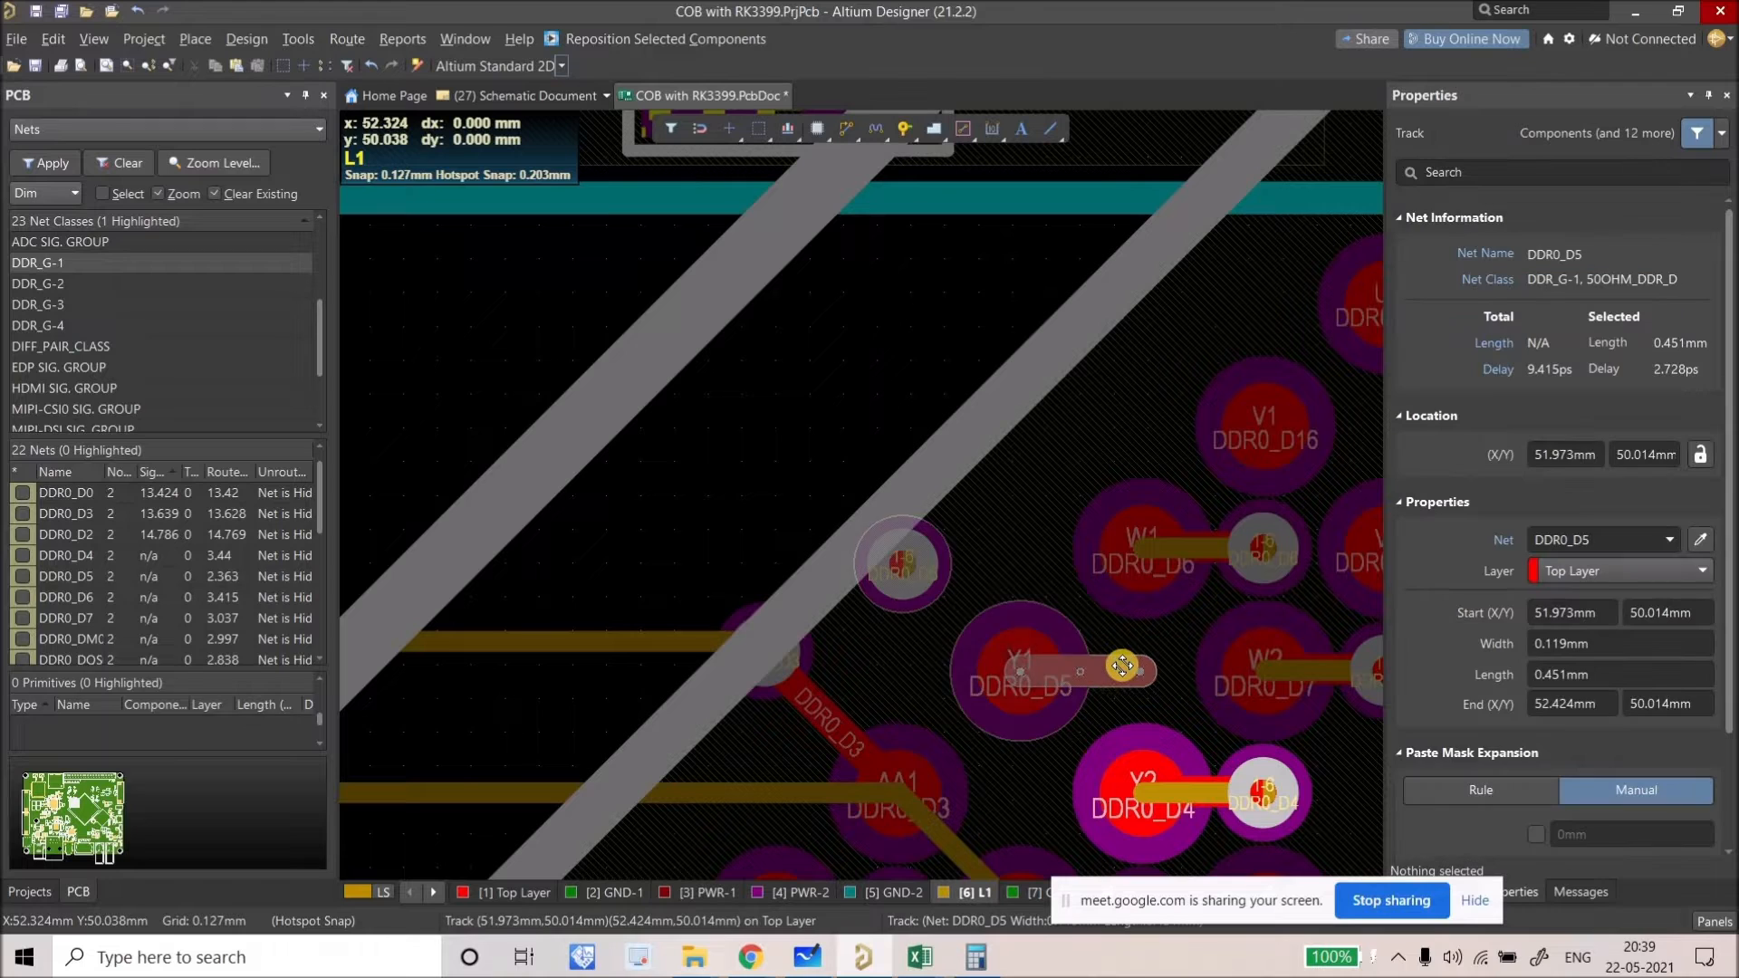
key("Delete")
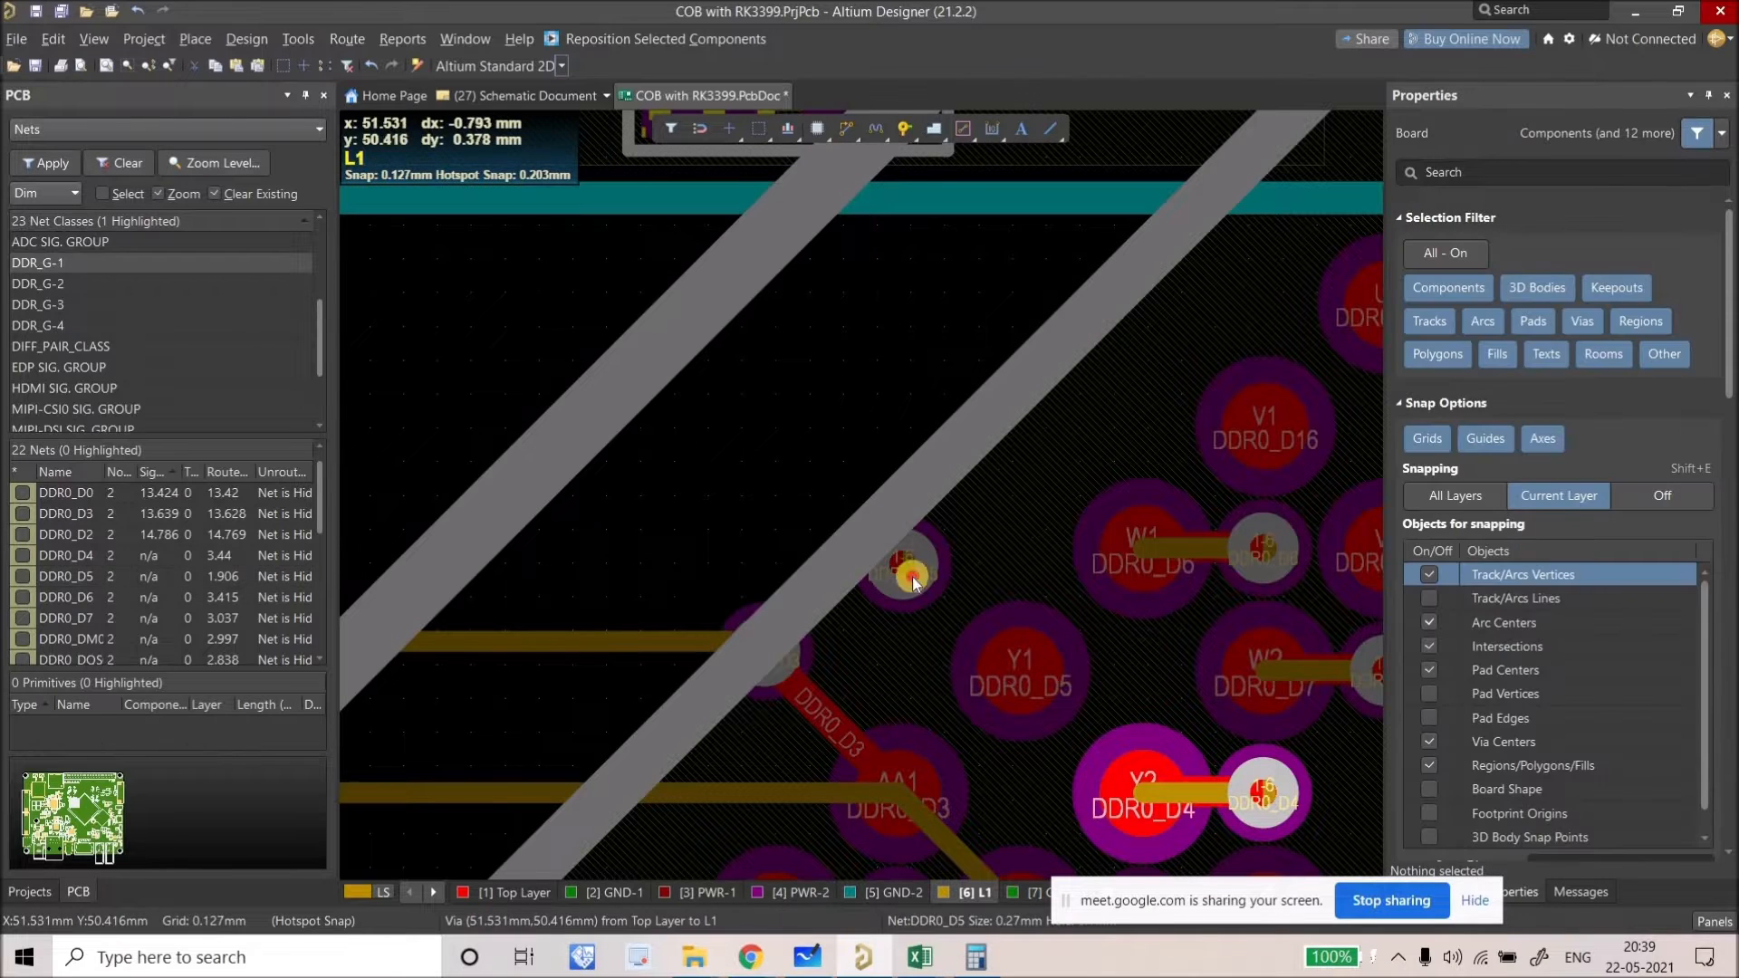
key("ctrl+w")
left_click(903, 563)
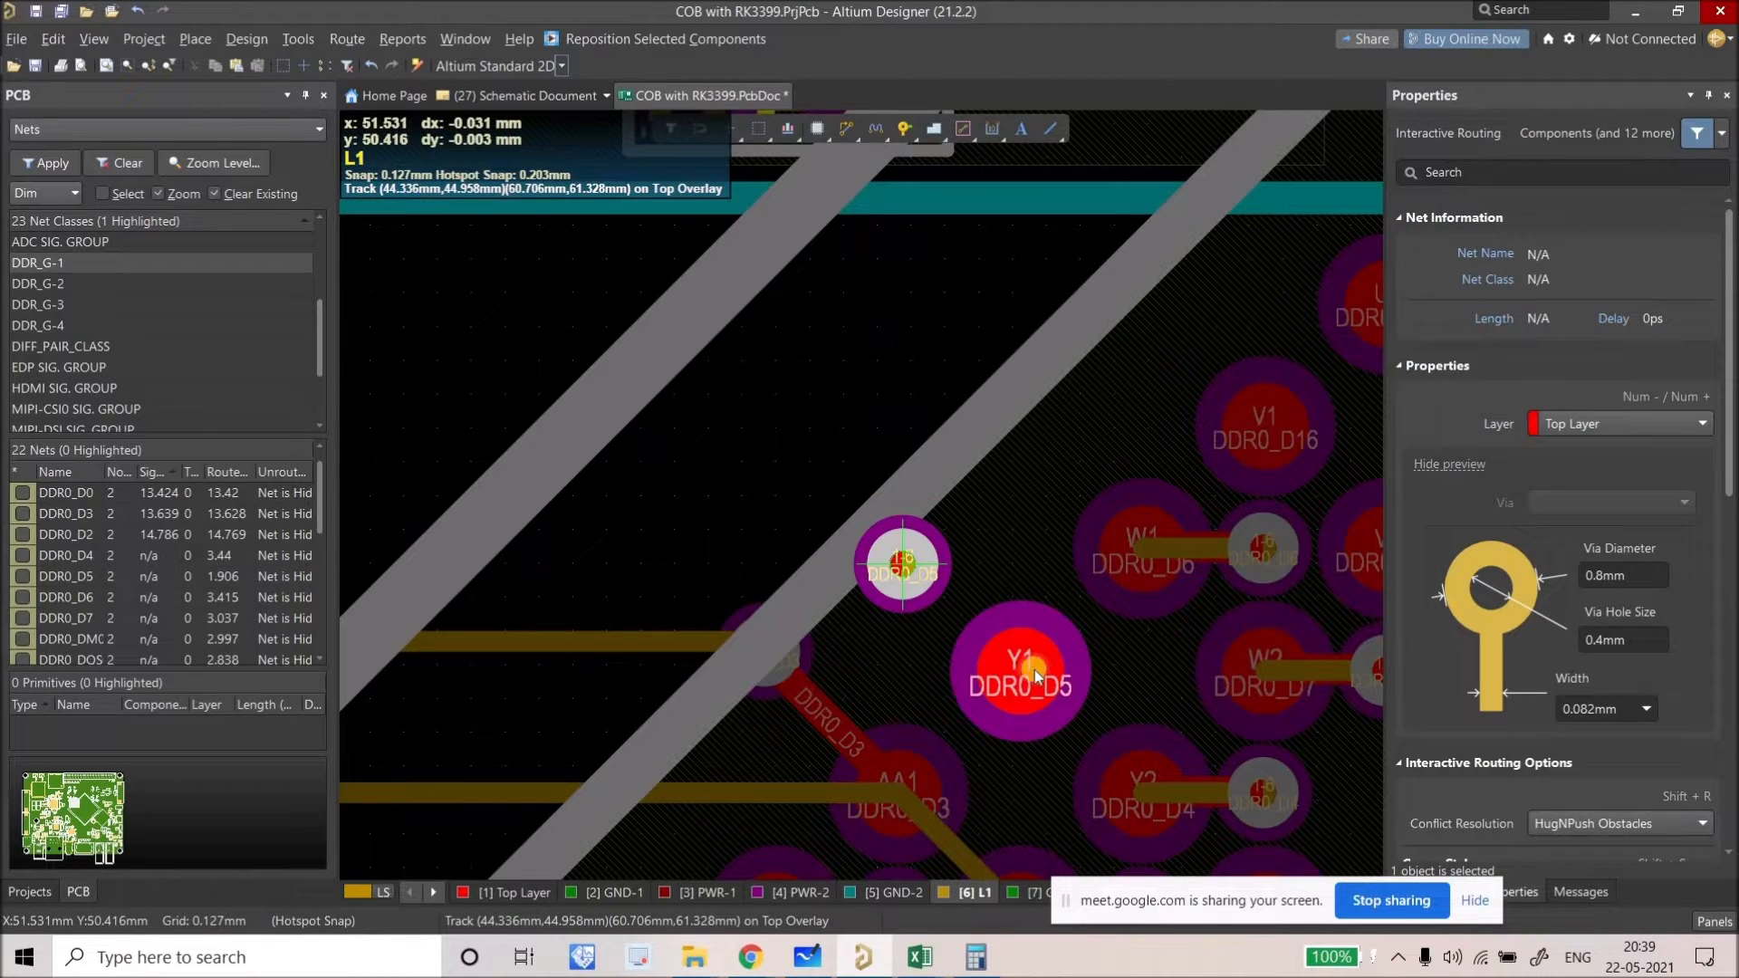
left_click(1029, 678)
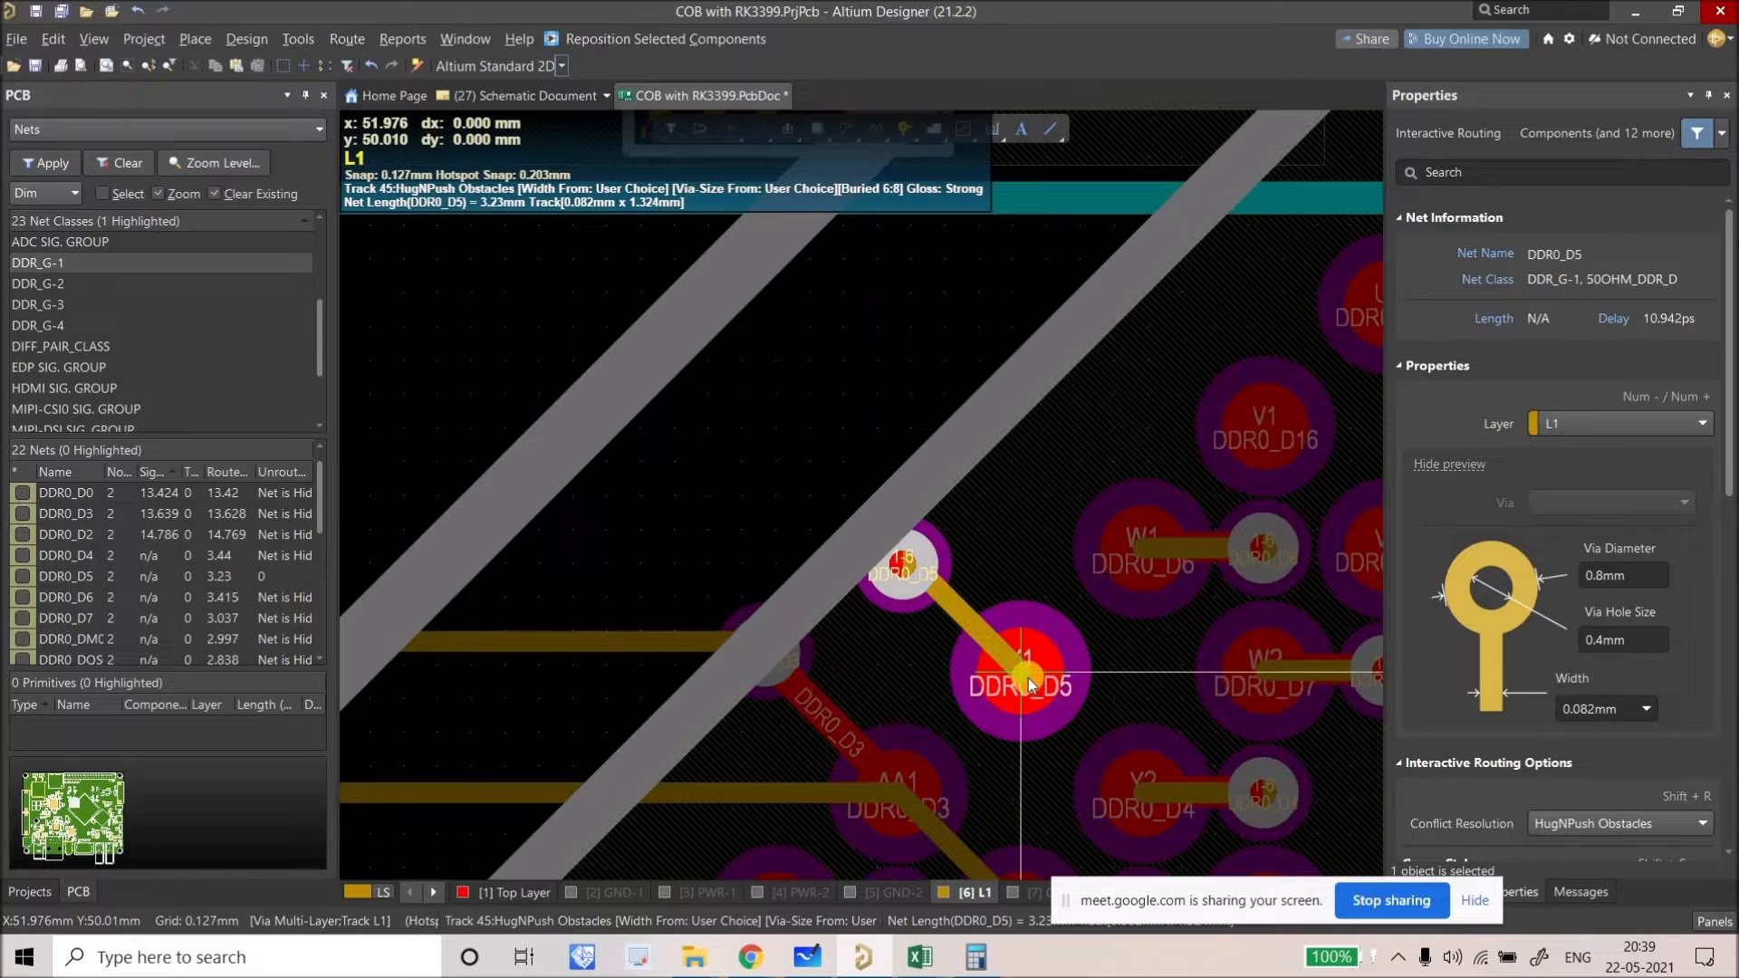
right_click(896, 625)
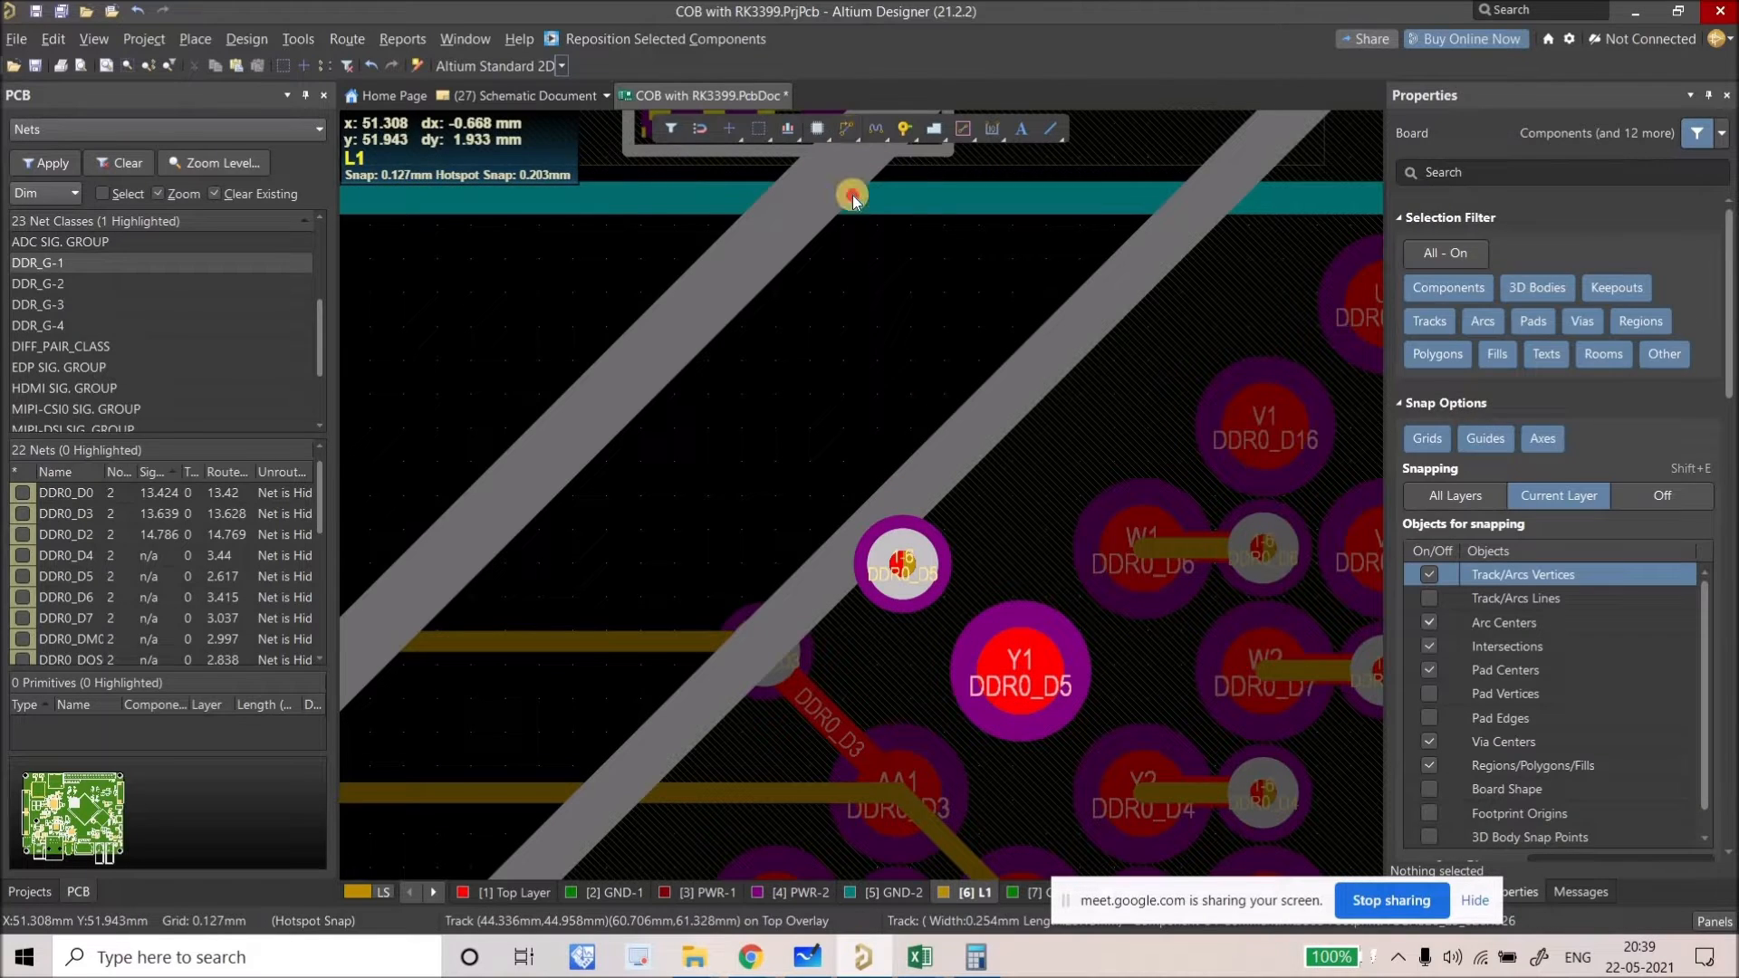
left_click(846, 129)
left_click(970, 479)
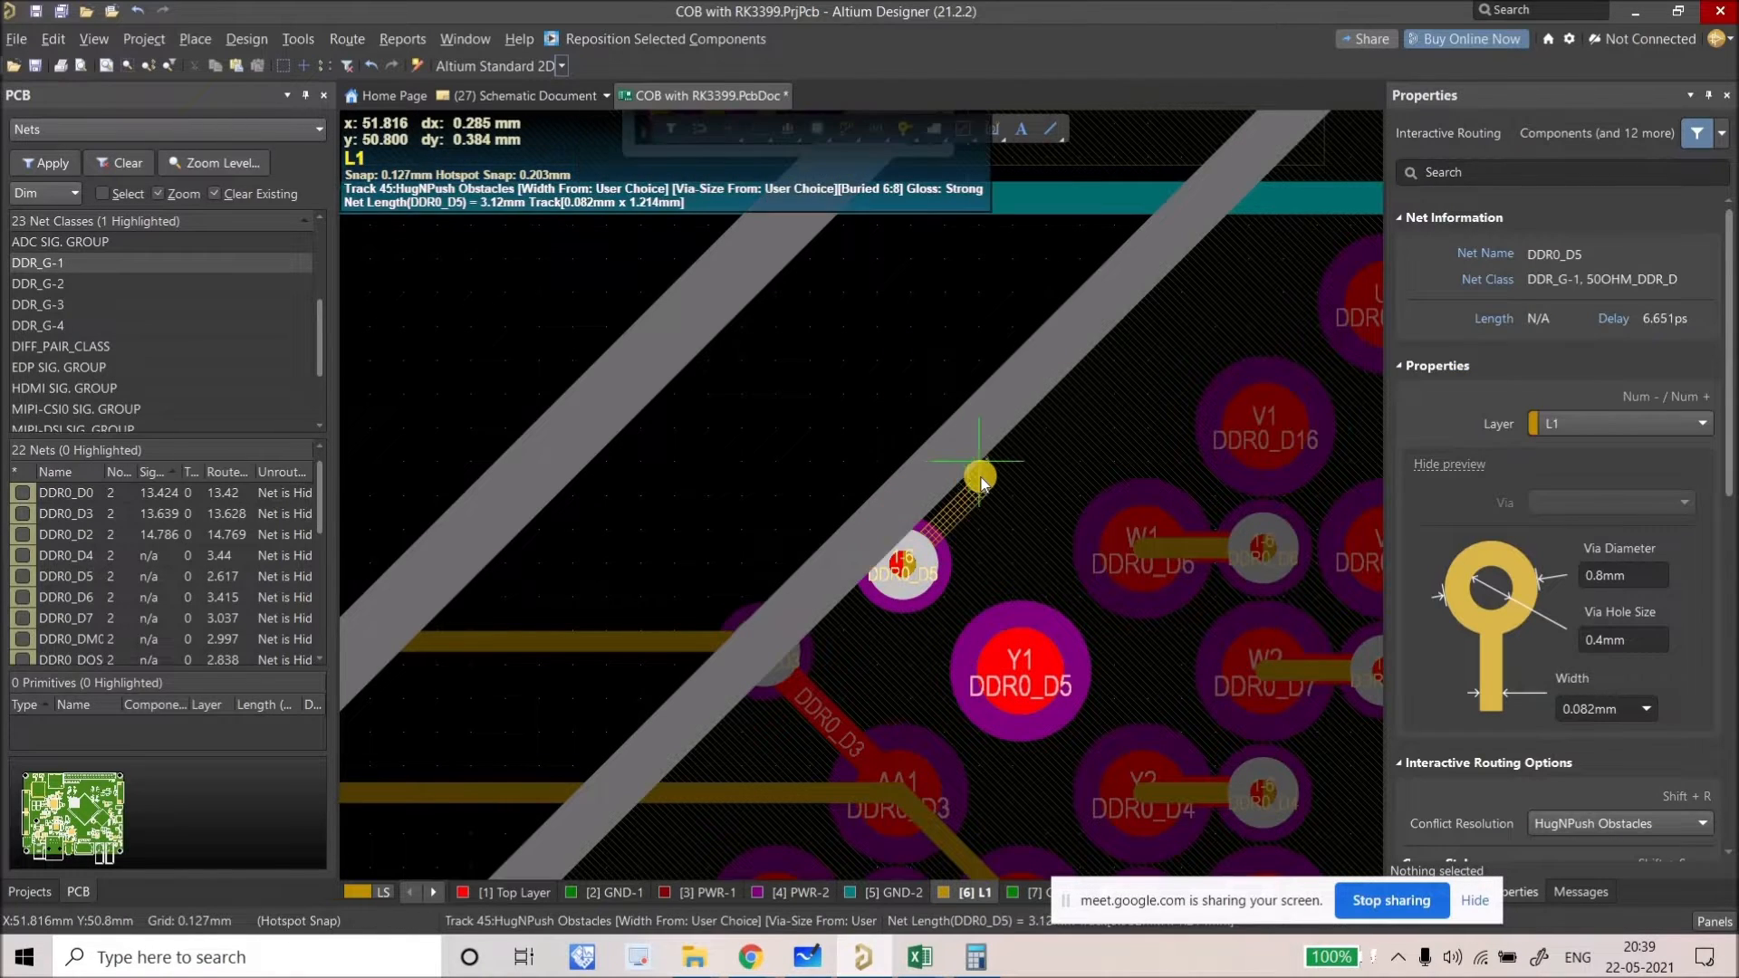
left_click(1024, 650)
right_click(893, 545)
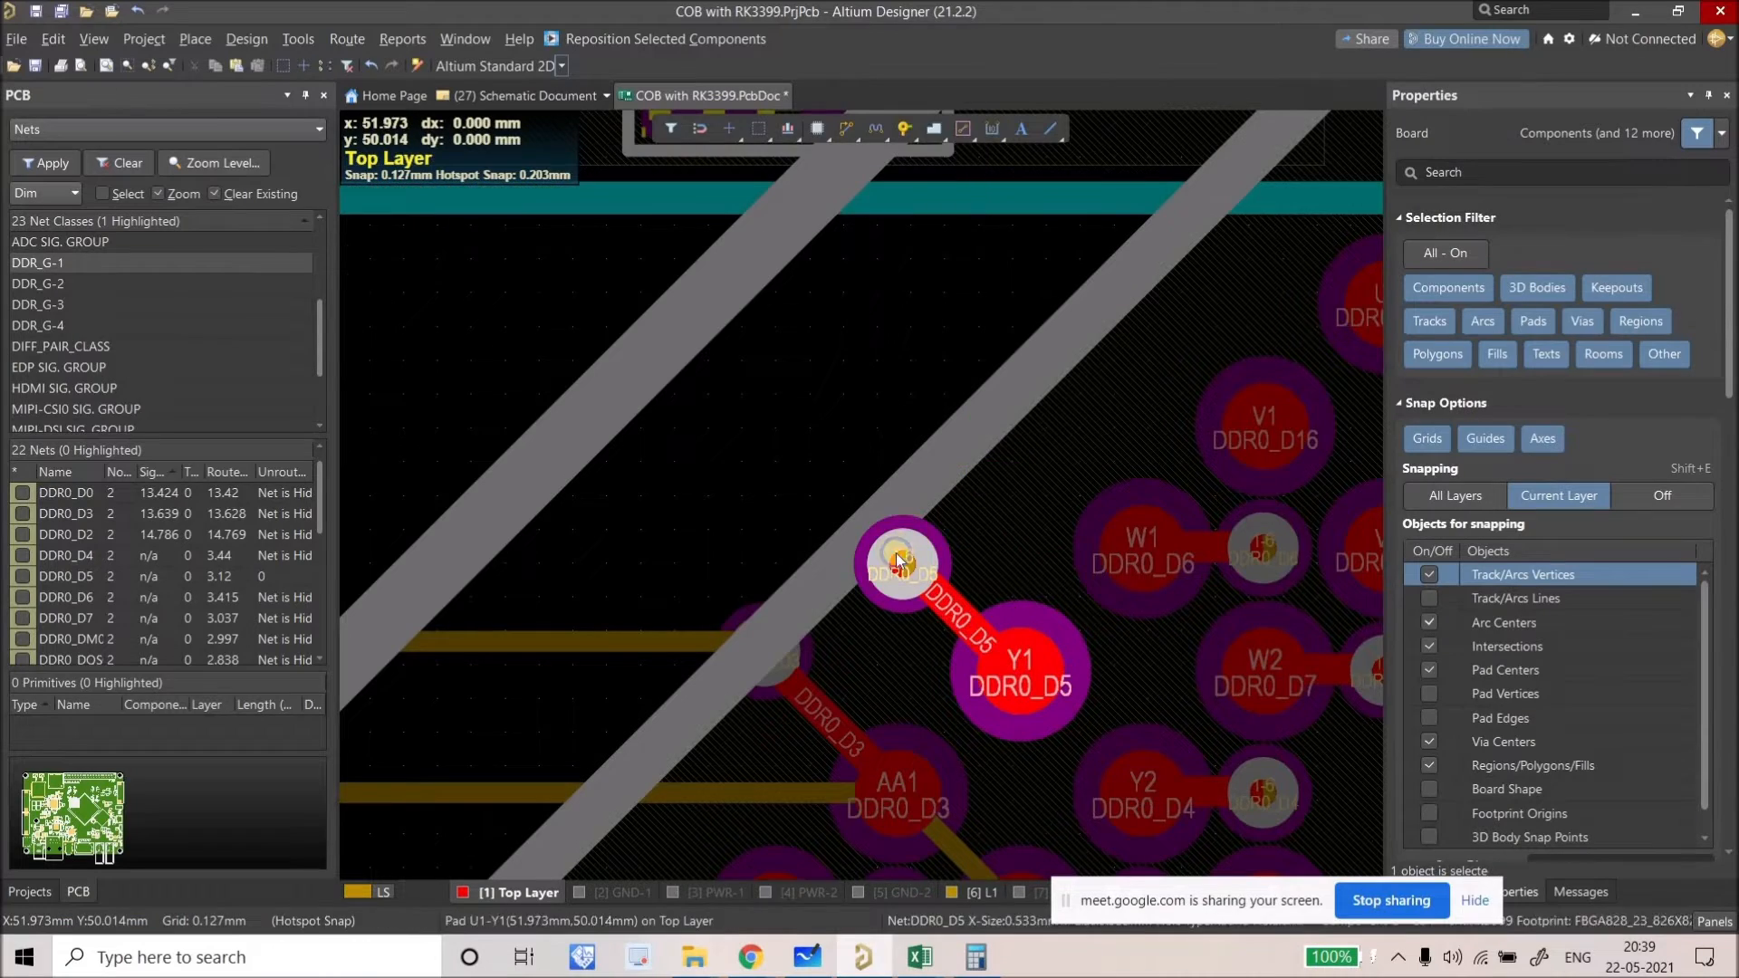
Step: Switch to single-layer mode with [6] L1 as the working layer
scroll(893, 546, "down", 3, "ctrl")
scroll(857, 447, "down", 4, "ctrl")
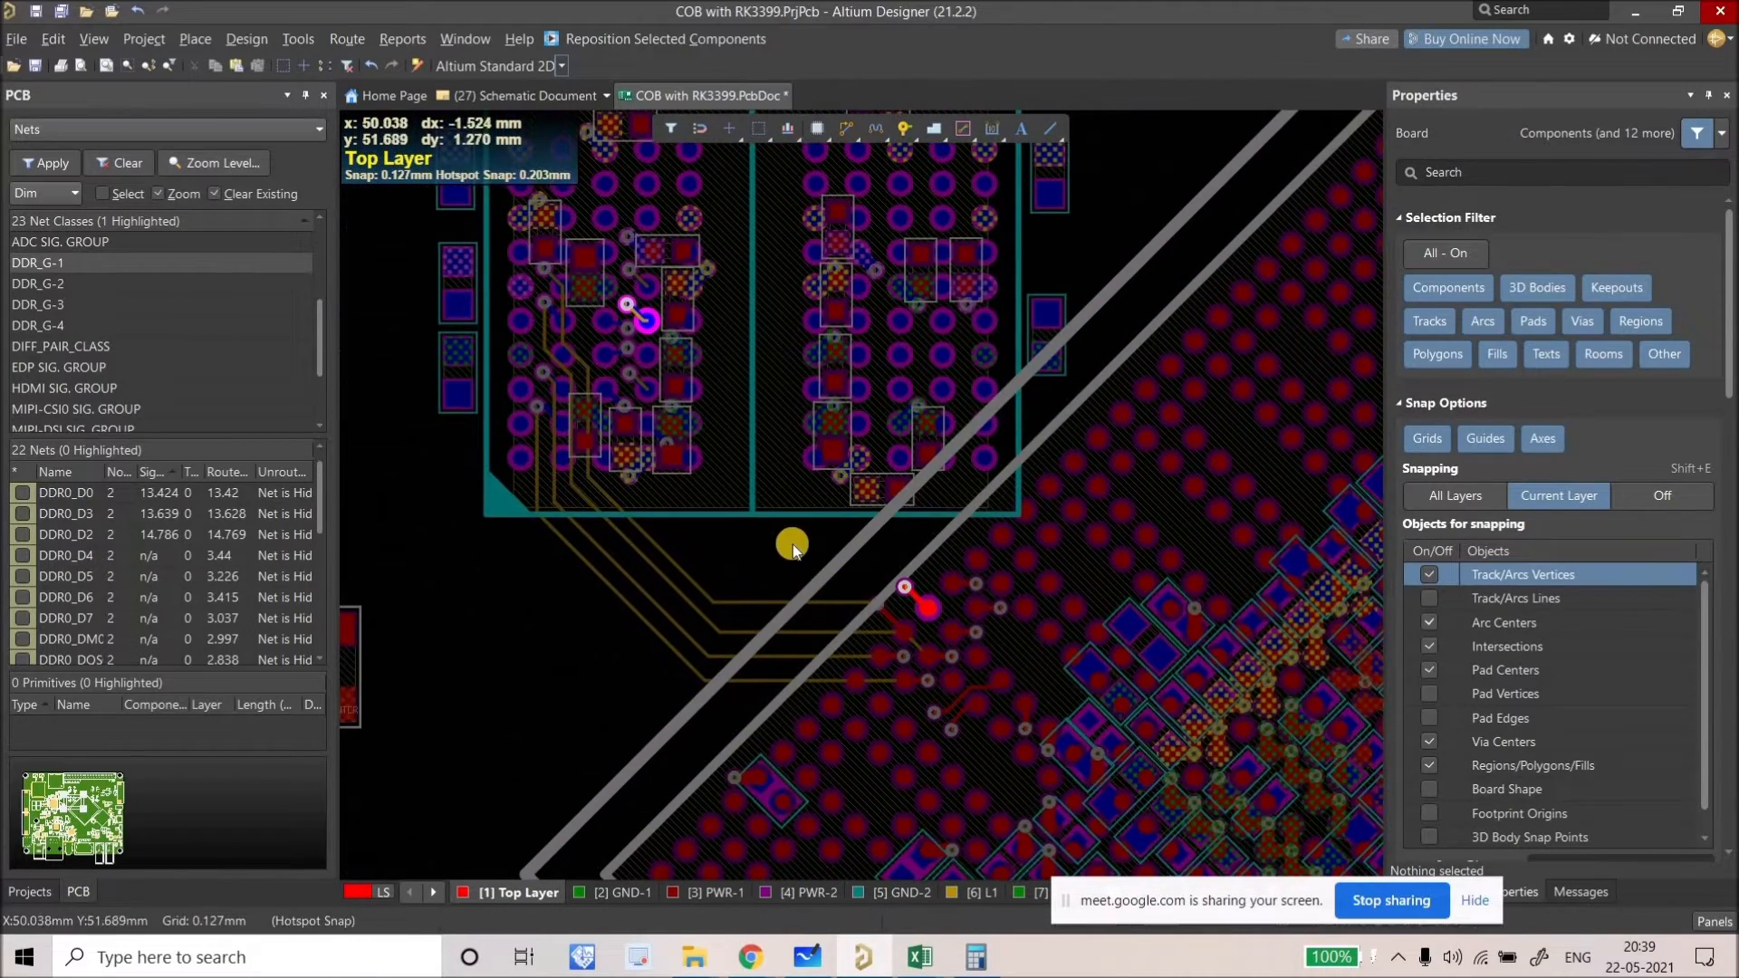
key("shift+s")
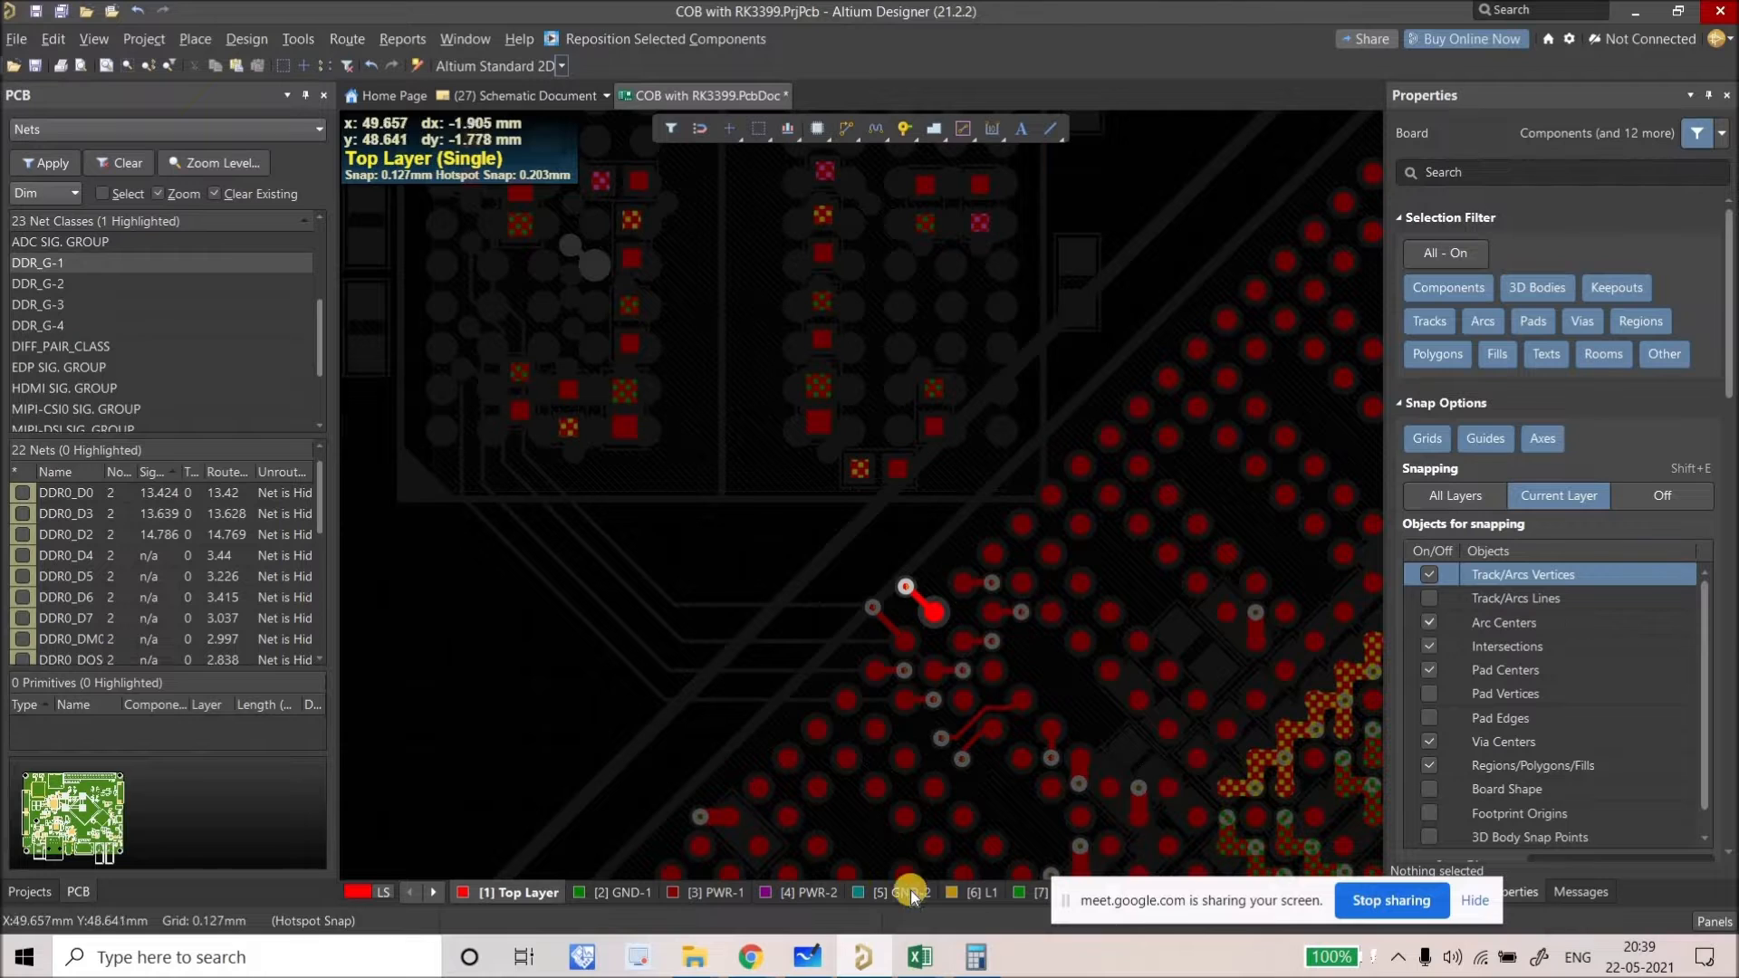
left_click(974, 892)
Step: Nudge the DDR0_D5 fan-out via slightly to the right
key("shift+h")
scroll(962, 645, "up", 1, "ctrl")
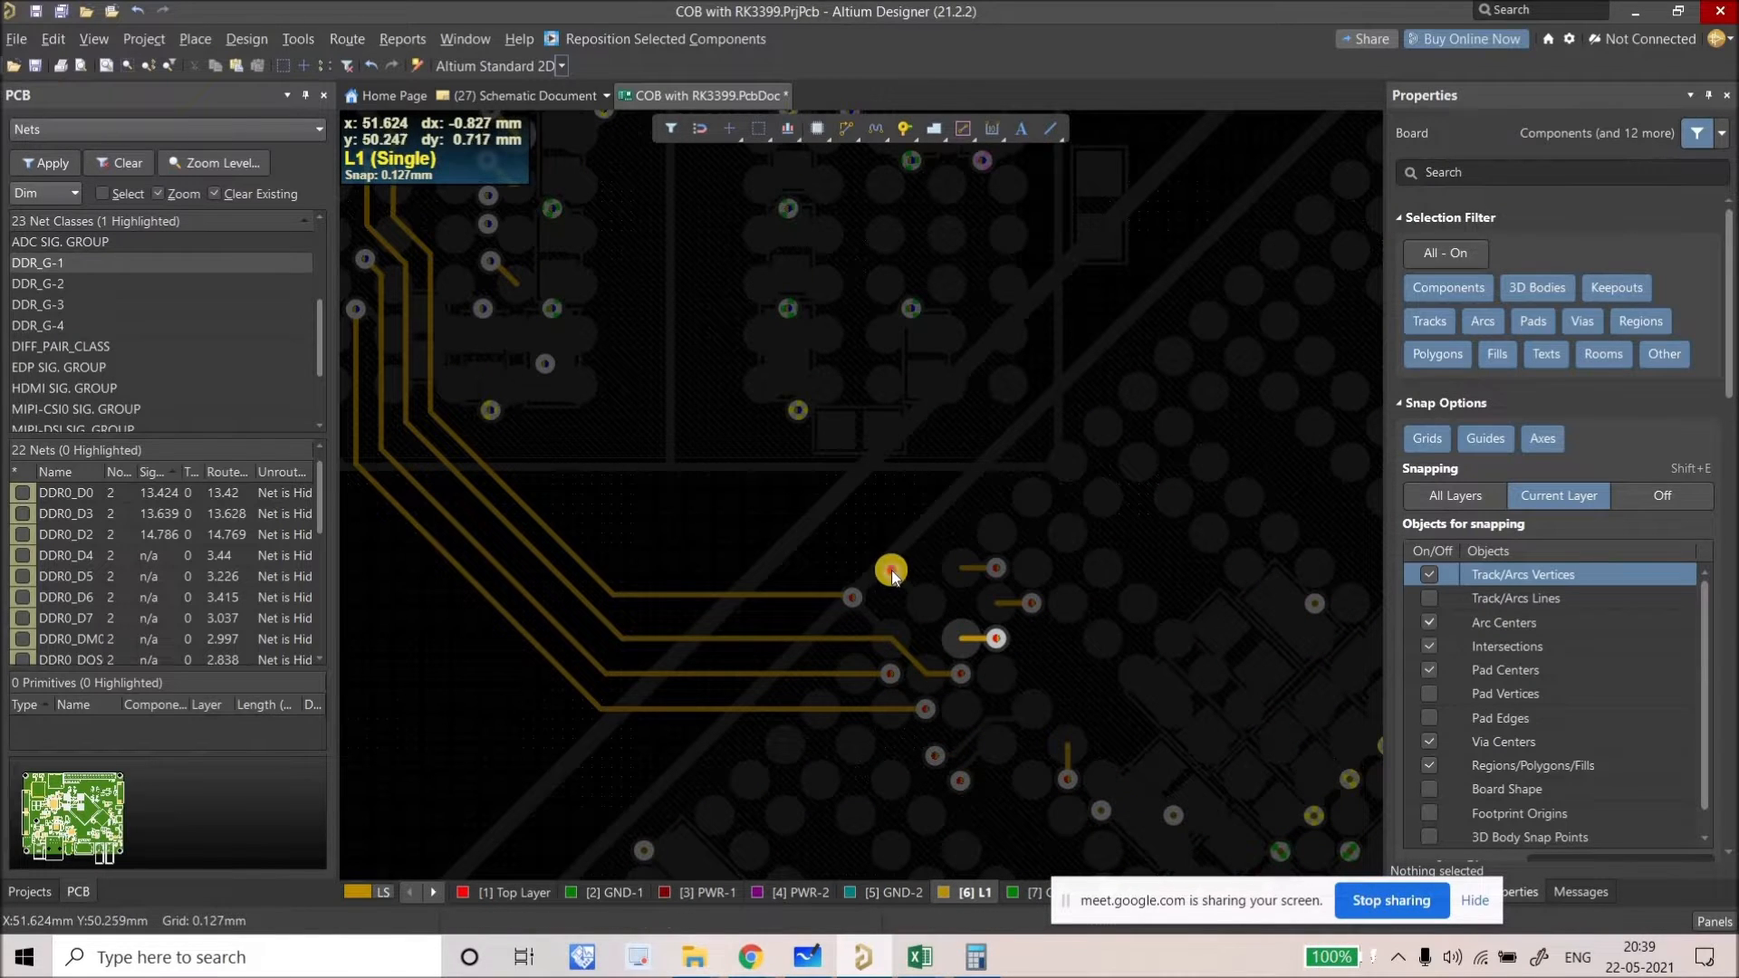
left_click_drag(875, 551, 900, 552)
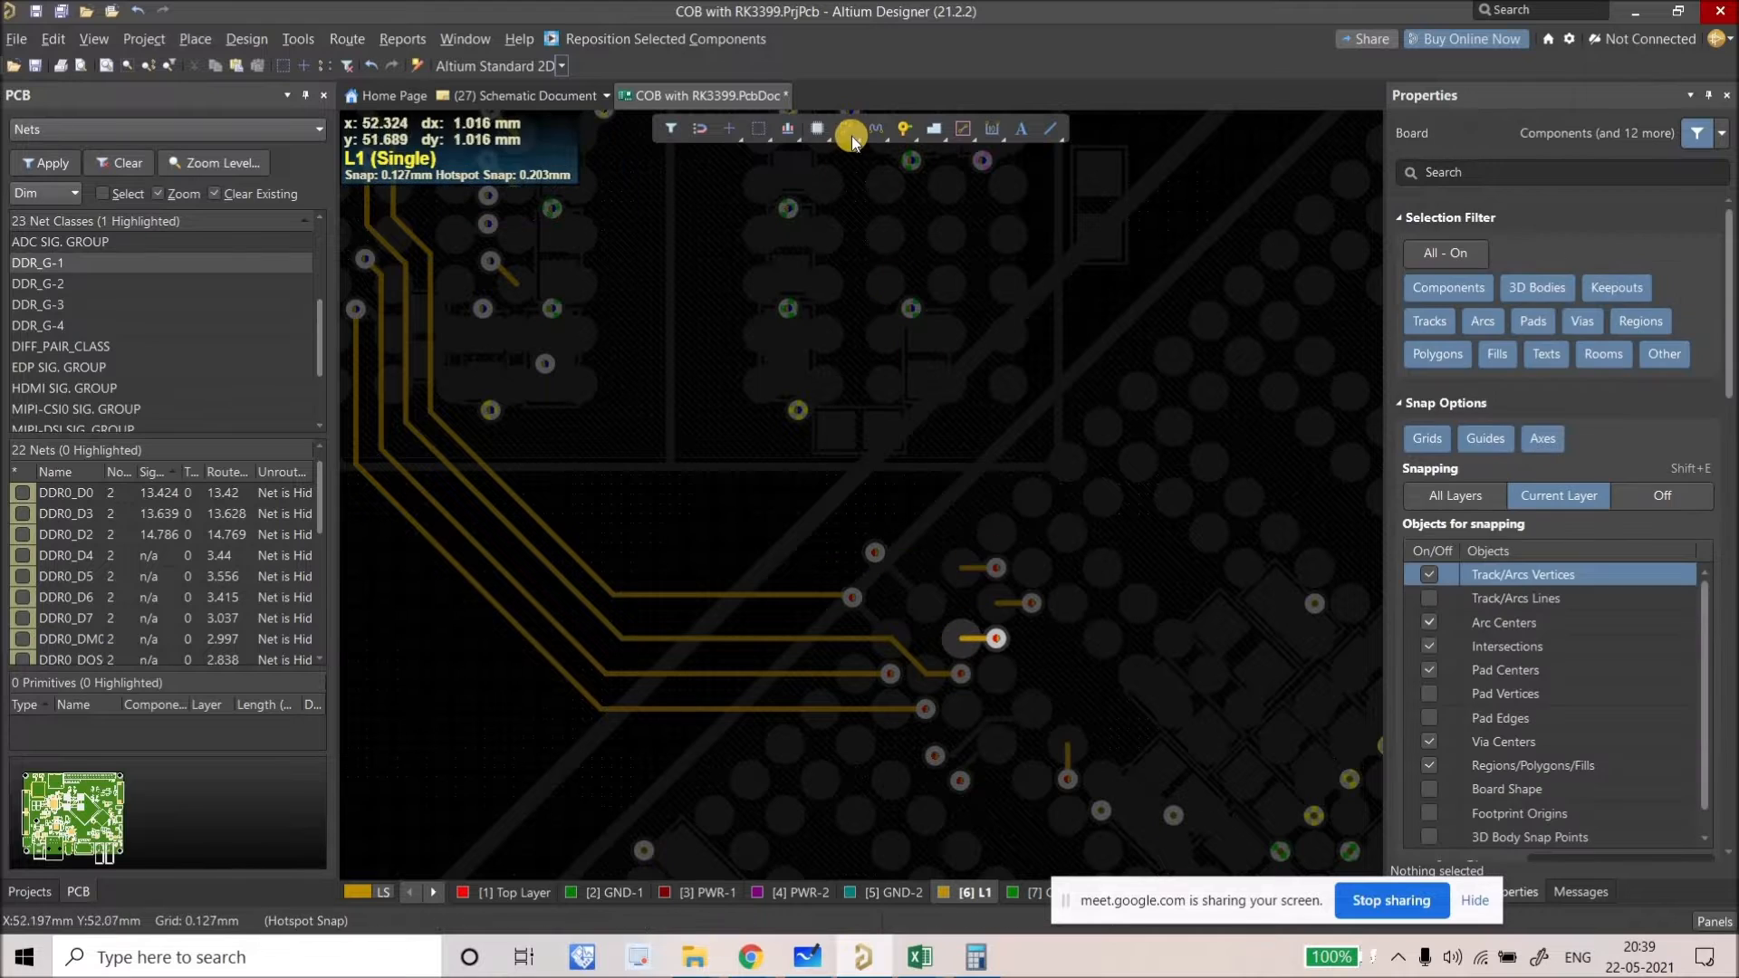
key("ctrl+w")
key("Escape")
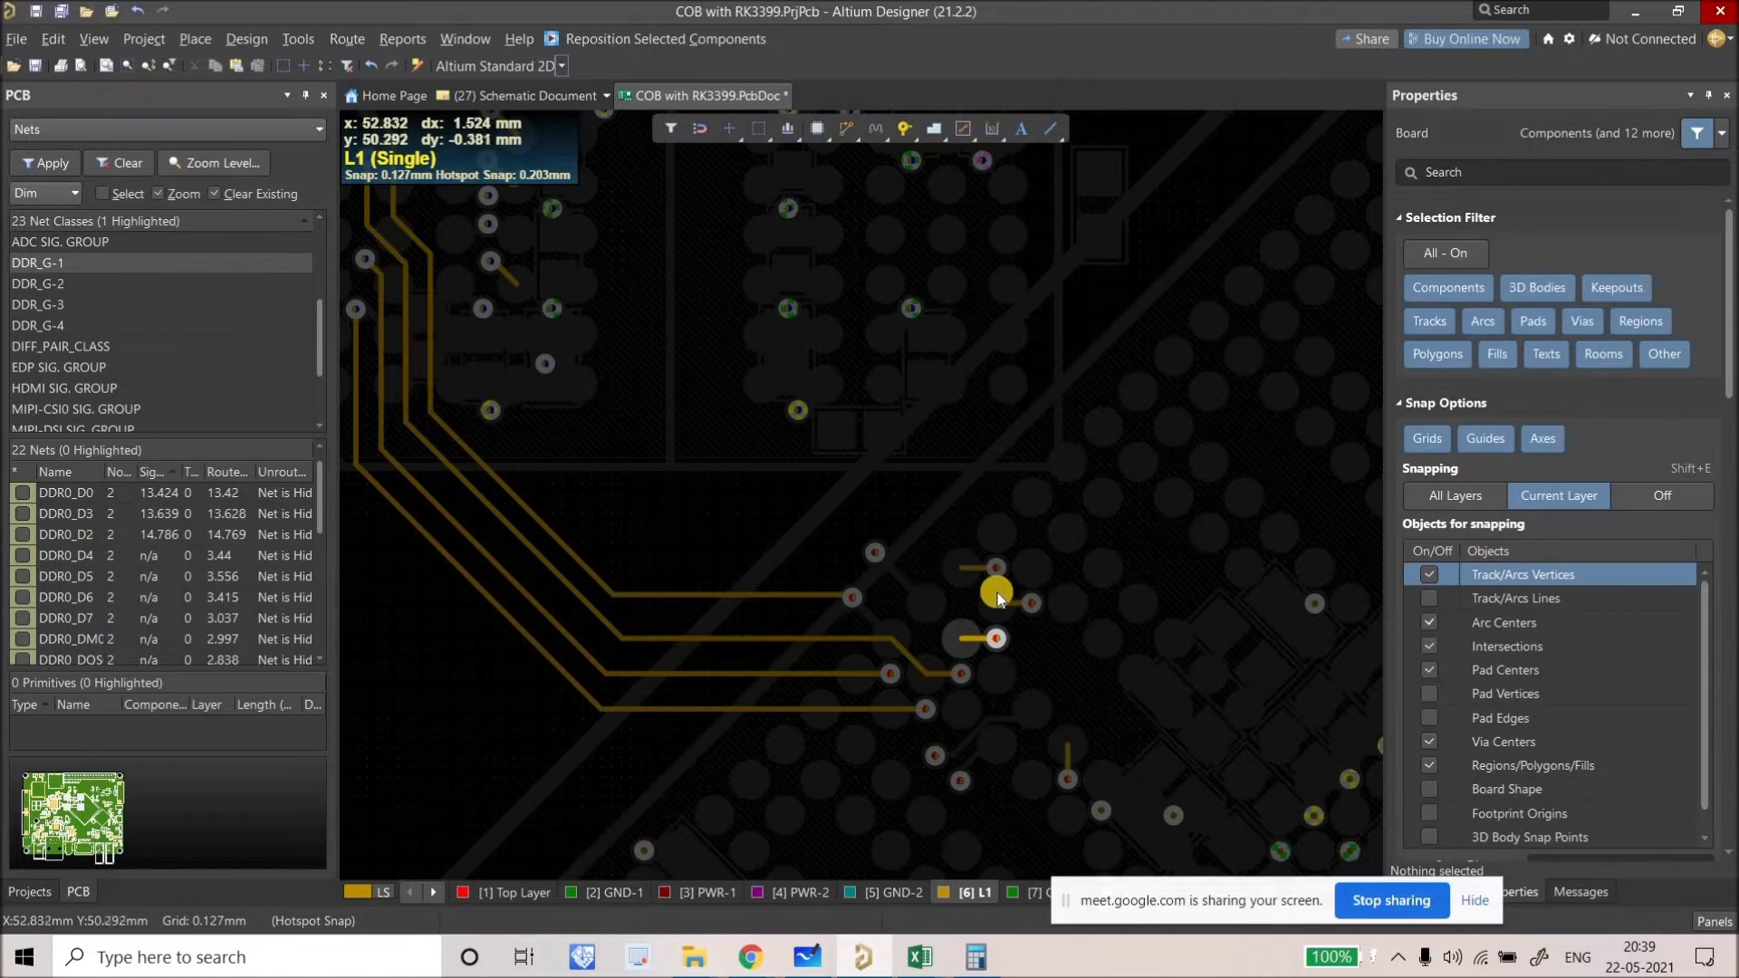
Step: Route DDR0_D4 on L1 diagonally up to its BGA fanout pad, 15.339 mm, then slide the vertical run
left_click(849, 128)
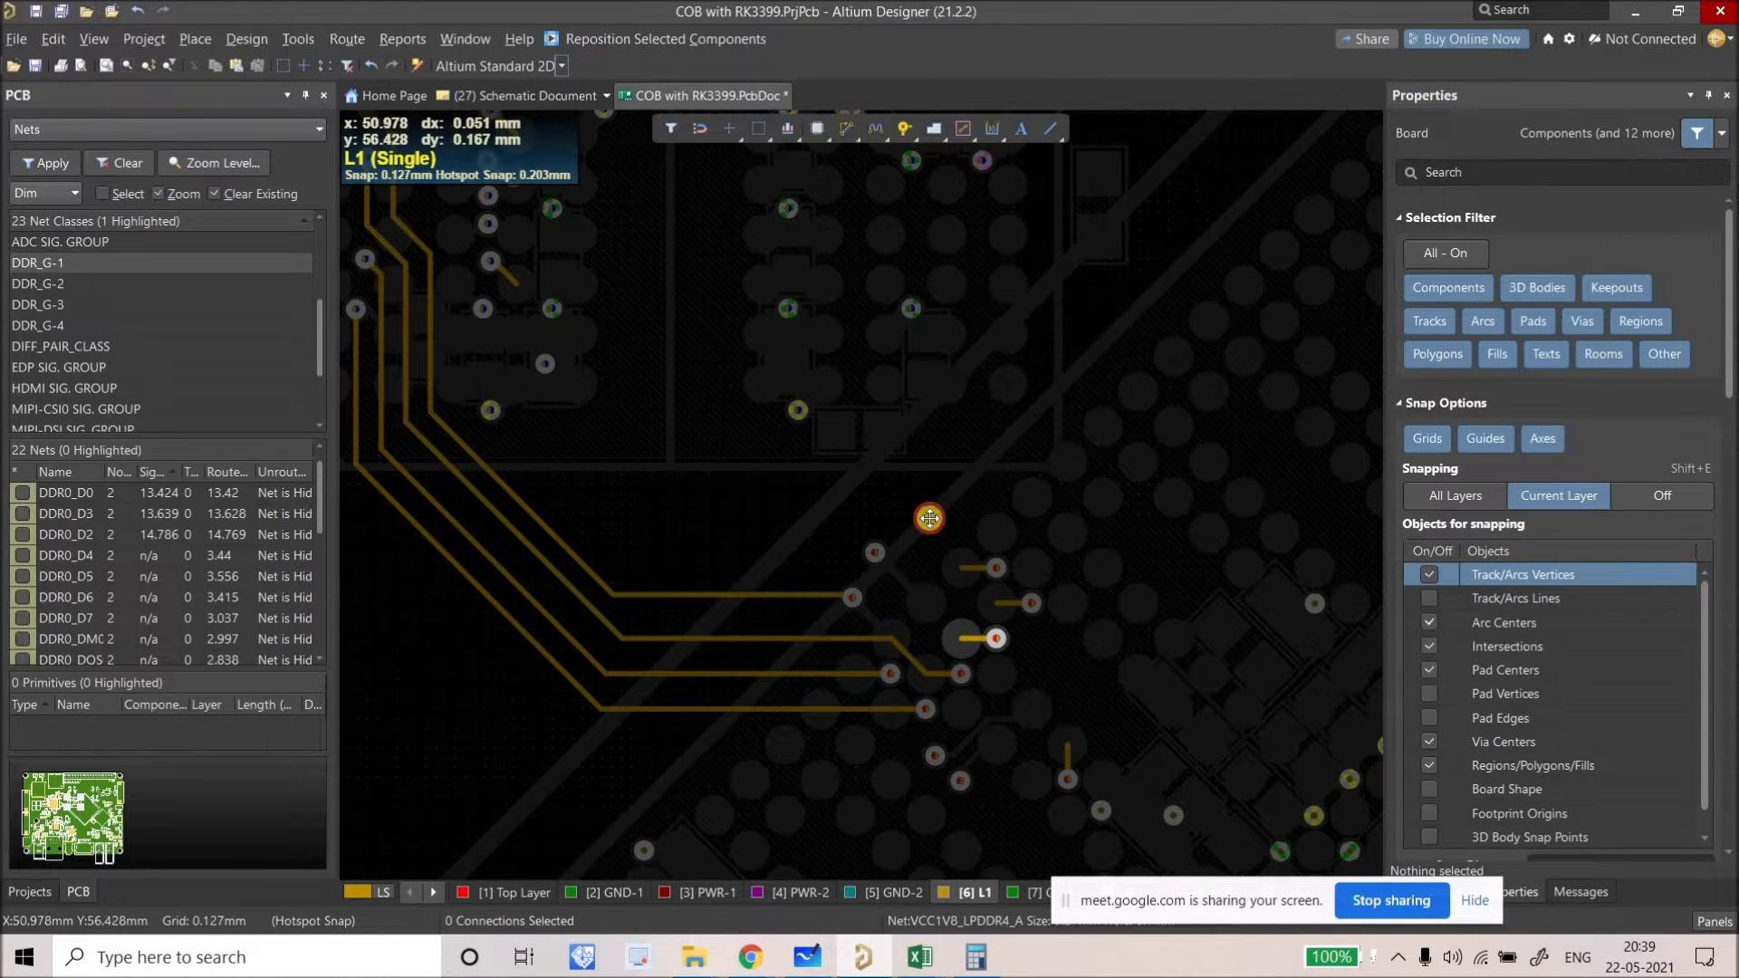
left_click(883, 598)
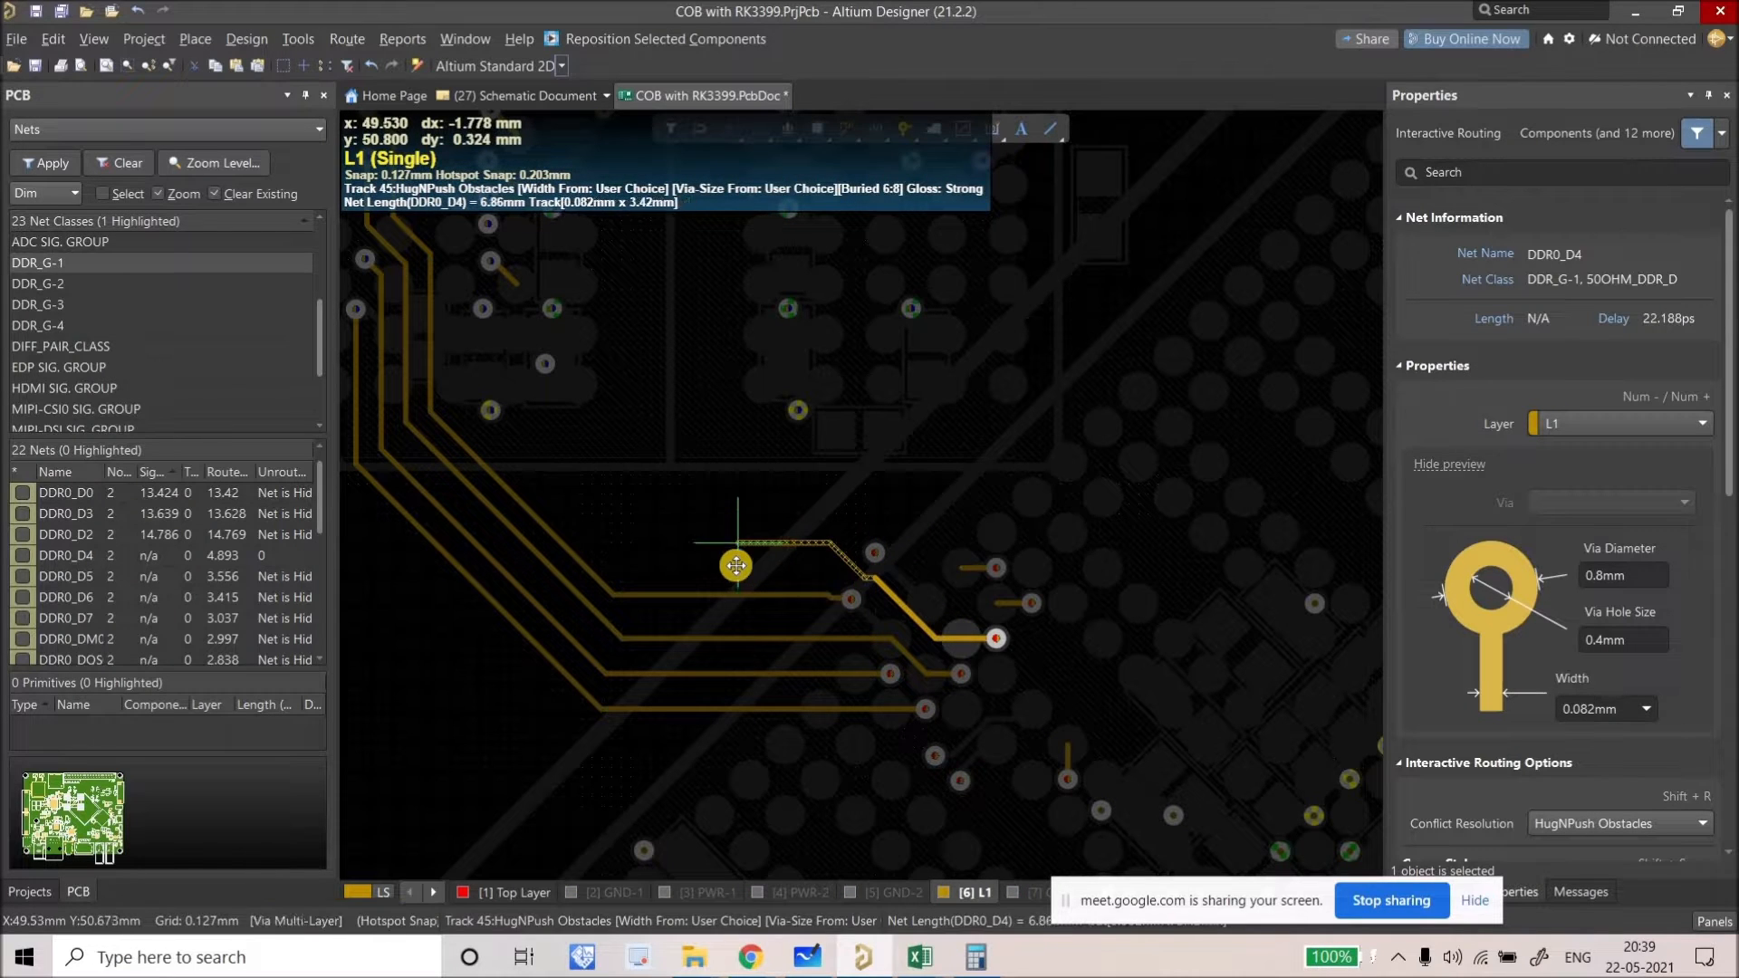
right_click_drag(621, 505, 792, 717)
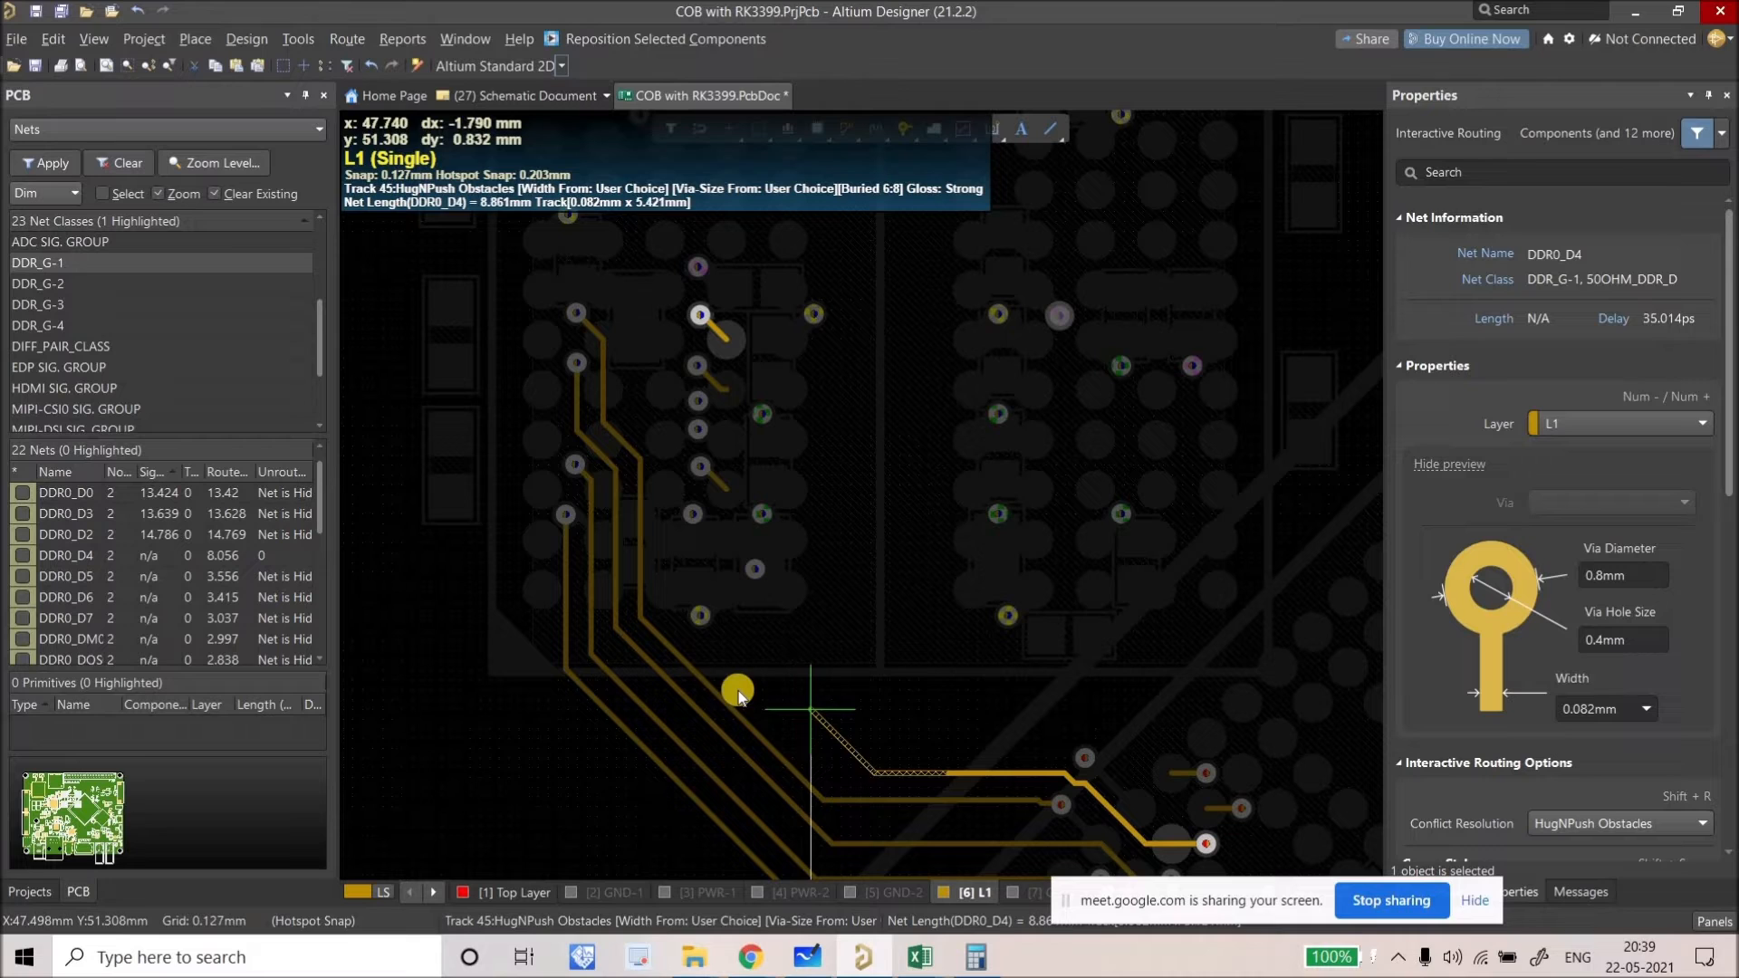
left_click(670, 623)
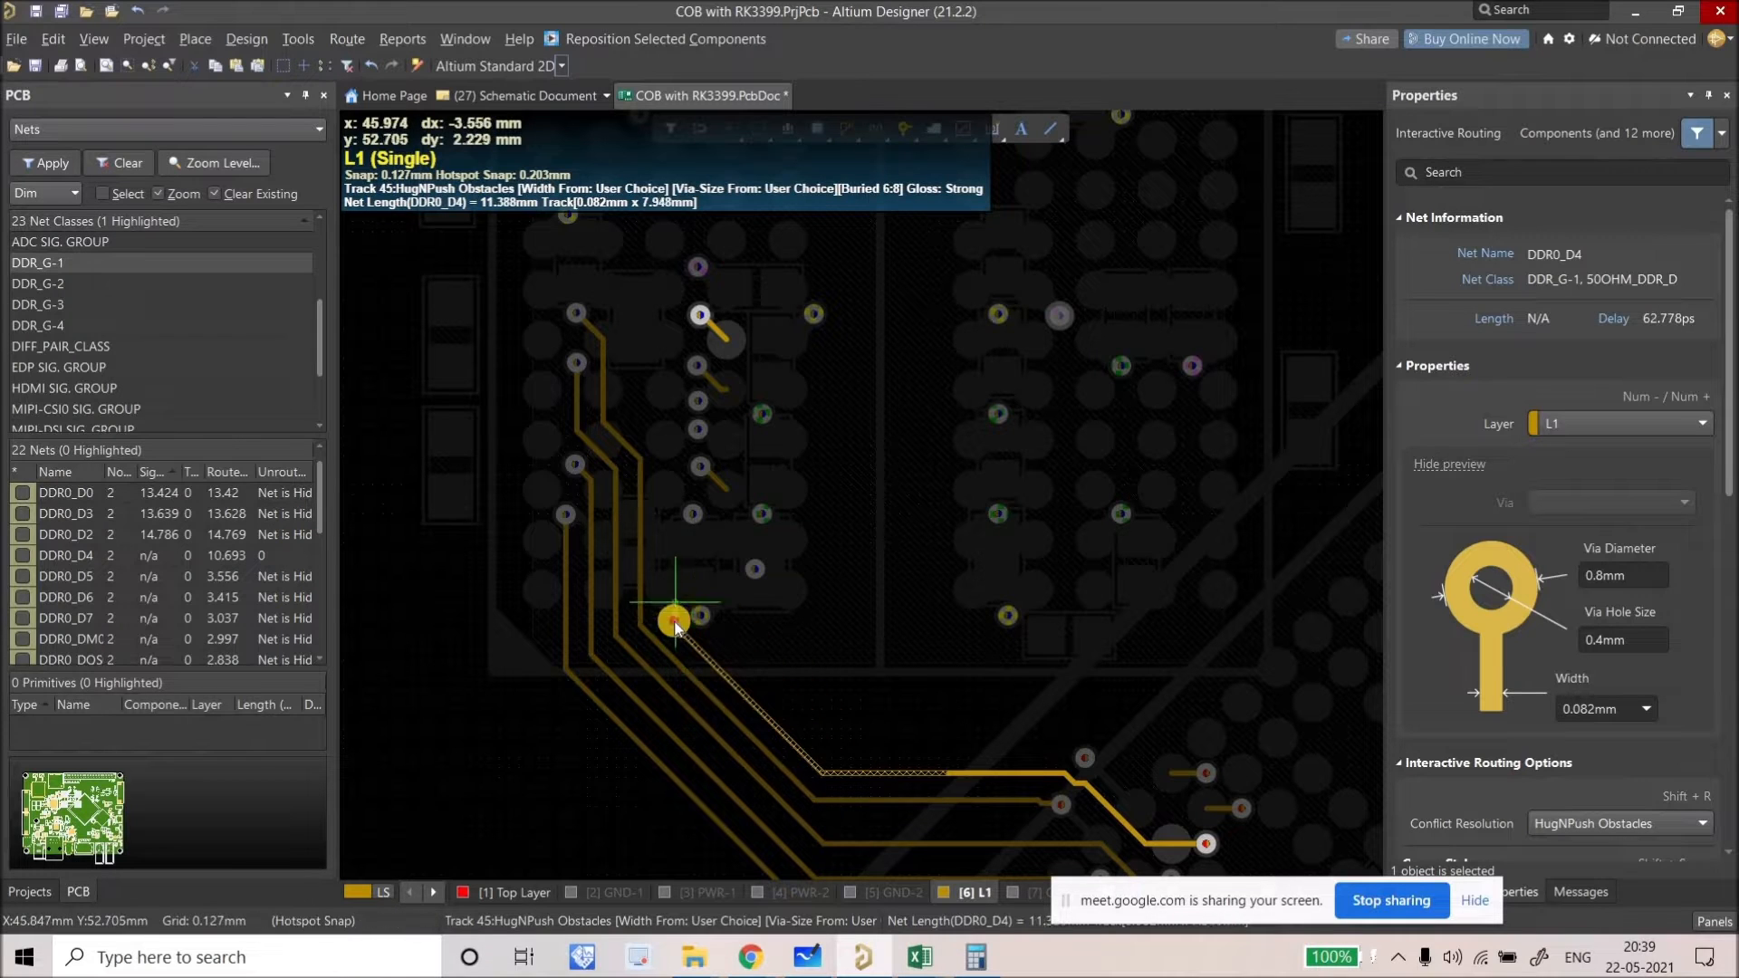
left_click(696, 316)
scroll(684, 650, "up", 3, "ctrl")
left_click_drag(677, 659, 665, 629)
Step: Slide the diagonal DDR0_D4 segment into line beside the neighbouring DDR0_D3 track, then deselect everything
scroll(665, 628, "down", 4, "ctrl")
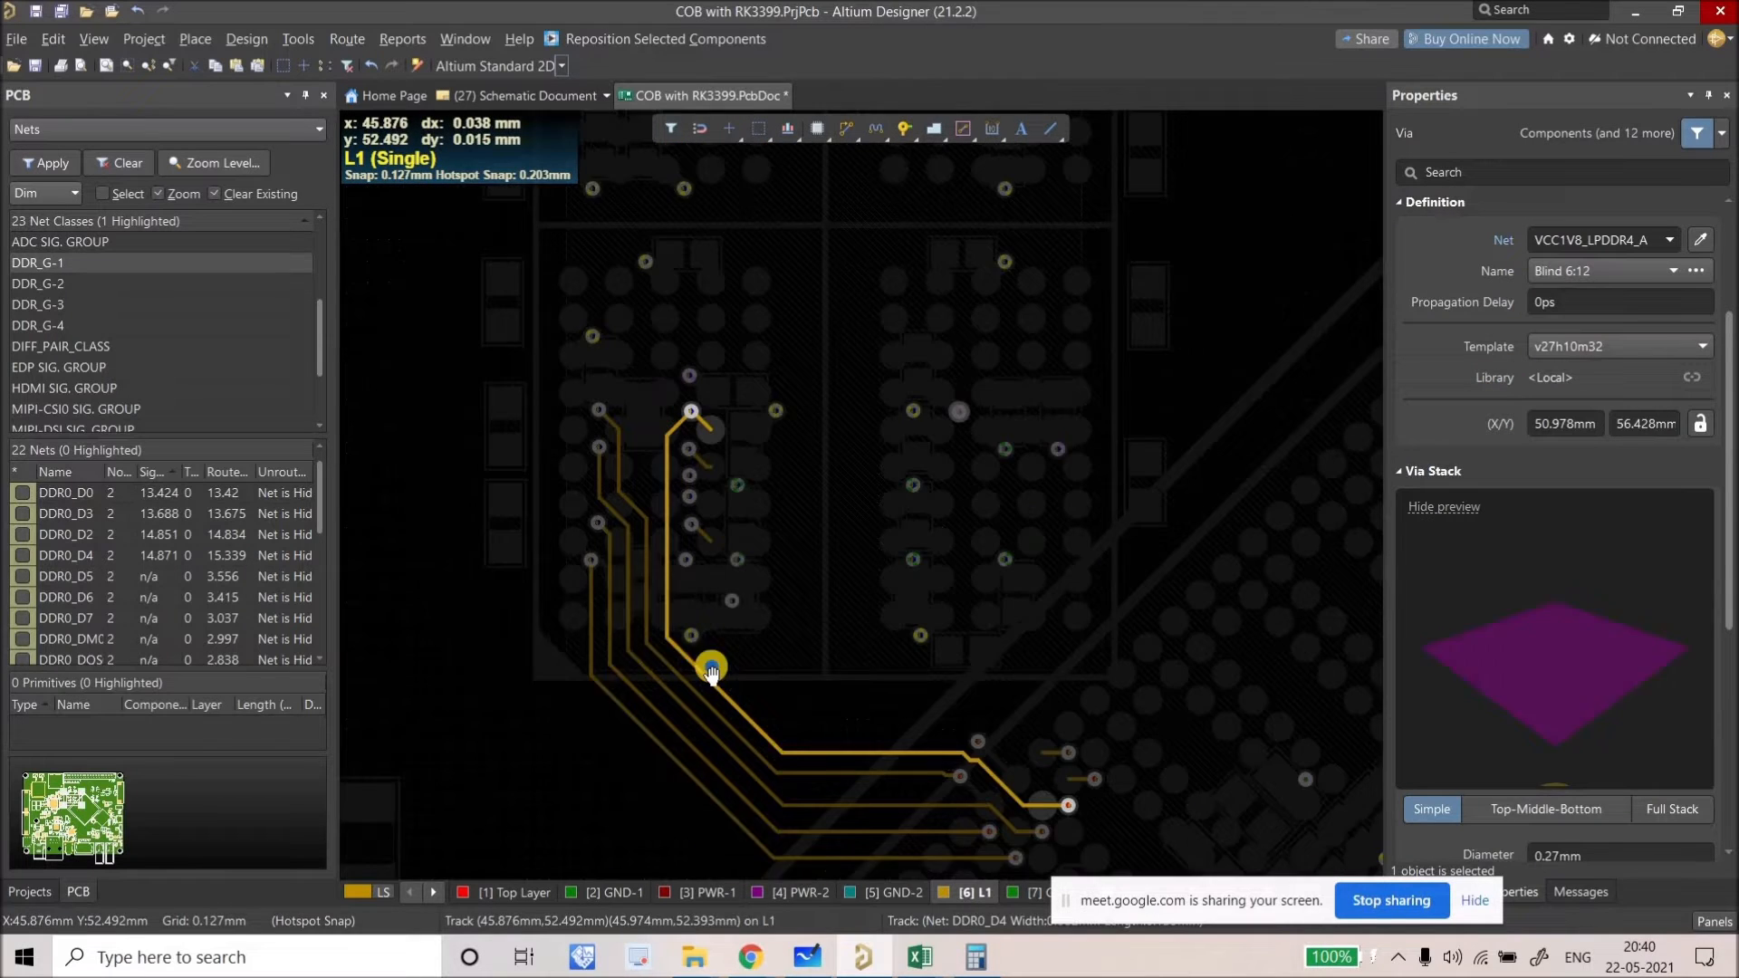
scroll(791, 692, "up", 4, "ctrl")
scroll(859, 716, "up", 3, "ctrl")
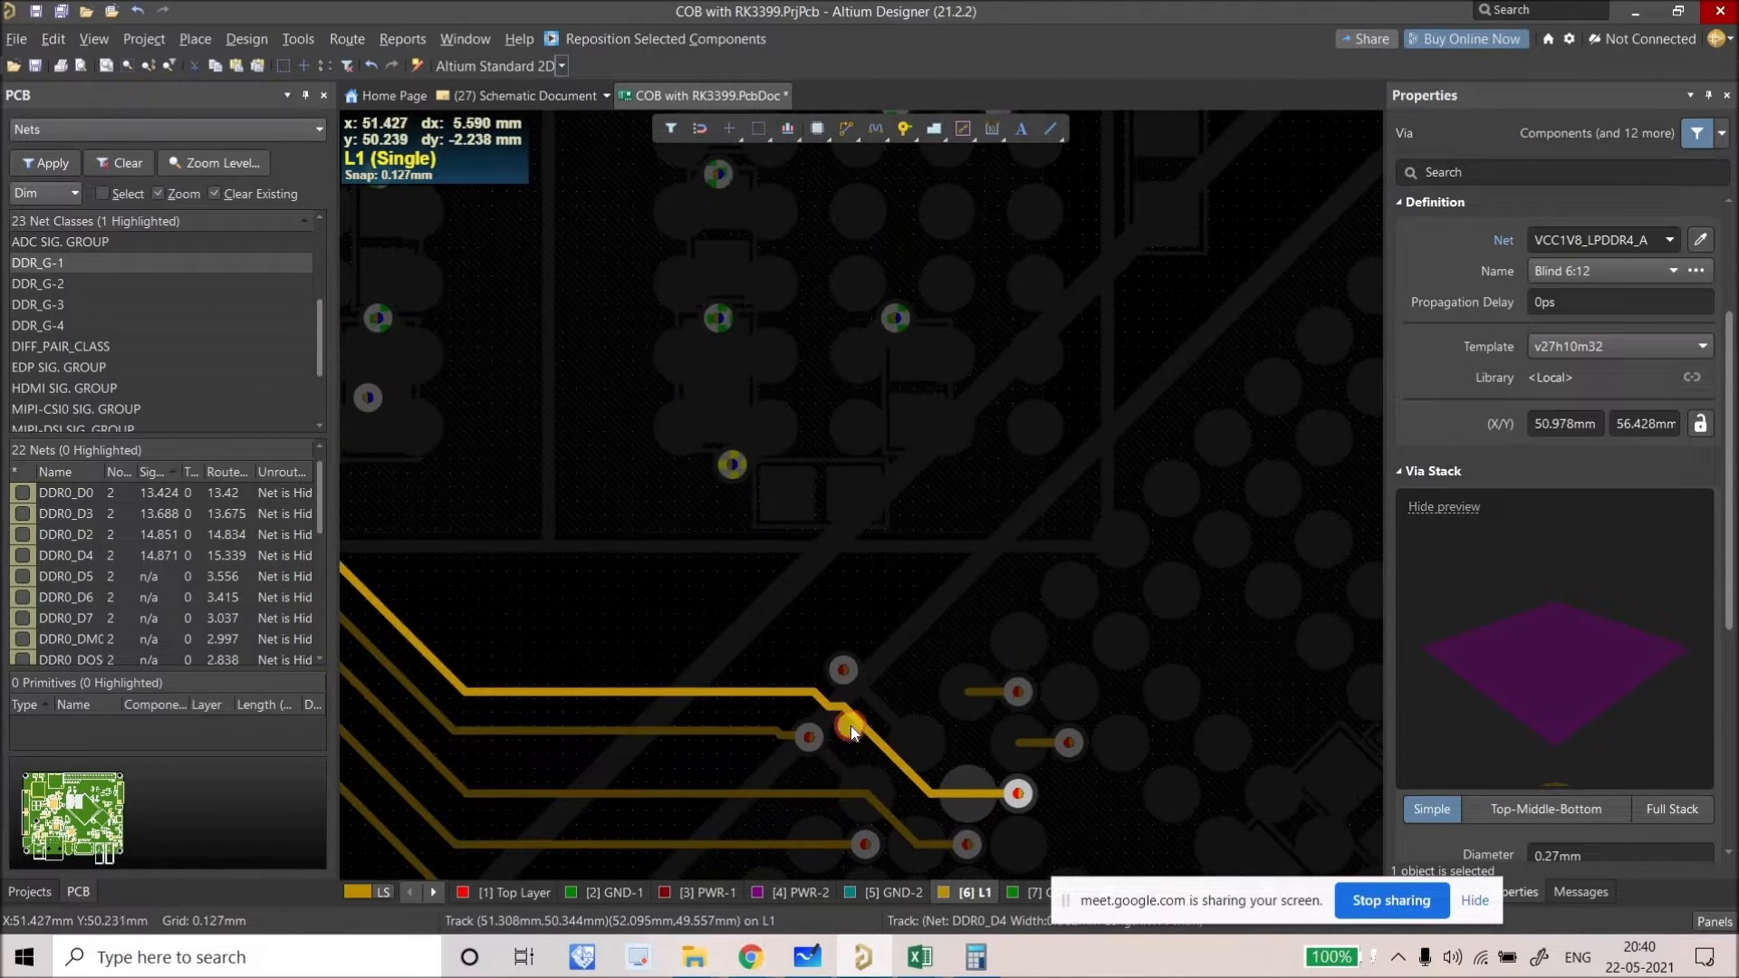
left_click_drag(849, 726, 822, 741)
left_click(788, 737)
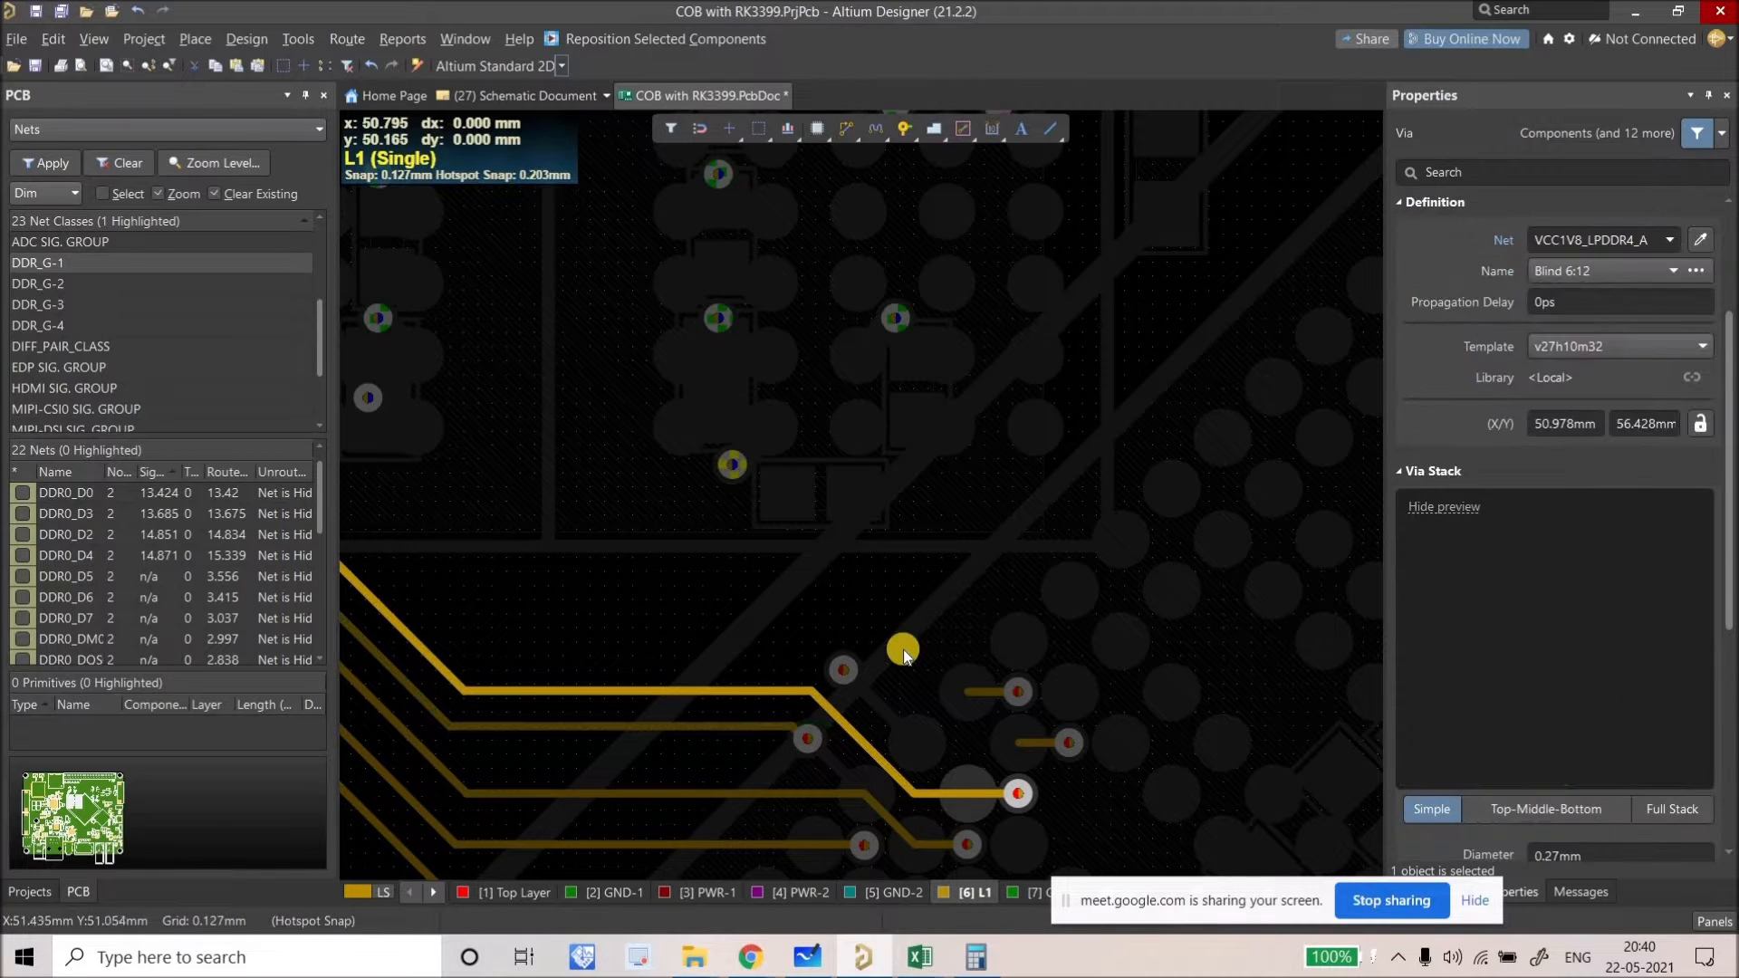
scroll(742, 616, "down", 3, "ctrl")
scroll(741, 627, "up", 1)
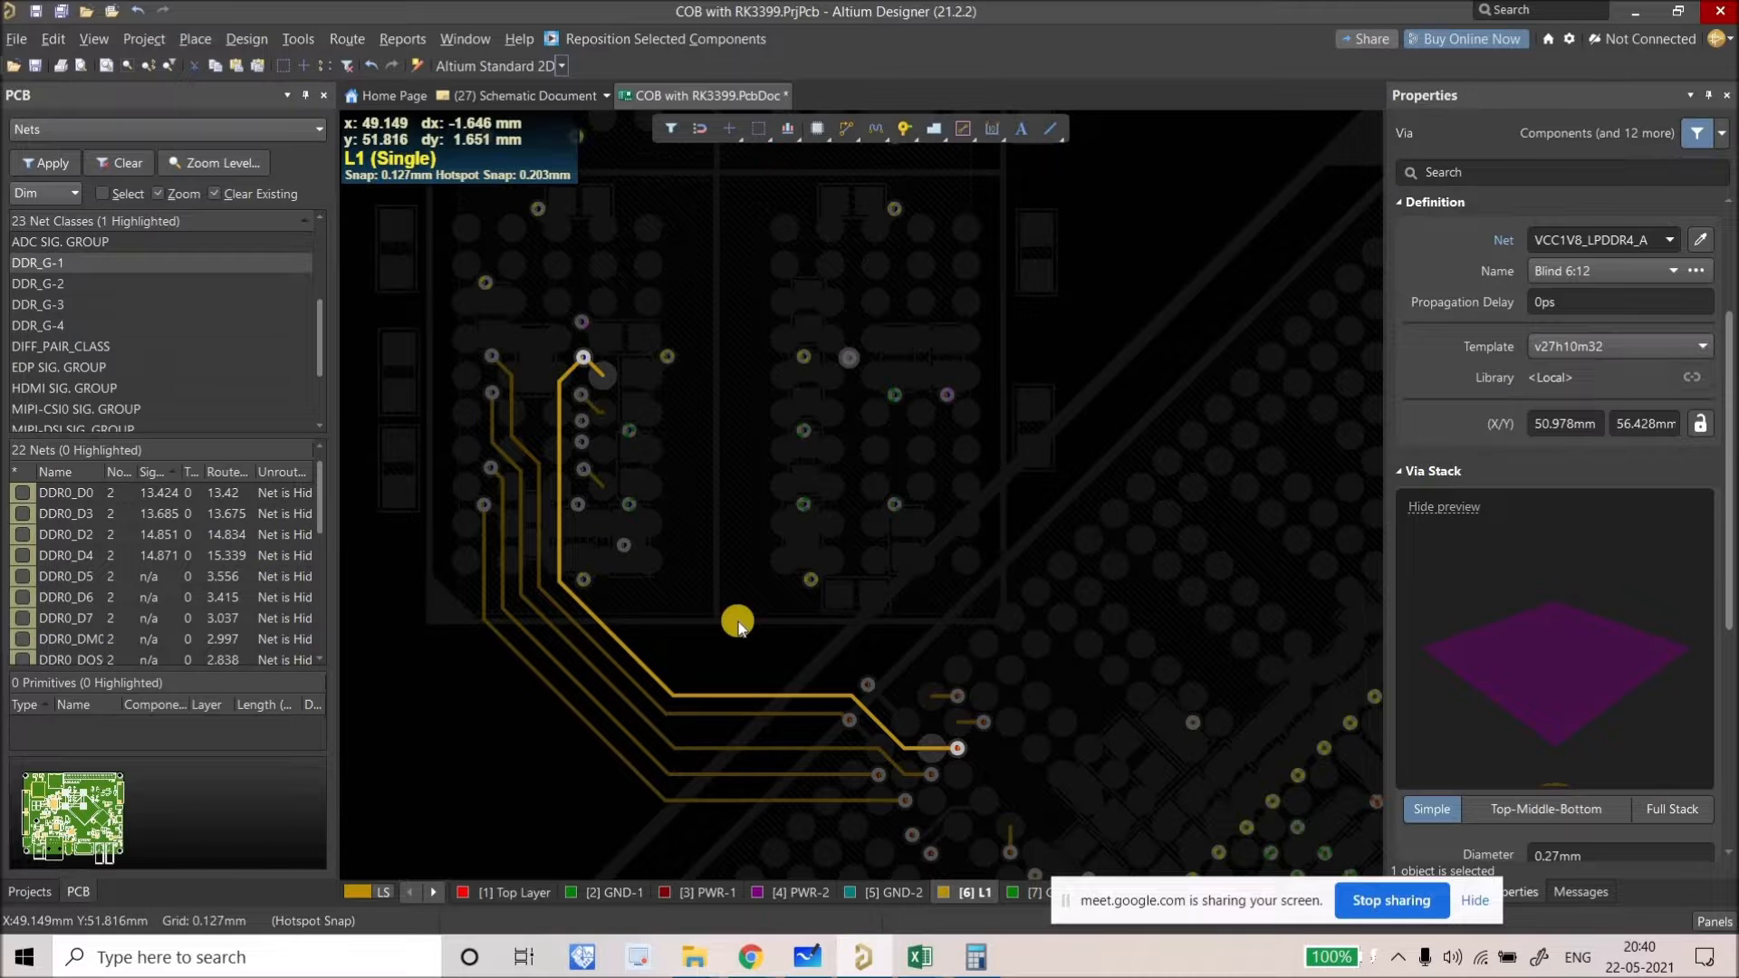
scroll(597, 367, "up", 2, "ctrl")
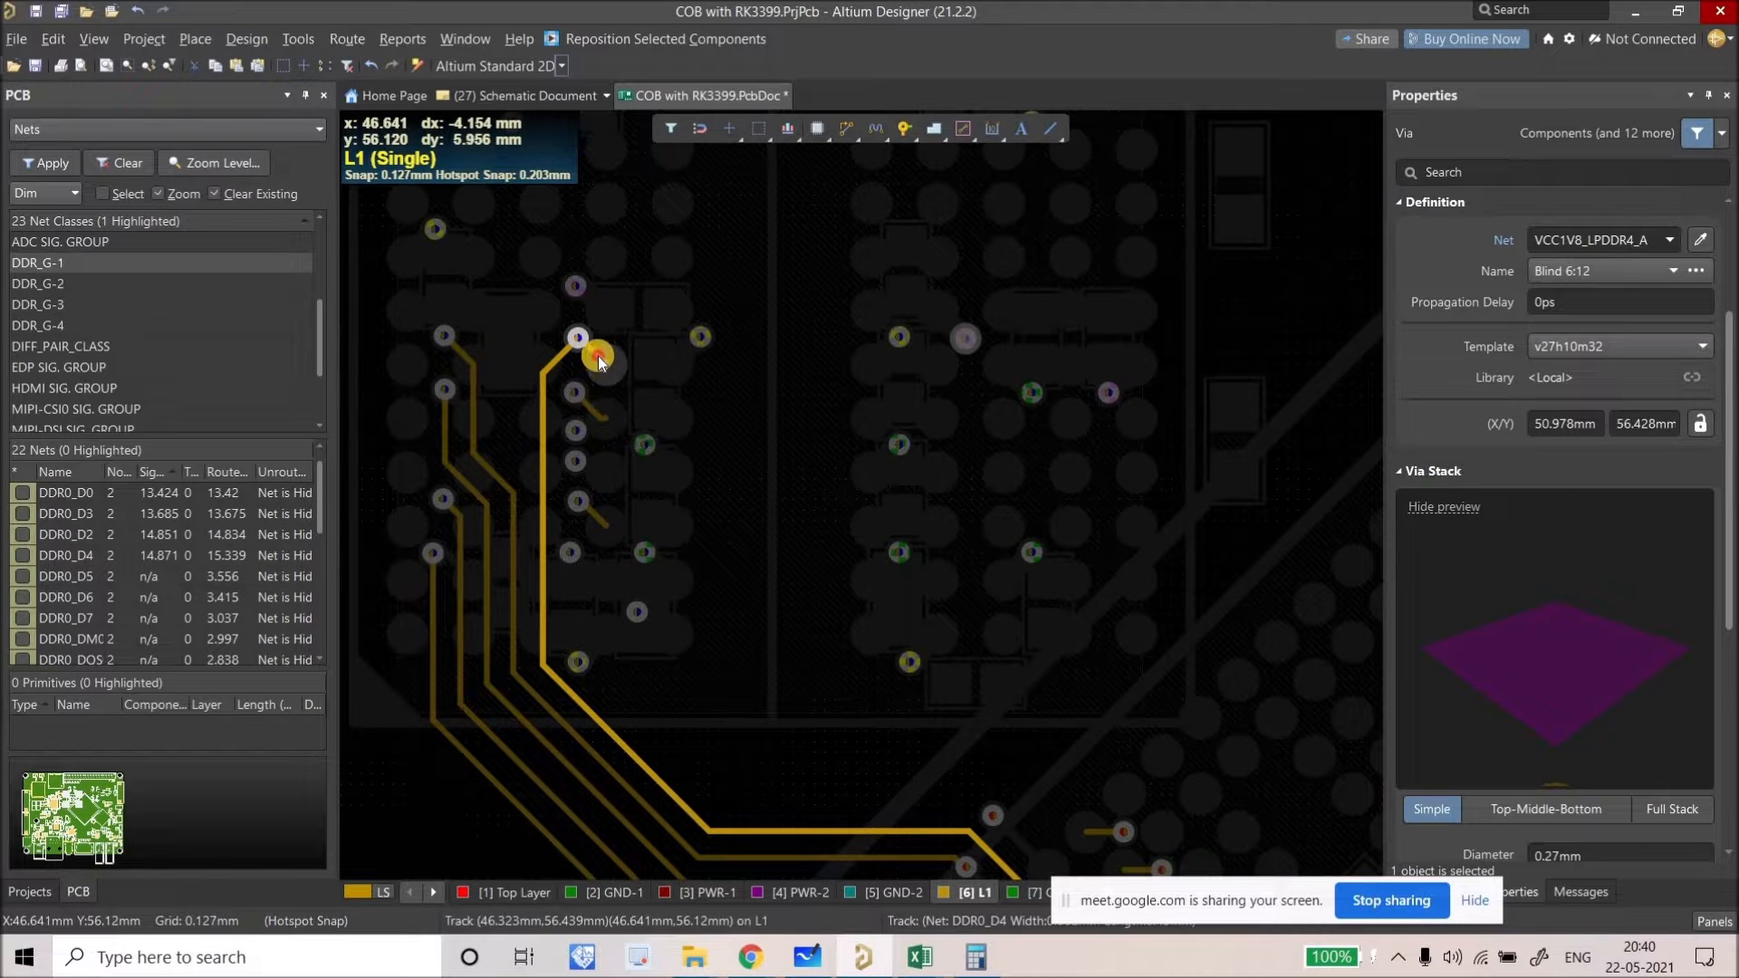
left_click(598, 356)
scroll(597, 356, "down", 2, "ctrl")
left_click(641, 590)
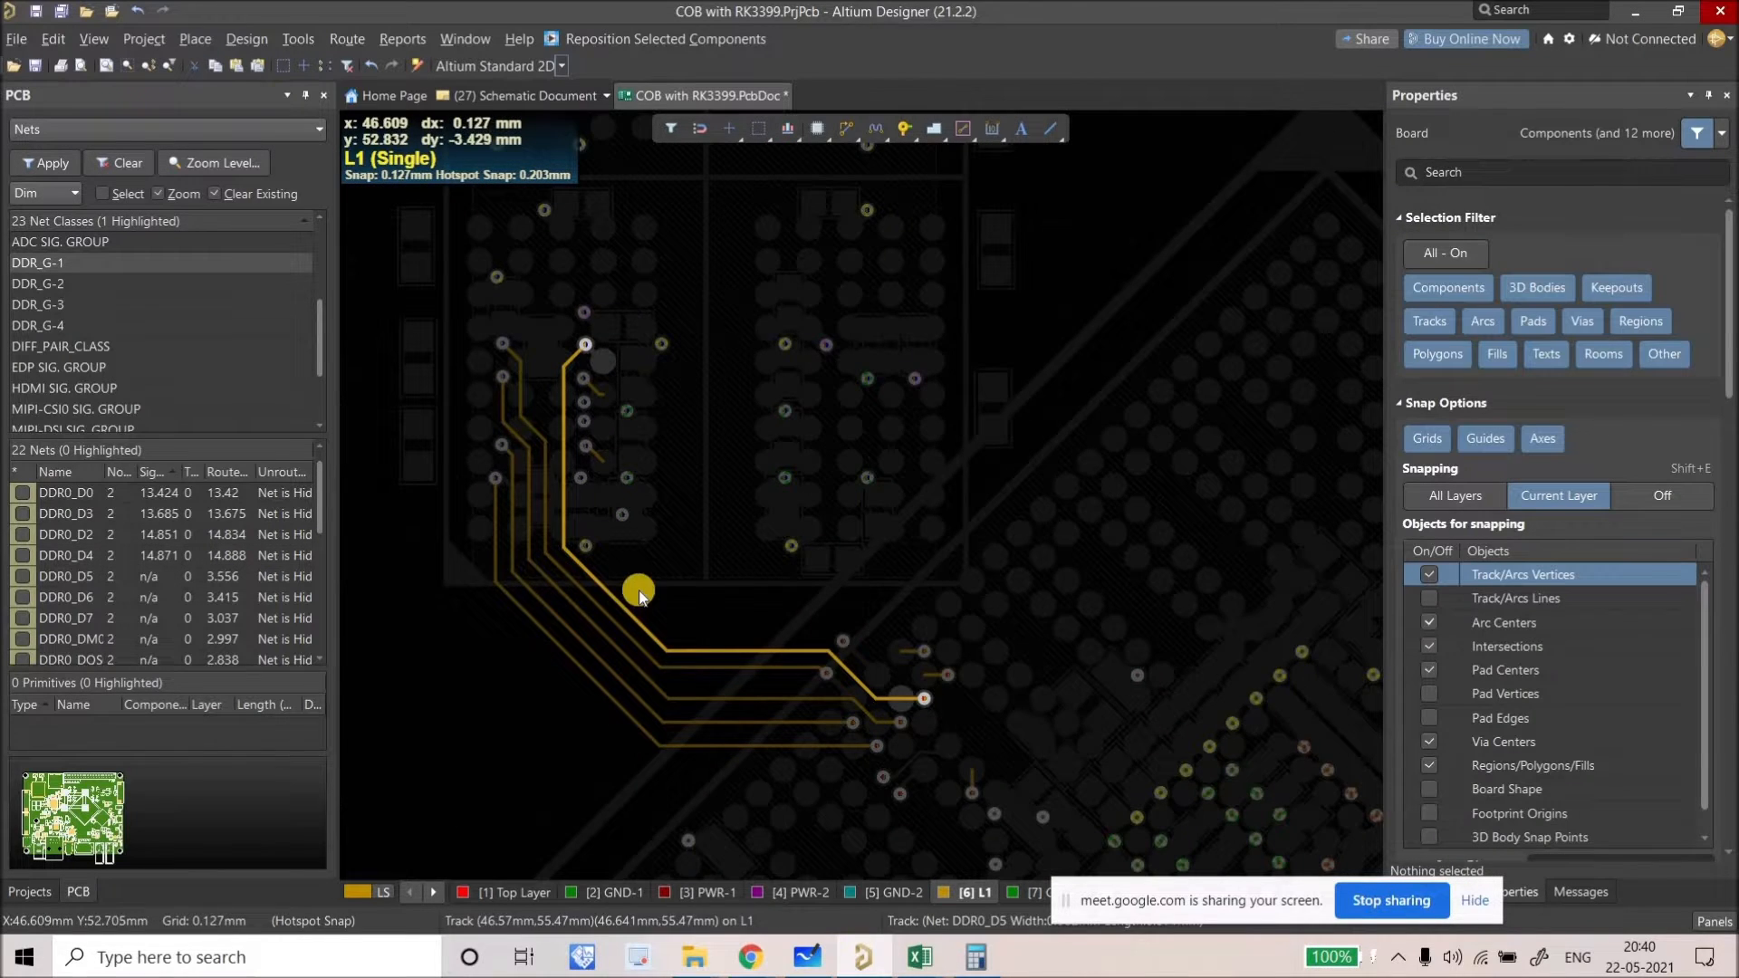
Step: Slide the DDR0_D4 track into a tighter path on L1, 14.889 mm routed
scroll(482, 638, "down", 1, "ctrl")
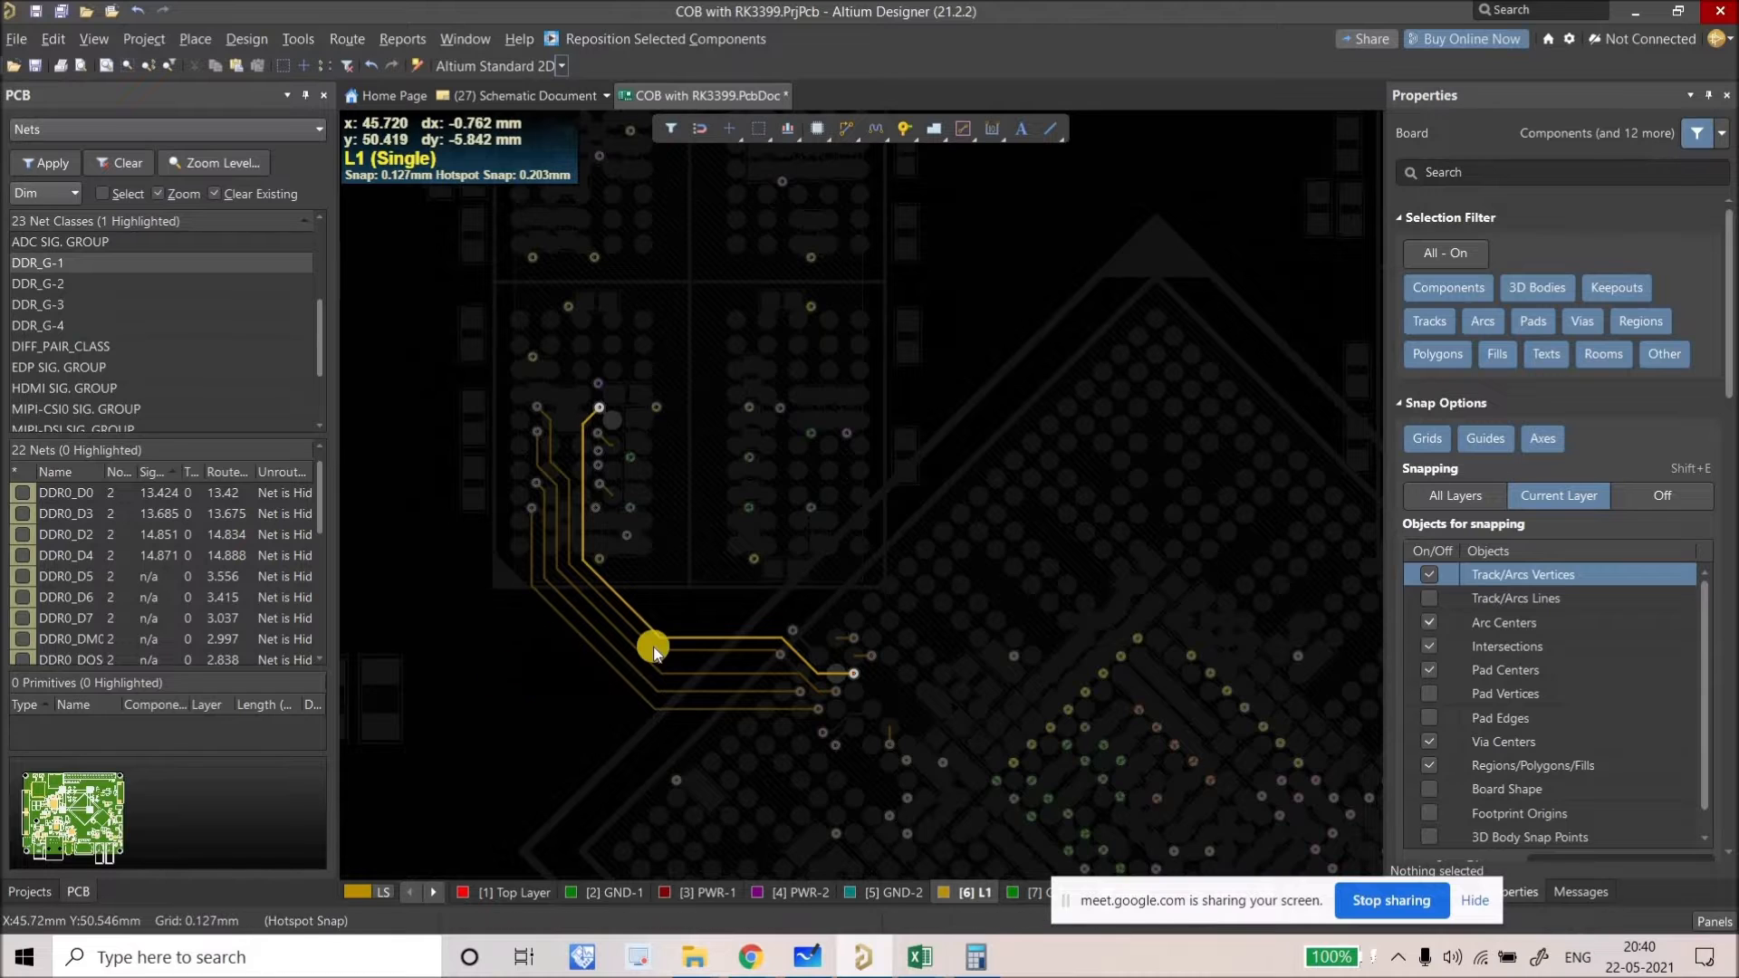
scroll(787, 725, "up", 2, "ctrl")
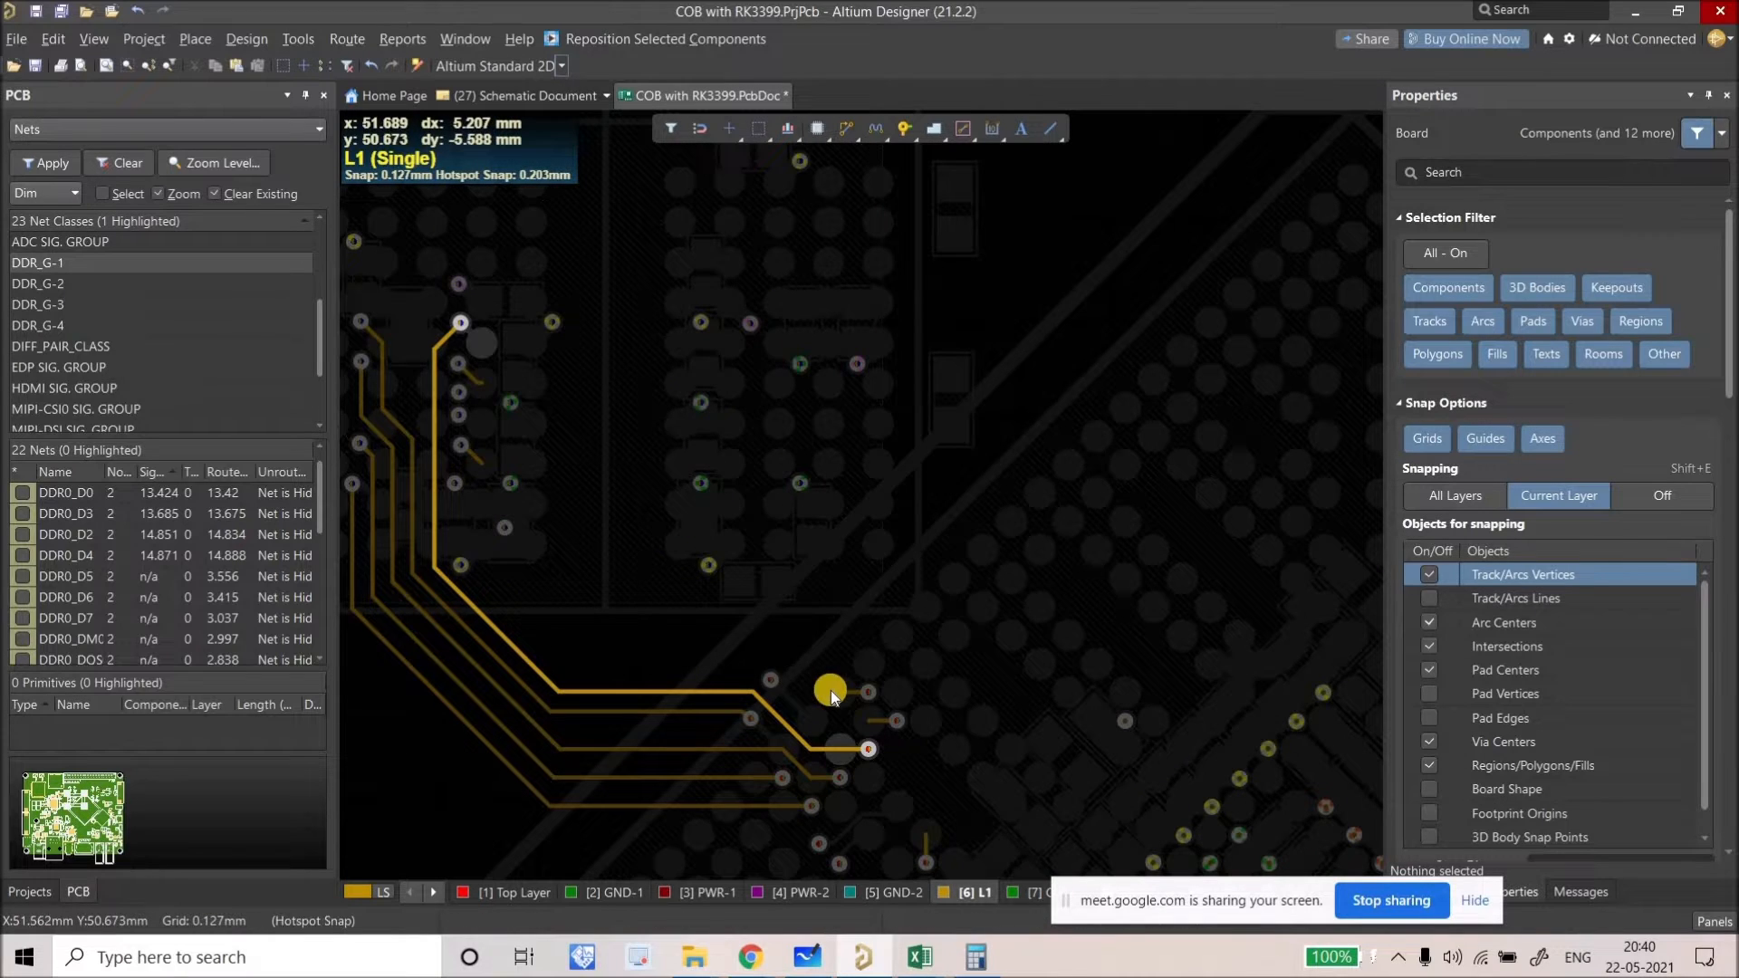
left_click(771, 679)
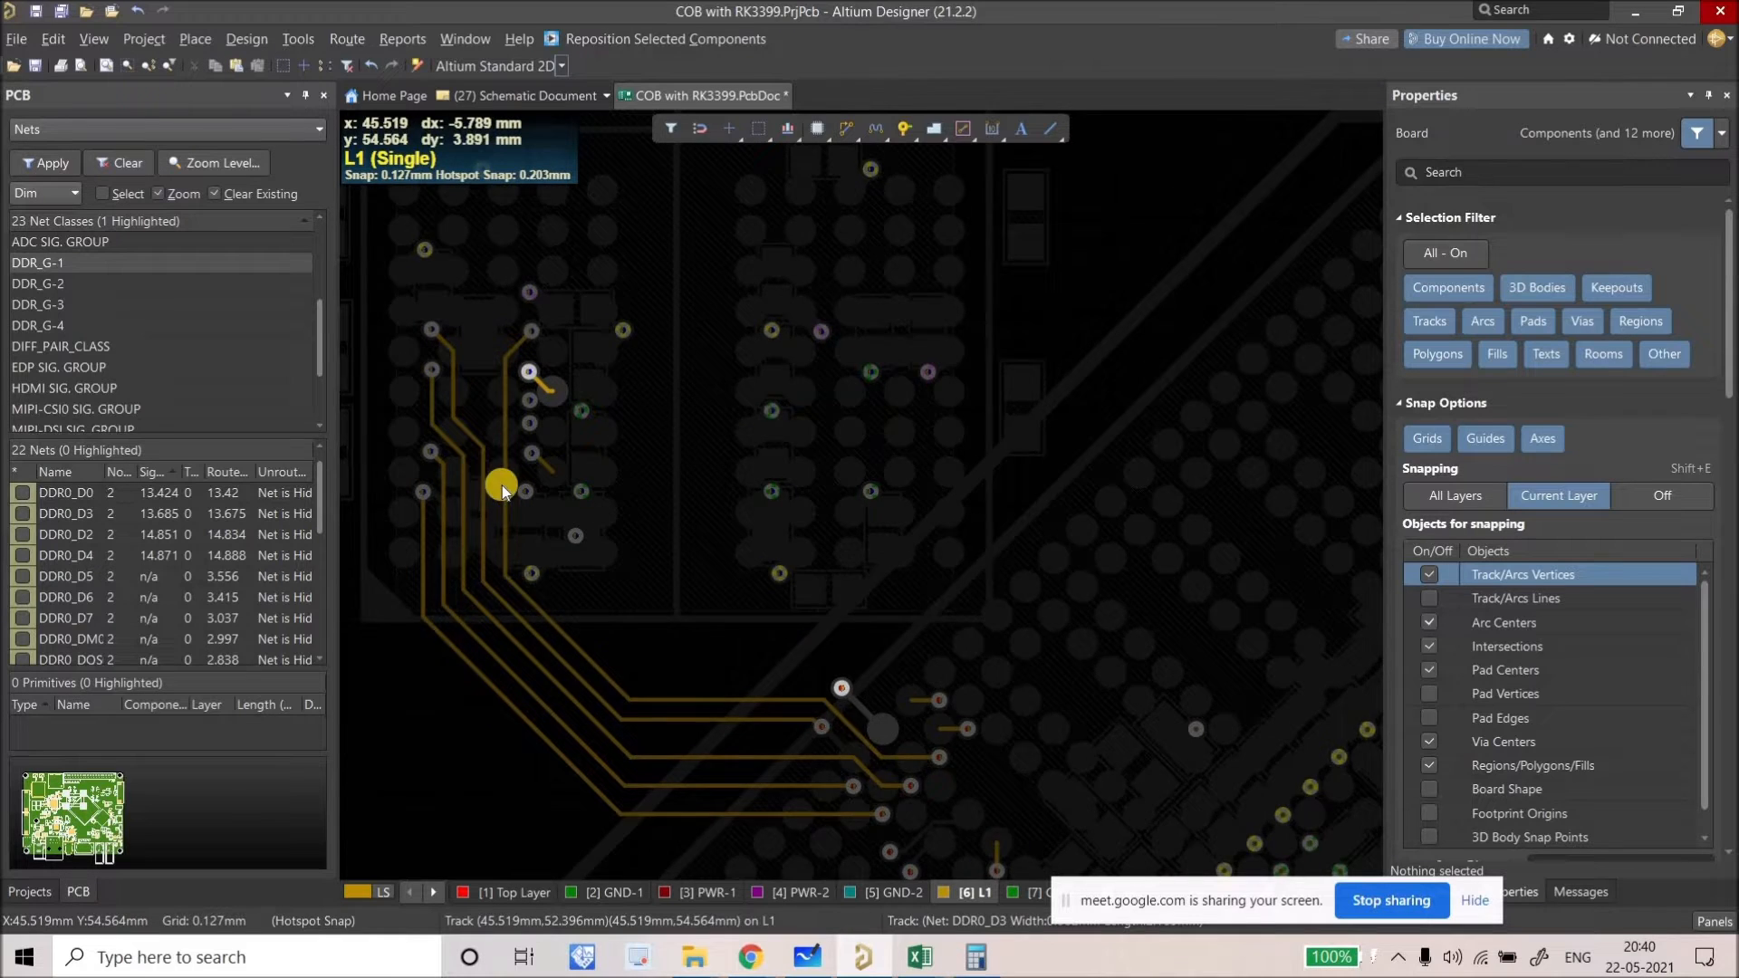
scroll(509, 507, "up", 2, "ctrl")
left_click_drag(516, 530, 524, 420)
scroll(560, 439, "down", 1)
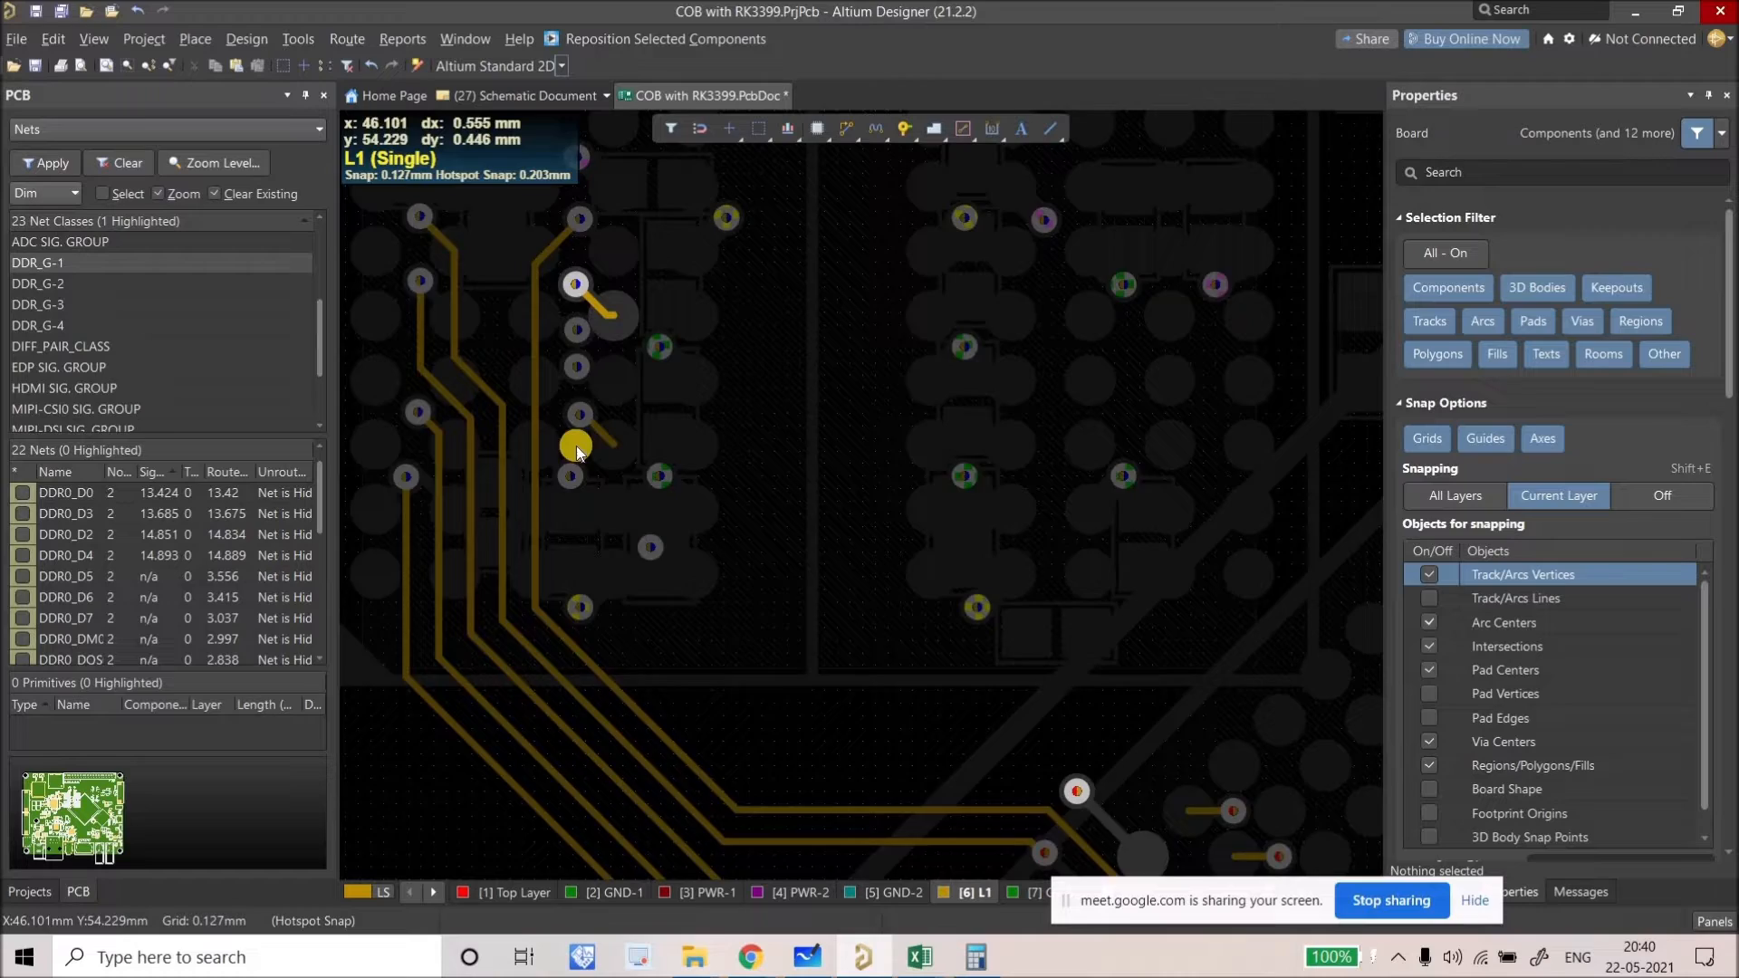
scroll(576, 445, "up", 4, "ctrl")
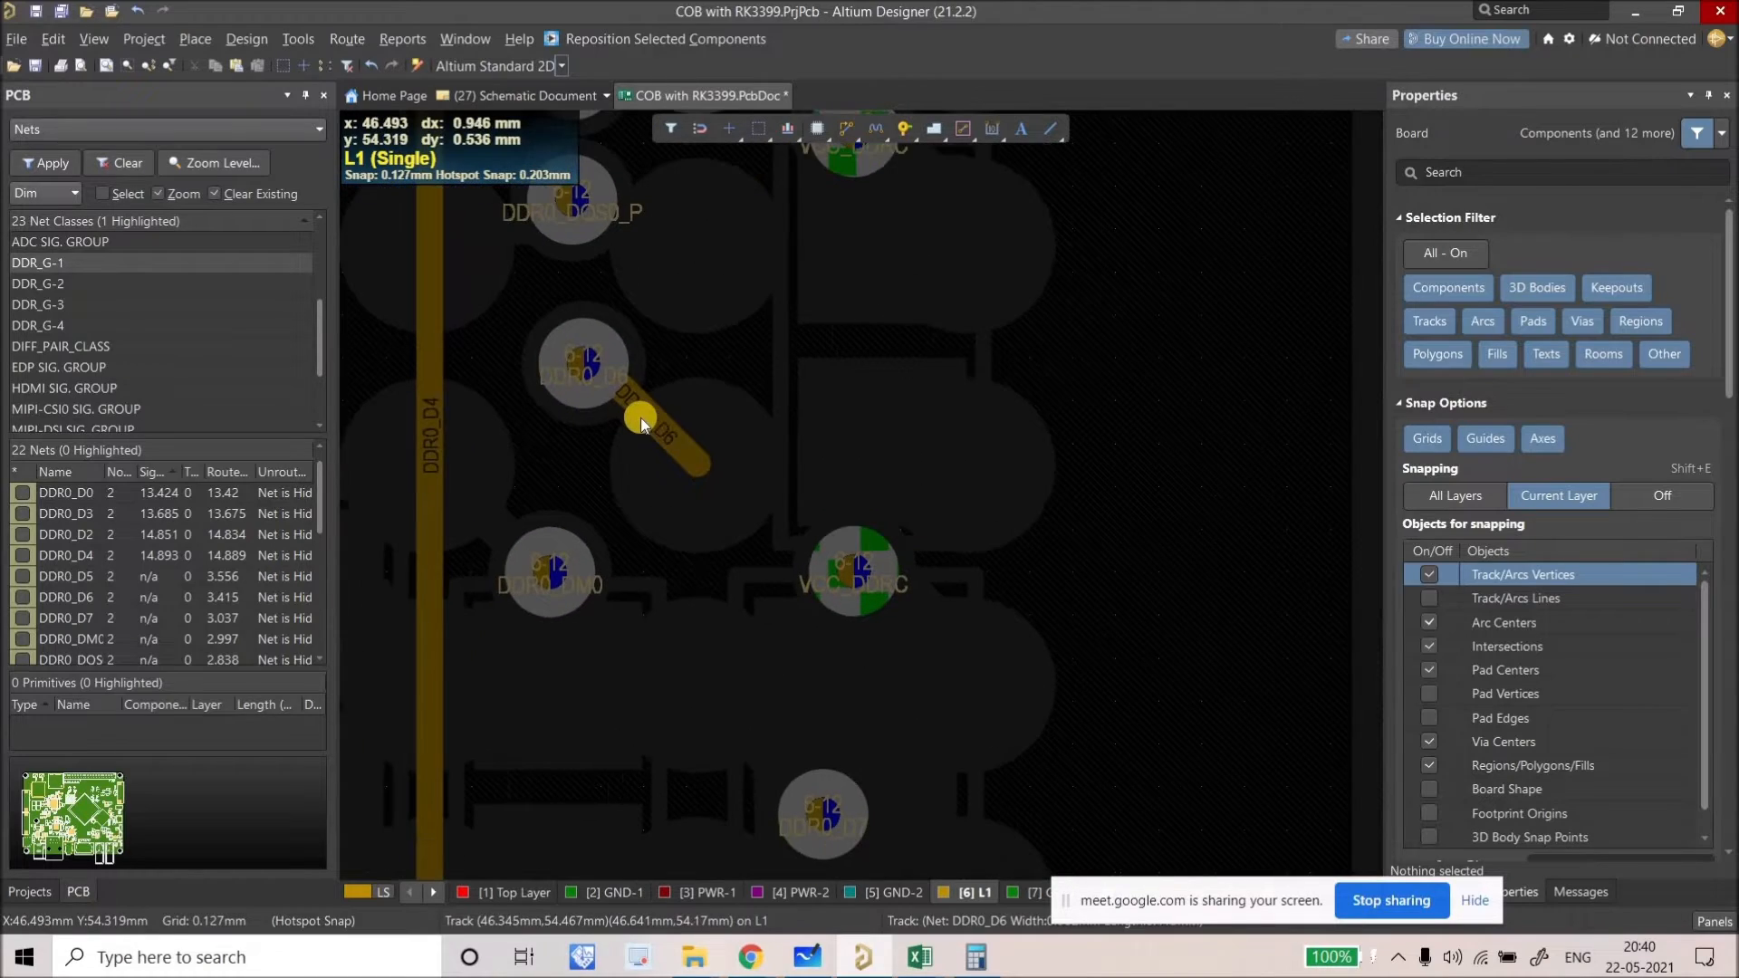
Step: Turn off single-layer mode with Shift+S and bring the DDR0_D4 and DDR0_D5 pads into view
key("shift+s")
scroll(613, 481, "down", 4, "ctrl")
right_click_drag(645, 622, 702, 760)
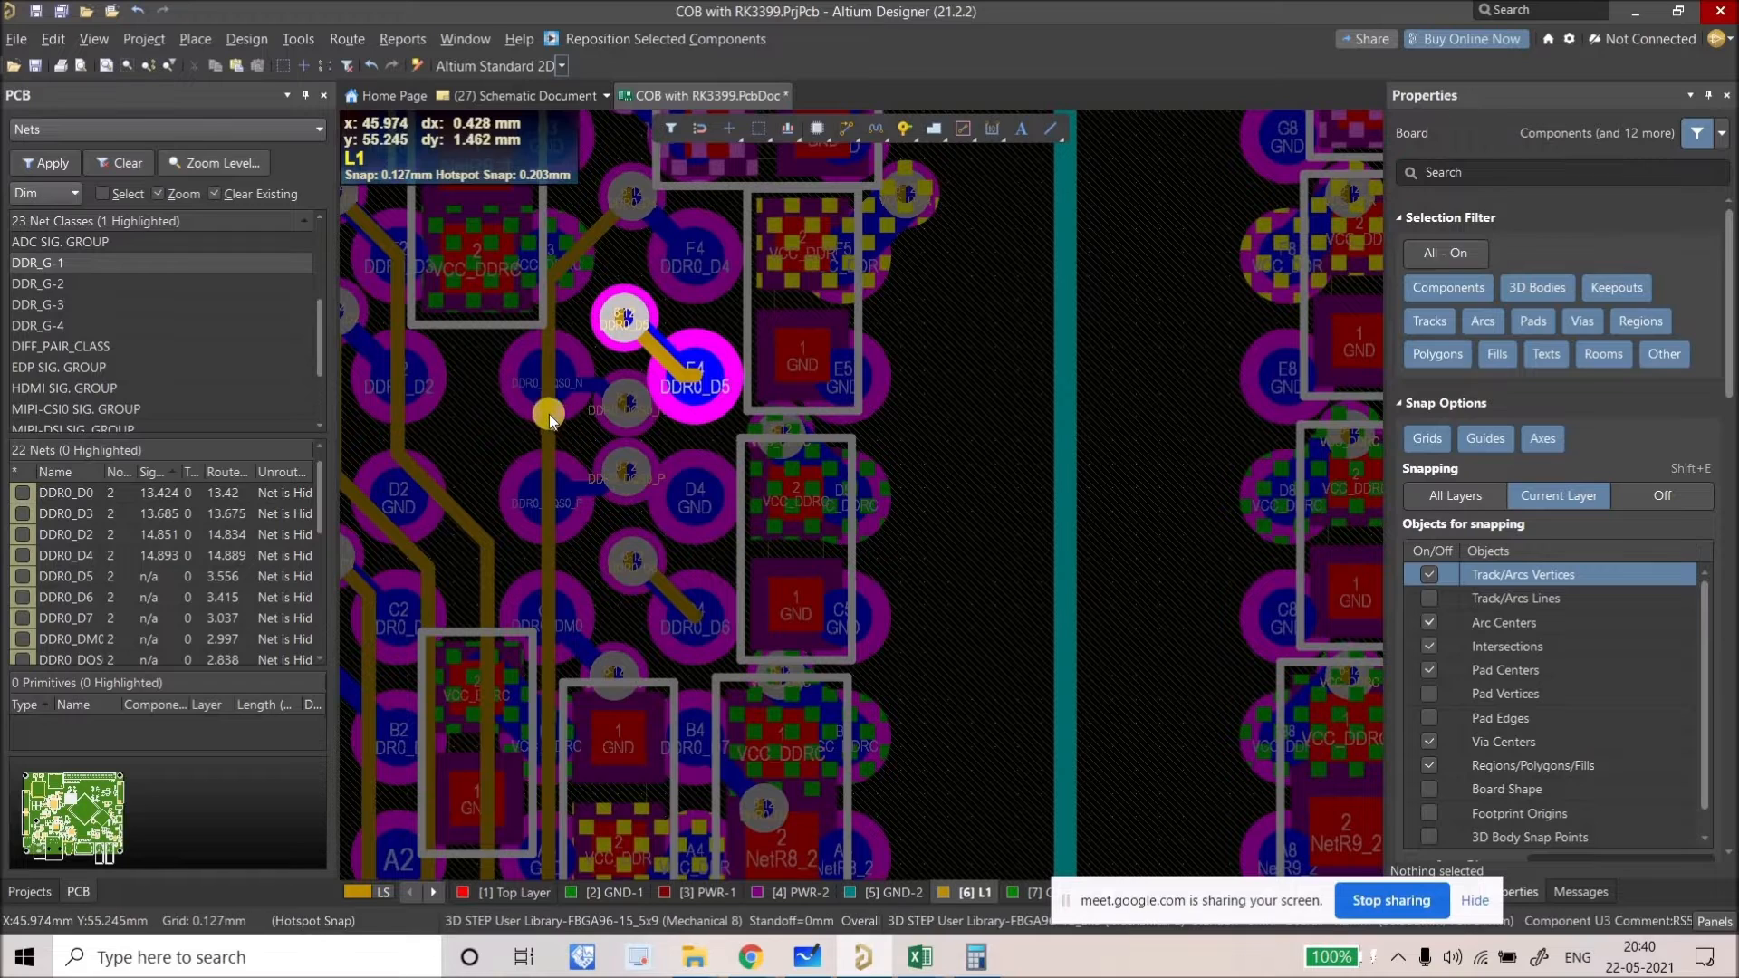
Step: Route a new DDR0_D4 track segment from its via with Ctrl+W
right_click_drag(779, 266, 815, 367)
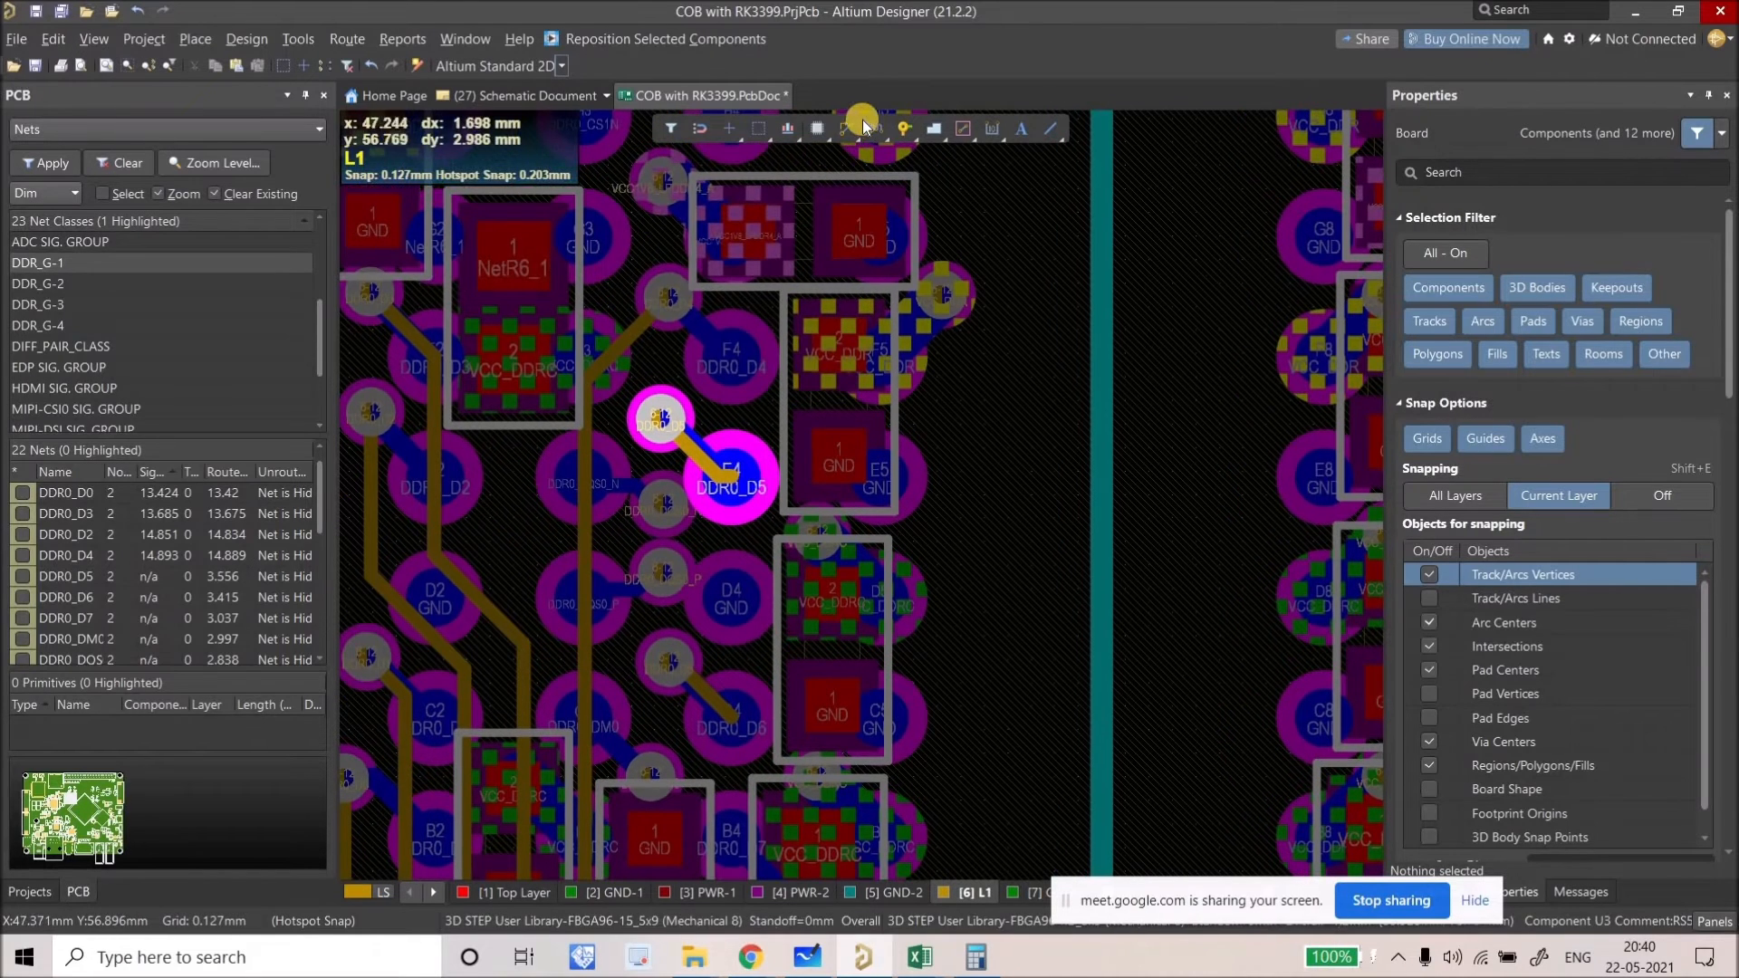
key("ctrl+w")
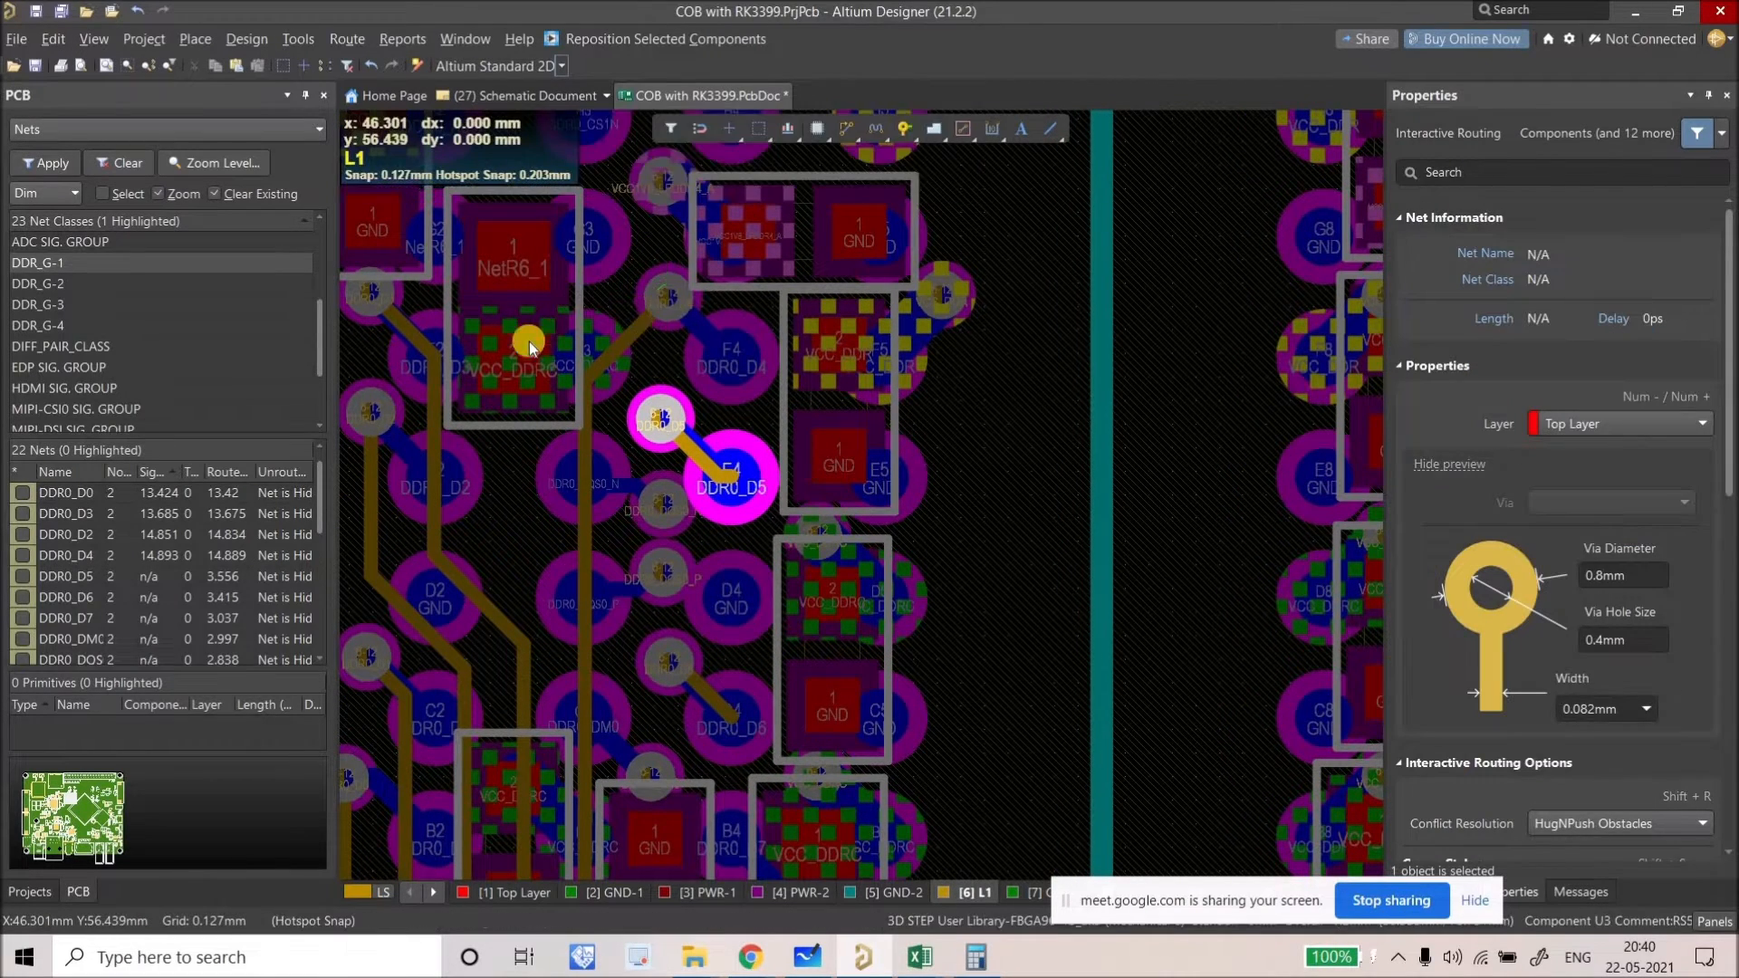
left_click(661, 296)
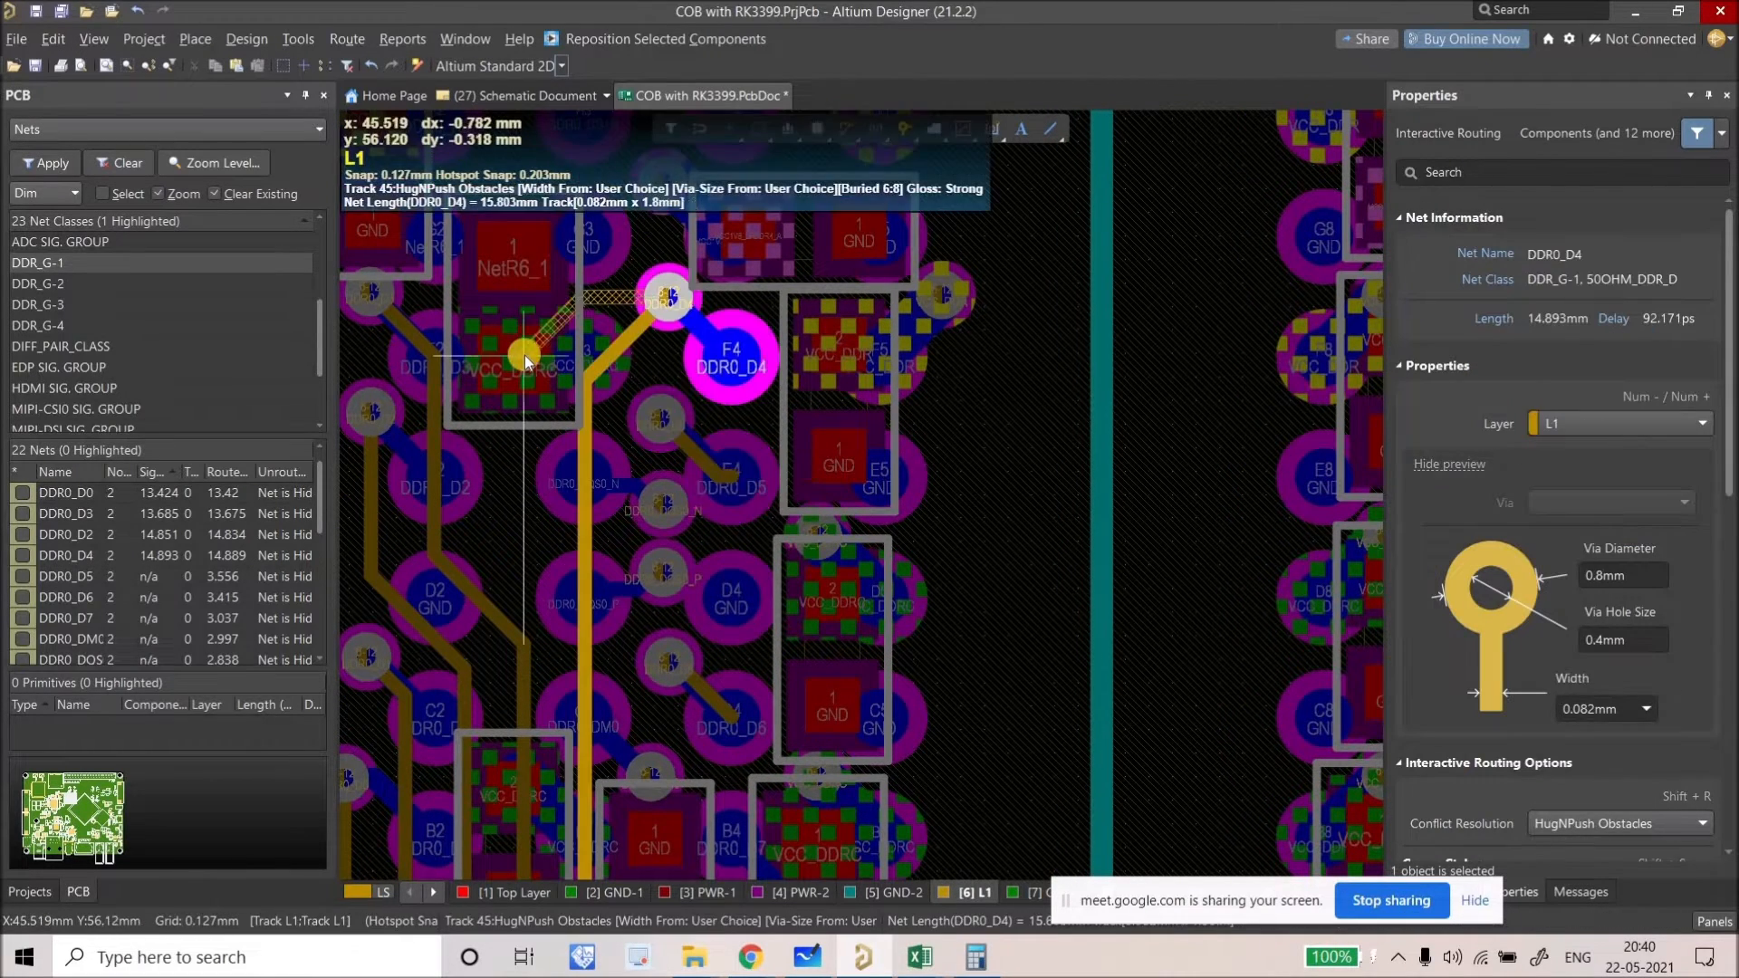
left_click(487, 512)
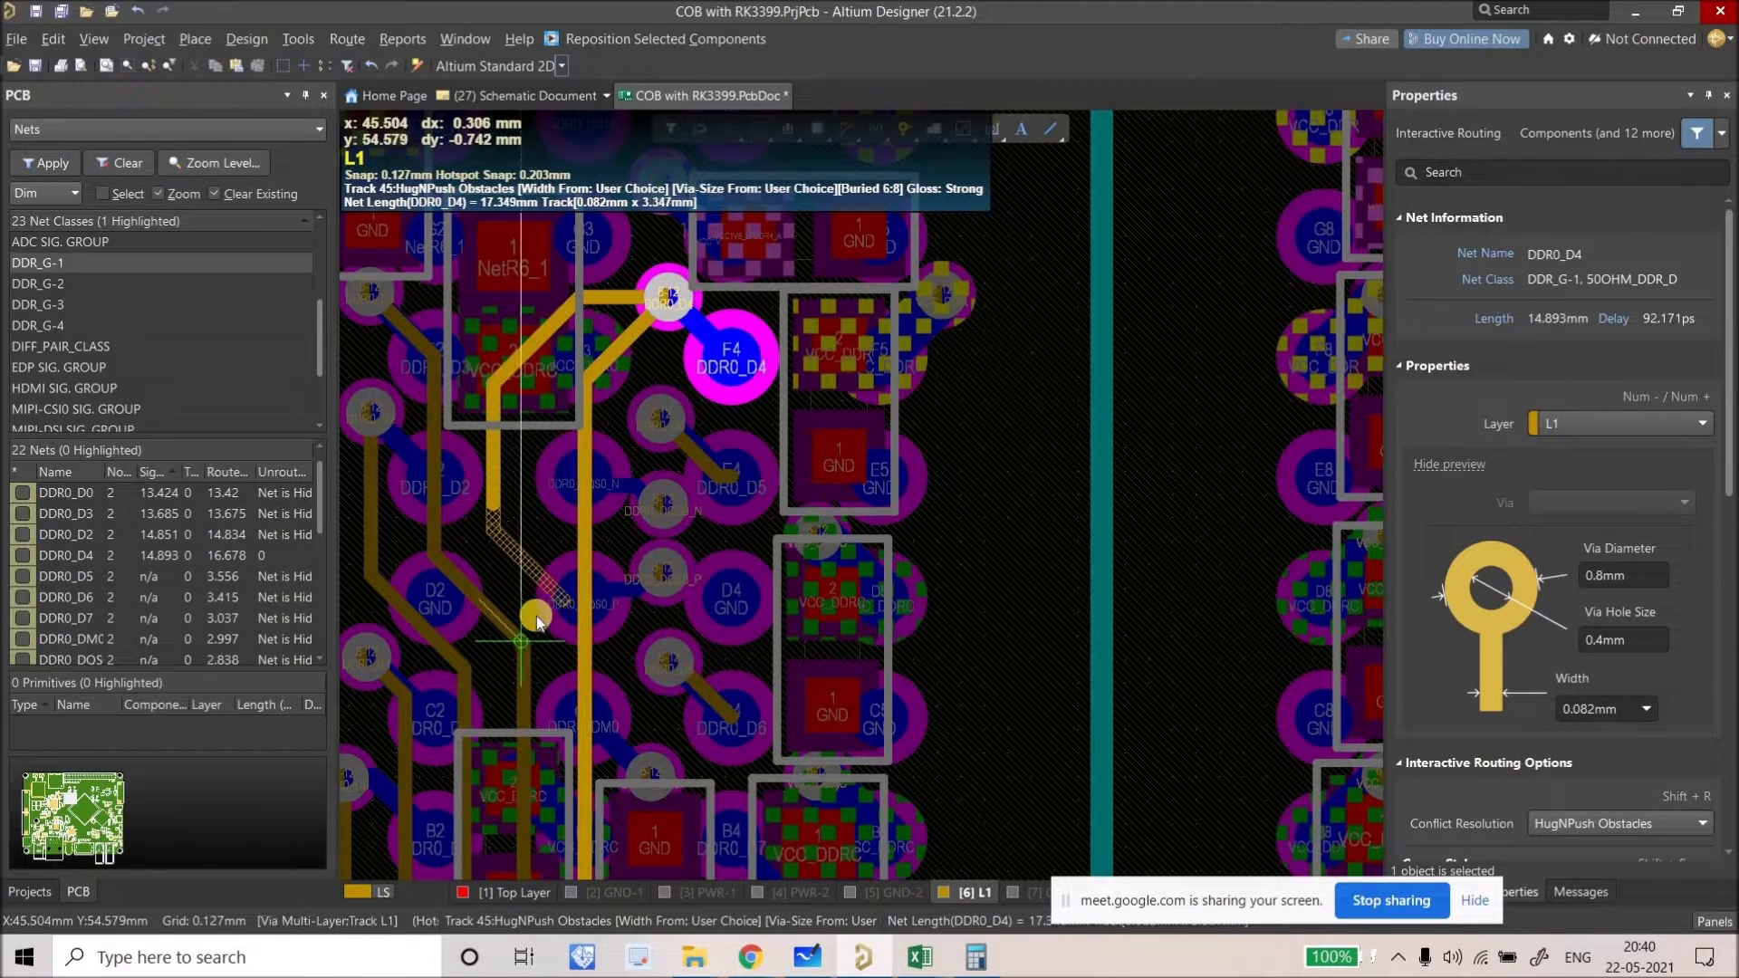
right_click(574, 661)
key("Escape")
Step: Pan the board and select the VCC_DDRC via
right_click_drag(563, 538, 547, 455)
scroll(546, 455, "down", 2, "ctrl")
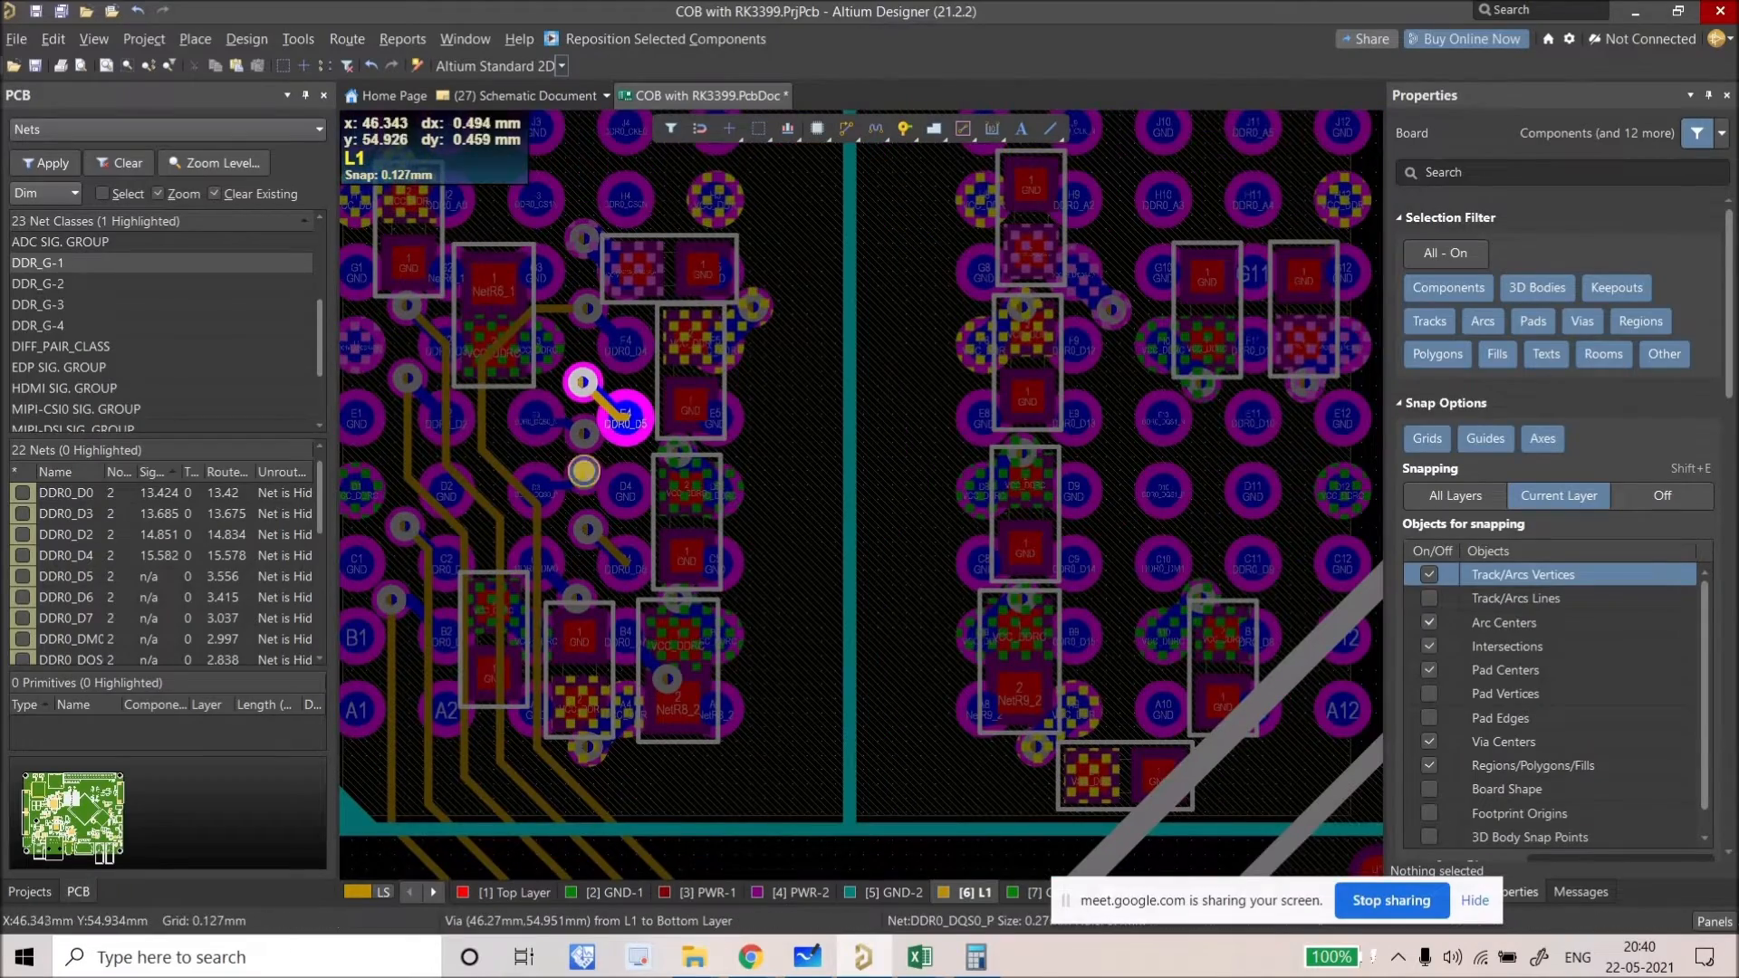
scroll(598, 458, "up", 2, "ctrl")
scroll(660, 534, "down", 2)
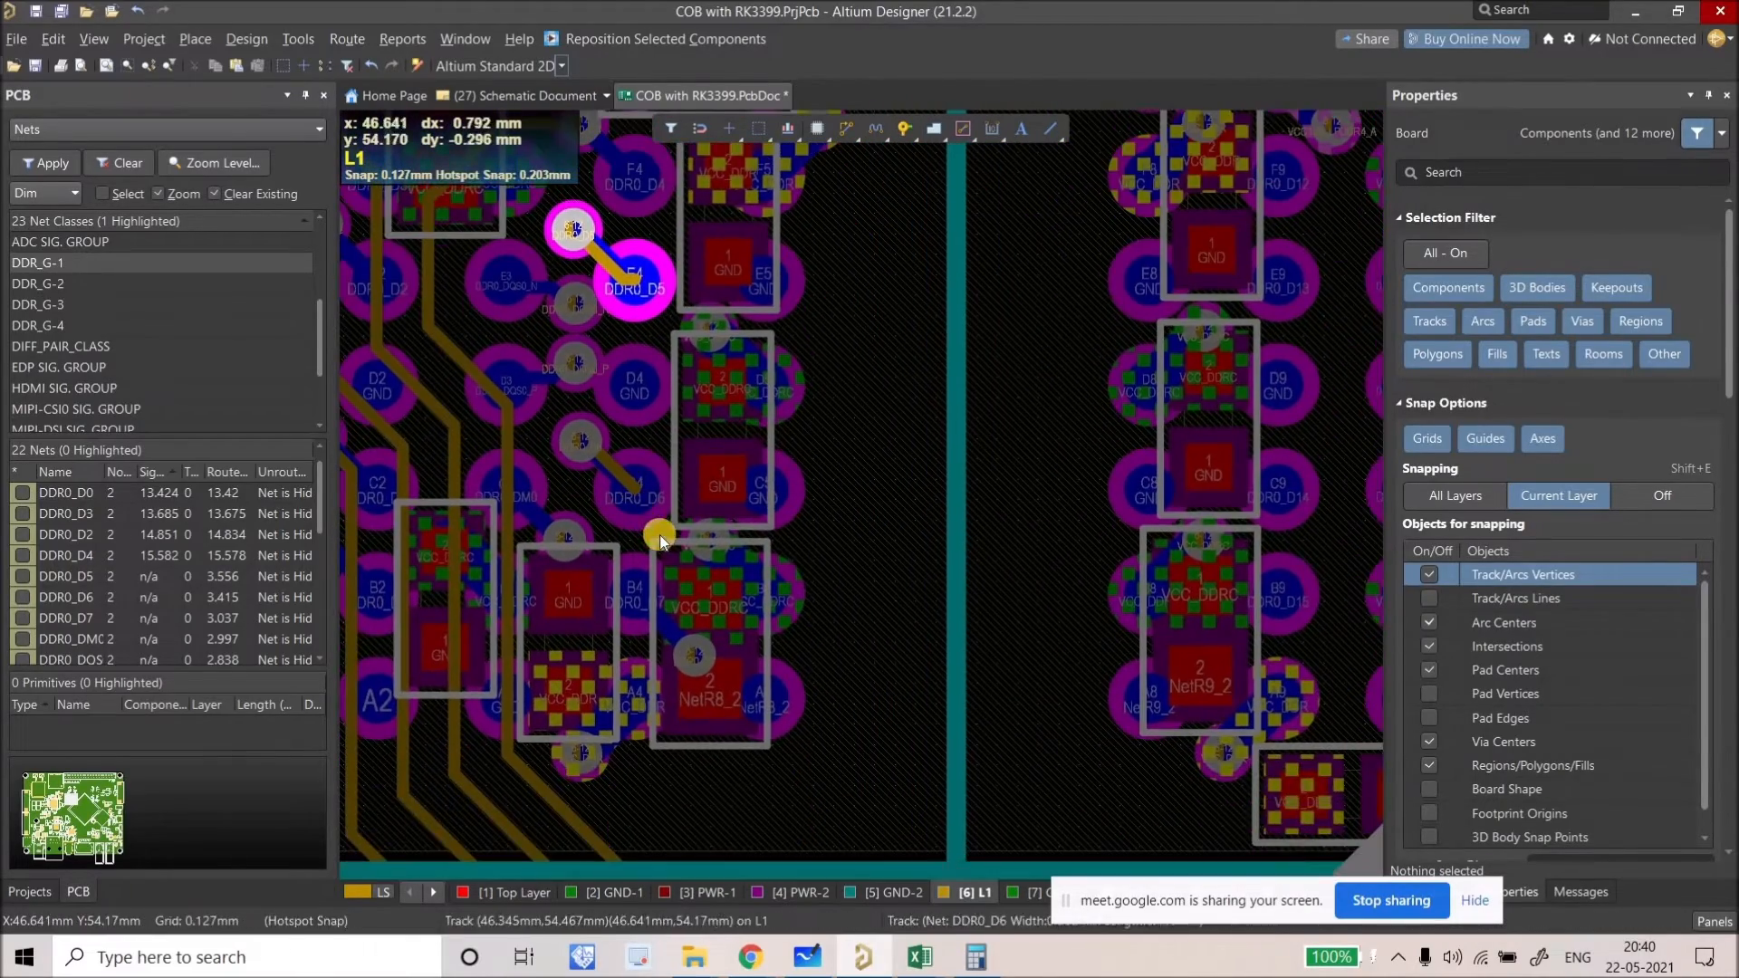
scroll(725, 551, "up", 3, "ctrl")
left_click(730, 551)
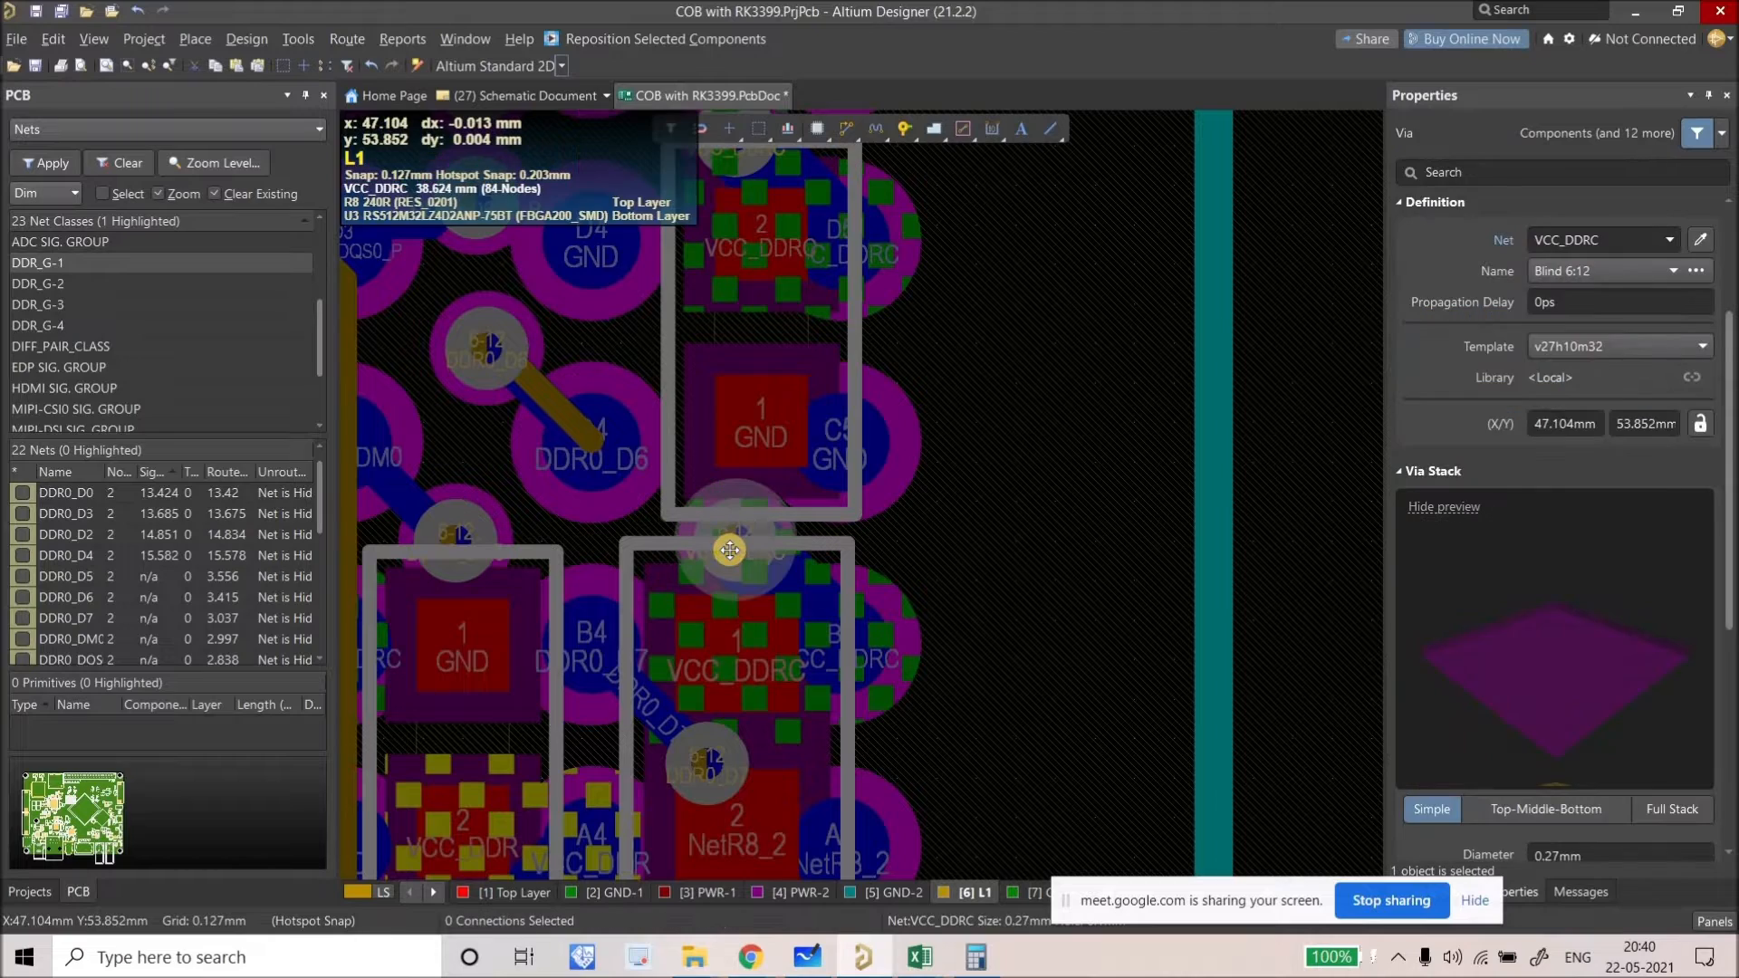
scroll(730, 551, "down", 2, "ctrl")
Step: Move a via over the left pad group to a spot near the DDR0_D6 pad
right_click_drag(730, 551, 645, 491)
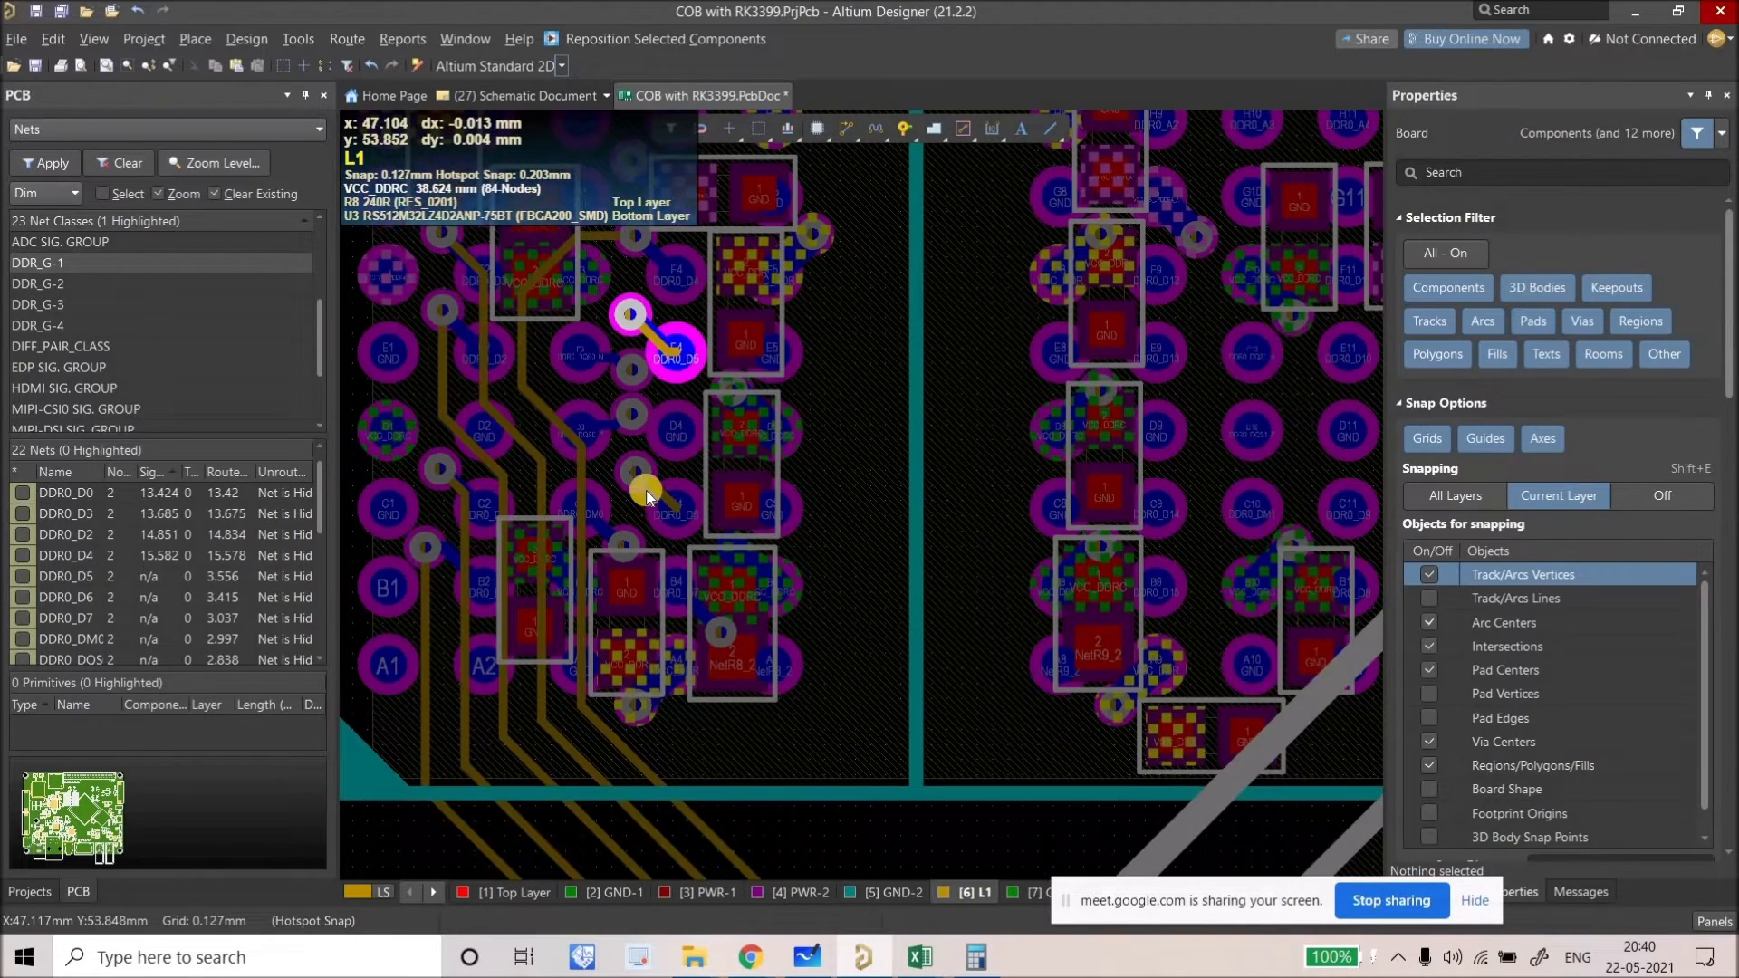
scroll(643, 491, "up", 2, "ctrl")
left_click_drag(661, 492, 708, 596)
scroll(857, 589, "up", 2, "ctrl")
scroll(735, 579, "up", 1, "ctrl")
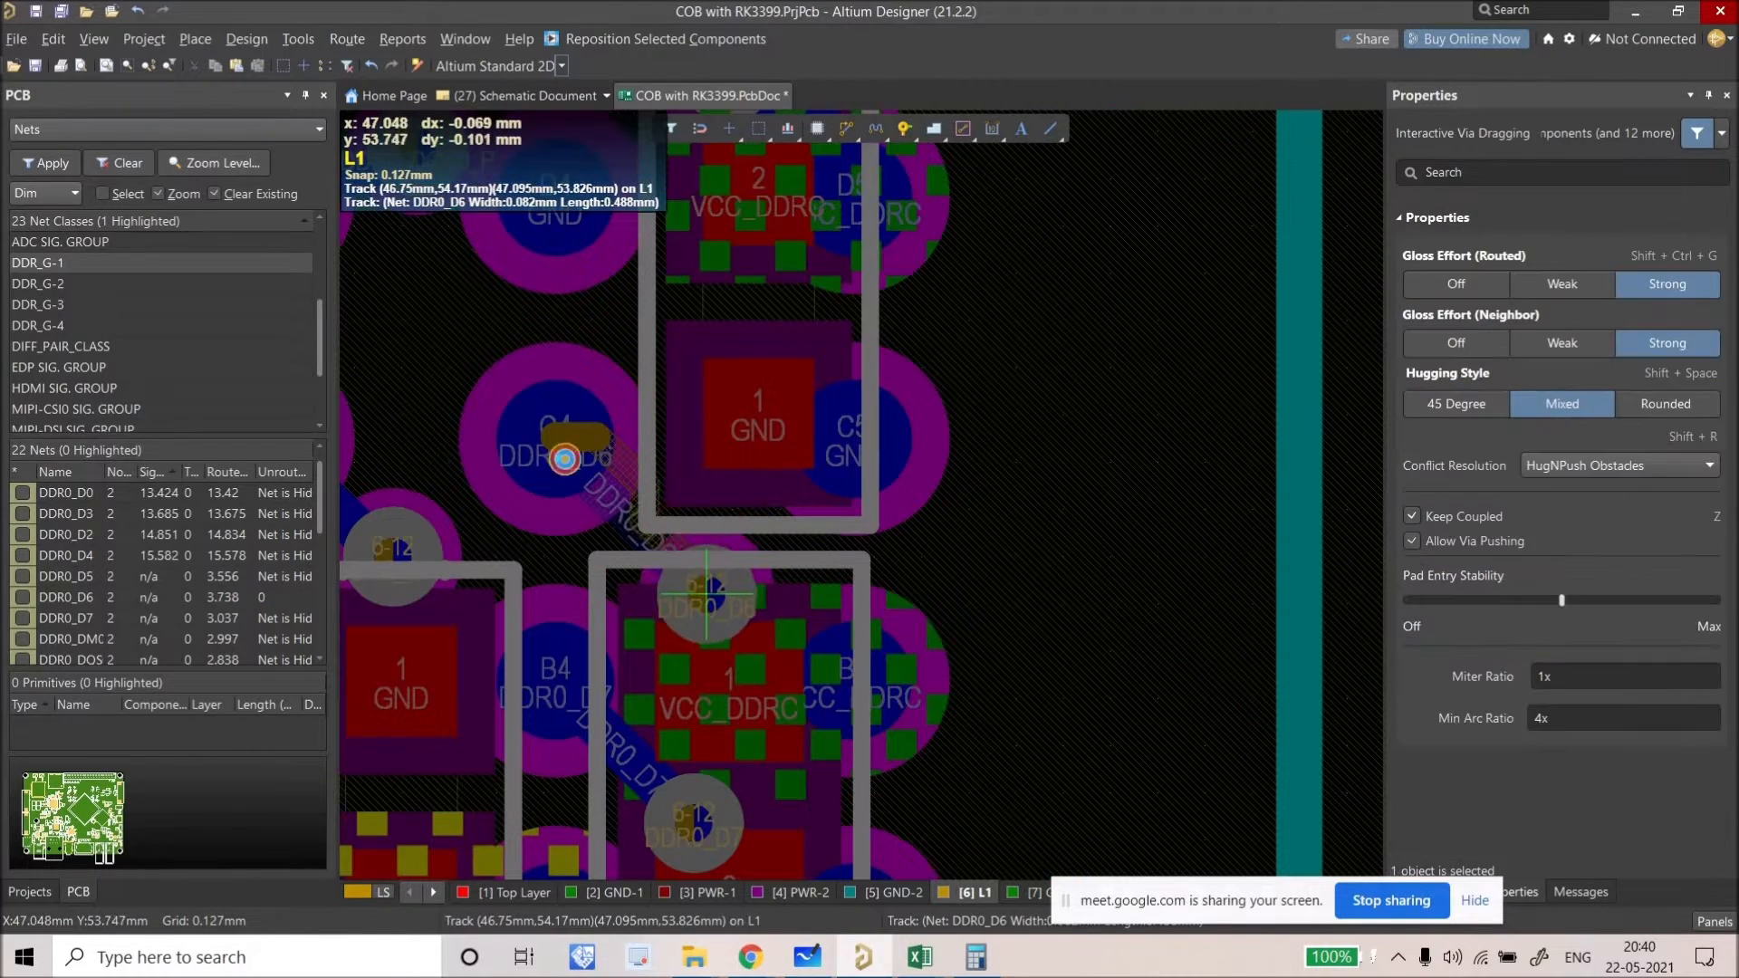
left_click_drag(564, 459, 572, 448)
Step: Delete the short DDR0_D6 track to C4 and nudge the DDR0_D6 via slightly right
left_click(573, 448)
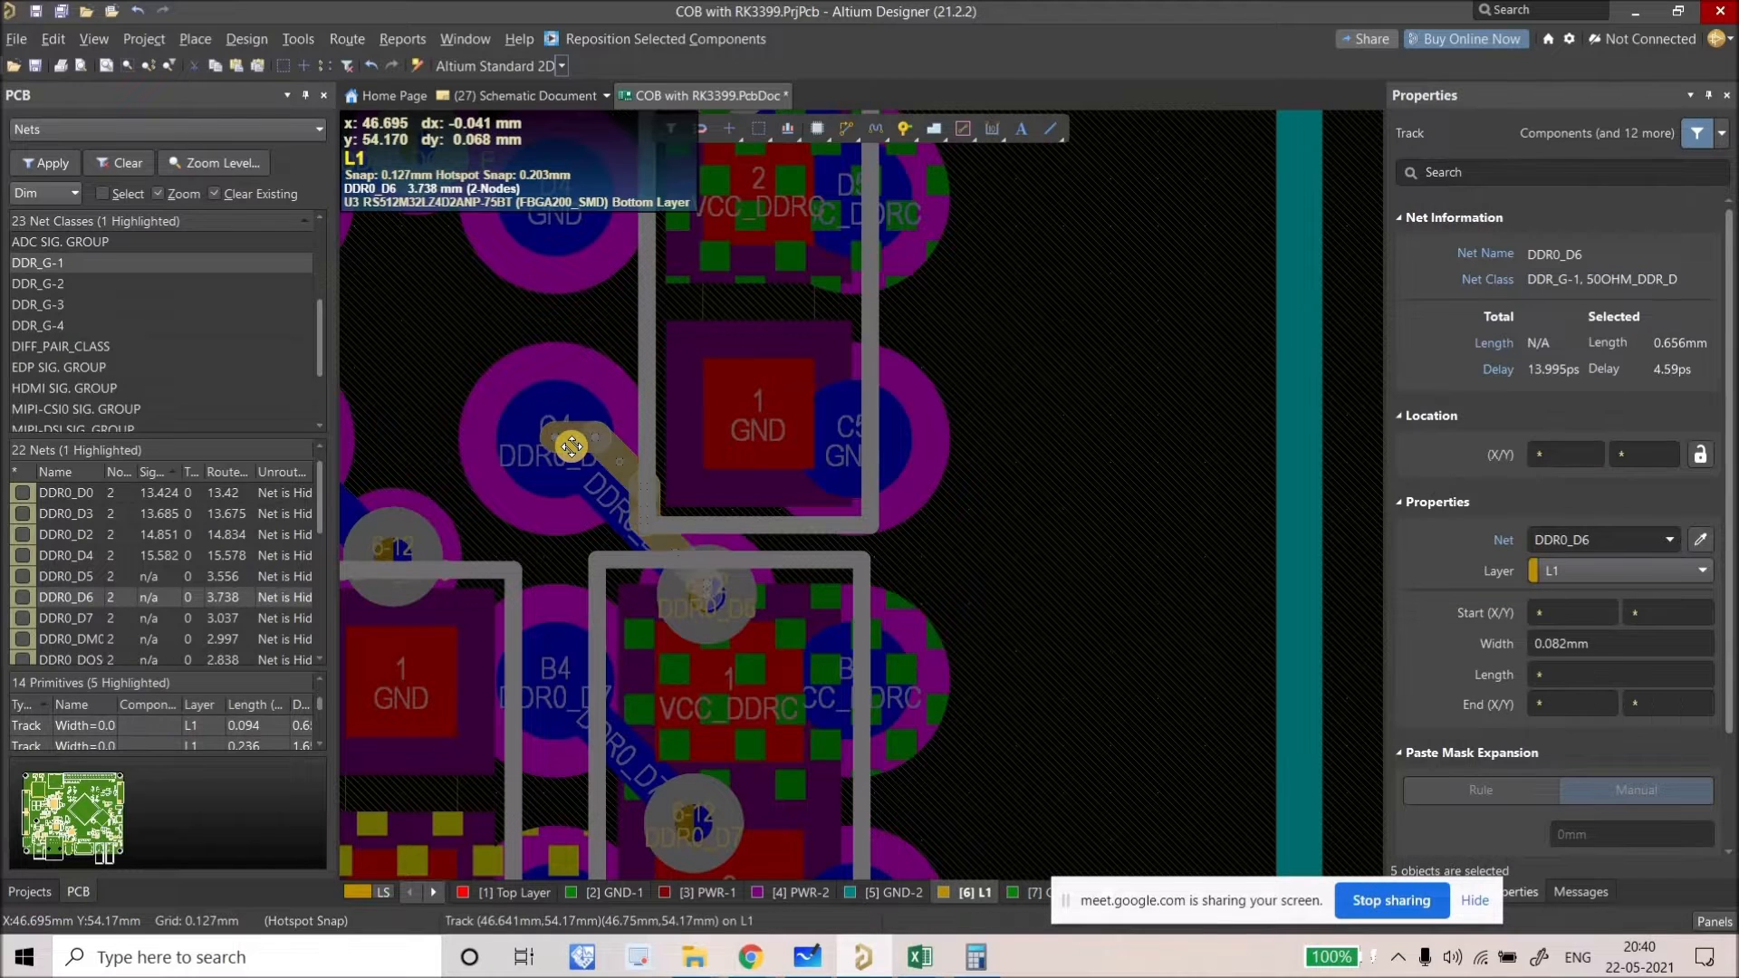
key("Delete")
scroll(680, 507, "down", 2, "ctrl")
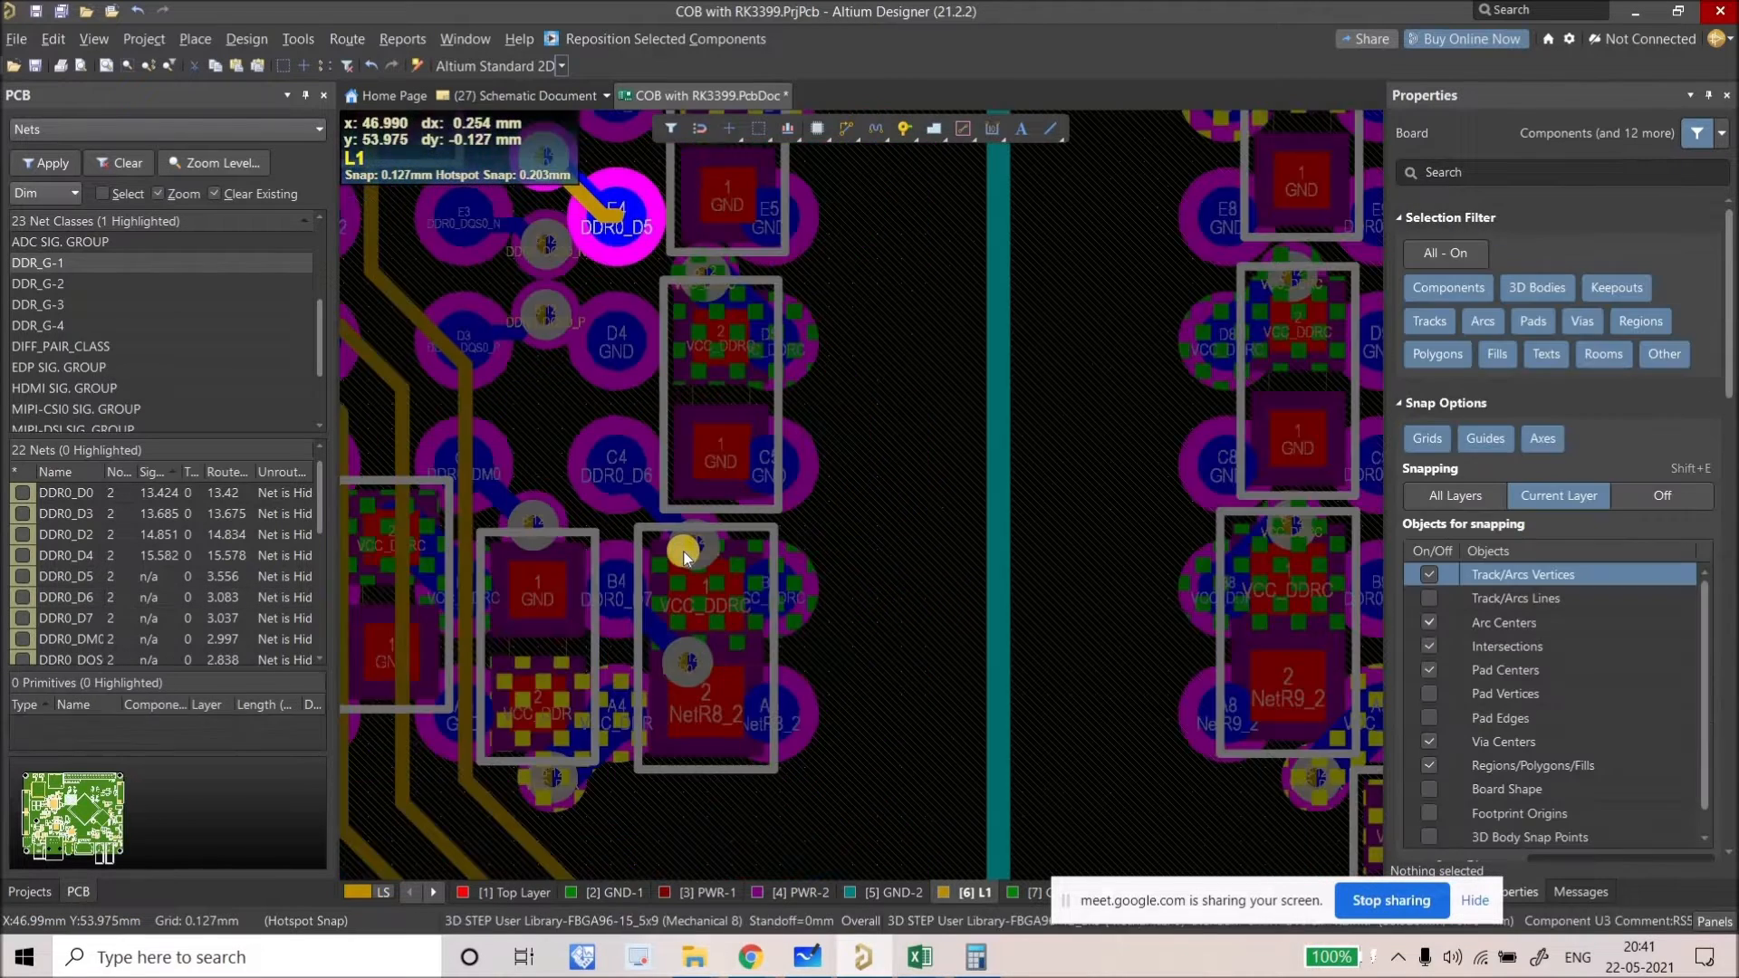
scroll(694, 542, "up", 1, "ctrl")
scroll(694, 541, "up", 1, "ctrl")
mouse_move(693, 533)
left_mouse_down()
mouse_move(790, 534)
mouse_move(726, 529)
left_mouse_up()
scroll(726, 529, "down", 2, "ctrl")
scroll(746, 522, "down", 2, "ctrl")
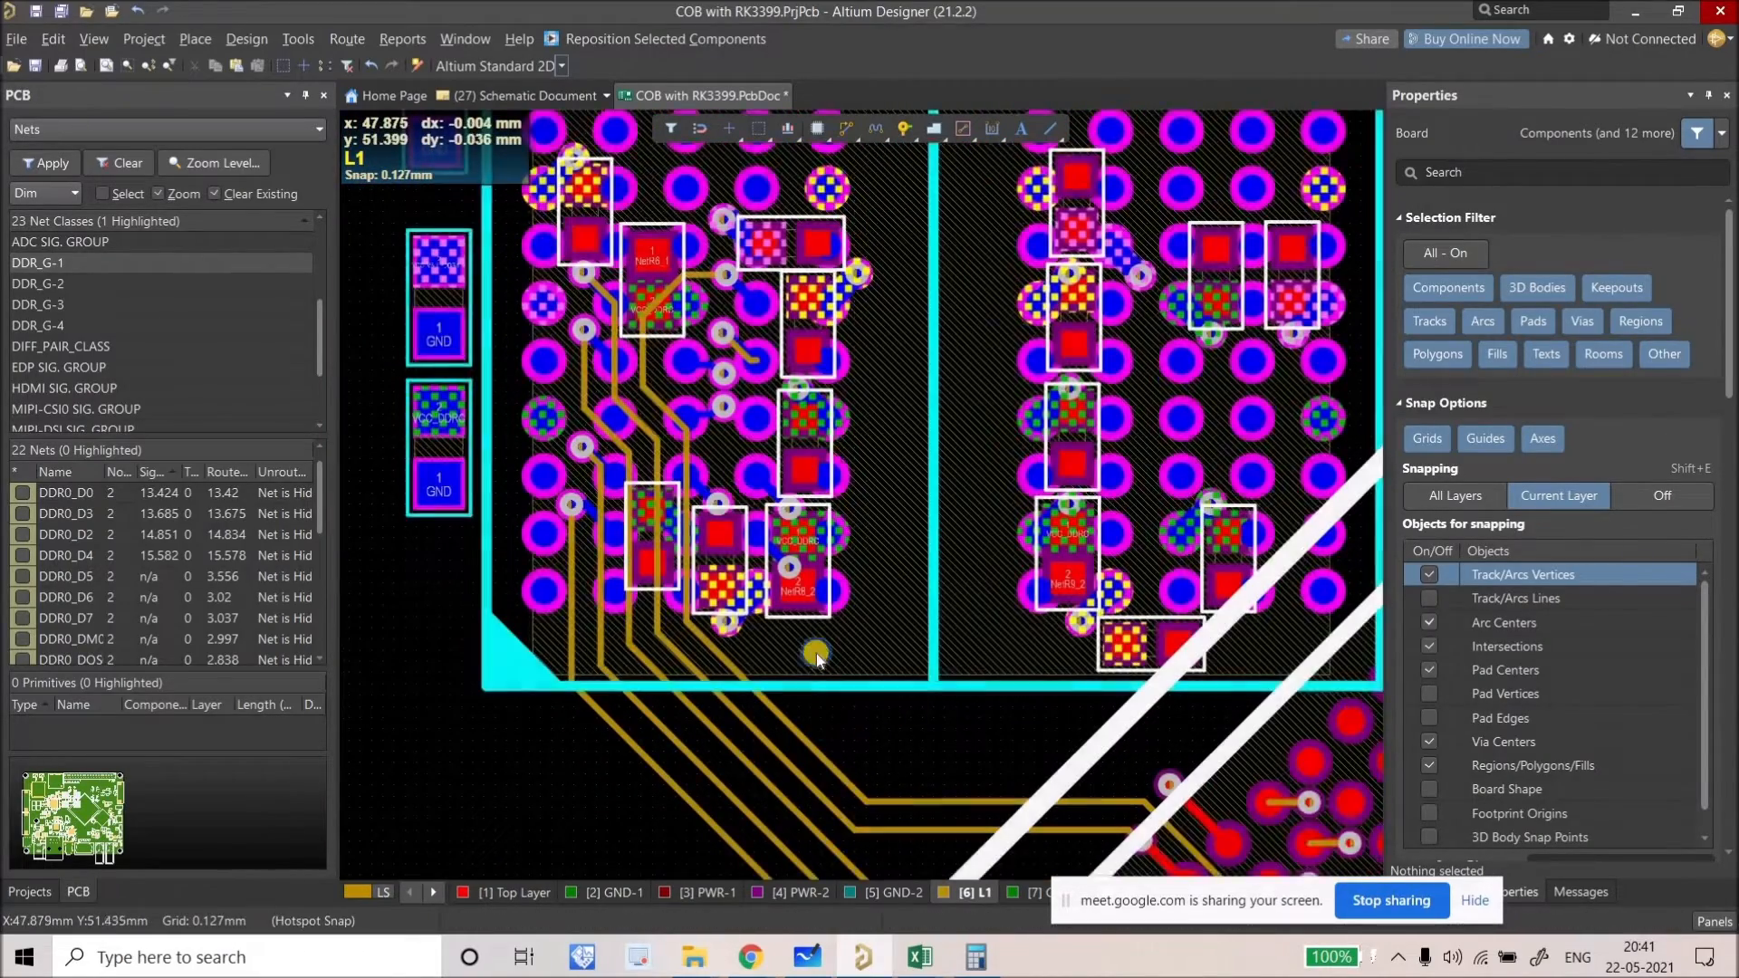
Step: Show only layer L1, view the BGA fanout vias, and highlight the unrouted via's net
right_click_drag(866, 721, 809, 651)
key("shift+s")
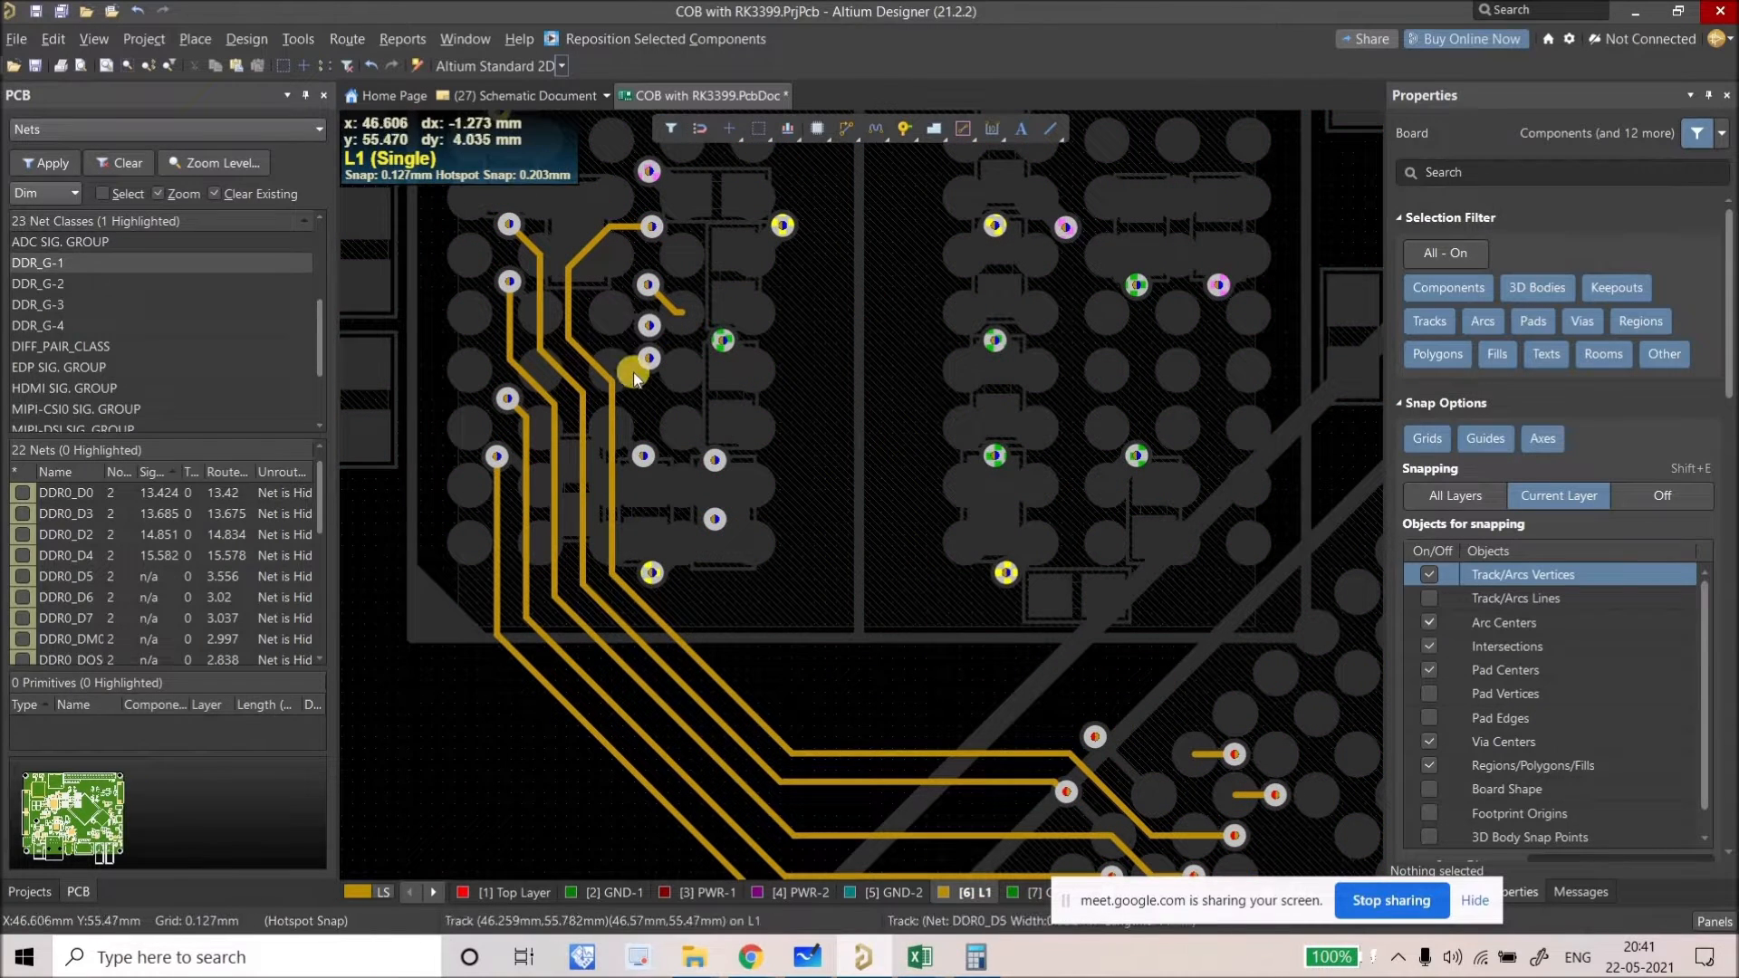
right_click_drag(695, 473, 801, 518)
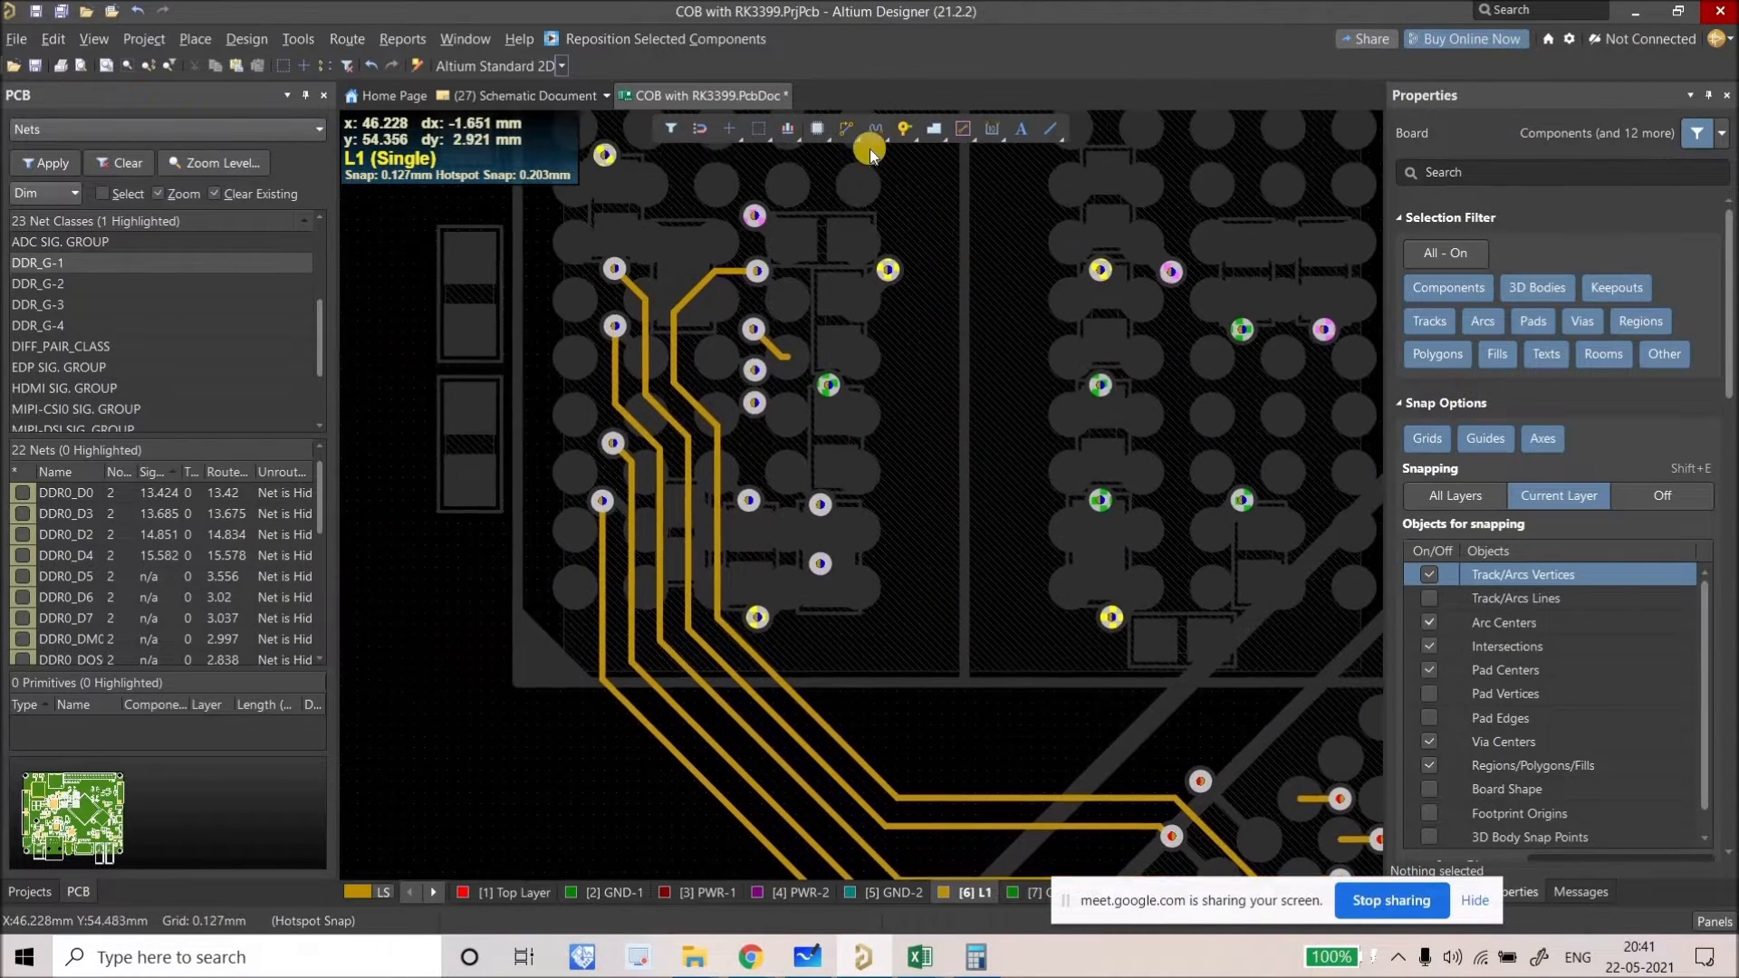
right_click_drag(1310, 853, 1160, 591)
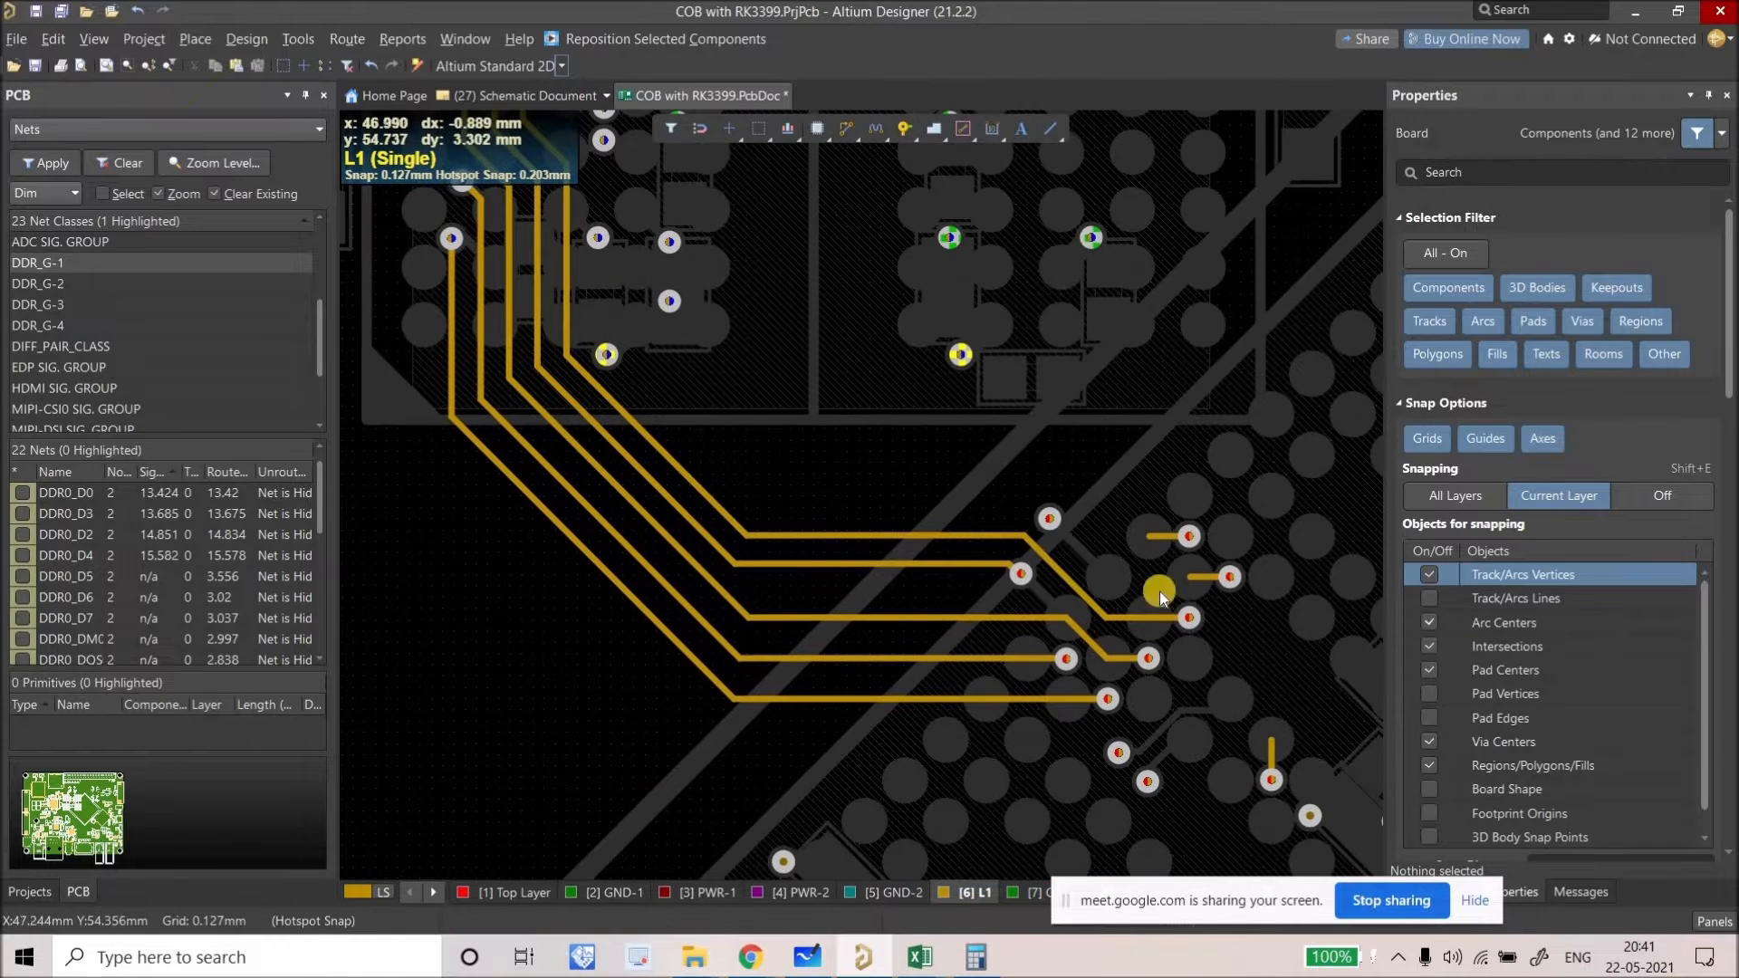
left_click(1050, 520, "ctrl")
right_click_drag(712, 233, 802, 518)
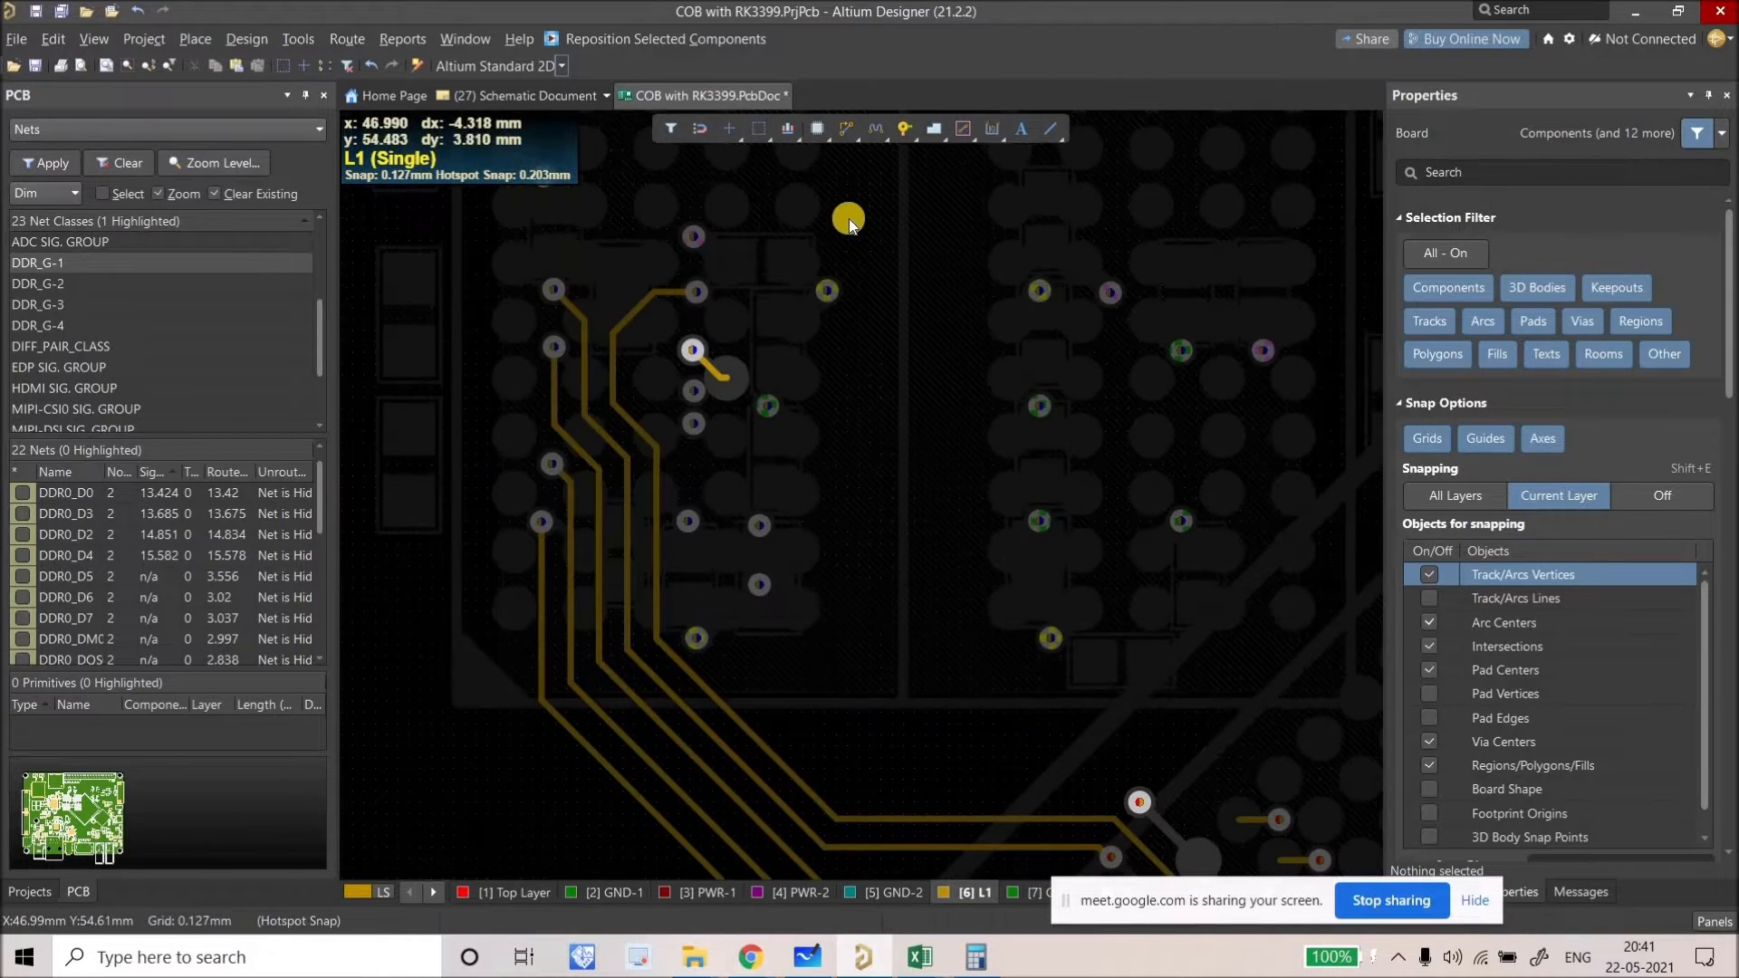
Step: Route DDR0_D5 a short way down from its fanout via with Ctrl+W, 4.776 mm total
key("ctrl+w")
scroll(694, 361, "up", 1, "ctrl")
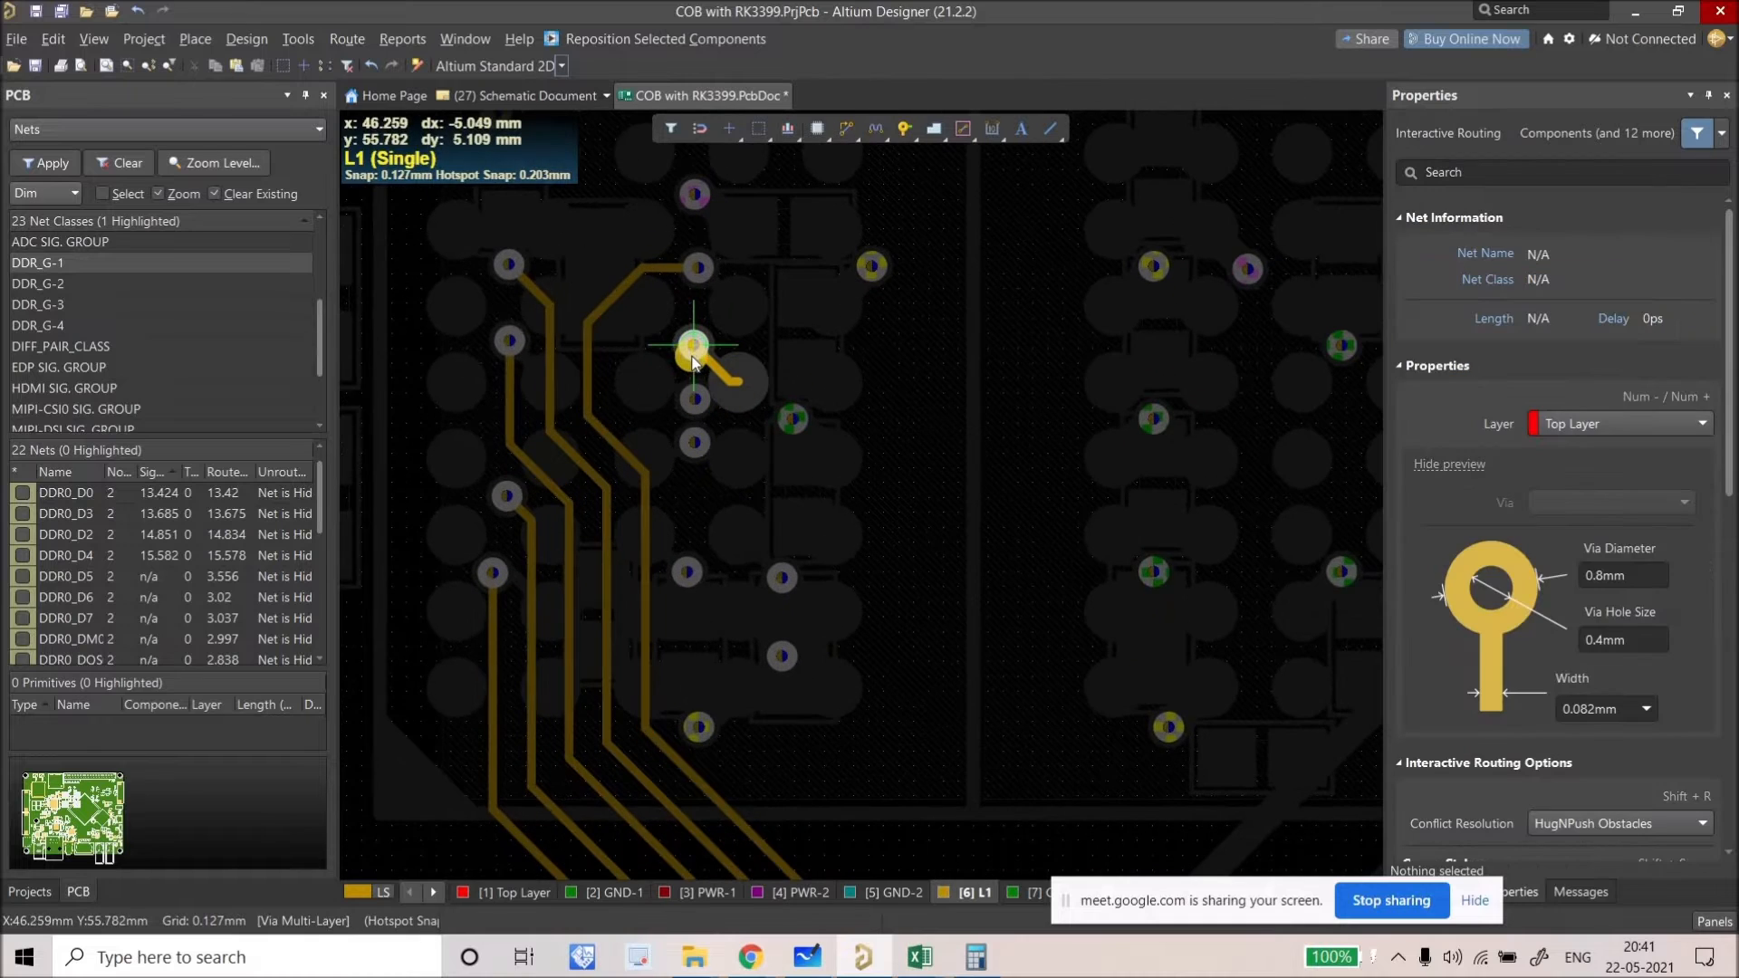
left_click(694, 345)
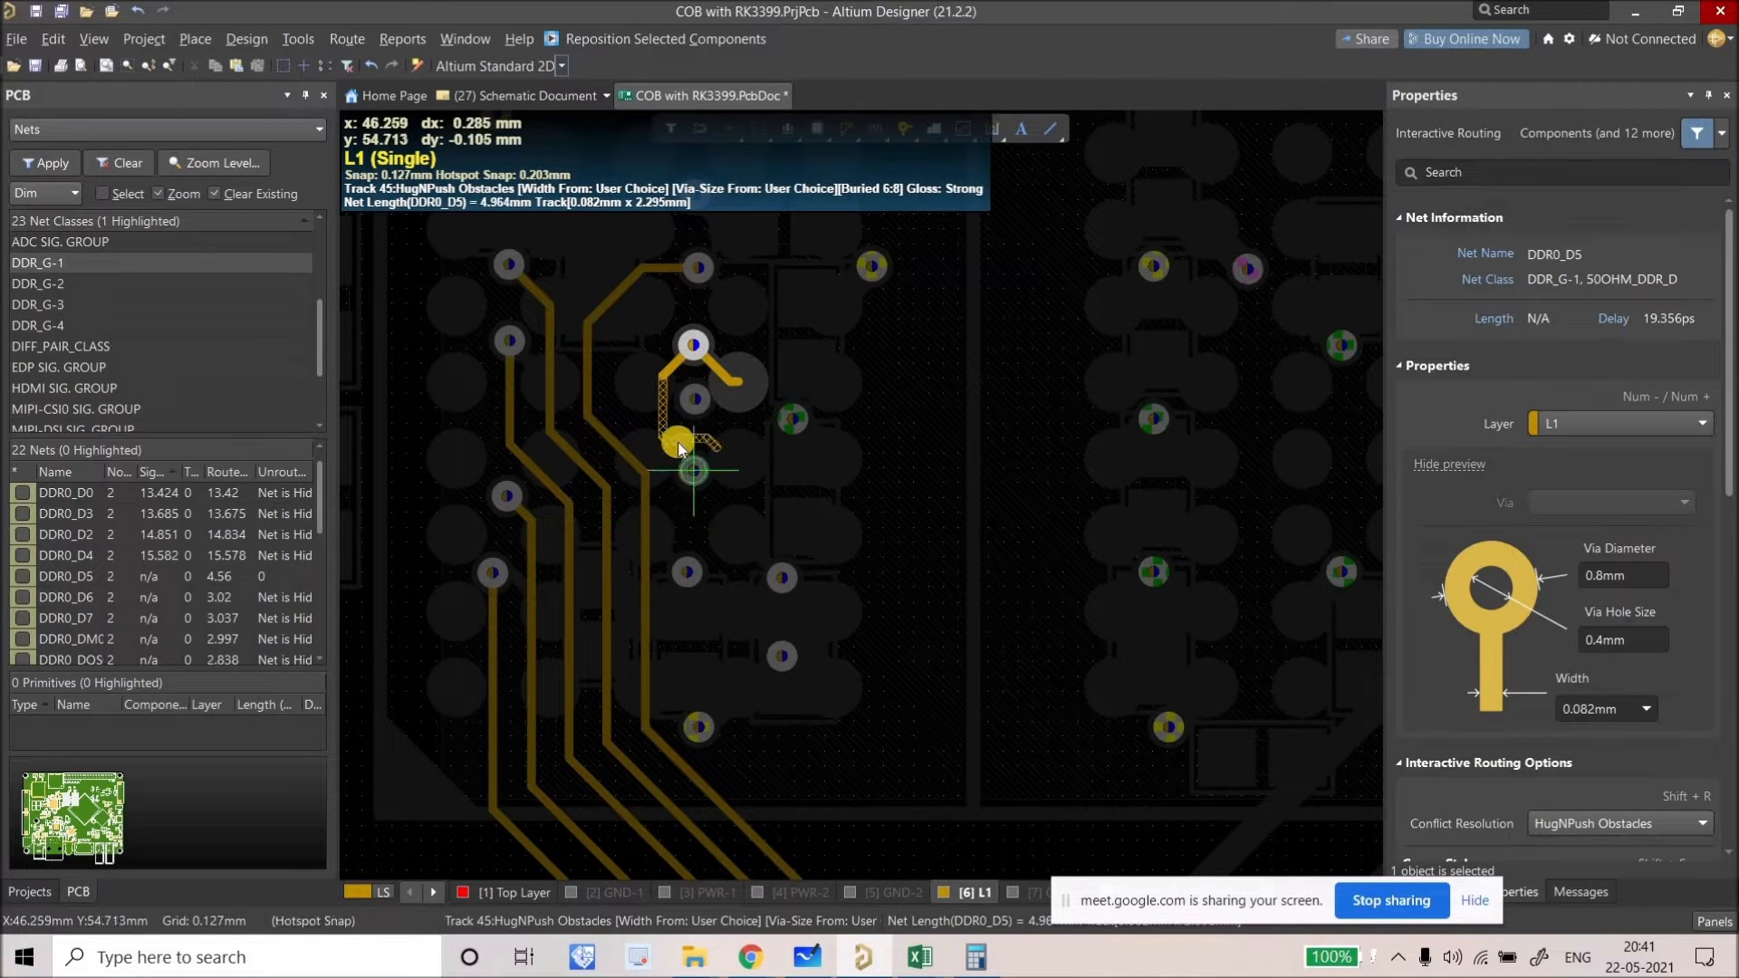
scroll(665, 475, "up", 2, "ctrl")
scroll(656, 487, "up", 1, "ctrl")
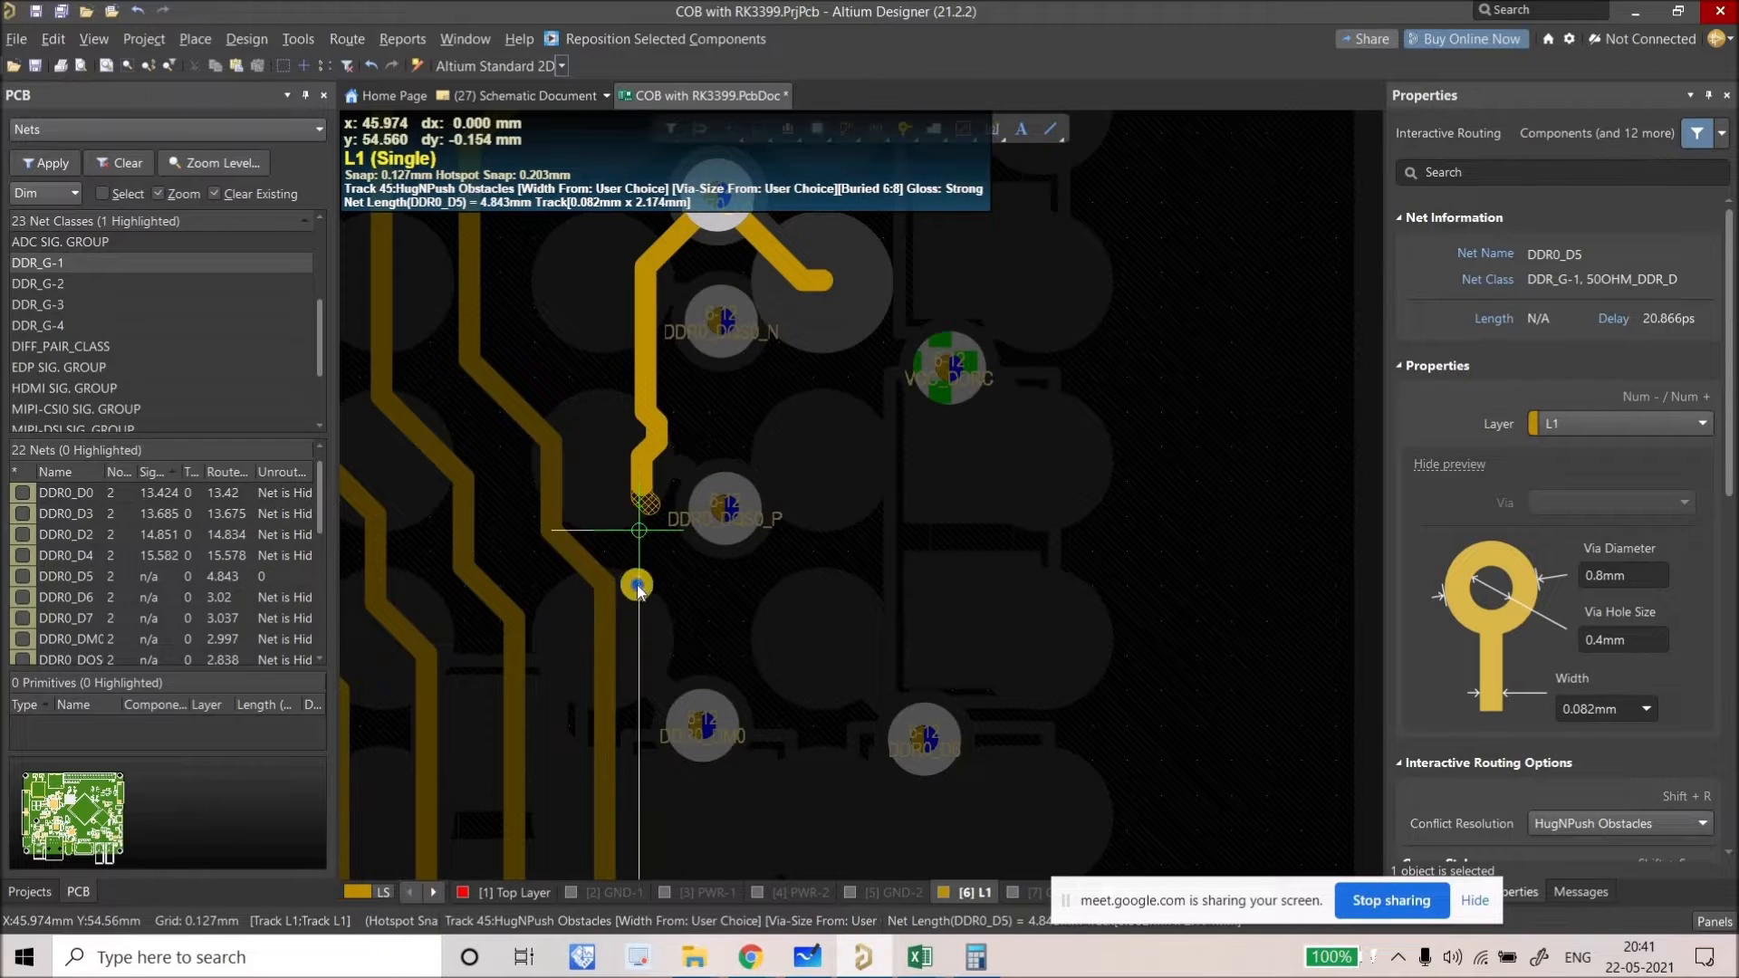
right_click_drag(639, 530, 786, 390)
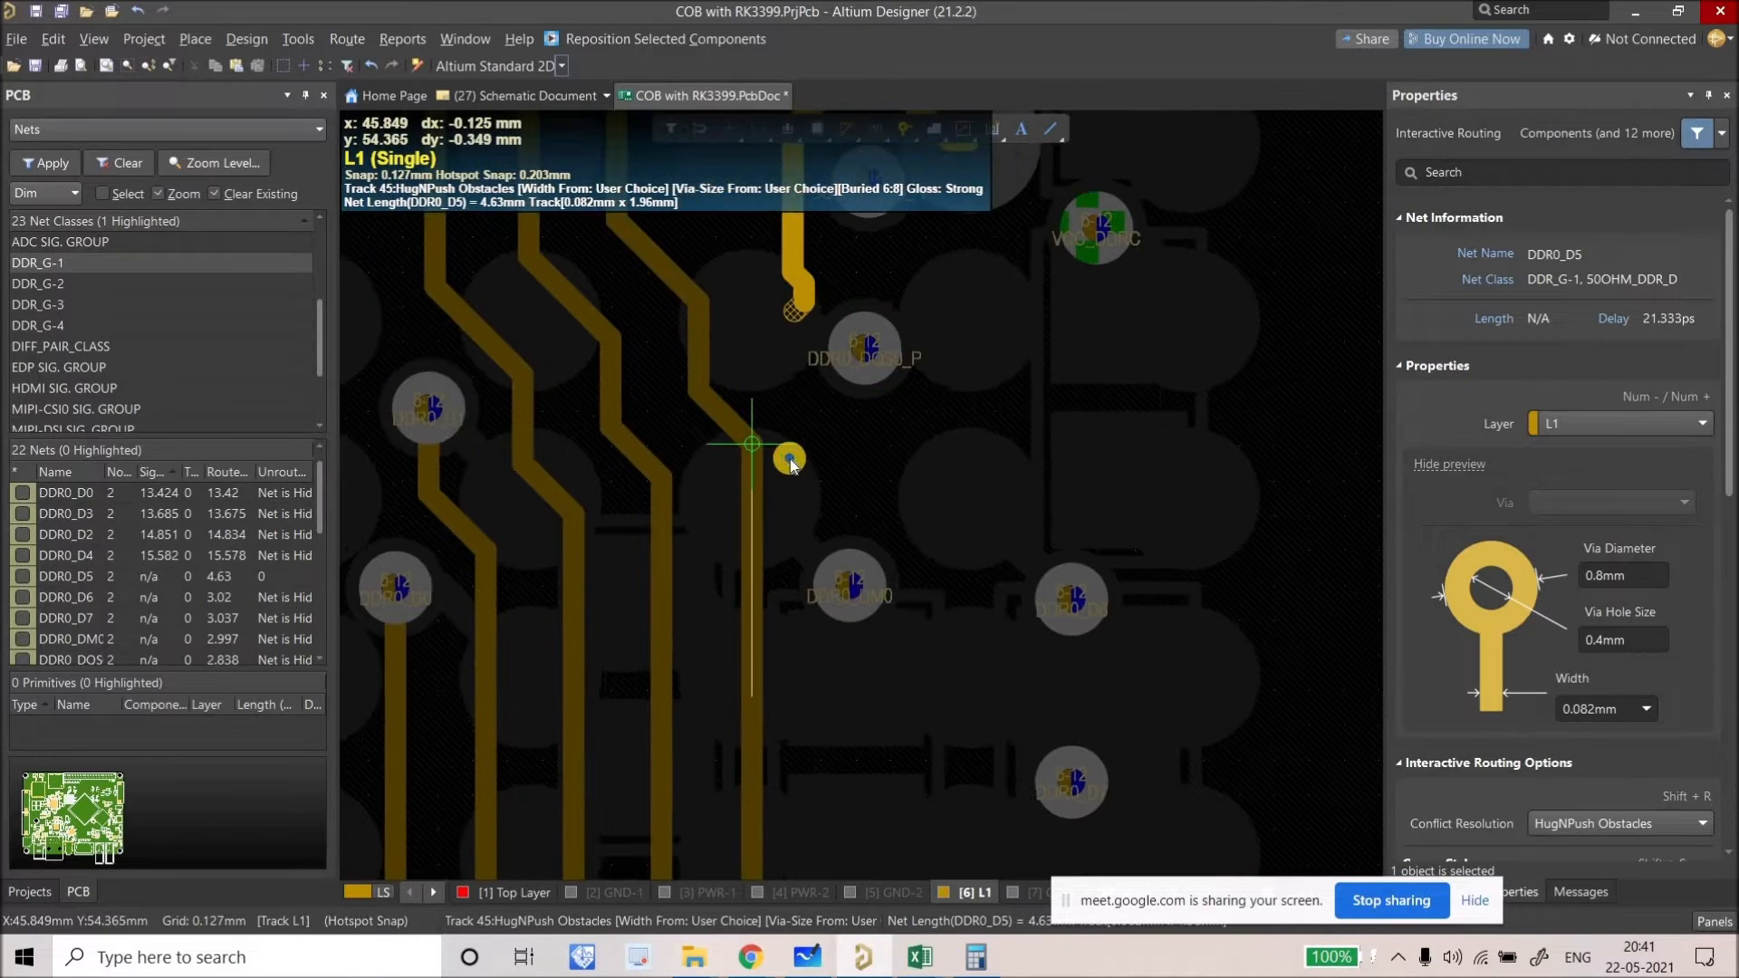
right_click(789, 396)
right_click(790, 397)
scroll(770, 404, "down", 2, "ctrl")
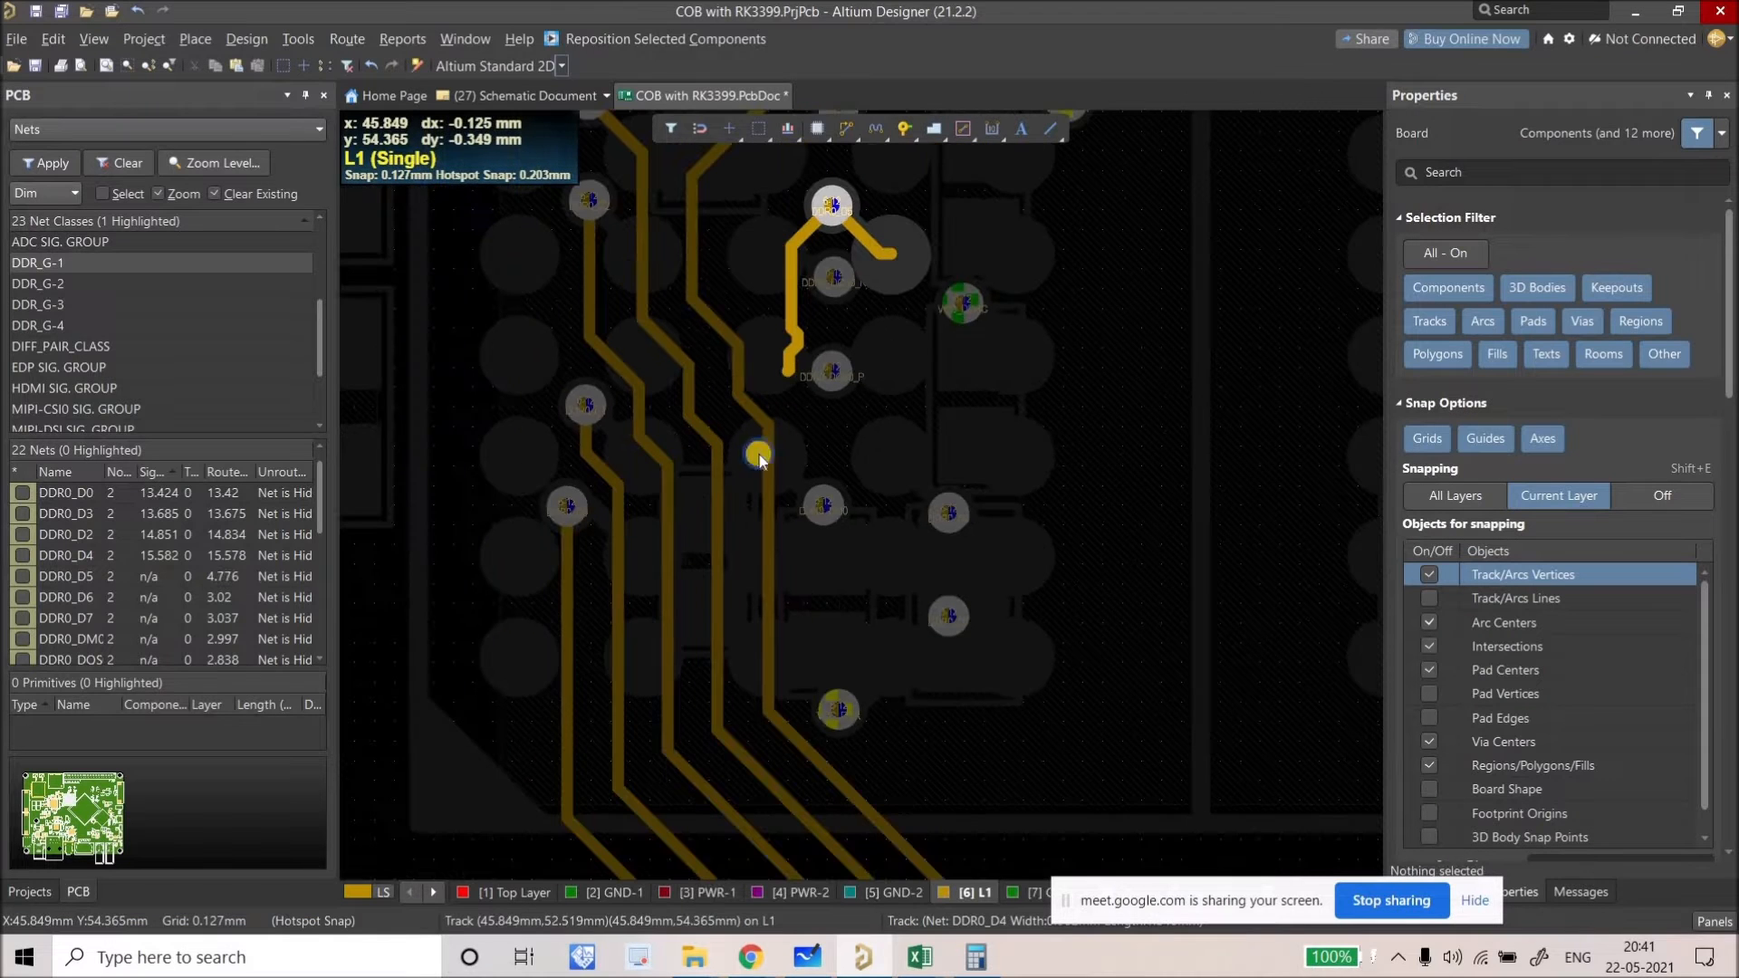
Step: Slide the DDR0_D1 track and look over the area around the DDR0_D0 via
mouse_move(587, 533)
left_mouse_down()
mouse_move(609, 536)
mouse_move(564, 500)
mouse_move(564, 524)
left_mouse_up()
scroll(560, 534, "up", 2, "ctrl")
right_click_drag(564, 524, 497, 478)
scroll(485, 453, "down", 3, "ctrl")
Step: Undo a via move and DDR0_D1 slide, then slide DDR0_D1 slightly right instead
left_click_drag(490, 457, 489, 516)
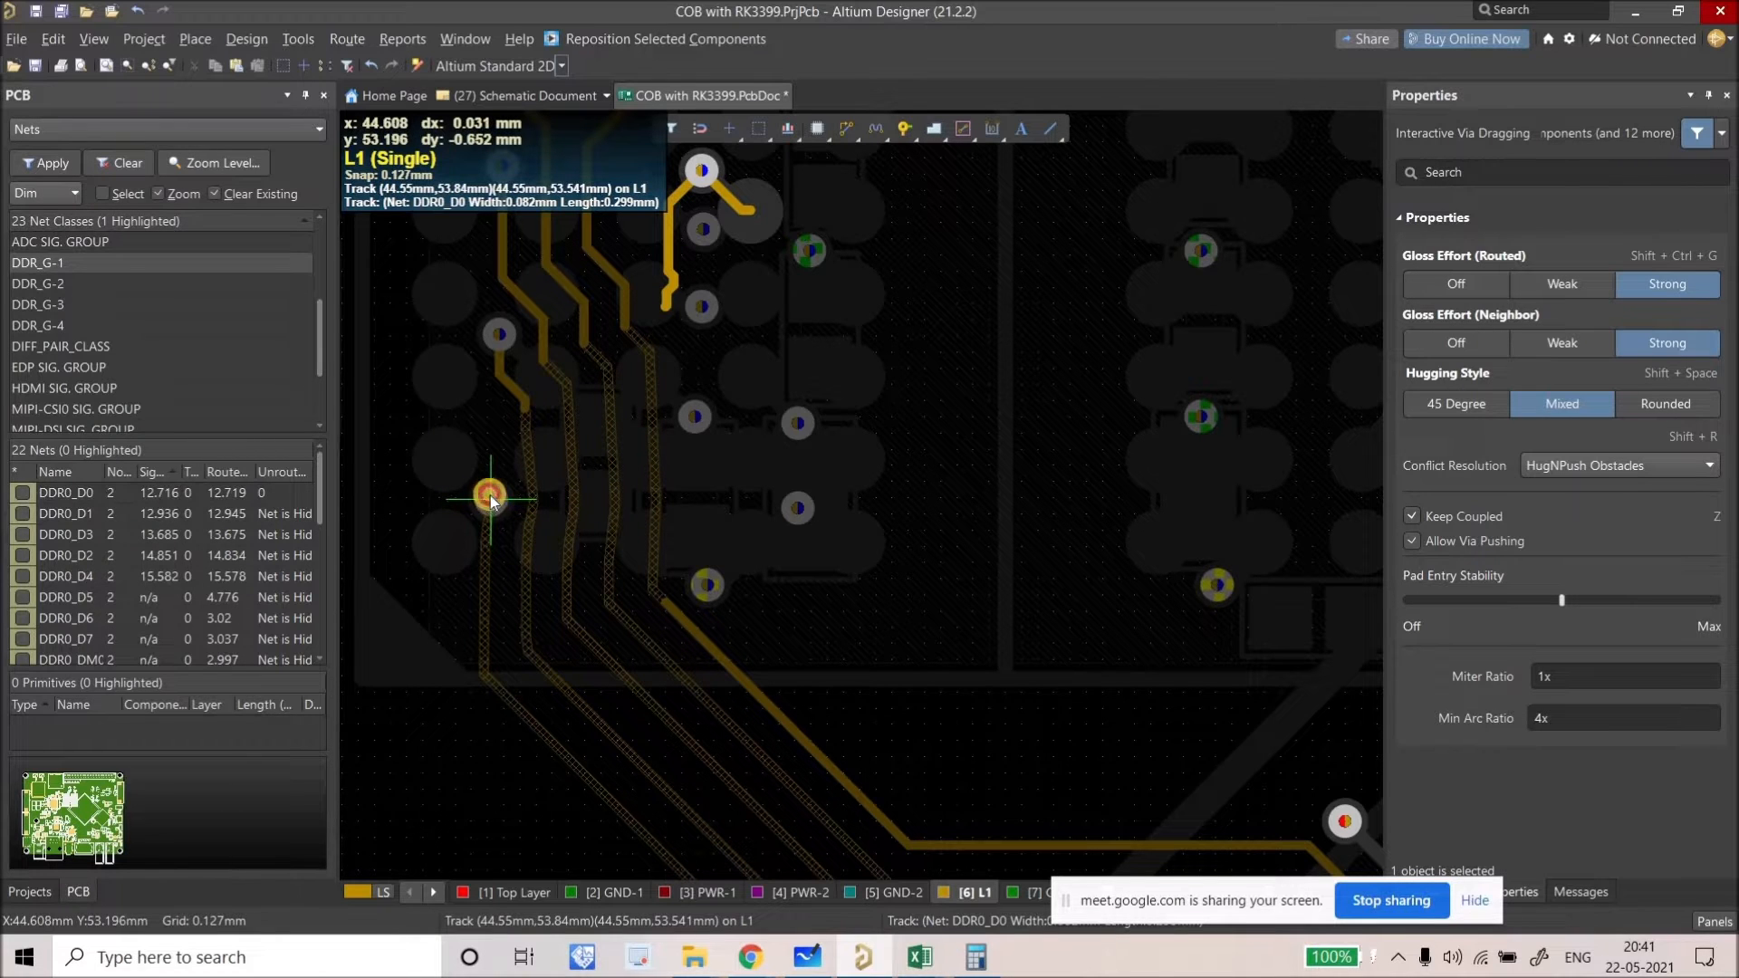
mouse_move(534, 457)
left_mouse_down()
mouse_move(547, 535)
mouse_move(528, 535)
mouse_move(550, 487)
mouse_move(515, 443)
left_mouse_up()
key("ctrl+z")
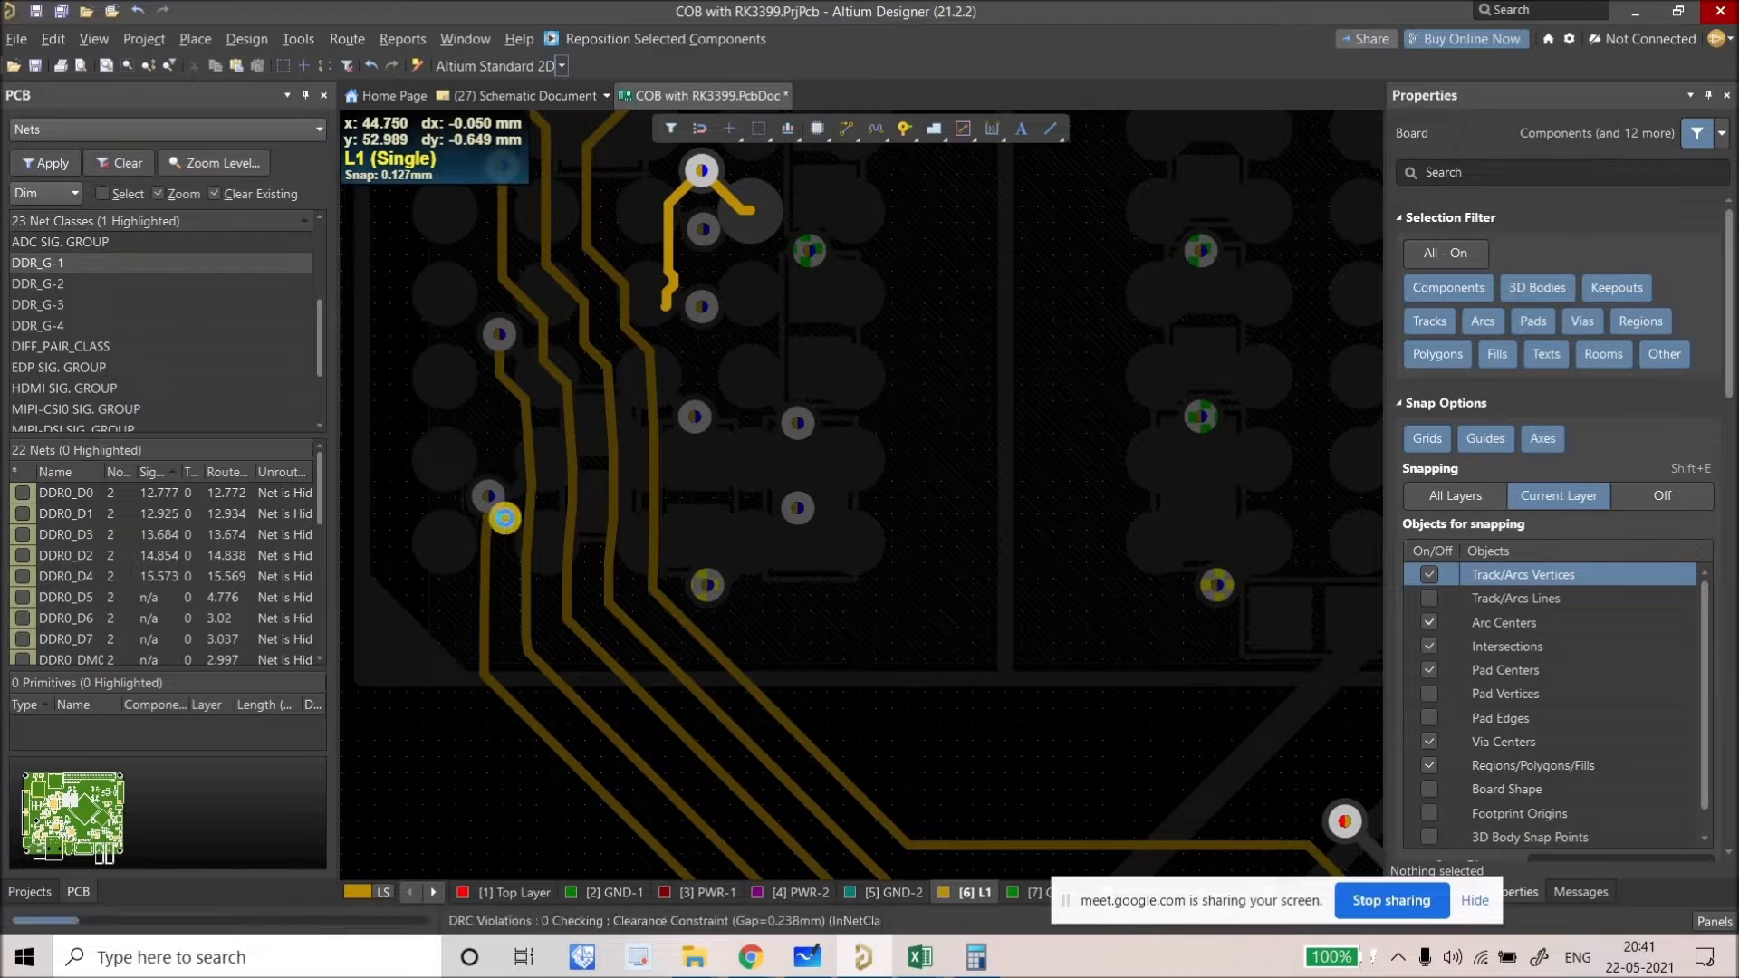
key("ctrl+z")
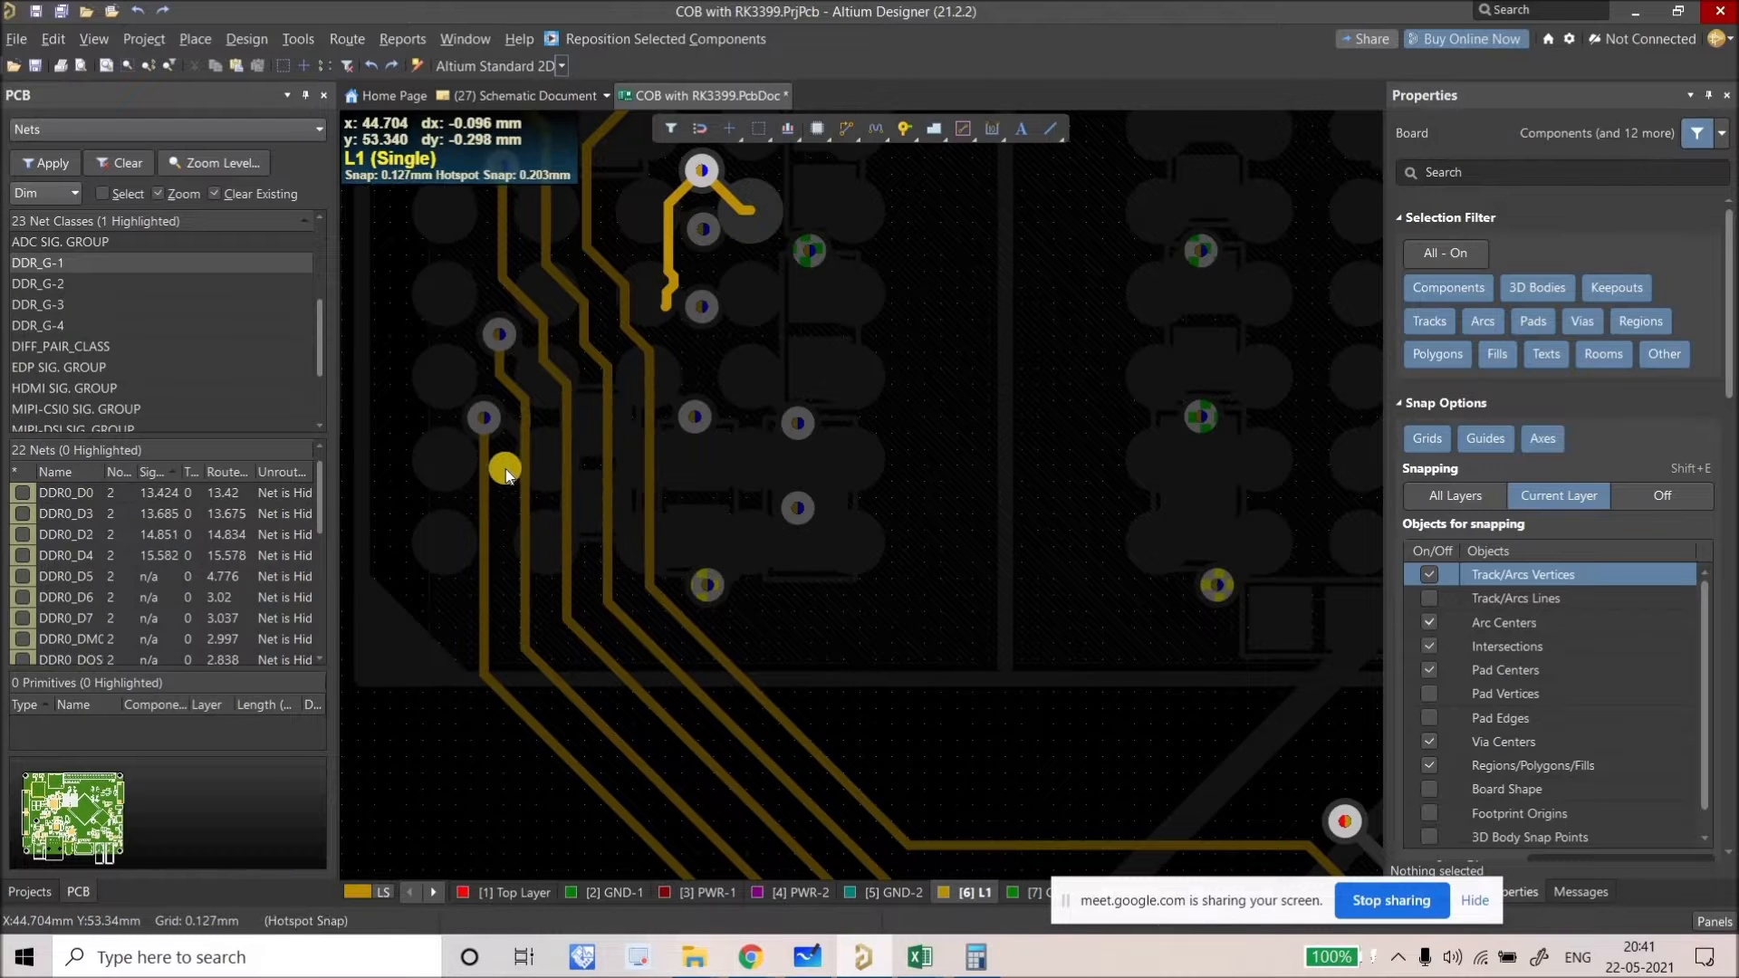
left_click_drag(526, 492, 487, 530)
scroll(496, 463, "up", 2, "ctrl")
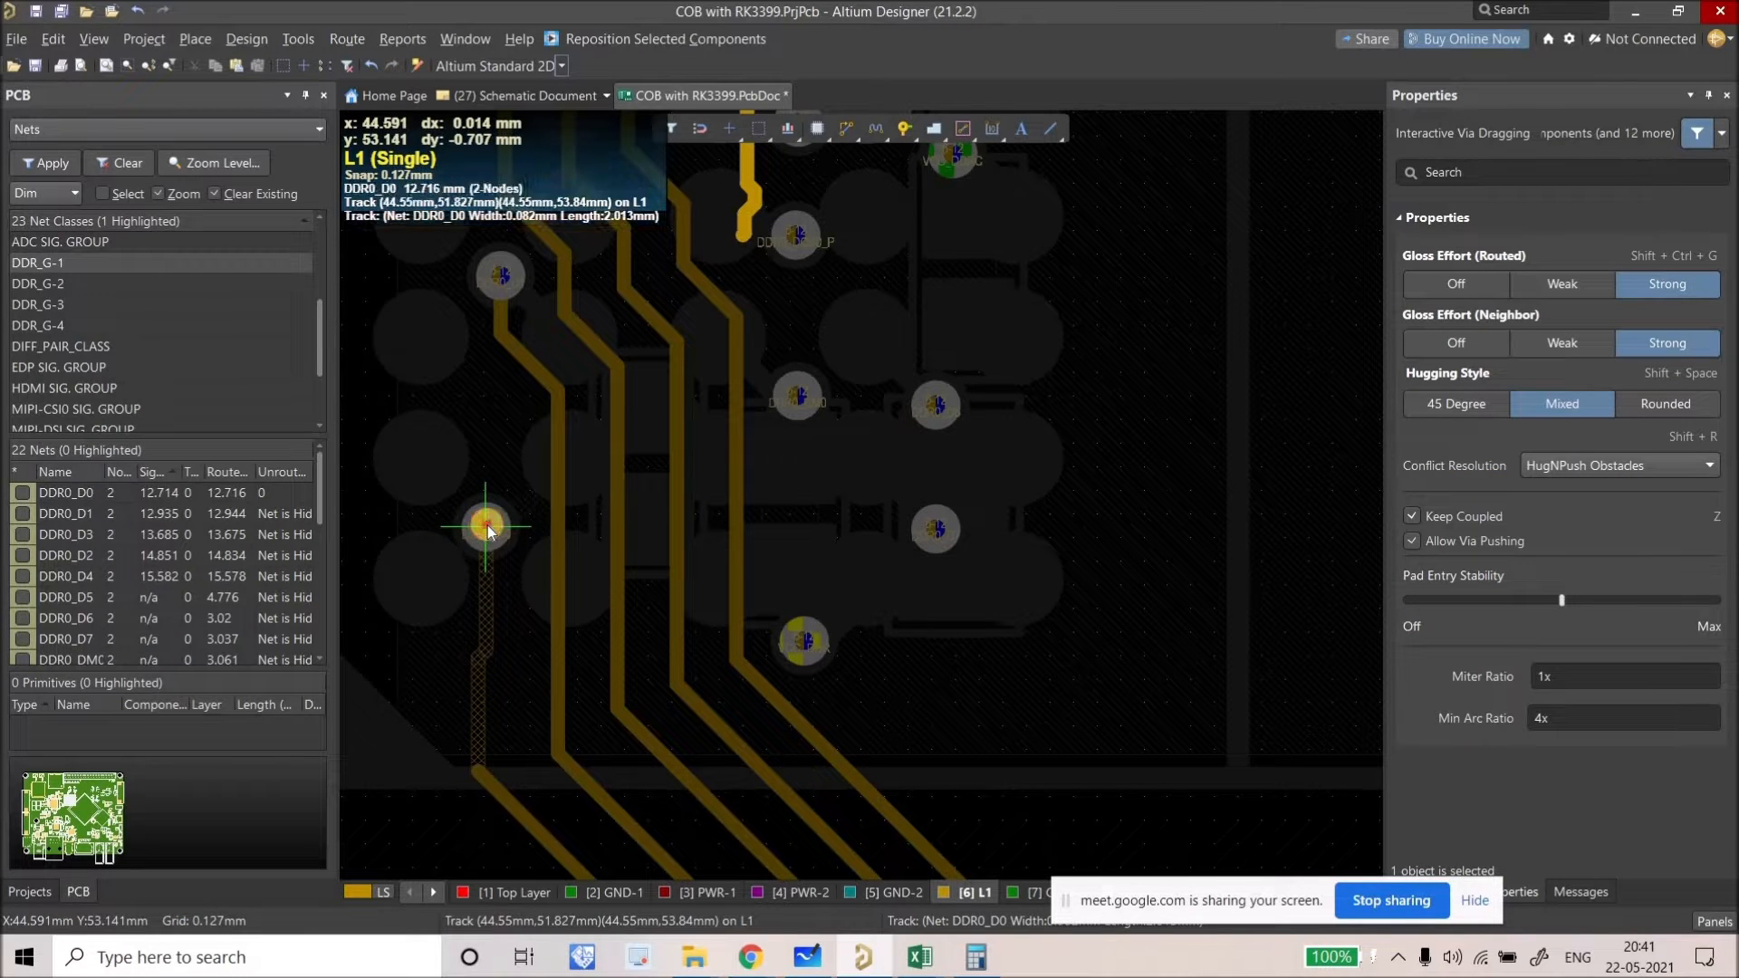
Step: Move the via down, straighten DDR0_D0, and slide the DDR0_D1, D3 and D2 bends down-left
left_click_drag(480, 541, 497, 690)
left_click_drag(530, 373, 507, 454)
left_click_drag(584, 338, 556, 406)
left_click_drag(651, 309, 611, 385)
left_click_drag(699, 290, 697, 381)
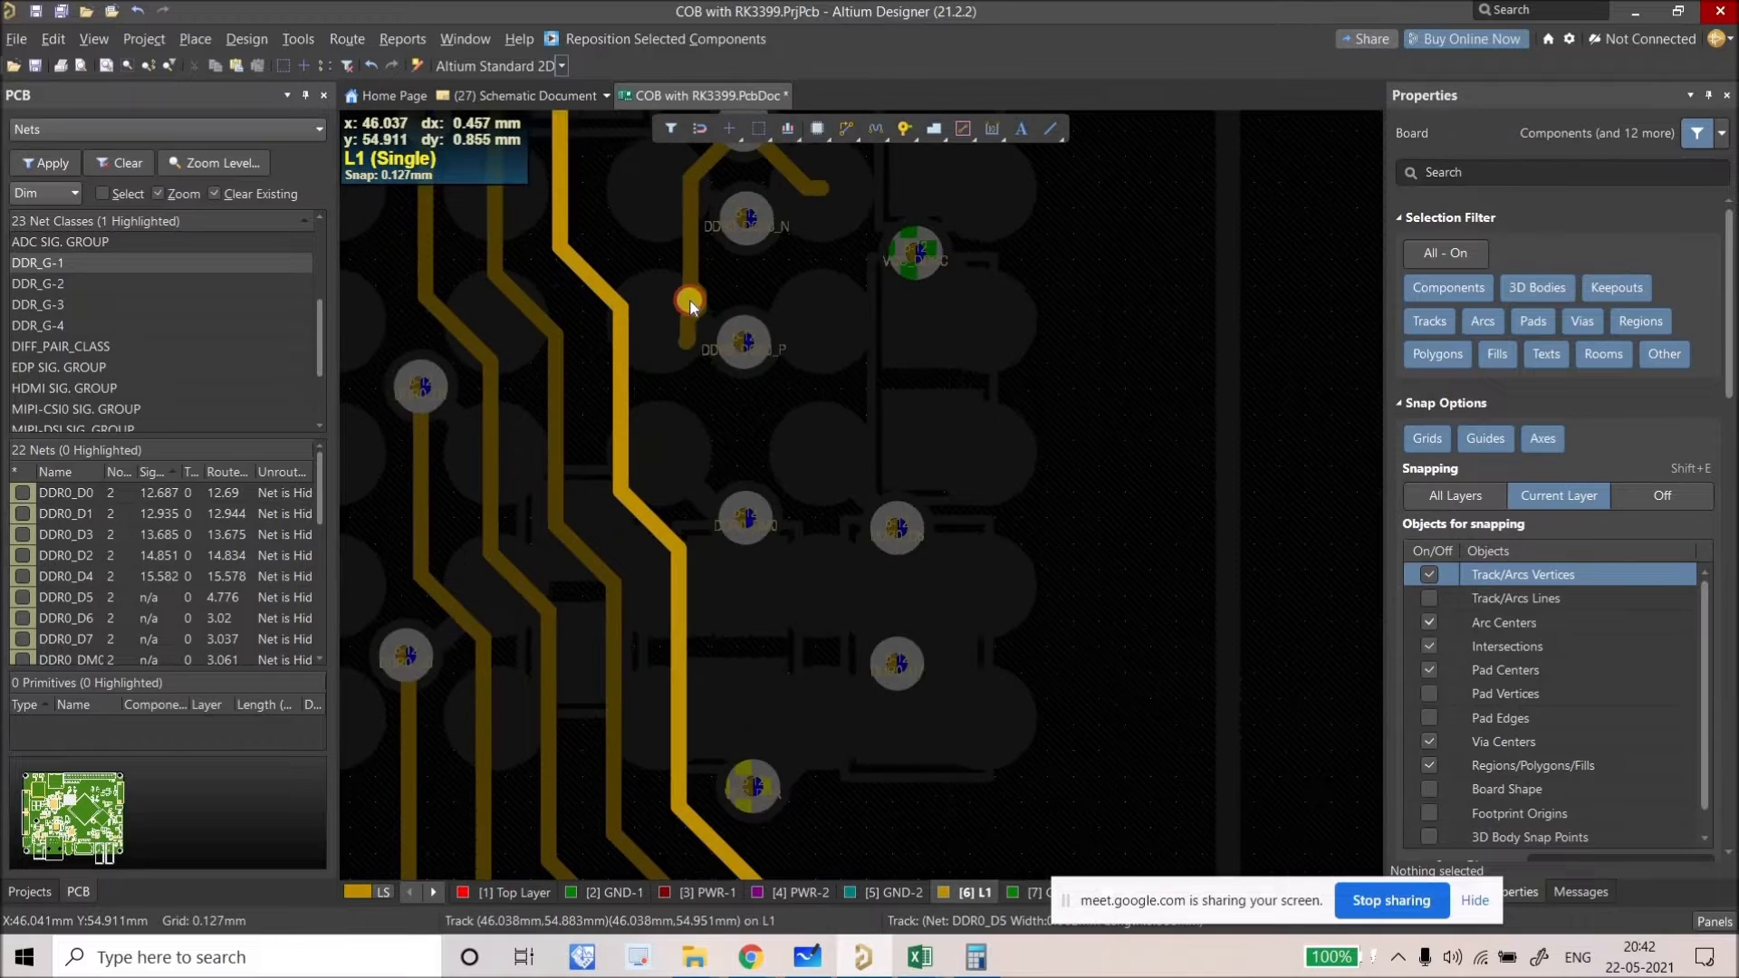
Step: Slide the DDR0_D5 stub and continue routing from its track end
left_click_drag(693, 312, 681, 307)
left_click_drag(869, 129, 850, 138)
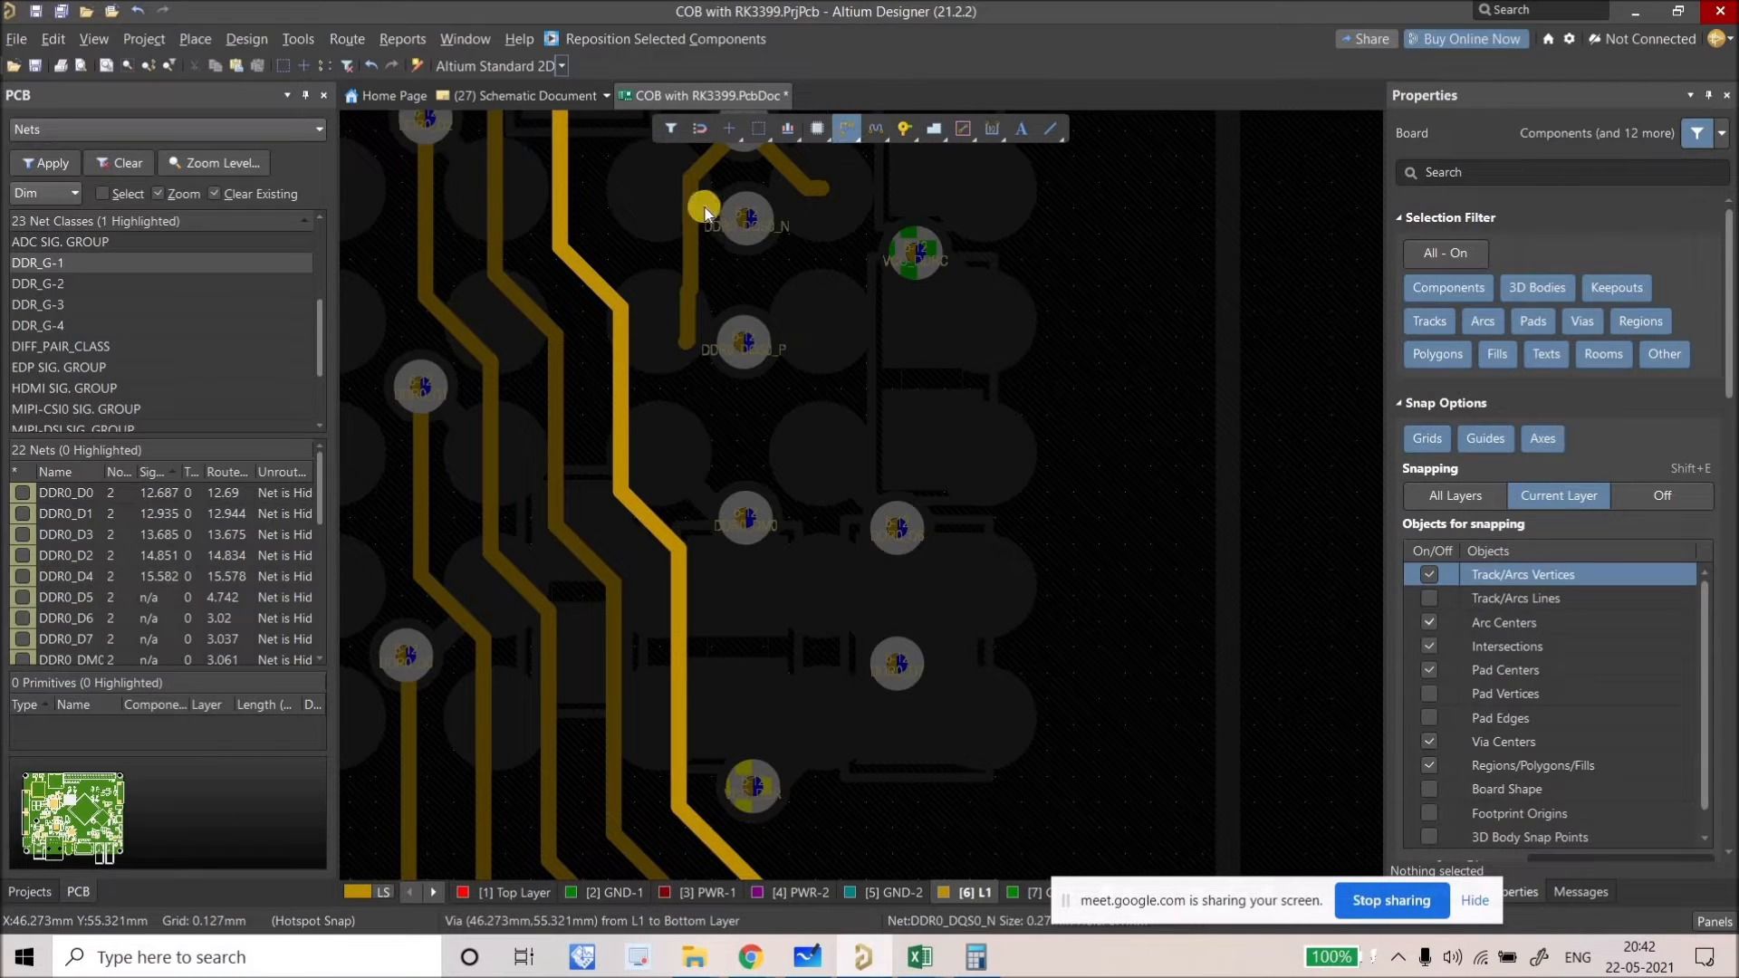
left_click(691, 177)
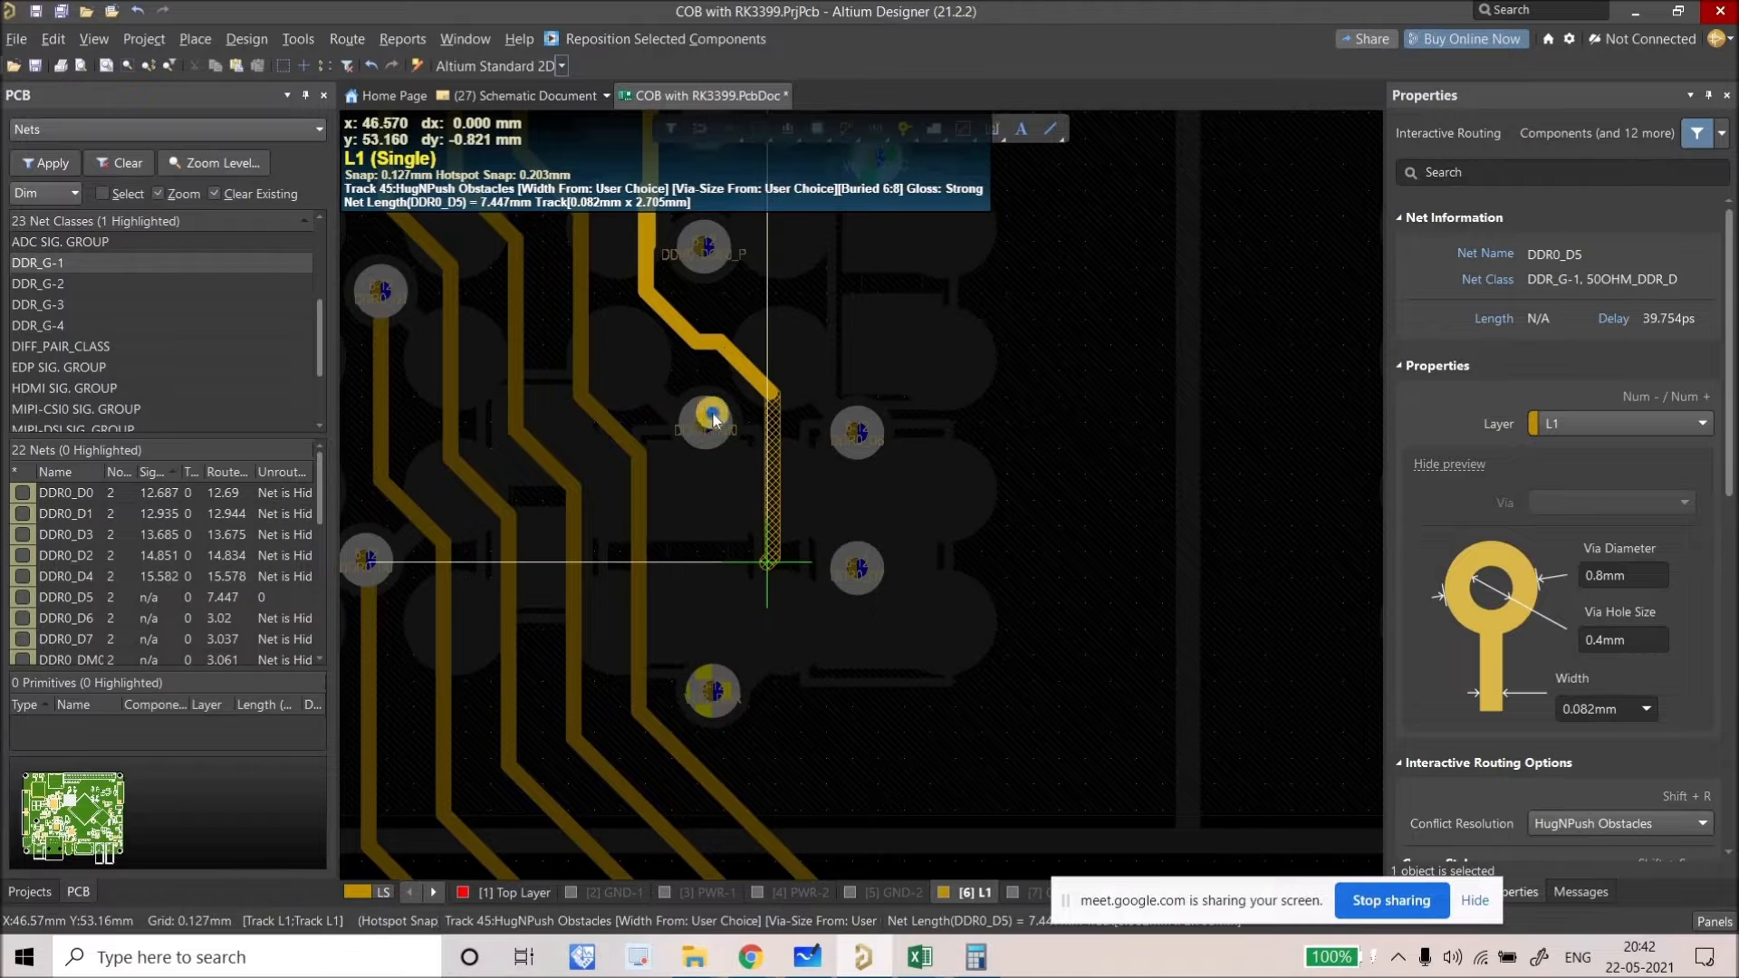
Step: End the DDR0_D5 route on its via, slide the new track, and clear net highlighting
scroll(726, 482, "down", 4, "ctrl")
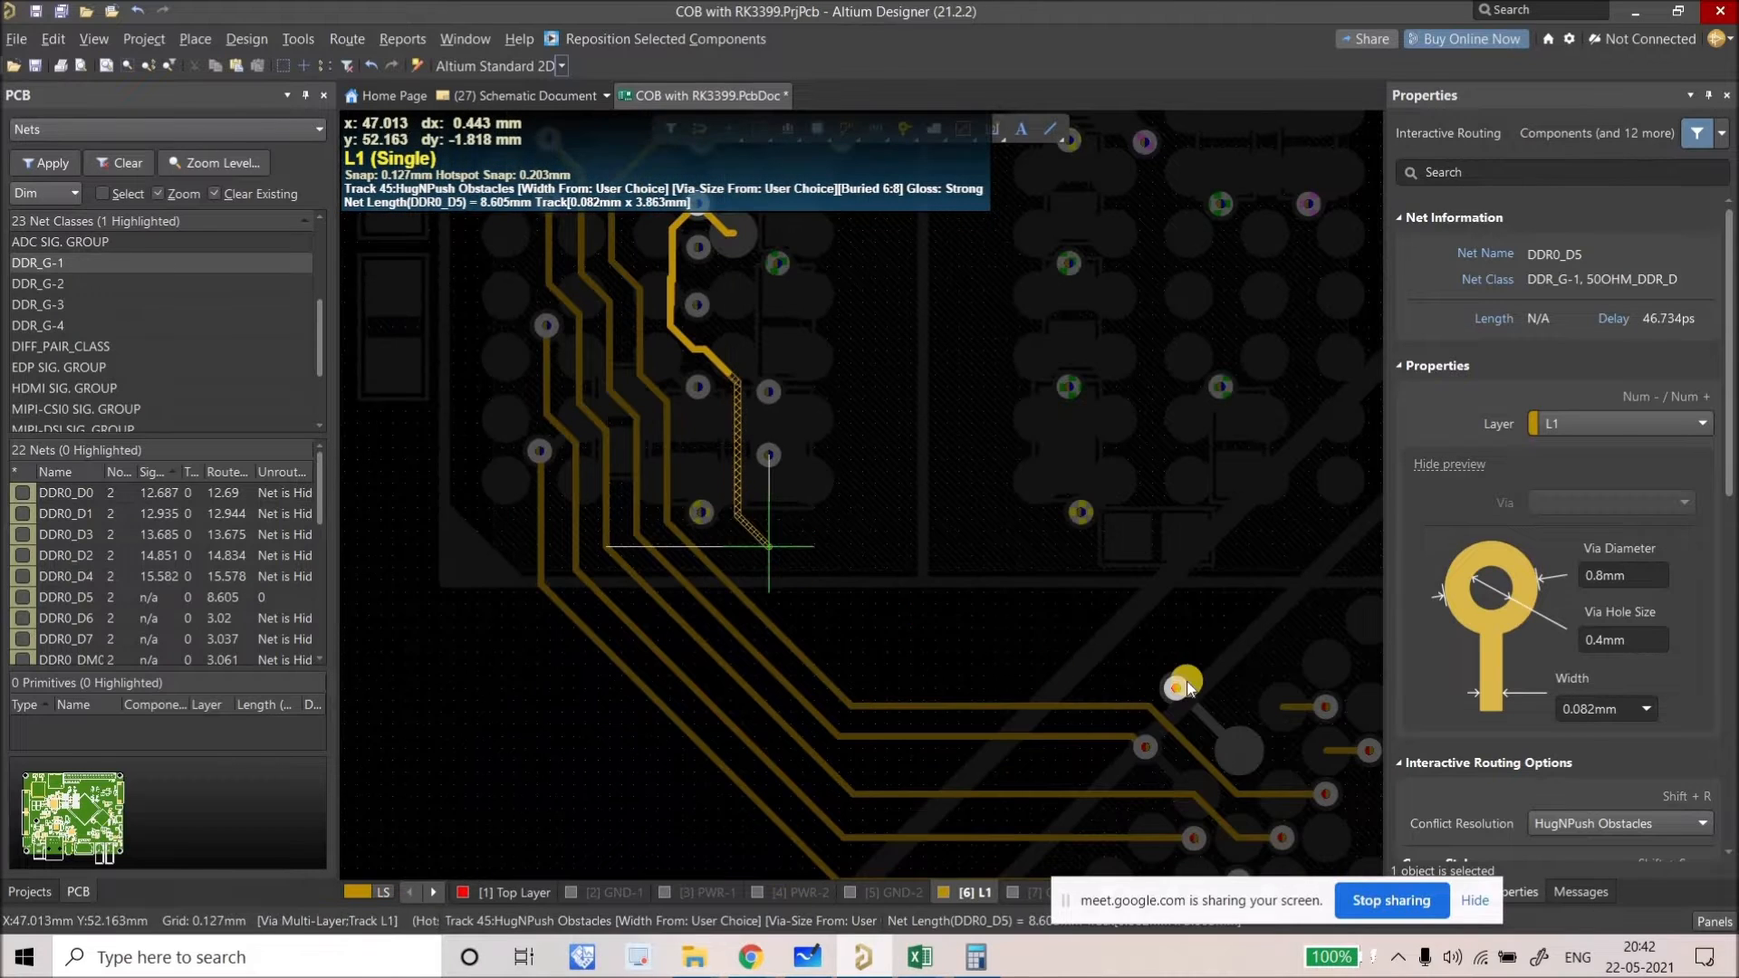
left_click(1165, 681)
right_click(970, 555)
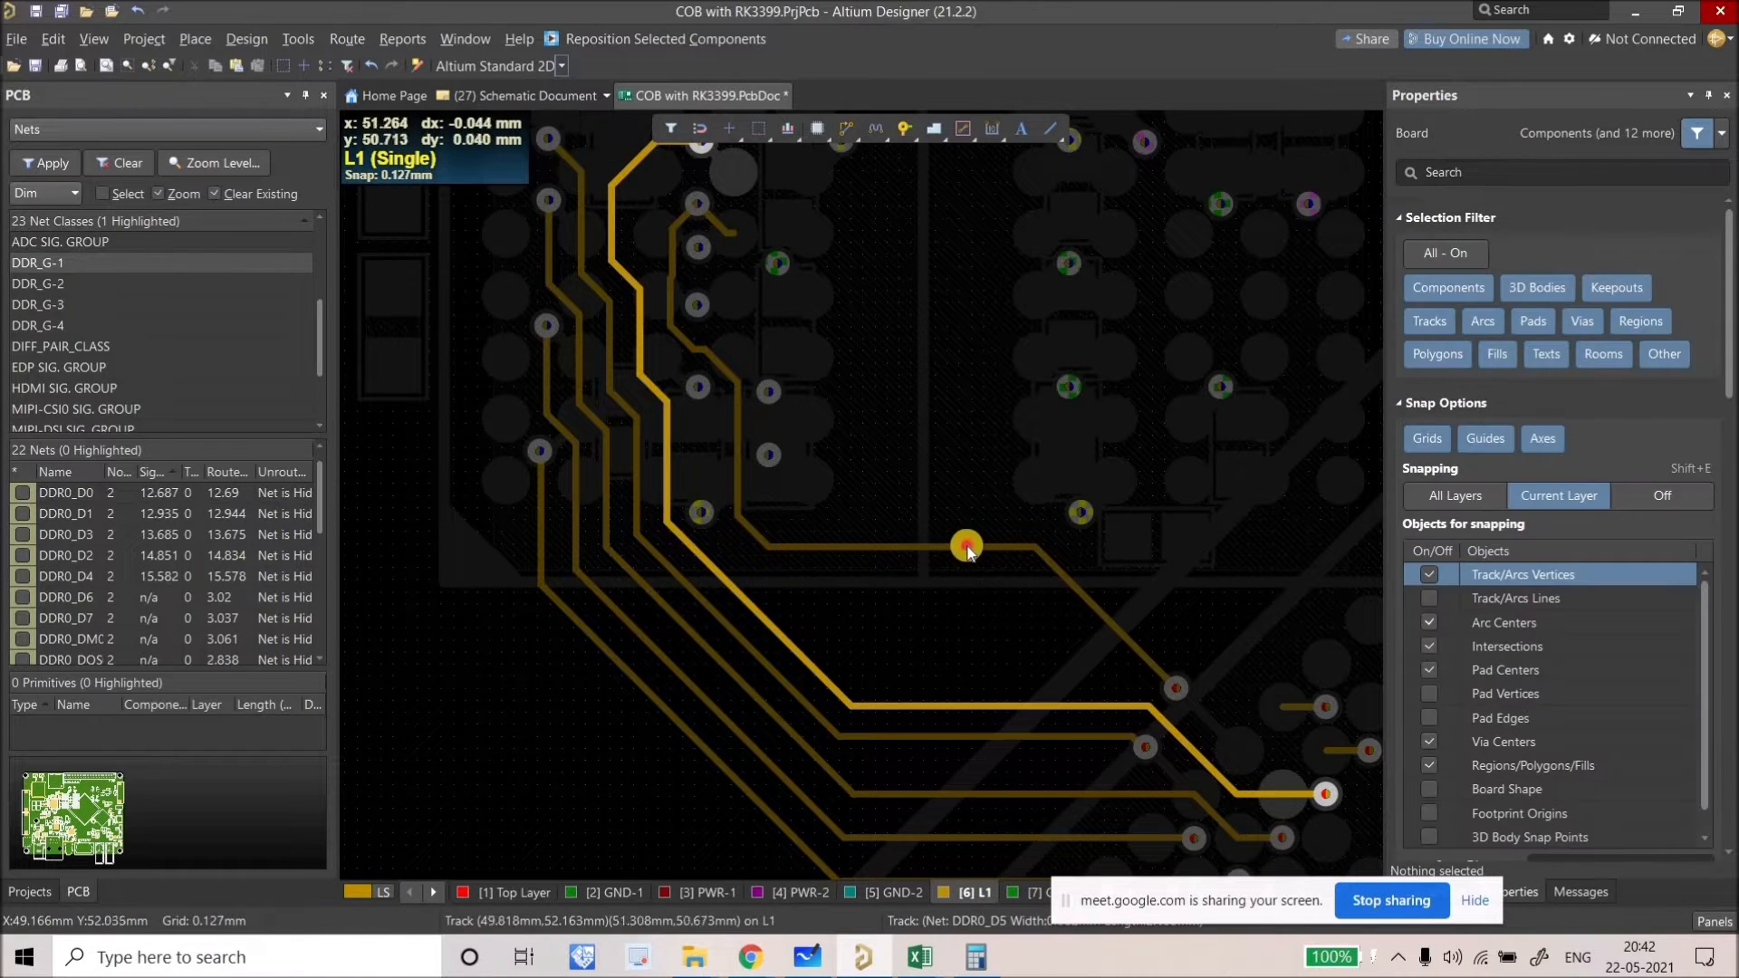
left_click_drag(957, 670, 956, 675)
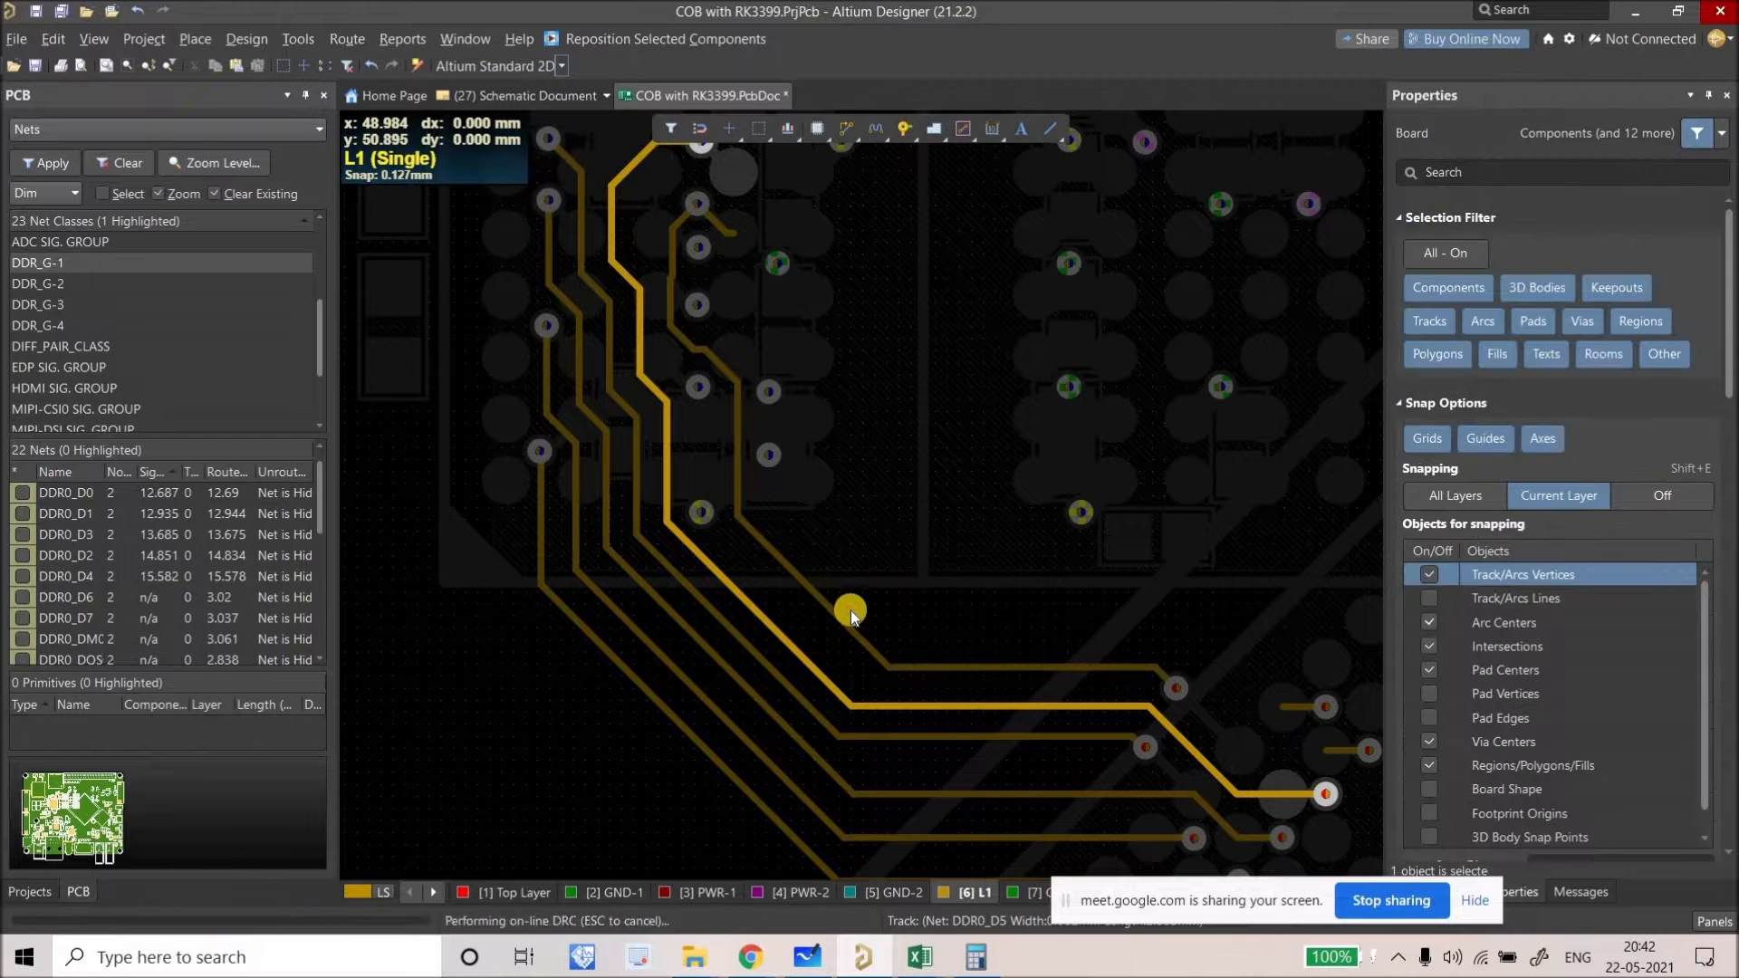
right_click_drag(896, 612, 841, 621)
left_click(852, 616, "ctrl")
Step: Delete the leftover short DDR0_D5 stub track
right_click_drag(668, 289, 622, 326)
scroll(640, 279, "up", 3, "ctrl")
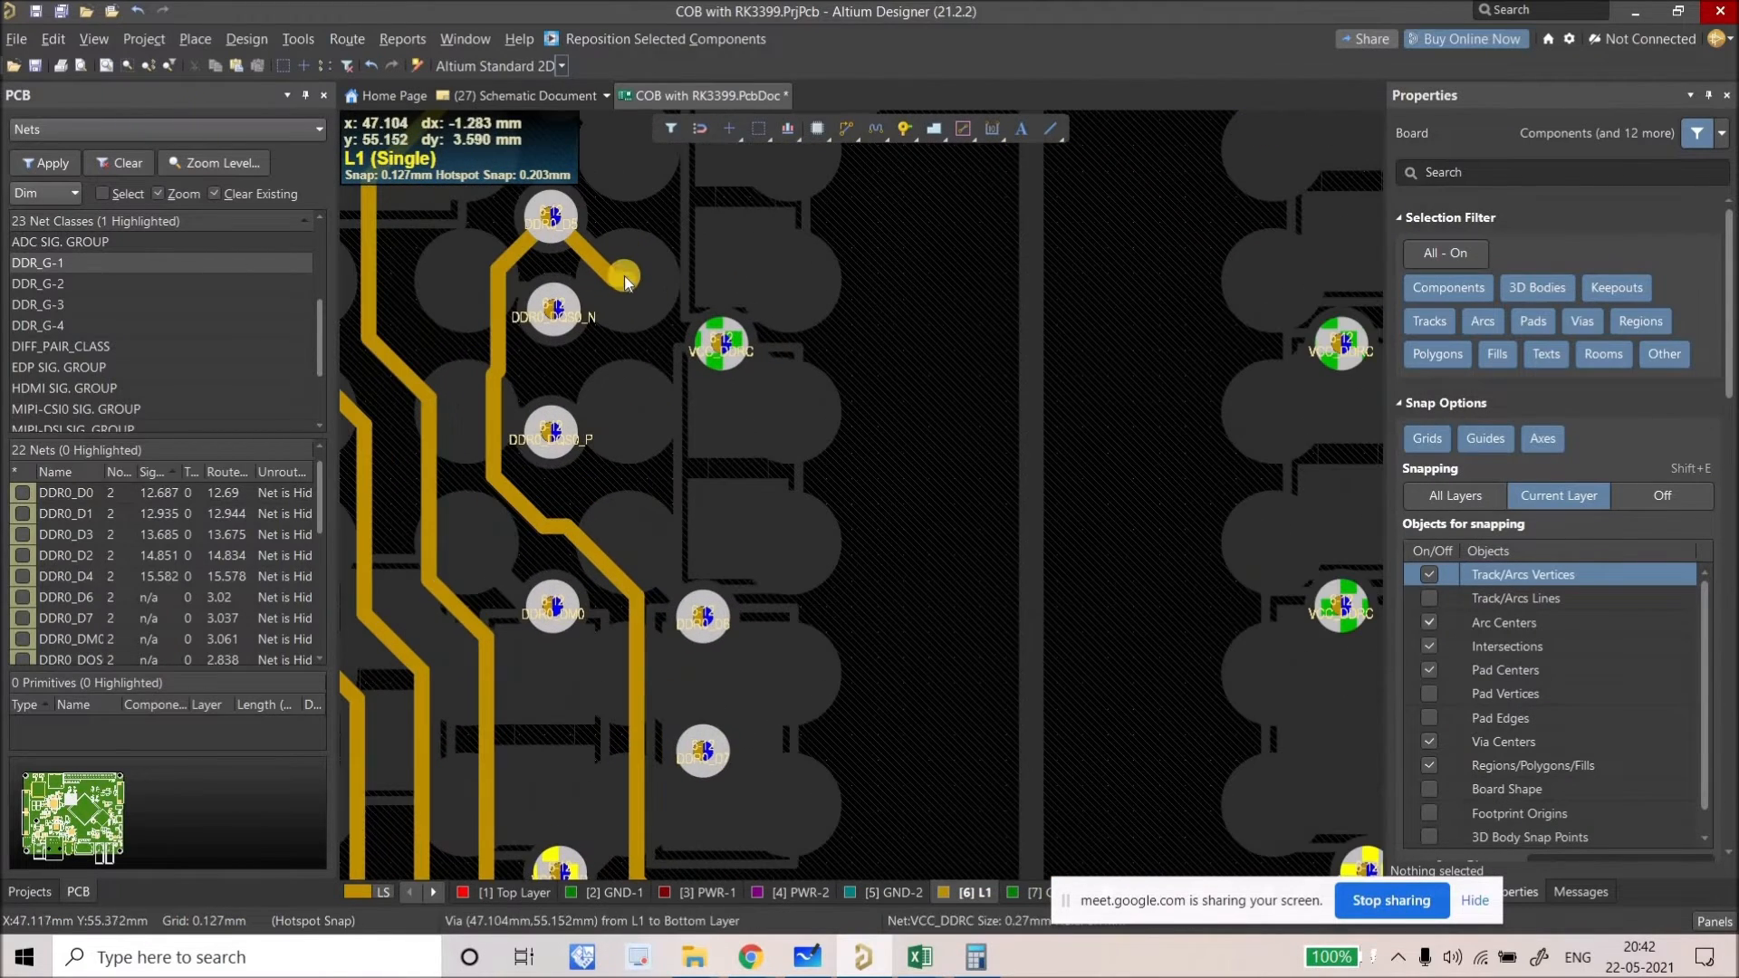
left_click(562, 257)
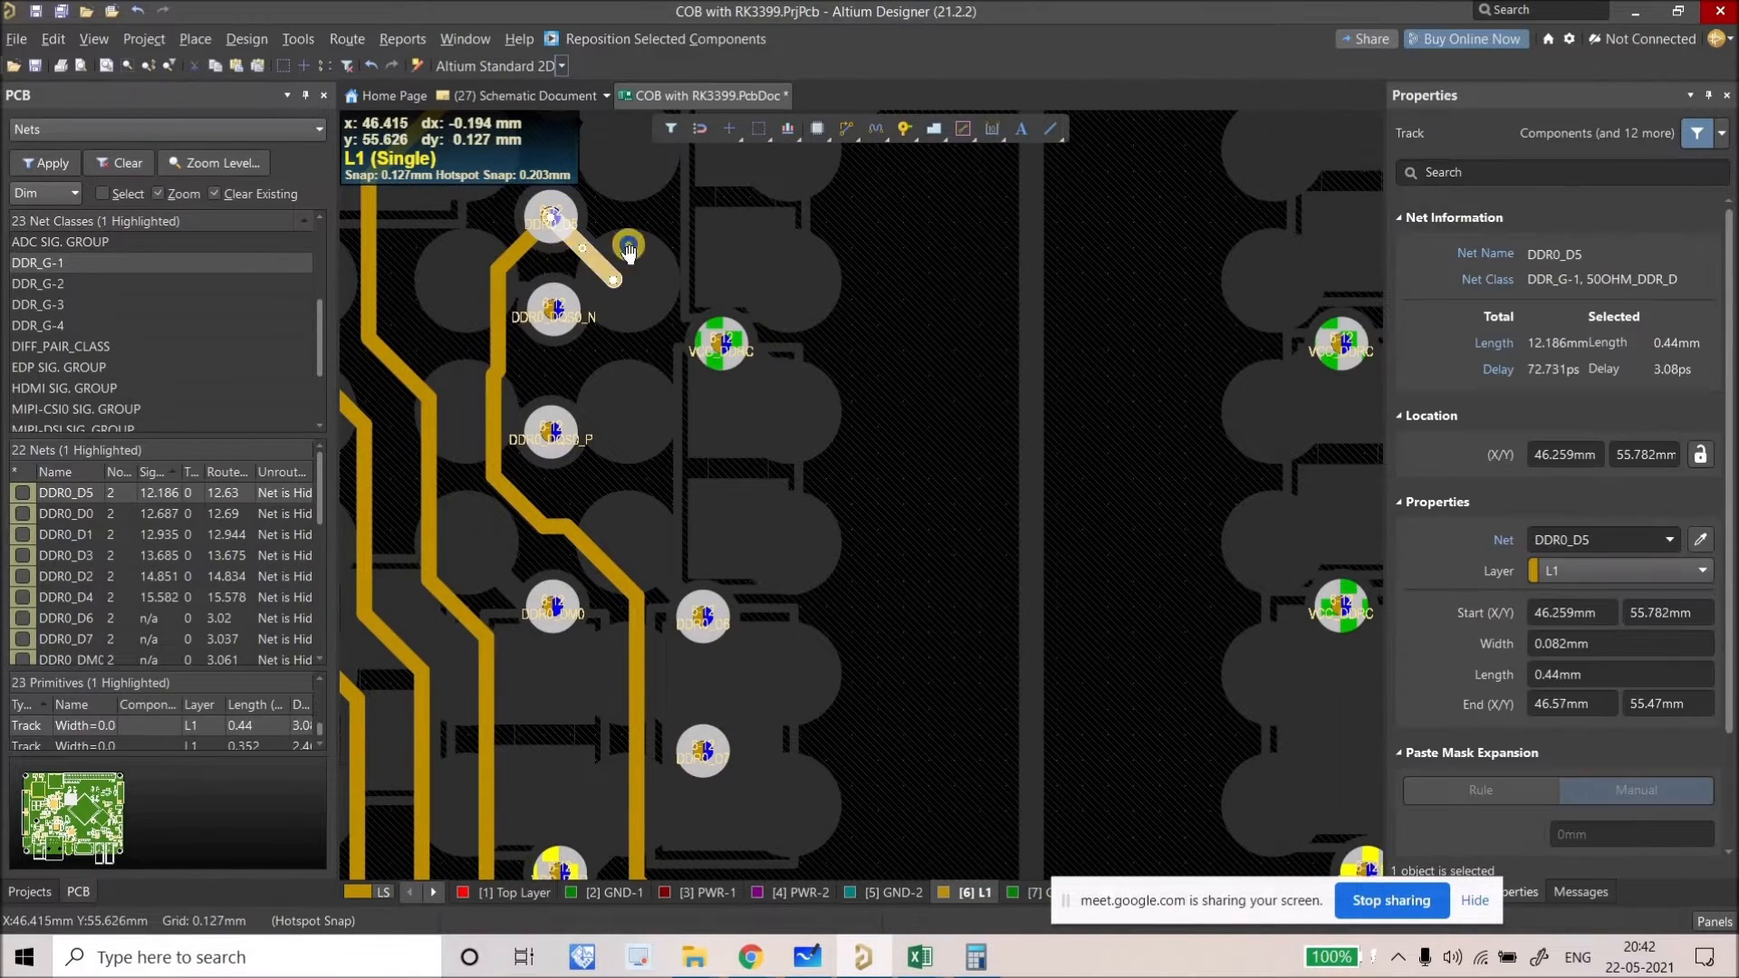
key("Delete")
Step: Nudge the DDR0_D5 via slightly left, undoing a further up-left move
left_click(553, 219)
right_click_drag(486, 319, 536, 312)
scroll(532, 317, "up", 2, "ctrl")
left_click_drag(521, 333, 635, 455)
scroll(579, 418, "down", 3, "ctrl")
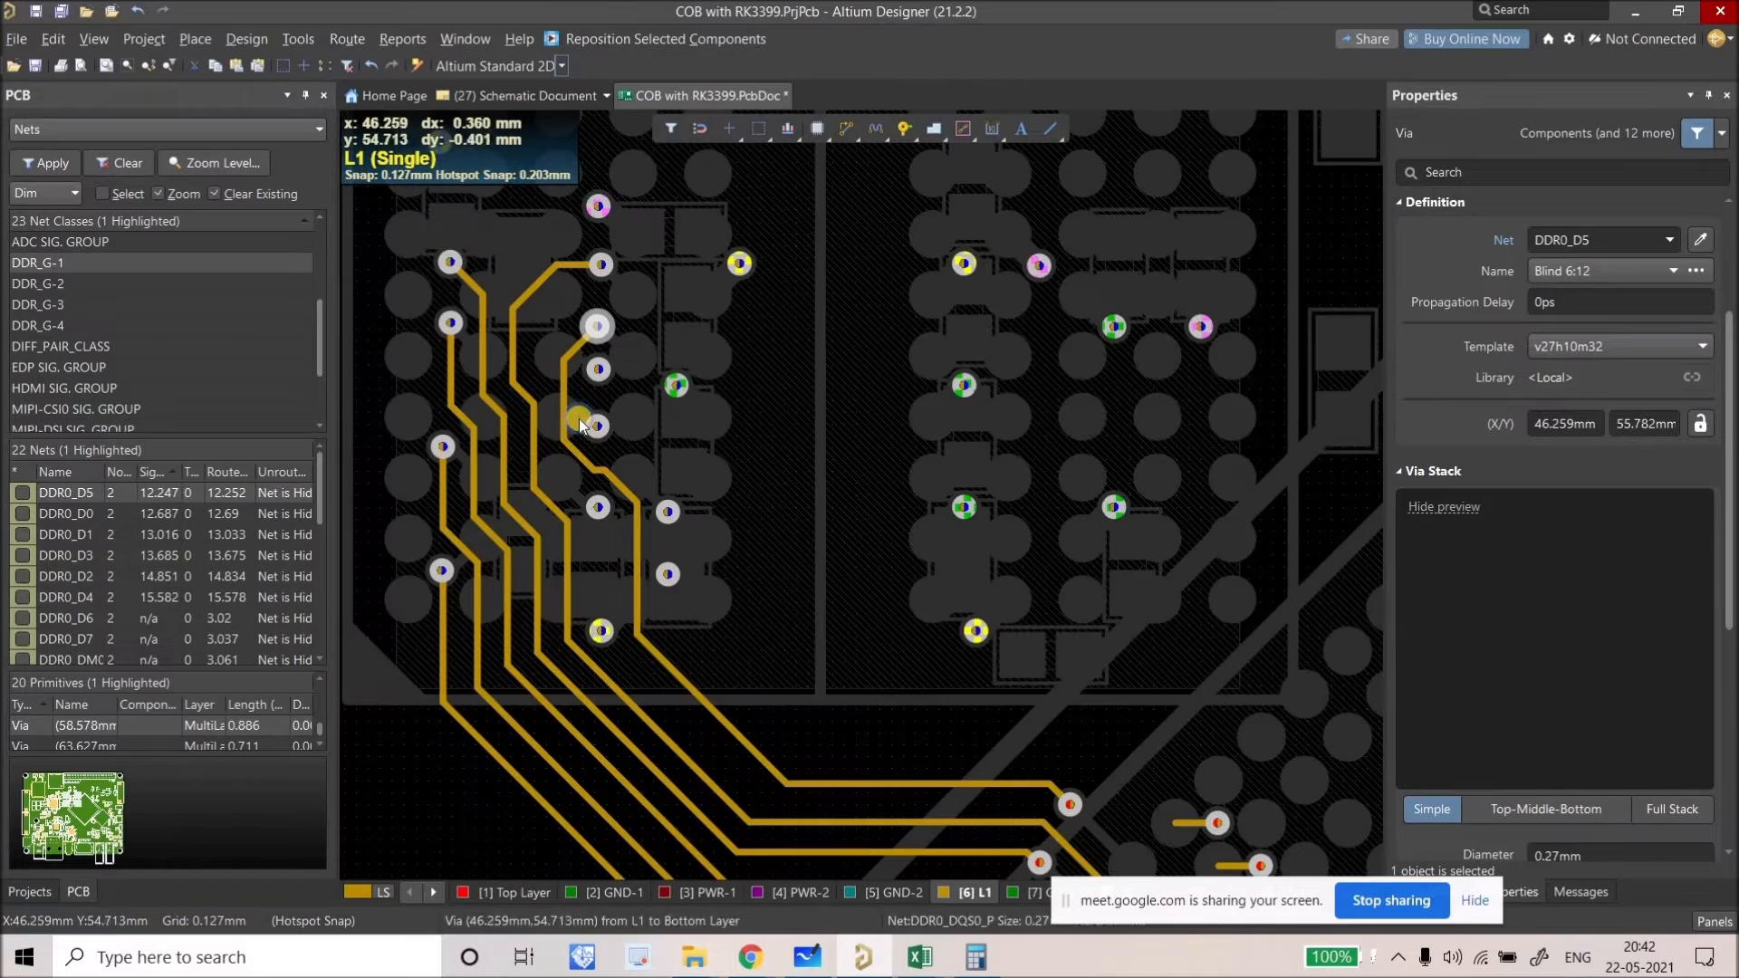
scroll(649, 578, "down", 3, "ctrl")
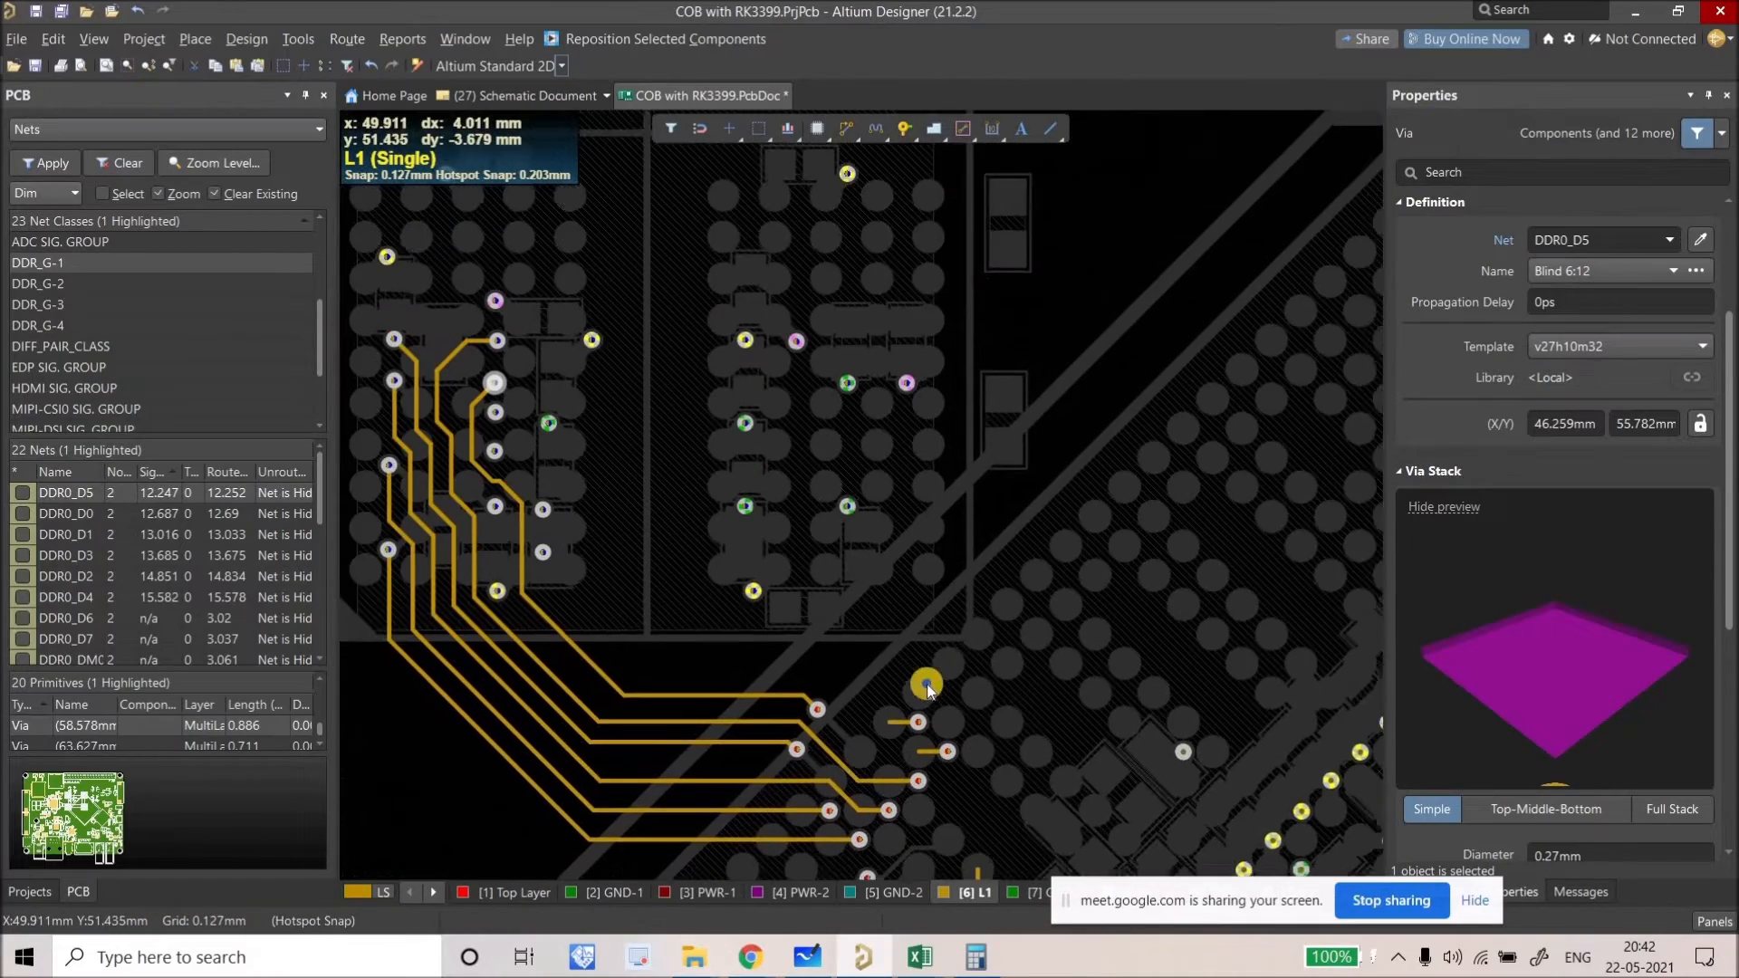
left_click_drag(993, 718, 664, 568)
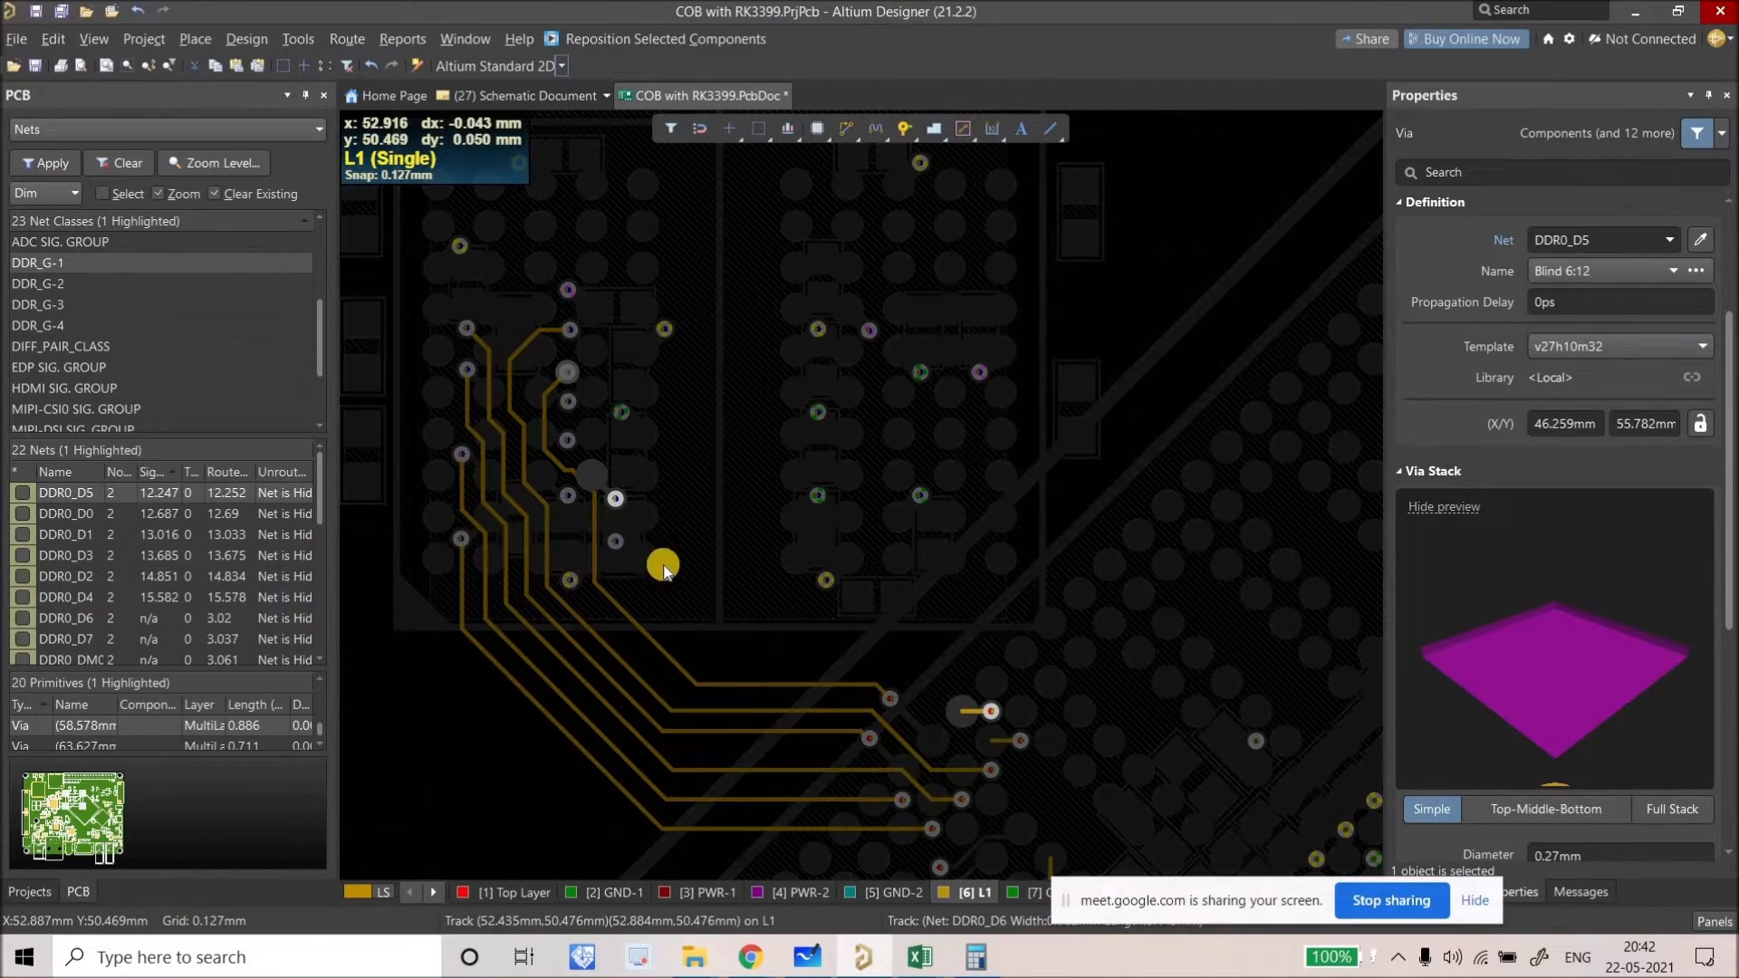
key("ctrl+z")
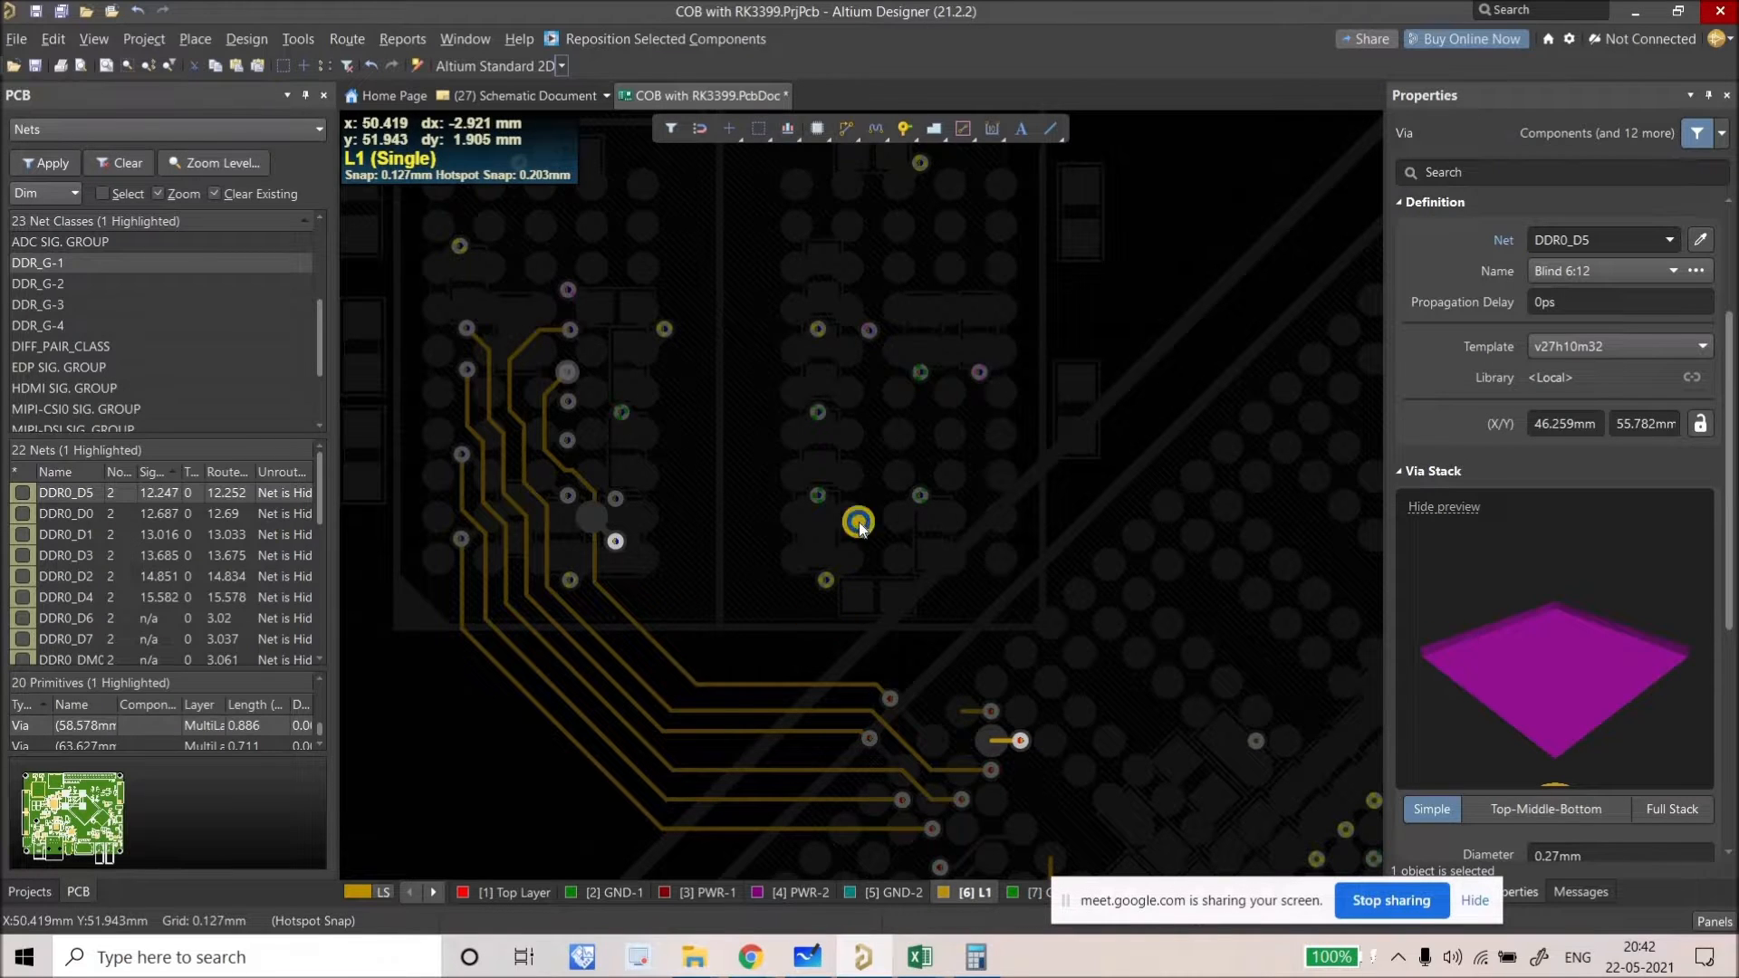
left_click(845, 125)
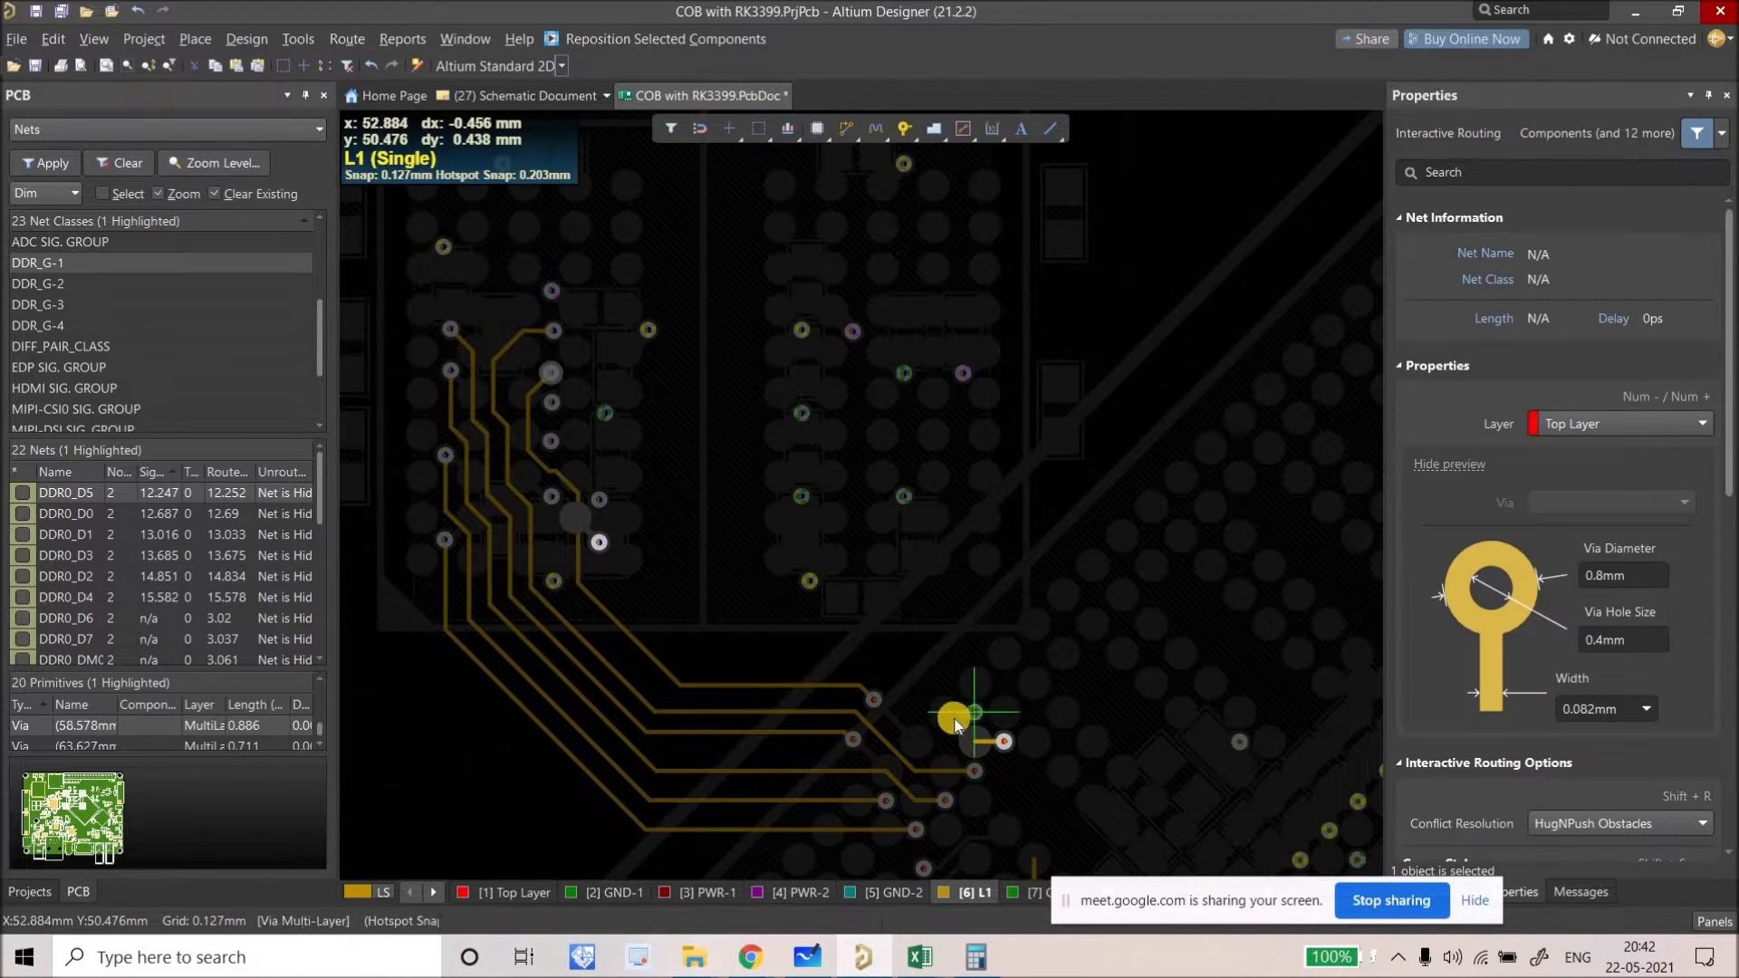
Step: Route DDR0_D6 from its via to its pad, reshape a segment, and move the via down-right
left_click(888, 673)
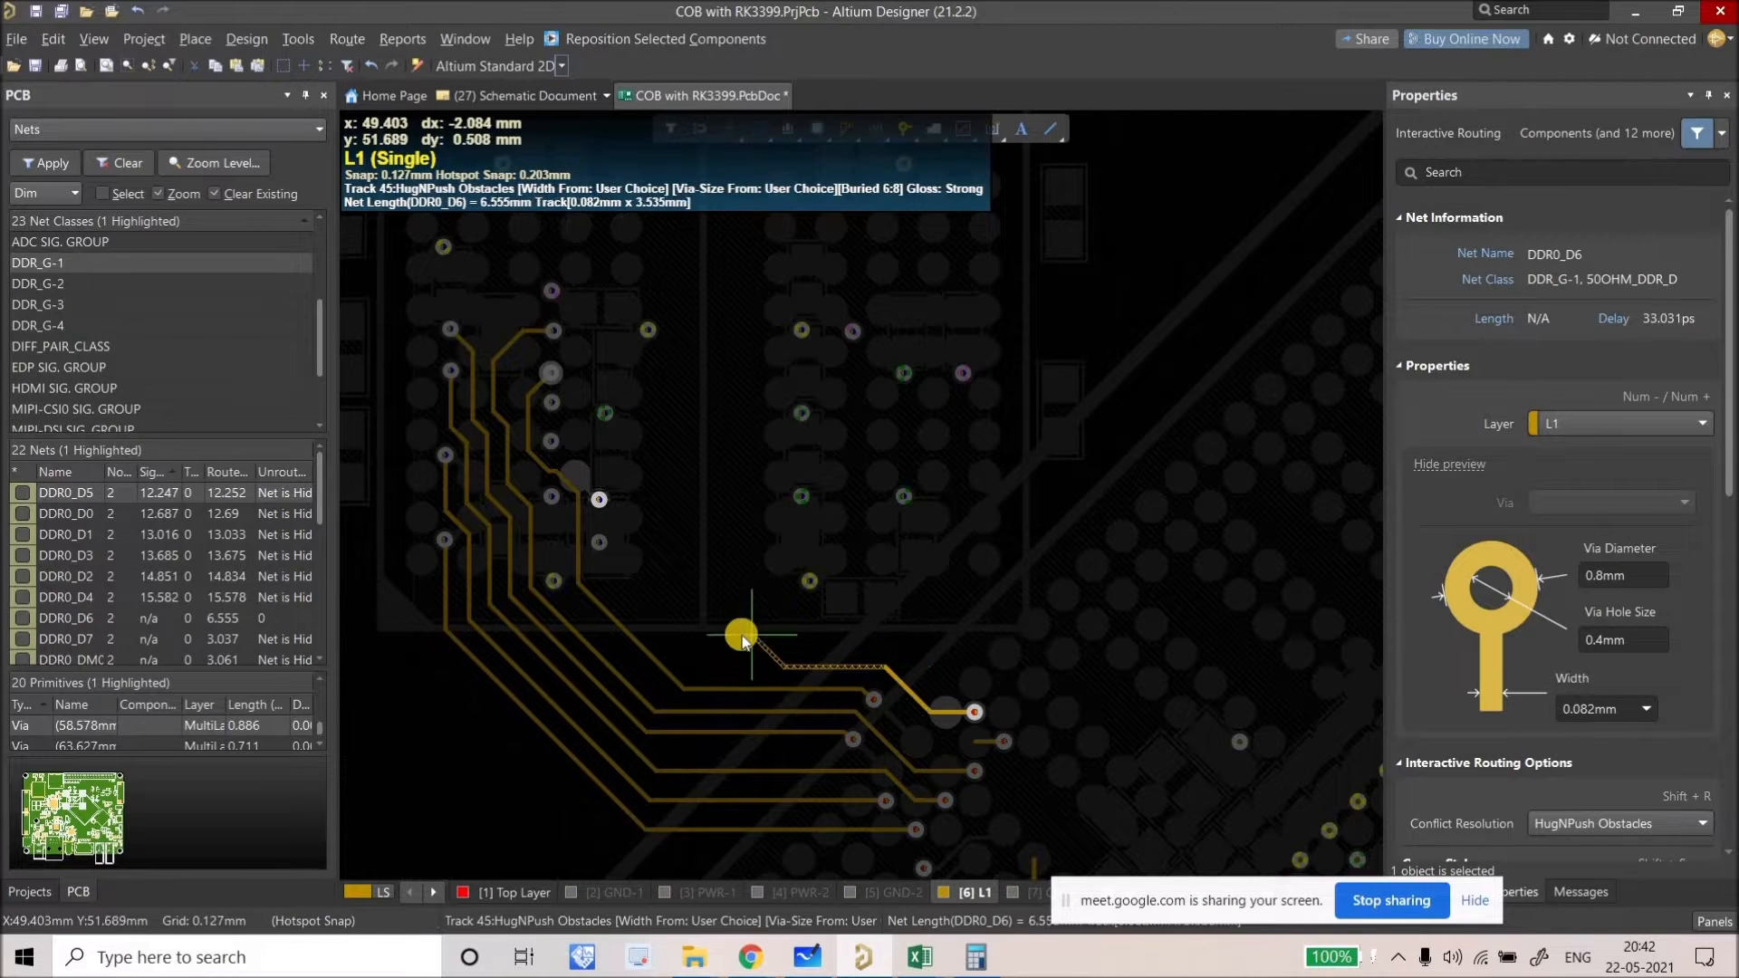
left_click(600, 498)
key("Escape")
scroll(647, 549, "up", 2, "ctrl")
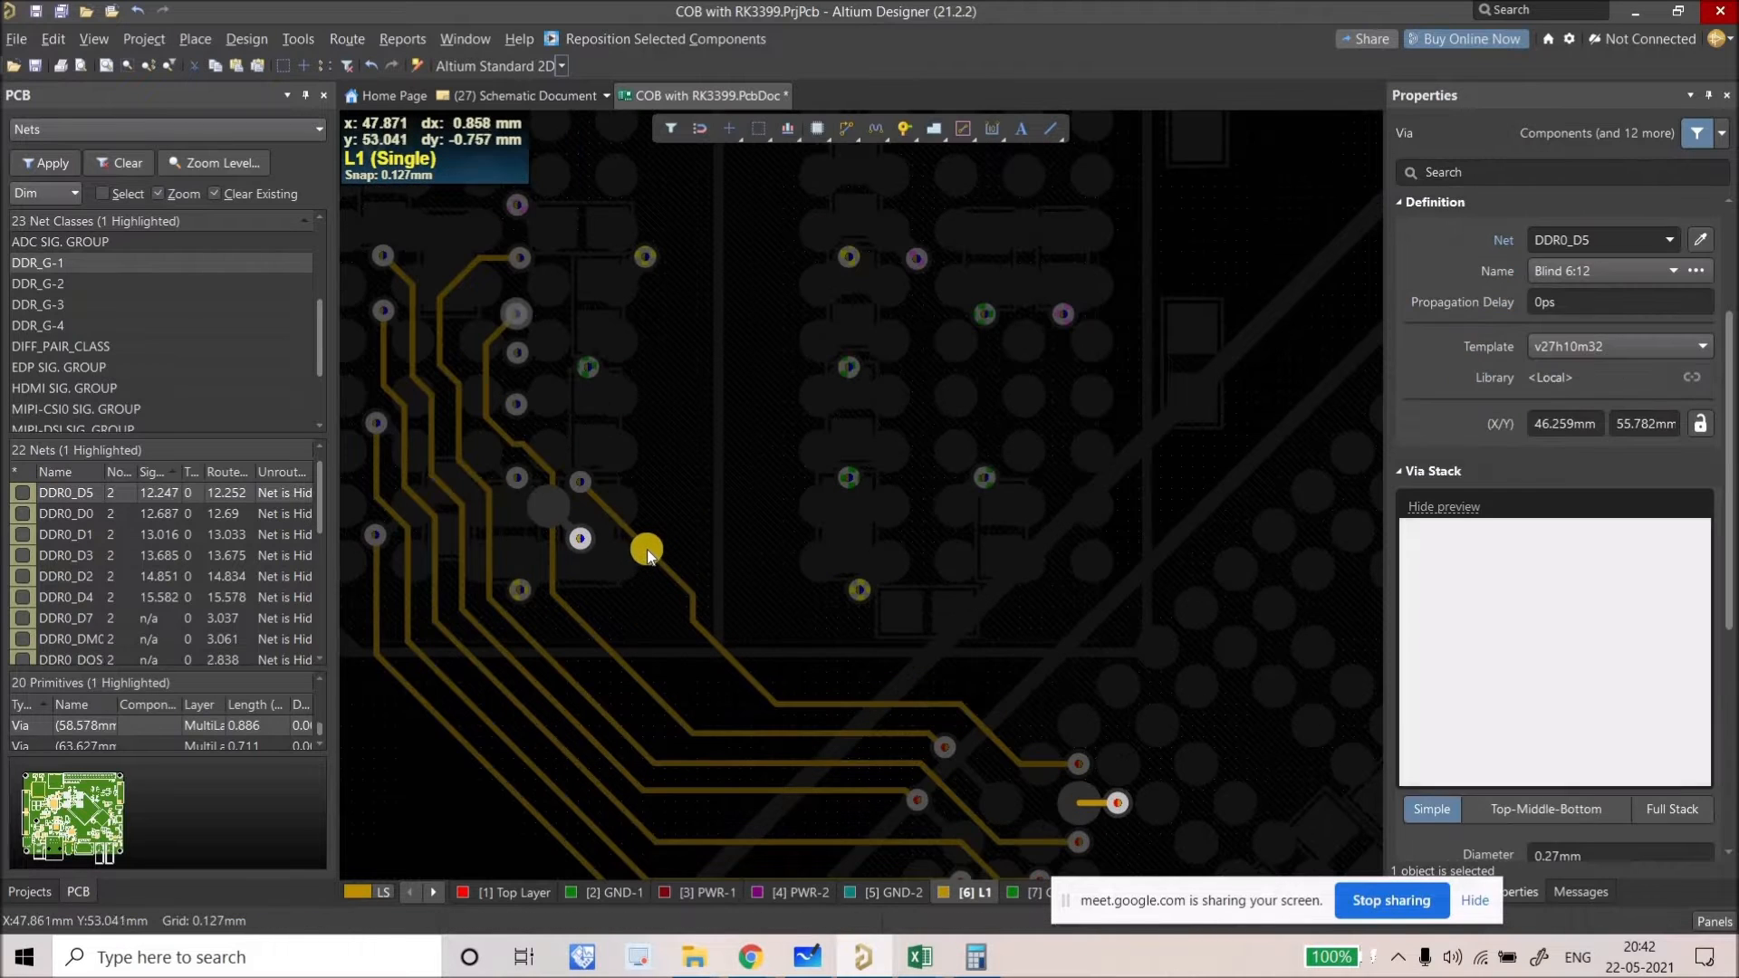
left_click_drag(664, 527, 653, 578)
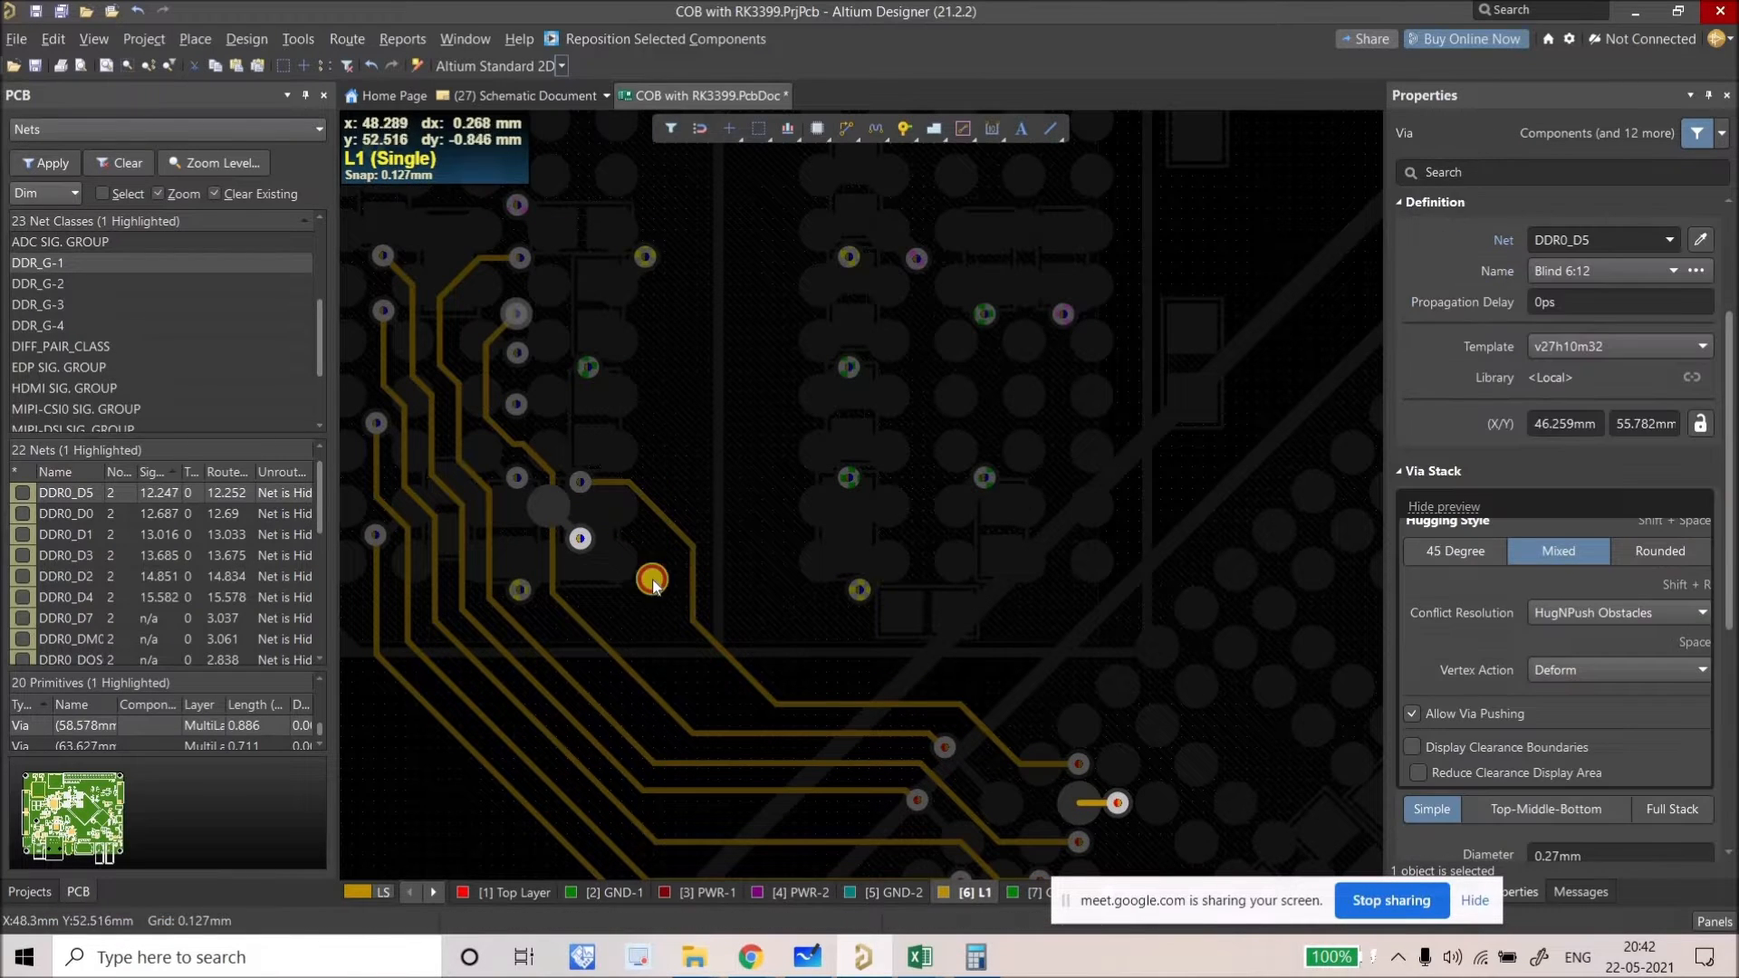
left_click(713, 642)
left_click_drag(713, 642, 1090, 813)
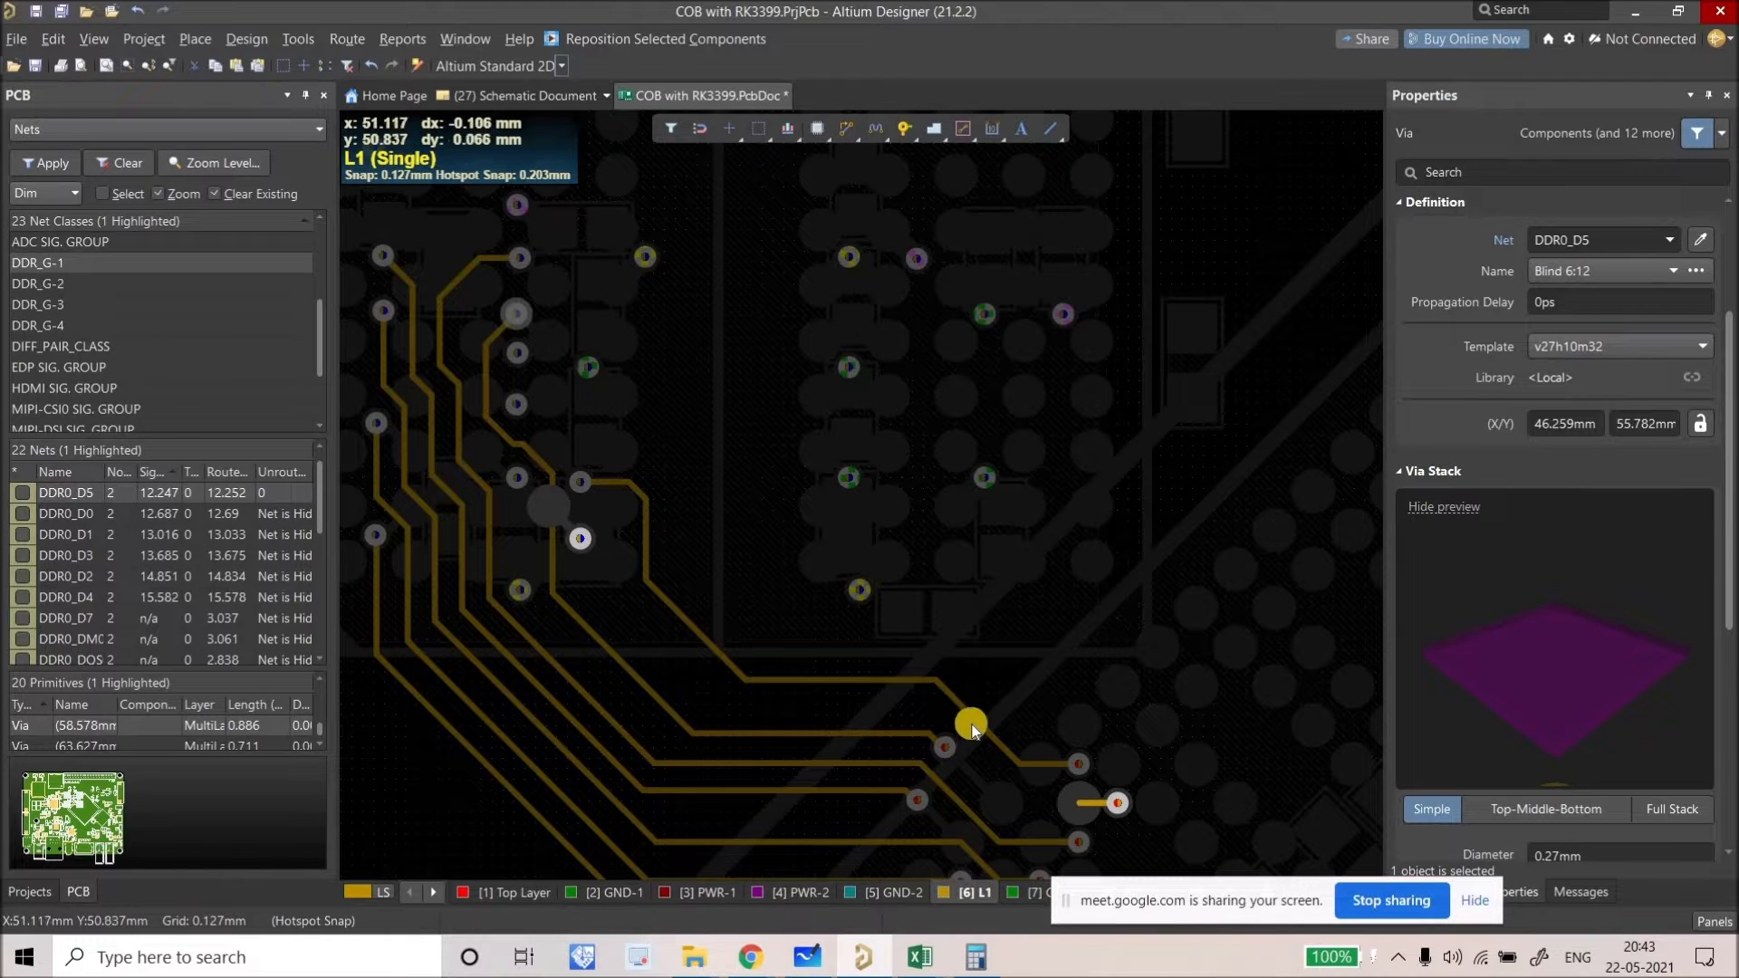
left_click(980, 709)
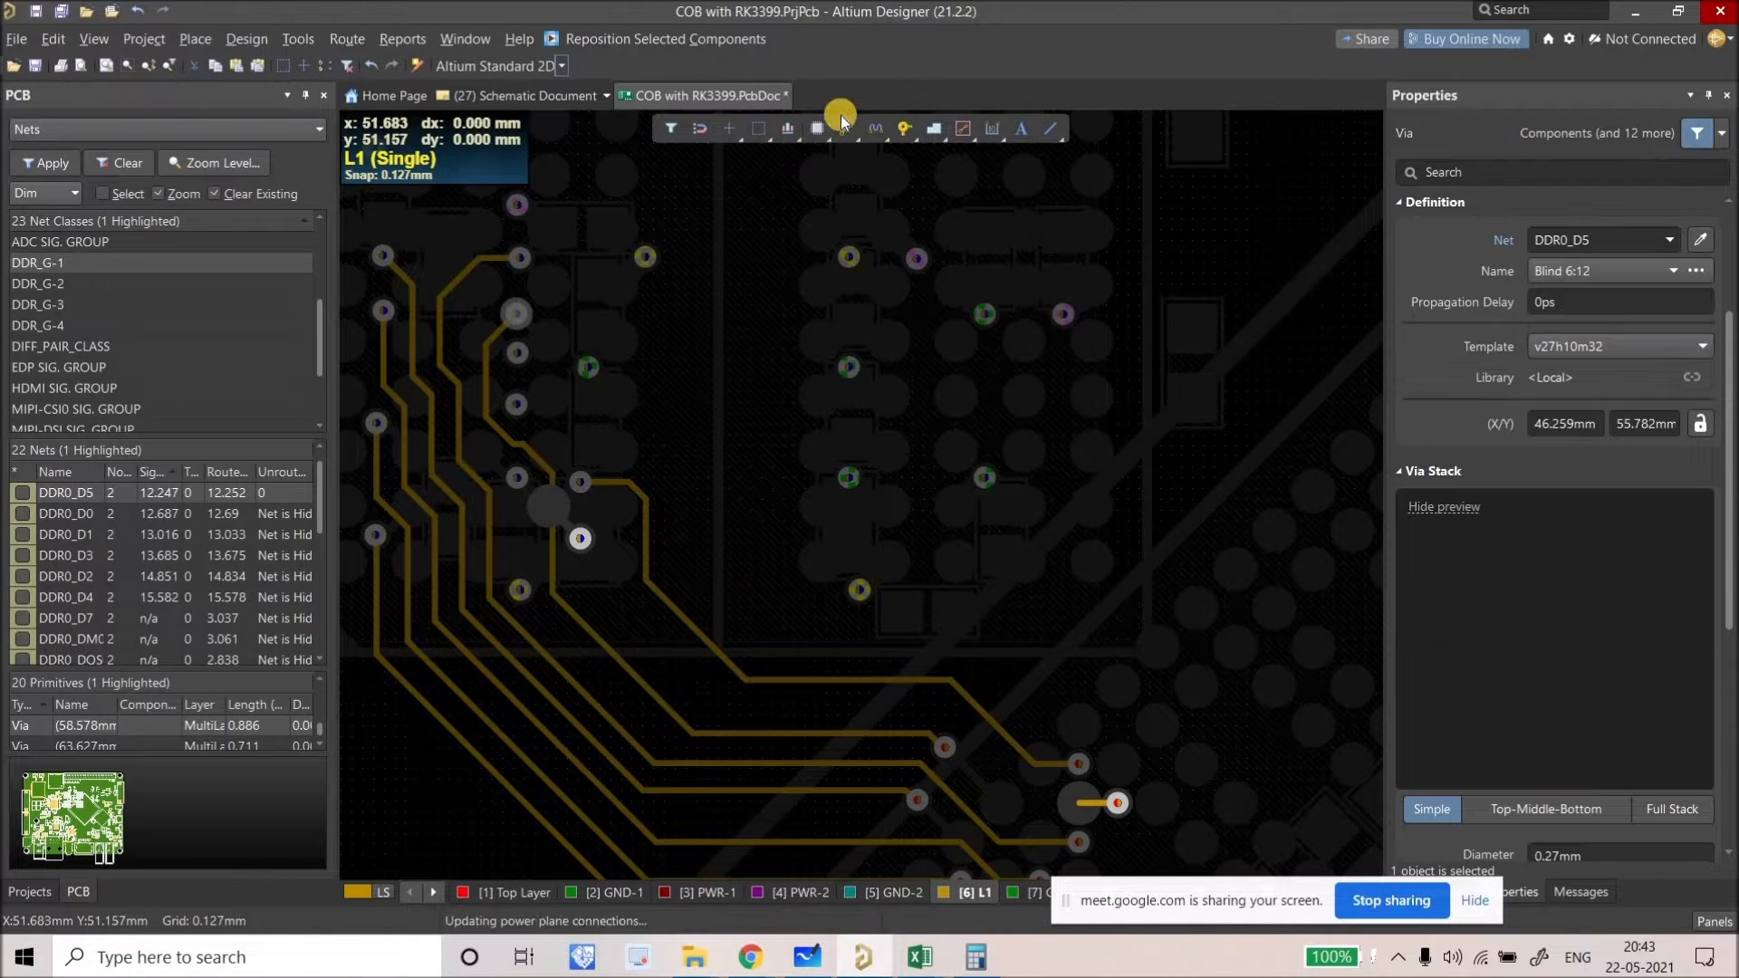
Step: Route DDR0_D7 on L1 from its via to the lower via, then slide the diagonal DDR0_D6 track down-left
left_click(842, 133)
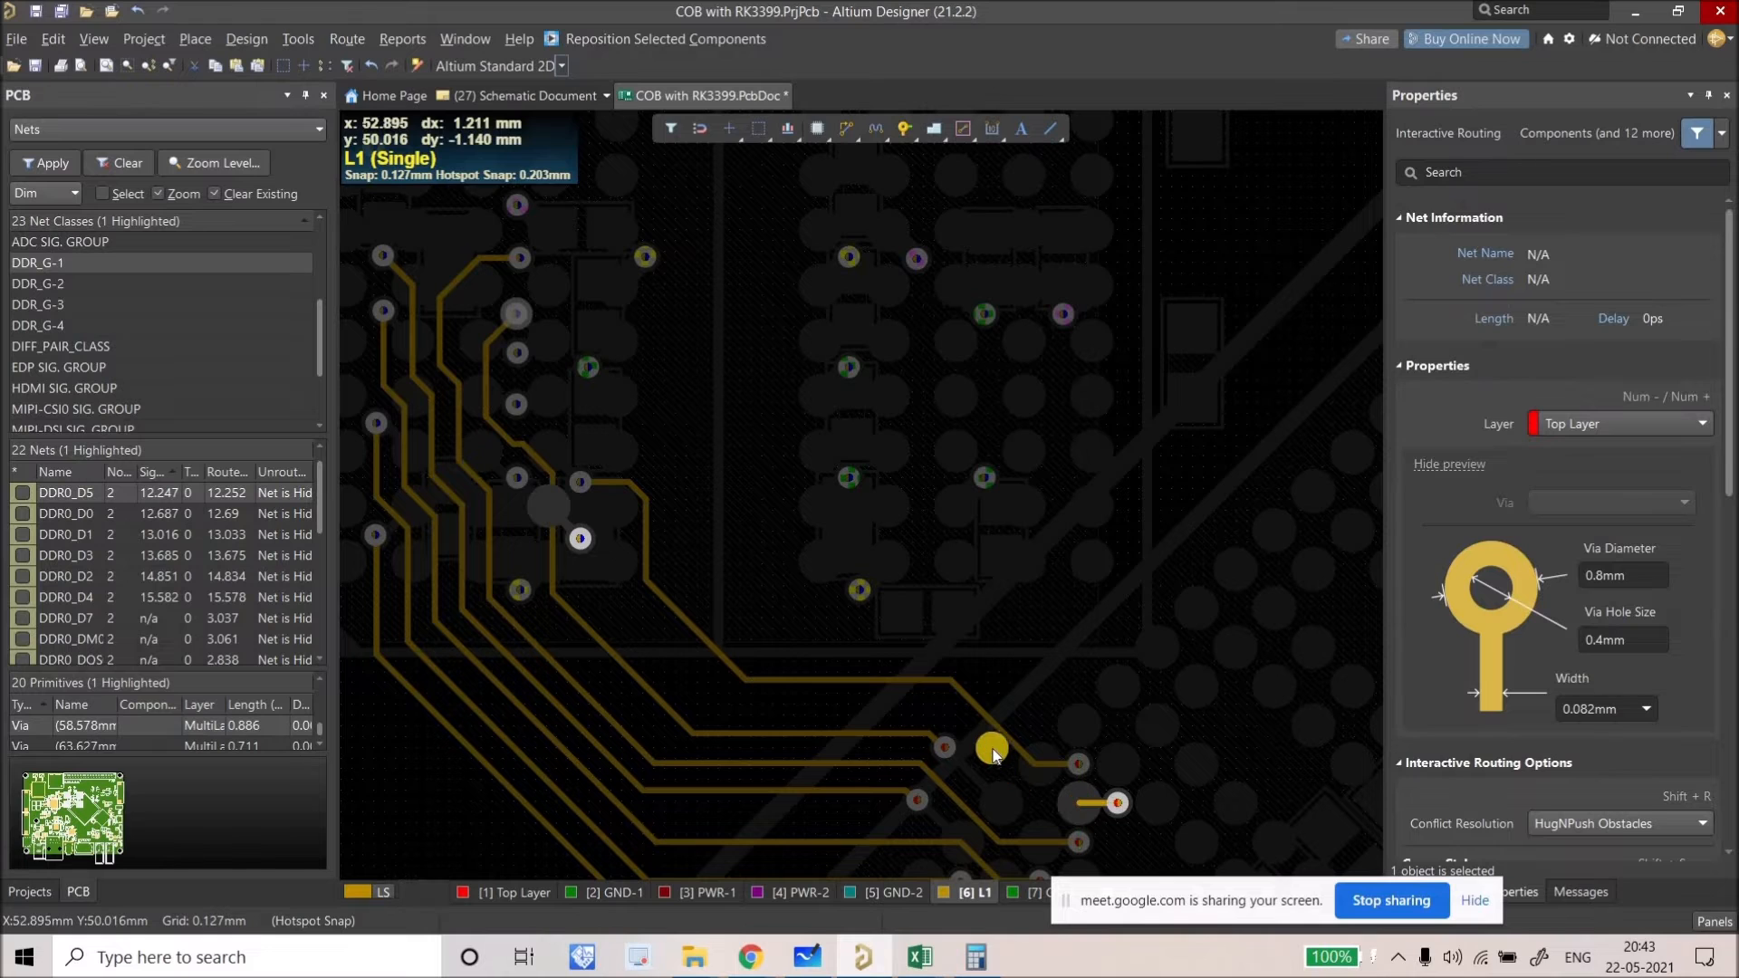
left_click(985, 743)
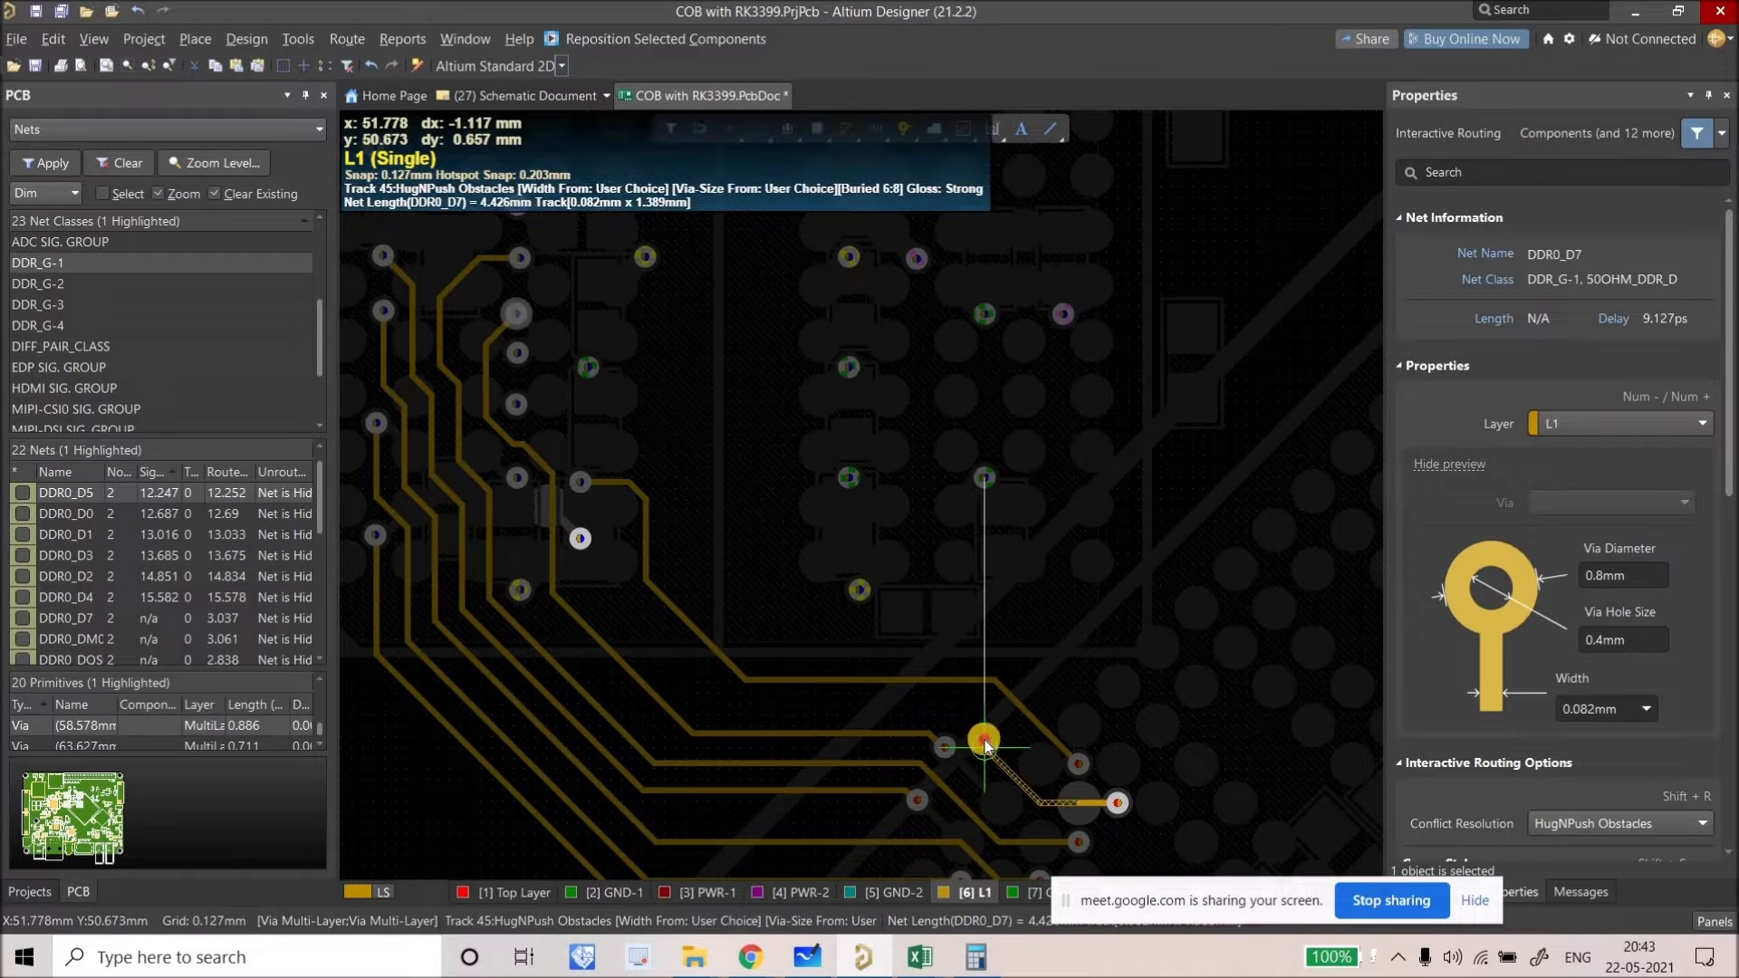
left_click(834, 701)
left_click(579, 542)
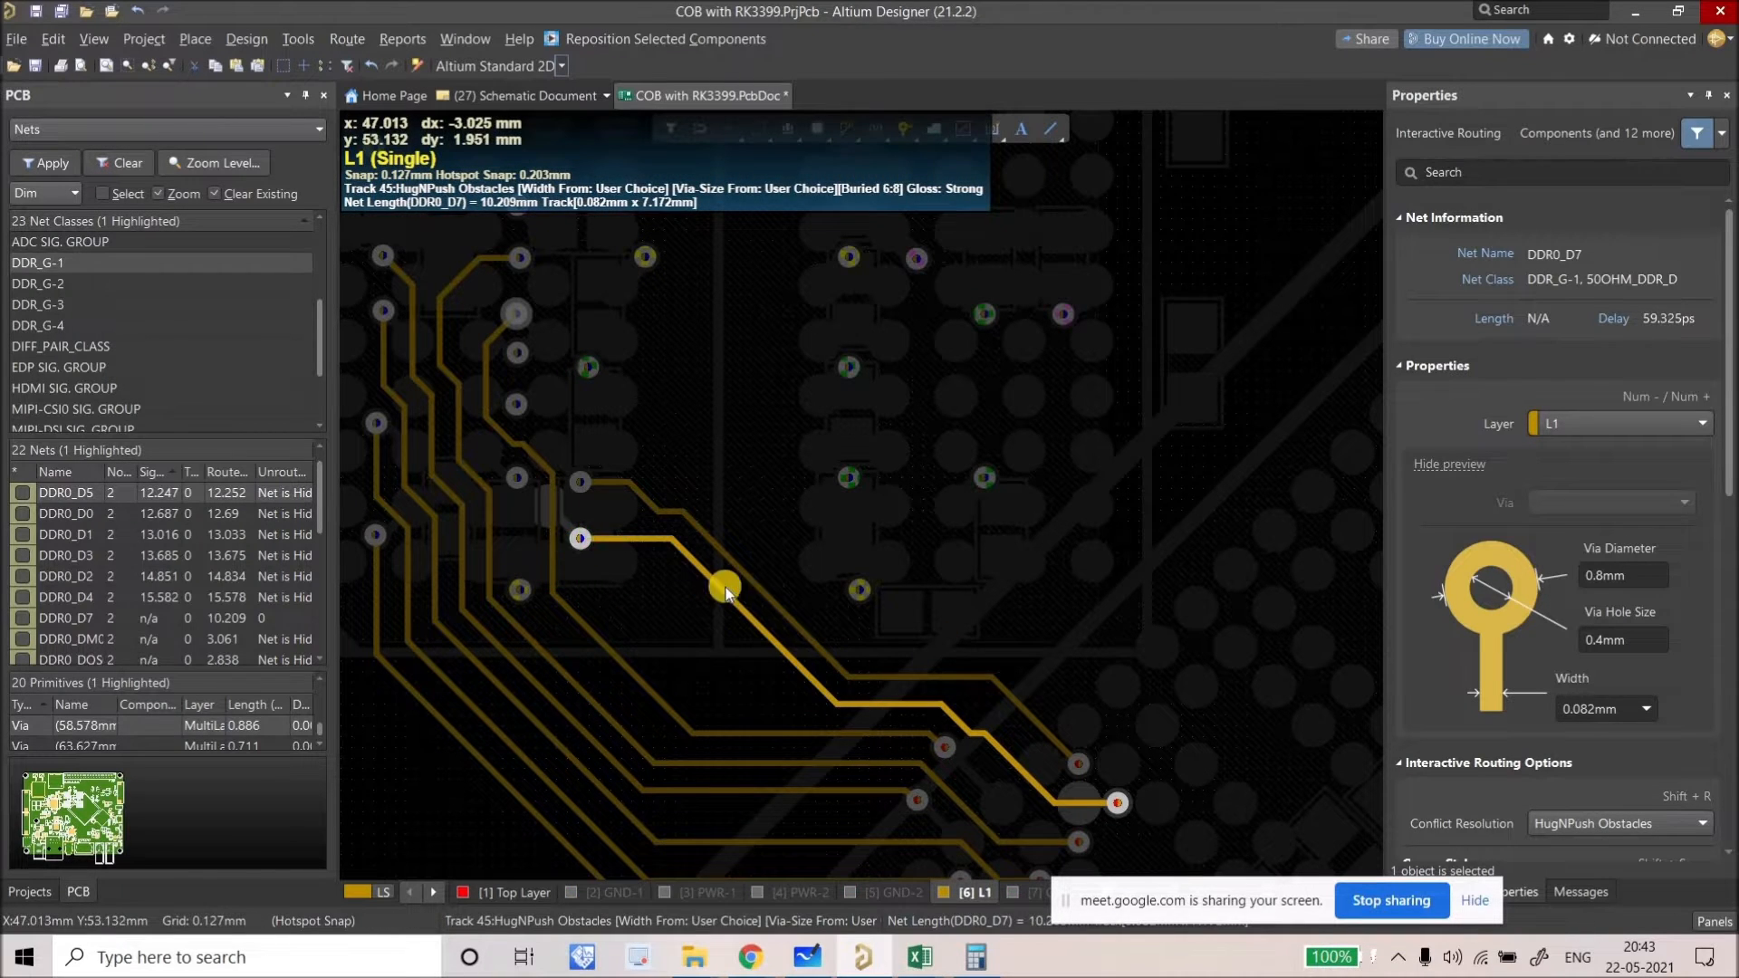
right_click(743, 586)
left_click_drag(759, 585, 714, 628)
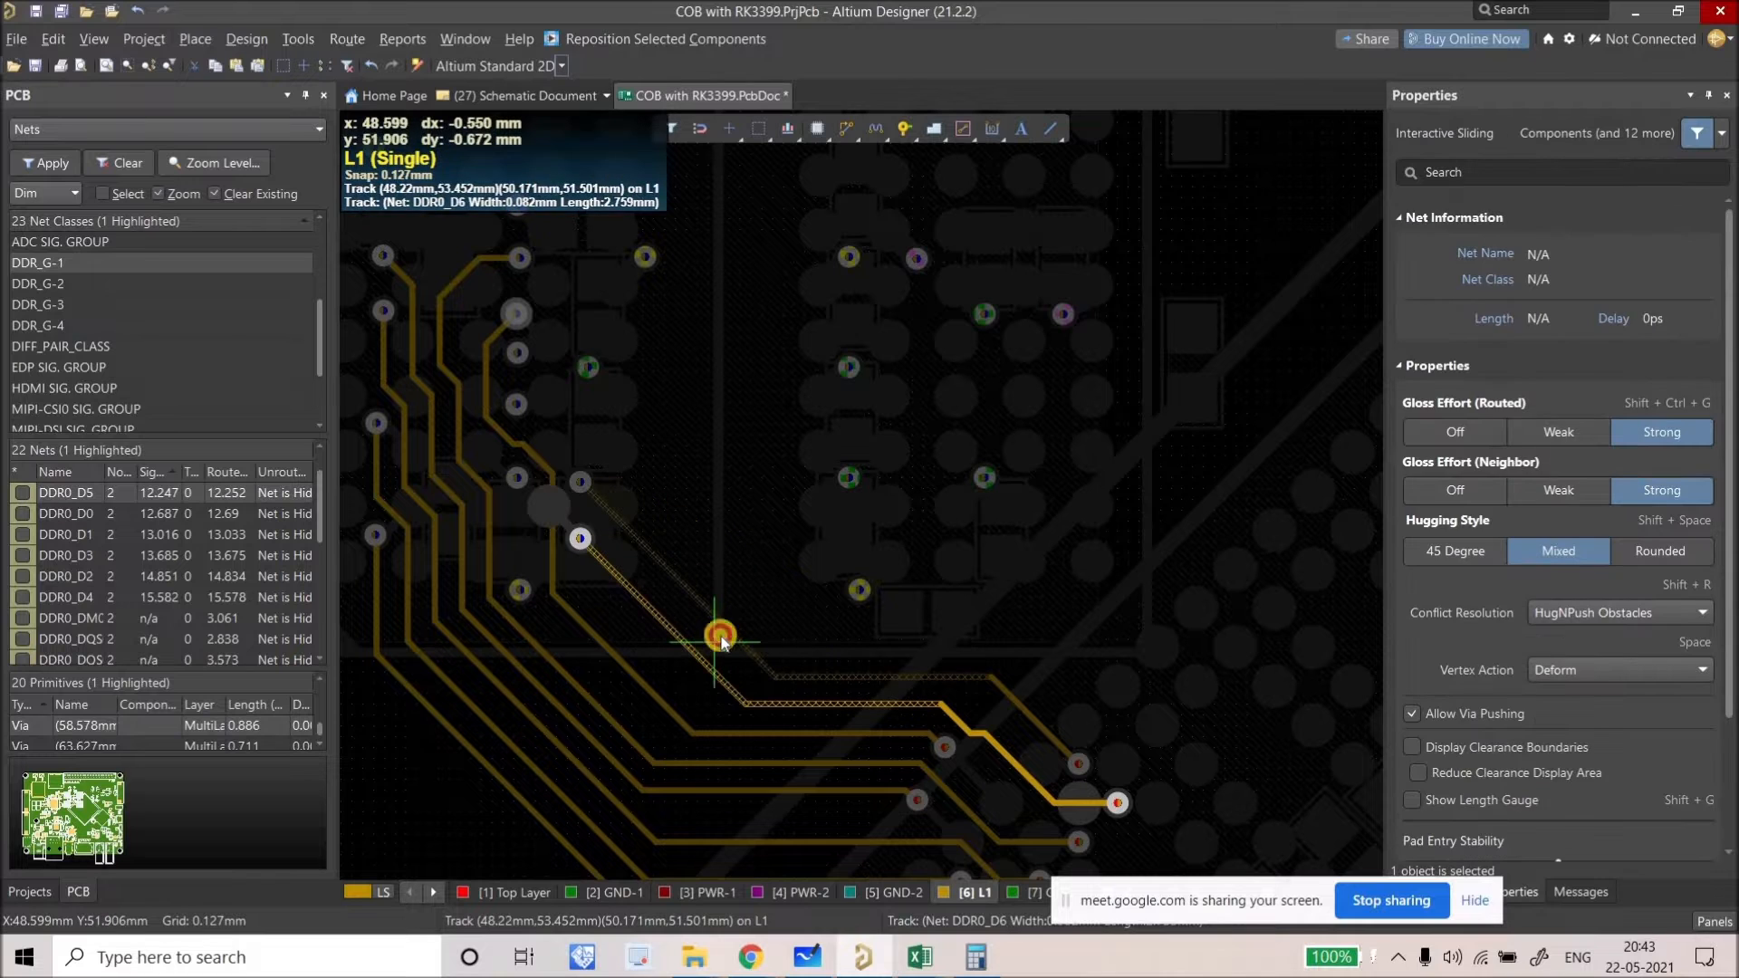
Step: Dim the board so the vias stand out and check a fan-out via's net
scroll(594, 671, "down", 4, "ctrl")
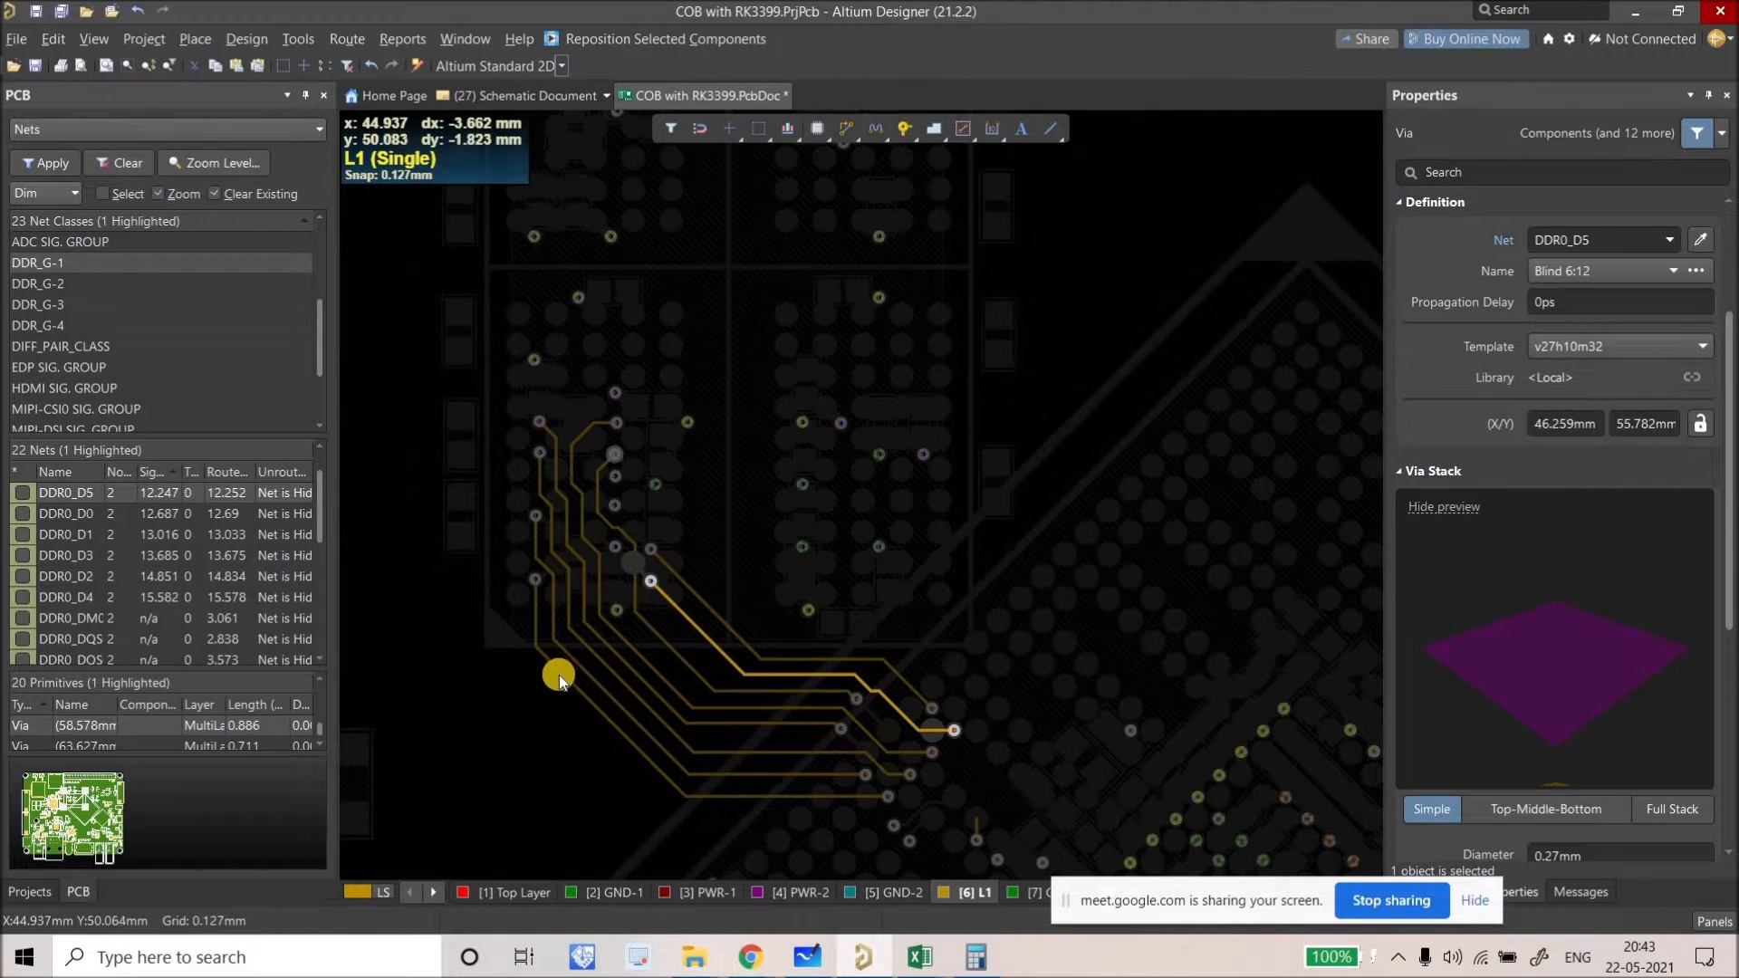
scroll(558, 676, "down", 3)
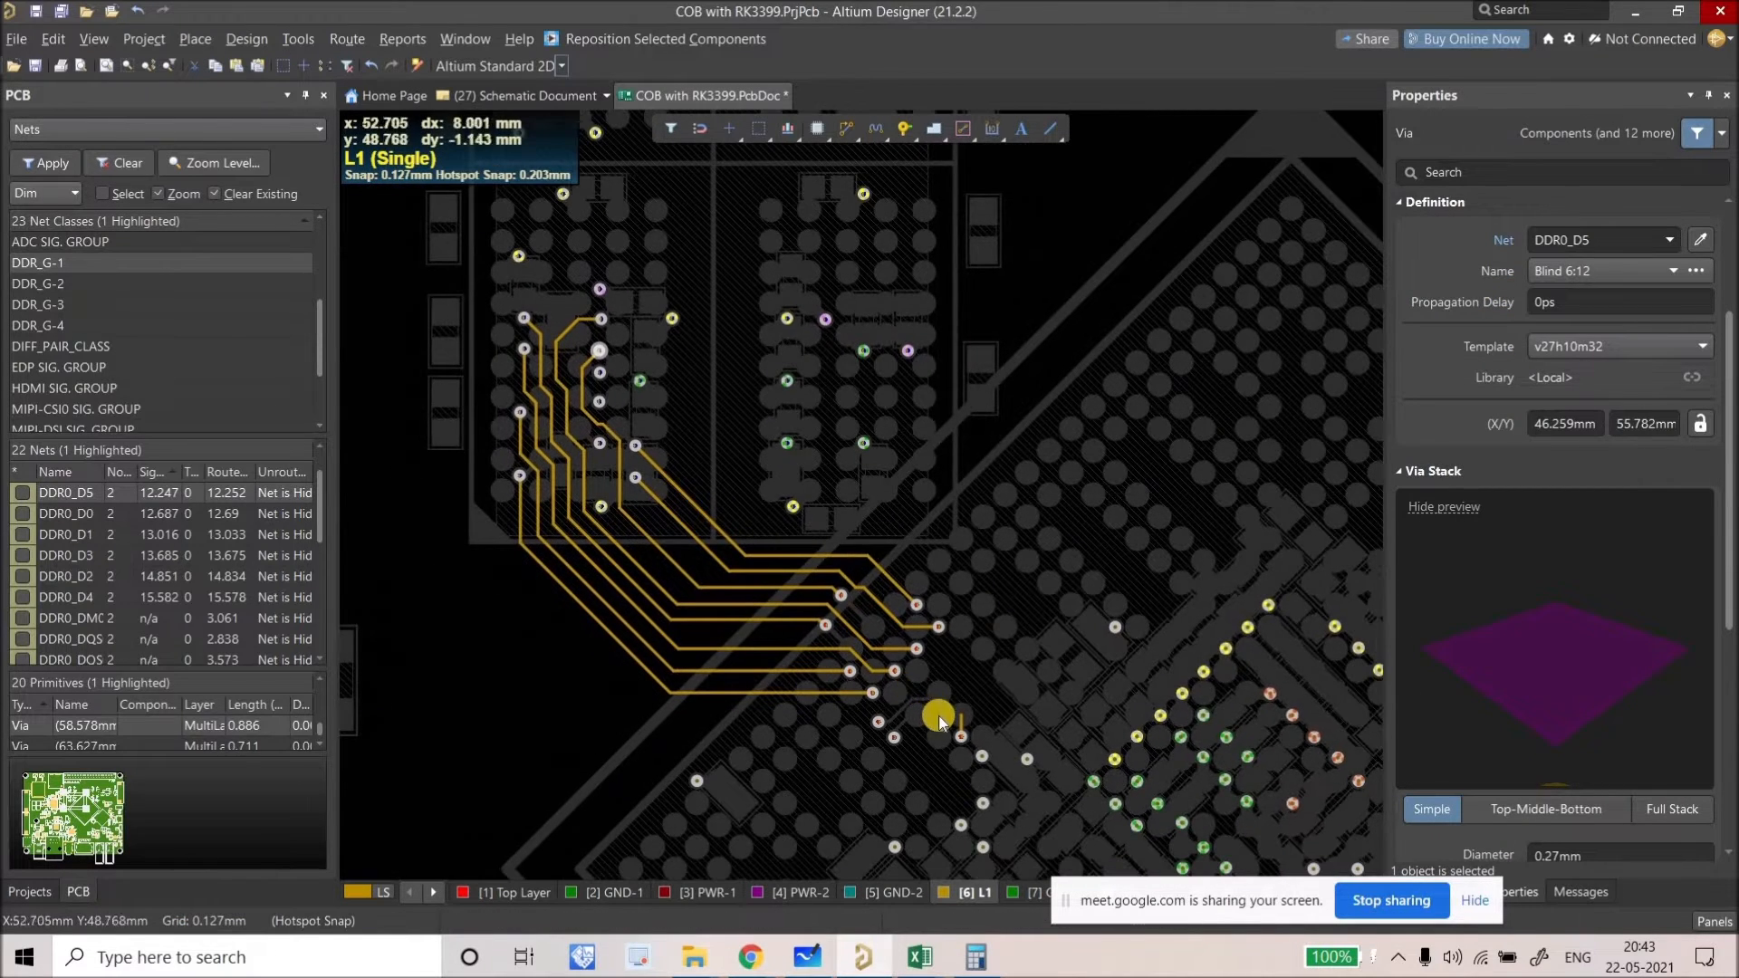
left_click(960, 733)
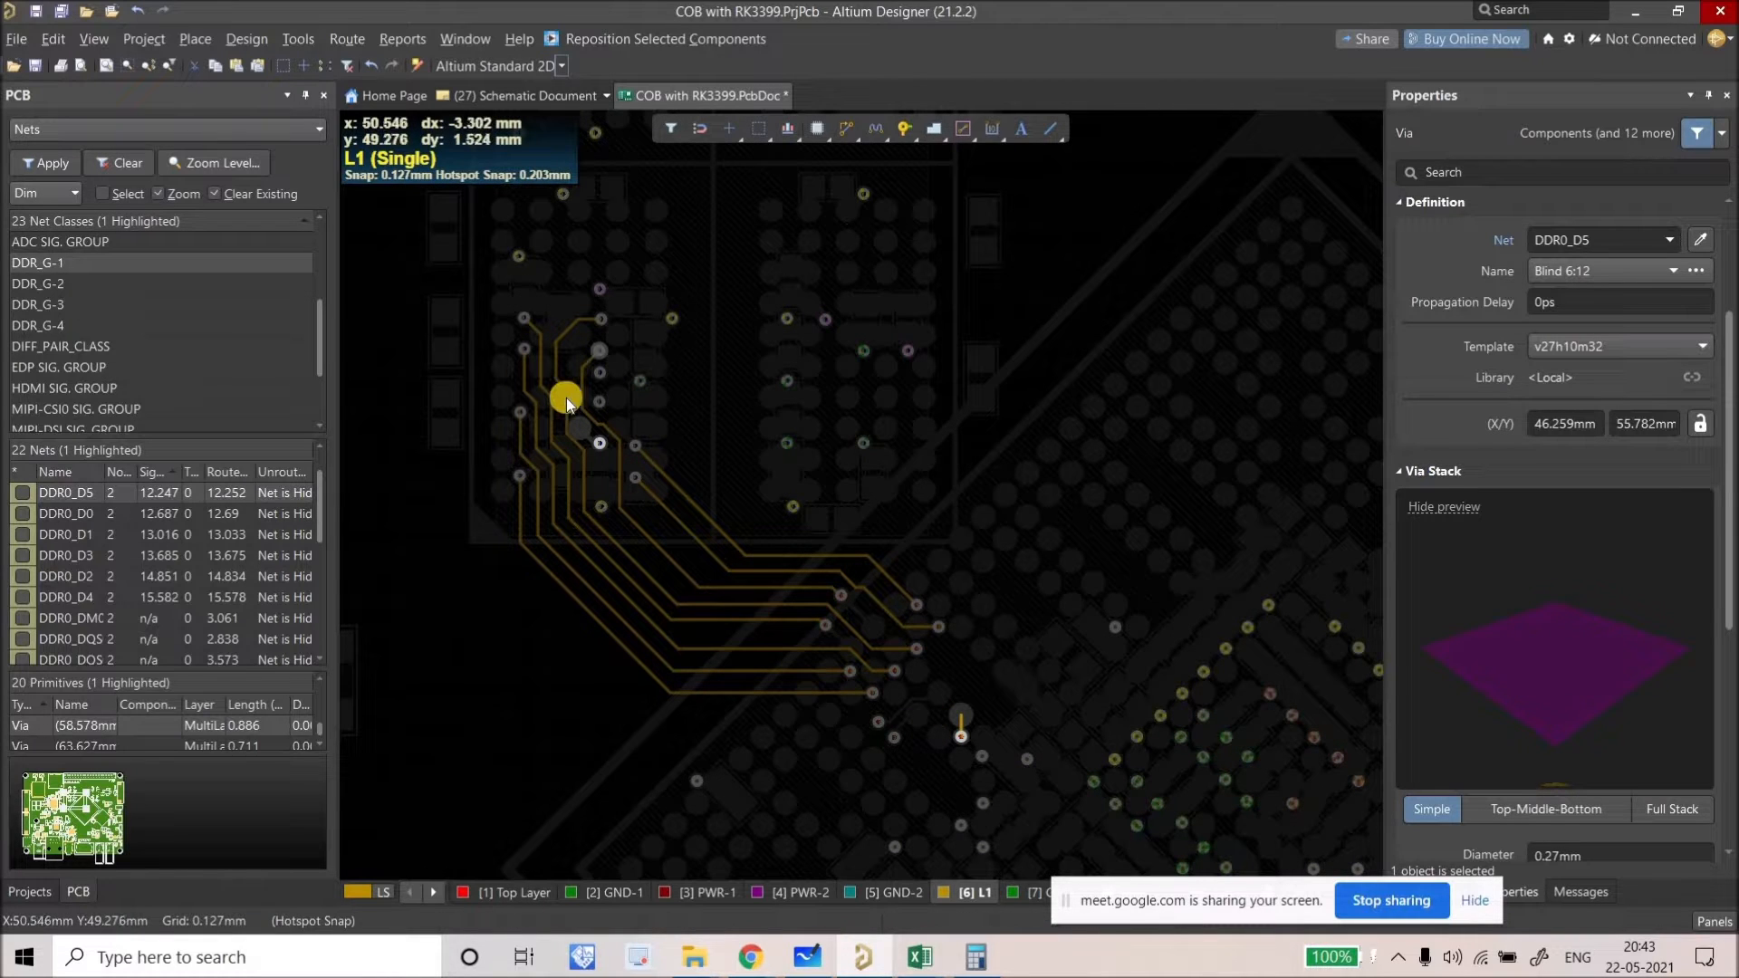
scroll(590, 451, "up", 1, "ctrl")
scroll(590, 451, "up", 2, "ctrl")
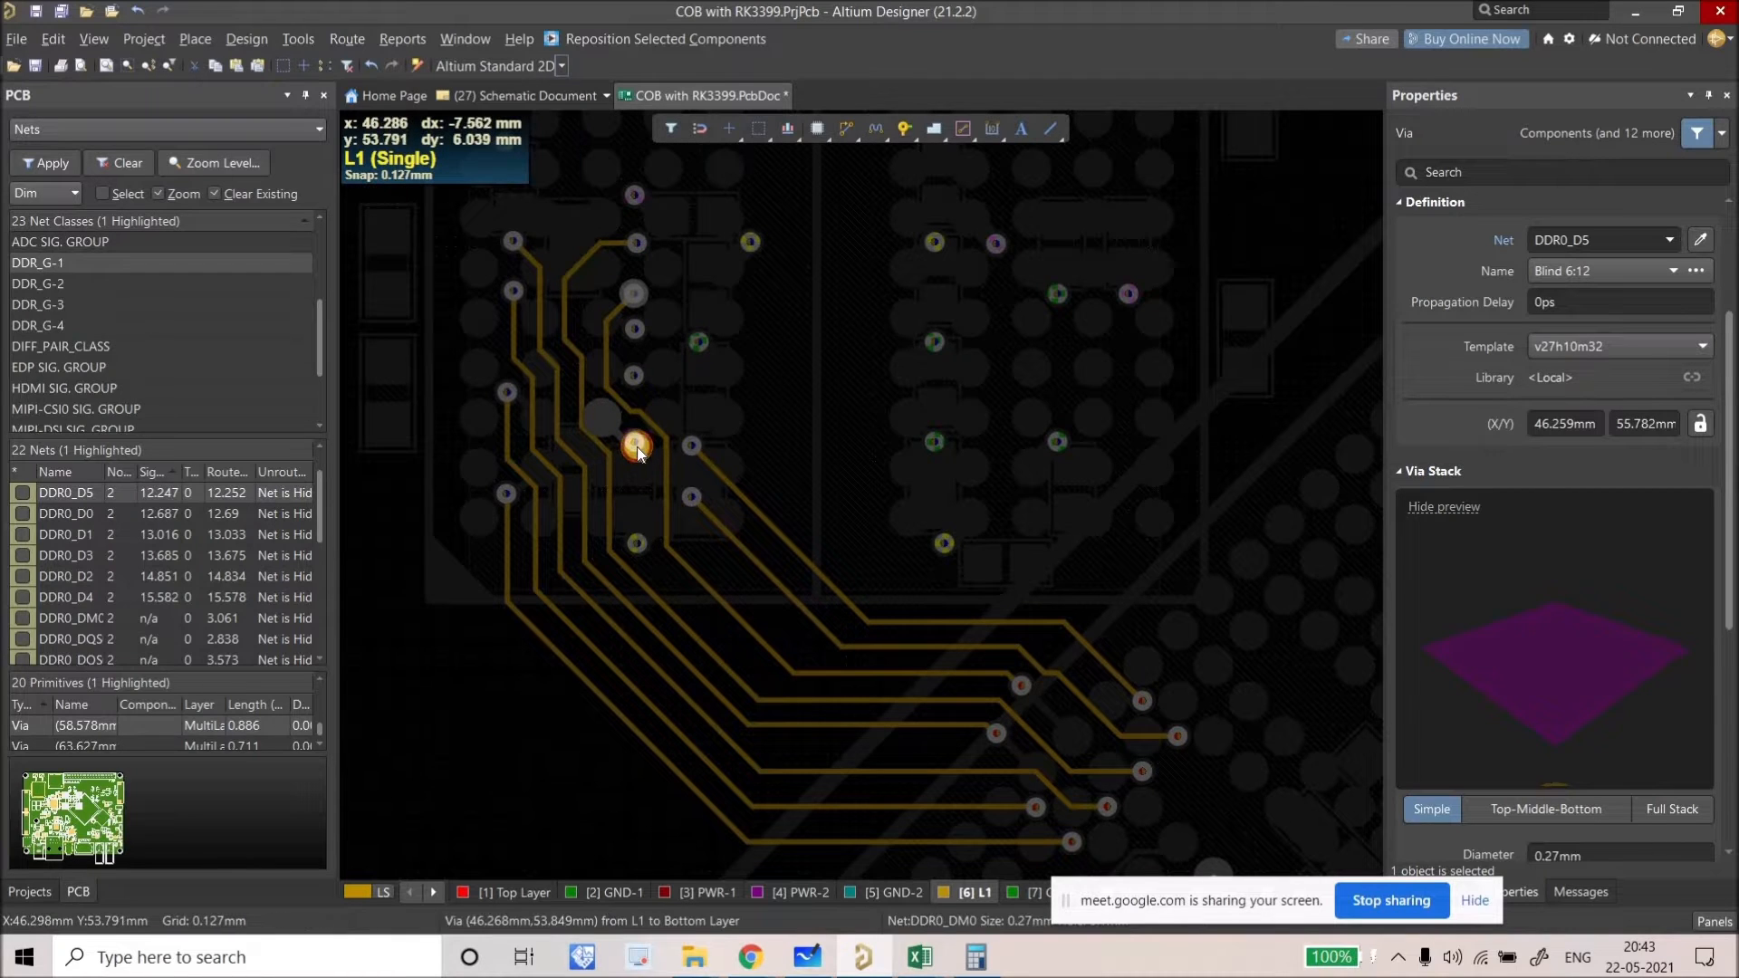
scroll(638, 448, "down", 1, "ctrl")
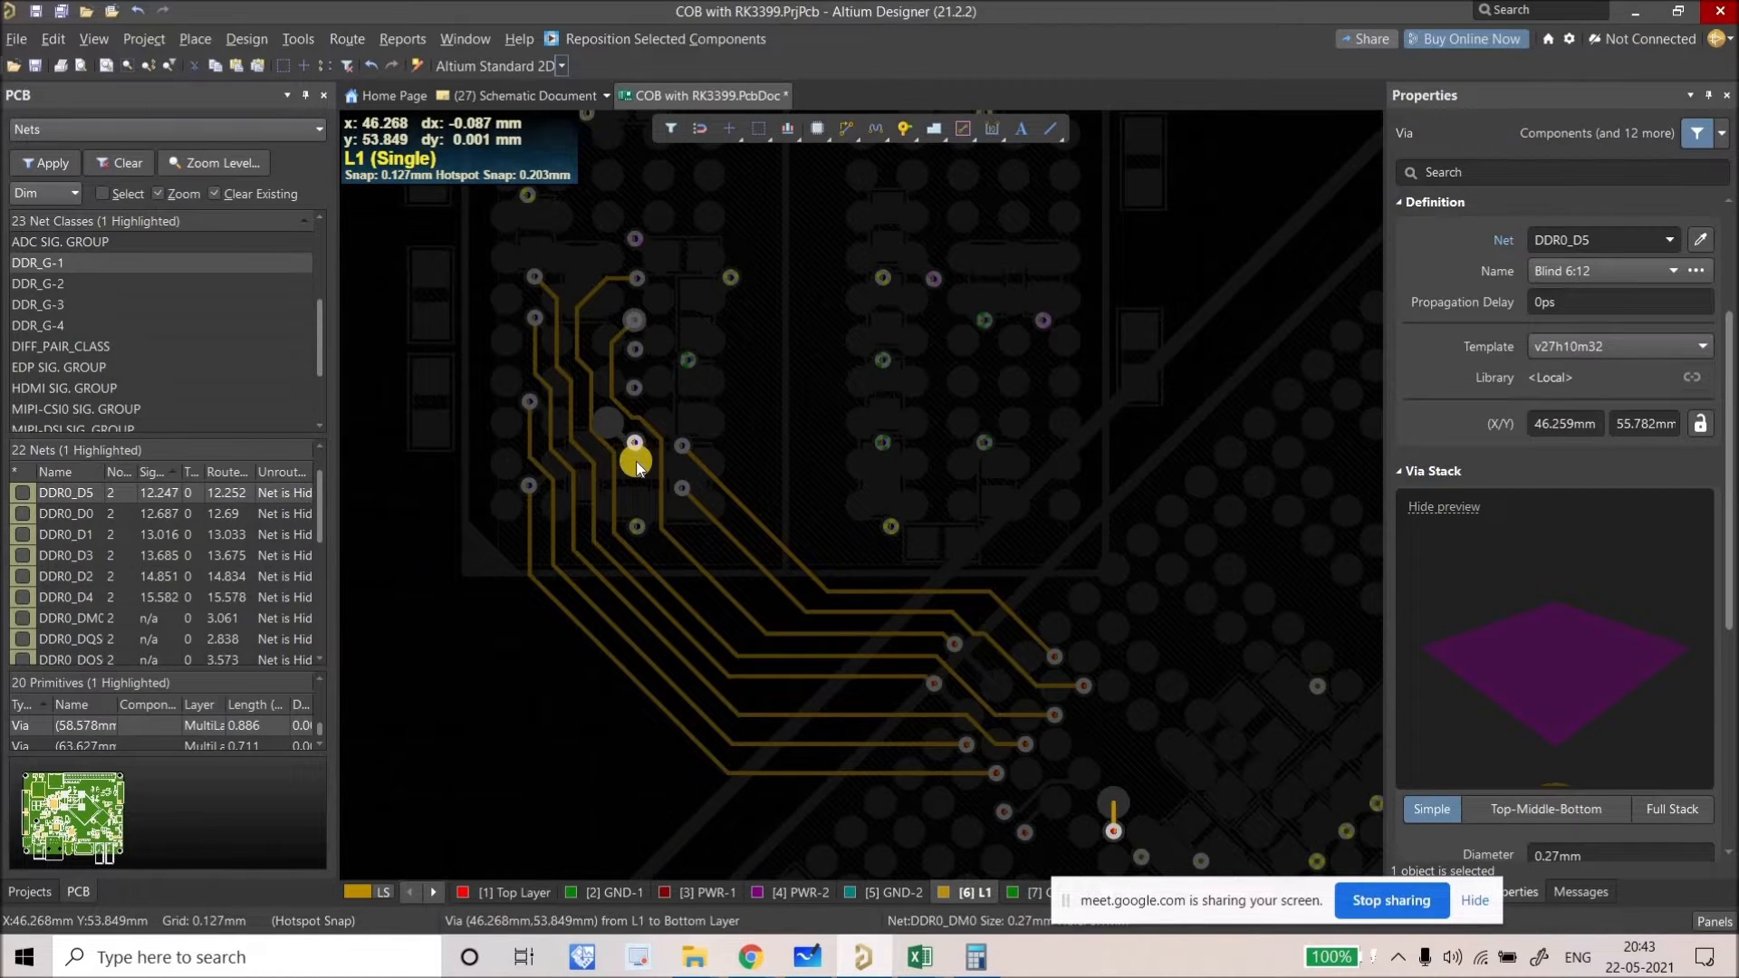
scroll(633, 527, "up", 5, "ctrl")
left_click(634, 527)
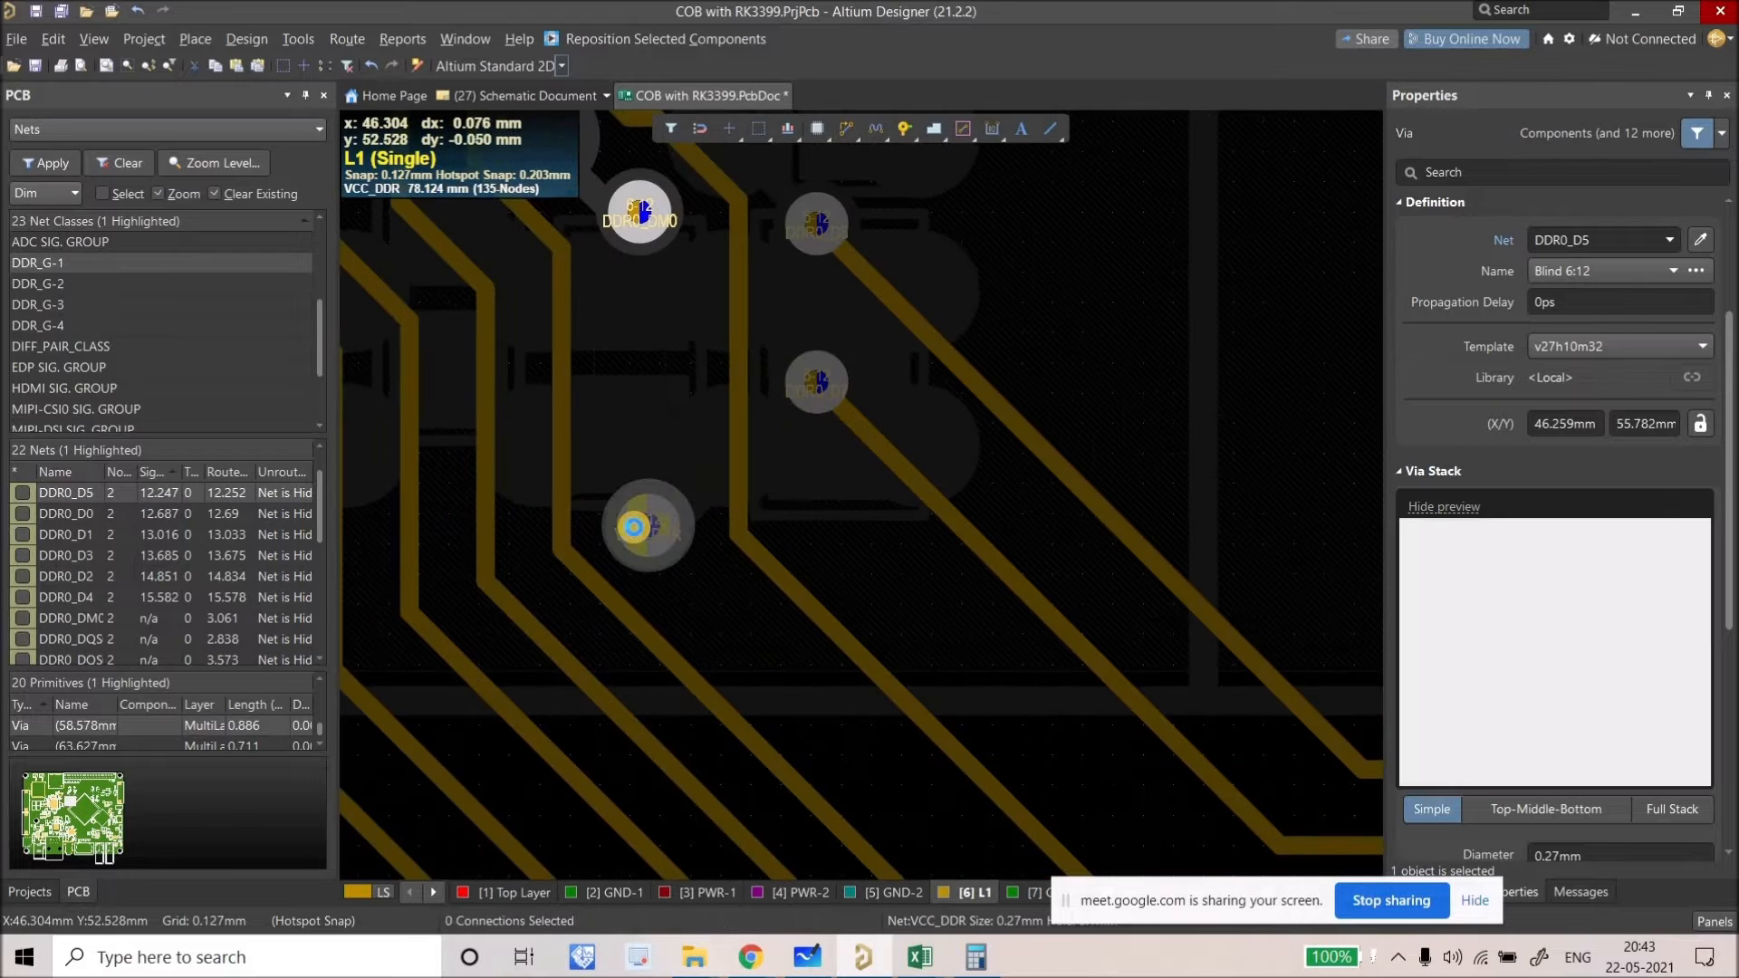
key("shift+c")
Step: Nudge the DDR0_DM0 via to a new spot
scroll(631, 502, "down", 3, "ctrl")
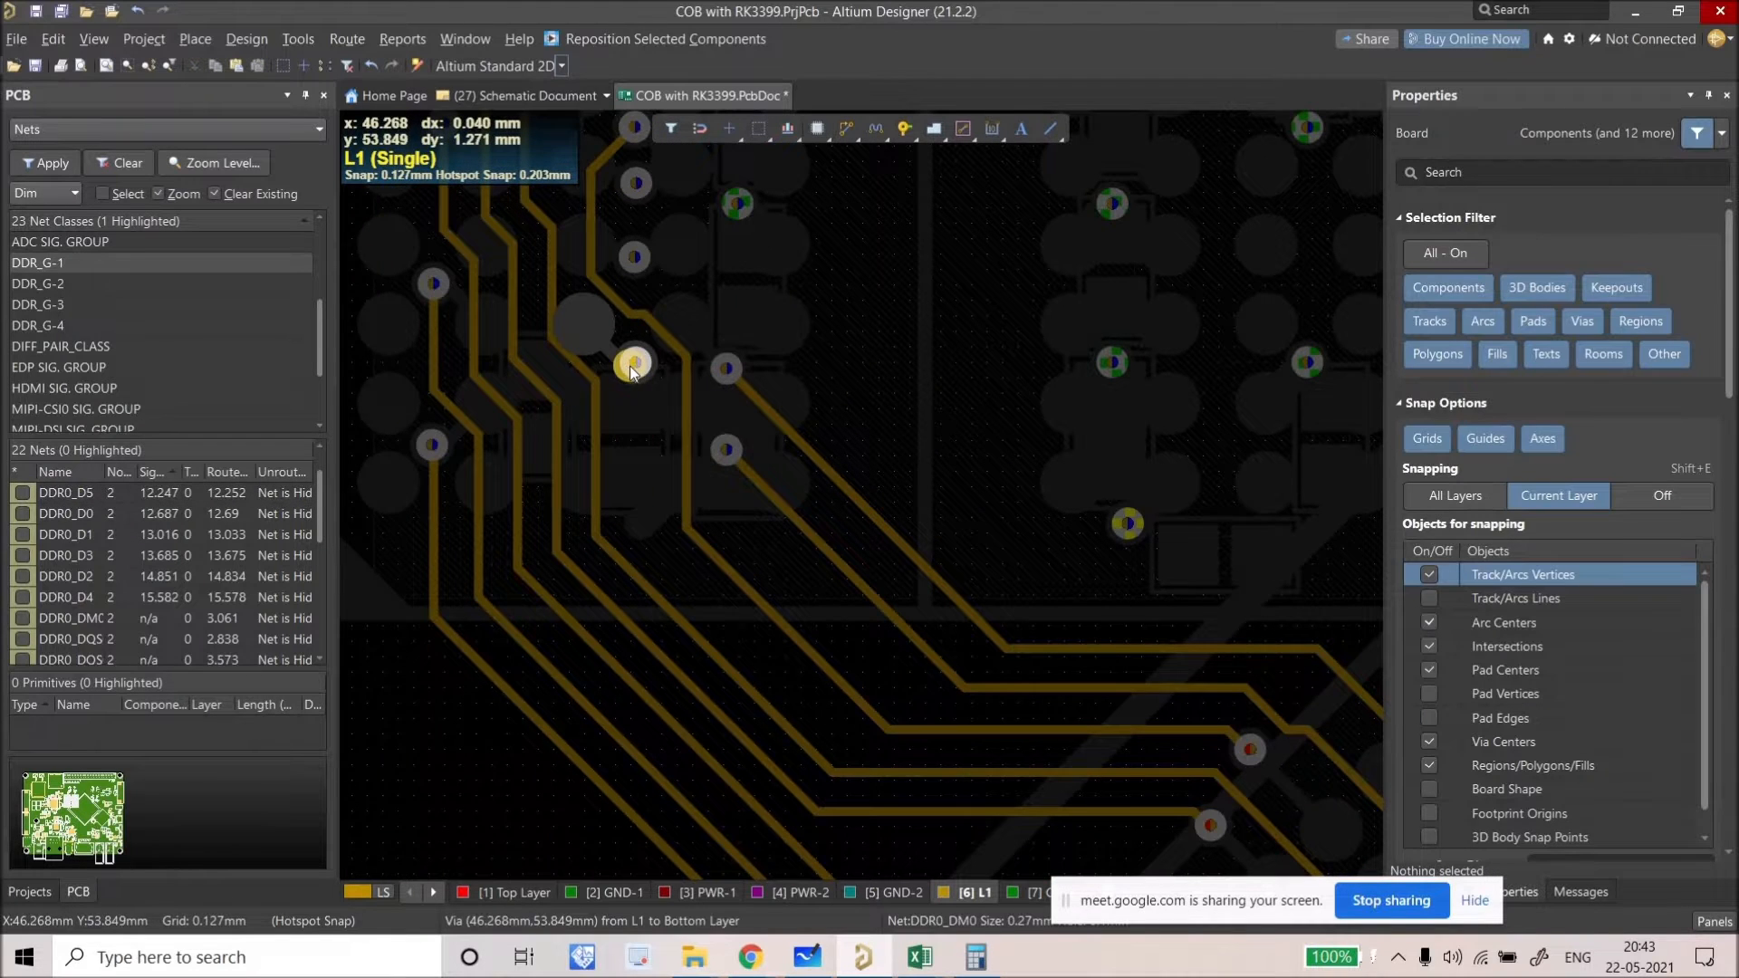
scroll(633, 372, "down", 3, "ctrl")
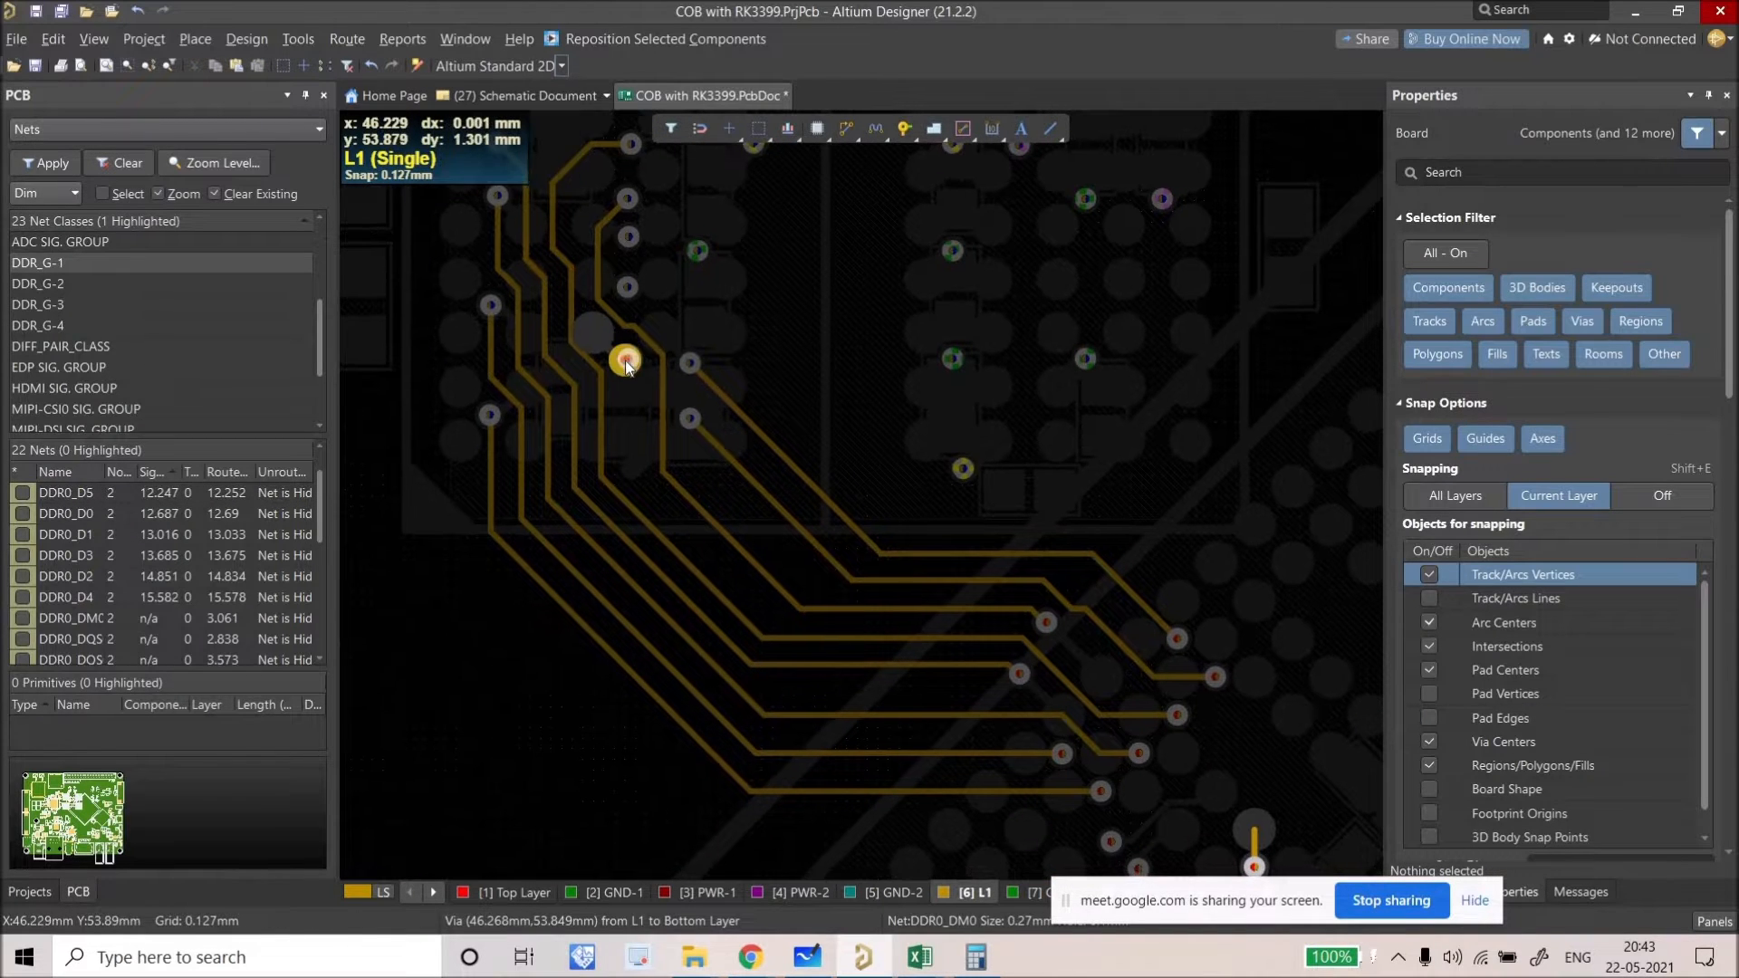
left_click_drag(628, 366, 627, 367)
left_click(625, 362)
Step: Reshape the DDR0_D4 track bend near its via
scroll(623, 365, "down", 2, "ctrl")
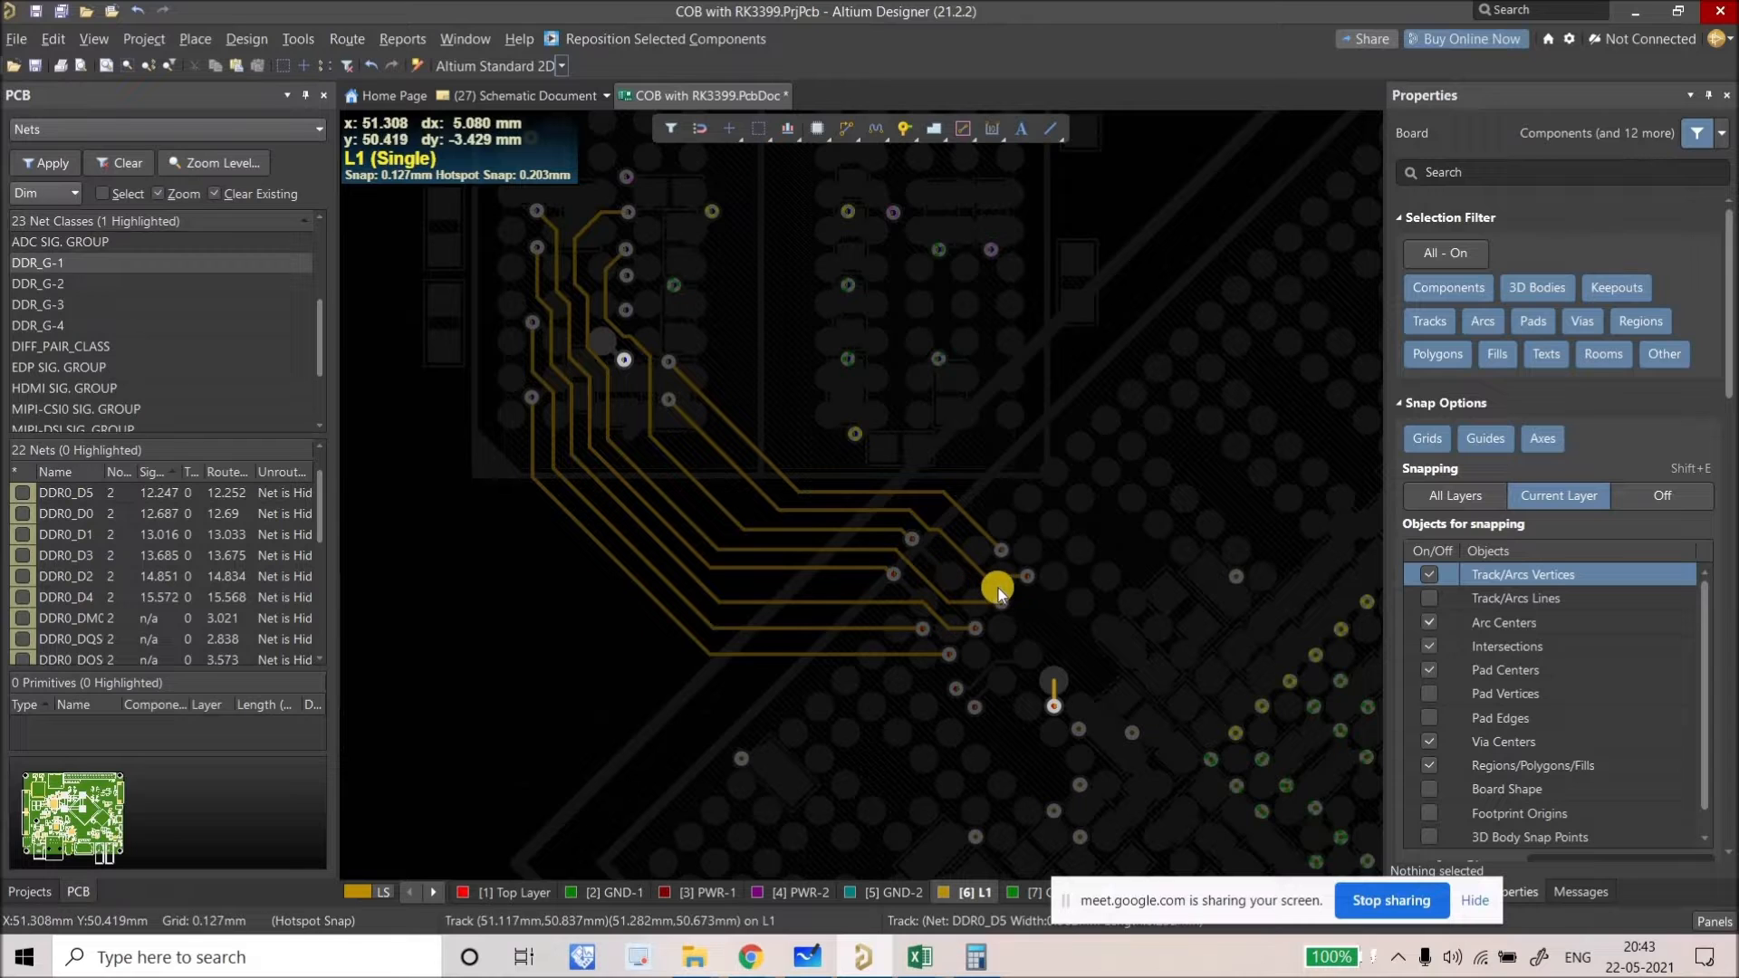
scroll(1002, 597, "up", 3, "ctrl")
scroll(1002, 589, "up", 2, "ctrl")
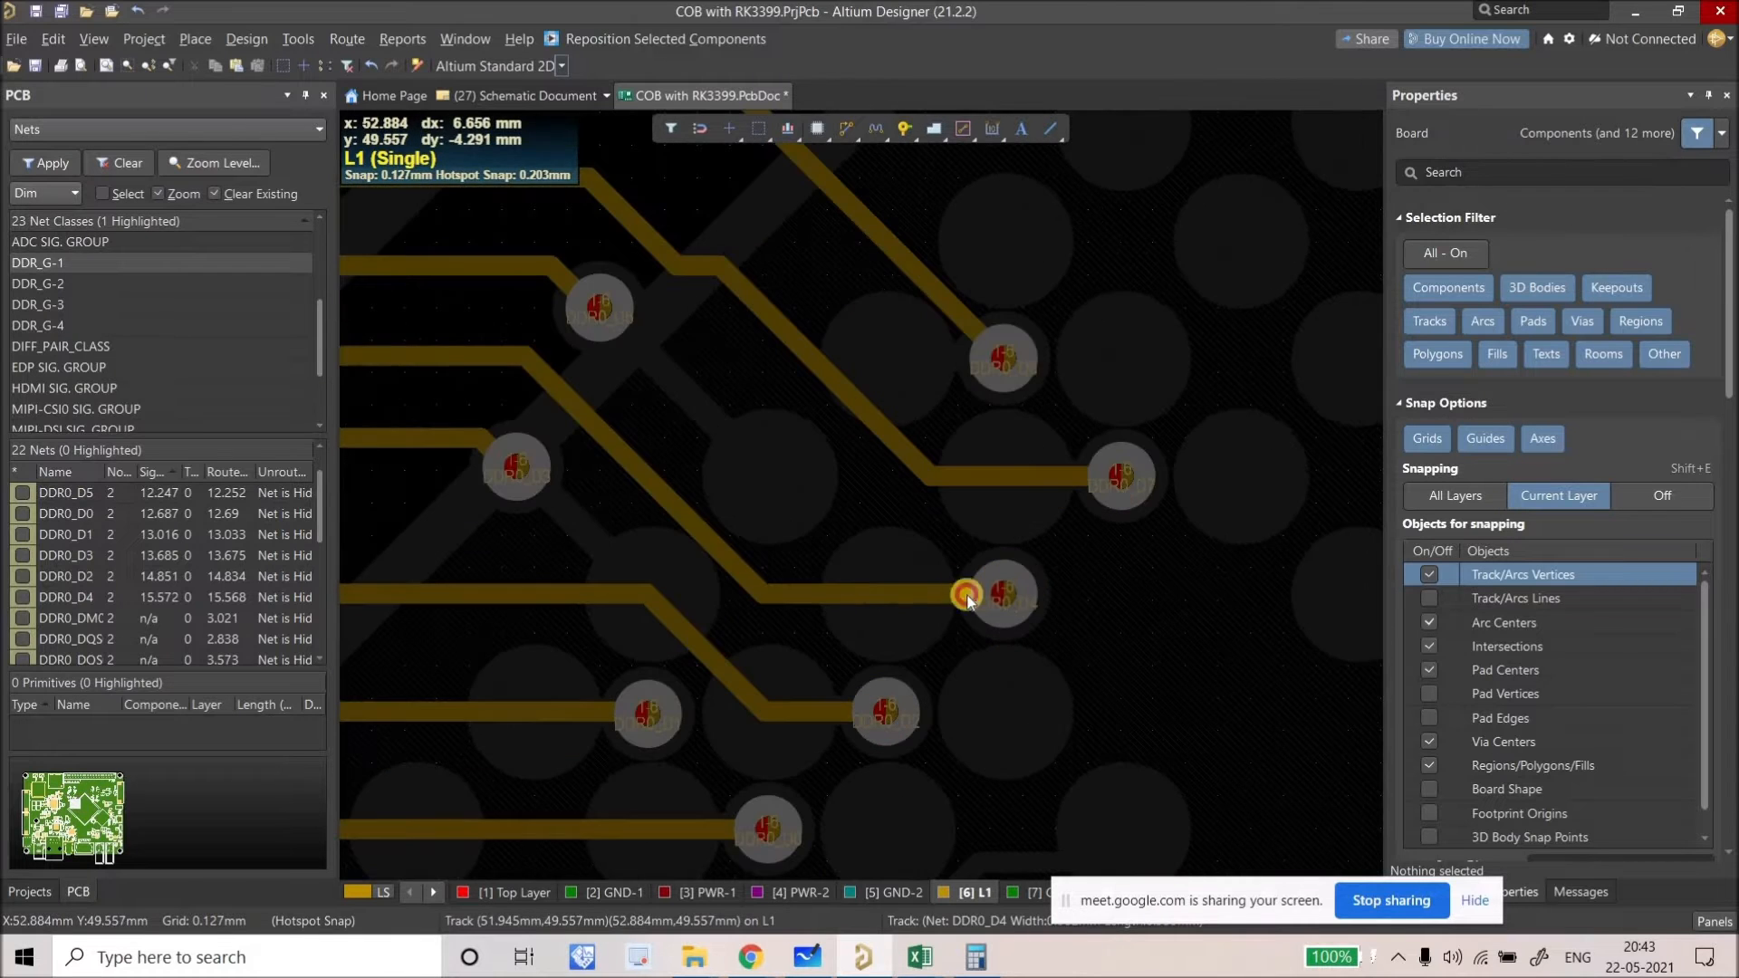
mouse_move(797, 582)
left_mouse_down()
mouse_move(764, 583)
mouse_move(785, 582)
mouse_move(775, 556)
left_mouse_up()
Step: Reposition the vias near the DDR0_D5 track end, shifting one left and slightly down
scroll(774, 556, "down", 2, "ctrl")
scroll(775, 556, "down", 2, "ctrl")
scroll(742, 561, "down", 1, "ctrl")
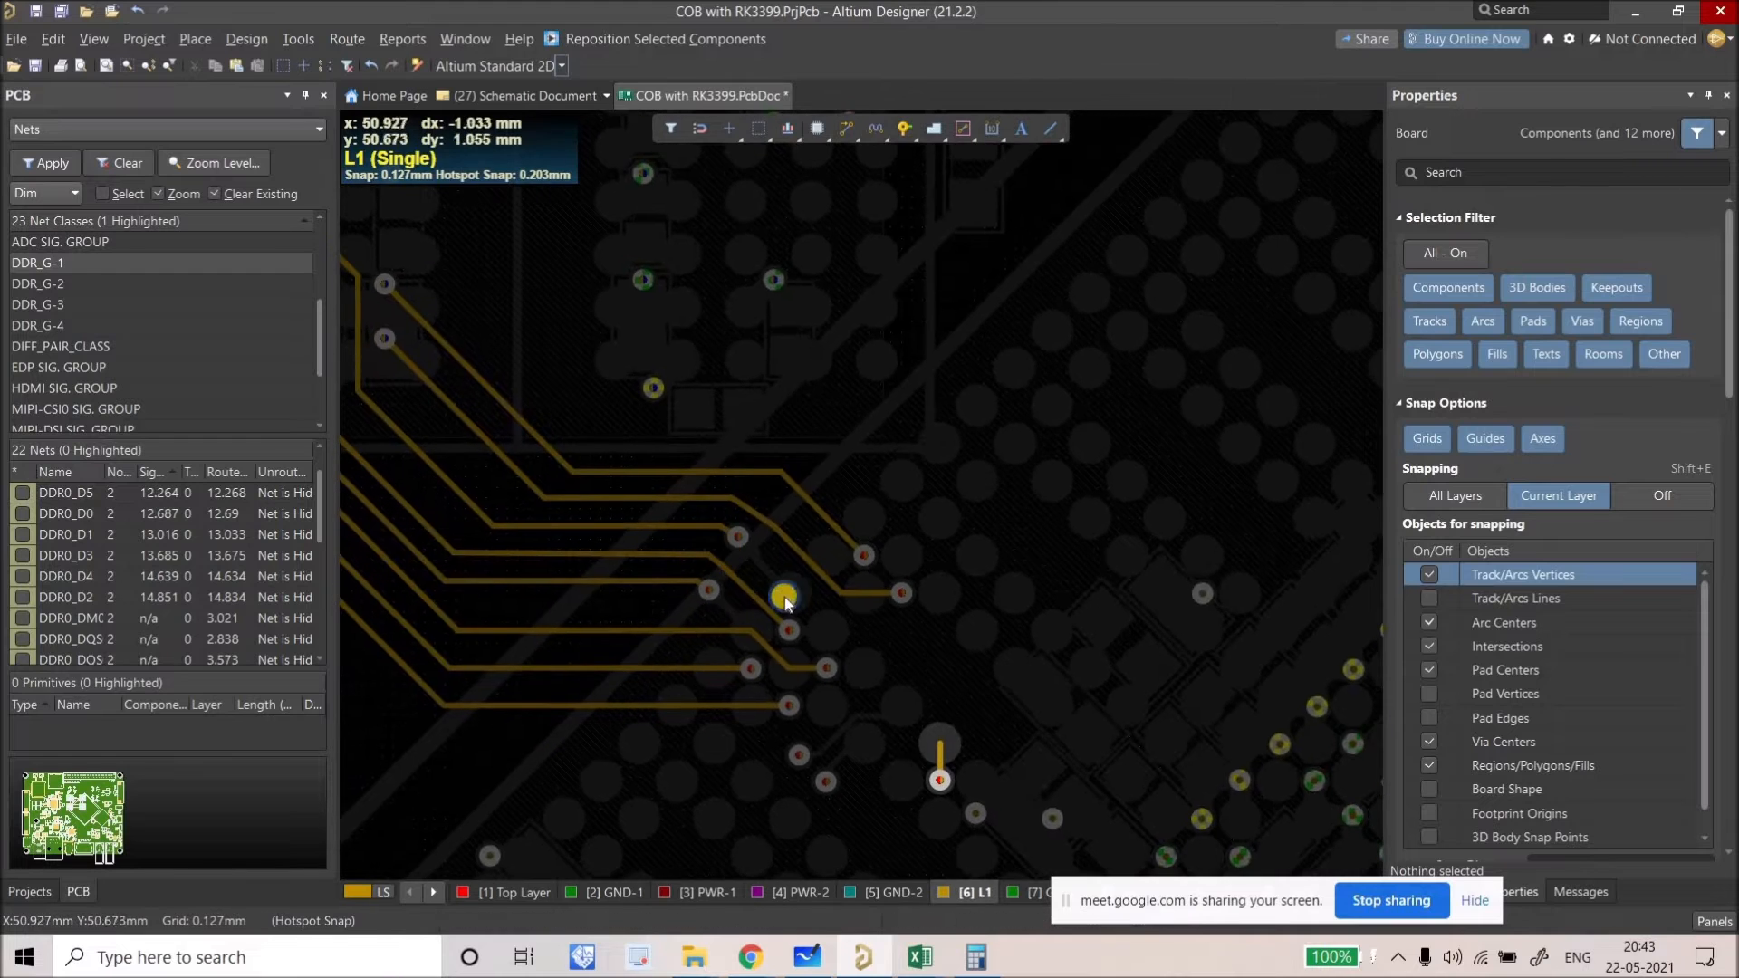
scroll(803, 595, "up", 2, "ctrl")
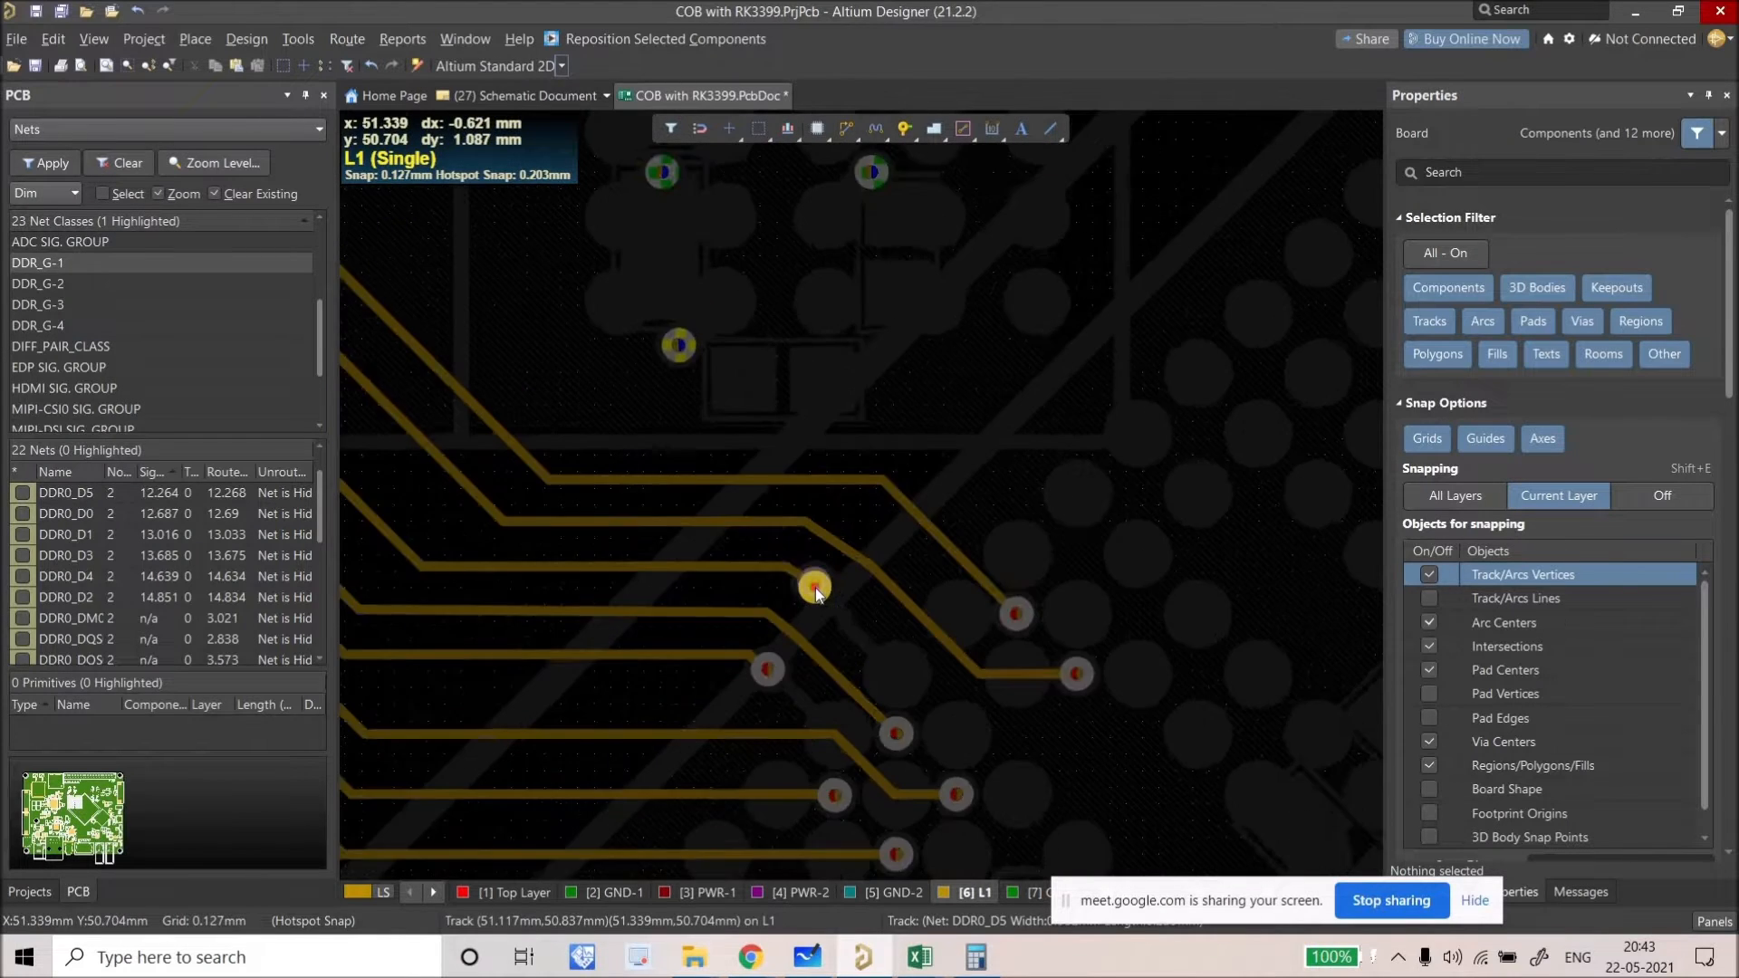
left_click_drag(795, 580, 732, 558)
scroll(616, 568, "down", 2, "ctrl")
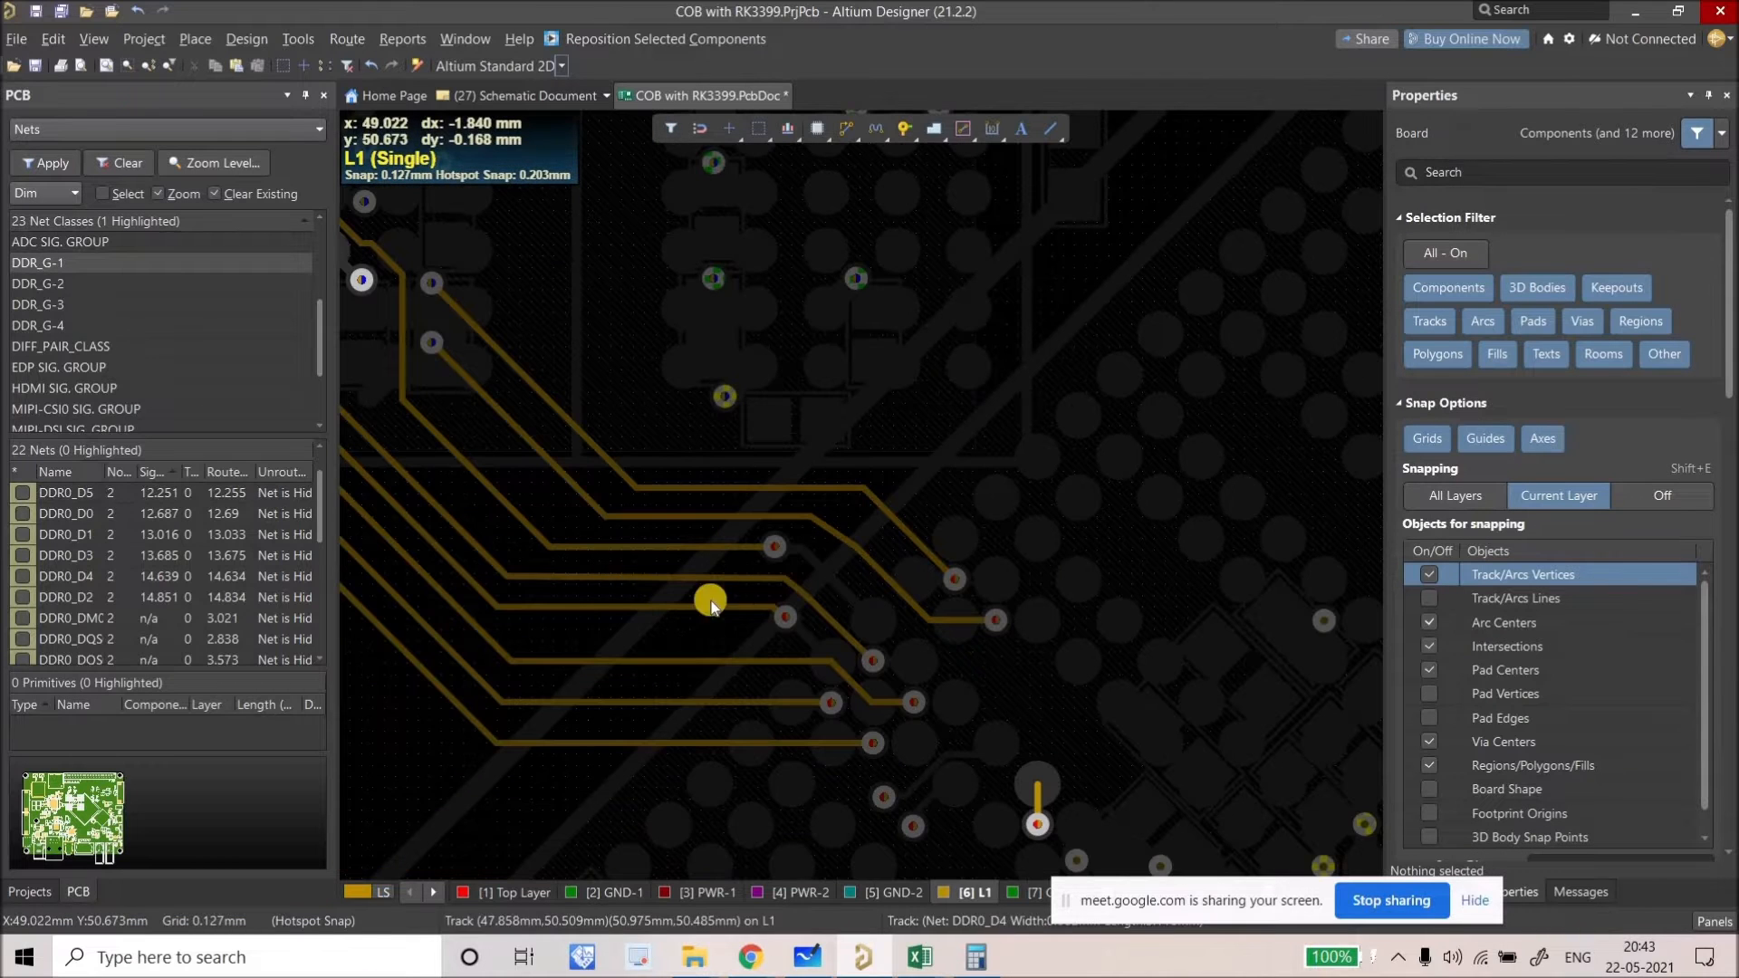
scroll(781, 618, "up", 1, "ctrl")
scroll(781, 617, "up", 1, "ctrl")
left_click_drag(781, 618, 643, 548)
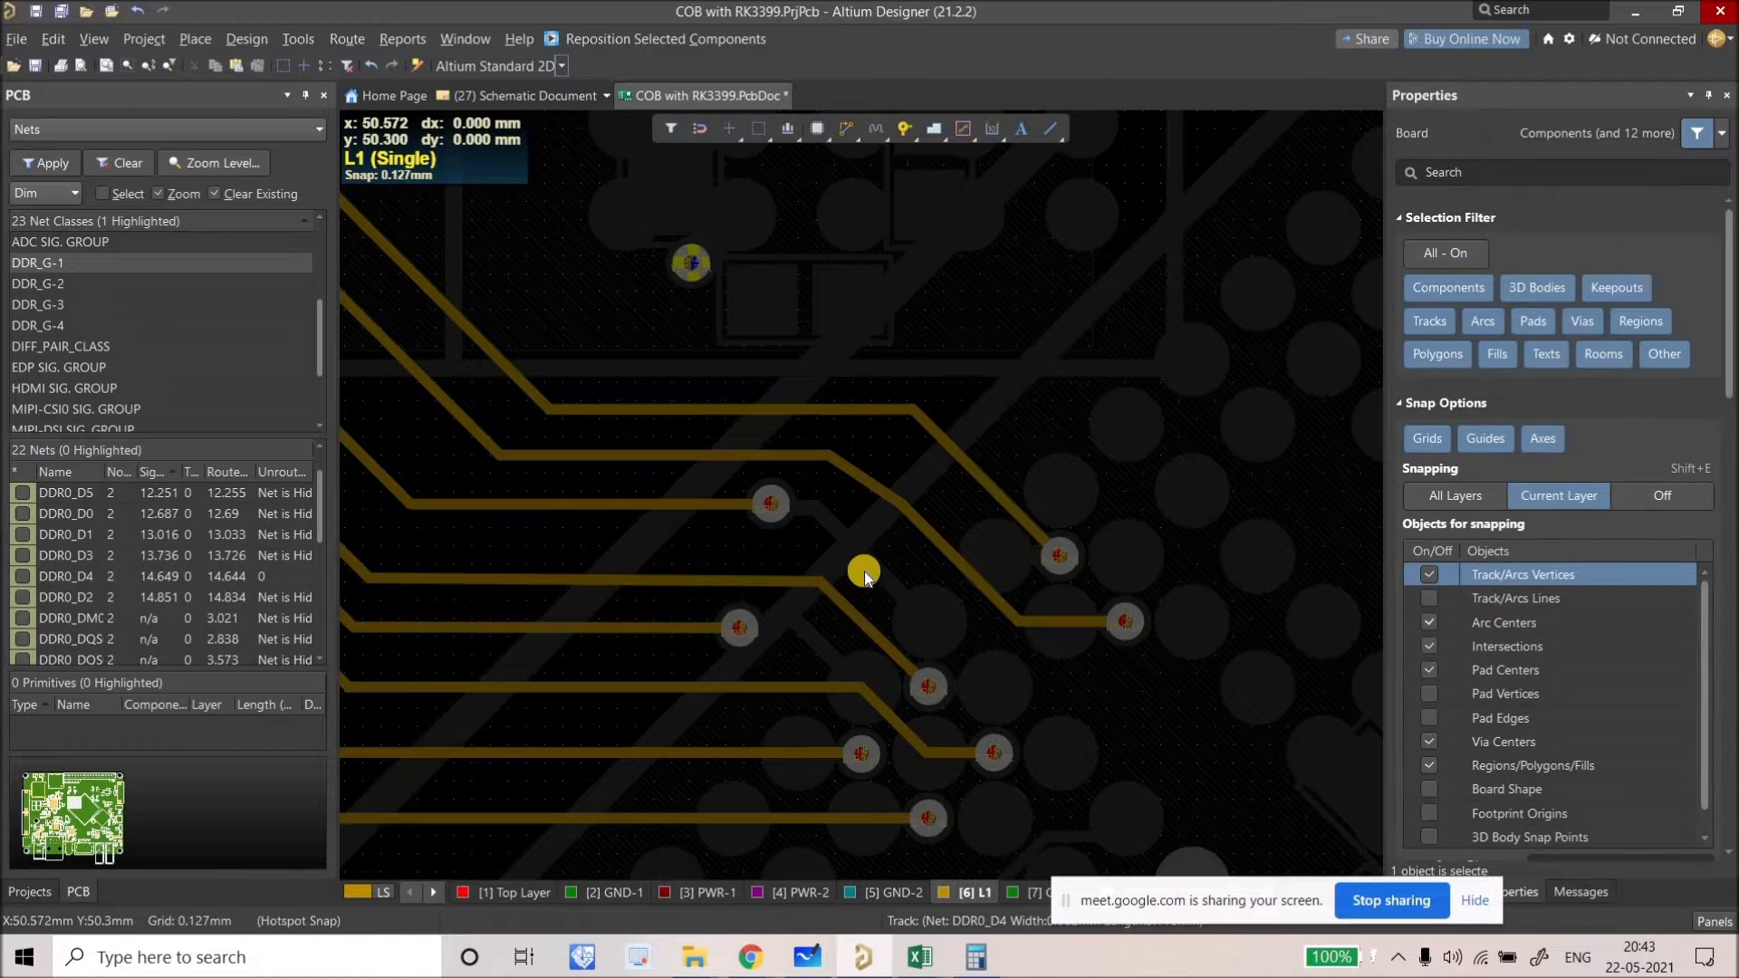
scroll(830, 616, "down", 2, "ctrl")
scroll(829, 616, "down", 1, "ctrl")
scroll(829, 616, "up", 1)
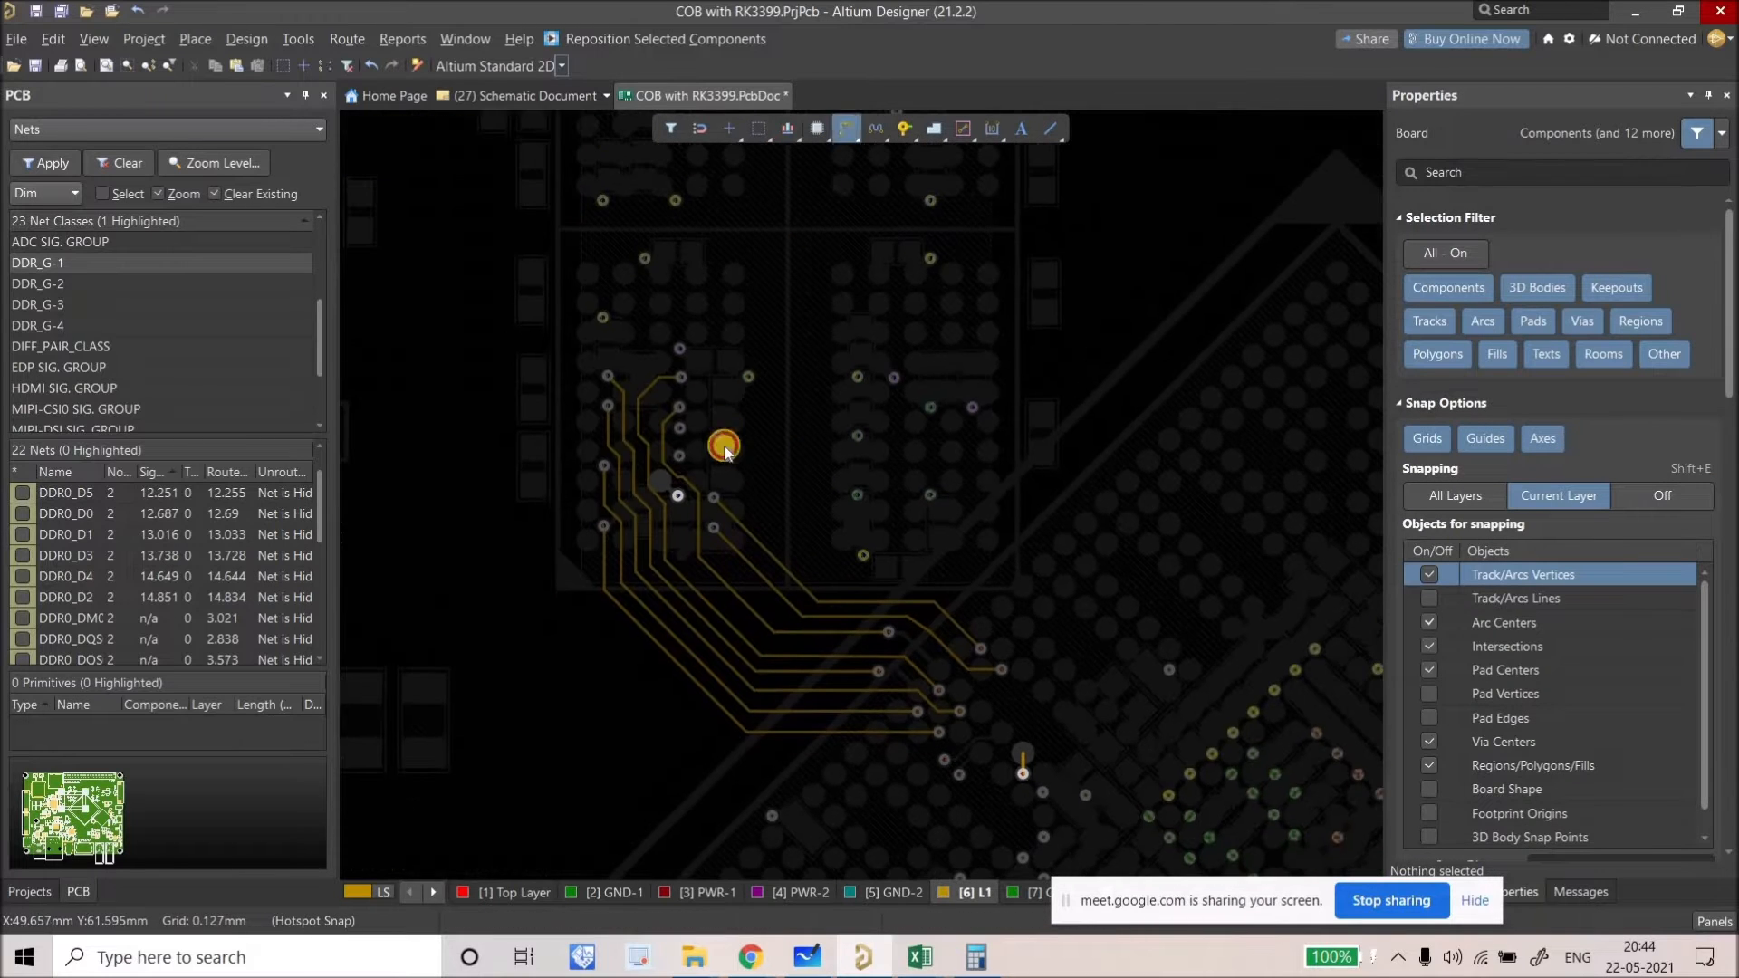
scroll(630, 520, "up", 1, "ctrl")
key("ctrl+w")
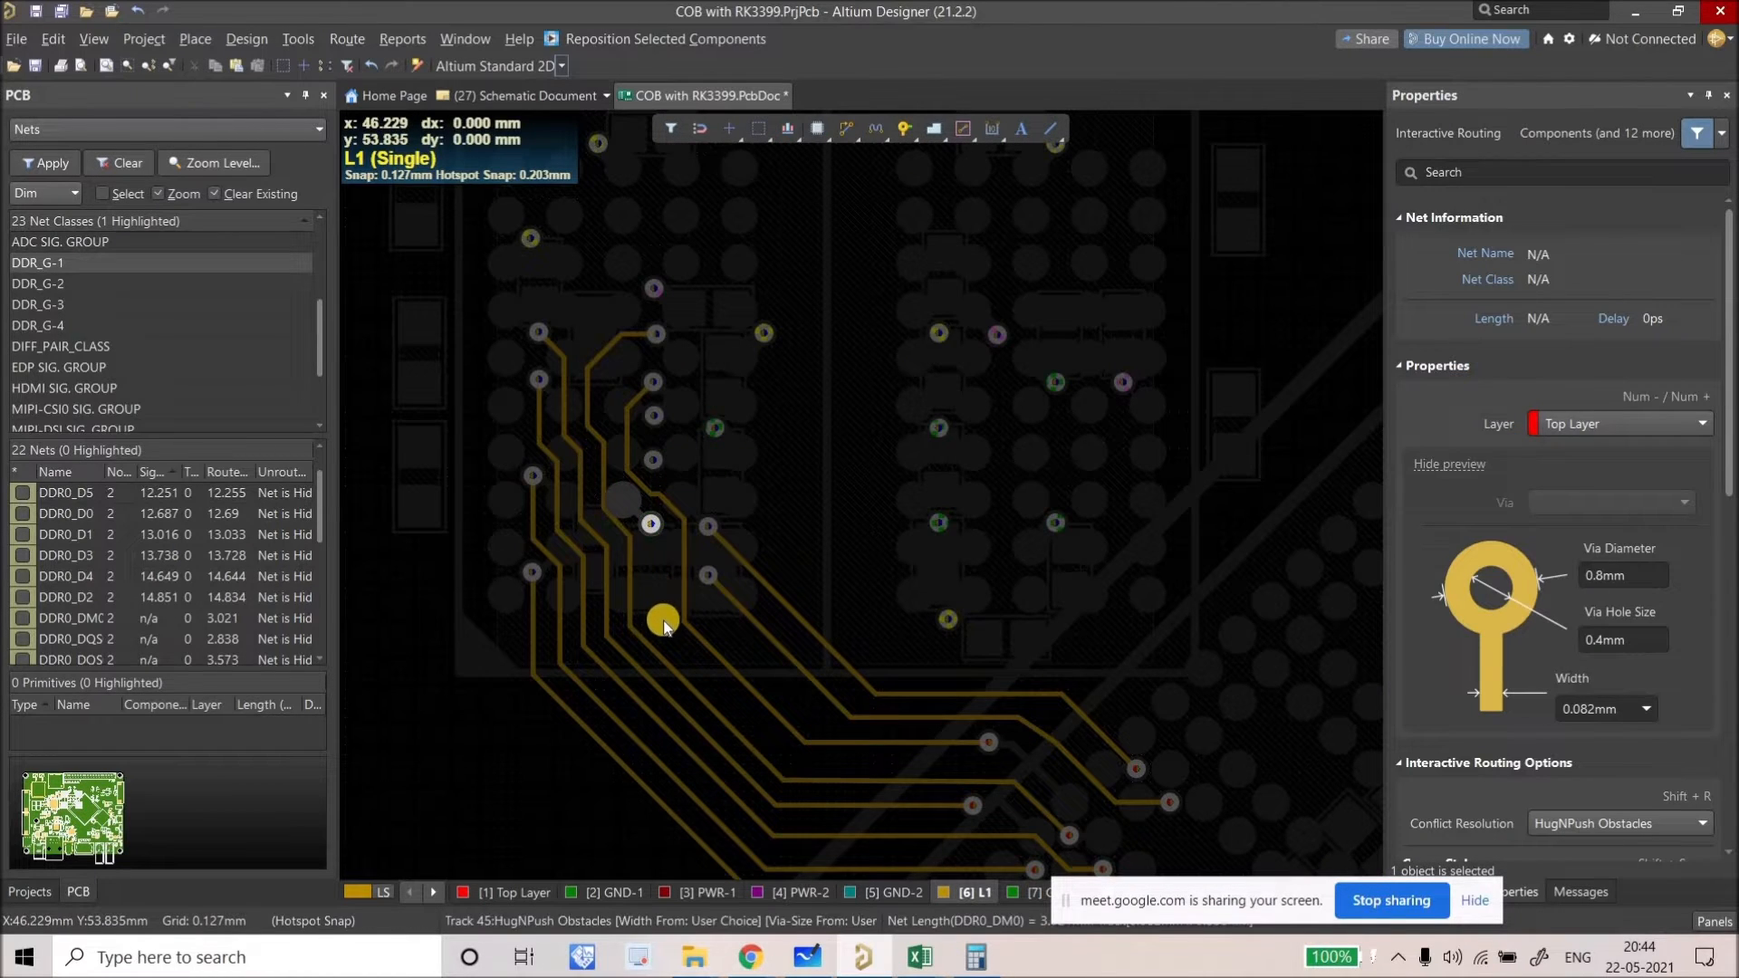
Step: Route DDR0_DM0 on L1 diagonally from its fanout via down to the other chip's via (13.68 mm)
left_click(669, 635)
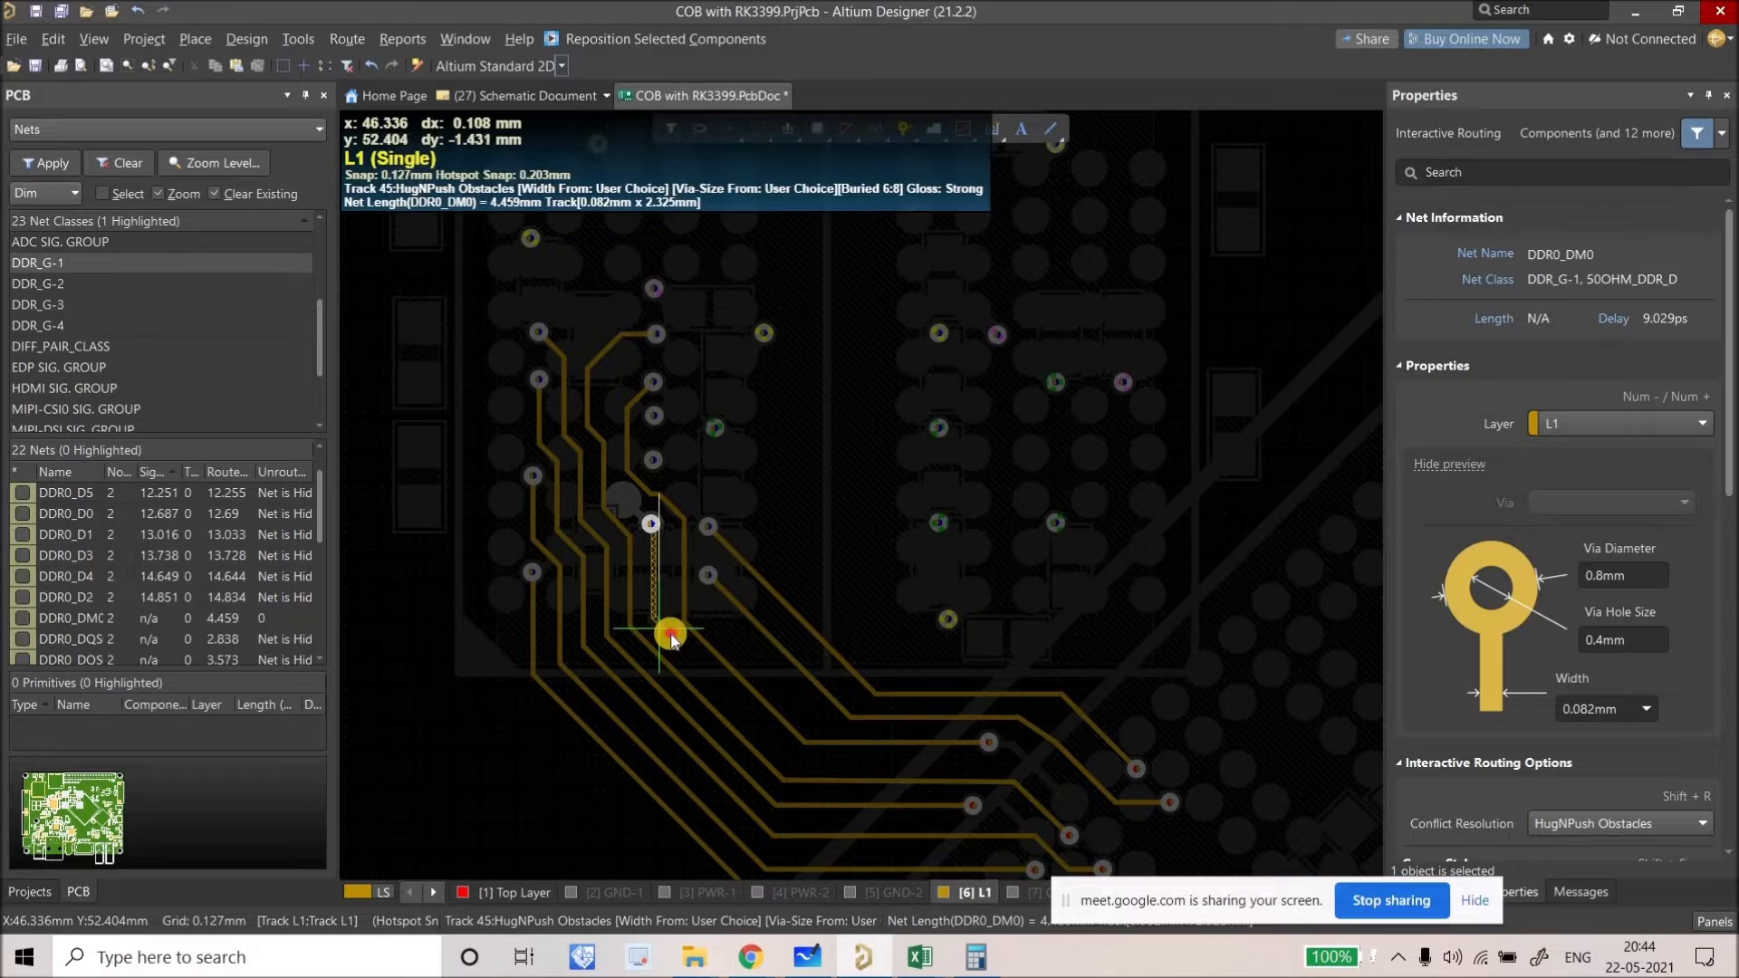
left_click(785, 759)
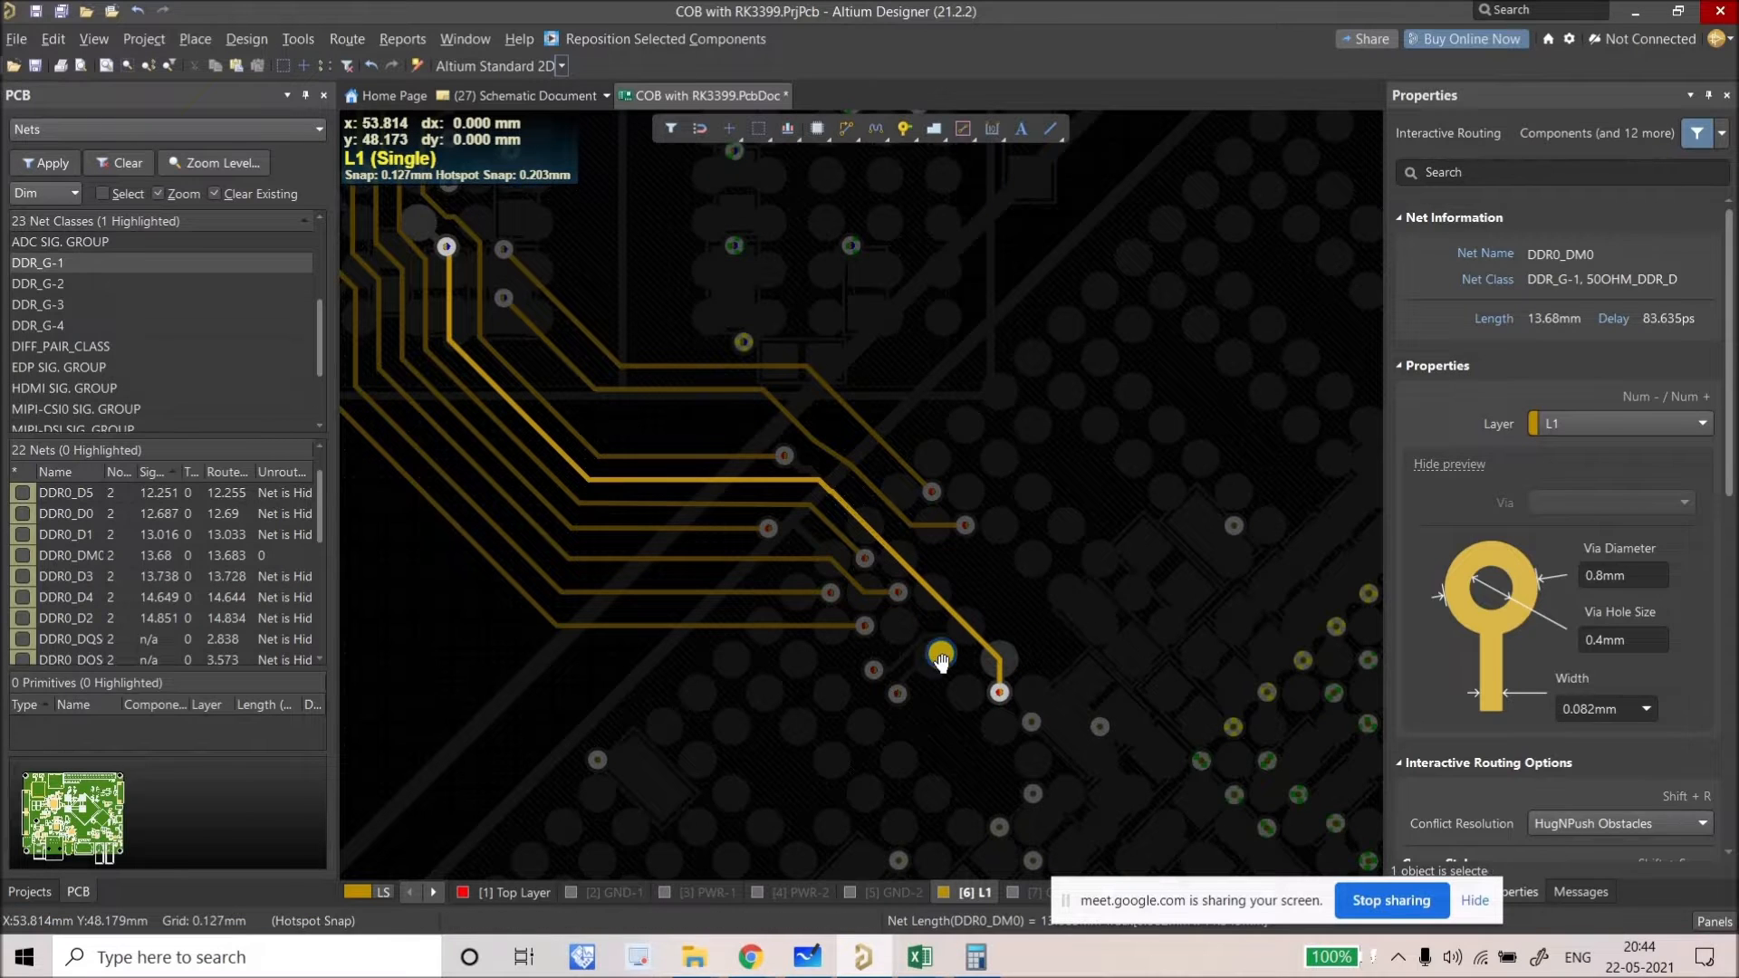
right_click_drag(948, 600, 942, 654)
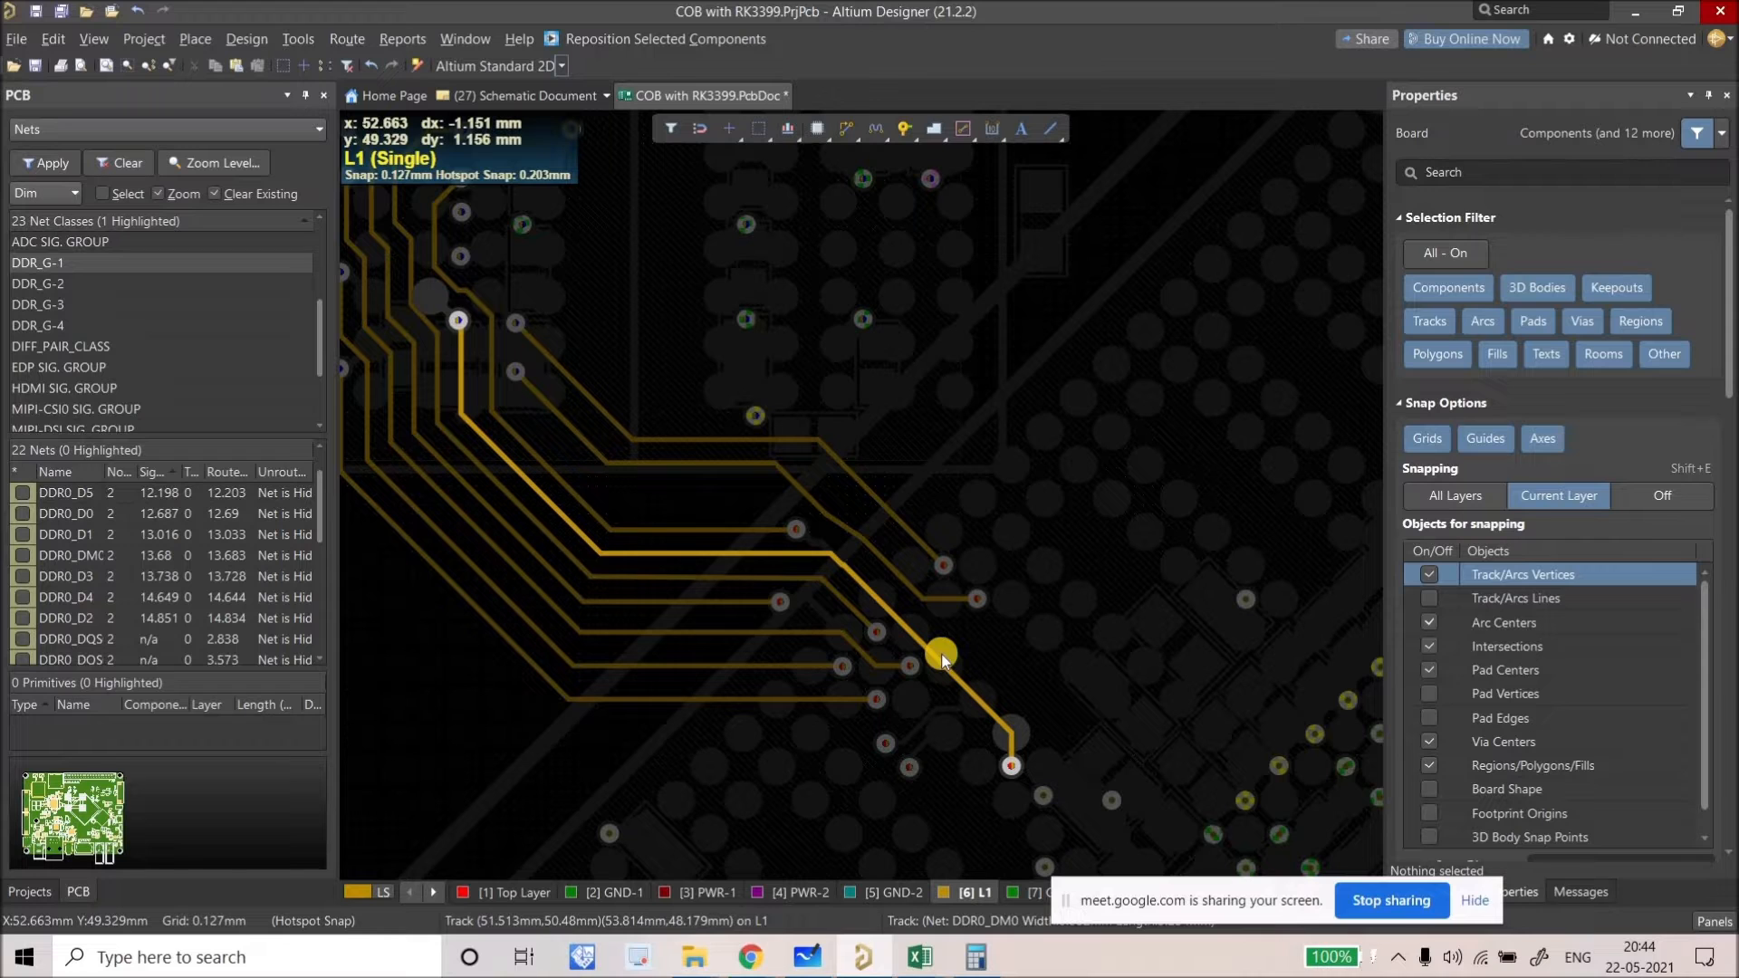
right_click_drag(772, 670, 774, 685)
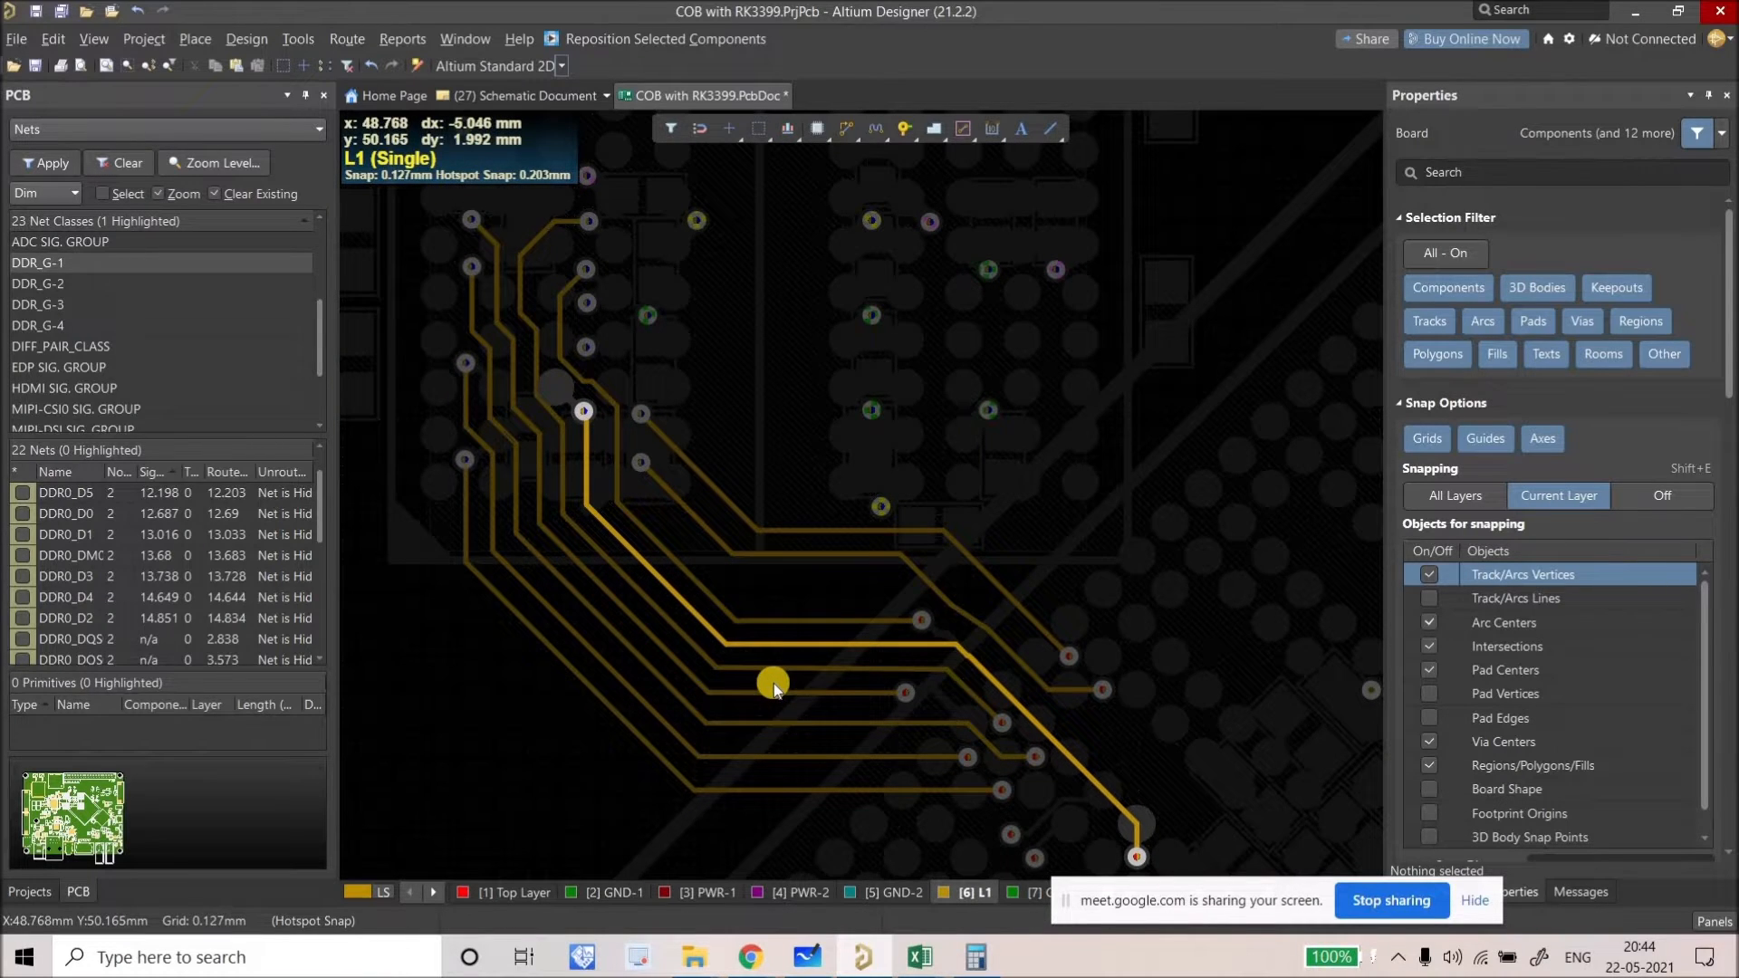
Step: Isolate layer L1 and frame the fan-out tracks above the BGA pads
scroll(661, 643, "down", 2, "ctrl")
scroll(579, 470, "down", 3, "ctrl")
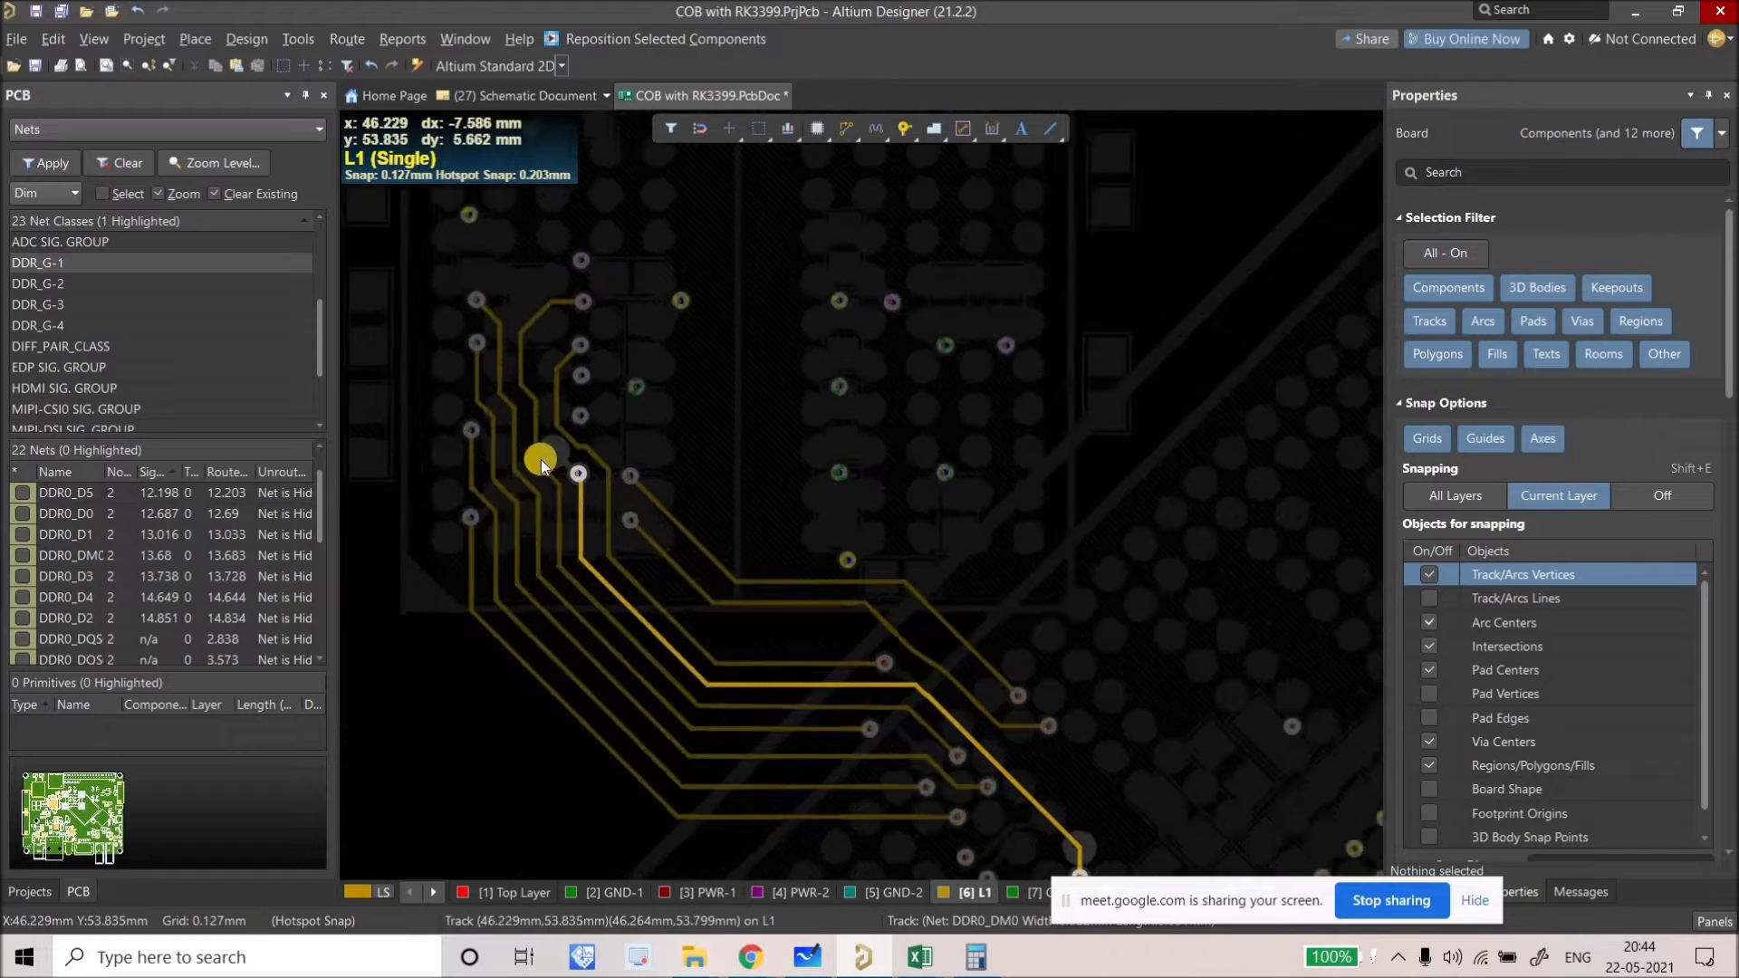
scroll(556, 523, "up", 3, "ctrl")
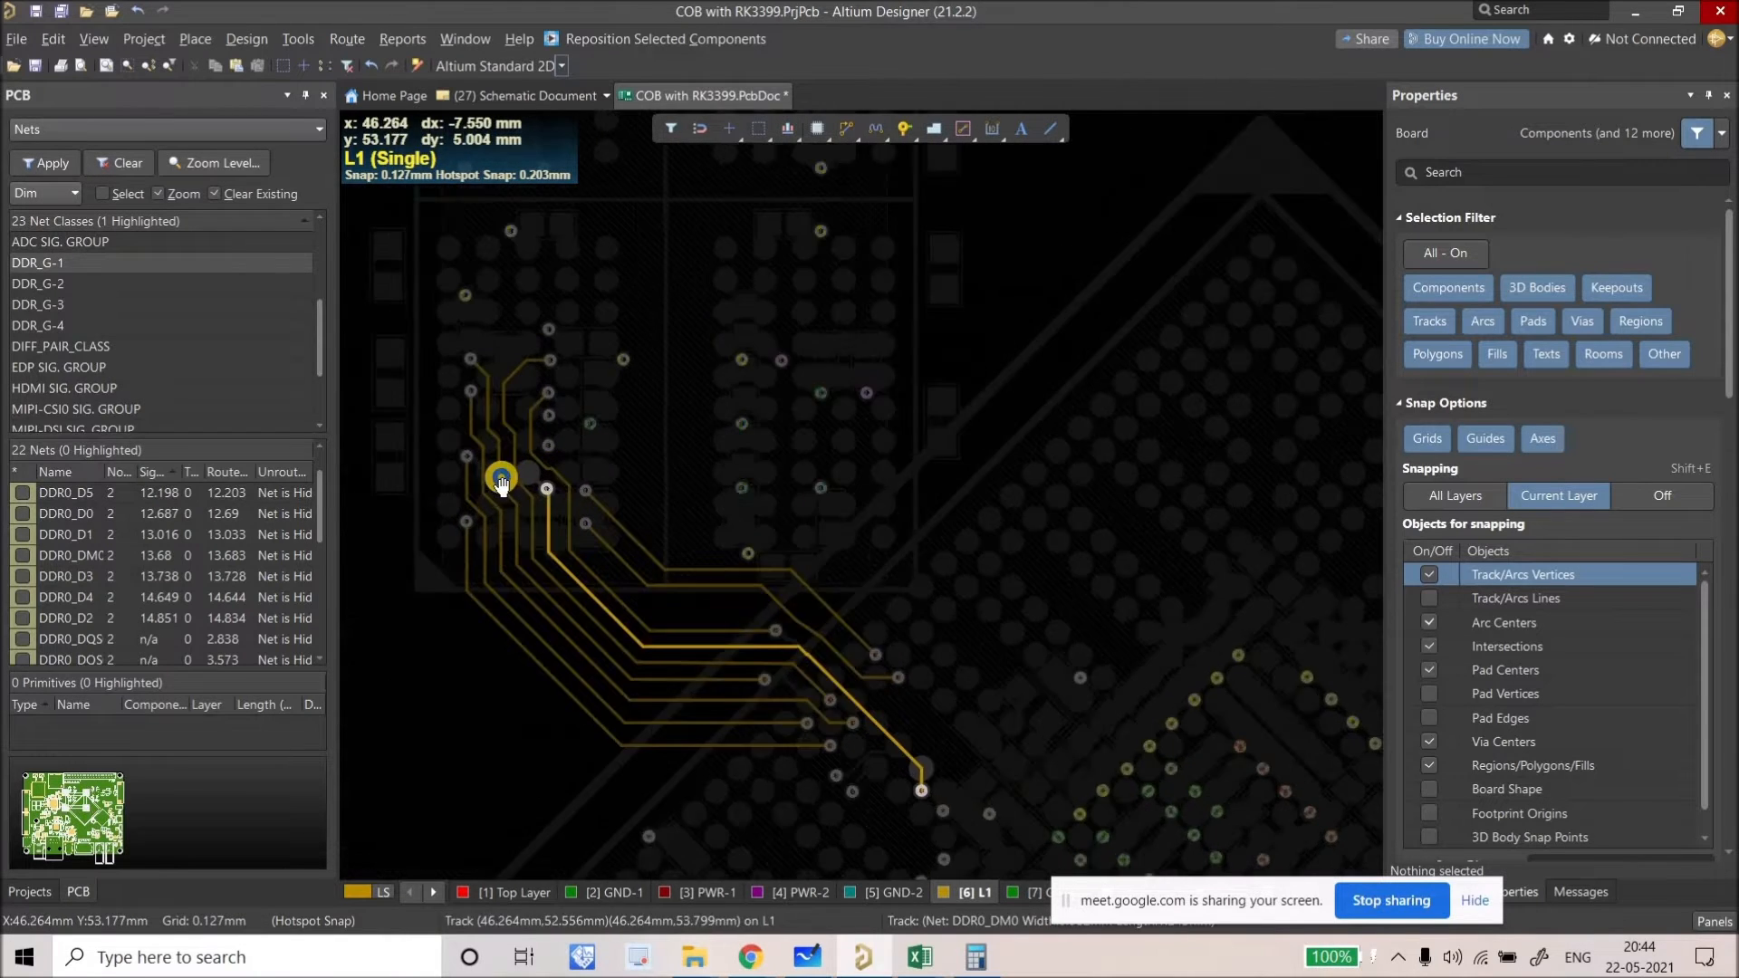
right_click_drag(879, 697, 811, 547)
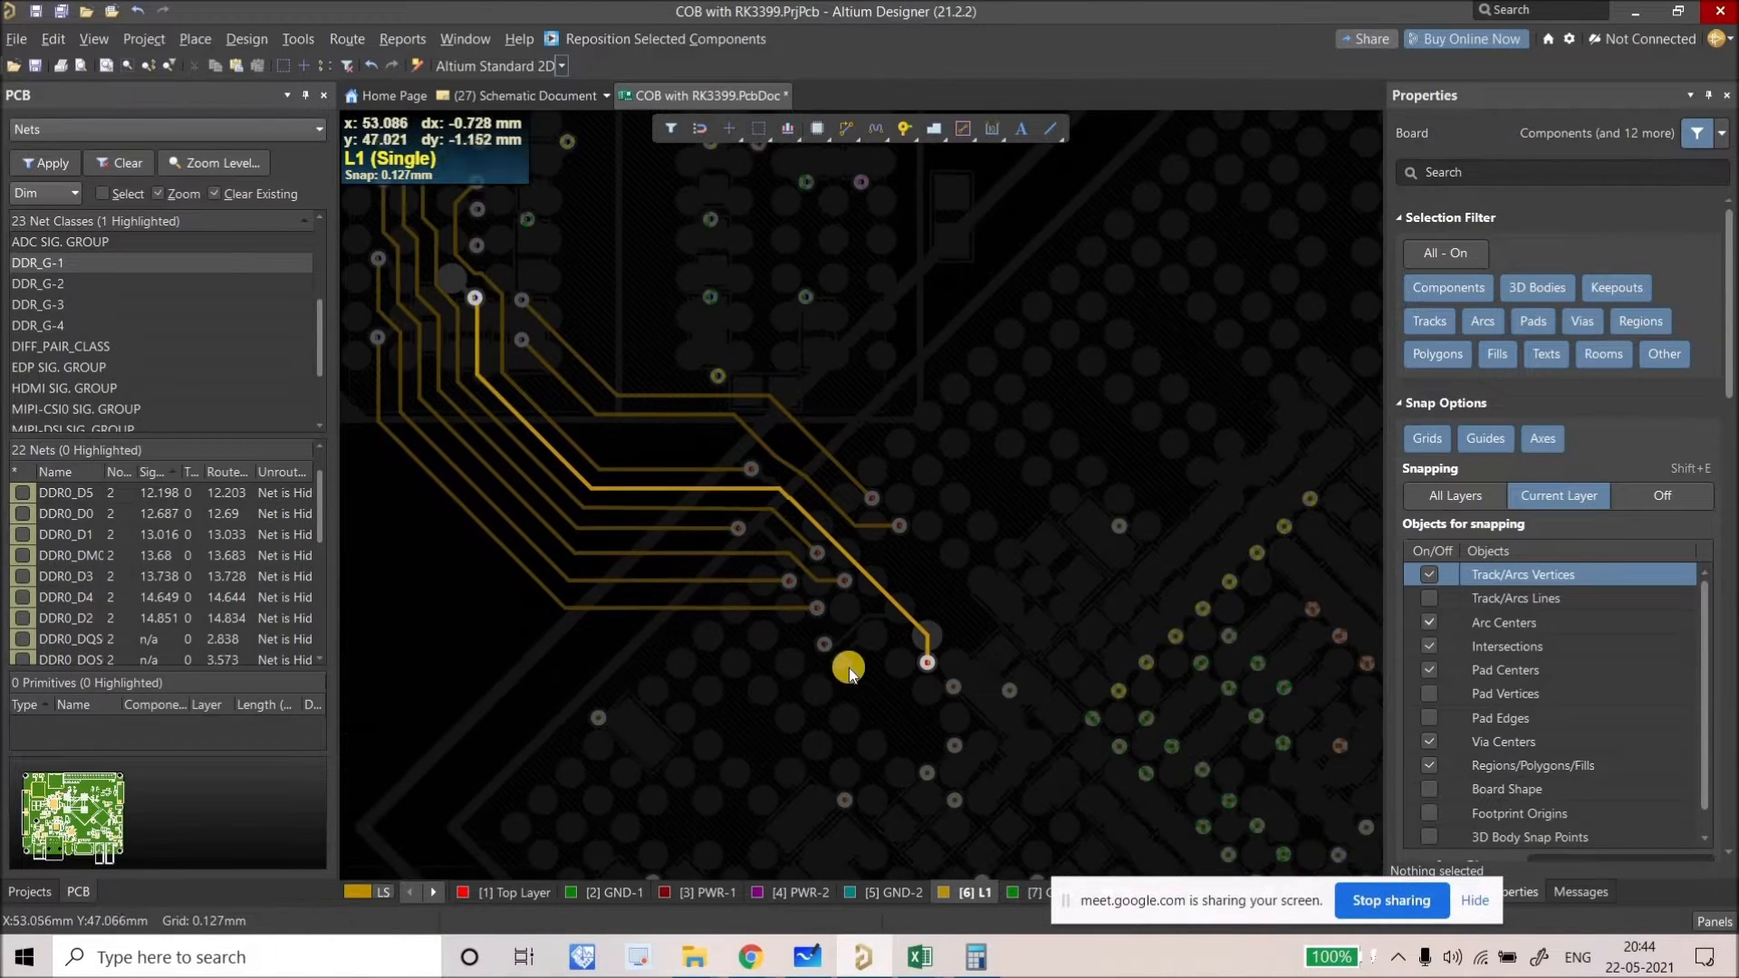
right_click_drag(865, 727, 867, 727)
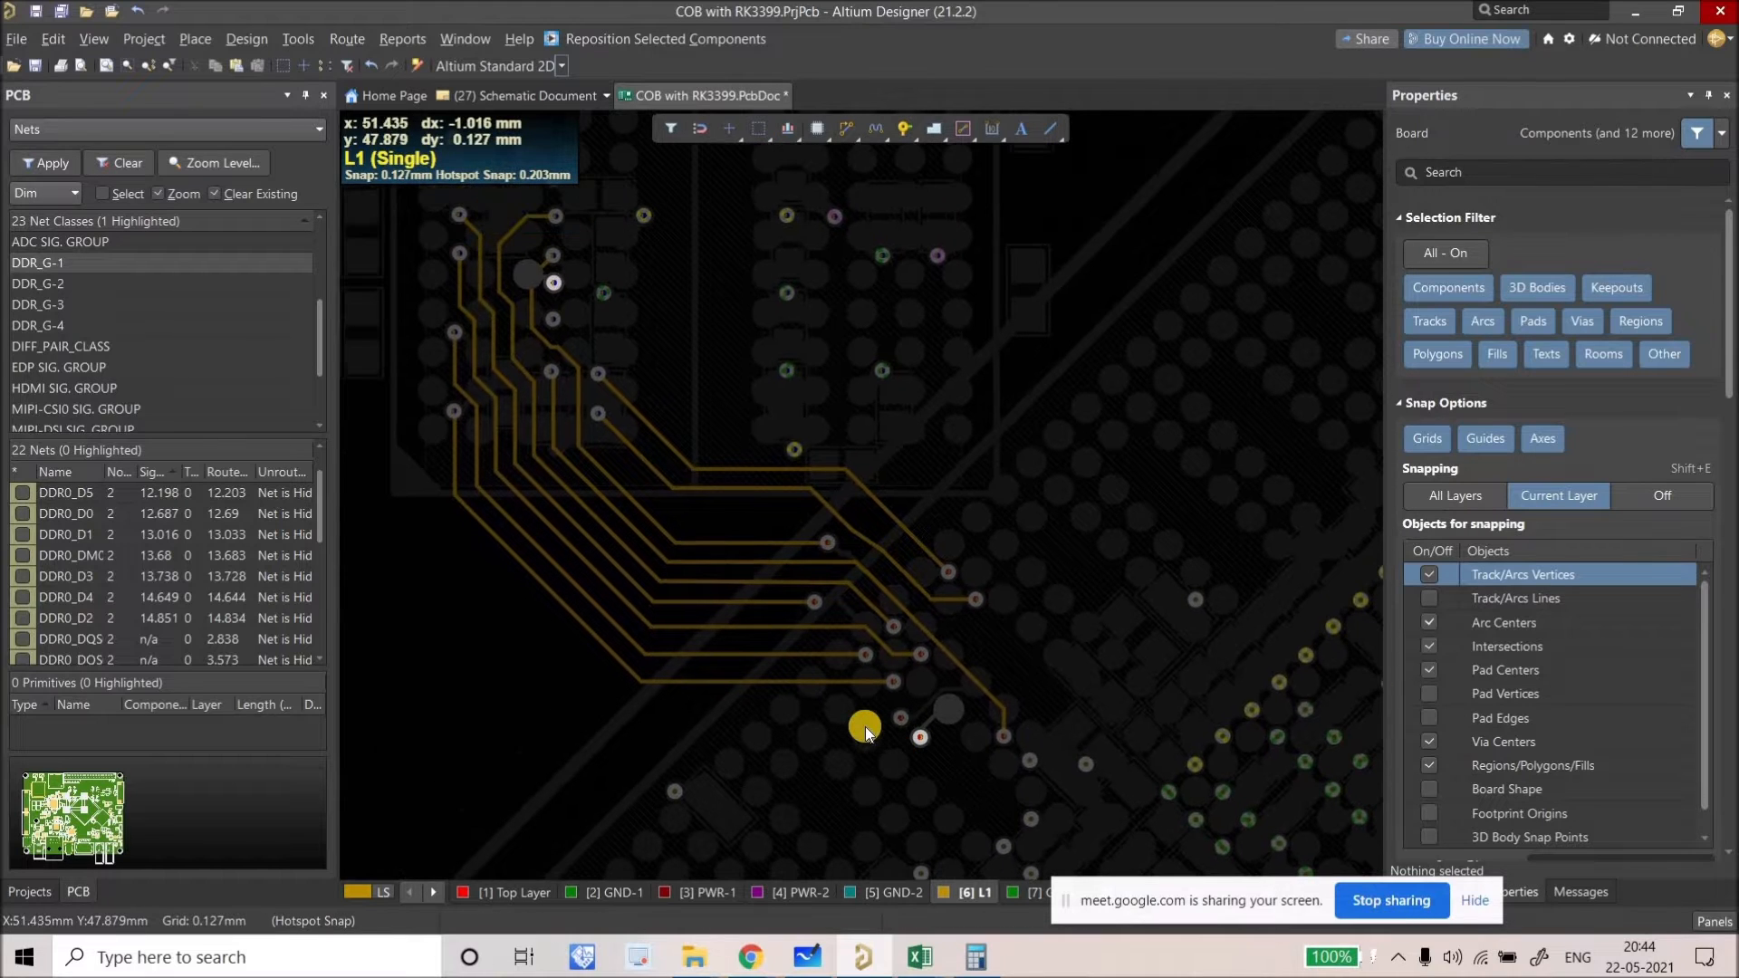
key("shift+s")
key("shift+s")
key("shift+s")
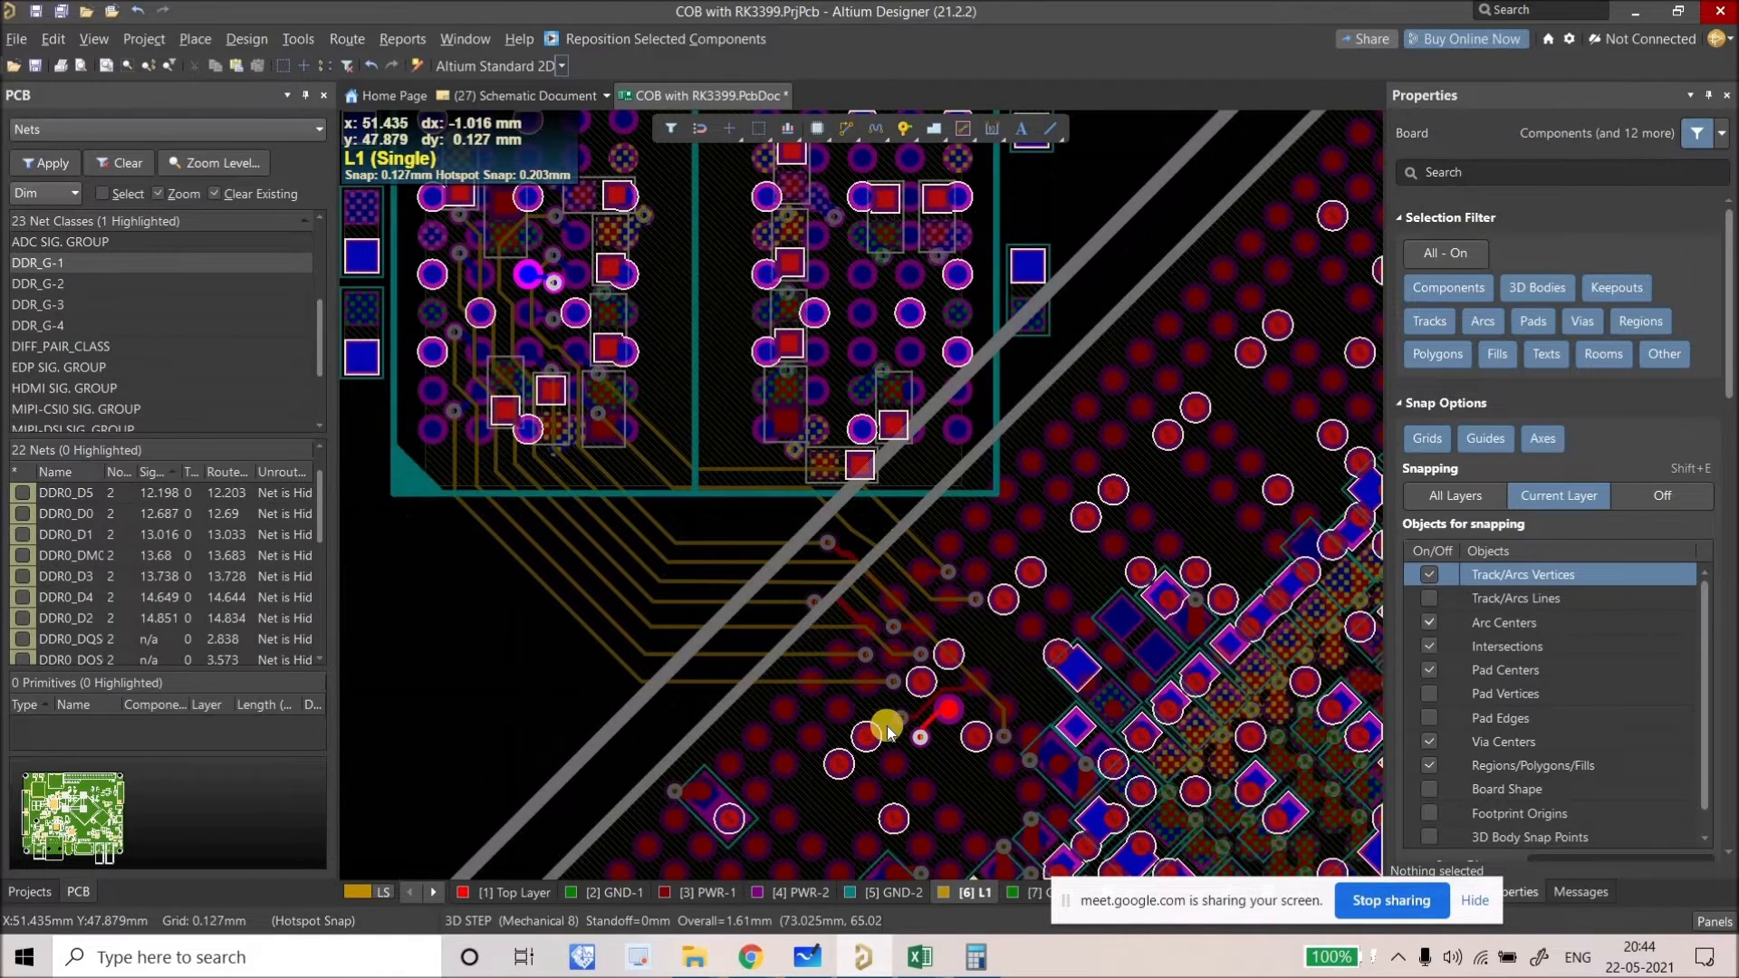
scroll(901, 728, "up", 5, "ctrl")
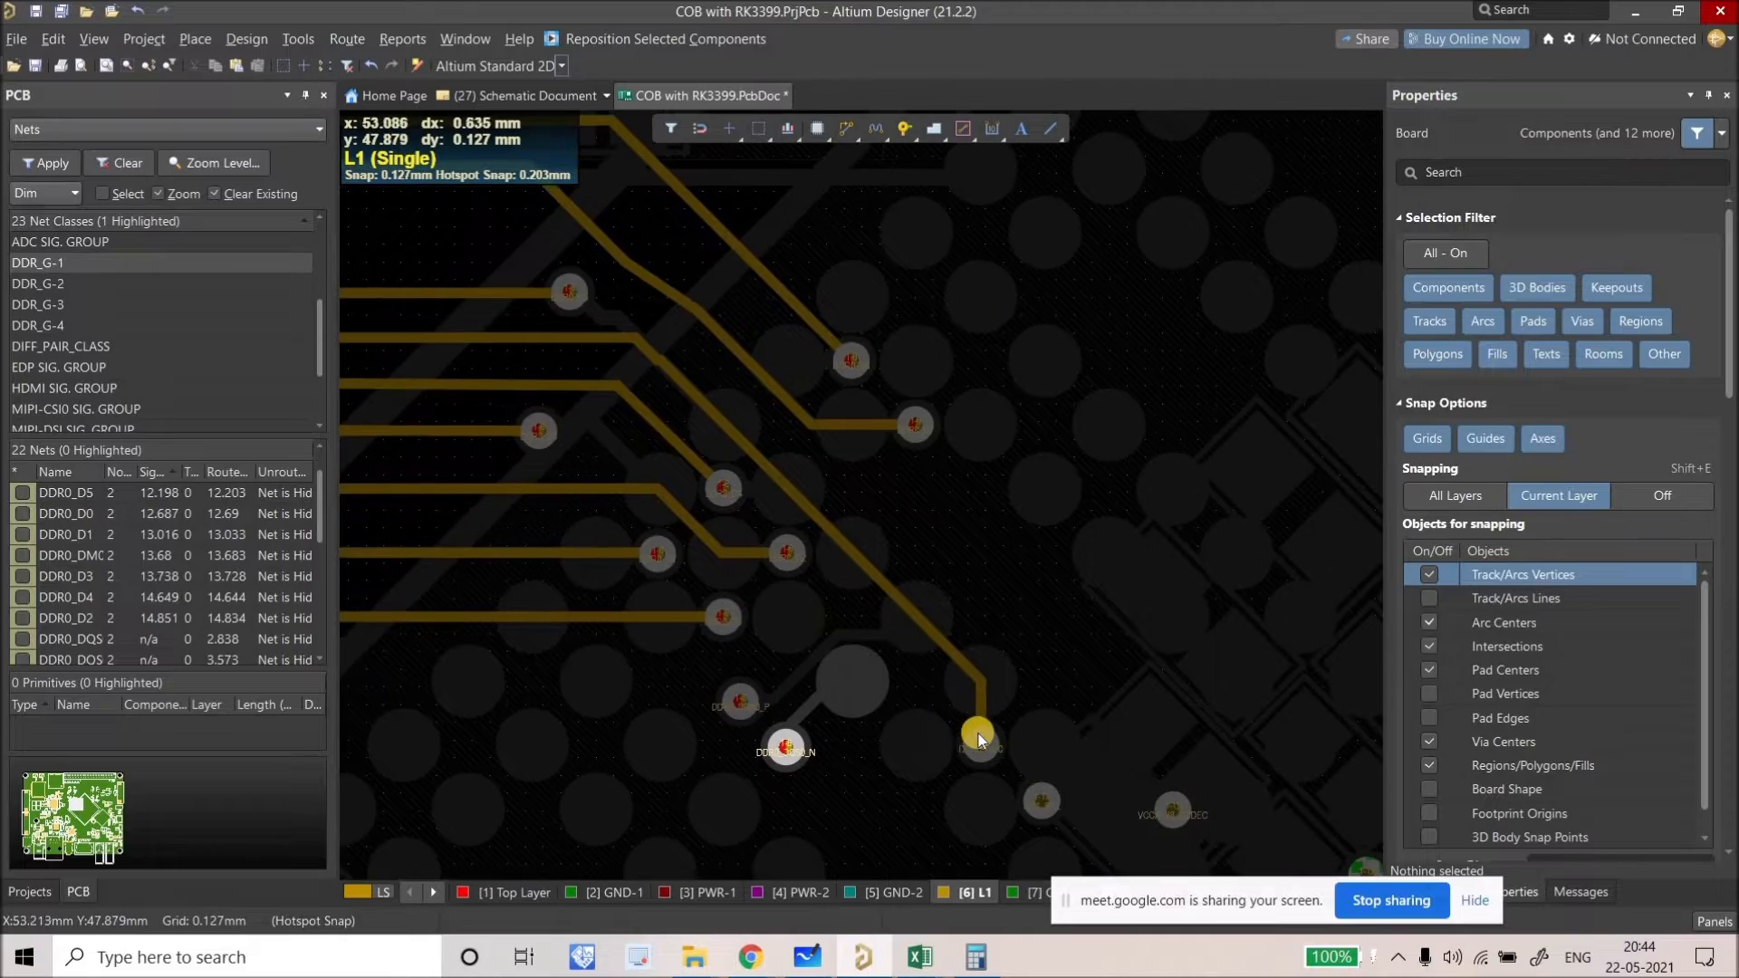
scroll(977, 738, "up", 2, "ctrl")
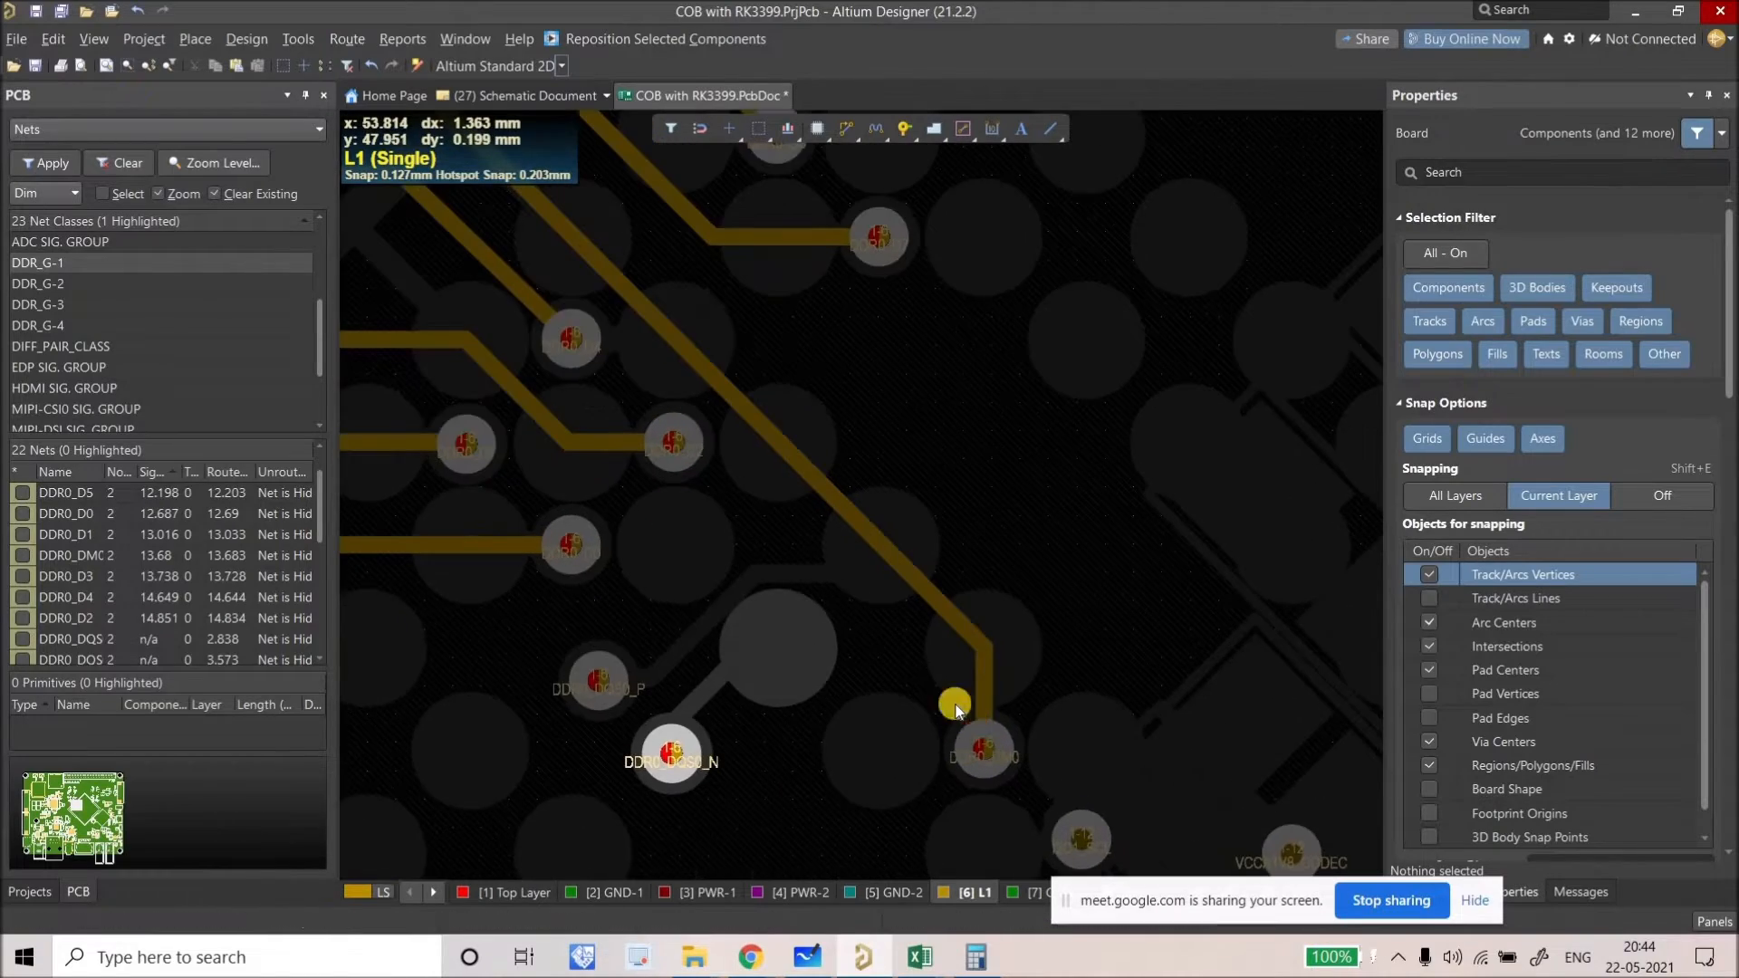
key("shift+s")
scroll(850, 572, "down", 6, "ctrl")
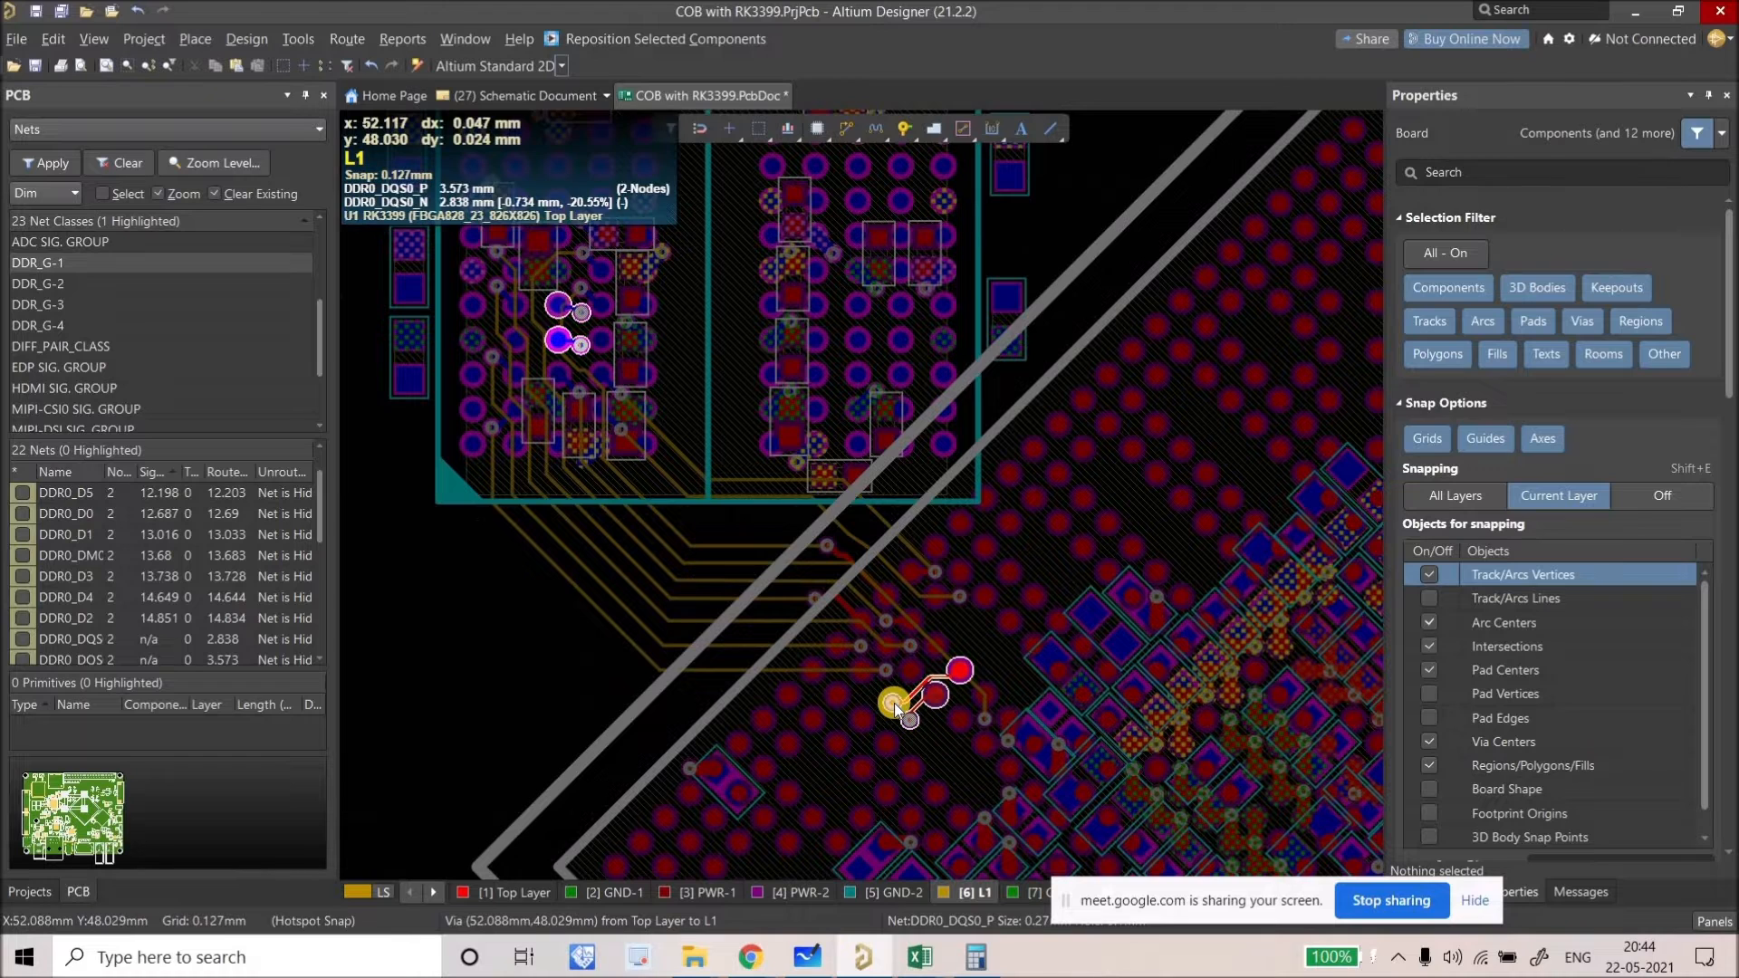
key("shift+s")
scroll(893, 703, "down", 1, "ctrl")
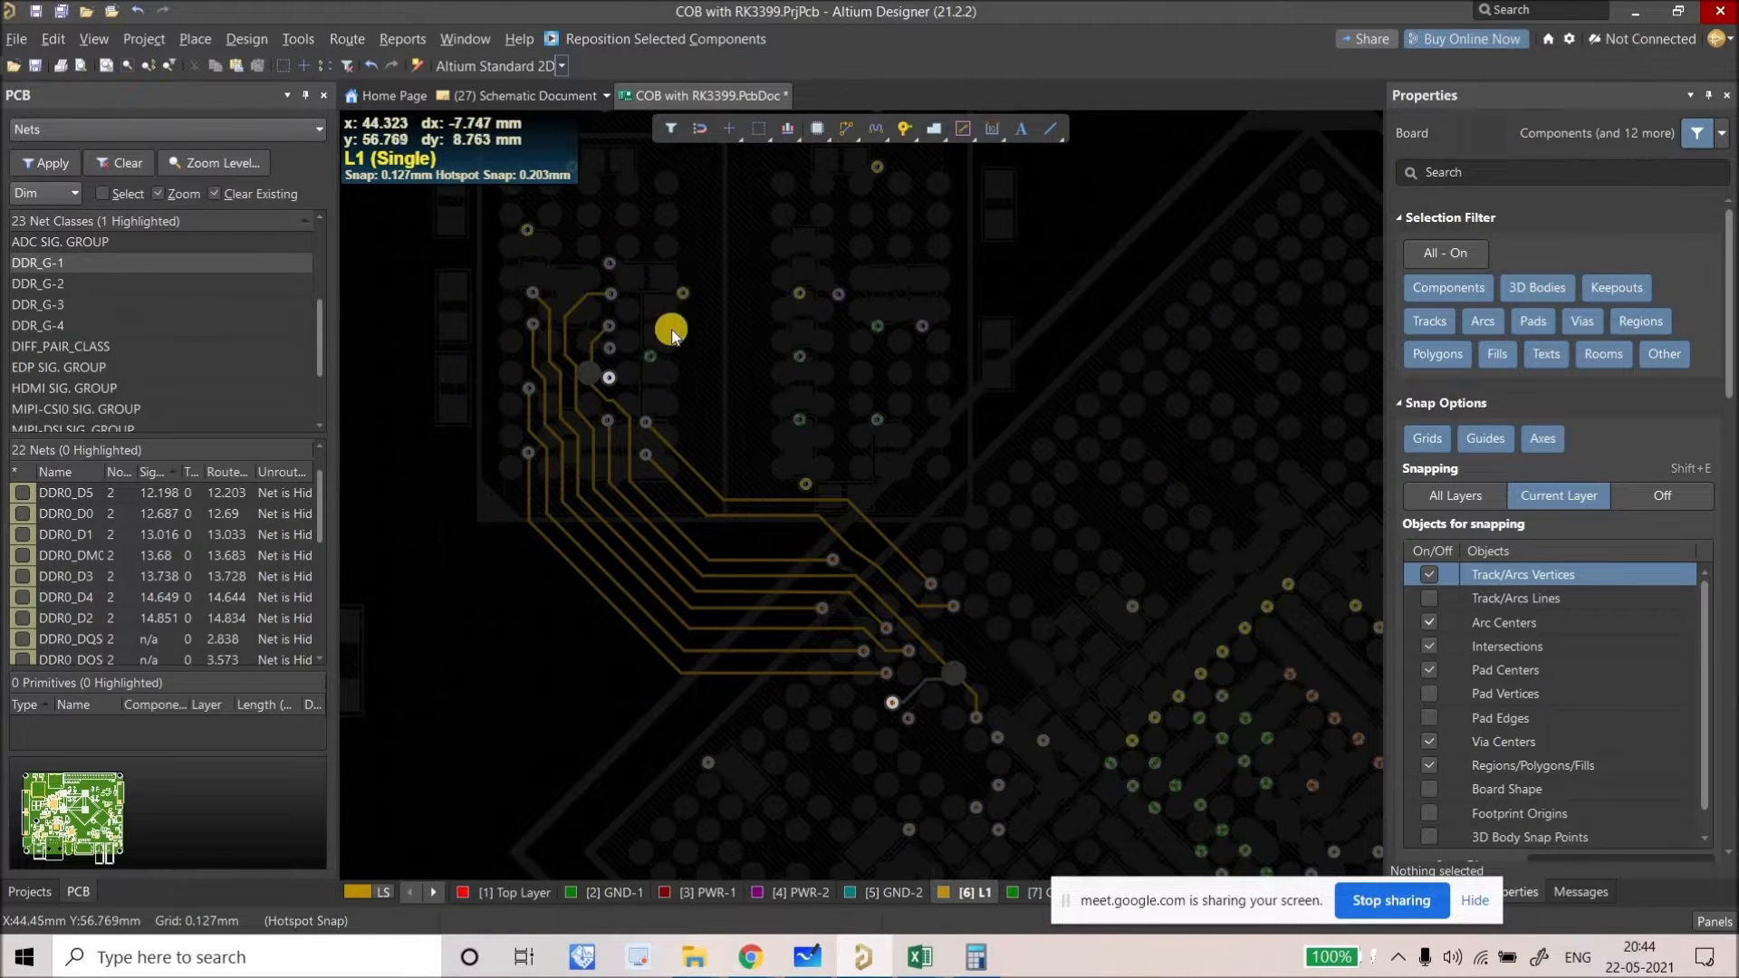
scroll(621, 397, "up", 6, "ctrl")
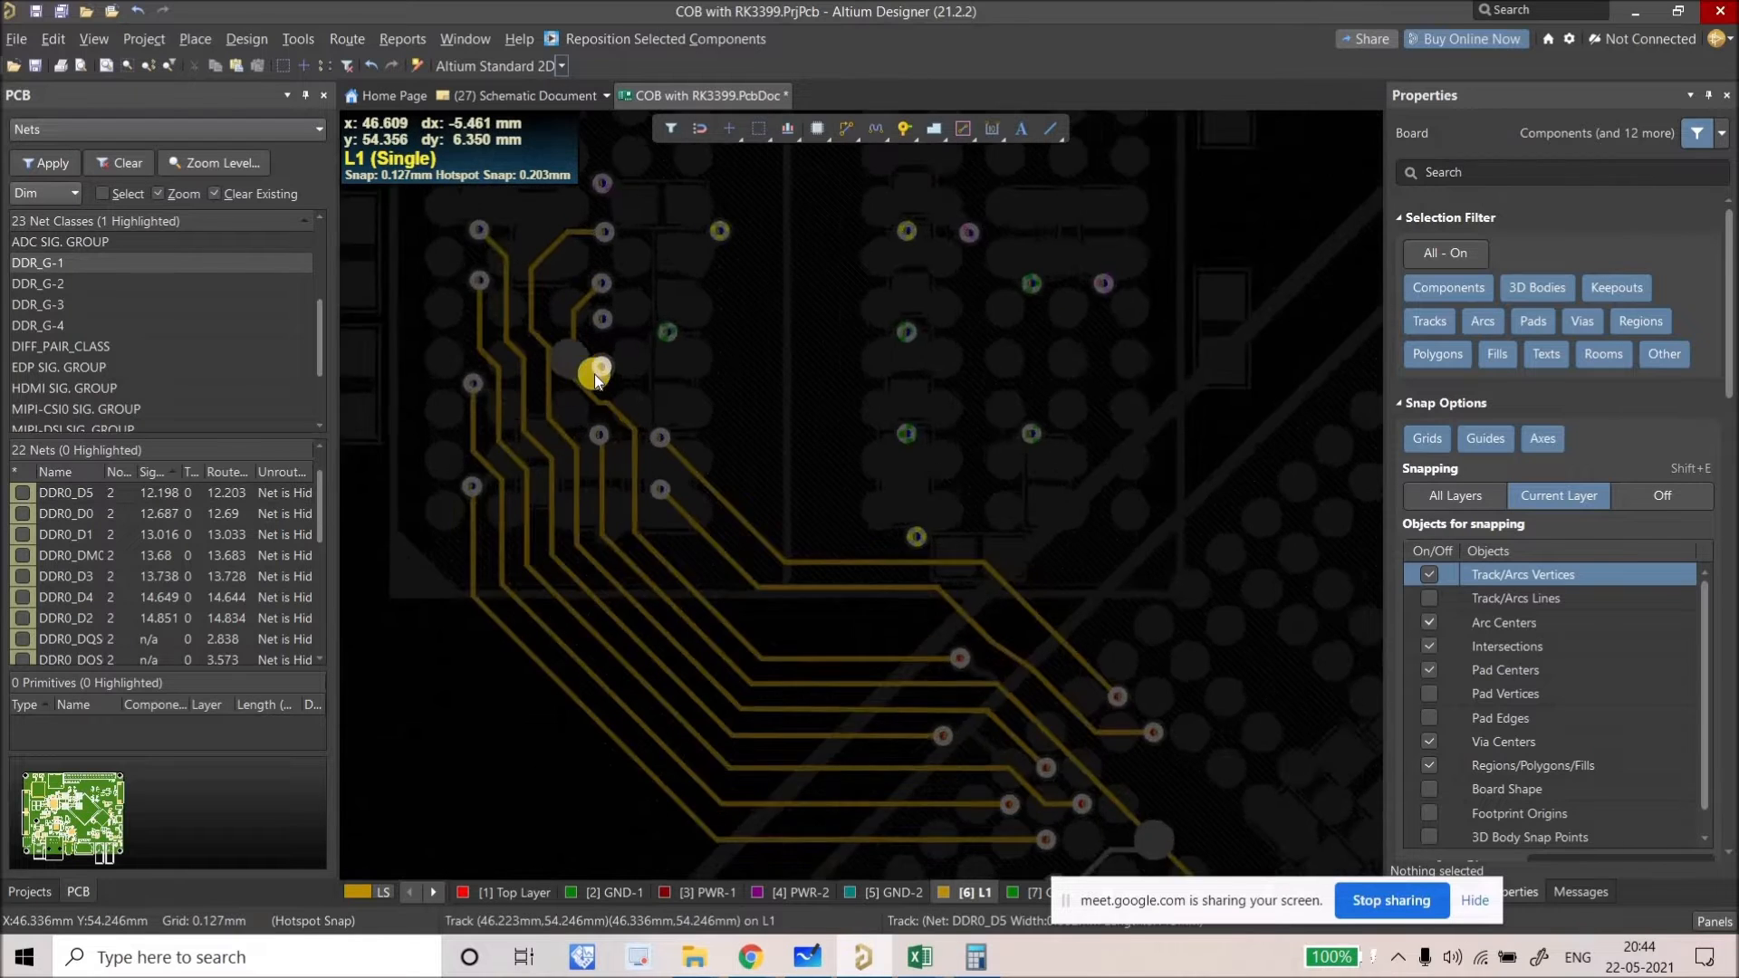
scroll(622, 427, "down", 2, "ctrl")
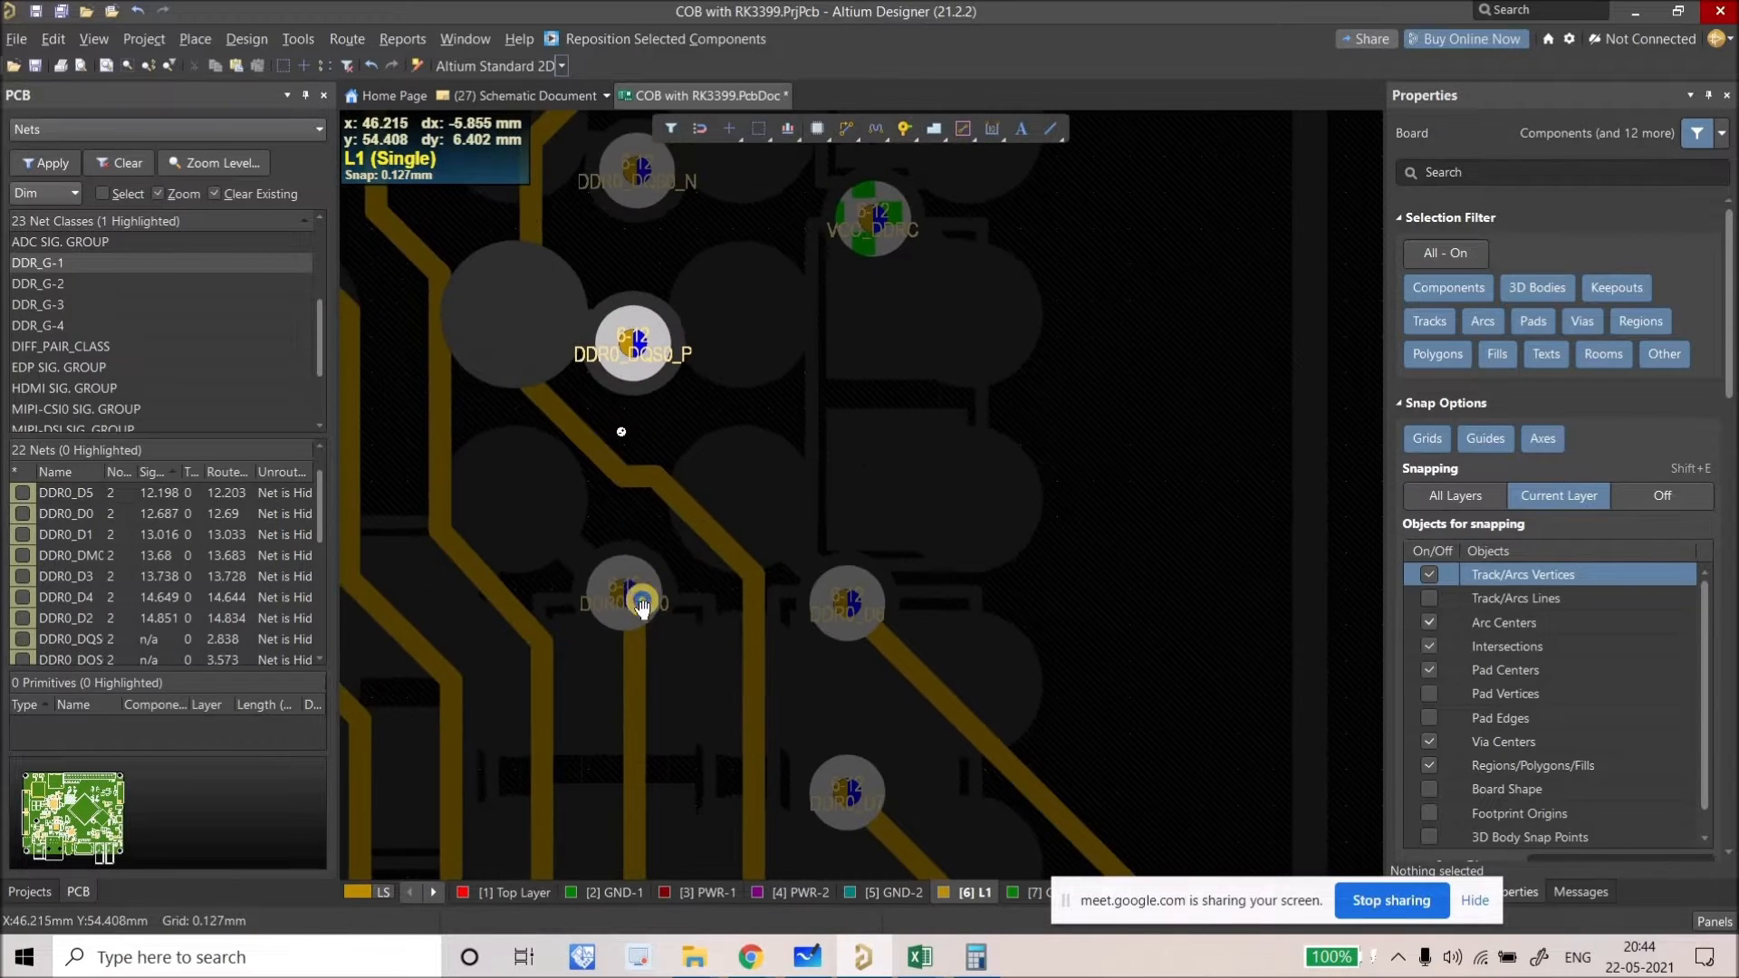
right_click_drag(623, 429, 641, 600)
scroll(777, 453, "down", 3, "ctrl")
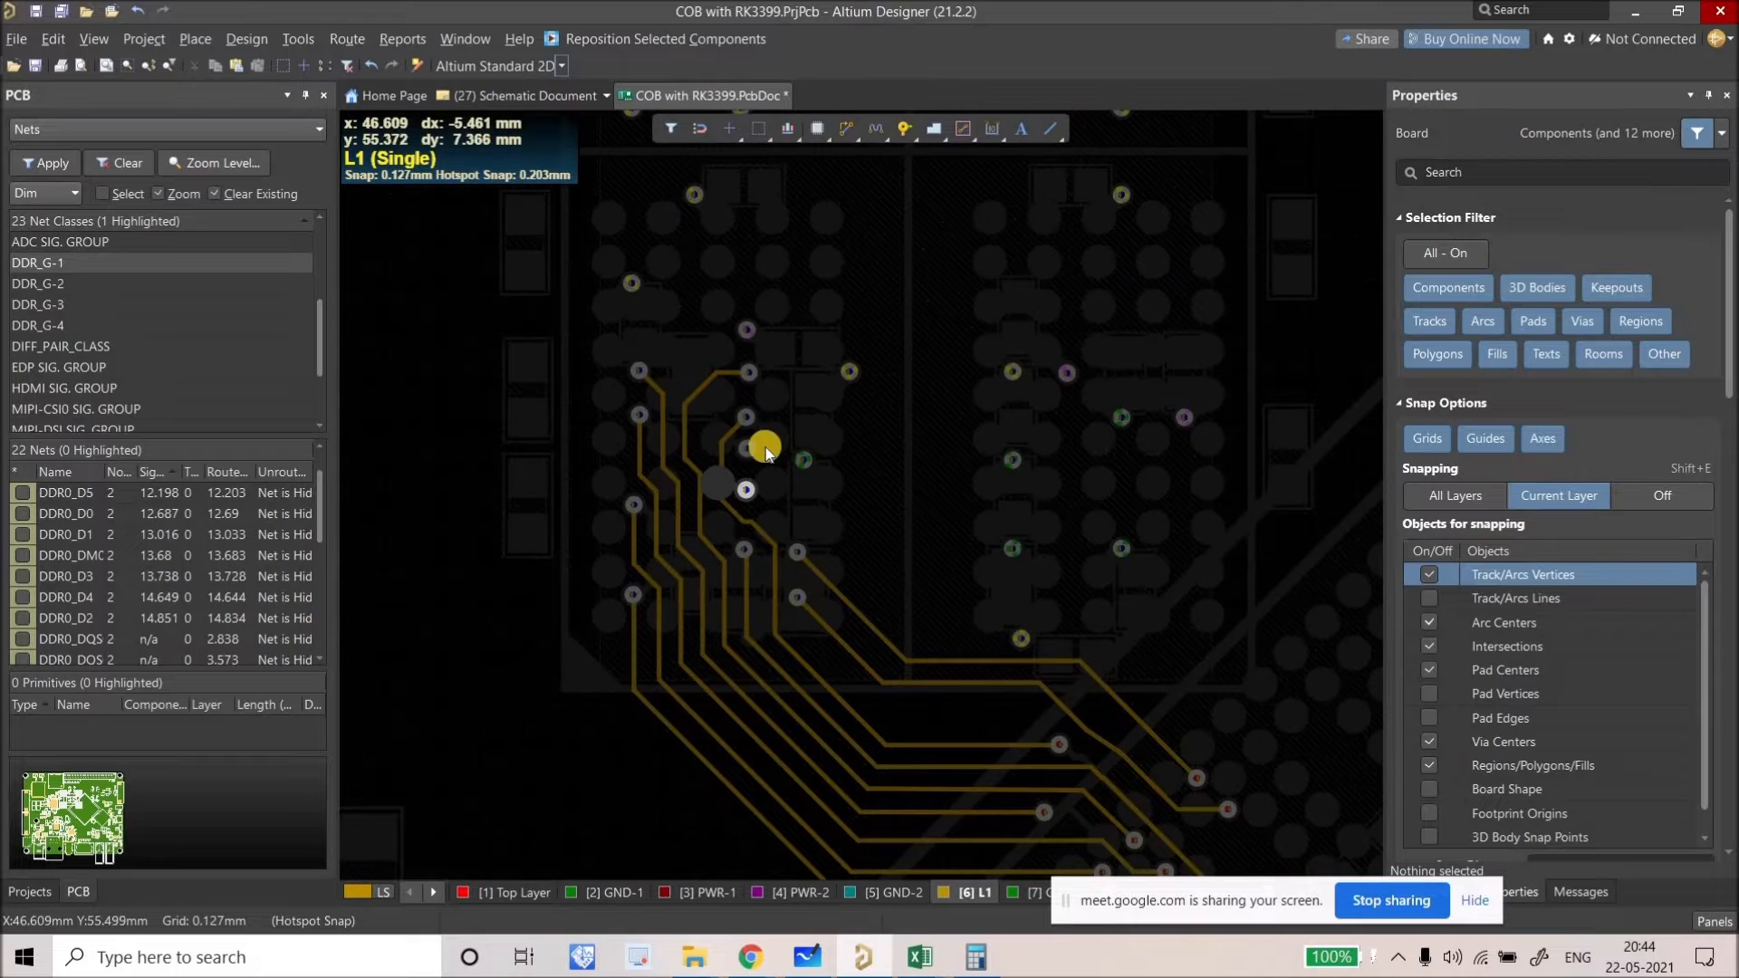
right_click_drag(671, 382, 555, 263)
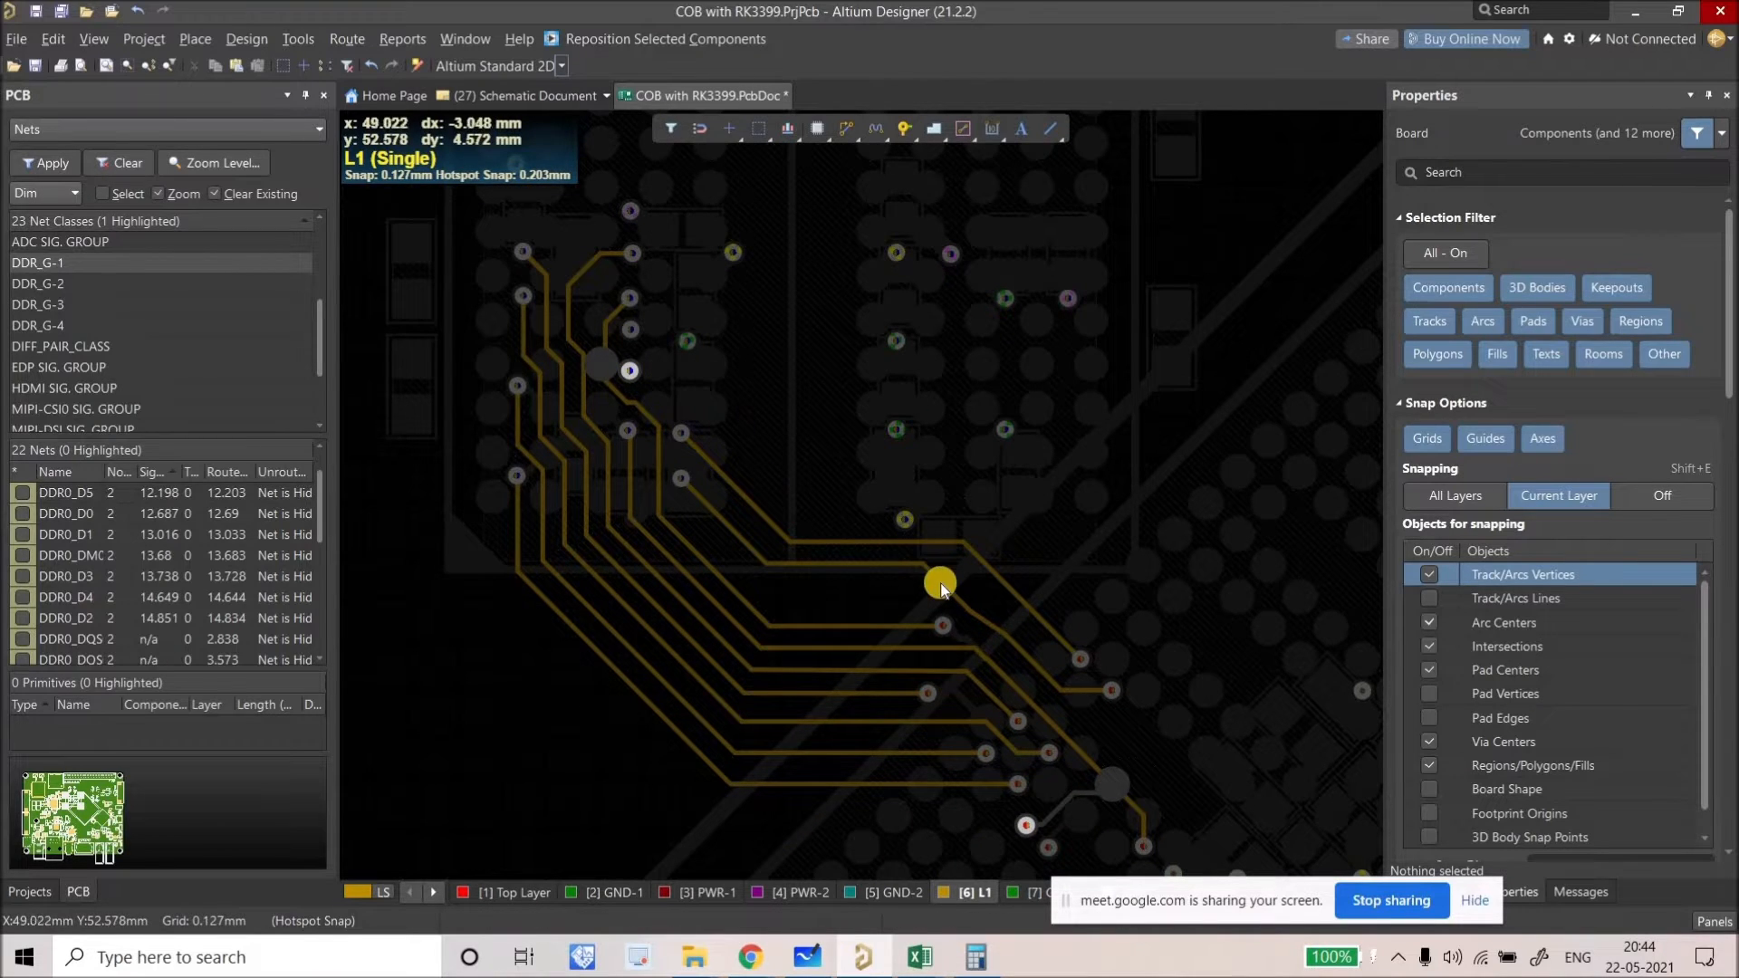
scroll(940, 582, "up", 4, "ctrl")
Step: Slide DDR0_D7 down, straighten the kinked diagonal, and lower the top track's horizontal run
left_click_drag(750, 543, 771, 623)
right_click_drag(970, 653, 777, 502)
left_click_drag(966, 609, 857, 492)
left_click_drag(975, 498, 962, 516)
left_click_drag(687, 397, 691, 427)
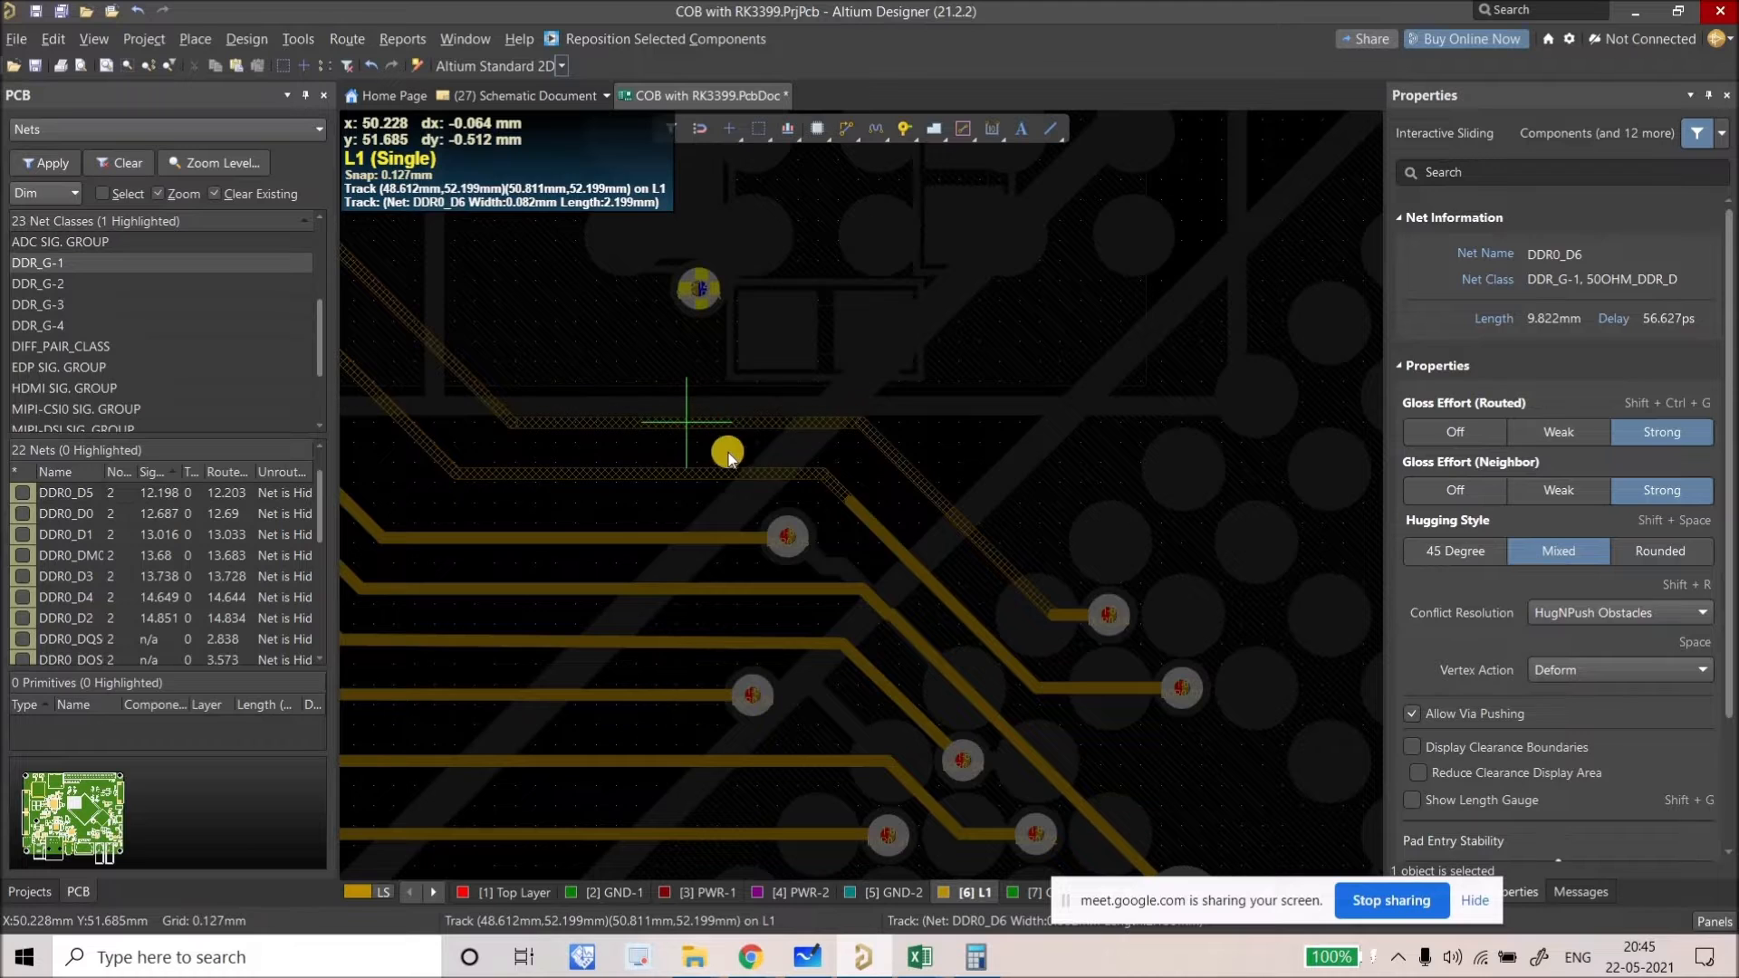
scroll(753, 474, "down", 4, "ctrl")
scroll(570, 376, "up", 1)
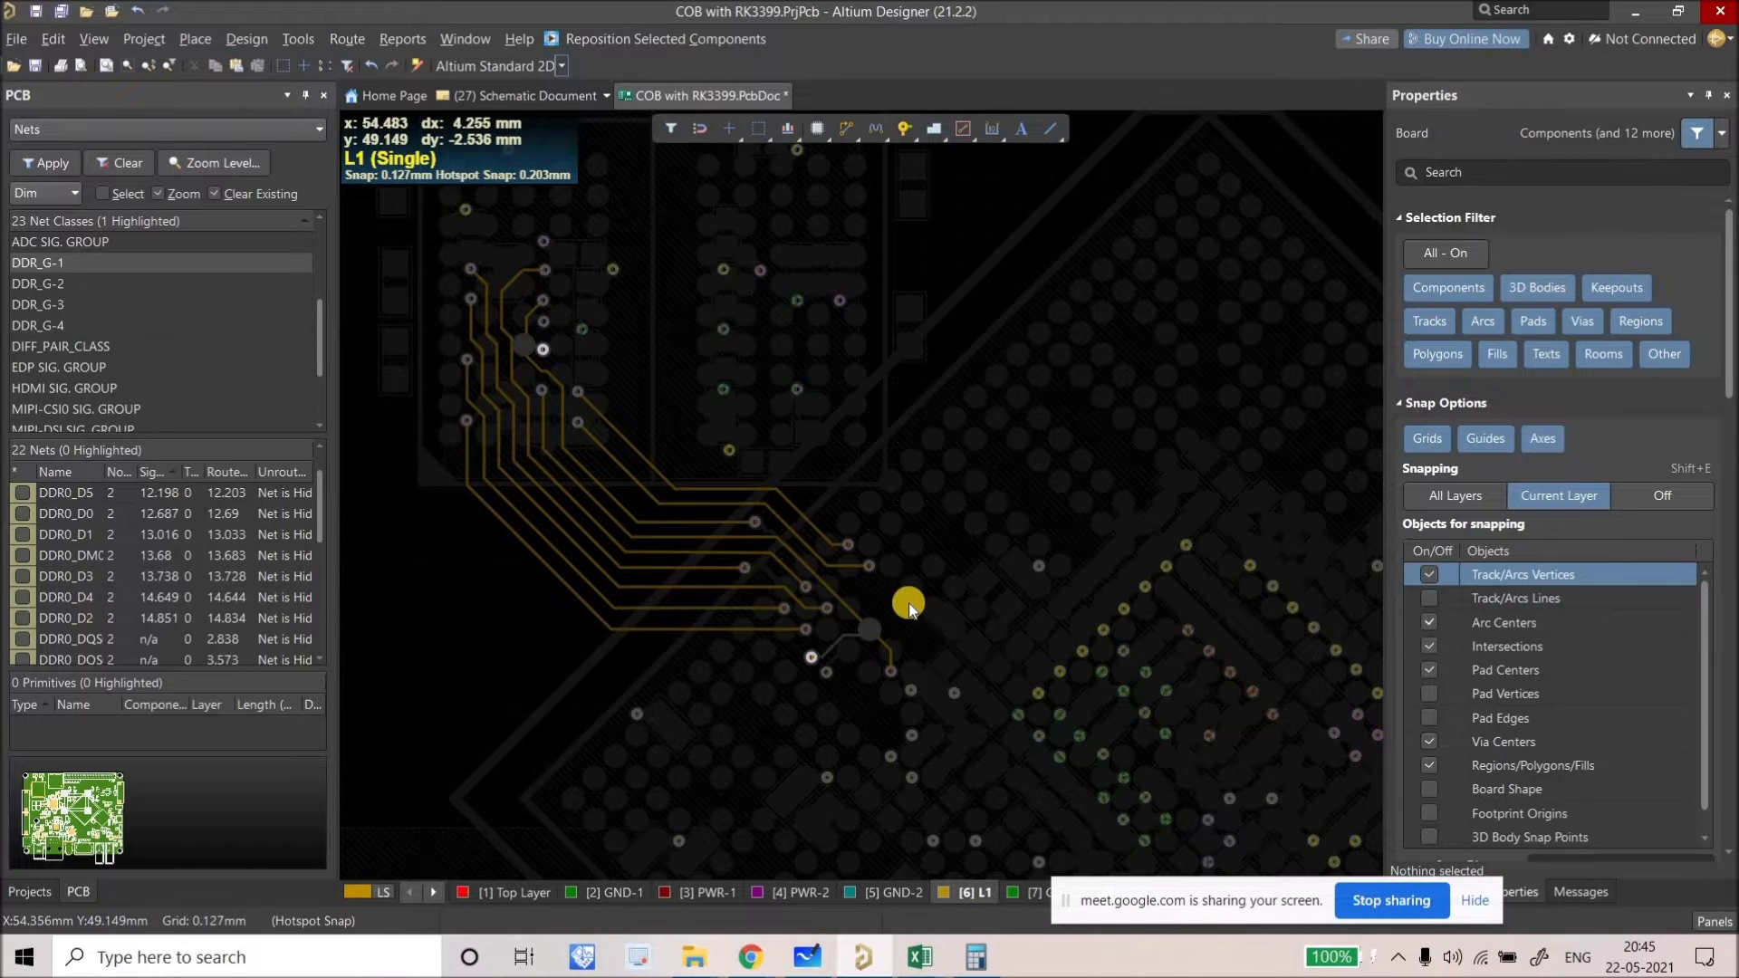
Step: Toggle single-layer mode to compare the L1 fanout against all layers
key("shift+s")
scroll(914, 571, "up", 5, "ctrl")
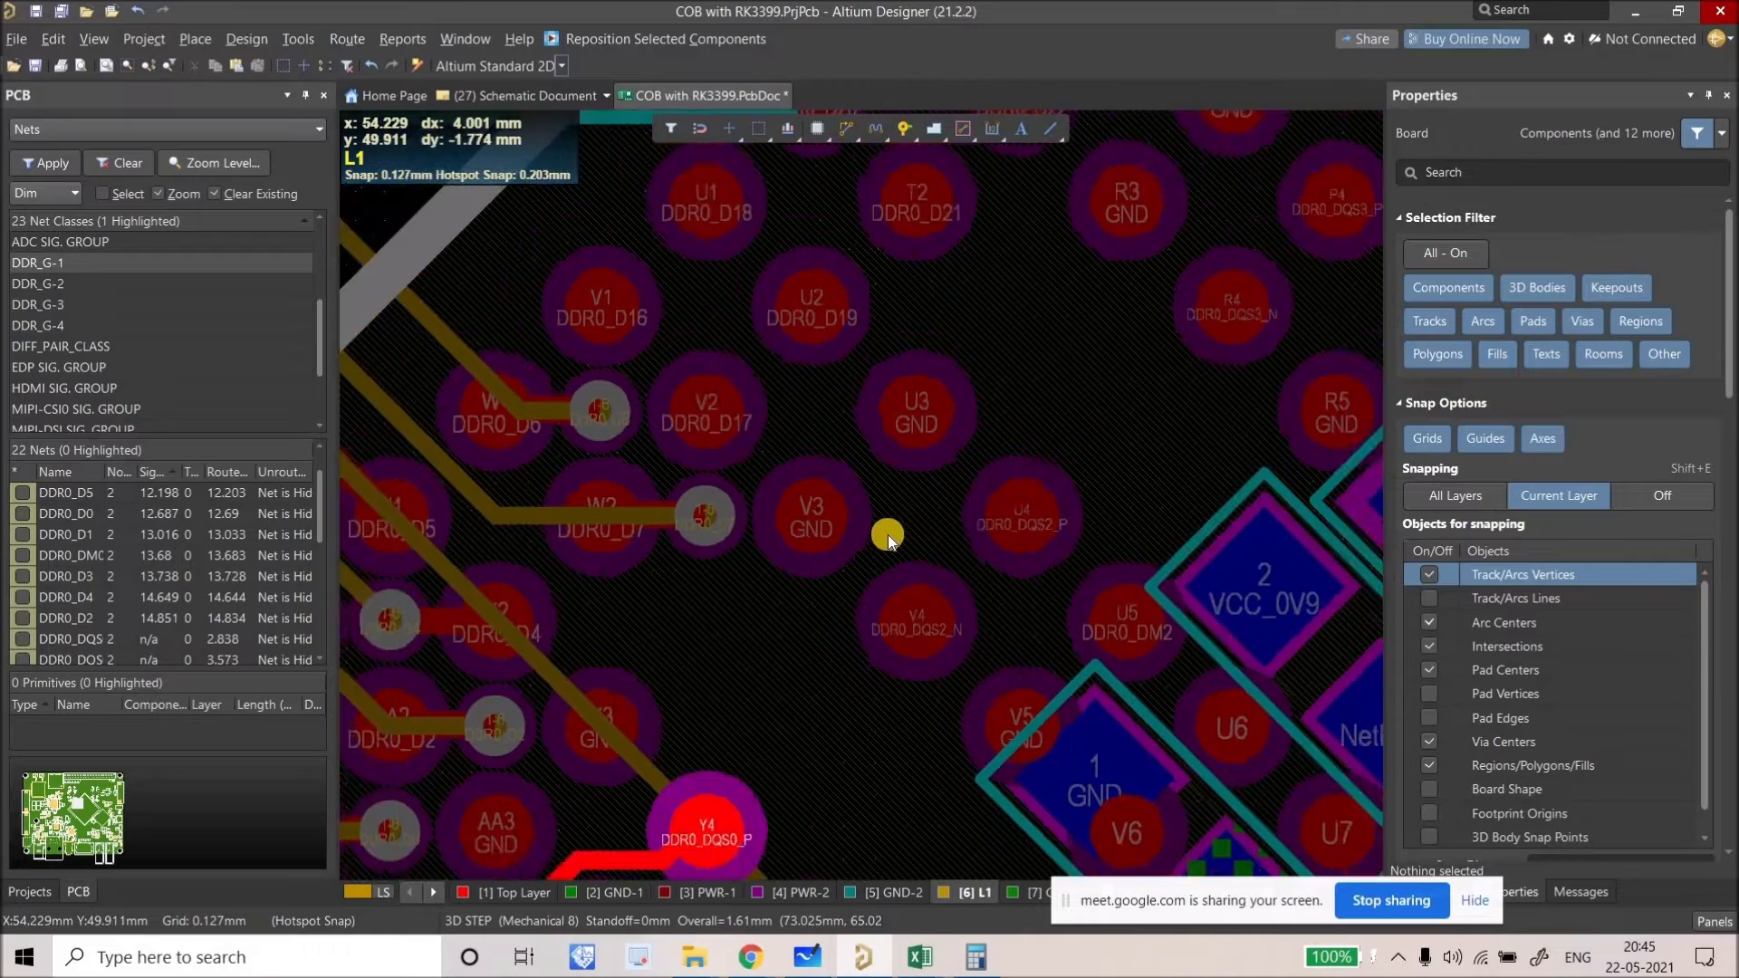
scroll(888, 535, "down", 5, "ctrl")
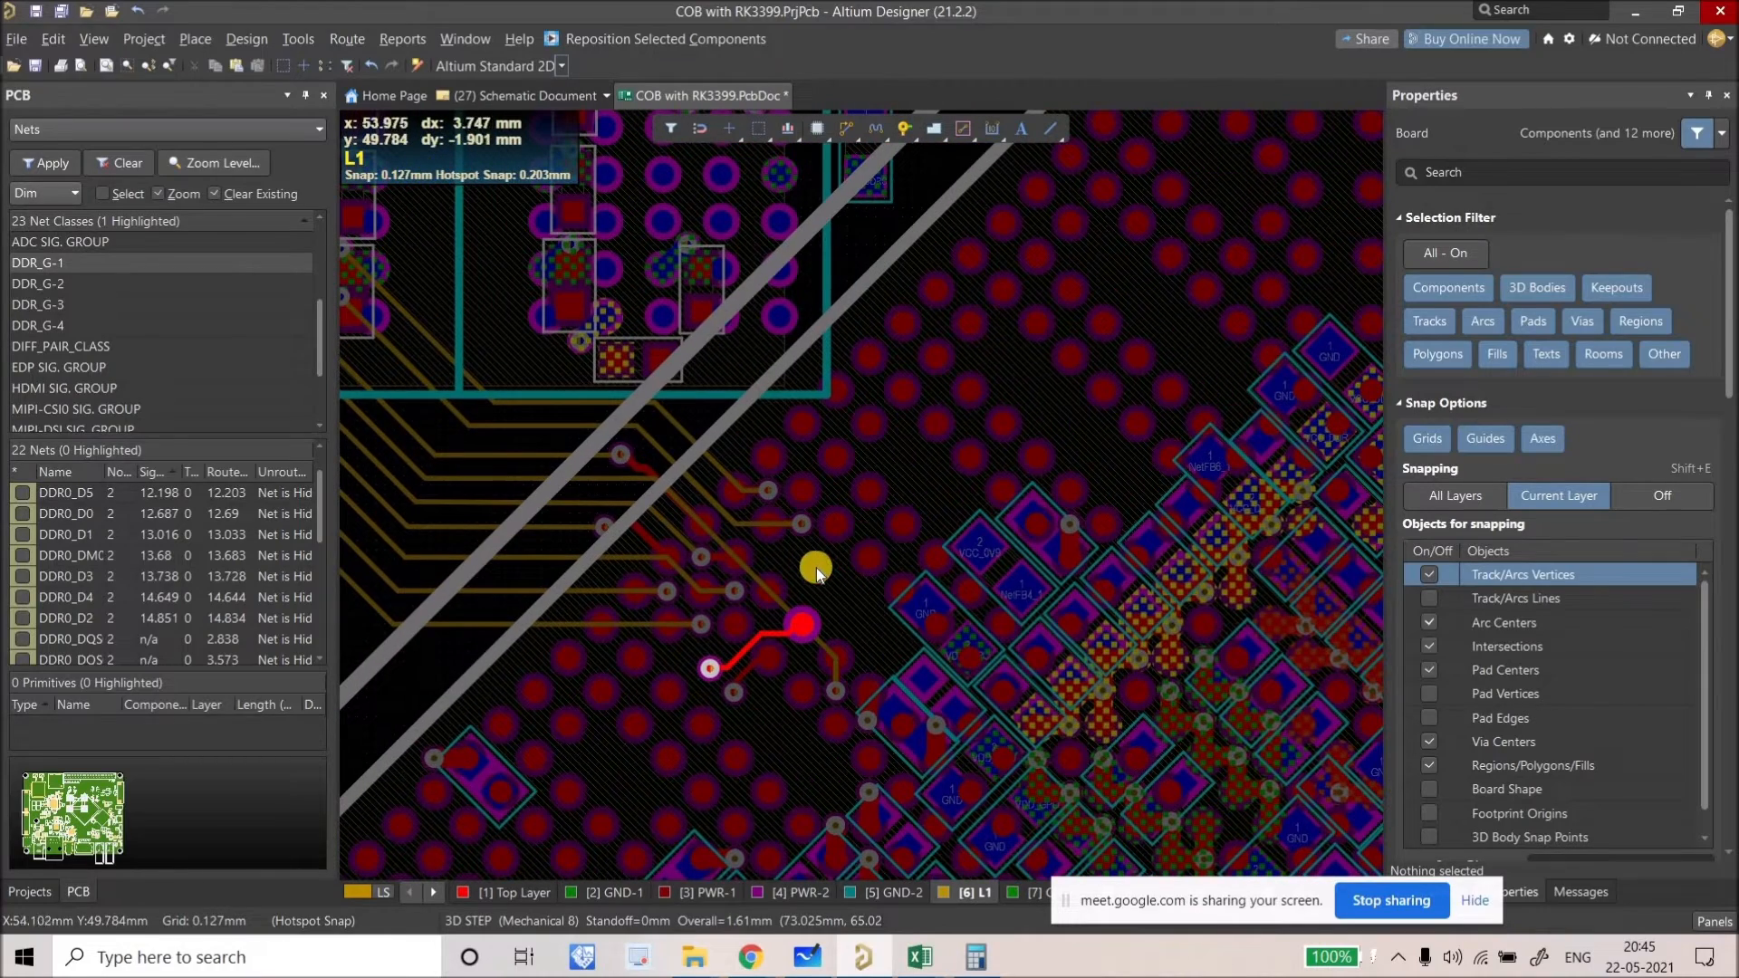
scroll(900, 533, "up", 2, "ctrl")
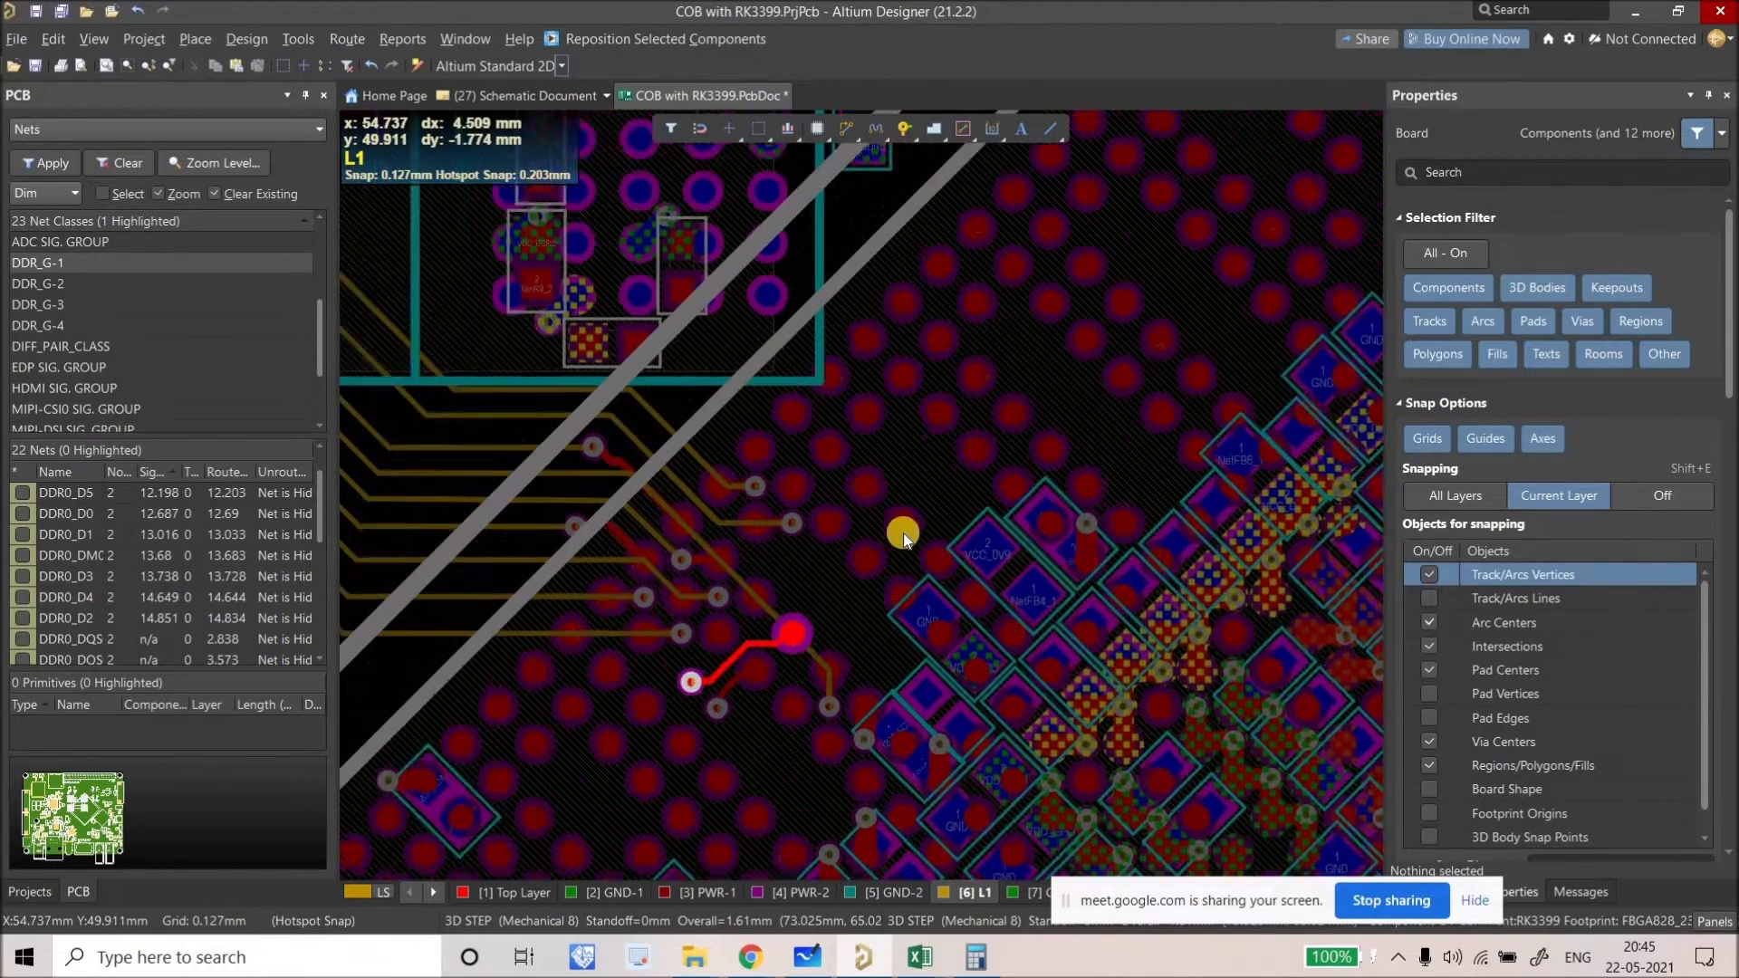
scroll(913, 542, "up", 2, "ctrl")
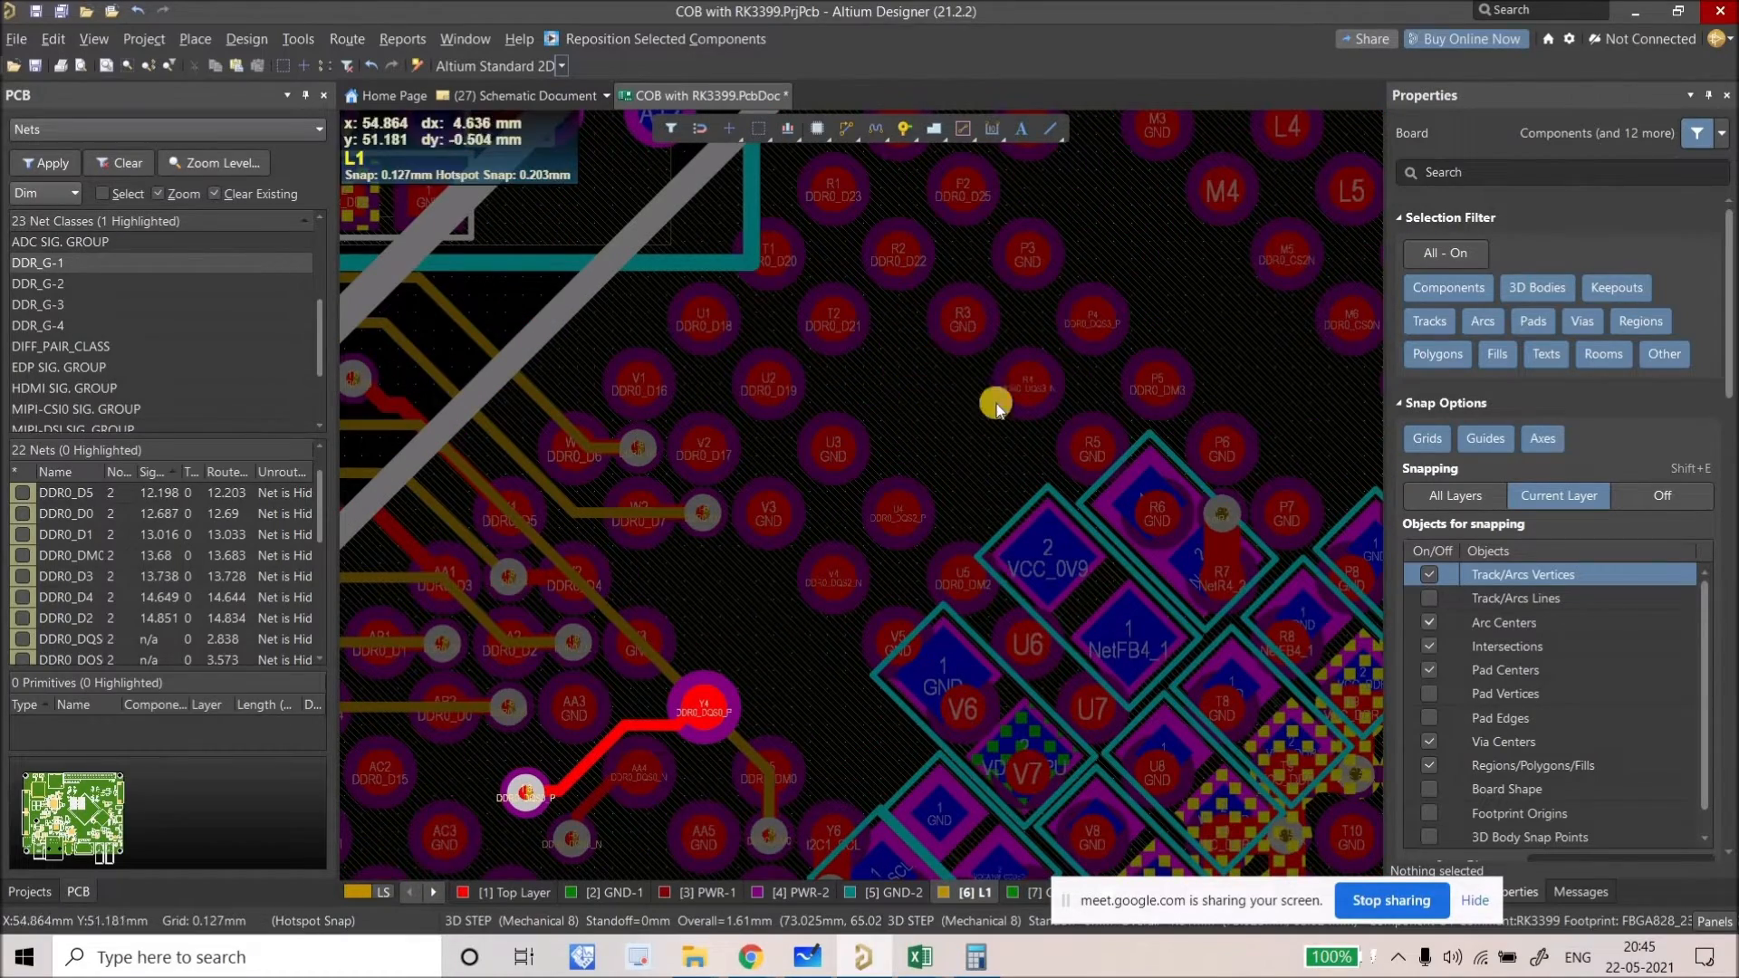
scroll(852, 459, "down", 4, "ctrl")
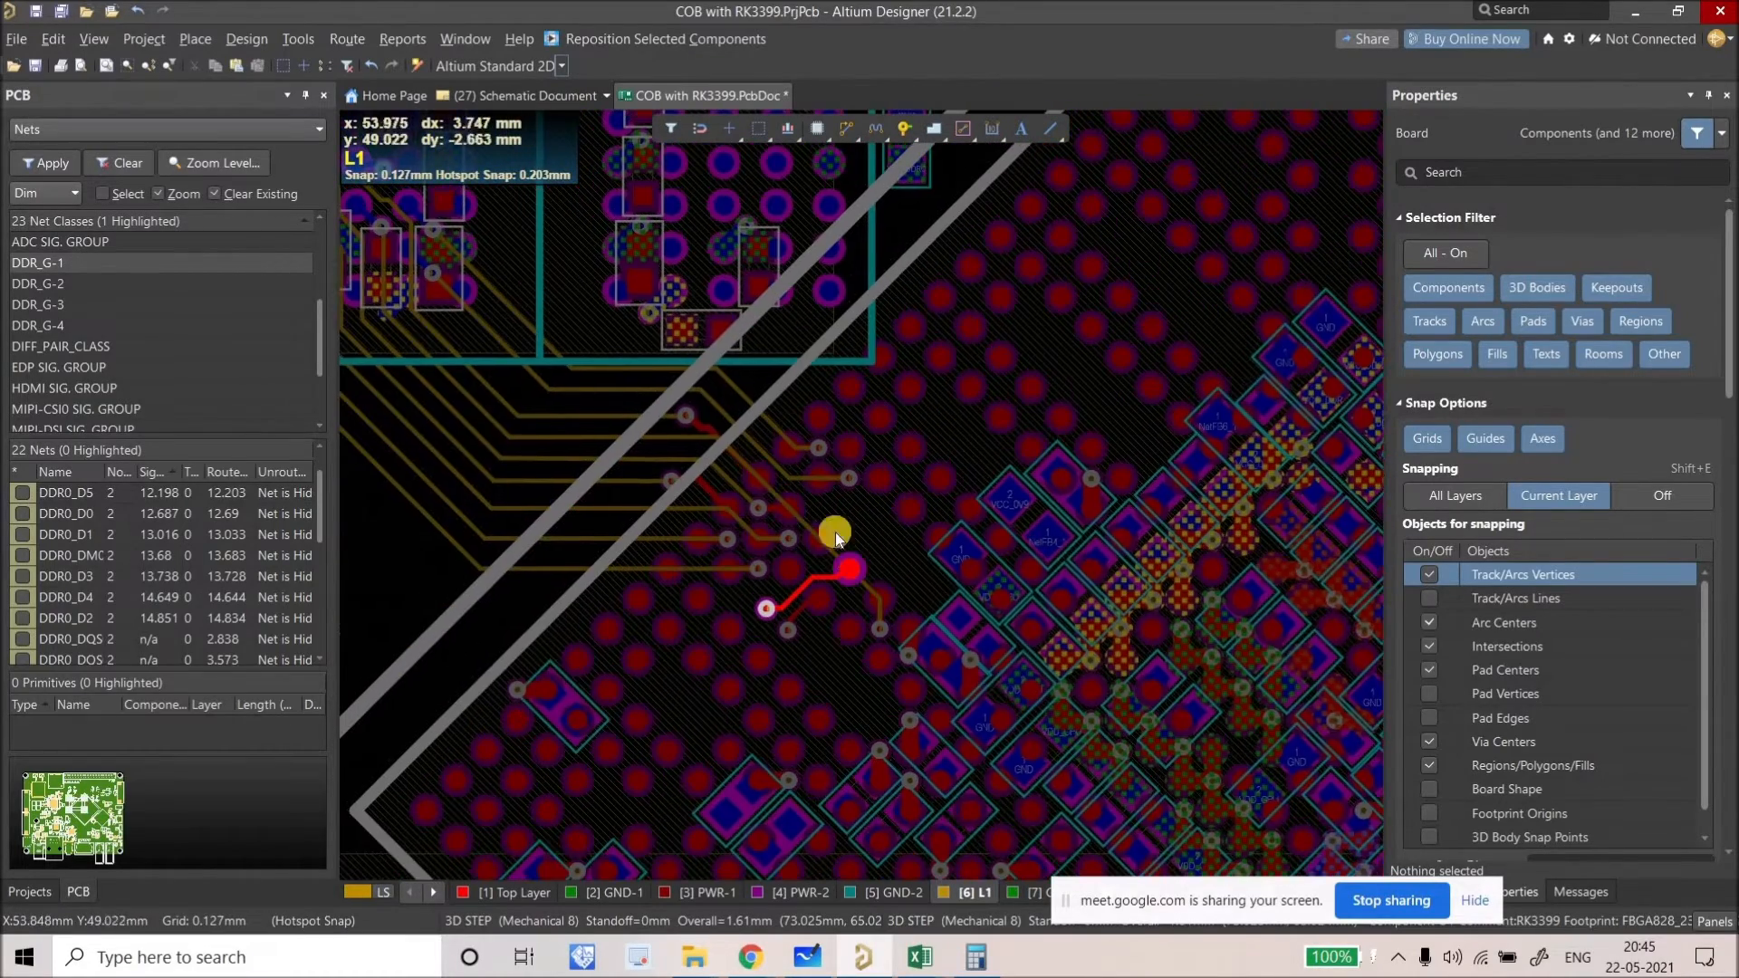
scroll(902, 541, "down", 2, "ctrl")
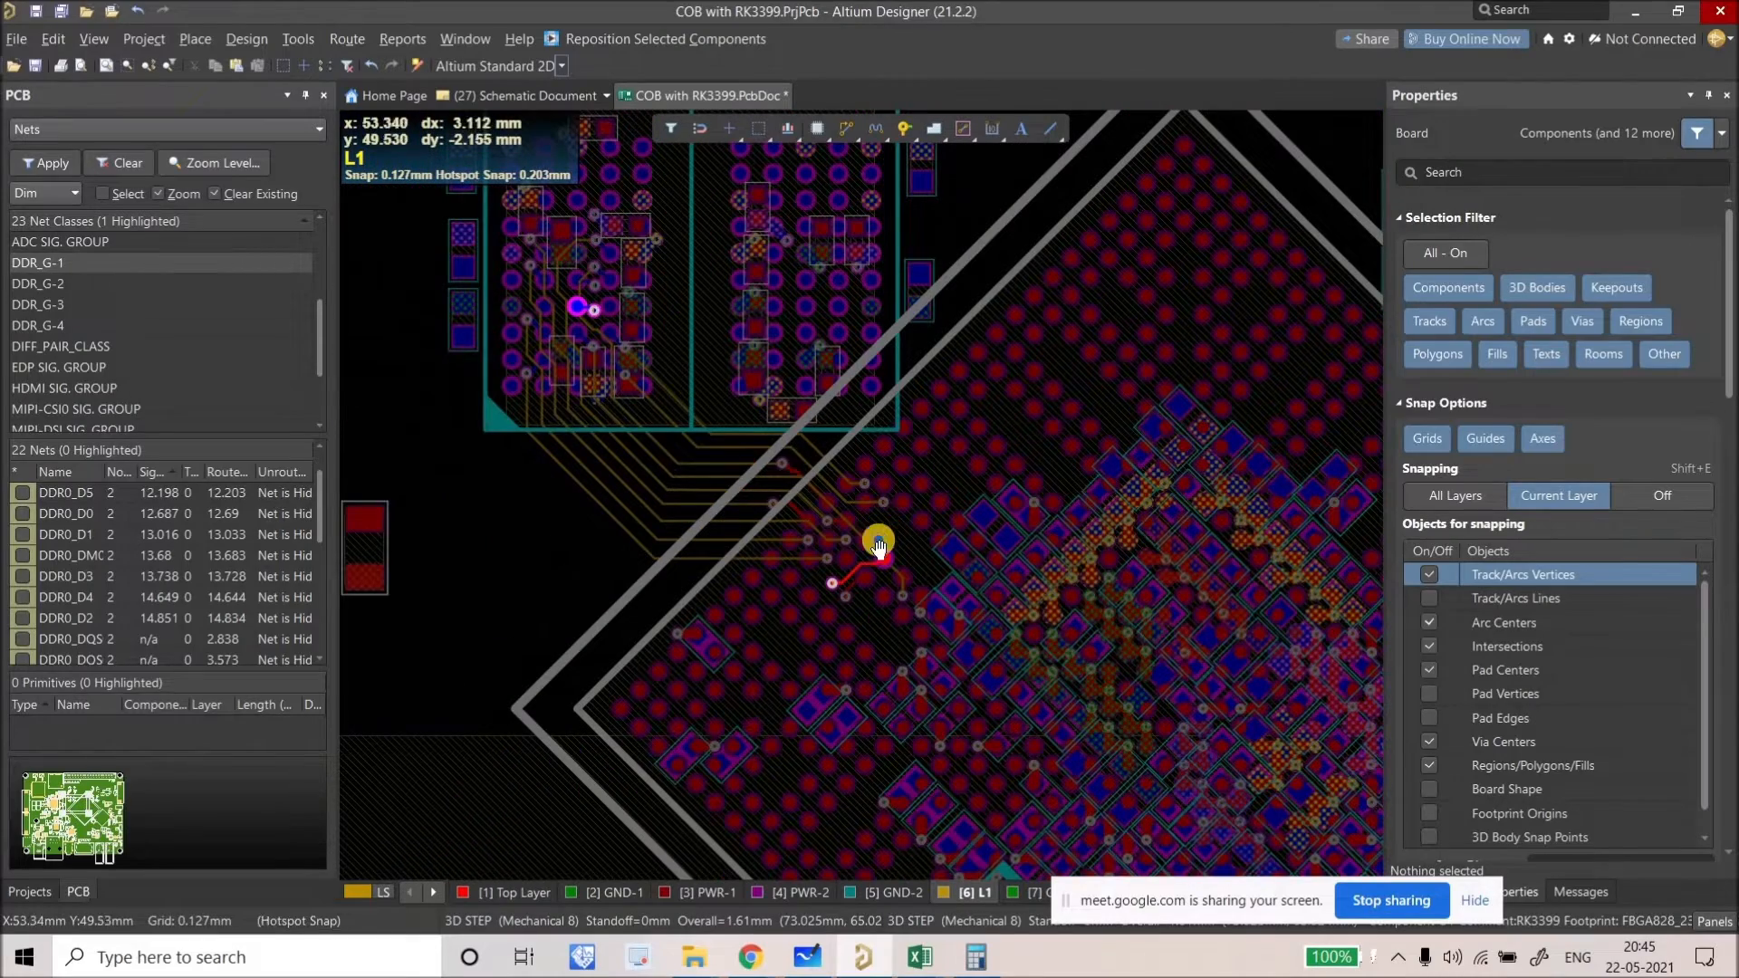
key("shift+s")
key("shift+s")
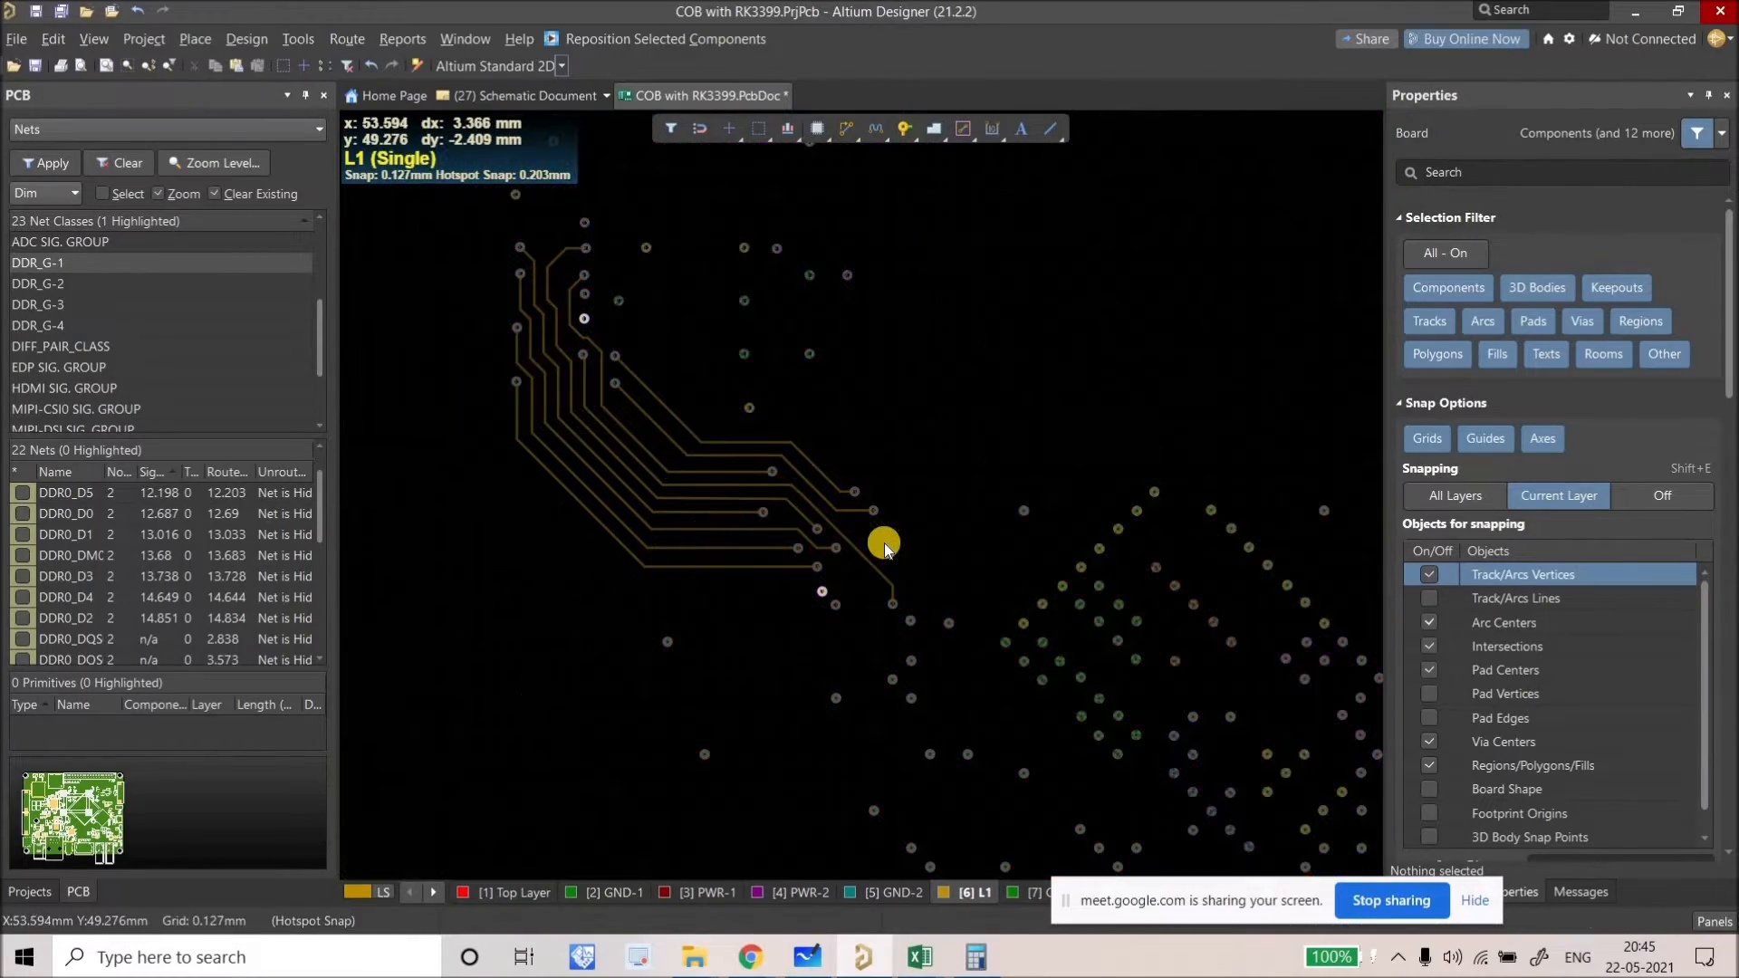
key("shift+s")
scroll(804, 475, "up", 5, "ctrl")
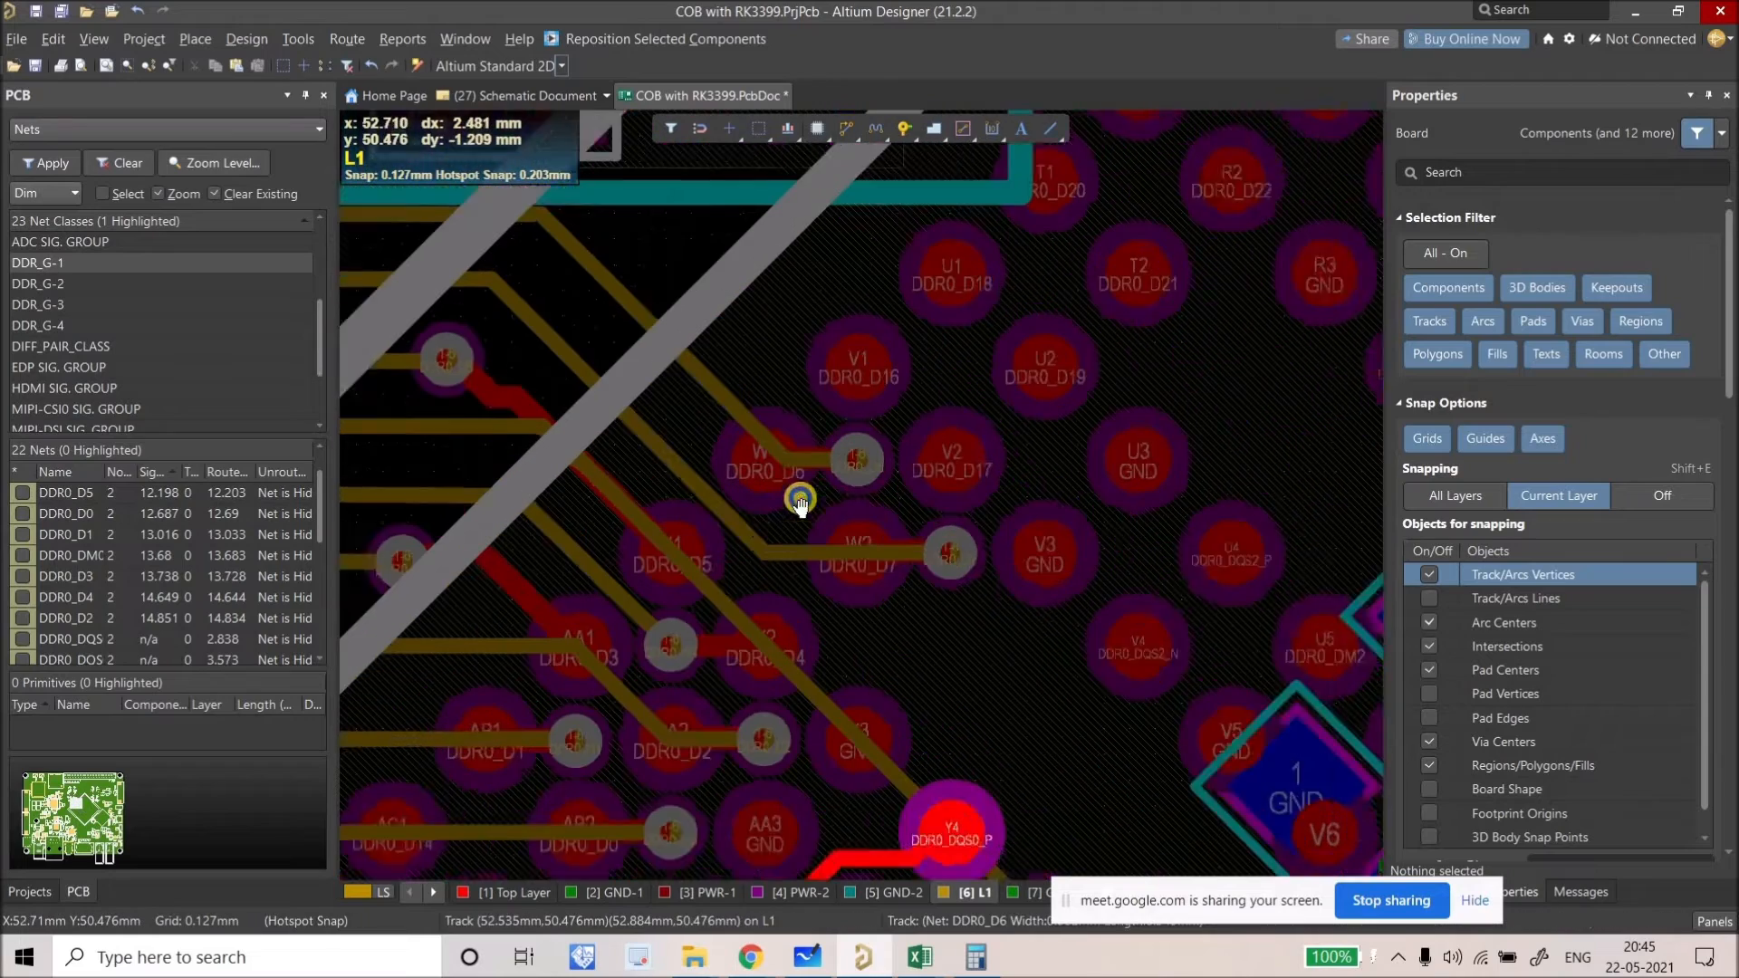
Step: Set the via beside pad W2 with its track rerouted, and move another fanout via up-left
left_click_drag(988, 553, 793, 556)
right_click_drag(871, 469, 1006, 604)
scroll(1005, 605, "down", 2, "ctrl")
mouse_move(922, 555)
left_mouse_down()
mouse_move(821, 453)
mouse_move(704, 410)
left_mouse_up()
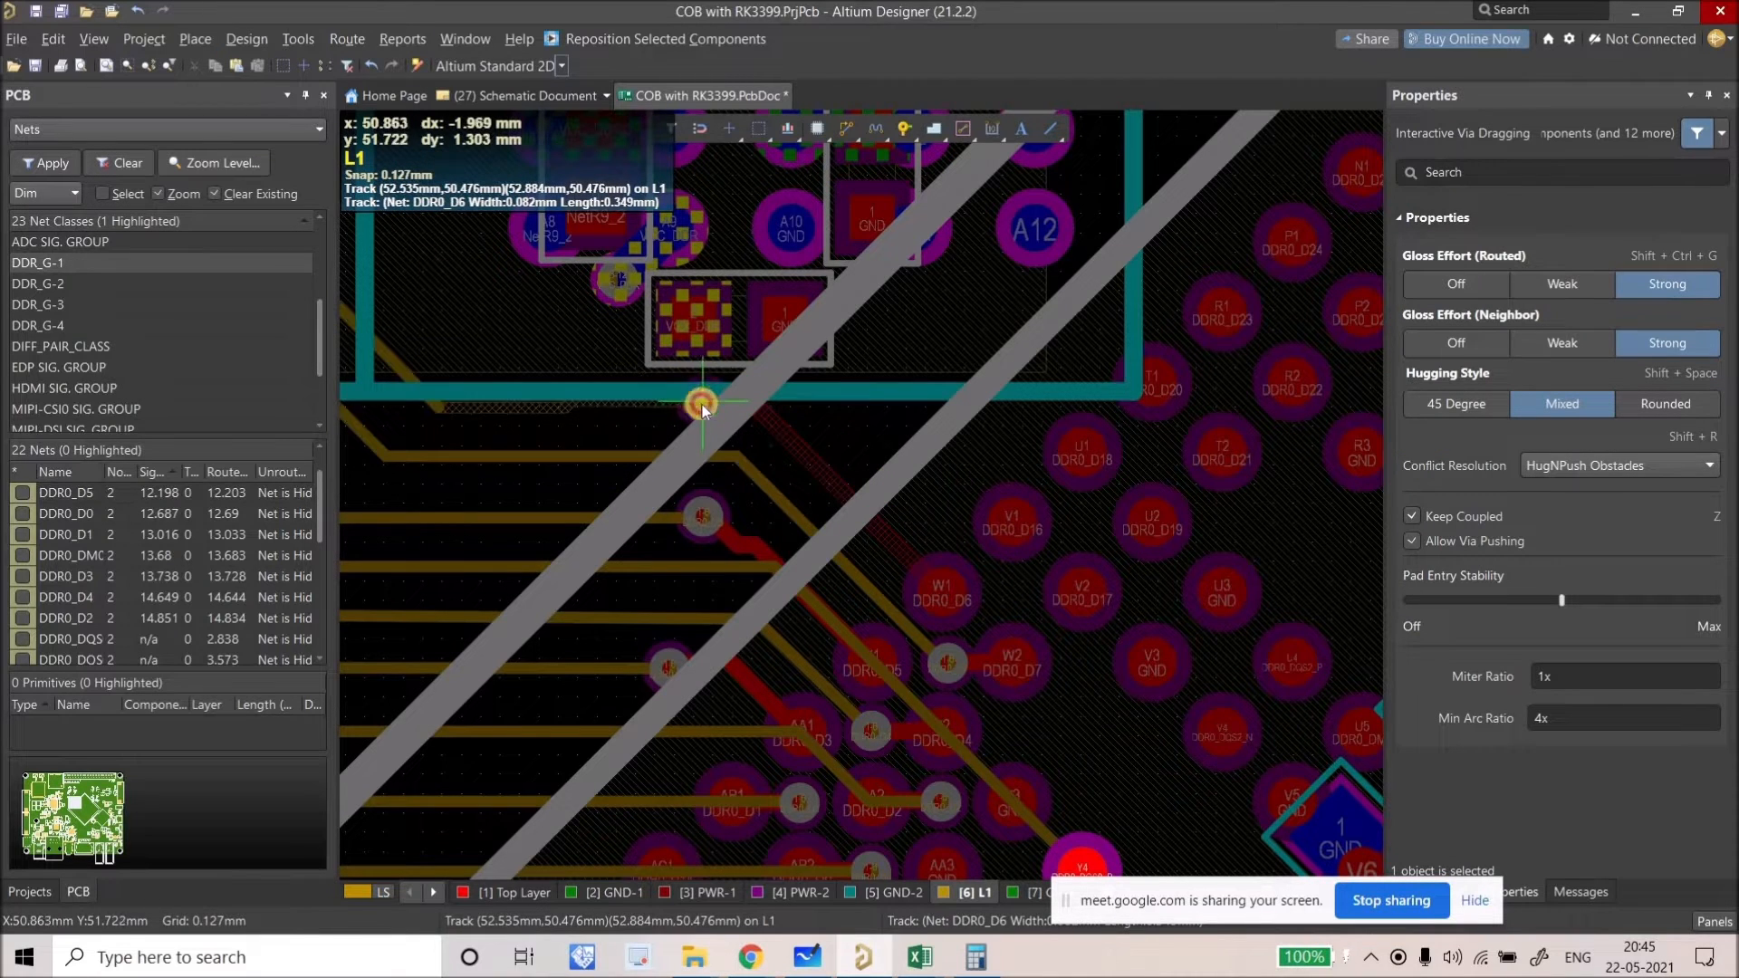
left_click_drag(818, 475, 704, 518)
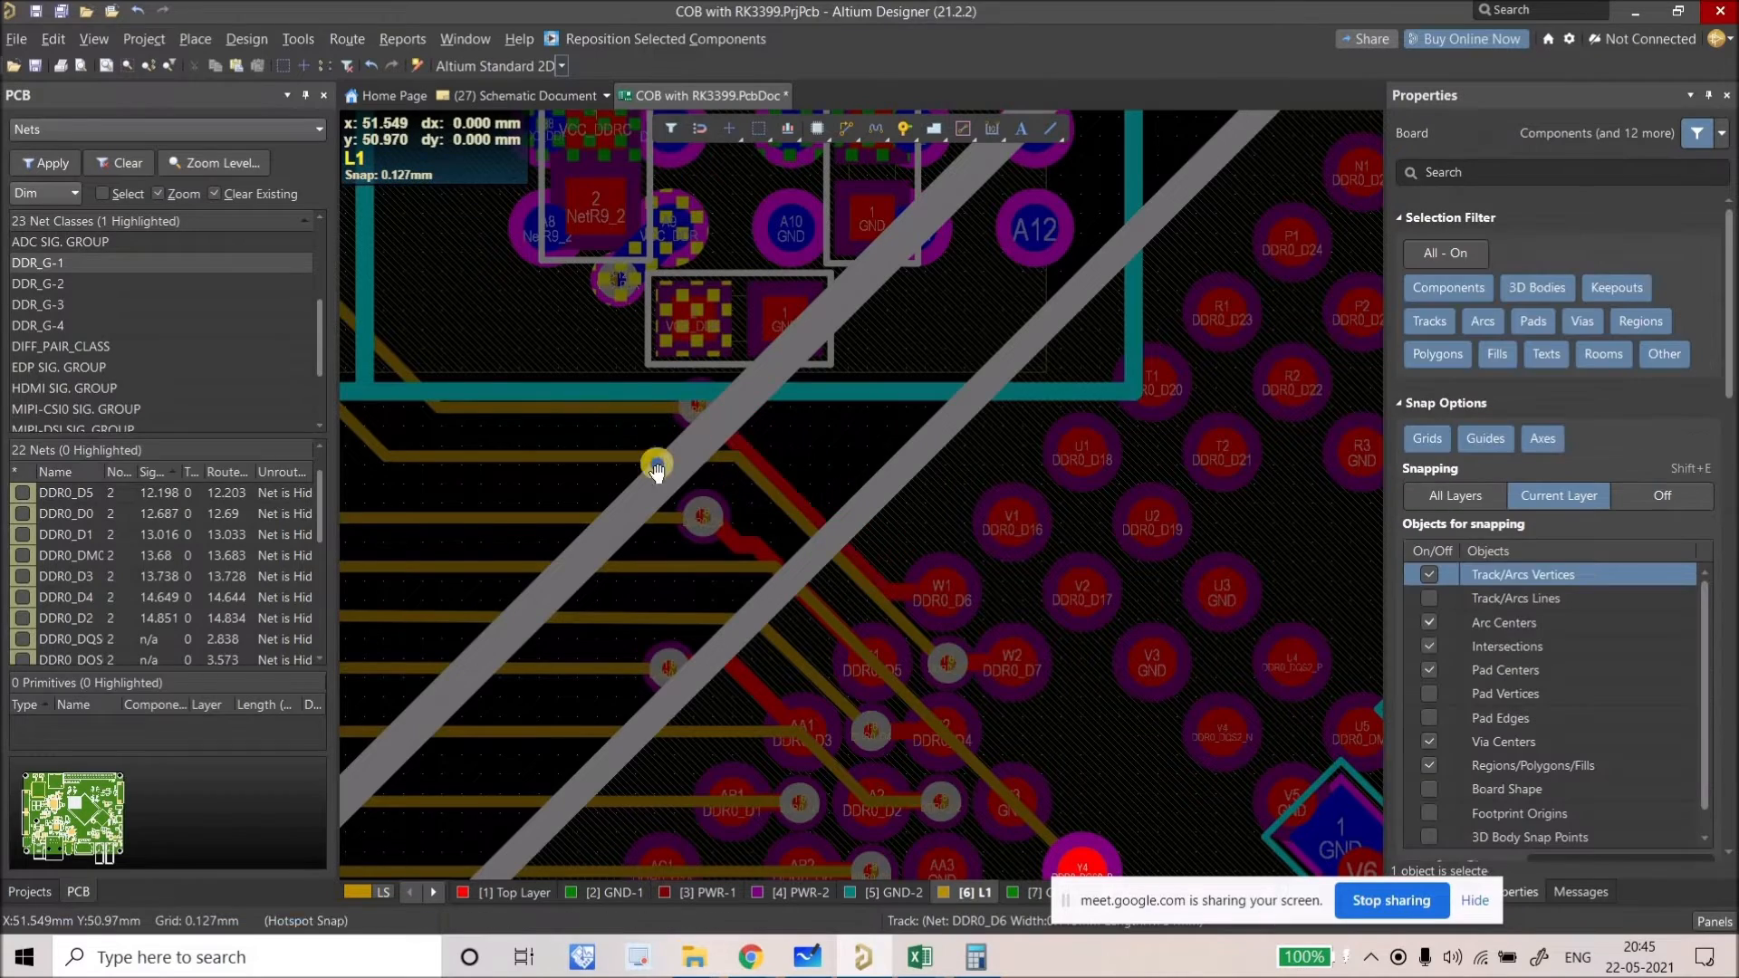
Step: Move the DDR0_DM0 via up and left, shortening its net to 13.105 mm
right_click_drag(715, 536, 995, 688)
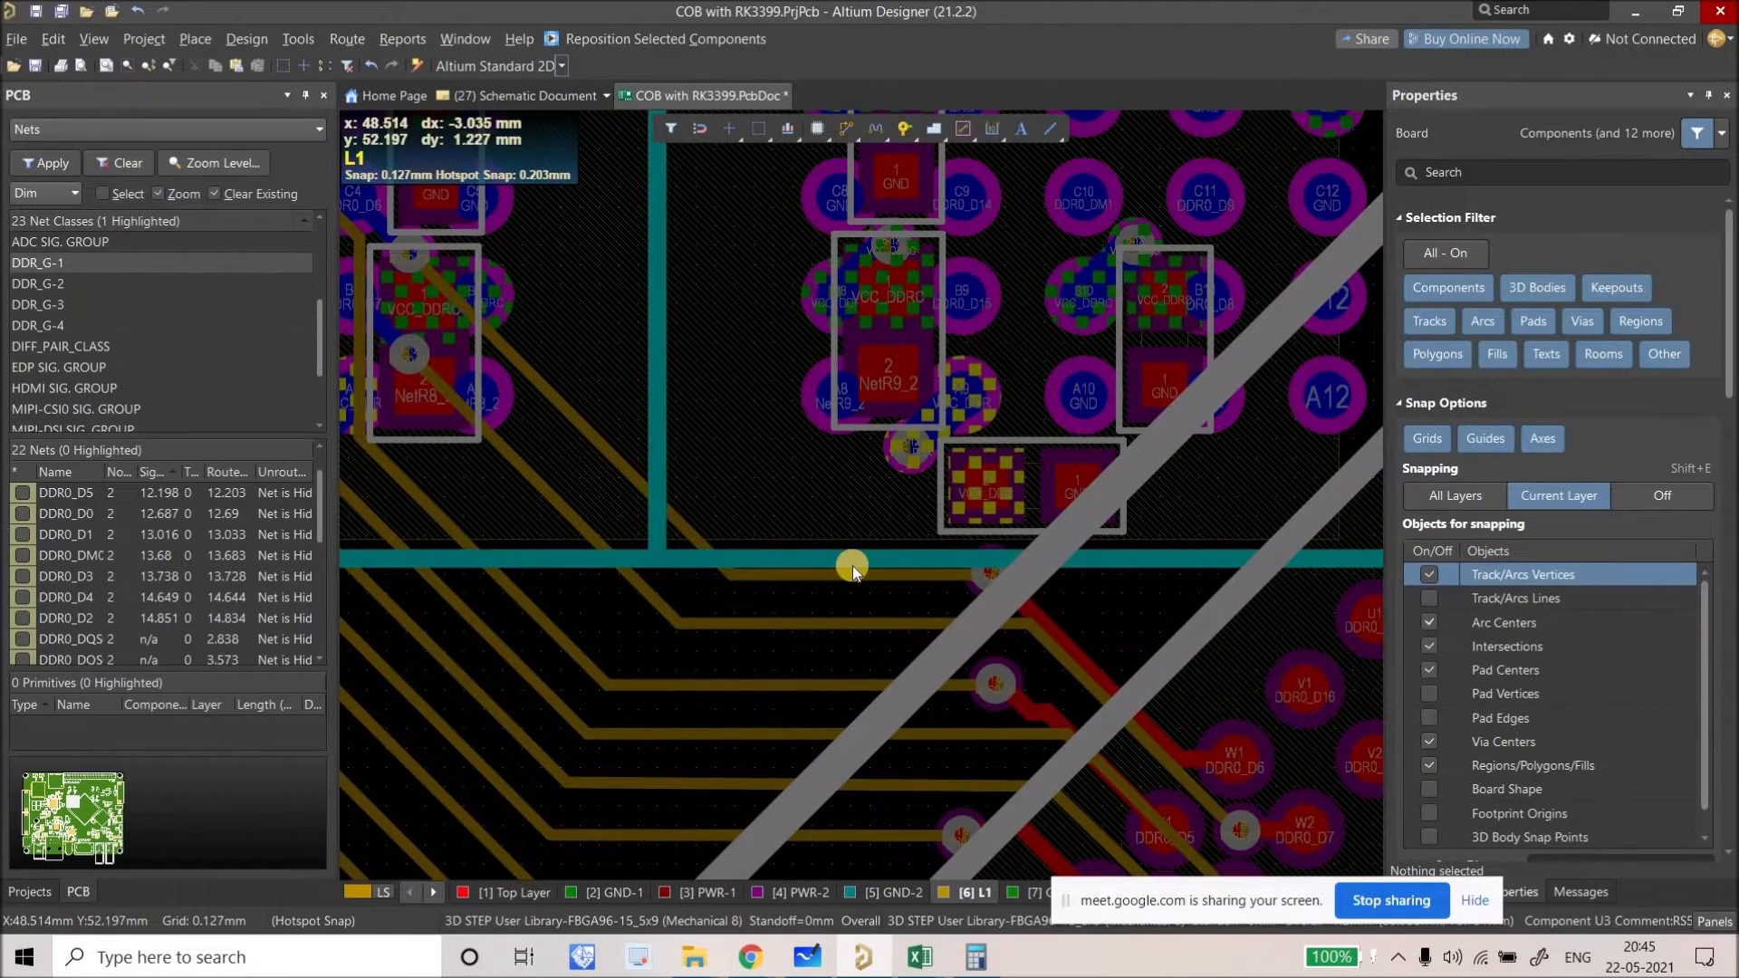
scroll(852, 544, "down", 2, "ctrl")
scroll(815, 507, "down", 1, "ctrl")
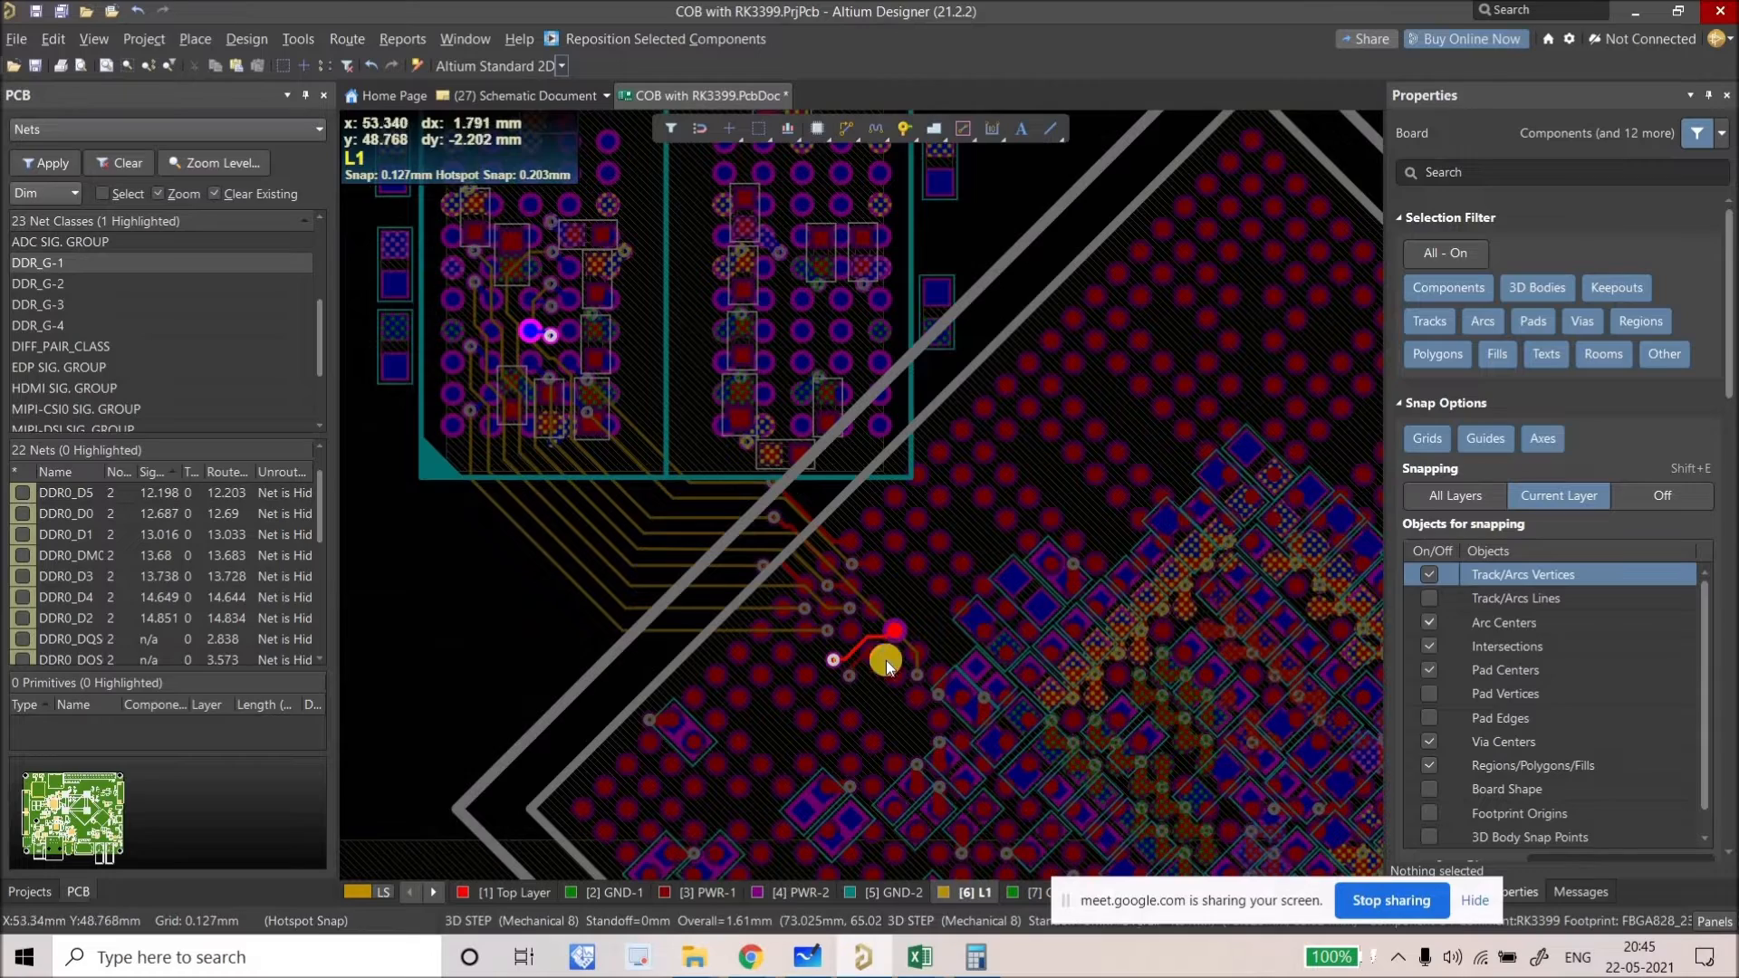
scroll(938, 663, "up", 3, "ctrl")
left_click_drag(962, 519, 859, 380)
left_click_drag(939, 506, 791, 354)
Step: Slide the DDR0_D5 track to shorten it slightly, to 12.191 mm
scroll(841, 513, "down", 4, "ctrl")
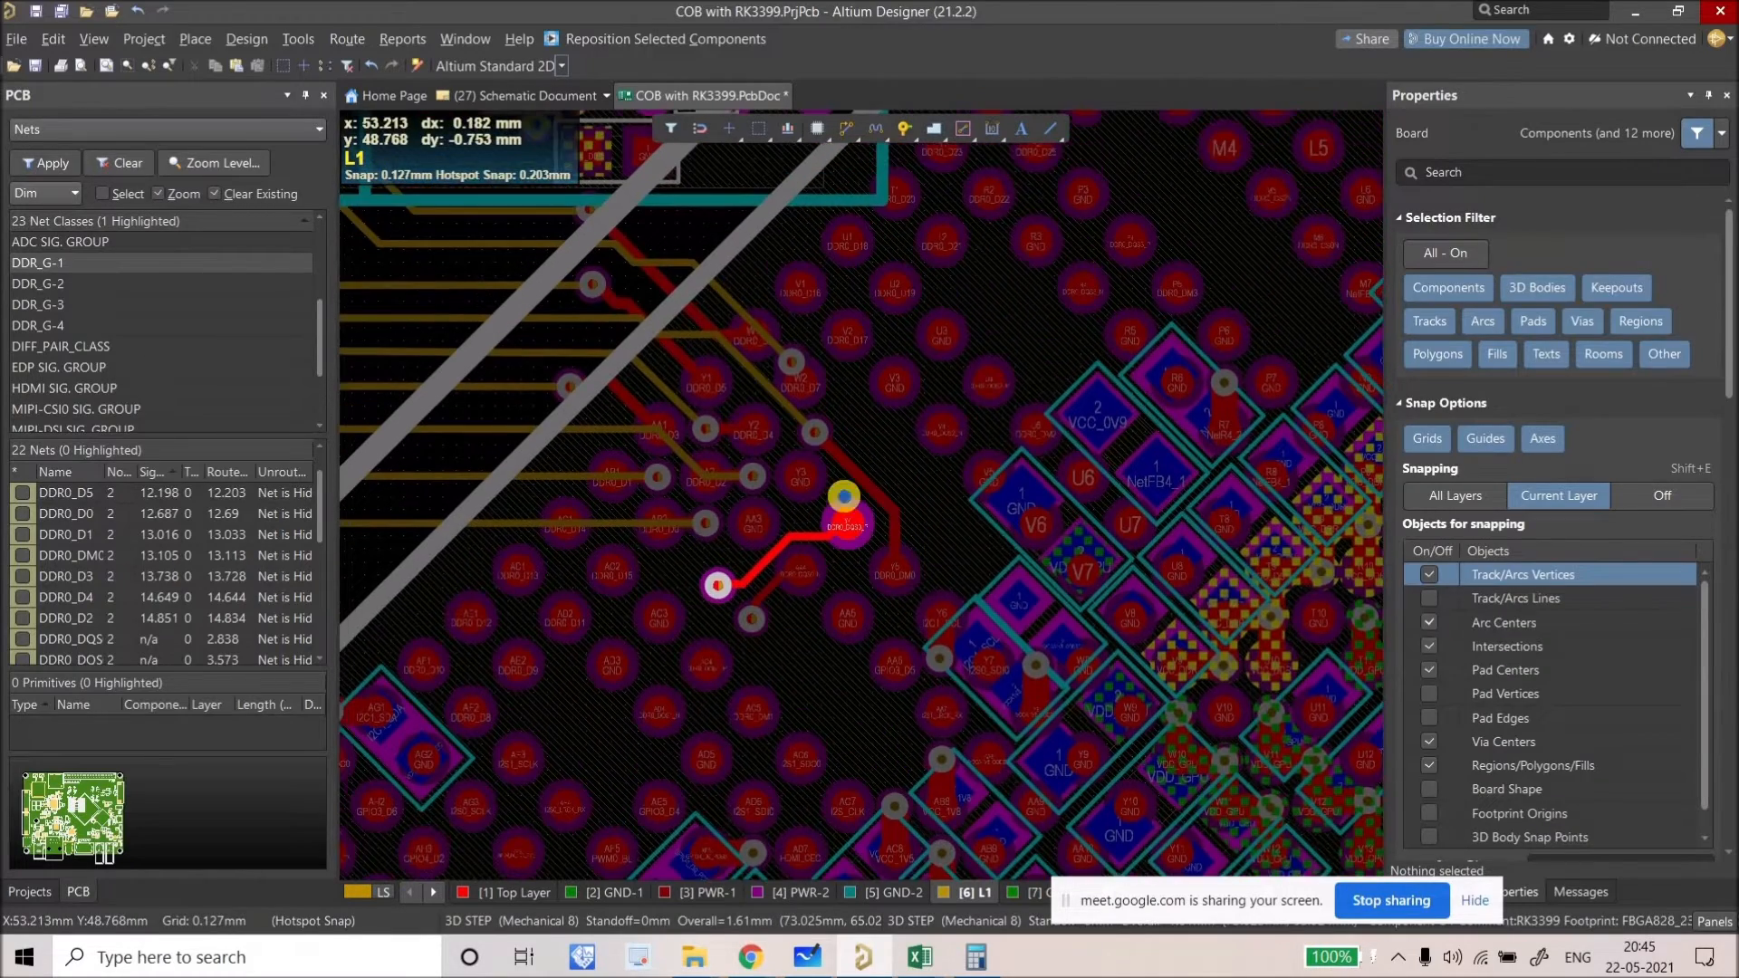
scroll(654, 328, "up", 1, "ctrl")
left_click_drag(663, 317, 723, 381)
scroll(776, 512, "down", 2, "ctrl")
right_click_drag(778, 512, 871, 591)
scroll(872, 591, "down", 1, "ctrl")
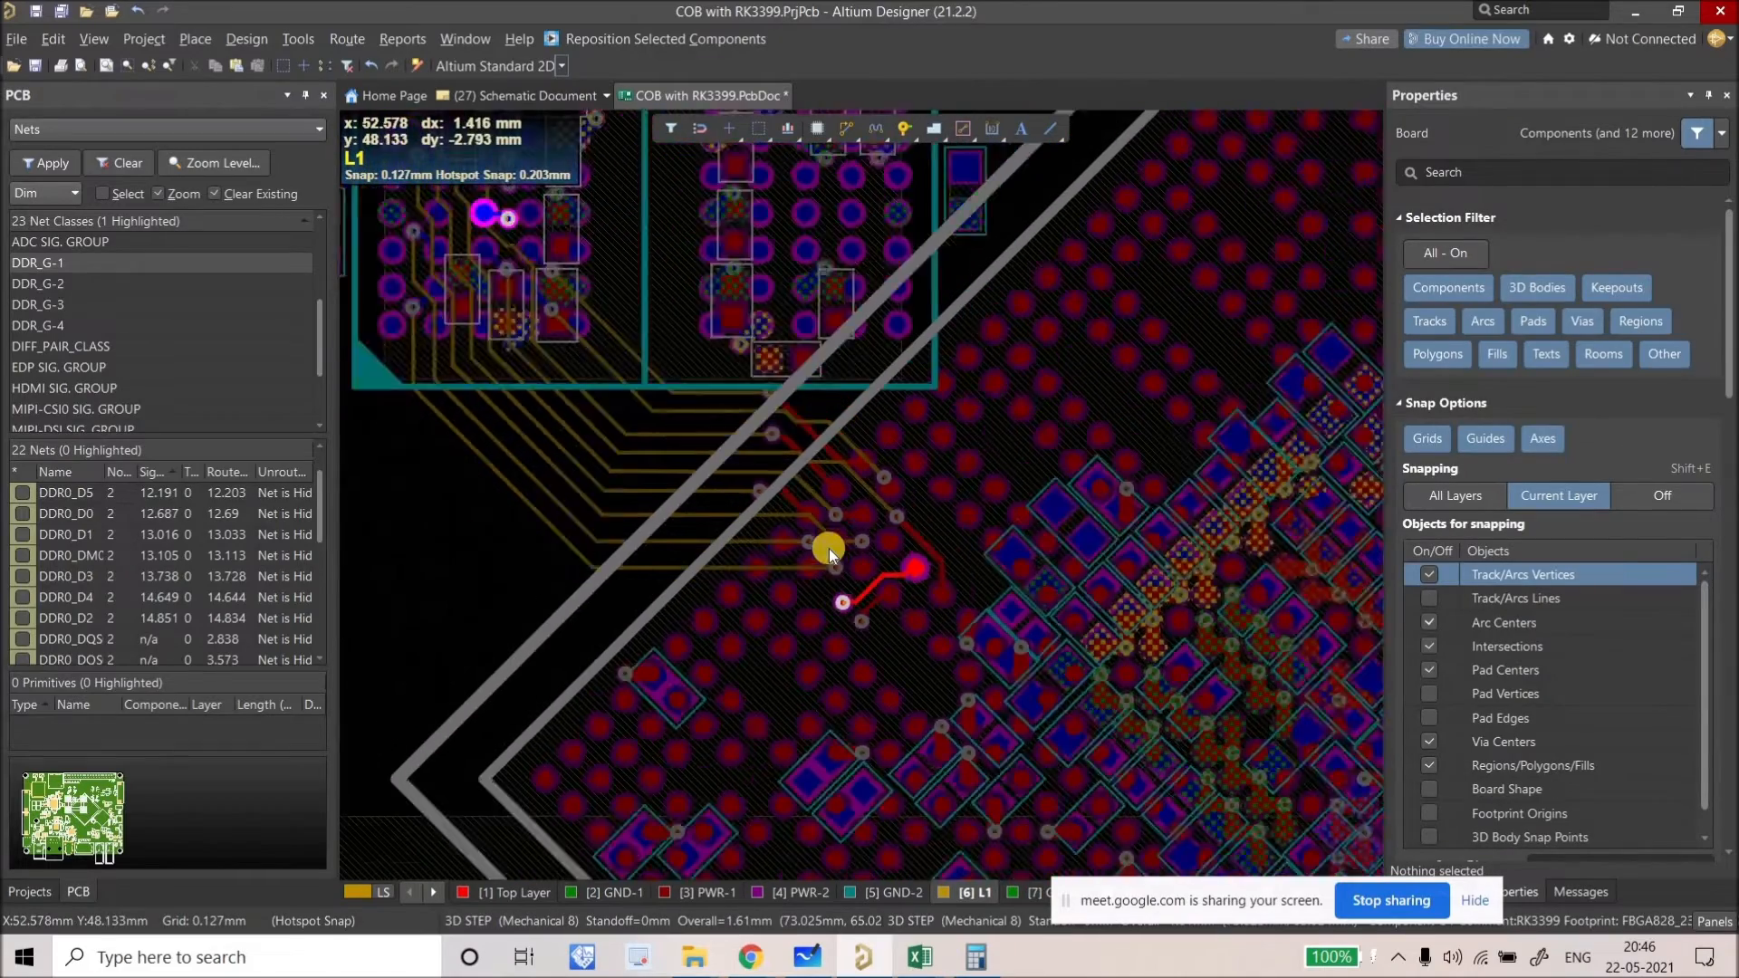
scroll(852, 607, "down", 1, "ctrl")
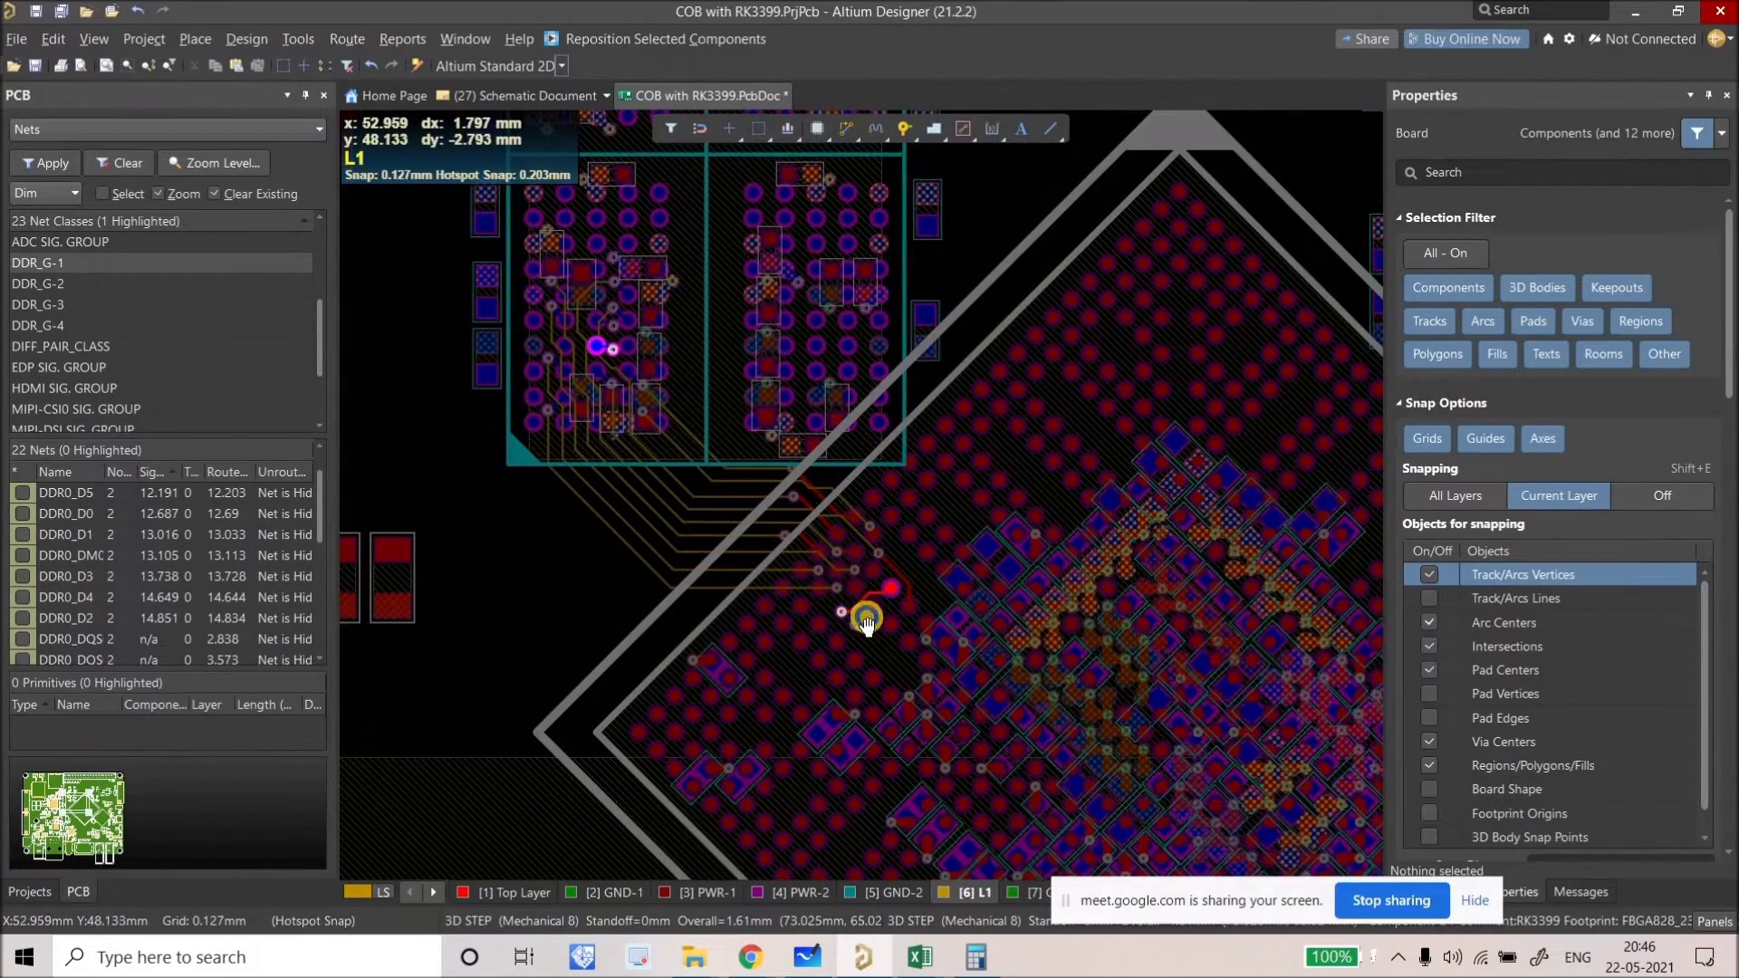
scroll(601, 377, "up", 4, "ctrl")
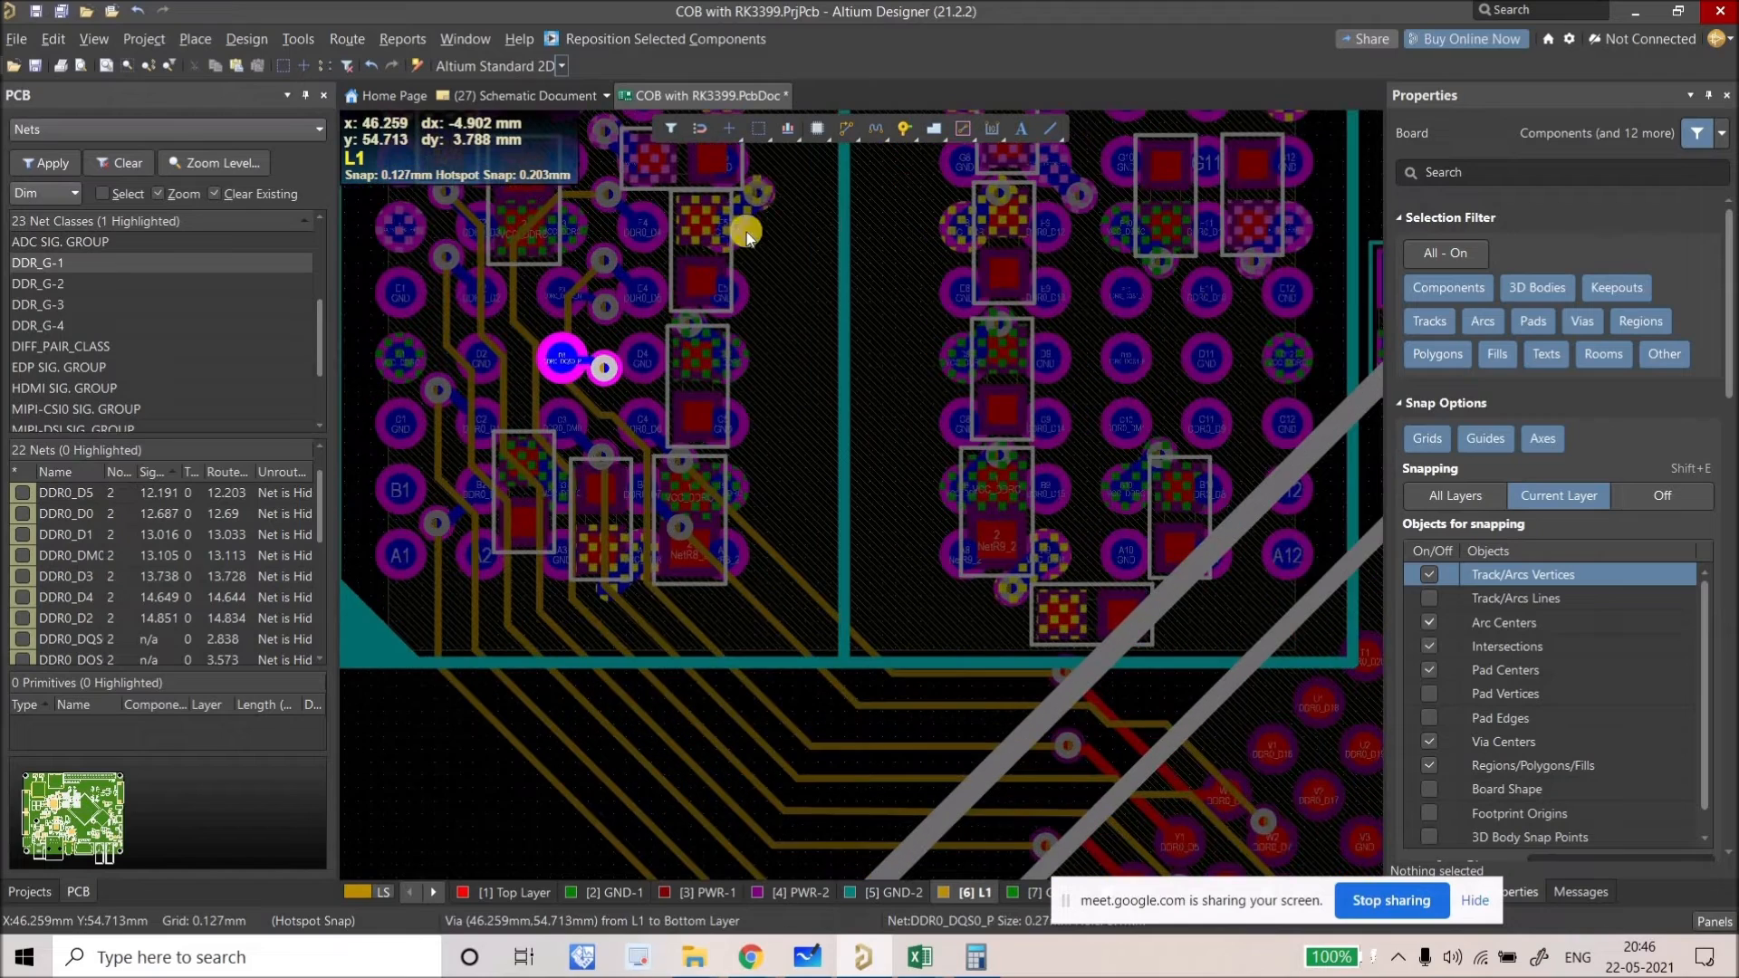
Step: Route the DDR0_DQS0 differential pair from its BGA pads to the DQS0_P pad
right_click(846, 127)
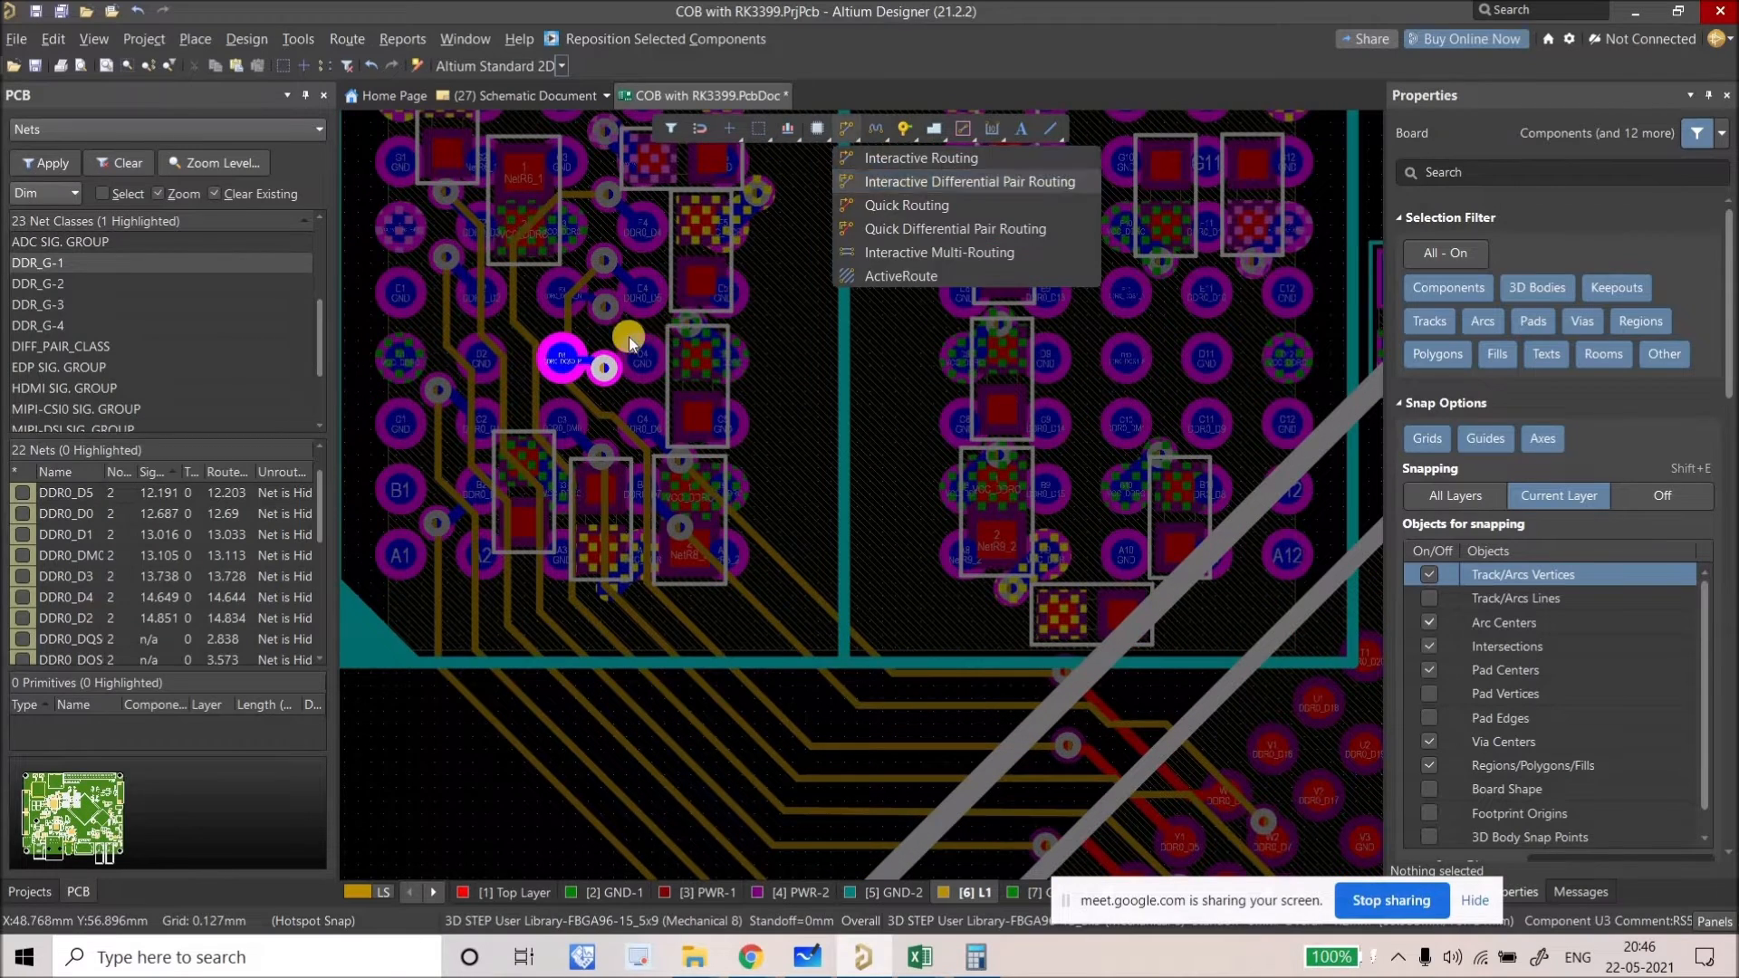
left_click(969, 181)
scroll(587, 317, "up", 1, "ctrl")
left_click(572, 384)
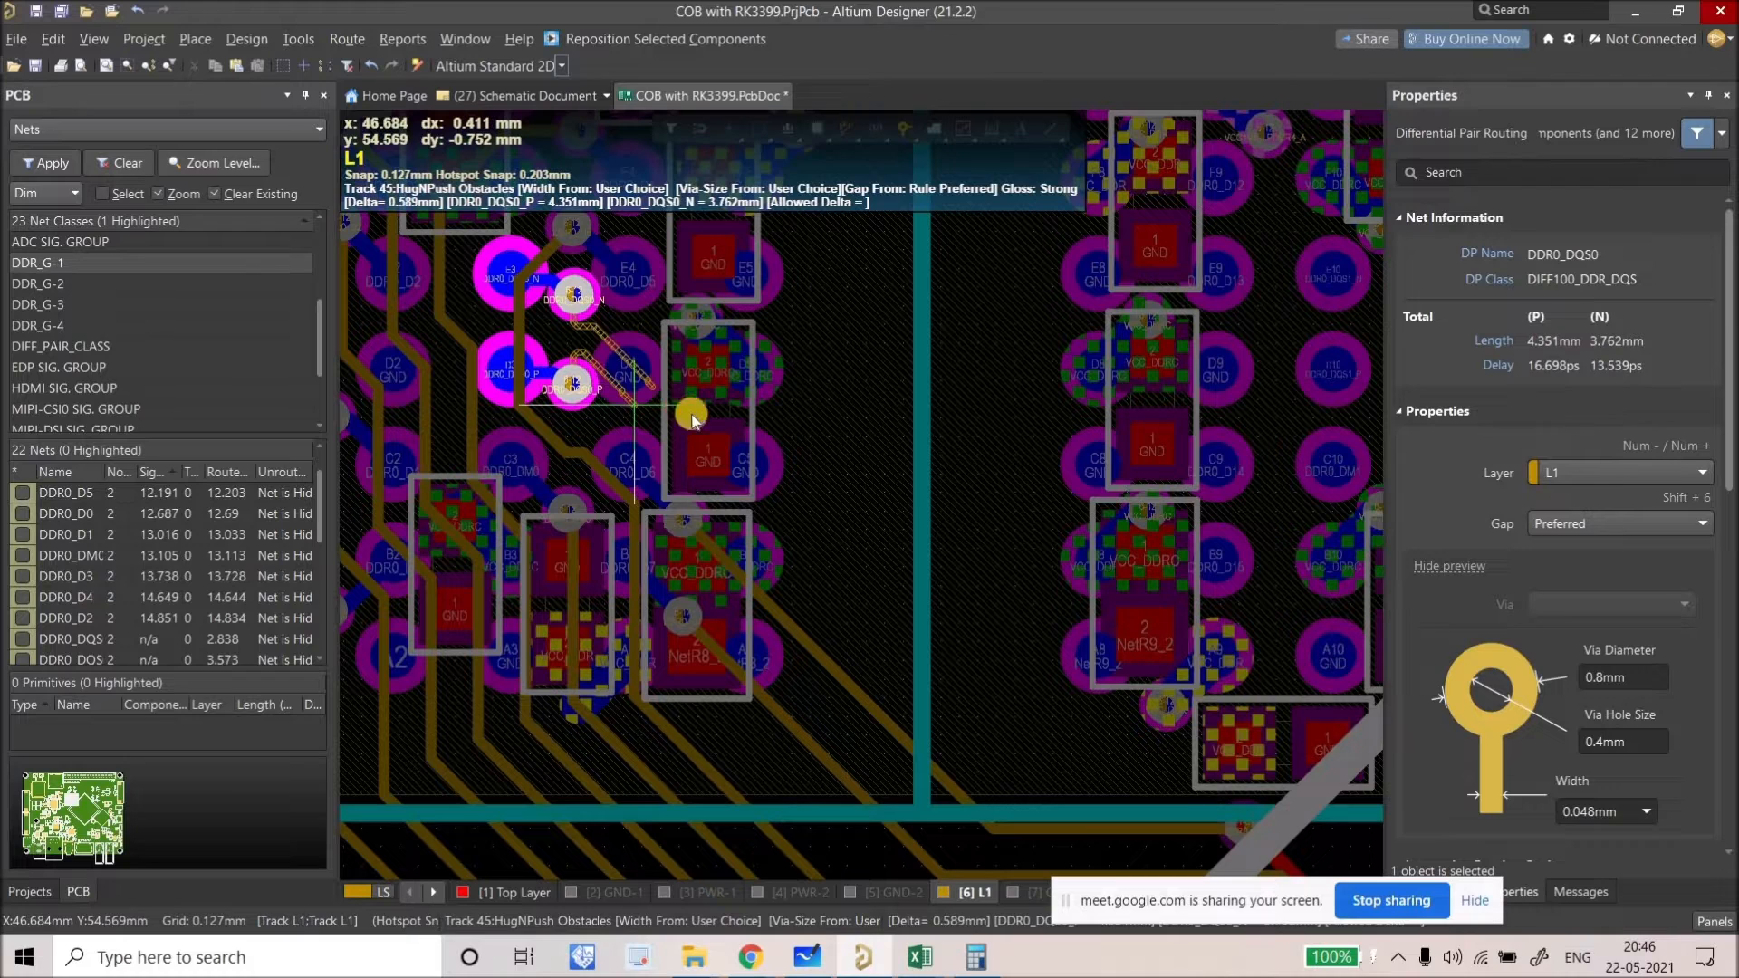
scroll(775, 460, "down", 2, "ctrl")
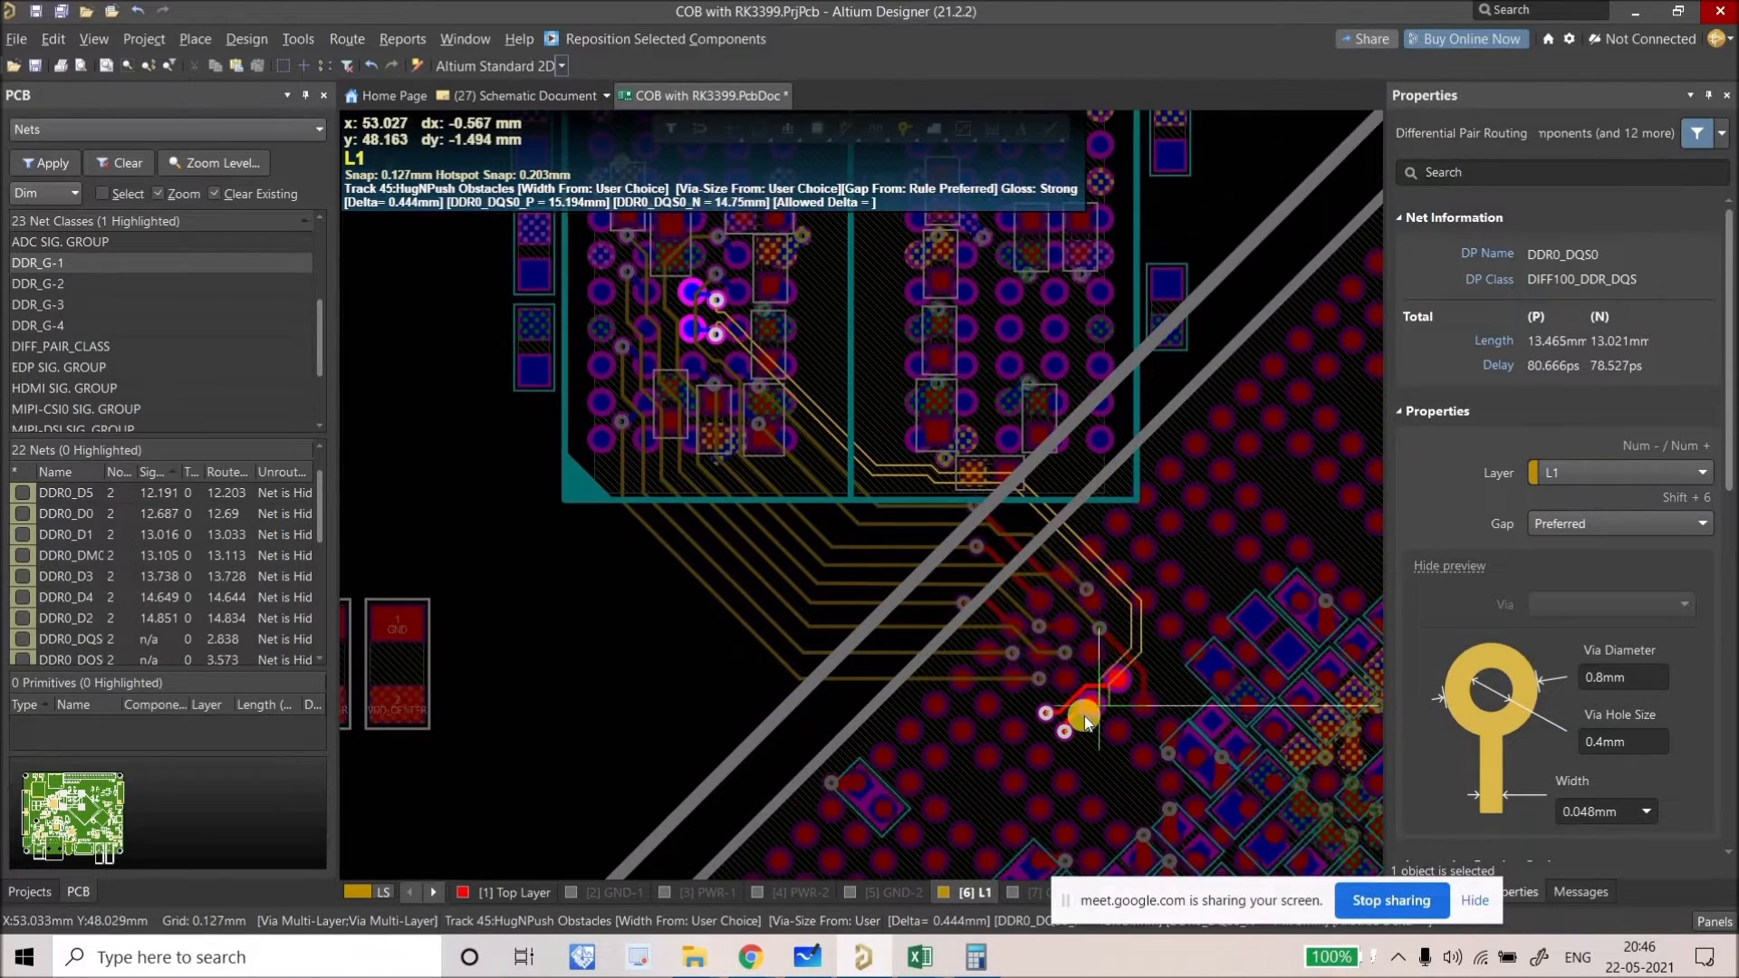
scroll(1085, 716, "up", 6, "ctrl")
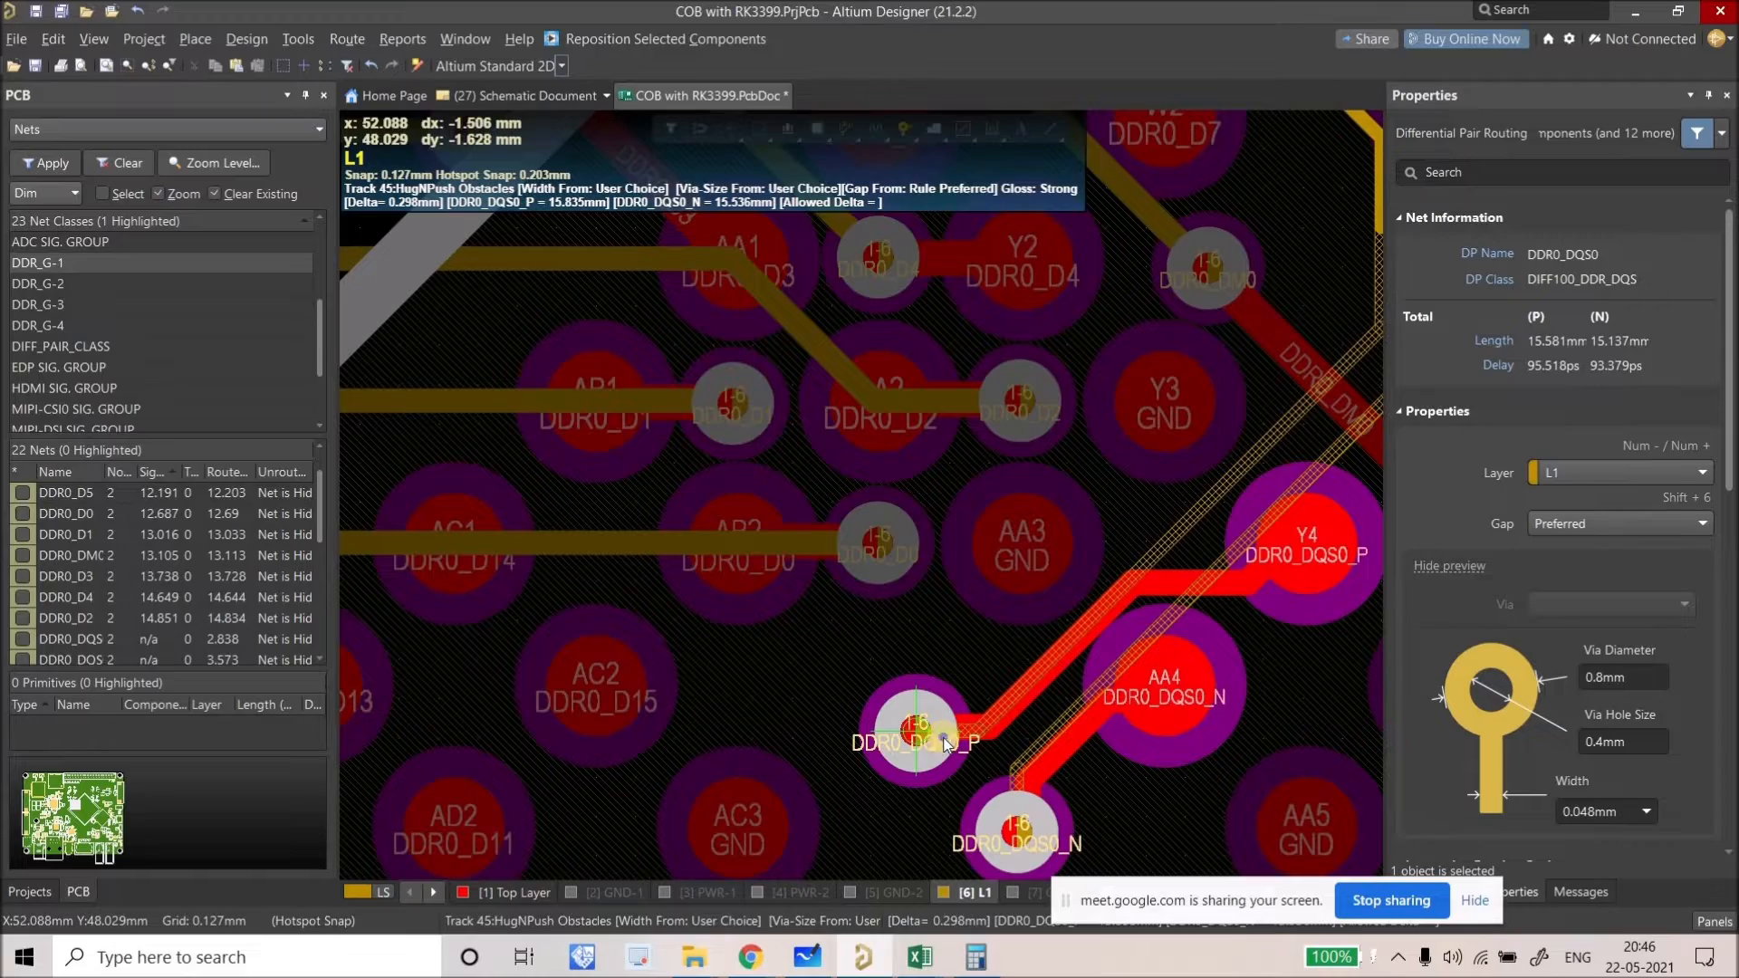
left_click(945, 743)
right_click(945, 743)
Step: Slide the DDR0_DQS0_P track away from the pad and settle its segment position
scroll(933, 739, "down", 4, "ctrl")
right_click_drag(720, 513, 777, 591)
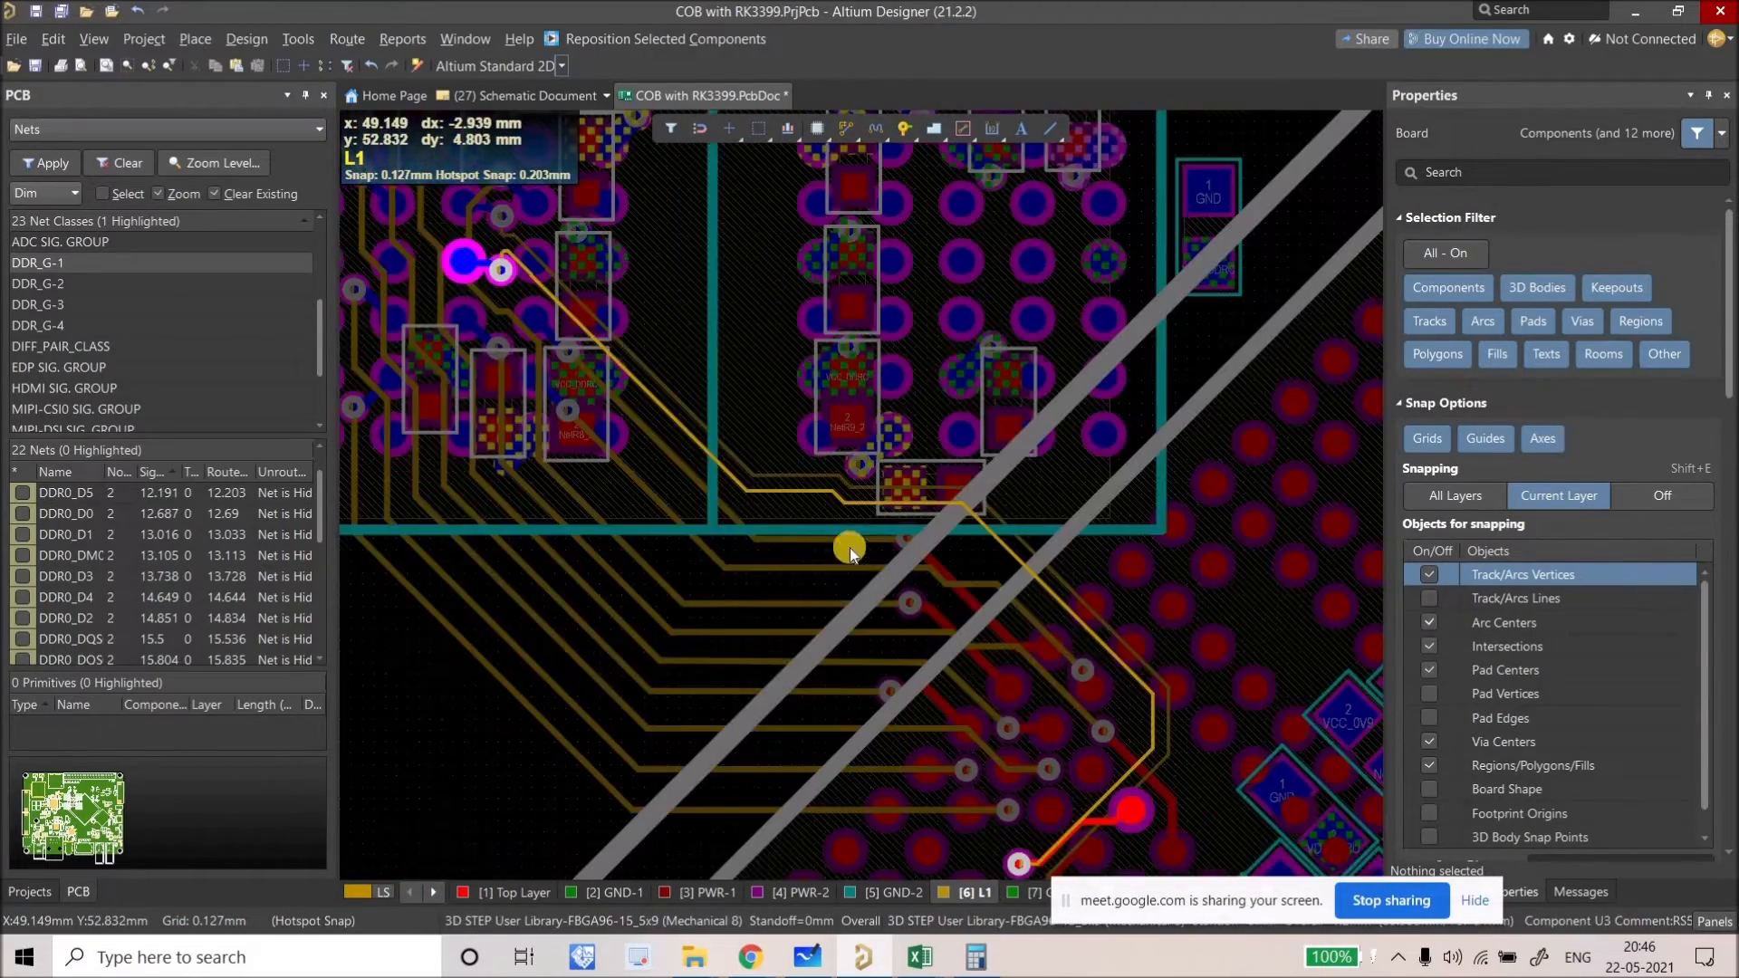
scroll(849, 550, "down", 3, "ctrl")
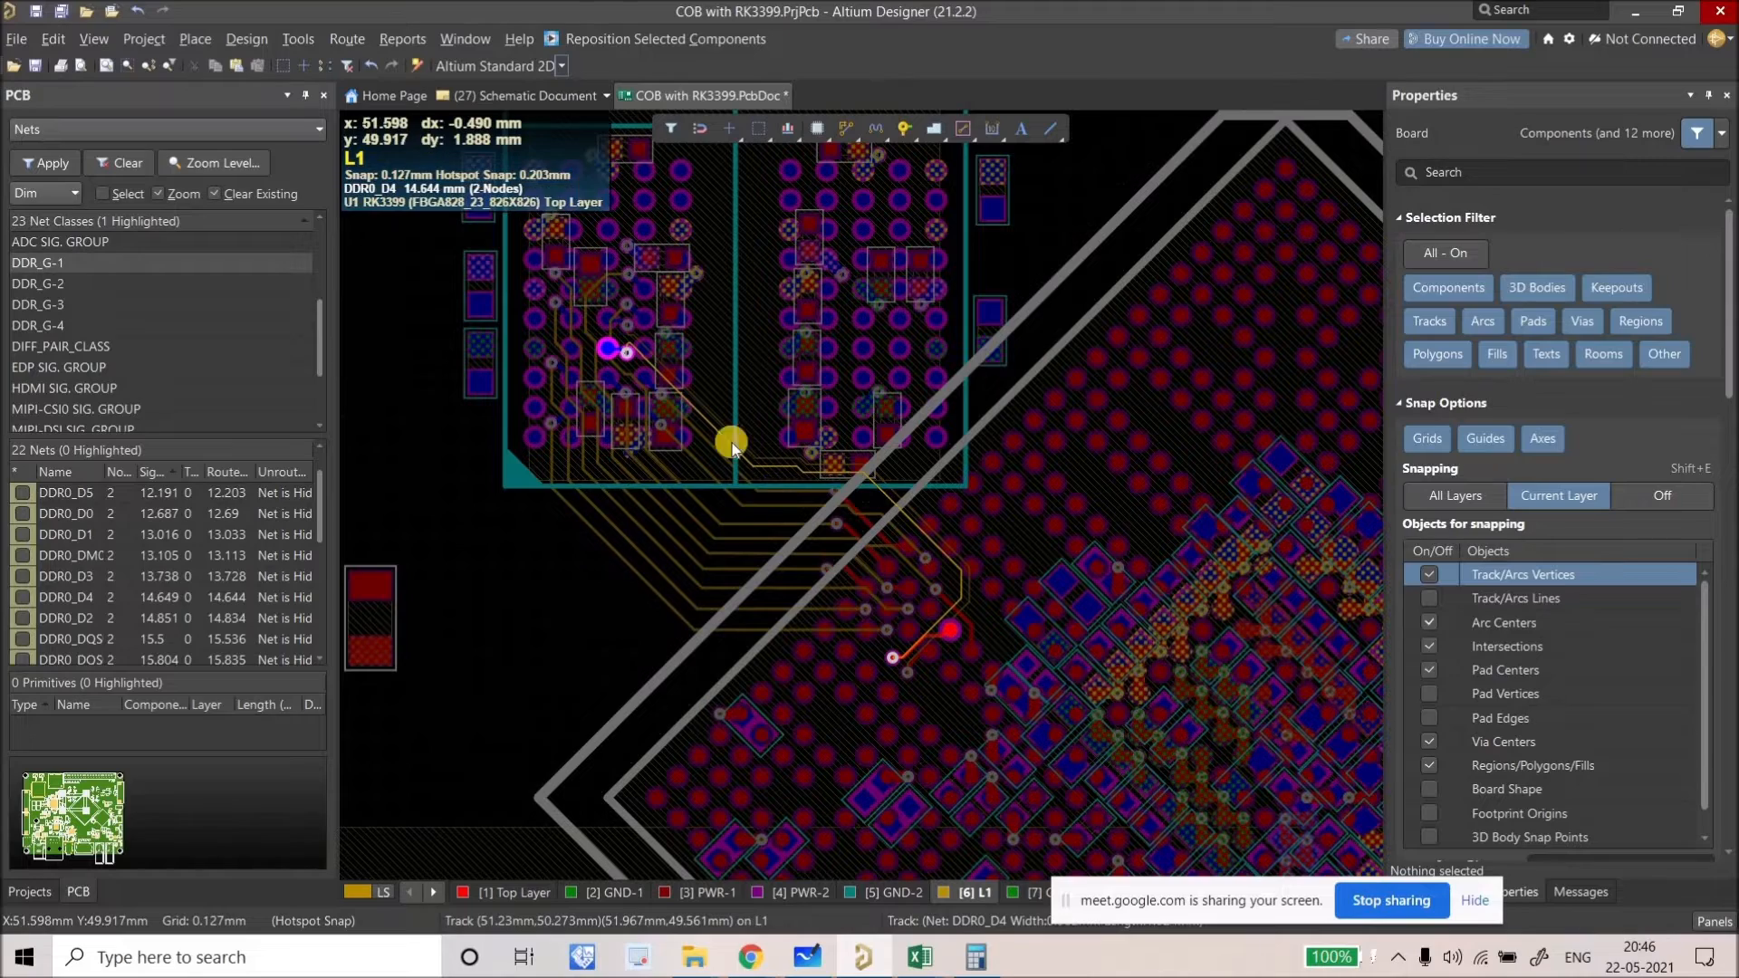
scroll(719, 377, "up", 8, "ctrl")
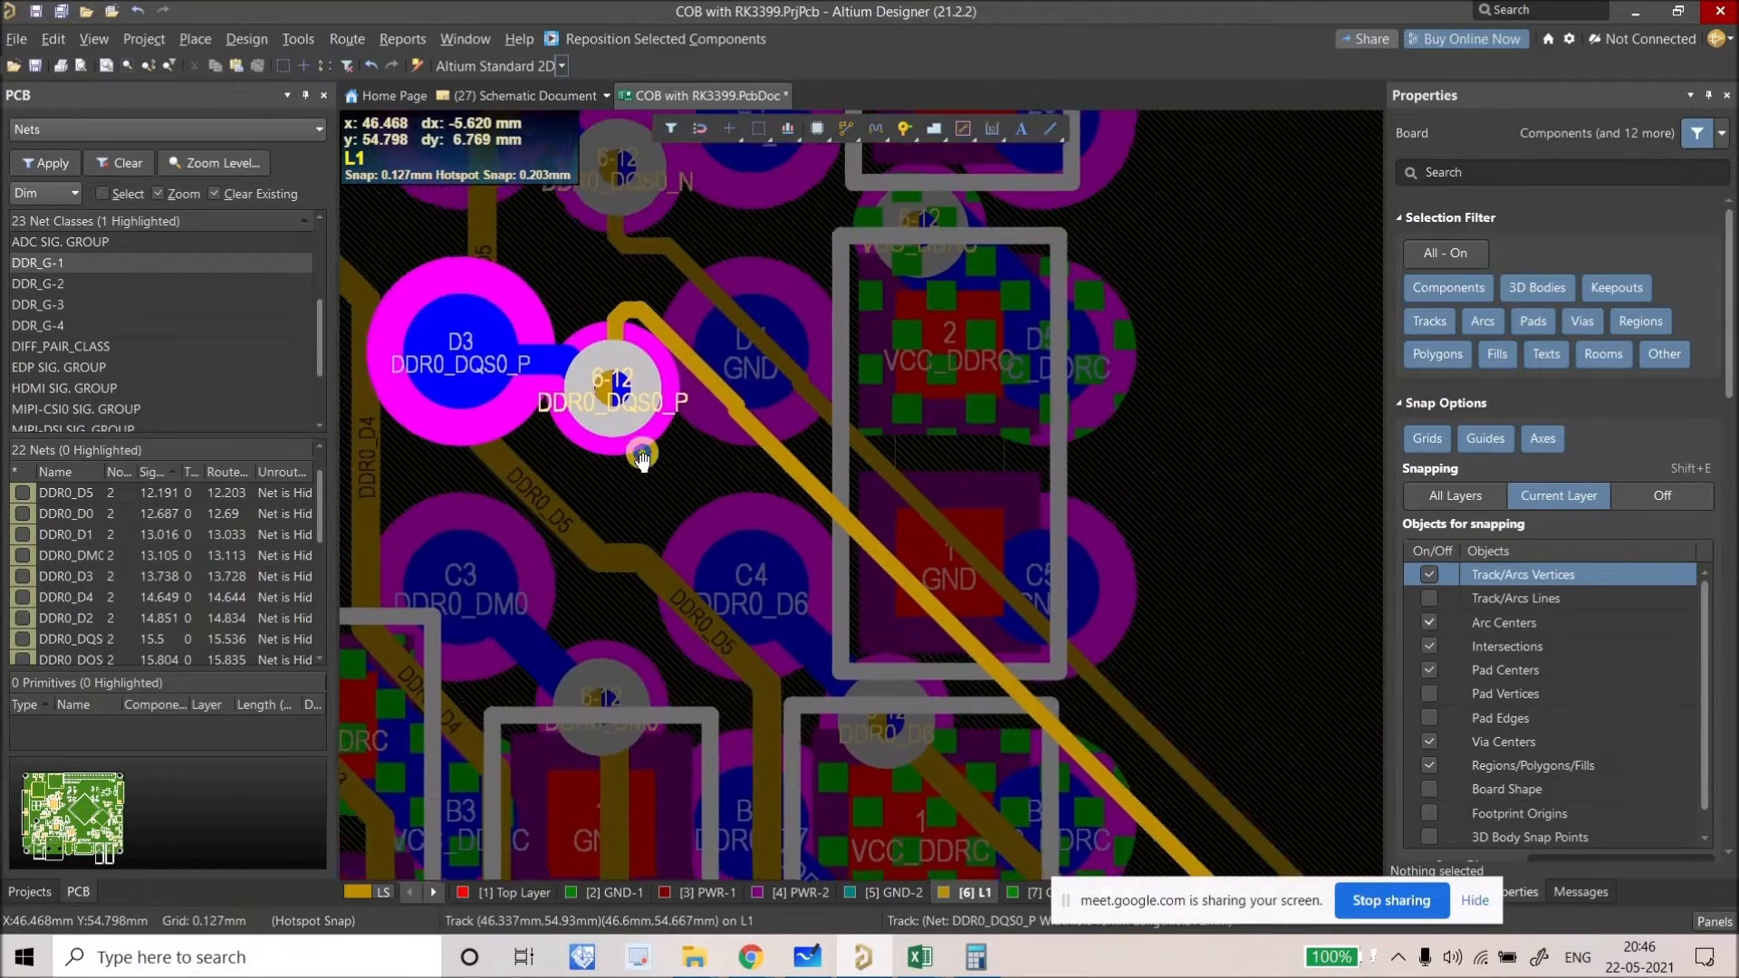
right_click_drag(641, 457, 641, 504)
left_click_drag(649, 502, 719, 483)
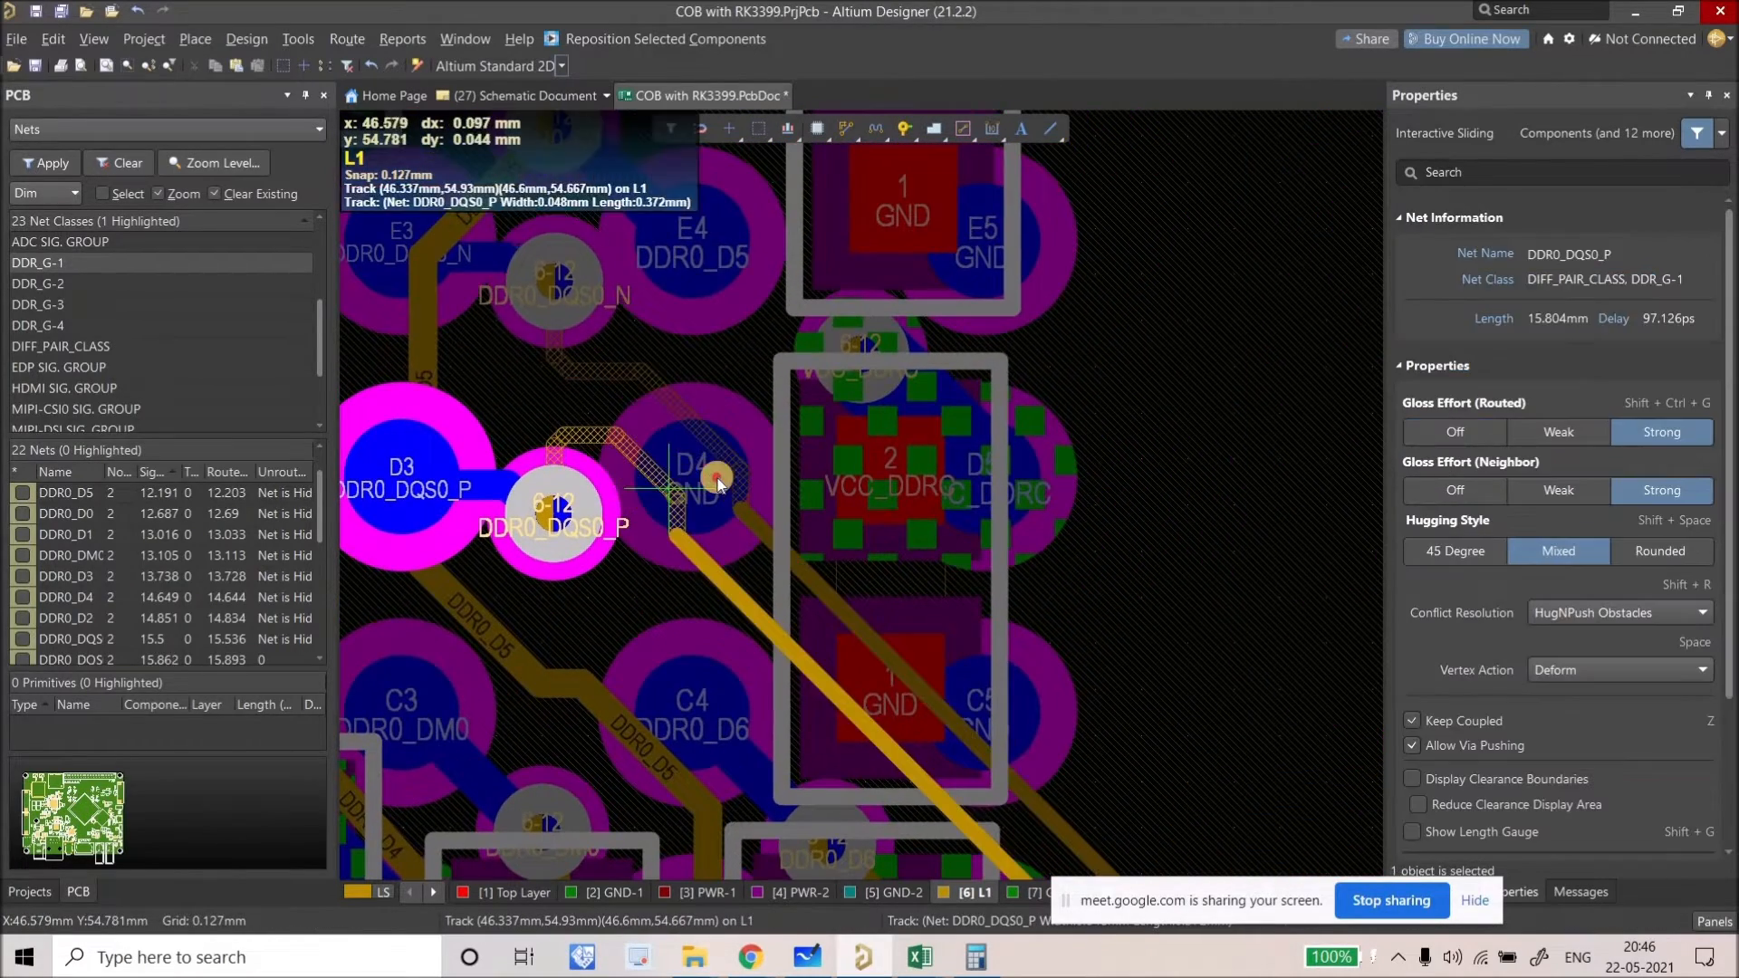
mouse_move(722, 584)
left_mouse_down()
mouse_move(710, 556)
mouse_move(816, 516)
left_mouse_up()
left_click(809, 514)
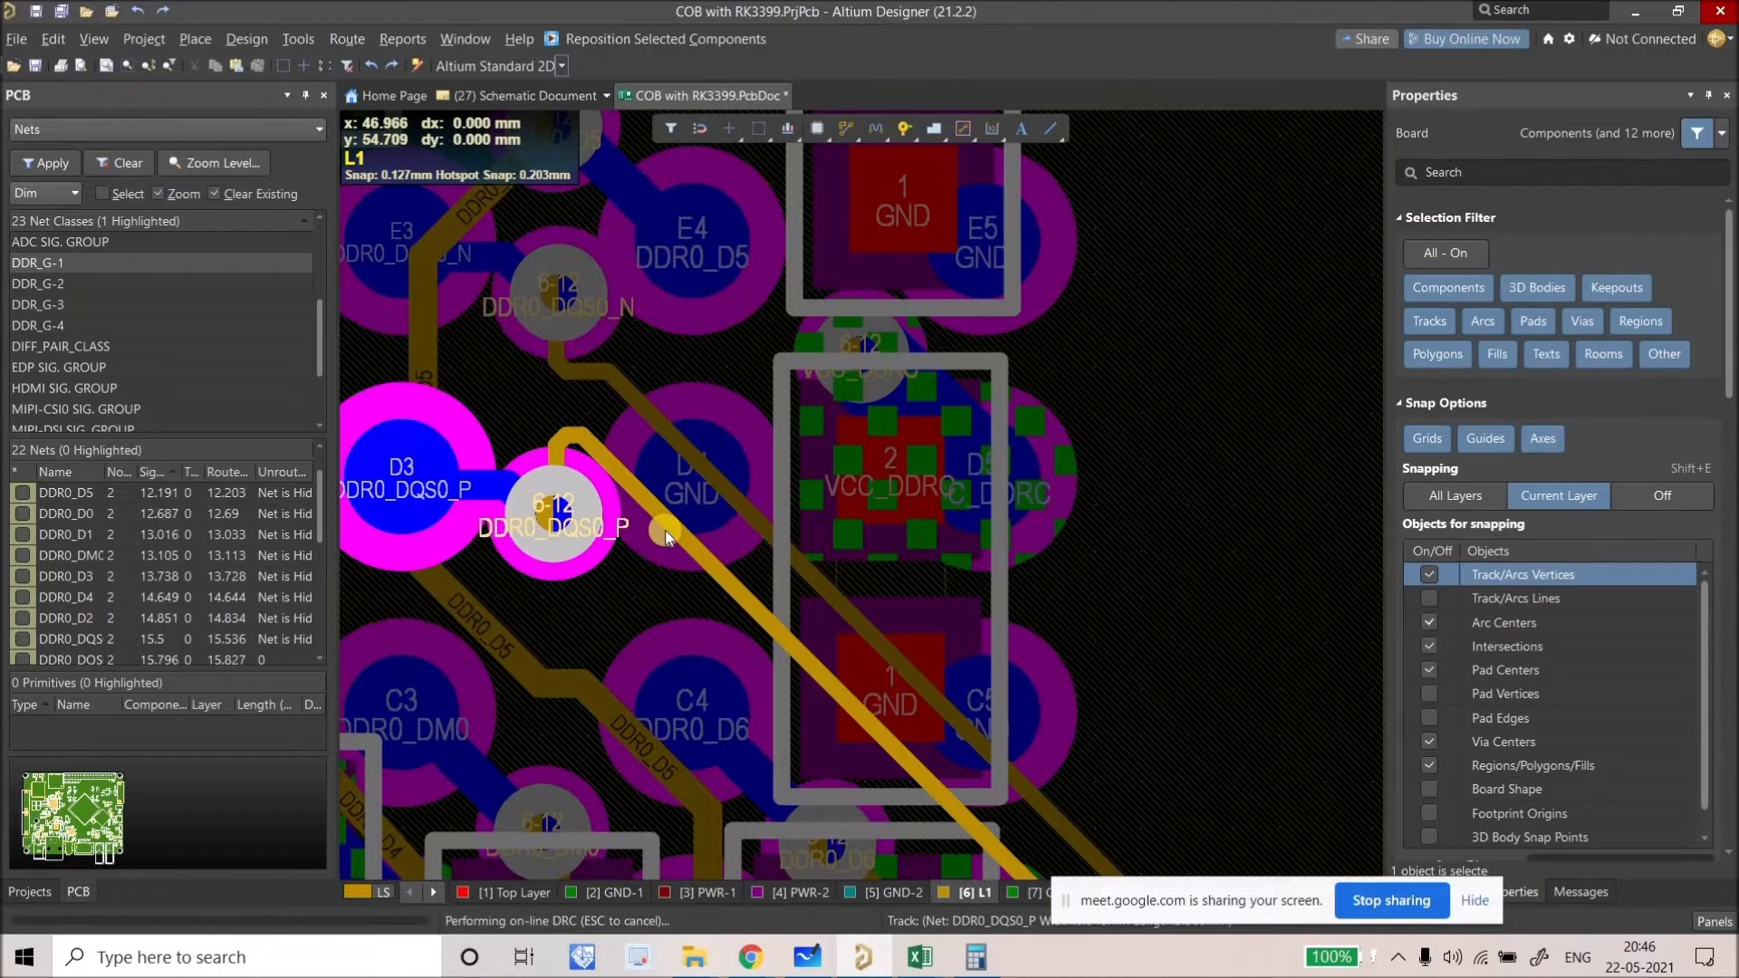
left_click(766, 512)
left_click(666, 512)
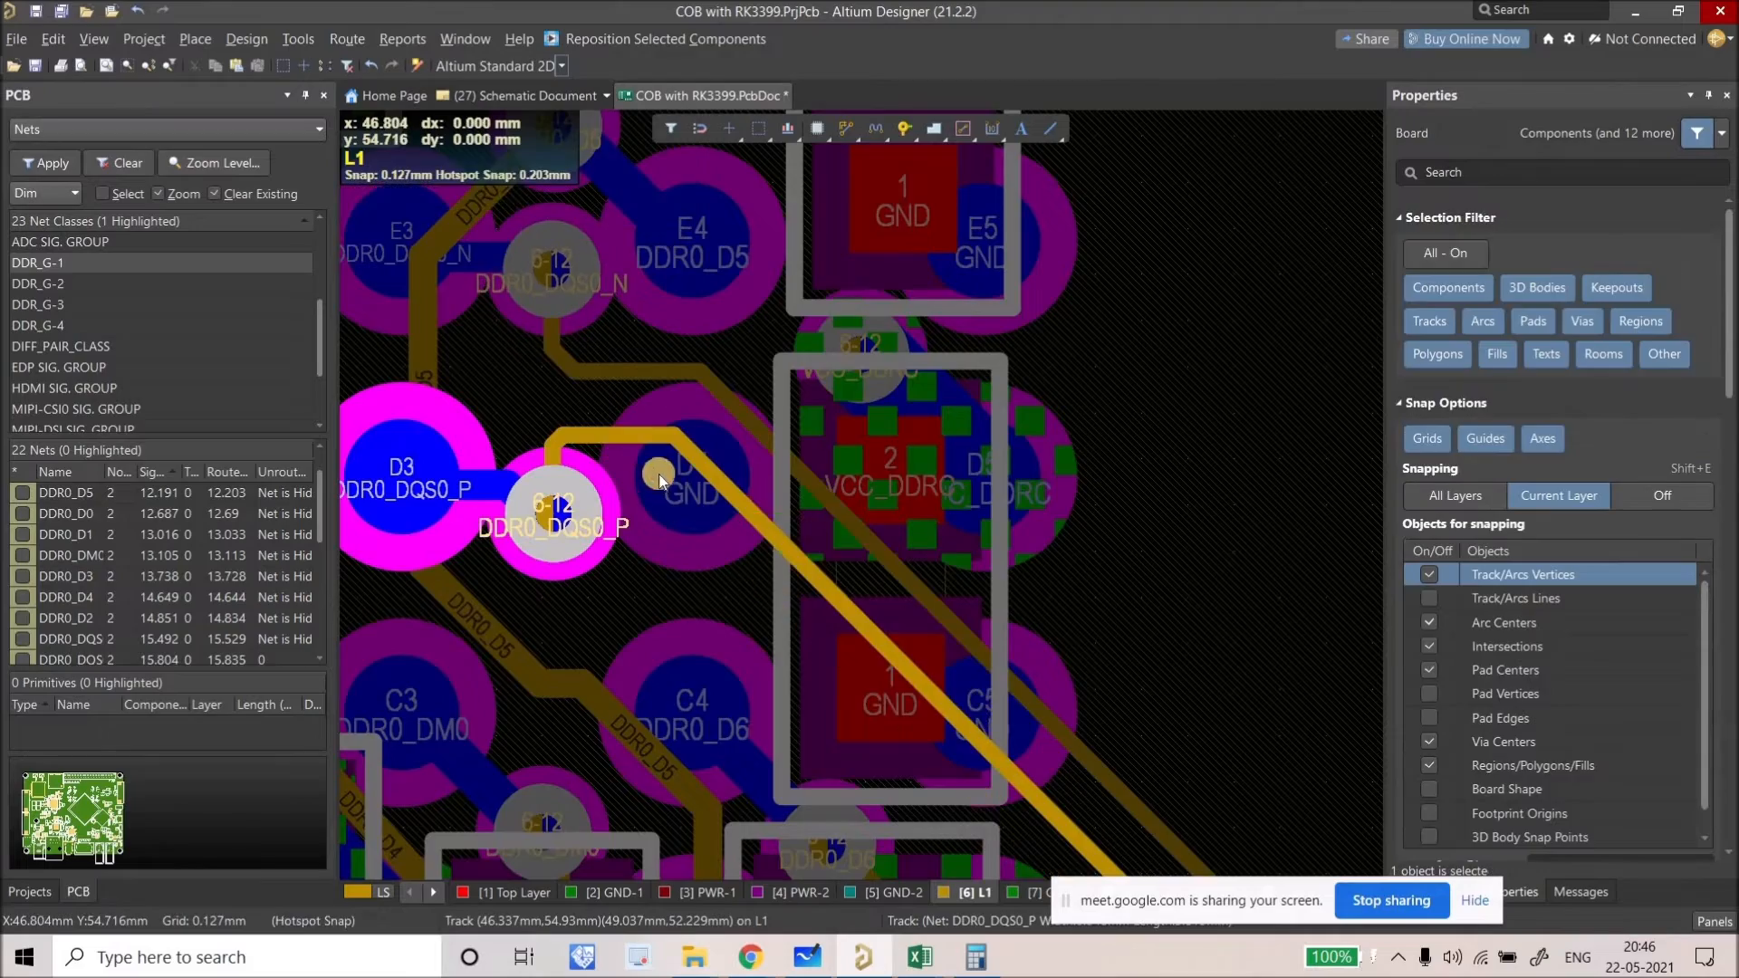
Step: Lower the DDR0_DQS0 track segment on L1 and zoom in on the DQS0 pads
scroll(670, 507, "down", 3, "ctrl")
scroll(871, 490, "up", 2, "ctrl")
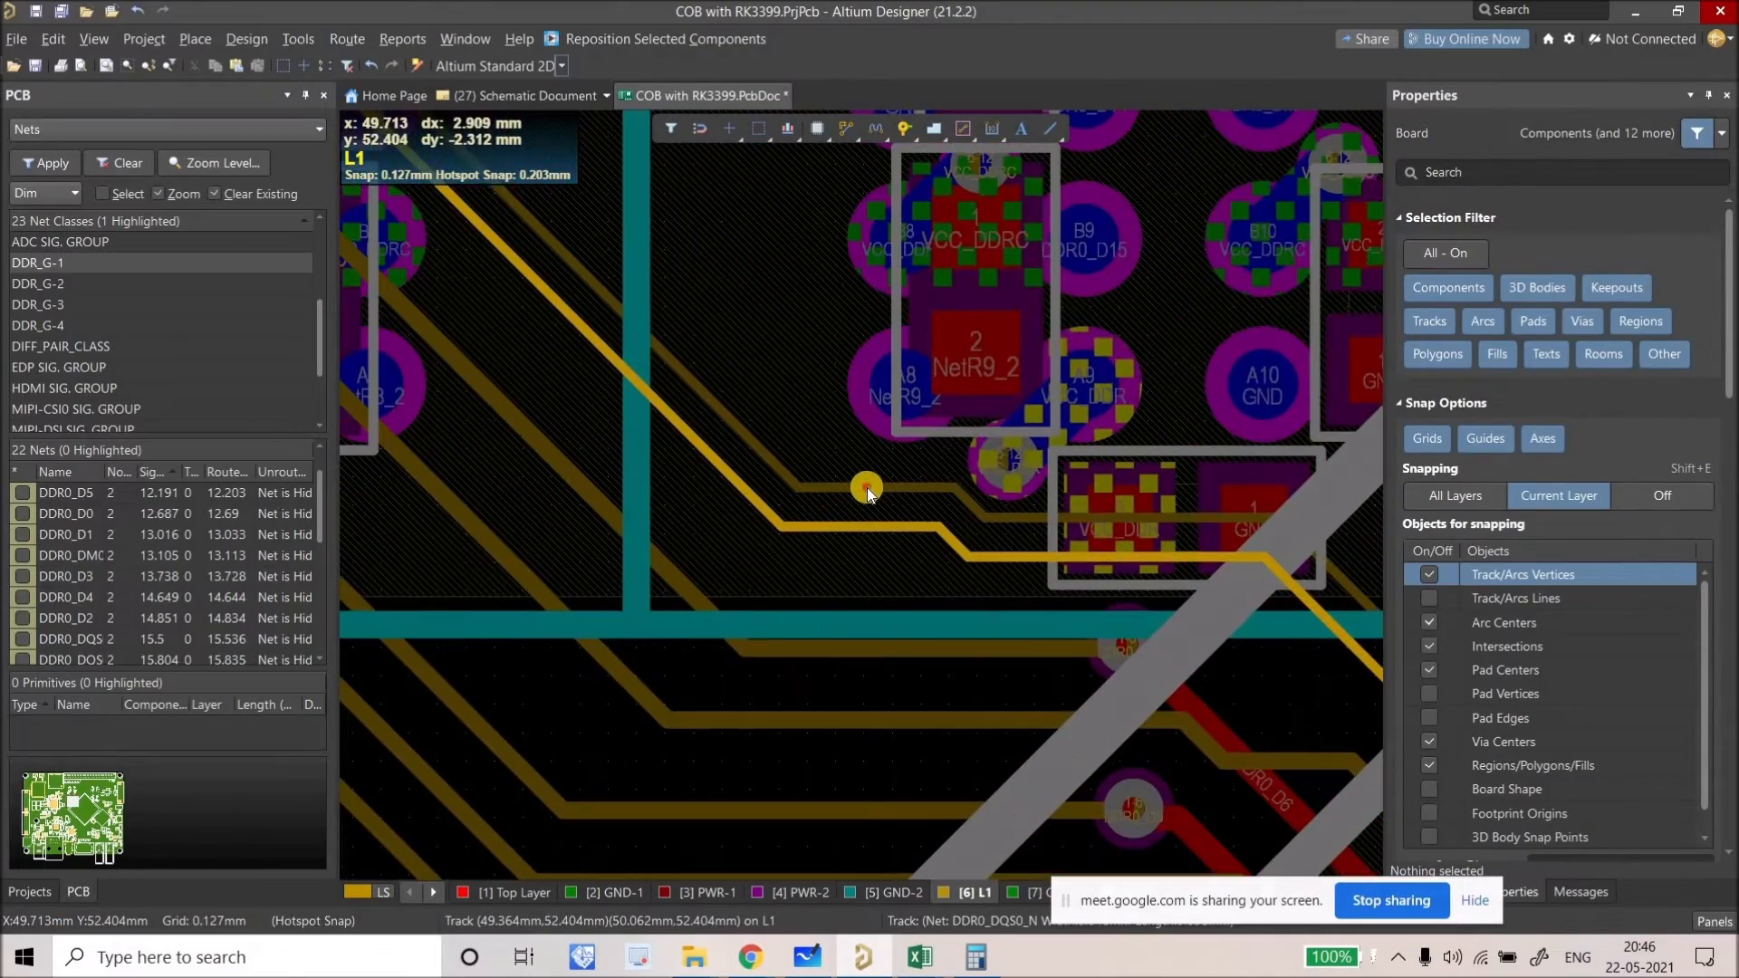
left_click(862, 510)
left_click(821, 538)
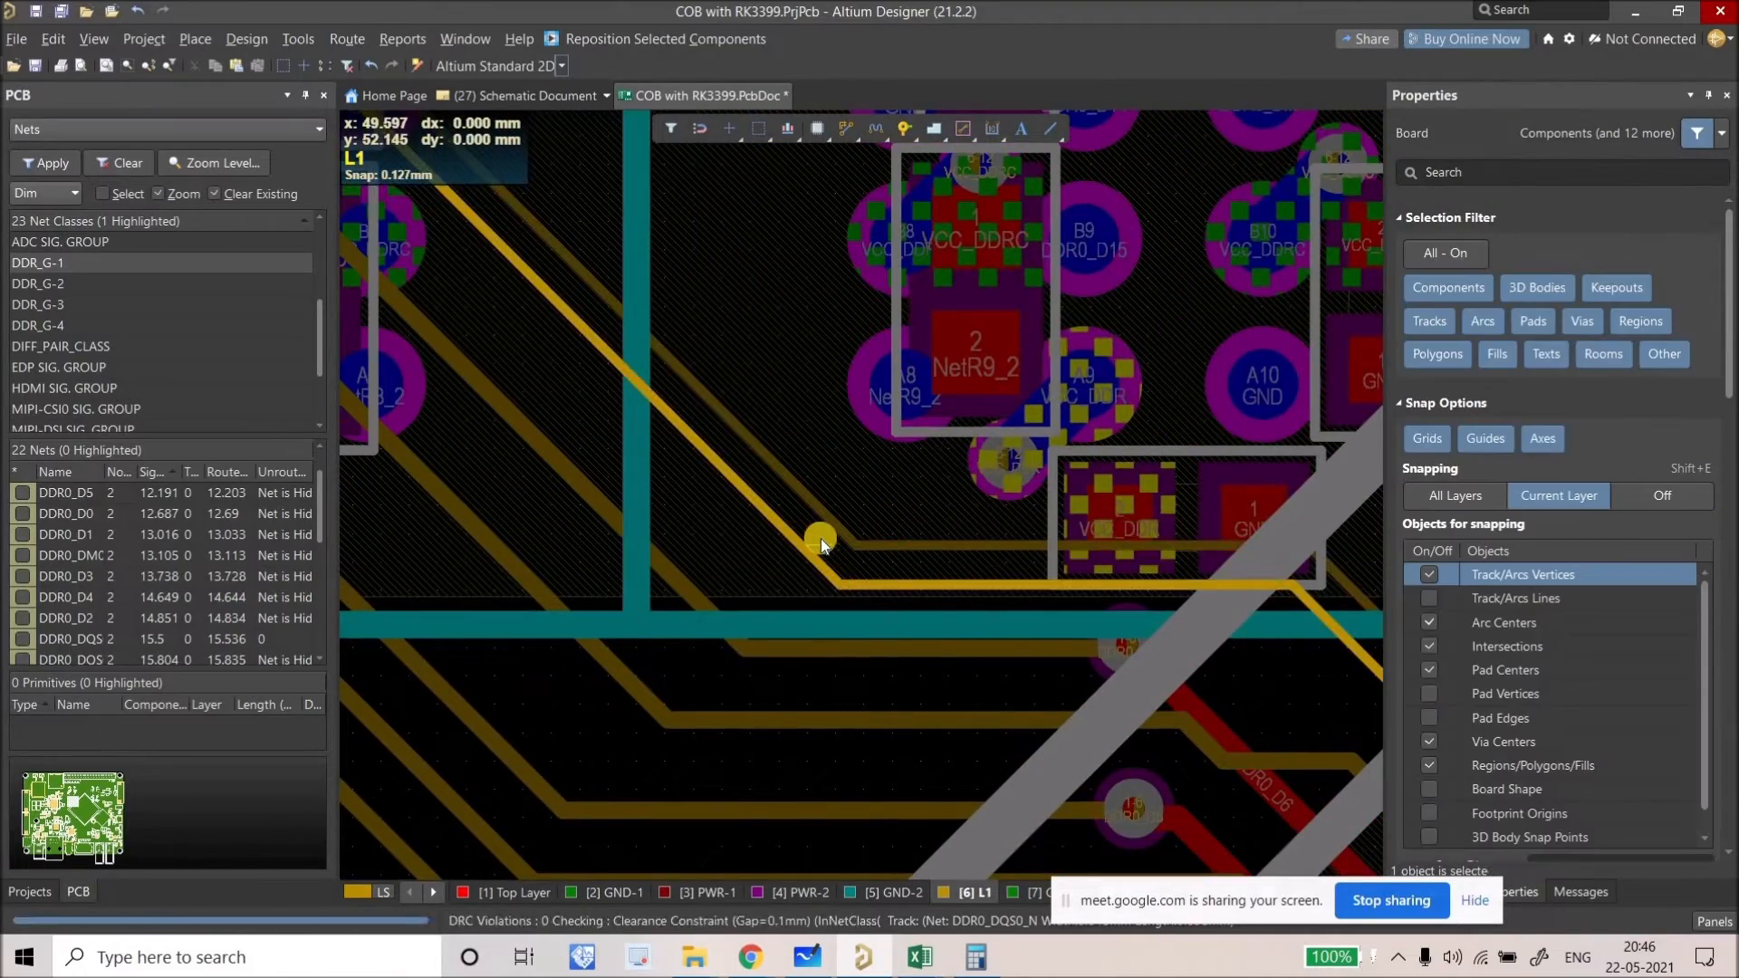
scroll(842, 507, "down", 3, "ctrl")
scroll(910, 638, "up", 4, "ctrl")
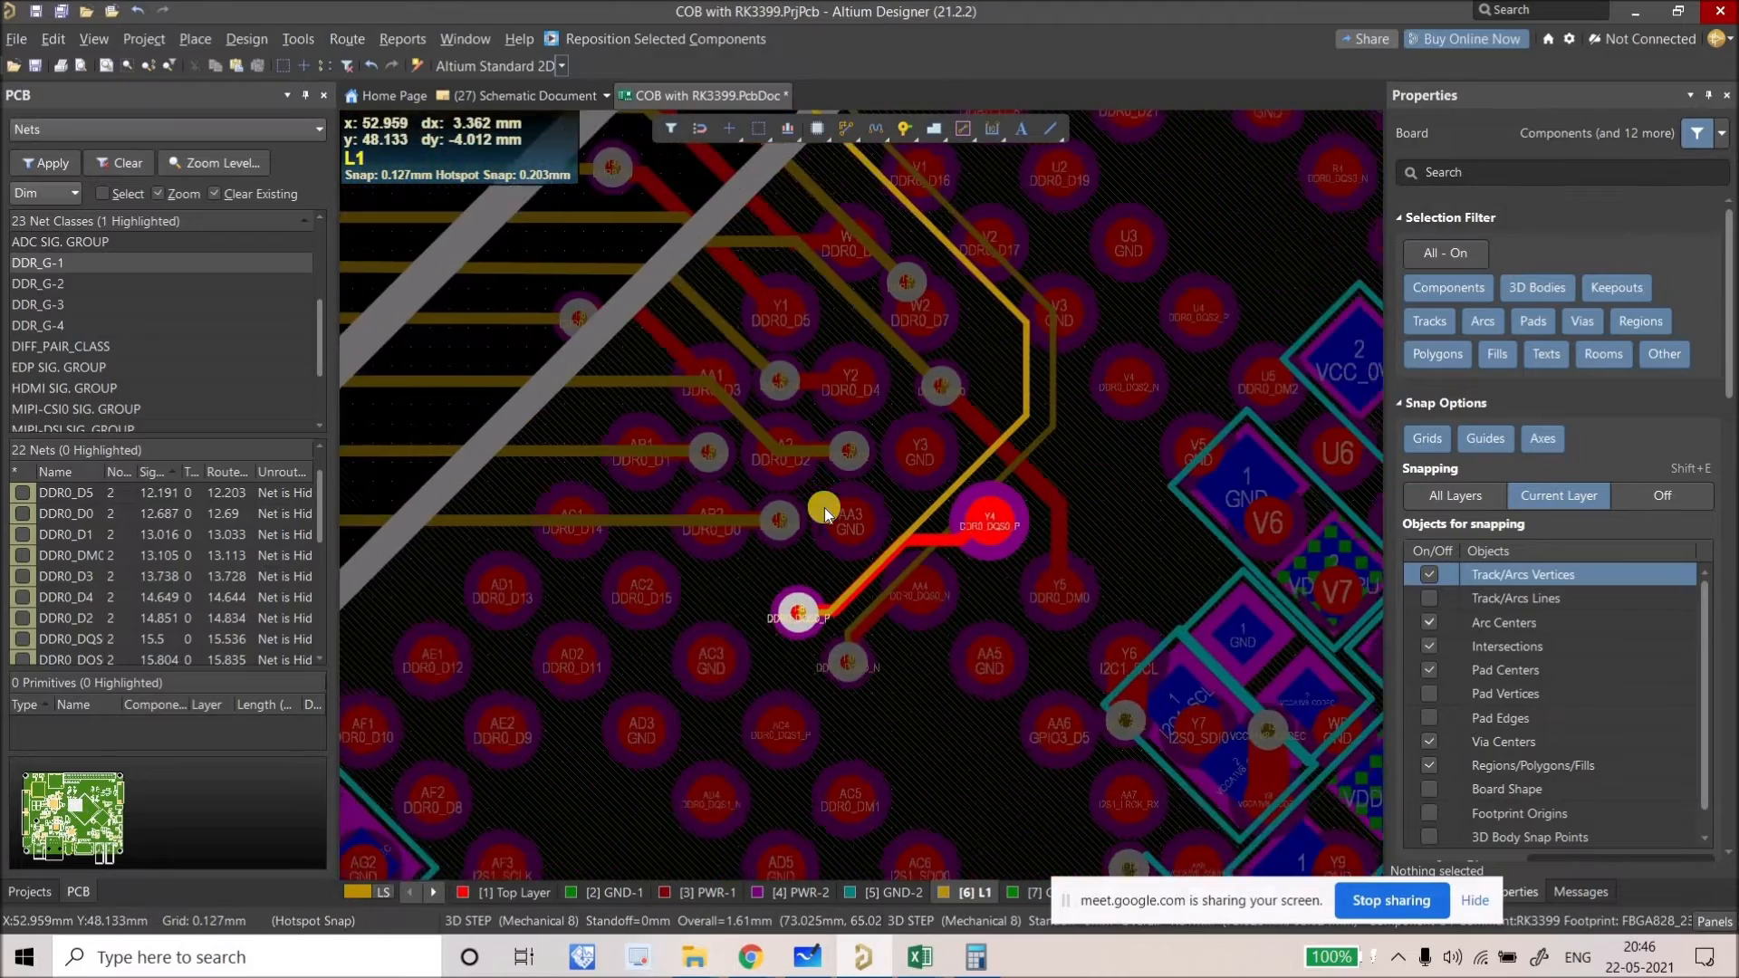
right_click_drag(967, 582, 1105, 655)
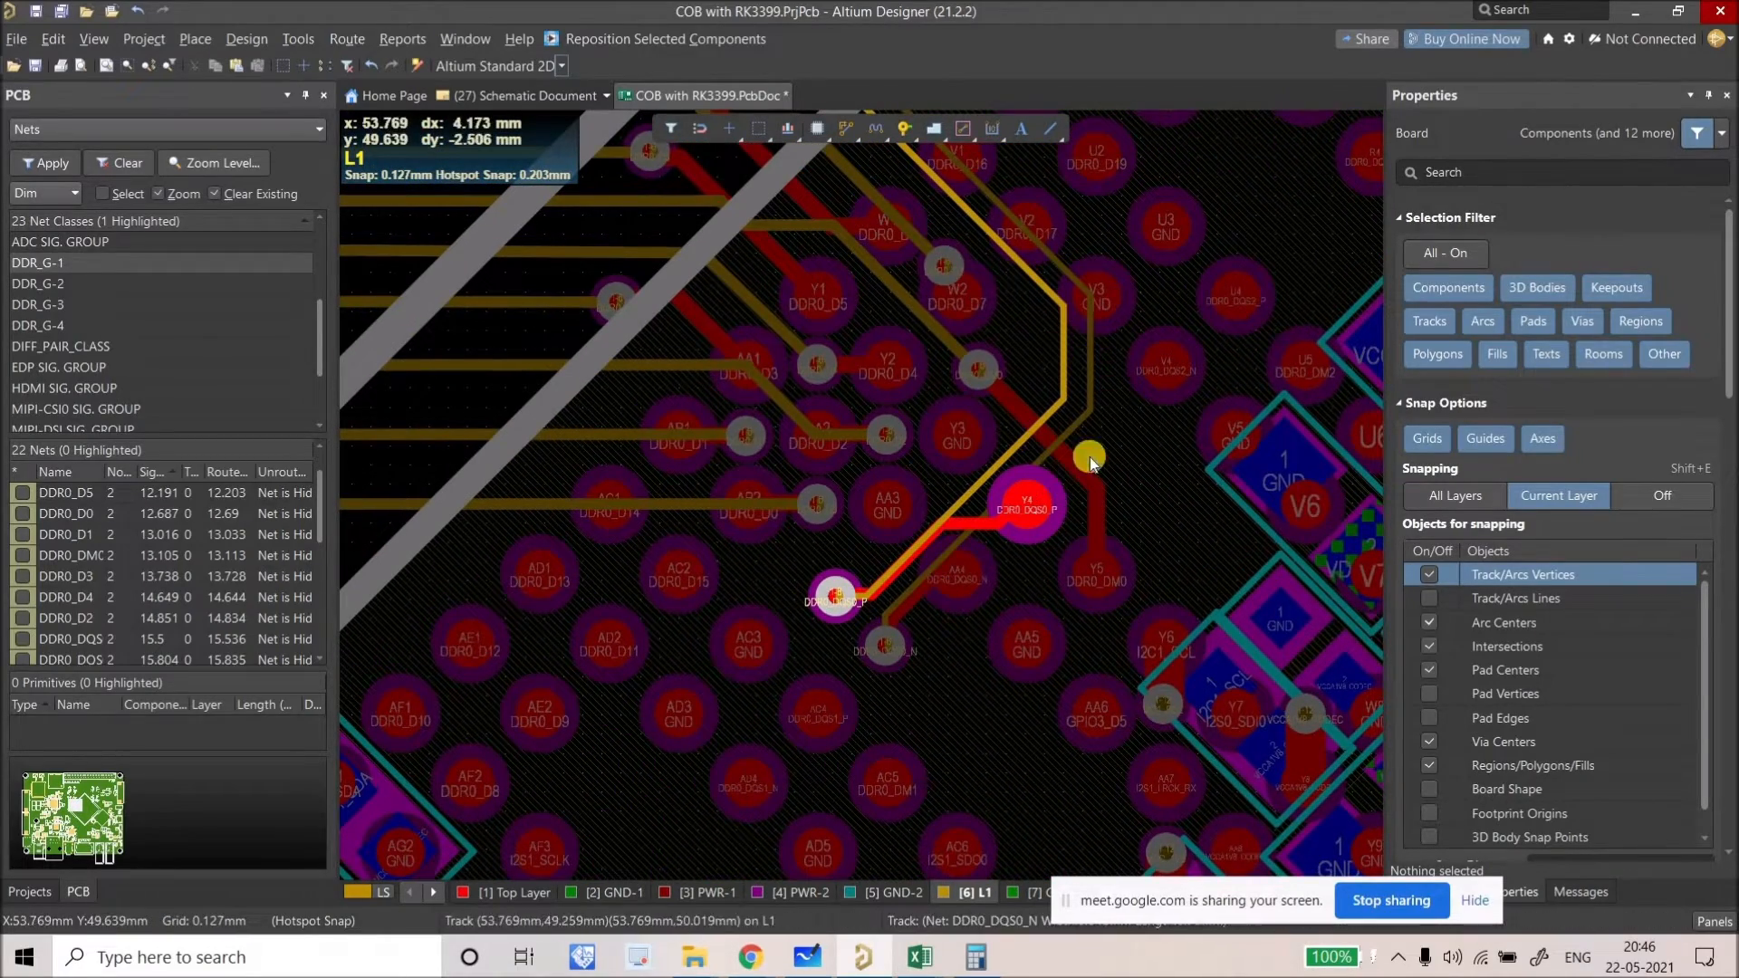
scroll(1031, 463, "down", 2, "ctrl")
scroll(1031, 464, "up", 3, "ctrl")
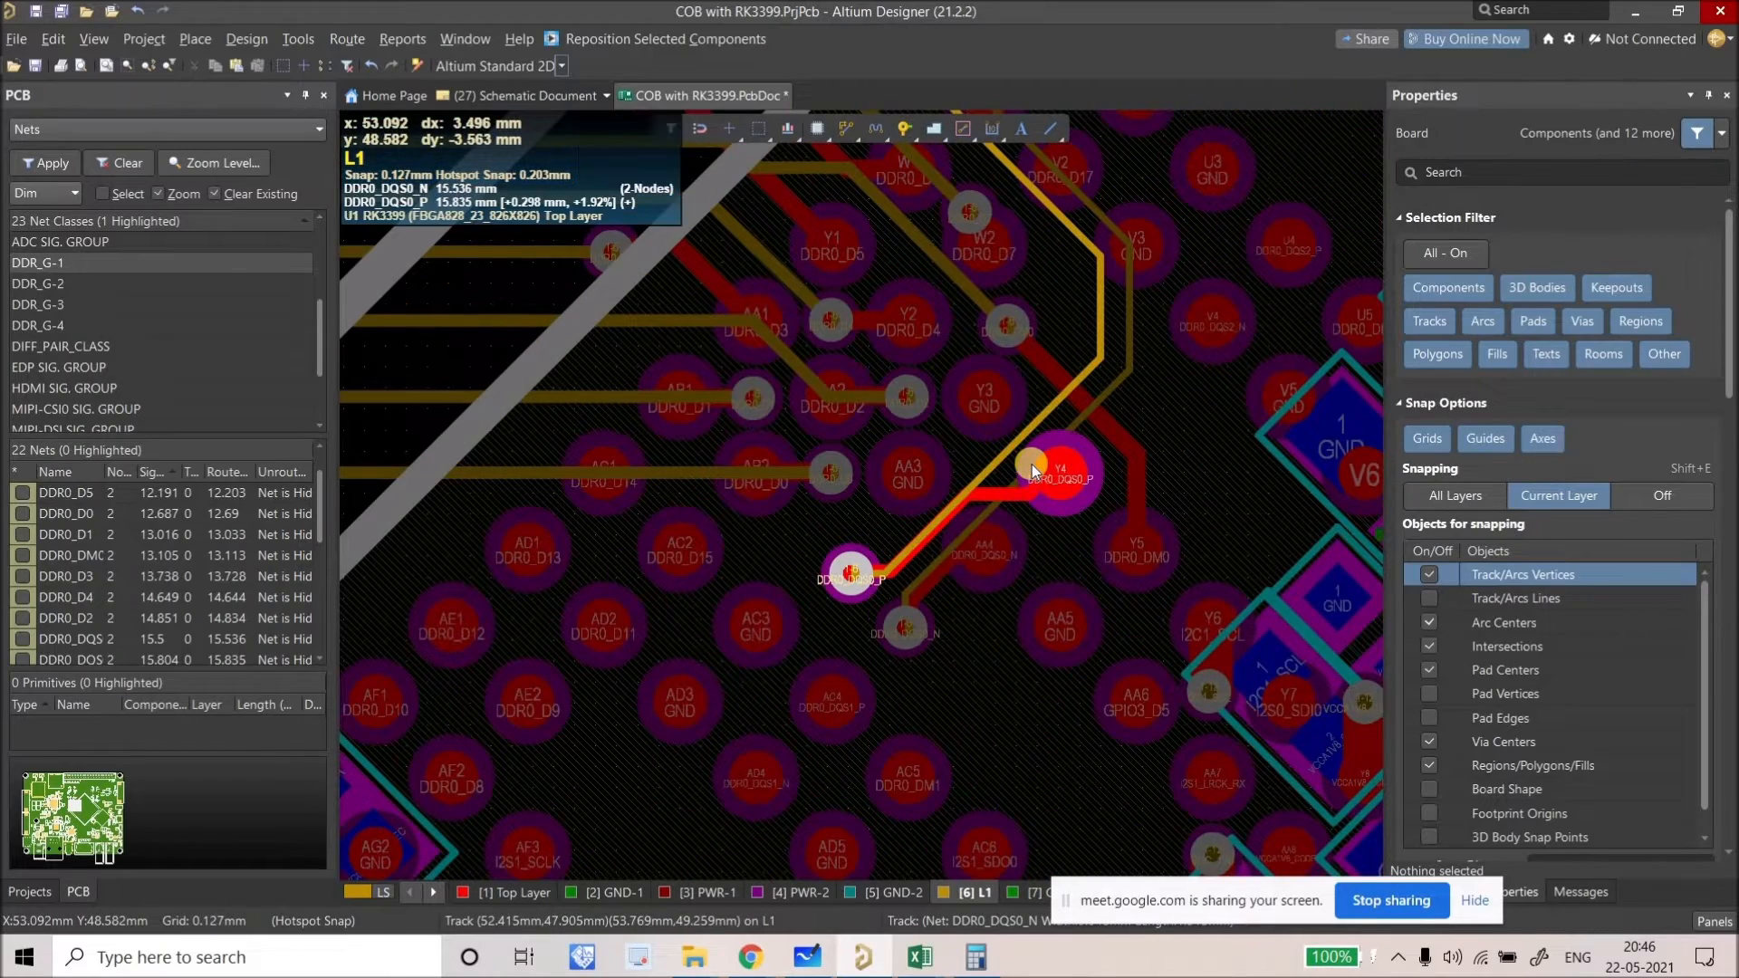
scroll(904, 580, "up", 2, "ctrl")
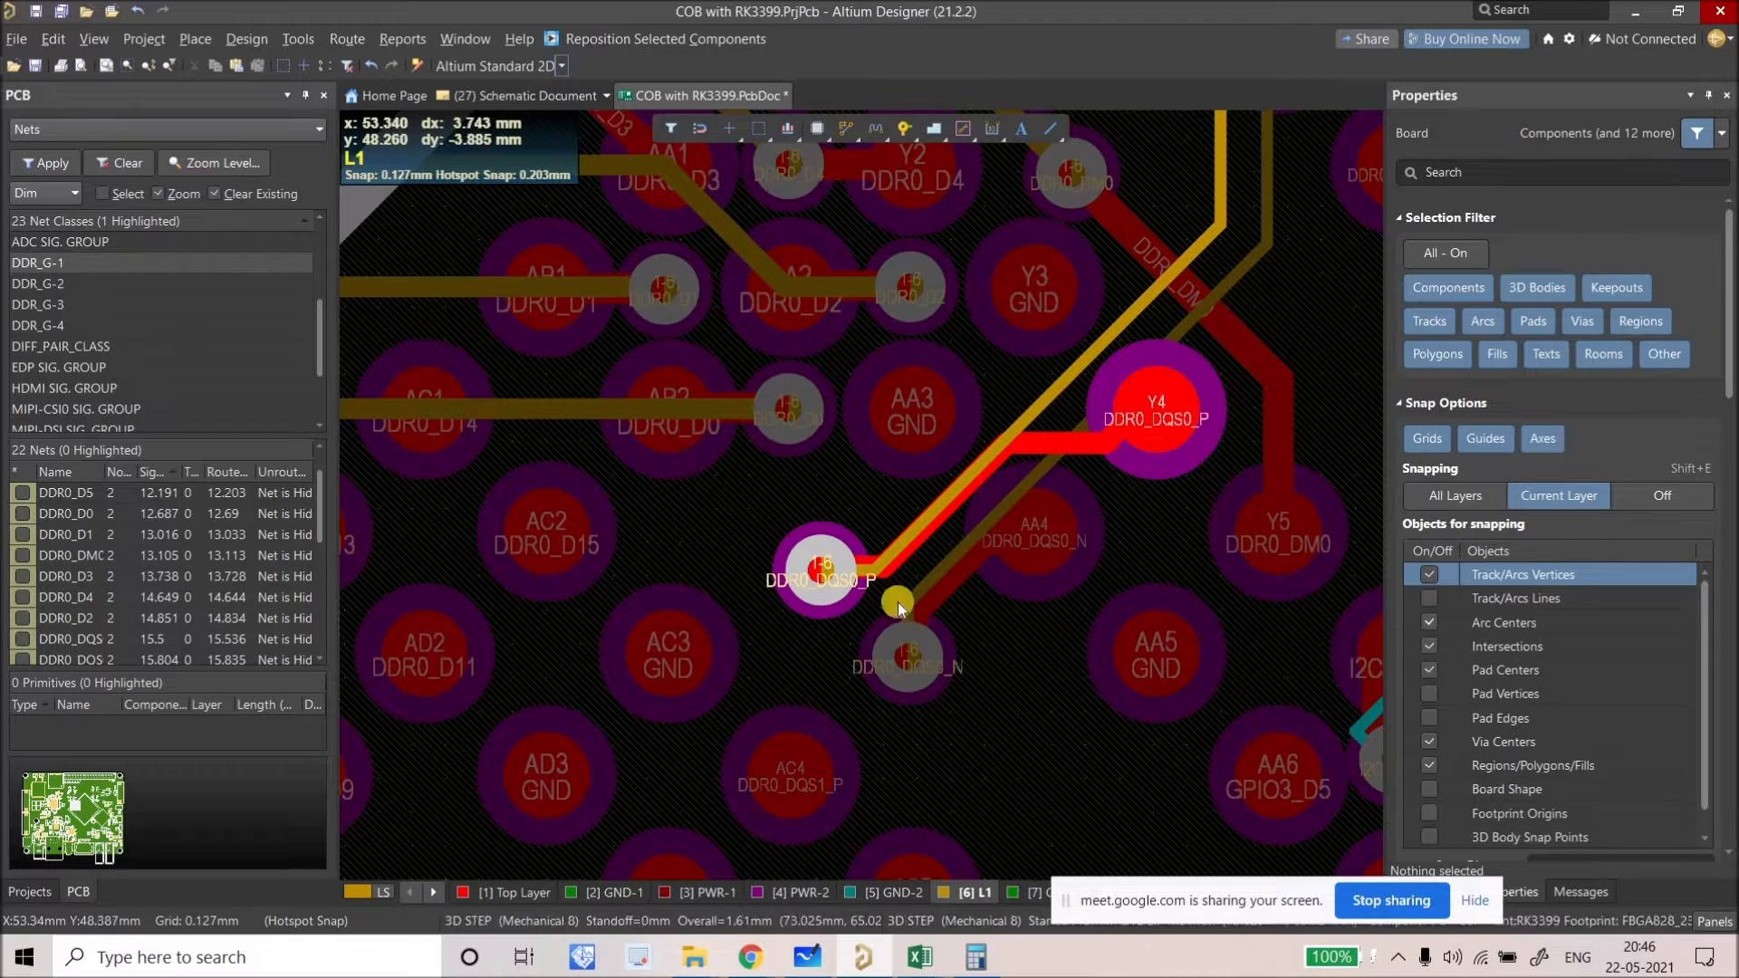
Step: On the Top Layer, drag the red DDR0_DQS0_P track's bend down-right toward its via
left_click(504, 895)
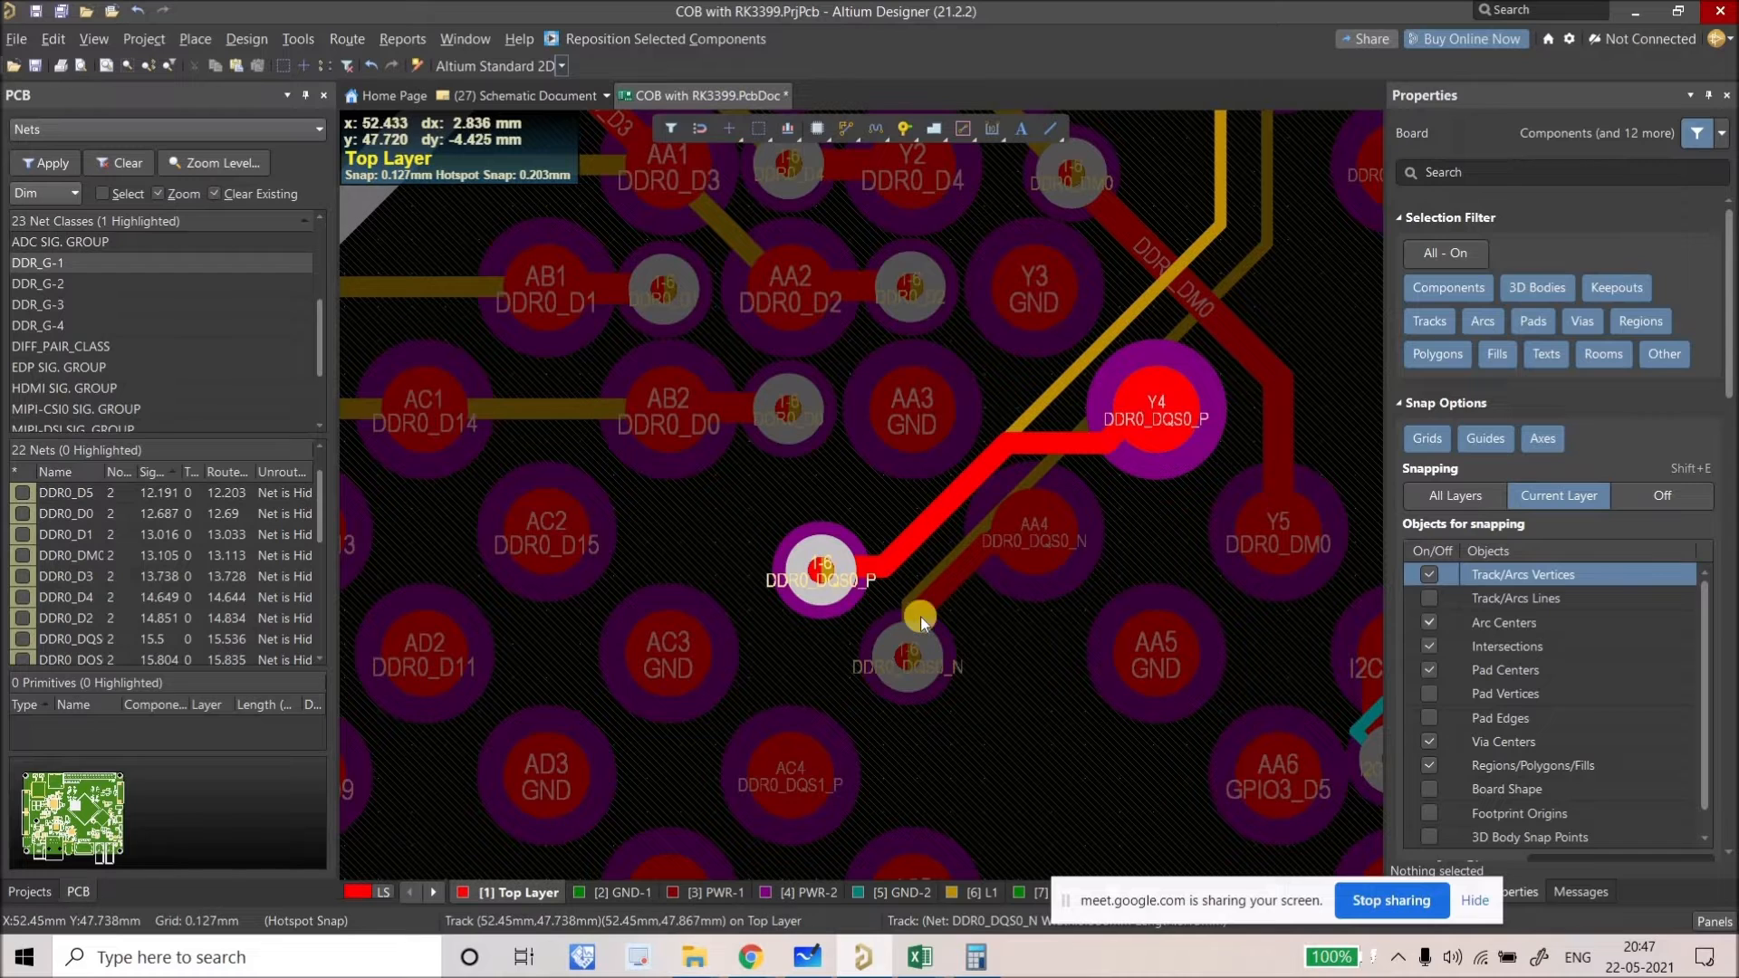
right_click_drag(1051, 435, 932, 507)
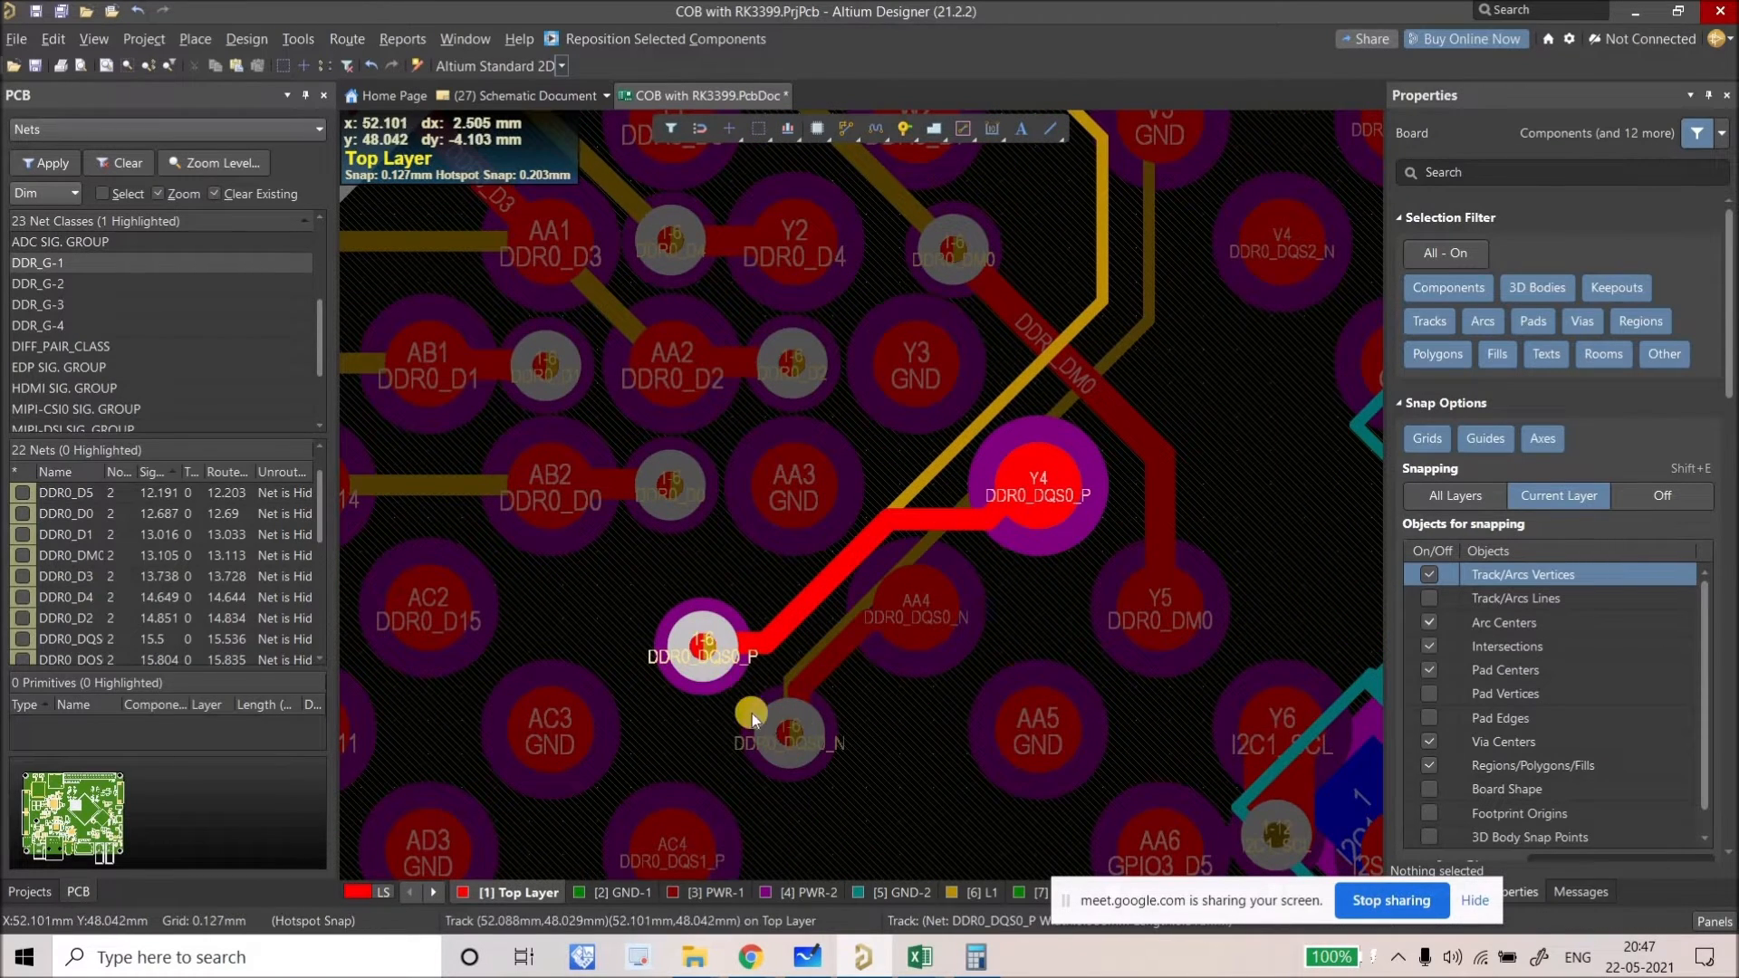
scroll(740, 702, "down", 1, "ctrl")
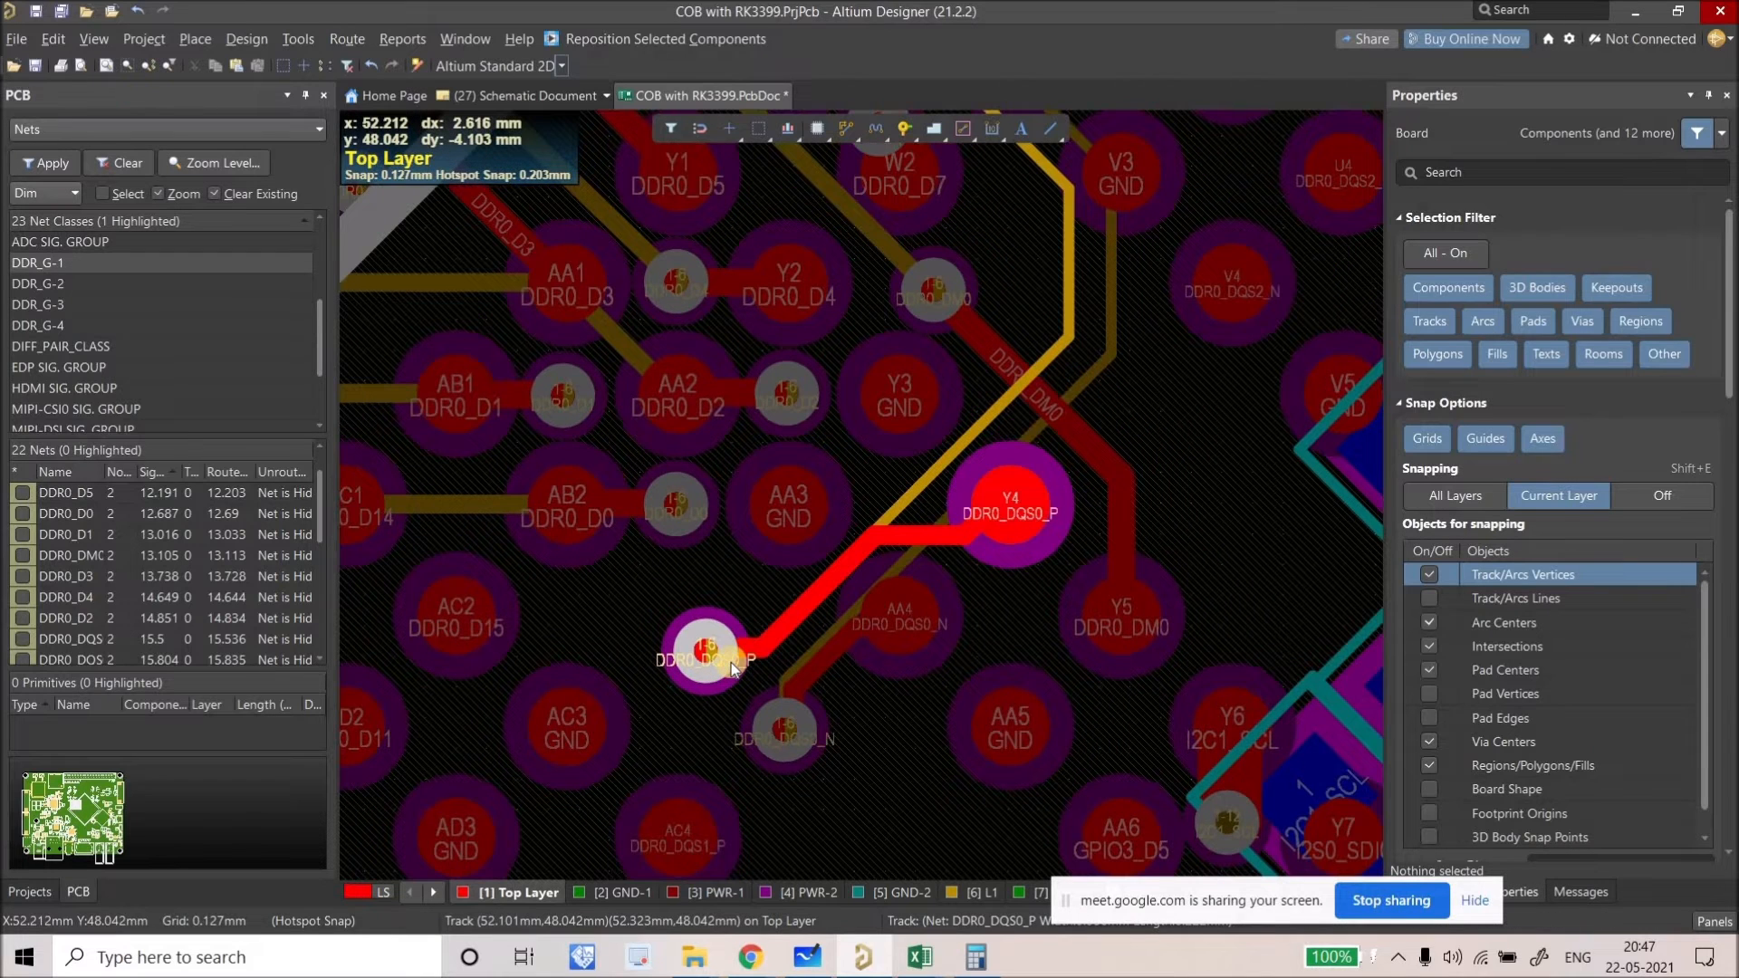
mouse_move(731, 662)
left_click_drag(754, 629, 768, 667)
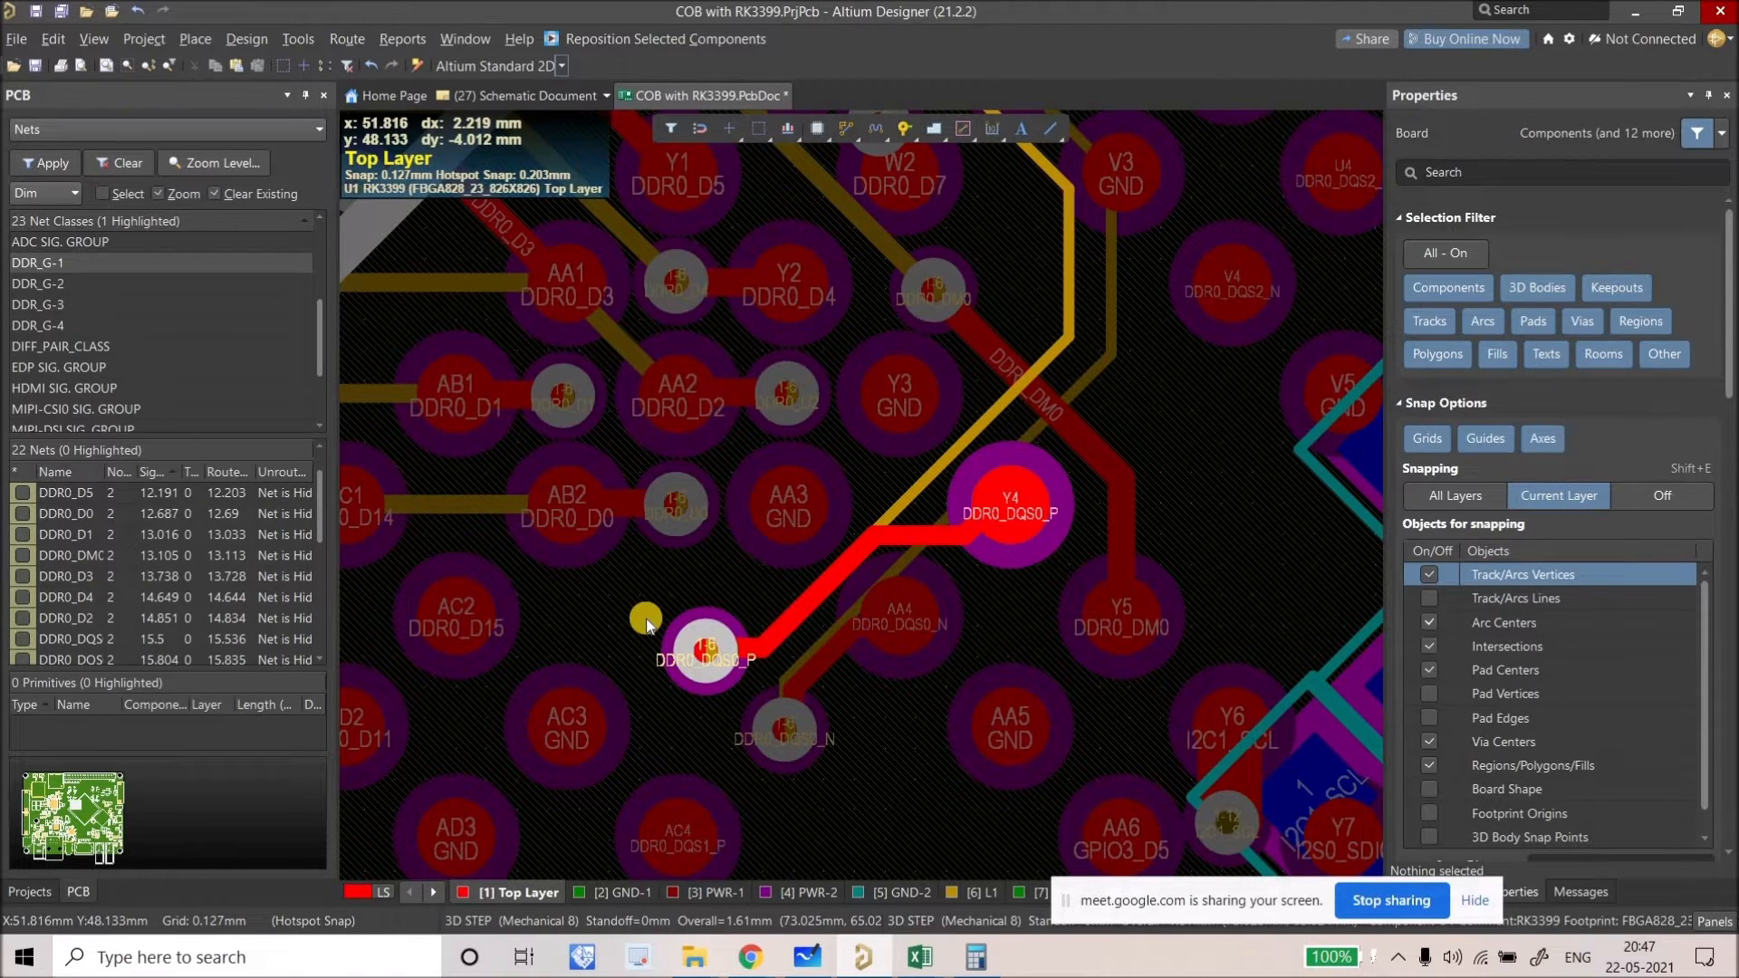
scroll(644, 623, "down", 8, "ctrl")
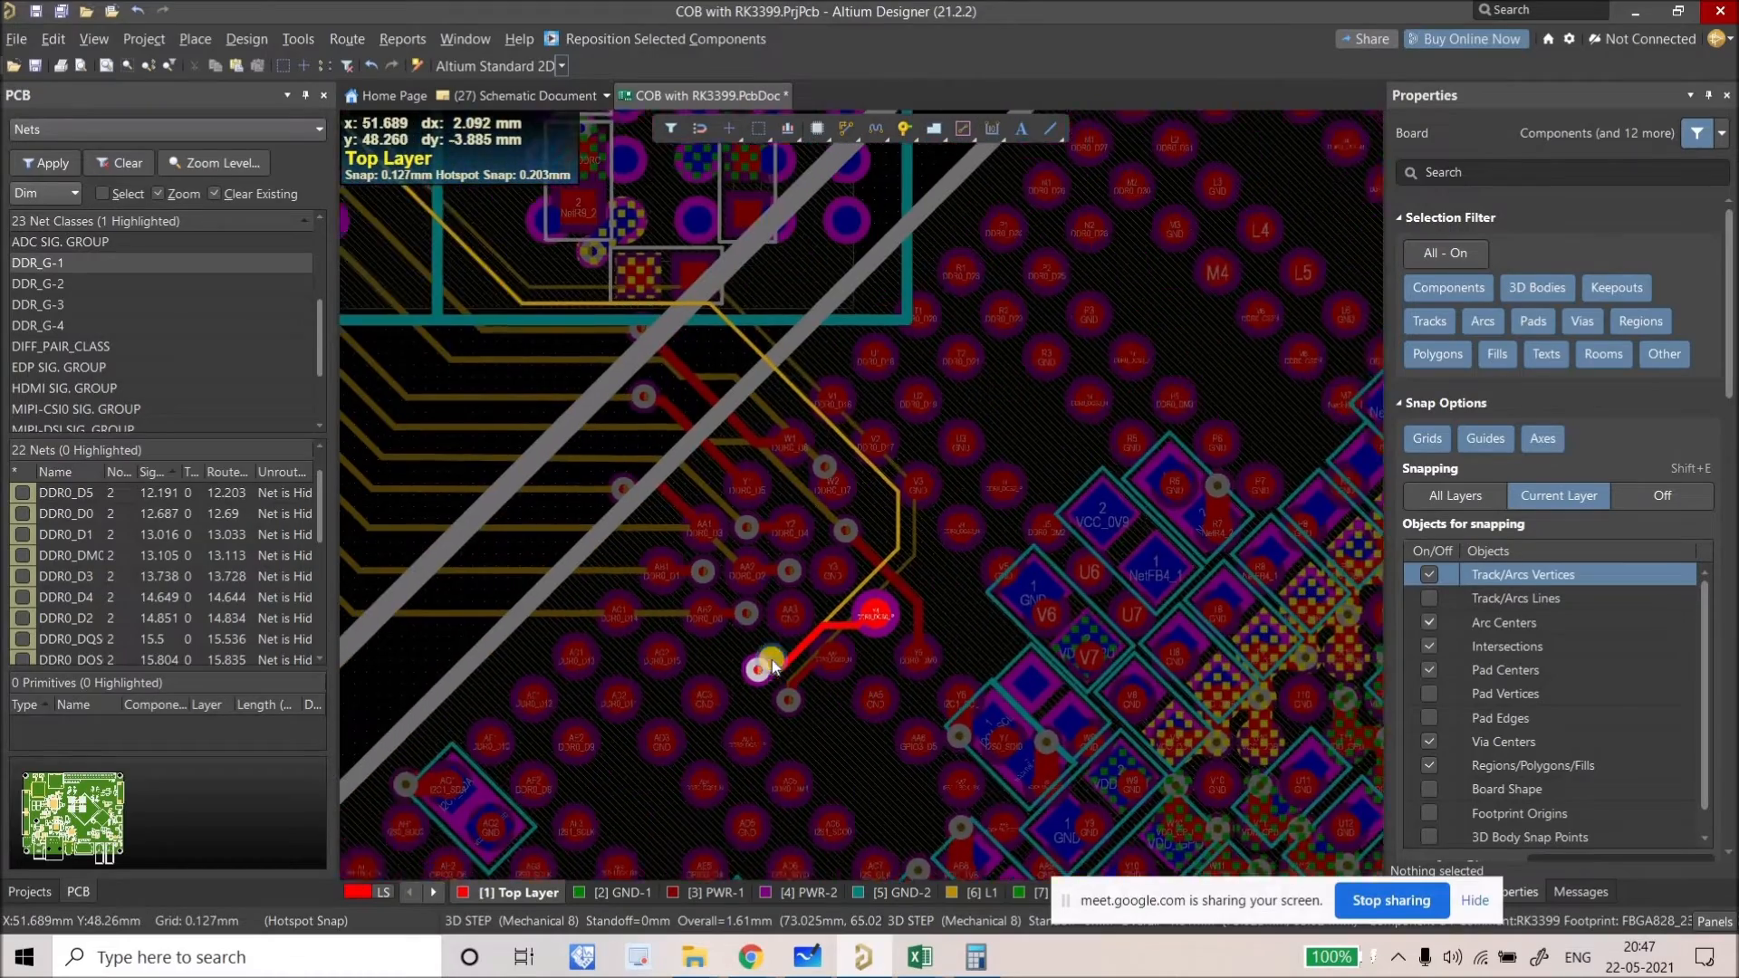
Step: Review the DDR_G-1 nets with only layer L1 shown
key("shift+s")
key("shift+s")
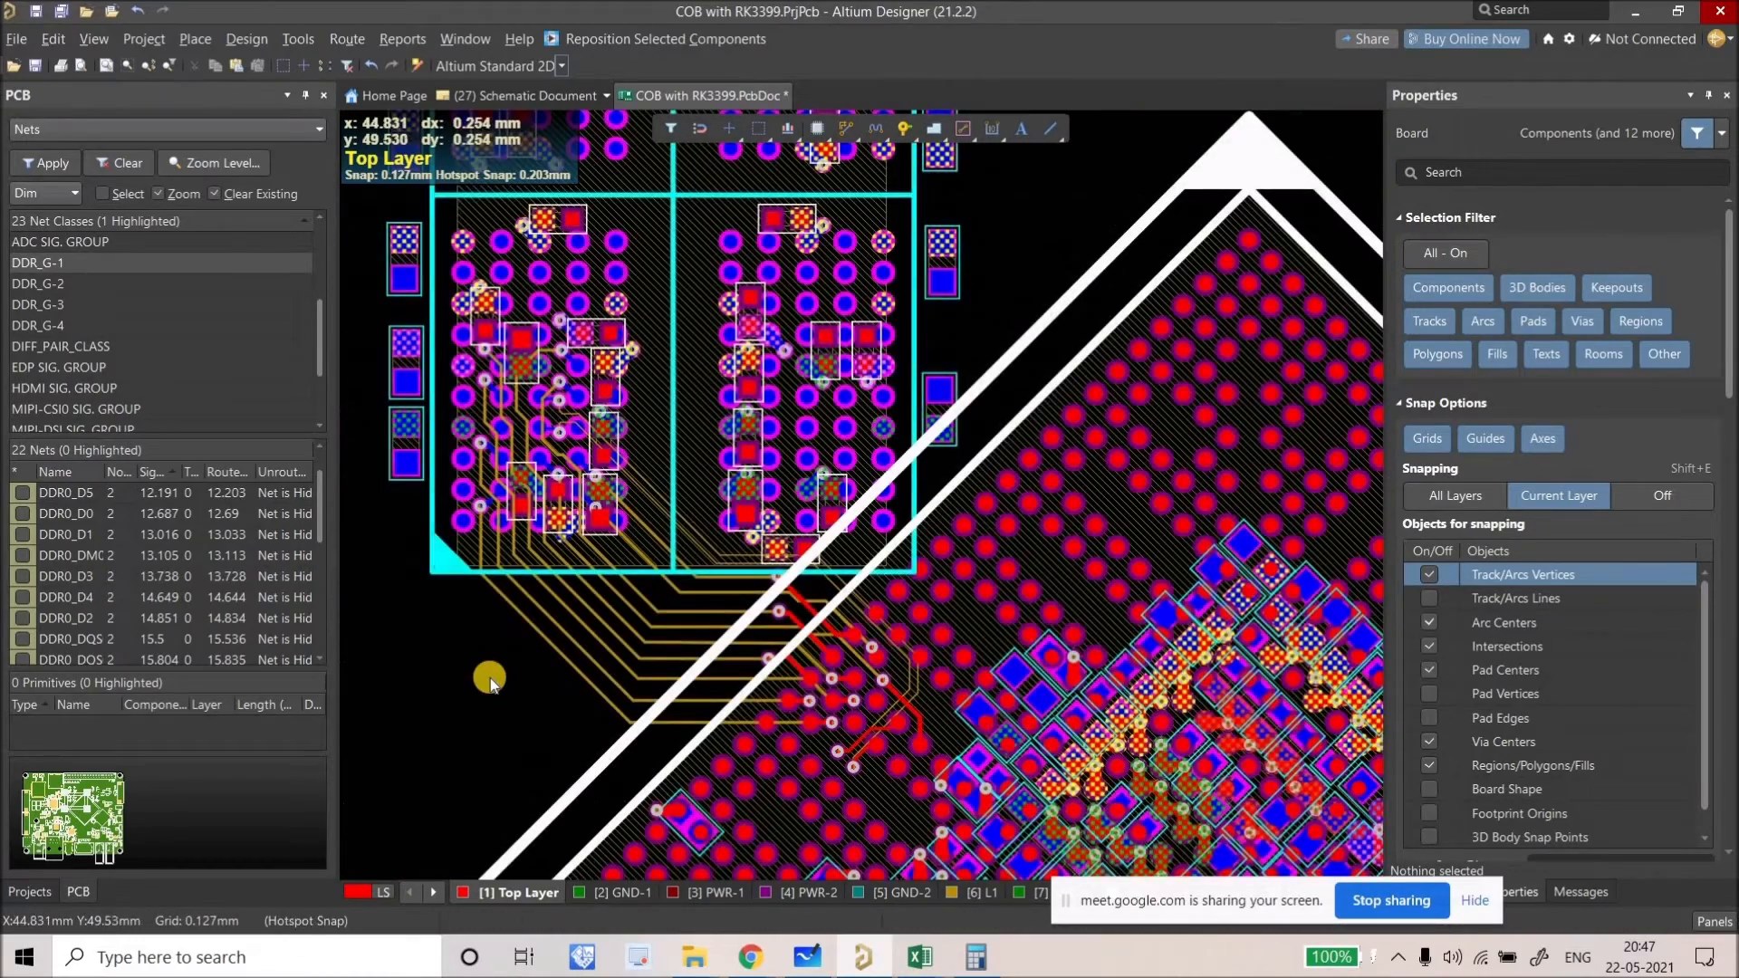
left_click(91, 274)
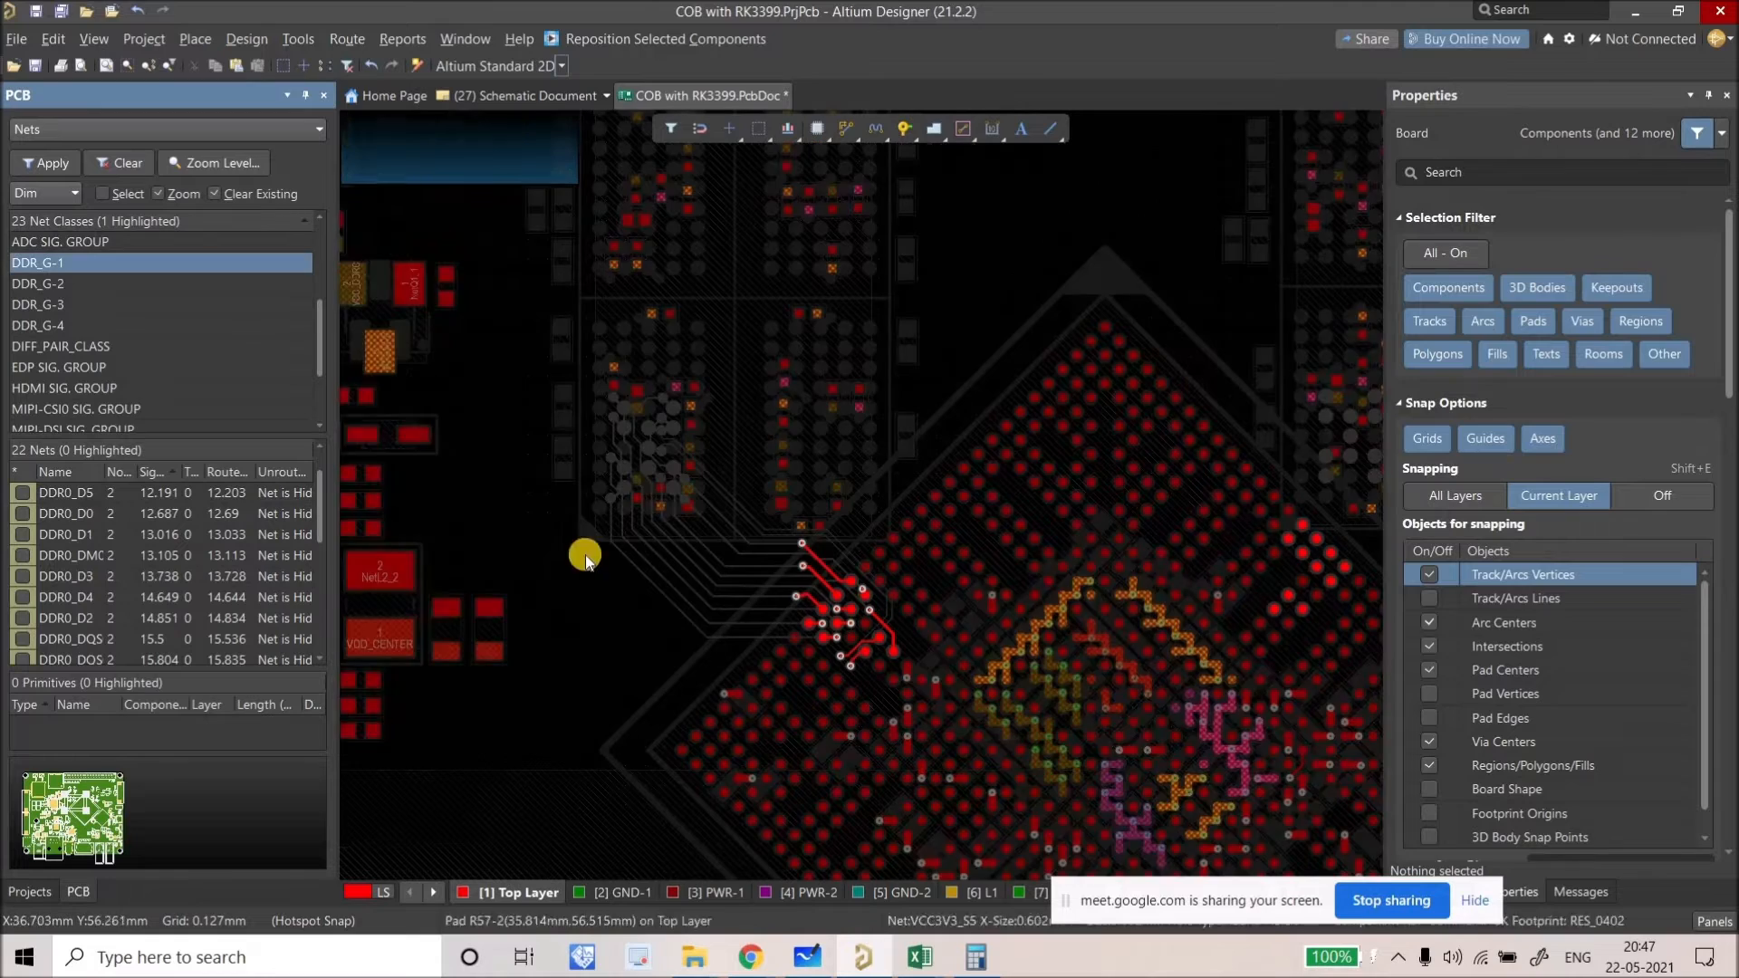
key("KP_Multiply")
scroll(649, 610, "up", 6, "ctrl")
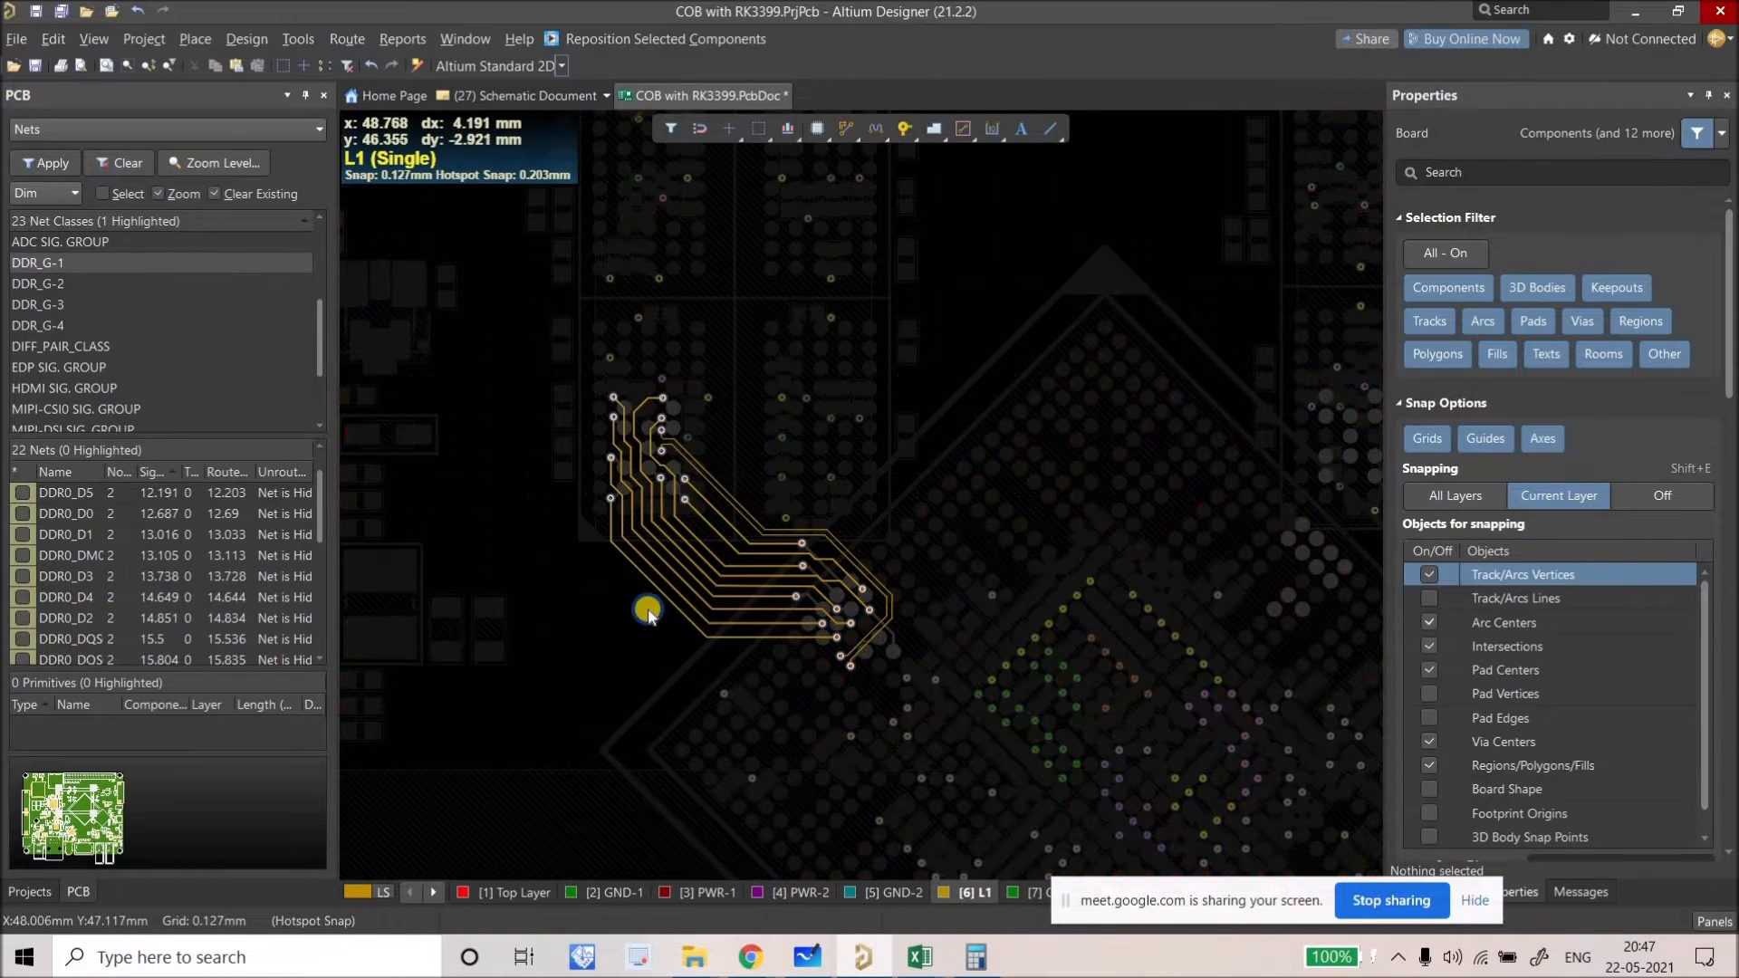
scroll(625, 528, "down", 5, "ctrl")
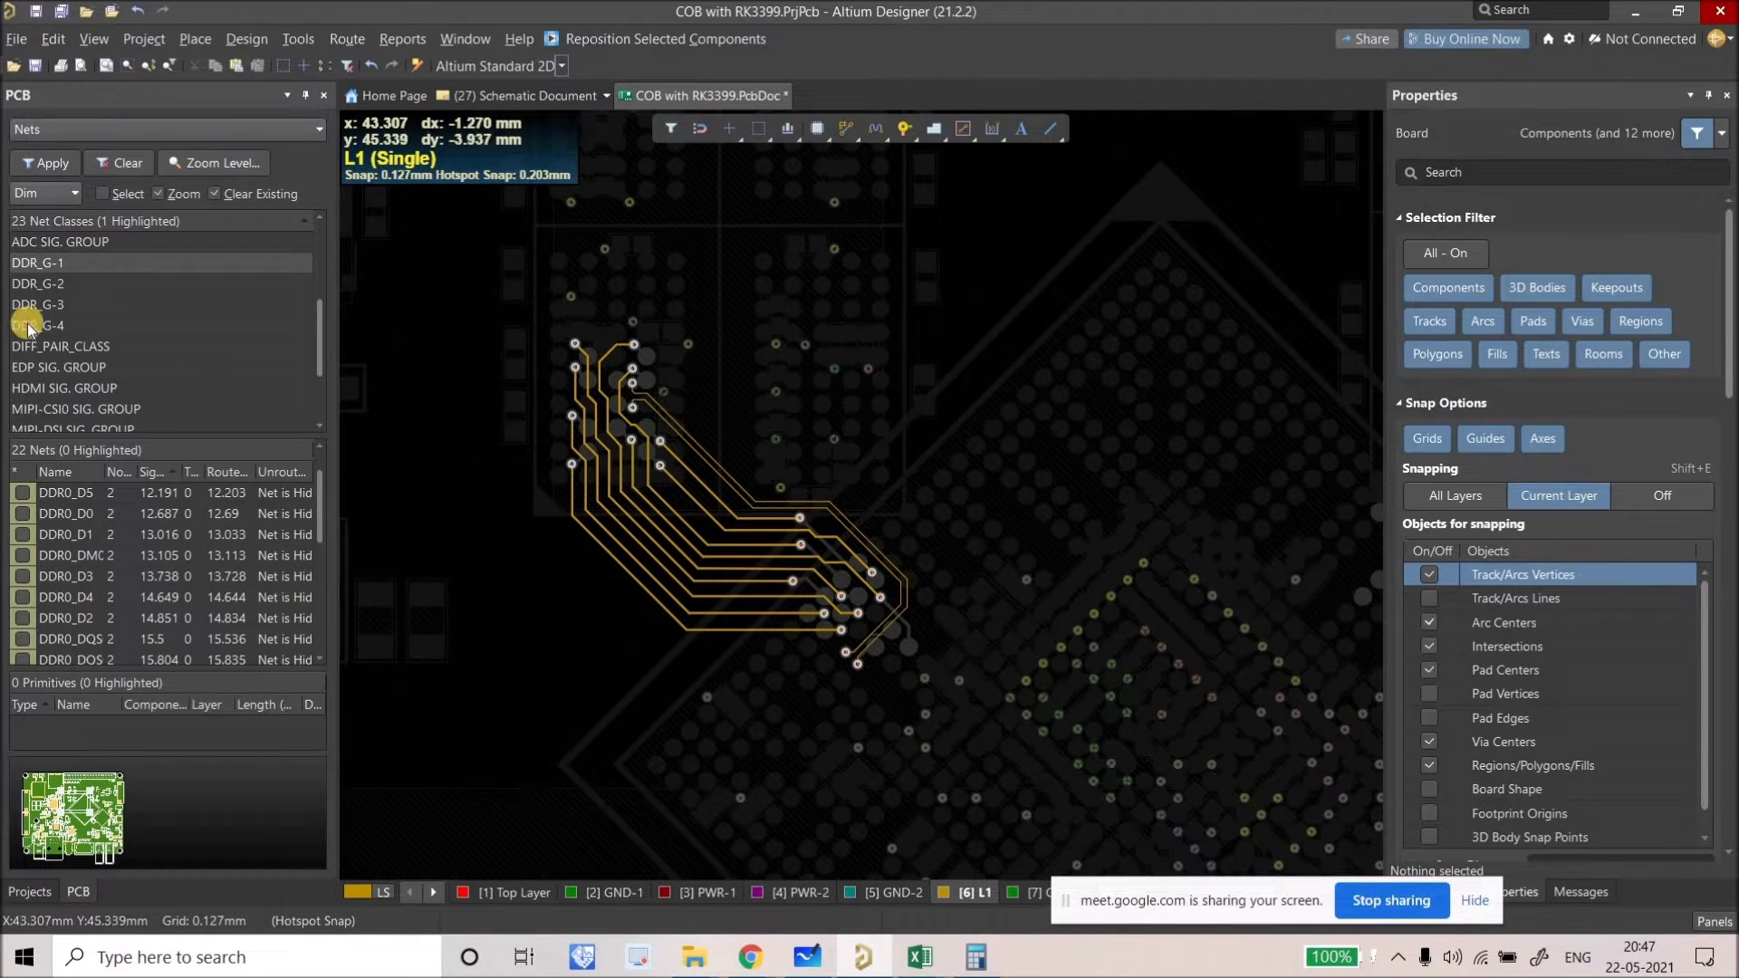
Step: List the DDR_G-2 nets with Top Layer active and all layers shown
left_click(57, 286)
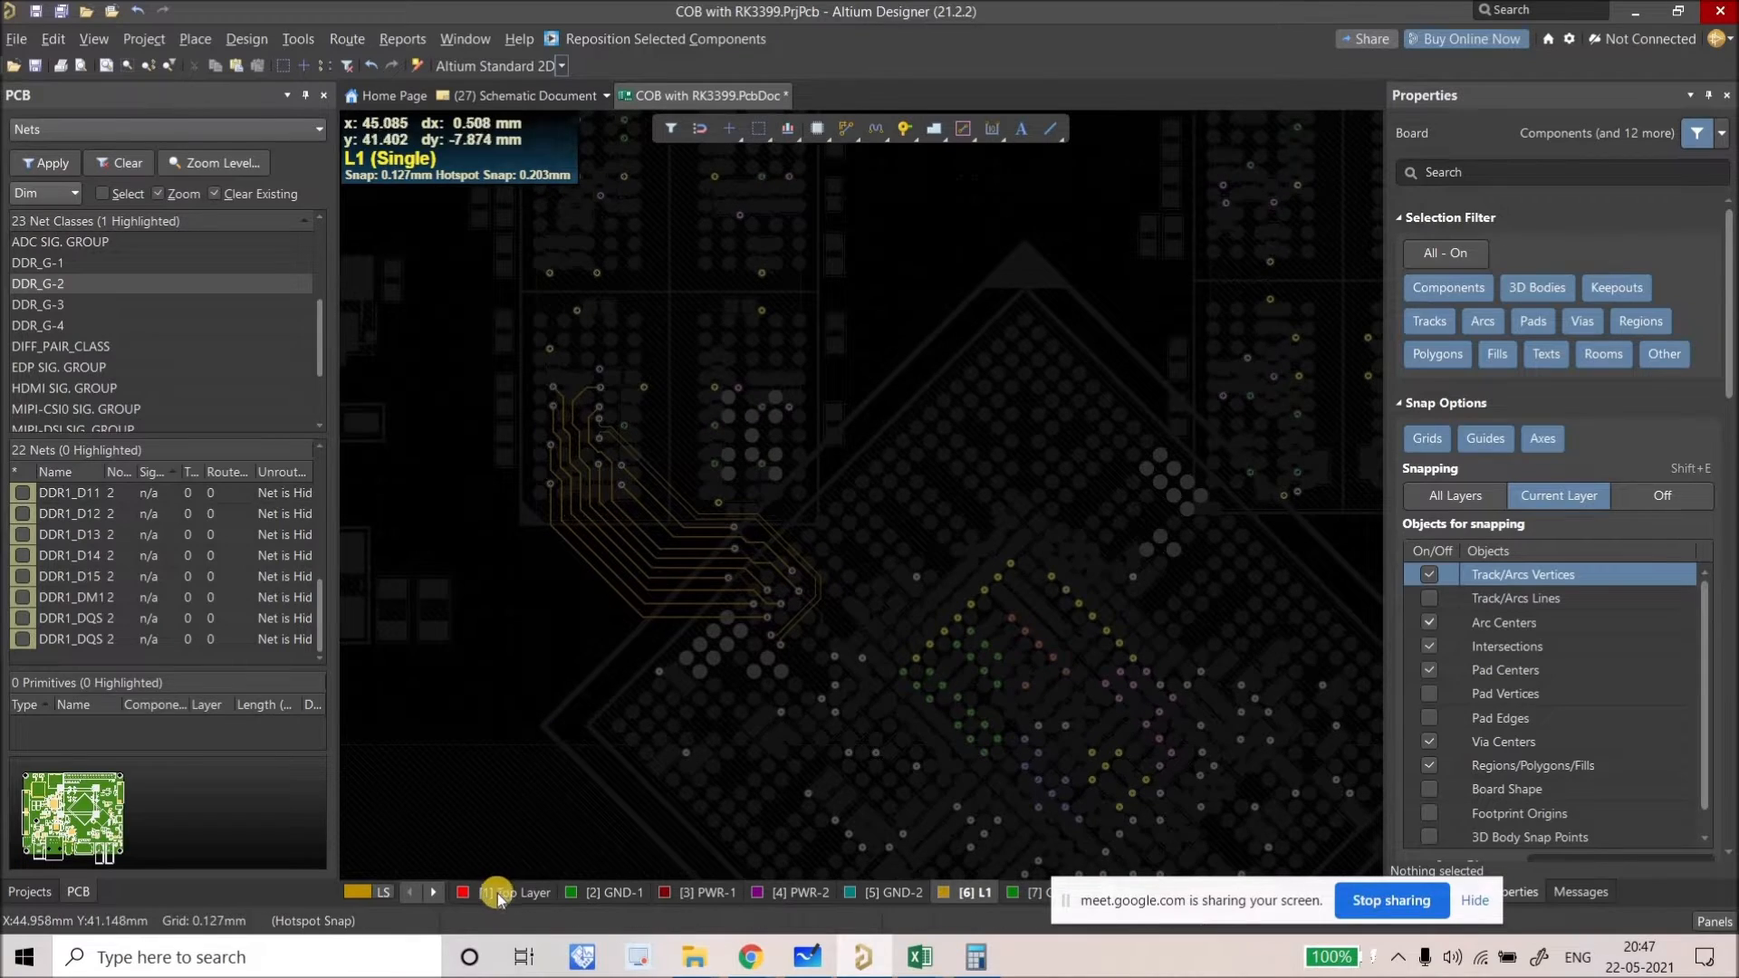
key("KP_Multiply")
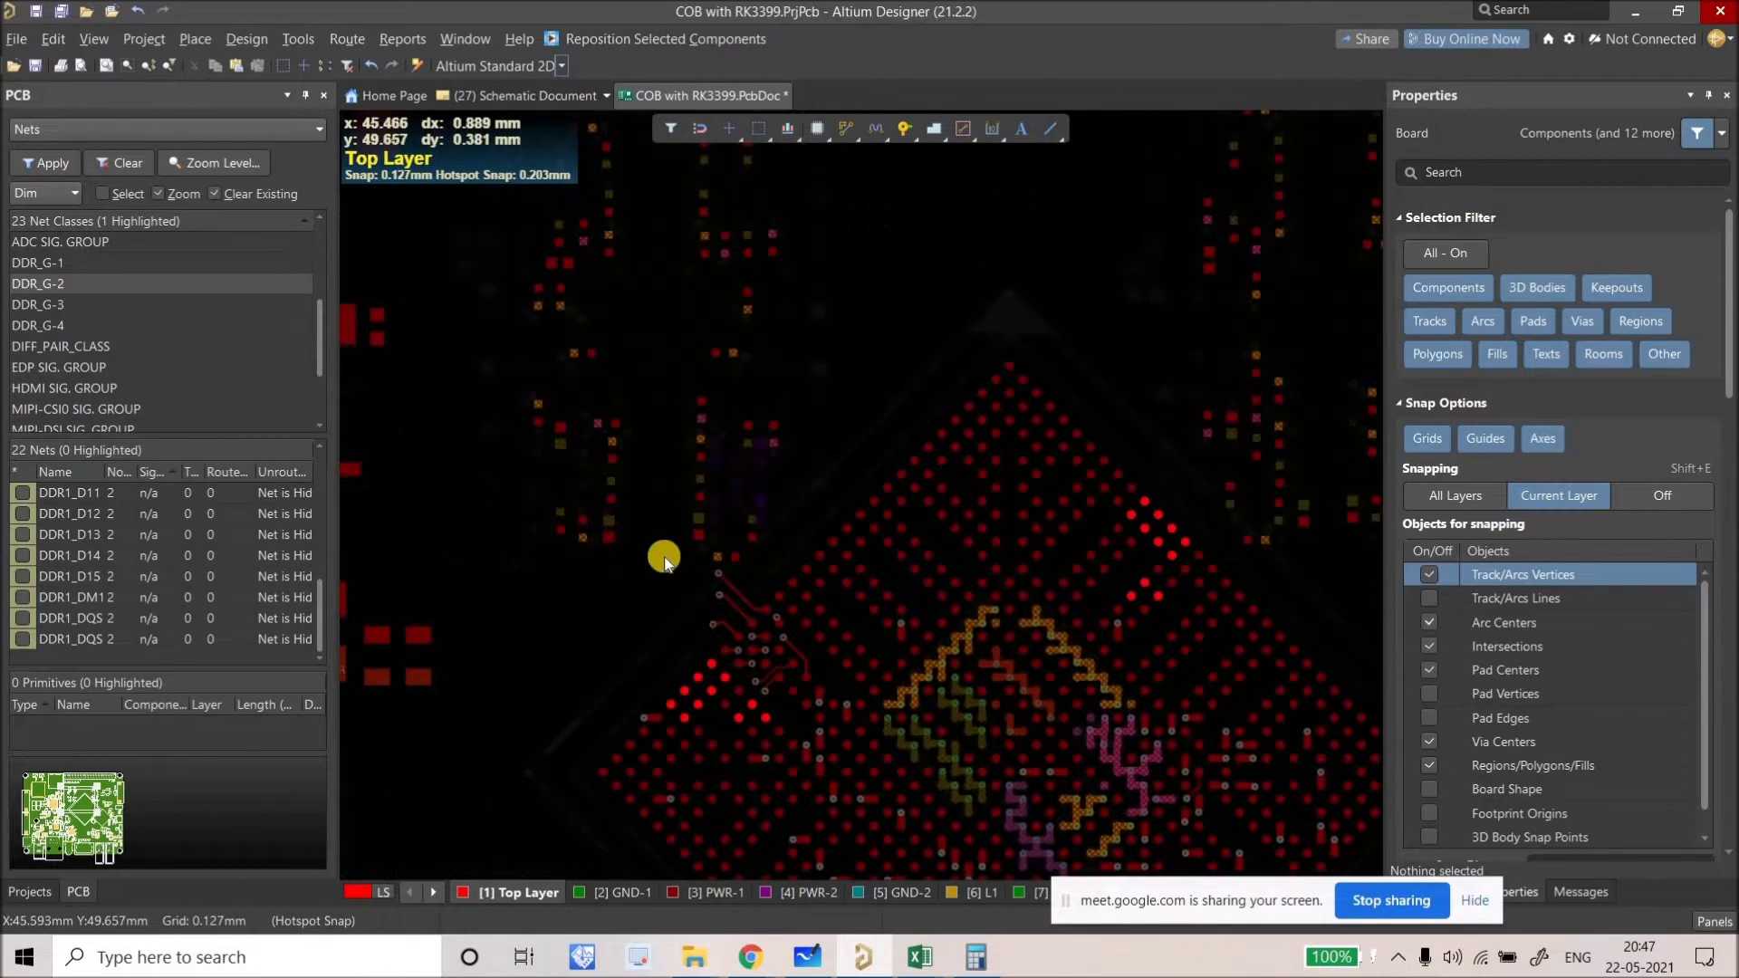
key("shift+s")
Step: Zoom to the LPDDR4 DDR0 pads and make L1 the working layer
scroll(487, 427, "up", 10, "ctrl")
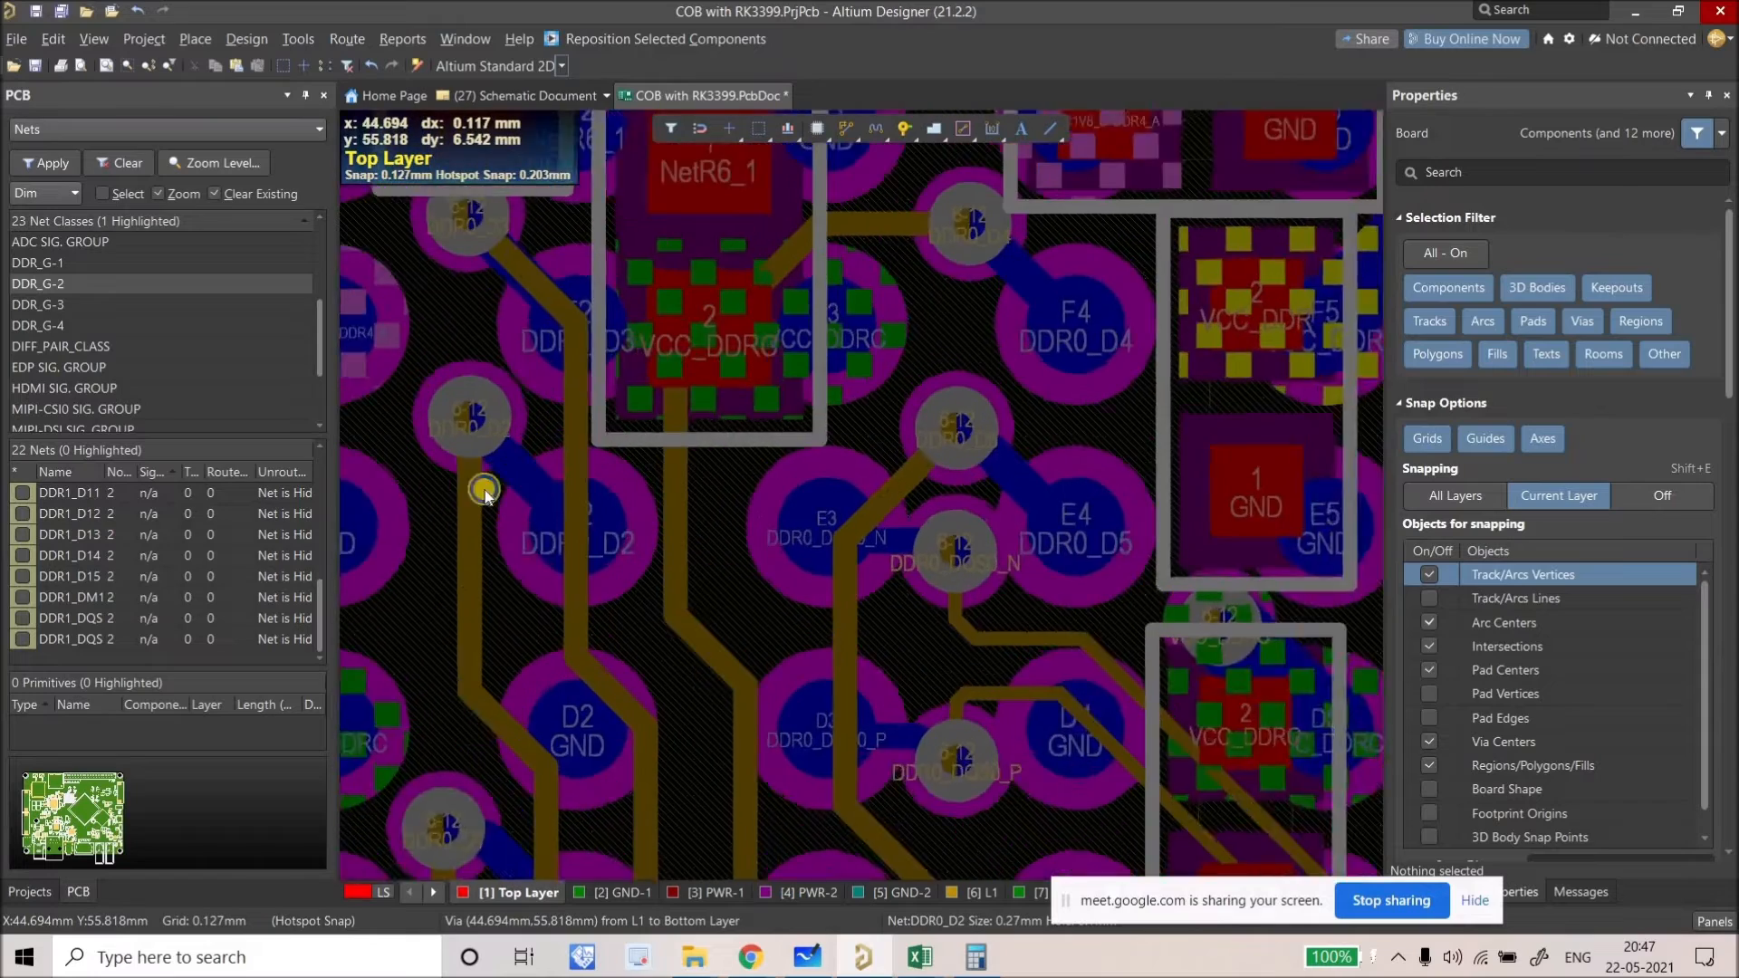
scroll(462, 684, "up", 4, "ctrl")
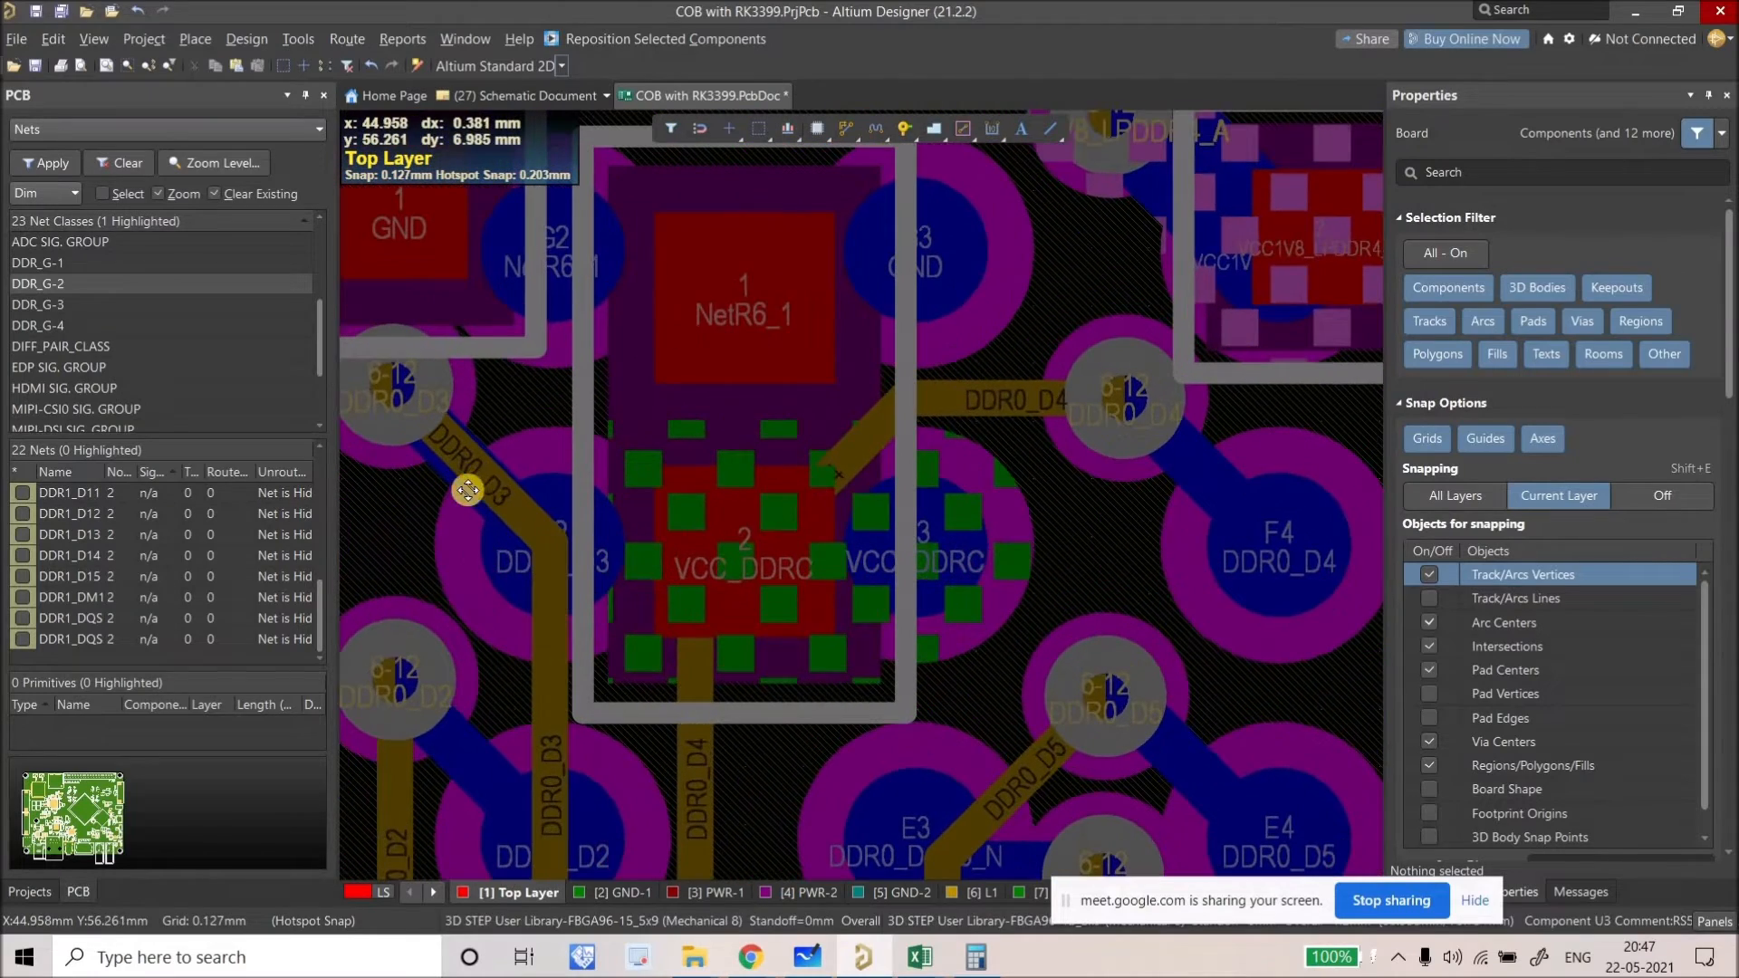
left_click(460, 489)
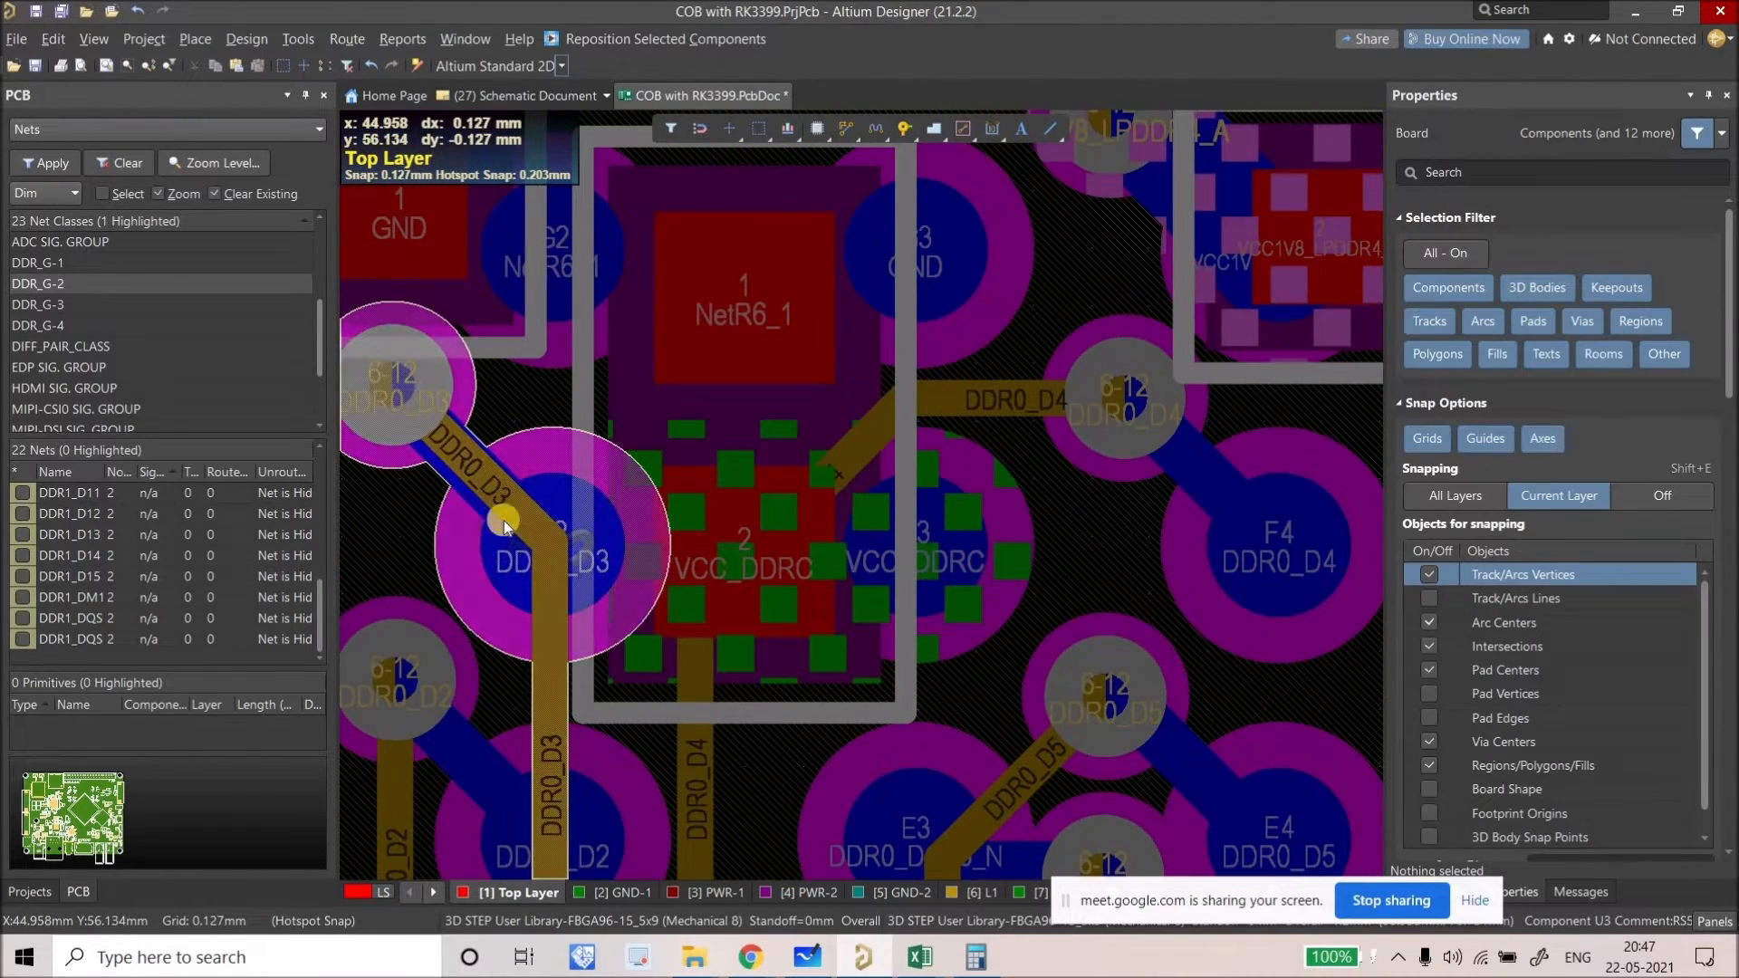
scroll(506, 516, "down", 2, "ctrl")
left_click(958, 893)
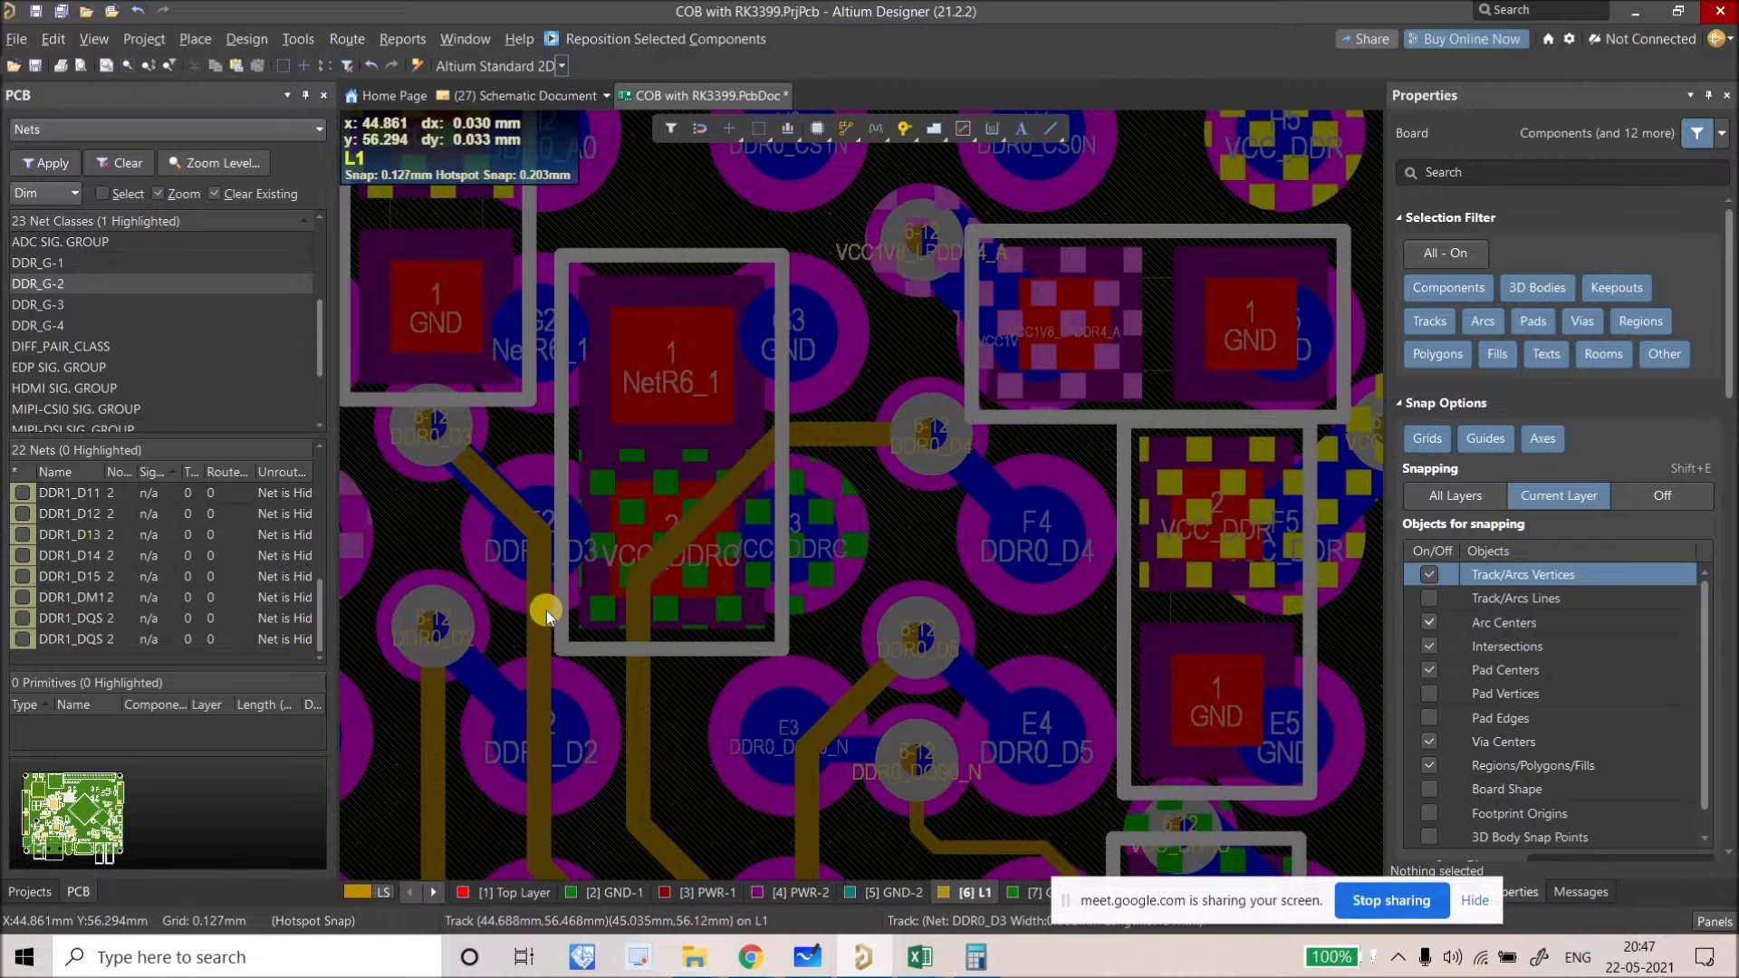
Step: Copy the diagonal DDR0_D3 track and its vias with a reference point, then deselect
left_click(513, 504)
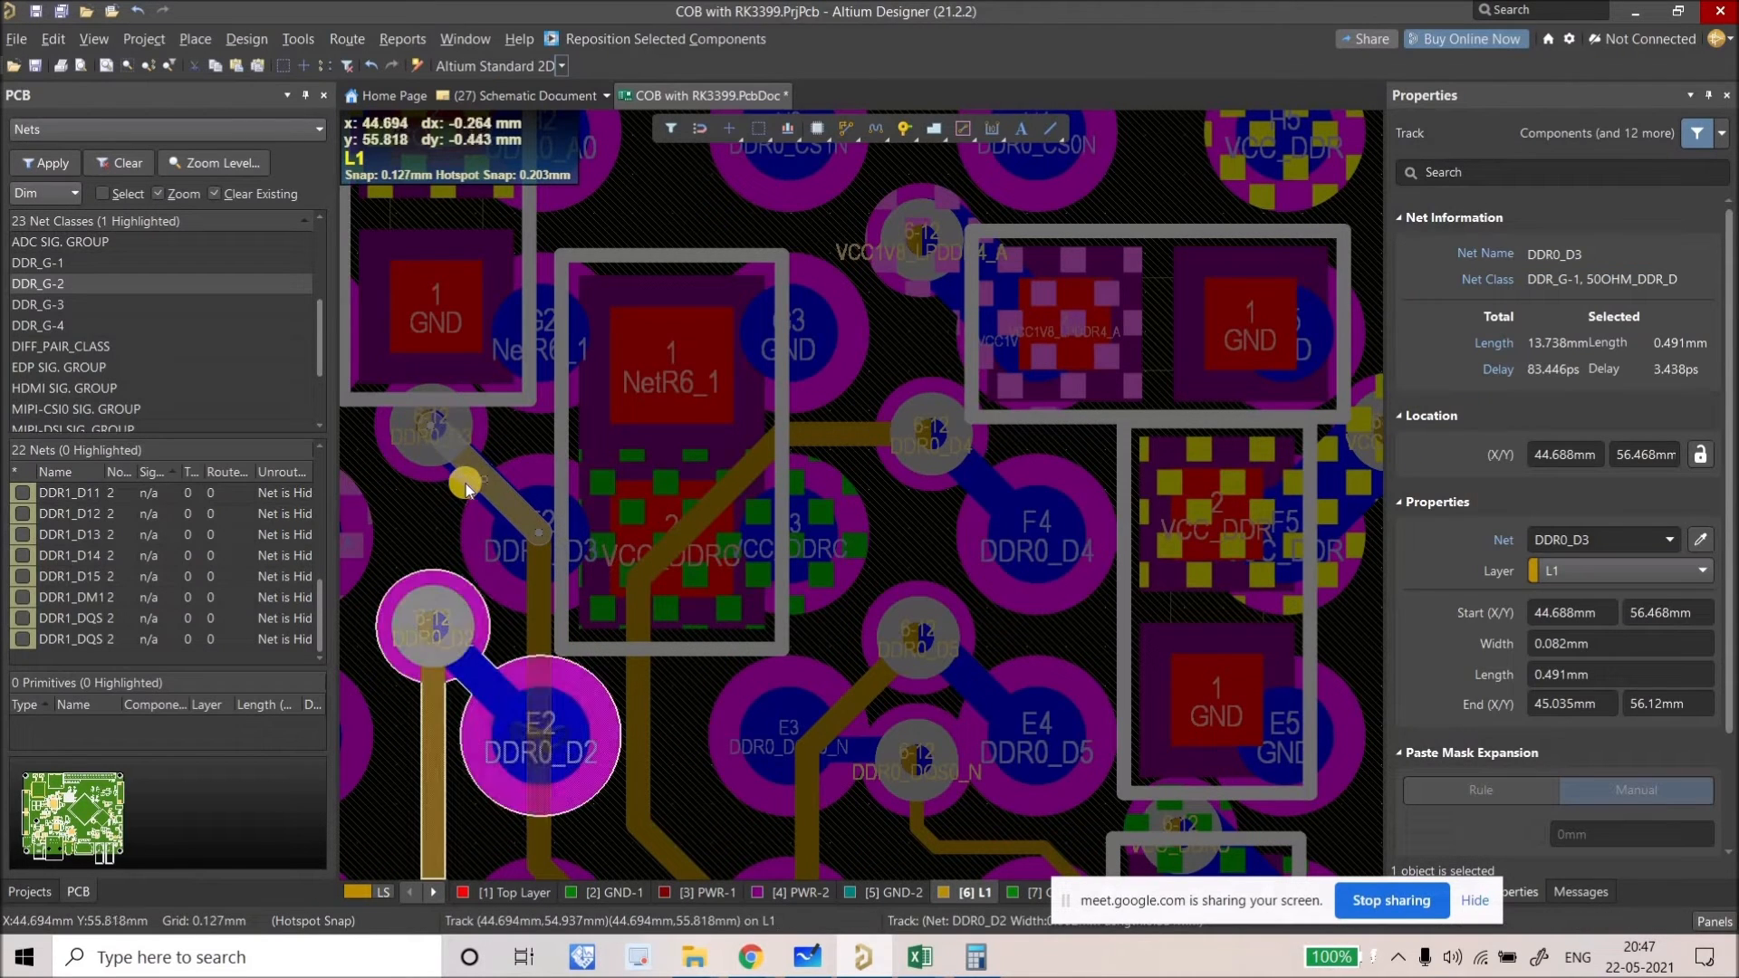
left_click(434, 462, "shift")
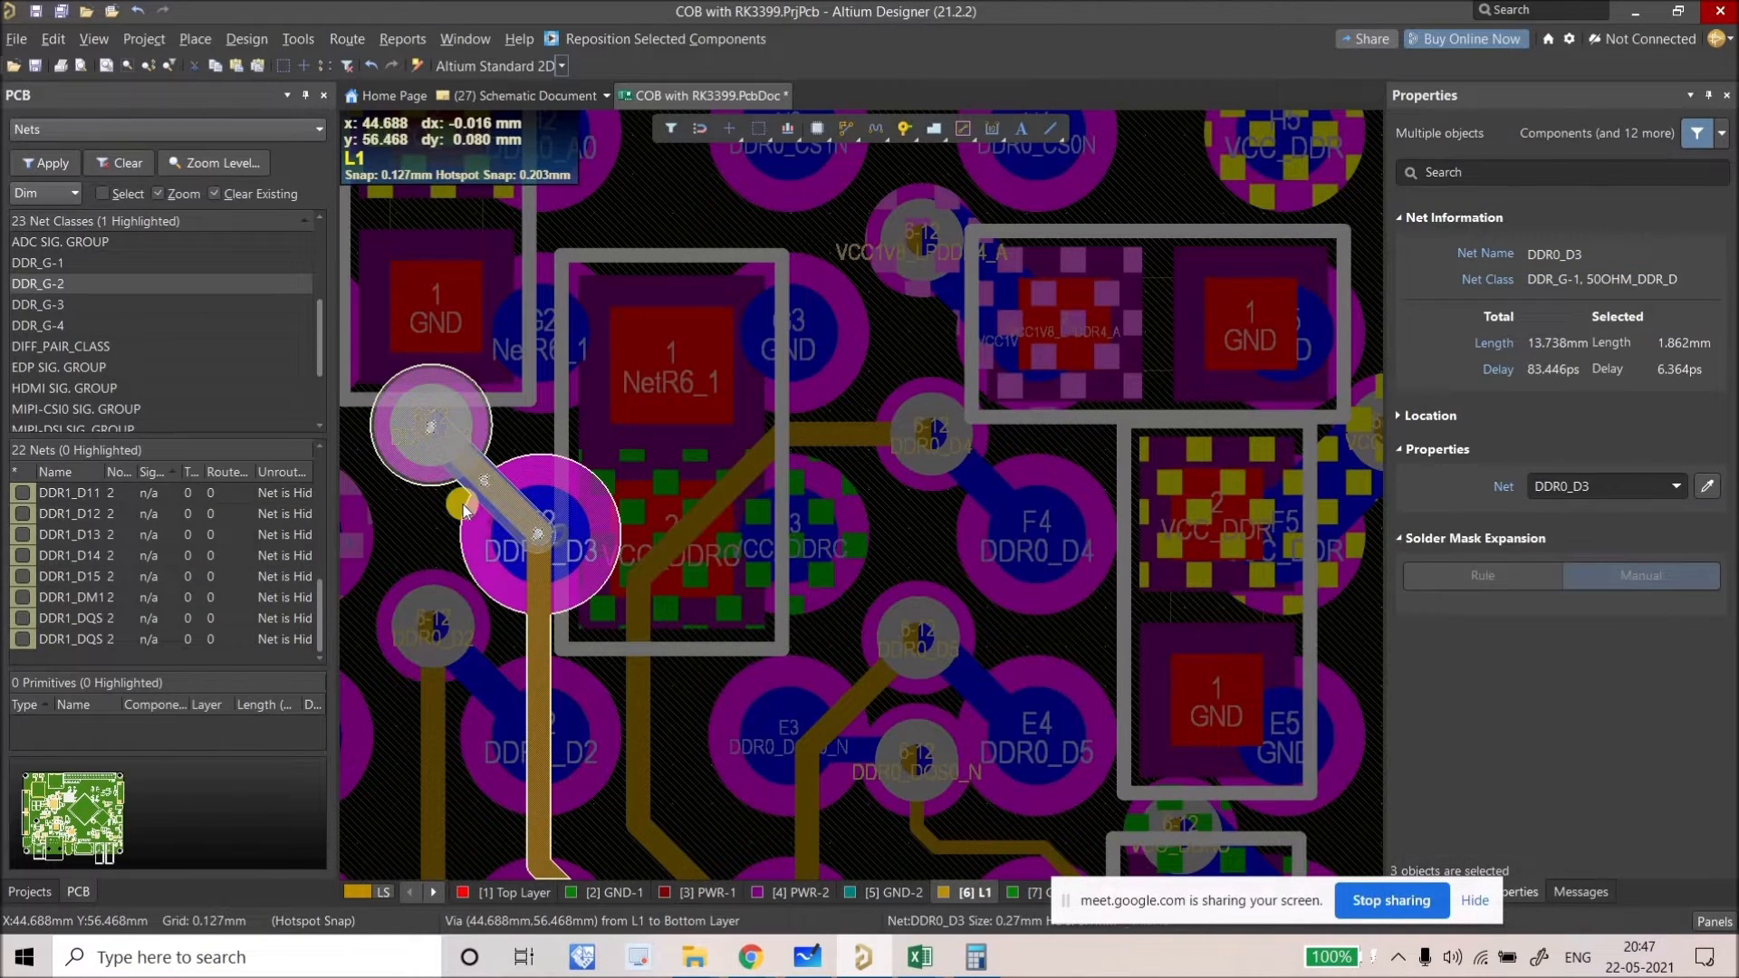
right_click_drag(462, 505, 473, 524)
key("ctrl+c")
left_click(451, 478)
scroll(454, 481, "down", 6, "ctrl")
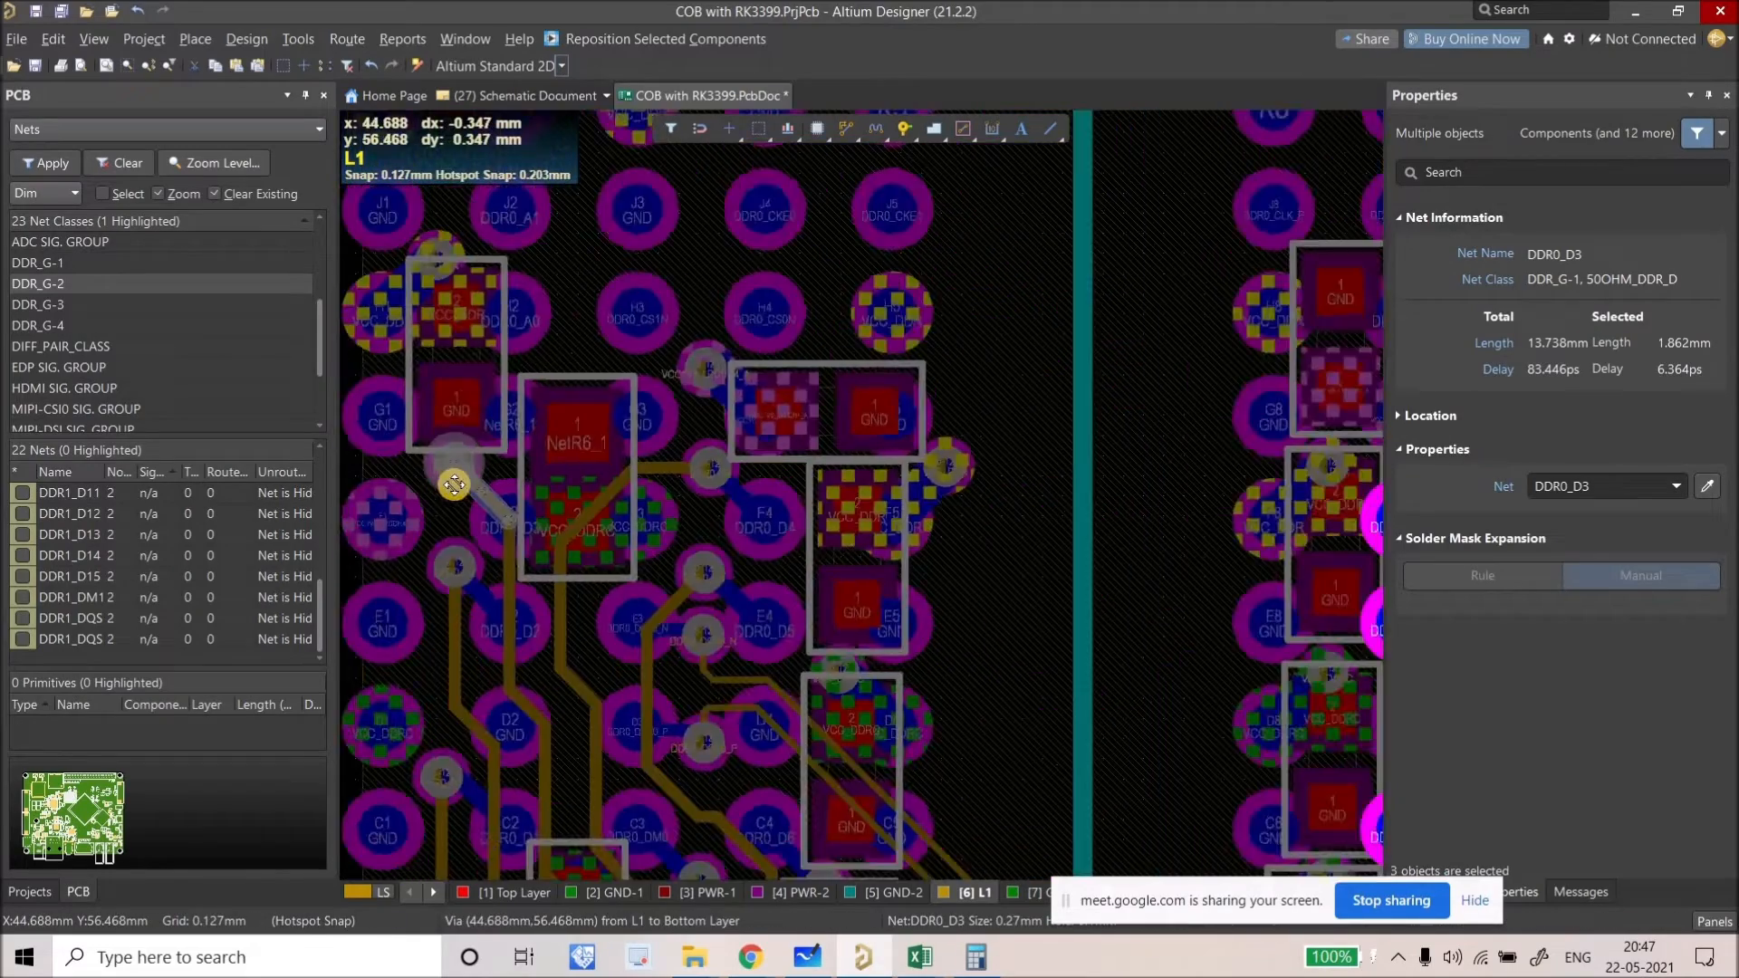
scroll(876, 580, "up", 3, "ctrl")
scroll(846, 402, "down", 4, "ctrl")
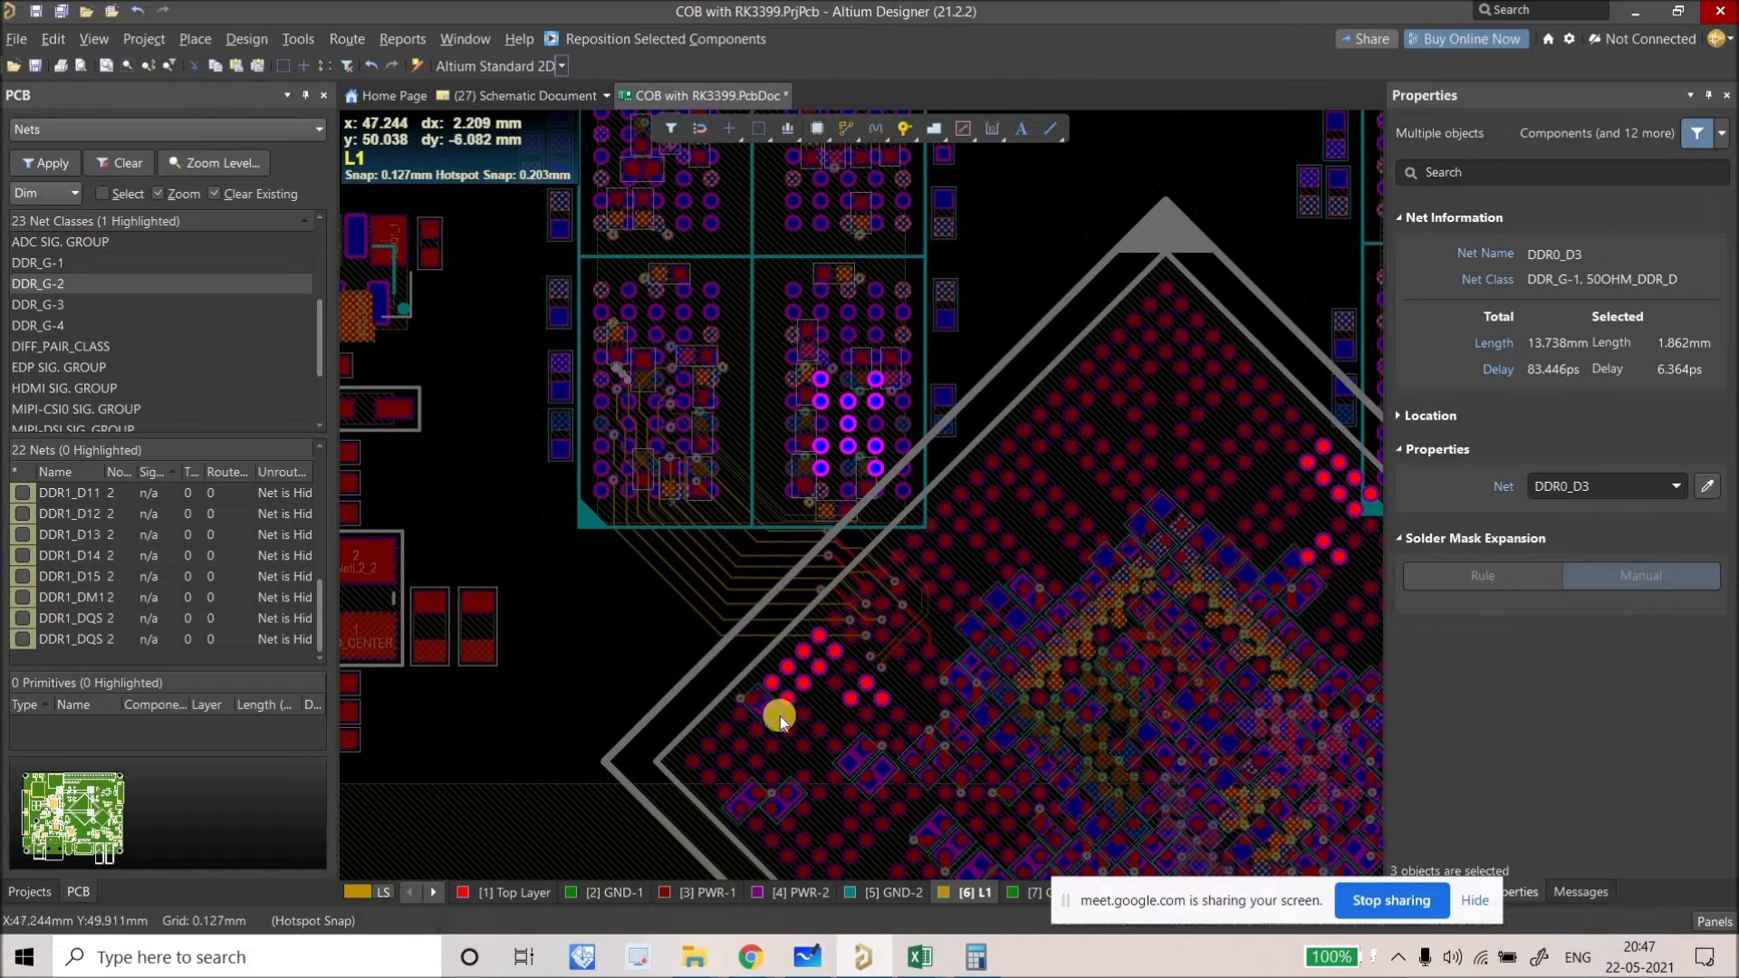
left_click(633, 602)
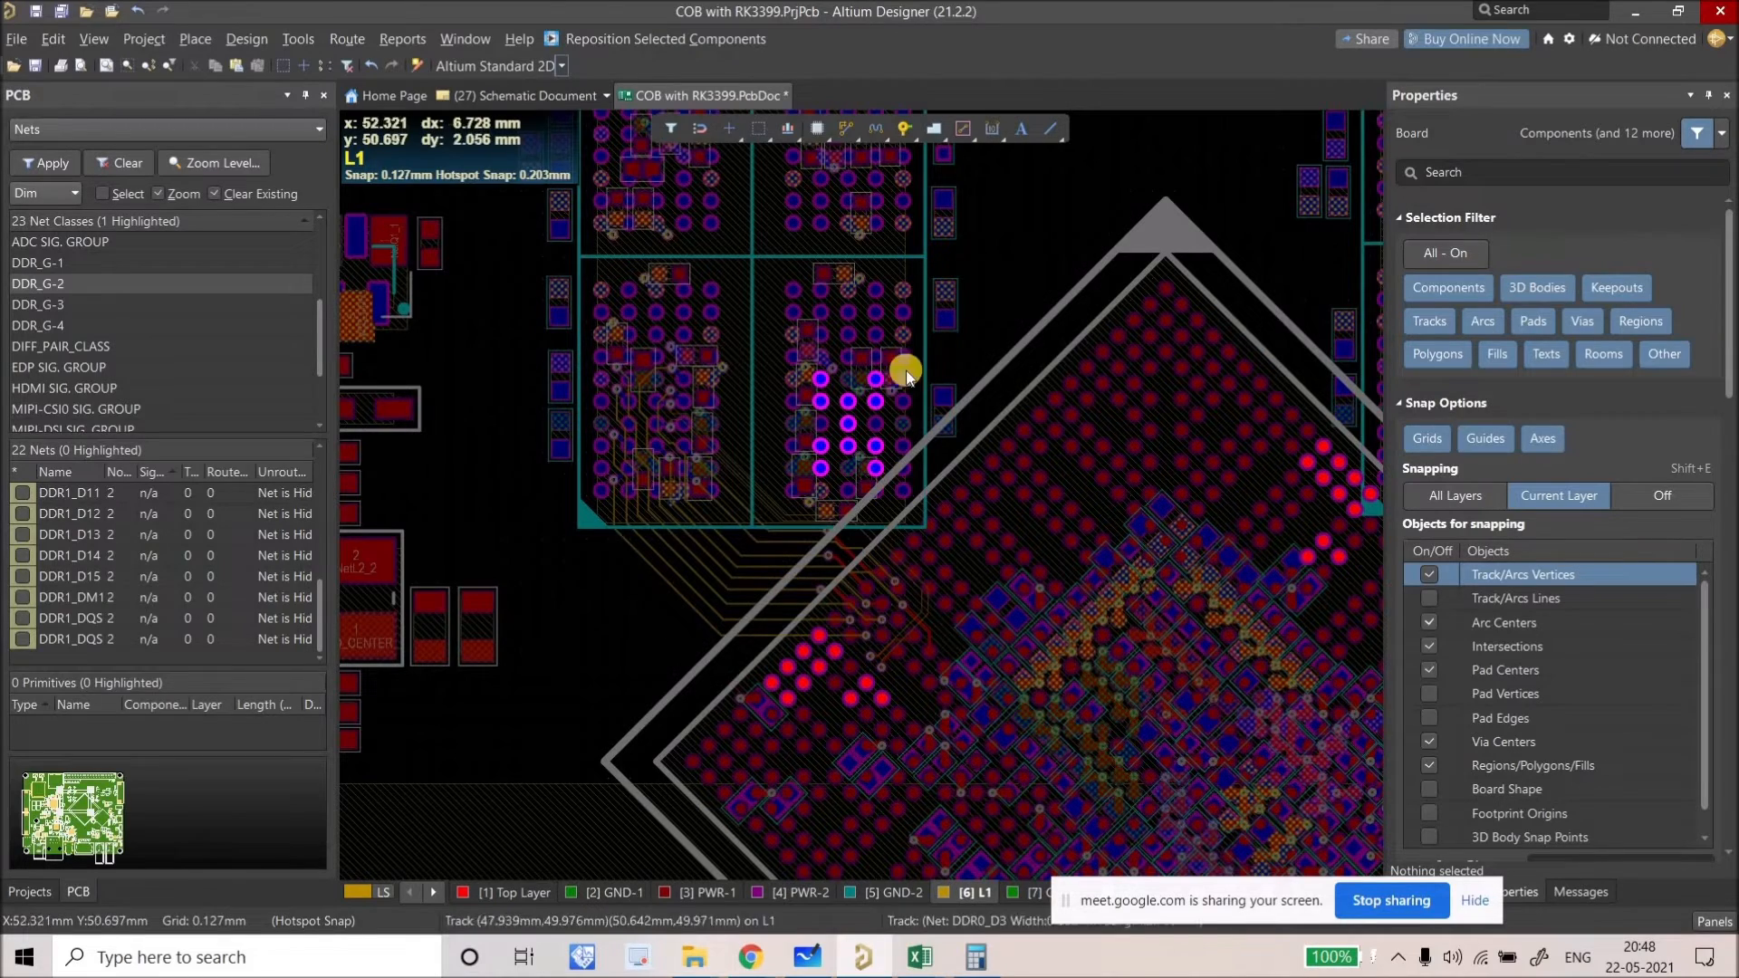
Step: Zoom to pads F9 and F11 and drag the VCC1V8_LPDDR4_A via upward
scroll(796, 379, "up", 5, "ctrl")
scroll(742, 402, "up", 3, "ctrl")
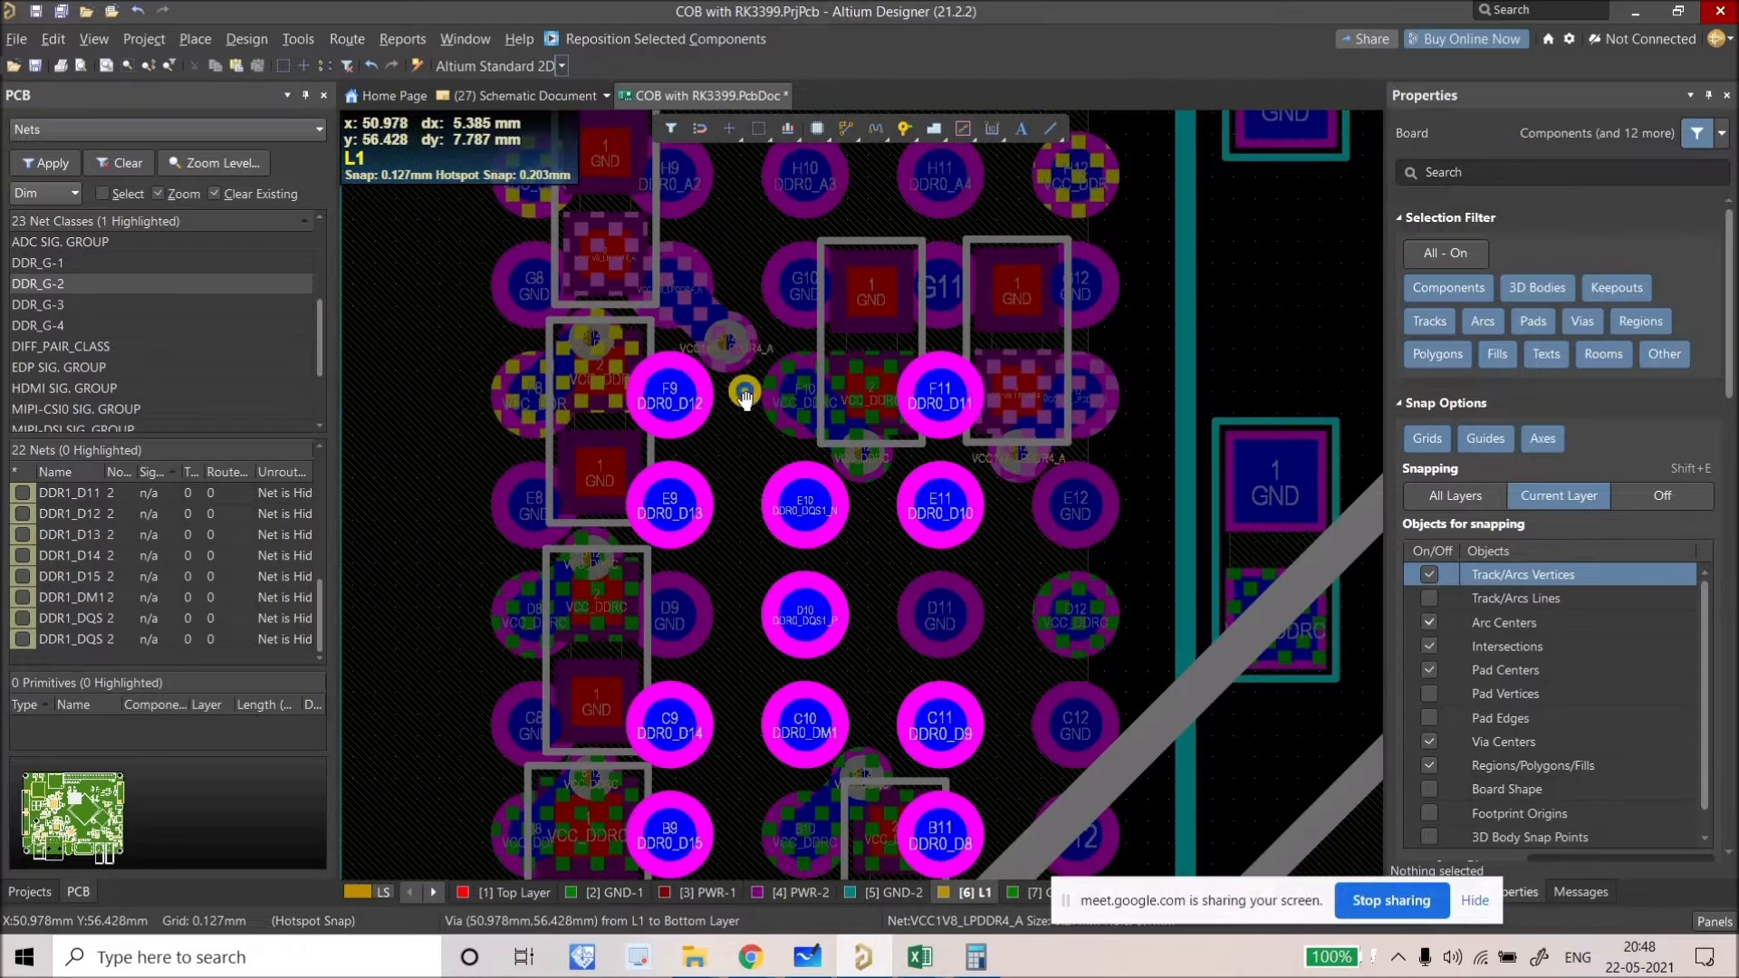
right_click_drag(746, 399, 744, 399)
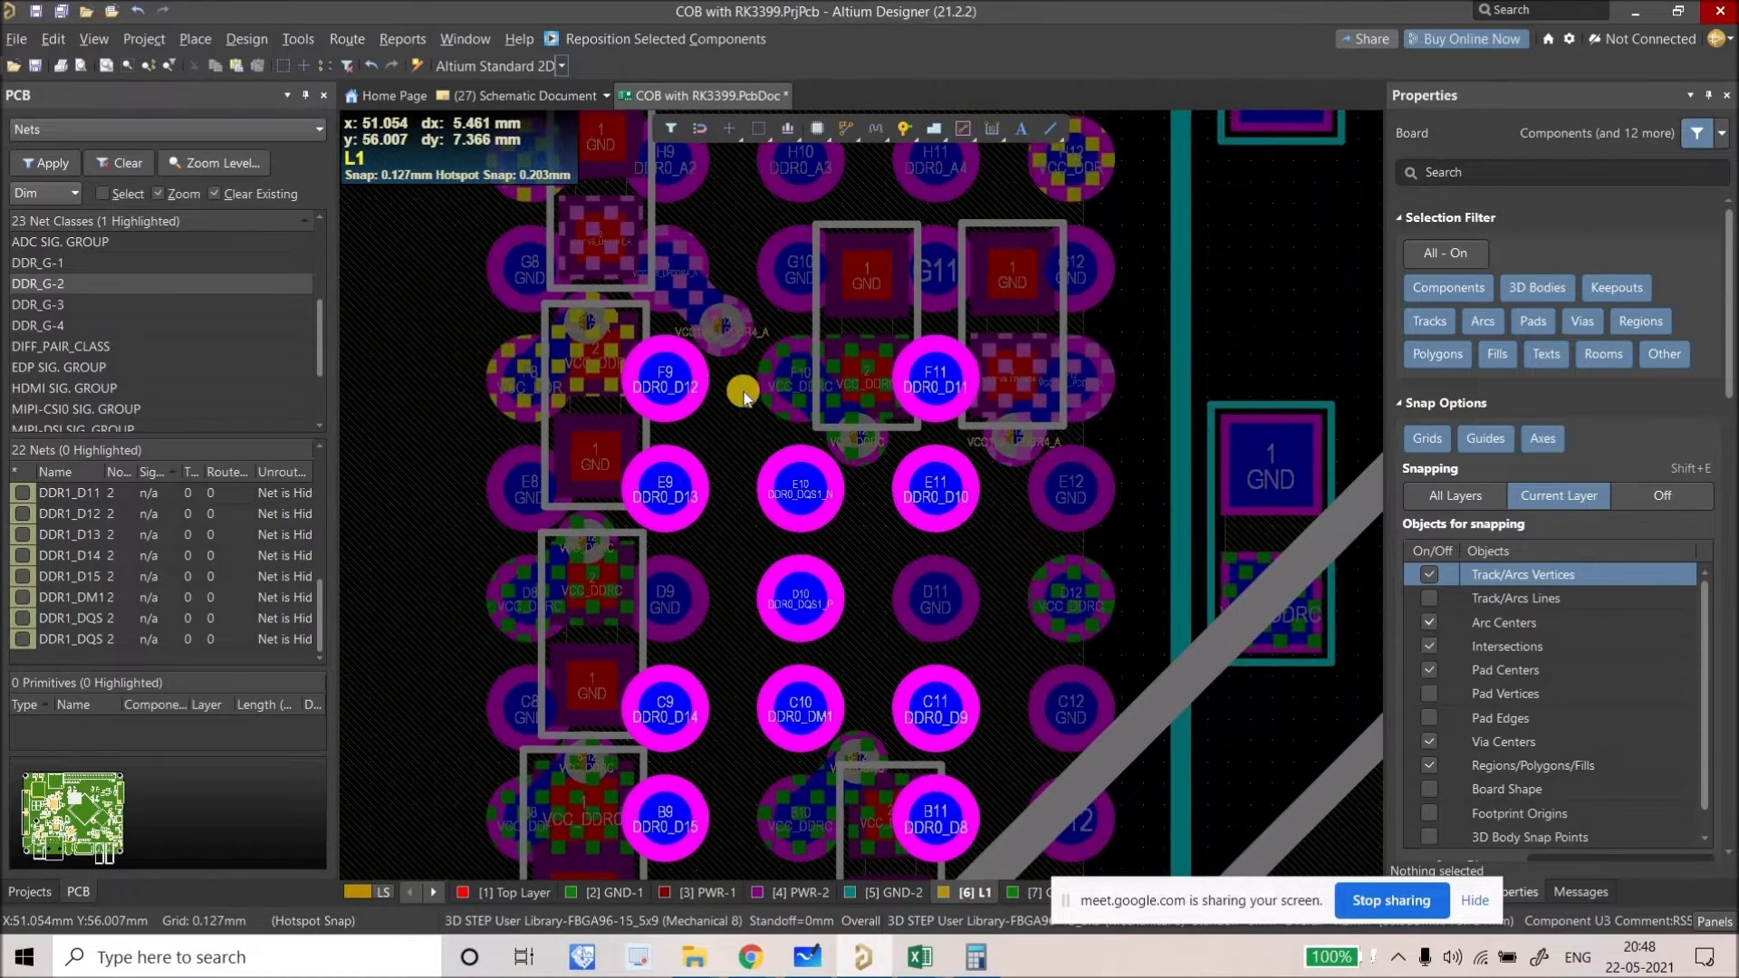
key("ctrl+v")
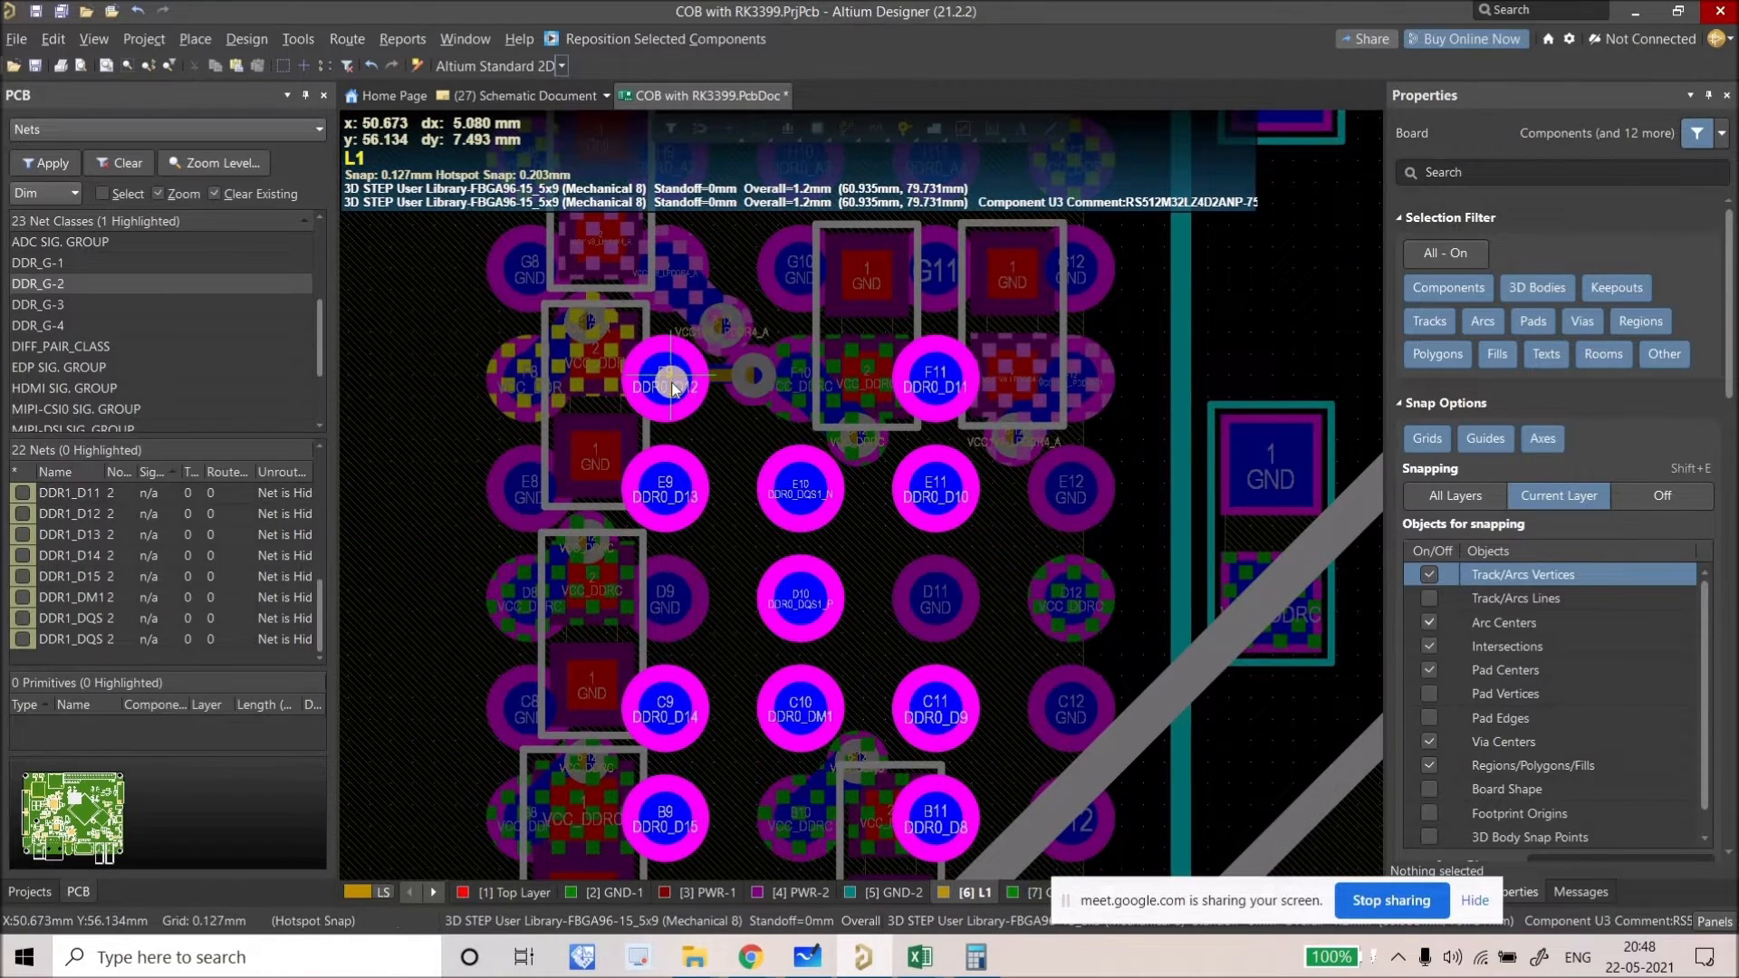
right_click_drag(730, 314, 742, 485)
scroll(742, 485, "up", 2, "ctrl")
left_click_drag(742, 473, 729, 290)
Step: Cancel the pending fan-out paste and reveal the remaining layer tabs, including Bottom Layer
scroll(735, 360, "down", 1, "ctrl")
key("ctrl+v")
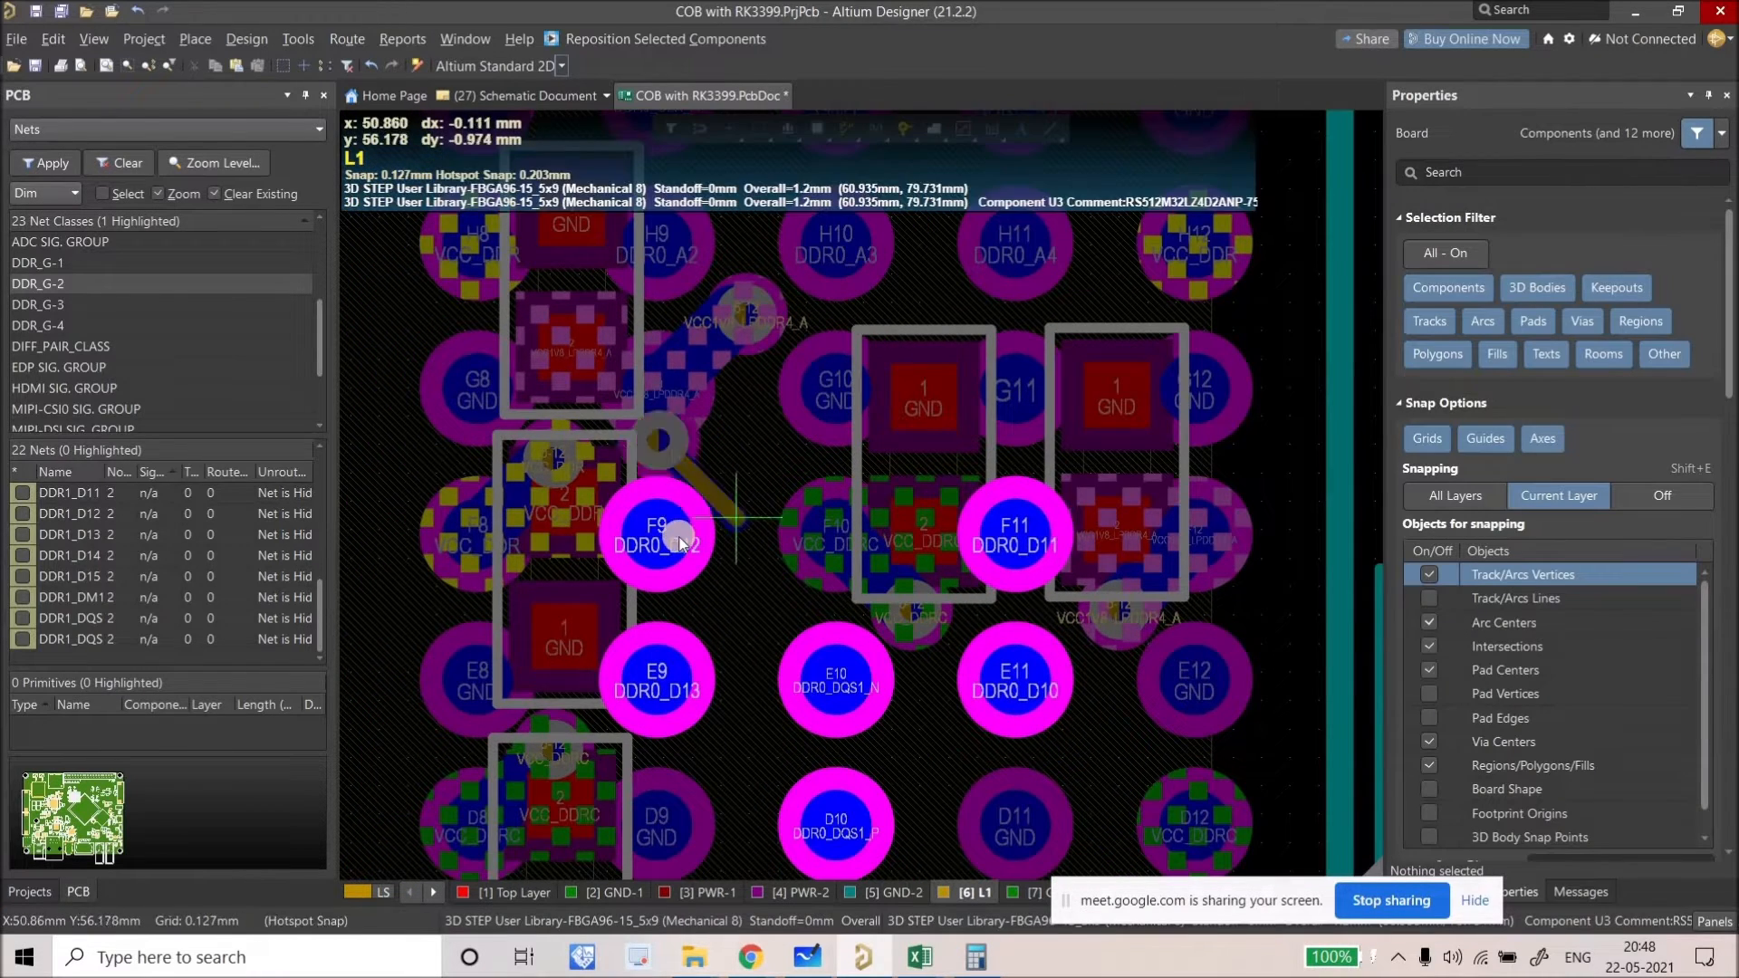
key("Escape")
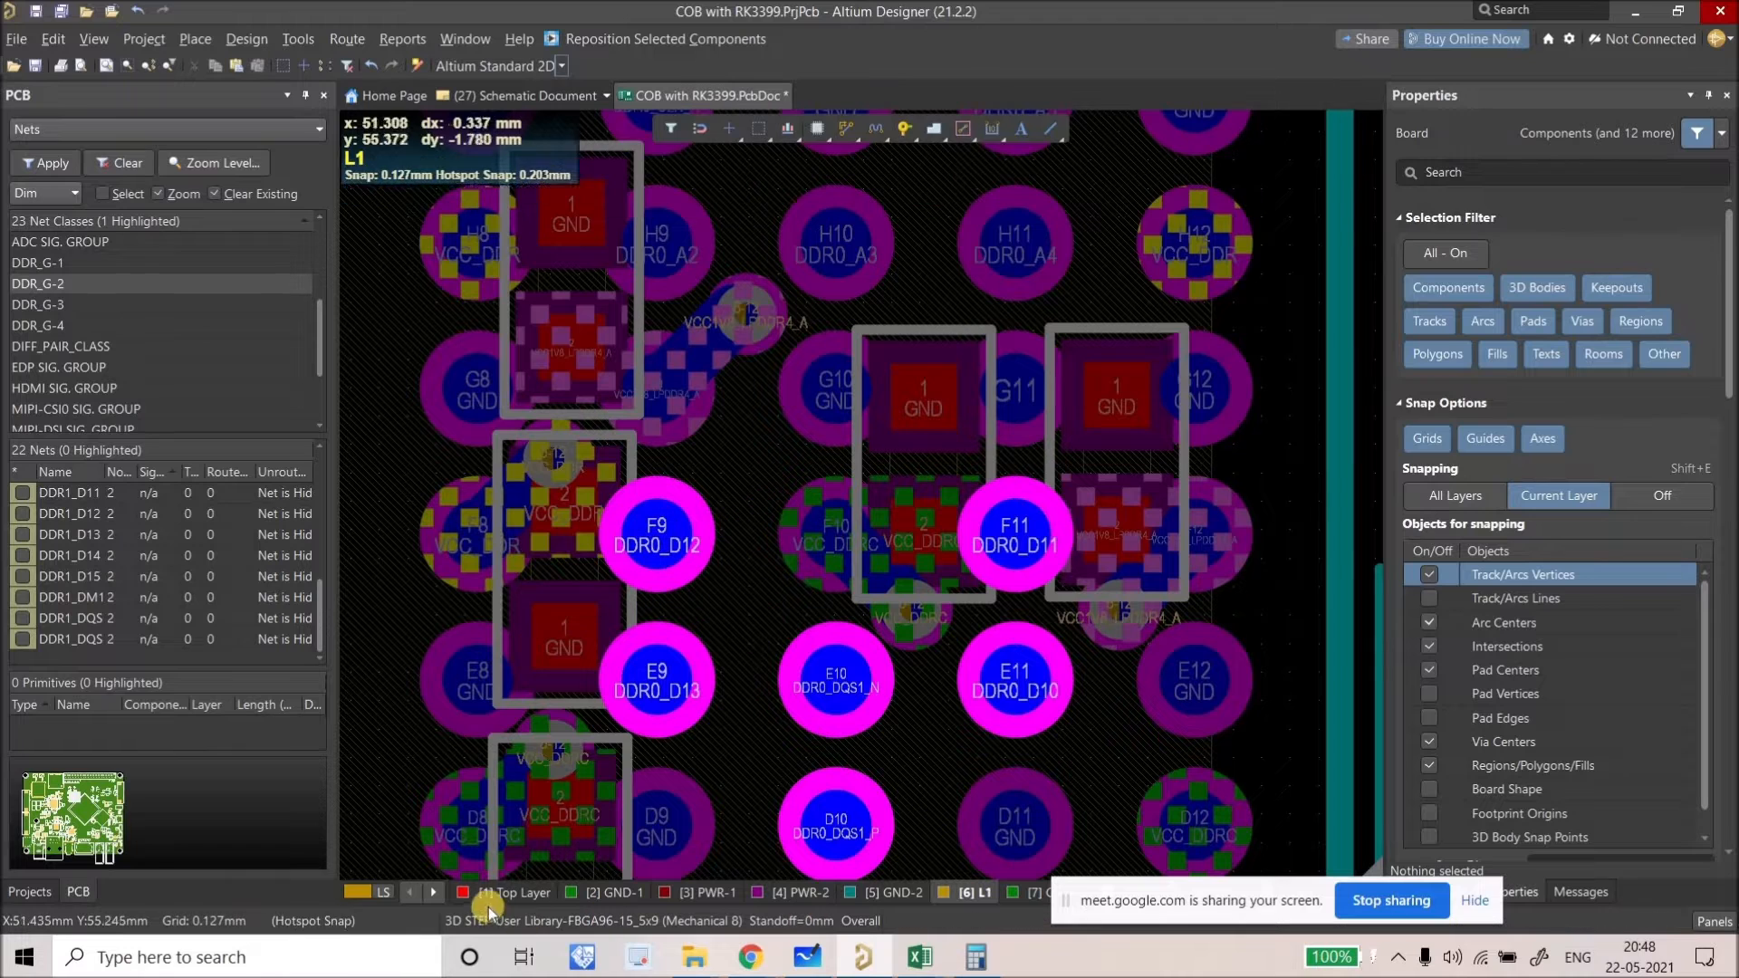
left_click(434, 893)
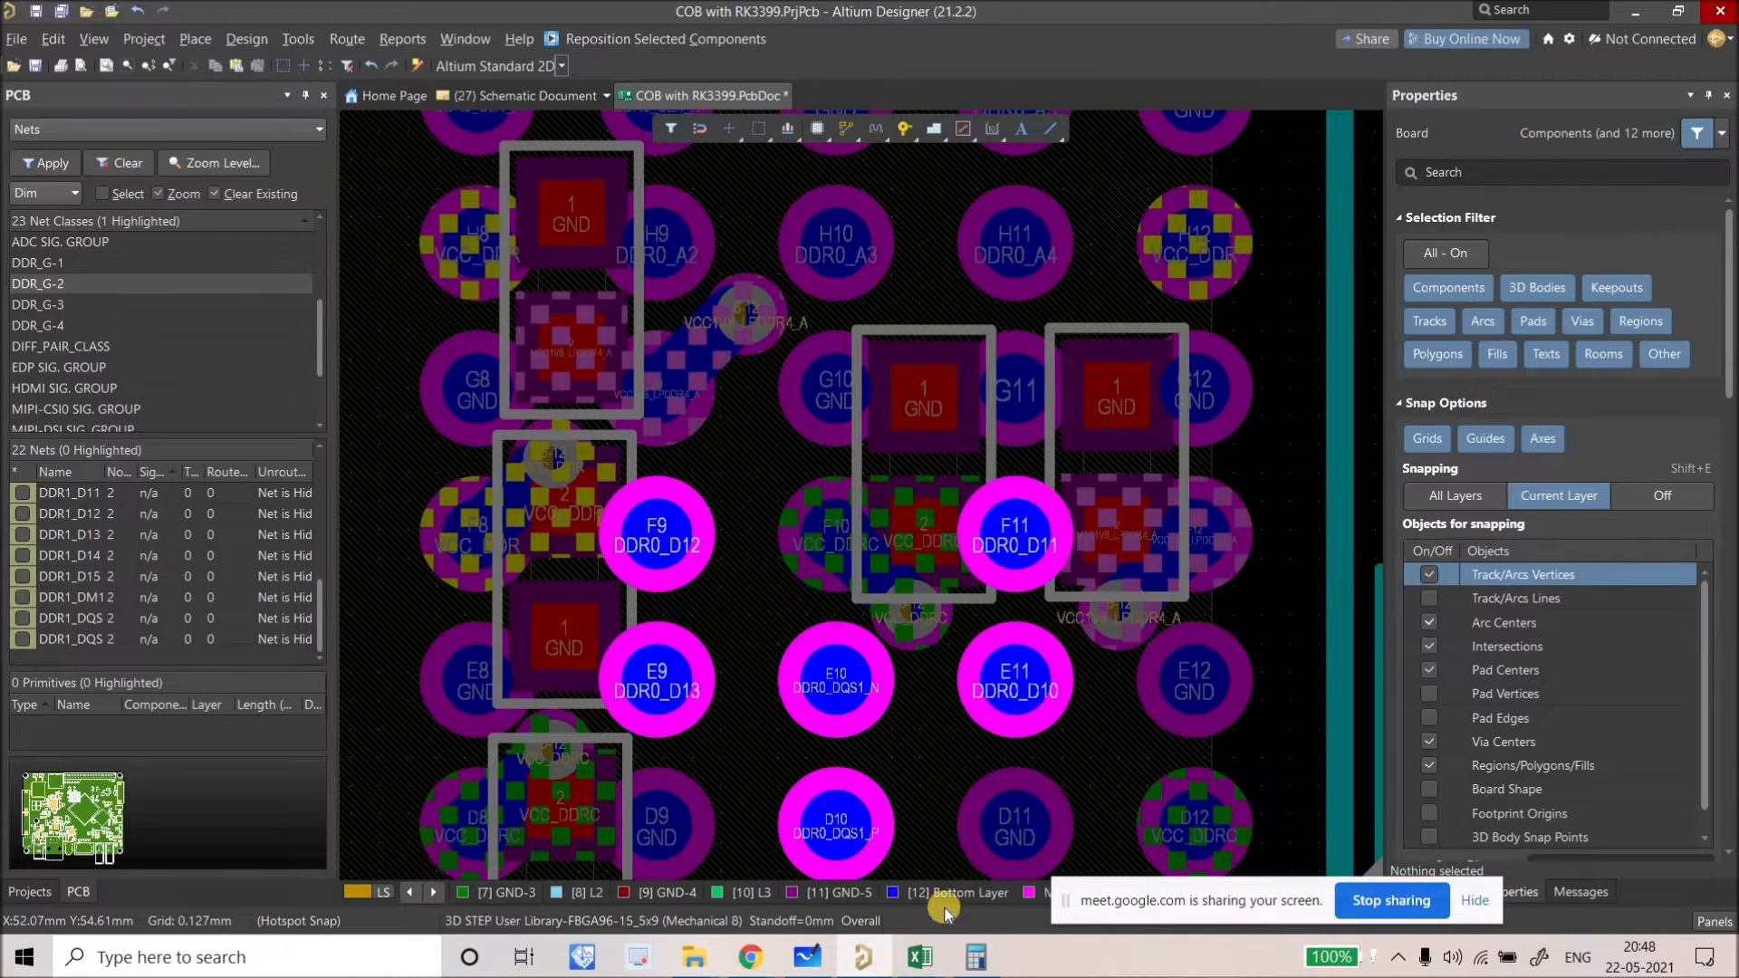
Step: On the Bottom Layer, paste the via-and-track fan-out onto pads F9, E9, C9 and B9
left_click(855, 893)
right_click_drag(705, 598, 719, 610)
key("ctrl+v")
key("space")
left_click(682, 545)
right_click_drag(690, 630, 684, 543)
key("ctrl+v")
left_click(672, 605)
right_click_drag(729, 699, 756, 377)
key("ctrl+v")
left_click(642, 745)
key("ctrl+v")
left_click(664, 709)
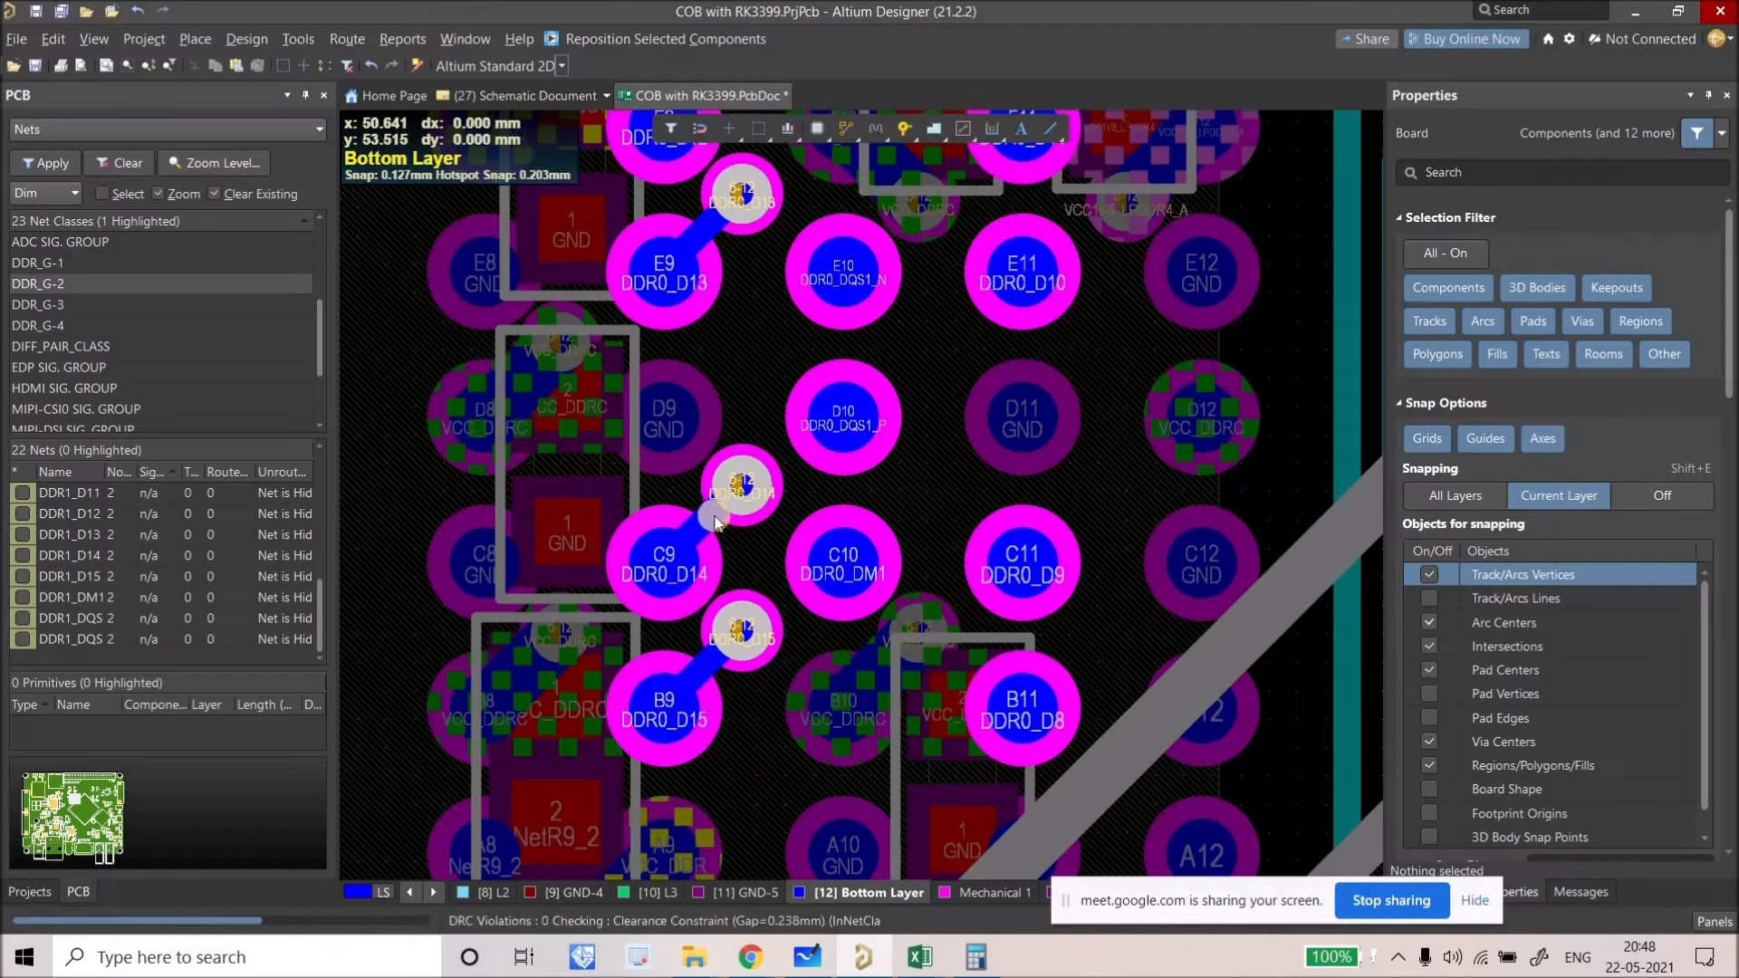
Step: Fan out pad F11, move the VCC1V8_LPDDR4_A via up-right, then fan out pad E11
right_click_drag(785, 561, 701, 685)
right_click_drag(956, 329, 855, 549)
key("ctrl+v")
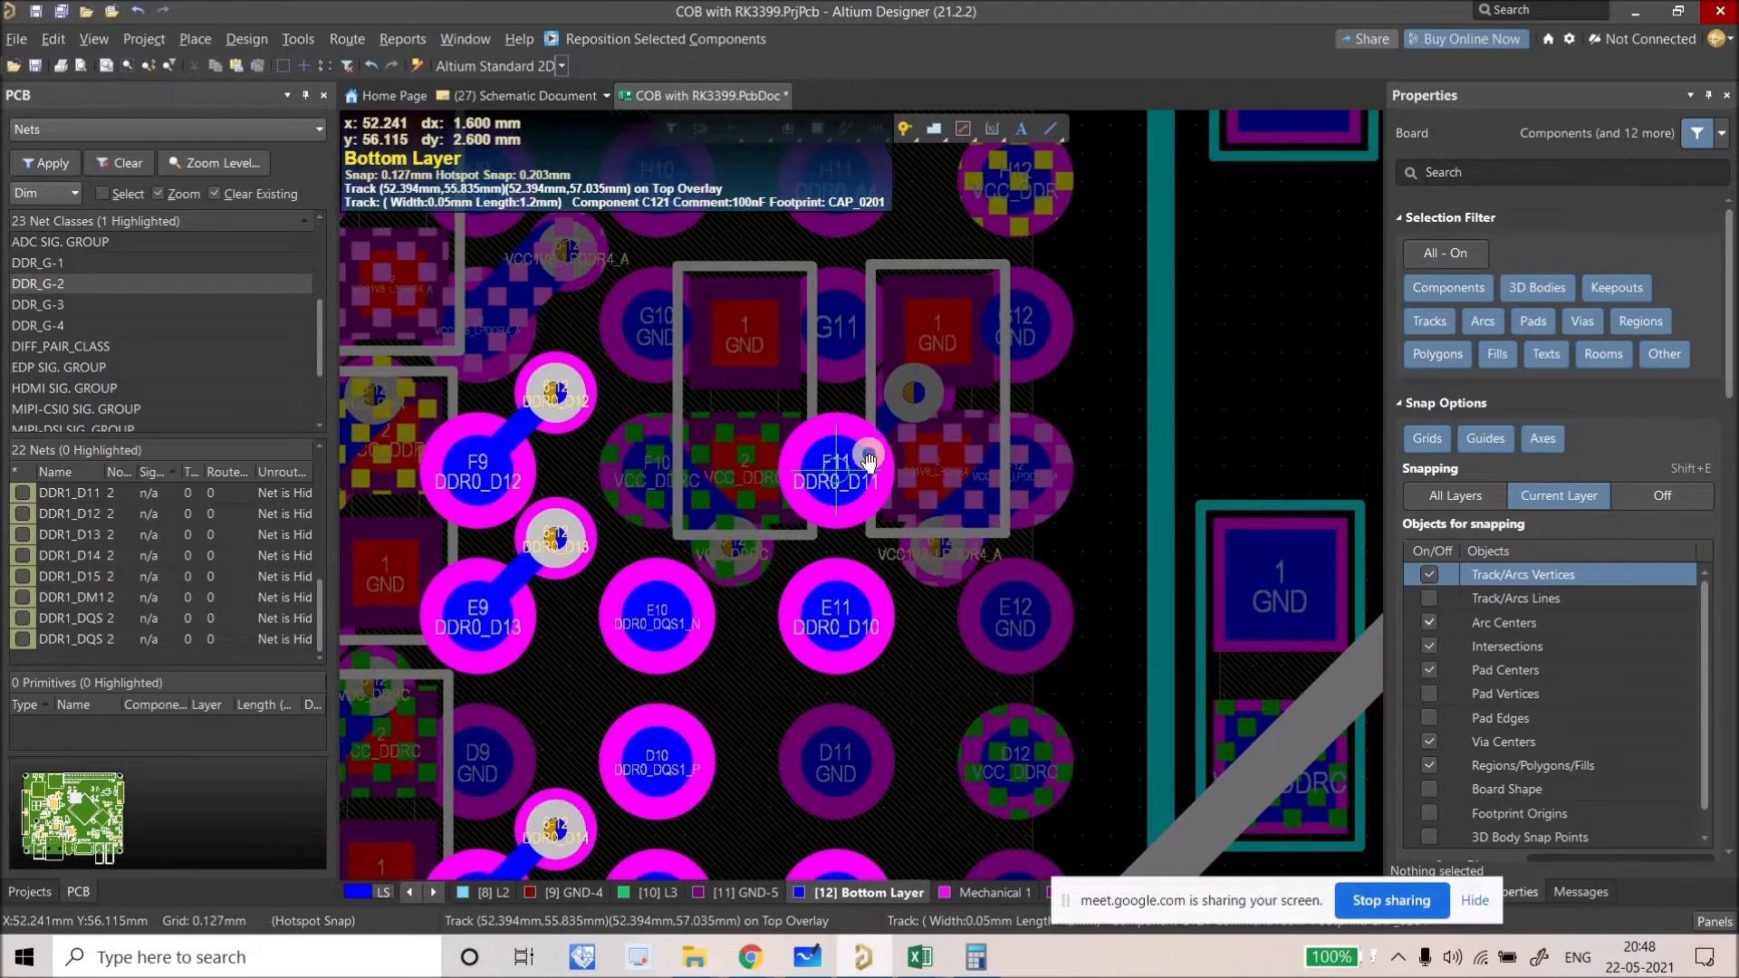
left_click(836, 471)
right_click_drag(882, 705, 825, 507)
key("ctrl+v")
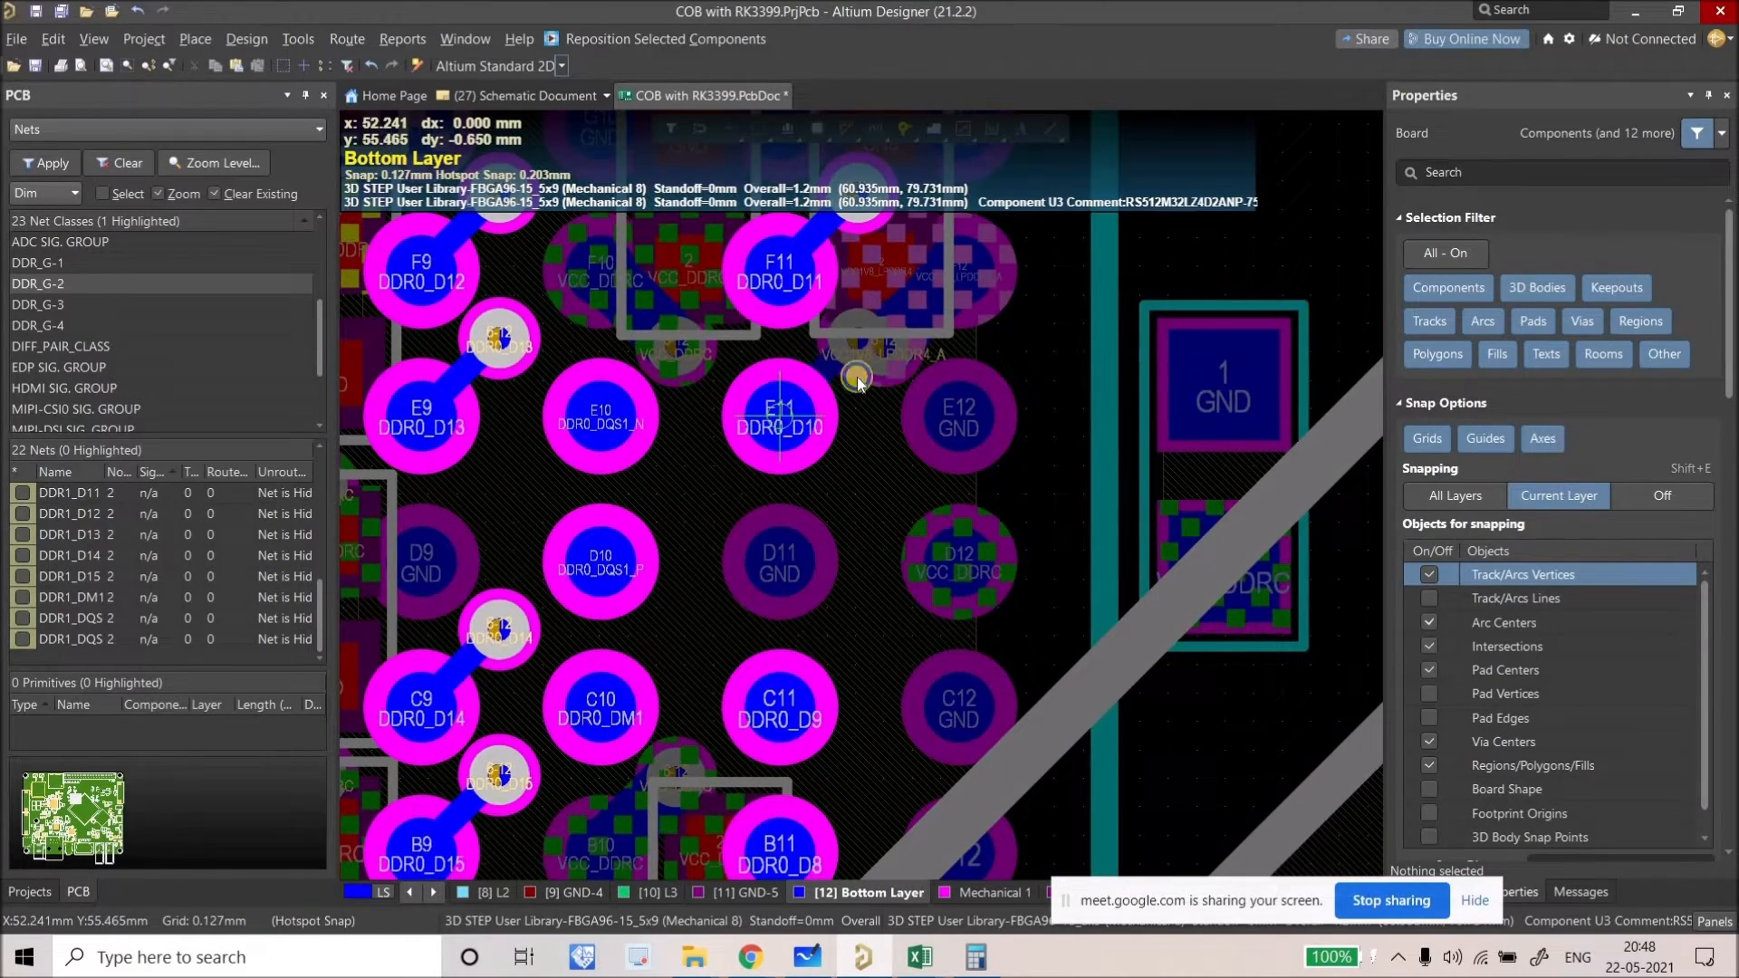
key("Escape")
right_click_drag(857, 377, 812, 489)
left_click_drag(815, 484, 998, 325)
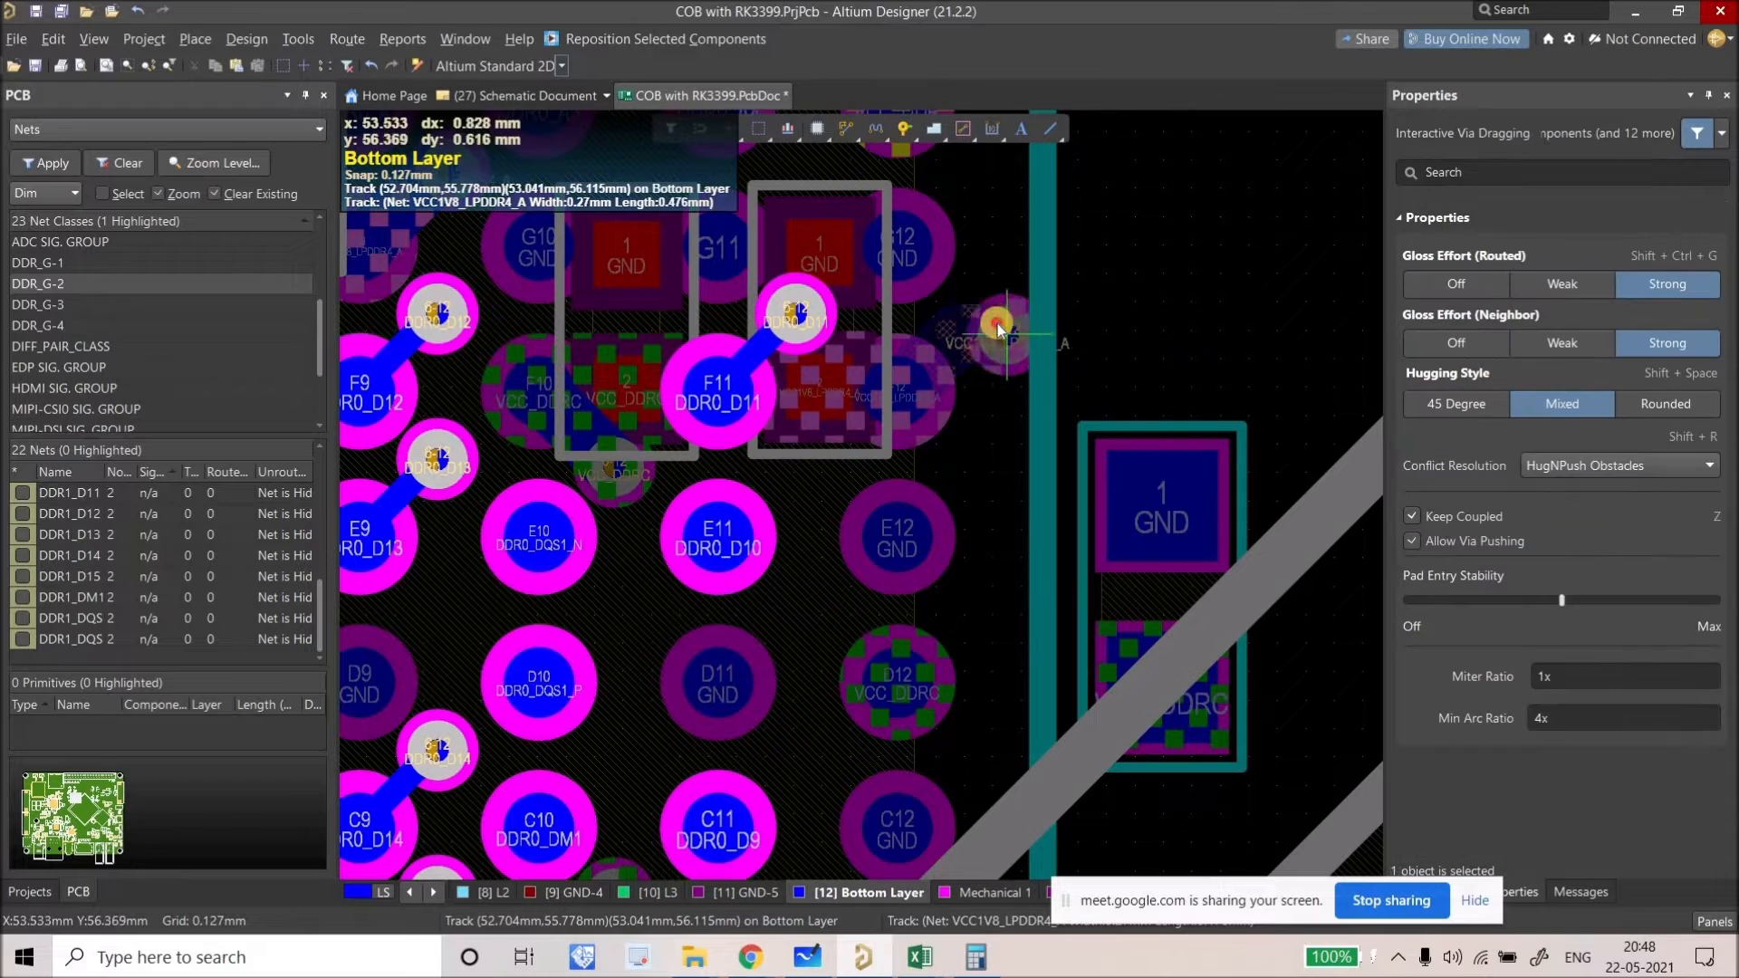
key("ctrl+v")
left_click(722, 544)
Step: Paste the fan-out onto pads C11, B11 and C10, then zoom out
right_click_drag(764, 587, 853, 291)
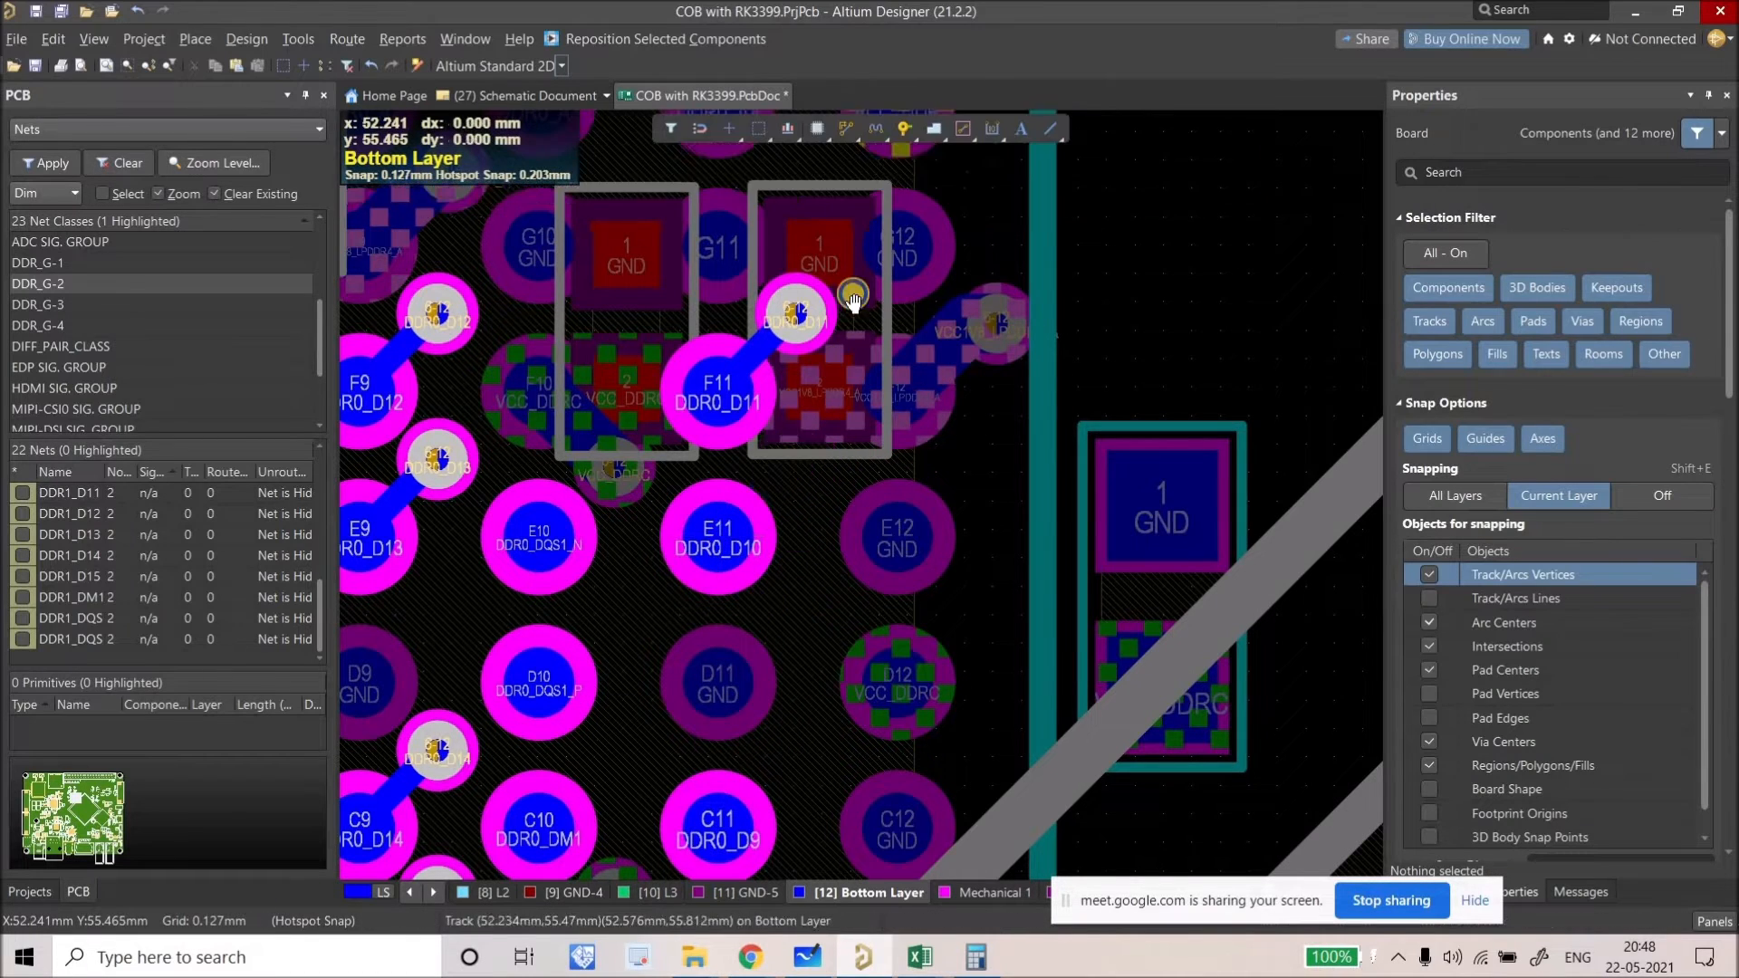
key("ctrl+v")
left_click(807, 541)
right_click_drag(798, 678, 788, 505)
key("ctrl+v")
left_click(770, 452)
right_click_drag(840, 565, 994, 735)
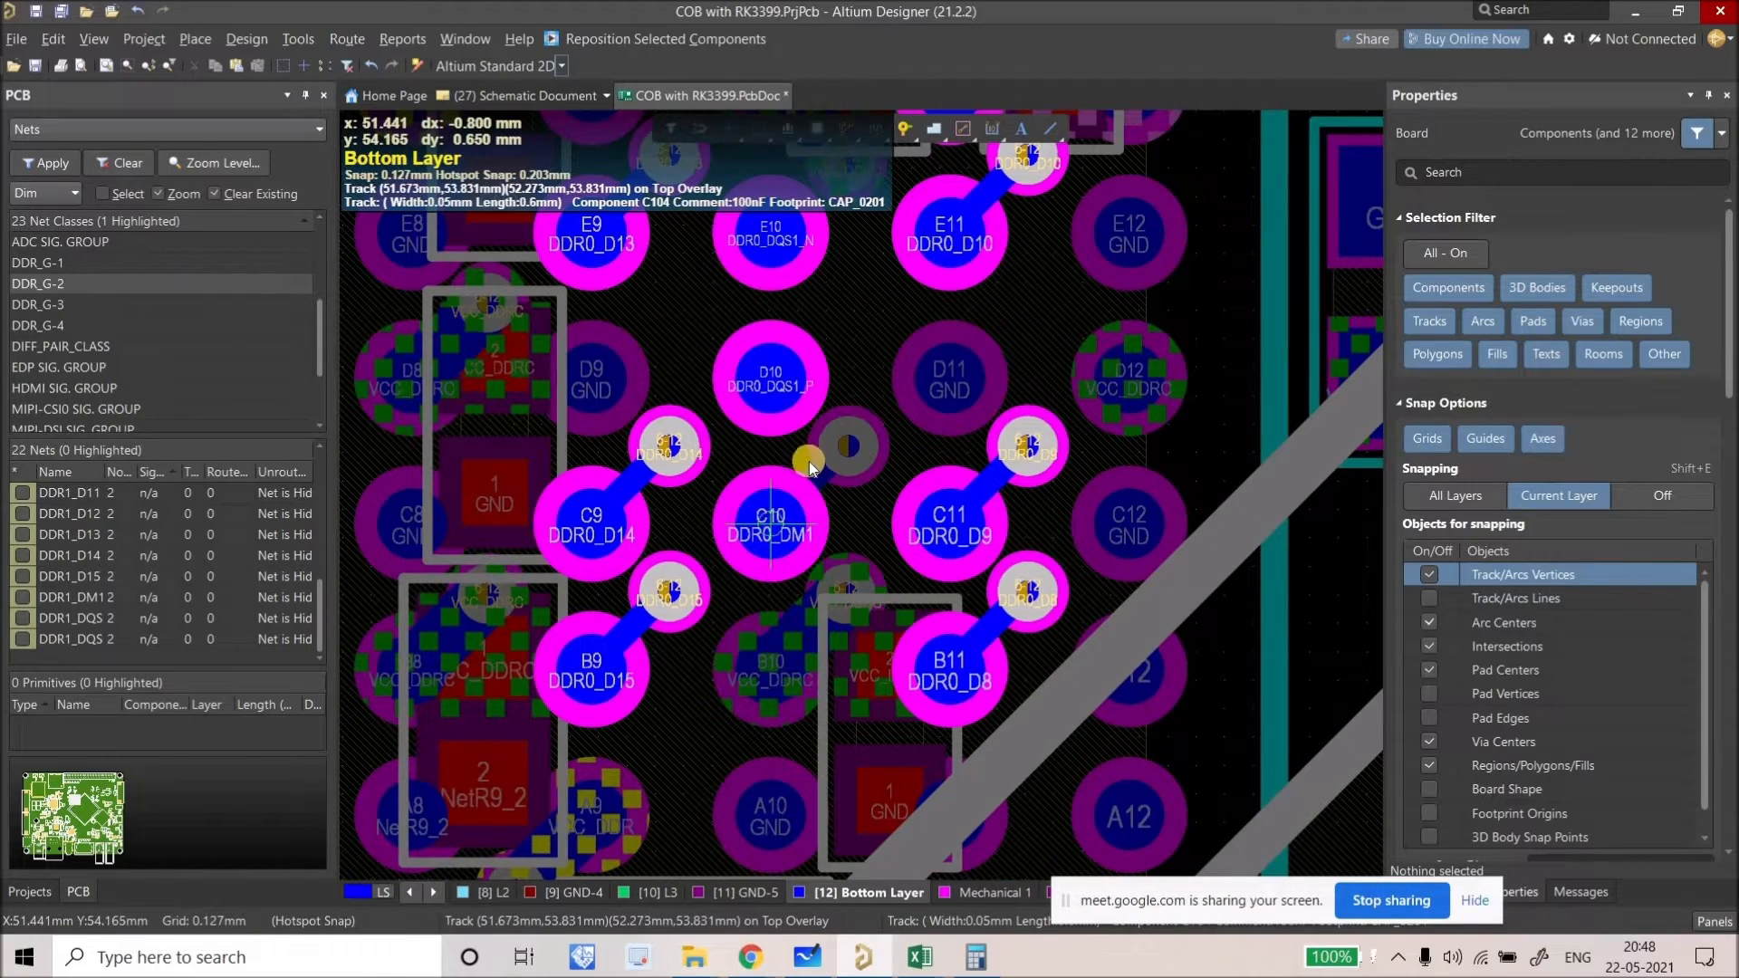
right_click_drag(824, 584, 829, 624)
left_click(790, 575)
right_click_drag(850, 485, 864, 622)
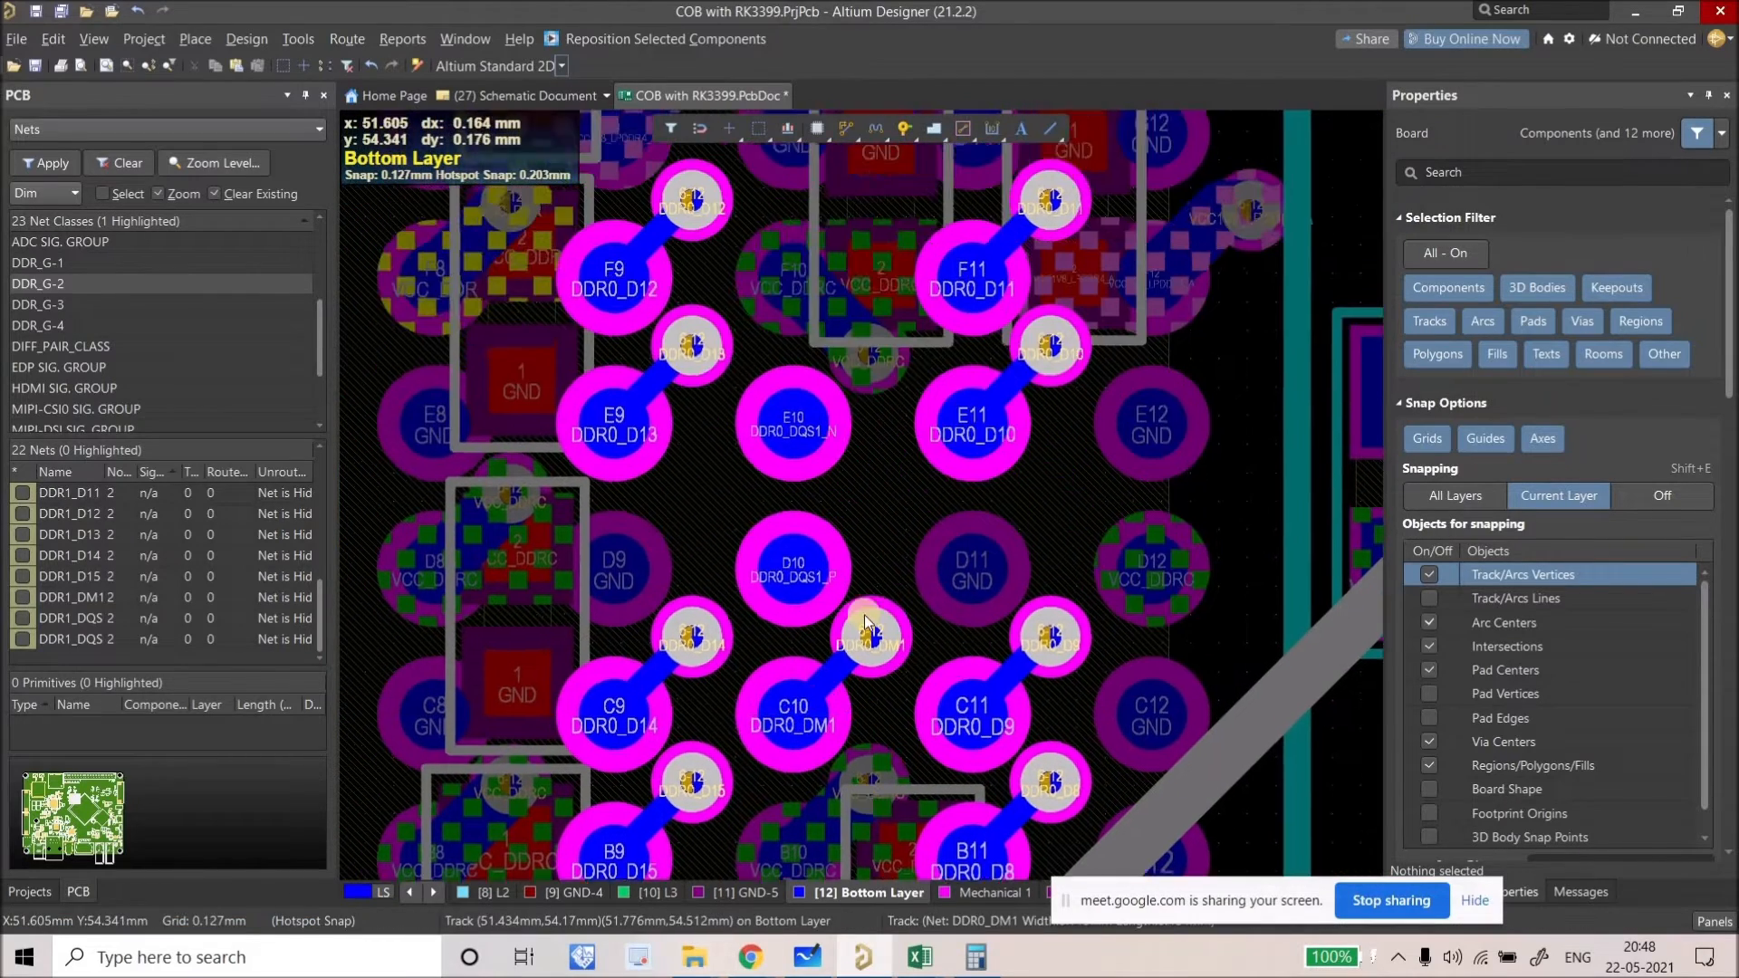
scroll(866, 623, "down", 1, "ctrl")
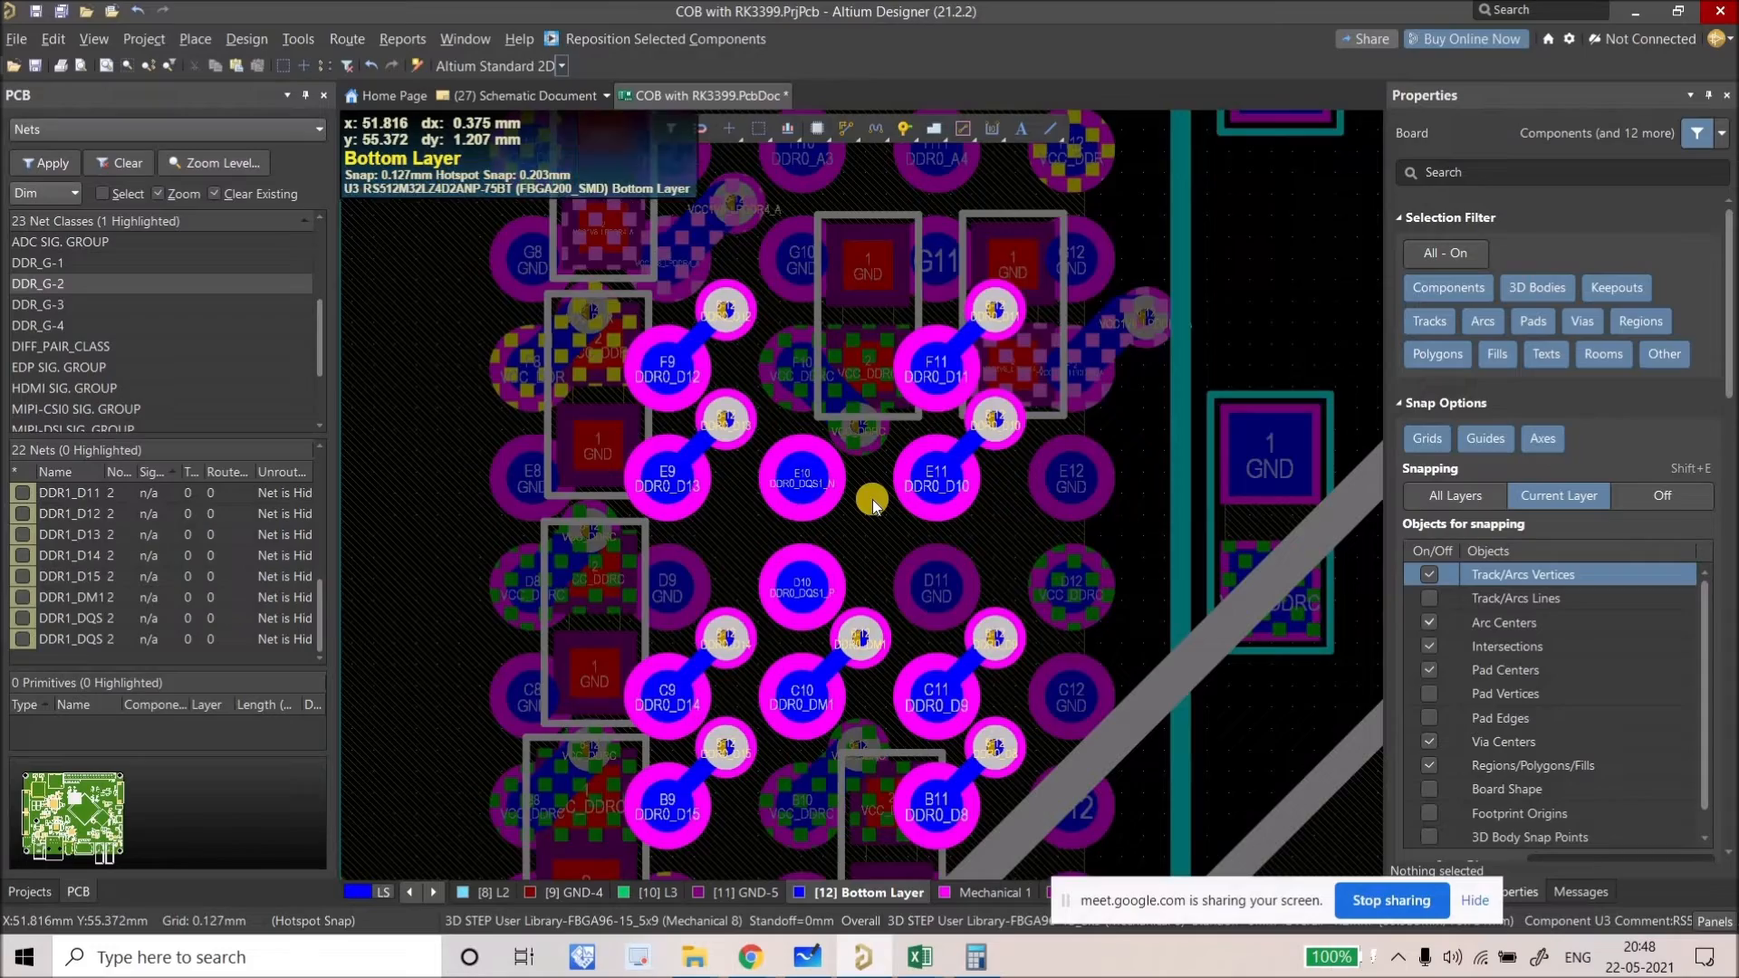
scroll(872, 498, "down", 4, "ctrl")
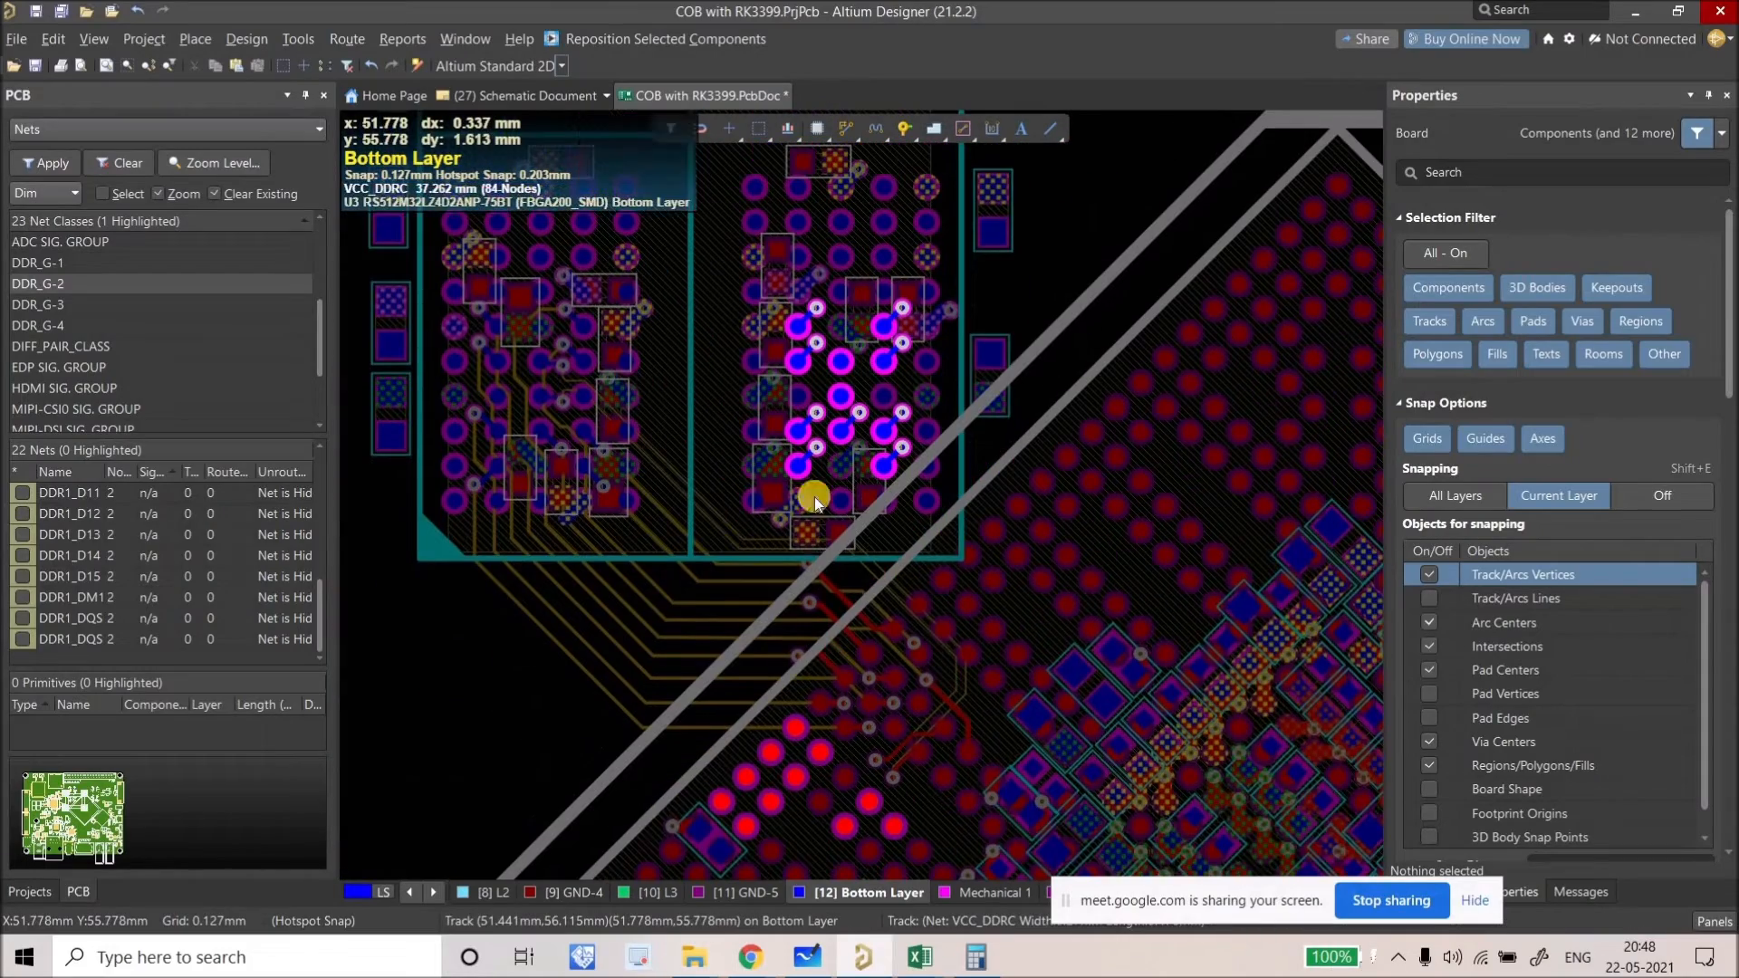
Step: Highlight net classes DDR_G-1, DDR_G-2, DDR_G-3 and DDR_G-4 on the board in turn
right_click_drag(816, 761, 885, 392)
scroll(855, 498, "up", 2, "ctrl")
scroll(839, 559, "up", 2, "ctrl")
scroll(775, 577, "down", 5, "ctrl")
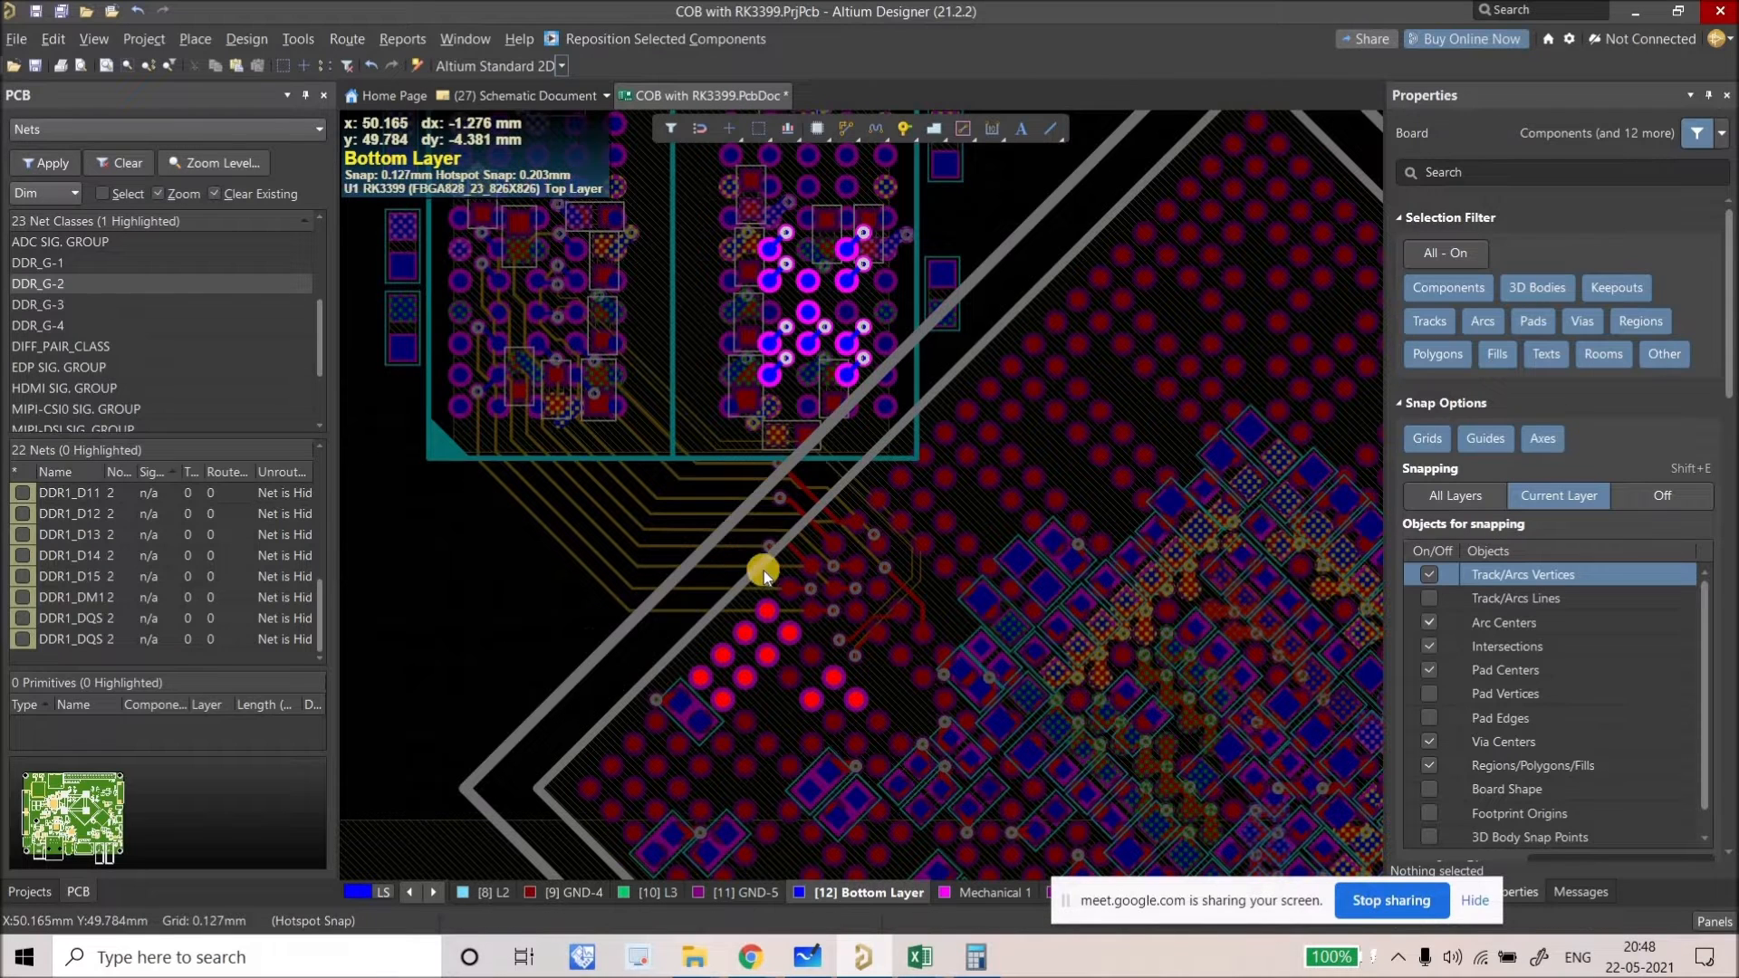
scroll(765, 572, "down", 2)
scroll(756, 572, "right", 2, "shift")
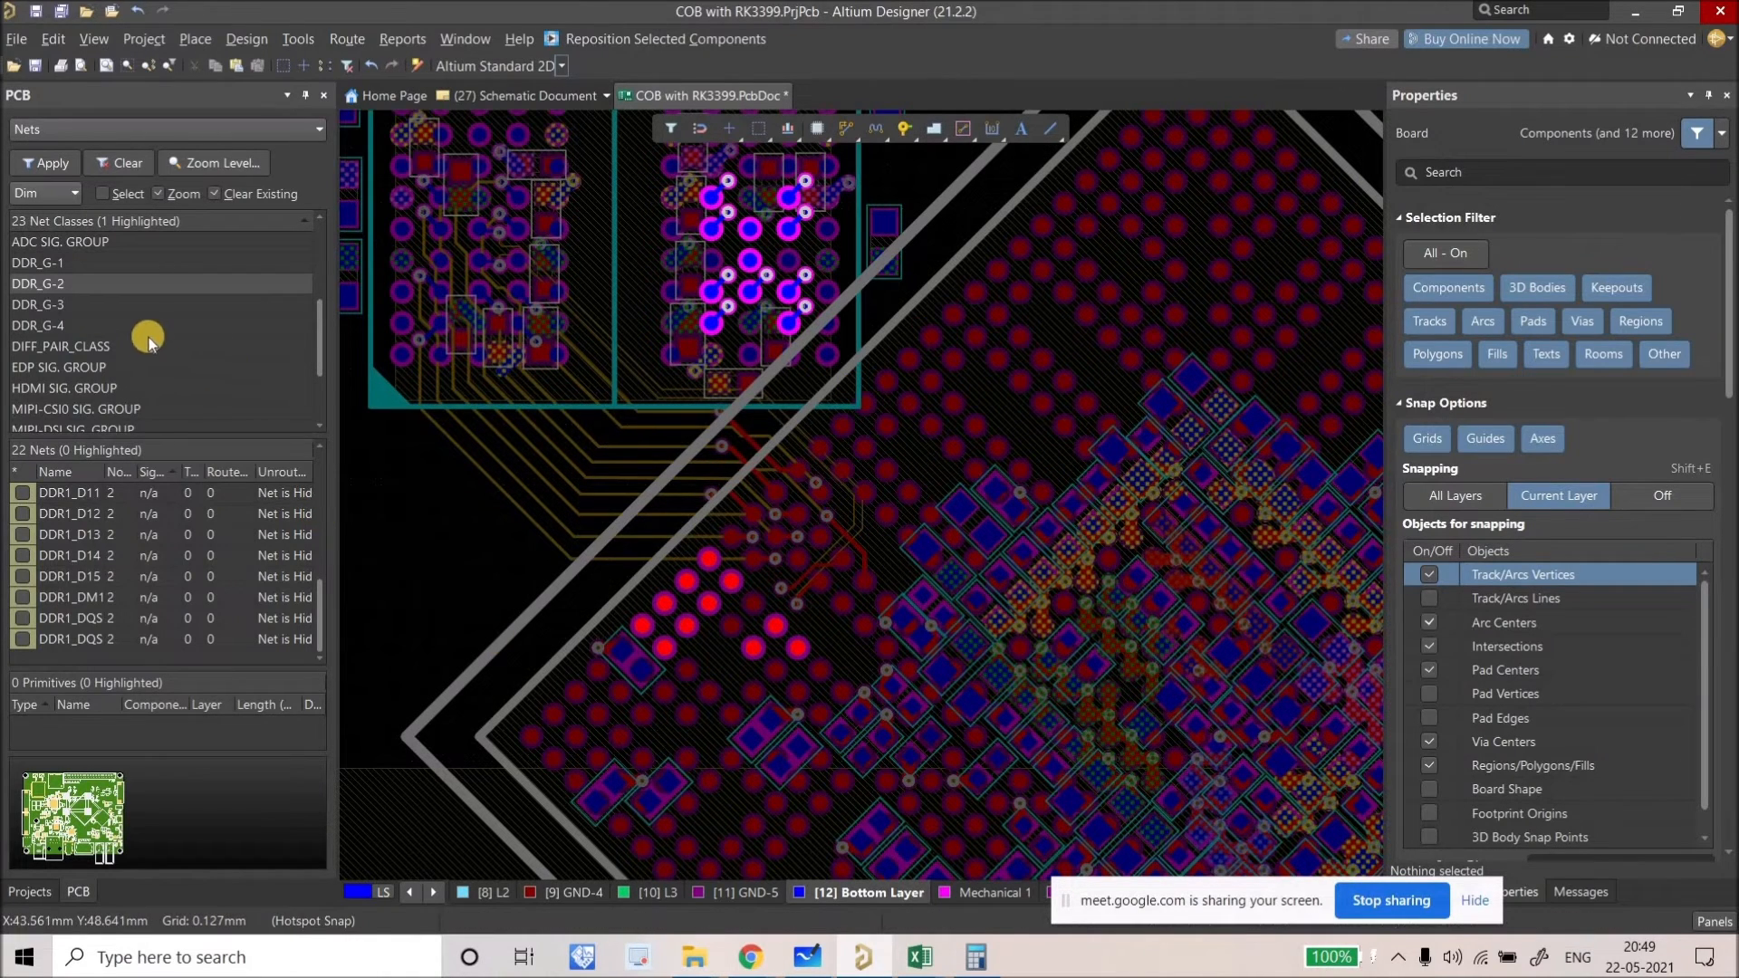
left_click(48, 262)
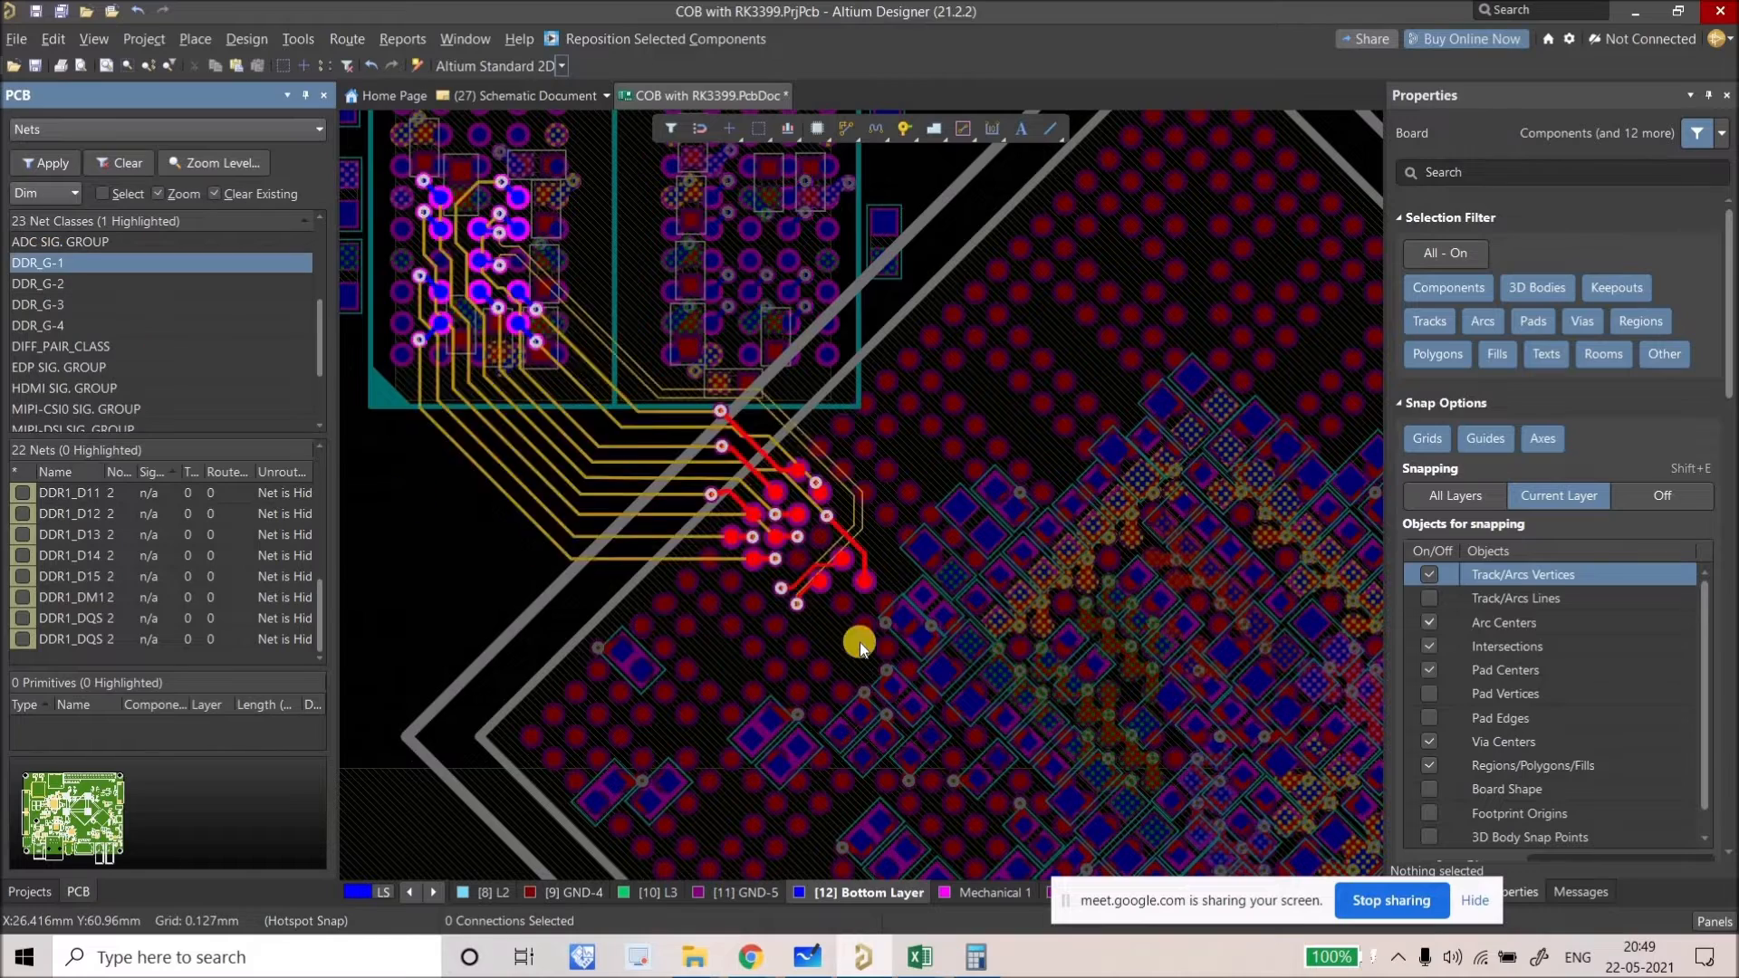
left_click(56, 285)
left_click(42, 308)
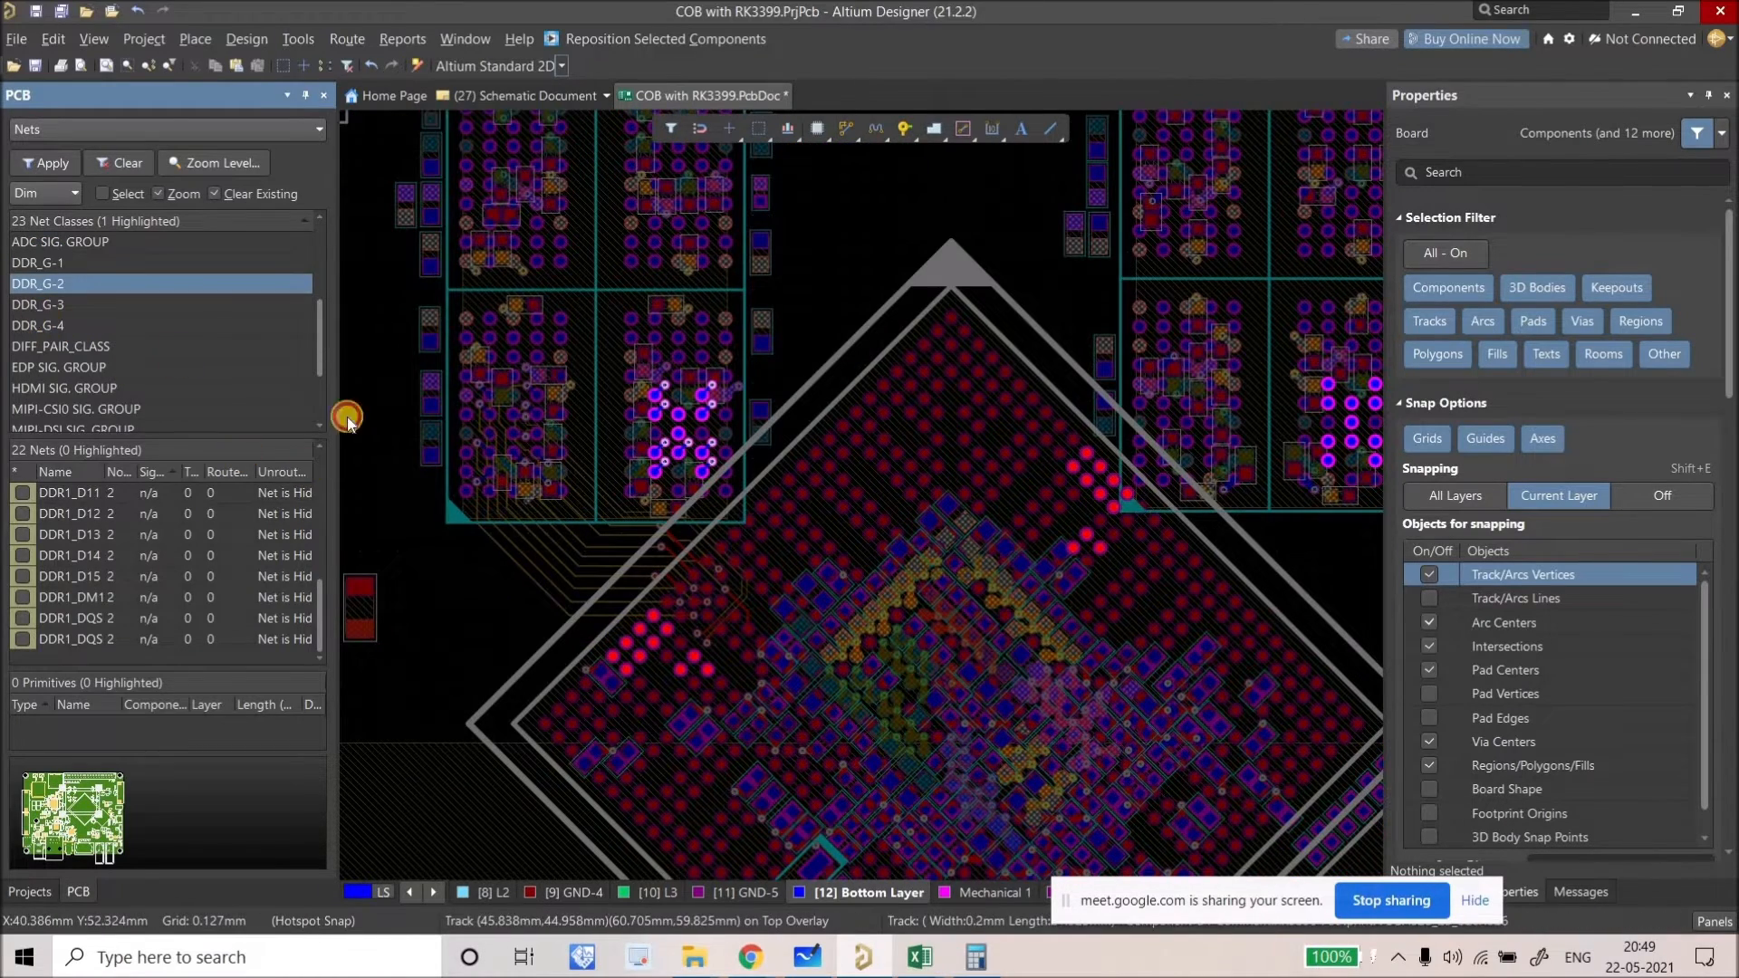
left_click(136, 326)
Step: Make Top Overlay the active layer
scroll(777, 569, "down", 2)
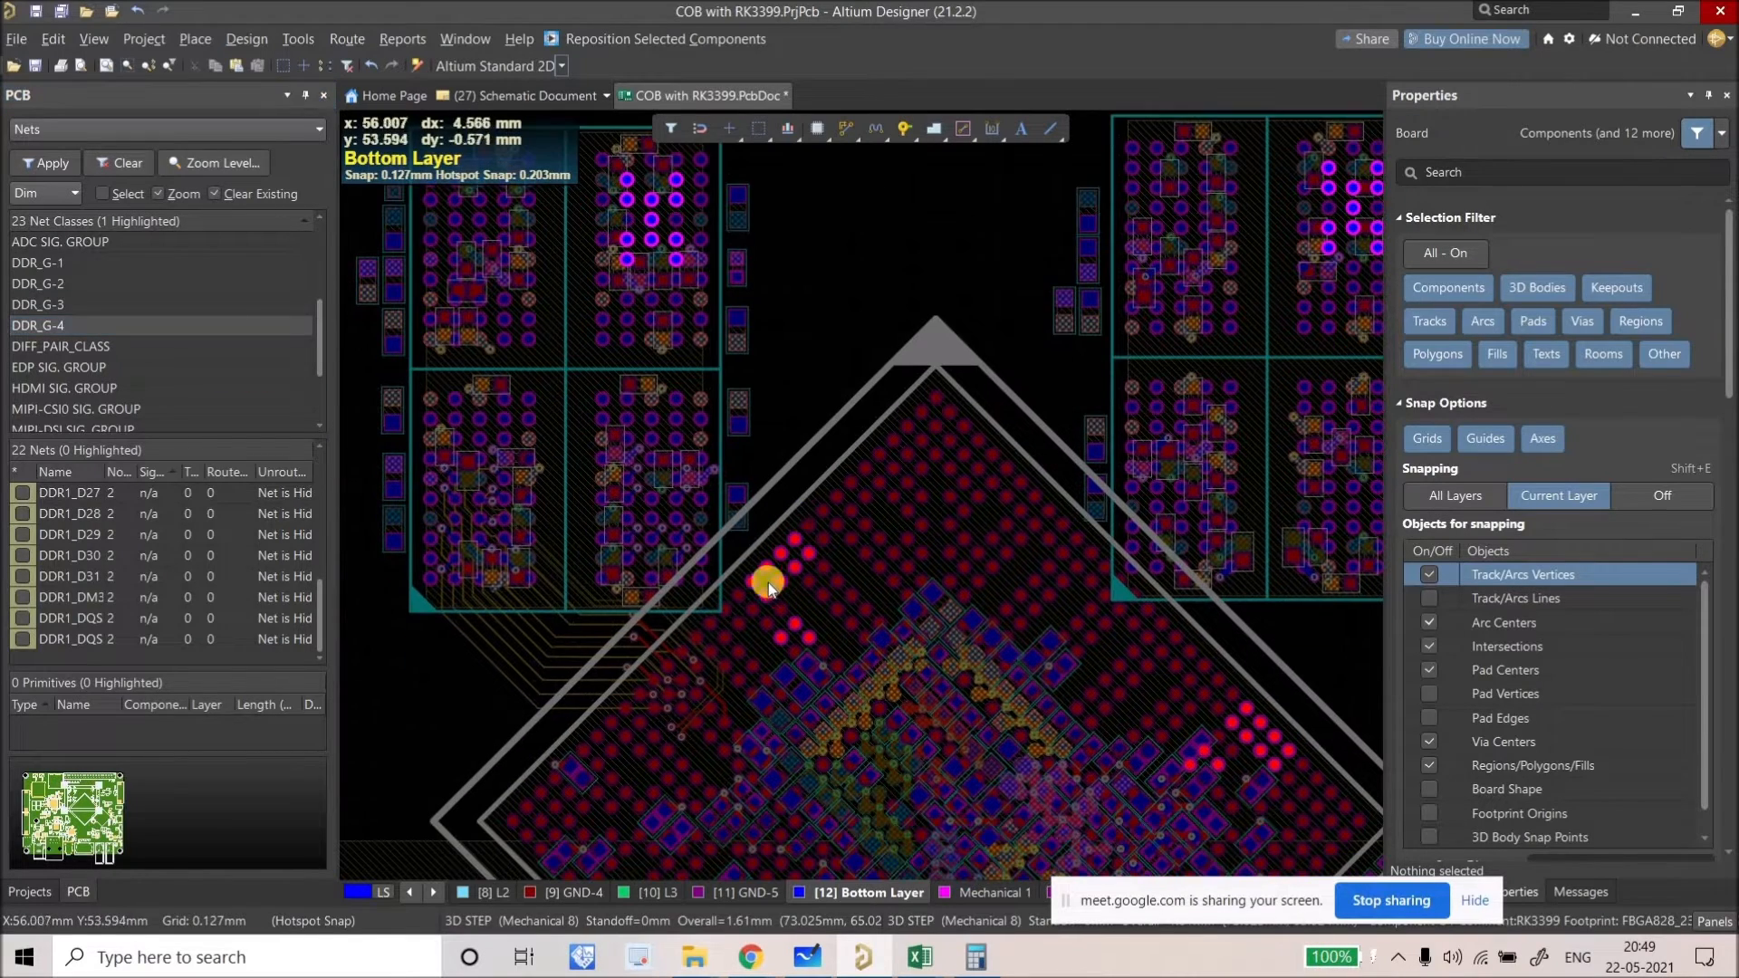
right_click_drag(808, 480, 846, 376)
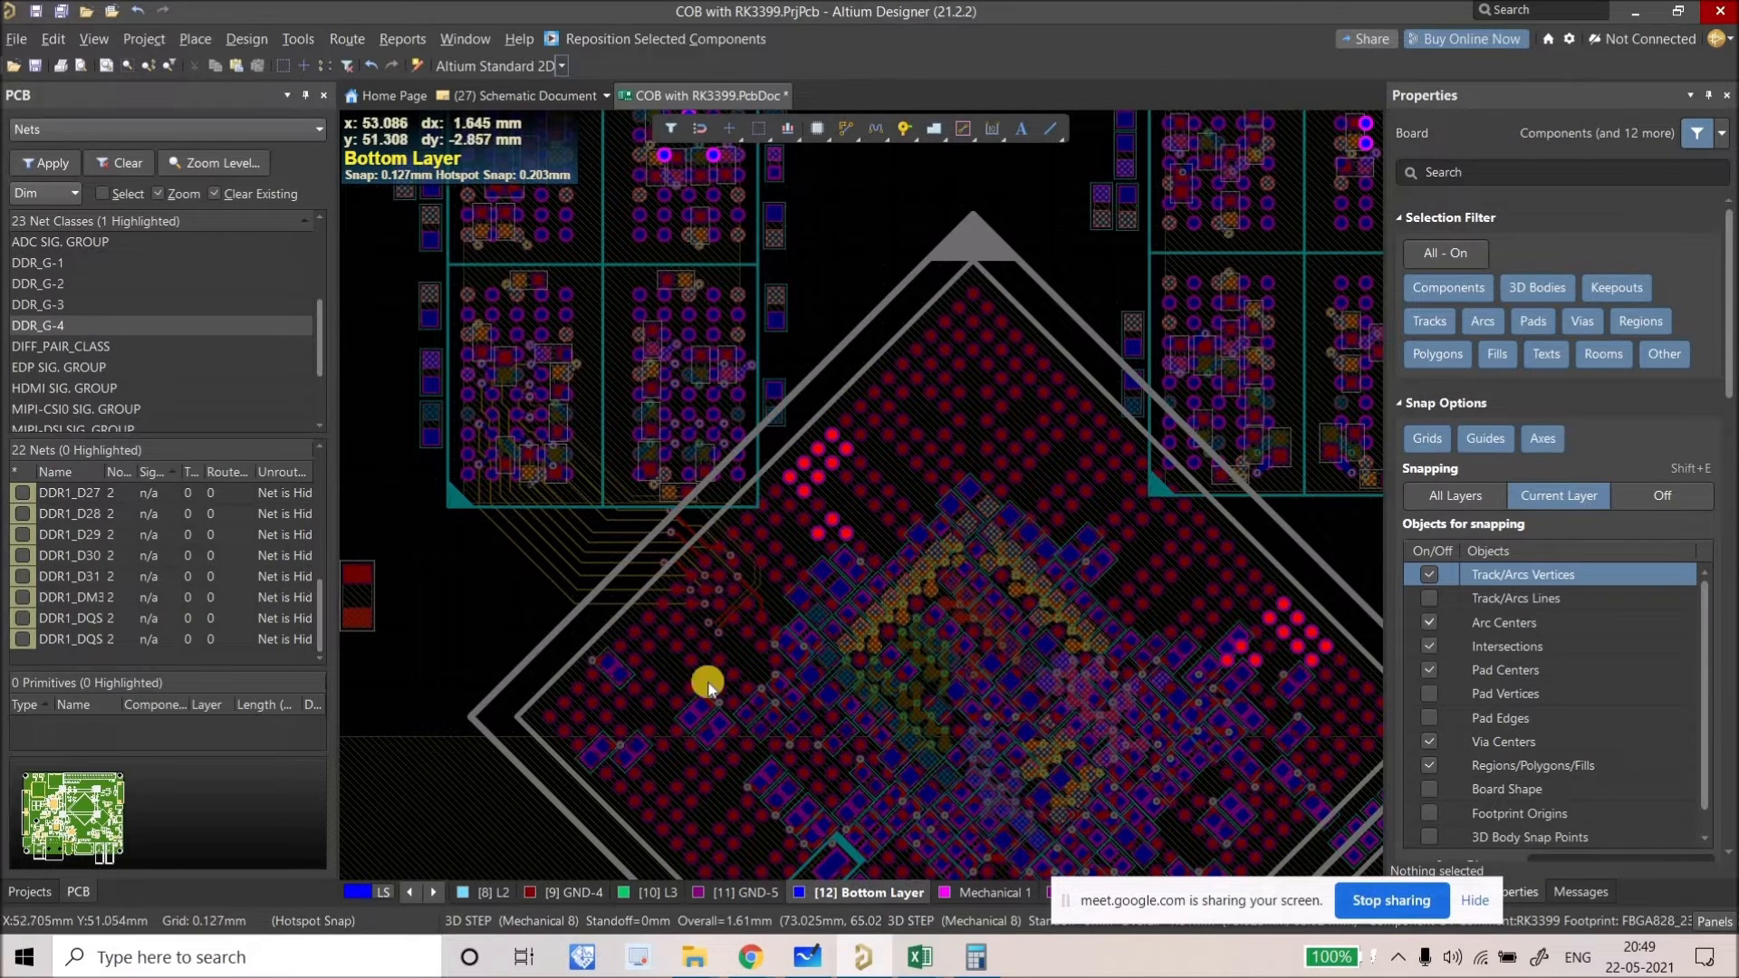
scroll(893, 494, "left", 2, "shift")
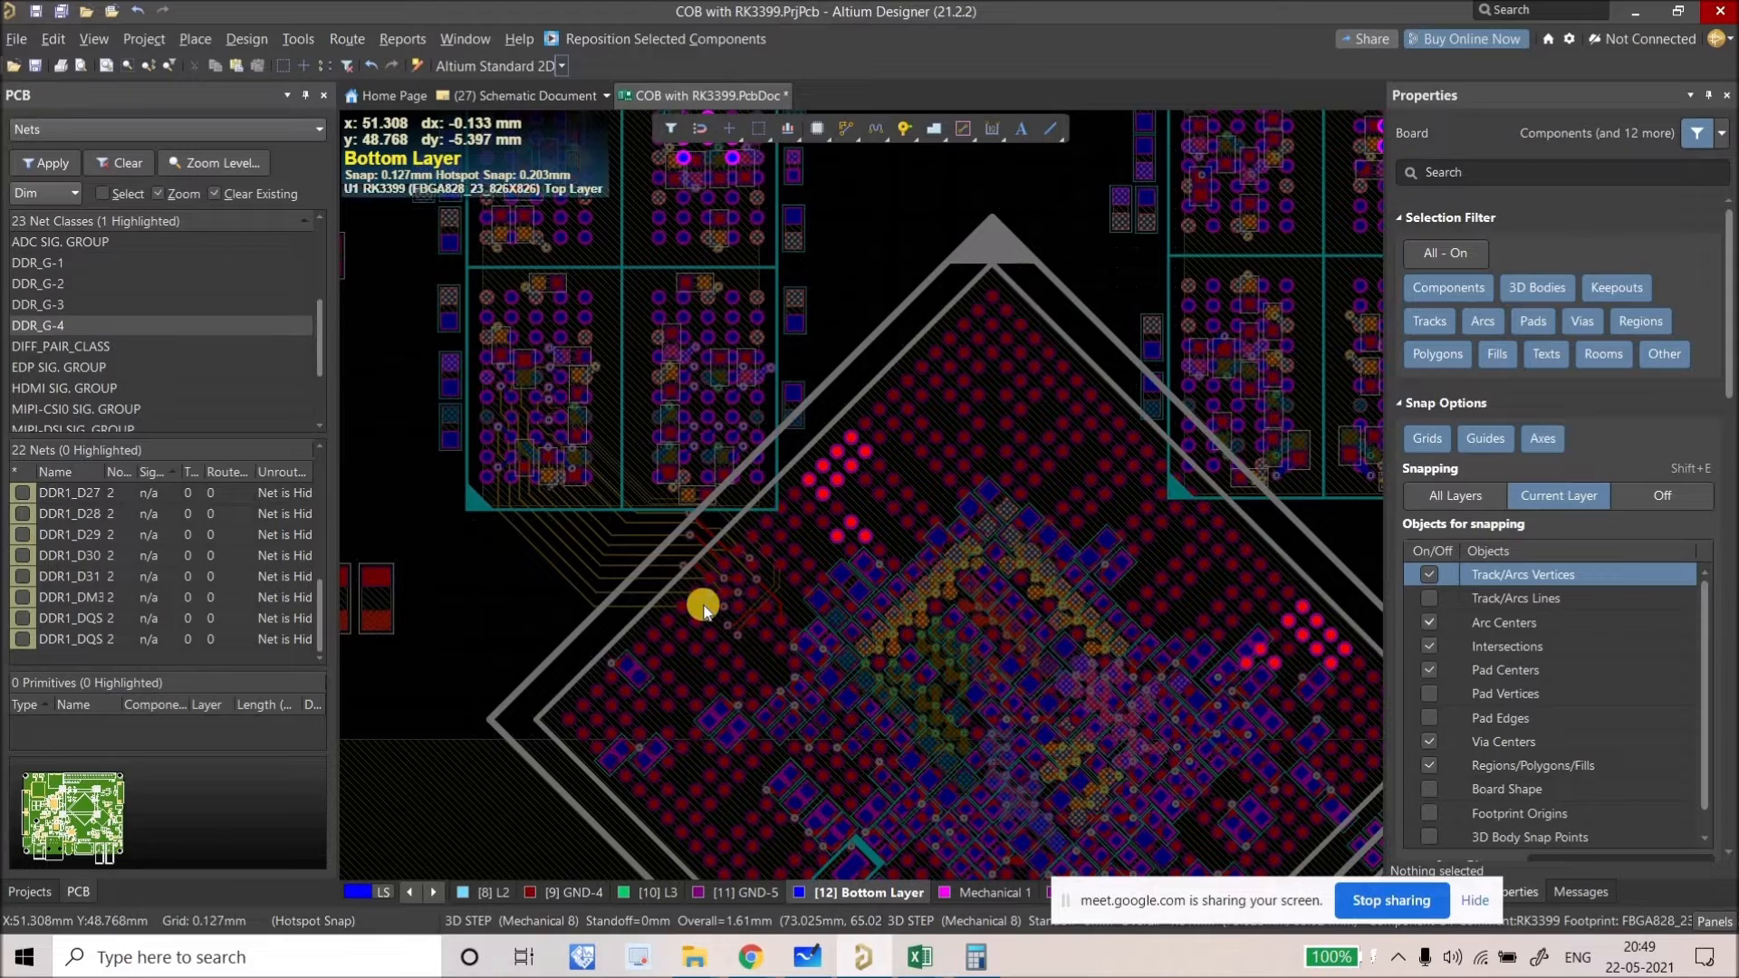
scroll(722, 584, "up", 2, "ctrl")
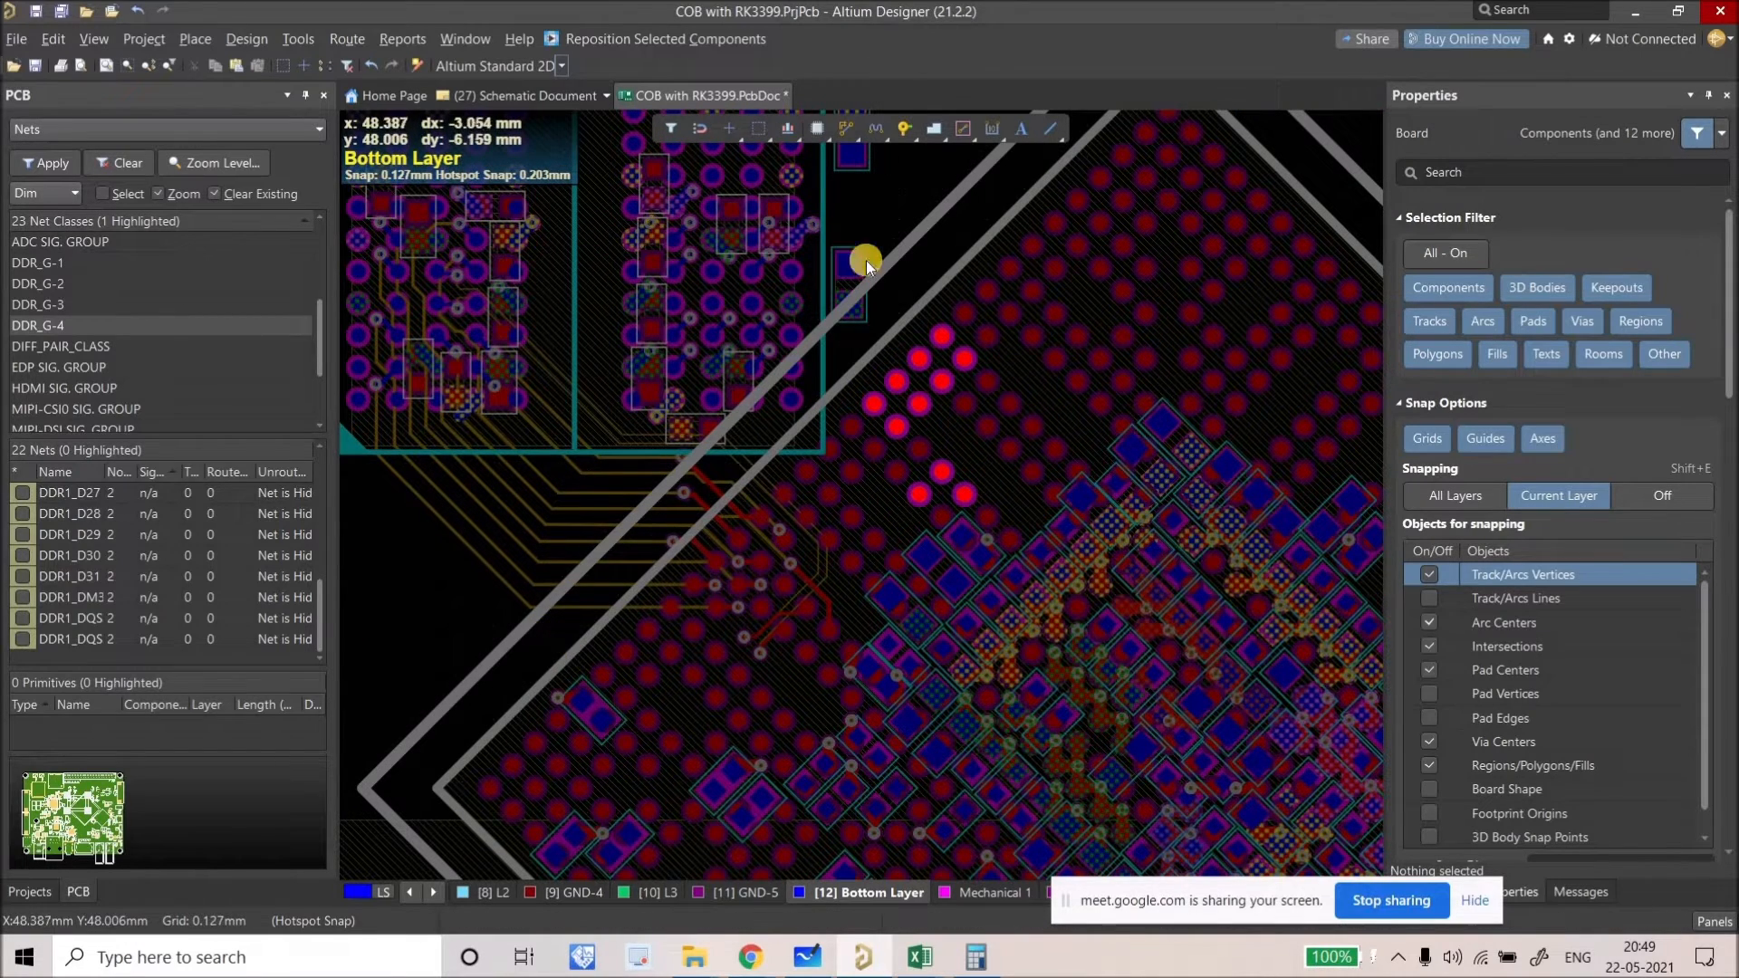
left_click(429, 895)
left_click(429, 895)
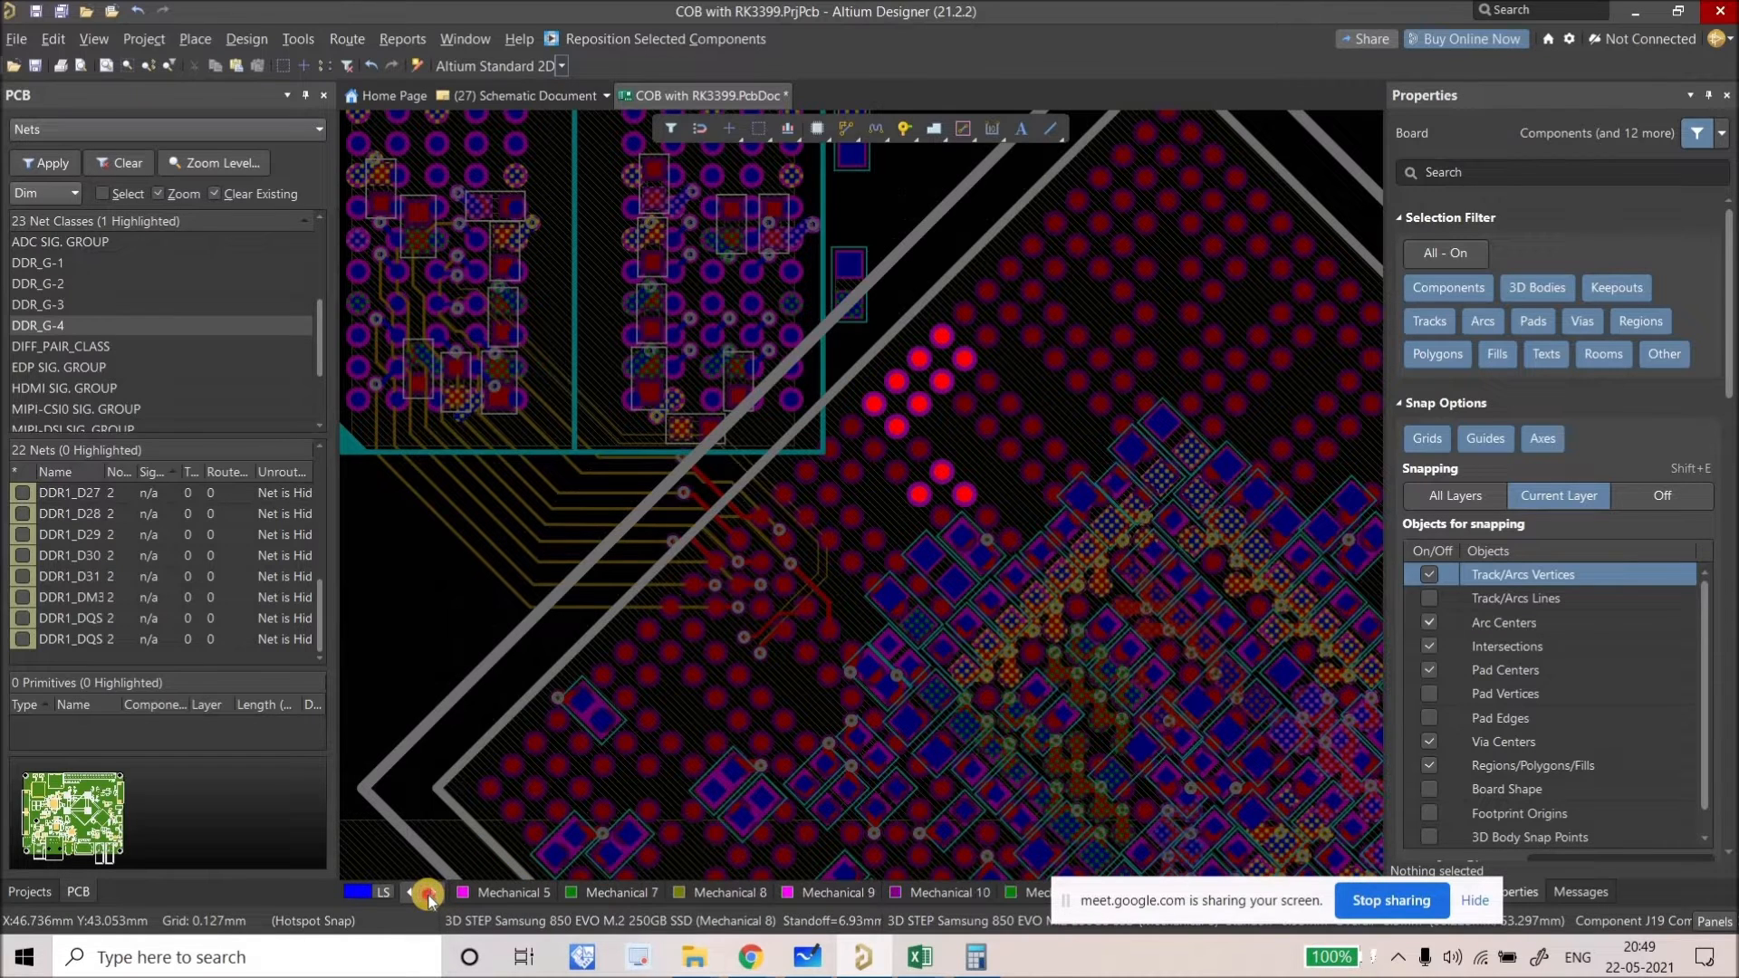
left_click(856, 884)
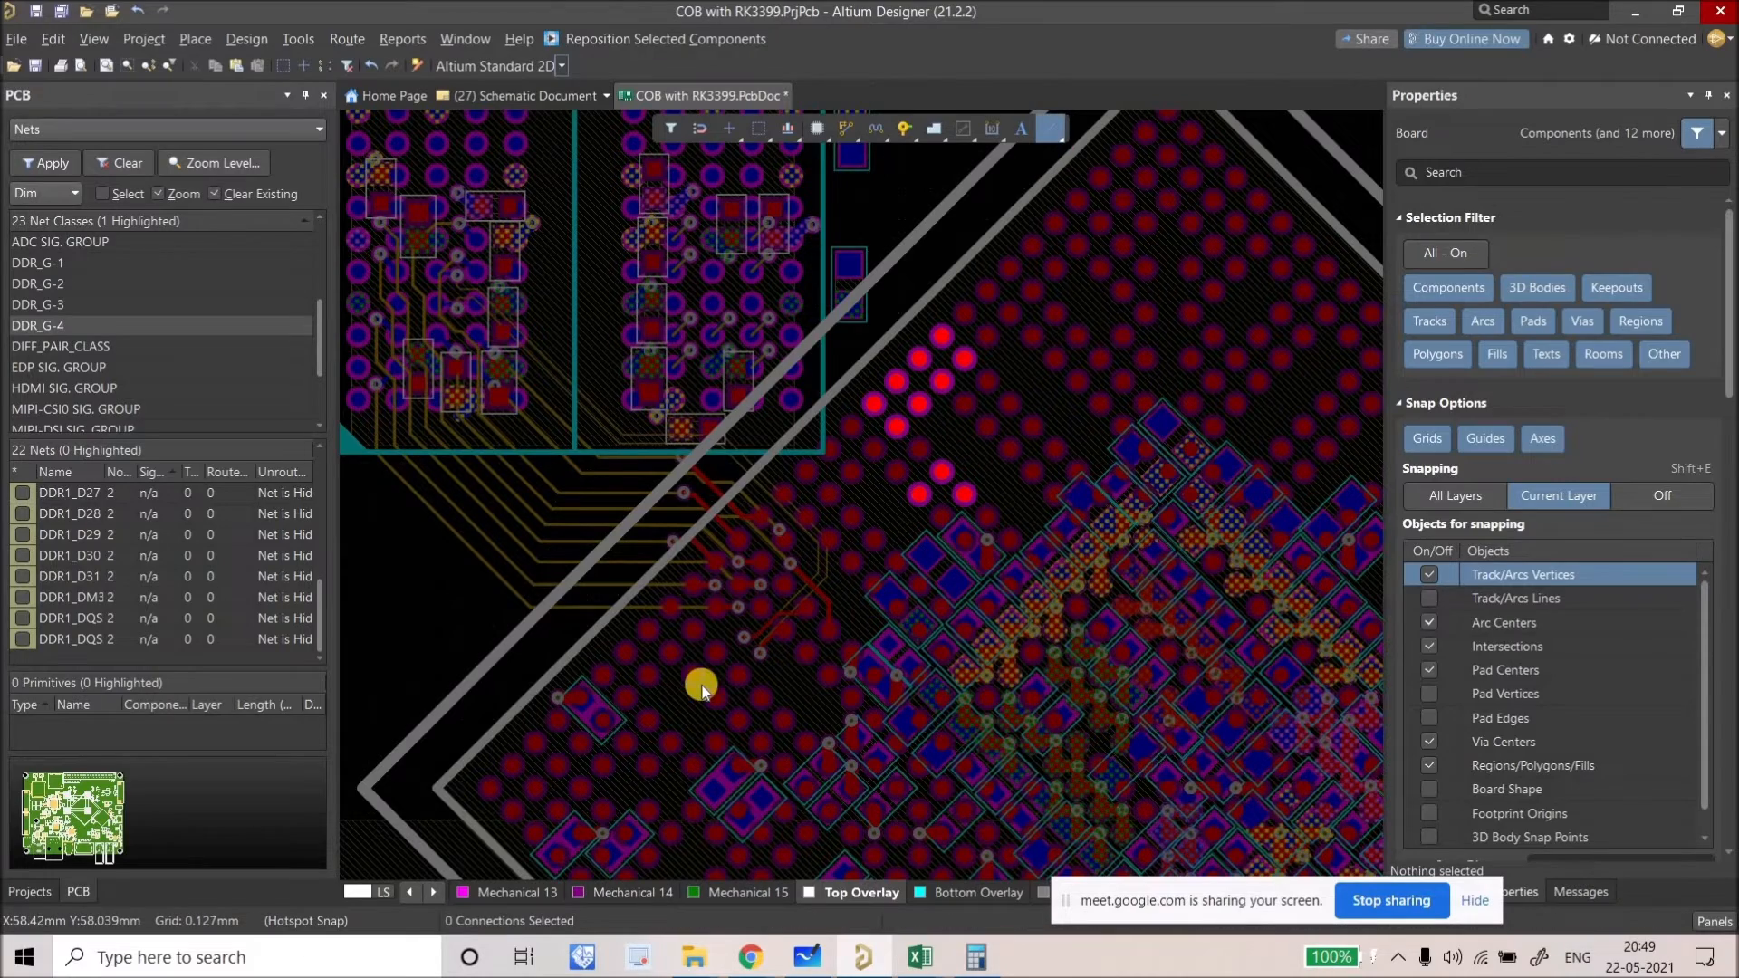
Step: Draw a diagonal Top Overlay guide line ending at pad AC3 using PL
key("p")
key("l")
scroll(702, 686, "up", 8, "ctrl")
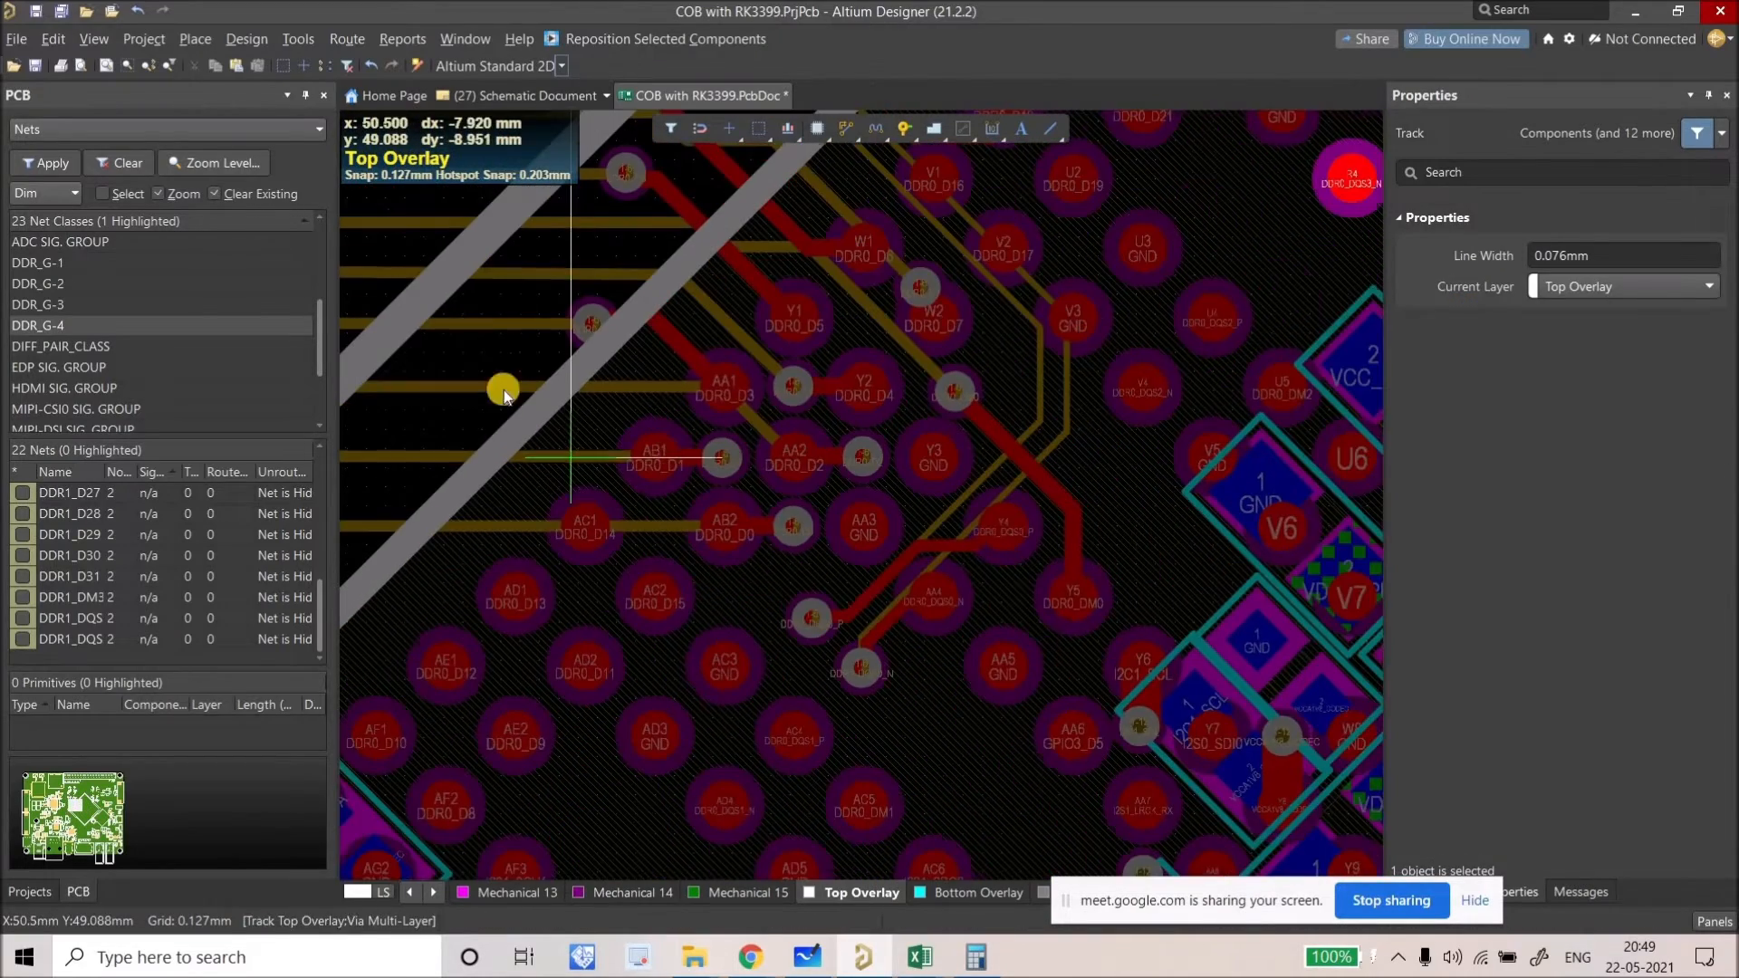
left_click(396, 323)
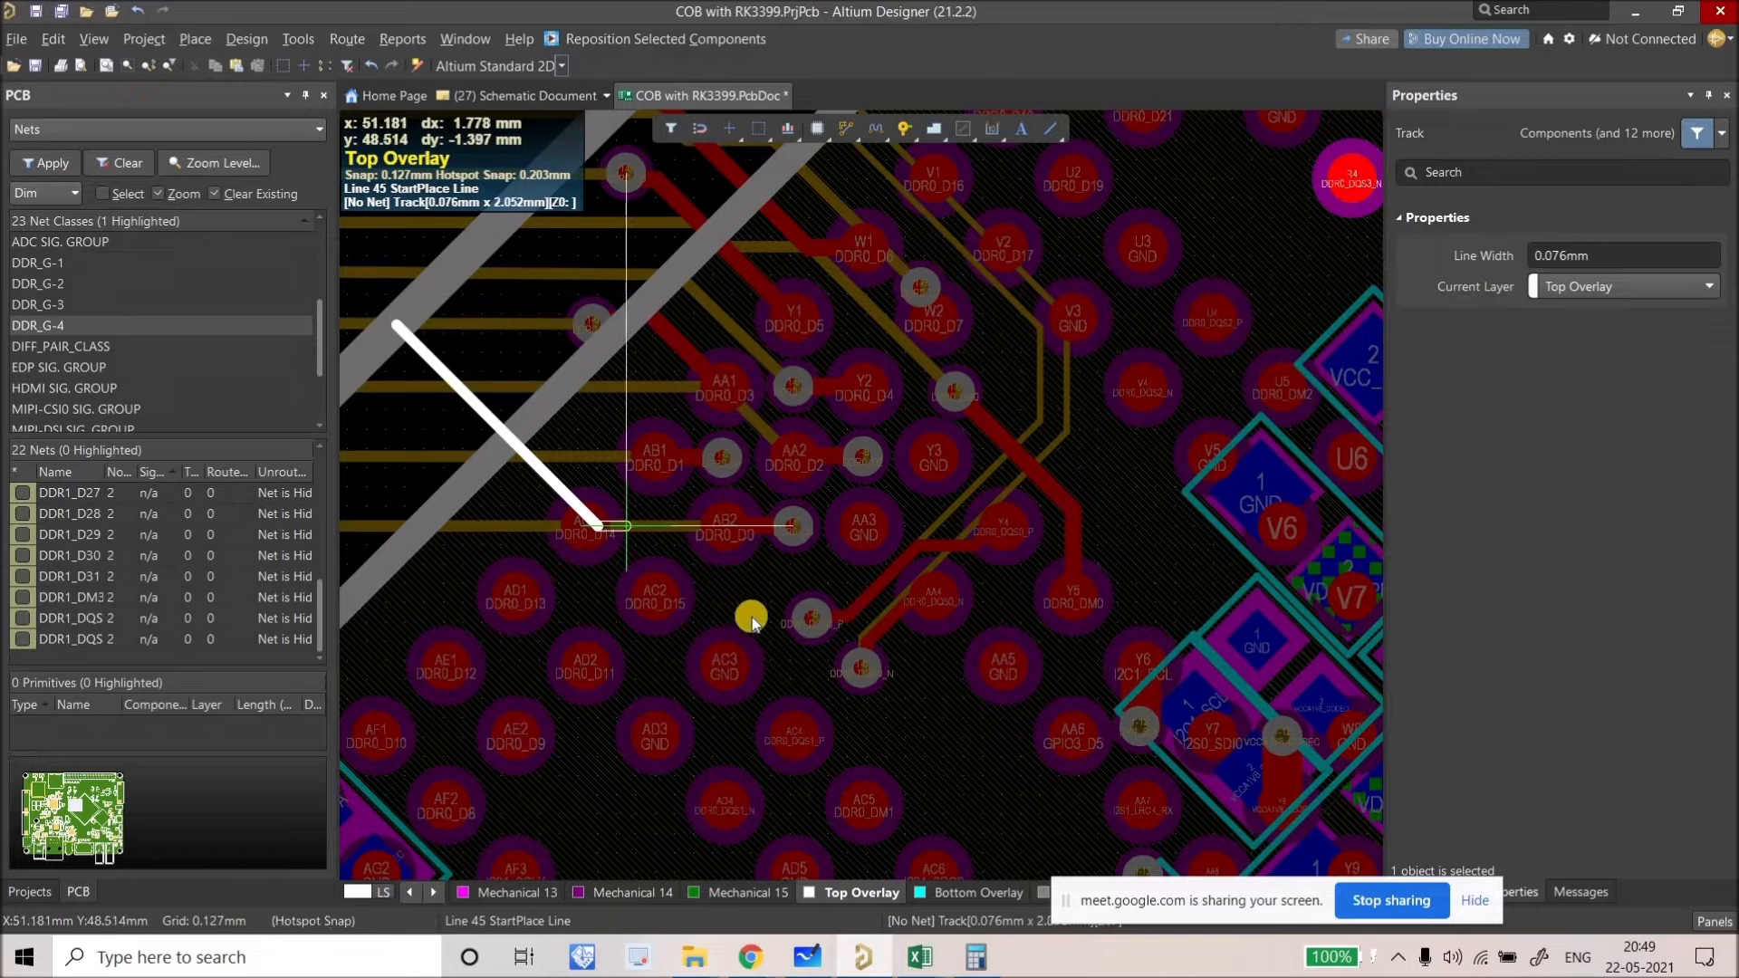
left_click(697, 664)
key("Escape")
key("Escape")
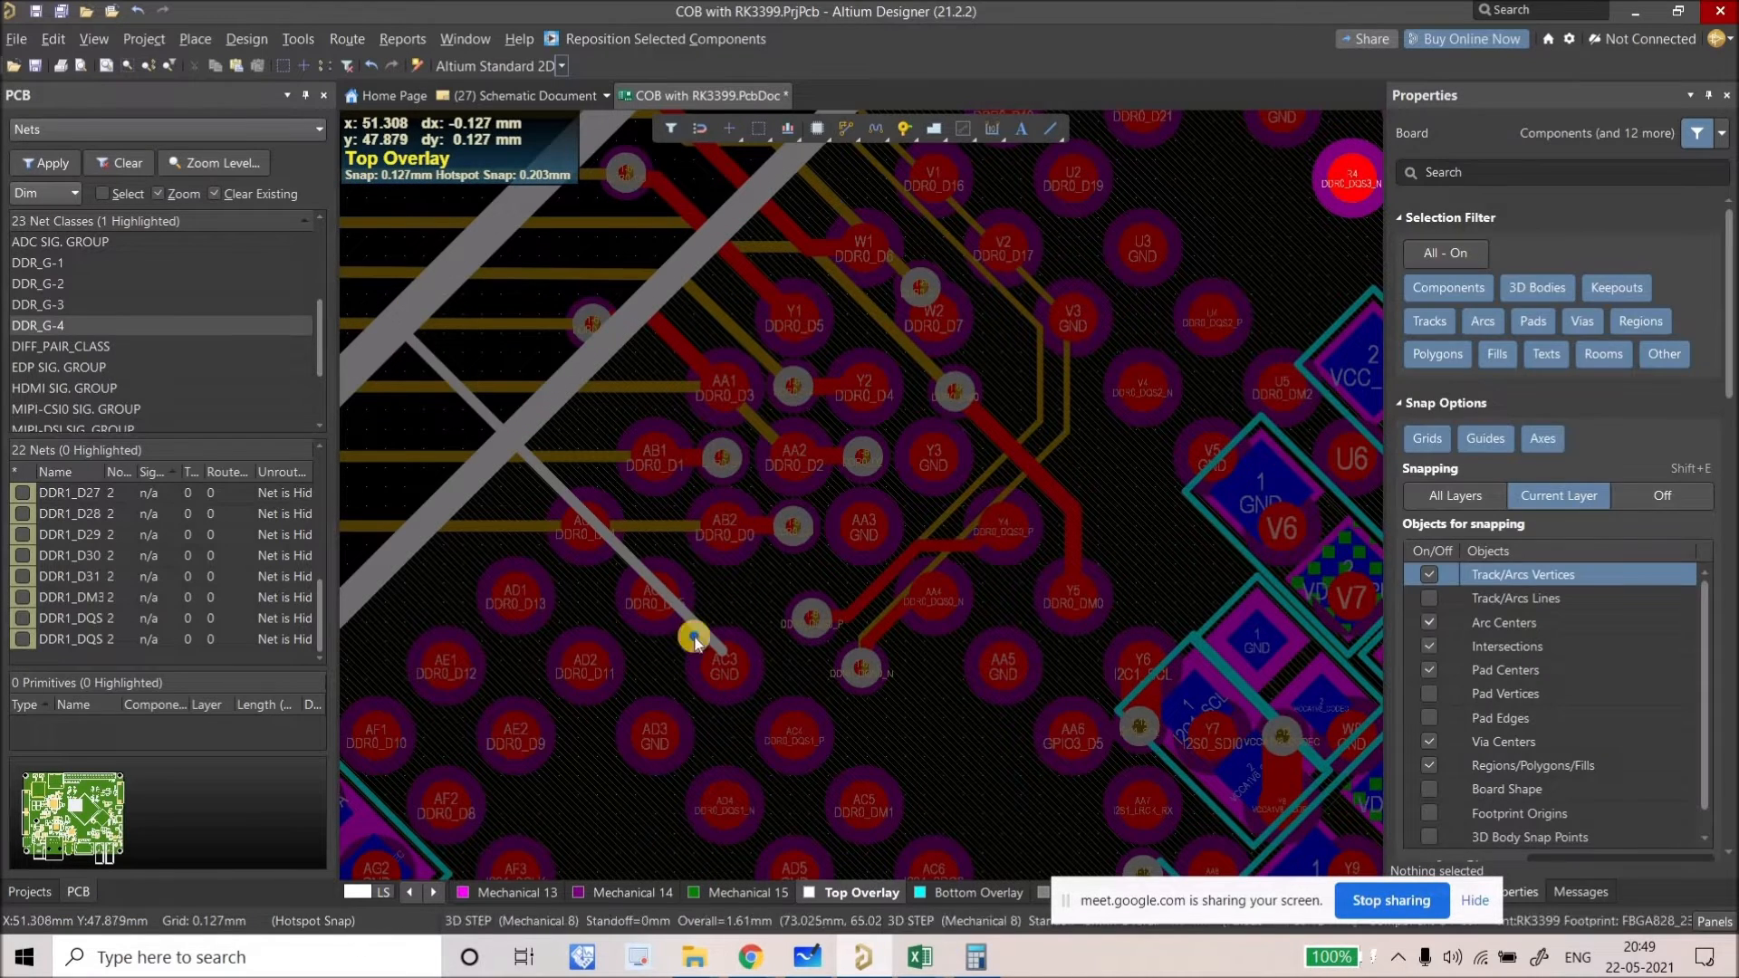
Step: Copy the guide line with a reference point beside the BGA pads
right_click_drag(818, 683, 942, 731)
key("ctrl+c")
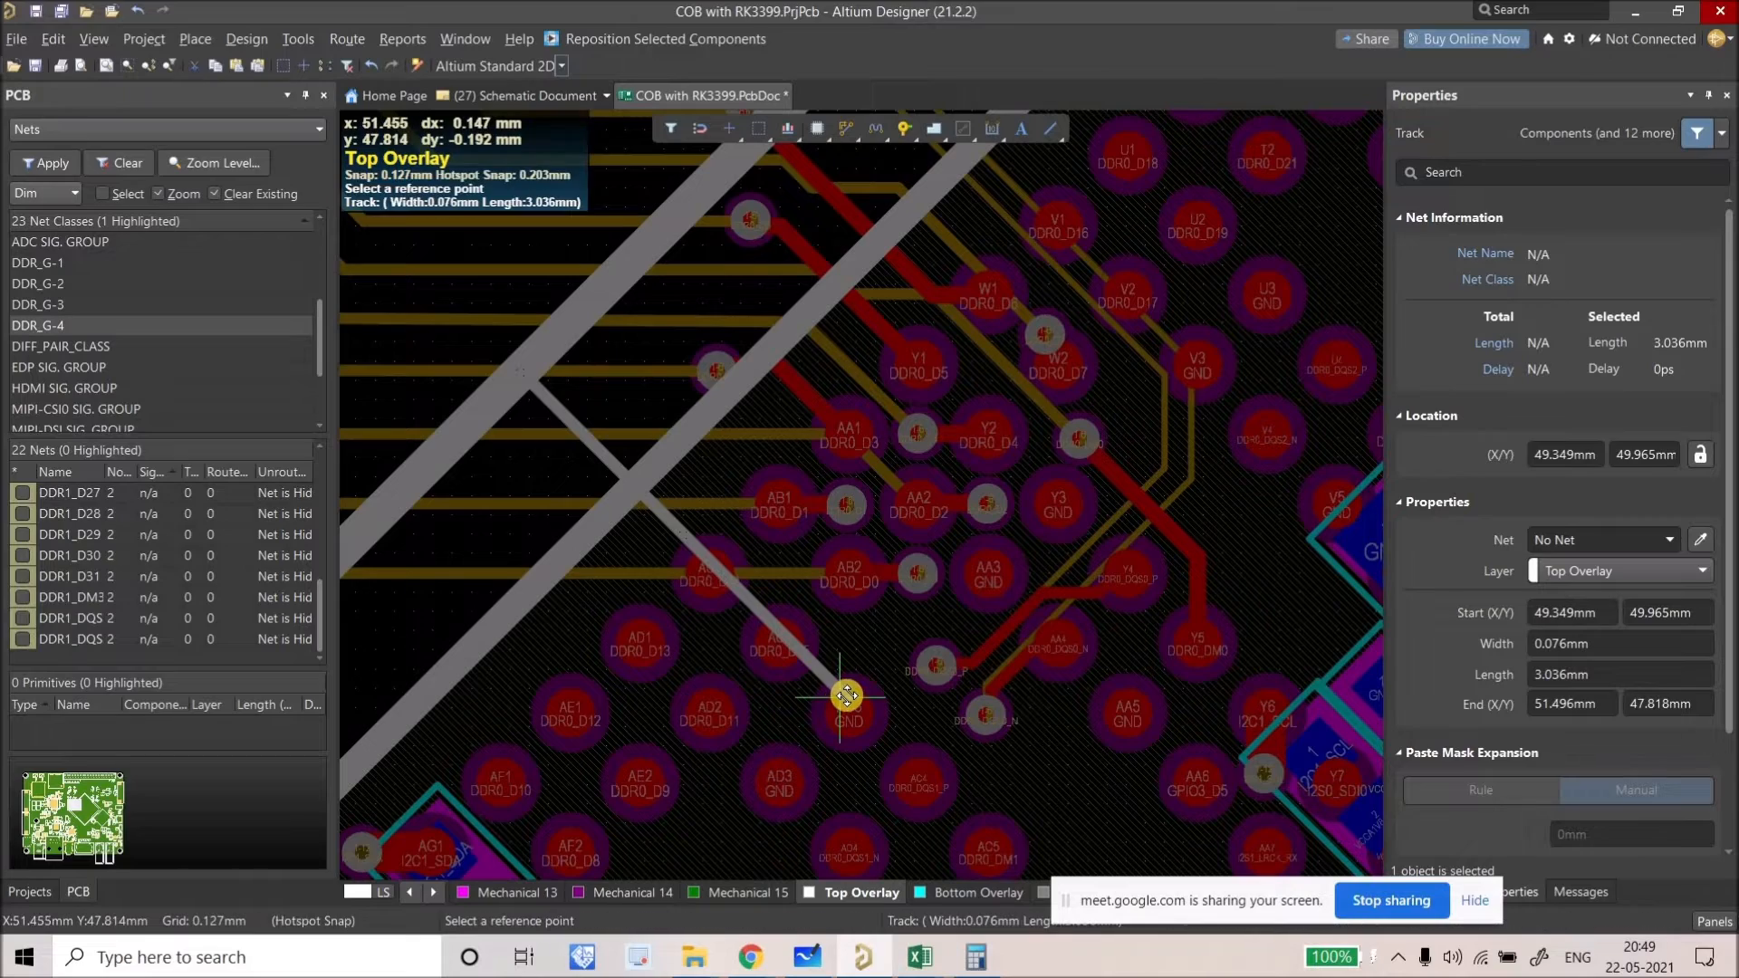
left_click(847, 659)
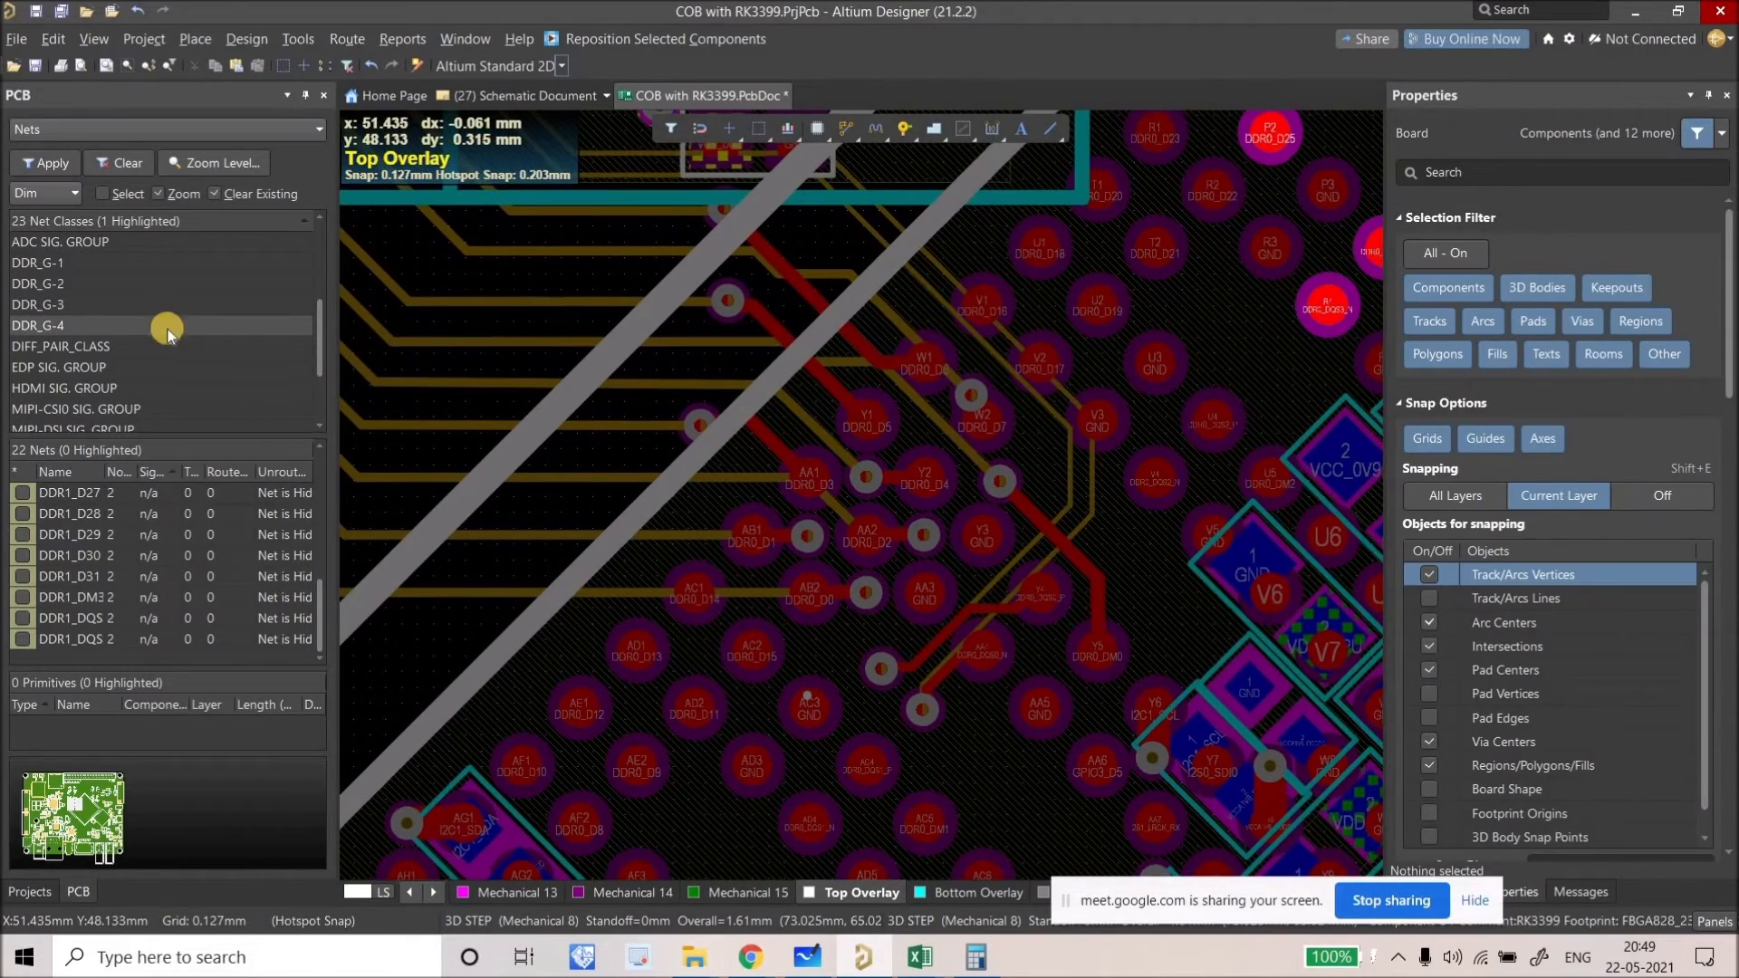
key("Up")
key("Up")
key("Up")
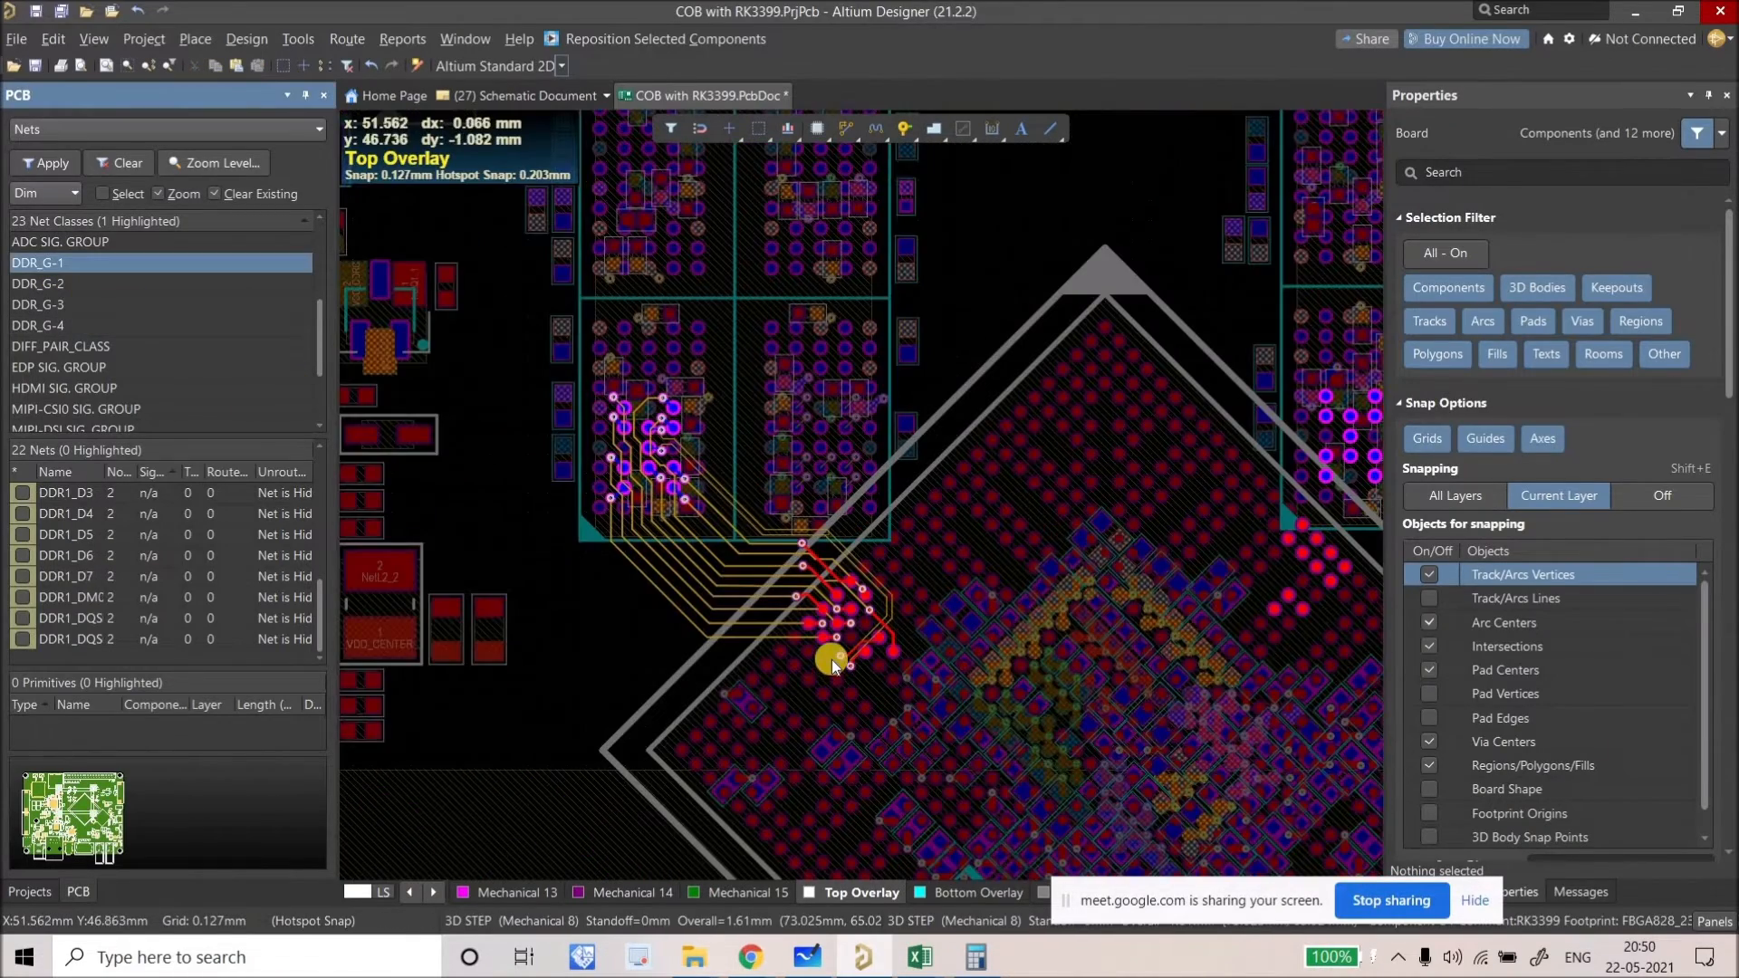
scroll(777, 675, "up", 1, "ctrl")
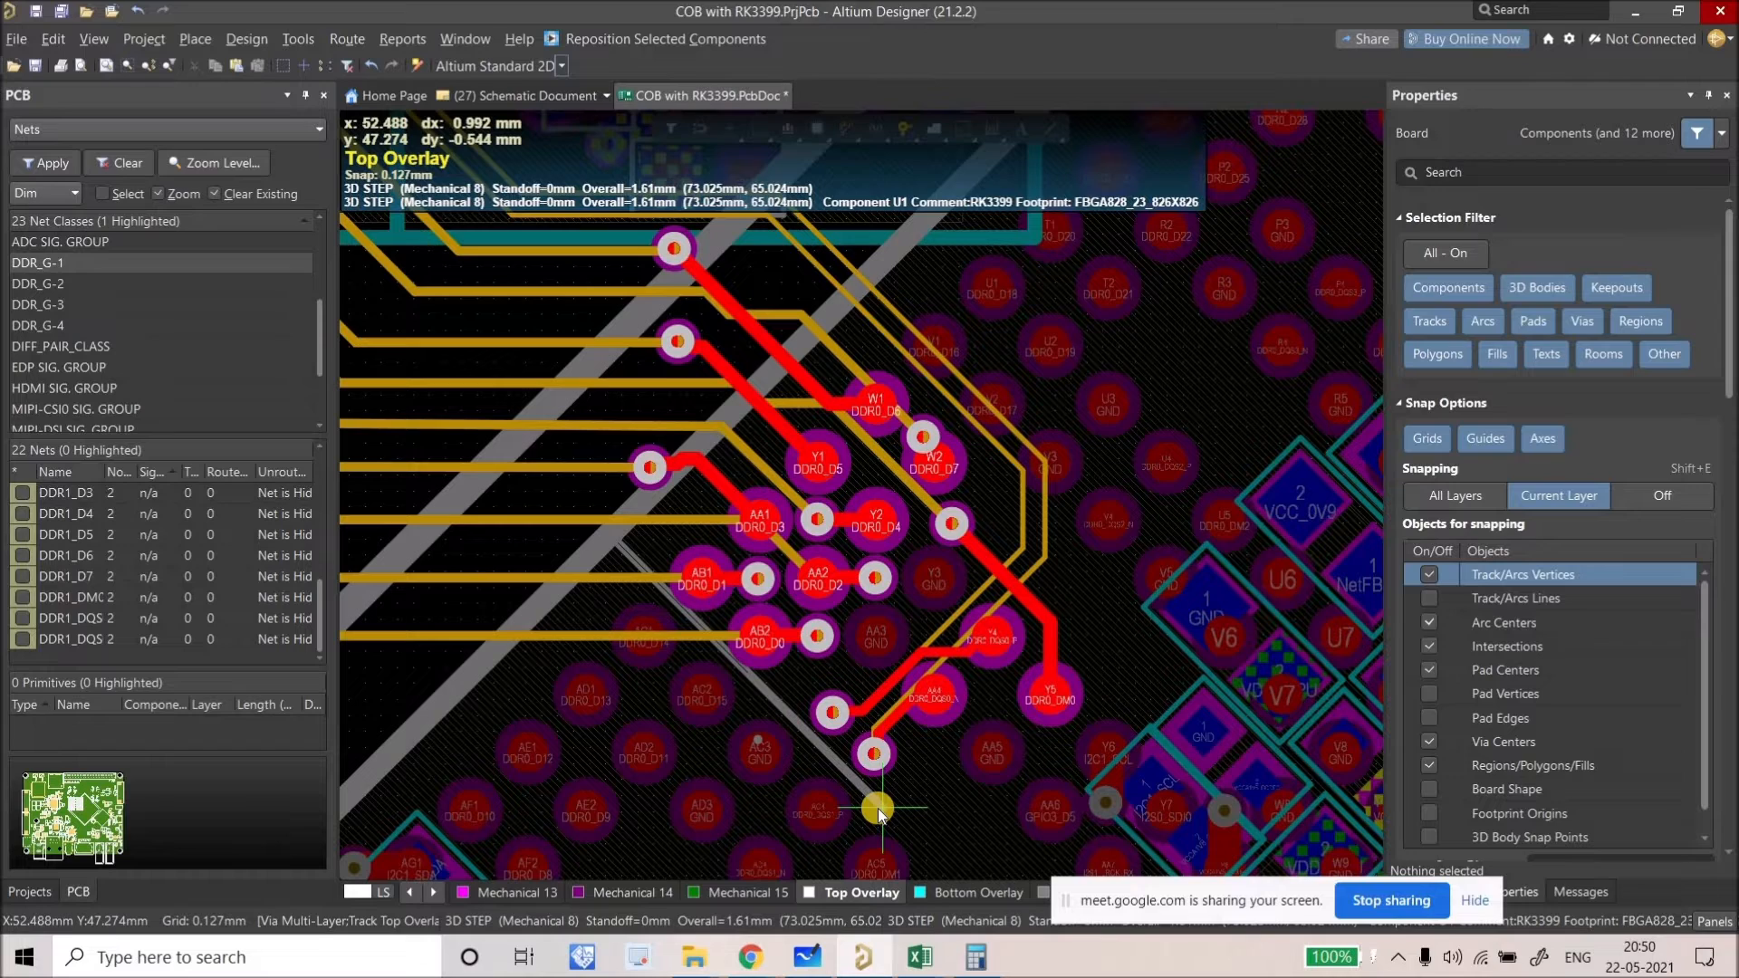
scroll(1068, 458, "up", 1)
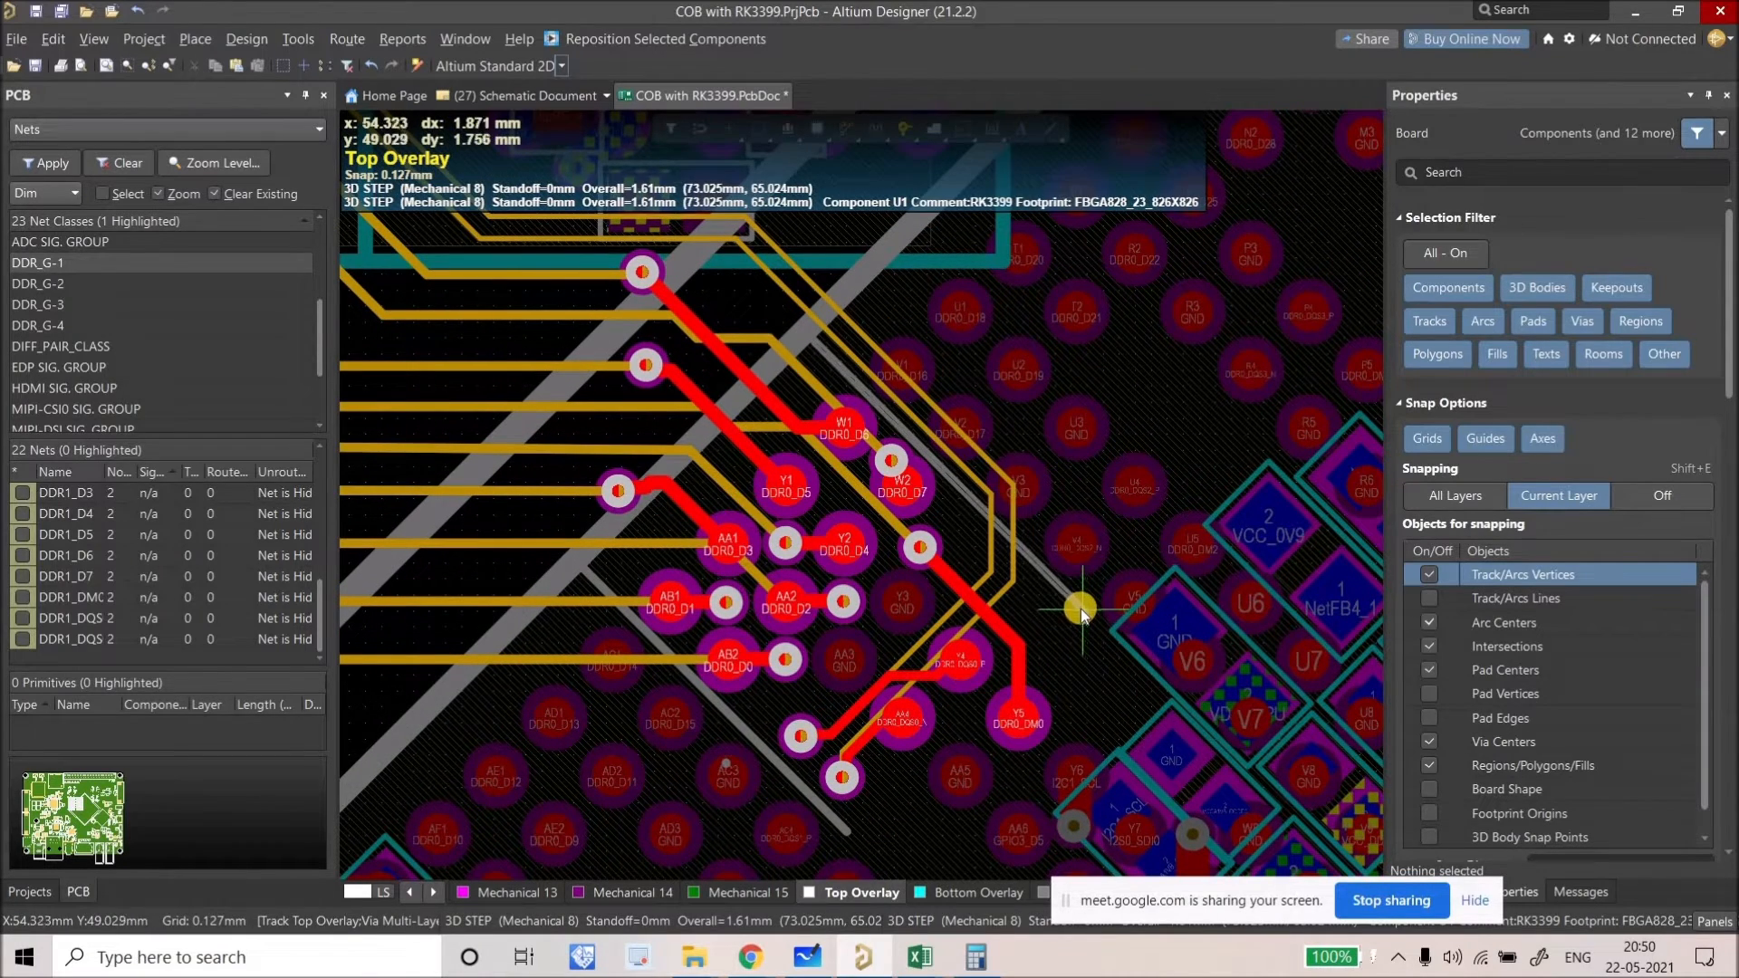
scroll(1068, 613, "down", 2, "ctrl")
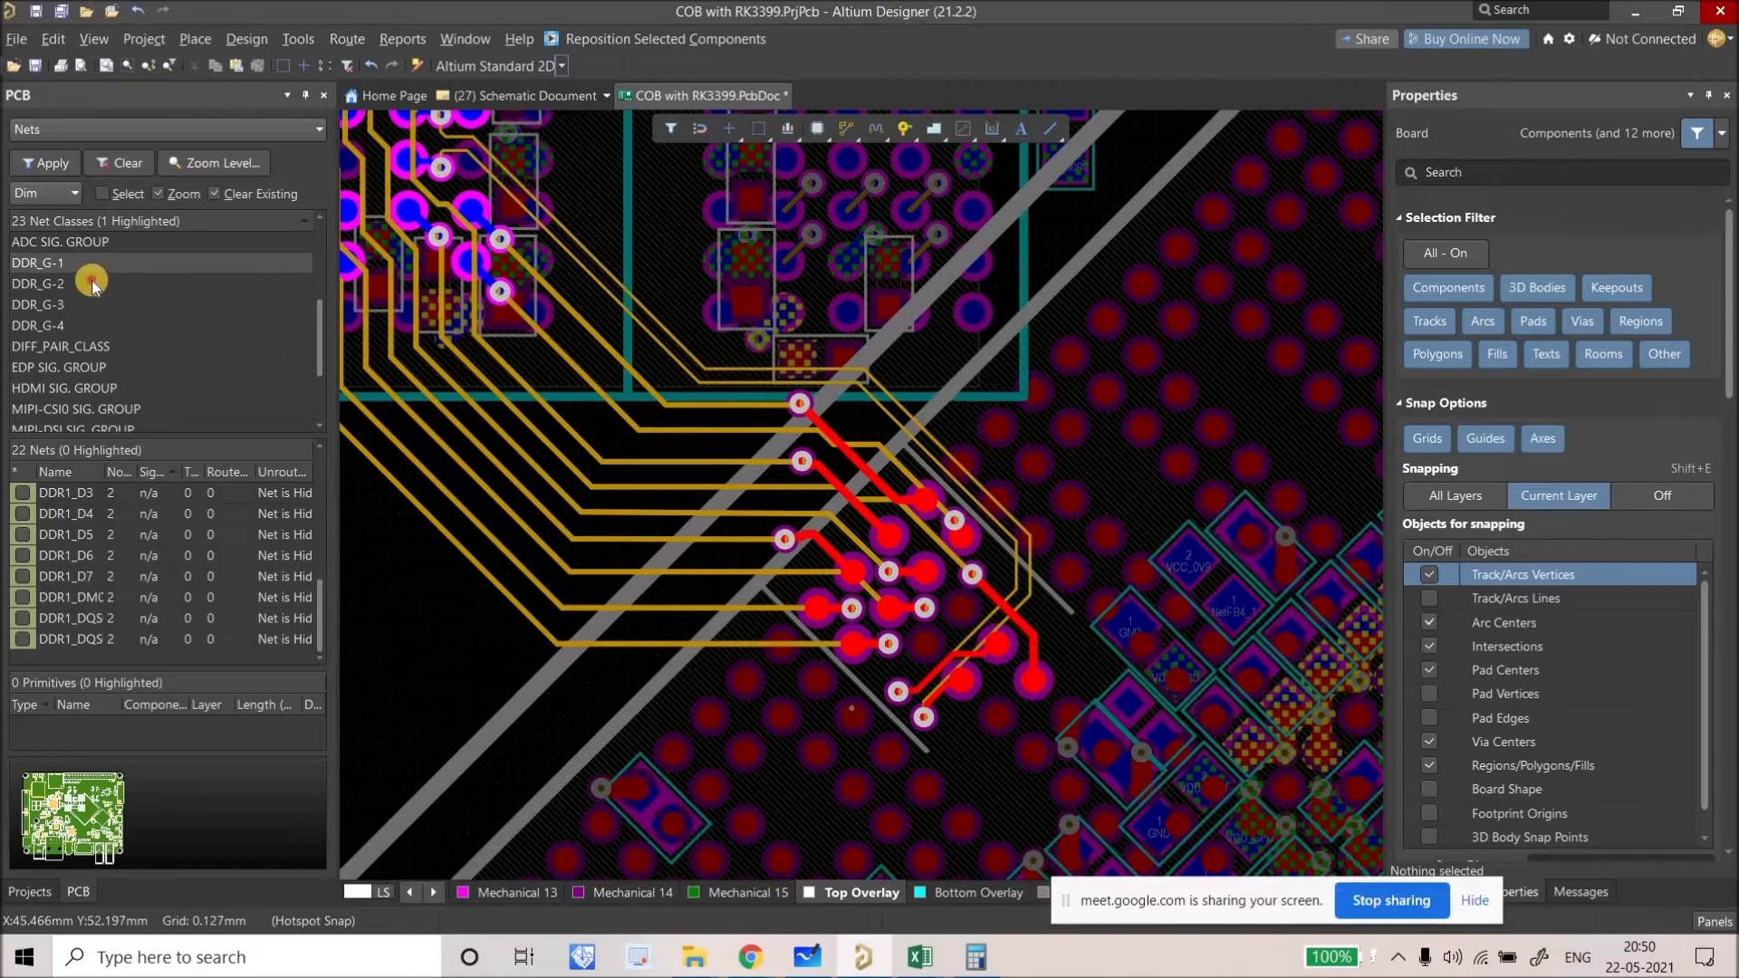
scroll(641, 663, "down", 3, "ctrl")
scroll(637, 662, "up", 4, "ctrl")
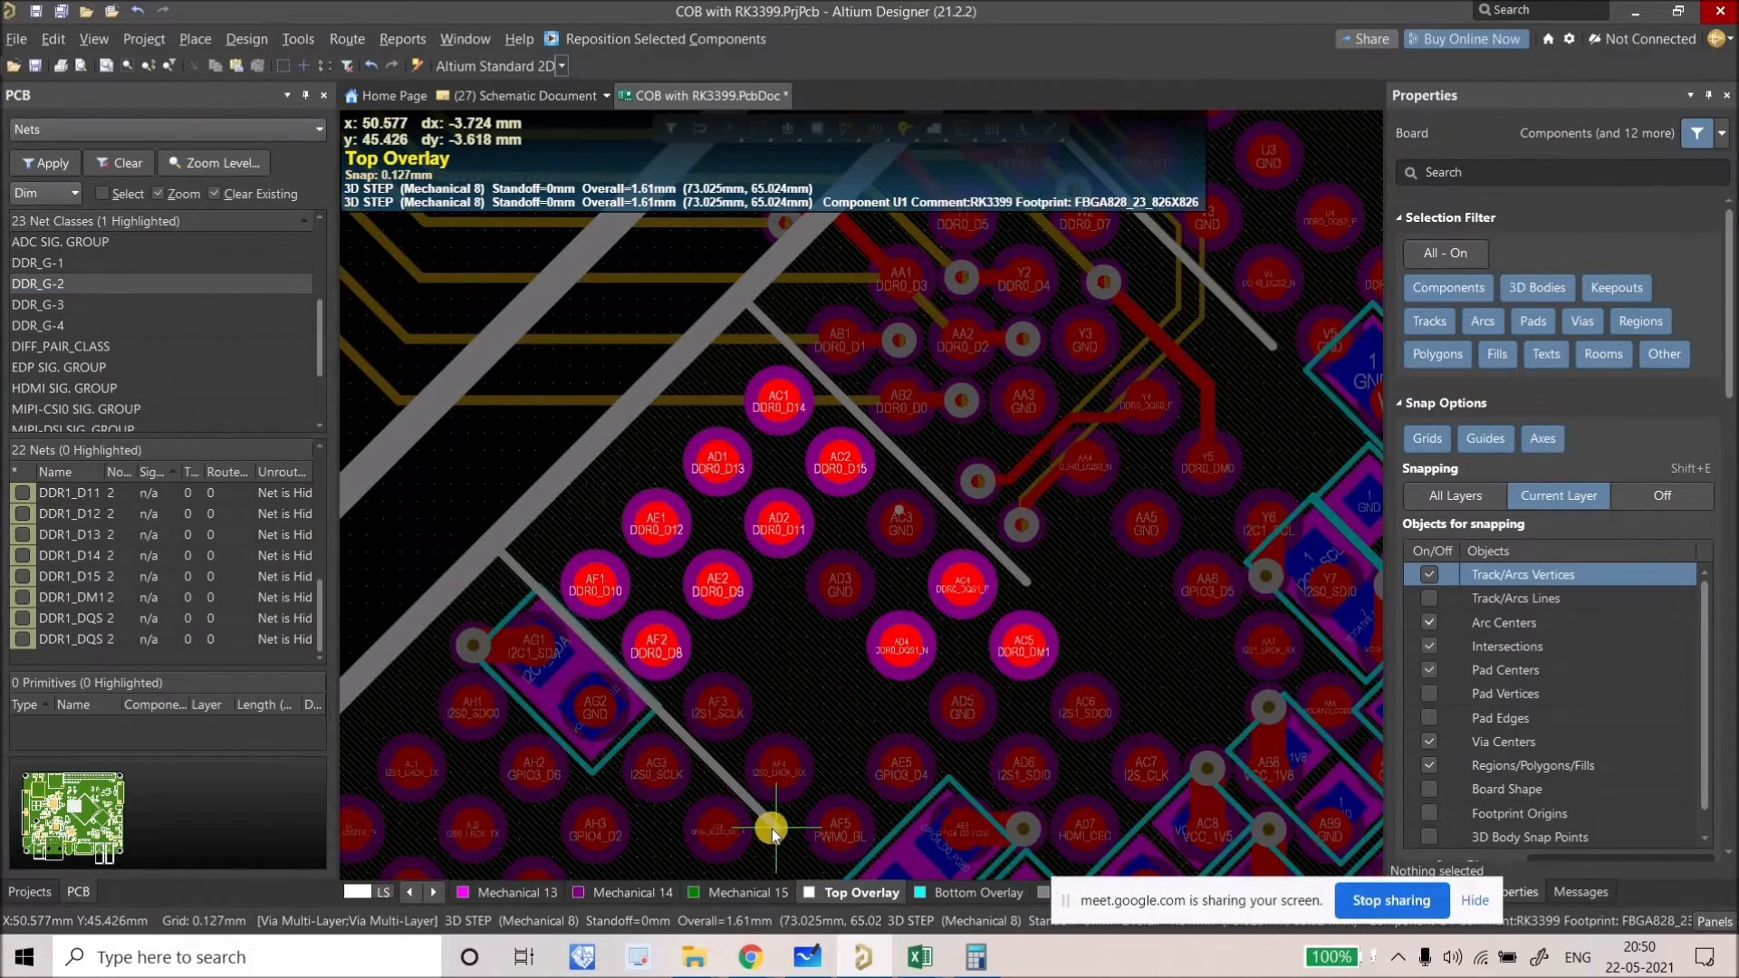
scroll(486, 640, "down", 2, "ctrl")
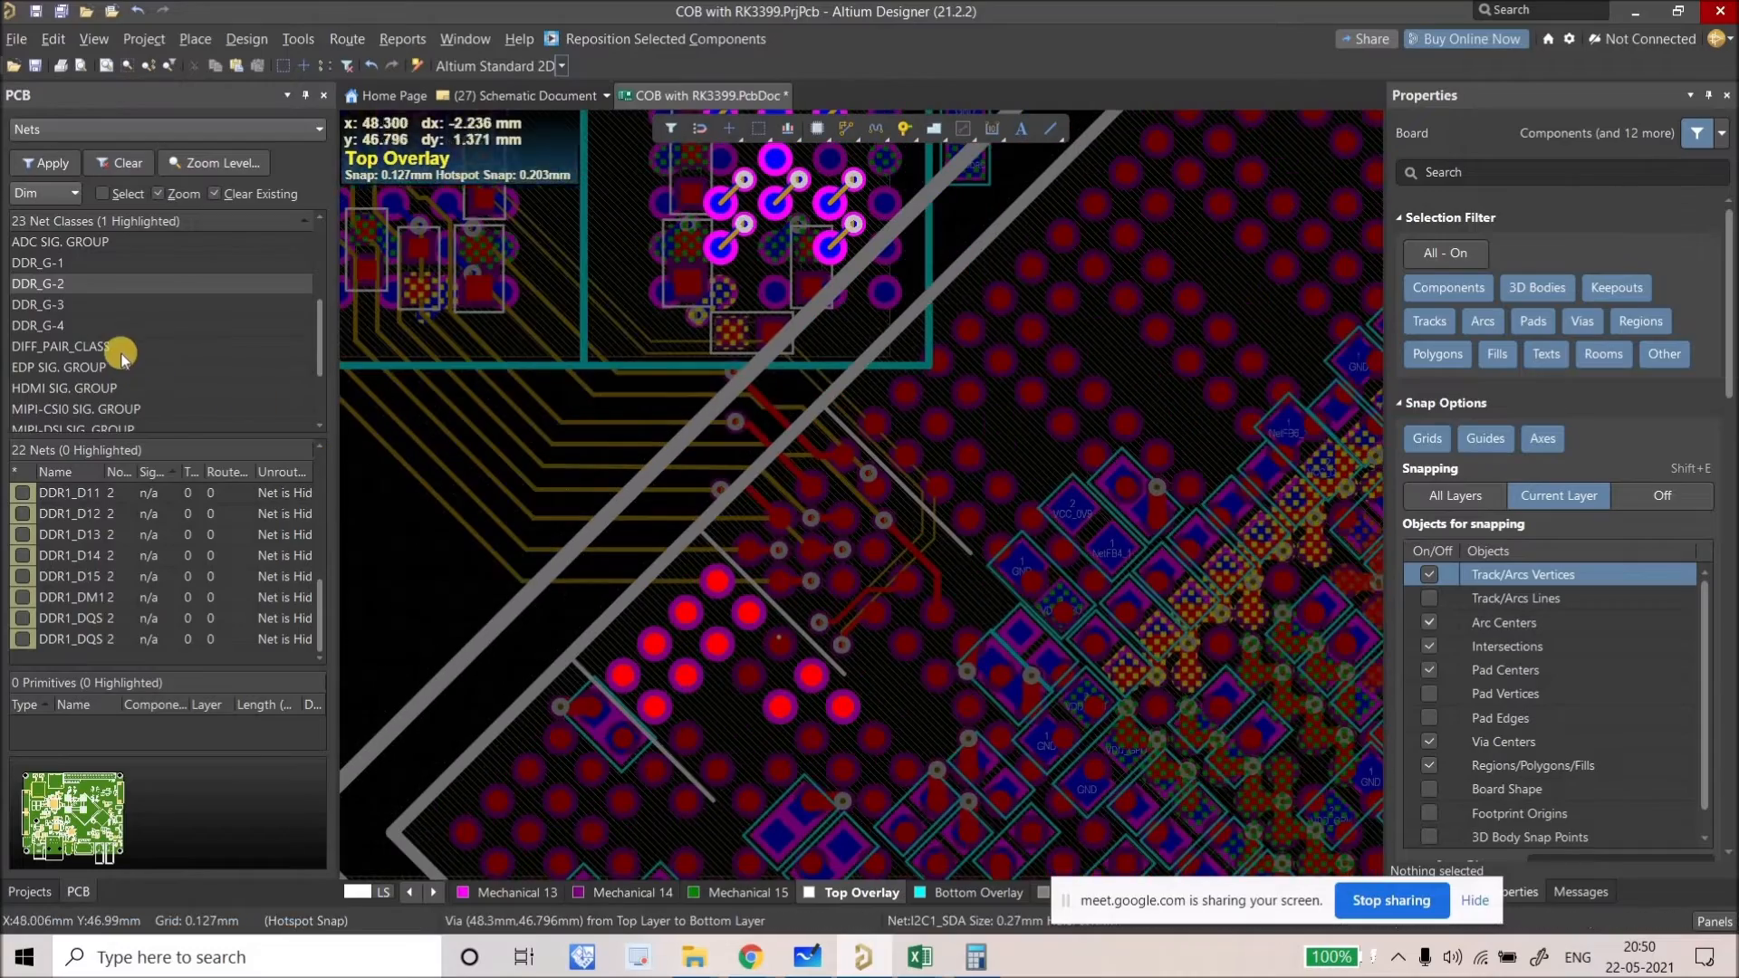
left_click(82, 305)
scroll(920, 716, "up", 3, "ctrl")
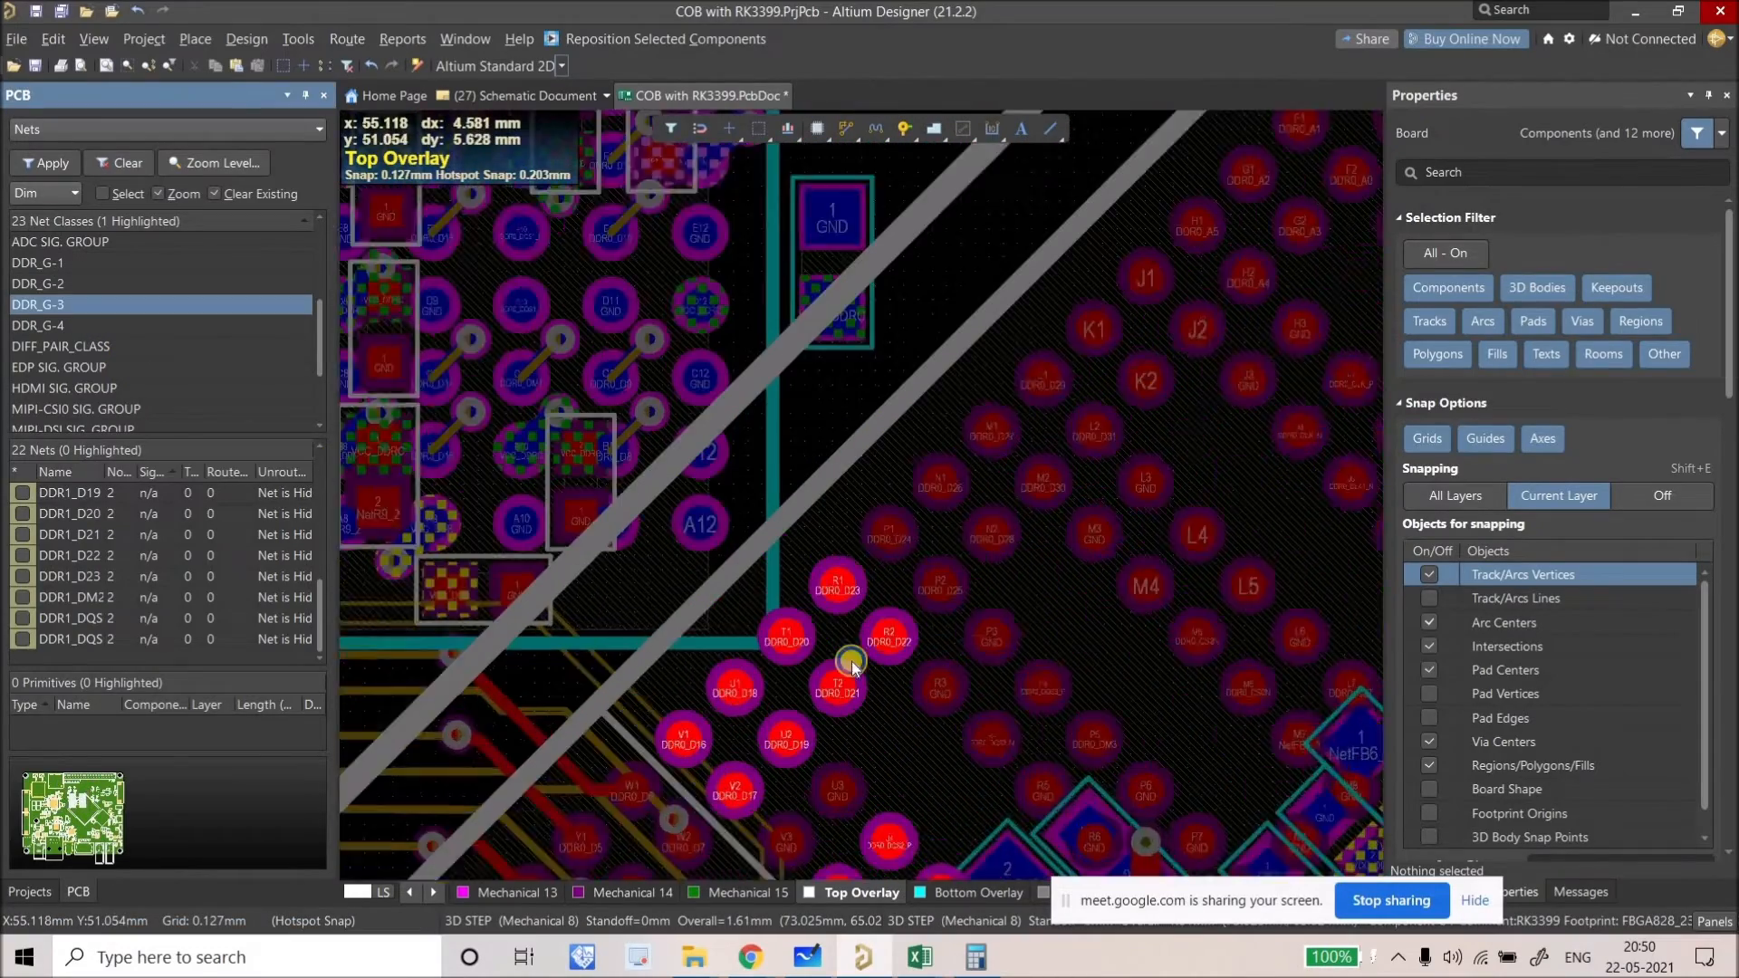
scroll(852, 666, "up", 1, "ctrl")
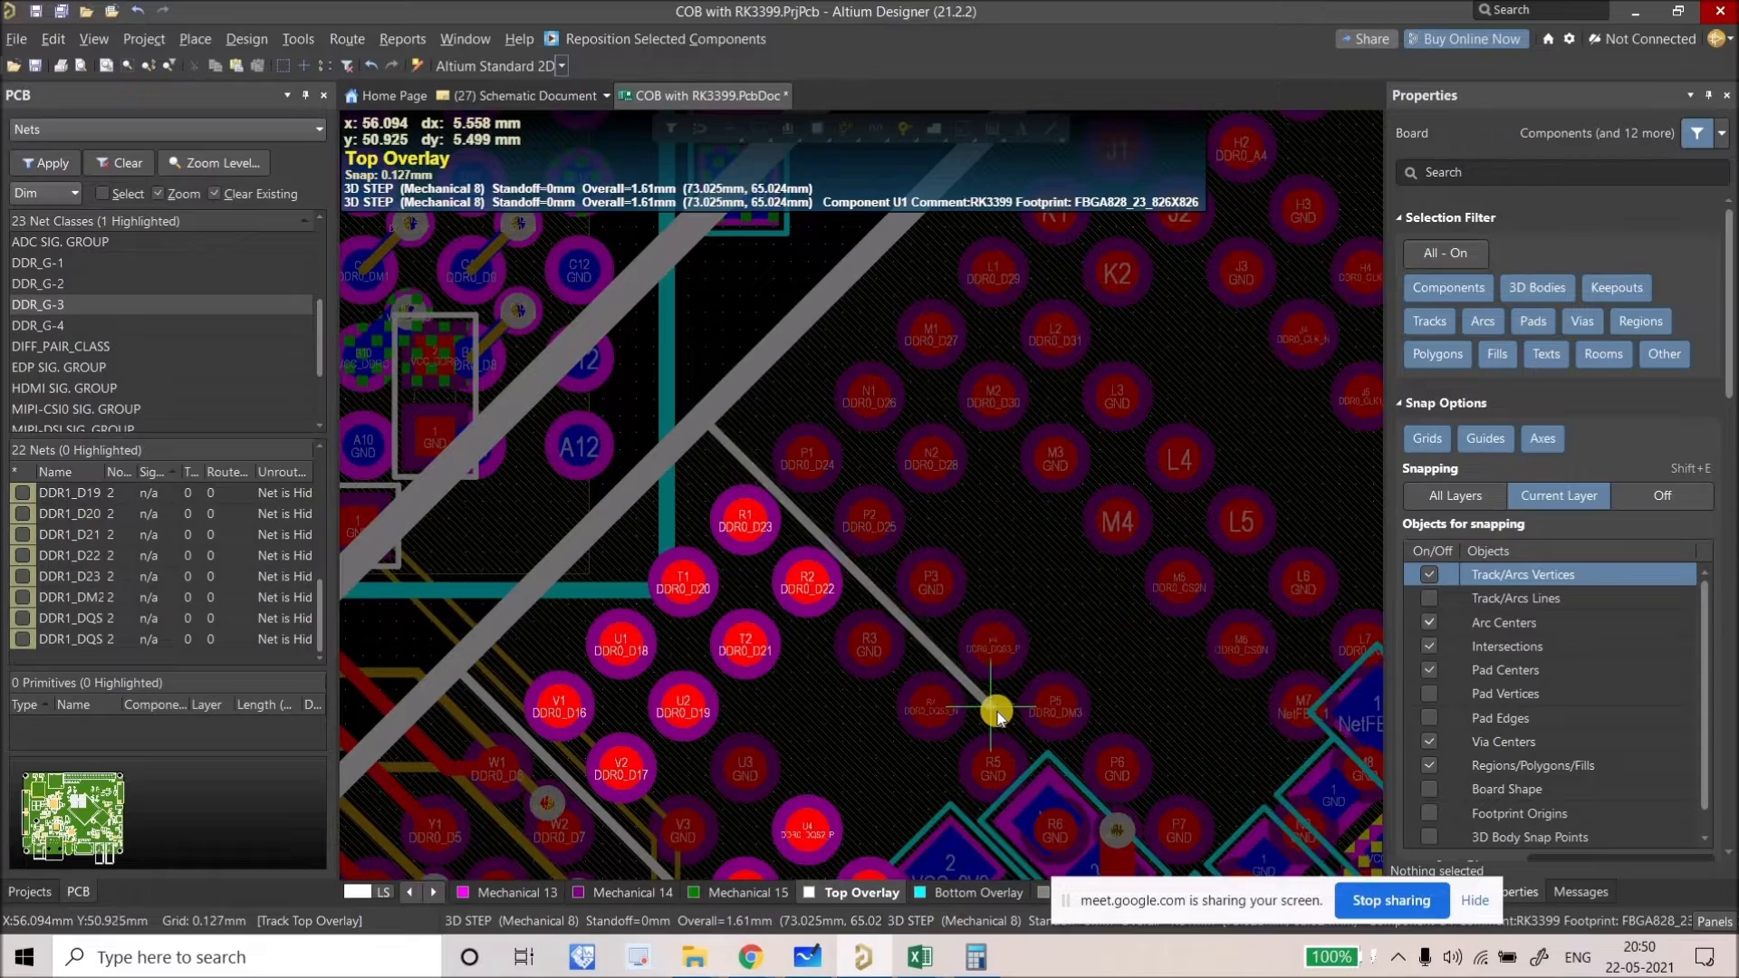
left_click(49, 326)
scroll(831, 617, "up", 5, "ctrl")
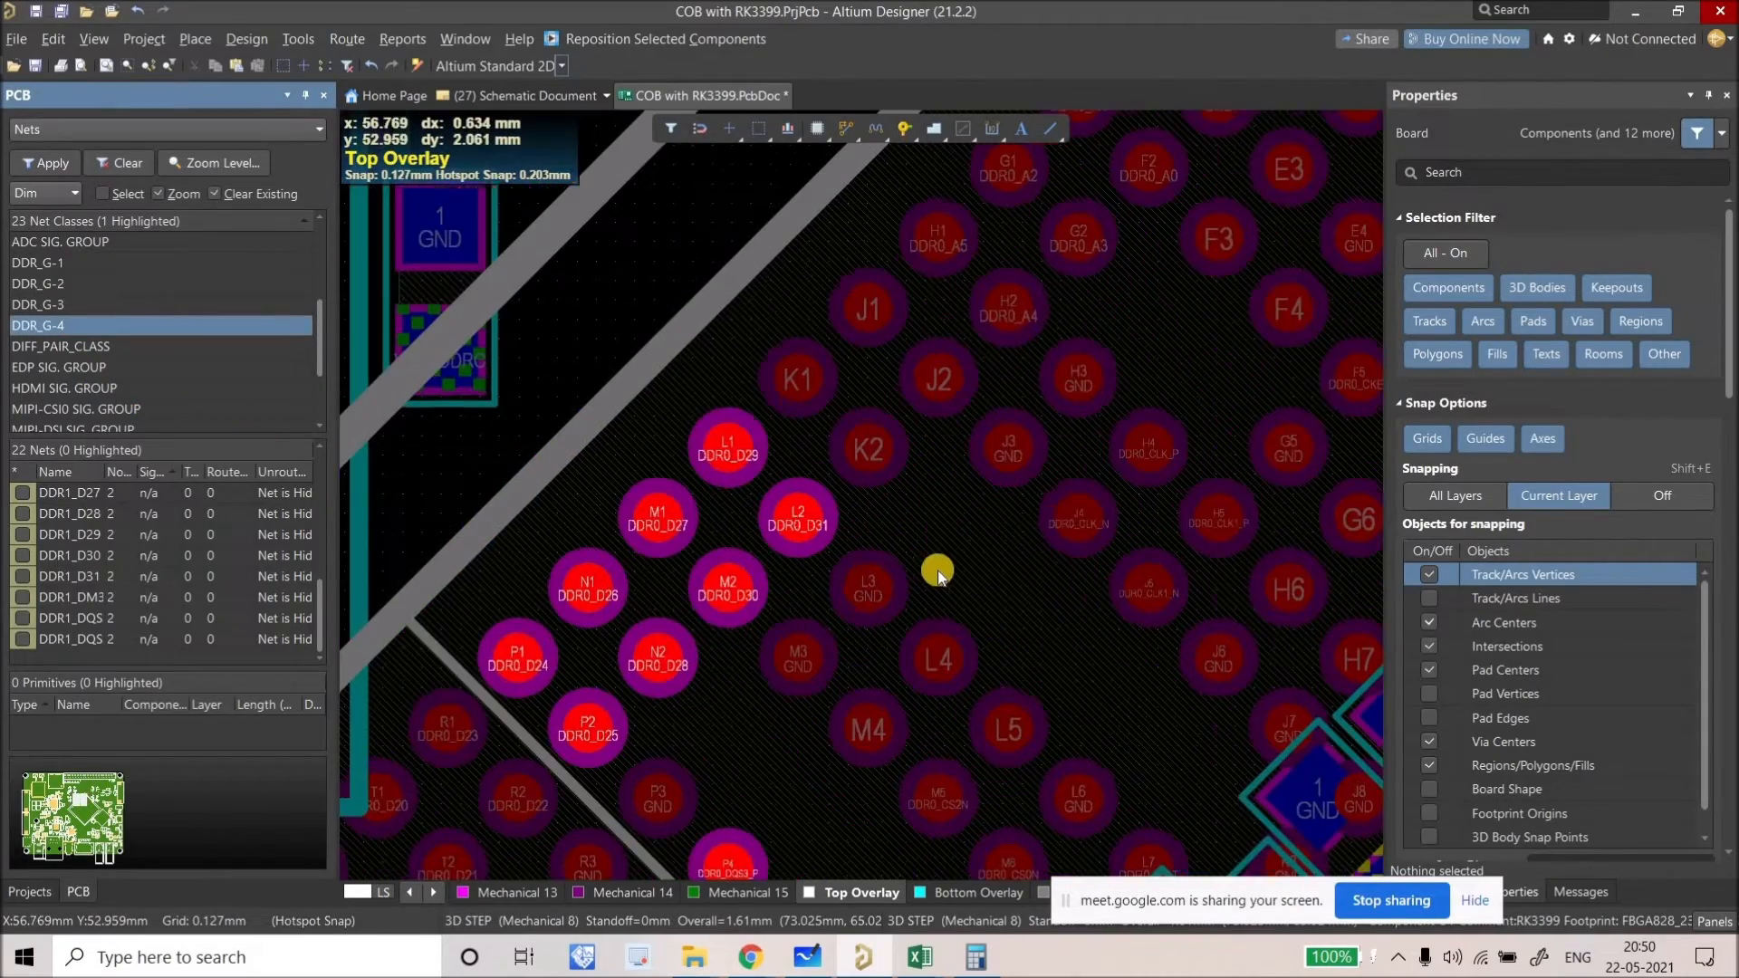
scroll(995, 621, "down", 5, "ctrl")
scroll(842, 507, "down", 2)
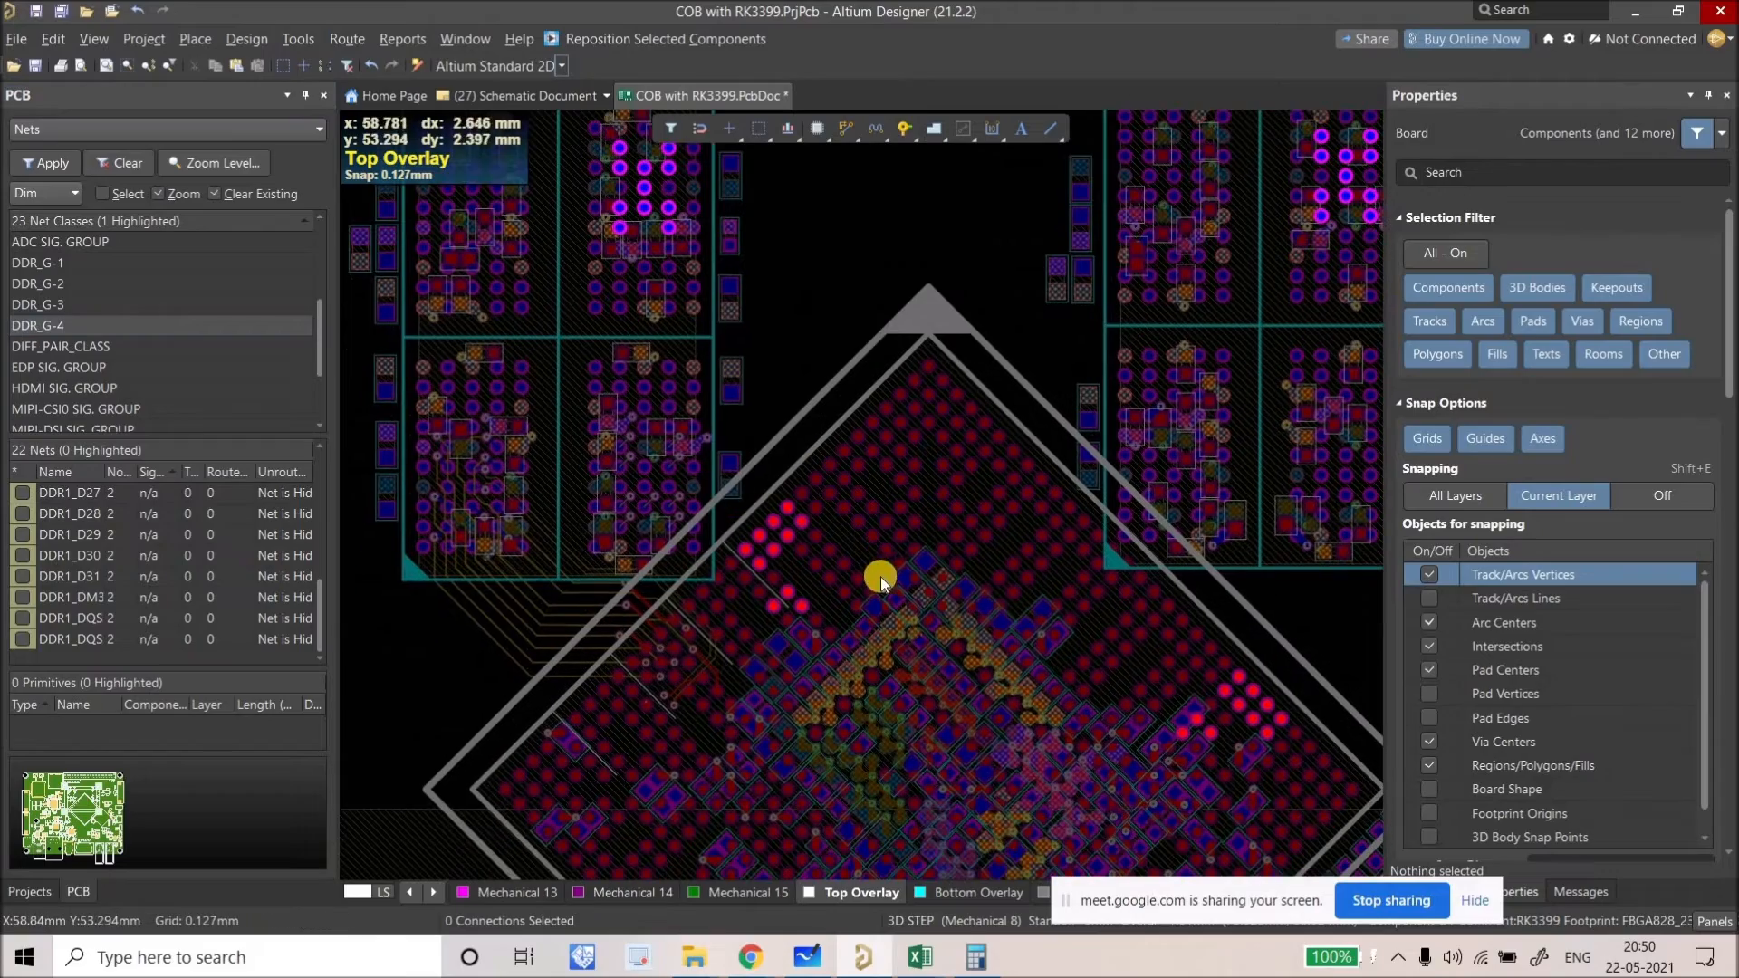
scroll(852, 557, "up", 4, "ctrl")
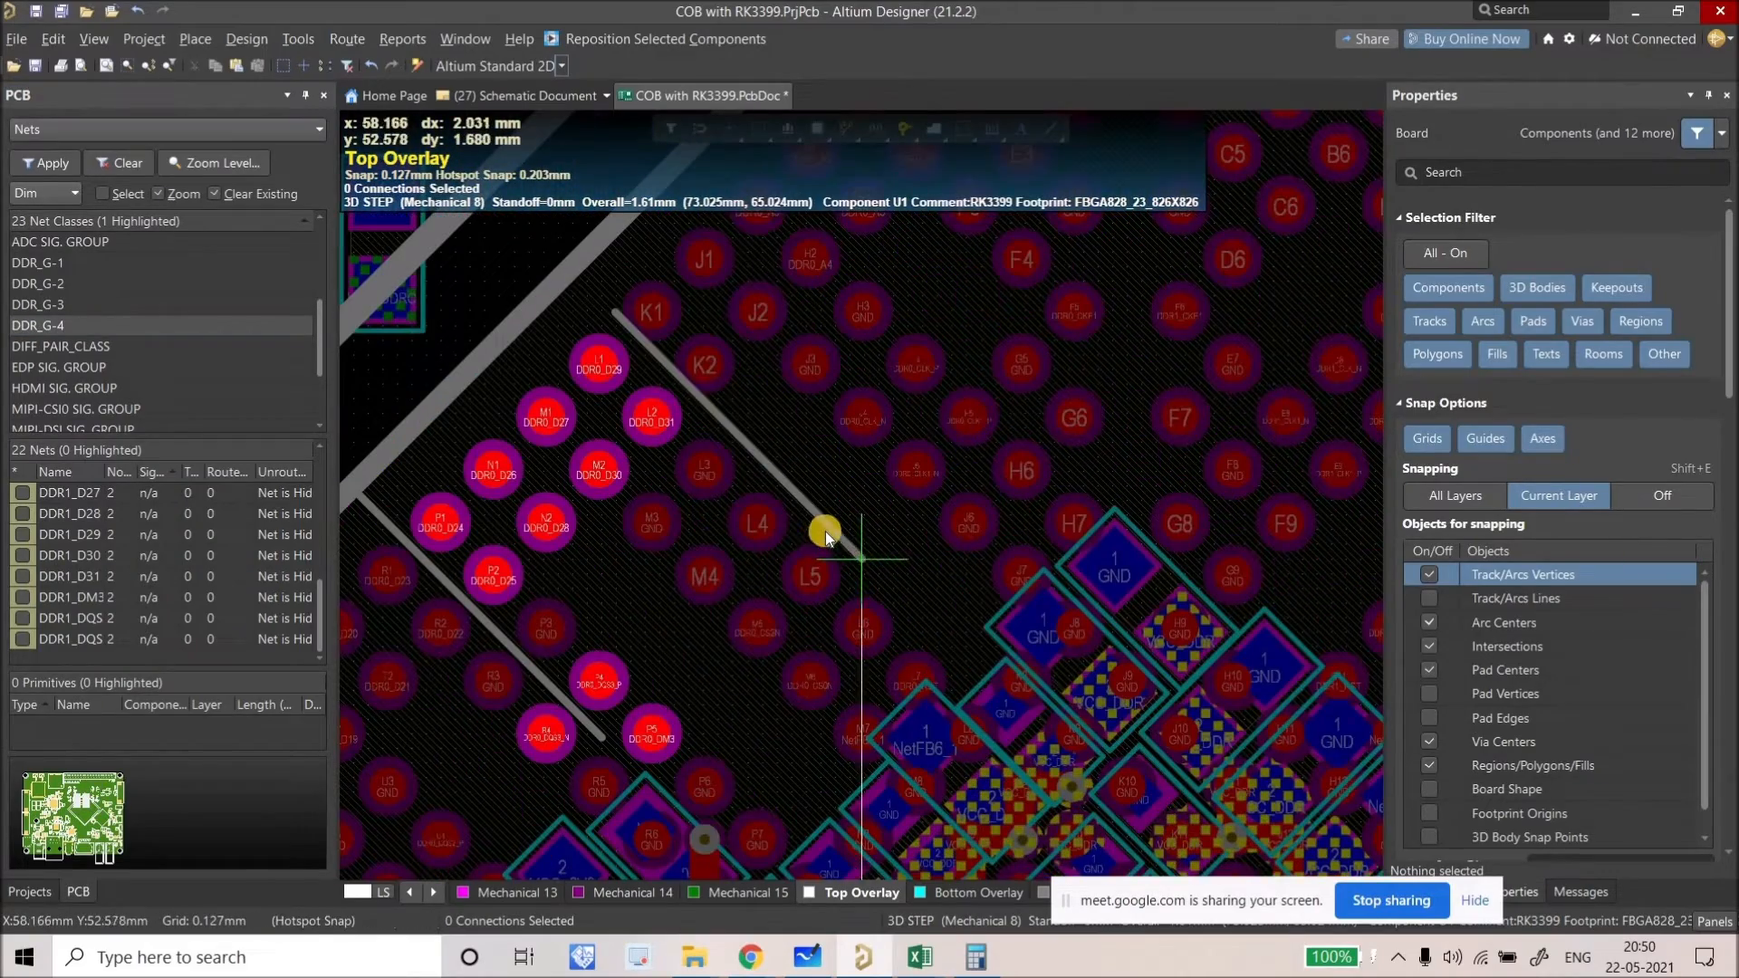
scroll(747, 439, "down", 2, "ctrl")
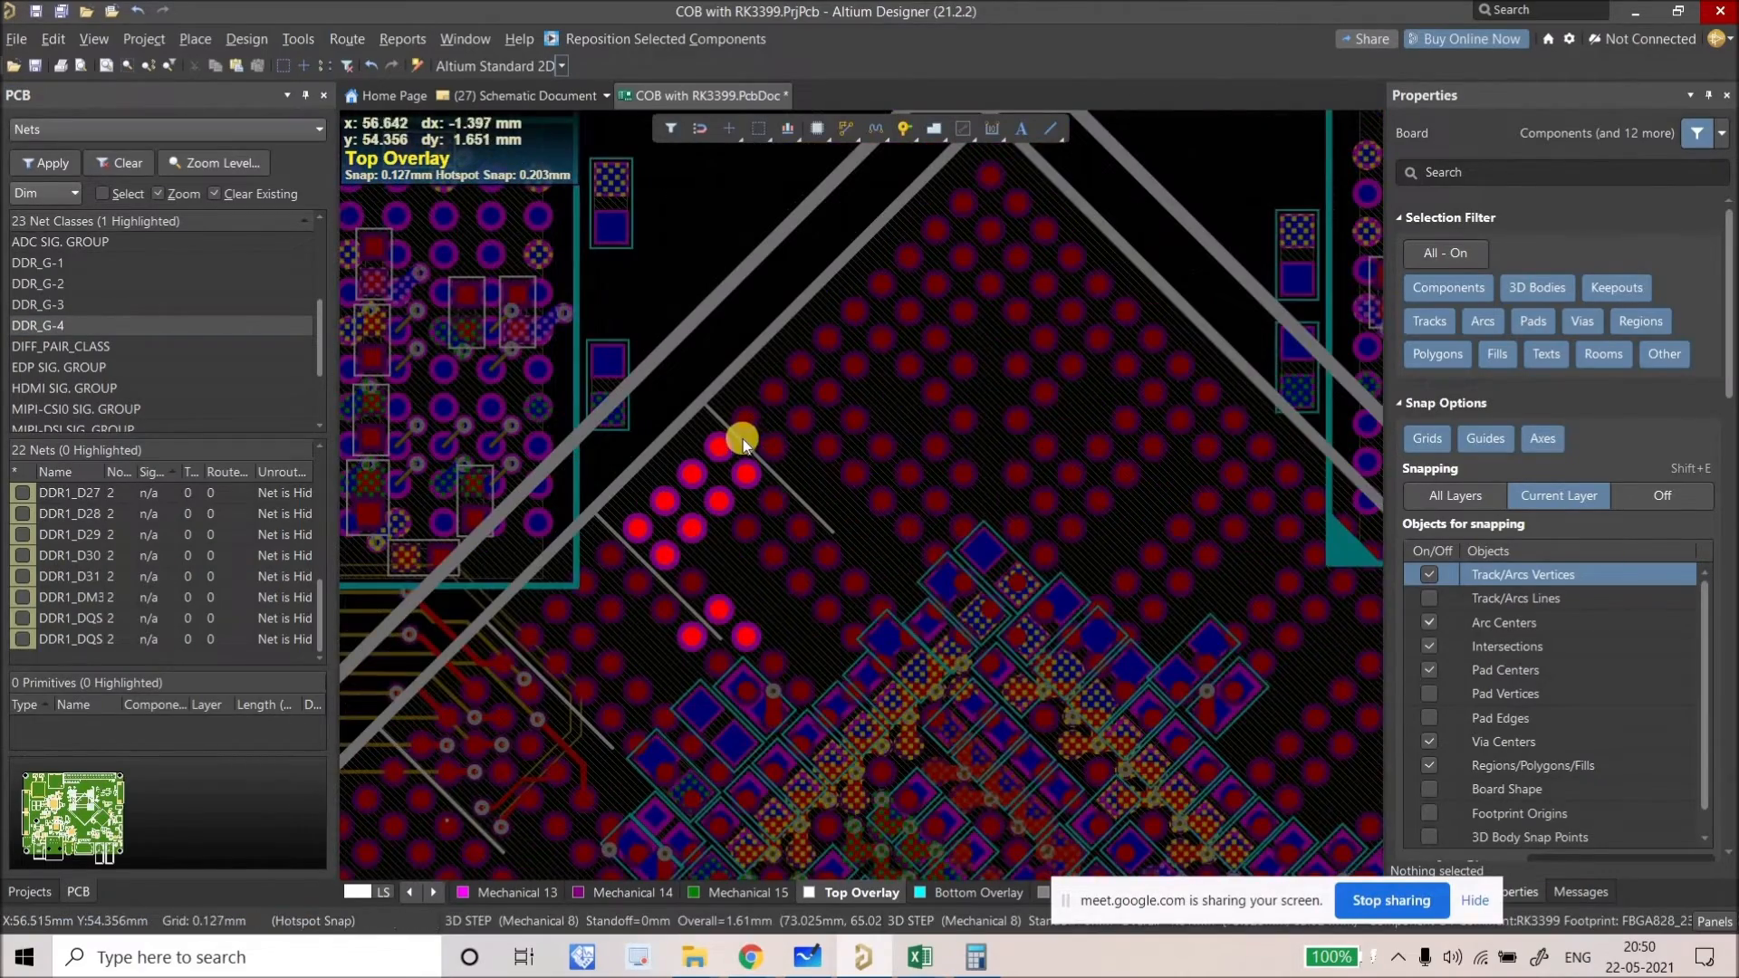
scroll(743, 439, "up", 2, "ctrl")
left_click(787, 483)
scroll(790, 485, "down", 4, "ctrl")
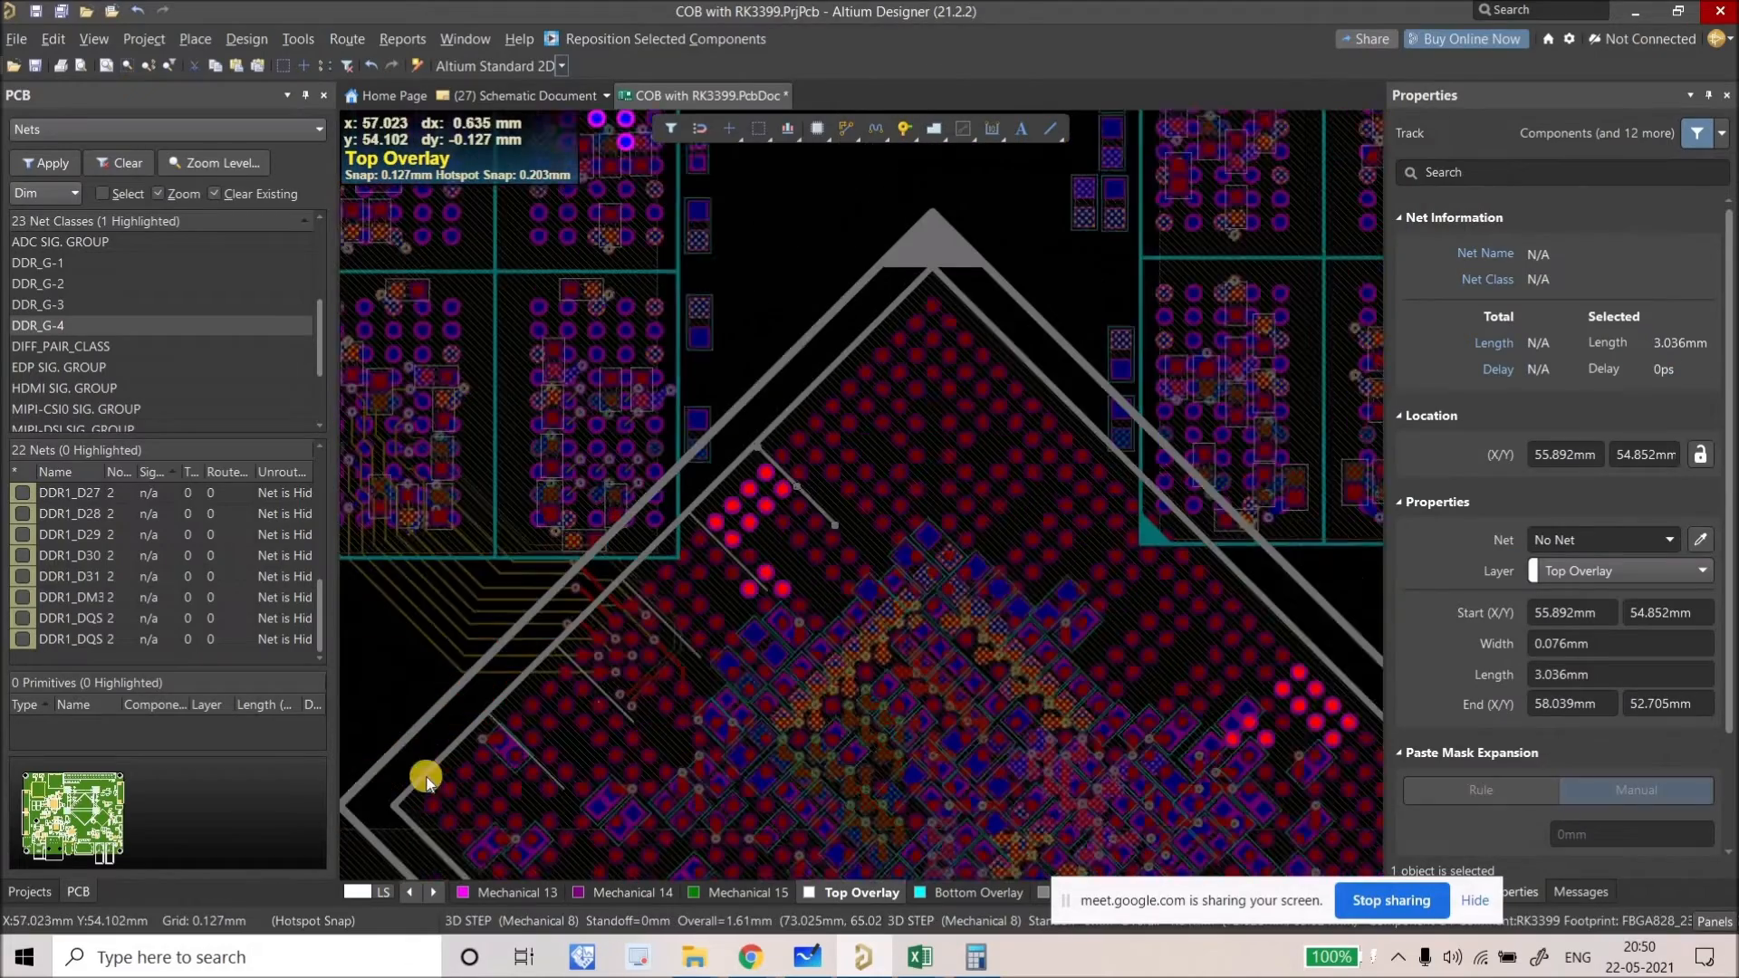
scroll(505, 761, "up", 6, "ctrl")
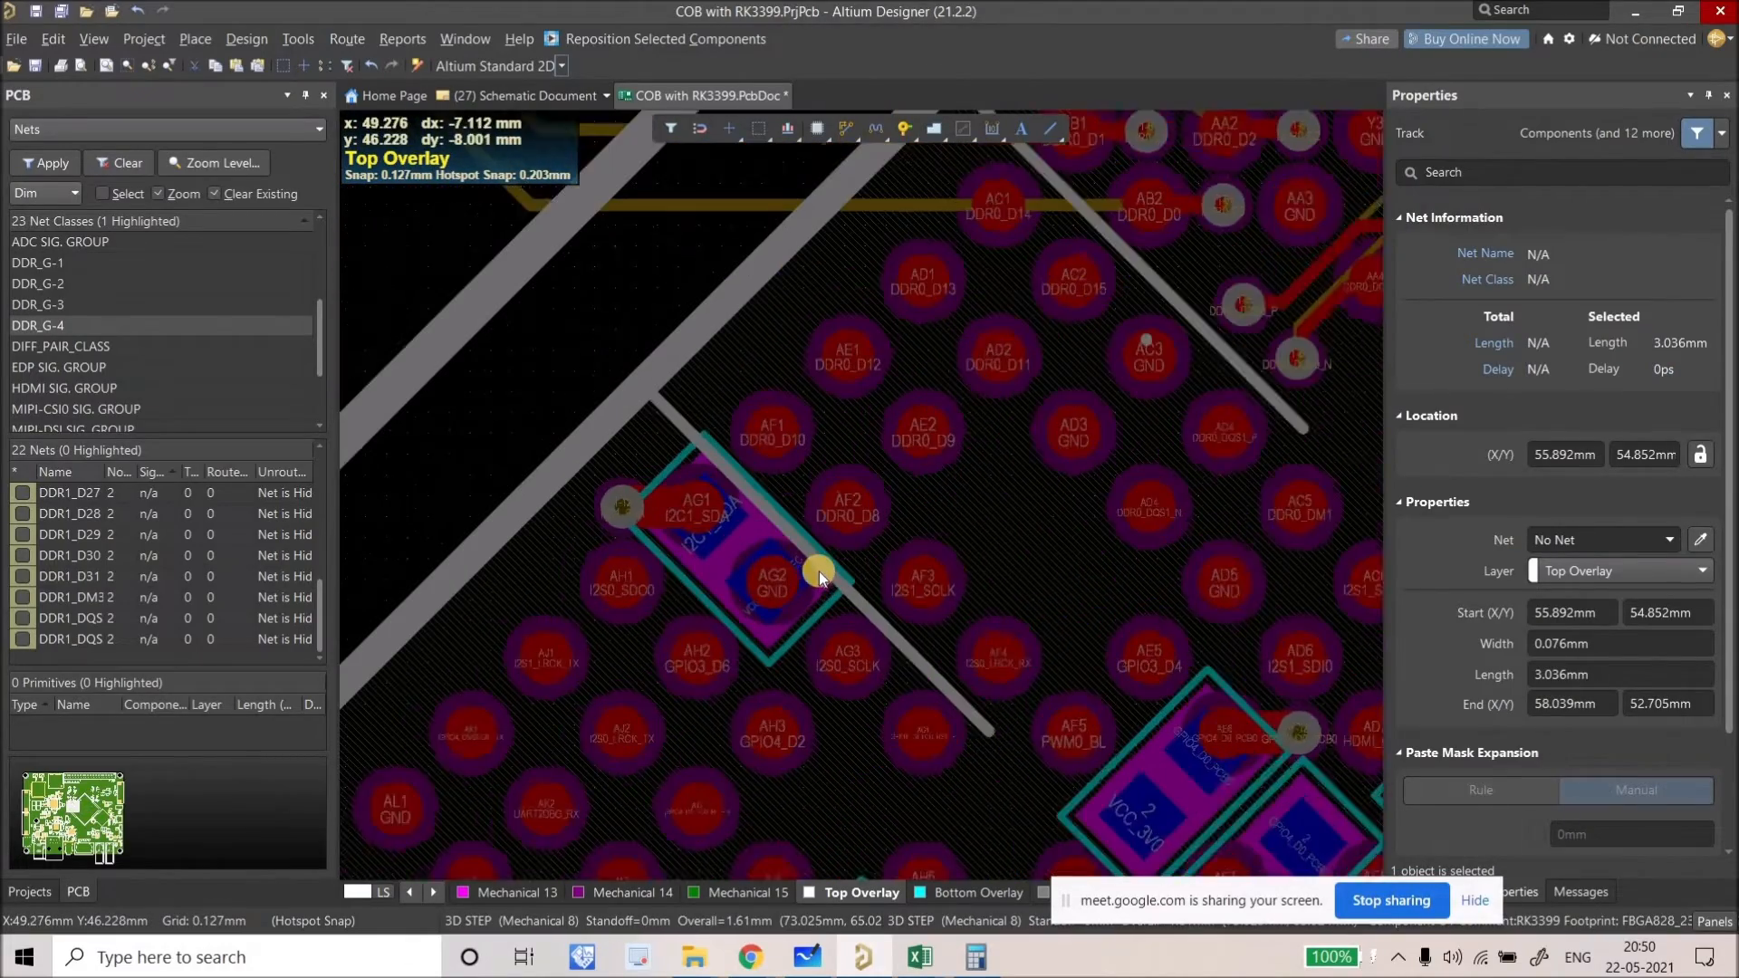
scroll(558, 623, "down", 1, "ctrl")
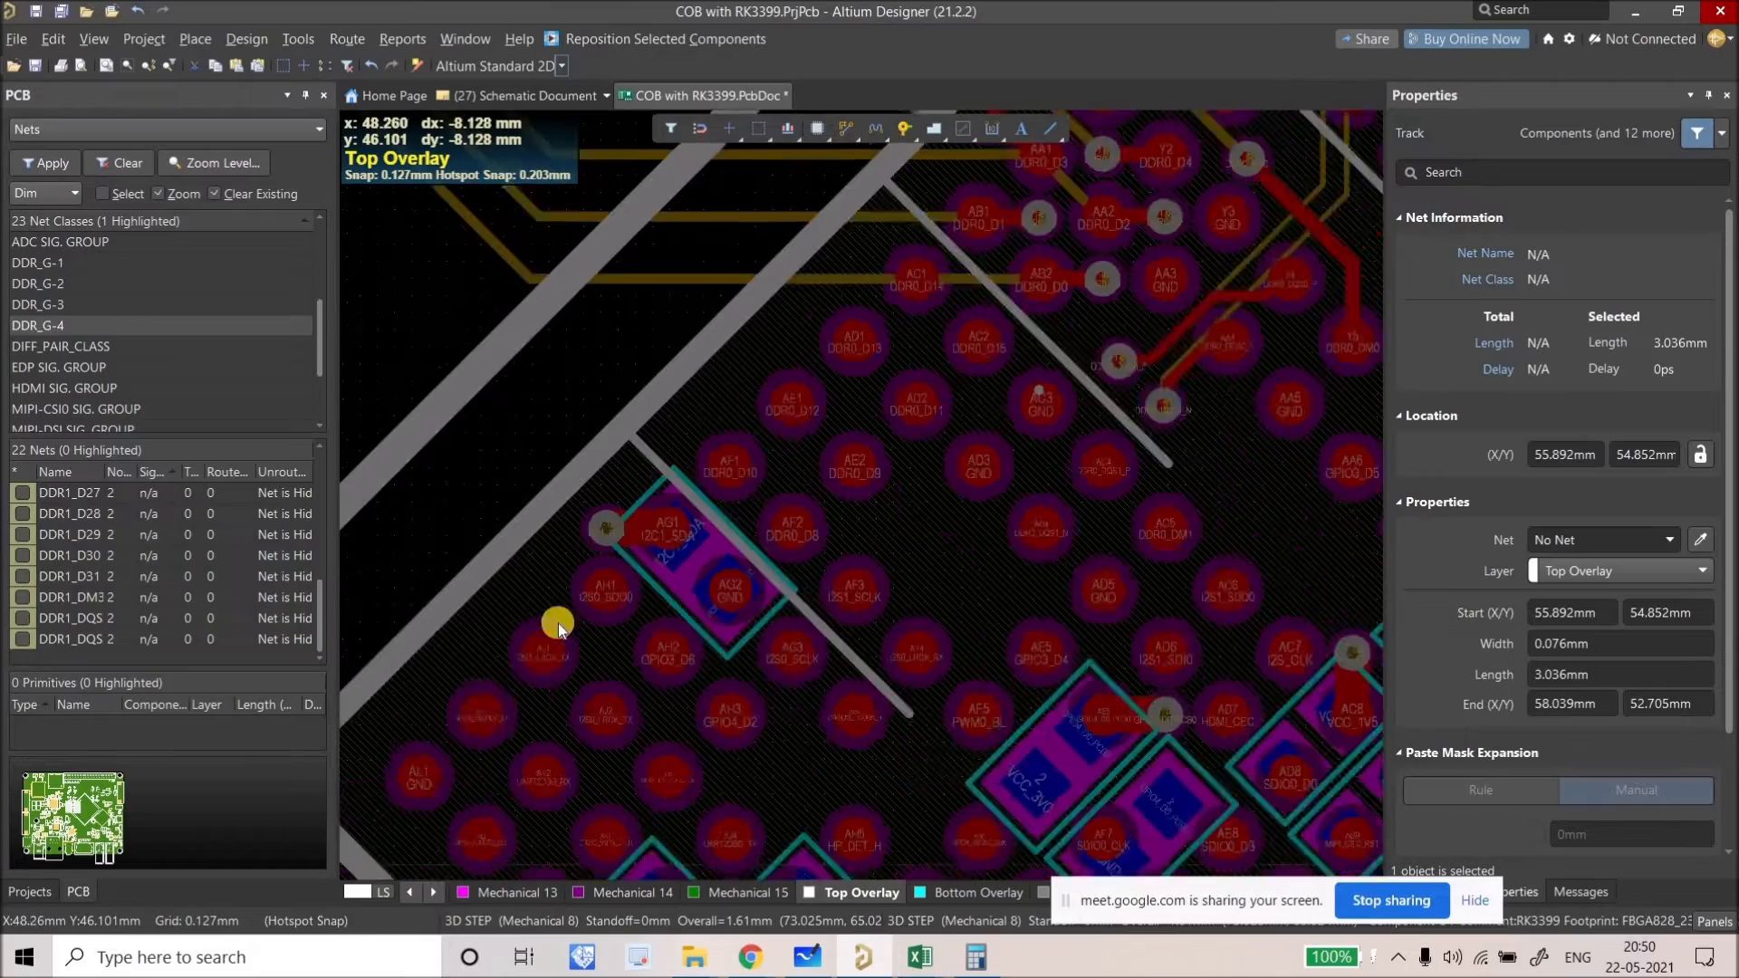
scroll(650, 536, "down", 4, "ctrl")
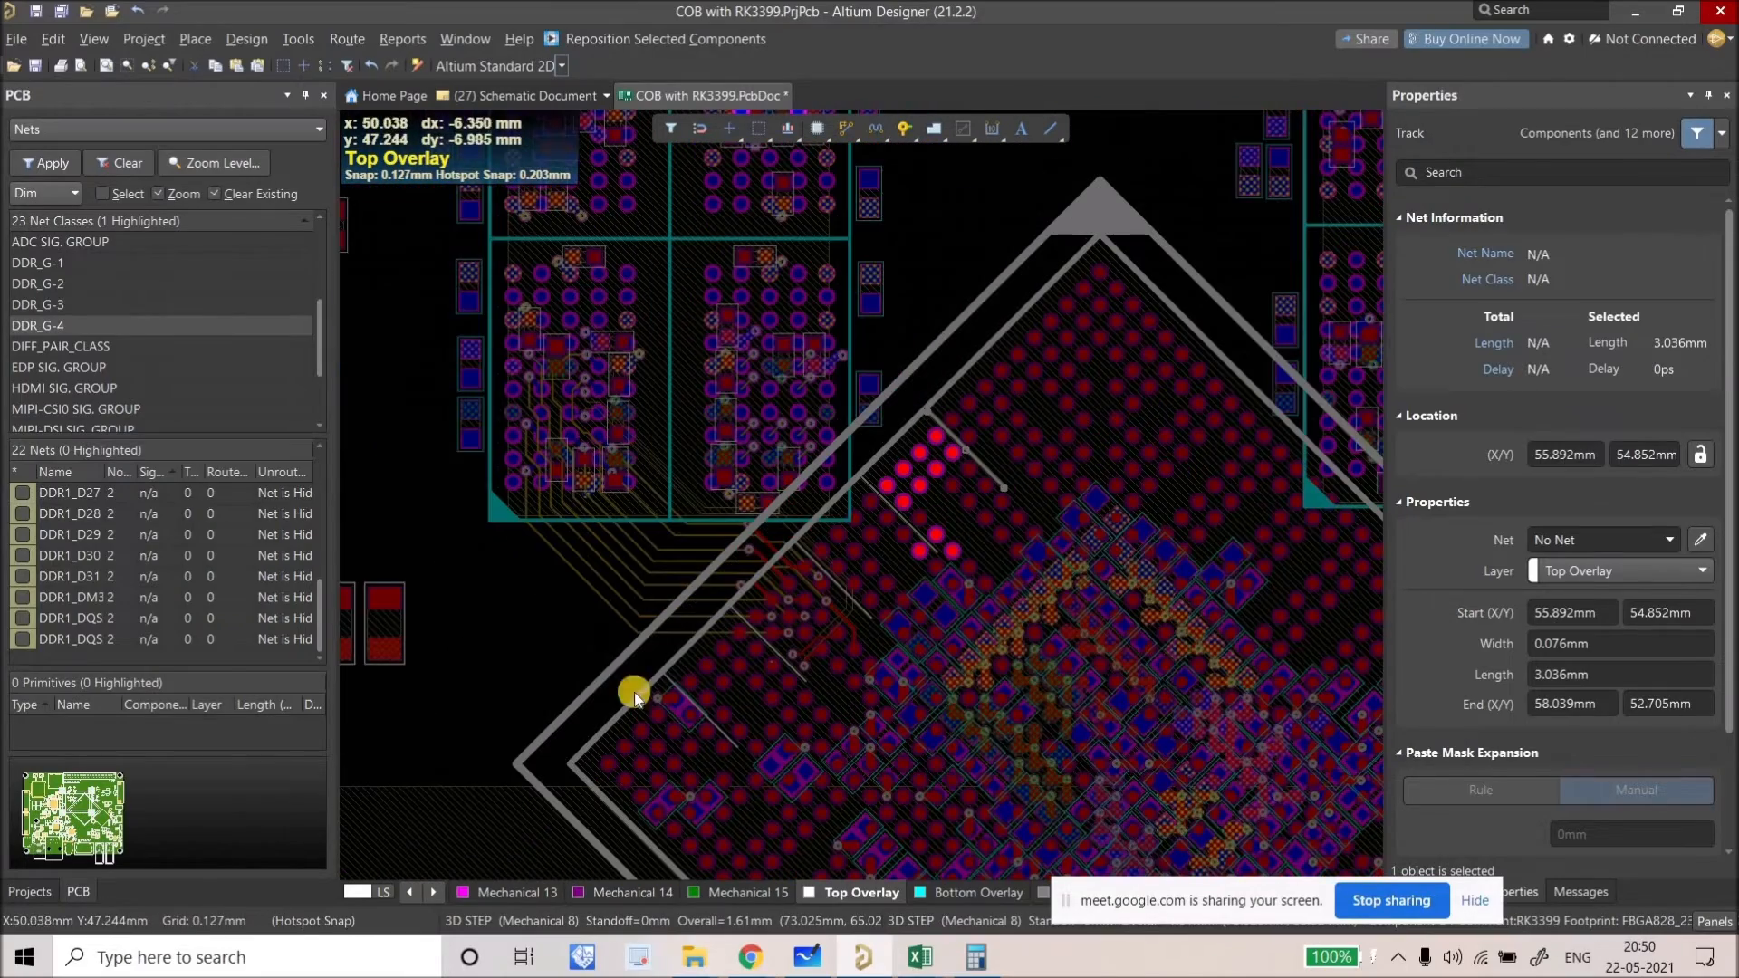
Step: Deselect the guide line and zoom into pad AC1 (DDR0_D14) at the BGA's lower-left corner
left_click(508, 629)
scroll(510, 627, "up", 2, "ctrl")
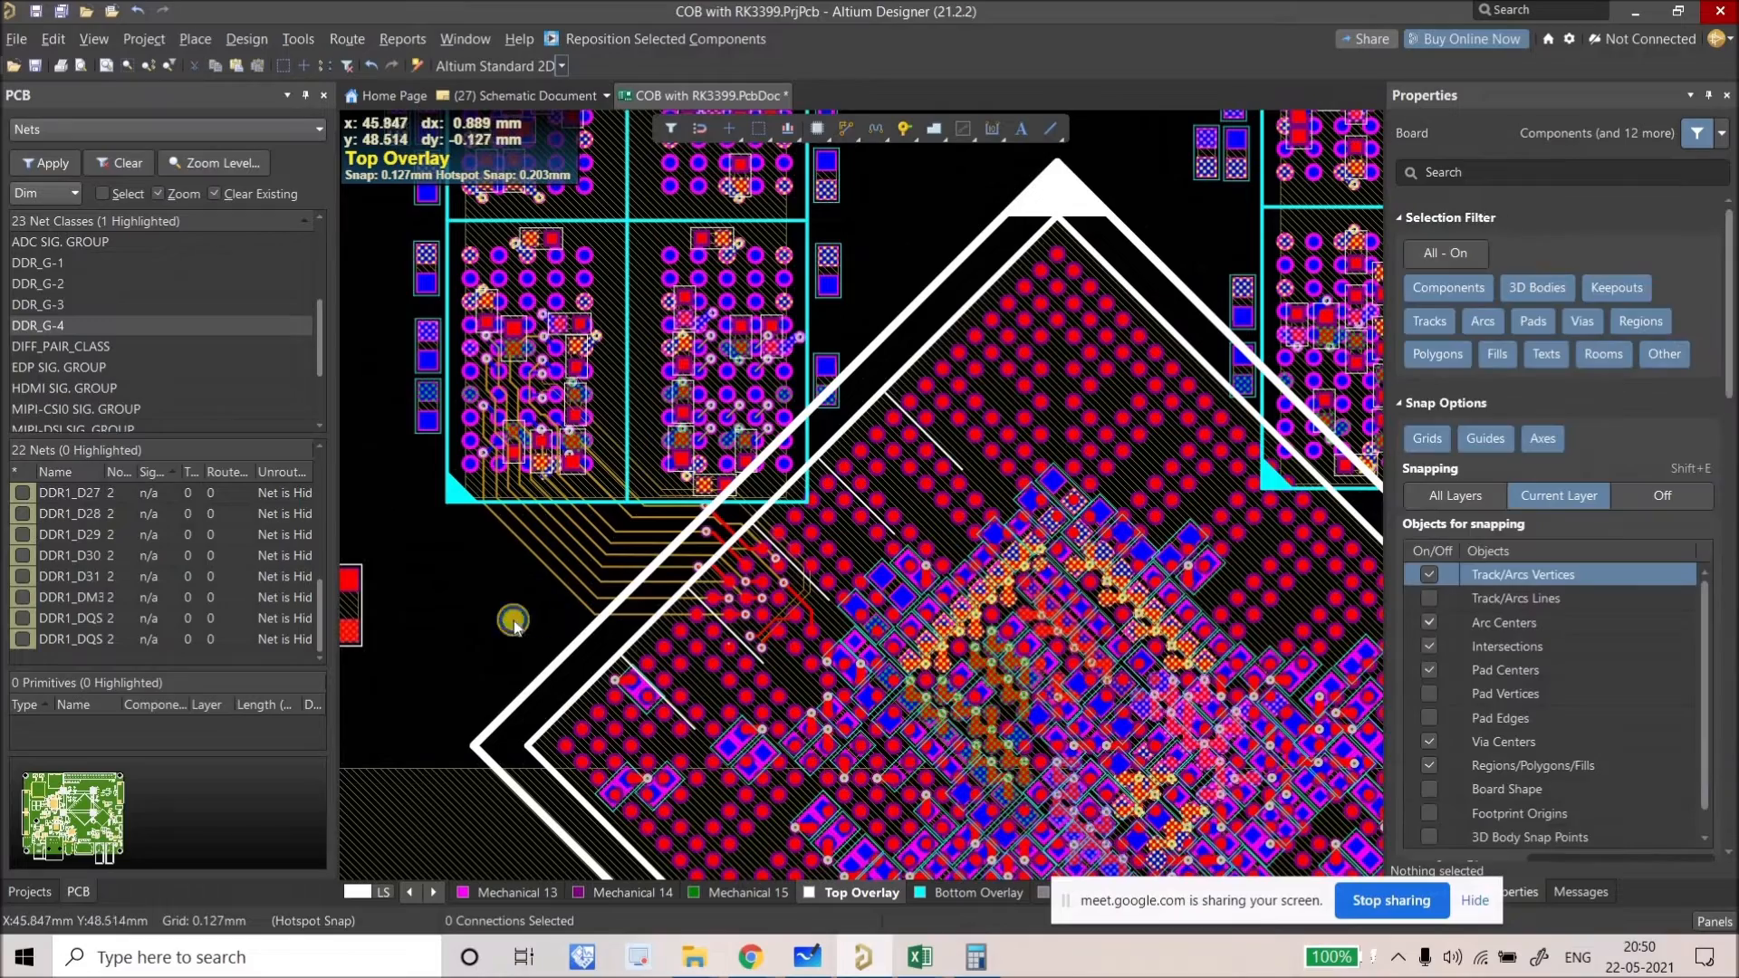
right_click_drag(1145, 410, 985, 348)
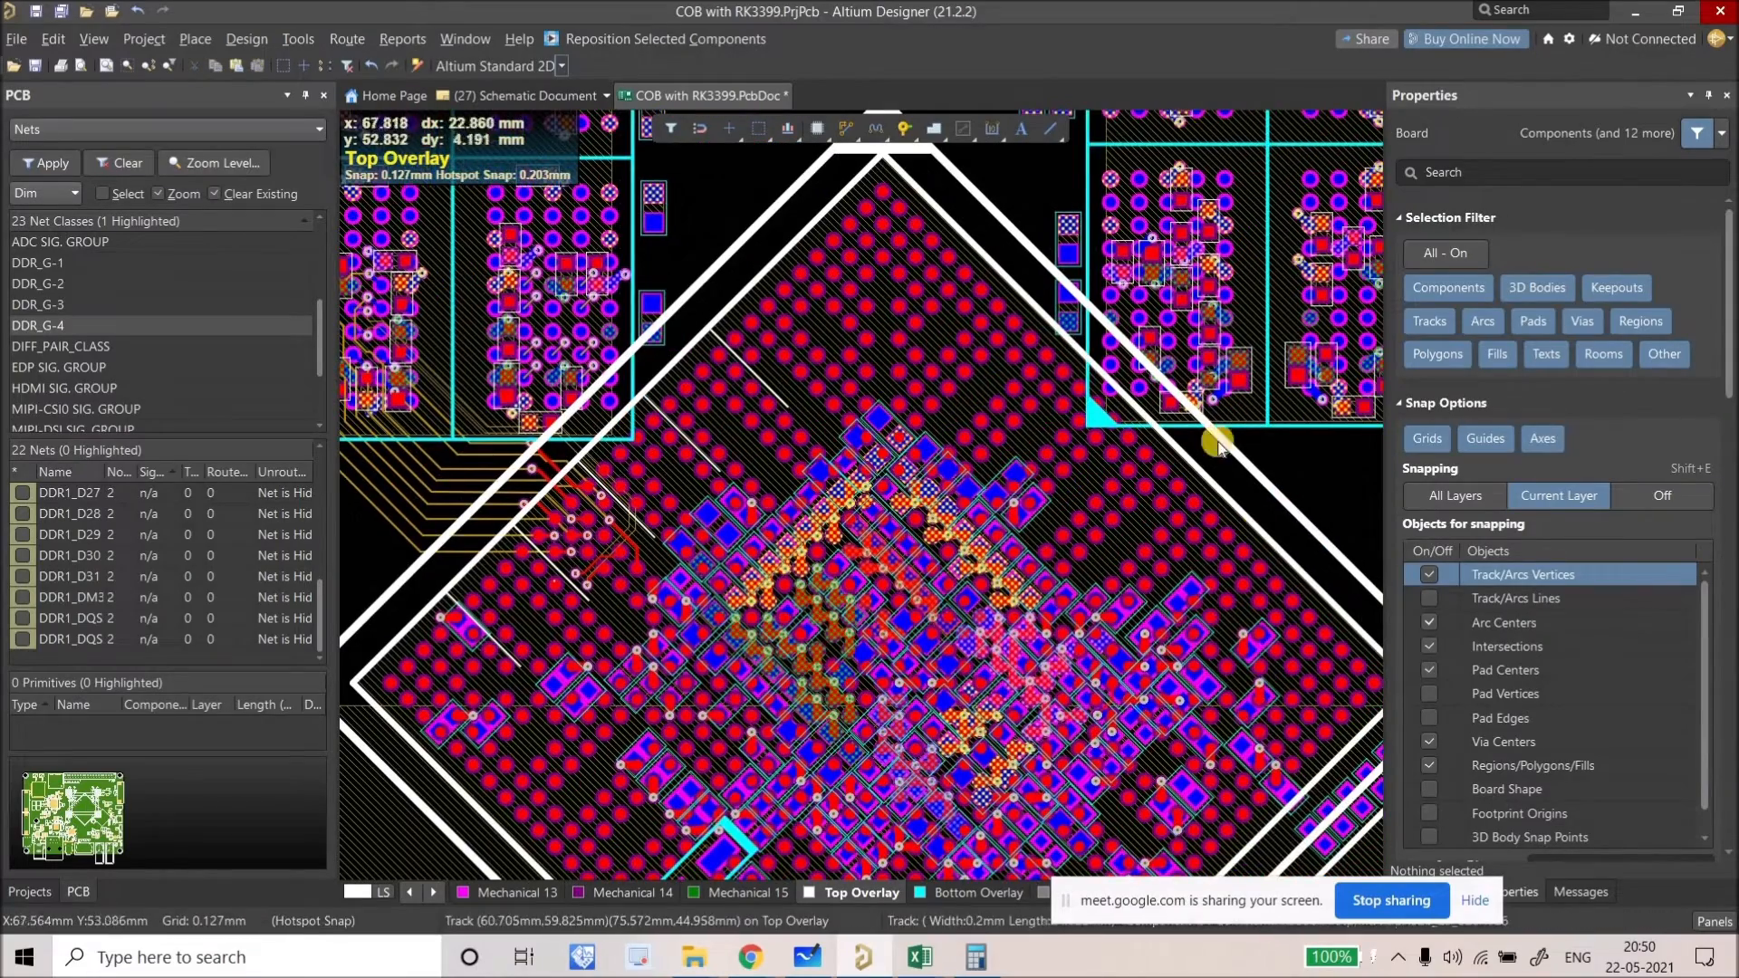
scroll(818, 651, "up", 4, "ctrl")
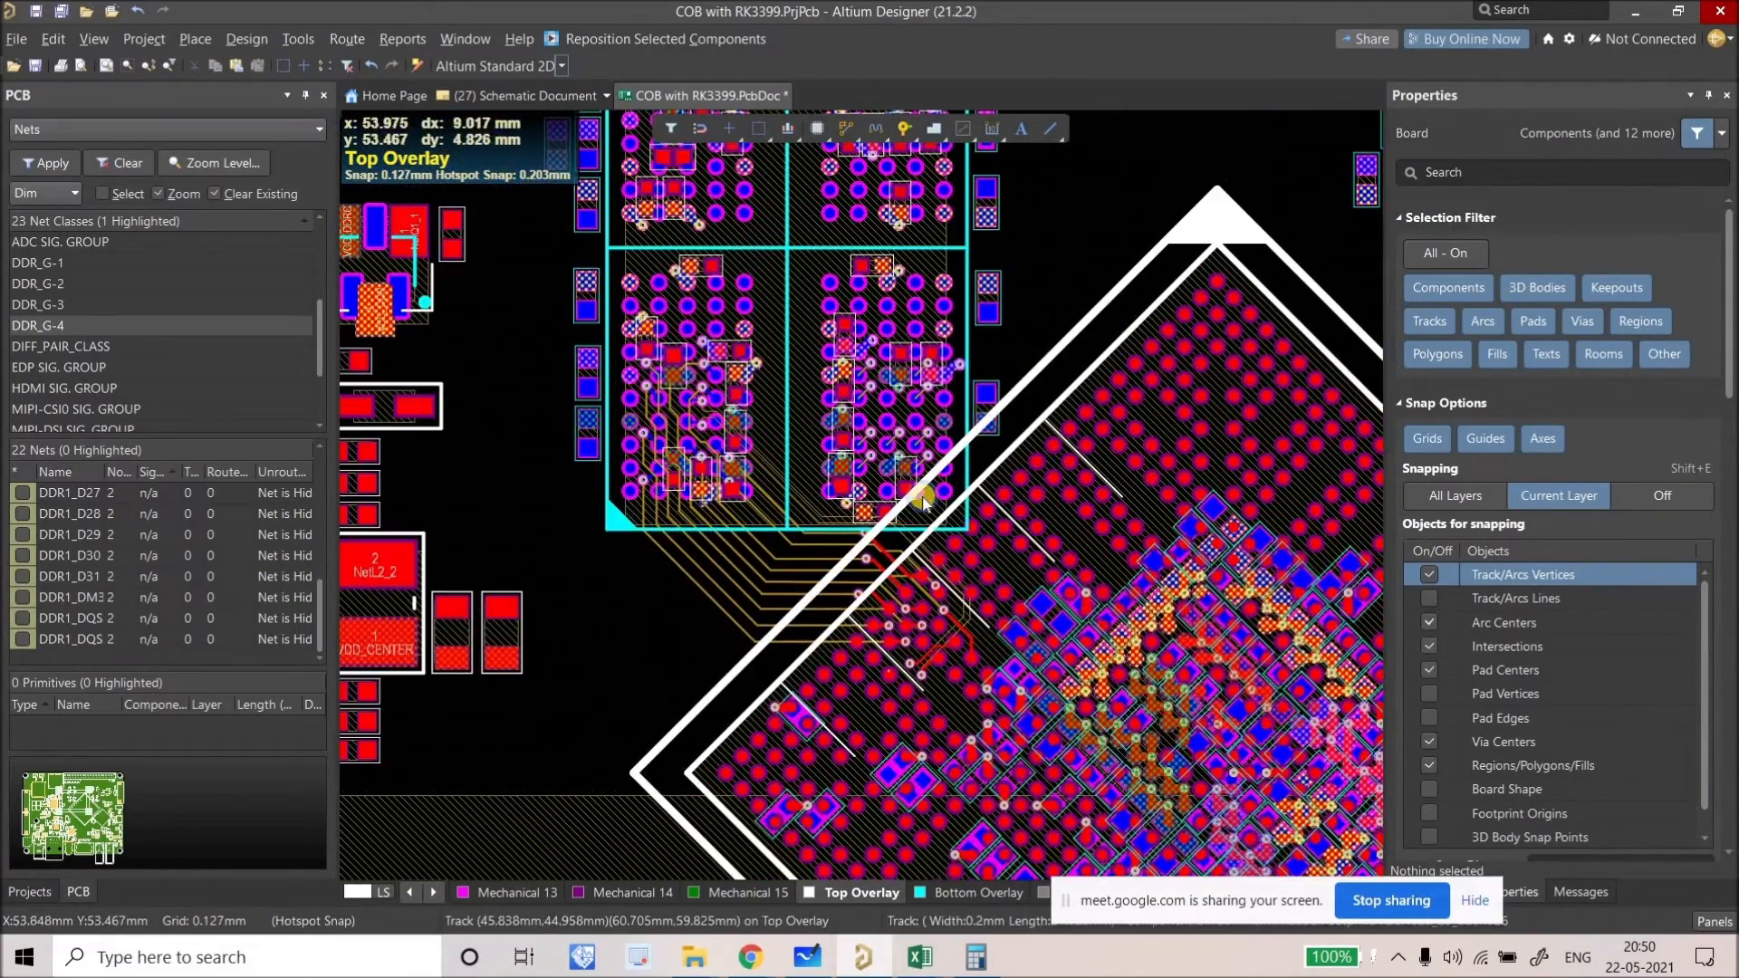
scroll(824, 650, "up", 5, "ctrl")
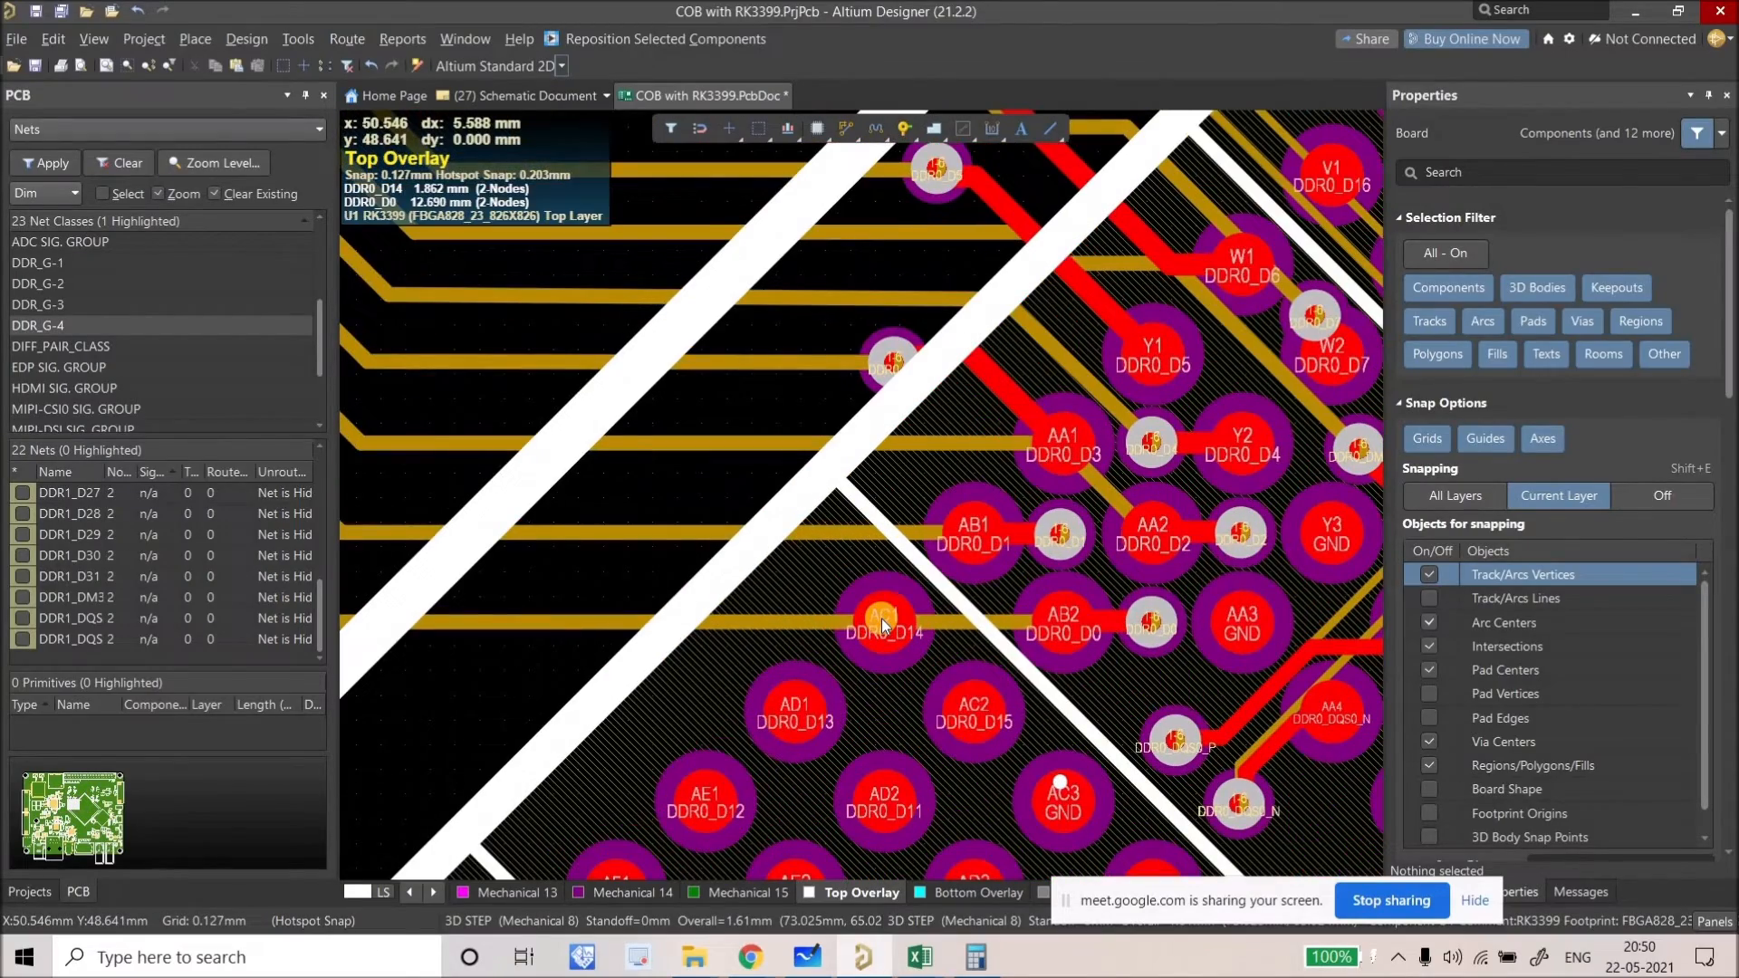
scroll(857, 616, "up", 2, "ctrl")
scroll(857, 613, "up", 1, "ctrl")
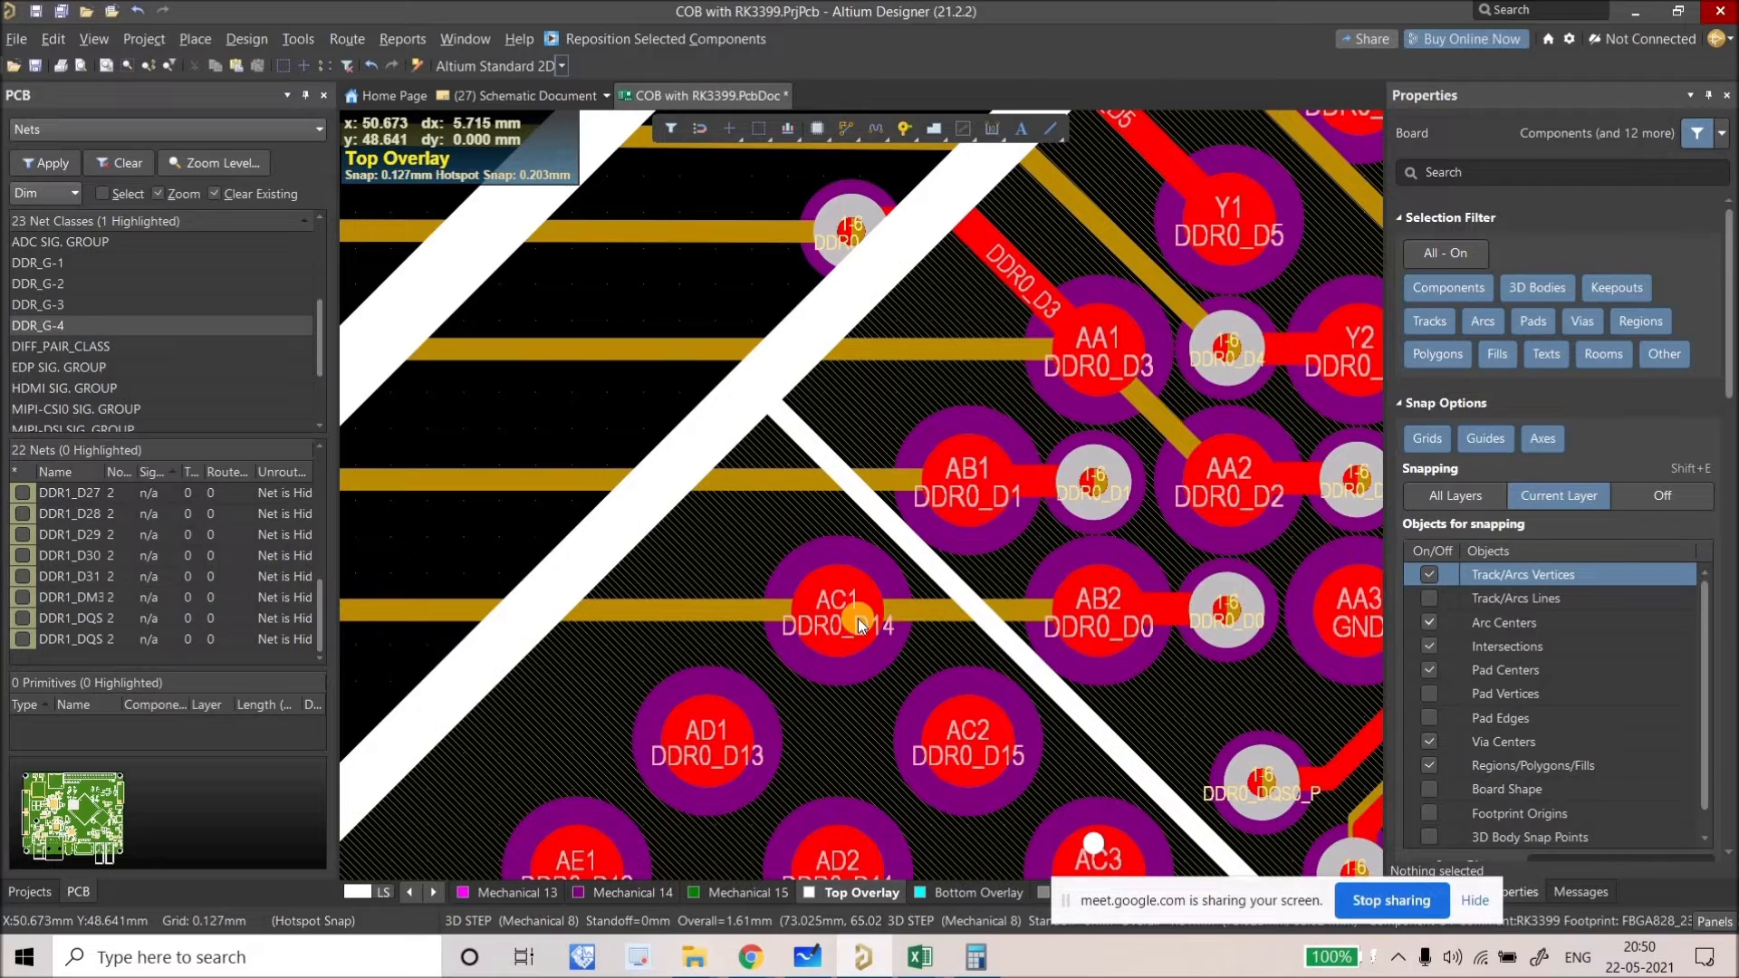
left_click_drag(835, 633, 981, 531)
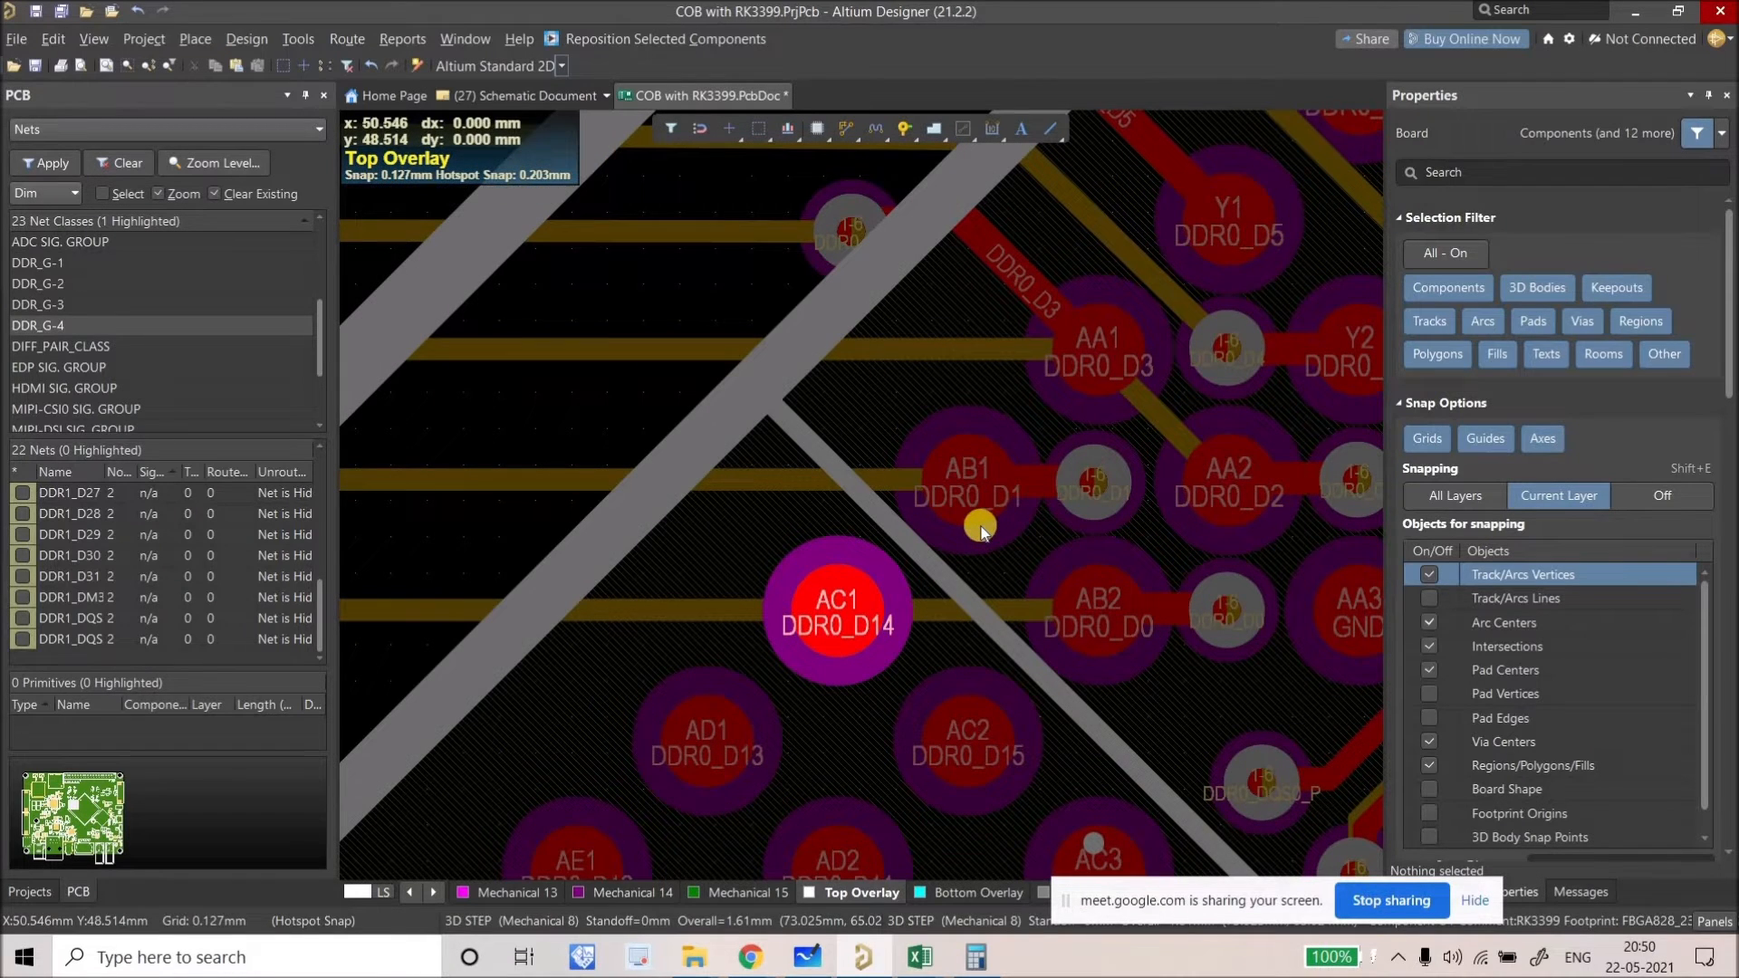
scroll(981, 531, "down", 3, "ctrl")
left_click_drag(981, 531, 1013, 514)
left_click(1042, 508)
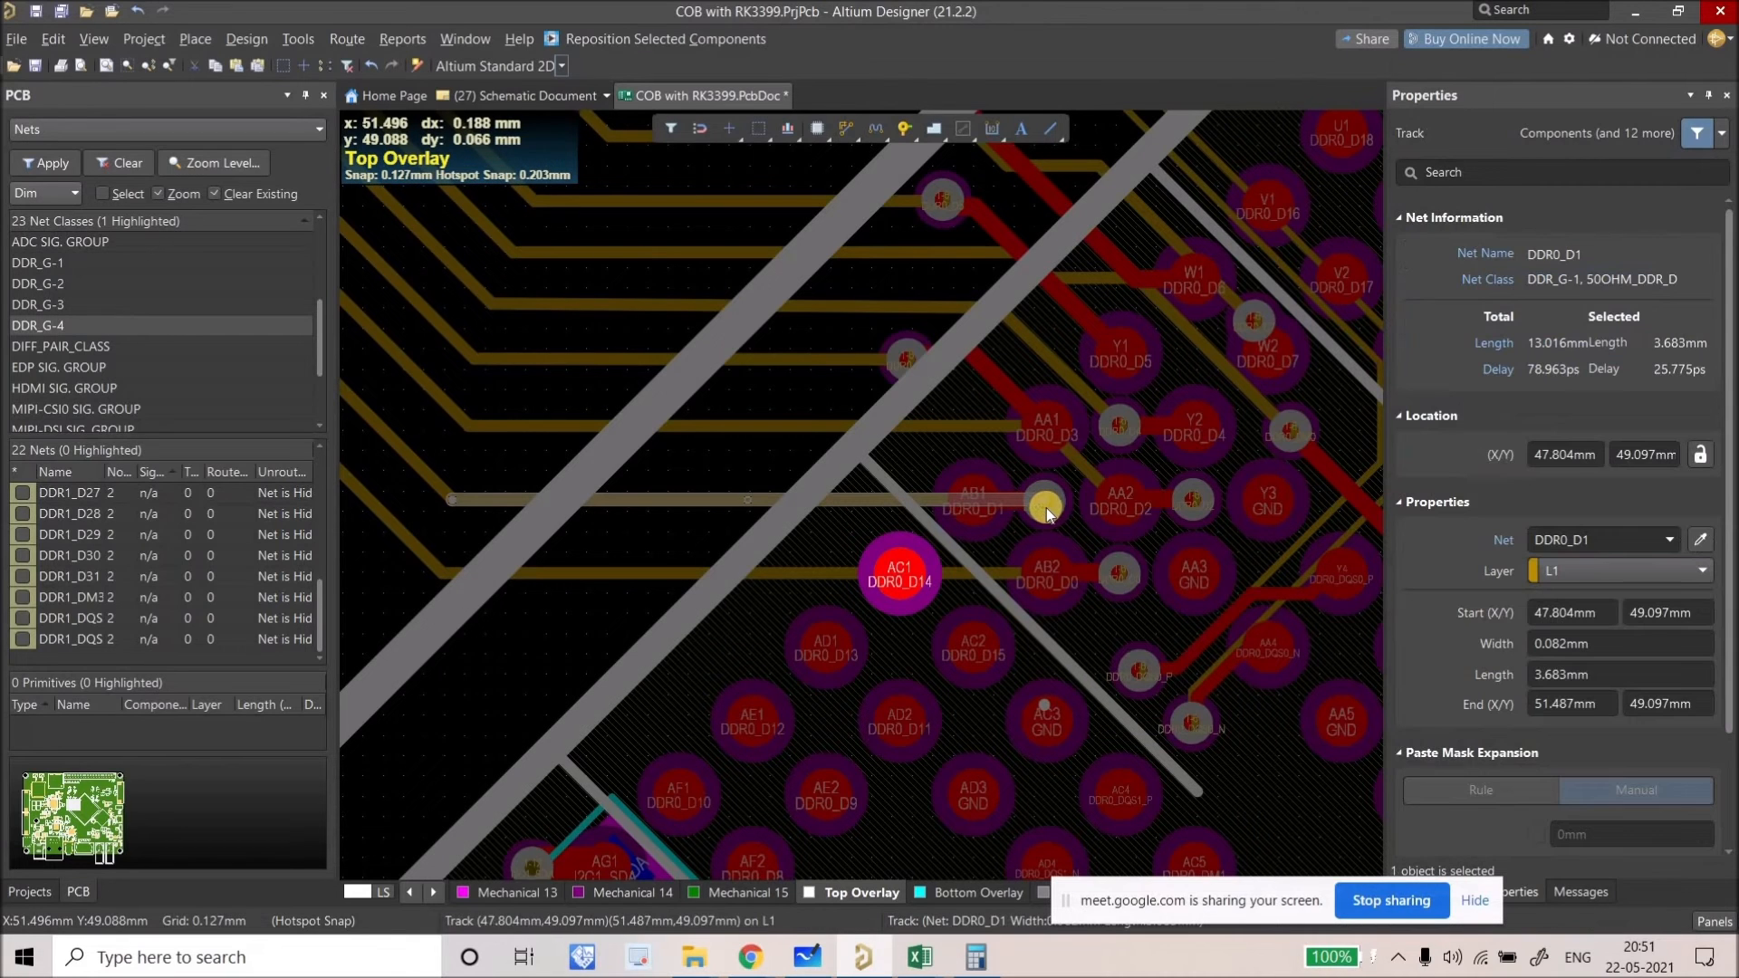
left_click(1048, 513)
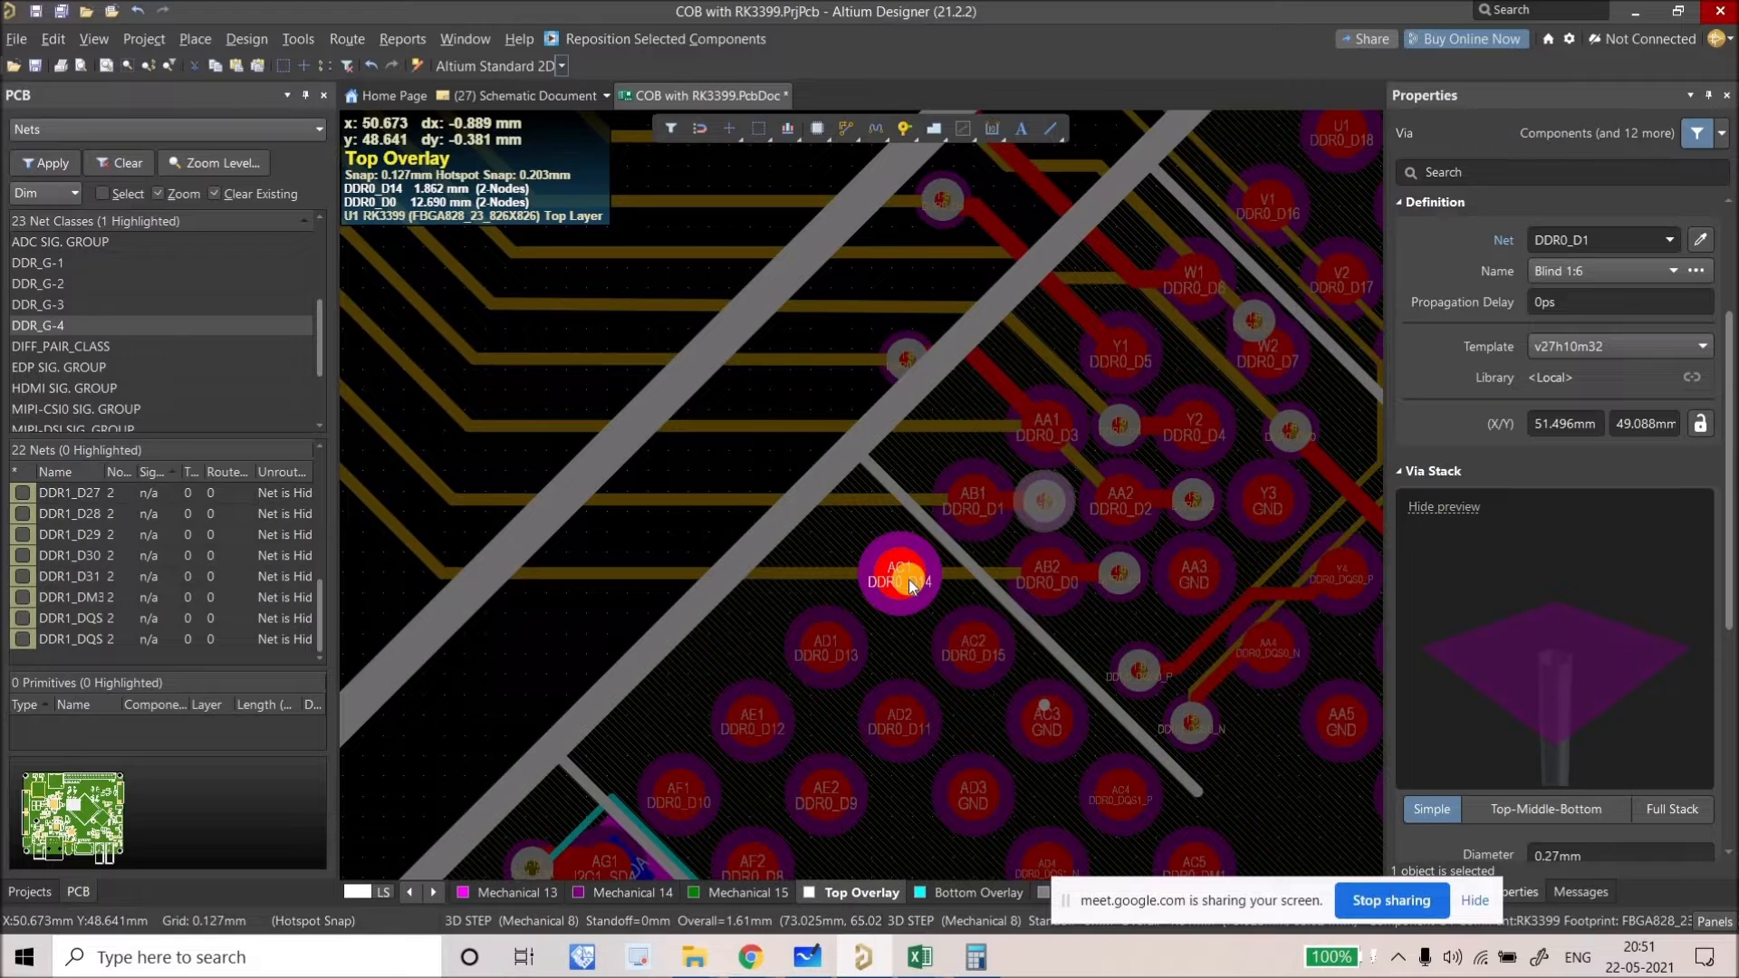
scroll(911, 584, "up", 2, "ctrl")
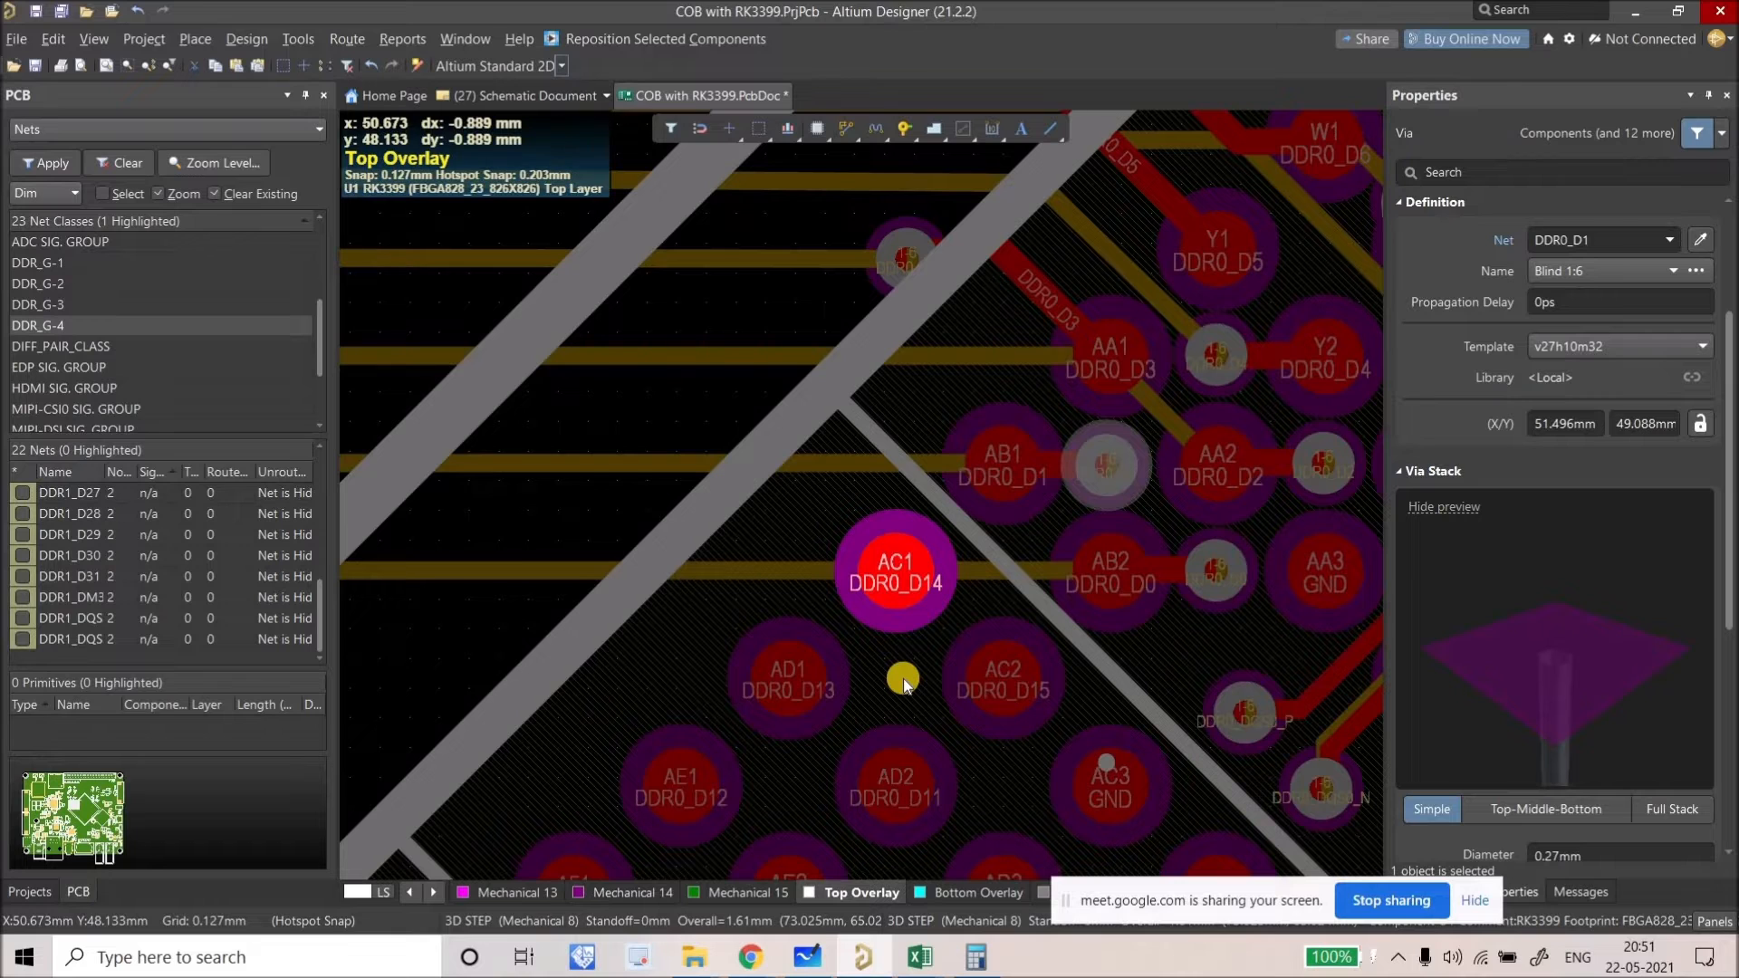
scroll(904, 677, "down", 2, "ctrl")
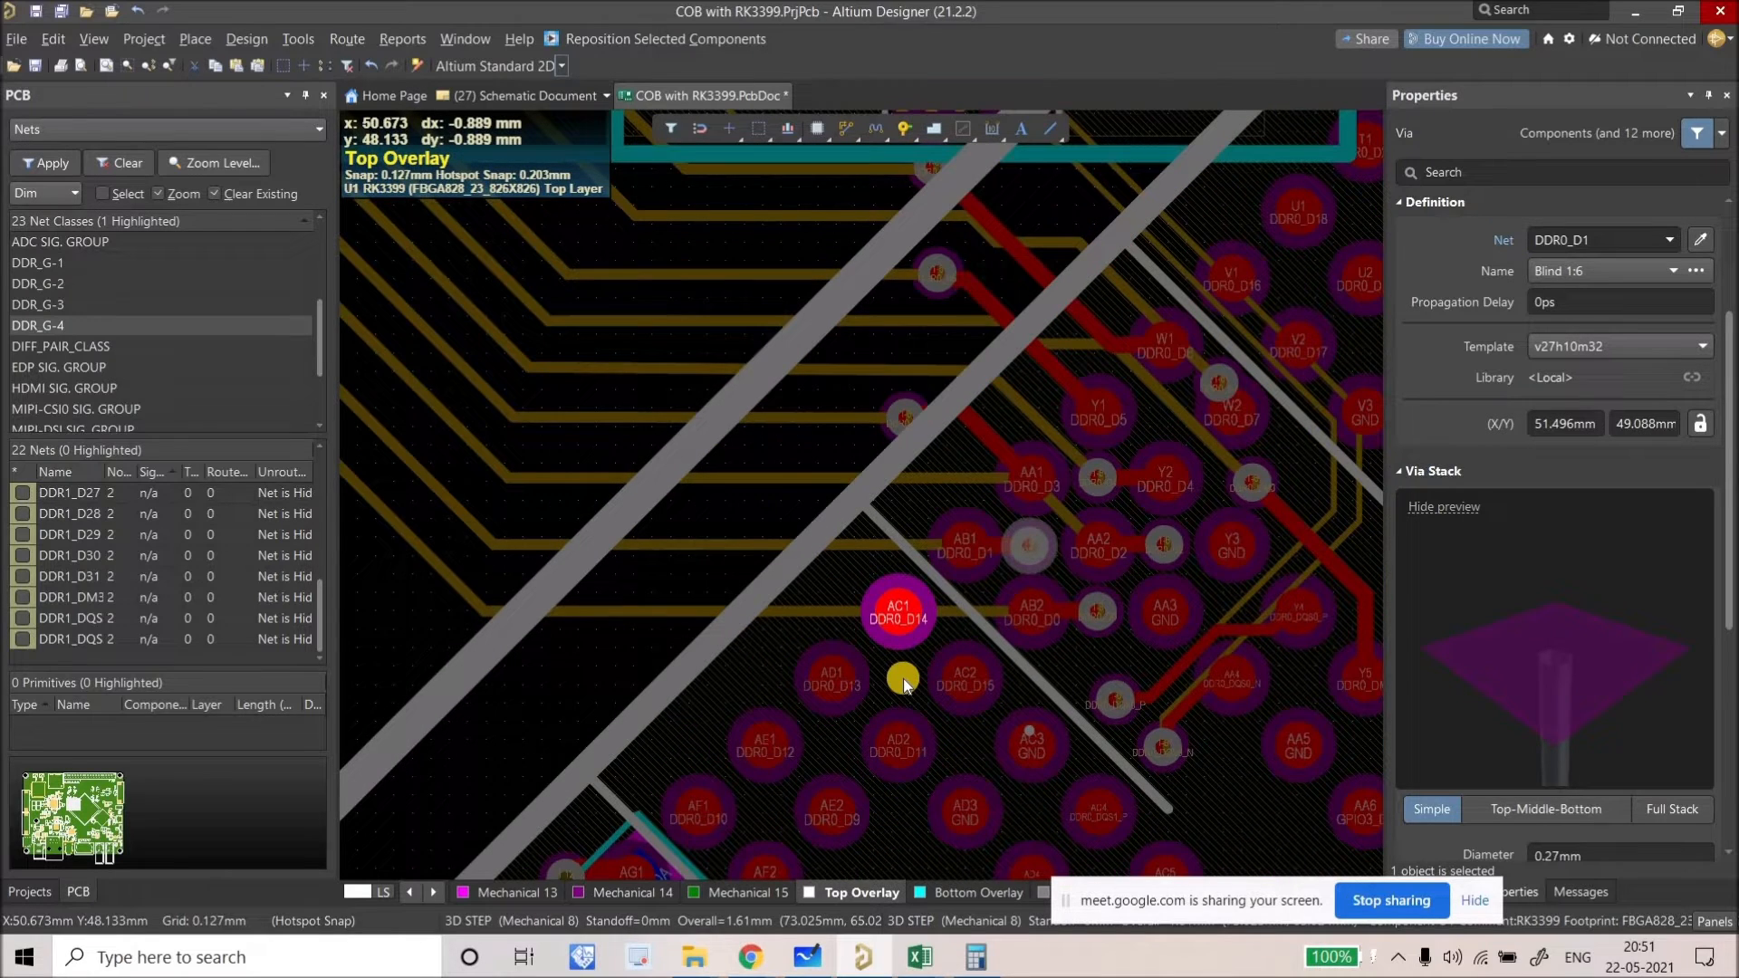
right_click_drag(894, 650, 911, 678)
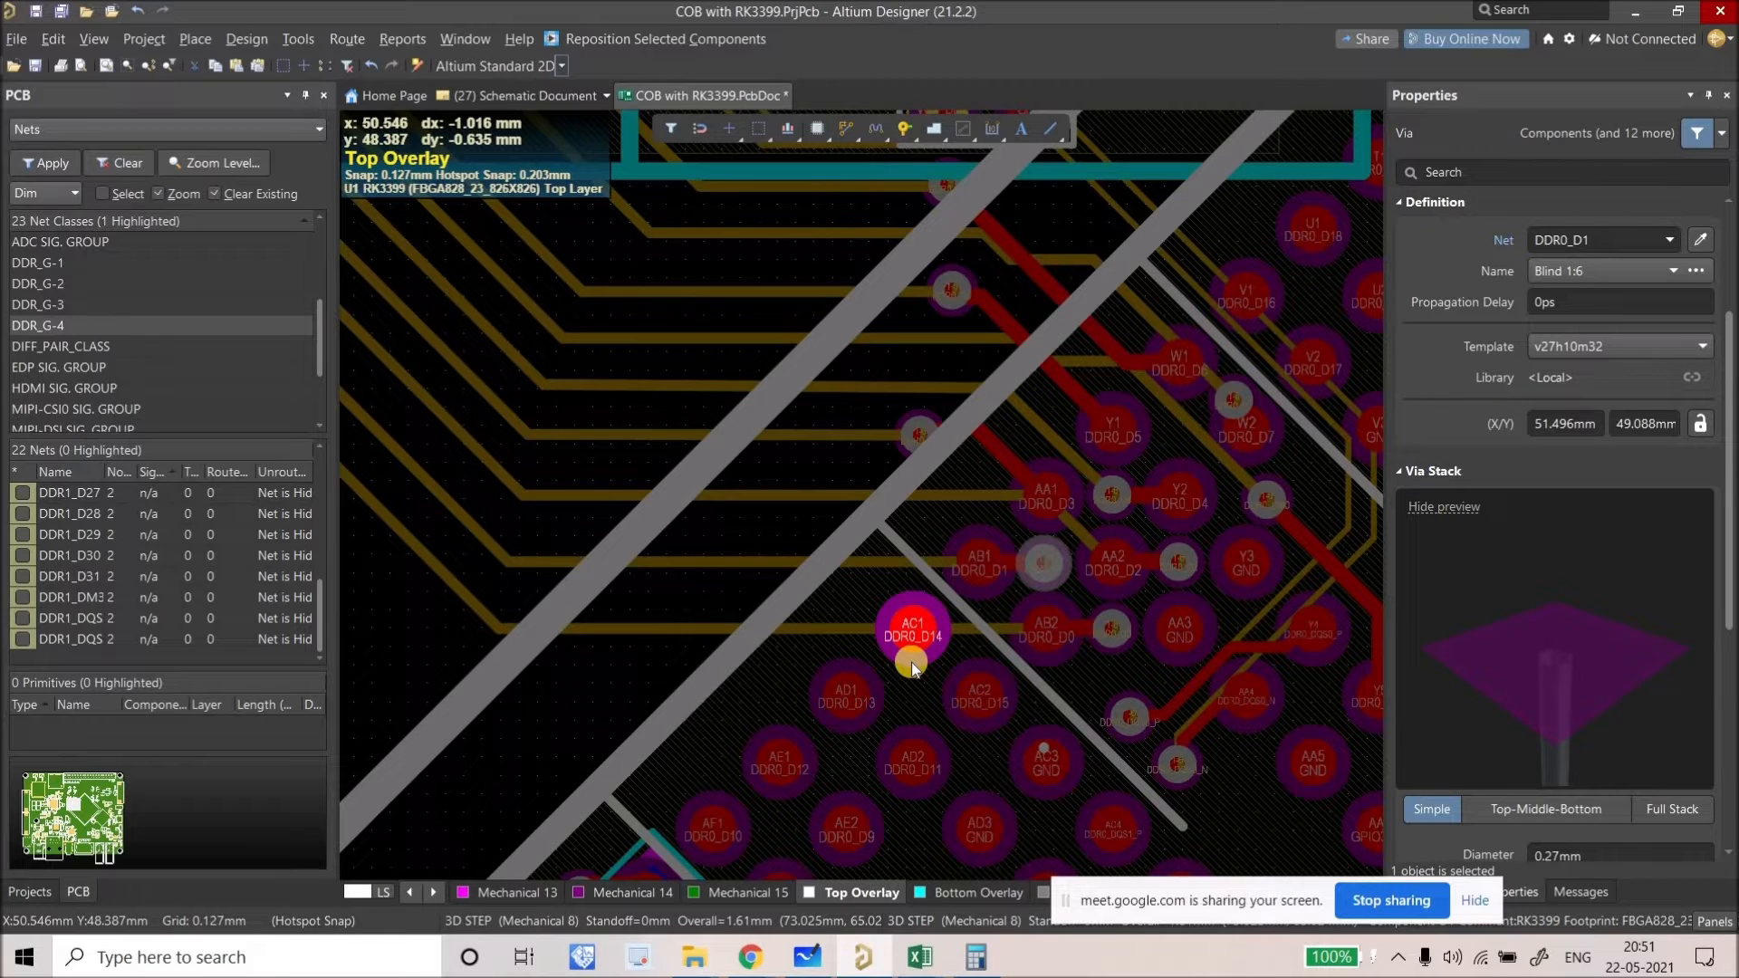
right_click_drag(911, 662, 914, 695)
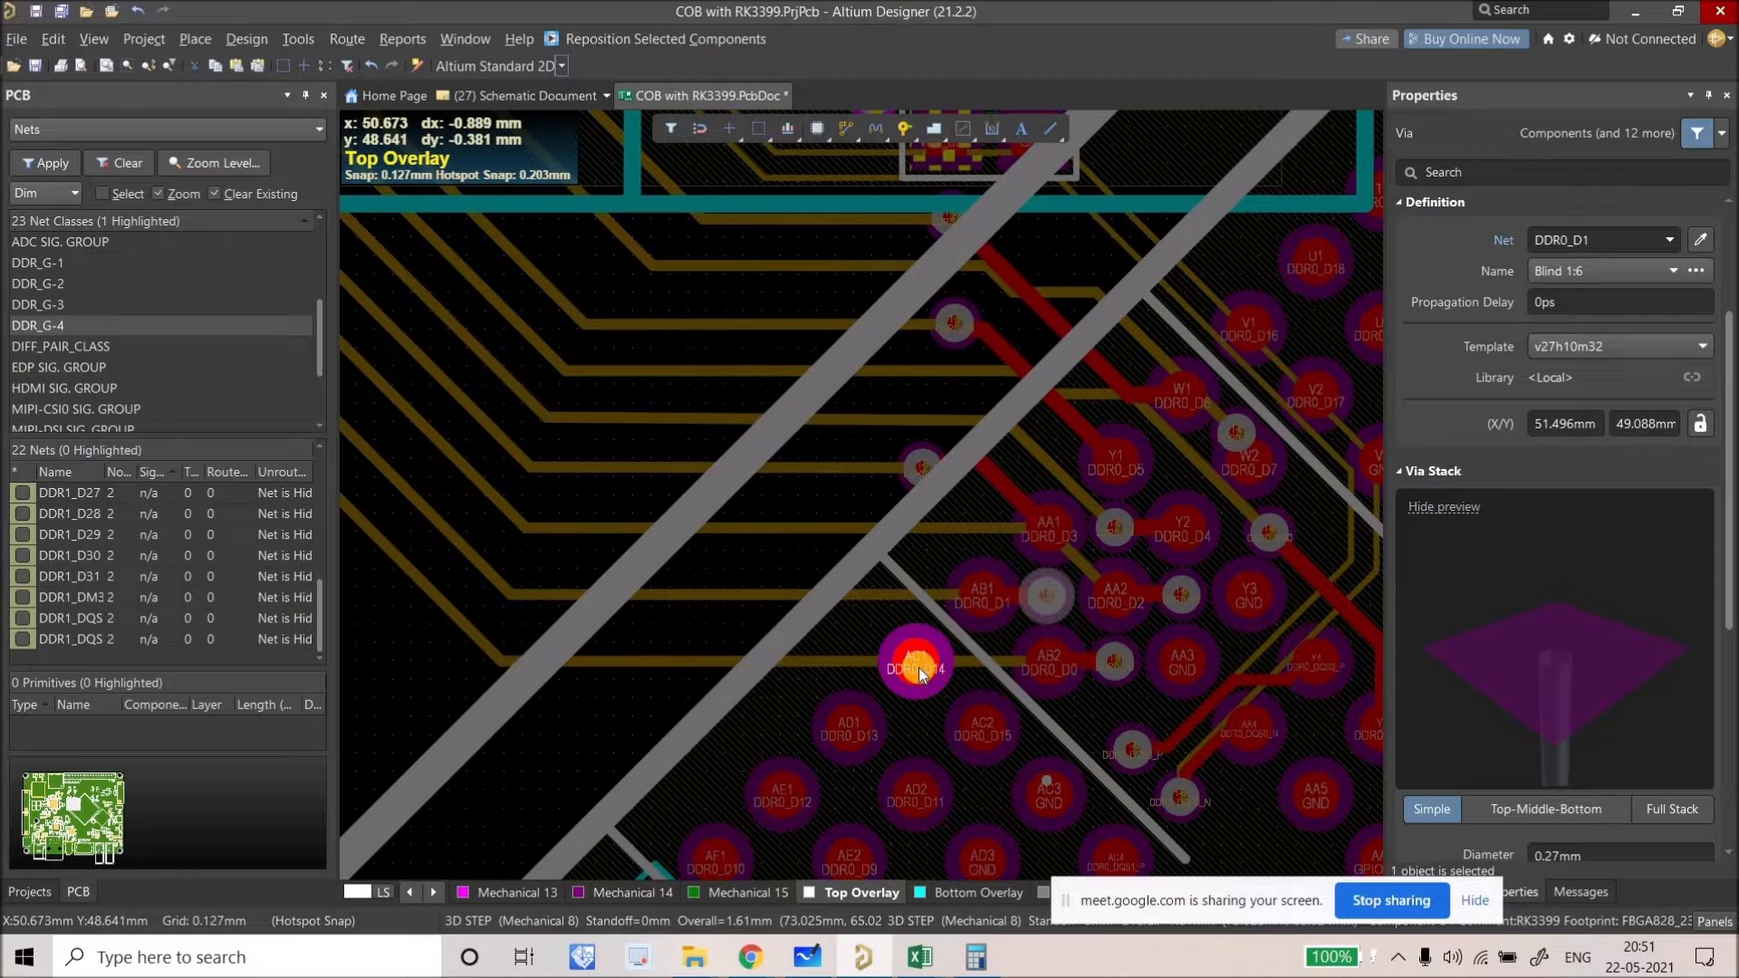
mouse_move(919, 672)
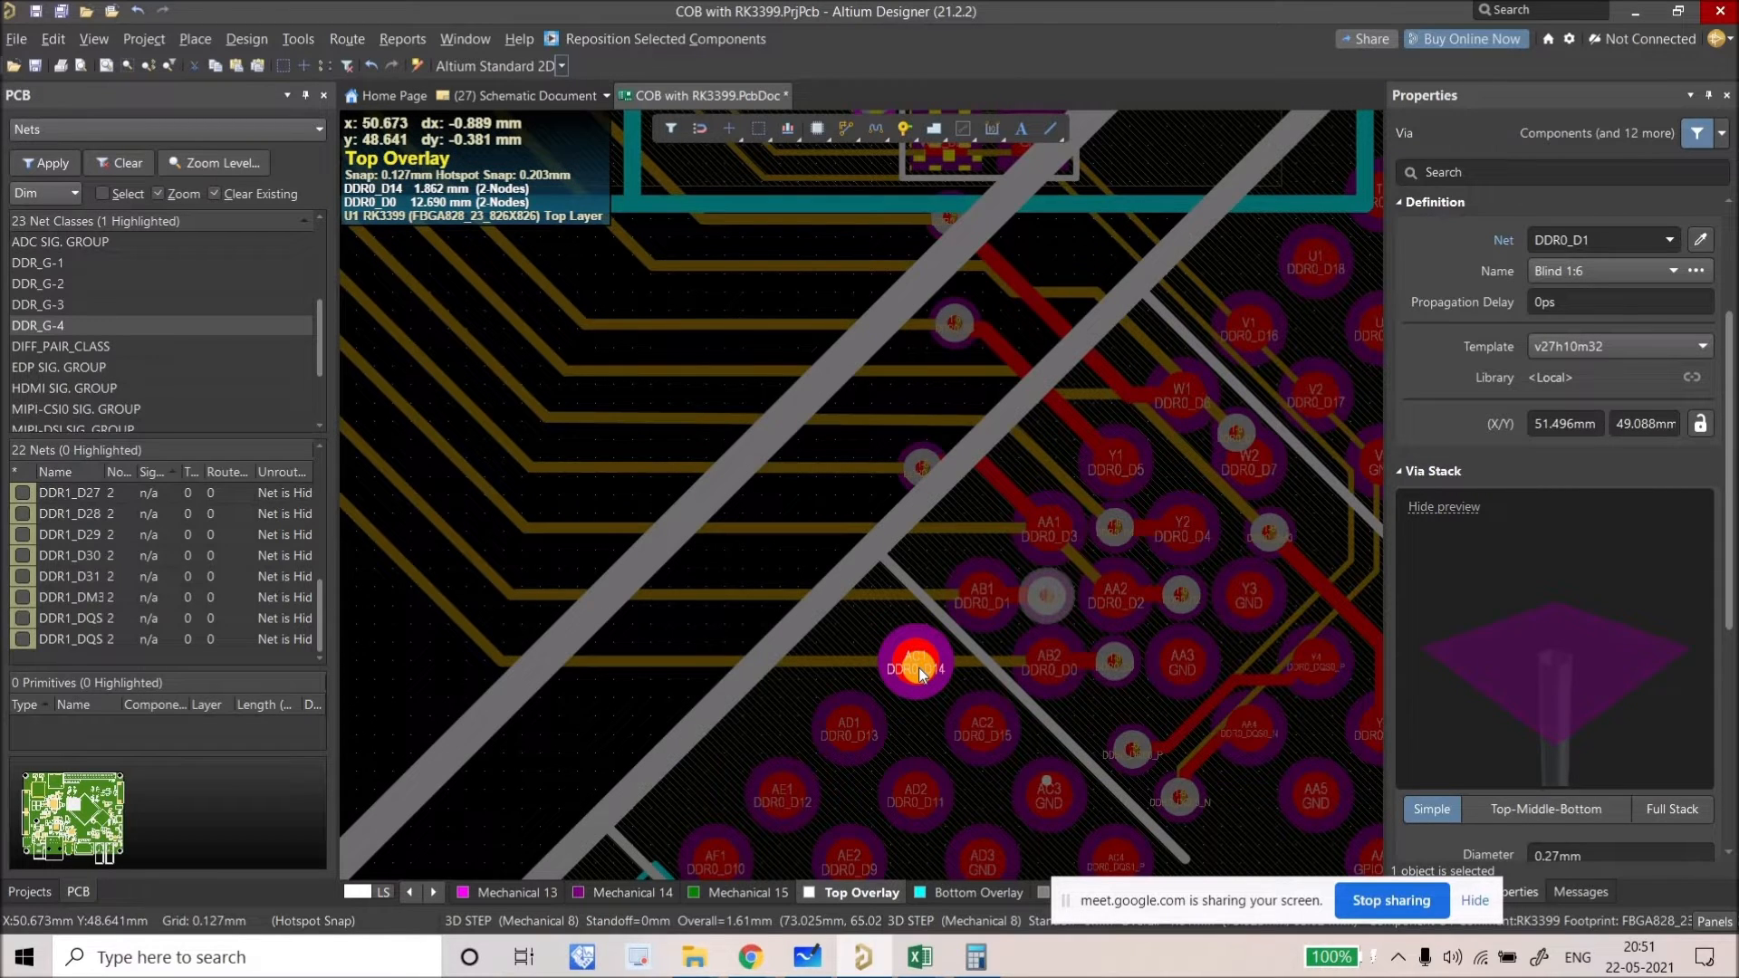
right_click_drag(914, 666, 965, 677)
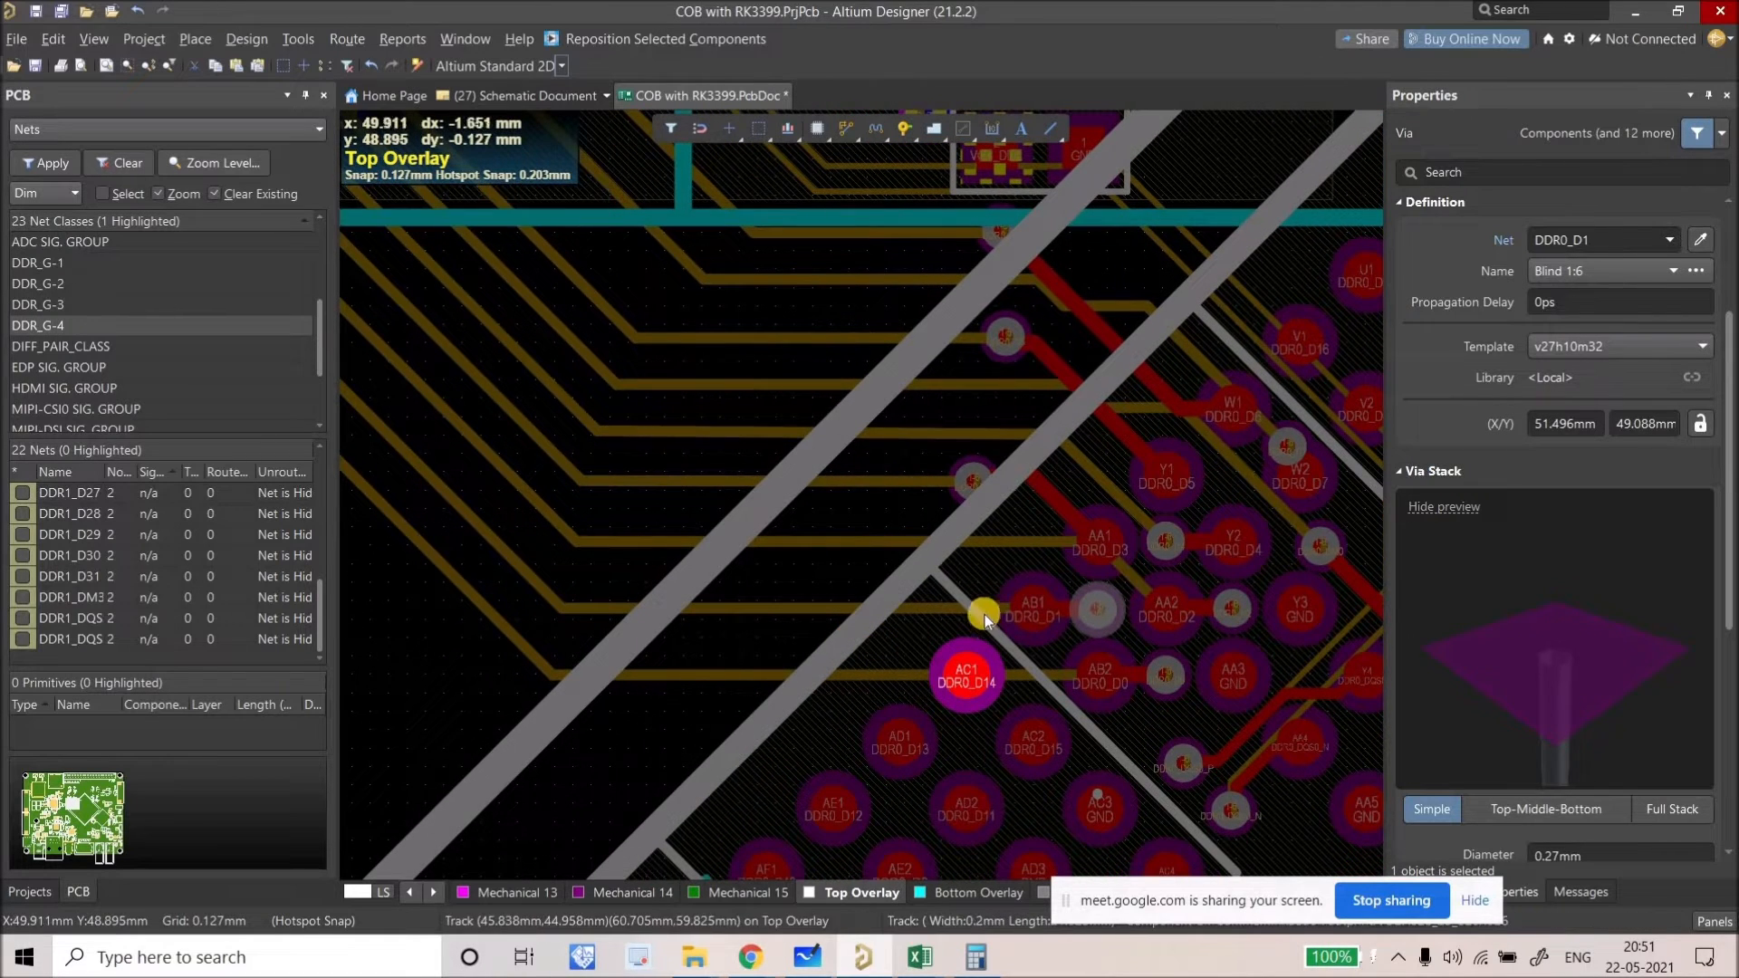
left_click(951, 607)
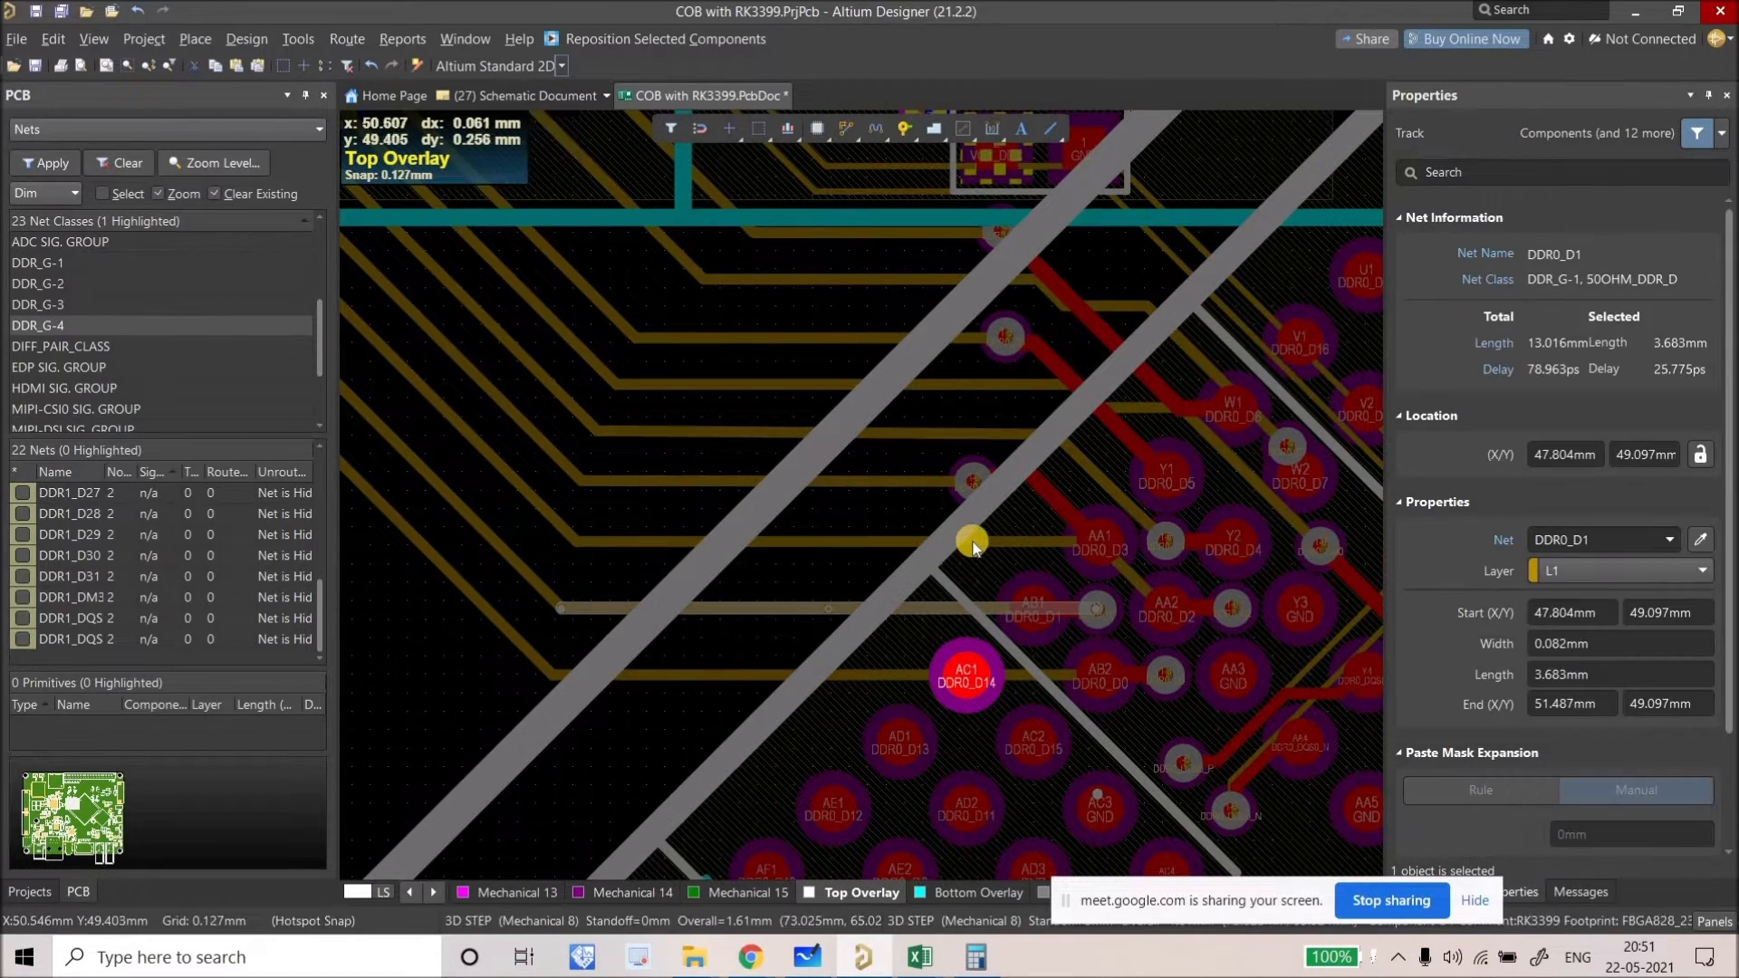
left_click(917, 675)
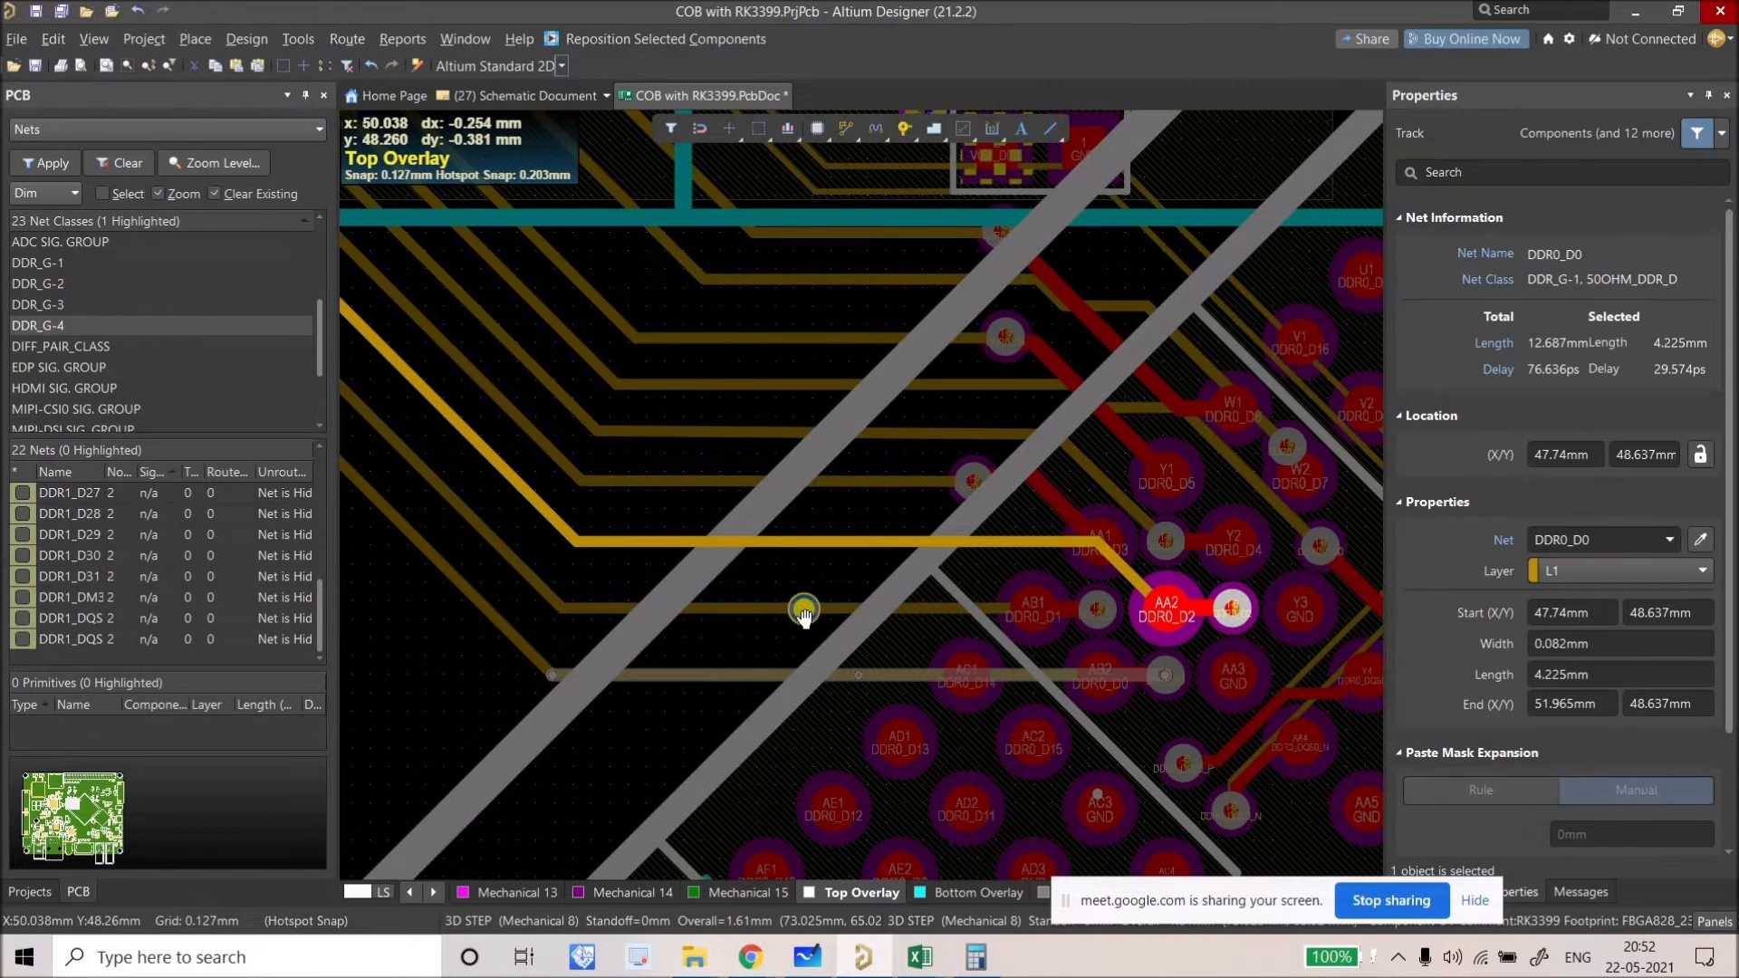
right_click_drag(849, 830, 753, 722)
right_click_drag(879, 735, 963, 760)
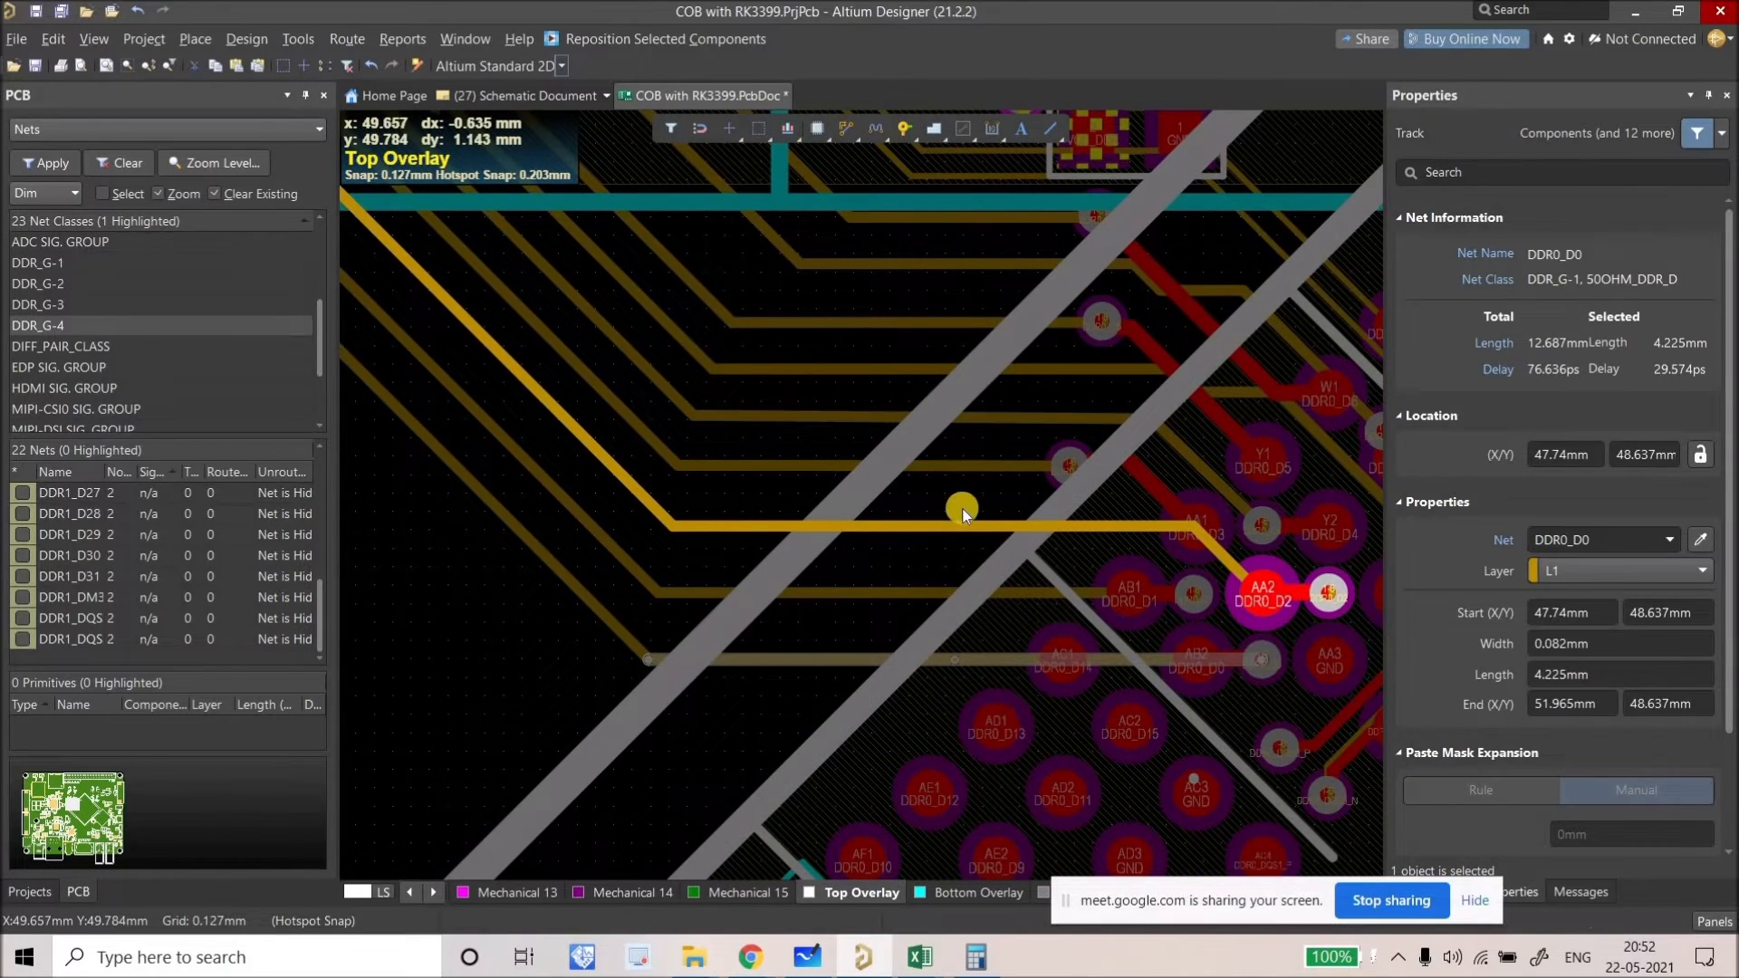
scroll(964, 509, "down", 1, "ctrl")
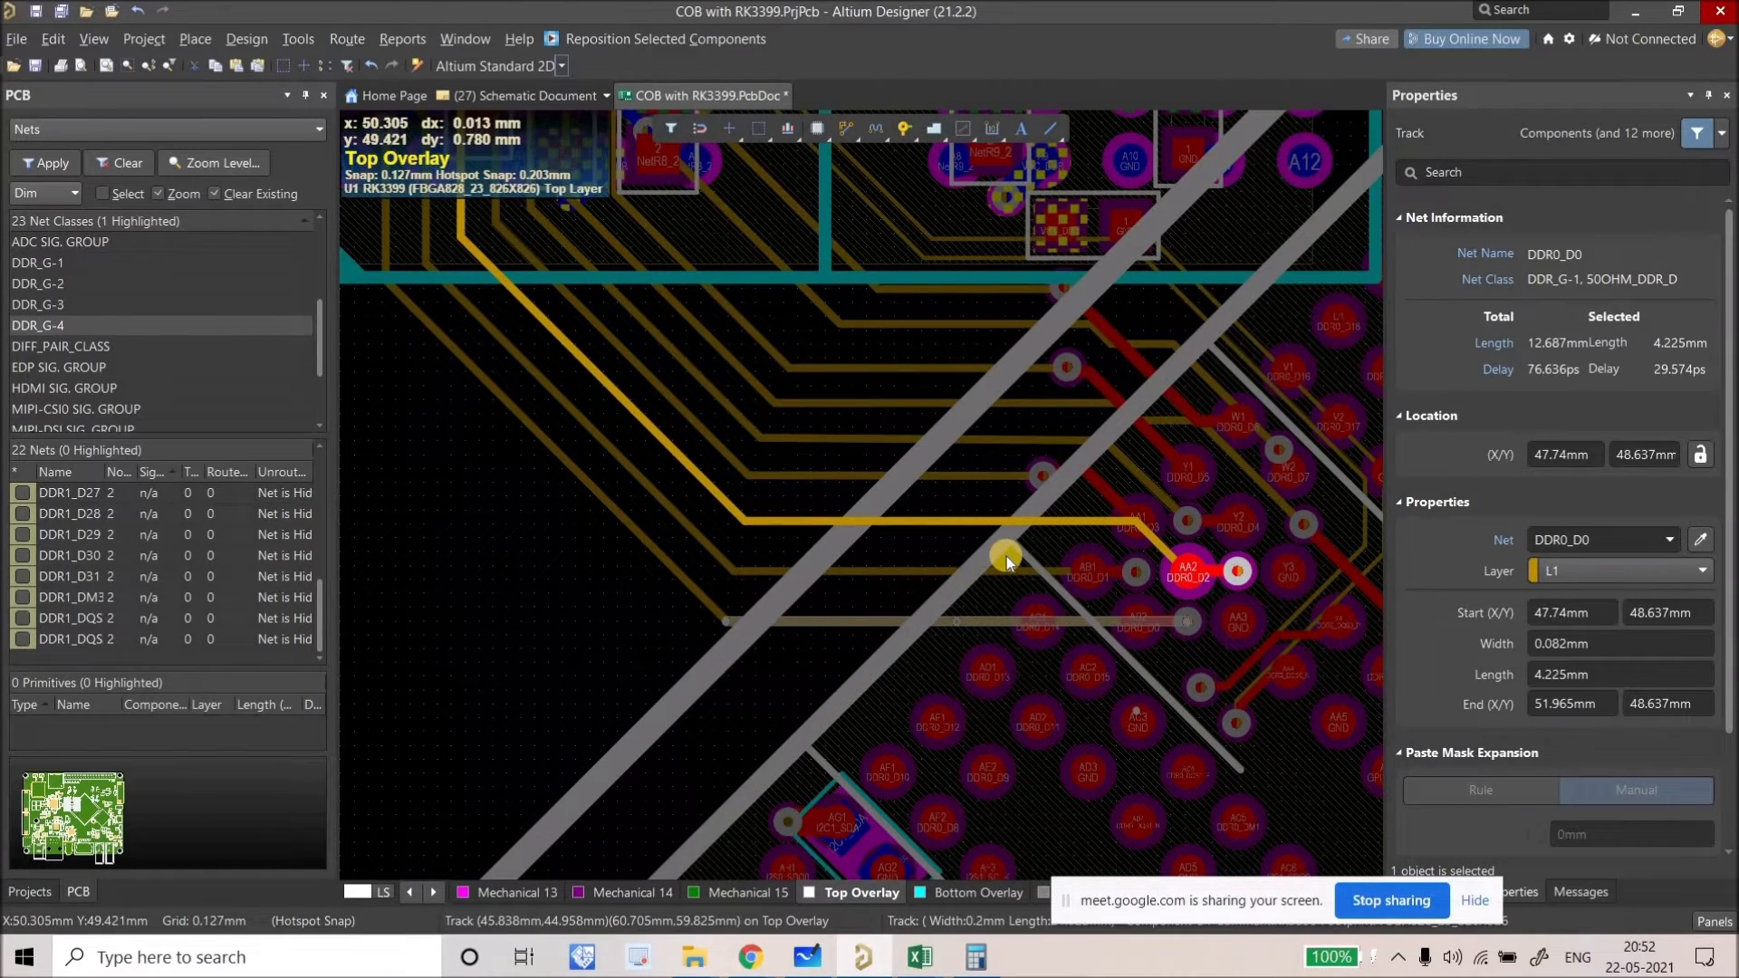
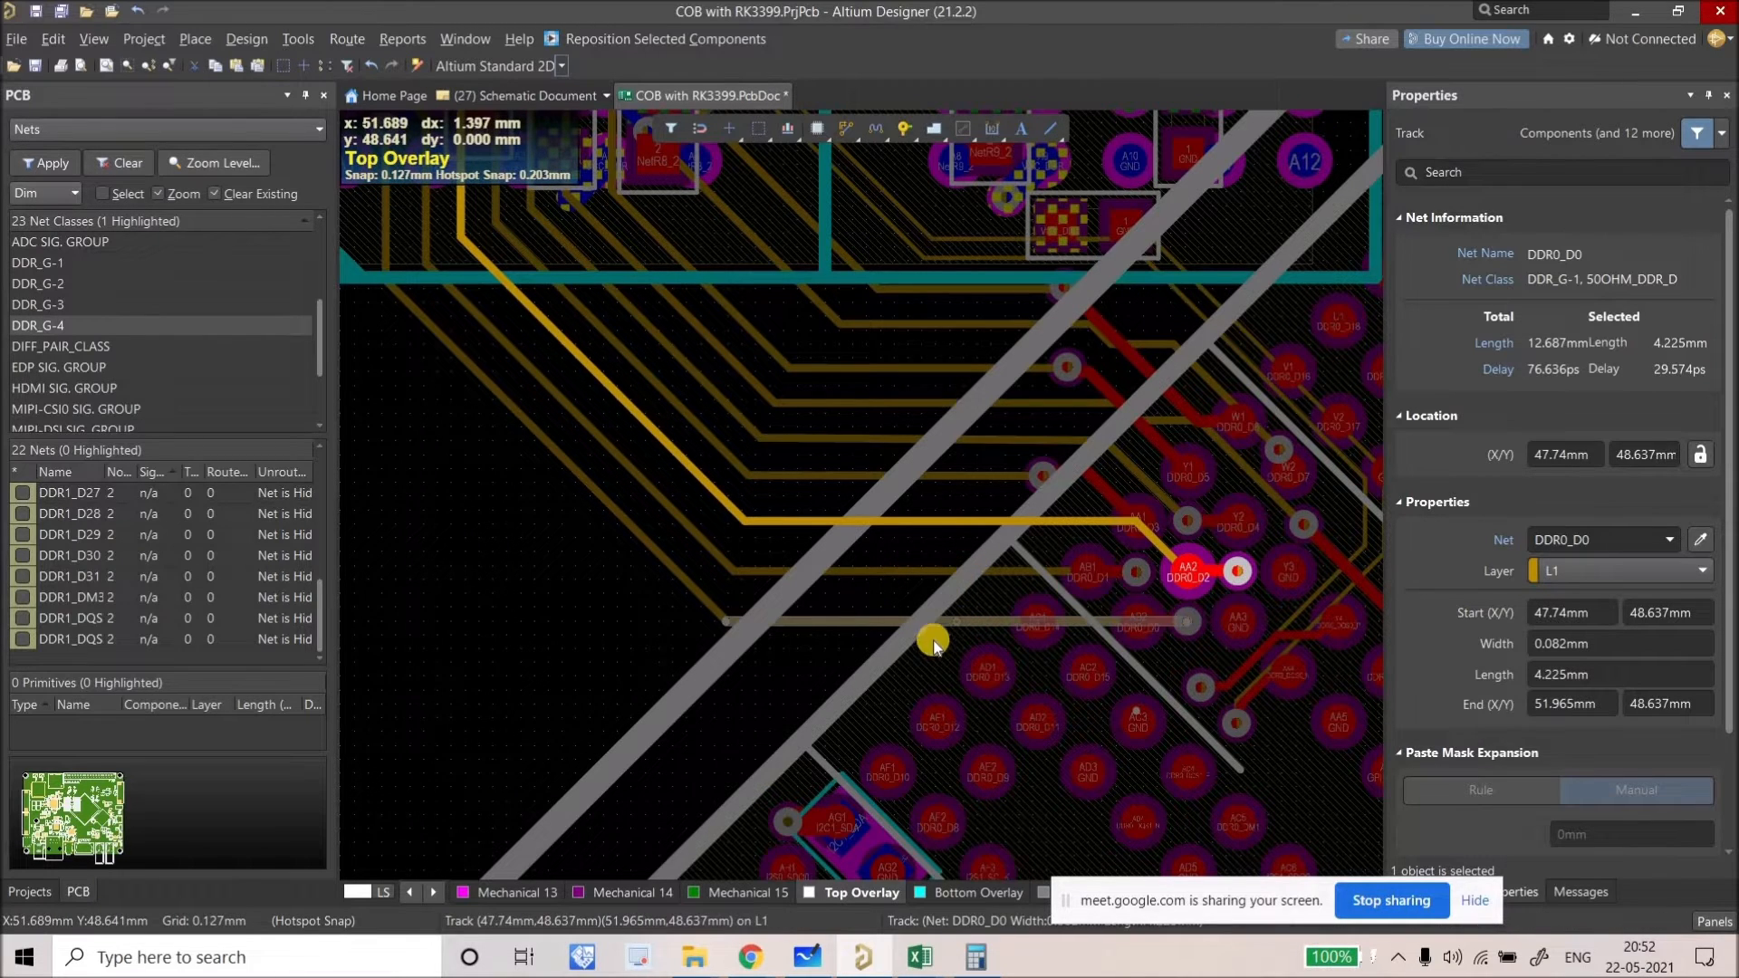
Step: Move the DDR0_D1 via further left and the DDR0_D2 via to the left of pad AA2
scroll(947, 640, "right", 1, "shift")
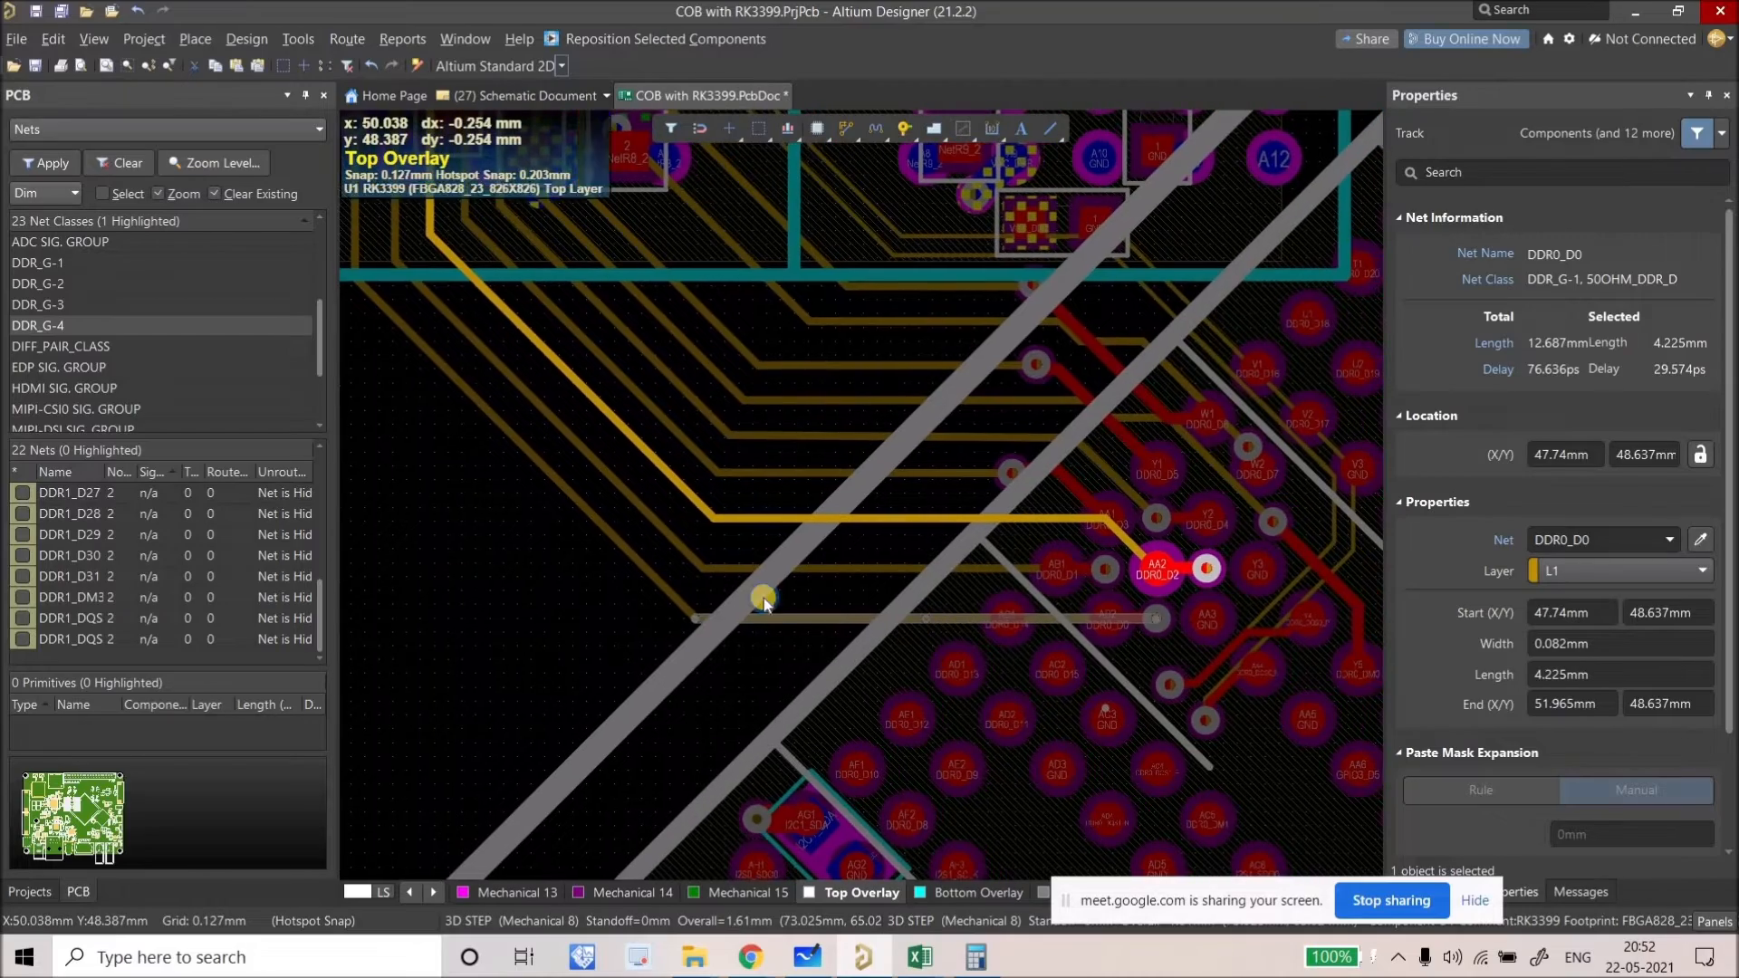
scroll(950, 645, "down", 3, "ctrl")
scroll(759, 596, "up", 5, "ctrl")
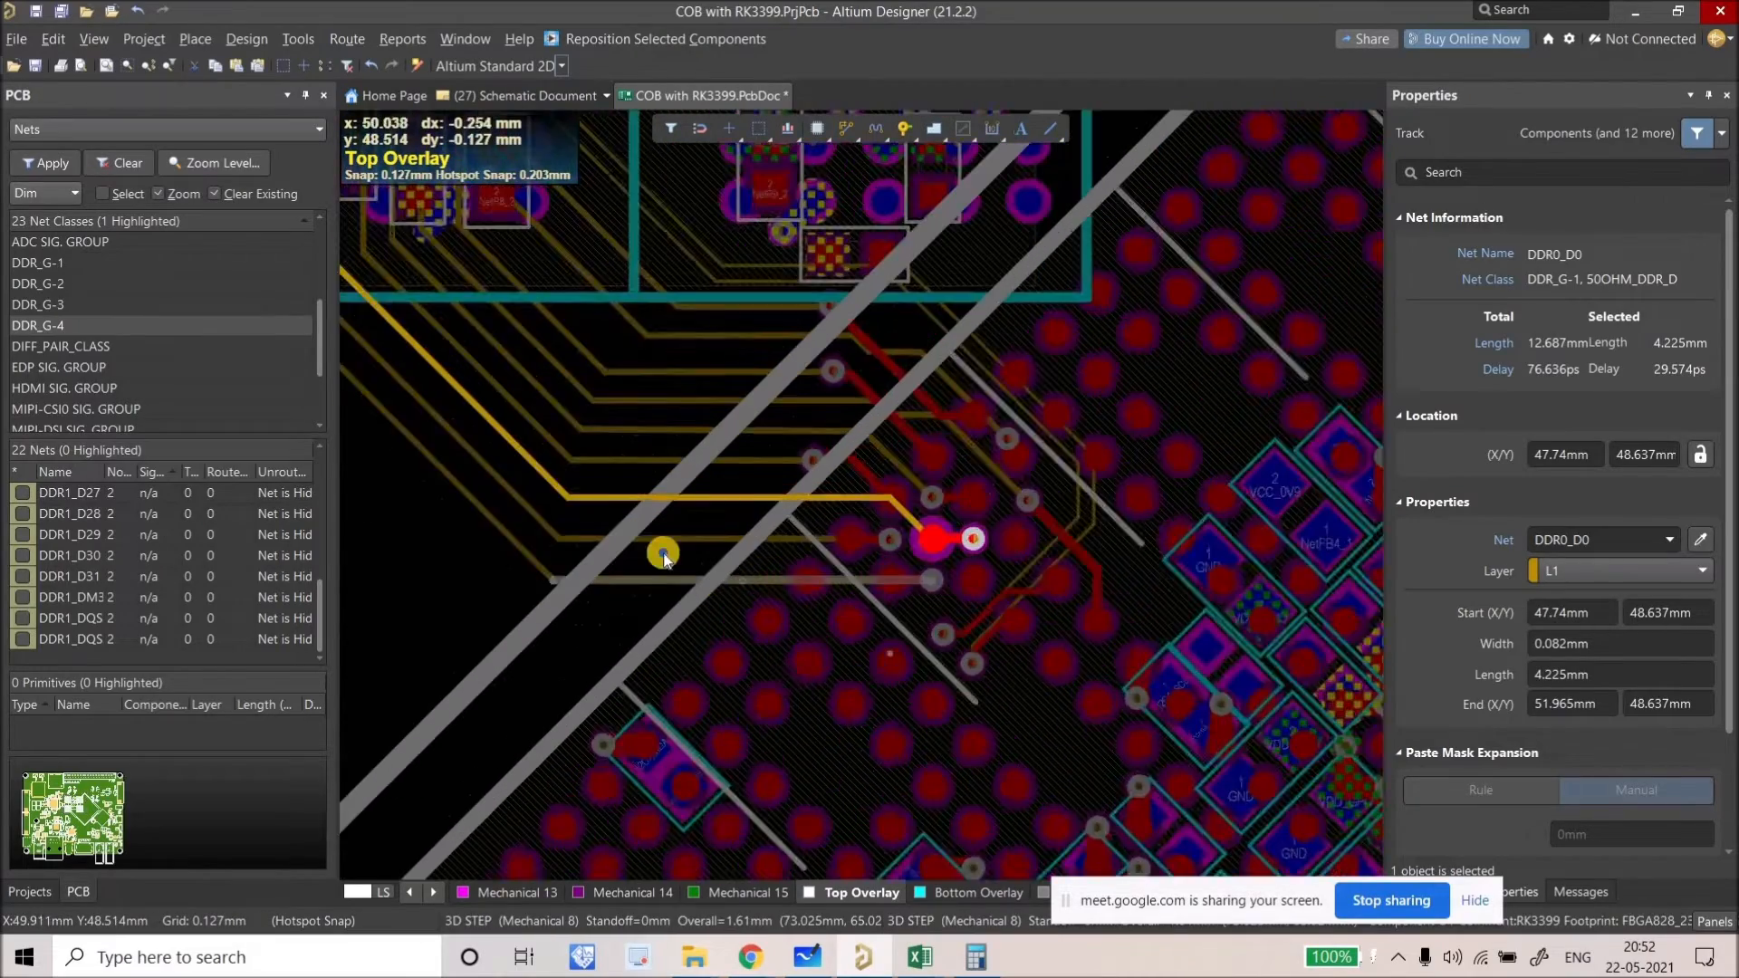
left_click(754, 700)
scroll(761, 680, "up", 2)
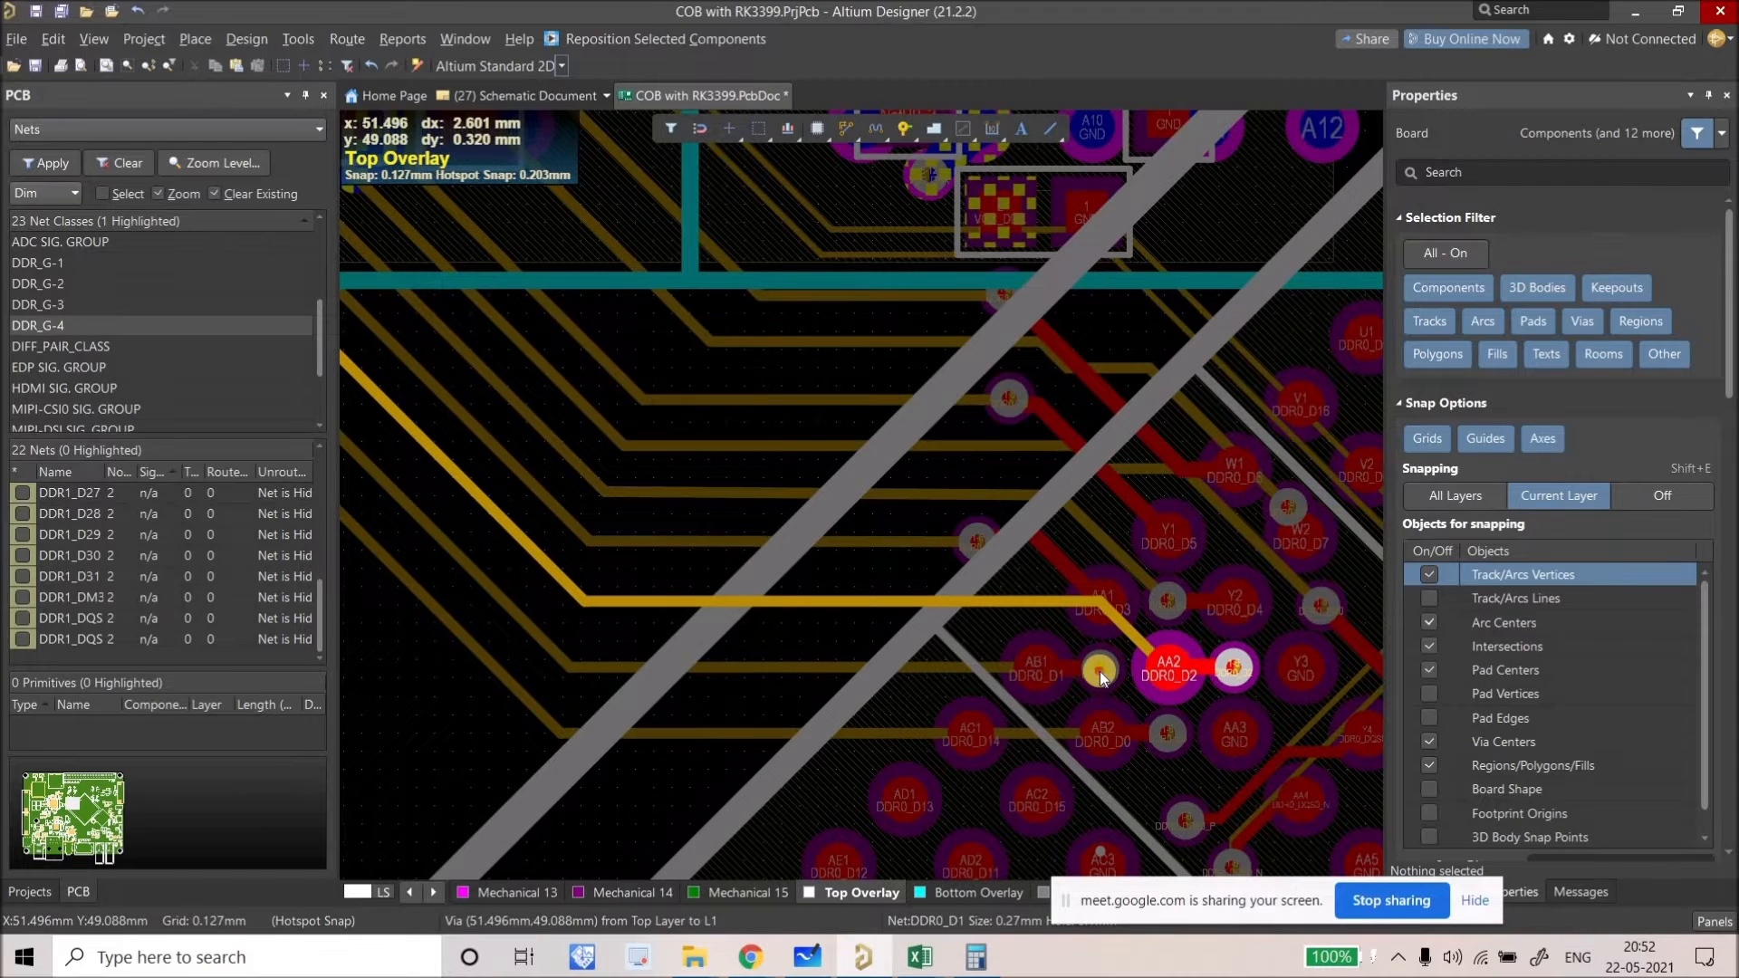
scroll(1100, 678, "up", 2, "ctrl")
left_click_drag(1101, 675, 862, 666)
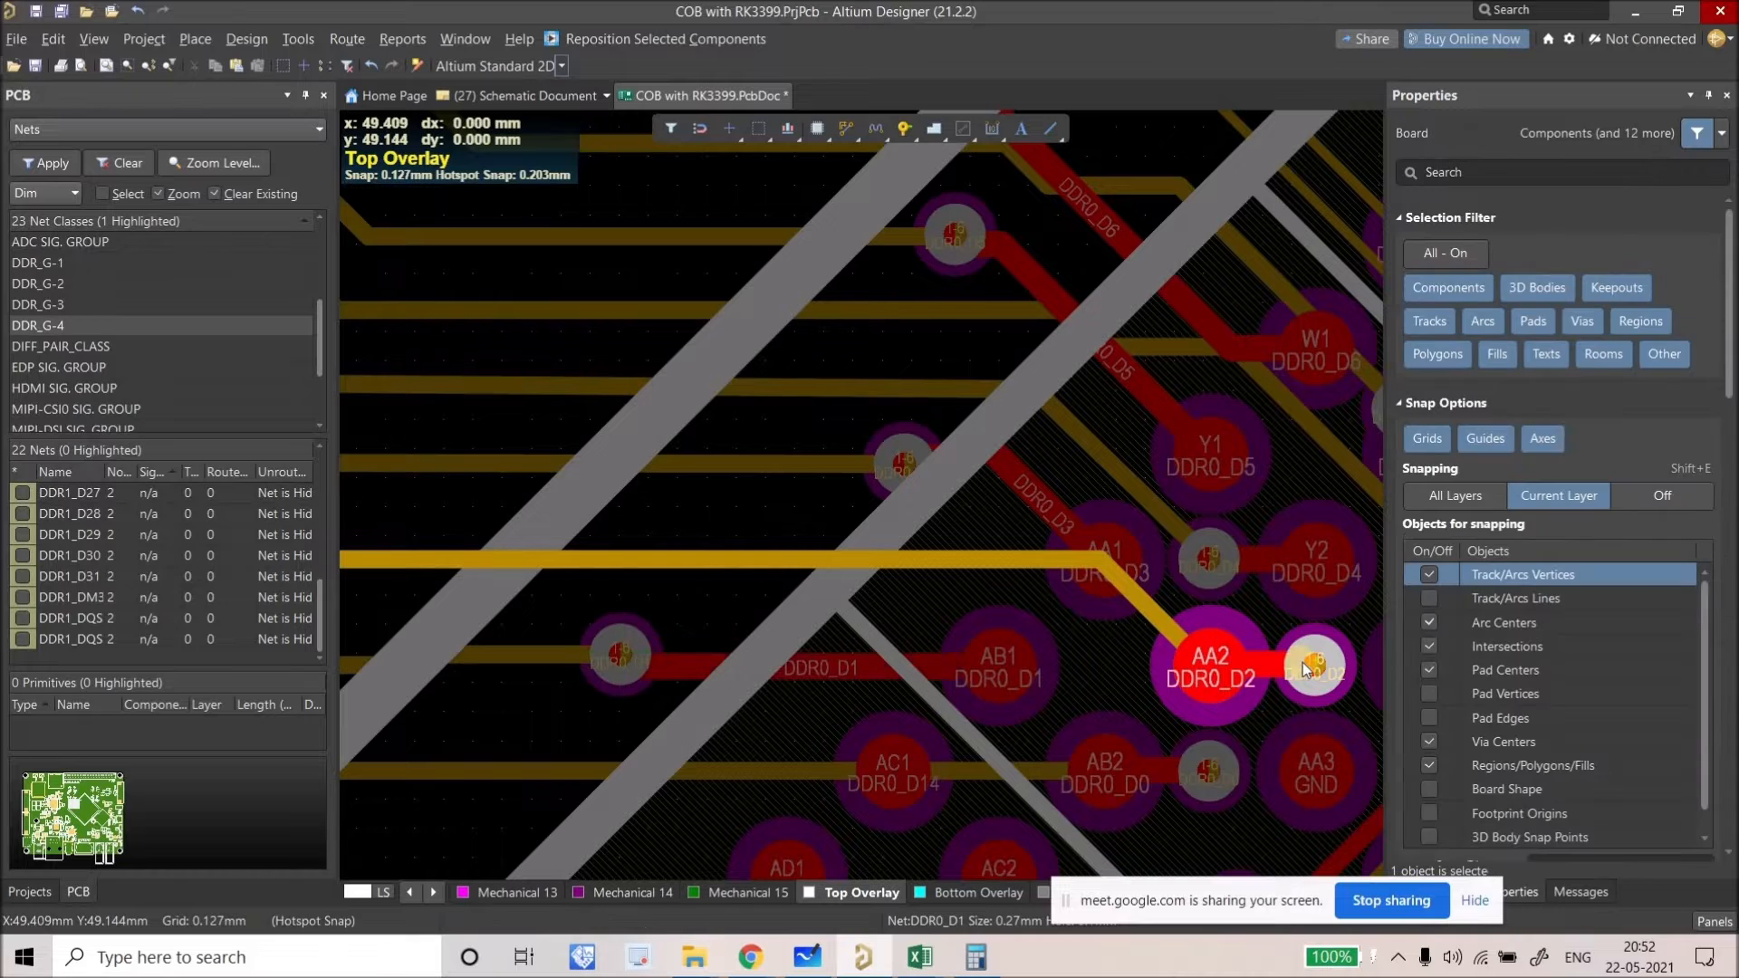
left_click_drag(1312, 666, 1105, 666)
Step: Slide the DDR0_D2 track segment and move the DDR0_D3 via further left
right_click_drag(1029, 580, 1079, 580)
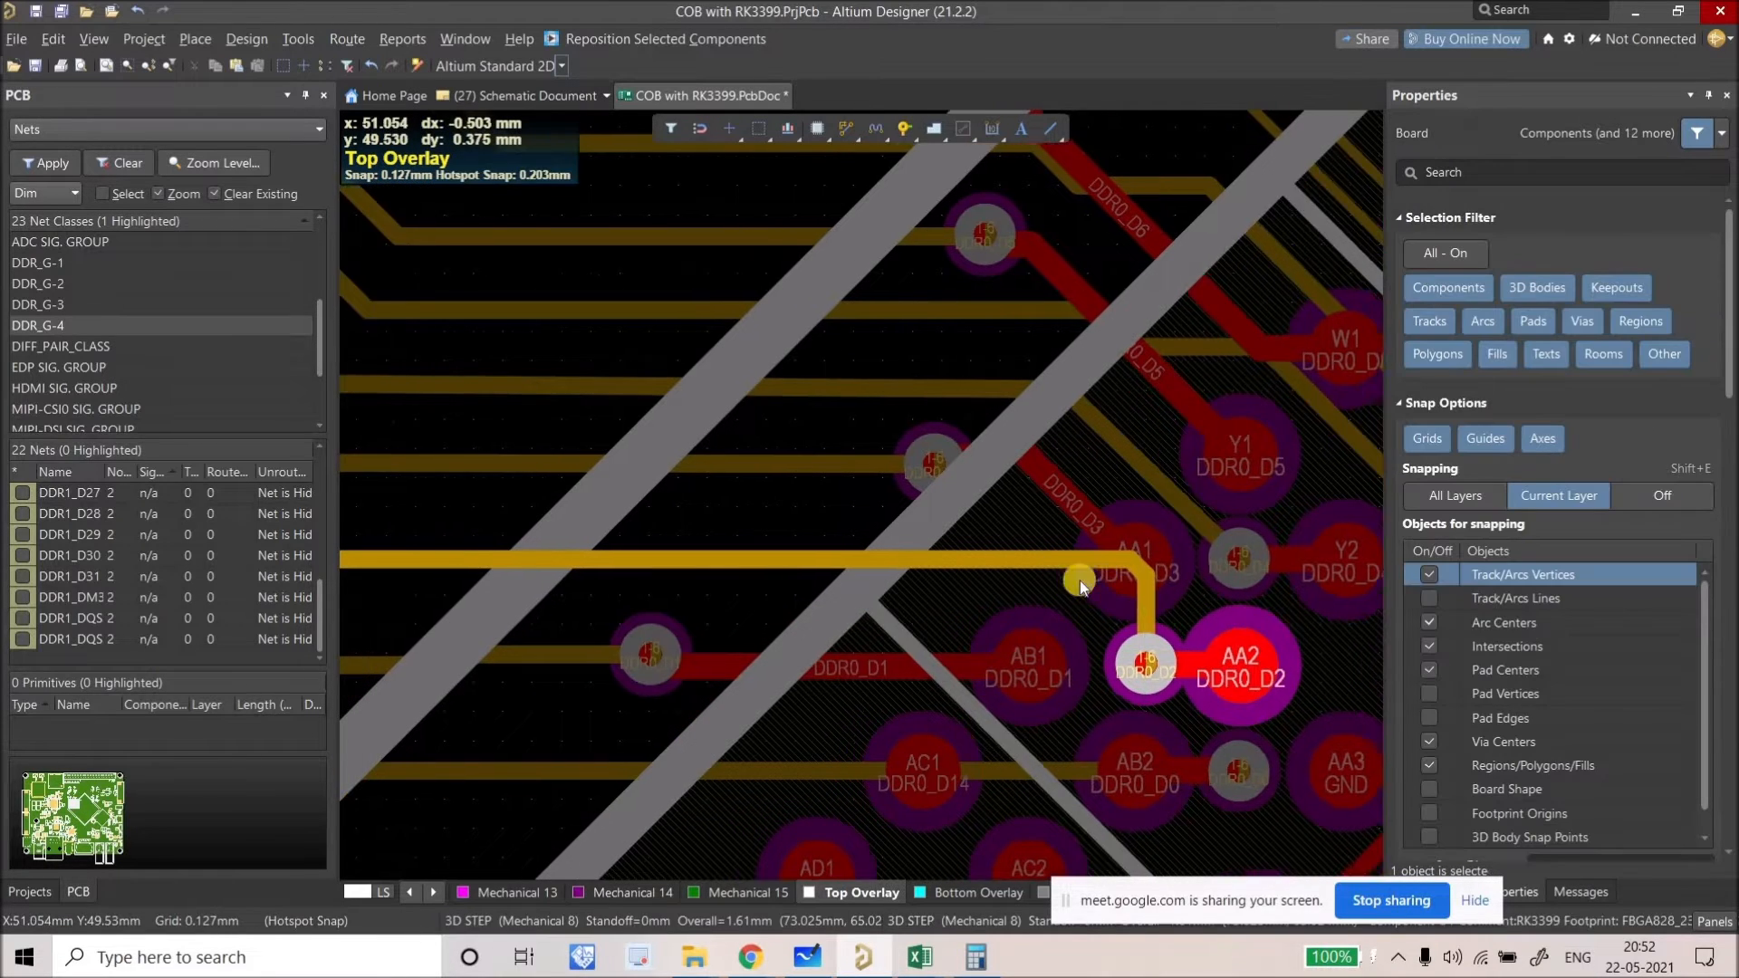
scroll(1079, 581, "down", 5, "ctrl")
scroll(933, 572, "up", 3, "ctrl")
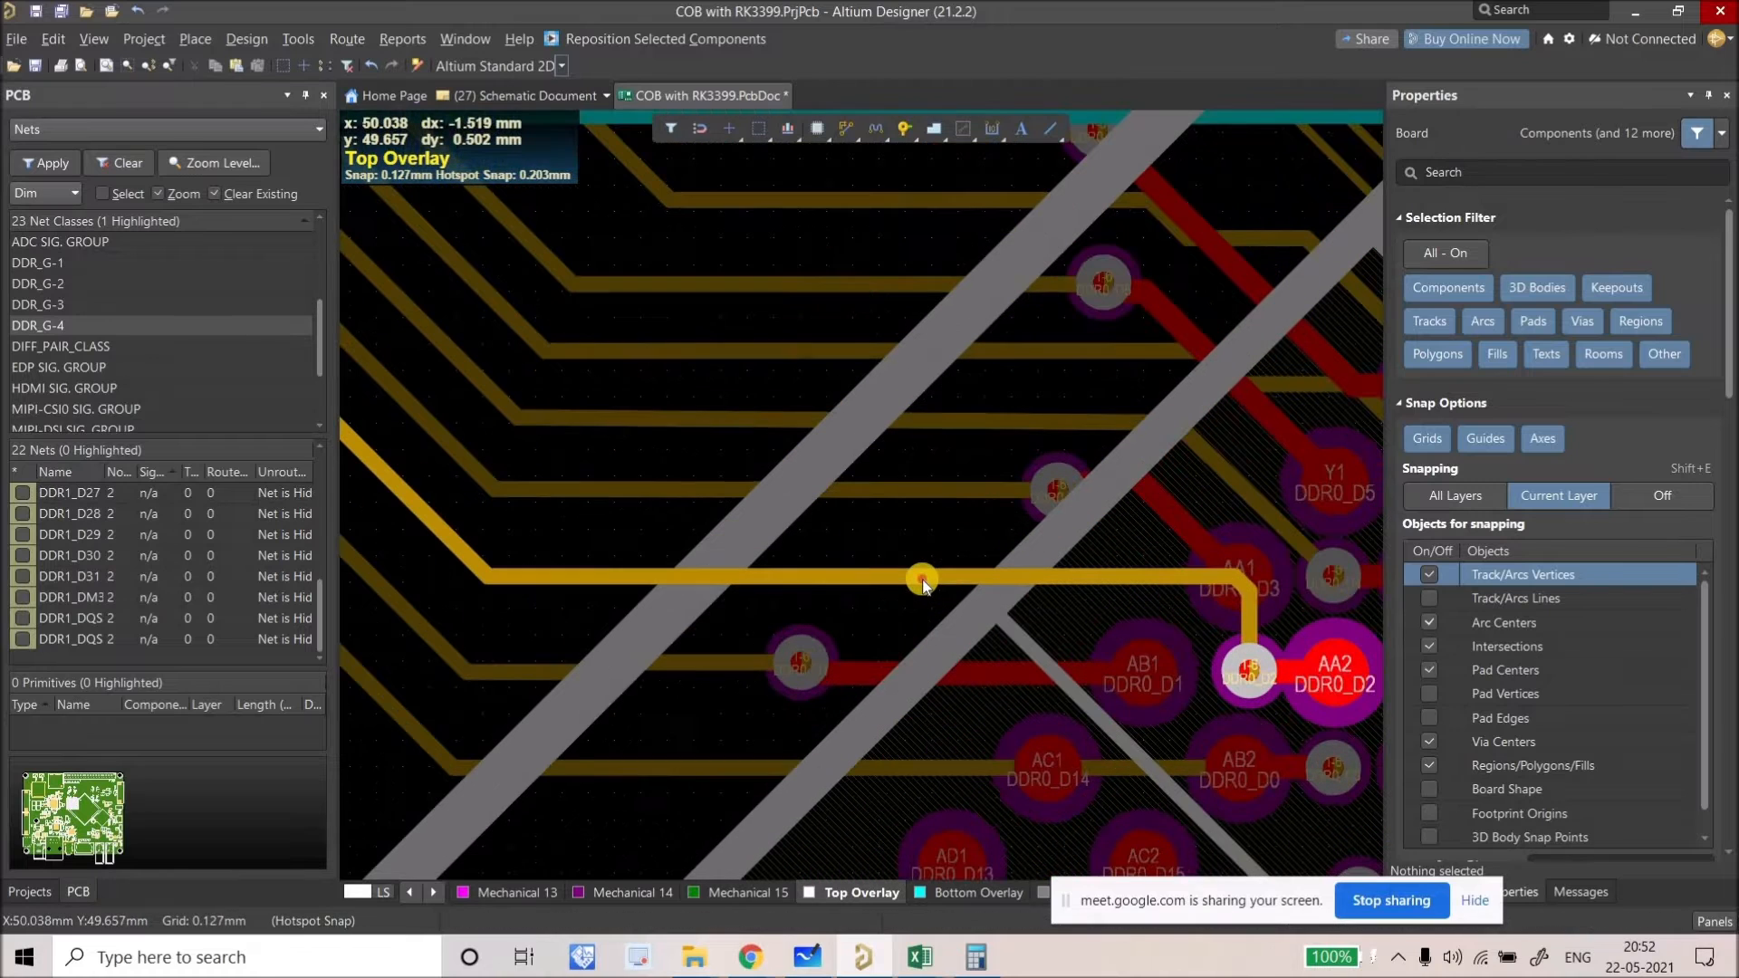
mouse_move(910, 573)
left_mouse_down()
mouse_move(893, 561)
mouse_move(895, 578)
left_mouse_up()
left_click_drag(963, 501, 632, 491)
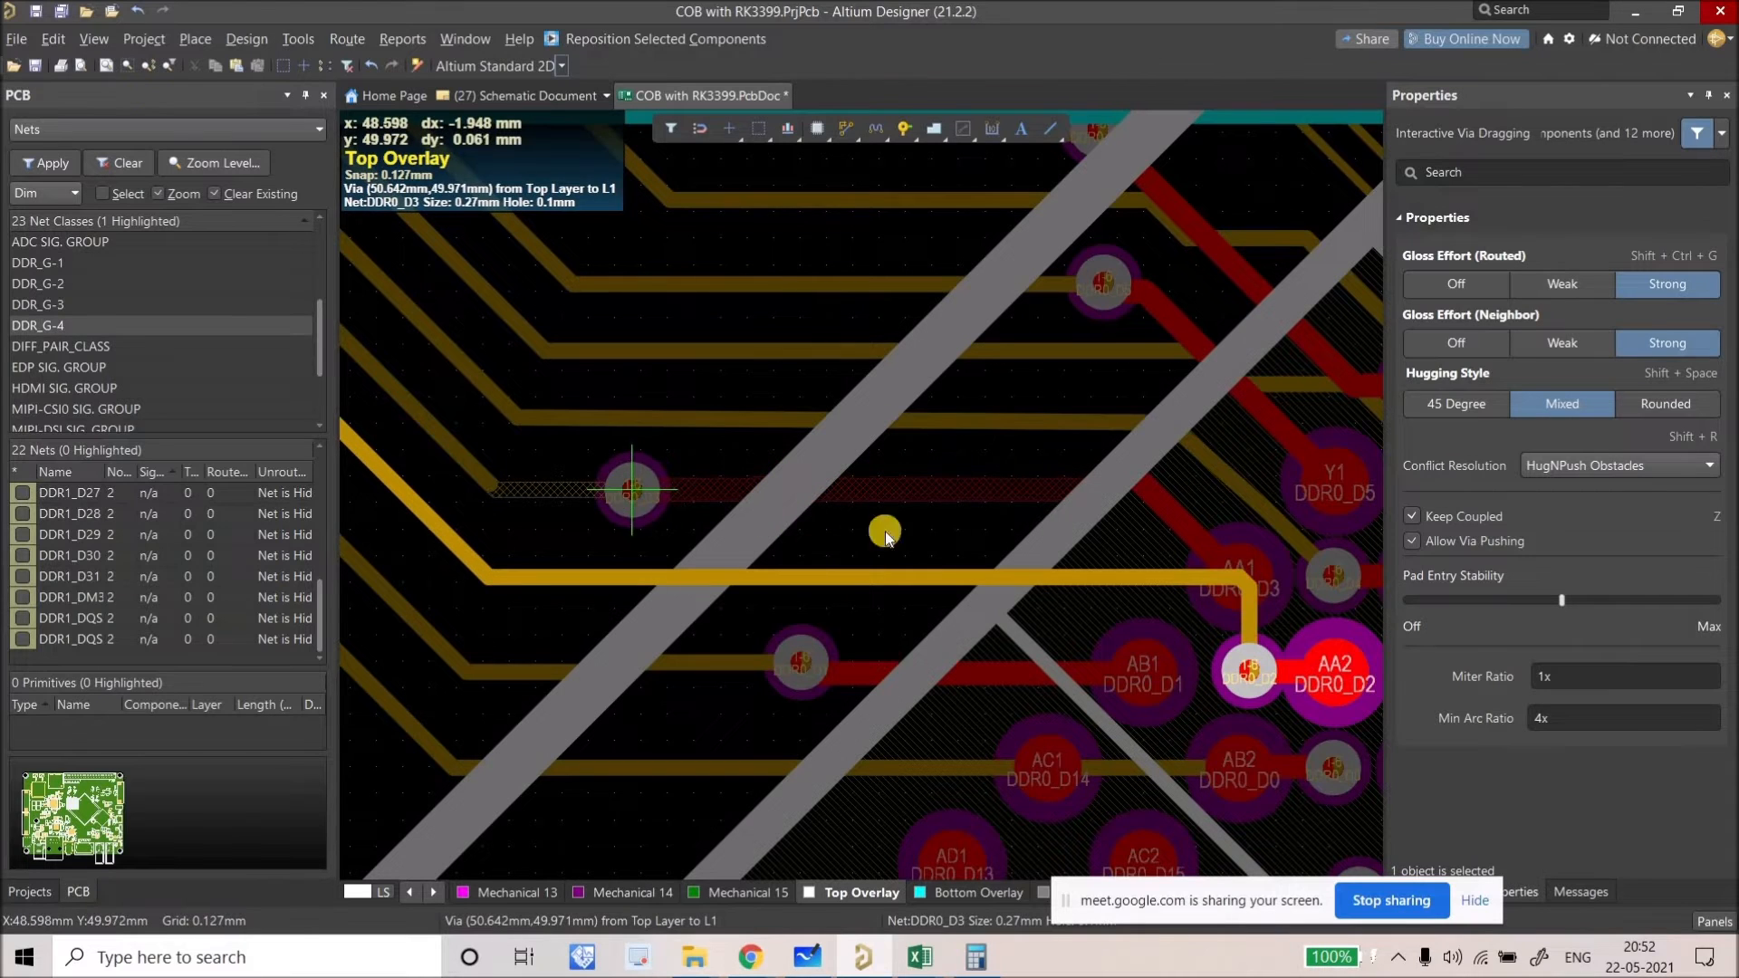
Step: Reroute DDR0_D2 on L1 to its pad, then slide its segments clear of pad AA1
right_click(851, 134)
key("ctrl+w")
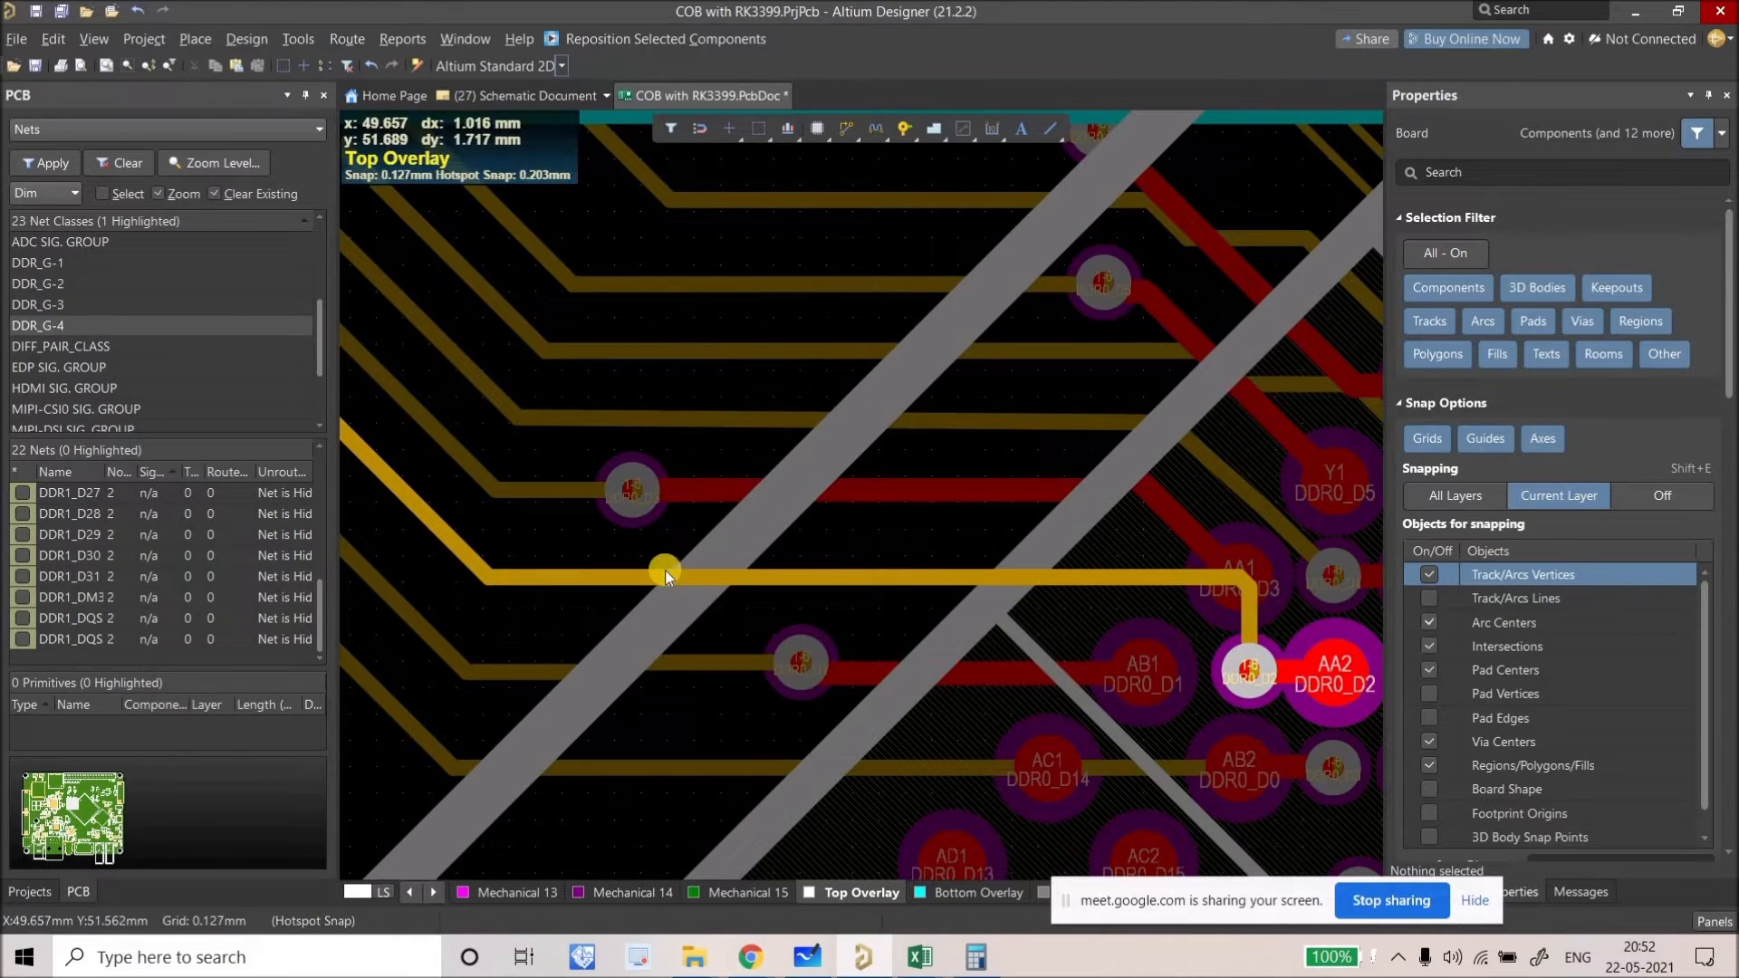
left_click(736, 487)
left_click(1132, 531)
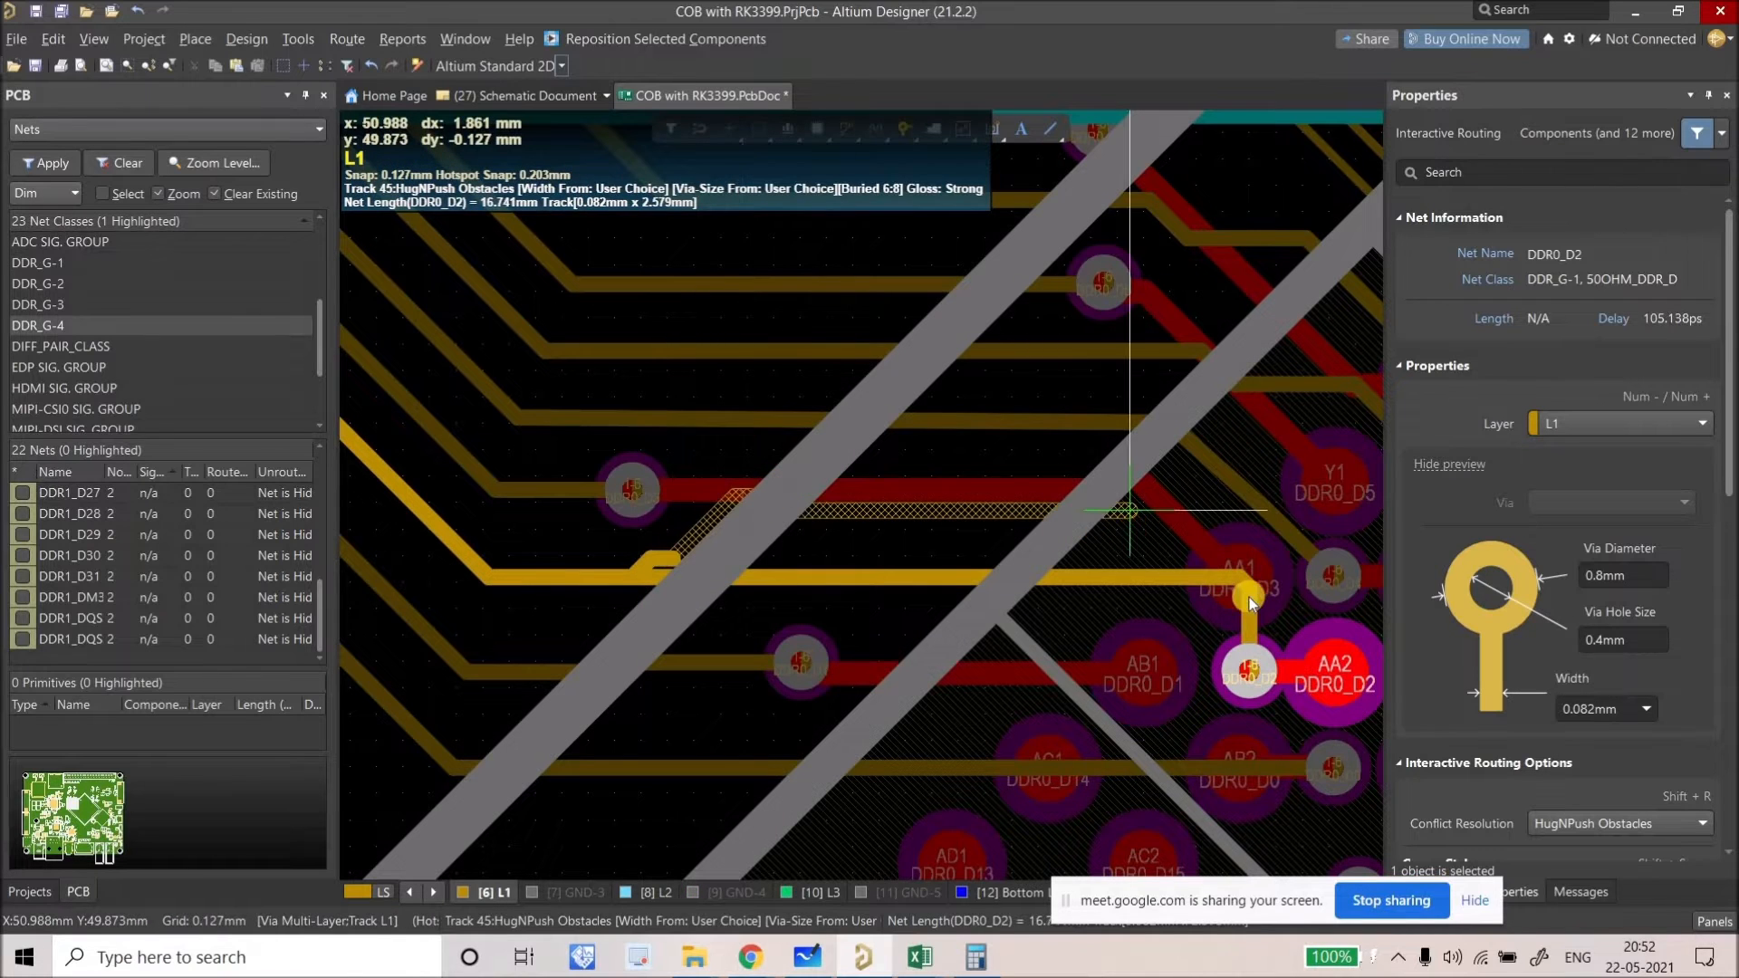
left_click(1249, 664)
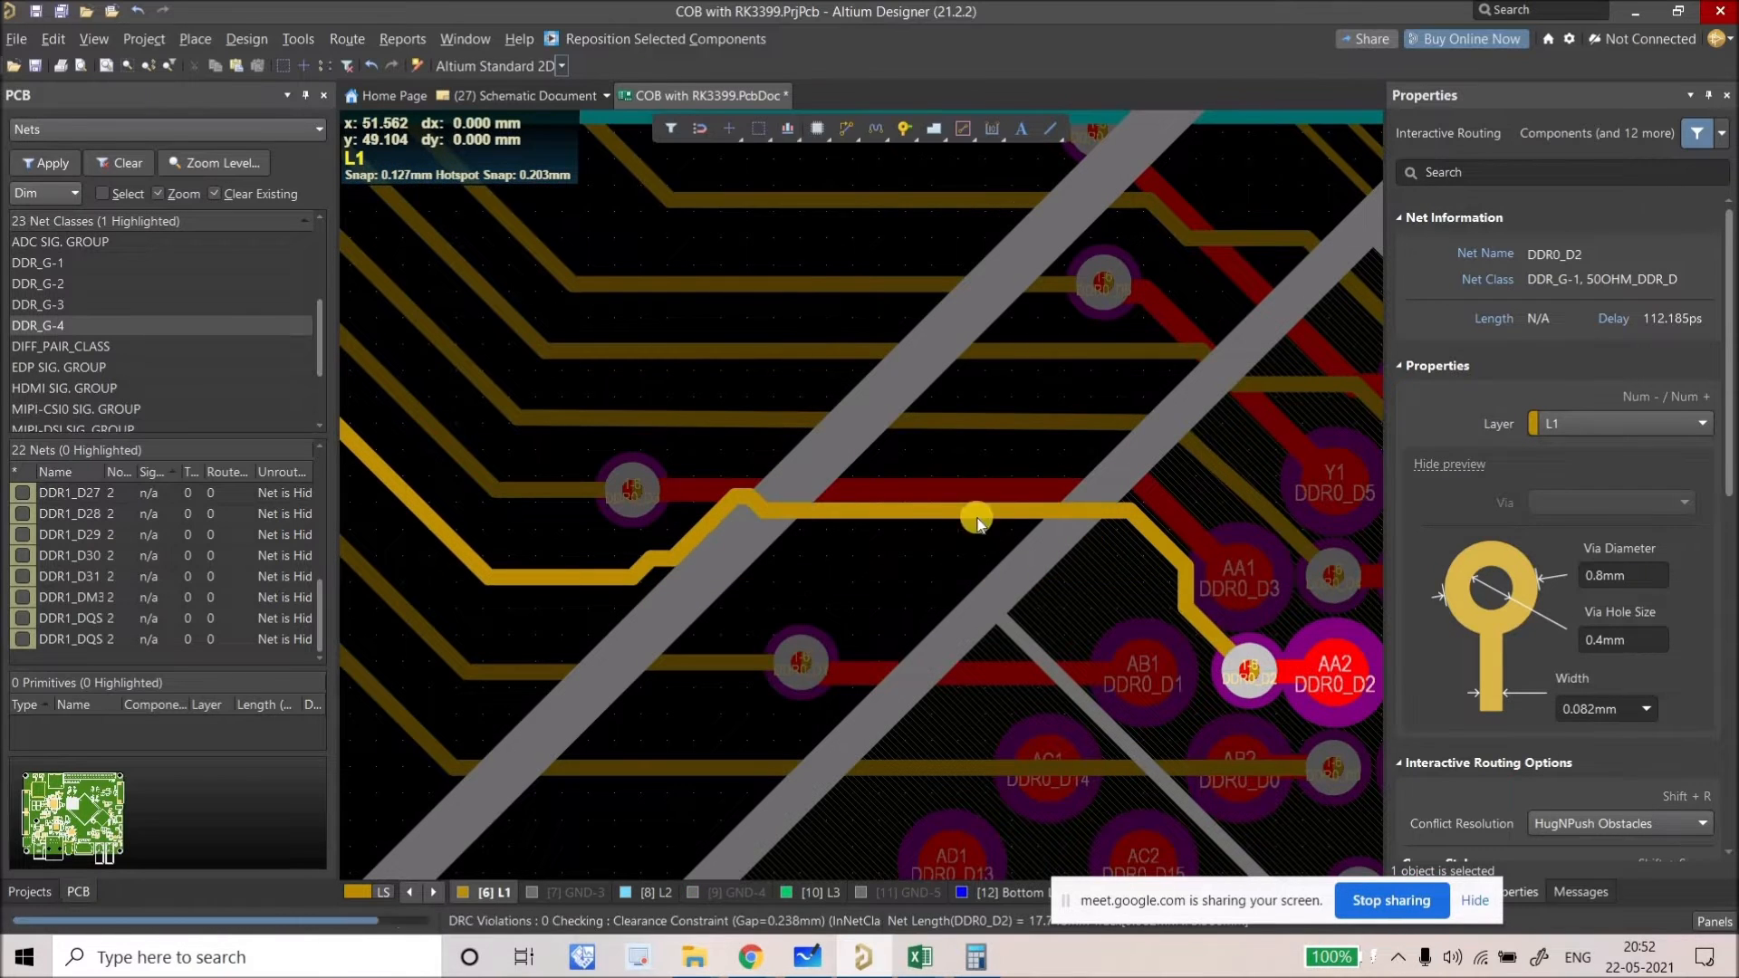
key("Escape")
left_click_drag(895, 517, 922, 489)
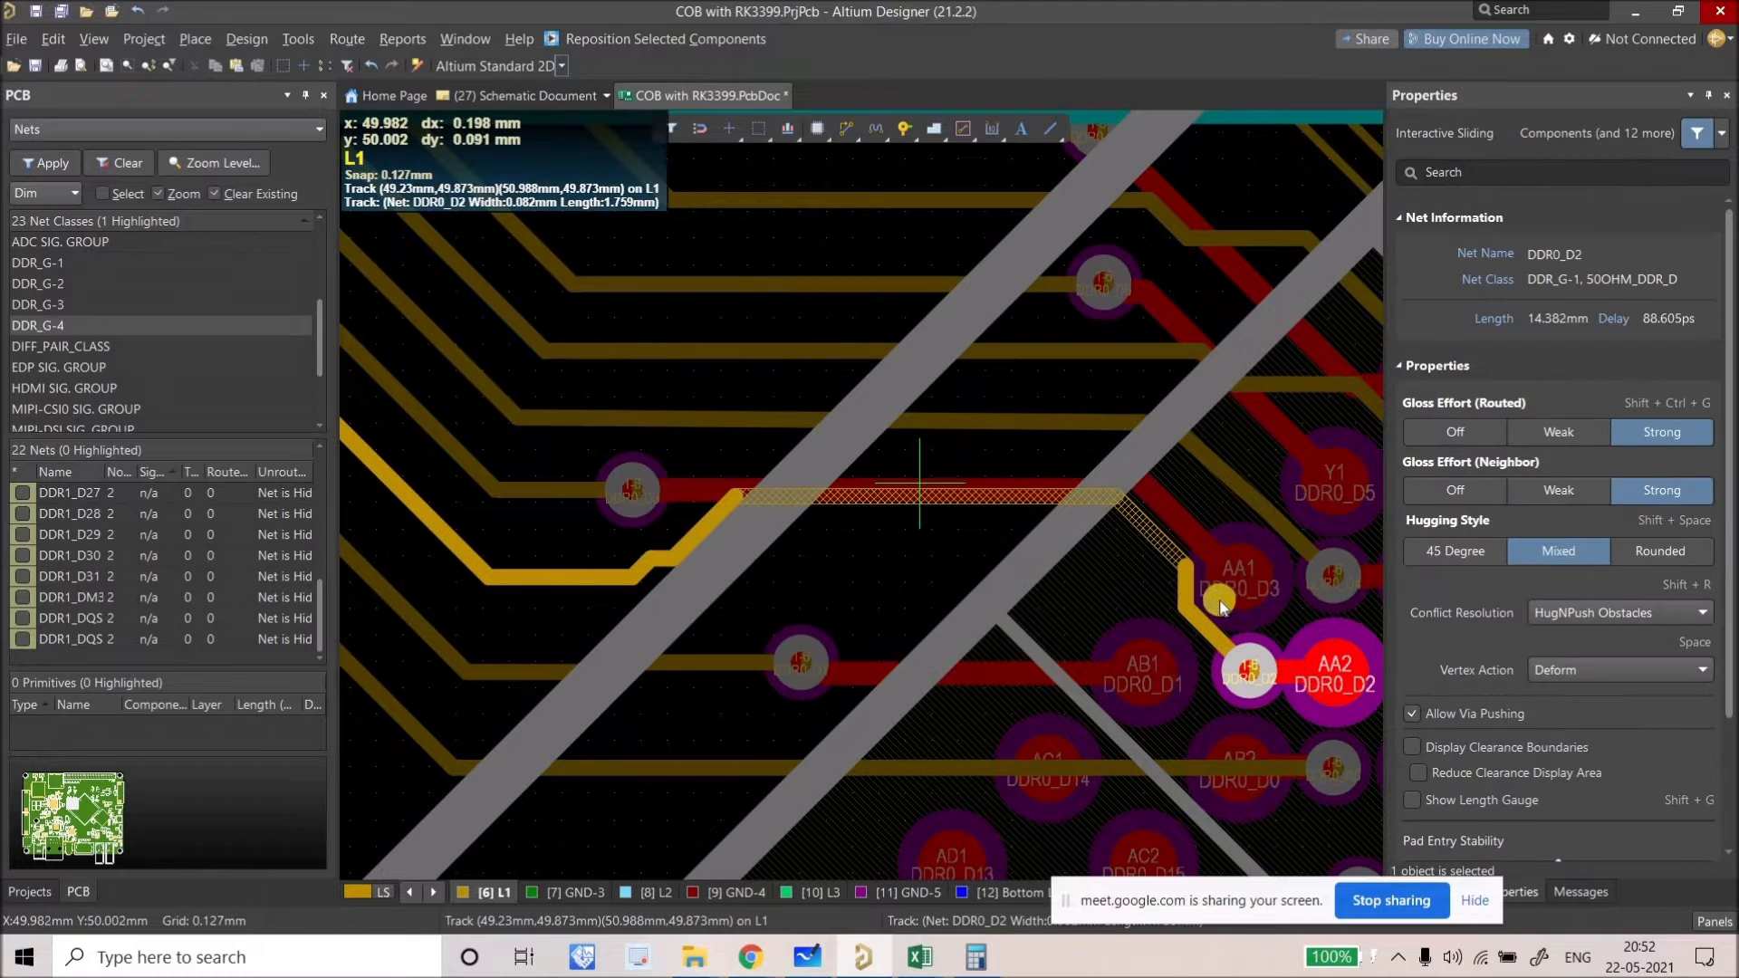
left_click_drag(1209, 618, 1232, 611)
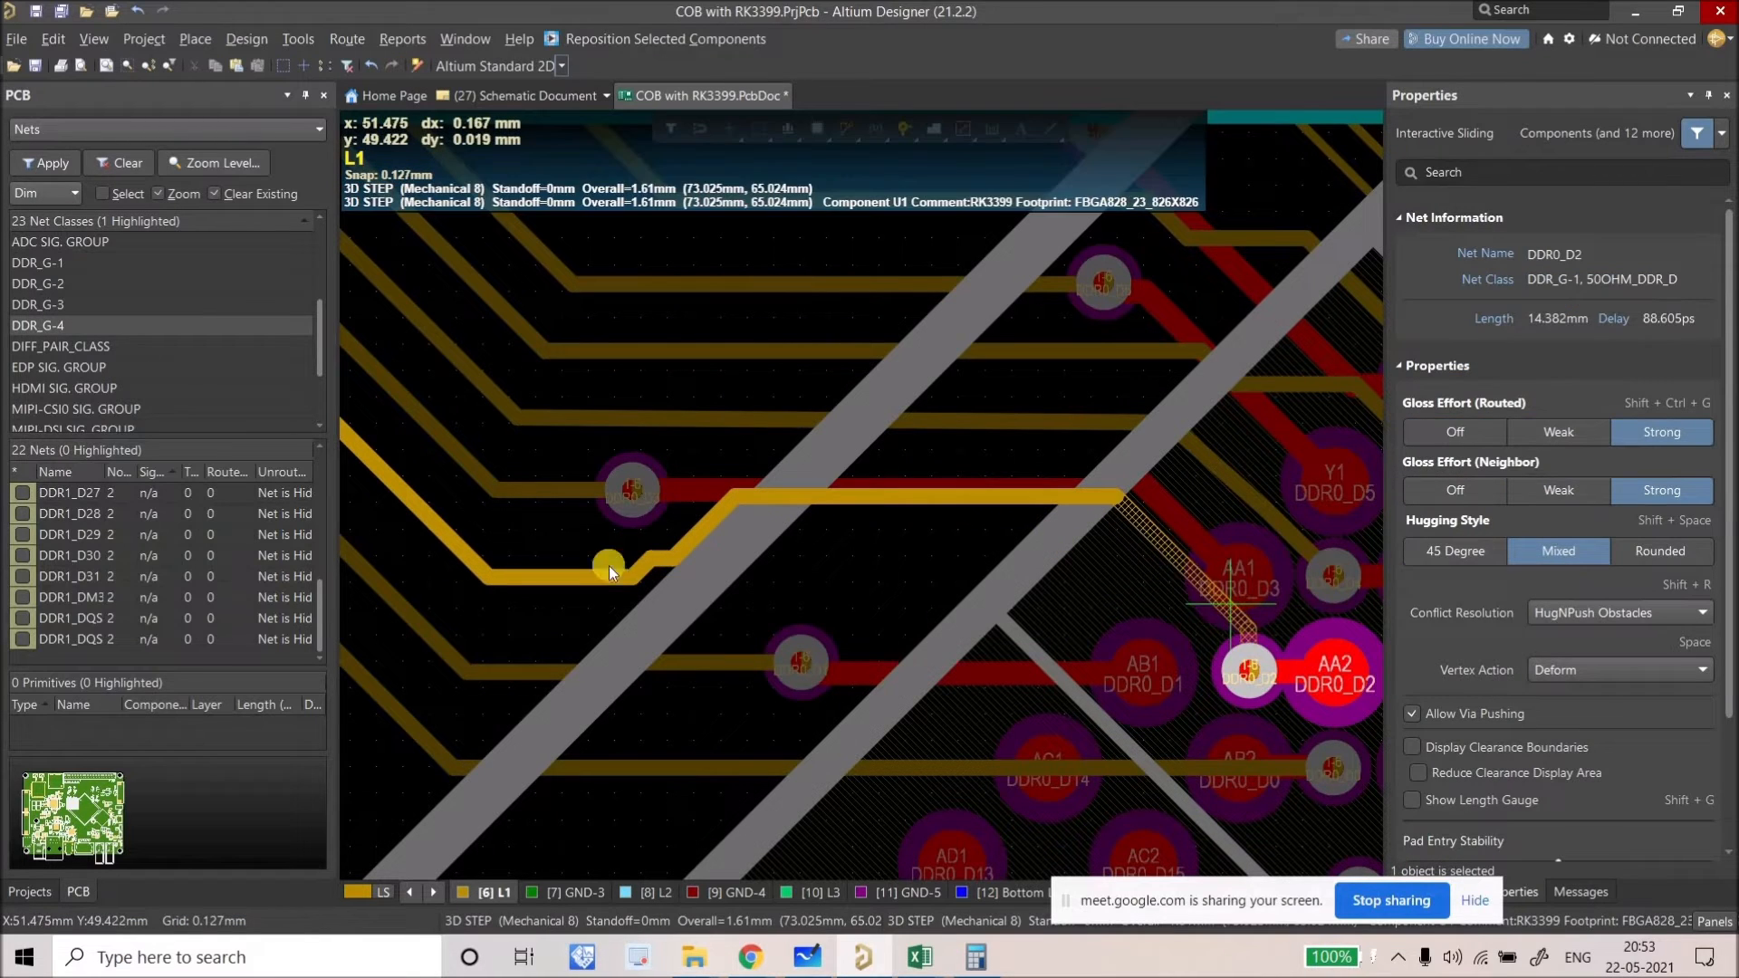
mouse_move(652, 569)
left_mouse_down()
mouse_move(769, 579)
mouse_move(764, 598)
left_mouse_up()
Step: Slide the red DDR0_D1 track up beside DDR0_D2
left_click(871, 682)
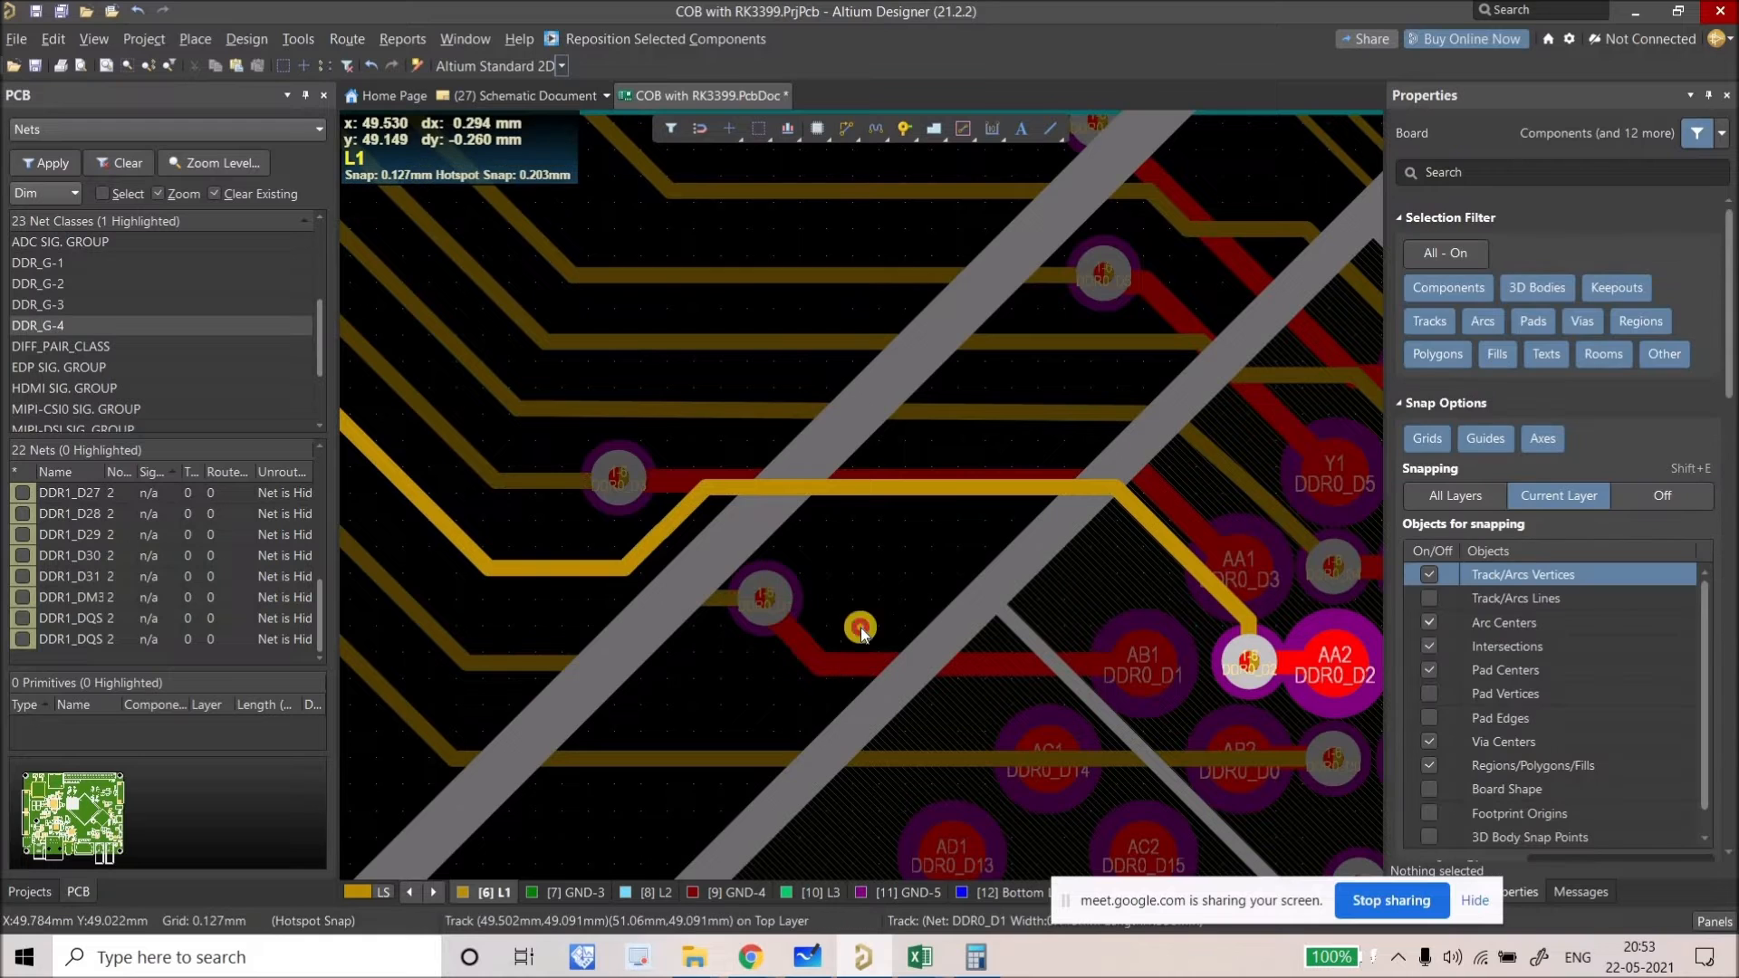
left_click_drag(876, 669, 785, 472)
scroll(855, 609, "down", 2)
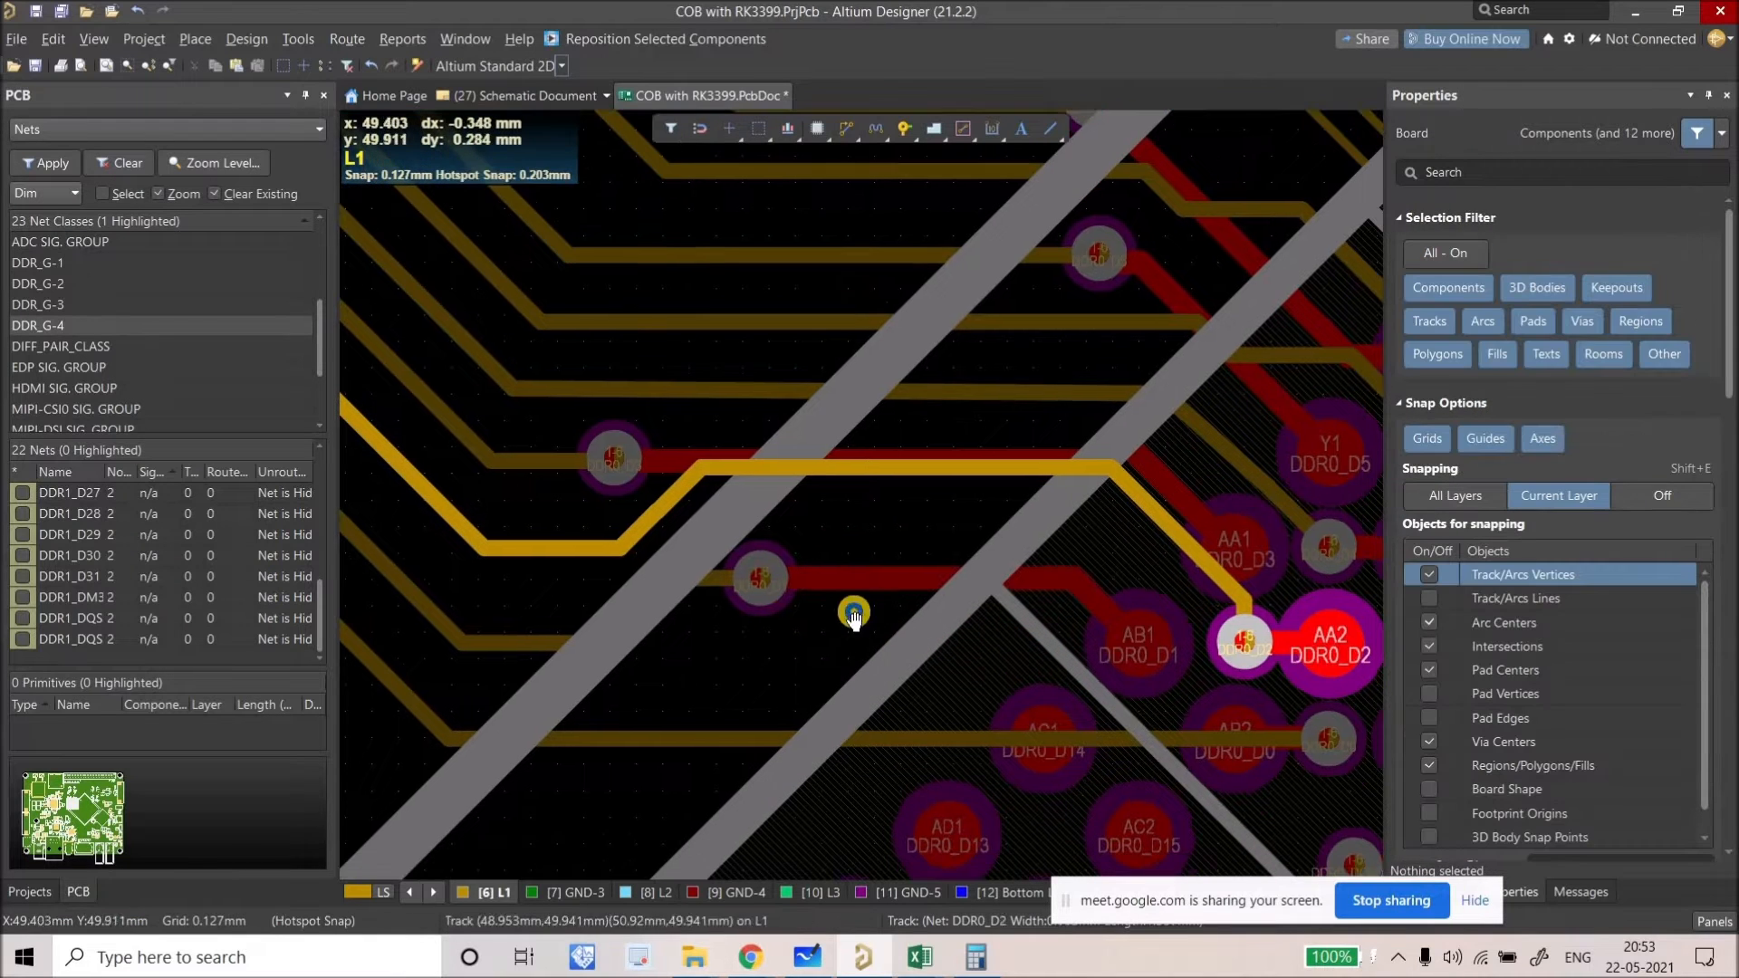
Step: Route DDR0_D0 from its track end down to its lower track and adjust the diagonal
left_click(846, 133)
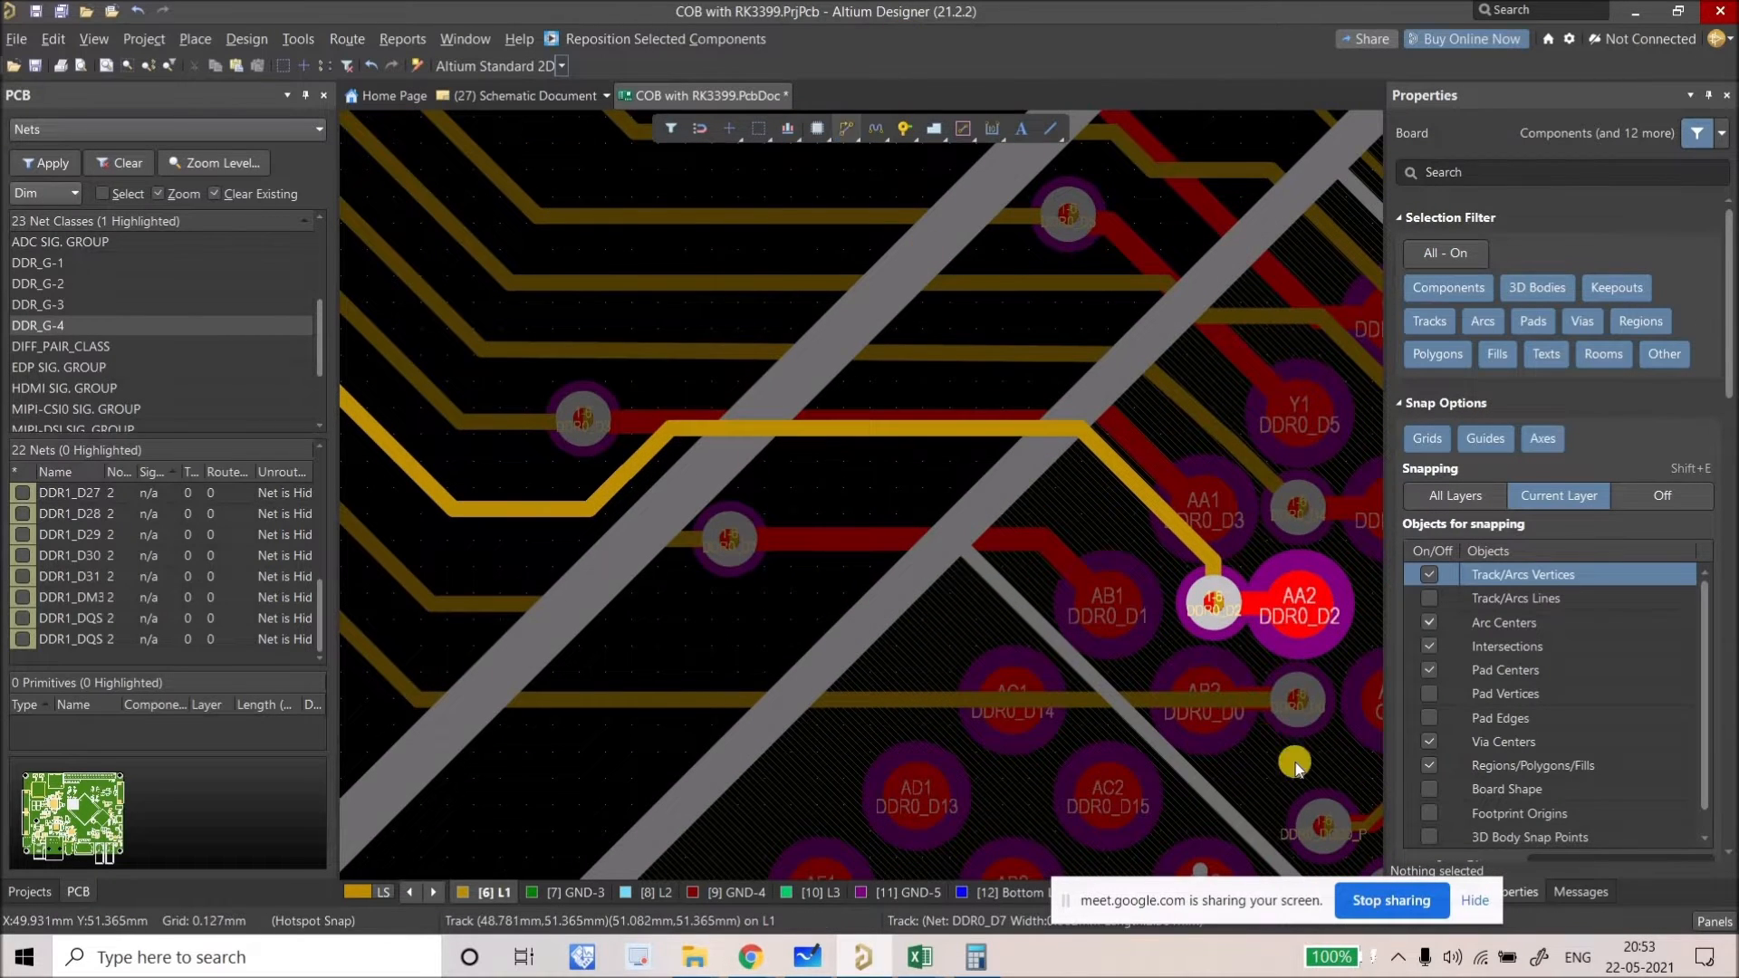
left_click(1058, 551)
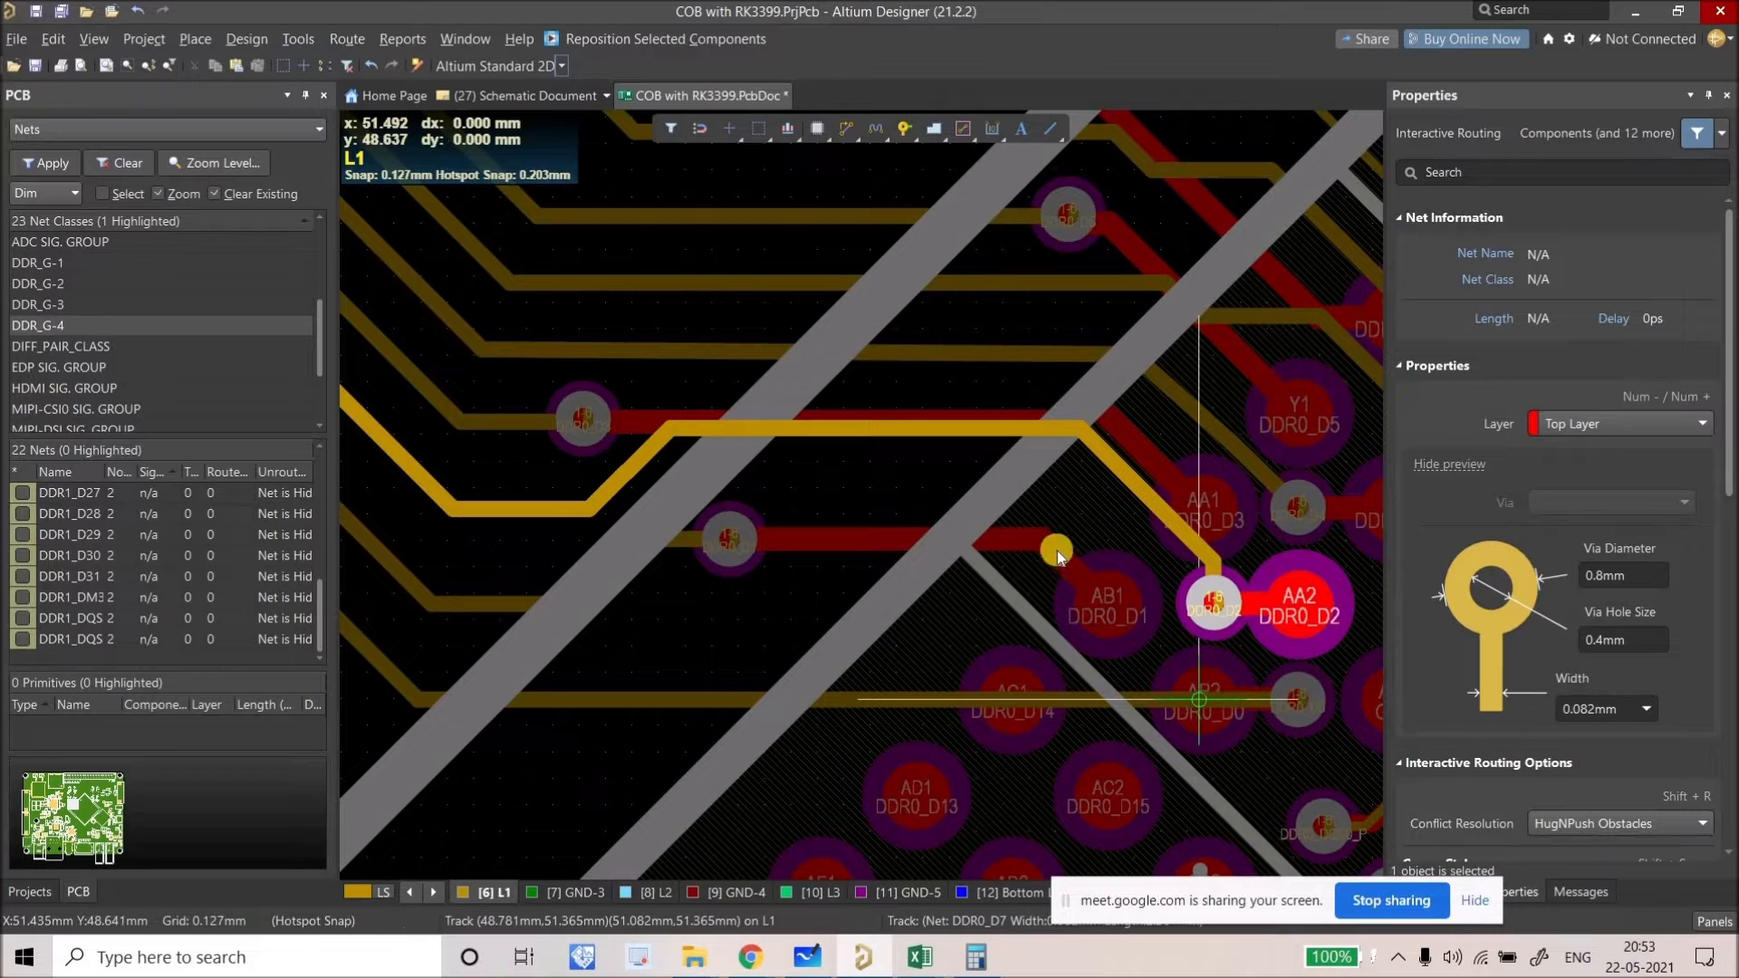
left_click(1002, 537)
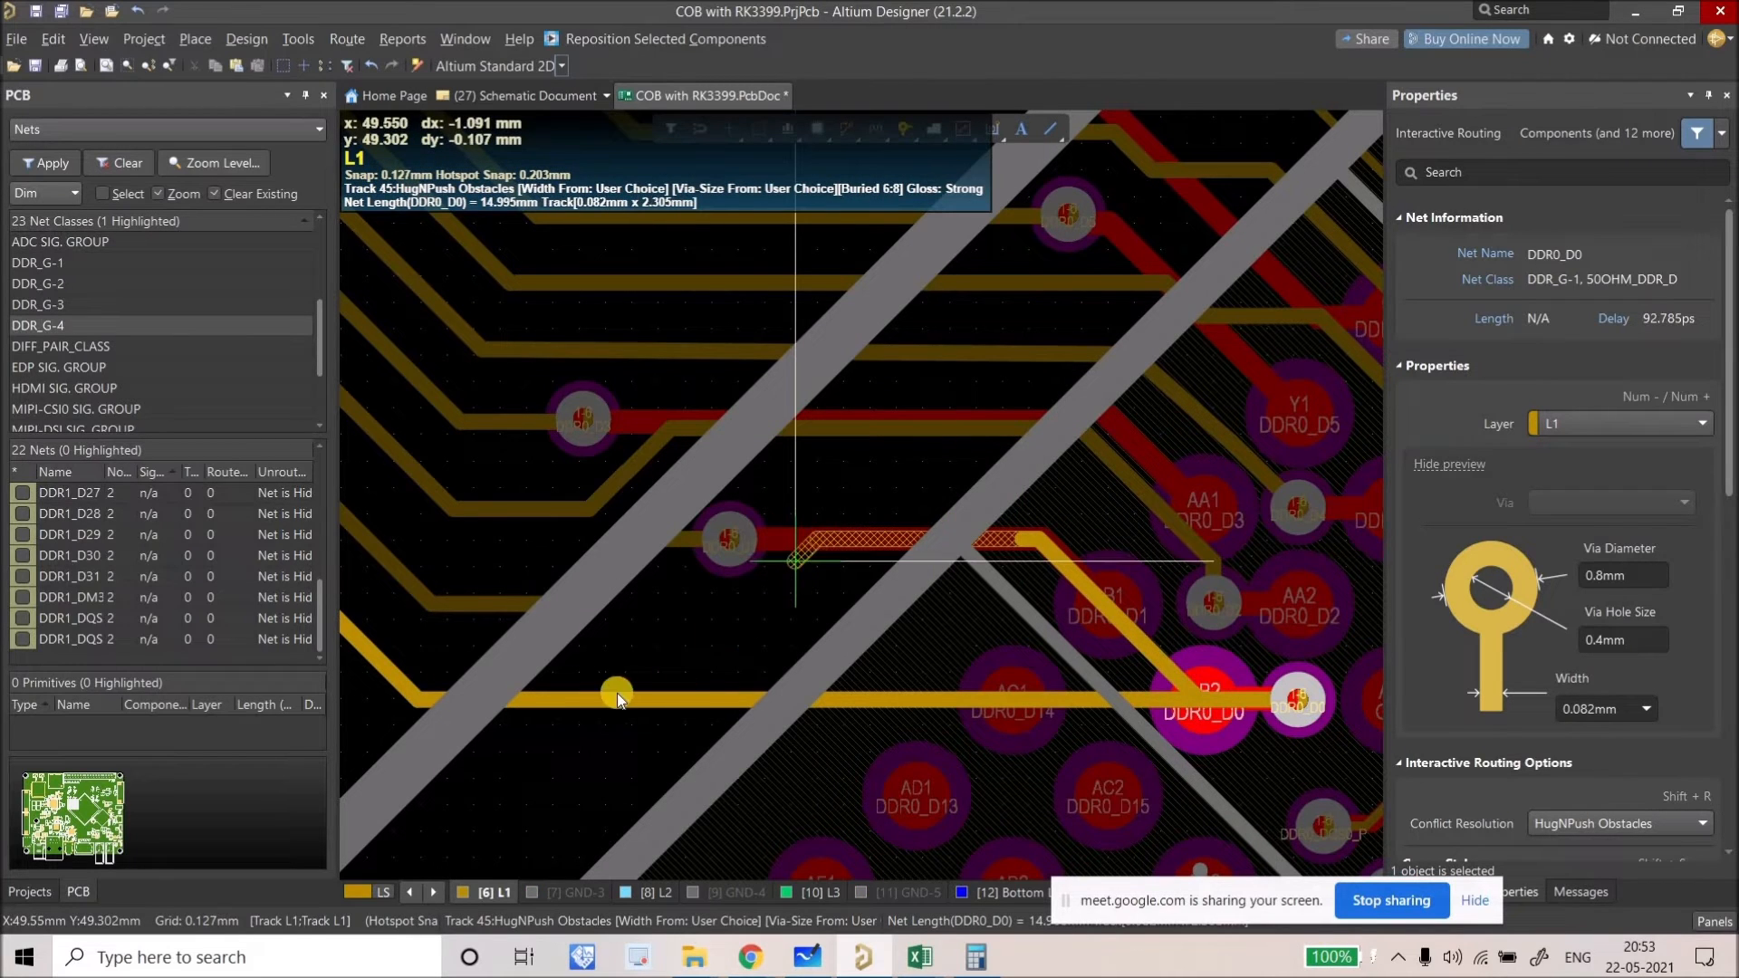
left_click(531, 688)
right_click(748, 675)
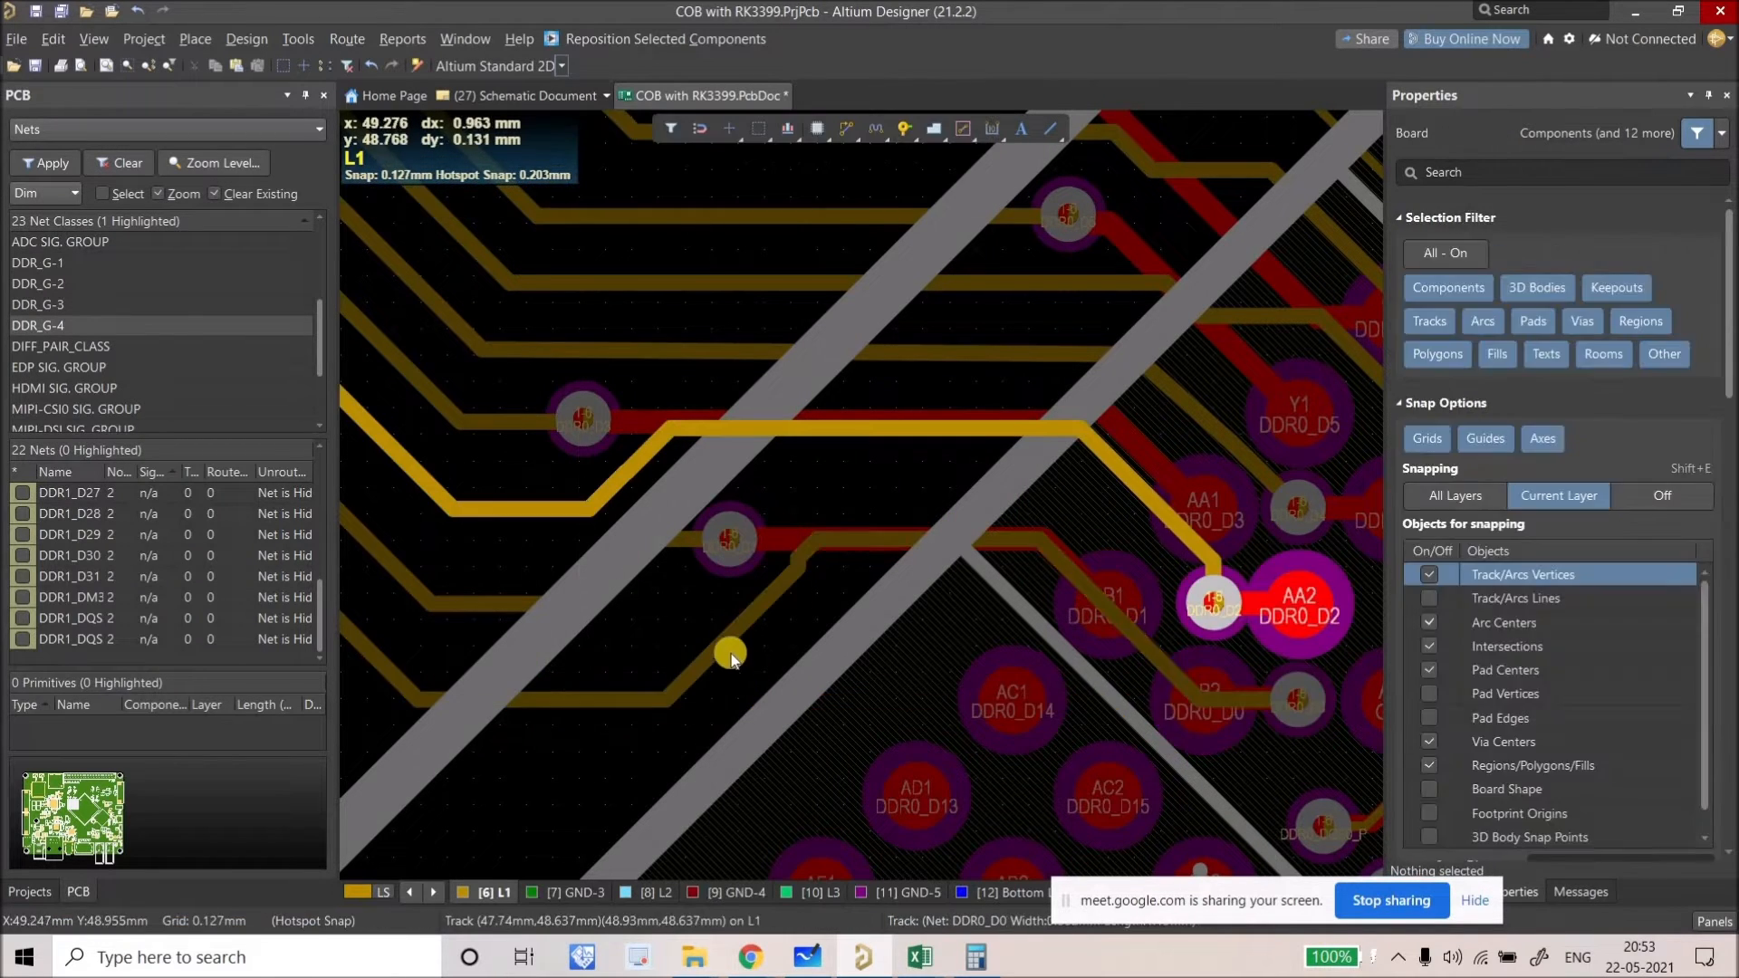
mouse_move(710, 648)
left_mouse_down()
mouse_move(849, 561)
mouse_move(869, 580)
left_mouse_up()
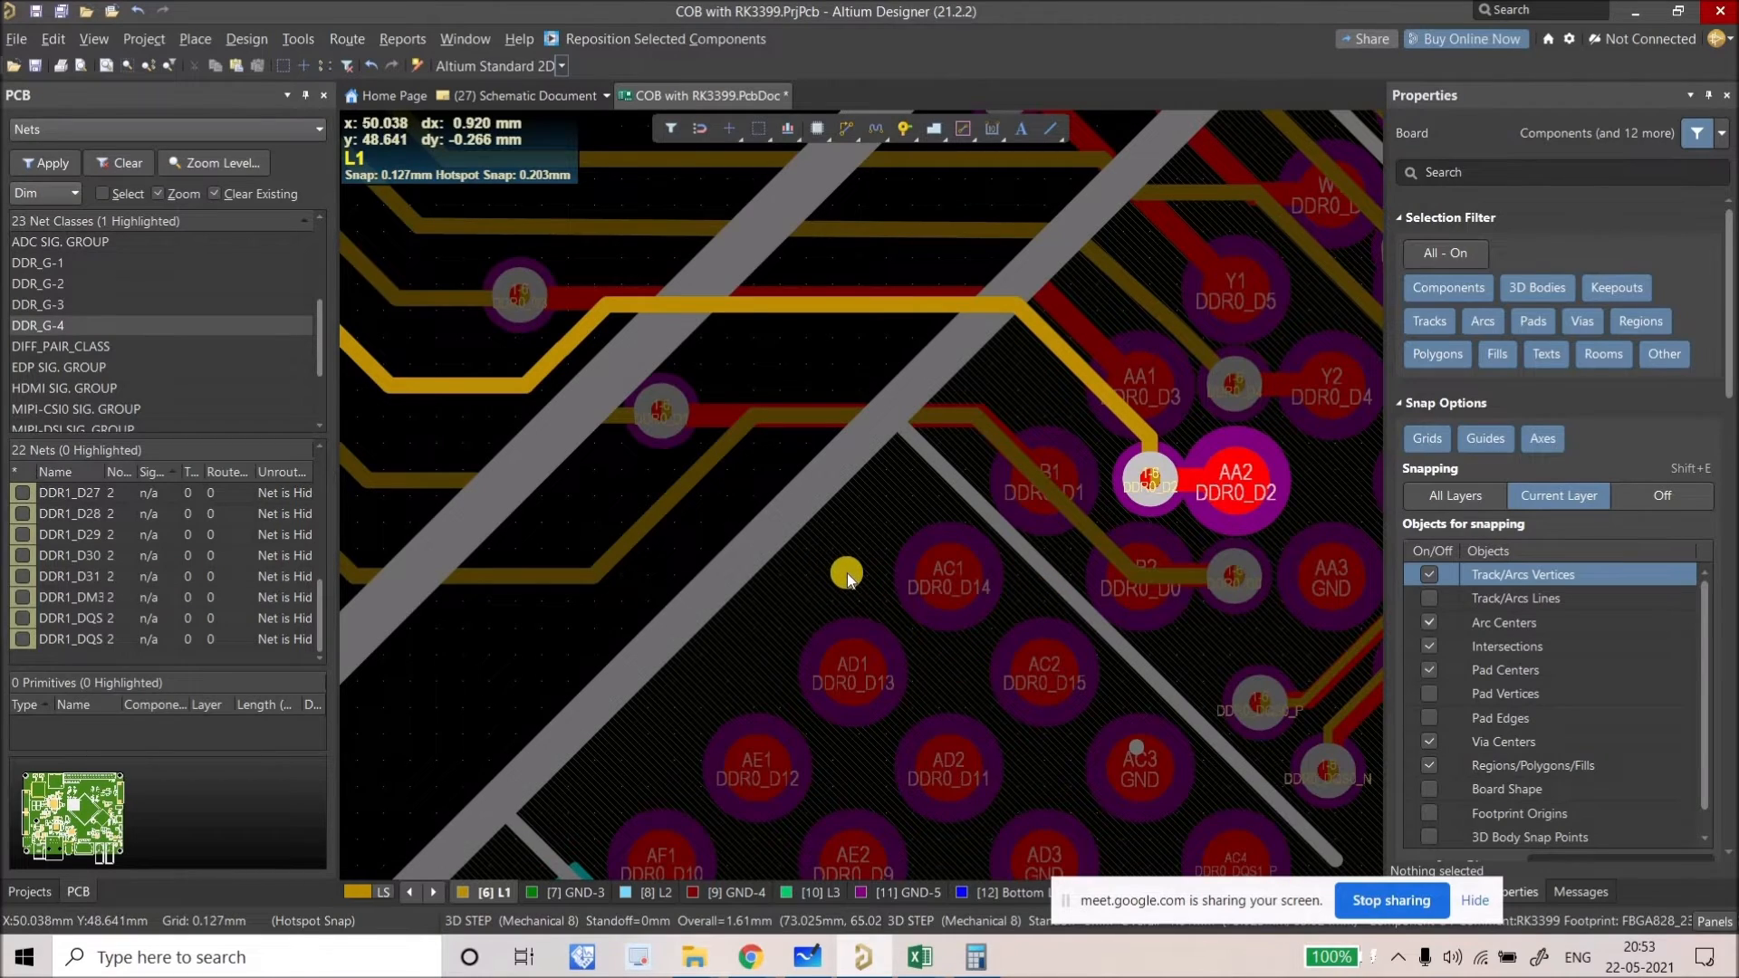
Step: Copy the DDR0_D0 short track, via and diagonal track with a reference point, then deselect
scroll(846, 572, "down", 4, "ctrl")
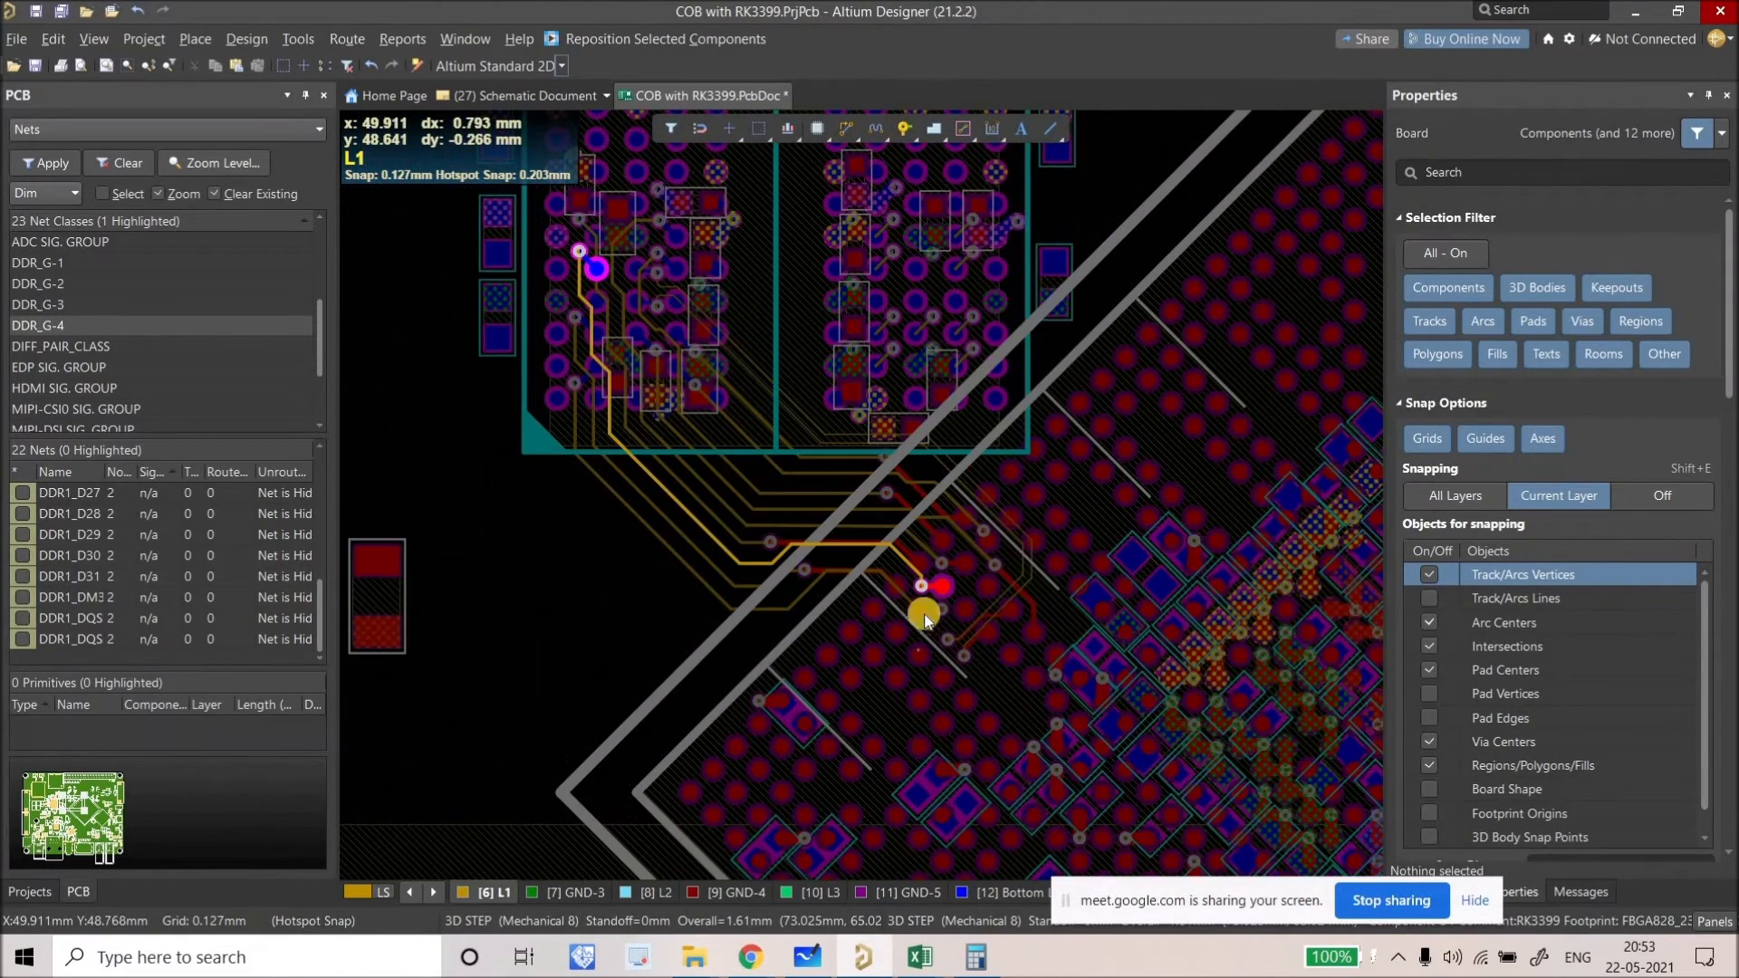
scroll(924, 619, "up", 5, "ctrl")
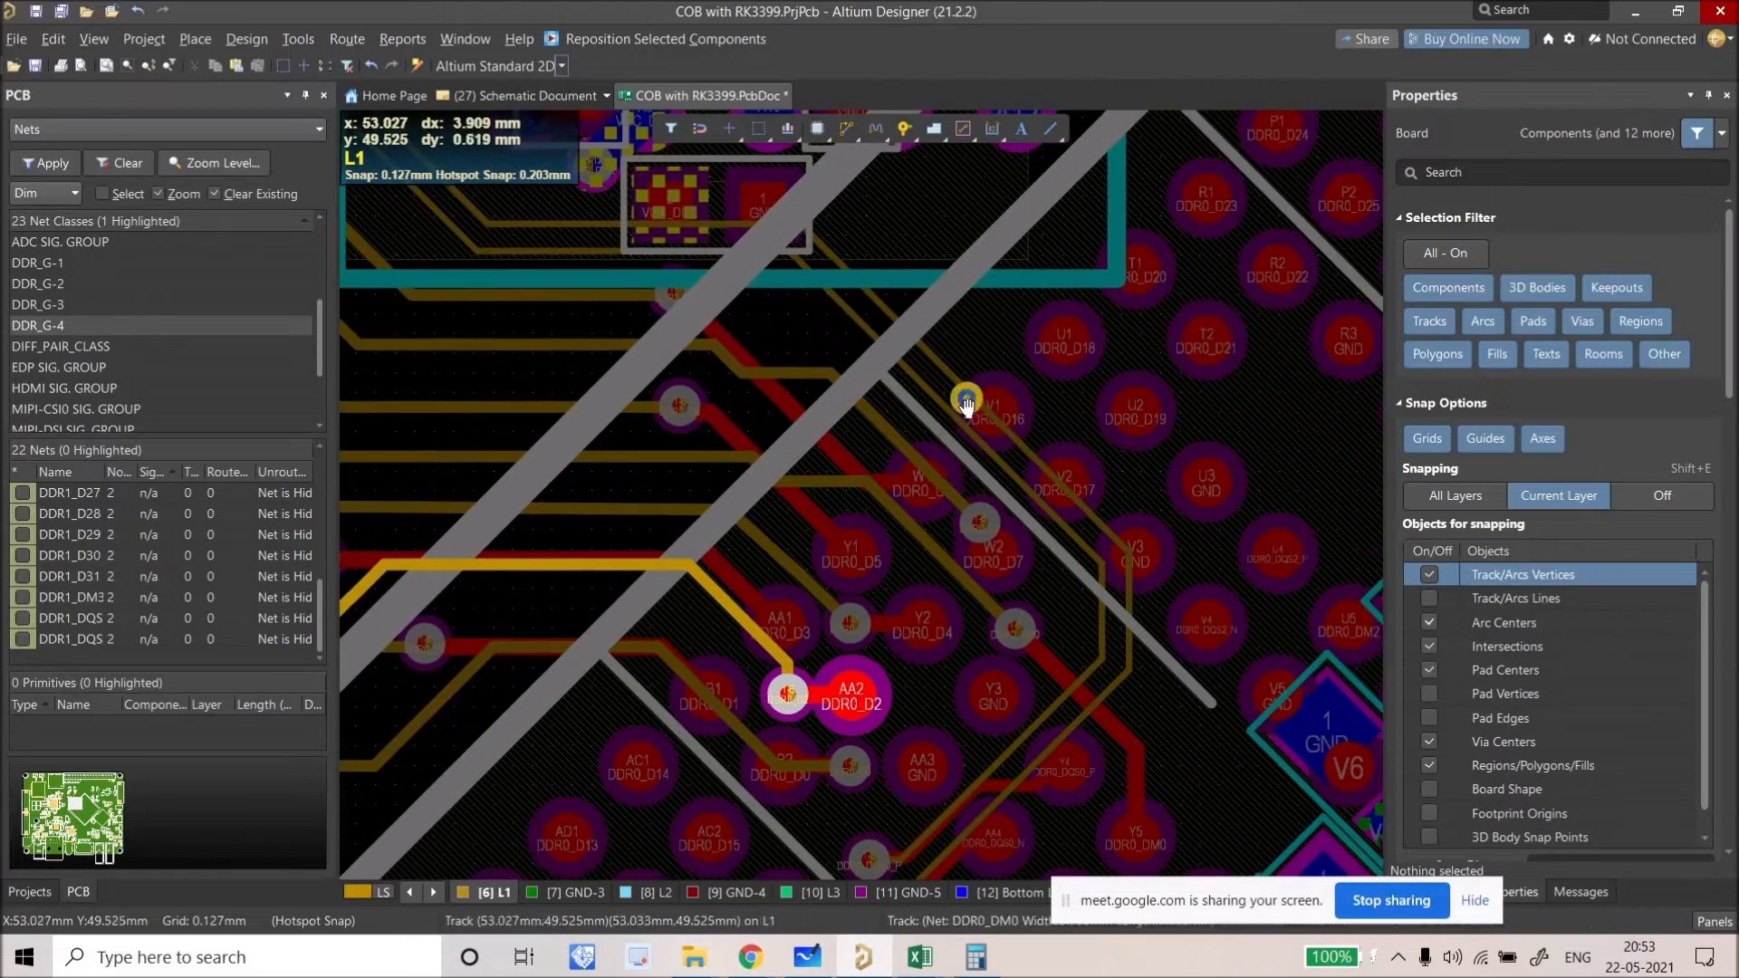
scroll(862, 656, "up", 2, "ctrl")
scroll(885, 641, "up", 2, "ctrl")
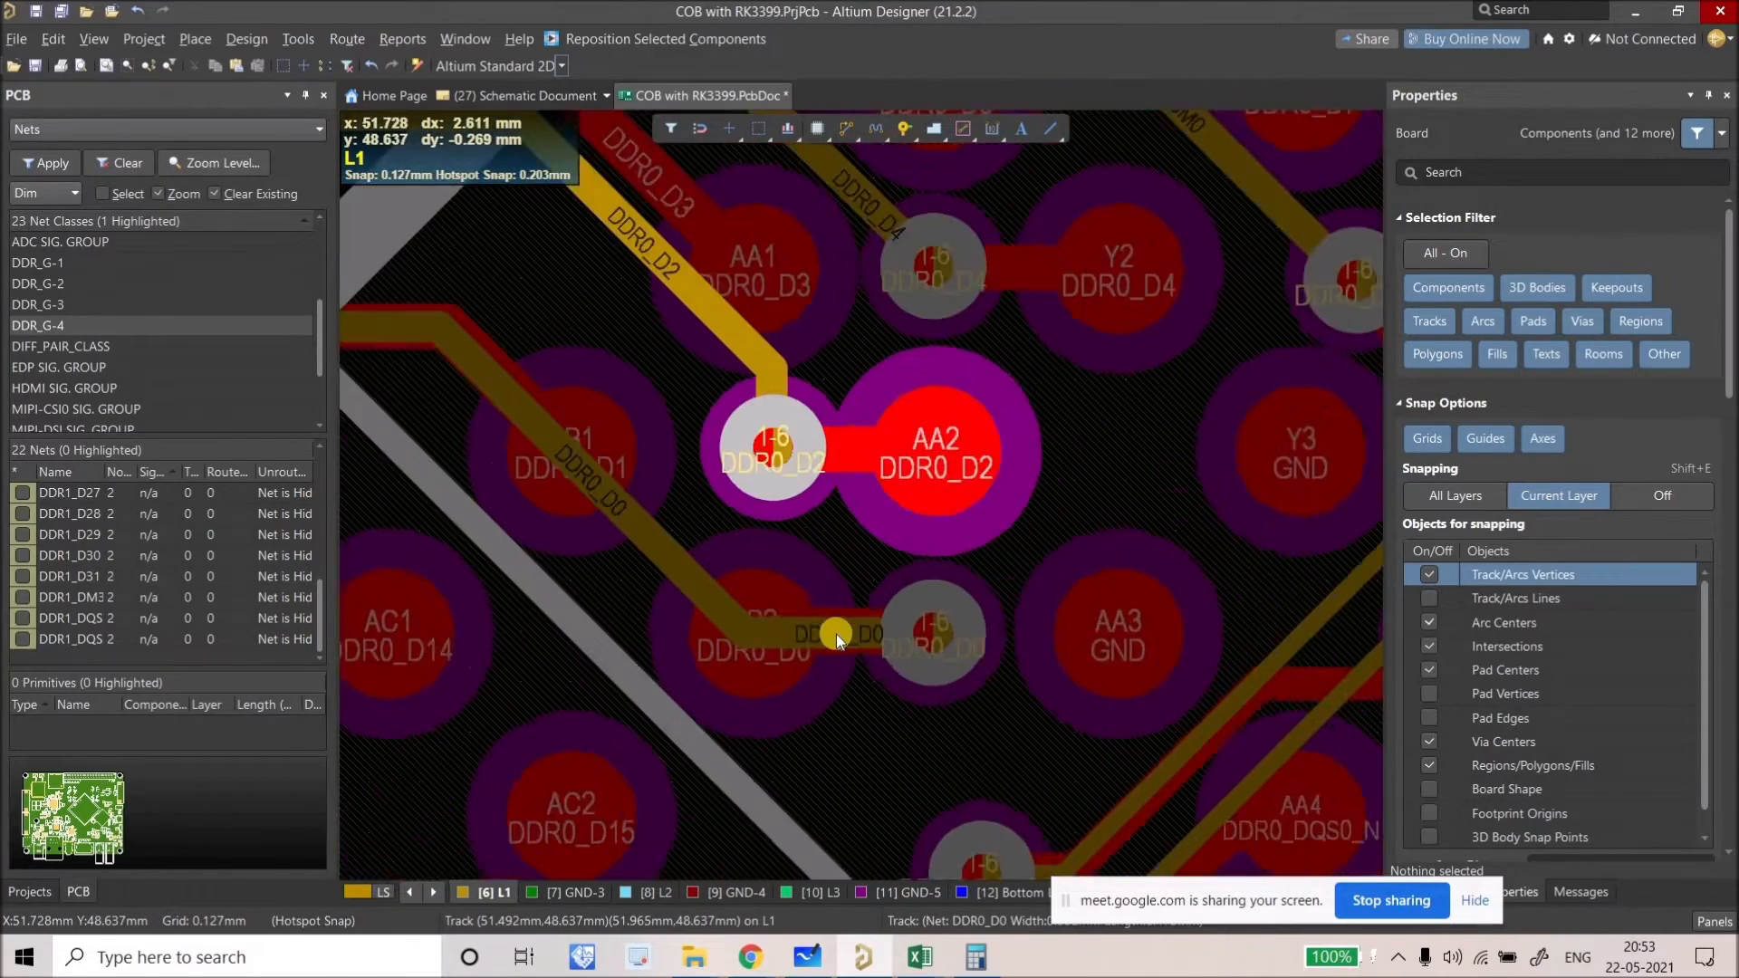
scroll(835, 634, "up", 1, "ctrl")
left_click(835, 634)
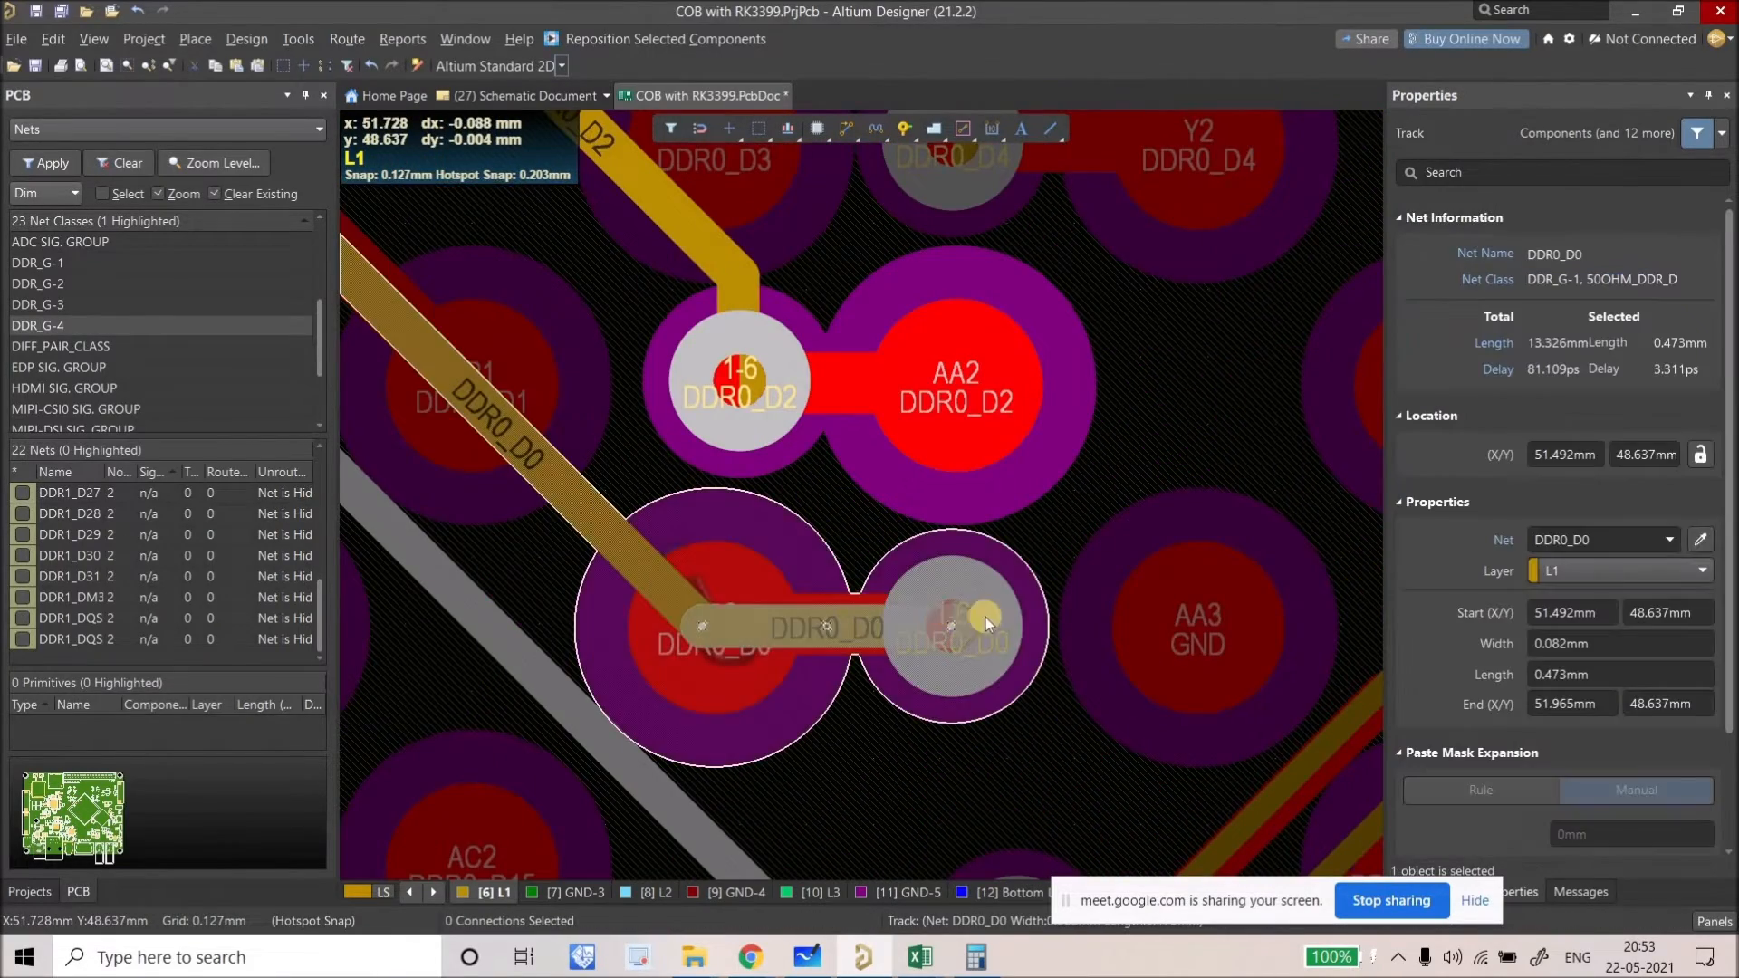
left_click(952, 625, "shift")
key("ctrl+c")
left_click(897, 652)
scroll(770, 656, "down", 3, "ctrl")
scroll(648, 647, "down", 2, "ctrl")
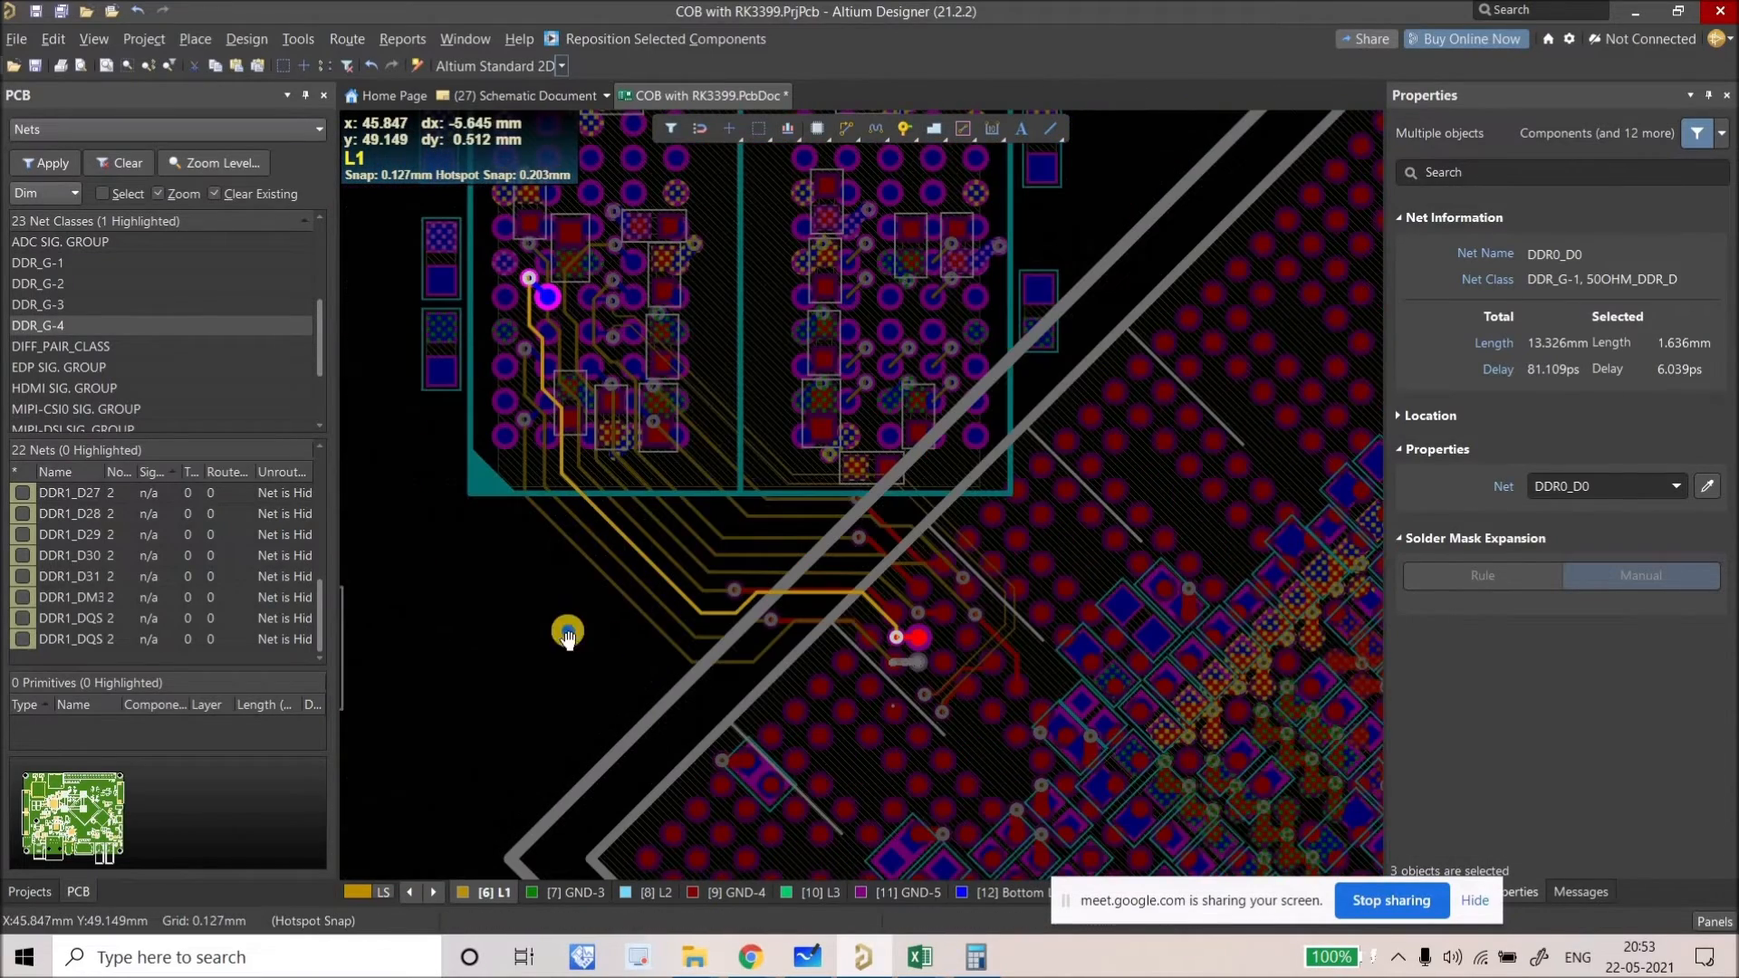
left_click(567, 637)
scroll(773, 750, "up", 3, "ctrl")
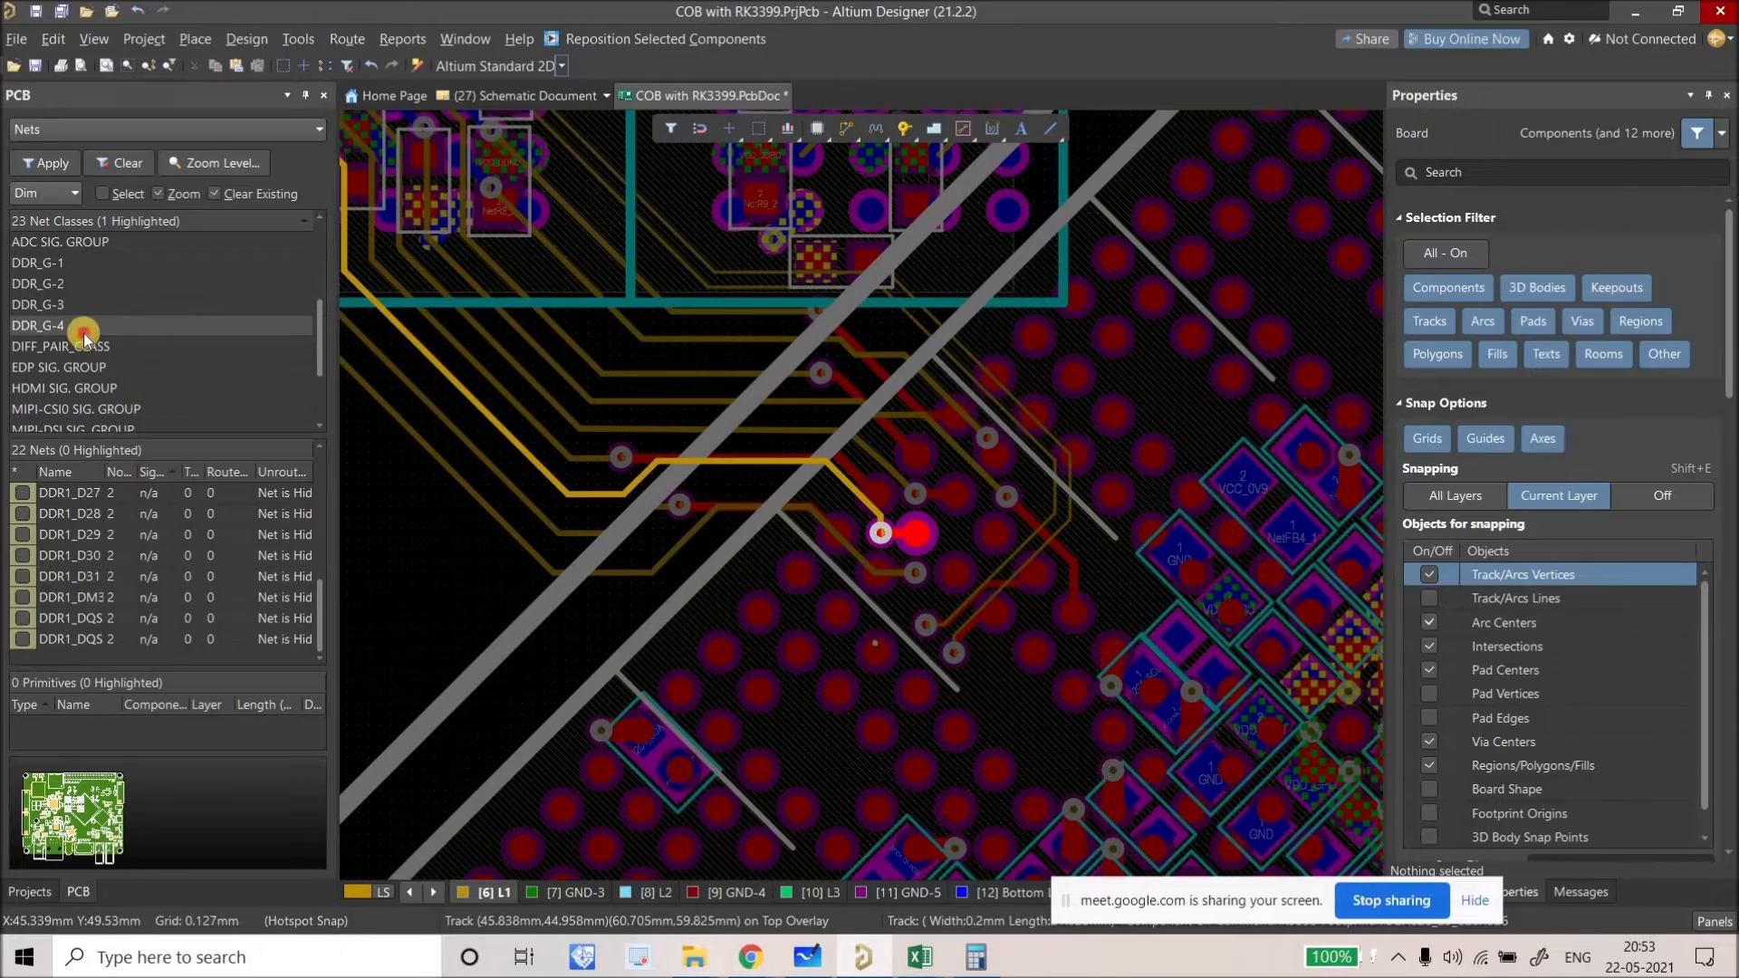
Step: Show the DDR_G-2 net class and move the AC1 via below its pad
left_click(84, 331)
key("Up")
key("Up")
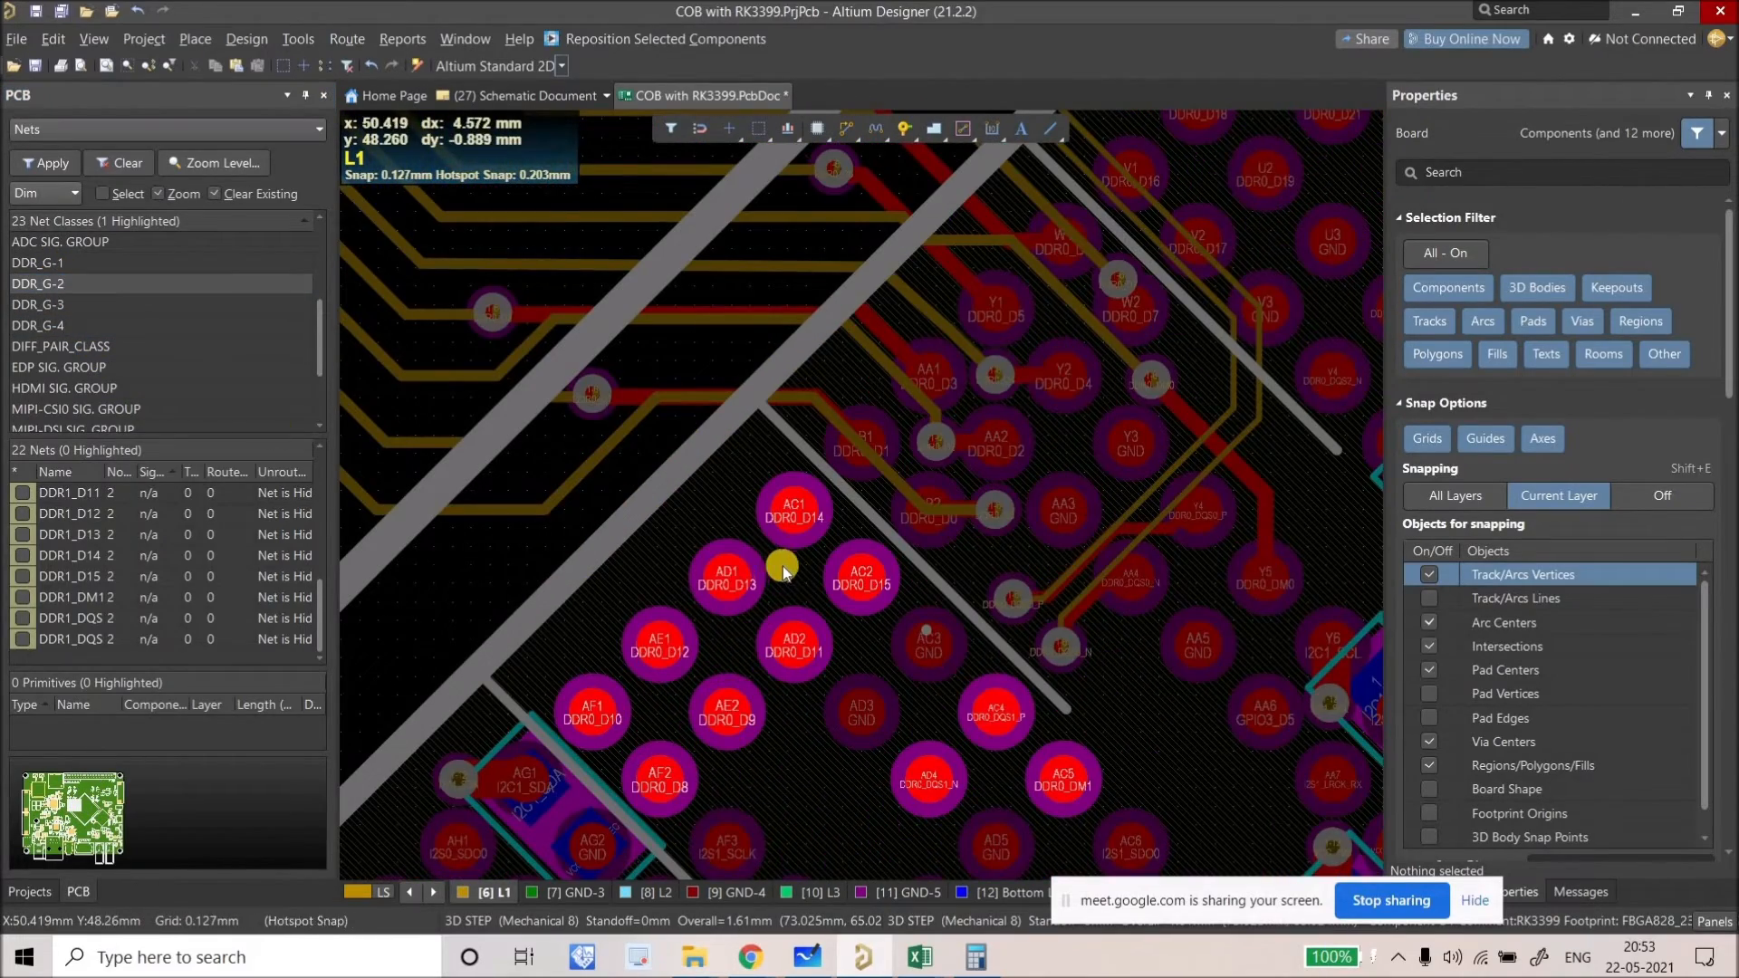
key("ctrl+w")
left_click(799, 508)
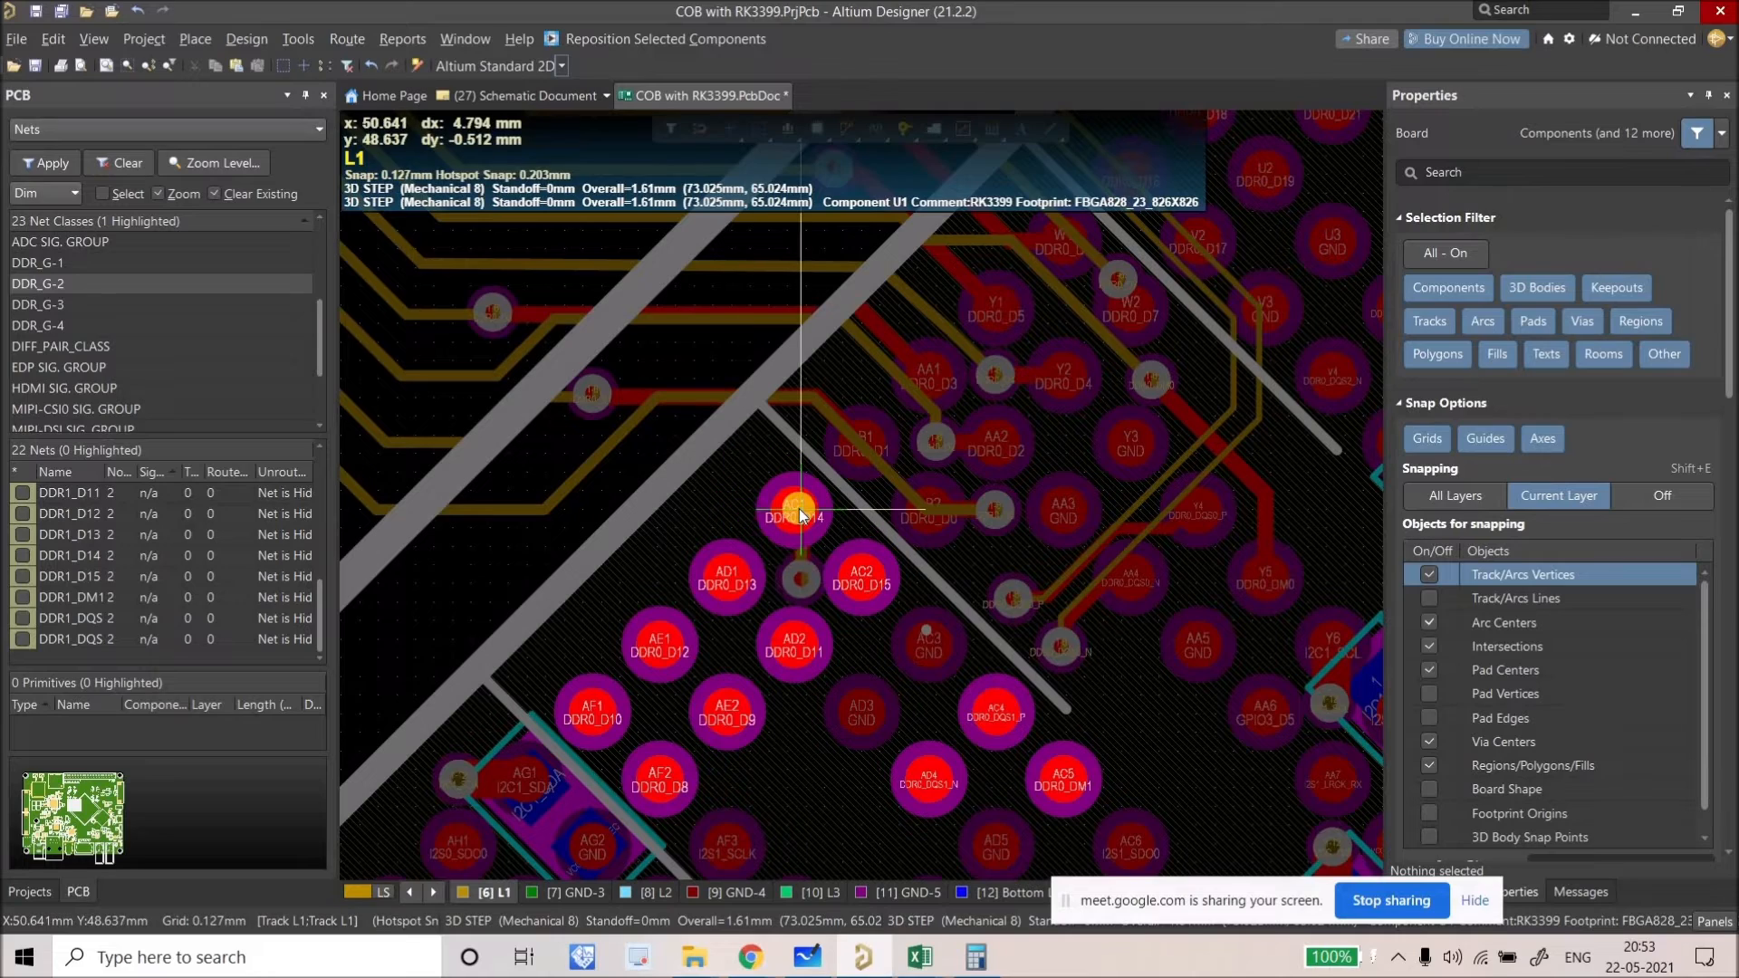
scroll(790, 508, "down", 3, "ctrl")
right_click_drag(787, 374, 787, 496)
scroll(788, 496, "up", 3)
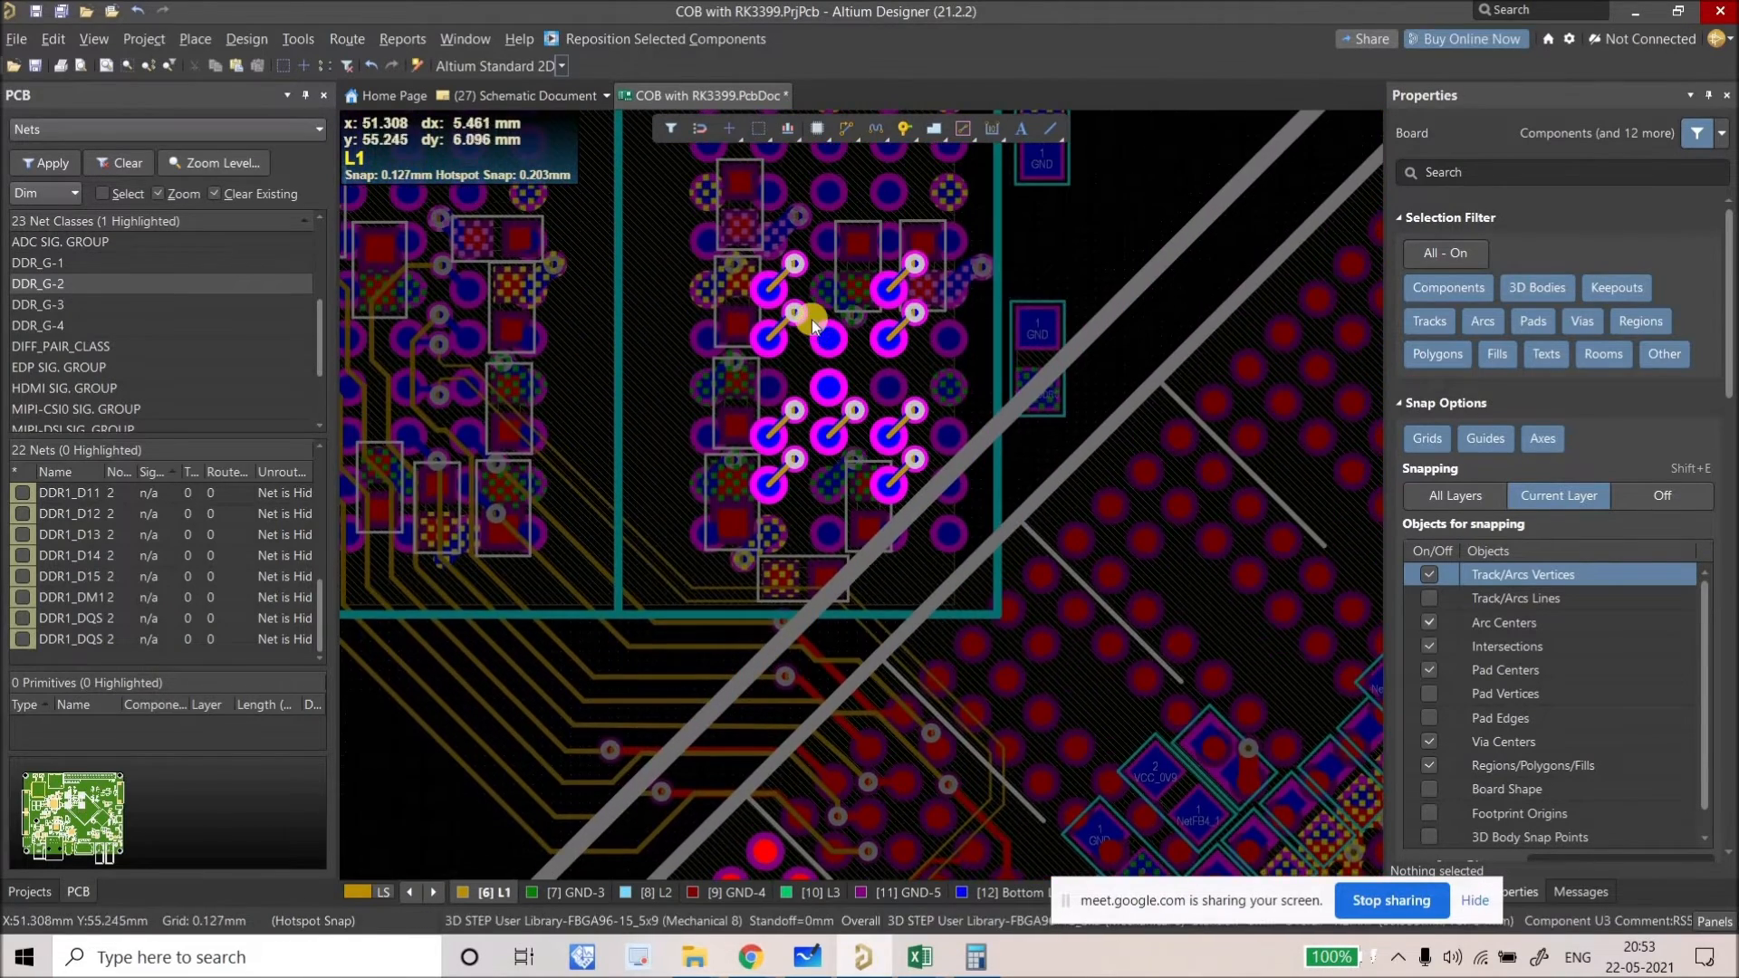
scroll(776, 326, "up", 2, "ctrl")
scroll(777, 326, "up", 2, "ctrl")
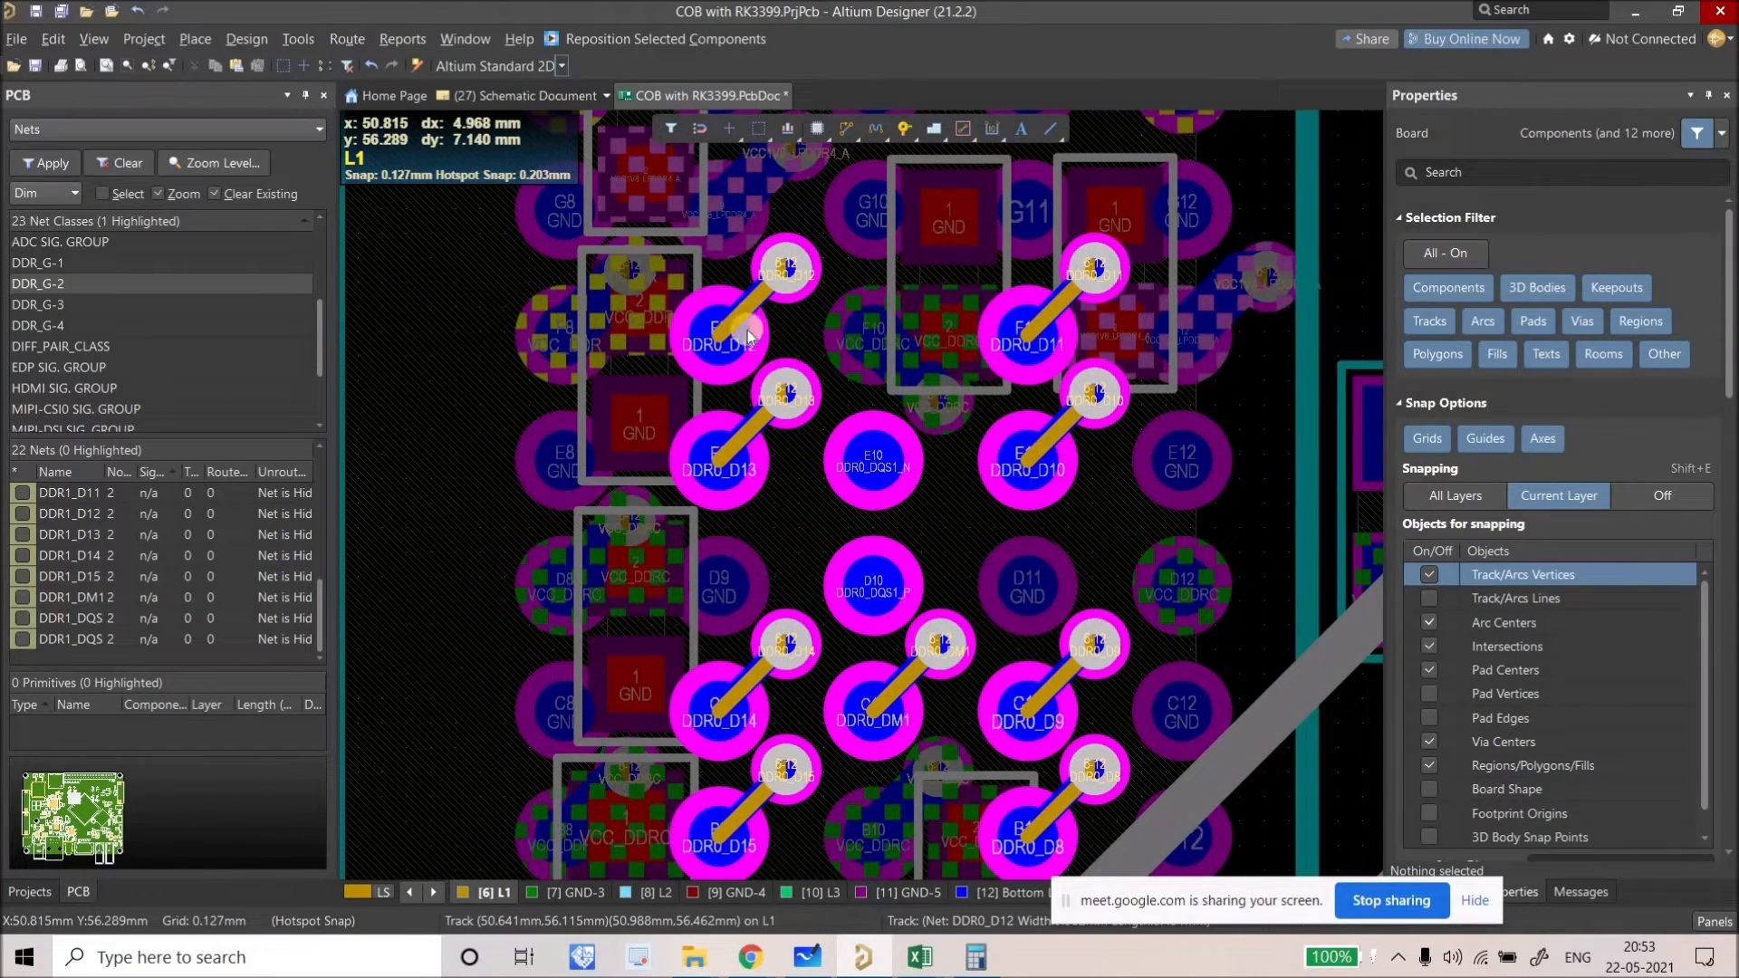
Step: Put the DDR0_D12 fanout track on layer L3 and make its via Blind 10:12
left_click(744, 312)
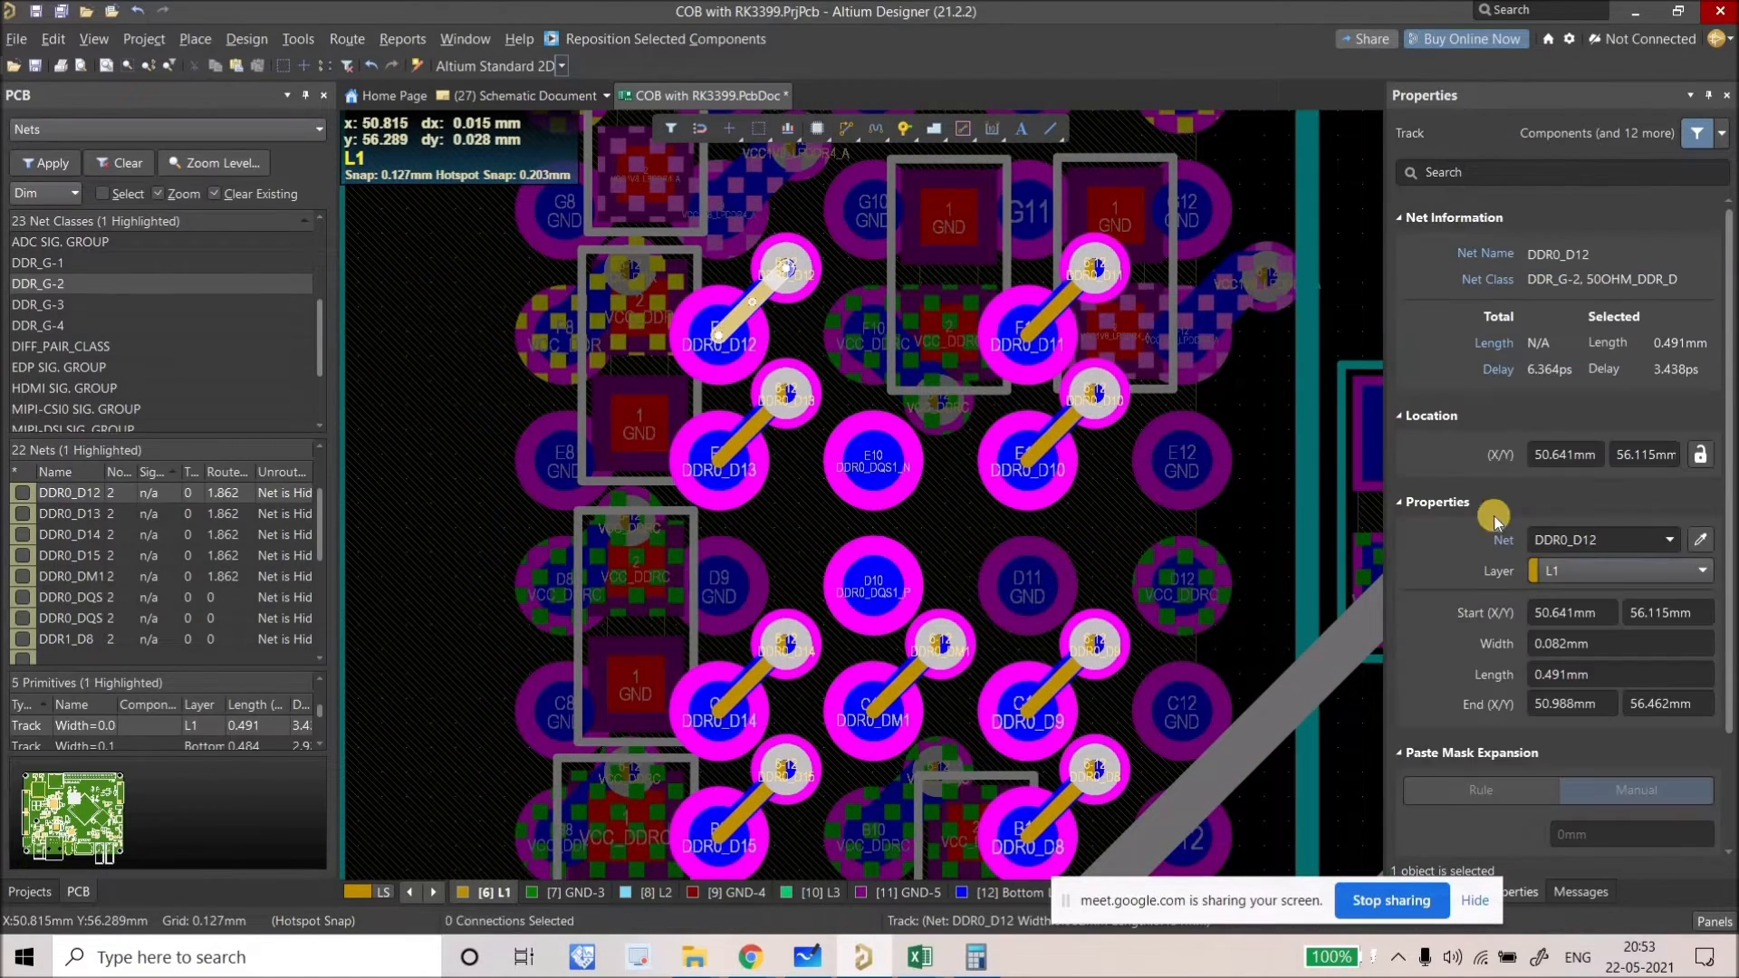
left_click(1592, 572)
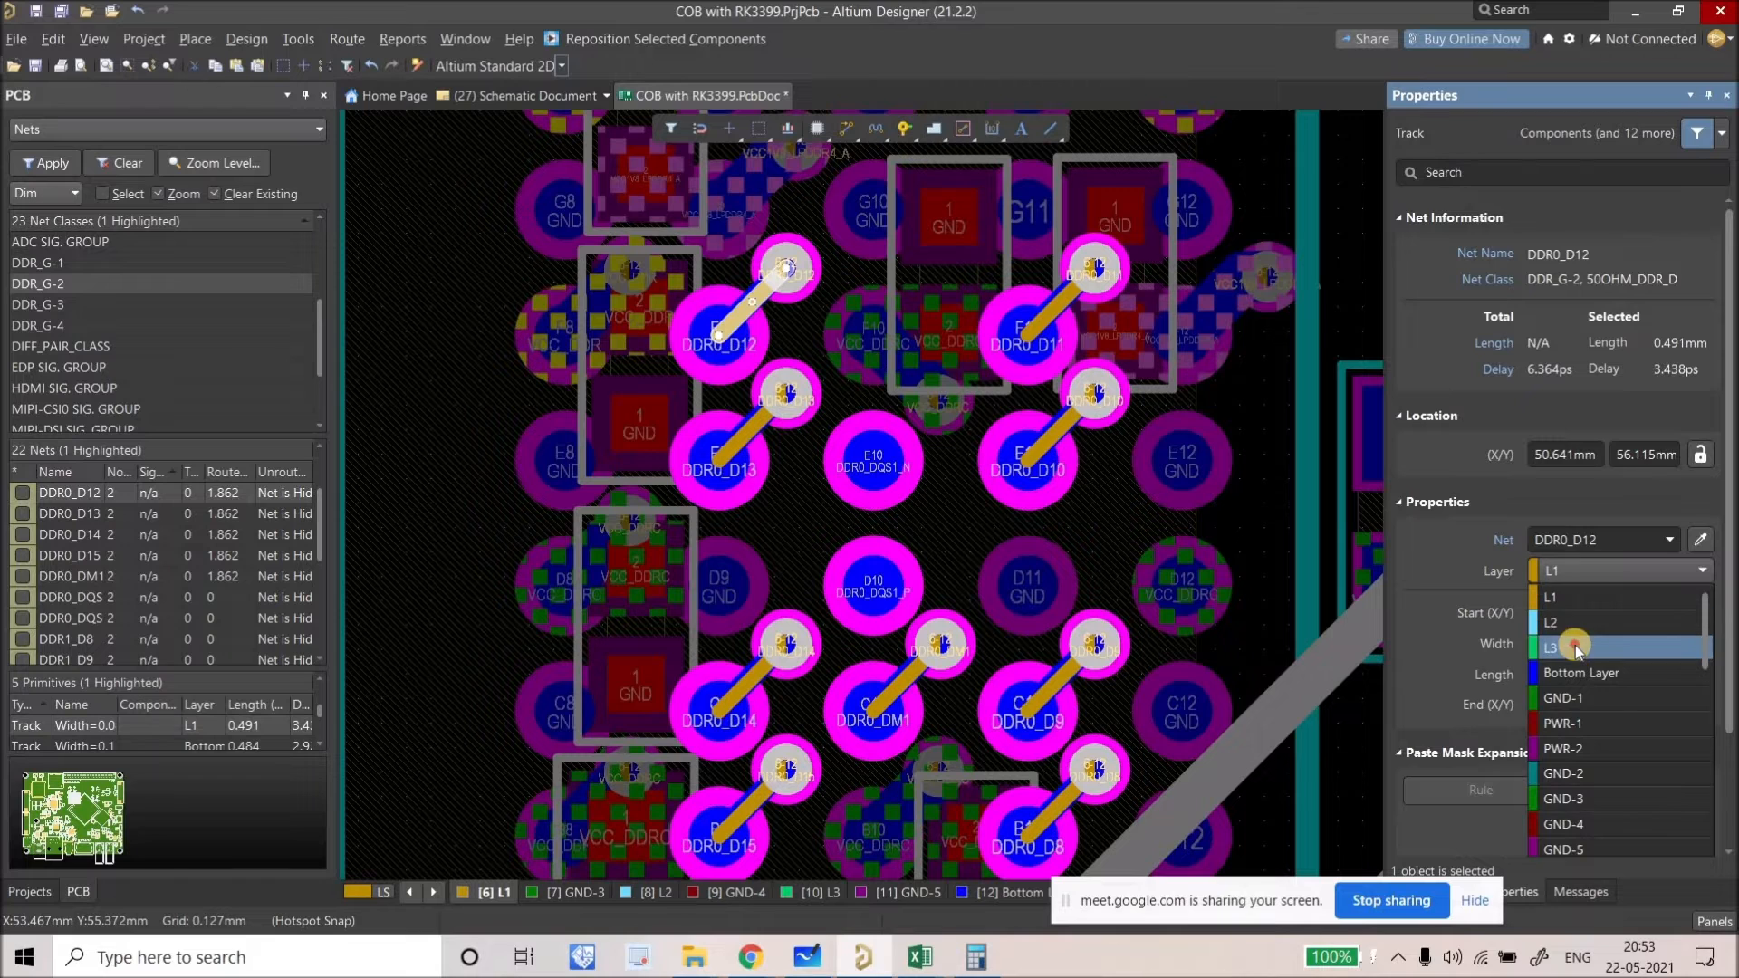
key("Return")
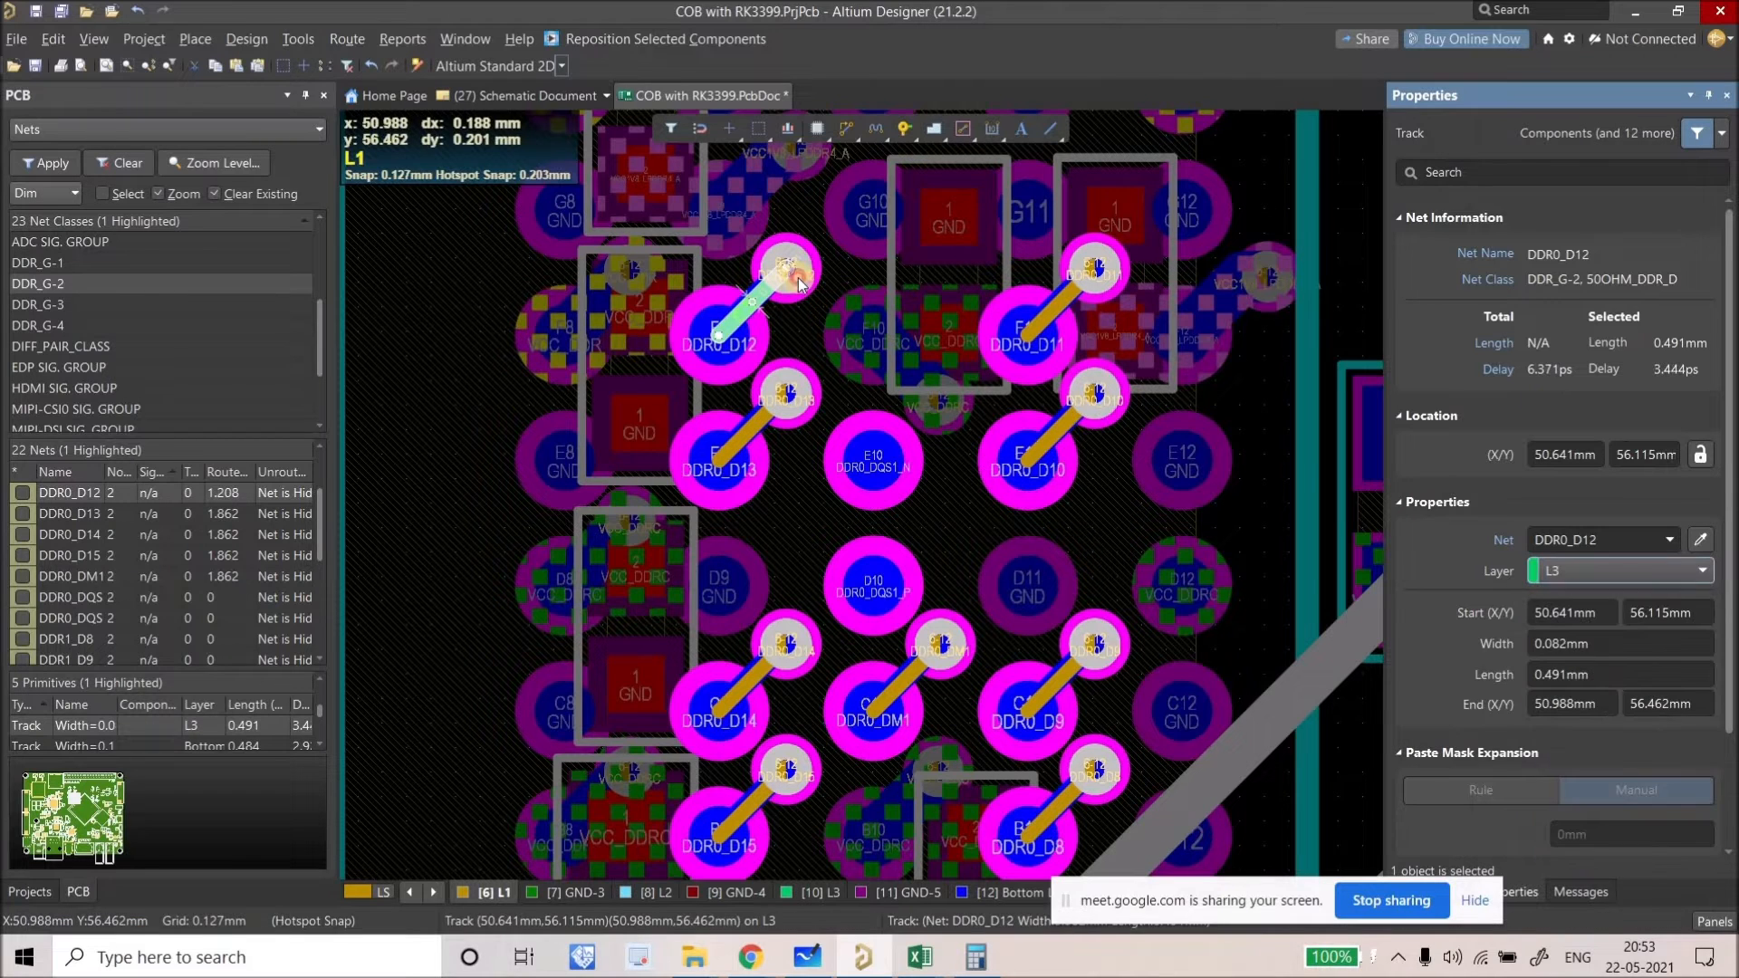
left_click(797, 285)
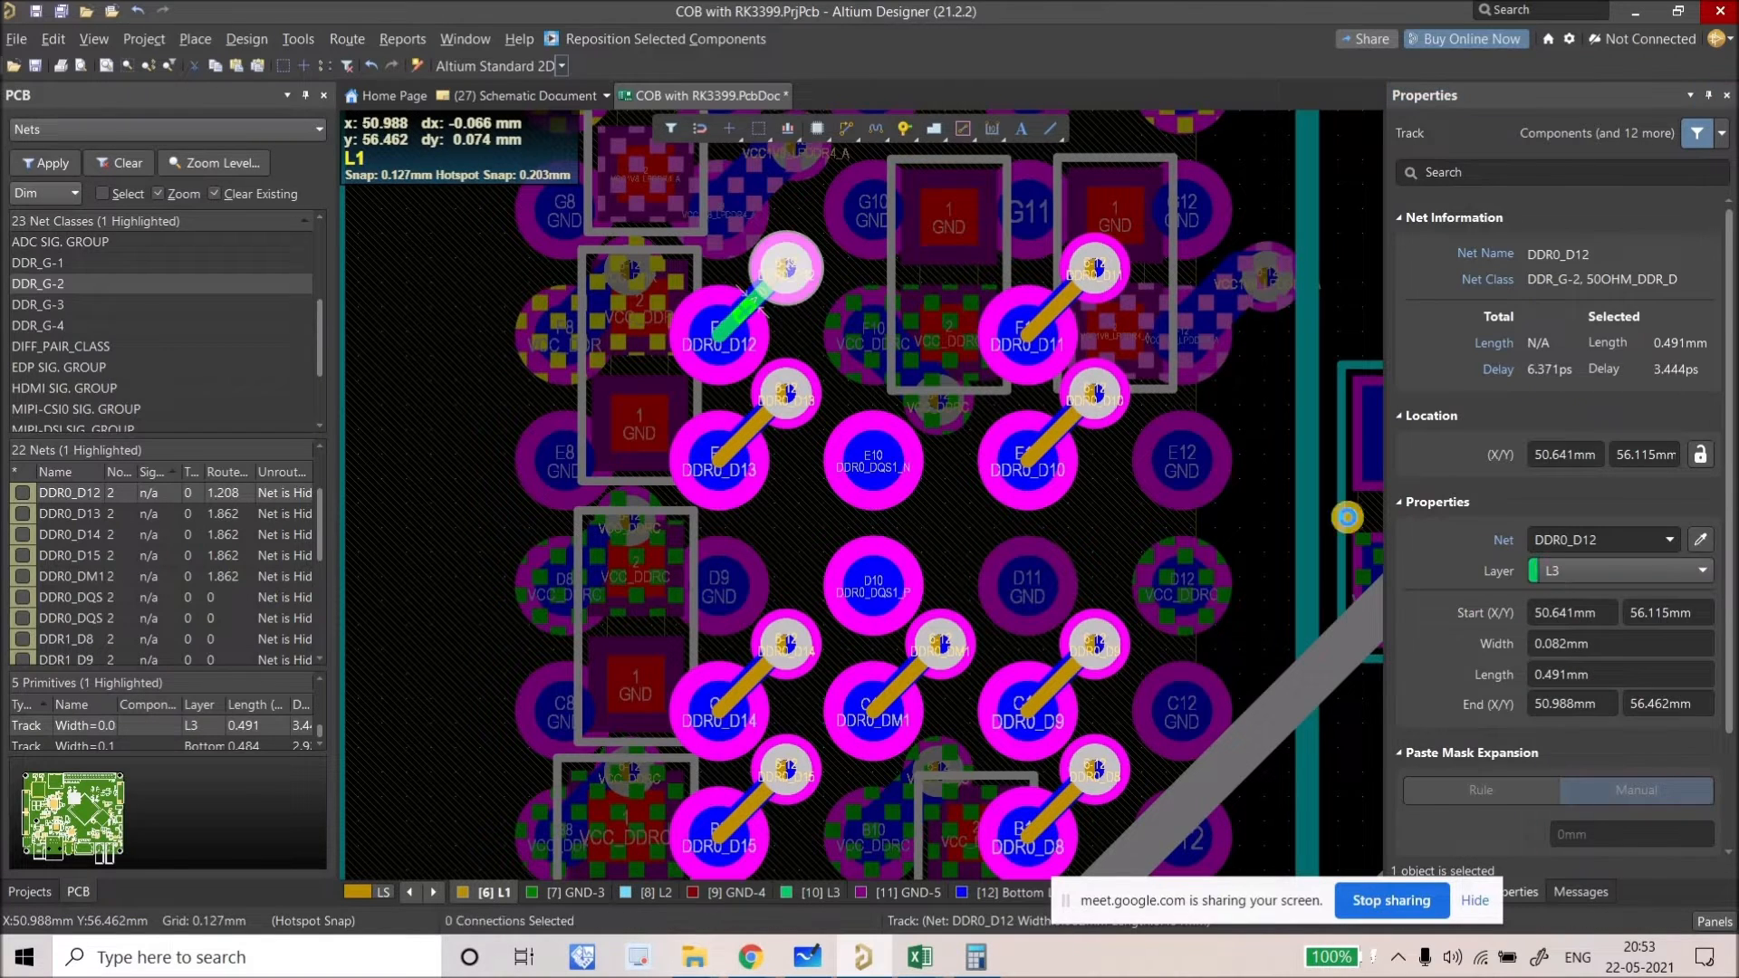
left_click(792, 290)
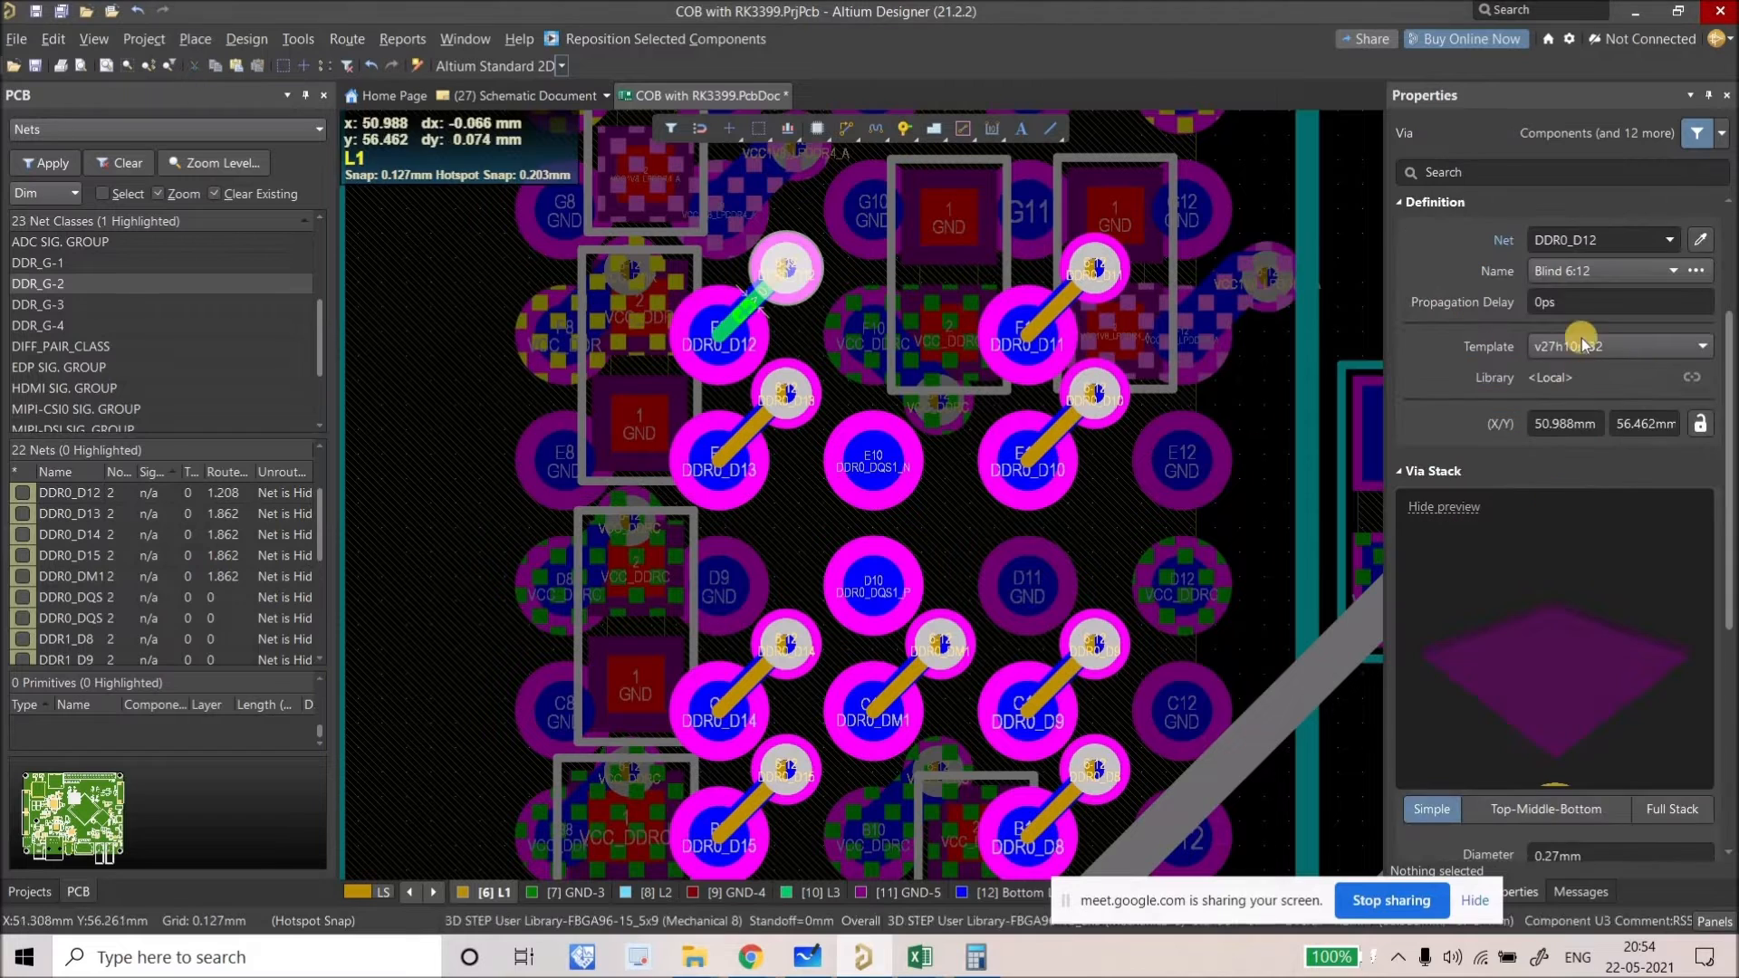
left_click(1573, 276)
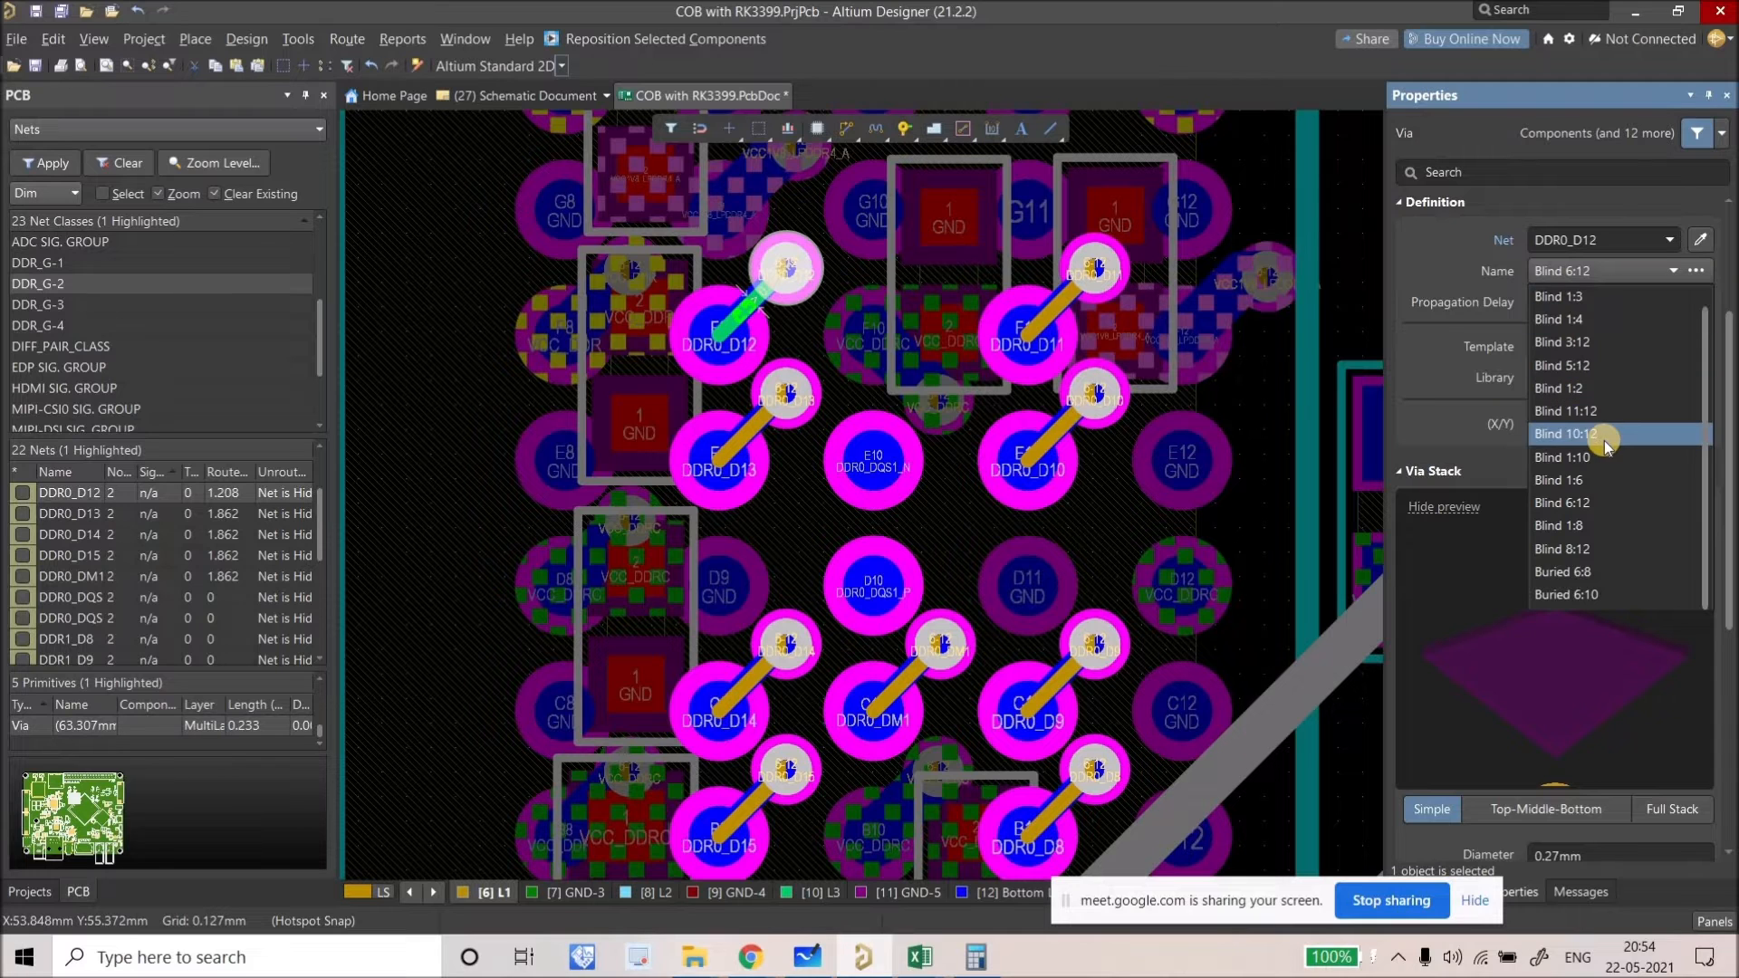
left_click(1009, 361)
Step: Delete the old Bottom Layer DDR0_D12 track and route a new L3 track to pad F9
scroll(748, 304, "up", 3, "ctrl")
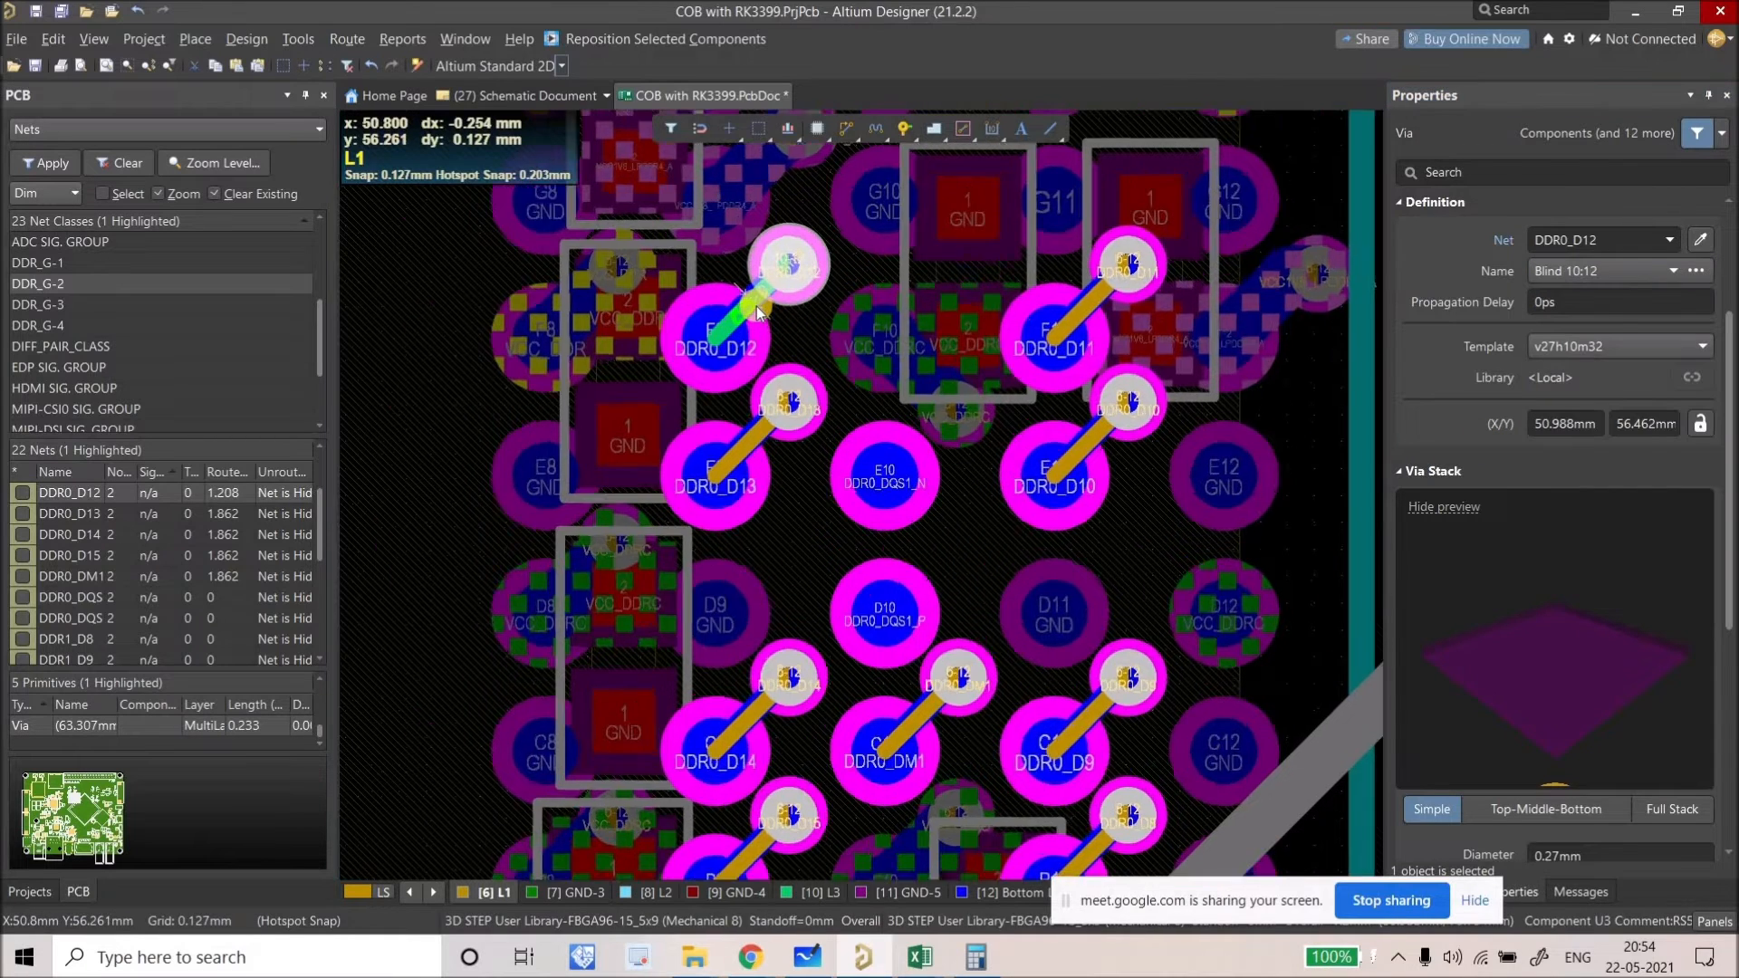
scroll(748, 304, "up", 2, "ctrl")
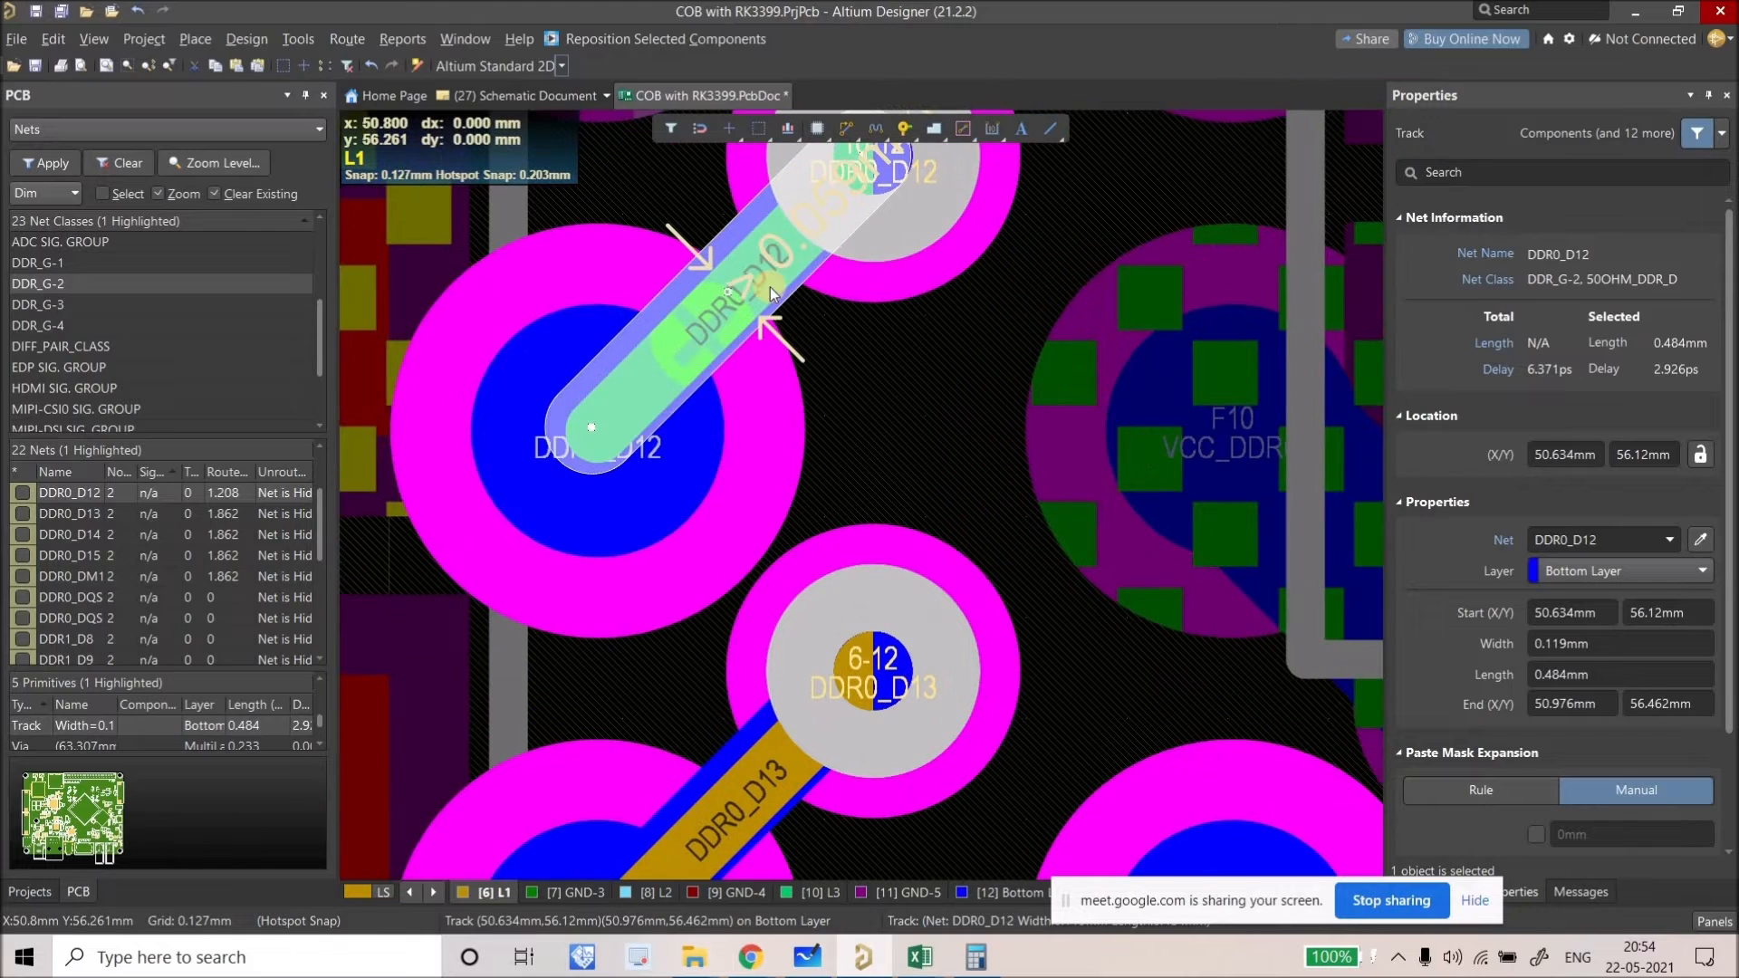
left_click(771, 289)
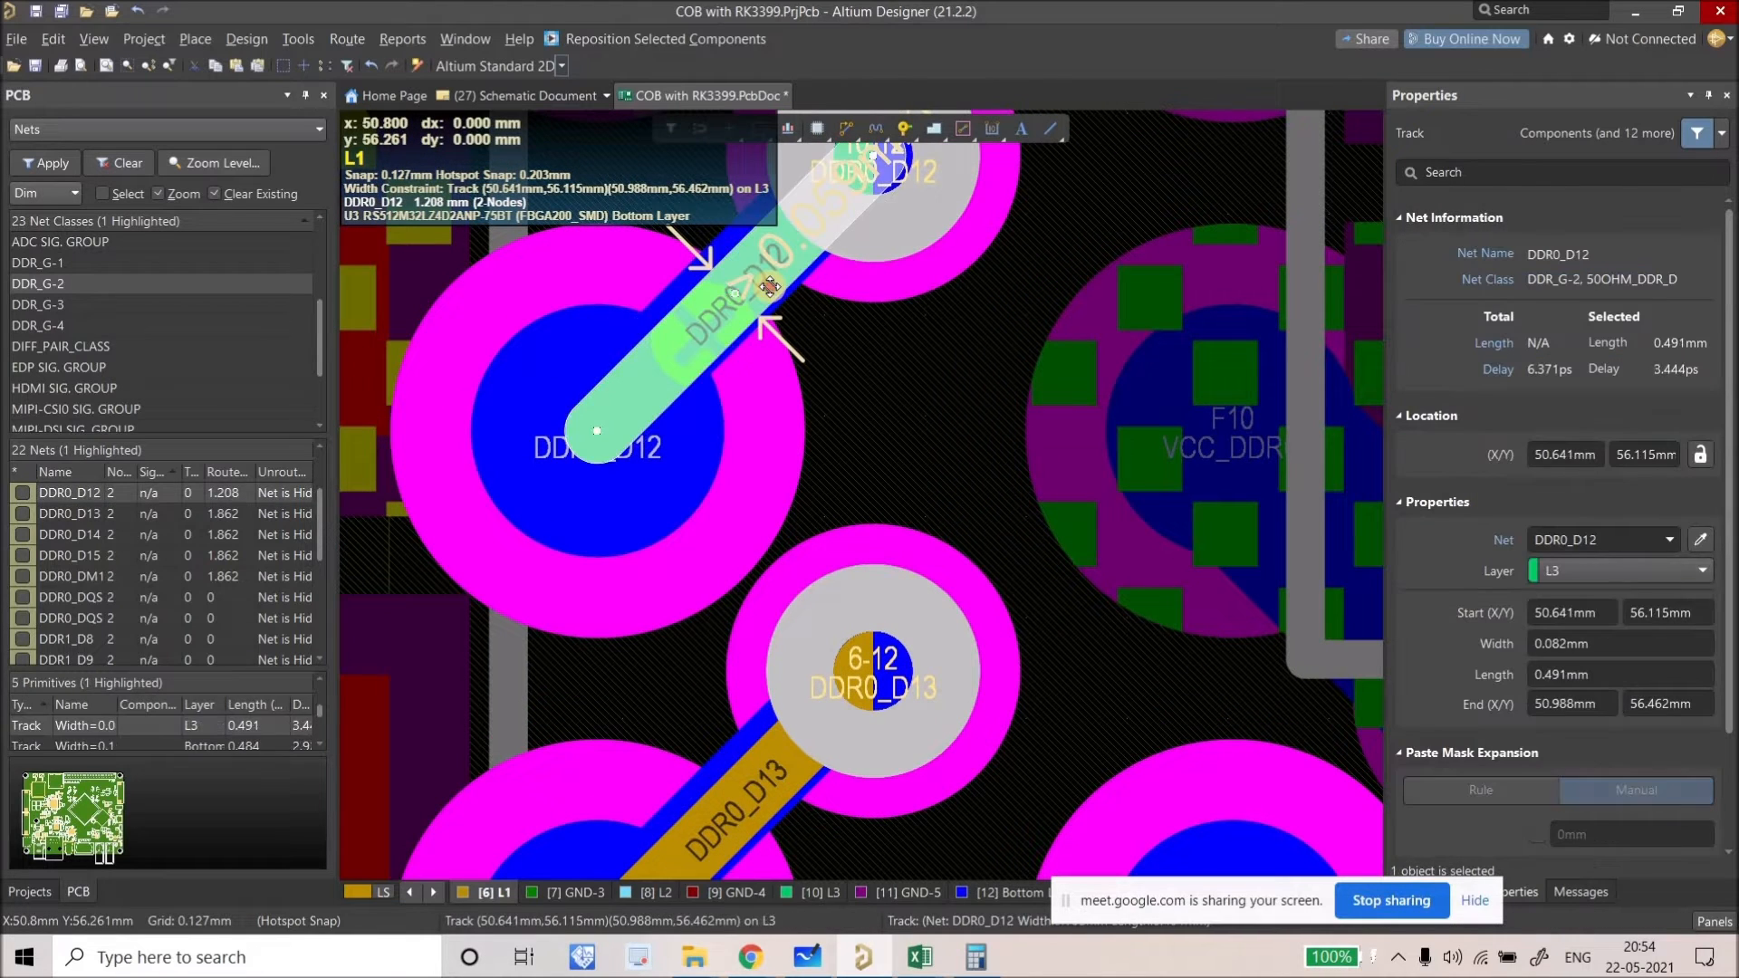
left_click(771, 289)
key("Delete")
scroll(777, 485, "up", 2)
left_click(840, 131)
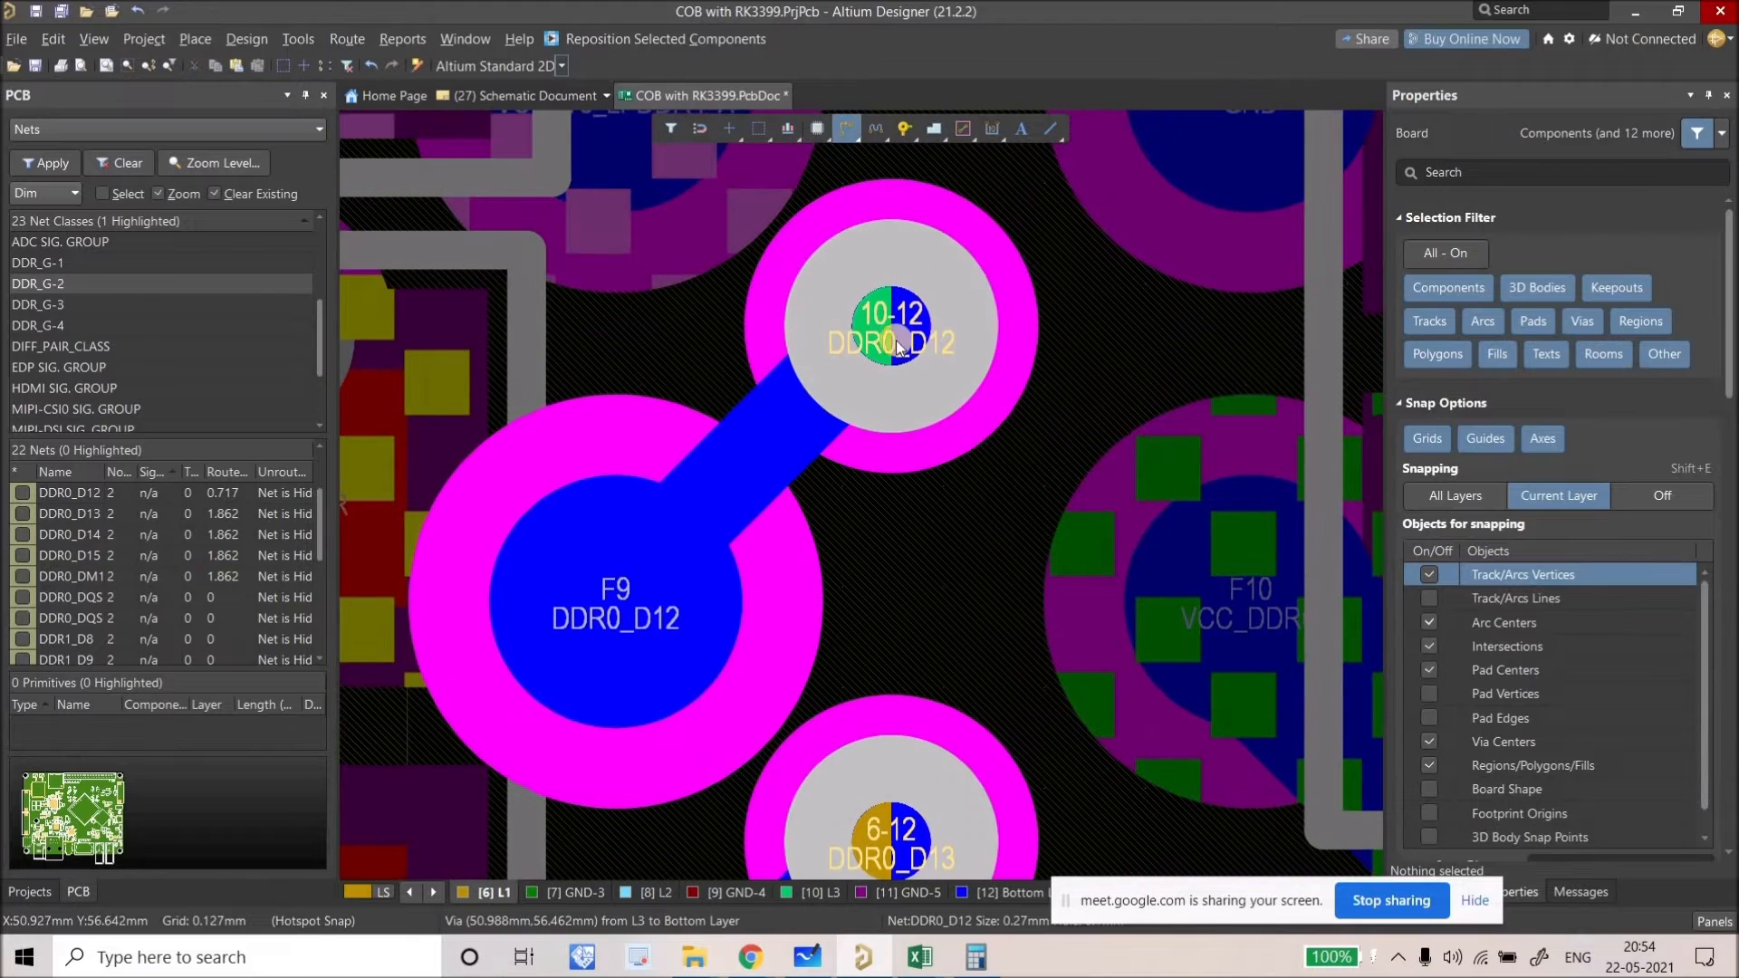
left_click(892, 328)
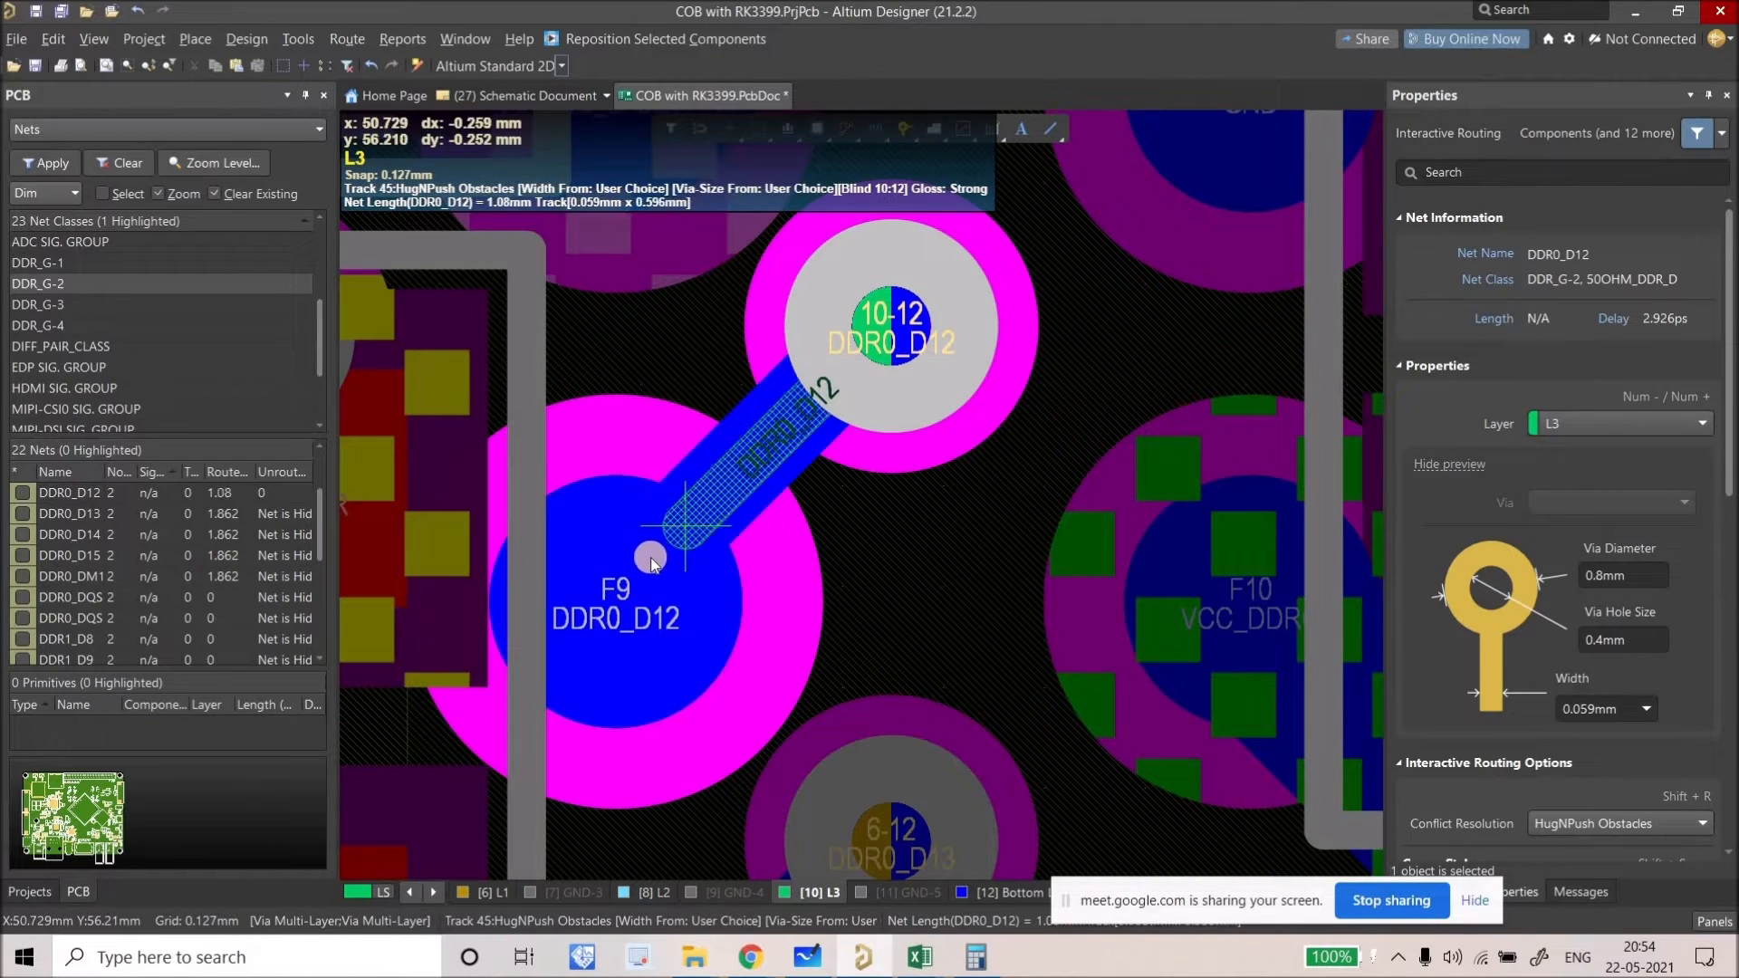
left_click(620, 589)
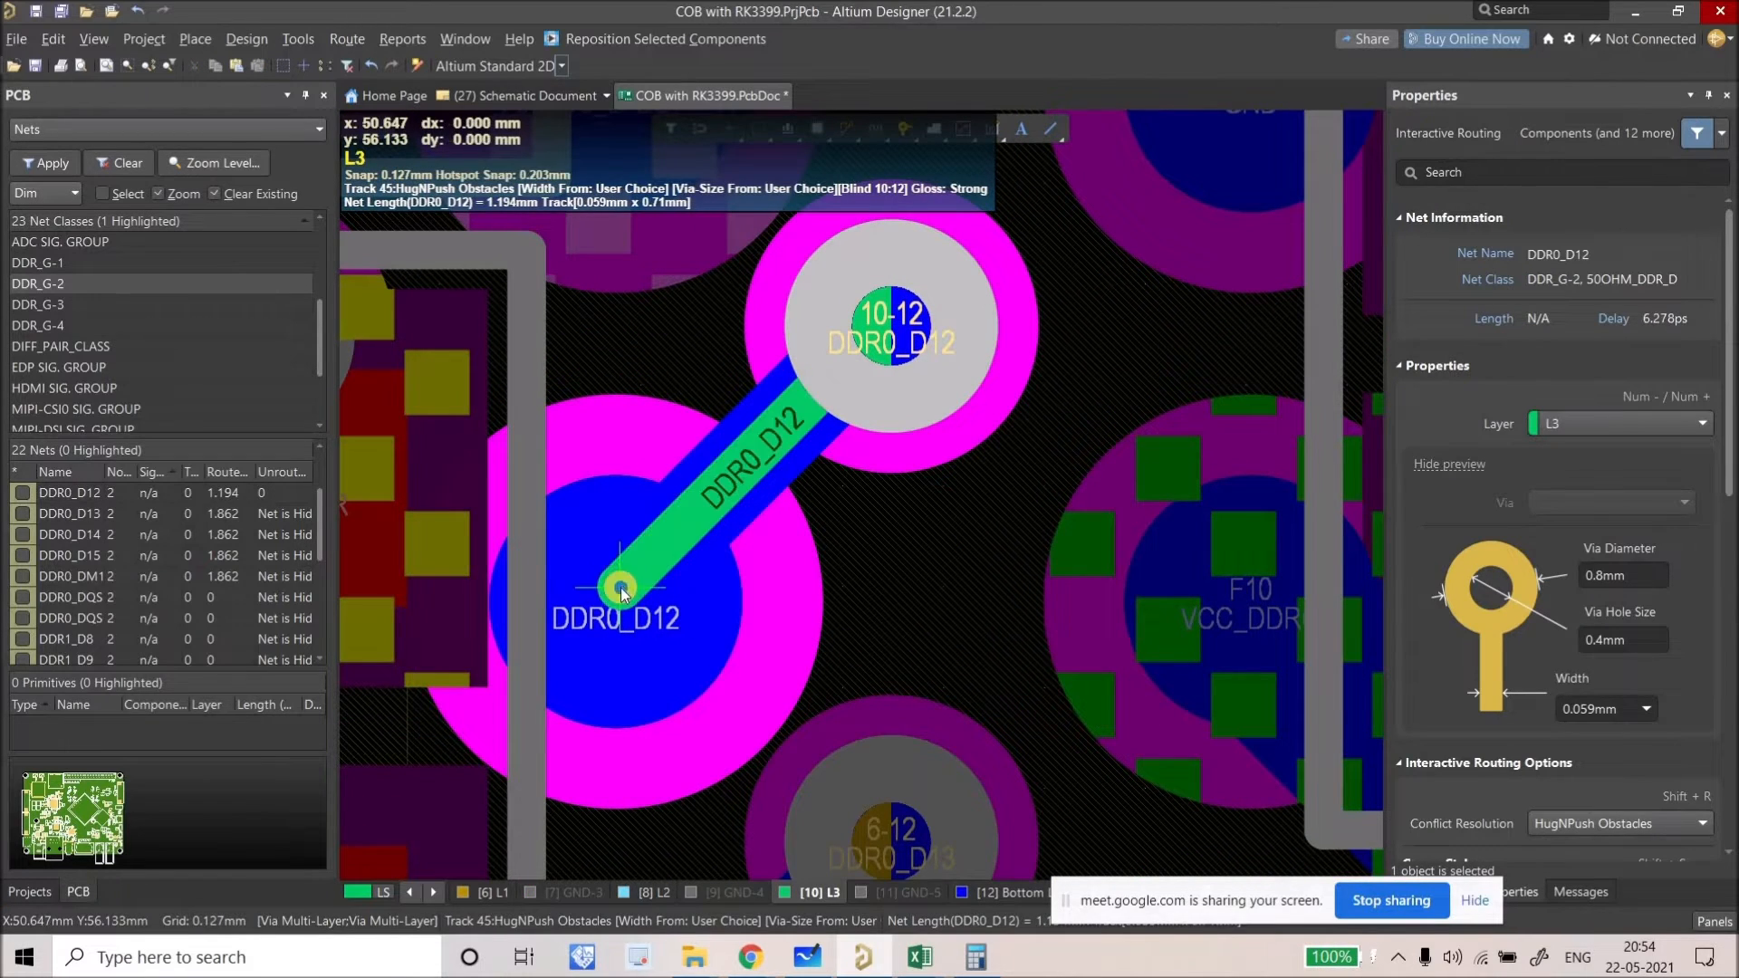
key("Escape")
Step: Copy the DDR0_D12 via and track and paste them onto pad E9 for DDR0_D13
left_click(788, 494)
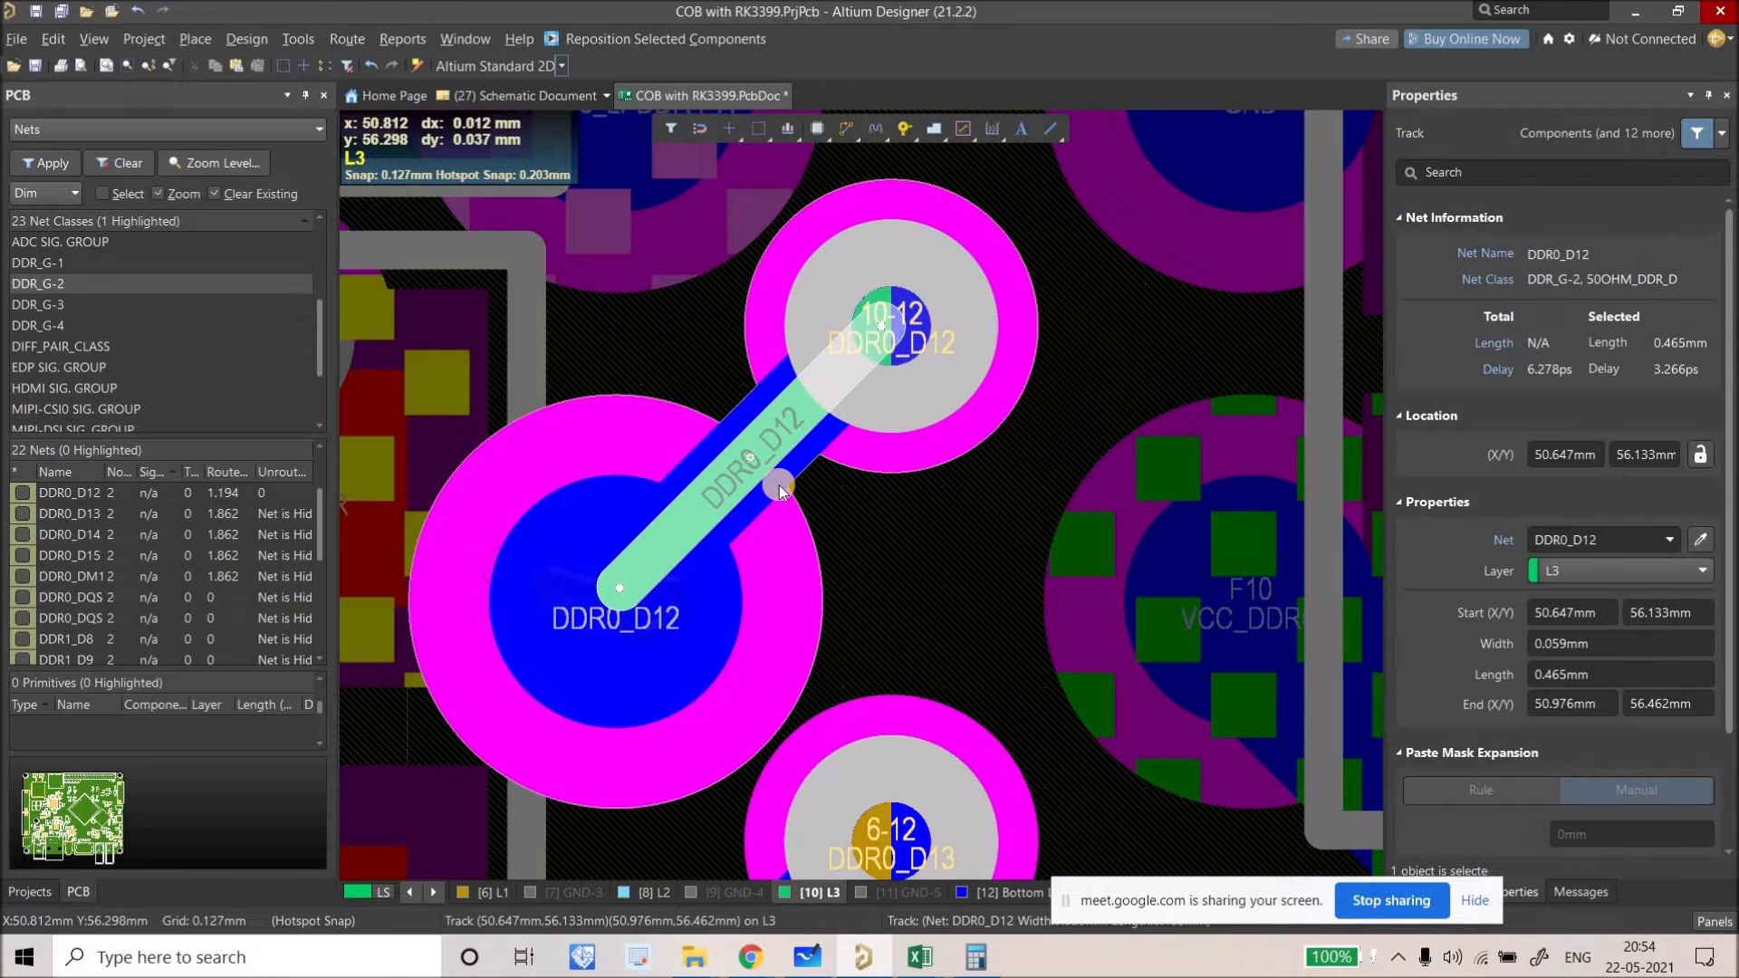
scroll(911, 430, "down", 2, "ctrl")
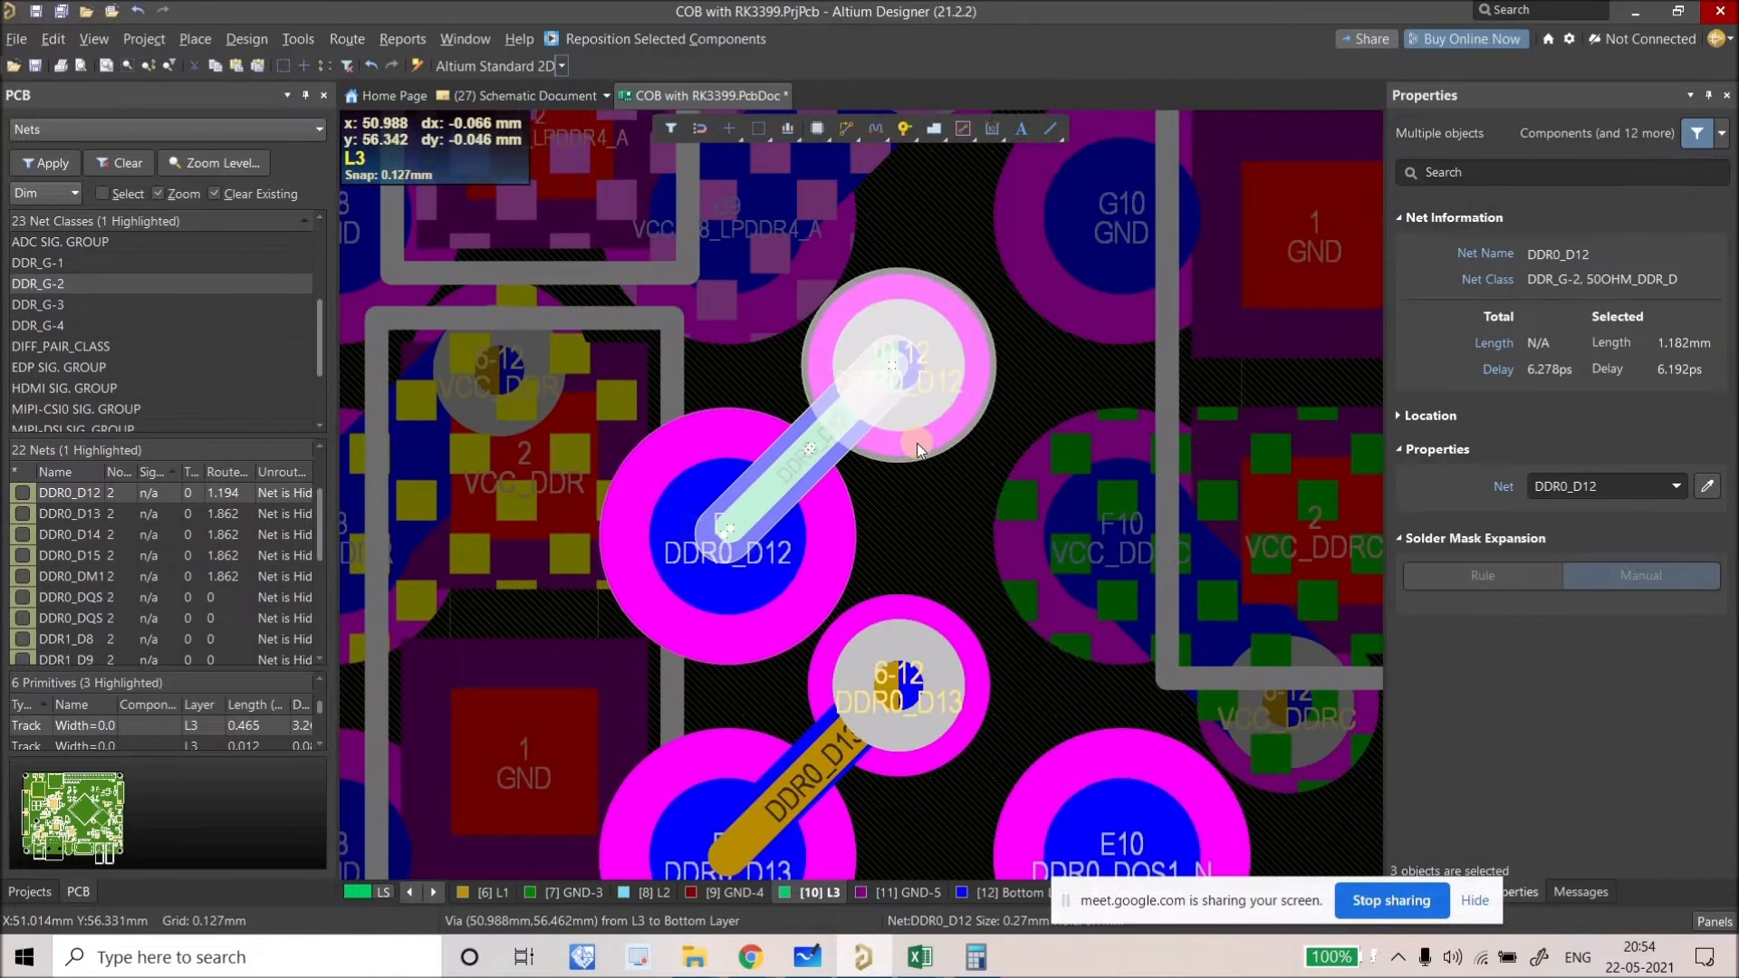
key("ctrl+c")
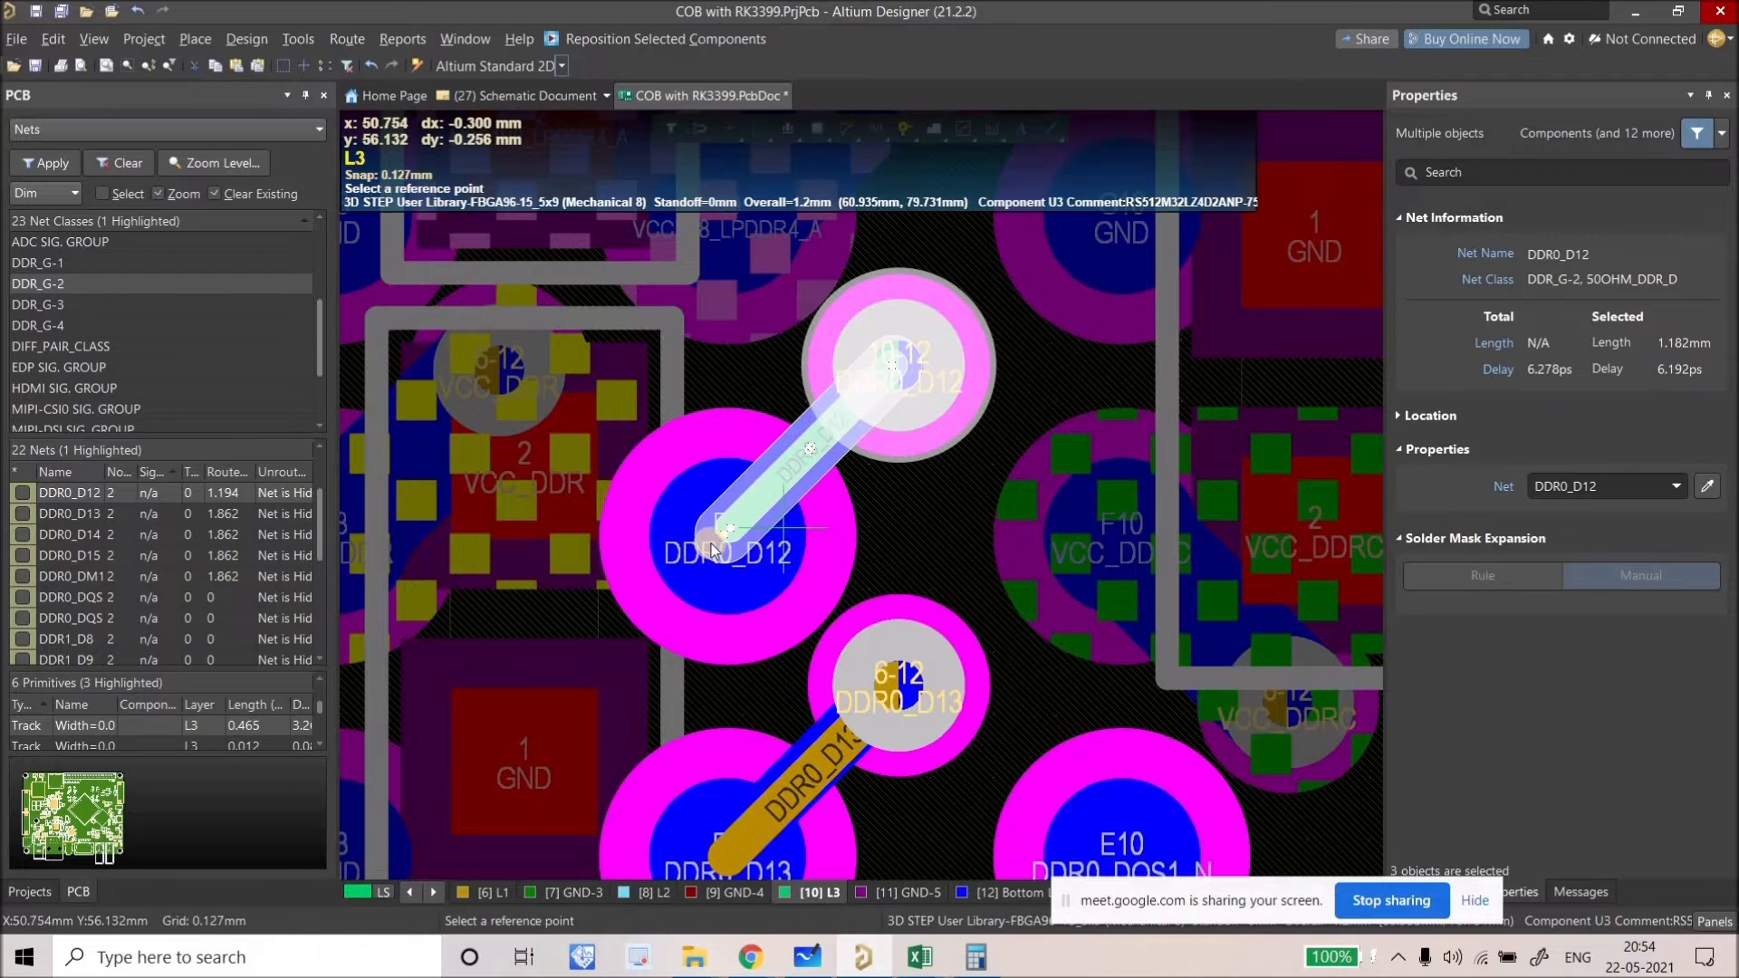
left_click(694, 490)
scroll(764, 621, "down", 4, "ctrl")
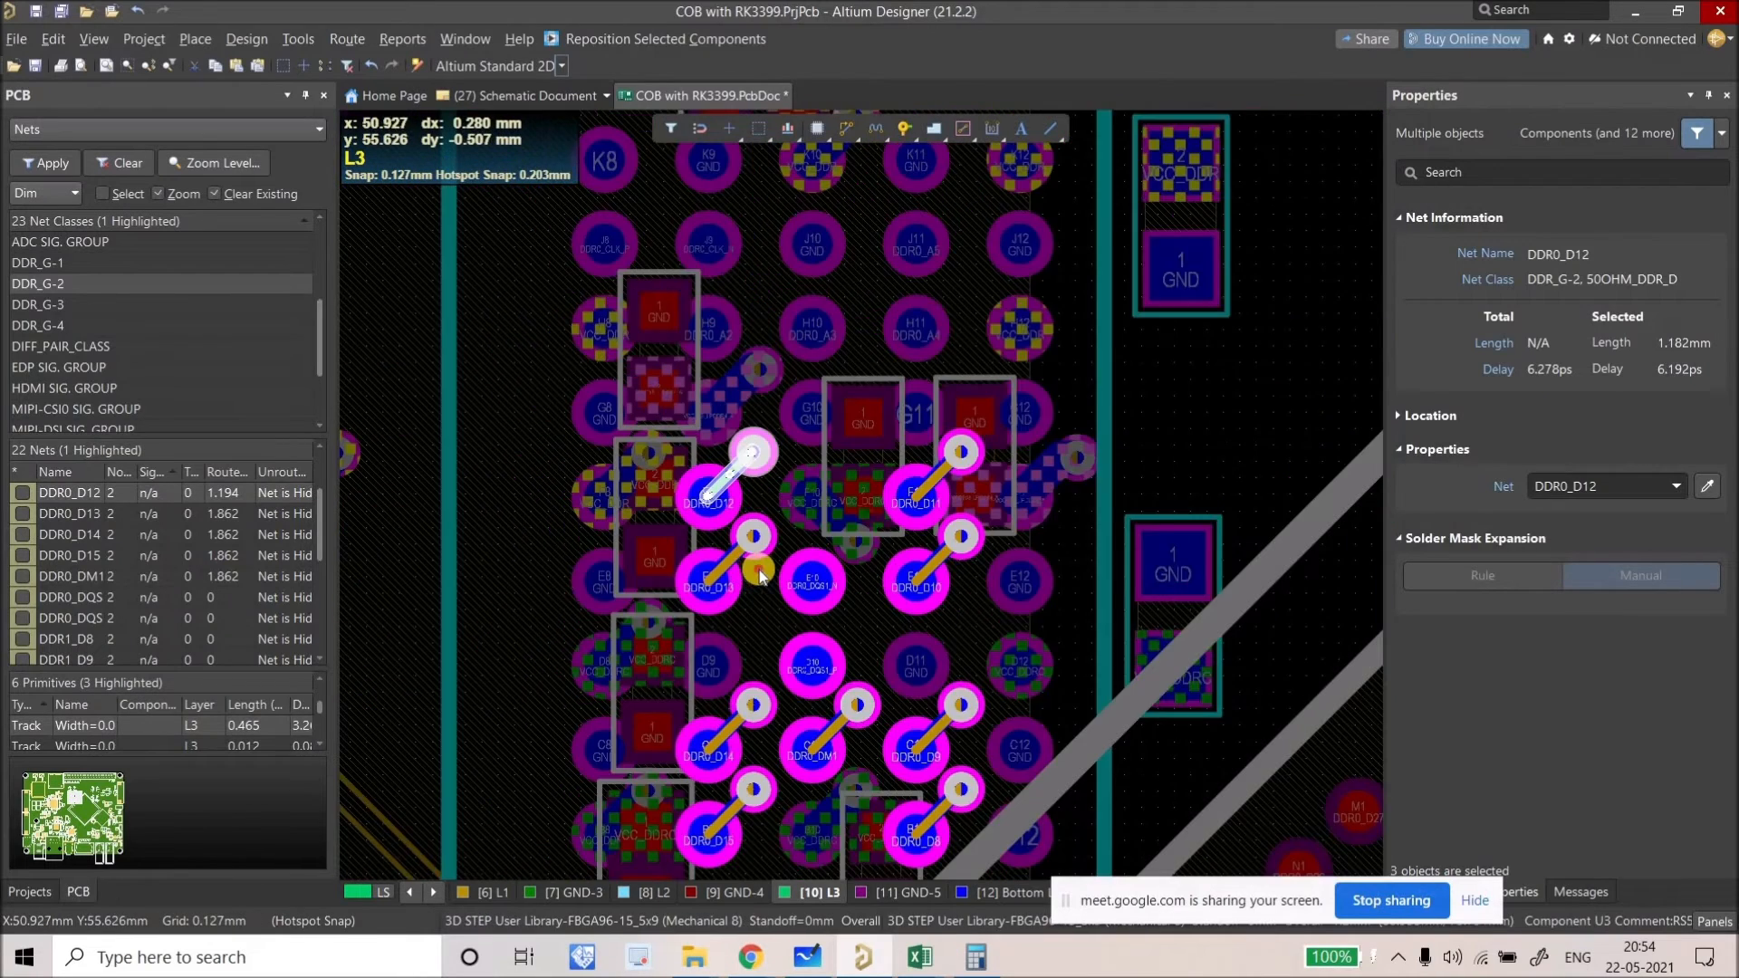
scroll(730, 518, "up", 2, "ctrl")
key("ctrl+v")
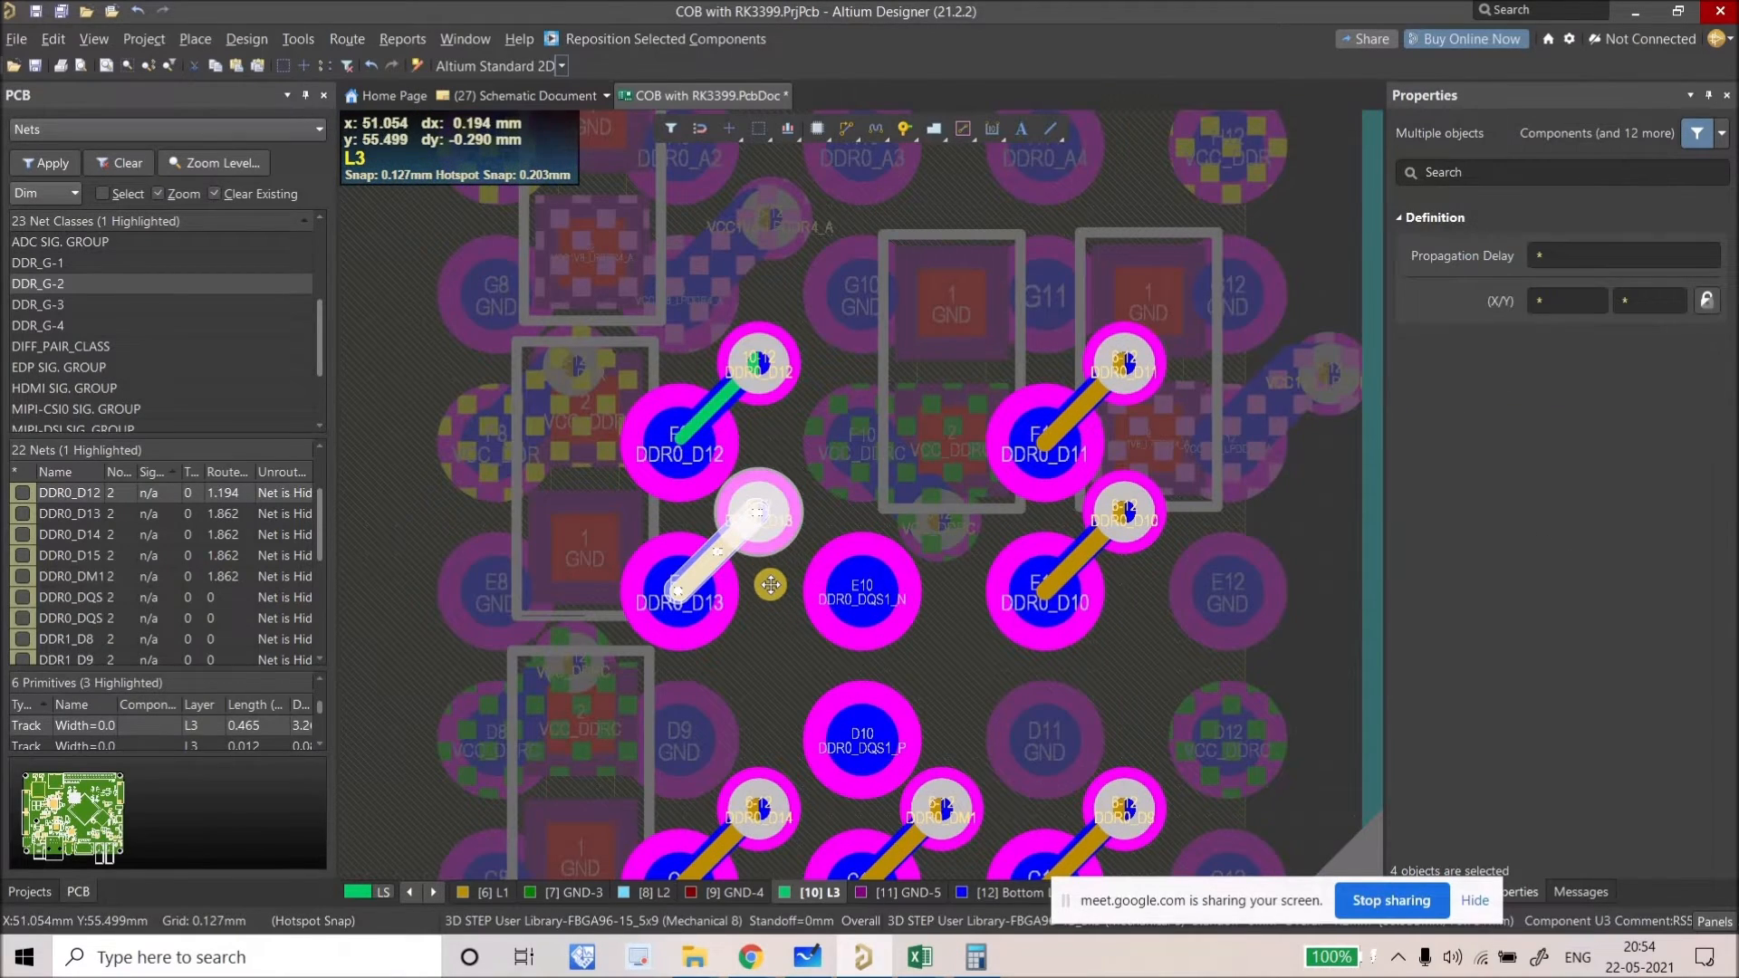
left_click(768, 594)
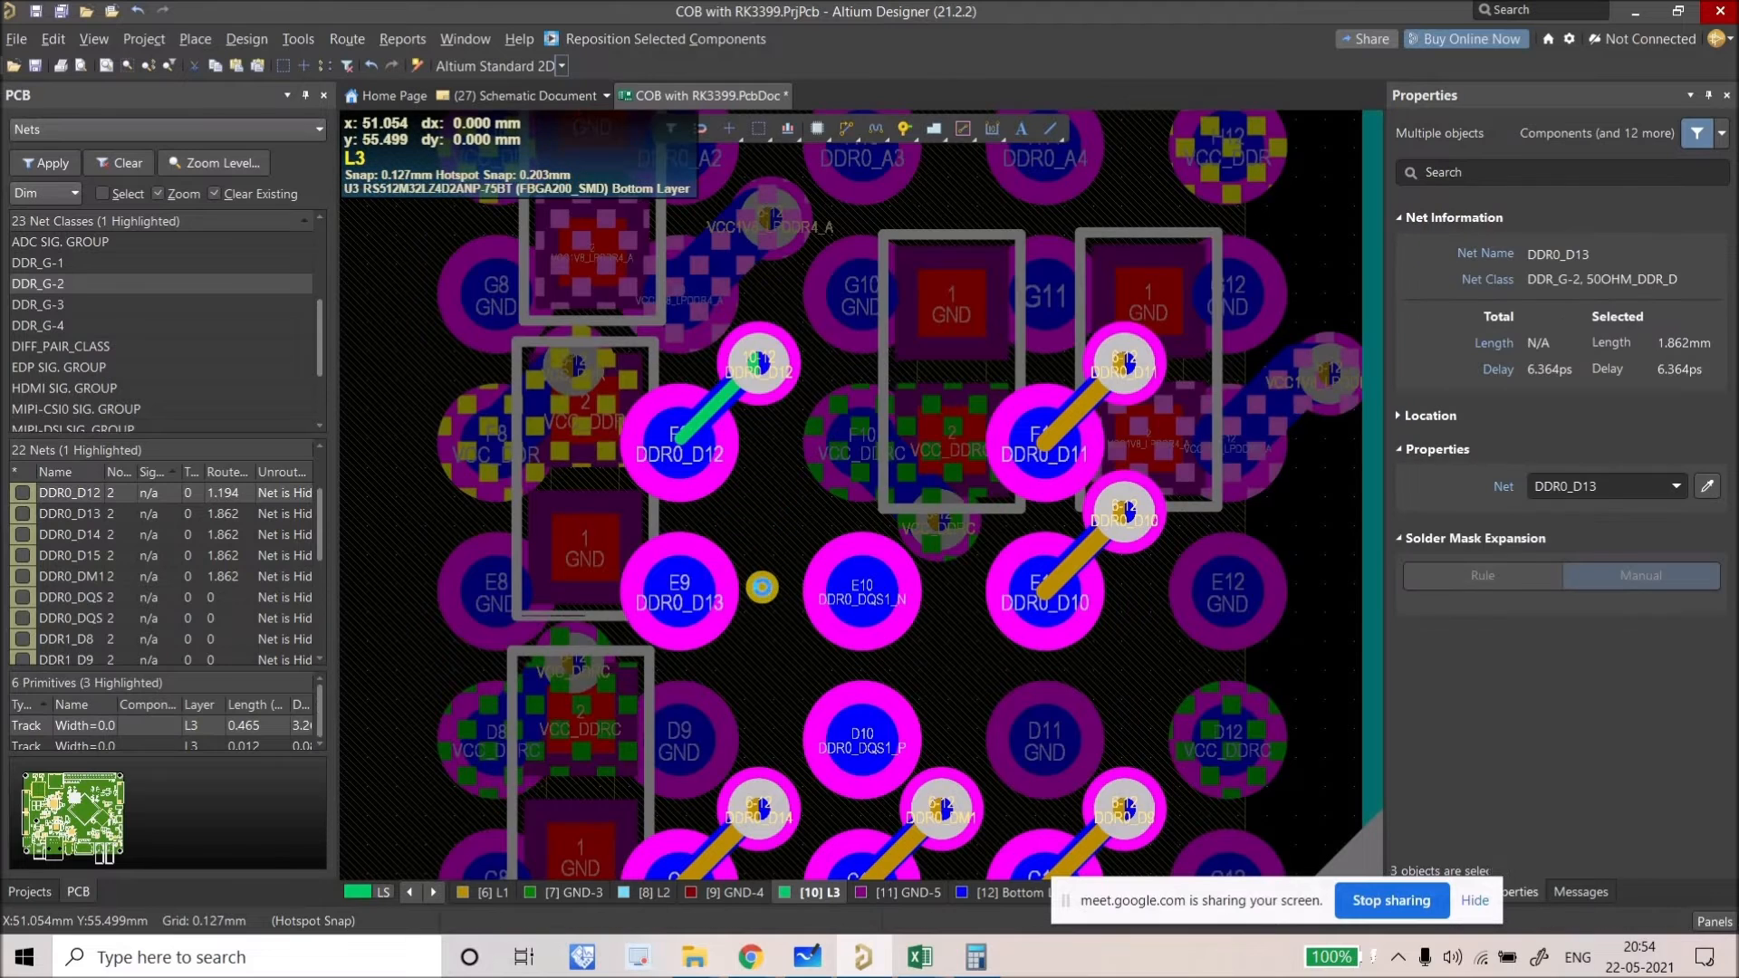
left_click(743, 590)
left_click(694, 583)
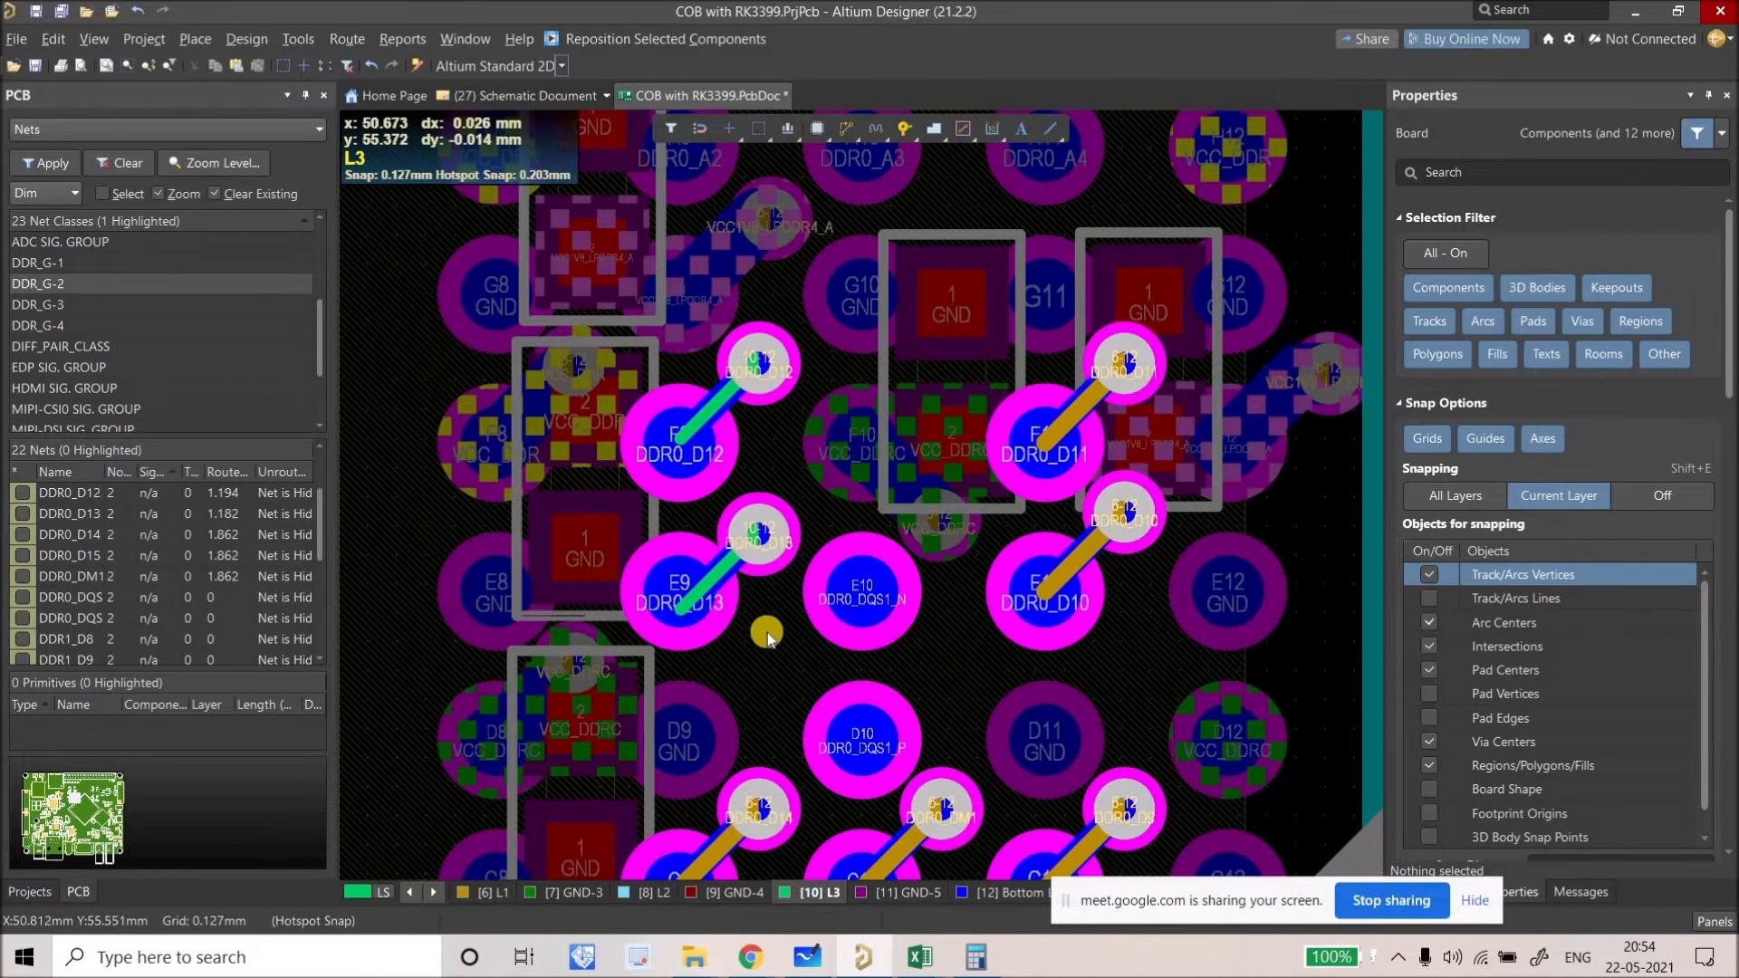
key("ctrl+z")
Step: On the Bottom Layer, paste the copied fanout onto pad E9
left_click(1001, 892)
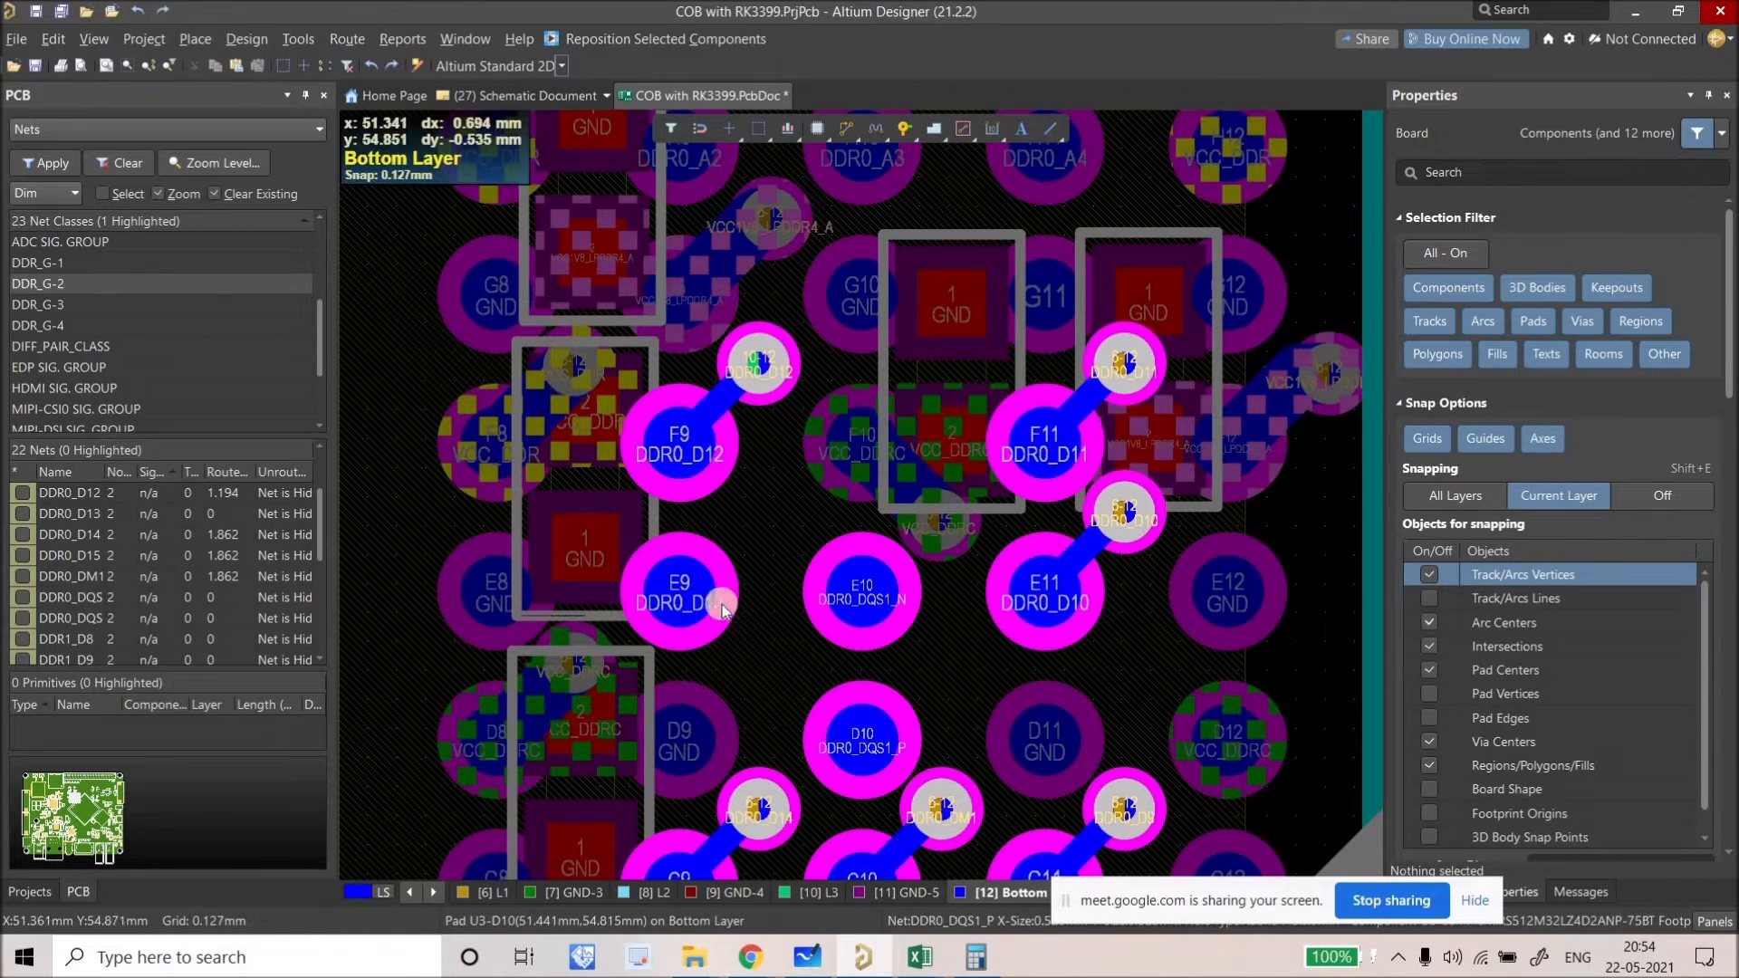
key("ctrl+v")
left_click(680, 591)
Step: Replace DDR0_D11's old via and tracks with the copied fanout on pad F11
right_click_drag(1093, 447, 998, 446)
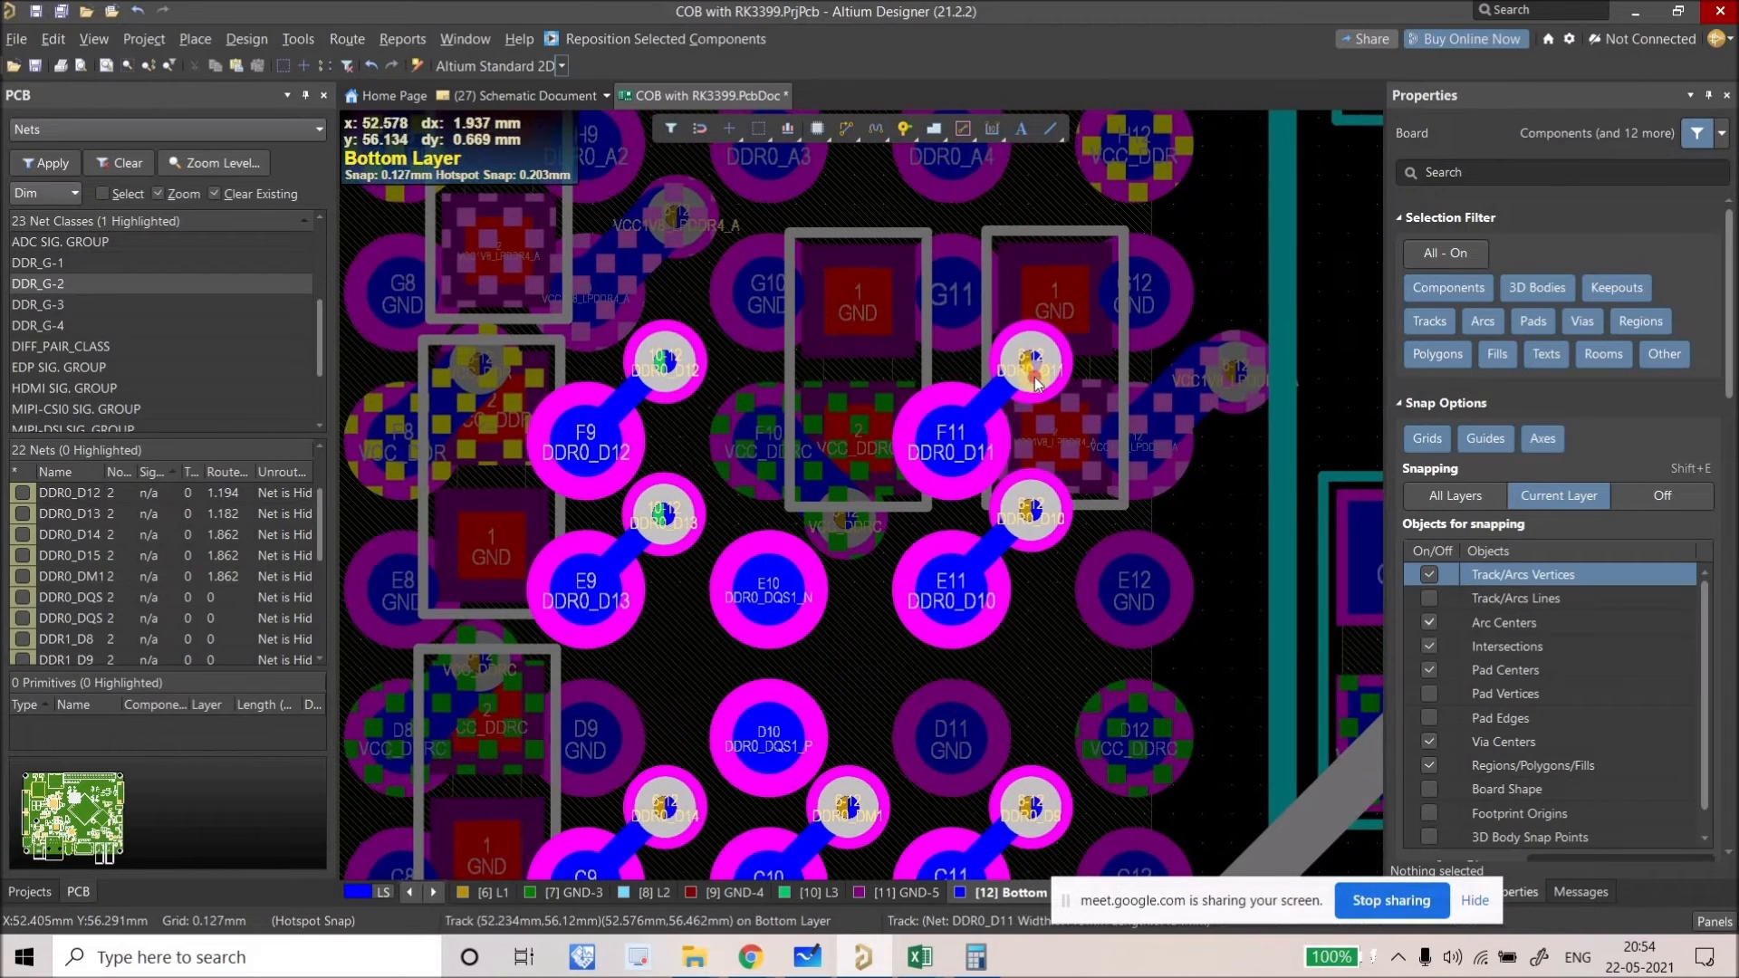
left_click(1016, 372)
left_click(996, 388, "shift")
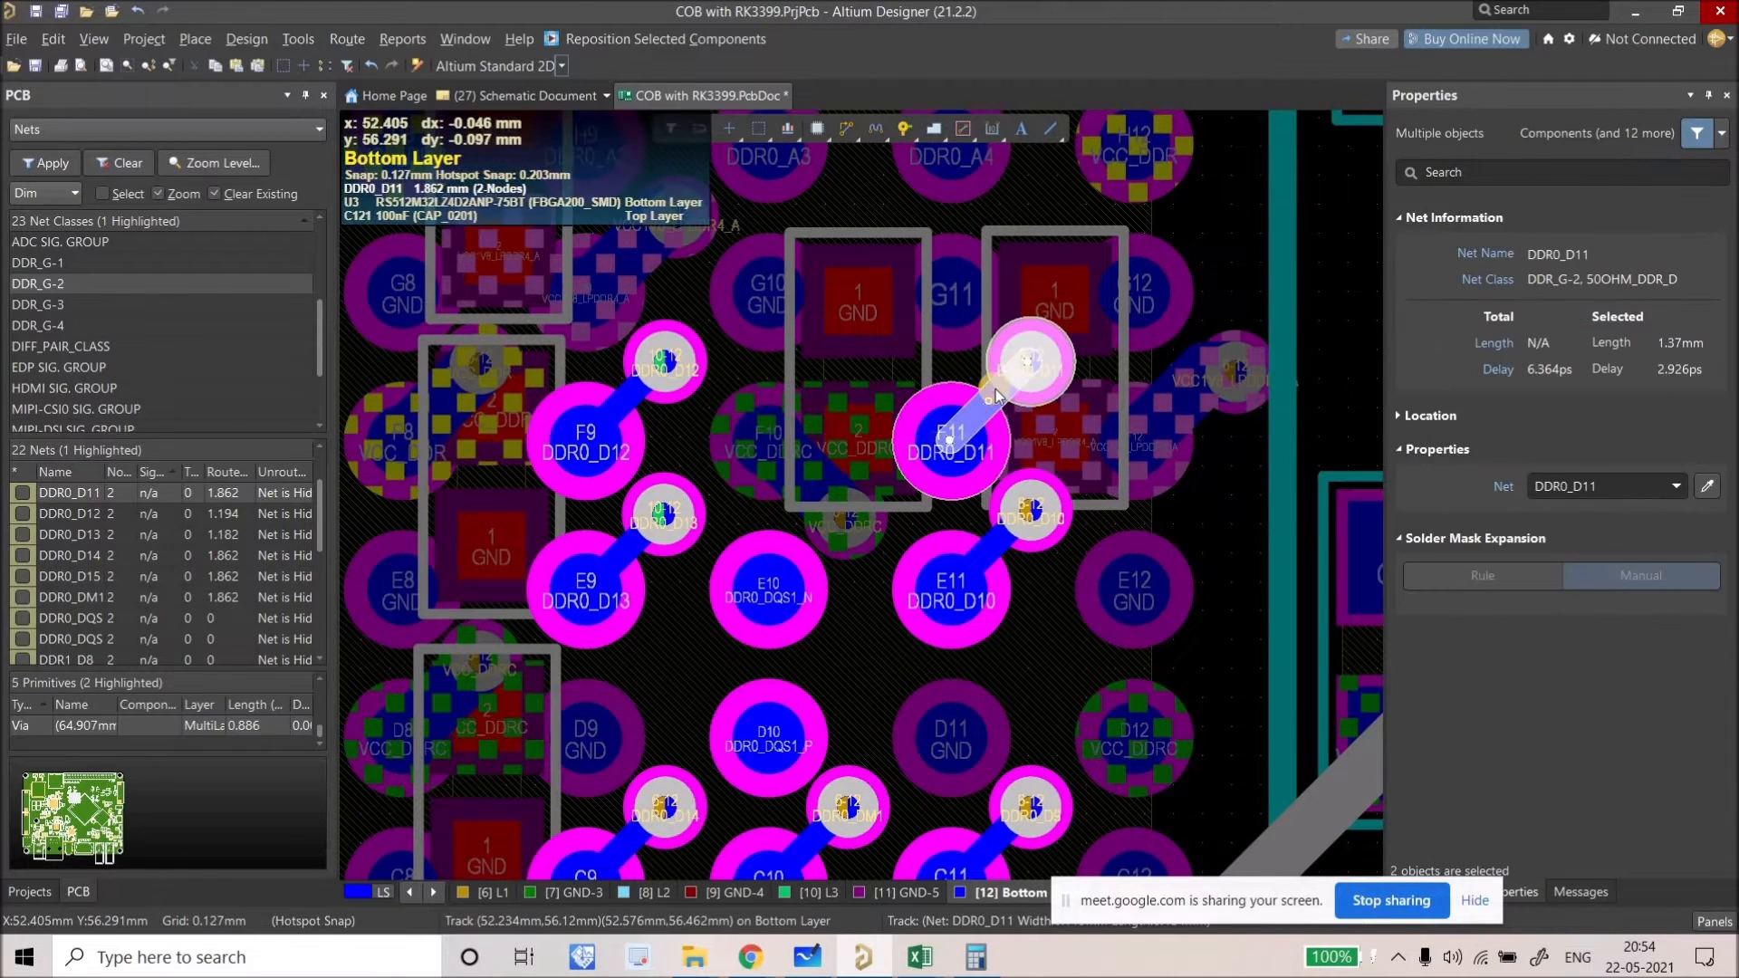
key("Delete")
left_click(997, 389)
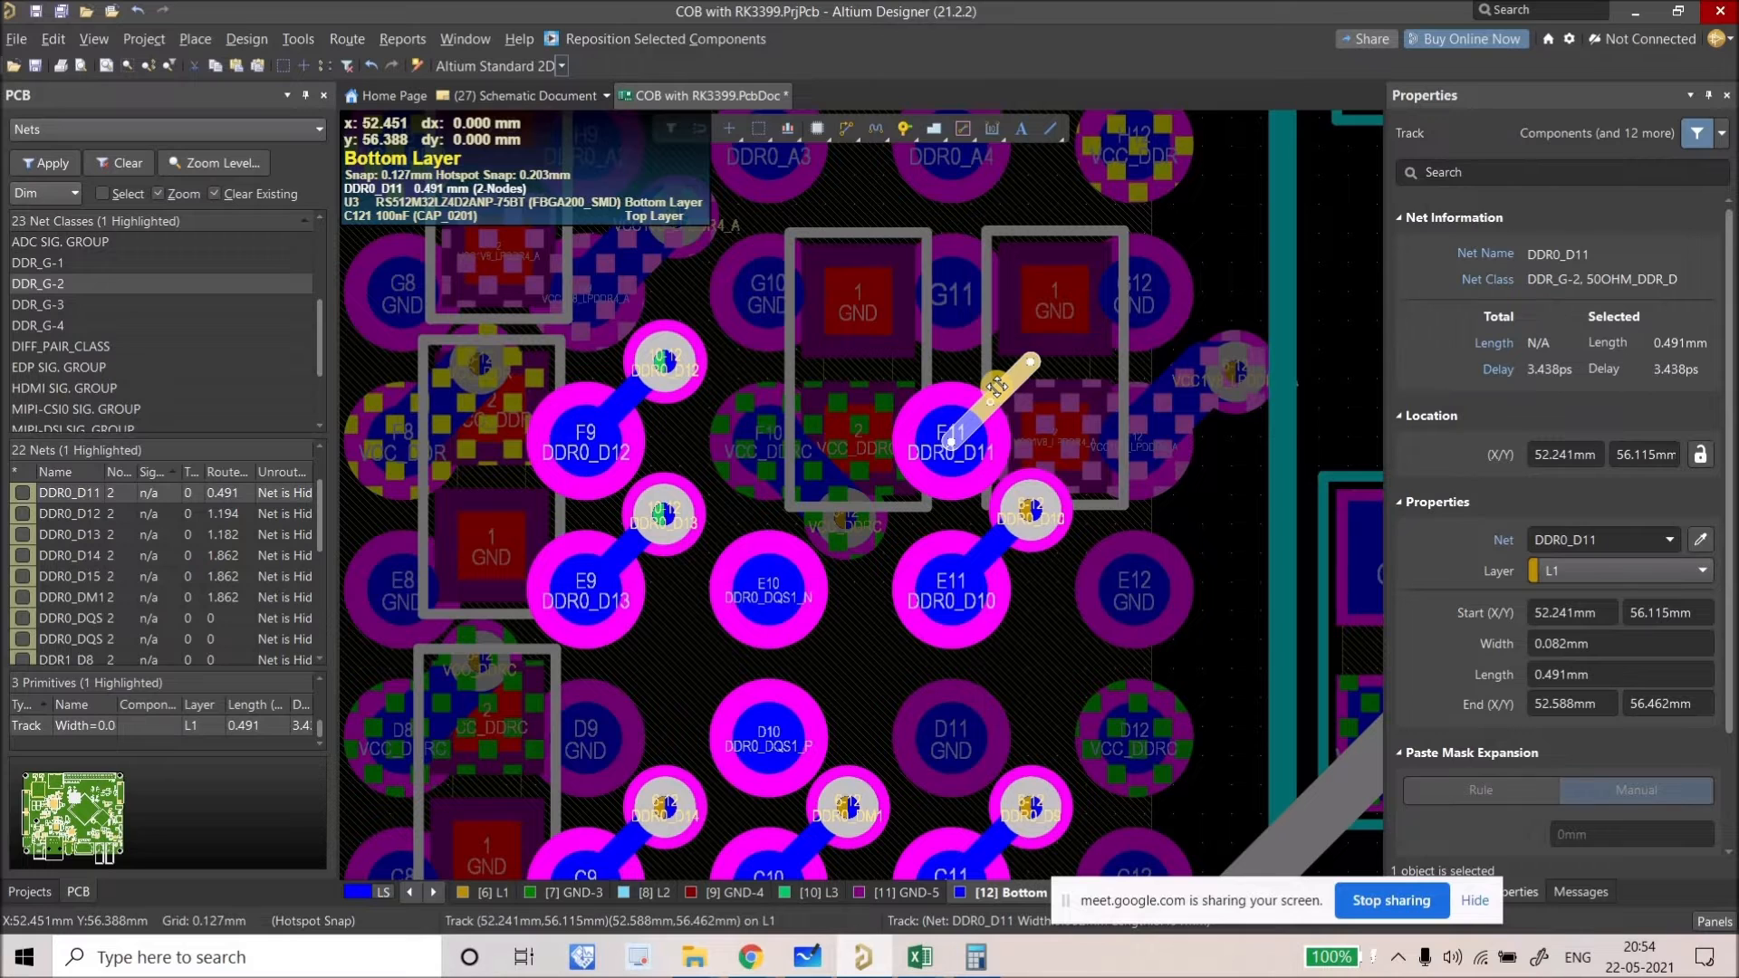
key("Delete")
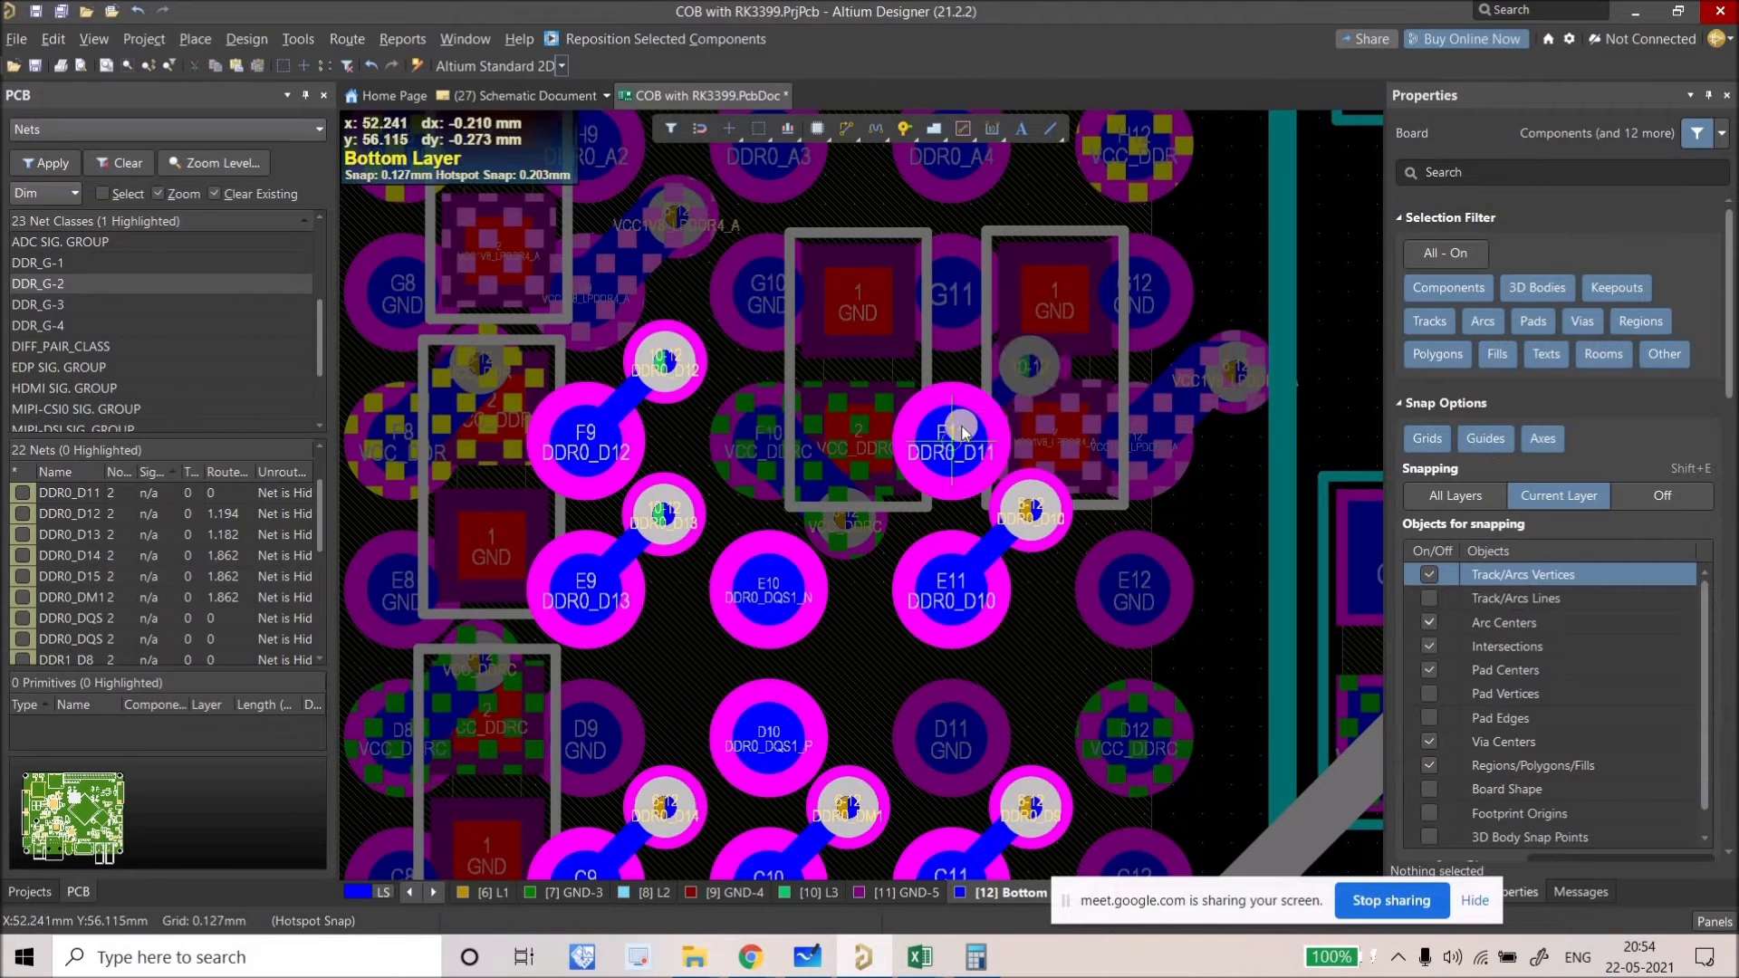
left_click(977, 471)
Step: Replace DDR0_D10's old via and tracks with the copied fanout on pad E11
right_click_drag(962, 451, 925, 362)
left_click(954, 456)
key("Delete")
left_click(980, 438)
key("Delete")
left_click(969, 449)
key("Delete")
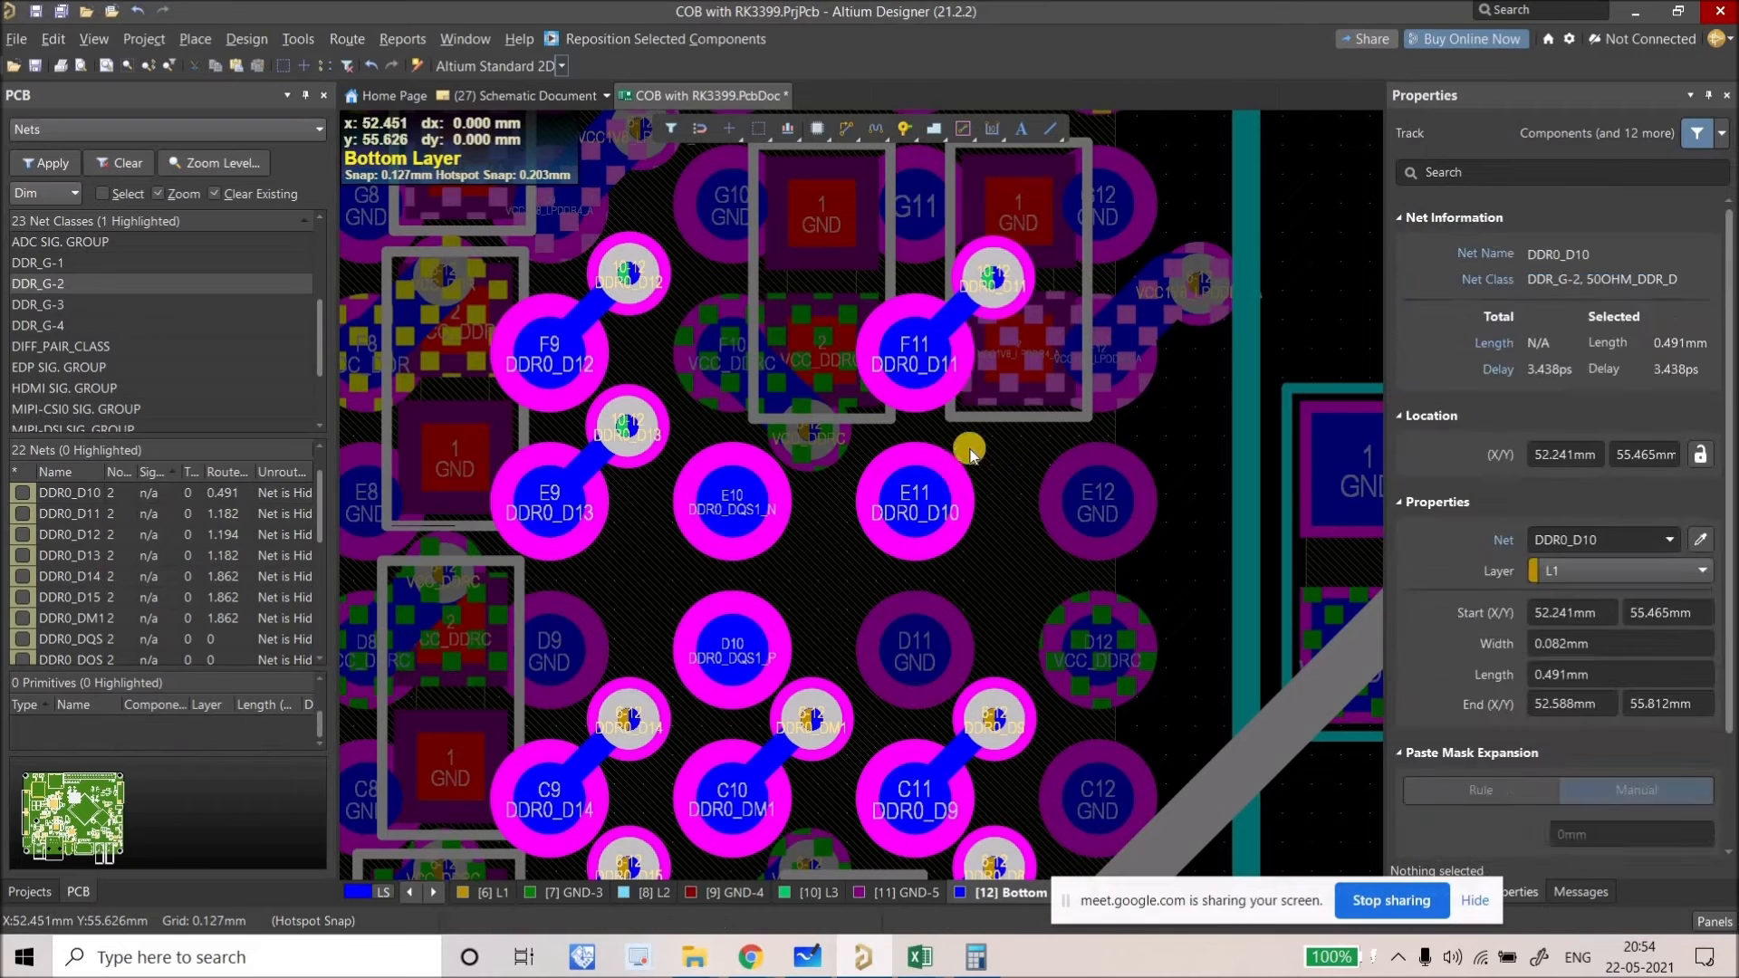
key("Delete")
left_click(915, 501)
Step: Replace DDR0_D9's old via and tracks with the copied fanout on pad C11
right_click_drag(1138, 376, 1111, 388)
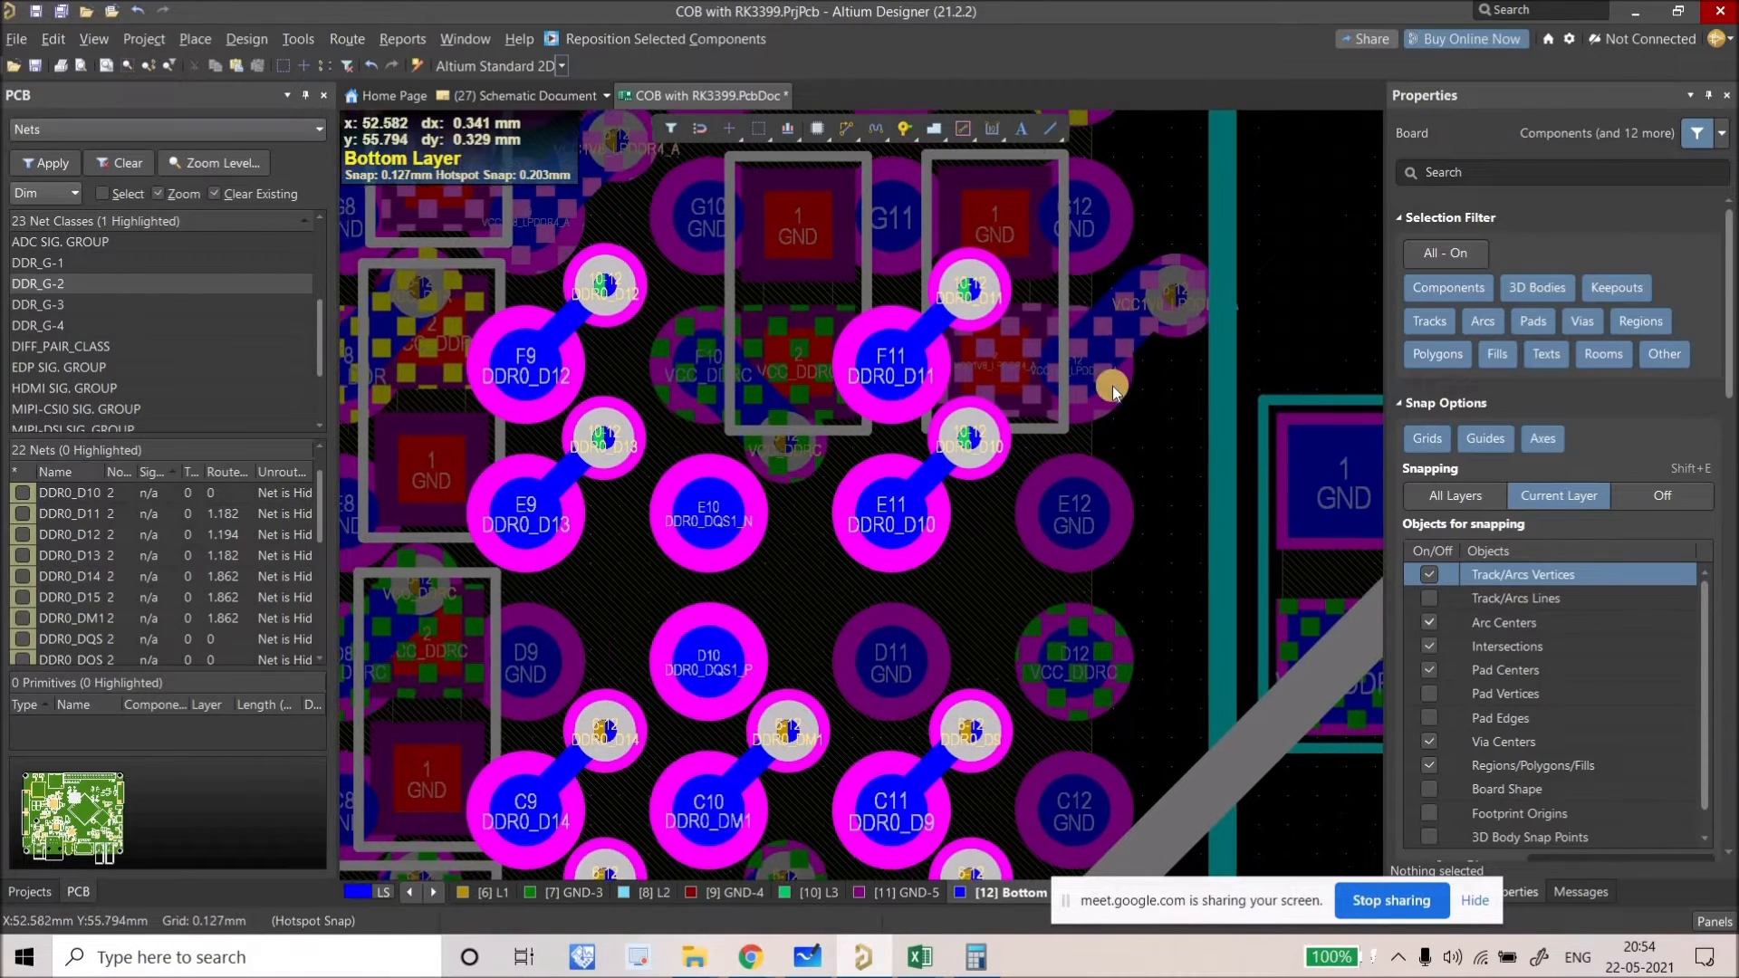
right_click_drag(950, 790, 1052, 622)
right_click_drag(981, 541, 906, 461)
scroll(960, 532, "up", 1, "ctrl")
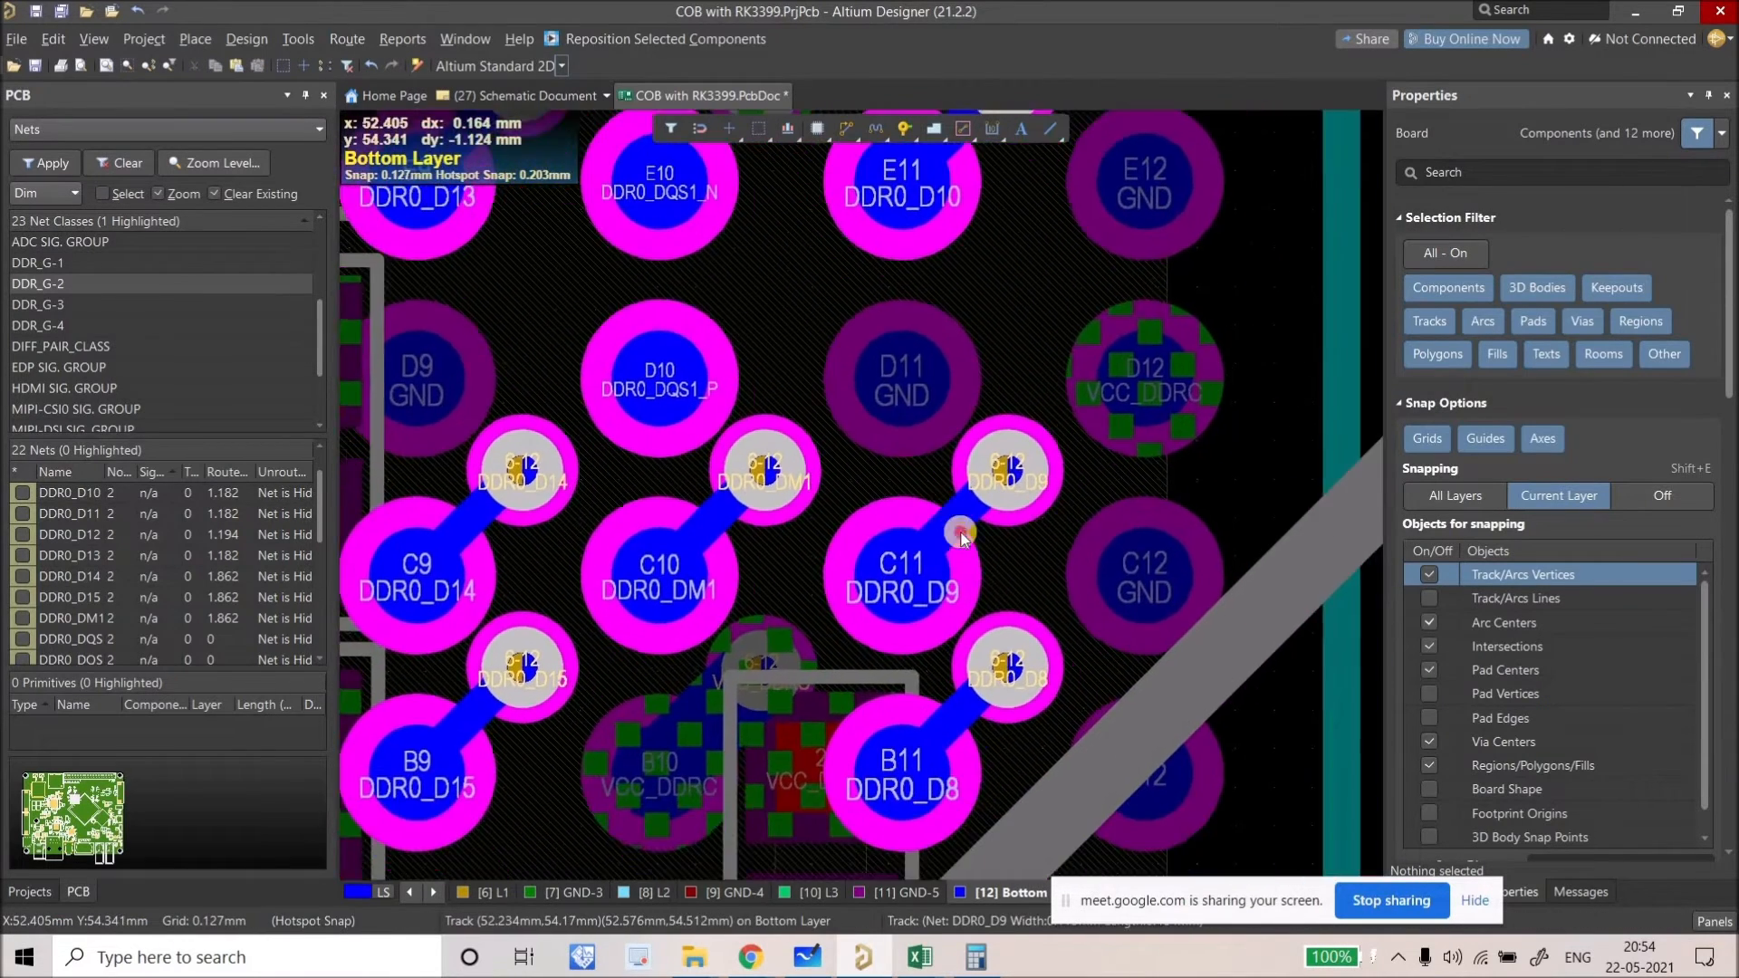
left_click(960, 527)
key("Delete")
left_click(979, 507)
key("Delete")
left_click(981, 510)
key("Delete")
key("ctrl+v")
left_click(901, 577)
Step: Replace DDR0_D8's old via and tracks with the copied fanout on pad B11
right_click_drag(952, 711, 902, 530)
left_click(919, 539)
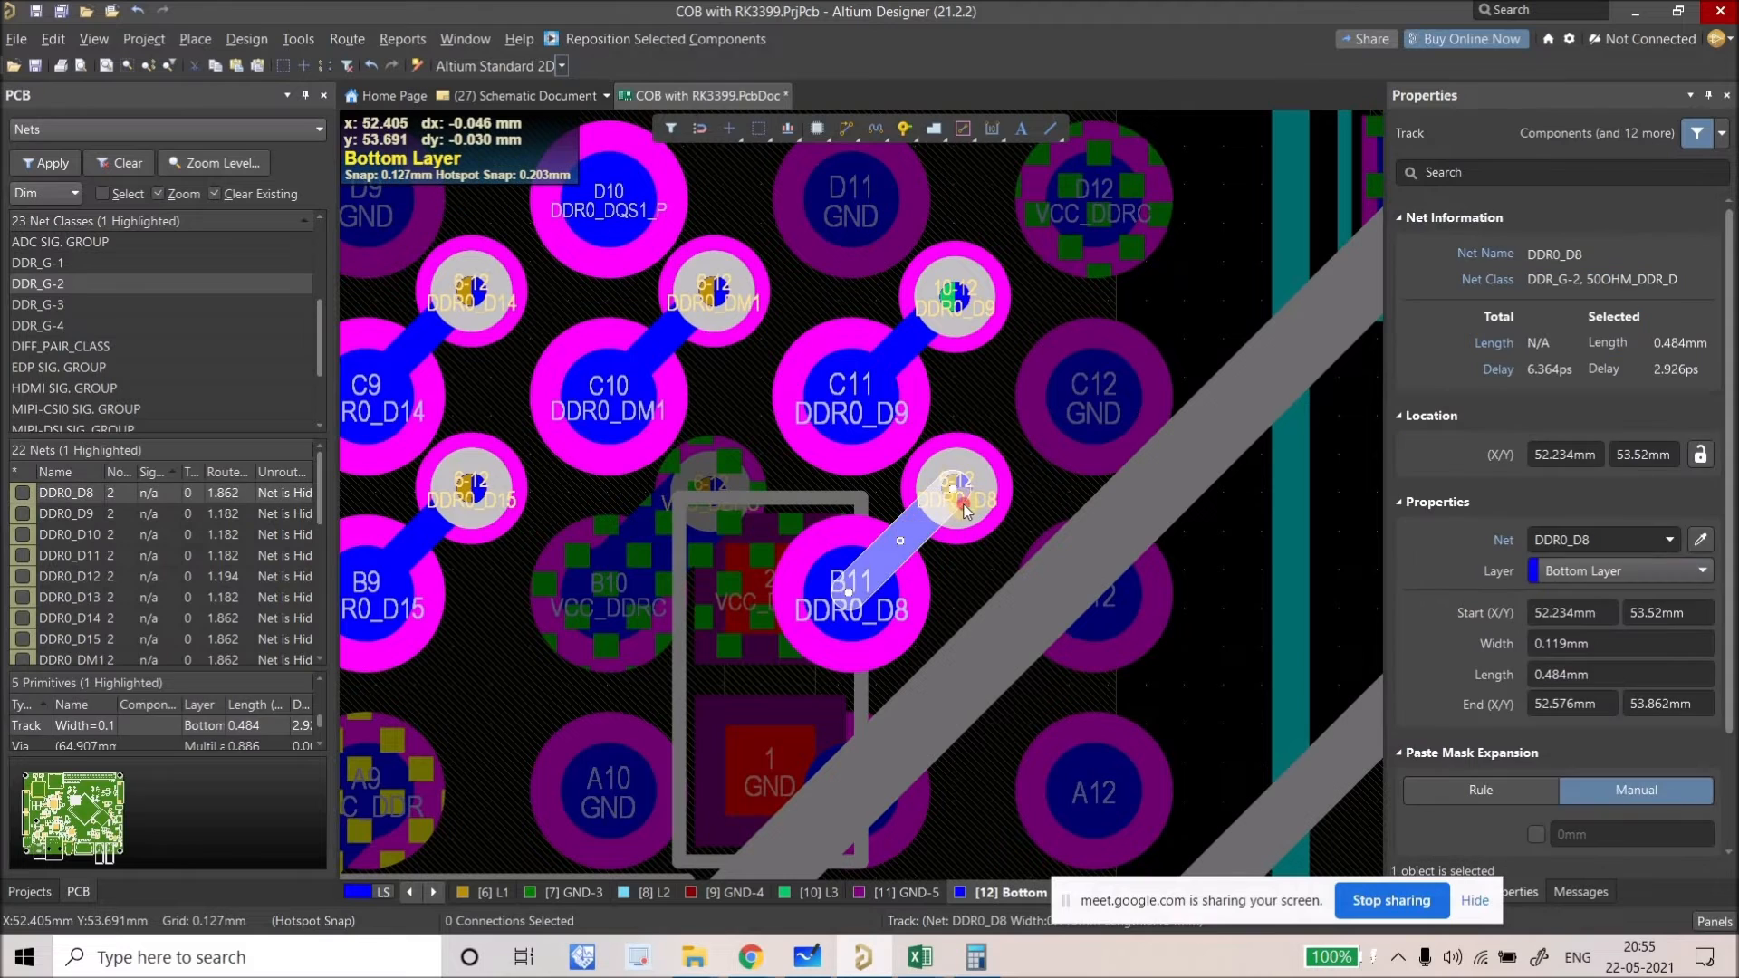
key("Delete")
left_click(933, 517)
key("Delete")
left_click(932, 522)
key("Delete")
key("ctrl+v")
left_click(851, 593)
Step: Replace the DDR0_DM1 via and tracks with the copied fanout on pad C10
right_click_drag(675, 411, 954, 415)
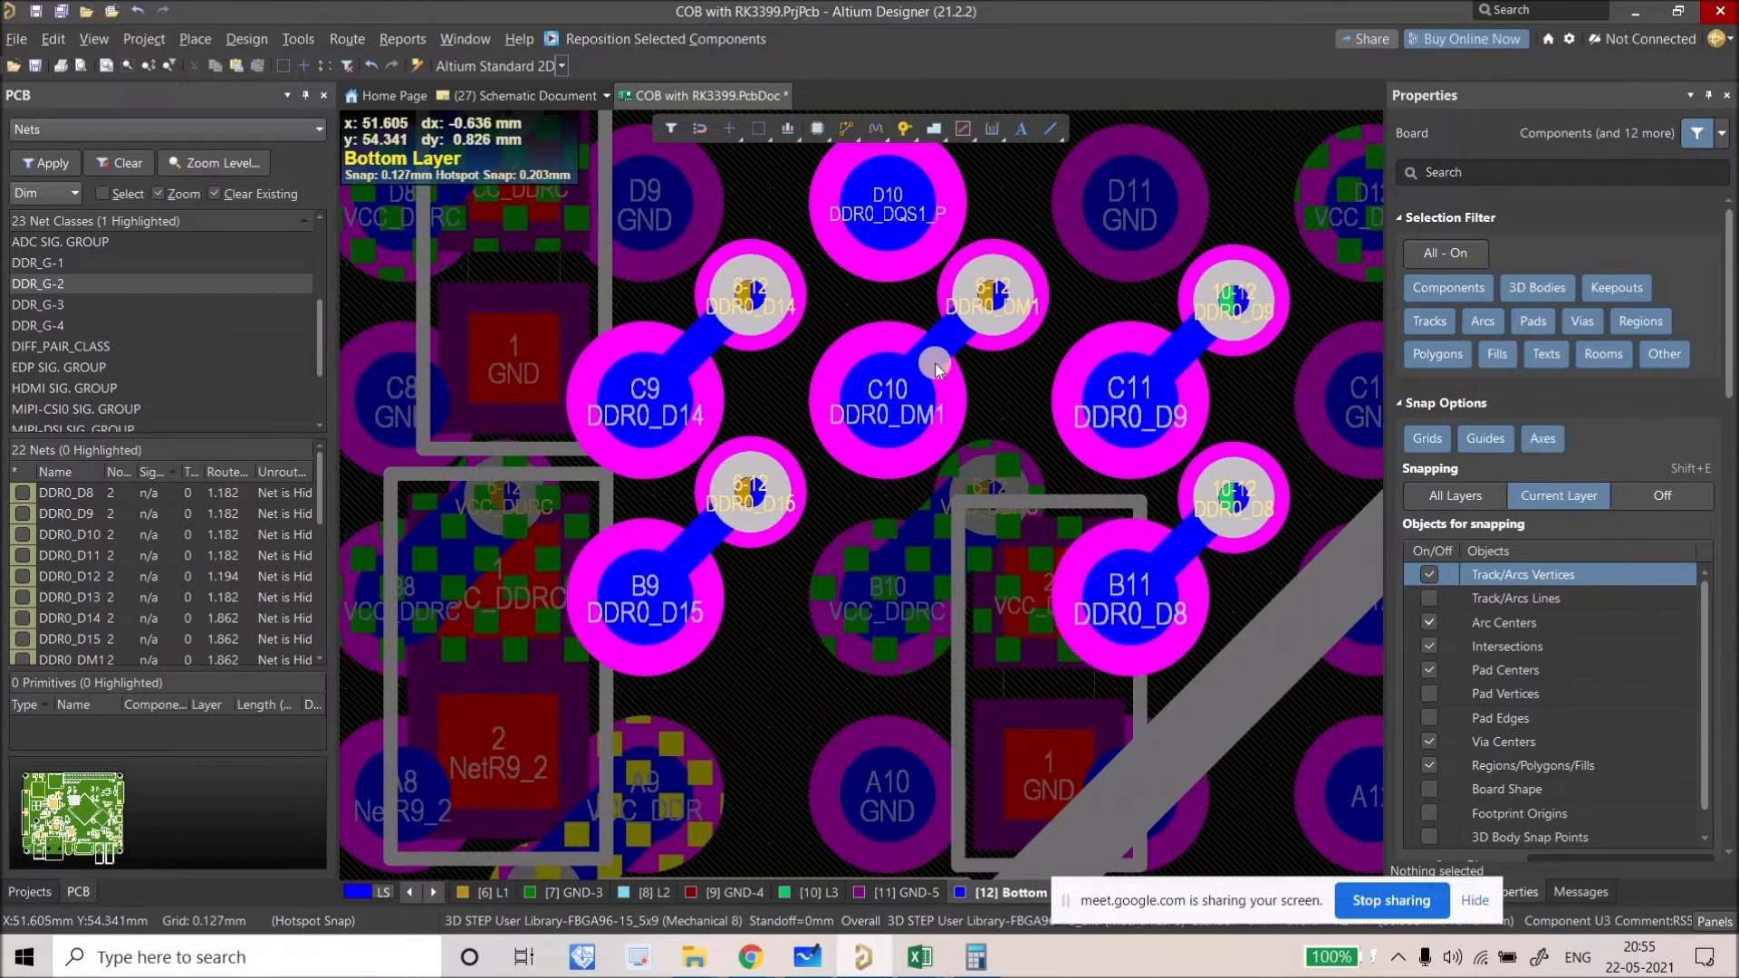
right_click_drag(943, 337, 932, 408)
key("Delete")
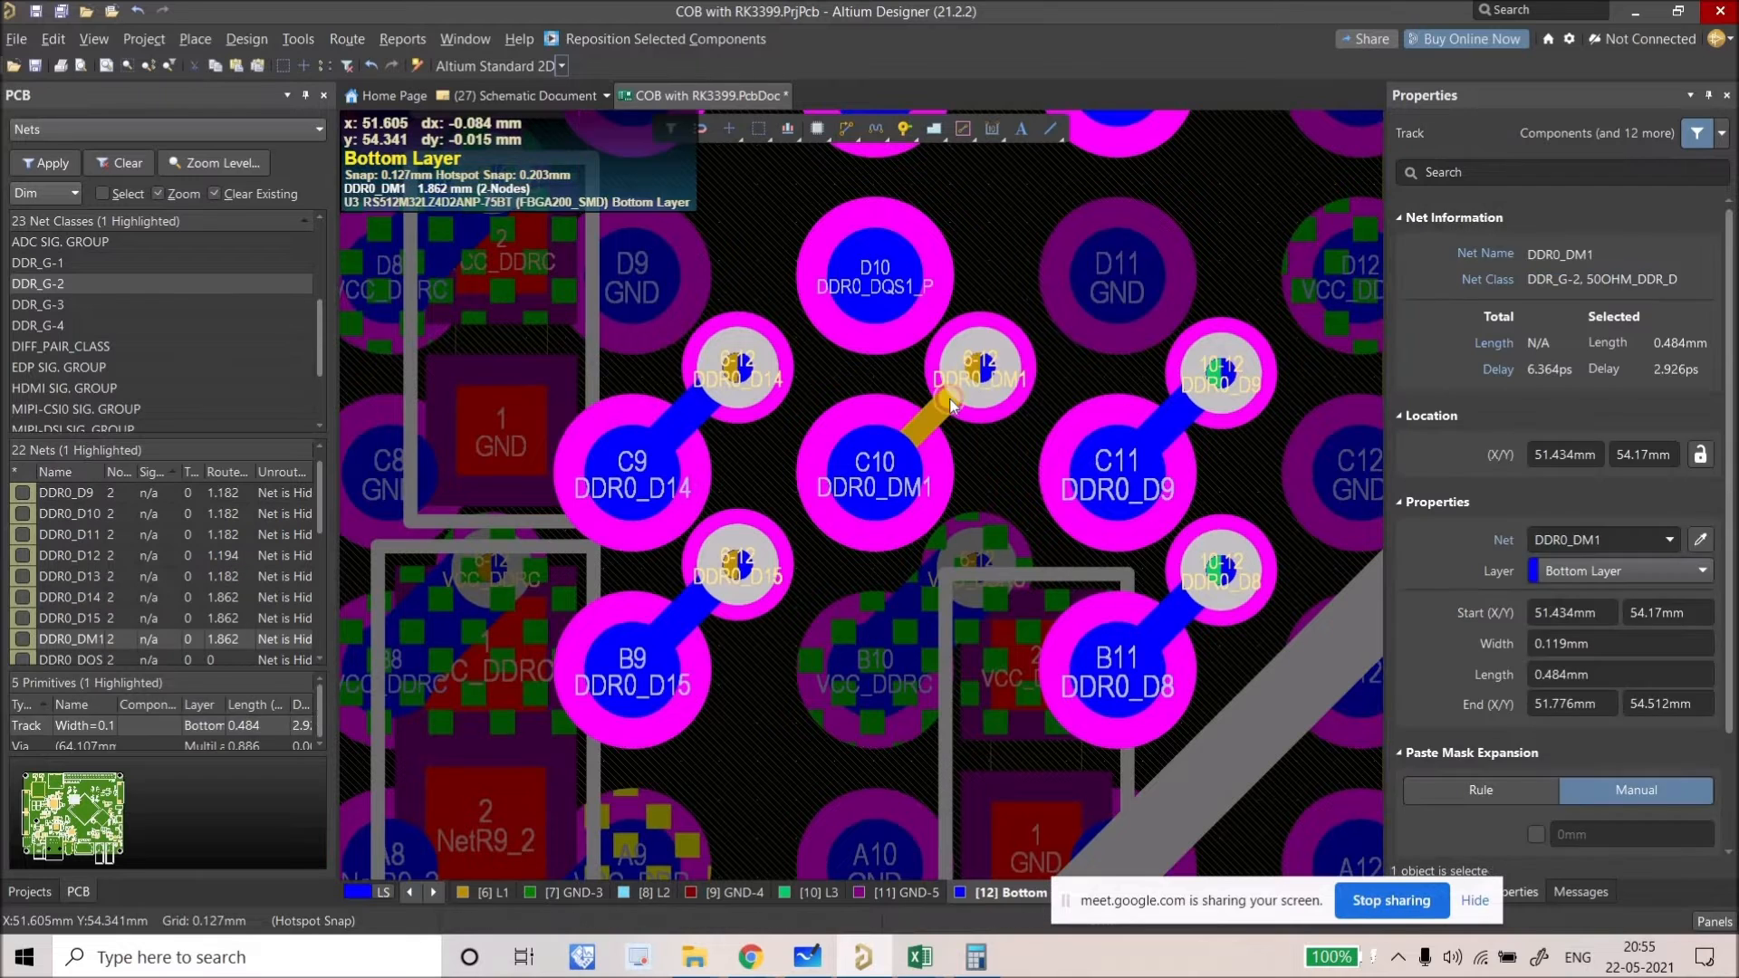
left_click(949, 401)
key("Delete")
left_click(951, 401)
key("Delete")
key("ctrl+v")
left_click(875, 472)
Step: Replace the DDR0_D14 via and tracks with the copied fanout on pad C9
left_click(712, 400)
key("Delete")
left_click(721, 387)
key("Delete")
left_click(701, 412)
key("Delete")
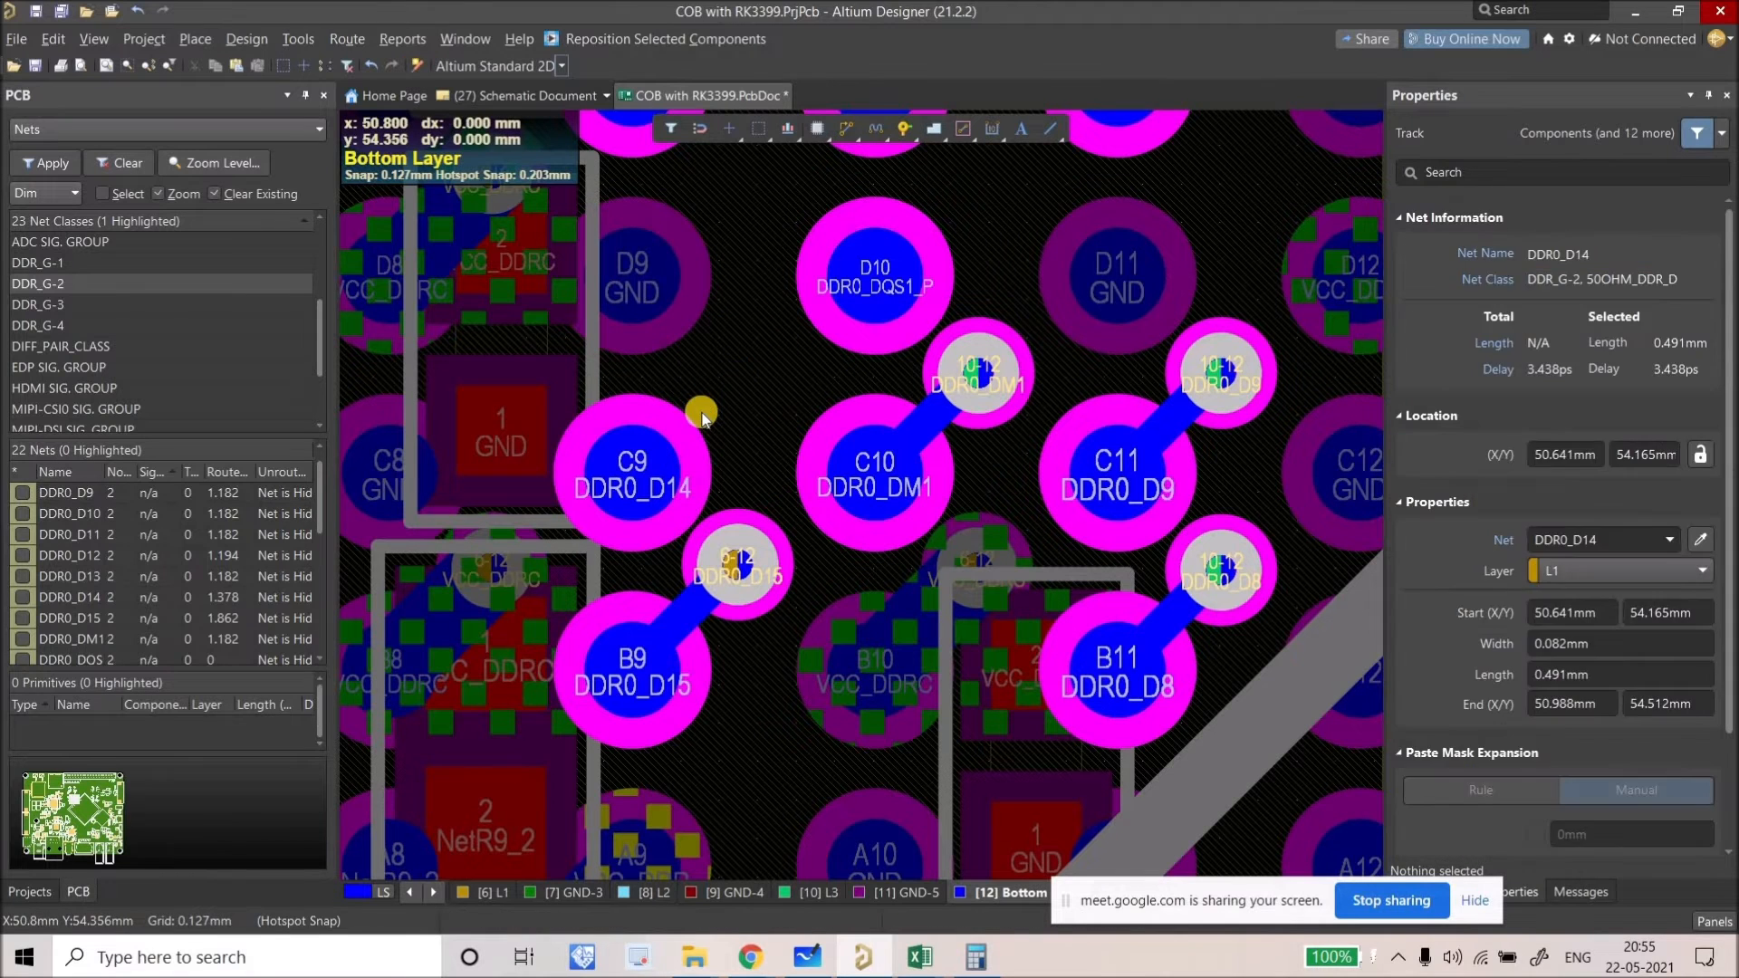
key("ctrl+v")
left_click(671, 516)
Step: Replace the DDR0_D15 via and track with the copied fanout on pad B9
right_click_drag(689, 622, 704, 528)
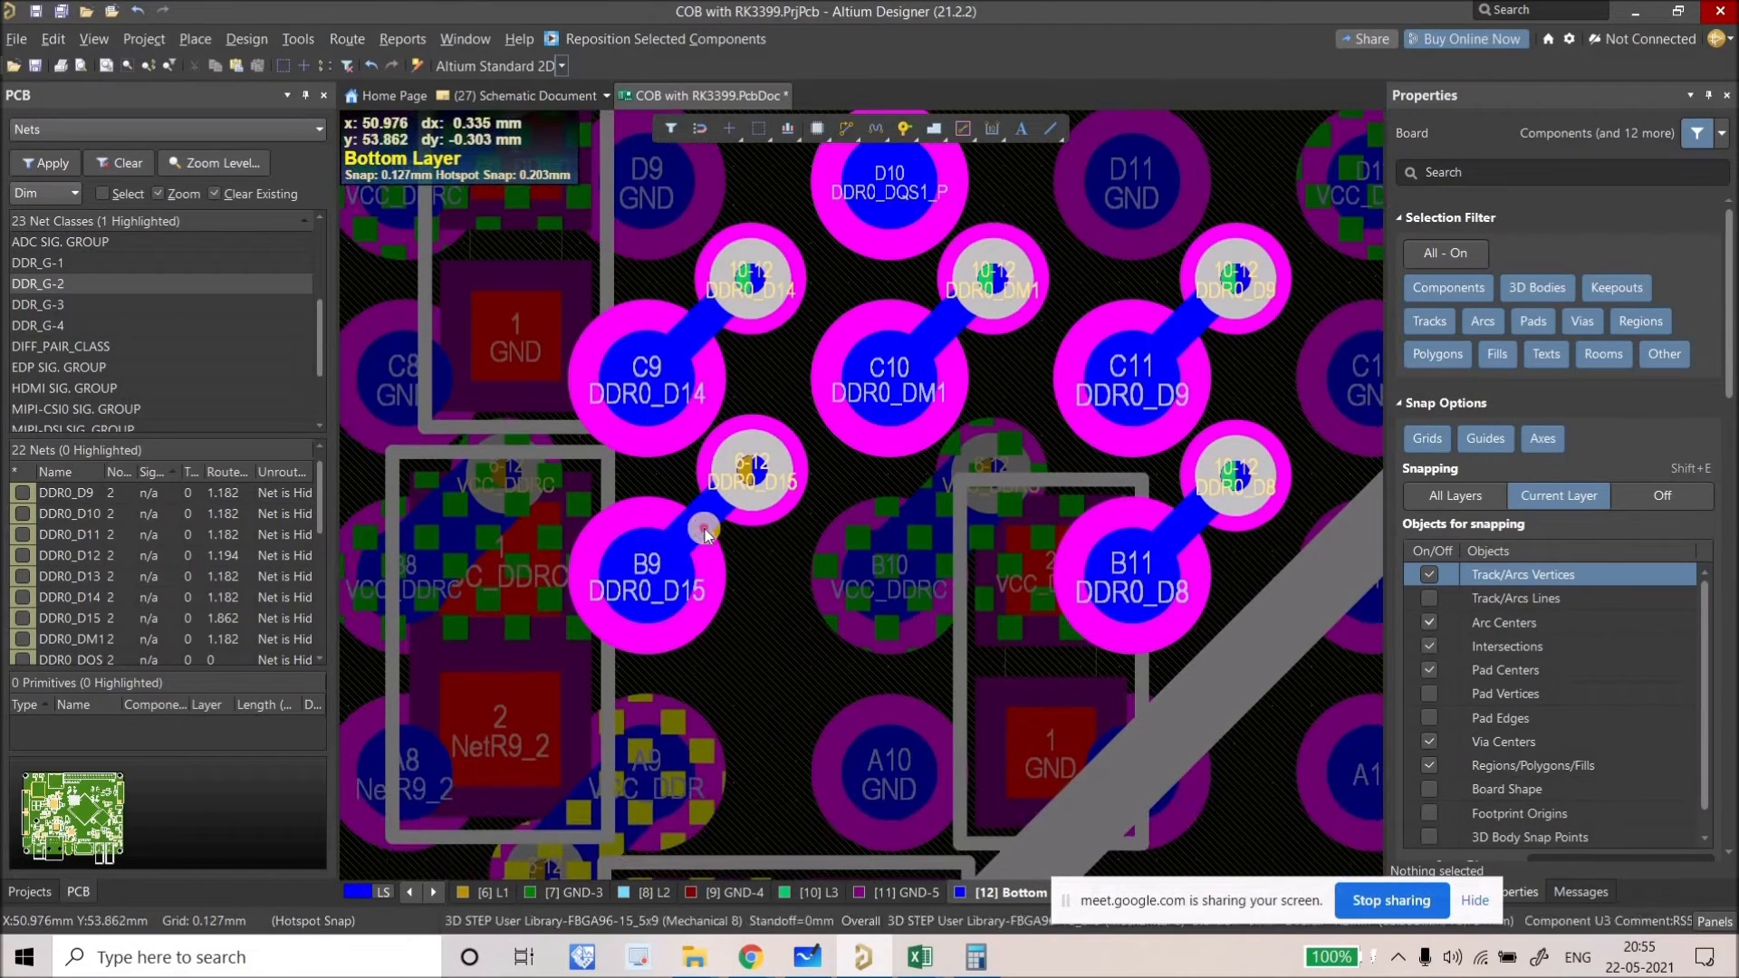
left_click(704, 528)
key("Delete")
left_click(751, 473)
key("Delete")
left_click(726, 512)
key("ctrl+v")
left_click(633, 556)
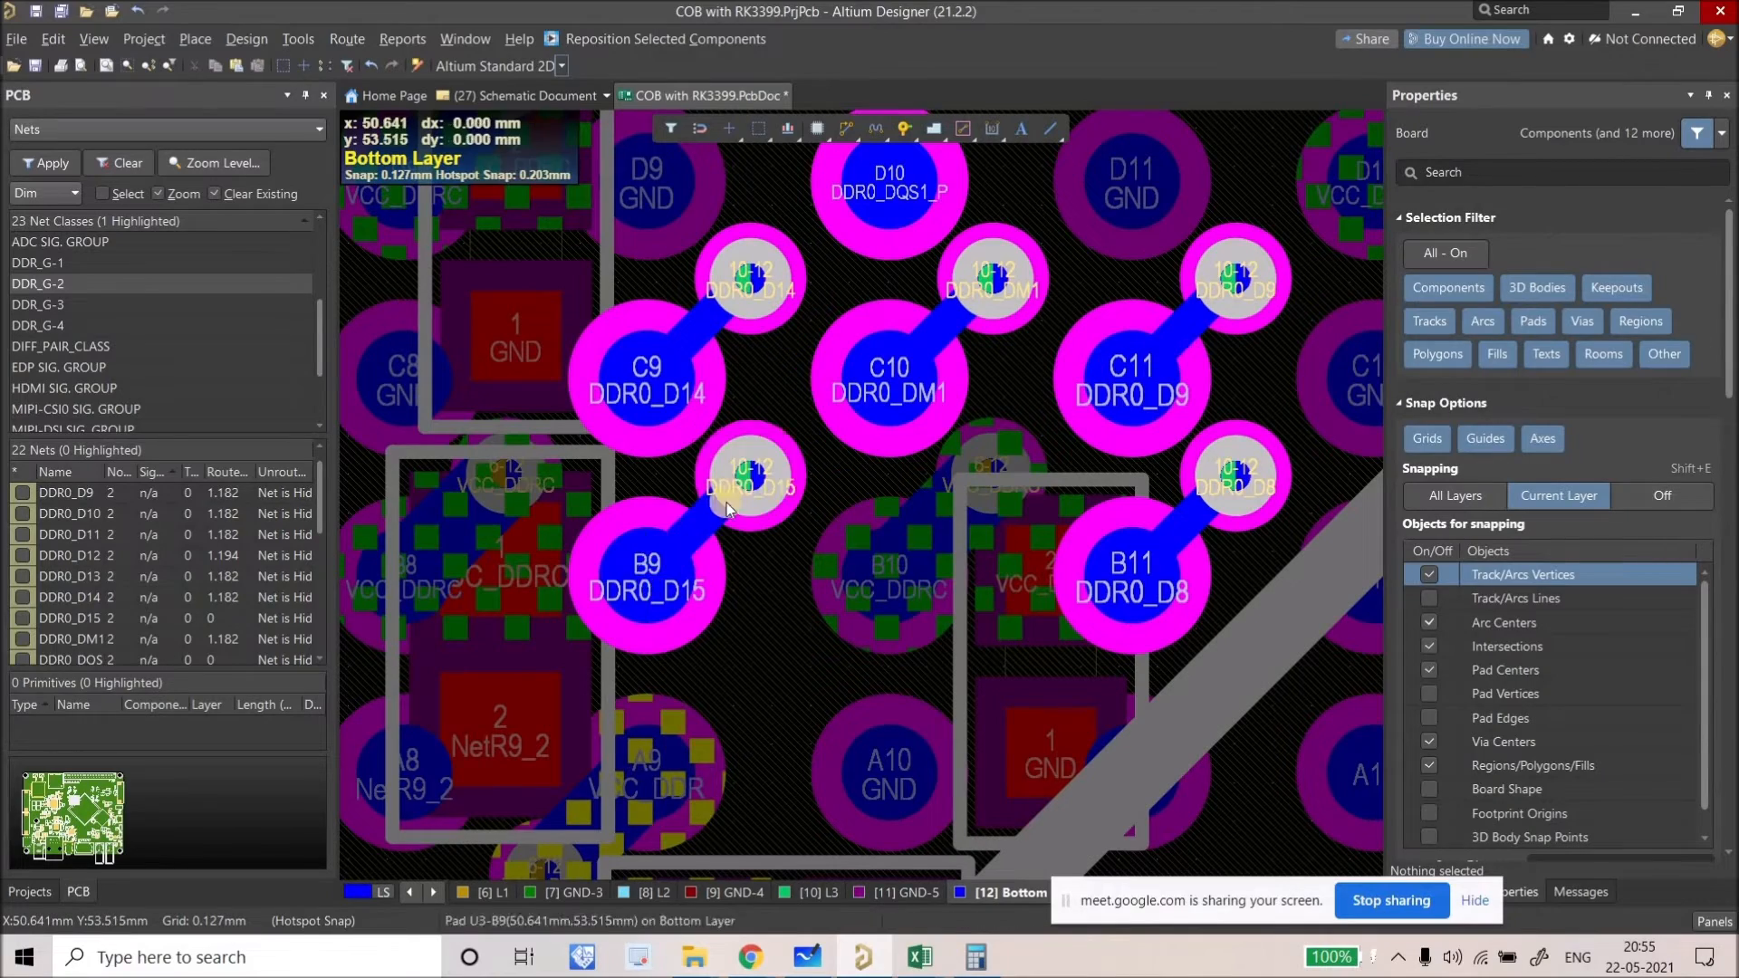
scroll(721, 494, "down", 3, "ctrl")
scroll(802, 558, "down", 2, "ctrl")
Step: Pan and zoom from the LPDDR4 over to the RK3399 BGA's DDR0 pads
right_click_drag(803, 437, 810, 483)
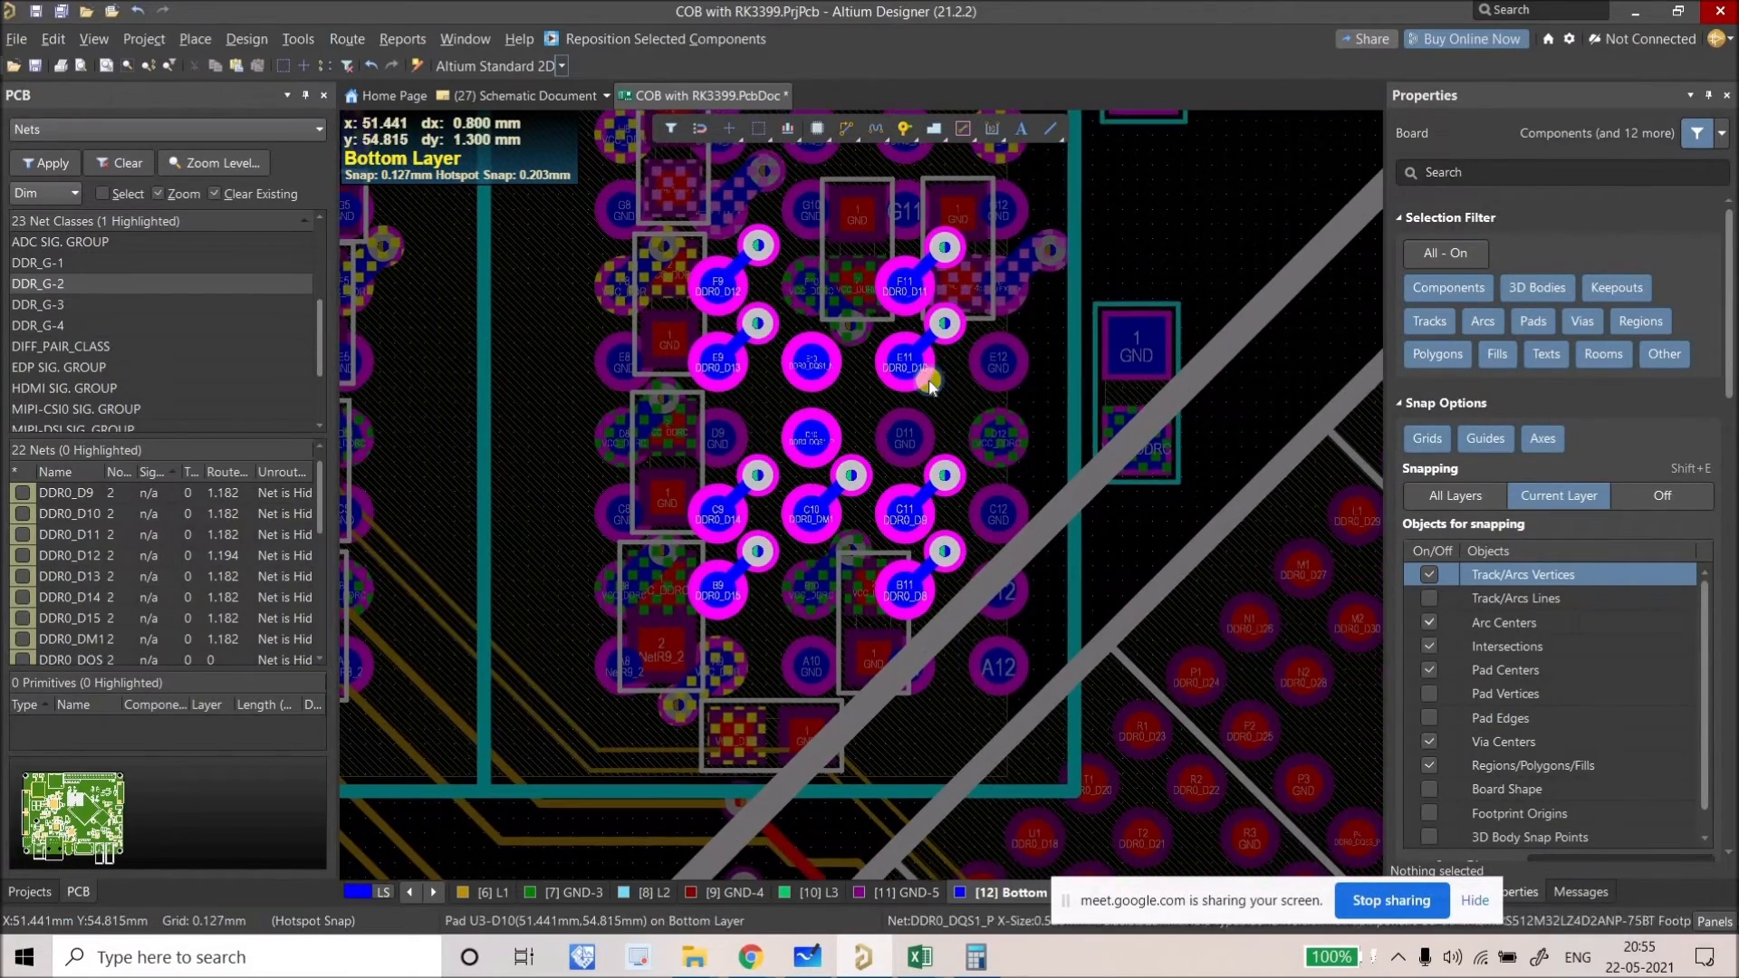
right_click_drag(839, 353, 898, 328)
scroll(1002, 302, "down", 6, "ctrl")
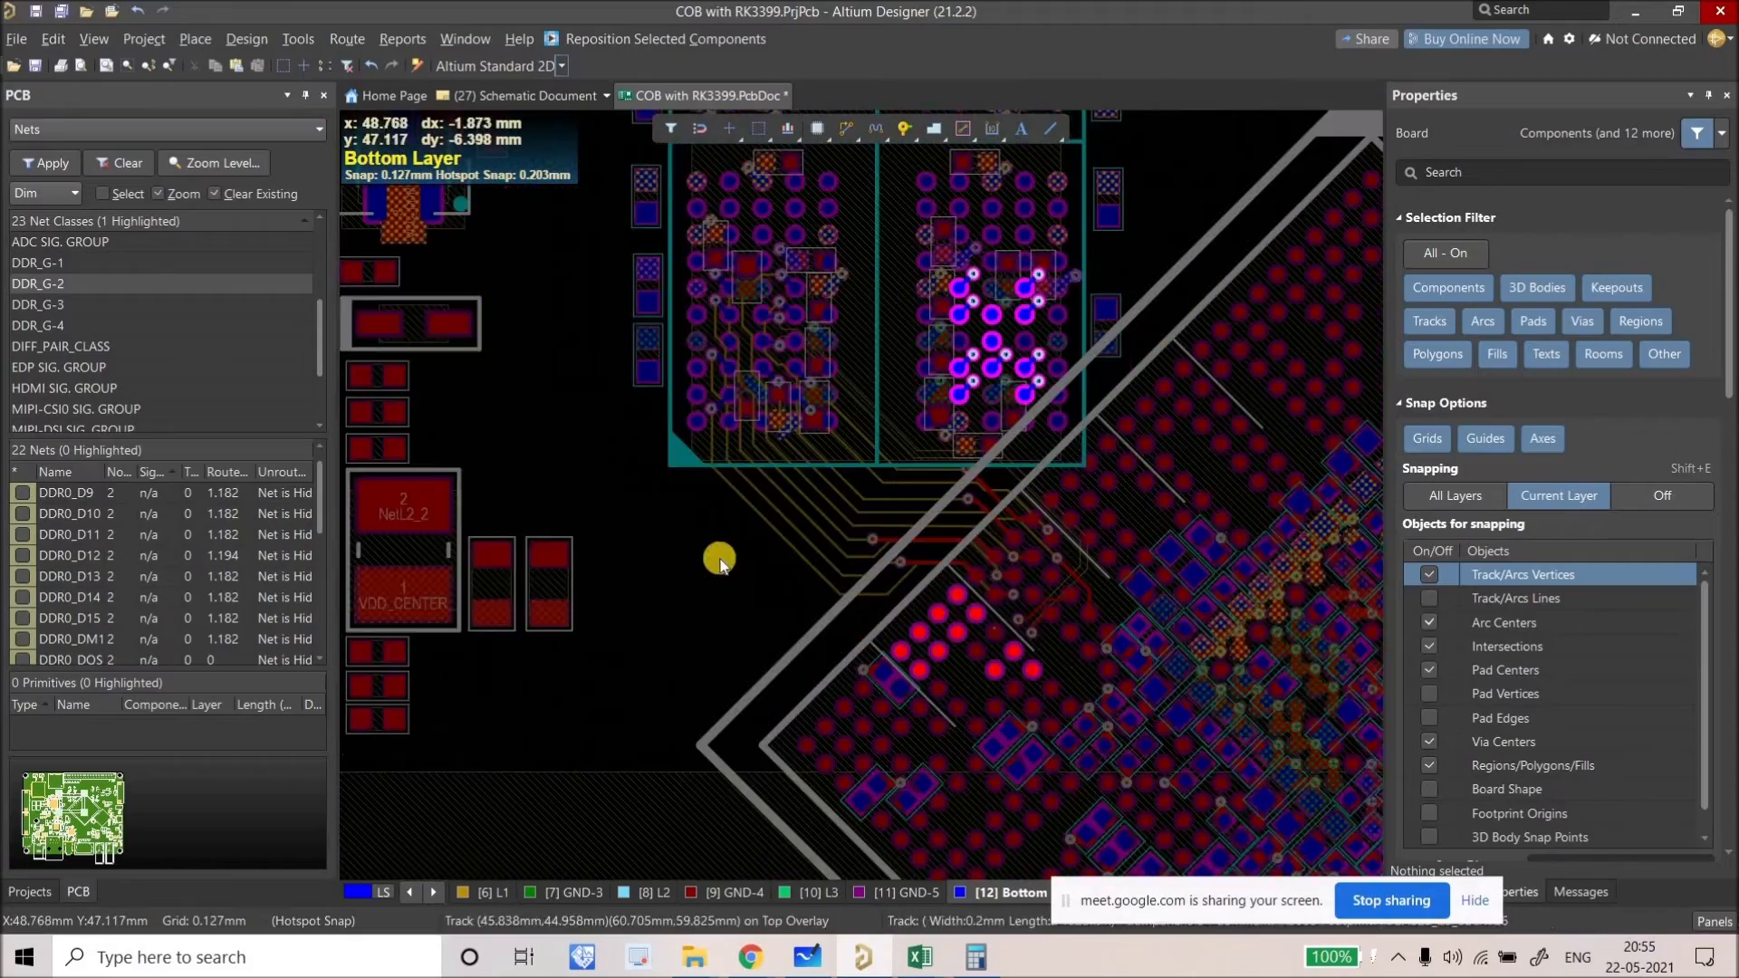
scroll(912, 591, "up", 2, "ctrl")
right_click_drag(912, 591, 700, 420)
scroll(700, 421, "up", 5, "ctrl")
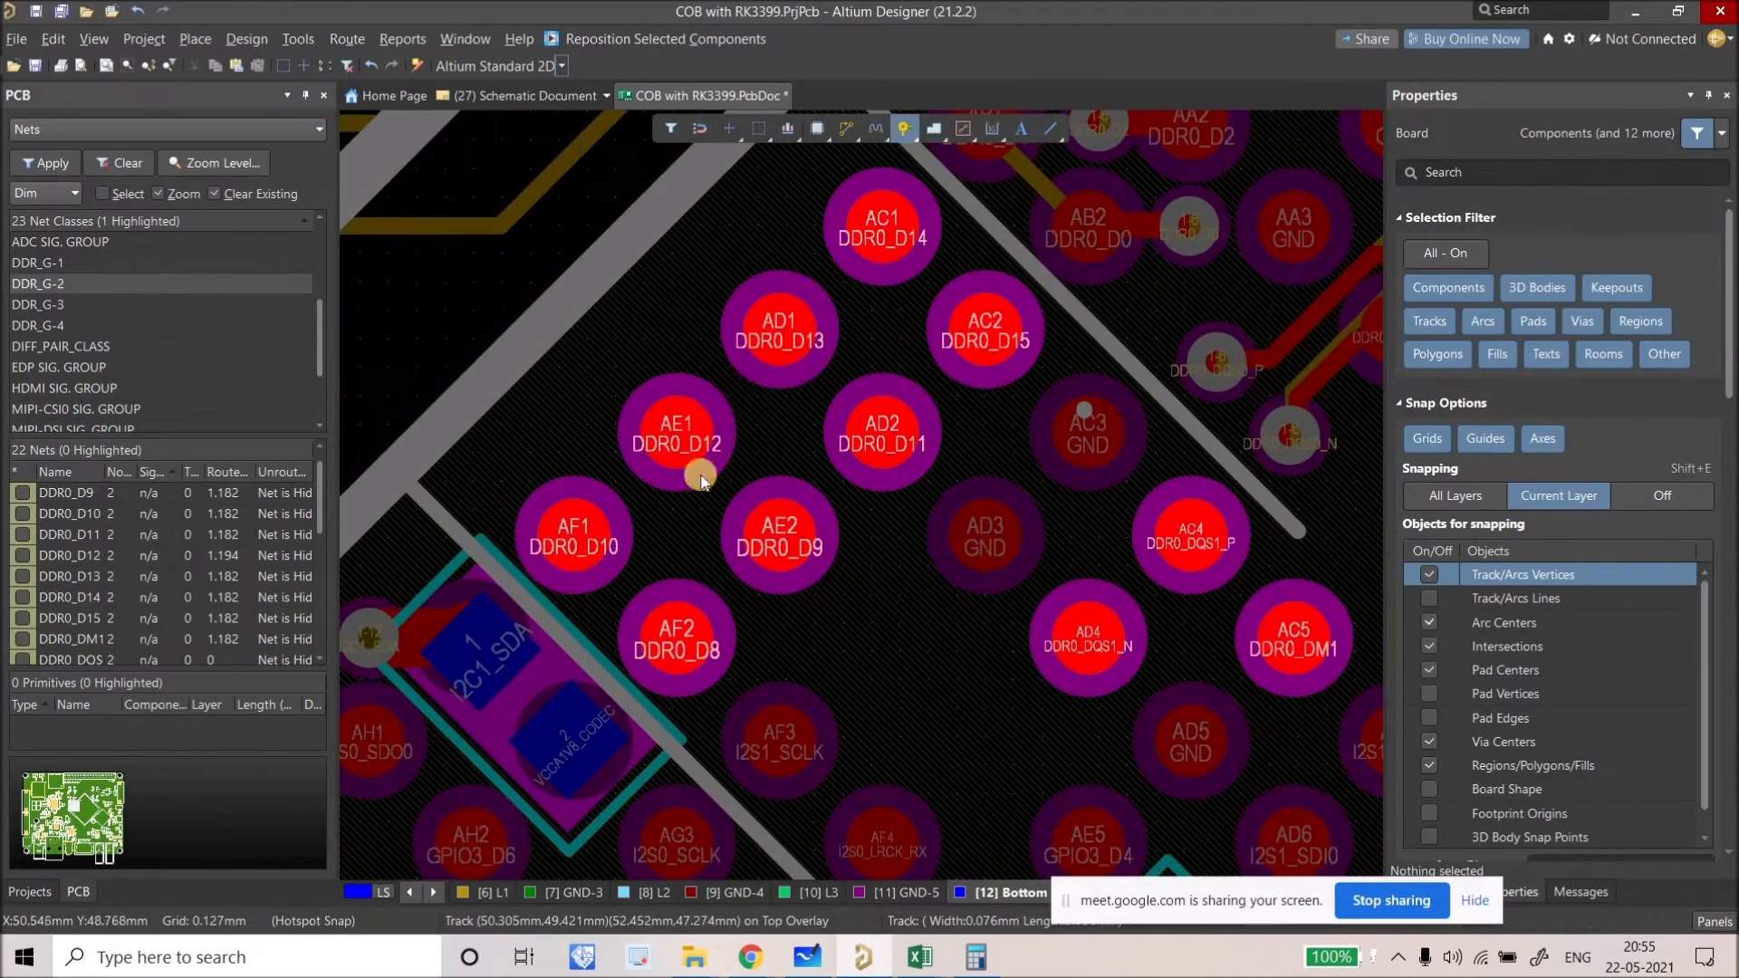
scroll(700, 475, "up", 2, "ctrl")
right_click_drag(813, 502, 815, 503)
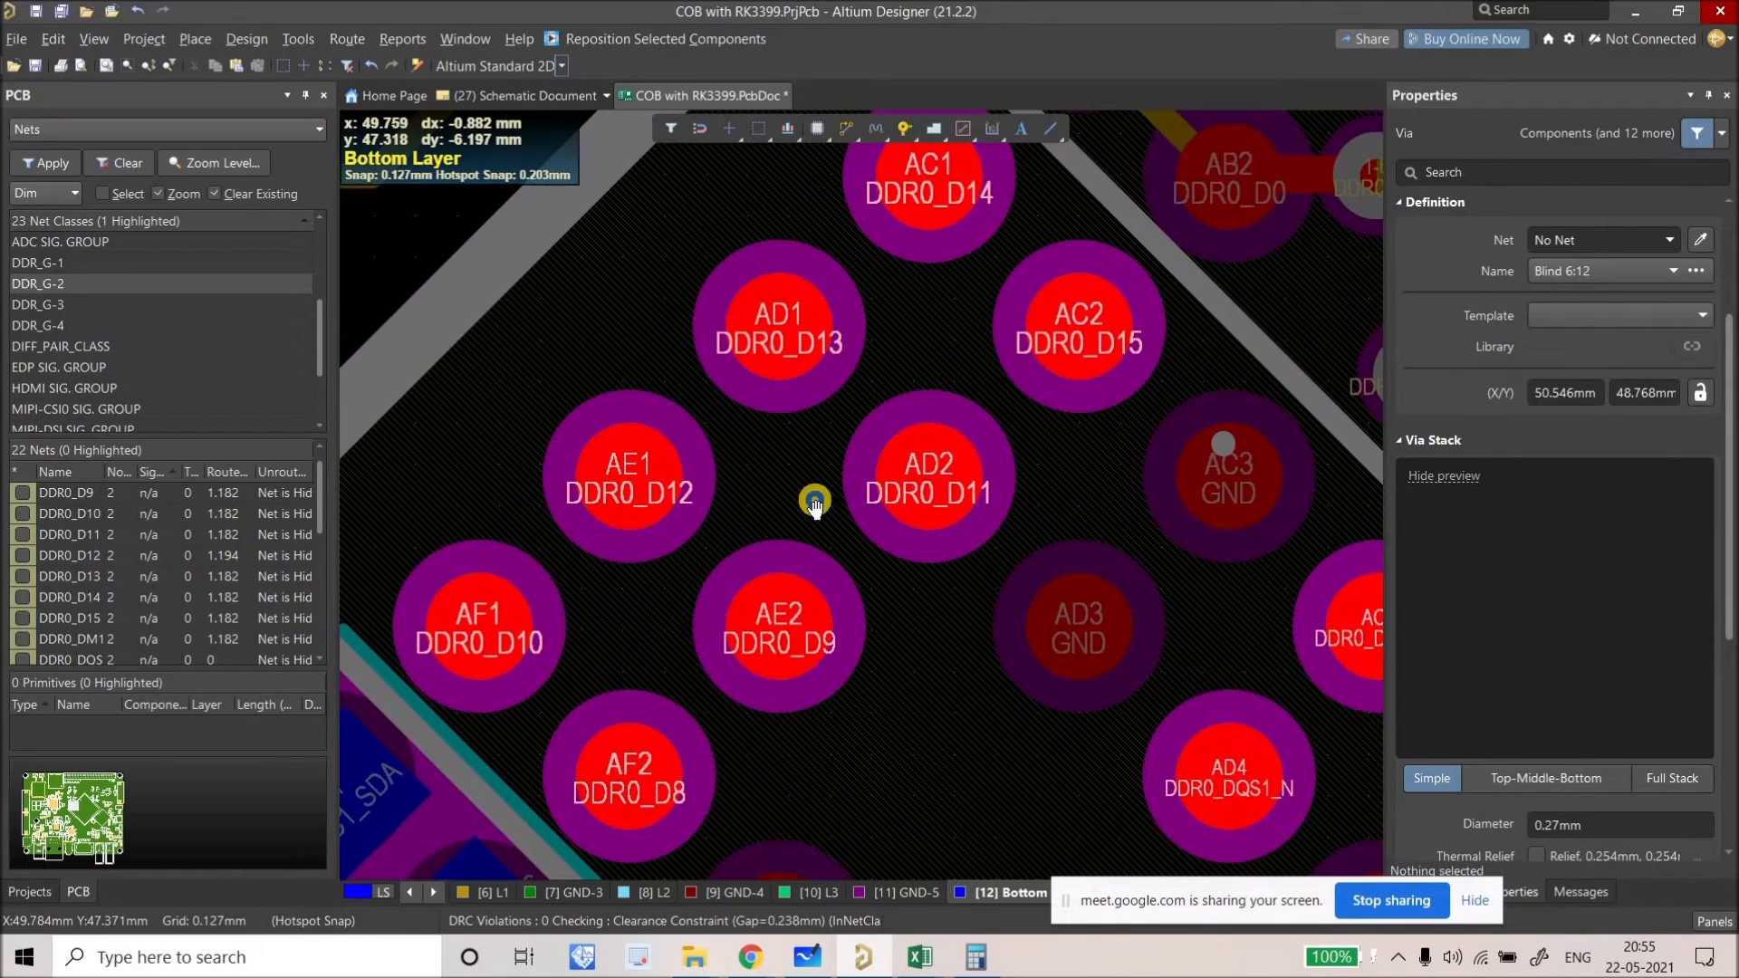
scroll(862, 518, "down", 3, "ctrl")
scroll(862, 510, "up", 5, "ctrl")
Step: Copy DDR0_D0's via and track with pad AB2 as reference, test-paste at AC1, then cancel
left_click(985, 547)
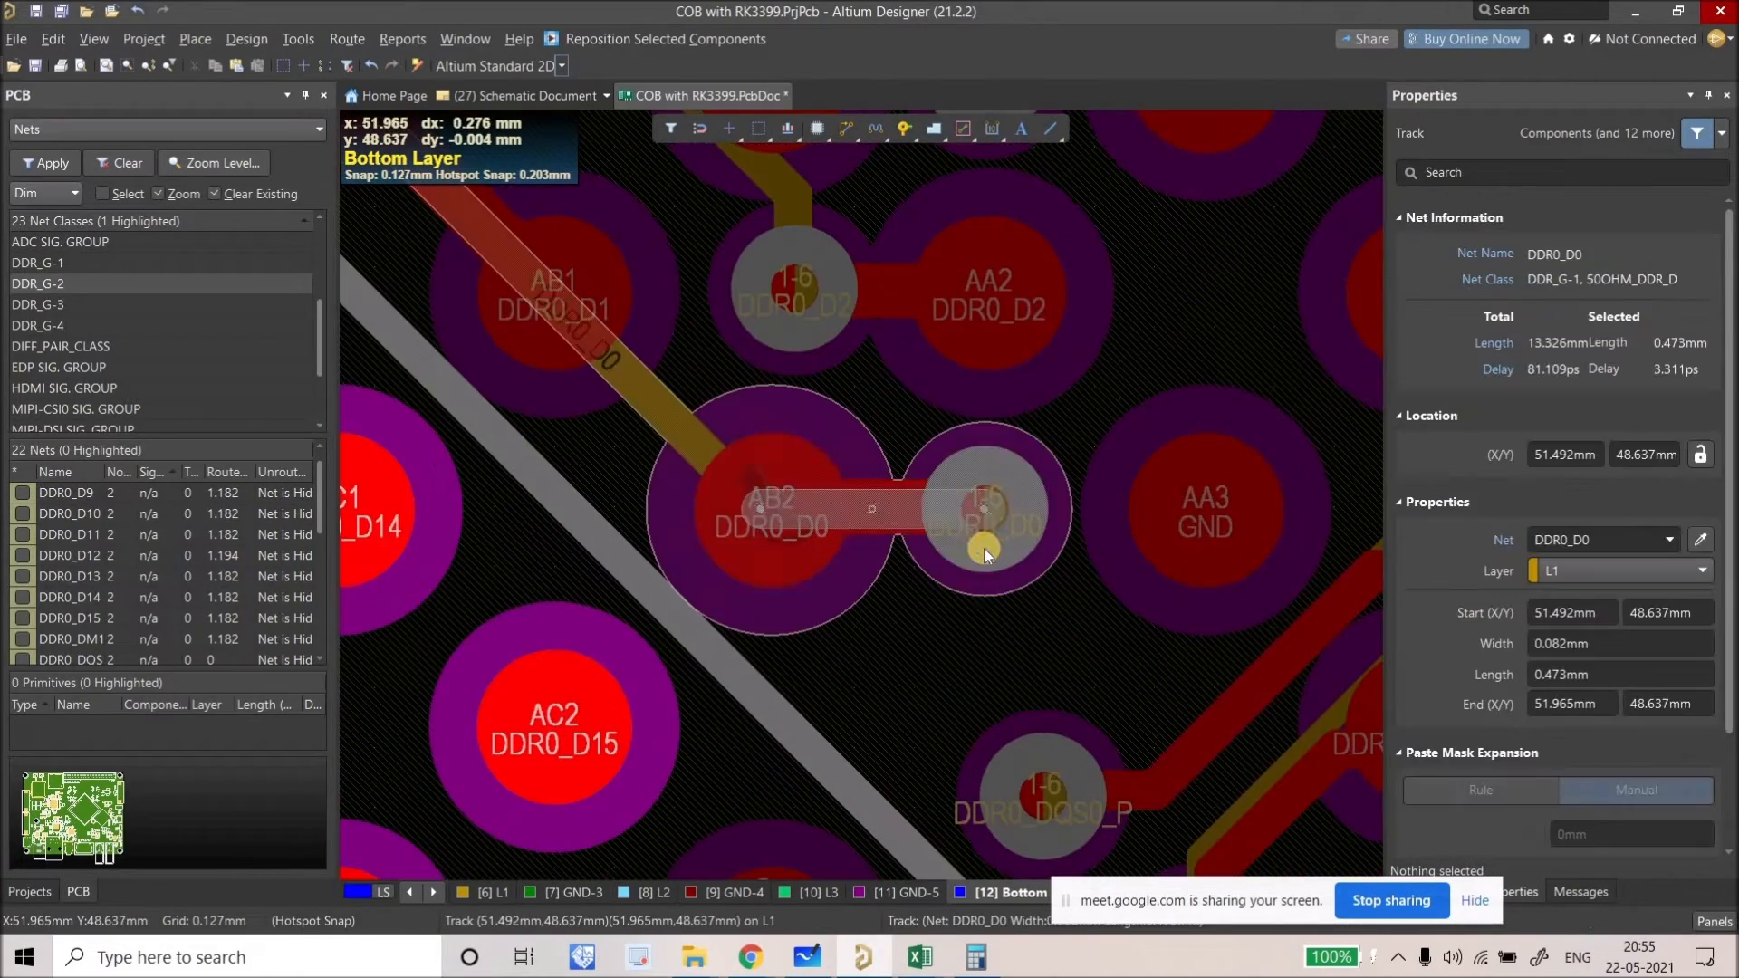
left_click(890, 535)
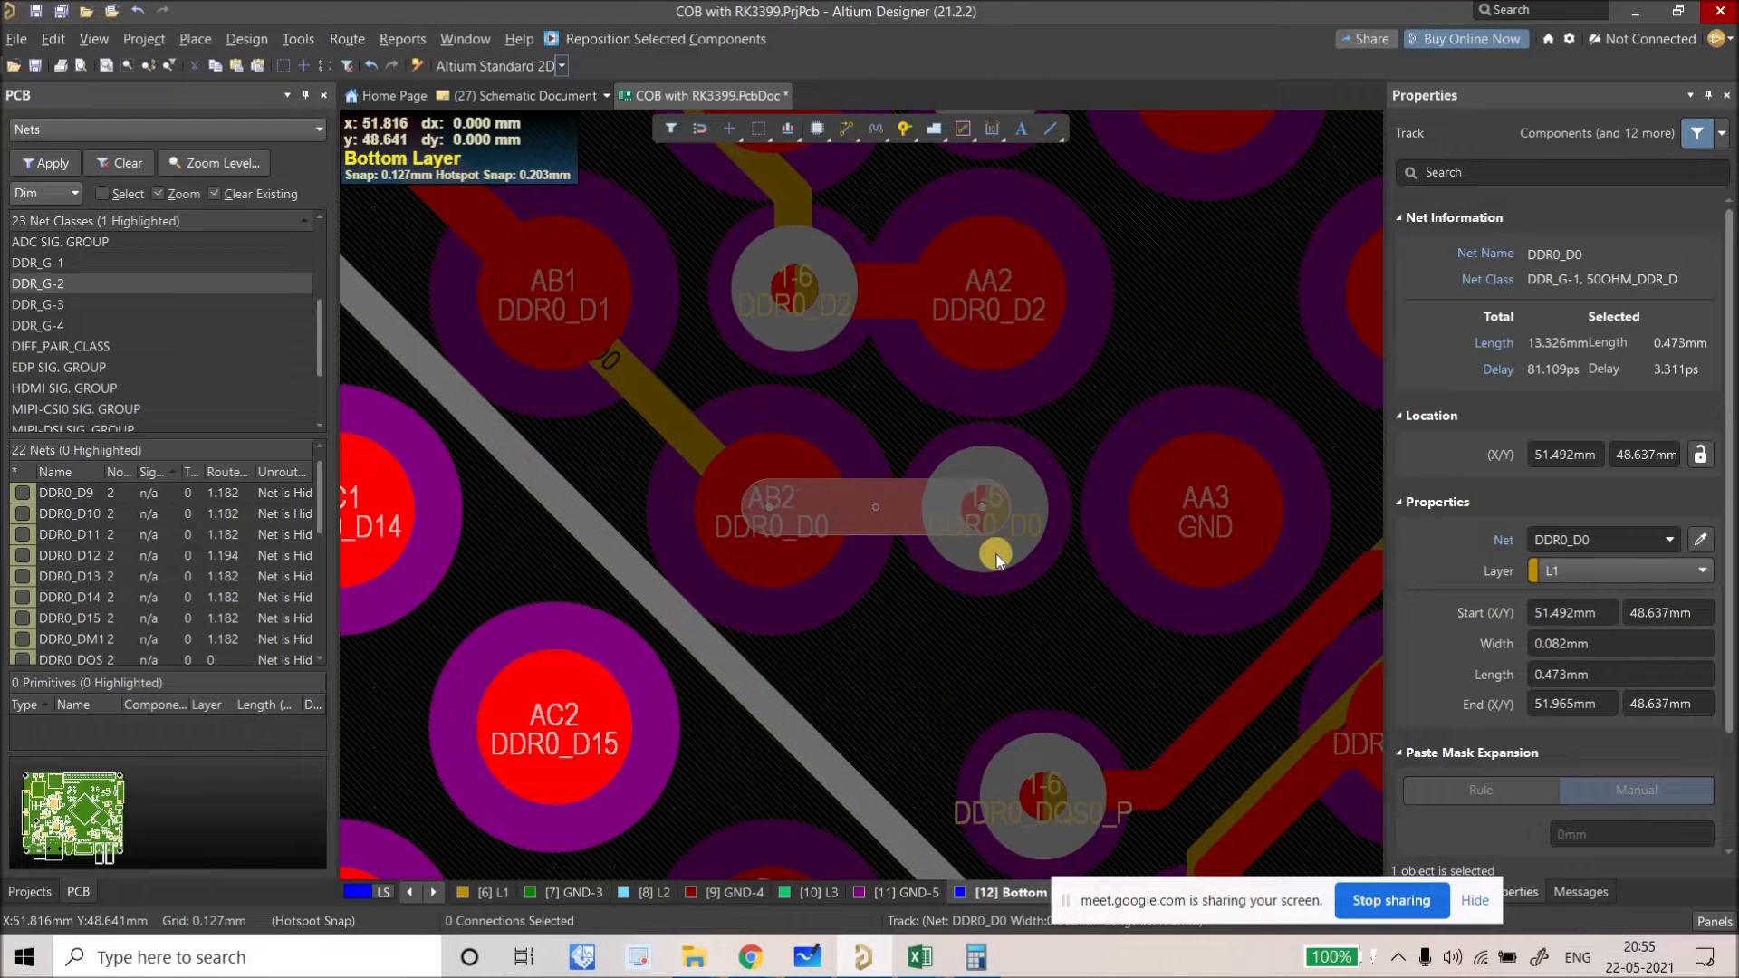
left_click(994, 554, "shift")
key("ctrl+c")
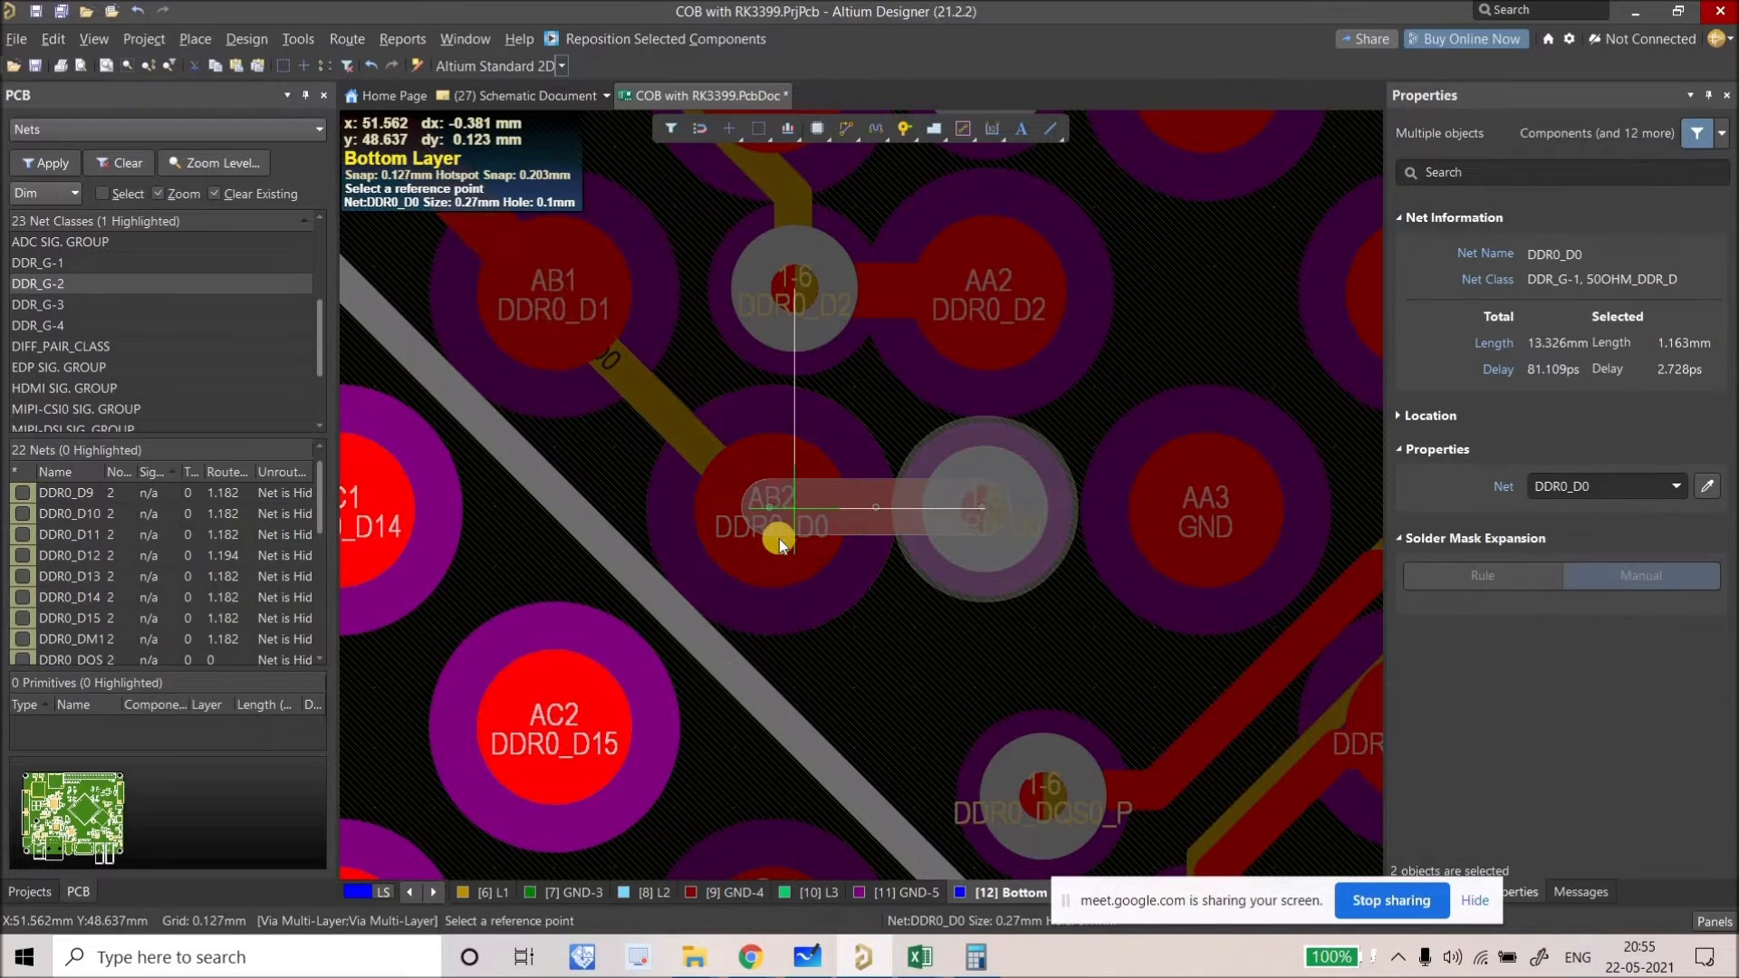
left_click(770, 509)
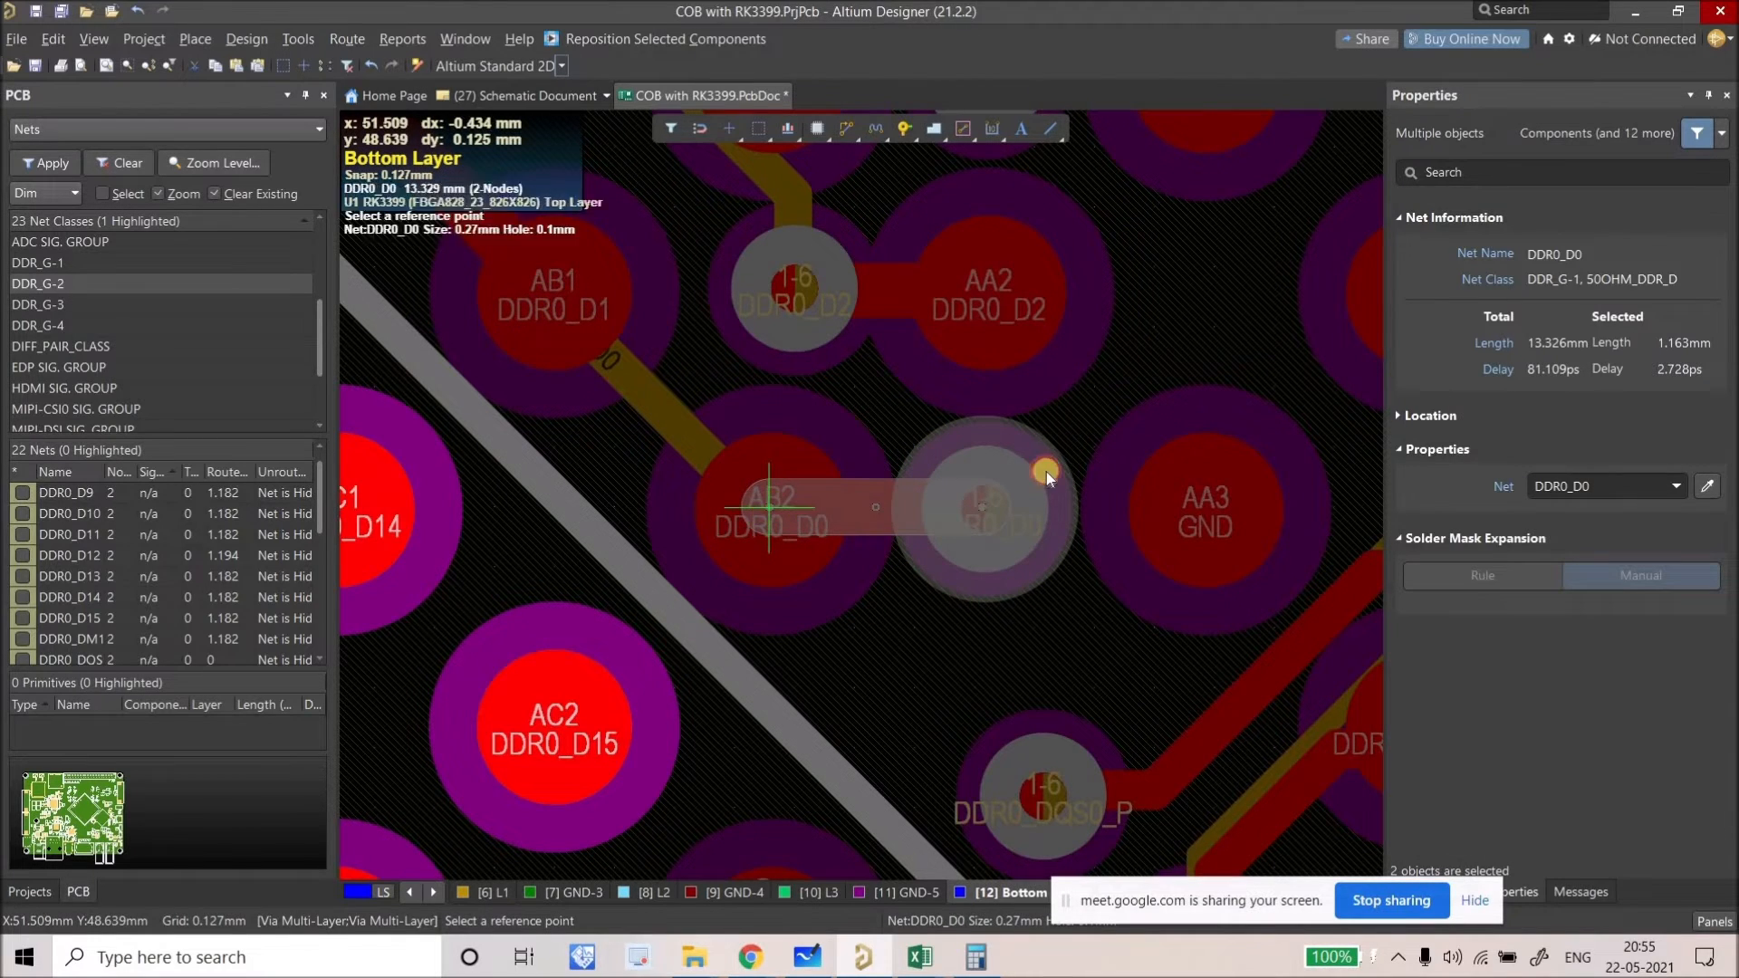
scroll(777, 488, "down", 5, "ctrl")
key("ctrl+v")
scroll(875, 569, "up", 5, "ctrl")
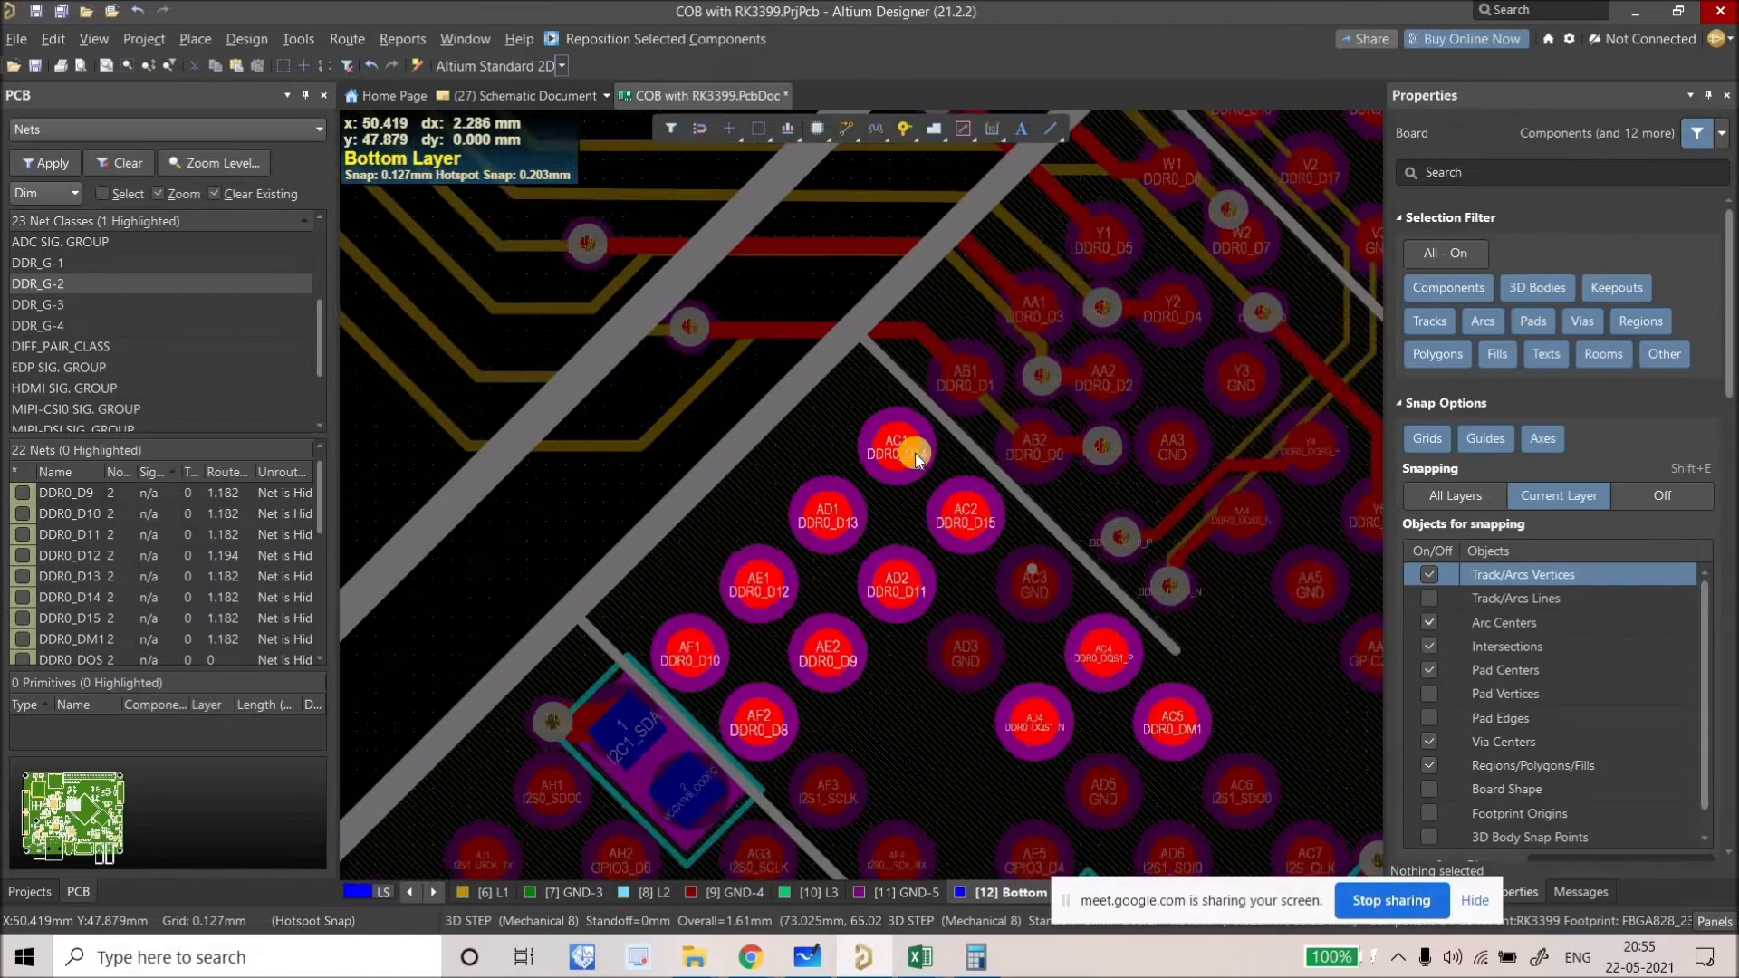
key("space")
key("space")
key("space")
key("space")
key("space")
key("space")
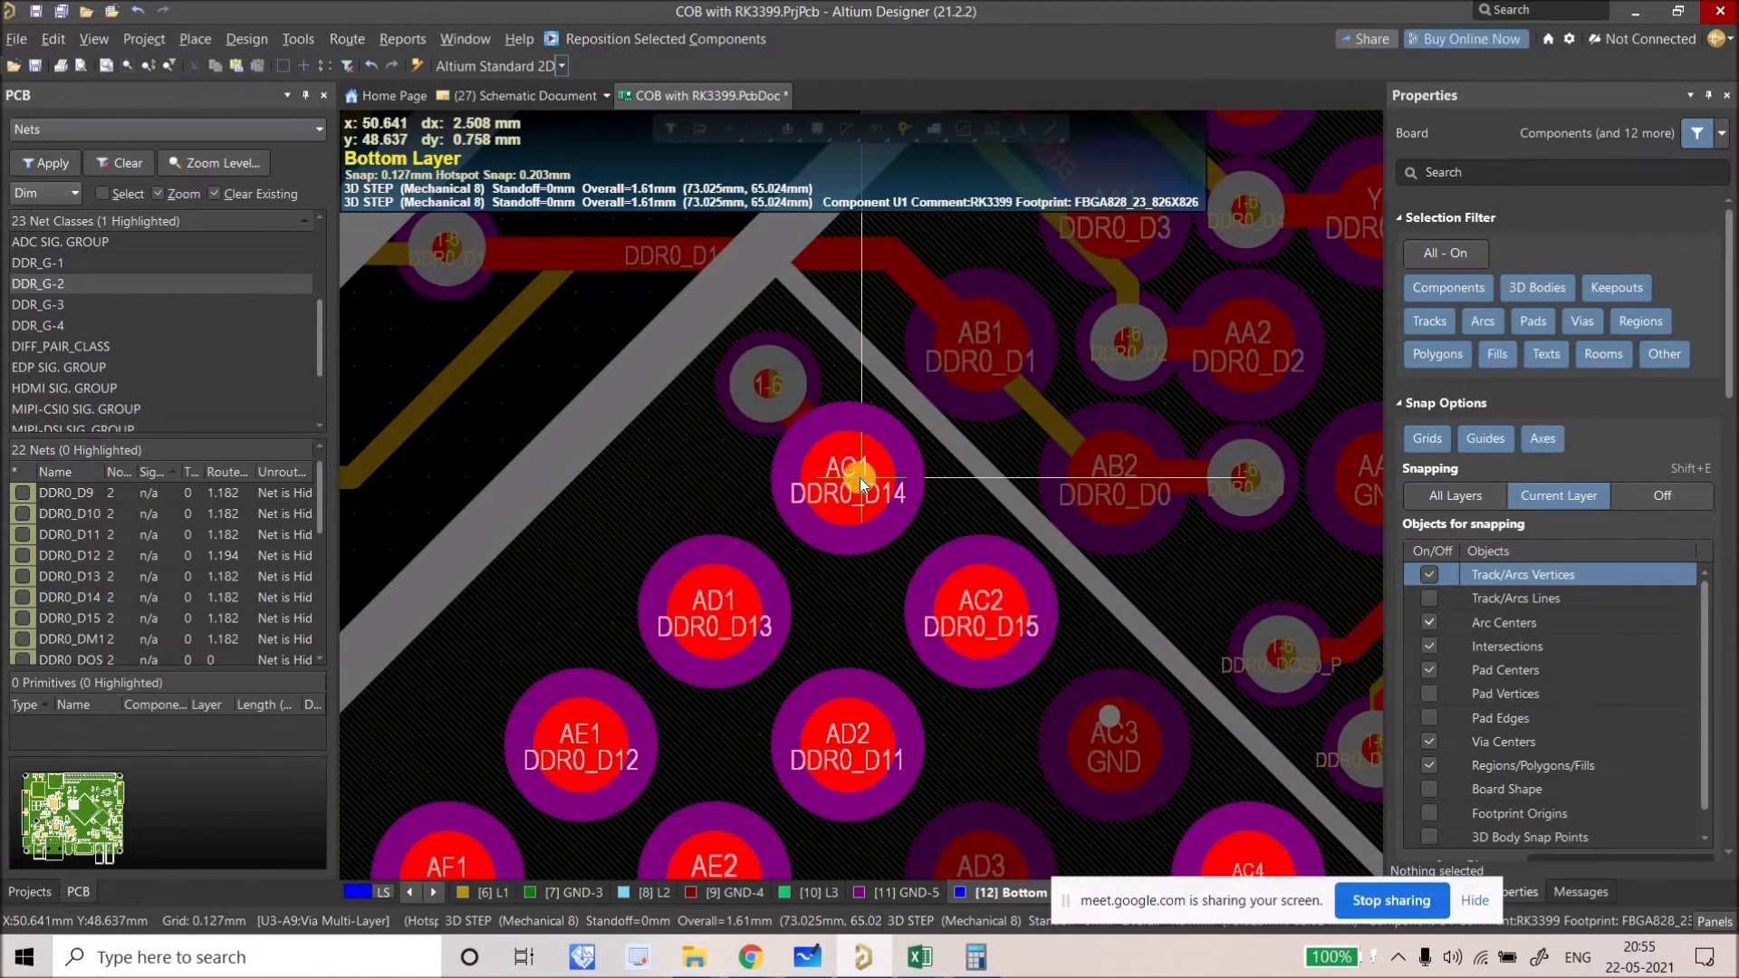
key("Escape")
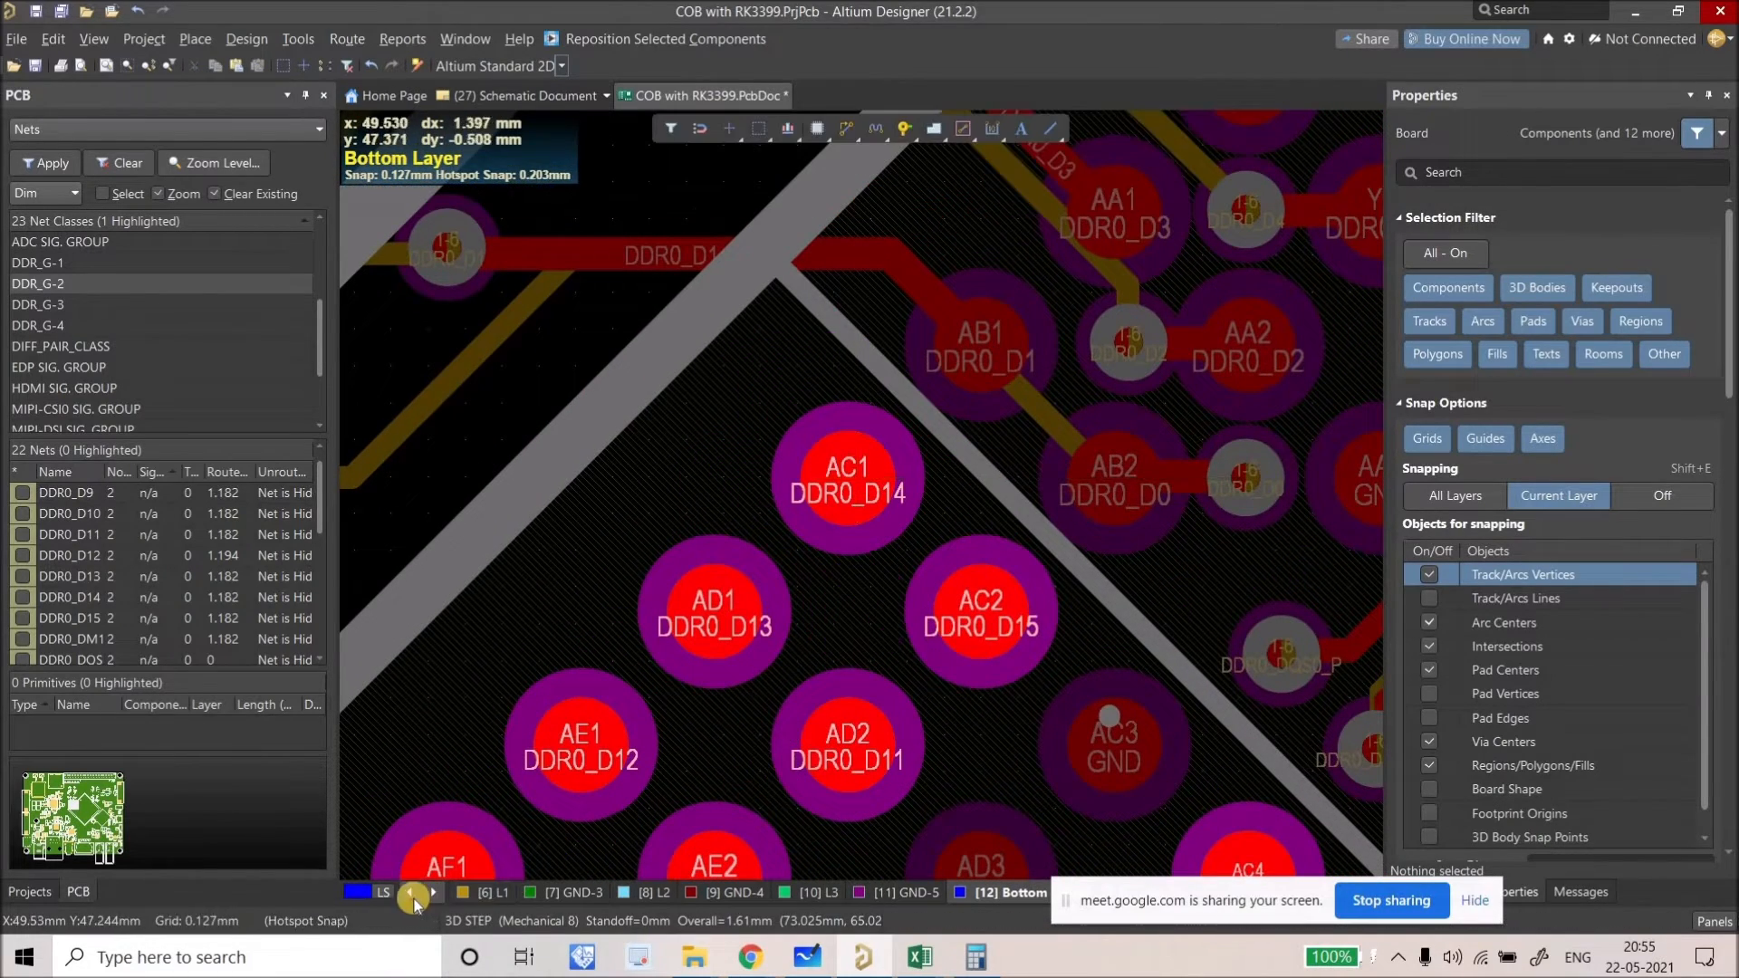
Step: Paste the fanout on the Top Layer just below pad AC1, with its via set to Blind 1:10
left_click(410, 893)
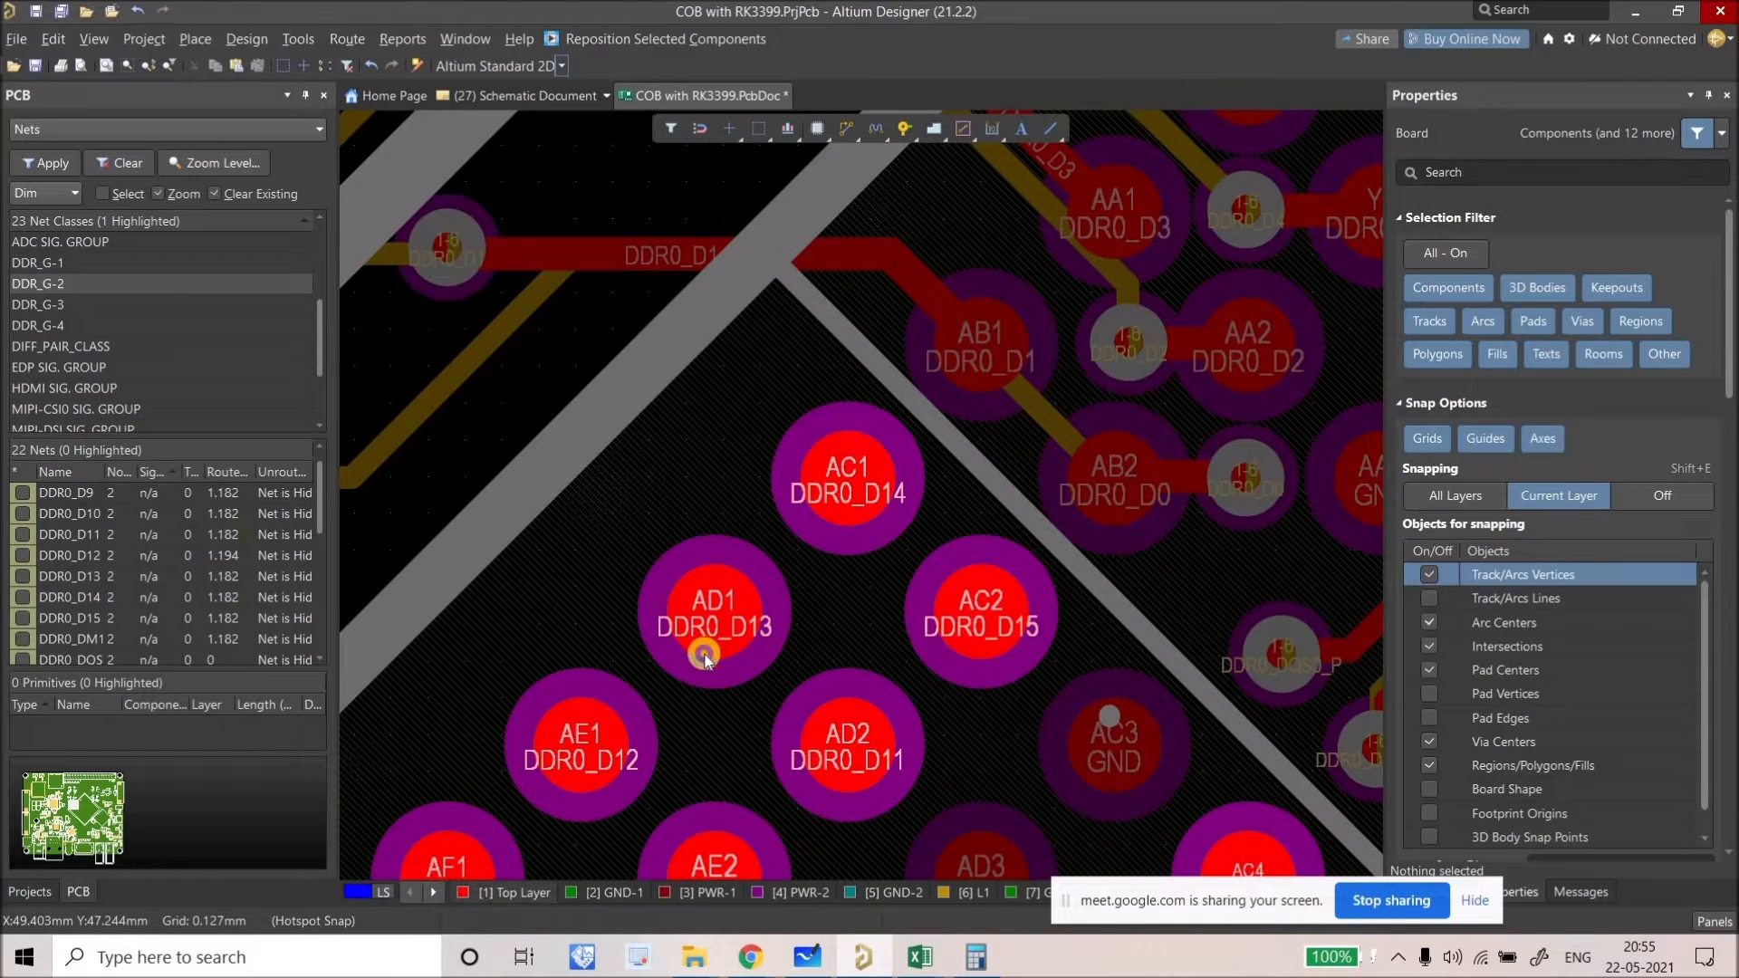
key("ctrl+v")
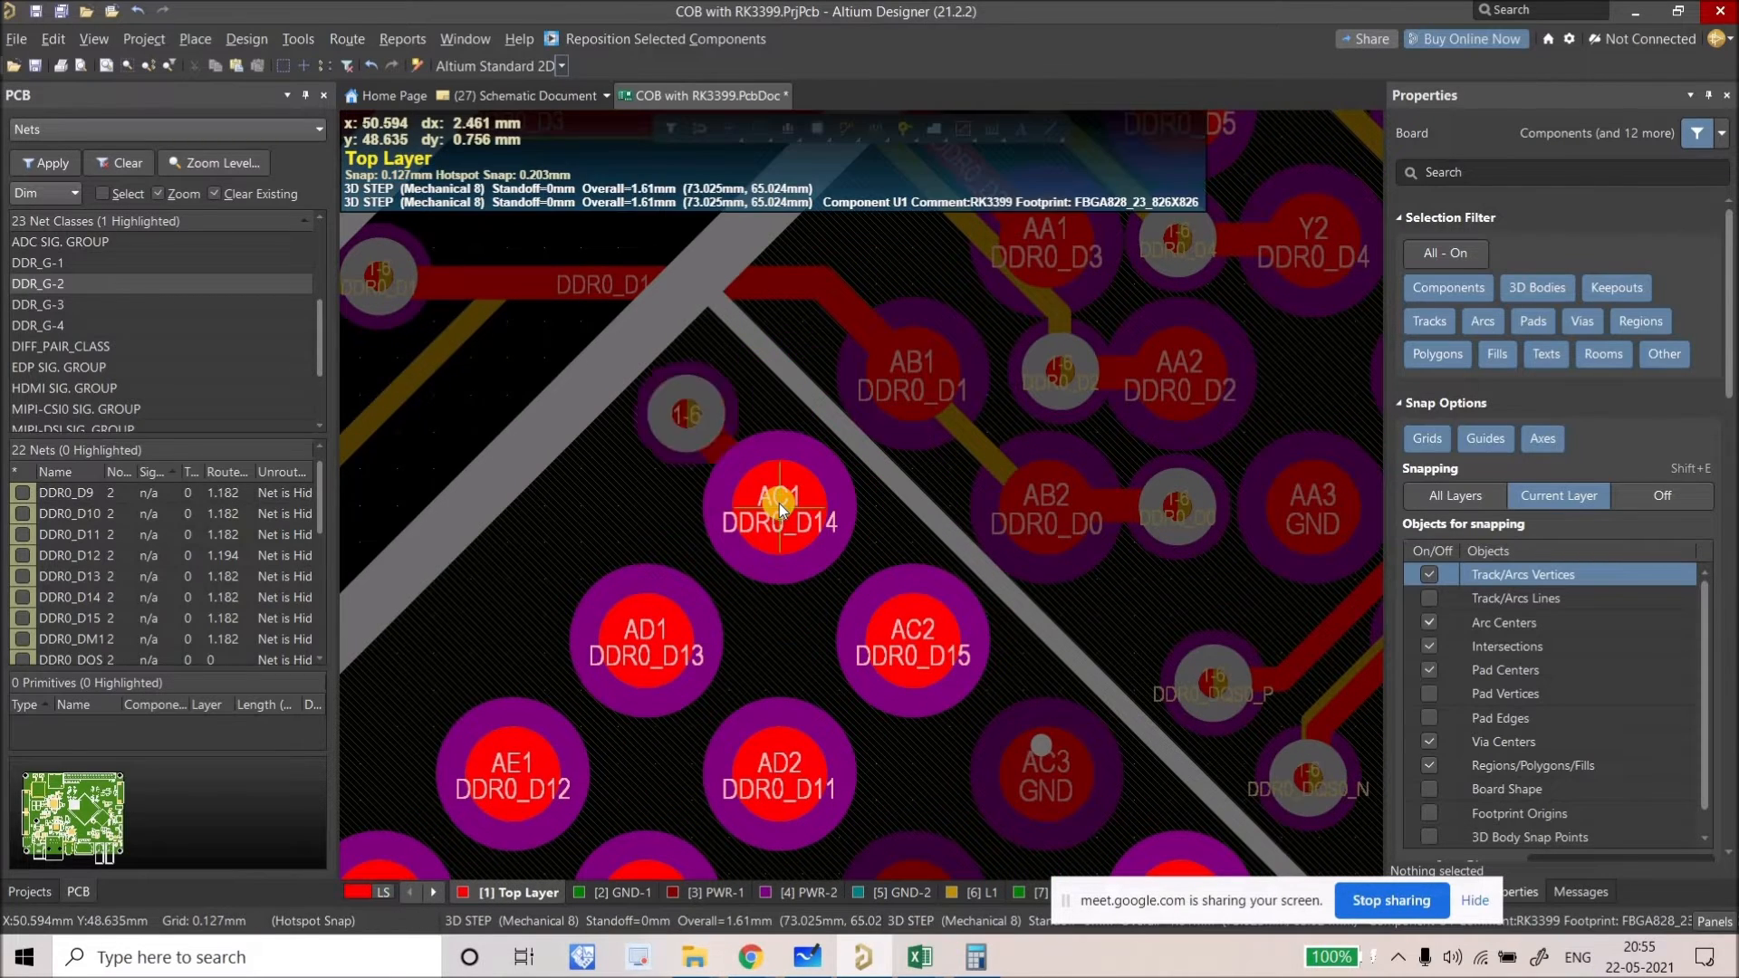
left_click(778, 639)
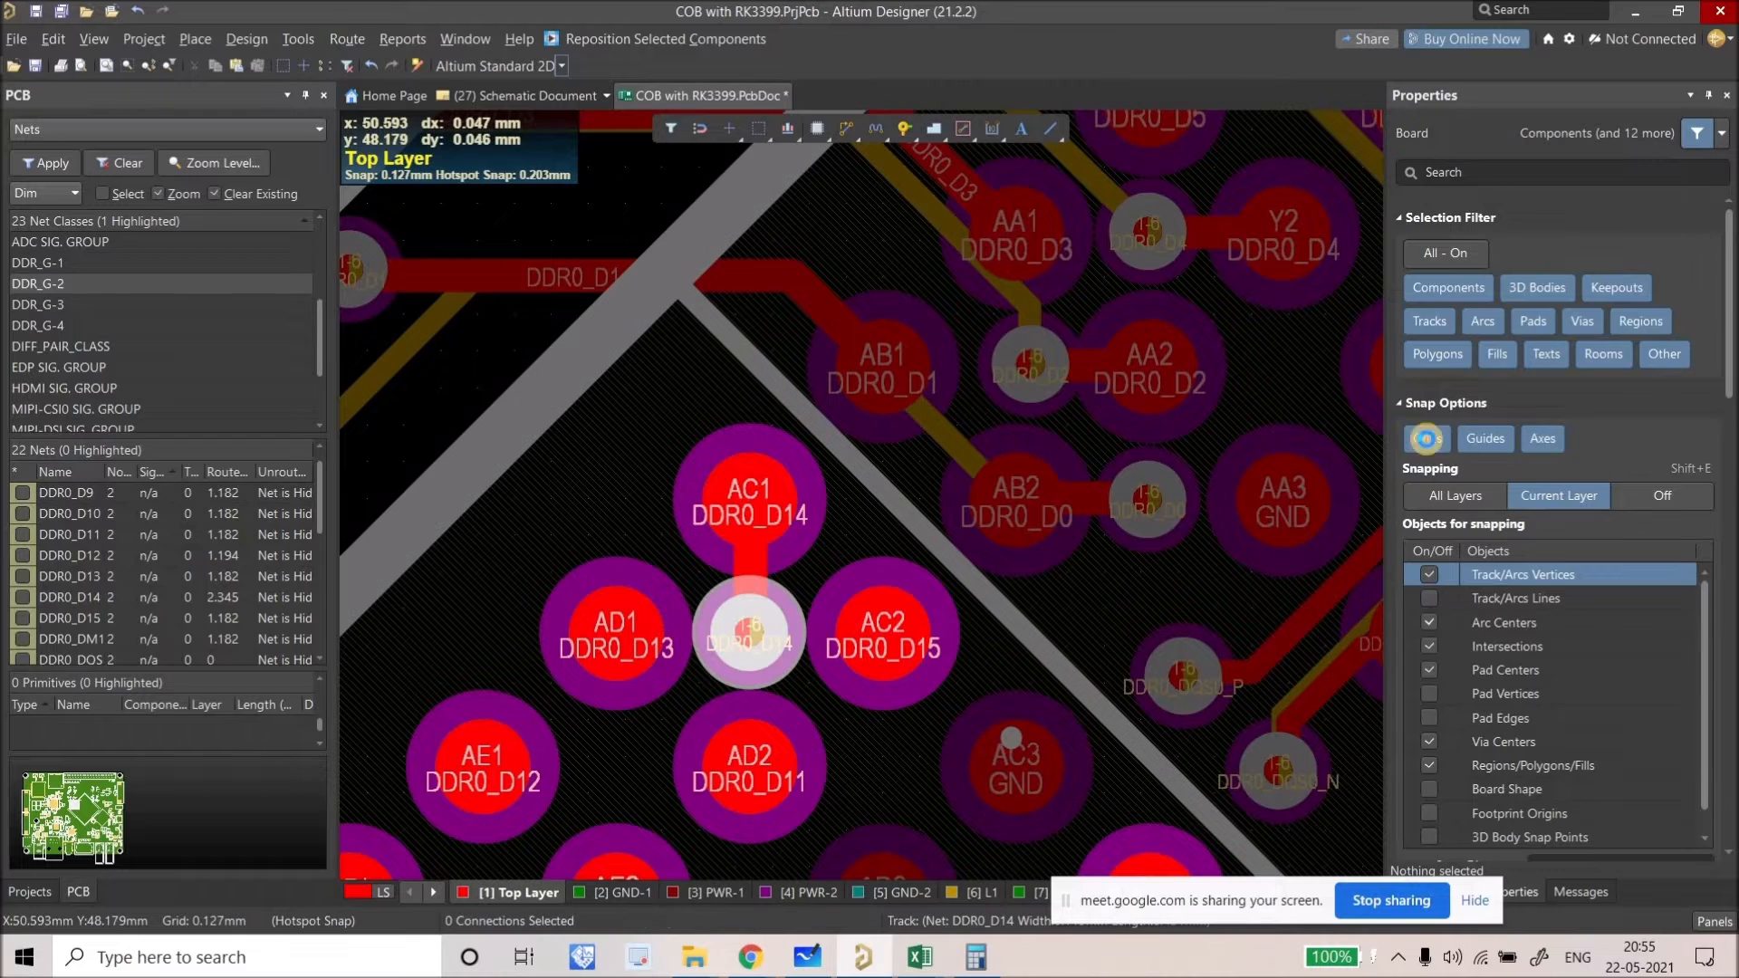
left_click(1591, 264)
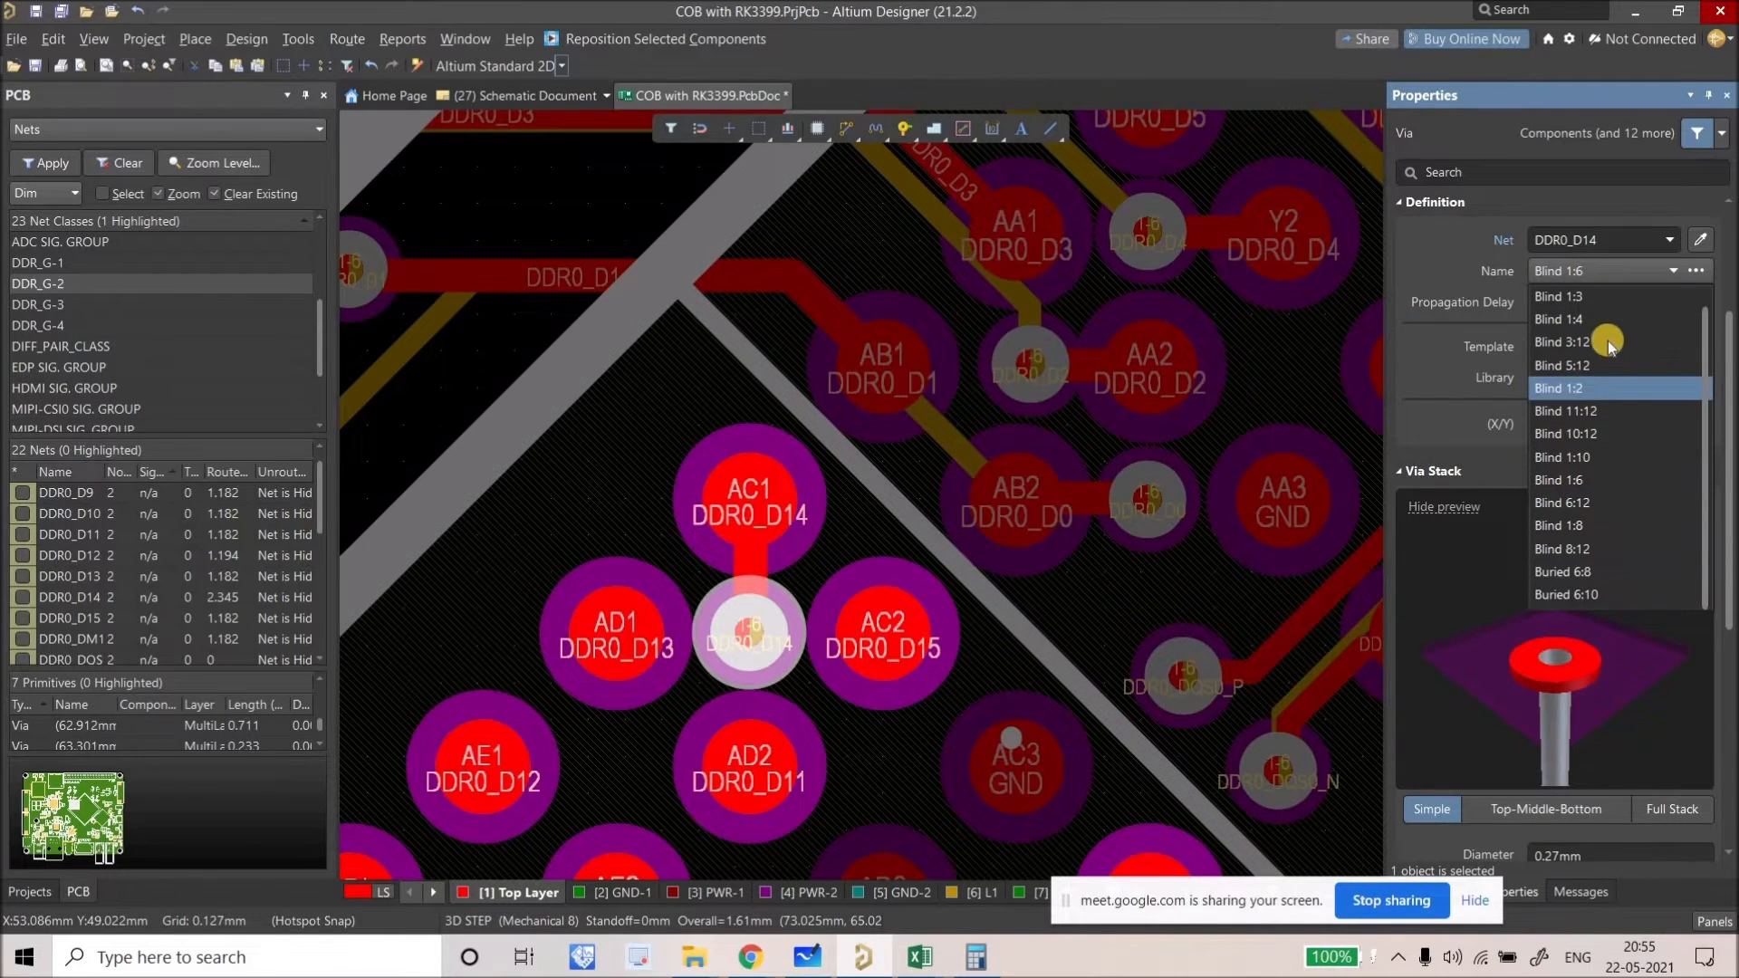
scroll(1598, 317, "up", 1)
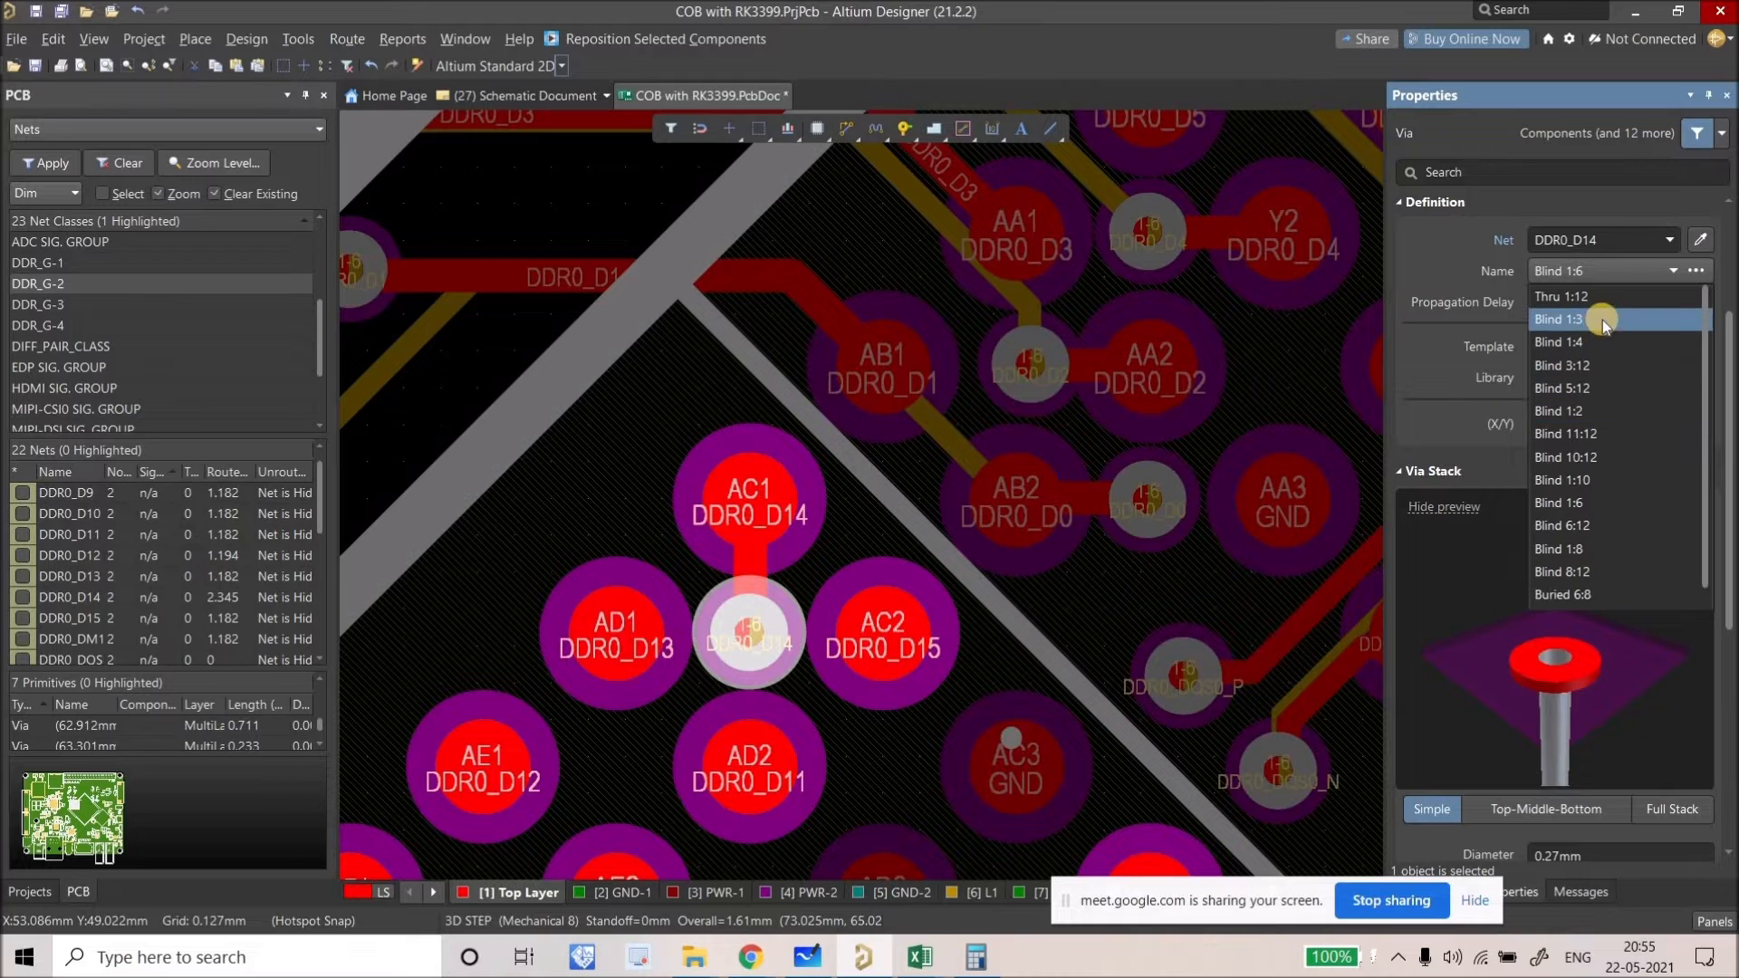
left_click(1611, 480)
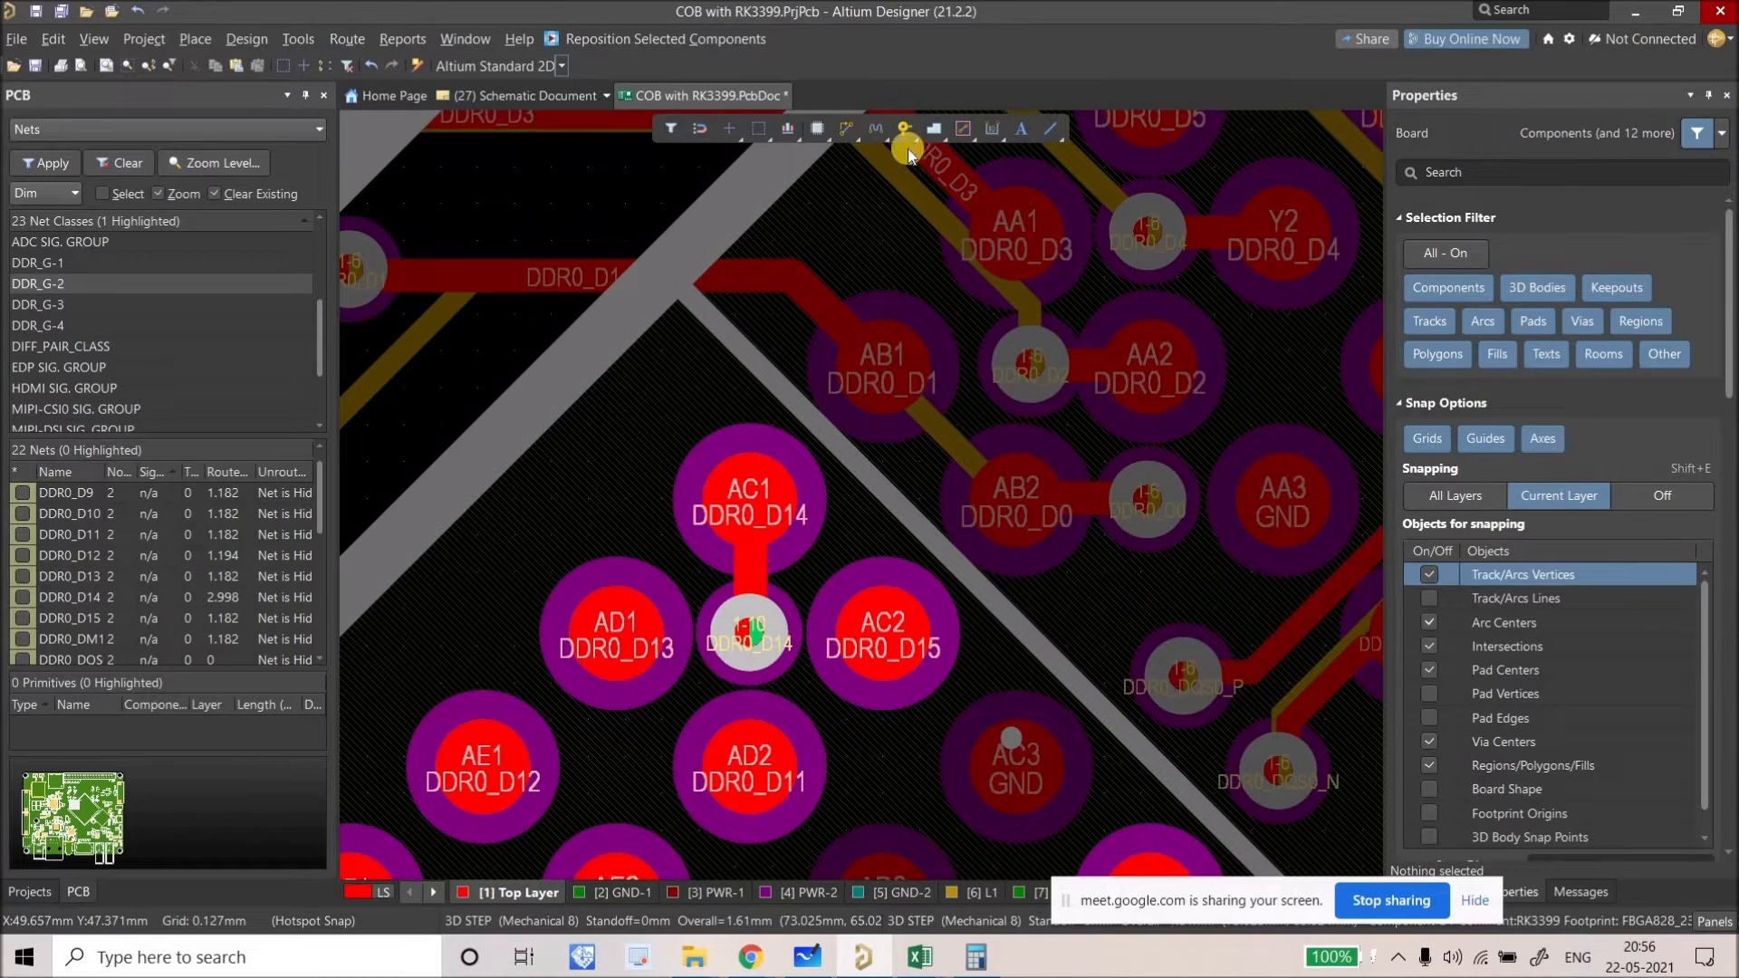
Step: Route an L3 track from the DDR0_D14 via up to pad AC1
key("ctrl+w")
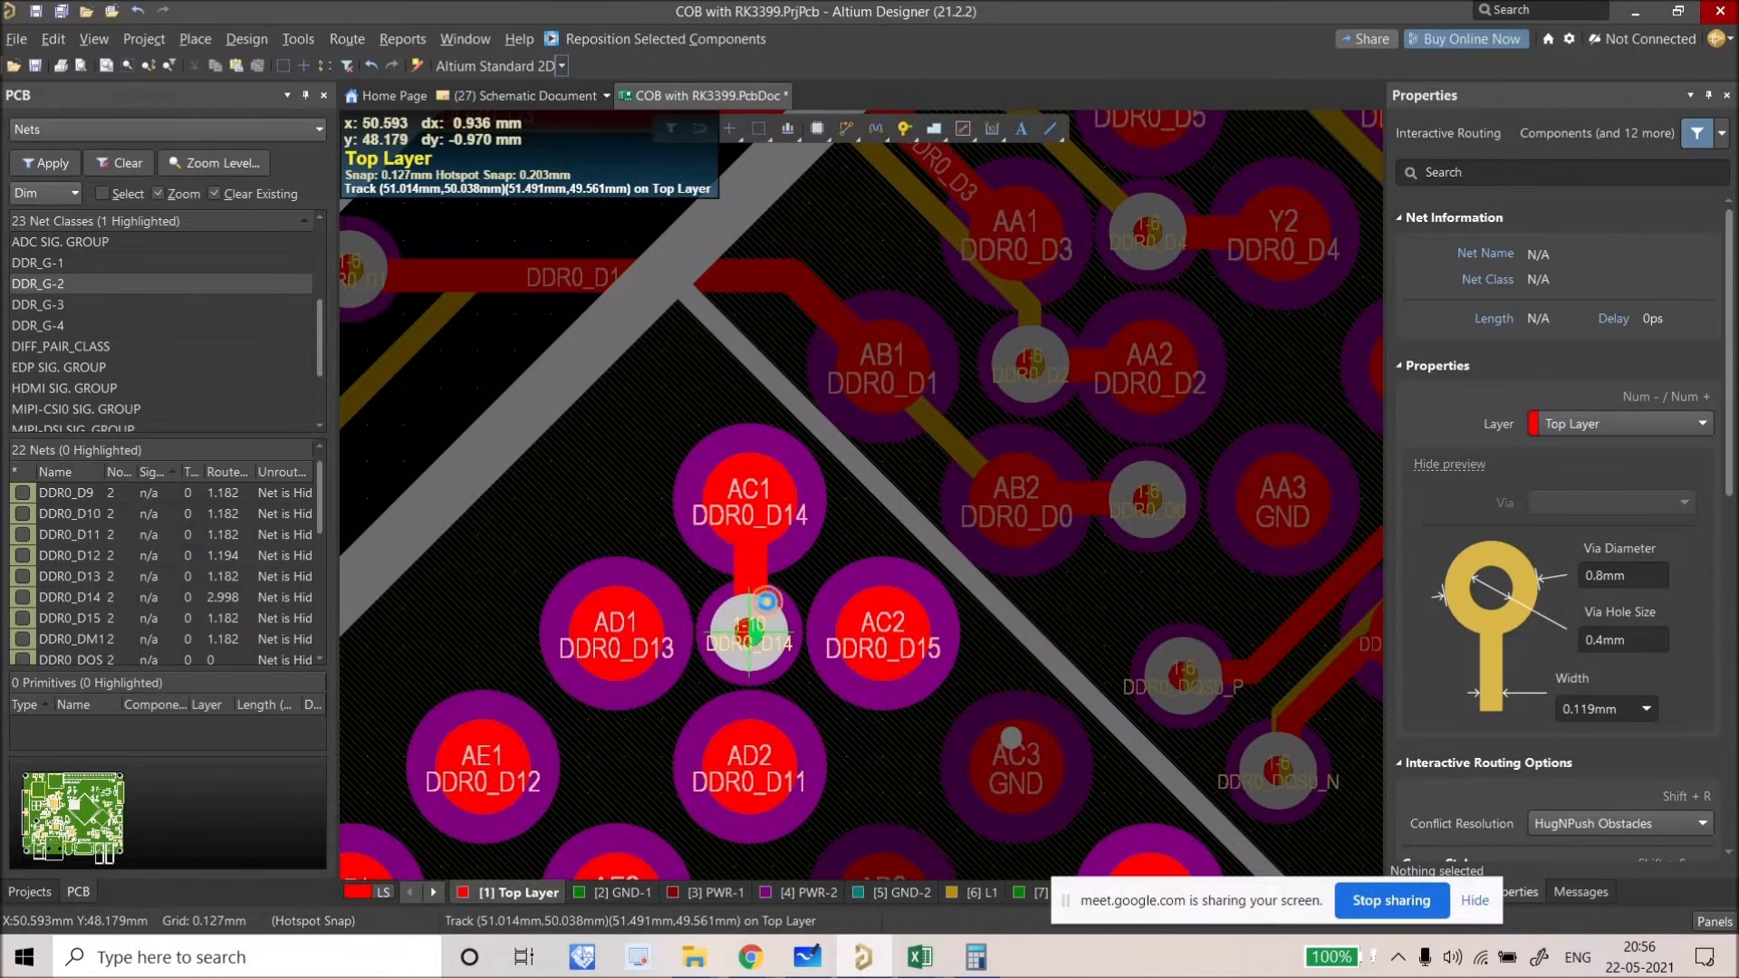
left_click(773, 557)
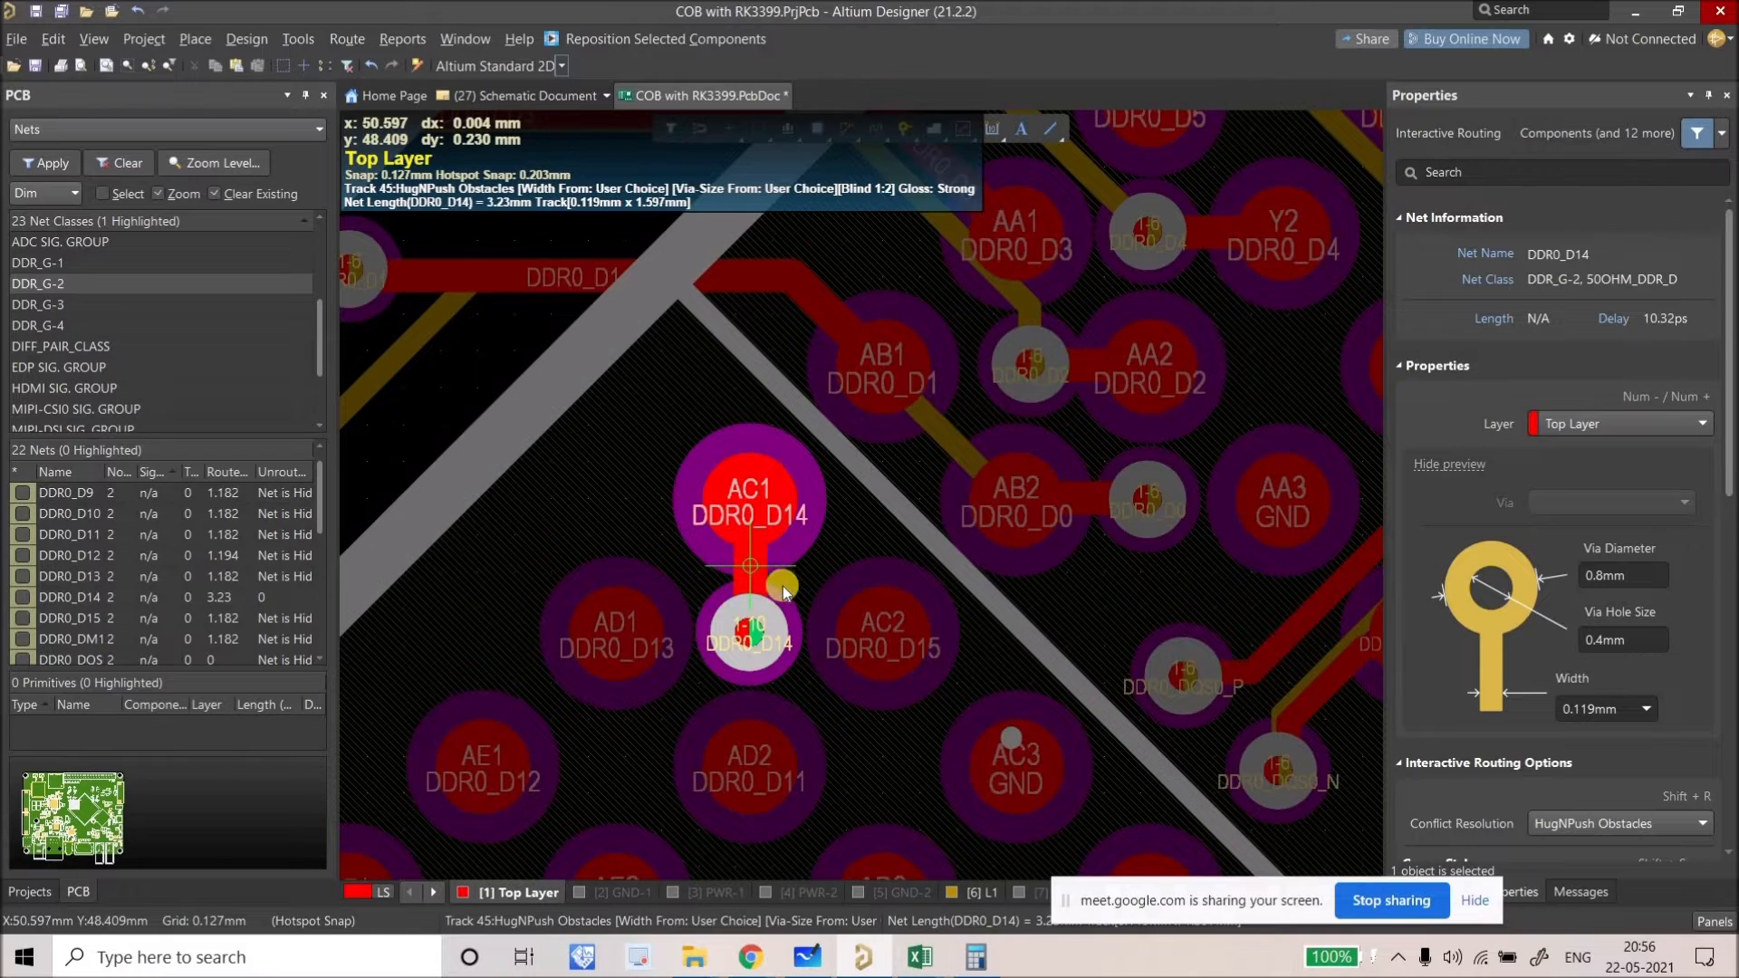
key("KP_Multiply")
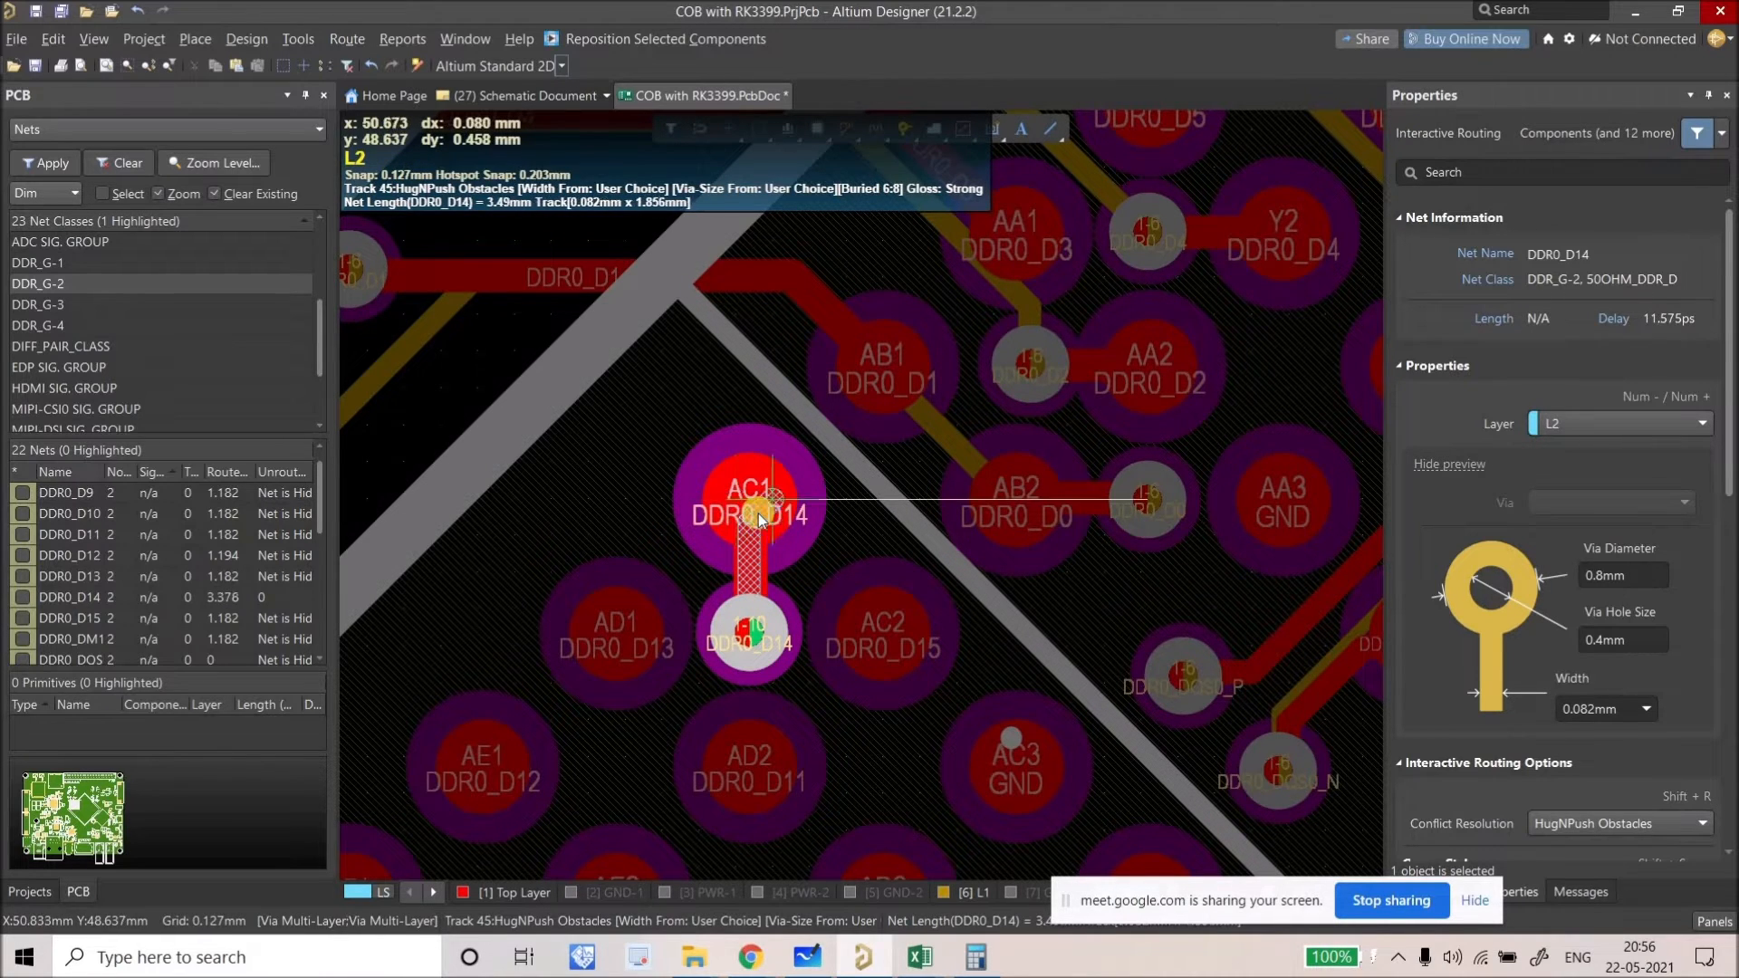
key("KP_Multiply")
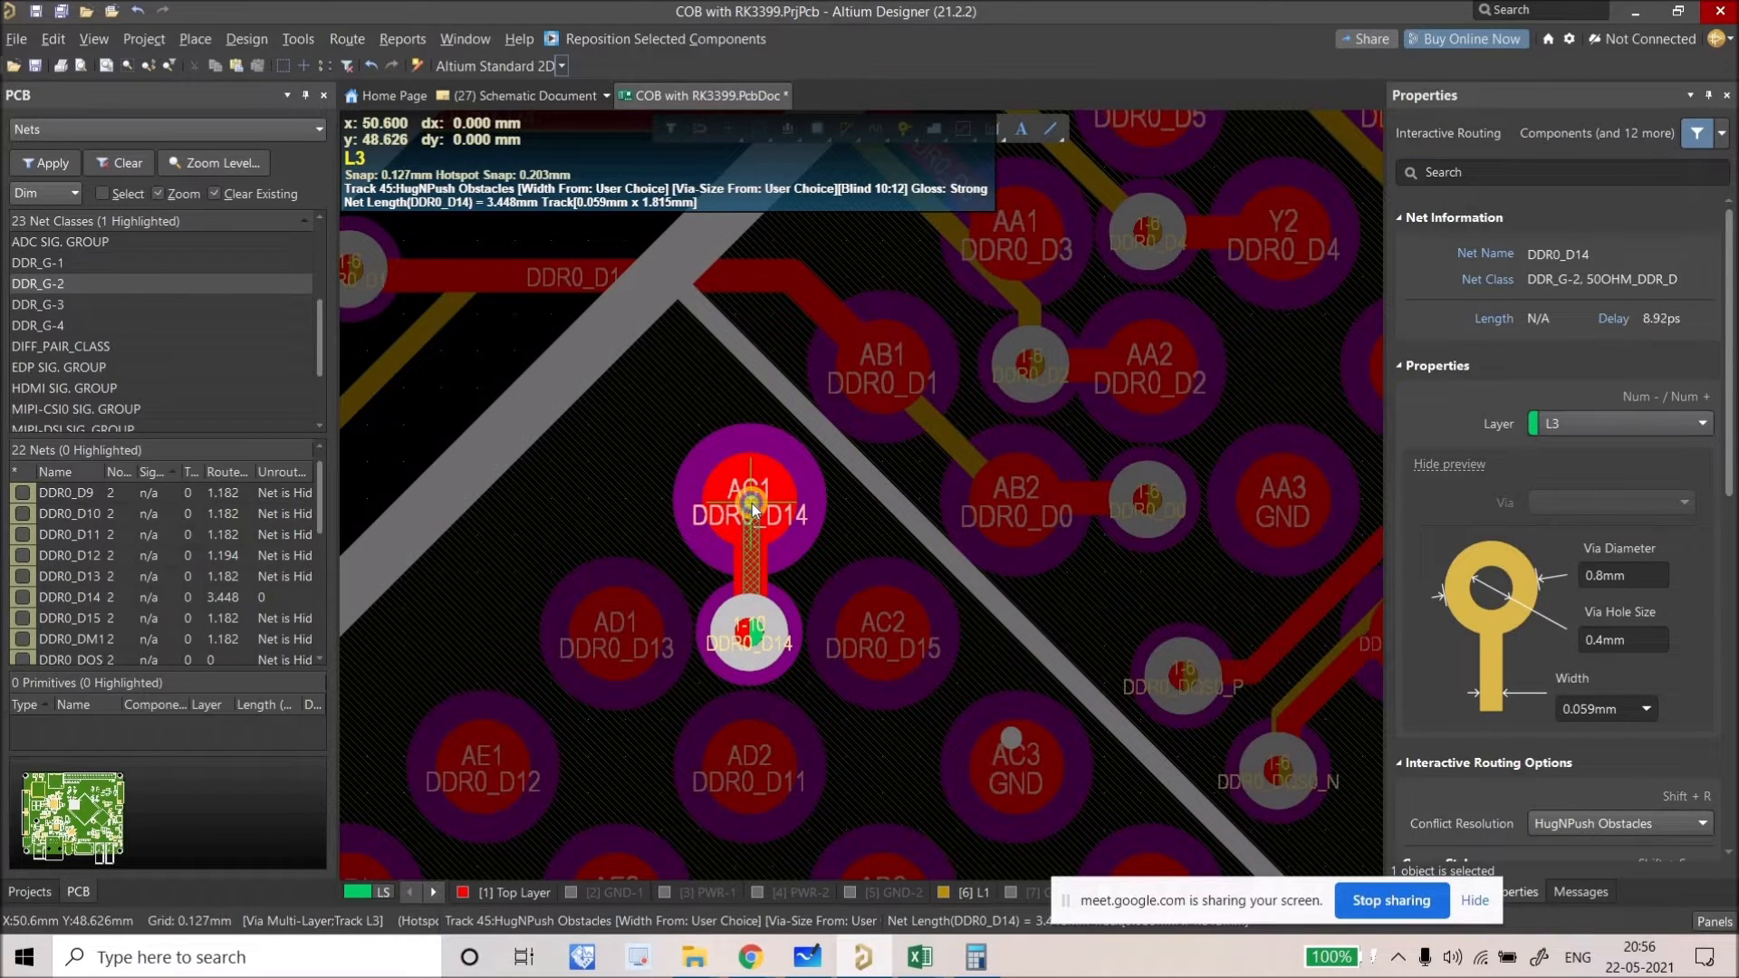
key("Escape")
key("Escape")
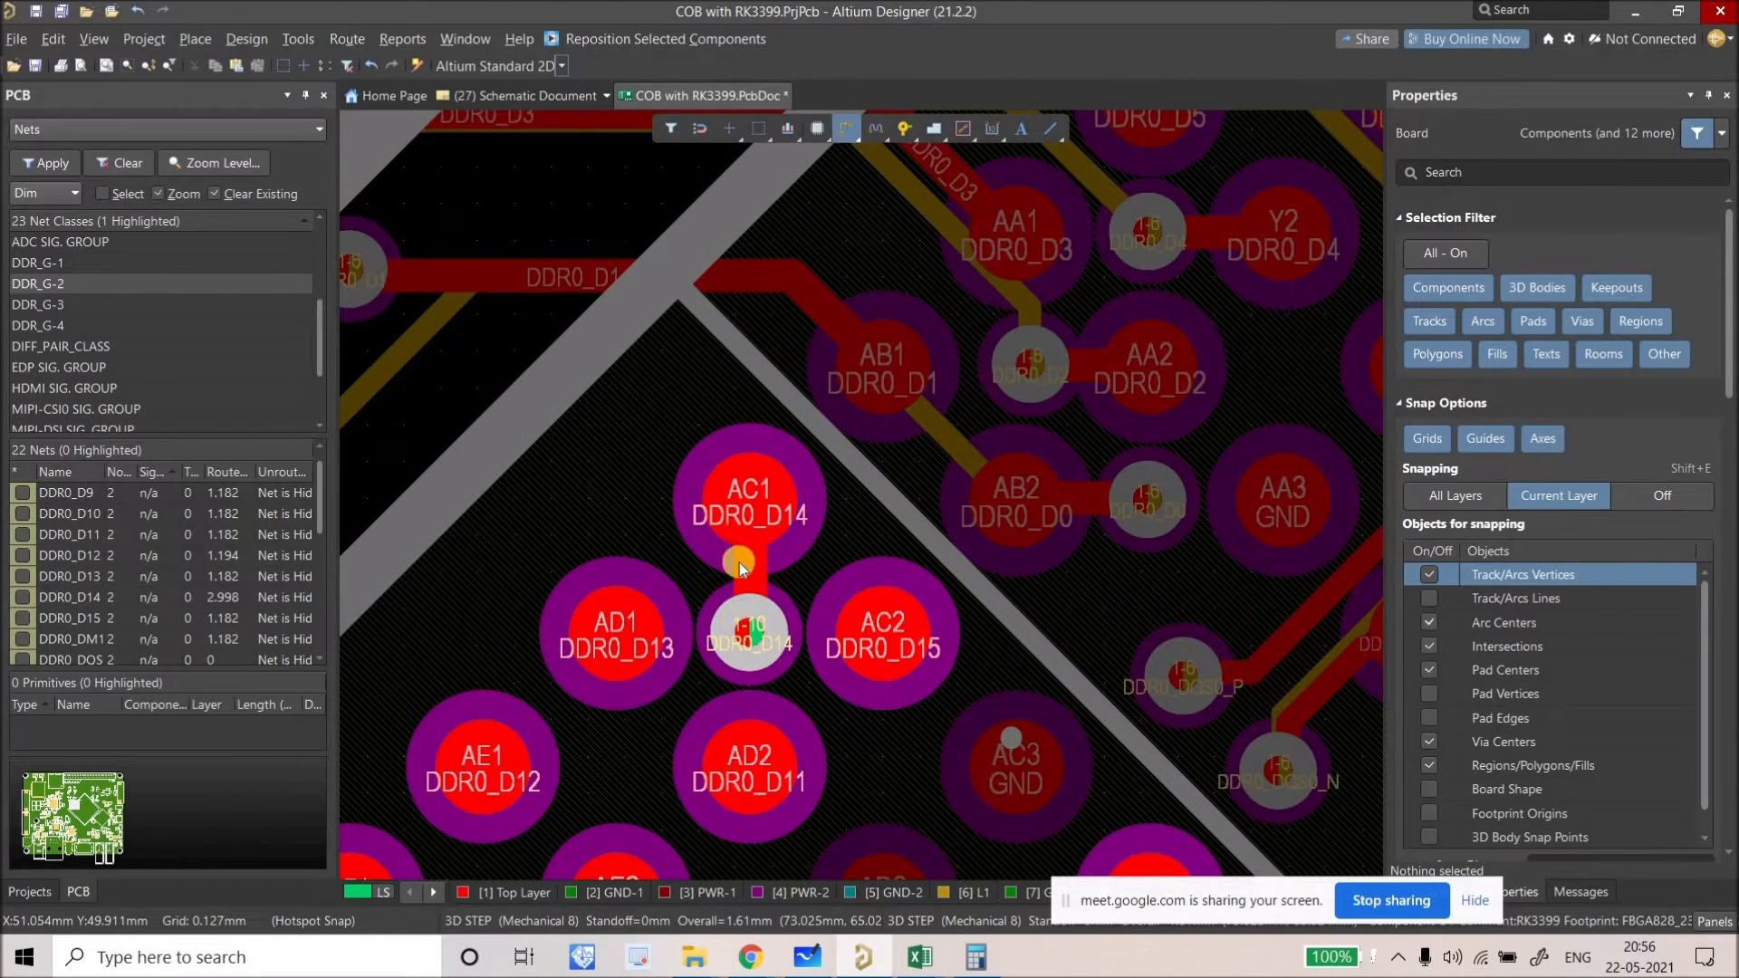
key("ctrl+w")
left_click(747, 529)
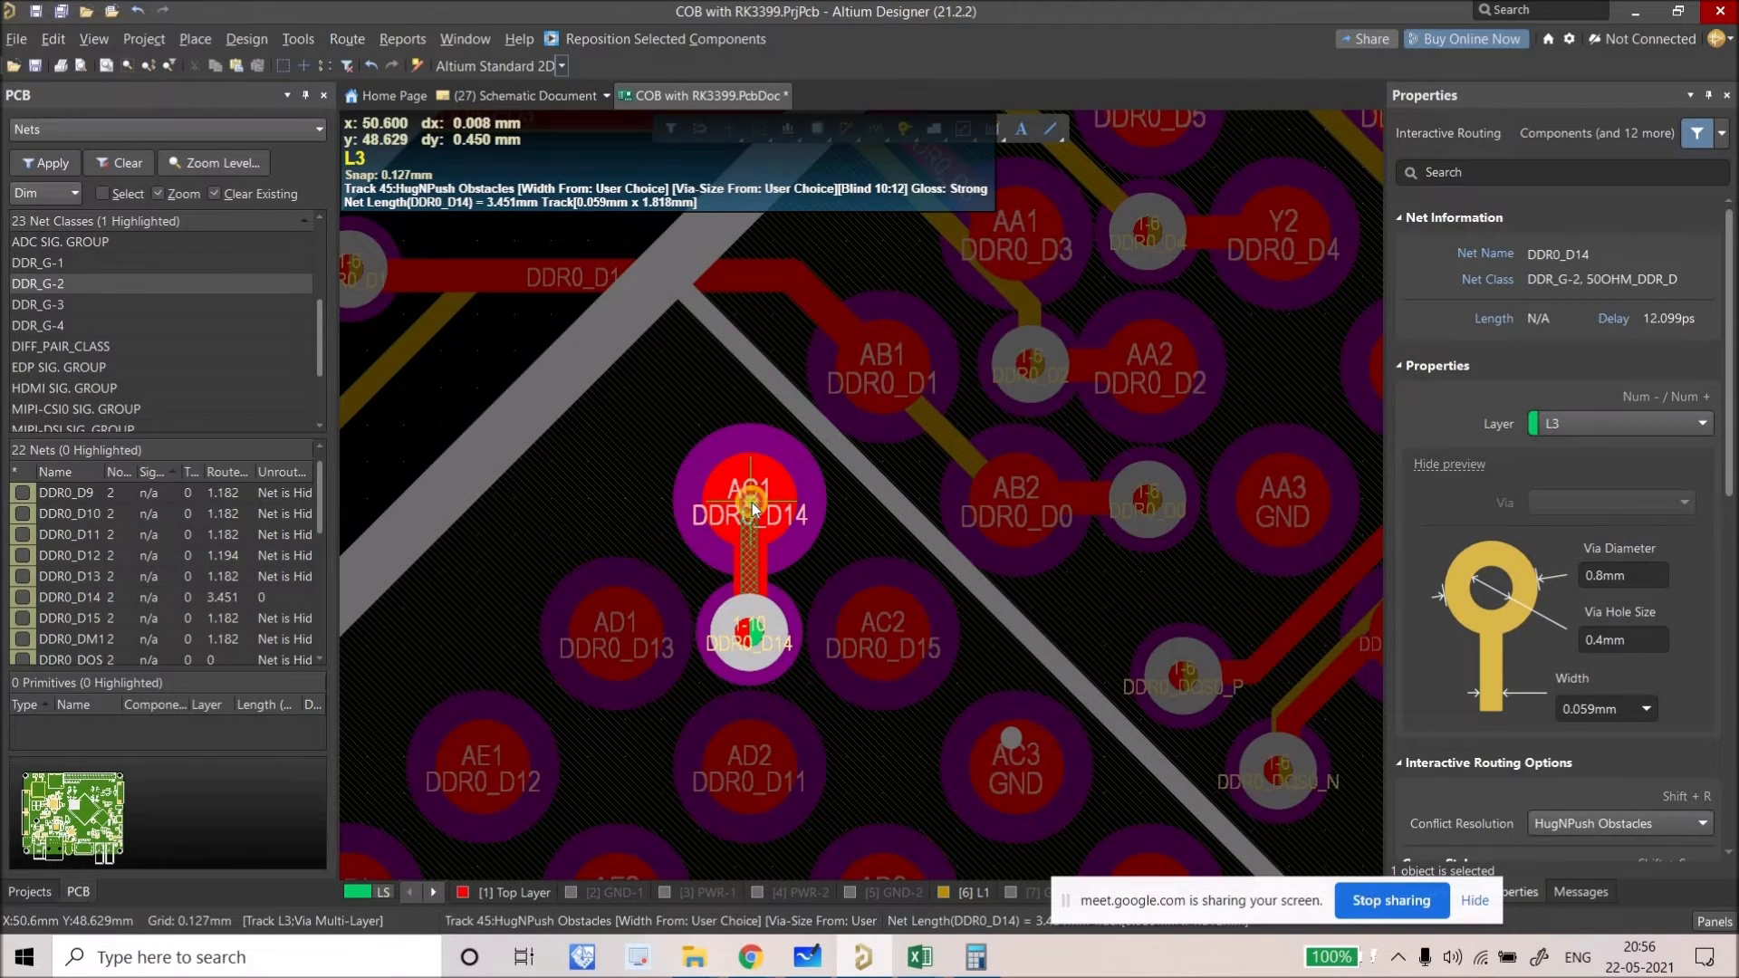
left_click(751, 513)
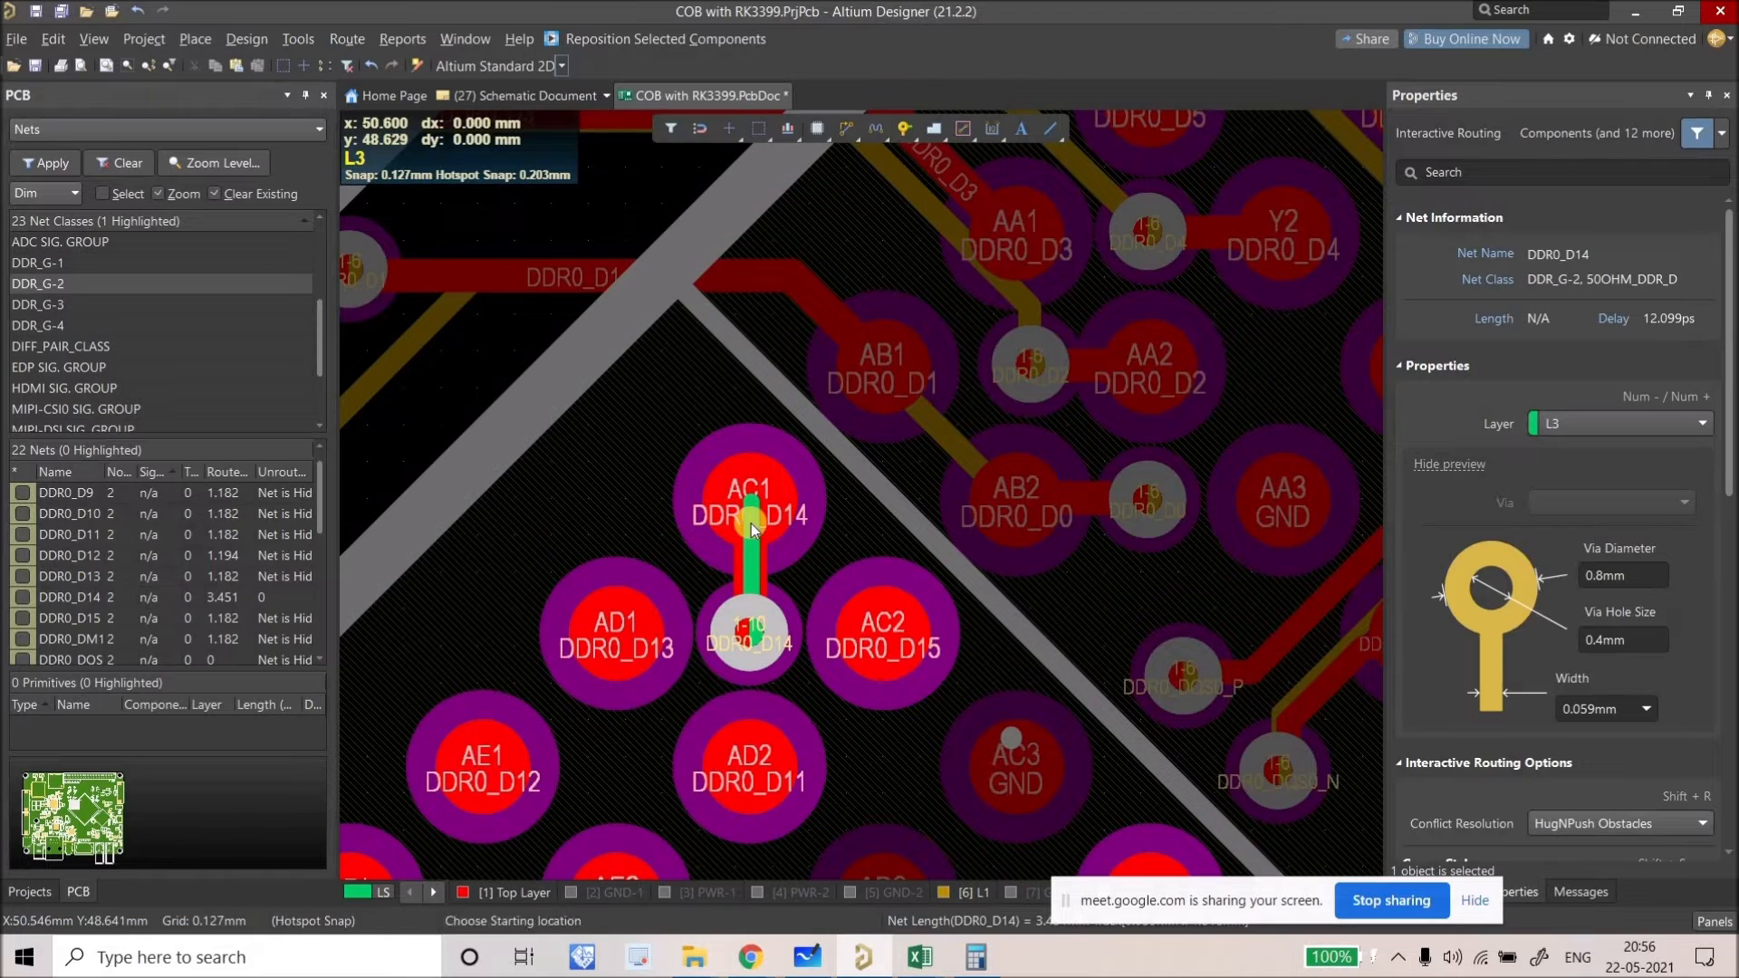
key("Escape")
Step: Move the DDR0_D14 tracks and via together so the via sits just below AC1
left_click(767, 574)
left_click(763, 578)
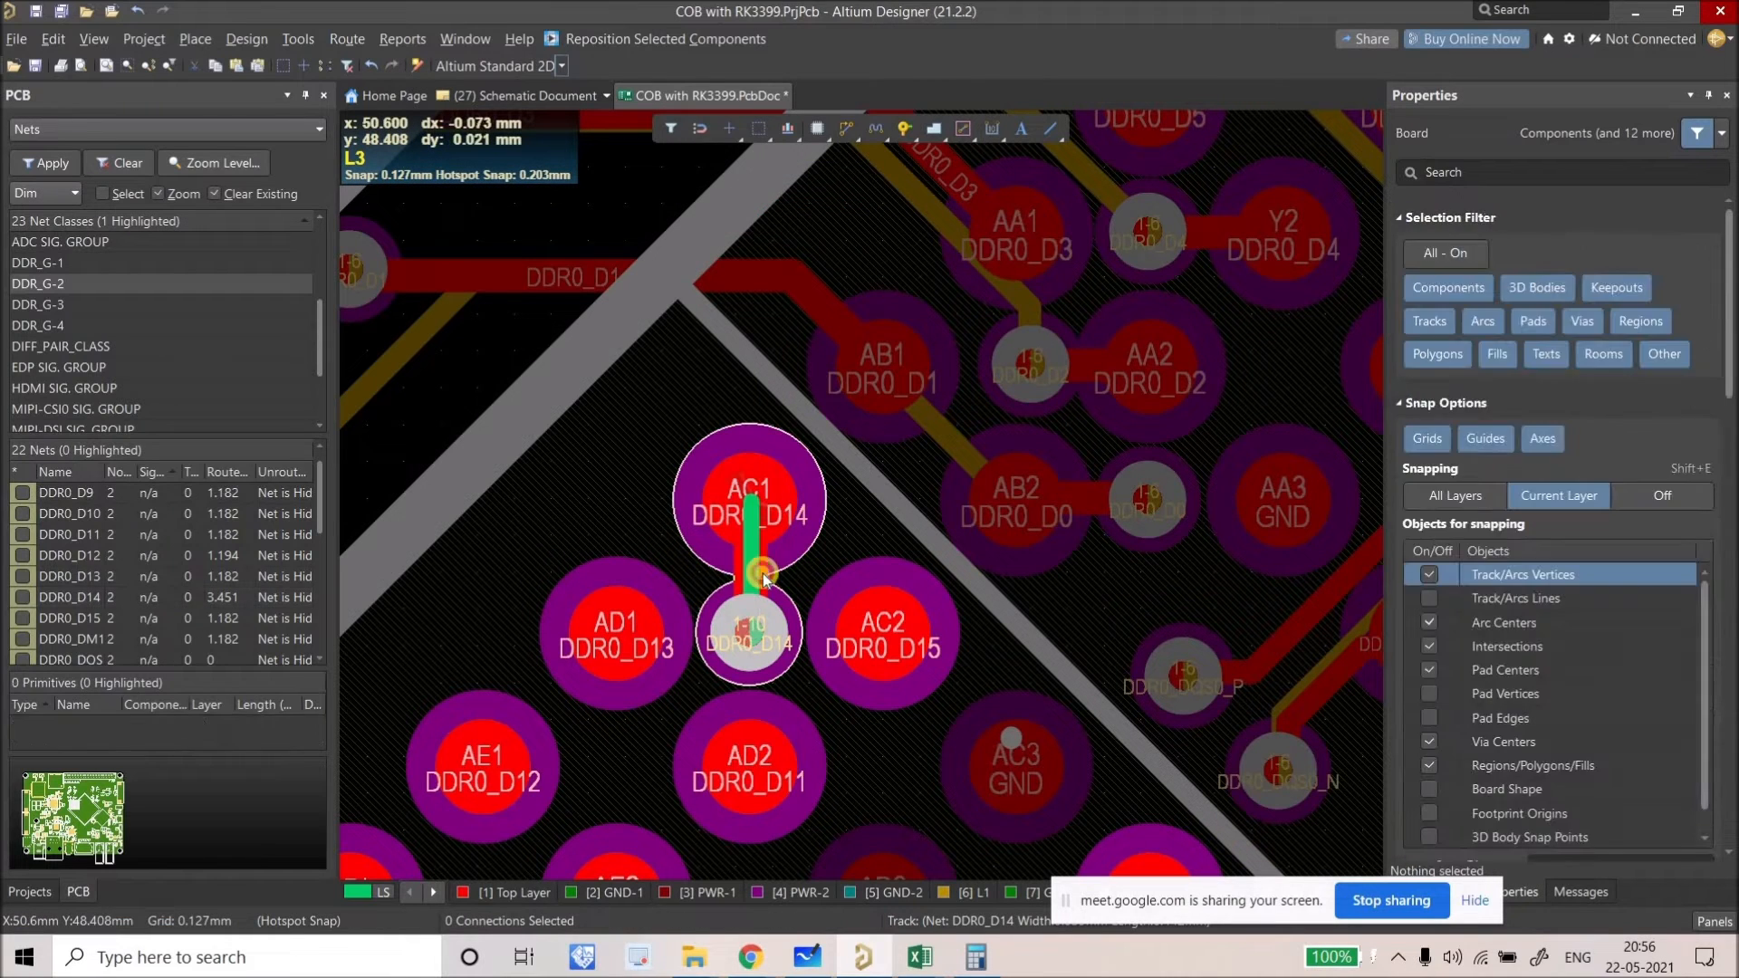
left_click(750, 573)
left_click(762, 658, "shift")
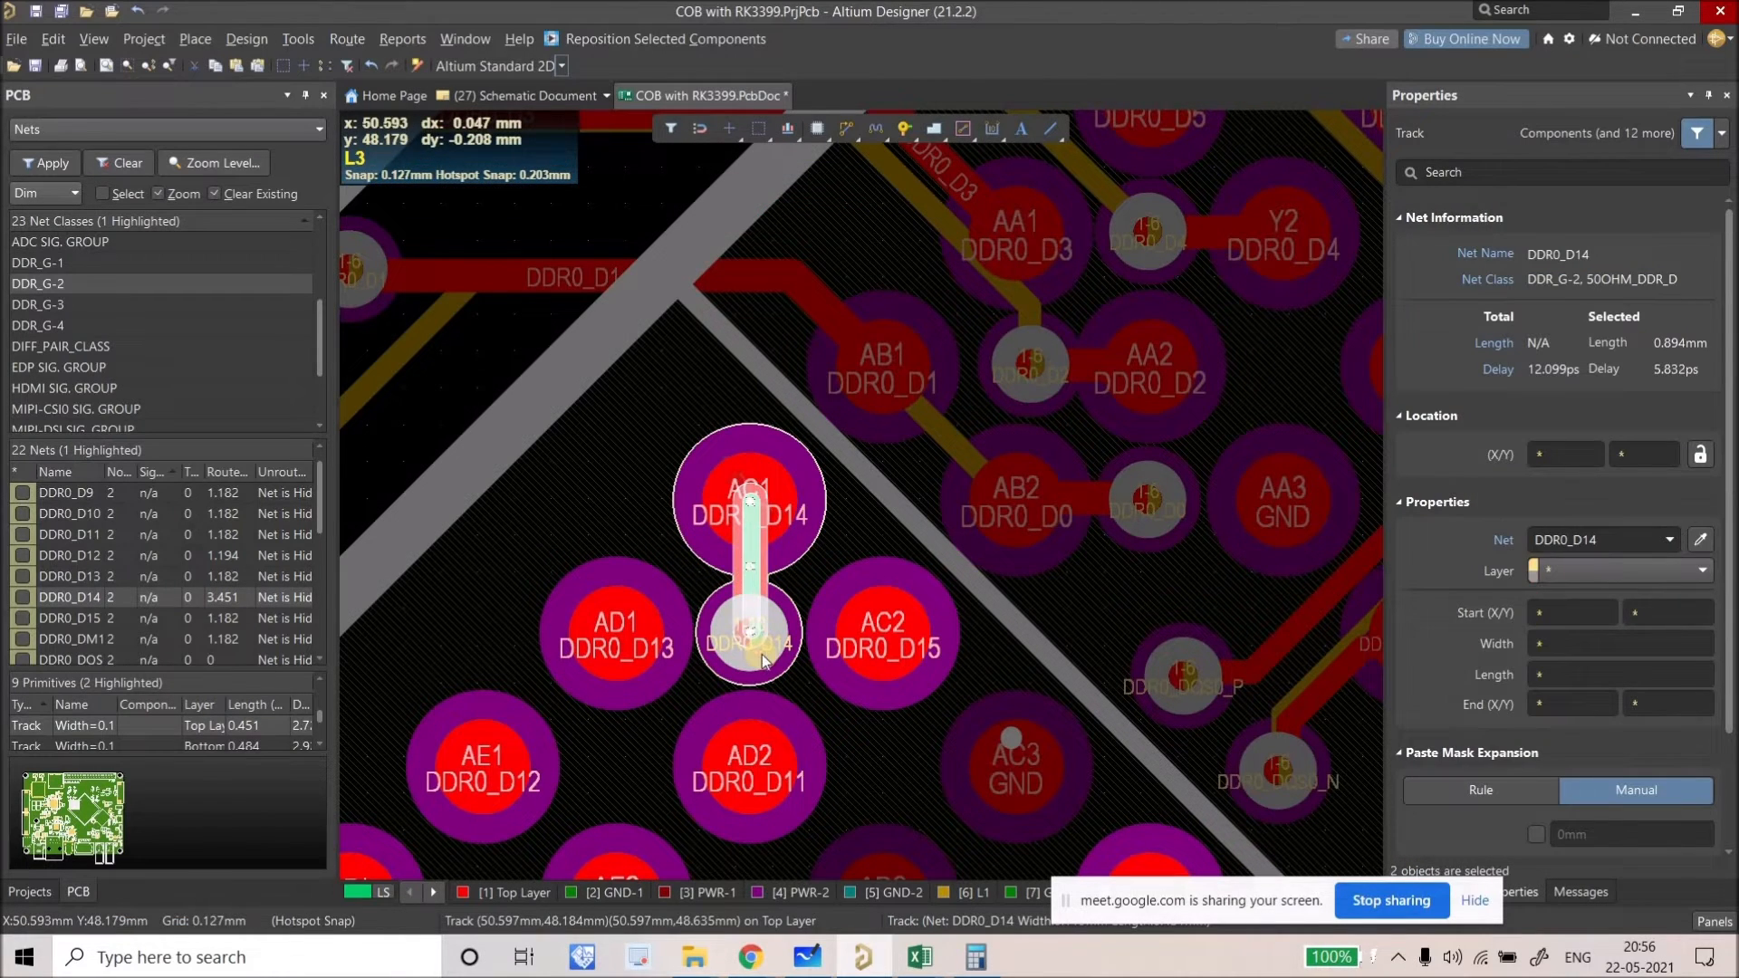
left_click(762, 648, "shift")
key("m")
key("s")
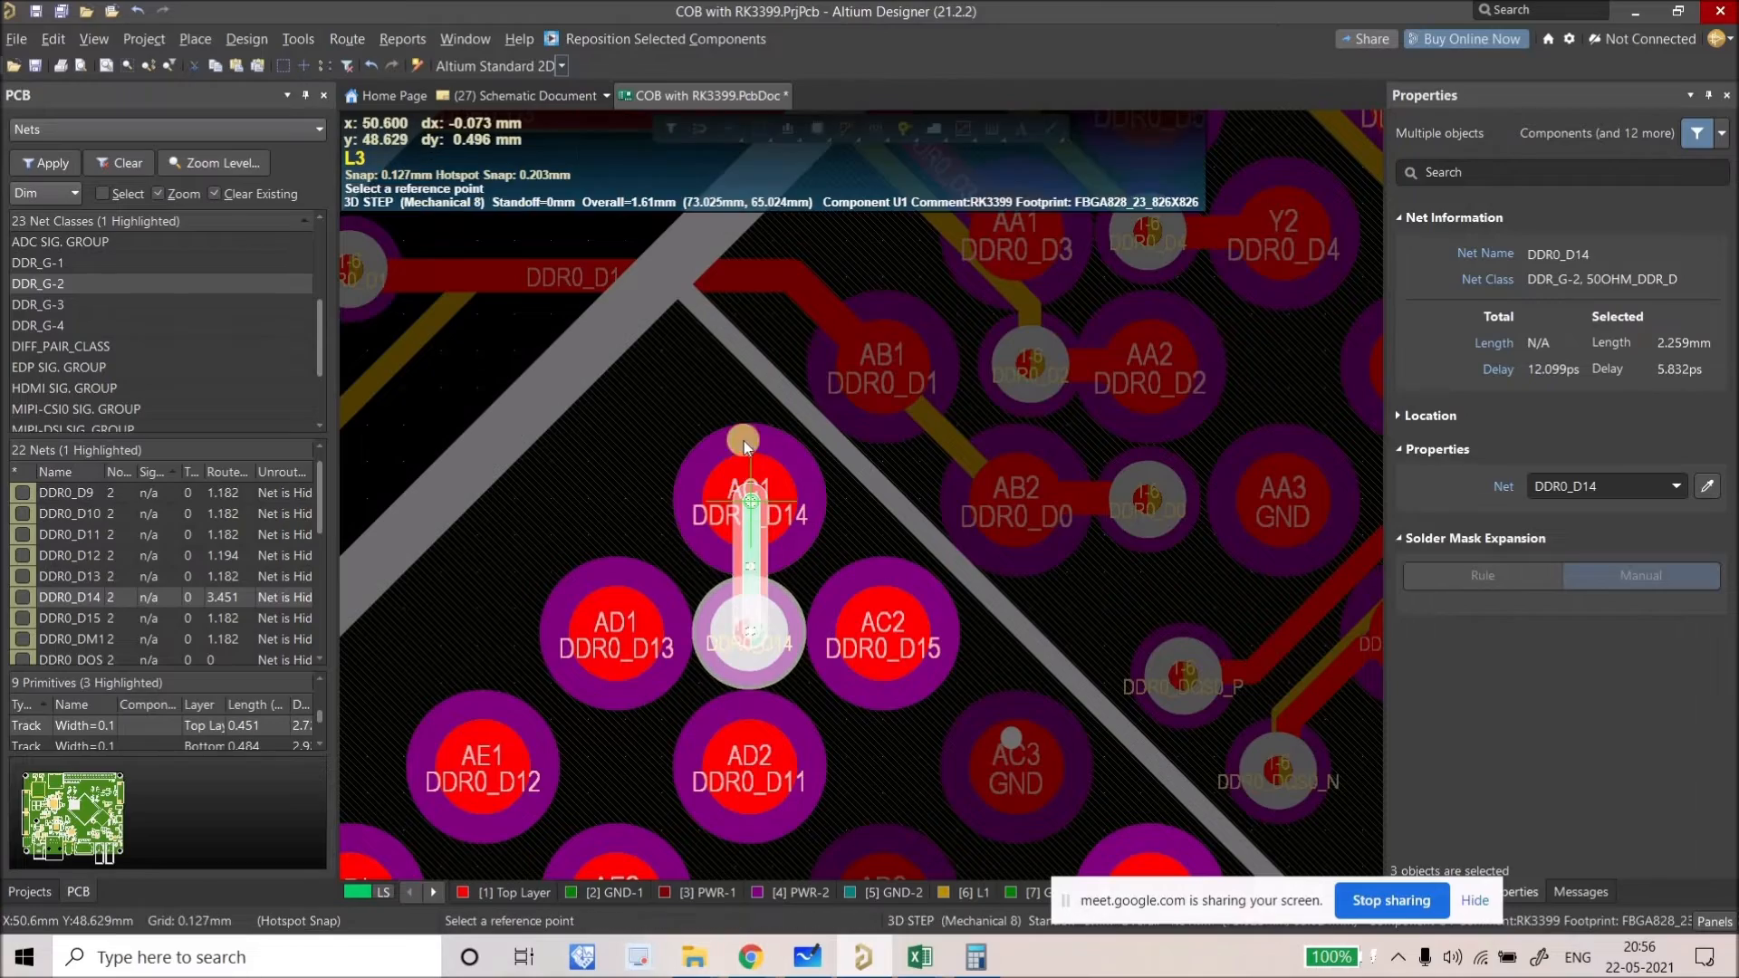
left_click(743, 441)
scroll(743, 444, "down", 5, "ctrl")
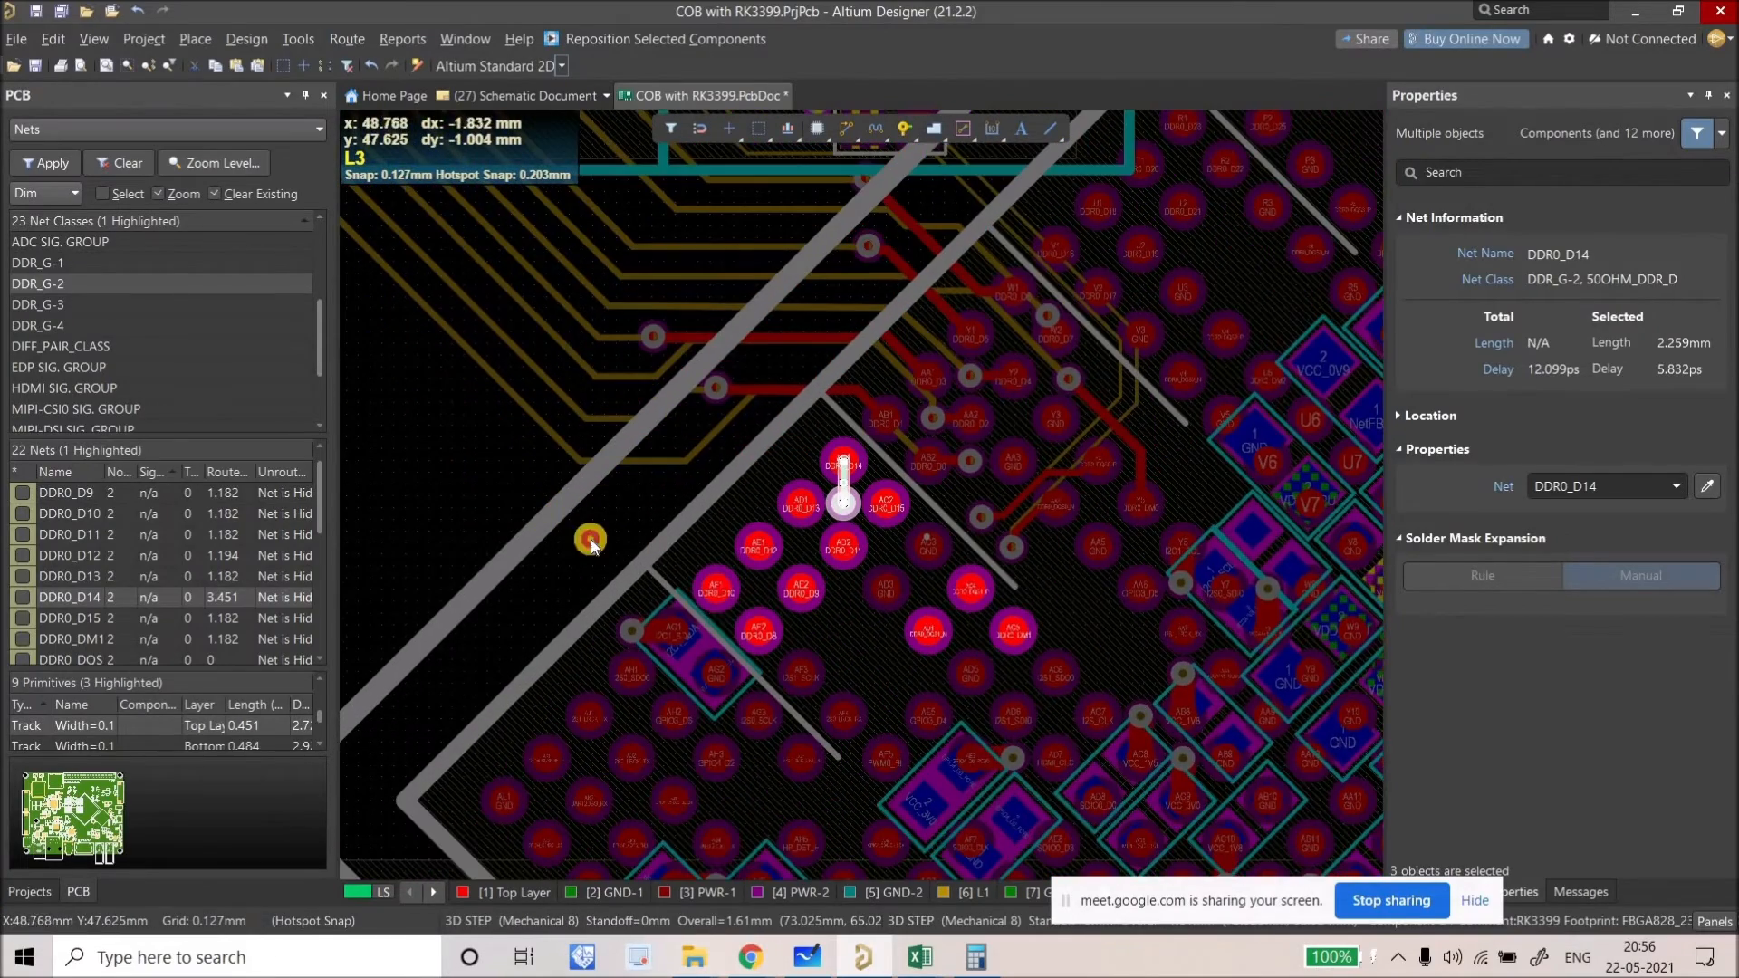
left_click(720, 594)
Step: Drop a fanout track and via on DDR0_D10 pad AF1, then undo the last change
scroll(724, 597, "up", 2, "ctrl")
left_click(712, 587)
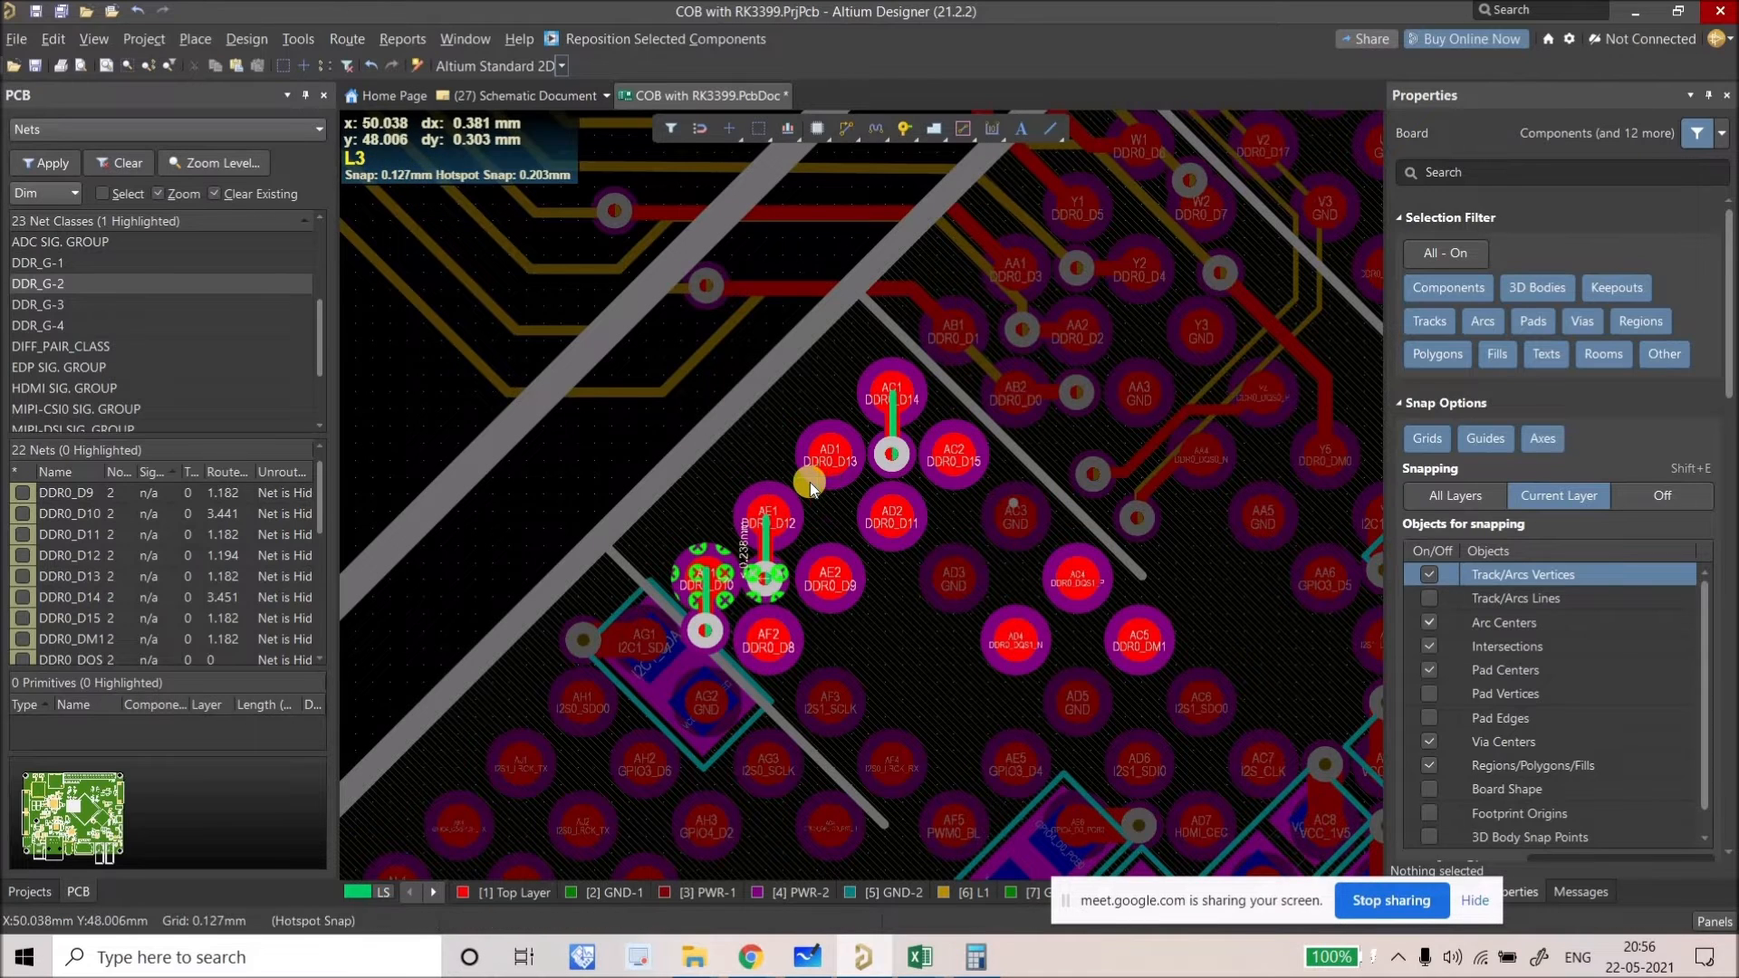
key("ctrl+z")
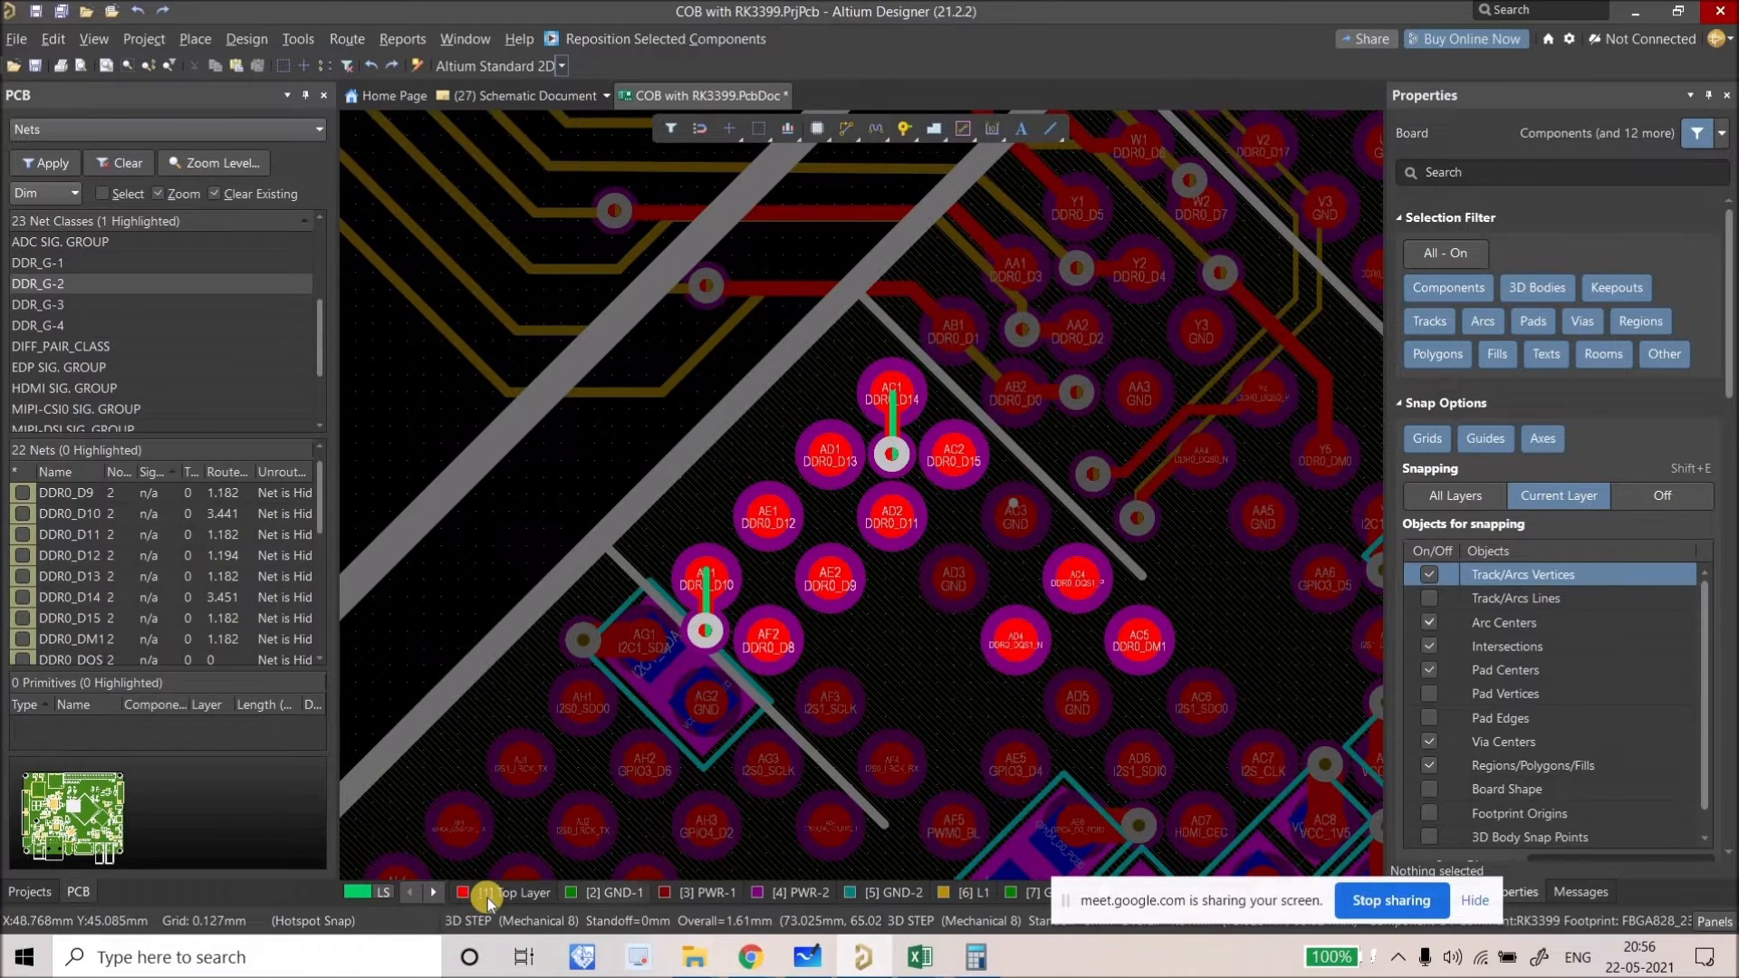
Step: Redo the DDR0_D12 fanout under AE1 and the DDR0_D9 fanout under AE2
key("ctrl+y")
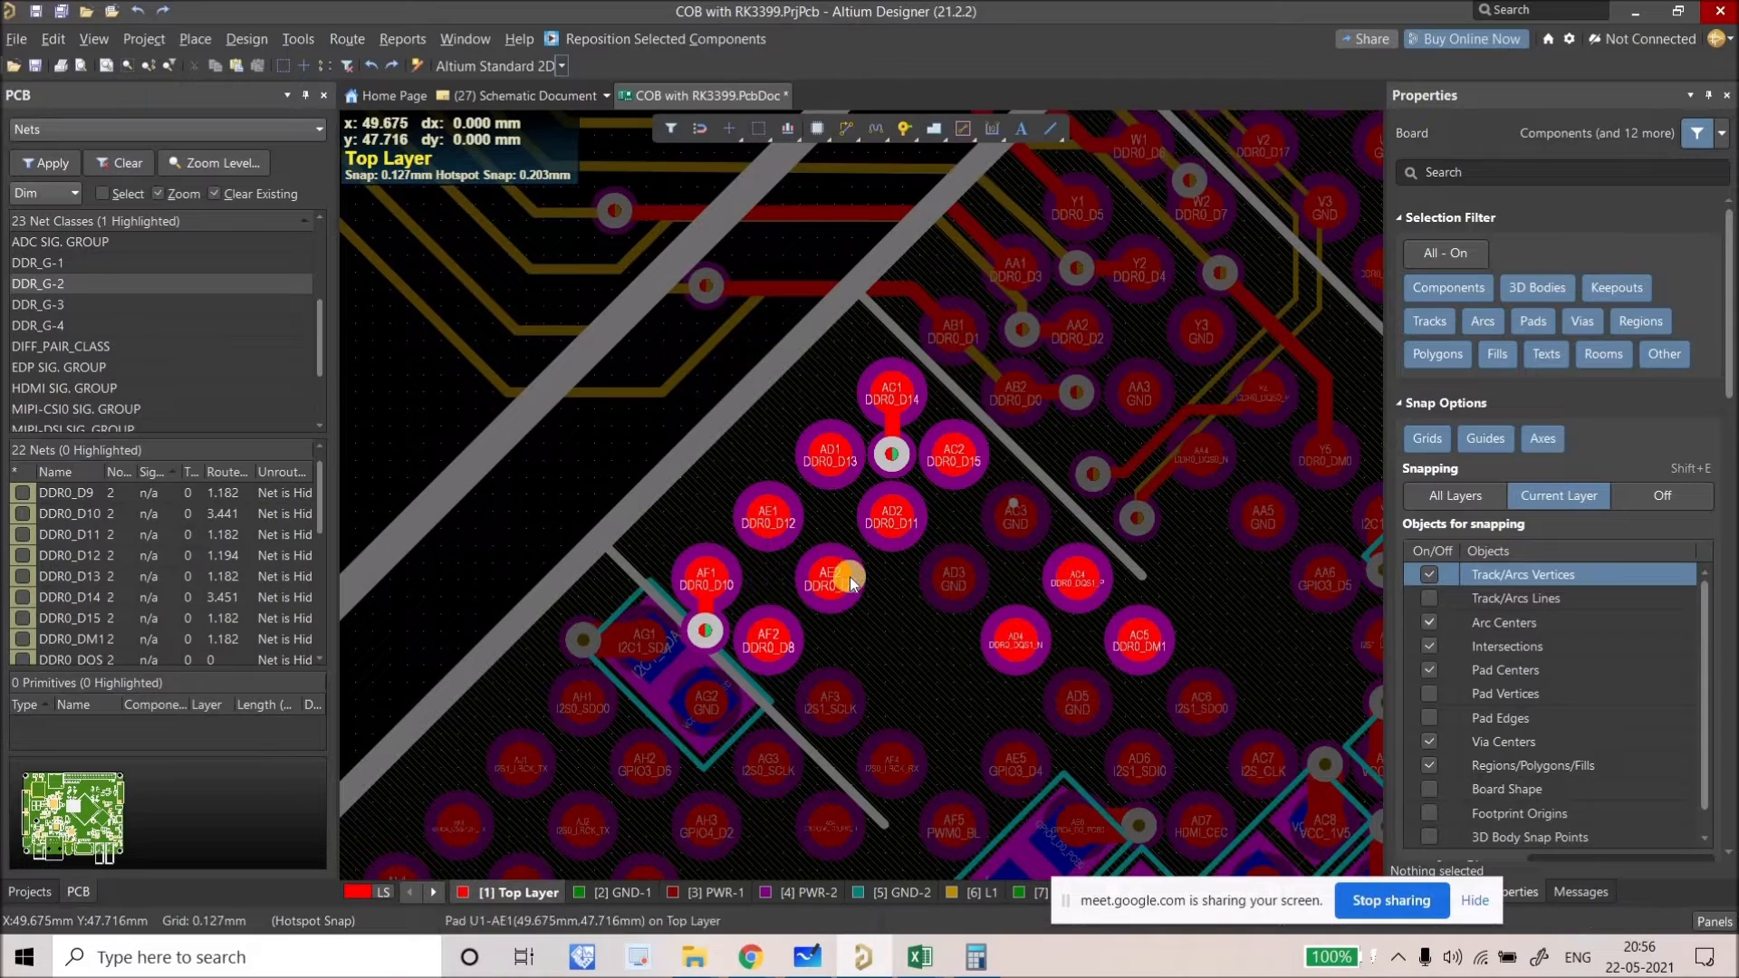
scroll(797, 598, "up", 1, "ctrl")
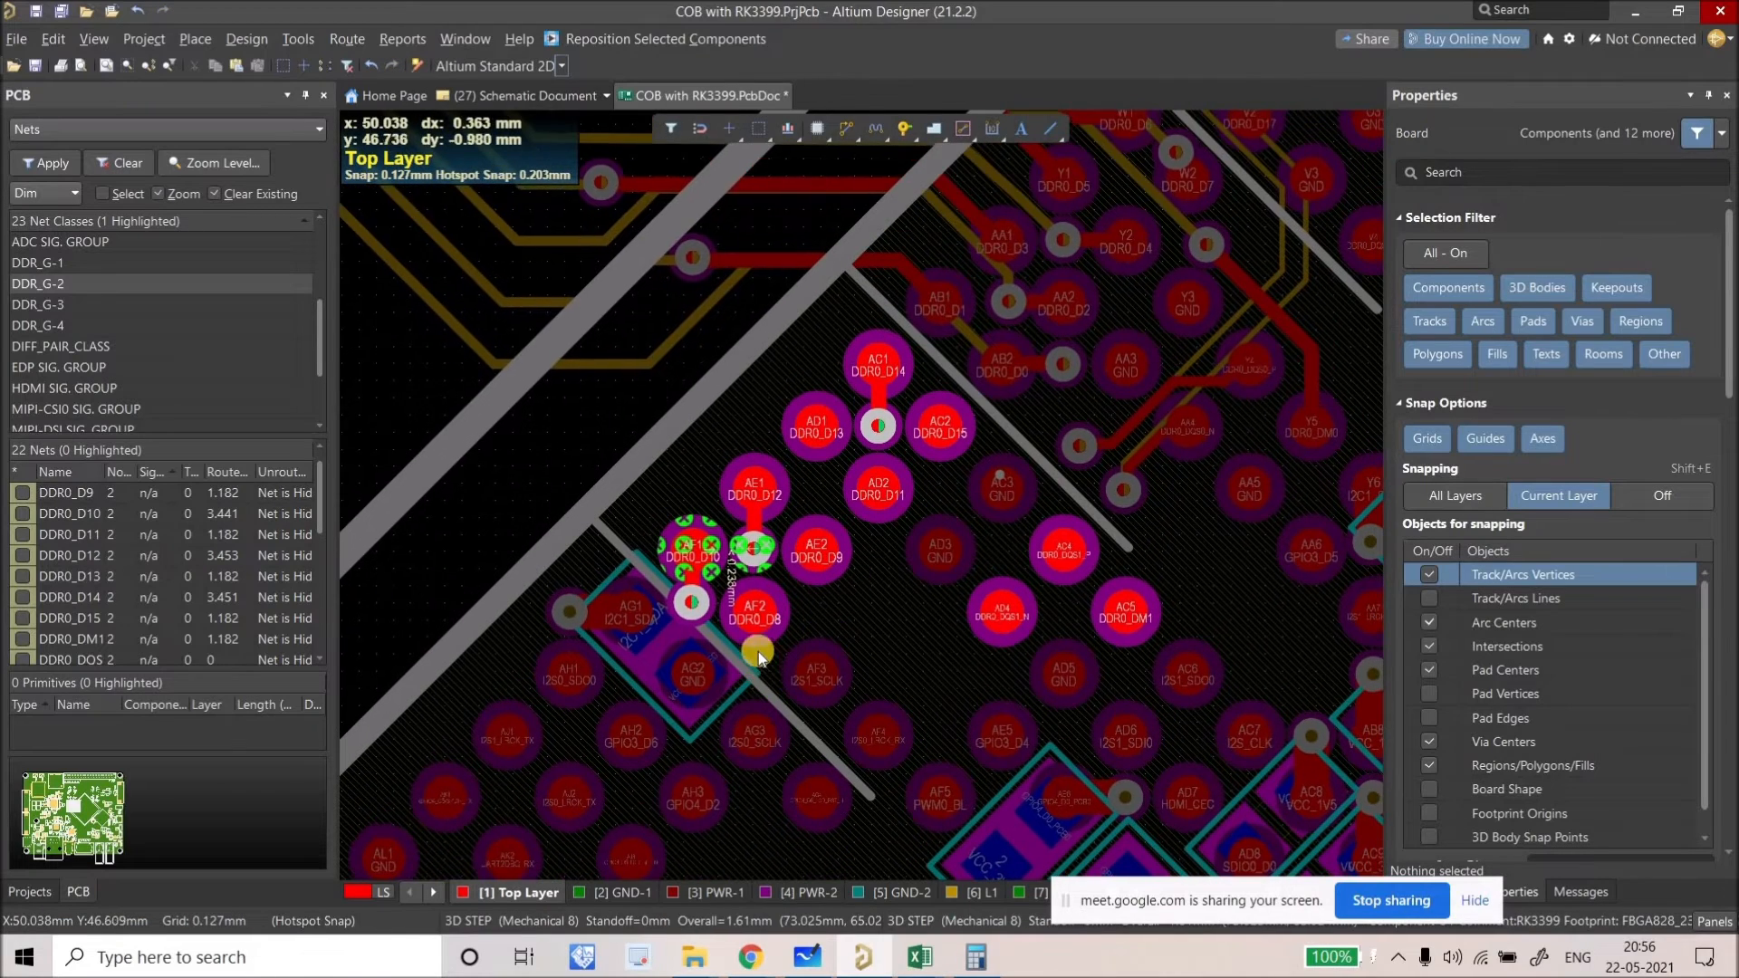
scroll(757, 627, "down", 1, "ctrl")
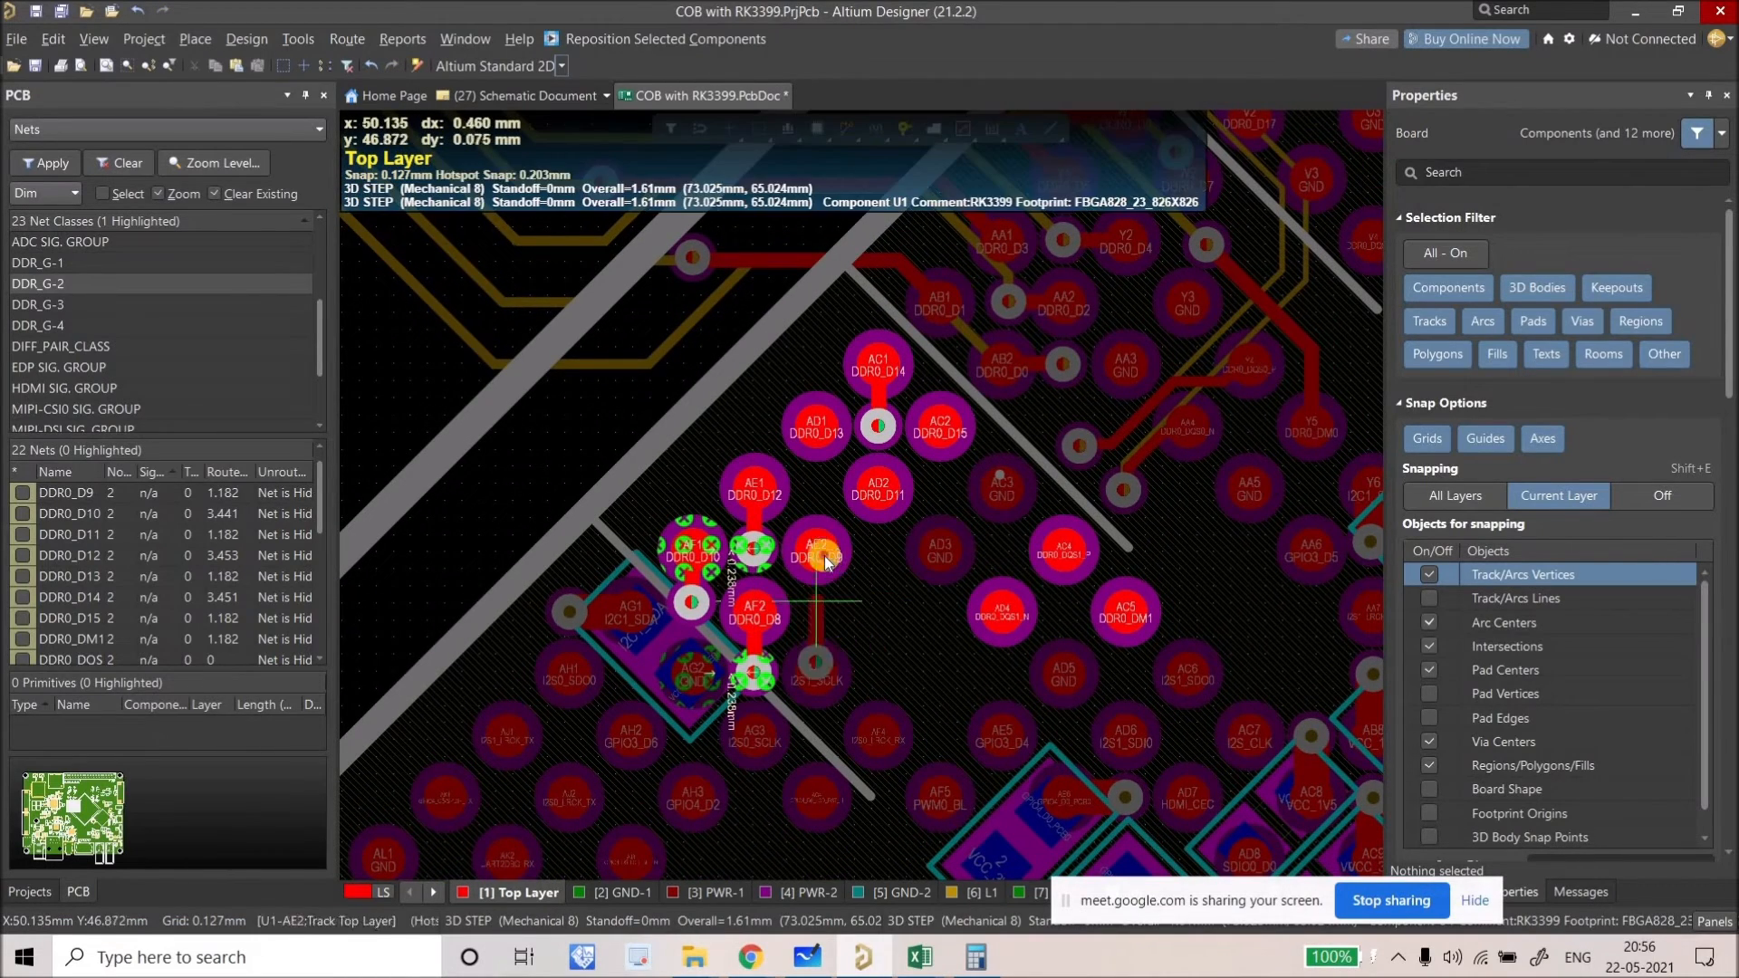
key("ctrl+y")
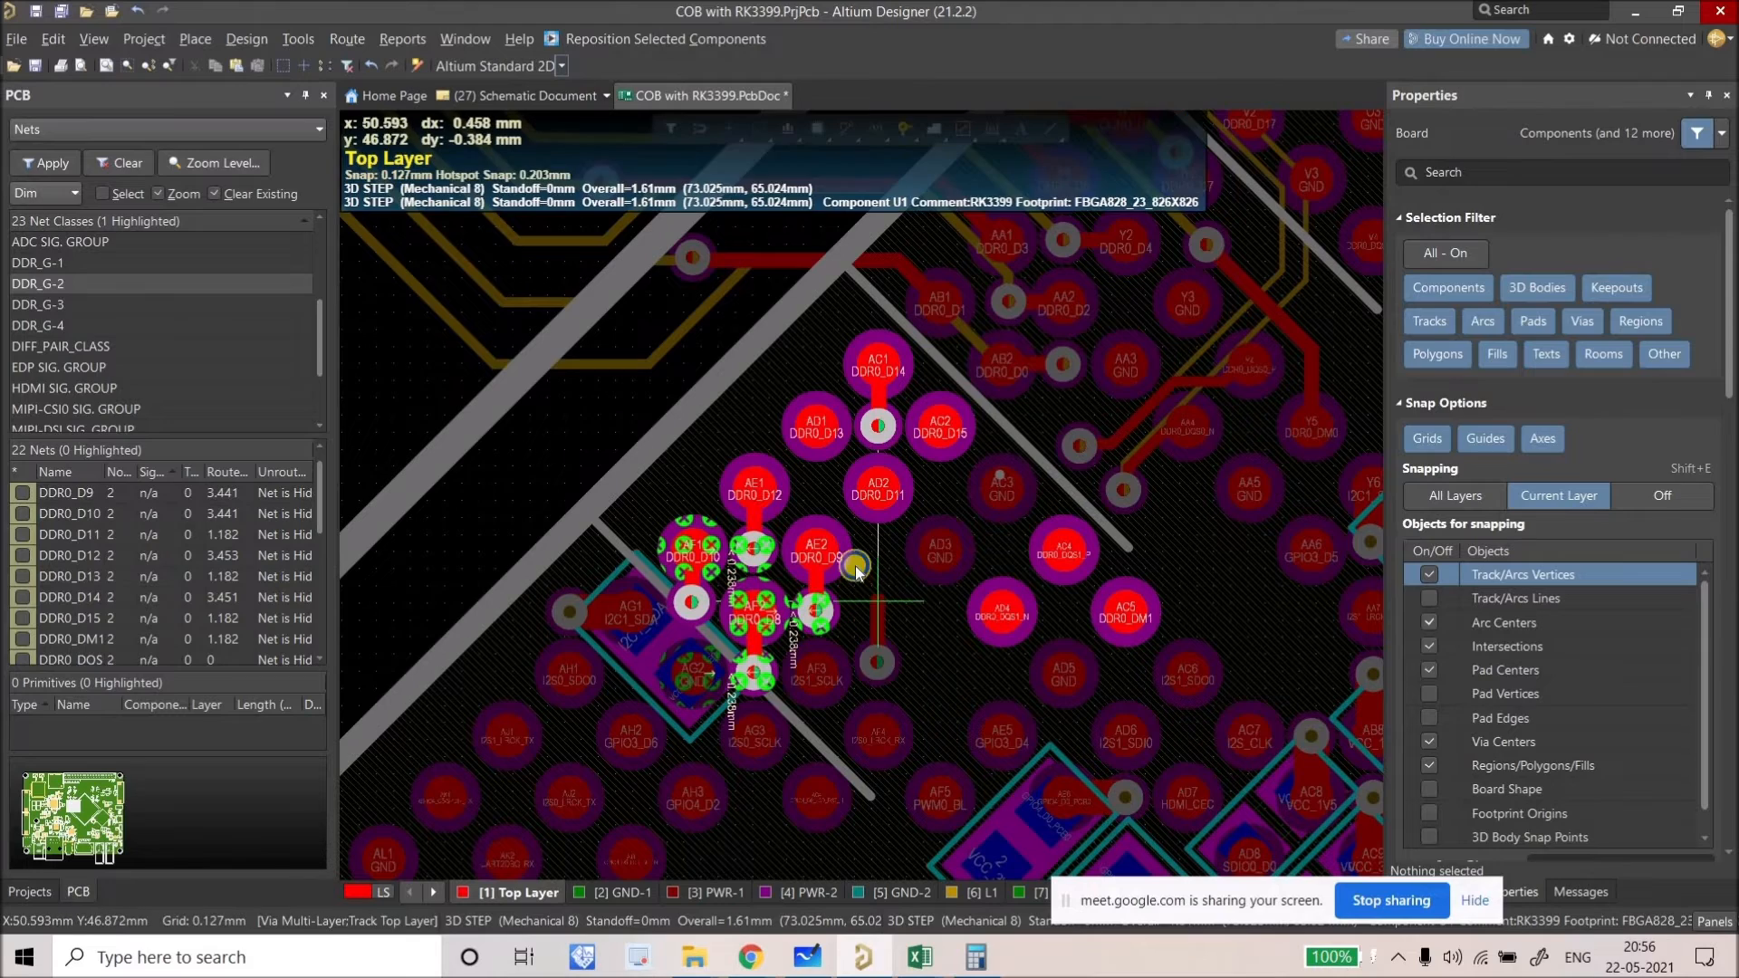
scroll(750, 560, "up", 4, "ctrl")
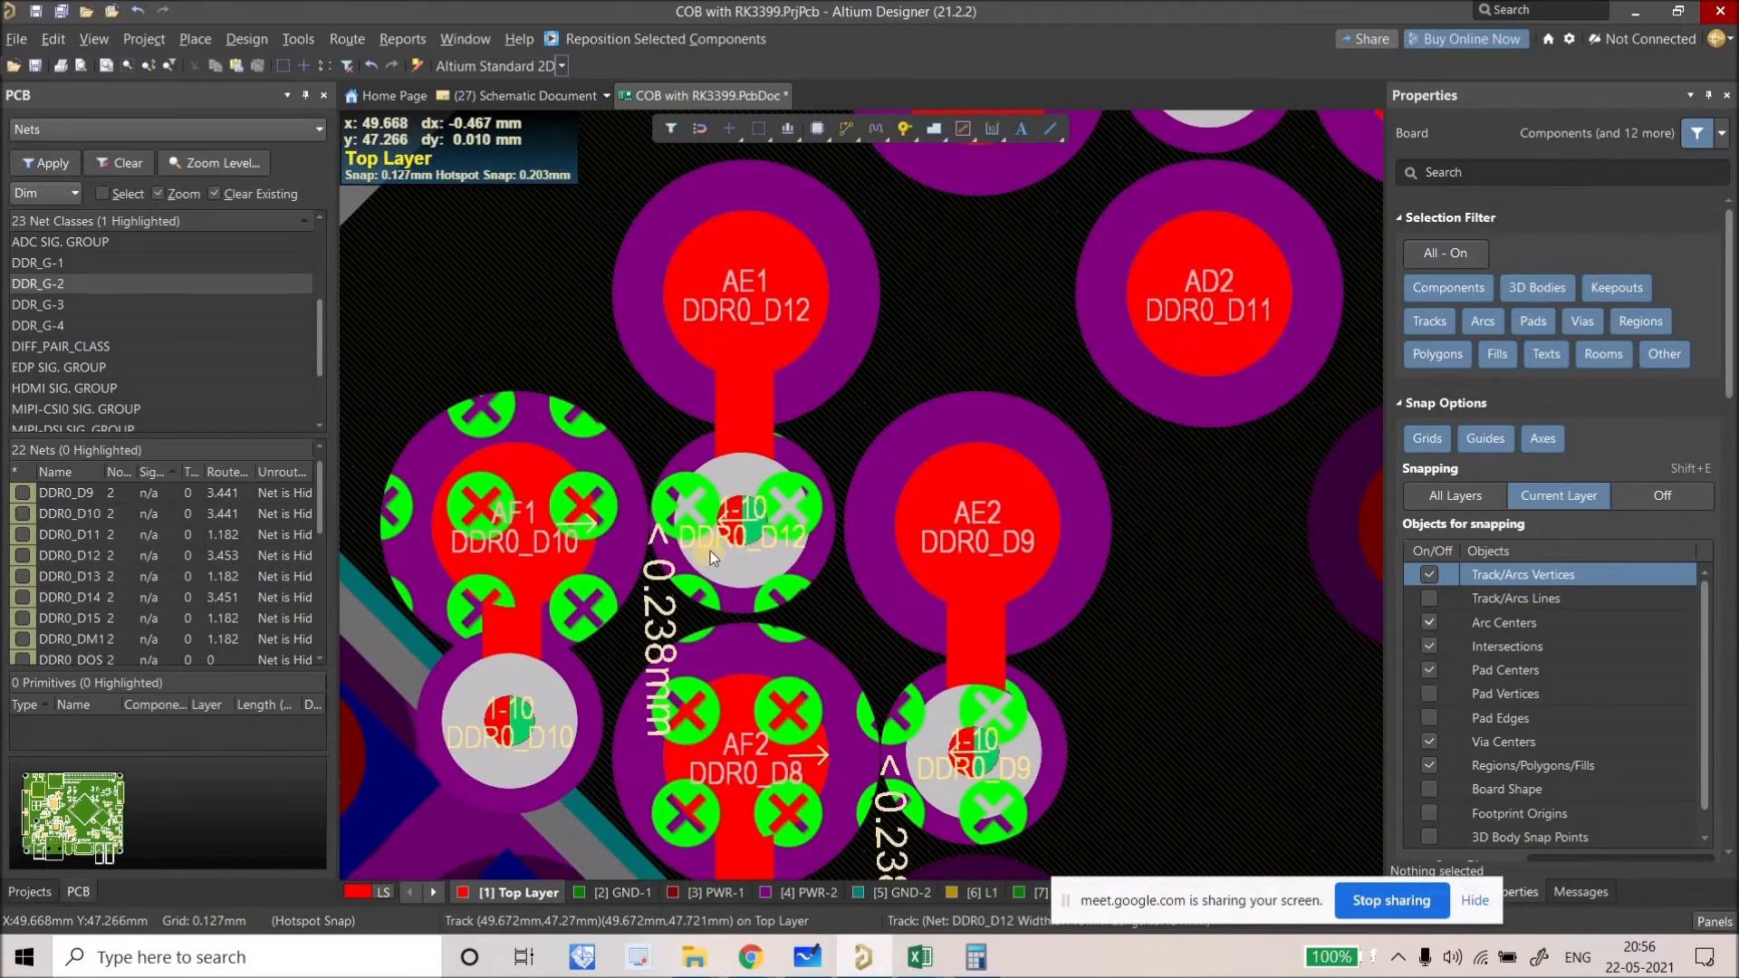
Step: Reposition the DDR0_D12, DDR0_D8 and DDR0_D9 vias for 0.238 mm clearance
left_click_drag(735, 530, 739, 522)
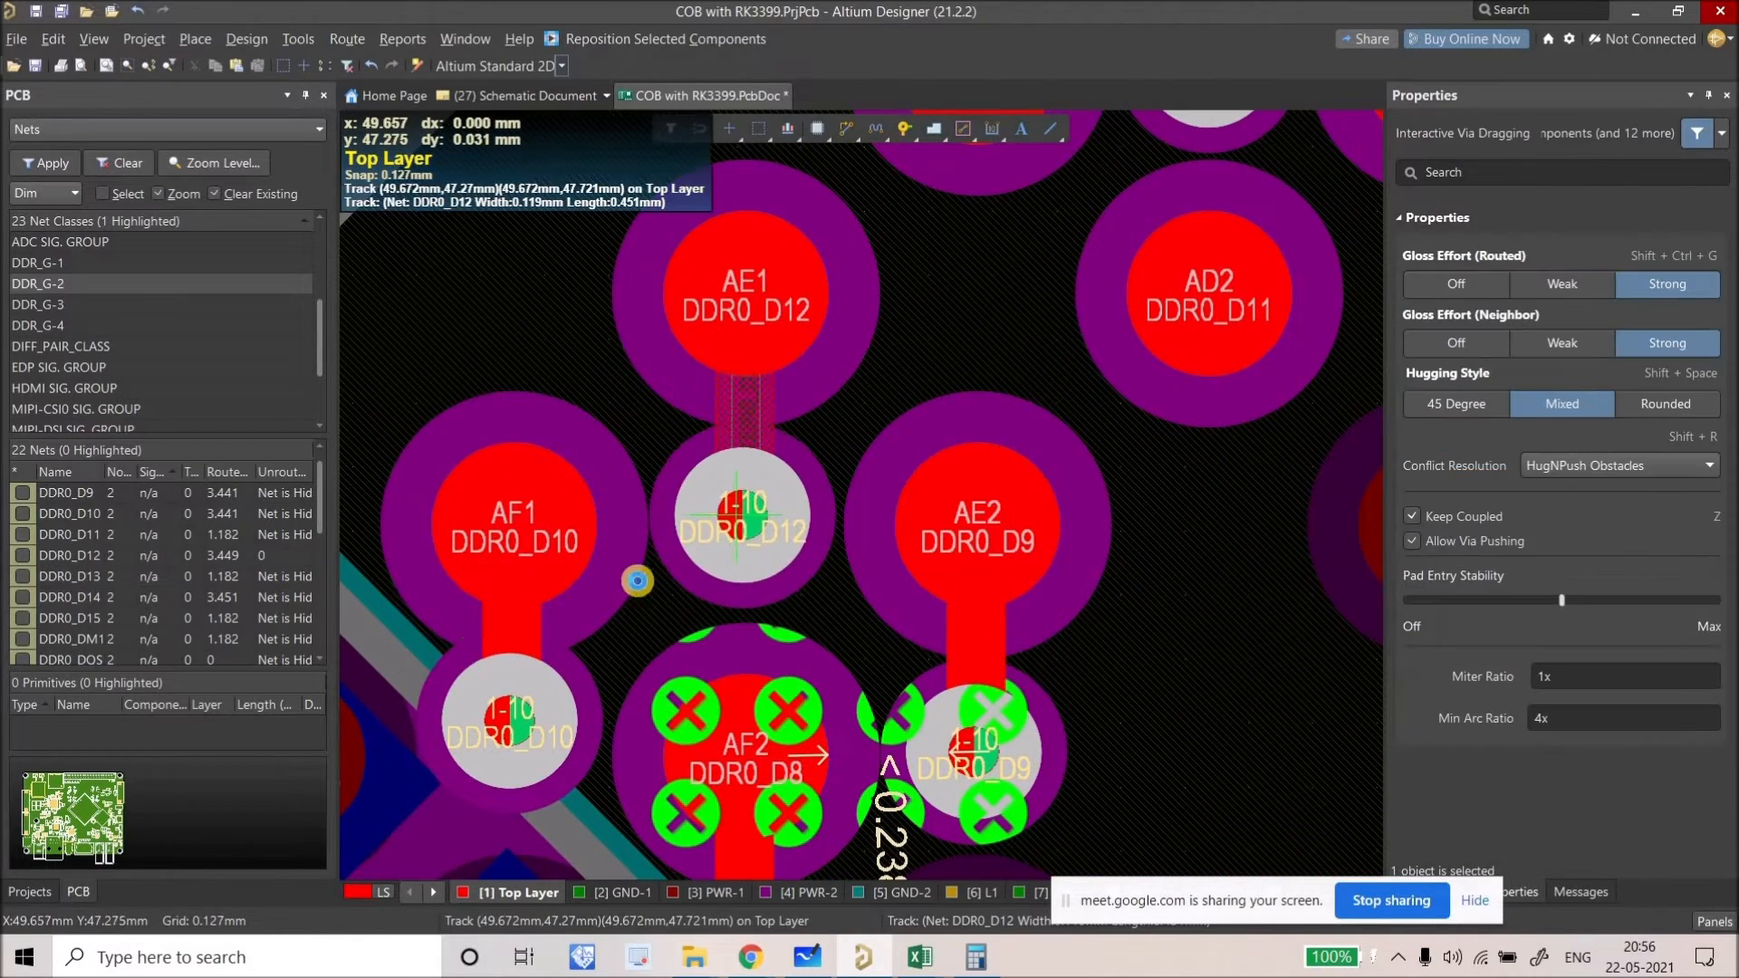
left_click_drag(637, 581, 598, 571)
scroll(605, 652, "down", 5)
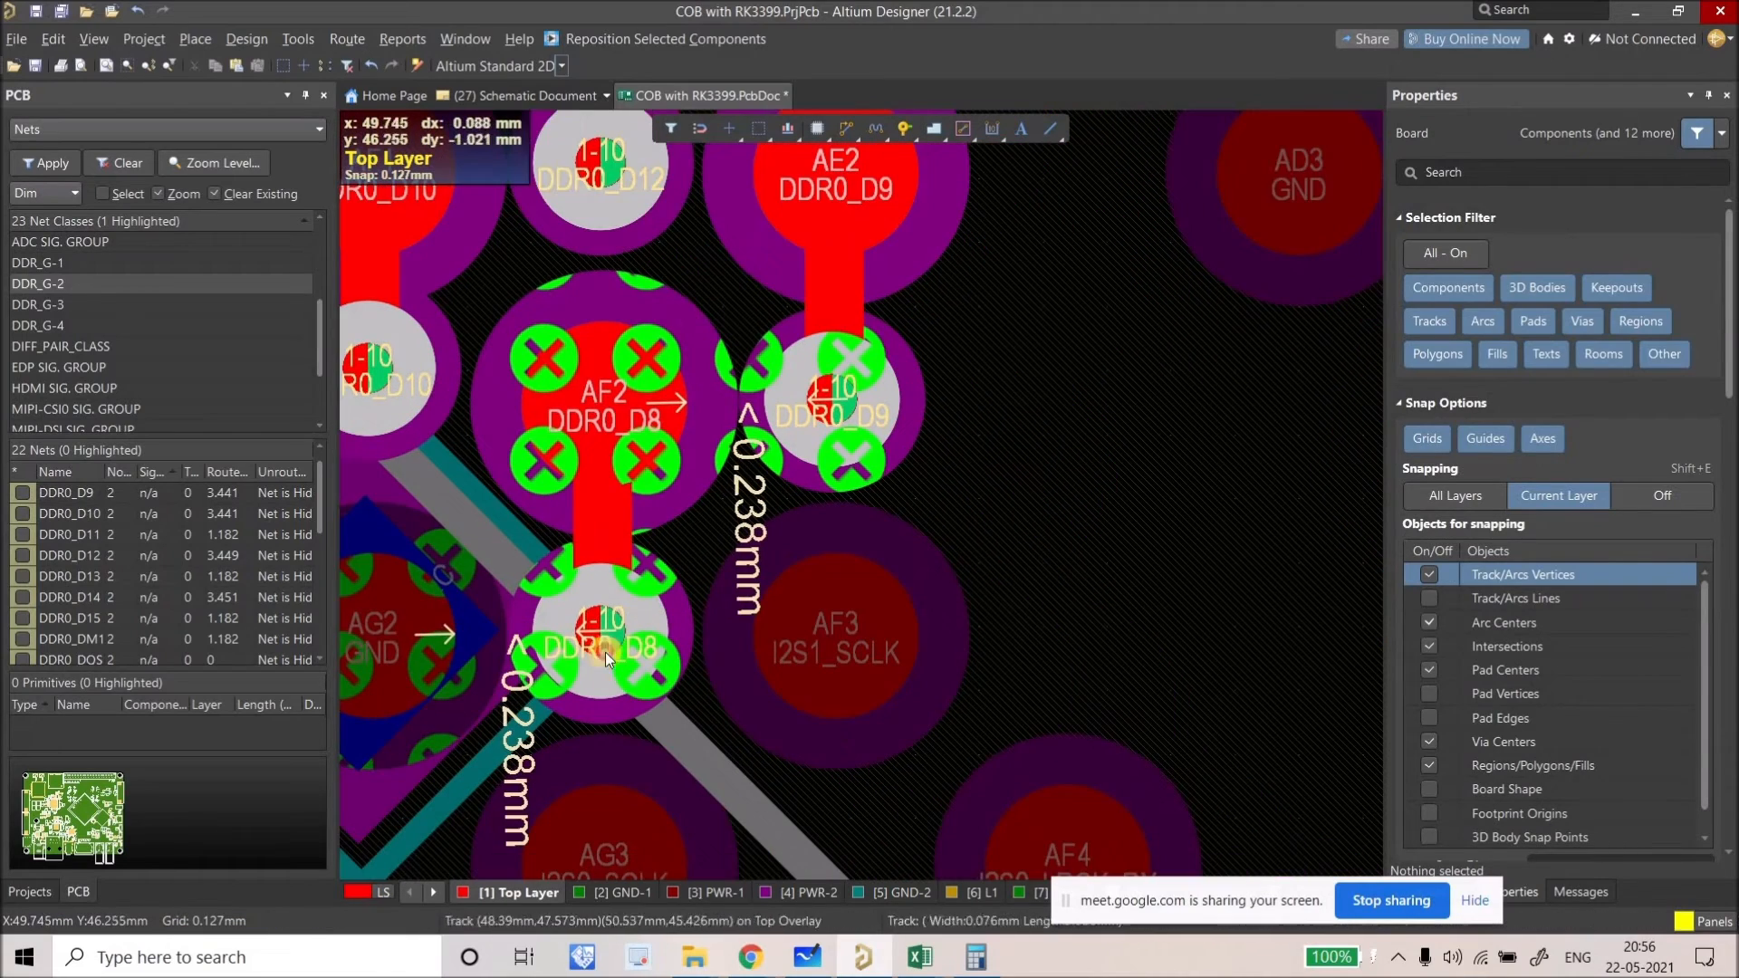
left_click_drag(606, 652, 602, 639)
left_click_drag(852, 411, 837, 416)
scroll(837, 417, "down", 4, "ctrl")
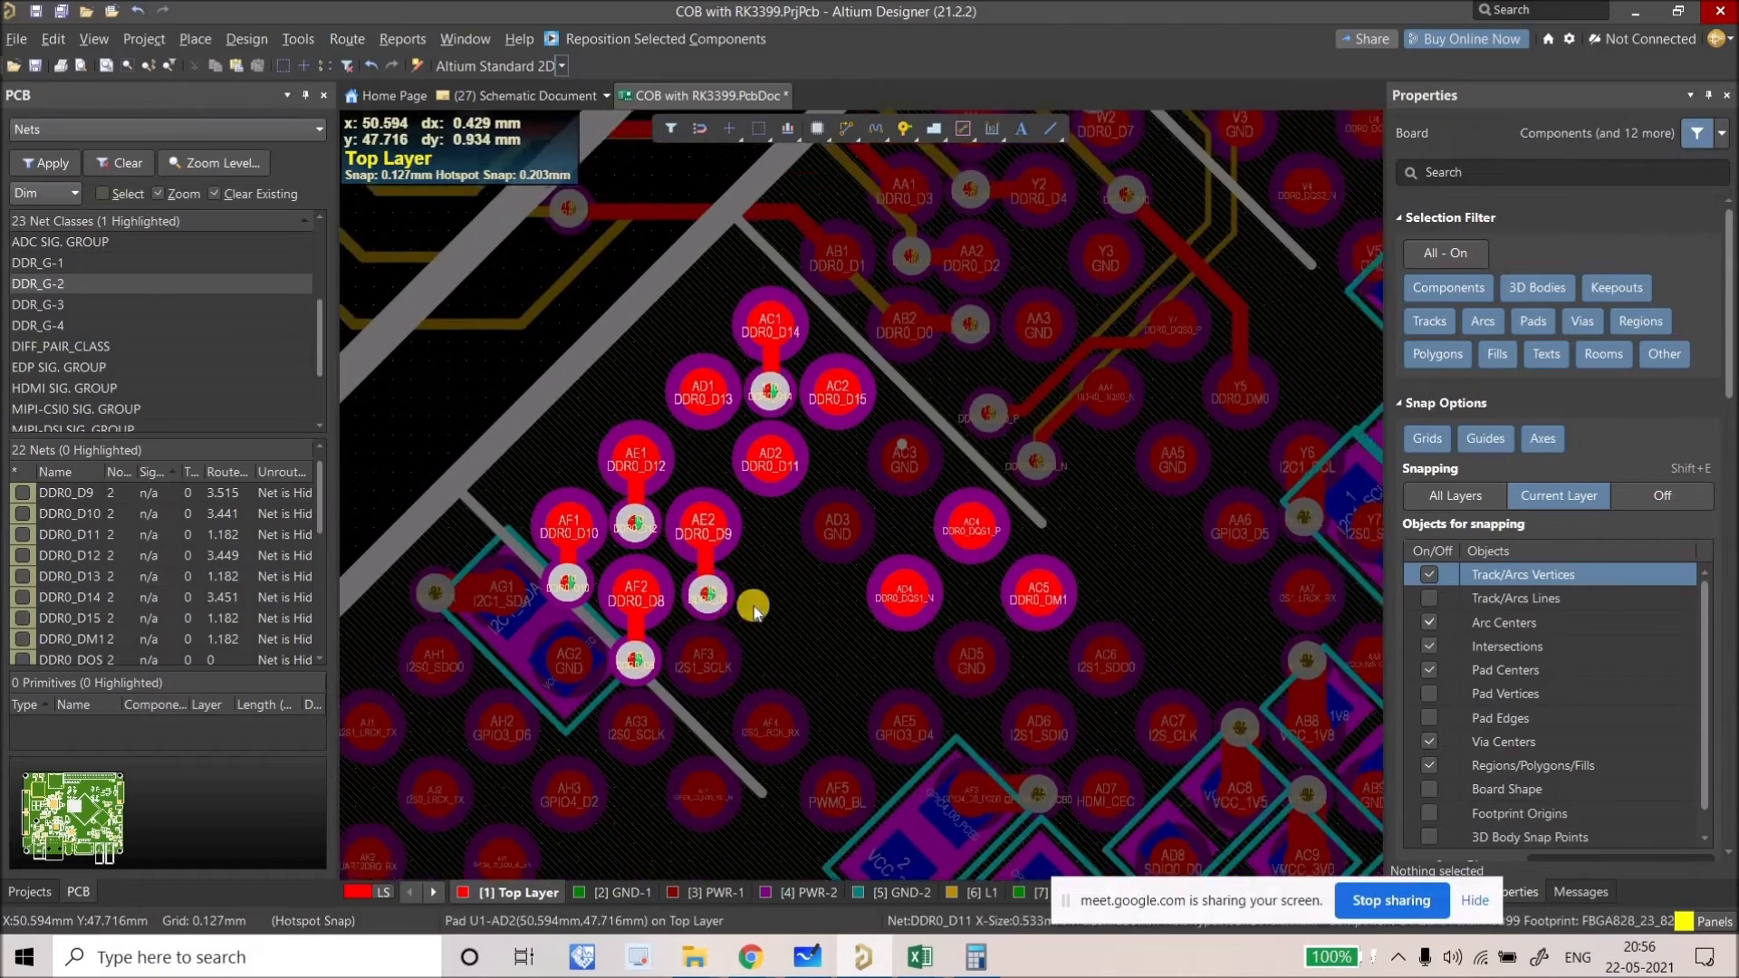
scroll(753, 608, "up", 2)
Step: Move the DDR0_D11 via below pad AD2 and the DDR0_DM1 via below AC5
left_click_drag(742, 541, 738, 591)
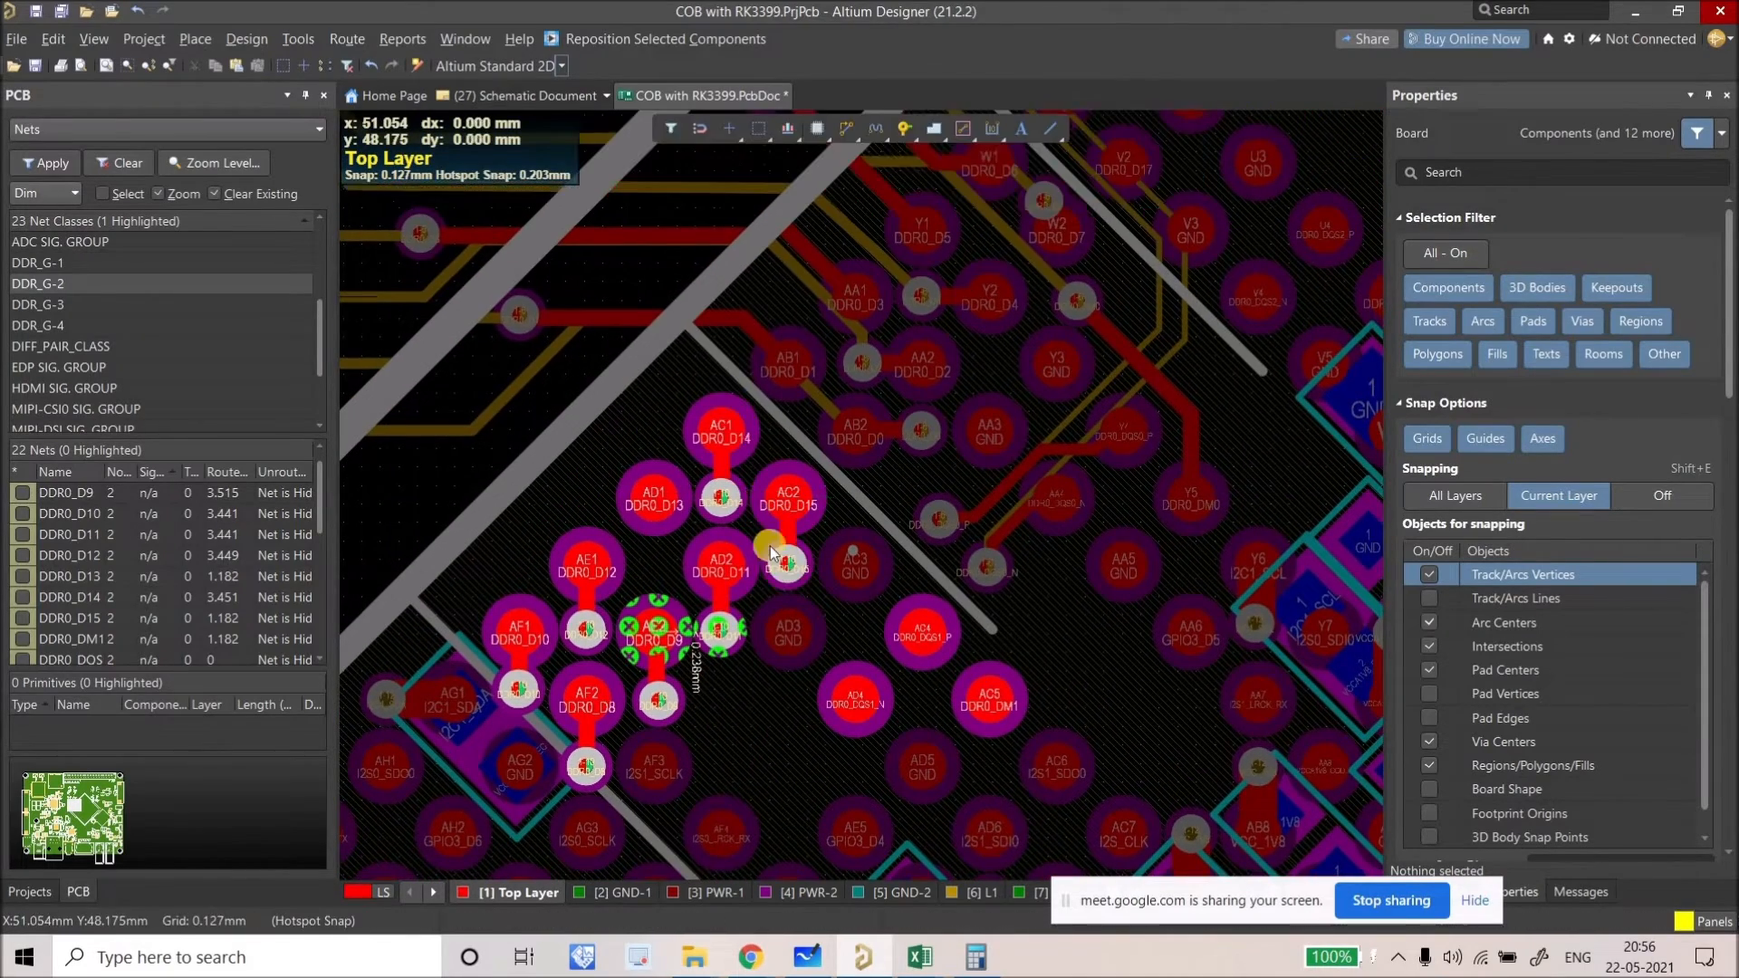
right_click_drag(770, 547, 695, 355)
left_click_drag(912, 568, 924, 584)
scroll(924, 589, "up", 3, "ctrl")
scroll(924, 584, "down", 3, "ctrl")
scroll(707, 547, "up", 3, "ctrl")
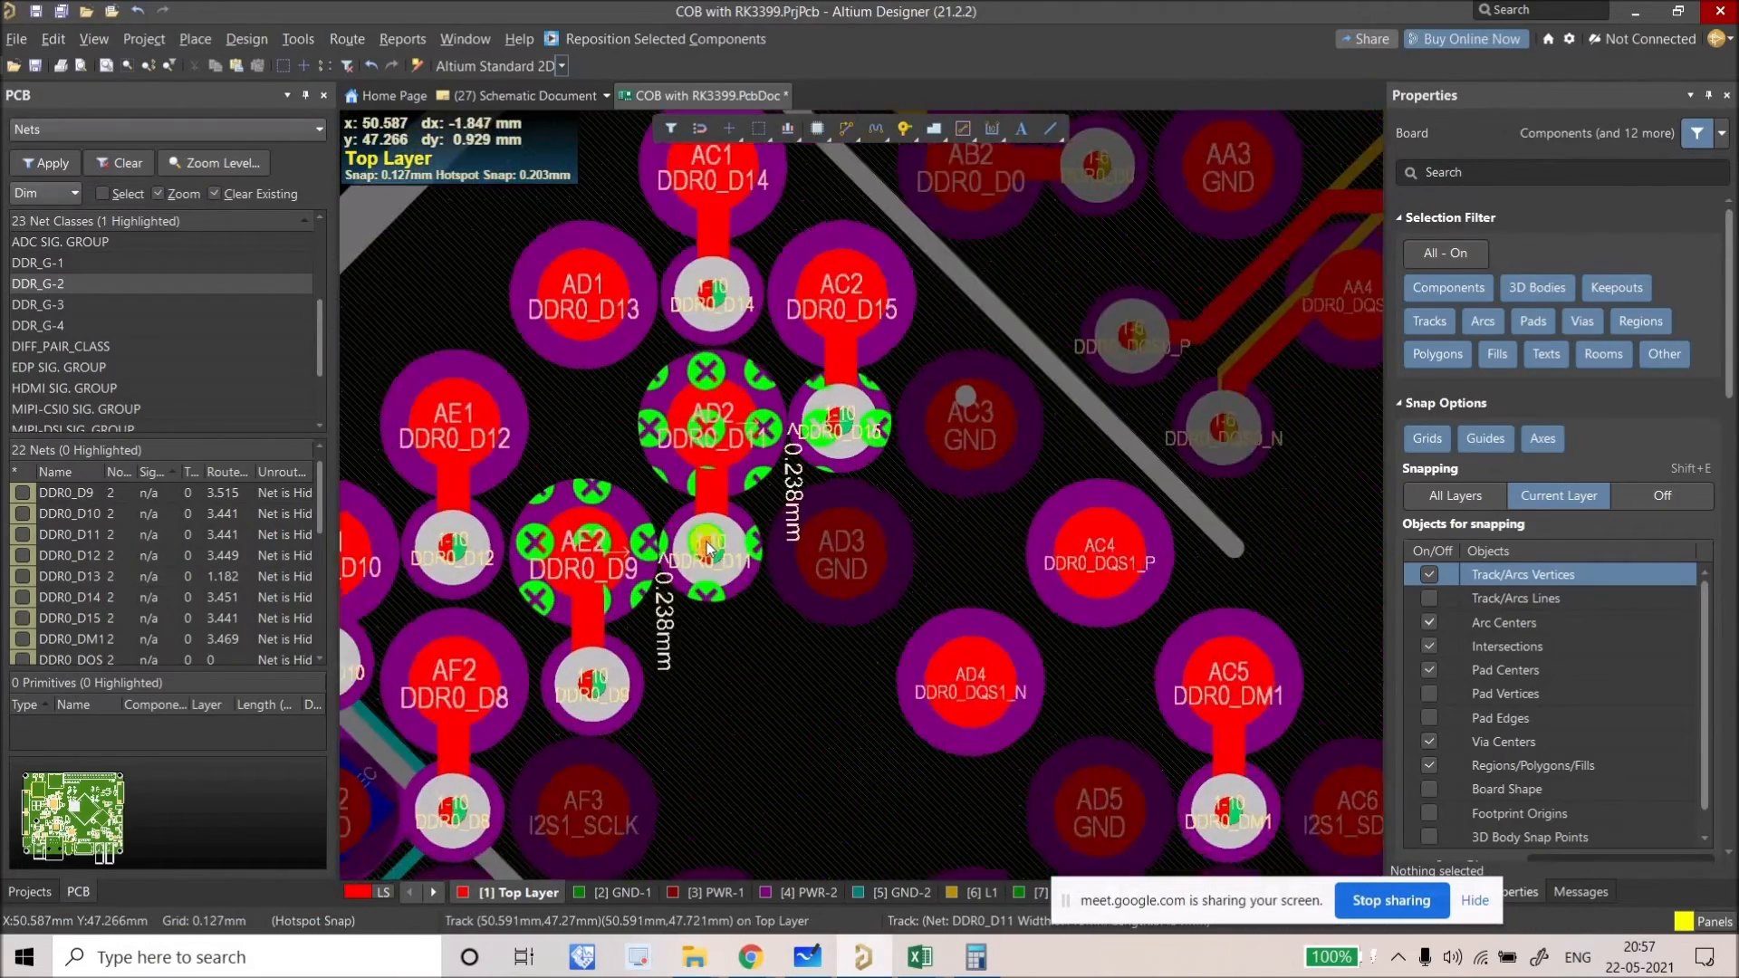
scroll(708, 547, "up", 2, "ctrl")
Step: Reposition the DDR0_D15 via and move the DDR0_D13 via further down from AD1
left_click(910, 349)
left_click_drag(922, 367, 823, 507)
scroll(823, 508, "down", 3, "ctrl")
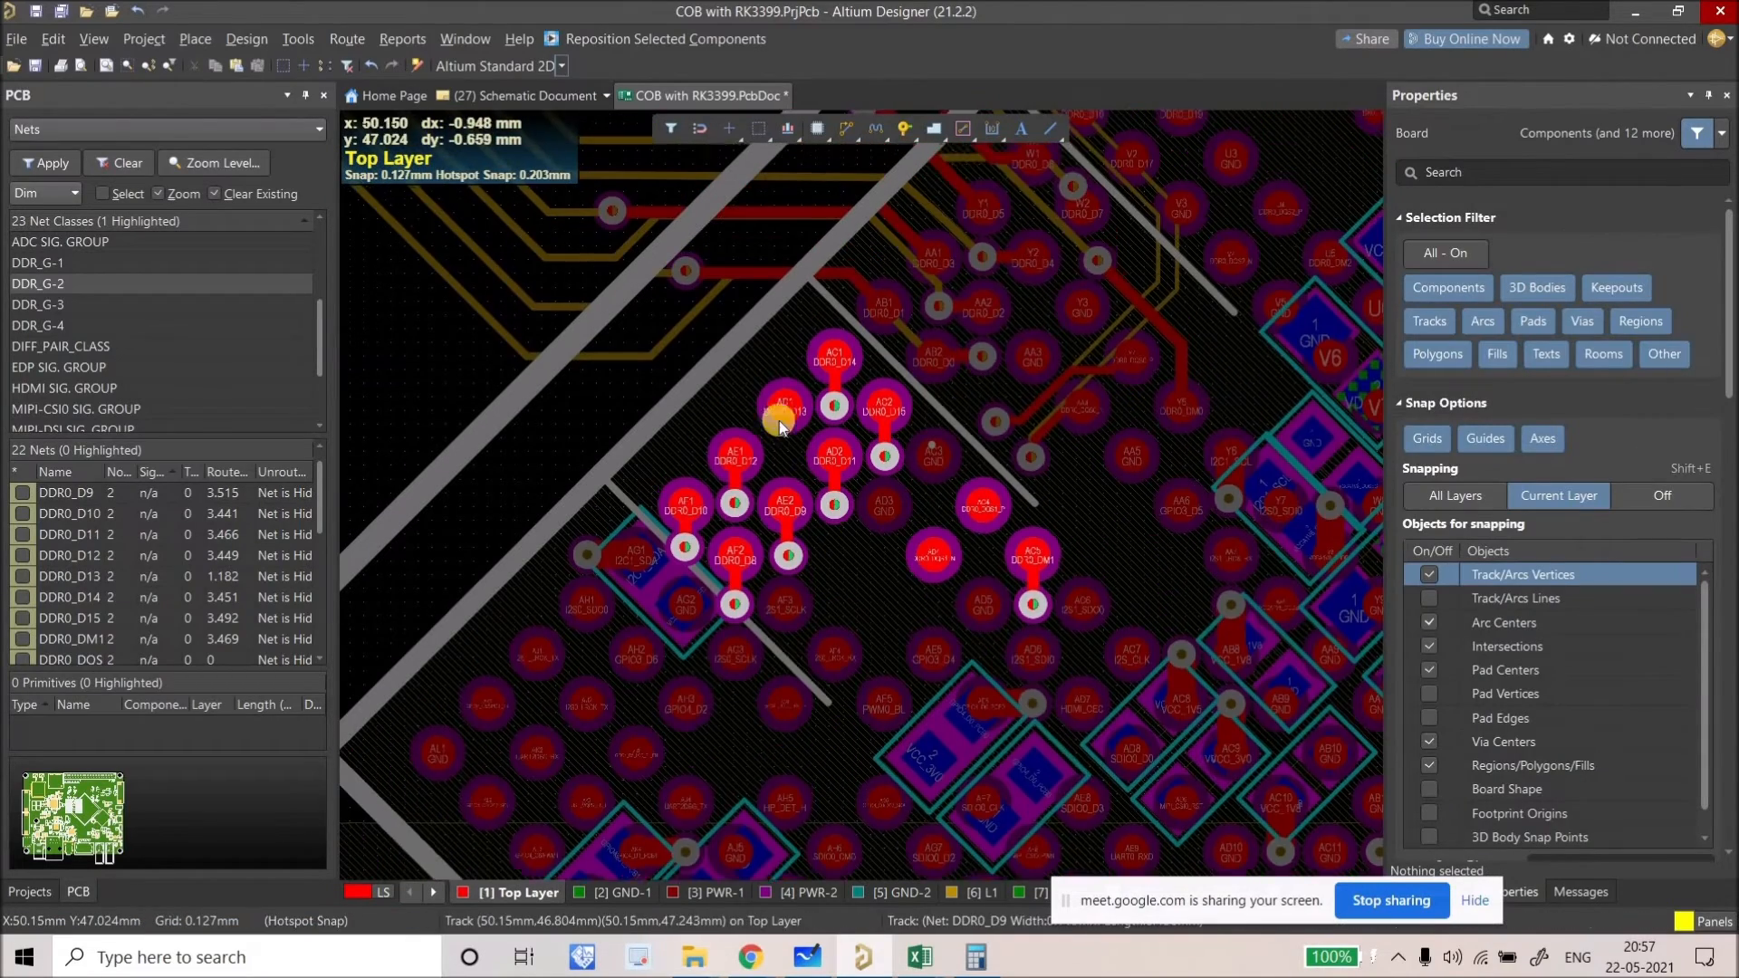
scroll(785, 482, "up", 3, "ctrl")
left_click_drag(791, 462, 785, 540)
scroll(768, 602, "down", 5, "ctrl")
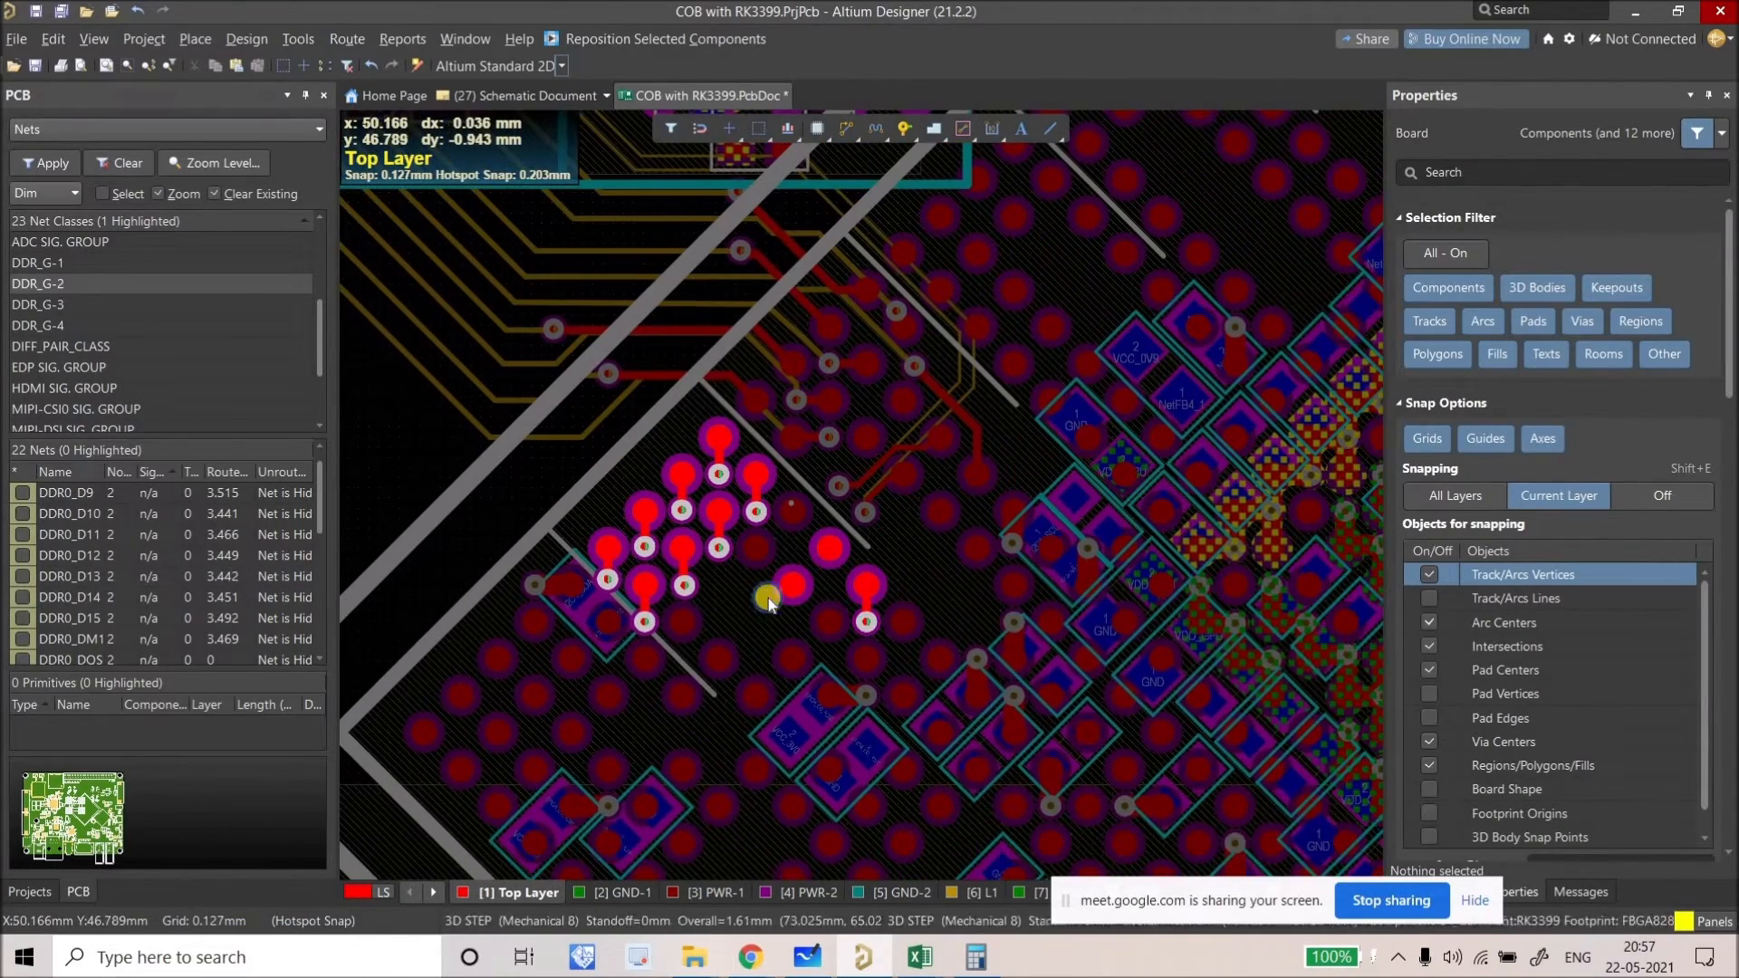
scroll(768, 601, "down", 3, "ctrl")
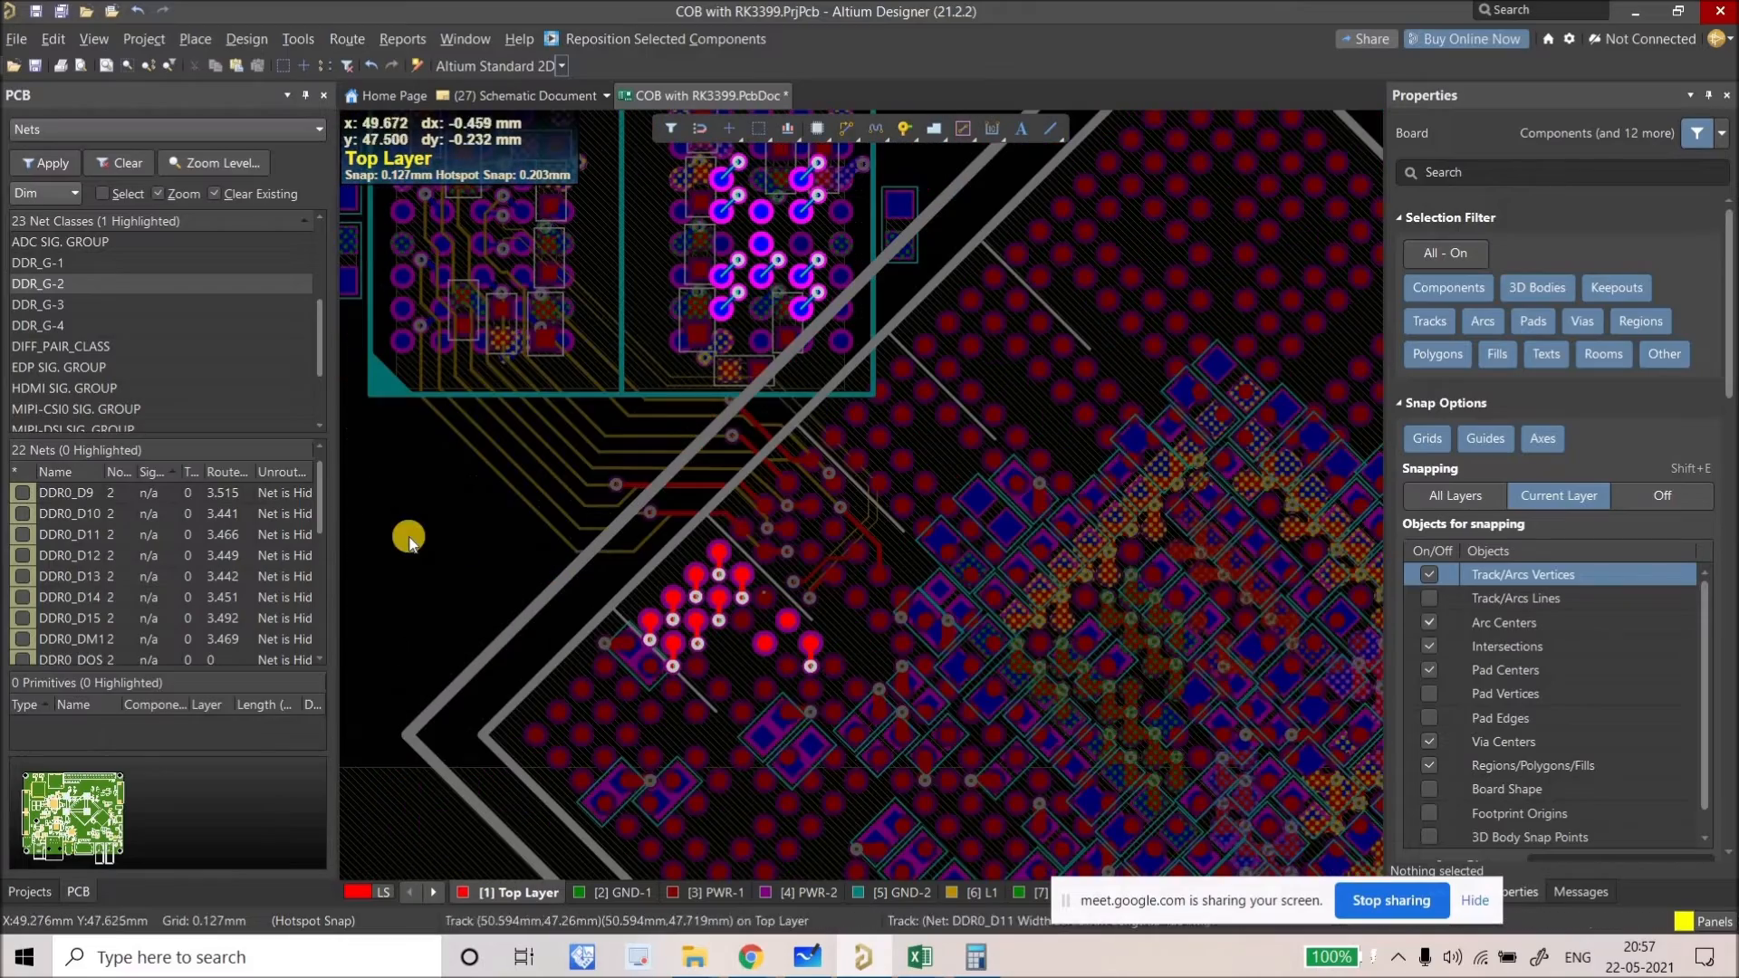
Step: Clear the net highlight and switch to single-layer mode with Shift+S
left_click(433, 553)
key("shift+s")
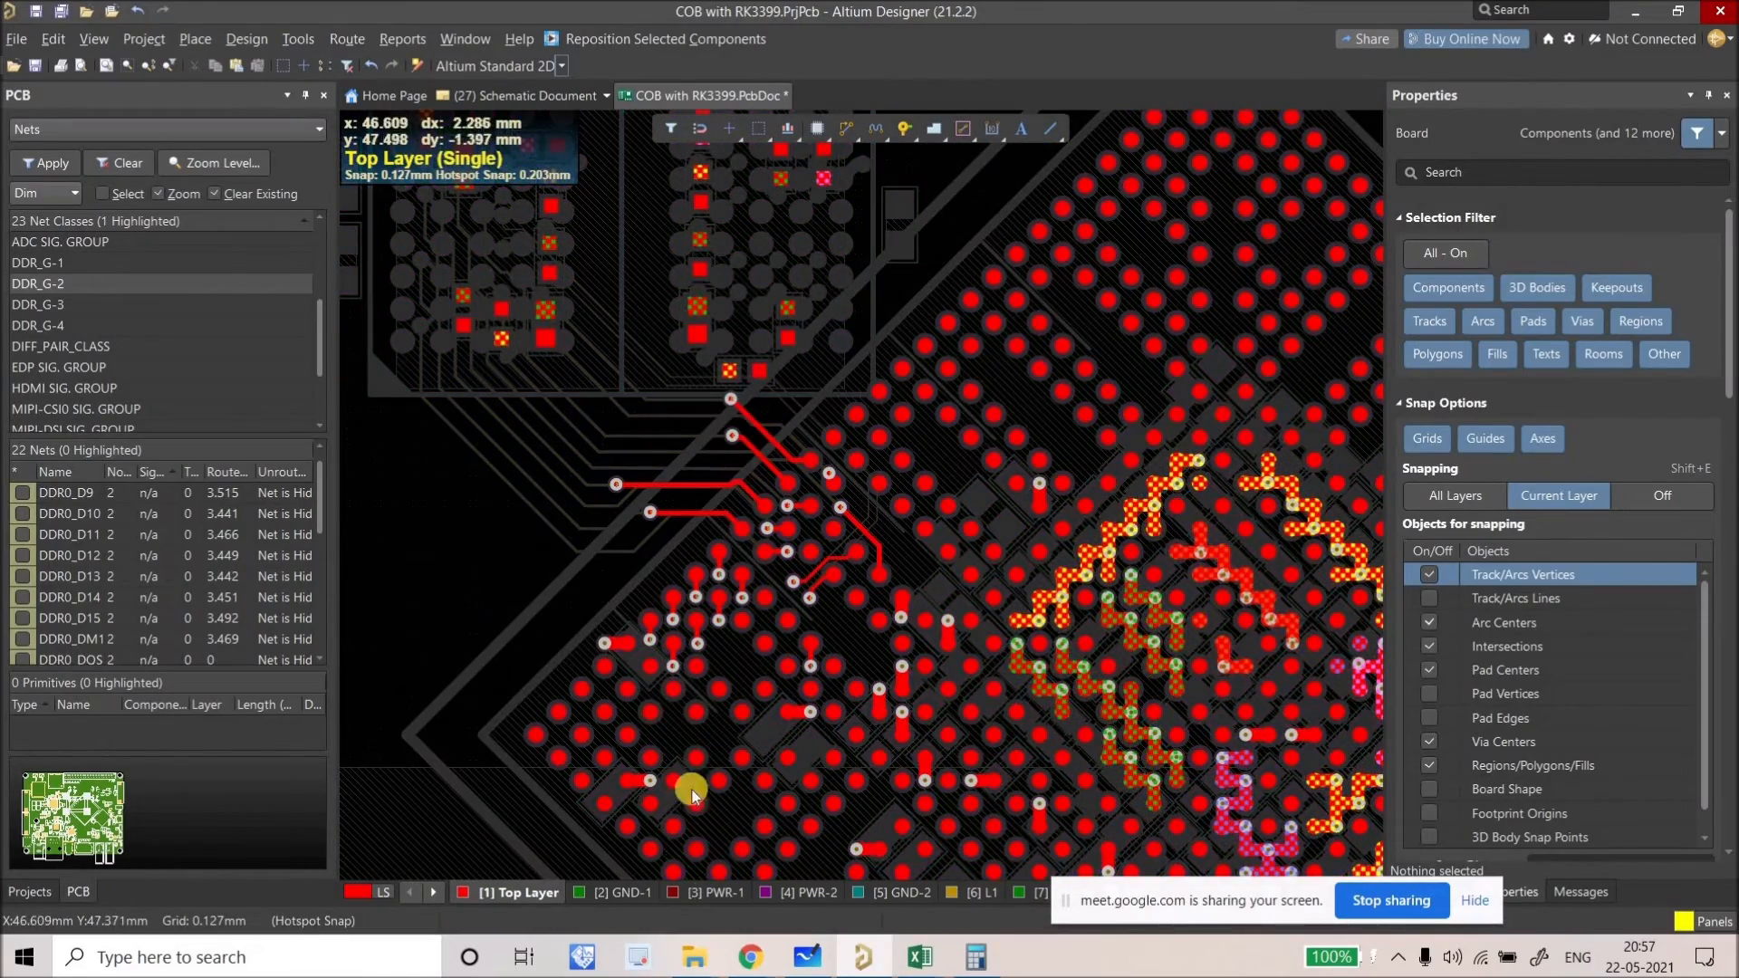
left_click(428, 899)
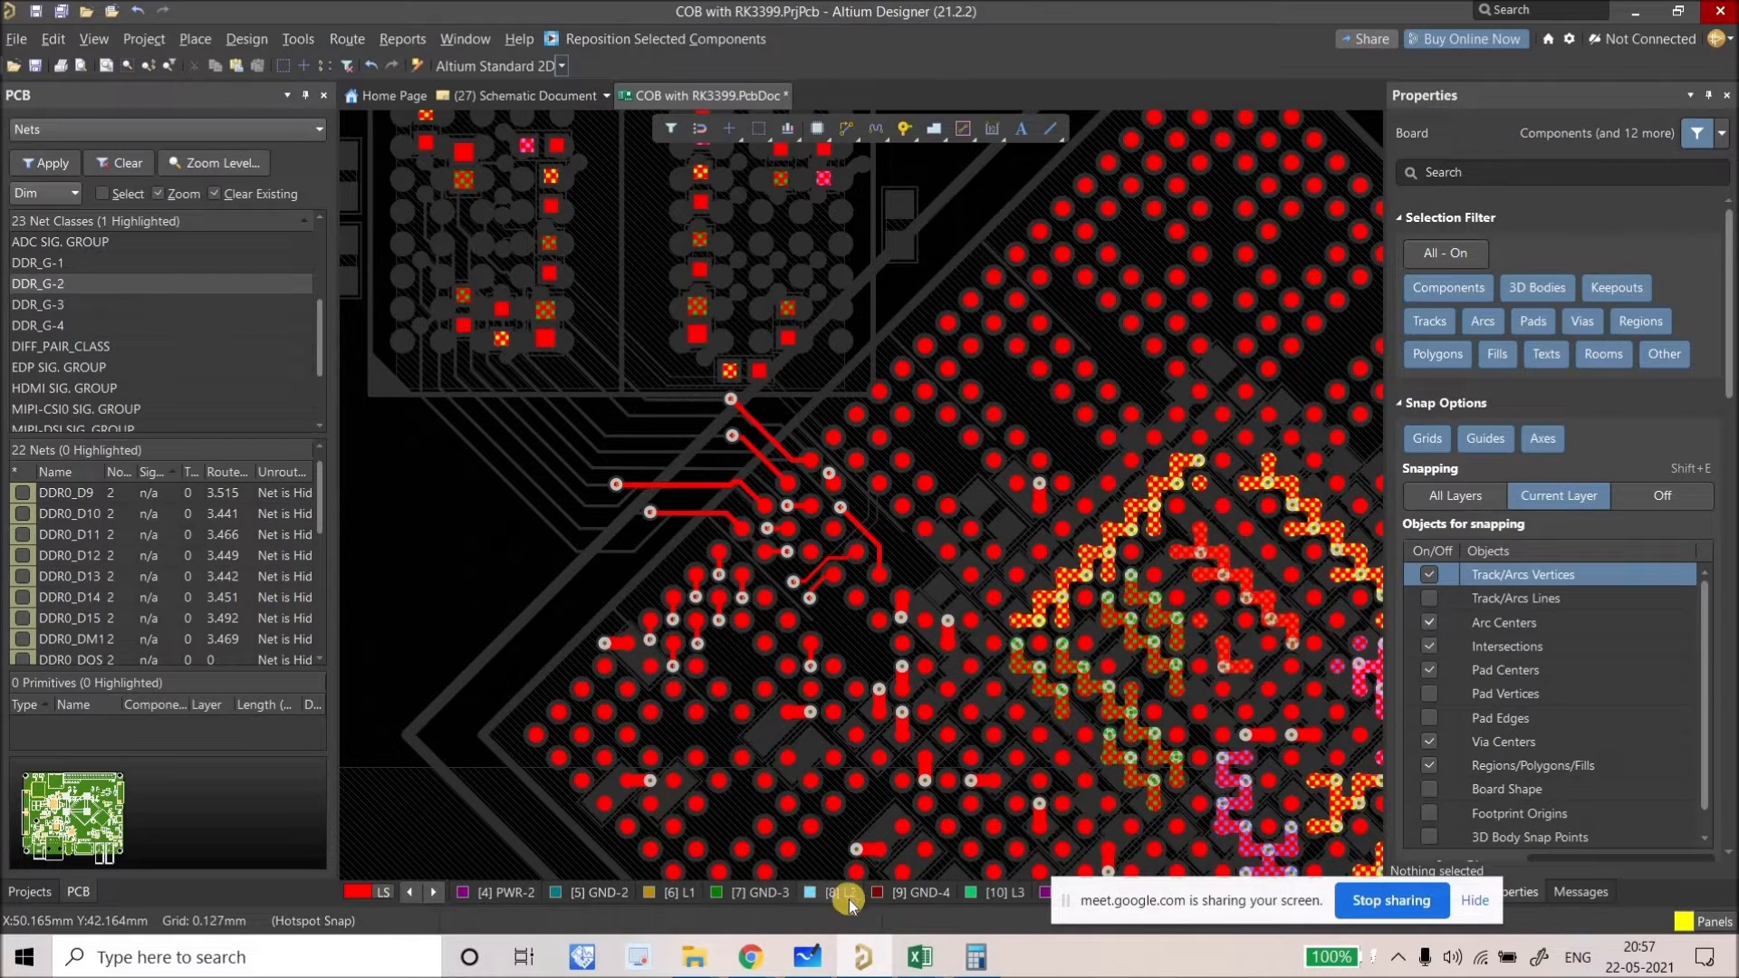
Step: Make inner layer L3 active and highlight the DDR0_D10 net among the via fanouts
key("KP_Multiply")
scroll(757, 501, "up", 1)
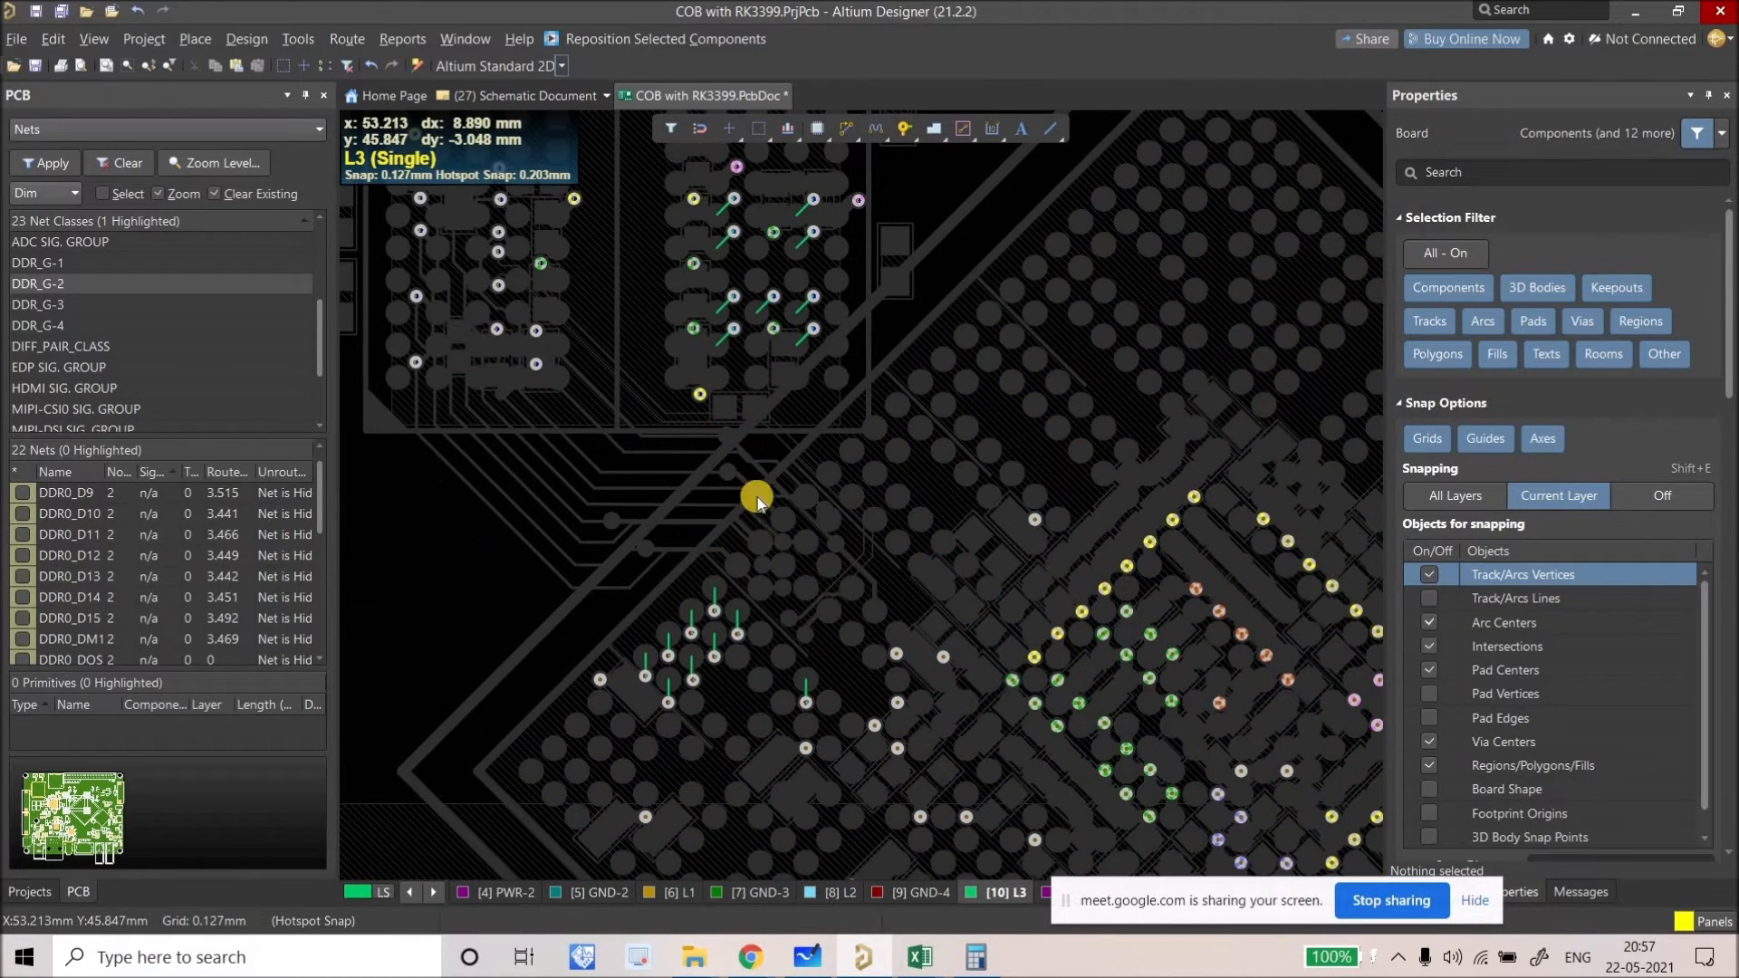
right_click_drag(752, 253, 808, 584)
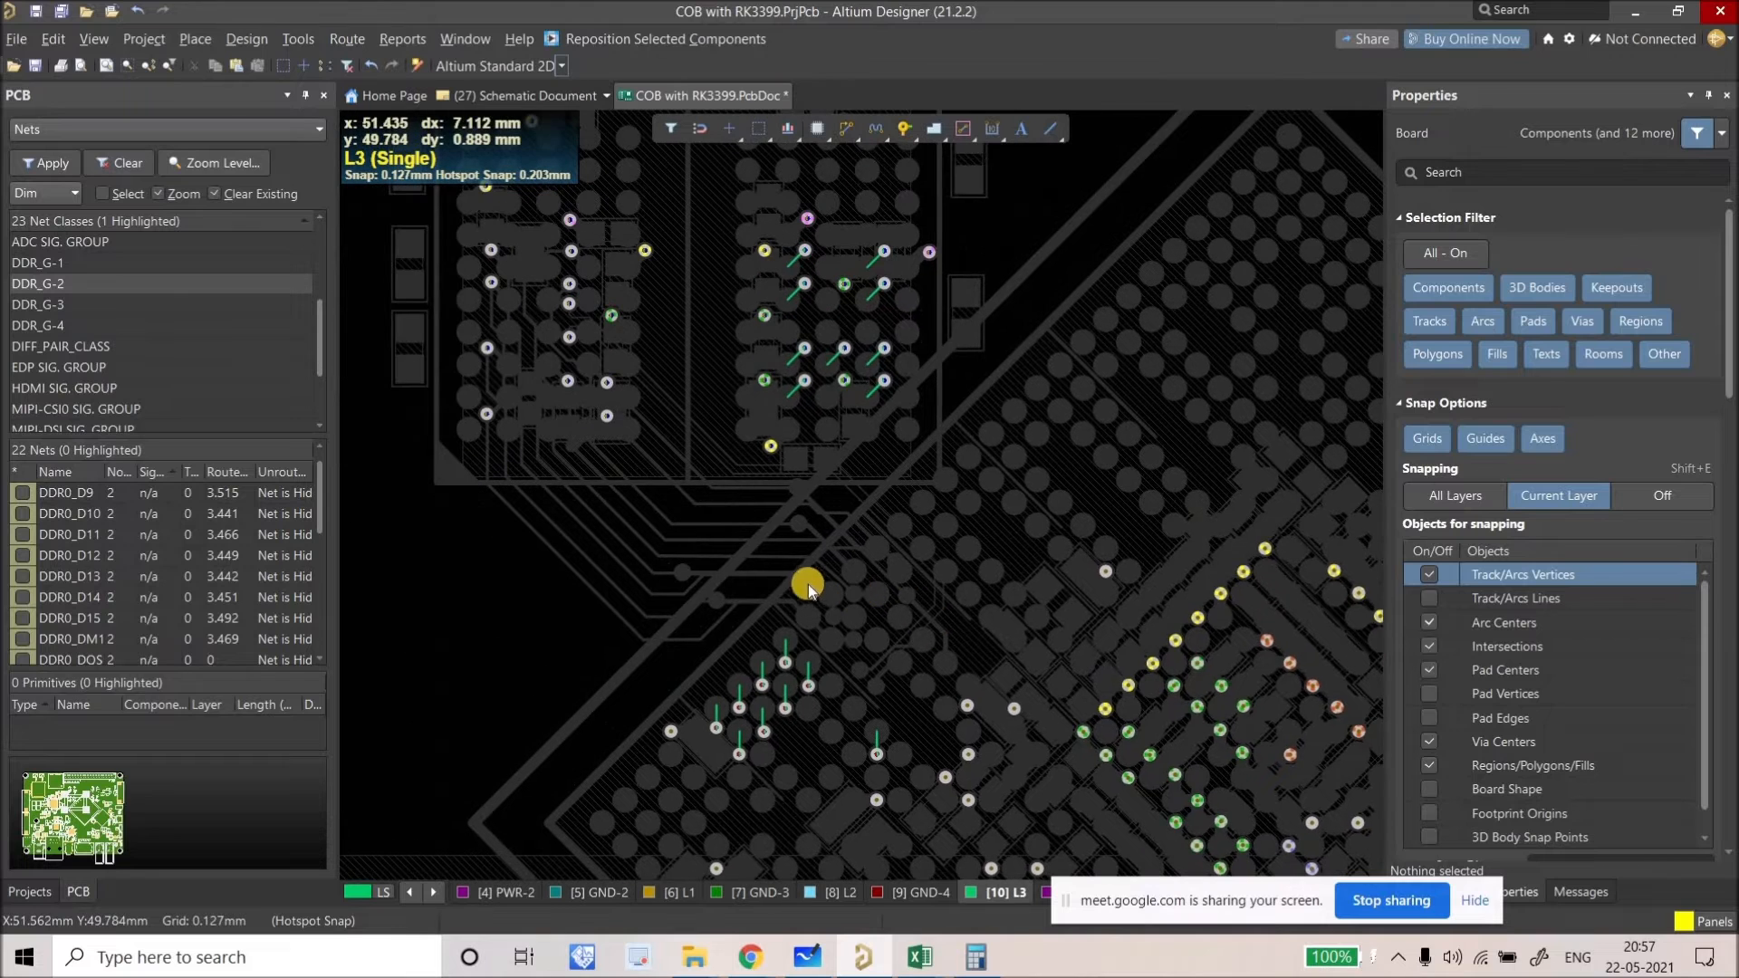
left_click(716, 731, "ctrl")
right_click_drag(808, 505, 794, 515)
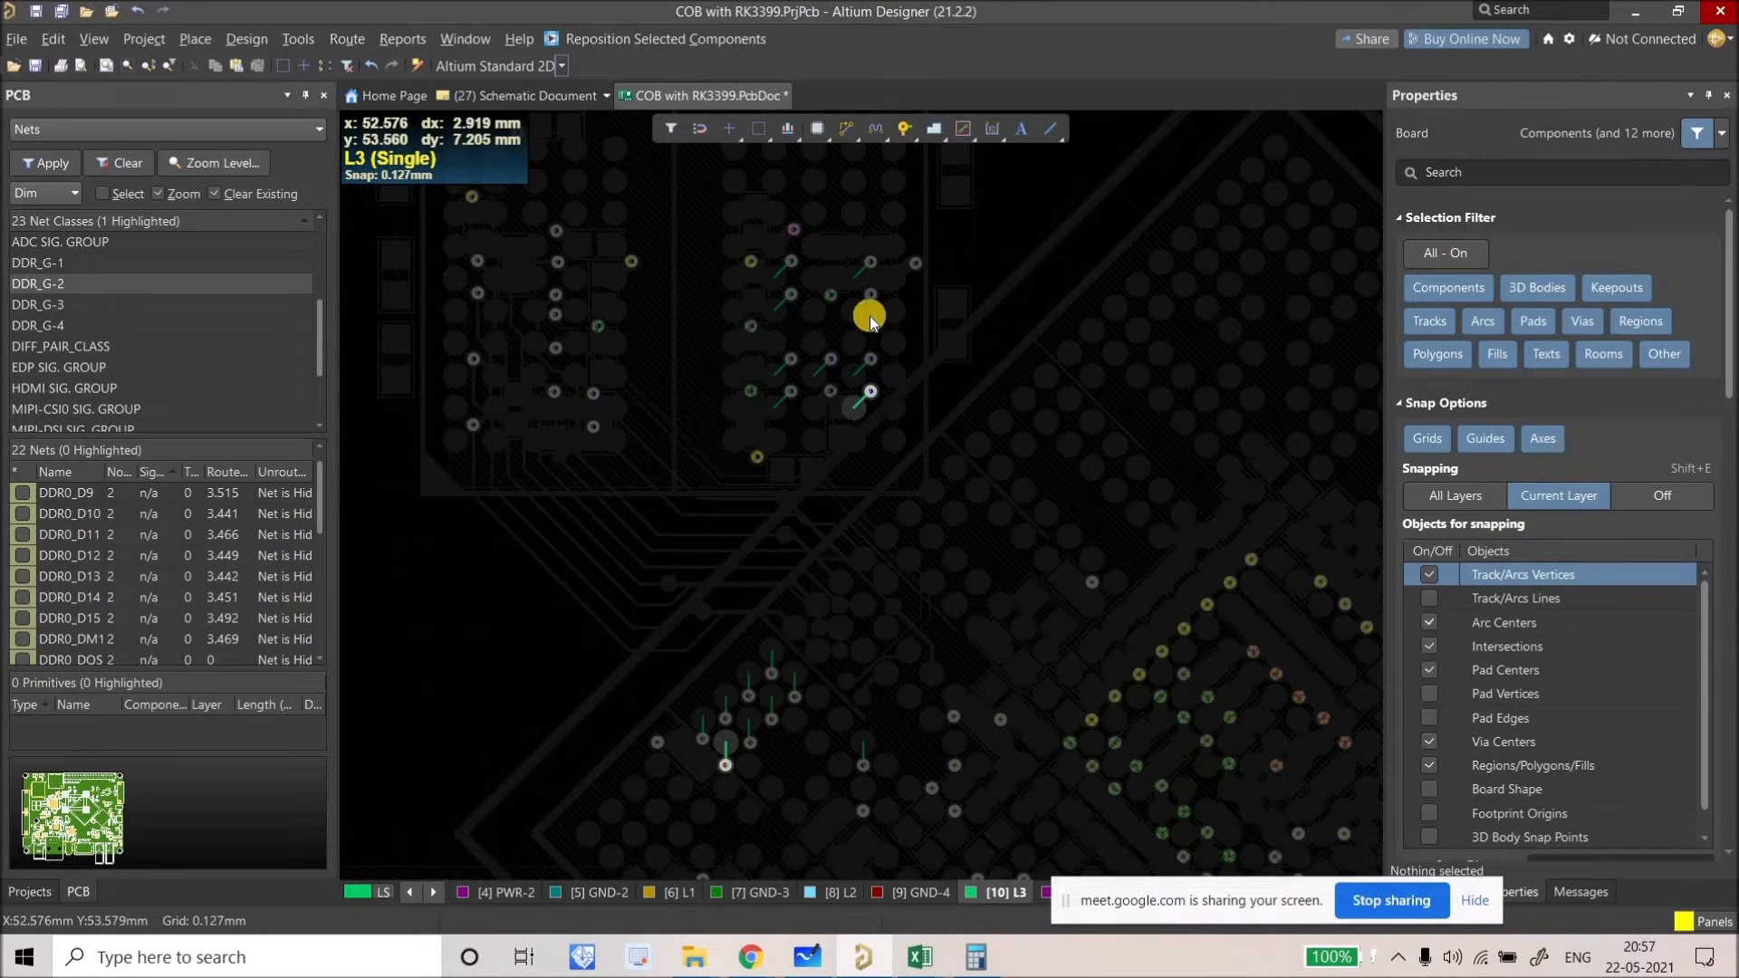
Step: Route DDR0_D14 on L3 from its via to the LPDDR4 via
left_click(773, 670, "ctrl")
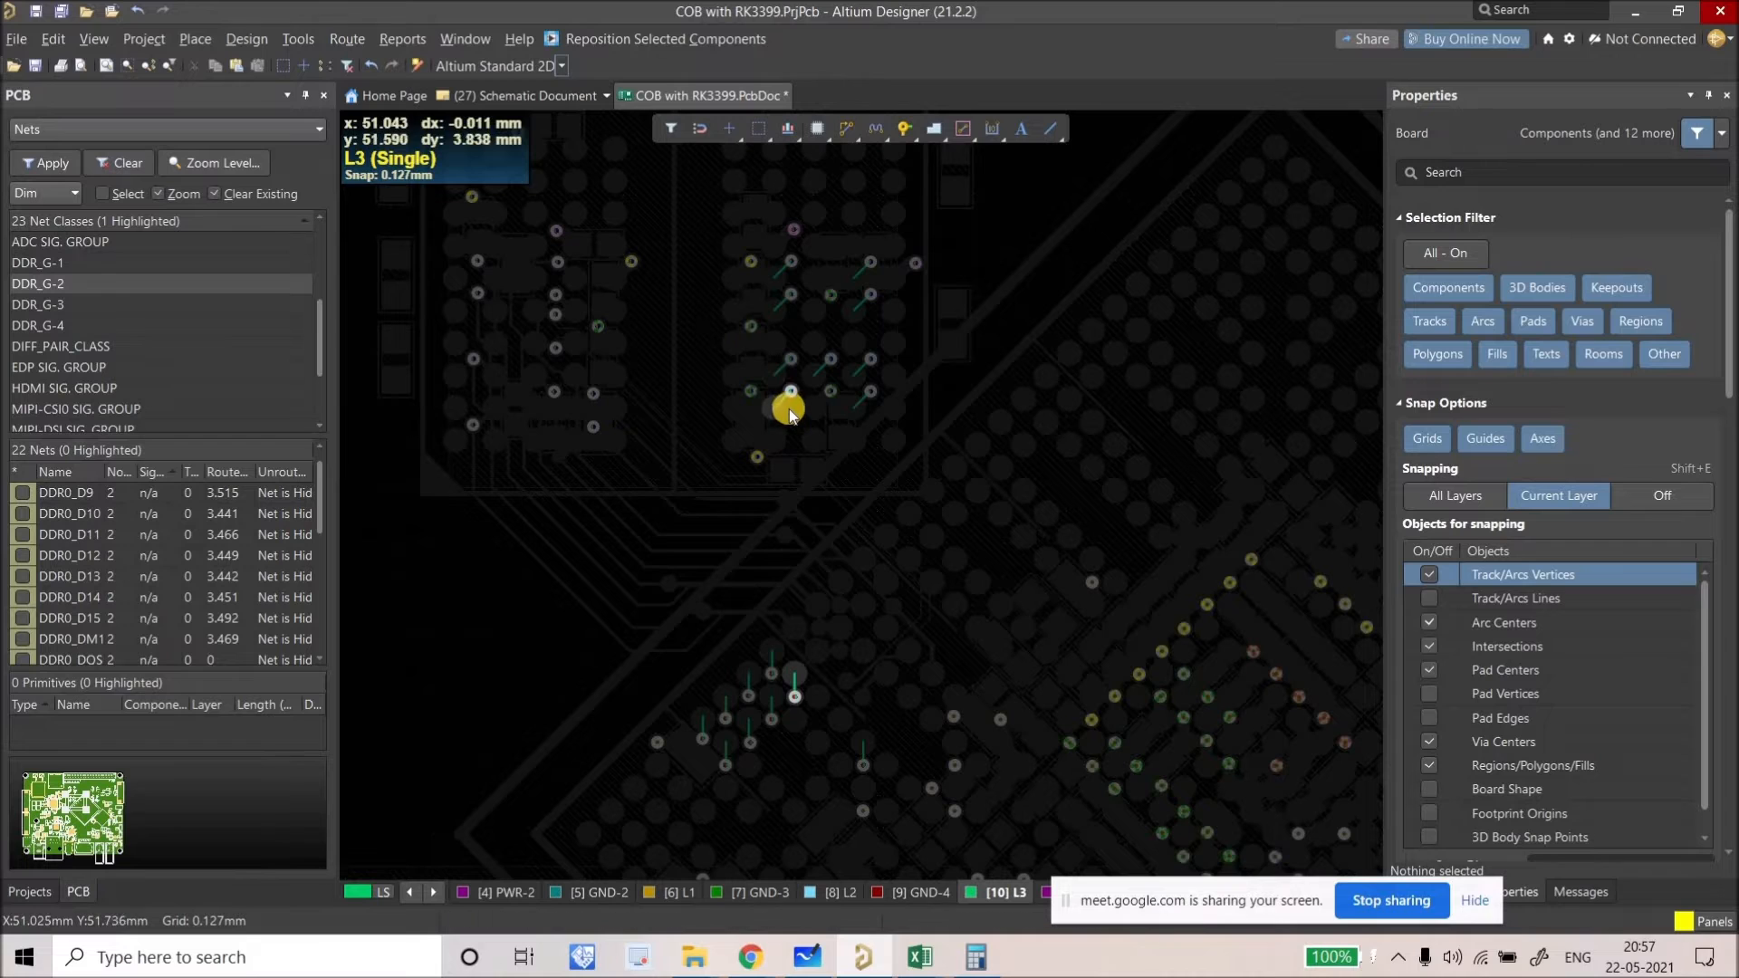
left_click(787, 614)
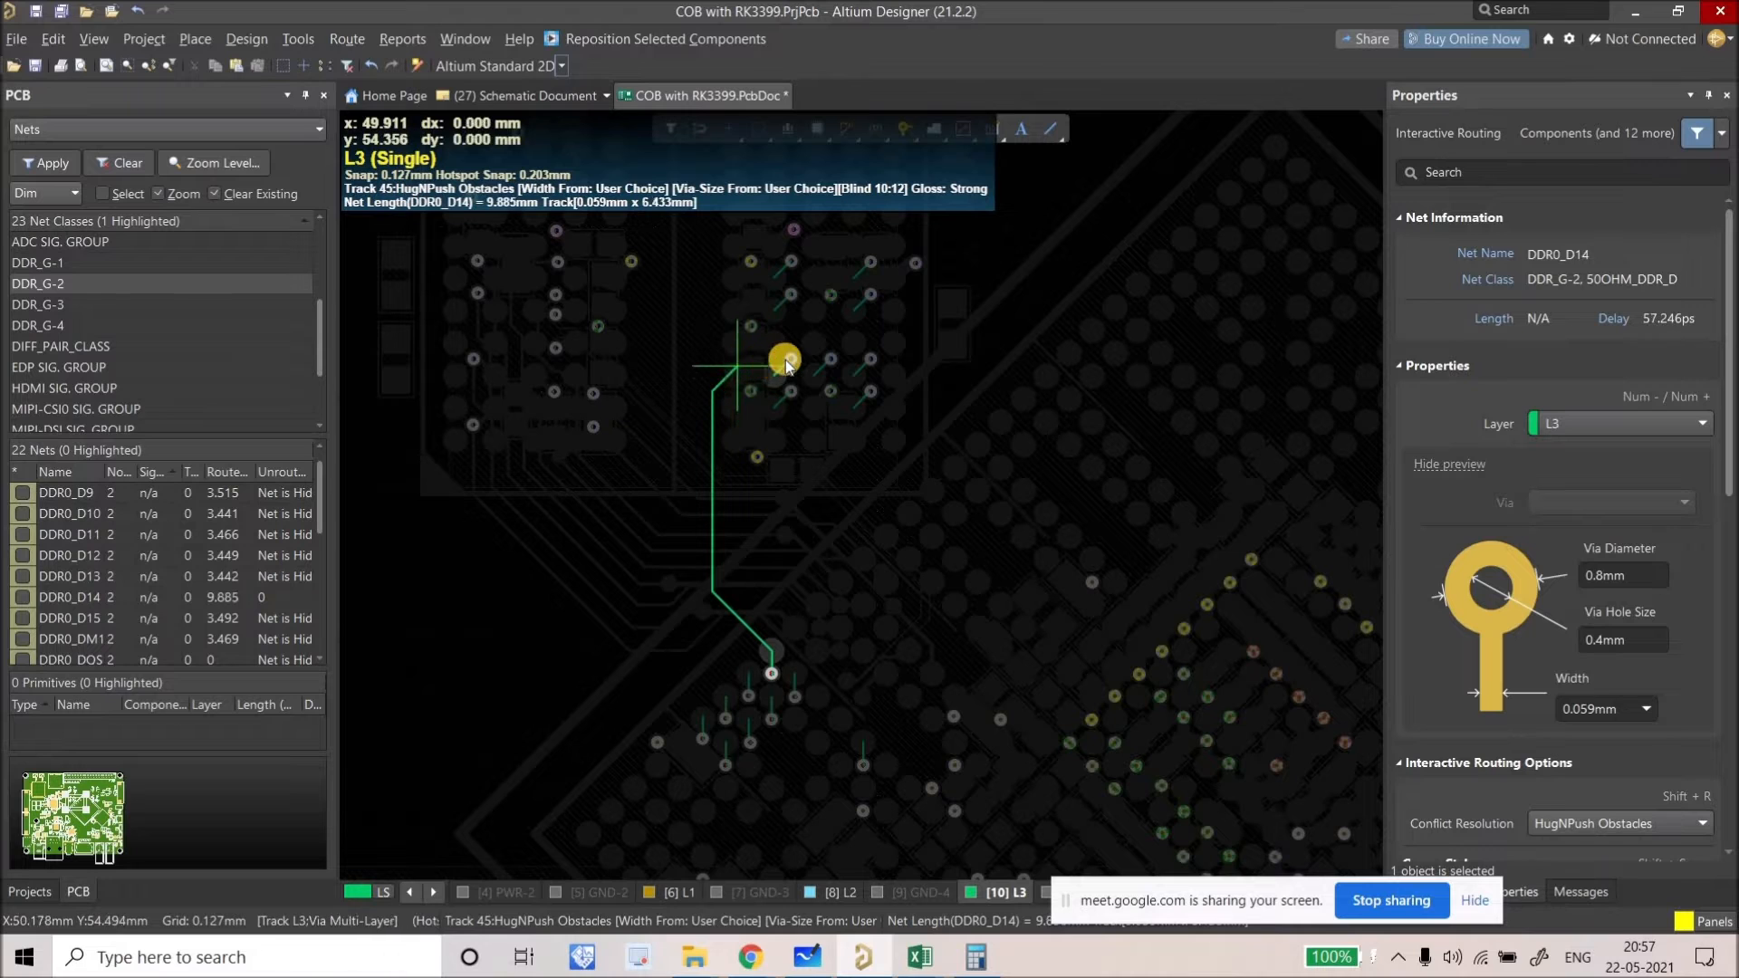
left_click(765, 373)
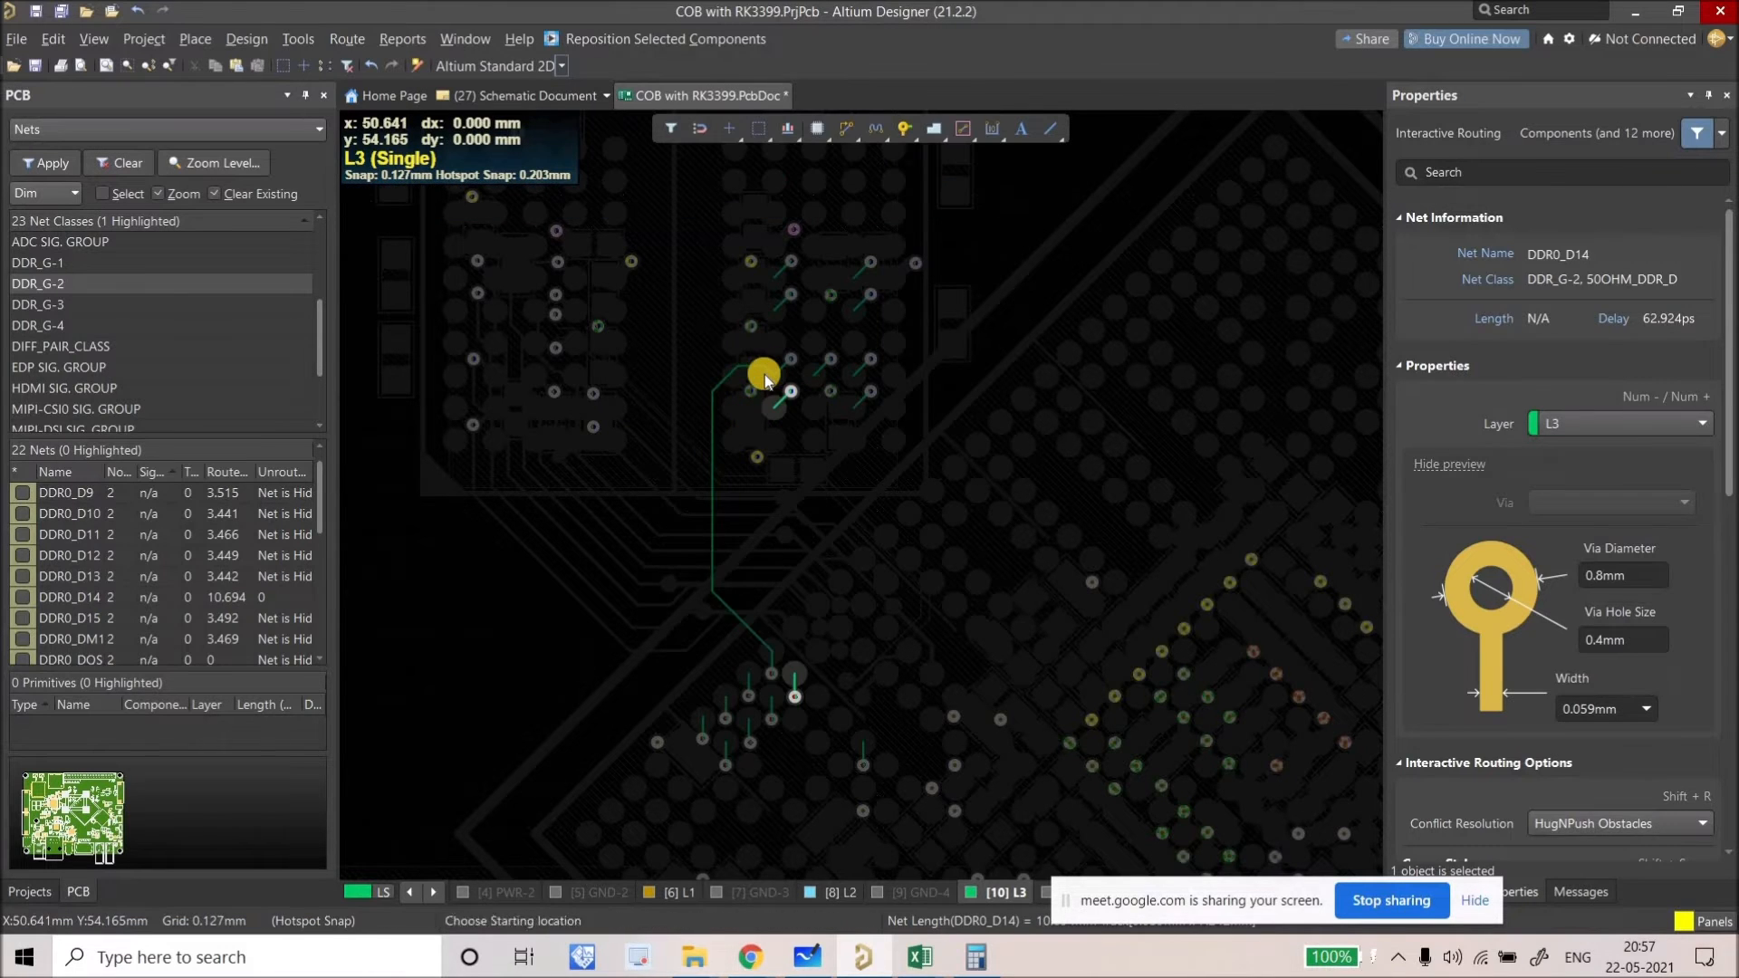
right_click(764, 373)
Step: Slide the horizontal DDR0_D14 segment into a cleaner position and begin DDR0_D15 on L3
scroll(765, 374, "up", 2, "ctrl")
left_click(742, 359)
left_click_drag(742, 382, 695, 316)
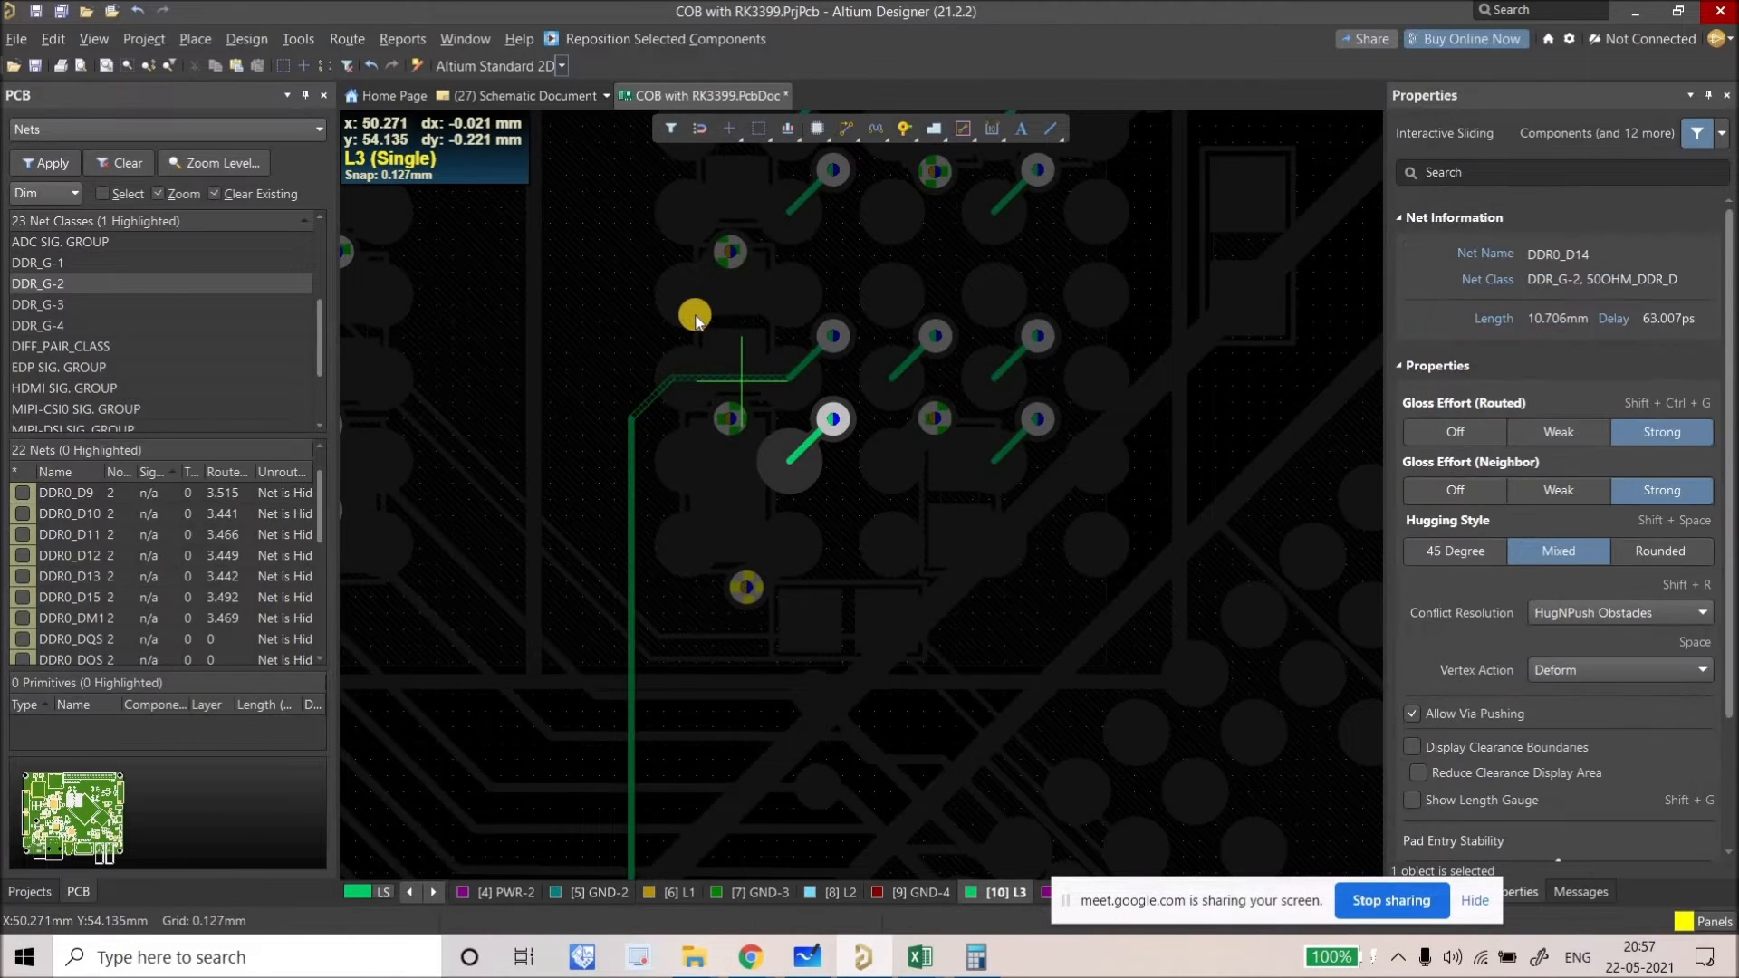
scroll(694, 316, "down", 3, "ctrl")
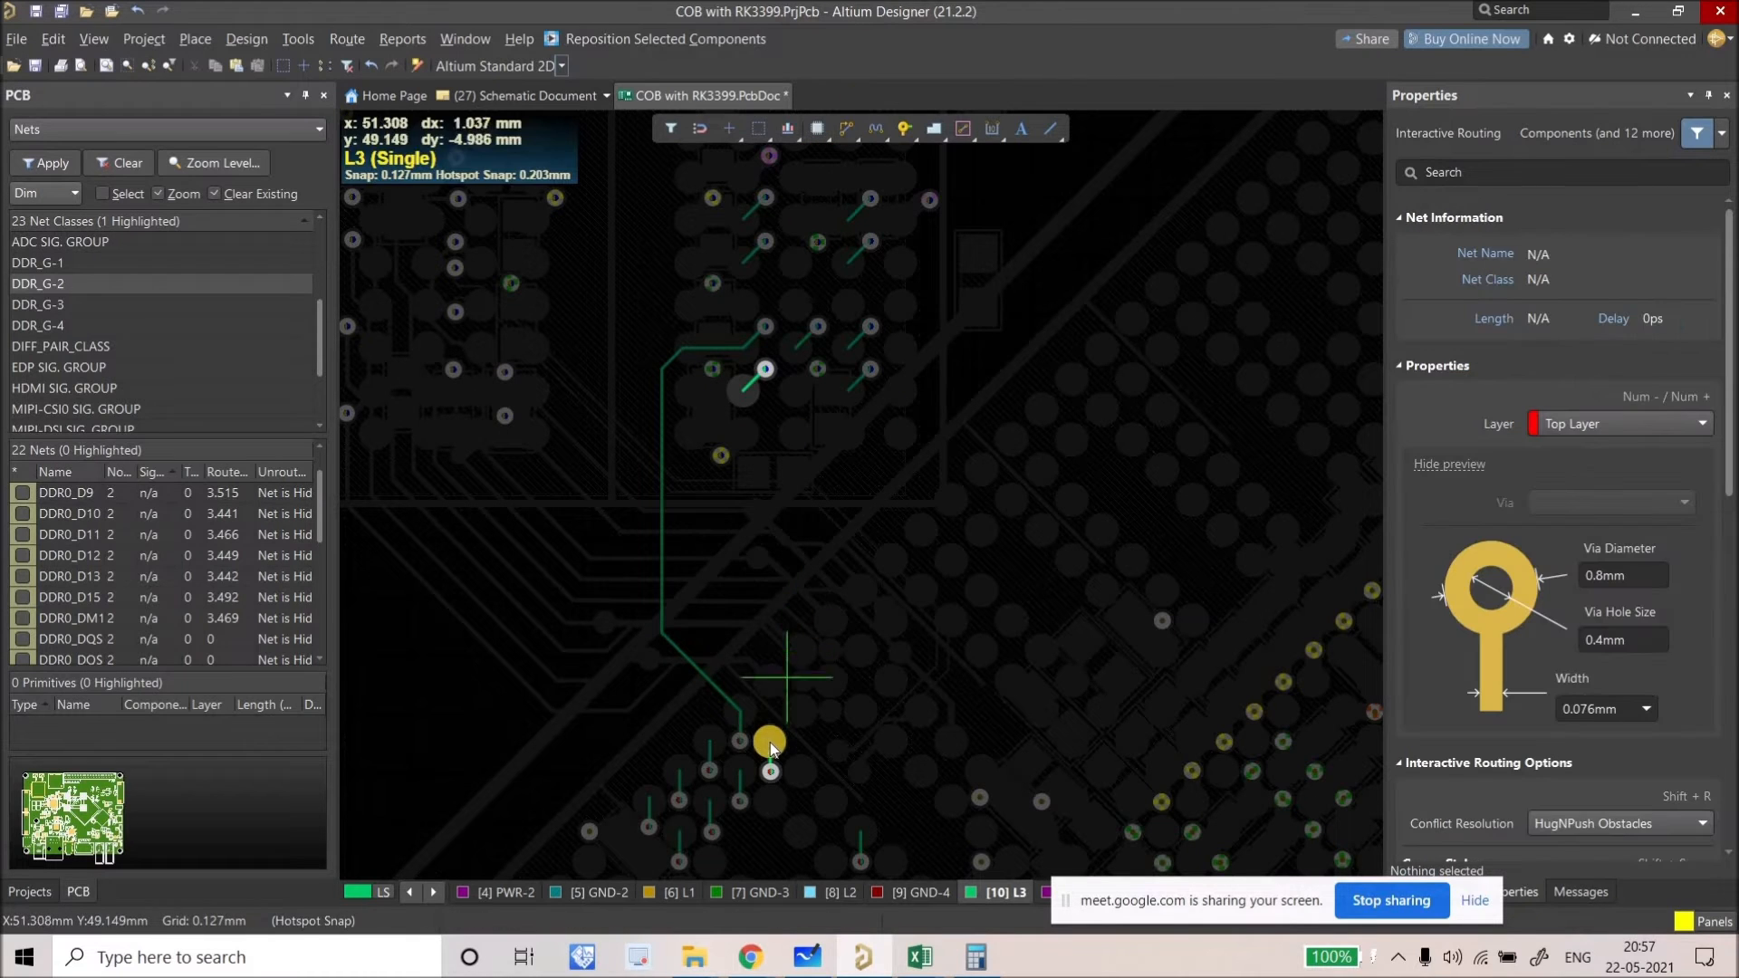
left_click(716, 659)
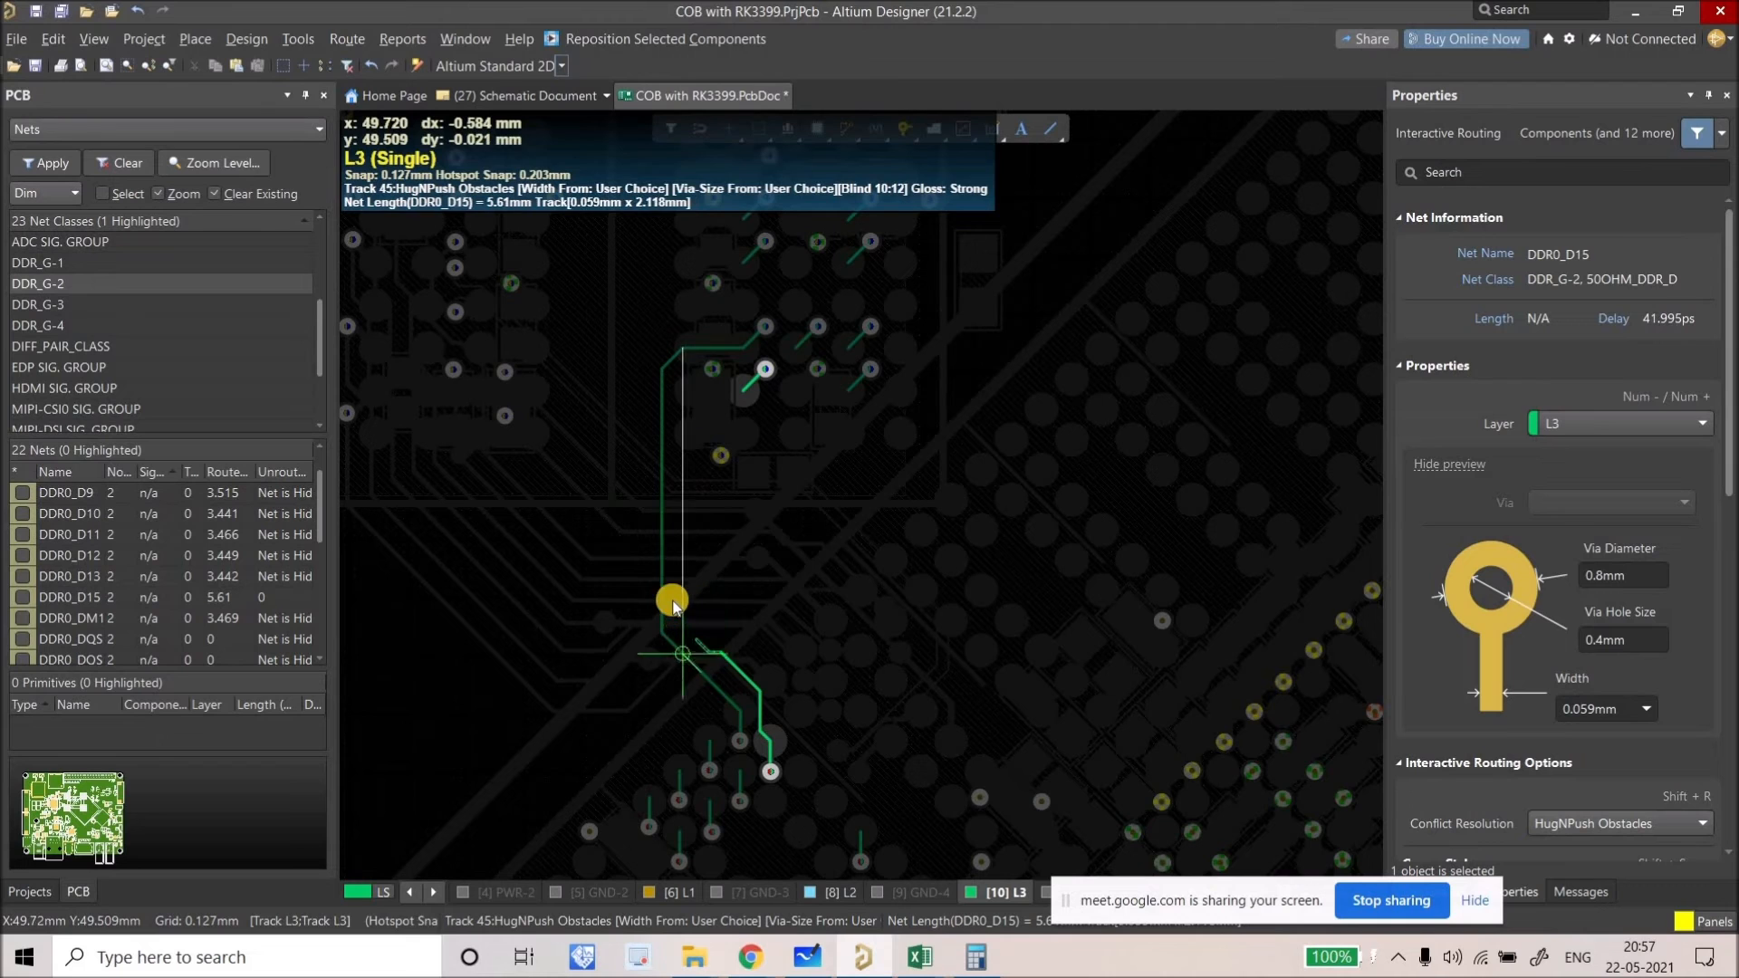
Step: Finish the DDR0_D15 L3 trace at its upper via
left_click(743, 406)
right_click(743, 406)
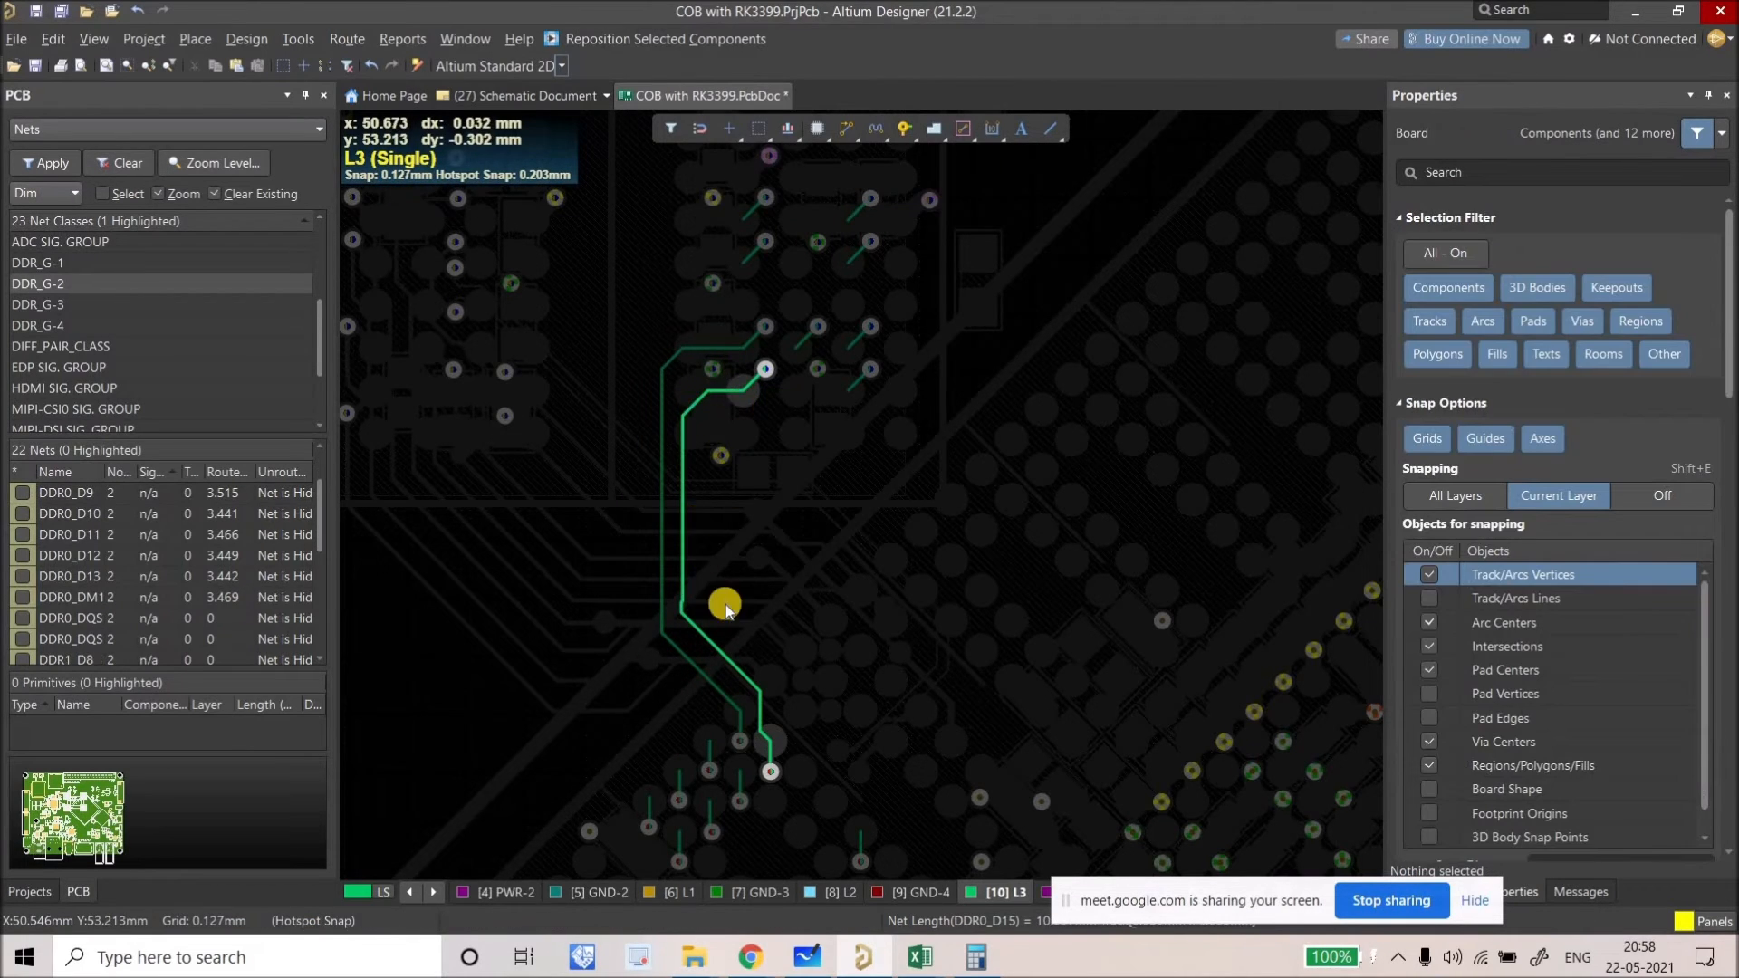
scroll(737, 660, "down", 2, "ctrl")
scroll(743, 649, "up", 3, "ctrl")
right_click_drag(743, 650, 751, 686)
scroll(751, 693, "down", 3, "ctrl")
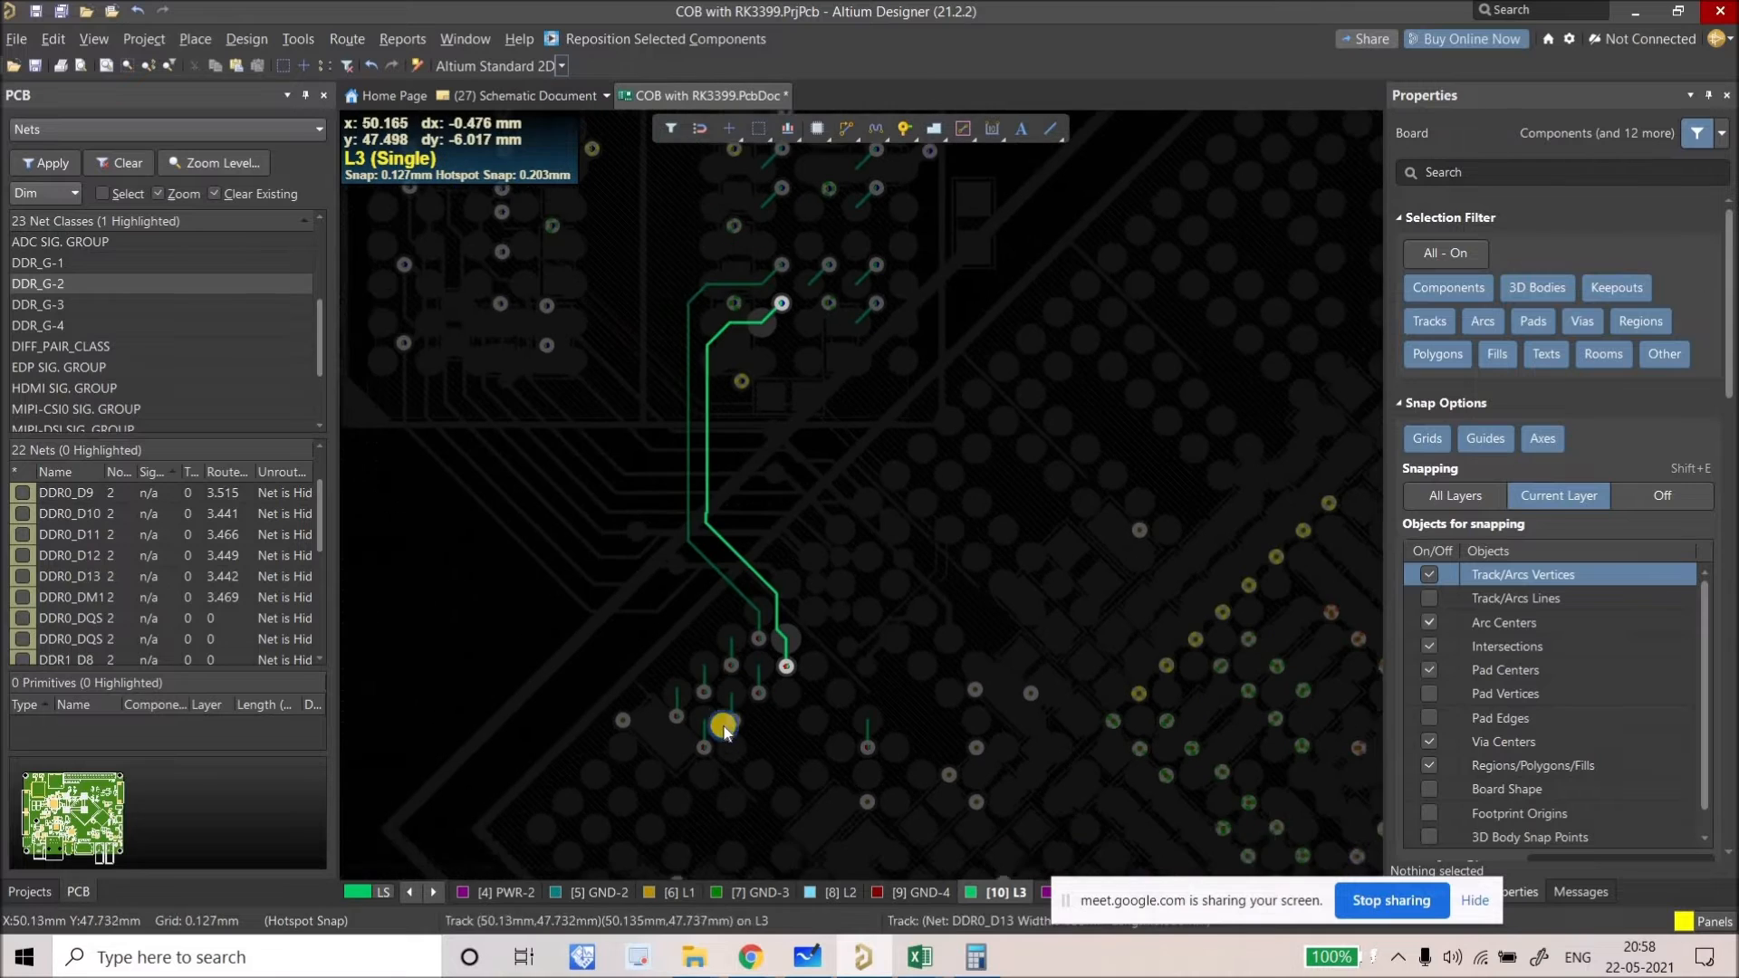
right_click_drag(723, 707, 719, 734)
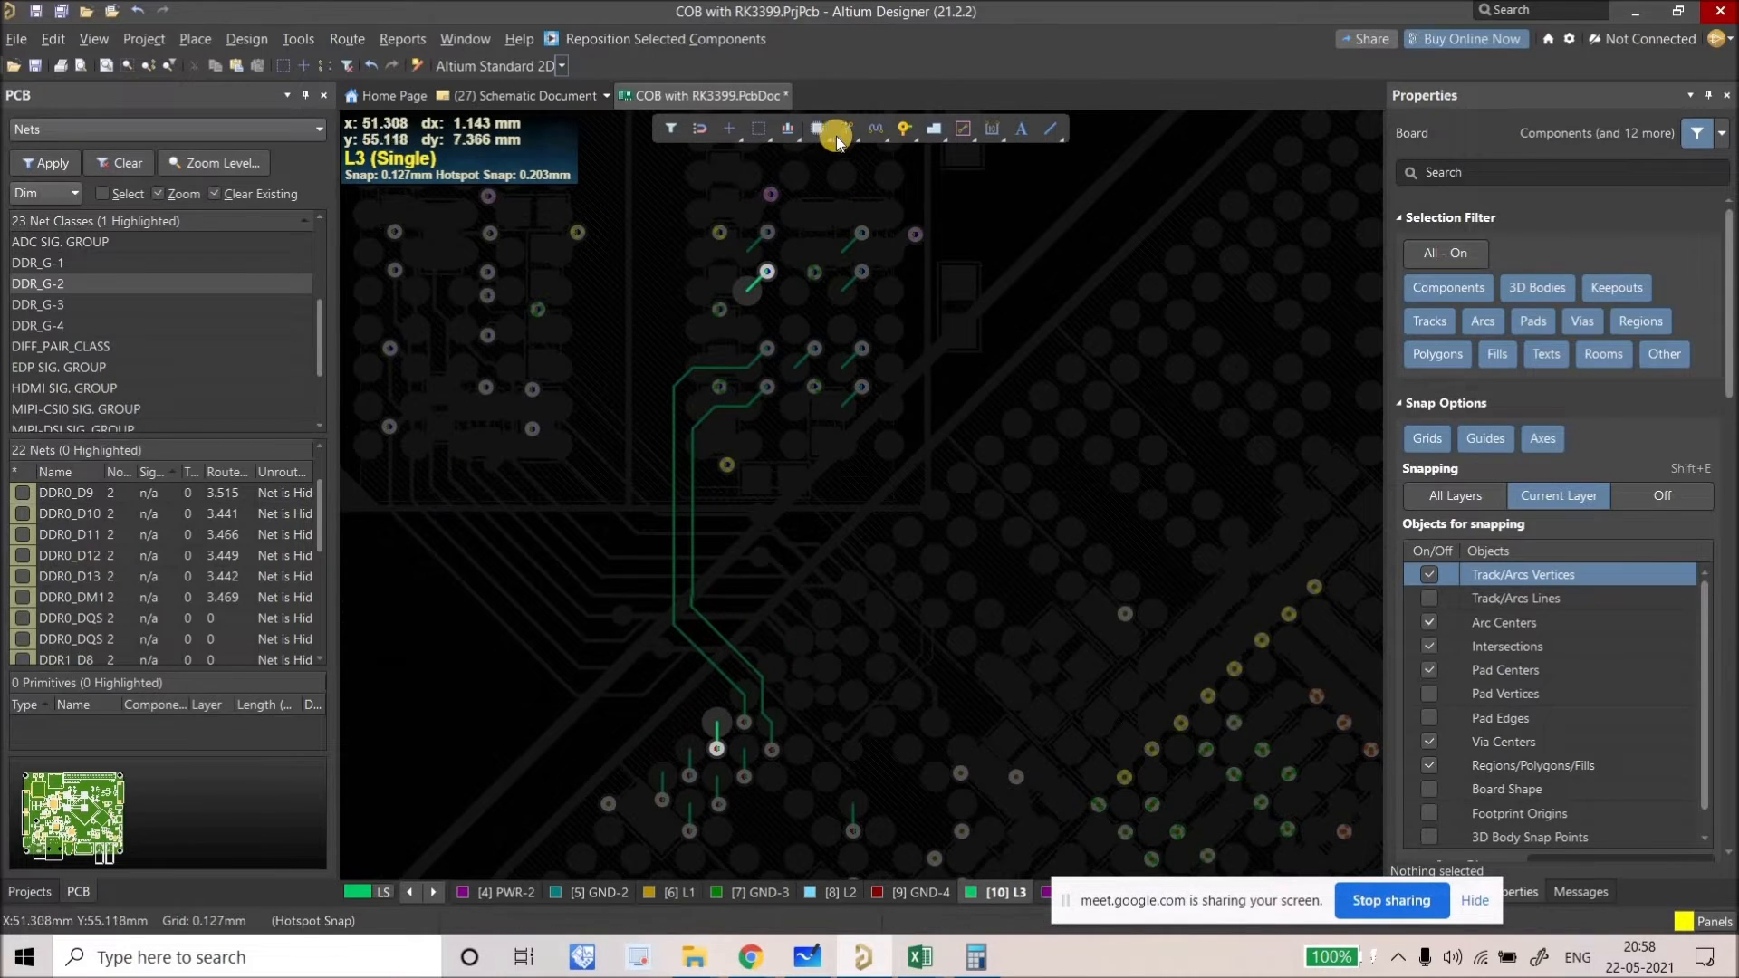
Step: Route DDR0_D13 on L3 from its lower via to its upper via
key("ctrl+w")
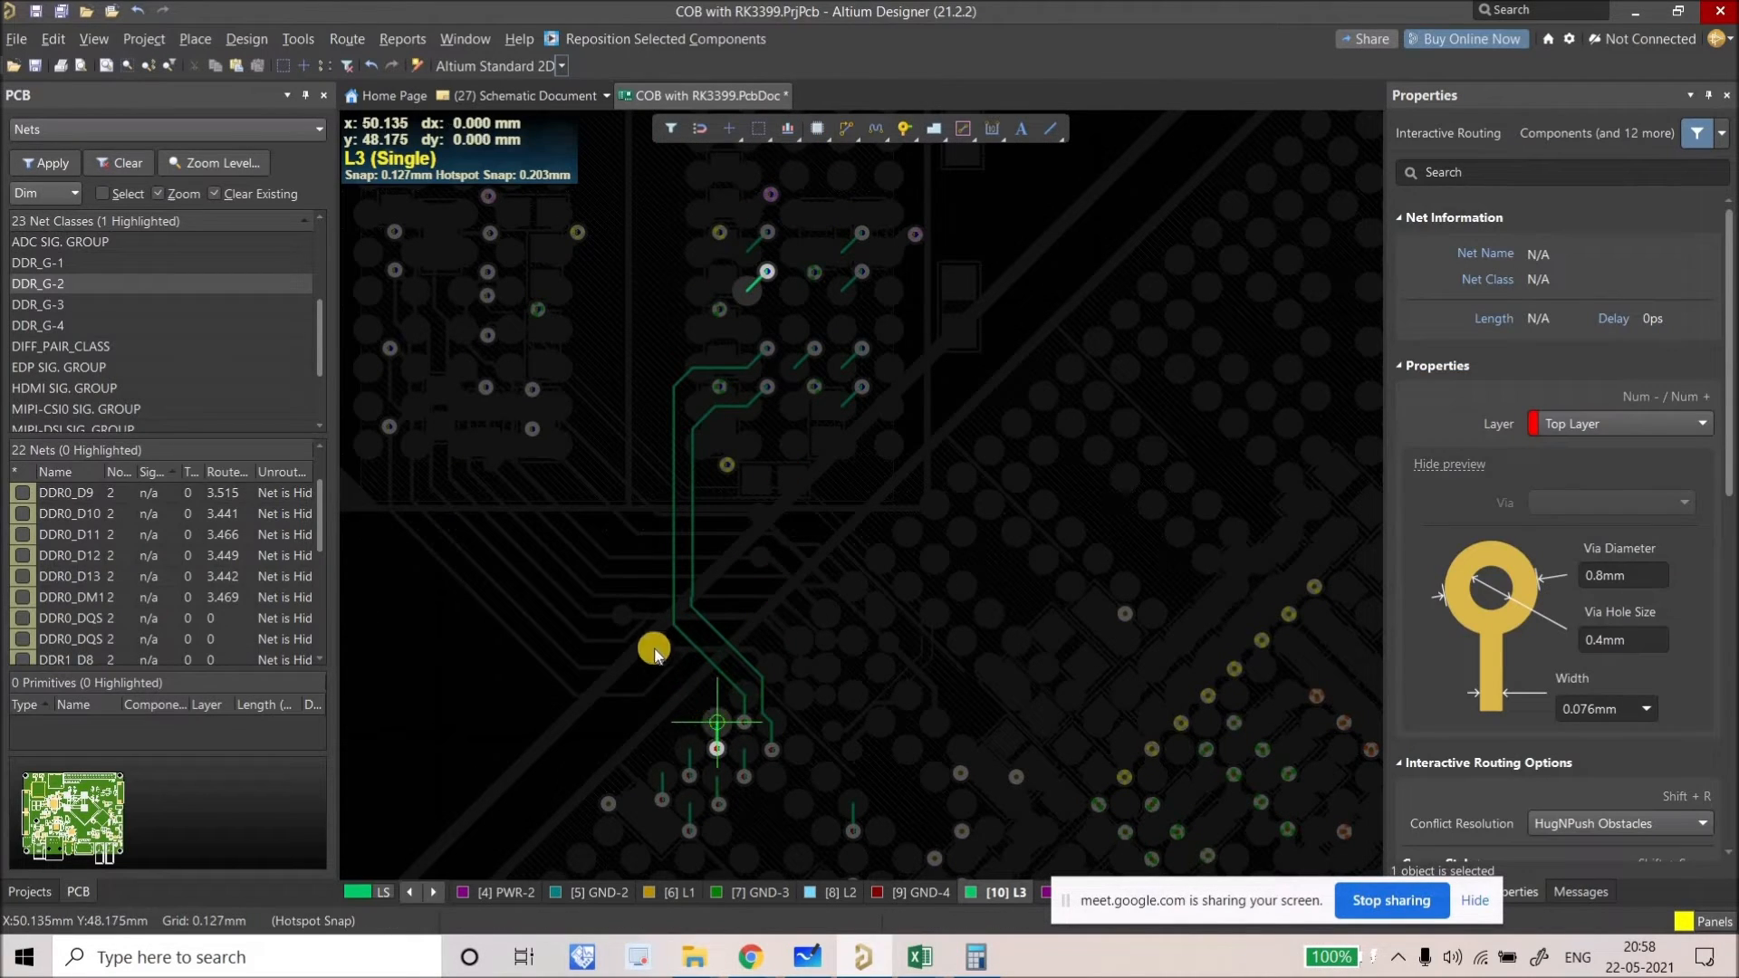
left_click(717, 722)
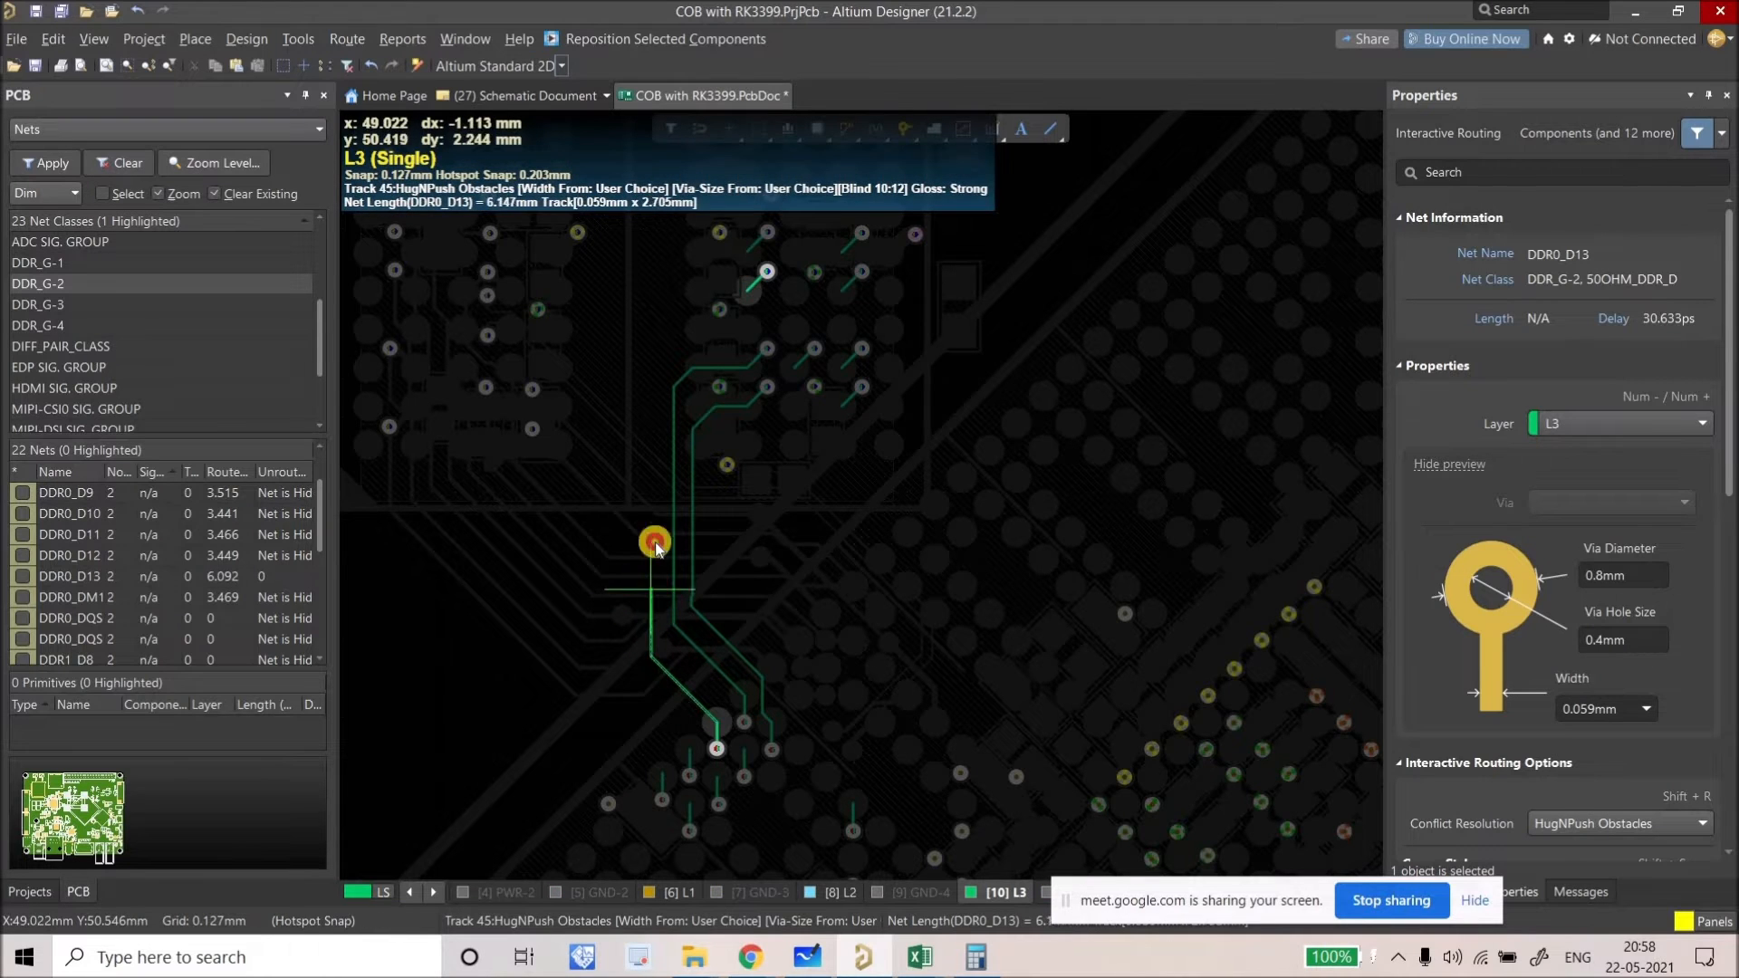
left_click(747, 289)
right_click(670, 420)
right_click_drag(737, 782, 722, 768)
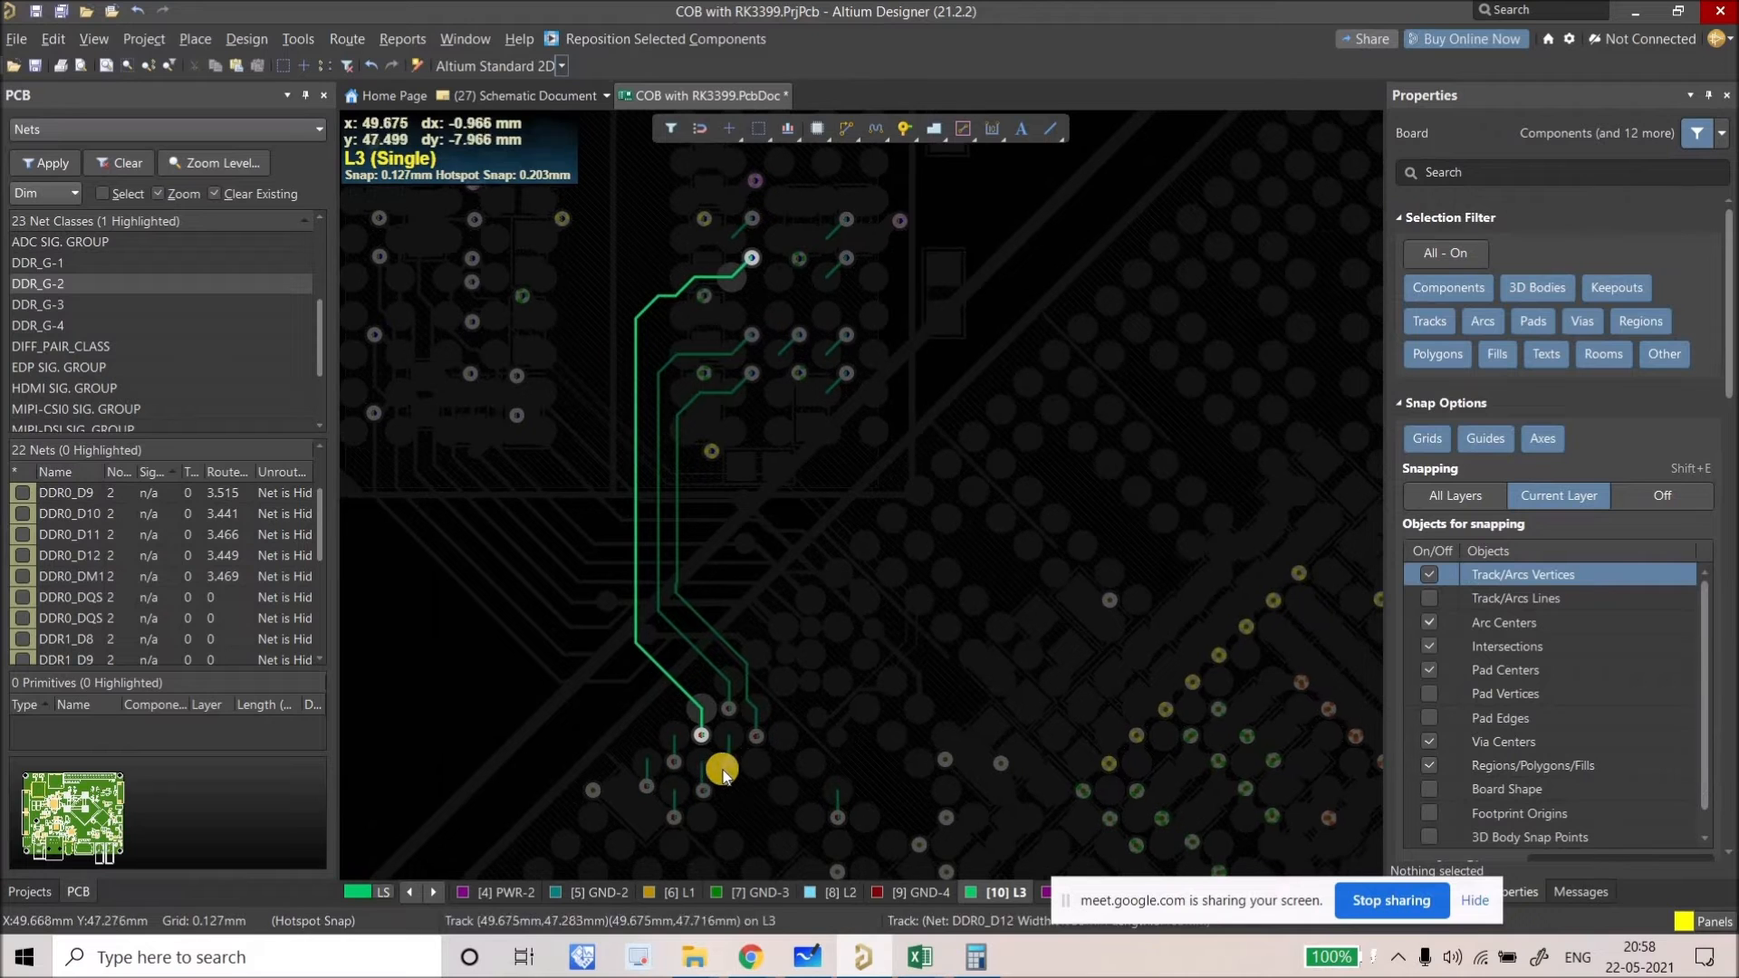
left_click(727, 766)
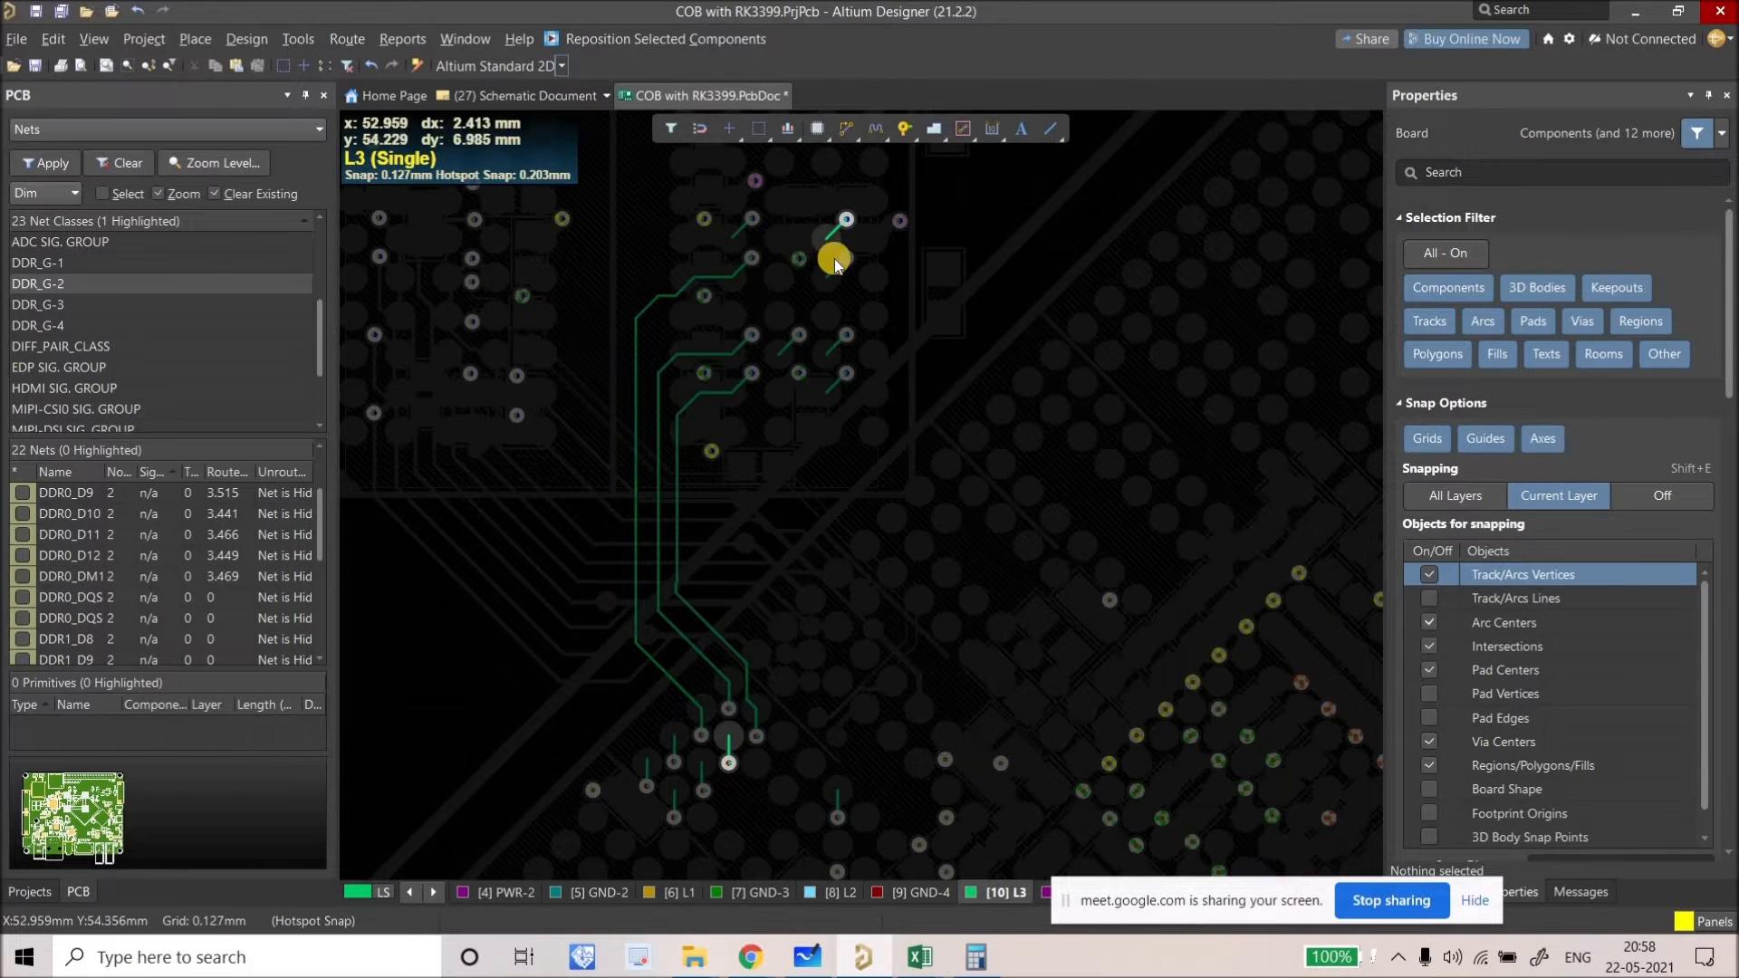
Step: Reposition the DDR0_D13 via, moving it lower and then back up-left
scroll(899, 303, "up", 3, "ctrl")
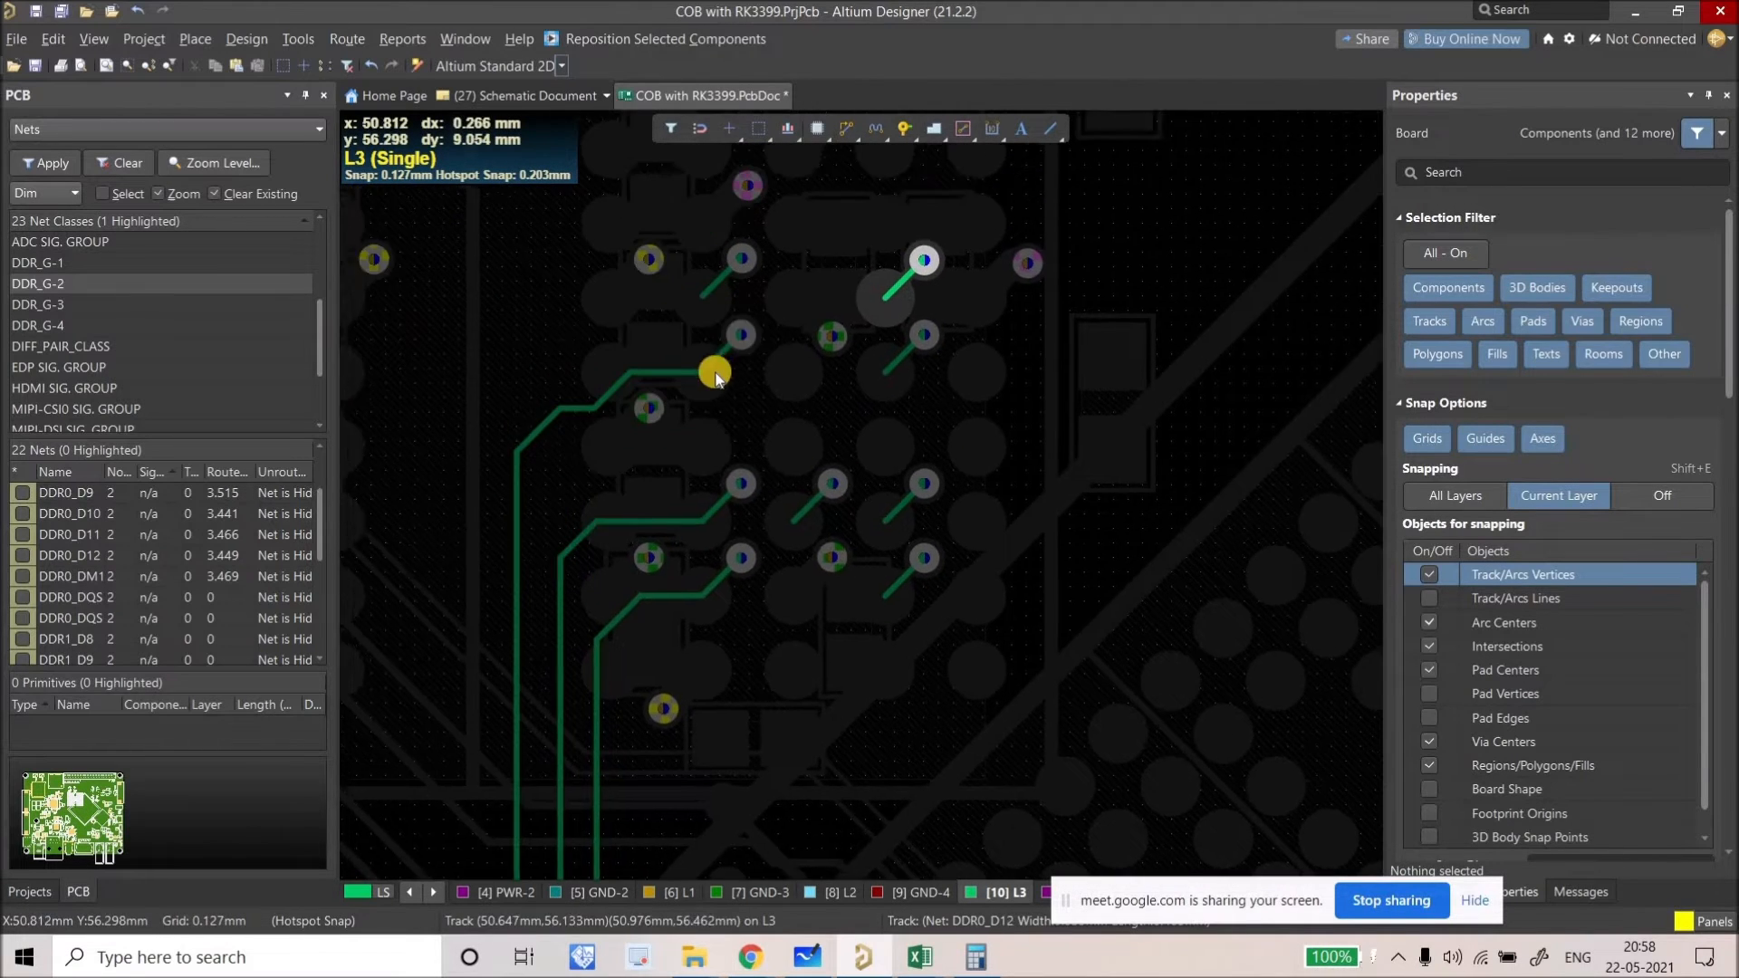
scroll(725, 299, "up", 3, "ctrl")
scroll(699, 382, "up", 2, "ctrl")
left_click_drag(788, 328, 797, 475)
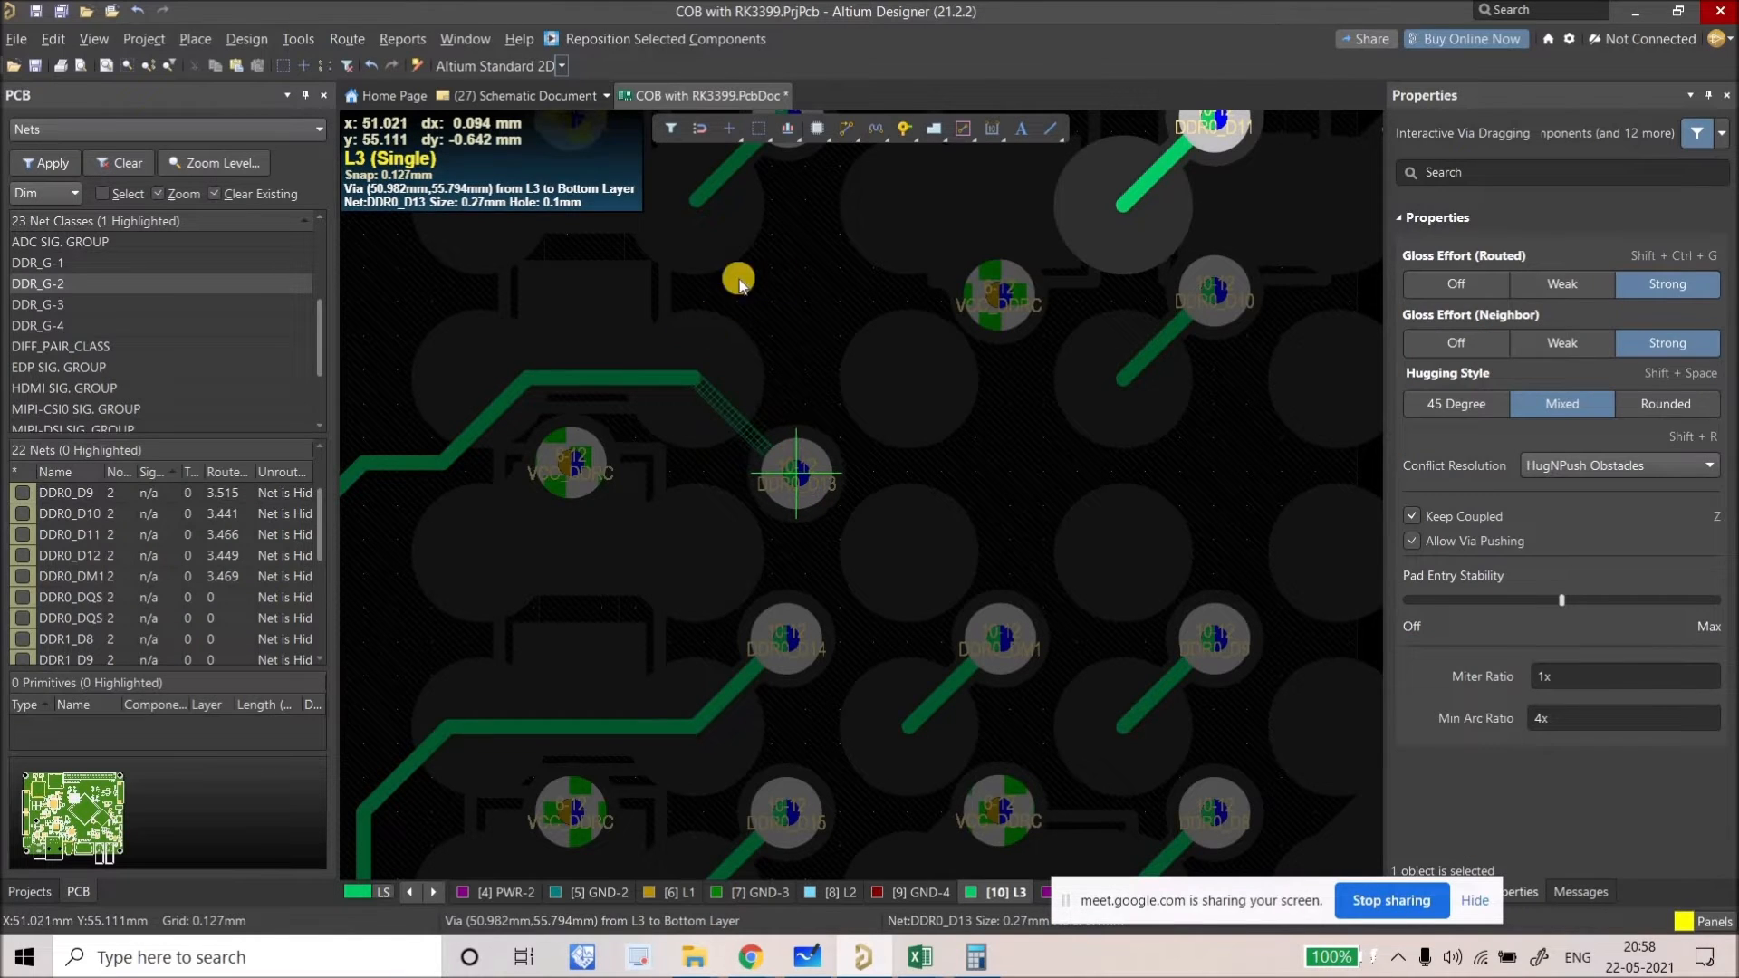
scroll(1006, 222, "down", 2, "ctrl")
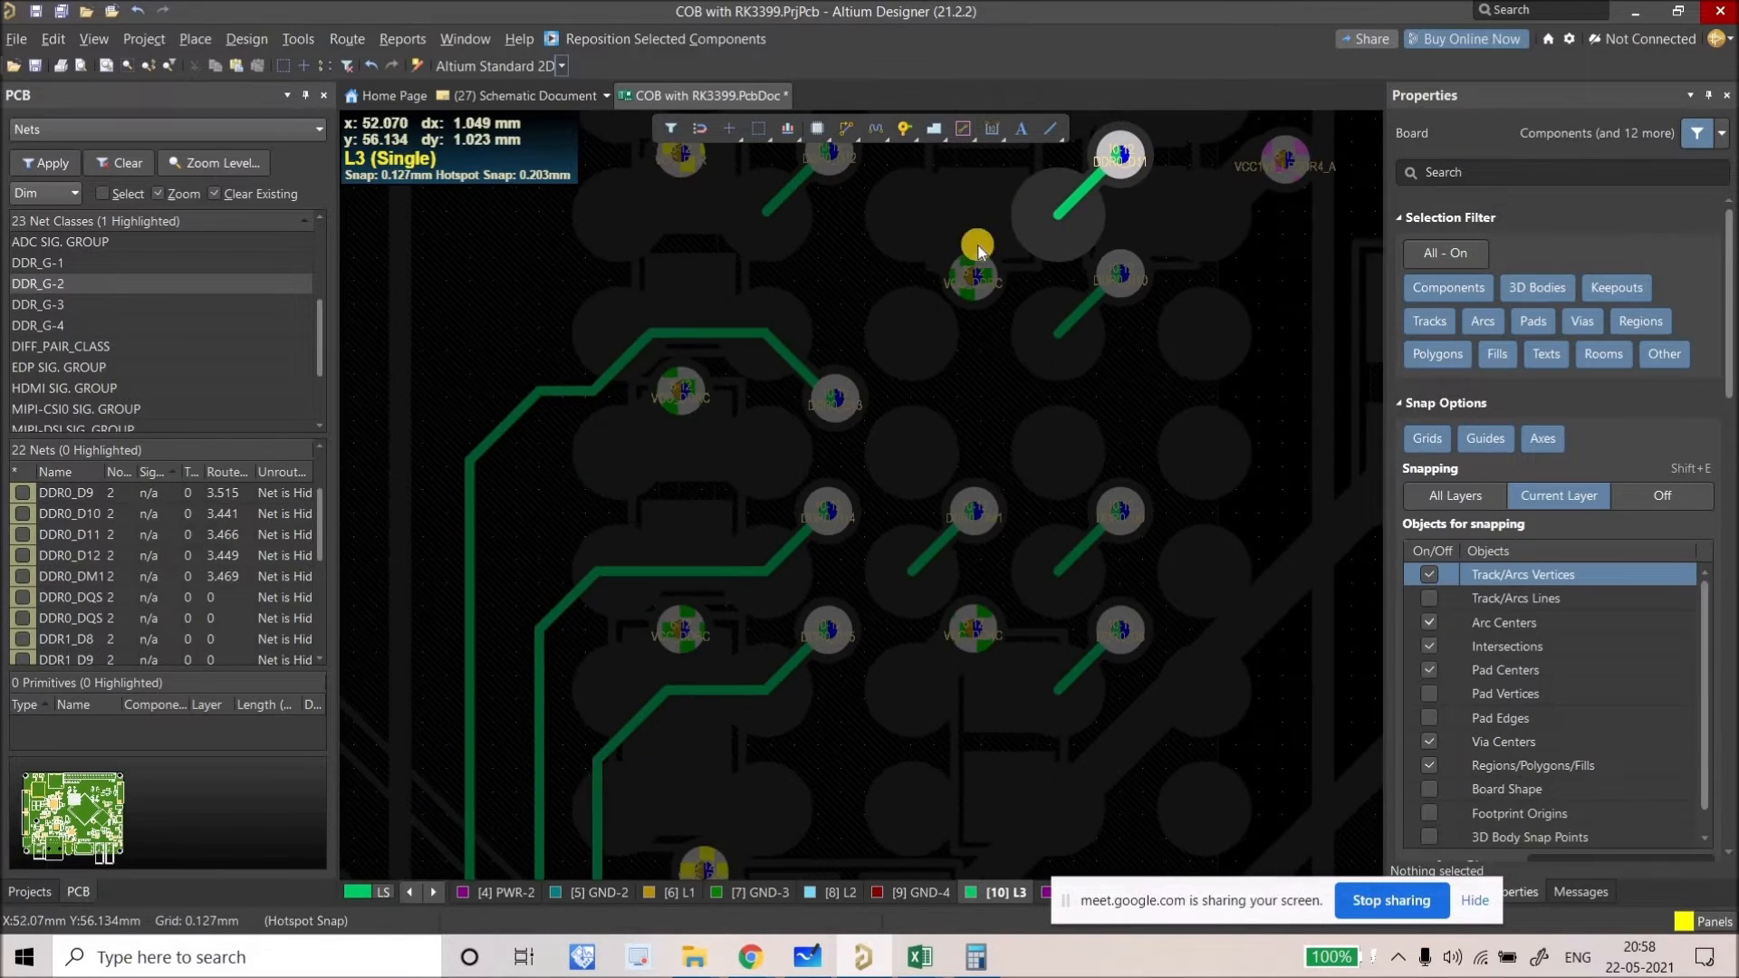
scroll(722, 602, "down", 3, "ctrl")
scroll(652, 596, "up", 5, "ctrl")
left_click_drag(654, 605, 524, 377)
scroll(584, 421, "down", 2, "ctrl")
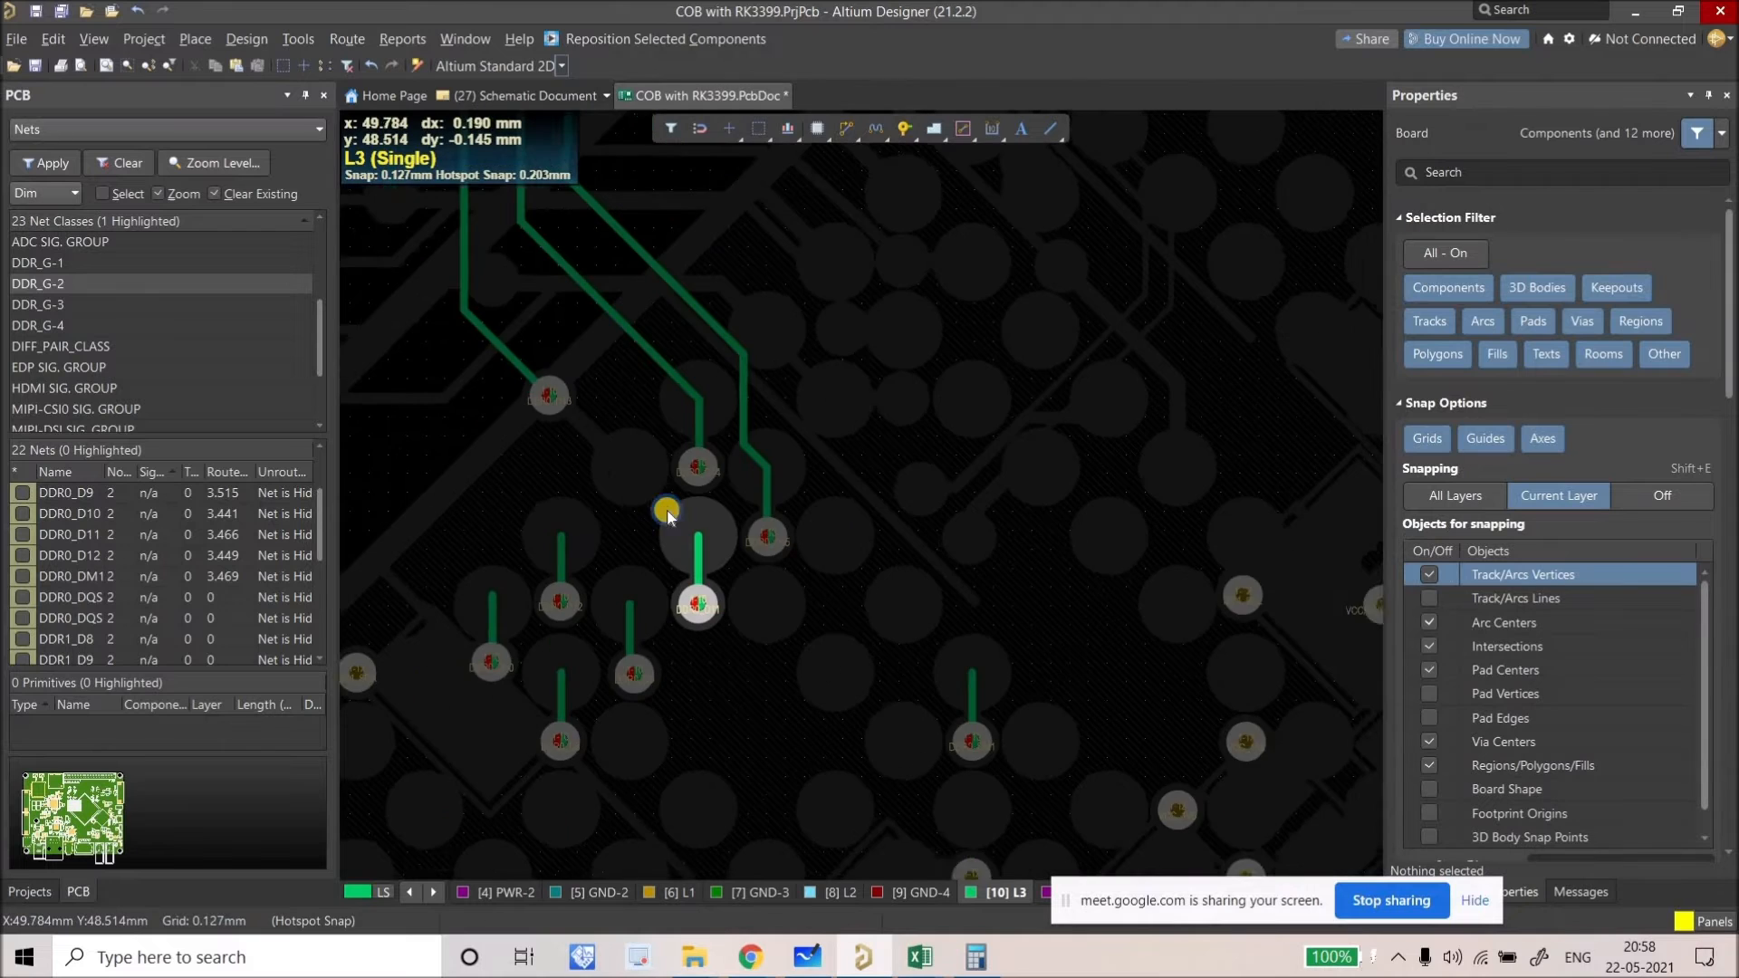
scroll(667, 512, "down", 3, "ctrl")
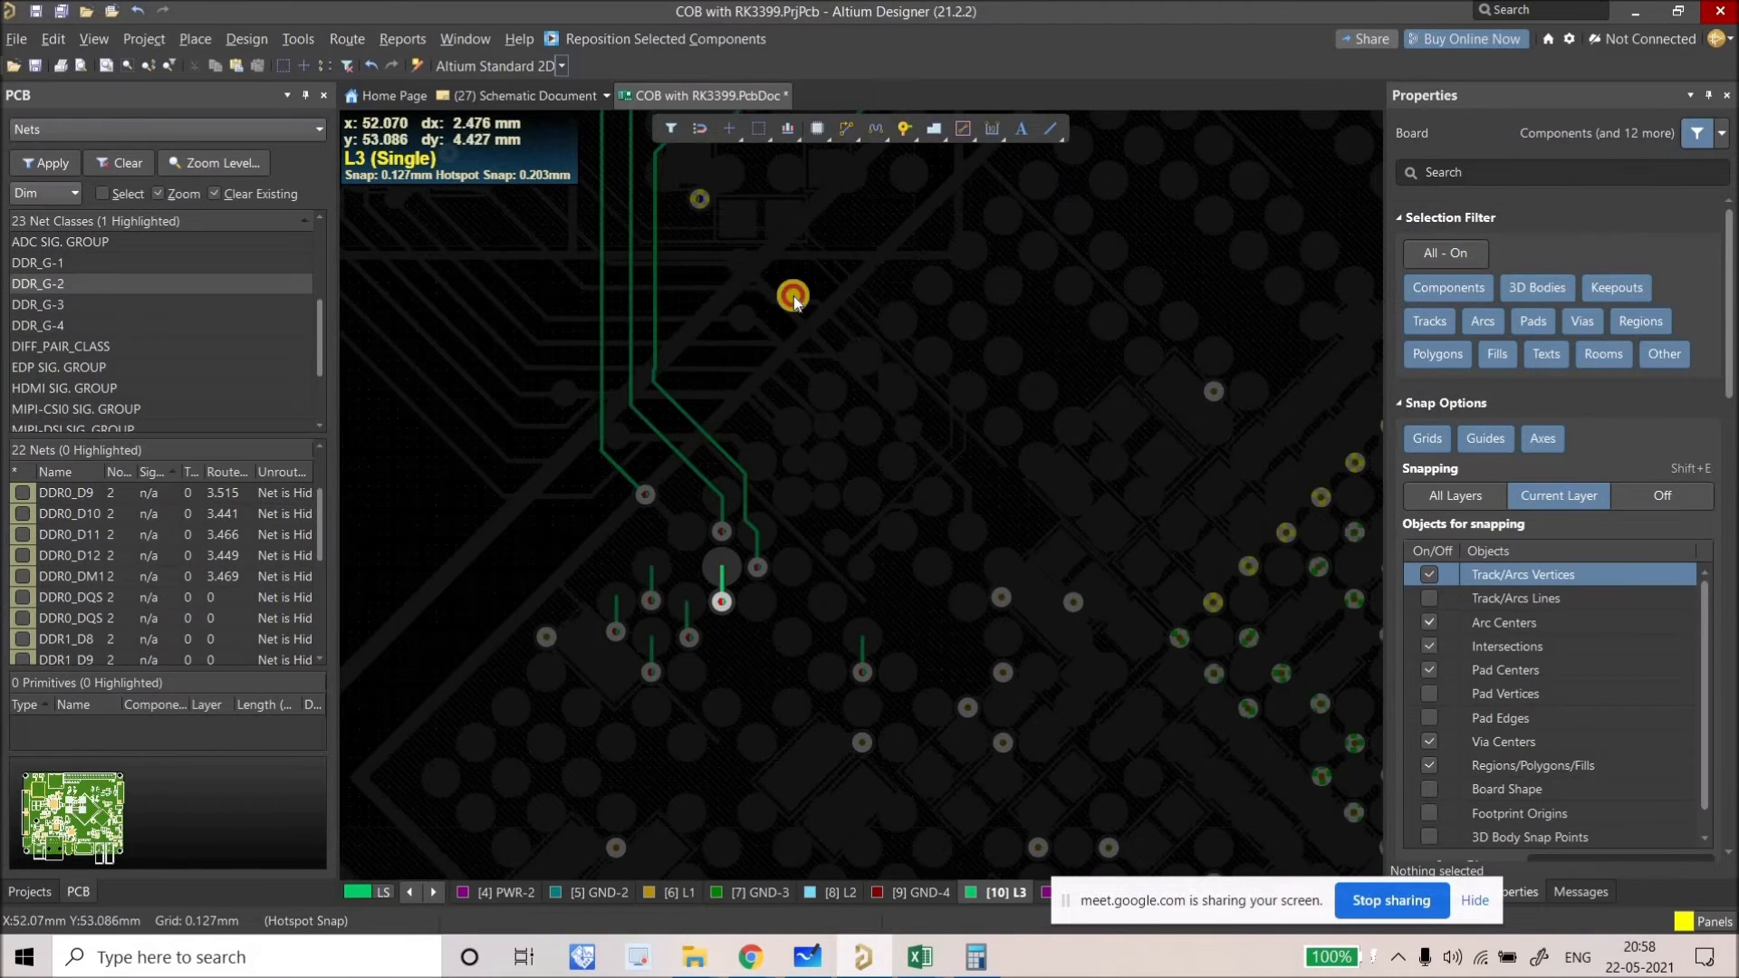
scroll(723, 572, "up", 2, "ctrl")
Step: Route DDR0_D11 on L3 through its corners to its via
key("ctrl+w")
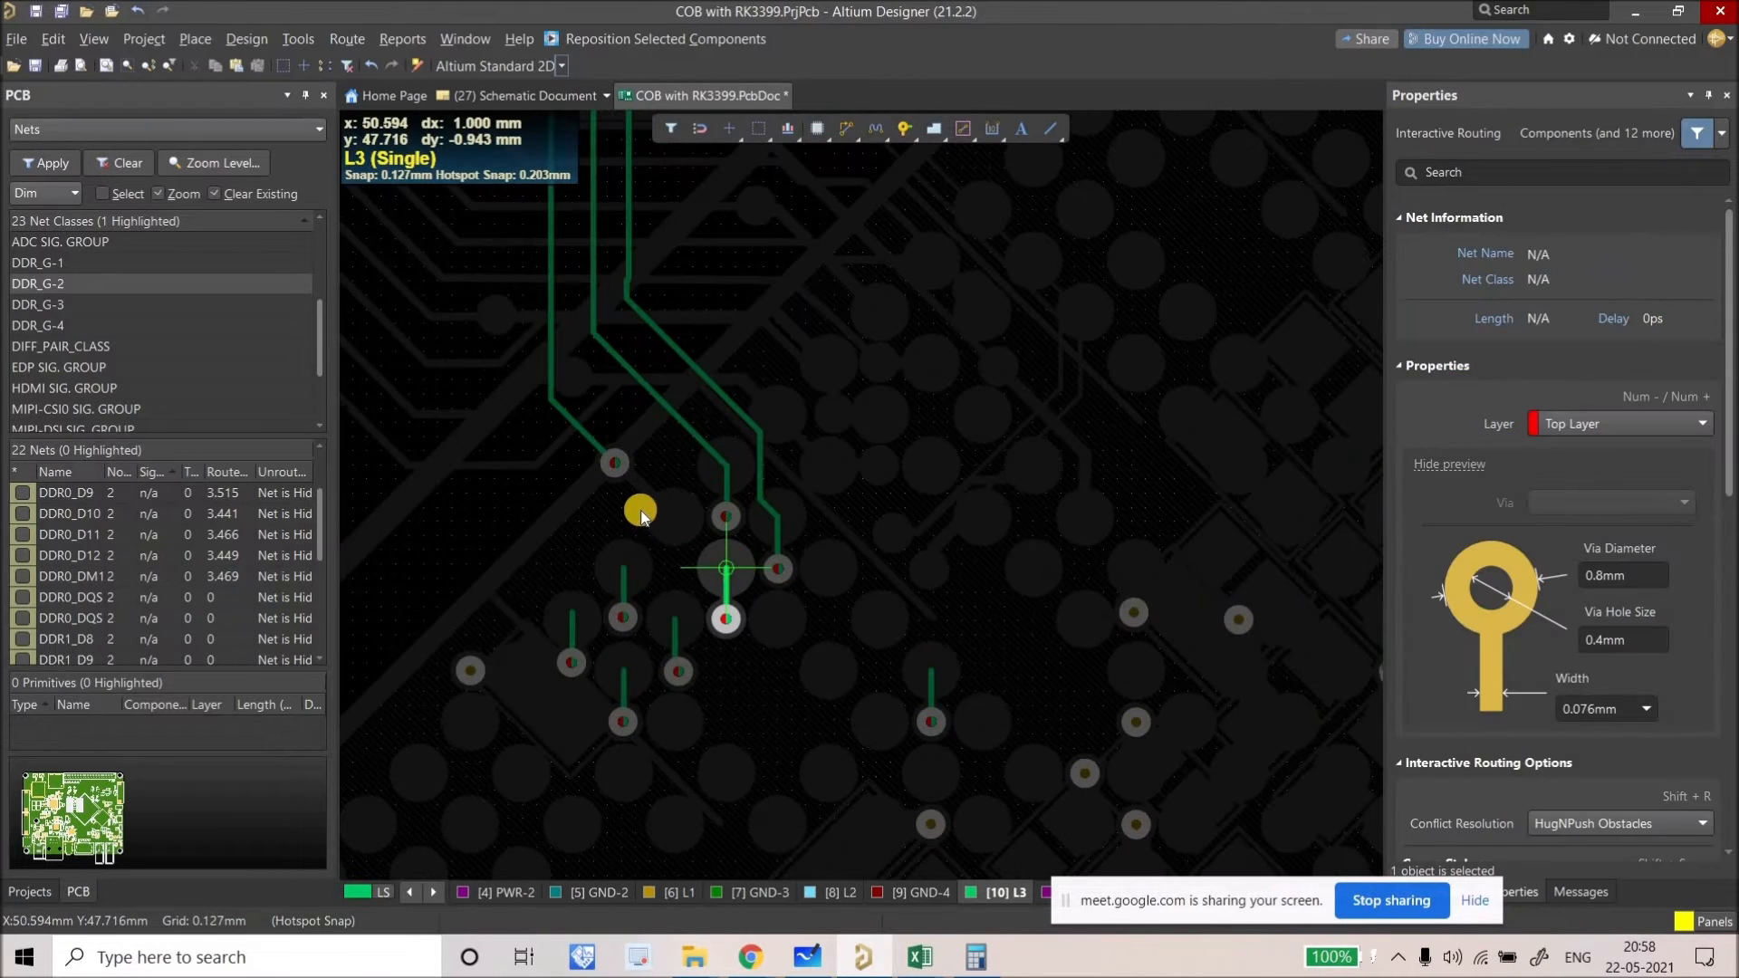
left_click(582, 485)
right_click_drag(671, 648, 866, 970)
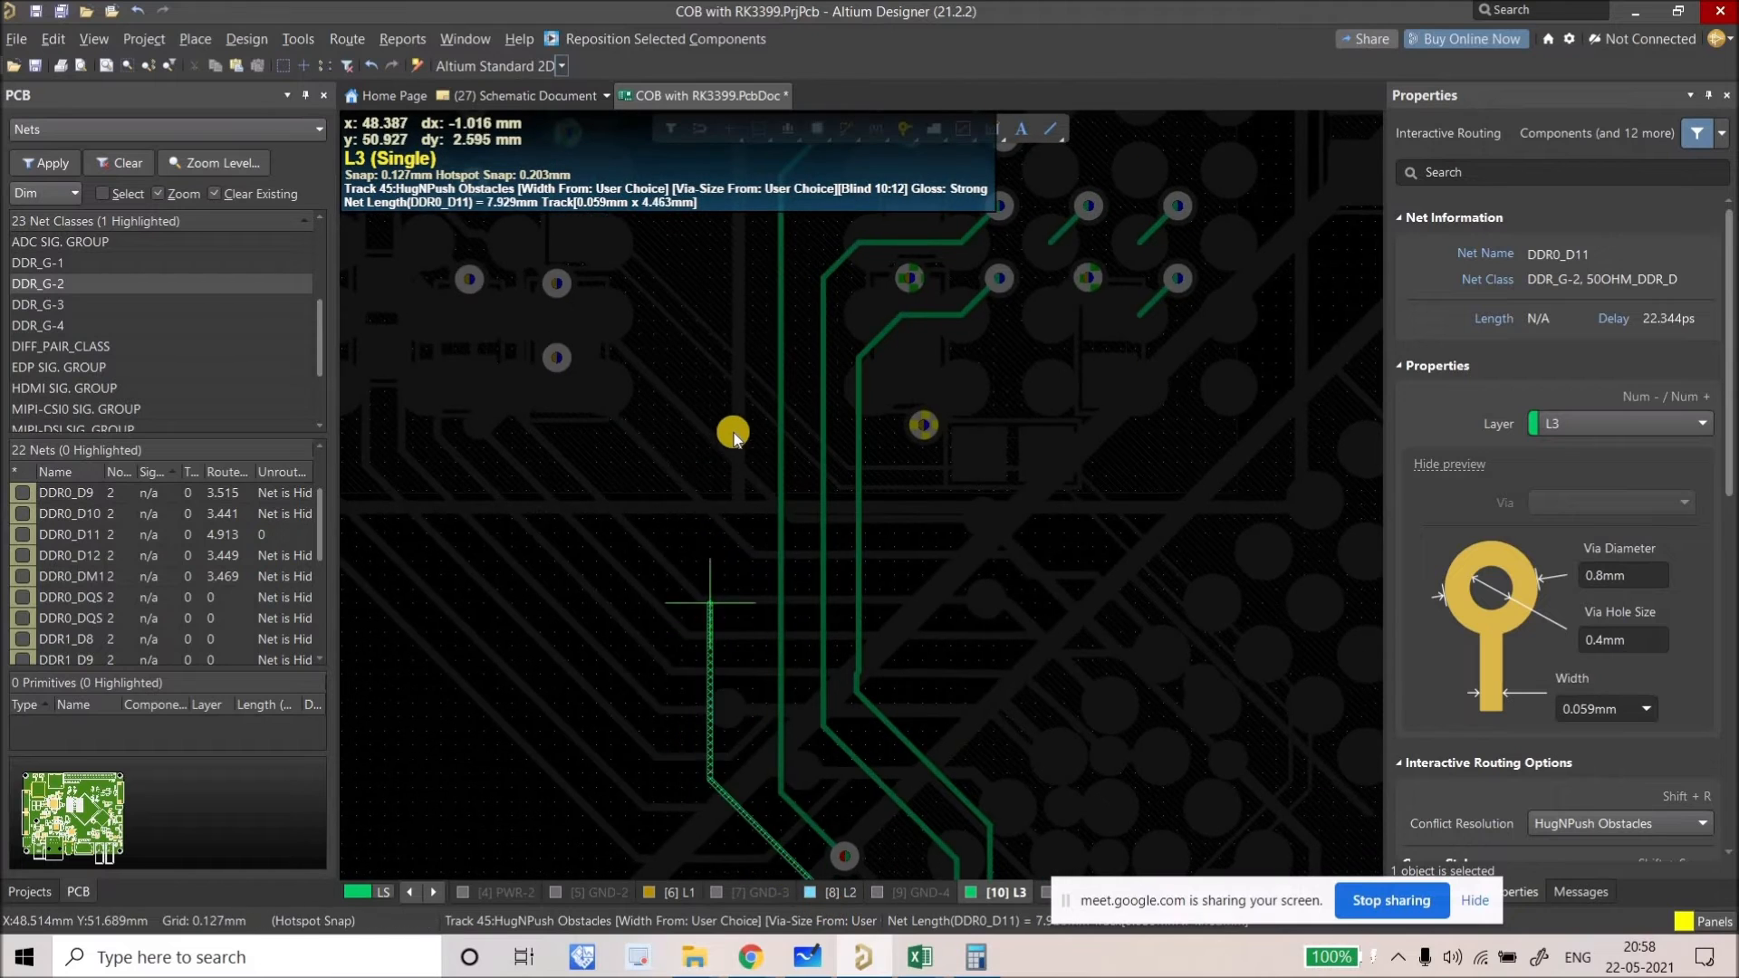
left_click(753, 405)
right_click_drag(723, 391, 718, 948)
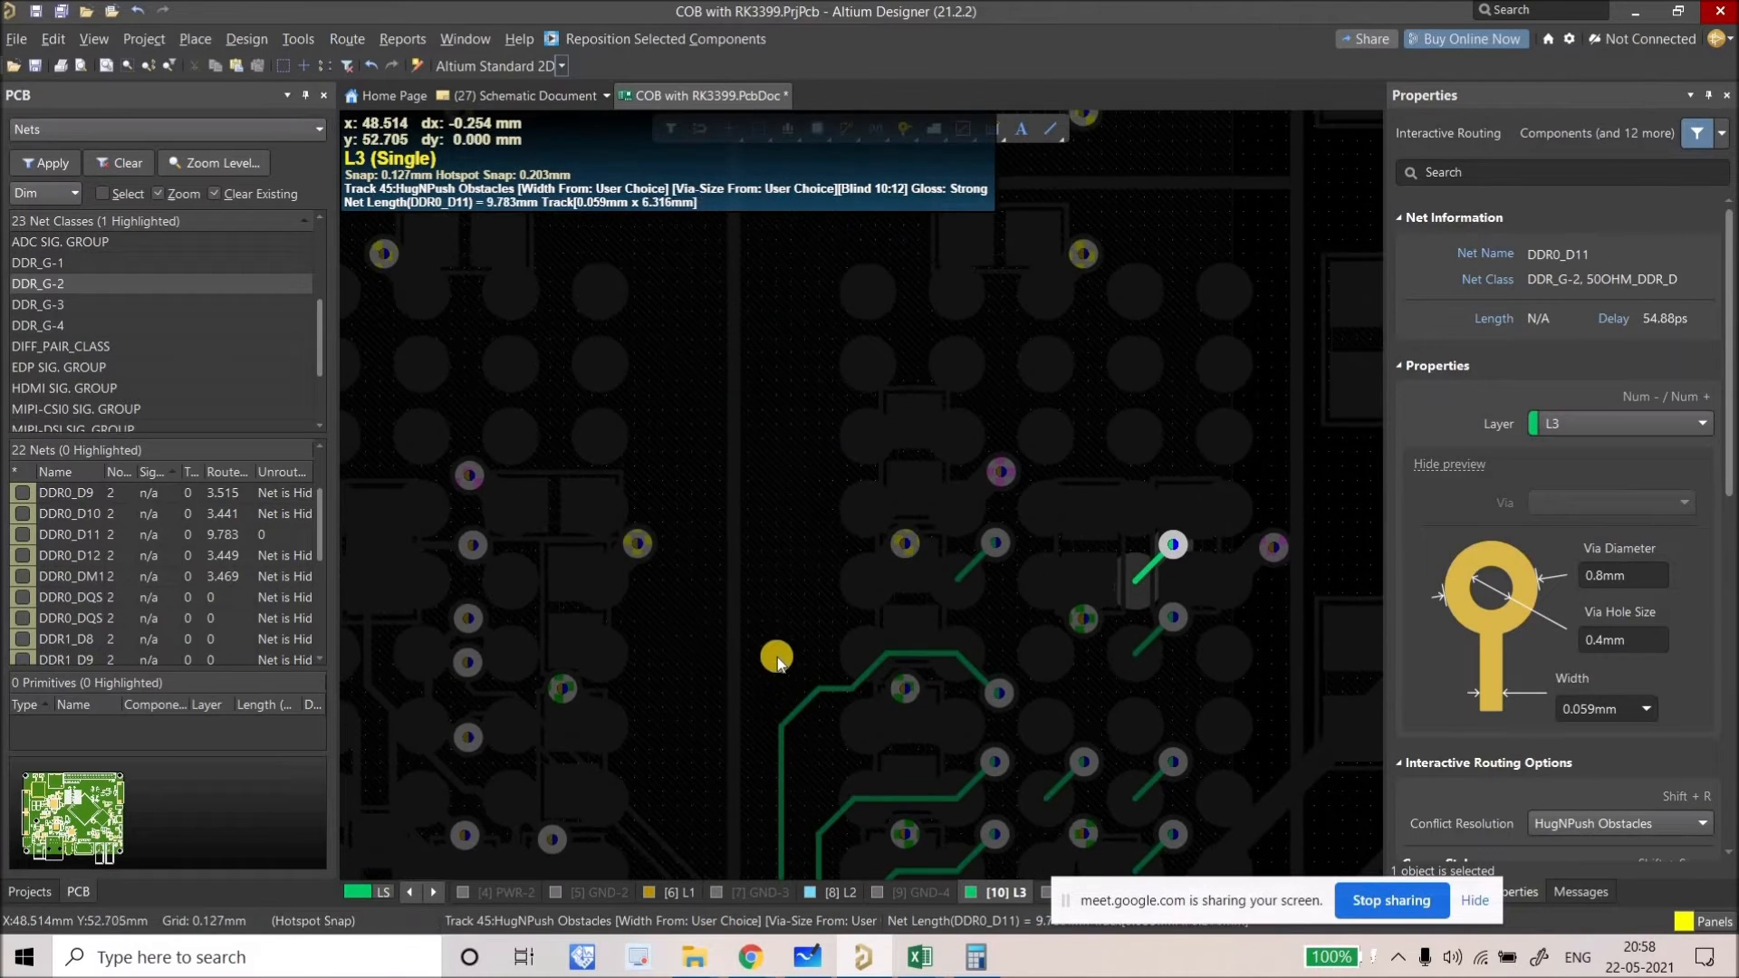
left_click(780, 622)
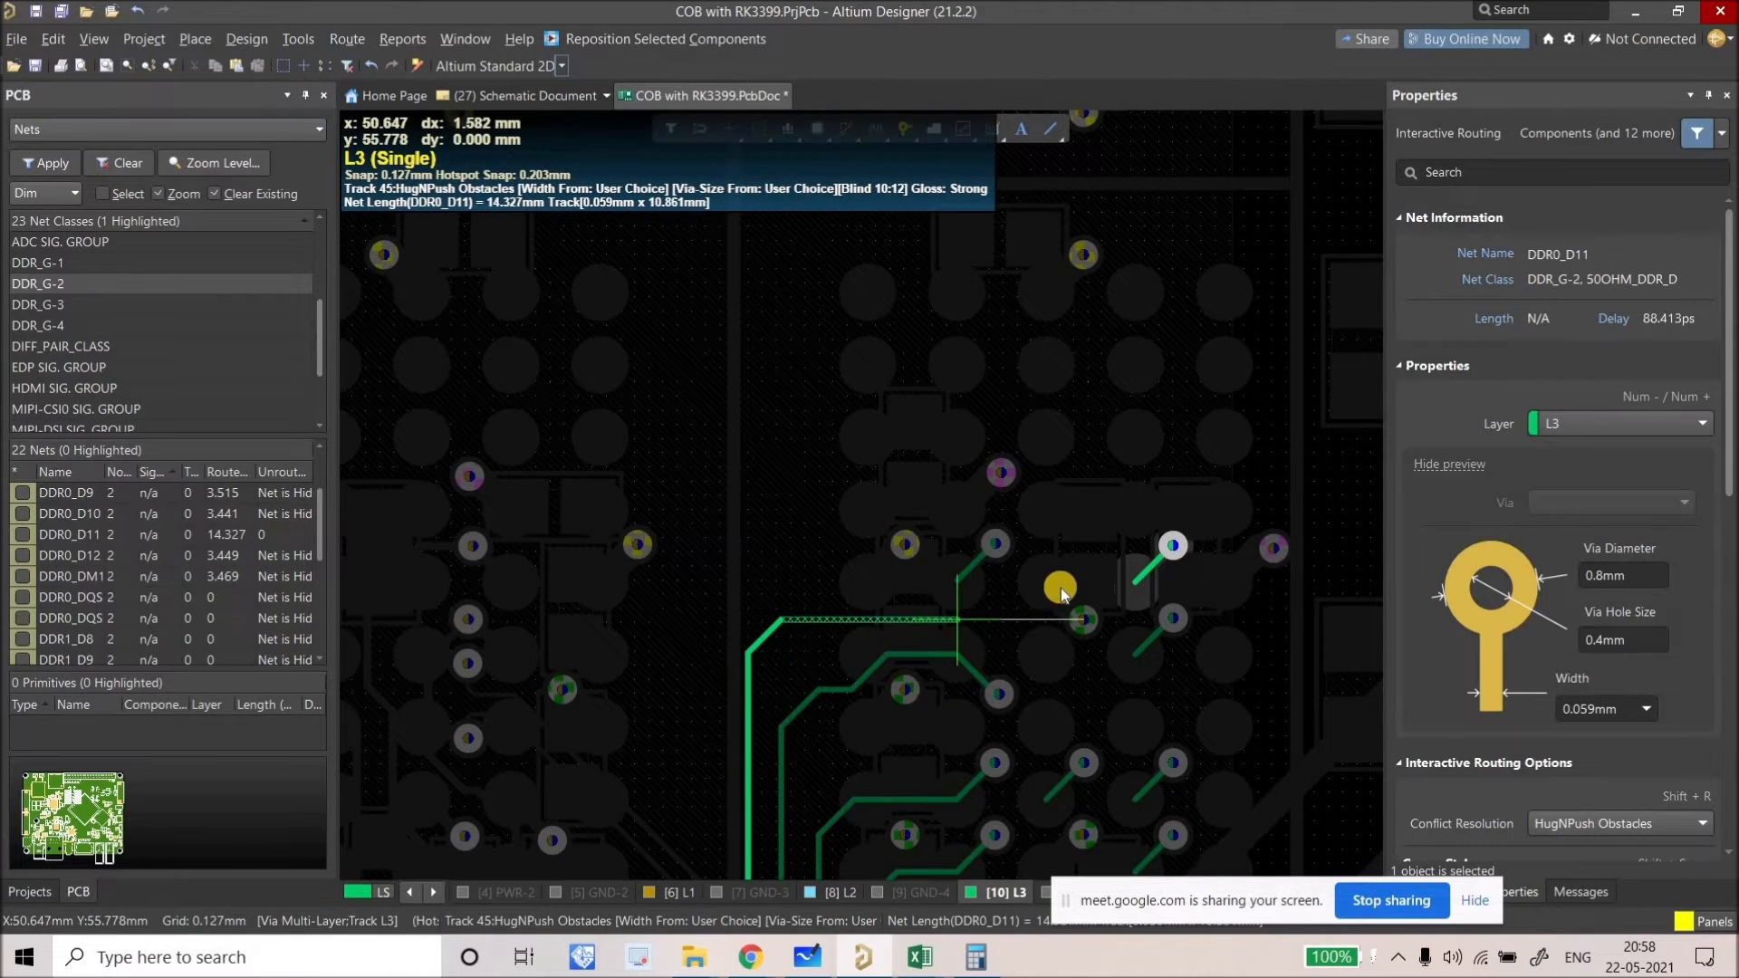
left_click(1143, 583)
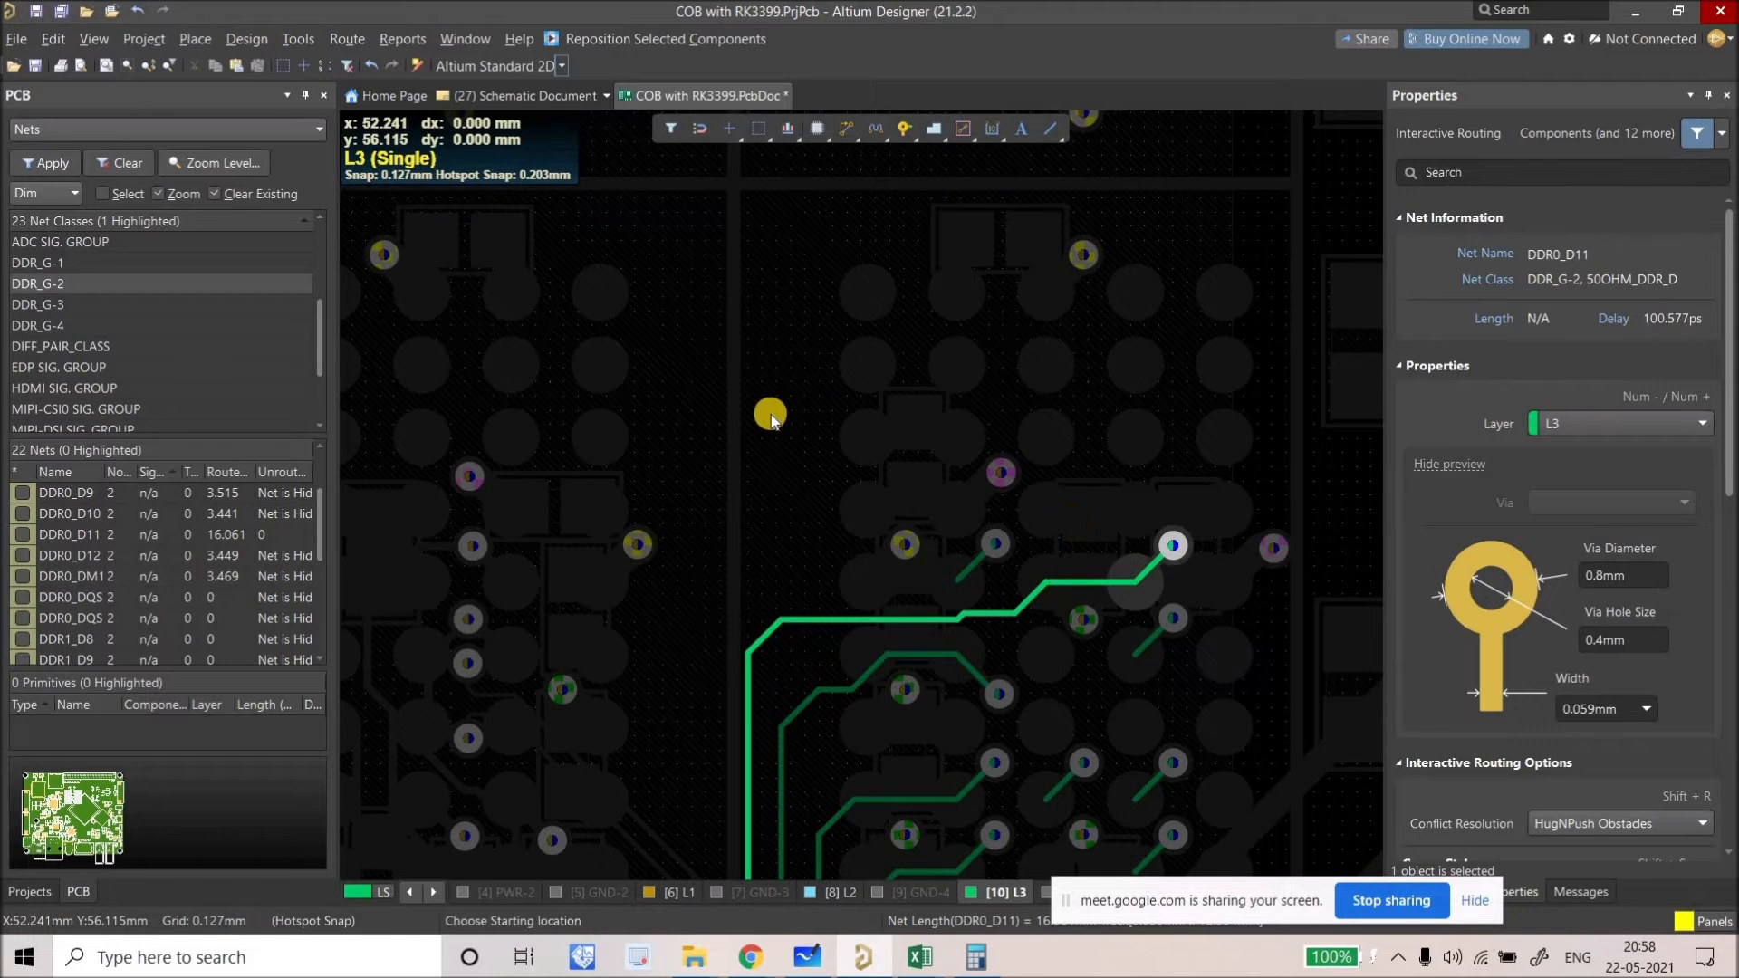
right_click(776, 416)
Step: Tidy the DDR0_D11 track so its corner and diagonal meet the via cleanly
scroll(777, 415, "down", 3, "ctrl")
scroll(716, 568, "up", 5, "ctrl")
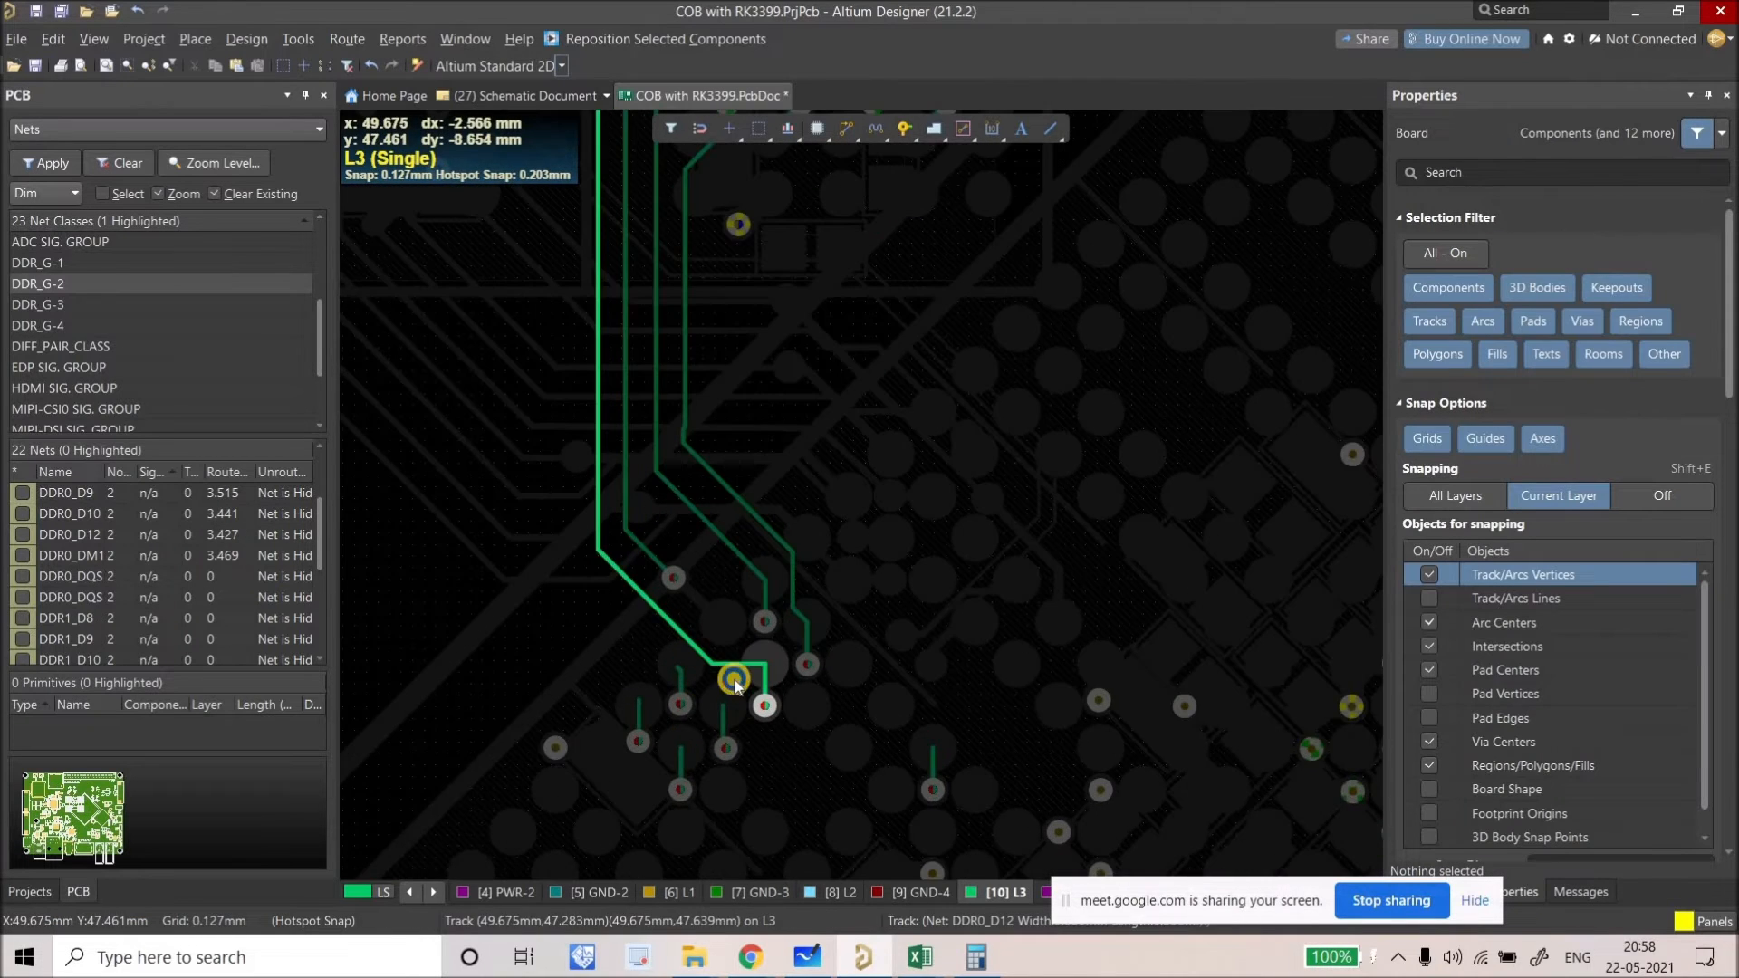
scroll(802, 636, "up", 2, "ctrl")
left_click_drag(796, 634, 776, 634)
mouse_move(704, 681)
left_mouse_down()
mouse_move(764, 676)
mouse_move(765, 691)
mouse_move(719, 671)
mouse_move(730, 643)
mouse_move(716, 657)
left_mouse_up()
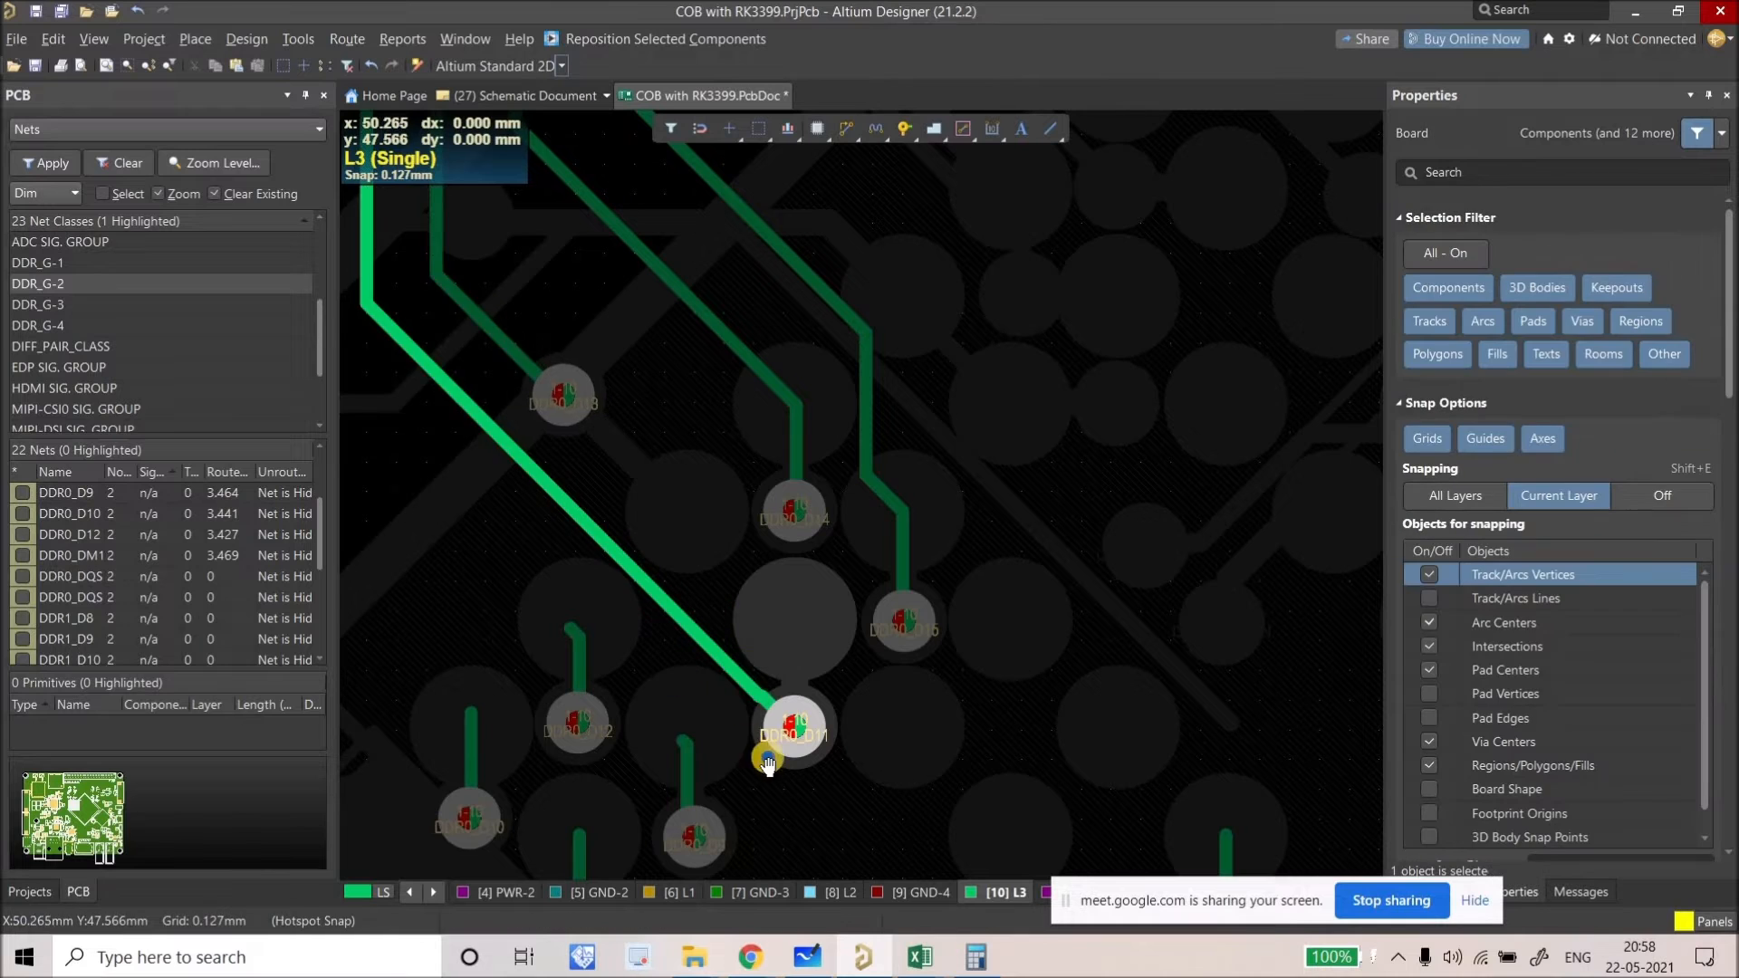
scroll(764, 757, "down", 5, "ctrl")
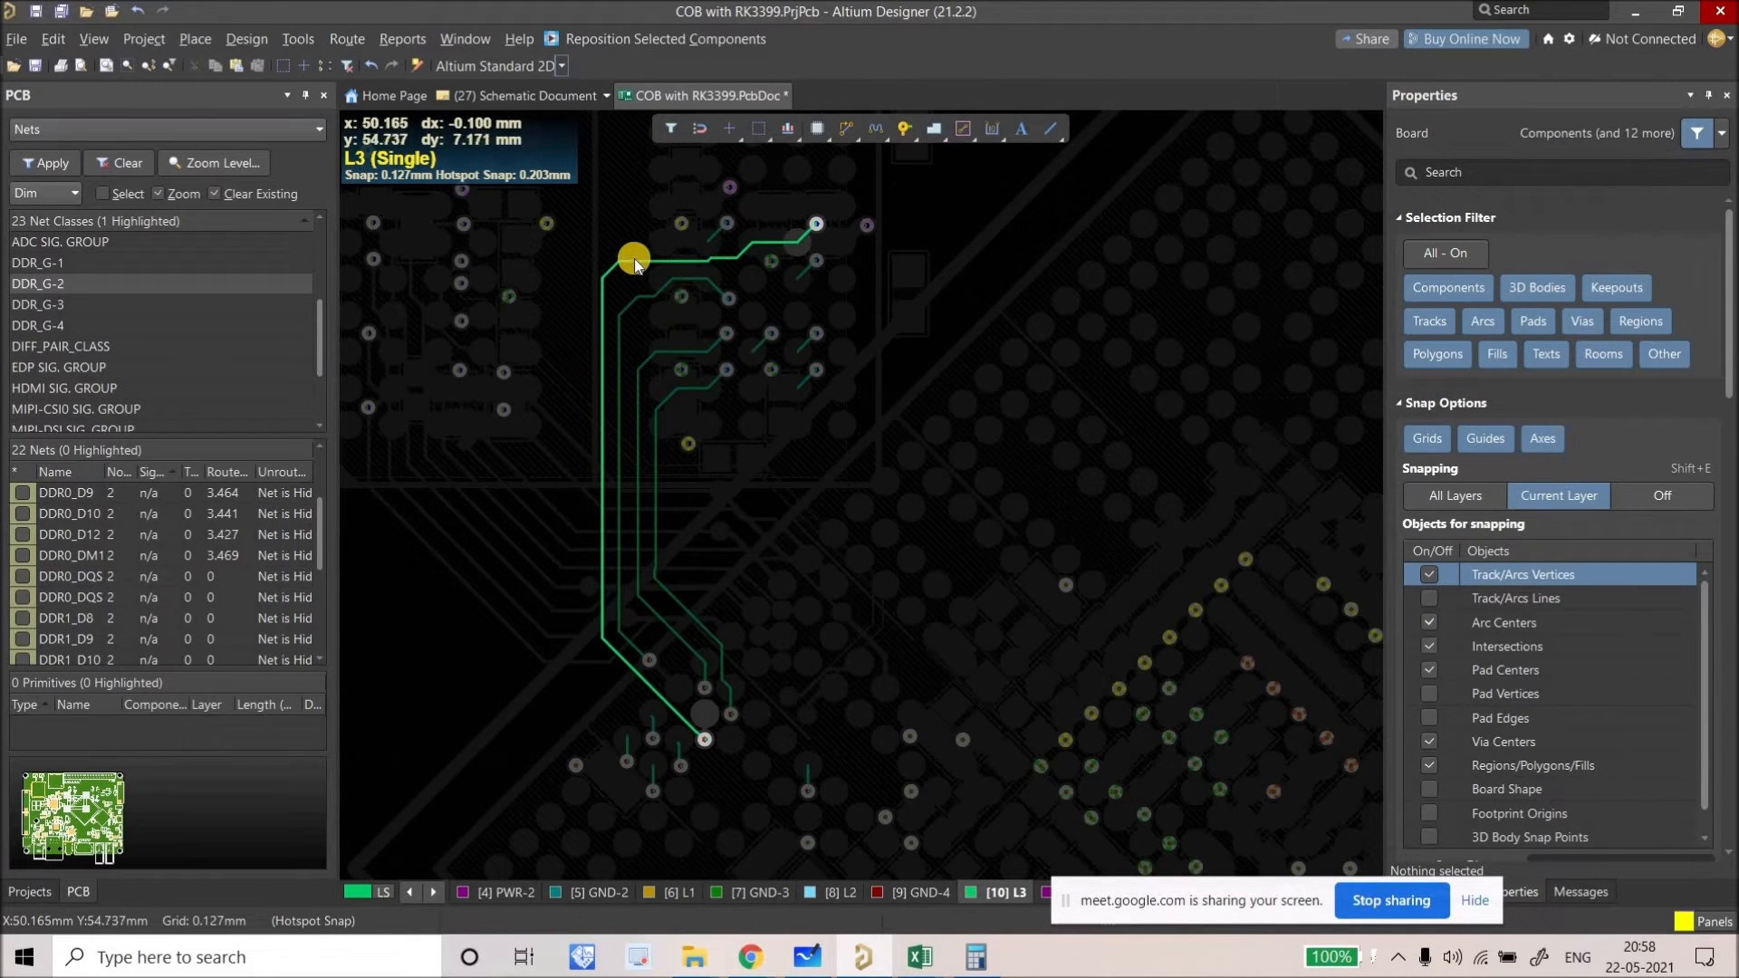
scroll(634, 260, "up", 4, "ctrl")
mouse_move(601, 320)
left_mouse_down()
mouse_move(834, 315)
mouse_move(881, 264)
left_mouse_up()
Step: Slide the DDR0_D13 track into alignment
left_click_drag(668, 319, 710, 415)
scroll(677, 483, "down", 4, "ctrl")
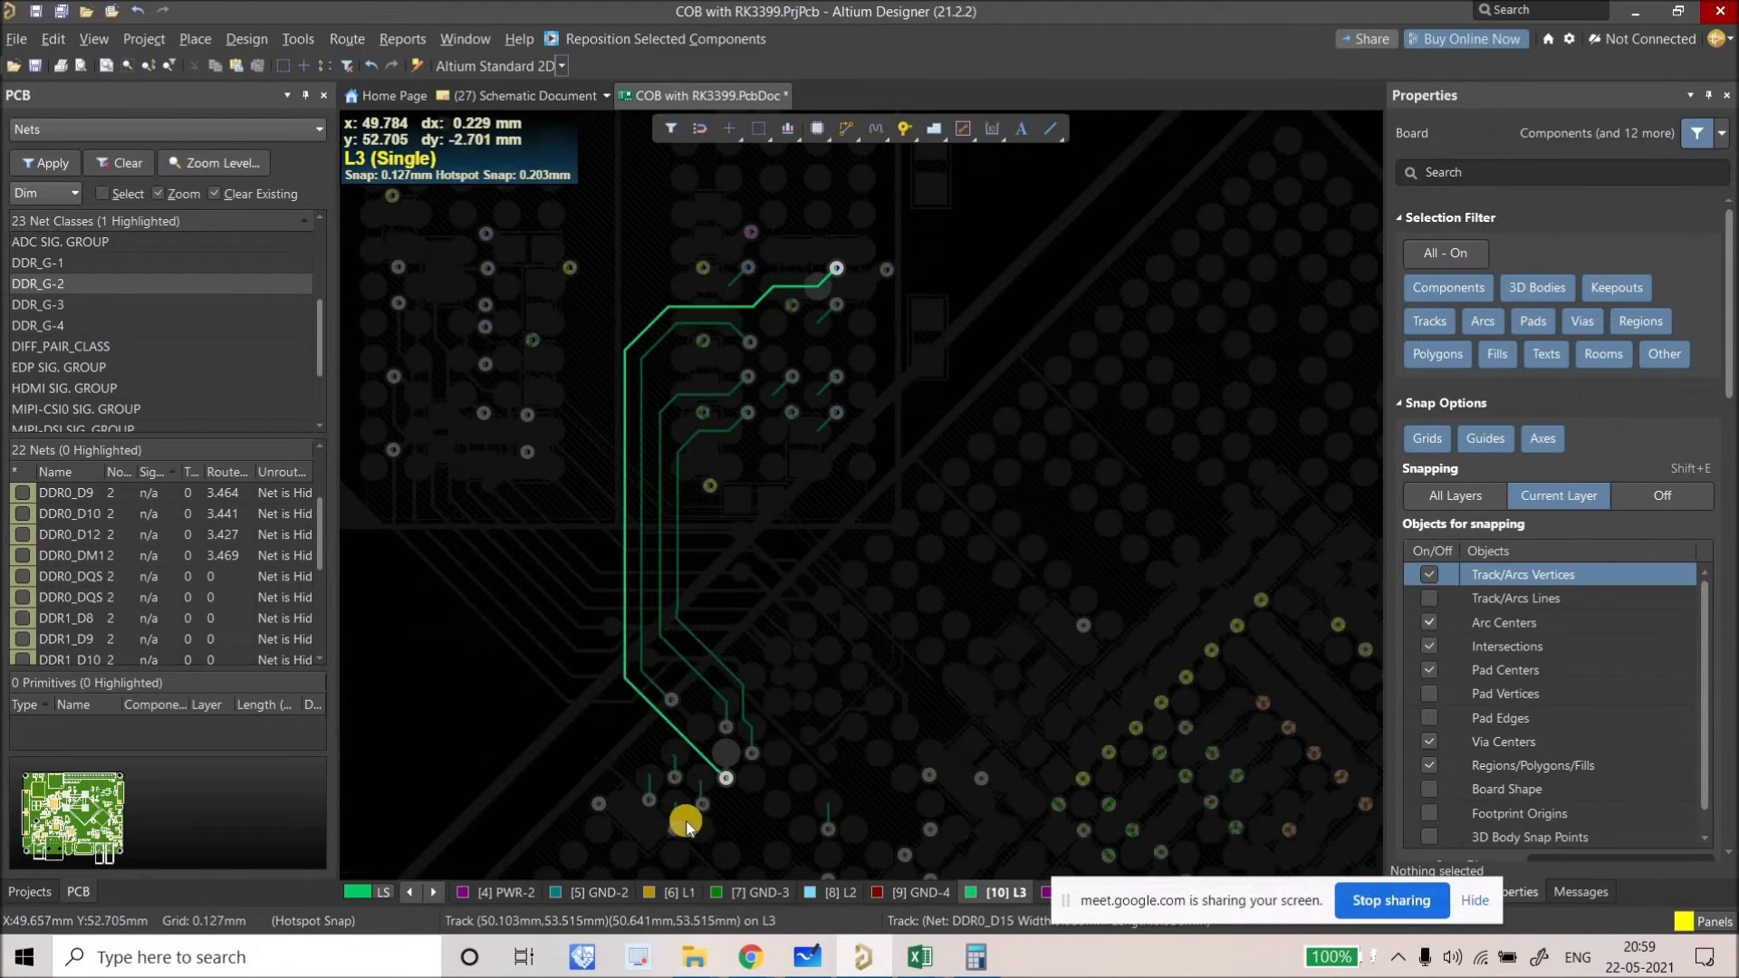
right_click_drag(671, 780, 651, 765)
Step: Clear the DDR0_D12 highlight and check the nets of nearby vias
left_click(653, 767)
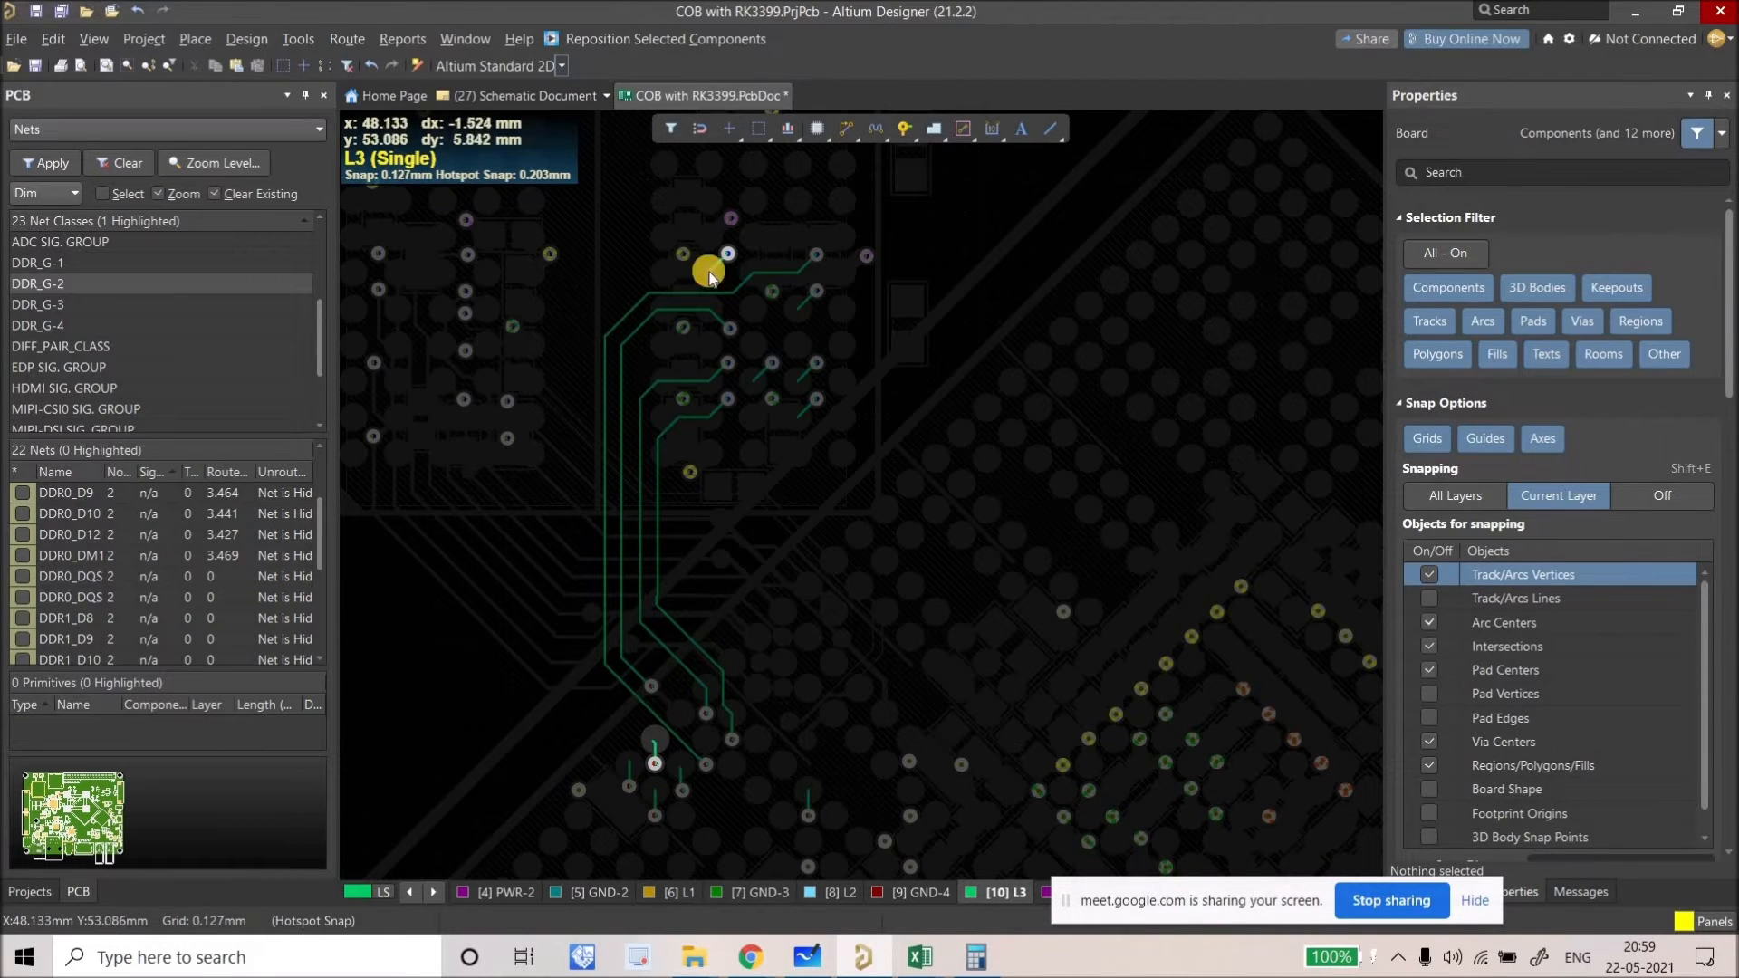
left_click(684, 797)
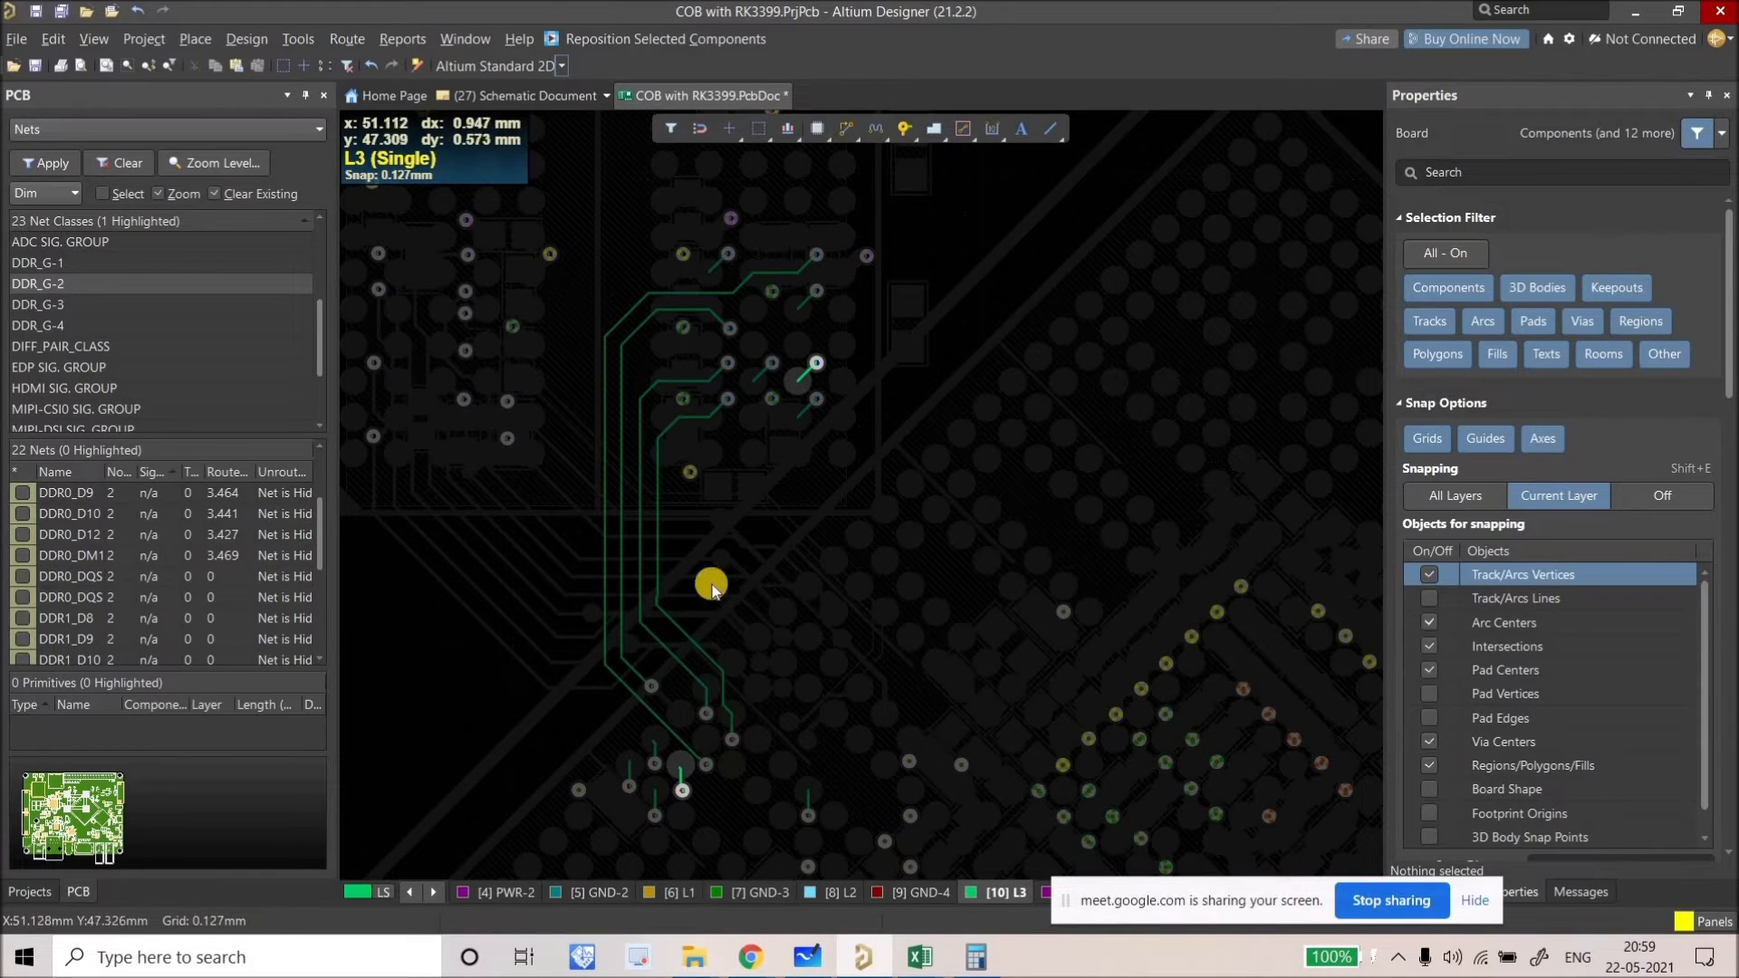
left_click(656, 814)
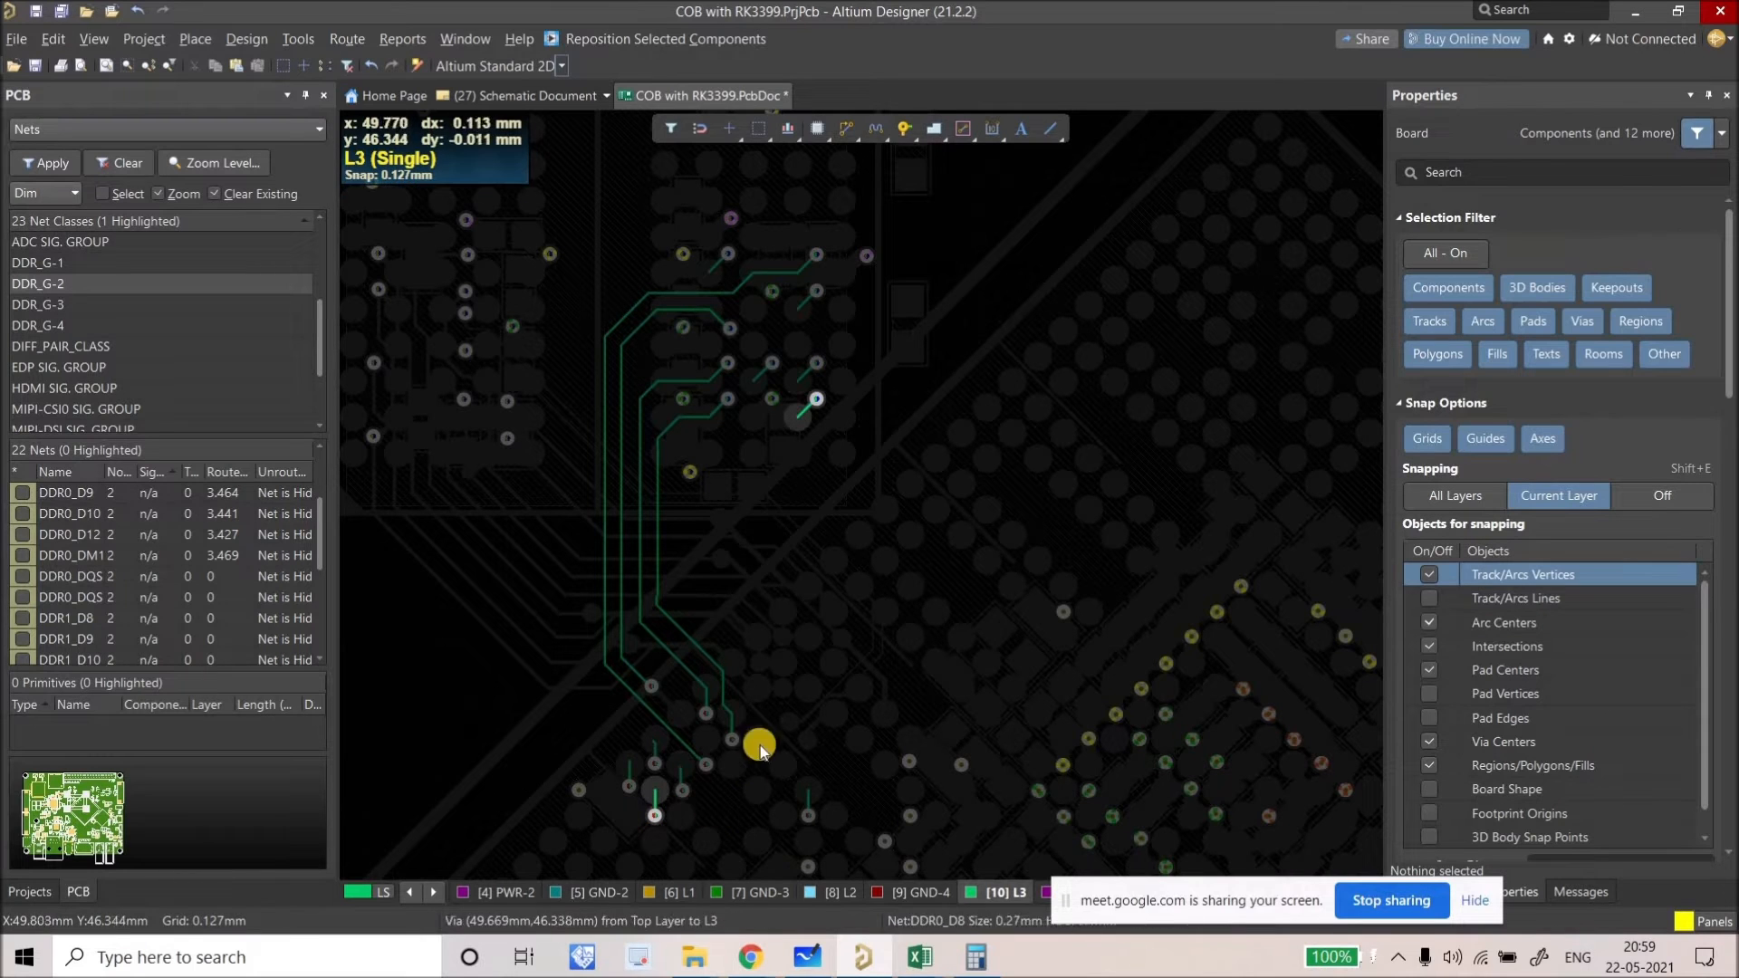
left_click(623, 785)
Step: Route DDR0_D12 on L3 from its upper pad down to its lower via
left_click(653, 765)
left_click(847, 126)
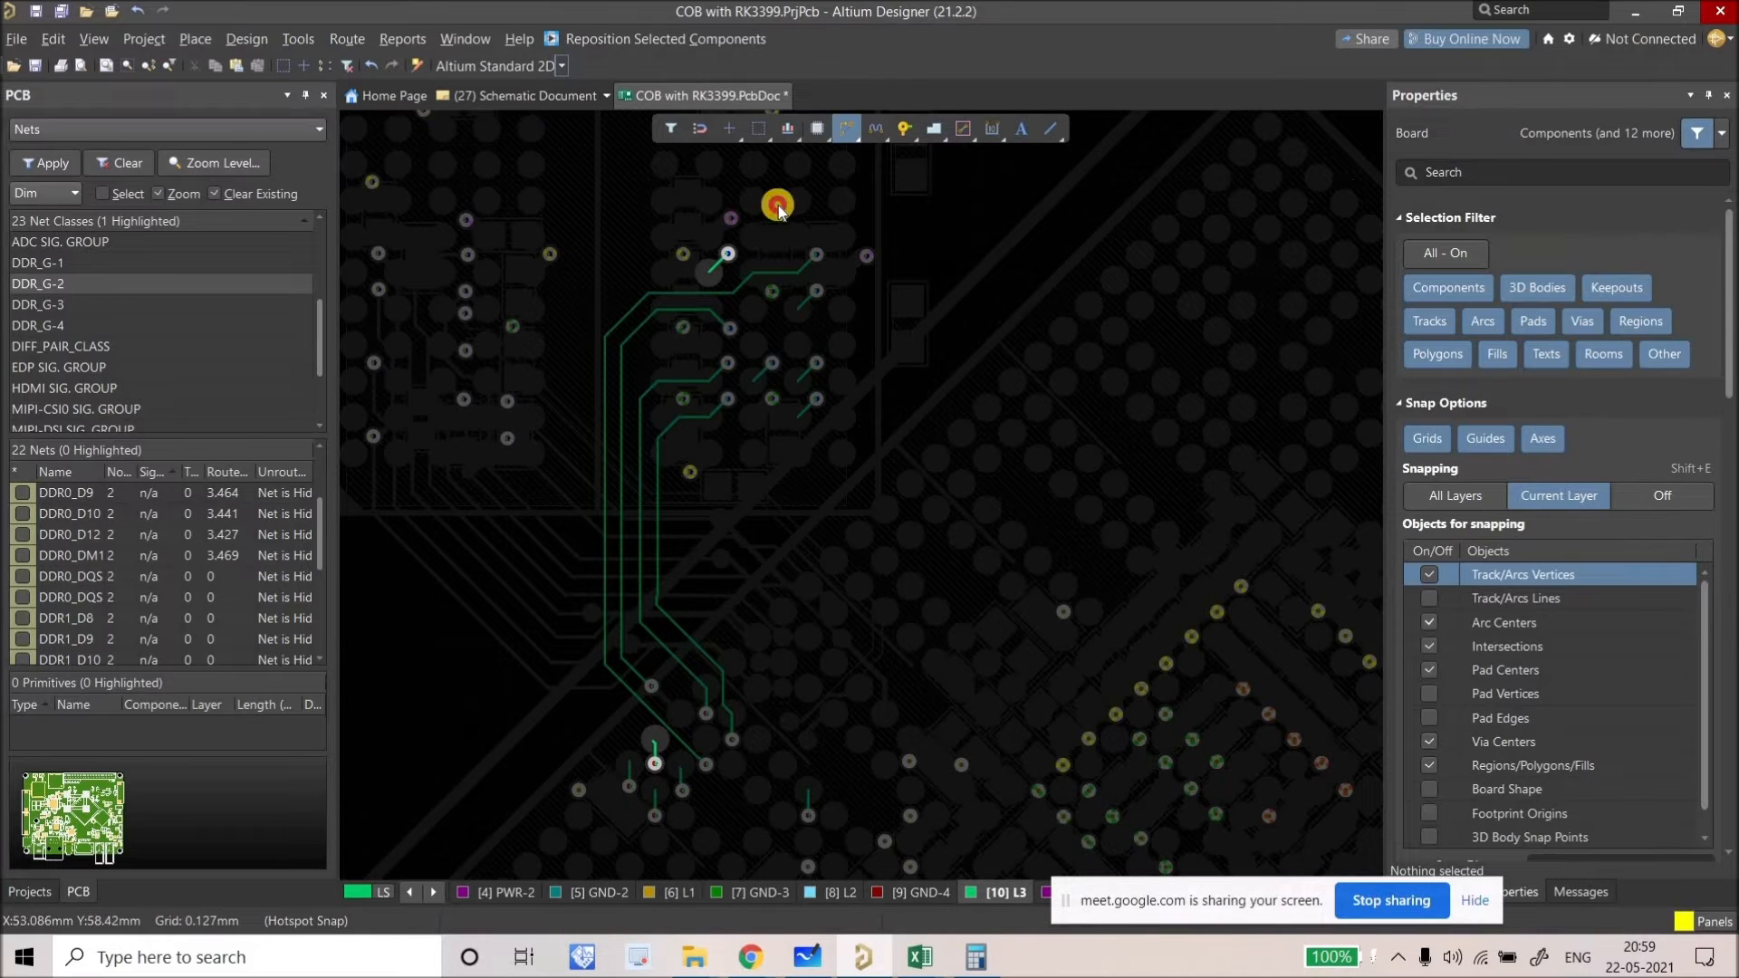
left_click(711, 284)
left_click(635, 285)
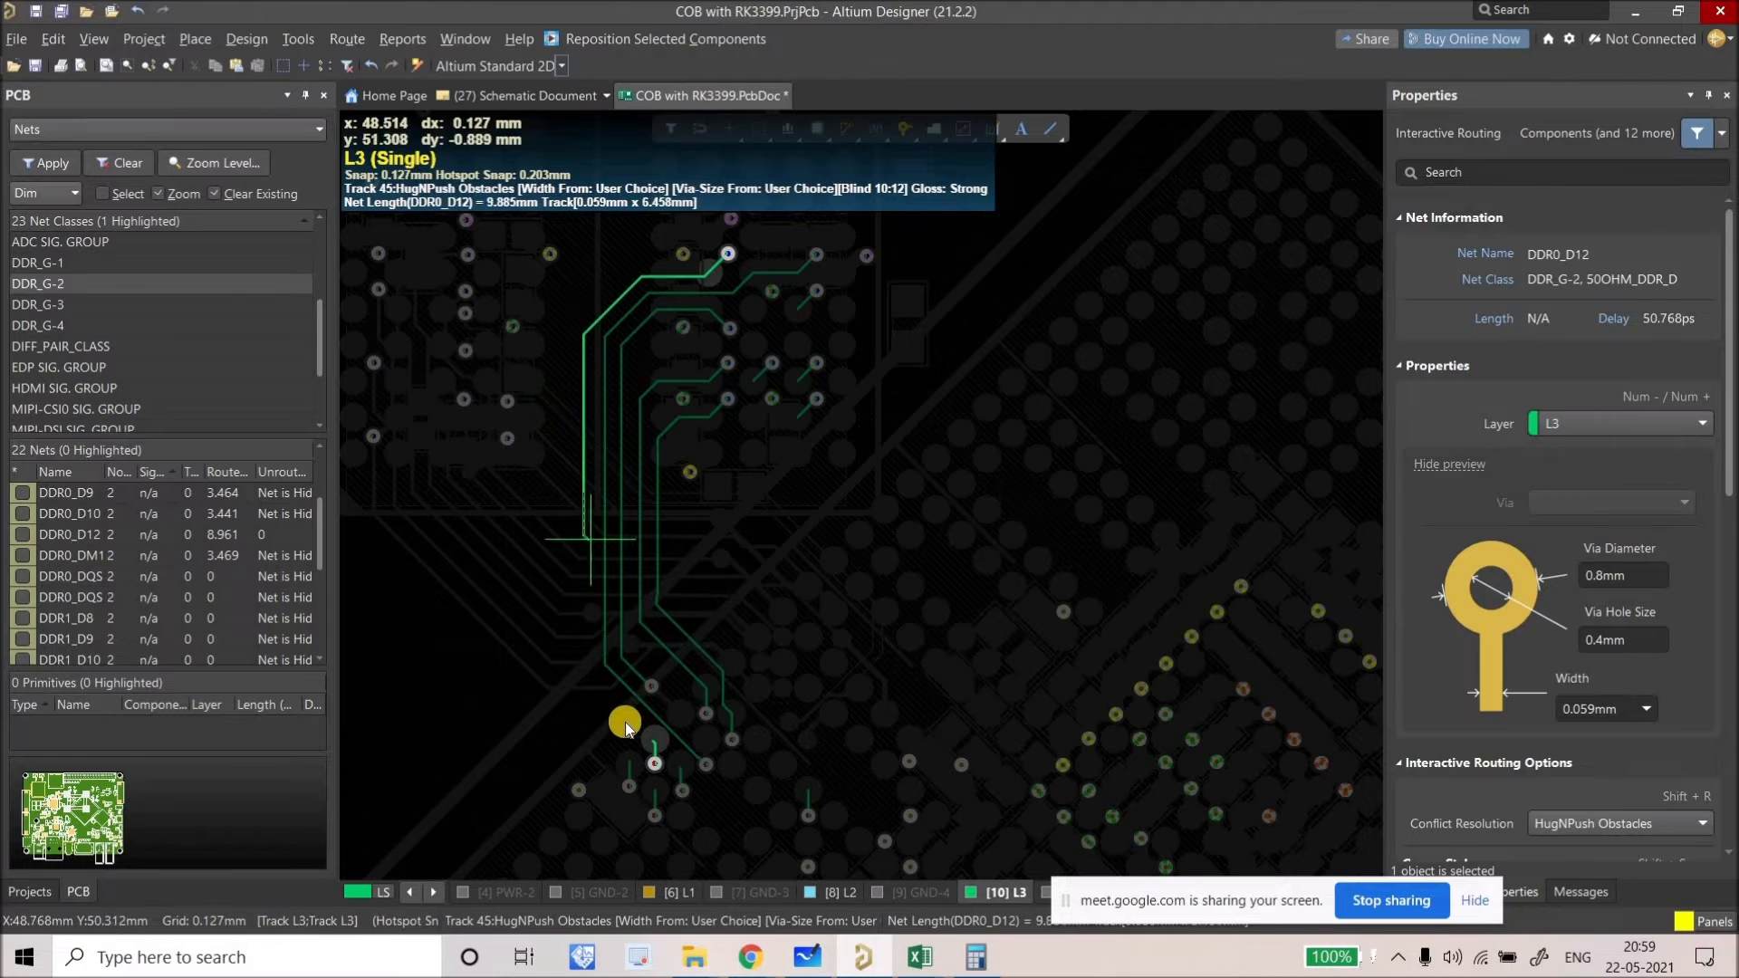
left_click(654, 764)
left_click(657, 742)
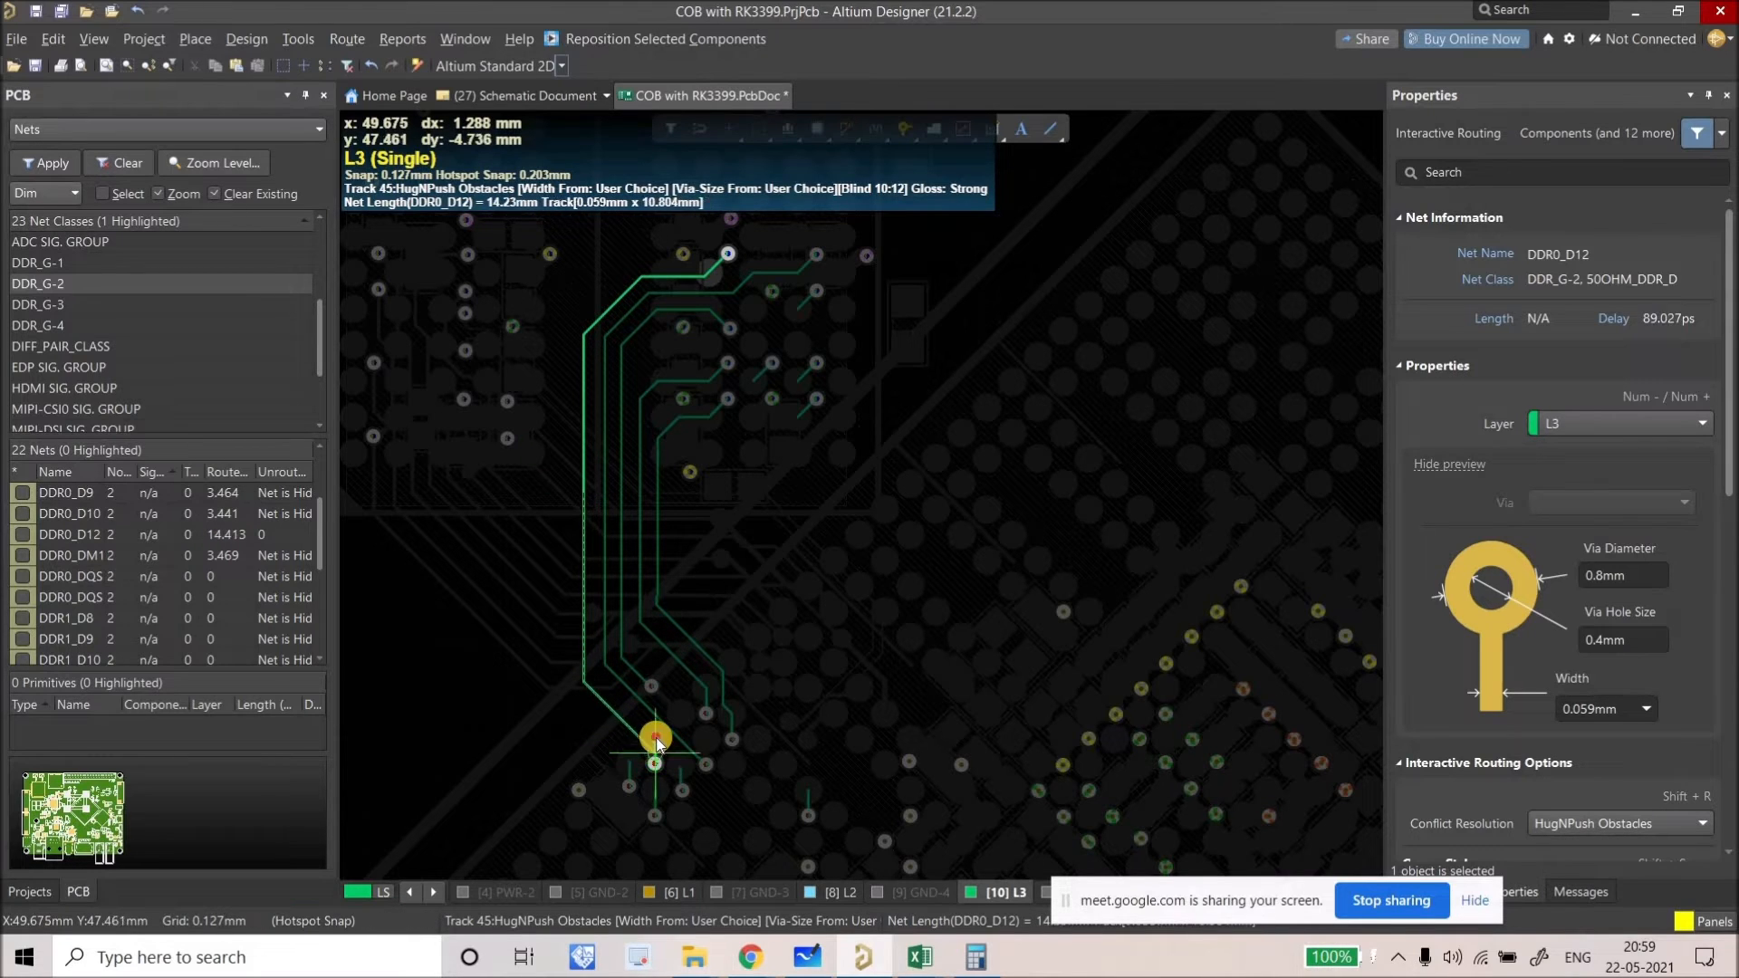
right_click(626, 779)
right_click(627, 793)
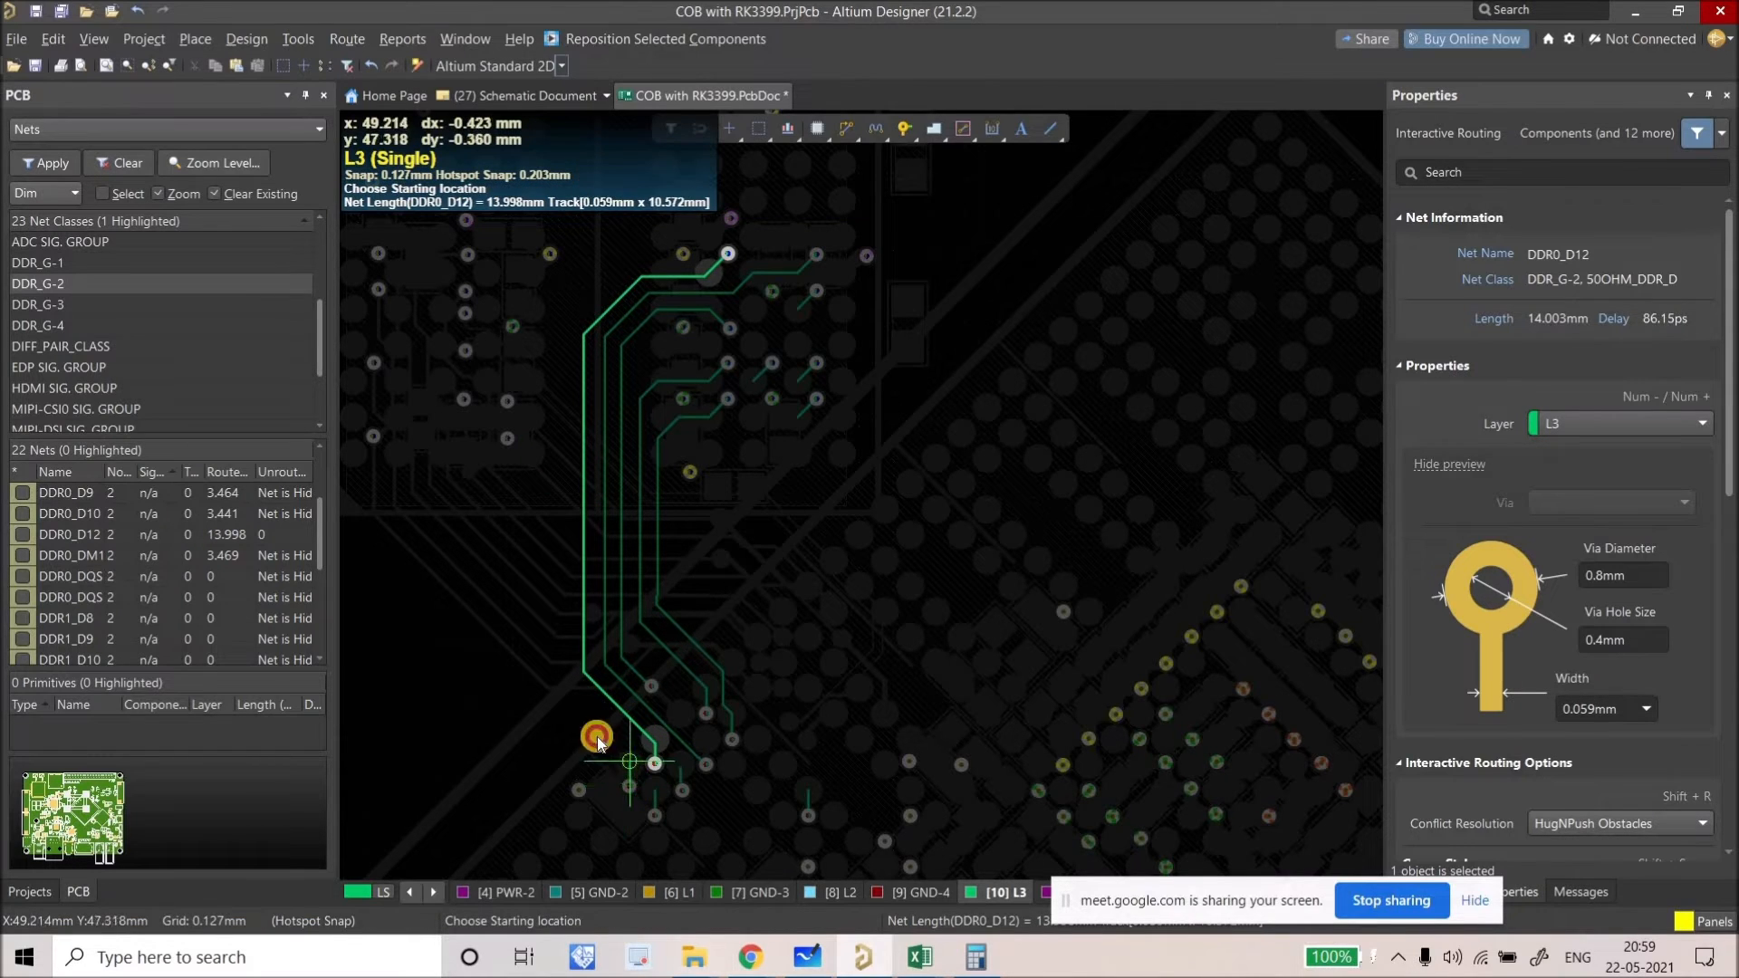
Step: Route DDR0_D10 from its via, then run DDR0_D8 to its upper via
left_click(547, 678)
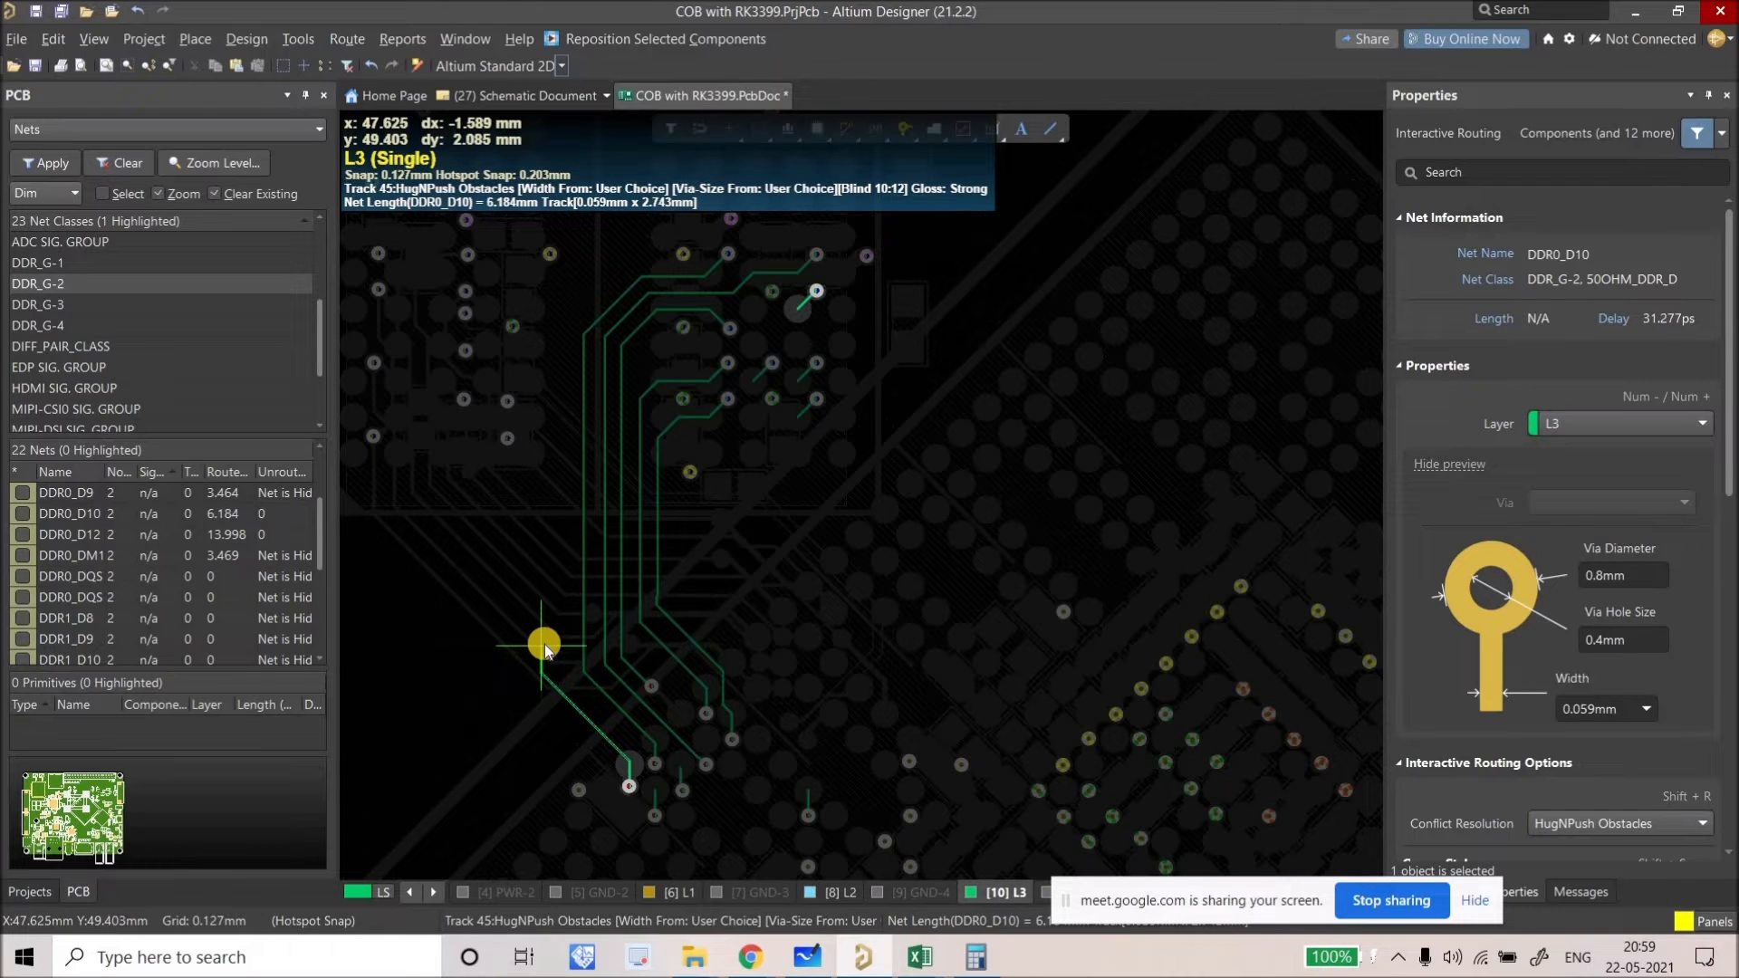
left_click(587, 727)
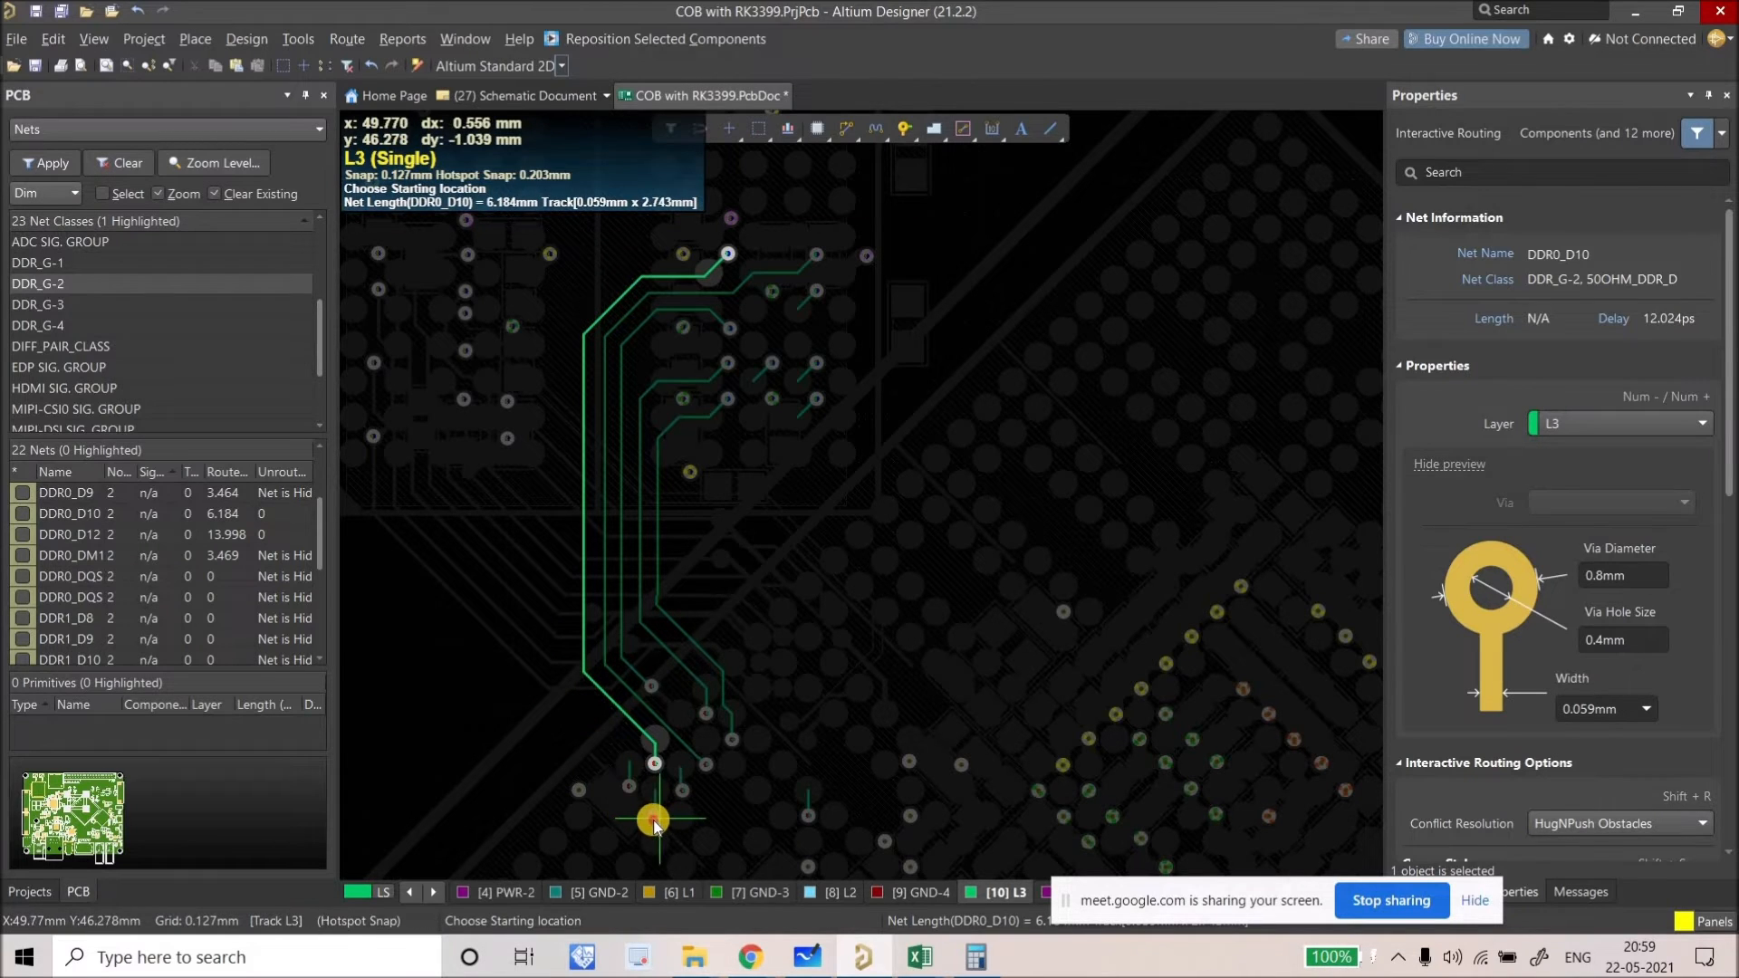
left_click(631, 824)
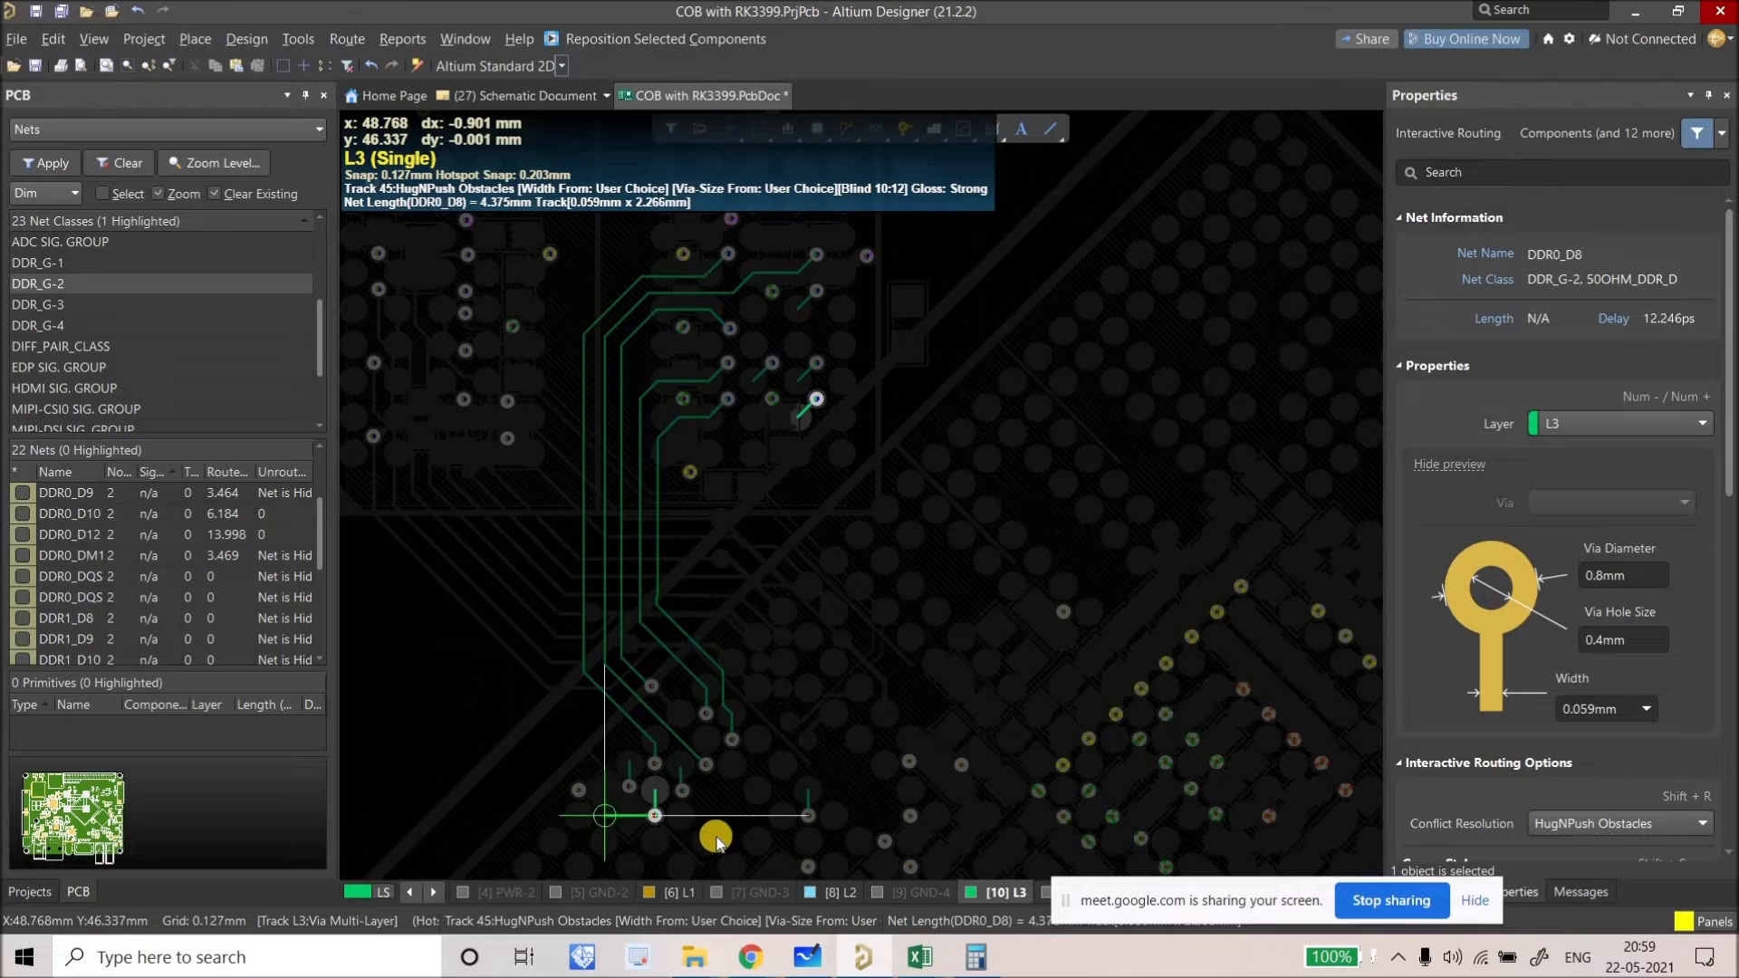
left_click(675, 806)
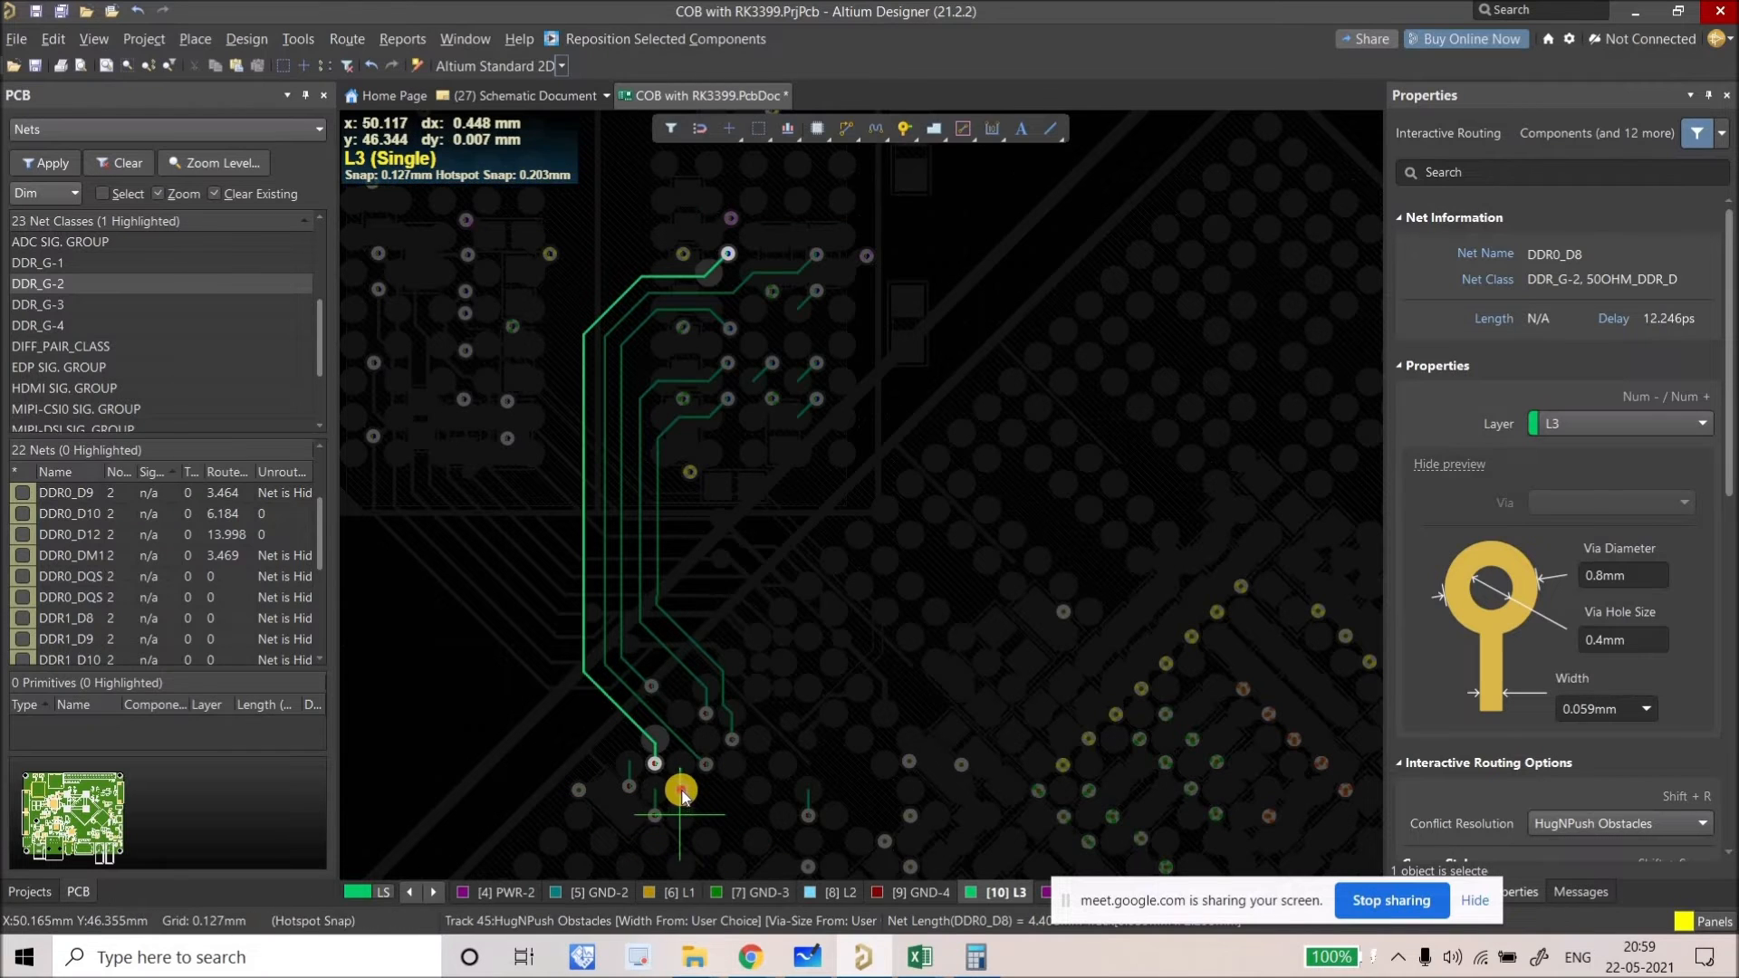
right_click(681, 793)
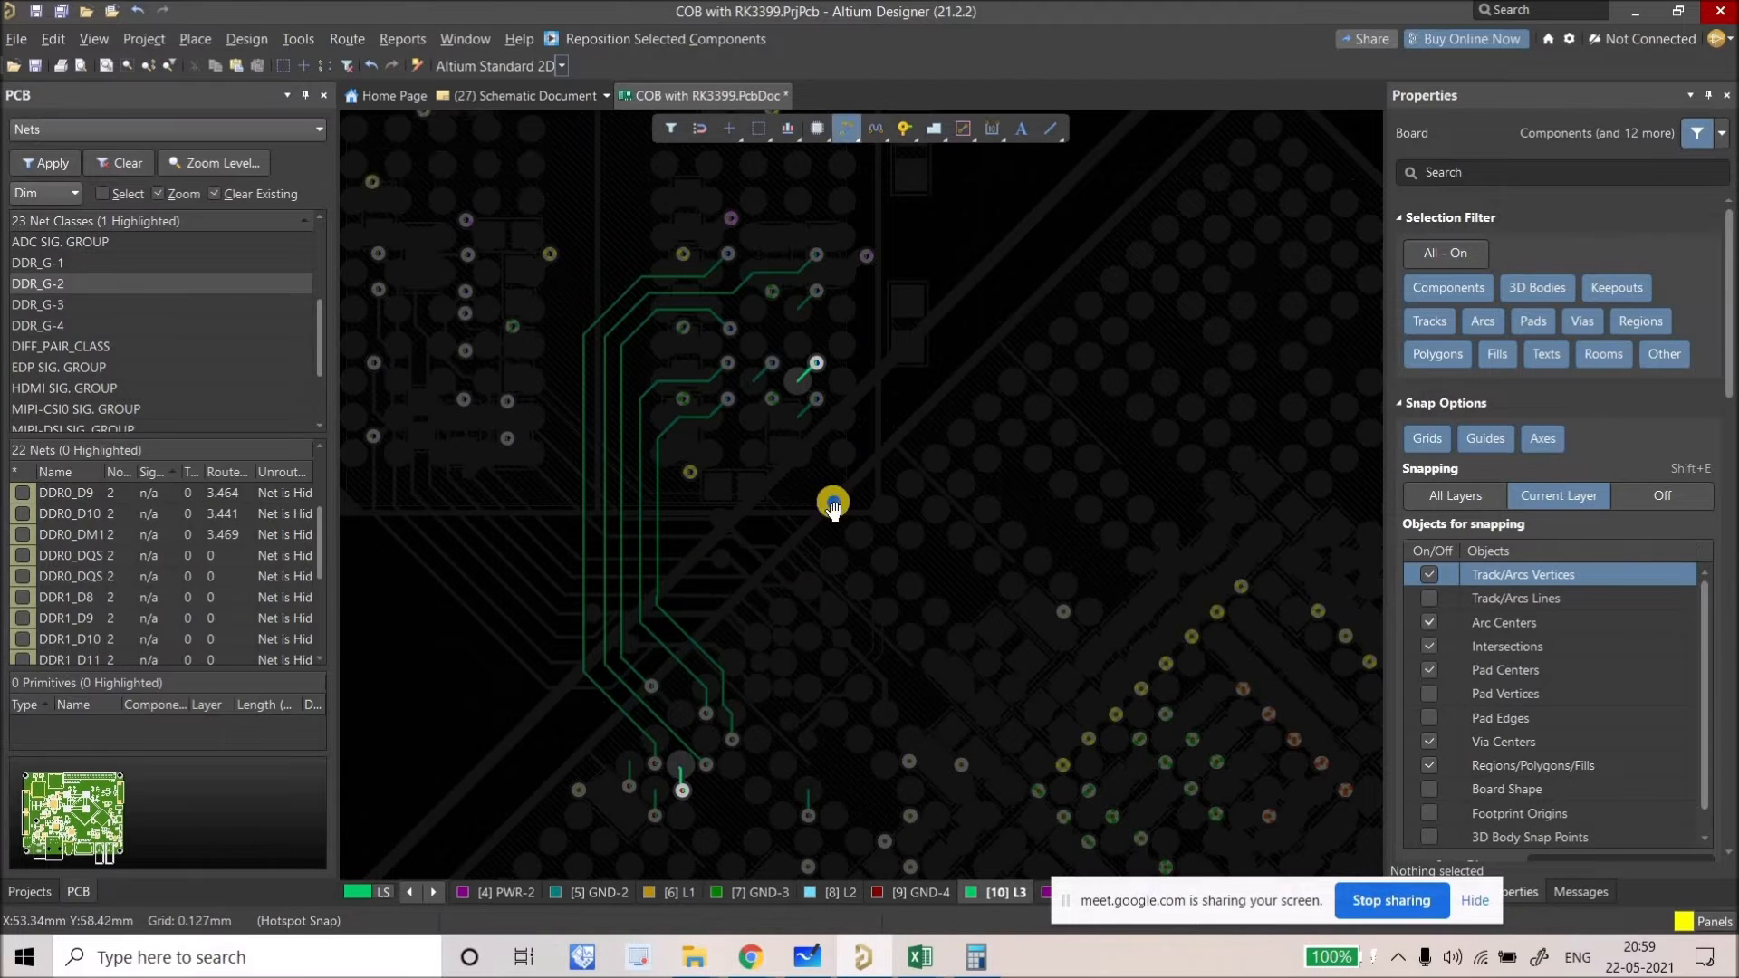
Step: Route DDR0_D9 on L3 from its via to the target via
right_click_drag(804, 818, 727, 713)
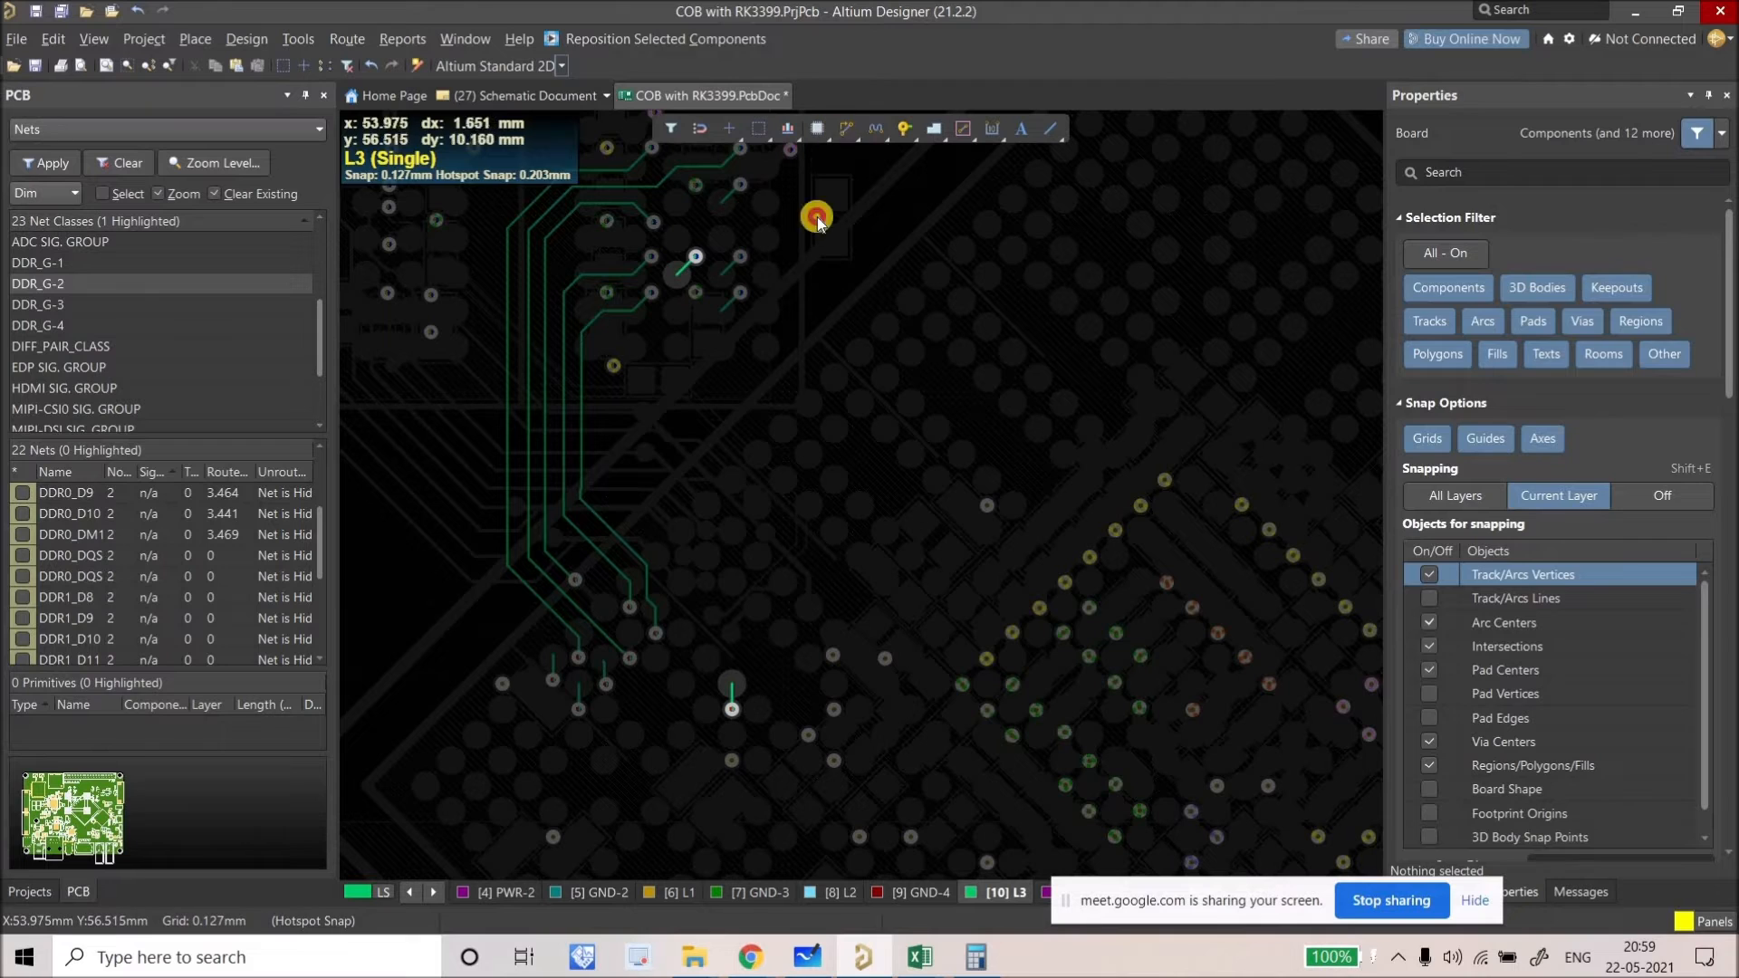
key("ctrl+w")
scroll(625, 634, "up", 2, "ctrl")
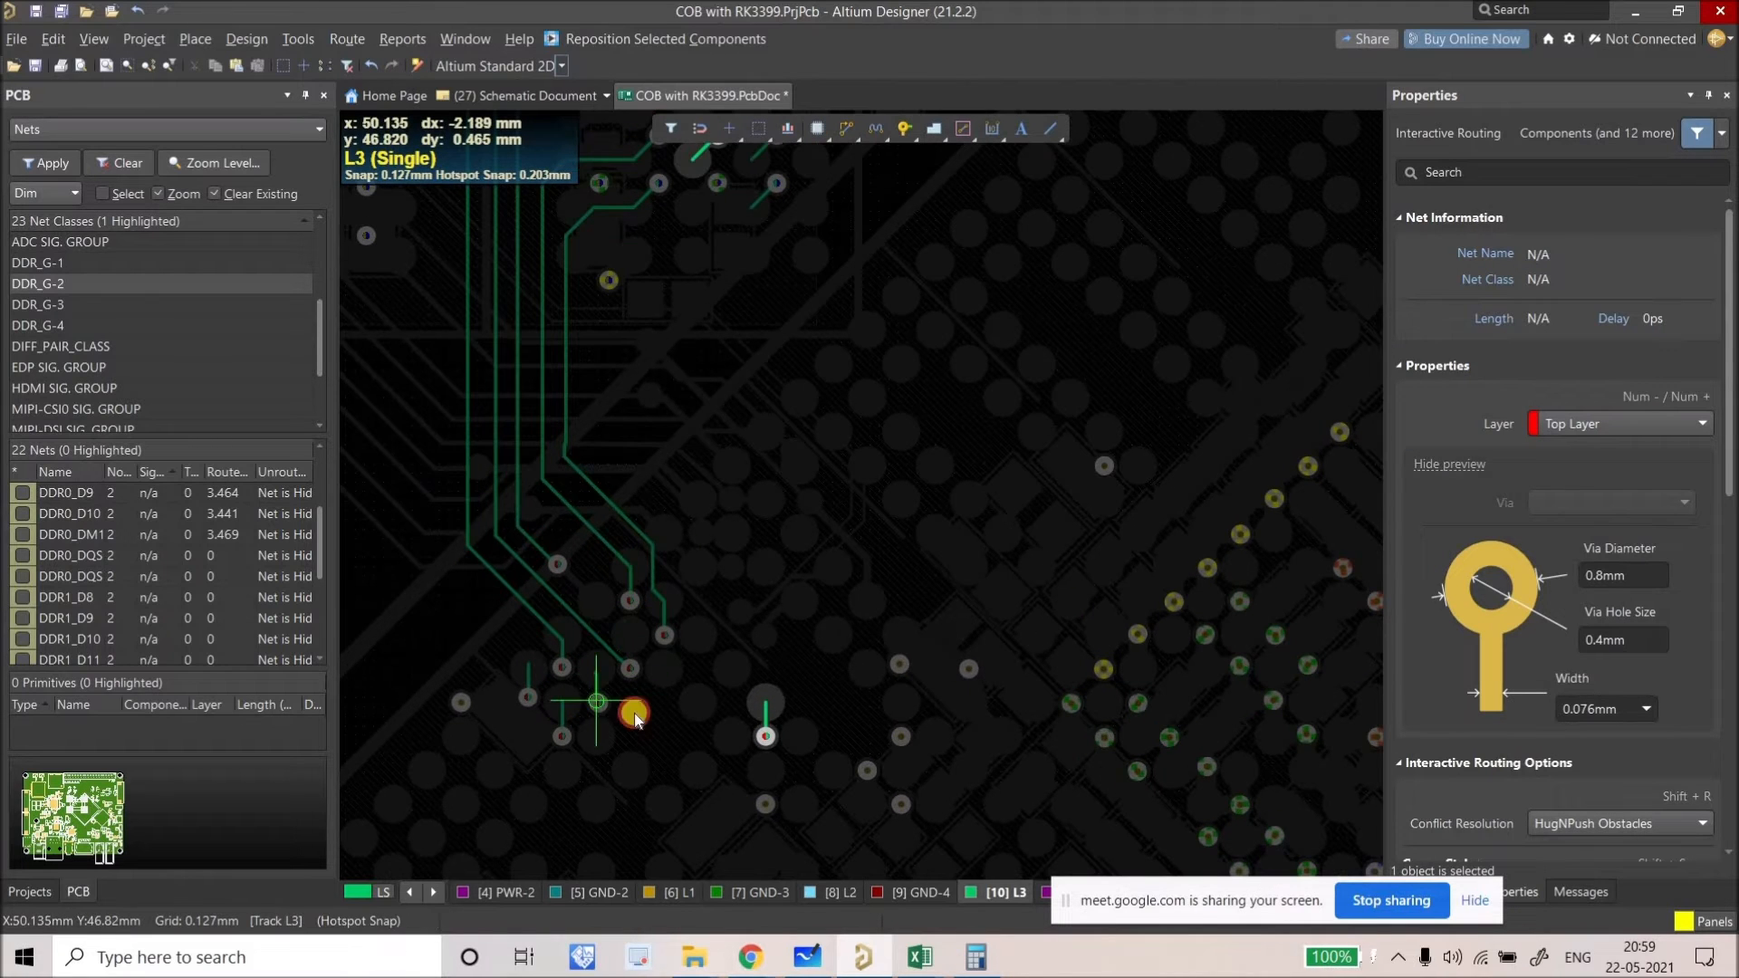
left_click(703, 643)
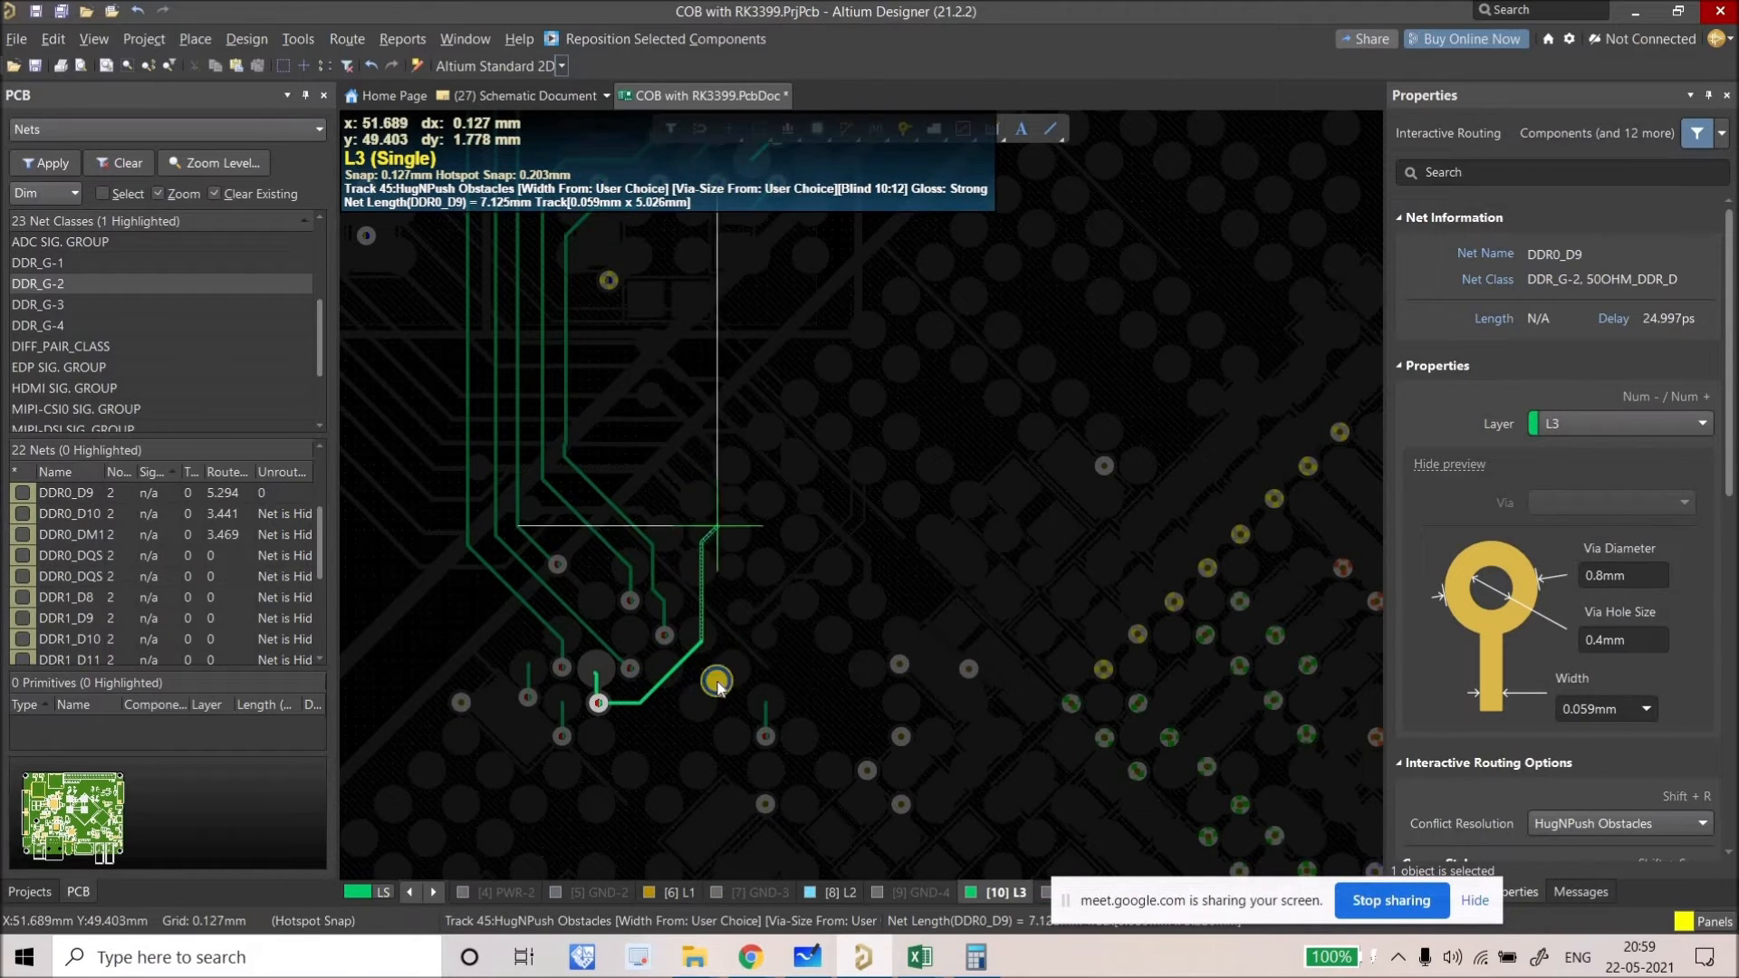
left_click(600, 703)
scroll(722, 661, "up", 3)
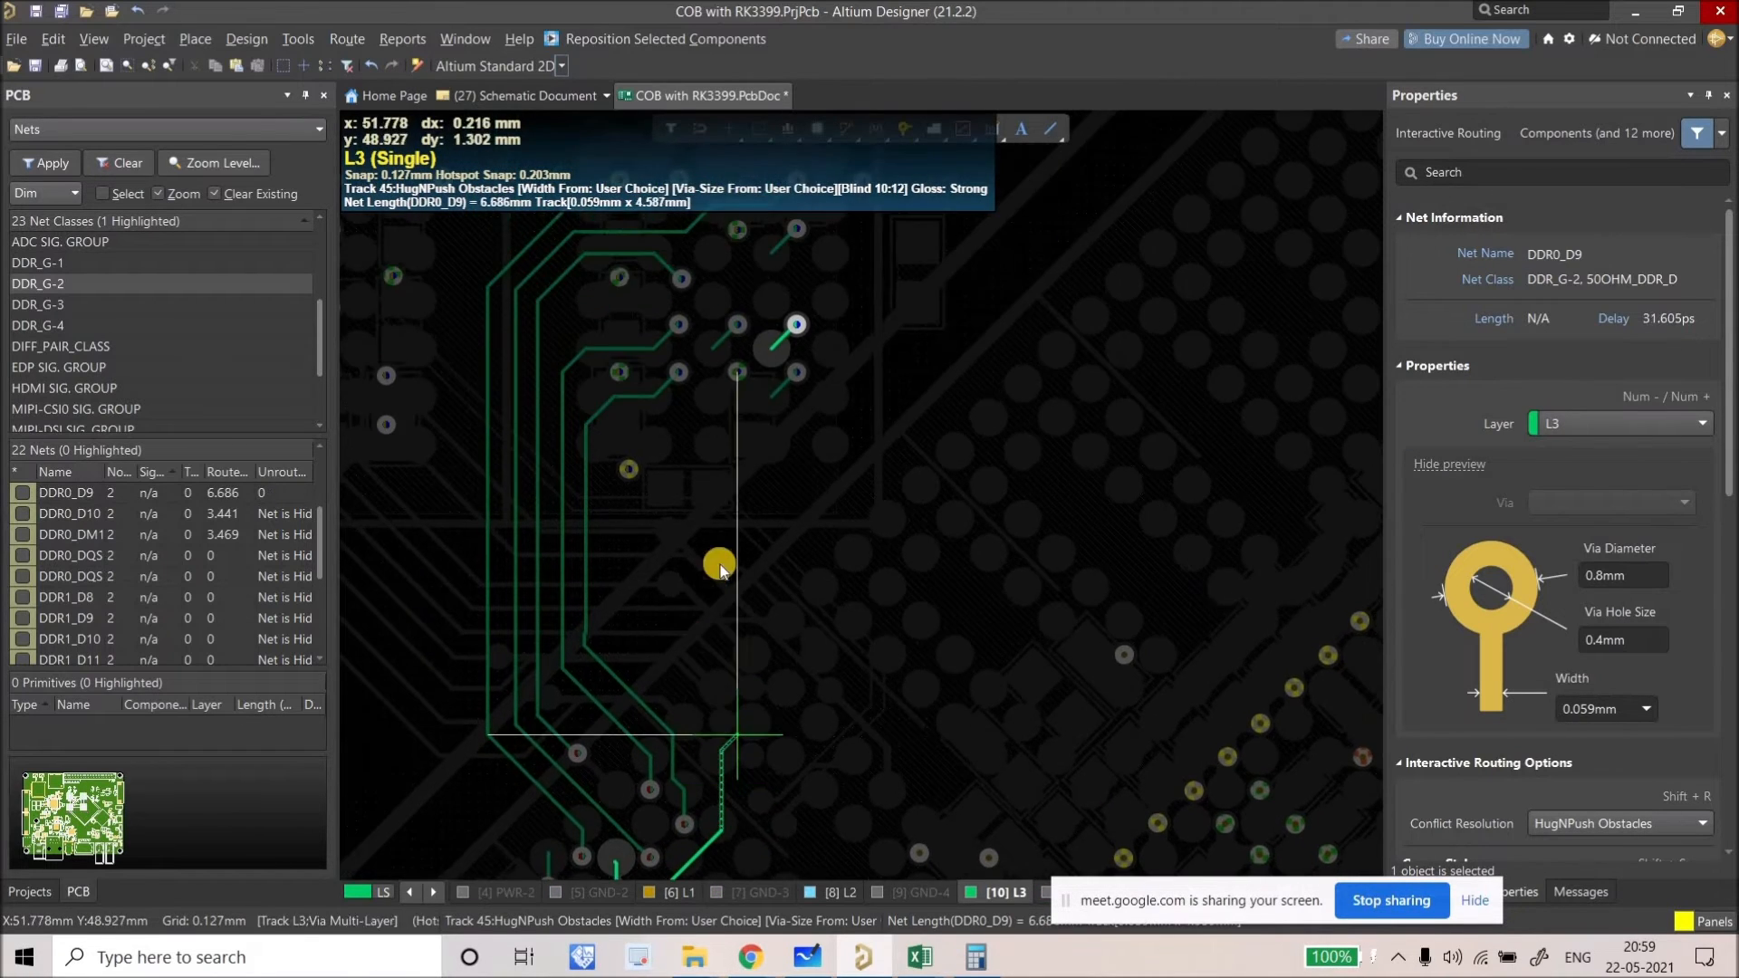
left_click(768, 362)
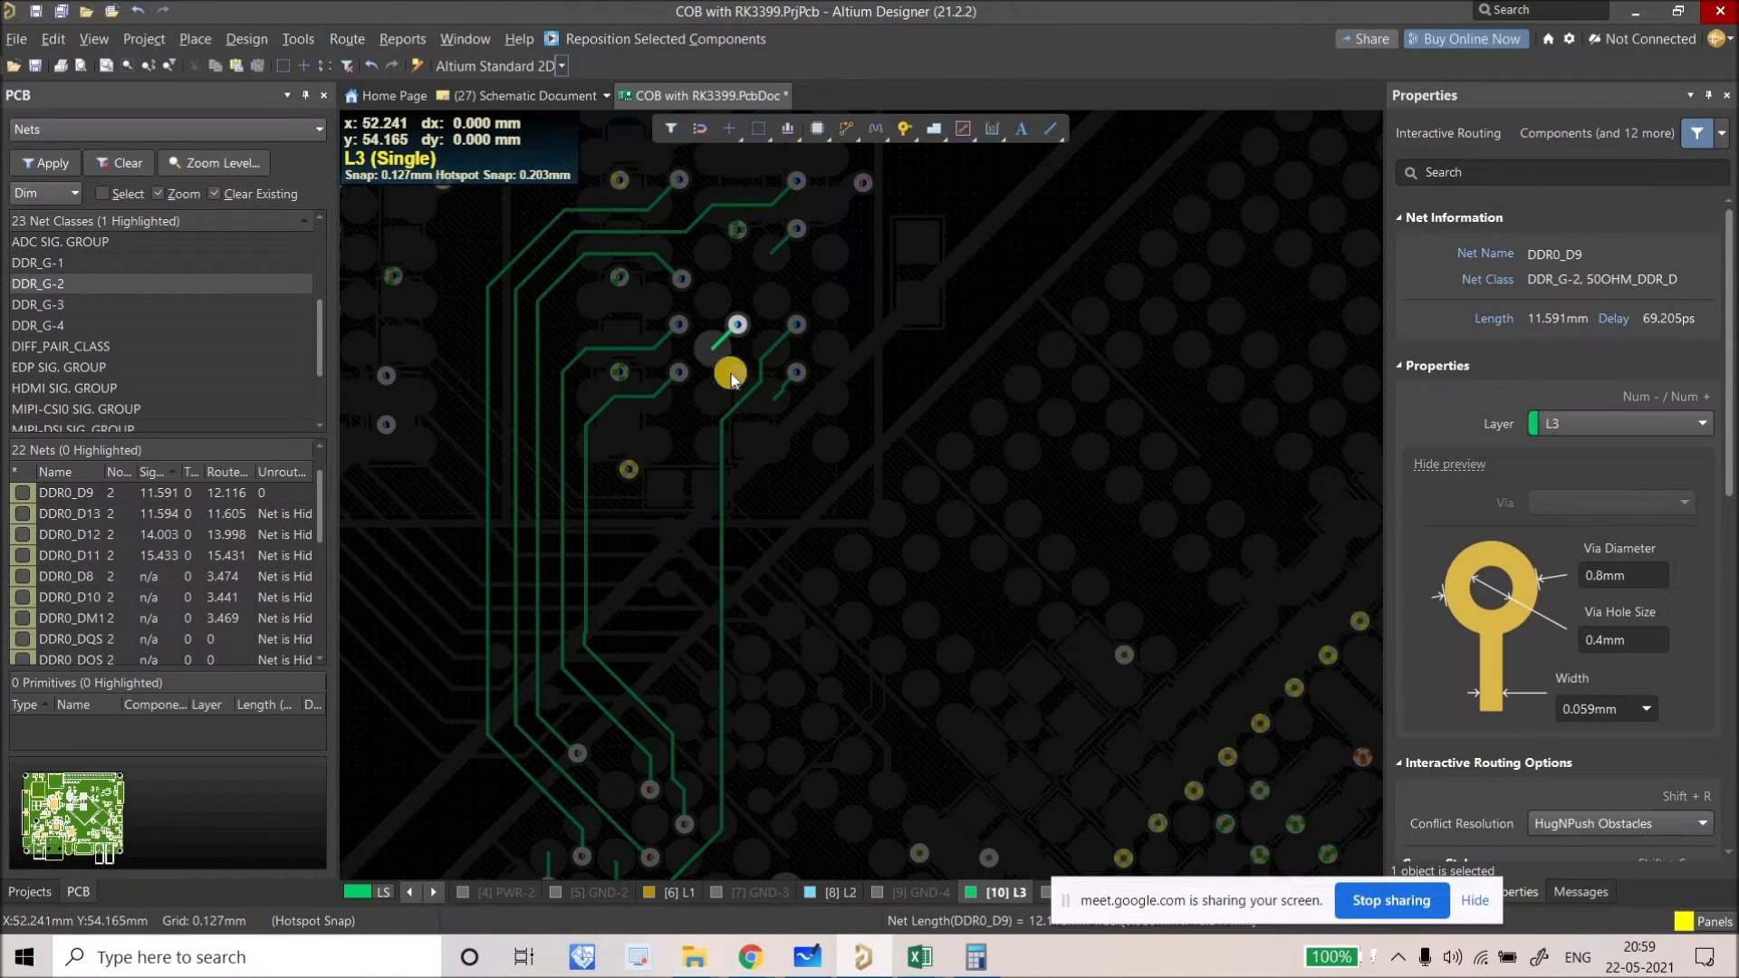
key("Escape")
scroll(644, 687, "down", 2, "ctrl")
scroll(644, 687, "up", 1, "ctrl")
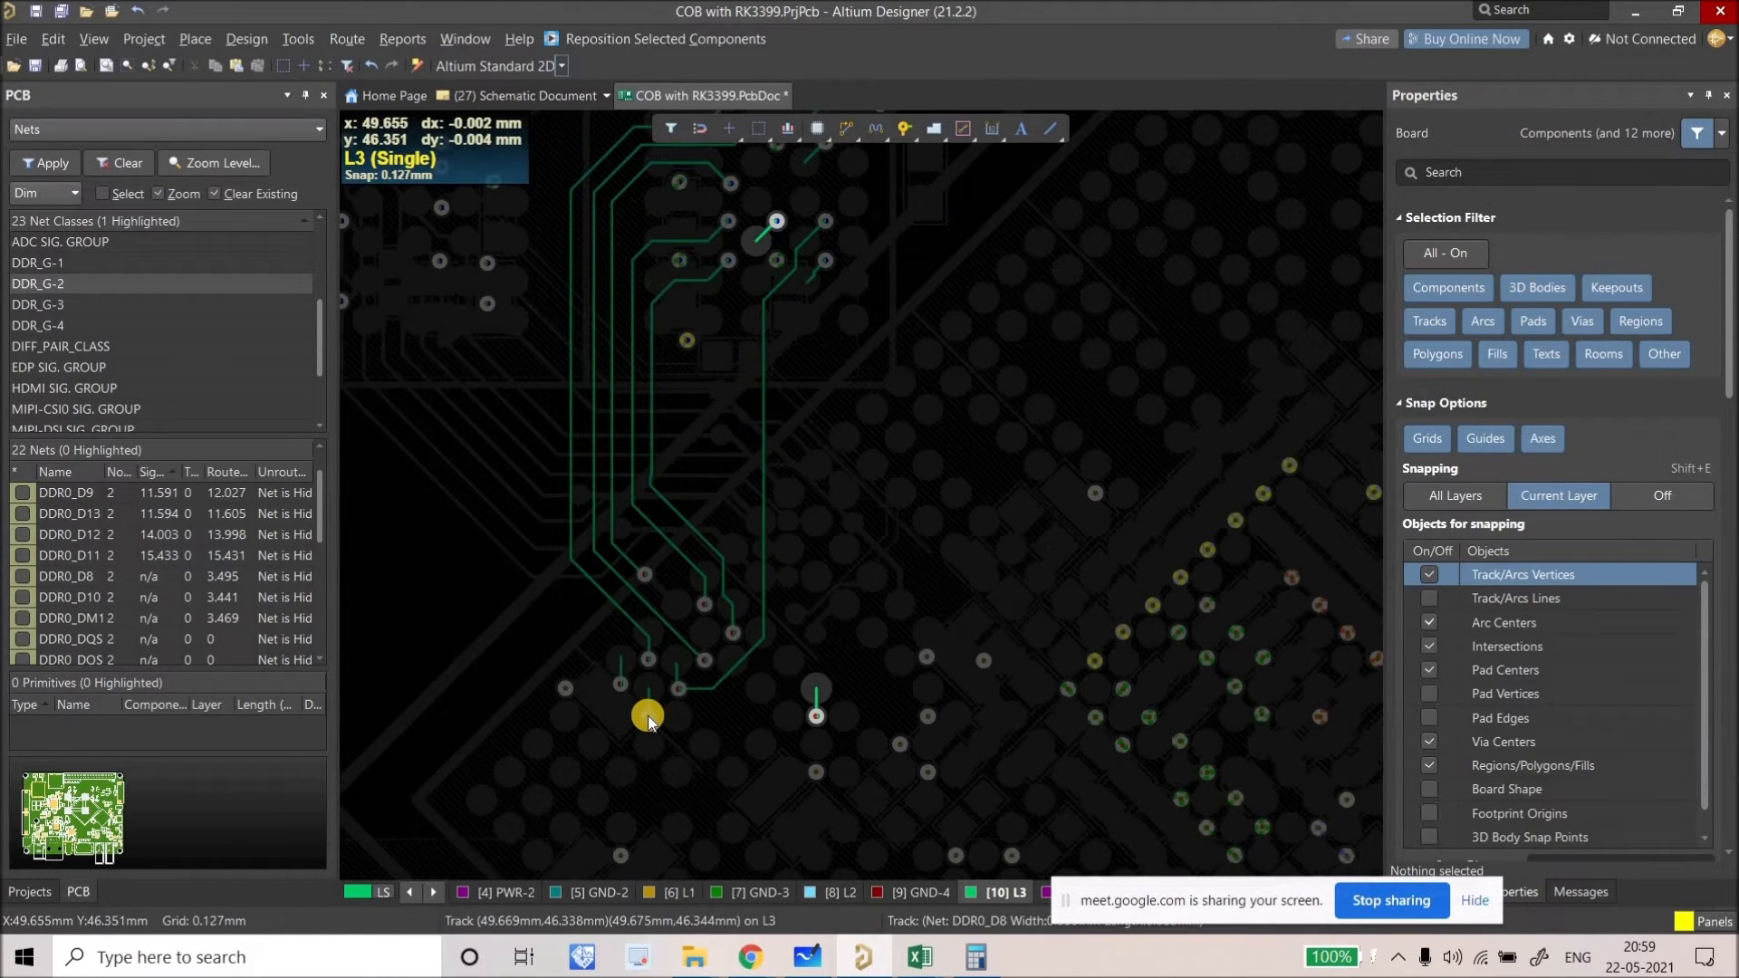
Step: Route DDR0_D8 on L3 from its upper via to its pad
left_click(849, 133)
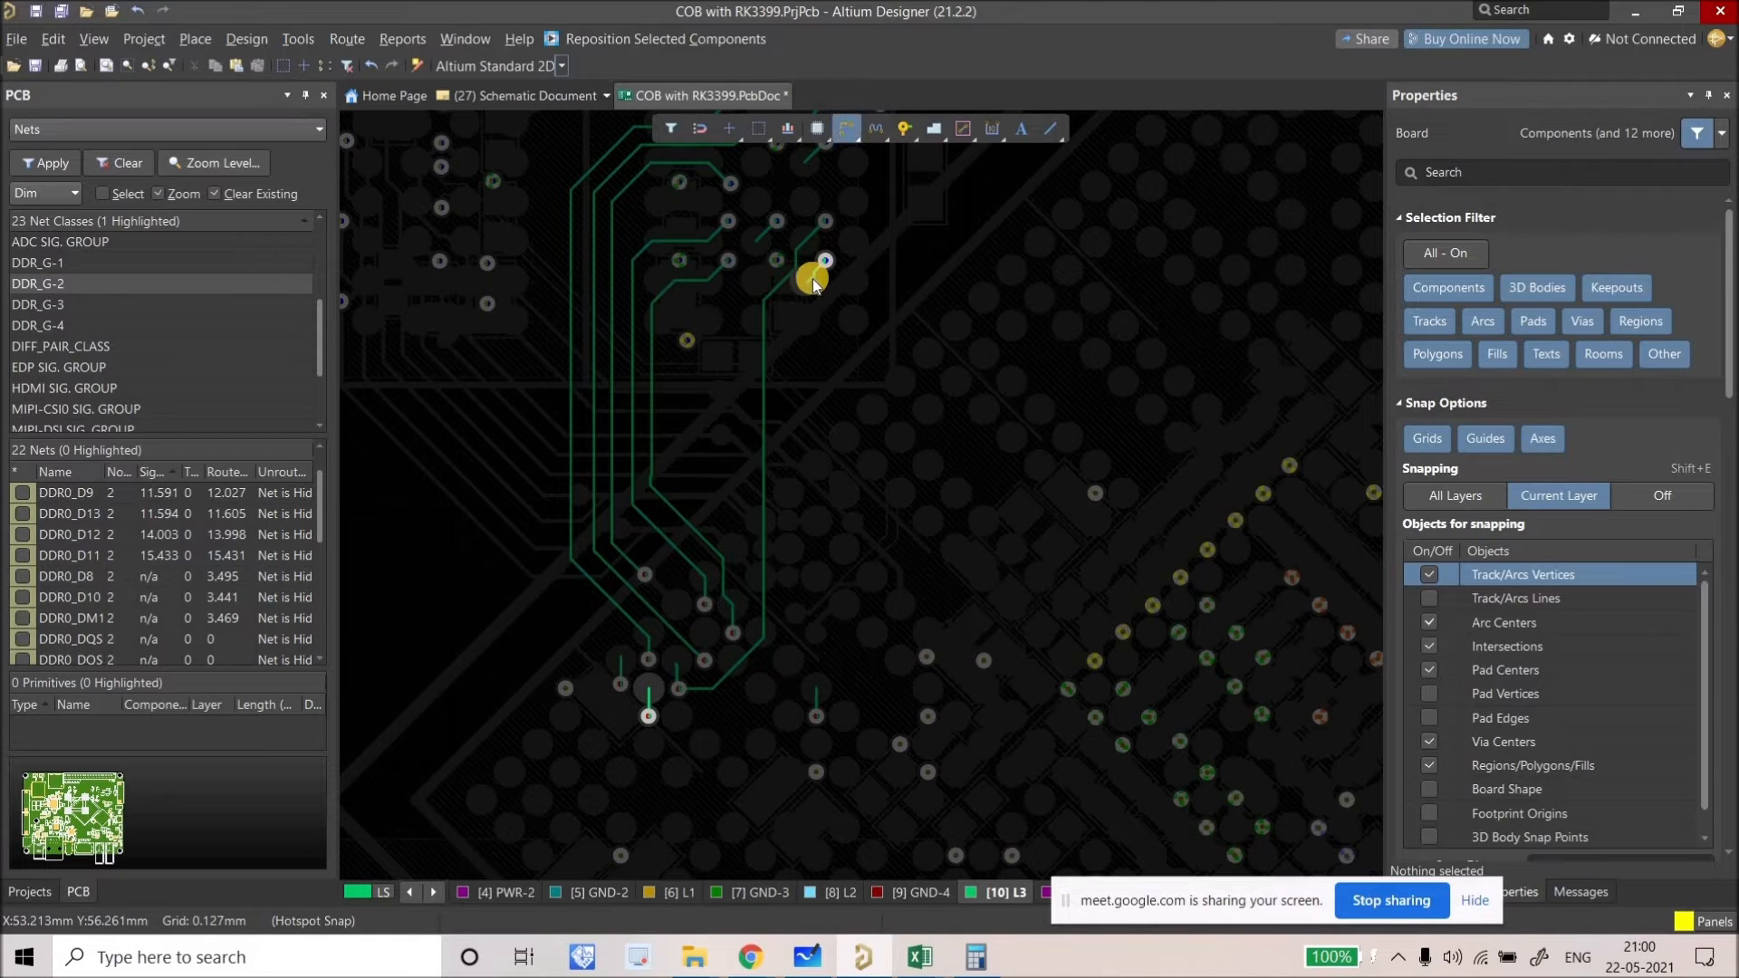
left_click(812, 281)
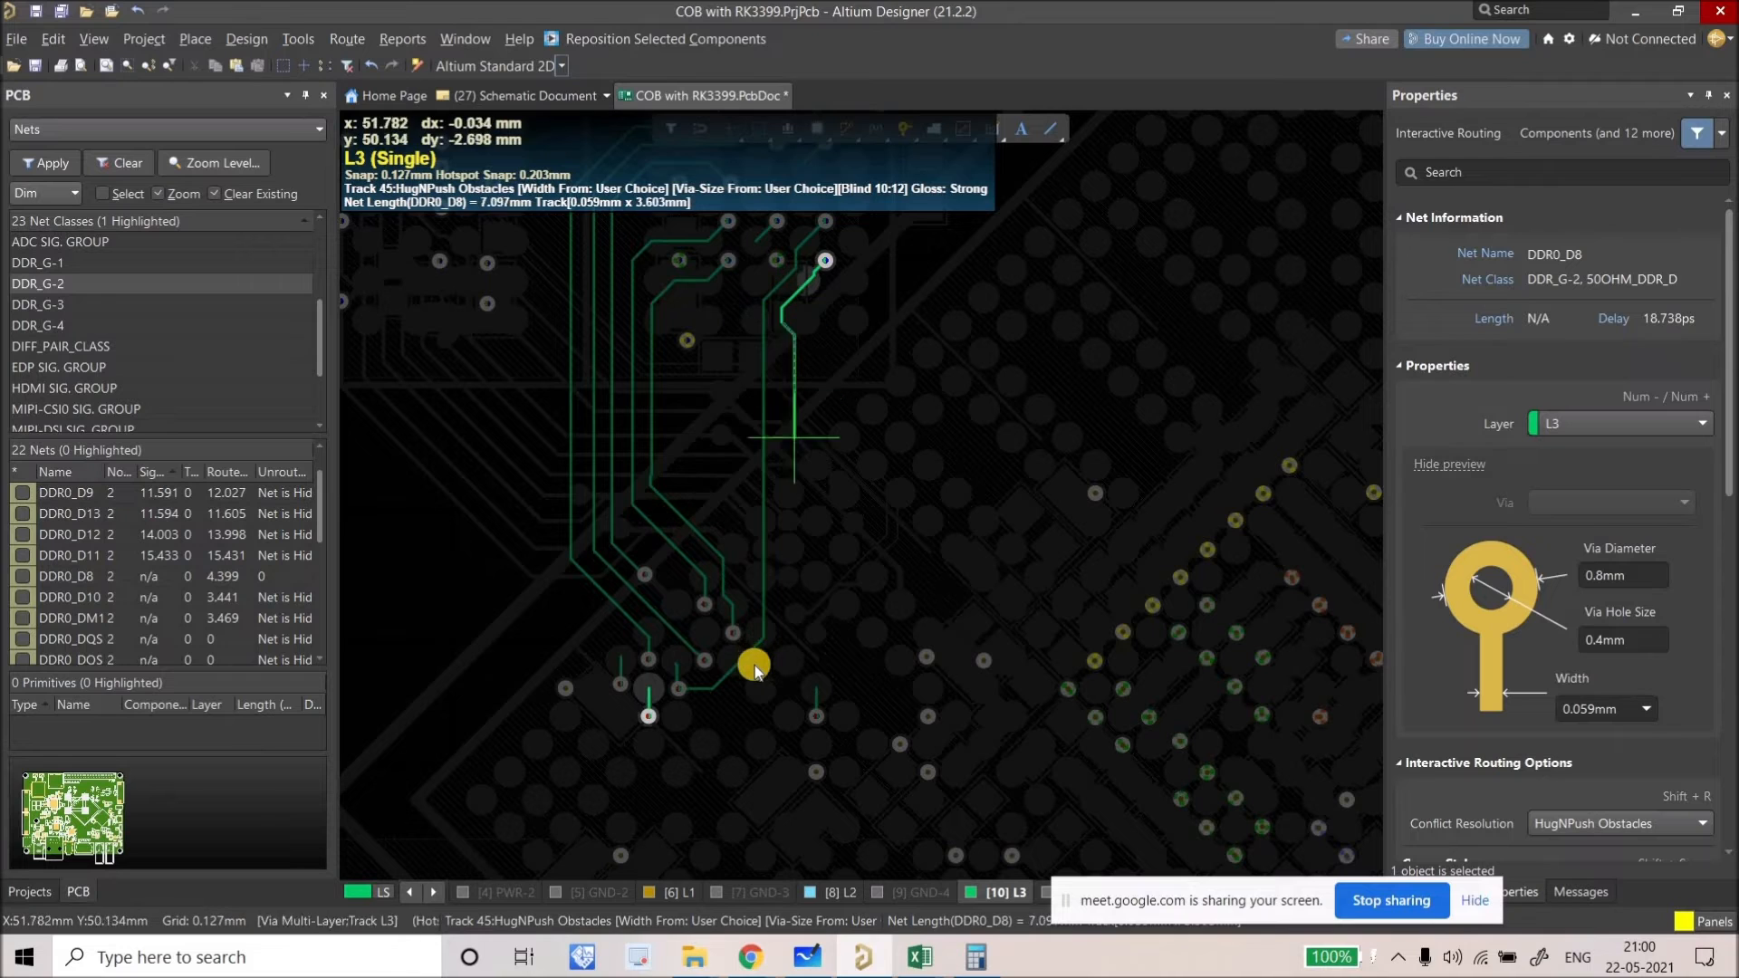
left_click(649, 718)
key("Escape")
scroll(645, 706, "up", 4, "ctrl")
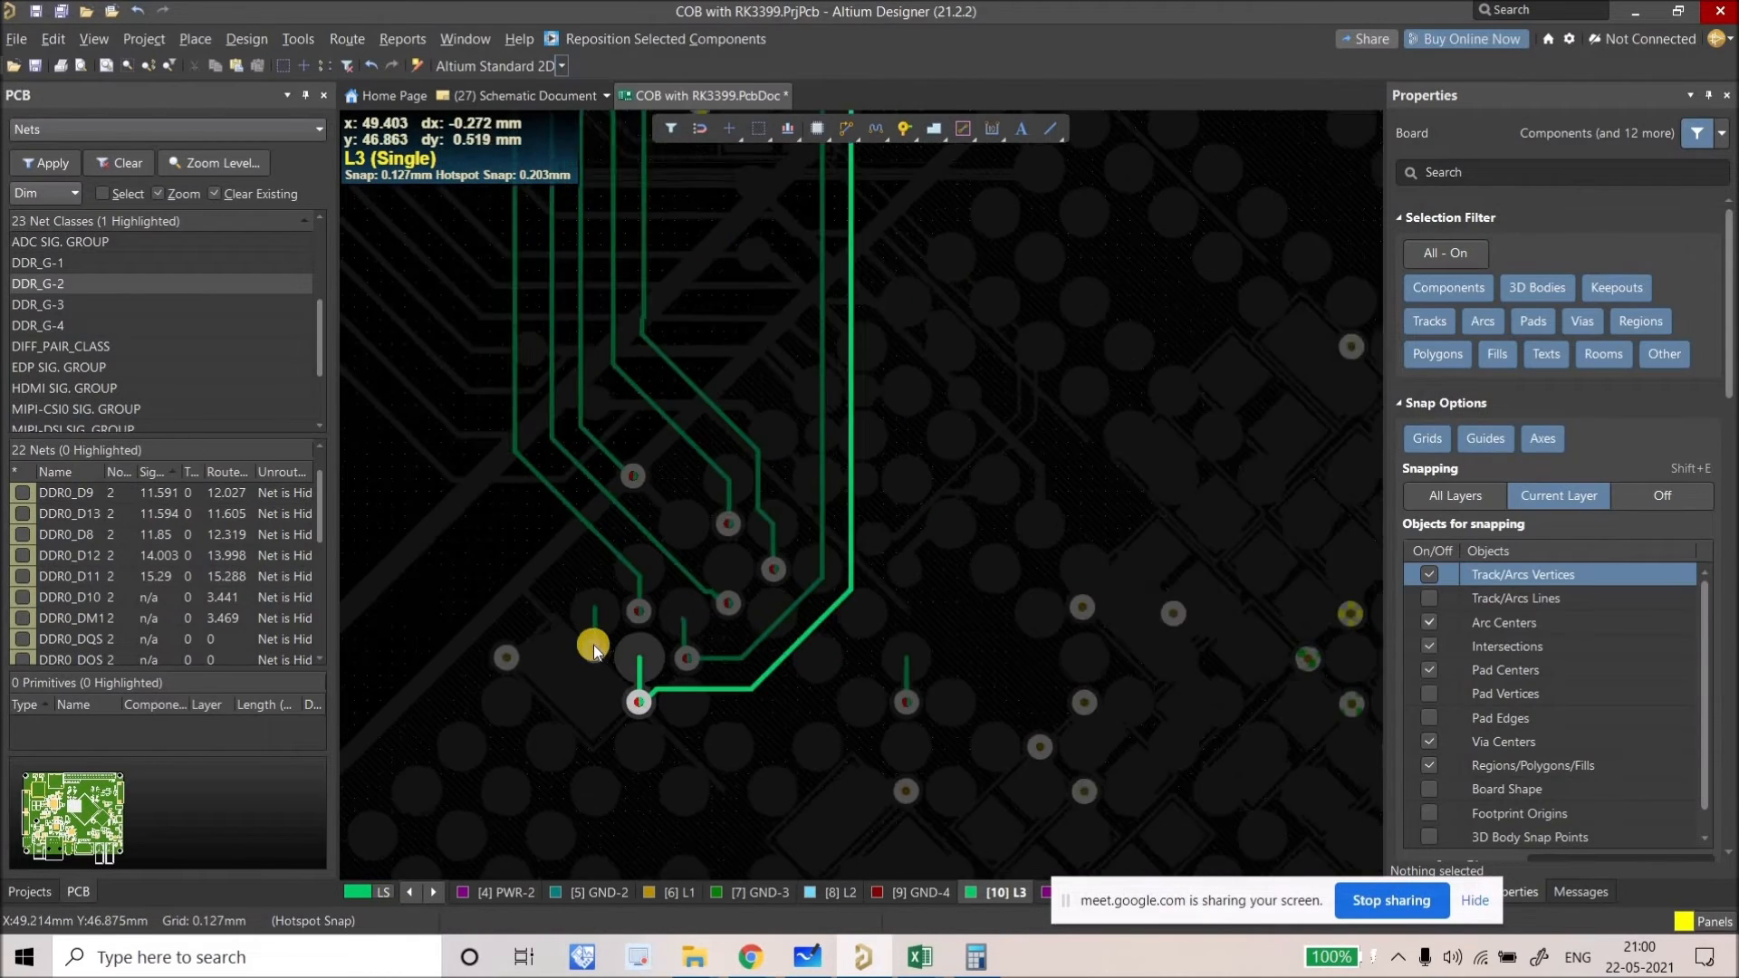
scroll(593, 647, "down", 6, "ctrl")
left_click(841, 127)
scroll(706, 367, "up", 4, "ctrl")
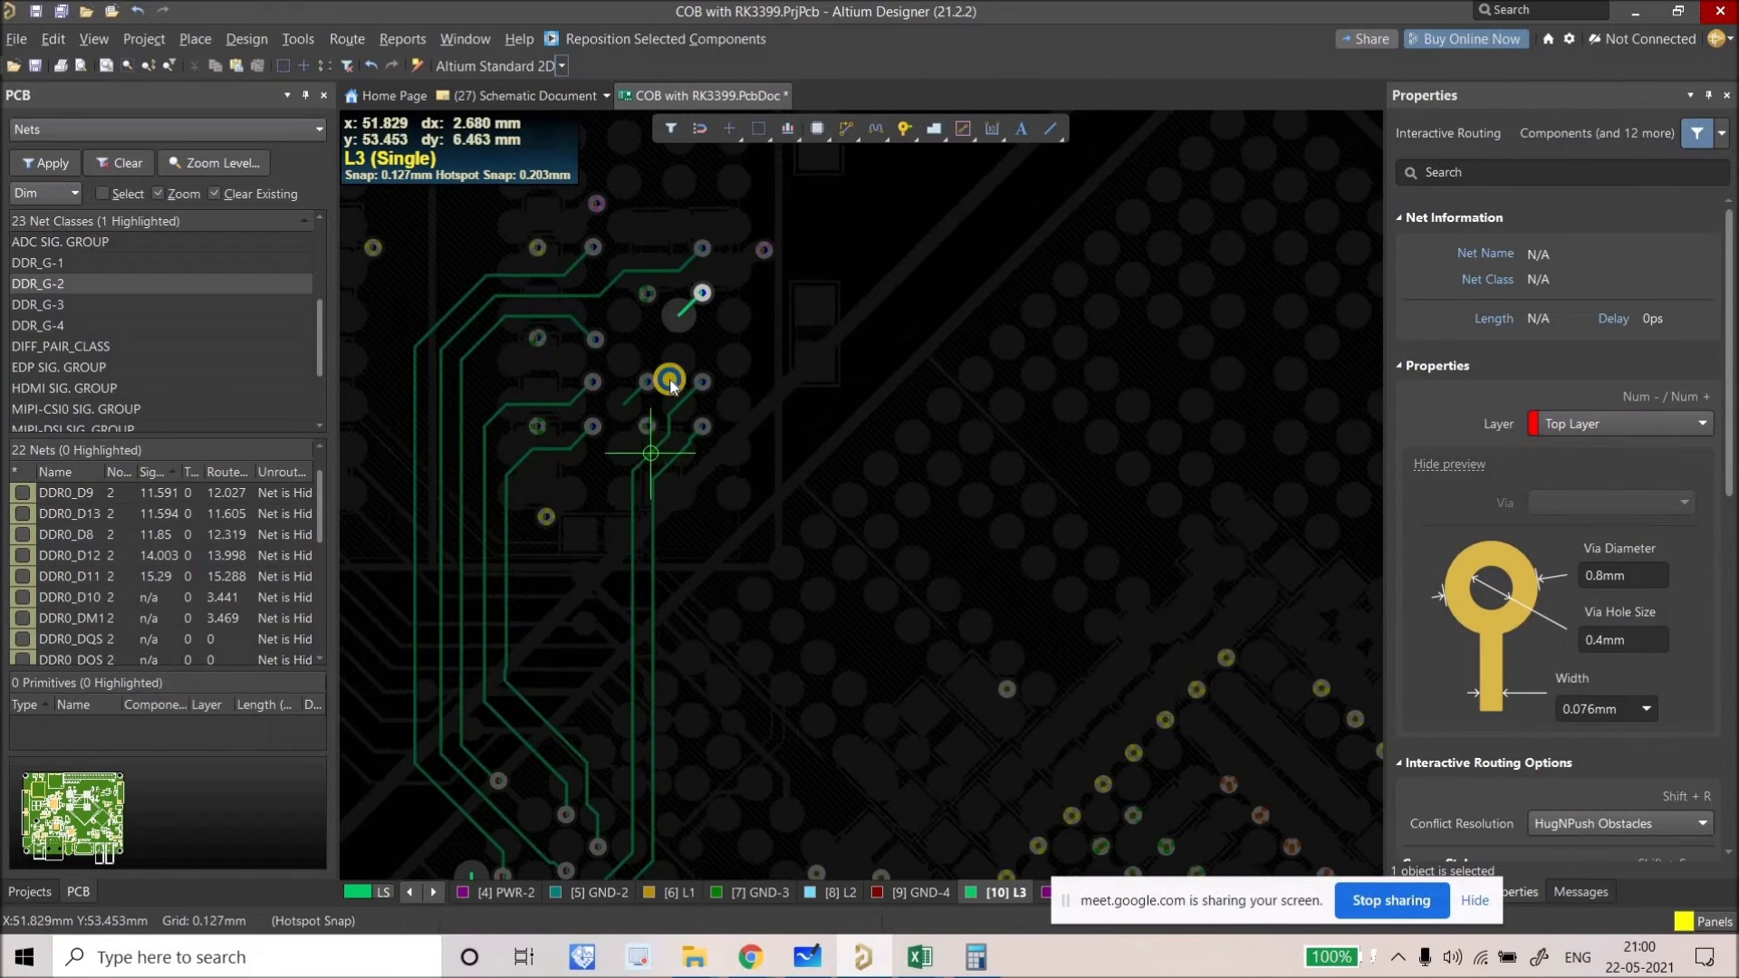
Step: Cancel the pending route and commit a short L3 track from via to pad
key("Escape")
scroll(668, 386, "down", 2, "ctrl")
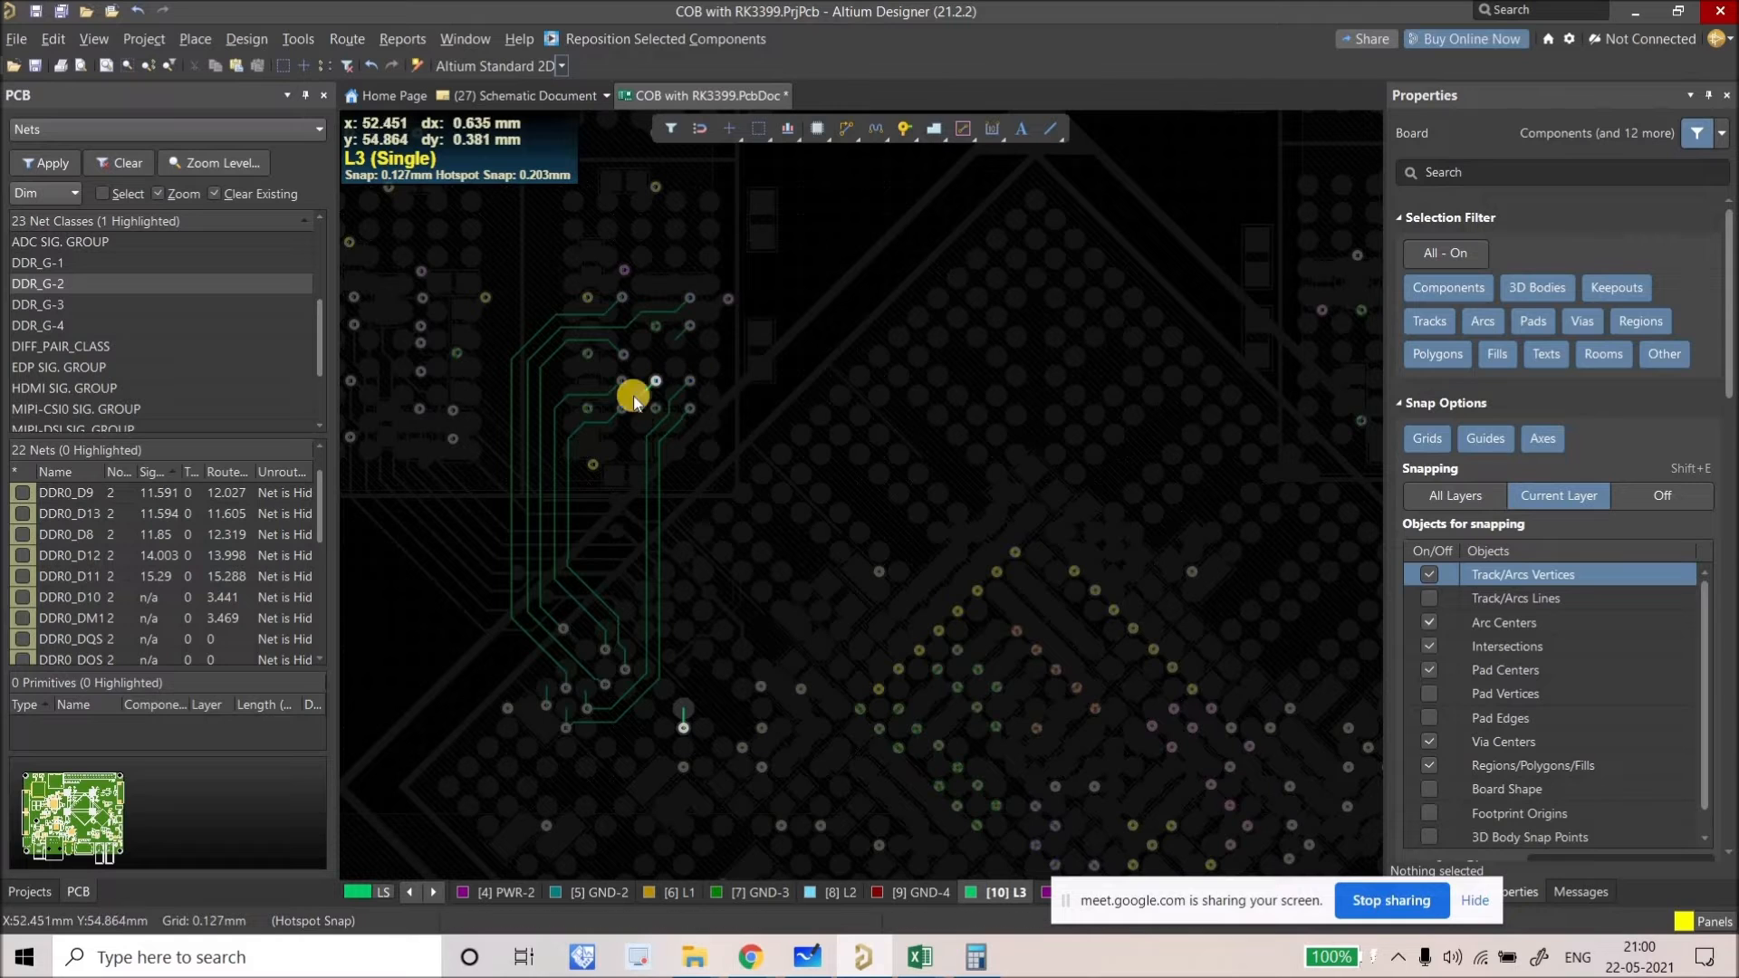
scroll(655, 388, "up", 2, "ctrl")
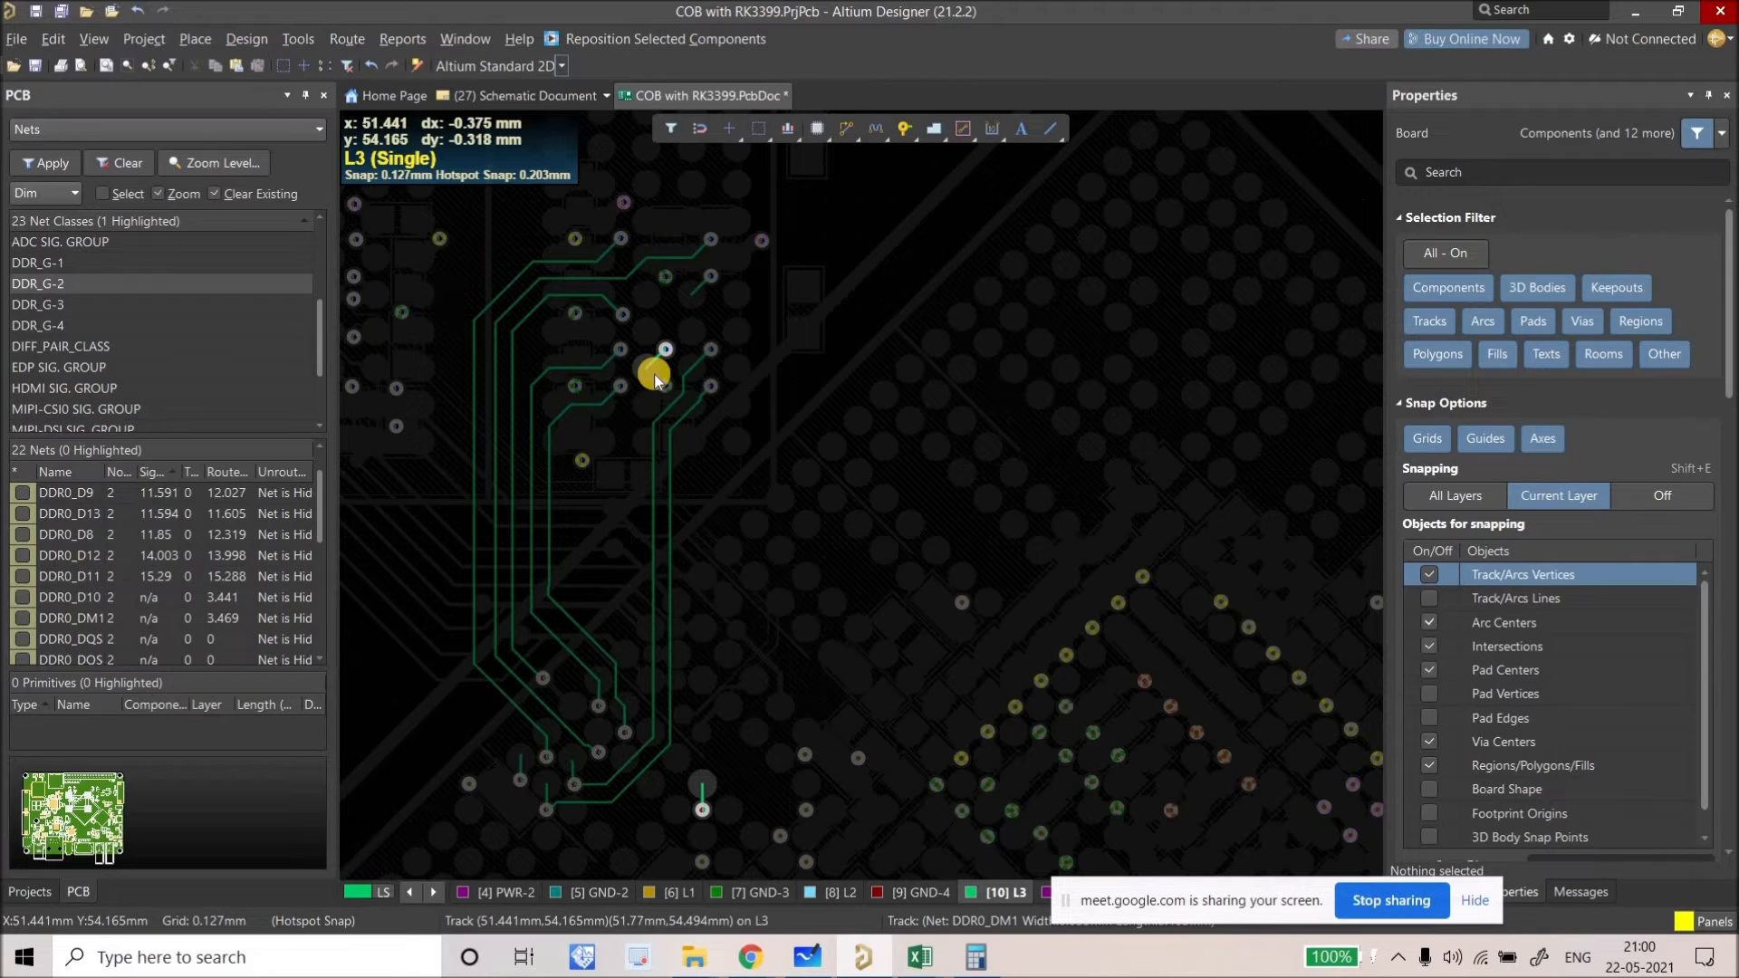
right_click_drag(654, 374, 643, 323)
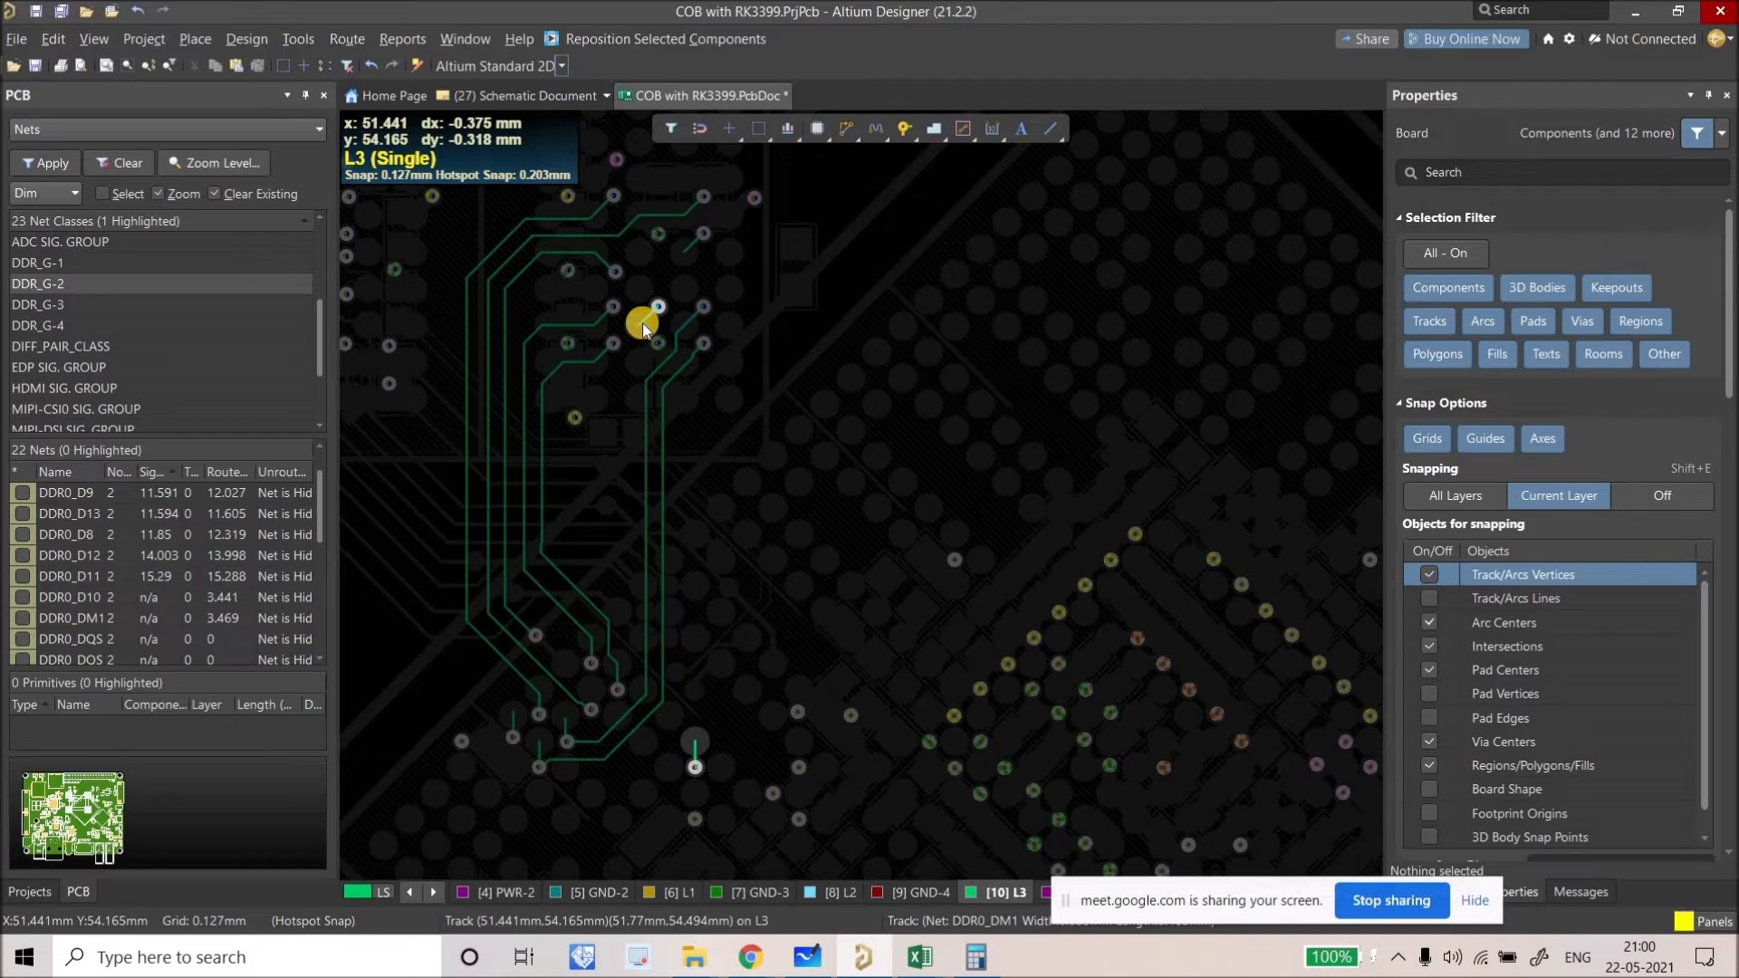
left_click(641, 323)
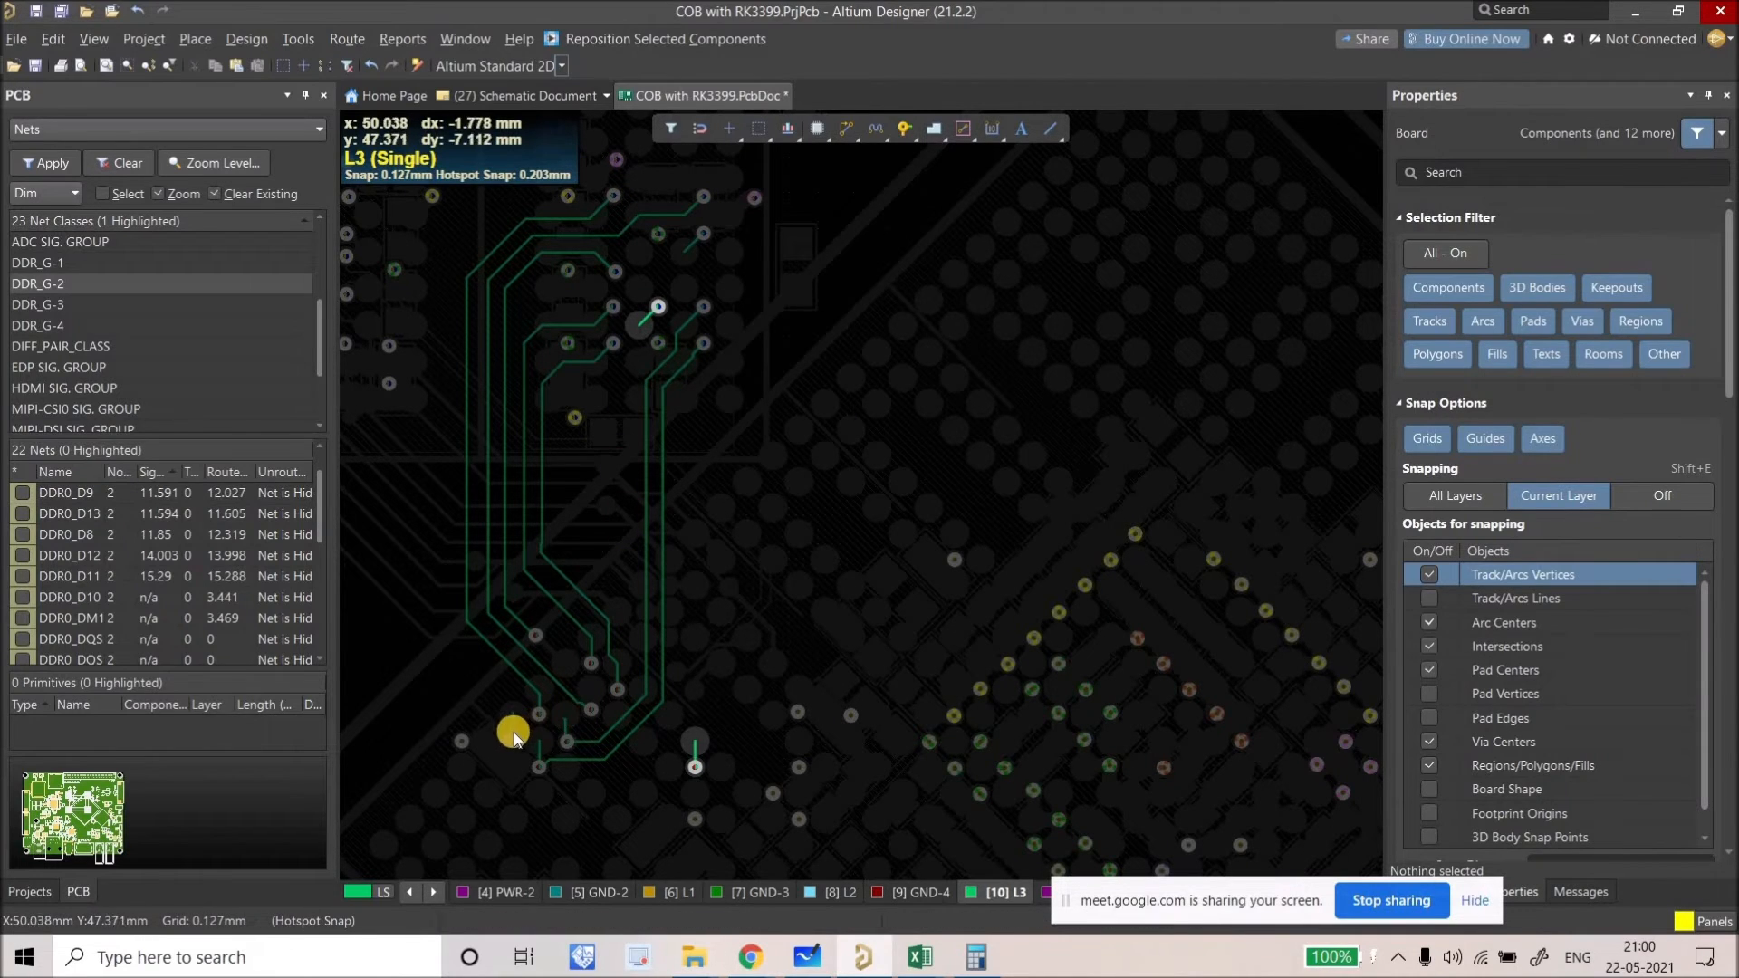
Step: Delete the stray DDR0_D9 and DDR0_D8 track stubs
scroll(569, 729, "up", 5, "ctrl")
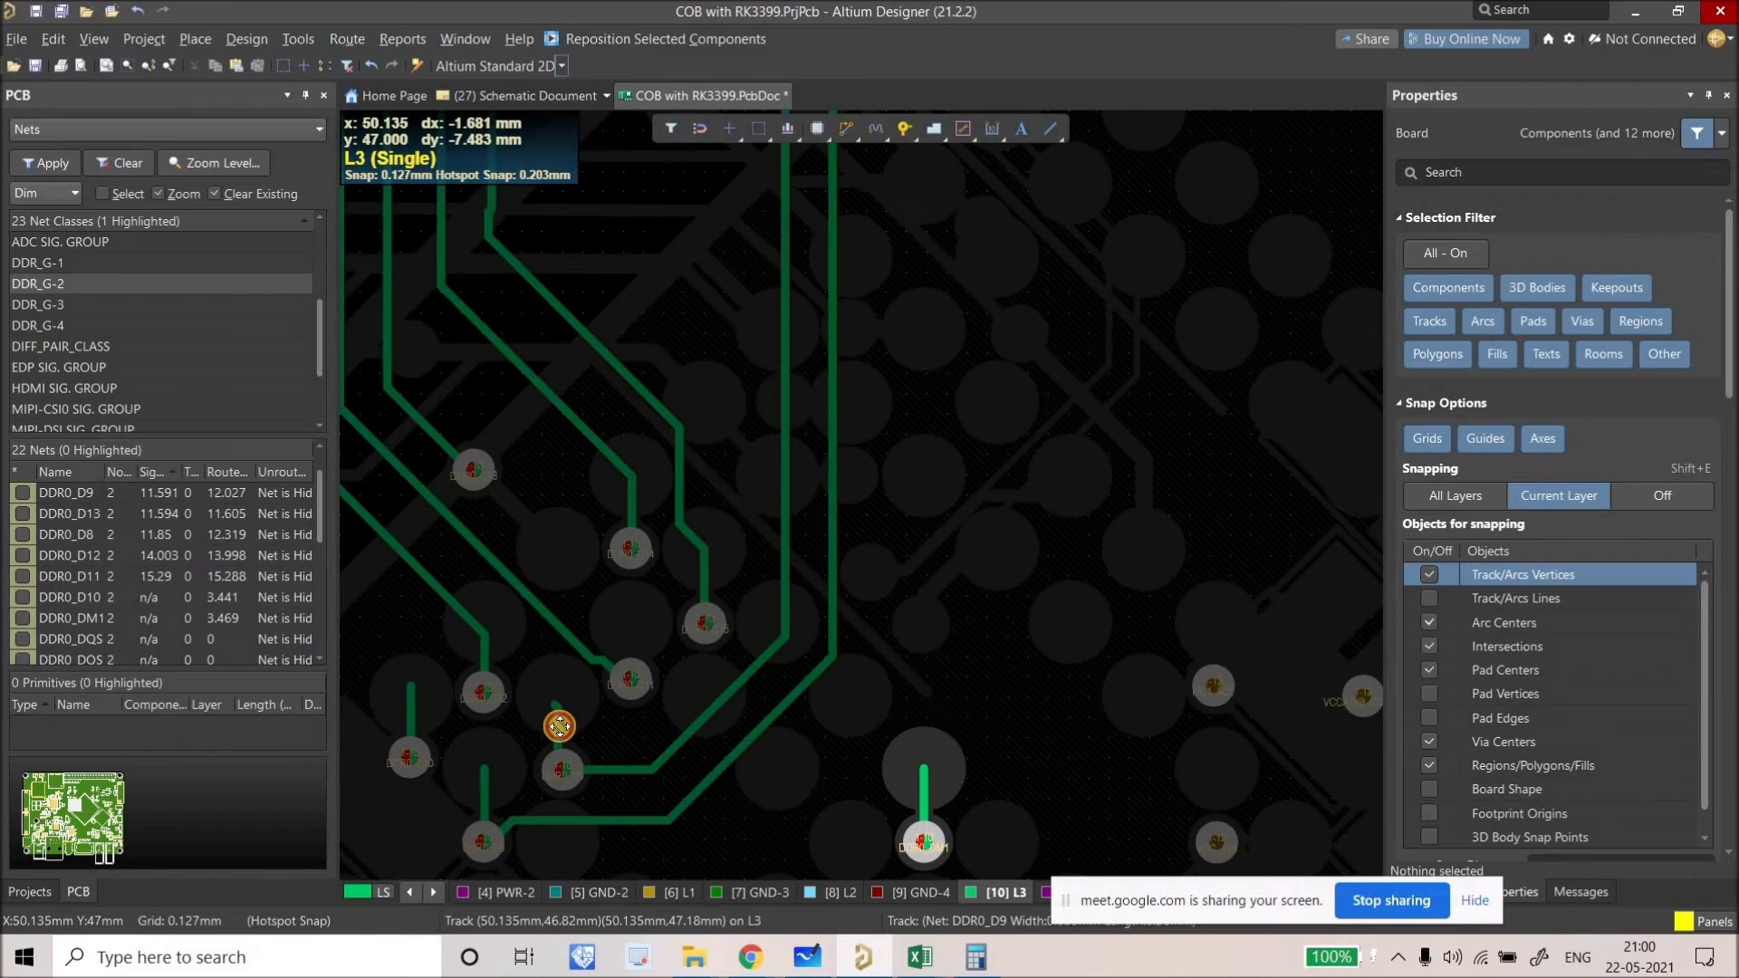
left_click(569, 728)
key("Delete")
left_click(483, 761)
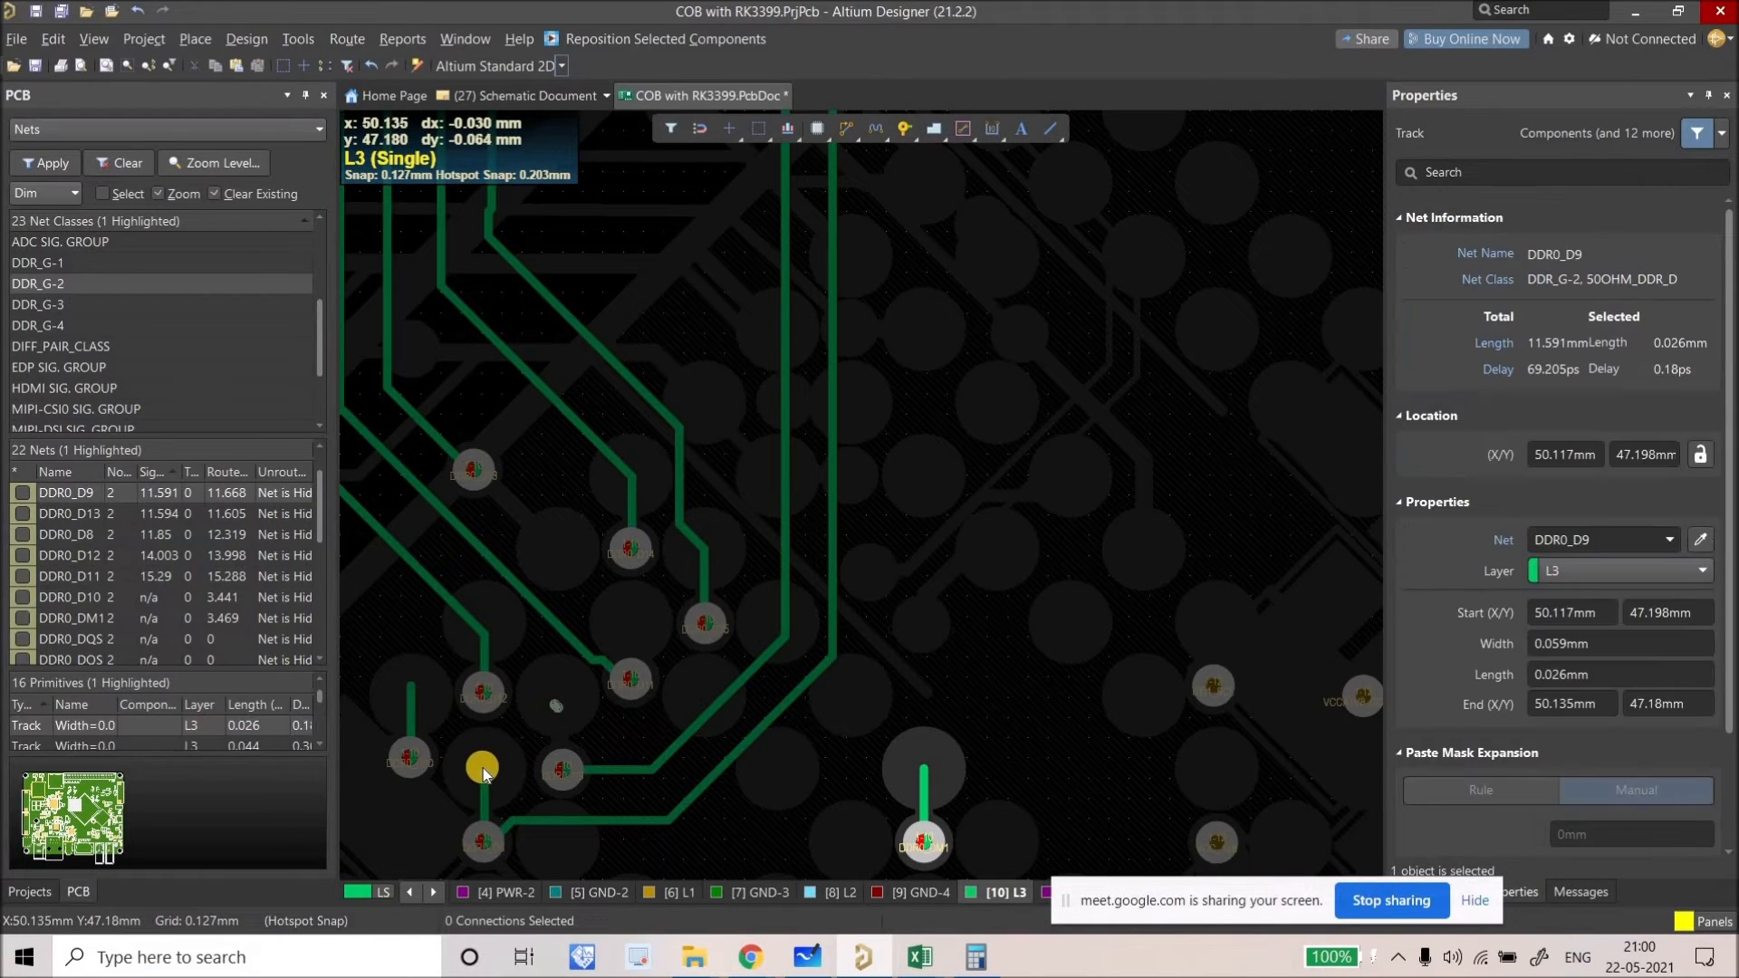
scroll(518, 775, "down", 5, "ctrl")
key("Delete")
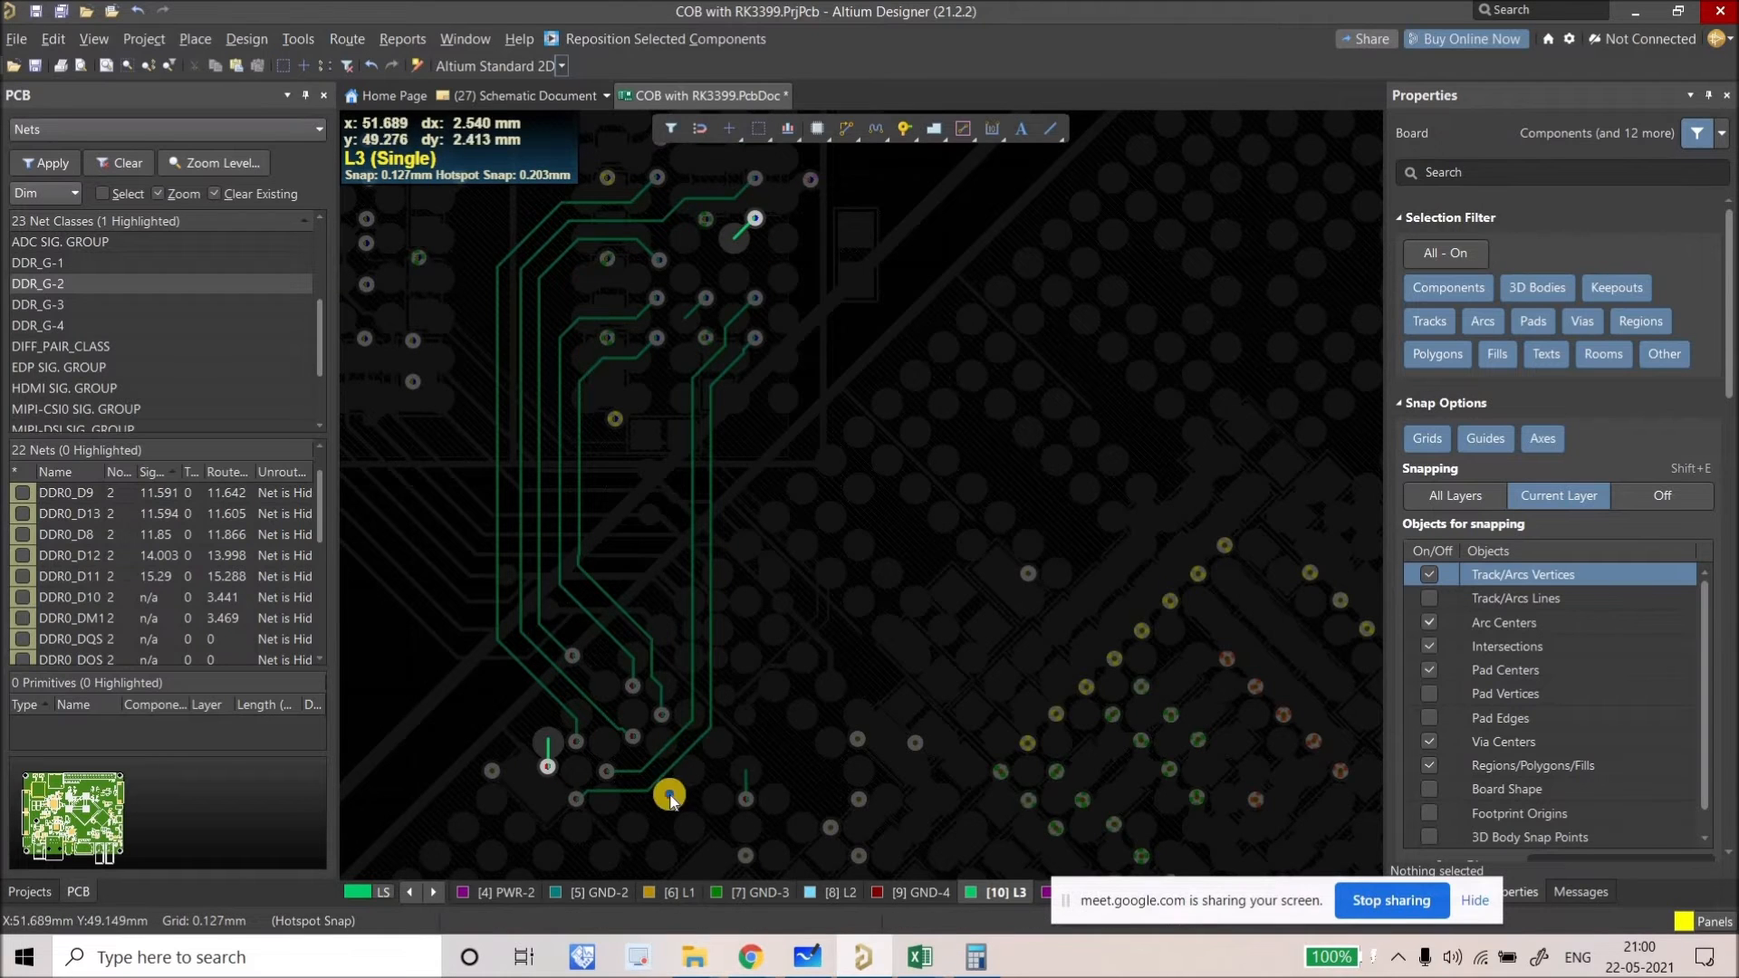
Step: Reconnect the DDR0_D9 track to its pad
scroll(626, 733, "up", 4, "ctrl")
scroll(592, 701, "up", 1, "ctrl")
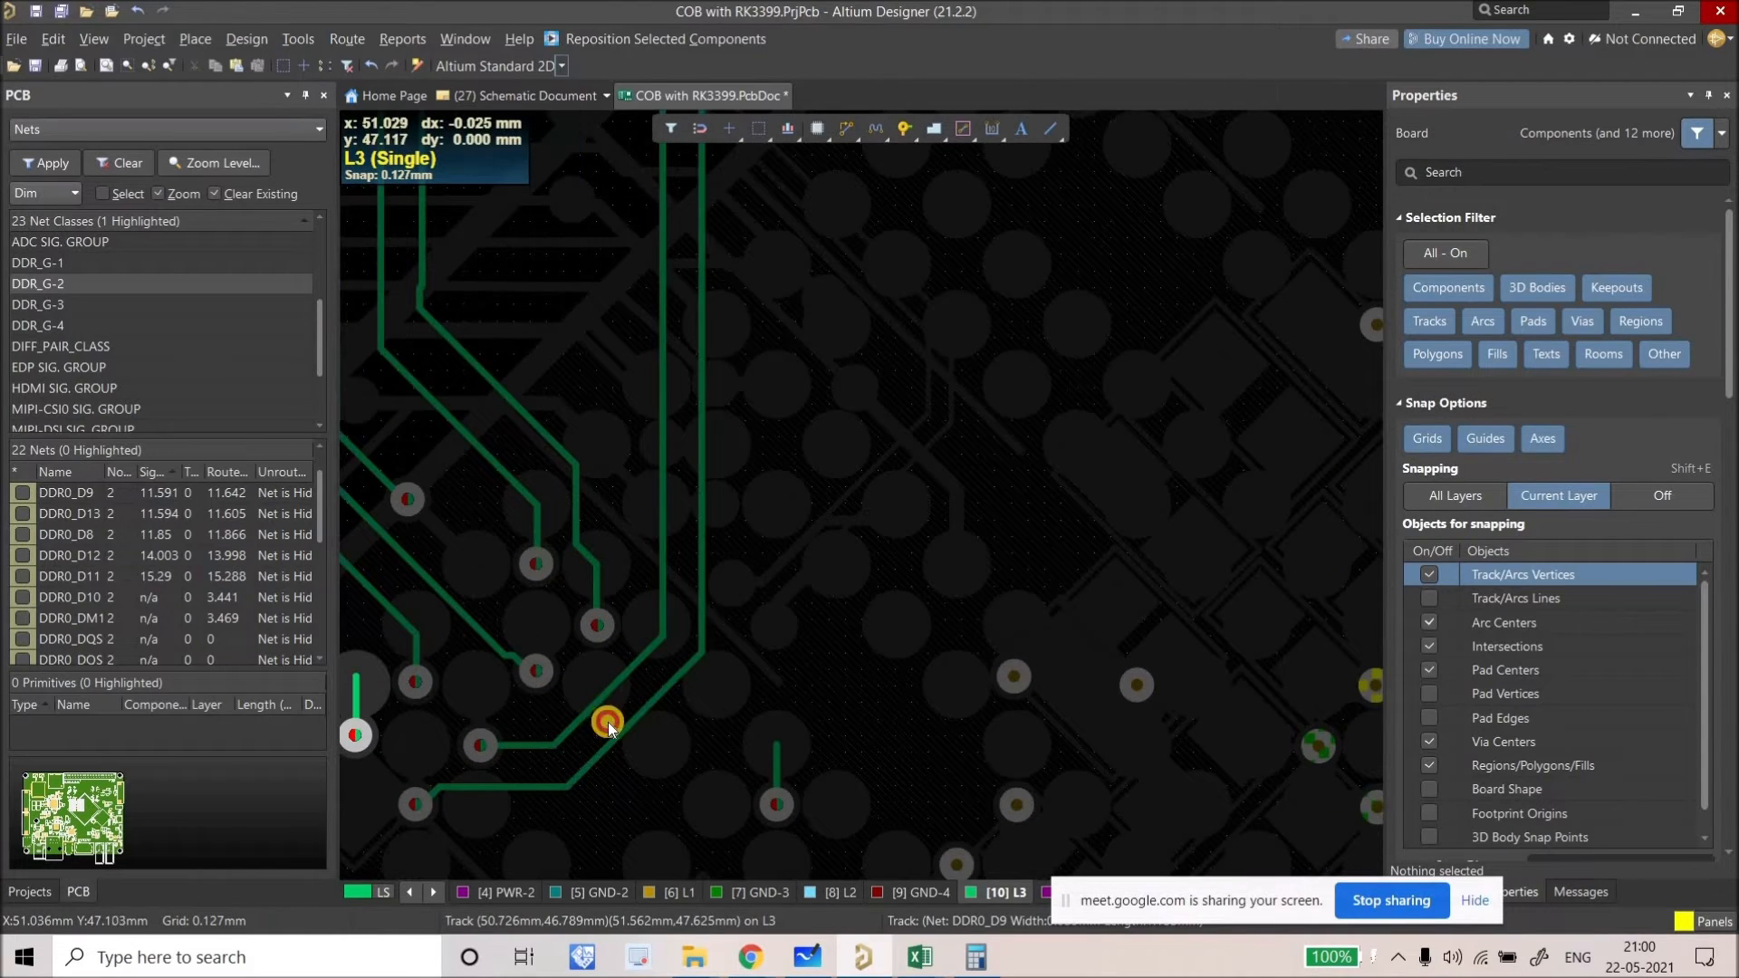
left_click(607, 721)
left_click(621, 718)
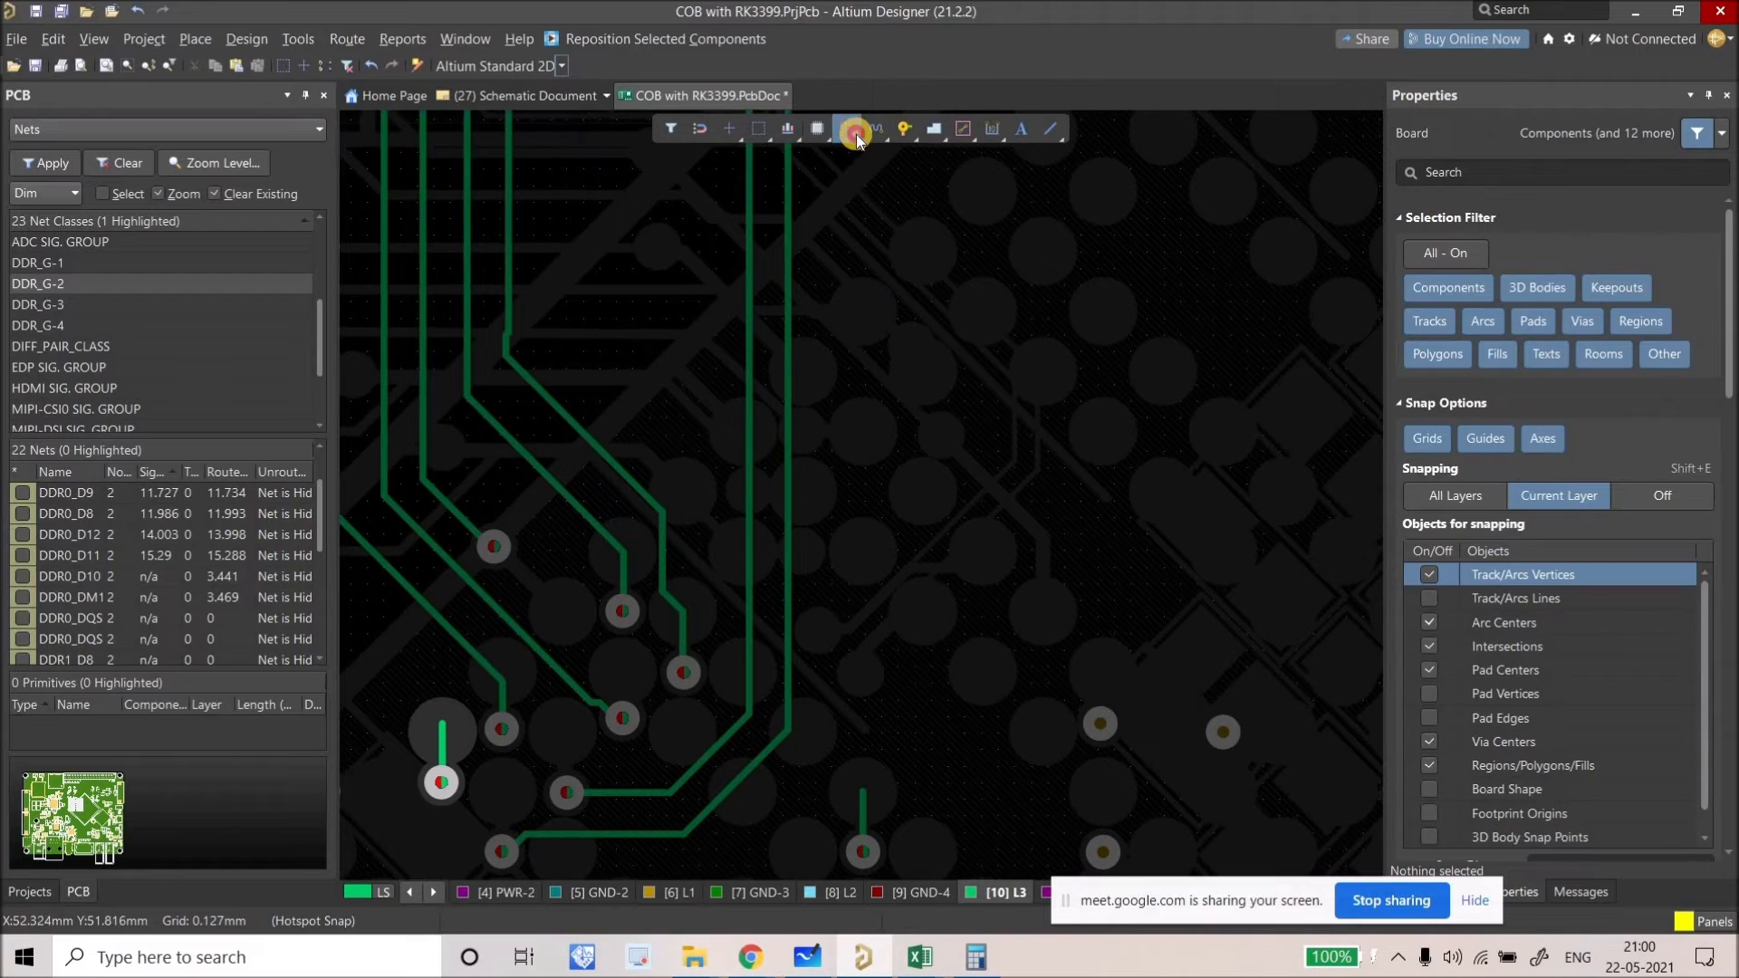
Step: Route DDR0_D10 on L3 from its pad up toward the via, about 13.82 mm long
key("ctrl+w")
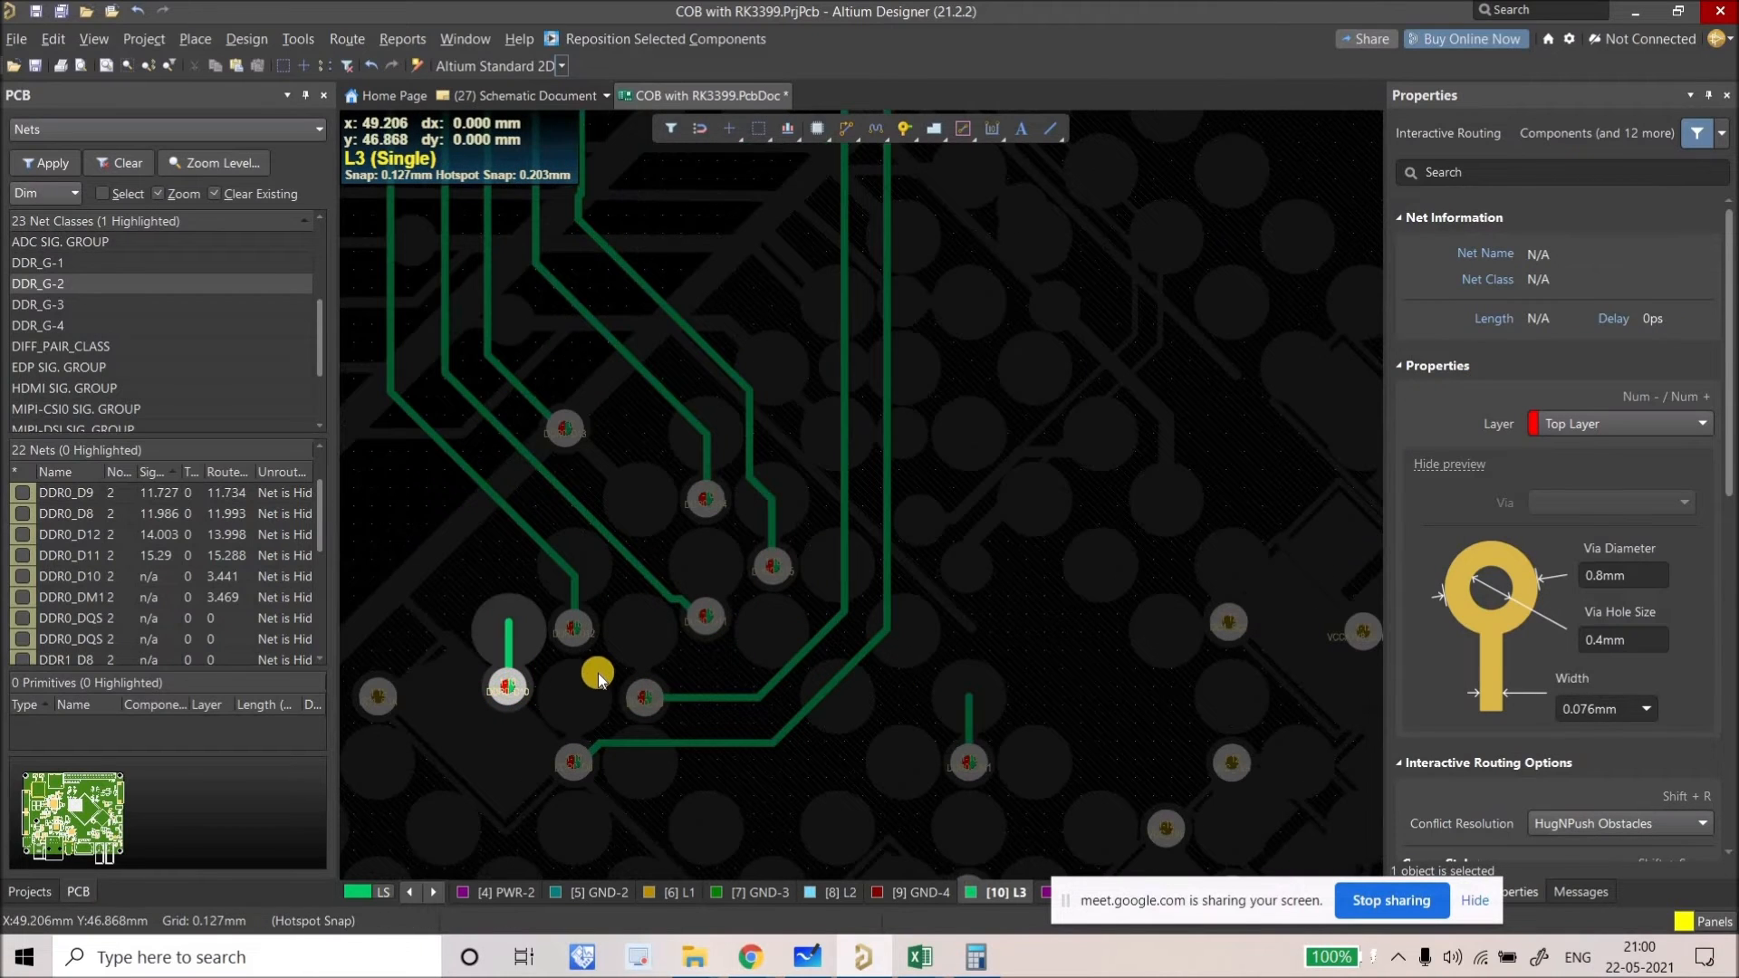
left_click(598, 672)
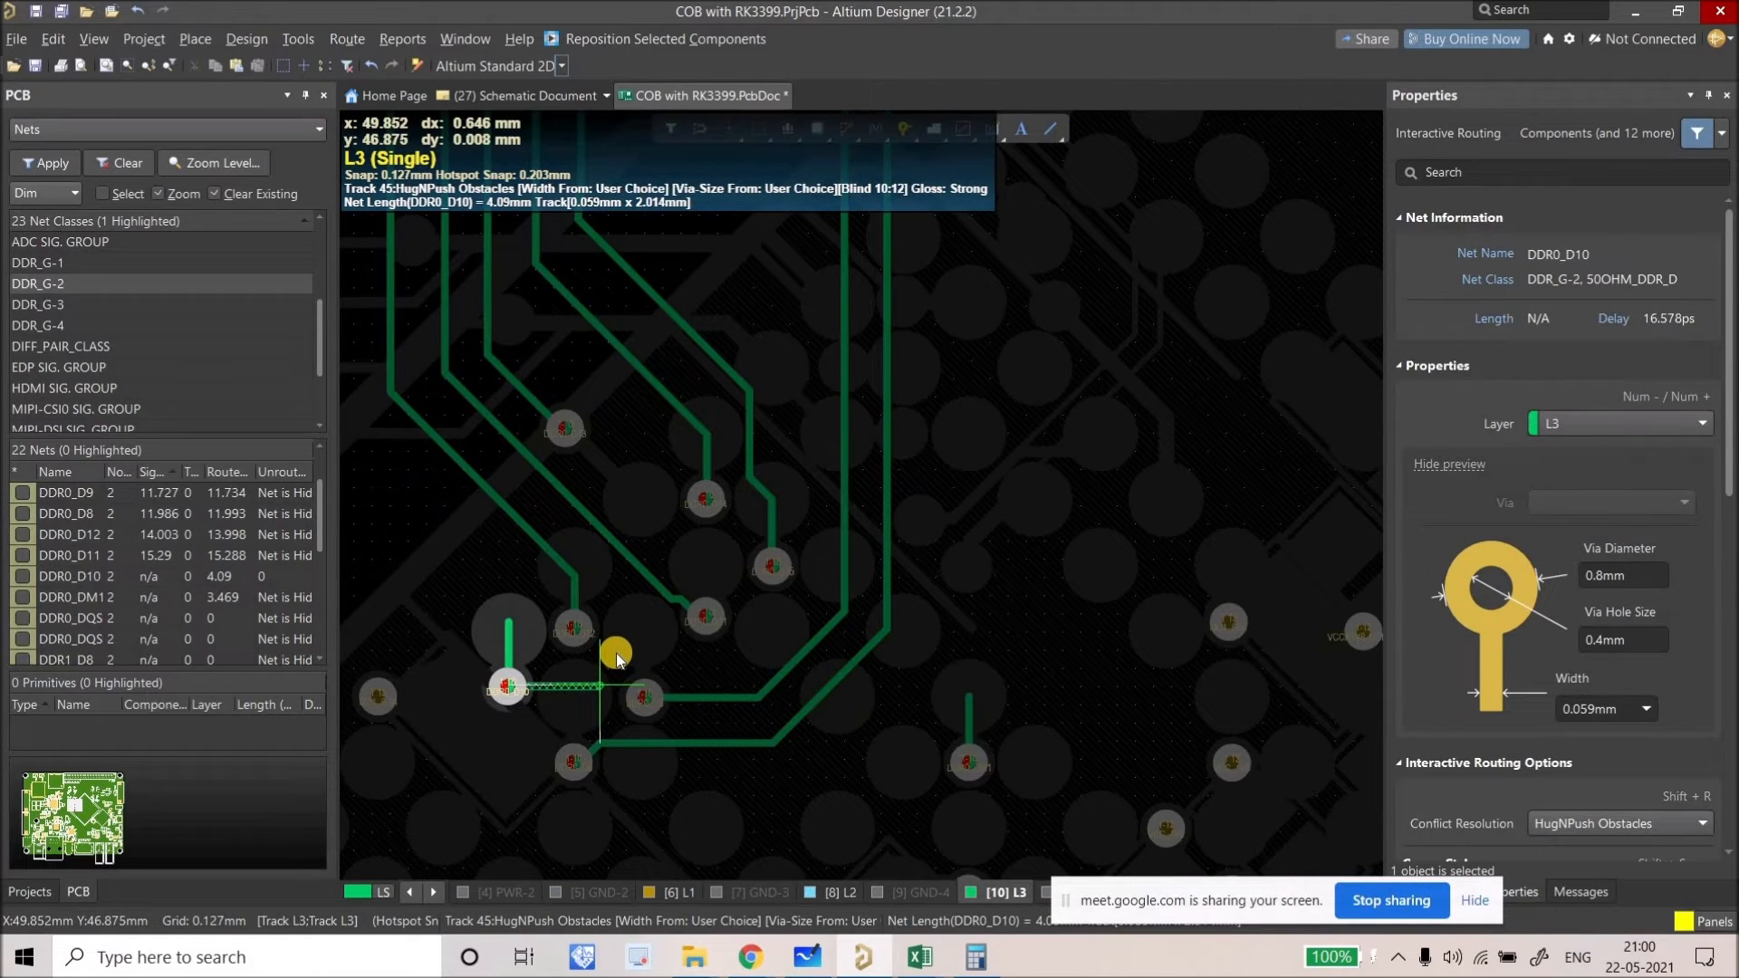
left_click(757, 632)
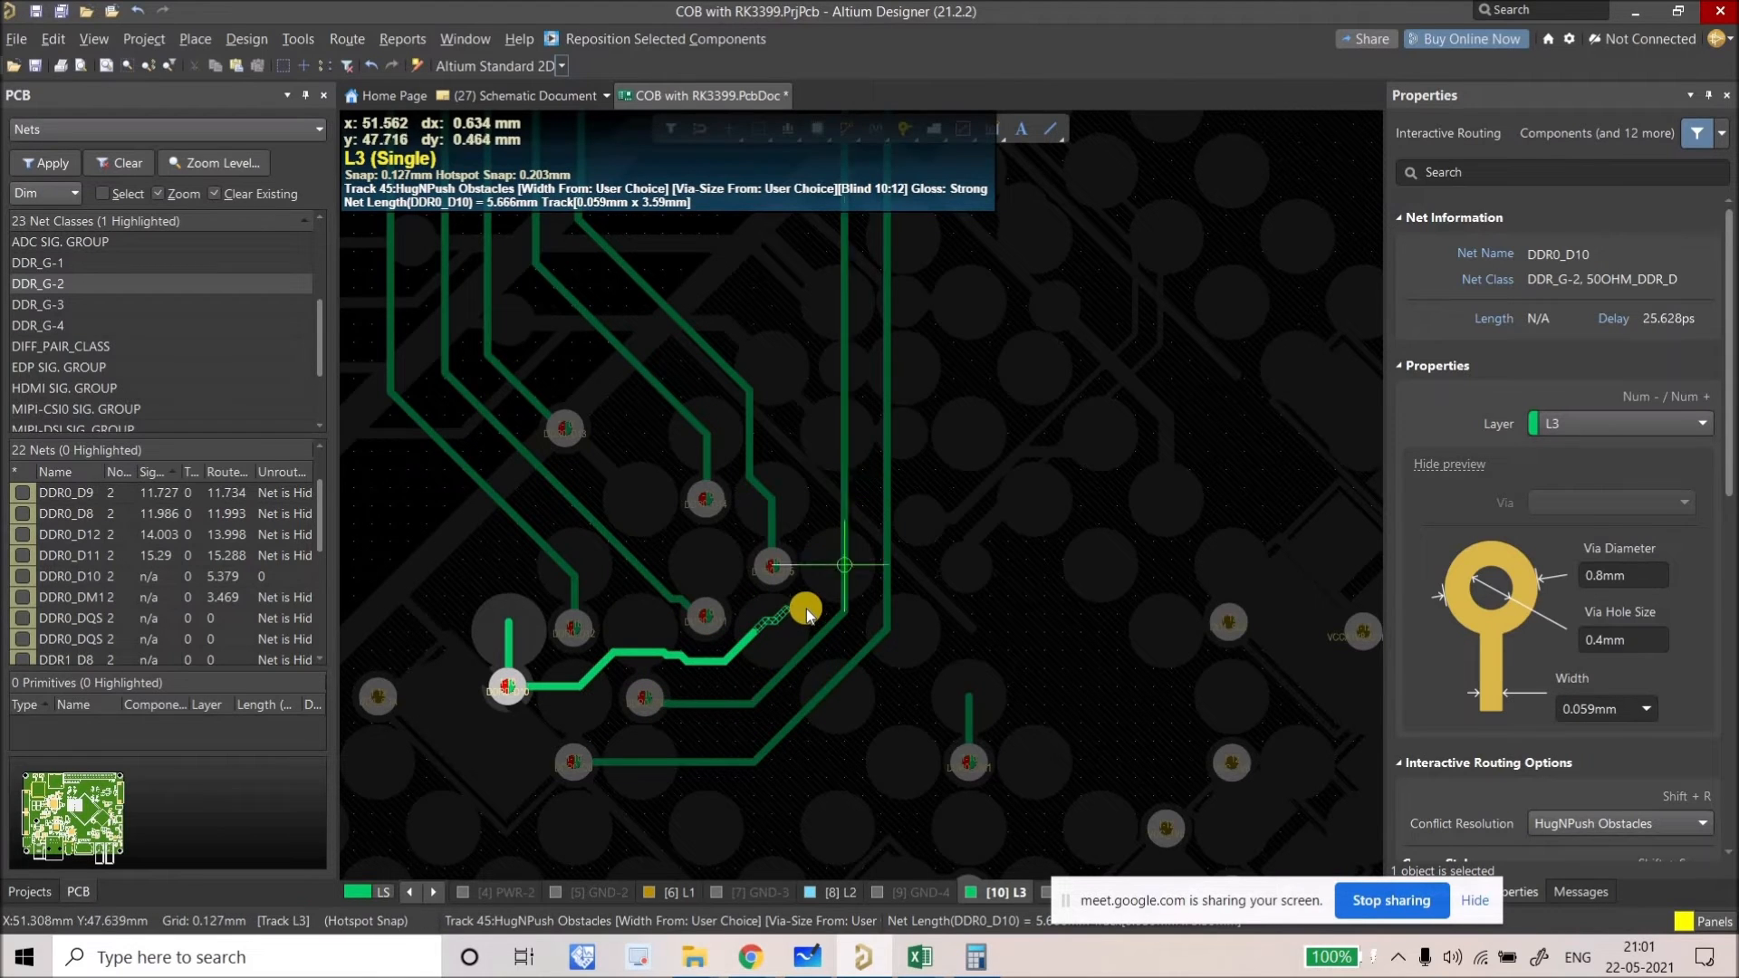
left_click(805, 521)
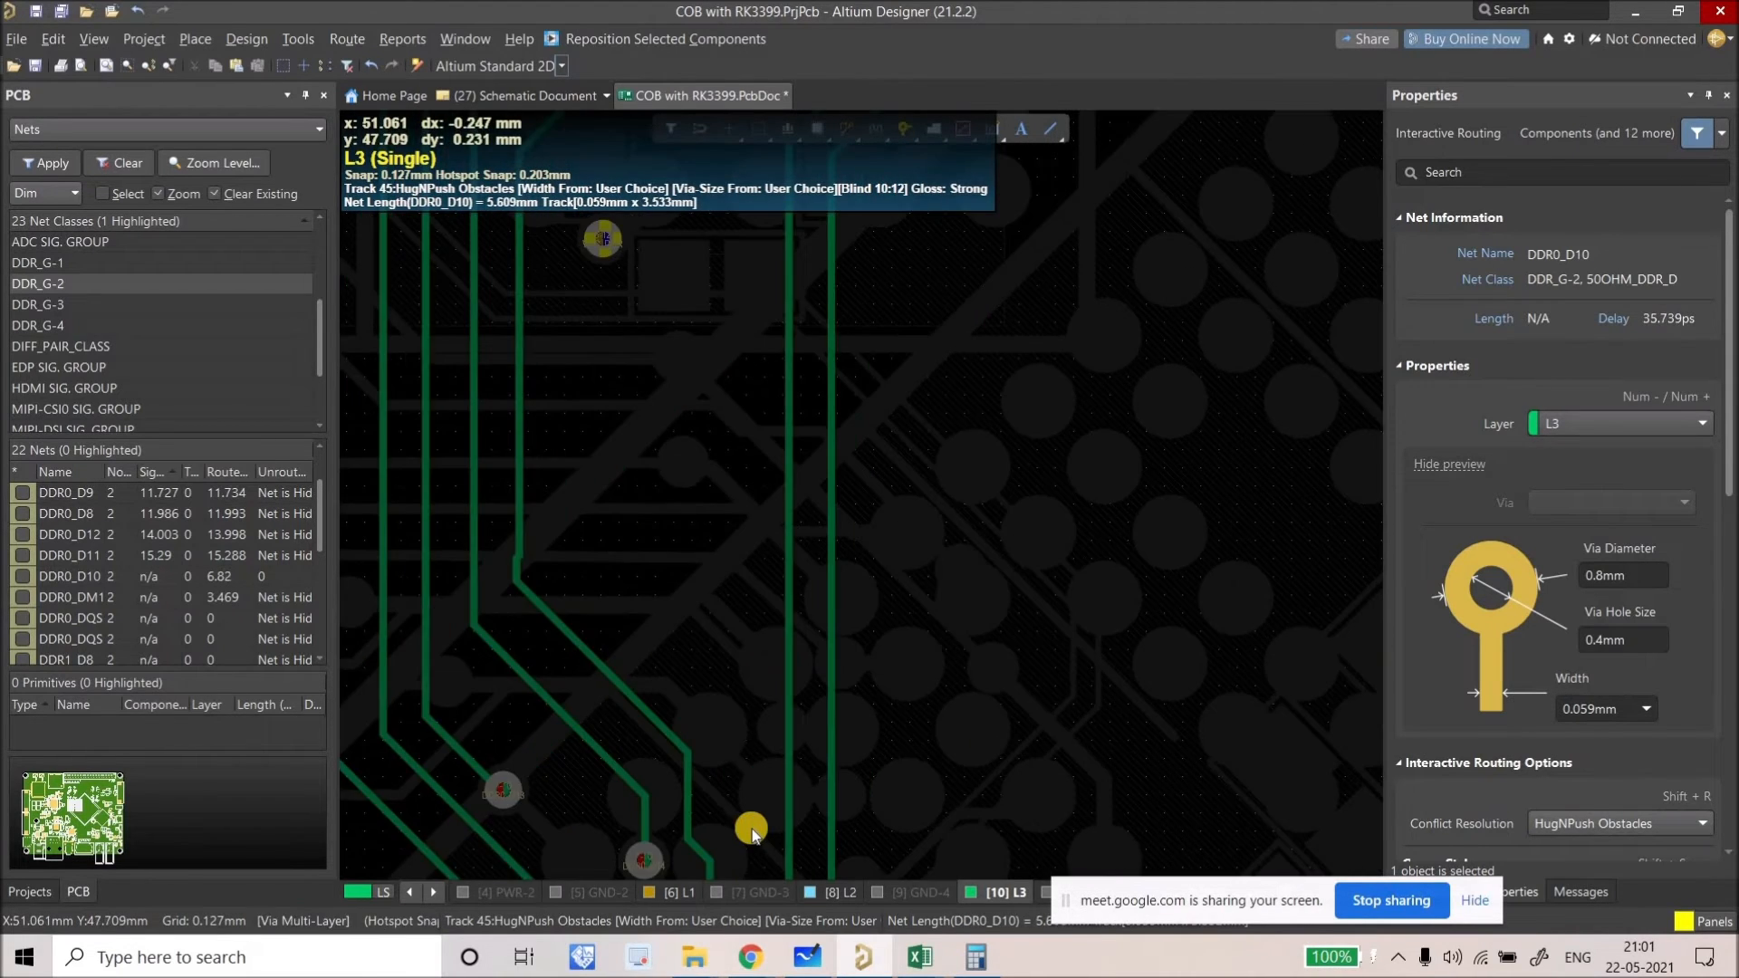
left_click(752, 831)
scroll(751, 634, "down", 2, "ctrl")
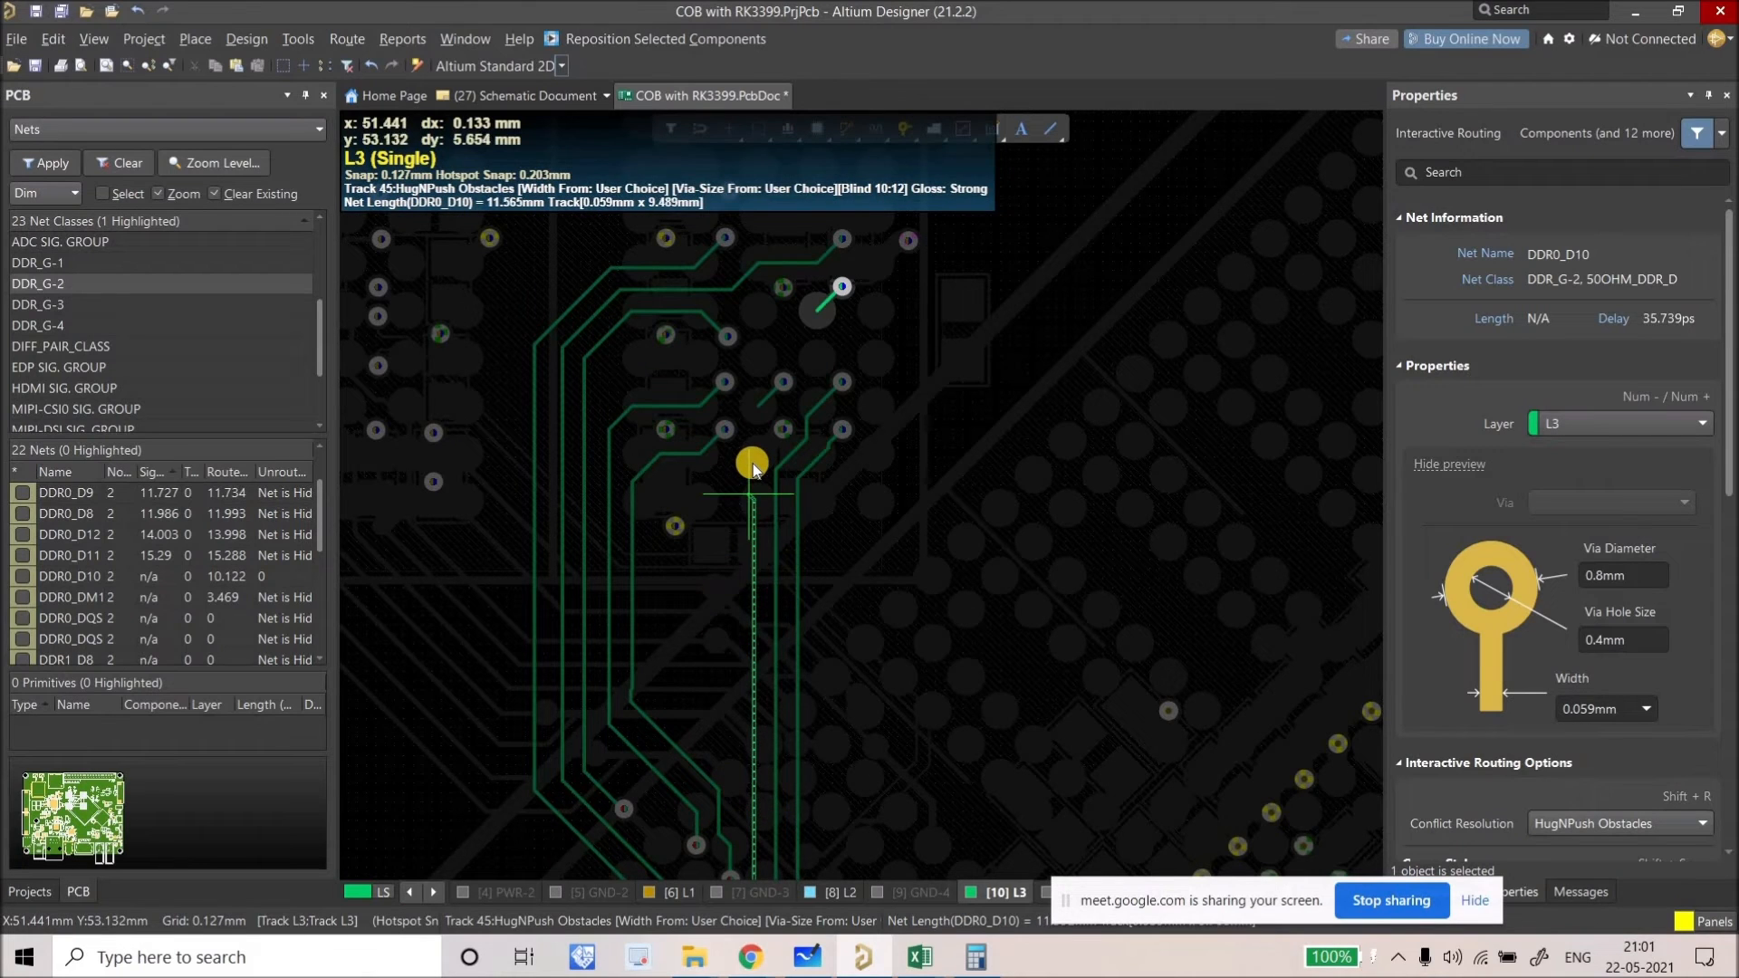
scroll(734, 446, "up", 2, "ctrl")
left_click(743, 391)
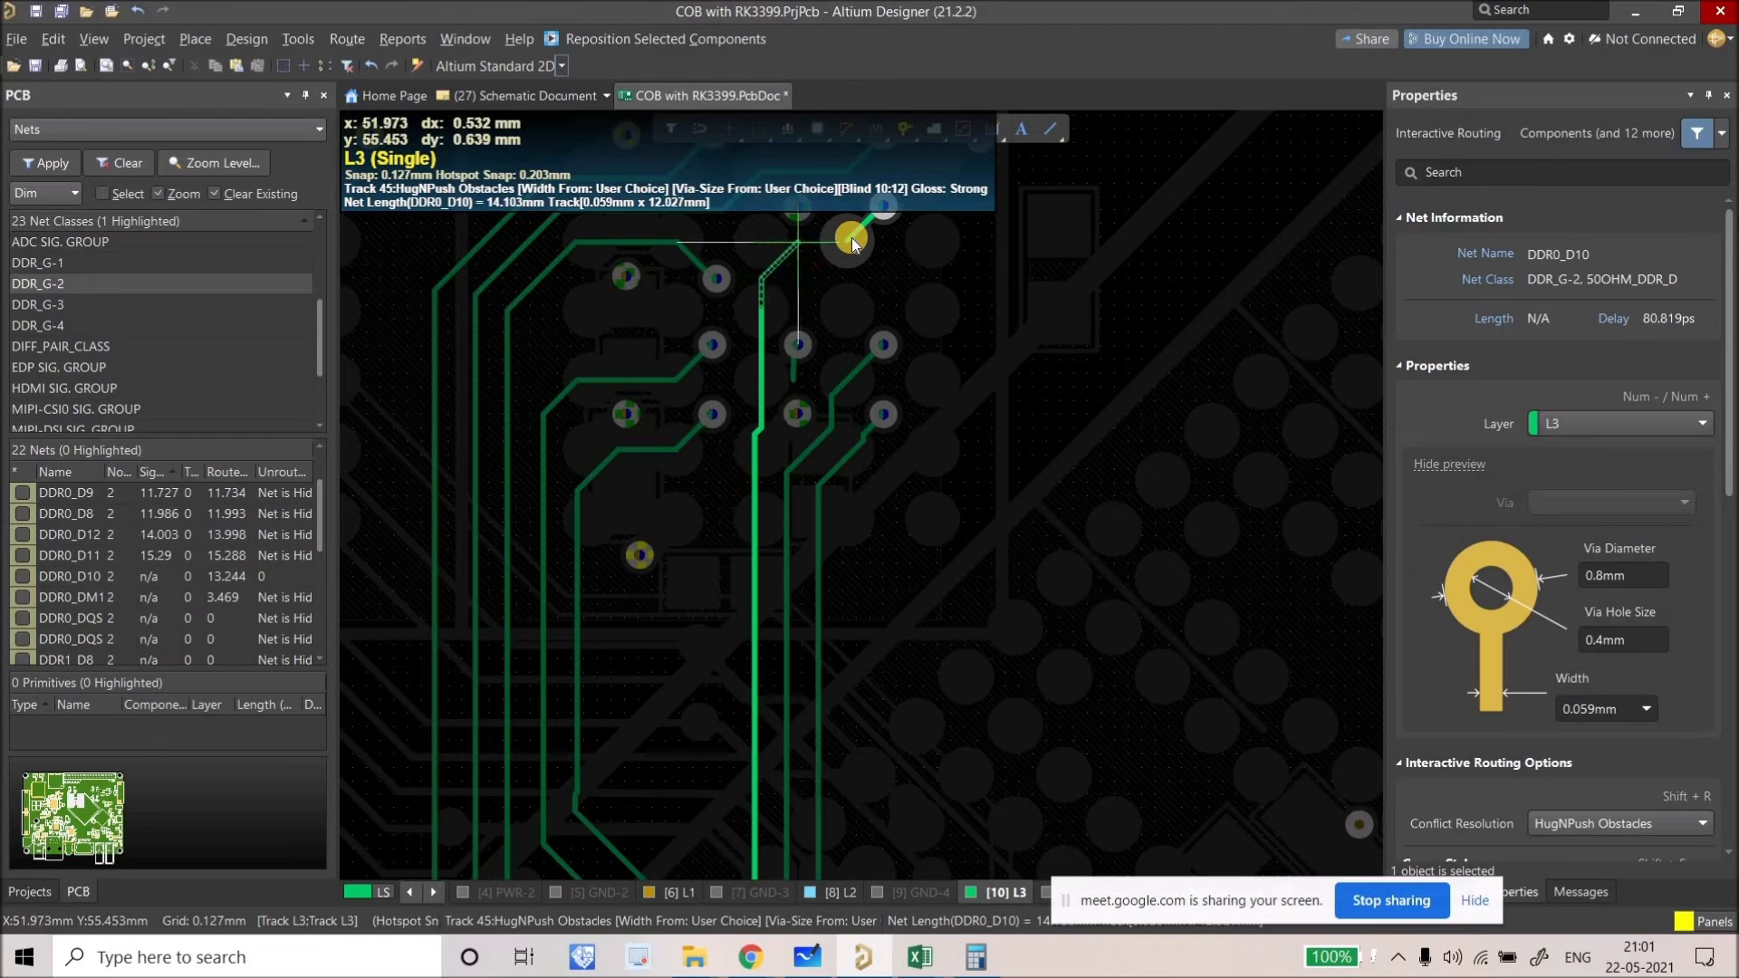
left_click(828, 240)
right_click(823, 272)
Step: Move the DDR0_D11 track segment slightly upward
scroll(822, 272, "up", 2, "ctrl")
right_click_drag(794, 255, 794, 473)
scroll(777, 401, "up", 1, "ctrl")
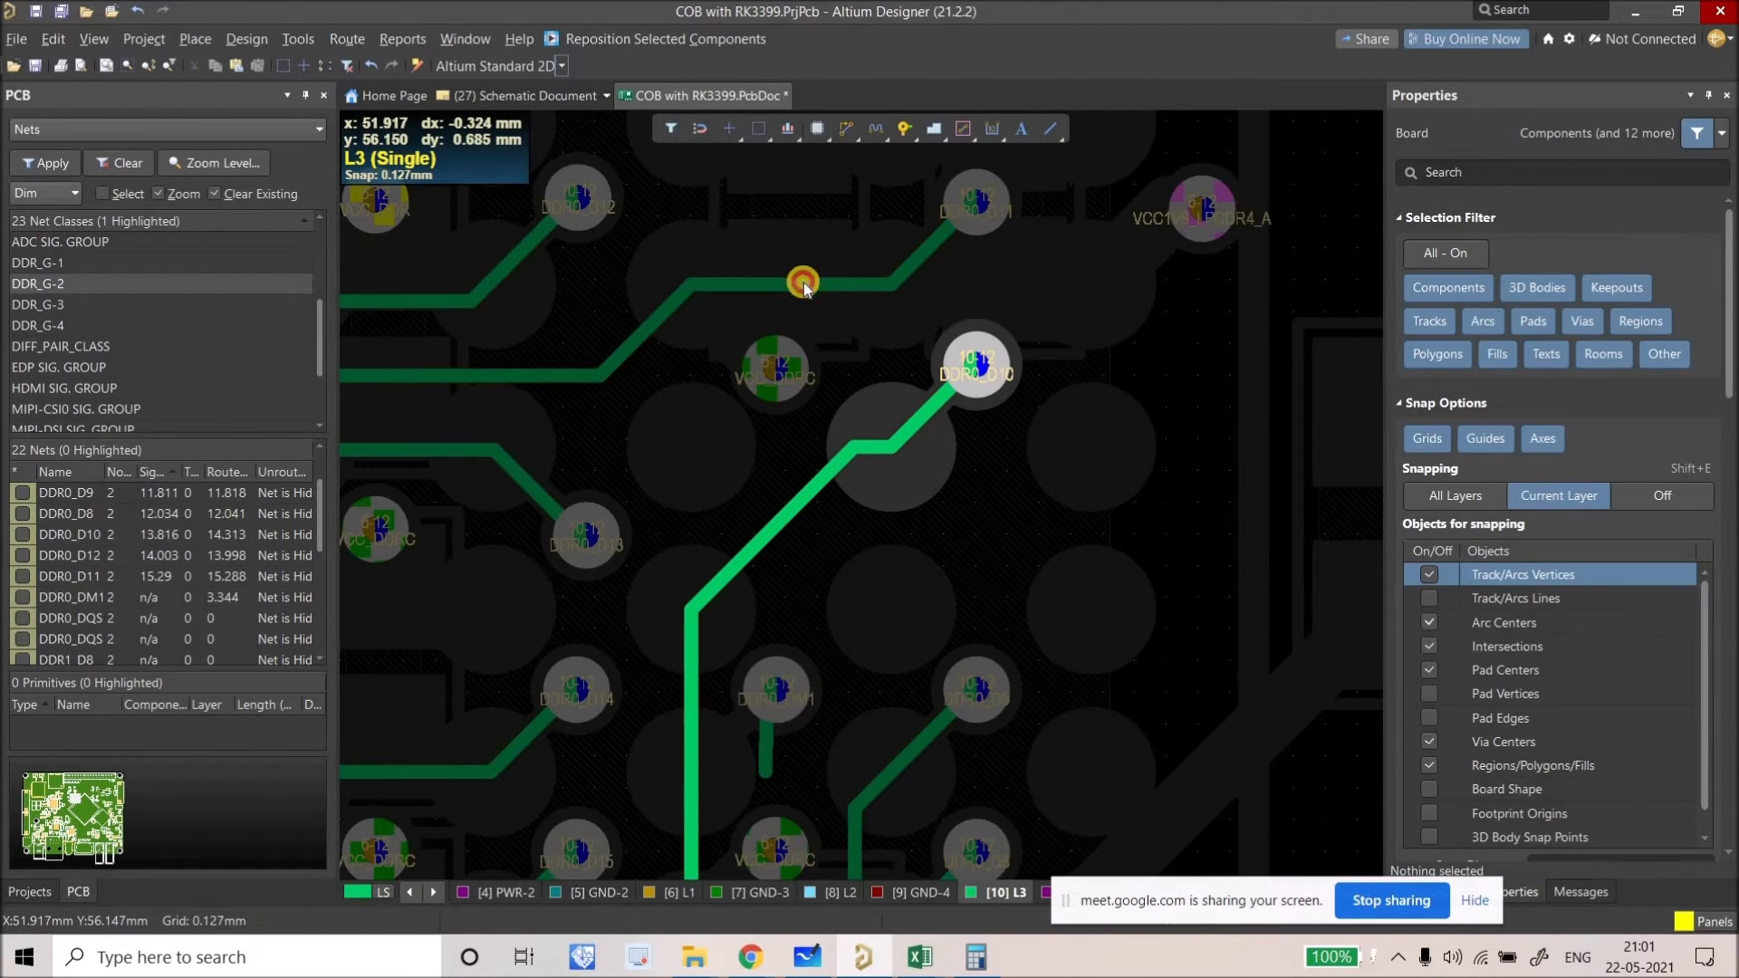
left_click_drag(777, 177, 774, 176)
Step: Route DDR0_DM1 from its pad down the channel on L3
scroll(725, 368, "down", 3, "ctrl")
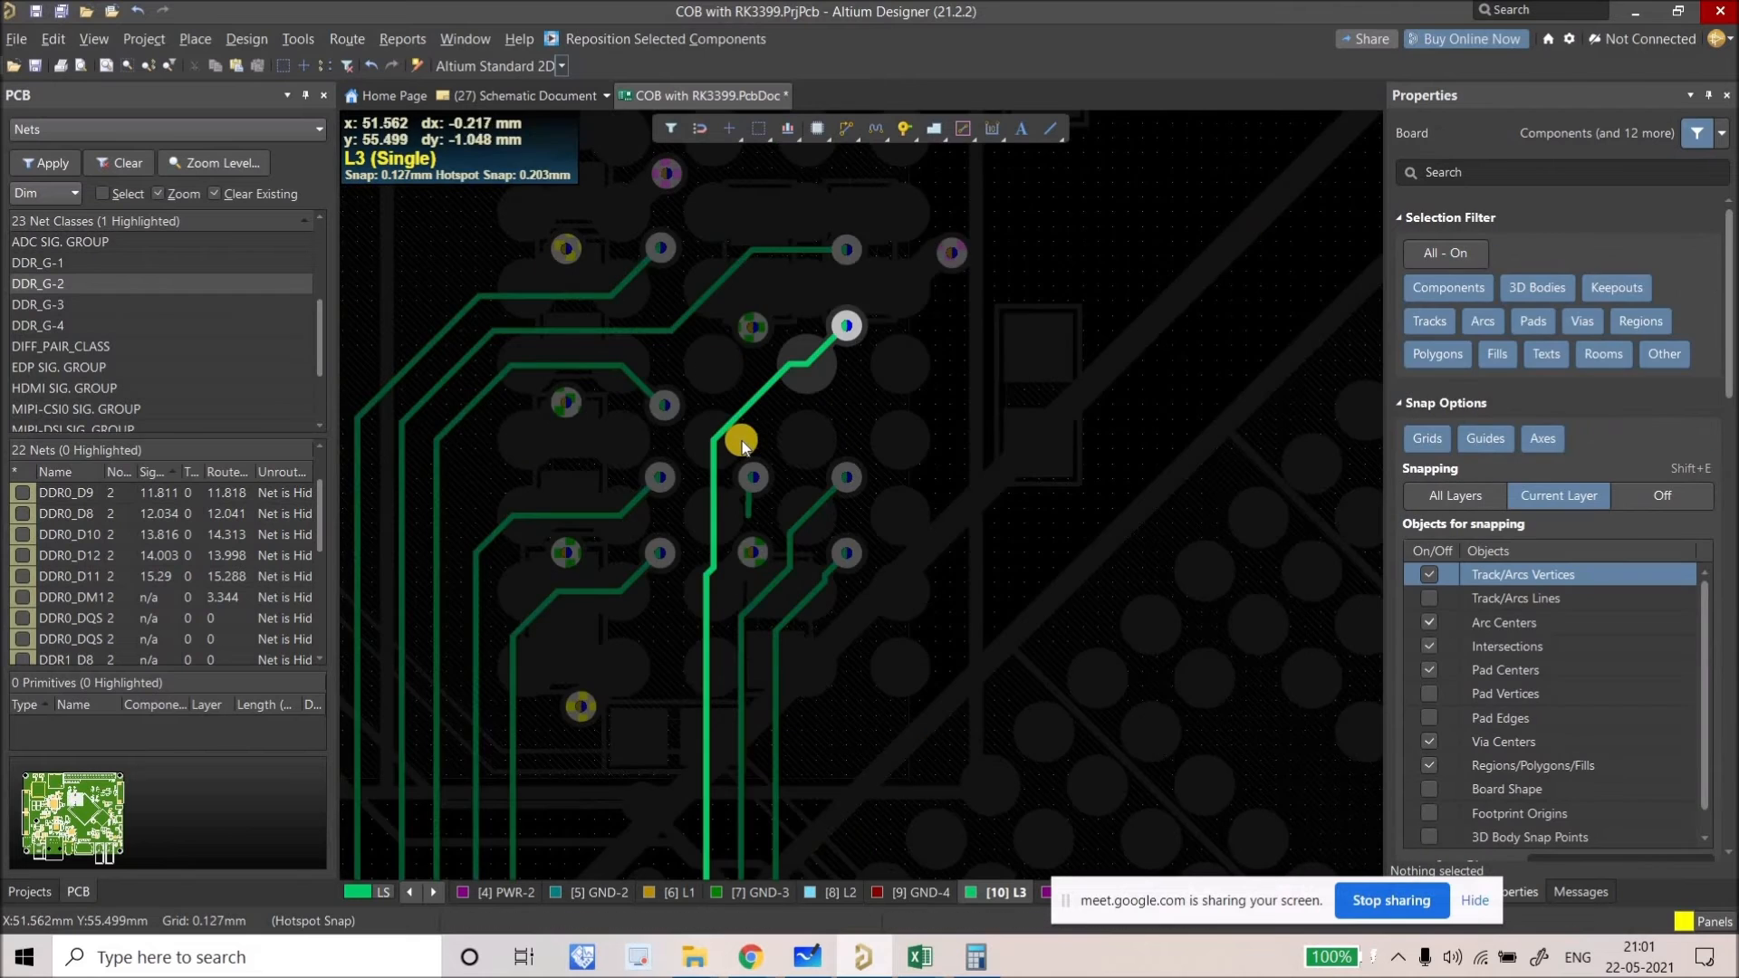
scroll(743, 431, "down", 1, "ctrl")
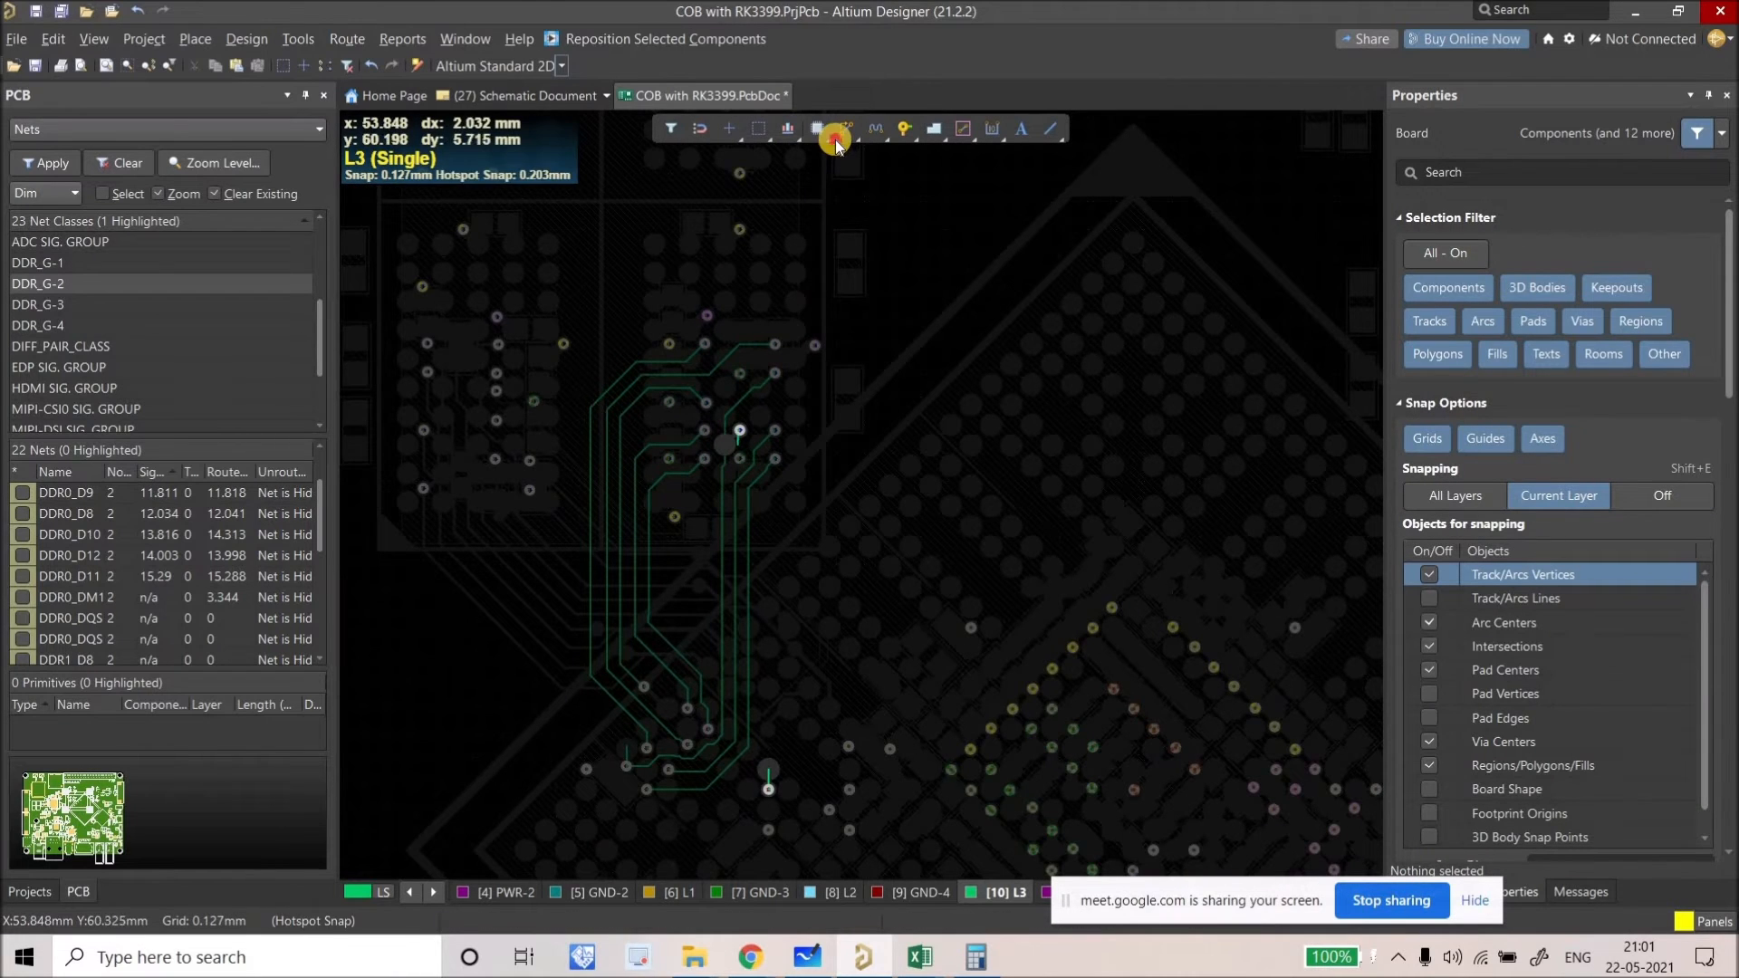
scroll(761, 464, "up", 1, "ctrl")
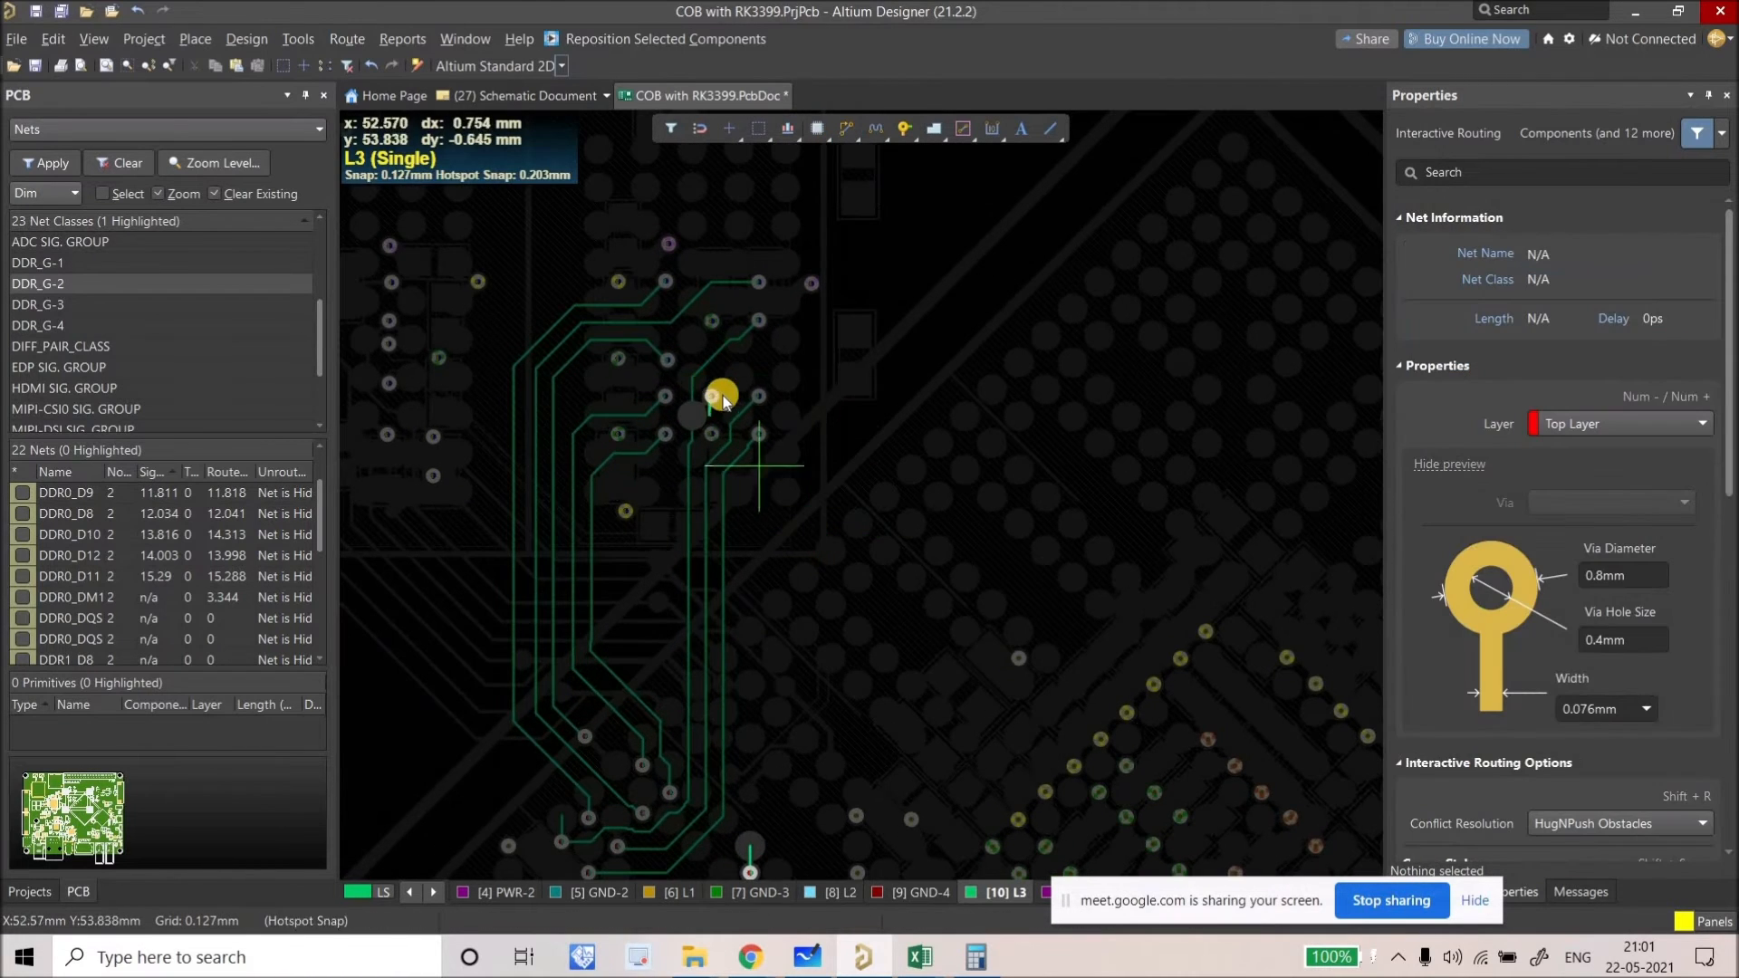
left_click(779, 384)
left_click(806, 628)
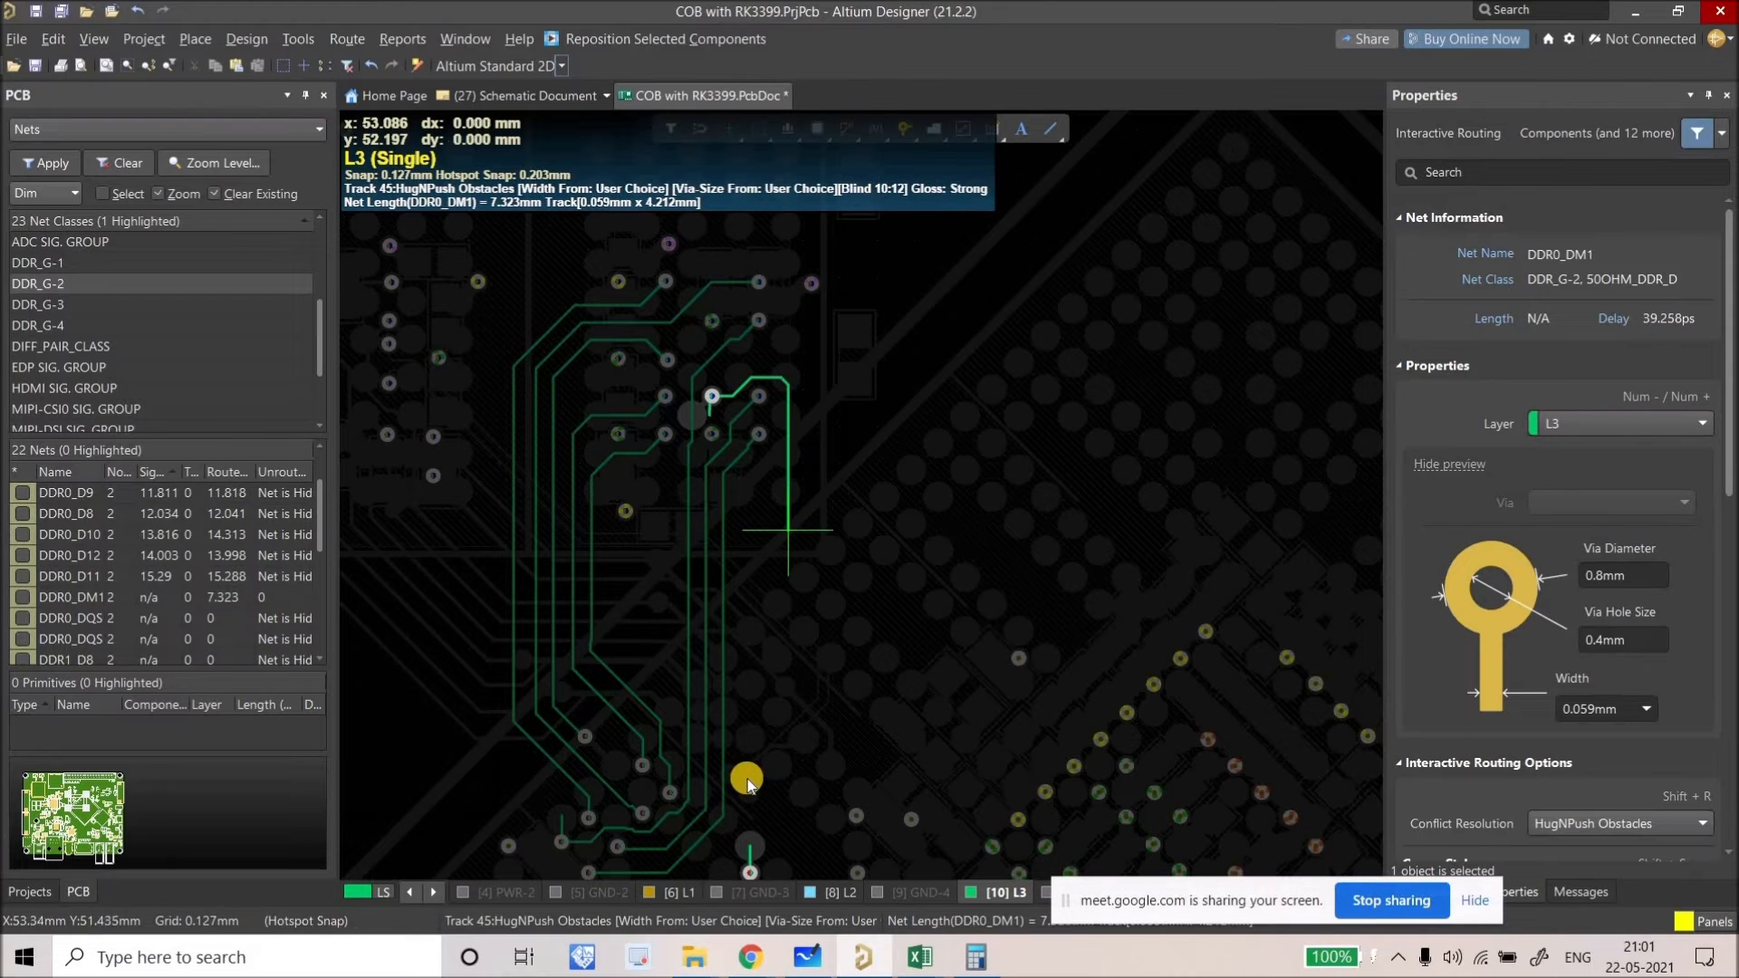
left_click(744, 845)
right_click(744, 845)
Step: Slide the DDR0_DM1 diagonal segment upward onto its pad
scroll(764, 753, "up", 2, "ctrl")
right_click_drag(764, 754, 655, 635)
left_click_drag(655, 644, 639, 223)
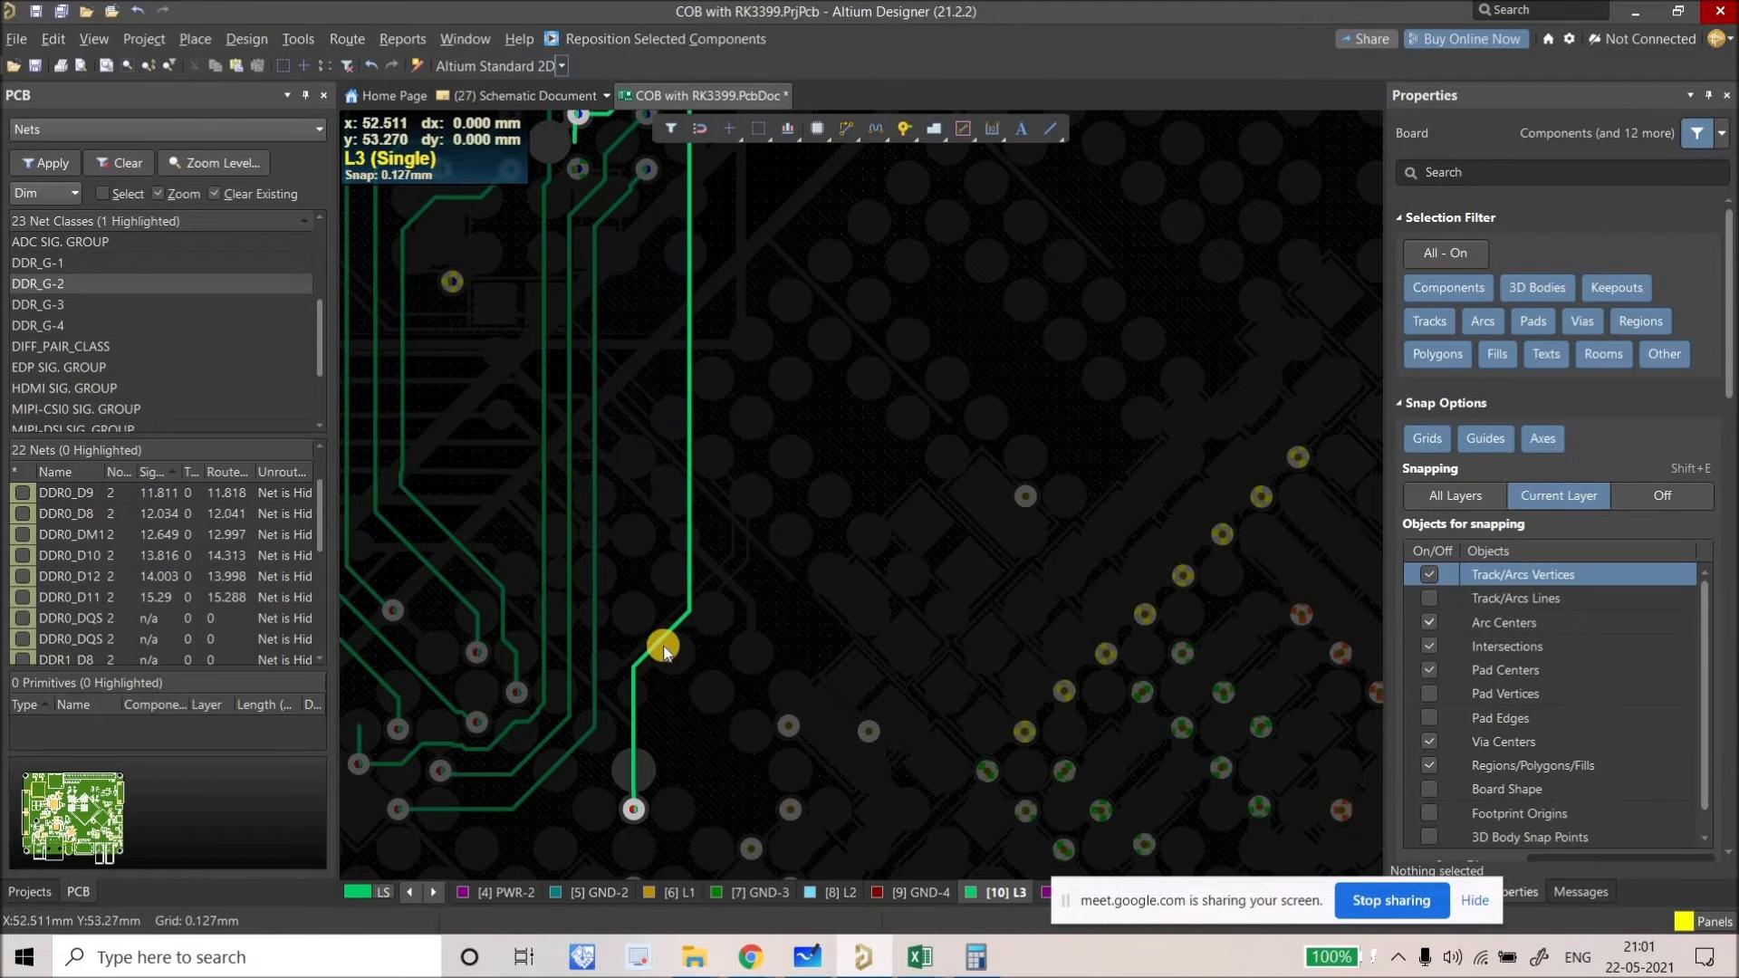
left_click_drag(667, 497, 663, 232)
scroll(742, 464, "down", 3, "ctrl")
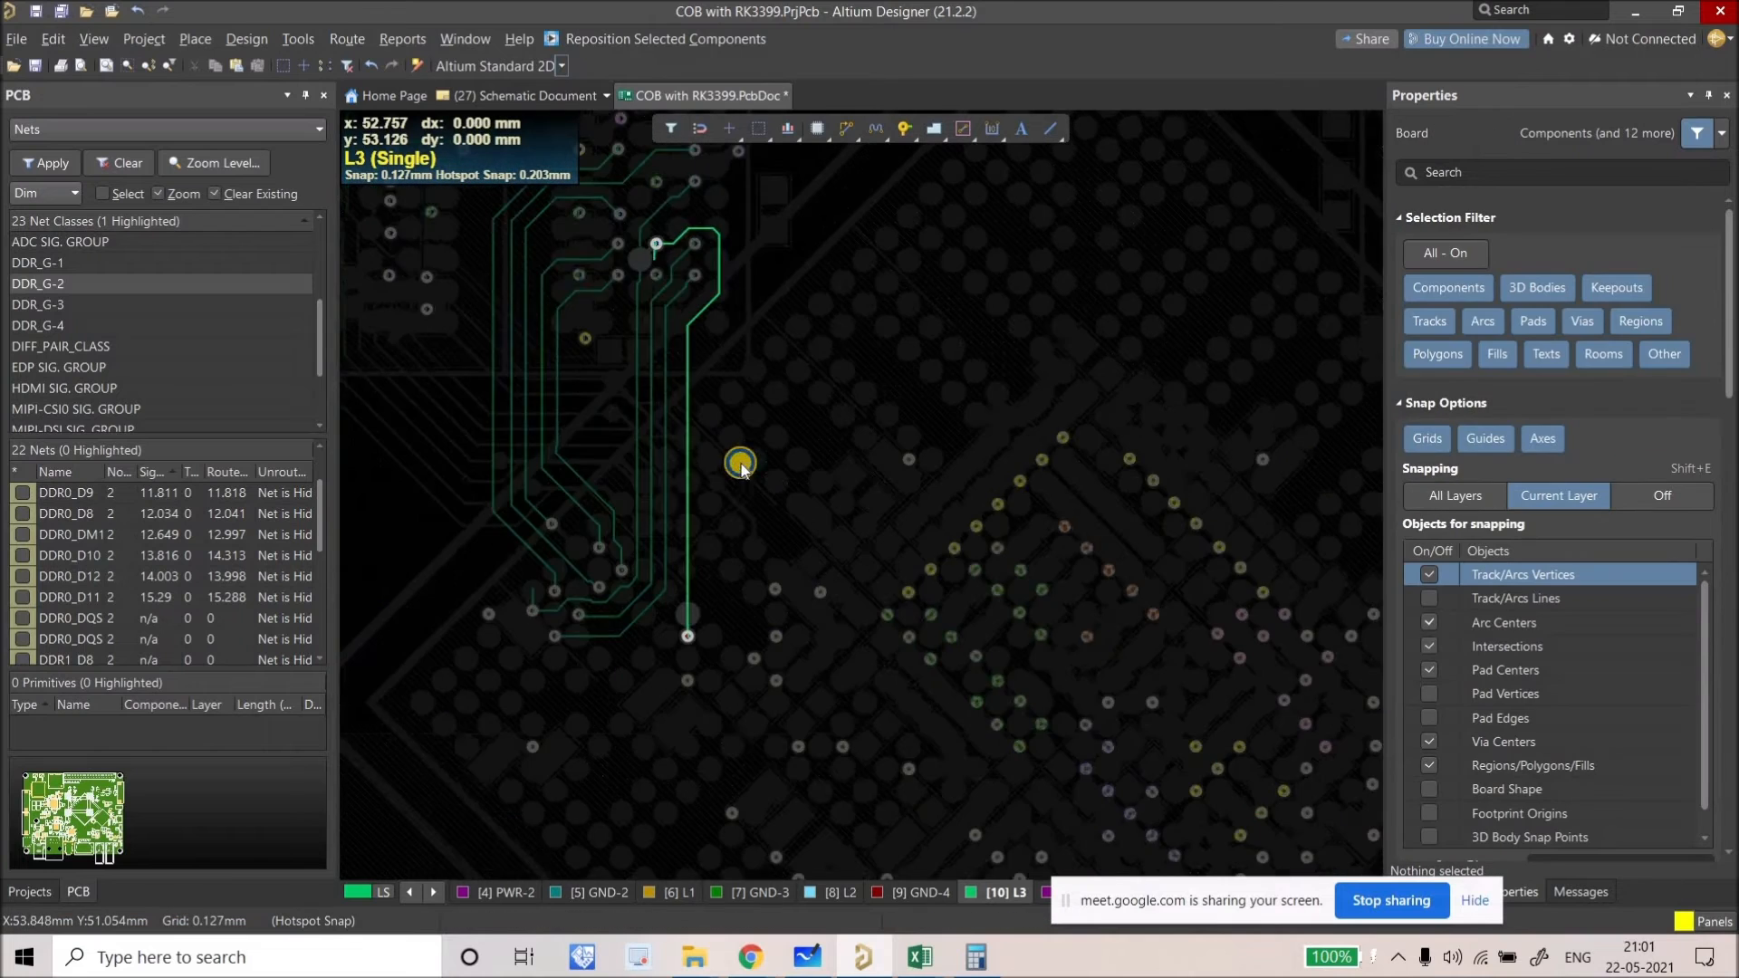
scroll(691, 316, "up", 3, "ctrl")
scroll(700, 322, "up", 2, "ctrl")
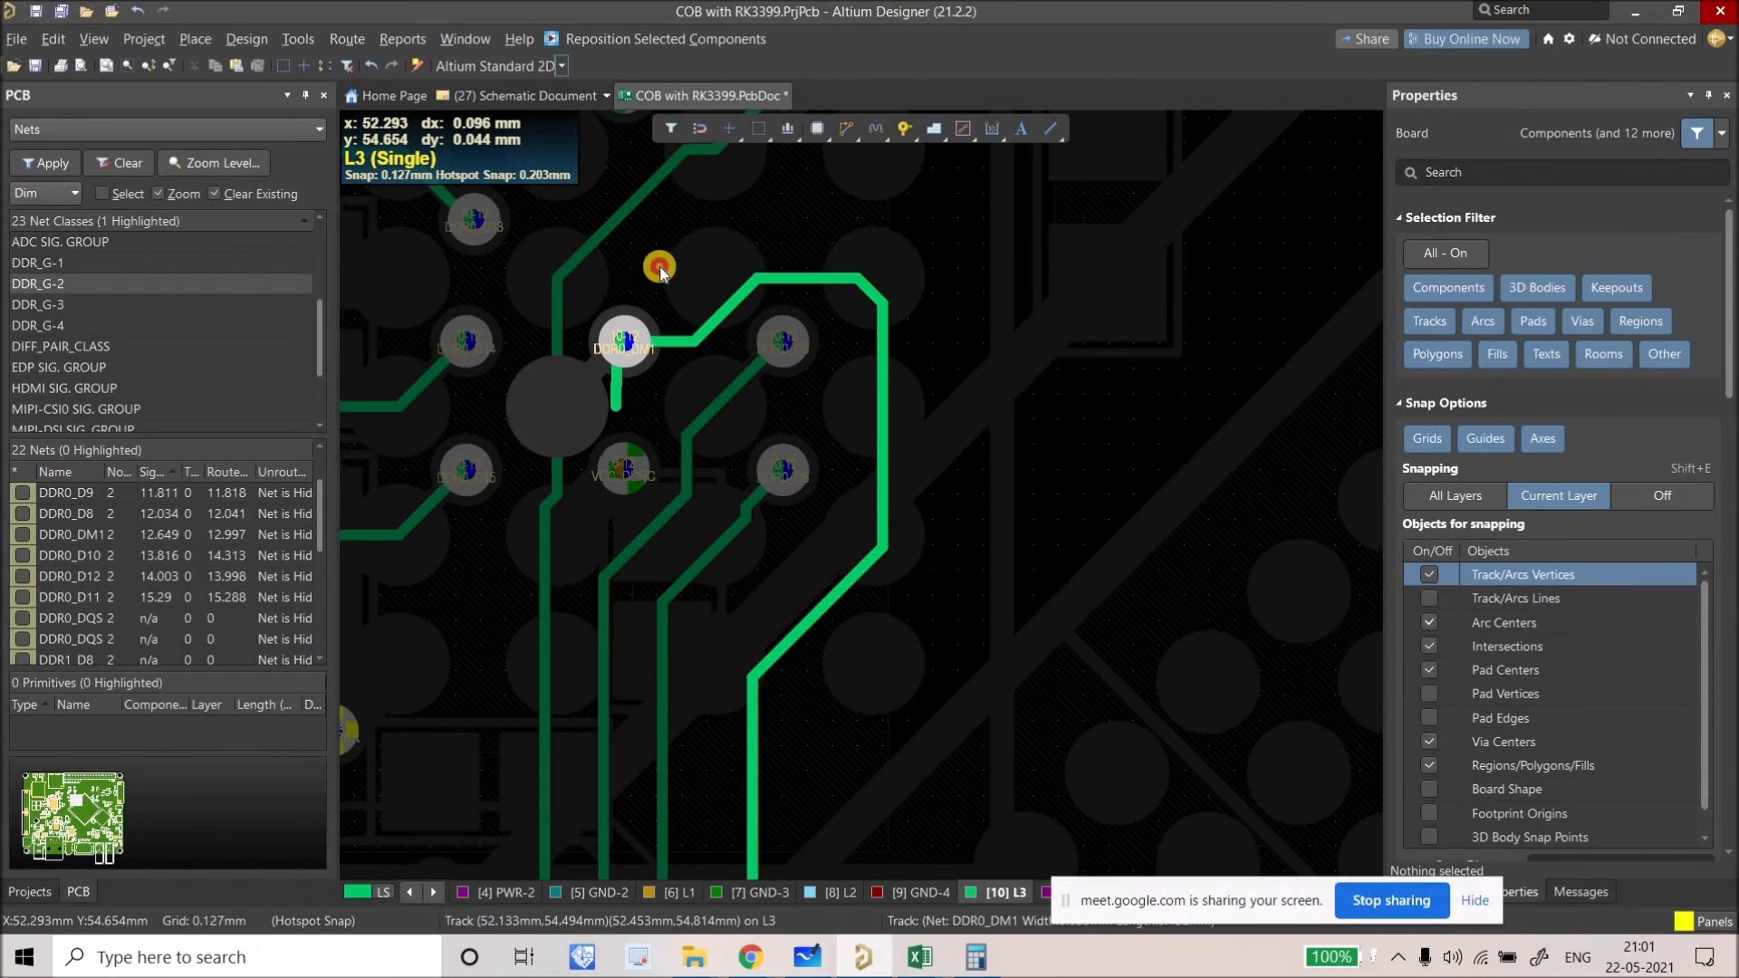
left_click_drag(659, 266, 666, 272)
Step: Delete the three stray stub tracks below DDR0_DM1's pad, trimming it to 12.697 mm
left_click(614, 398)
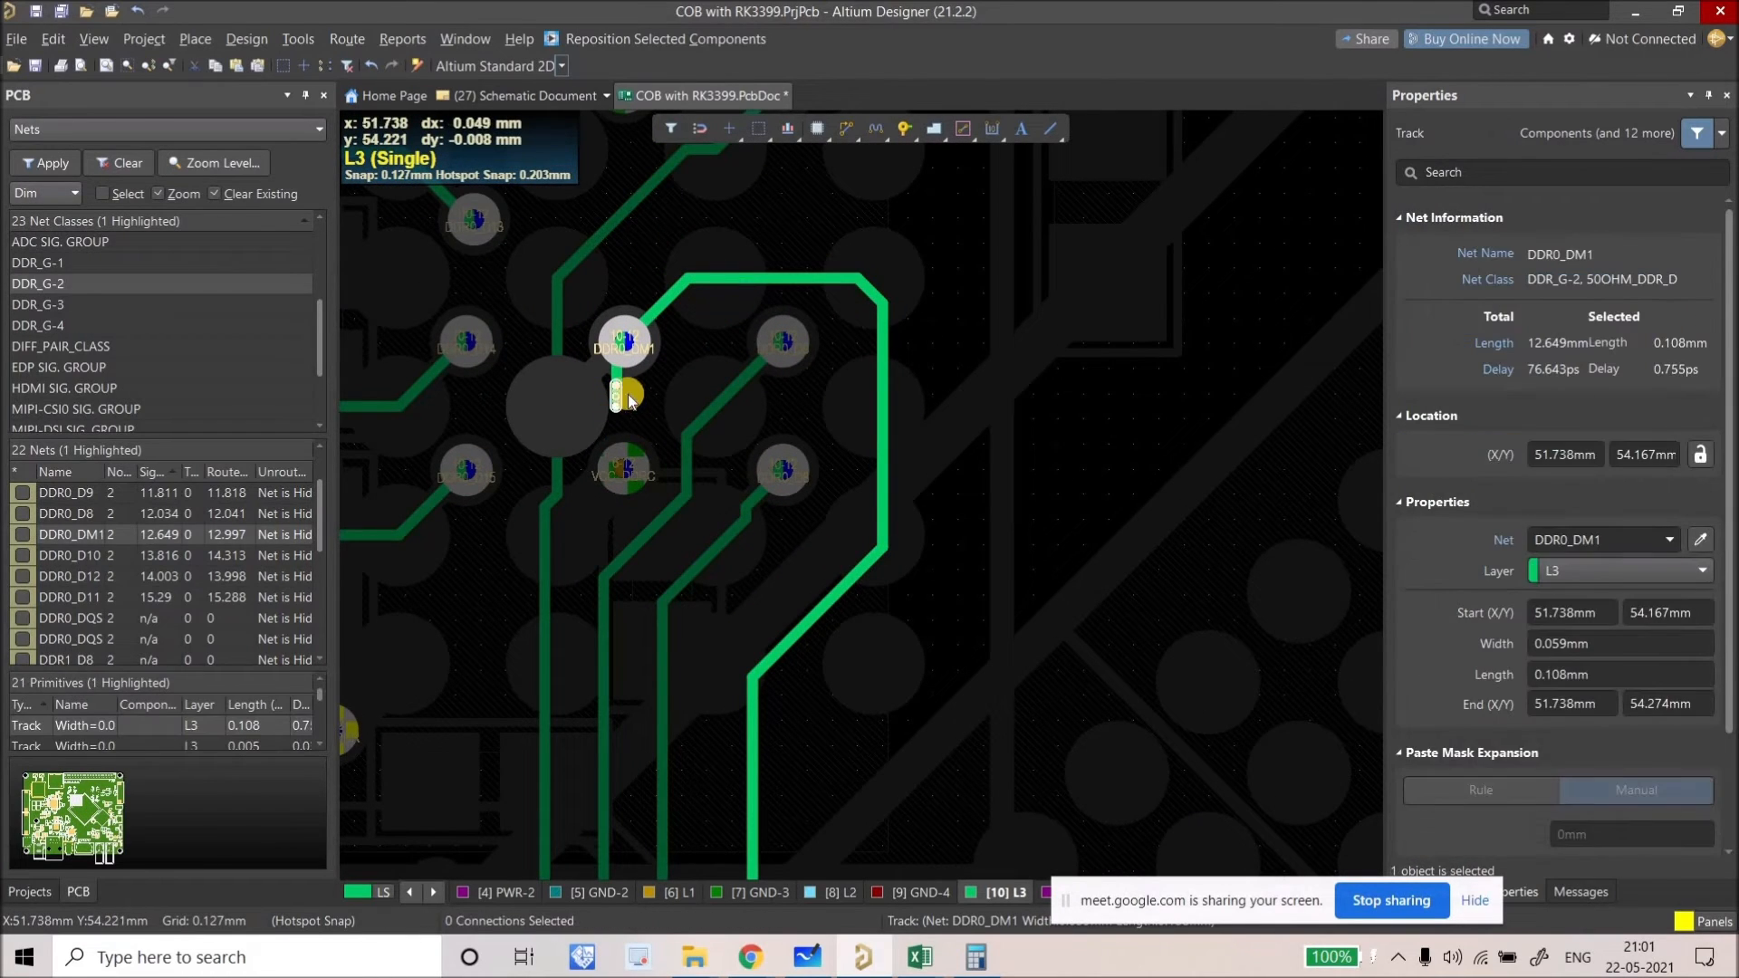
key("Delete")
left_click(613, 381)
key("Delete")
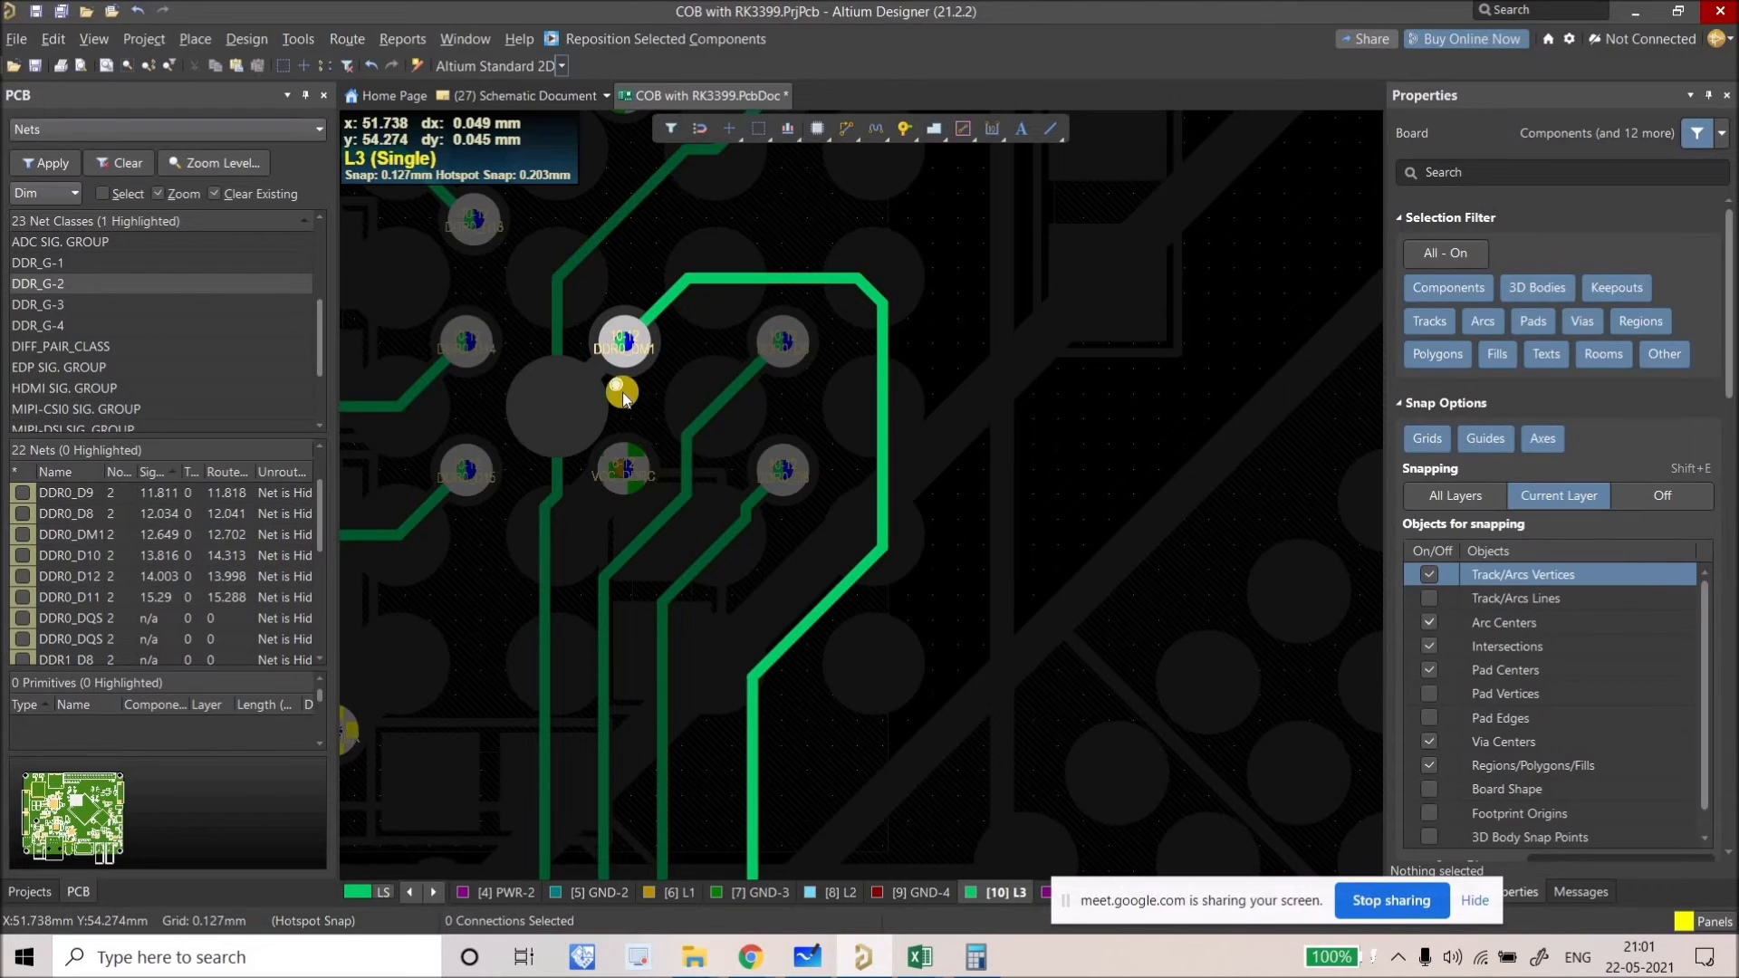
left_click(622, 389)
key("Delete")
scroll(630, 393, "down", 2, "ctrl")
right_click_drag(632, 395, 733, 469)
scroll(712, 411, "up", 1)
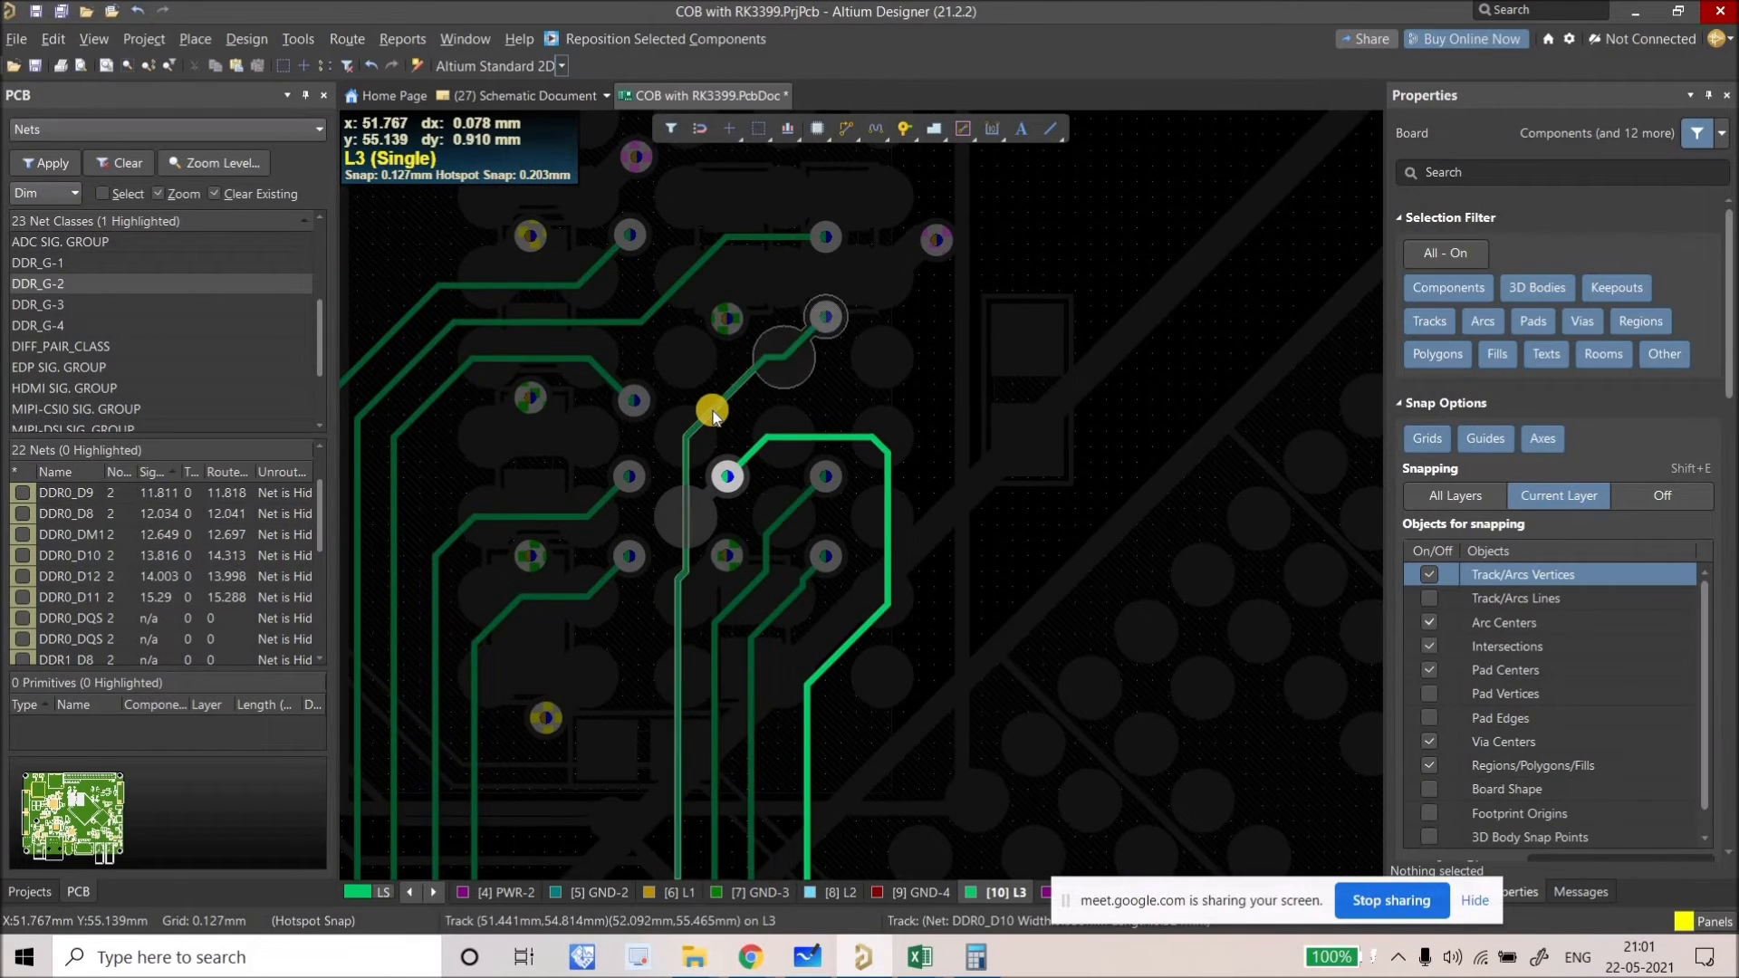
Step: Show all layers instead of only L3 and check which net the via belongs to
key("shift+s")
key("shift+s")
scroll(712, 412, "up", 1, "ctrl")
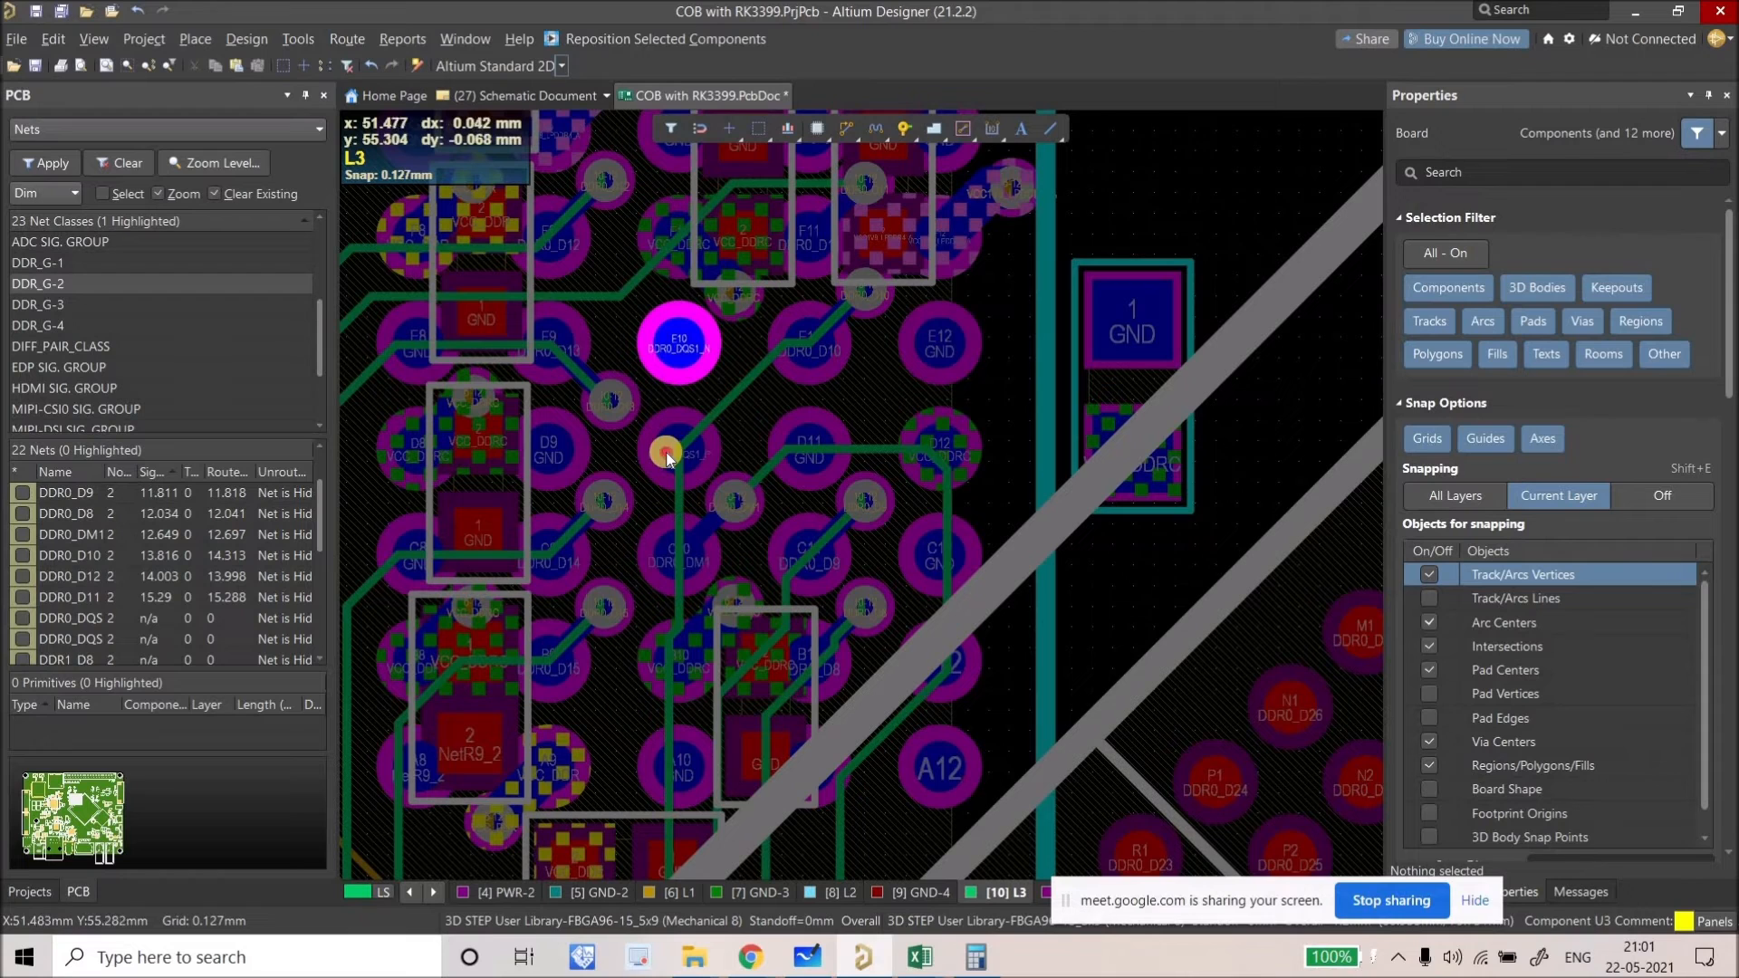
scroll(740, 397, "up", 1, "ctrl")
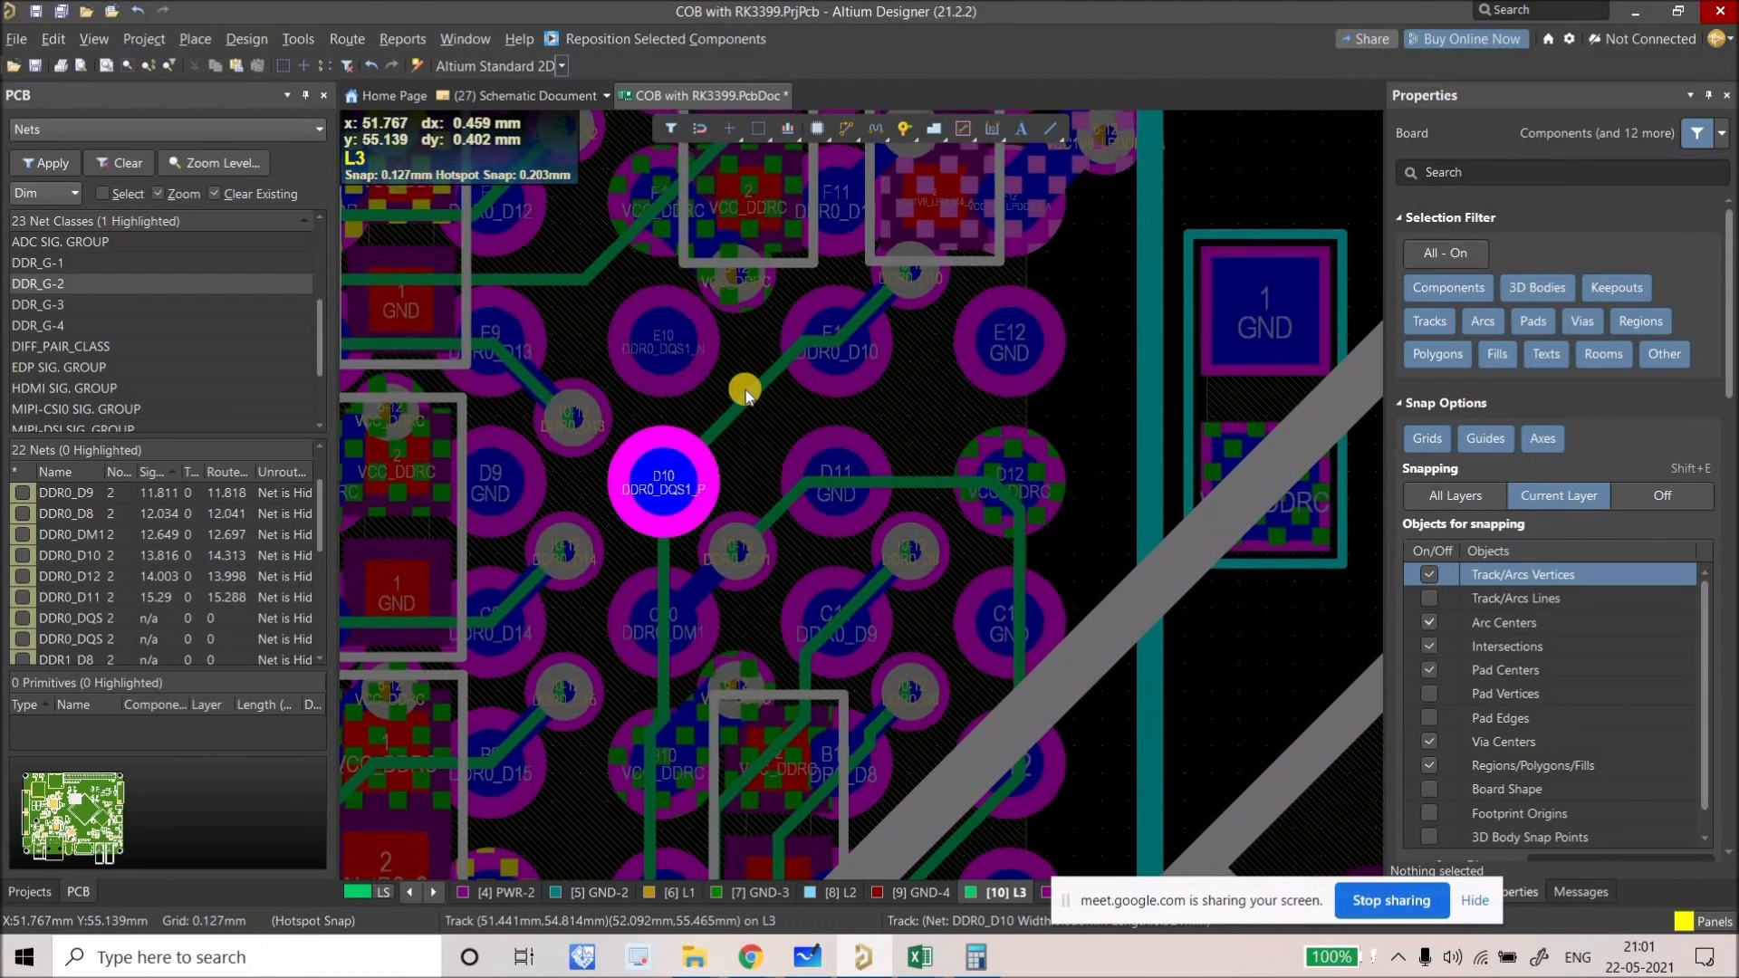
scroll(746, 409, "up", 5)
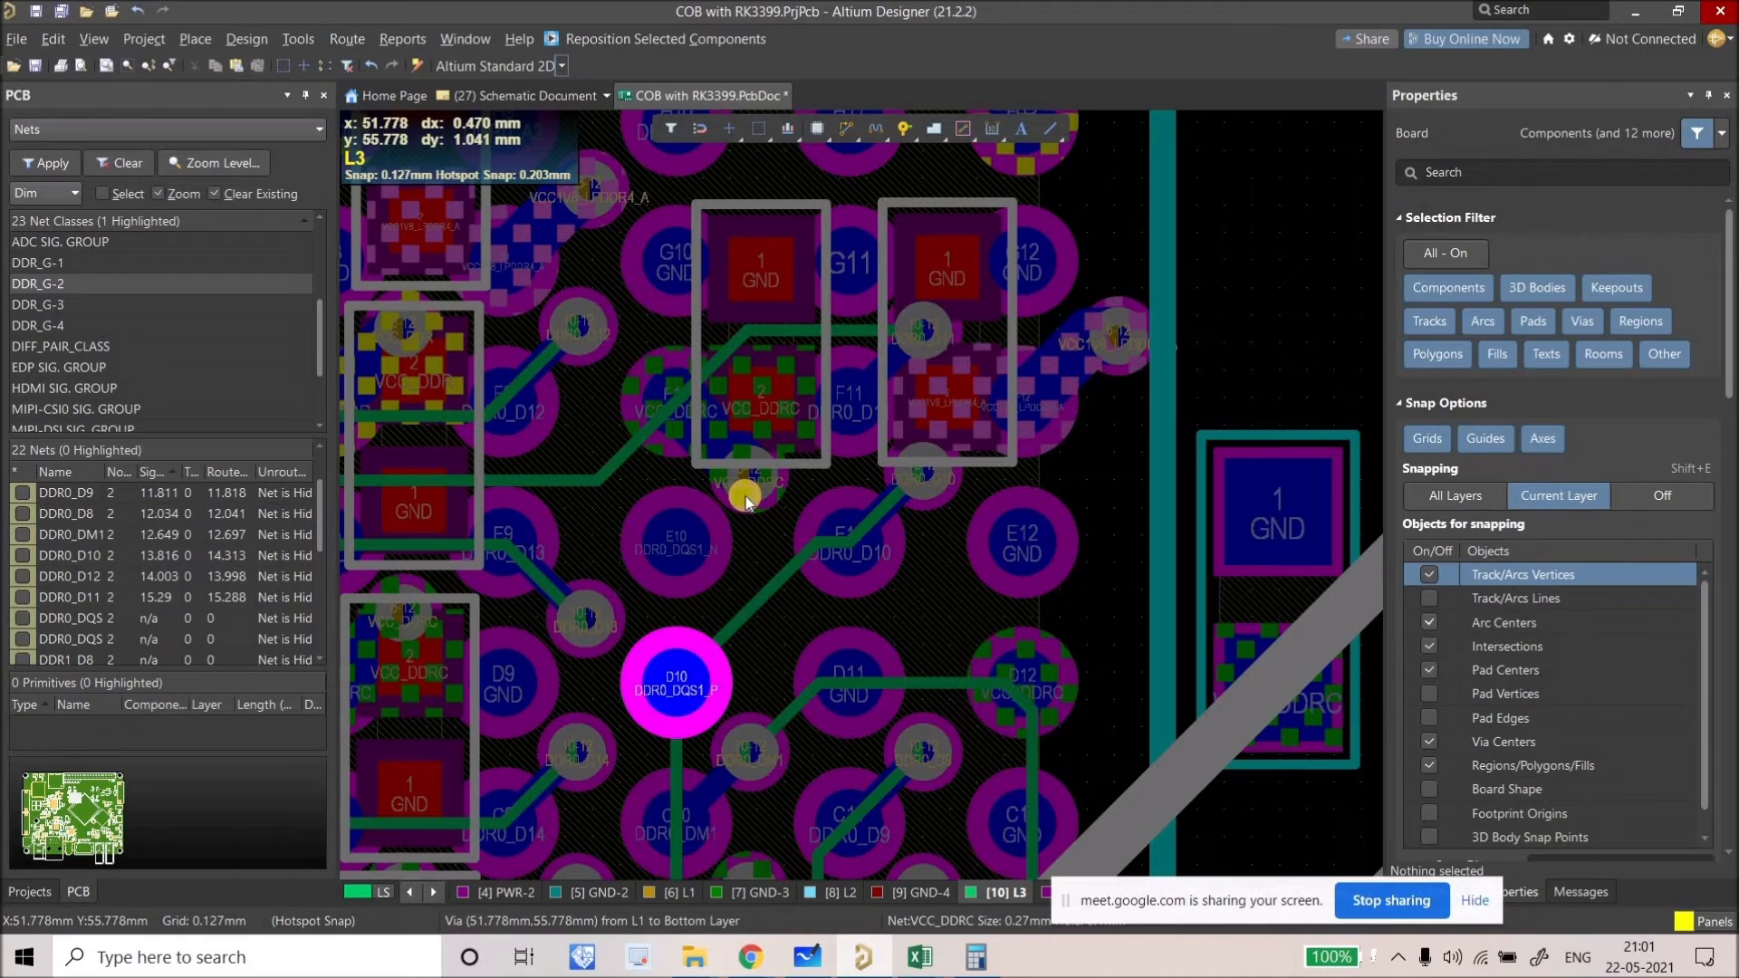
left_click(745, 496)
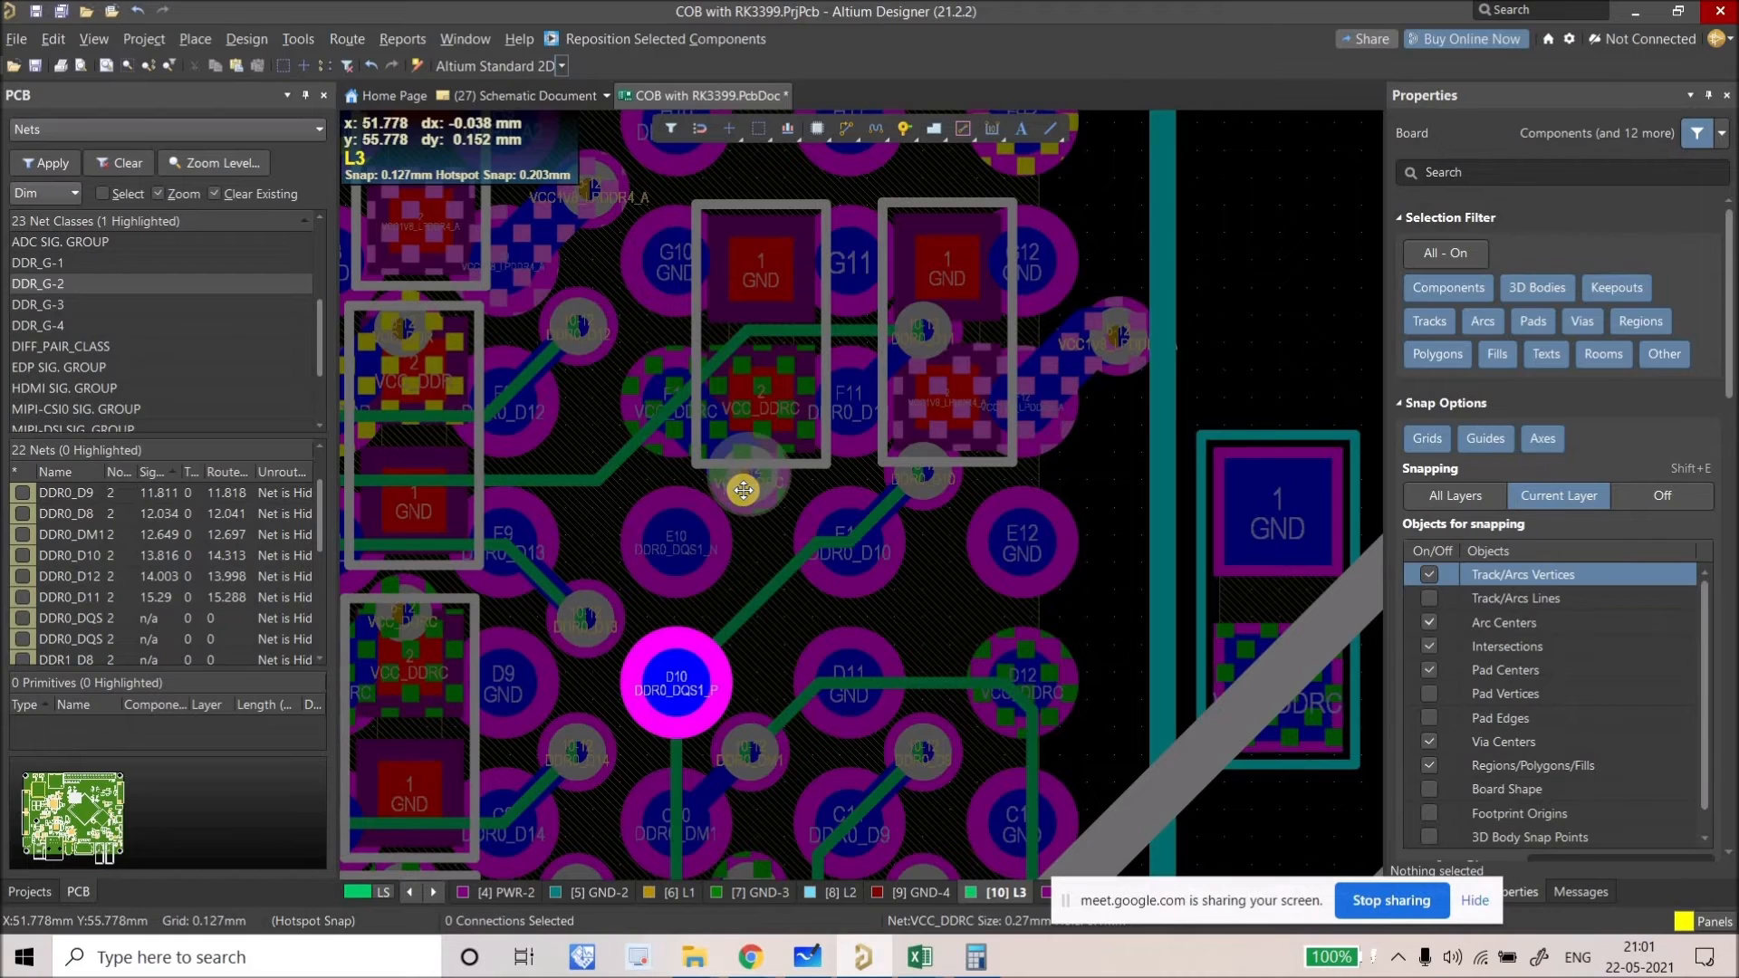
left_click(768, 583)
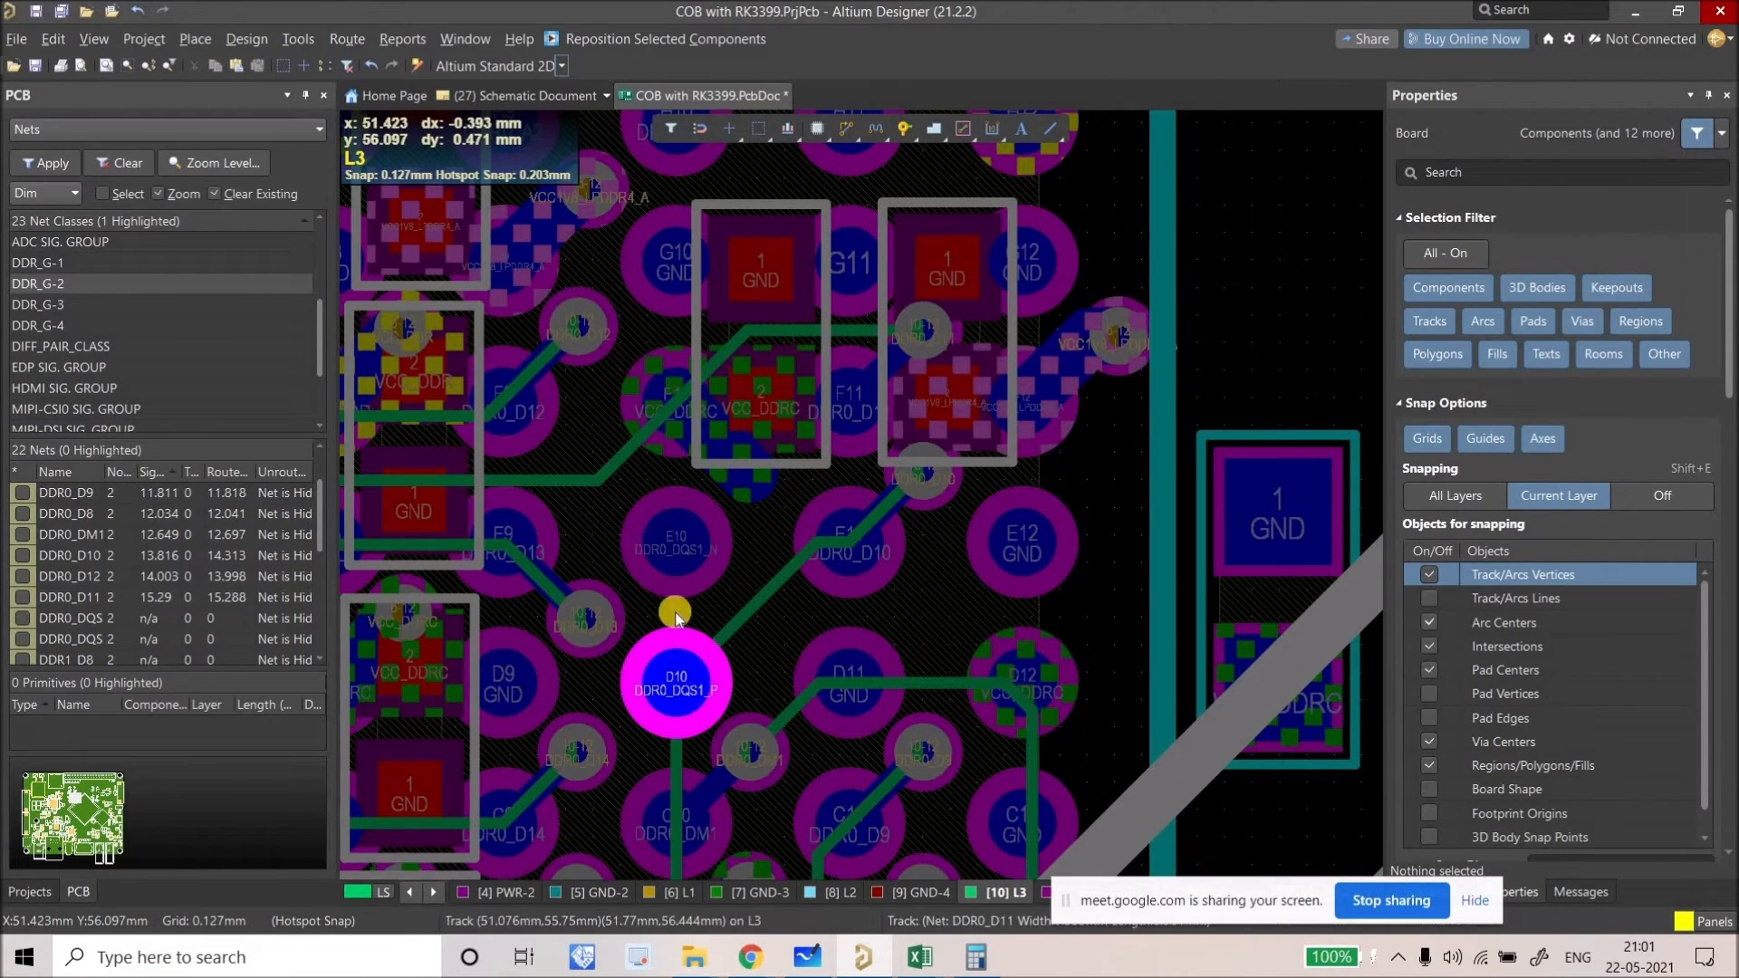
Step: Reroute DDR0_D10 from its via to pad D10 on L3, now 14.493 mm
key("ctrl+w")
left_click(900, 453)
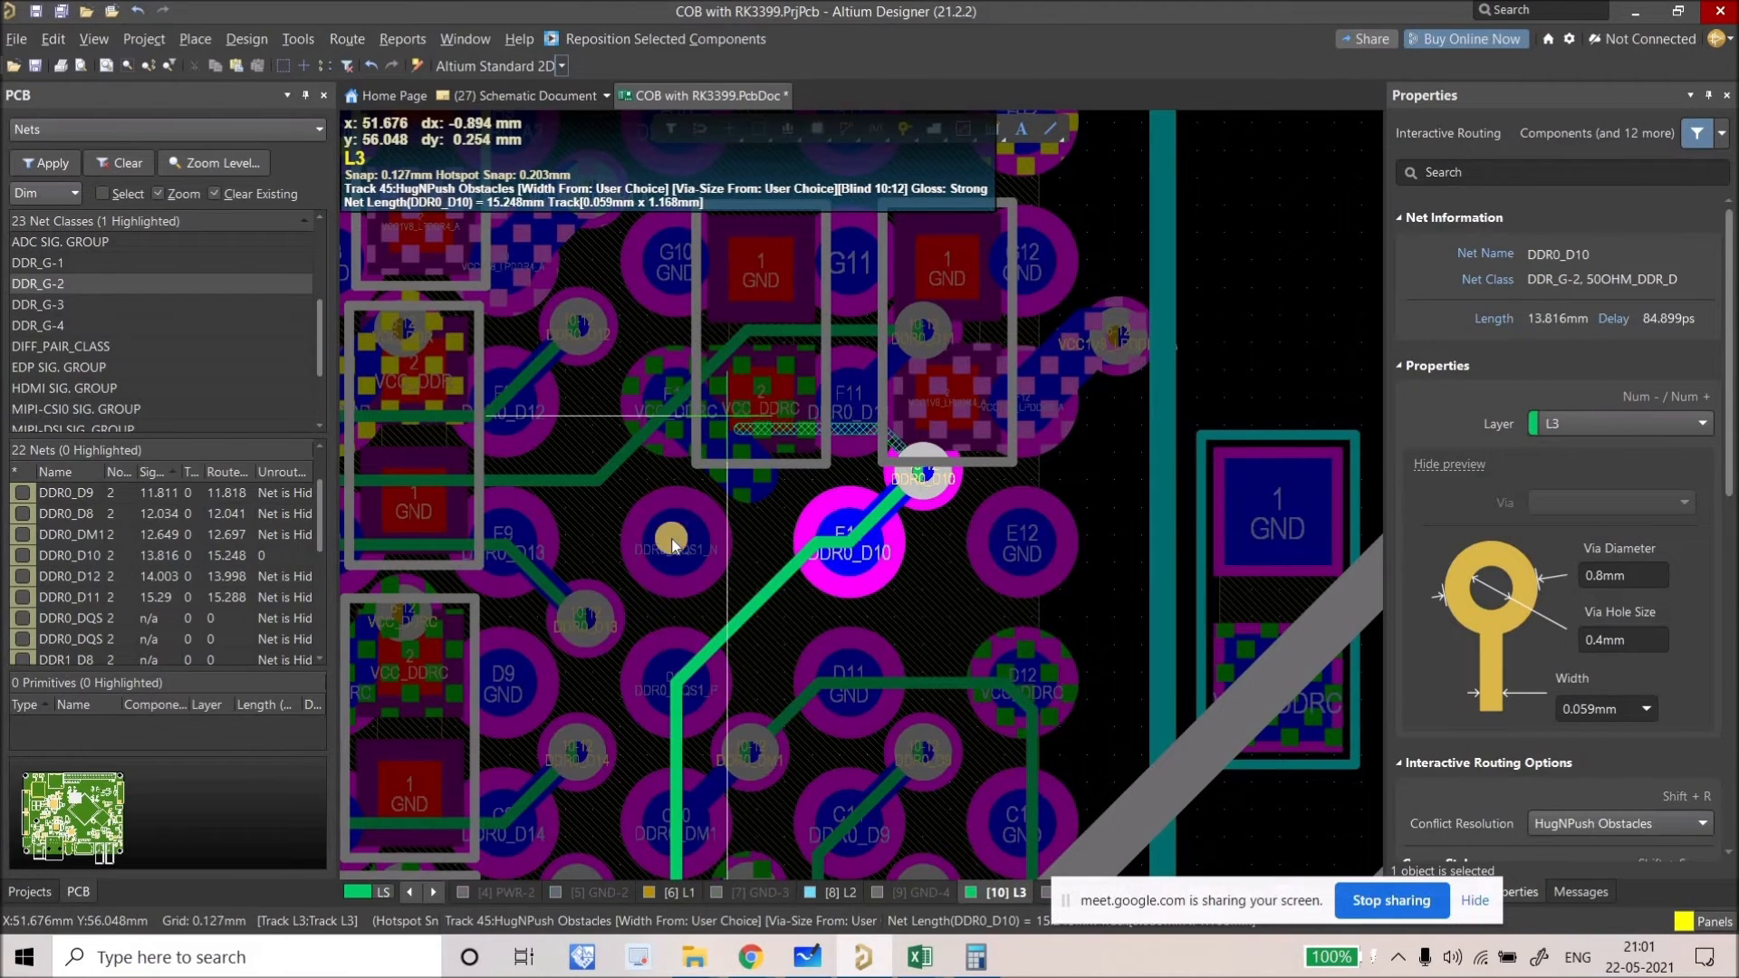
left_click(659, 668)
right_click(659, 561)
Step: Slide the DDR0_DM1 diagonal down-right, trimming it to 12.657 mm
right_click_drag(763, 723, 712, 633)
scroll(764, 605, "up", 1, "ctrl")
left_click_drag(762, 608, 803, 640)
right_click_drag(765, 391, 883, 407)
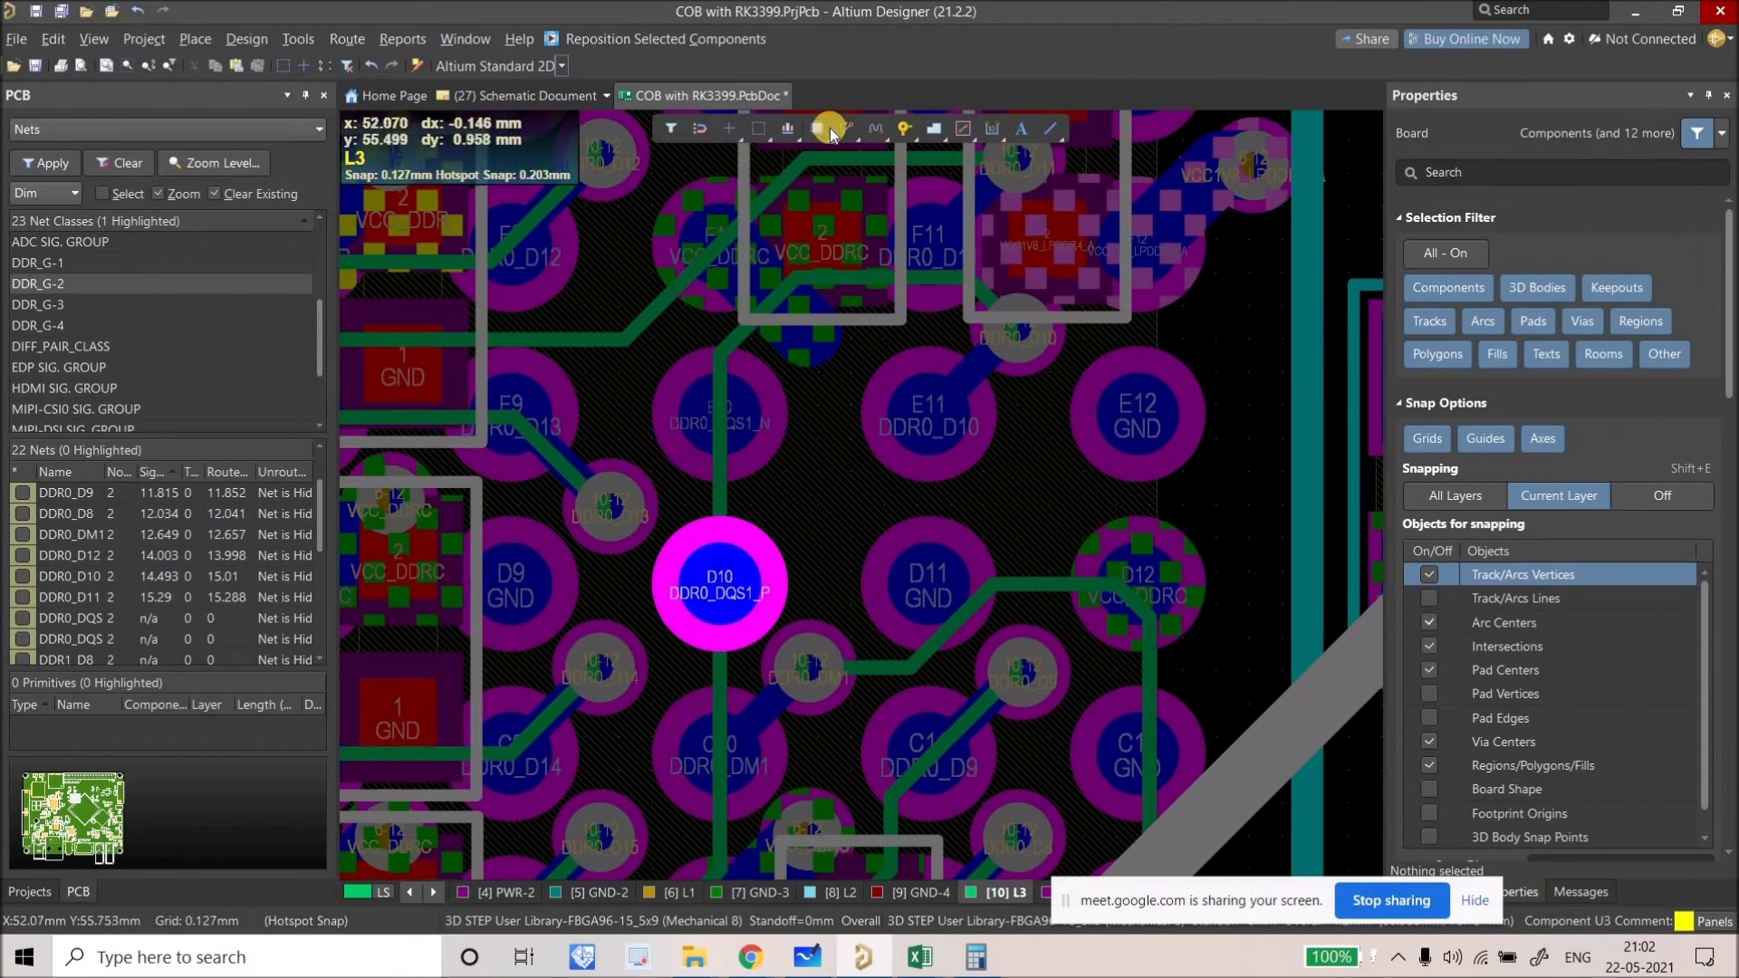
Step: Try Interactive Differential Pair Routing, then cancel it
right_click(844, 128)
left_click(861, 179)
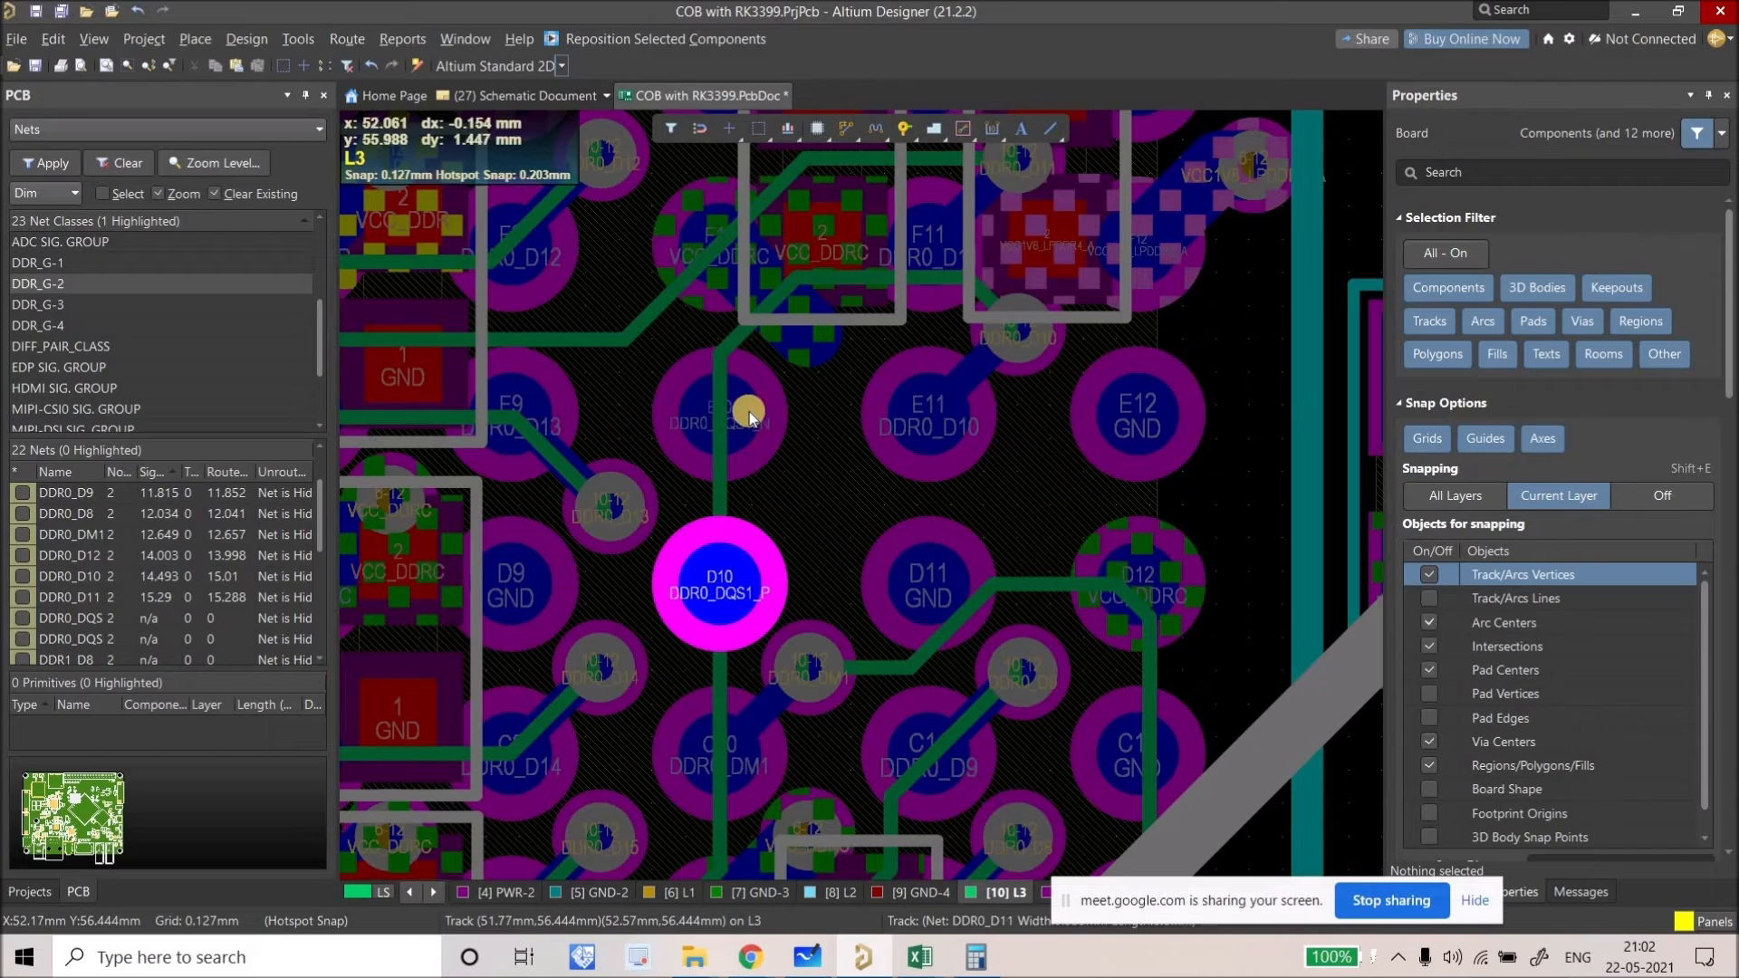
scroll(749, 411, "up", 1, "ctrl")
key("Escape")
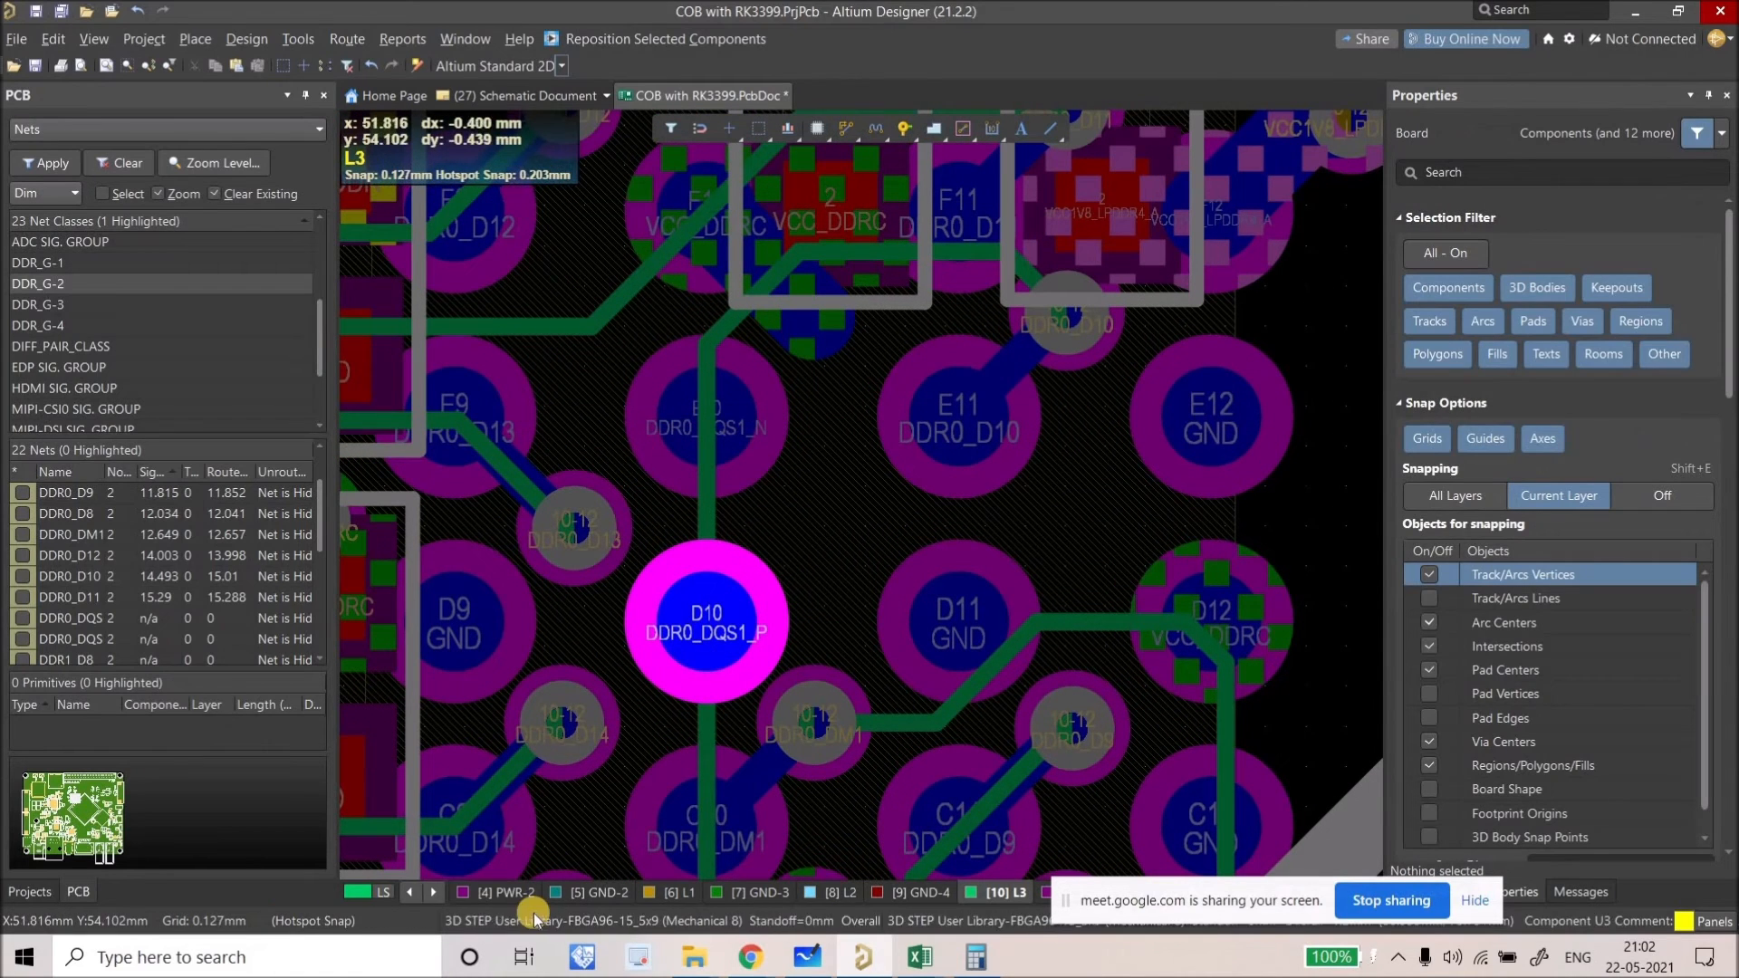
Step: Make the bottom layer active and route the DDR0_DQS1 fanout stubs from E10 and D10 as a pair
left_click(433, 892)
double_click(433, 893)
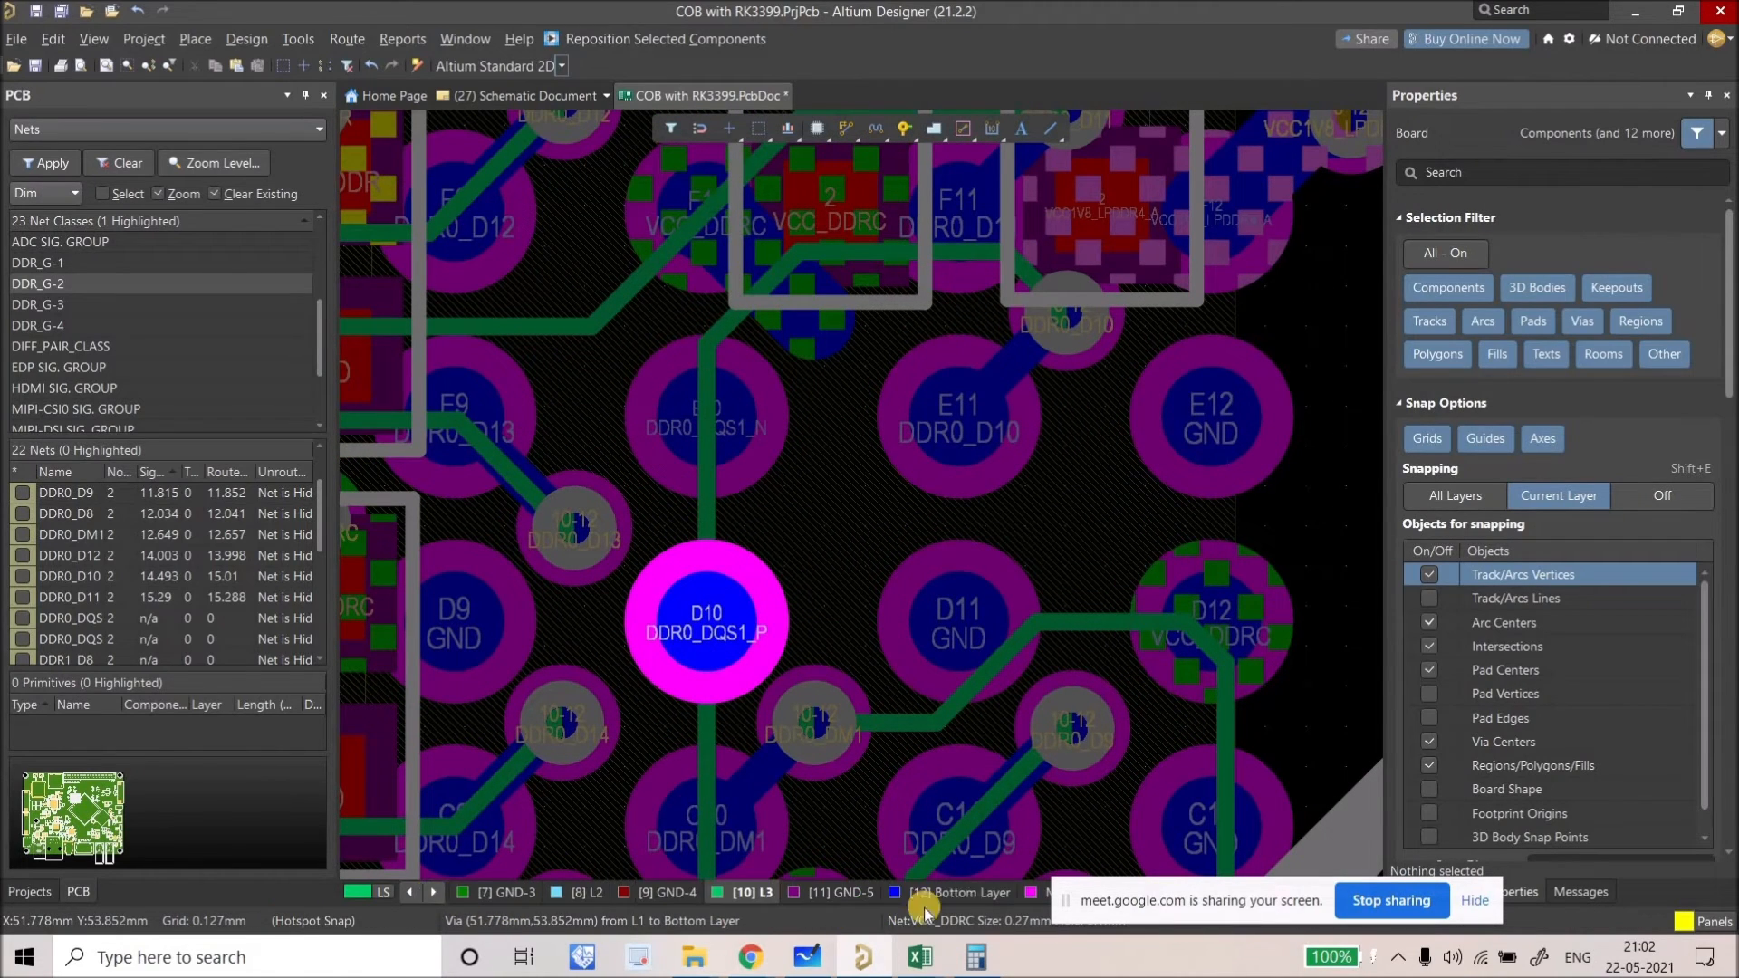
left_click(962, 892)
left_click(849, 127)
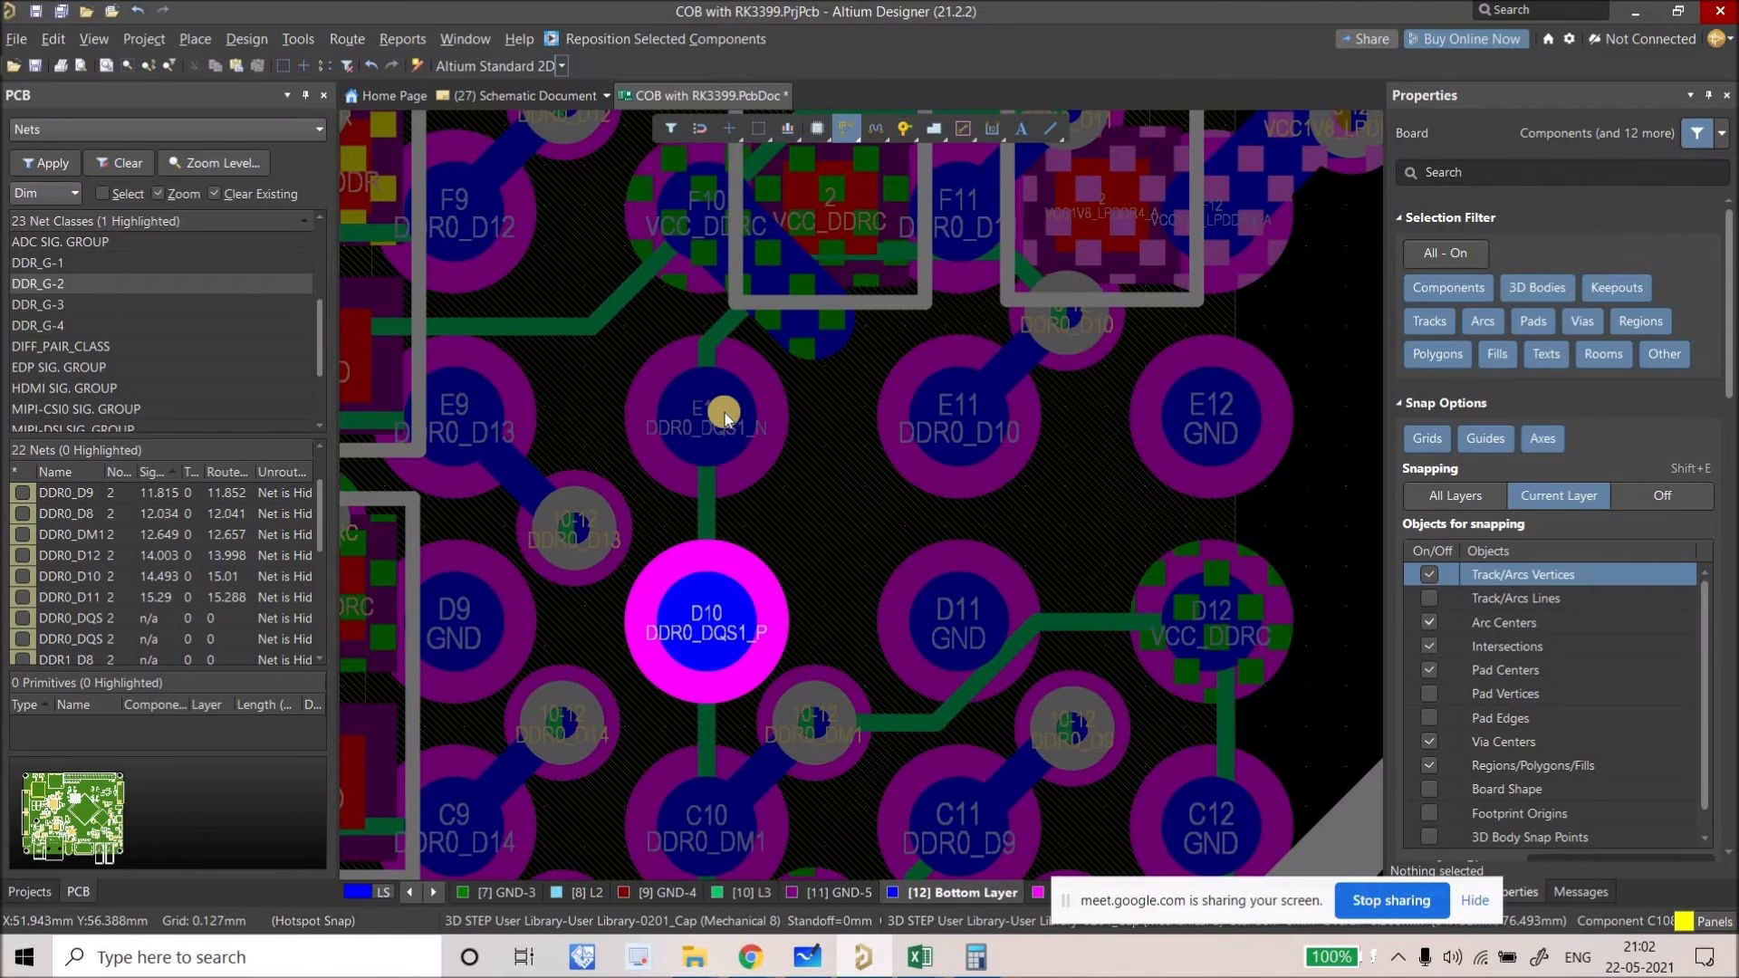
left_click(807, 479)
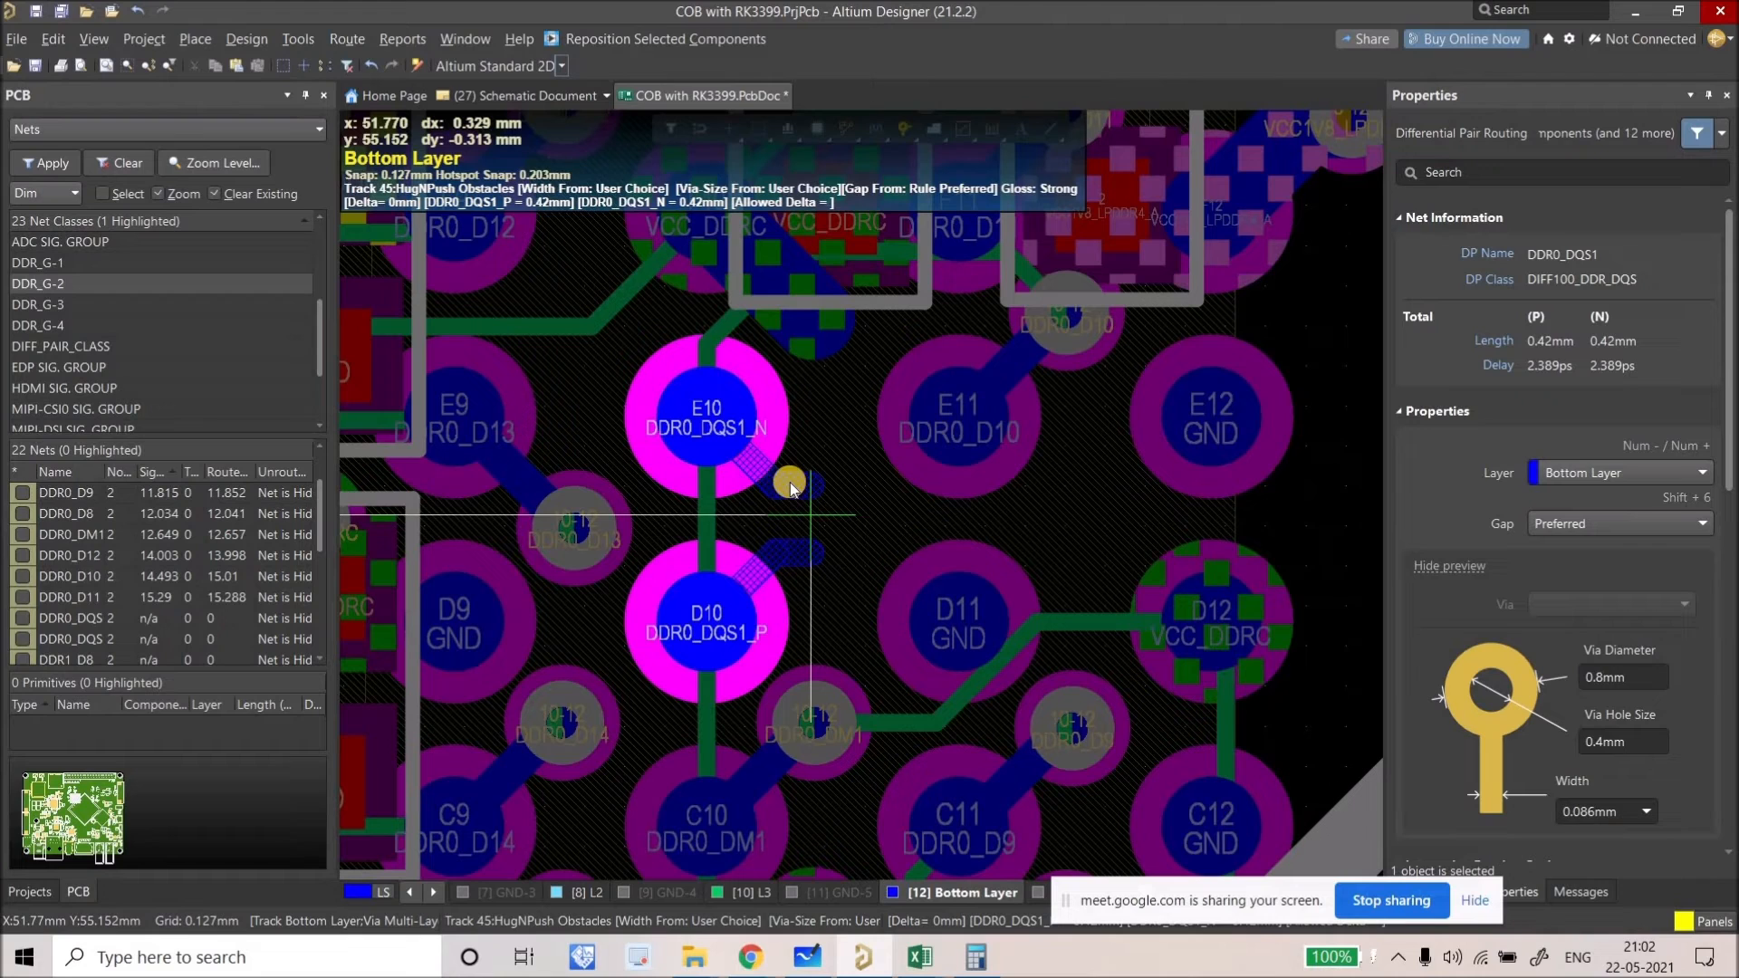
right_click(784, 482)
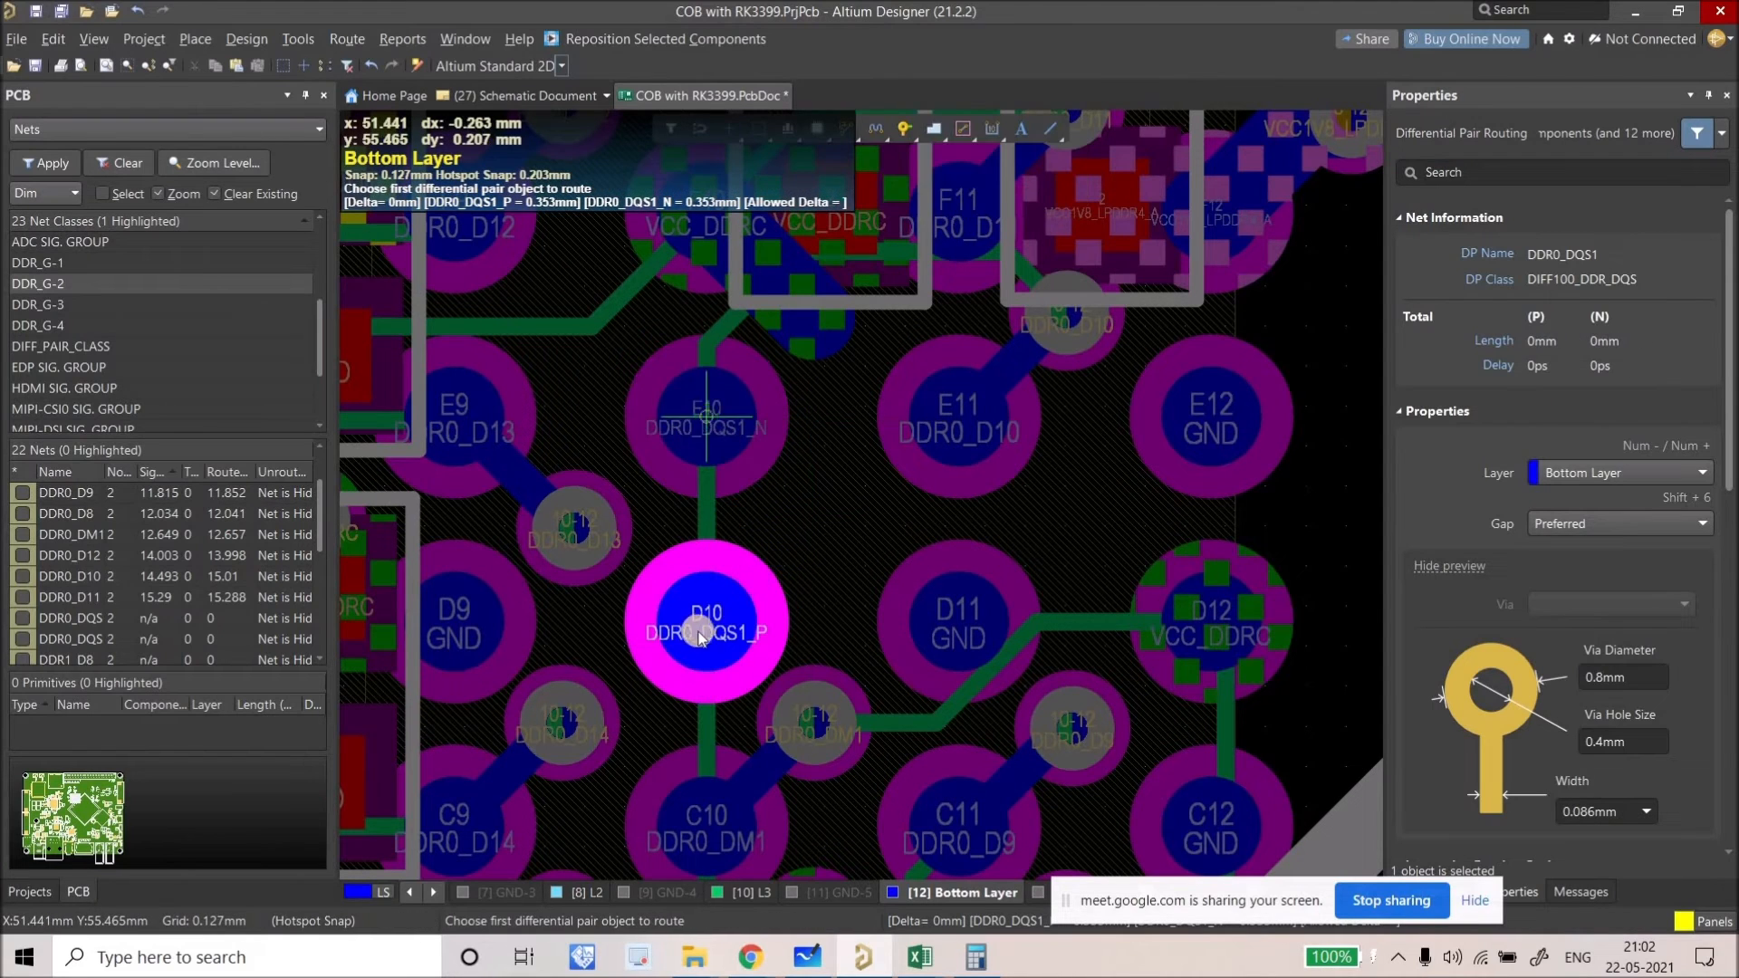
left_click(746, 594)
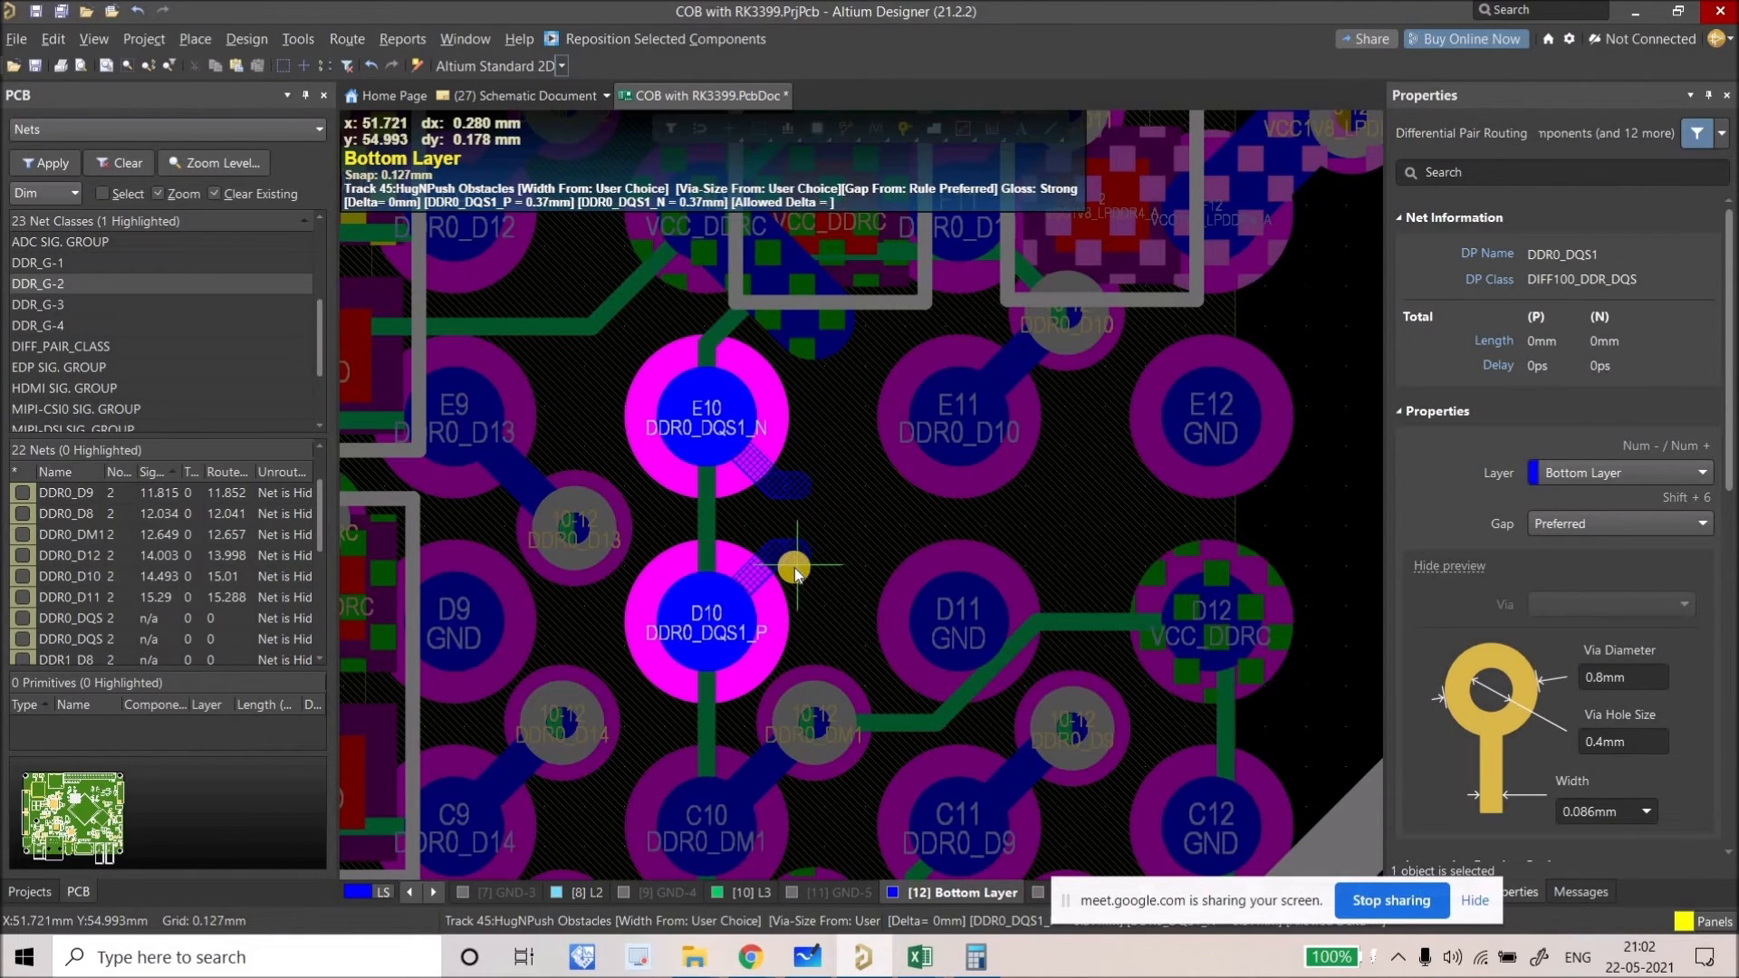
left_click(794, 571)
right_click(794, 571)
Step: Select the DDR0_D10 via near E11
scroll(795, 570, "down", 1, "ctrl")
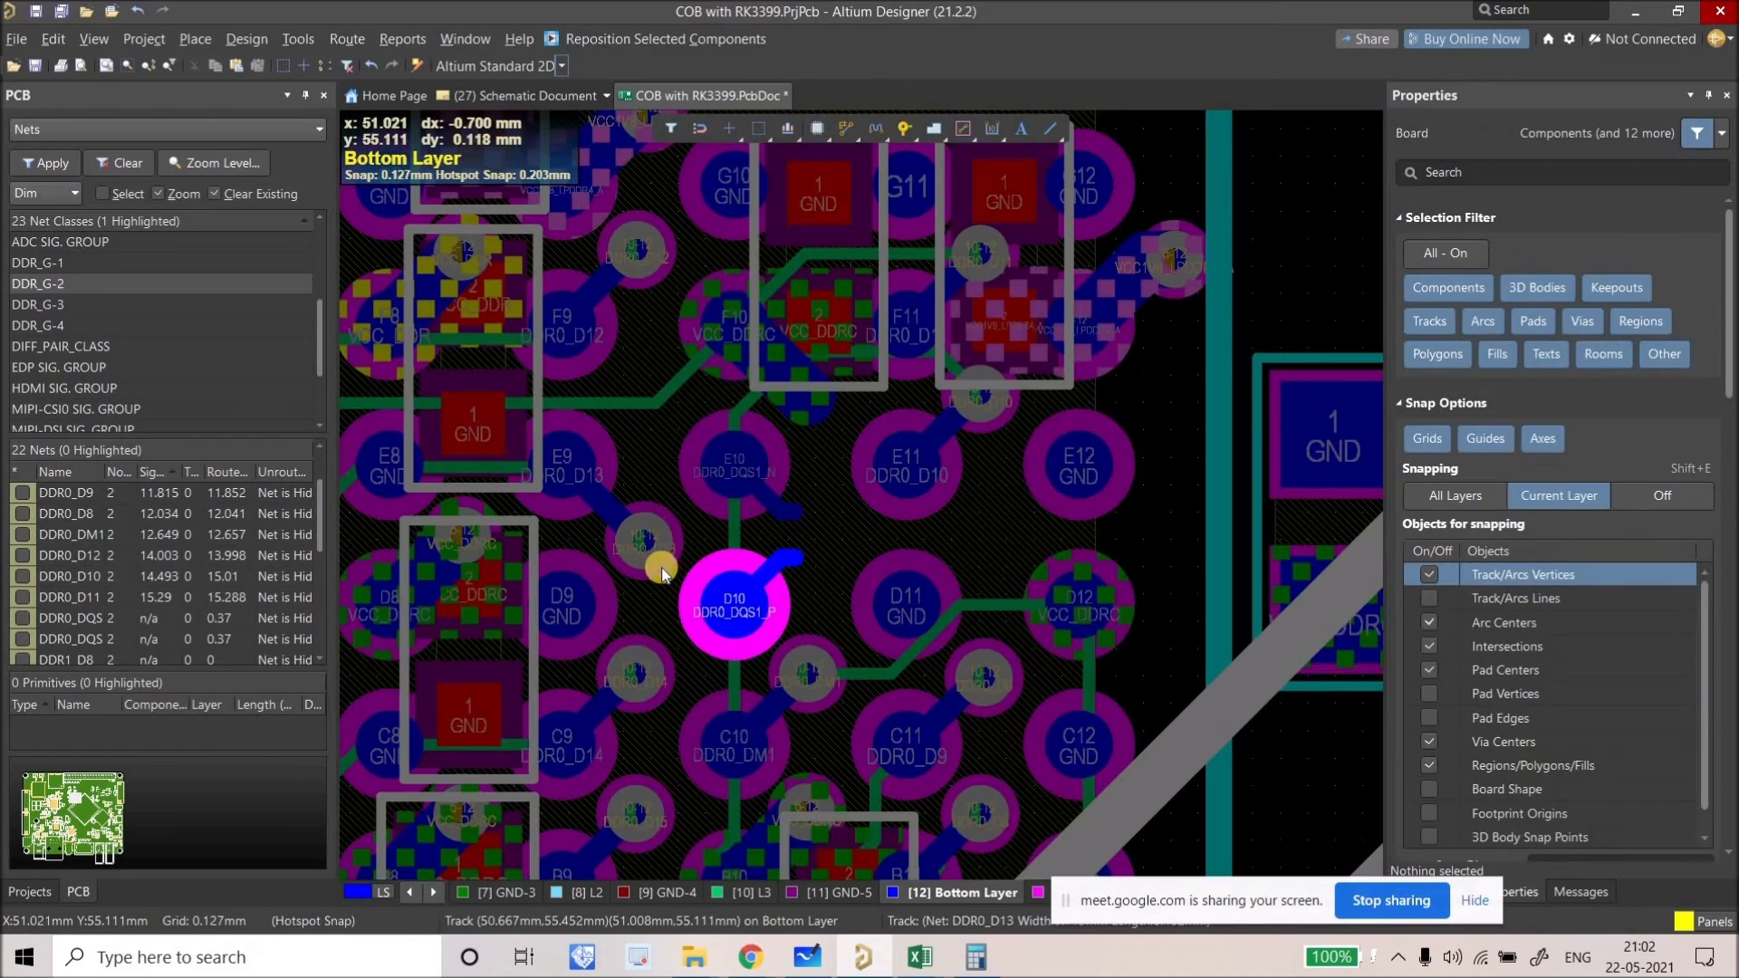
right_click_drag(668, 488, 658, 501)
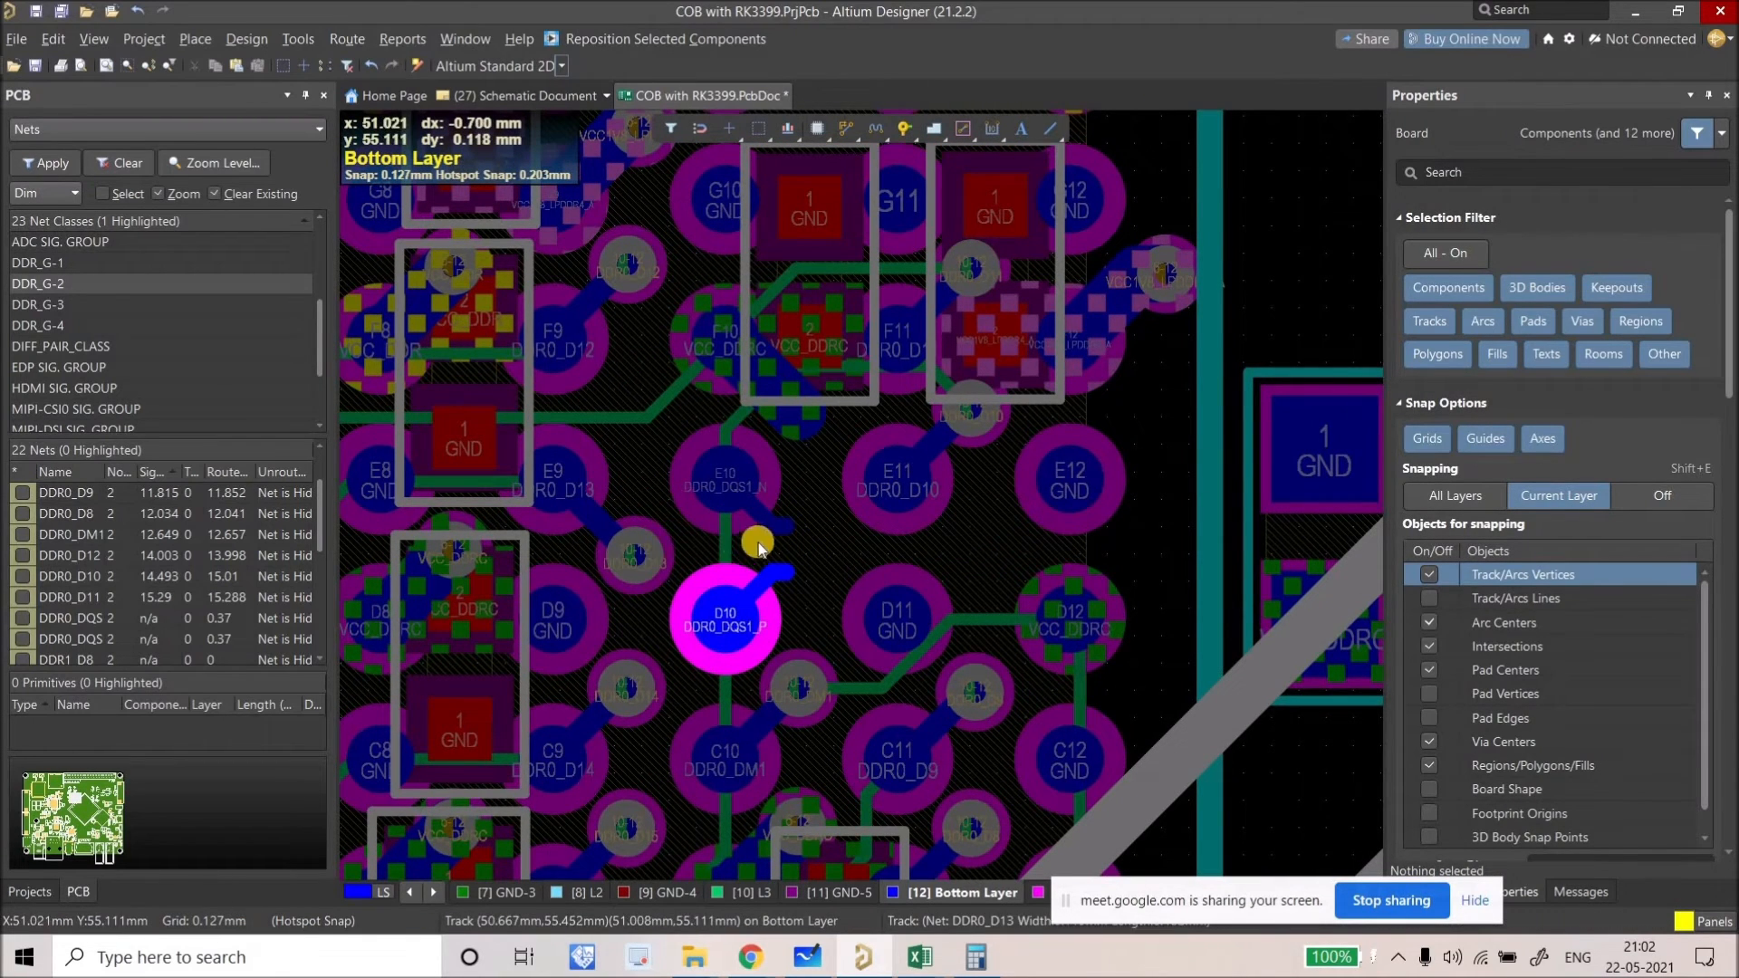
scroll(711, 525, "up", 3, "ctrl")
right_click_drag(705, 518, 979, 323)
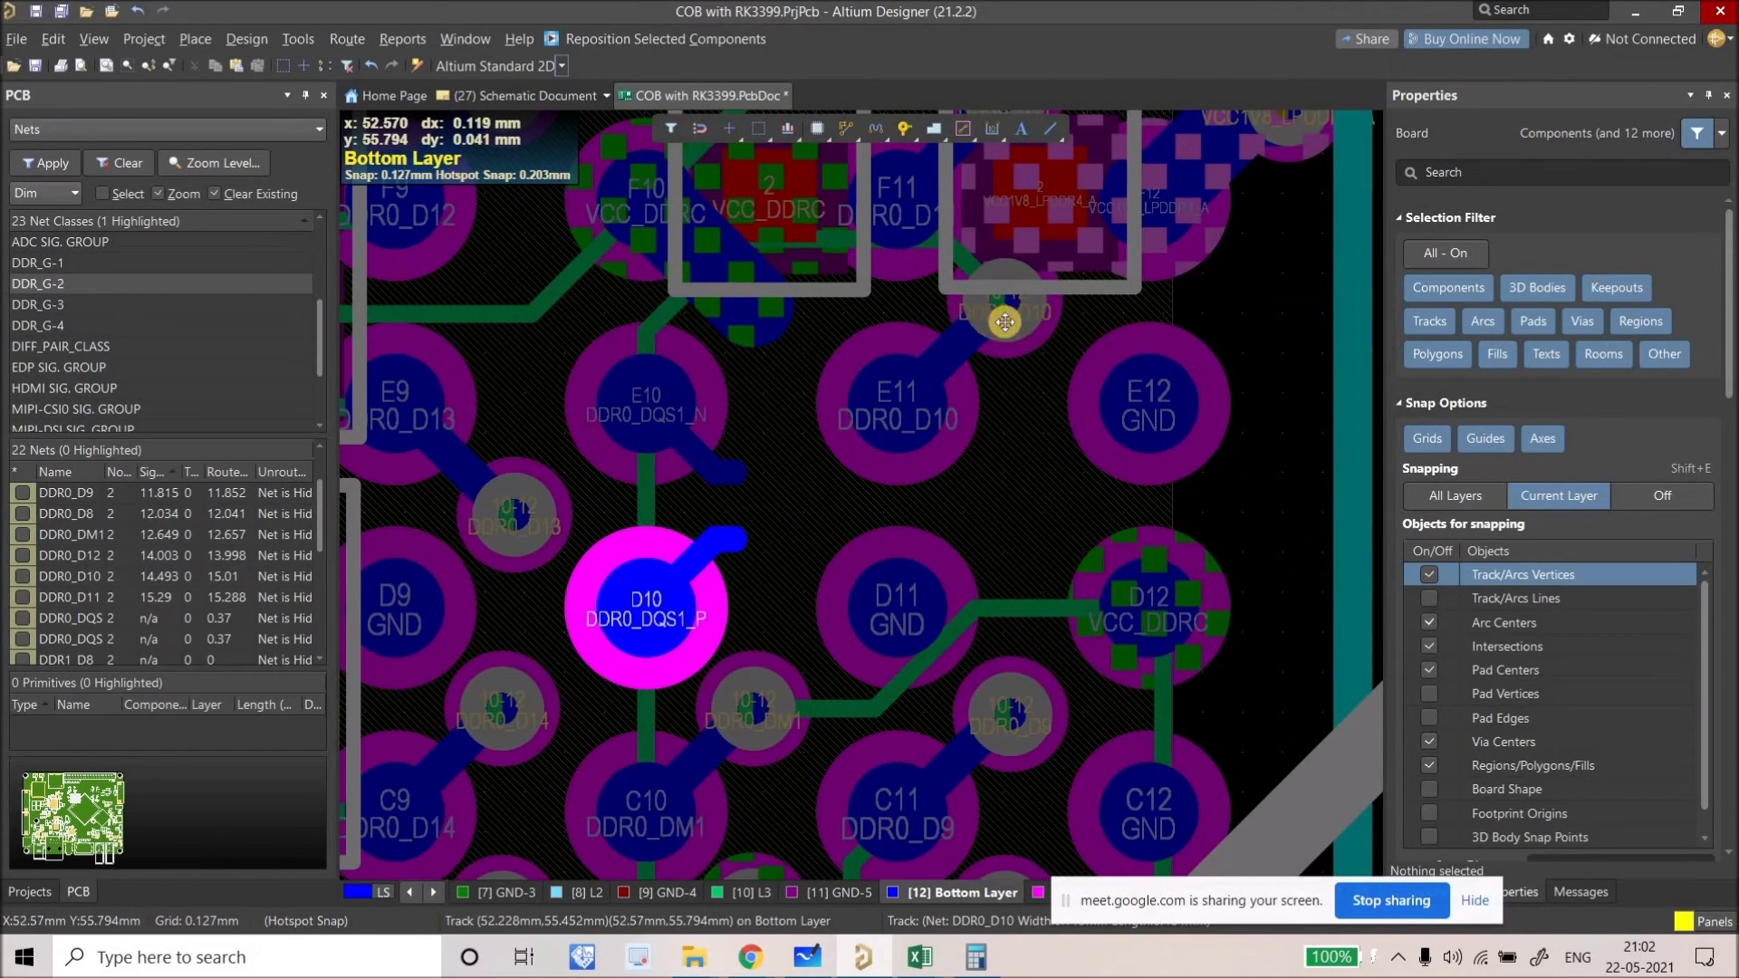
left_click(1004, 322)
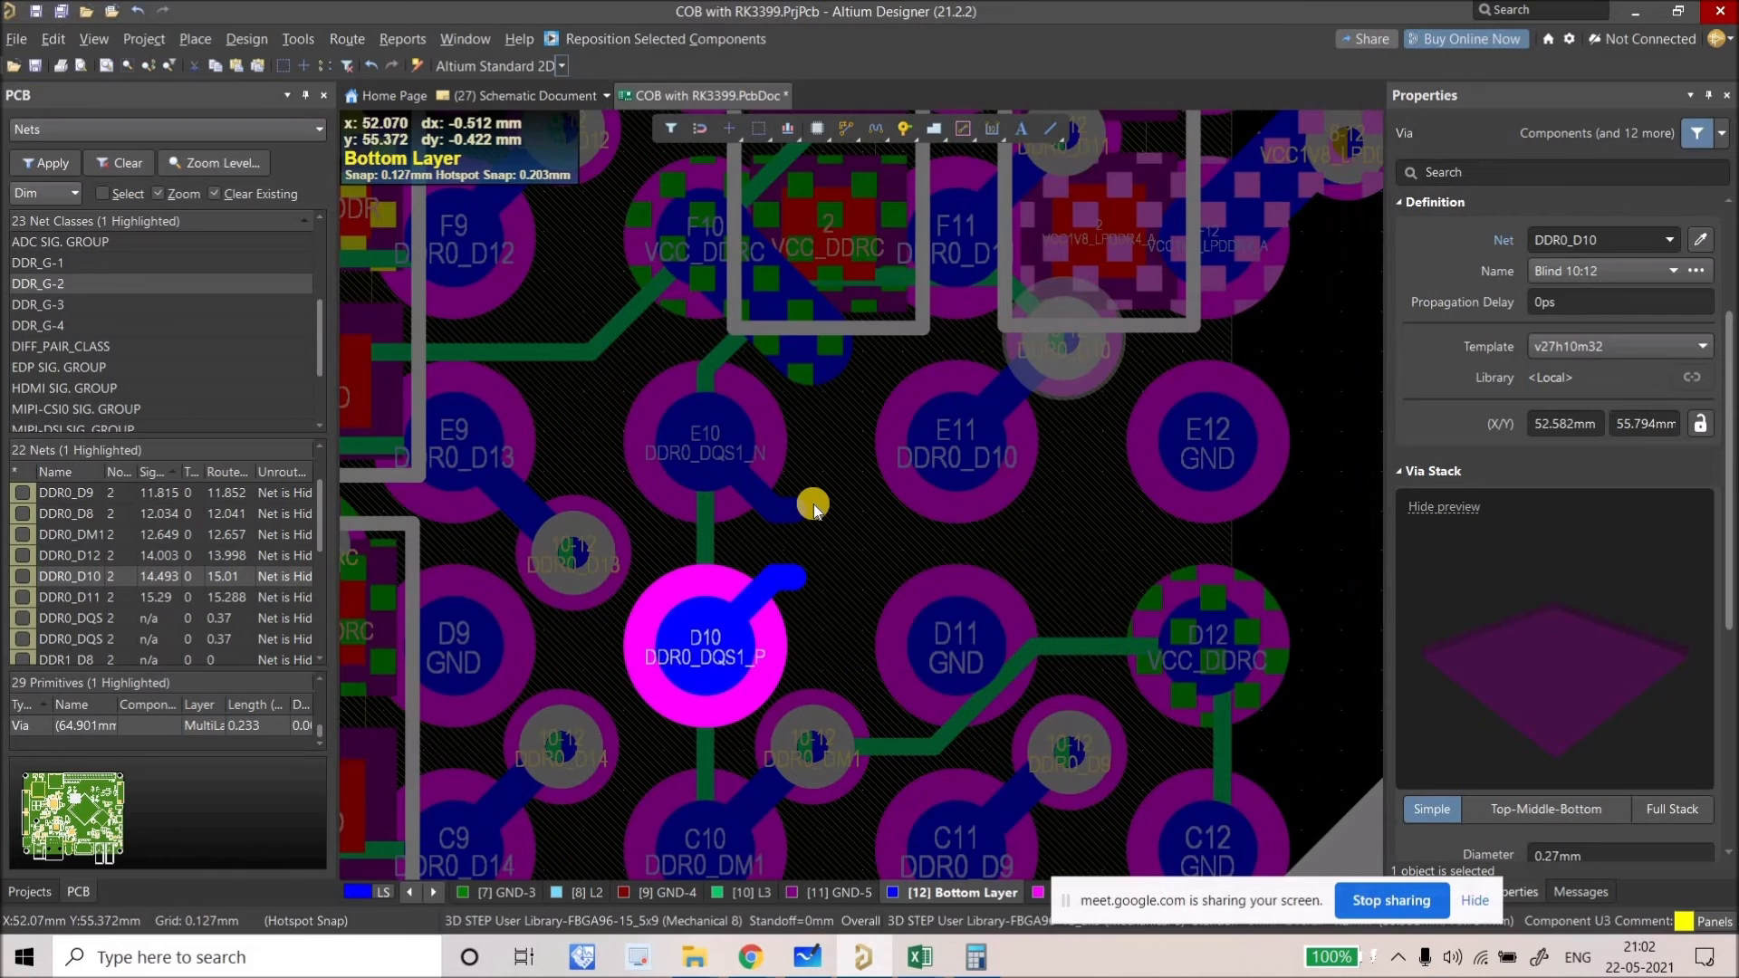
scroll(813, 504, "up", 2, "ctrl")
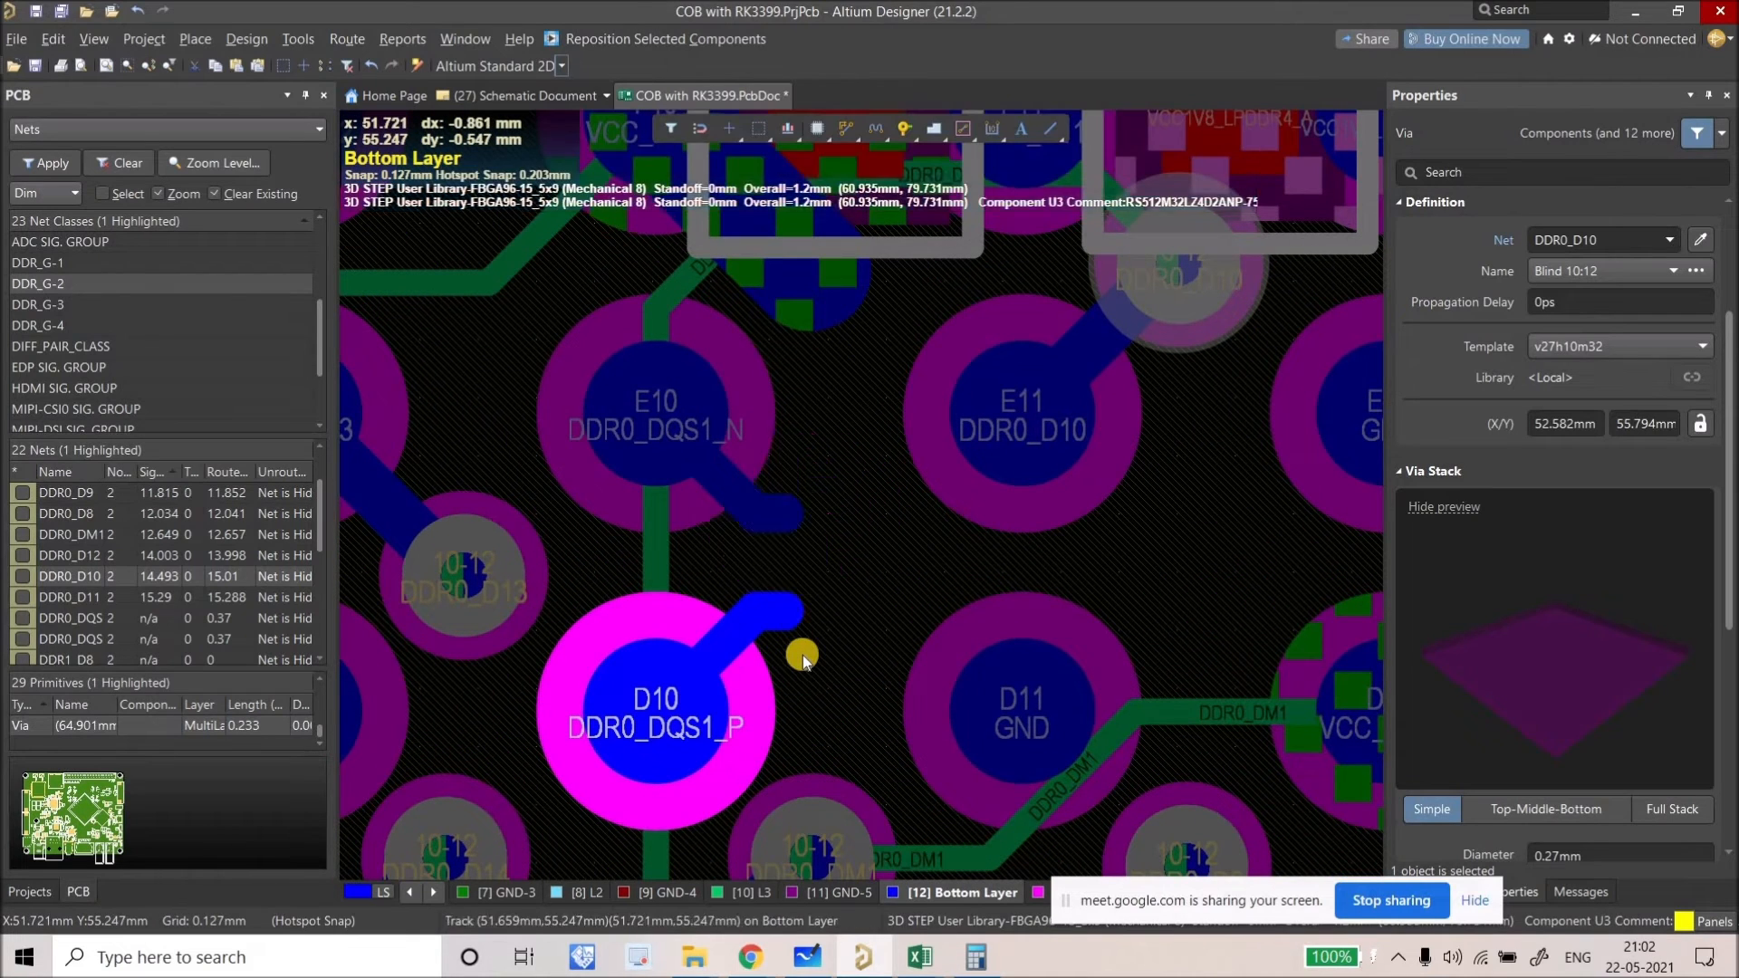
Step: Paste a via at the D10 trace end, assign it to DDR0_DQS1_P, and nudge it down-right
key("ctrl+v")
left_click(730, 613)
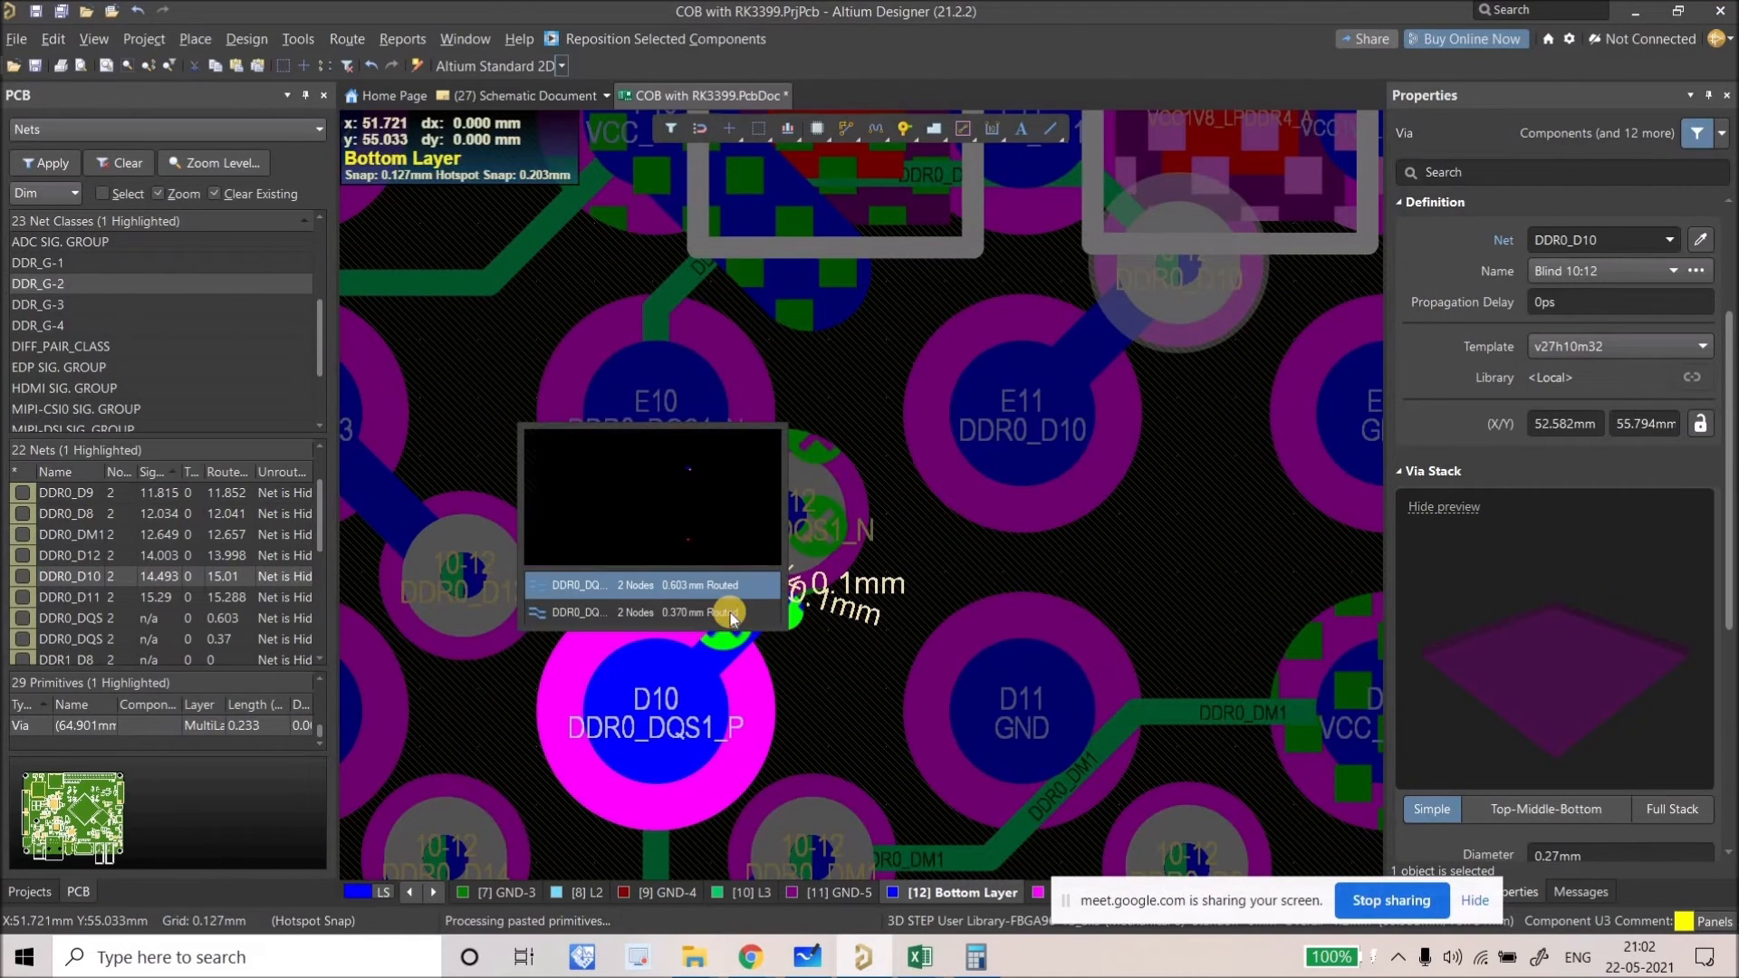
left_click(837, 623)
left_click_drag(785, 609, 803, 627)
scroll(786, 515, "down", 4, "ctrl")
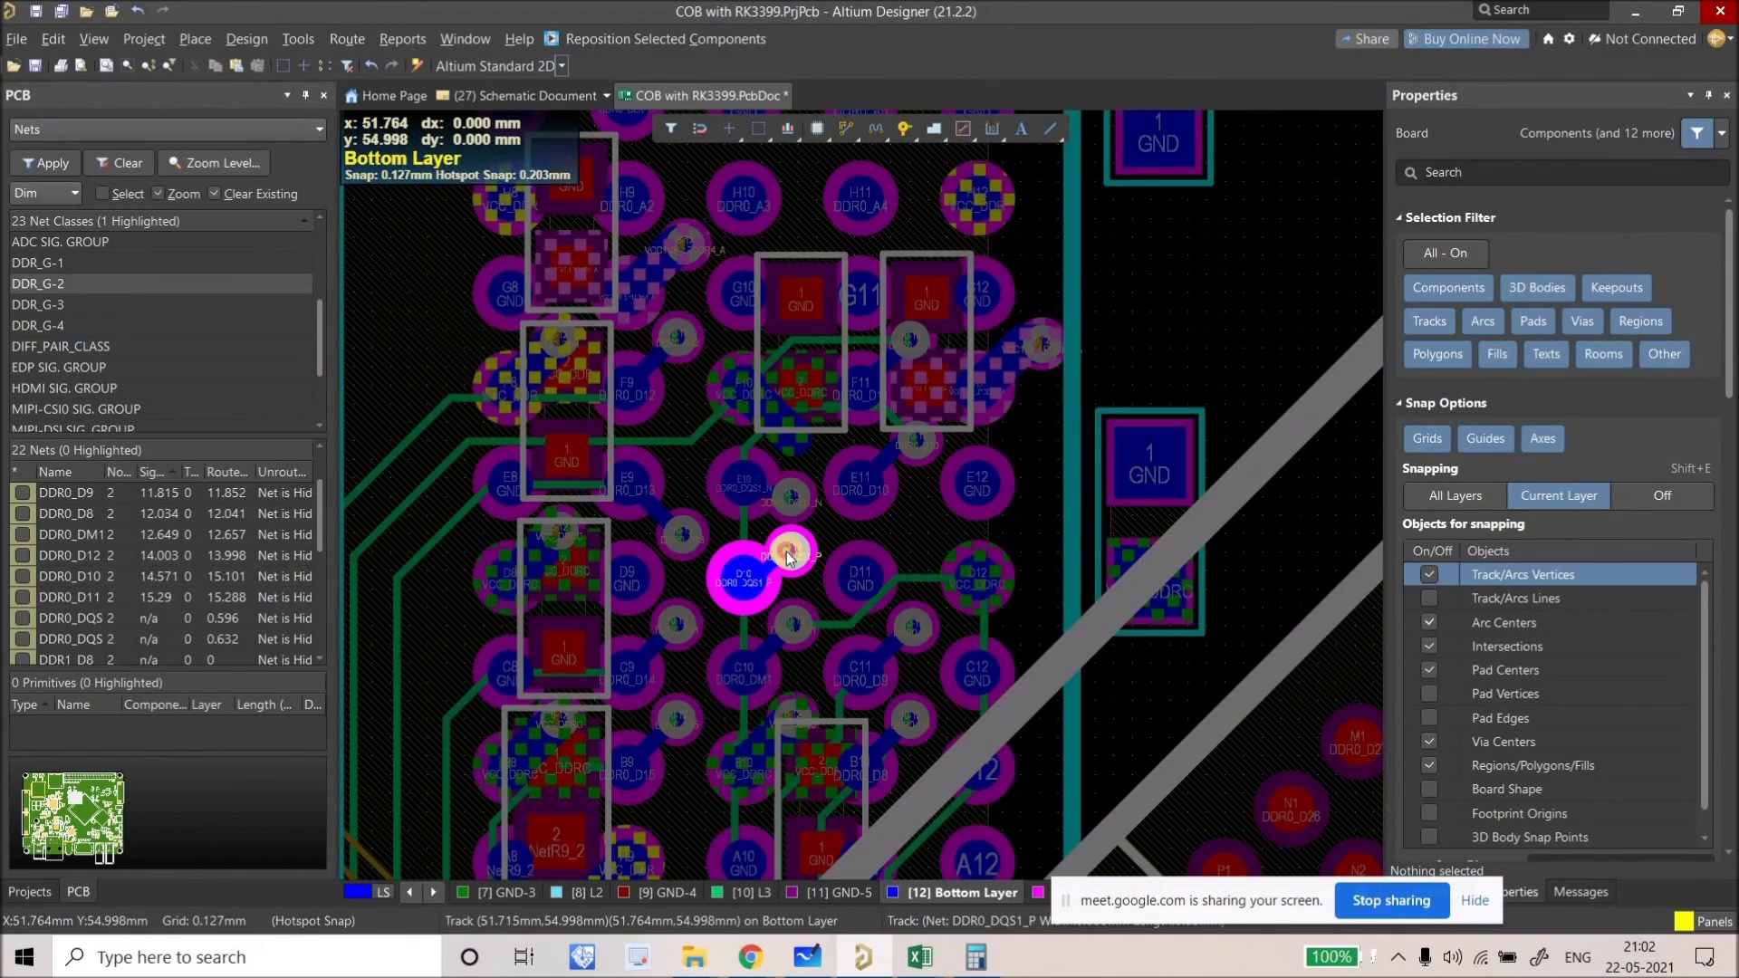
right_click_drag(734, 435, 659, 359)
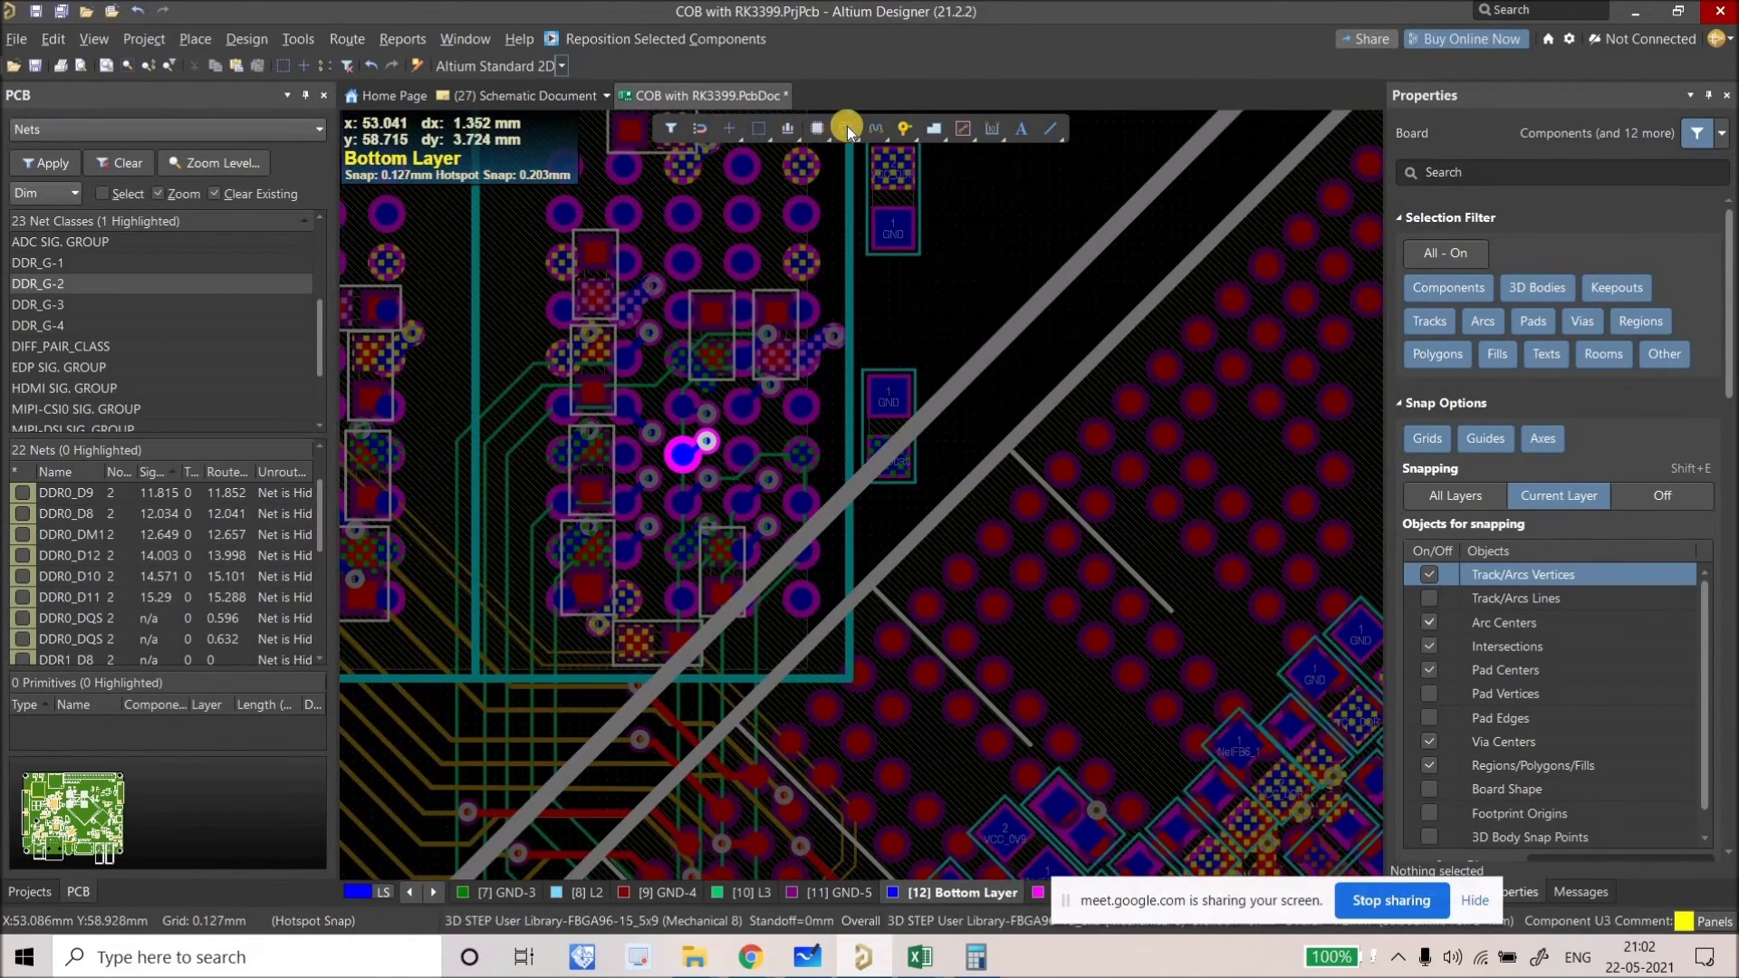
left_click(847, 130)
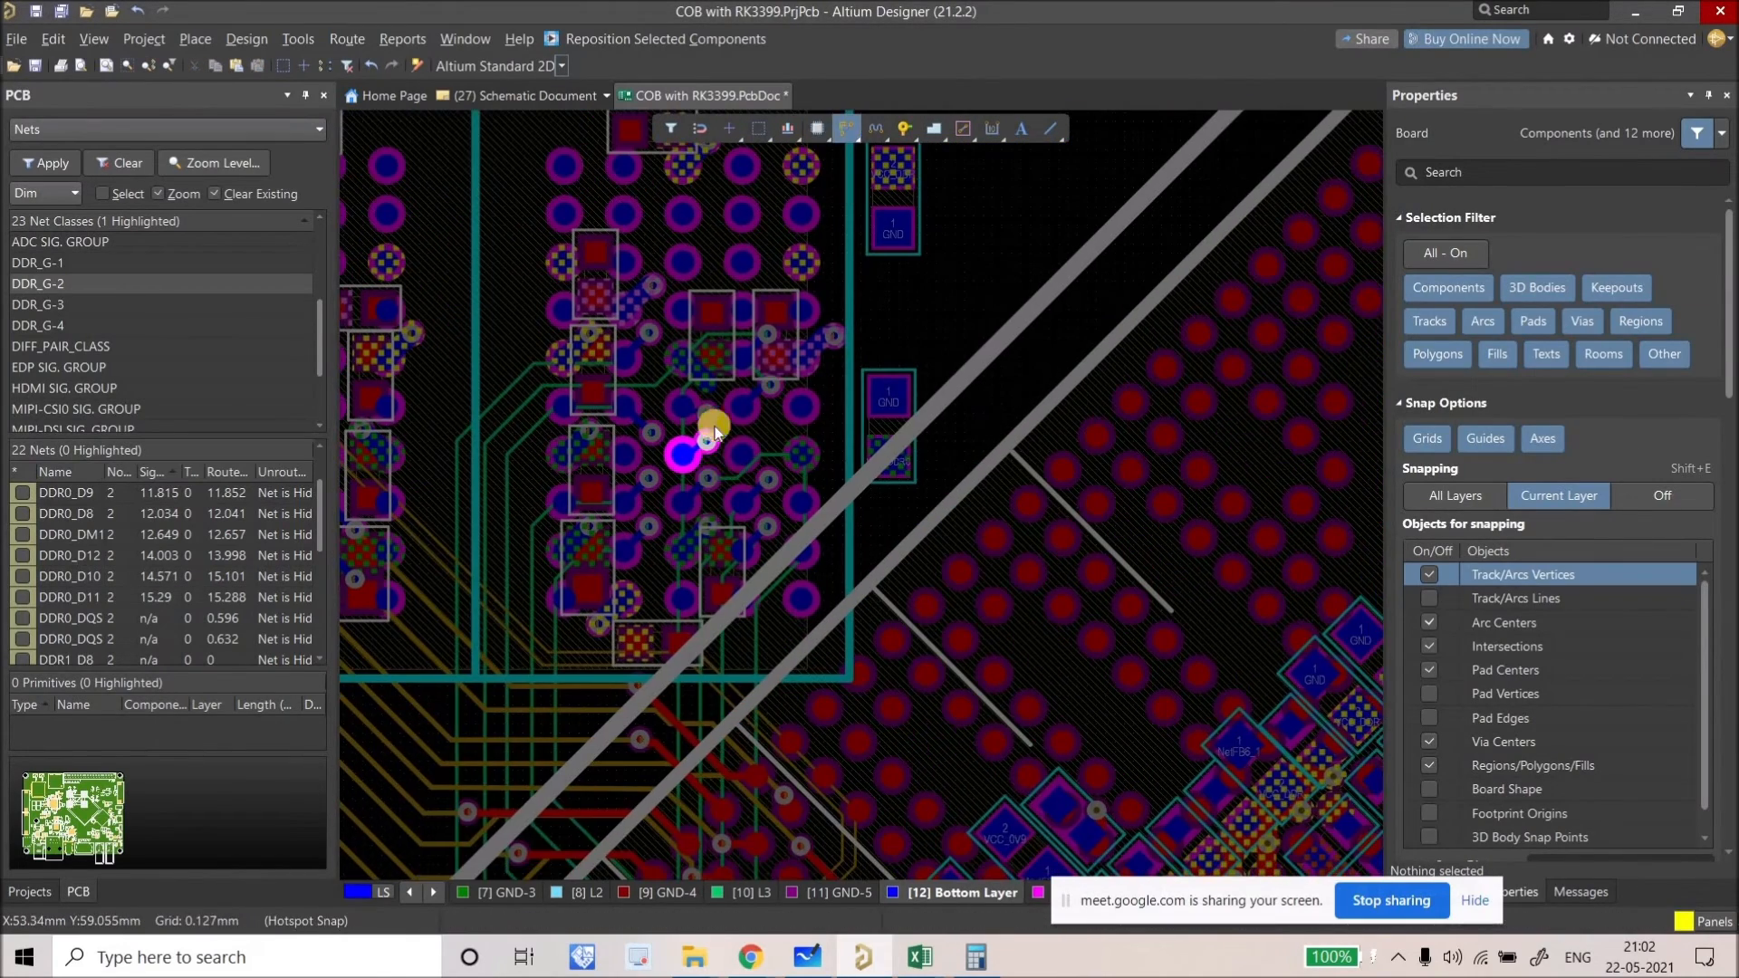
left_click(776, 427)
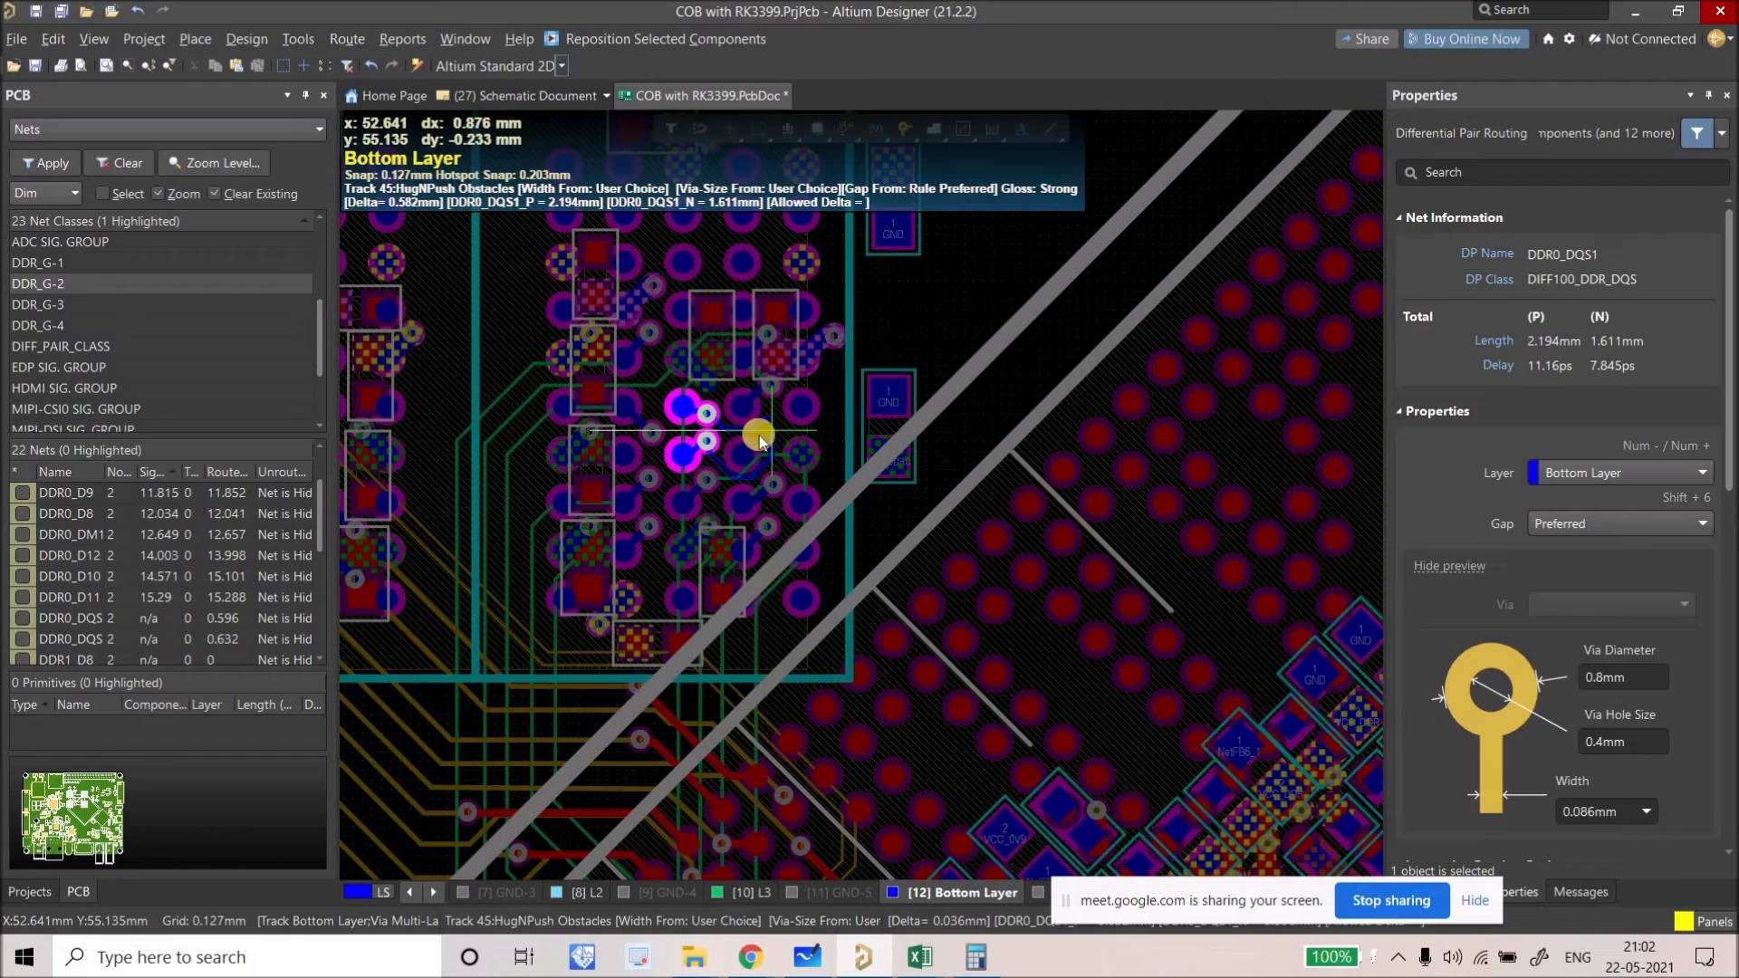
key("KP_Add")
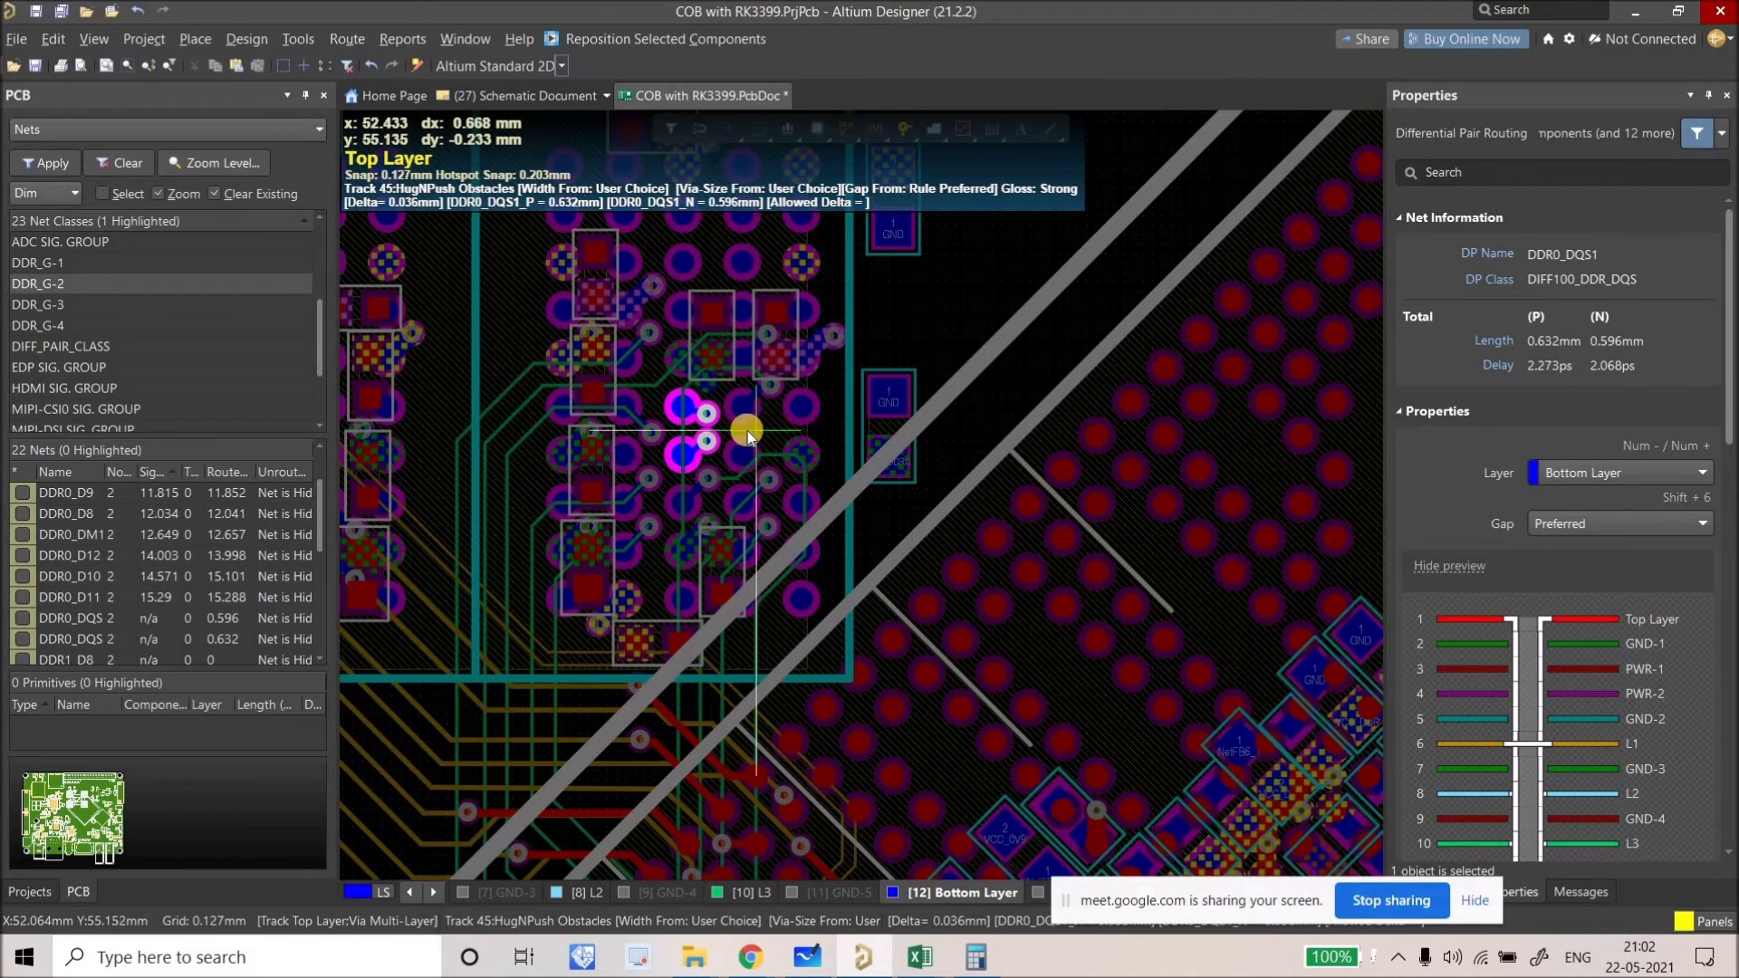
key("KP_Subtract")
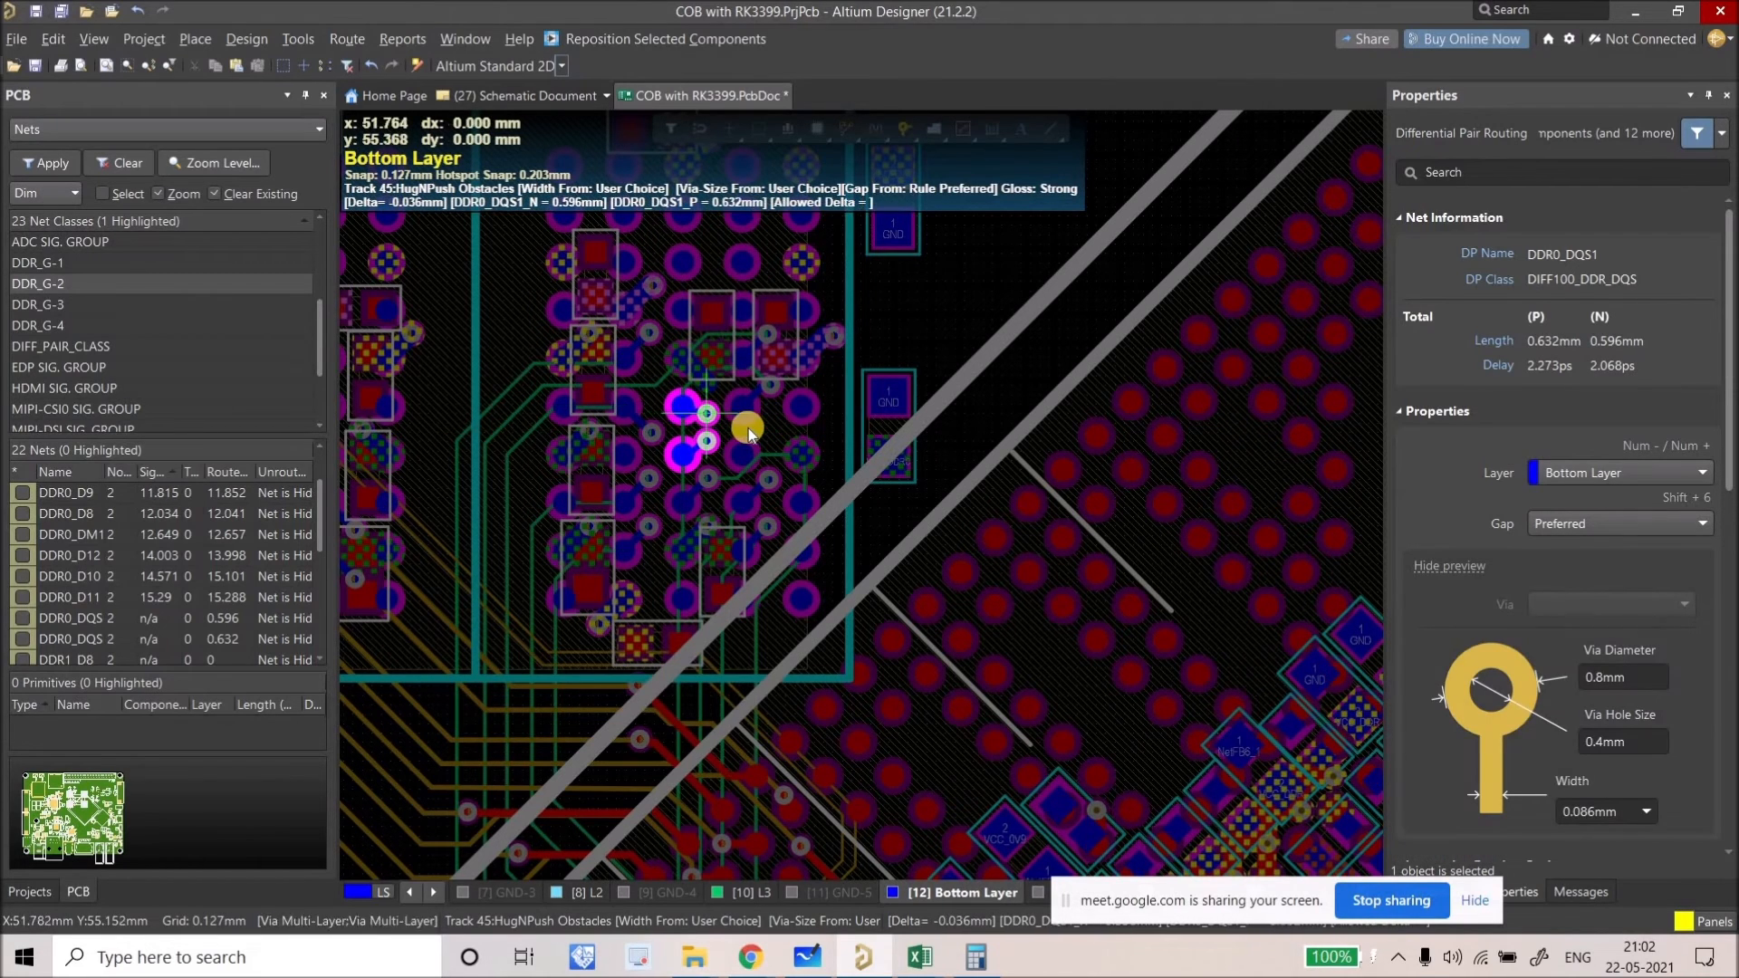
key("Escape")
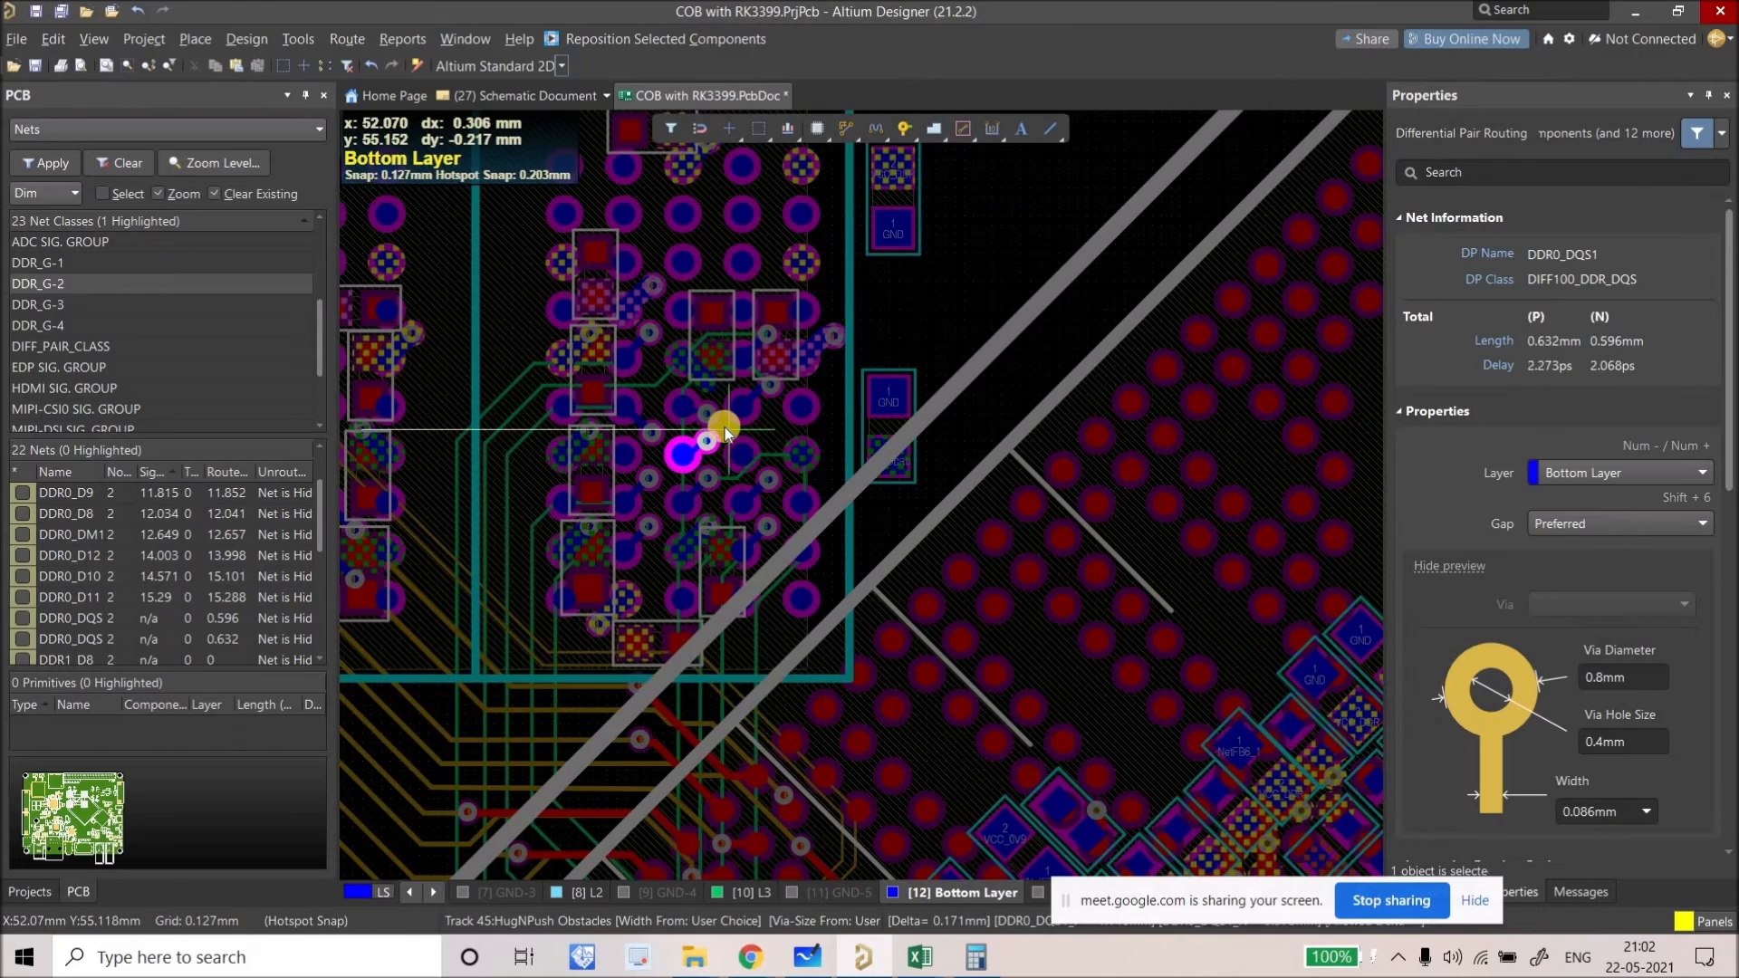
key("Escape")
scroll(720, 433, "up", 2, "ctrl")
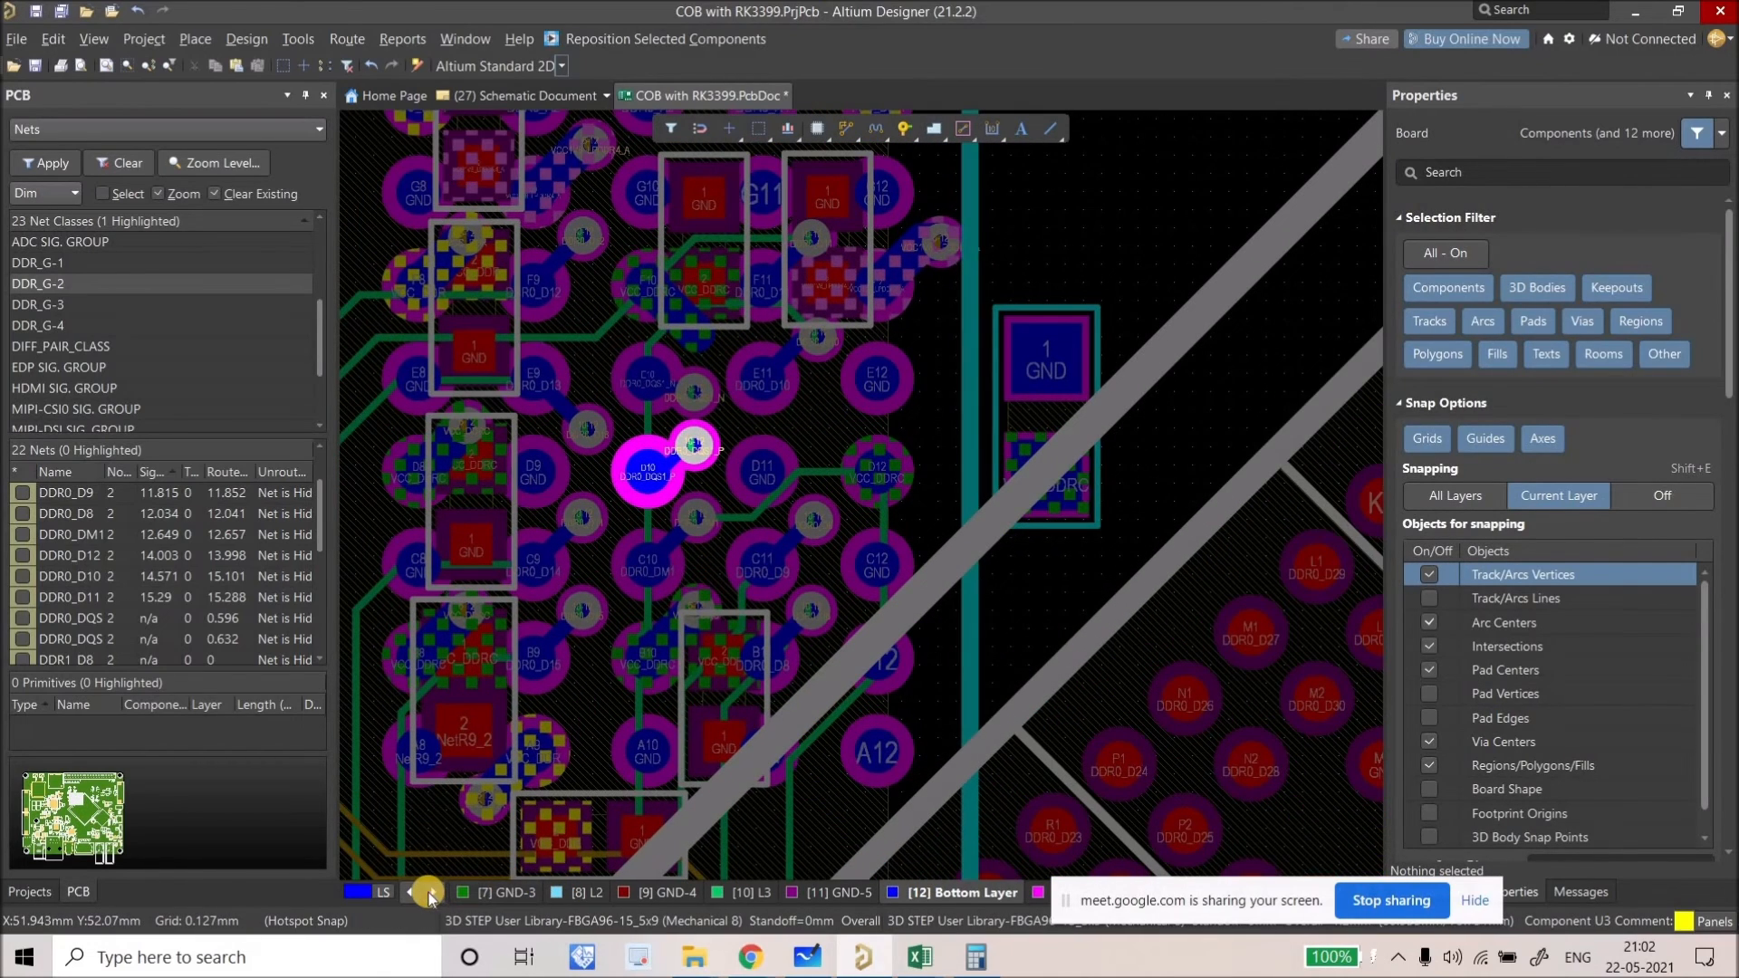
Step: Make inner layer L3 the active routing layer
left_click(428, 894)
left_click(428, 895)
left_click(429, 894)
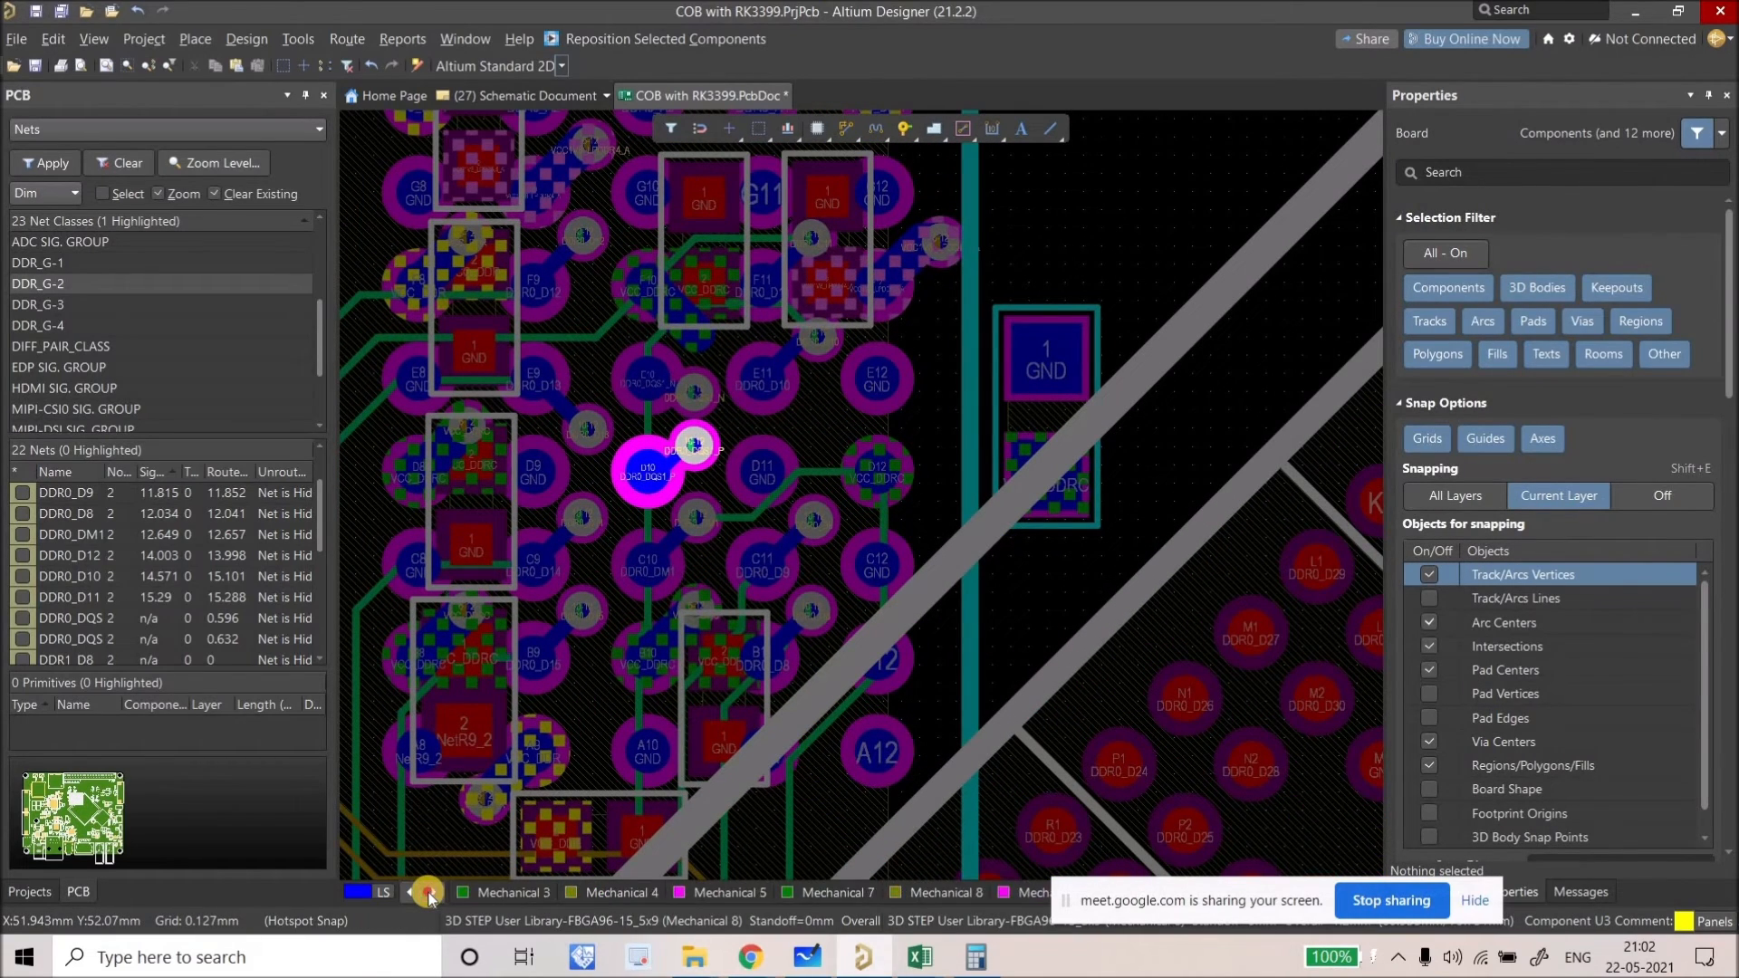
left_click(420, 894)
left_click(420, 894)
left_click(653, 894)
Step: Route the DDR0_DQS1 pair from its vias down to the V row as a differential pair
left_click(837, 128)
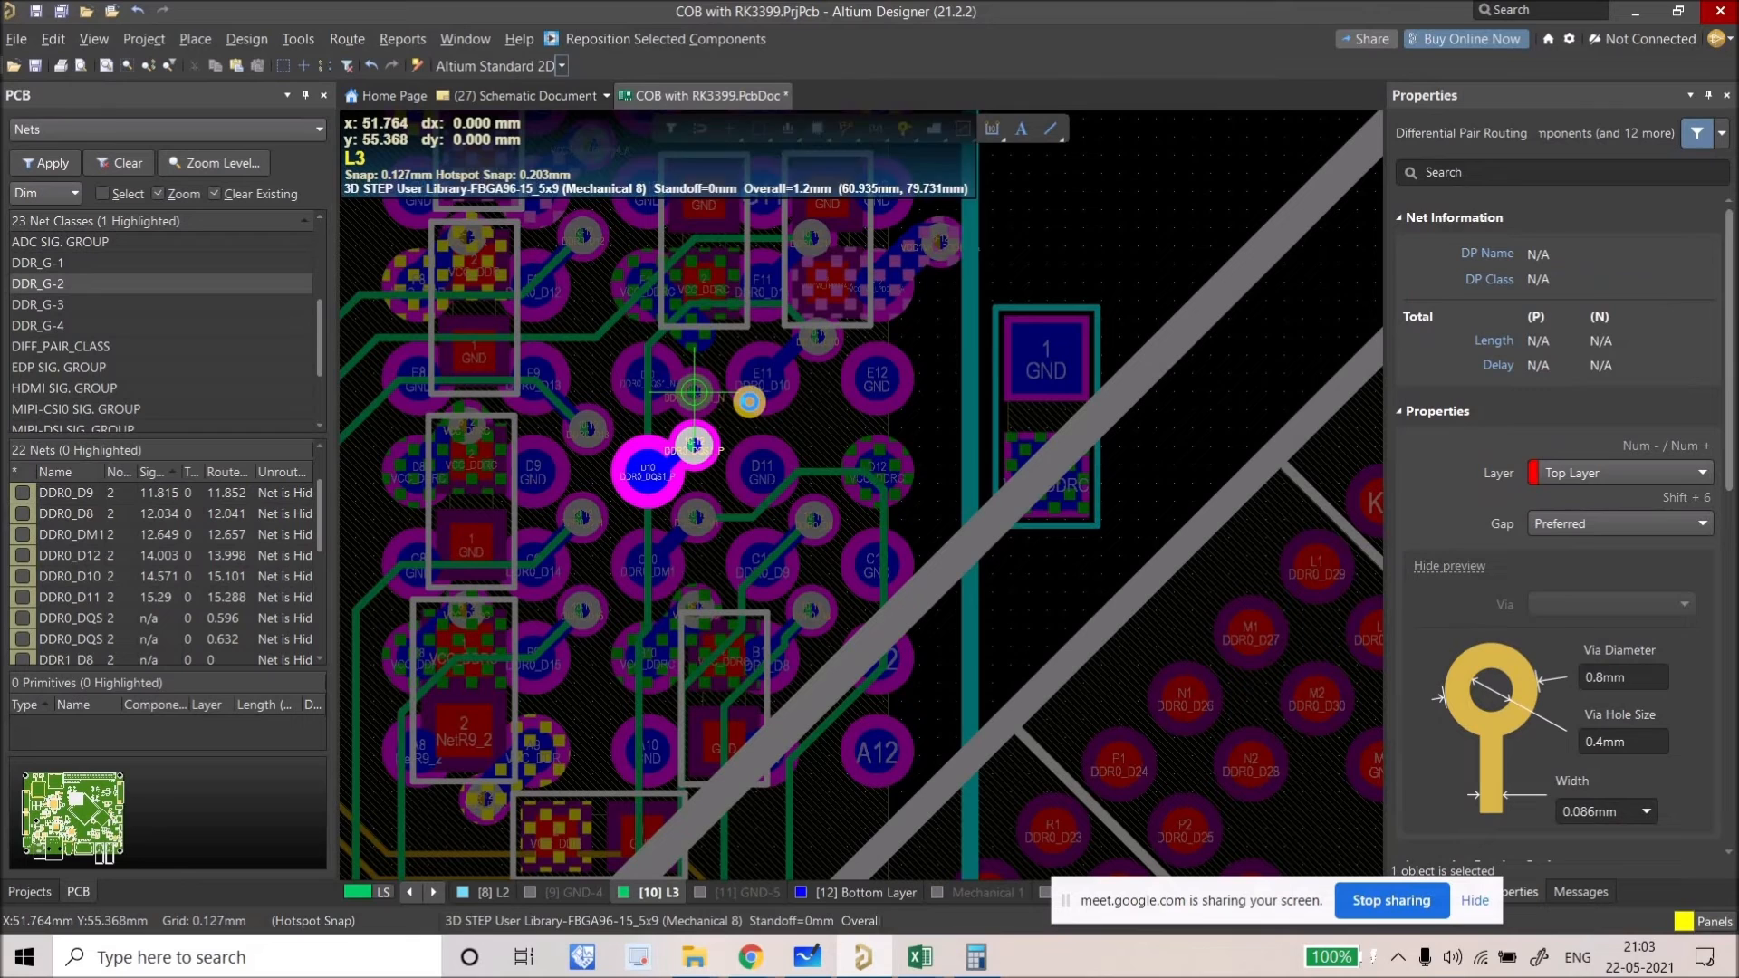
left_click(772, 399)
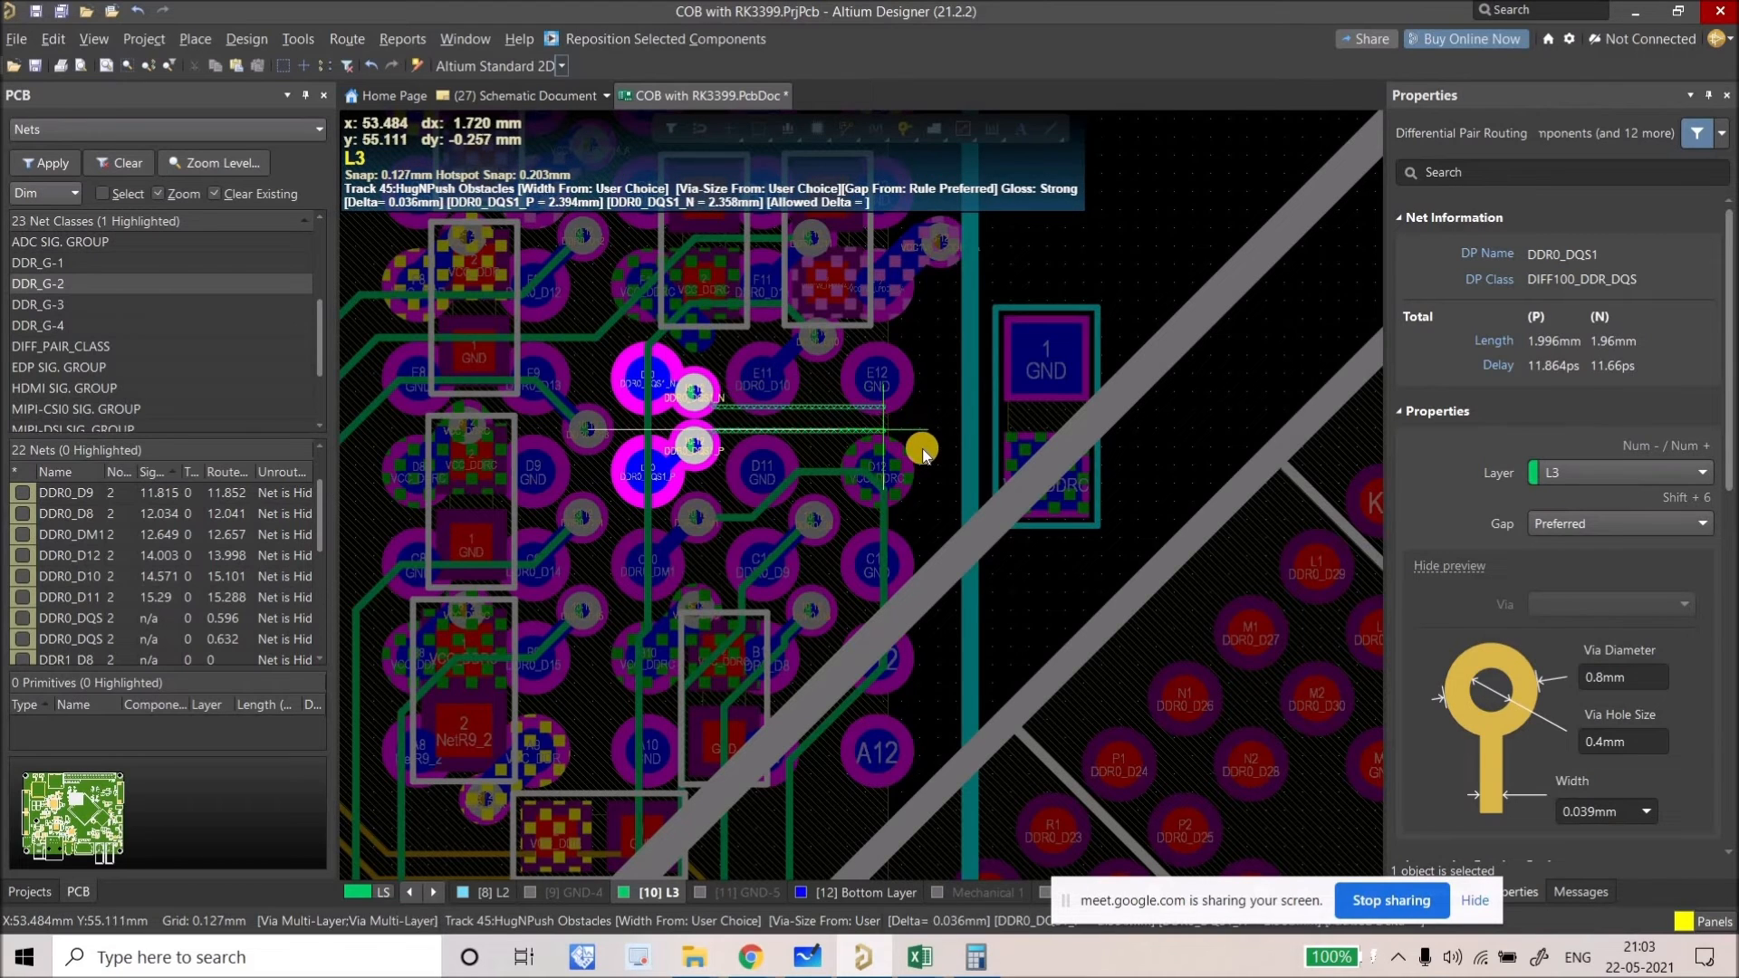
scroll(886, 241, "down", 3)
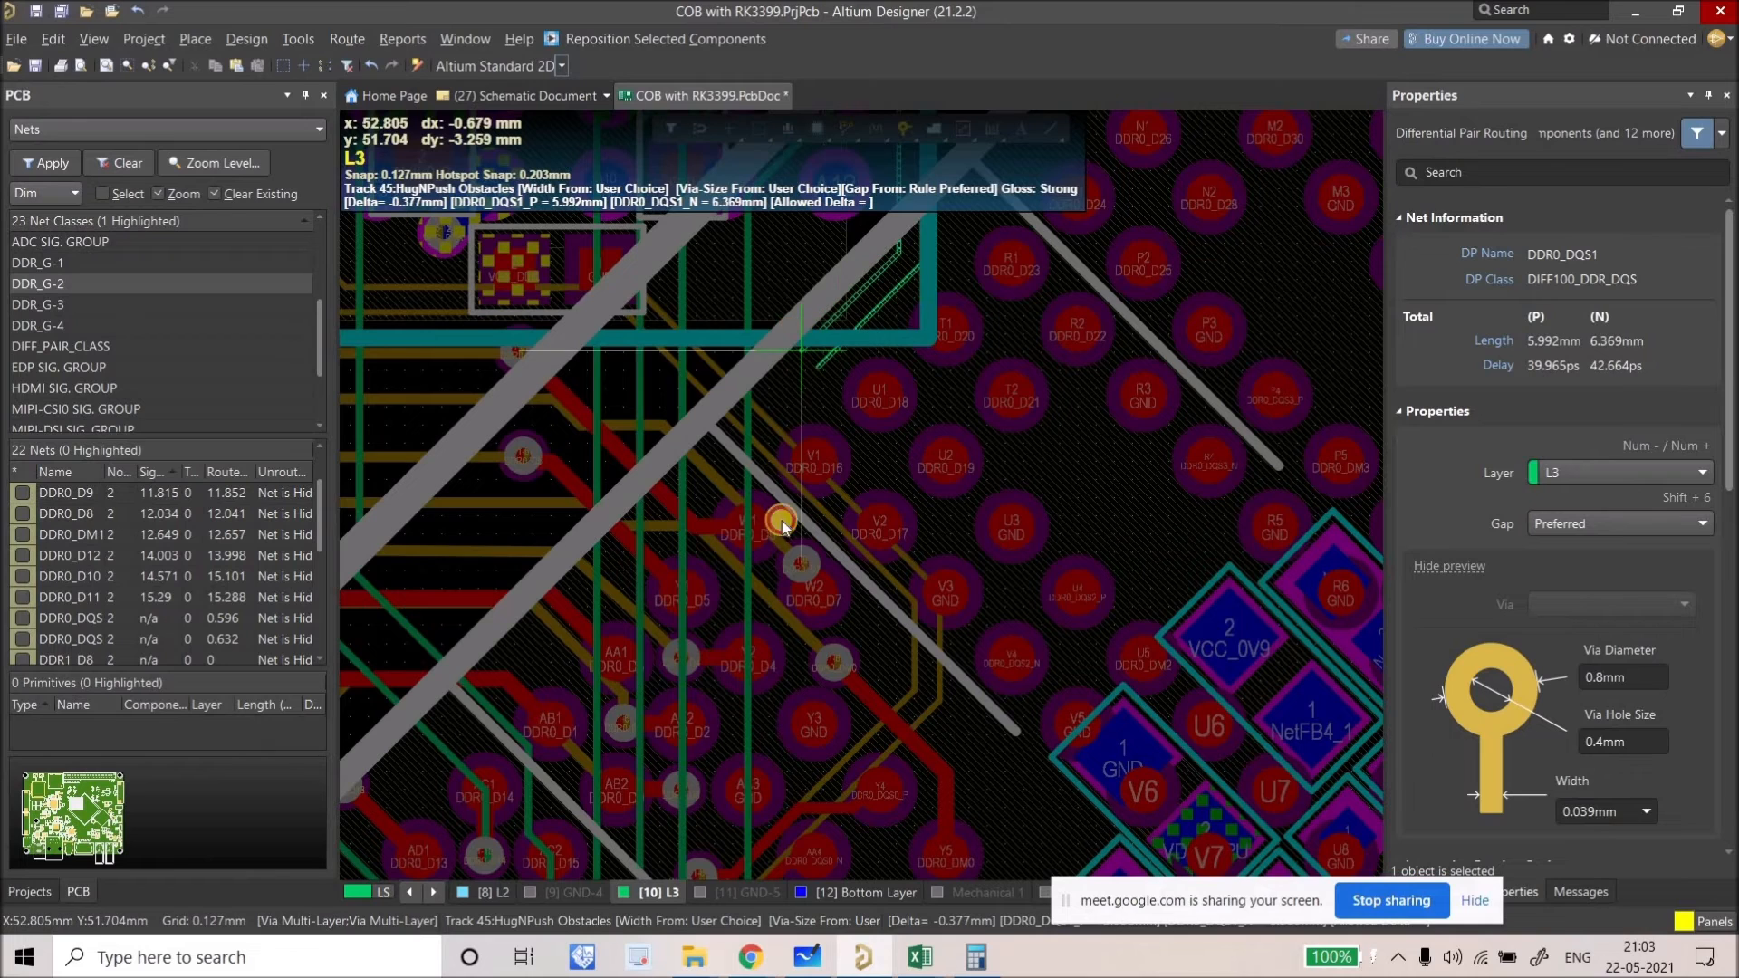
left_click(813, 591)
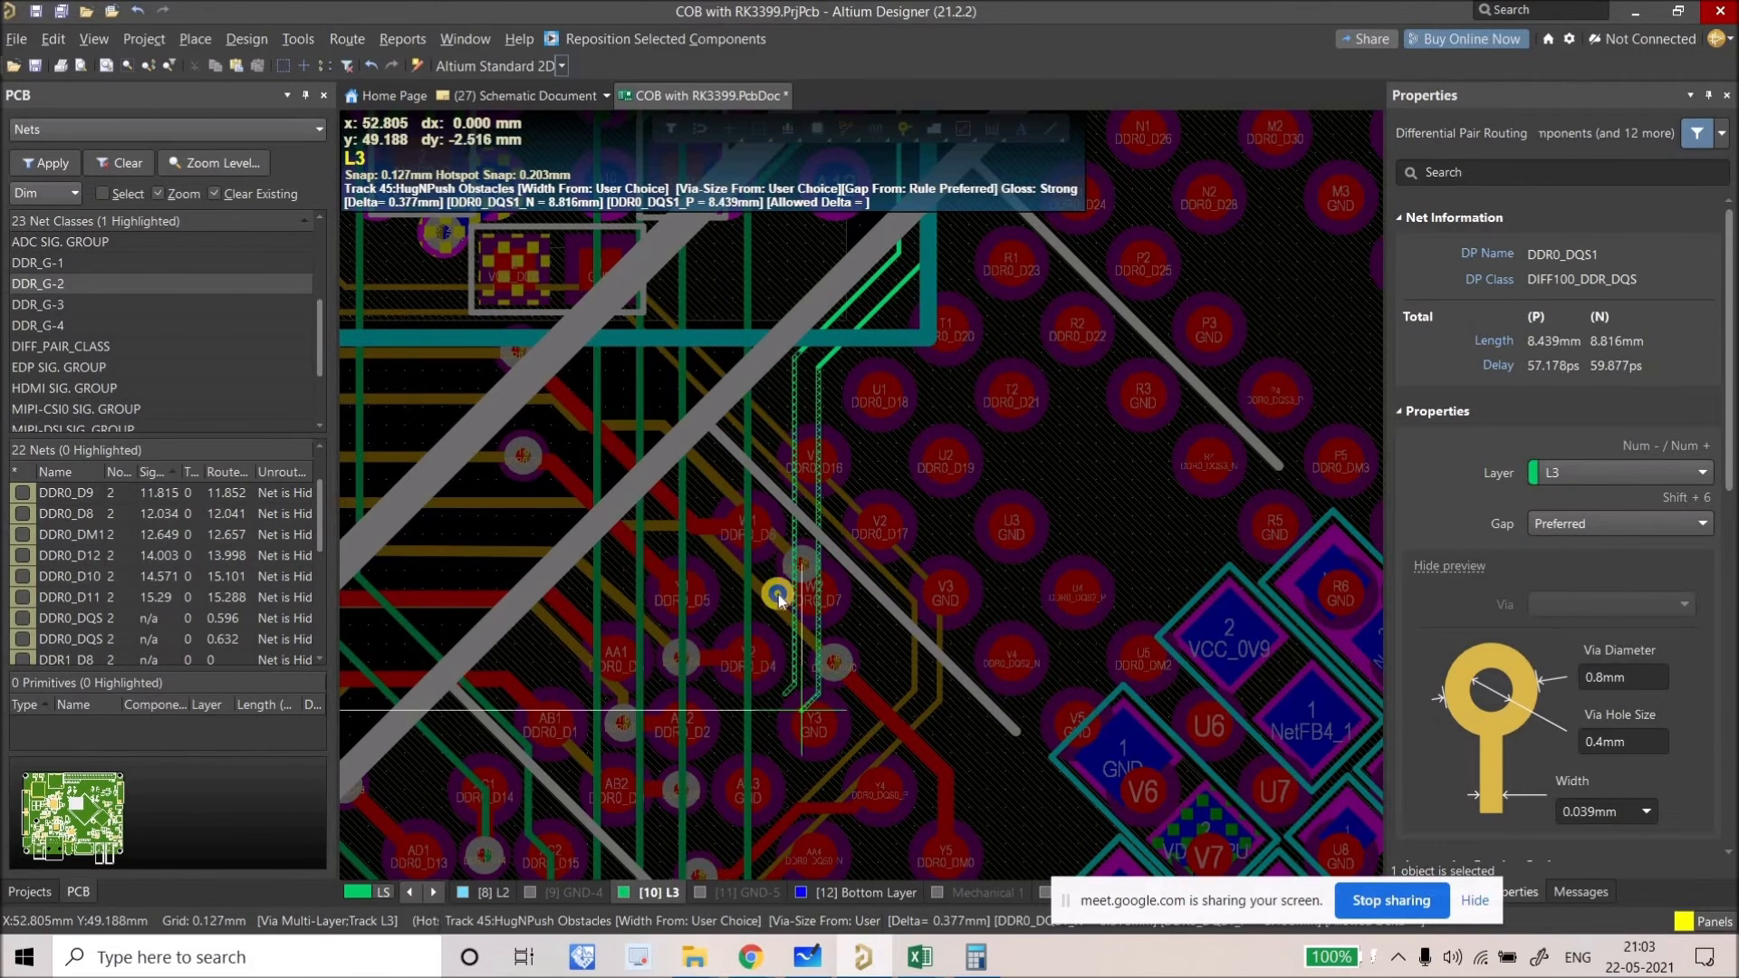
scroll(783, 425, "down", 4)
scroll(777, 420, "down", 1, "ctrl")
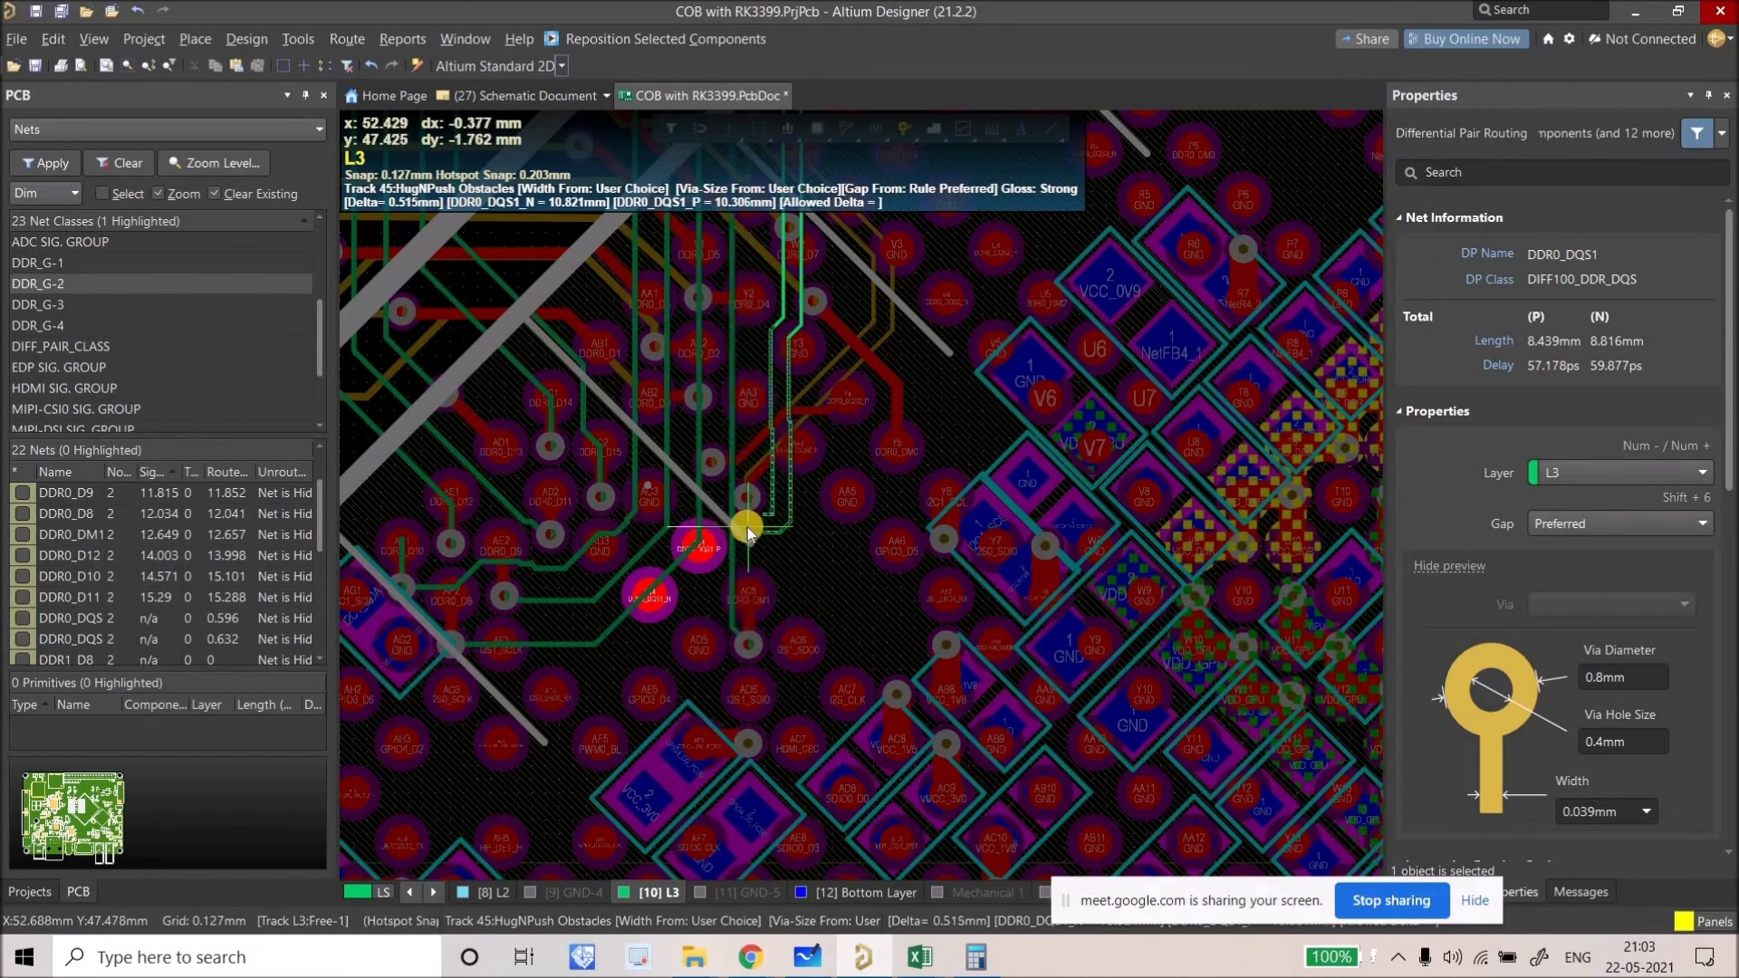
right_click(782, 326)
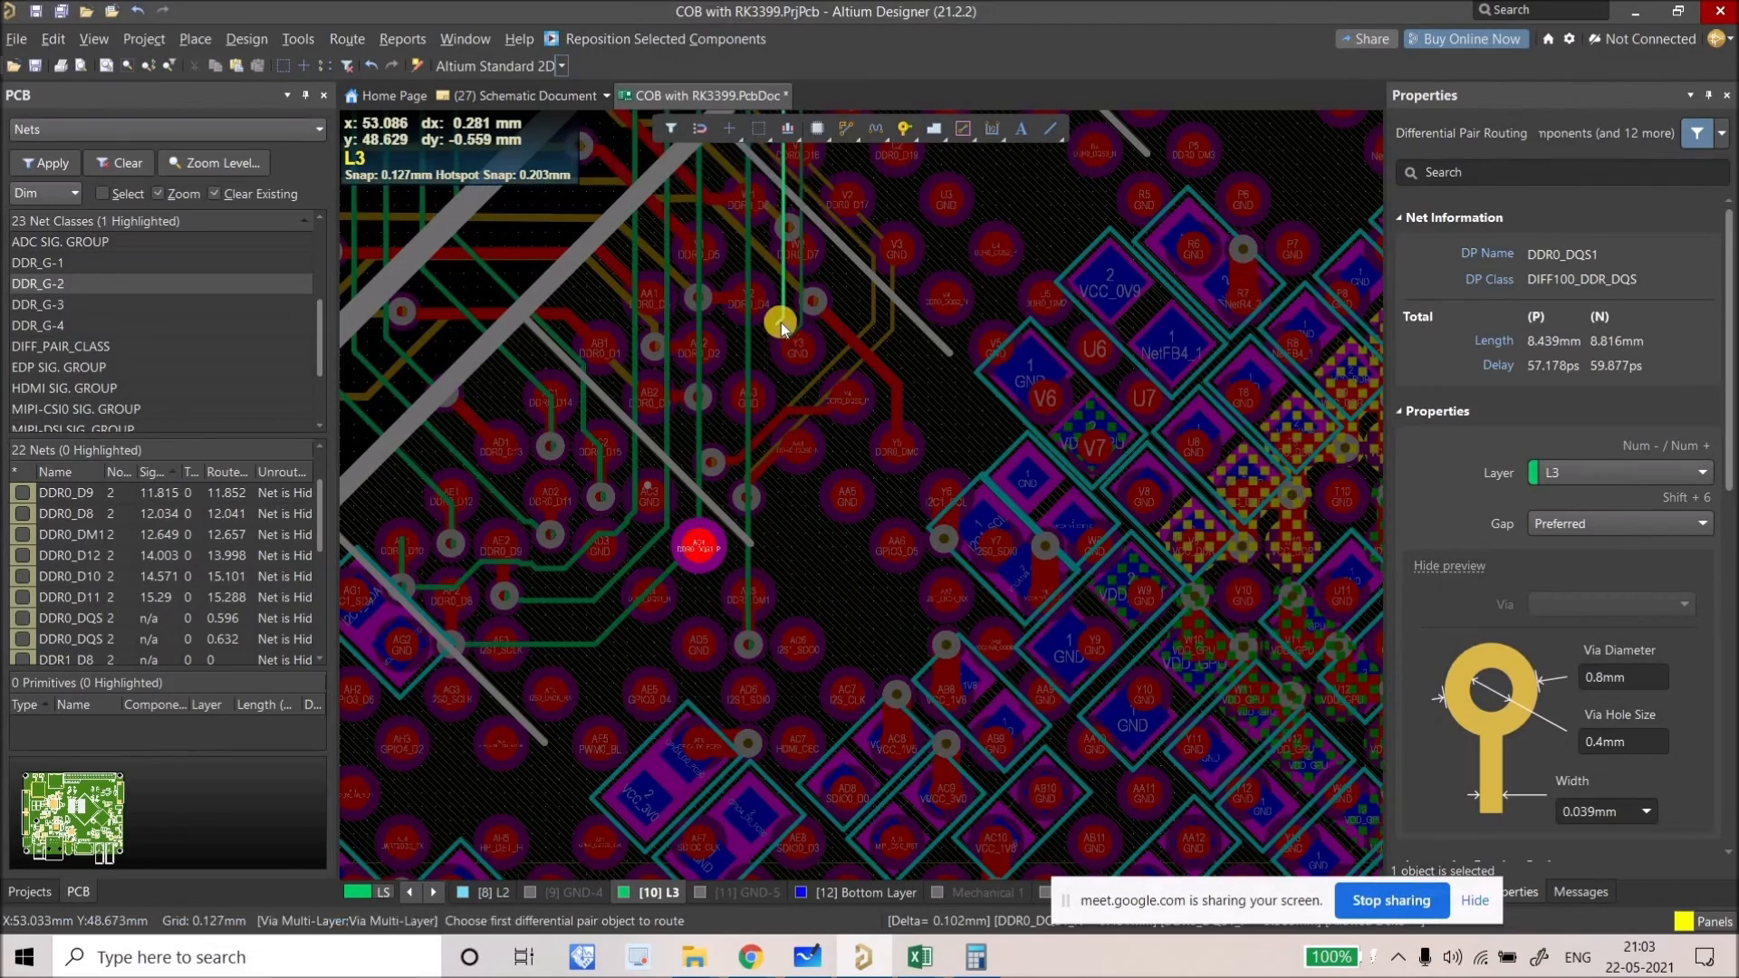
scroll(769, 443, "up", 2, "ctrl")
right_click(742, 451)
right_click(732, 524)
Step: Move the DDR0_DM1 via at AA5 upward and extend the DQS1 pair down-left to its pads
right_click_drag(732, 524, 722, 555)
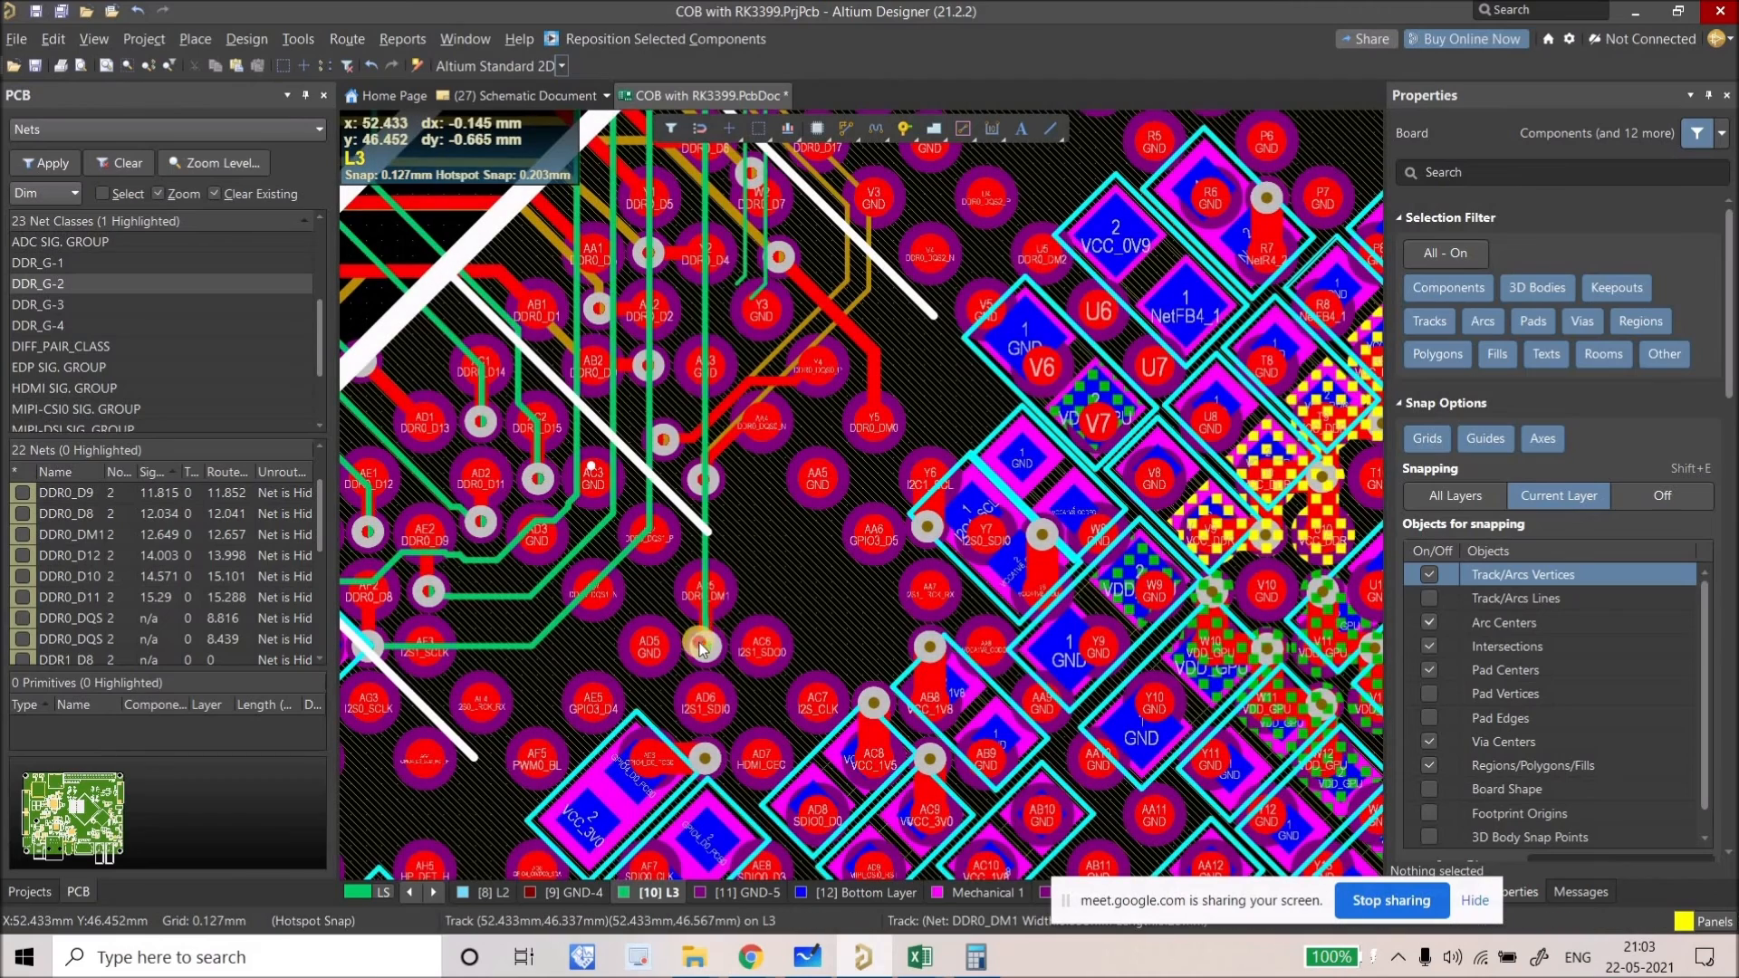
left_click_drag(722, 620, 753, 512)
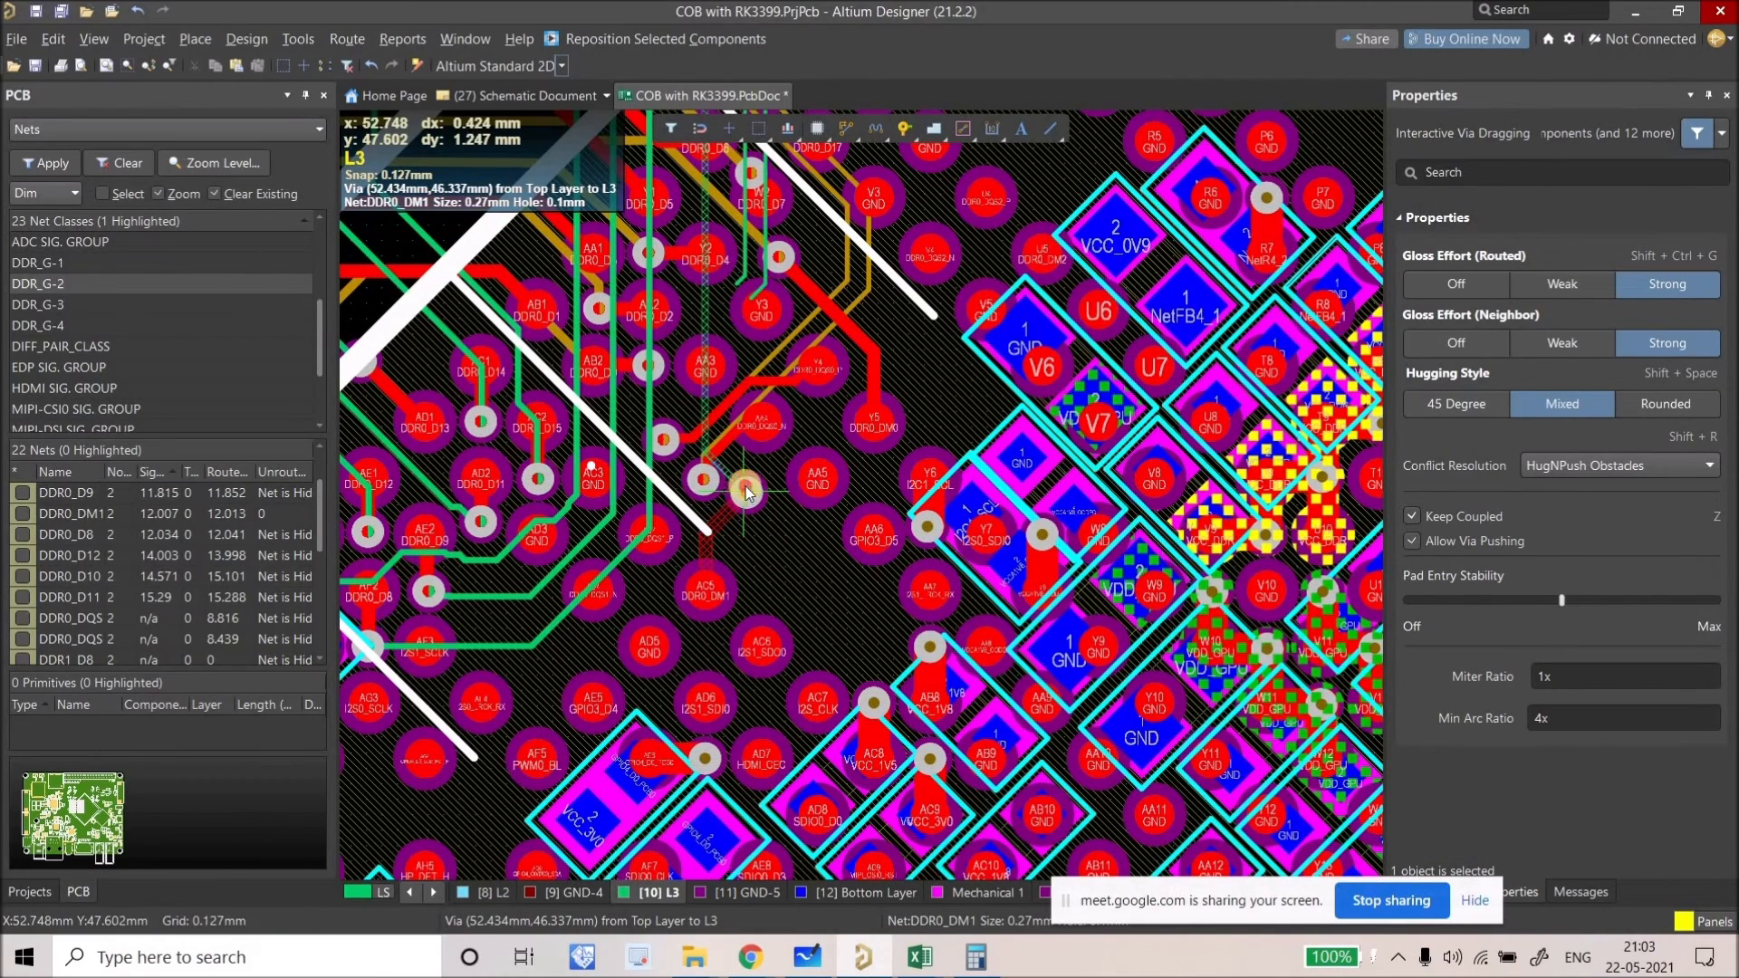
left_click_drag(753, 490, 755, 499)
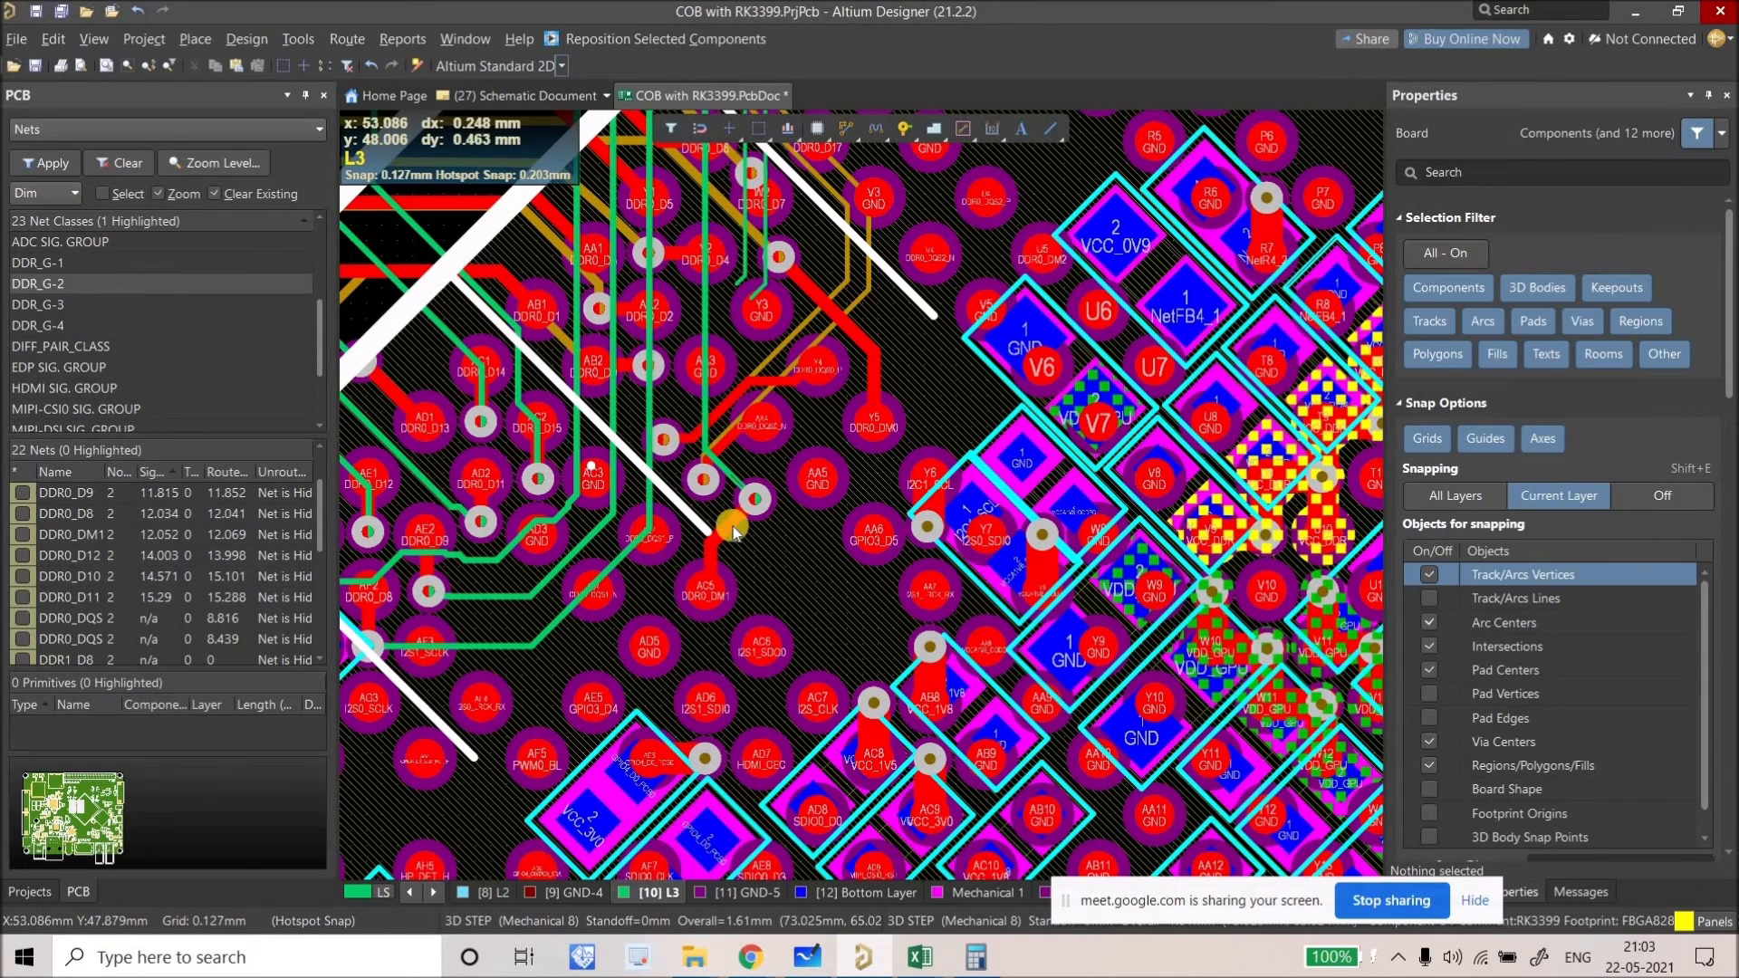
left_click_drag(774, 286, 779, 494)
left_click_drag(740, 553, 584, 645)
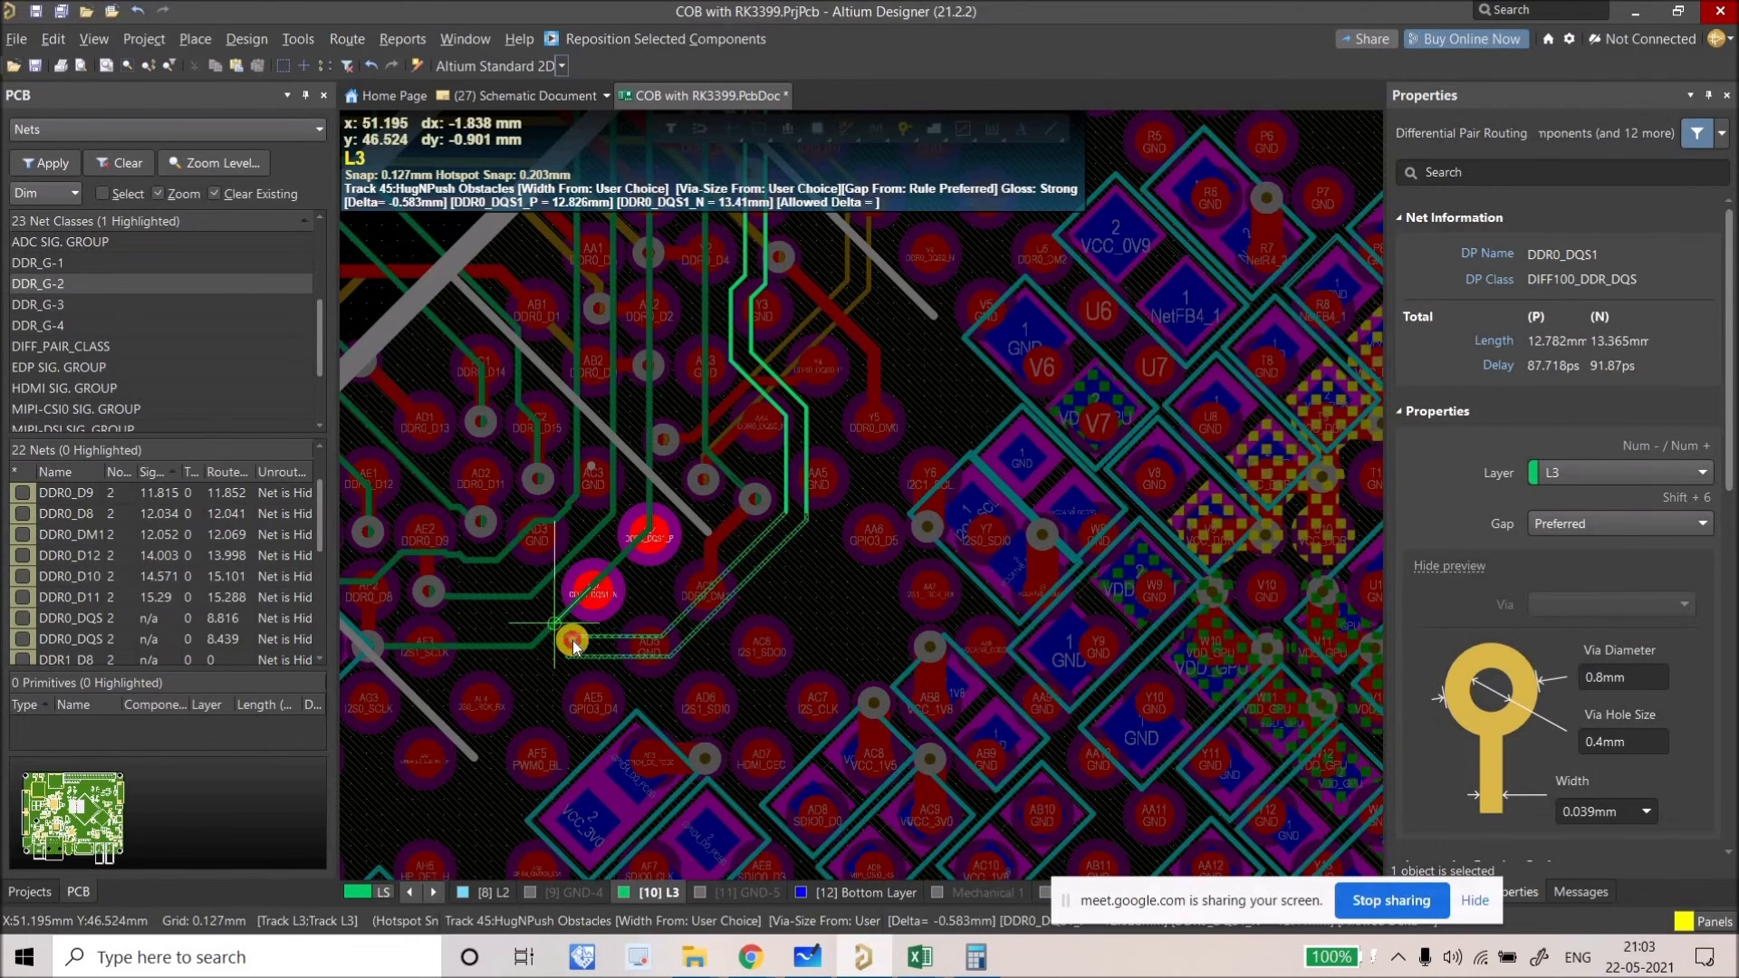
left_click_drag(572, 641, 567, 626)
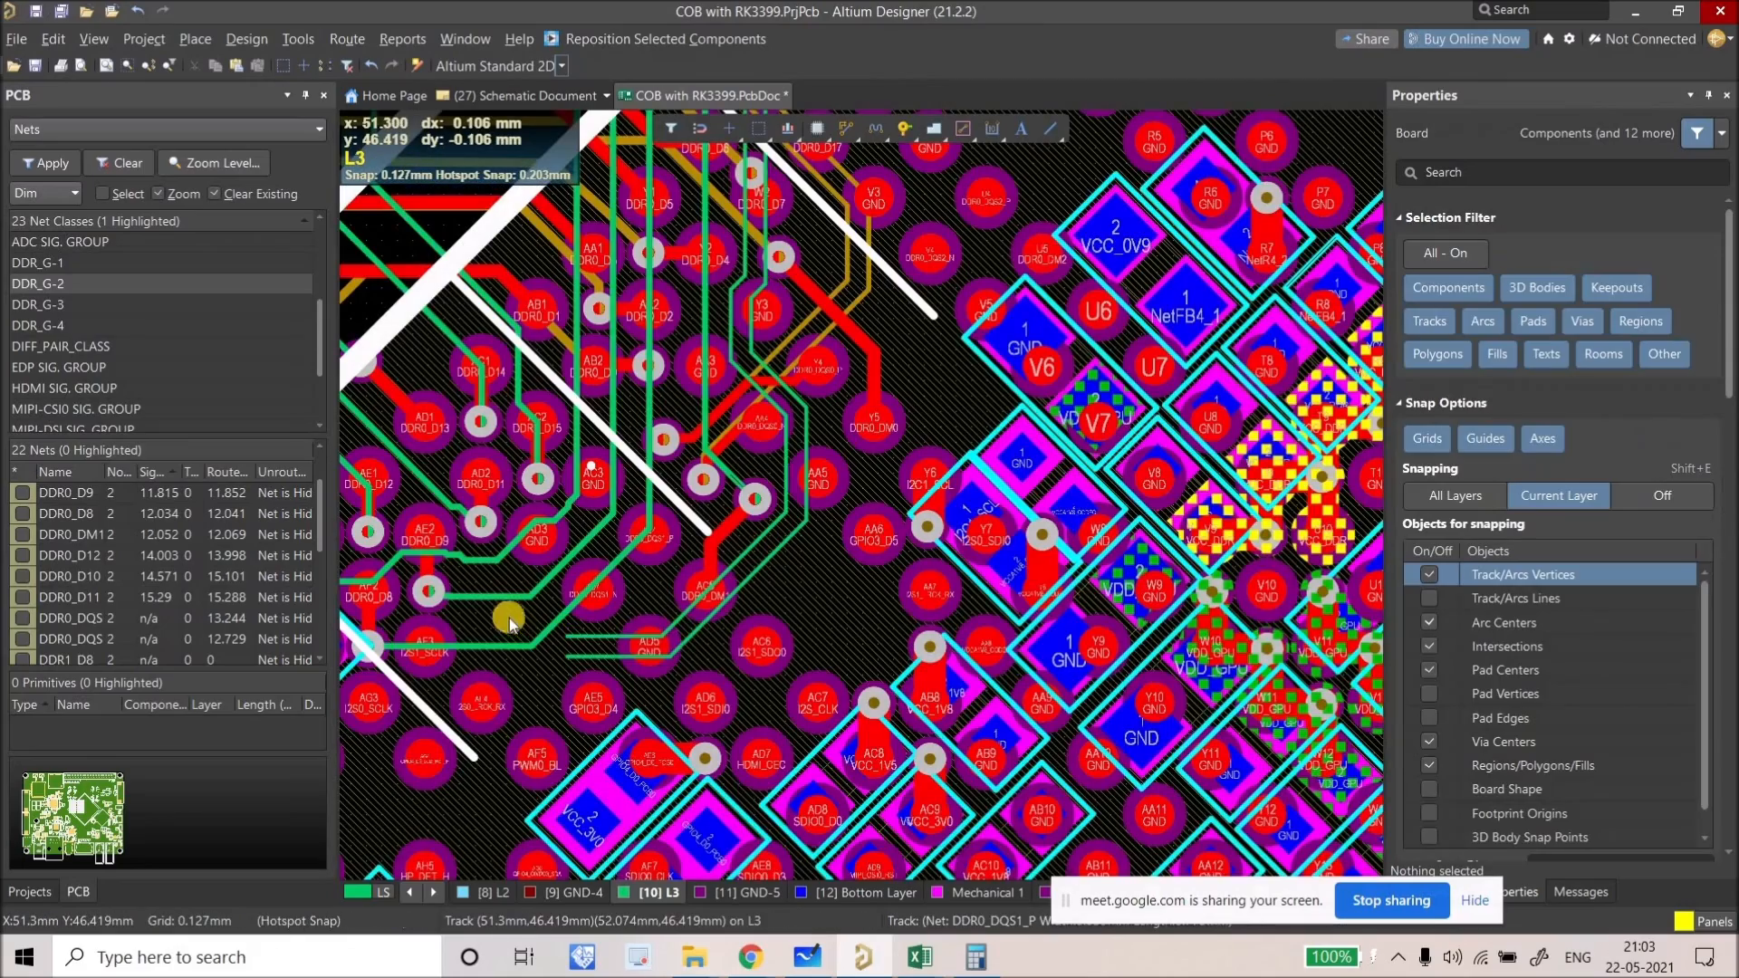
Step: Reposition the DDR0_D11, D14 and D15 fanout vias
scroll(725, 607, "up", 1, "ctrl")
scroll(725, 606, "up", 3, "ctrl")
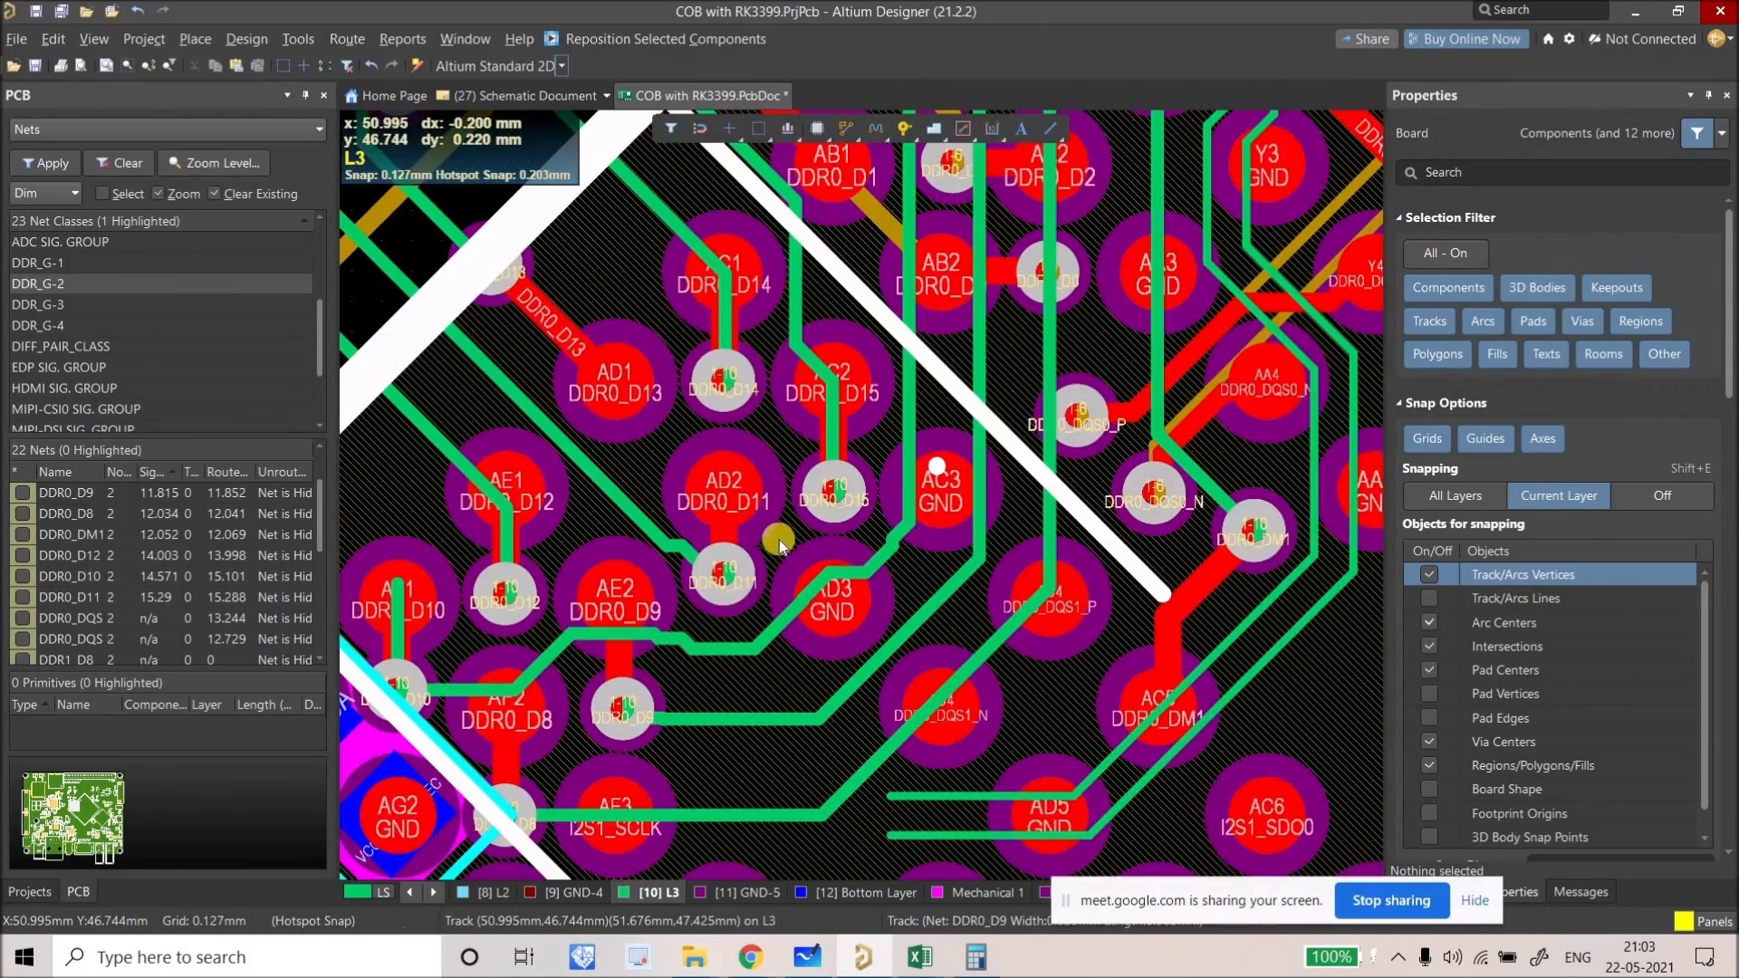
scroll(738, 566, "up", 2, "ctrl")
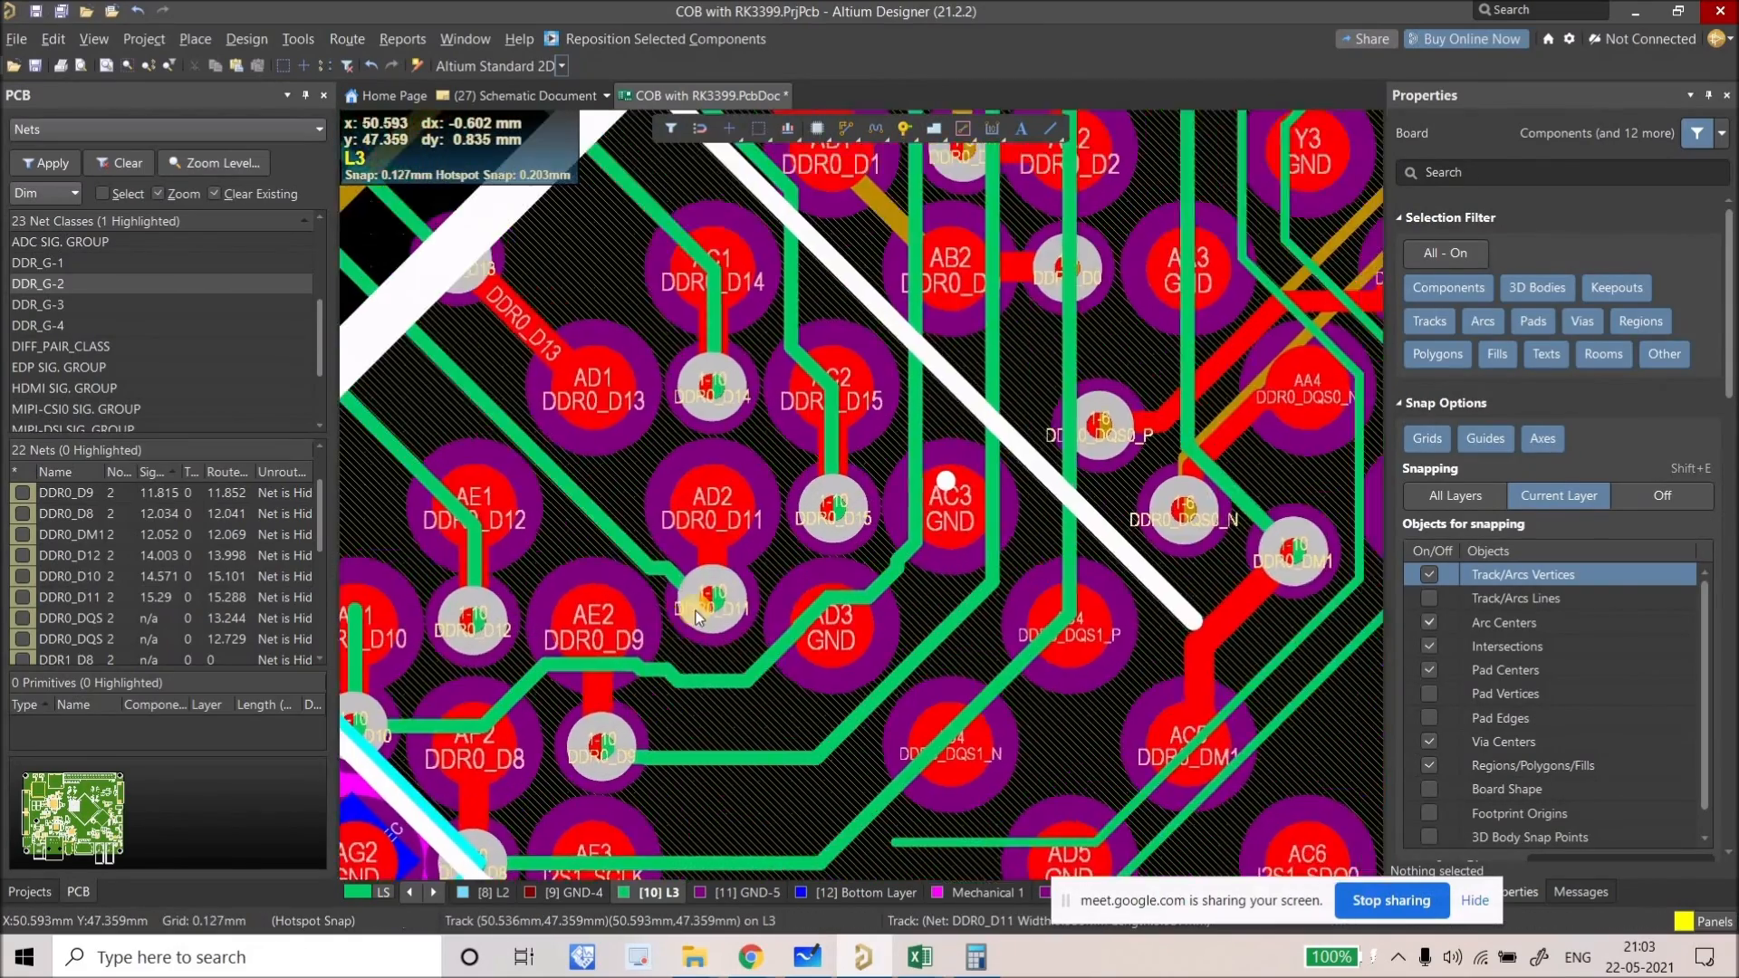
left_click_drag(682, 594, 599, 510)
right_click_drag(679, 366, 634, 484)
left_click_drag(649, 493, 538, 288)
left_click_drag(664, 498, 662, 492)
Step: Slide the DDR0_D9 track up-left past AD3 and the DDR0_D8 track toward the AE2 via
scroll(830, 681, "down", 1)
left_click_drag(866, 707, 729, 634)
scroll(729, 634, "down", 3, "ctrl")
scroll(730, 661, "up", 2, "ctrl")
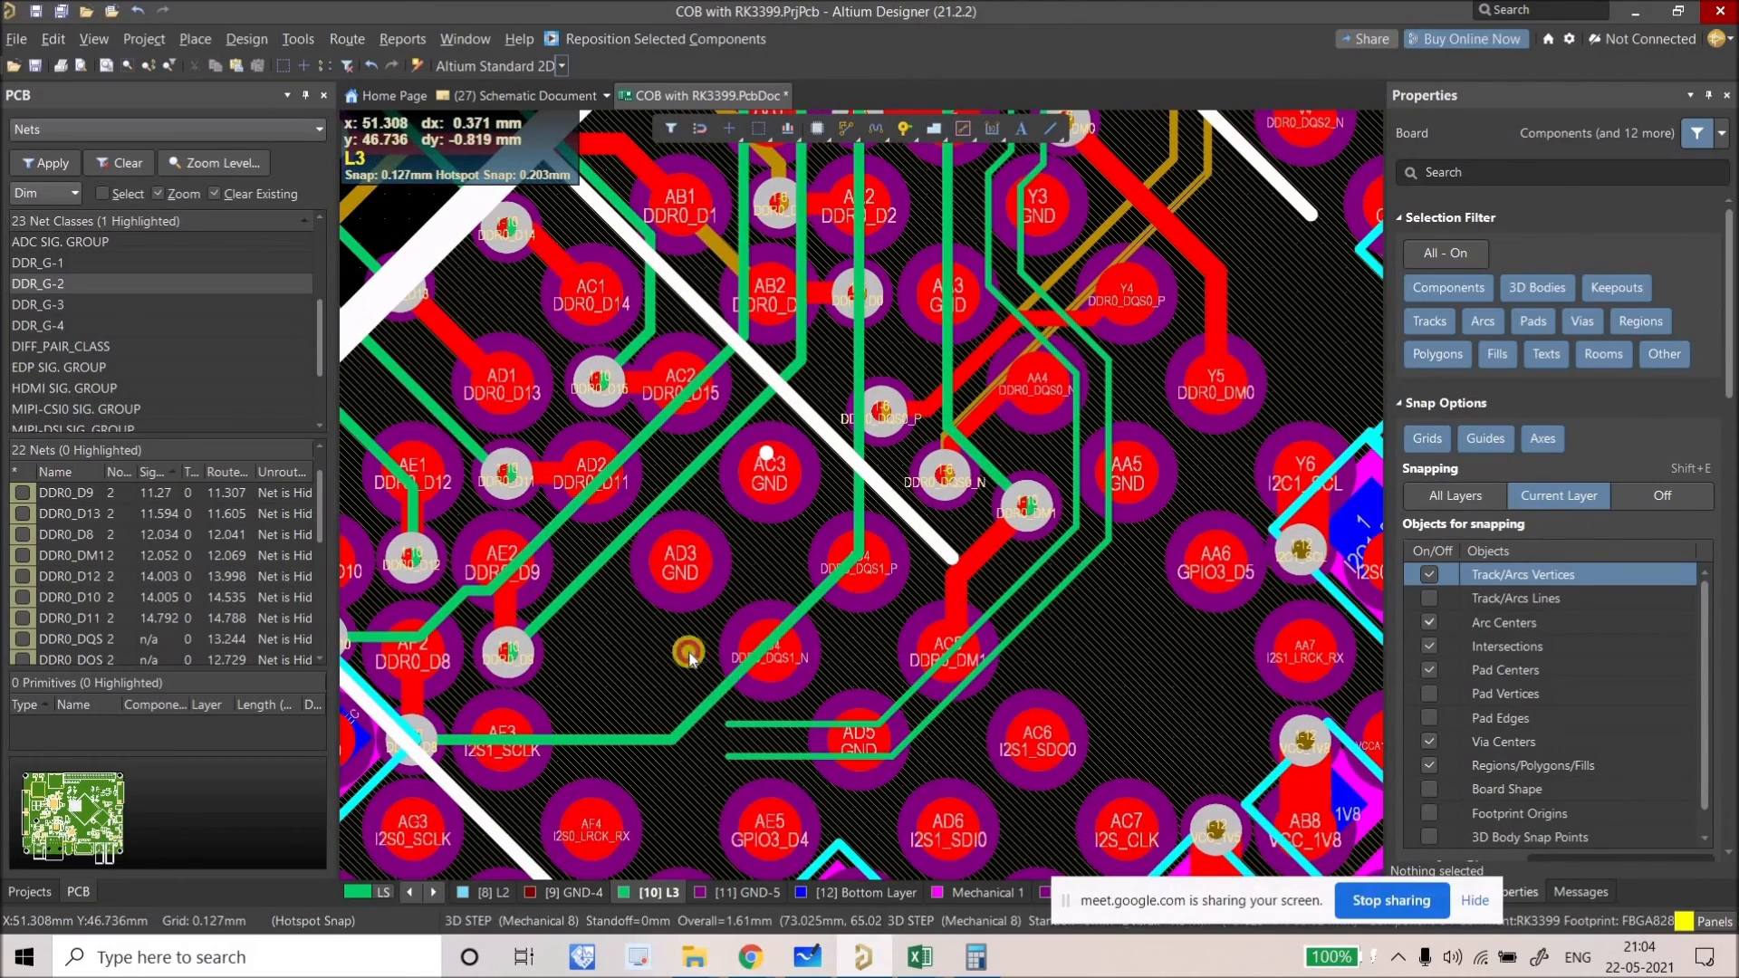
left_click_drag(605, 569, 501, 657)
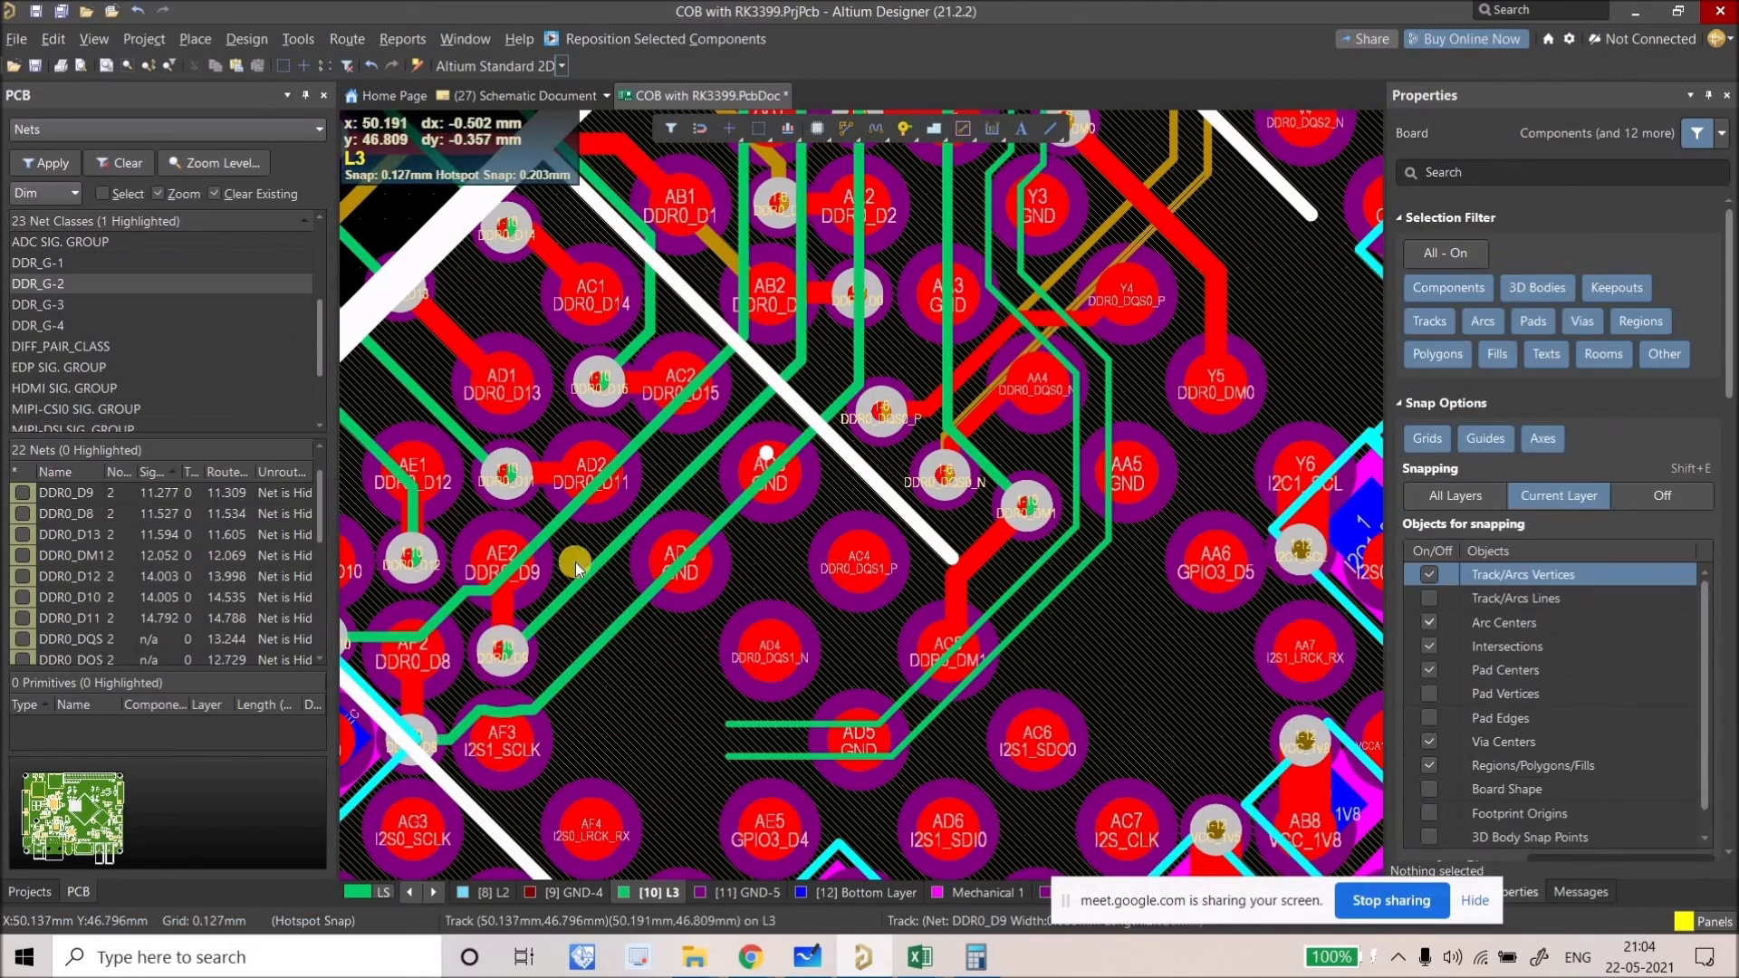
Step: Reposition the DDR0_D15 via near AC1 and move another fanout via up-right
scroll(906, 543, "down", 2, "ctrl")
scroll(623, 498, "up", 2, "ctrl")
scroll(639, 482, "up", 1)
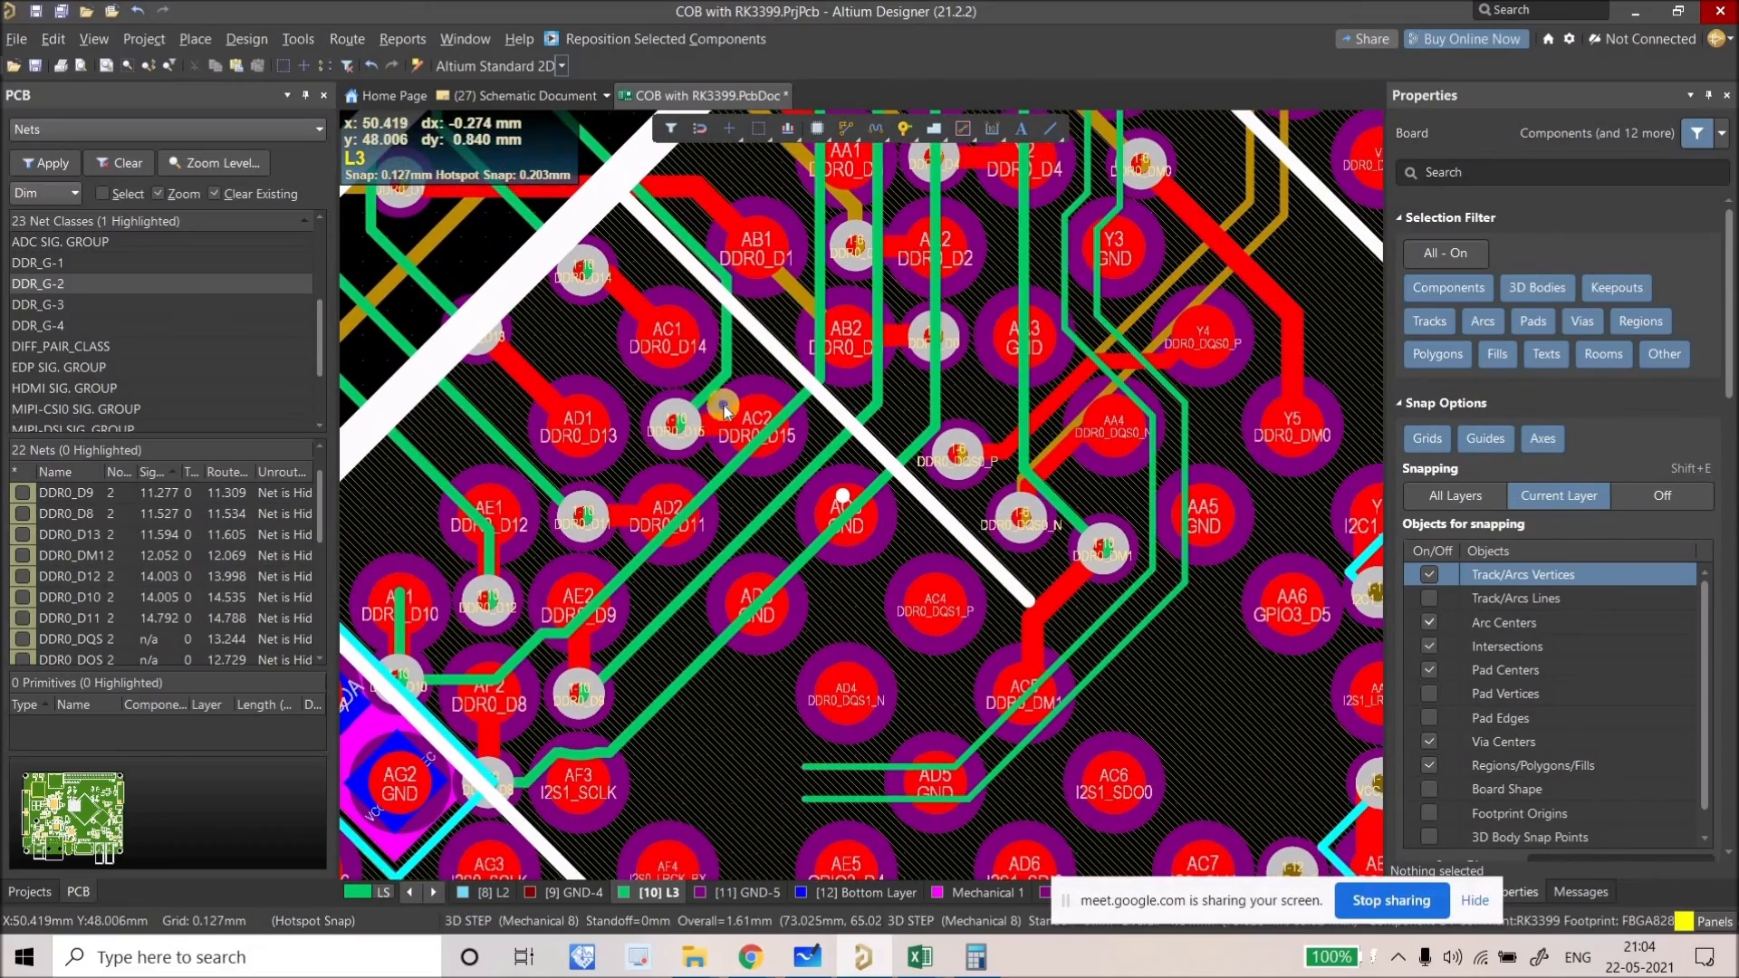
scroll(642, 488, "up", 3)
left_click_drag(697, 433, 706, 426)
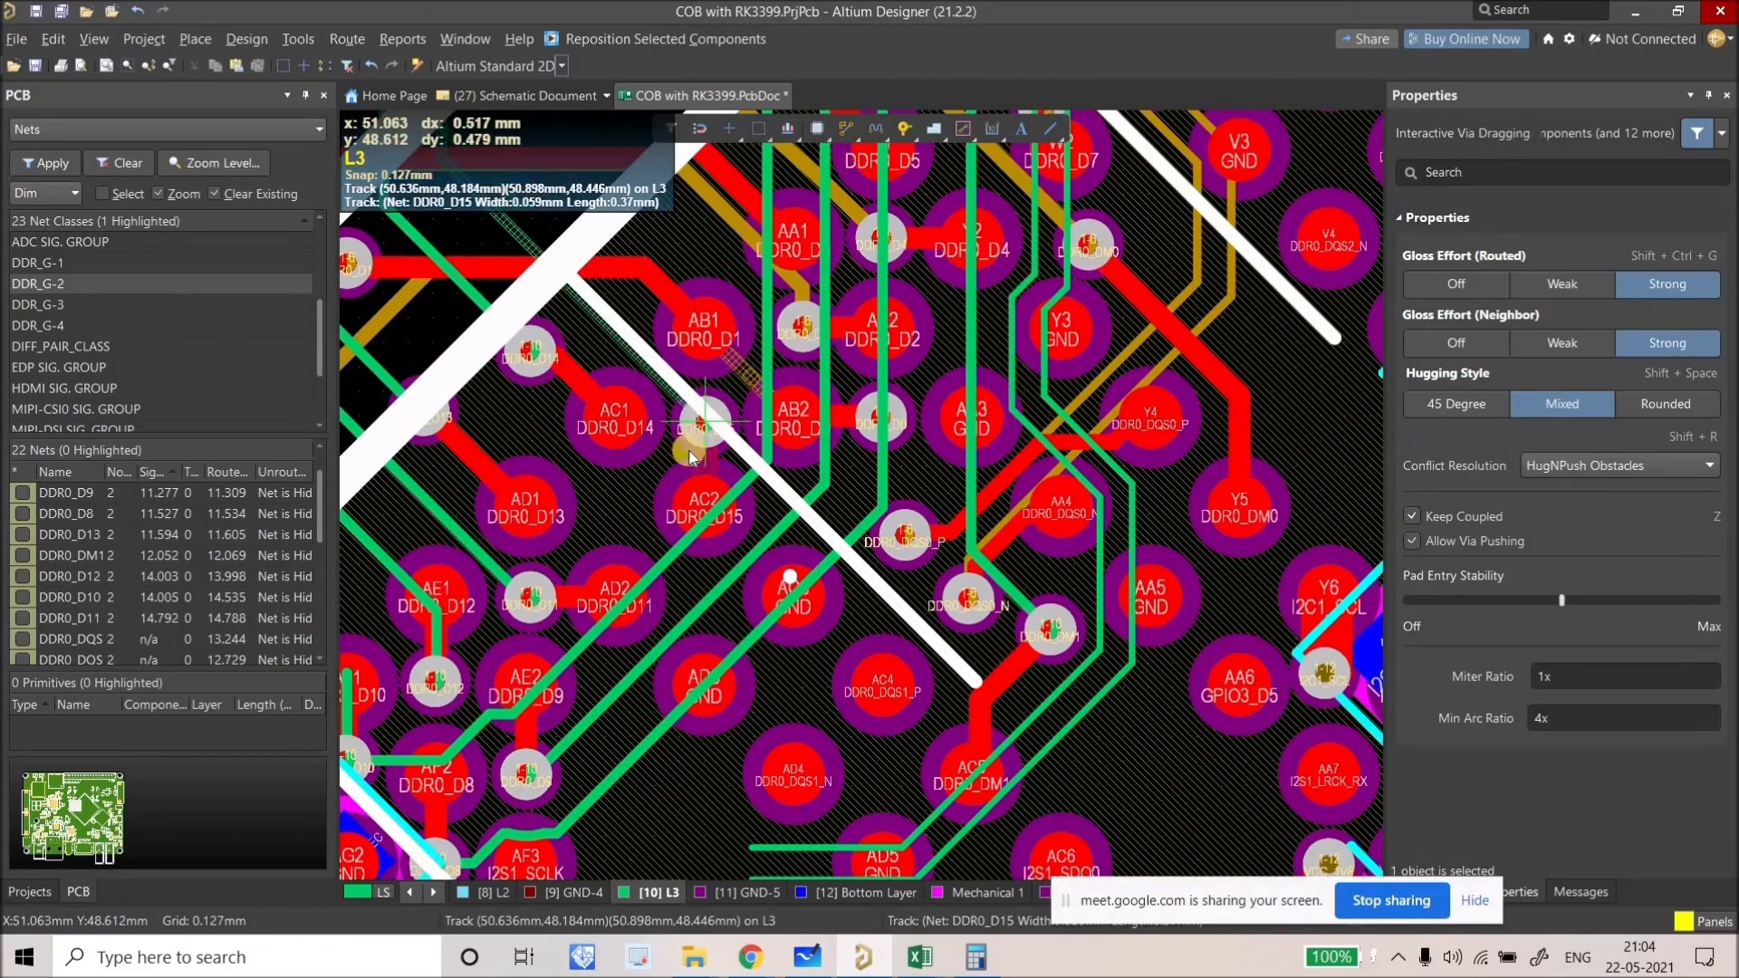
scroll(552, 529, "down", 1)
left_click_drag(579, 515, 654, 433)
Step: Slide the DDR0_D11 track up-left to shorten it and move the DDR0_D12 via
left_click_drag(550, 480, 503, 441)
left_click_drag(424, 398, 421, 383)
left_click_drag(545, 513, 526, 544)
right_click_drag(474, 607, 519, 571)
left_click_drag(555, 533, 602, 497)
Step: Slide the DDR0_D10 corner near AE1, move the DDR0_D9 via and diagonal, and straighten DDR0_D8 near AF3
left_click(638, 471)
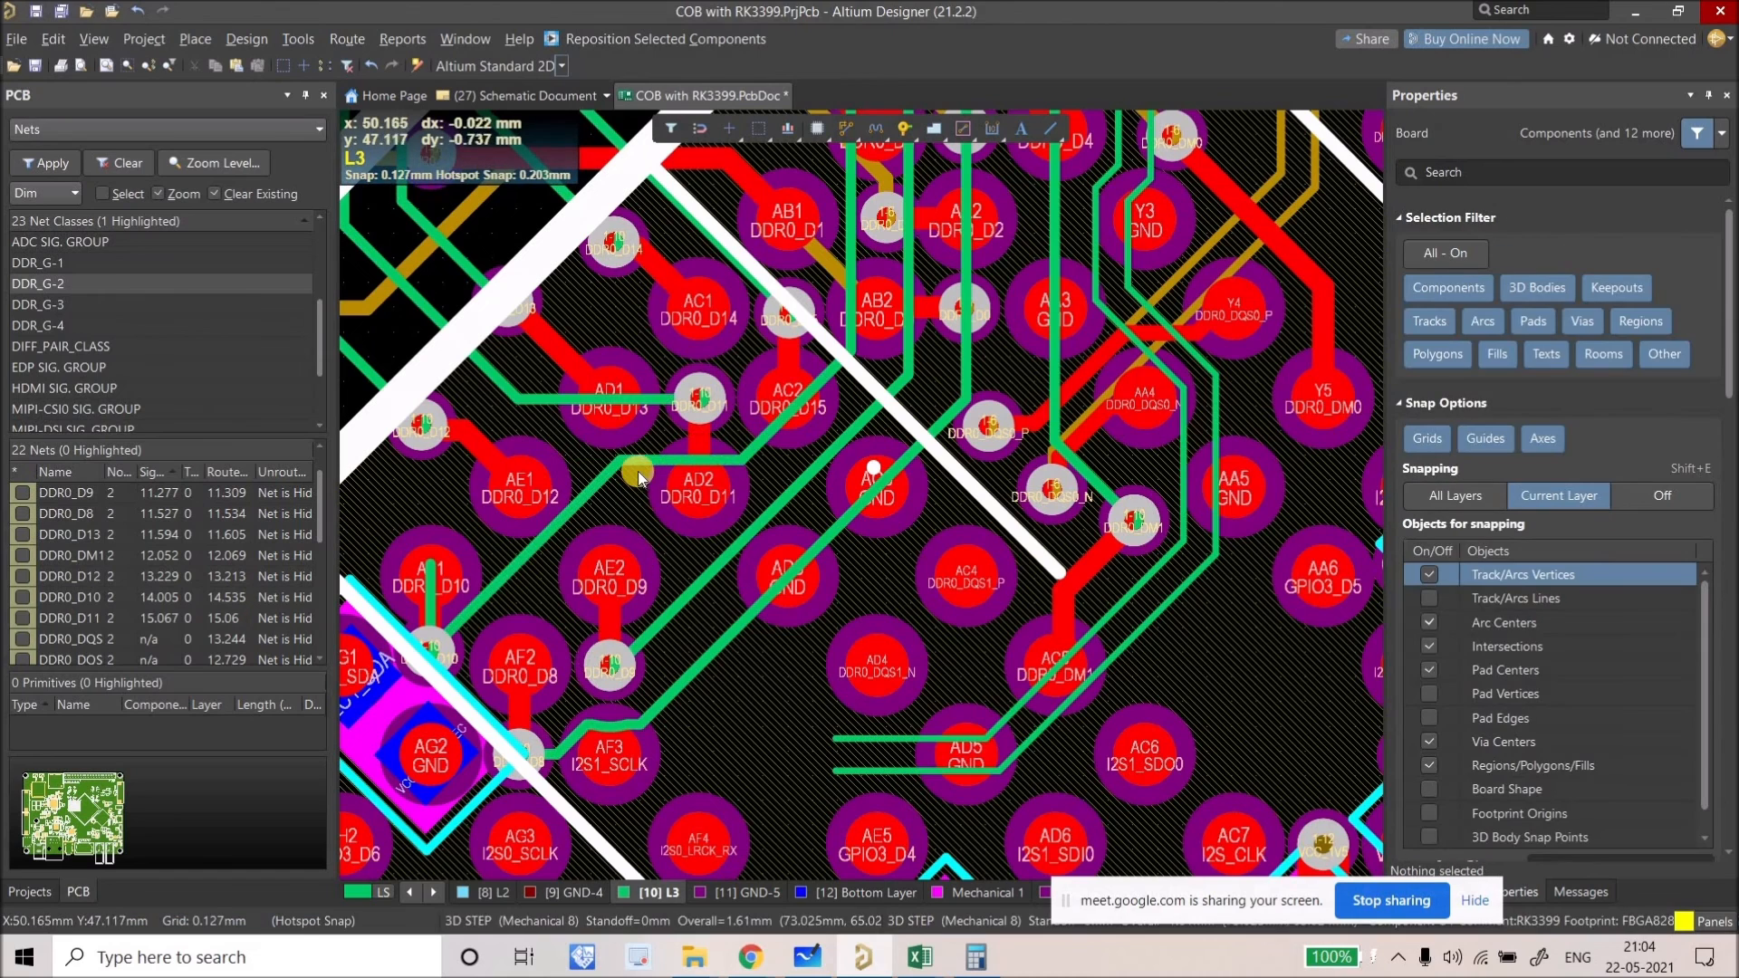
left_click_drag(654, 453, 512, 511)
left_click_drag(609, 654, 606, 521)
left_click(786, 507)
left_click_drag(785, 503, 771, 482)
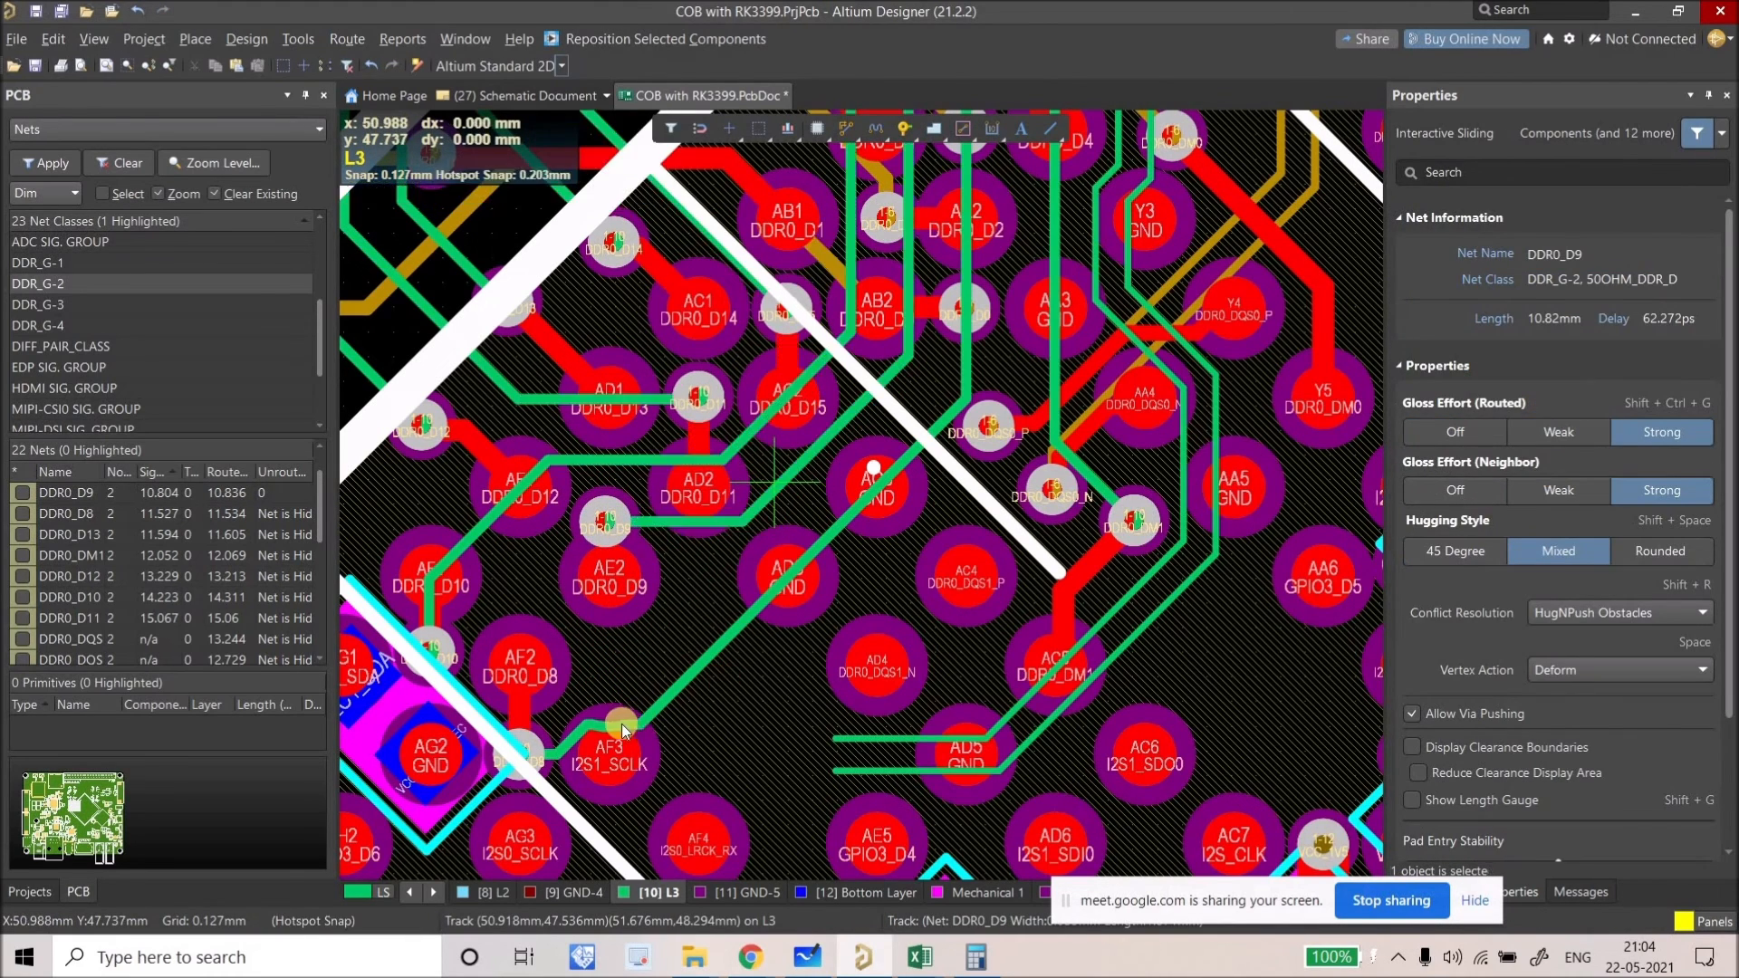
mouse_move(617, 710)
left_mouse_down()
mouse_move(660, 657)
mouse_move(611, 680)
left_mouse_up()
right_click_drag(837, 692, 763, 640)
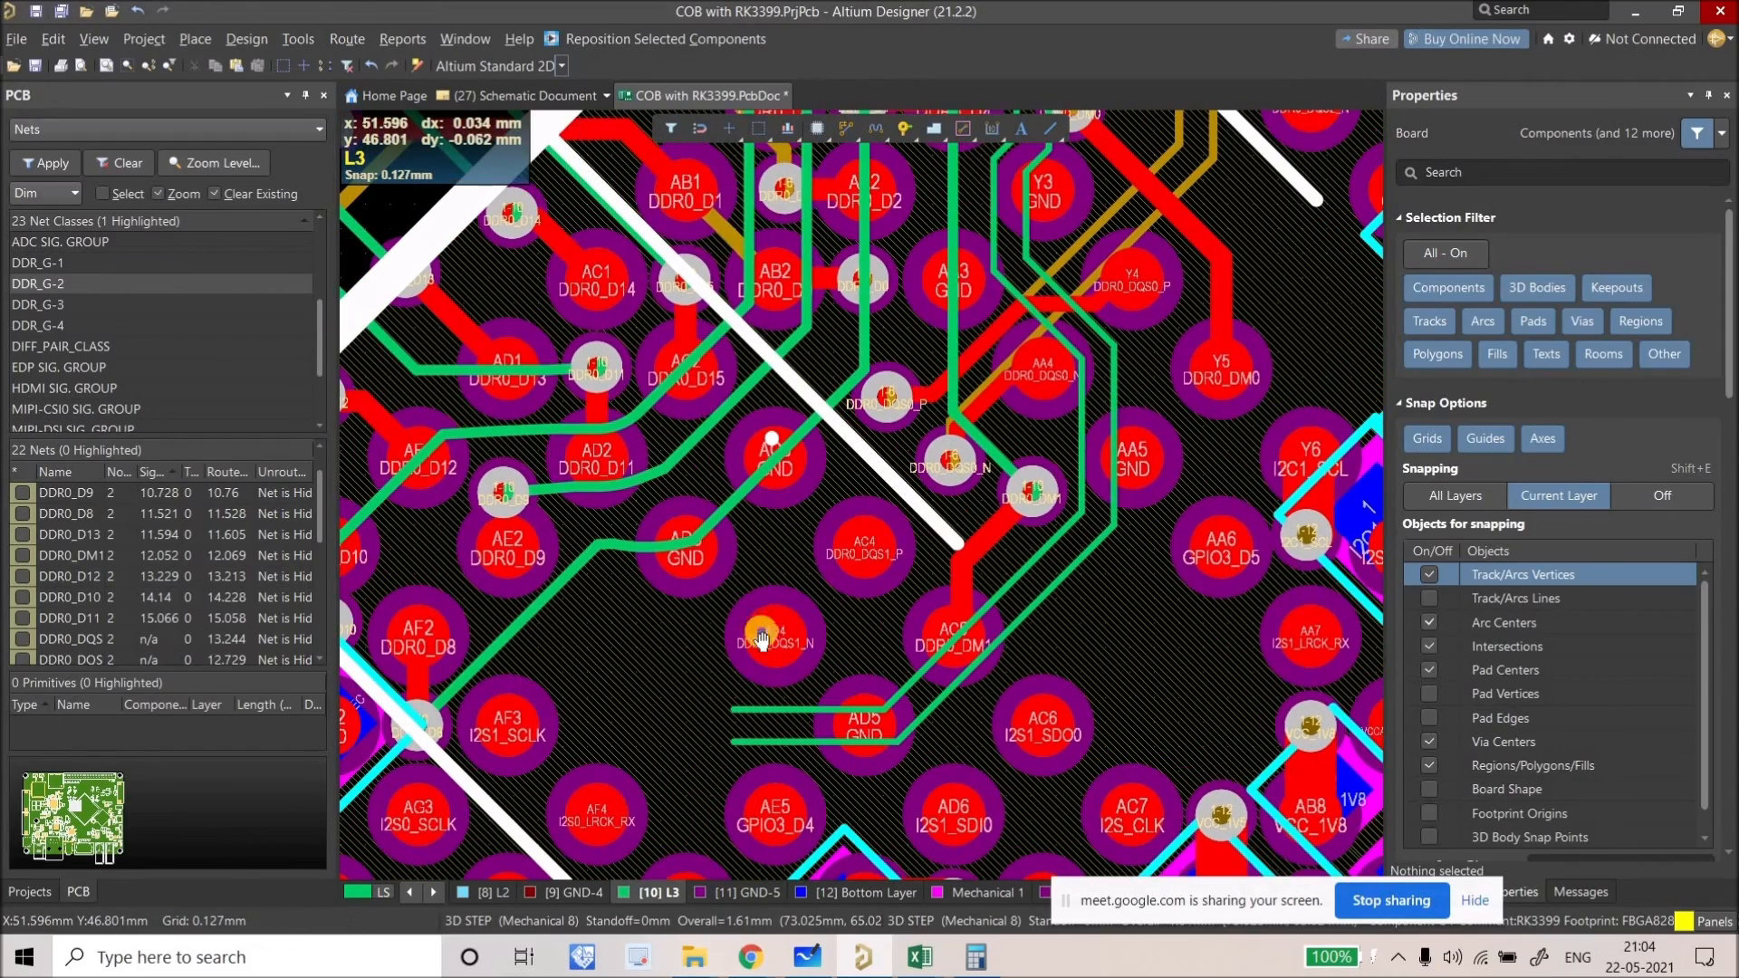
Step: Highlight pad AD4 (DDR0_DQS1_N) and bring the surrounding area into view
left_click(761, 640, "ctrl")
right_click_drag(810, 558, 859, 510)
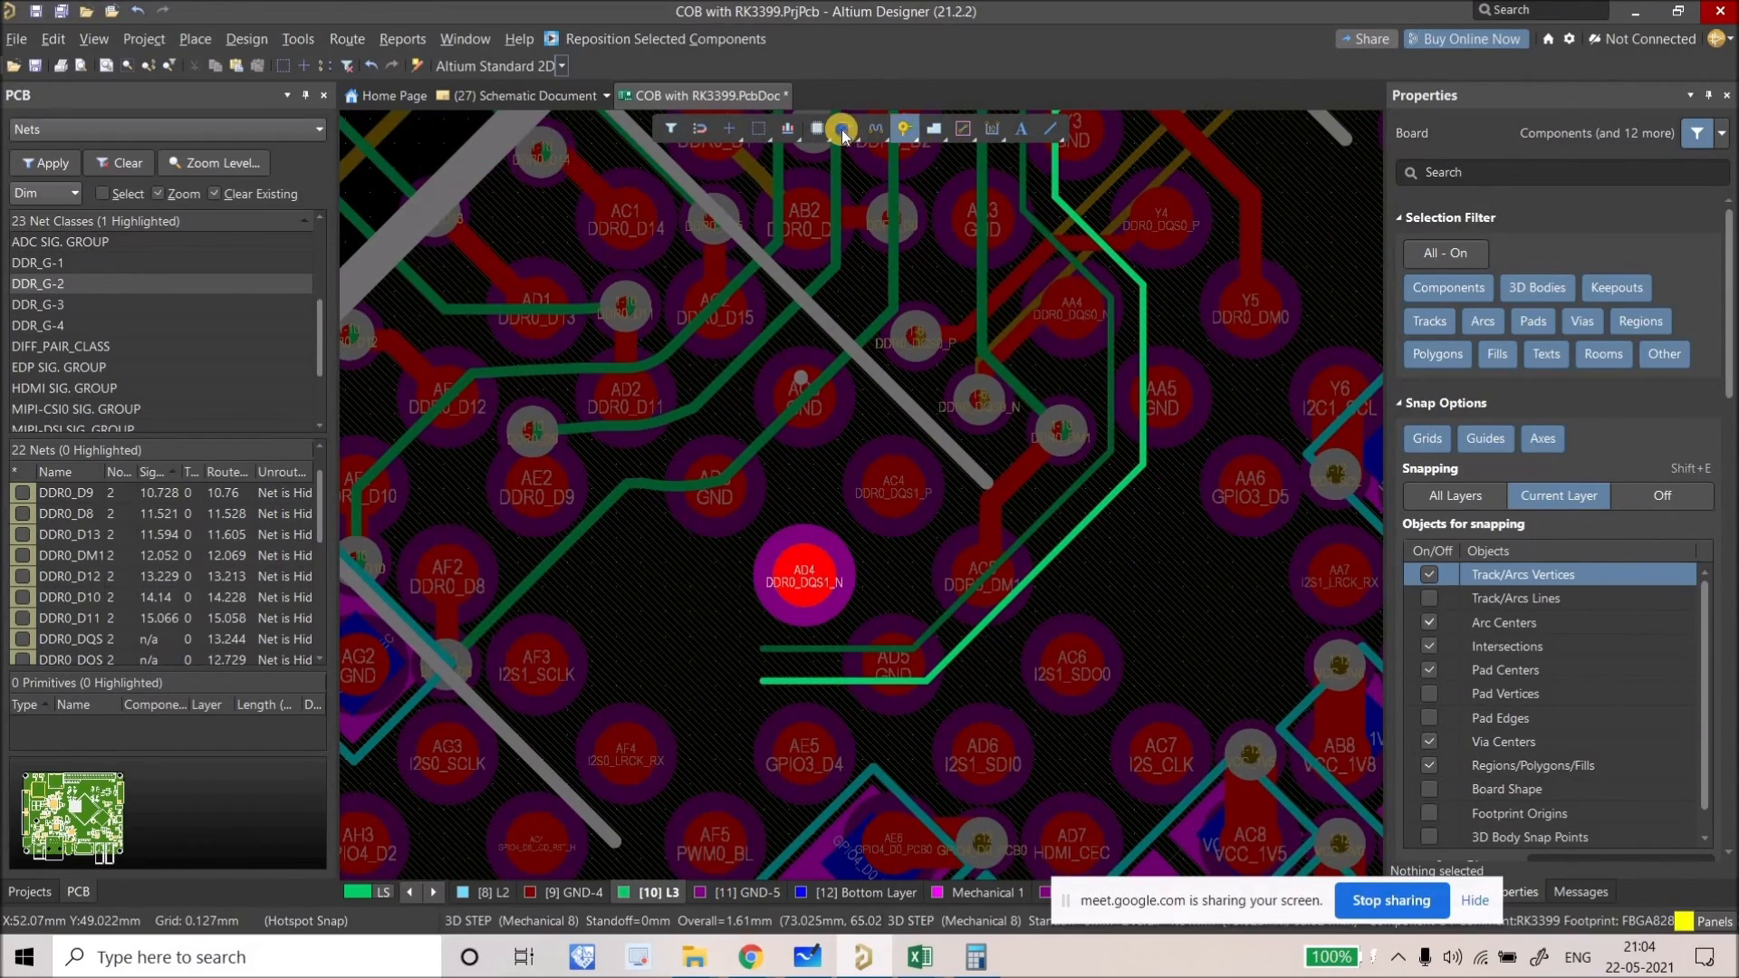
left_click(842, 134)
left_click(856, 181)
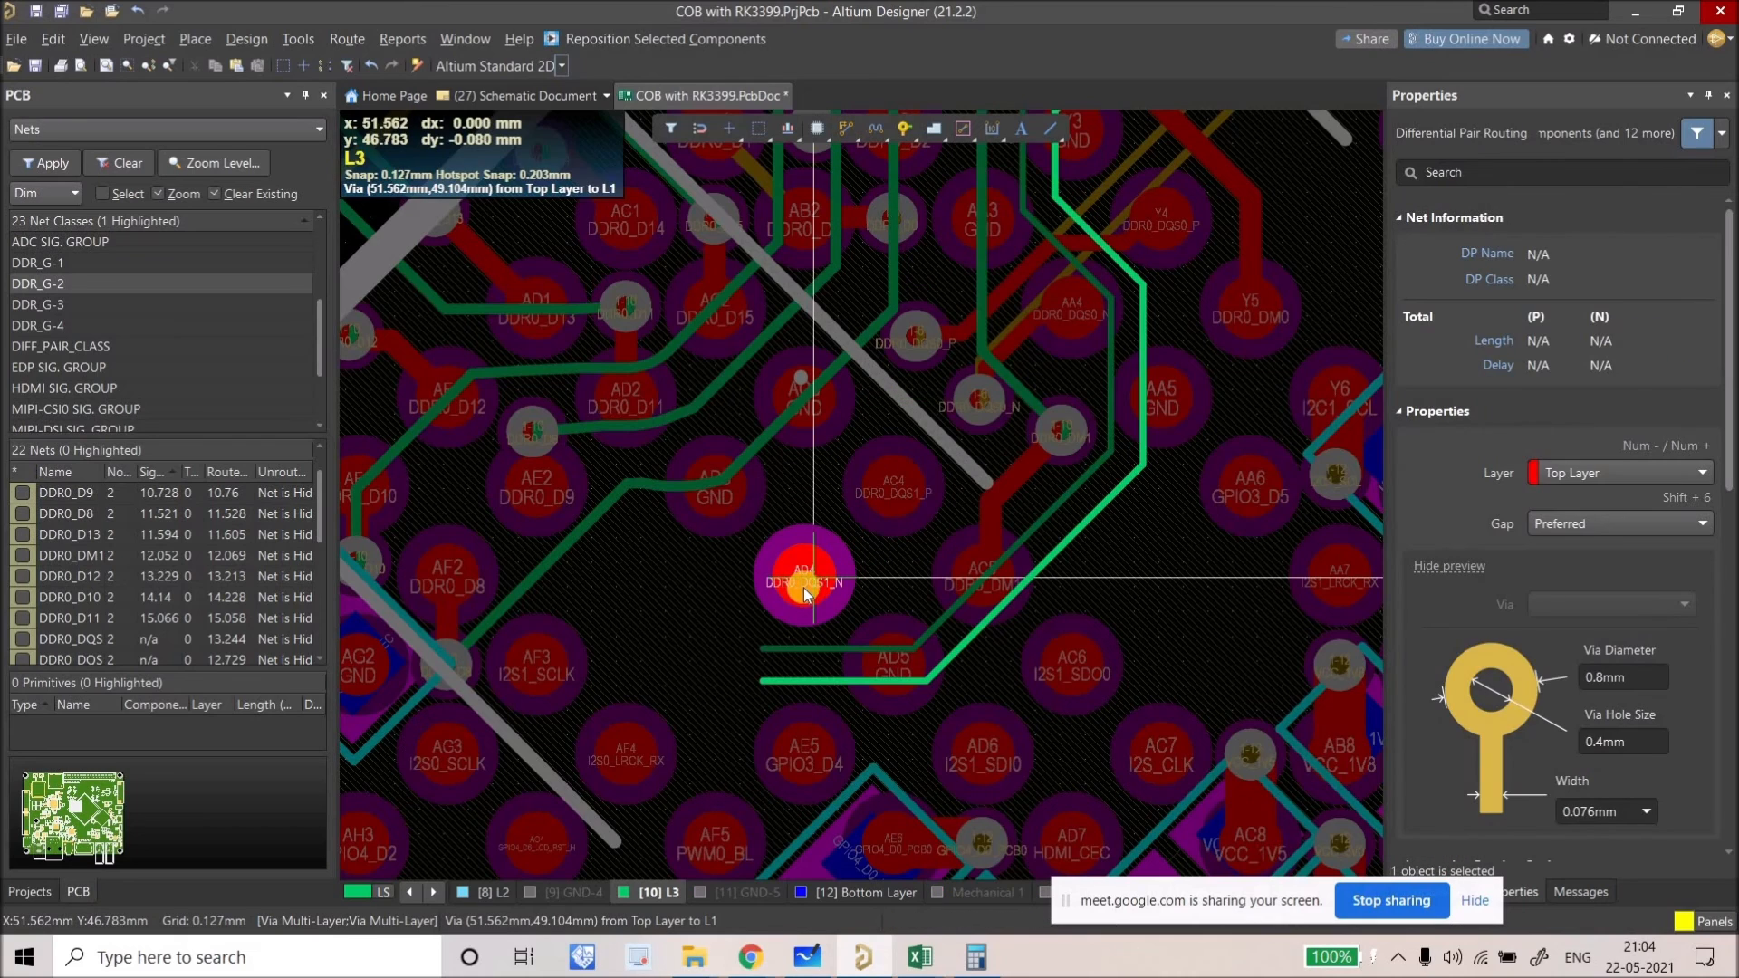
key("Escape")
Step: On the Top Layer, differential-pair route short DQS1 stubs out from pad AD4
left_click(415, 893)
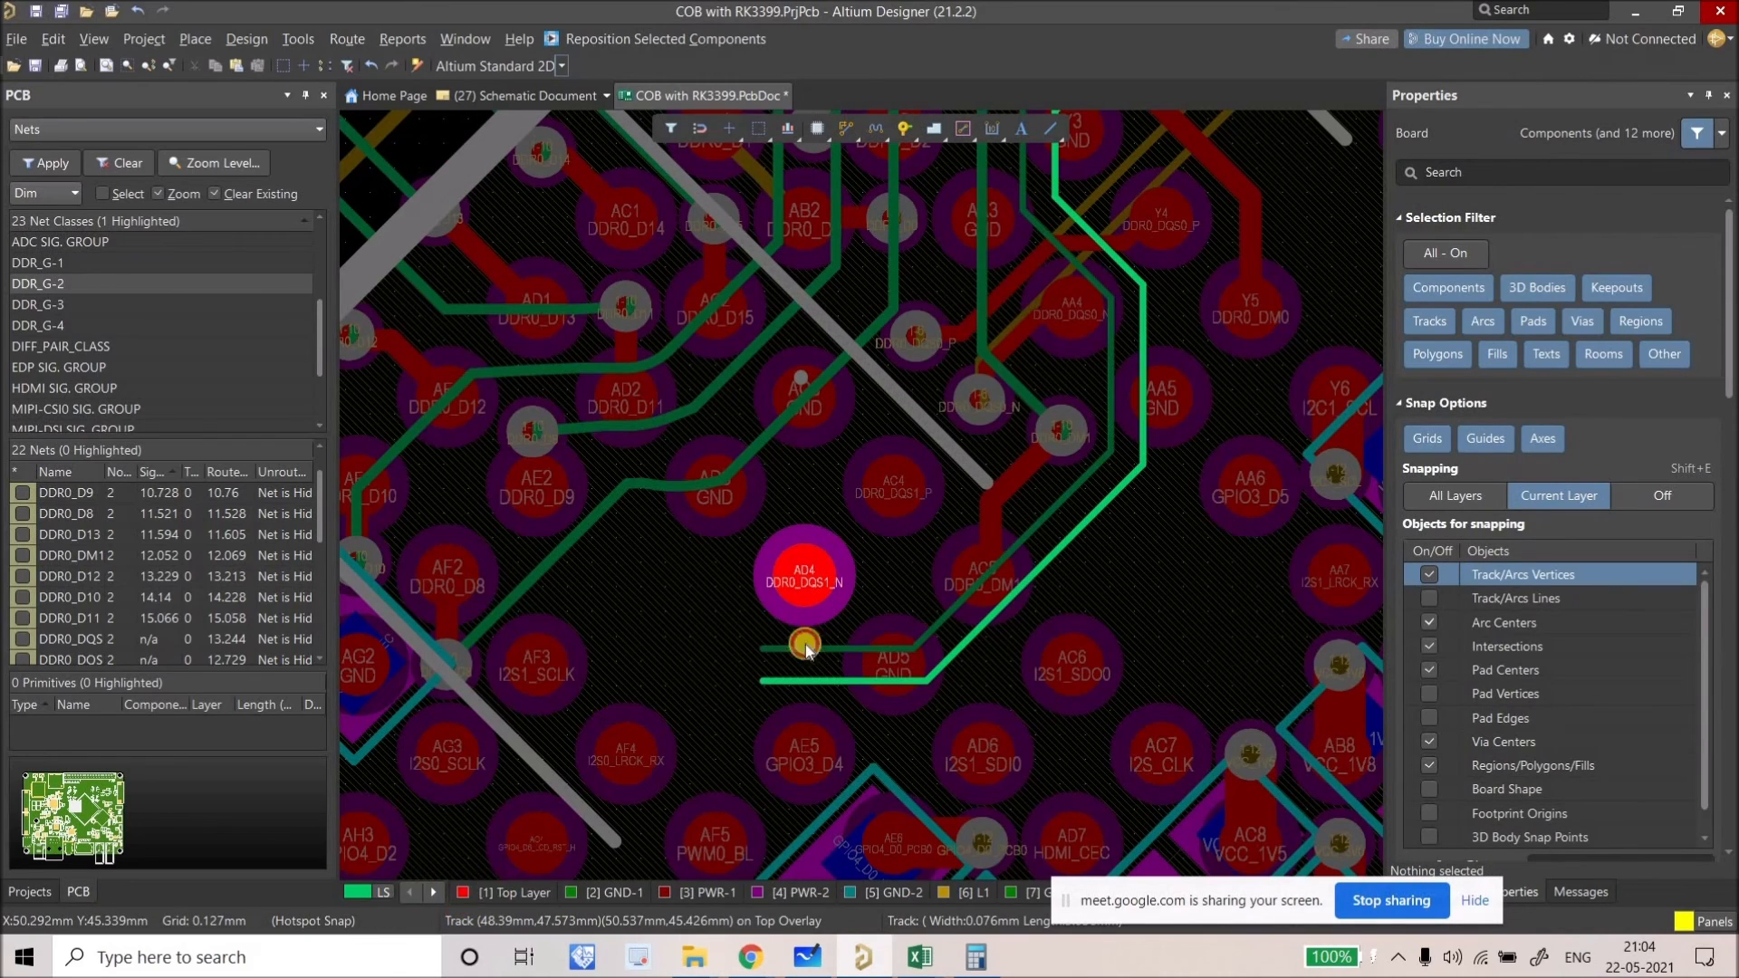
key("KP_Multiply")
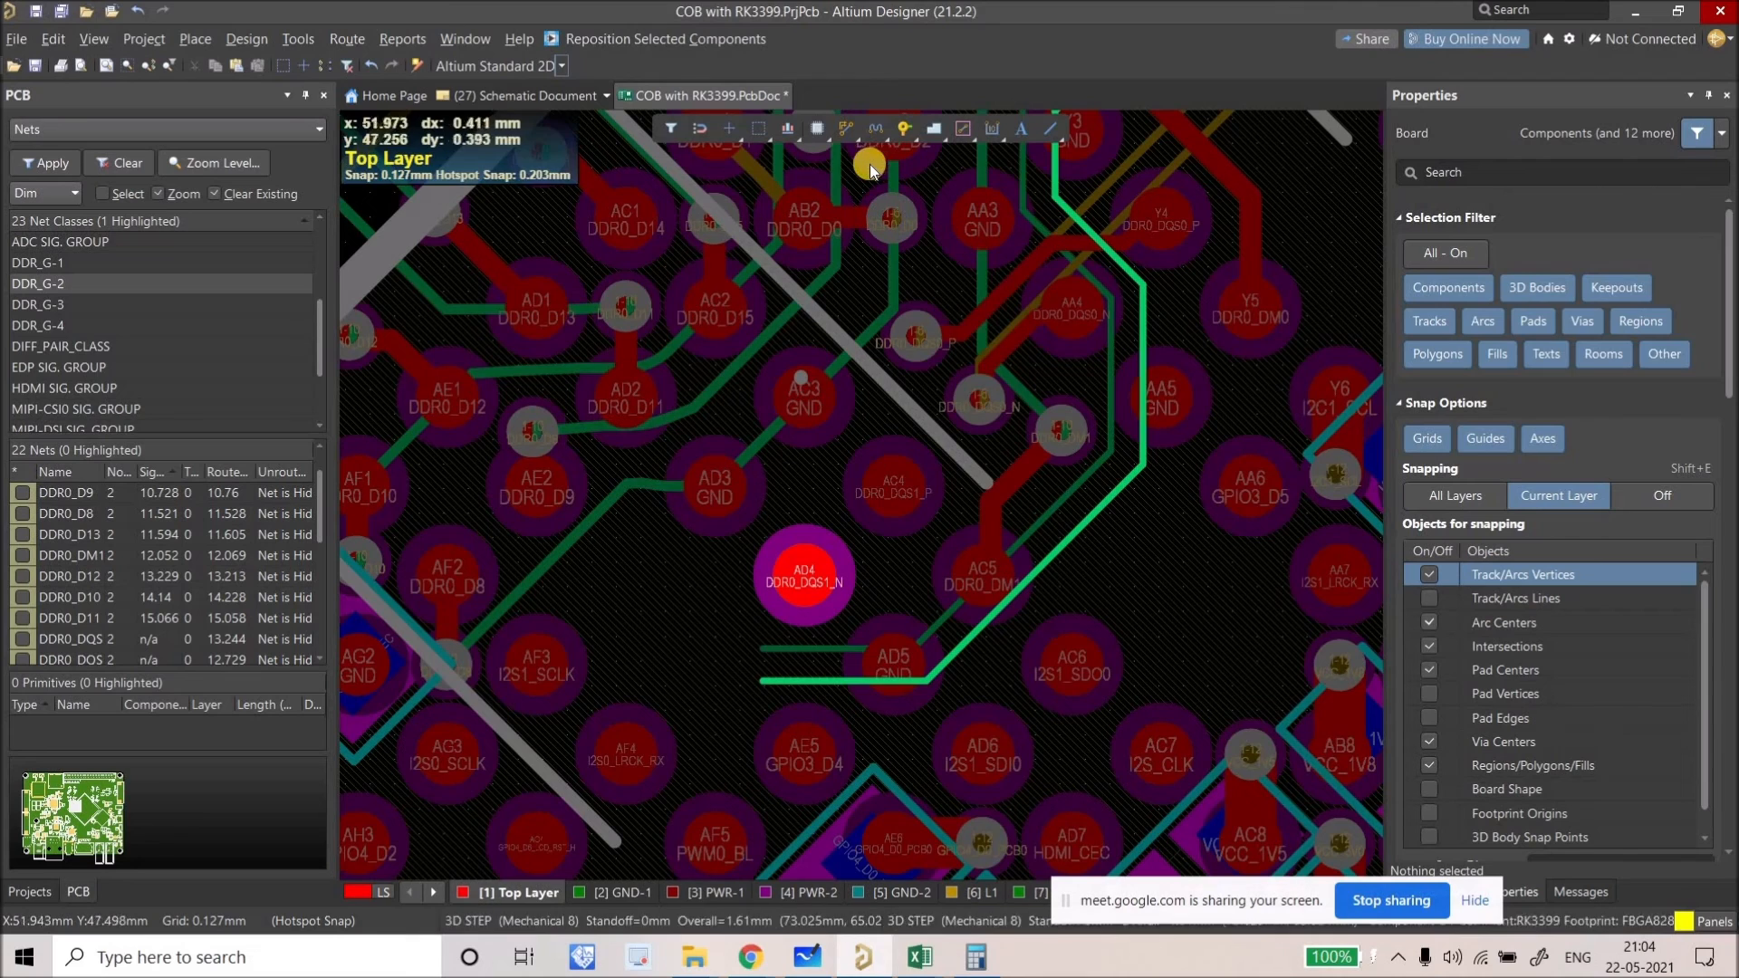
left_click(824, 127)
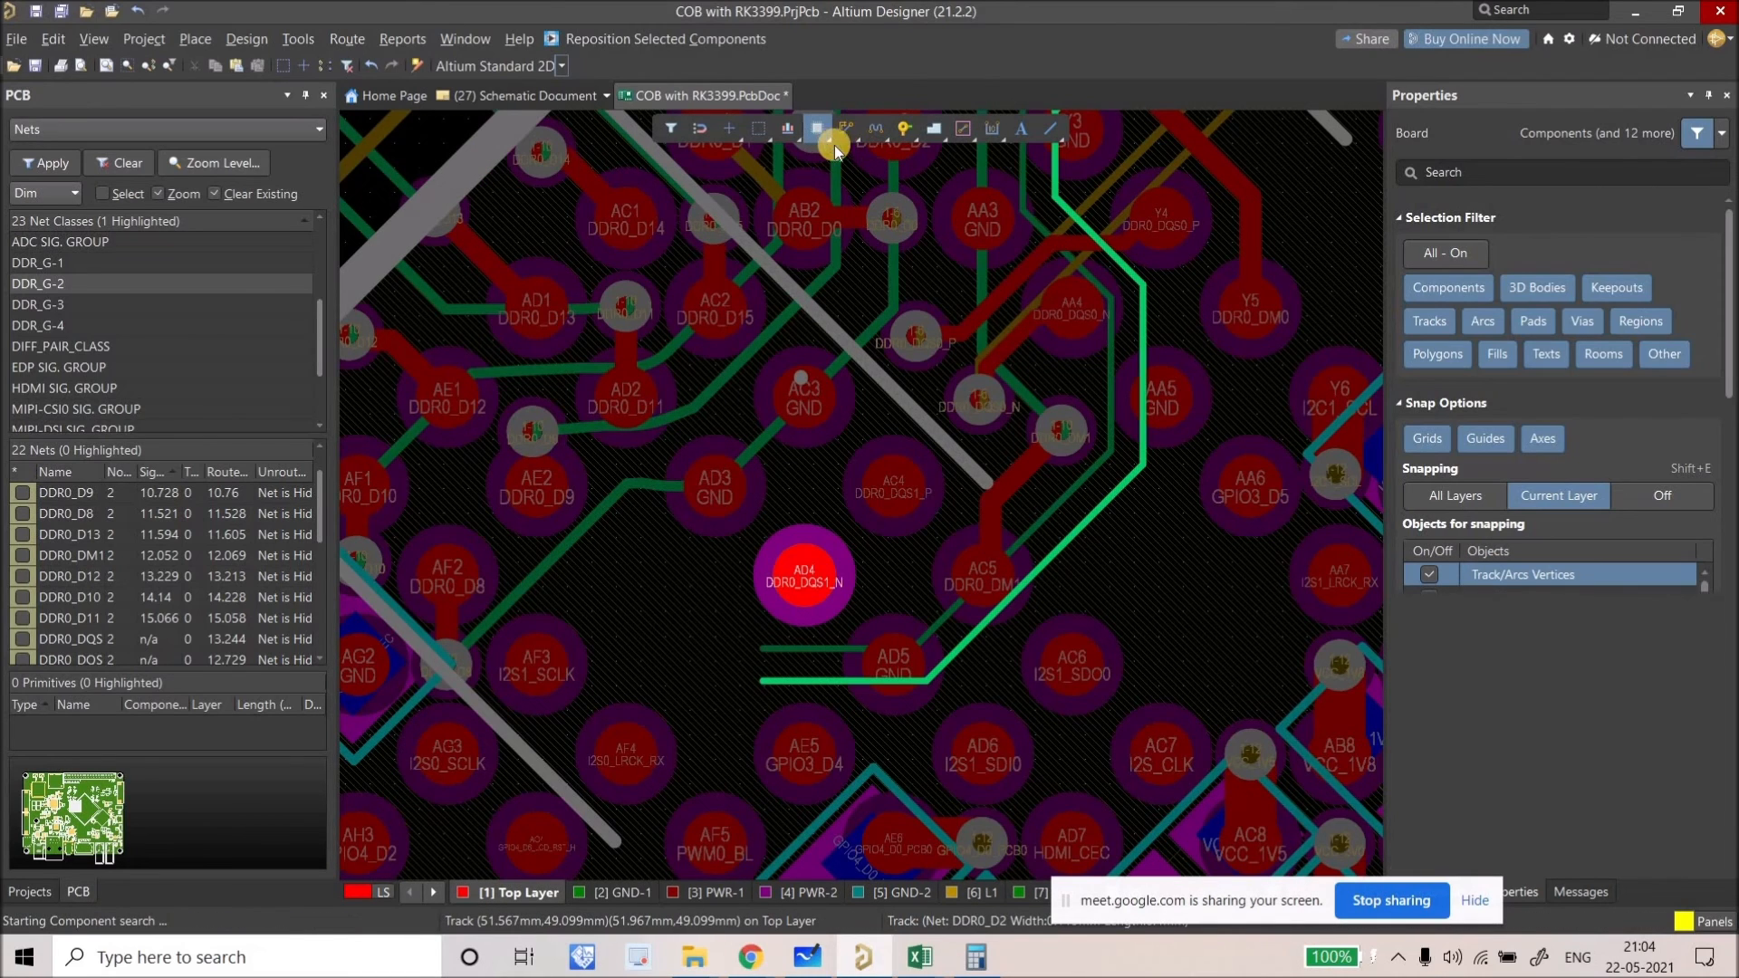
left_click(844, 130)
left_click(784, 563)
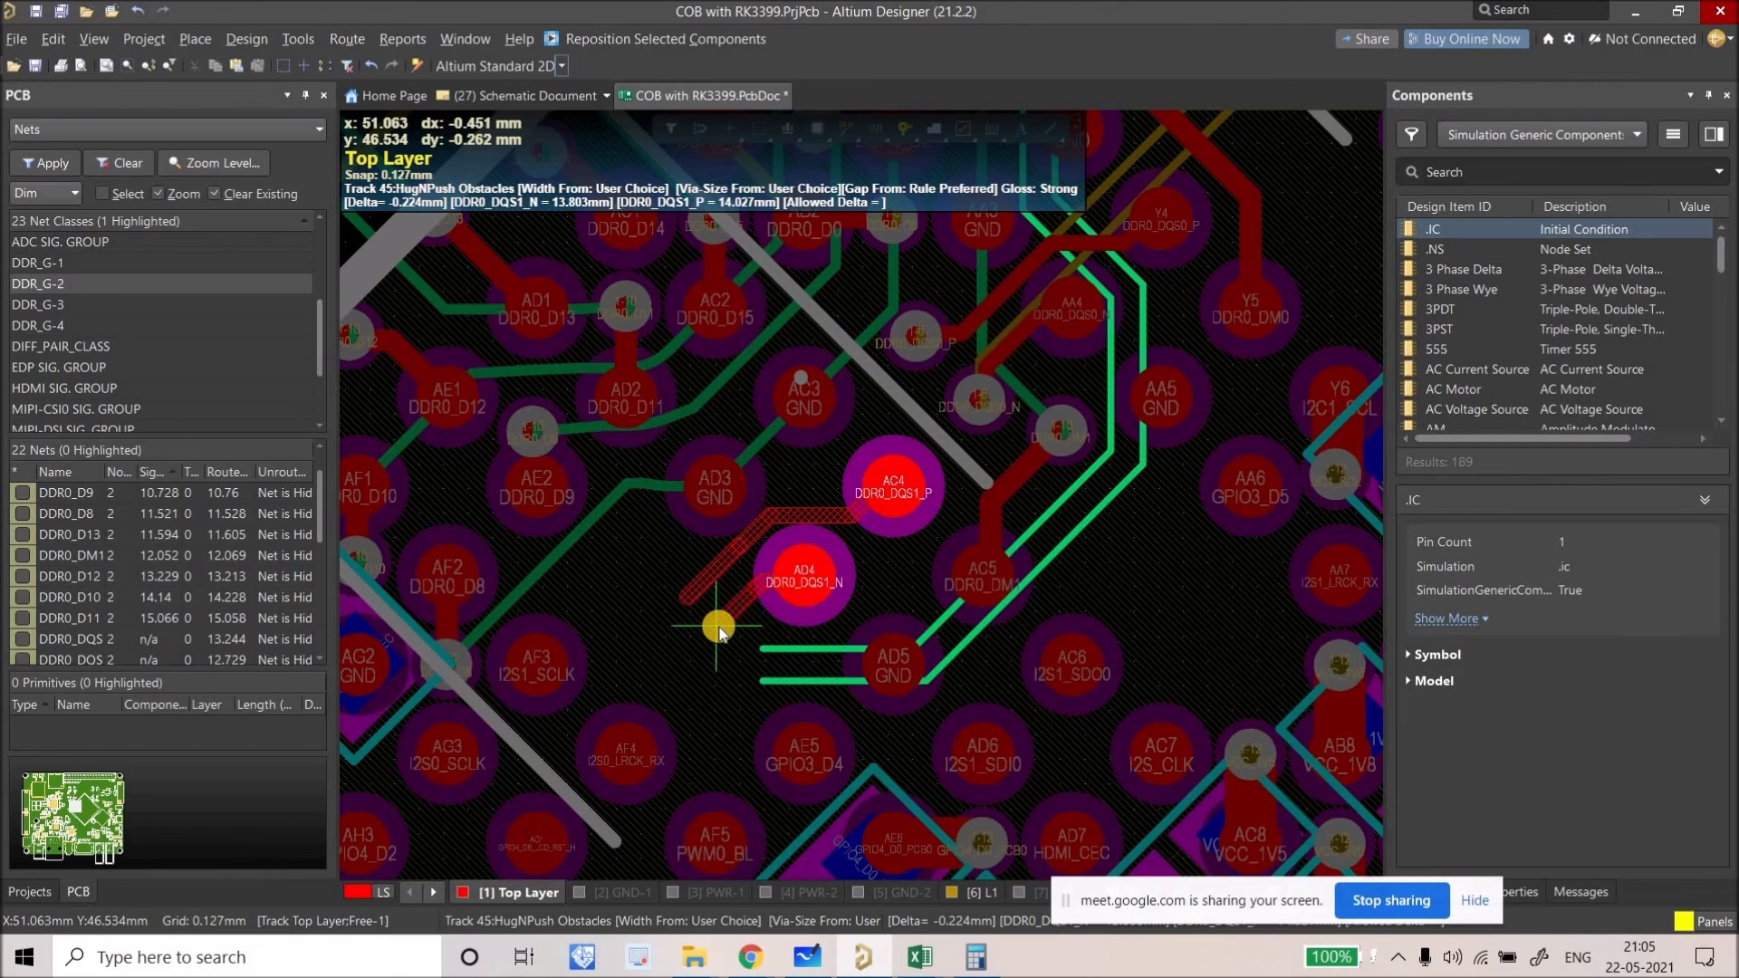
left_click(700, 646)
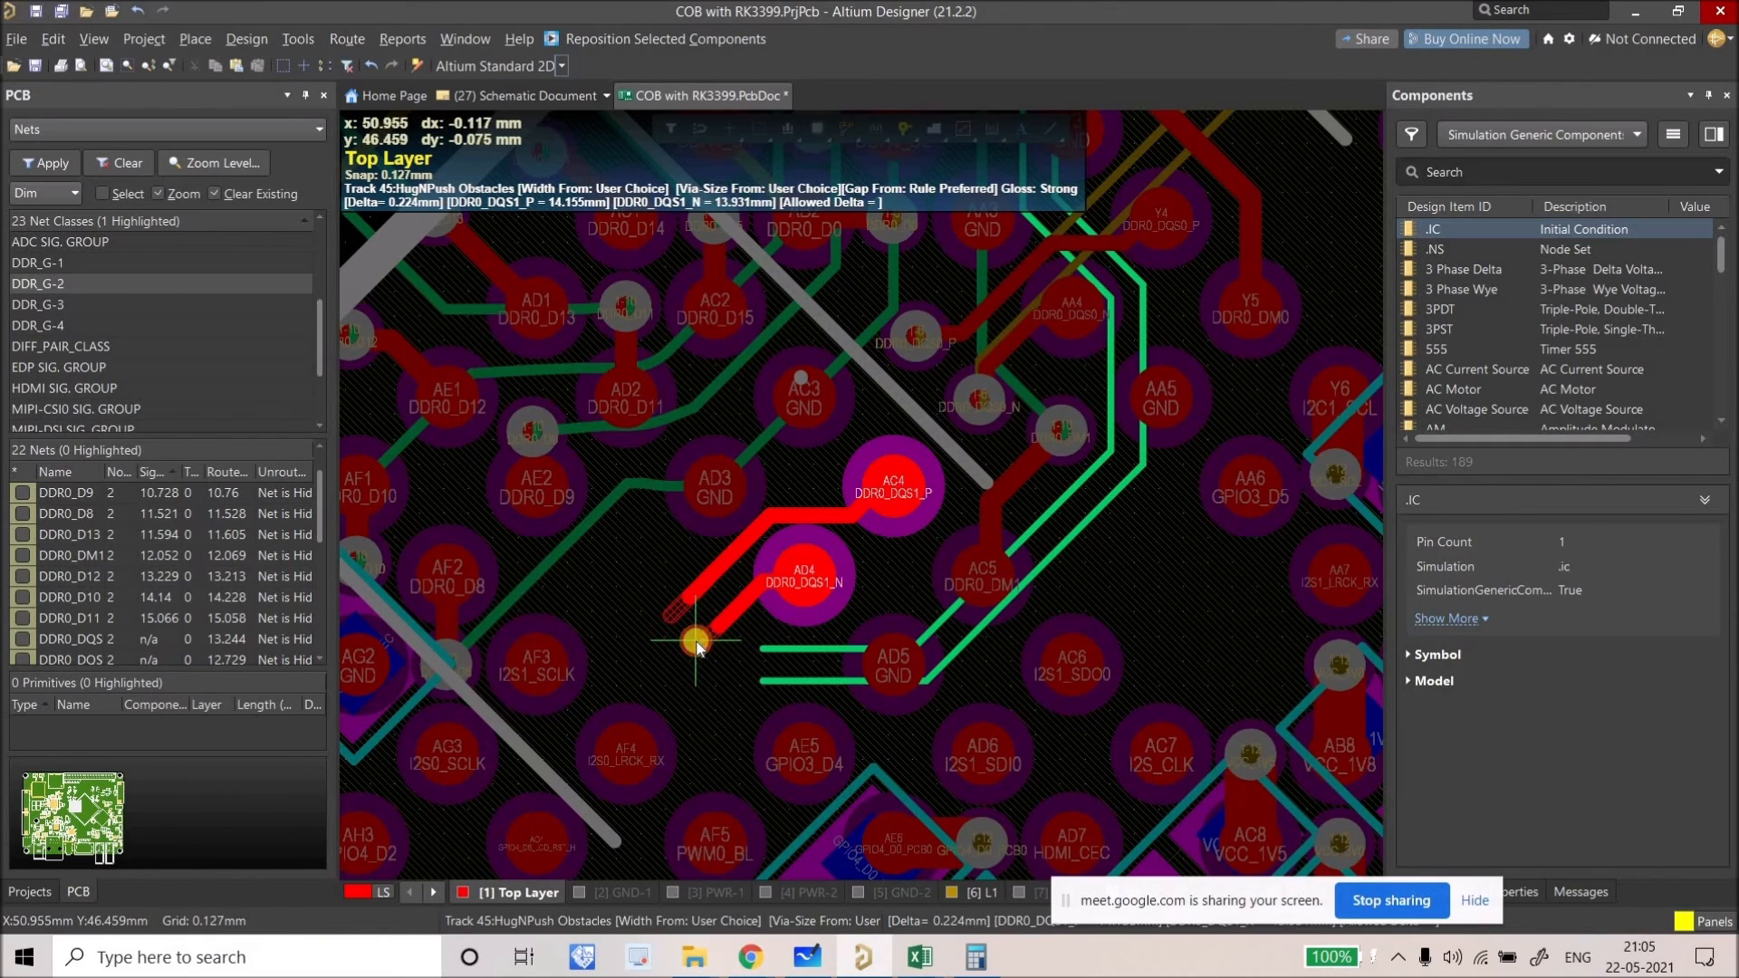
right_click(696, 640)
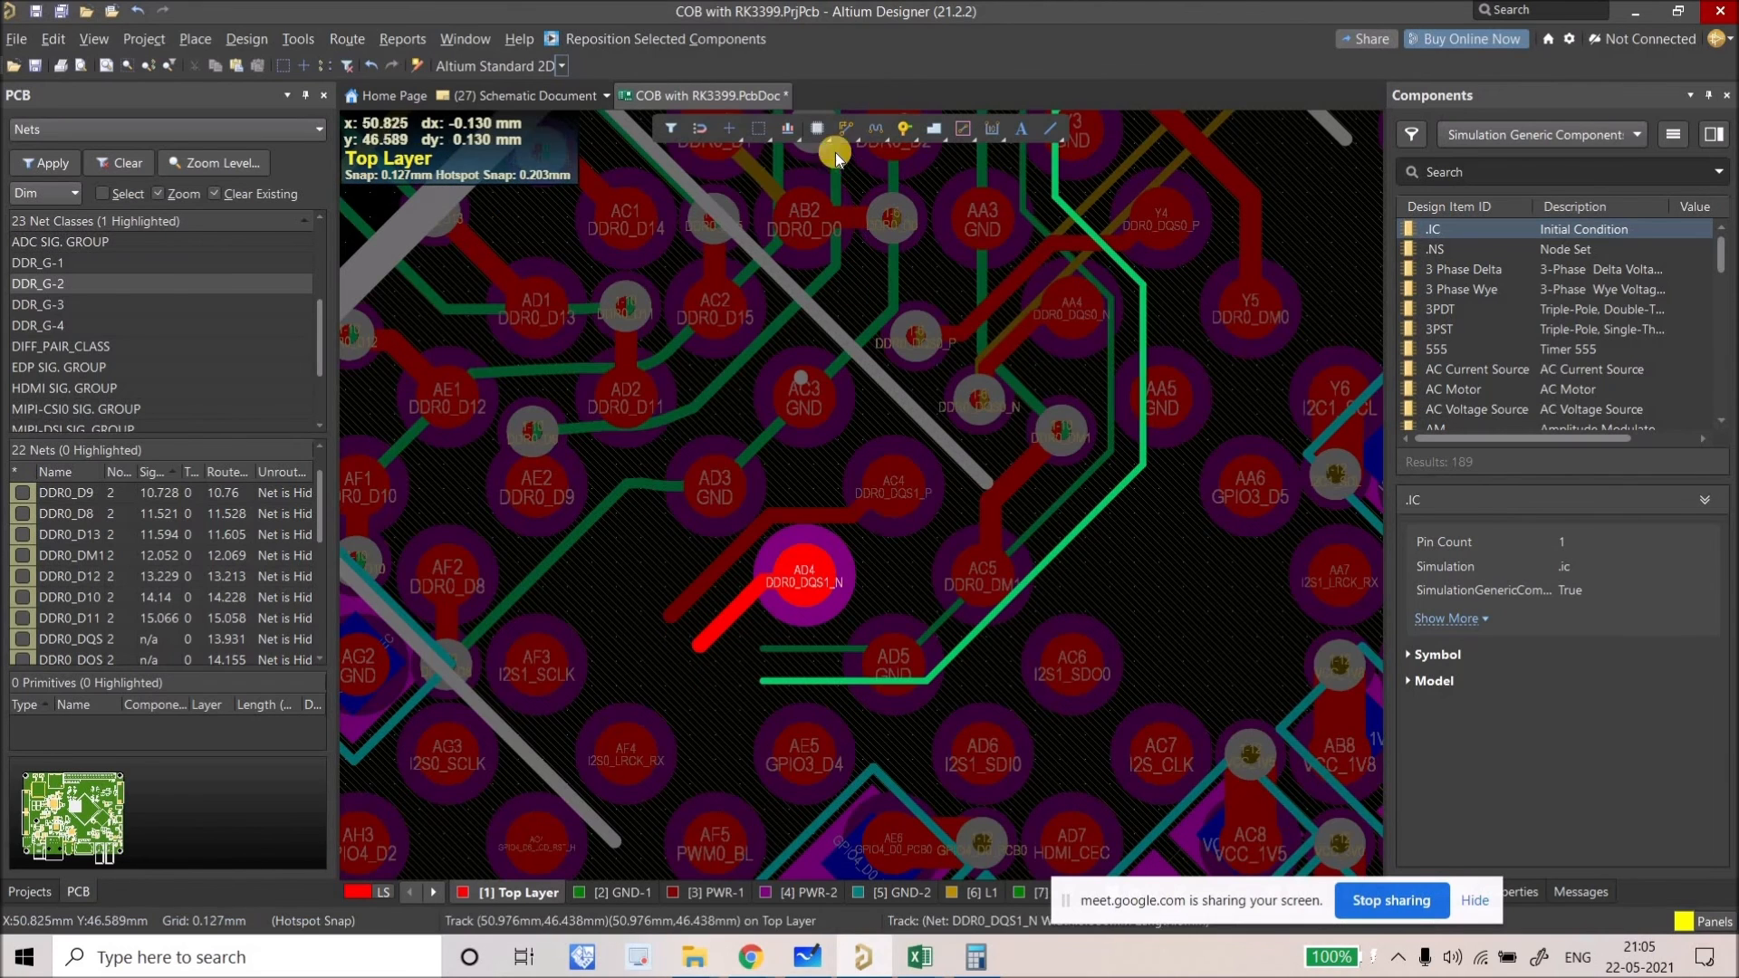
Step: Extend the DDR0_DQS1_P and DDR0_DQS1_N tracks into short single-track stubs
right_click(837, 133)
left_click(833, 189)
scroll(621, 629, "up", 3, "ctrl")
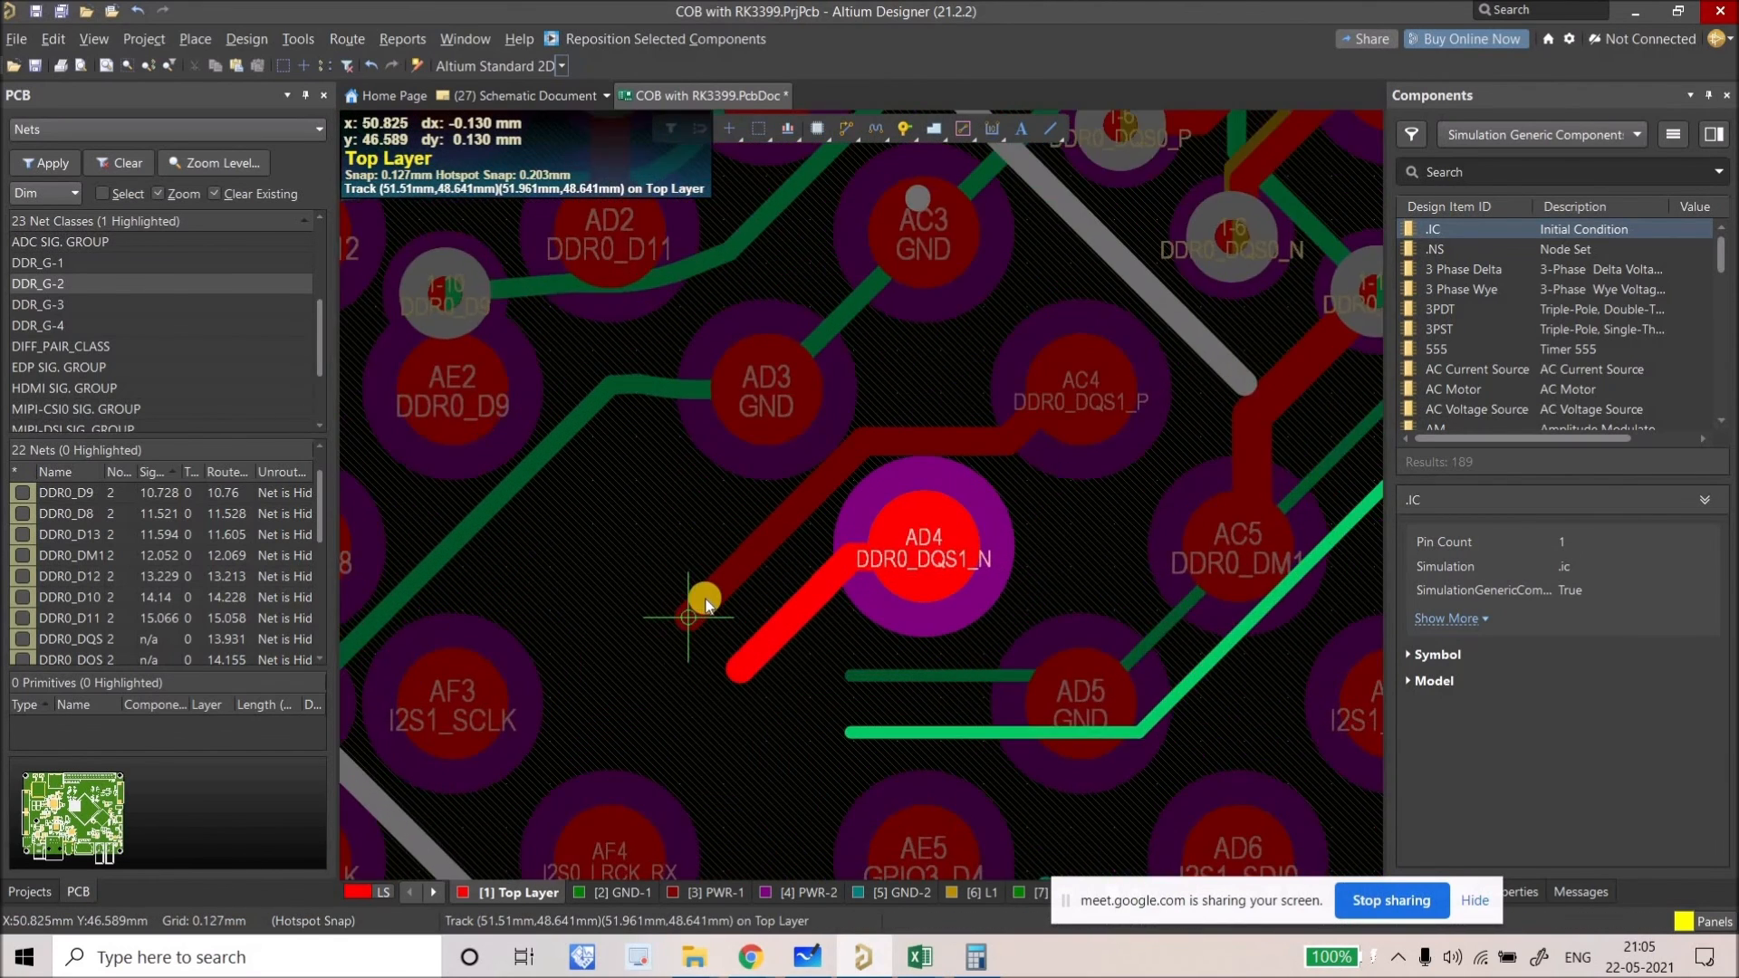
left_click(625, 624)
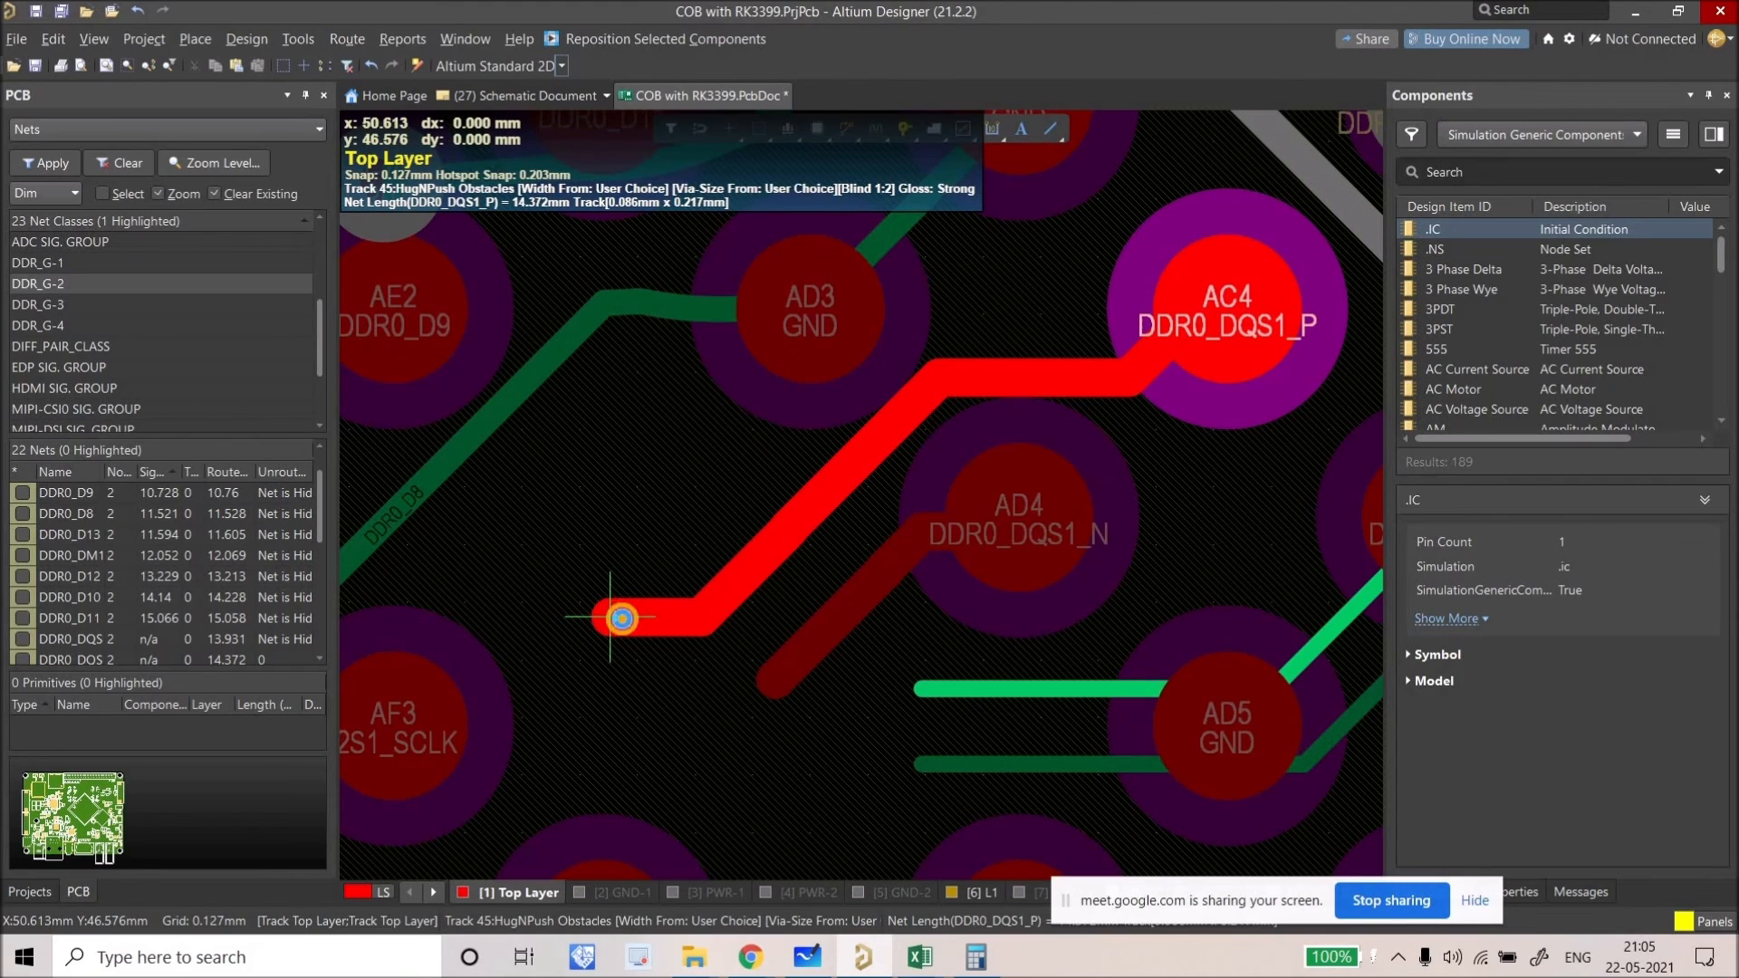
right_click(625, 619)
left_click(634, 618)
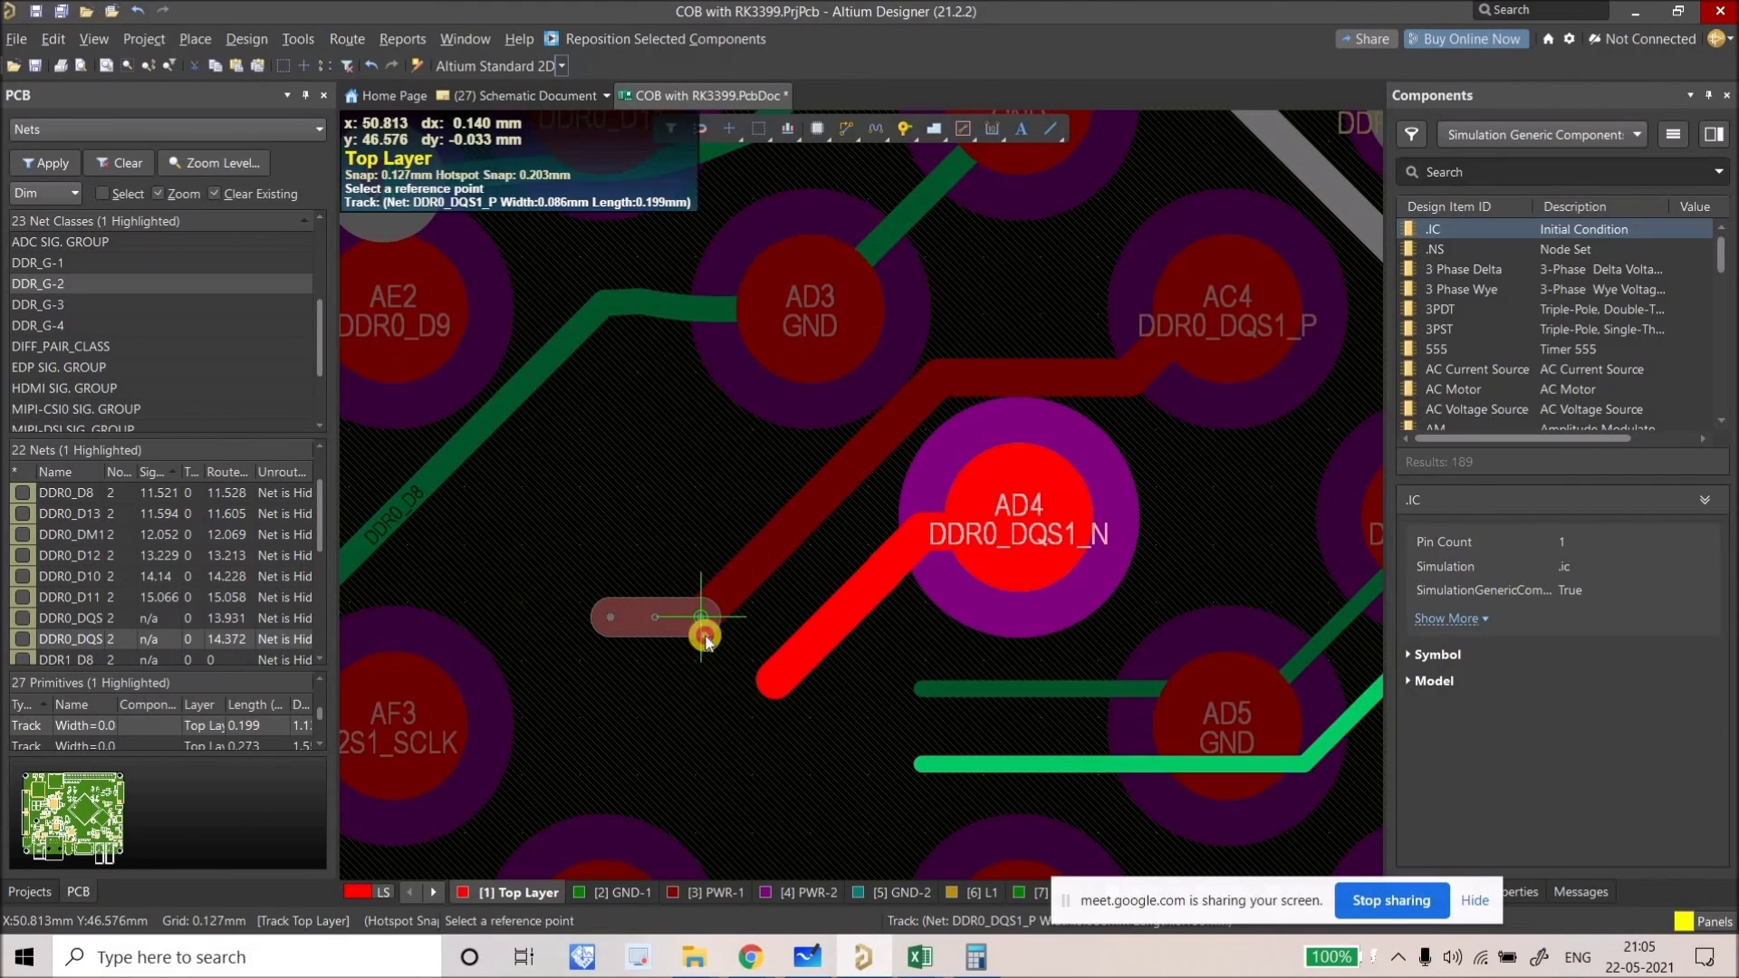
left_click(768, 718)
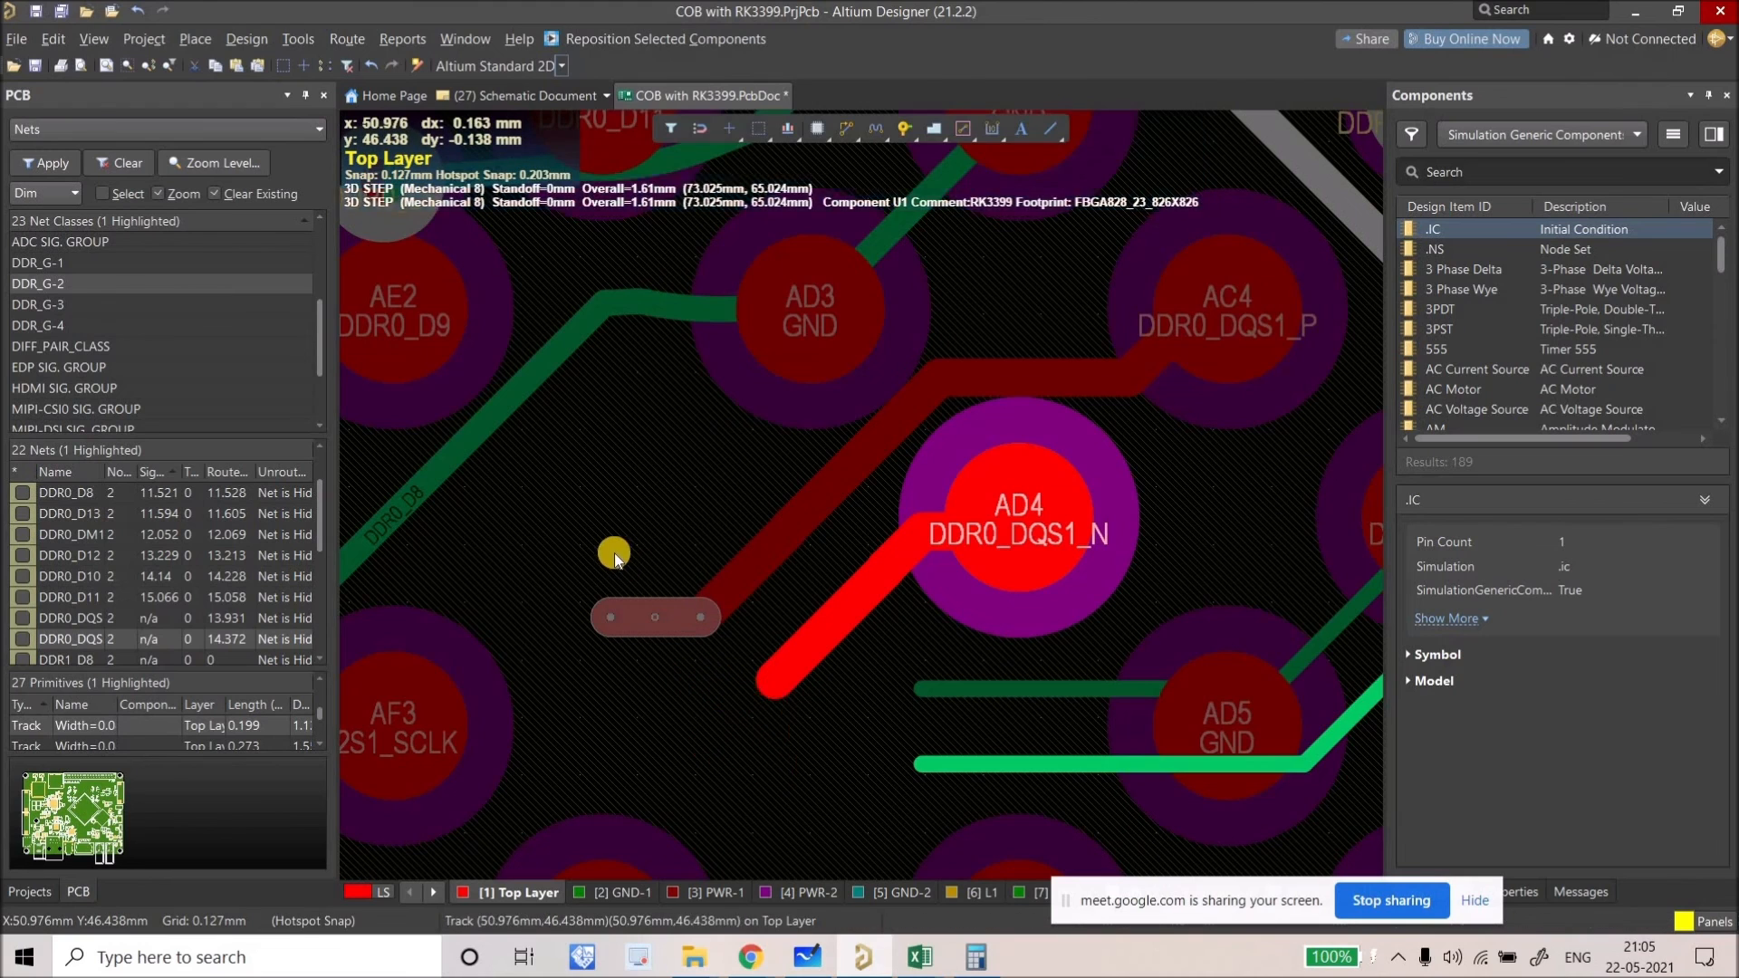
right_click(614, 553)
Step: Place vias at the ends of the DQS1 stubs
scroll(614, 552, "down", 2, "ctrl")
left_click_drag(500, 345, 614, 585)
left_click_drag(728, 729, 674, 667)
right_click_drag(609, 587, 574, 595)
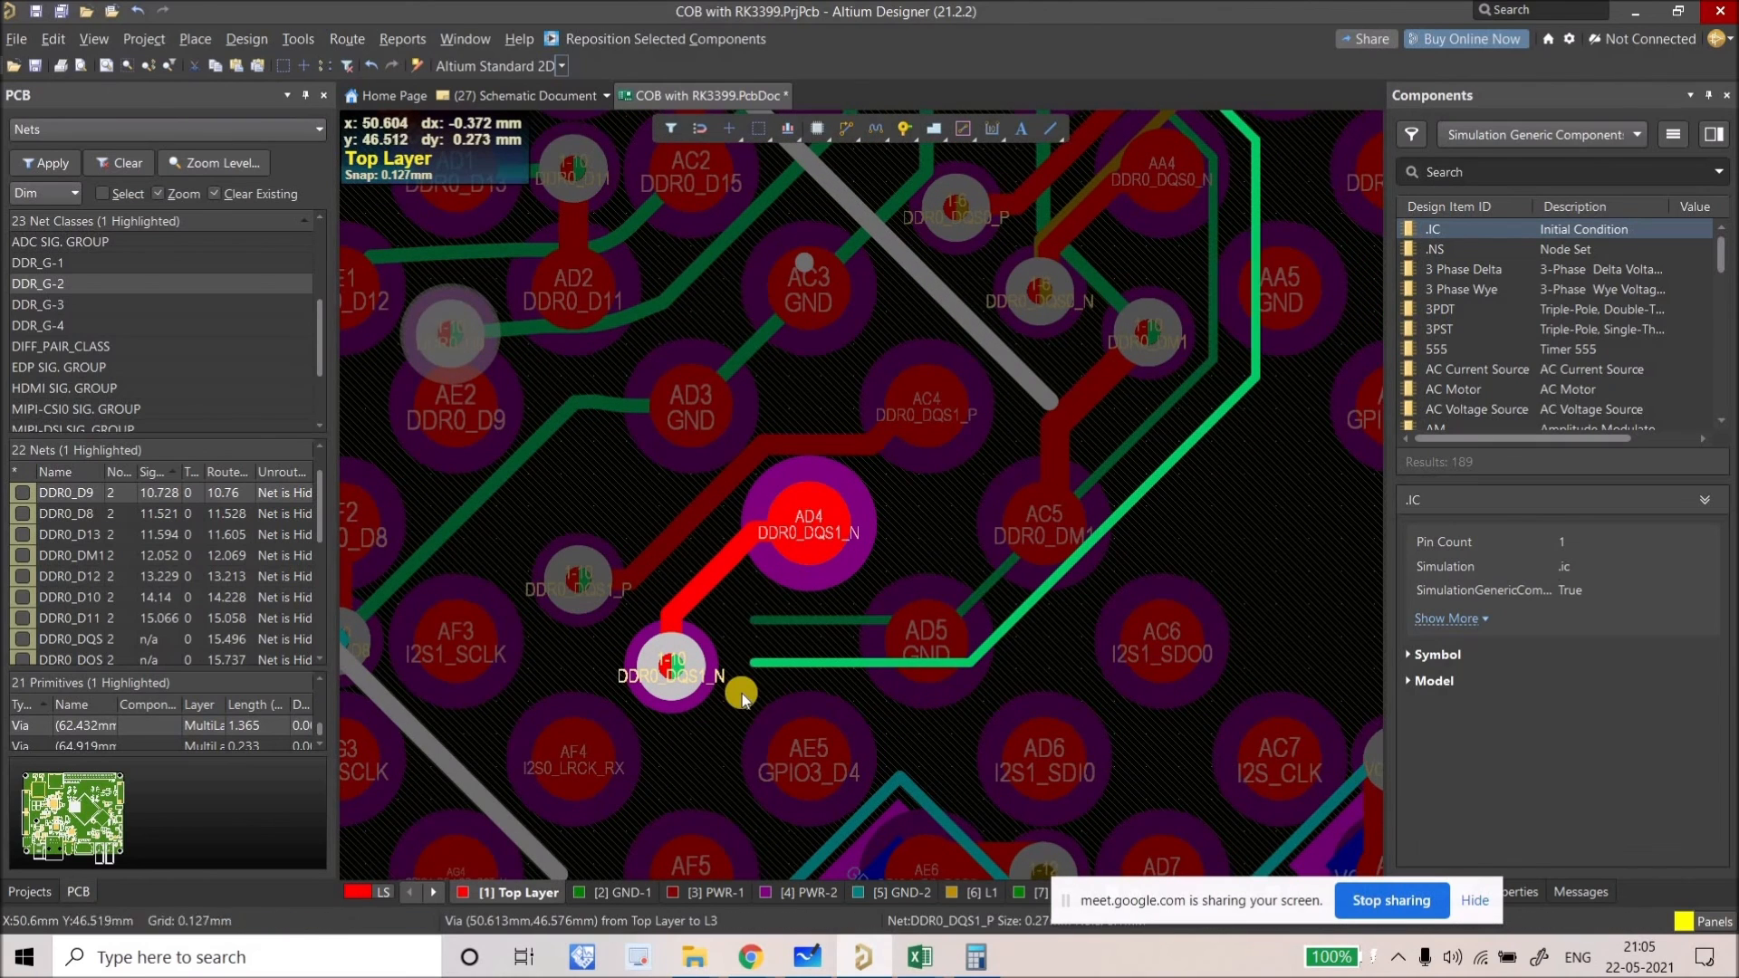
Step: Differential-pair route the DQS1 pair onward from the vias and commit the tracks
right_click(841, 125)
left_click(862, 188)
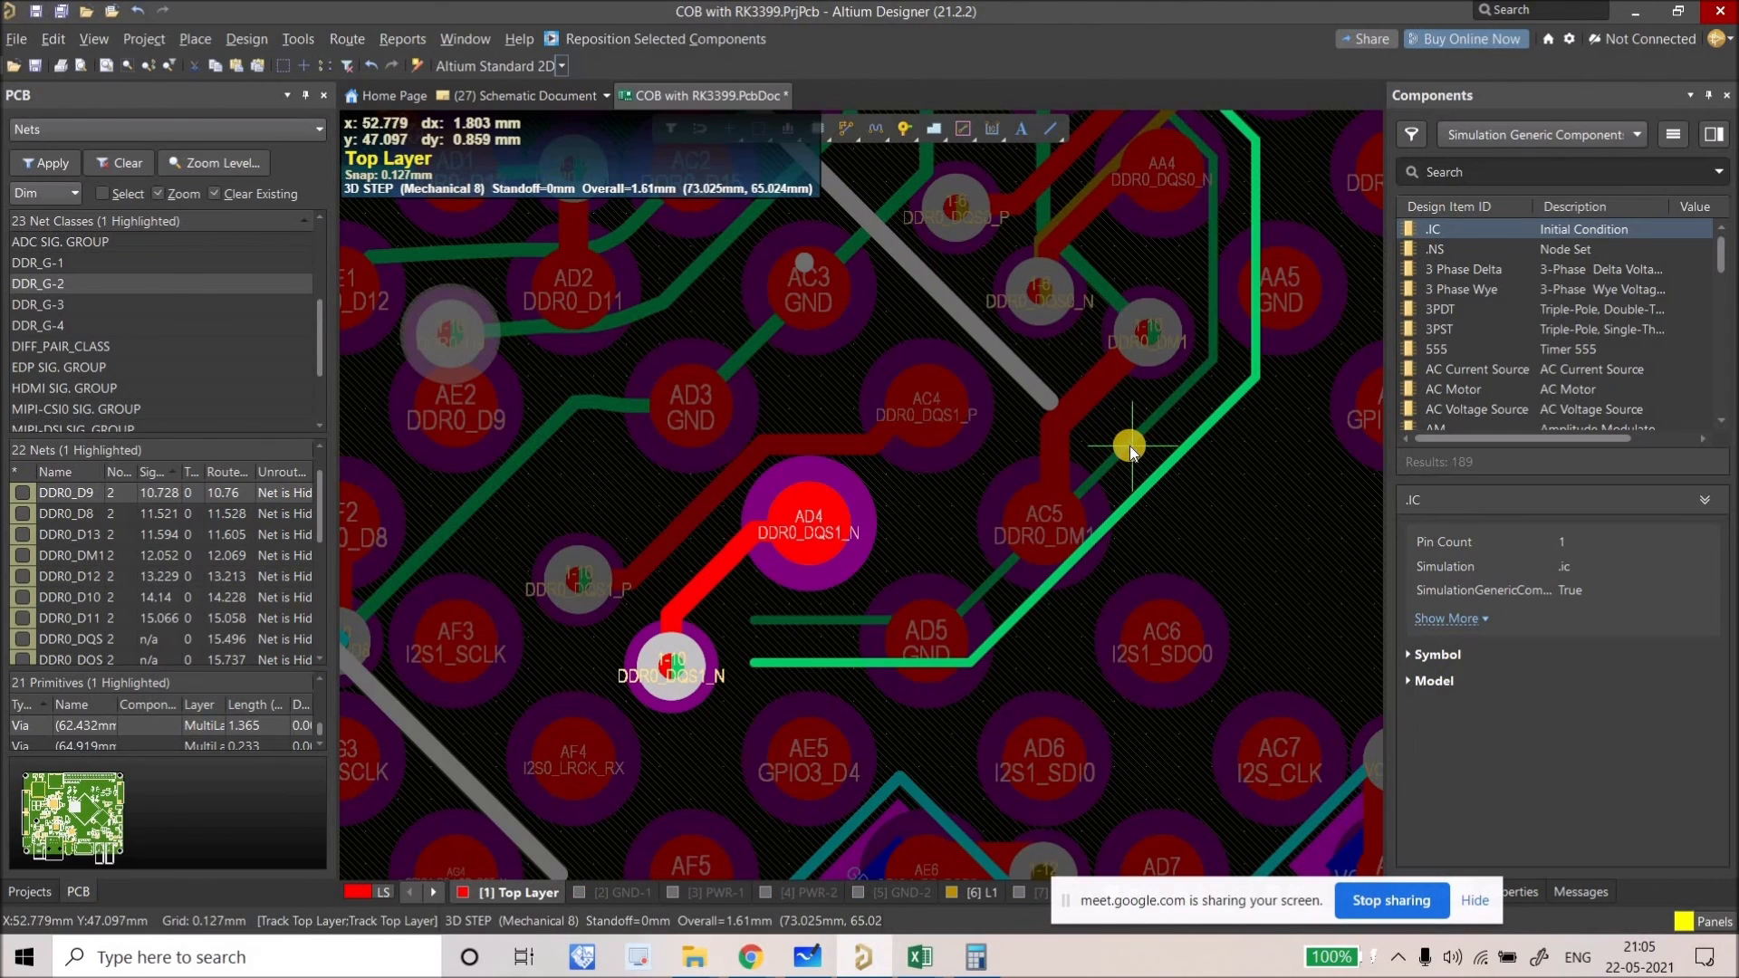
left_click(965, 489)
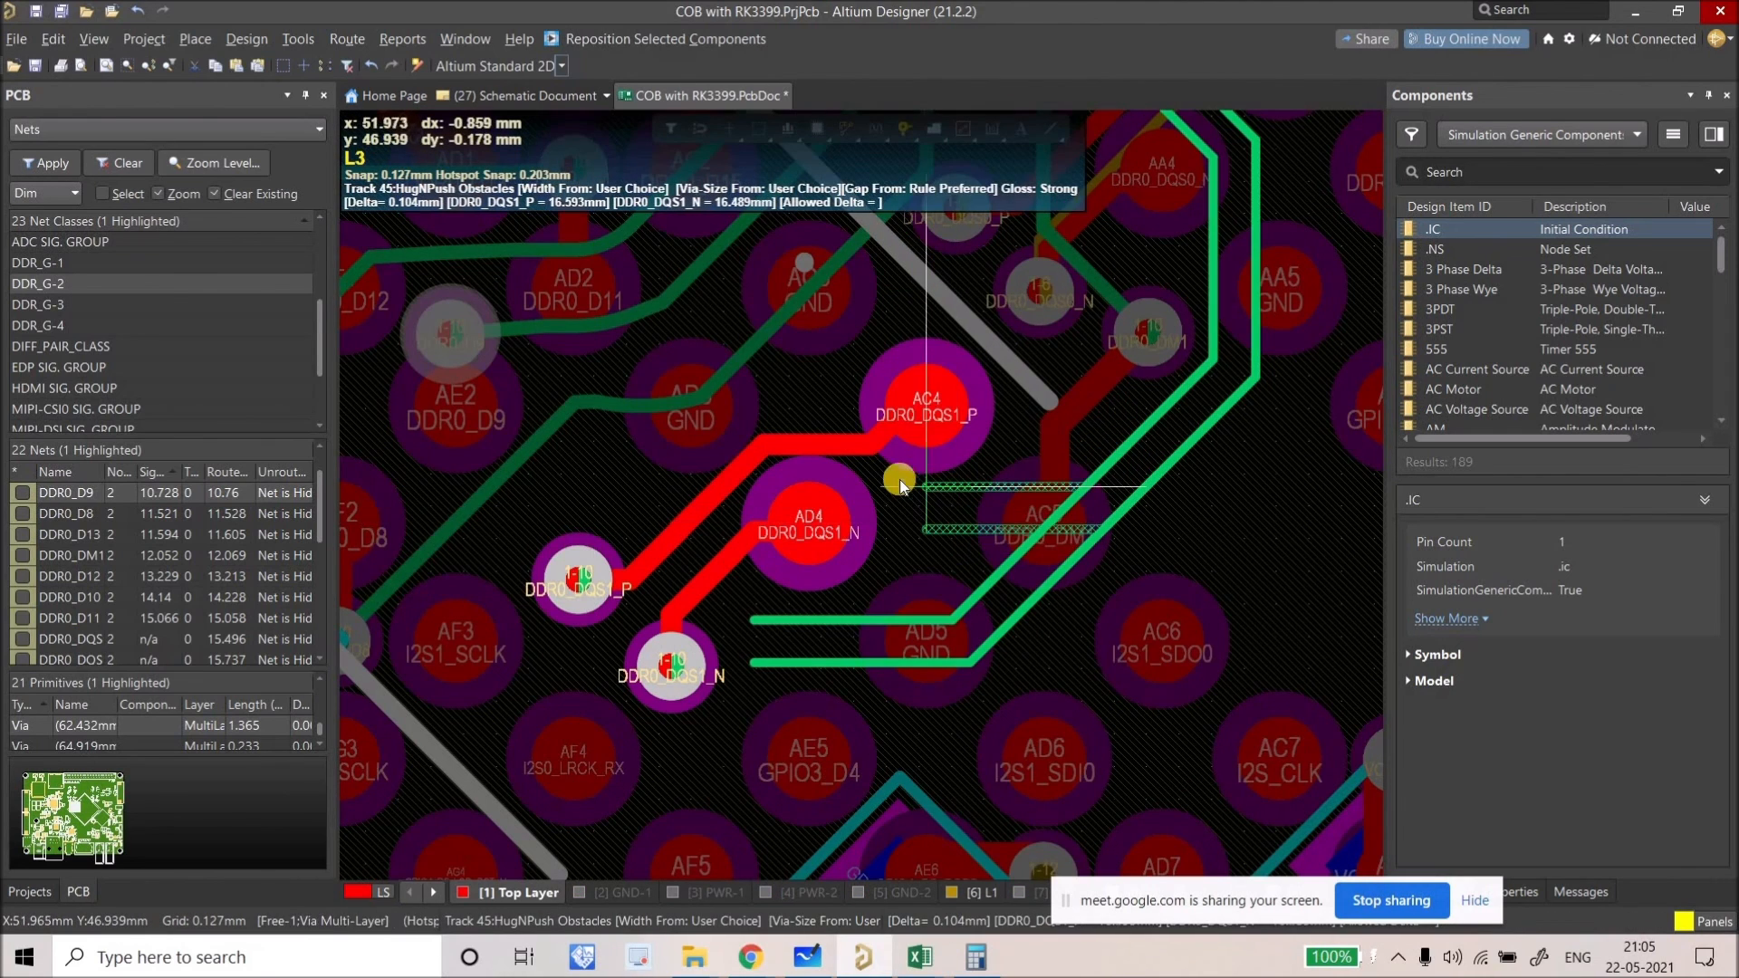
left_click(634, 613)
scroll(758, 656, "down", 5, "ctrl")
right_click_drag(1009, 649, 584, 590)
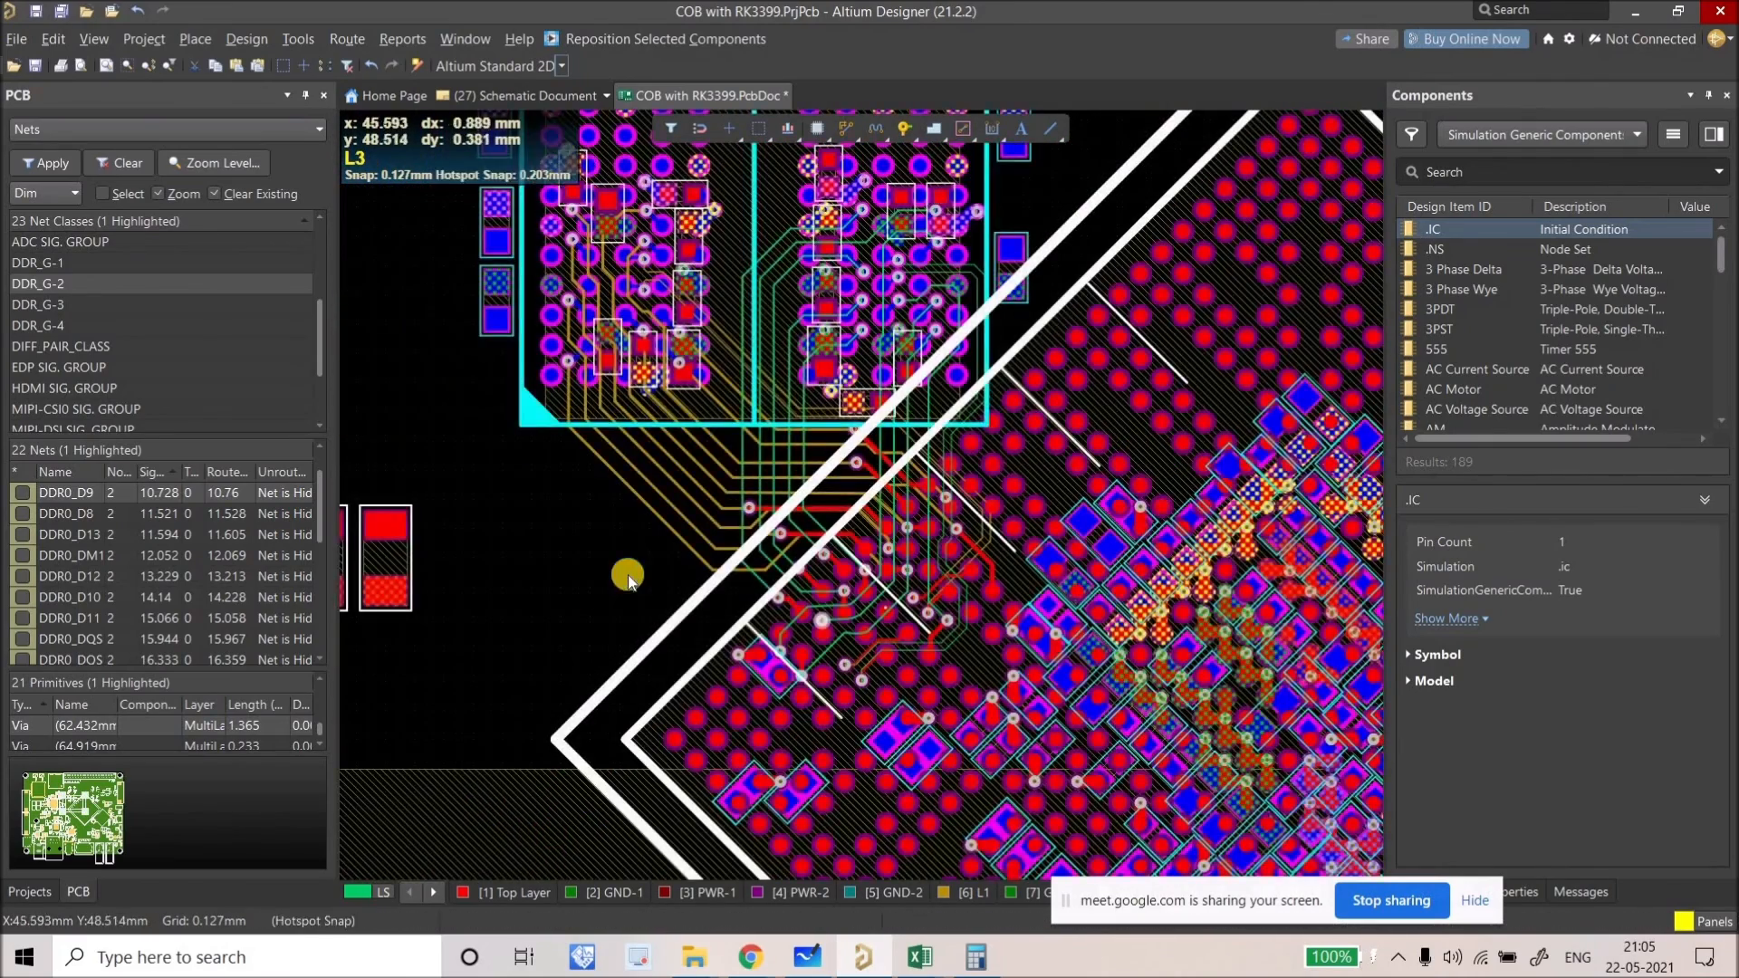
key("shift+s")
scroll(834, 387, "up", 2, "ctrl")
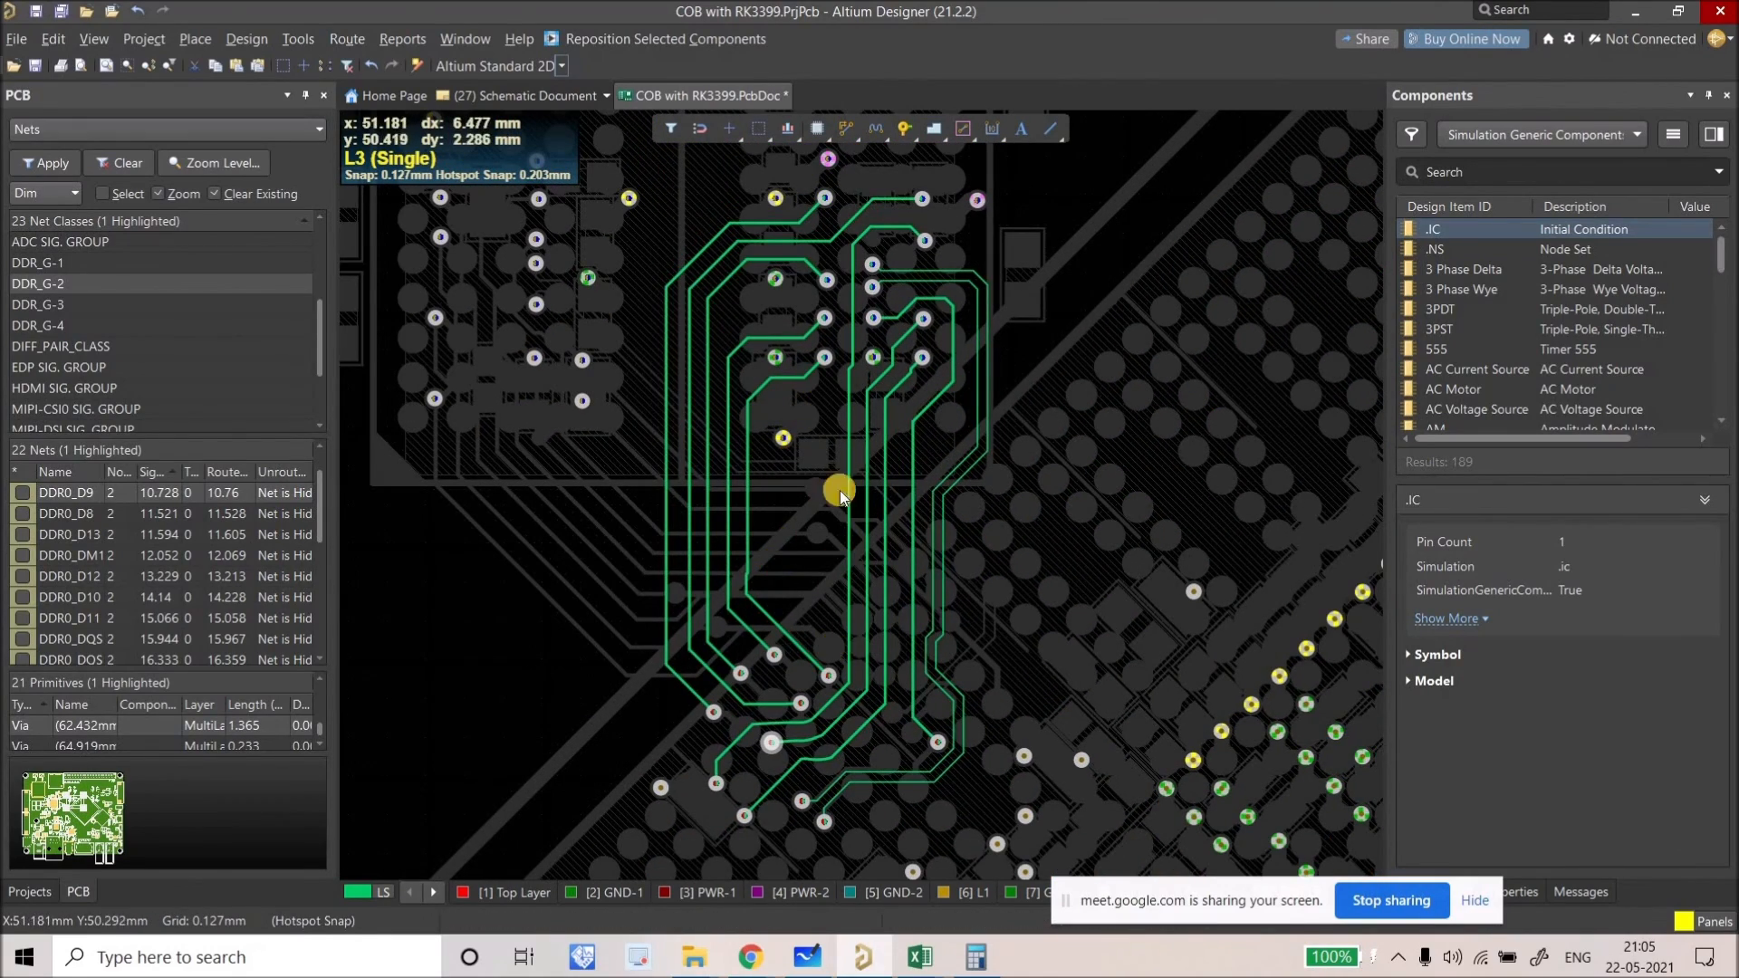
left_click(846, 127)
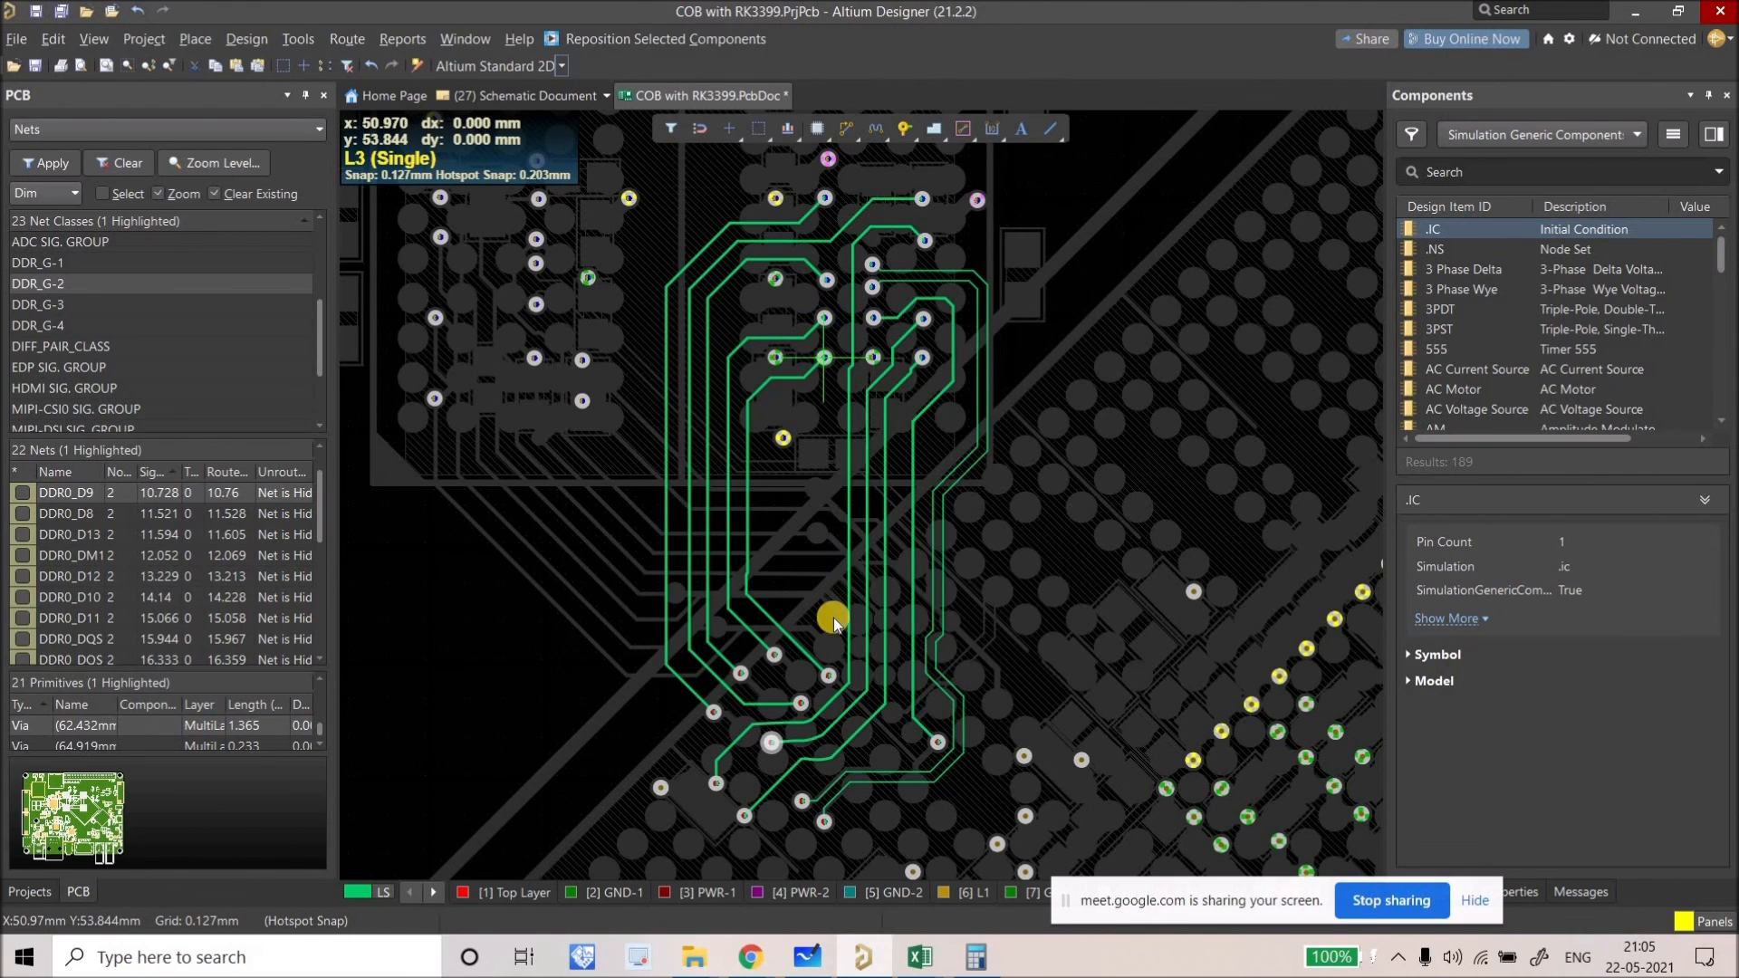
left_click(826, 672)
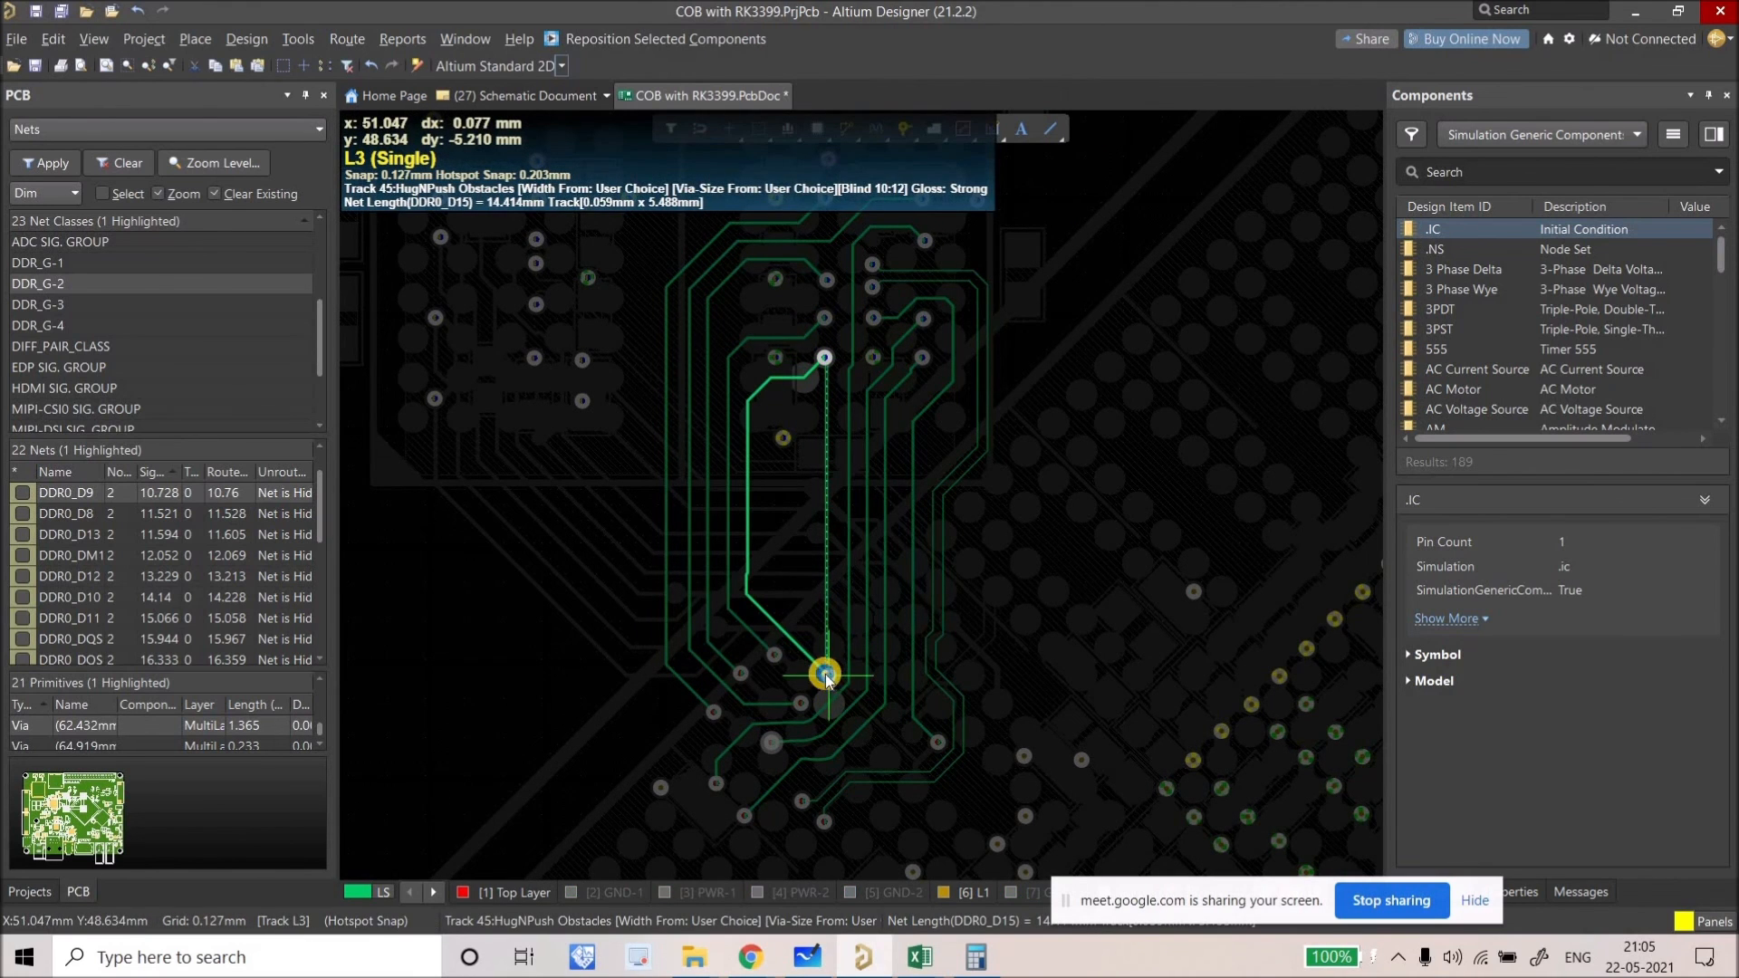
right_click(800, 345)
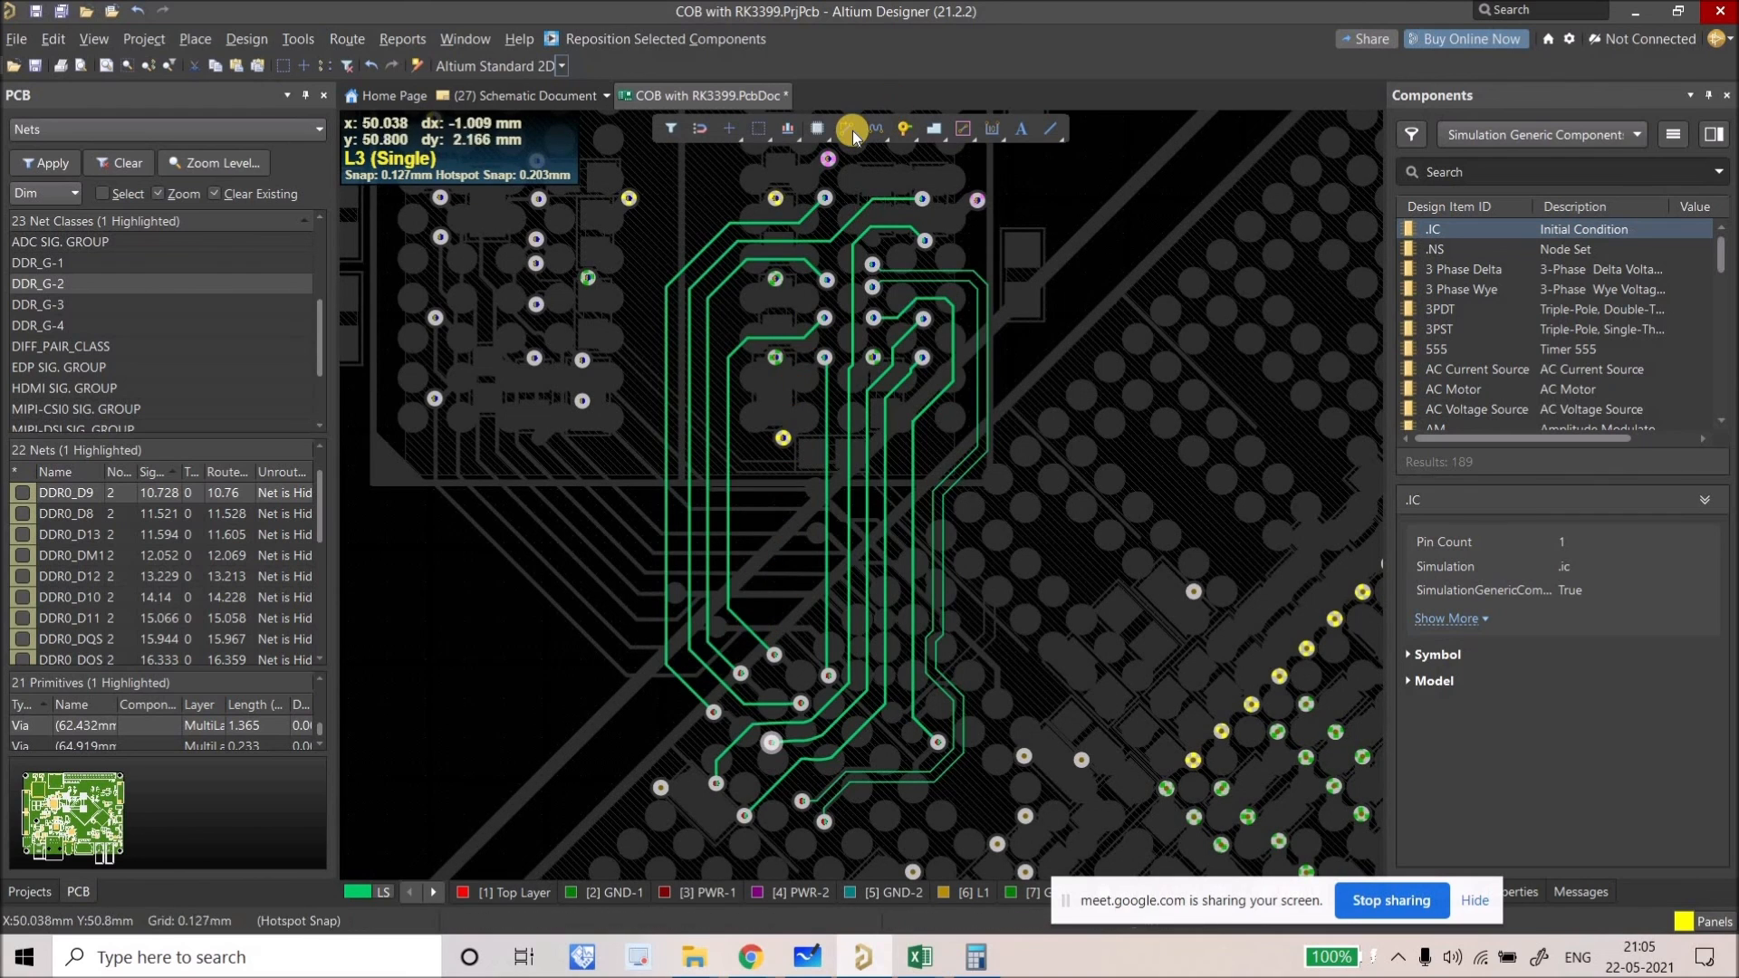
left_click(787, 544)
right_click(774, 297)
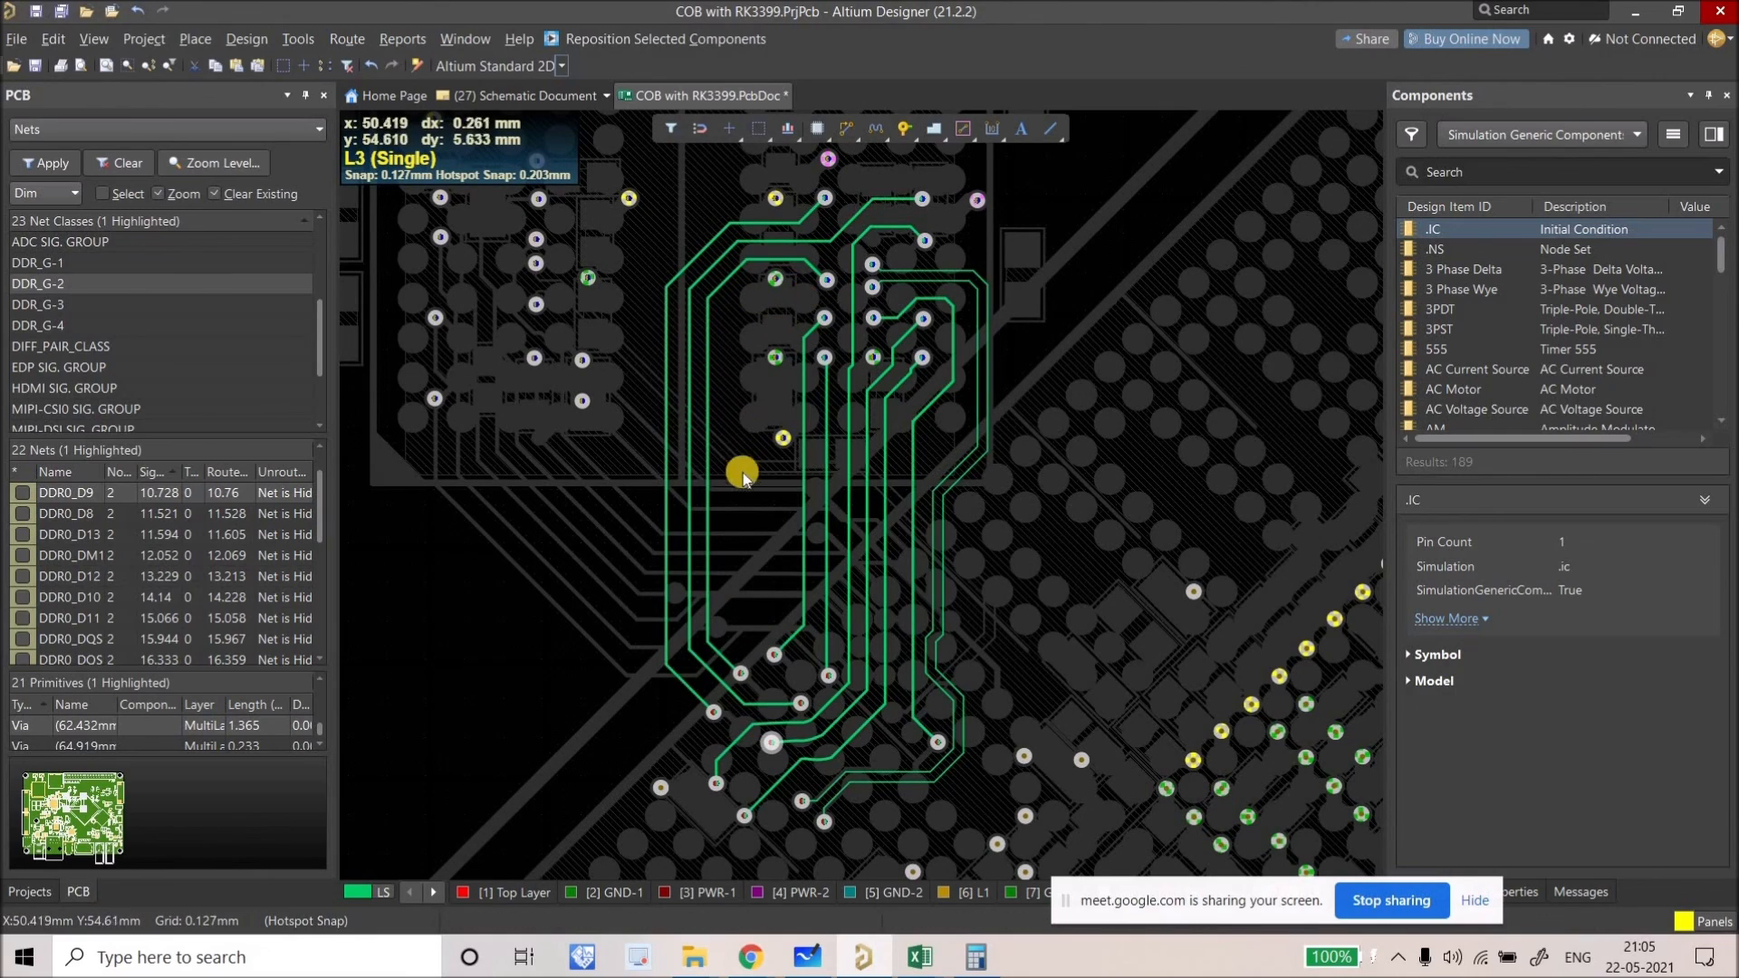
scroll(777, 555, "down", 6, "ctrl")
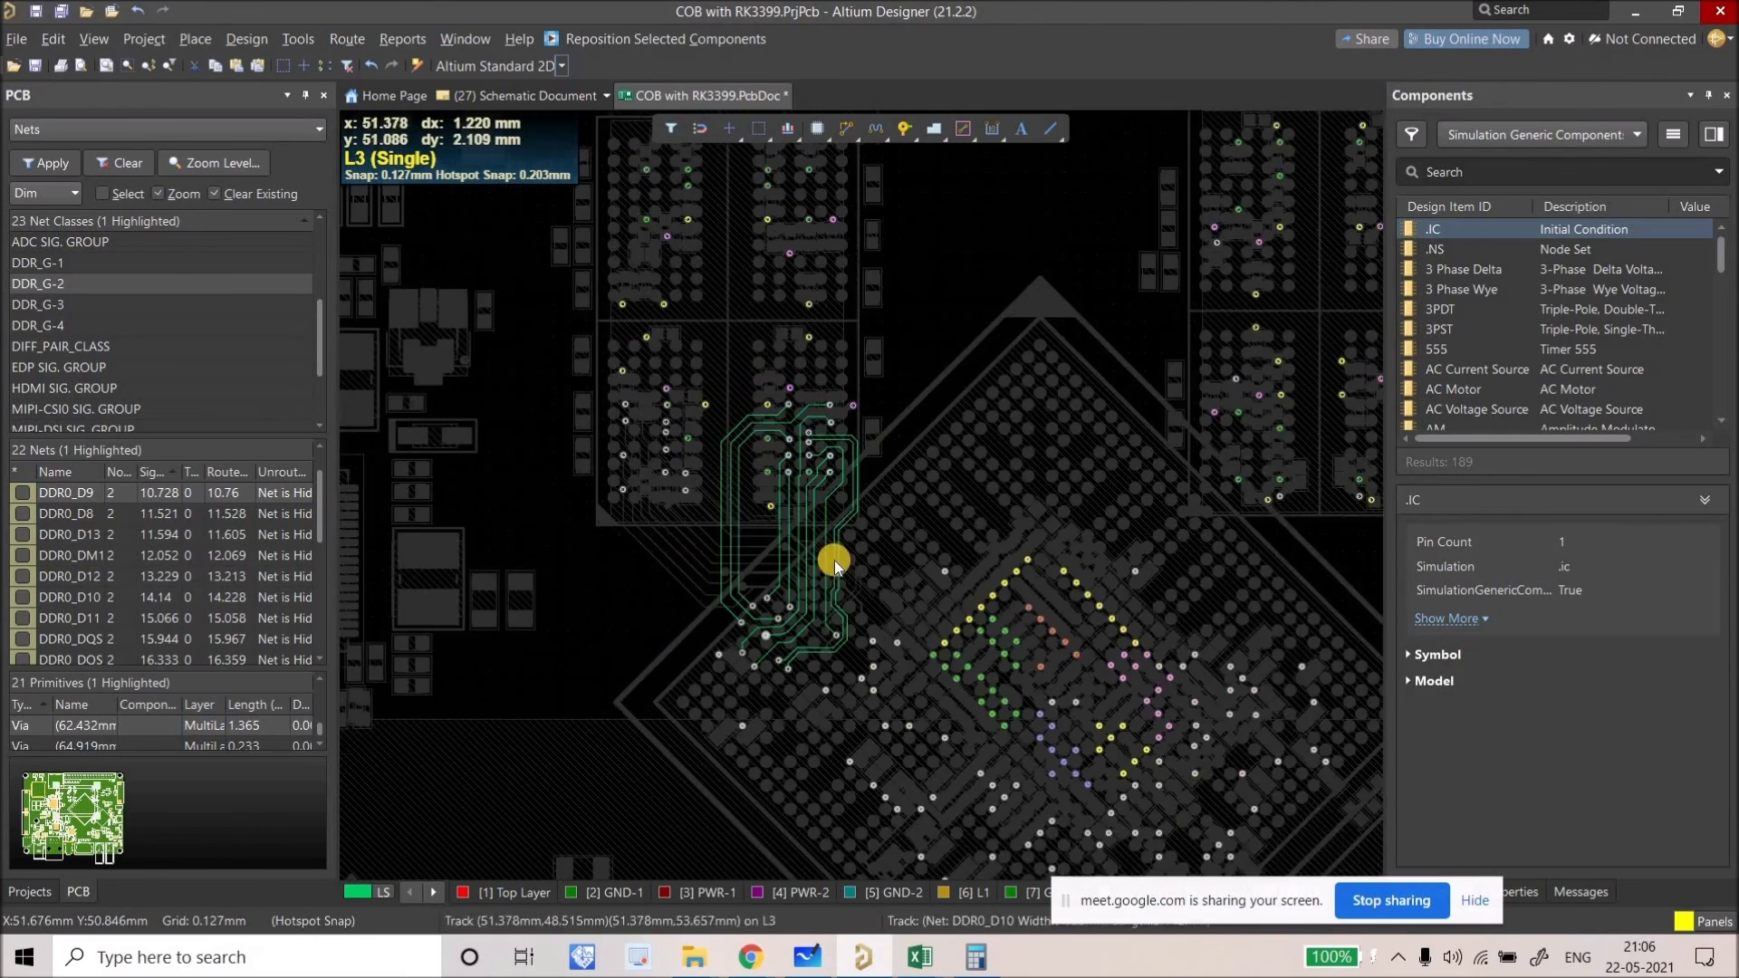
scroll(758, 463, "down", 3, "ctrl")
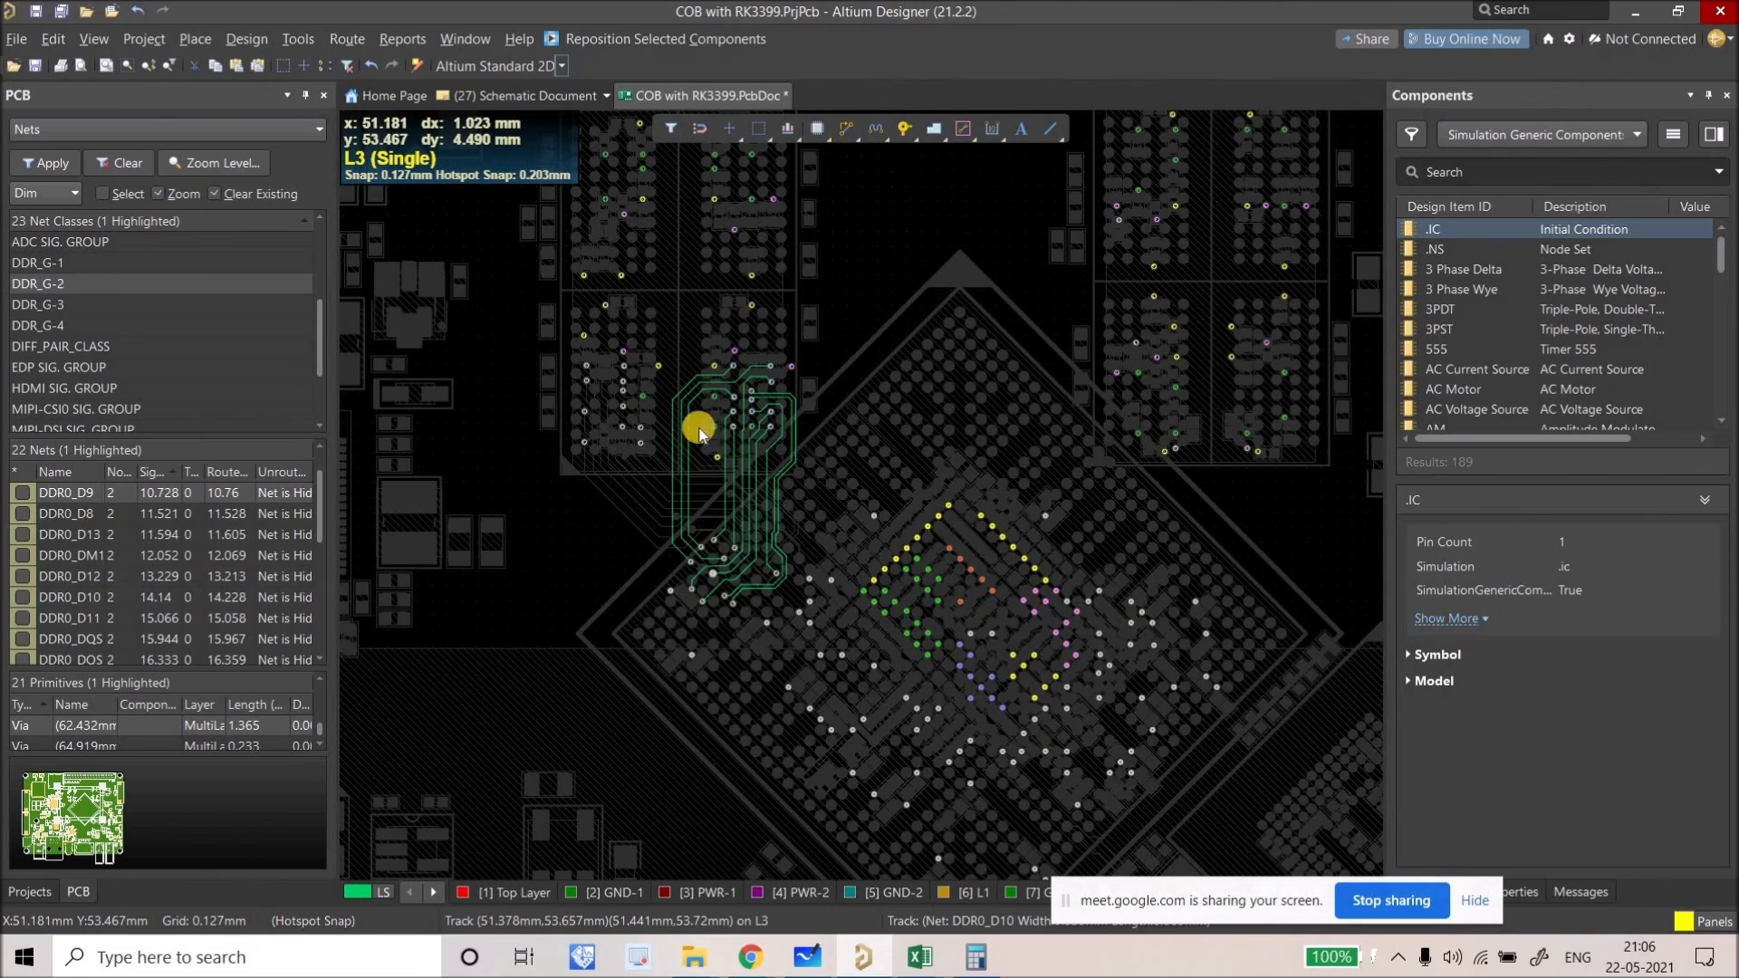
scroll(561, 546, "up", 1)
key("shift+s")
key("shift+s")
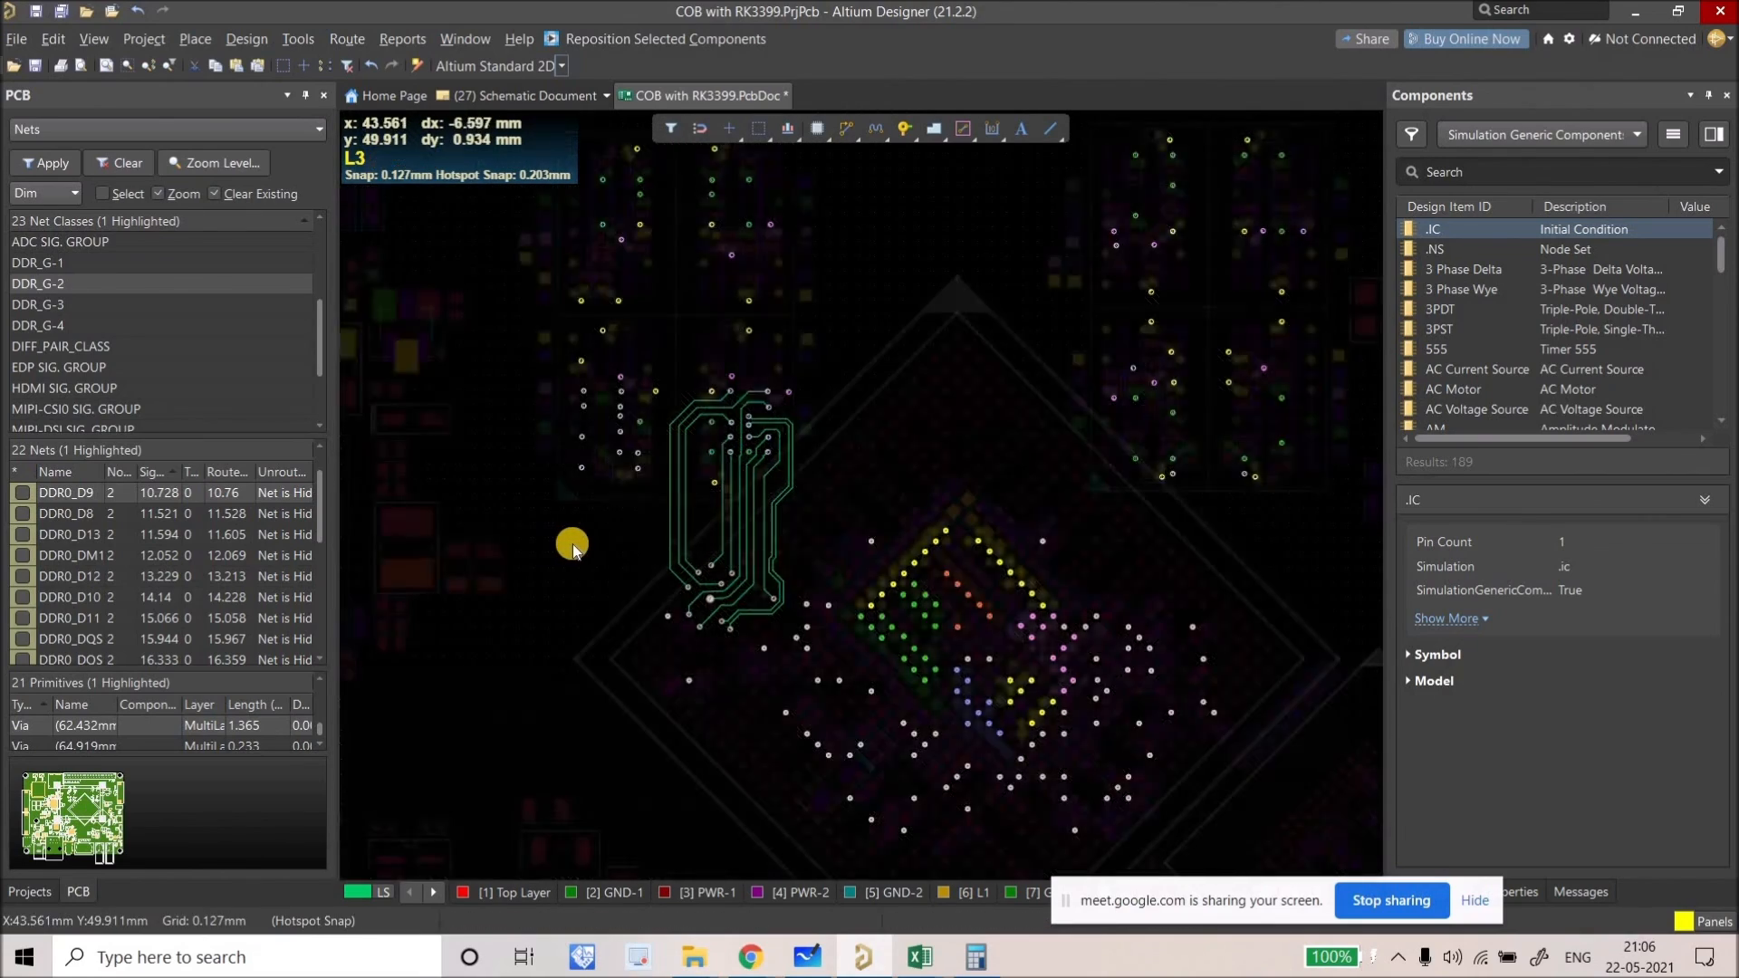